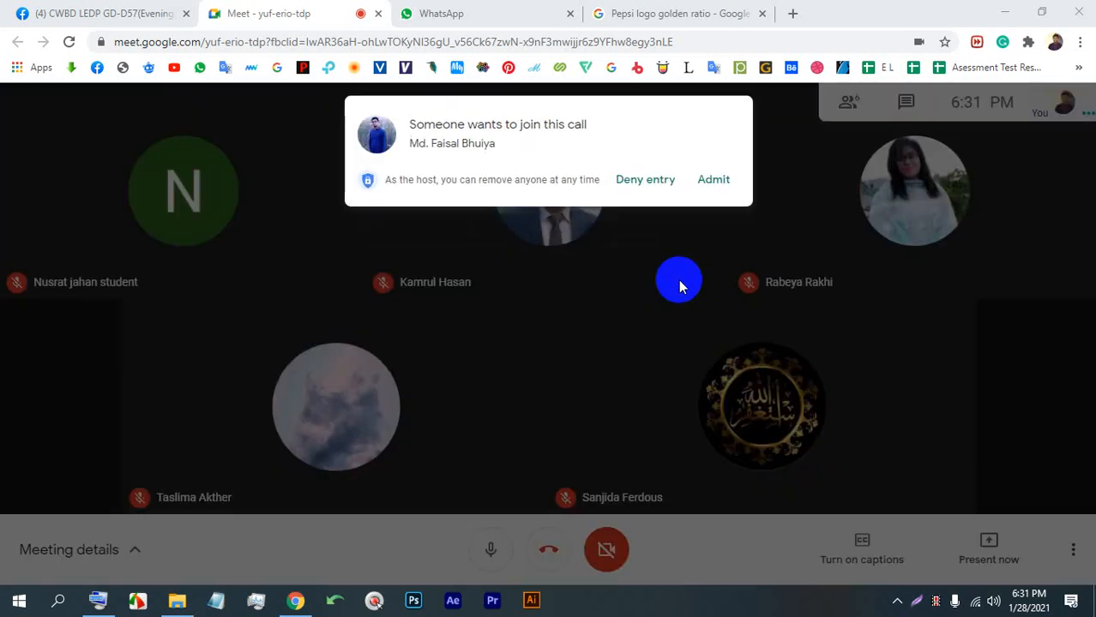
Admit each of the six people asking to join the Google Meet call.
{"action": "left_click", "coordinate": [707, 182]}
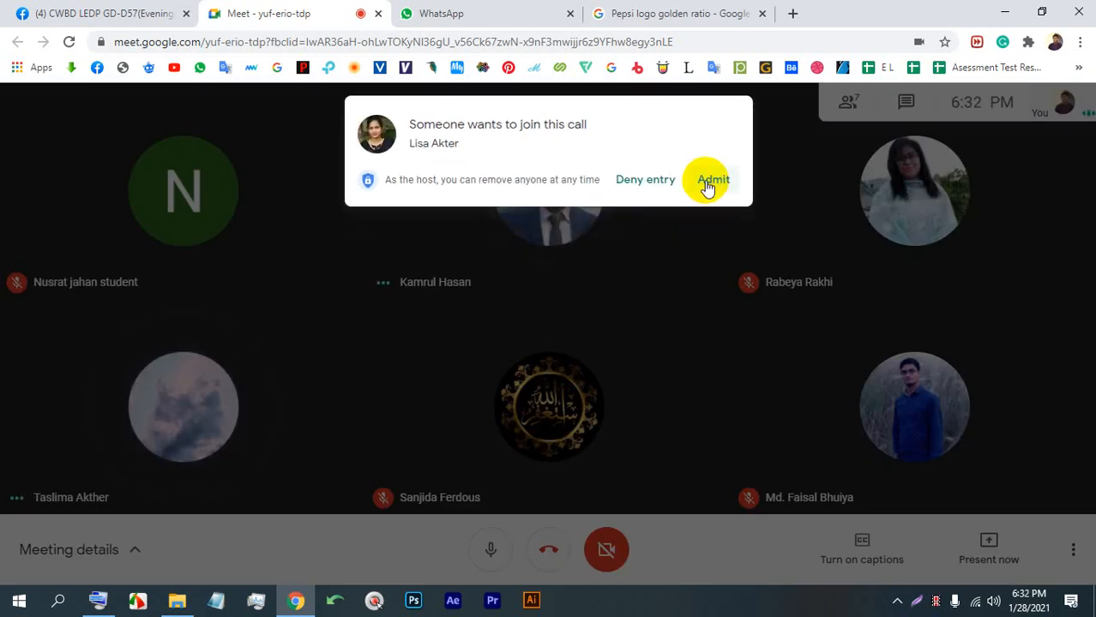
{"action": "left_click", "coordinate": [711, 181]}
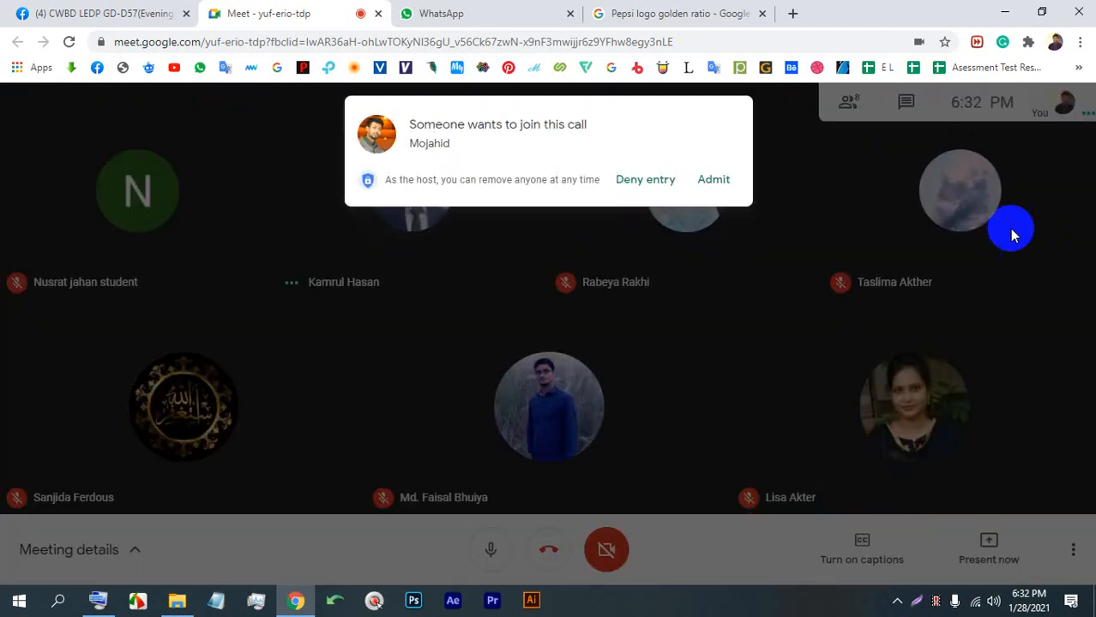
{"action": "left_click", "coordinate": [714, 181]}
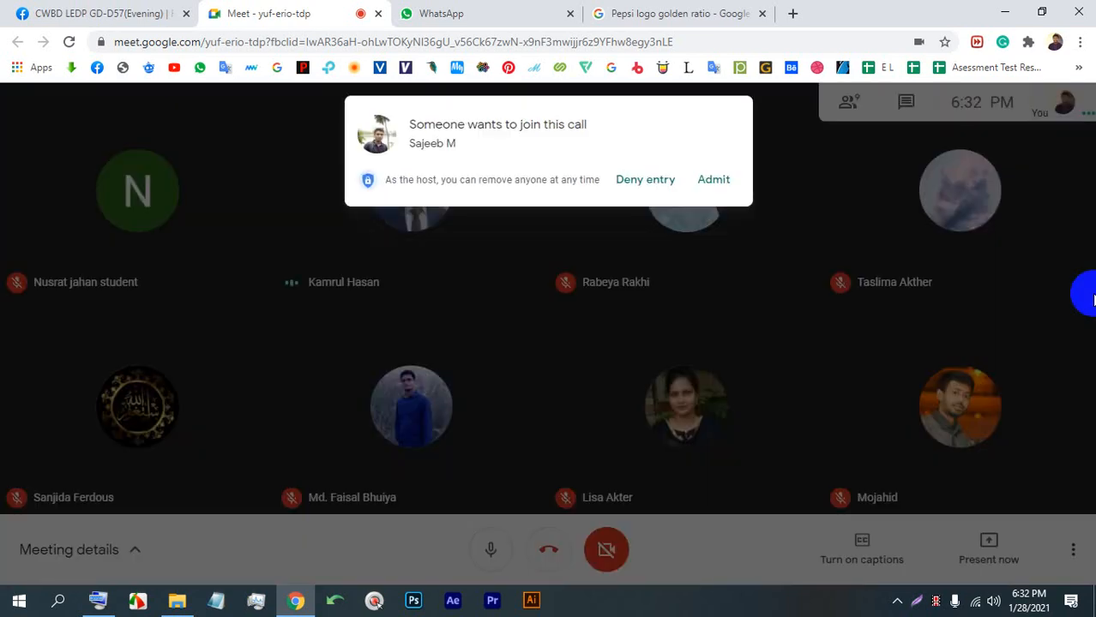
{"action": "left_click", "coordinate": [723, 176]}
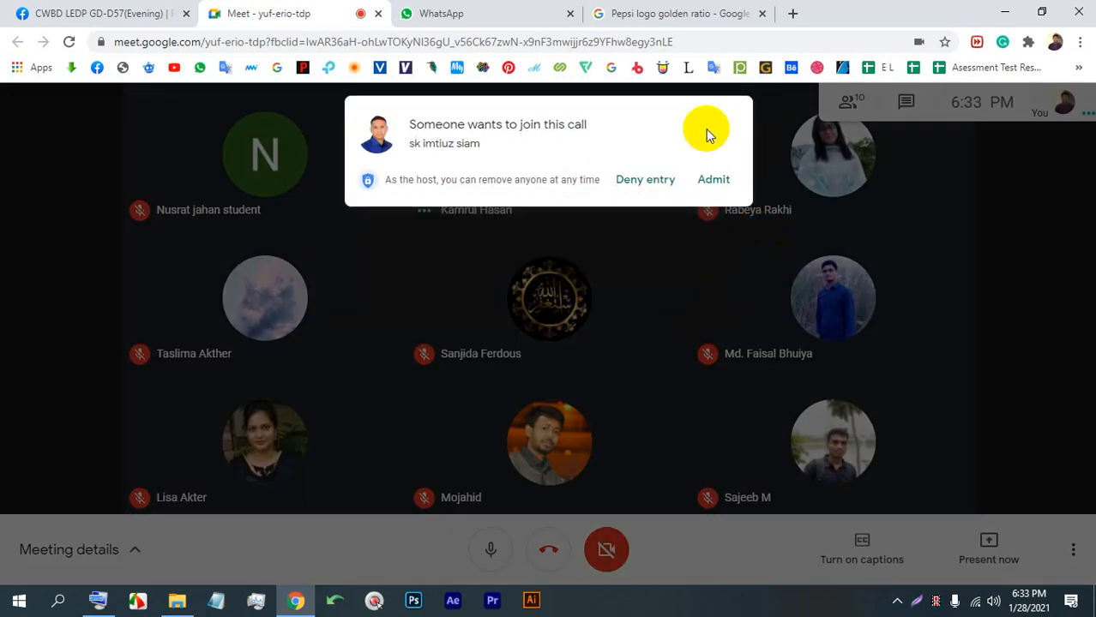
{"action": "left_click", "coordinate": [713, 179]}
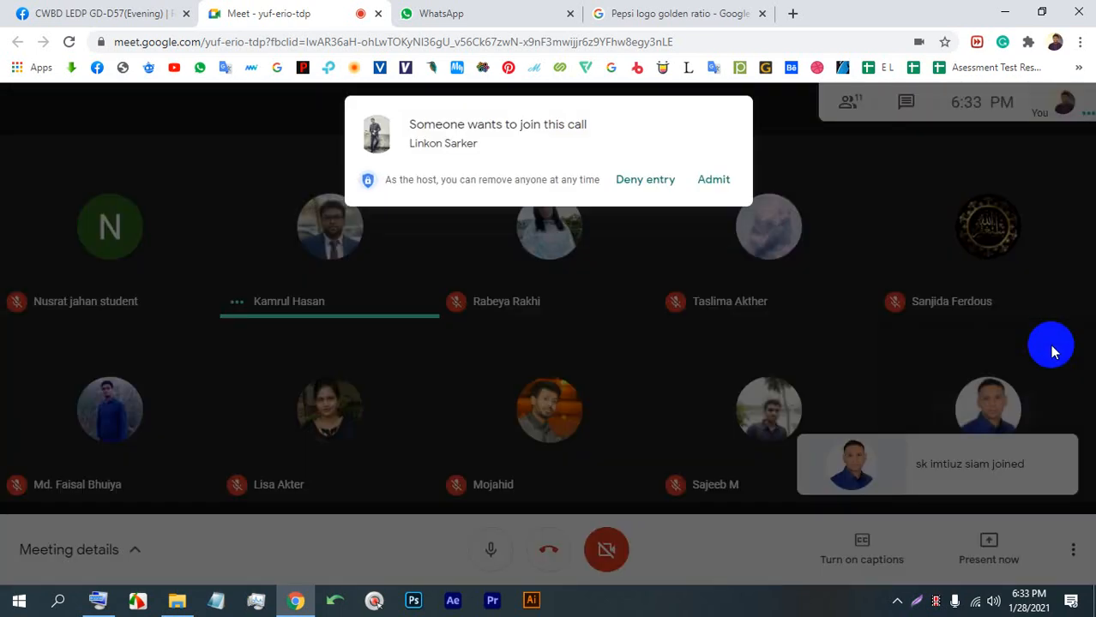
{"action": "left_click", "coordinate": [717, 181]}
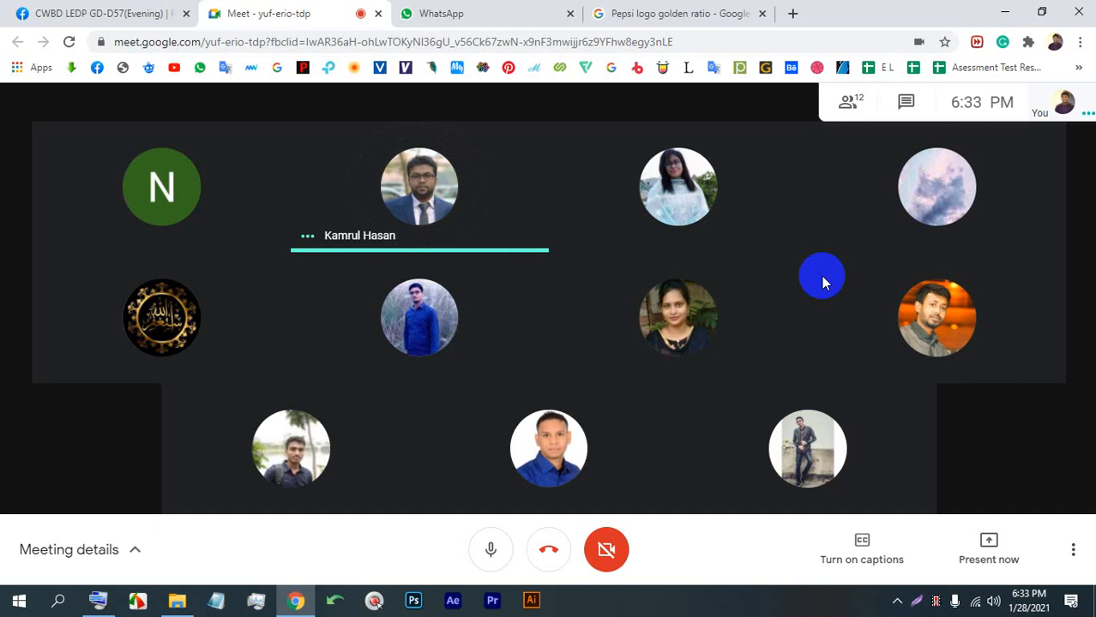
Mute the speaking participant with the suit-and-tie profile picture for everyone in the call.
{"action": "left_click", "coordinate": [421, 183]}
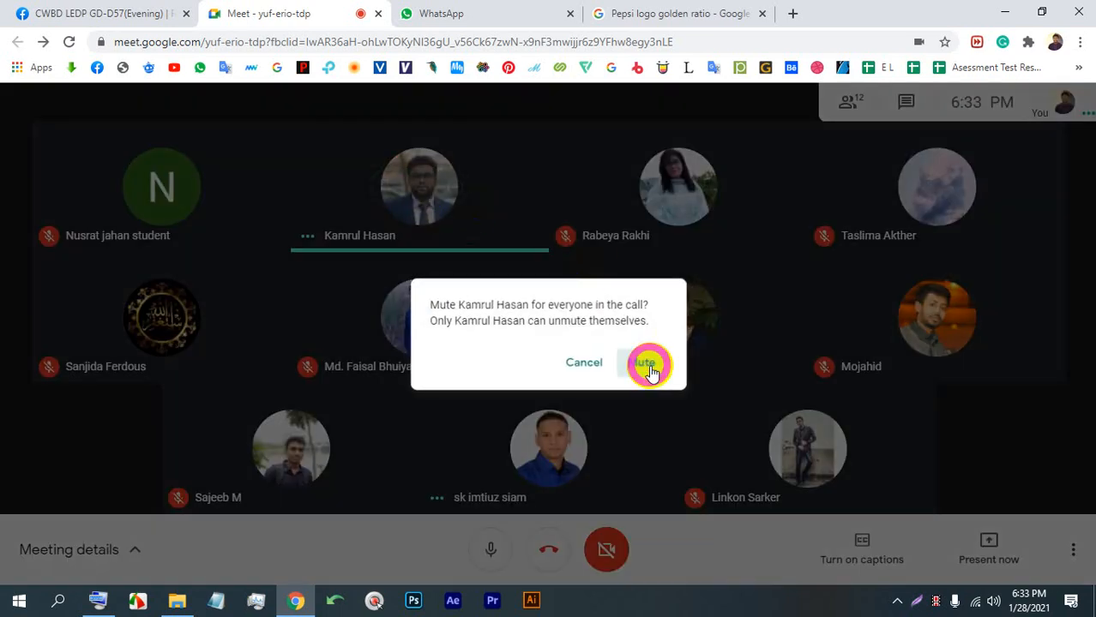
{"action": "left_click", "coordinate": [645, 362]}
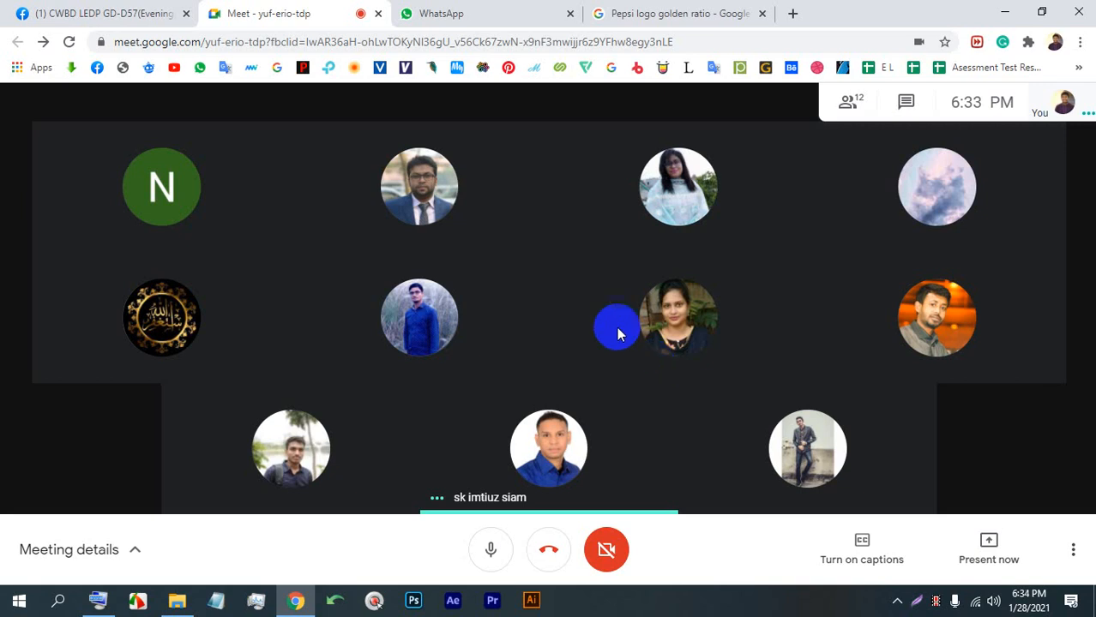
Present the entire screen to everyone in the meeting.
{"action": "left_click", "coordinate": [1017, 540]}
{"action": "left_click", "coordinate": [956, 408]}
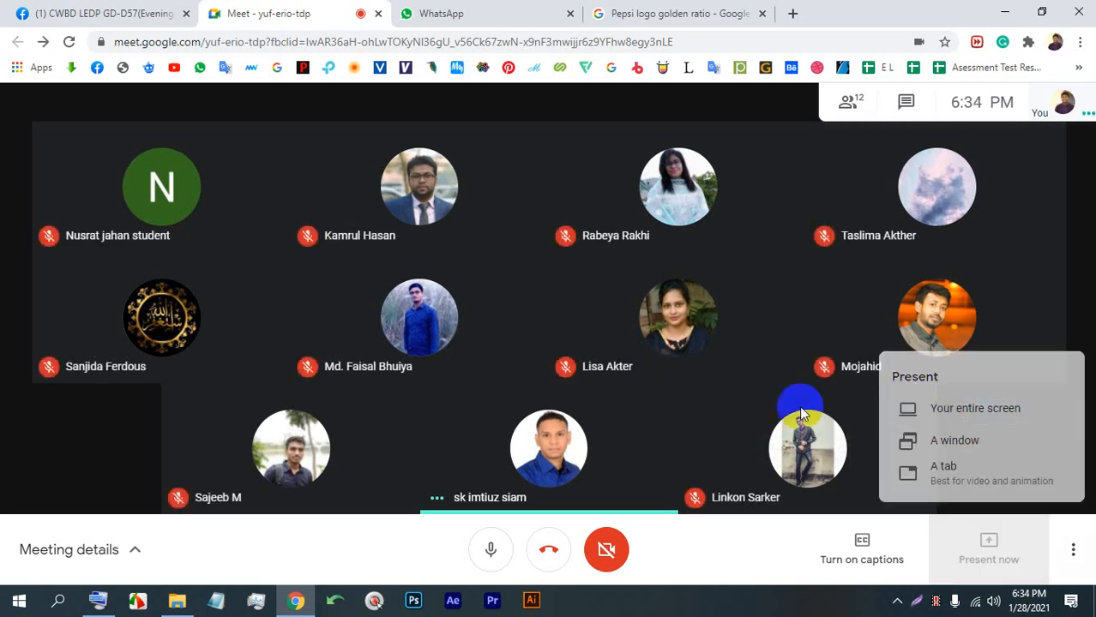
{"action": "left_click", "coordinate": [599, 286]}
{"action": "left_click", "coordinate": [694, 390]}
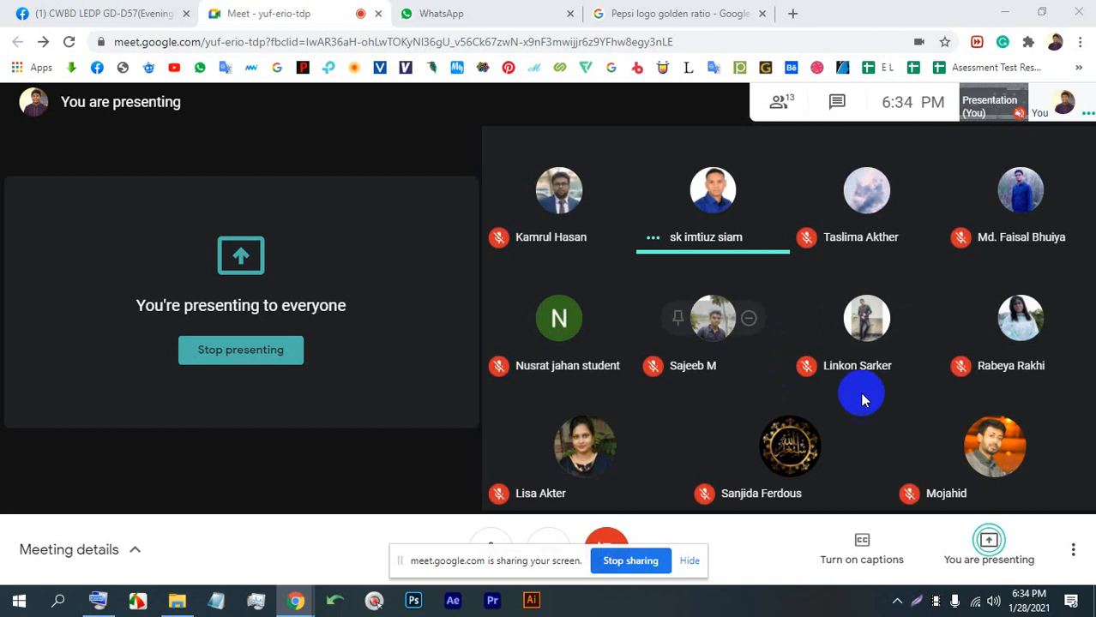
Switch to the Facebook group page, clearing the view by minimising the open chat and hiding the screen-sharing notice.
{"action": "left_click", "coordinate": [69, 7]}
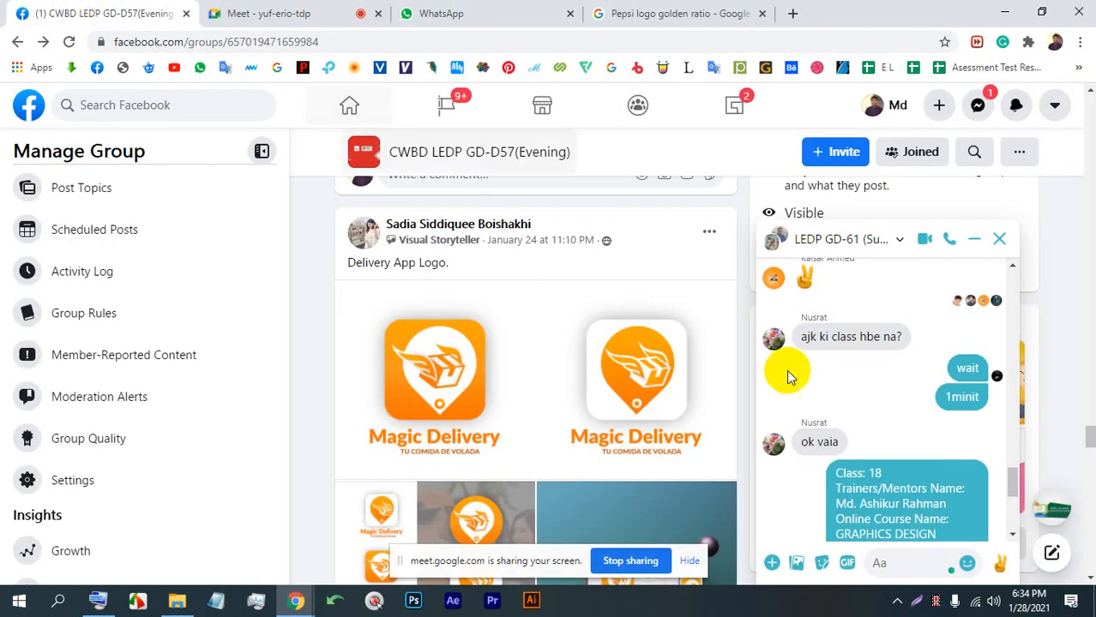
{"action": "left_click", "coordinate": [973, 238]}
{"action": "scroll", "coordinate": [518, 362], "scroll_direction": "down", "scroll_amount": 3}
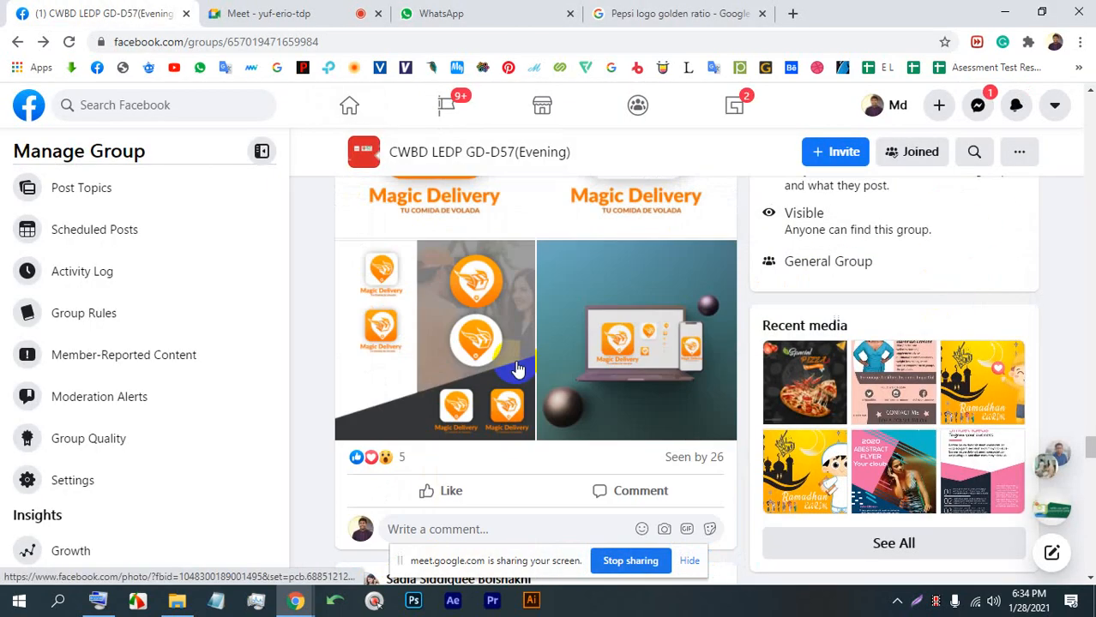
{"action": "scroll", "coordinate": [656, 536], "scroll_direction": "up", "scroll_amount": 1}
{"action": "left_click", "coordinate": [690, 561]}
Switch from the current managed group to the CWBD LEDP GD-D61(Evening) group.
{"action": "scroll", "coordinate": [171, 311], "scroll_direction": "up", "scroll_amount": 4}
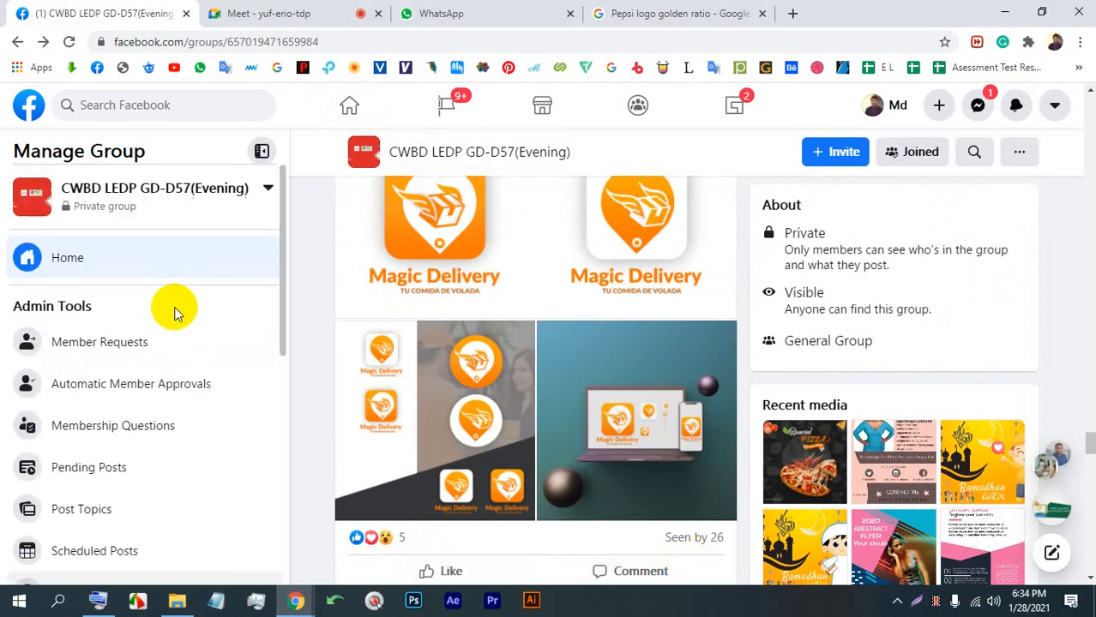
{"action": "left_click", "coordinate": [175, 182]}
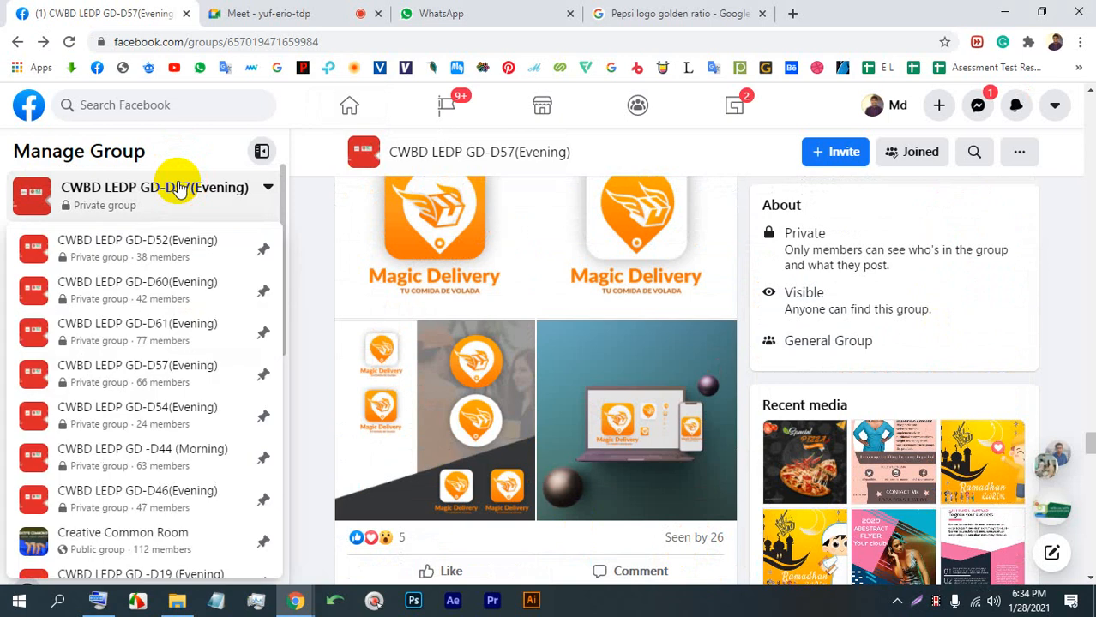
{"action": "left_click", "coordinate": [178, 331]}
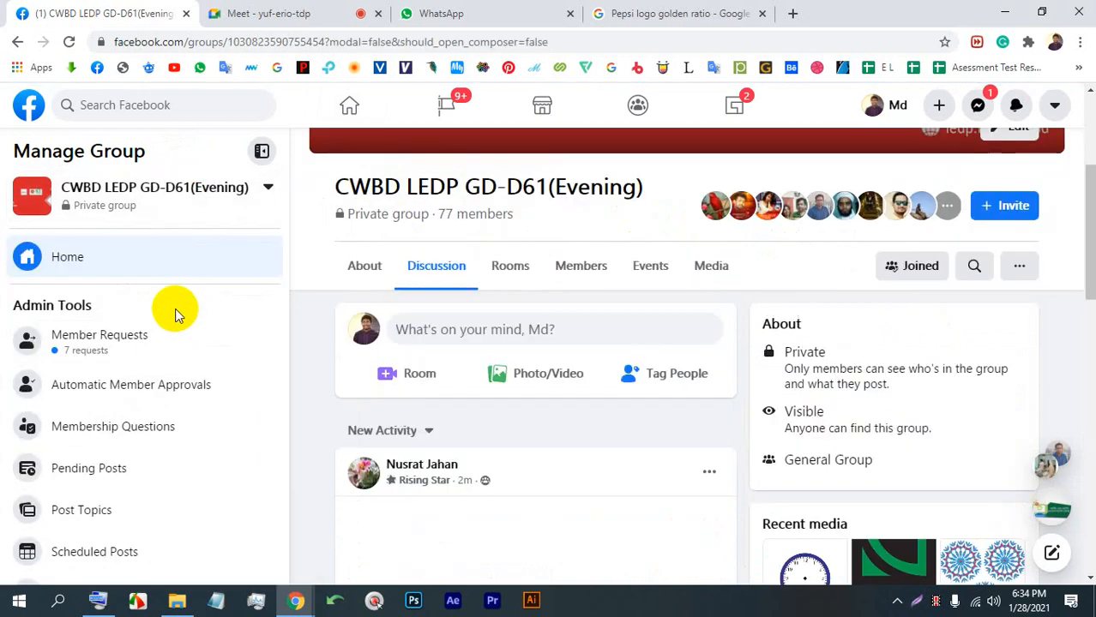
View the blue clock face image in the group's newest post at full size, and close it.
{"action": "scroll", "coordinate": [382, 417], "scroll_direction": "down", "scroll_amount": 2}
{"action": "scroll", "coordinate": [534, 436], "scroll_direction": "down", "scroll_amount": 4}
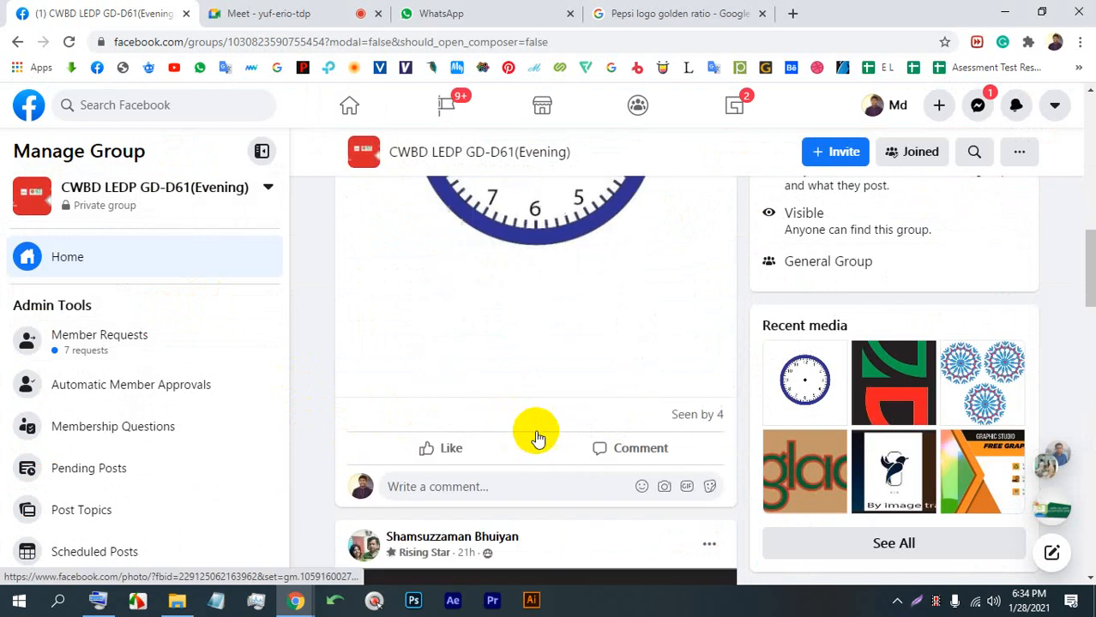
{"action": "scroll", "coordinate": [543, 423], "scroll_direction": "up", "scroll_amount": 4}
{"action": "left_click", "coordinate": [533, 283]}
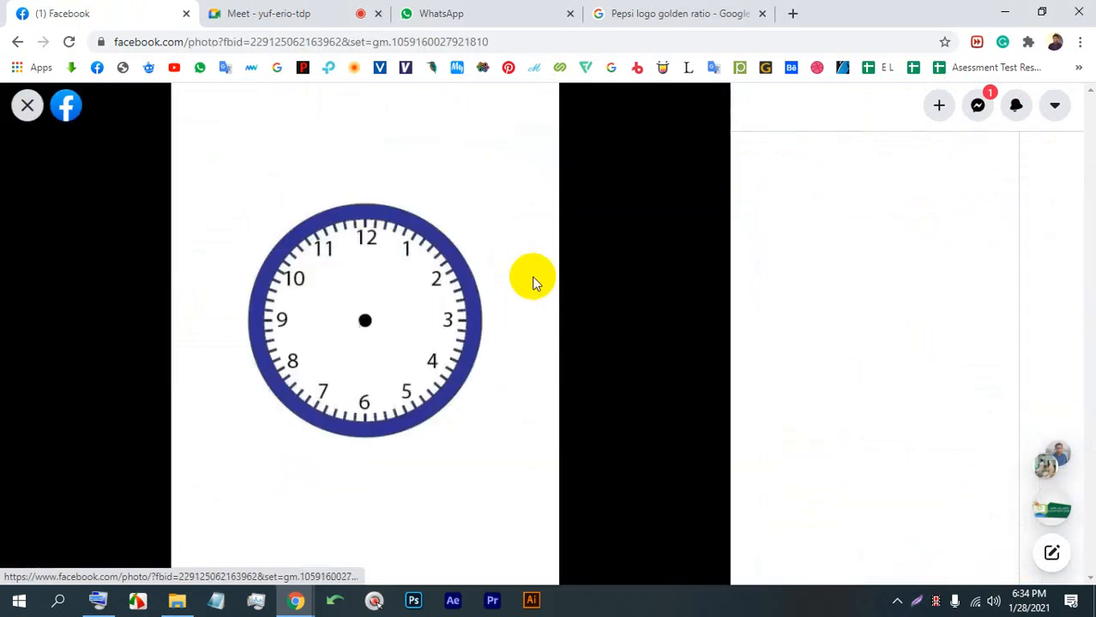
{"action": "left_click", "coordinate": [25, 105]}
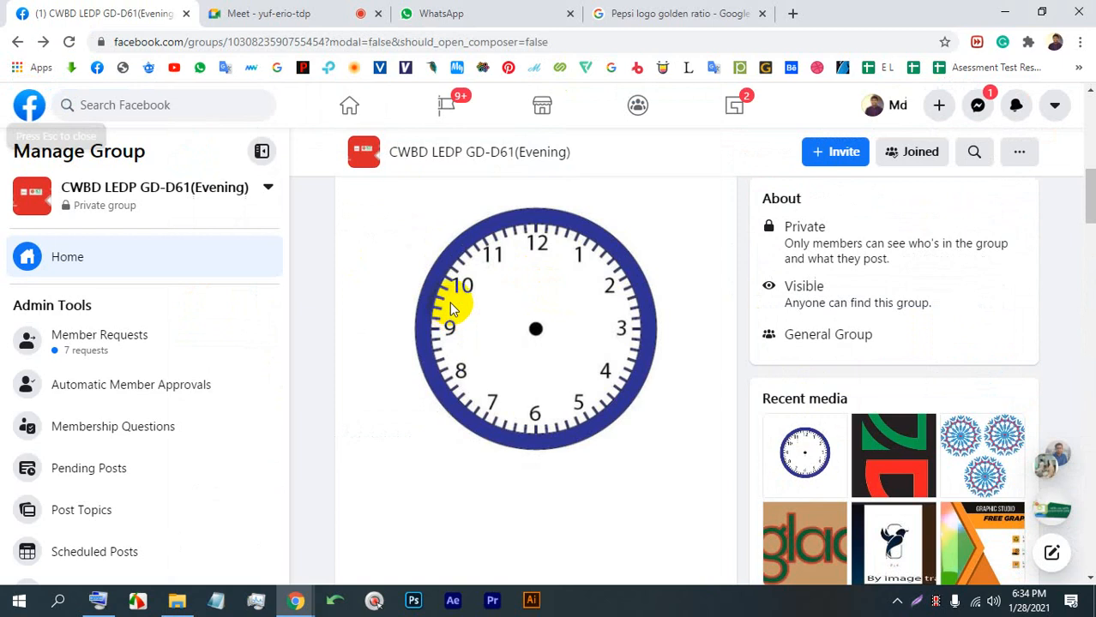
Switch to the Meet call, admit the person waiting to join, and return to the Facebook group.
{"action": "left_click", "coordinate": [334, 13]}
{"action": "left_click", "coordinate": [719, 178]}
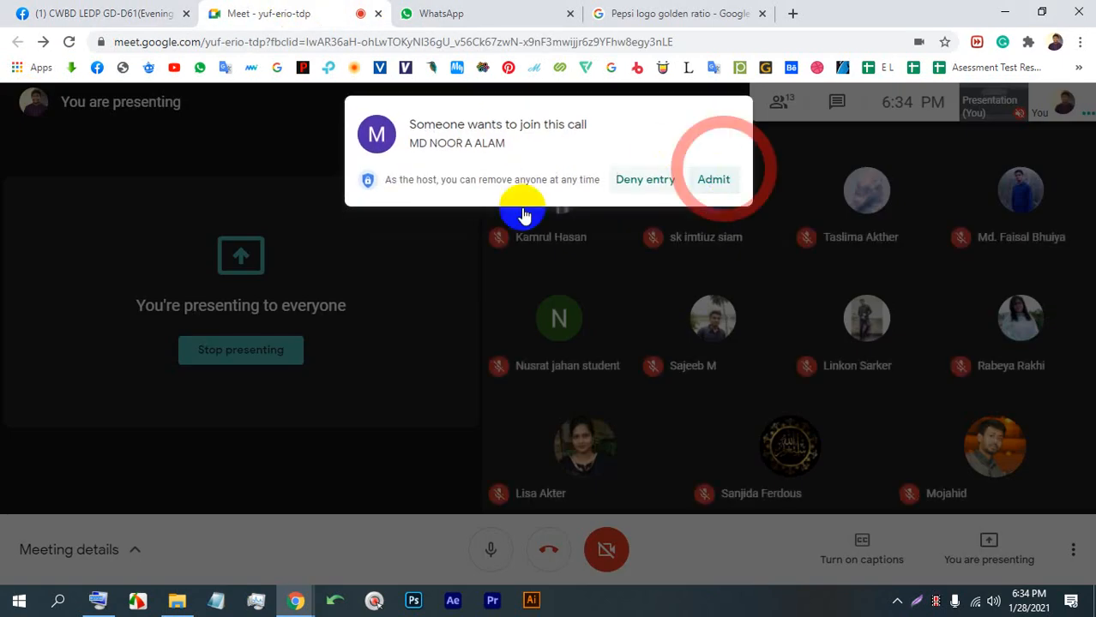
{"action": "left_click", "coordinate": [103, 13]}
View the posted green and red geometric logo shapes on the dark background at full size, and close the image.
{"action": "scroll", "coordinate": [592, 454], "scroll_direction": "down", "scroll_amount": 3}
{"action": "scroll", "coordinate": [574, 443], "scroll_direction": "down", "scroll_amount": 2}
{"action": "left_click", "coordinate": [463, 365]}
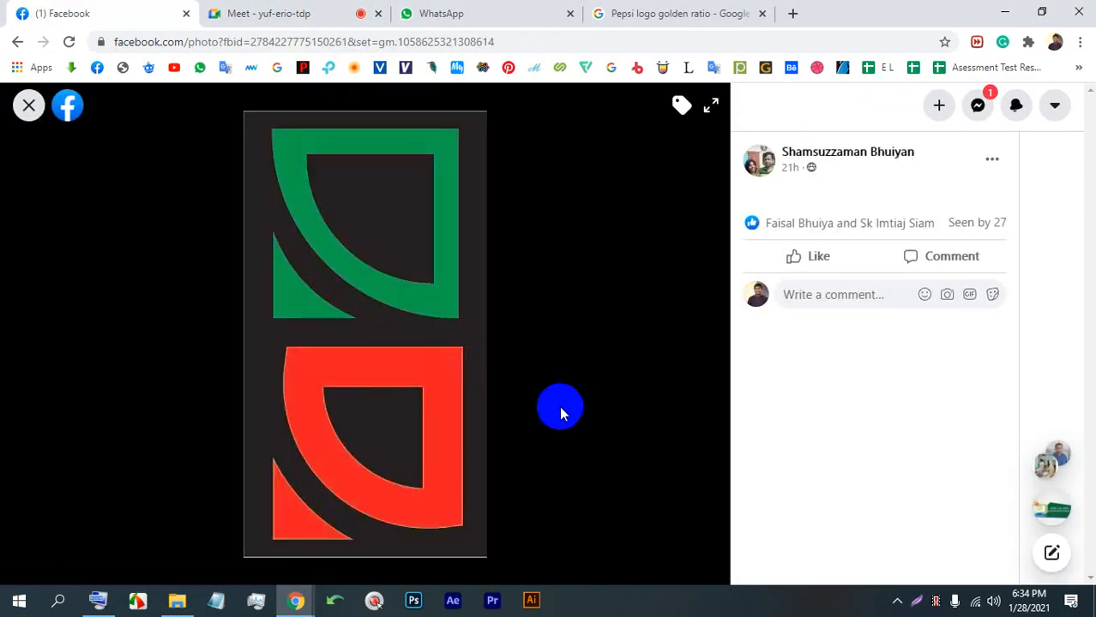
{"action": "left_click", "coordinate": [28, 105]}
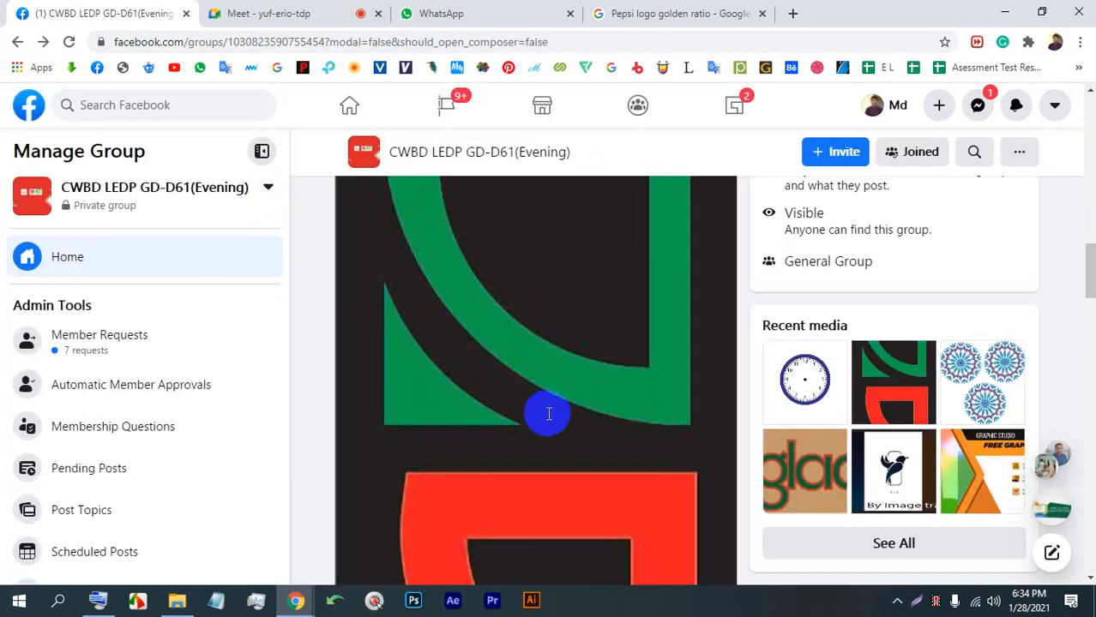
View the post with three blue and red mandala patterns at full size, and close the image.
{"action": "scroll", "coordinate": [533, 392], "scroll_direction": "down", "scroll_amount": 5}
{"action": "left_click", "coordinate": [478, 308]}
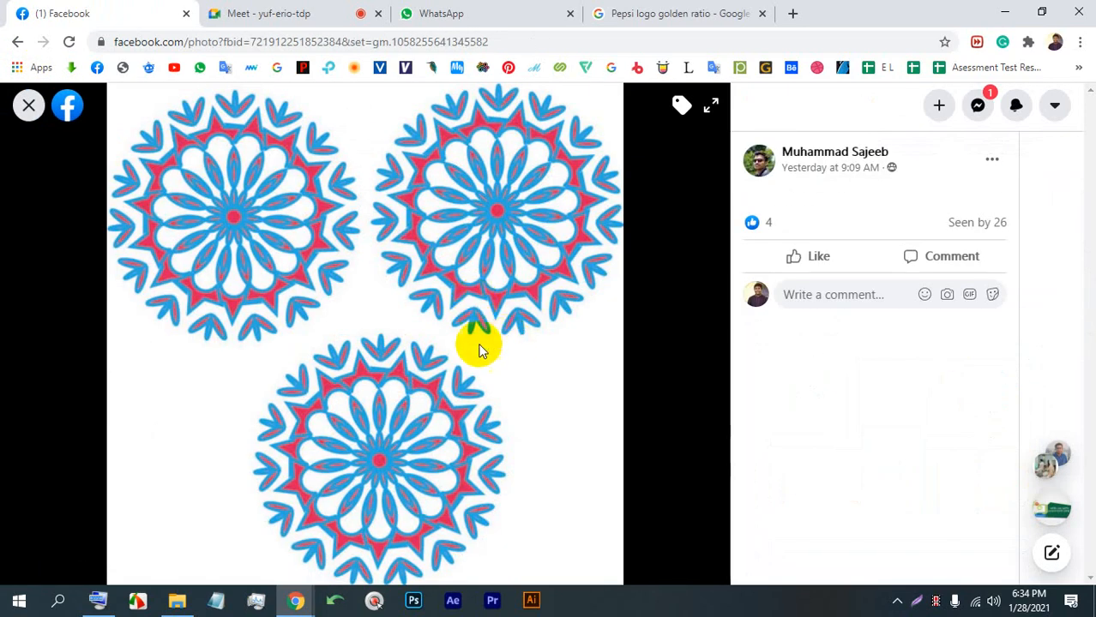
{"action": "left_click", "coordinate": [28, 107]}
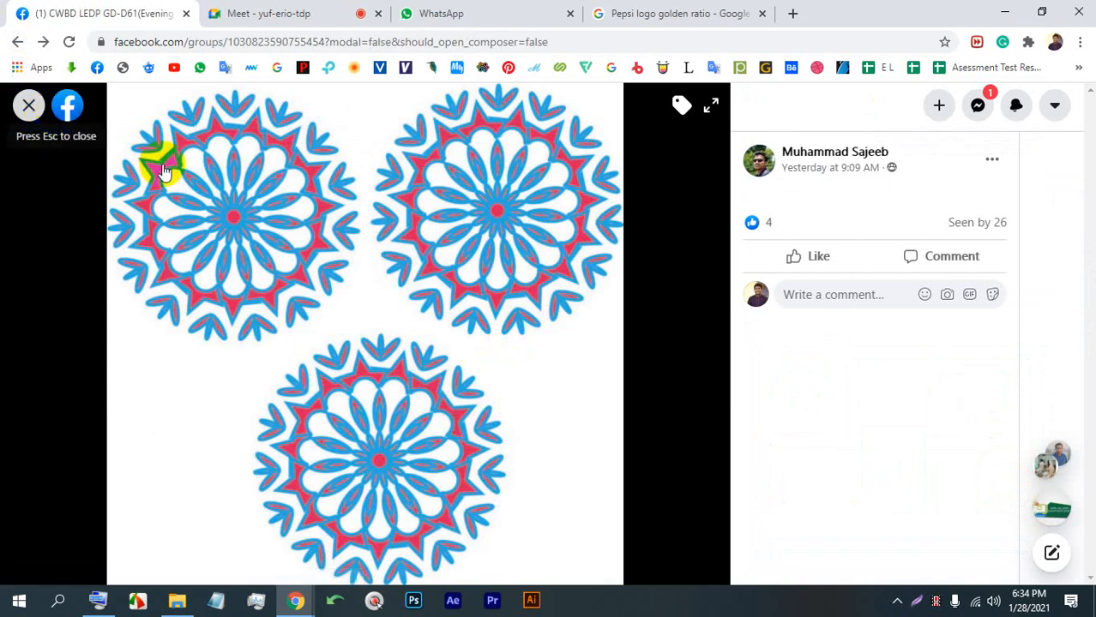
Go back to Meet to let the next waiting participant in, and return to the group feed on Facebook.
{"action": "left_click", "coordinate": [244, 13]}
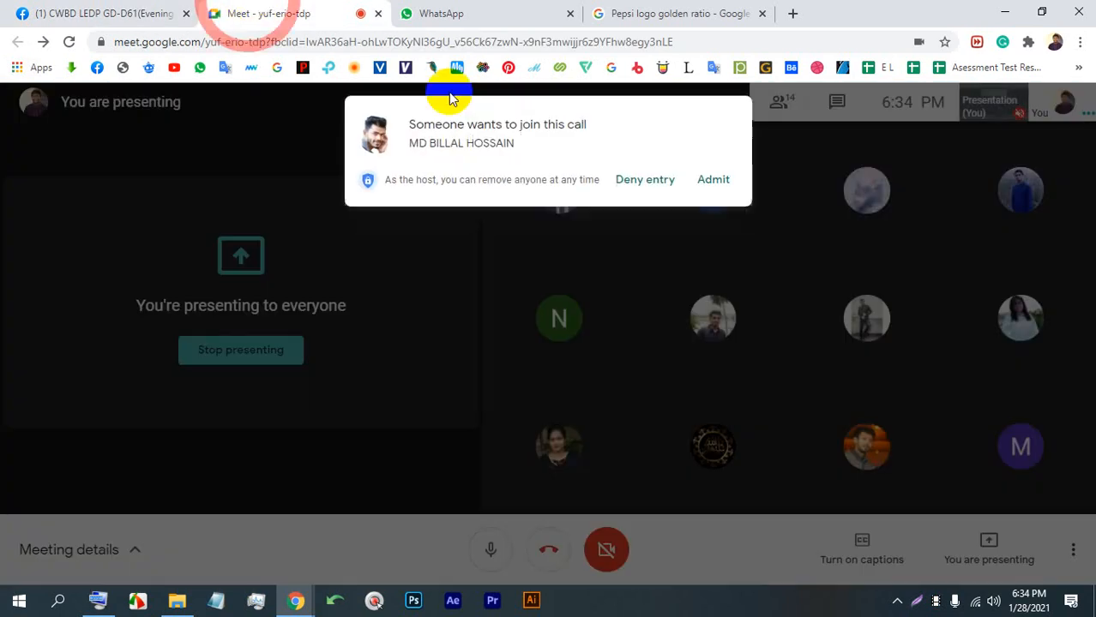
{"action": "left_click", "coordinate": [713, 179]}
{"action": "left_click", "coordinate": [52, 13]}
Find the three-mandala post in the group feed again, examine its image at full size, and close it.
{"action": "scroll", "coordinate": [683, 377], "scroll_direction": "down", "scroll_amount": 10}
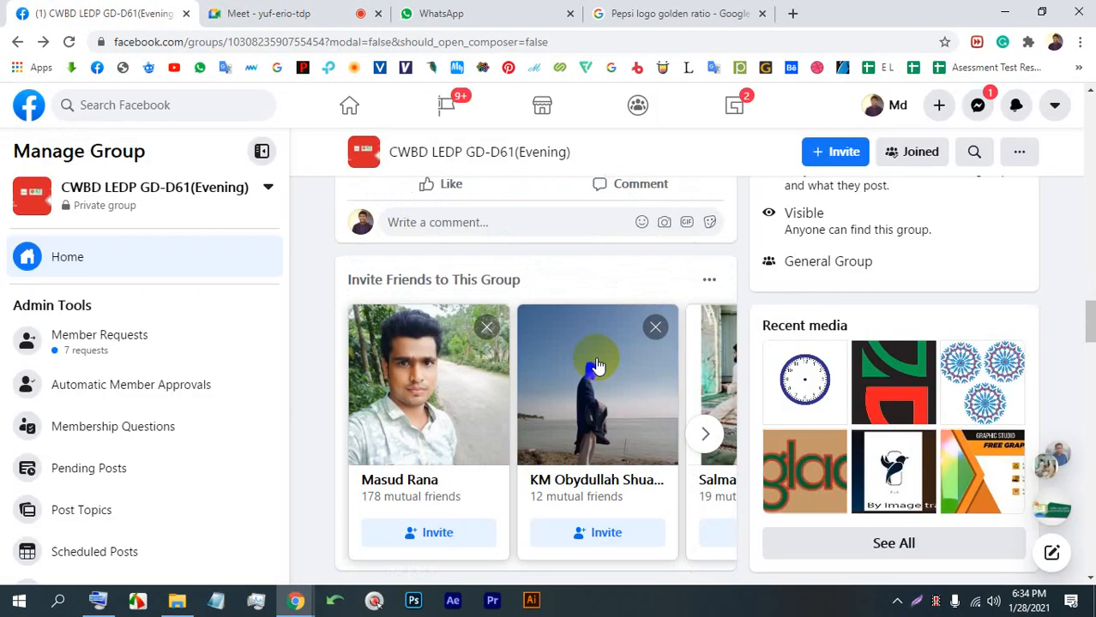
{"action": "scroll", "coordinate": [507, 296], "scroll_direction": "up", "scroll_amount": 3}
{"action": "scroll", "coordinate": [510, 317], "scroll_direction": "up", "scroll_amount": 7}
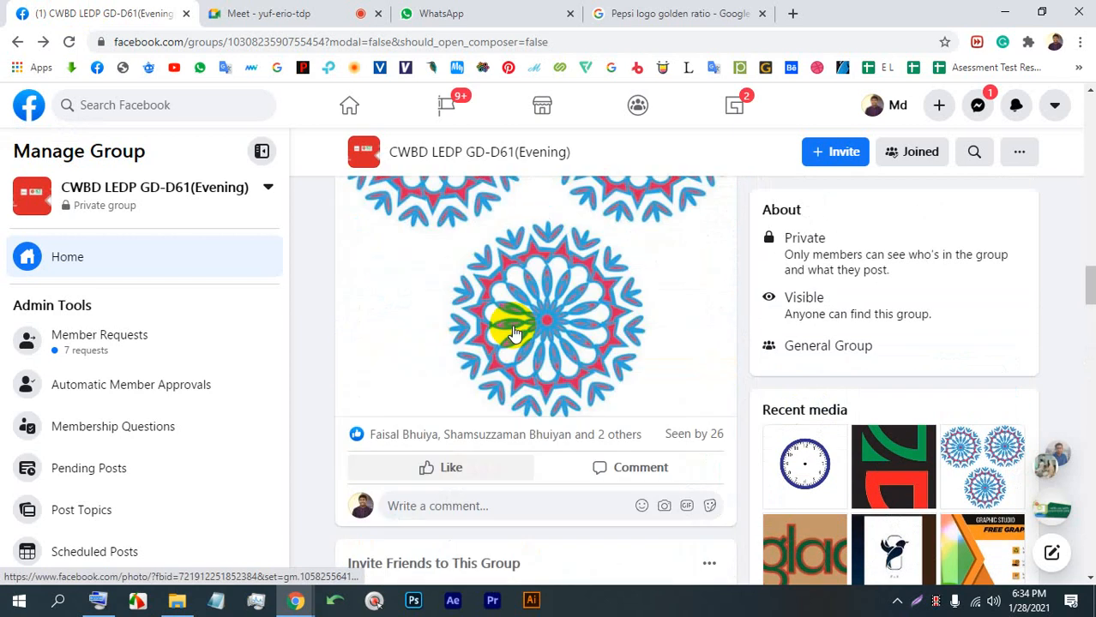
{"action": "scroll", "coordinate": [508, 325], "scroll_direction": "up", "scroll_amount": 2}
{"action": "scroll", "coordinate": [514, 318], "scroll_direction": "down", "scroll_amount": 3}
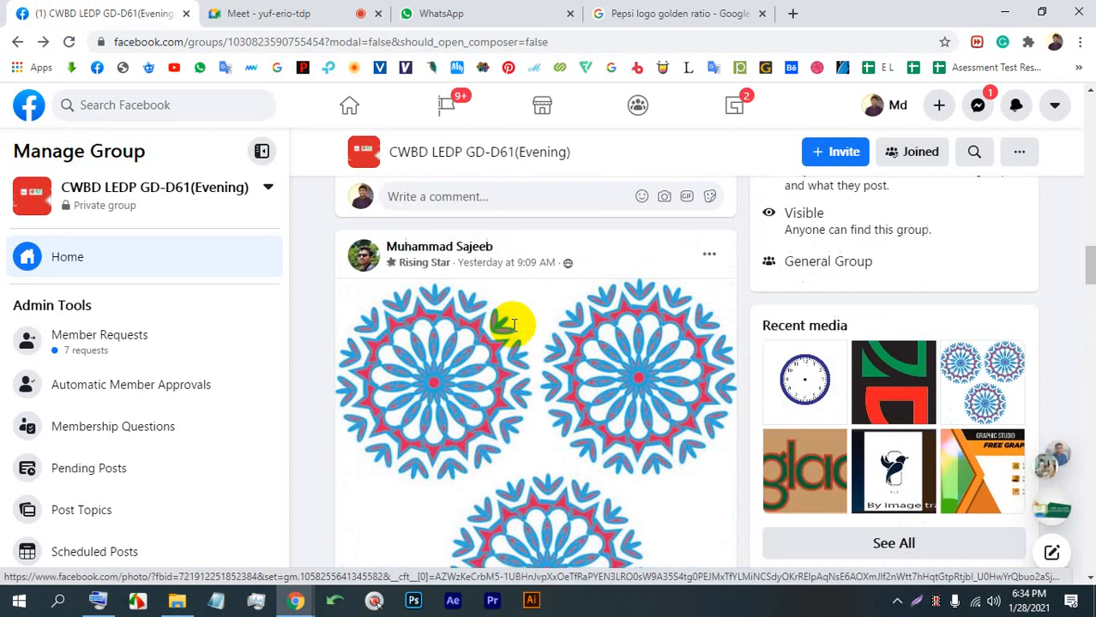
{"action": "left_click", "coordinate": [562, 340]}
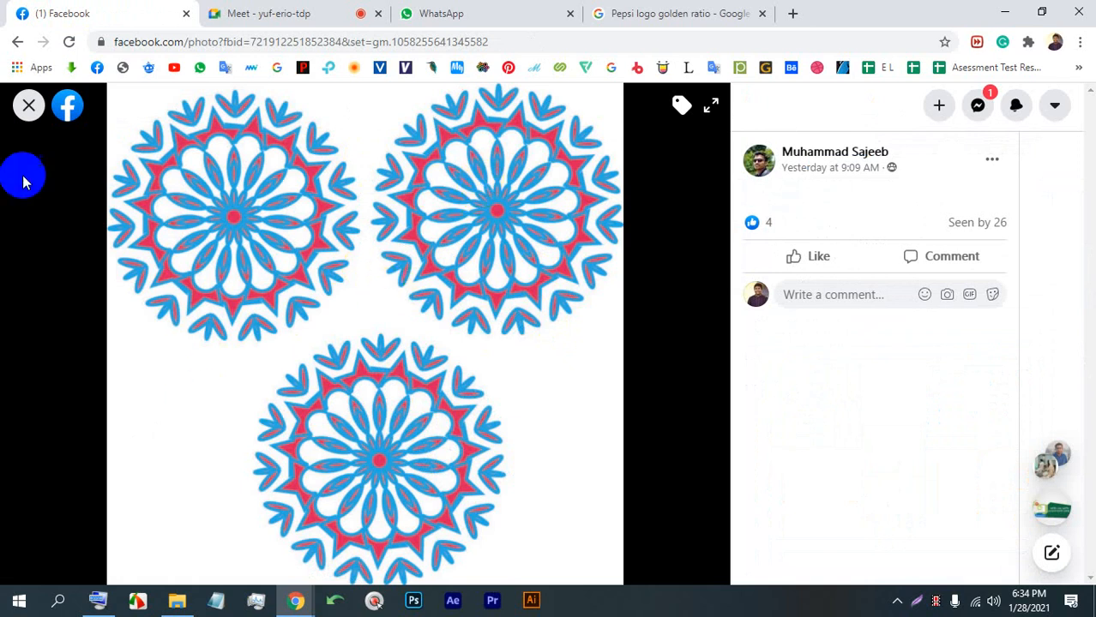
{"action": "left_click", "coordinate": [26, 107]}
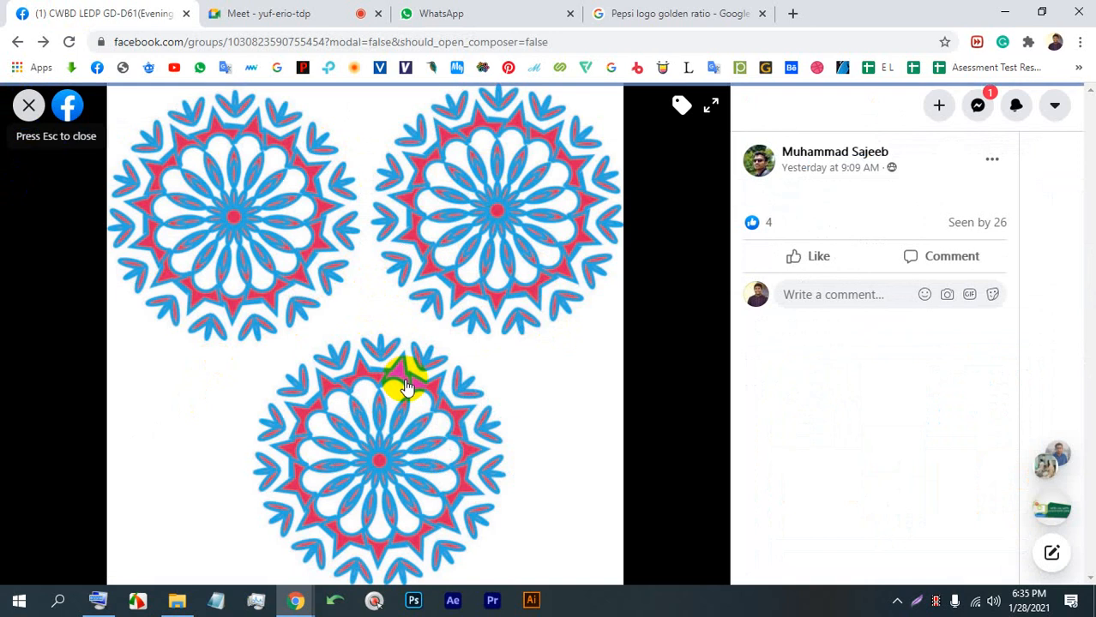
View the post with the green "Bangladesh" lettering outlined in red at full size, and close the image.
{"action": "scroll", "coordinate": [532, 392], "scroll_direction": "down", "scroll_amount": 10}
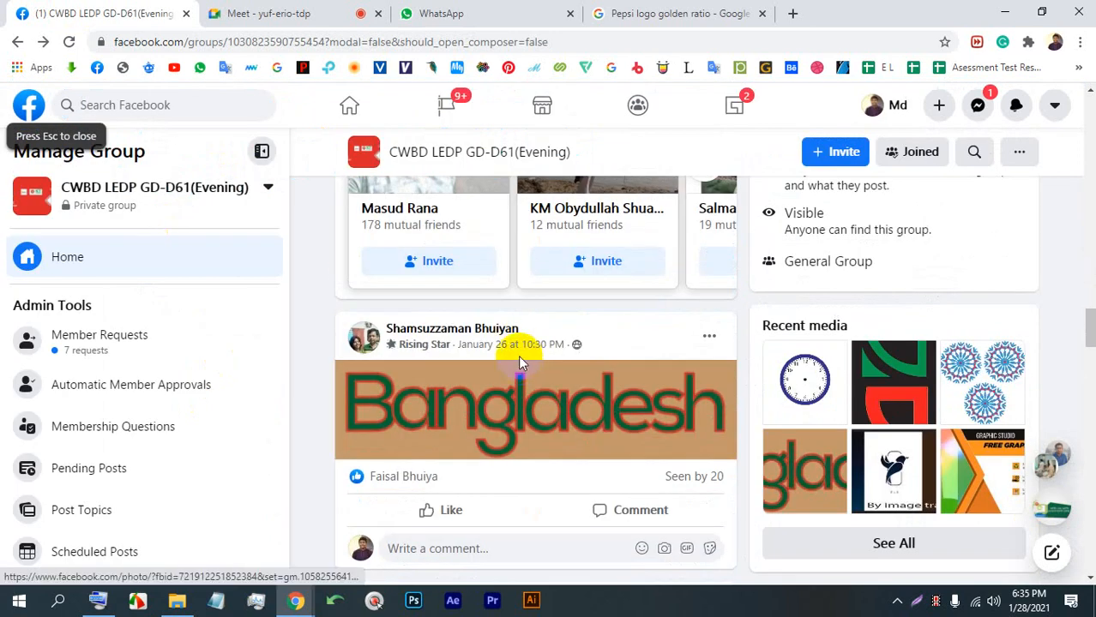
{"action": "left_click", "coordinate": [526, 400]}
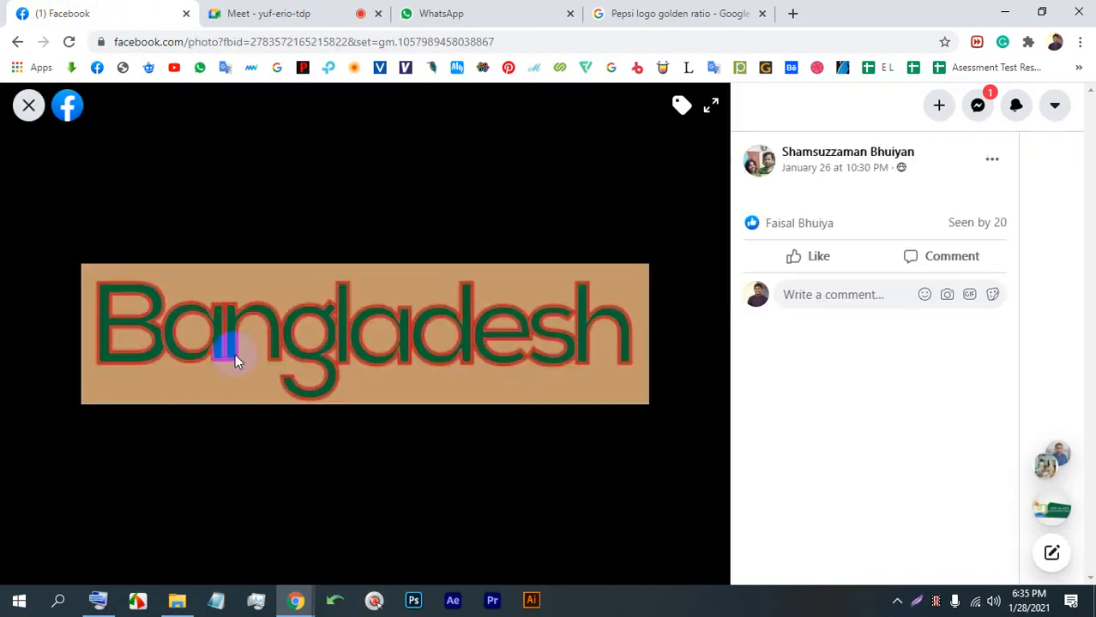
{"action": "left_click", "coordinate": [26, 110]}
{"action": "left_click", "coordinate": [418, 347]}
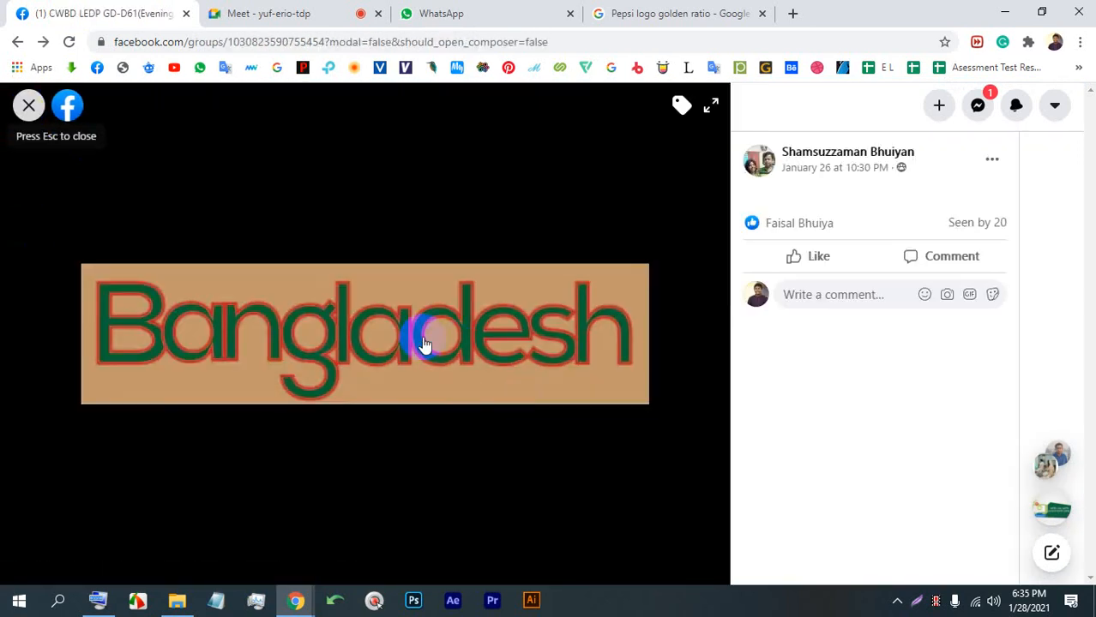
View the three-panel bird logo post labelled "By image tracing" at full size, and close the image.
{"action": "scroll", "coordinate": [585, 406], "scroll_direction": "down", "scroll_amount": 5}
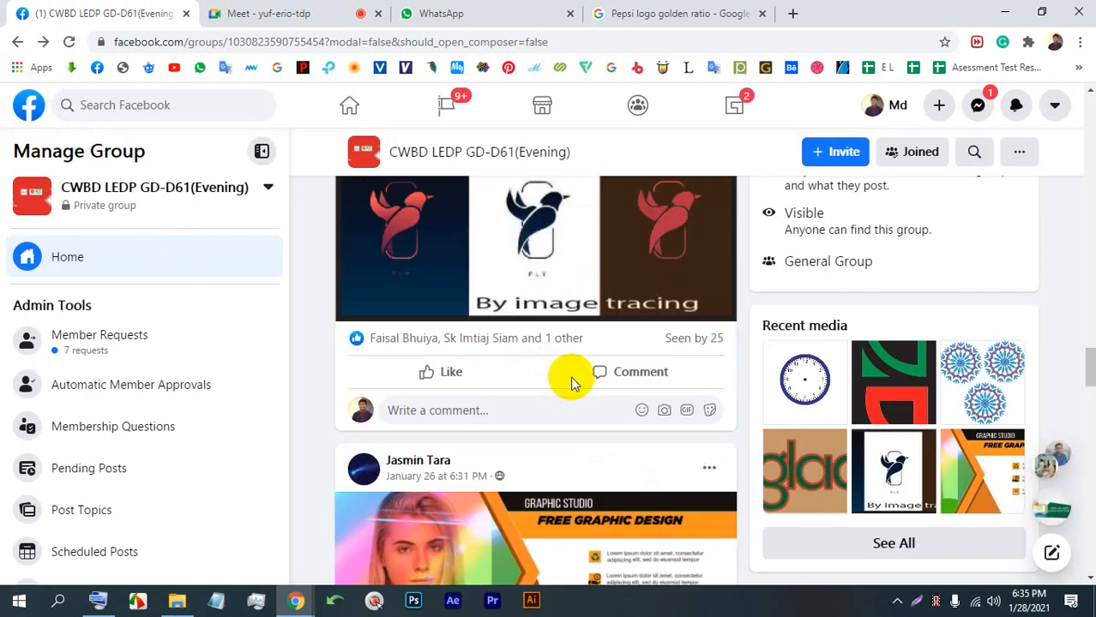
{"action": "scroll", "coordinate": [546, 357], "scroll_direction": "up", "scroll_amount": 2}
{"action": "left_click", "coordinate": [532, 337]}
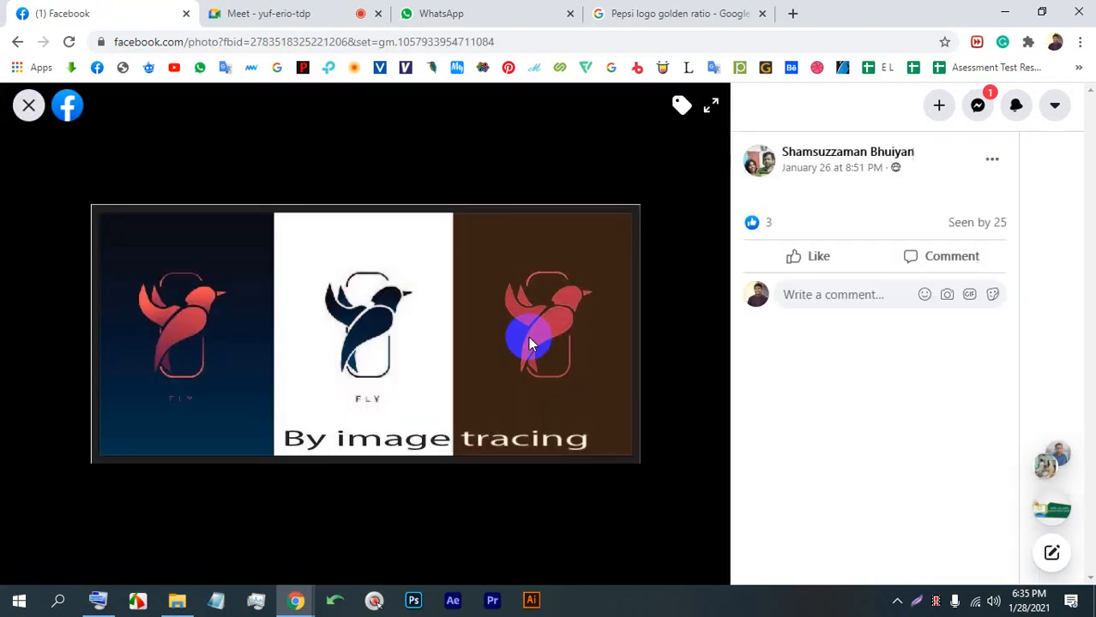
{"action": "left_click", "coordinate": [27, 105]}
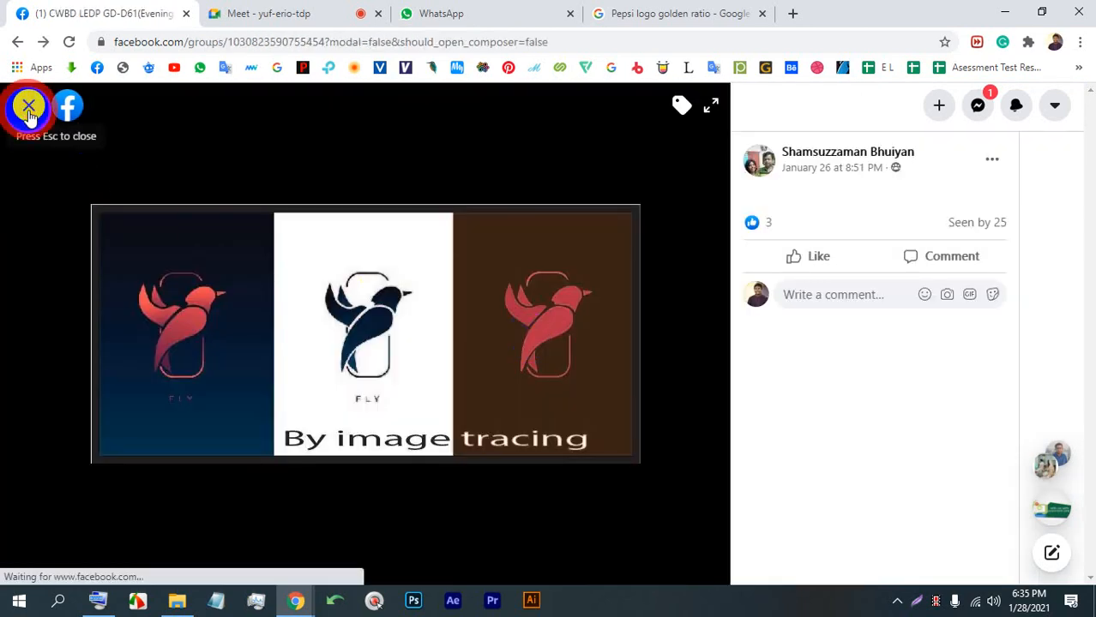
Find the "Free Graphic Design" banner post in the group feed and view its image at full size.
{"action": "left_click", "coordinate": [452, 367]}
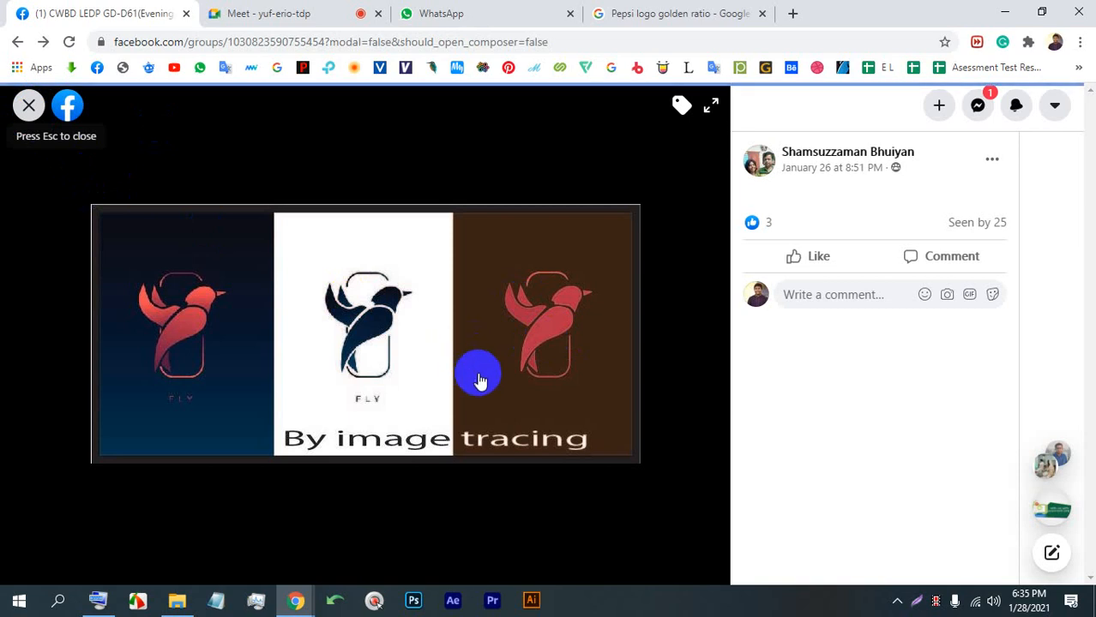
{"action": "scroll", "coordinate": [480, 361], "scroll_direction": "down", "scroll_amount": 2}
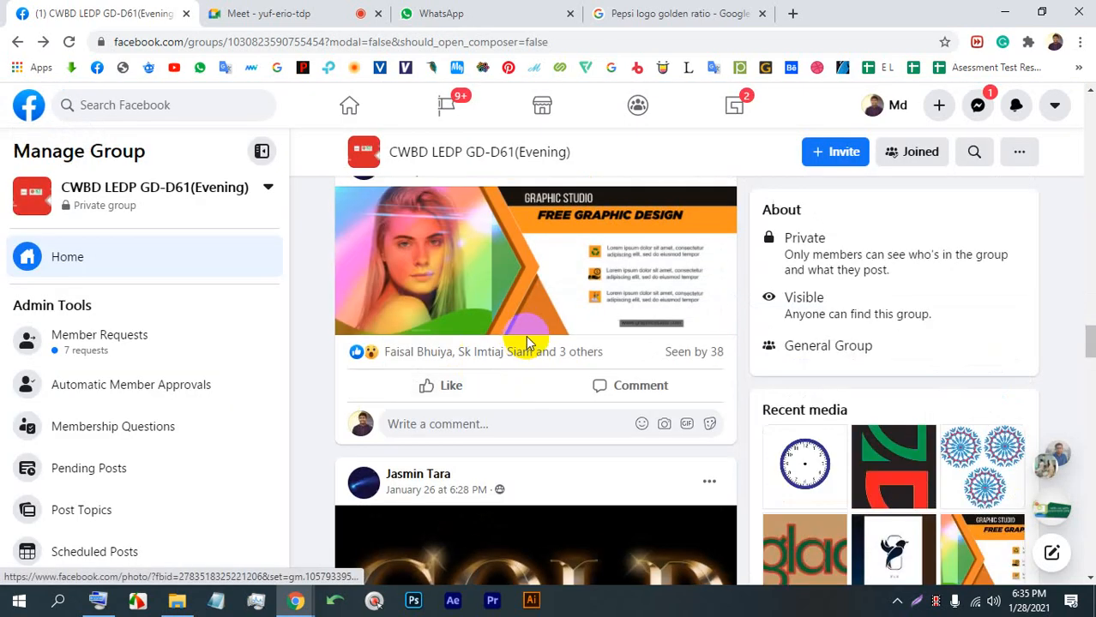
{"action": "left_click", "coordinate": [521, 277]}
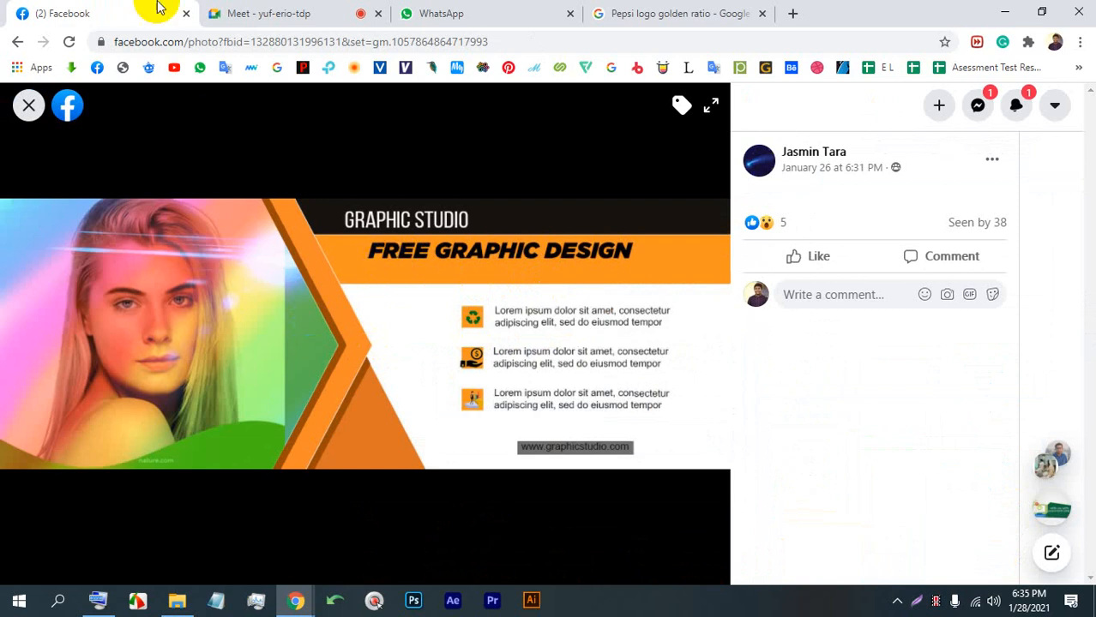
Switch to Meet, admit all the waiting participants, and return to the banner image on Facebook.
{"action": "left_click", "coordinate": [244, 11]}
{"action": "left_click", "coordinate": [695, 178]}
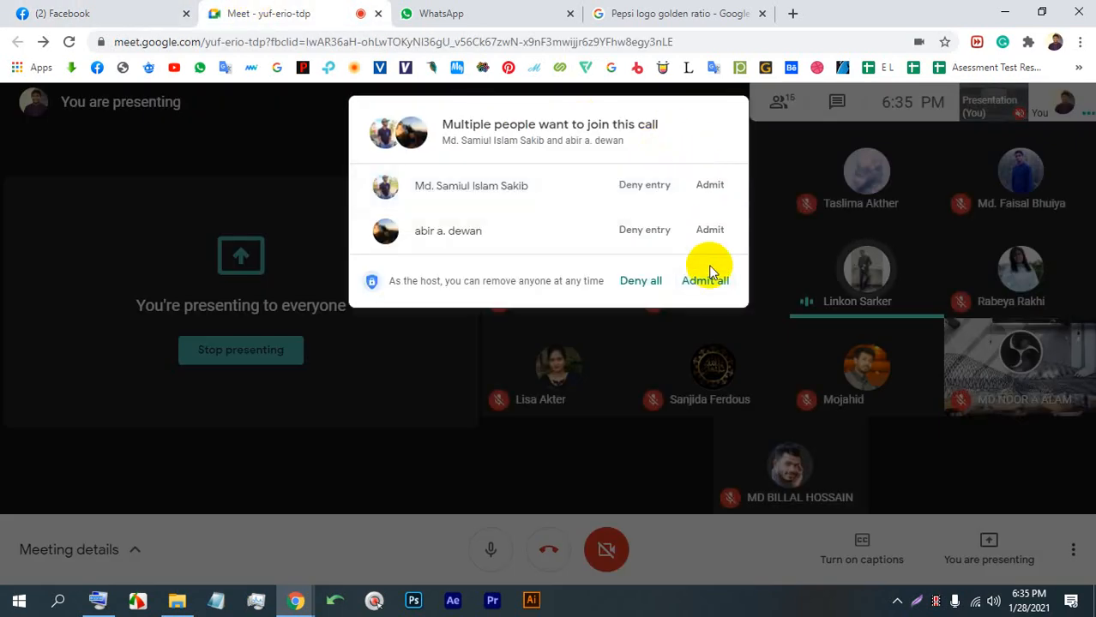
{"action": "left_click", "coordinate": [707, 277]}
{"action": "left_click", "coordinate": [70, 10]}
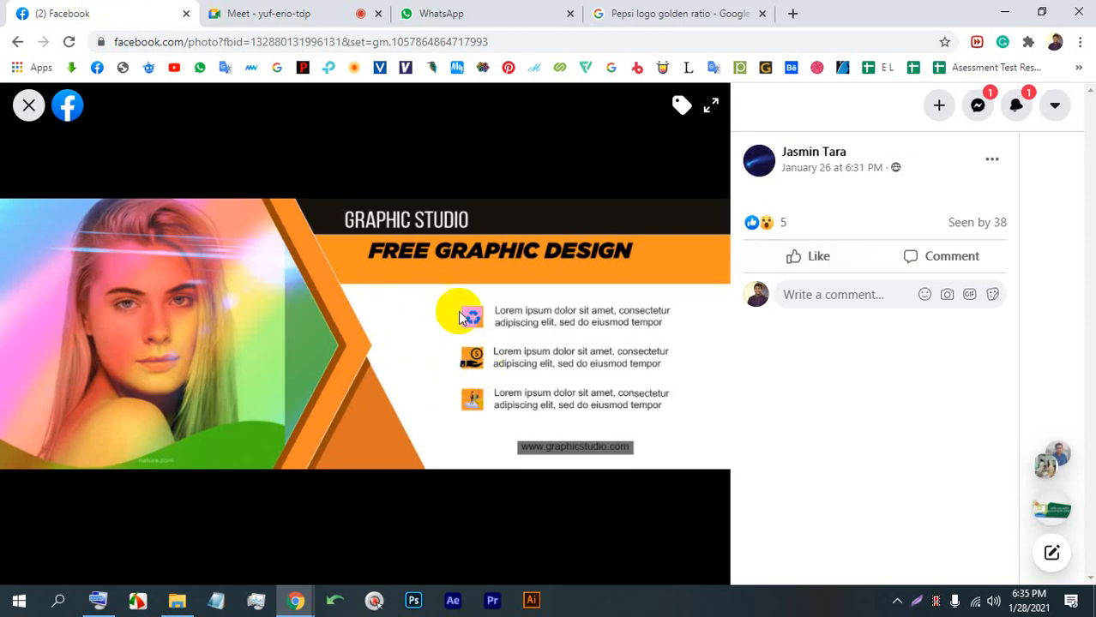
Close the banner image, and view the post with the shining "GOLD" lettering at full size before closing it.
{"action": "left_click", "coordinate": [26, 104]}
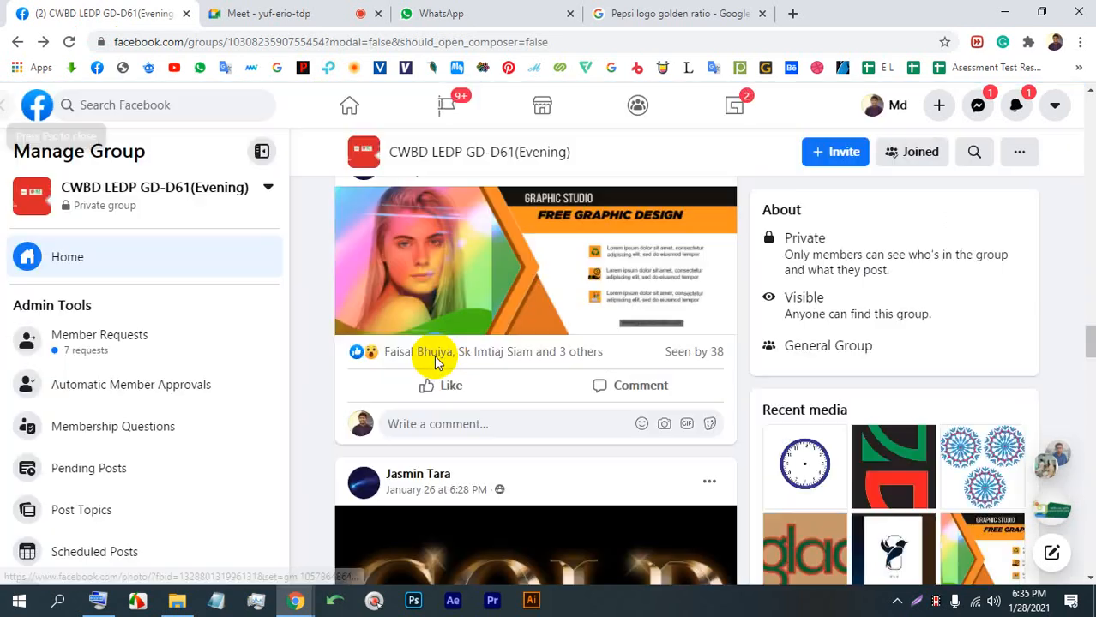
{"action": "scroll", "coordinate": [433, 373], "scroll_direction": "down", "scroll_amount": 5}
{"action": "left_click", "coordinate": [443, 367]}
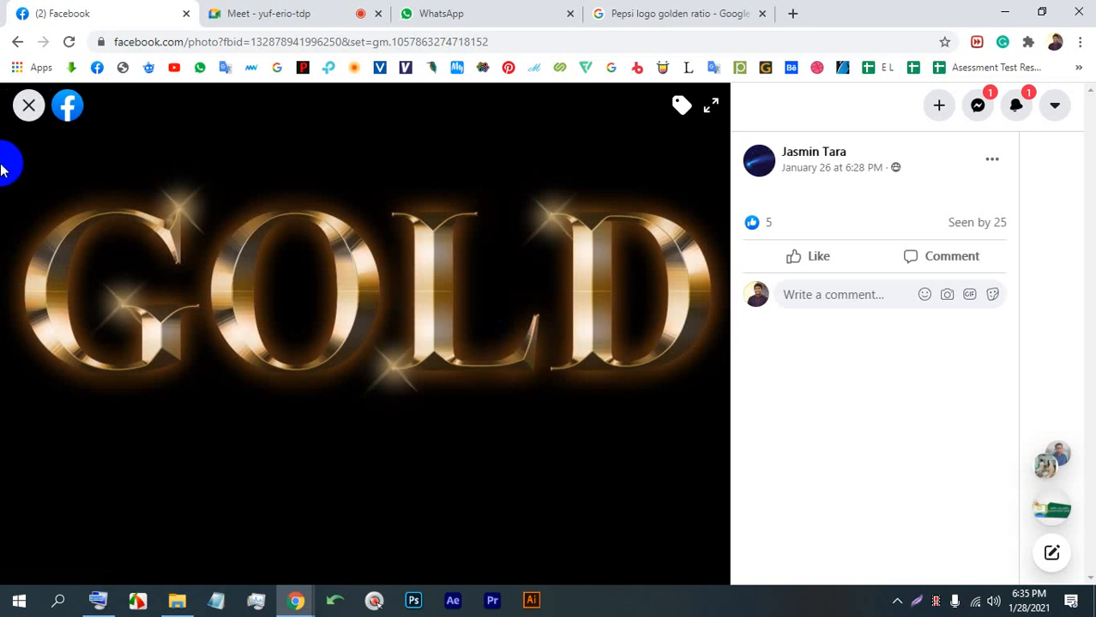
{"action": "left_click", "coordinate": [27, 105]}
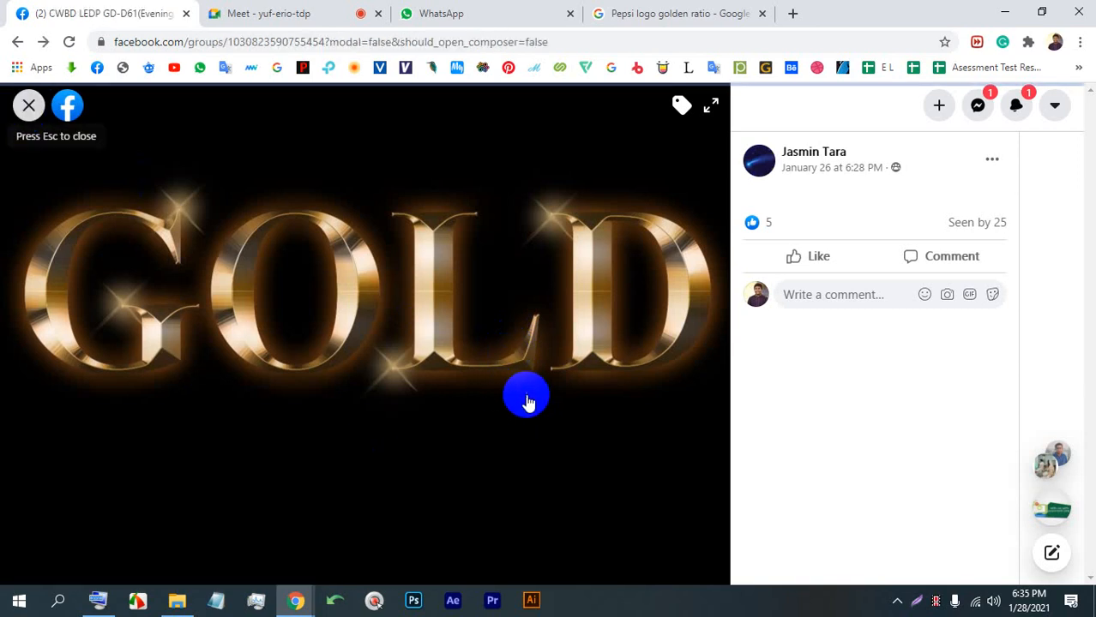
Look over the Chrome logo posts in the group feed, with a brief check of the Meet call.
{"action": "scroll", "coordinate": [523, 395], "scroll_direction": "down", "scroll_amount": 5}
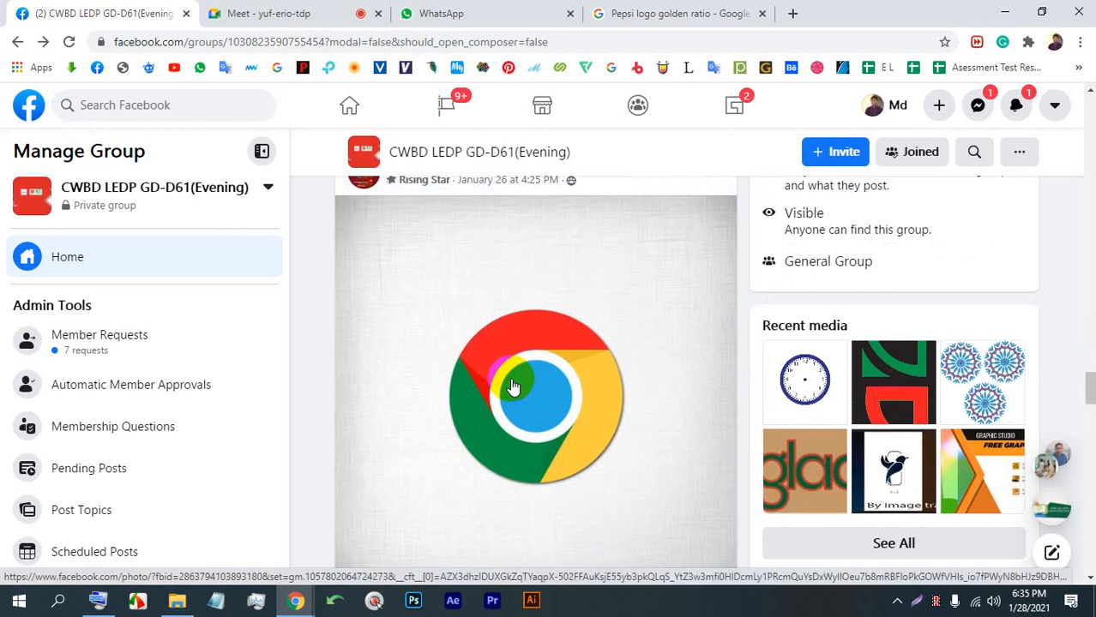
{"action": "scroll", "coordinate": [514, 394], "scroll_direction": "down", "scroll_amount": 15}
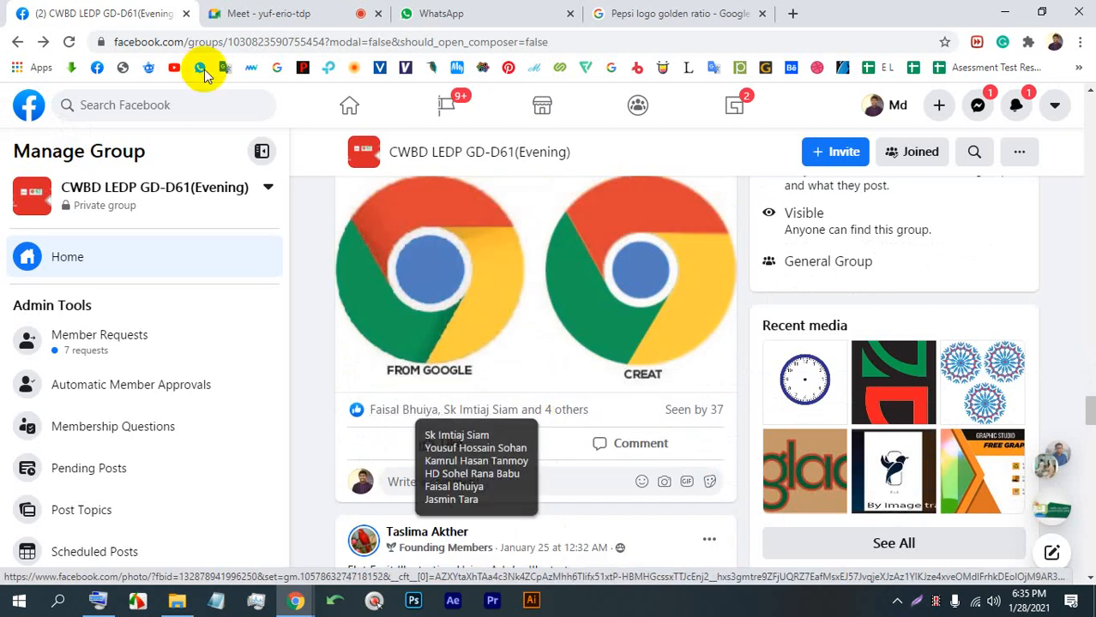
{"action": "left_click", "coordinate": [238, 13]}
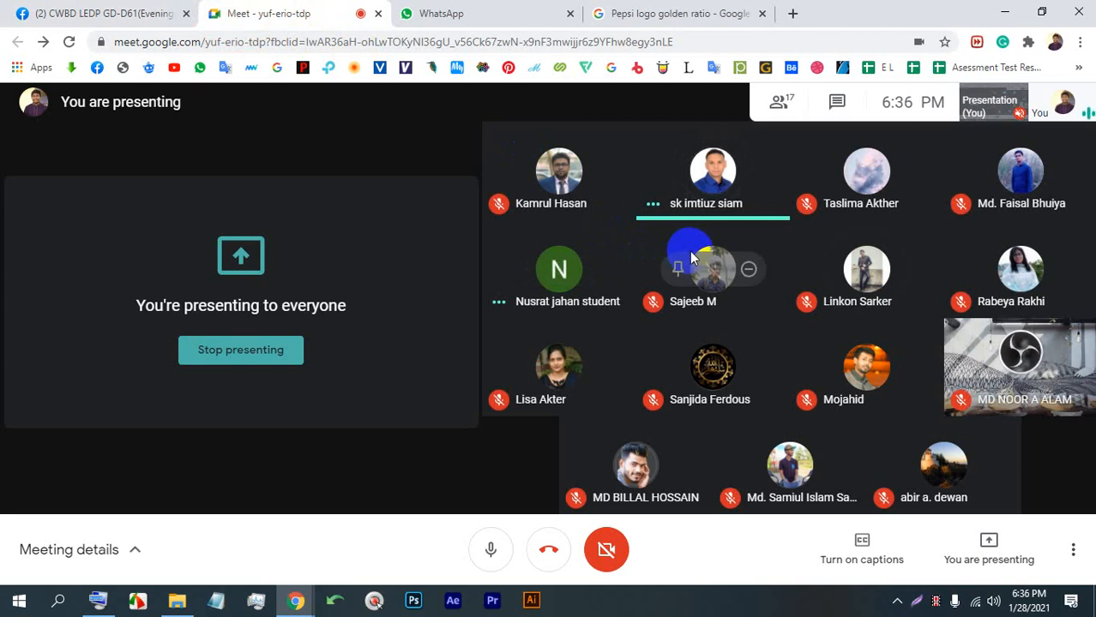
{"action": "left_click", "coordinate": [85, 13]}
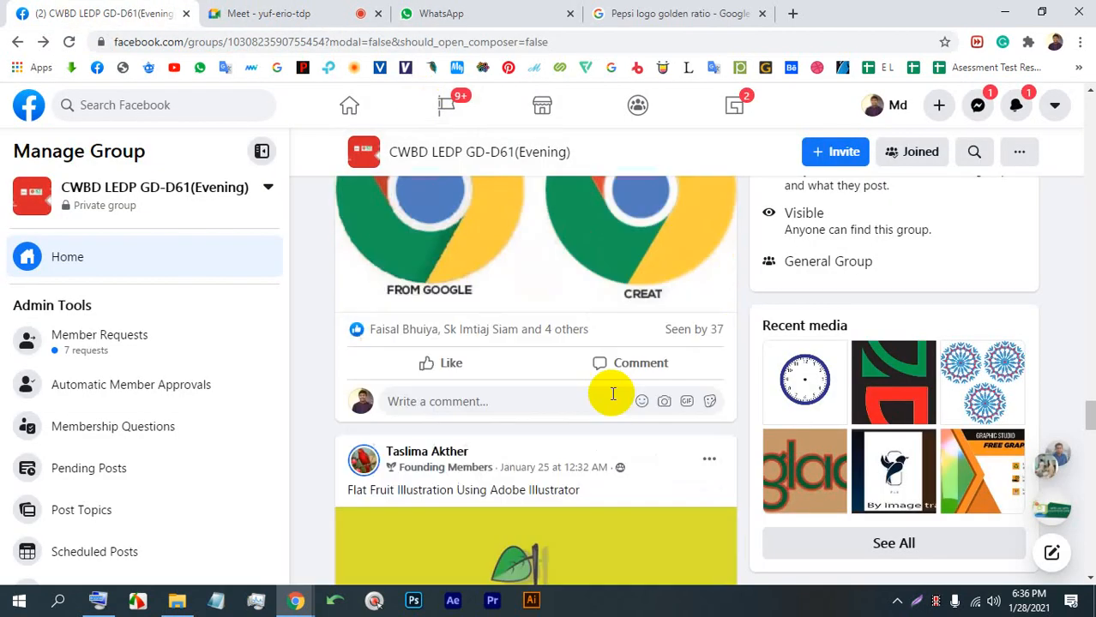
Examine the flat pear illustration, the ornamental LEDP-54 clock and the older posts further down the group feed.
{"action": "scroll", "coordinate": [613, 394], "scroll_direction": "down", "scroll_amount": 5}
{"action": "scroll", "coordinate": [560, 379], "scroll_direction": "up", "scroll_amount": 2}
{"action": "scroll", "coordinate": [549, 369], "scroll_direction": "down", "scroll_amount": 5}
{"action": "scroll", "coordinate": [521, 354], "scroll_direction": "up", "scroll_amount": 5}
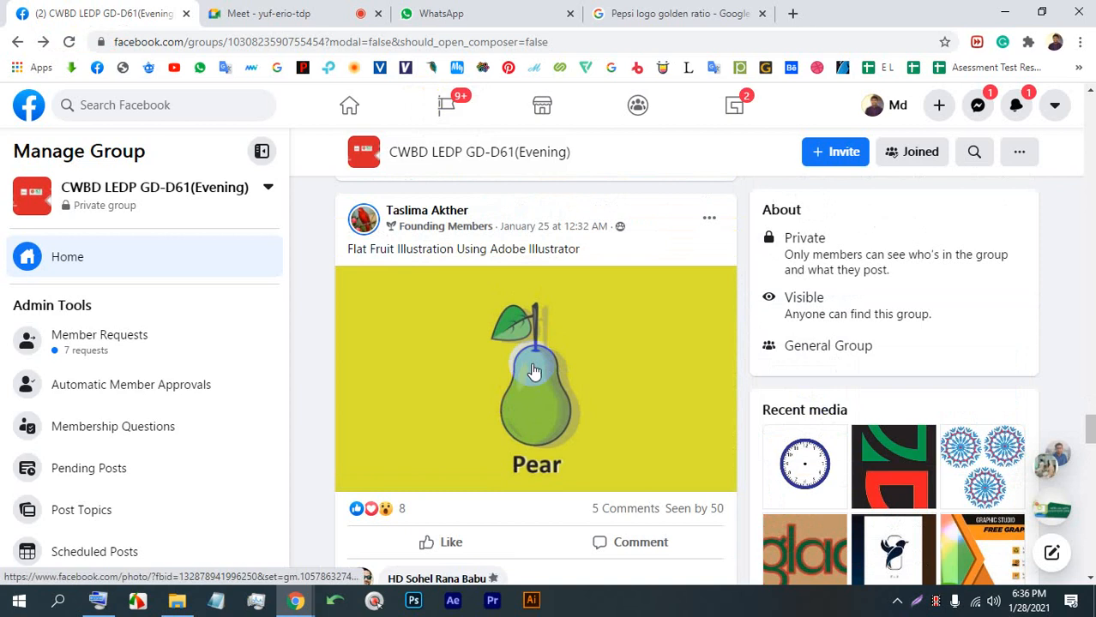
{"action": "scroll", "coordinate": [533, 370], "scroll_direction": "down", "scroll_amount": 20}
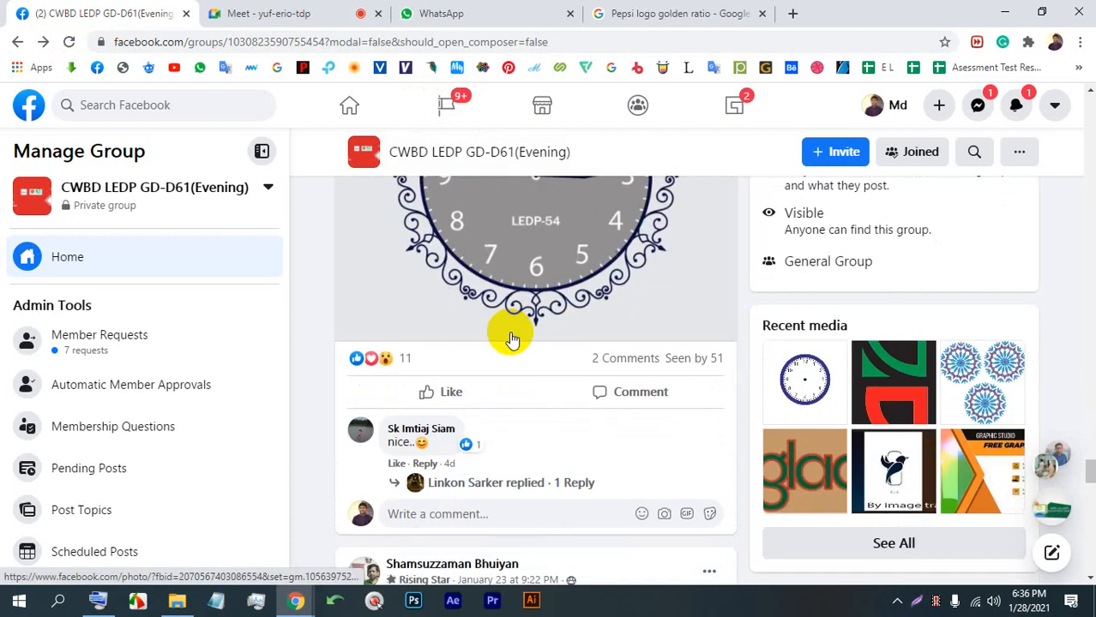
{"action": "scroll", "coordinate": [513, 336], "scroll_direction": "down", "scroll_amount": 15}
Return to the Meet call and close the WhatsApp and Pepsi logo search pages.
{"action": "left_click", "coordinate": [289, 12]}
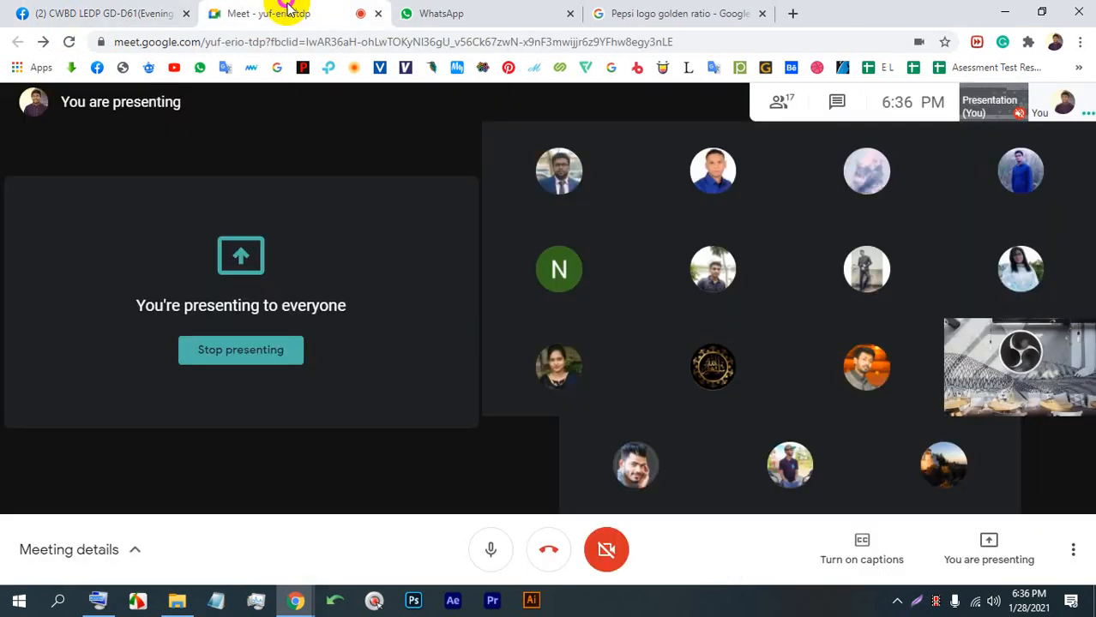
{"action": "left_click", "coordinate": [570, 13]}
{"action": "left_click", "coordinate": [570, 13]}
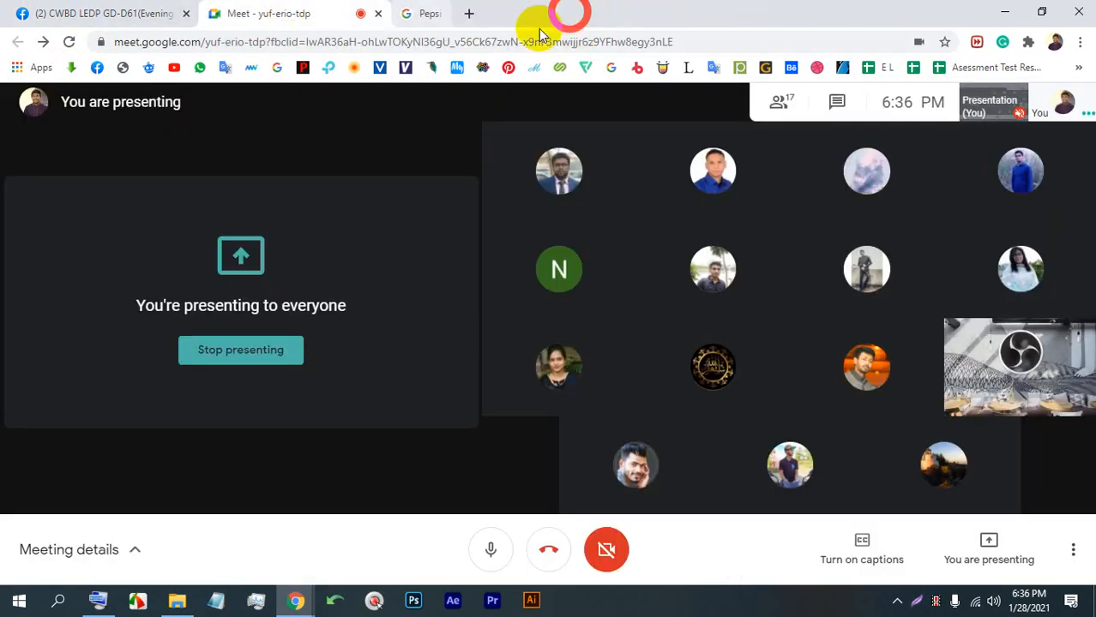
Launch Adobe Illustrator and bring up the settings for a new document.
{"action": "left_click", "coordinate": [531, 600]}
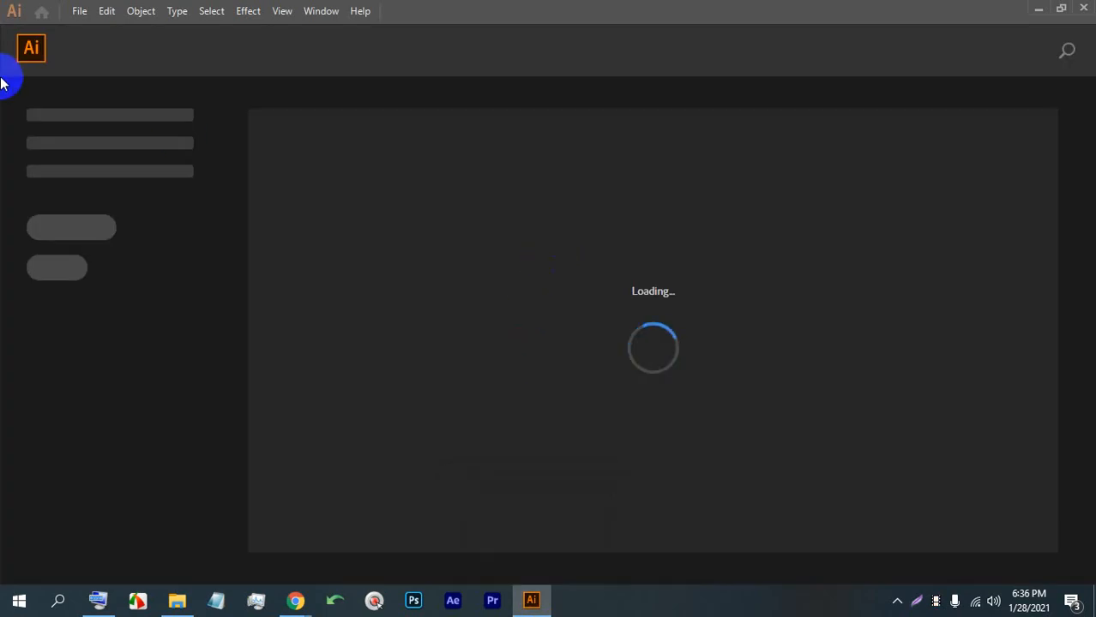
{"action": "left_click", "coordinate": [77, 12]}
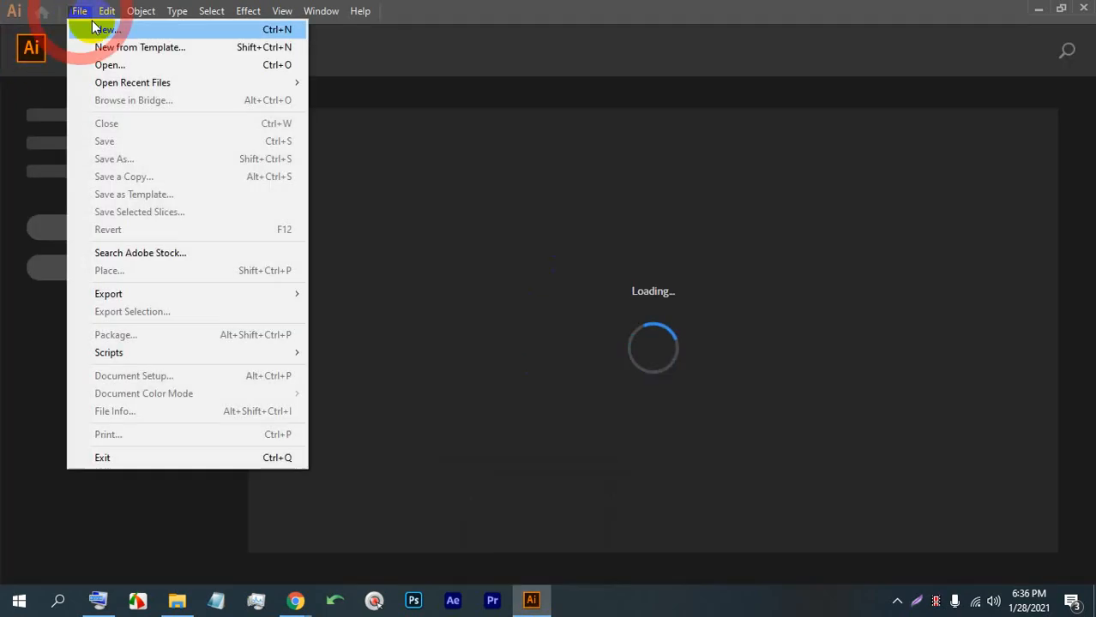
{"action": "left_click", "coordinate": [77, 12]}
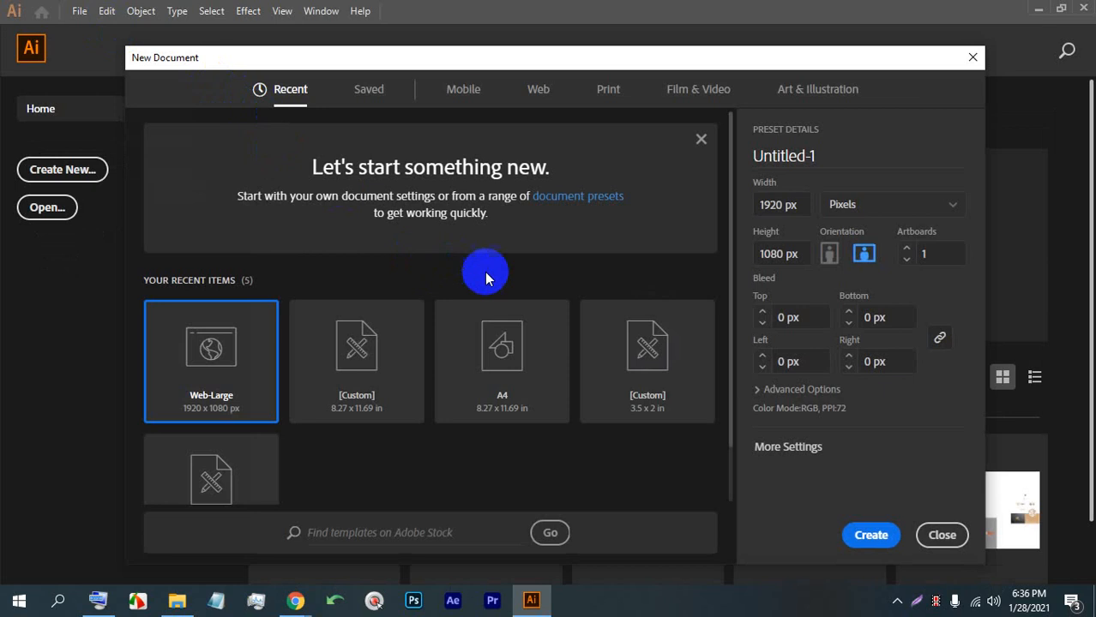
Switch back to the Meet call in Chrome and admit the waiting participant.
{"action": "left_click", "coordinate": [300, 601]}
{"action": "left_click", "coordinate": [200, 519]}
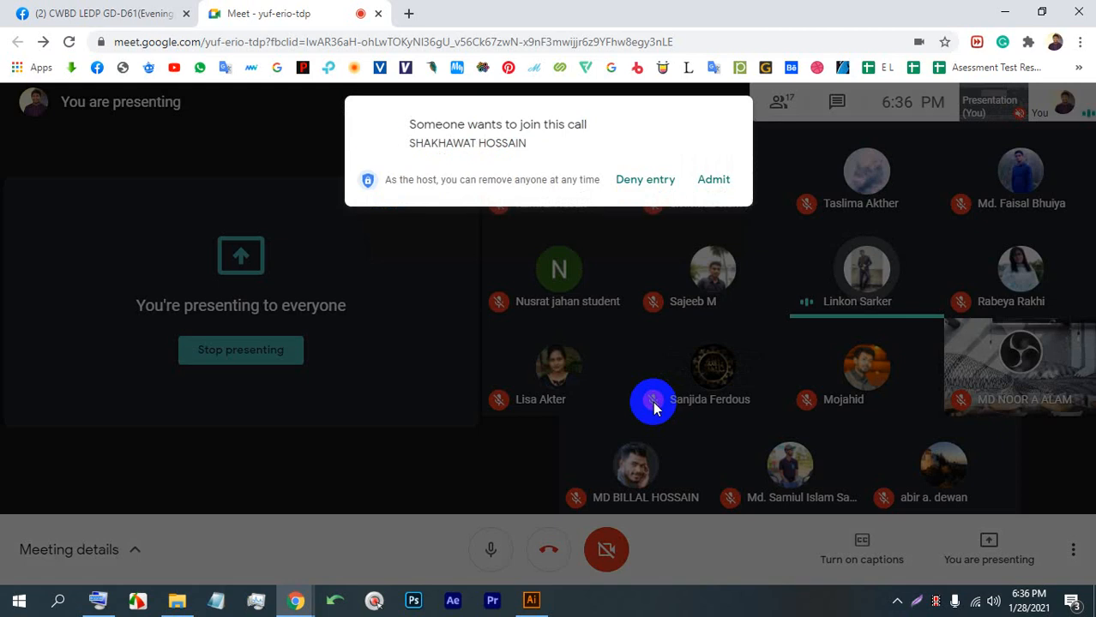
{"action": "left_click", "coordinate": [734, 189]}
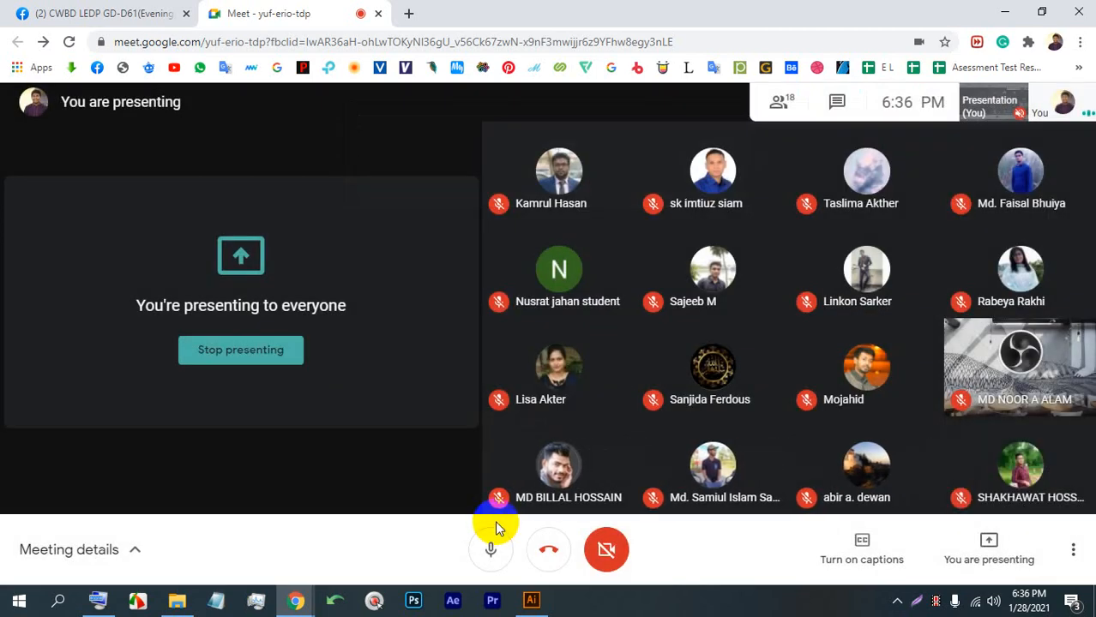
Mute the microphone in the Meet call and admit the next participants who ask to join.
{"action": "left_click", "coordinate": [493, 557]}
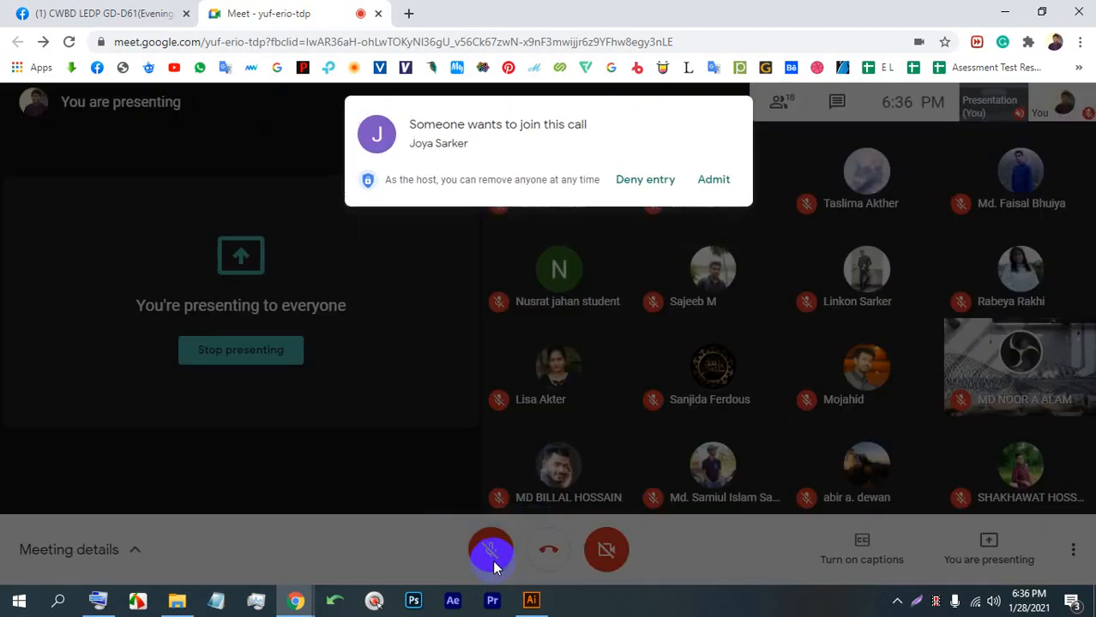
{"action": "left_click", "coordinate": [715, 181]}
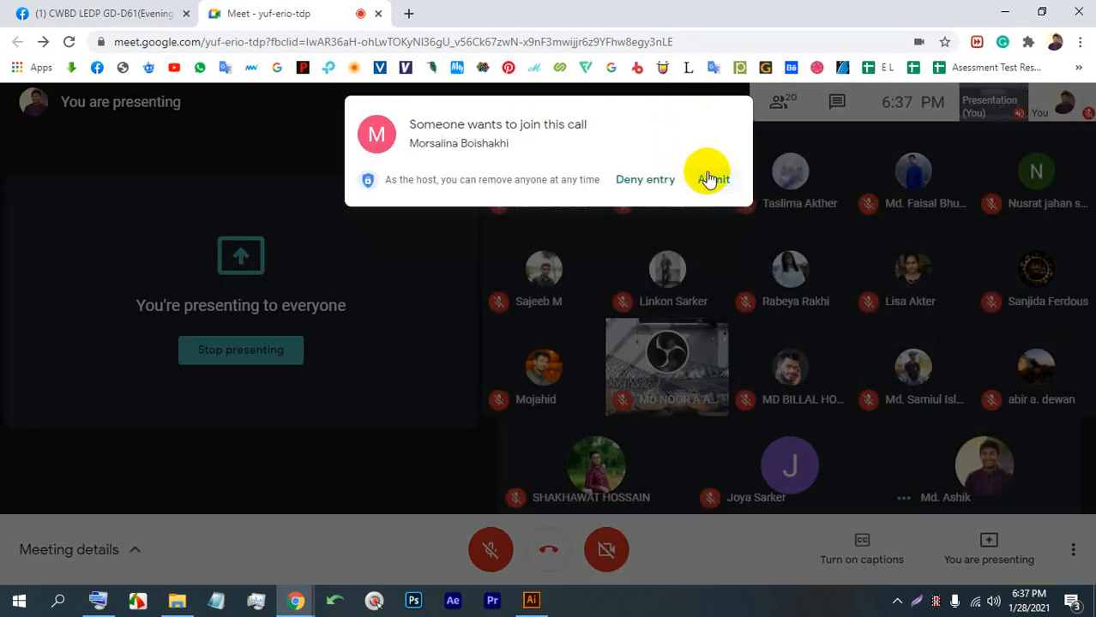
{"action": "left_click", "coordinate": [708, 176]}
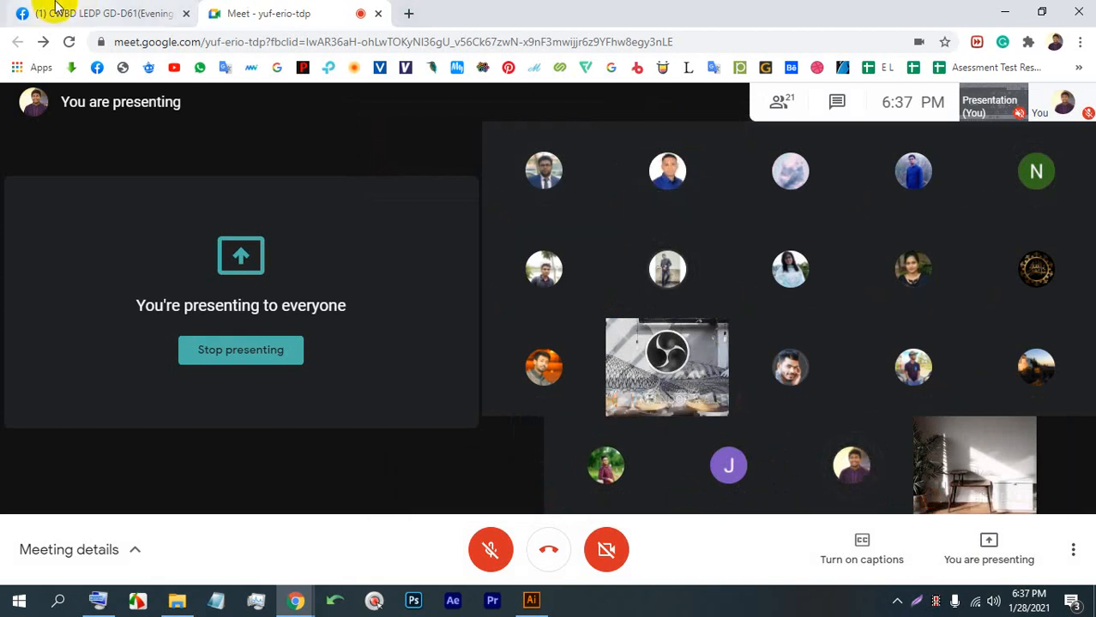
{"action": "left_click", "coordinate": [82, 7]}
{"action": "left_click", "coordinate": [266, 10]}
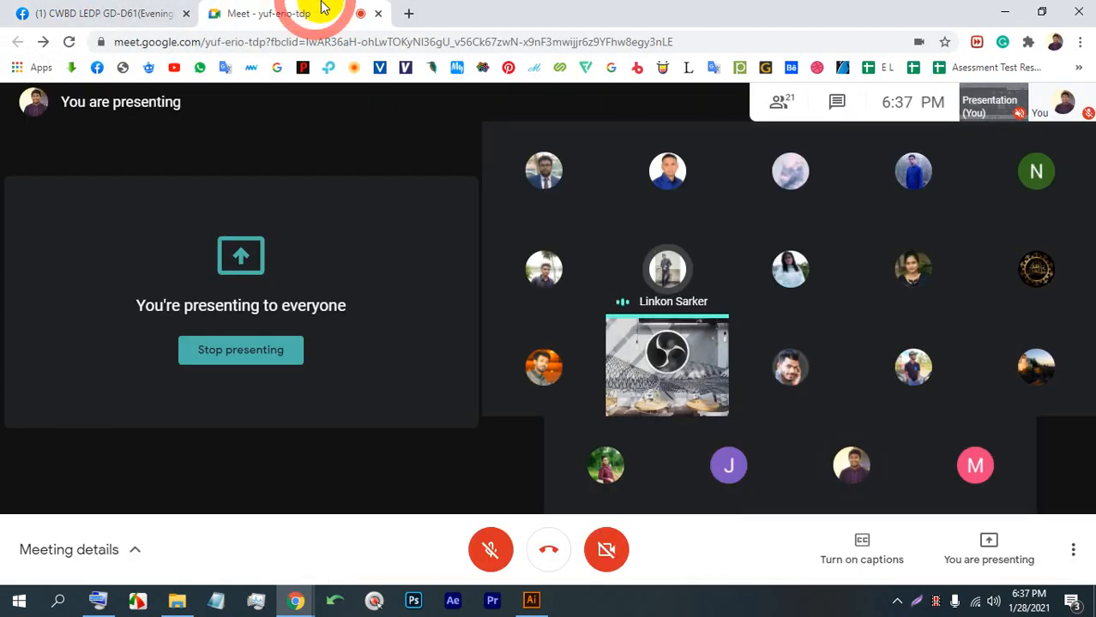
{"action": "left_click", "coordinate": [89, 10]}
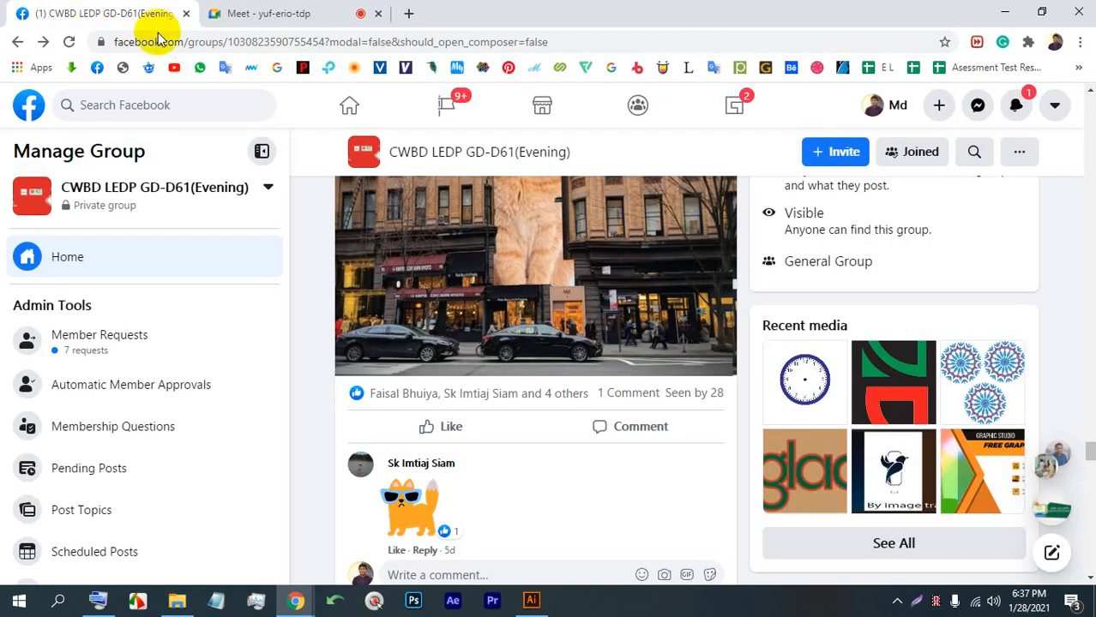
{"action": "scroll", "coordinate": [385, 238], "scroll_direction": "up", "scroll_amount": 3}
{"action": "left_click", "coordinate": [296, 10]}
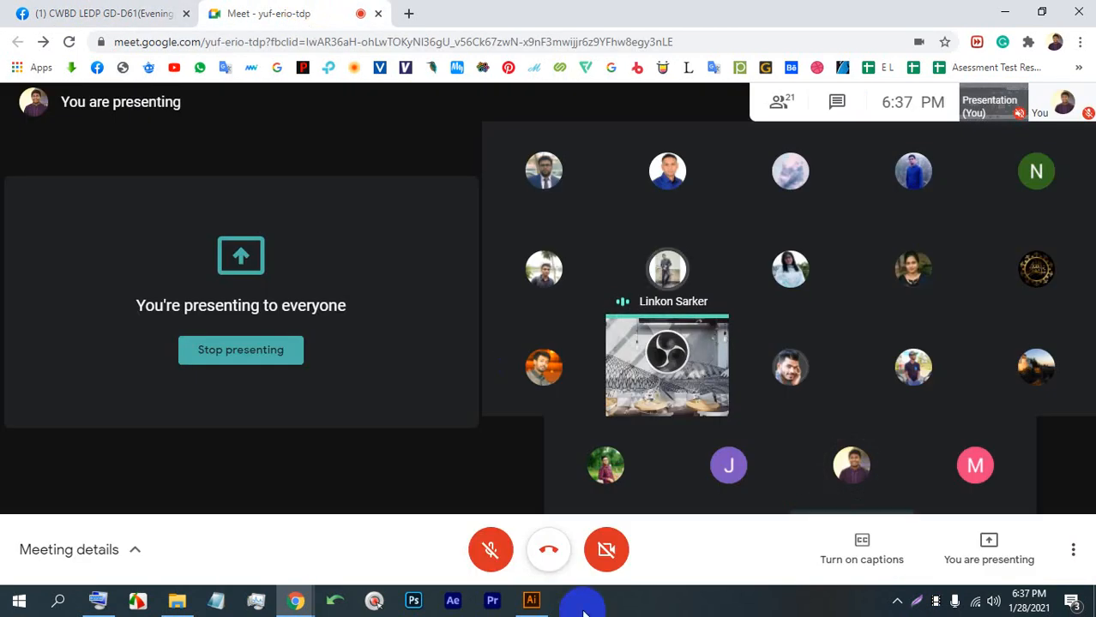
Switch to Illustrator and create a new document from the Web-Large preset, 1920 x 1080 px.
{"action": "left_click", "coordinate": [530, 600]}
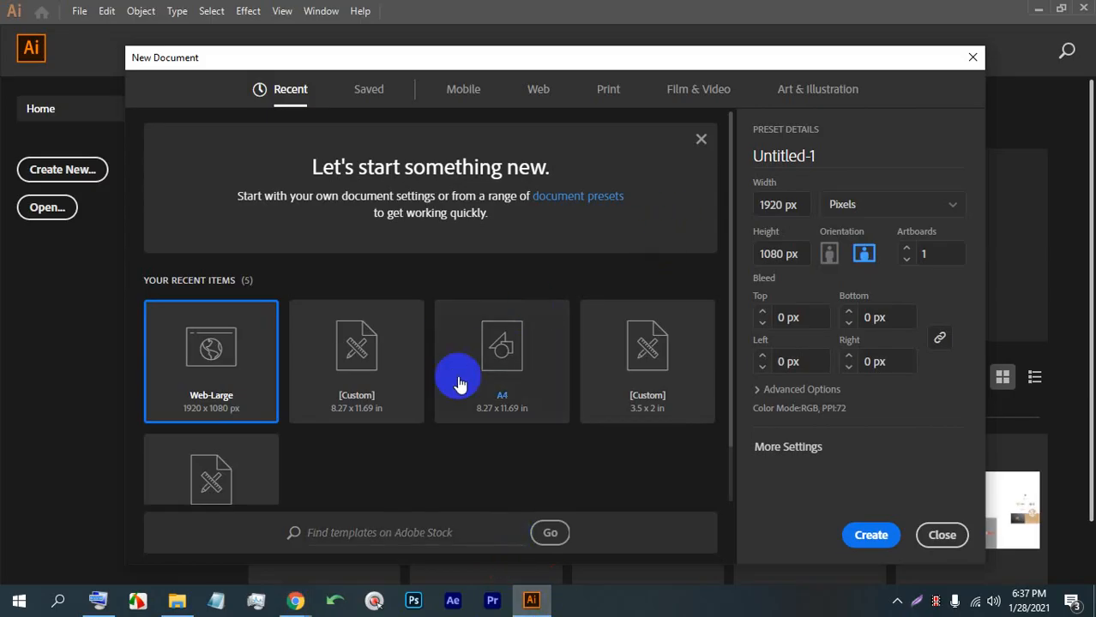
{"action": "left_click", "coordinate": [536, 96]}
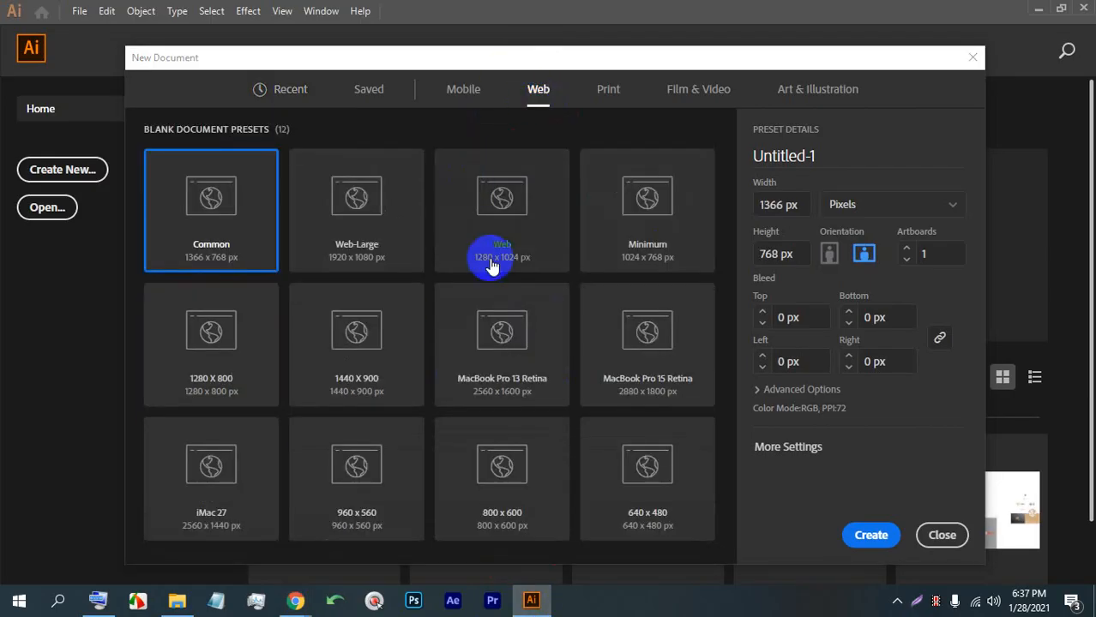
{"action": "left_click", "coordinate": [391, 228]}
{"action": "key", "text": "Escape"}
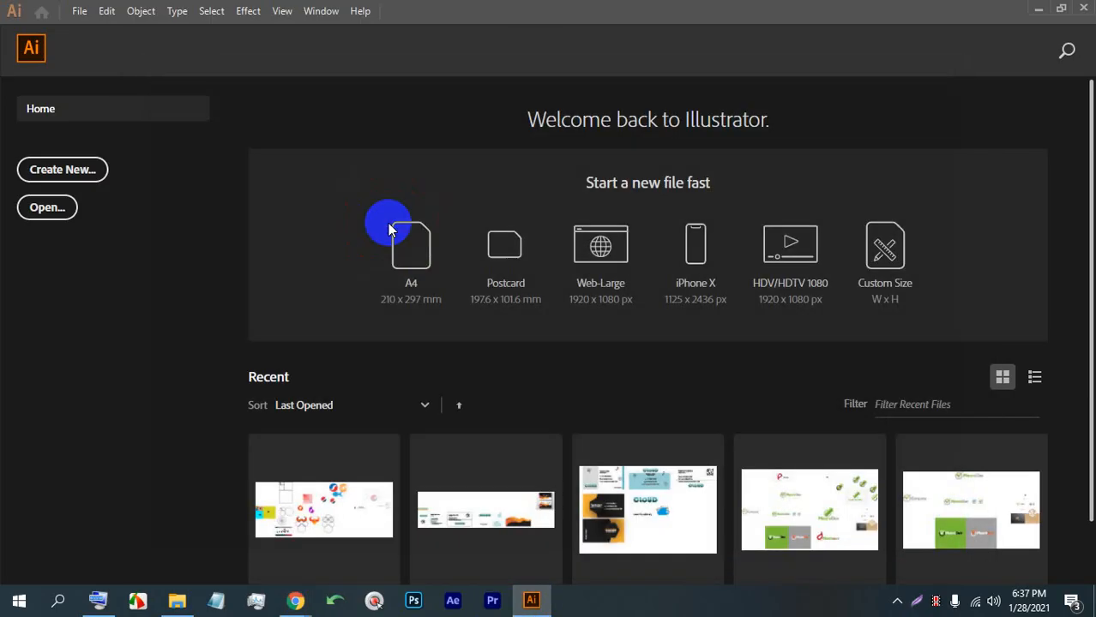
{"action": "left_click", "coordinate": [390, 230]}
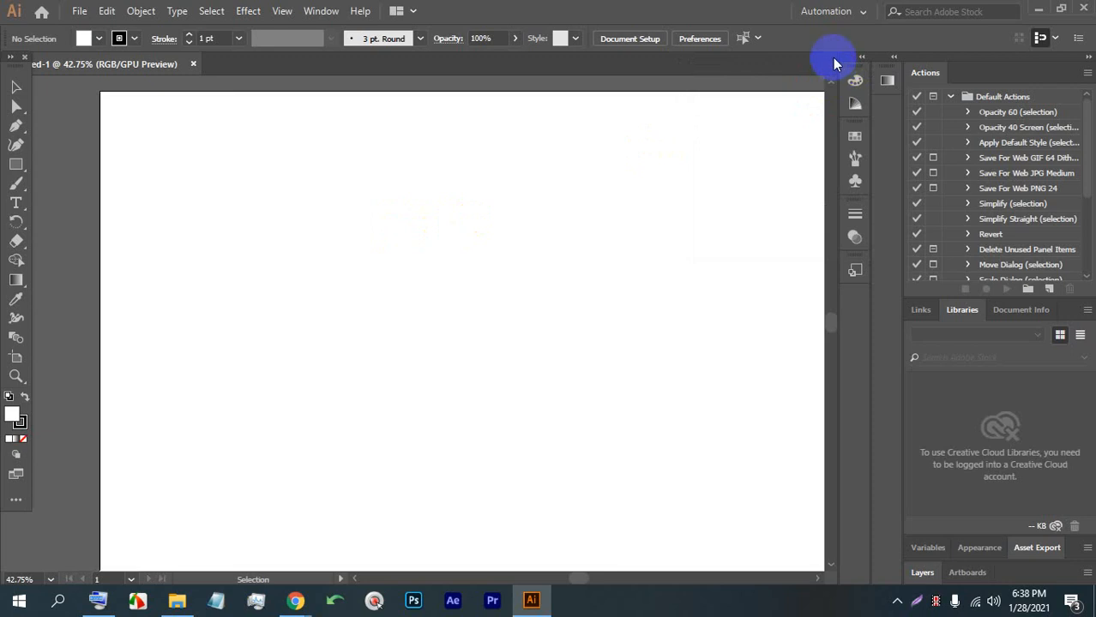
Draw a large white square with a 1 pt black stroke on the artboard and activate the Selection tool.
{"action": "scroll", "coordinate": [607, 169], "scroll_direction": "down", "scroll_amount": 2, "text": "alt"}
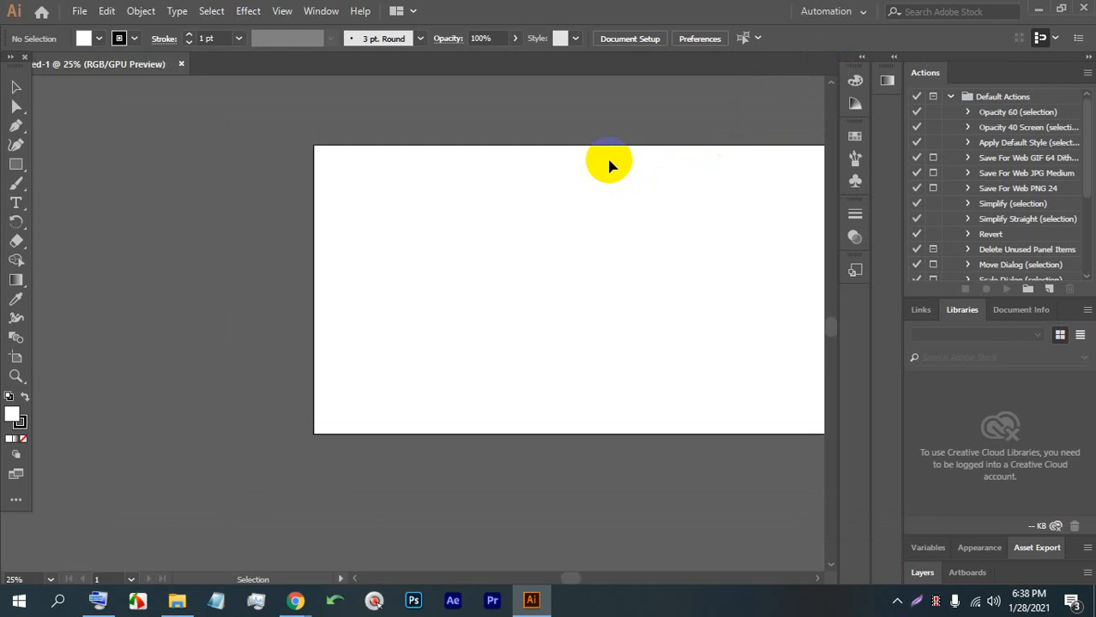
{"action": "scroll", "coordinate": [592, 174], "scroll_direction": "up", "scroll_amount": 1, "text": "alt"}
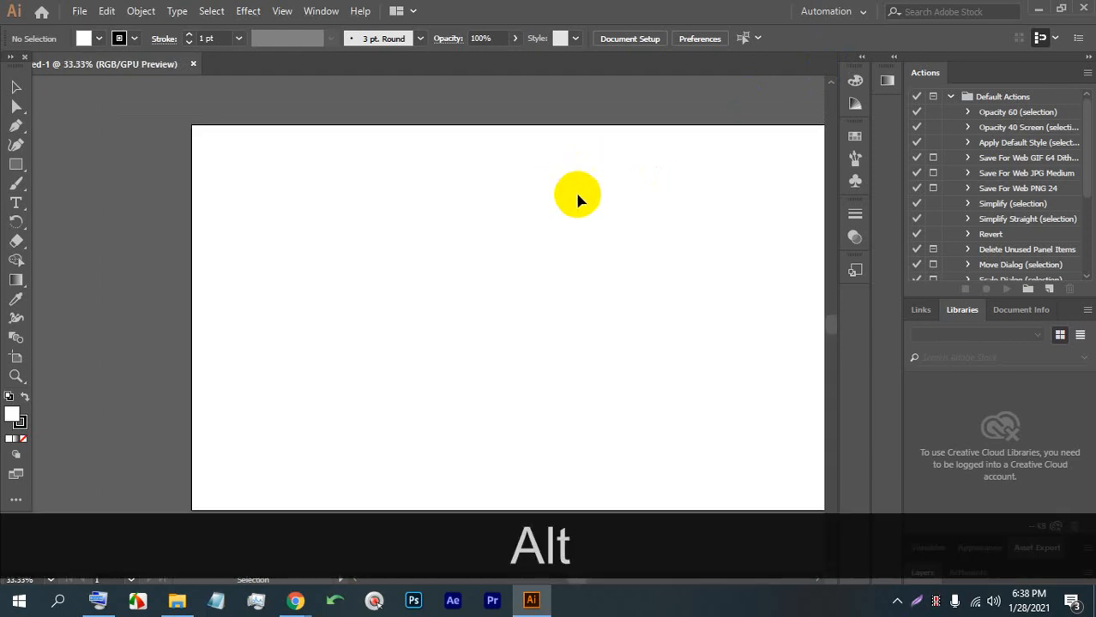
{"action": "left_click_drag", "start_coordinate": [551, 198], "coordinate": [376, 196]}
{"action": "scroll", "coordinate": [244, 181], "scroll_direction": "up", "scroll_amount": 2, "text": "alt"}
{"action": "left_click_drag", "start_coordinate": [300, 191], "coordinate": [361, 199]}
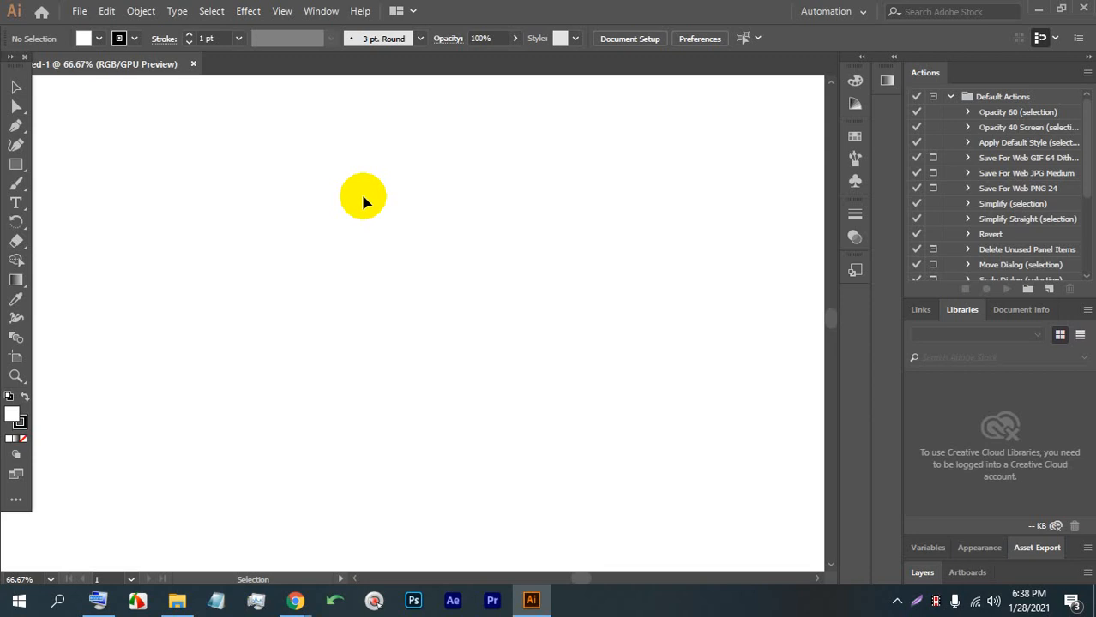
{"action": "left_click", "coordinate": [8, 163]}
{"action": "left_click_drag", "start_coordinate": [196, 188], "coordinate": [646, 330]}
{"action": "key", "text": "v"}
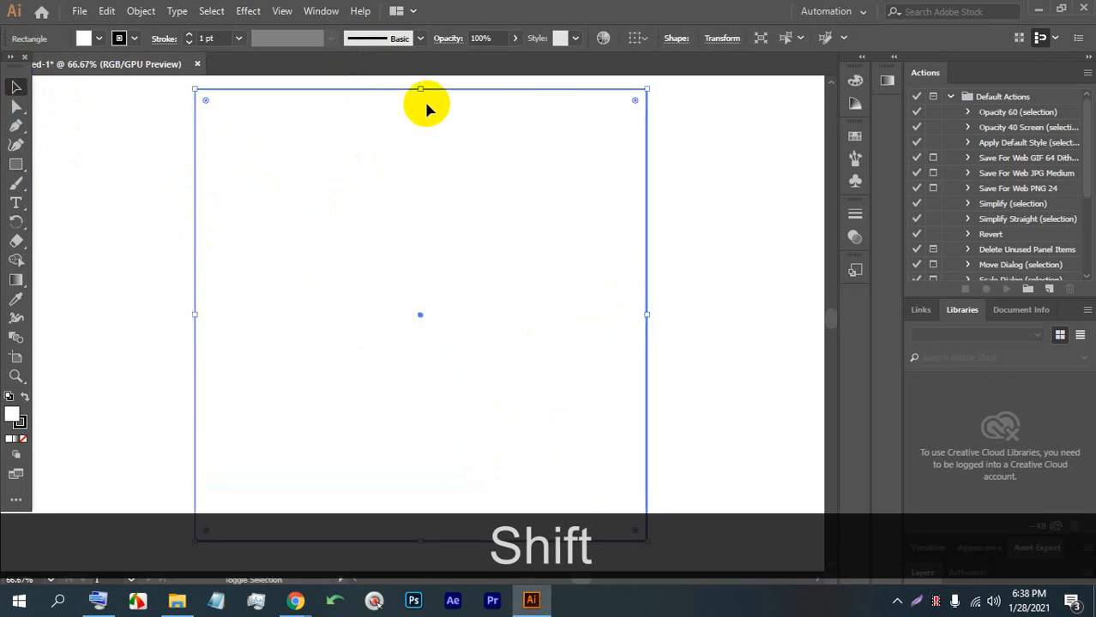
Scale the white square down proportionally and move it toward the upper-left area of the artboard.
{"action": "left_click_drag", "start_coordinate": [419, 89], "coordinate": [428, 273]}
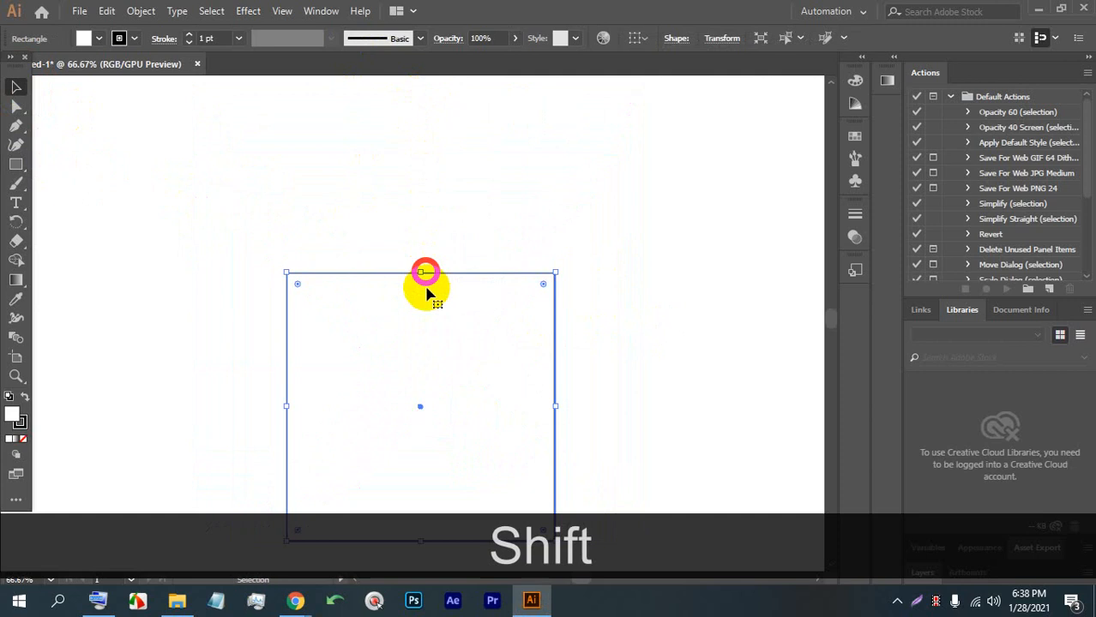
{"action": "left_click_drag", "start_coordinate": [410, 328], "coordinate": [334, 221]}
{"action": "left_click_drag", "start_coordinate": [344, 267], "coordinate": [314, 243]}
Try several swatches as the square's fill and settle on red.
{"action": "left_click", "coordinate": [99, 39]}
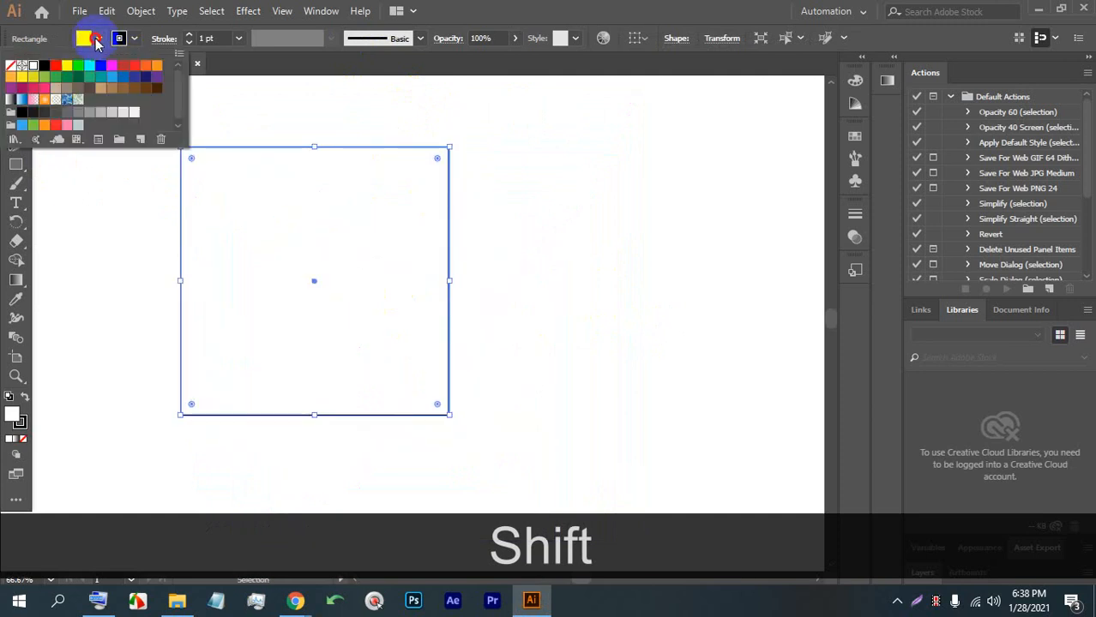
{"action": "left_click", "coordinate": [112, 82]}
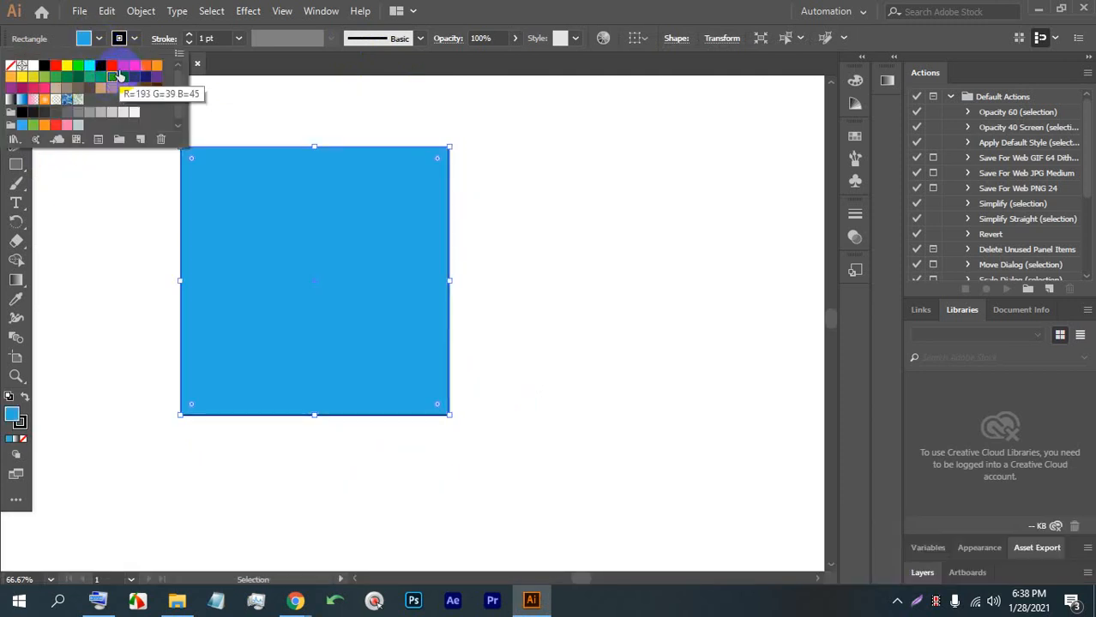
{"action": "left_click", "coordinate": [112, 65]}
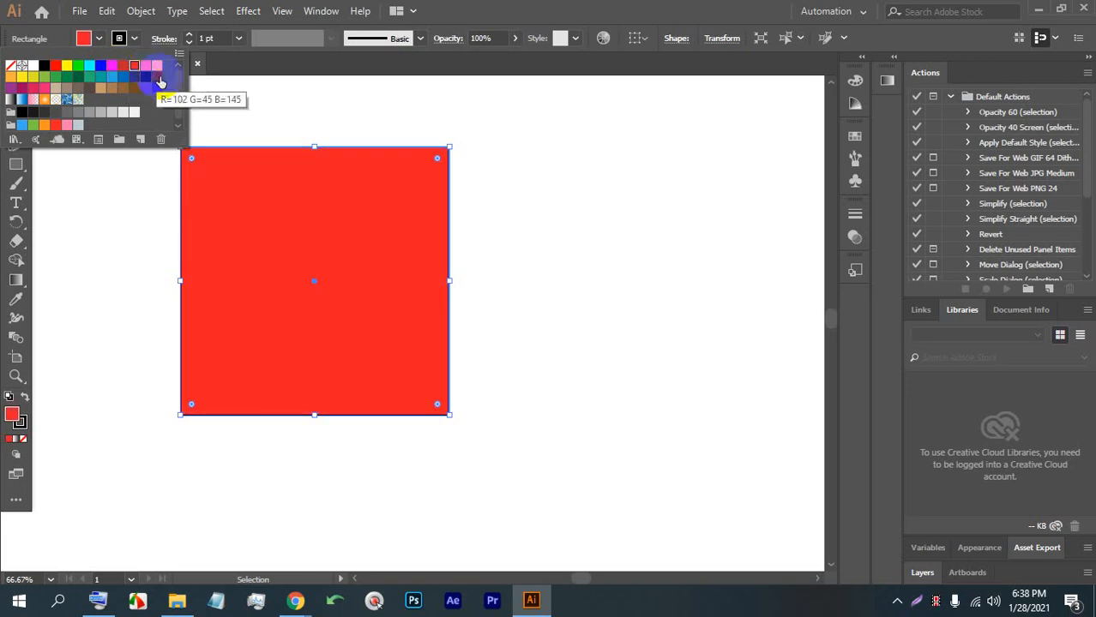
{"action": "left_click", "coordinate": [156, 67]}
{"action": "left_click", "coordinate": [123, 66]}
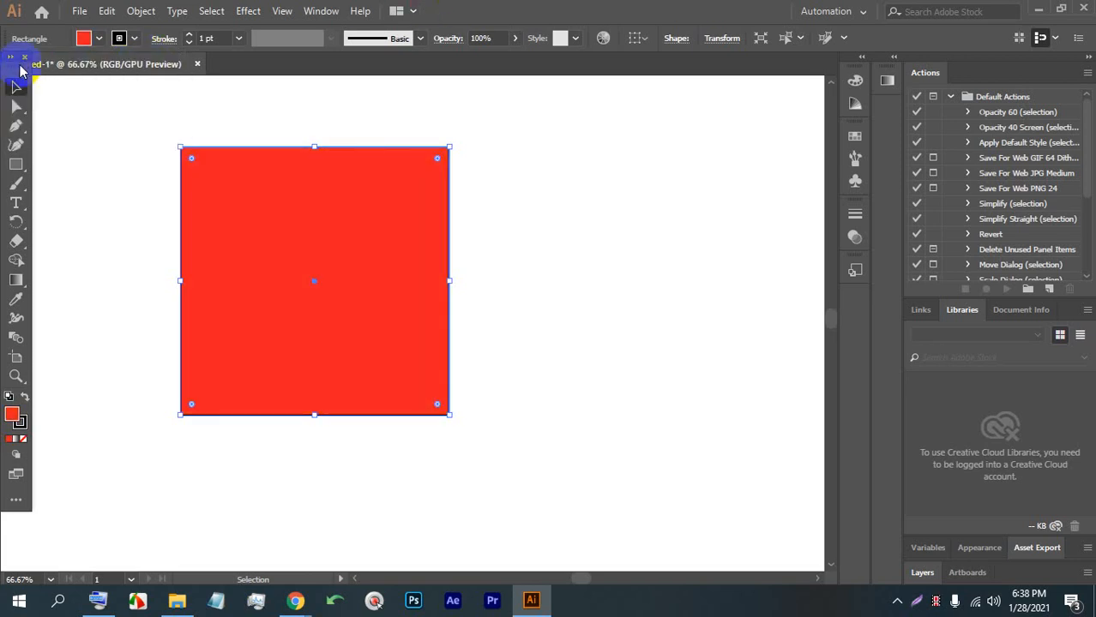
{"action": "left_click", "coordinate": [15, 86]}
{"action": "left_click", "coordinate": [465, 184]}
{"action": "left_click", "coordinate": [296, 175]}
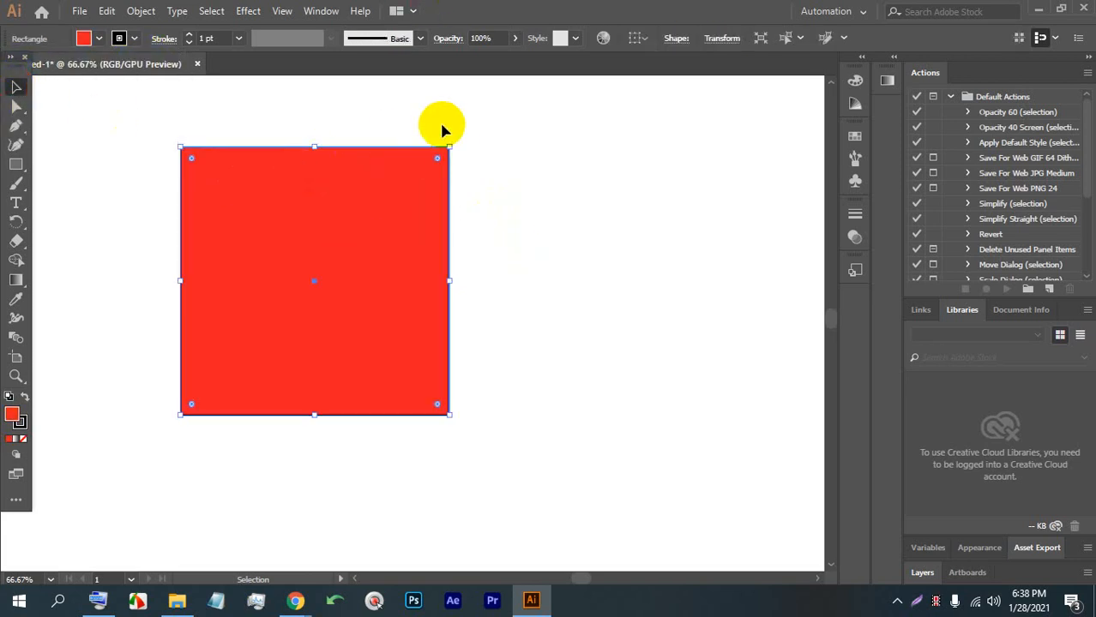
{"action": "left_click_drag", "start_coordinate": [450, 140], "coordinate": [471, 194]}
{"action": "left_click", "coordinate": [387, 189]}
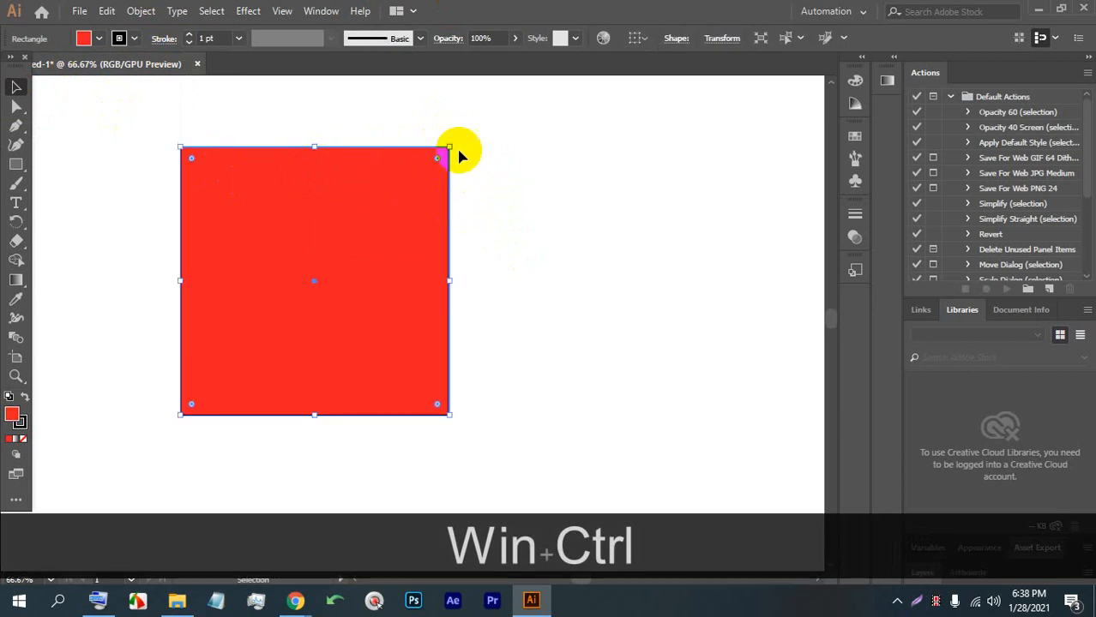
{"action": "left_click_drag", "start_coordinate": [458, 152], "coordinate": [347, 328]}
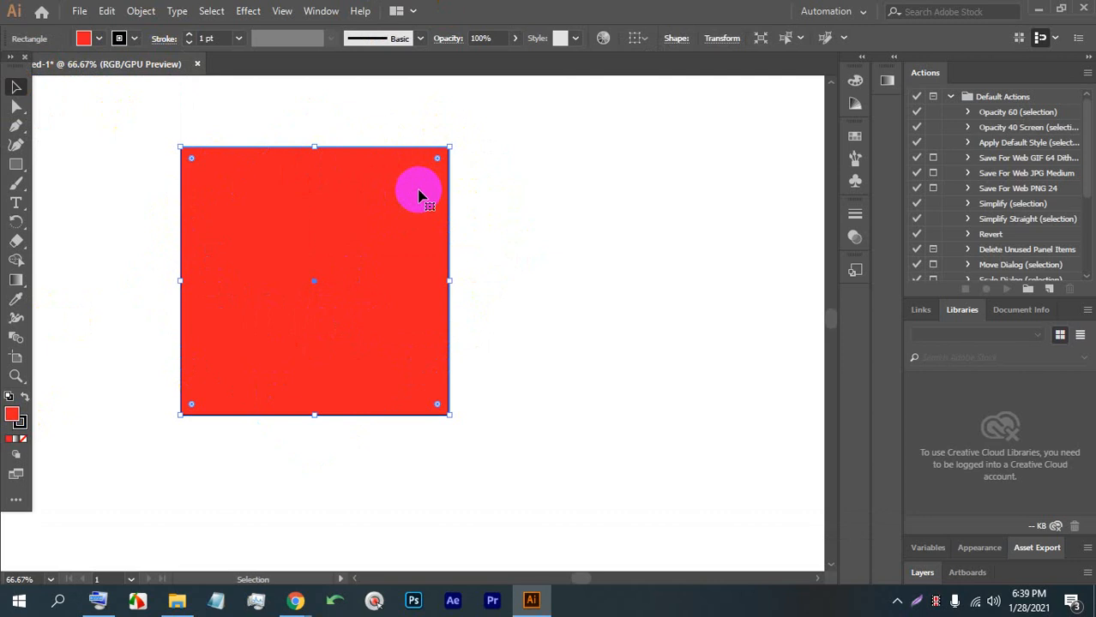
Delete the red square from the artboard.
{"action": "left_click", "coordinate": [523, 232]}
{"action": "left_click", "coordinate": [343, 285]}
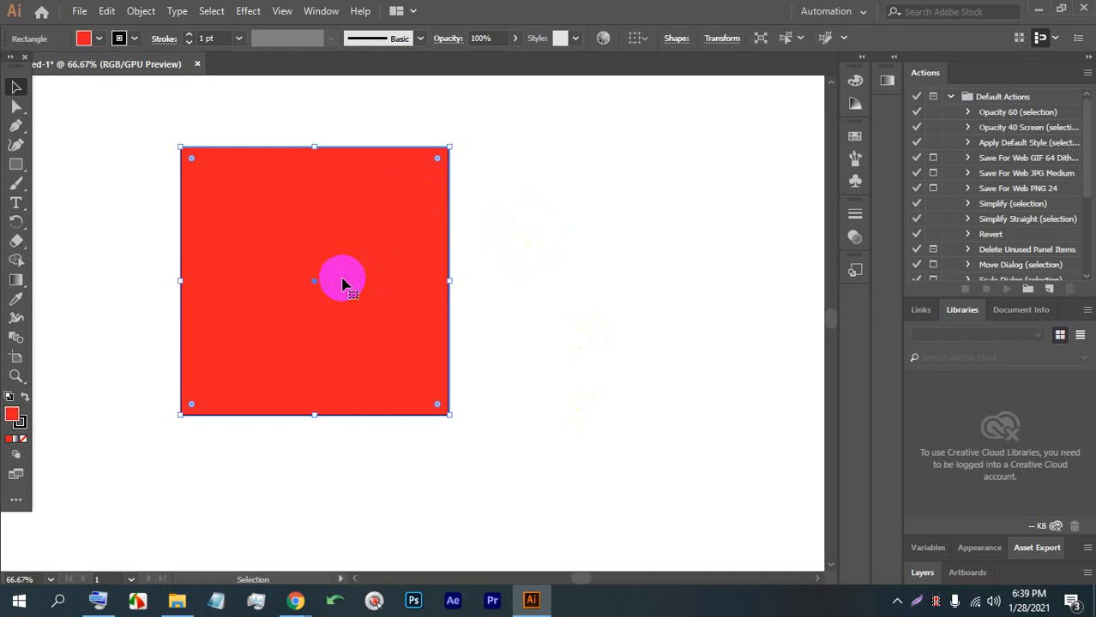
{"action": "key", "text": "BackSpace"}
{"action": "scroll", "coordinate": [452, 233], "scroll_direction": "down", "scroll_amount": 2}
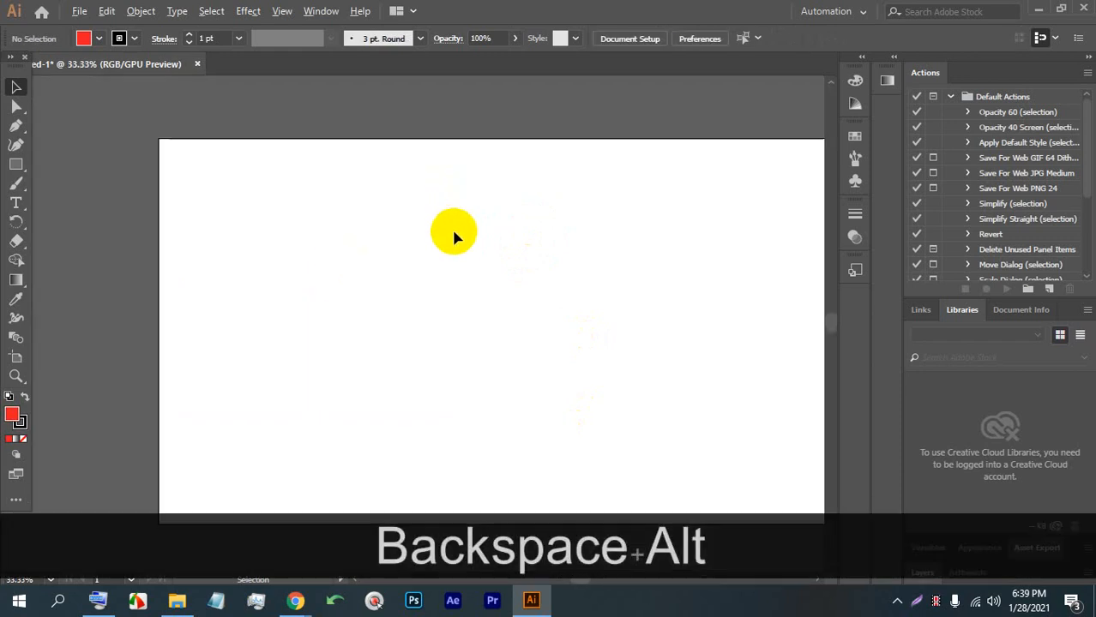
{"action": "scroll", "coordinate": [439, 199], "scroll_direction": "up", "scroll_amount": 2}
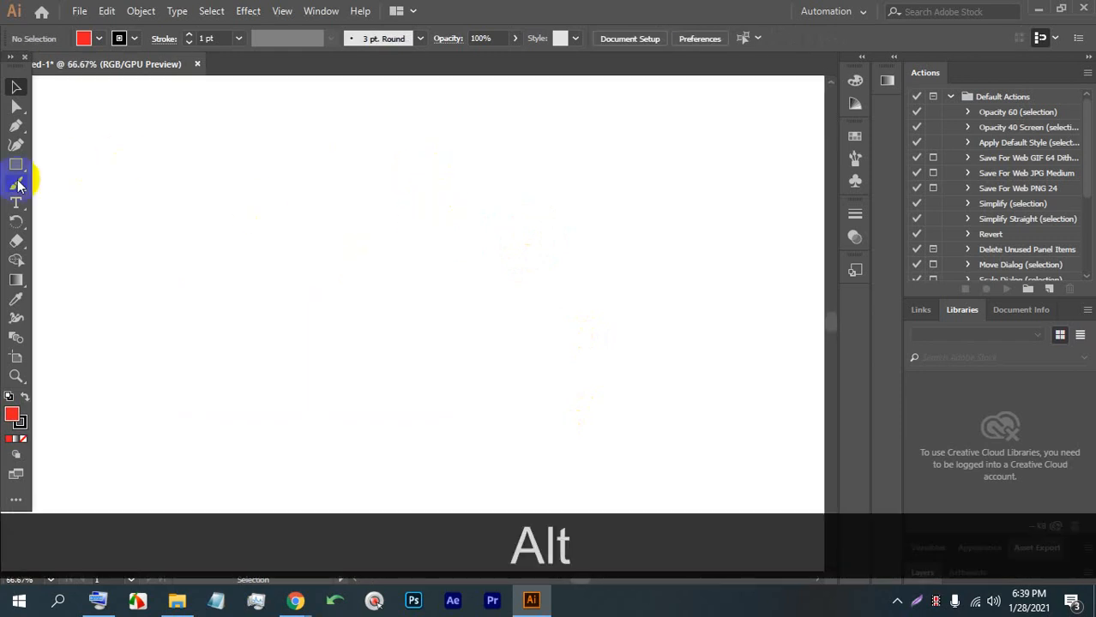
Draw a large perfect circle on the artboard with the Ellipse tool and switch to the Selection tool.
{"action": "left_click_drag", "start_coordinate": [17, 165], "coordinate": [86, 180]}
{"action": "left_click_drag", "start_coordinate": [202, 200], "coordinate": [494, 348]}
{"action": "scroll", "coordinate": [413, 283], "scroll_direction": "down", "scroll_amount": 1}
{"action": "left_click", "coordinate": [9, 89]}
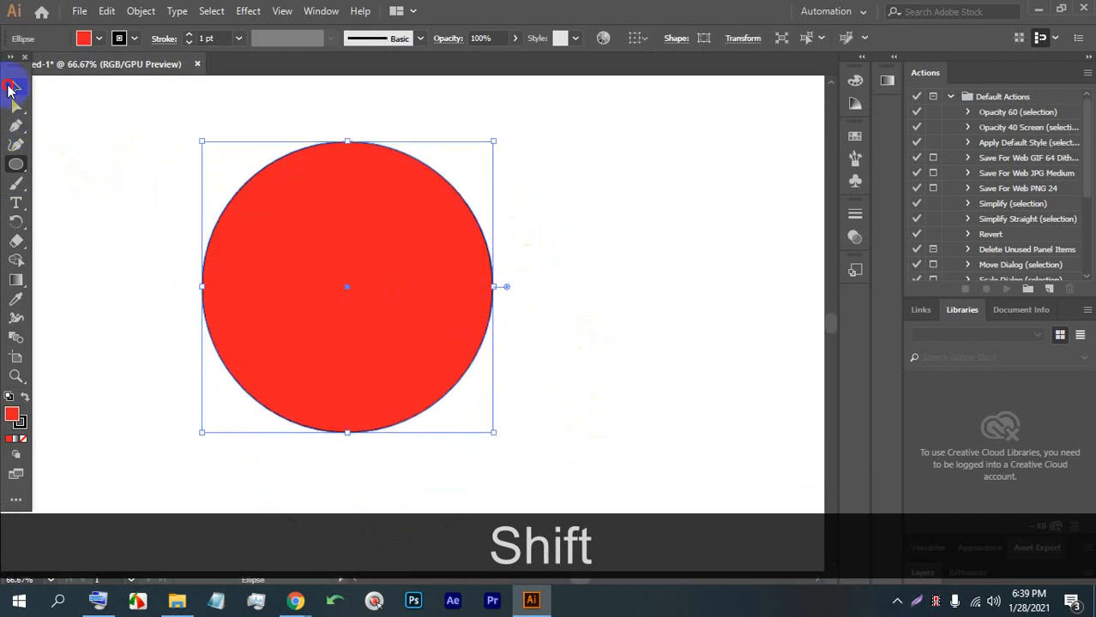
{"action": "scroll", "coordinate": [335, 225], "scroll_direction": "up", "scroll_amount": 1}
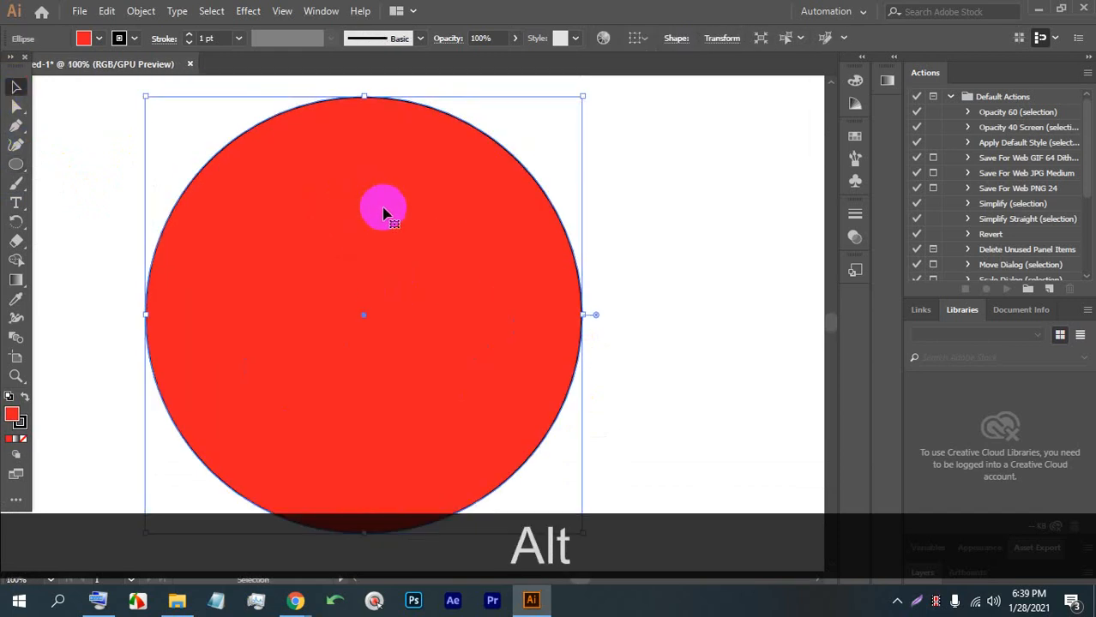
Change the circle's fill to white, keeping the black stroke.
{"action": "left_click", "coordinate": [604, 199]}
{"action": "left_click", "coordinate": [334, 201]}
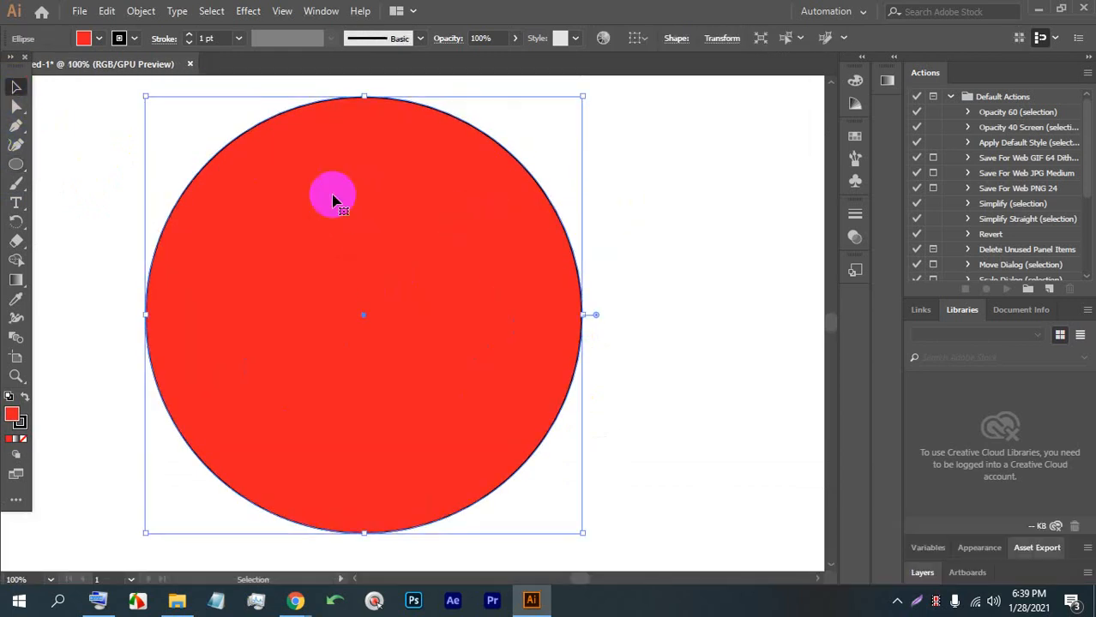
{"action": "left_click", "coordinate": [83, 38]}
{"action": "left_click", "coordinate": [31, 68]}
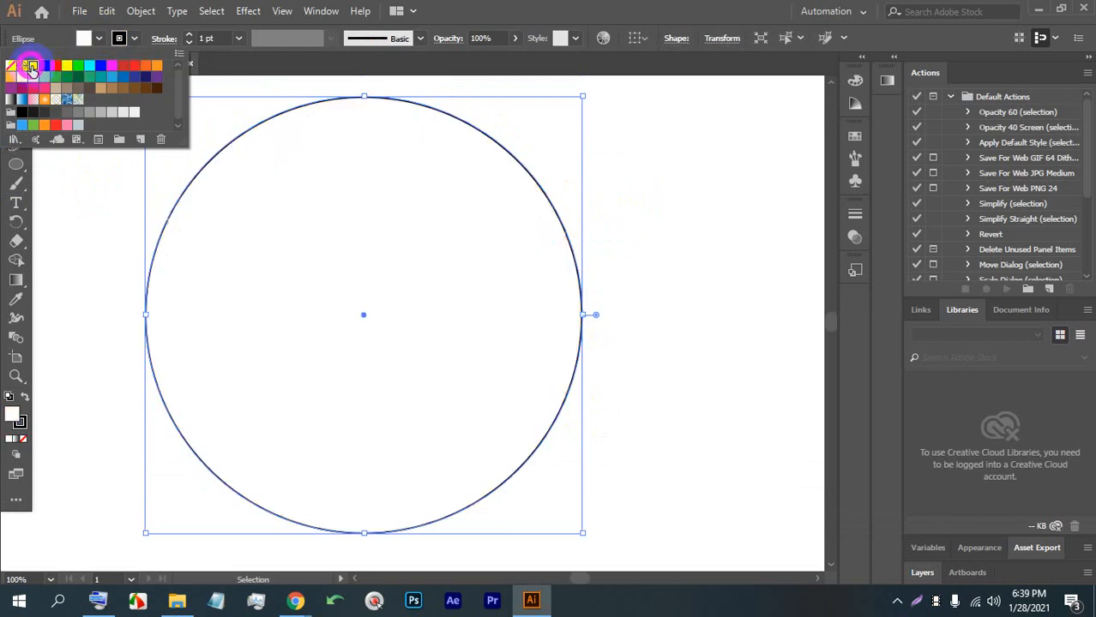
{"action": "left_click", "coordinate": [601, 177]}
Paste a copy of the circle in front and scale it from the center to about half the original diameter.
{"action": "left_click", "coordinate": [531, 188]}
{"action": "key", "text": "ctrl+c"}
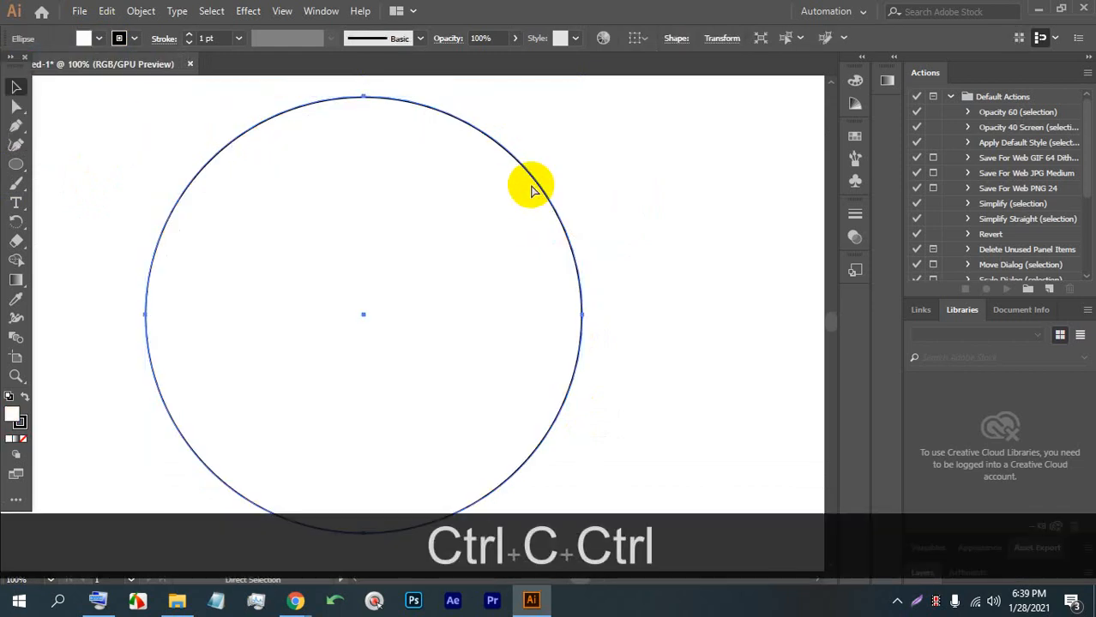
{"action": "key", "text": "ctrl+f"}
{"action": "left_click", "coordinate": [606, 172]}
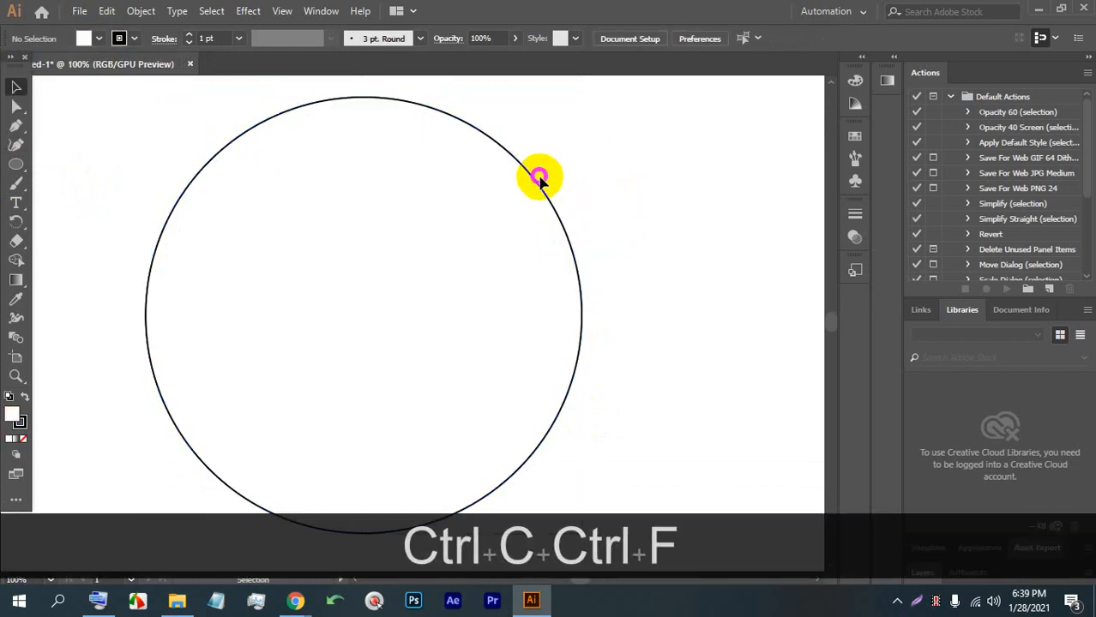
{"action": "left_click", "coordinate": [536, 177]}
{"action": "left_click_drag", "start_coordinate": [363, 96], "coordinate": [360, 206]}
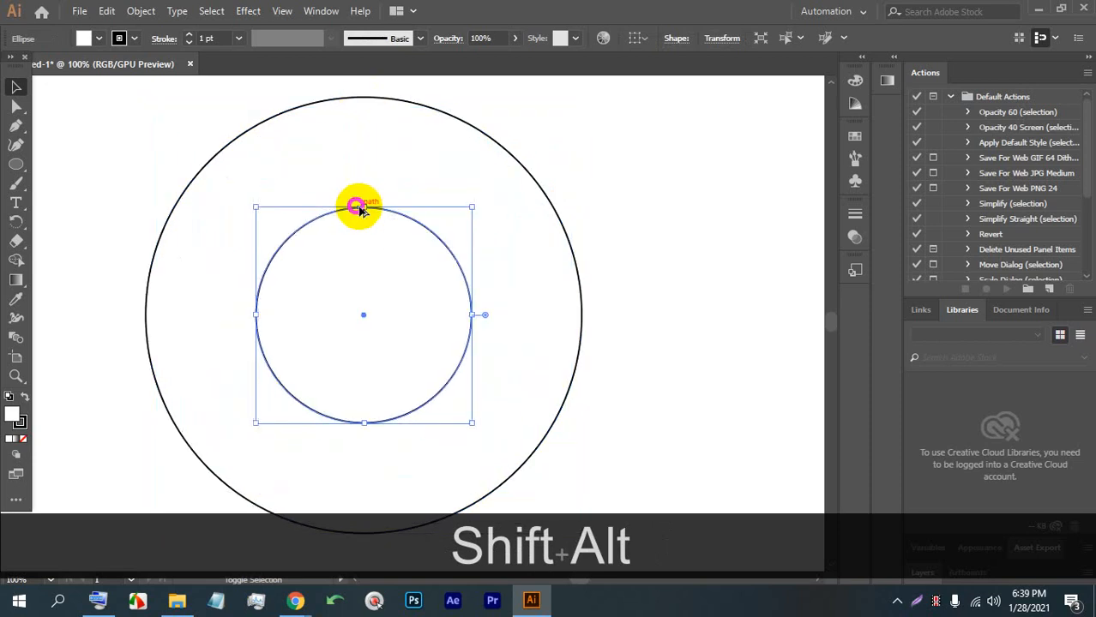
{"action": "left_click", "coordinate": [622, 181]}
Paste a copy of the inner circle in front and shrink it slightly from the center to form a narrow ring.
{"action": "left_click", "coordinate": [428, 224]}
{"action": "key", "text": "ctrl+c"}
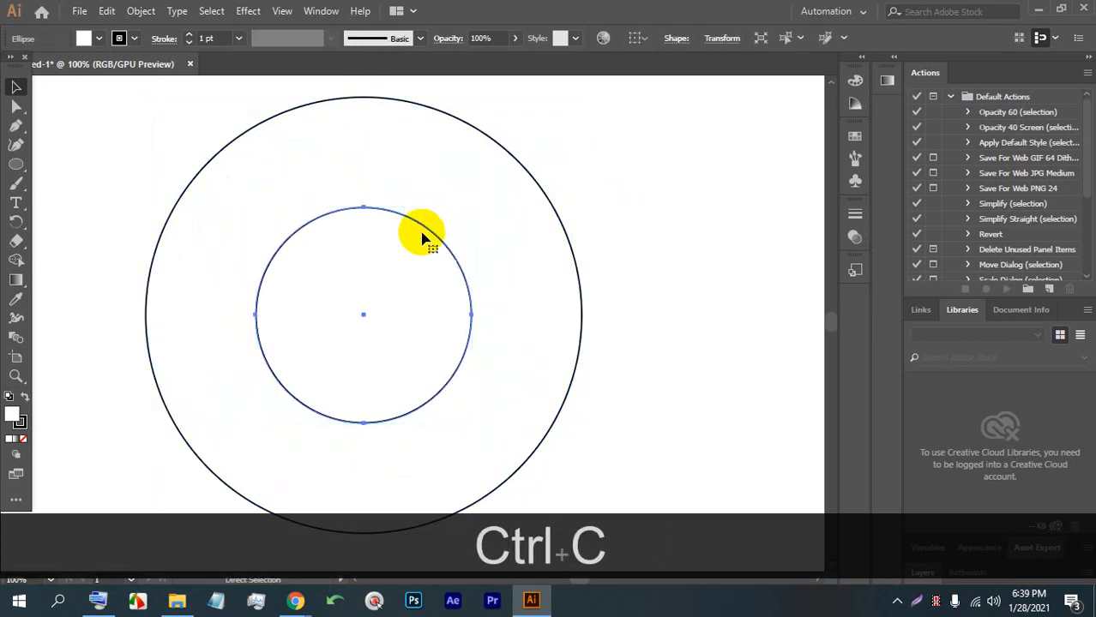
{"action": "key", "text": "ctrl+f"}
{"action": "left_click", "coordinate": [639, 178]}
{"action": "left_click", "coordinate": [420, 227]}
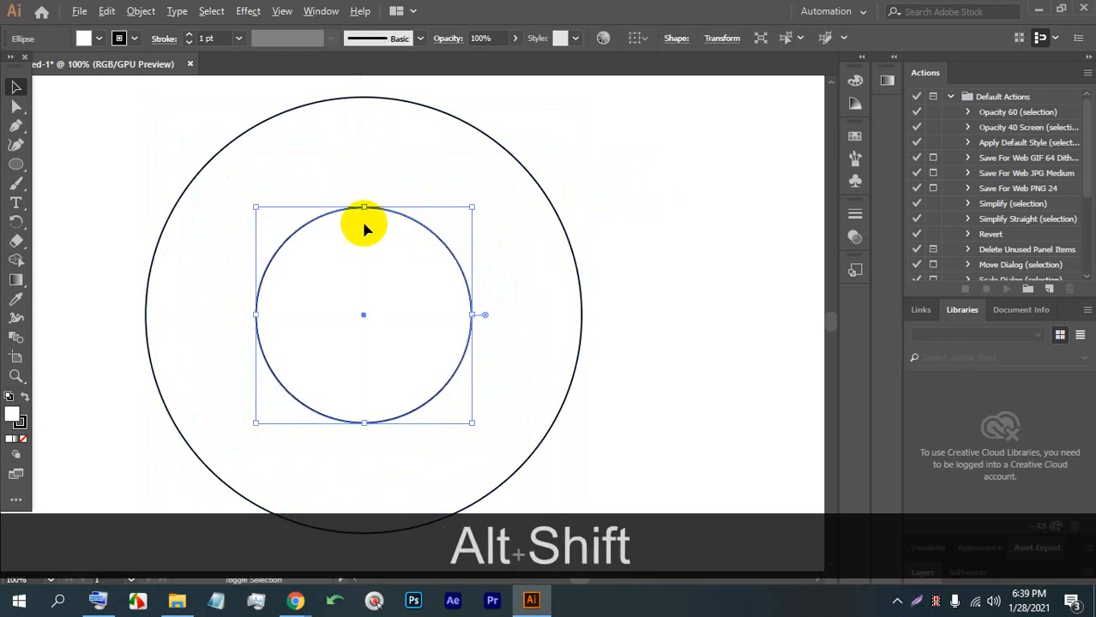
{"action": "left_click_drag", "start_coordinate": [364, 208], "coordinate": [364, 227]}
{"action": "left_click", "coordinate": [621, 183]}
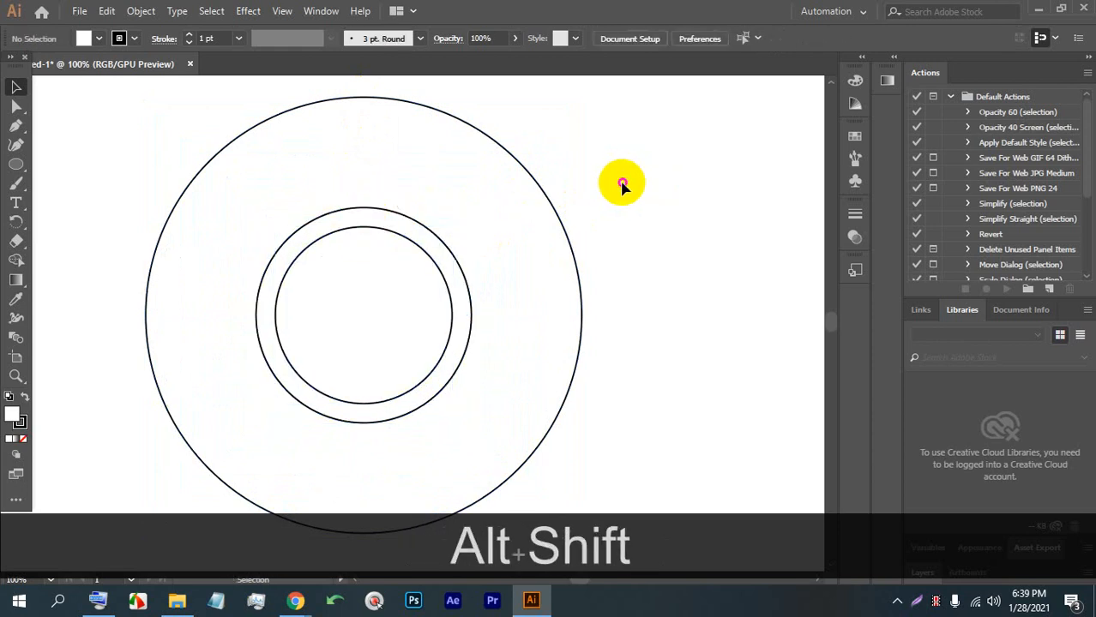
{"action": "scroll", "coordinate": [81, 163], "scroll_direction": "down", "scroll_amount": 2}
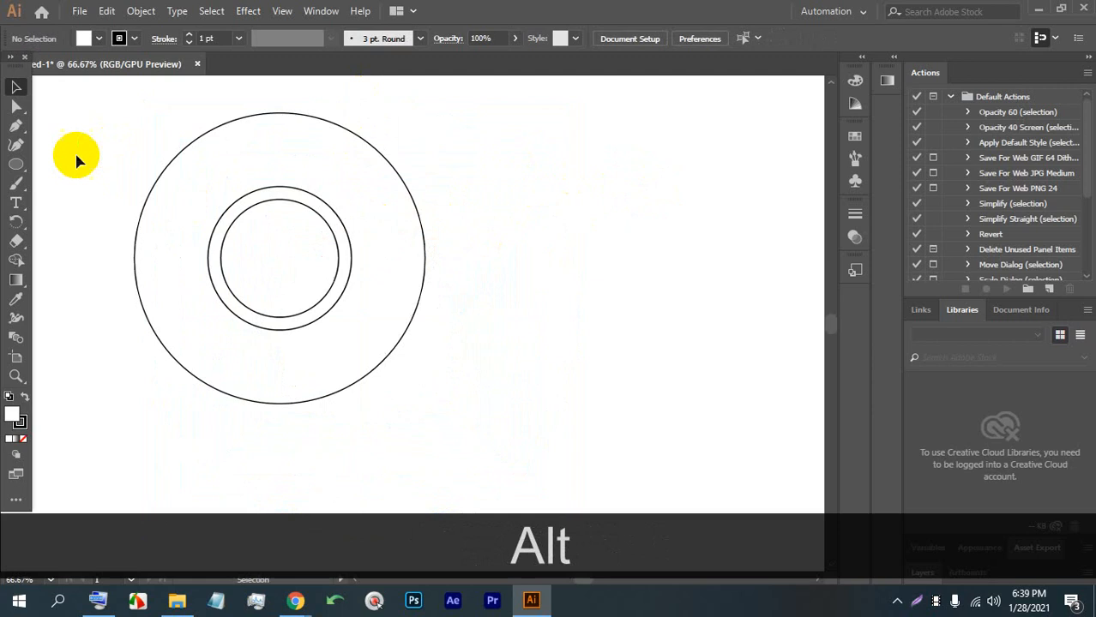
Draw a straight horizontal line with the Pen tool from the middle circle's top point to beyond the outer circle's edge.
{"action": "left_click", "coordinate": [14, 131]}
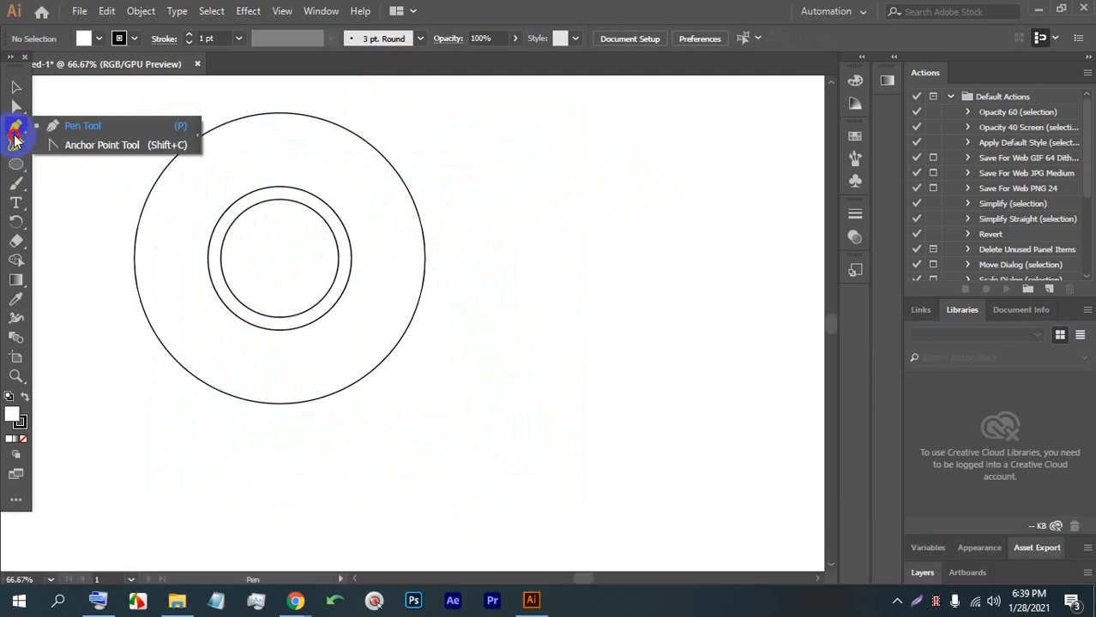
{"action": "left_click", "coordinate": [68, 134]}
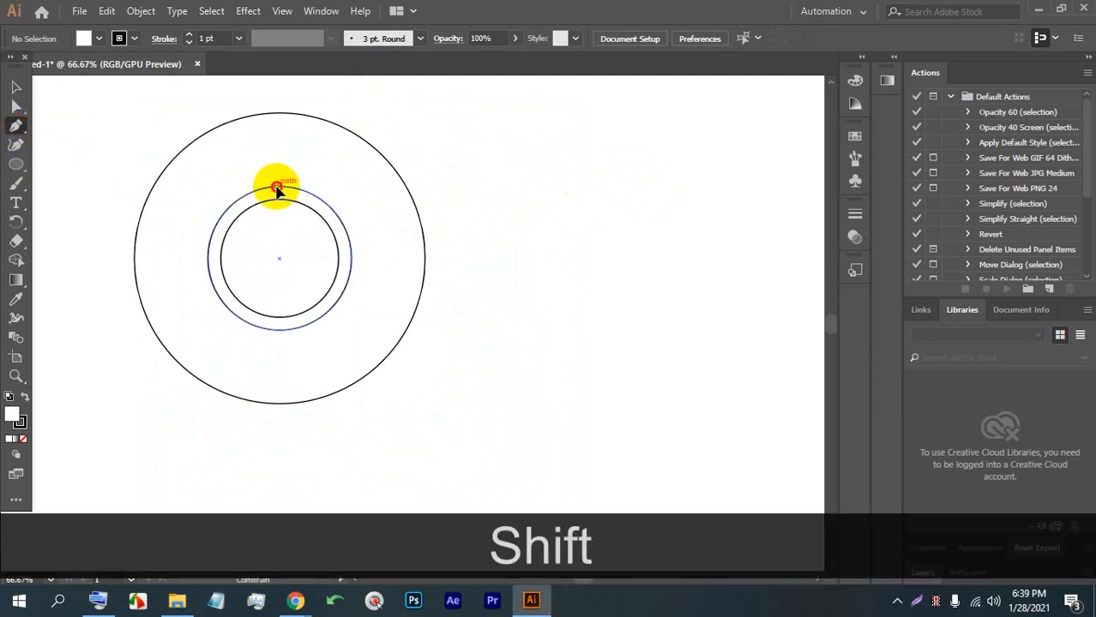
{"action": "left_click_drag", "start_coordinate": [276, 187], "coordinate": [450, 189]}
{"action": "scroll", "coordinate": [407, 182], "scroll_direction": "up", "scroll_amount": 1}
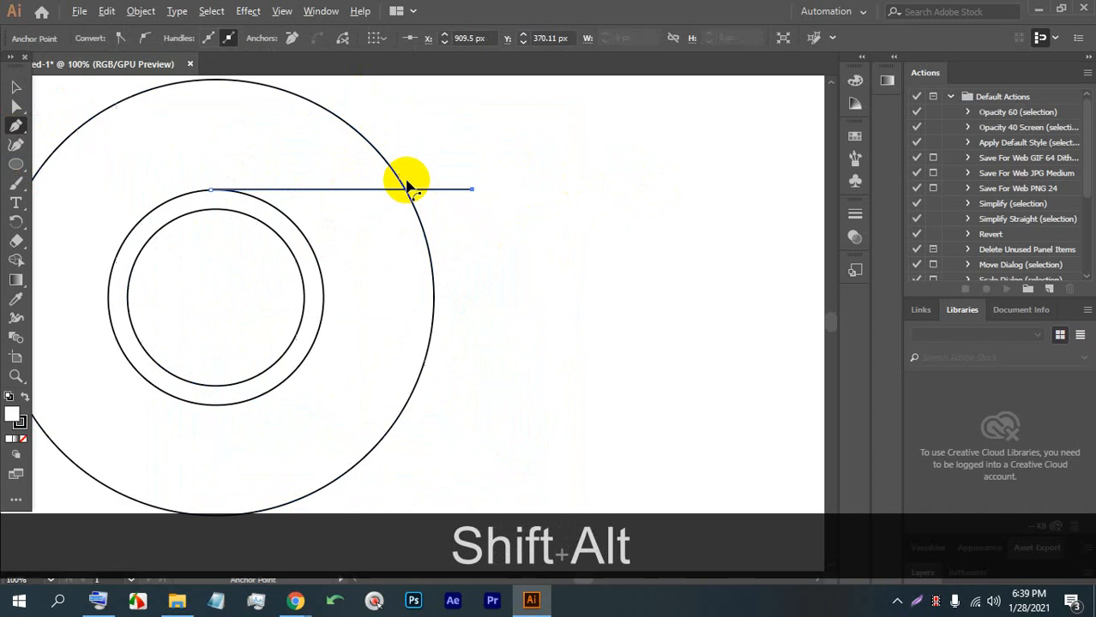
{"action": "left_click", "coordinate": [15, 87]}
{"action": "left_click_drag", "start_coordinate": [293, 196], "coordinate": [441, 230]}
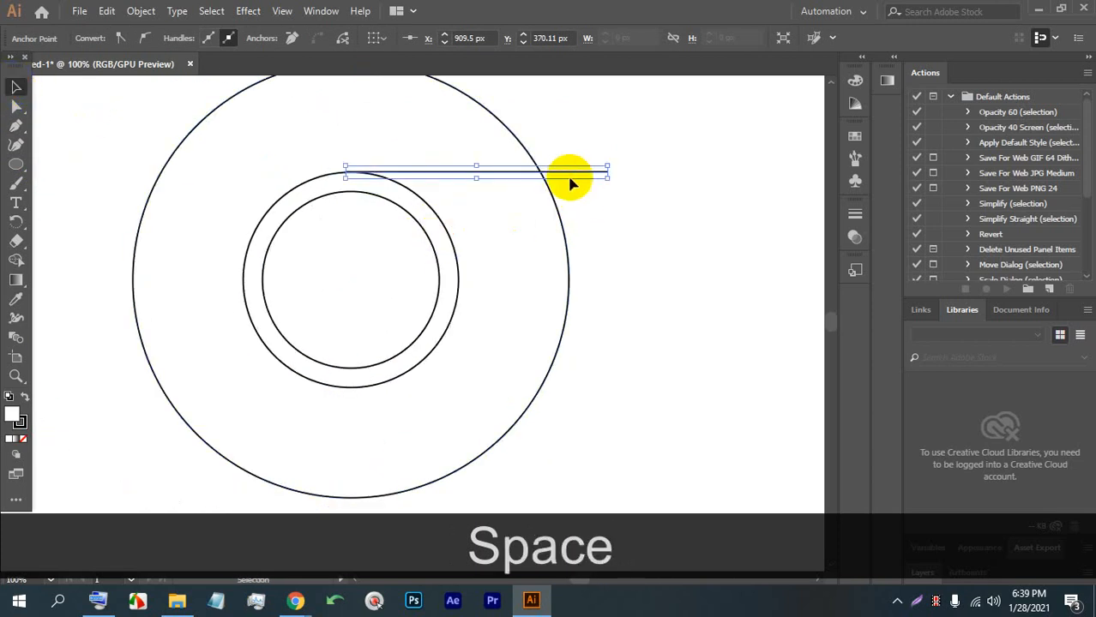
Try rotating the horizontal line by 360/3 degrees about the circles' center with preview on, and undo the rotation.
{"action": "left_click", "coordinate": [16, 222]}
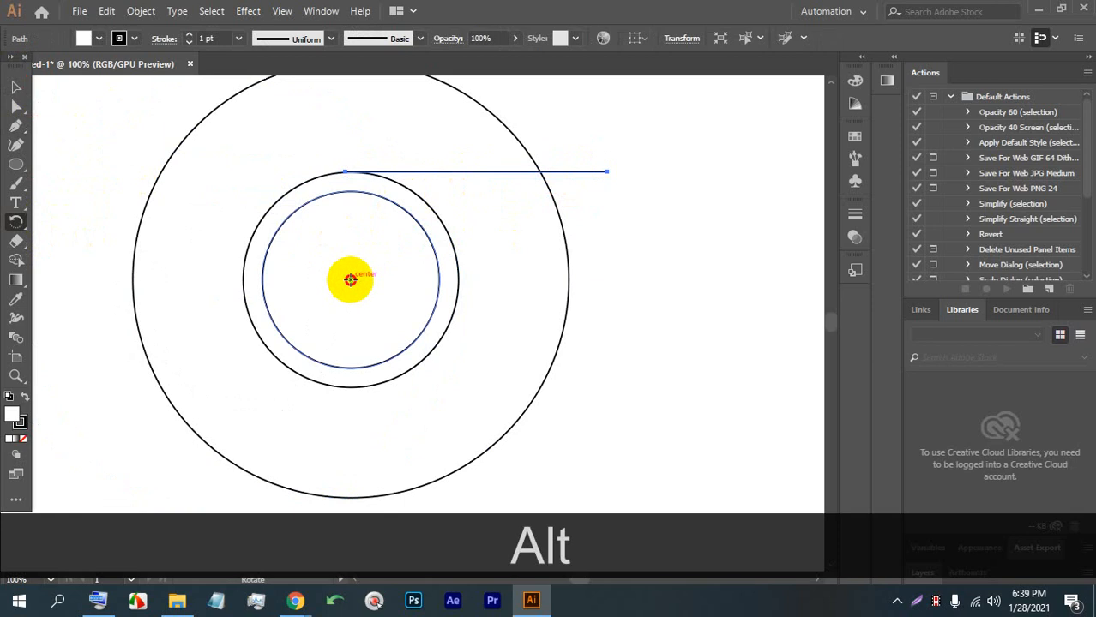
{"action": "left_click", "coordinate": [350, 279], "text": "alt"}
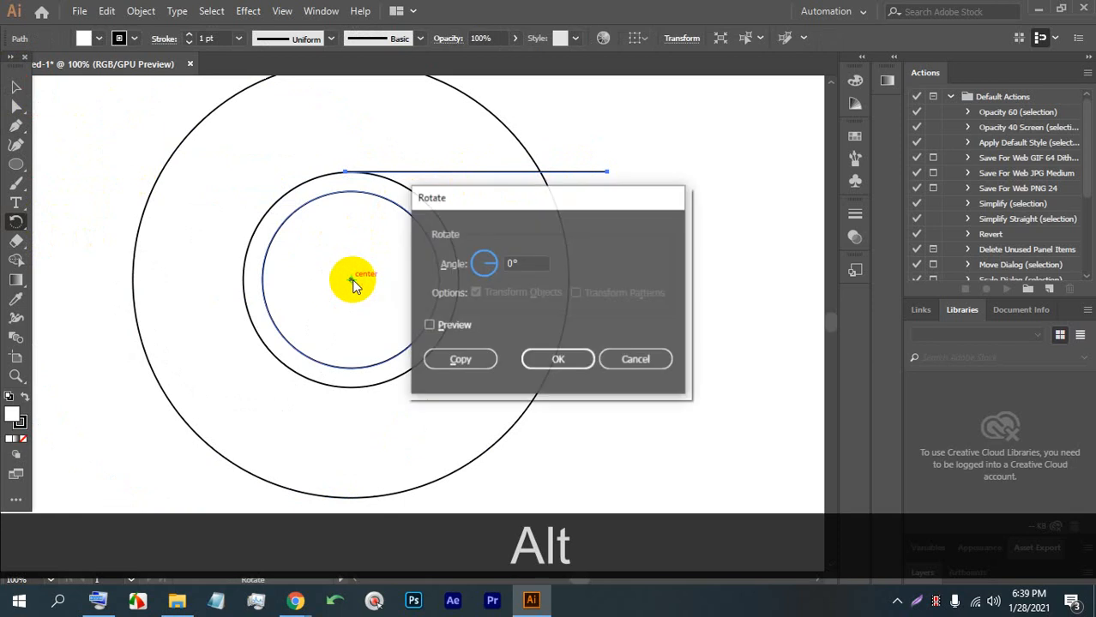
{"action": "left_click", "coordinate": [430, 325]}
{"action": "left_click", "coordinate": [503, 263]}
{"action": "type", "text": "36"}
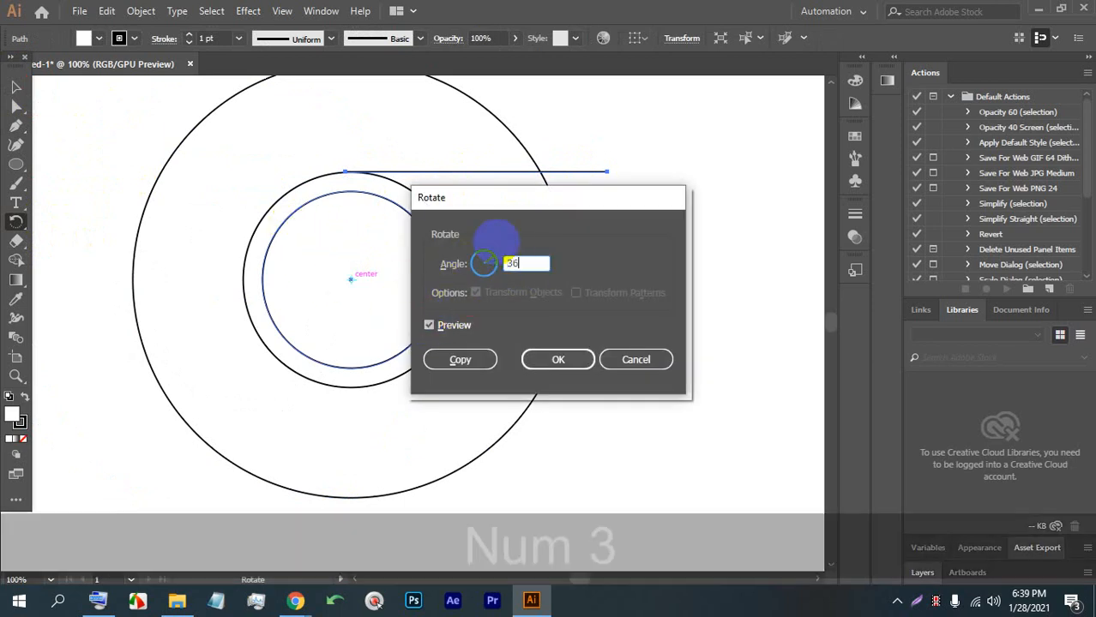
{"action": "type", "text": "0/3"}
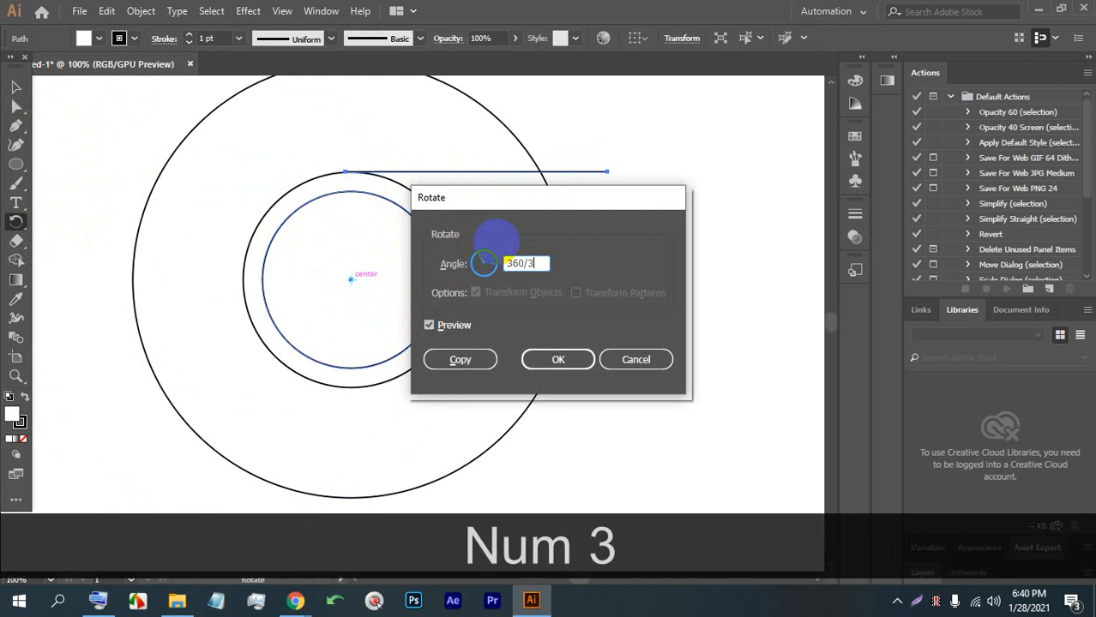
{"action": "key", "text": "Return"}
{"action": "key", "text": "ctrl+z"}
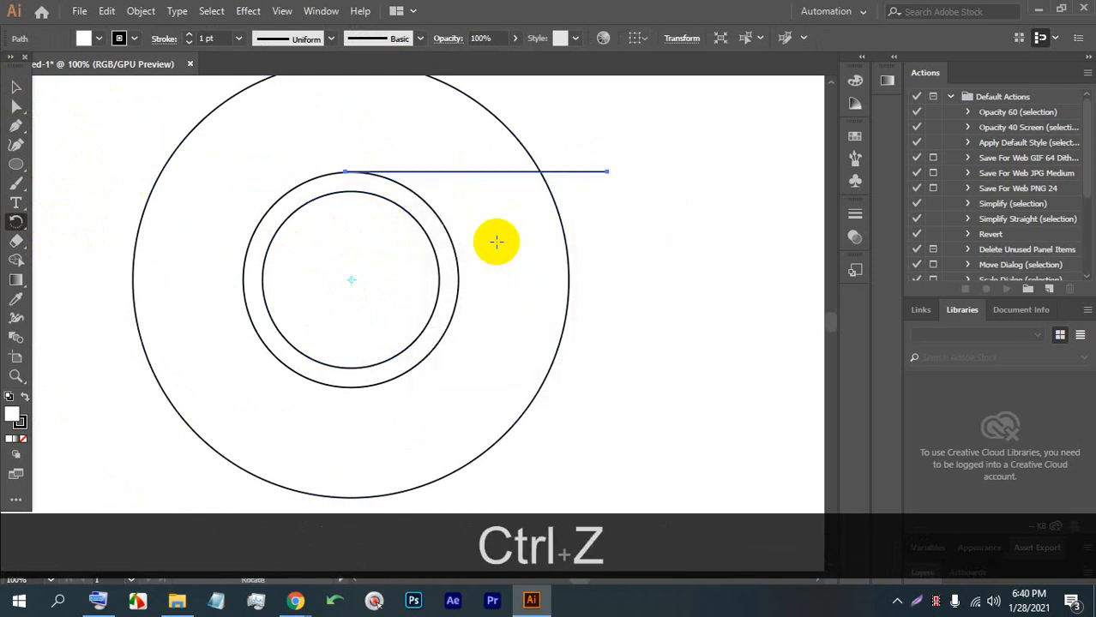
{"action": "scroll", "coordinate": [284, 230], "scroll_direction": "up", "scroll_amount": 1}
{"action": "scroll", "coordinate": [412, 235], "scroll_direction": "down", "scroll_amount": 1}
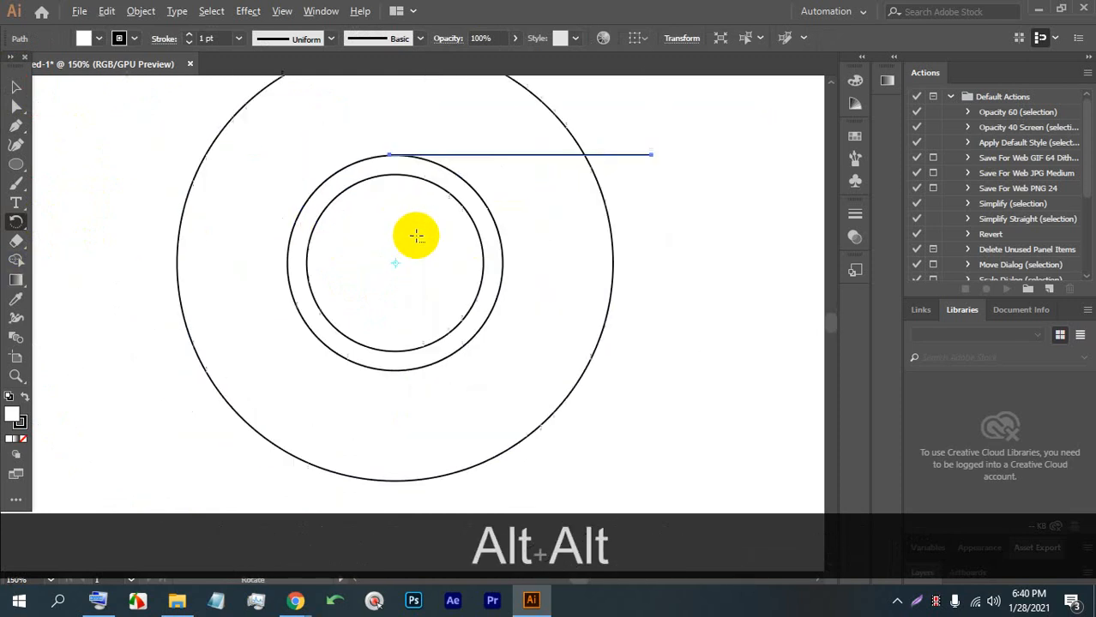
Create two copies of the horizontal line, each rotated another 120° about the circles' center, and select all circles and lines.
{"action": "left_click", "coordinate": [14, 83]}
{"action": "left_click", "coordinate": [690, 152]}
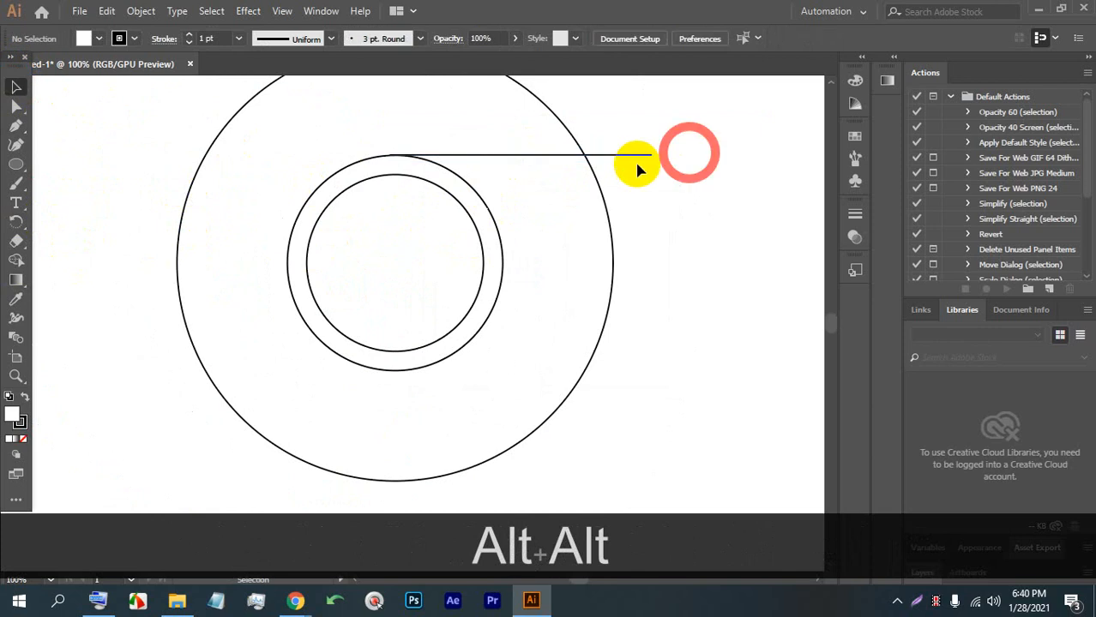
{"action": "left_click", "coordinate": [633, 156]}
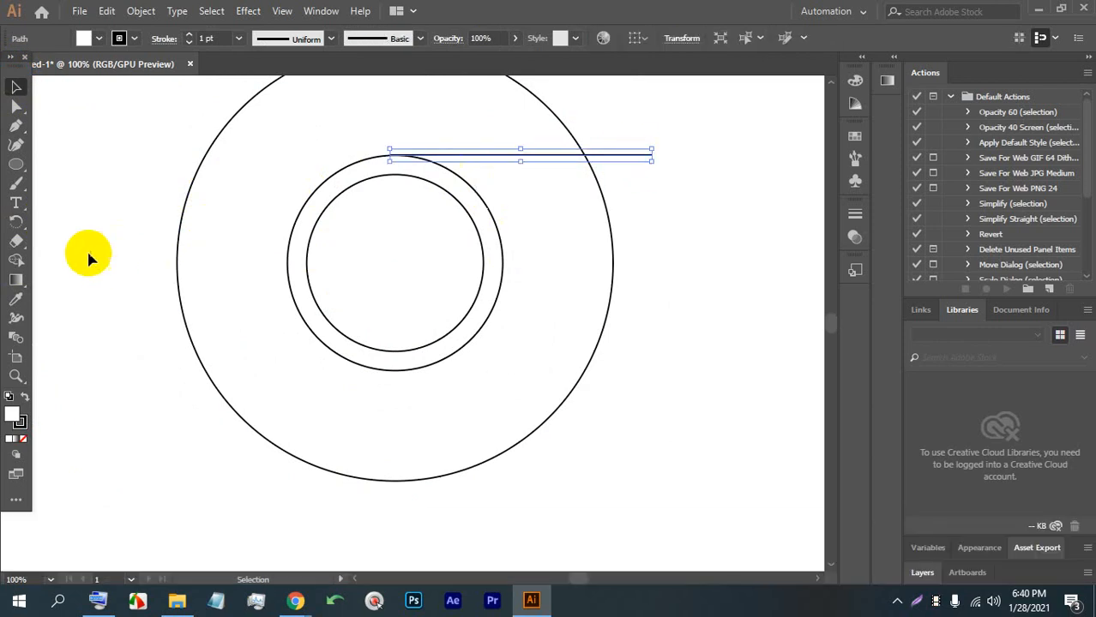
{"action": "left_click", "coordinate": [16, 221]}
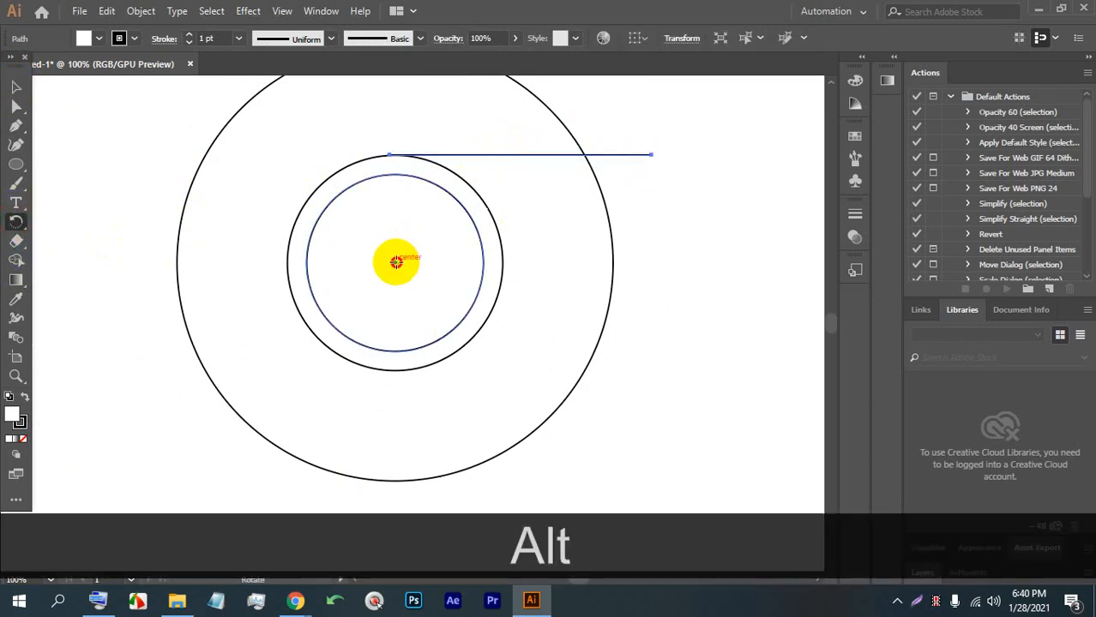
{"action": "left_click", "coordinate": [395, 262], "text": "alt"}
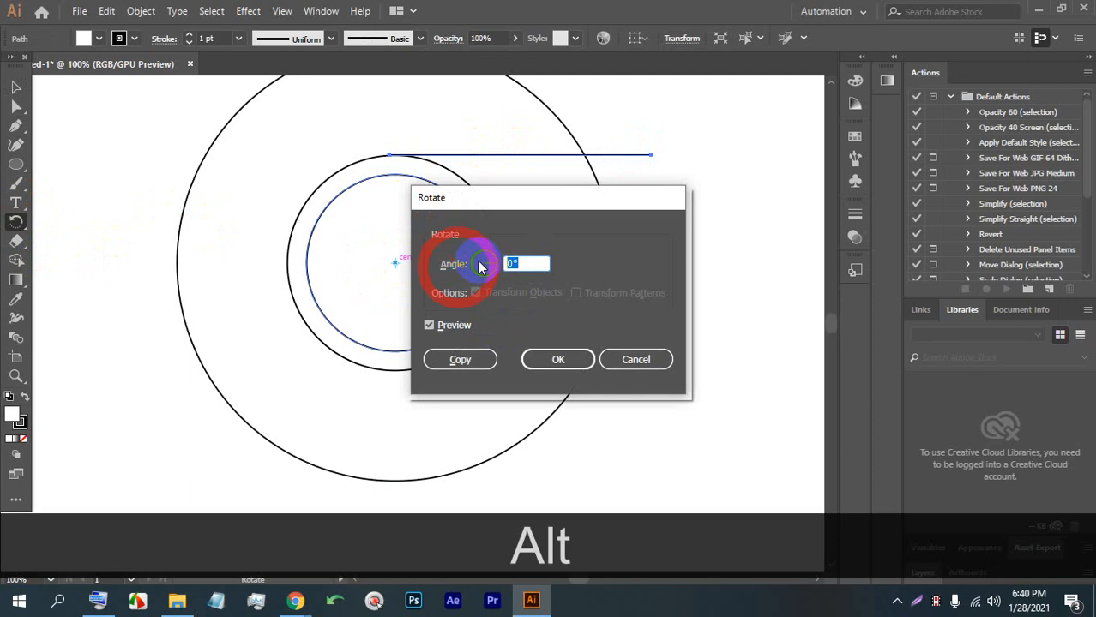
{"action": "type", "text": "120"}
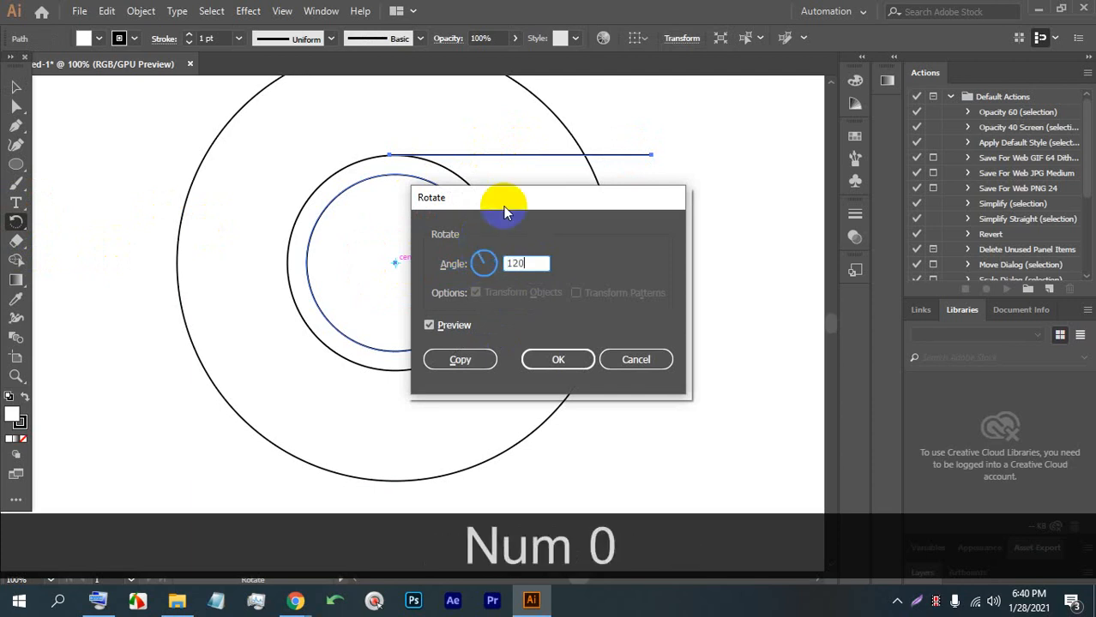
{"action": "left_click", "coordinate": [461, 360]}
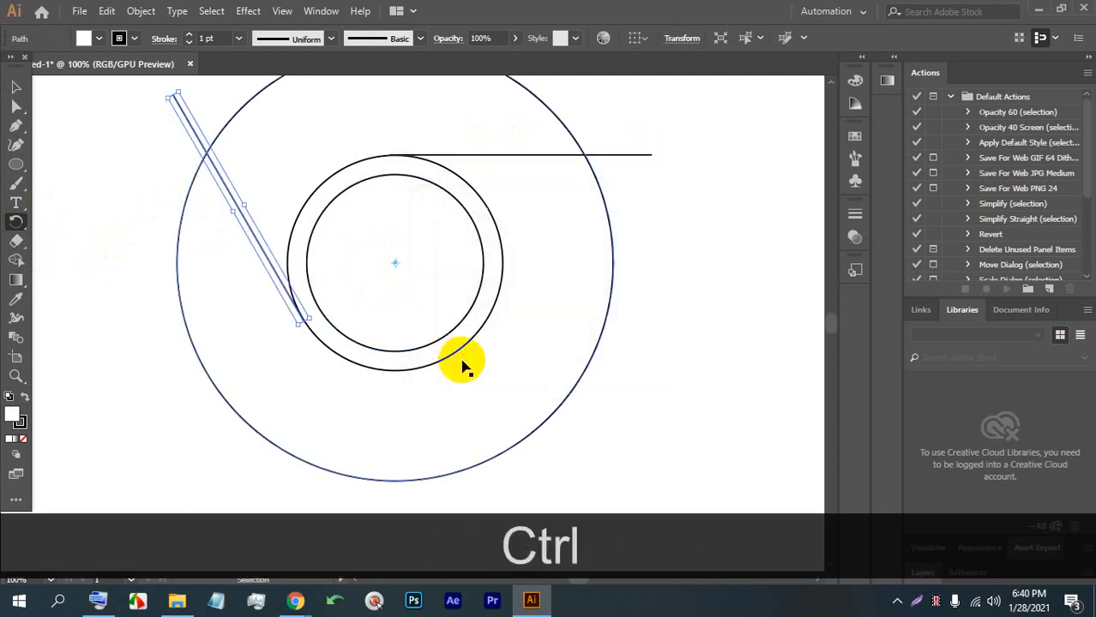
{"action": "key", "text": "ctrl+d"}
{"action": "left_click", "coordinate": [14, 86]}
{"action": "scroll", "coordinate": [439, 237], "scroll_direction": "down", "scroll_amount": 1}
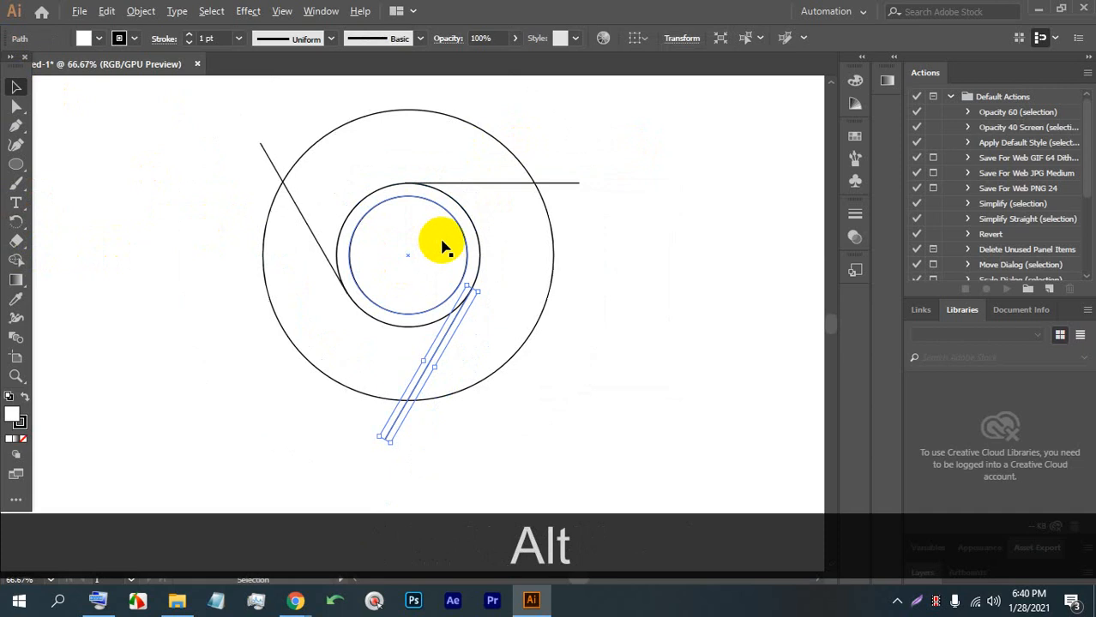
{"action": "left_click_drag", "start_coordinate": [640, 335], "coordinate": [218, 164]}
{"action": "scroll", "coordinate": [343, 195], "scroll_direction": "up", "scroll_amount": 1}
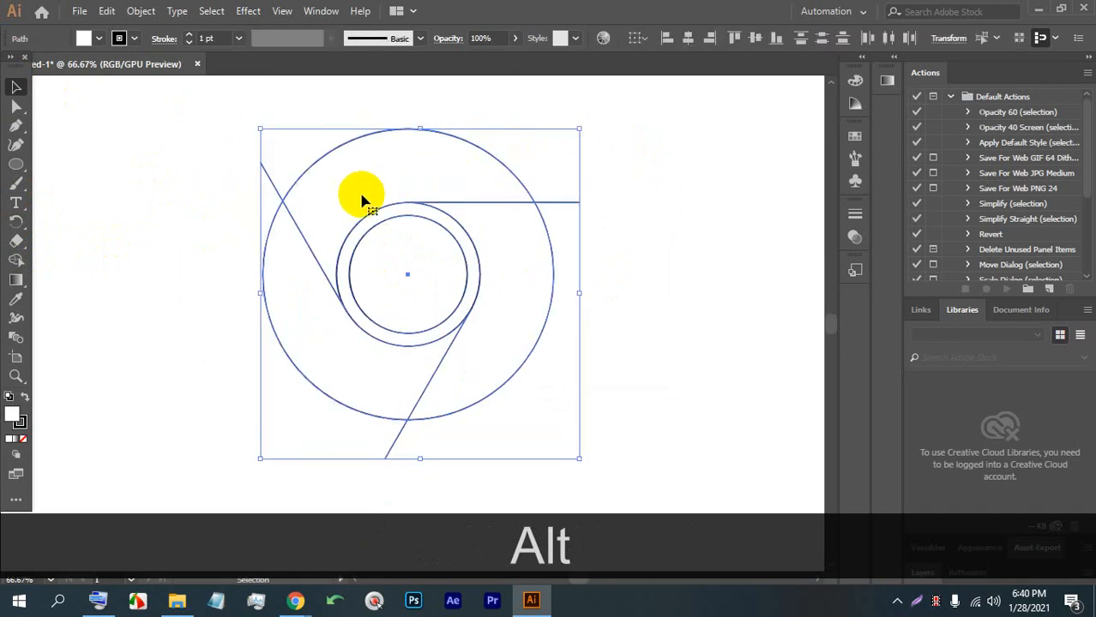
Try filling all the selected circles and lines with red, and undo the fill.
{"action": "left_click", "coordinate": [99, 37]}
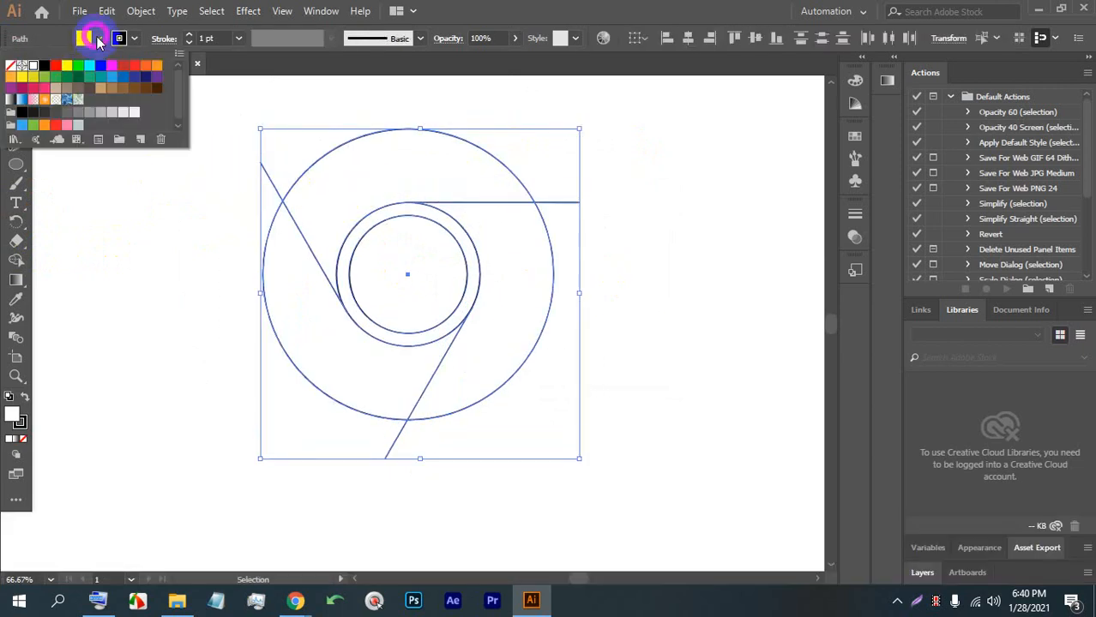
{"action": "left_click", "coordinate": [133, 72]}
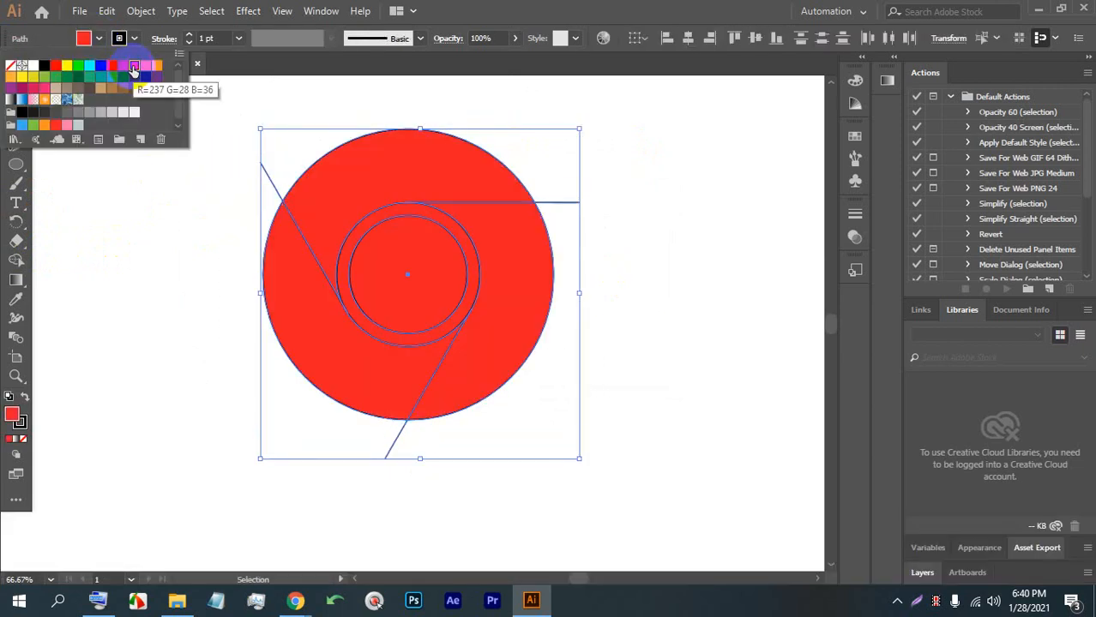
{"action": "key", "text": "ctrl+z"}
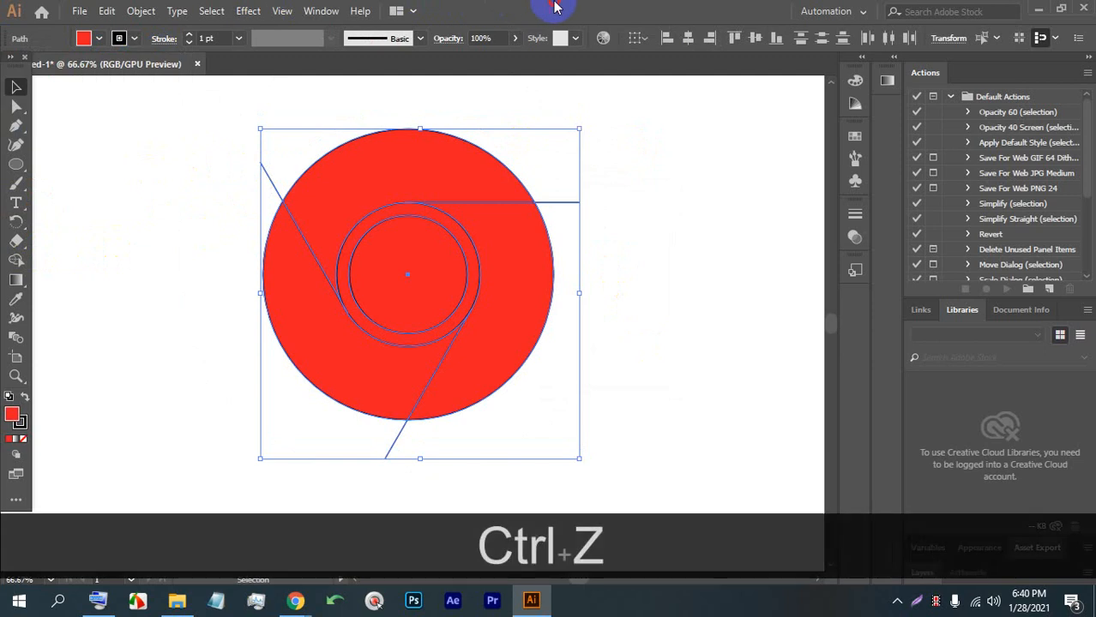
{"action": "key", "text": "ctrl+z"}
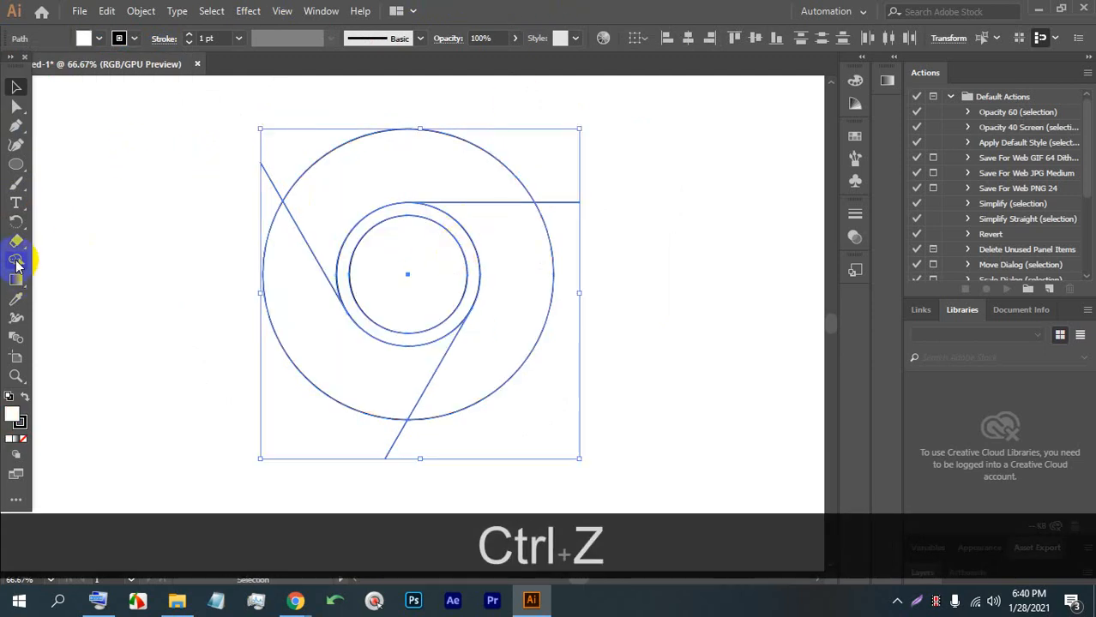
Use the Shape Builder tool with a red fill to color the upper section of the outer ring.
{"action": "left_click", "coordinate": [16, 259]}
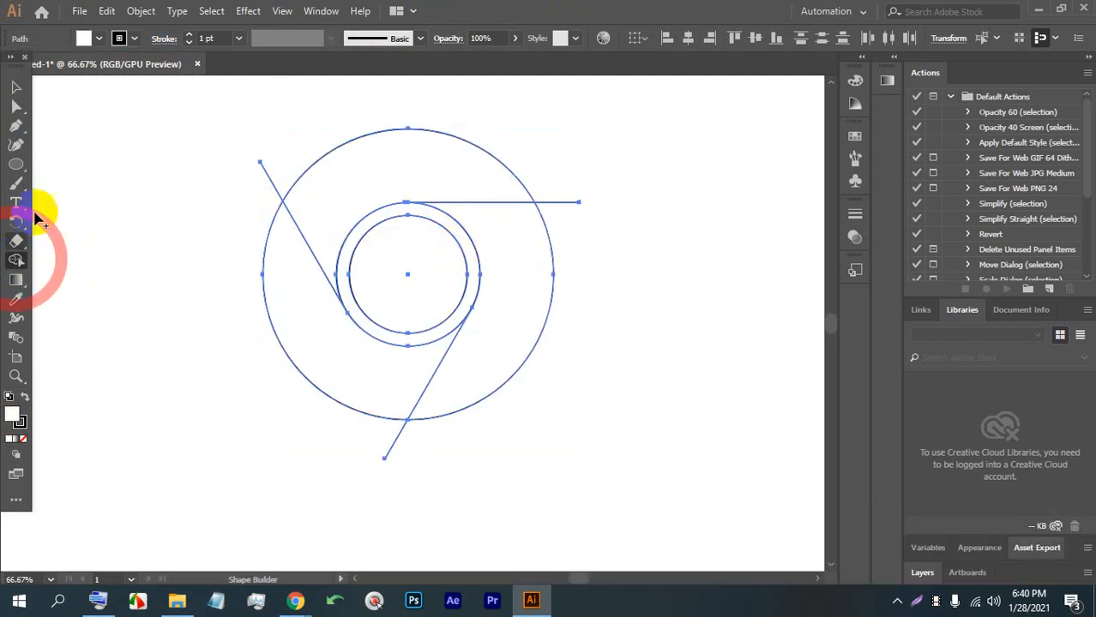
{"action": "left_click", "coordinate": [103, 42]}
{"action": "left_click", "coordinate": [133, 67]}
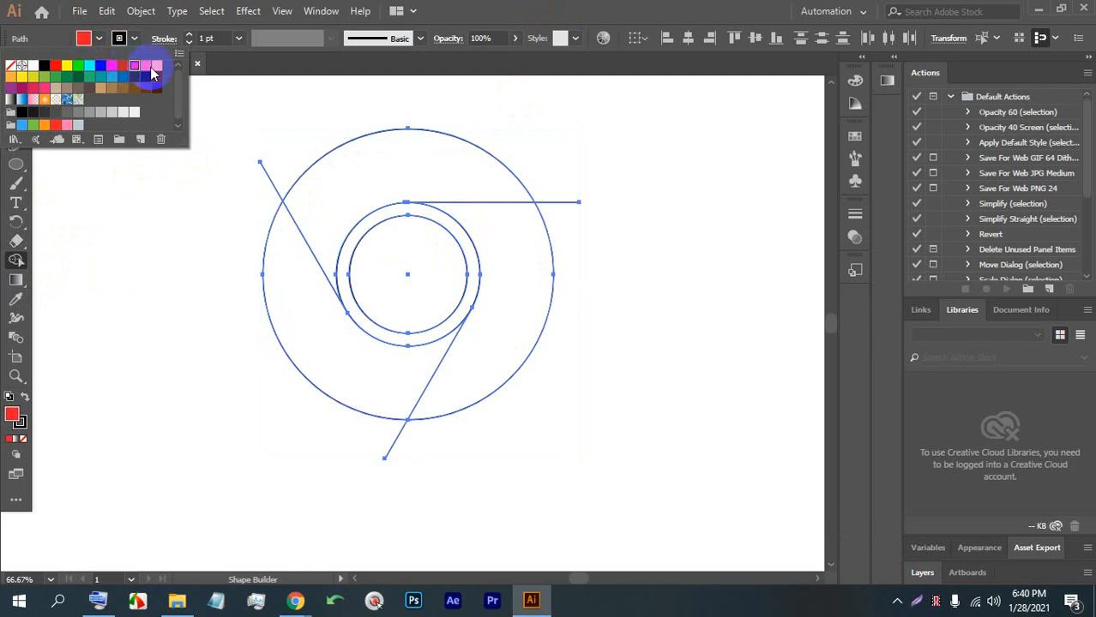
{"action": "left_click", "coordinate": [419, 151]}
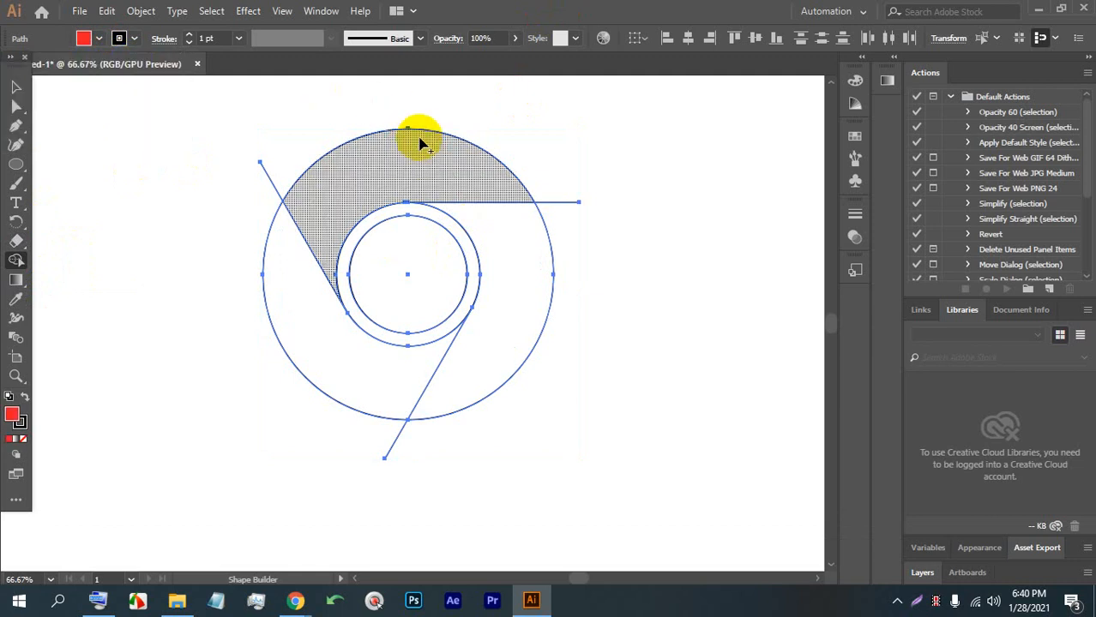
{"action": "left_click", "coordinate": [419, 145]}
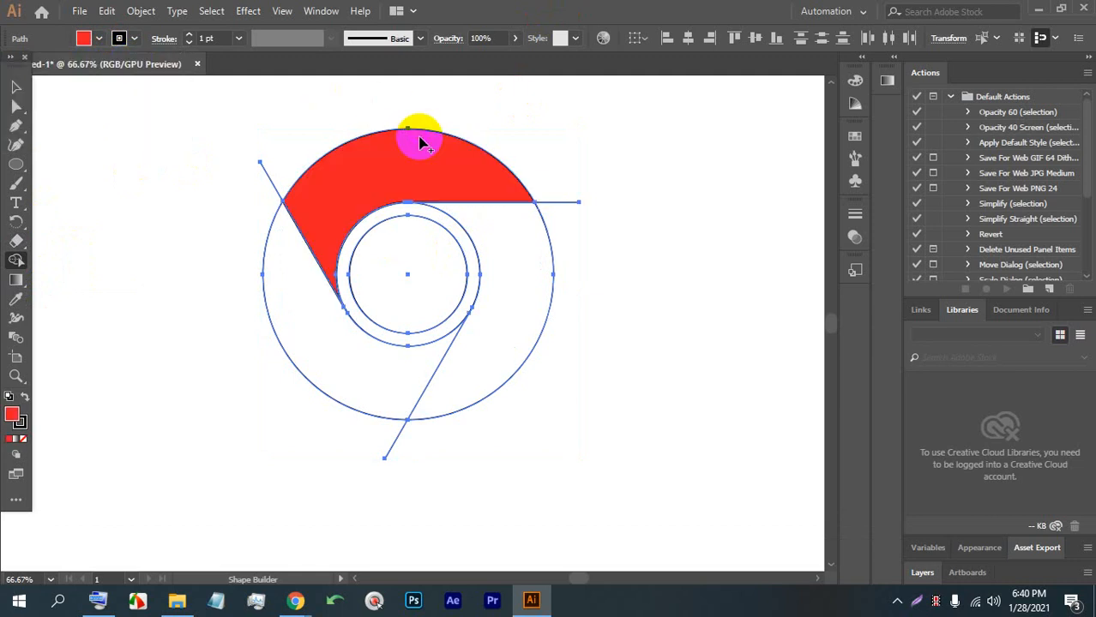
Color the outer ring's lower-left section green and its right section yellow with the Shape Builder tool.
{"action": "left_click", "coordinate": [96, 43]}
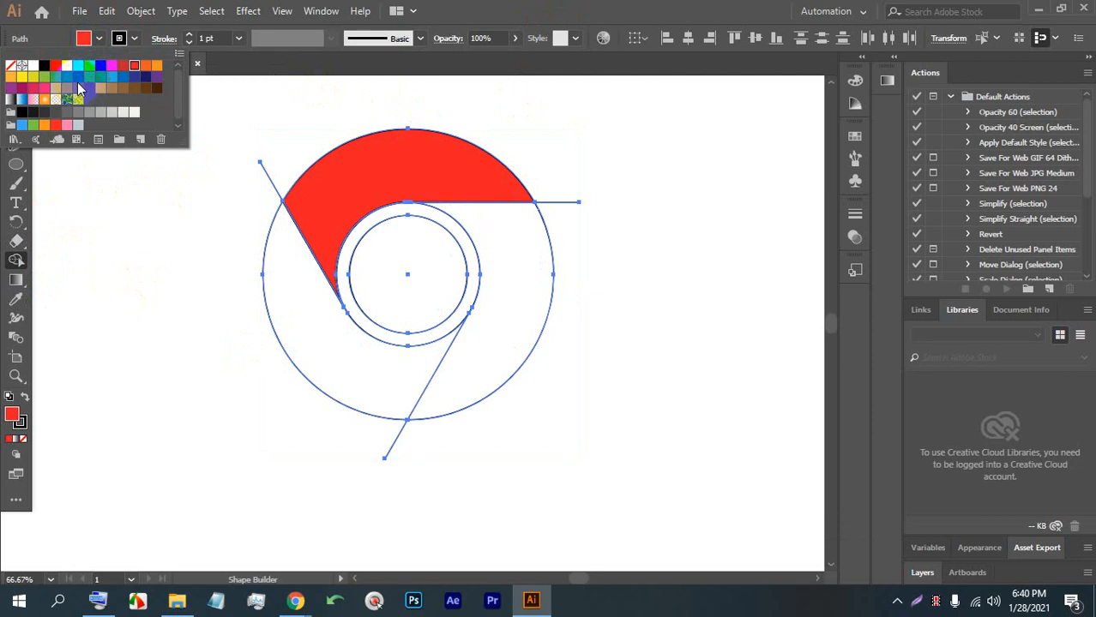
{"action": "left_click", "coordinate": [56, 76]}
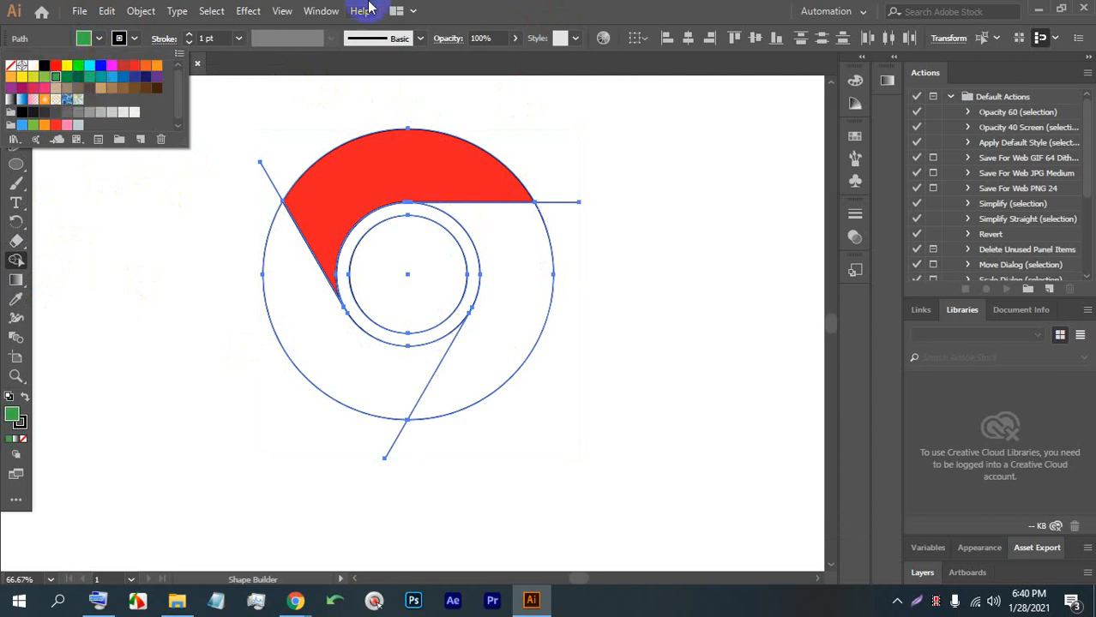
{"action": "left_click", "coordinate": [304, 343]}
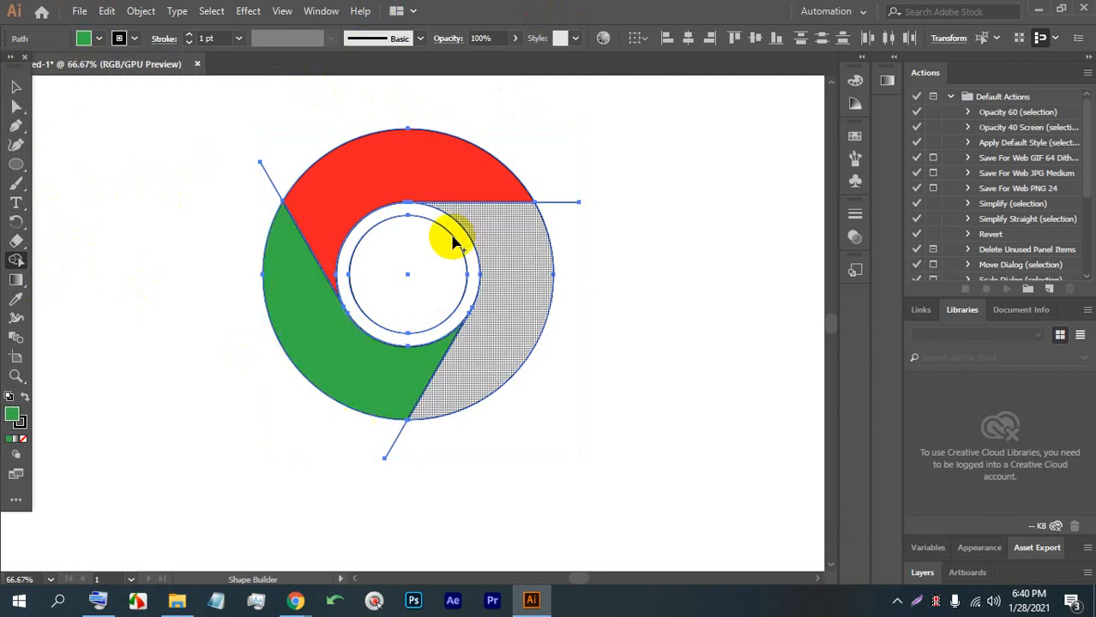
{"action": "left_click", "coordinate": [99, 38]}
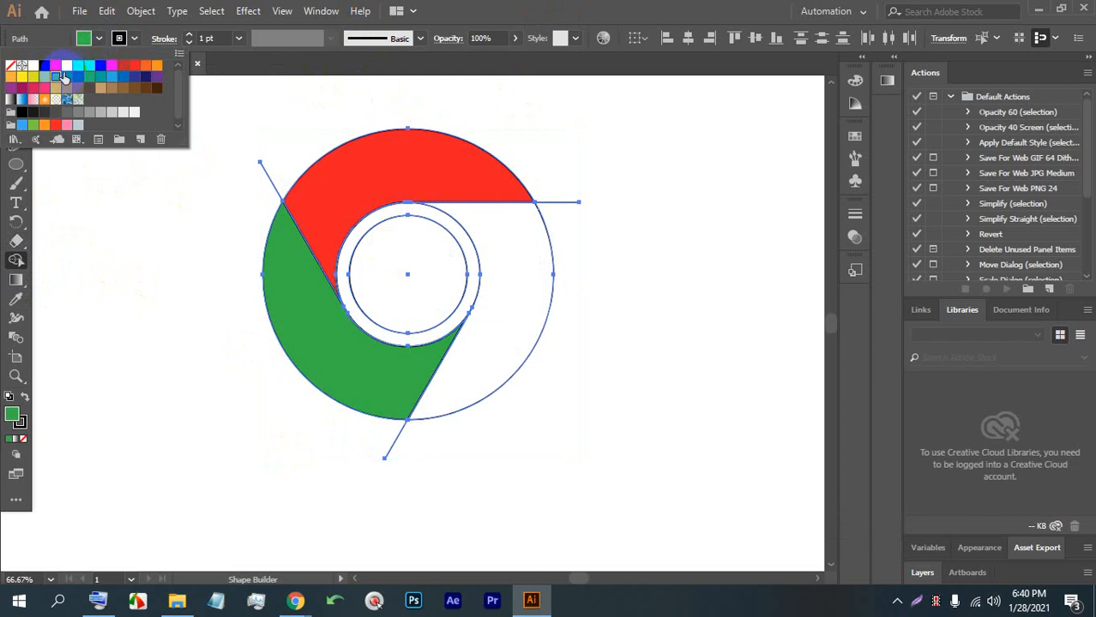
{"action": "left_click", "coordinate": [66, 66]}
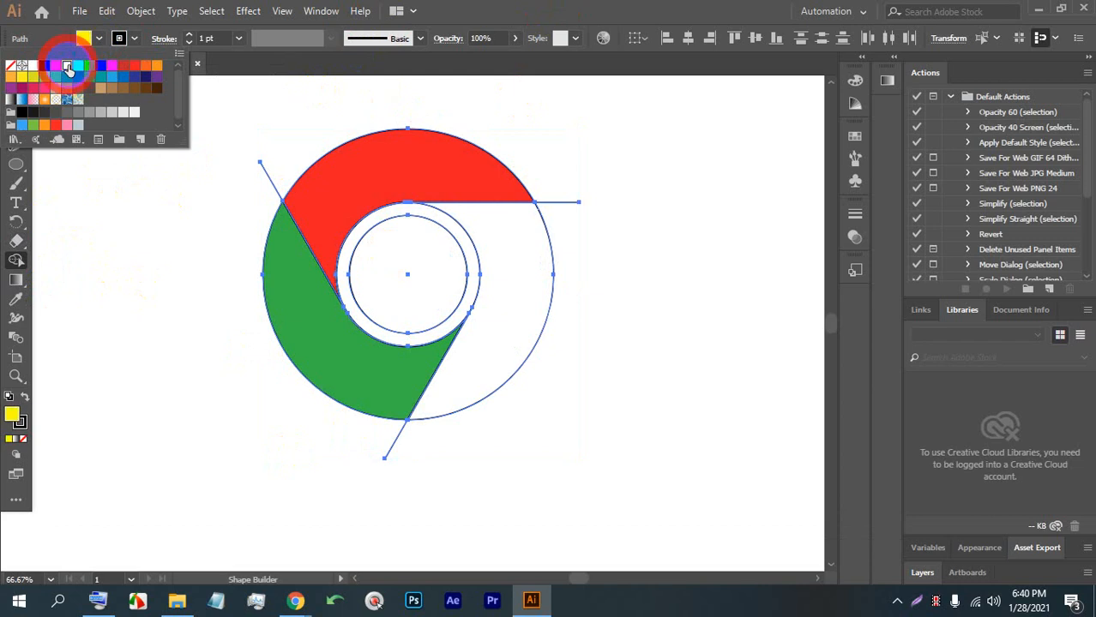
{"action": "left_click", "coordinate": [506, 307]}
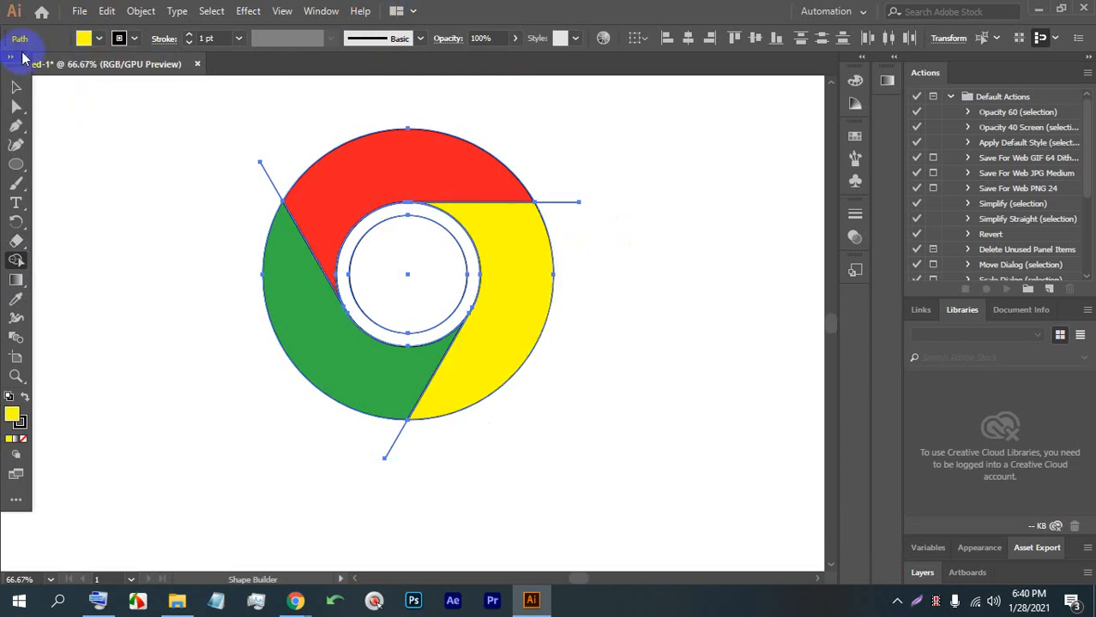
Color the innermost circle light blue with the Shape Builder tool and deselect the artwork.
{"action": "left_click", "coordinate": [97, 41]}
{"action": "left_click", "coordinate": [113, 75]}
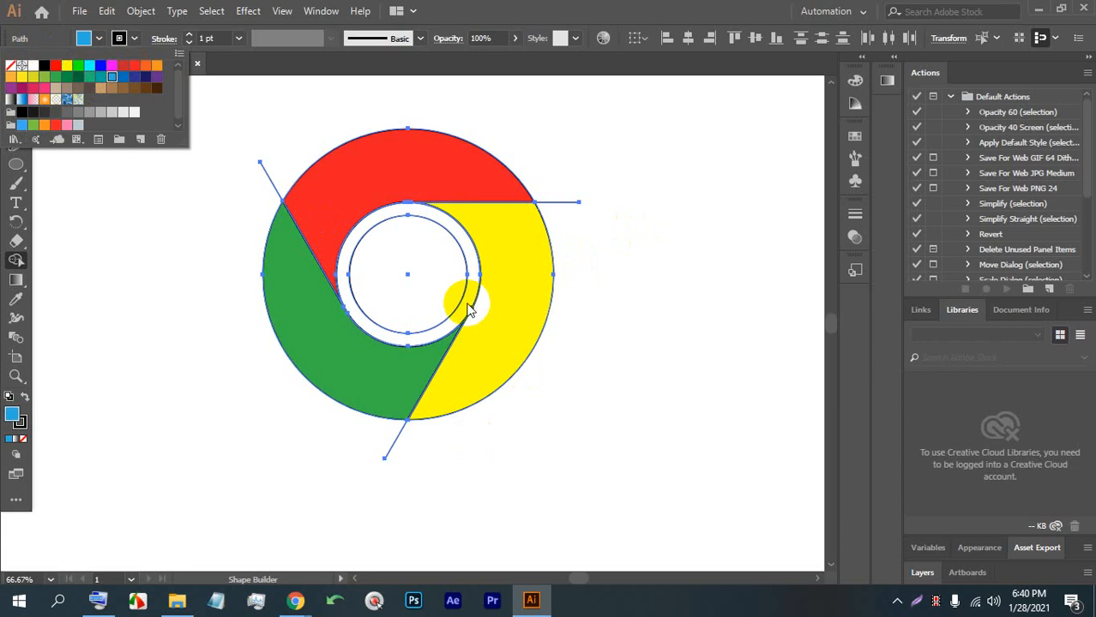
{"action": "left_click", "coordinate": [418, 255]}
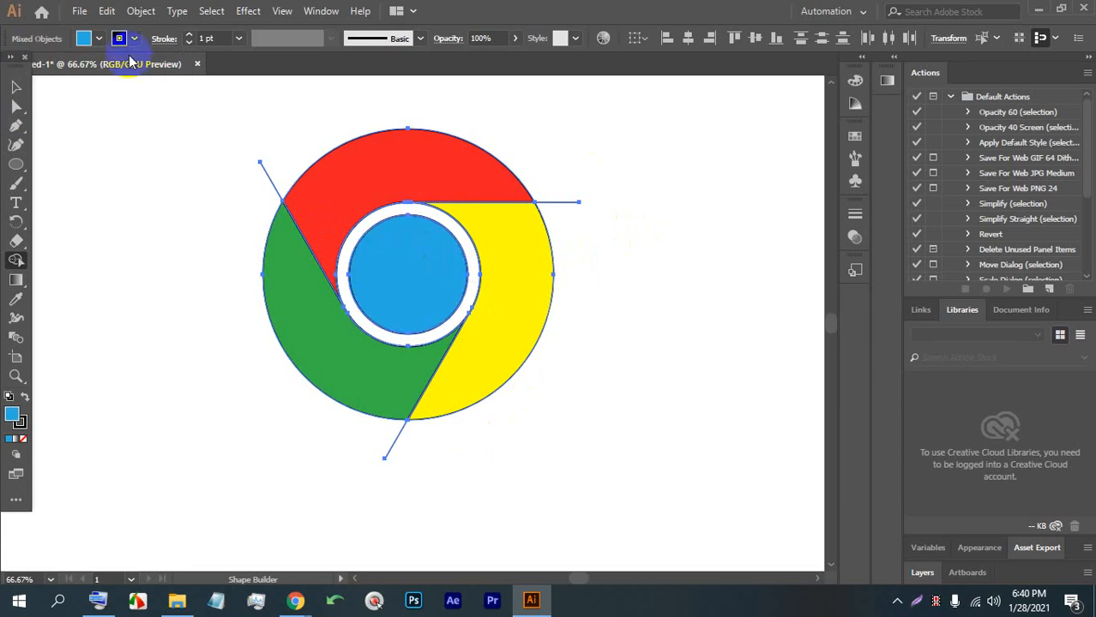
{"action": "left_click", "coordinate": [15, 87]}
{"action": "left_click", "coordinate": [241, 201]}
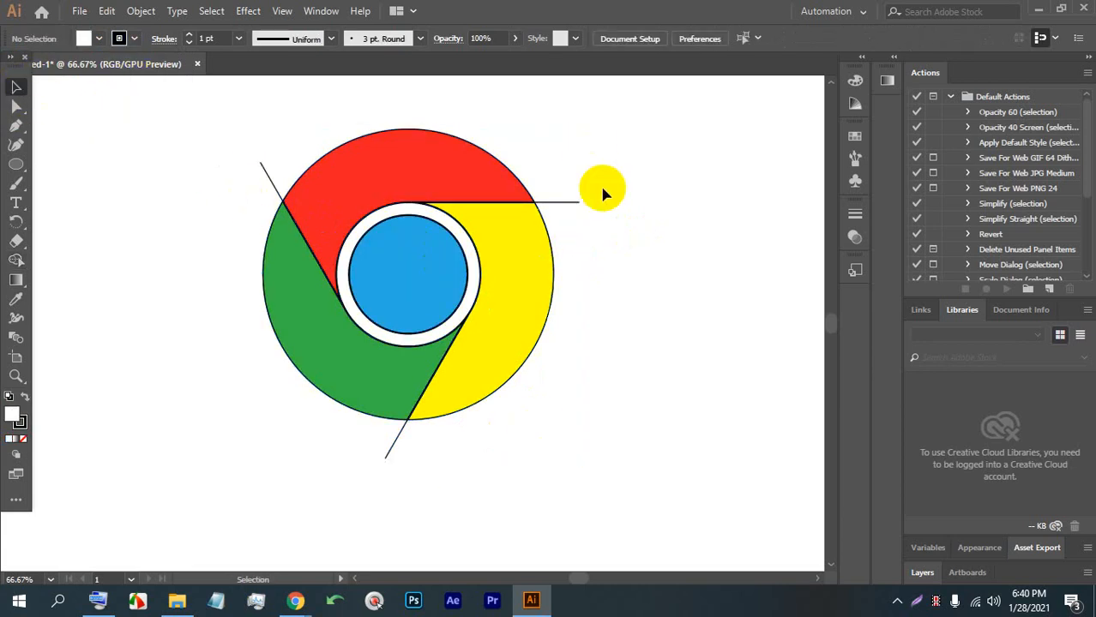
Select the colored sections and circles together and remove their black stroke.
{"action": "scroll", "coordinate": [459, 156], "scroll_direction": "up", "scroll_amount": 1}
{"action": "left_click_drag", "start_coordinate": [665, 310], "coordinate": [692, 253]}
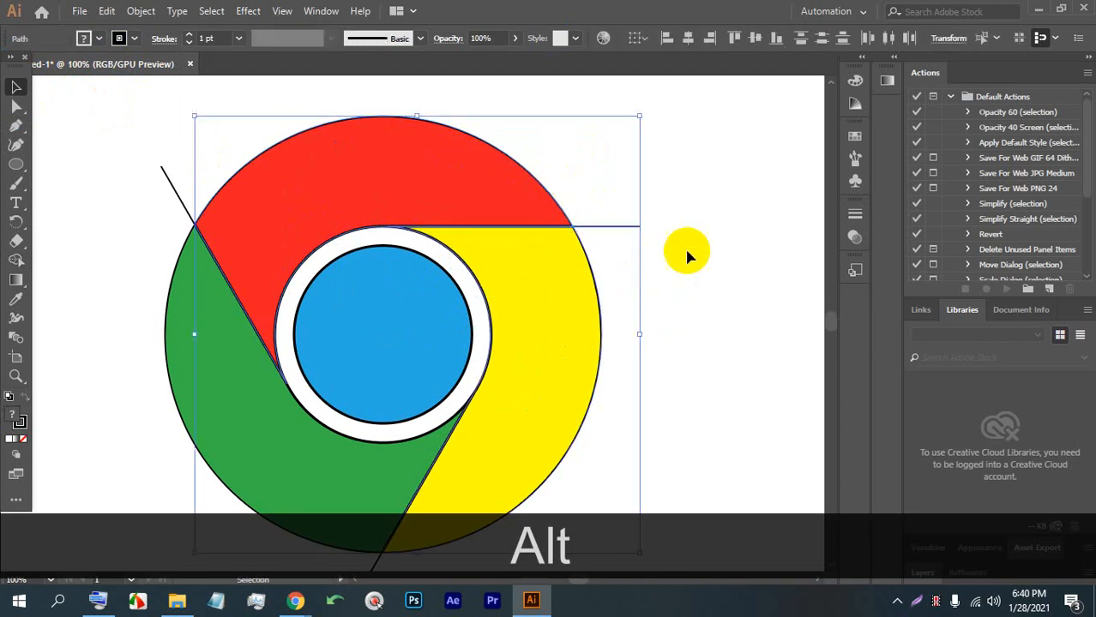
{"action": "left_click", "coordinate": [629, 249]}
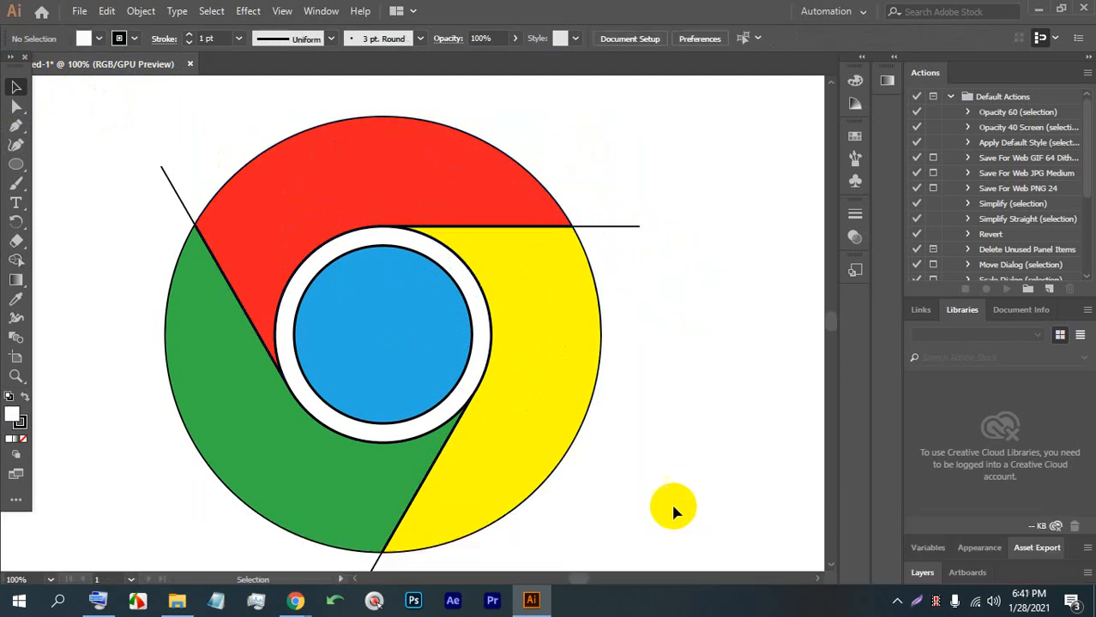
{"action": "left_click_drag", "start_coordinate": [665, 506], "coordinate": [240, 210]}
{"action": "left_click", "coordinate": [135, 38]}
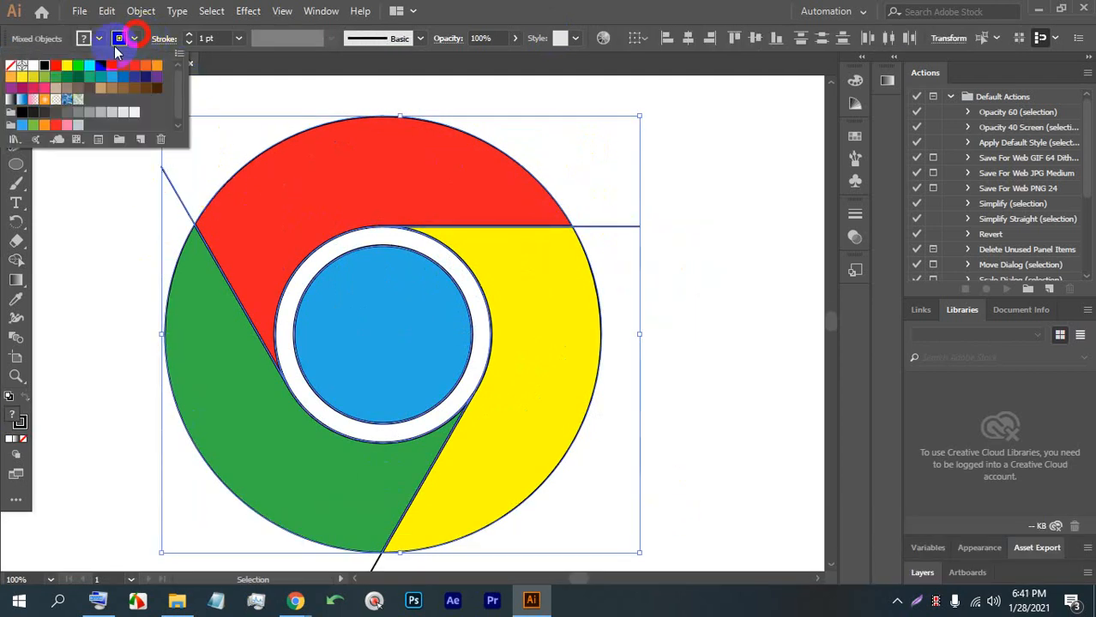
{"action": "left_click", "coordinate": [8, 69]}
{"action": "left_click", "coordinate": [678, 237]}
{"action": "left_click", "coordinate": [637, 247]}
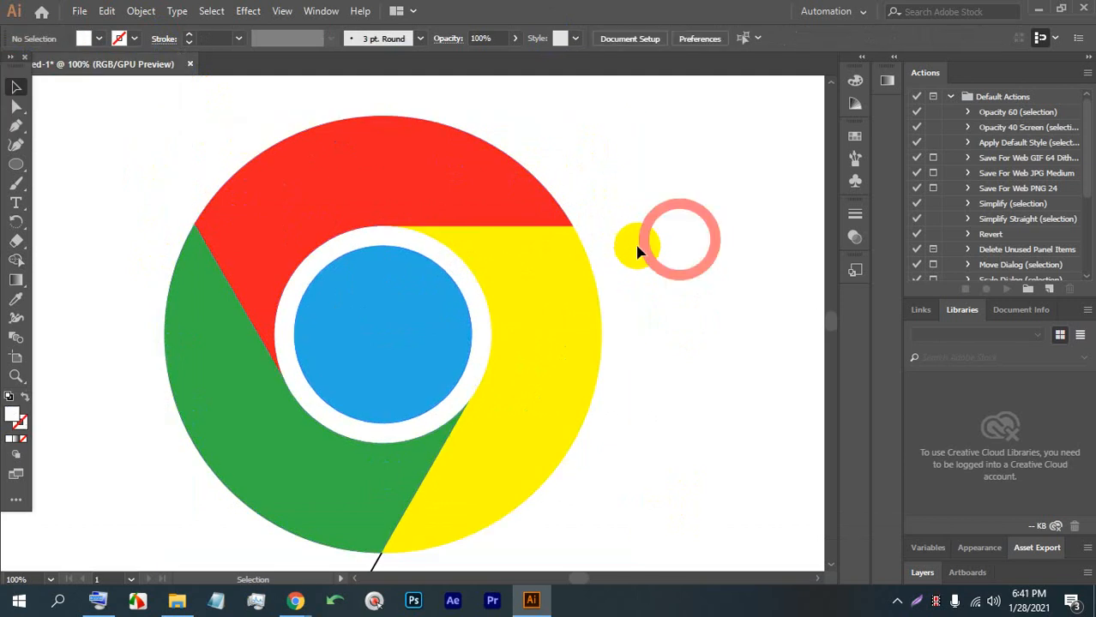
Delete the leftover black line segment sticking out below the outer circle.
{"action": "scroll", "coordinate": [502, 225], "scroll_direction": "up", "scroll_amount": 4}
{"action": "scroll", "coordinate": [522, 223], "scroll_direction": "down", "scroll_amount": 2}
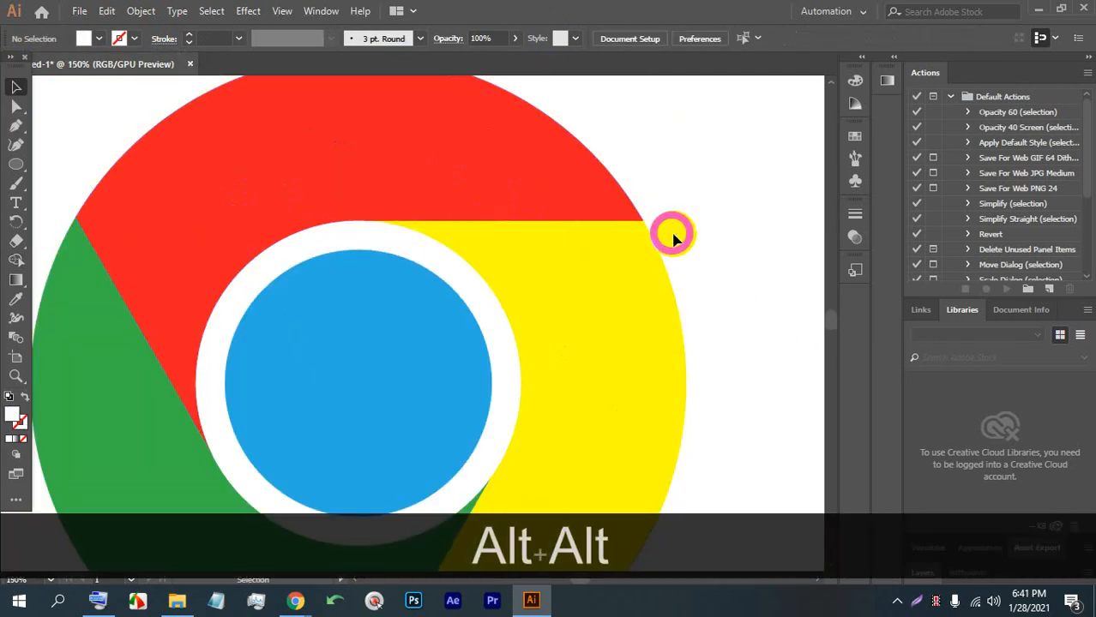
{"action": "scroll", "coordinate": [668, 237], "scroll_direction": "down", "scroll_amount": 2}
{"action": "left_click", "coordinate": [519, 471]}
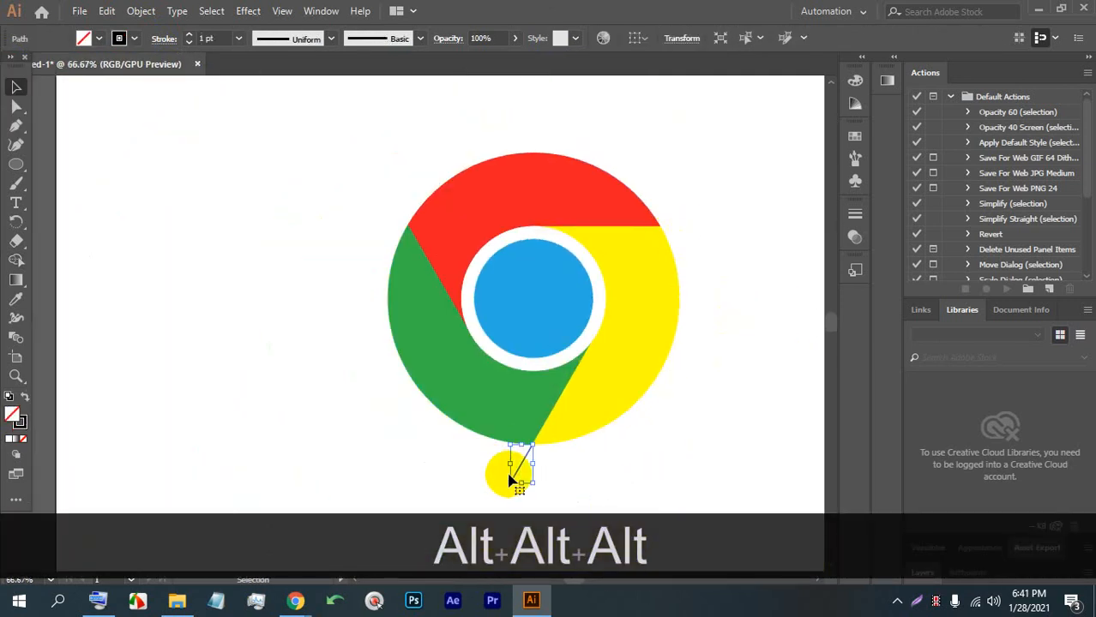
{"action": "key", "text": "BackSpace"}
Examine the edges where the red, yellow and green sections meet around the finished logo.
{"action": "scroll", "coordinate": [677, 258], "scroll_direction": "up", "scroll_amount": 3, "text": "alt"}
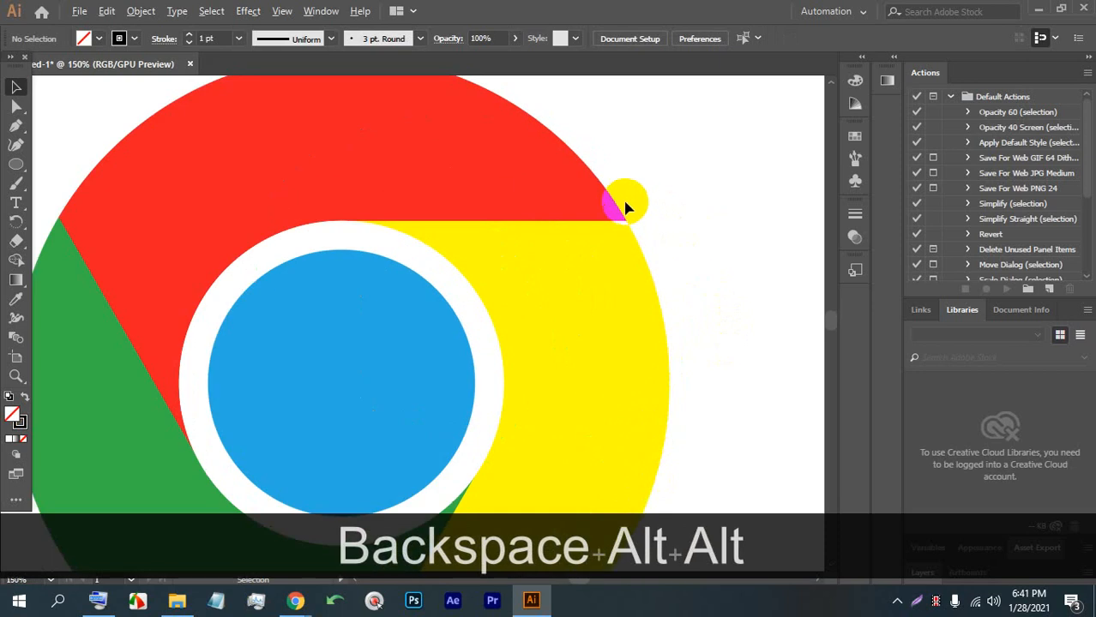
{"action": "scroll", "coordinate": [606, 233], "scroll_direction": "down", "scroll_amount": 1, "text": "alt"}
{"action": "scroll", "coordinate": [558, 224], "scroll_direction": "up", "scroll_amount": 1, "text": "alt"}
{"action": "key", "text": "alt"}
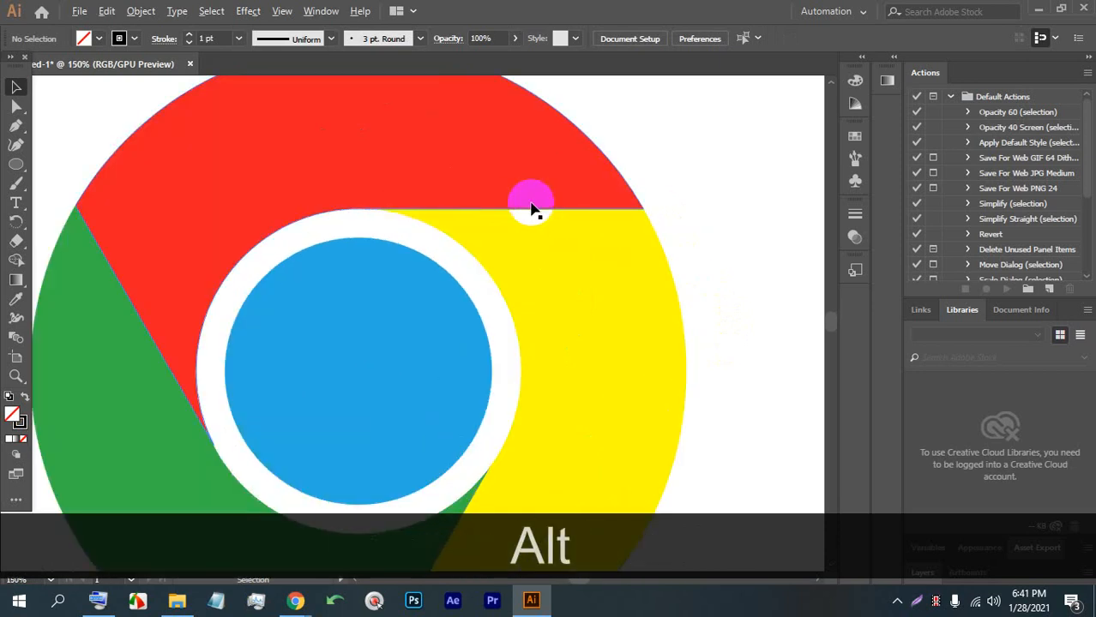
{"action": "scroll", "coordinate": [532, 208], "scroll_direction": "down", "scroll_amount": 1, "text": "alt"}
{"action": "left_click", "coordinate": [705, 294]}
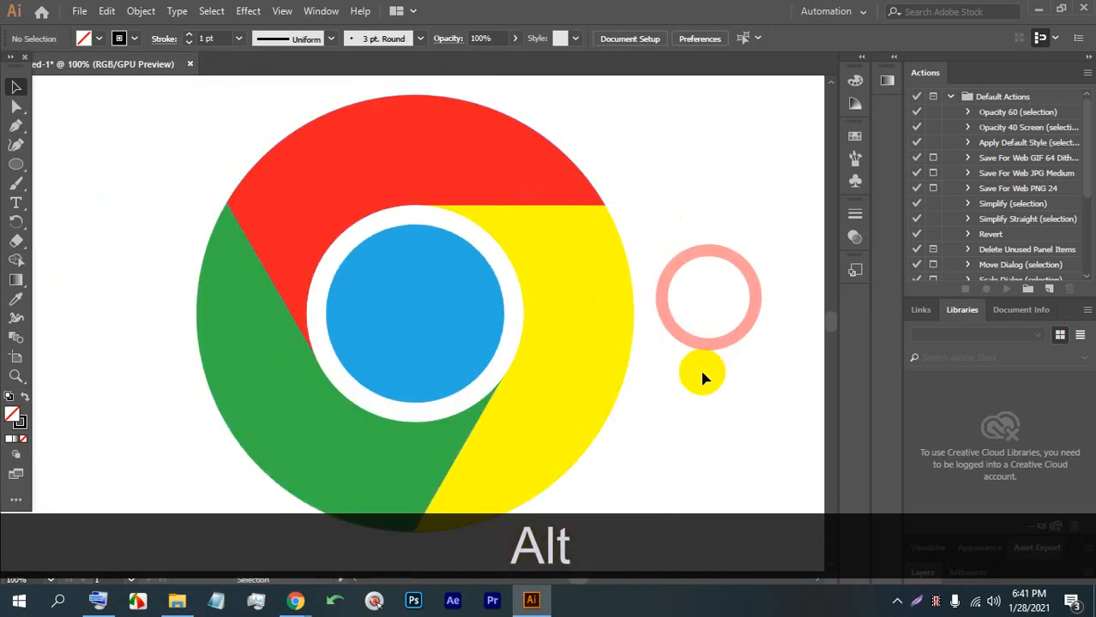
{"action": "left_click_drag", "start_coordinate": [702, 377], "coordinate": [251, 183]}
{"action": "left_click", "coordinate": [746, 228]}
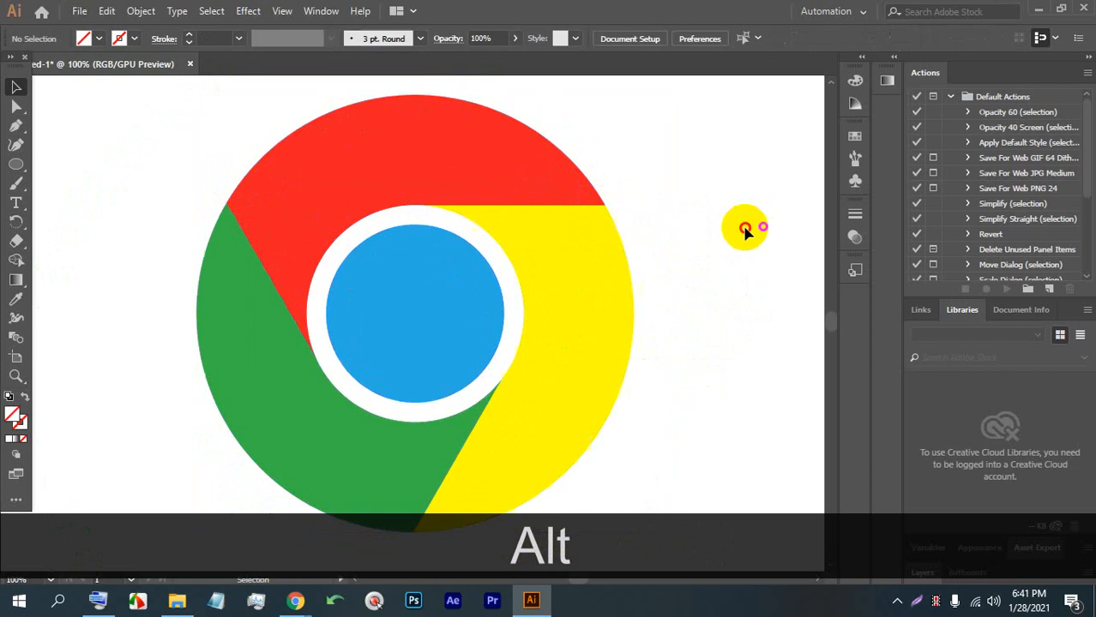
Delete the leftover line segment outside the outer circle beside the red and yellow sections, and select the one beside red and green.
{"action": "left_click_drag", "start_coordinate": [702, 249], "coordinate": [638, 168]}
{"action": "key", "text": "BackSpace"}
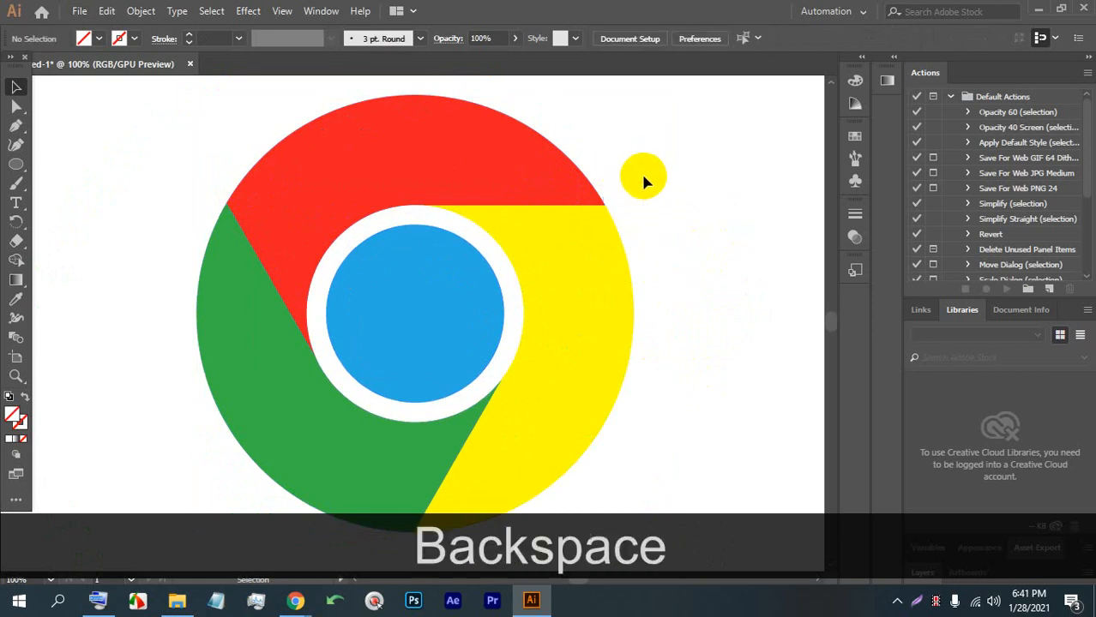
{"action": "left_click_drag", "start_coordinate": [191, 153], "coordinate": [206, 168]}
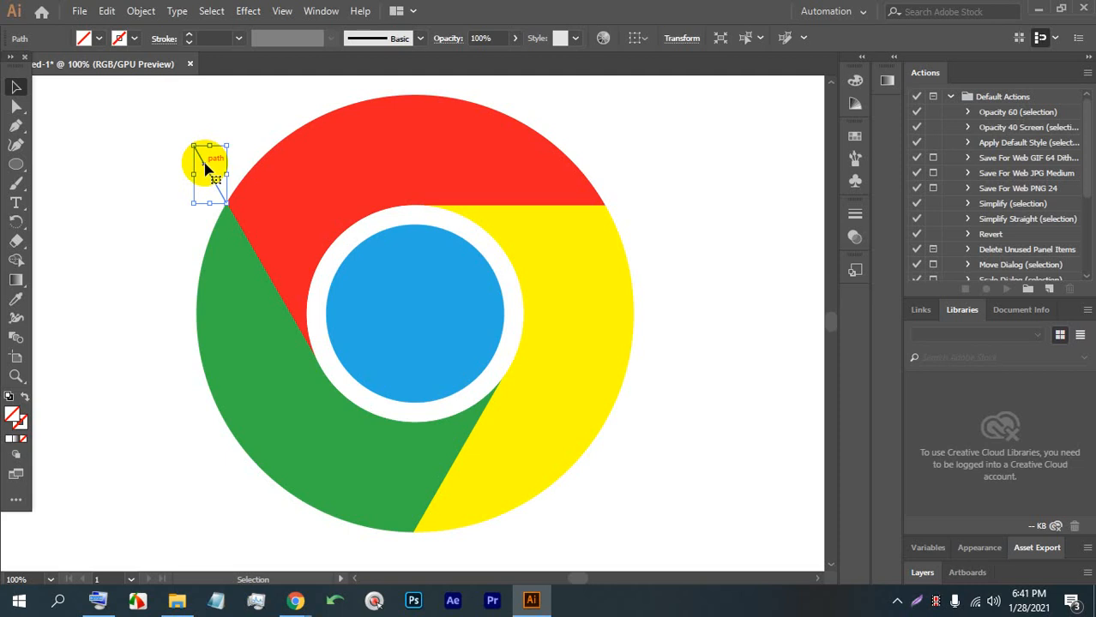
Switch to Chrome, open a new tab and search Google Images for "camera logo".
{"action": "mouse_move", "coordinate": [290, 596]}
{"action": "left_click", "coordinate": [244, 521]}
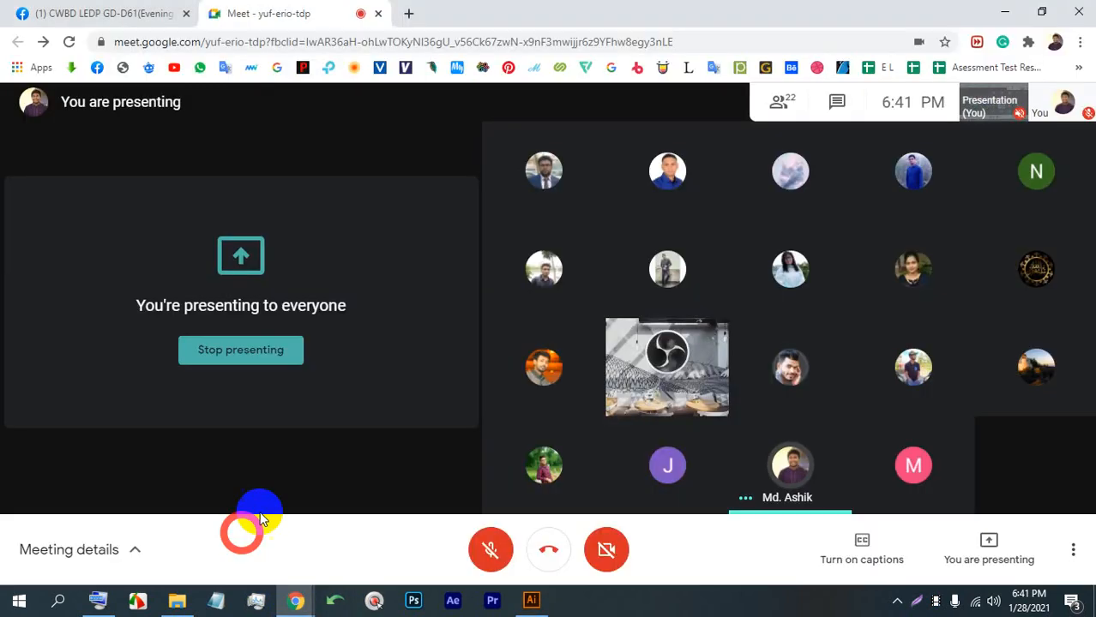
{"action": "left_click", "coordinate": [405, 13]}
{"action": "left_click", "coordinate": [751, 339]}
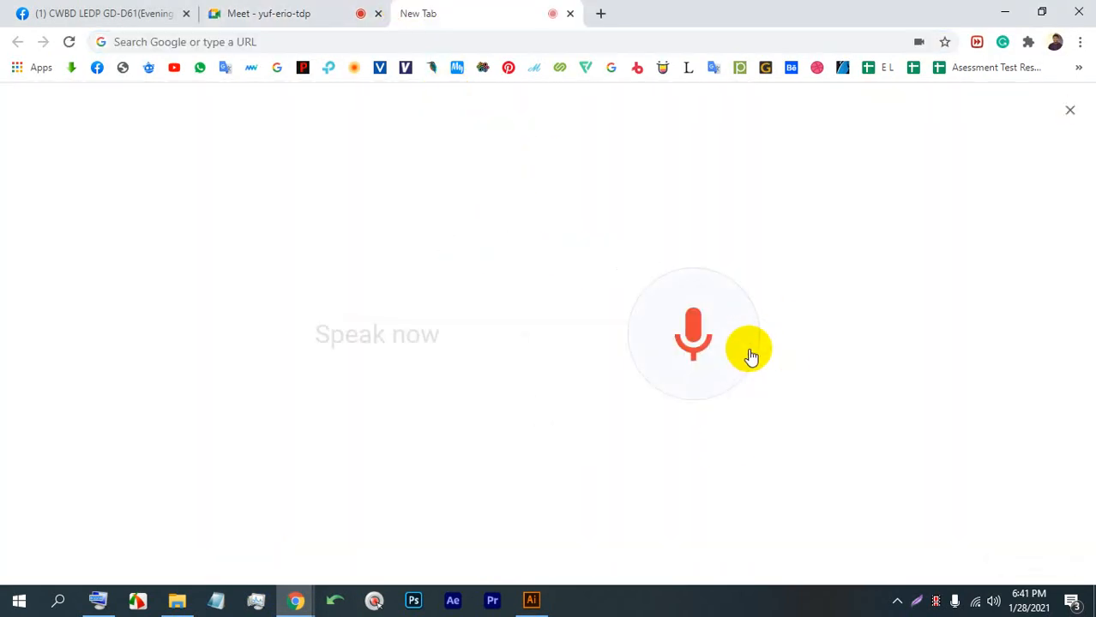
{"action": "left_click", "coordinate": [695, 337]}
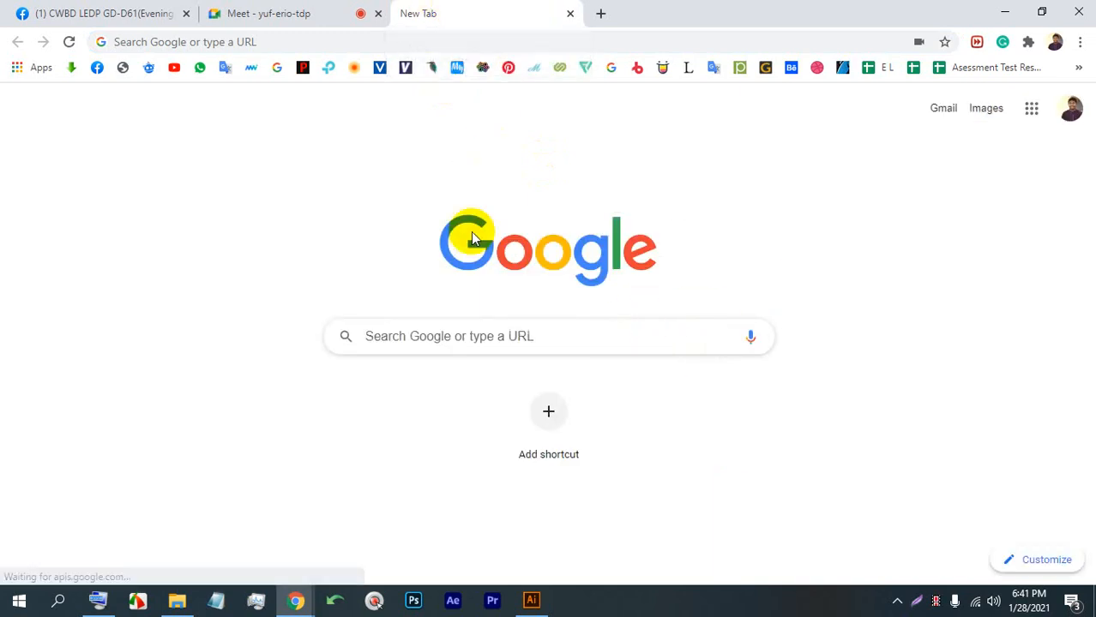
{"action": "left_click", "coordinate": [493, 331]}
{"action": "type", "text": "ca"}
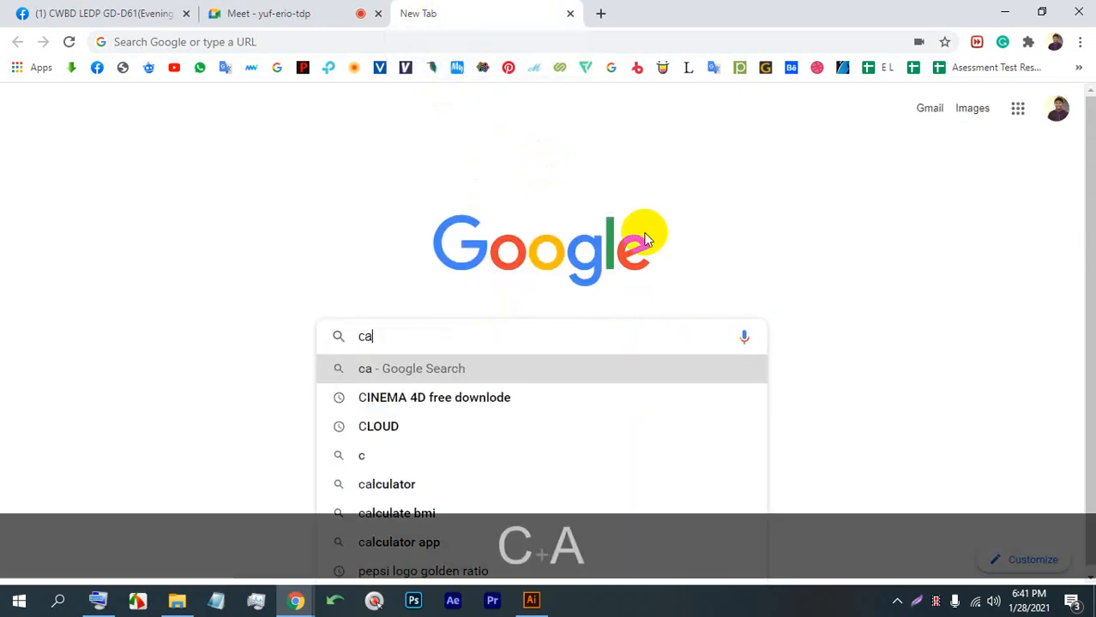
{"action": "type", "text": "mera "}
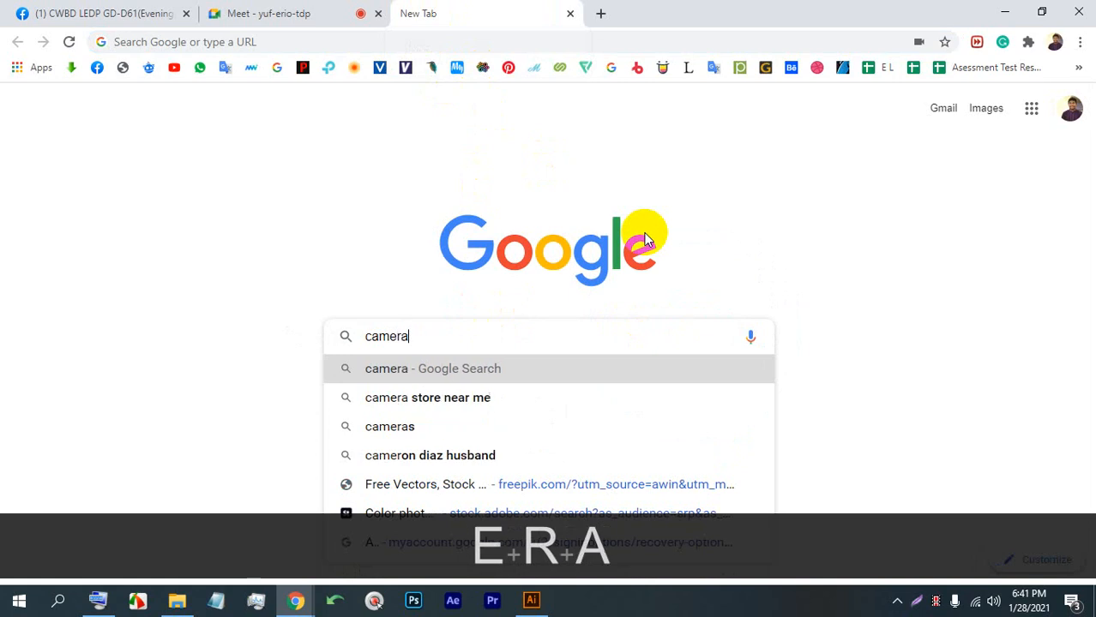
{"action": "type", "text": "logo"}
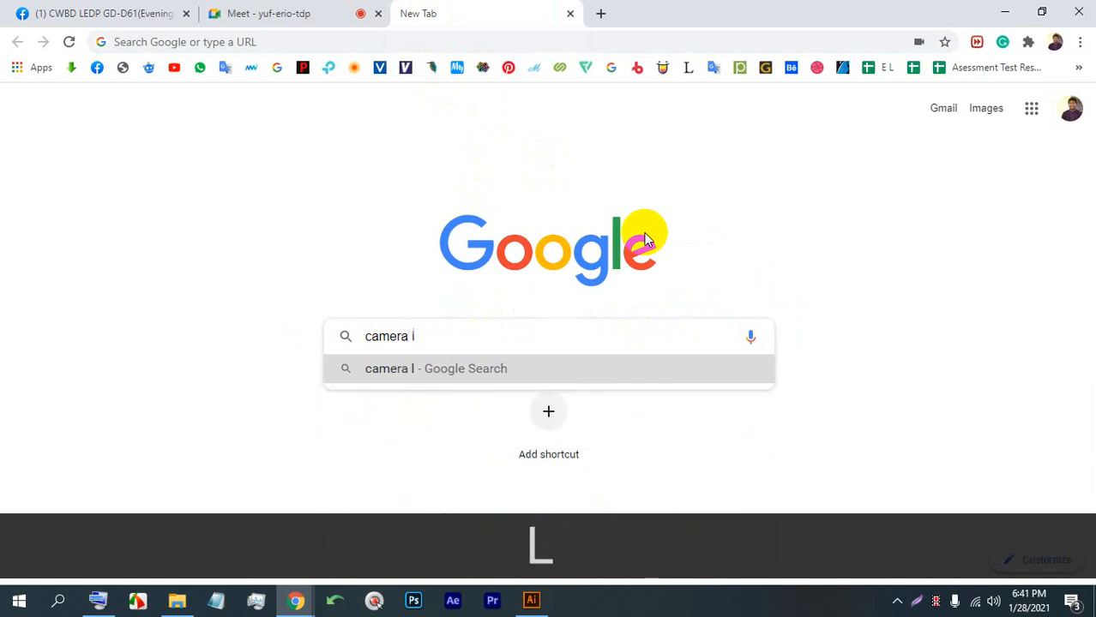
{"action": "key", "text": "Return"}
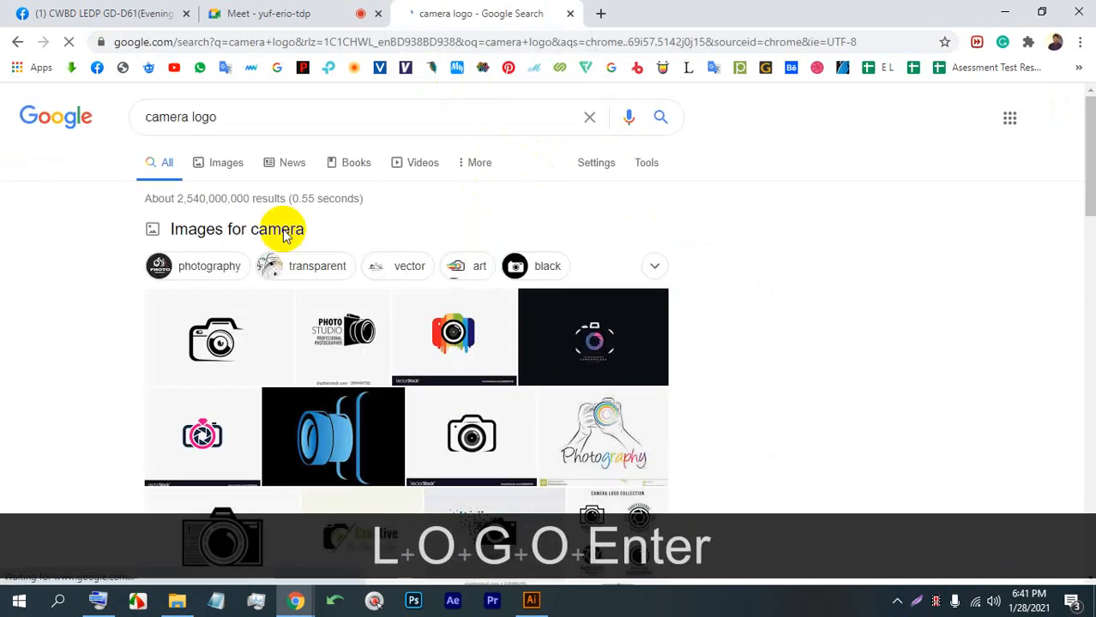
{"action": "left_click", "coordinate": [209, 167]}
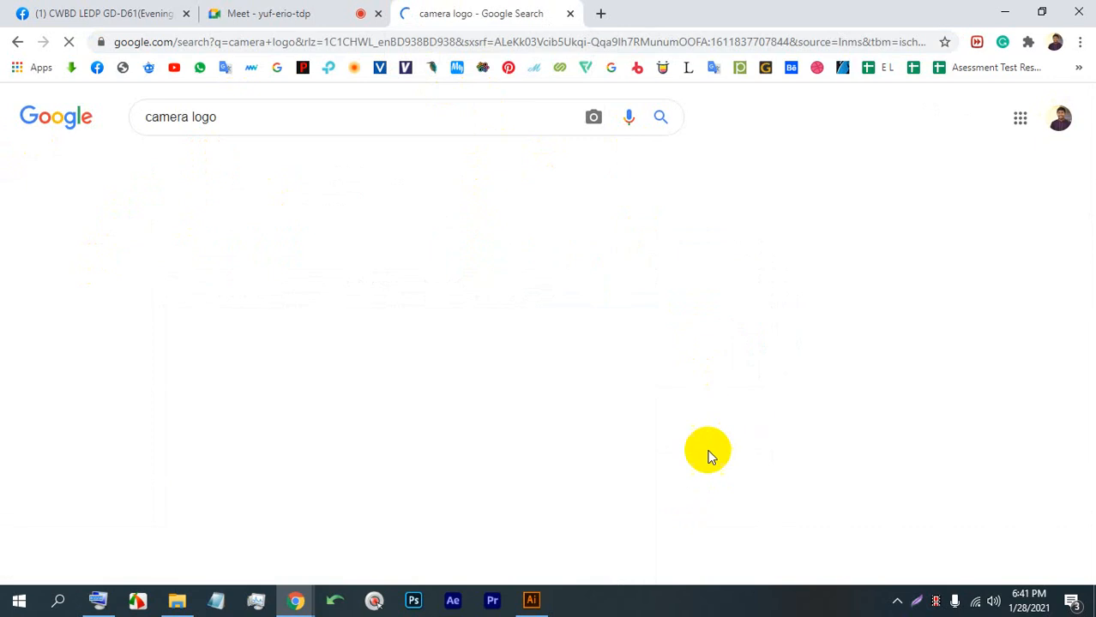
Preview the wedding camera logo and the Freepik camera logos pack among the image results, examining their aperture designs and related images.
{"action": "scroll", "coordinate": [459, 408], "scroll_direction": "down", "scroll_amount": 1}
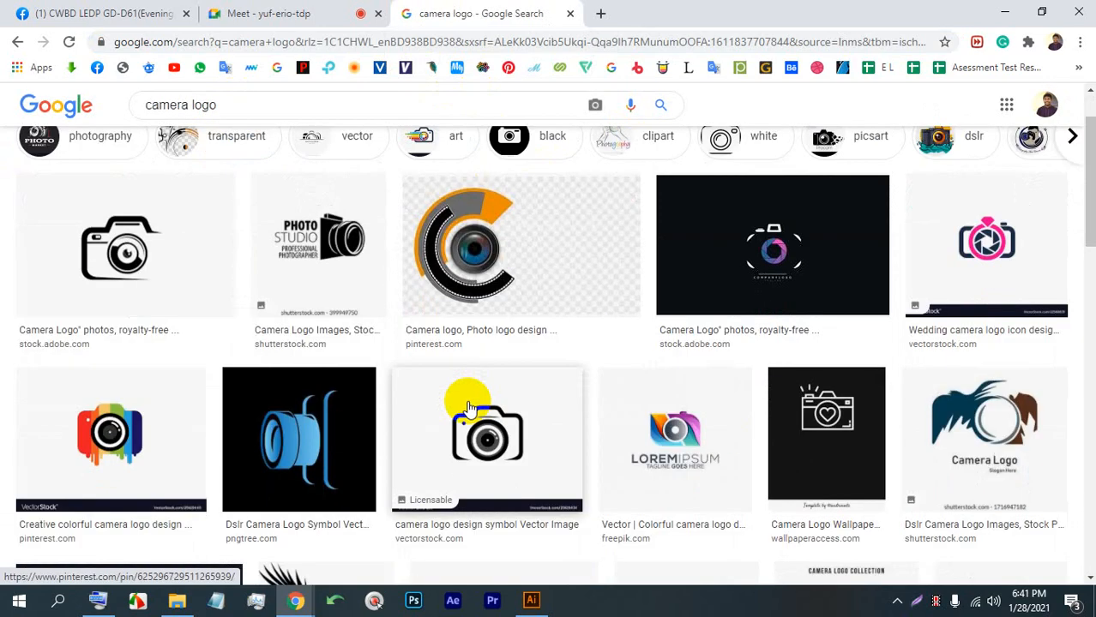
{"action": "left_click", "coordinate": [964, 246]}
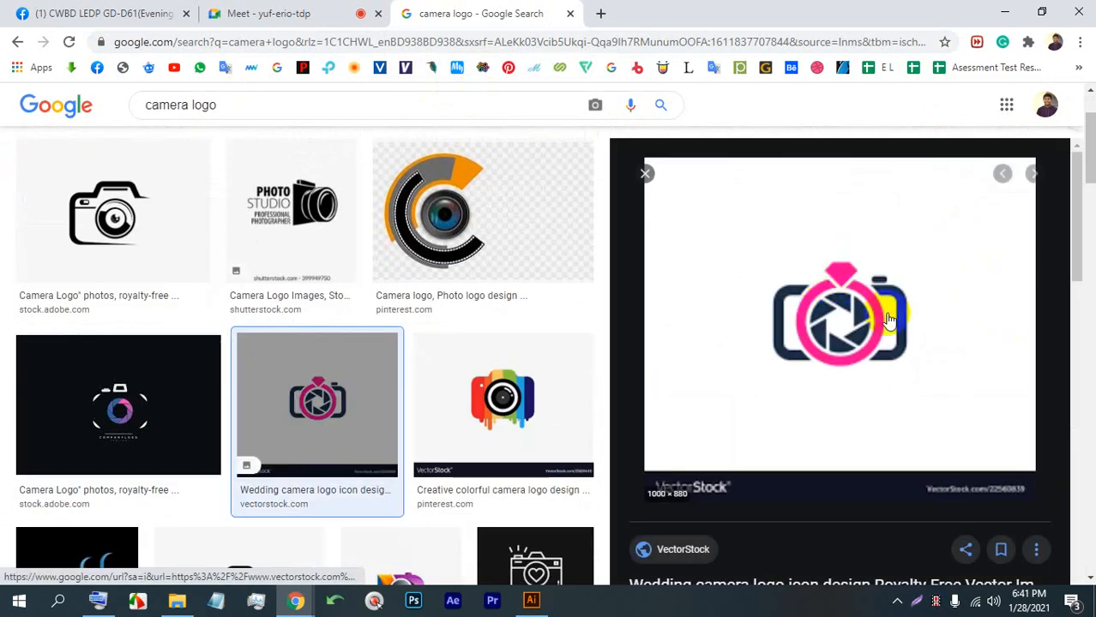
{"action": "scroll", "coordinate": [750, 374], "scroll_direction": "down", "scroll_amount": 2}
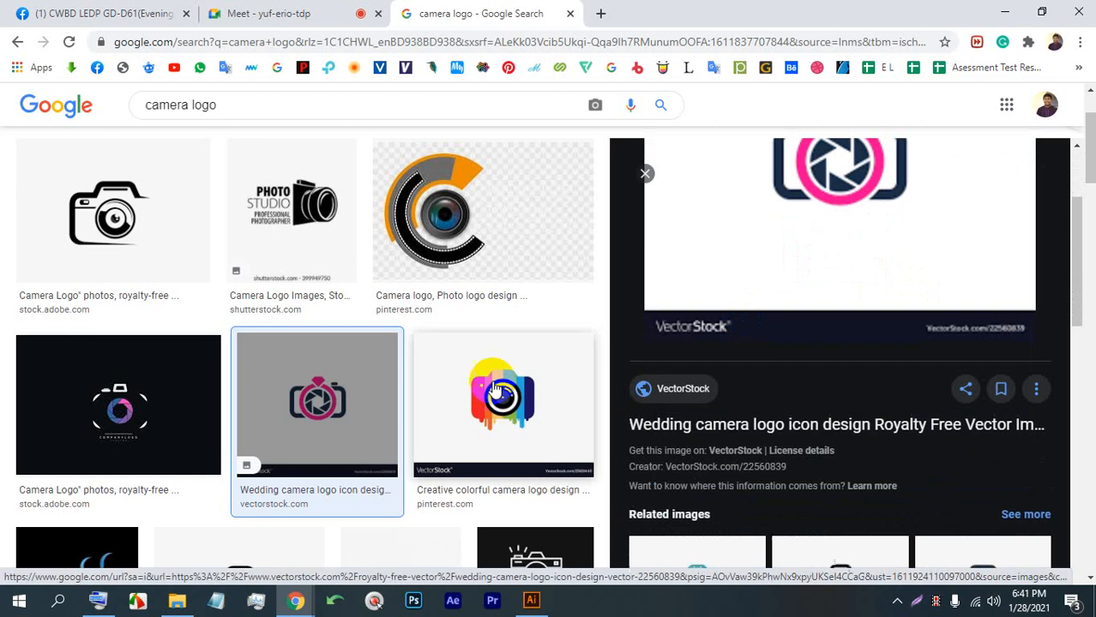
{"action": "scroll", "coordinate": [309, 347], "scroll_direction": "down", "scroll_amount": 3}
{"action": "scroll", "coordinate": [369, 360], "scroll_direction": "down", "scroll_amount": 4}
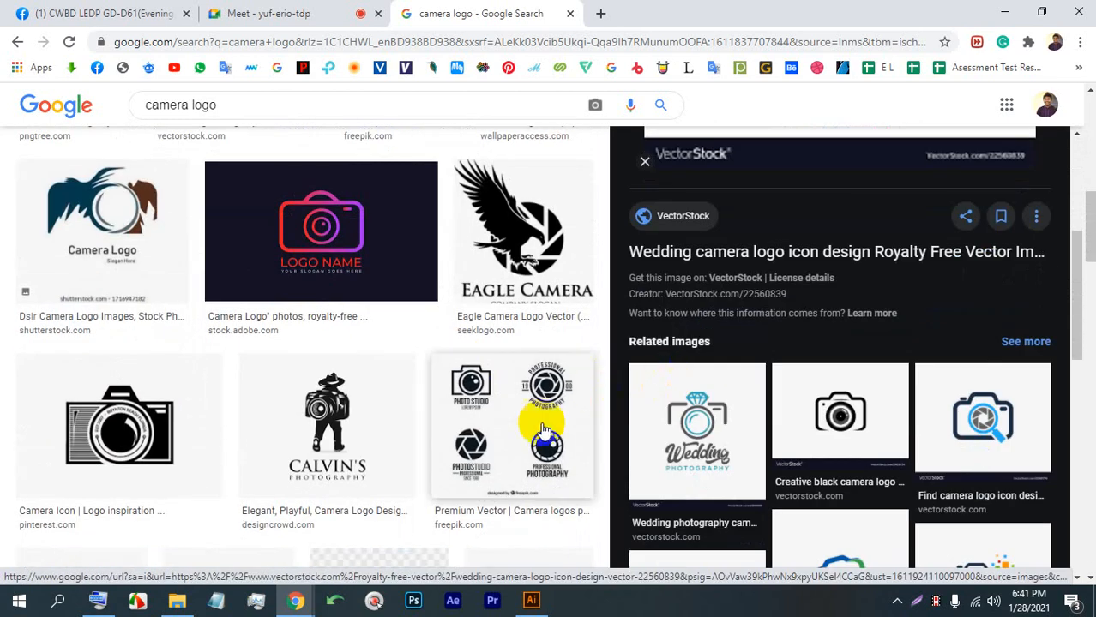
{"action": "left_click", "coordinate": [502, 420]}
{"action": "scroll", "coordinate": [171, 257], "scroll_direction": "up", "scroll_amount": 5}
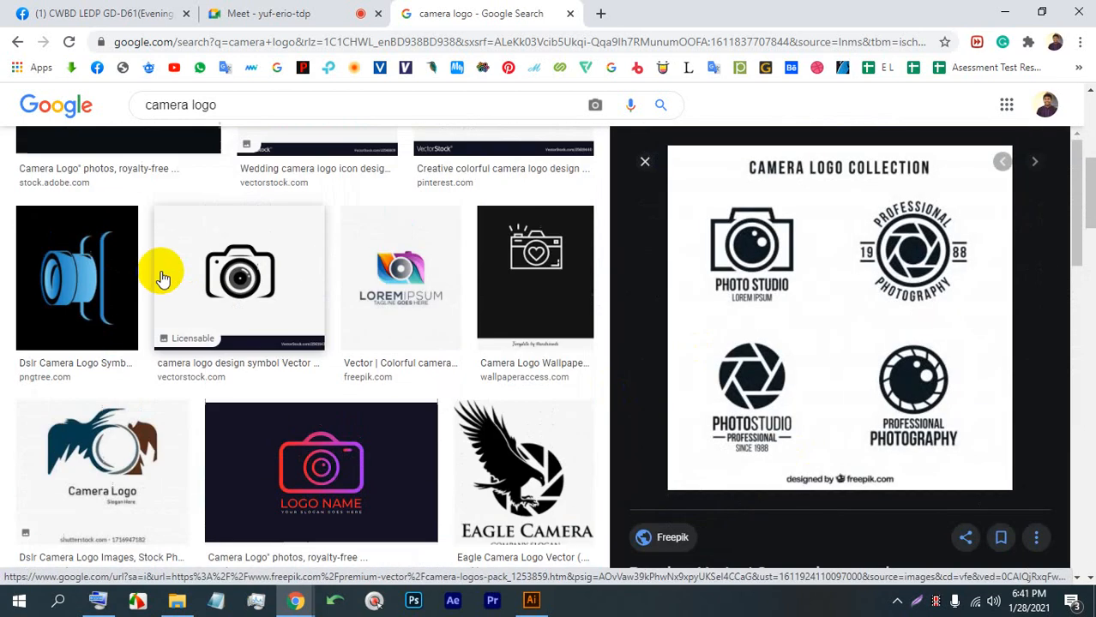
{"action": "scroll", "coordinate": [176, 253], "scroll_direction": "up", "scroll_amount": 3}
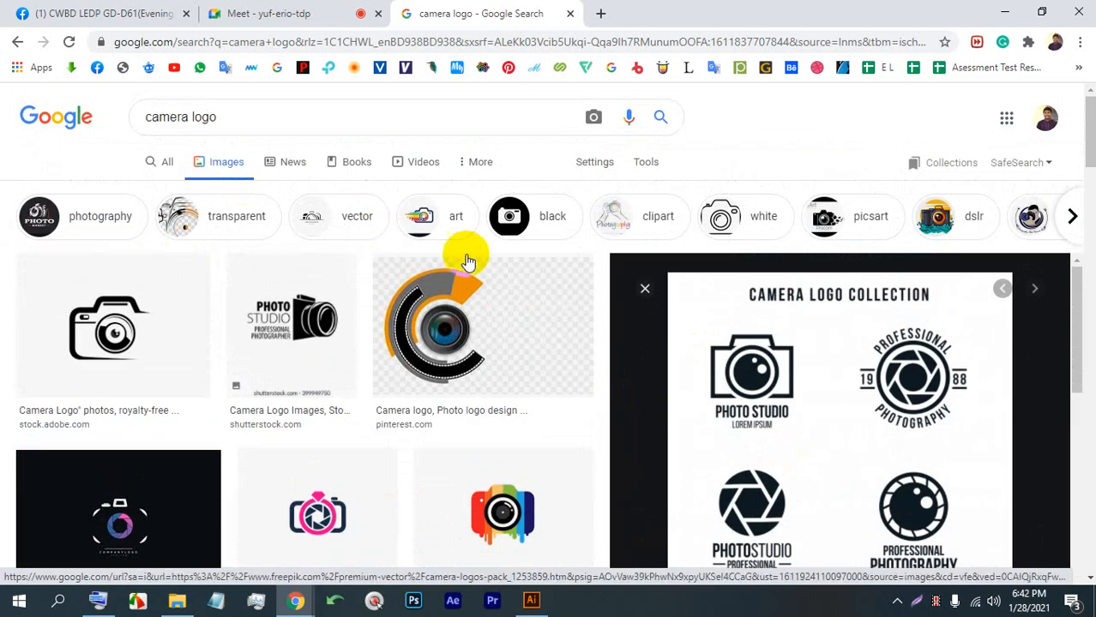
{"action": "scroll", "coordinate": [830, 334], "scroll_direction": "down", "scroll_amount": 4}
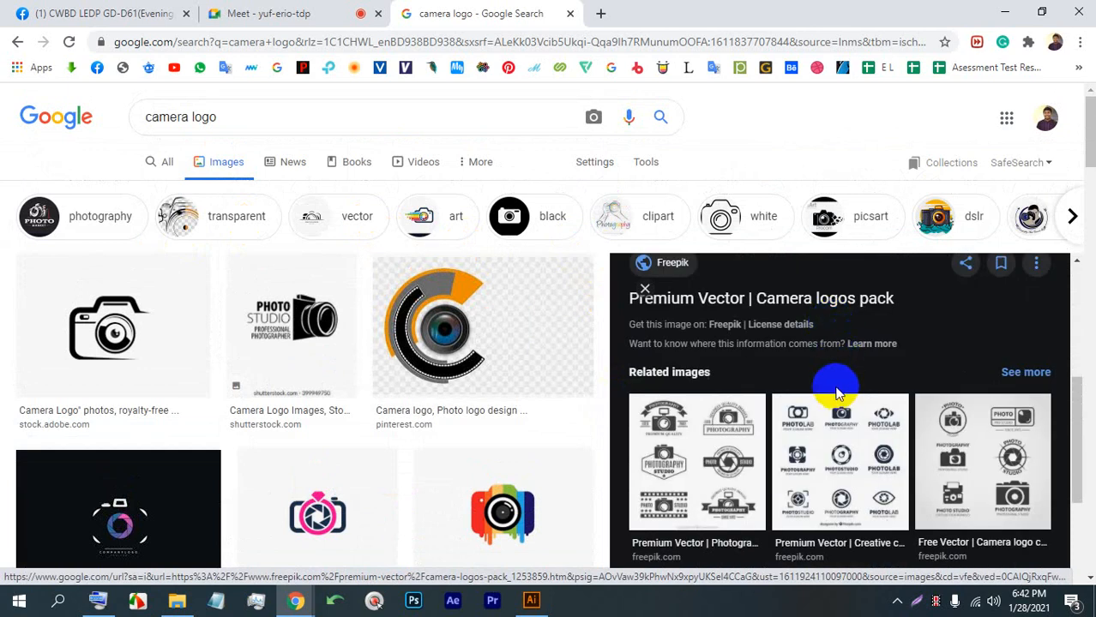
{"action": "scroll", "coordinate": [836, 382], "scroll_direction": "up", "scroll_amount": 4}
{"action": "scroll", "coordinate": [759, 472], "scroll_direction": "down", "scroll_amount": 2}
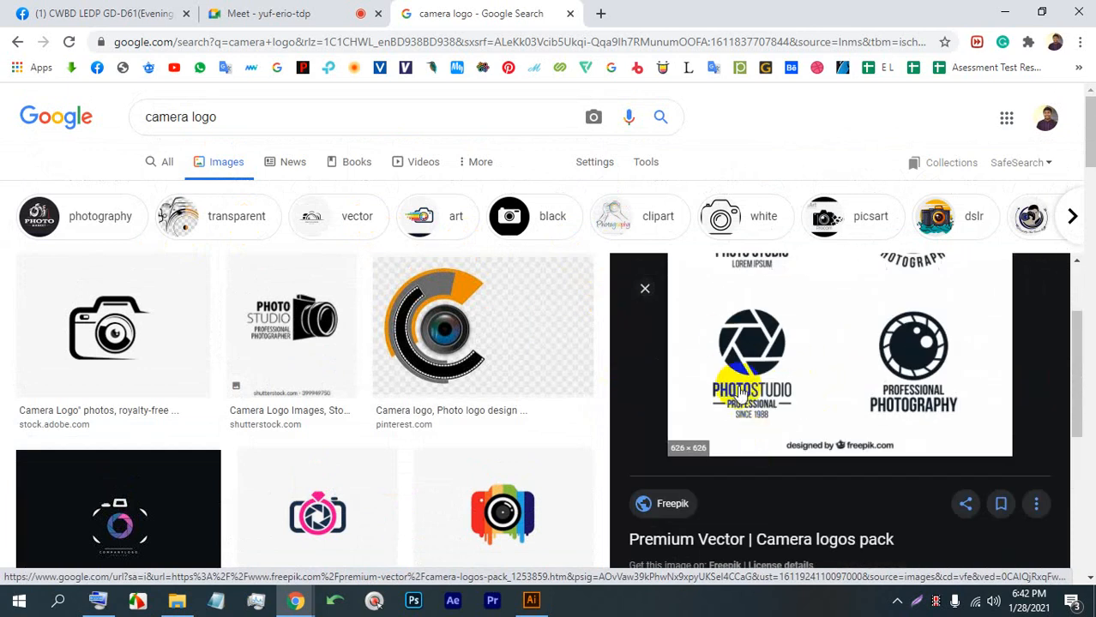
{"action": "scroll", "coordinate": [252, 336], "scroll_direction": "down", "scroll_amount": 10}
{"action": "scroll", "coordinate": [310, 319], "scroll_direction": "up", "scroll_amount": 8}
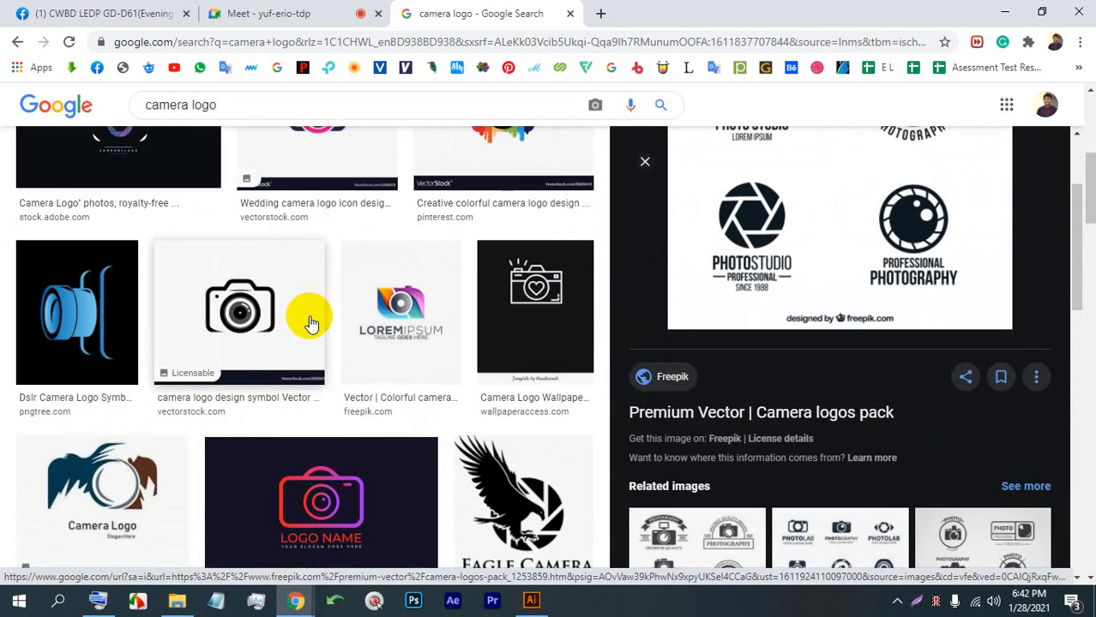
Preview the wedding camera logo again and the multicolored Google Camera Icon from Wikimedia Commons further down the results.
{"action": "left_click", "coordinate": [313, 323]}
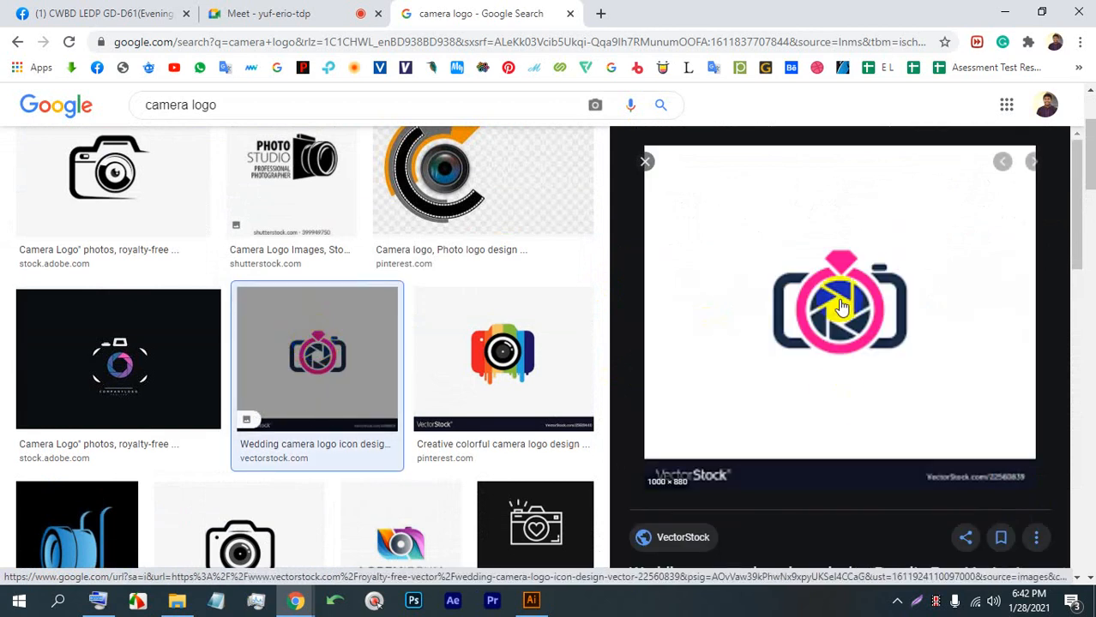
{"action": "scroll", "coordinate": [652, 335], "scroll_direction": "down", "scroll_amount": 5}
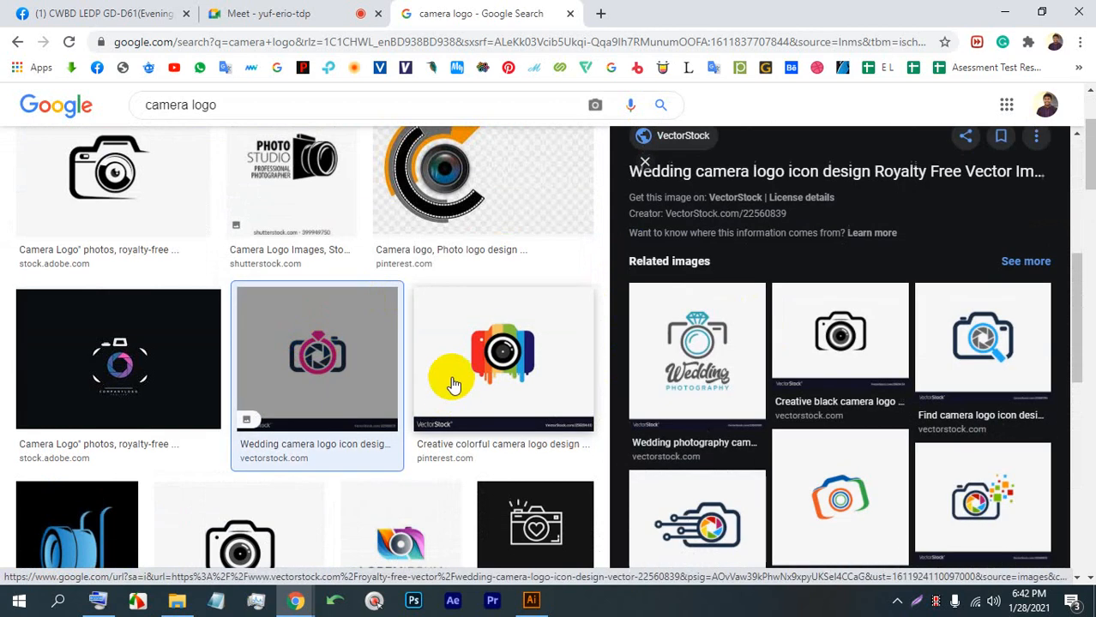
{"action": "scroll", "coordinate": [446, 377], "scroll_direction": "down", "scroll_amount": 15}
{"action": "scroll", "coordinate": [447, 365], "scroll_direction": "down", "scroll_amount": 15}
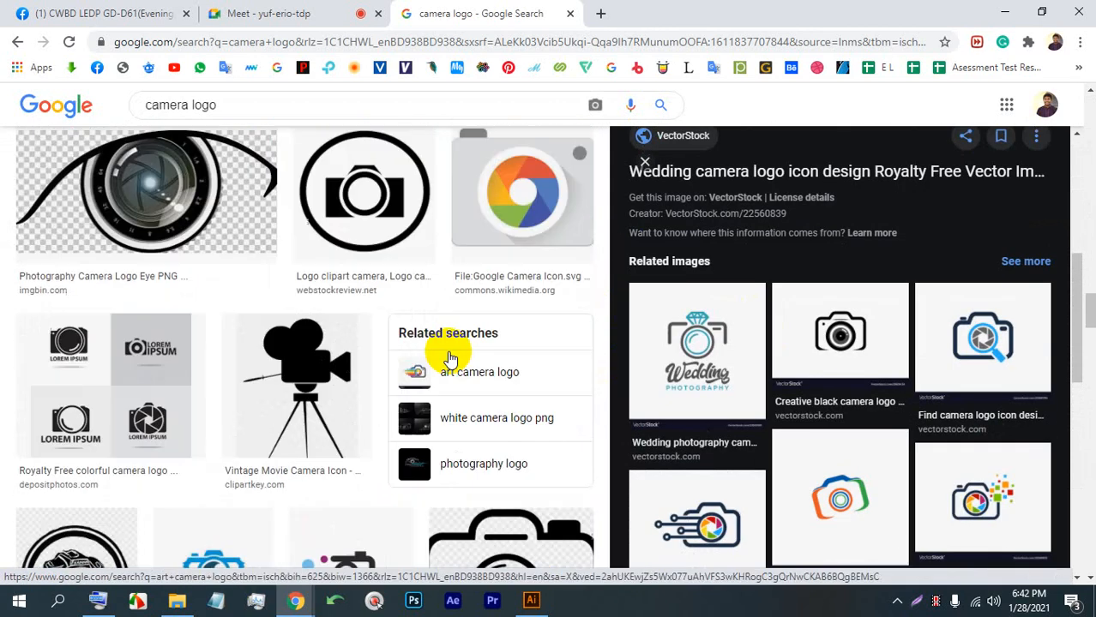
{"action": "scroll", "coordinate": [449, 364], "scroll_direction": "up", "scroll_amount": 9}
{"action": "left_click", "coordinate": [515, 304]}
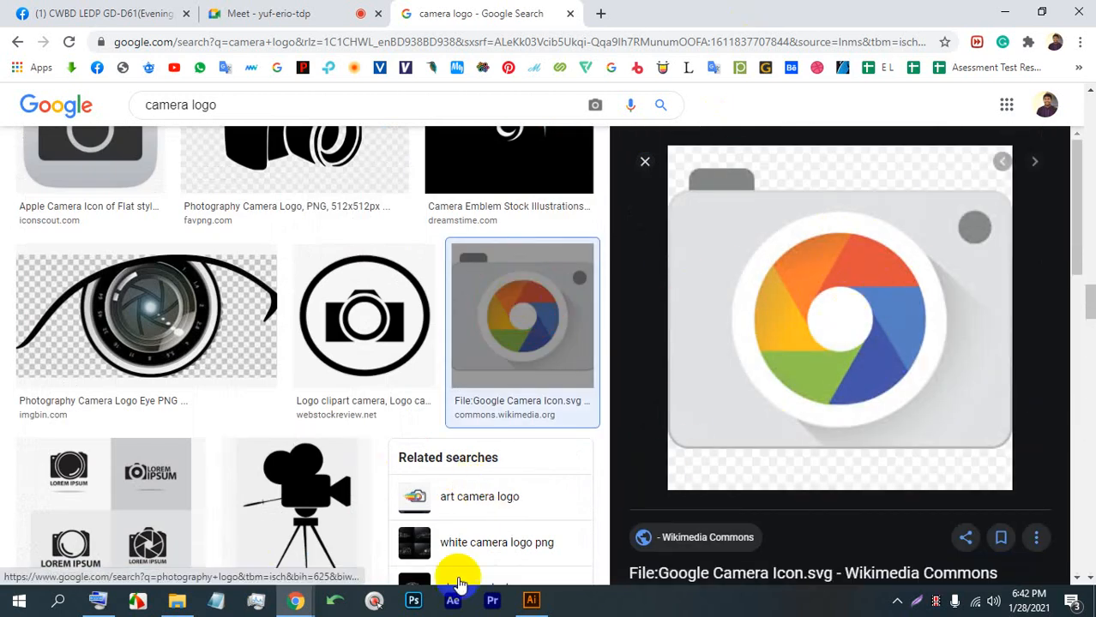
Switch back to Illustrator, select the whole Chrome logo and move it to the artboard's upper edge to free up space.
{"action": "left_click", "coordinate": [531, 600]}
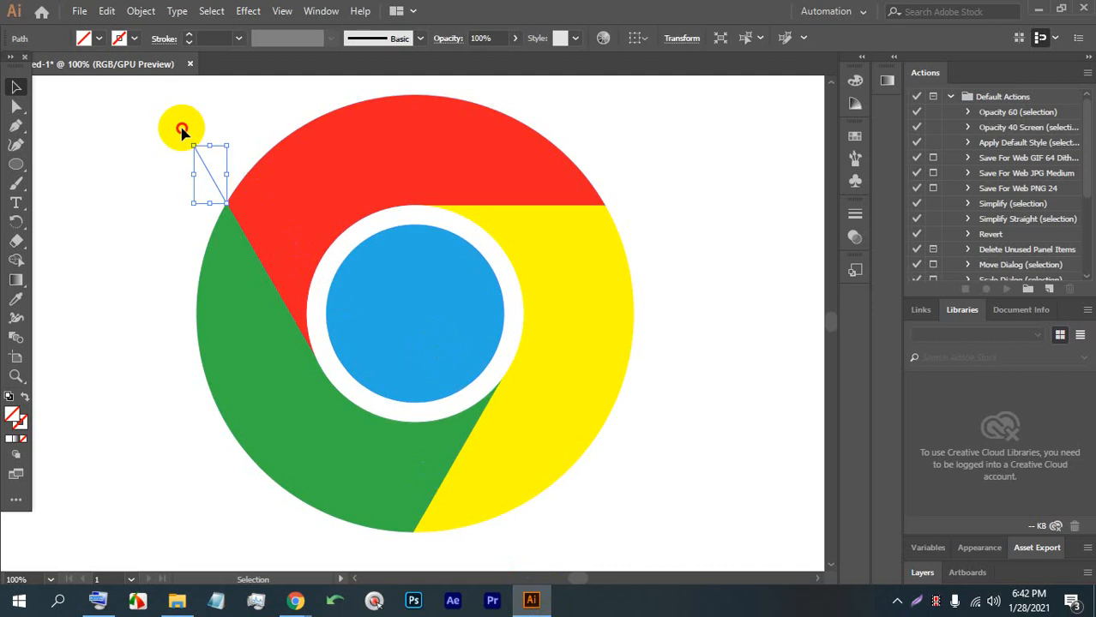
{"action": "scroll", "coordinate": [219, 191], "scroll_direction": "down", "scroll_amount": 3}
{"action": "left_click_drag", "start_coordinate": [387, 277], "coordinate": [158, 146]}
{"action": "scroll", "coordinate": [160, 146], "scroll_direction": "up", "scroll_amount": 5}
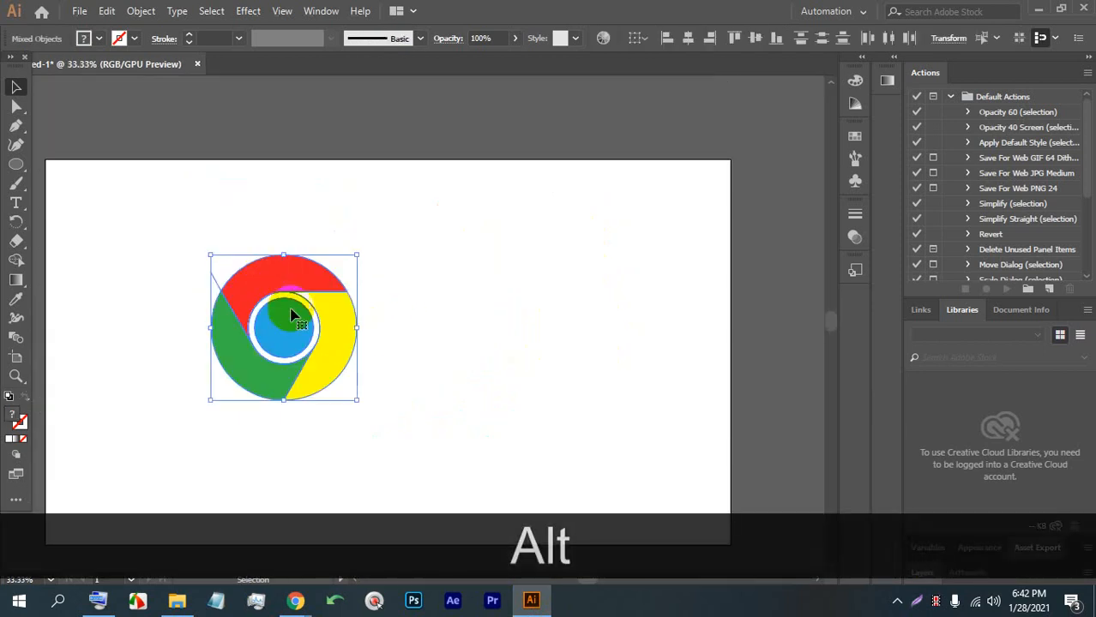
{"action": "left_click_drag", "start_coordinate": [290, 313], "coordinate": [492, 130]}
Draw a large perfect circle with the Ellipse tool in the empty area below the Chrome logo and fill it bright green.
{"action": "scroll", "coordinate": [195, 391], "scroll_direction": "up", "scroll_amount": 1}
{"action": "left_click", "coordinate": [15, 223]}
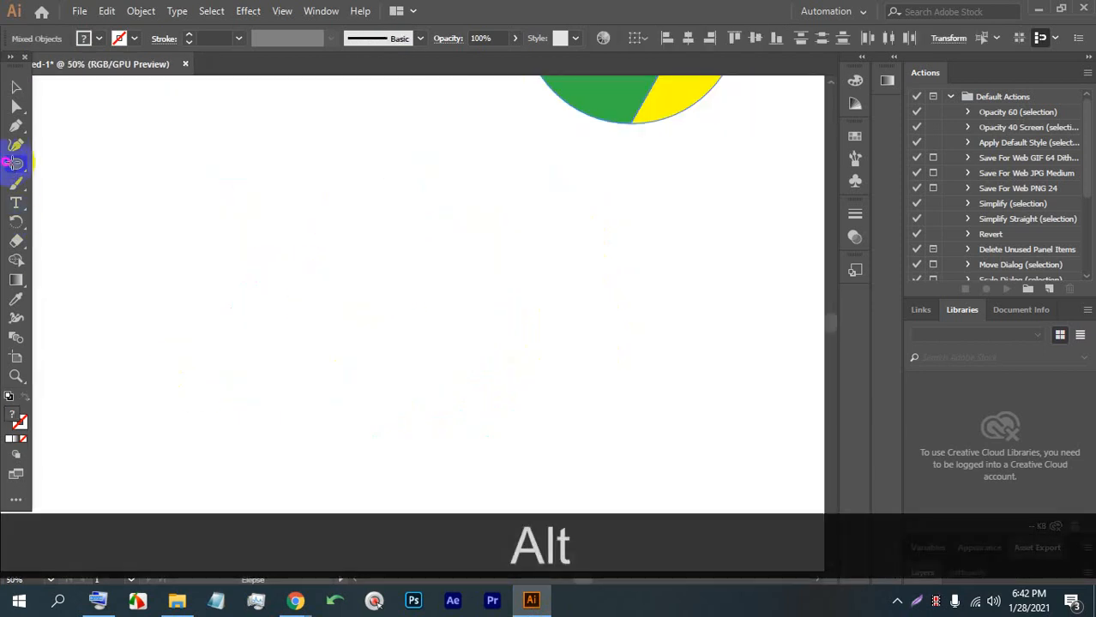
{"action": "left_click", "coordinate": [15, 163]}
{"action": "left_click_drag", "start_coordinate": [176, 172], "coordinate": [508, 507]}
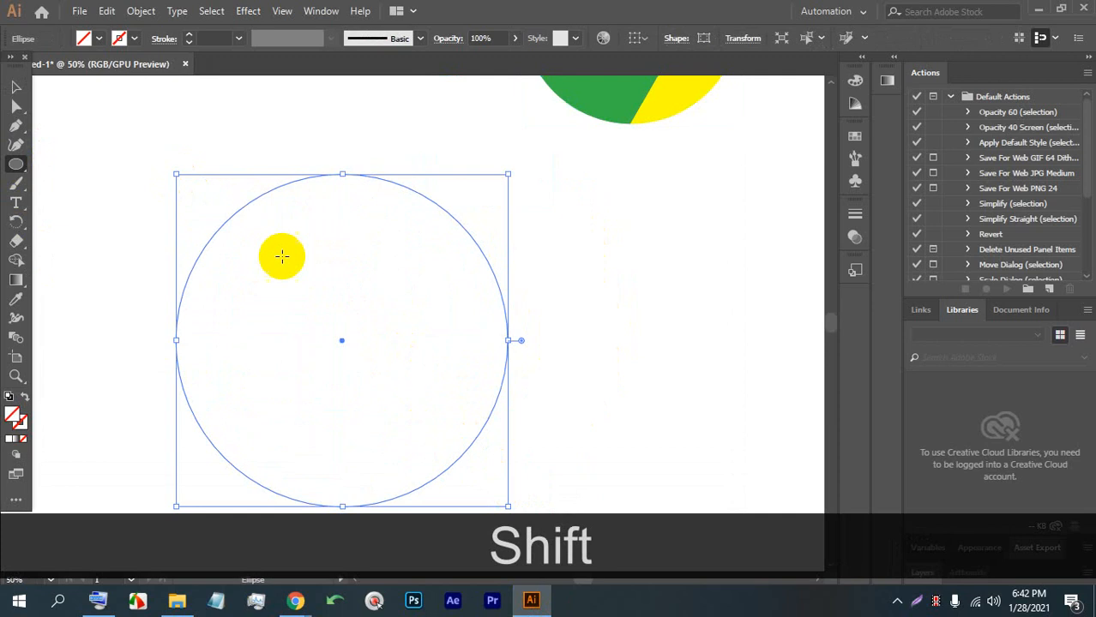
{"action": "left_click", "coordinate": [98, 38]}
{"action": "left_click", "coordinate": [92, 66]}
{"action": "left_click", "coordinate": [78, 66]}
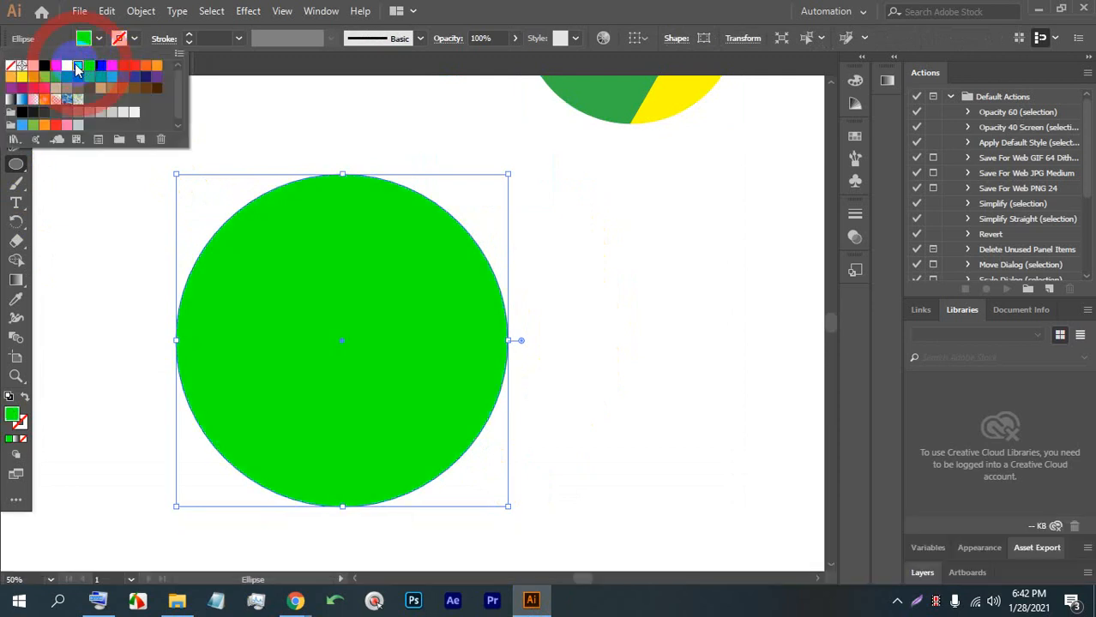
{"action": "left_click", "coordinate": [459, 60]}
{"action": "left_click", "coordinate": [16, 88]}
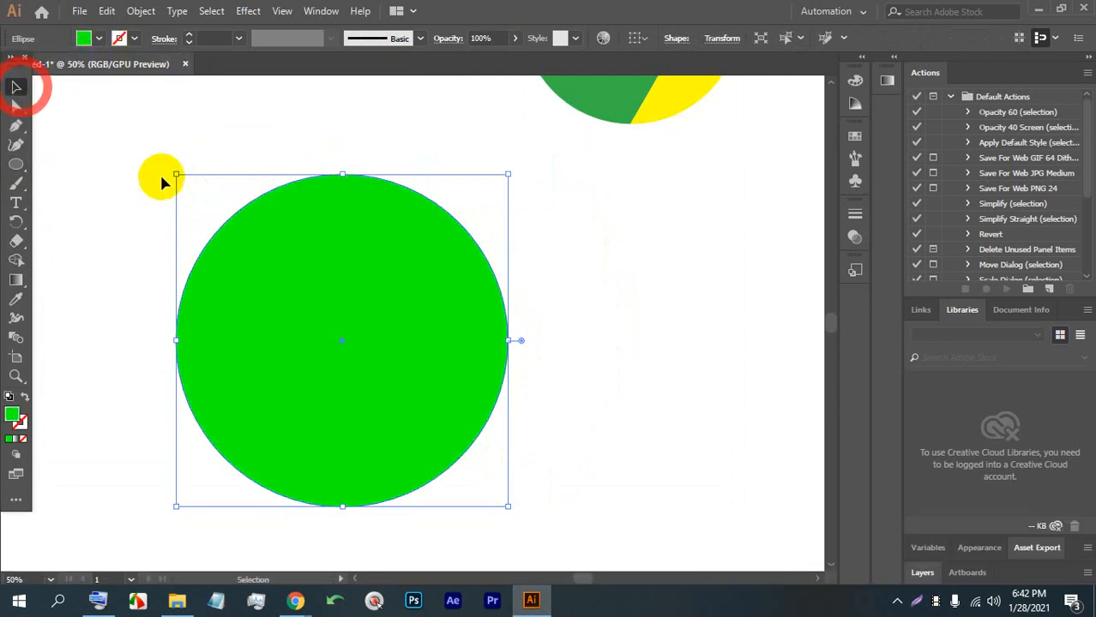
Draw a small hexagon with the Polygon tool inside the green circle and fill it red.
{"action": "left_click", "coordinate": [16, 166]}
{"action": "left_click", "coordinate": [86, 202]}
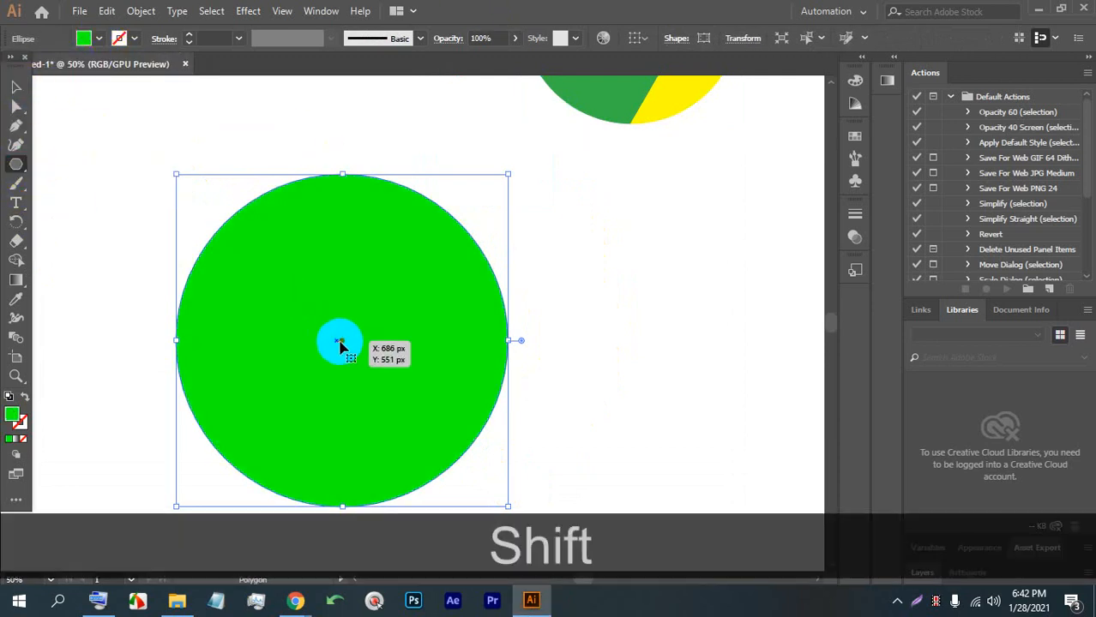
{"action": "left_click_drag", "start_coordinate": [340, 344], "coordinate": [393, 298]}
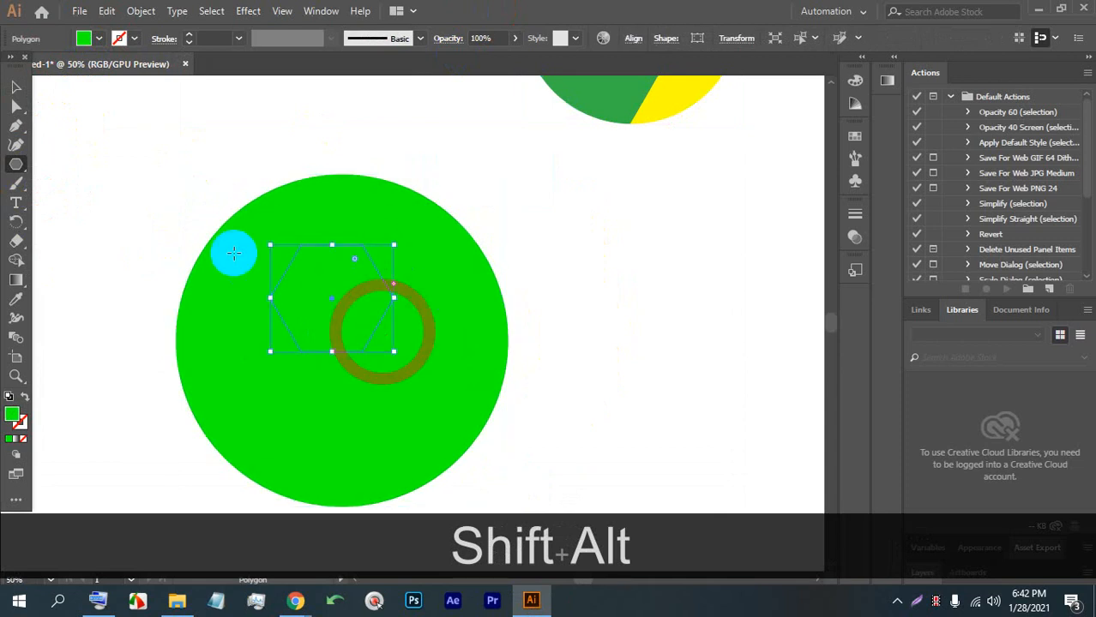
{"action": "left_click", "coordinate": [90, 42]}
{"action": "left_click", "coordinate": [57, 67]}
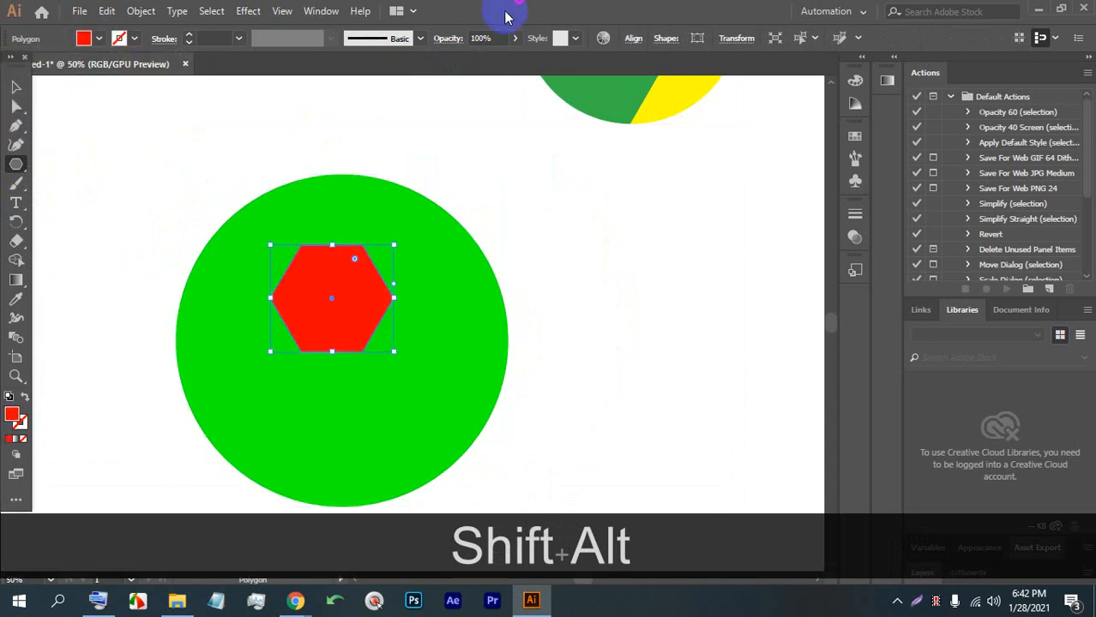
Select the hexagon and the green circle together, center them on each other horizontally and vertically, and deselect.
{"action": "left_click", "coordinate": [208, 120]}
{"action": "left_click", "coordinate": [429, 300]}
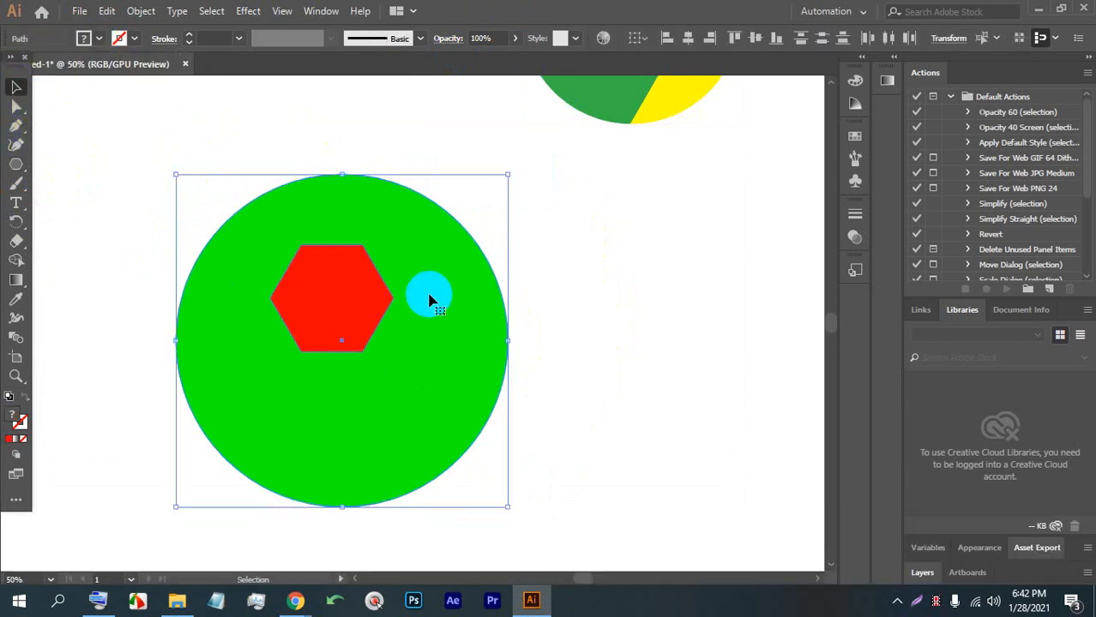
{"action": "left_click", "coordinate": [687, 39]}
{"action": "left_click", "coordinate": [755, 40]}
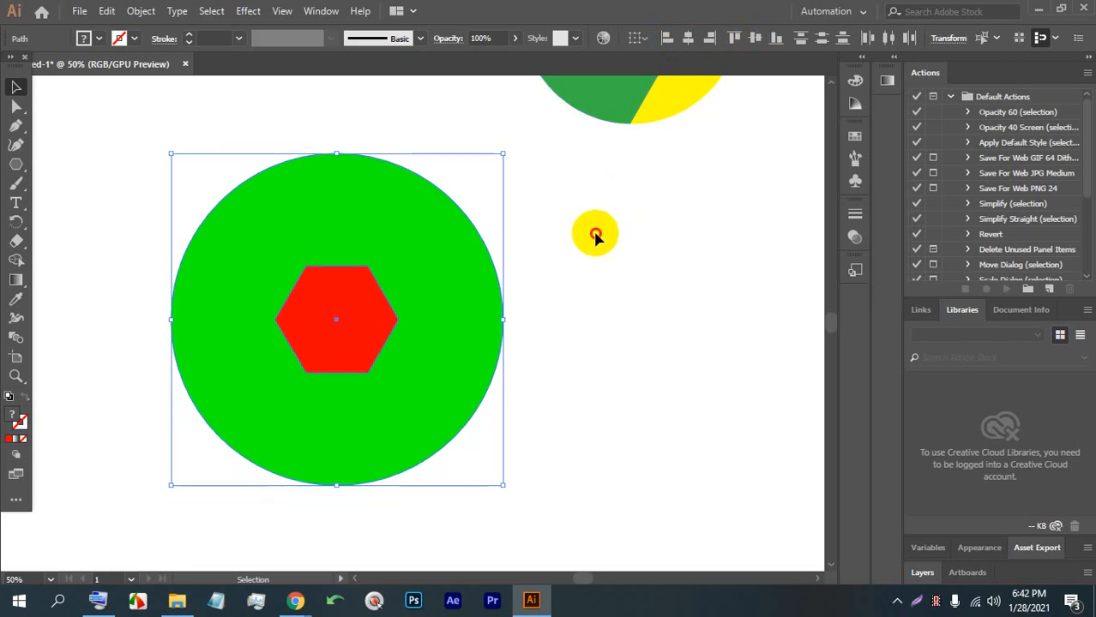
{"action": "left_click", "coordinate": [594, 235]}
{"action": "scroll", "coordinate": [303, 296], "scroll_direction": "up", "scroll_amount": 1, "text": "alt"}
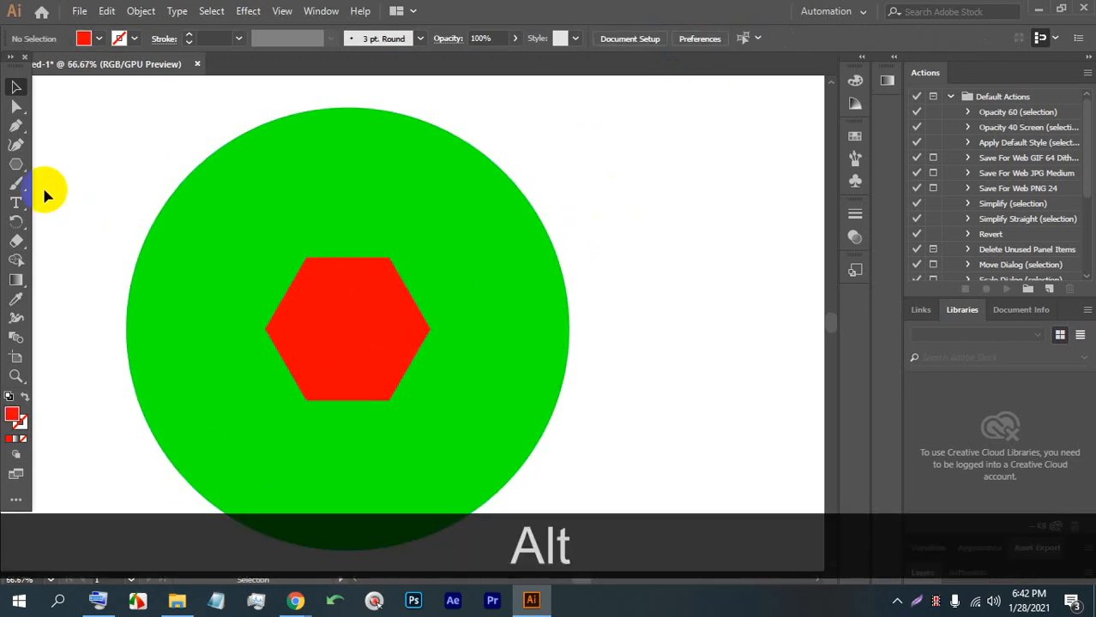
Draw a straight horizontal line with the Pen tool from the hexagon's upper-left corner past the circle's right edge, giving it a 0.5 pt black stroke.
{"action": "left_click", "coordinate": [14, 127]}
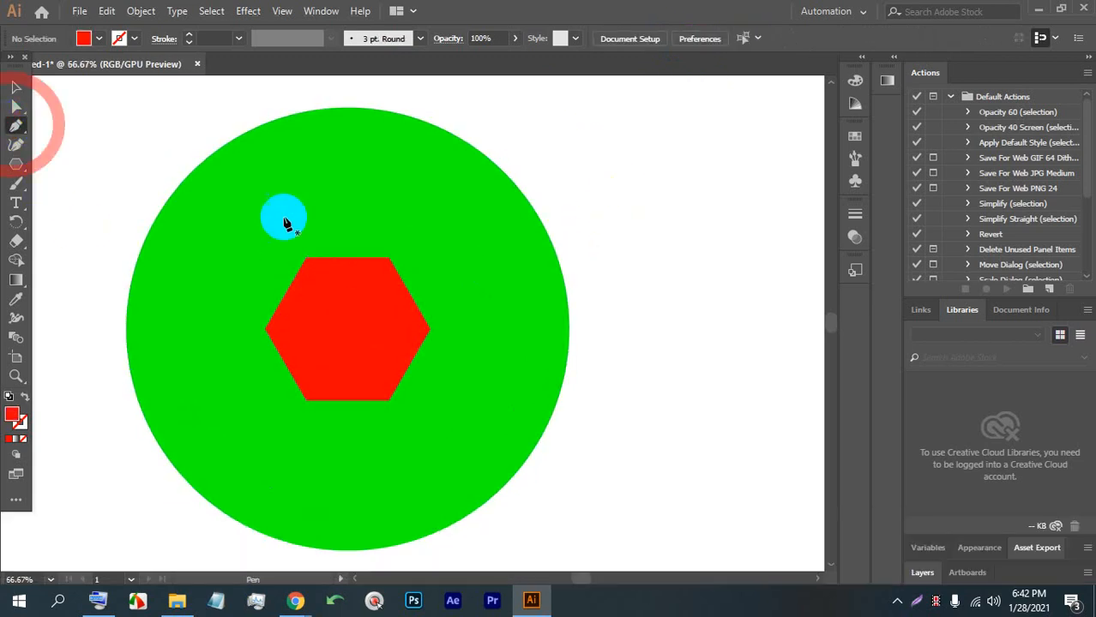
{"action": "left_click", "coordinate": [305, 259]}
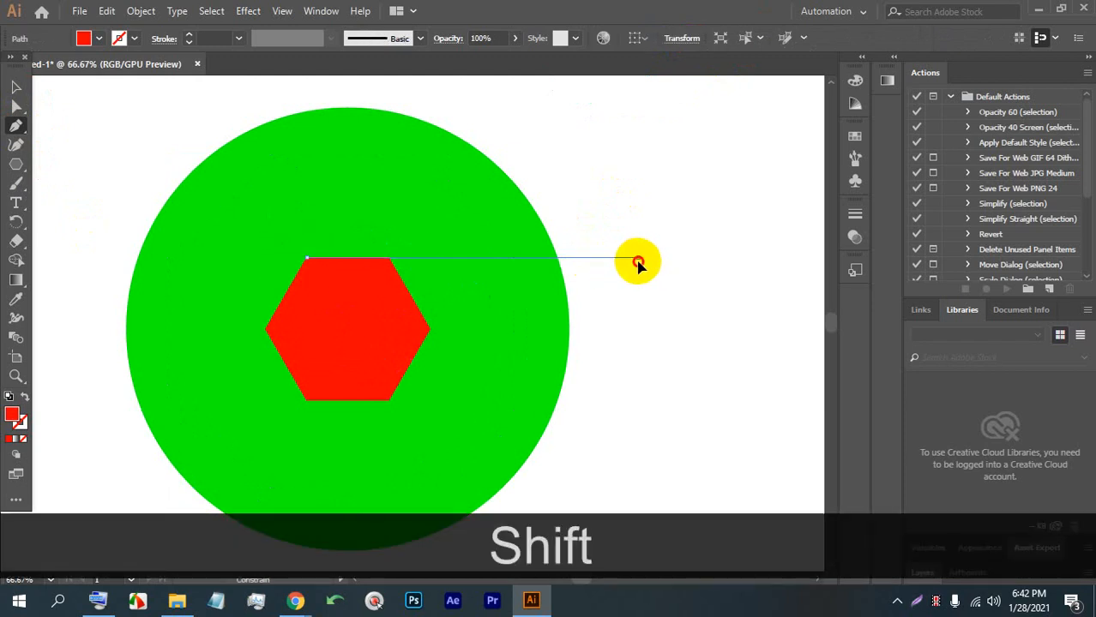
{"action": "left_click", "coordinate": [637, 262]}
{"action": "left_click", "coordinate": [15, 87]}
{"action": "left_click", "coordinate": [658, 191]}
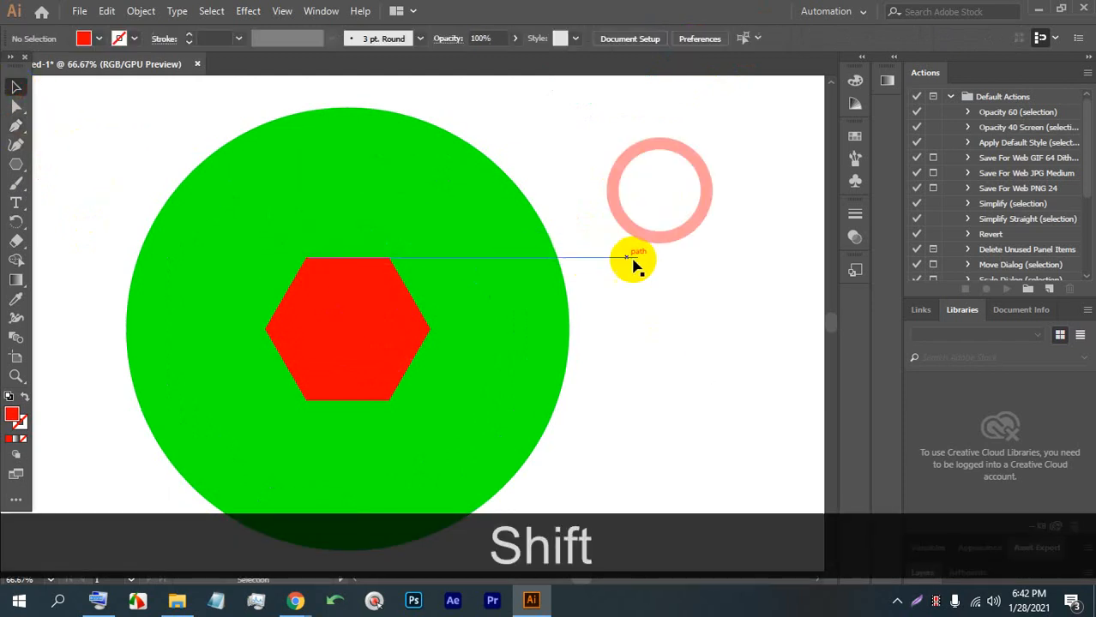
{"action": "left_click", "coordinate": [601, 257]}
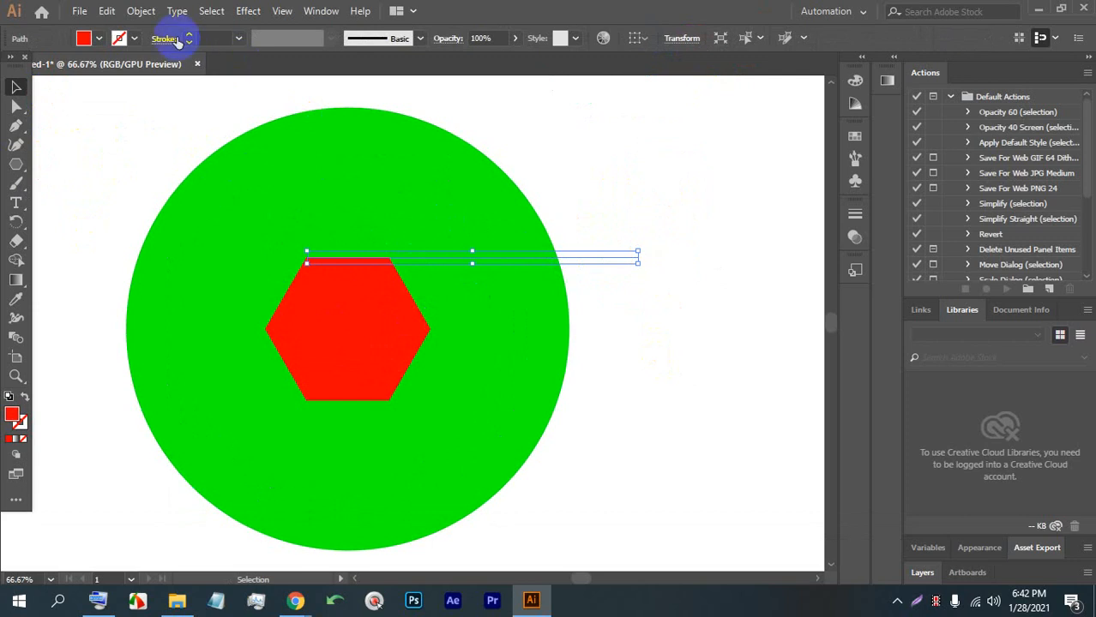
{"action": "left_click", "coordinate": [728, 254]}
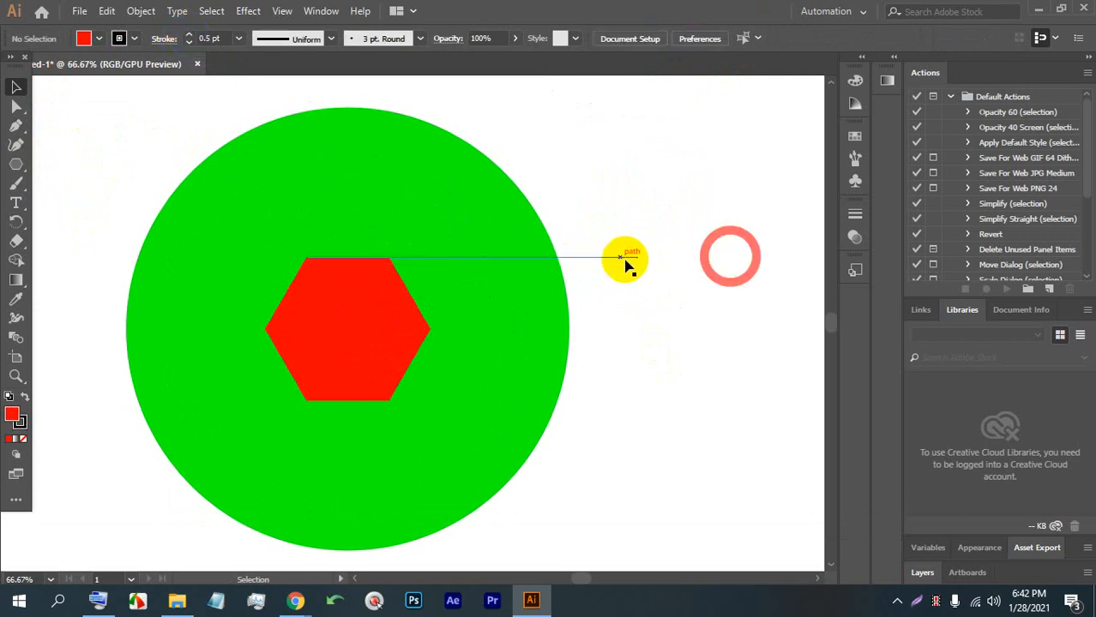
{"action": "left_click", "coordinate": [605, 259]}
{"action": "scroll", "coordinate": [601, 289], "scroll_direction": "down", "scroll_amount": 1}
{"action": "scroll", "coordinate": [575, 293], "scroll_direction": "up", "scroll_amount": 1}
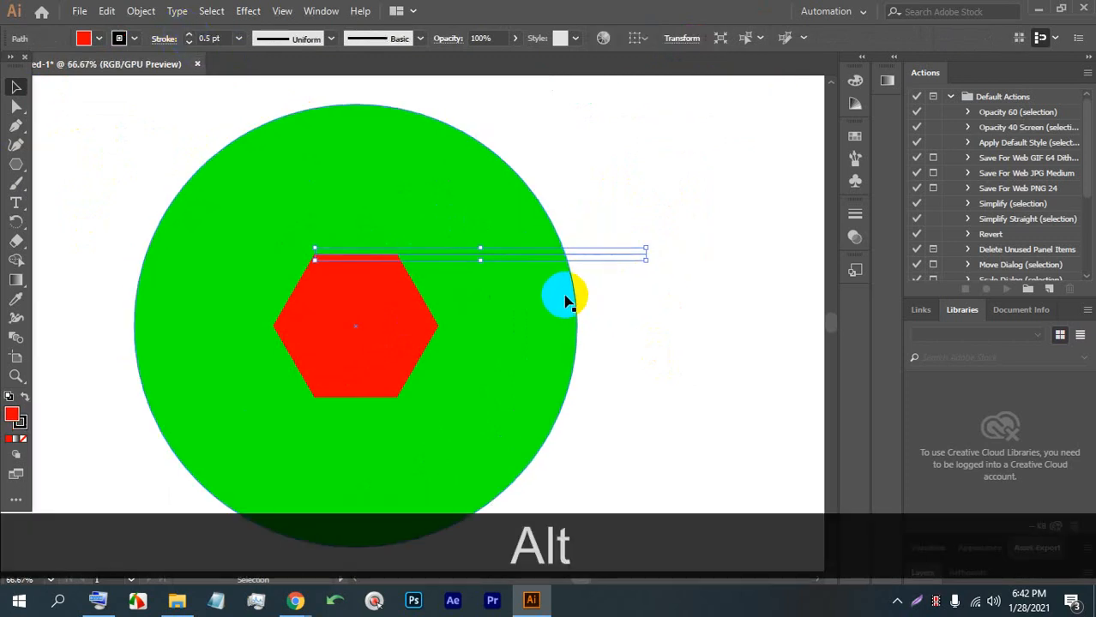
{"action": "scroll", "coordinate": [563, 292], "scroll_direction": "down", "scroll_amount": 1}
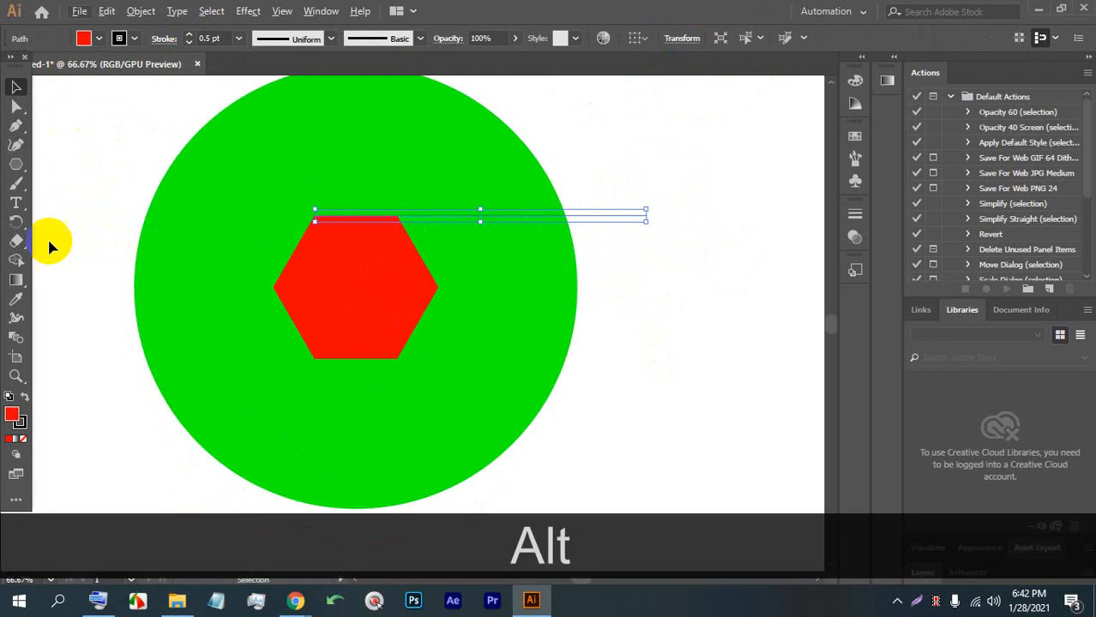
{"action": "left_click", "coordinate": [16, 222]}
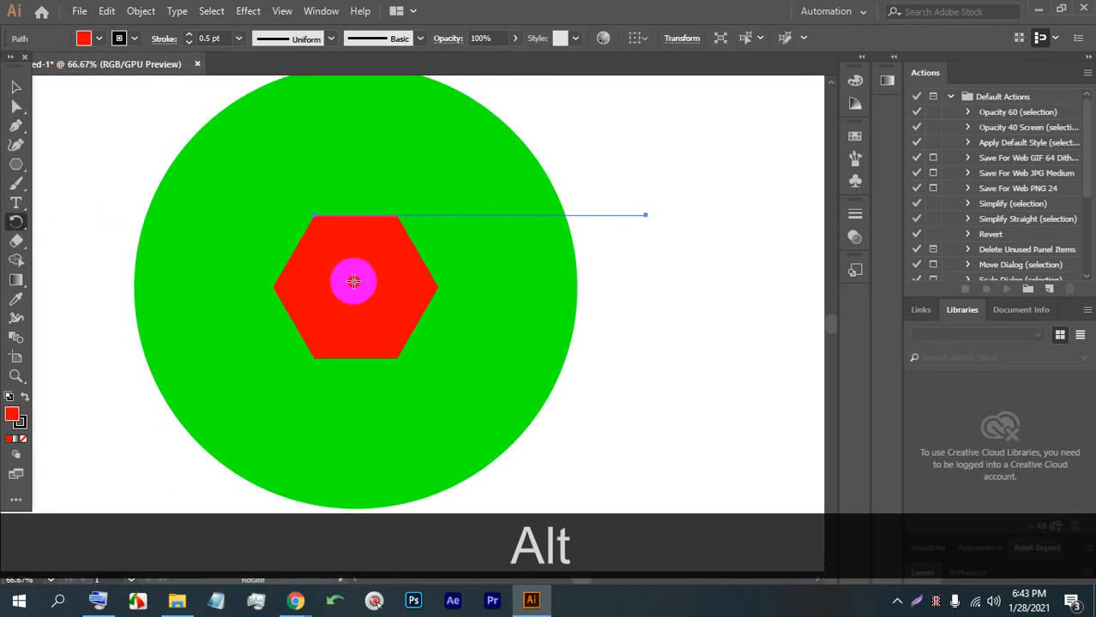
{"action": "left_click", "coordinate": [354, 281], "text": "alt"}
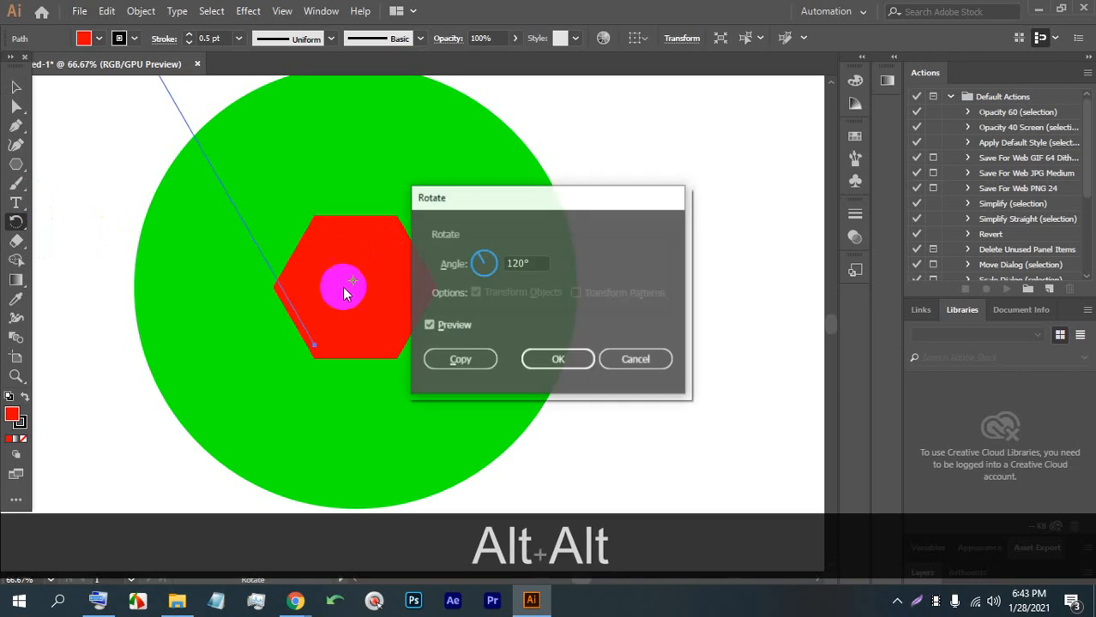
{"action": "left_click", "coordinate": [624, 357]}
{"action": "scroll", "coordinate": [373, 305], "scroll_direction": "up", "scroll_amount": 2}
{"action": "scroll", "coordinate": [52, 120], "scroll_direction": "down", "scroll_amount": 2}
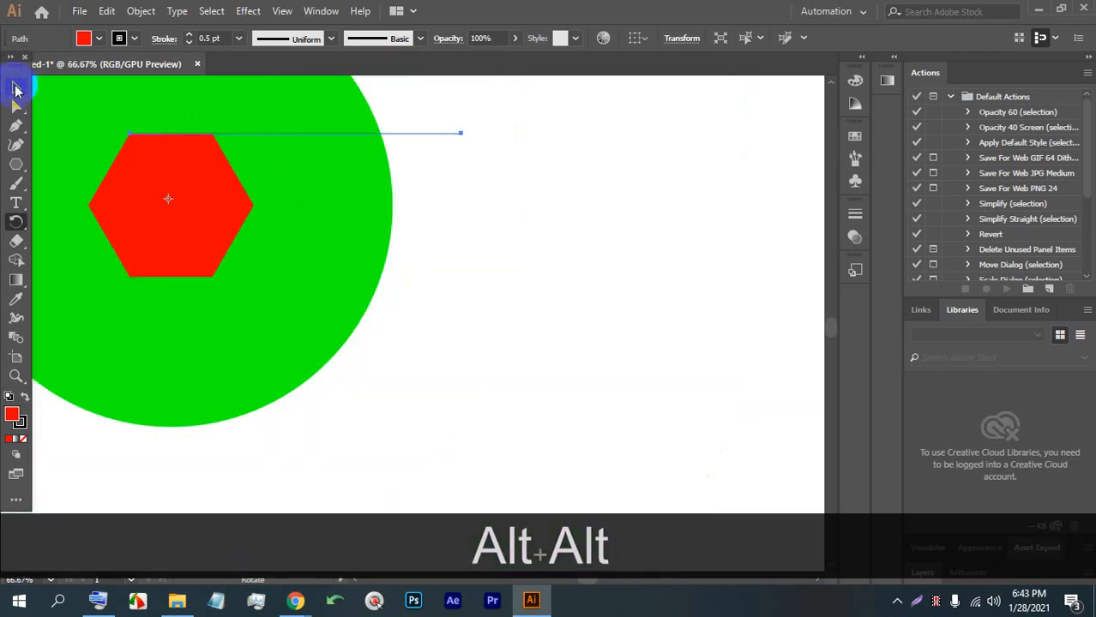
{"action": "left_click", "coordinate": [16, 86]}
{"action": "left_click_drag", "start_coordinate": [208, 183], "coordinate": [399, 255]}
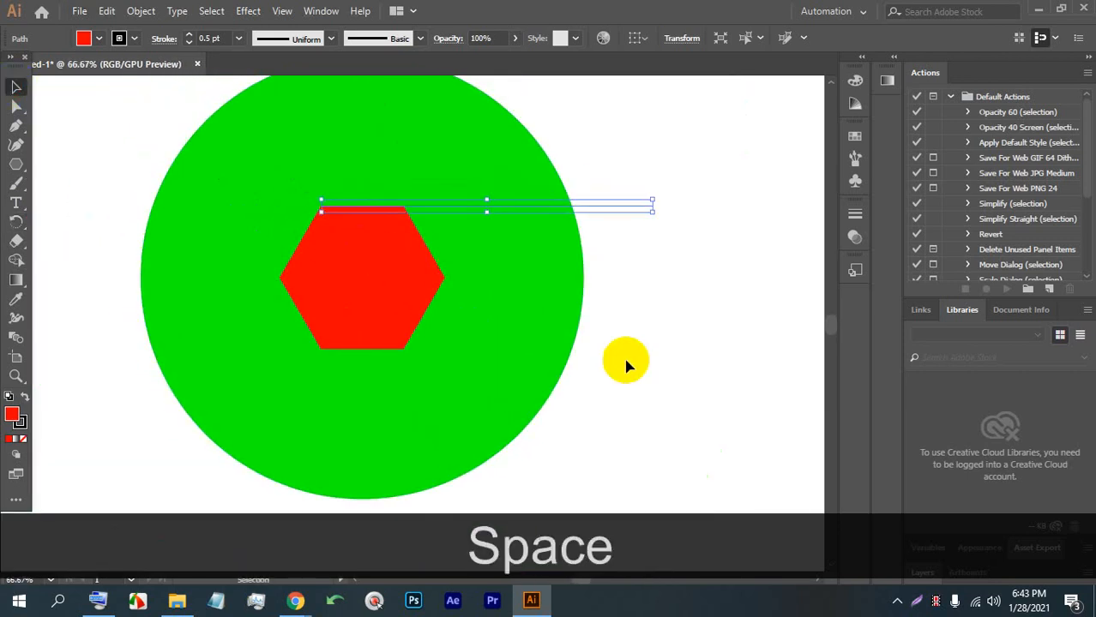
{"action": "left_click", "coordinate": [328, 229]}
{"action": "left_click", "coordinate": [636, 293]}
{"action": "left_click", "coordinate": [382, 291], "text": "alt"}
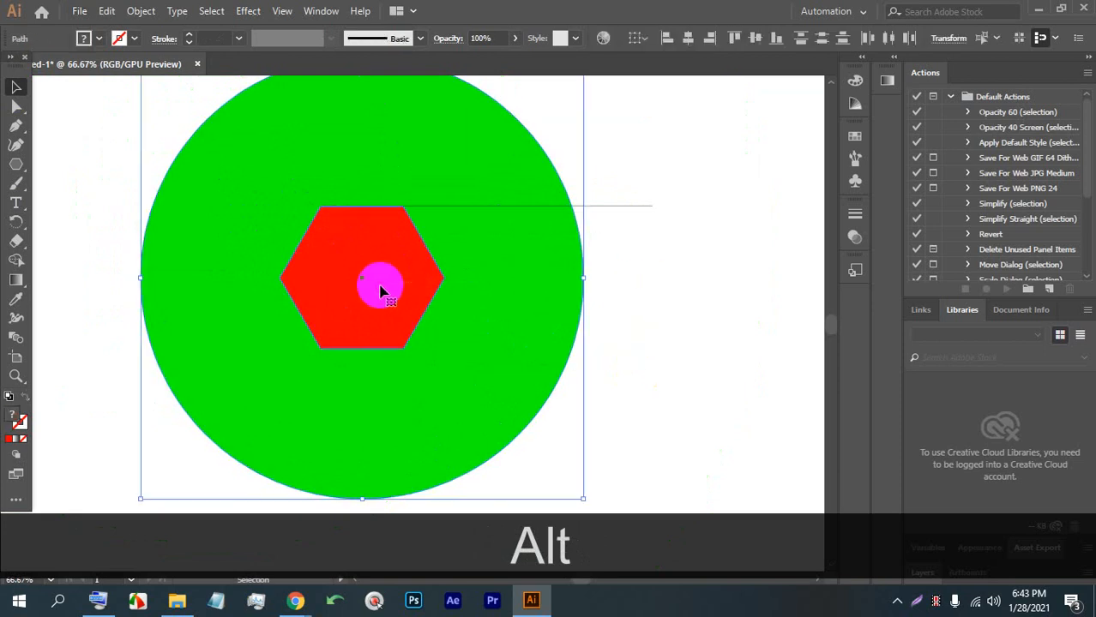
{"action": "left_click", "coordinate": [604, 289]}
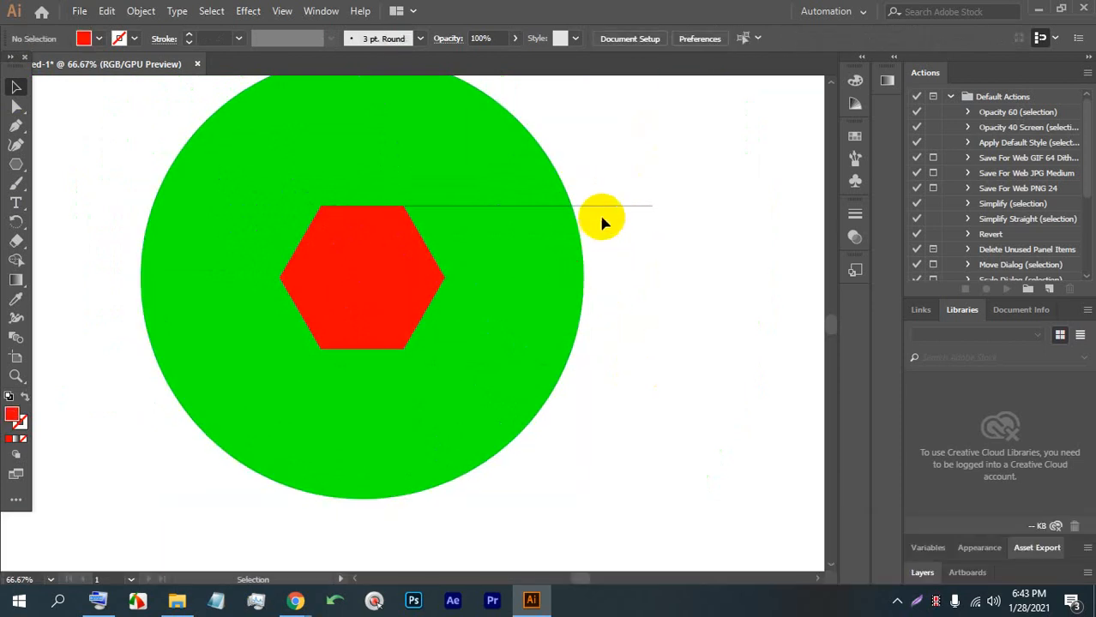
{"action": "left_click", "coordinate": [603, 206]}
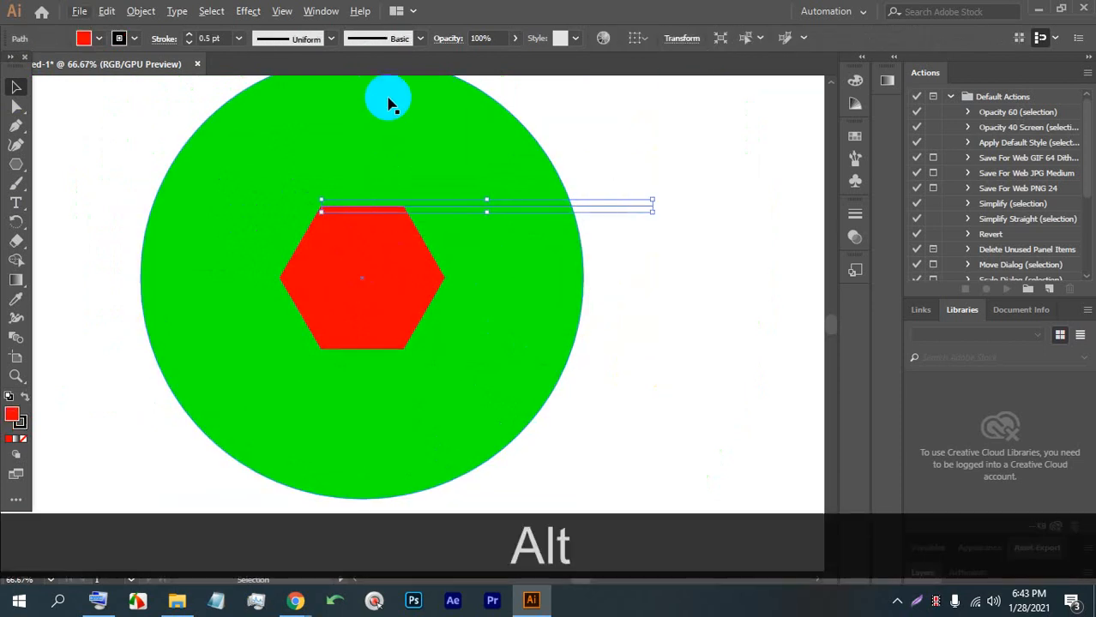
{"action": "left_click", "coordinate": [15, 221]}
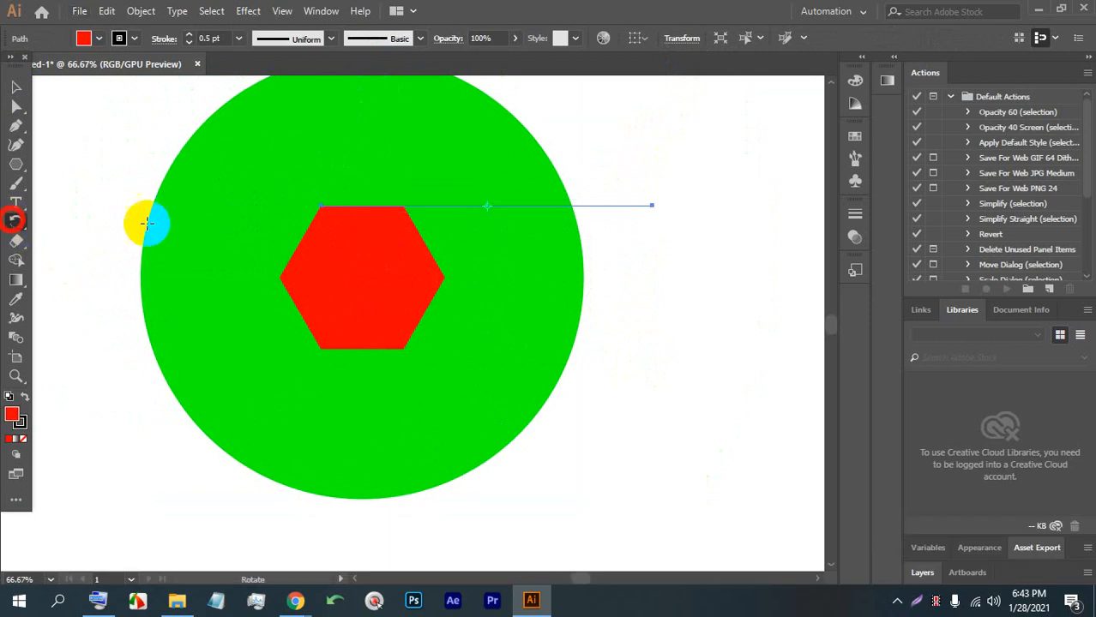
{"action": "left_click", "coordinate": [368, 258], "text": "alt"}
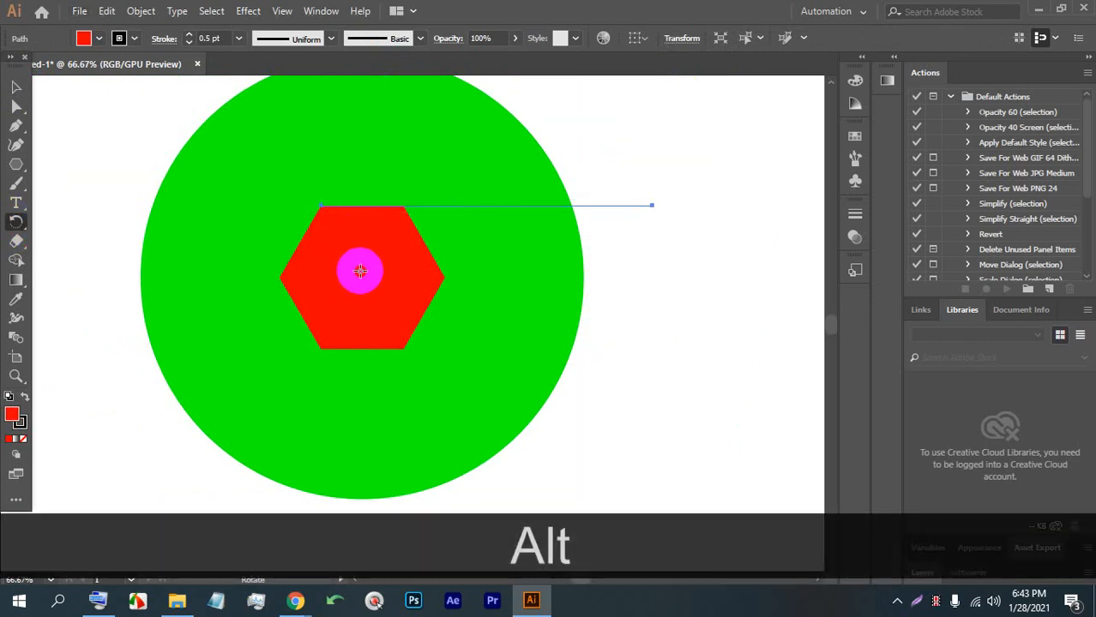
{"action": "left_click", "coordinate": [360, 265], "text": "alt"}
{"action": "key", "text": "ctrl+z"}
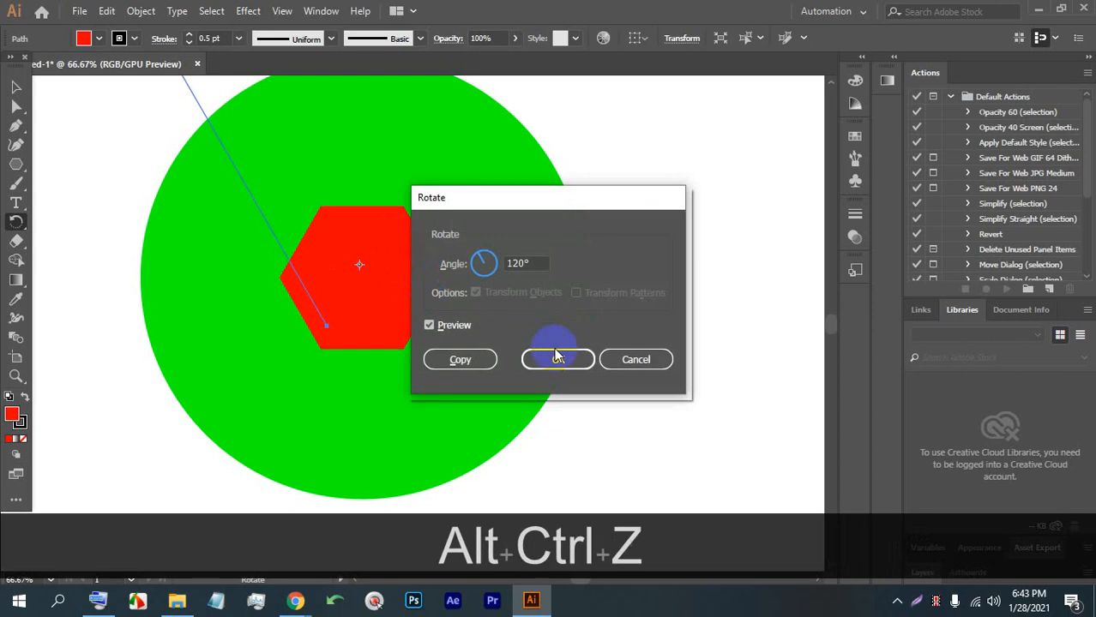
{"action": "left_click", "coordinate": [625, 356]}
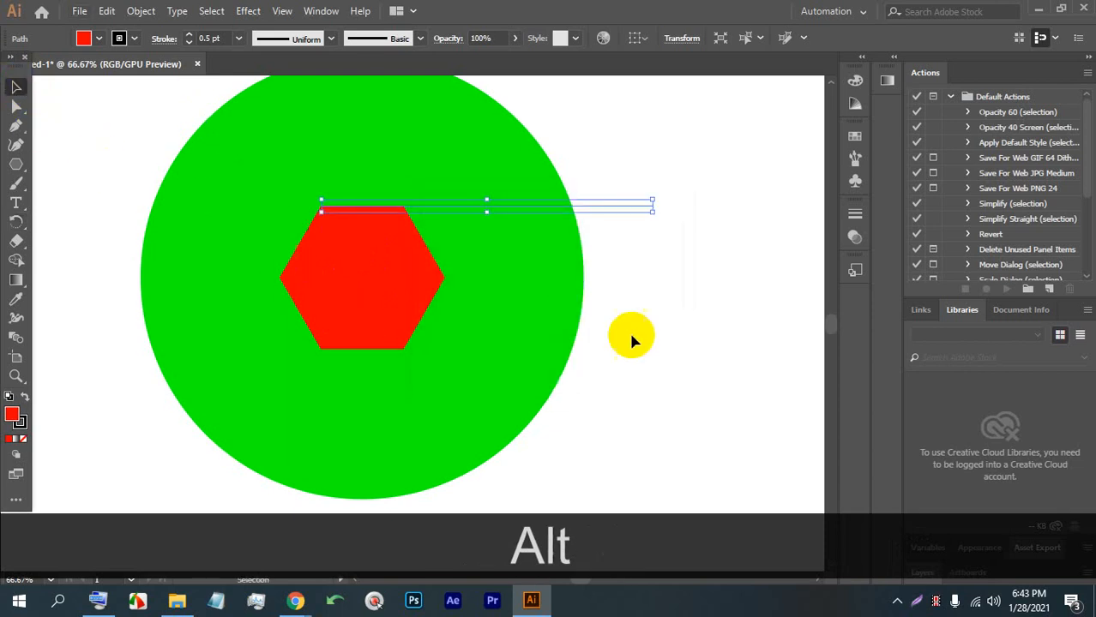
Select the green circle and the hexagon together to reveal their common center, show the rulers, and deselect.
{"action": "left_click_drag", "start_coordinate": [633, 341], "coordinate": [405, 309]}
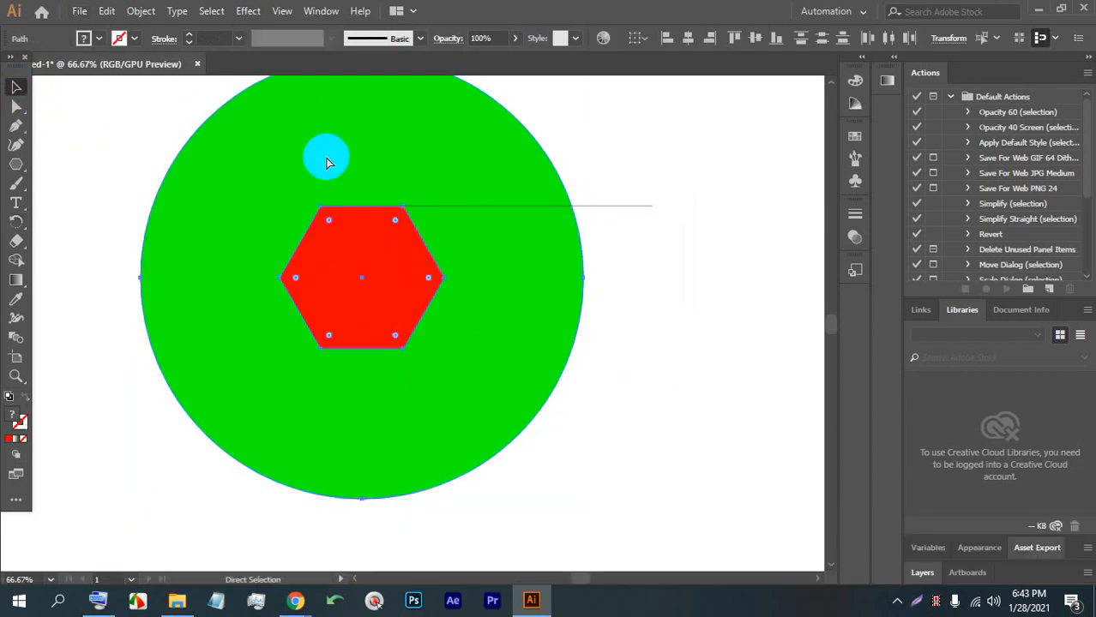
{"action": "key", "text": "ctrl"}
{"action": "key", "text": "ctrl+r"}
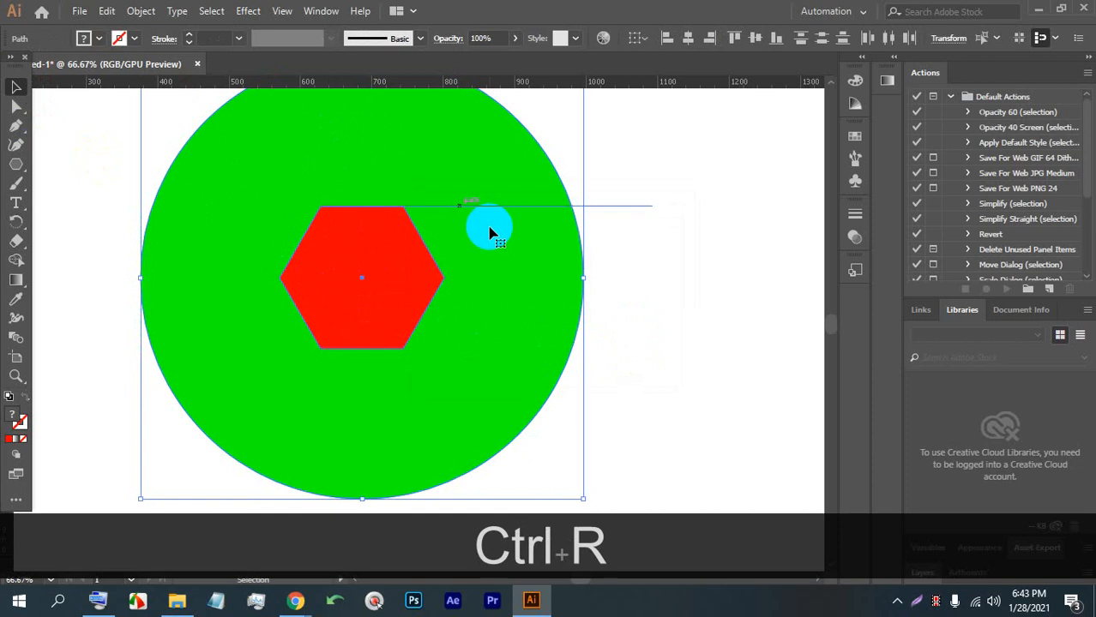
{"action": "left_click", "coordinate": [661, 254]}
Change the hexagon's fill from the swatches to orange and deselect it.
{"action": "left_click", "coordinate": [412, 287]}
{"action": "left_click", "coordinate": [84, 38]}
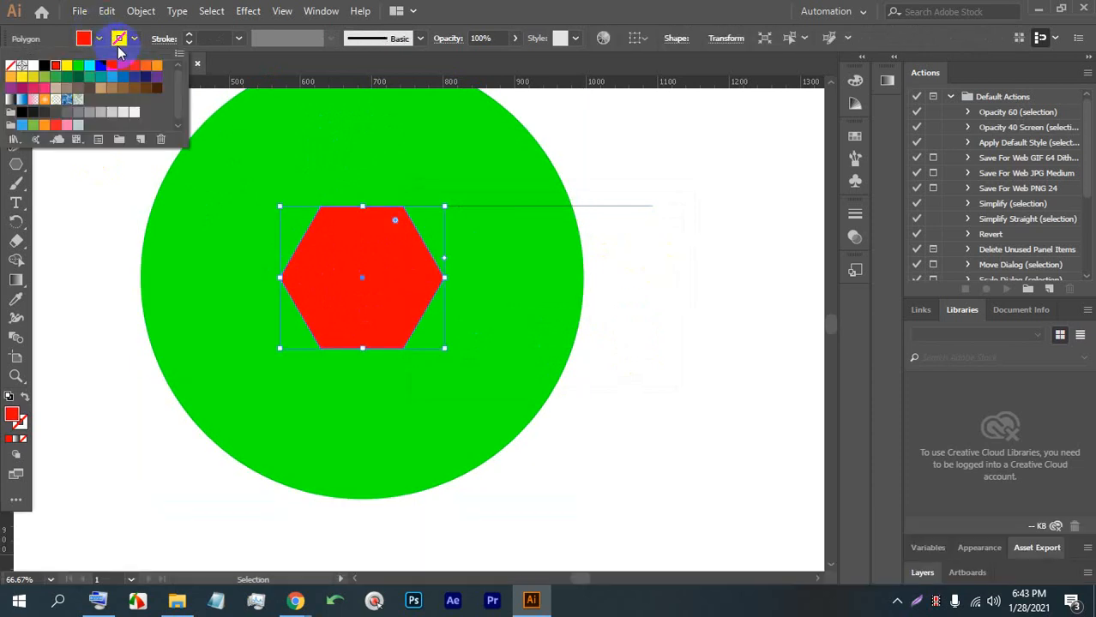
{"action": "left_click", "coordinate": [155, 68]}
{"action": "left_click", "coordinate": [667, 304]}
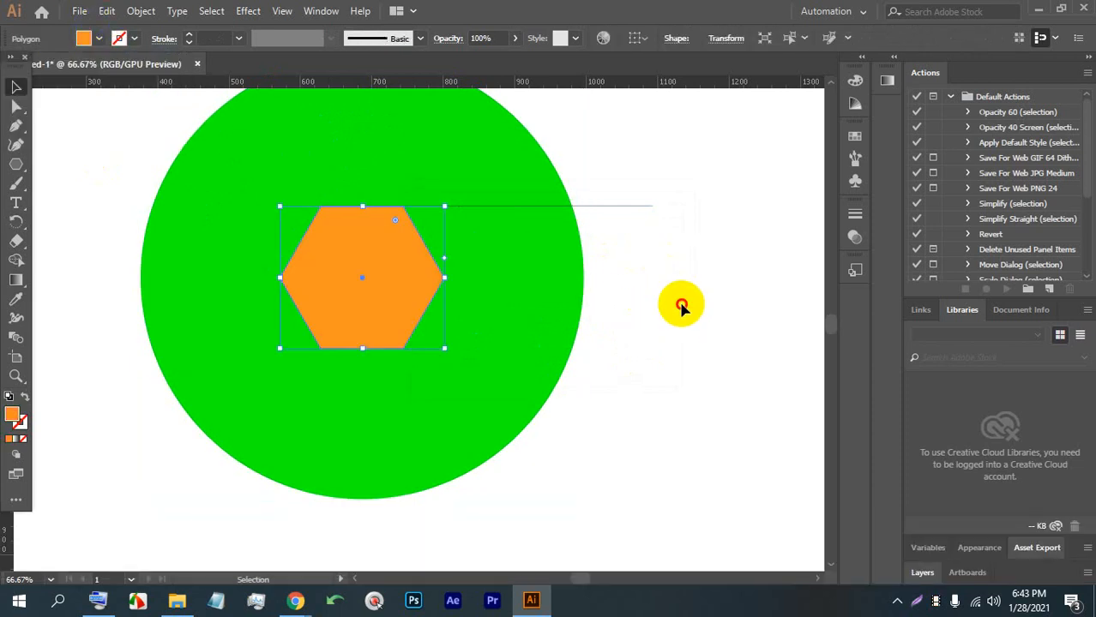
{"action": "left_click", "coordinate": [559, 211]}
{"action": "left_click", "coordinate": [15, 221]}
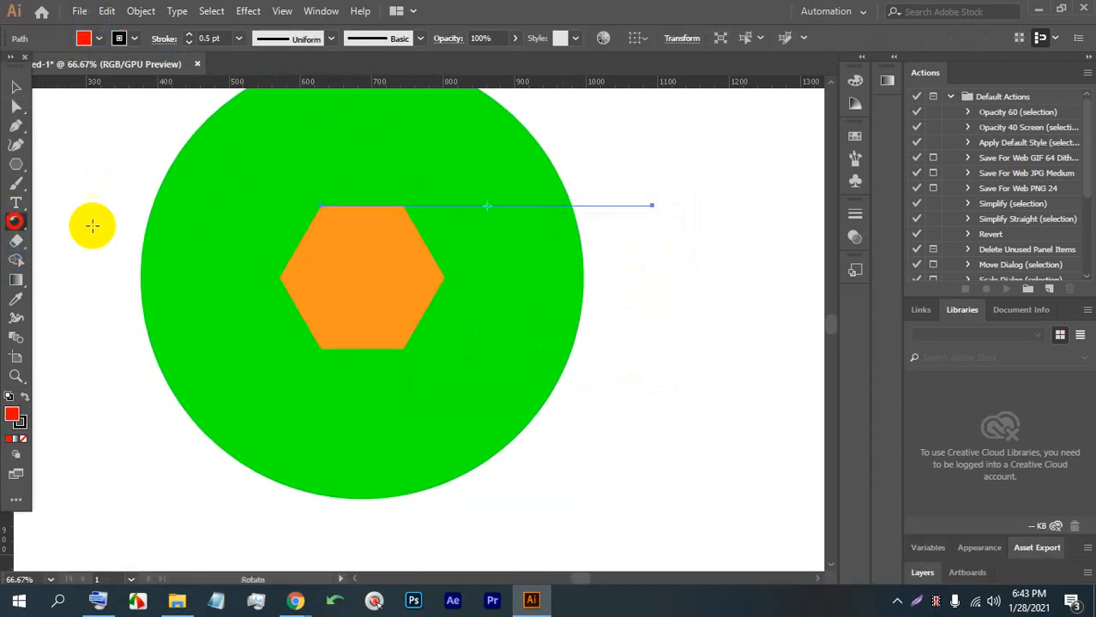
{"action": "left_click", "coordinate": [491, 211]}
{"action": "left_click", "coordinate": [405, 247], "text": "alt"}
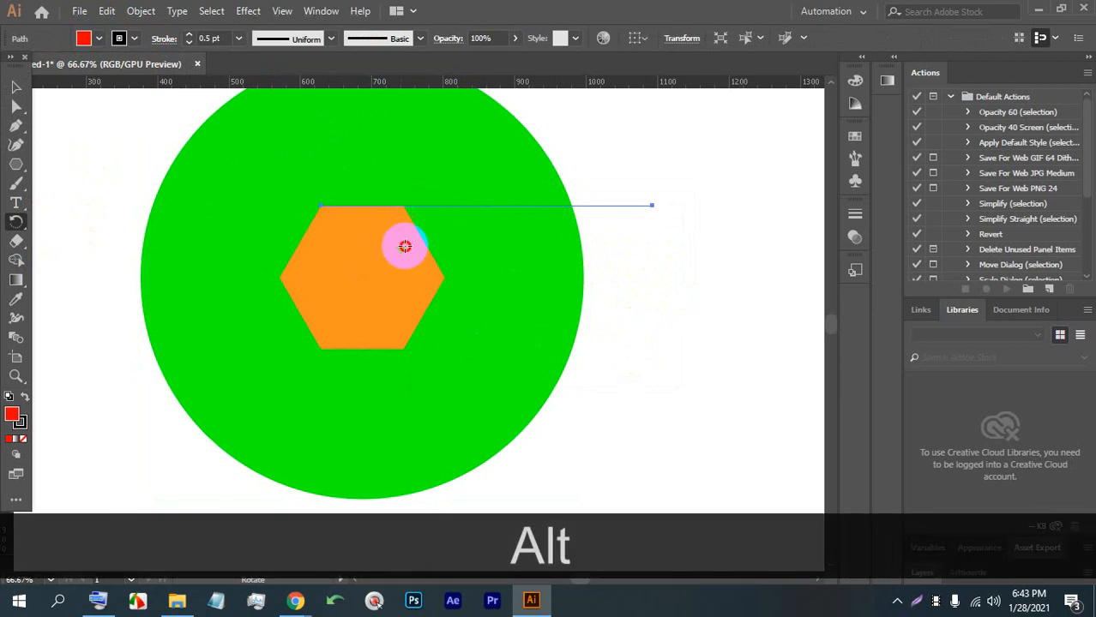
{"action": "left_click", "coordinate": [359, 272], "text": "alt"}
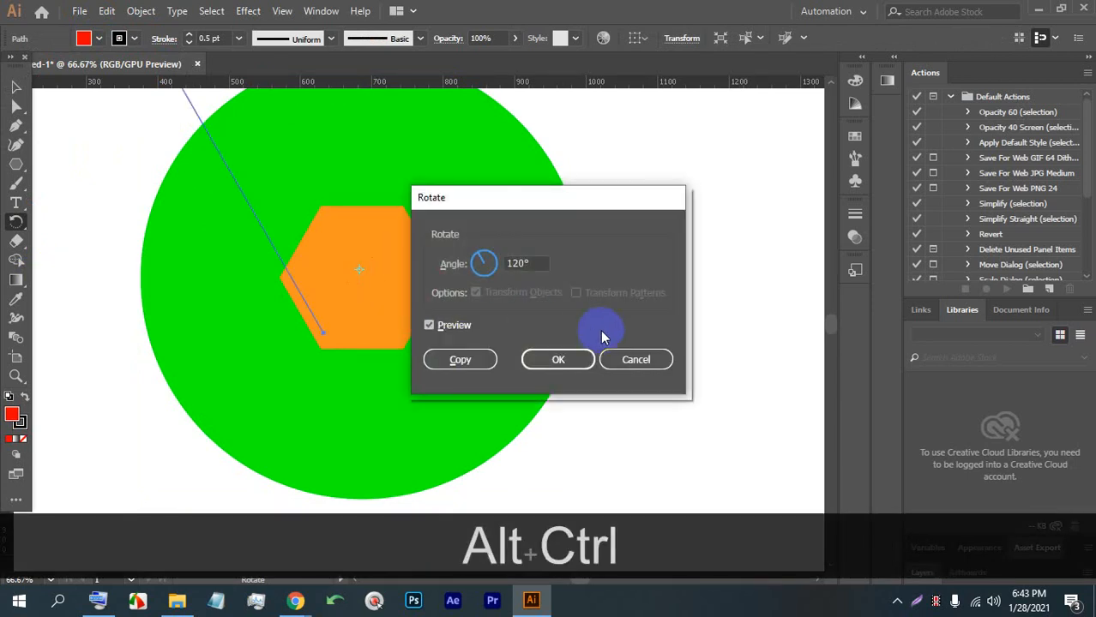
{"action": "key", "text": "ctrl+alt+z"}
{"action": "left_click", "coordinate": [634, 360]}
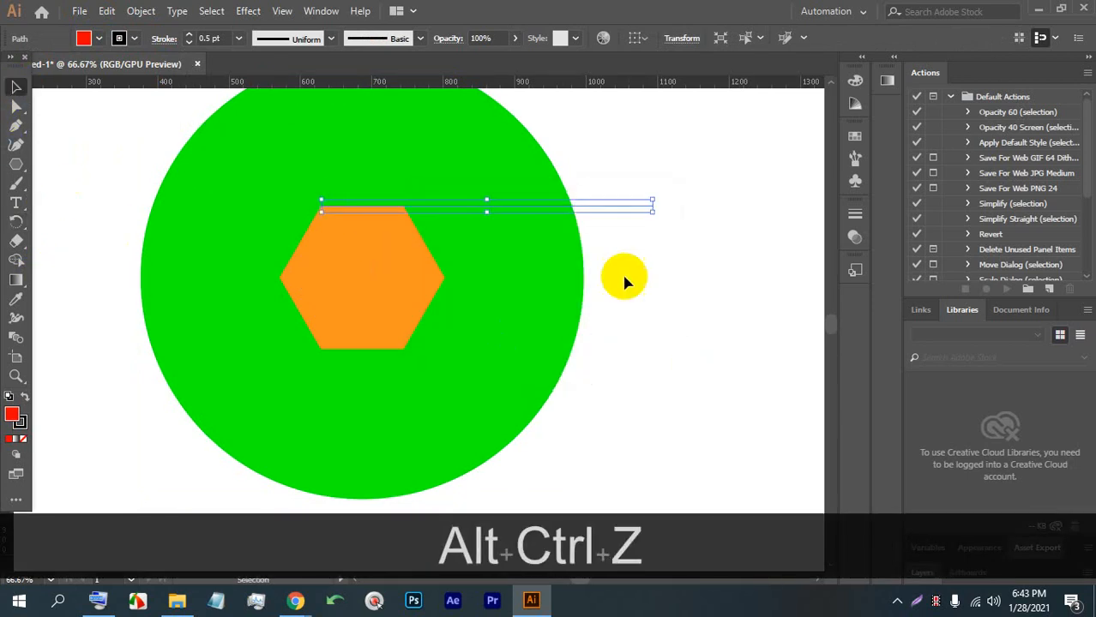
Select the circle and hexagon and place a horizontal and a vertical ruler guide through their common center.
{"action": "left_click", "coordinate": [361, 278]}
{"action": "left_click_drag", "start_coordinate": [190, 101], "coordinate": [367, 277]}
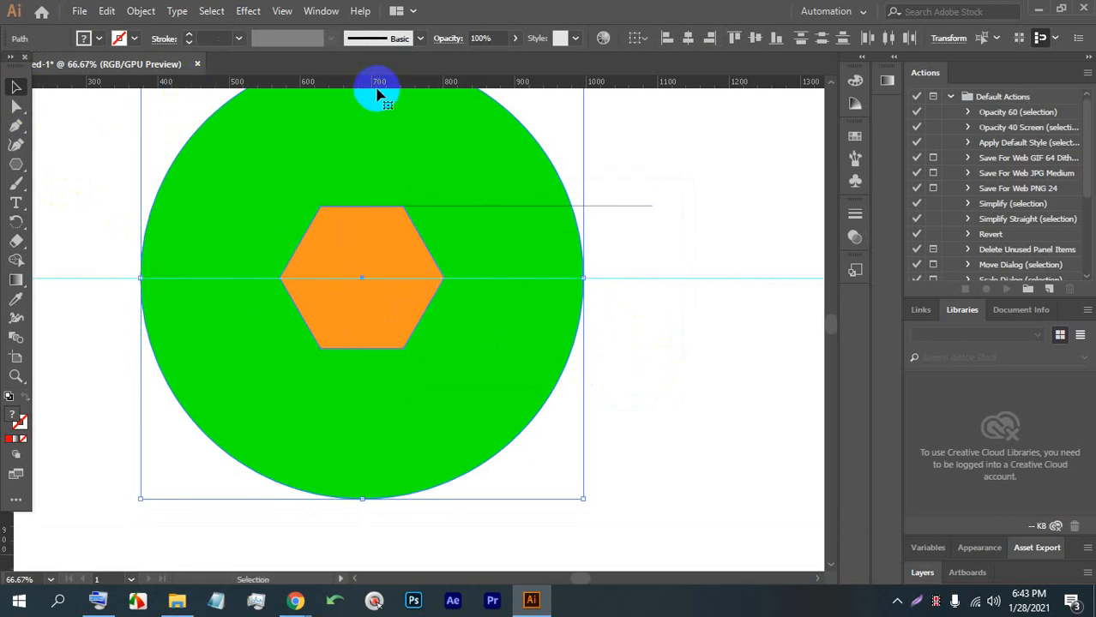
{"action": "left_click_drag", "start_coordinate": [377, 89], "coordinate": [362, 282]}
{"action": "key", "text": "alt"}
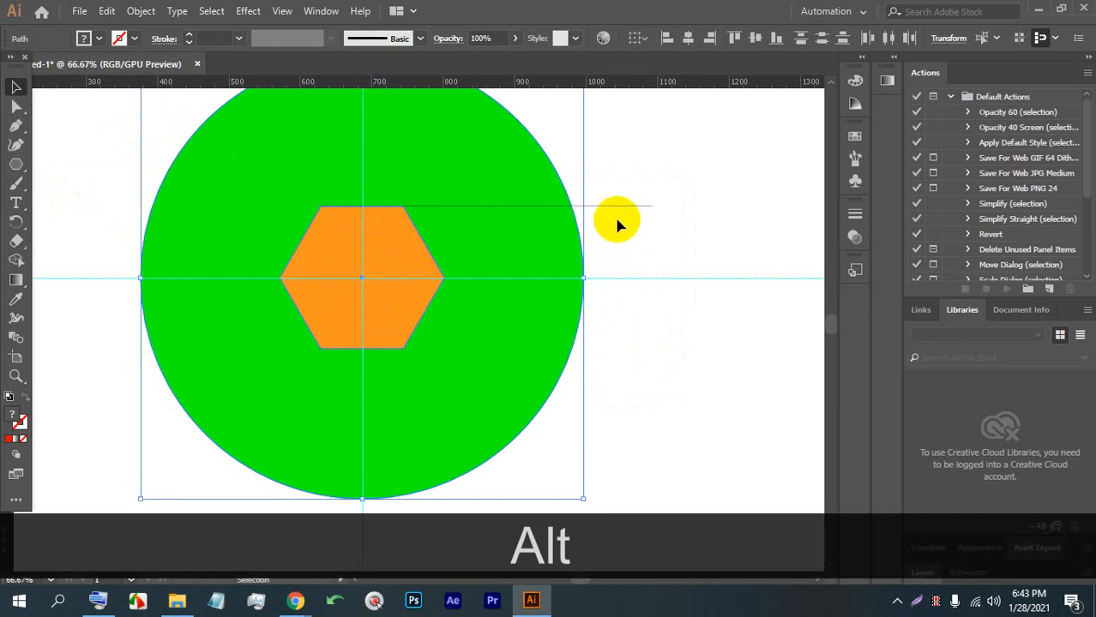
Create a copy of the horizontal line rotated by 360/6 degrees about the guides' intersection at the hexagon's center.
{"action": "scroll", "coordinate": [390, 276], "scroll_direction": "up", "scroll_amount": 3}
{"action": "scroll", "coordinate": [283, 283], "scroll_direction": "down", "scroll_amount": 3}
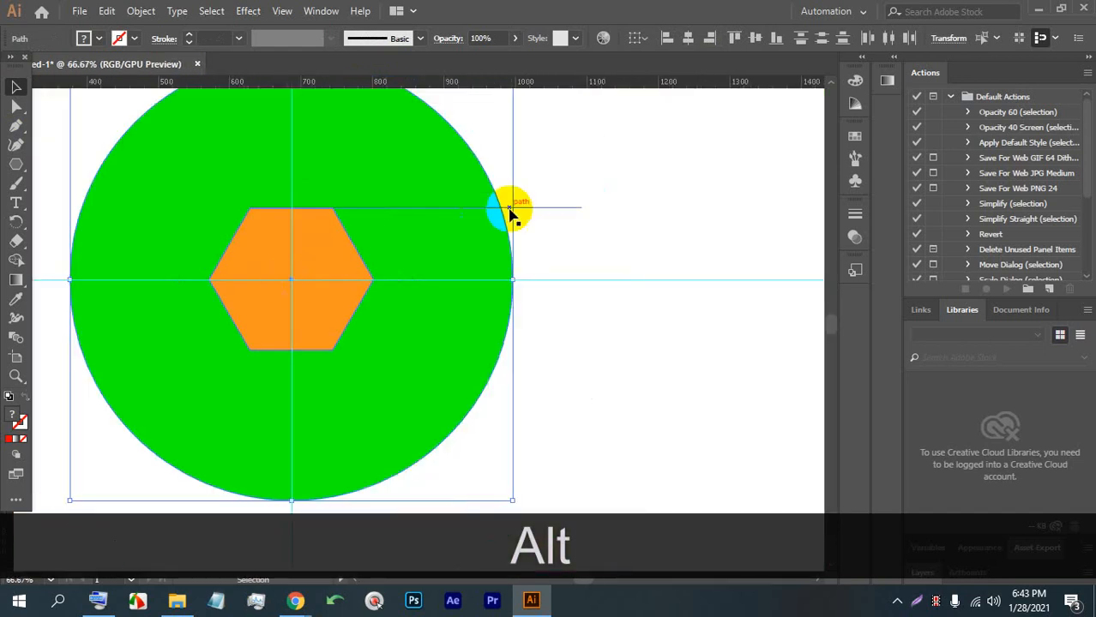
{"action": "left_click_drag", "start_coordinate": [539, 215], "coordinate": [538, 214]}
{"action": "scroll", "coordinate": [300, 243], "scroll_direction": "up", "scroll_amount": 2}
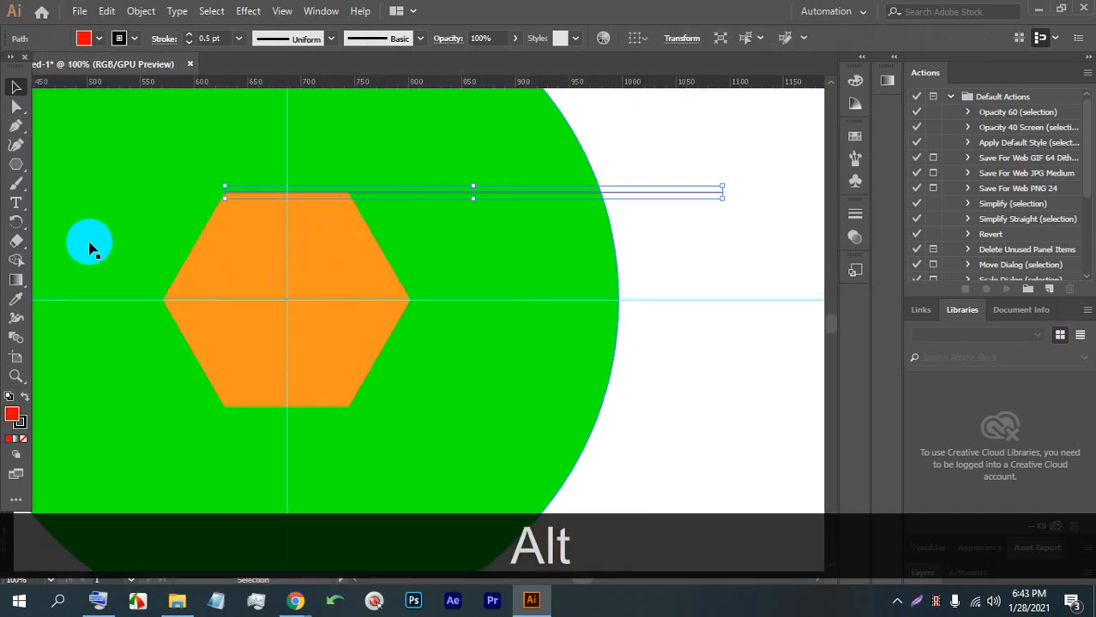
{"action": "left_click", "coordinate": [294, 301], "text": "alt"}
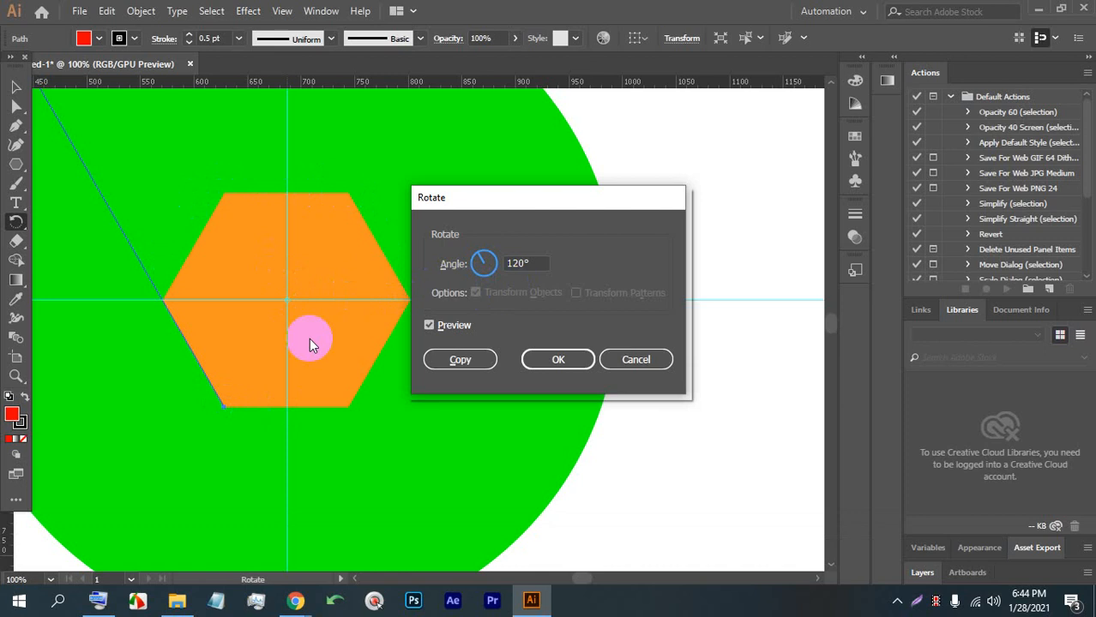
{"action": "left_click", "coordinate": [463, 266]}
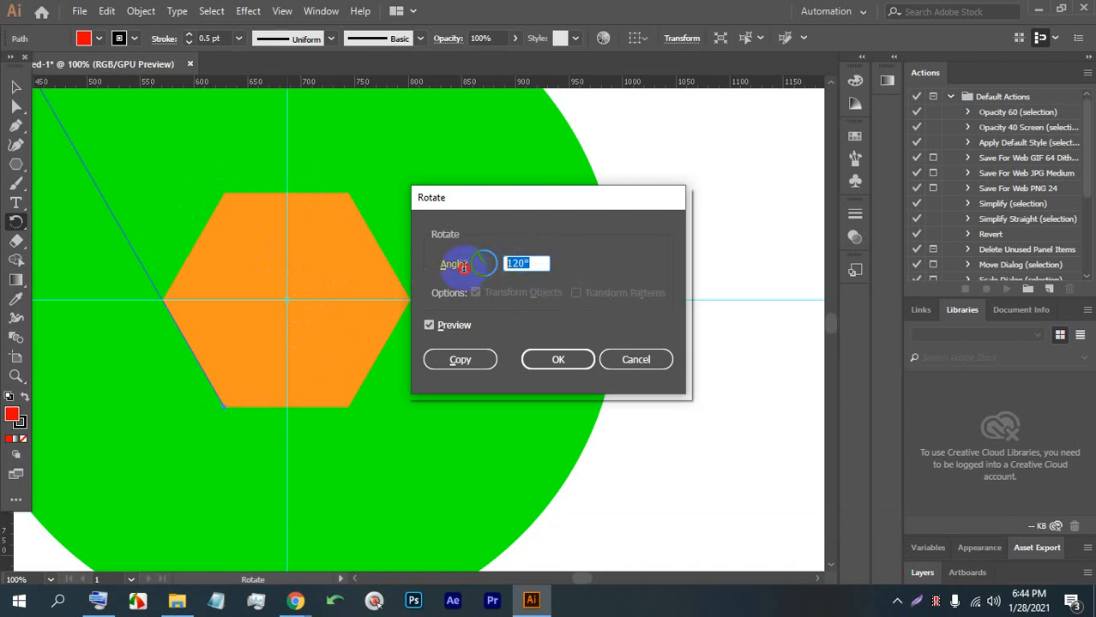
{"action": "type", "text": "1"}
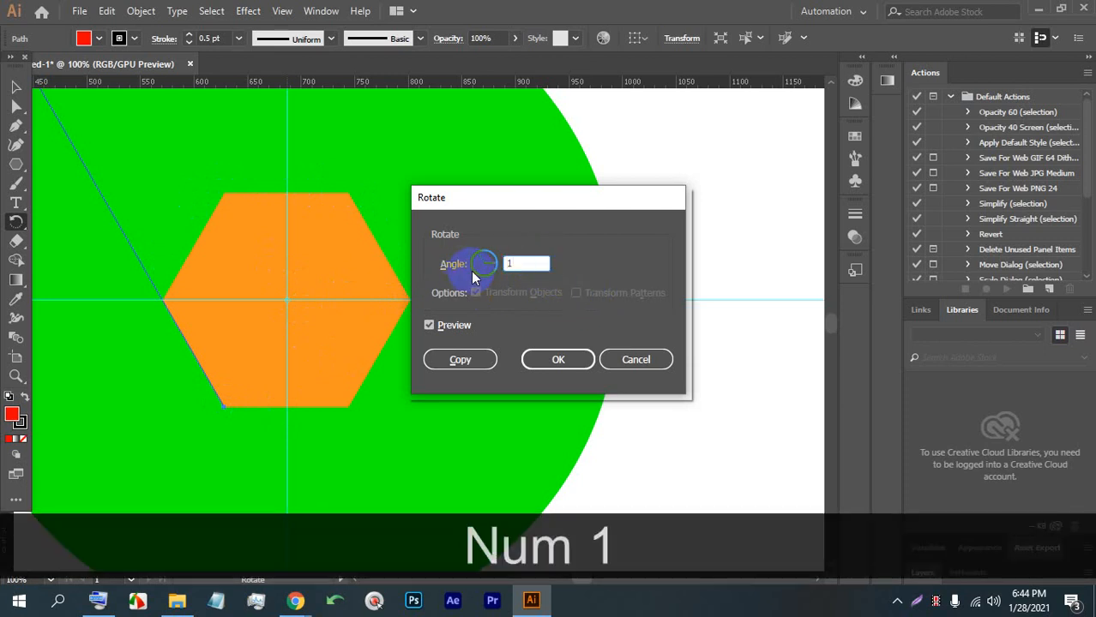
{"action": "key", "text": "BackSpace"}
{"action": "type", "text": "360/6"}
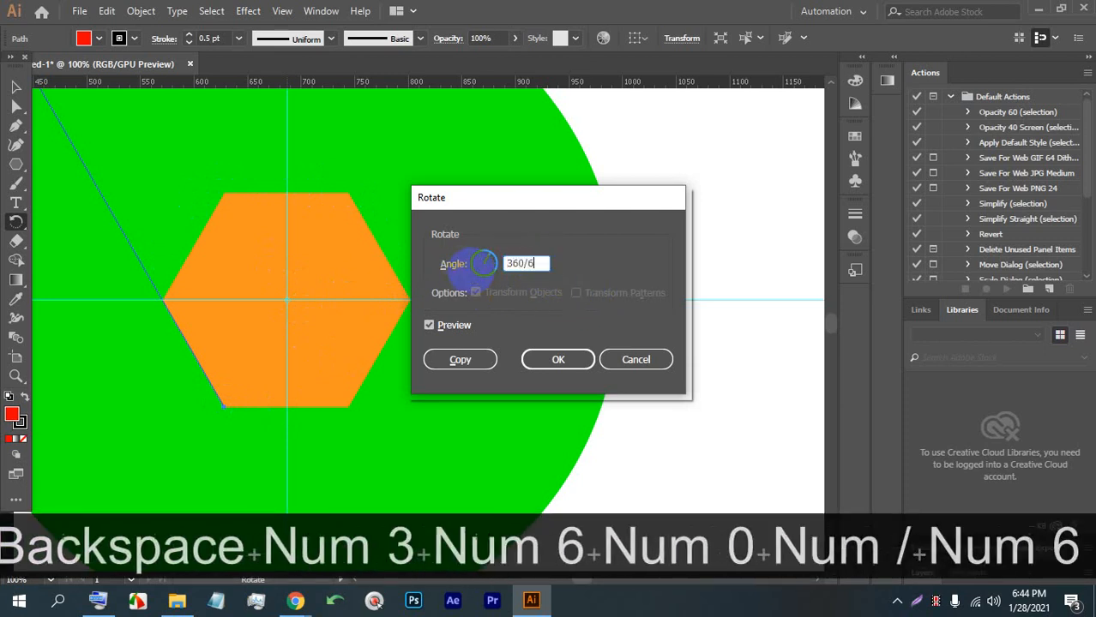
{"action": "left_click", "coordinate": [496, 359]}
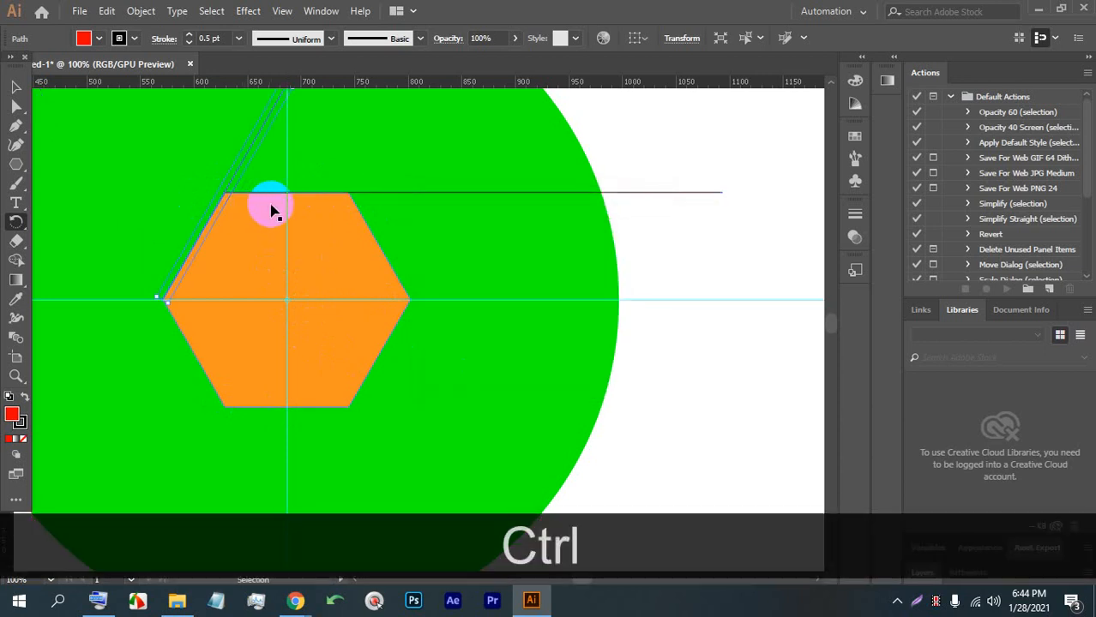
Repeat the rotated copy until six lines surround the hexagon, and hide the guides.
{"action": "key", "text": "ctrl+d"}
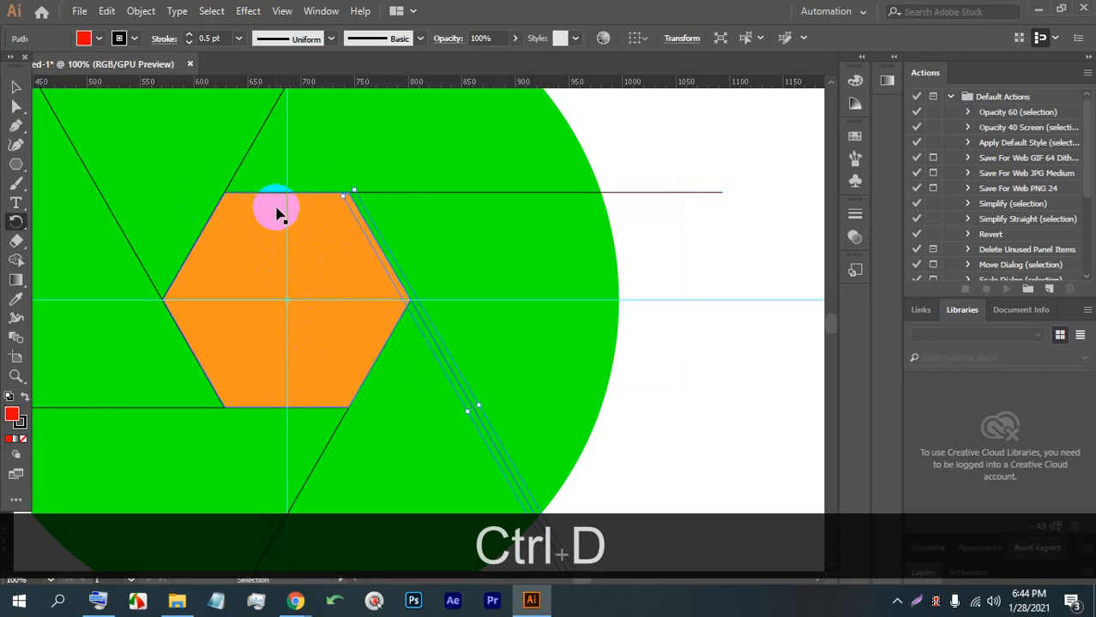
{"action": "scroll", "coordinate": [367, 190], "scroll_direction": "down", "scroll_amount": 3}
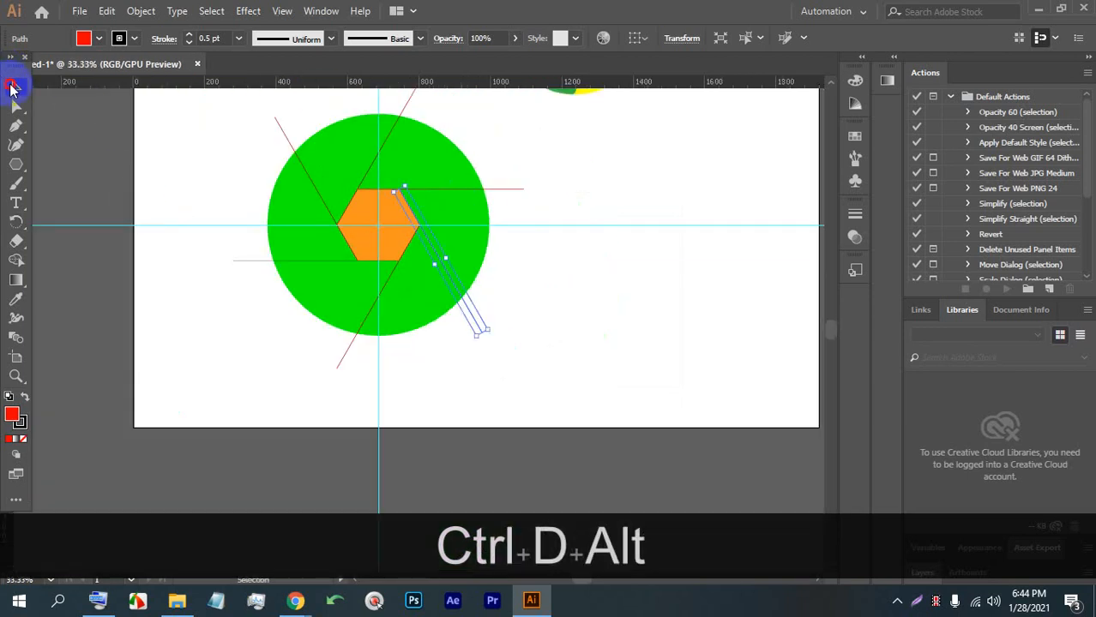
{"action": "left_click", "coordinate": [543, 150]}
{"action": "right_click", "coordinate": [558, 190]}
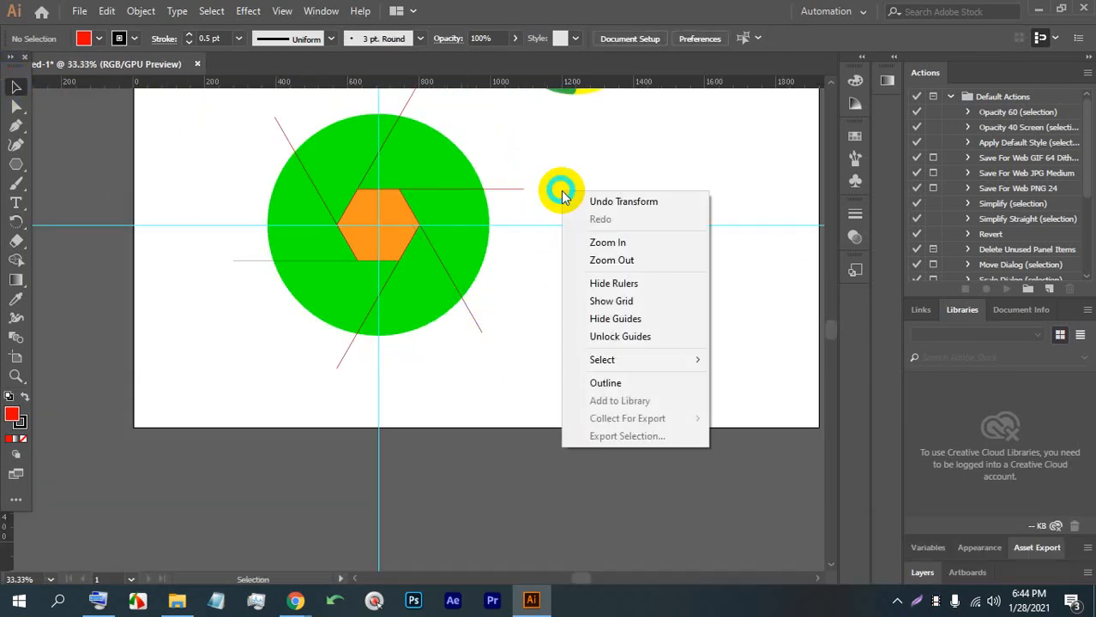
{"action": "left_click", "coordinate": [606, 321]}
Change the large circle's fill from the swatches to teal green and deselect it.
{"action": "scroll", "coordinate": [364, 187], "scroll_direction": "up", "scroll_amount": 1}
{"action": "scroll", "coordinate": [364, 187], "scroll_direction": "up", "scroll_amount": 1}
{"action": "left_click", "coordinate": [497, 255]}
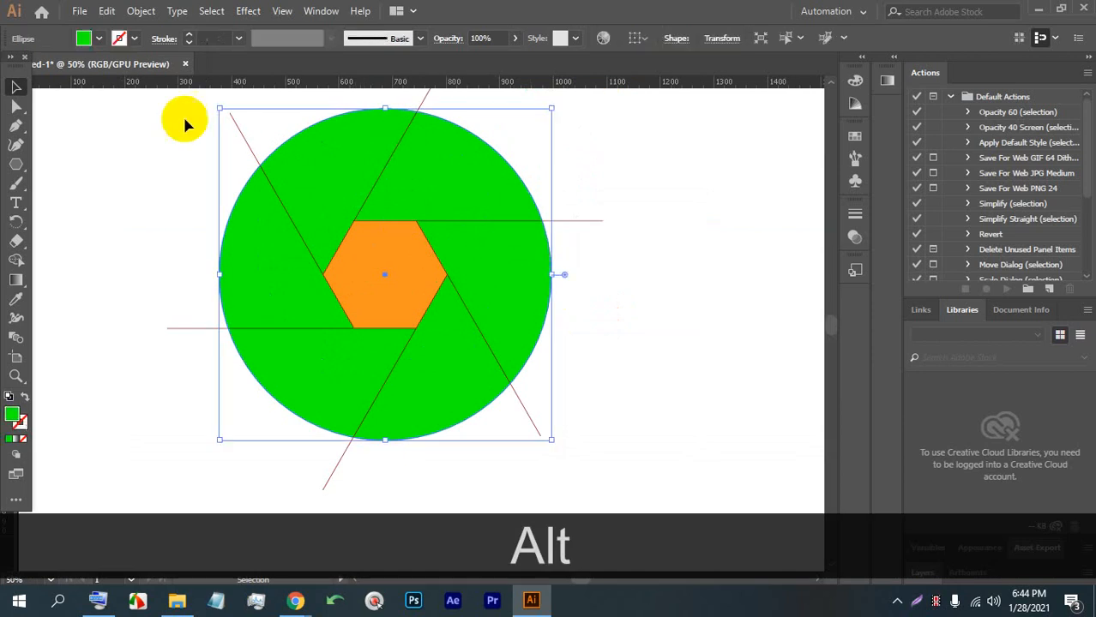
{"action": "left_click", "coordinate": [101, 39]}
{"action": "left_click", "coordinate": [90, 78]}
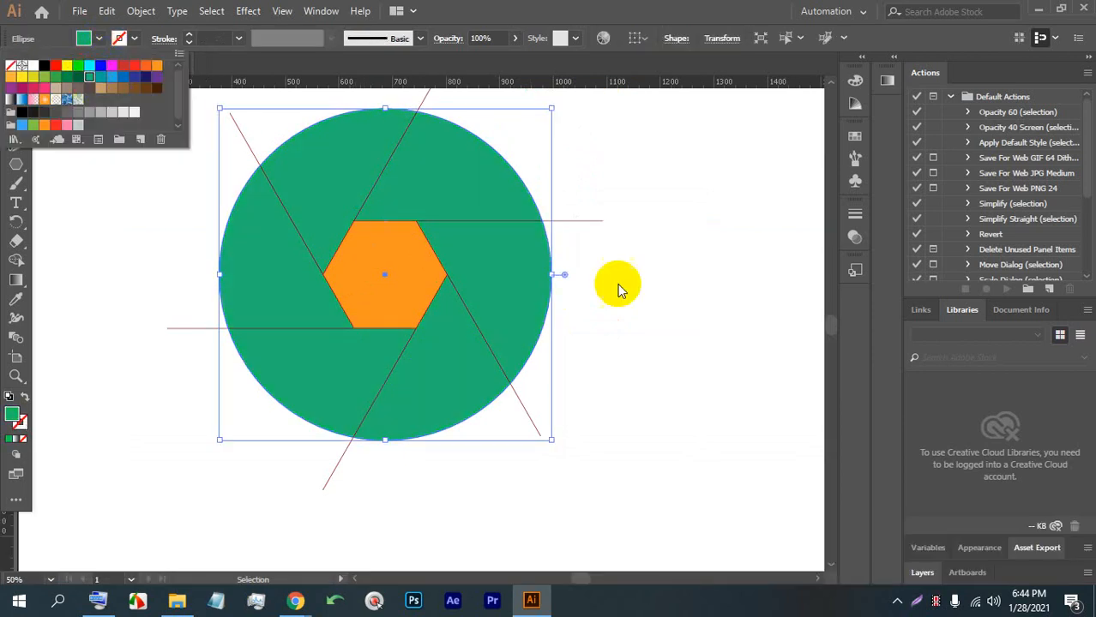
{"action": "left_click", "coordinate": [645, 293]}
Select the circle, hexagon and six lines and duplicate them beside the original.
{"action": "left_click_drag", "start_coordinate": [668, 407], "coordinate": [195, 140]}
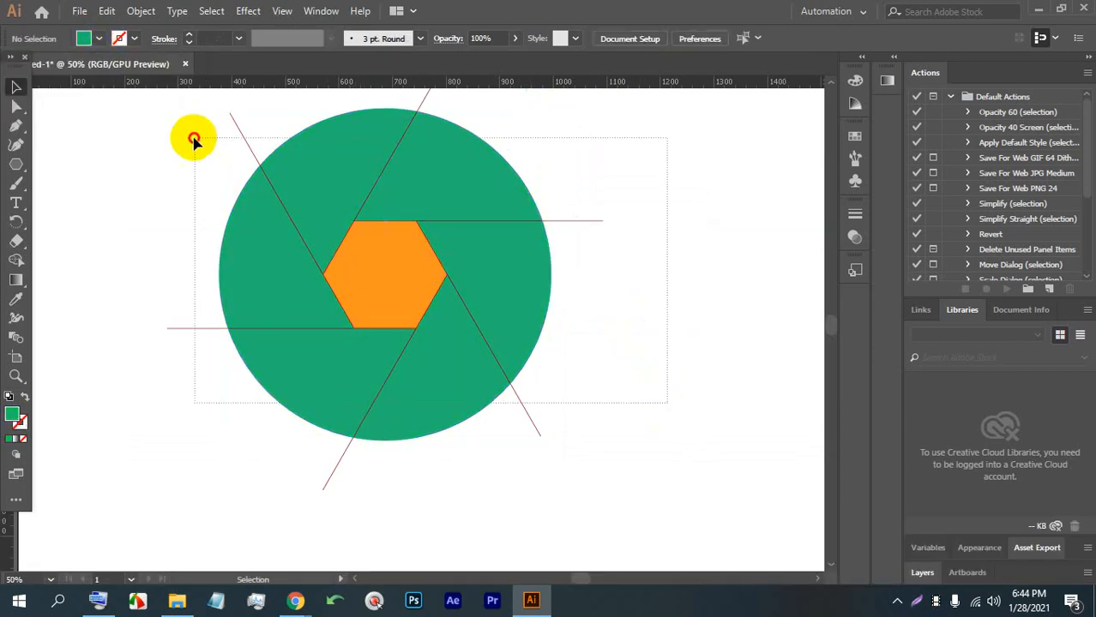
{"action": "left_click", "coordinate": [239, 127]}
{"action": "left_click", "coordinate": [626, 307]}
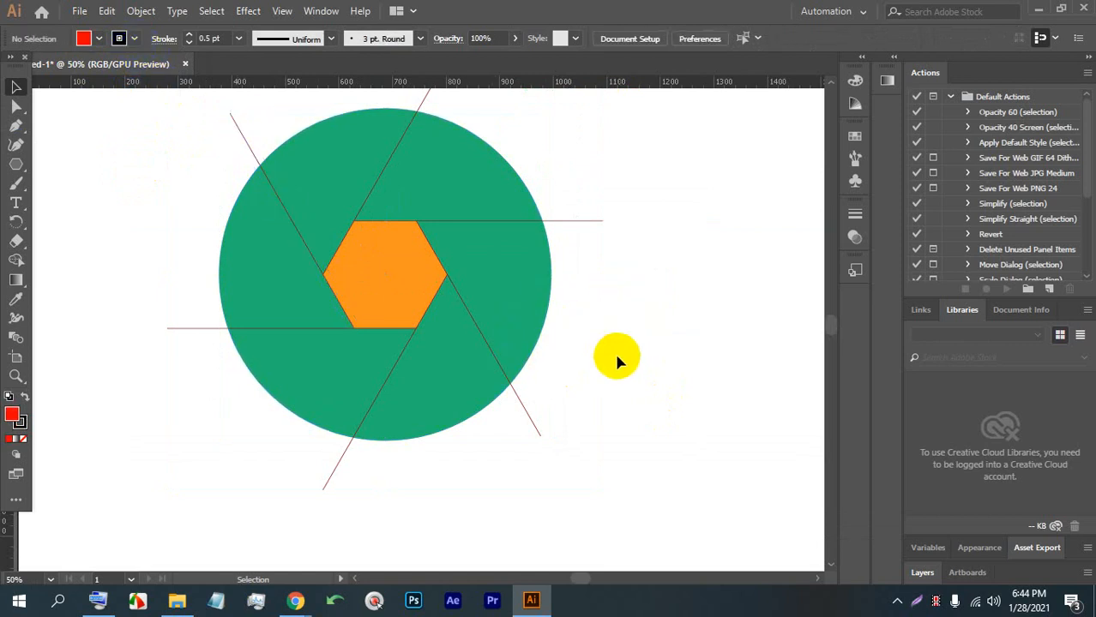
{"action": "scroll", "coordinate": [562, 436], "scroll_direction": "up", "scroll_amount": 1}
{"action": "left_click_drag", "start_coordinate": [620, 422], "coordinate": [264, 194]}
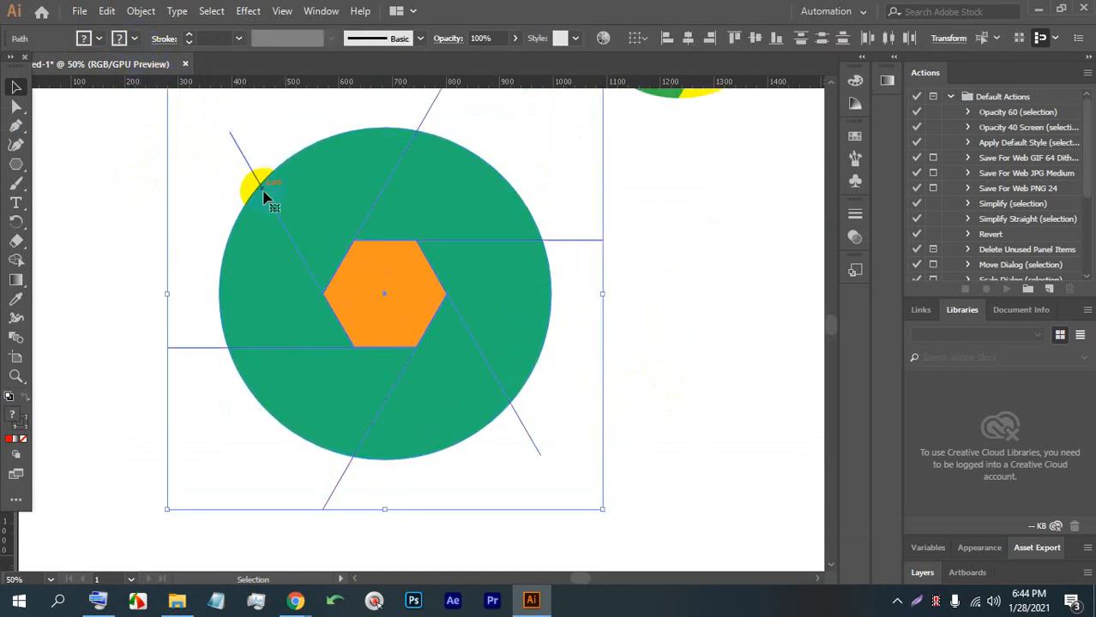
{"action": "scroll", "coordinate": [266, 201], "scroll_direction": "down", "scroll_amount": 1}
{"action": "left_click_drag", "start_coordinate": [512, 347], "coordinate": [252, 172]}
{"action": "left_click_drag", "start_coordinate": [339, 207], "coordinate": [617, 226]}
{"action": "left_click_drag", "start_coordinate": [771, 325], "coordinate": [543, 304]}
{"action": "left_click", "coordinate": [640, 399]}
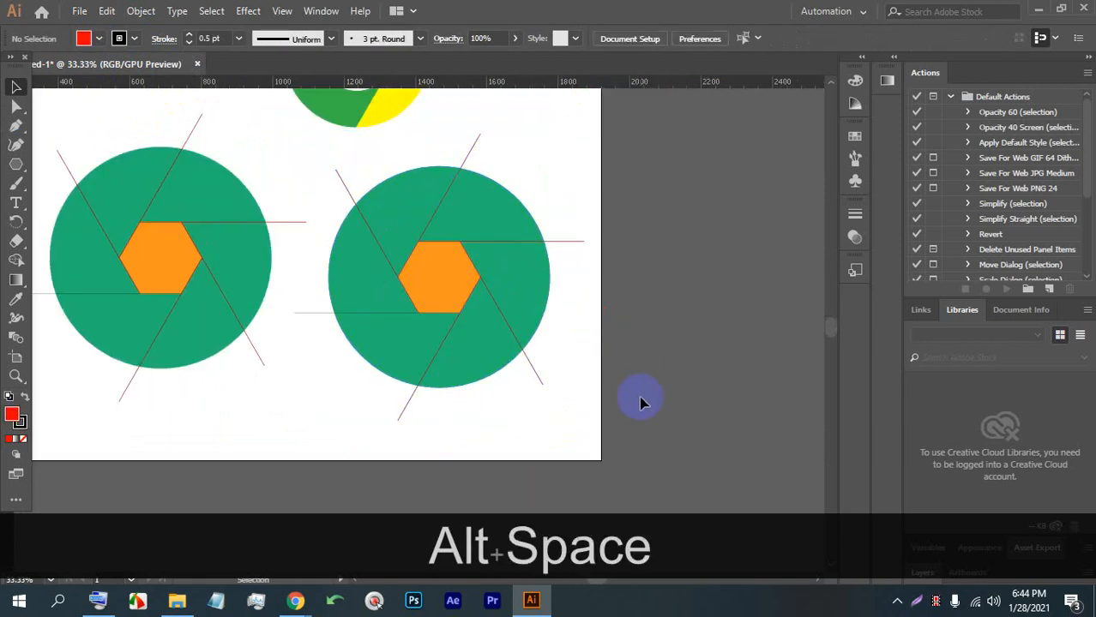
Divide the duplicated circle, hexagon and lines with Pathfinder, ungroup the pieces and deselect them.
{"action": "left_click_drag", "start_coordinate": [641, 399], "coordinate": [366, 177]}
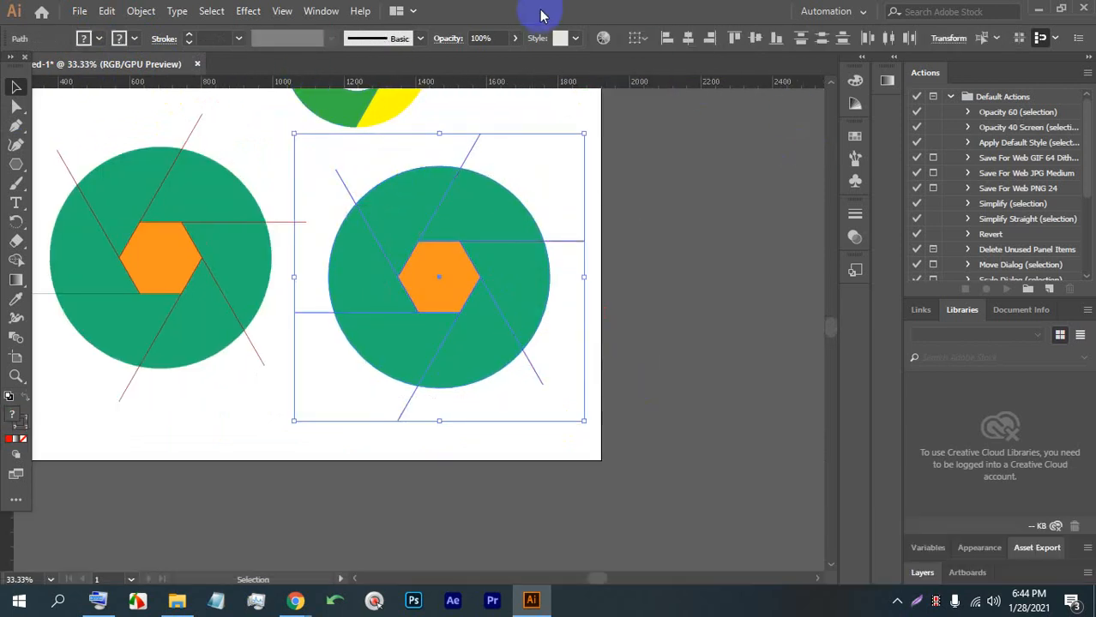
{"action": "left_click", "coordinate": [319, 10]}
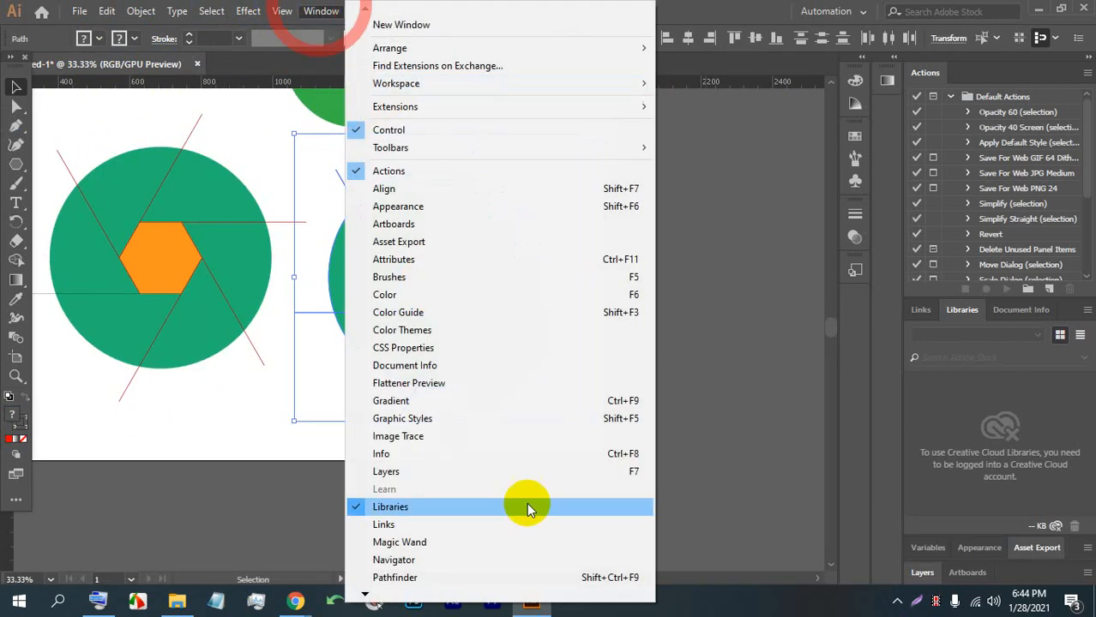
{"action": "left_click", "coordinate": [422, 577]}
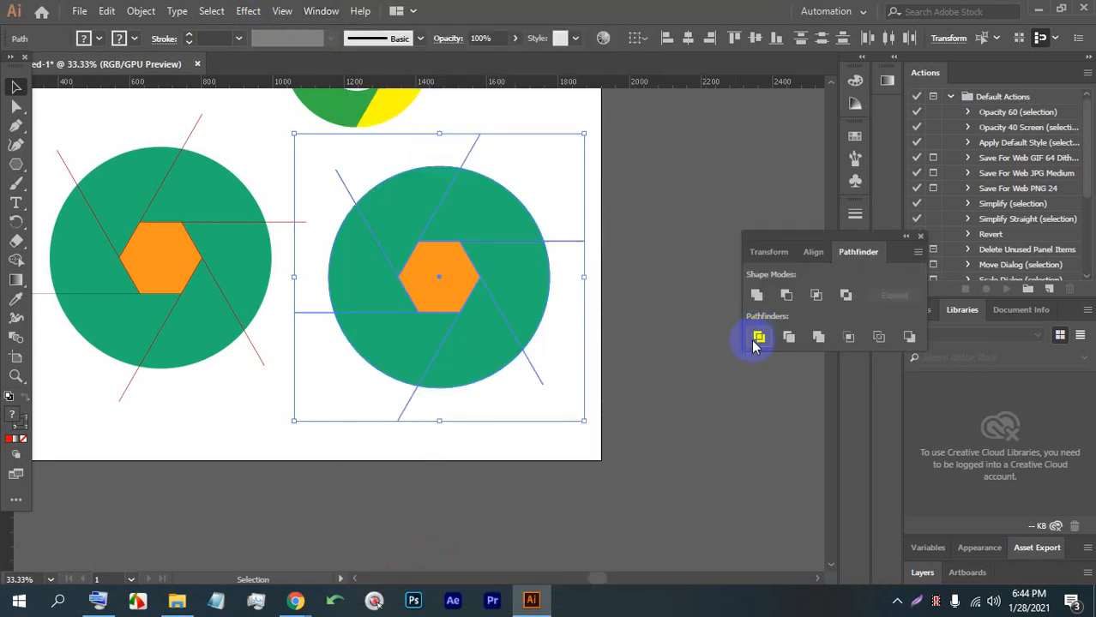
{"action": "left_click", "coordinate": [755, 341]}
{"action": "right_click", "coordinate": [452, 284]}
{"action": "left_click", "coordinate": [491, 422]}
{"action": "left_click", "coordinate": [592, 353]}
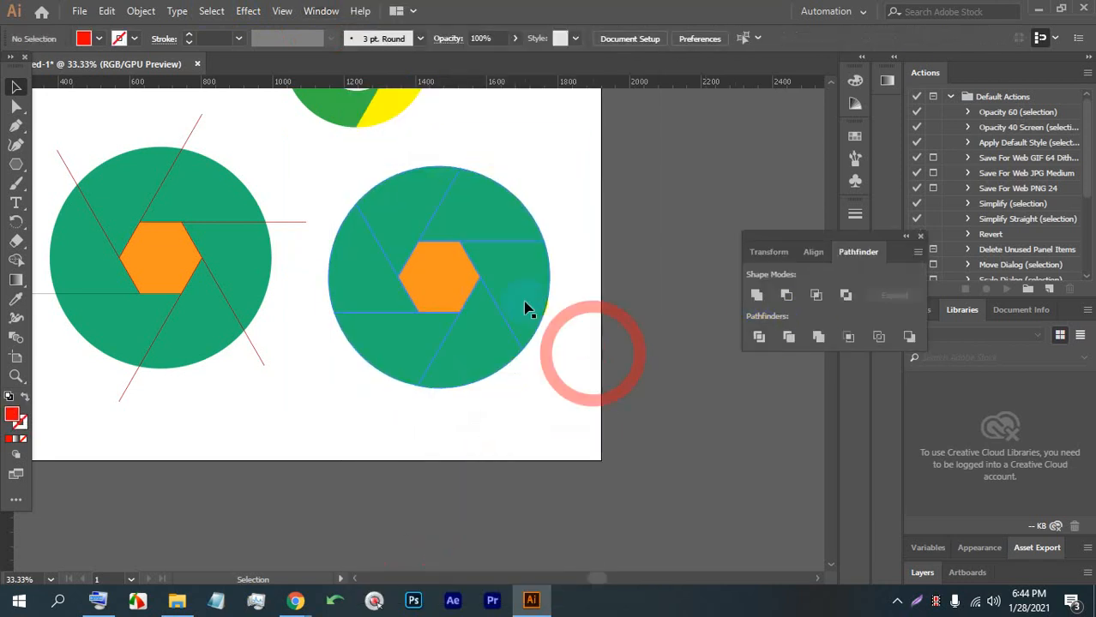
Try to fill one segment of the divided circle with blue using the Shape Builder tool.
{"action": "left_click", "coordinate": [528, 309]}
{"action": "right_click", "coordinate": [512, 271]}
{"action": "left_click", "coordinate": [639, 225]}
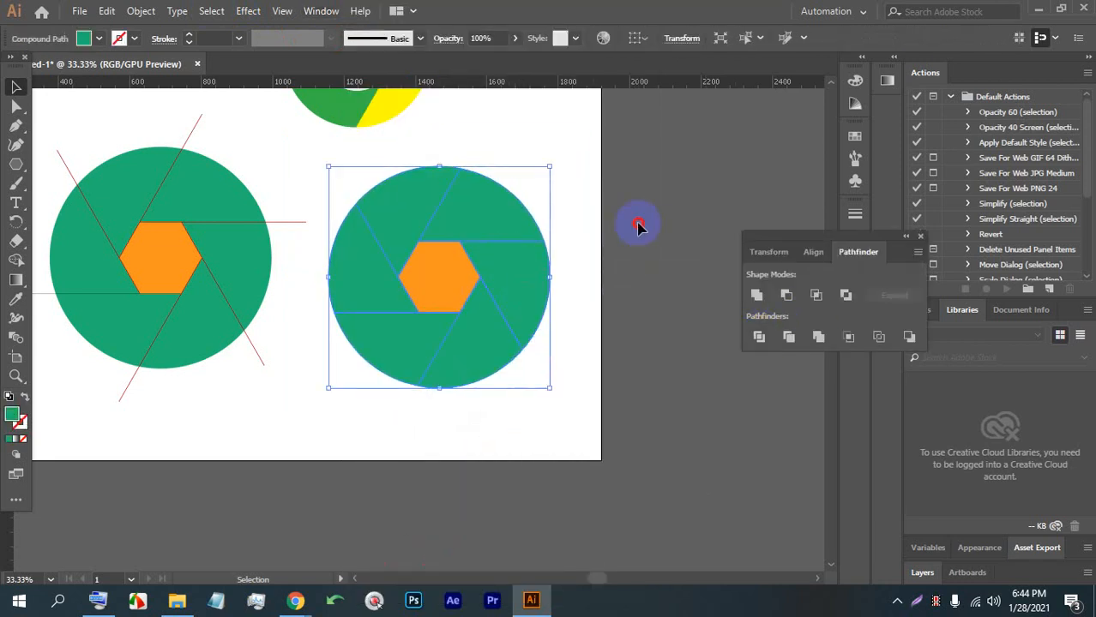
{"action": "left_click", "coordinate": [500, 279]}
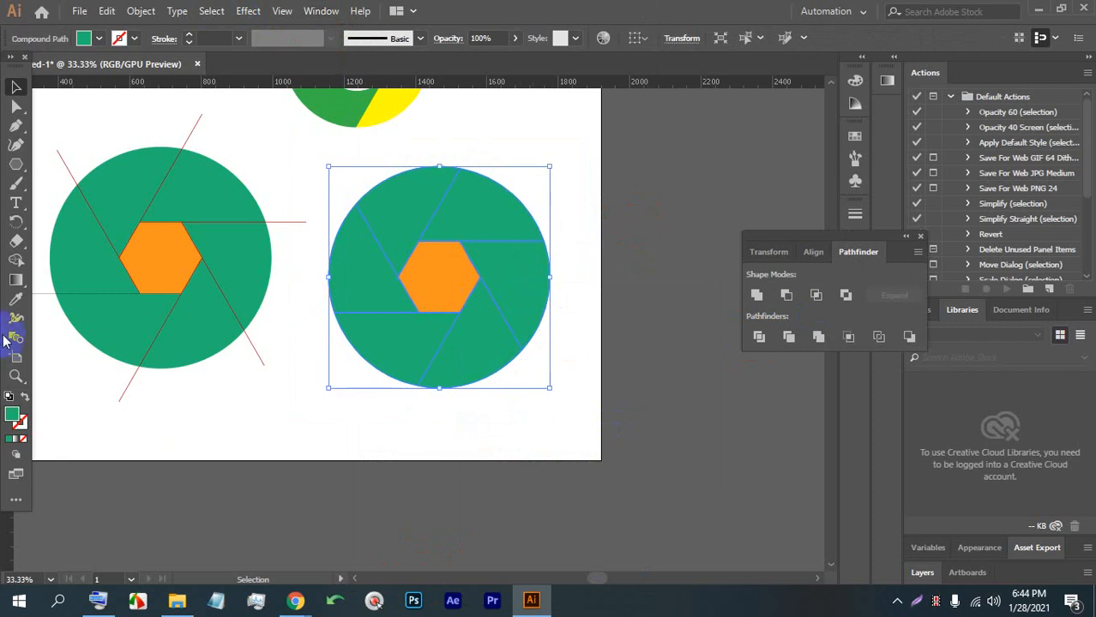
{"action": "left_click", "coordinate": [15, 261]}
{"action": "key", "text": "v"}
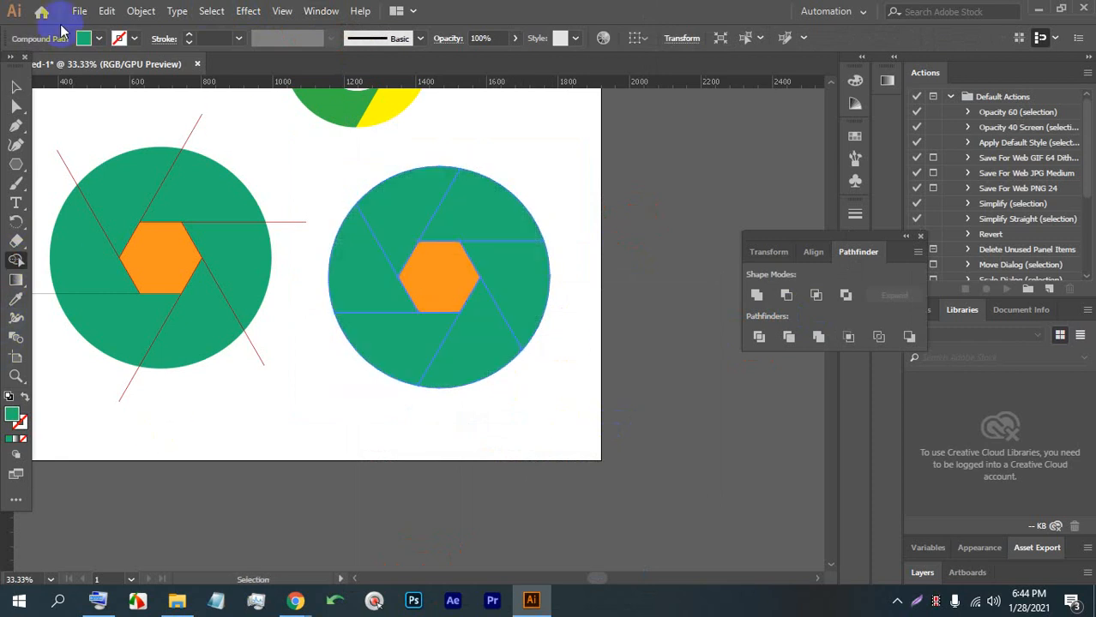
{"action": "left_click", "coordinate": [101, 39]}
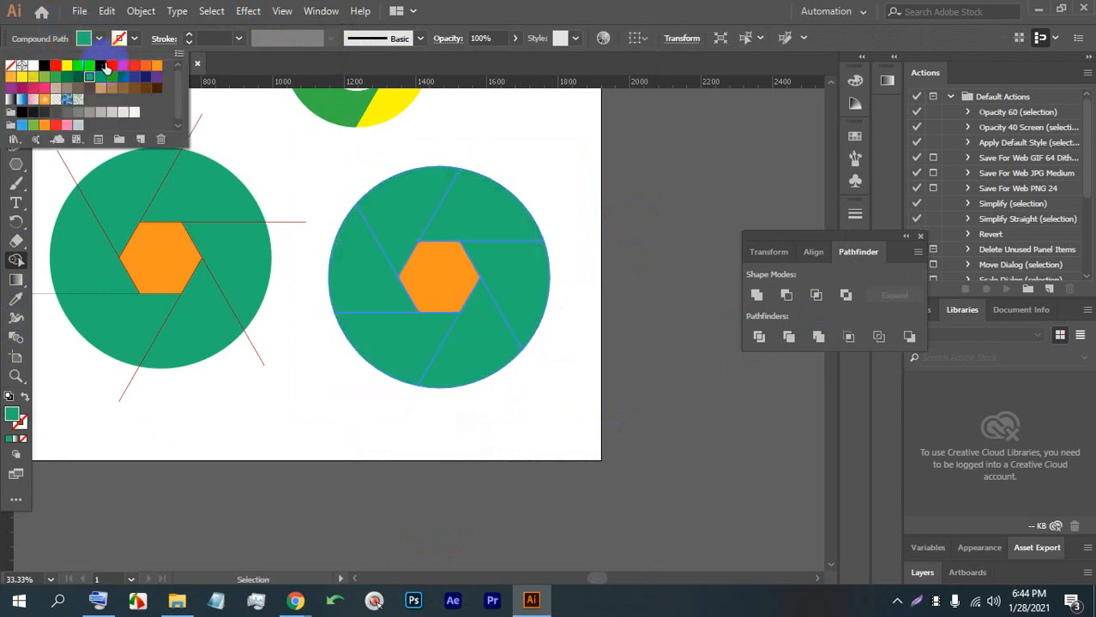
{"action": "left_click", "coordinate": [488, 210]}
{"action": "left_click", "coordinate": [477, 219]}
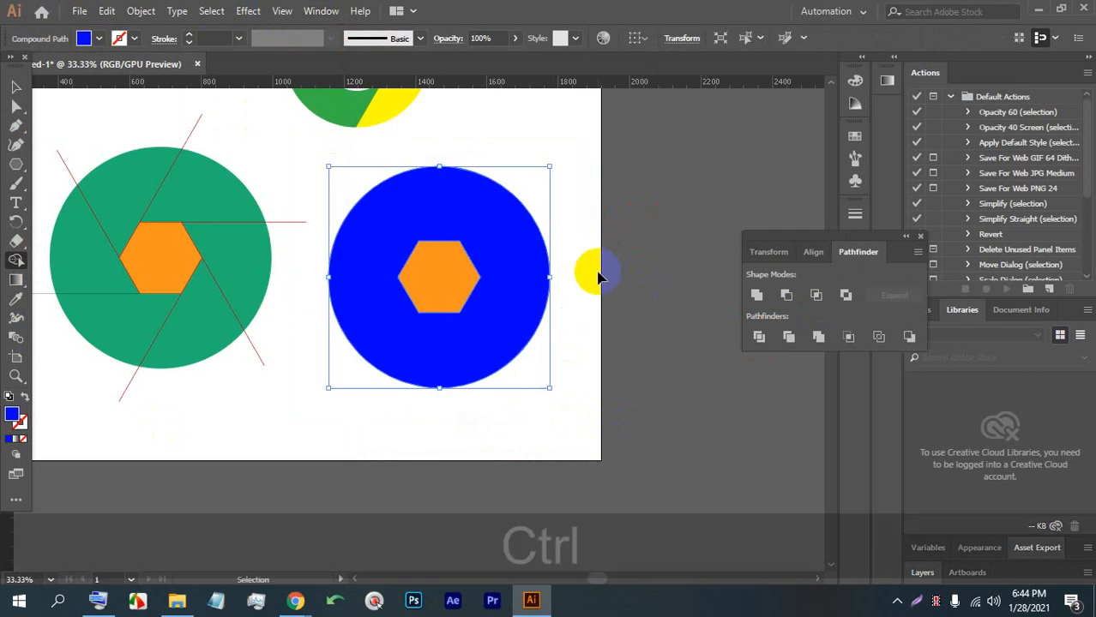
Undo the blue fill, the Pathfinder division and the duplication, and deselect the original artwork.
{"action": "key", "text": "ctrl+z"}
{"action": "key", "text": "alt"}
{"action": "key", "text": "ctrl+z"}
{"action": "key", "text": "ctrl+z"}
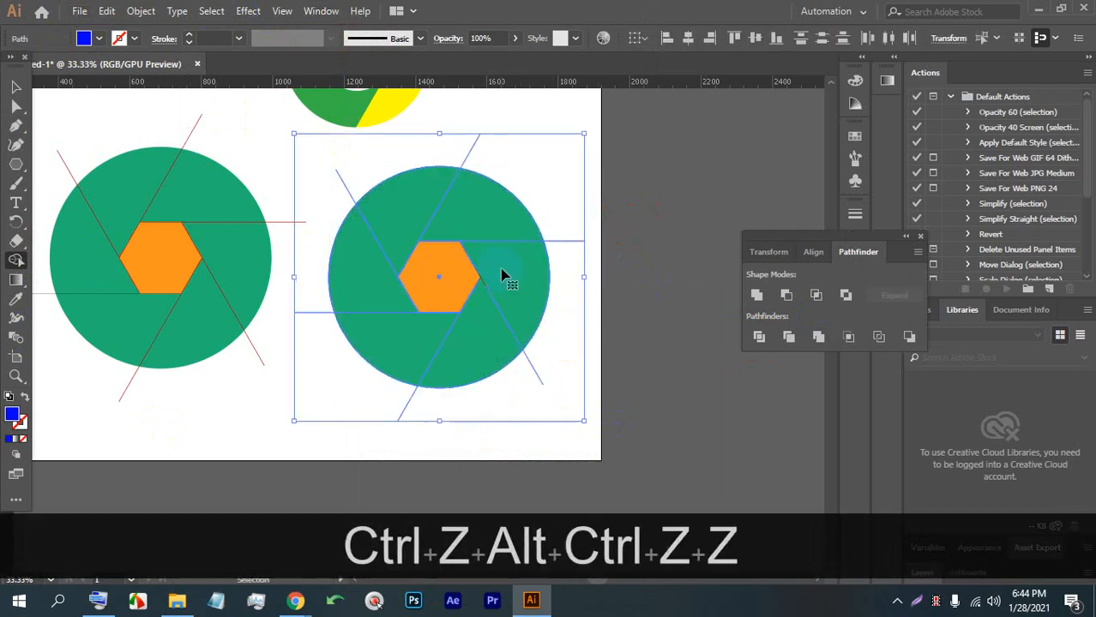
{"action": "left_click", "coordinate": [16, 87]}
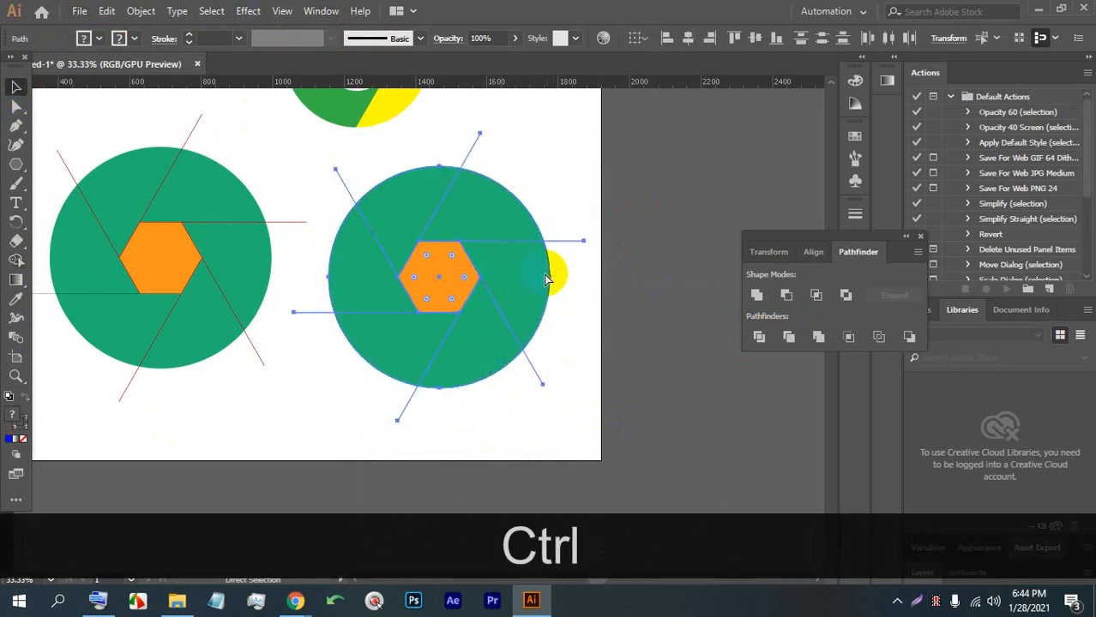
{"action": "key", "text": "ctrl+z"}
{"action": "key", "text": "ctrl+shift"}
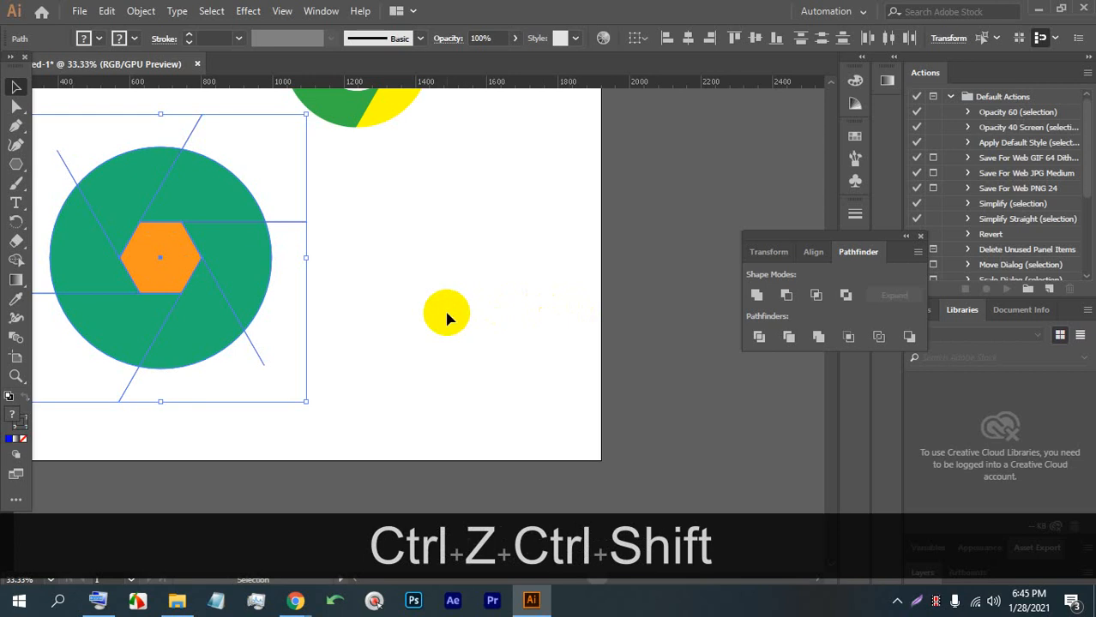
{"action": "left_click", "coordinate": [446, 317]}
Duplicate the complete circle, hexagon and line artwork again beside the original and deselect the copy.
{"action": "left_click", "coordinate": [66, 176]}
{"action": "left_click_drag", "start_coordinate": [140, 206], "coordinate": [454, 216]}
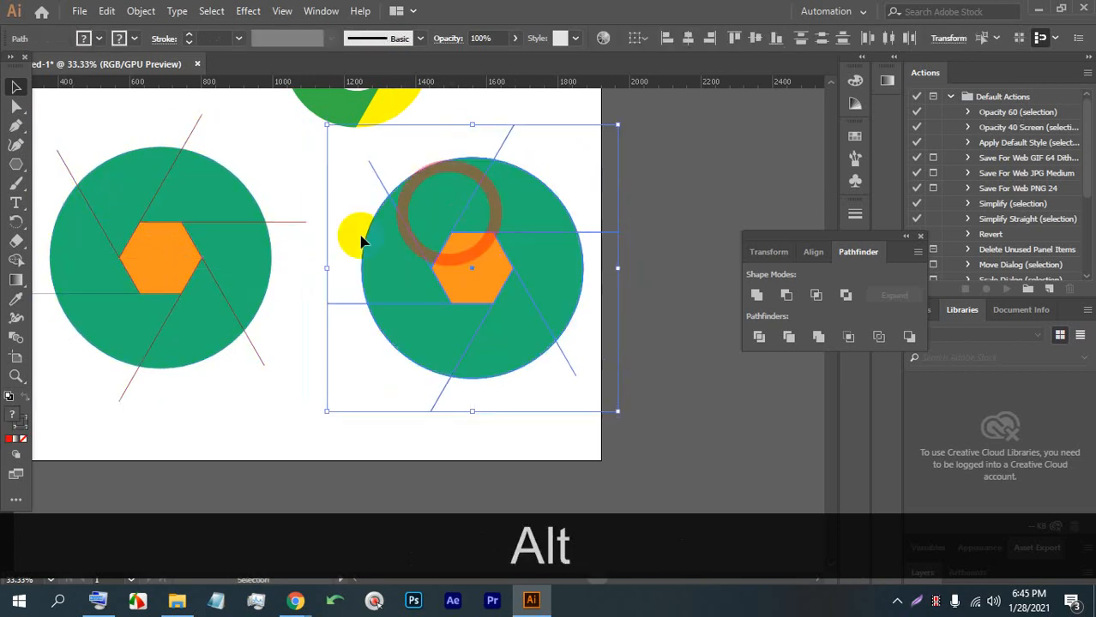
{"action": "left_click", "coordinate": [649, 202]}
Select the copied artwork and expand its fill and stroke.
{"action": "left_click_drag", "start_coordinate": [620, 417], "coordinate": [413, 177]}
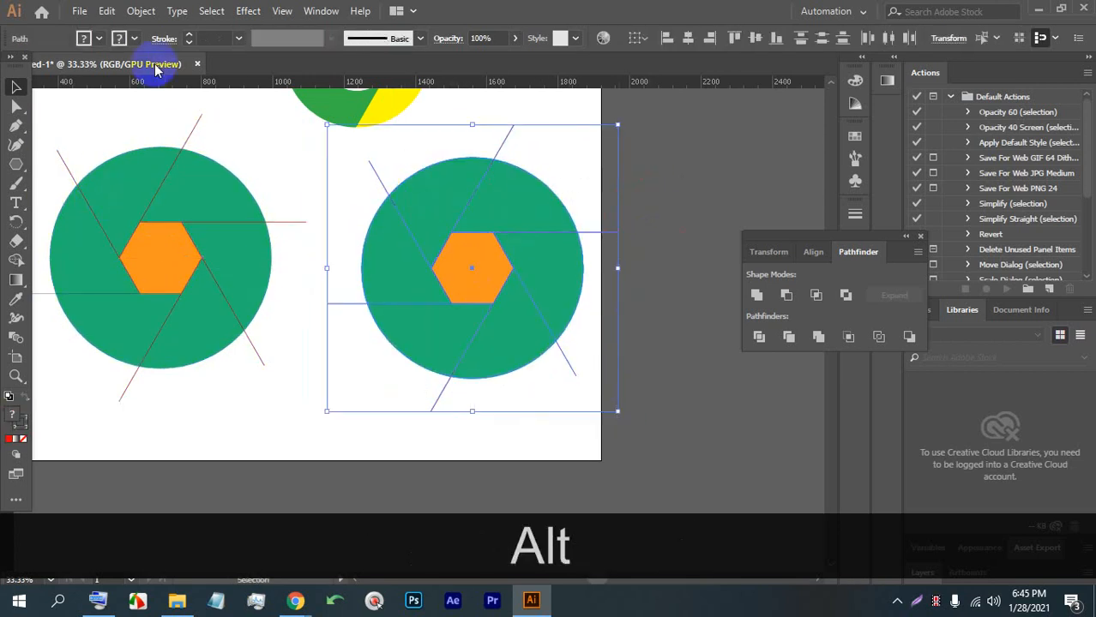
{"action": "left_click", "coordinate": [140, 10]}
{"action": "left_click", "coordinate": [206, 177]}
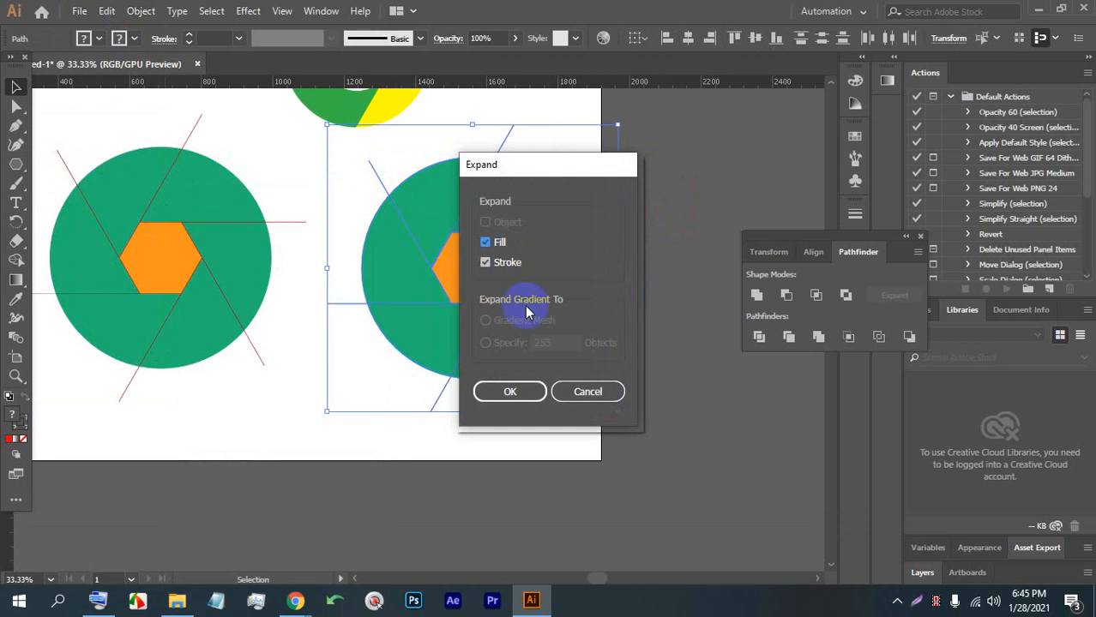
{"action": "left_click", "coordinate": [511, 391]}
{"action": "right_click", "coordinate": [504, 212]}
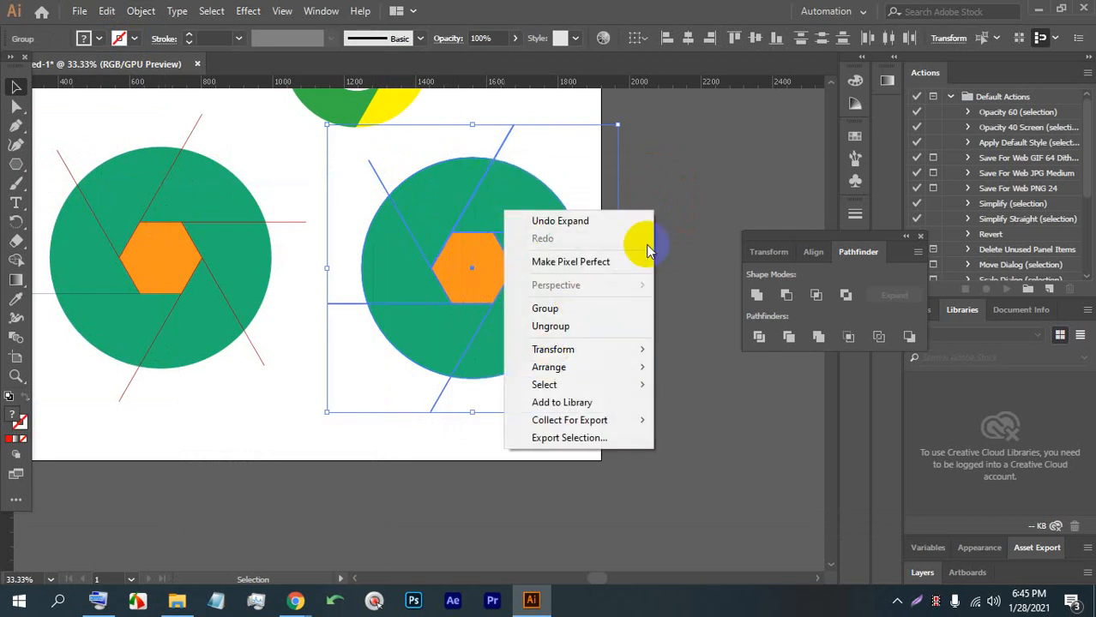
{"action": "left_click", "coordinate": [633, 347]}
{"action": "left_click", "coordinate": [424, 214]}
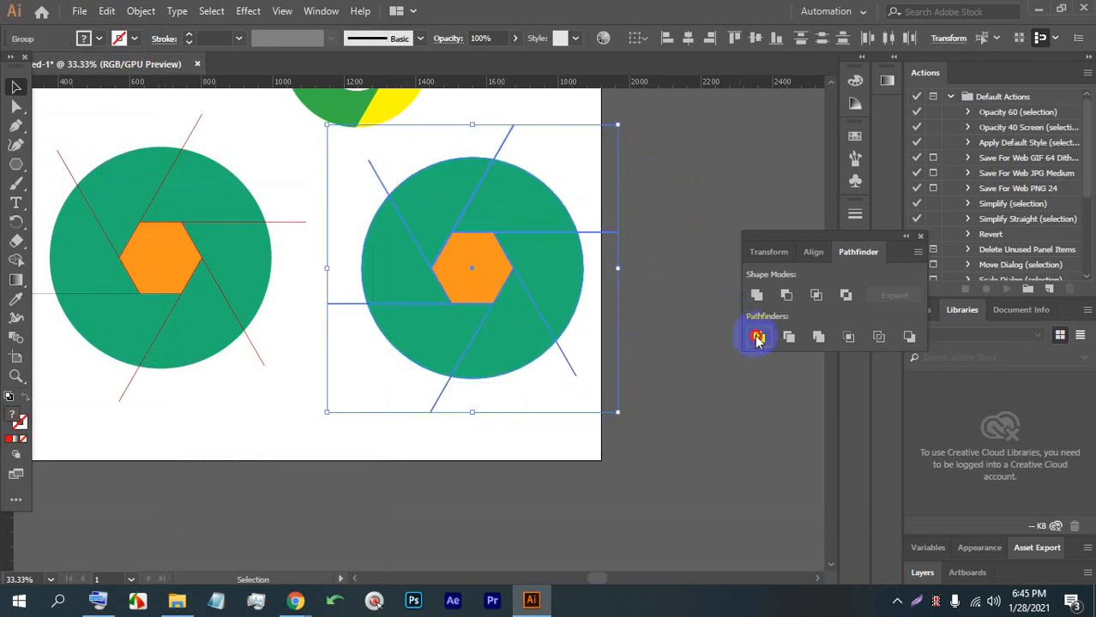
Divide the expanded copy with Pathfinder, ungroup the pieces and select its green circle area.
{"action": "left_click", "coordinate": [758, 339]}
{"action": "right_click", "coordinate": [501, 188]}
{"action": "left_click", "coordinate": [562, 319]}
{"action": "left_click", "coordinate": [638, 225]}
{"action": "left_click", "coordinate": [512, 207]}
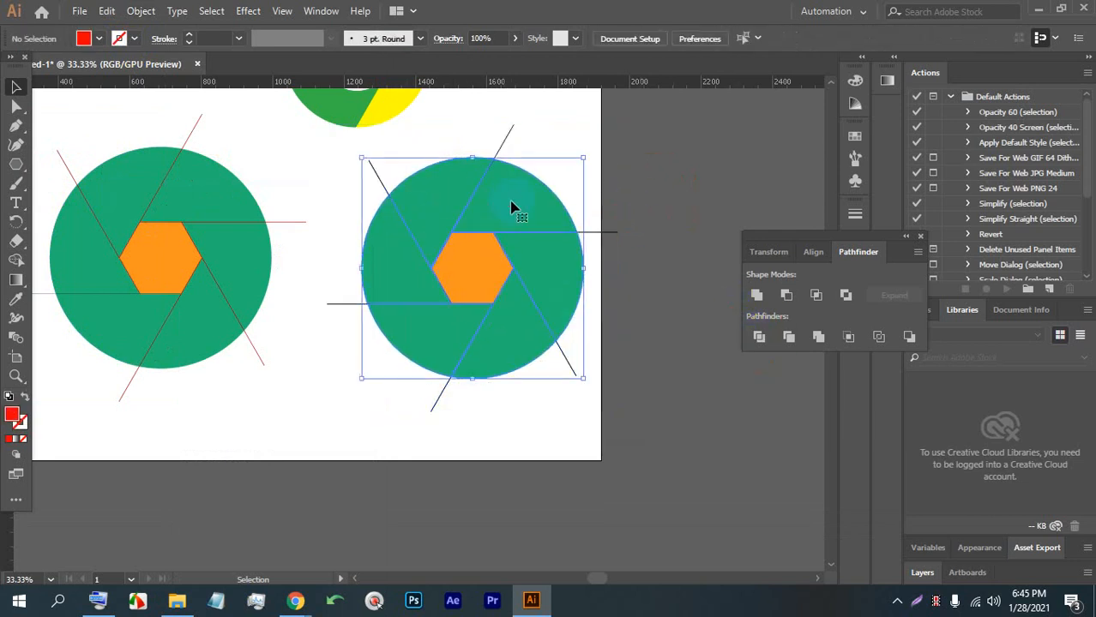
{"action": "right_click", "coordinate": [441, 198]}
{"action": "left_click", "coordinate": [603, 182]}
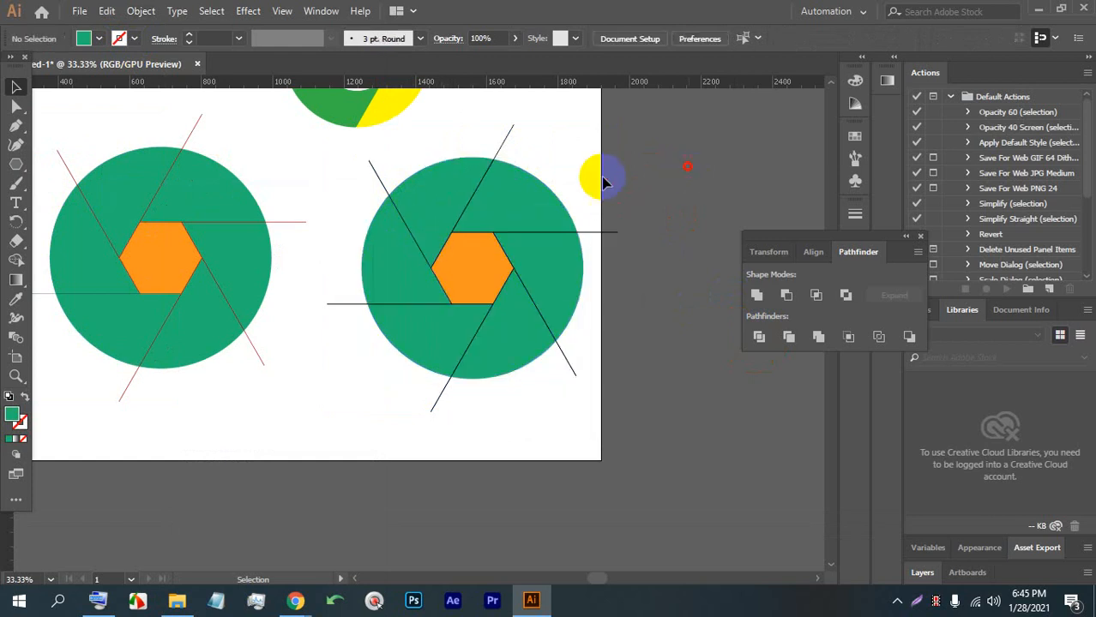
{"action": "left_click", "coordinate": [492, 216]}
Try the Shape Builder tool on the segments of the copy's green circle and undo the last change.
{"action": "left_click", "coordinate": [13, 319]}
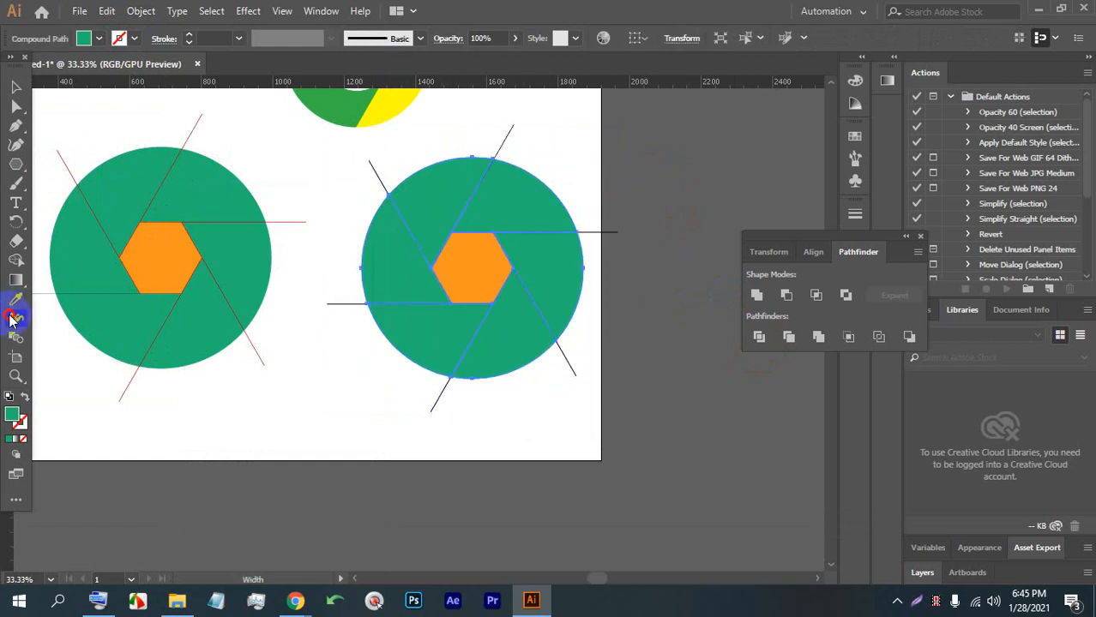
{"action": "left_click", "coordinate": [501, 253]}
{"action": "left_click", "coordinate": [506, 215]}
{"action": "left_click", "coordinate": [554, 264]}
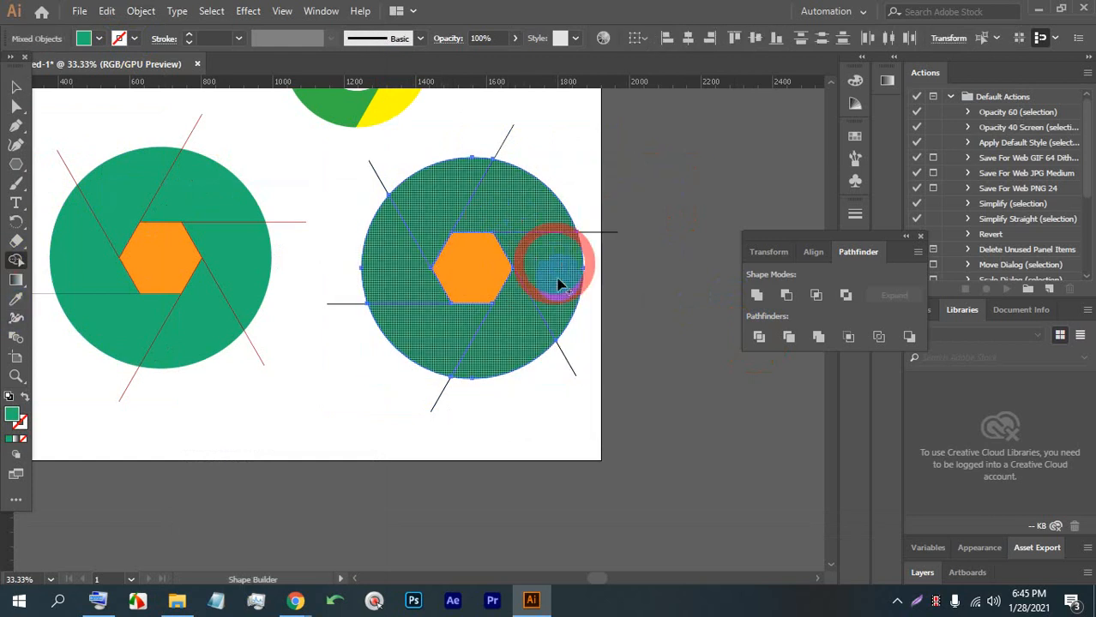
{"action": "scroll", "coordinate": [564, 261], "scroll_direction": "right", "scroll_amount": 1}
{"action": "scroll", "coordinate": [563, 262], "scroll_direction": "right", "scroll_amount": 1}
{"action": "key", "text": "ctrl+z"}
{"action": "scroll", "coordinate": [378, 263], "scroll_direction": "down", "scroll_amount": 2}
{"action": "scroll", "coordinate": [104, 223], "scroll_direction": "up", "scroll_amount": 1}
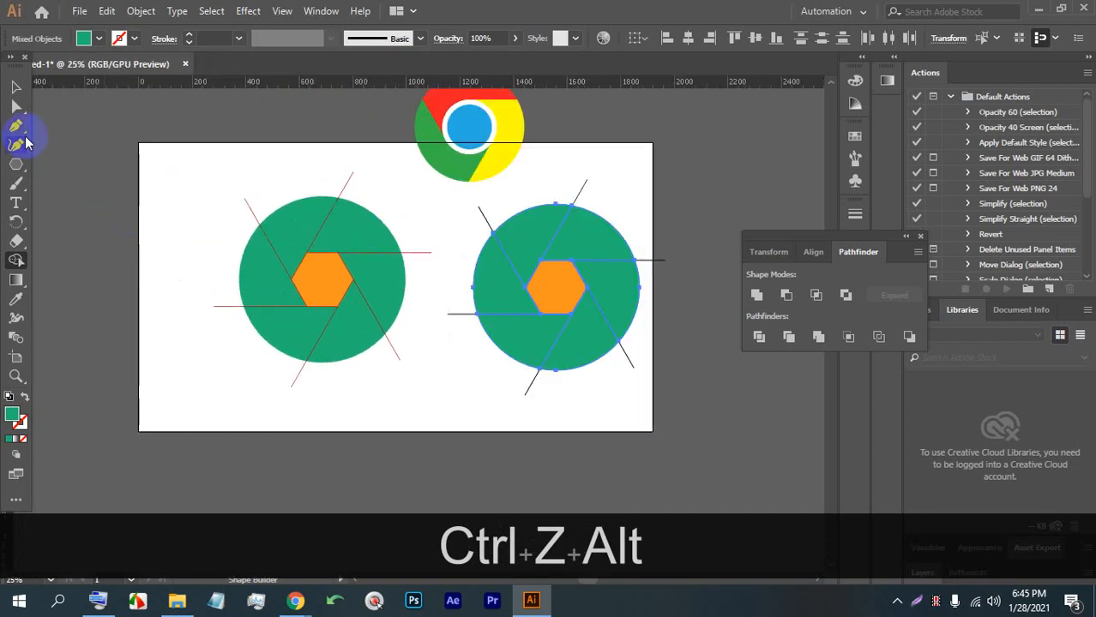
Try to fill a segment of the original artwork with blue using the Shape Builder tool, and undo it.
{"action": "left_click", "coordinate": [13, 87]}
{"action": "left_click", "coordinate": [244, 209]}
{"action": "left_click", "coordinate": [344, 349]}
{"action": "scroll", "coordinate": [300, 303], "scroll_direction": "up", "scroll_amount": 1}
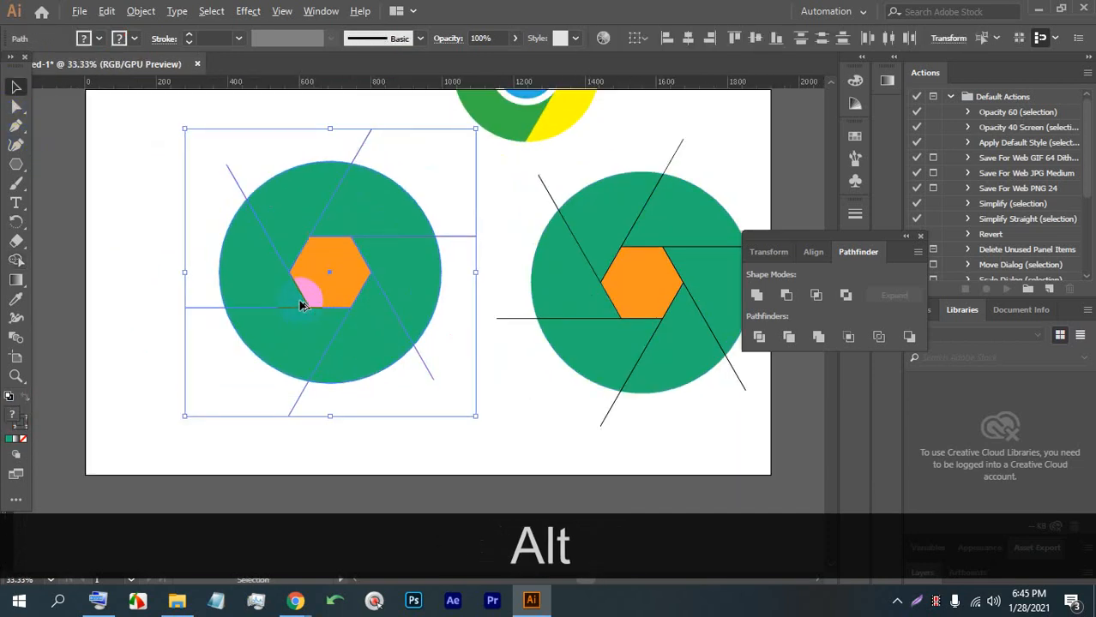
{"action": "left_click", "coordinate": [15, 261]}
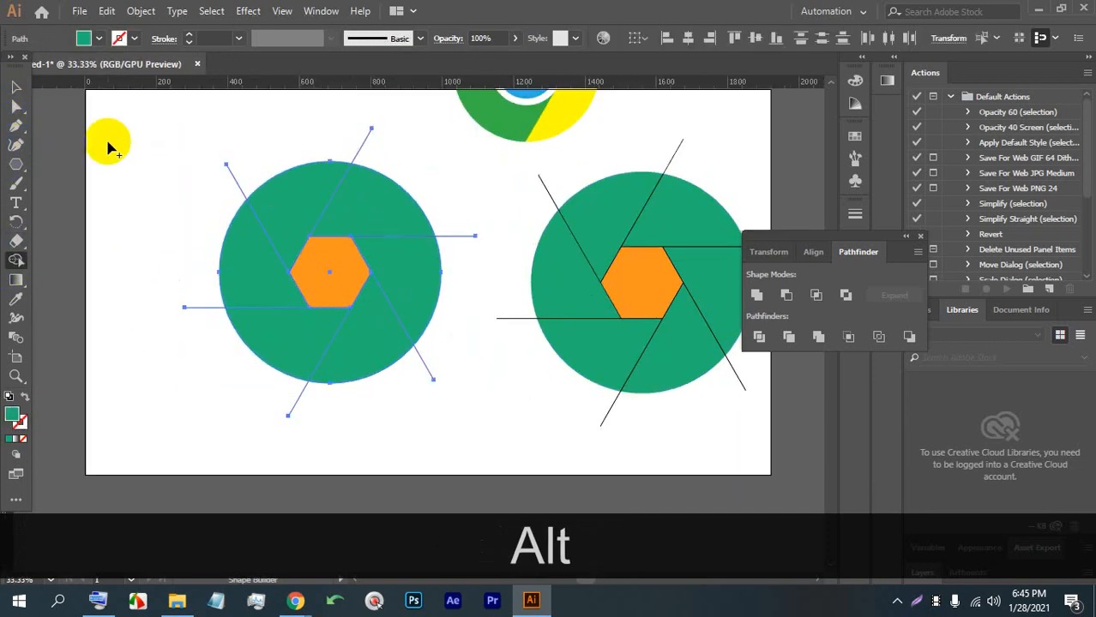
{"action": "left_click", "coordinate": [97, 38]}
{"action": "left_click", "coordinate": [100, 65]}
{"action": "left_click", "coordinate": [296, 203]}
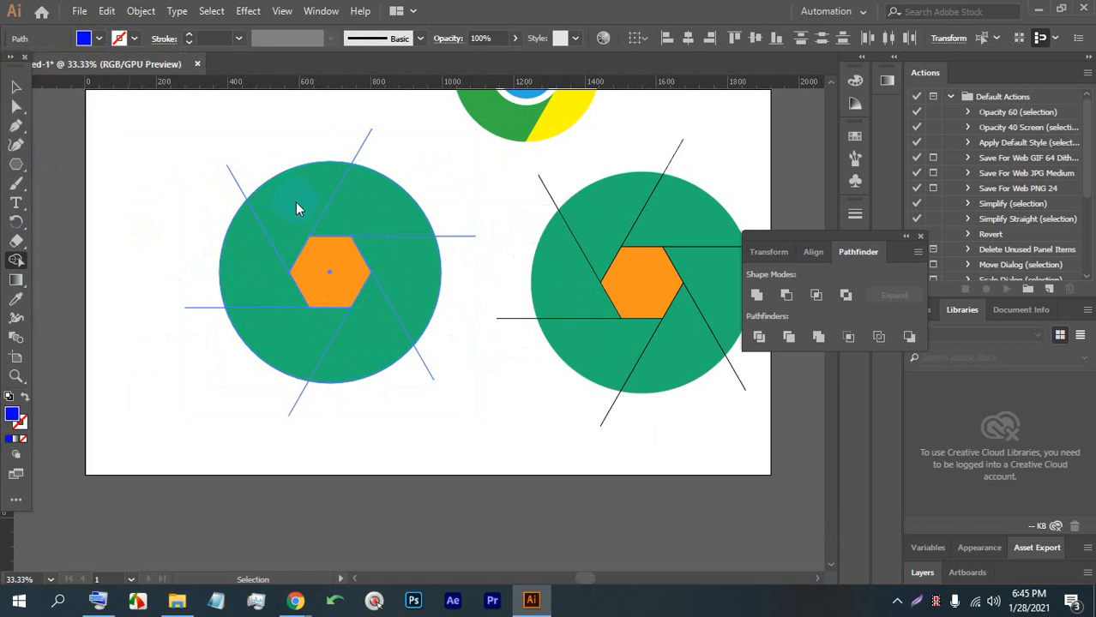
{"action": "key", "text": "ctrl+z"}
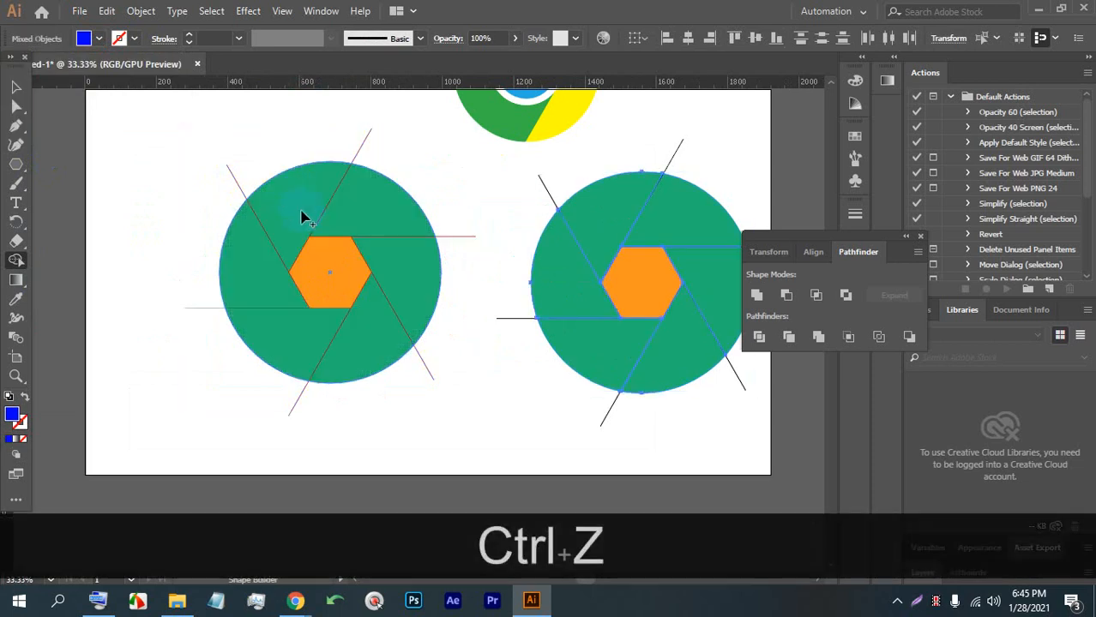
Reselect the original circle, hexagon and lines and try the Shape Builder tool on their segments, leaving everything deselected.
{"action": "scroll", "coordinate": [291, 195], "scroll_direction": "up", "scroll_amount": 1}
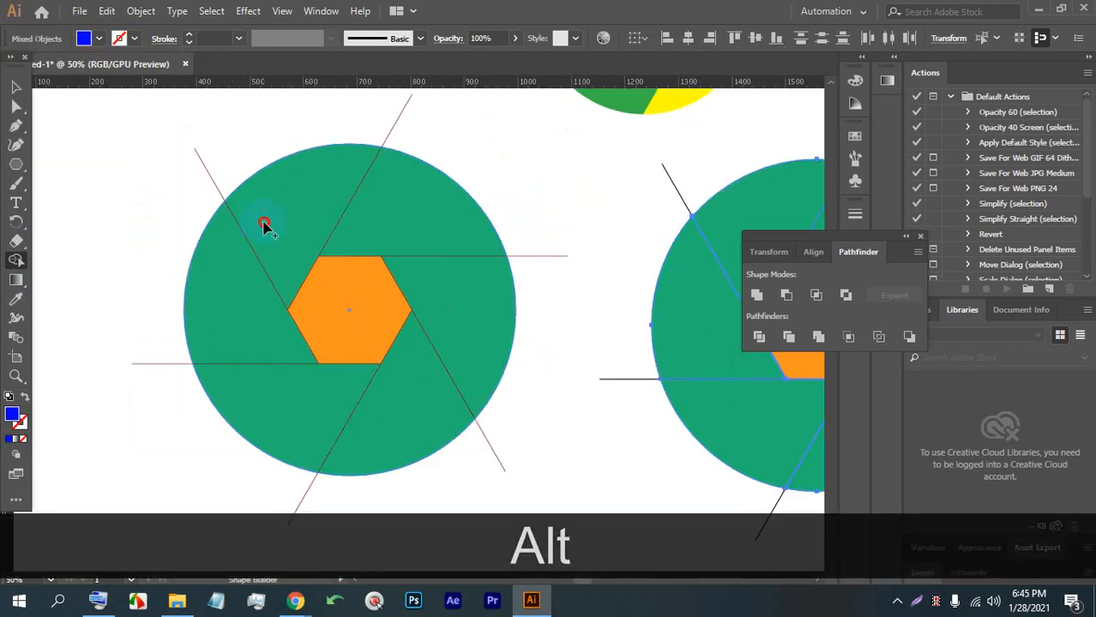
{"action": "left_click", "coordinate": [246, 213]}
{"action": "left_click", "coordinate": [19, 89]}
{"action": "left_click", "coordinate": [158, 157]}
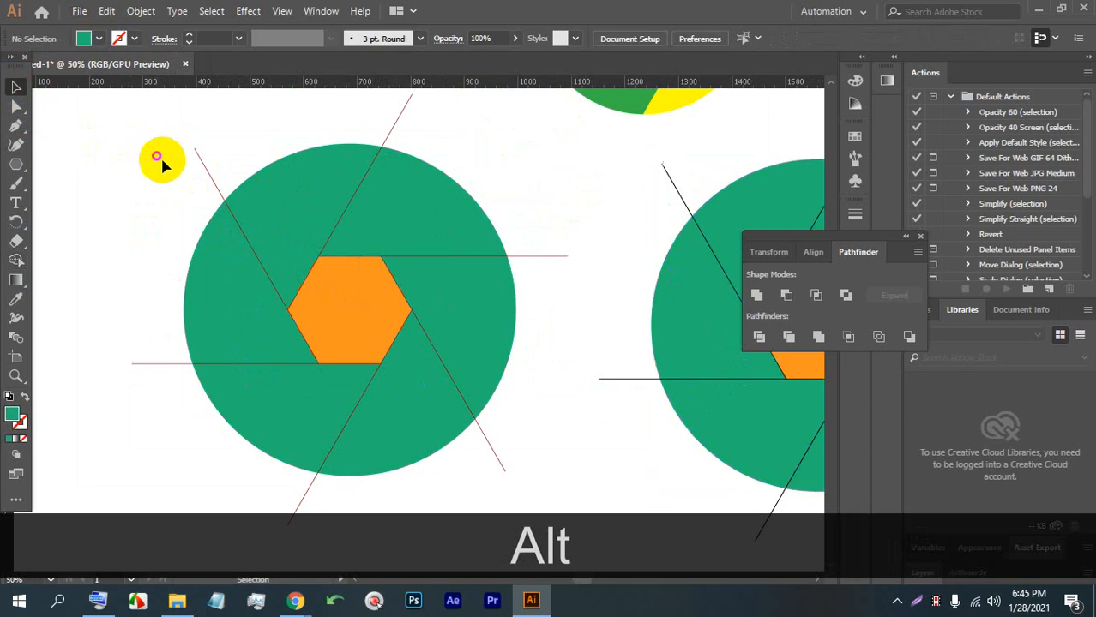
{"action": "left_click", "coordinate": [429, 384]}
{"action": "left_click", "coordinate": [16, 260]}
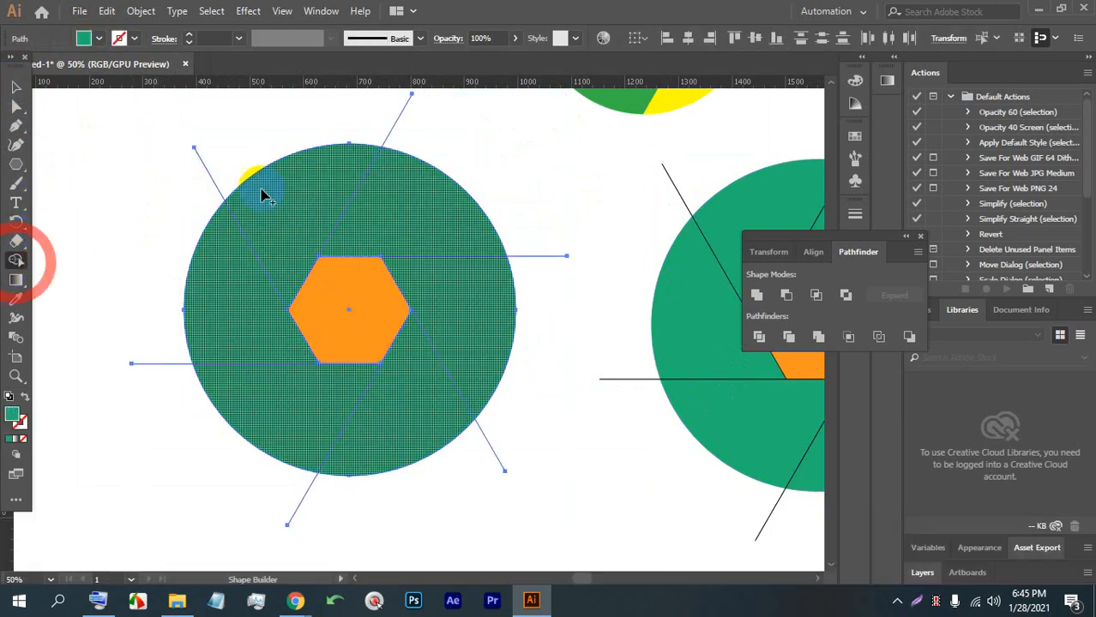
{"action": "left_click", "coordinate": [322, 311]}
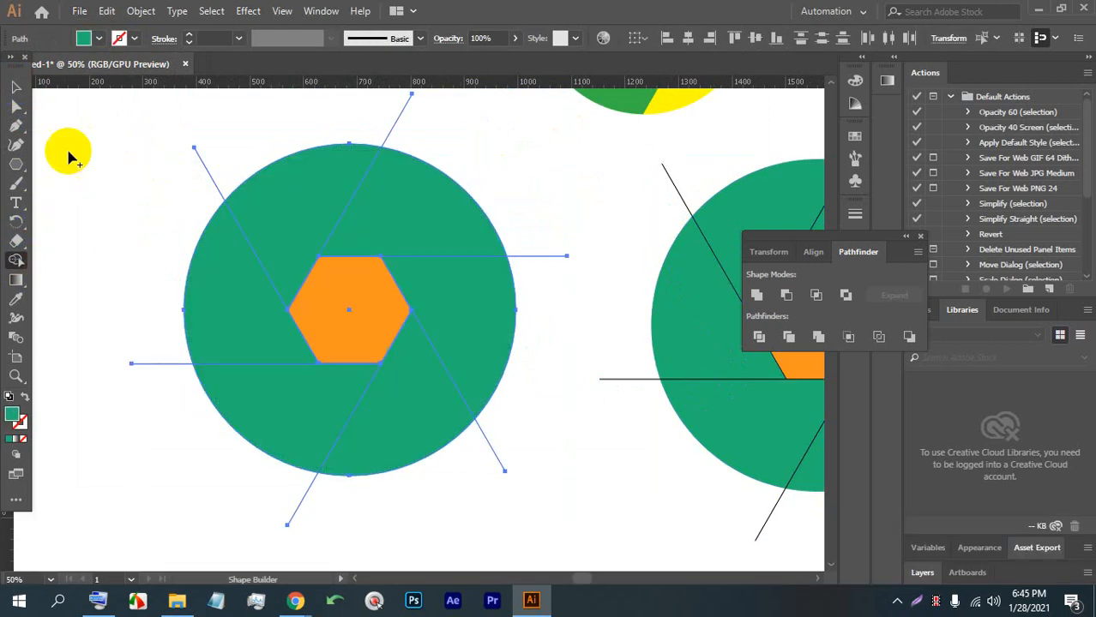
{"action": "left_click", "coordinate": [17, 86]}
{"action": "left_click", "coordinate": [244, 103]}
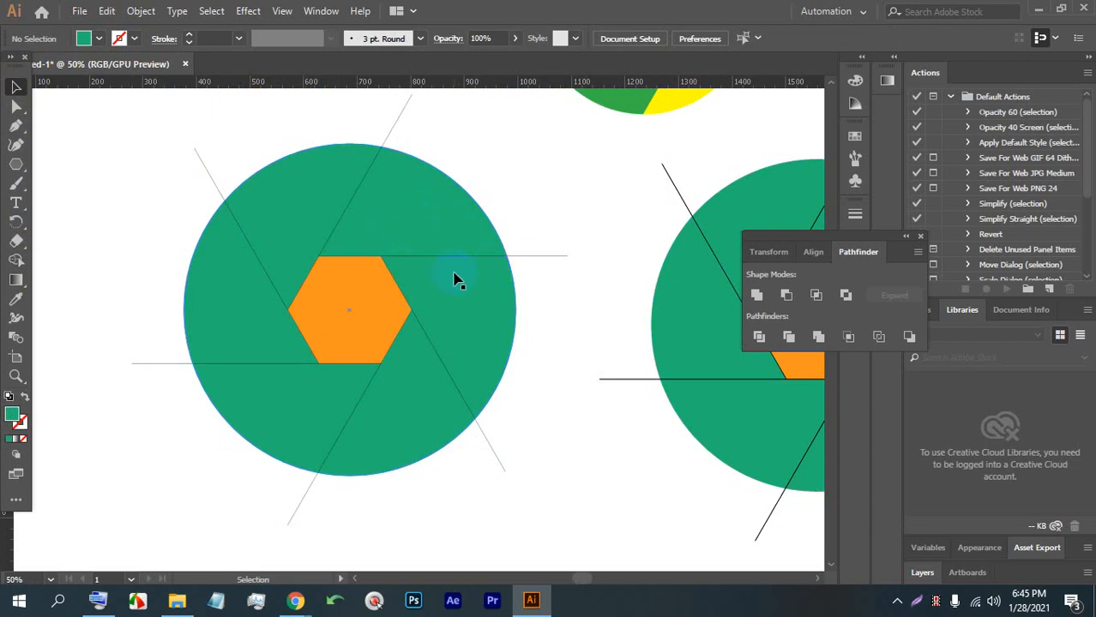
Examine in outline view how the rotated lines meet the hexagon's upper-right corner, and return to preview.
{"action": "scroll", "coordinate": [359, 281], "scroll_direction": "up", "scroll_amount": 6}
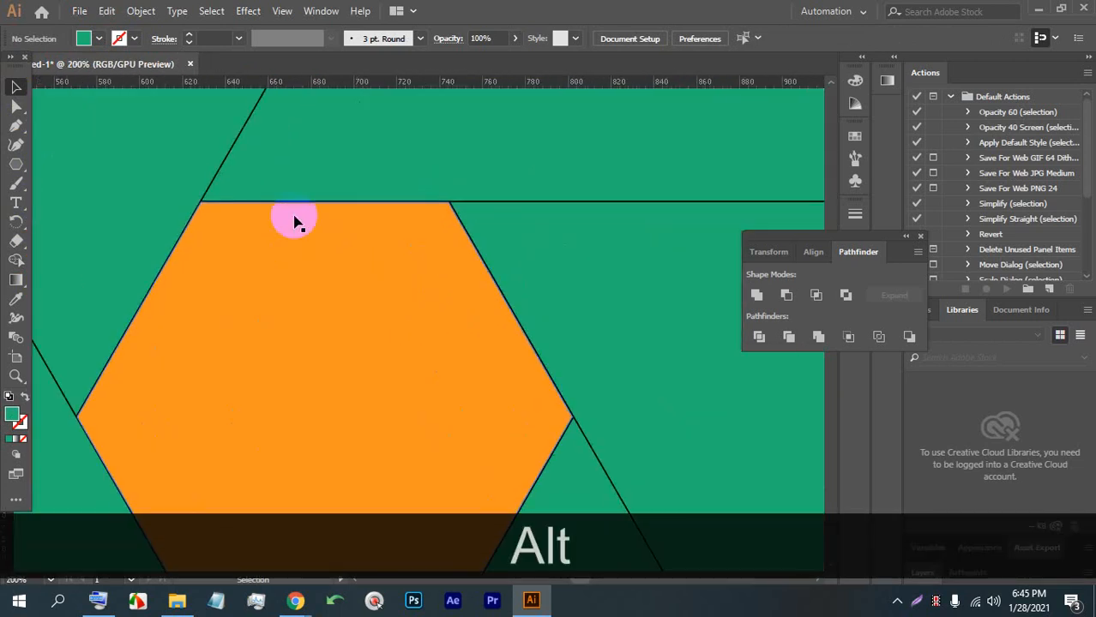
{"action": "scroll", "coordinate": [244, 201], "scroll_direction": "down", "scroll_amount": 1}
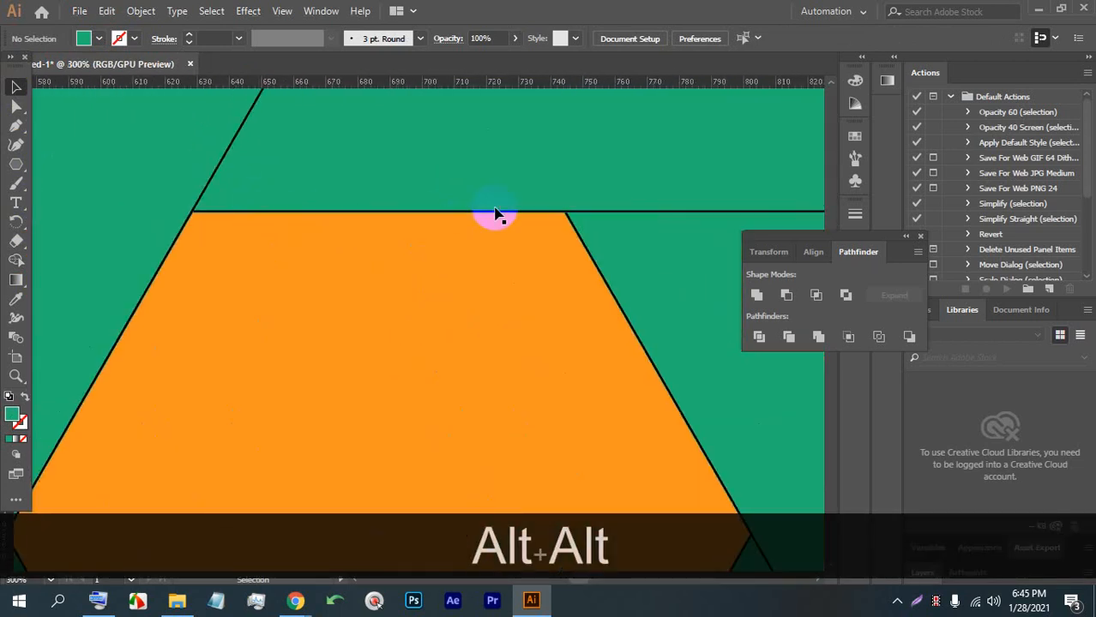
{"action": "key", "text": "ctrl+y"}
{"action": "scroll", "coordinate": [326, 215], "scroll_direction": "up", "scroll_amount": 1}
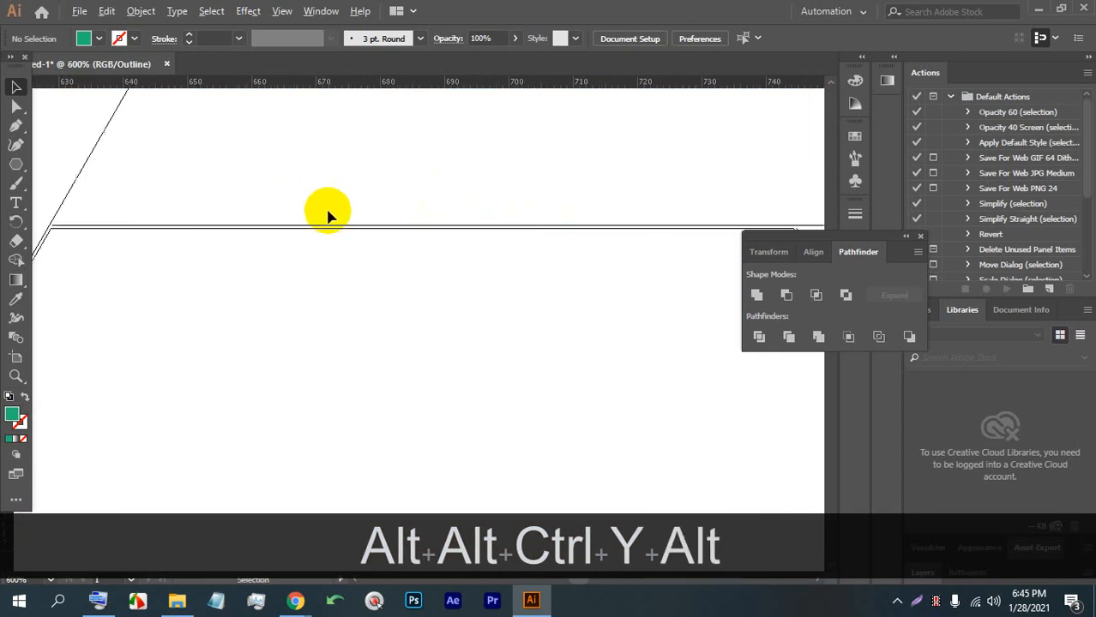
{"action": "scroll", "coordinate": [587, 215], "scroll_direction": "up", "scroll_amount": 10}
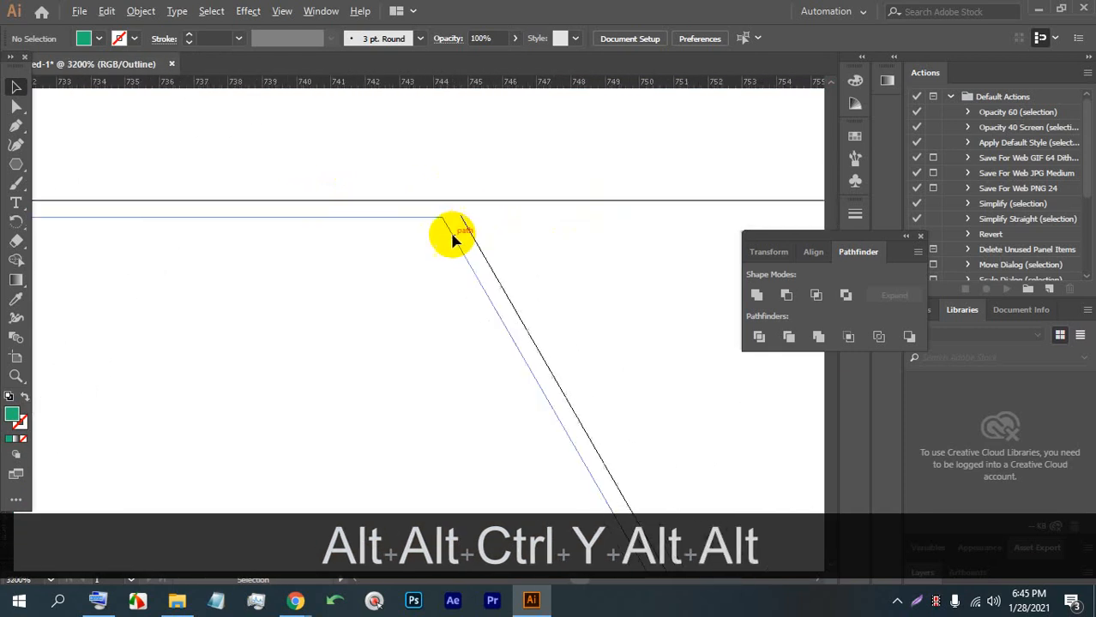
{"action": "scroll", "coordinate": [450, 210], "scroll_direction": "up", "scroll_amount": 2}
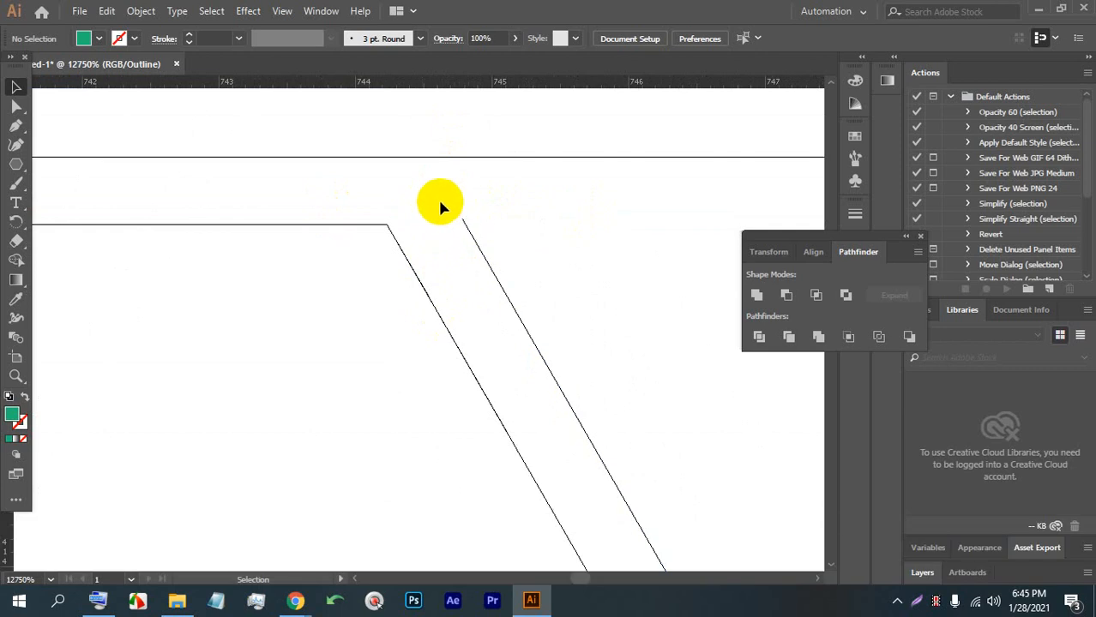
{"action": "scroll", "coordinate": [421, 189], "scroll_direction": "down", "scroll_amount": 2}
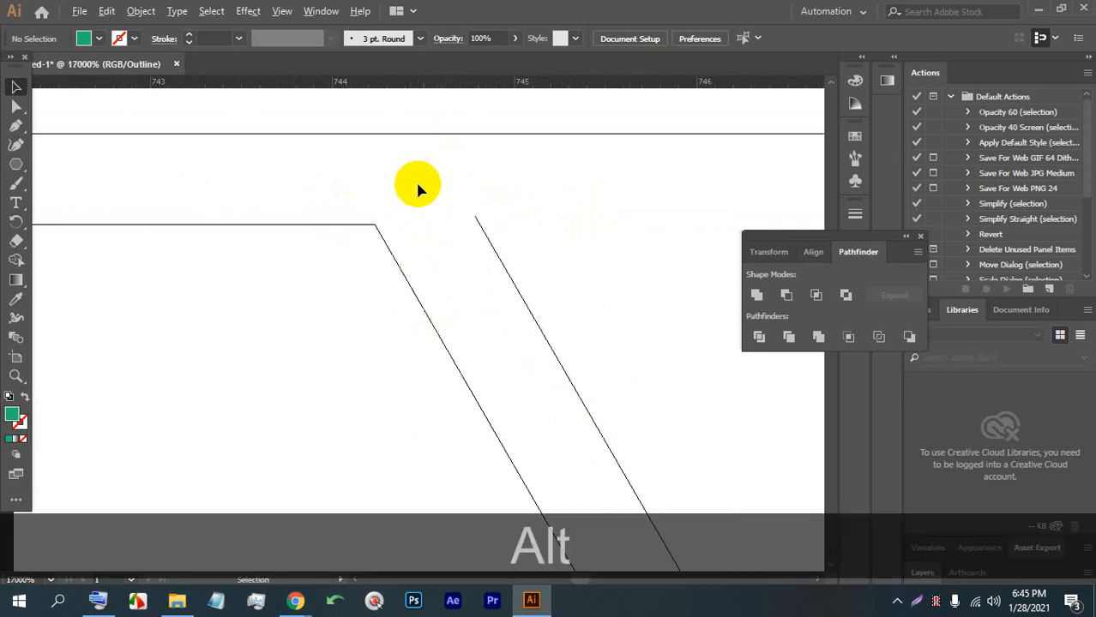
{"action": "scroll", "coordinate": [476, 197], "scroll_direction": "down", "scroll_amount": 6}
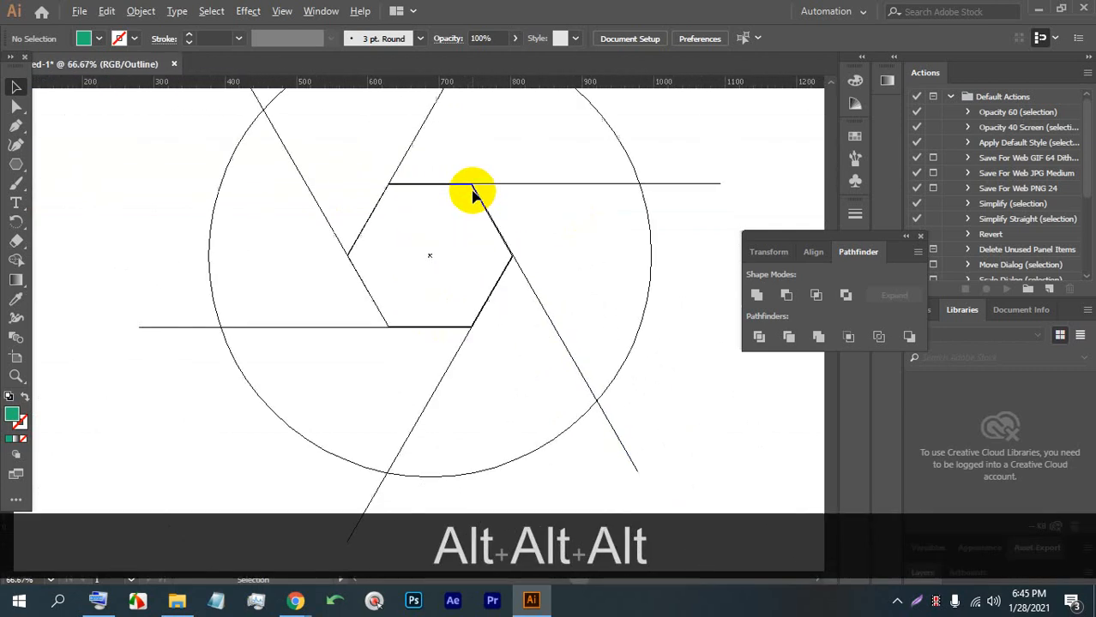
{"action": "scroll", "coordinate": [454, 226], "scroll_direction": "down", "scroll_amount": 1}
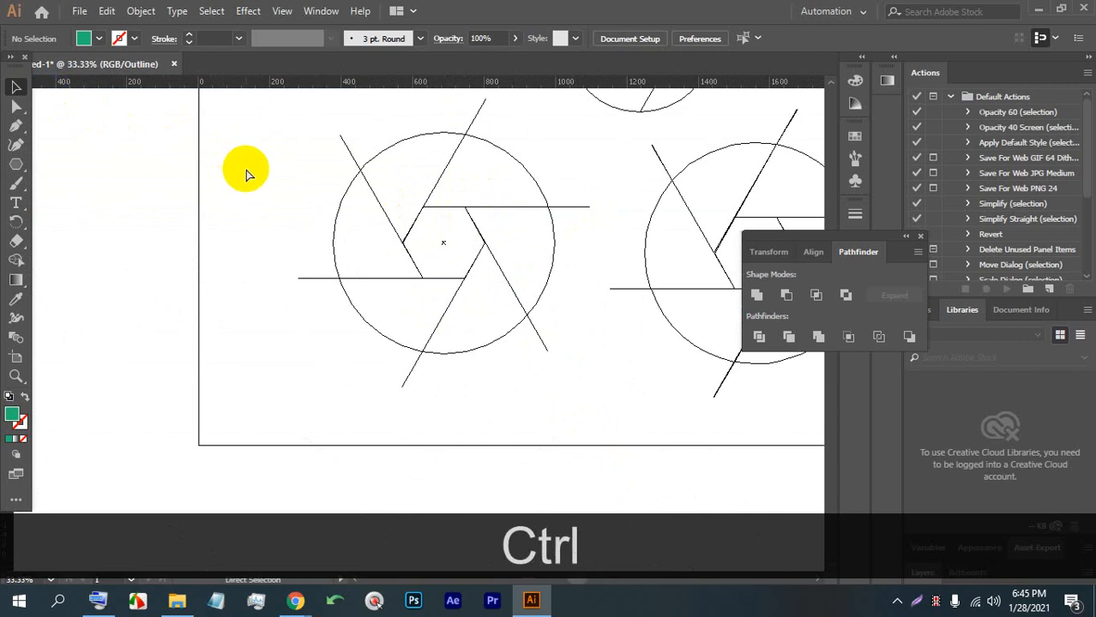
{"action": "key", "text": "ctrl+y"}
Delete all six rotated lines around the hexagon in the original artwork, keeping the green circle and orange hexagon.
{"action": "scroll", "coordinate": [540, 343], "scroll_direction": "up", "scroll_amount": 2}
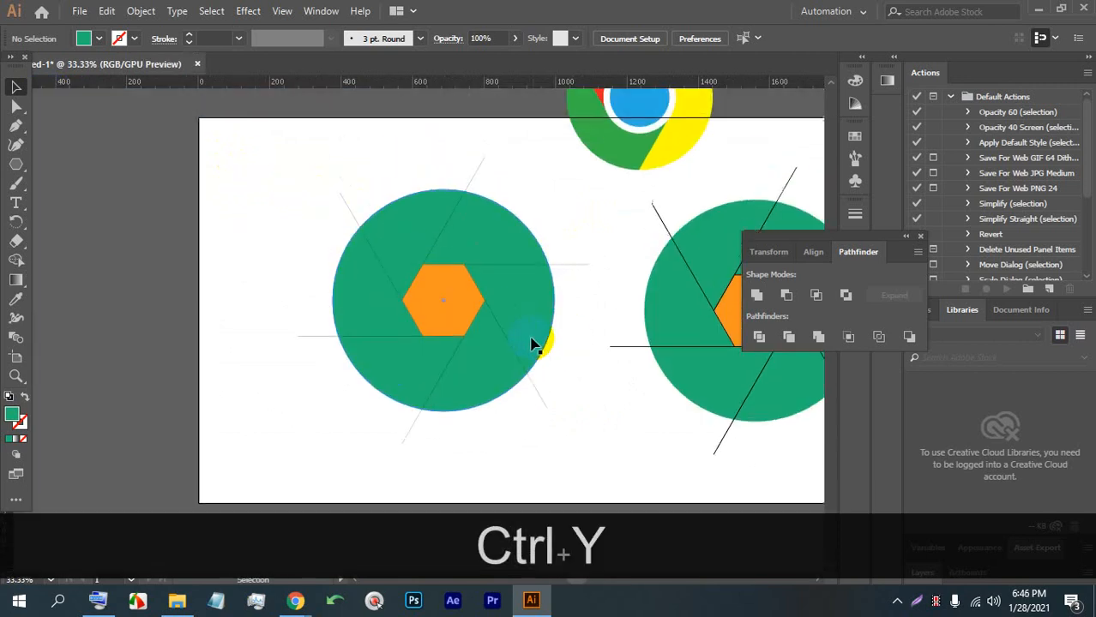
{"action": "left_click_drag", "start_coordinate": [534, 401], "coordinate": [531, 397]}
{"action": "key", "text": "BackSpace"}
{"action": "left_click", "coordinate": [568, 264]}
{"action": "key", "text": "BackSpace"}
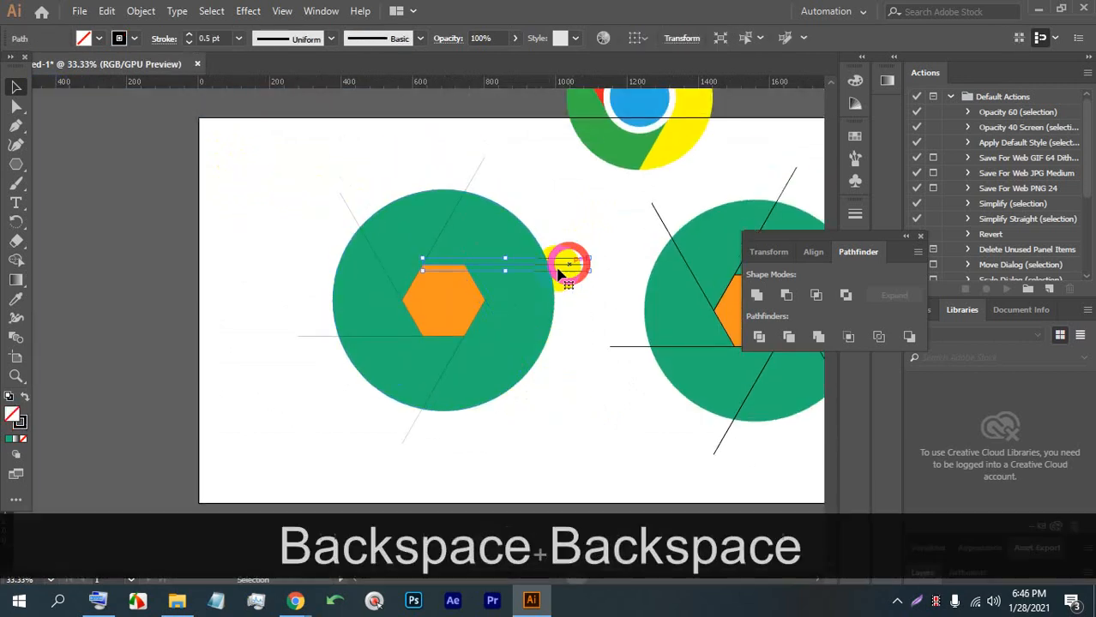
{"action": "left_click", "coordinate": [313, 336]}
{"action": "key", "text": "BackSpace"}
{"action": "left_click_drag", "start_coordinate": [391, 411], "coordinate": [416, 436]}
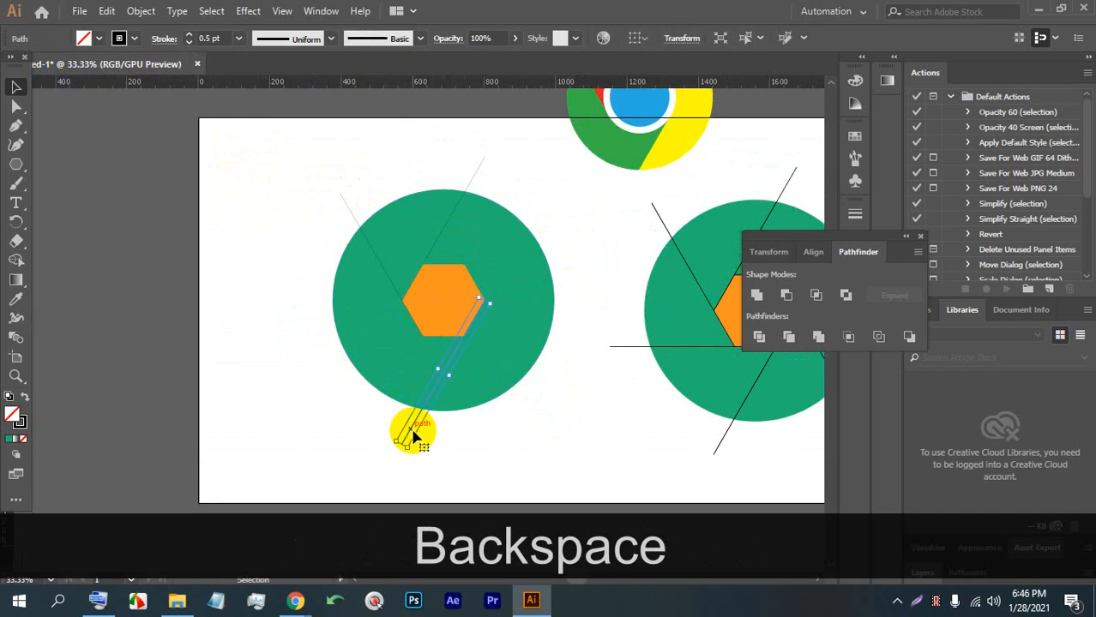
{"action": "key", "text": "BackSpace"}
{"action": "left_click", "coordinate": [348, 210]}
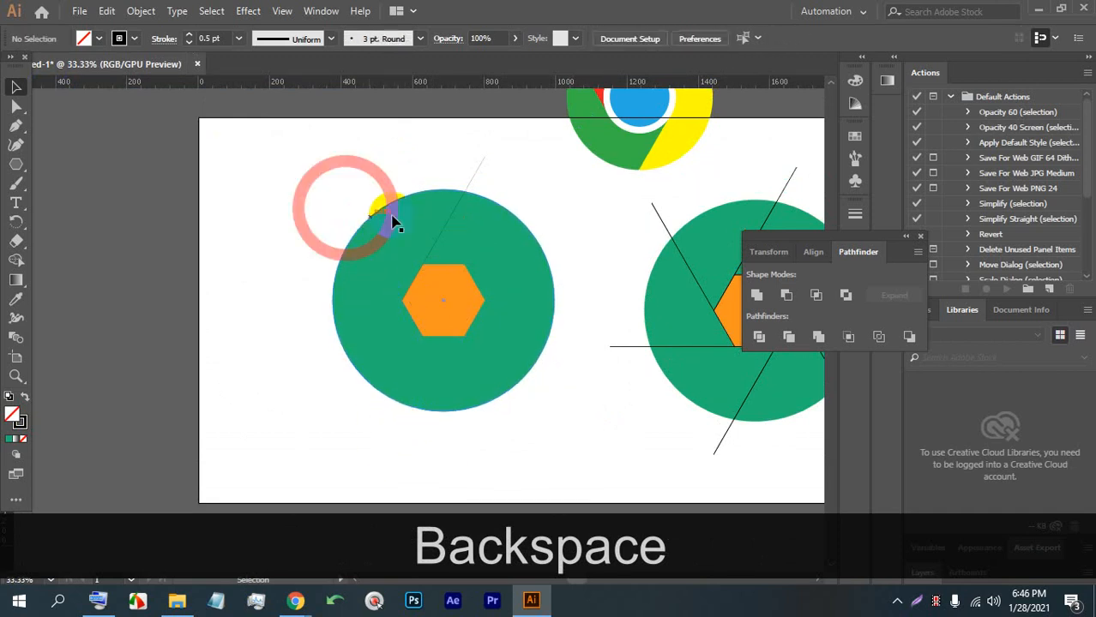
{"action": "key", "text": "BackSpace"}
{"action": "left_click", "coordinate": [470, 178]}
{"action": "key", "text": "BackSpace"}
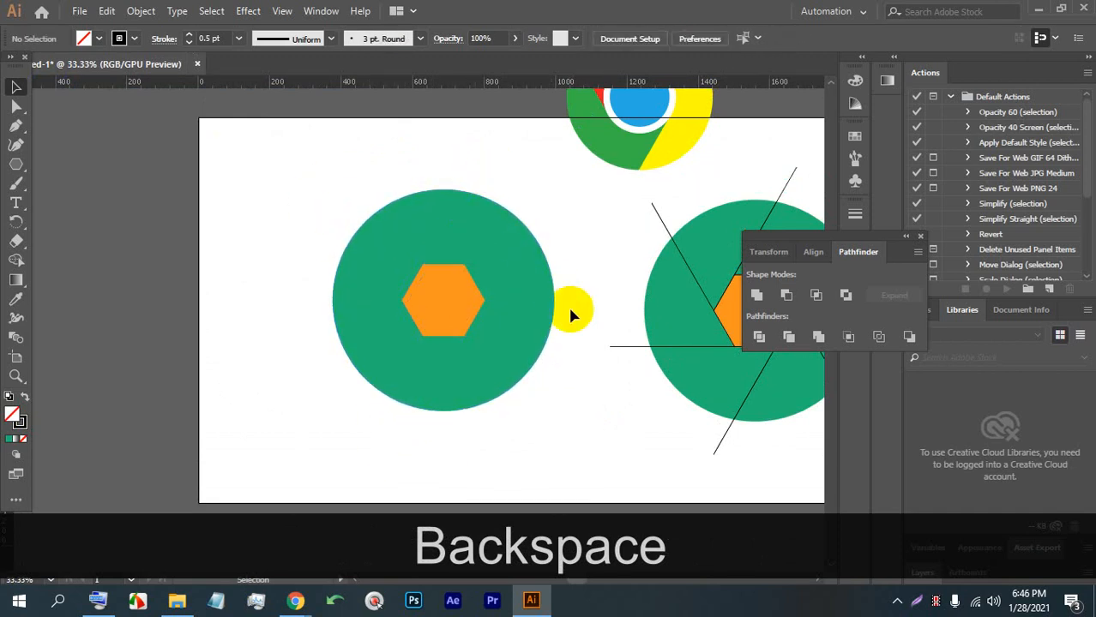
Draw a horizontal Pen tool line from the hexagon's upper-right corner past the circle's right edge, and deselect it.
{"action": "scroll", "coordinate": [559, 280], "scroll_direction": "up", "scroll_amount": 3}
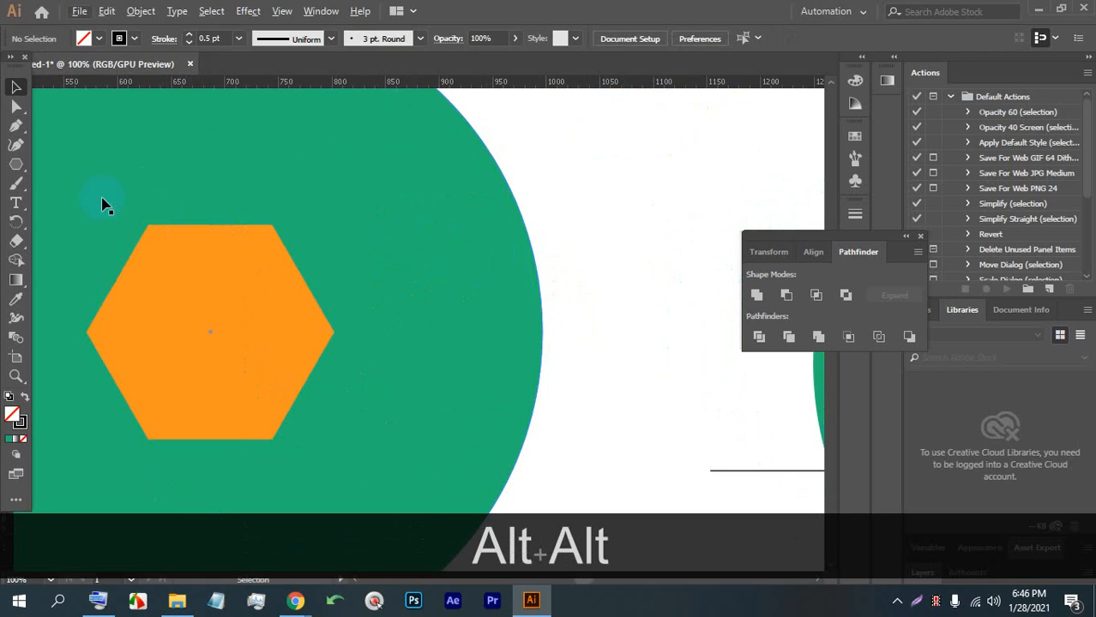
{"action": "scroll", "coordinate": [125, 227], "scroll_direction": "up", "scroll_amount": 1}
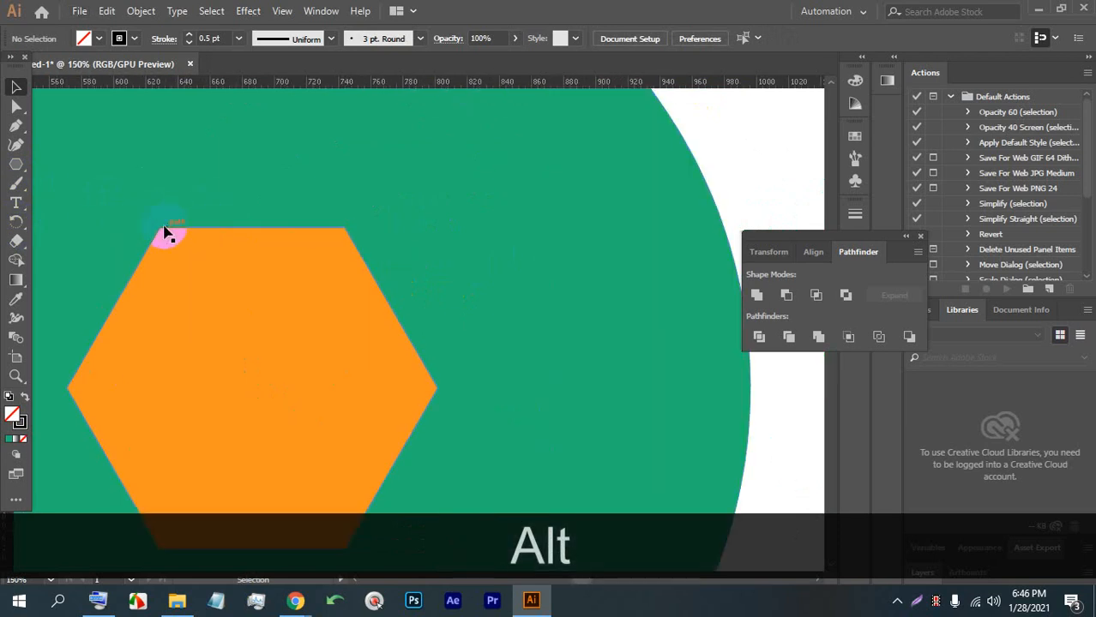
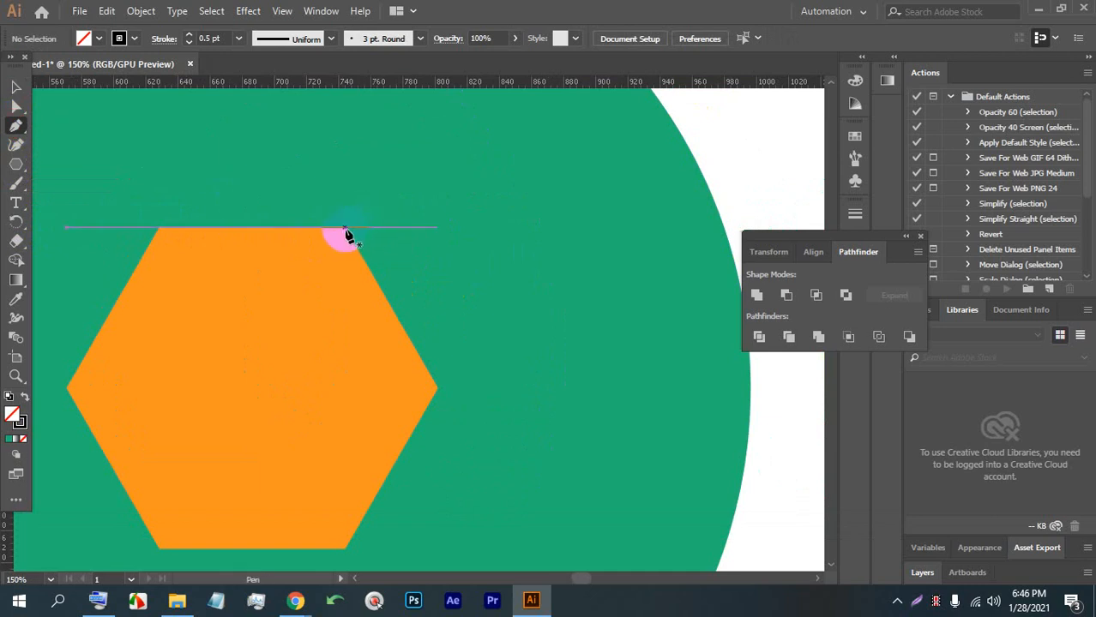
{"action": "left_click", "coordinate": [344, 229]}
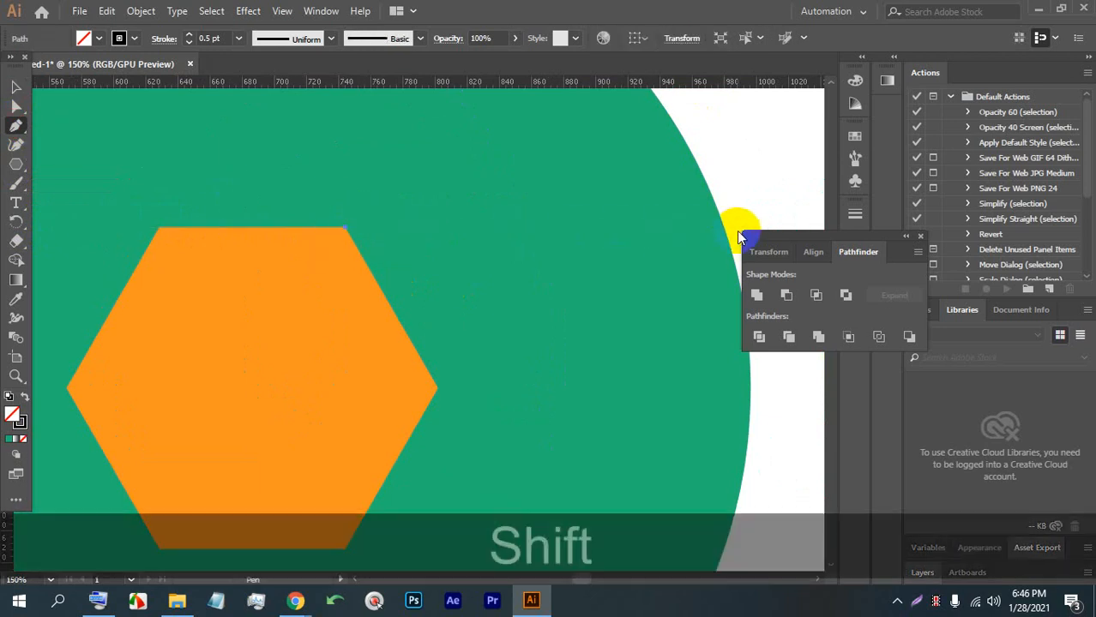
{"action": "left_click", "coordinate": [737, 229], "text": "shift"}
{"action": "scroll", "coordinate": [721, 220], "scroll_direction": "down", "scroll_amount": 2}
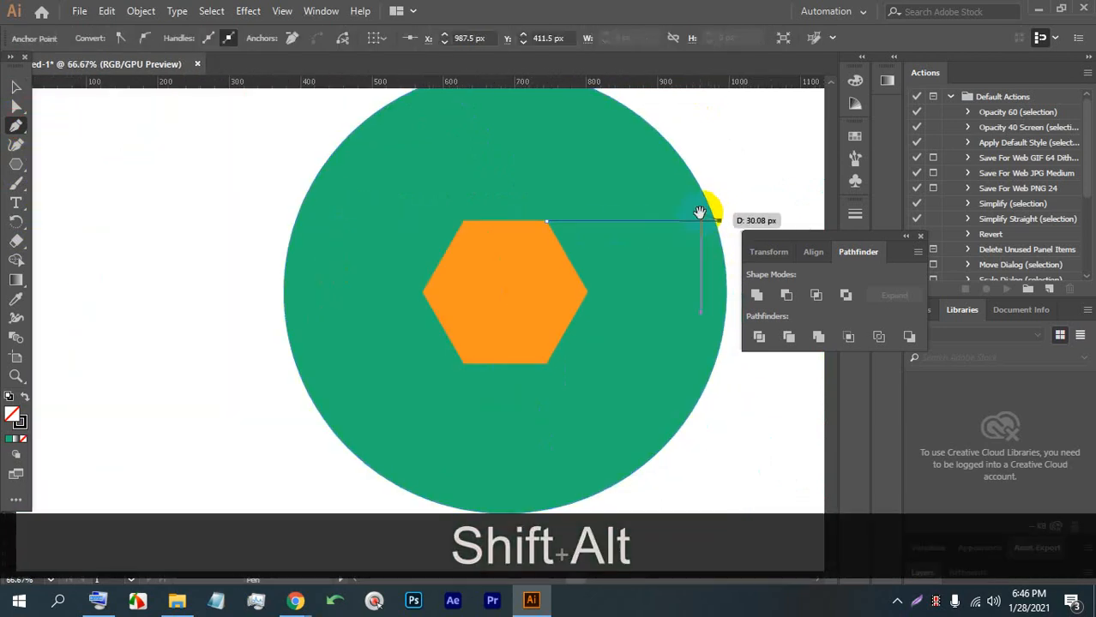
{"action": "left_click_drag", "start_coordinate": [671, 189], "coordinate": [560, 194]}
{"action": "left_click", "coordinate": [15, 87]}
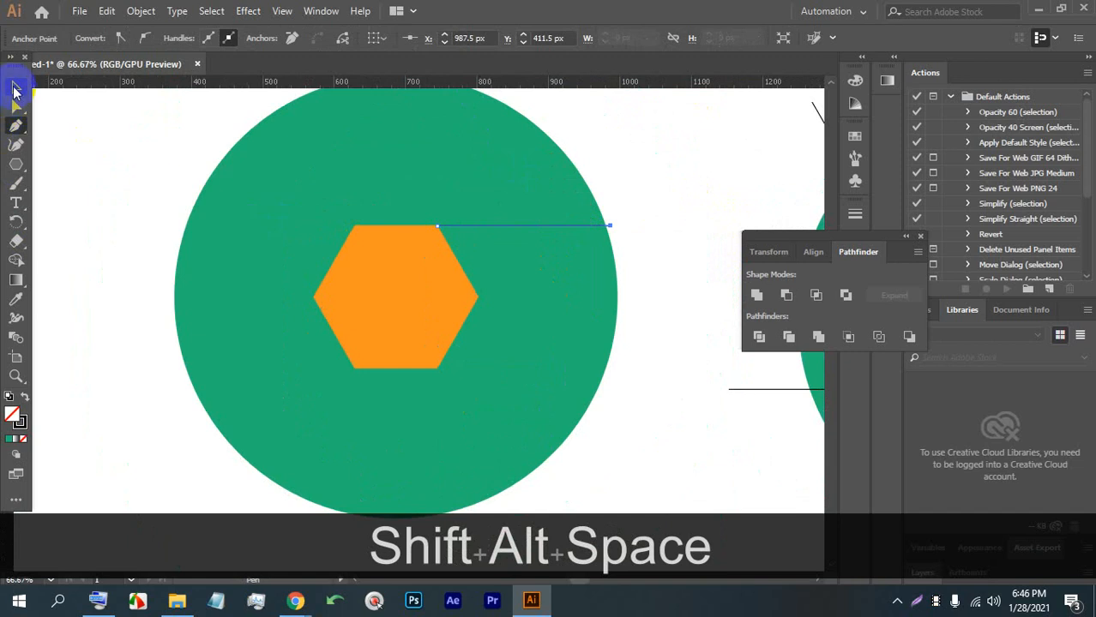
{"action": "left_click", "coordinate": [680, 189]}
Check the new line's start against the hexagon corner and delete the line.
{"action": "scroll", "coordinate": [436, 225], "scroll_direction": "up", "scroll_amount": 3}
{"action": "scroll", "coordinate": [520, 251], "scroll_direction": "up", "scroll_amount": 8}
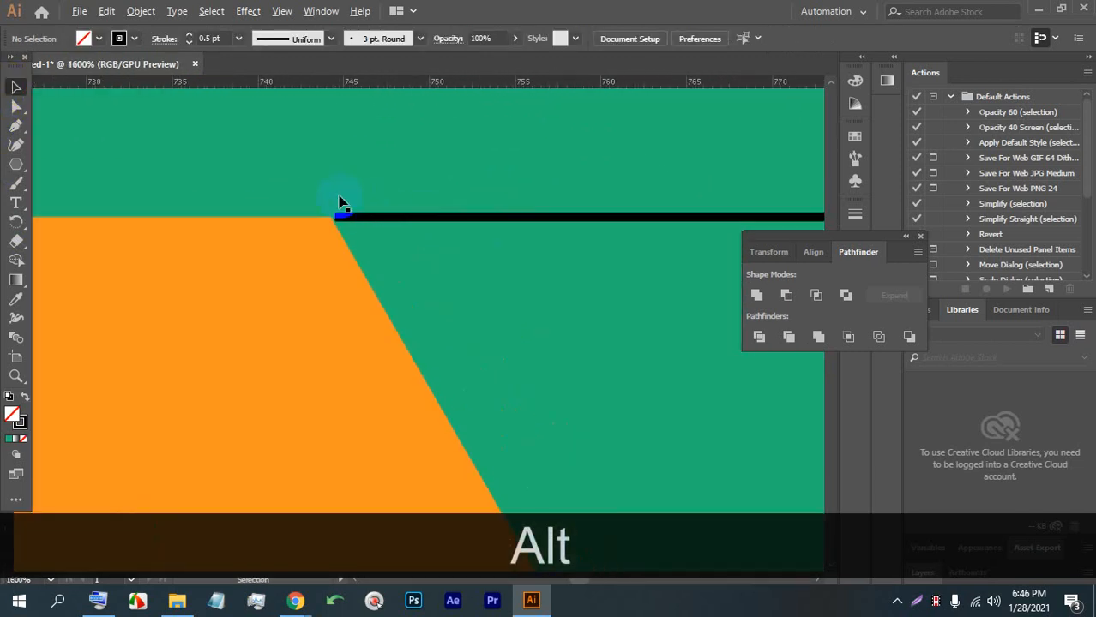
{"action": "left_click", "coordinate": [366, 238]}
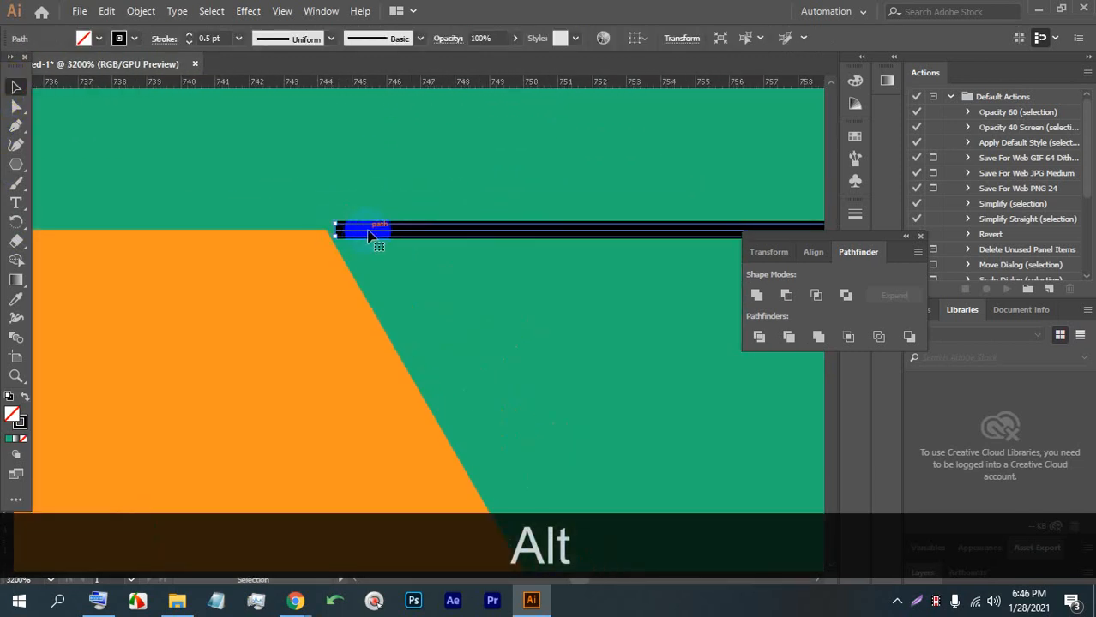
{"action": "key", "text": "BackSpace"}
{"action": "scroll", "coordinate": [366, 205], "scroll_direction": "down", "scroll_amount": 5}
{"action": "scroll", "coordinate": [280, 207], "scroll_direction": "down", "scroll_amount": 4}
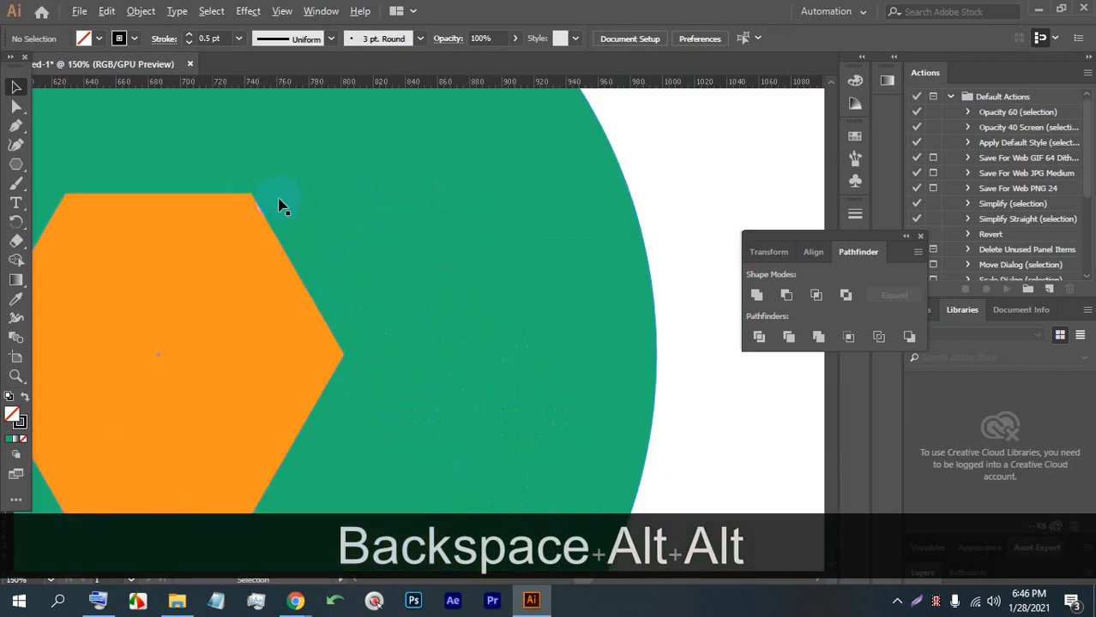
Turn off Snap to Pixel and draw a horizontal line from the hexagon's upper-right corner past the circle's right edge.
{"action": "left_click", "coordinate": [283, 10]}
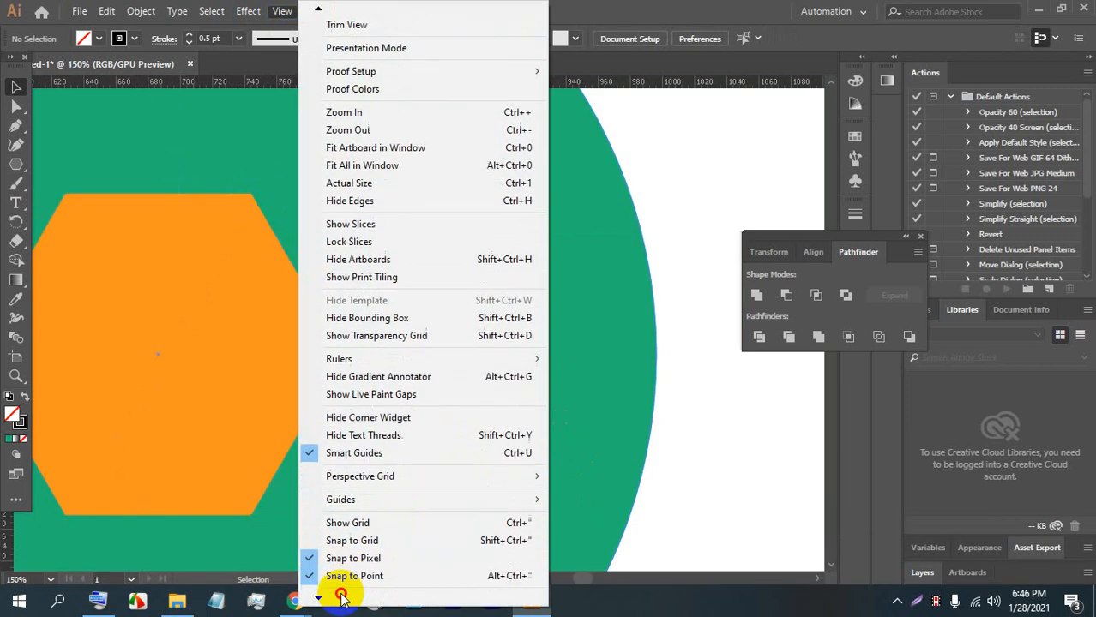
{"action": "left_click", "coordinate": [324, 536]}
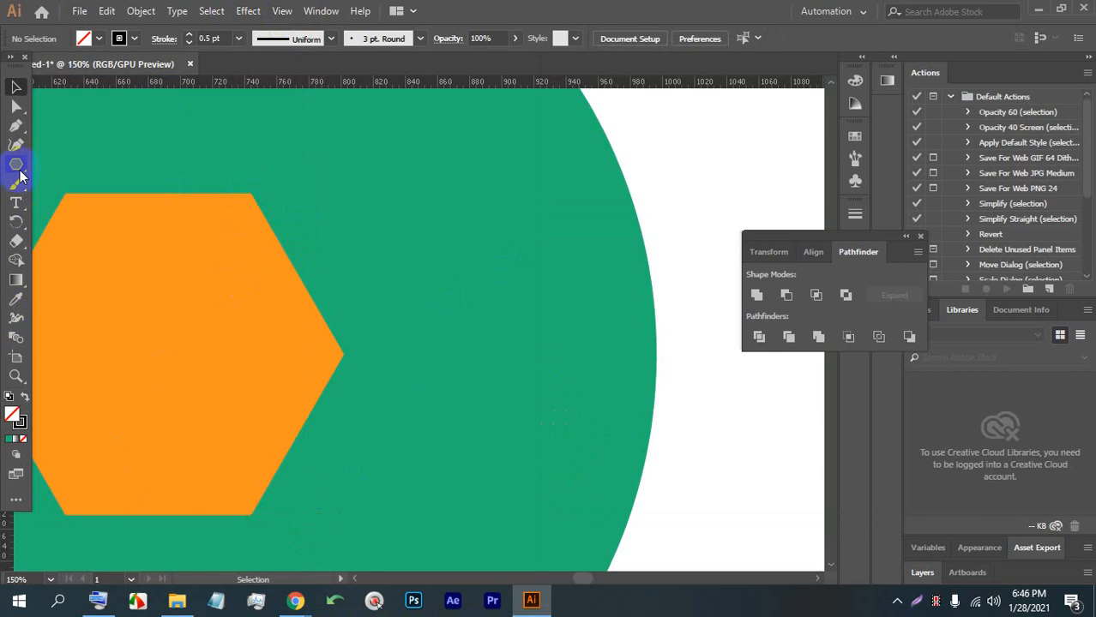
{"action": "left_click", "coordinate": [252, 198]}
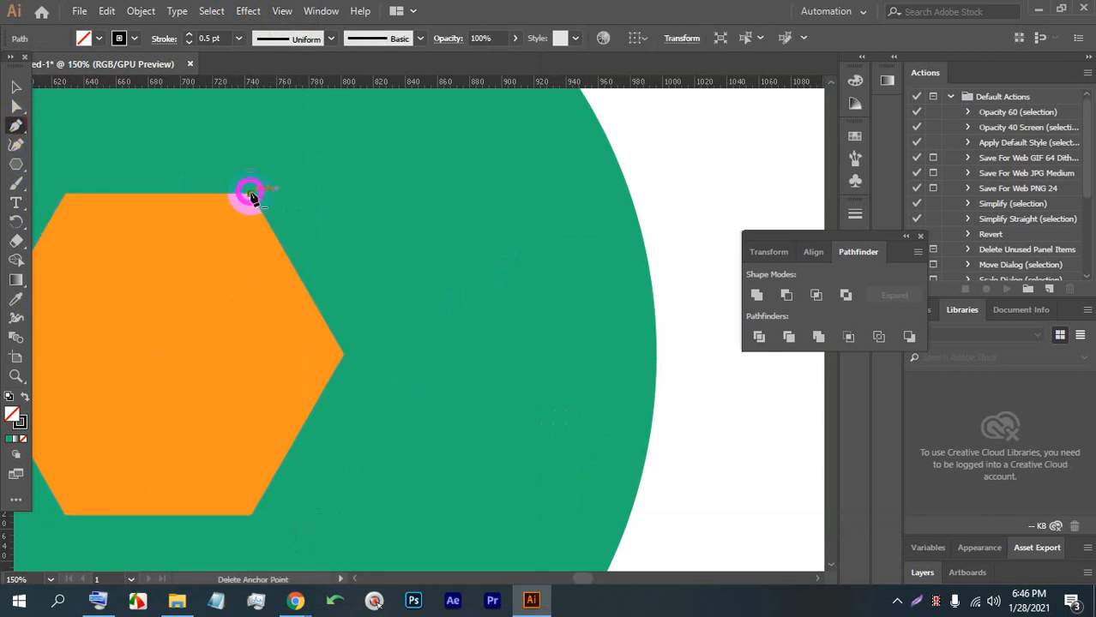
{"action": "left_click", "coordinate": [696, 195], "text": "shift"}
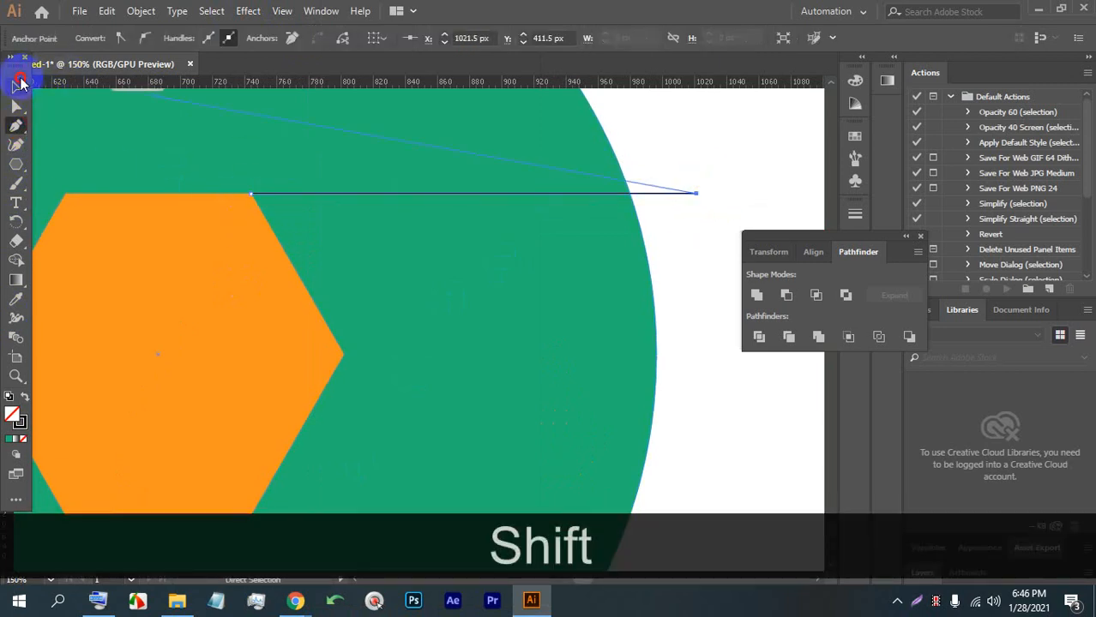
{"action": "left_click", "coordinate": [15, 86]}
Inspect the new line's start point at the hexagon corner in outline view, and deselect the line.
{"action": "scroll", "coordinate": [421, 296], "scroll_direction": "up", "scroll_amount": 6}
{"action": "scroll", "coordinate": [400, 221], "scroll_direction": "up", "scroll_amount": 3}
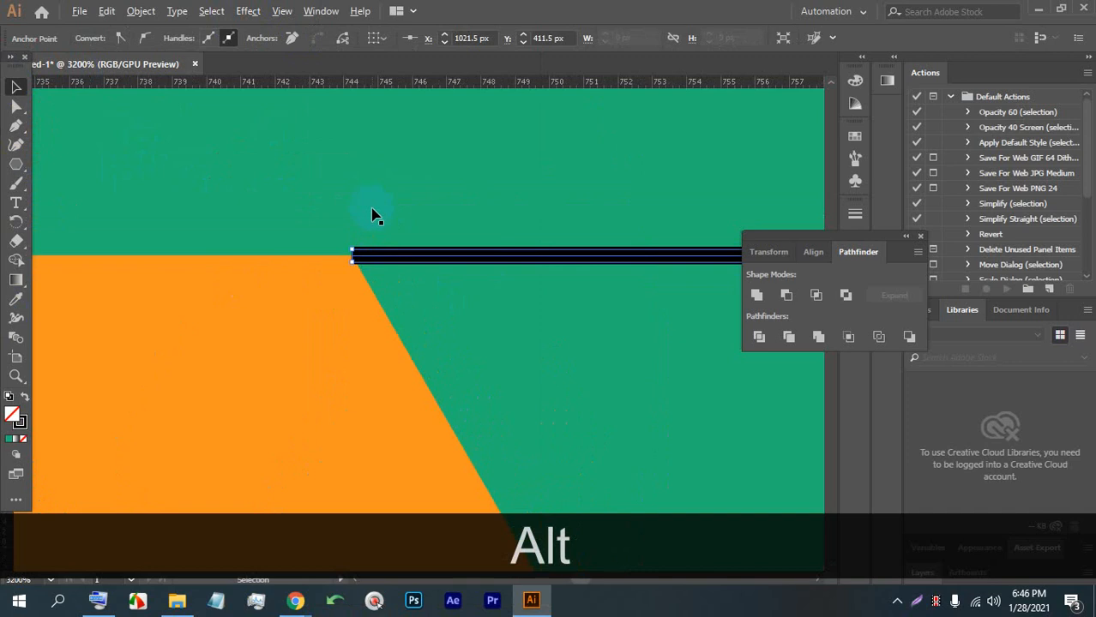
{"action": "key", "text": "ctrl+y"}
{"action": "scroll", "coordinate": [421, 188], "scroll_direction": "up", "scroll_amount": 5}
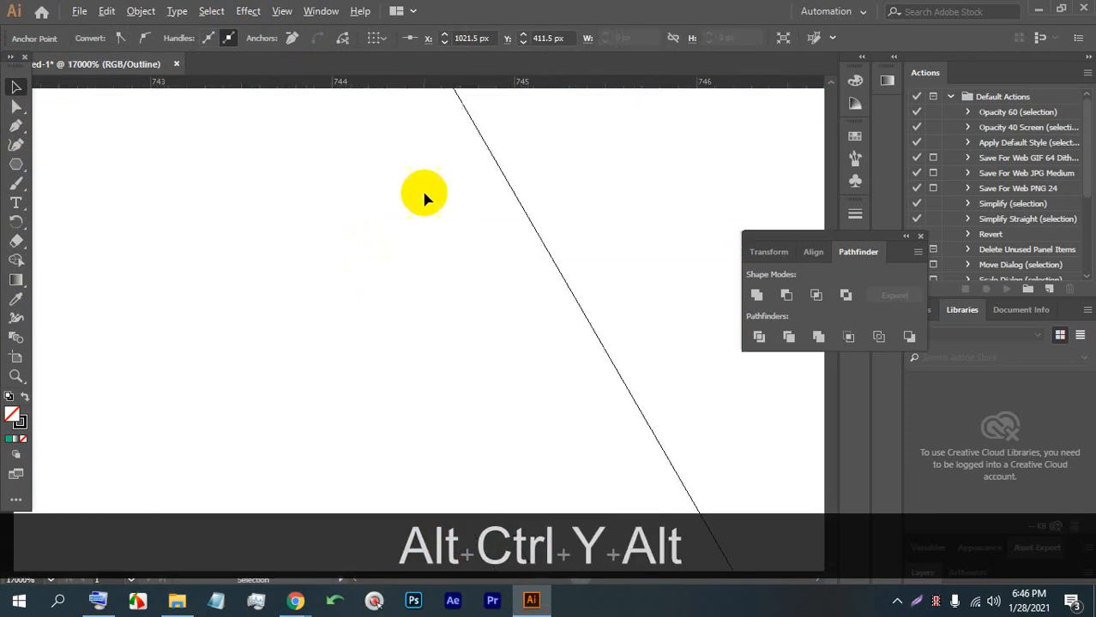
{"action": "scroll", "coordinate": [423, 277], "scroll_direction": "down", "scroll_amount": 2}
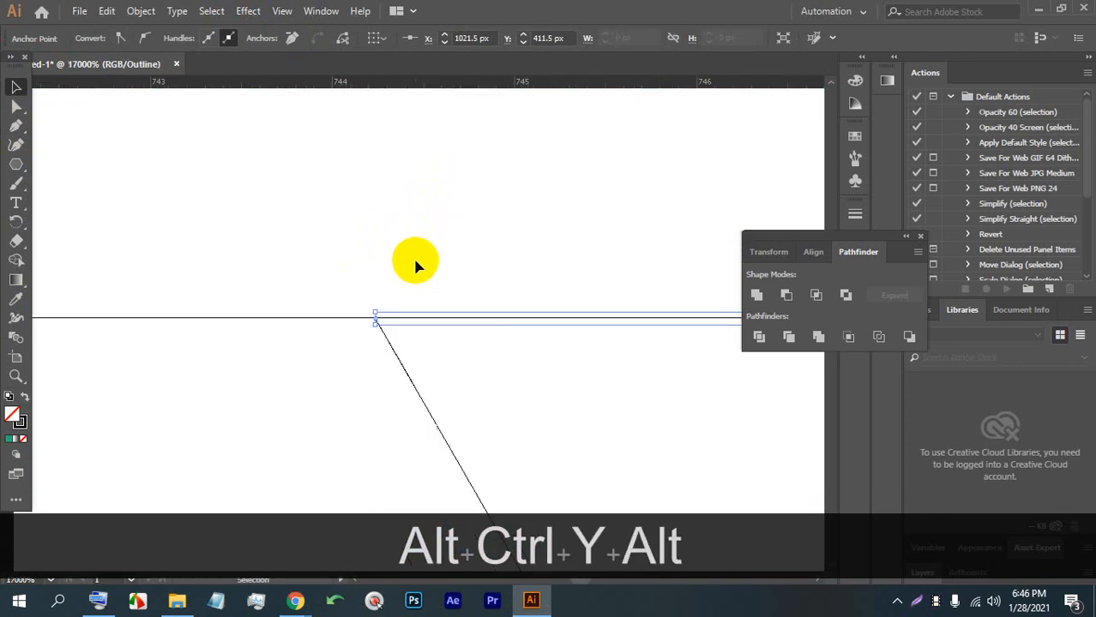
{"action": "left_click", "coordinate": [514, 346]}
{"action": "scroll", "coordinate": [347, 287], "scroll_direction": "down", "scroll_amount": 10, "text": "alt"}
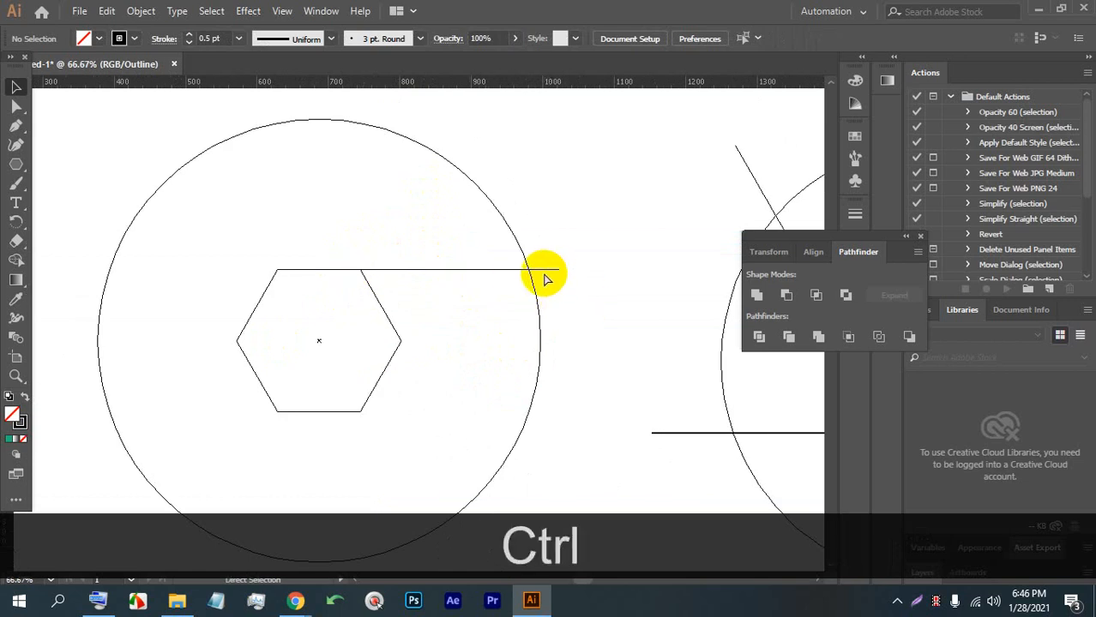
Return to preview mode and create a copy of the horizontal line rotated 60° around the hexagon's centre.
{"action": "key", "text": "ctrl+y"}
{"action": "scroll", "coordinate": [445, 303], "scroll_direction": "up", "scroll_amount": 2, "text": "alt"}
{"action": "scroll", "coordinate": [467, 235], "scroll_direction": "down", "scroll_amount": 1}
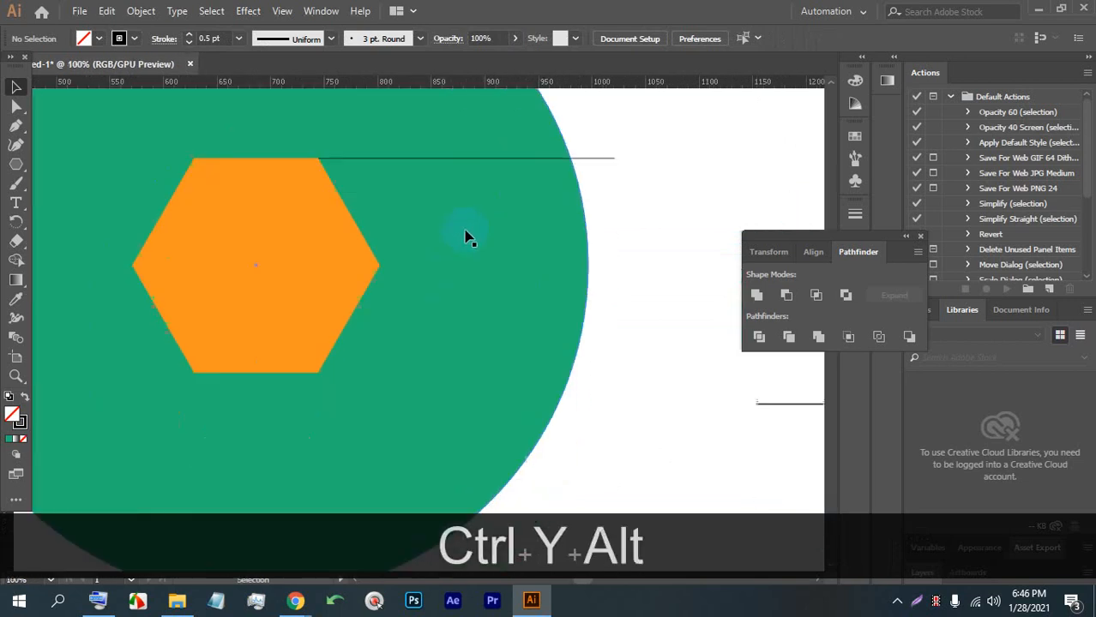
{"action": "scroll", "coordinate": [474, 228], "scroll_direction": "down", "scroll_amount": 2, "text": "alt"}
{"action": "left_click", "coordinate": [551, 180]}
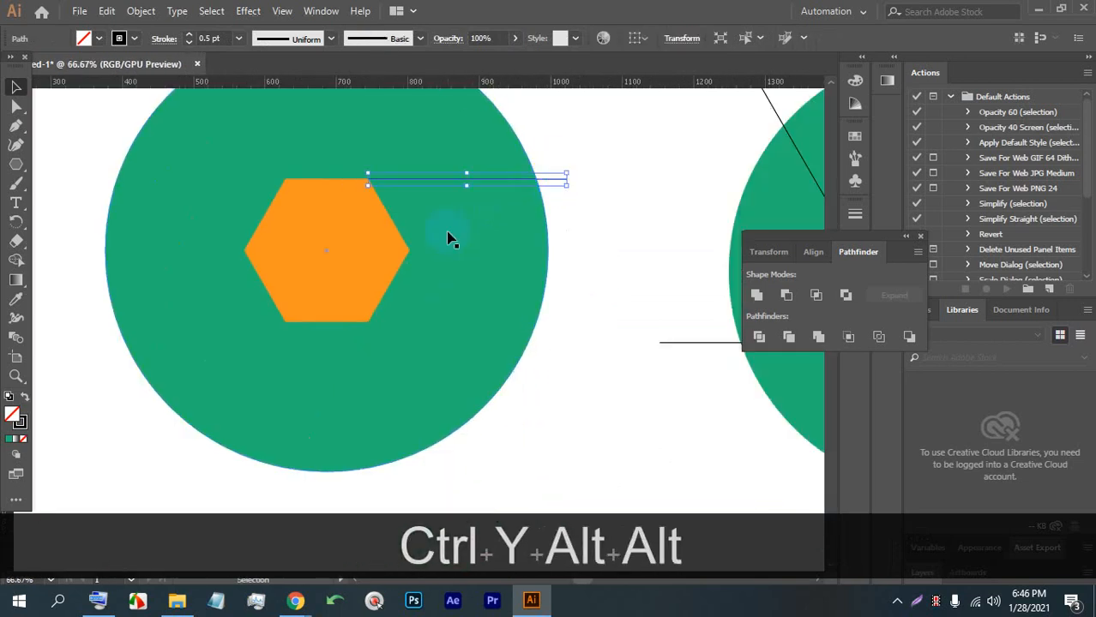
{"action": "left_click", "coordinate": [16, 223]}
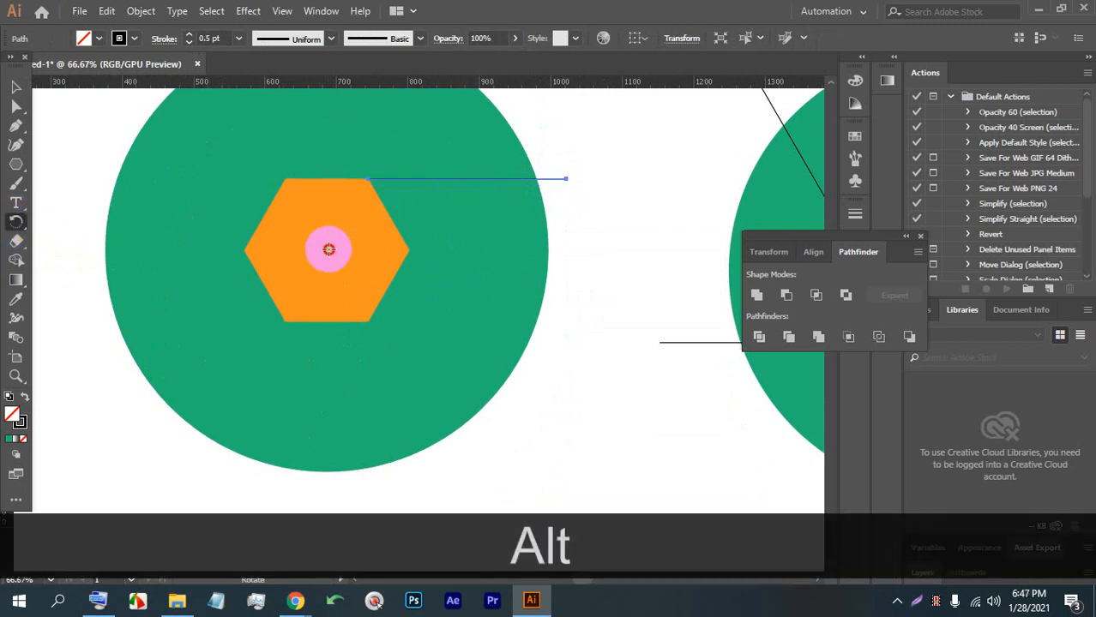
{"action": "left_click", "coordinate": [328, 249], "text": "alt"}
{"action": "left_click", "coordinate": [567, 254]}
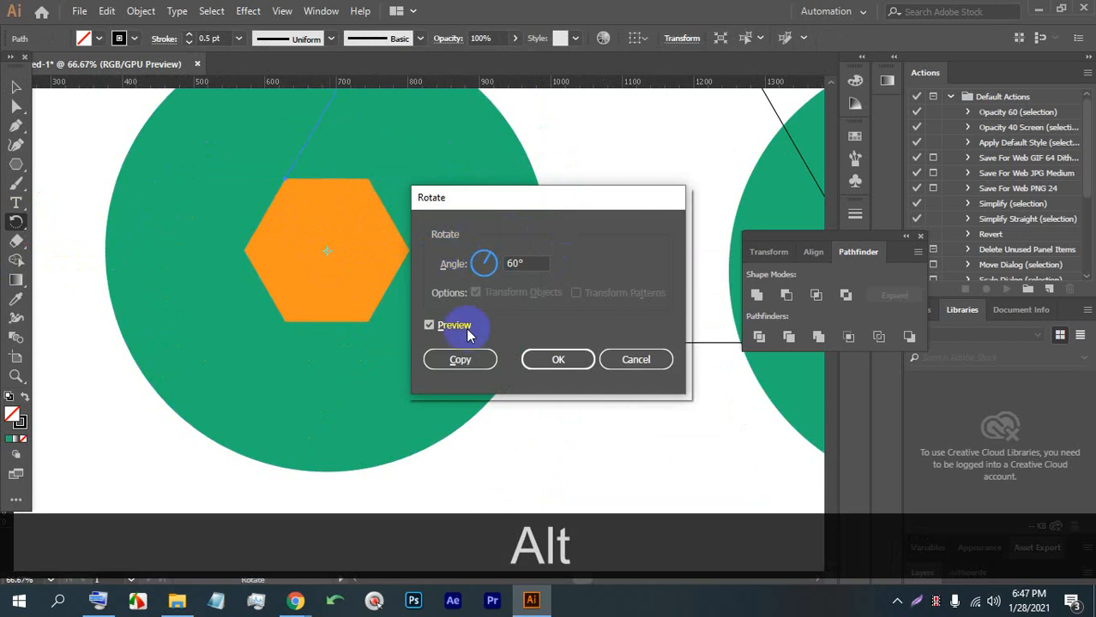
{"action": "left_click", "coordinate": [461, 361]}
Repeat the rotated copy four more times so a line starts at every hexagon corner, and deselect the lines.
{"action": "key", "text": "ctrl+d"}
{"action": "key", "text": "ctrl+d"}
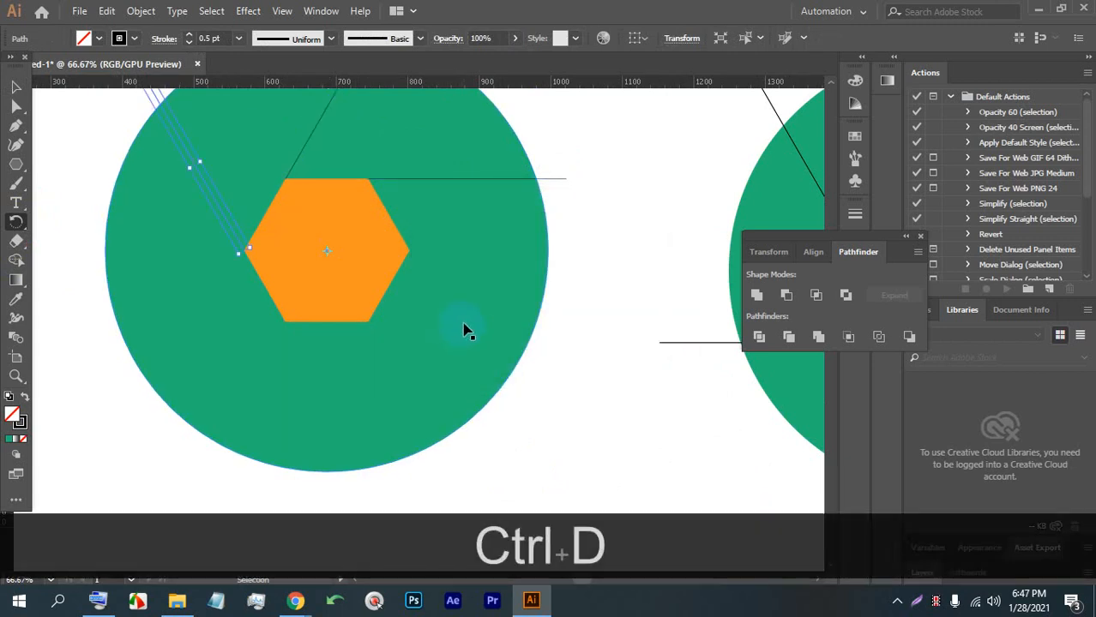
{"action": "key", "text": "ctrl+d"}
{"action": "key", "text": "ctrl+d"}
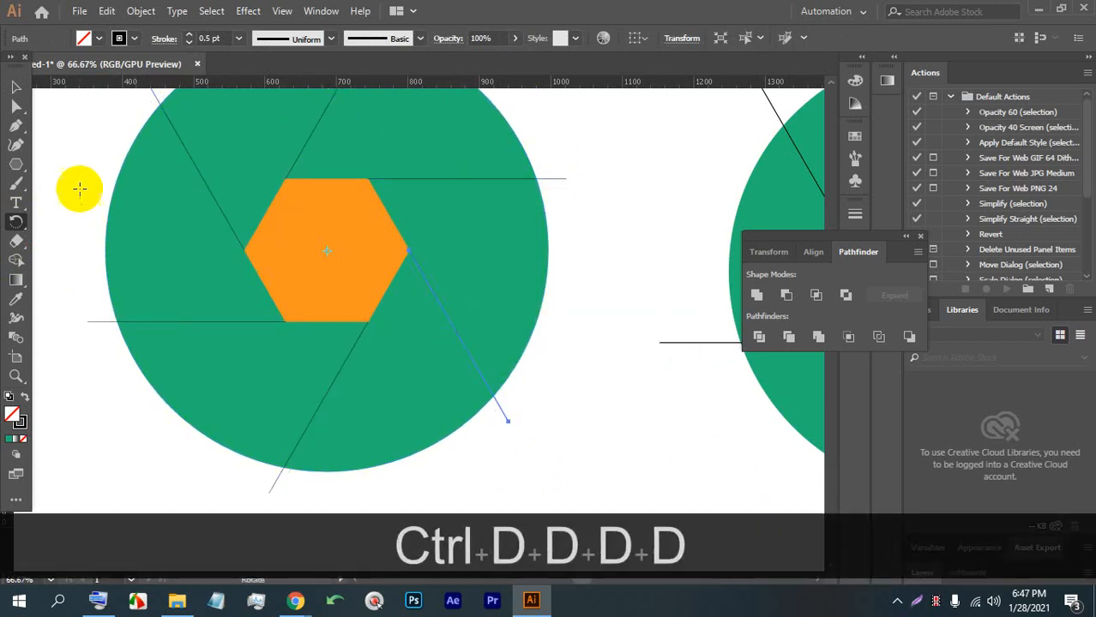
{"action": "left_click", "coordinate": [16, 87]}
{"action": "left_click", "coordinate": [379, 272]}
{"action": "scroll", "coordinate": [412, 292], "scroll_direction": "down", "scroll_amount": 1}
{"action": "left_click", "coordinate": [503, 324]}
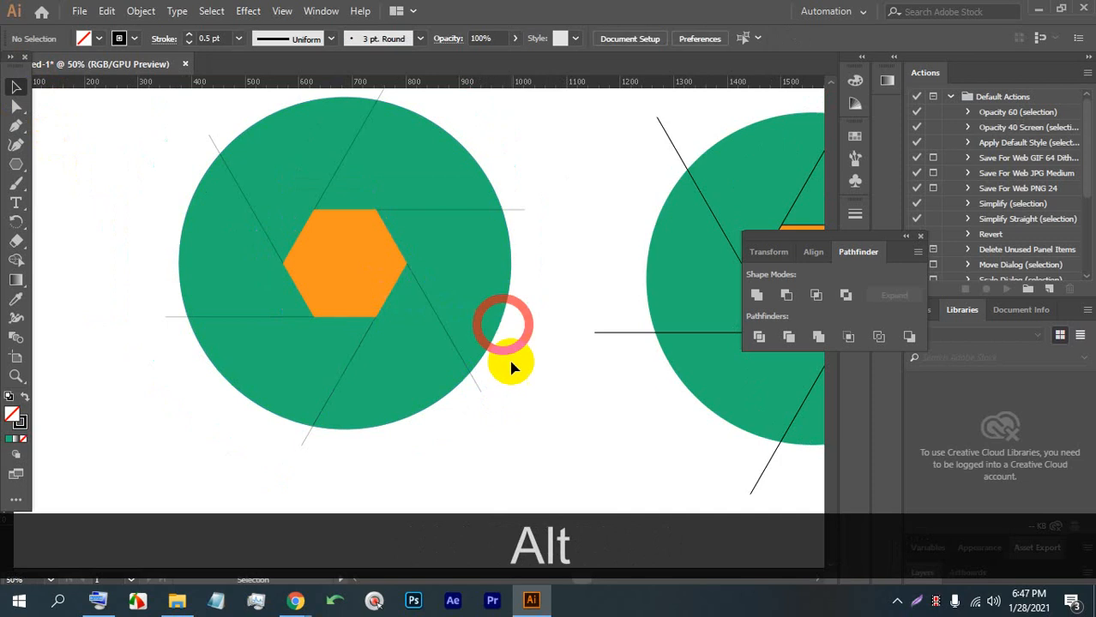
Delete the old second circle with its hexagon and all its leftover line pieces from the artboard.
{"action": "left_click", "coordinate": [307, 215]}
{"action": "scroll", "coordinate": [275, 264], "scroll_direction": "up", "scroll_amount": 1}
{"action": "left_click", "coordinate": [302, 256]}
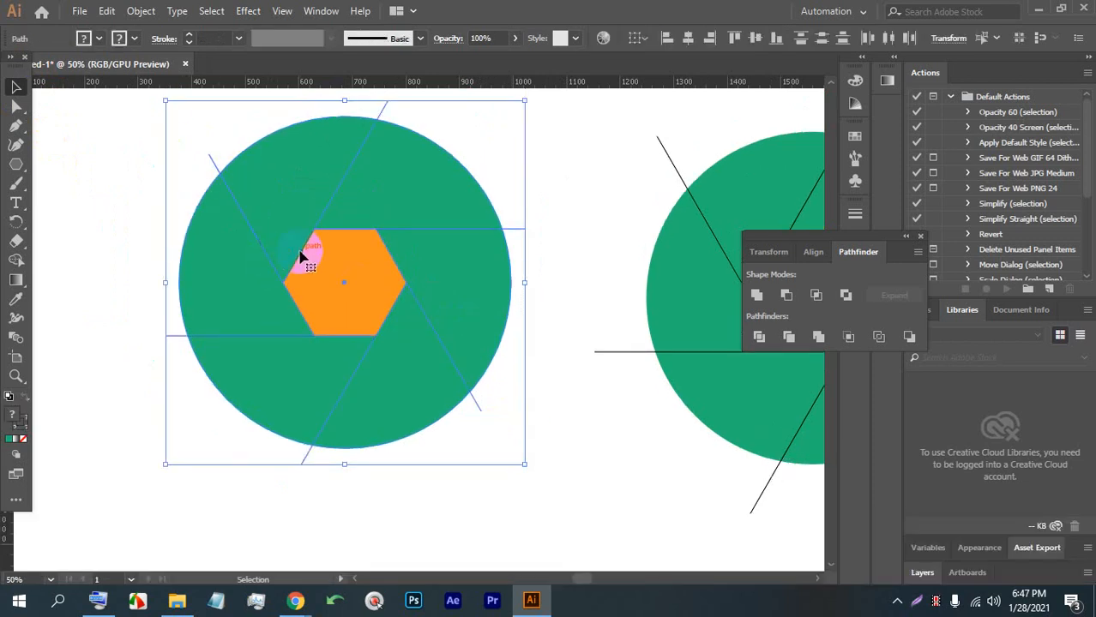
{"action": "scroll", "coordinate": [288, 220], "scroll_direction": "down", "scroll_amount": 3}
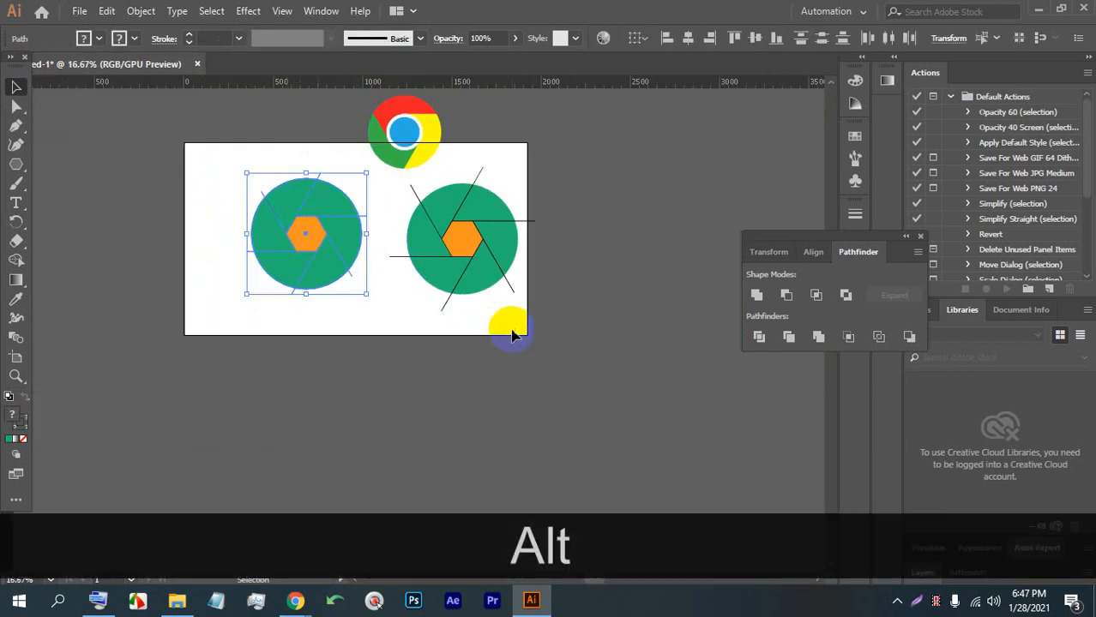
{"action": "left_click", "coordinate": [429, 215]}
{"action": "key", "text": "BackSpace"}
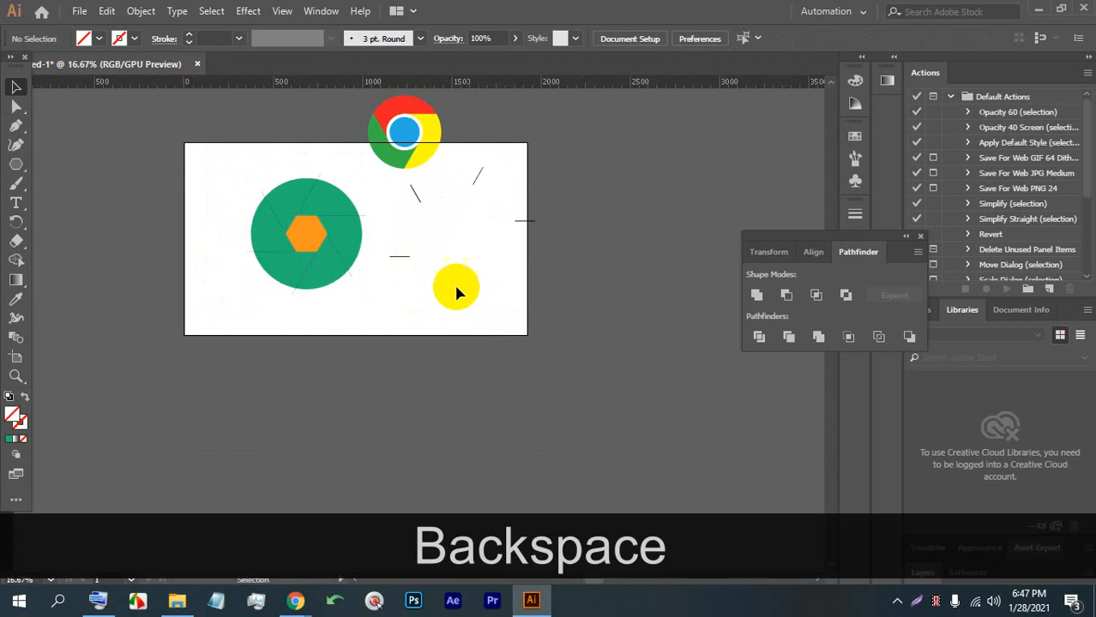
{"action": "left_click_drag", "start_coordinate": [527, 271], "coordinate": [412, 184]}
{"action": "key", "text": "BackSpace"}
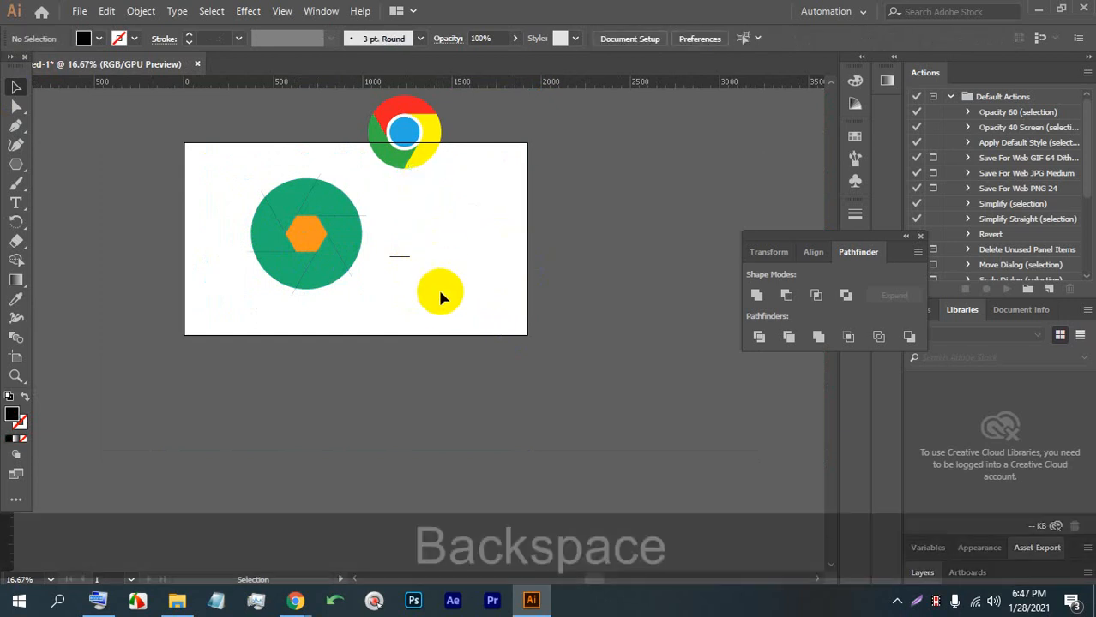
{"action": "left_click_drag", "start_coordinate": [440, 294], "coordinate": [367, 327]}
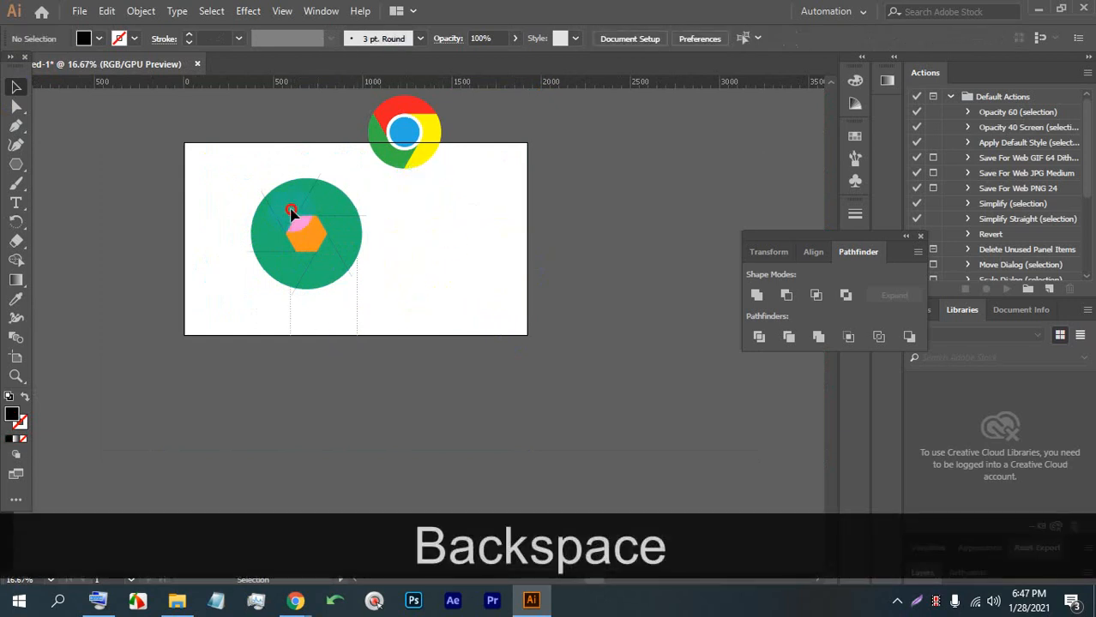
Duplicate the aperture artwork into the empty right half of the artboard, and split the copy into ungrouped pieces with Pathfinder Divide.
{"action": "left_click_drag", "start_coordinate": [292, 210], "coordinate": [452, 214]}
{"action": "scroll", "coordinate": [480, 230], "scroll_direction": "up", "scroll_amount": 2}
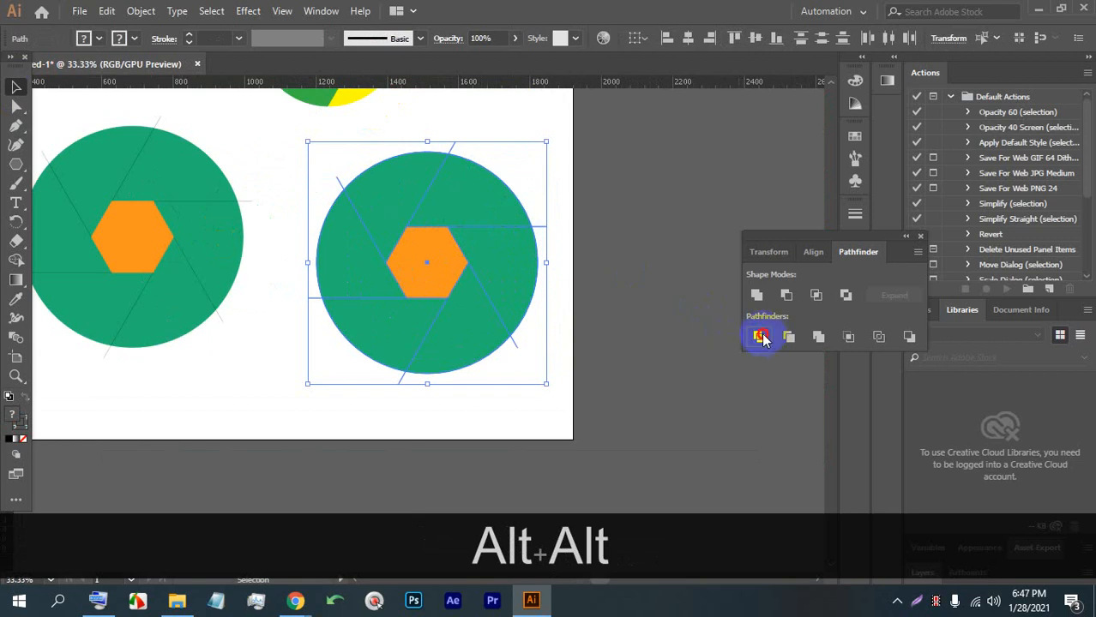
{"action": "left_click", "coordinate": [762, 338]}
{"action": "right_click", "coordinate": [501, 280]}
{"action": "left_click", "coordinate": [545, 416]}
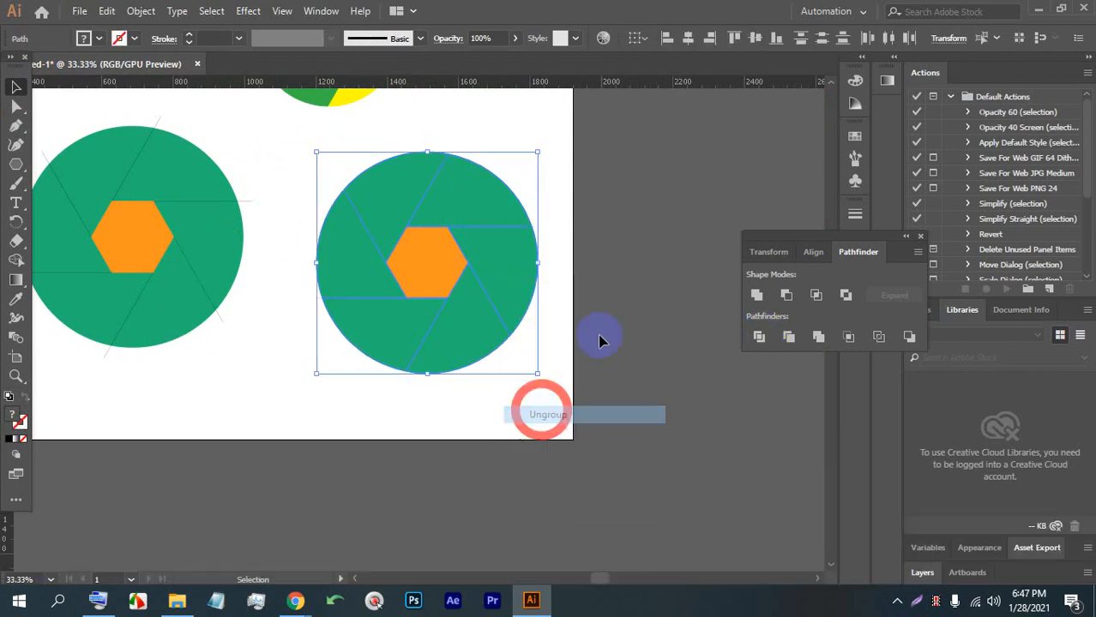
Fill the upper-right blade of the divided circle with pure blue and deselect it.
{"action": "left_click", "coordinate": [535, 273]}
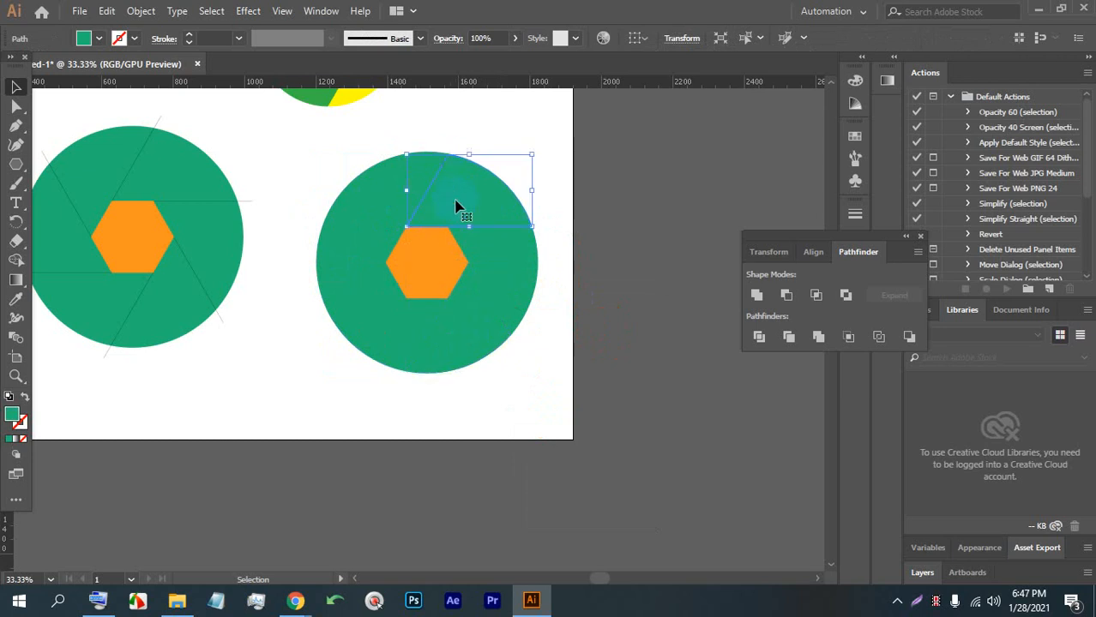
{"action": "left_click", "coordinate": [99, 38]}
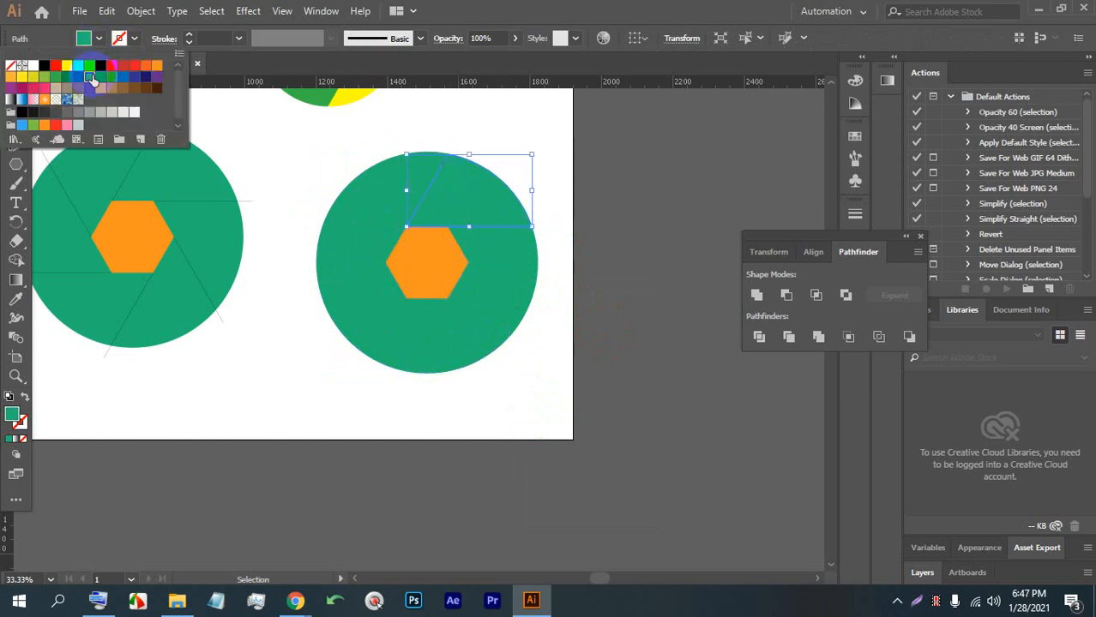
{"action": "left_click", "coordinate": [89, 75]}
{"action": "left_click", "coordinate": [479, 117]}
{"action": "left_click", "coordinate": [480, 120]}
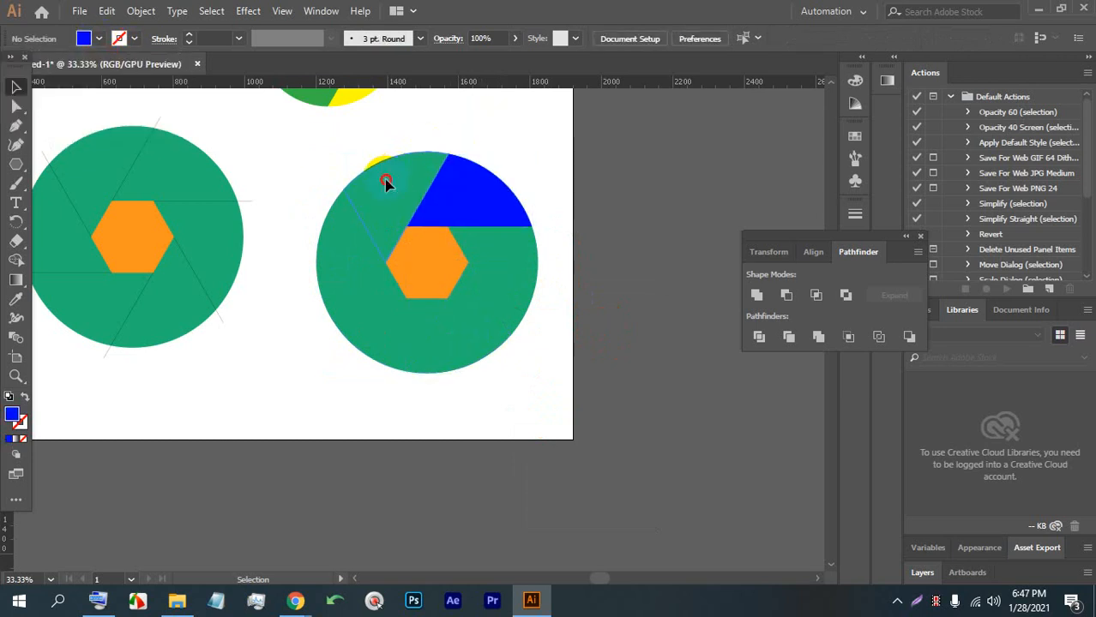
Fill the divided circle's upper-left blade with red and its left blade with yellow.
{"action": "left_click", "coordinate": [385, 181]}
{"action": "left_click", "coordinate": [99, 39]}
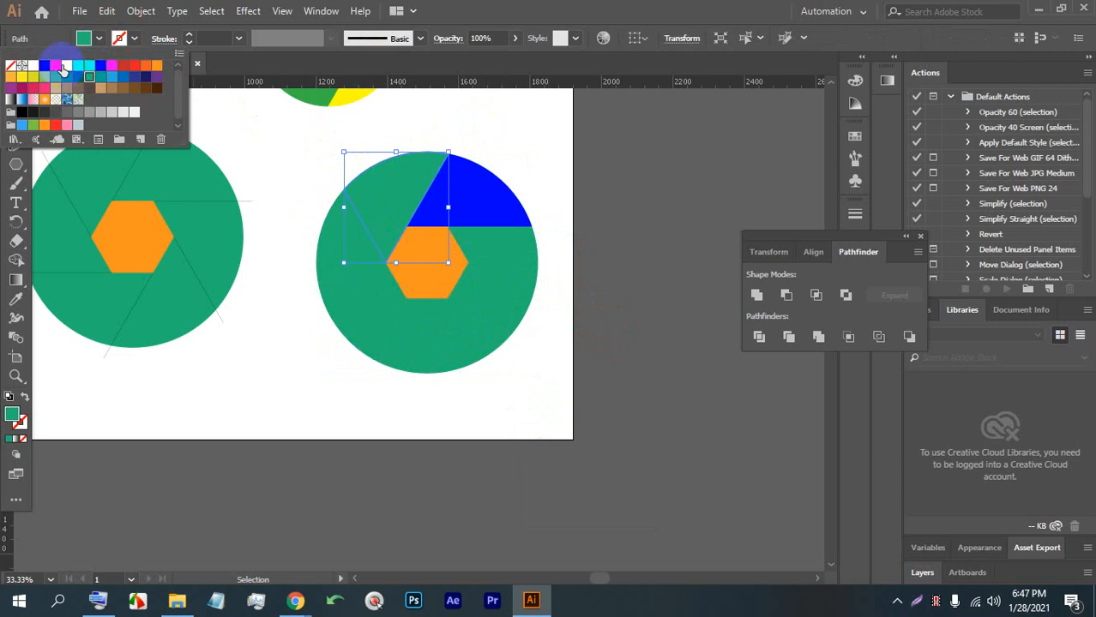
{"action": "left_click", "coordinate": [123, 65]}
{"action": "left_click", "coordinate": [355, 135]}
{"action": "left_click", "coordinate": [355, 135]}
{"action": "left_click", "coordinate": [336, 264]}
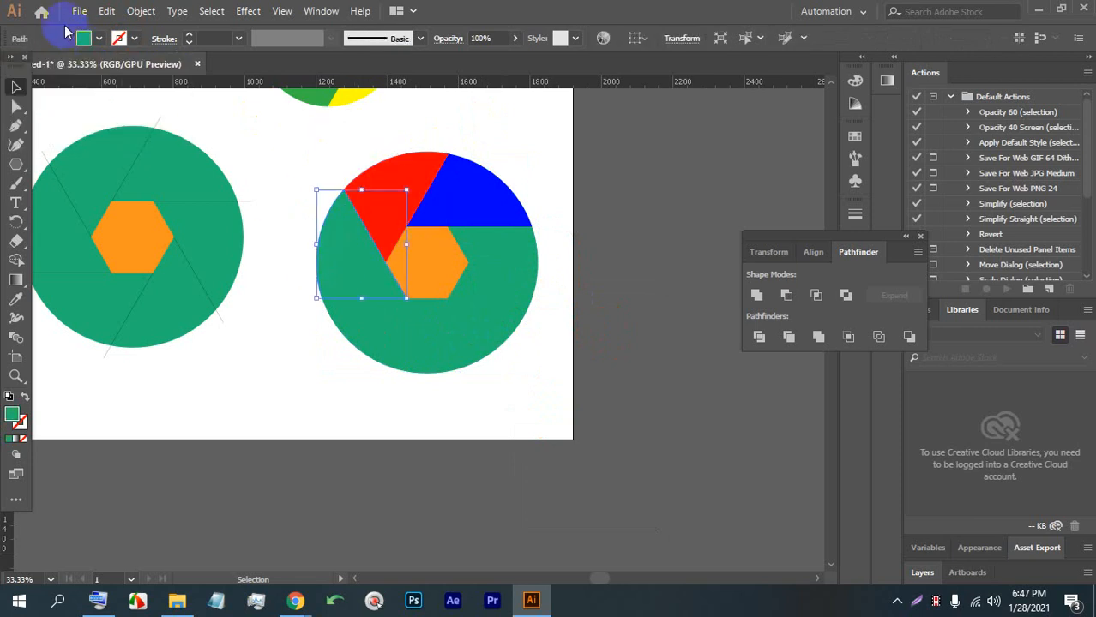
{"action": "left_click", "coordinate": [100, 39]}
{"action": "left_click", "coordinate": [67, 67]}
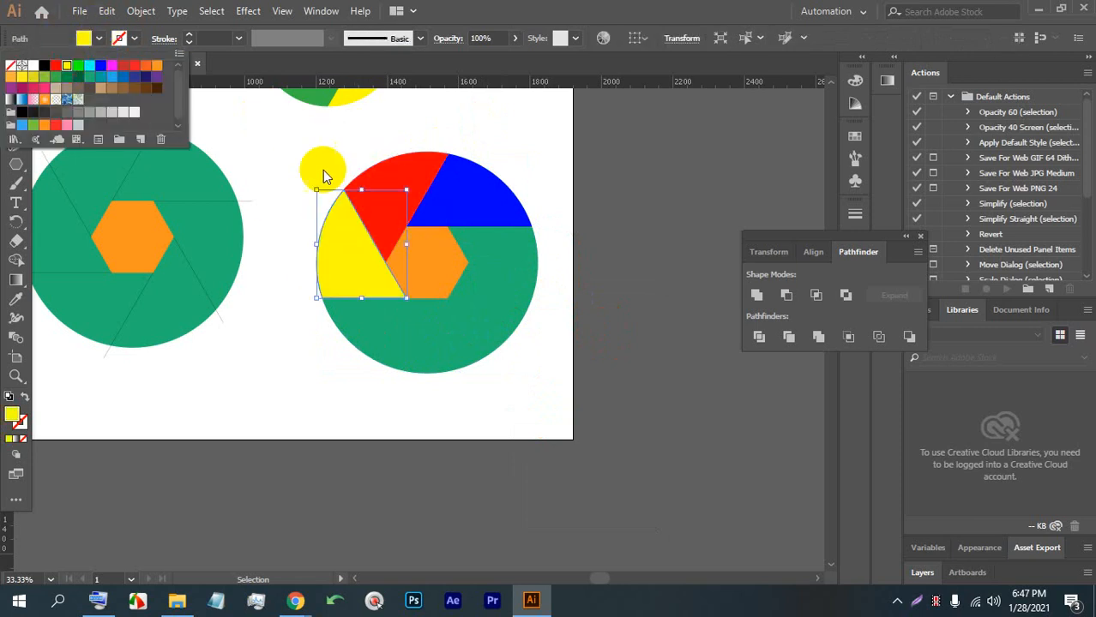
{"action": "left_click", "coordinate": [333, 167]}
Fill the lower-left blade of the divided circle with medium blue and deselect it.
{"action": "left_click", "coordinate": [355, 303]}
{"action": "left_click", "coordinate": [99, 40]}
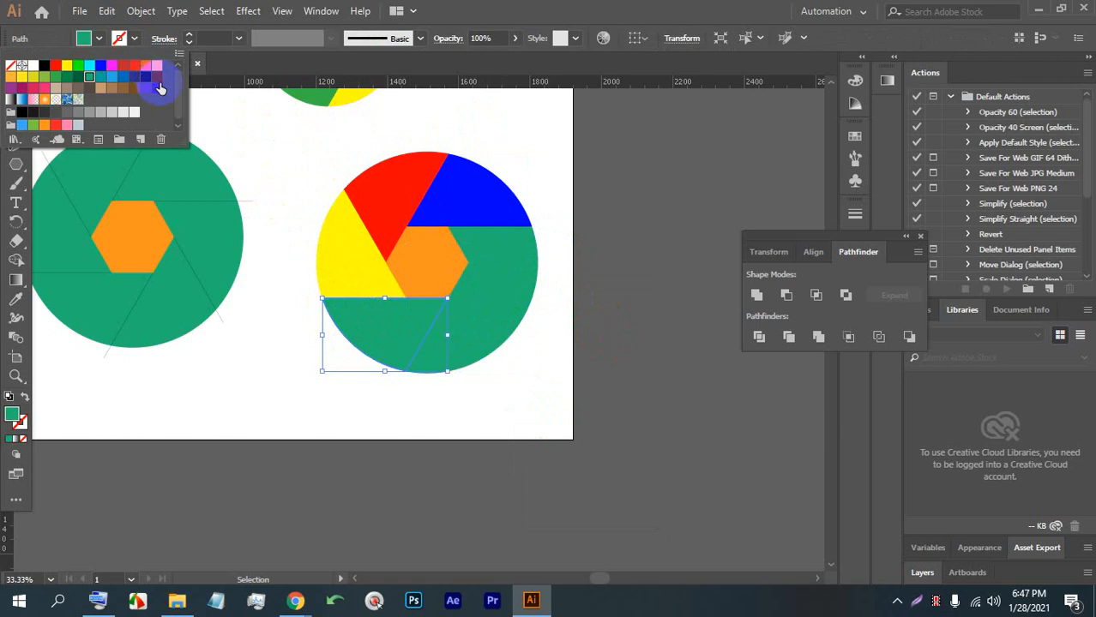
{"action": "left_click", "coordinate": [133, 77]}
{"action": "left_click", "coordinate": [485, 369]}
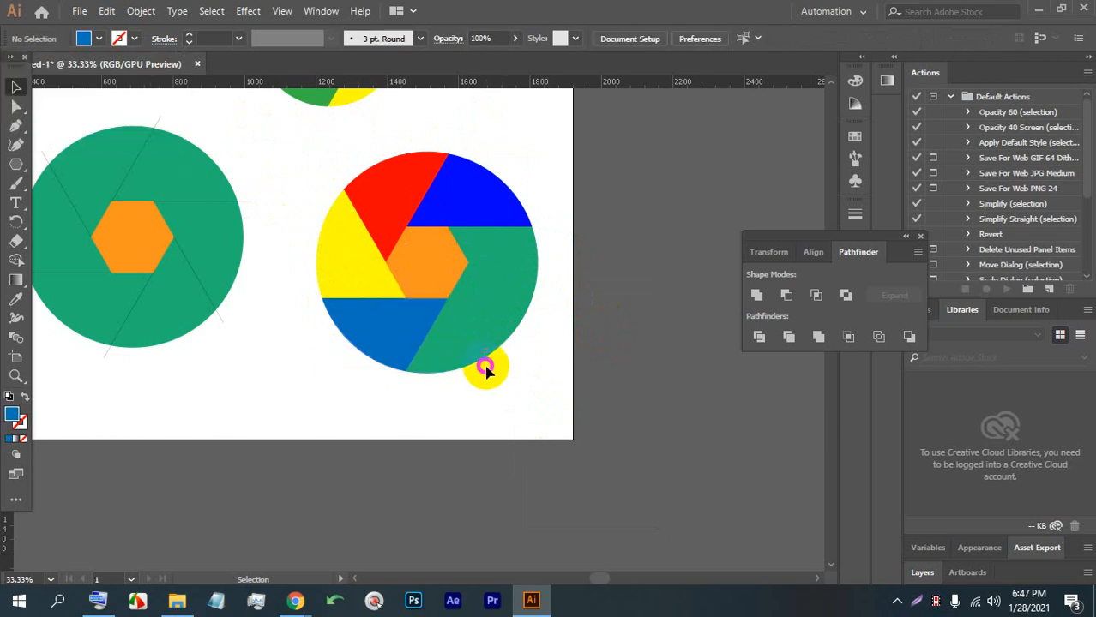
Try yellow and dark green on the lower-right blade, and settle on a purple fill.
{"action": "left_click", "coordinate": [478, 349]}
{"action": "left_click", "coordinate": [100, 39]}
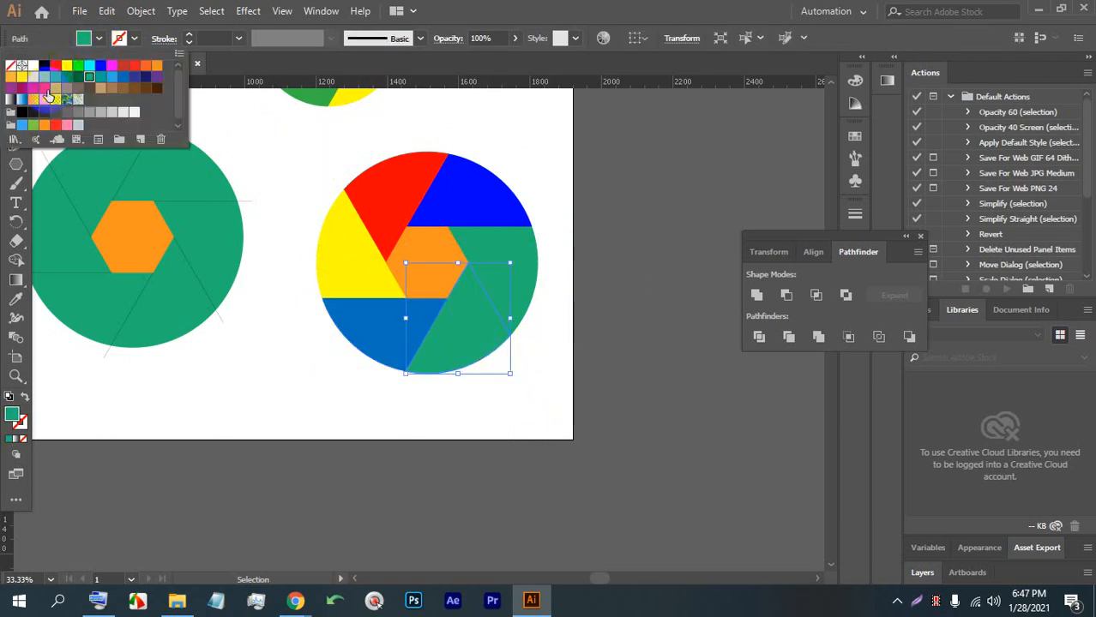
{"action": "left_click", "coordinate": [22, 77]}
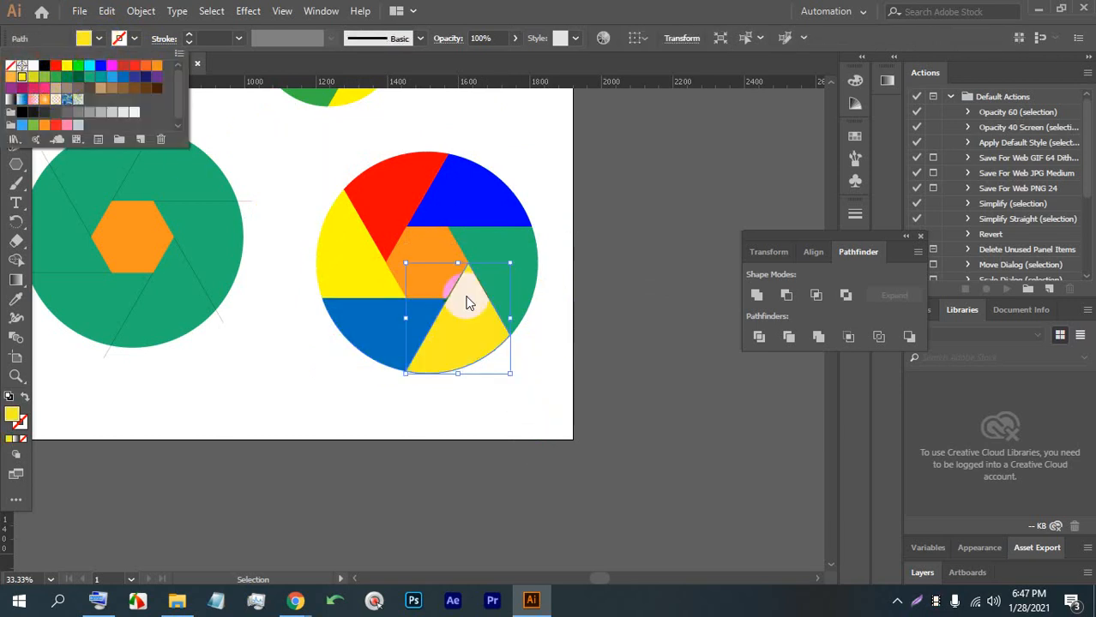
{"action": "left_click", "coordinate": [67, 77]}
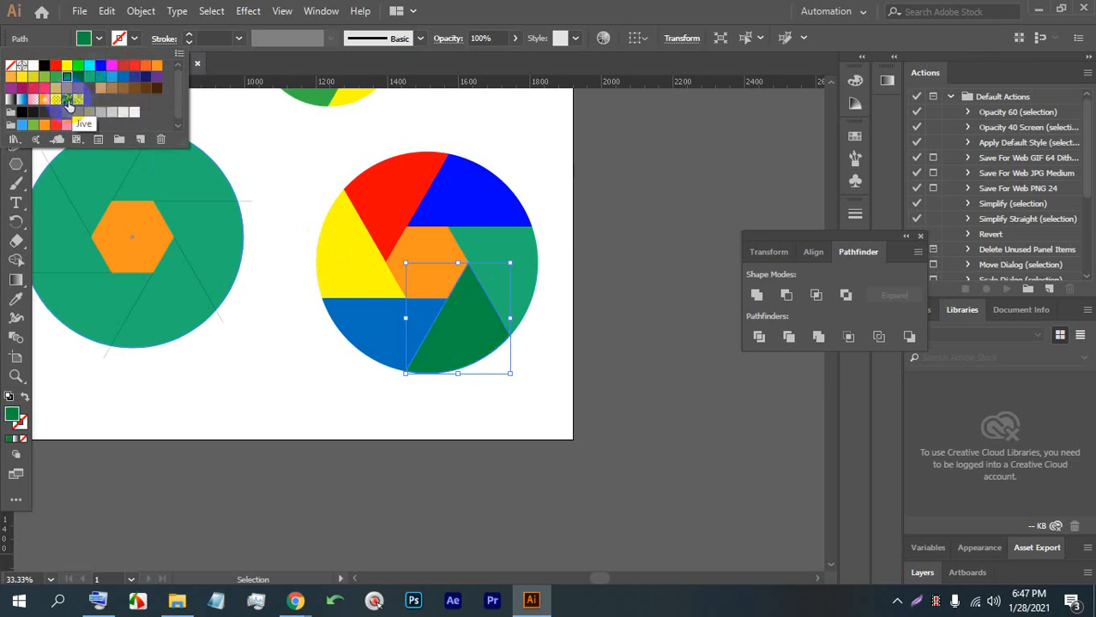
{"action": "left_click", "coordinate": [22, 94]}
{"action": "left_click", "coordinate": [614, 306]}
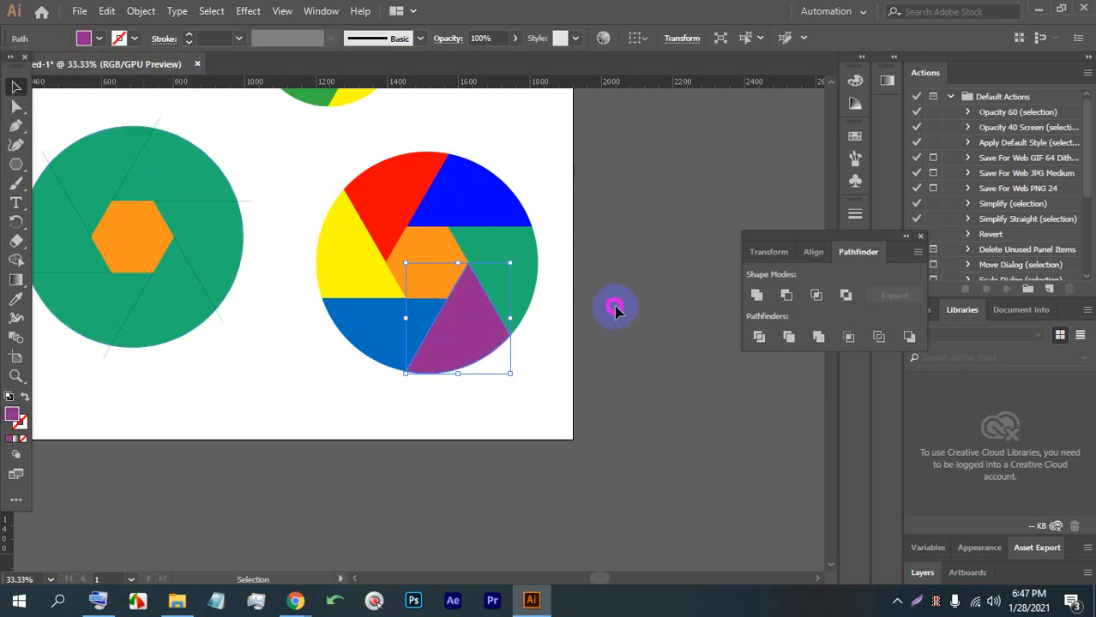
Delete the orange hexagon from the centre of the multicoloured aperture.
{"action": "left_click", "coordinate": [435, 270]}
{"action": "key", "text": "BackSpace"}
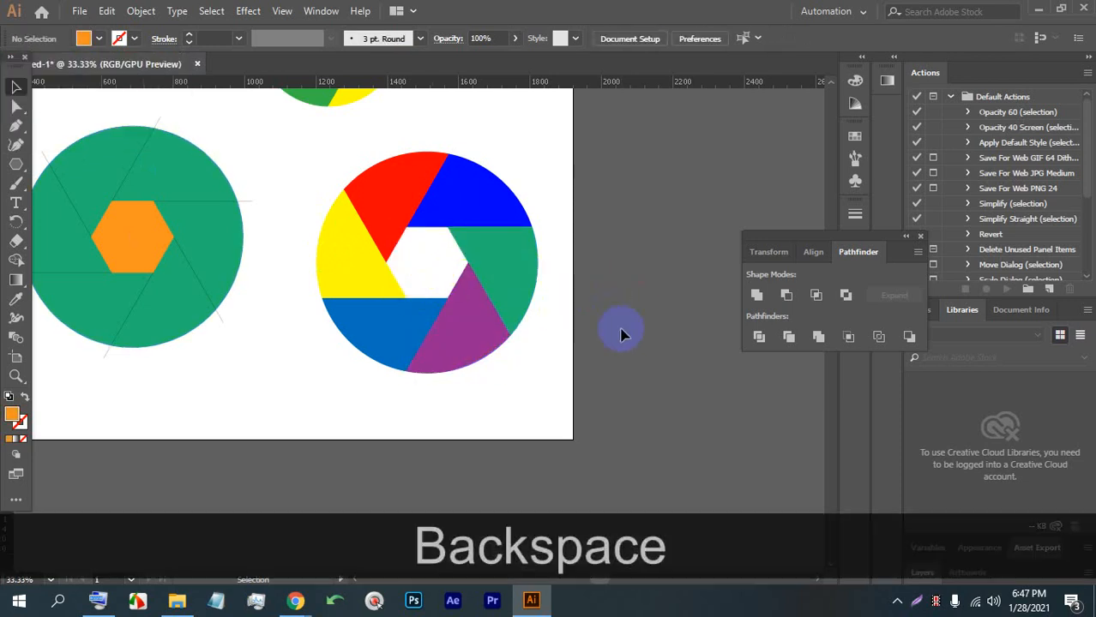
{"action": "scroll", "coordinate": [607, 263], "scroll_direction": "down", "scroll_amount": 3}
{"action": "scroll", "coordinate": [612, 264], "scroll_direction": "up", "scroll_amount": 4}
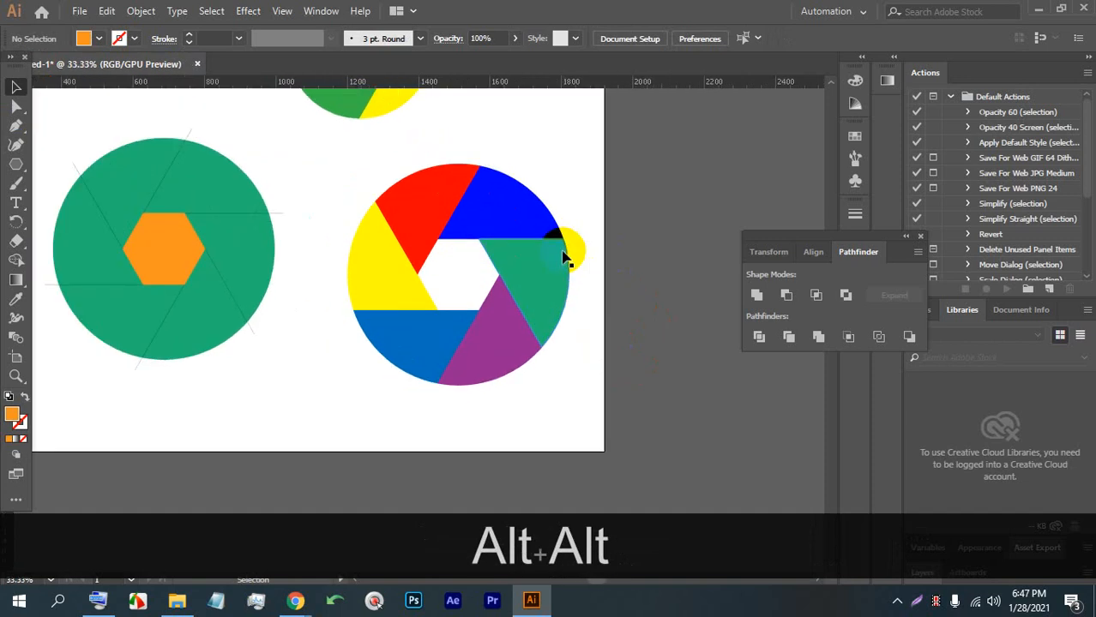
{"action": "scroll", "coordinate": [563, 257], "scroll_direction": "down", "scroll_amount": 1}
{"action": "scroll", "coordinate": [293, 183], "scroll_direction": "up", "scroll_amount": 1}
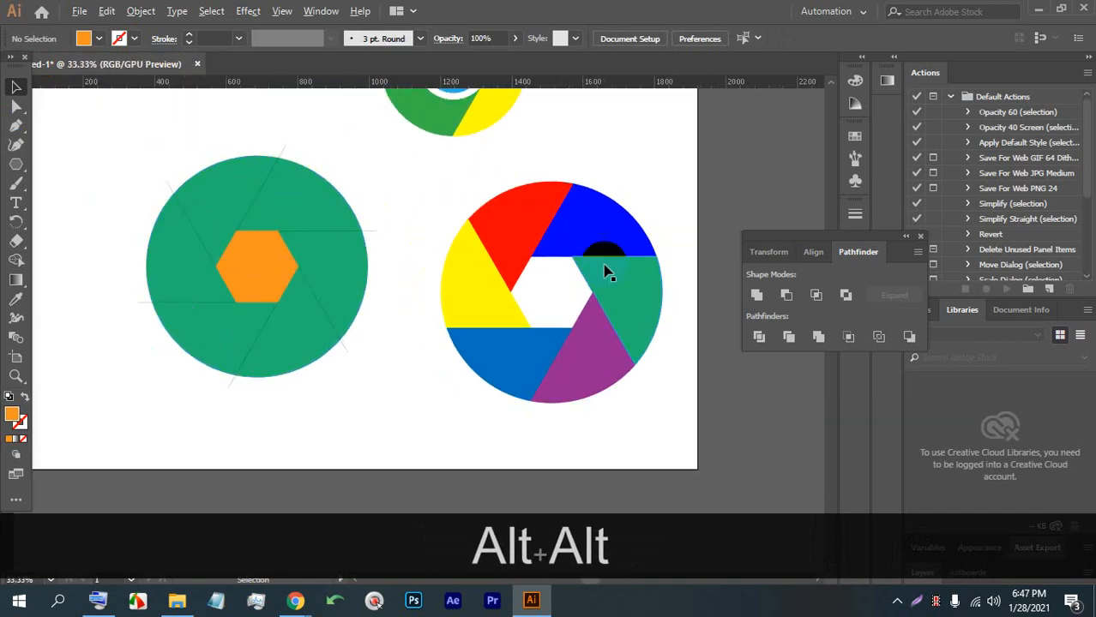
{"action": "scroll", "coordinate": [673, 289], "scroll_direction": "up", "scroll_amount": 1}
Change the upper-right blade's fill to light blue and deselect it.
{"action": "left_click", "coordinate": [633, 254]}
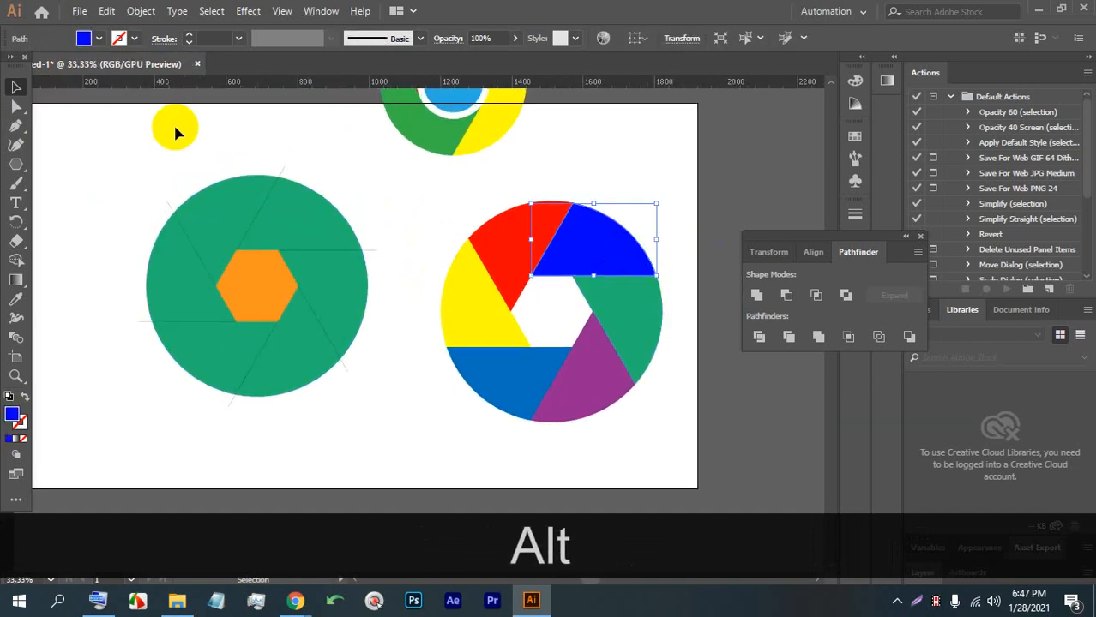
{"action": "left_click", "coordinate": [102, 39]}
{"action": "left_click", "coordinate": [115, 78]}
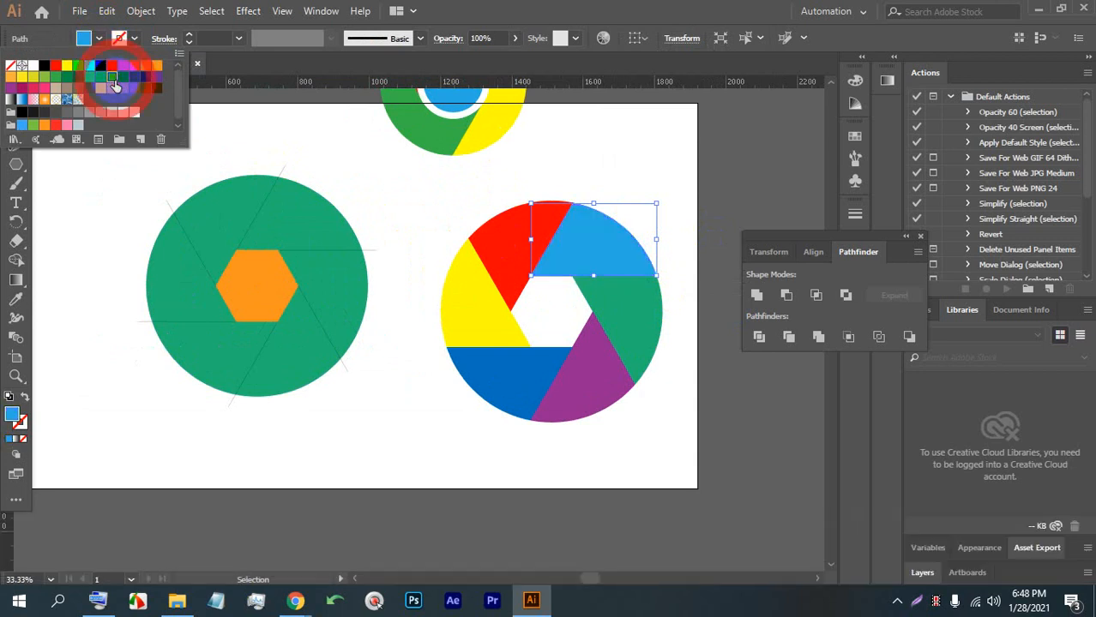
{"action": "left_click", "coordinate": [626, 440]}
{"action": "scroll", "coordinate": [581, 368], "scroll_direction": "down", "scroll_amount": 1}
{"action": "scroll", "coordinate": [445, 380], "scroll_direction": "up", "scroll_amount": 1}
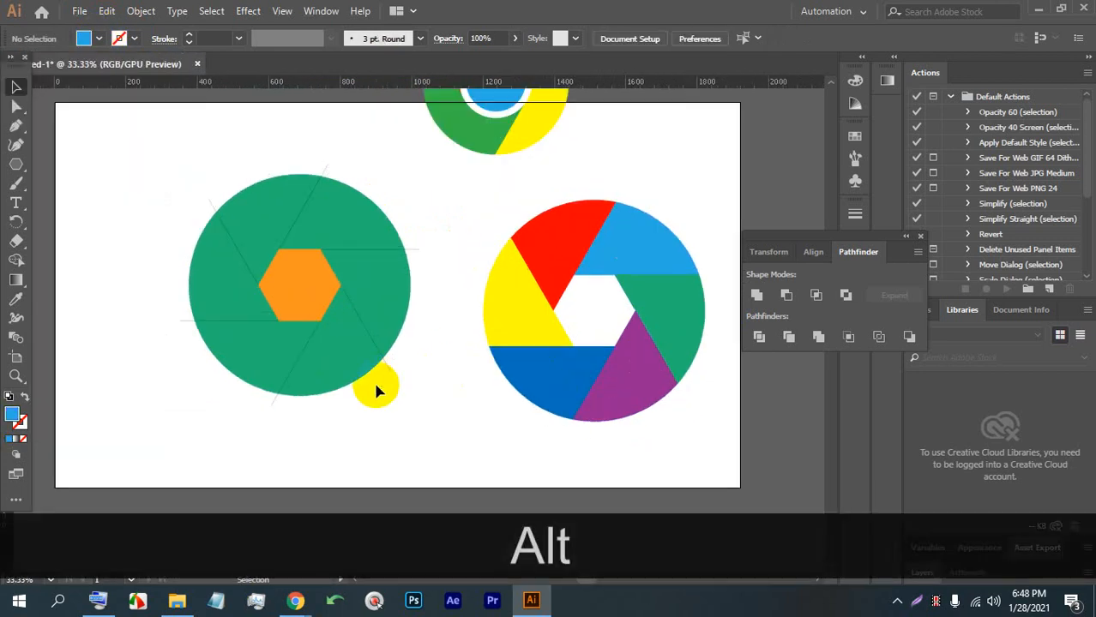
Select the green circle with its lines and hexagon, and fill its upper-left blade light blue with the Shape Builder tool.
{"action": "left_click", "coordinate": [175, 196]}
{"action": "scroll", "coordinate": [211, 217], "scroll_direction": "up", "scroll_amount": 1}
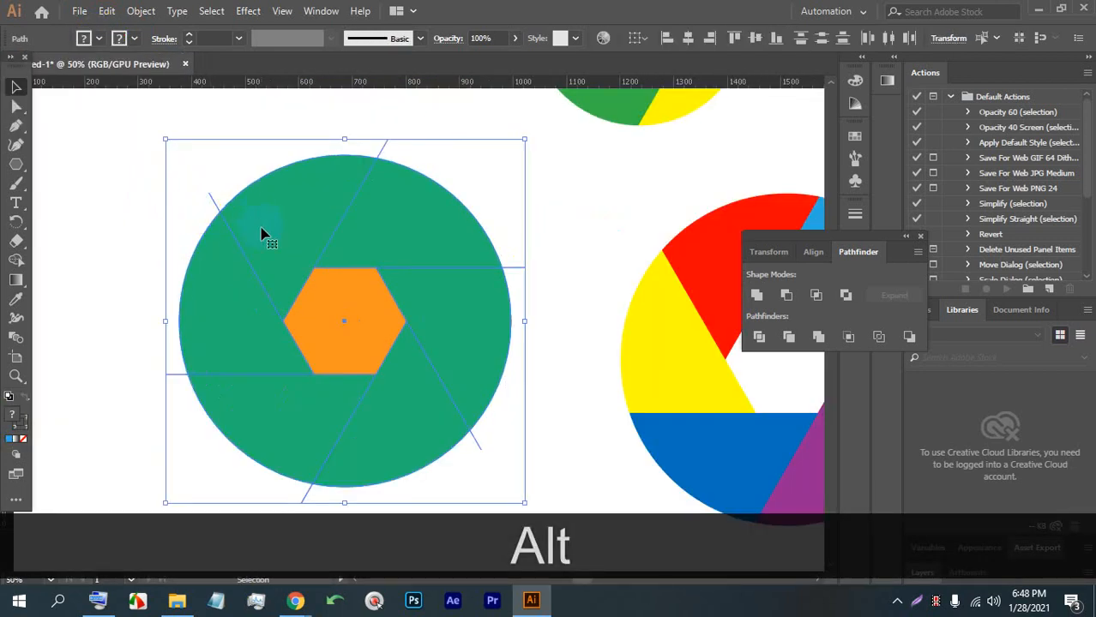
{"action": "left_click", "coordinate": [15, 261]}
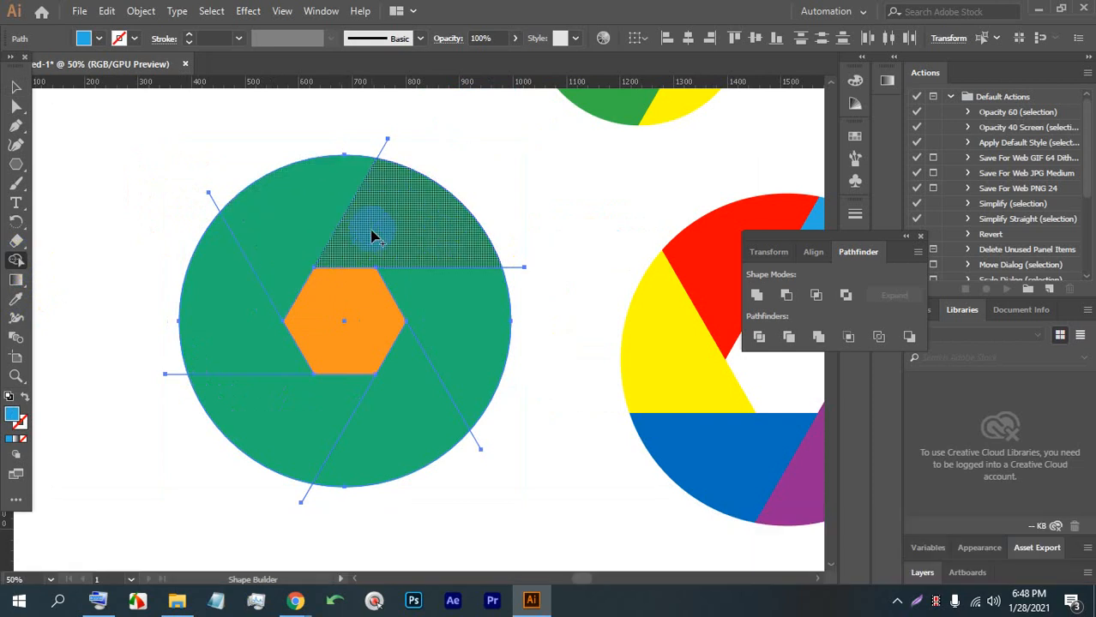
{"action": "left_click", "coordinate": [98, 38]}
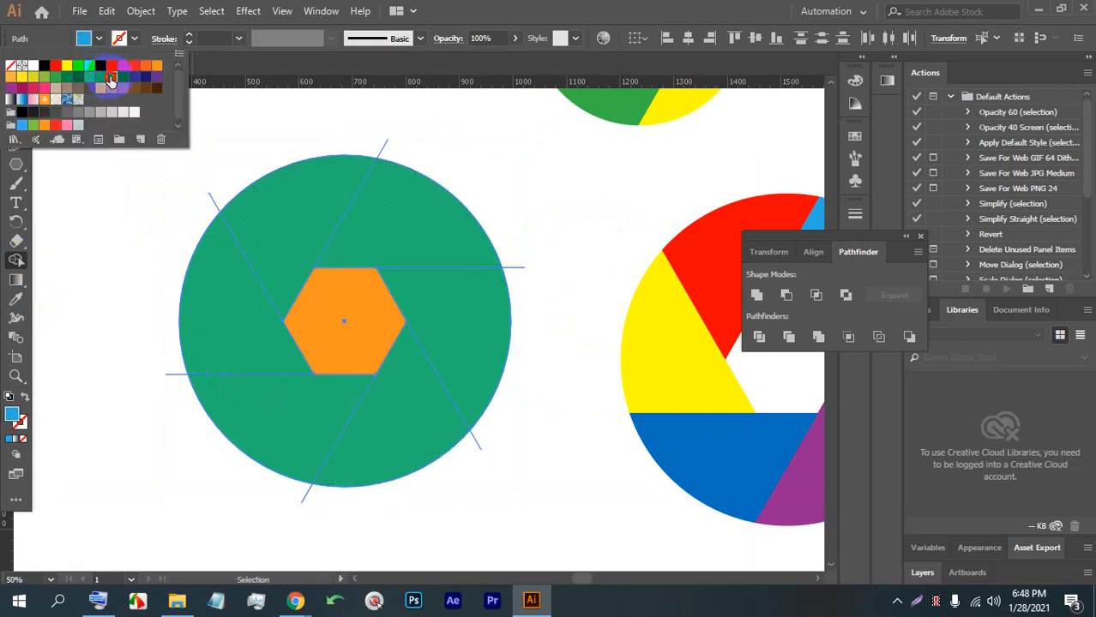
{"action": "left_click", "coordinate": [300, 199]}
{"action": "left_click", "coordinate": [277, 230]}
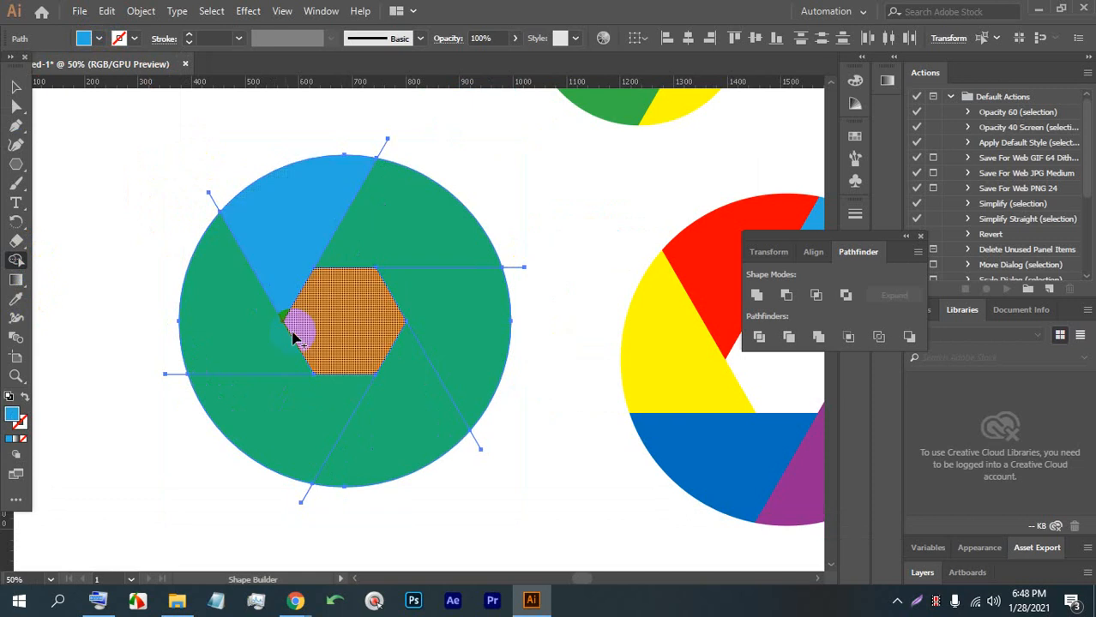
Fill the upper-right blade of the green circle with red using Shape Builder.
{"action": "left_click", "coordinate": [182, 184], "text": "ctrl"}
{"action": "left_click", "coordinate": [99, 39]}
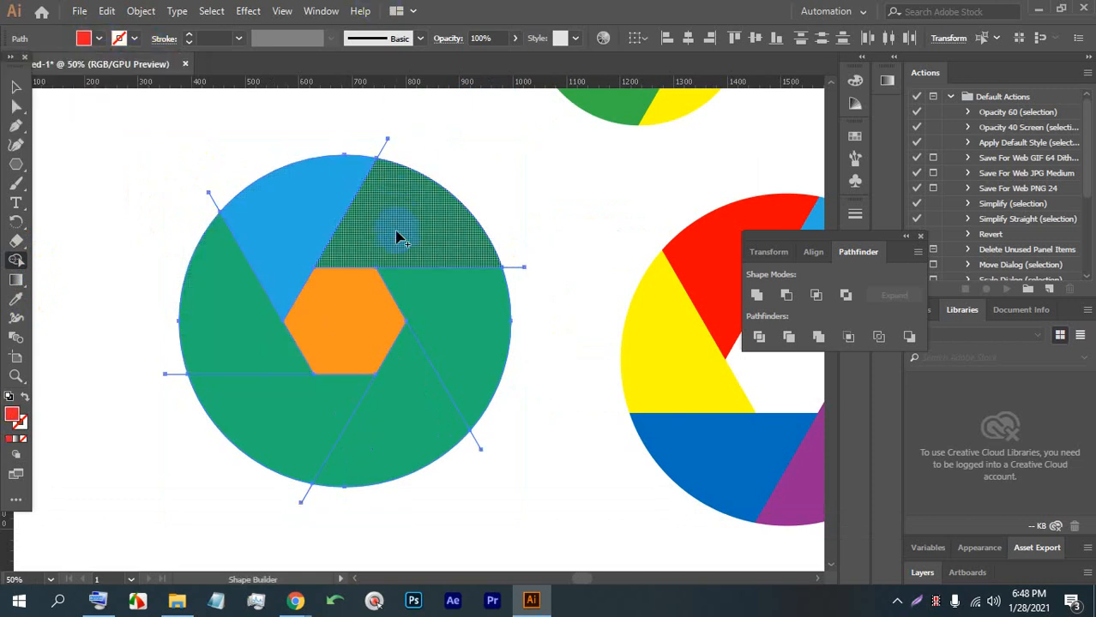
{"action": "left_click", "coordinate": [393, 233]}
Fill the right blade of the green circle with yellow using Shape Builder.
{"action": "scroll", "coordinate": [480, 317], "scroll_direction": "down", "scroll_amount": 1}
{"action": "left_click", "coordinate": [480, 317]}
{"action": "scroll", "coordinate": [481, 317], "scroll_direction": "down", "scroll_amount": 1}
{"action": "left_click", "coordinate": [97, 39]}
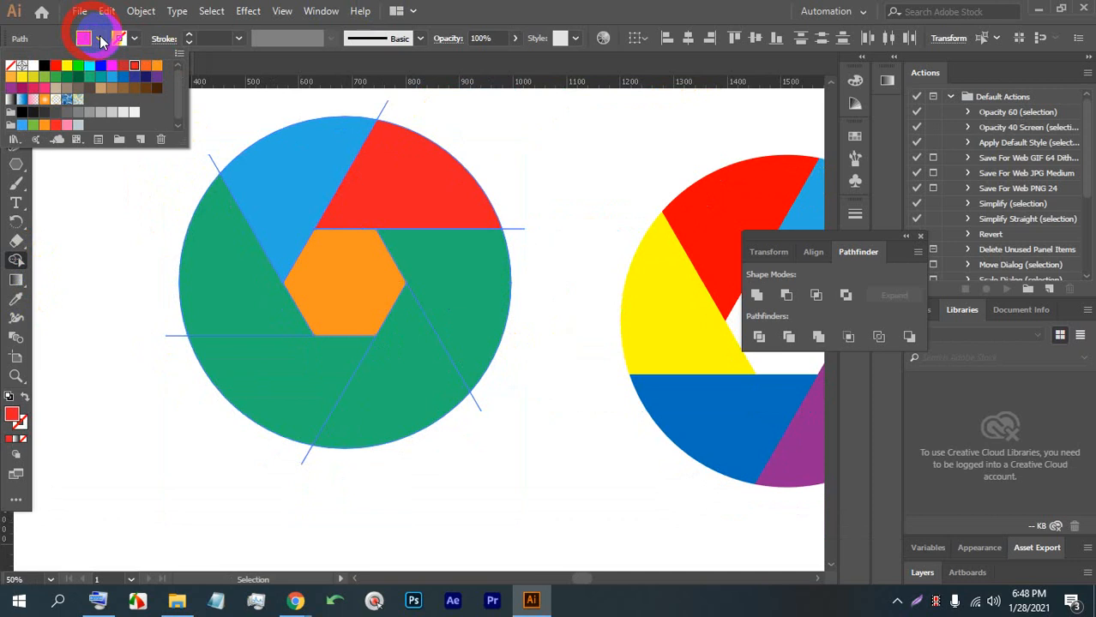
{"action": "left_click", "coordinate": [22, 76]}
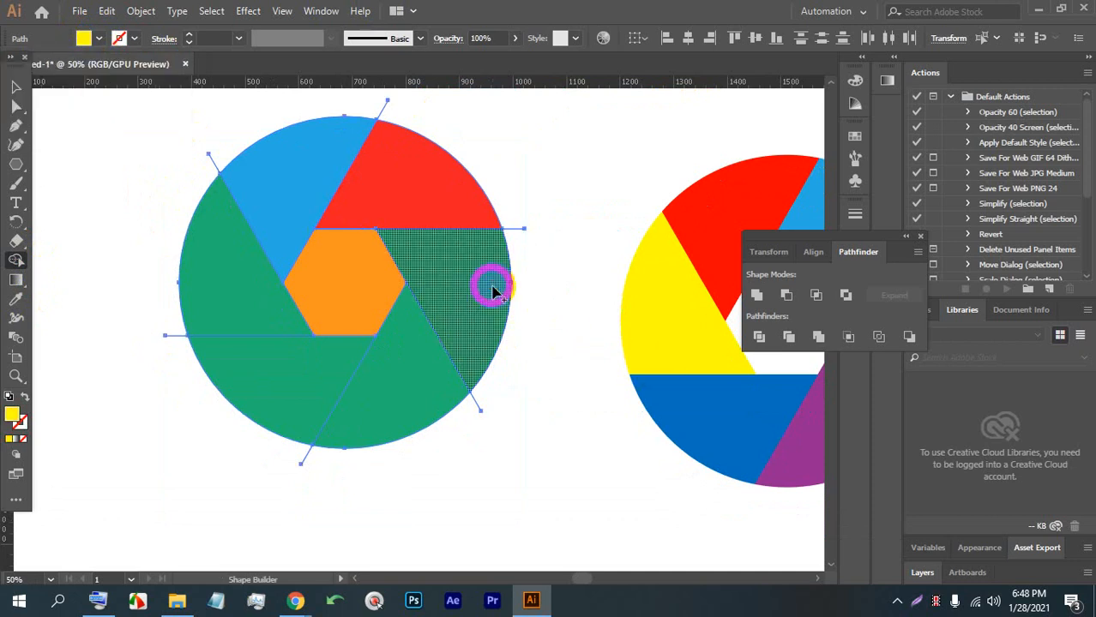
{"action": "left_click", "coordinate": [485, 289]}
Fill the lower-right blade of the circle with light orange using Shape Builder.
{"action": "left_click", "coordinate": [97, 40]}
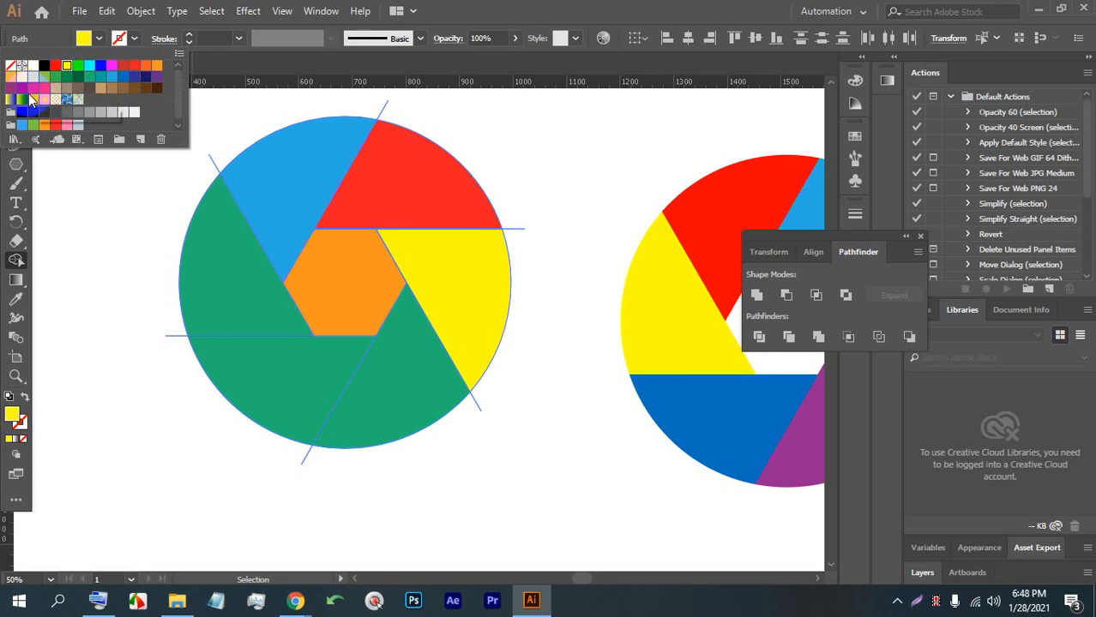
{"action": "left_click", "coordinate": [10, 76]}
{"action": "left_click", "coordinate": [411, 357]}
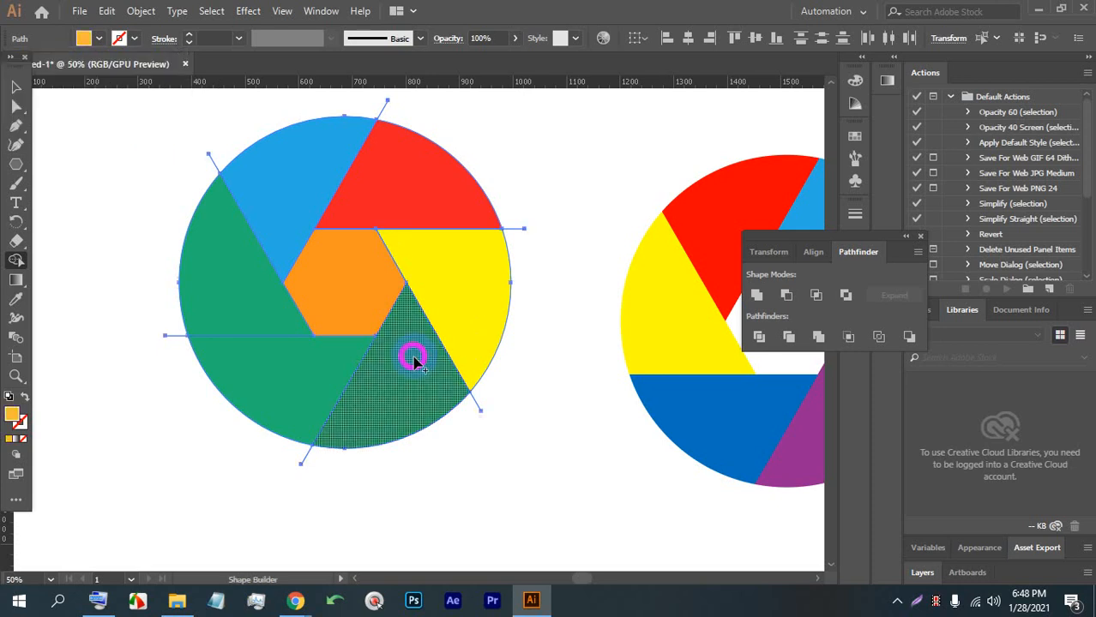
{"action": "left_click", "coordinate": [398, 368]}
Fill the lower-left blade of the circle with yellow-green using Shape Builder.
{"action": "left_click", "coordinate": [99, 40]}
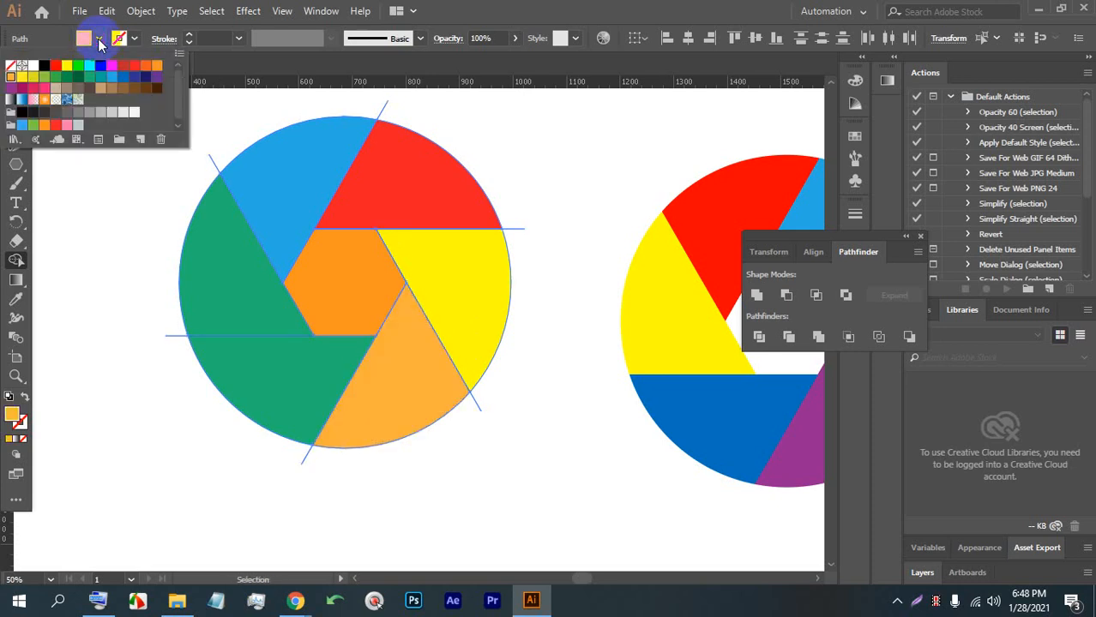
{"action": "left_click", "coordinate": [126, 77]}
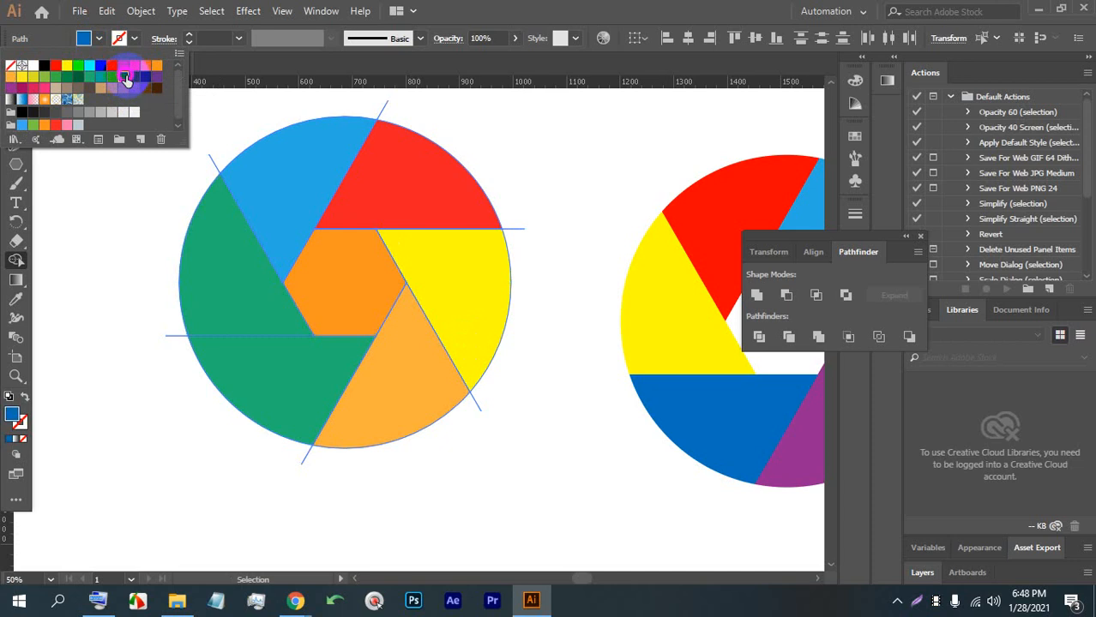
{"action": "left_click", "coordinate": [34, 77]}
{"action": "left_click", "coordinate": [296, 374]}
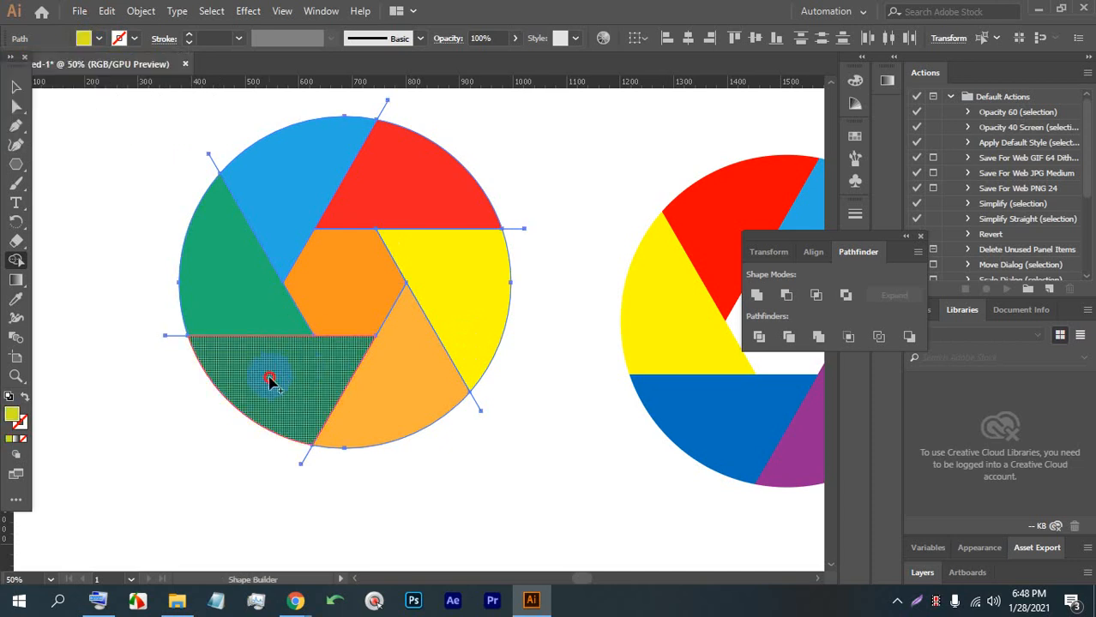
{"action": "left_click", "coordinate": [269, 374]}
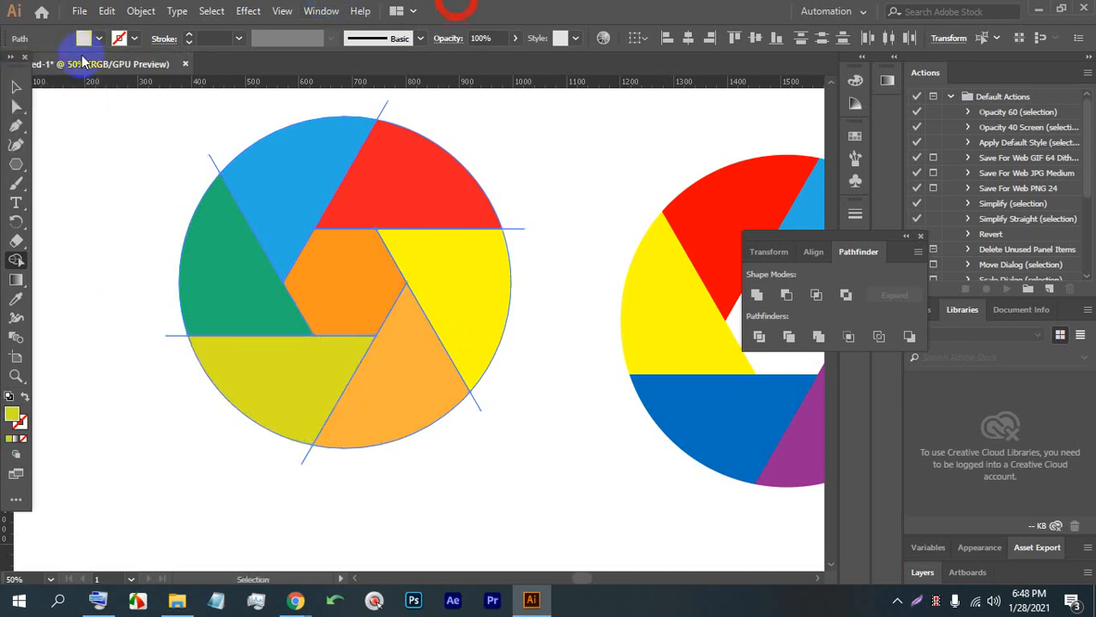
Try deleting the orange hexagon, the stray line ends at the upper blades, and the remaining green piece.
{"action": "left_click", "coordinate": [16, 86]}
{"action": "left_click", "coordinate": [73, 293]}
{"action": "left_click", "coordinate": [327, 307]}
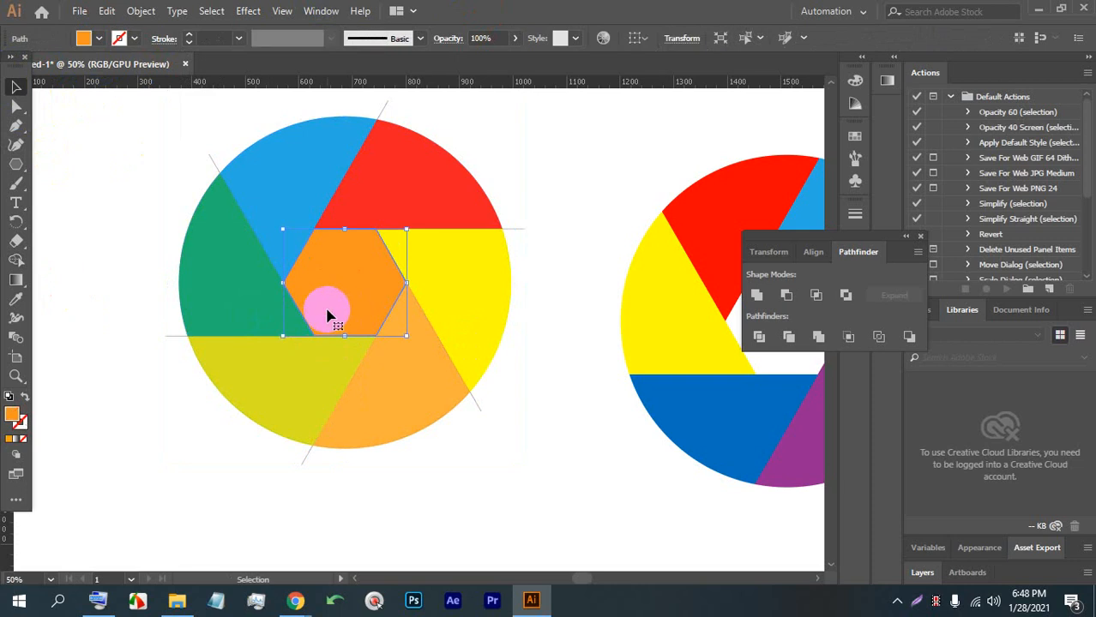
{"action": "key", "text": "BackSpace"}
{"action": "left_click_drag", "start_coordinate": [190, 142], "coordinate": [217, 166]}
{"action": "key", "text": "BackSpace"}
{"action": "left_click", "coordinate": [386, 105]}
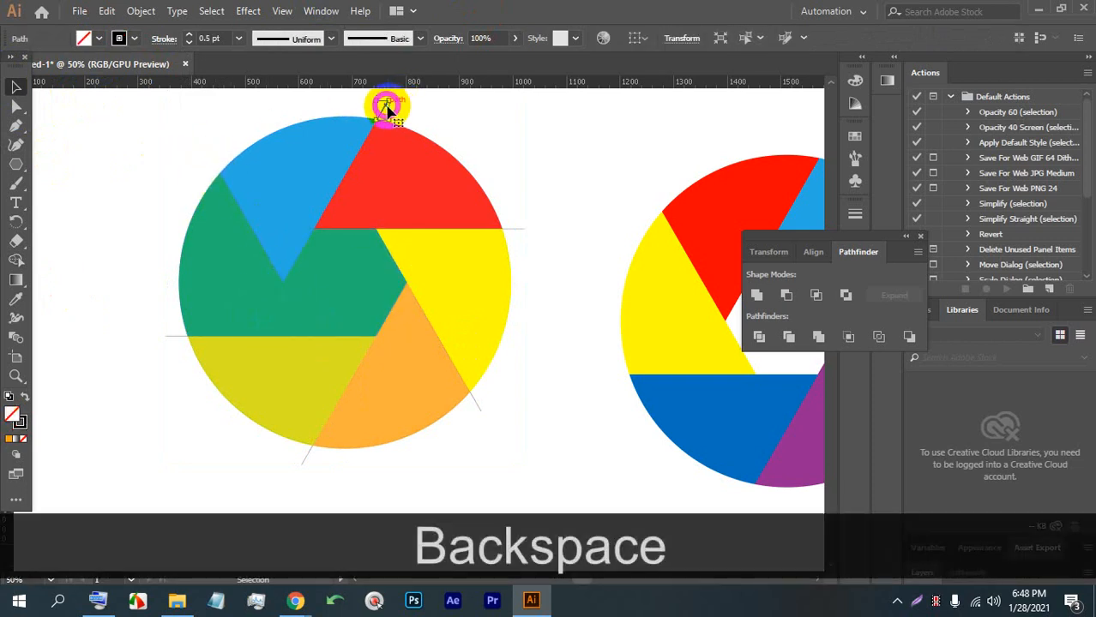
{"action": "key", "text": "BackSpace"}
{"action": "left_click", "coordinate": [357, 275]}
{"action": "key", "text": "BackSpace"}
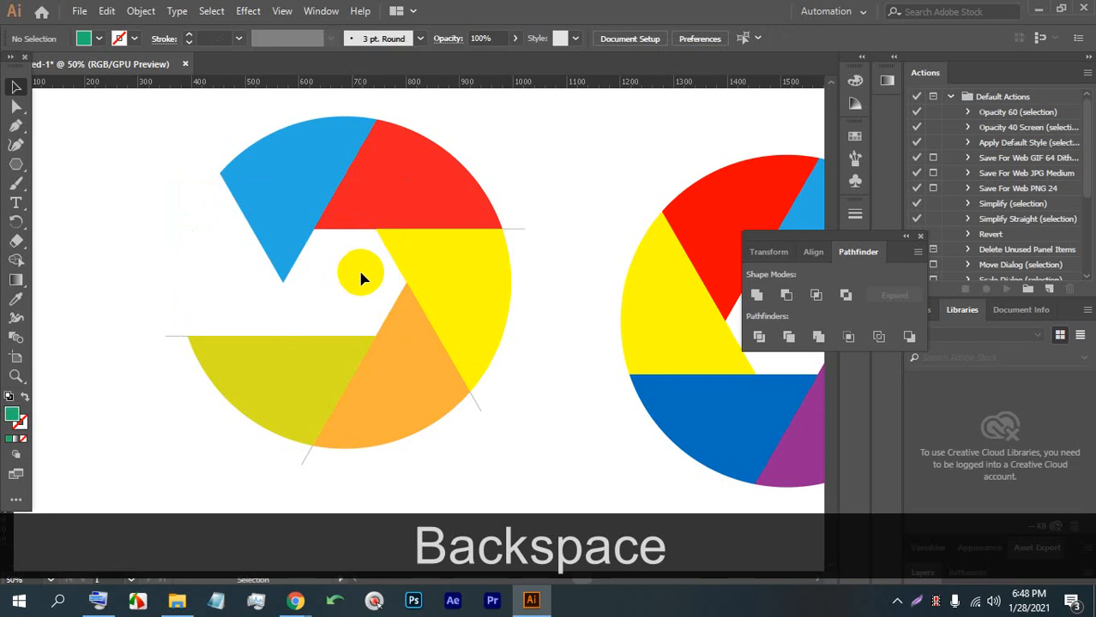
Undo the deletions of the green piece, the stray line ends and the orange hexagon.
{"action": "key", "text": "ctrl+z"}
{"action": "scroll", "coordinate": [249, 294], "scroll_direction": "up", "scroll_amount": 1}
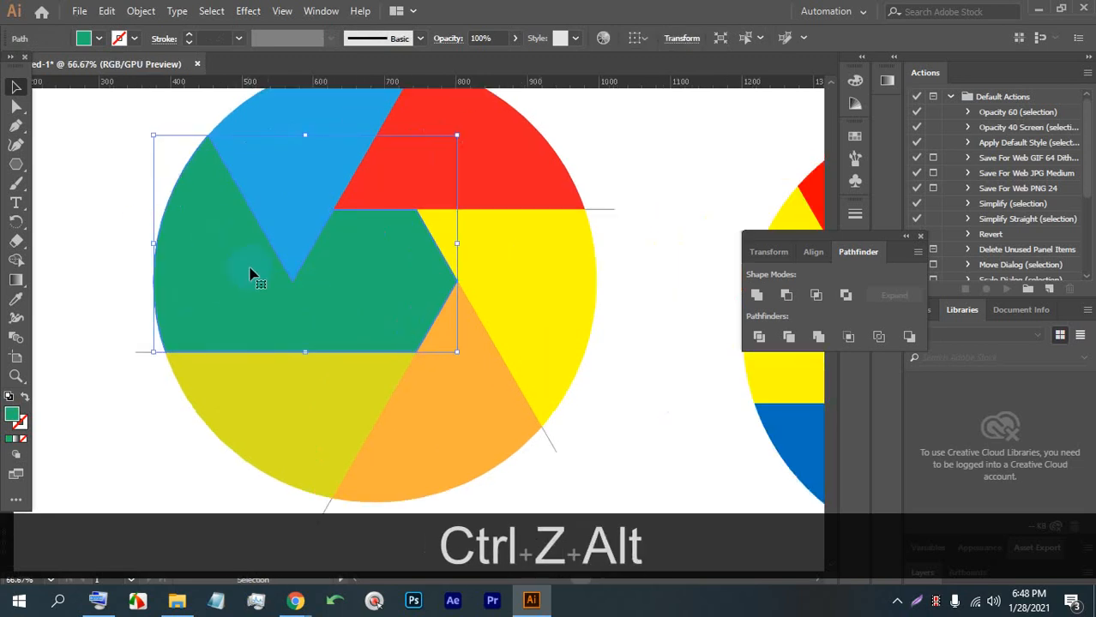
{"action": "key", "text": "ctrl+z"}
{"action": "key", "text": "ctrl+z"}
{"action": "key", "text": "ctrl+z"}
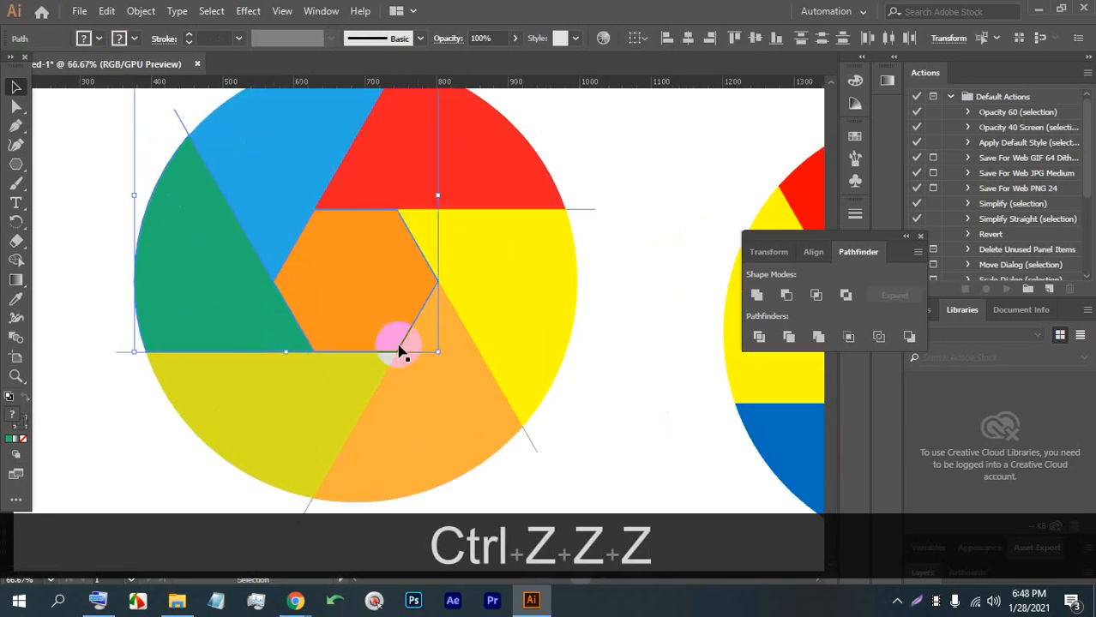
Select the whole circle, separate its green left blade with Shape Builder, and fill that blade red.
{"action": "scroll", "coordinate": [559, 403], "scroll_direction": "down", "scroll_amount": 1}
{"action": "left_click", "coordinate": [578, 403]}
{"action": "left_click", "coordinate": [272, 305]}
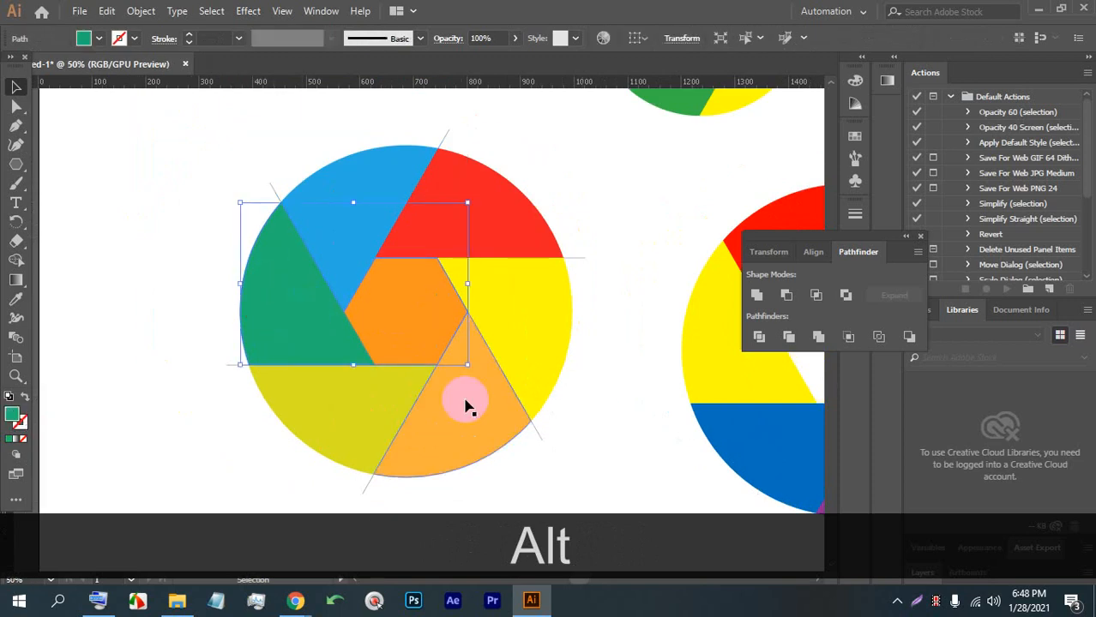
{"action": "left_click_drag", "start_coordinate": [573, 480], "coordinate": [348, 294]}
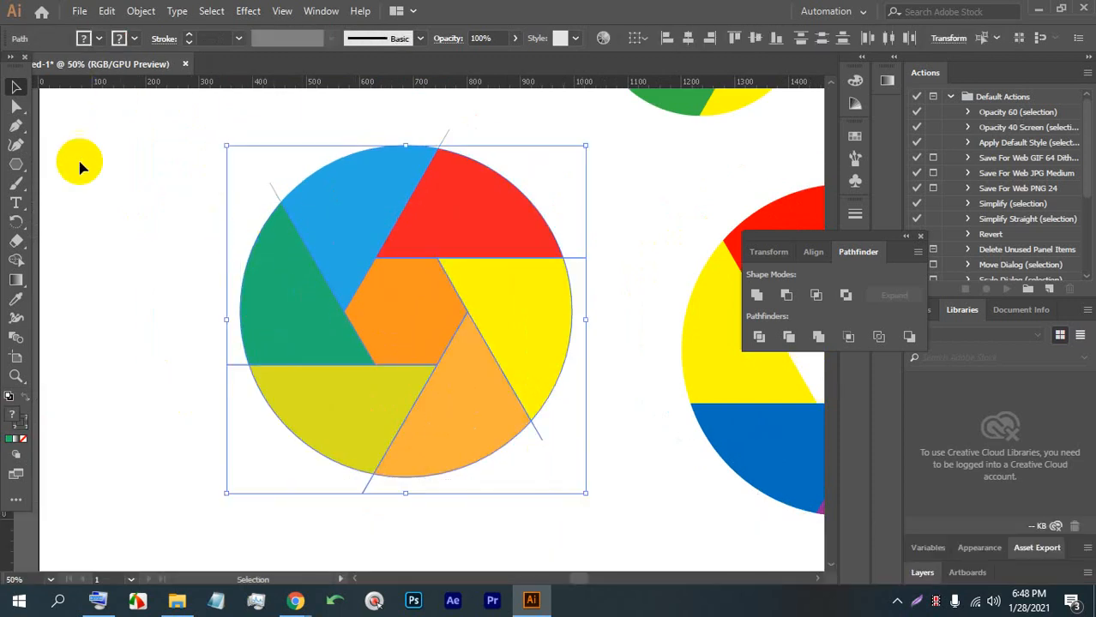
{"action": "left_click", "coordinate": [16, 259]}
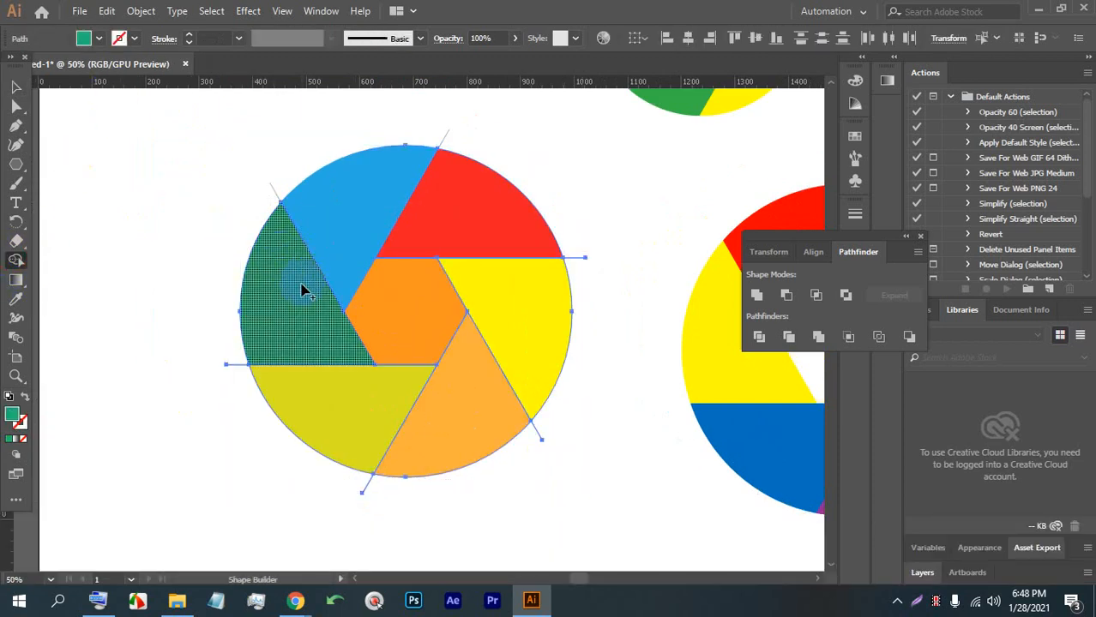
{"action": "left_click", "coordinate": [300, 289]}
{"action": "left_click", "coordinate": [99, 38]}
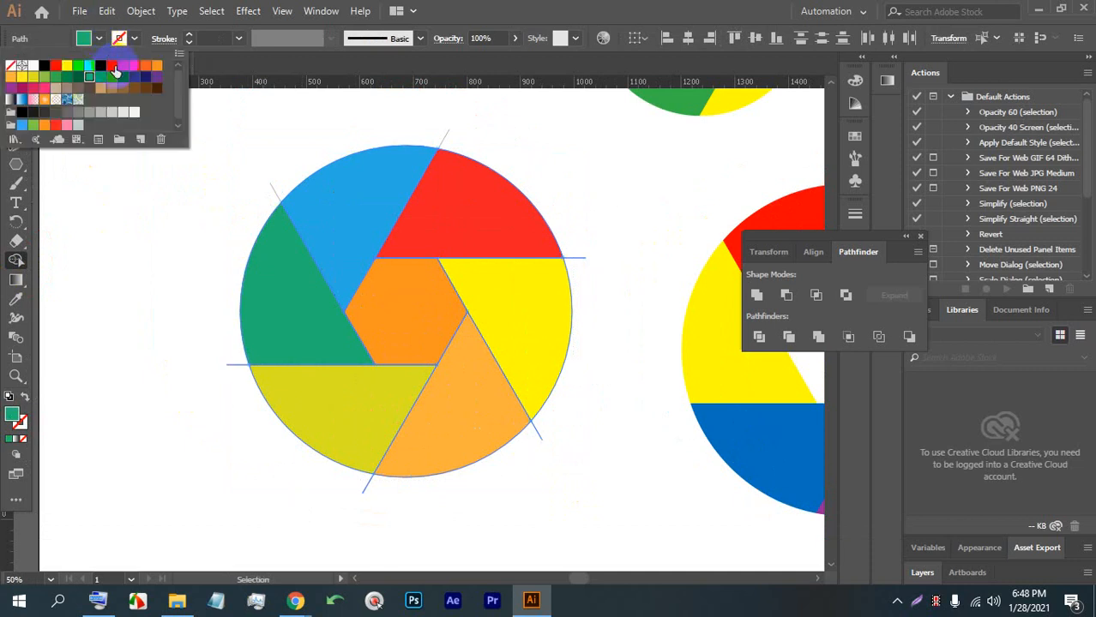
{"action": "left_click", "coordinate": [113, 66]}
{"action": "left_click", "coordinate": [290, 300]}
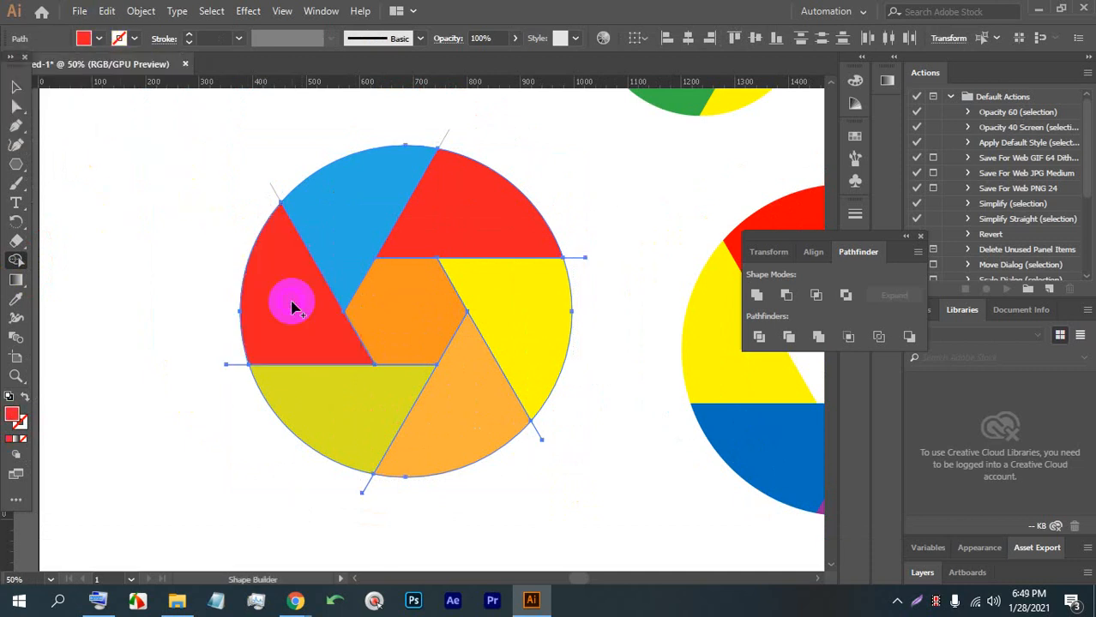
Try teal, light blue and red fills on the left blade, settle on dark orange, and deselect it.
{"action": "left_click", "coordinate": [16, 87]}
{"action": "left_click", "coordinate": [183, 180]}
{"action": "left_click", "coordinate": [268, 273]}
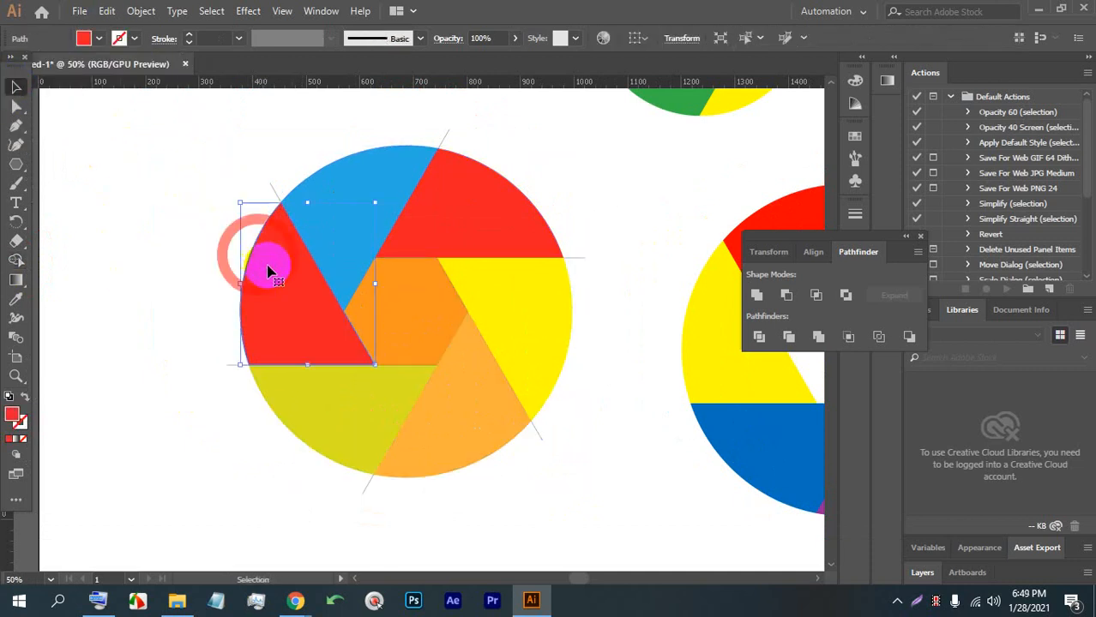
{"action": "left_click", "coordinate": [98, 38]}
{"action": "left_click", "coordinate": [101, 77]}
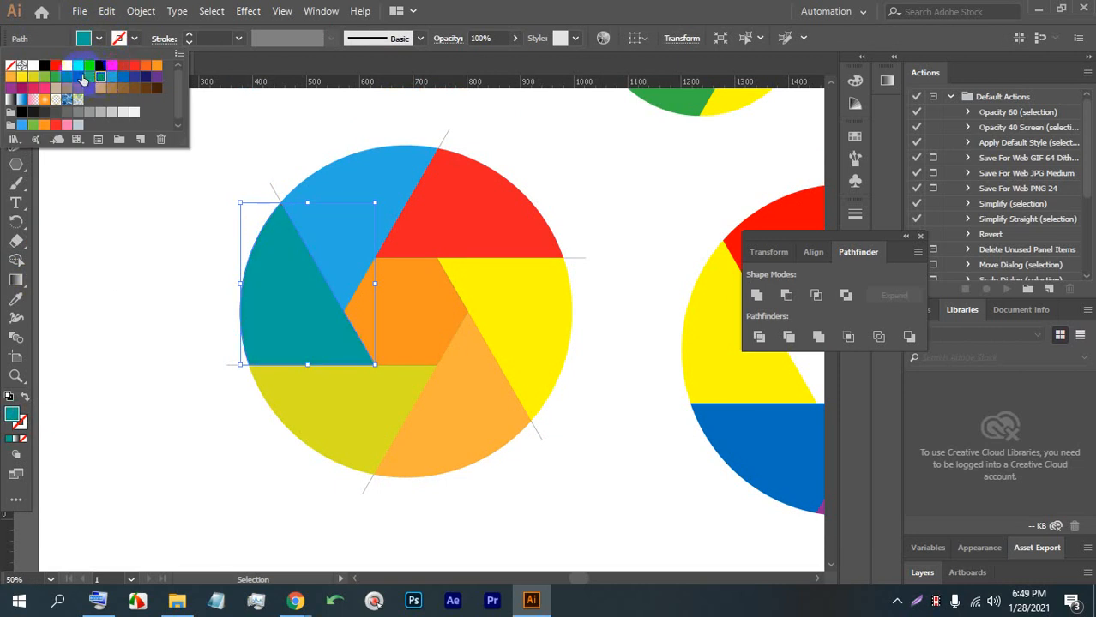
{"action": "left_click", "coordinate": [89, 77]}
{"action": "left_click", "coordinate": [100, 77]}
{"action": "left_click", "coordinate": [112, 80]}
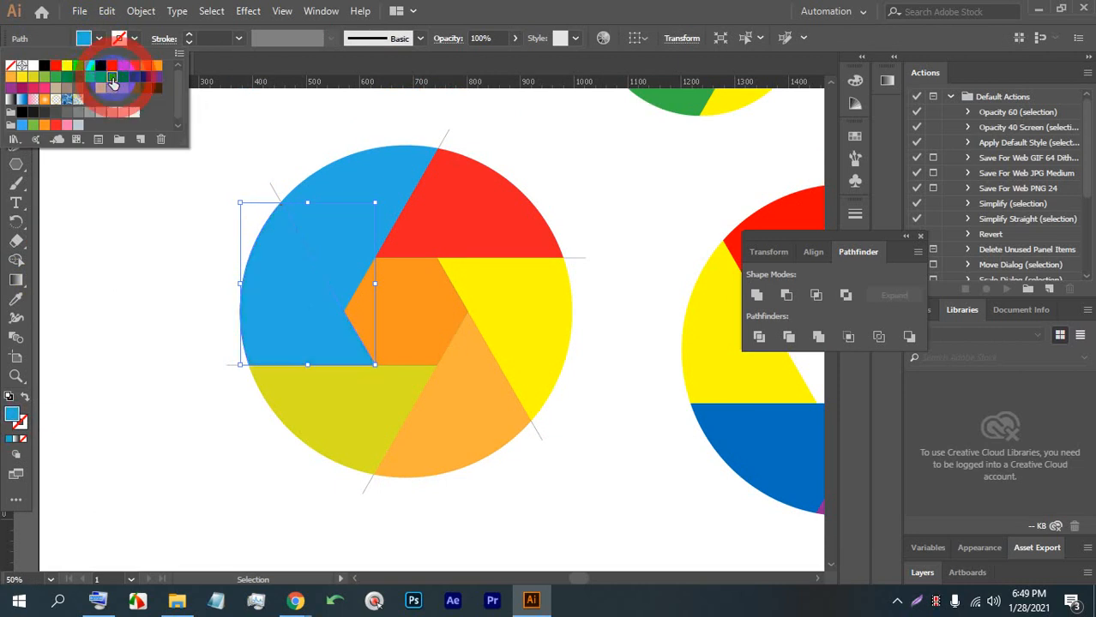
{"action": "left_click", "coordinate": [56, 66]}
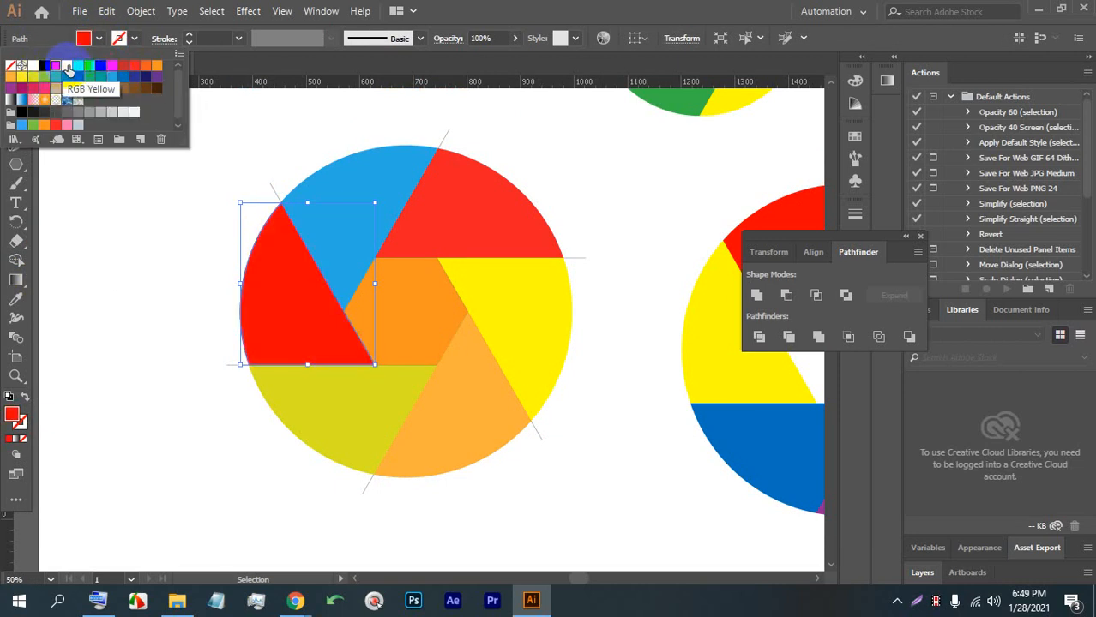
{"action": "left_click", "coordinate": [67, 67]}
{"action": "left_click", "coordinate": [99, 66]}
{"action": "left_click", "coordinate": [129, 66]}
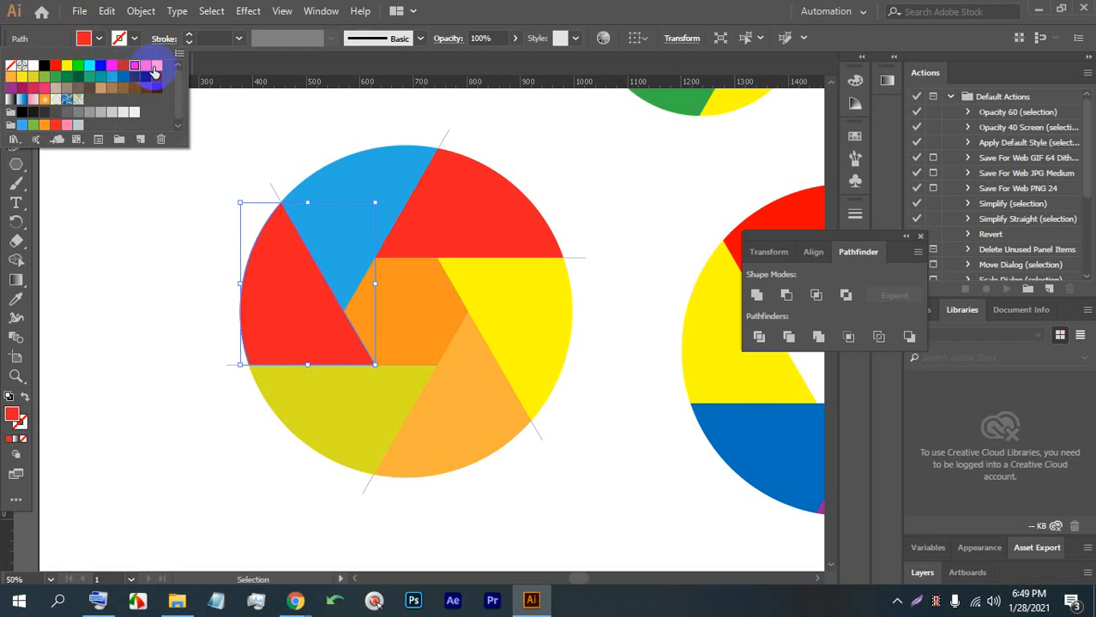
{"action": "left_click", "coordinate": [156, 67]}
{"action": "left_click", "coordinate": [143, 67]}
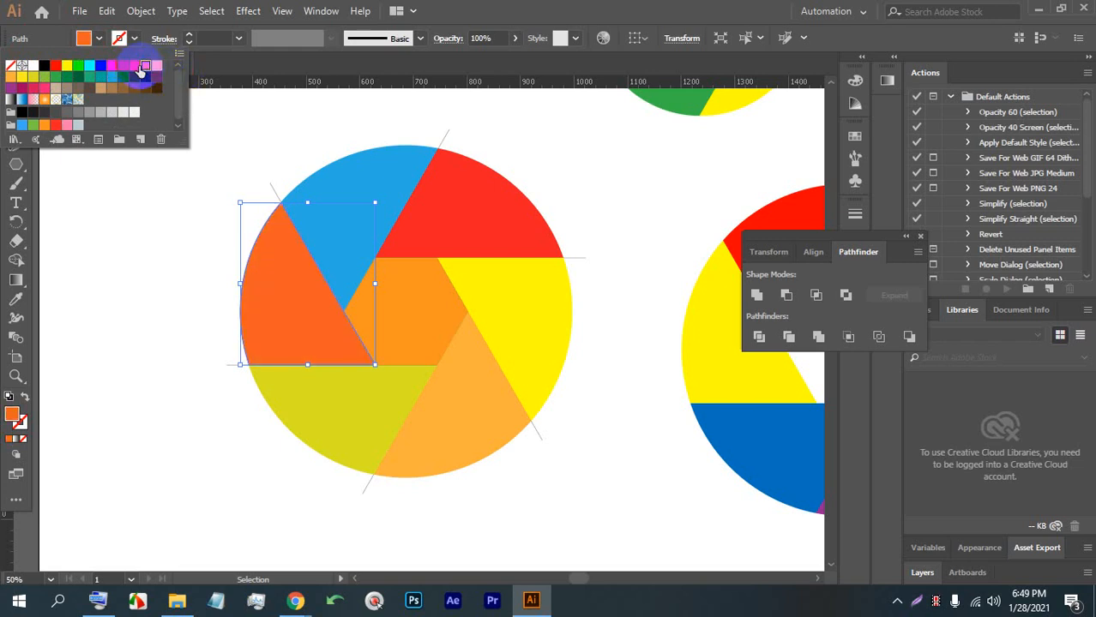
{"action": "left_click", "coordinate": [152, 310]}
{"action": "left_click", "coordinate": [151, 307]}
Delete the orange hexagon and the leftover green shape from the centre of the new aperture.
{"action": "left_click", "coordinate": [405, 287]}
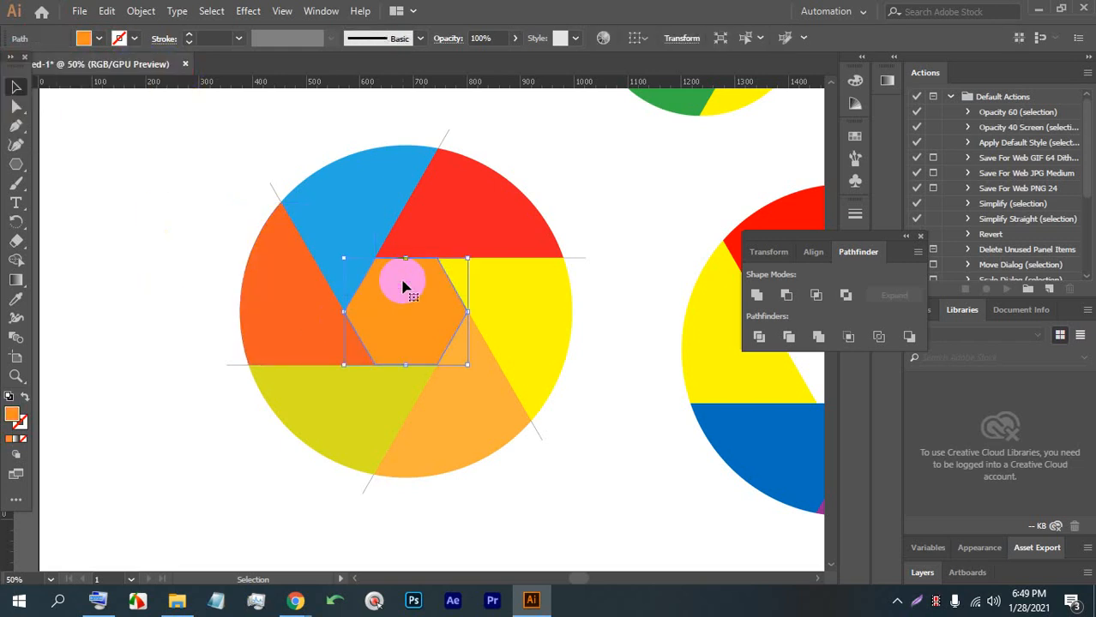
{"action": "key", "text": "BackSpace"}
{"action": "left_click", "coordinate": [424, 306]}
{"action": "key", "text": "BackSpace"}
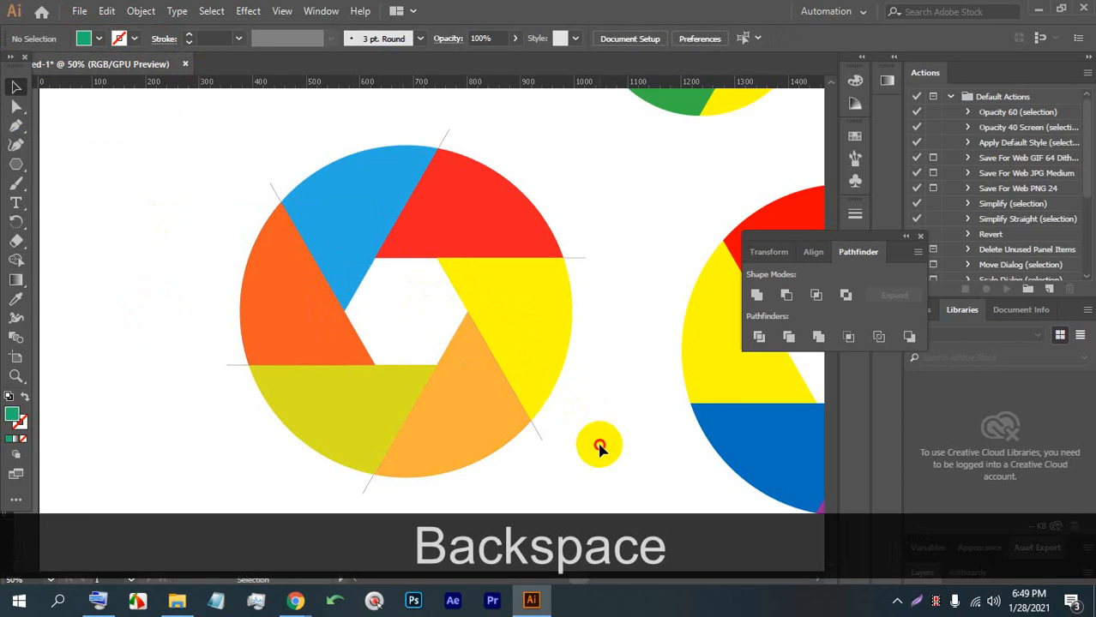
Delete the six stray line ends sticking out around the edge of the new aperture.
{"action": "left_click", "coordinate": [538, 431]}
{"action": "key", "text": "BackSpace"}
{"action": "left_click", "coordinate": [584, 258]}
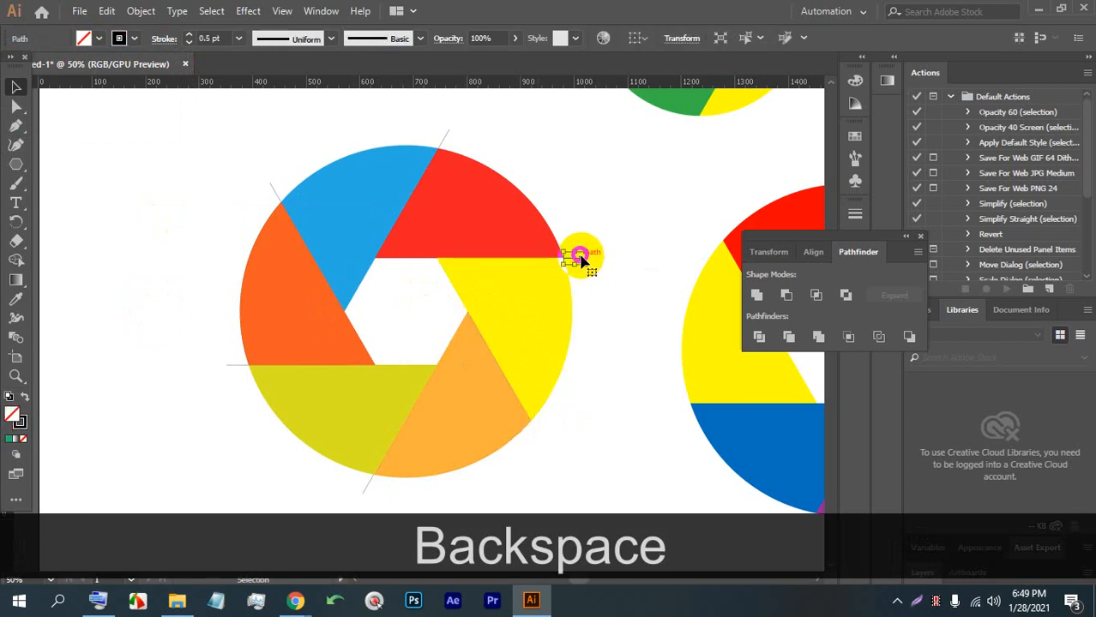
{"action": "key", "text": "BackSpace"}
{"action": "left_click", "coordinate": [445, 139]}
{"action": "key", "text": "BackSpace"}
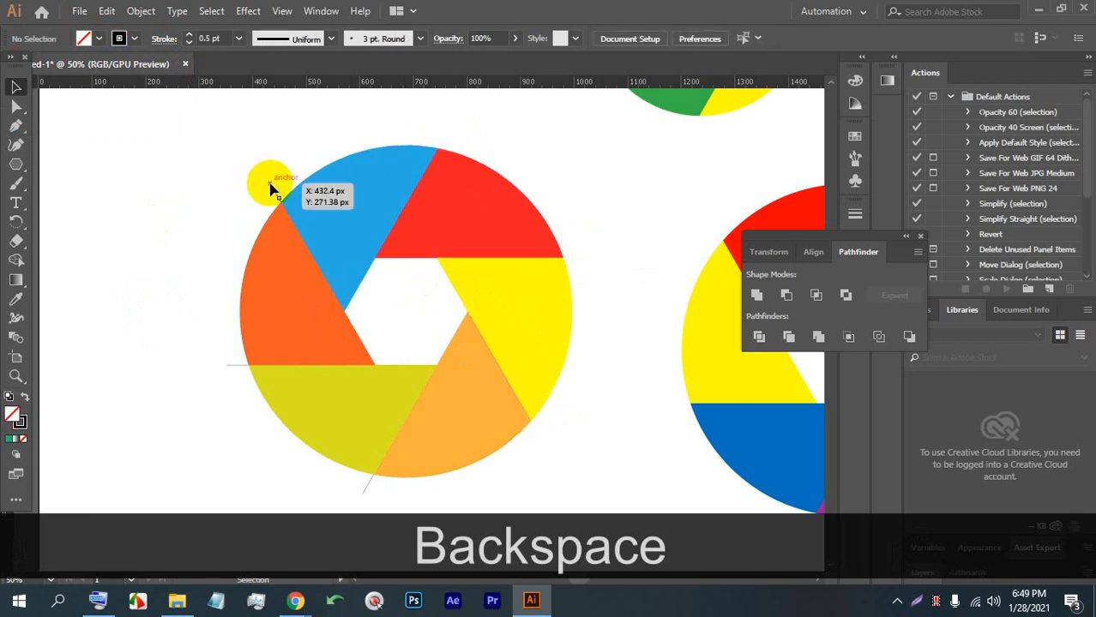
{"action": "left_click", "coordinate": [275, 190]}
{"action": "key", "text": "BackSpace"}
{"action": "left_click", "coordinate": [234, 366]}
{"action": "key", "text": "BackSpace"}
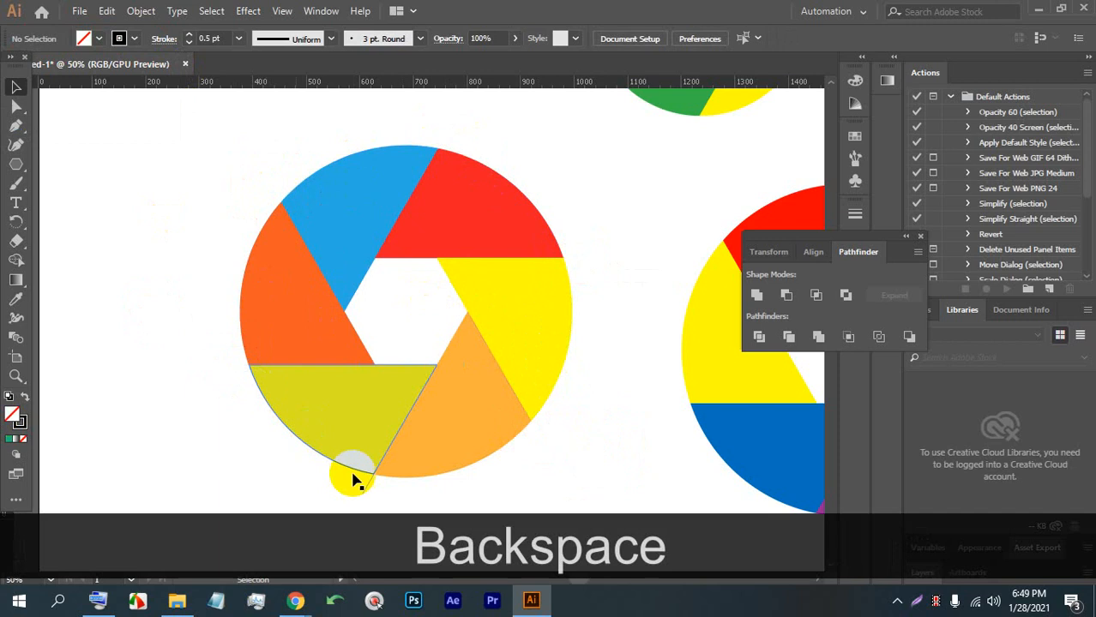
{"action": "left_click", "coordinate": [365, 488]}
{"action": "key", "text": "BackSpace"}
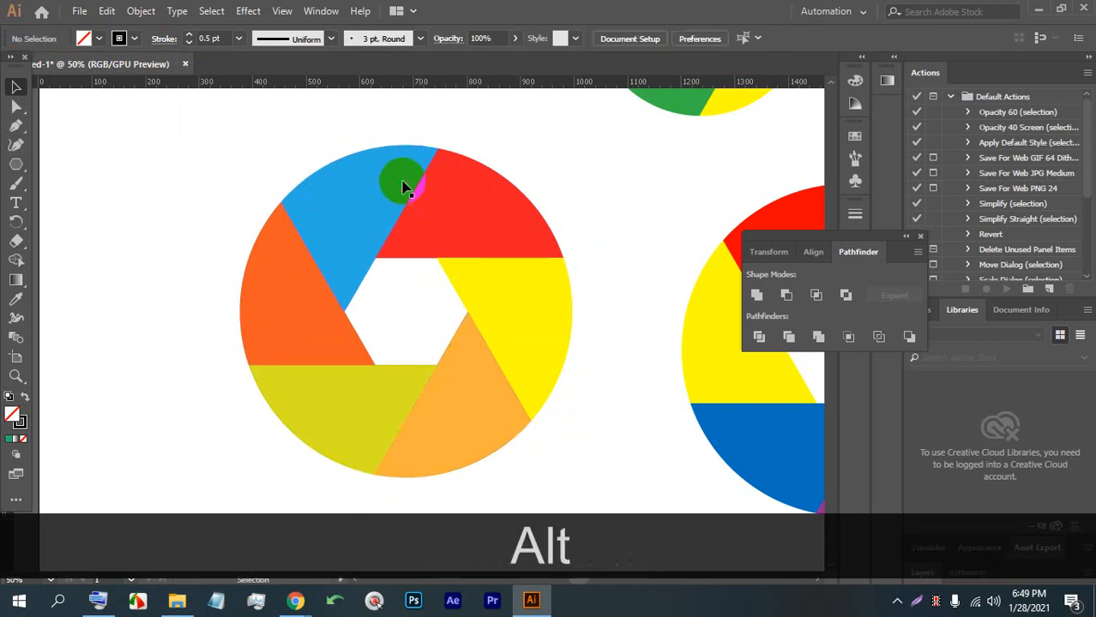
Try an orange radial gradient and other swatches on the yellow right blade, settle on a pink fill, and deselect it.
{"action": "scroll", "coordinate": [428, 193], "scroll_direction": "down", "scroll_amount": 3, "text": "alt"}
{"action": "scroll", "coordinate": [435, 225], "scroll_direction": "up", "scroll_amount": 2, "text": "alt"}
{"action": "left_click", "coordinate": [496, 271]}
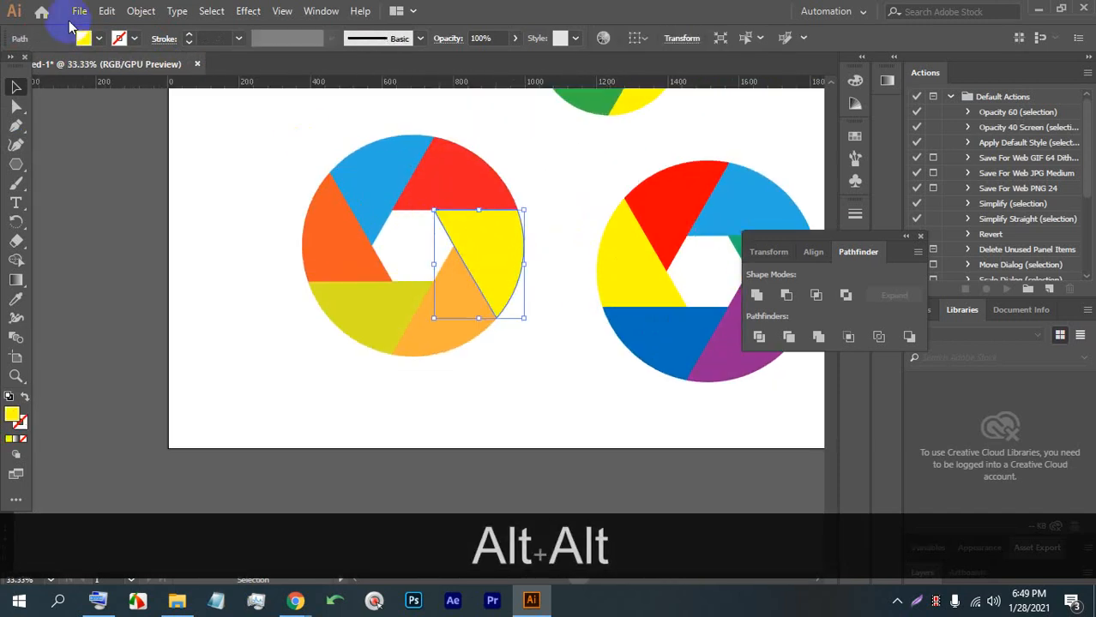
{"action": "left_click", "coordinate": [98, 38]}
{"action": "left_click", "coordinate": [46, 100]}
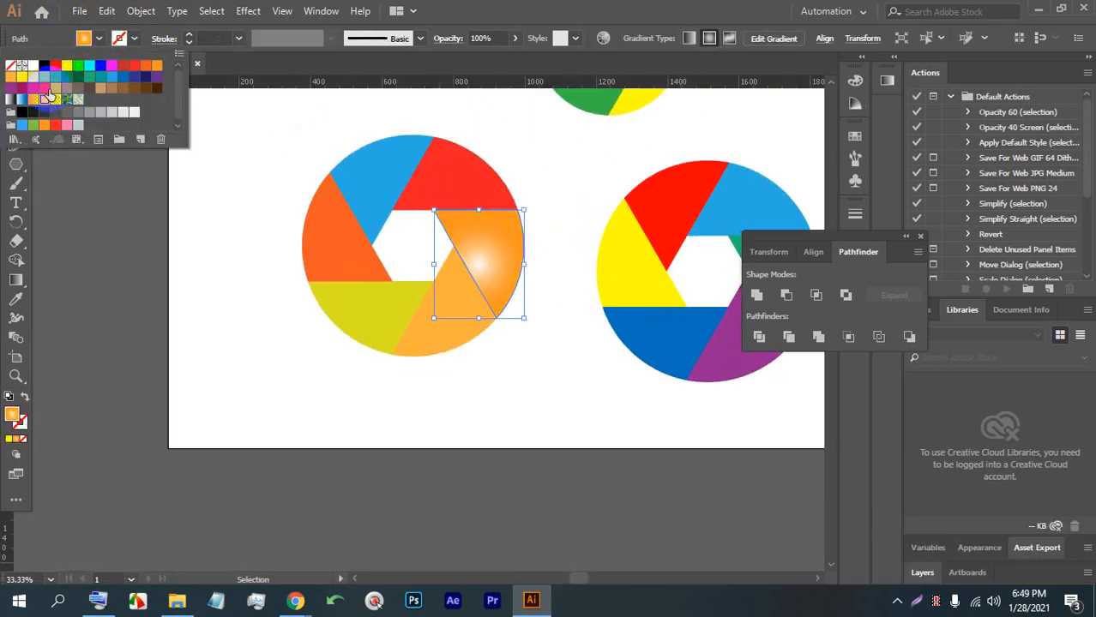
{"action": "left_click", "coordinate": [44, 87]}
{"action": "left_click", "coordinate": [68, 88]}
{"action": "left_click", "coordinate": [34, 89]}
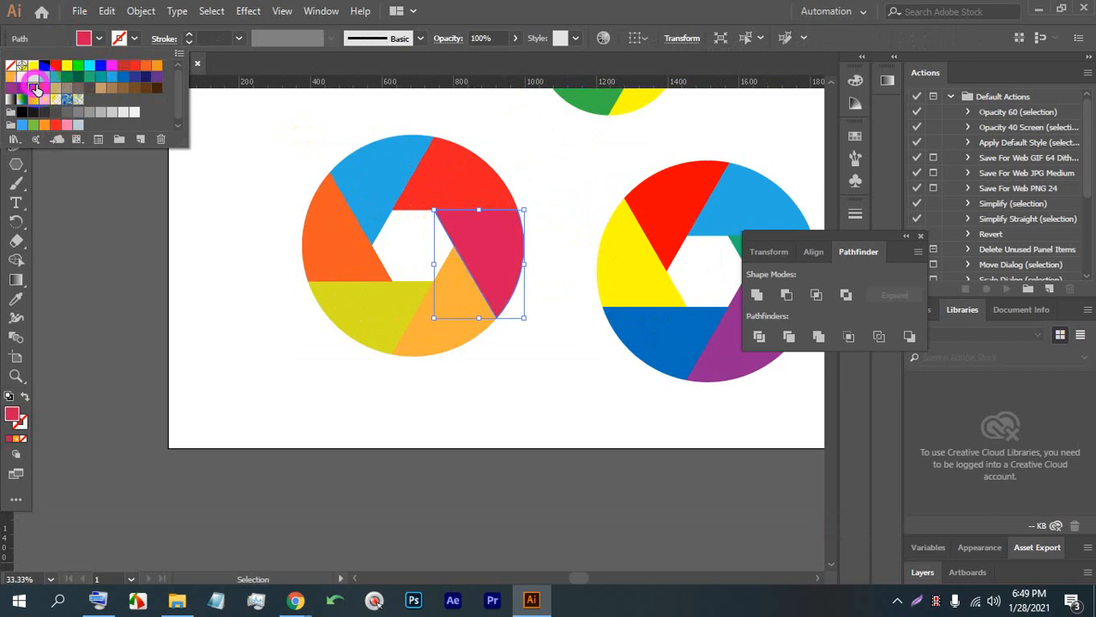
{"action": "left_click", "coordinate": [43, 90]}
{"action": "left_click", "coordinate": [547, 422]}
Delete all three finished logos from the canvas and close Pathfinder.
{"action": "scroll", "coordinate": [360, 300], "scroll_direction": "down", "scroll_amount": 3}
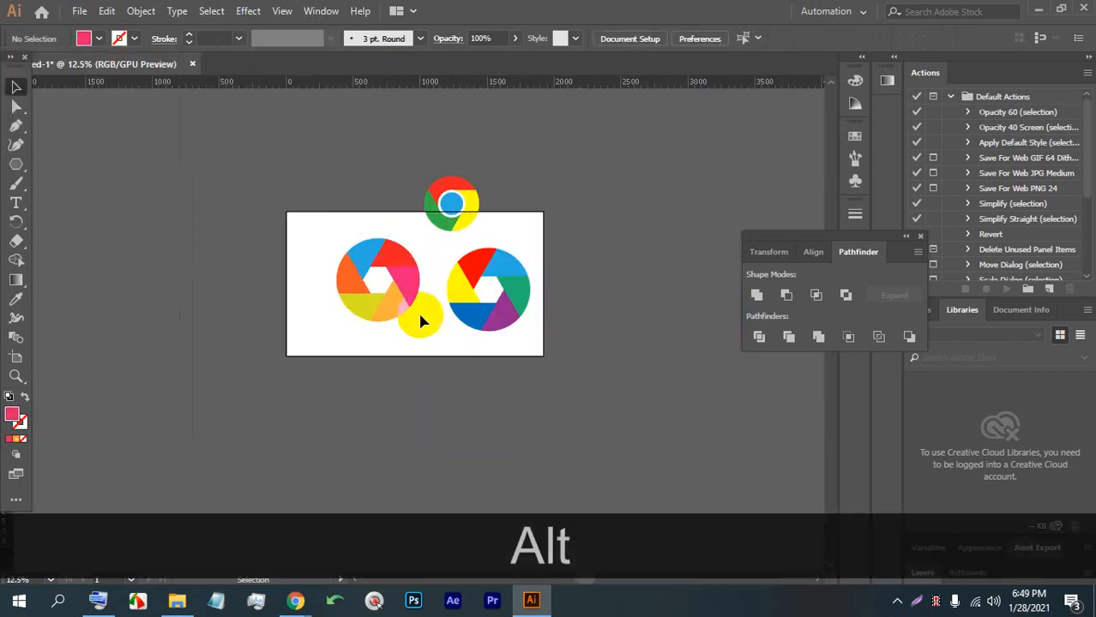
{"action": "left_click_drag", "start_coordinate": [552, 326], "coordinate": [270, 192]}
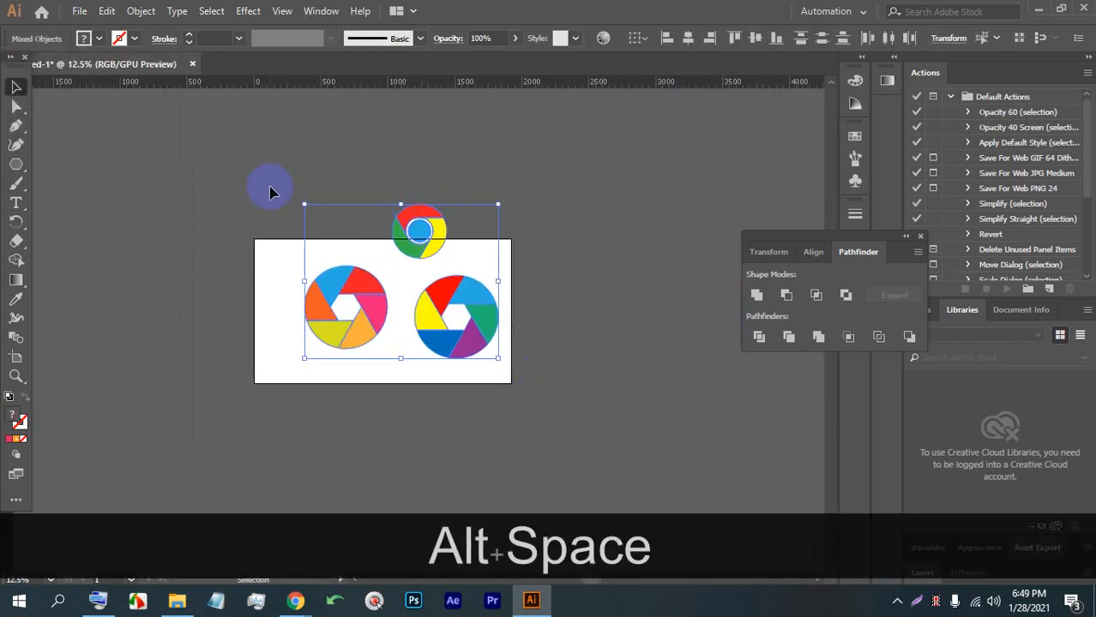
{"action": "key", "text": "BackSpace"}
{"action": "scroll", "coordinate": [109, 249], "scroll_direction": "up", "scroll_amount": 1, "text": "alt"}
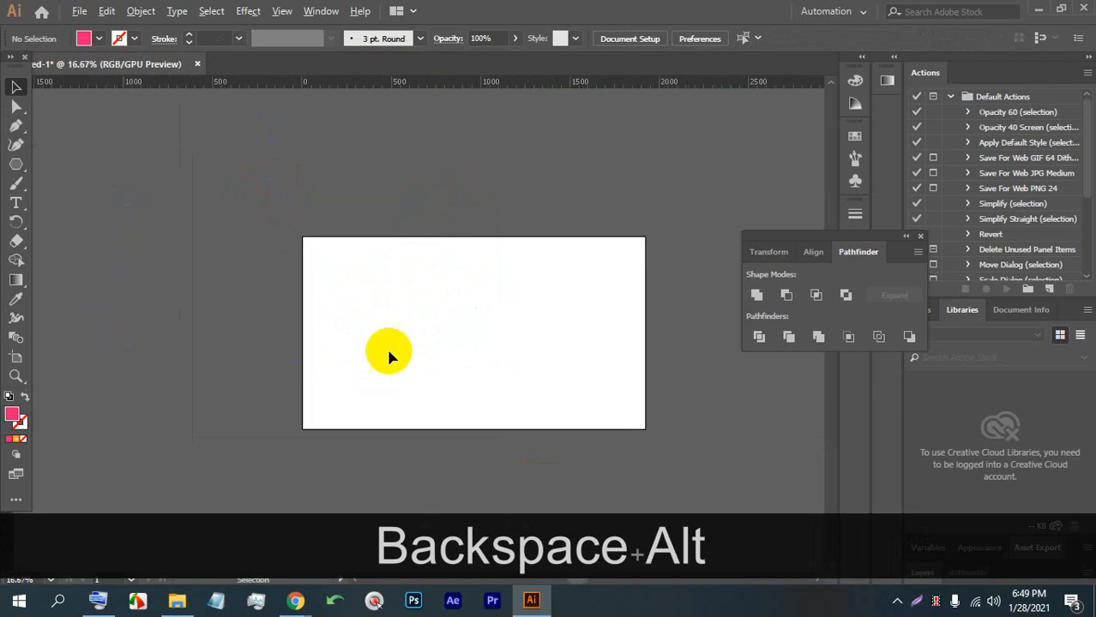
{"action": "scroll", "coordinate": [391, 351], "scroll_direction": "up", "scroll_amount": 1, "text": "alt"}
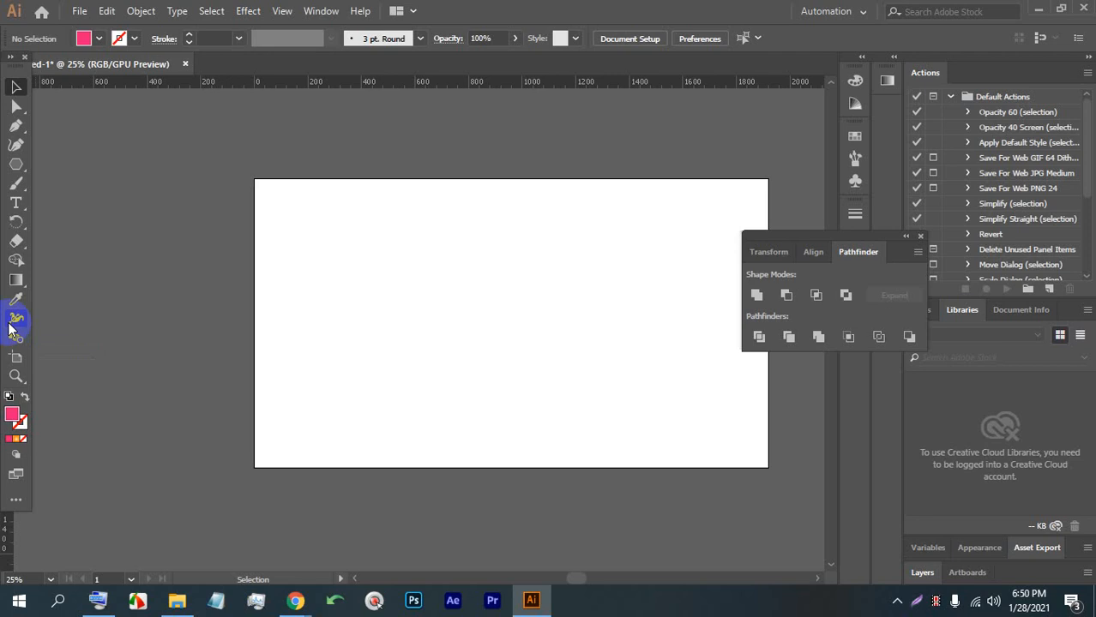
{"action": "left_click", "coordinate": [919, 236]}
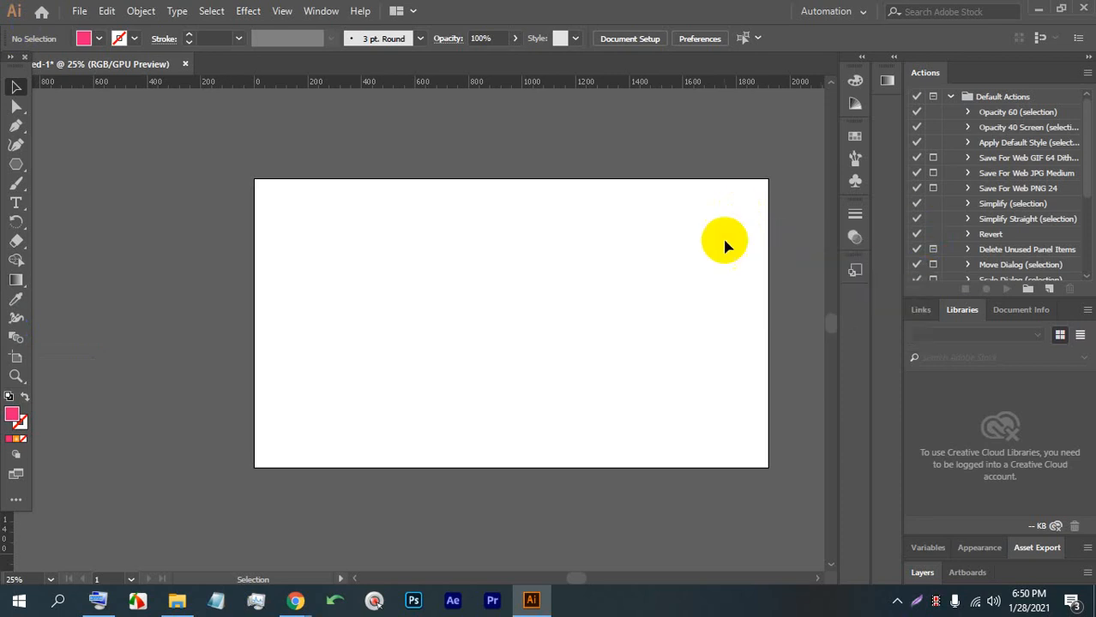
Draw a pink square without a stroke on the empty artboard and shift it slightly down and left.
{"action": "scroll", "coordinate": [672, 254], "scroll_direction": "up", "scroll_amount": 2}
{"action": "key", "text": "alt"}
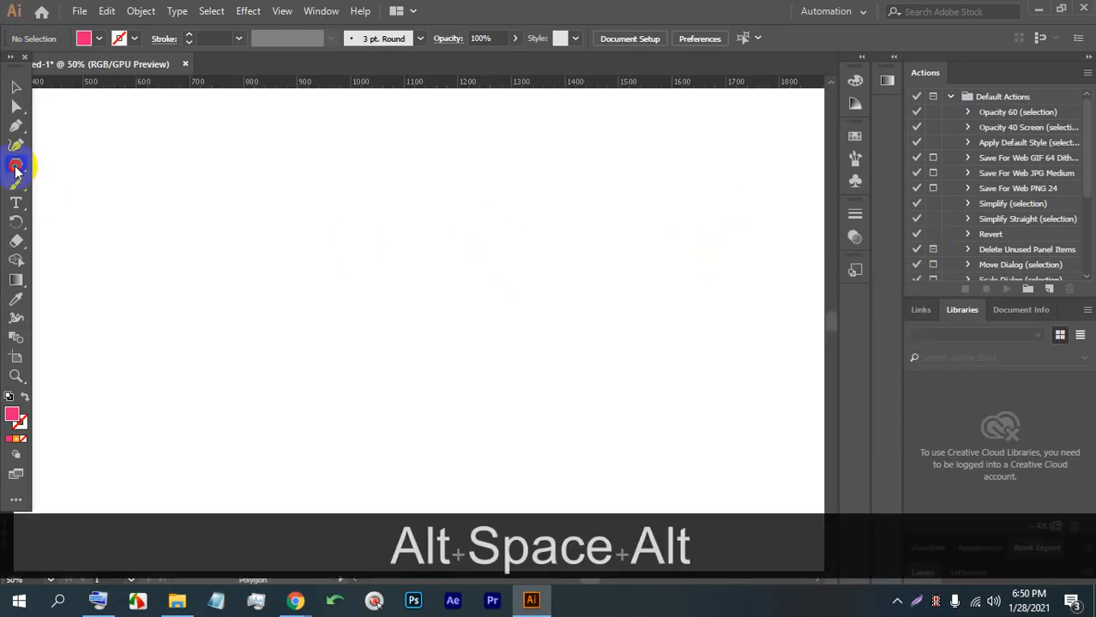
{"action": "left_click", "coordinate": [15, 170]}
{"action": "left_click_drag", "start_coordinate": [15, 170], "coordinate": [209, 276]}
{"action": "key", "text": "shift"}
{"action": "left_click", "coordinate": [103, 40]}
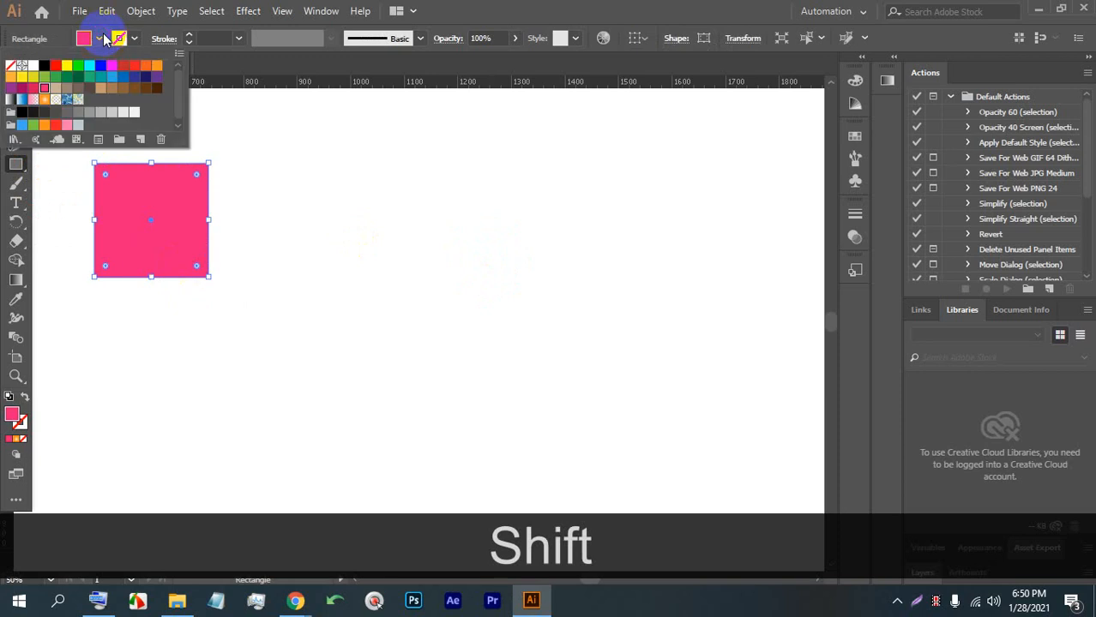
{"action": "left_click", "coordinate": [103, 40]}
{"action": "left_click", "coordinate": [14, 85]}
{"action": "left_click_drag", "start_coordinate": [136, 208], "coordinate": [127, 239]}
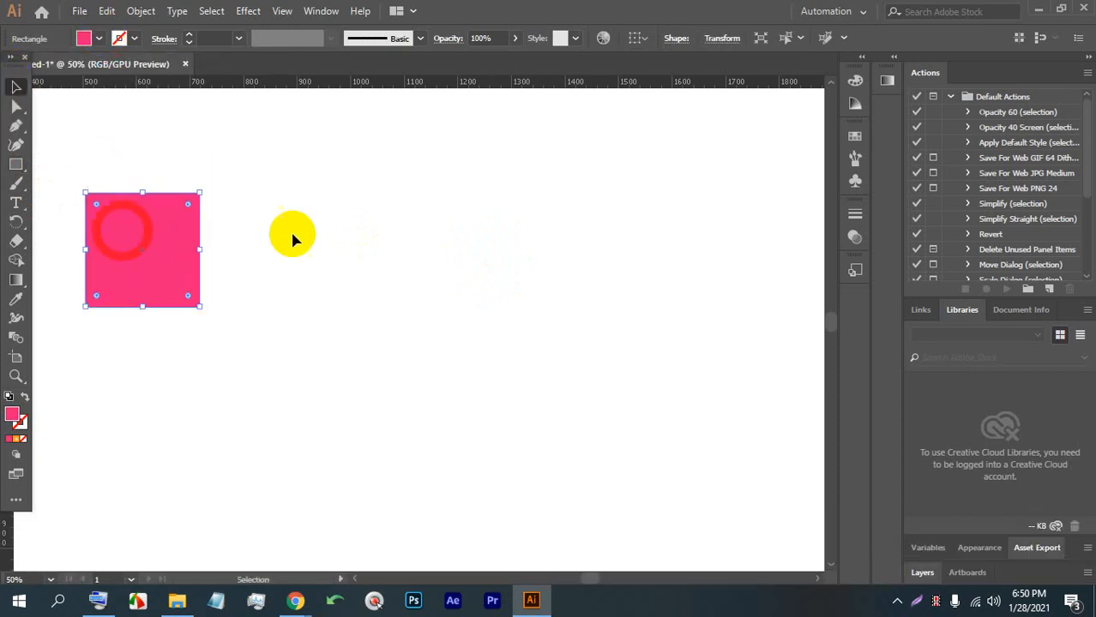
Change the square's fill to orange.
{"action": "left_click", "coordinate": [292, 239]}
{"action": "left_click", "coordinate": [197, 227]}
{"action": "left_click", "coordinate": [101, 40]}
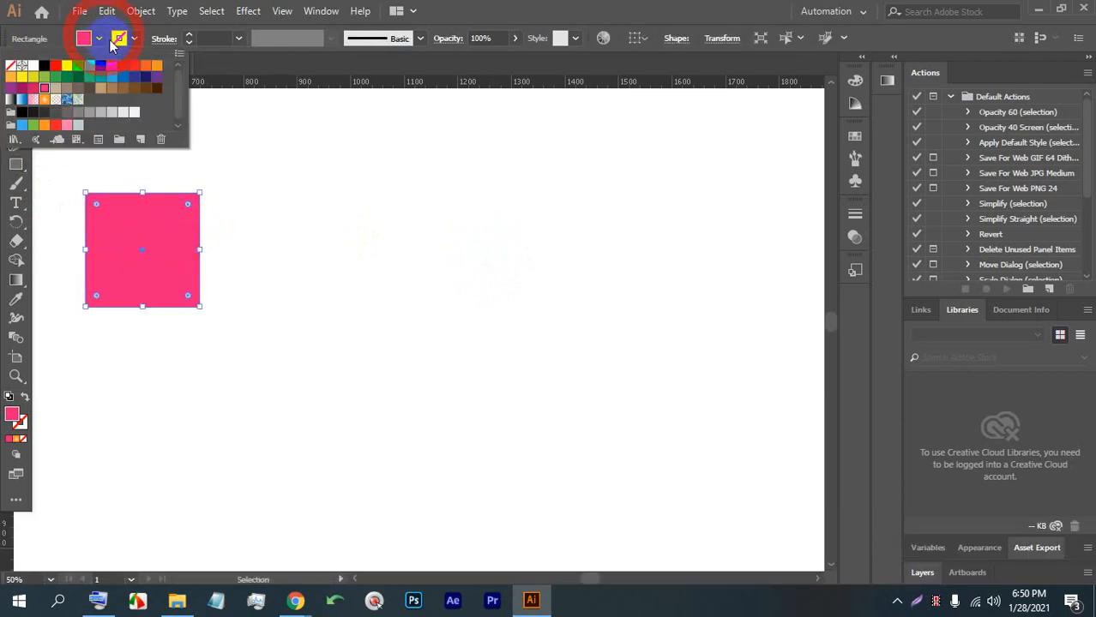
{"action": "left_click", "coordinate": [152, 74]}
{"action": "left_click", "coordinate": [146, 69]}
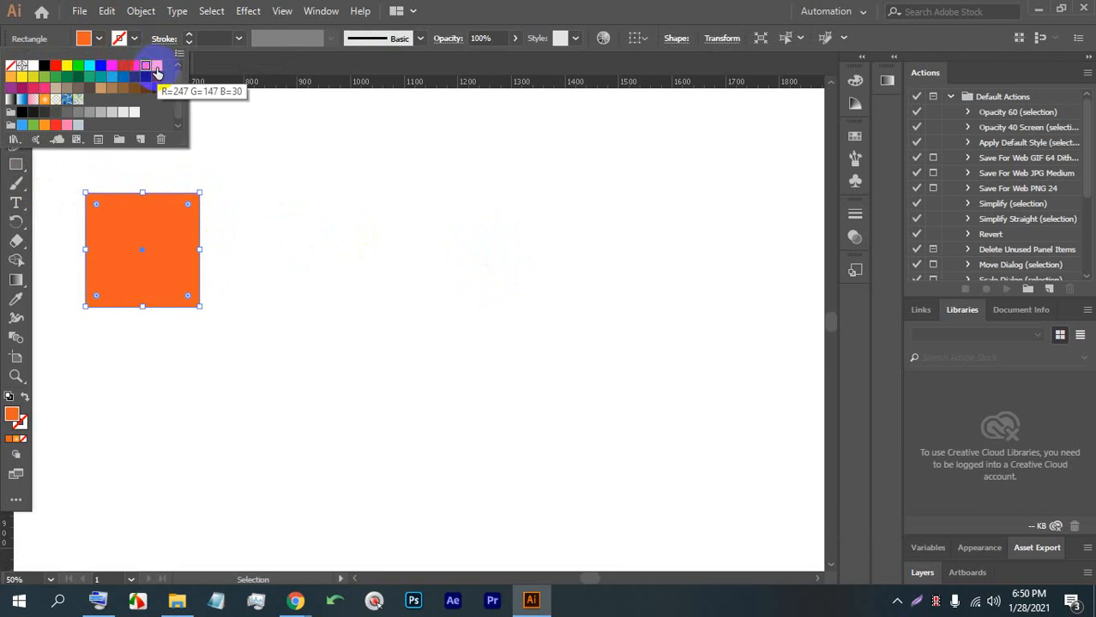
{"action": "left_click", "coordinate": [464, 8]}
Move the orange square toward the middle of the artboard and deselect it.
{"action": "left_click_drag", "start_coordinate": [120, 243], "coordinate": [186, 308]}
{"action": "left_click", "coordinate": [222, 286]}
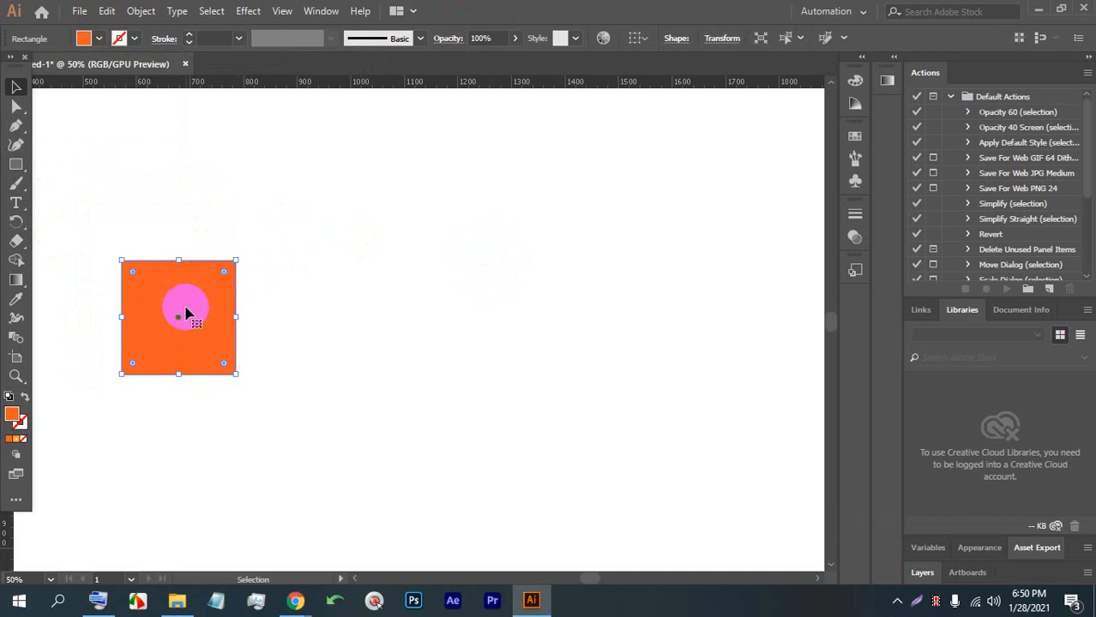
{"action": "left_click_drag", "start_coordinate": [186, 314], "coordinate": [292, 262]}
{"action": "scroll", "coordinate": [225, 248], "scroll_direction": "up", "scroll_amount": 1, "text": "alt"}
{"action": "left_click", "coordinate": [530, 266]}
{"action": "scroll", "coordinate": [531, 265], "scroll_direction": "down", "scroll_amount": 1}
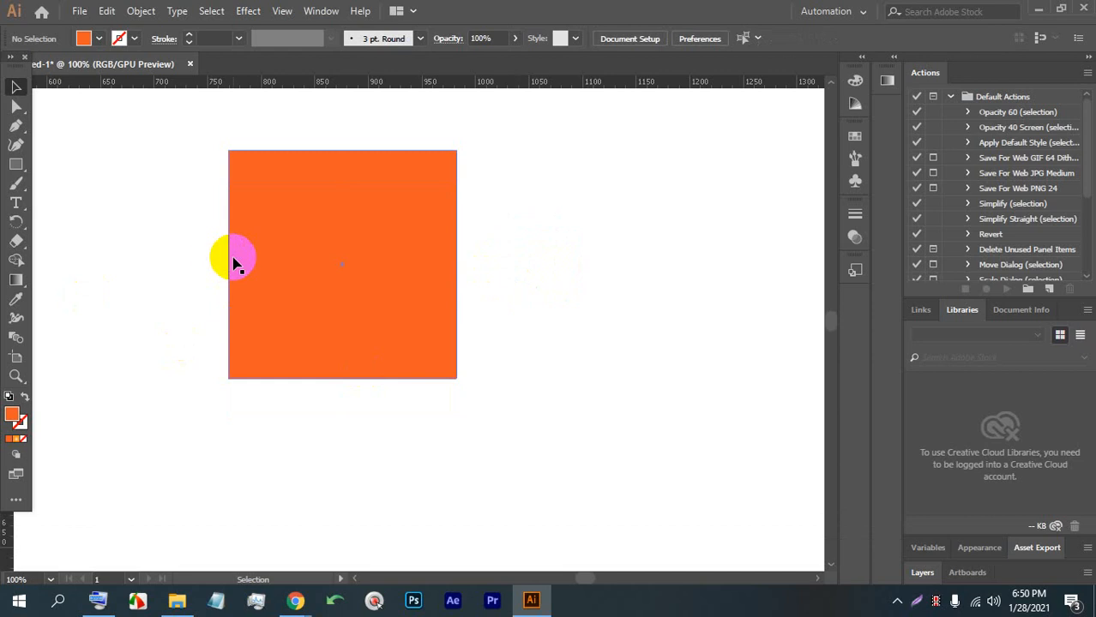
Draw a flat, wide ellipse just below the square as its shadow and fill it black.
{"action": "left_click_drag", "start_coordinate": [17, 165], "coordinate": [78, 189]}
{"action": "left_click_drag", "start_coordinate": [221, 404], "coordinate": [468, 437]}
{"action": "left_click", "coordinate": [99, 38]}
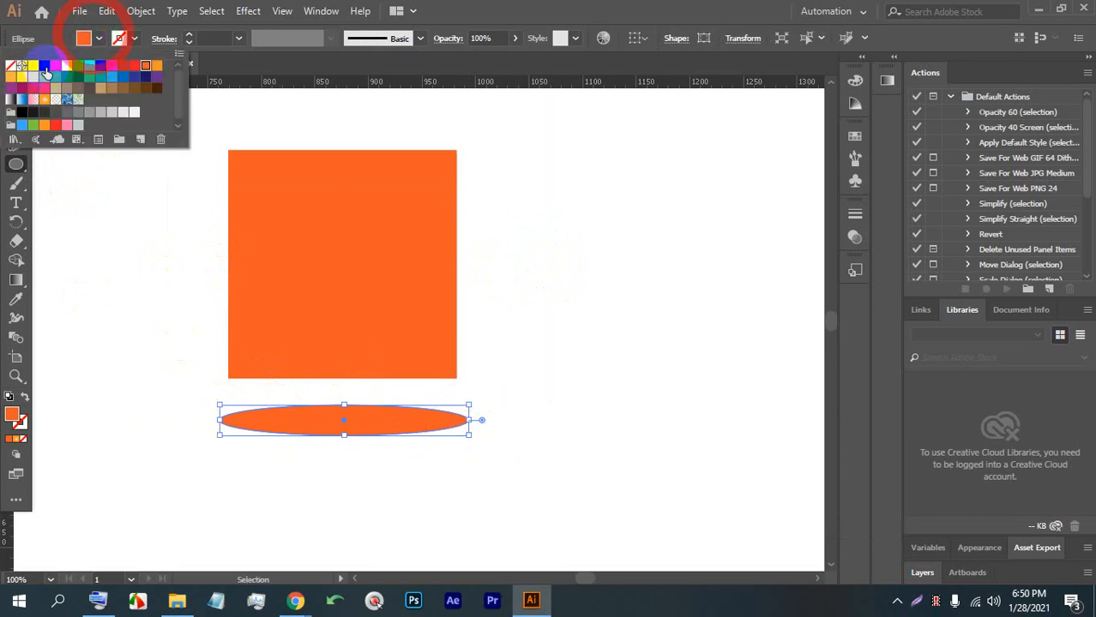
{"action": "left_click", "coordinate": [45, 67]}
Set the shadow ellipse's opacity to 39% and nudge it slightly to the left under the square.
{"action": "left_click", "coordinate": [514, 37]}
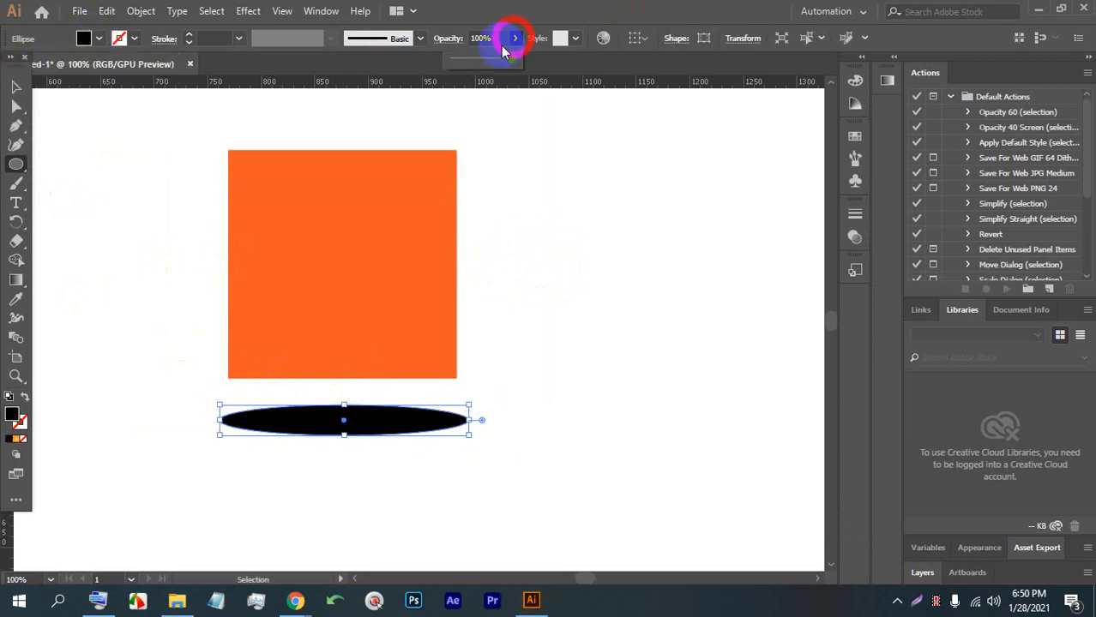
{"action": "left_click_drag", "start_coordinate": [519, 59], "coordinate": [478, 58]}
{"action": "left_click", "coordinate": [556, 2]}
{"action": "left_click", "coordinate": [15, 88]}
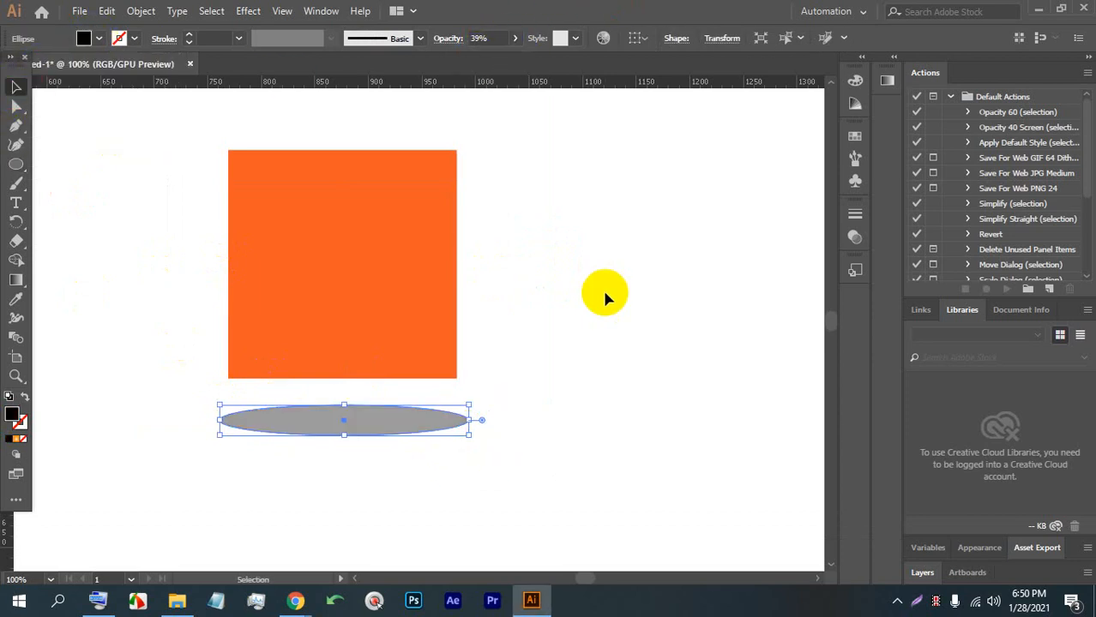
{"action": "left_click", "coordinate": [602, 288]}
{"action": "left_click_drag", "start_coordinate": [395, 434], "coordinate": [381, 429]}
{"action": "left_click", "coordinate": [553, 416]}
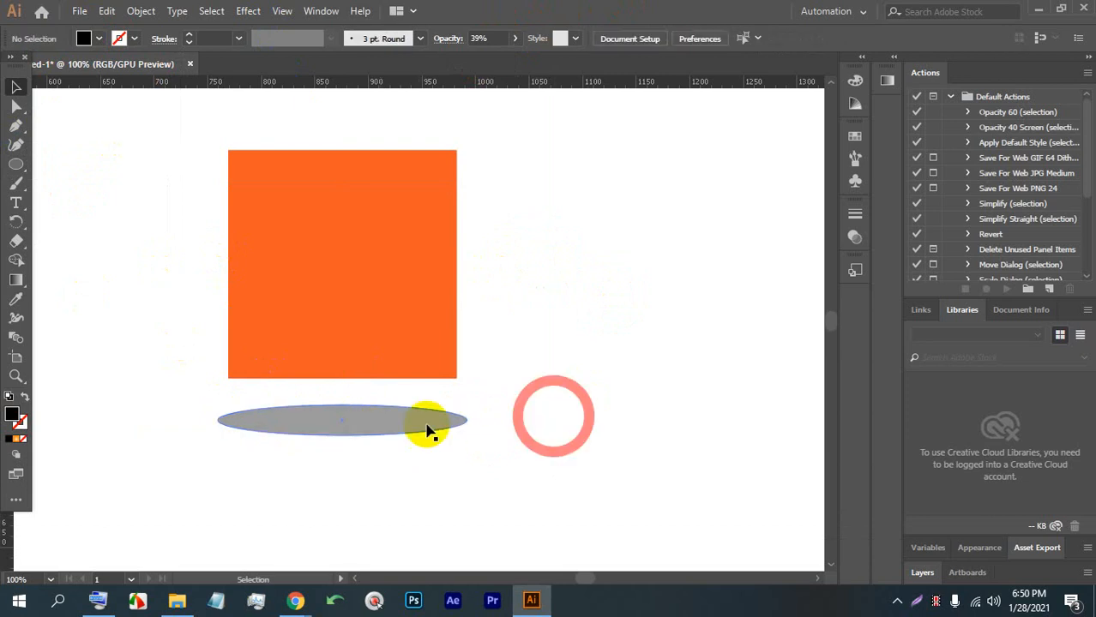
Review the square with its shadow, and delete the shadow ellipse.
{"action": "left_click", "coordinate": [425, 427]}
{"action": "scroll", "coordinate": [535, 371], "scroll_direction": "down", "scroll_amount": 2}
{"action": "left_click", "coordinate": [547, 363]}
{"action": "scroll", "coordinate": [573, 366], "scroll_direction": "down", "scroll_amount": 1}
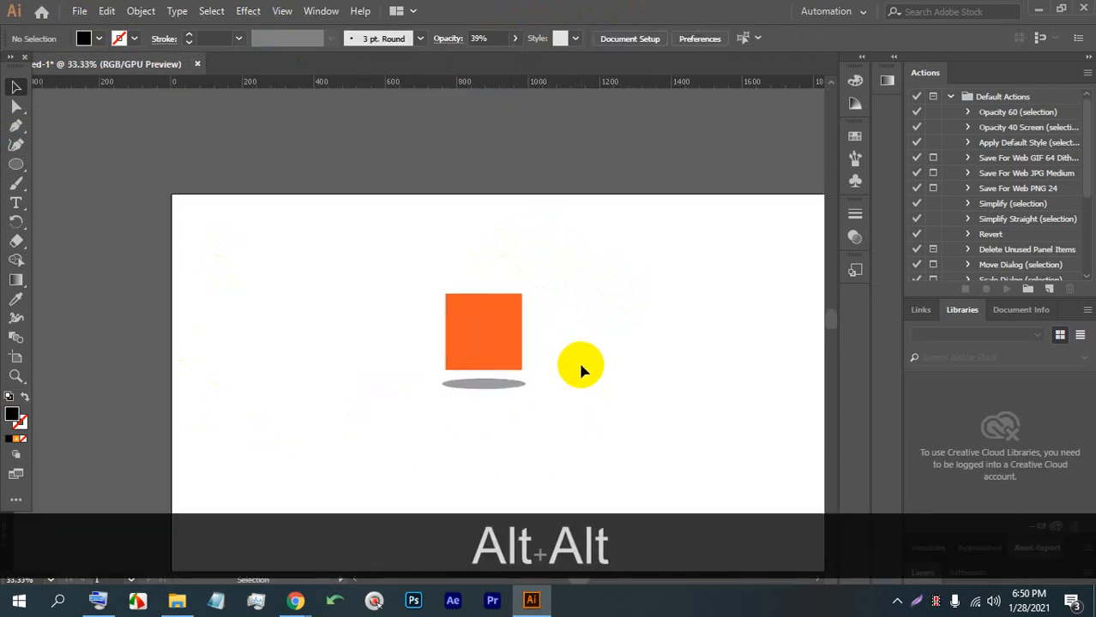
{"action": "scroll", "coordinate": [582, 359], "scroll_direction": "up", "scroll_amount": 2}
{"action": "left_click", "coordinate": [386, 450]}
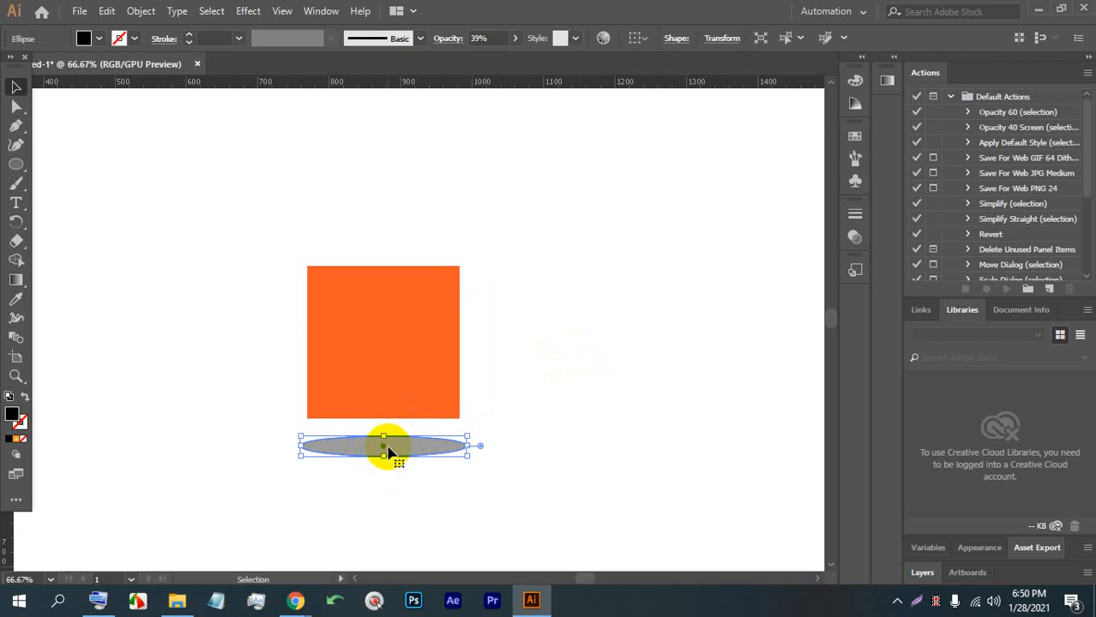
{"action": "key", "text": "BackSpace"}
Move the orange square to the left and start a 3D Extrude & Bevel effect on it with the preview on.
{"action": "left_click_drag", "start_coordinate": [335, 318], "coordinate": [188, 319]}
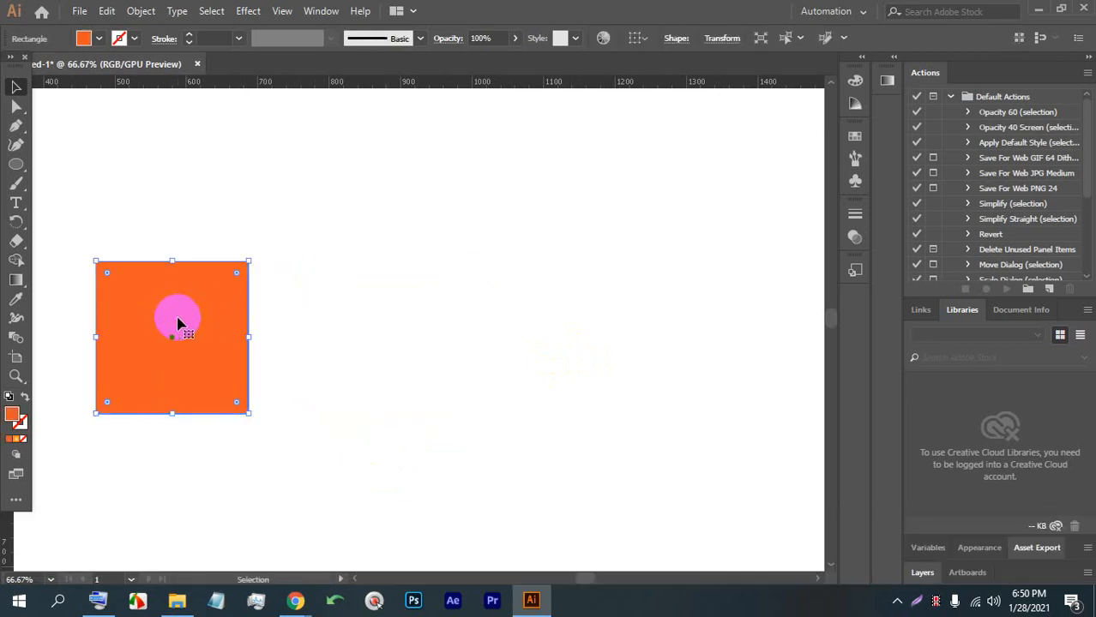
{"action": "left_click", "coordinate": [248, 10]}
{"action": "left_click", "coordinate": [283, 103]}
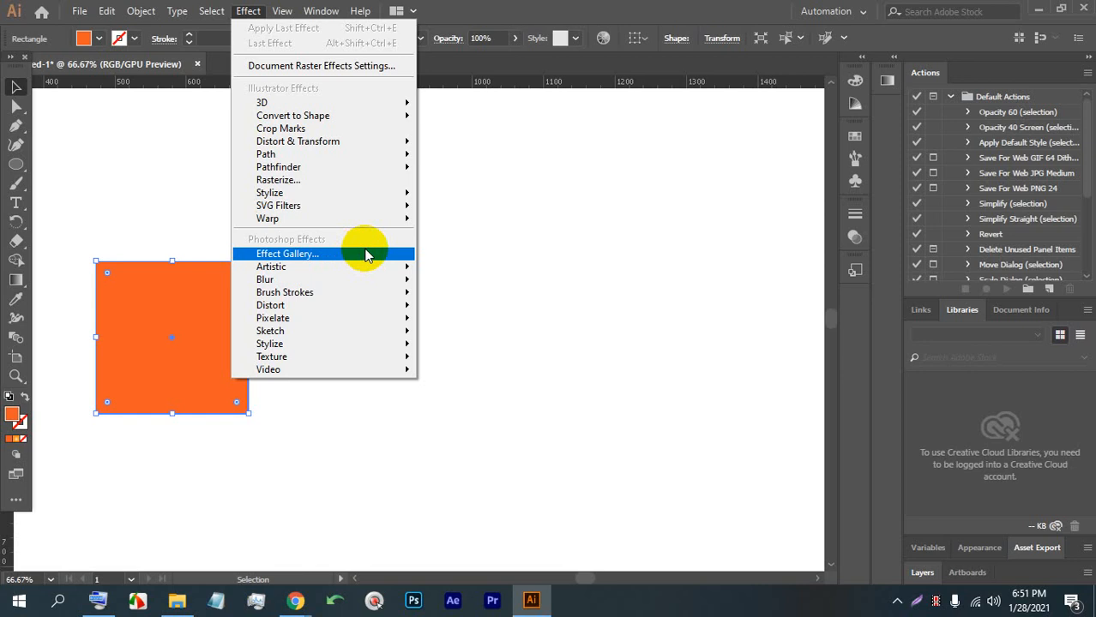
{"action": "mouse_move", "coordinate": [348, 105]}
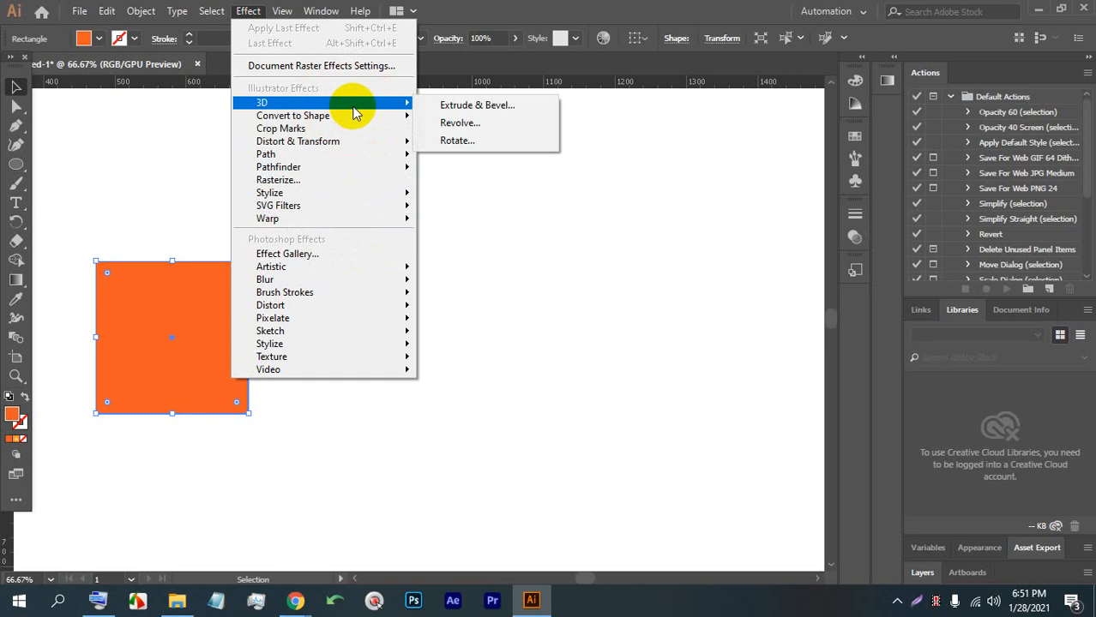
{"action": "left_click", "coordinate": [469, 105]}
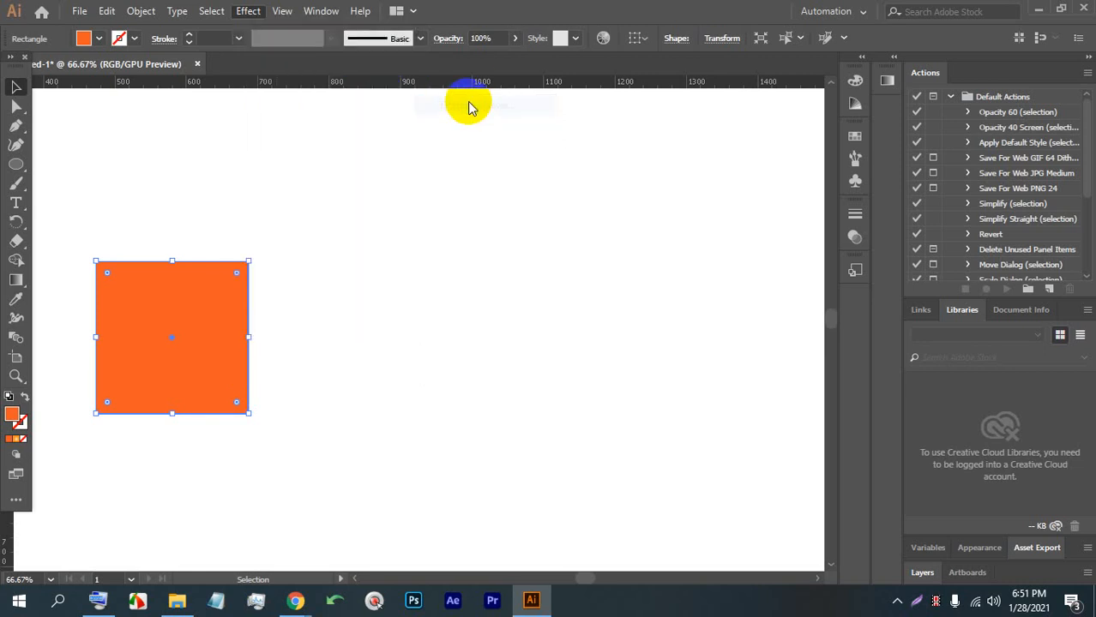
{"action": "left_click_drag", "start_coordinate": [468, 161], "coordinate": [511, 111]}
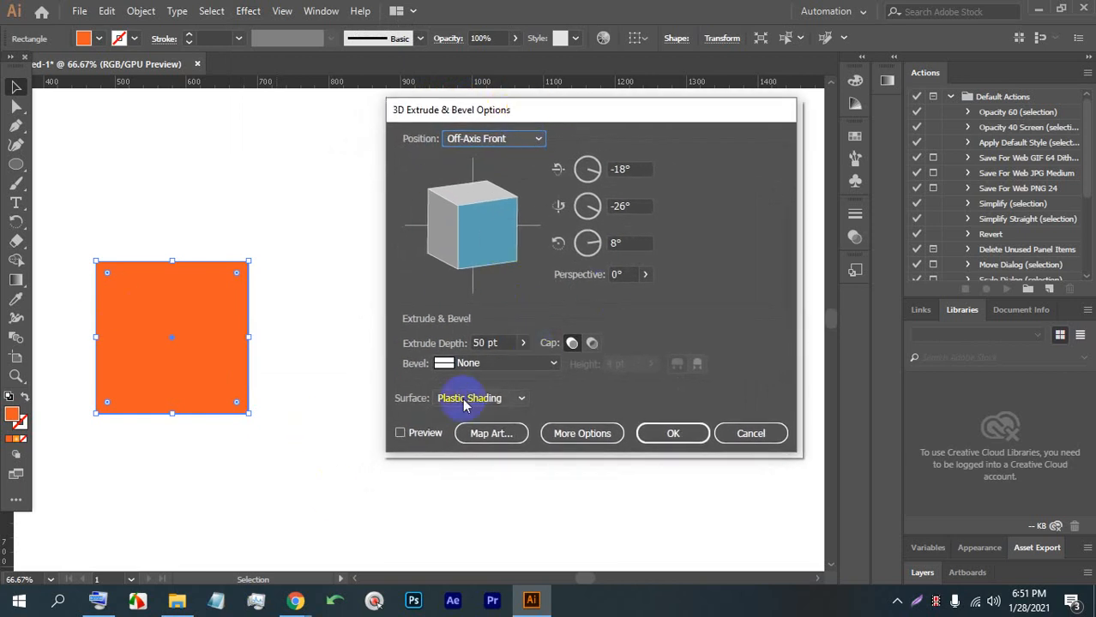
{"action": "left_click", "coordinate": [424, 434]}
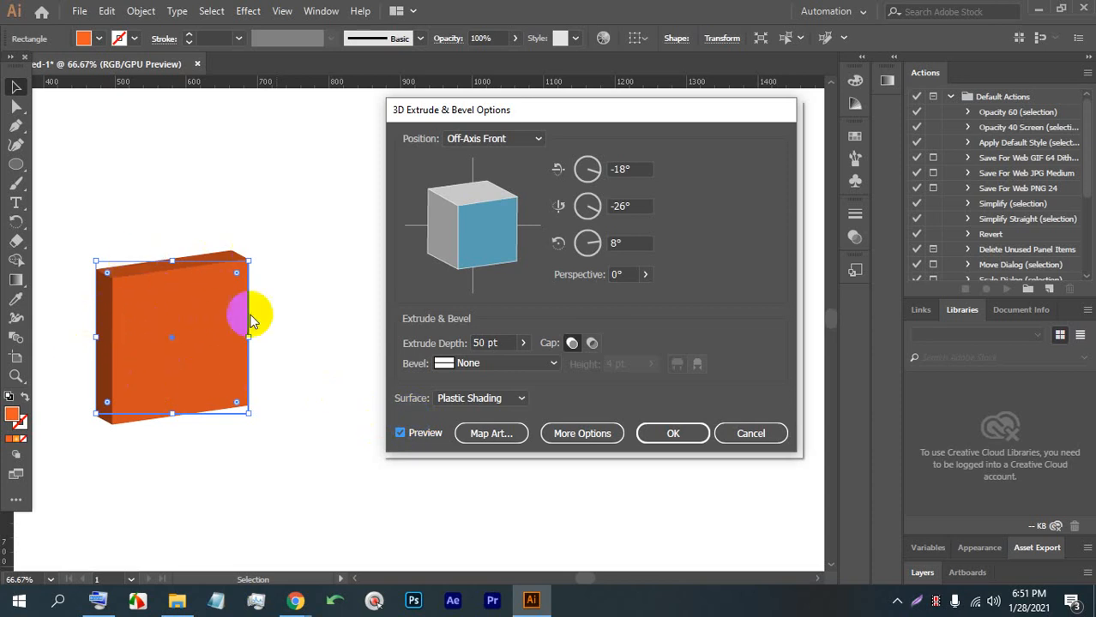
Try the Front, Back, Left, Right, Top and Off-Axis Left positions for the extruded square.
{"action": "left_click", "coordinate": [469, 141]}
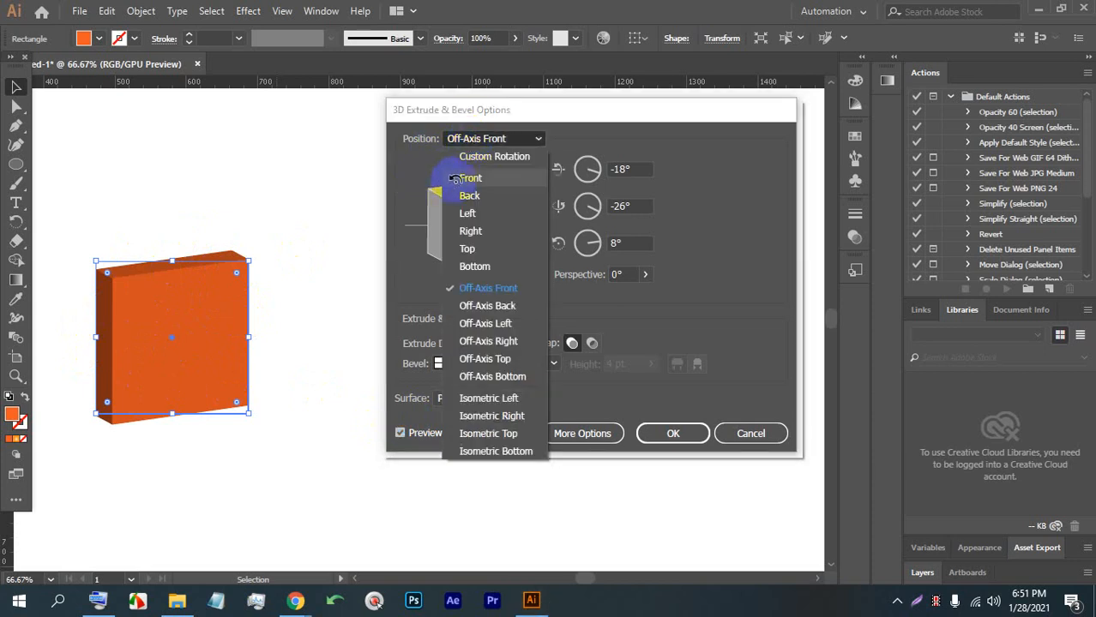
{"action": "left_click", "coordinate": [468, 172]}
{"action": "left_click", "coordinate": [488, 140]}
{"action": "left_click", "coordinate": [488, 198]}
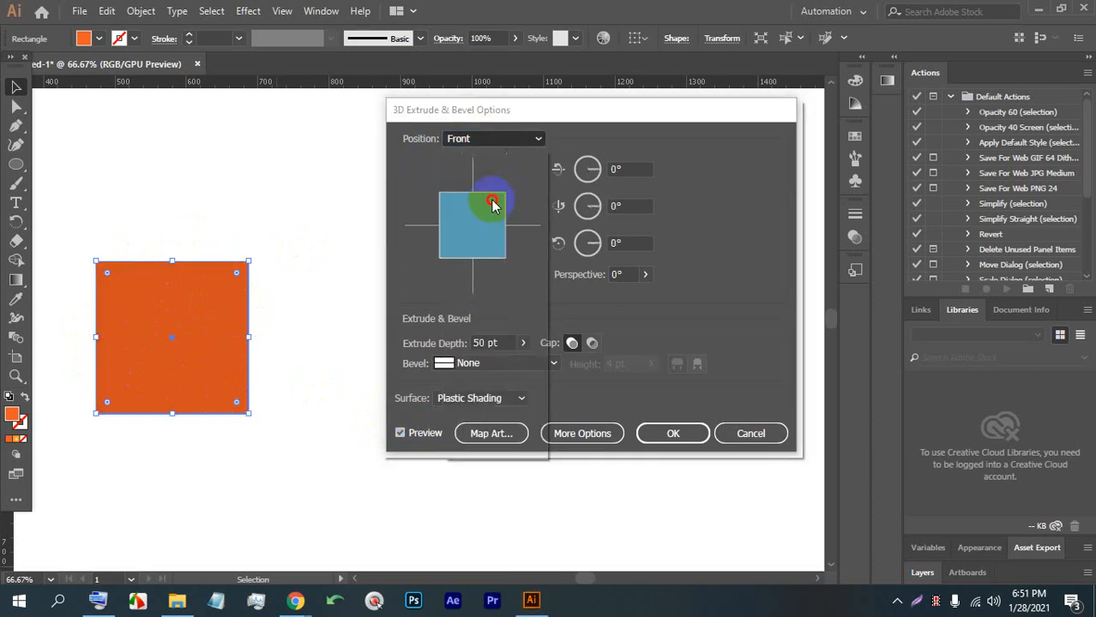
{"action": "left_click", "coordinate": [498, 142]}
{"action": "left_click", "coordinate": [489, 213]}
{"action": "left_click", "coordinate": [493, 140]}
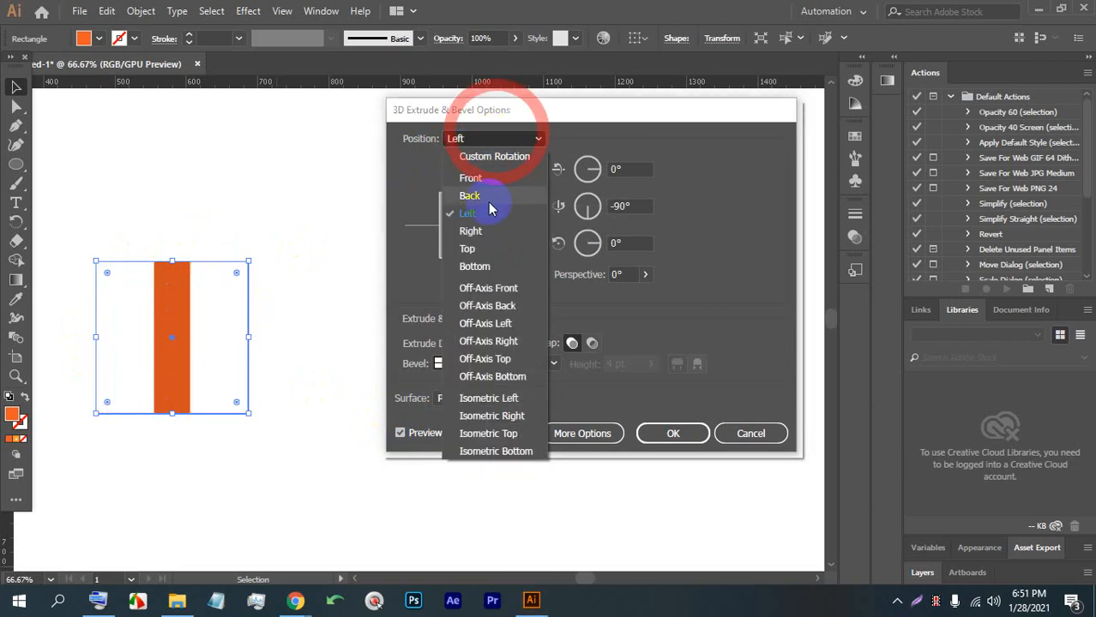
{"action": "left_click", "coordinate": [487, 228]}
{"action": "left_click", "coordinate": [489, 140]}
{"action": "left_click", "coordinate": [479, 248]}
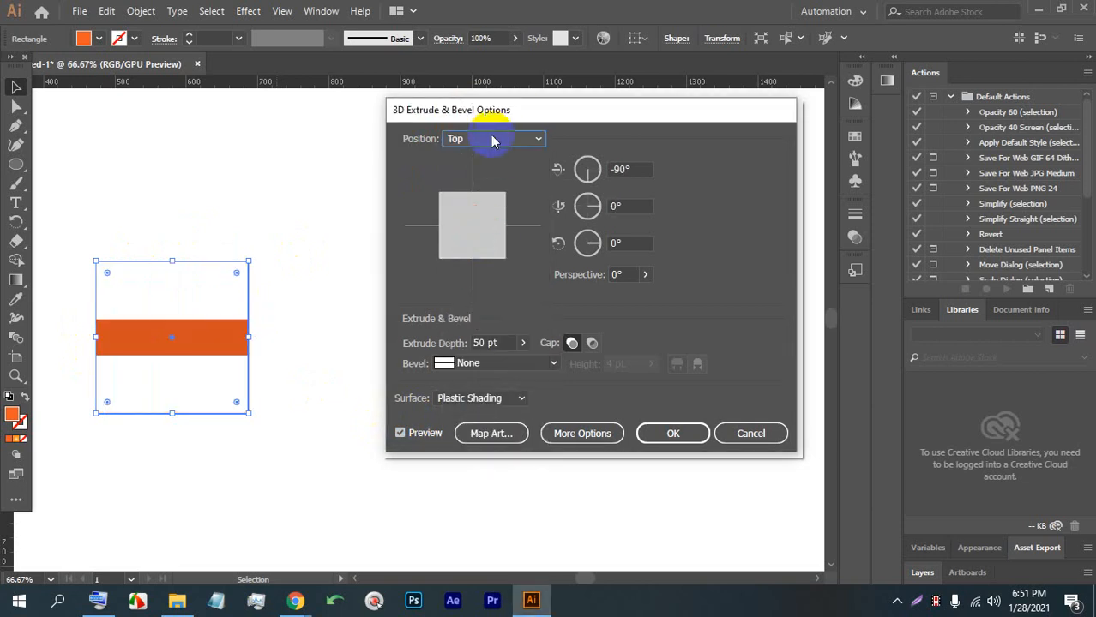
{"action": "left_click", "coordinate": [489, 140]}
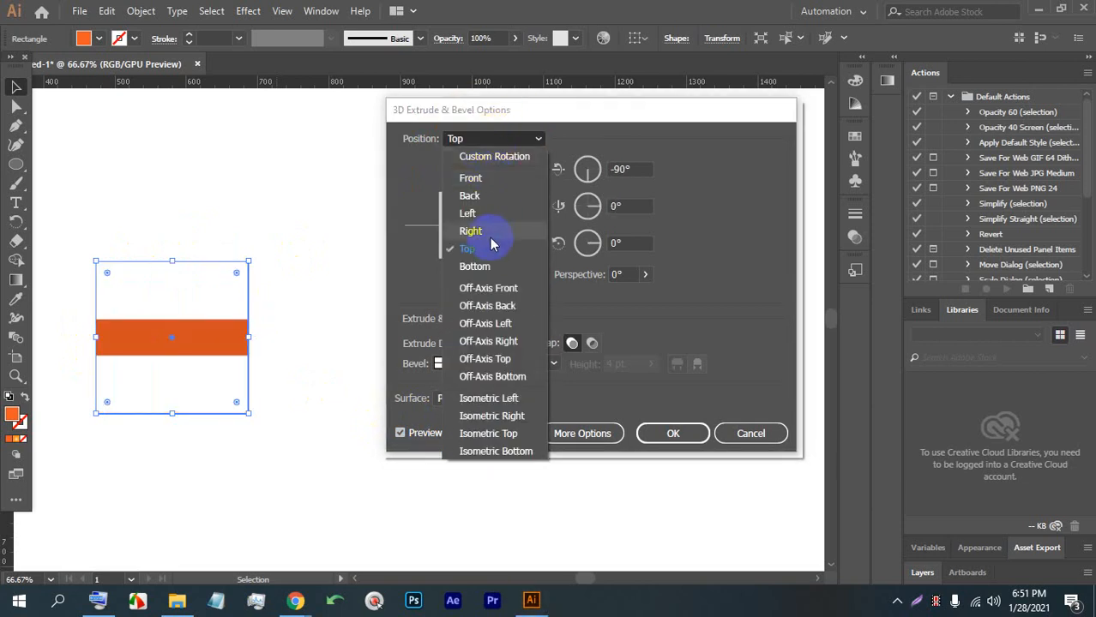
{"action": "left_click", "coordinate": [477, 322]}
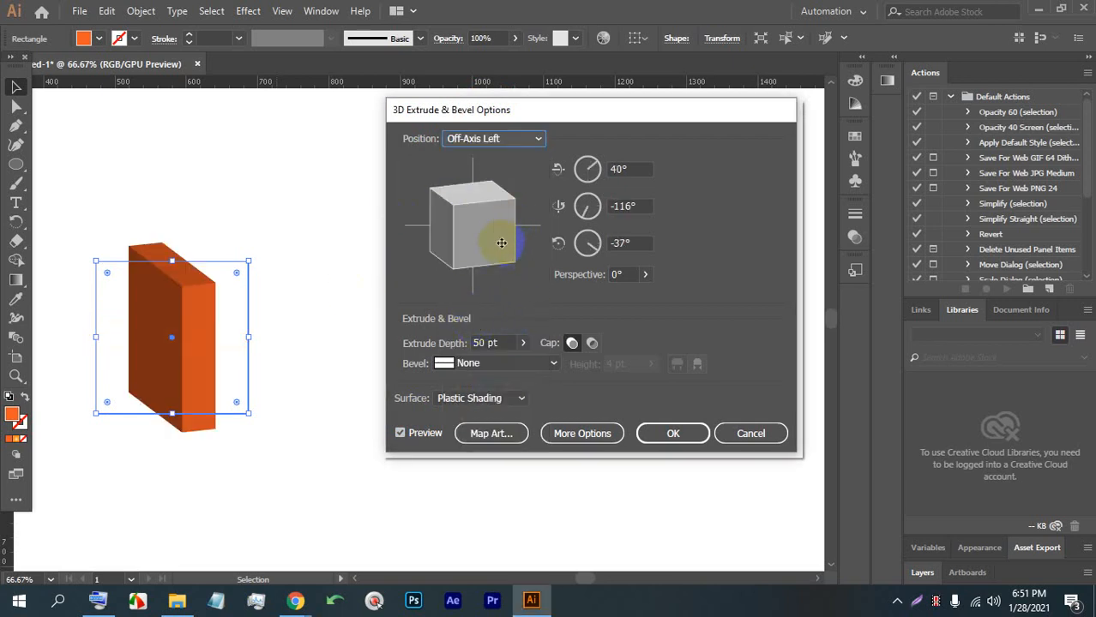
Rotate the extruded square freely with the preview cube to about -2° on X, 1° on Y and 79° on Z.
{"action": "left_click_drag", "start_coordinate": [502, 240], "coordinate": [470, 232]}
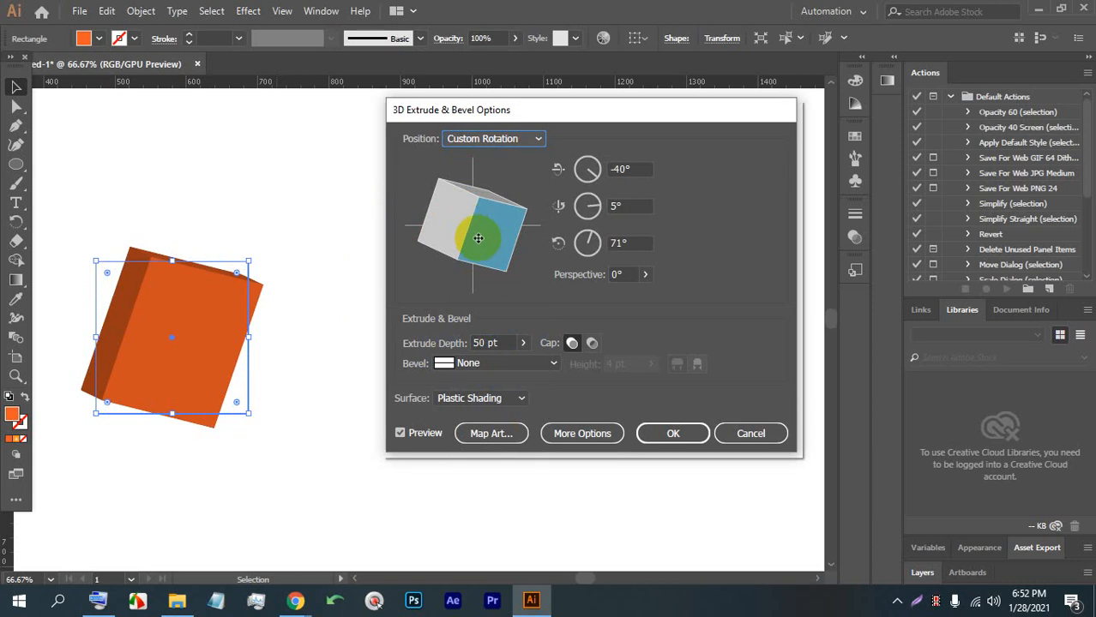
{"action": "left_click_drag", "start_coordinate": [479, 238], "coordinate": [452, 223]}
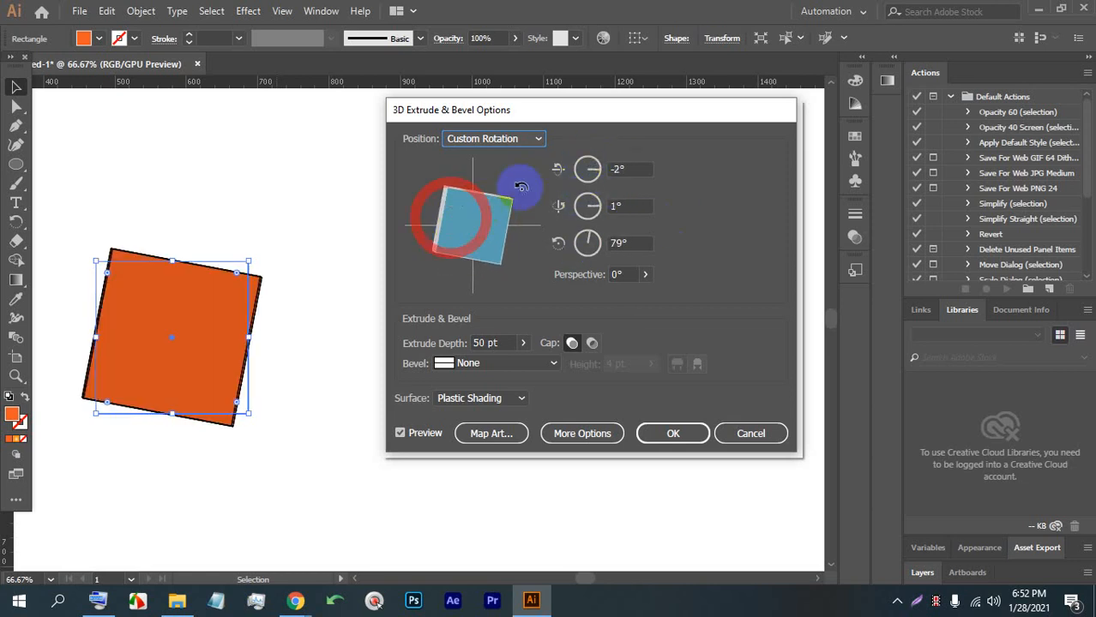
{"action": "left_click", "coordinate": [163, 333]}
Set the extruded square's rotation around the X axis to 147°.
{"action": "left_click", "coordinate": [601, 169]}
{"action": "left_click", "coordinate": [598, 166]}
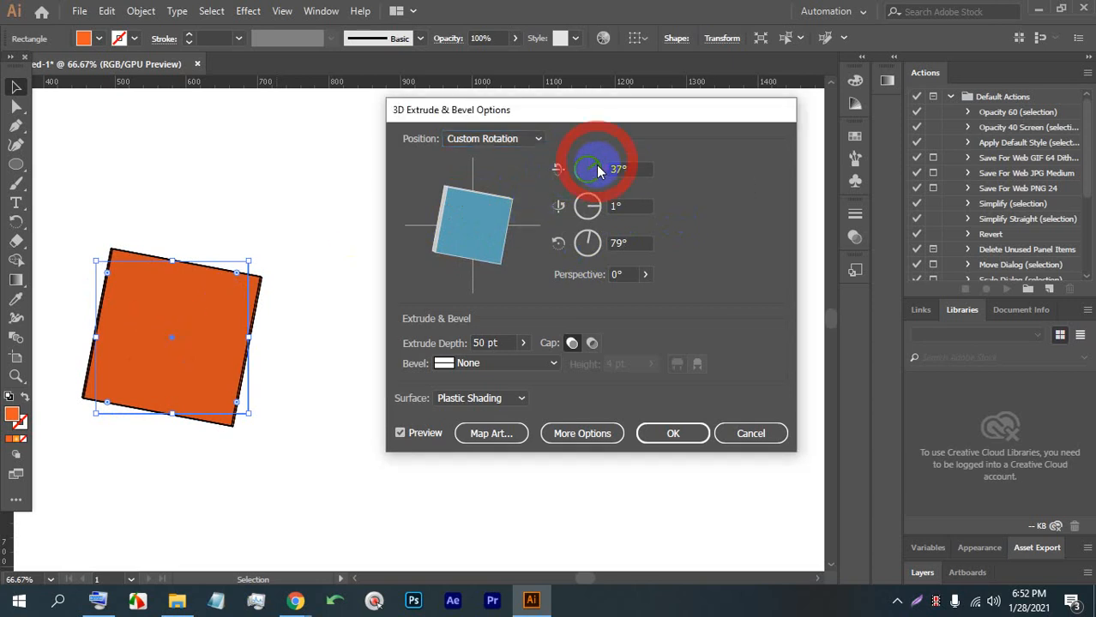
{"action": "left_click", "coordinate": [627, 170]}
{"action": "key", "text": "Up"}
{"action": "key", "text": "Up"}
{"action": "key", "text": "Up"}
{"action": "key", "text": "Up"}
{"action": "key", "text": "Up"}
{"action": "key", "text": "Up"}
{"action": "key", "text": "Up"}
{"action": "key", "text": "Up"}
{"action": "key", "text": "Up"}
{"action": "key", "text": "Up"}
{"action": "key", "text": "Up"}
{"action": "key", "text": "Up"}
{"action": "key", "text": "Up"}
{"action": "key", "text": "Up"}
{"action": "key", "text": "Up"}
{"action": "key", "text": "Up"}
{"action": "key", "text": "Up"}
{"action": "key", "text": "Up"}
{"action": "key", "text": "Up"}
{"action": "key", "text": "Up"}
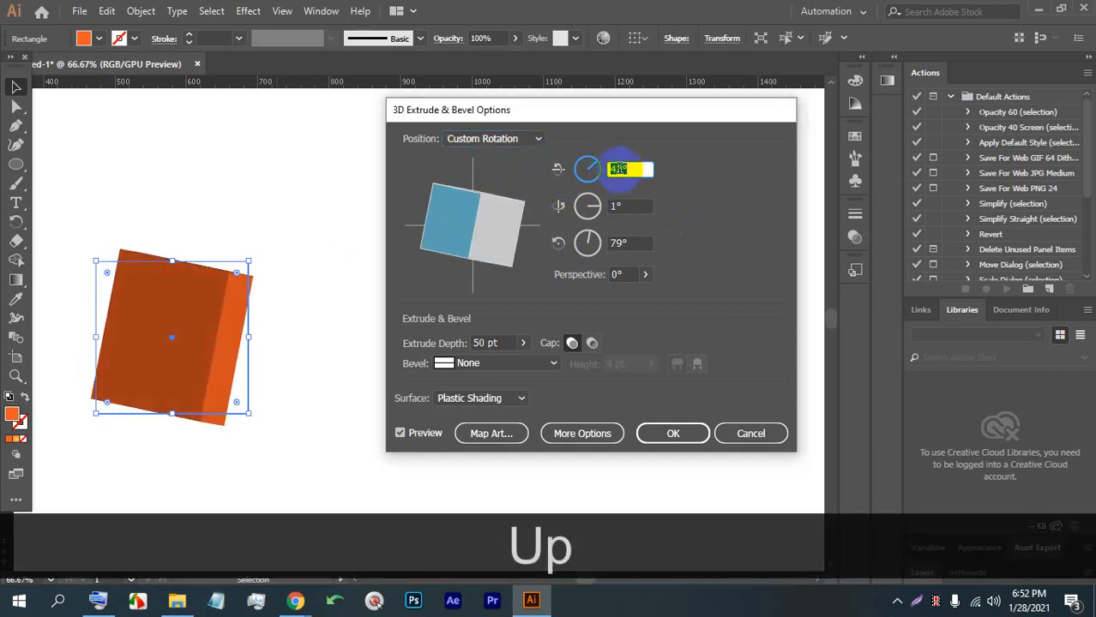
{"action": "key", "text": "Up"}
{"action": "key", "text": "Up"}
{"action": "key", "text": "Up"}
{"action": "key", "text": "Up"}
{"action": "key", "text": "Up"}
{"action": "key", "text": "Up"}
{"action": "key", "text": "Up"}
{"action": "key", "text": "Up"}
{"action": "key", "text": "Up"}
{"action": "key", "text": "Up"}
{"action": "key", "text": "Up"}
{"action": "key", "text": "Up"}
{"action": "key", "text": "Up"}
{"action": "key", "text": "Up"}
{"action": "key", "text": "Up"}
{"action": "key", "text": "Up"}
{"action": "key", "text": "Up"}
{"action": "key", "text": "Up"}
{"action": "key", "text": "Up"}
{"action": "key", "text": "Up"}
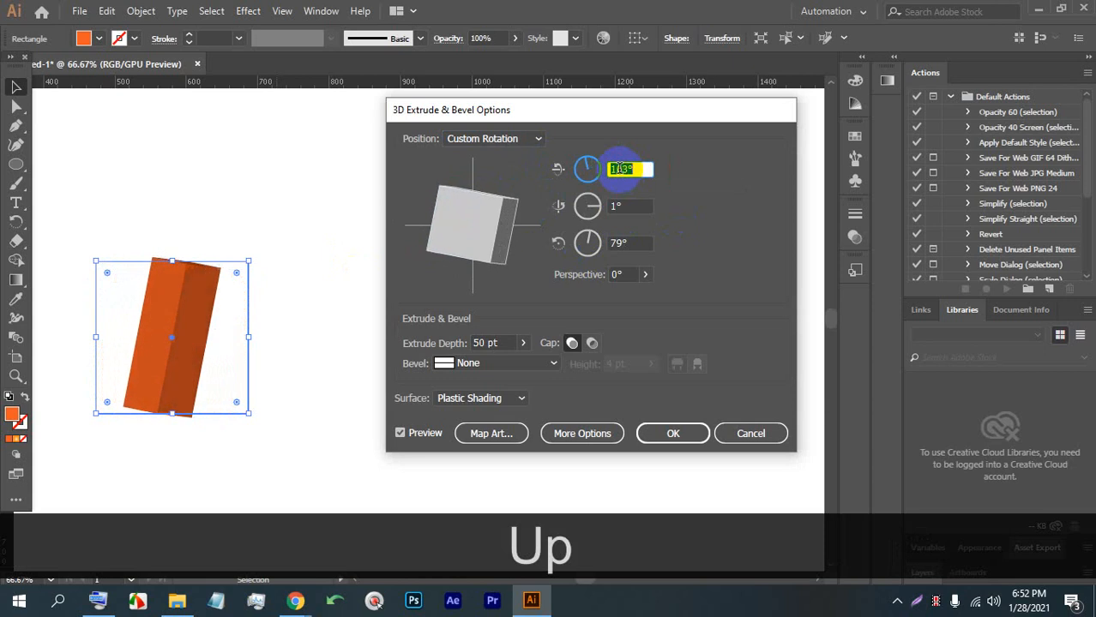
{"action": "key", "text": "Up"}
{"action": "key", "text": "Up"}
{"action": "key", "text": "Up"}
{"action": "key", "text": "Up"}
{"action": "key", "text": "Up"}
{"action": "key", "text": "Up"}
{"action": "key", "text": "Up"}
{"action": "key", "text": "Up"}
{"action": "key", "text": "Up"}
{"action": "key", "text": "Up"}
{"action": "key", "text": "Up"}
{"action": "key", "text": "Up"}
{"action": "key", "text": "Up"}
{"action": "key", "text": "Up"}
{"action": "key", "text": "Up"}
{"action": "key", "text": "Up"}
{"action": "key", "text": "Up"}
{"action": "key", "text": "Up"}
{"action": "key", "text": "Up"}
{"action": "key", "text": "Up"}
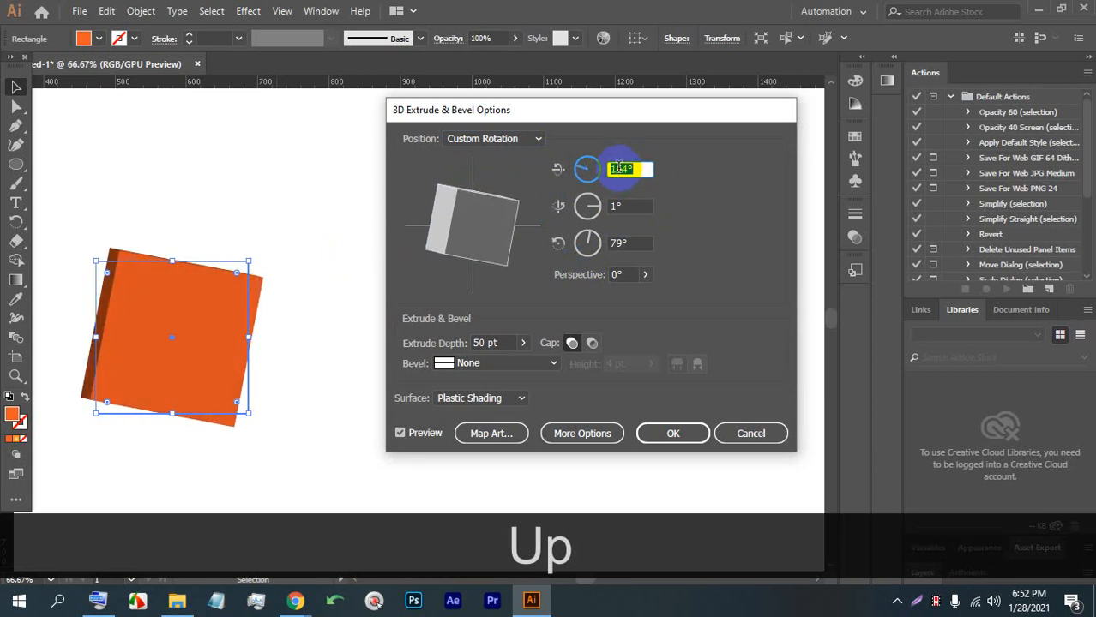
{"action": "key", "text": "Down"}
{"action": "key", "text": "Down"}
{"action": "key", "text": "Down"}
{"action": "key", "text": "Down"}
{"action": "key", "text": "Down"}
{"action": "key", "text": "Down"}
{"action": "key", "text": "Down"}
{"action": "key", "text": "Down"}
{"action": "key", "text": "Down"}
{"action": "key", "text": "Down"}
{"action": "key", "text": "Down"}
{"action": "key", "text": "Down"}
{"action": "key", "text": "Down"}
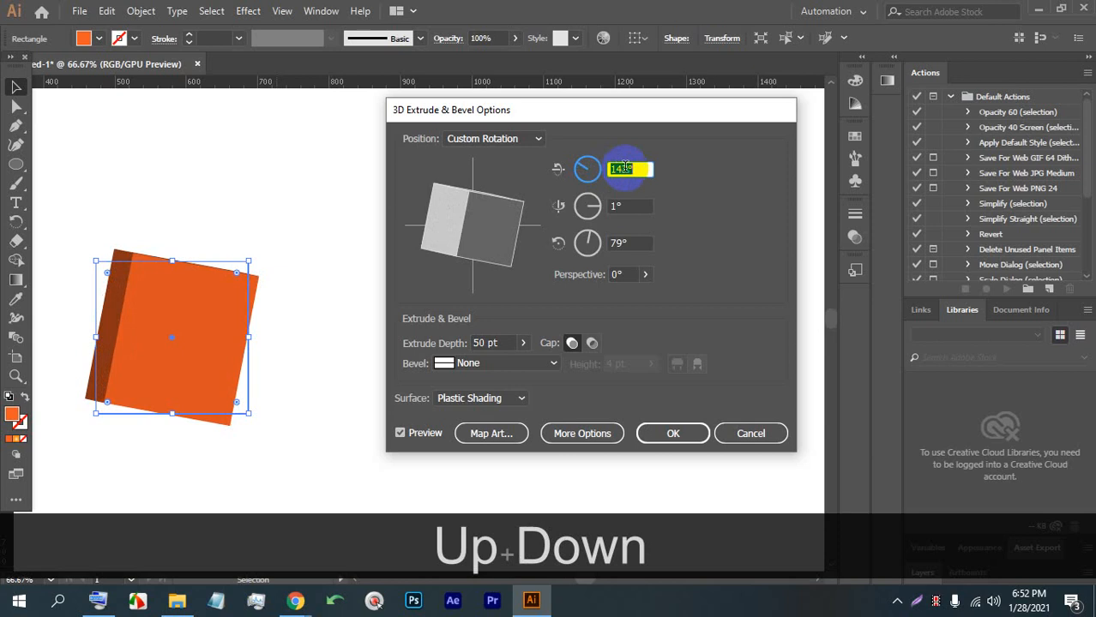
Set the extruded square's rotation around the Y axis to 118°.
{"action": "left_click", "coordinate": [633, 203]}
{"action": "key", "text": "Up"}
{"action": "key", "text": "Up"}
{"action": "key", "text": "Up"}
{"action": "key", "text": "Up"}
{"action": "key", "text": "Up"}
{"action": "key", "text": "Up"}
{"action": "key", "text": "Up"}
{"action": "key", "text": "Up"}
{"action": "key", "text": "Up"}
{"action": "key", "text": "Up"}
{"action": "key", "text": "Up"}
{"action": "key", "text": "Up"}
{"action": "key", "text": "Up"}
{"action": "key", "text": "Up"}
{"action": "key", "text": "Up"}
{"action": "key", "text": "Up"}
{"action": "key", "text": "Up"}
{"action": "key", "text": "Up"}
{"action": "key", "text": "Up"}
{"action": "key", "text": "Up"}
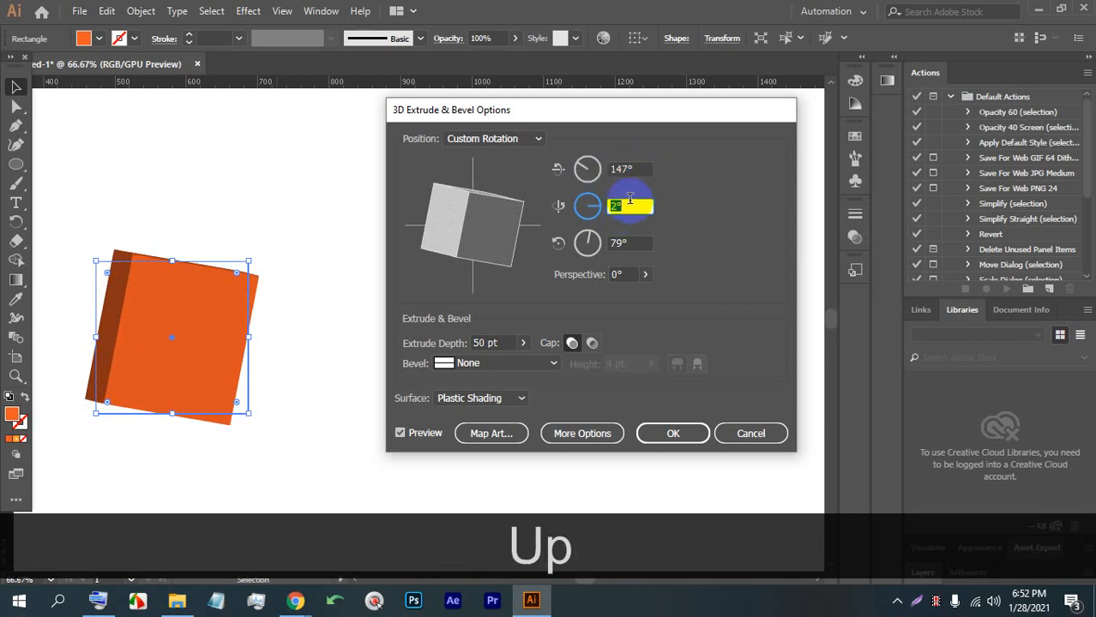
{"action": "key", "text": "Up"}
{"action": "key", "text": "Up"}
{"action": "key", "text": "Up"}
{"action": "key", "text": "Up"}
{"action": "key", "text": "Up"}
{"action": "key", "text": "Up"}
{"action": "key", "text": "Up"}
{"action": "key", "text": "Up"}
{"action": "key", "text": "Up"}
{"action": "key", "text": "Up"}
{"action": "key", "text": "Up"}
{"action": "key", "text": "Up"}
{"action": "key", "text": "Up"}
{"action": "key", "text": "Up"}
{"action": "key", "text": "Up"}
{"action": "key", "text": "Up"}
{"action": "key", "text": "Up"}
{"action": "key", "text": "Up"}
{"action": "key", "text": "Up"}
{"action": "key", "text": "Up"}
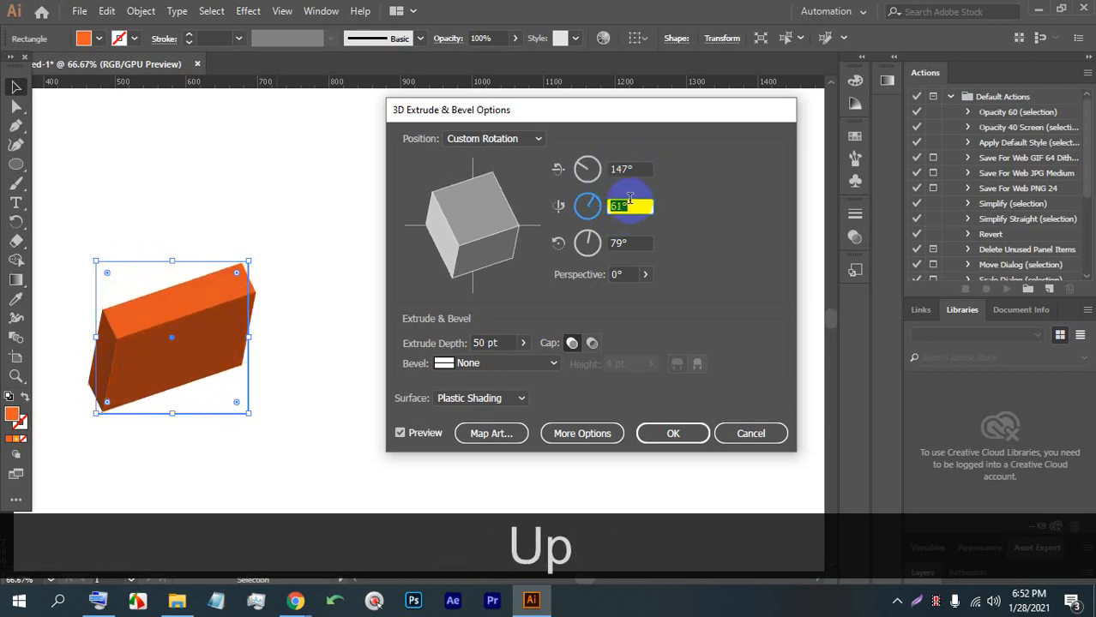
{"action": "key", "text": "Up"}
{"action": "key", "text": "Up"}
{"action": "key", "text": "Up"}
{"action": "key", "text": "Up"}
{"action": "key", "text": "Up"}
{"action": "key", "text": "Up"}
{"action": "key", "text": "Up"}
{"action": "key", "text": "Up"}
{"action": "key", "text": "Up"}
{"action": "key", "text": "Up"}
{"action": "key", "text": "Up"}
{"action": "key", "text": "Up"}
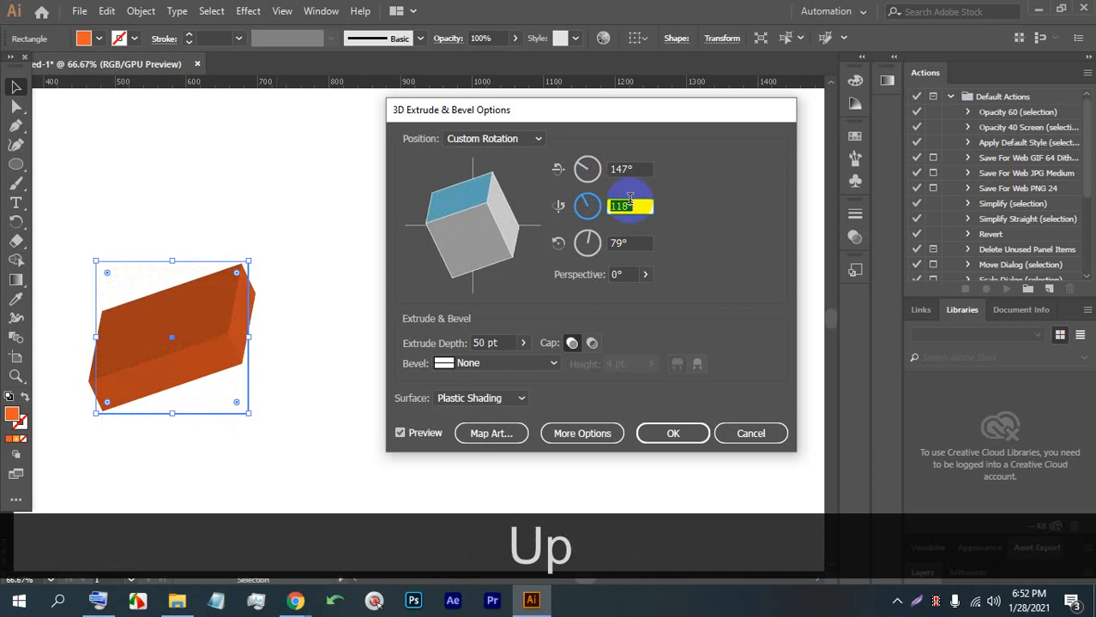
Set the extruded square's rotation around the Z axis to 167°.
{"action": "left_click", "coordinate": [630, 240]}
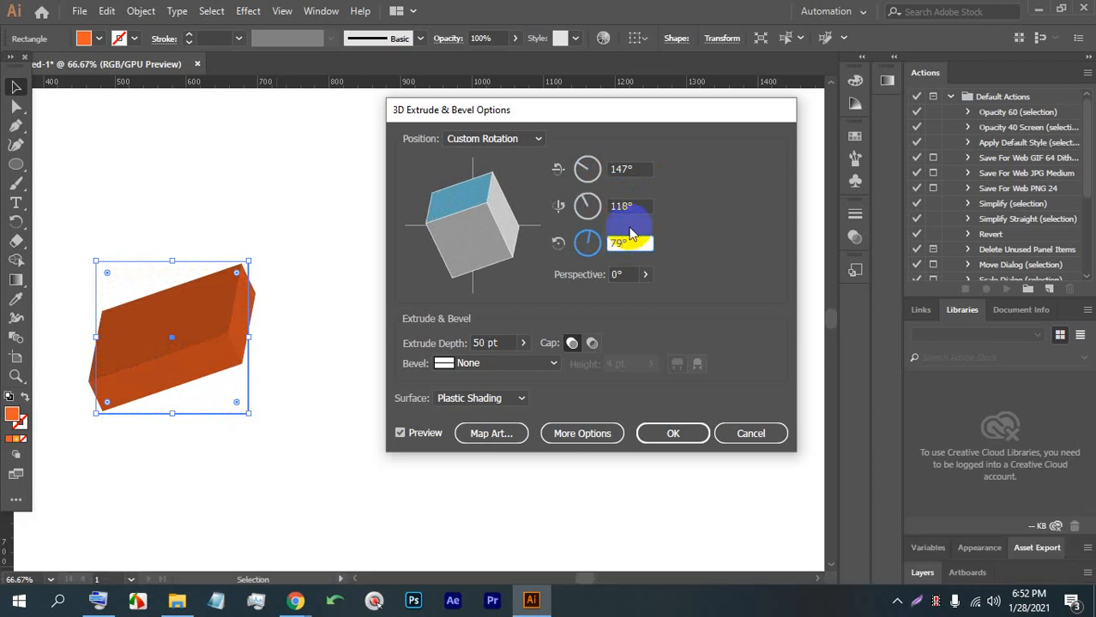
{"action": "key", "text": "Up"}
{"action": "key", "text": "Up"}
{"action": "key", "text": "Up"}
{"action": "key", "text": "Up"}
{"action": "key", "text": "Up"}
{"action": "key", "text": "Up"}
{"action": "key", "text": "Up"}
{"action": "key", "text": "Up"}
{"action": "key", "text": "Up"}
{"action": "key", "text": "Up"}
{"action": "key", "text": "Up"}
{"action": "key", "text": "Up"}
{"action": "key", "text": "Up"}
{"action": "key", "text": "Up"}
{"action": "key", "text": "Up"}
{"action": "key", "text": "Up"}
{"action": "key", "text": "Up"}
{"action": "key", "text": "Up"}
{"action": "key", "text": "Up"}
{"action": "key", "text": "Up"}
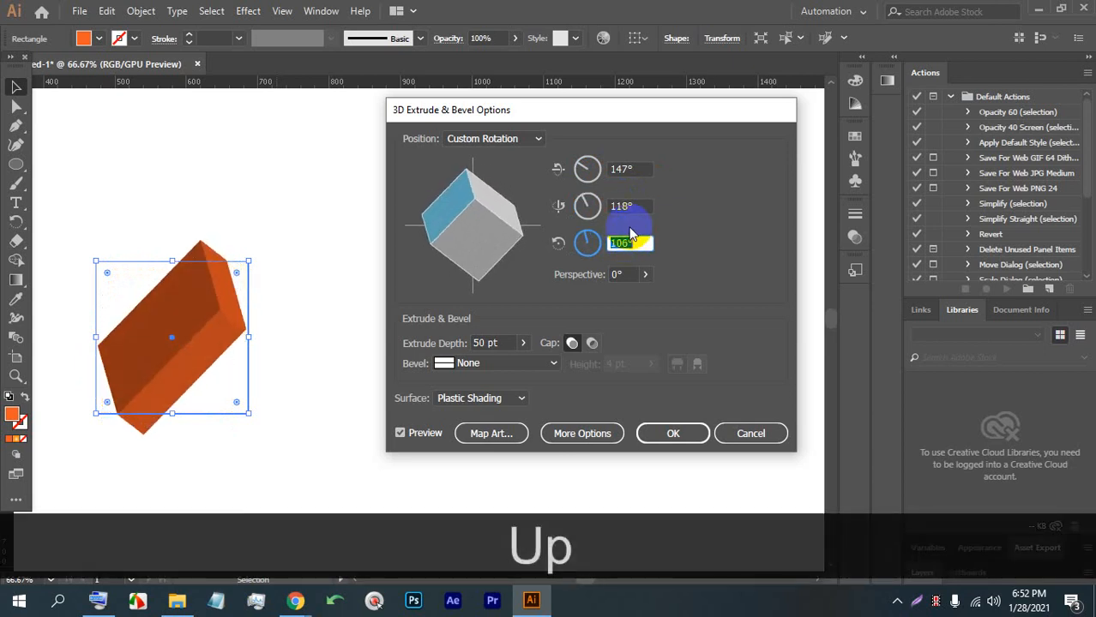
{"action": "key", "text": "Up"}
{"action": "key", "text": "Up"}
{"action": "key", "text": "Up"}
{"action": "key", "text": "Up"}
{"action": "key", "text": "Up"}
{"action": "key", "text": "Up"}
{"action": "key", "text": "Up"}
{"action": "key", "text": "Up"}
{"action": "key", "text": "Up"}
{"action": "key", "text": "Up"}
{"action": "key", "text": "Up"}
{"action": "key", "text": "Up"}
{"action": "key", "text": "Up"}
{"action": "key", "text": "Up"}
{"action": "key", "text": "Up"}
{"action": "key", "text": "Up"}
{"action": "key", "text": "Up"}
{"action": "key", "text": "Up"}
{"action": "key", "text": "Up"}
{"action": "key", "text": "Up"}
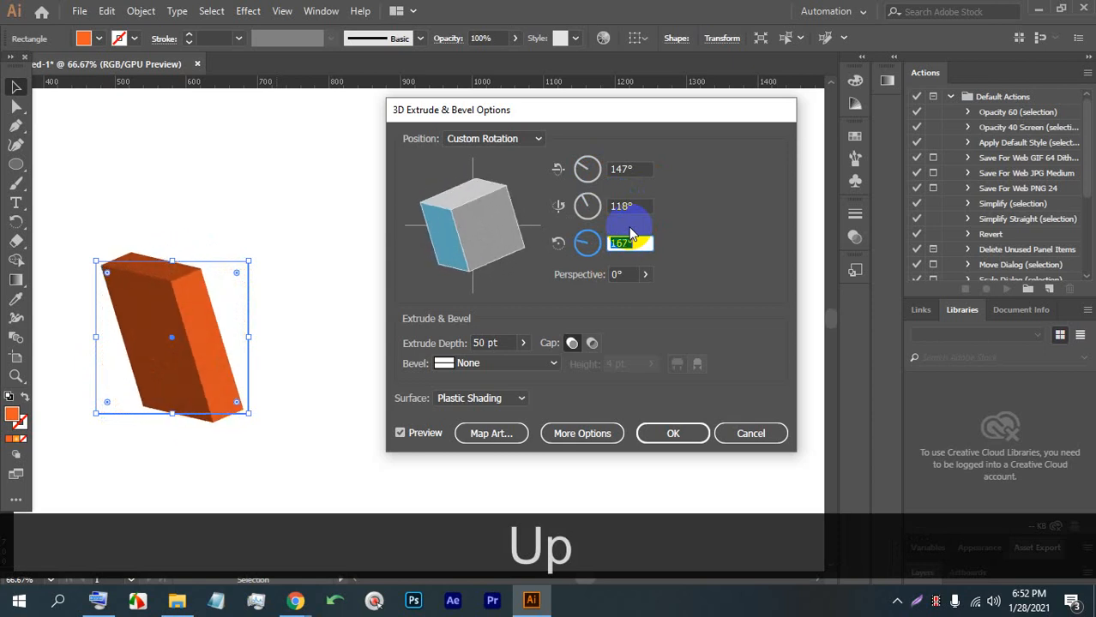
Rotate the extruded square freely with the preview cube to about -52° on X, -27° on Y and 23° on Z.
{"action": "left_click_drag", "start_coordinate": [444, 242], "coordinate": [490, 253]}
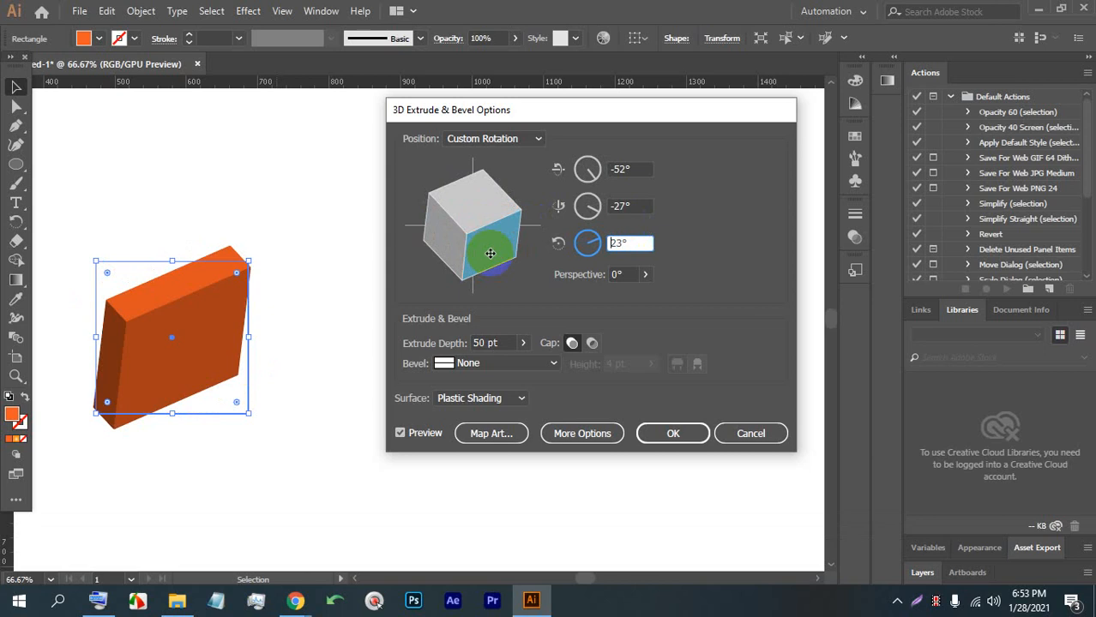
Try a 154° perspective on the extruded square and rotate it to about -21°, -22° and 11°.
{"action": "left_click", "coordinate": [645, 274]}
{"action": "left_click", "coordinate": [586, 297]}
{"action": "left_click_drag", "start_coordinate": [585, 298], "coordinate": [641, 294]}
{"action": "mouse_move", "coordinate": [499, 247]}
{"action": "left_mouse_down"}
{"action": "mouse_move", "coordinate": [490, 236]}
{"action": "mouse_move", "coordinate": [483, 248]}
{"action": "left_mouse_up"}
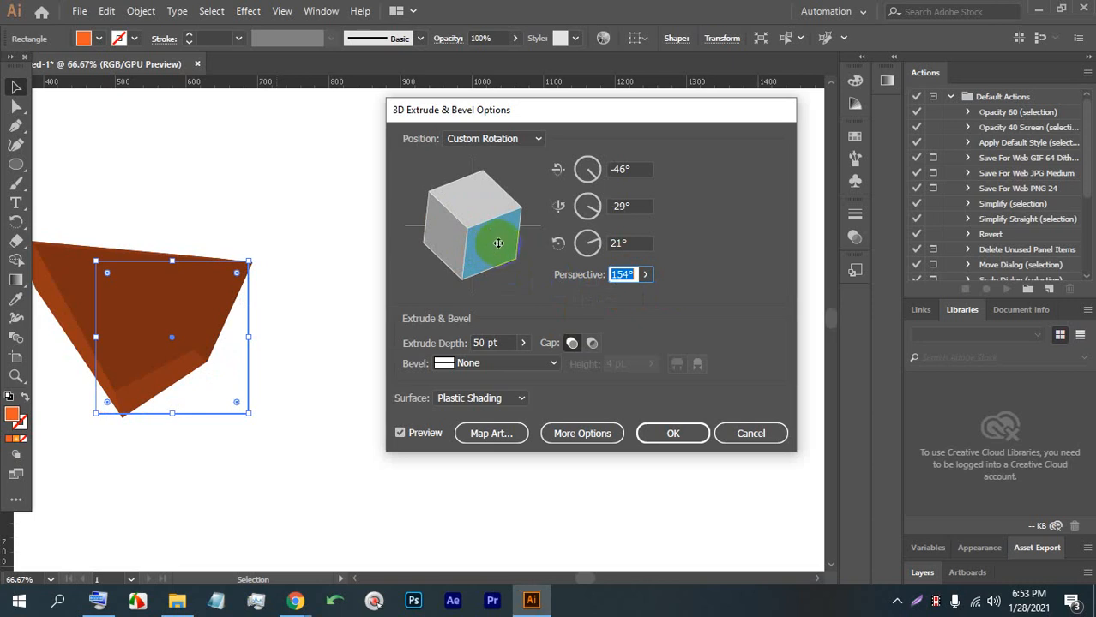
{"action": "left_click_drag", "start_coordinate": [493, 247], "coordinate": [465, 257]}
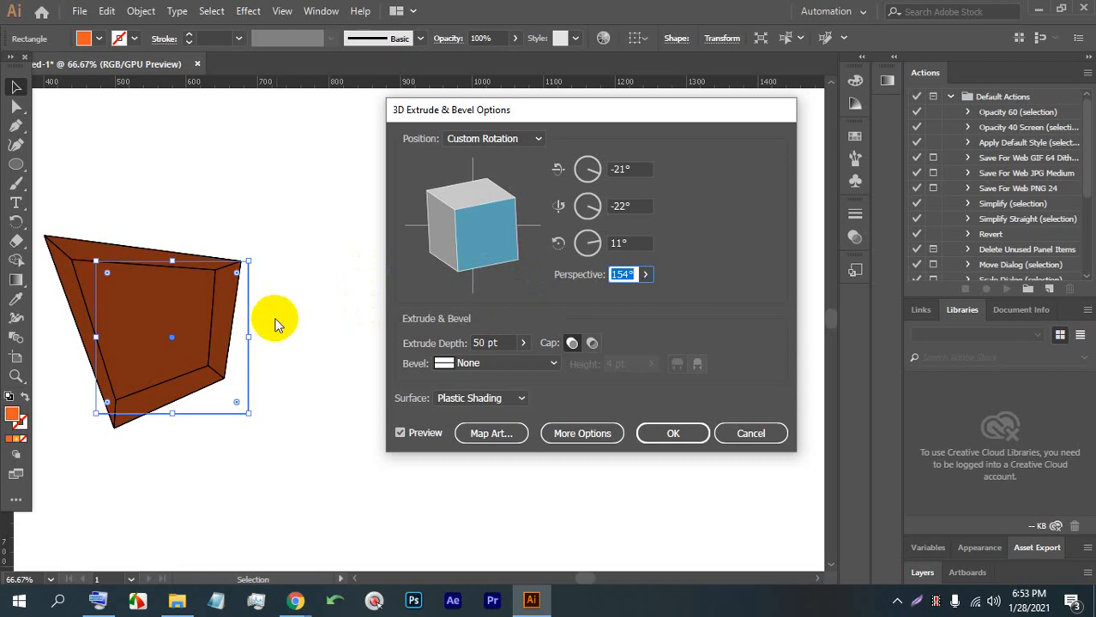
Set the perspective to 0° and rotate the extruded square to about -4°, -23° and 6°.
{"action": "type", "text": "0"}
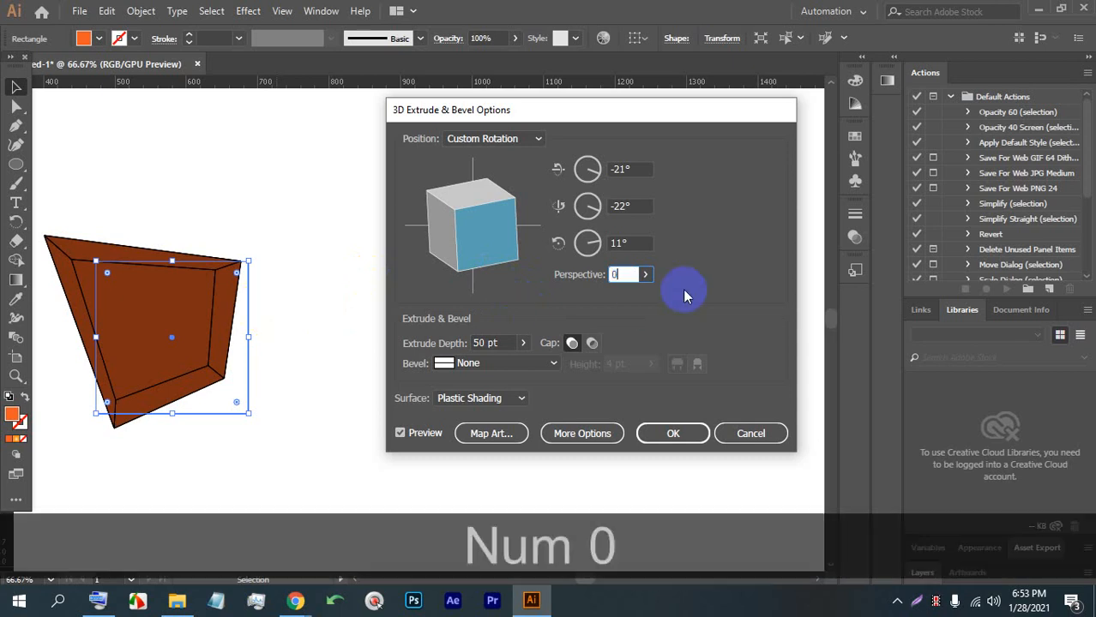
{"action": "key", "text": "Down"}
{"action": "key", "text": "Up"}
{"action": "key", "text": "Down"}
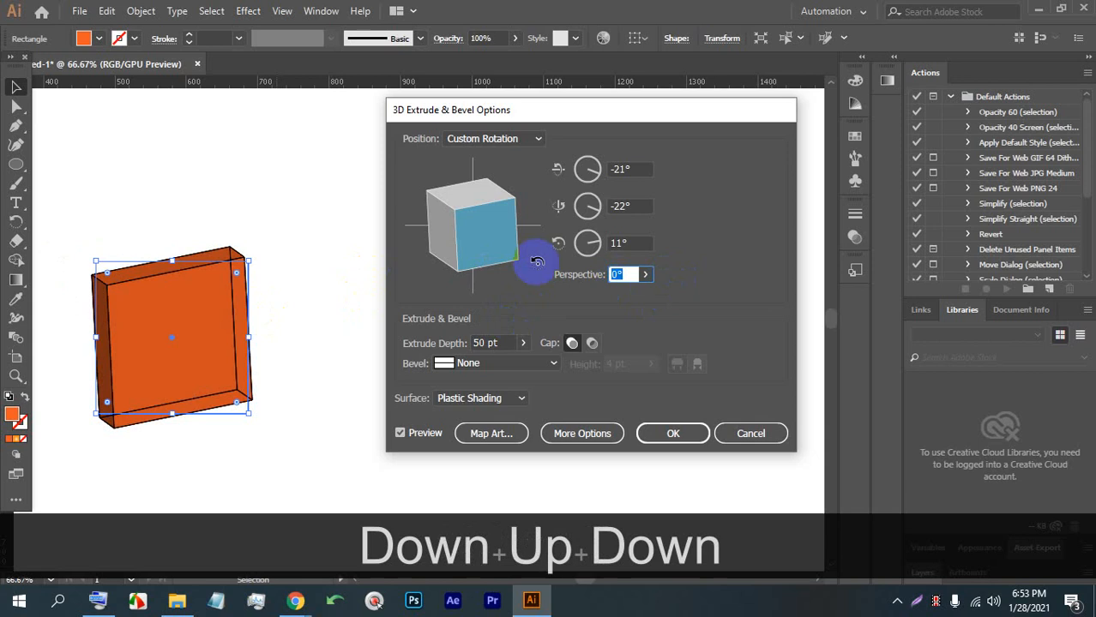
{"action": "left_click_drag", "start_coordinate": [537, 262], "coordinate": [467, 213]}
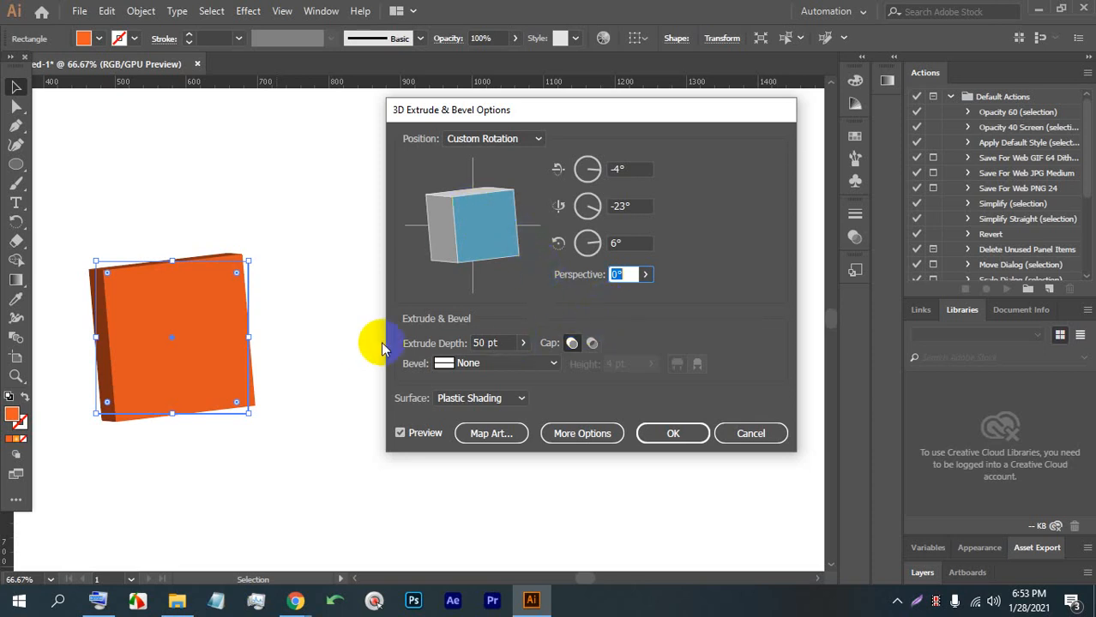
Set the extrude depth to 555 pt and rotate the solid to about -25°, -11° and 17°.
{"action": "left_click", "coordinate": [522, 344]}
{"action": "left_click_drag", "start_coordinate": [473, 242], "coordinate": [498, 236]}
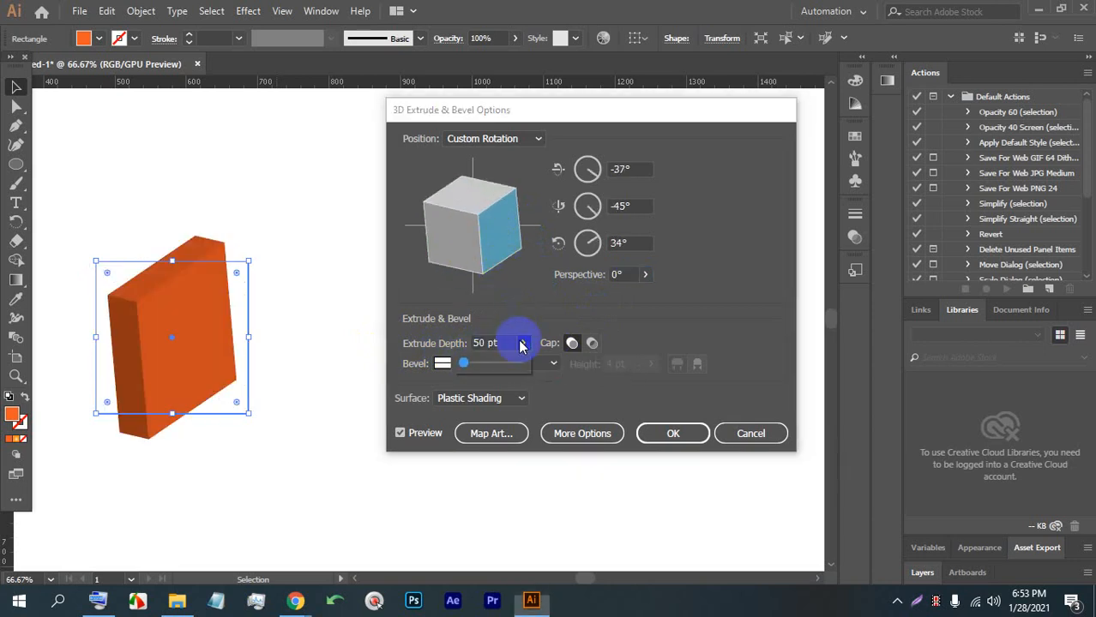
{"action": "left_click", "coordinate": [522, 343]}
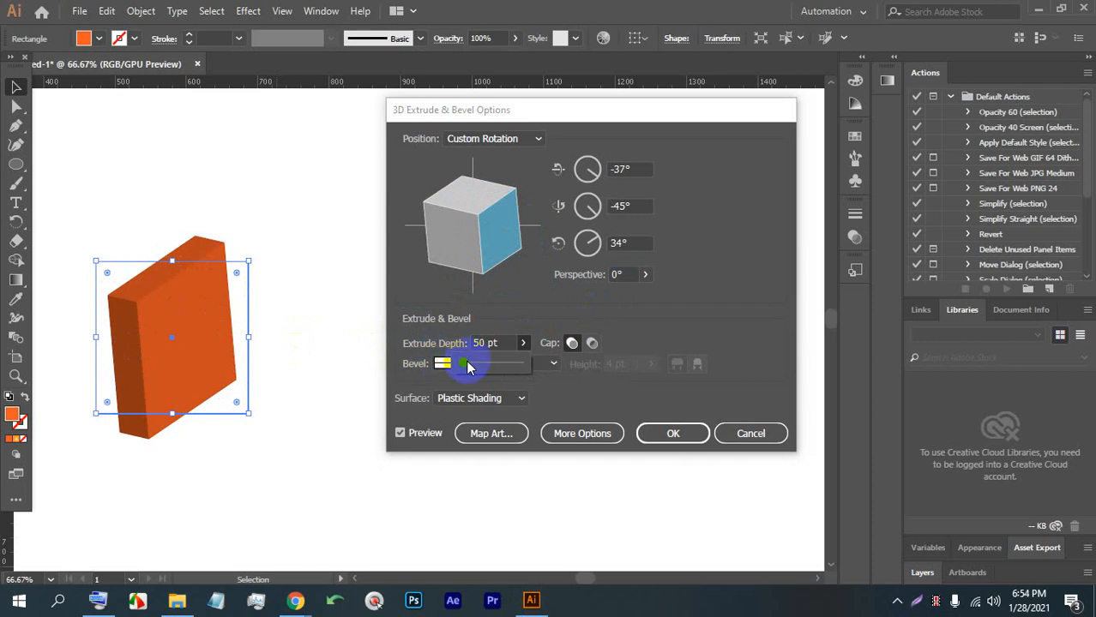
{"action": "mouse_move", "coordinate": [467, 367]}
{"action": "left_mouse_down"}
{"action": "mouse_move", "coordinate": [490, 363]}
{"action": "mouse_move", "coordinate": [476, 366]}
{"action": "left_mouse_up"}
{"action": "mouse_move", "coordinate": [493, 244]}
{"action": "left_mouse_down"}
{"action": "mouse_move", "coordinate": [463, 231]}
{"action": "mouse_move", "coordinate": [473, 239]}
{"action": "left_mouse_up"}
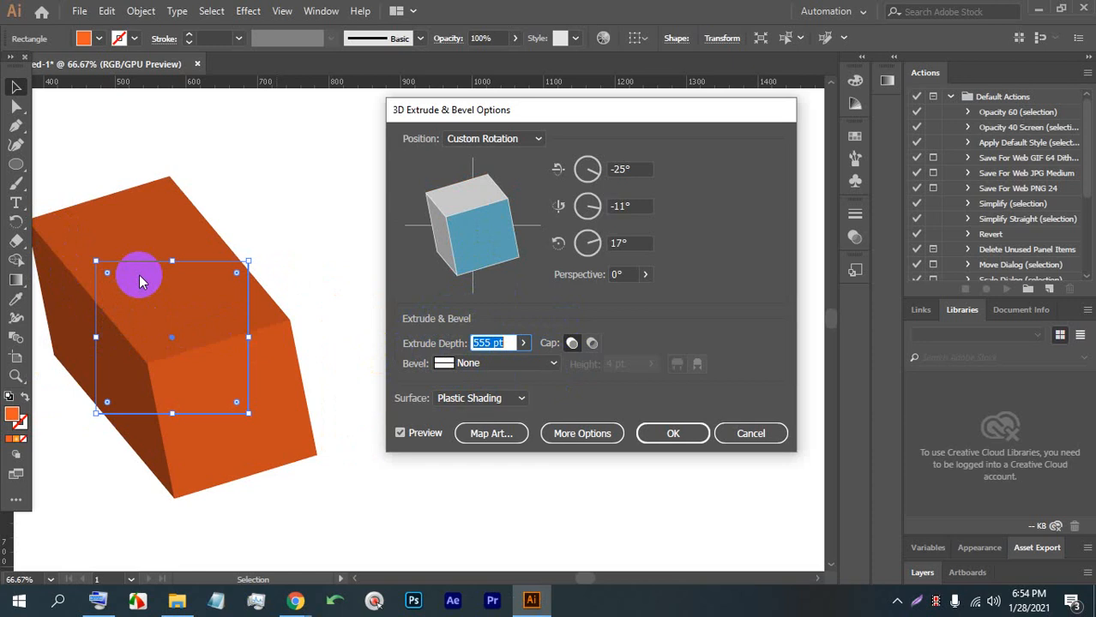
Apply a Classic bevel with a height of 42 pt and rotate the solid to about -6°, -25° and 12°.
{"action": "left_click", "coordinate": [496, 369]}
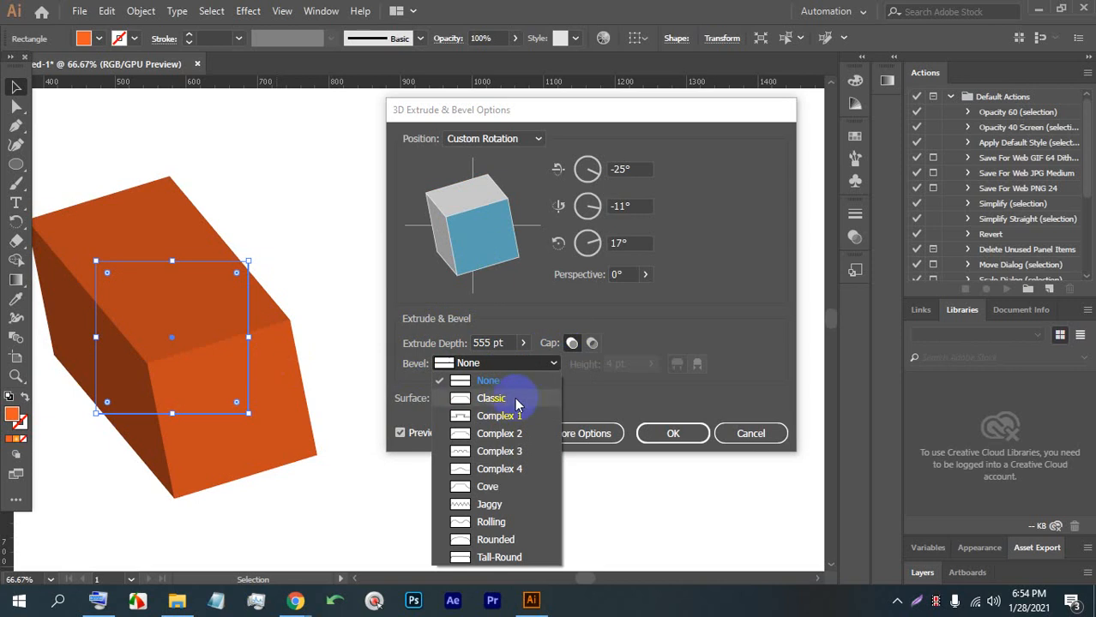
{"action": "left_click", "coordinate": [503, 399]}
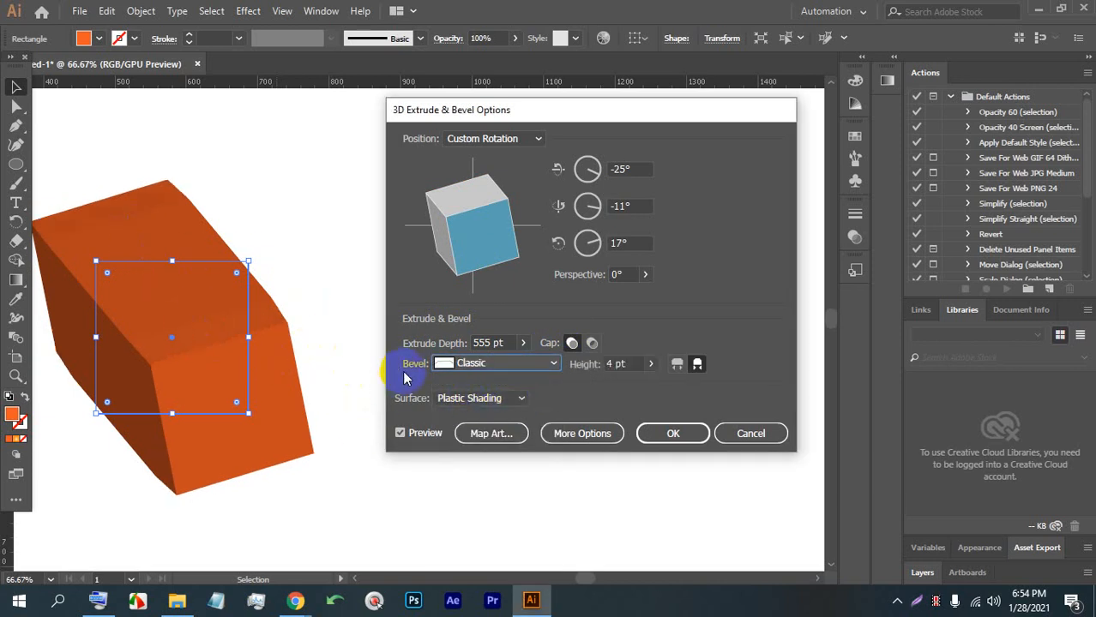
{"action": "left_click", "coordinate": [626, 364]}
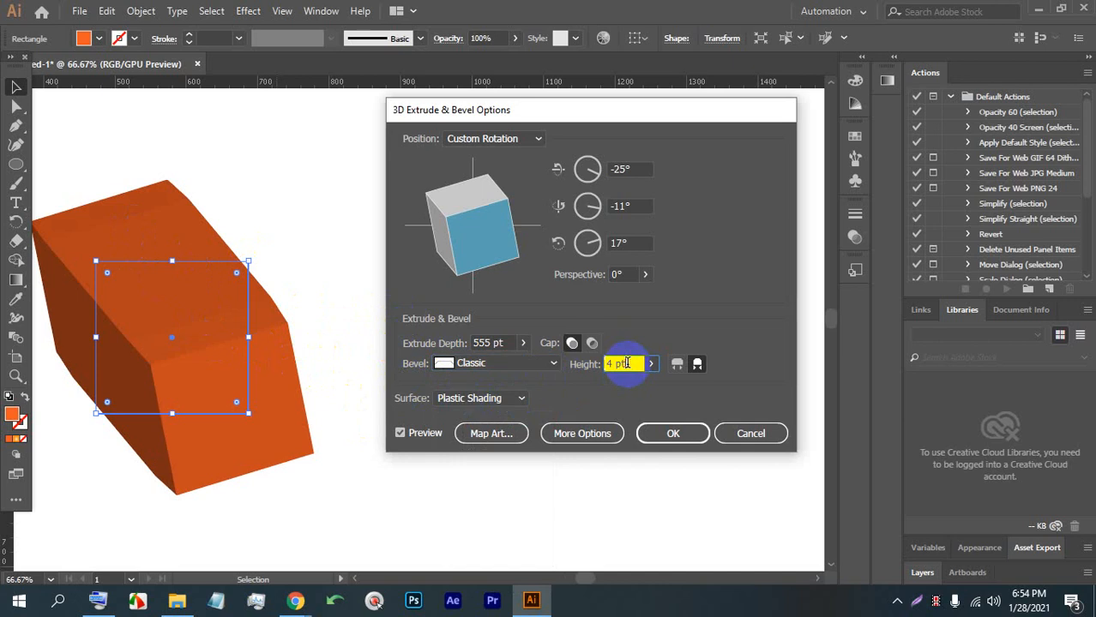
{"action": "key", "text": "Up"}
{"action": "key", "text": "Up"}
{"action": "key", "text": "Up"}
{"action": "key", "text": "Up"}
{"action": "key", "text": "Up"}
{"action": "key", "text": "Up"}
{"action": "key", "text": "Up"}
{"action": "key", "text": "Up"}
{"action": "key", "text": "Up"}
{"action": "key", "text": "Up"}
{"action": "key", "text": "Up"}
{"action": "key", "text": "Up"}
{"action": "key", "text": "Up"}
{"action": "key", "text": "Up"}
{"action": "key", "text": "Up"}
{"action": "key", "text": "Up"}
{"action": "key", "text": "Up"}
{"action": "key", "text": "Up"}
{"action": "key", "text": "Up"}
{"action": "key", "text": "Up"}
{"action": "key", "text": "Up"}
{"action": "key", "text": "Up"}
{"action": "key", "text": "Up"}
{"action": "key", "text": "Up"}
{"action": "key", "text": "Up"}
{"action": "key", "text": "Up"}
{"action": "key", "text": "Up"}
{"action": "key", "text": "Up"}
{"action": "key", "text": "Up"}
{"action": "key", "text": "Up"}
{"action": "key", "text": "Up"}
{"action": "key", "text": "Up"}
{"action": "key", "text": "Up"}
{"action": "key", "text": "Up"}
{"action": "key", "text": "Up"}
{"action": "key", "text": "Up"}
{"action": "key", "text": "Up"}
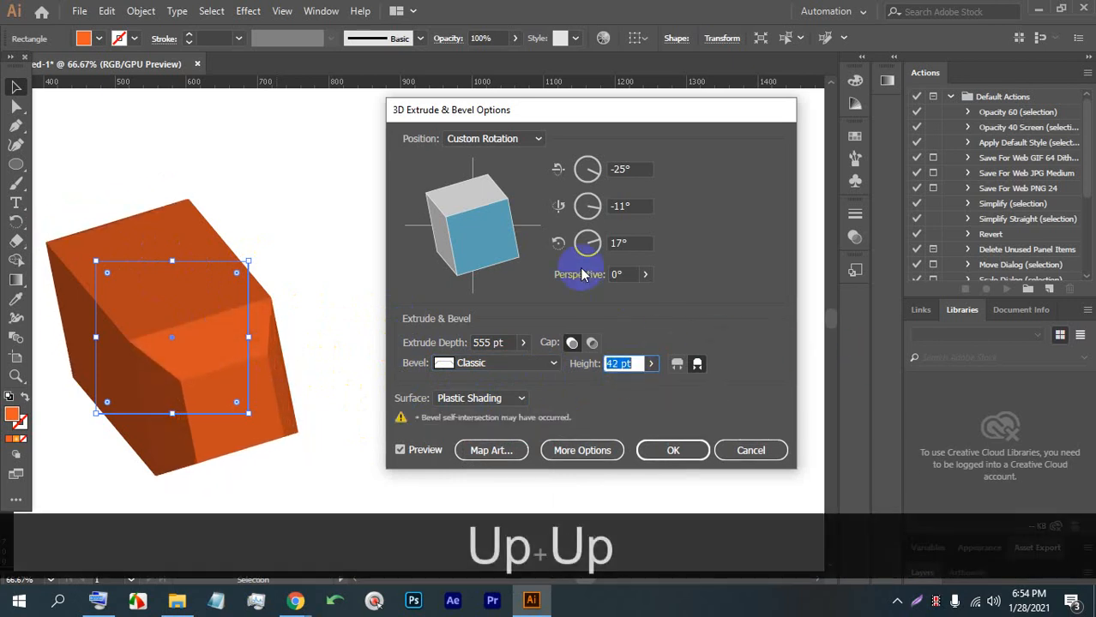
{"action": "left_click_drag", "start_coordinate": [502, 236], "coordinate": [460, 217]}
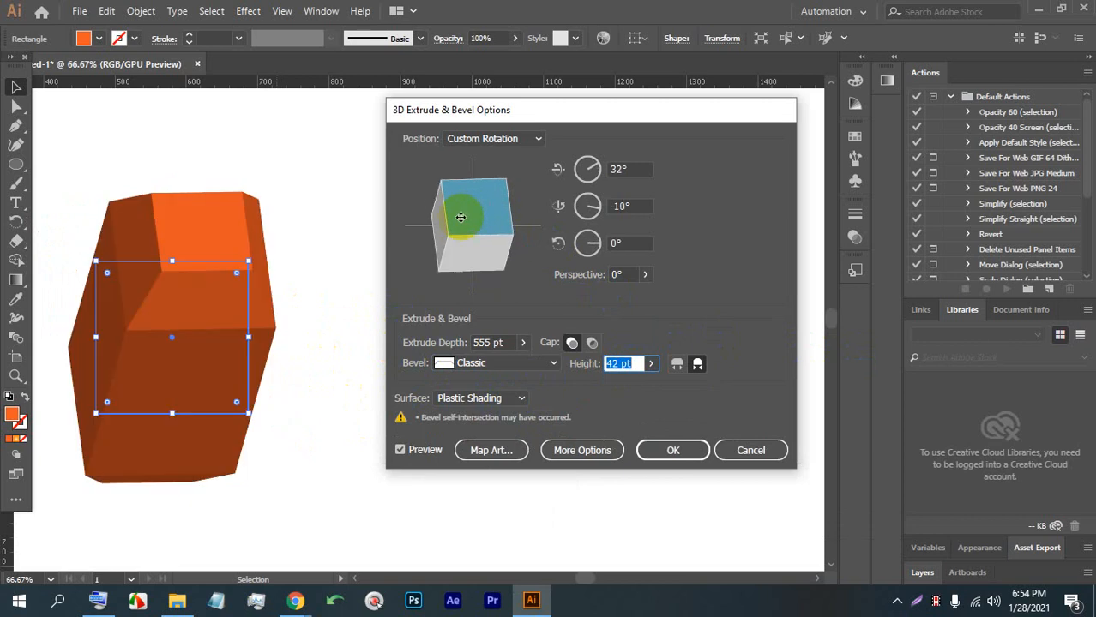
{"action": "left_click_drag", "start_coordinate": [462, 213], "coordinate": [476, 235]}
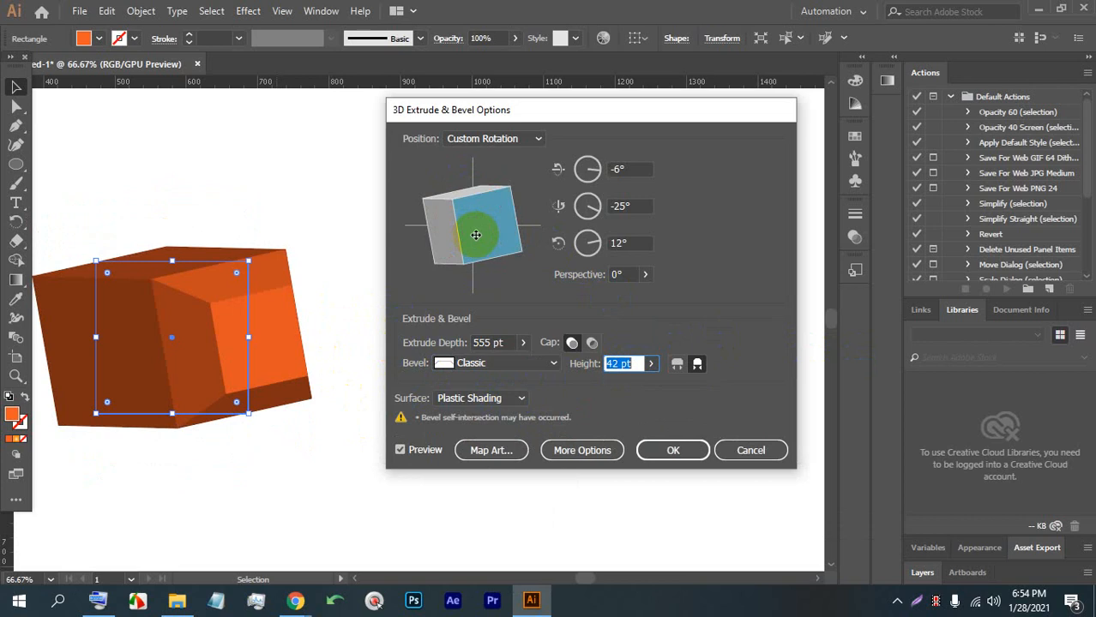
Change the bevel to Complex 1 and rotate the solid to about -31°, -24° and 16°.
{"action": "left_click", "coordinate": [550, 366]}
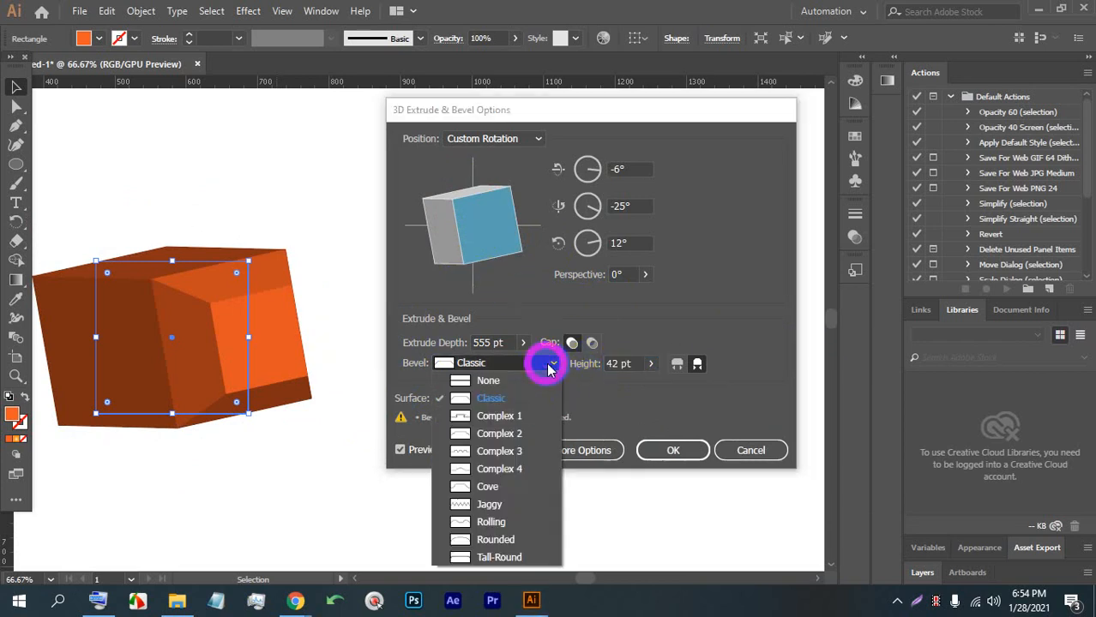
{"action": "left_click", "coordinate": [527, 418]}
{"action": "left_click_drag", "start_coordinate": [493, 245], "coordinate": [491, 232]}
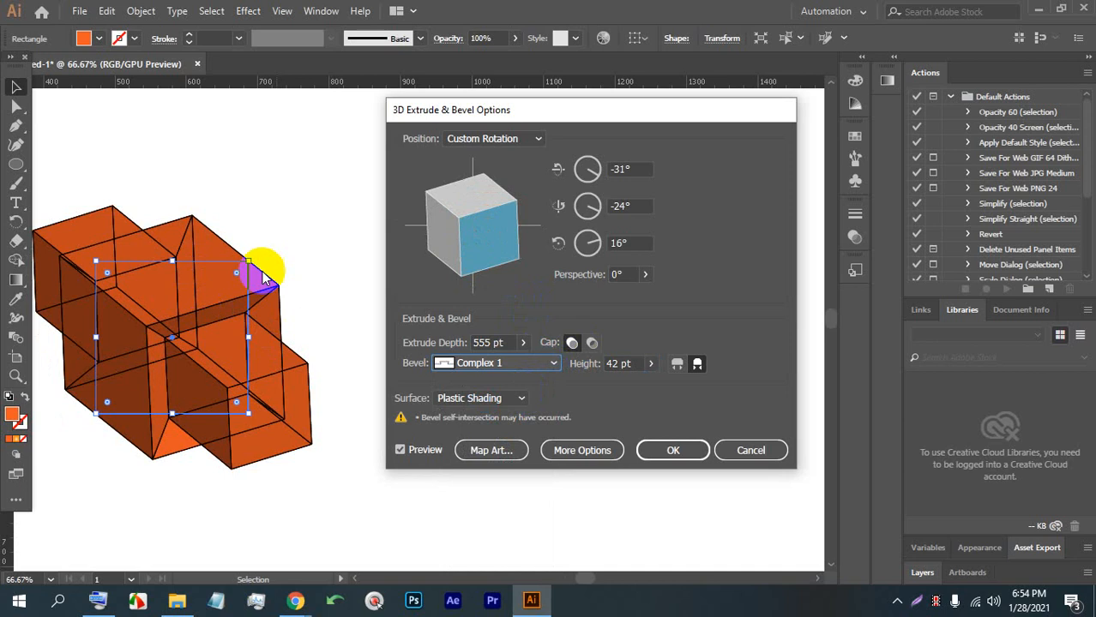
Change the bevel to Complex 2 and set its height to 19 pt.
{"action": "left_click", "coordinate": [554, 365]}
{"action": "left_click", "coordinate": [480, 434]}
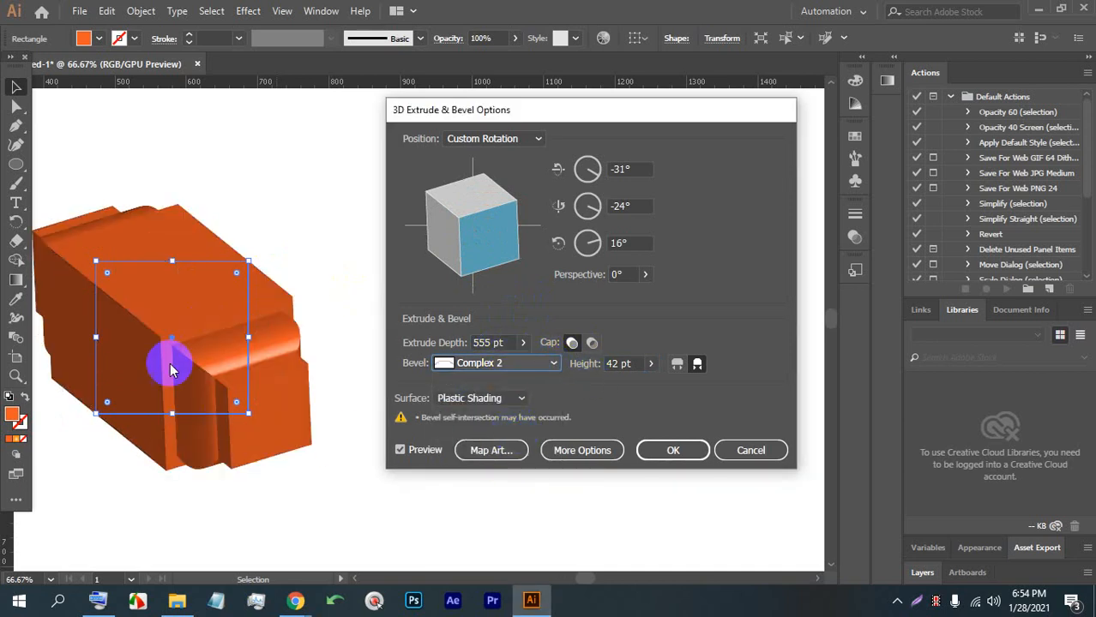
{"action": "left_click_drag", "start_coordinate": [654, 368], "coordinate": [600, 387]}
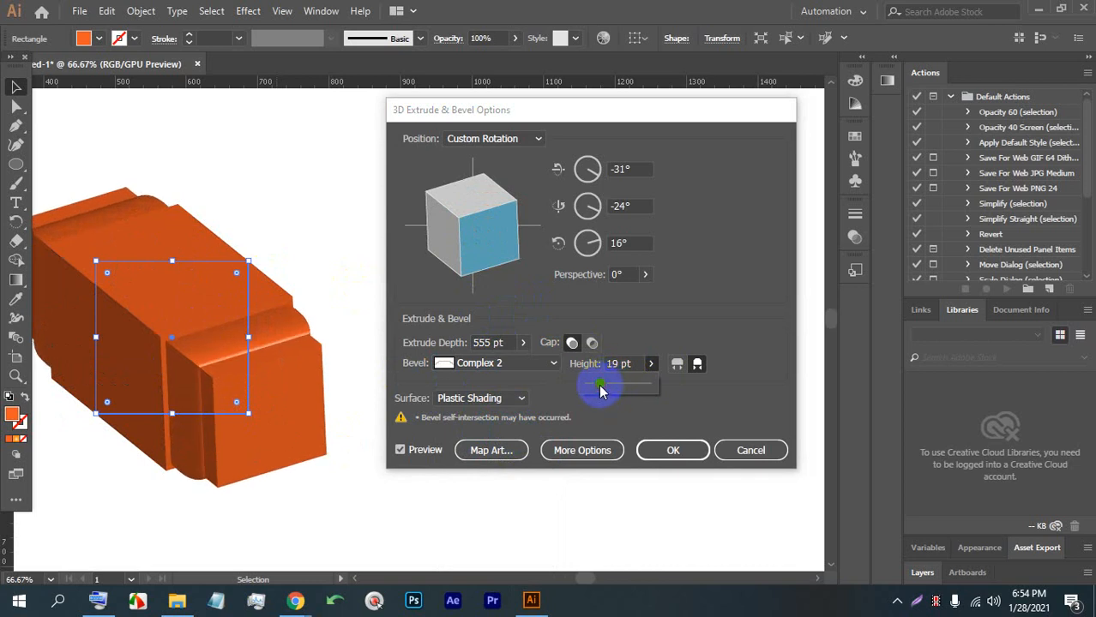
Preview the Complex 4, Jaggy and Rounded bevels on the solid one after another.
{"action": "left_click", "coordinate": [523, 364]}
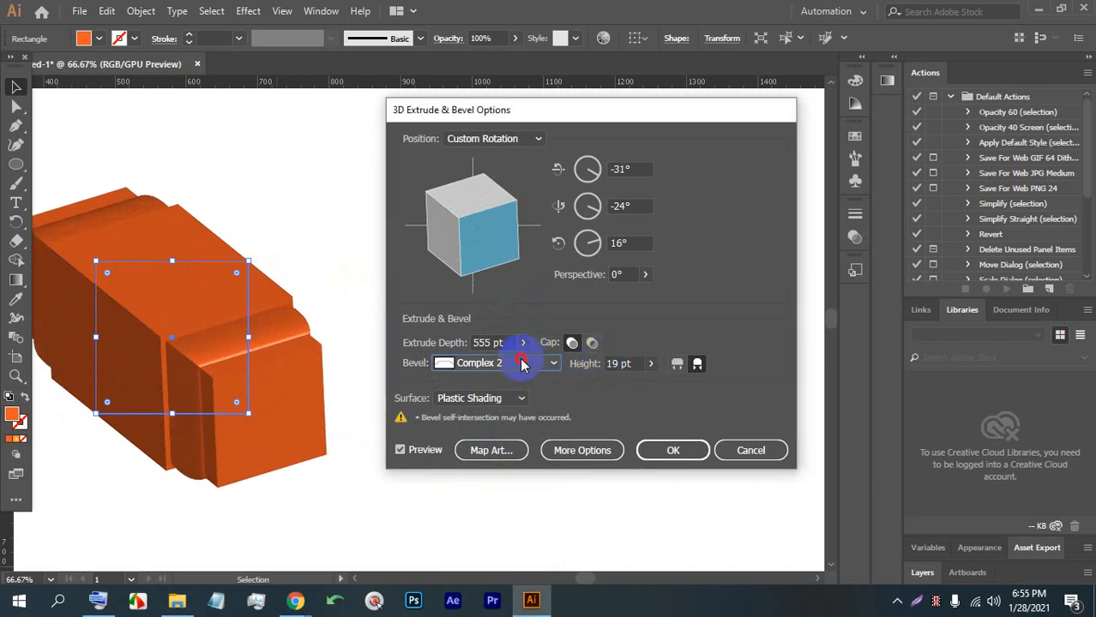
{"action": "left_click", "coordinate": [521, 469]}
{"action": "left_click", "coordinate": [523, 366]}
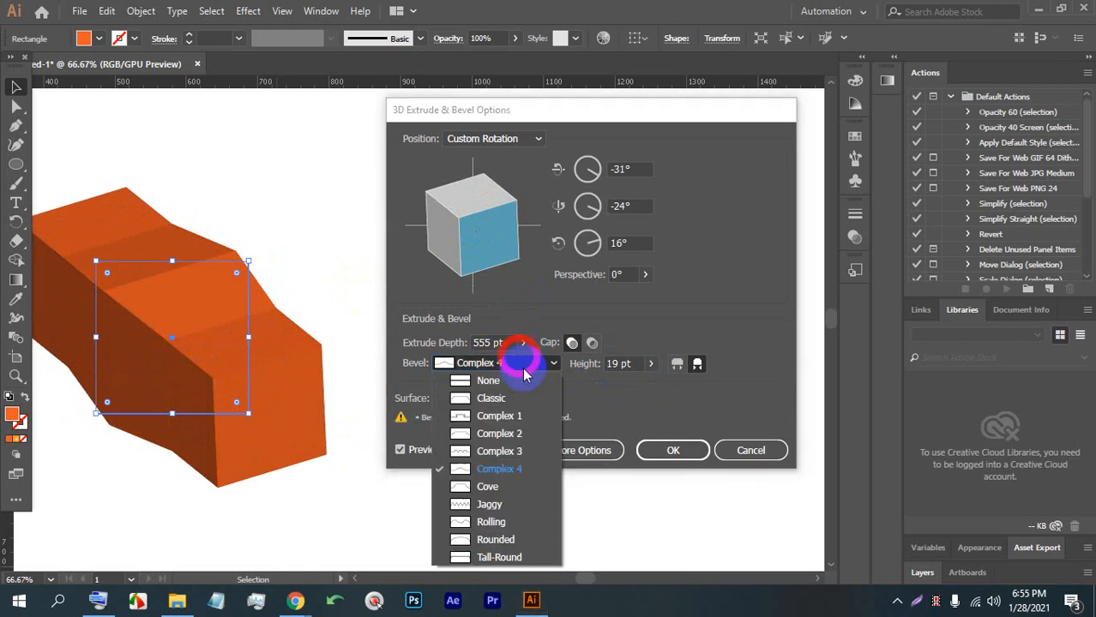
{"action": "left_click", "coordinate": [506, 504]}
{"action": "left_click", "coordinate": [507, 363]}
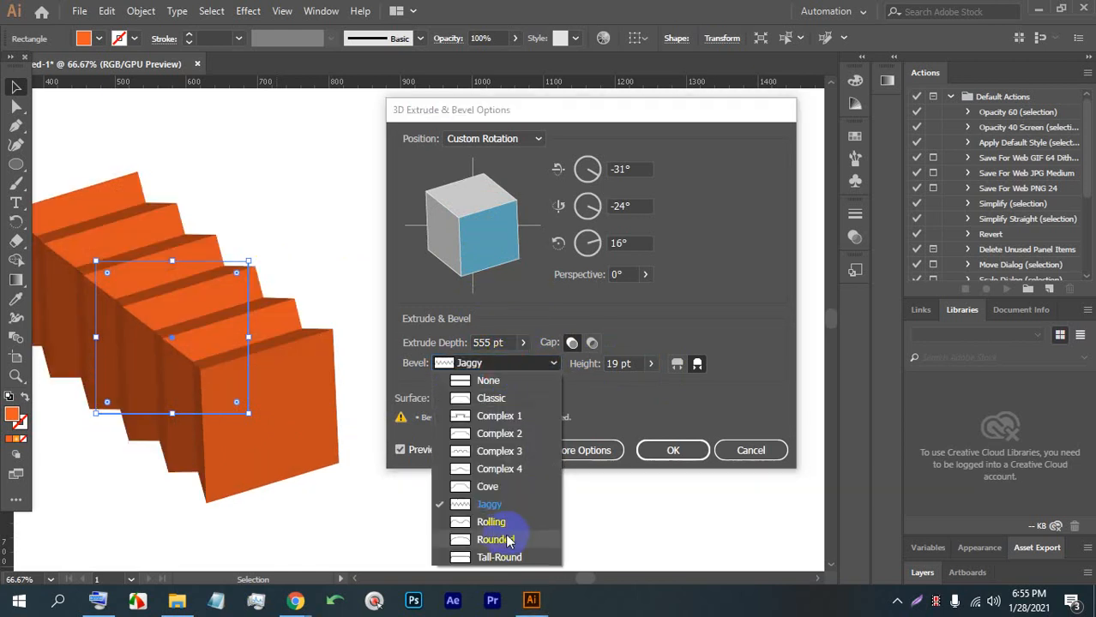
{"action": "left_click", "coordinate": [508, 540]}
Apply the Tall-Round bevel with a height of 21 pt and rotate the solid to about -23°, -19° and 8°.
{"action": "left_click", "coordinate": [490, 364]}
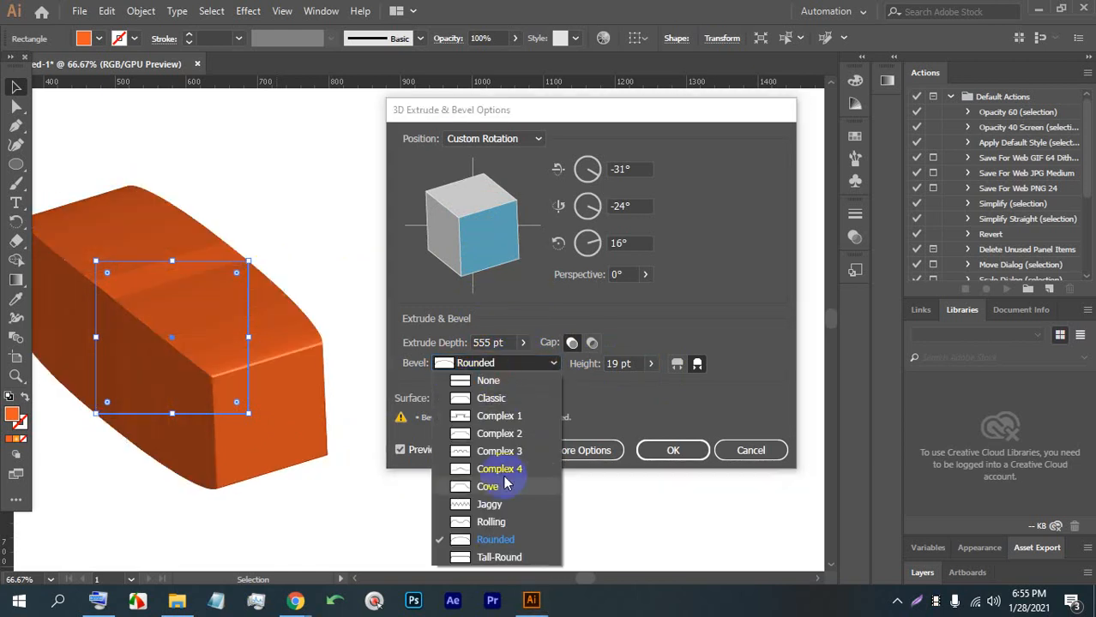
{"action": "left_click", "coordinate": [496, 558]}
{"action": "left_click", "coordinate": [521, 363]}
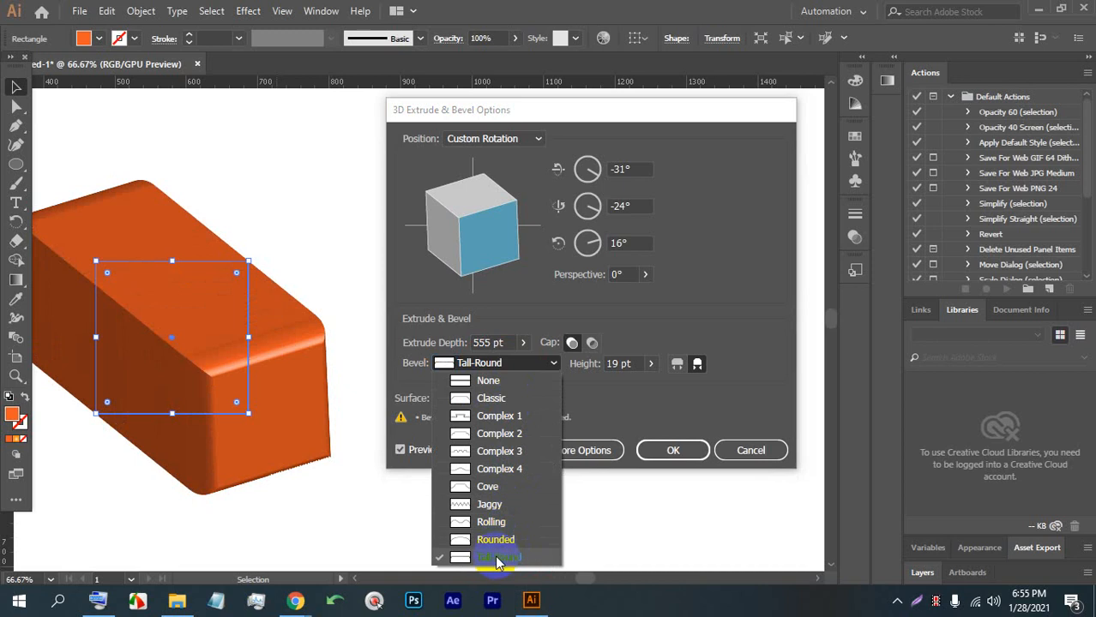
{"action": "left_click", "coordinate": [498, 559]}
{"action": "left_click", "coordinate": [647, 364]}
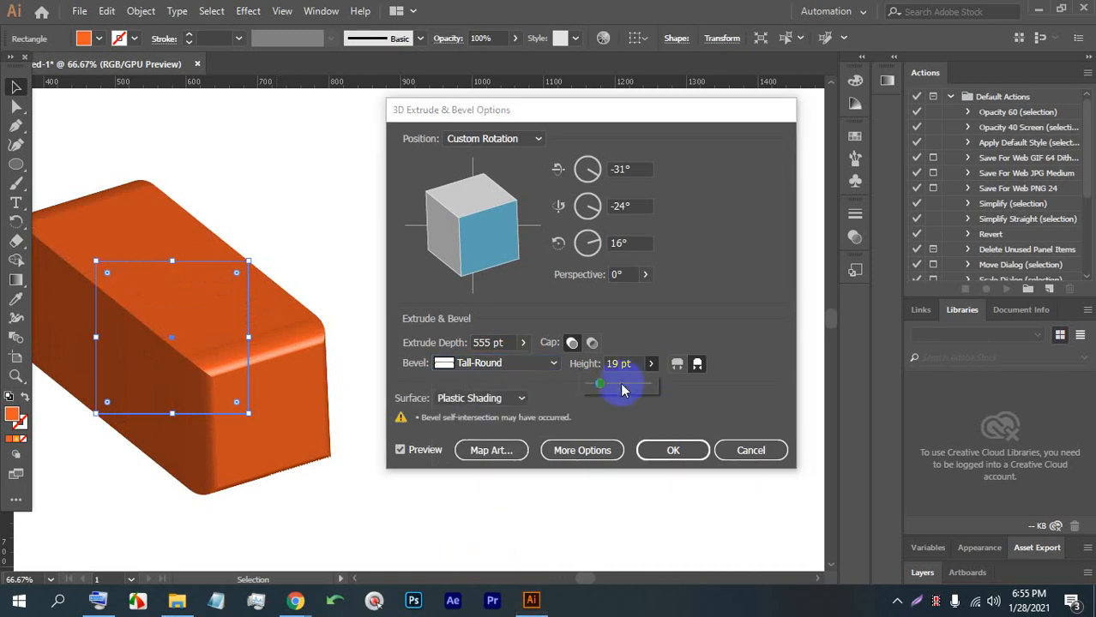
{"action": "mouse_move", "coordinate": [598, 386]}
{"action": "left_mouse_down"}
{"action": "mouse_move", "coordinate": [588, 390]}
{"action": "mouse_move", "coordinate": [604, 391]}
{"action": "left_mouse_up"}
{"action": "left_click_drag", "start_coordinate": [465, 215], "coordinate": [440, 238]}
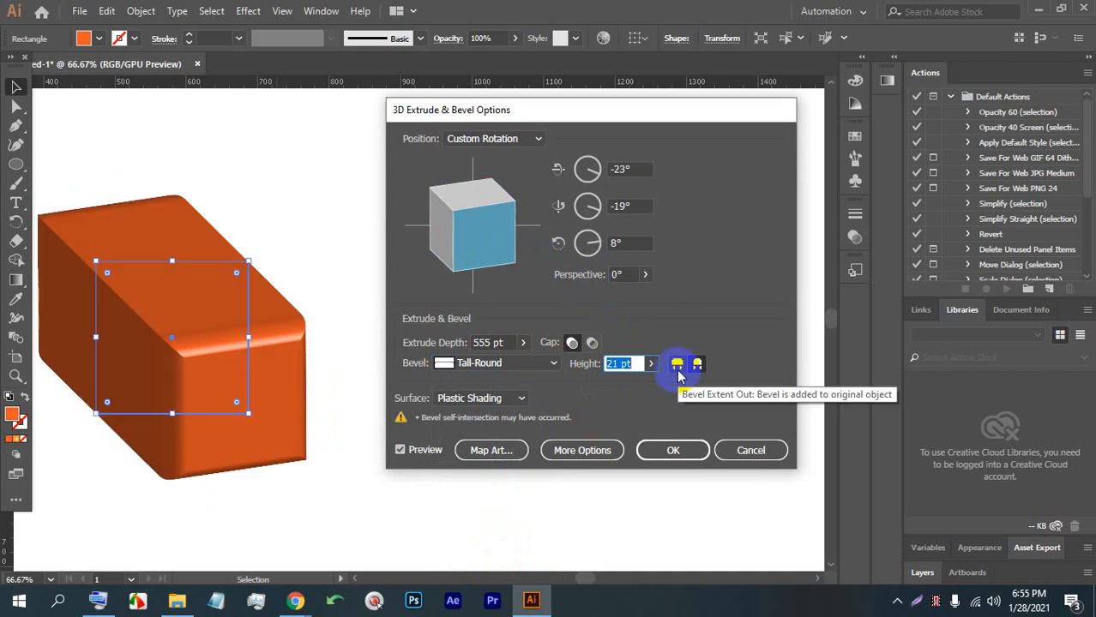
Try Bevel Extent Out on the solid and return to Bevel Extent In.
{"action": "left_click", "coordinate": [676, 365]}
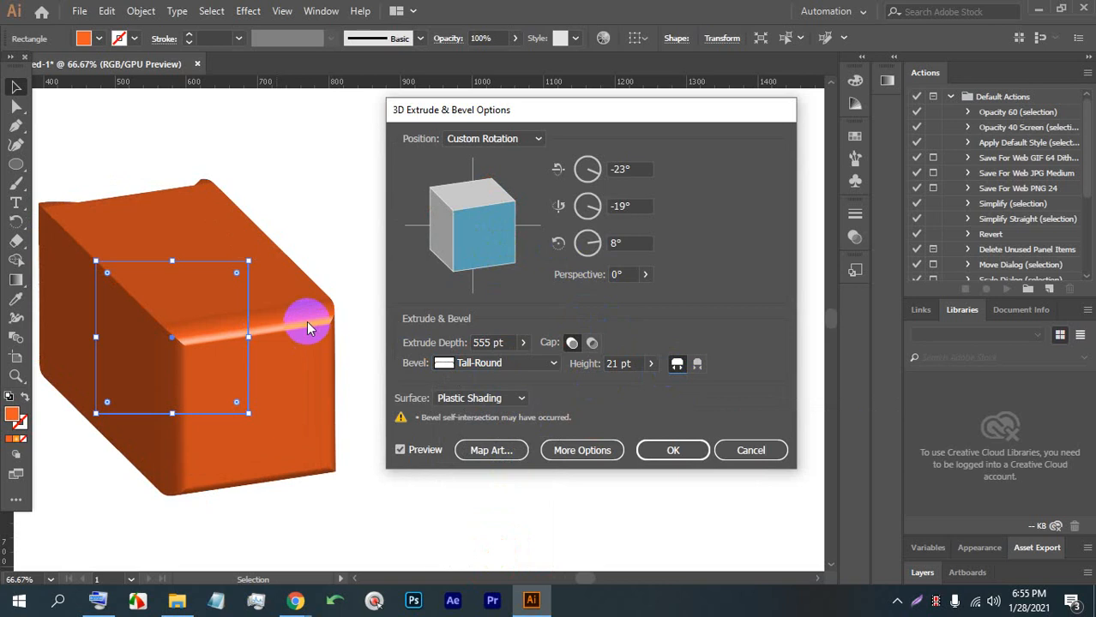
{"action": "left_click", "coordinate": [697, 364]}
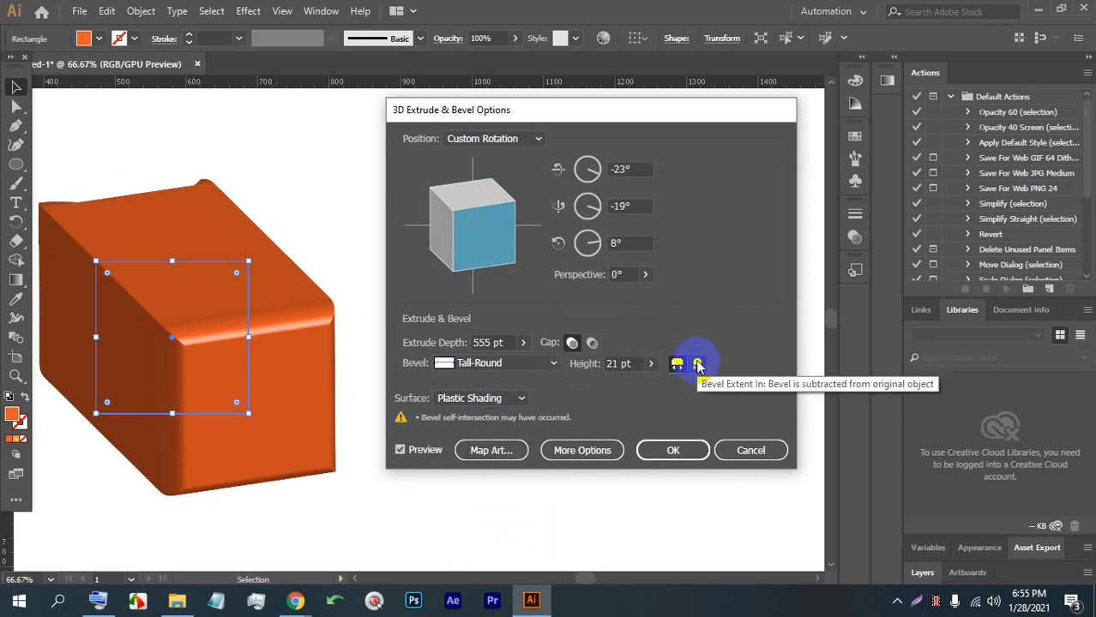
{"action": "left_click", "coordinate": [698, 365]}
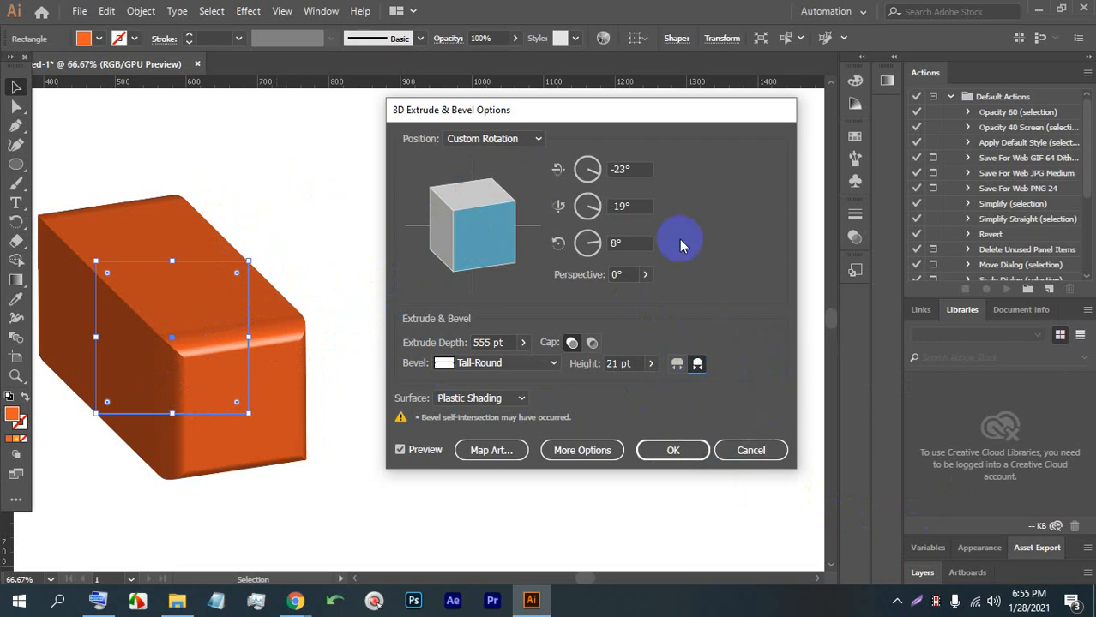
Move the options dialog clear of the artwork, preview the Wireframe surface, and rotate the solid to about -65°, 39° and 49°.
{"action": "left_click_drag", "start_coordinate": [640, 115], "coordinate": [758, 29]}
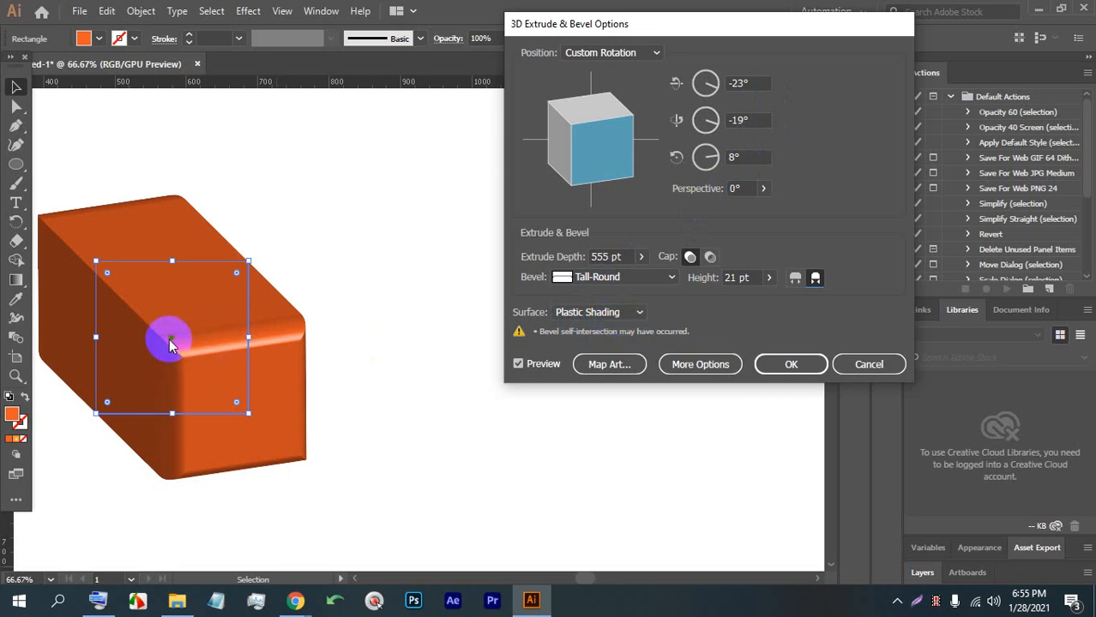
{"action": "left_click", "coordinate": [562, 313]}
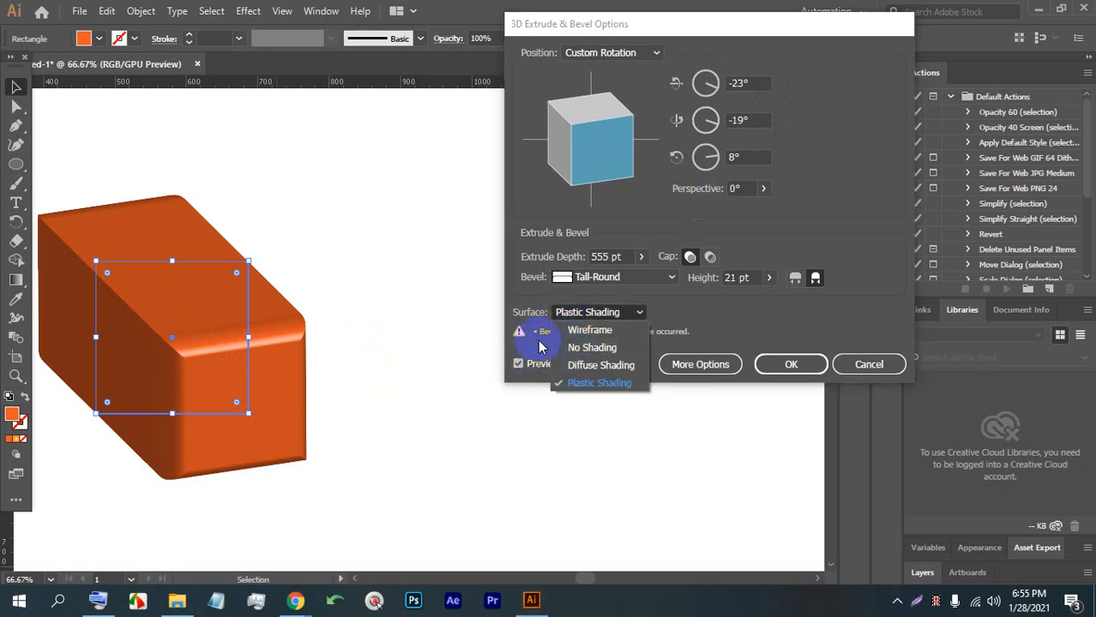
{"action": "left_click", "coordinate": [588, 331]}
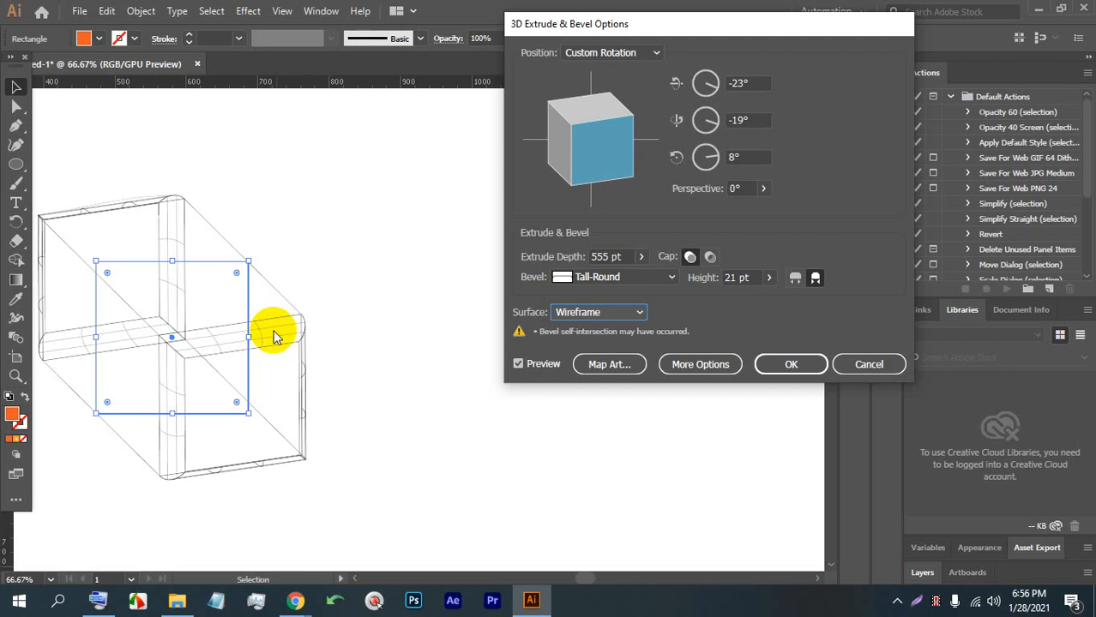
{"action": "mouse_move", "coordinate": [573, 154]}
{"action": "left_mouse_down"}
{"action": "mouse_move", "coordinate": [588, 166]}
{"action": "mouse_move", "coordinate": [589, 141]}
{"action": "left_mouse_up"}
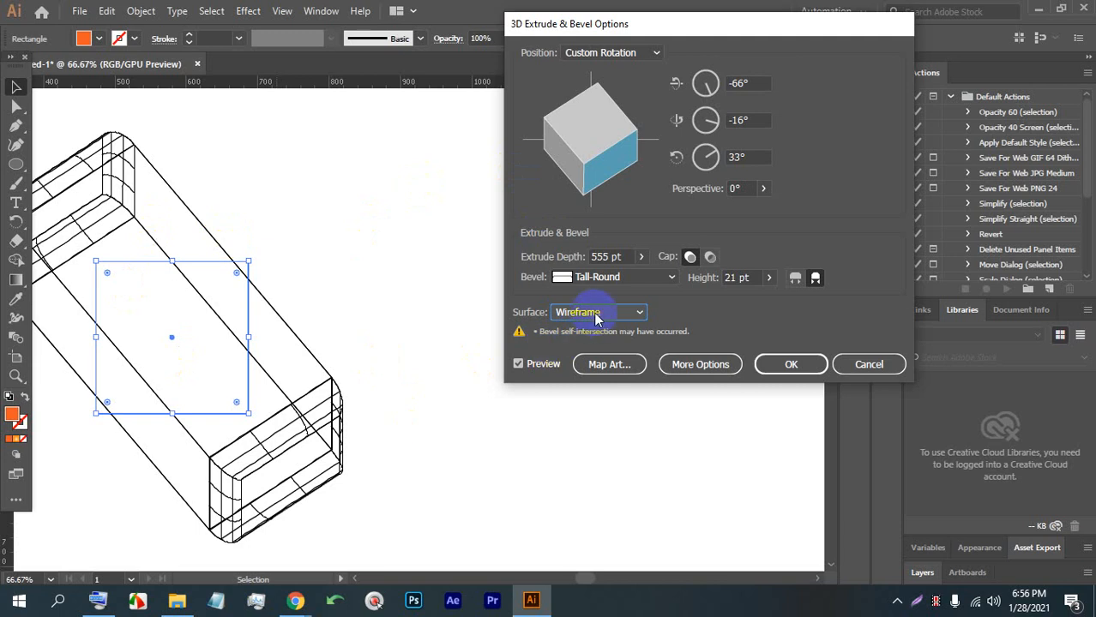
{"action": "left_click_drag", "start_coordinate": [606, 154], "coordinate": [577, 117]}
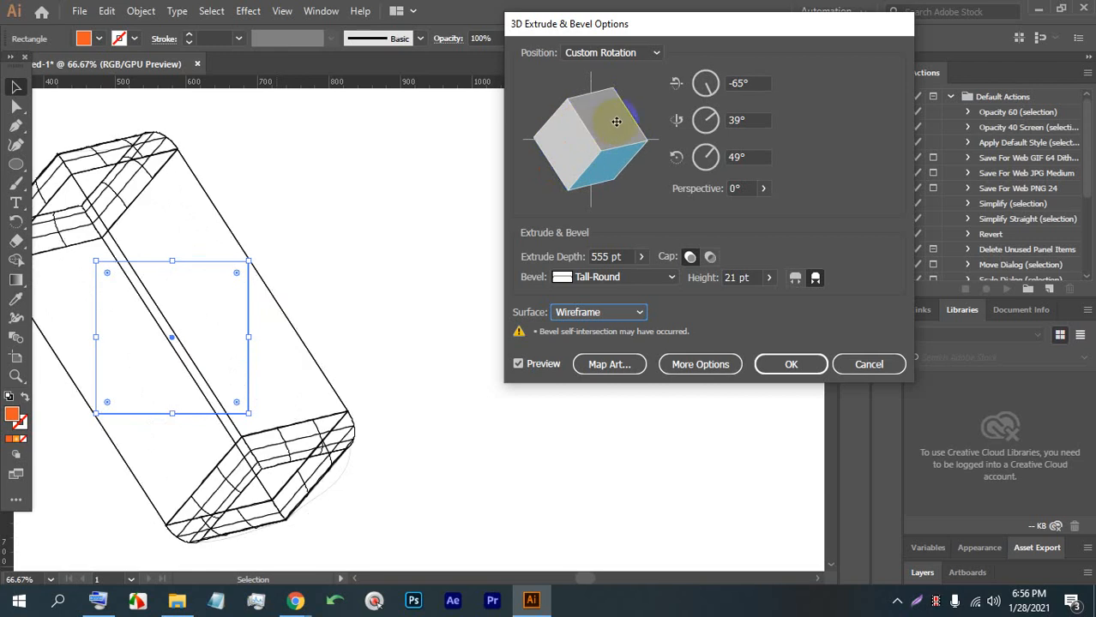
Set the solid's surface to No Shading.
{"action": "left_click", "coordinate": [594, 313]}
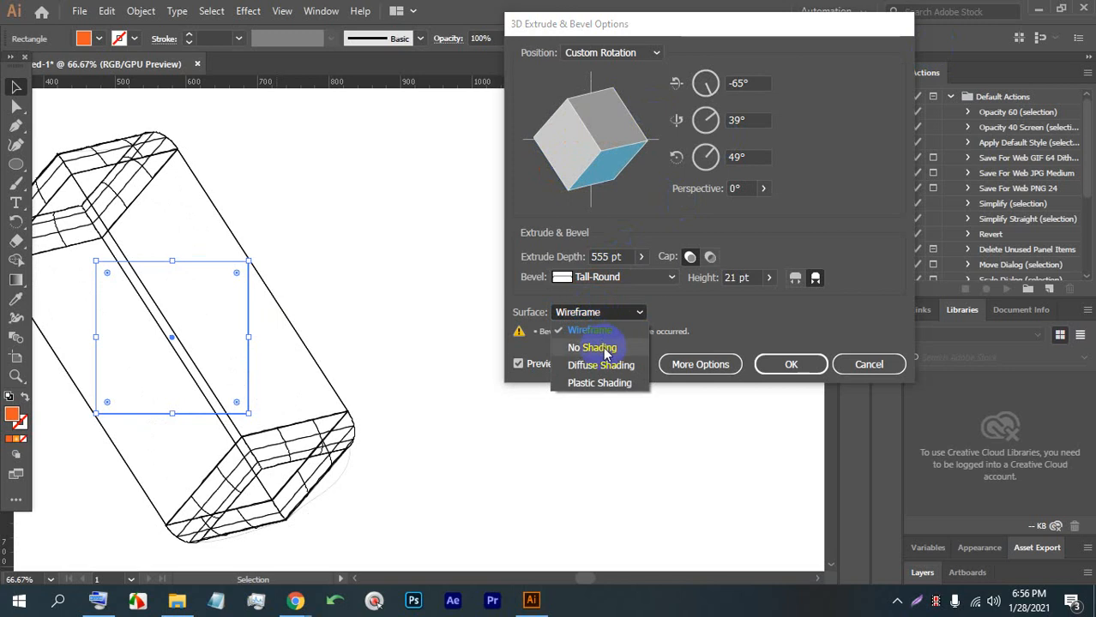
{"action": "left_click", "coordinate": [601, 348]}
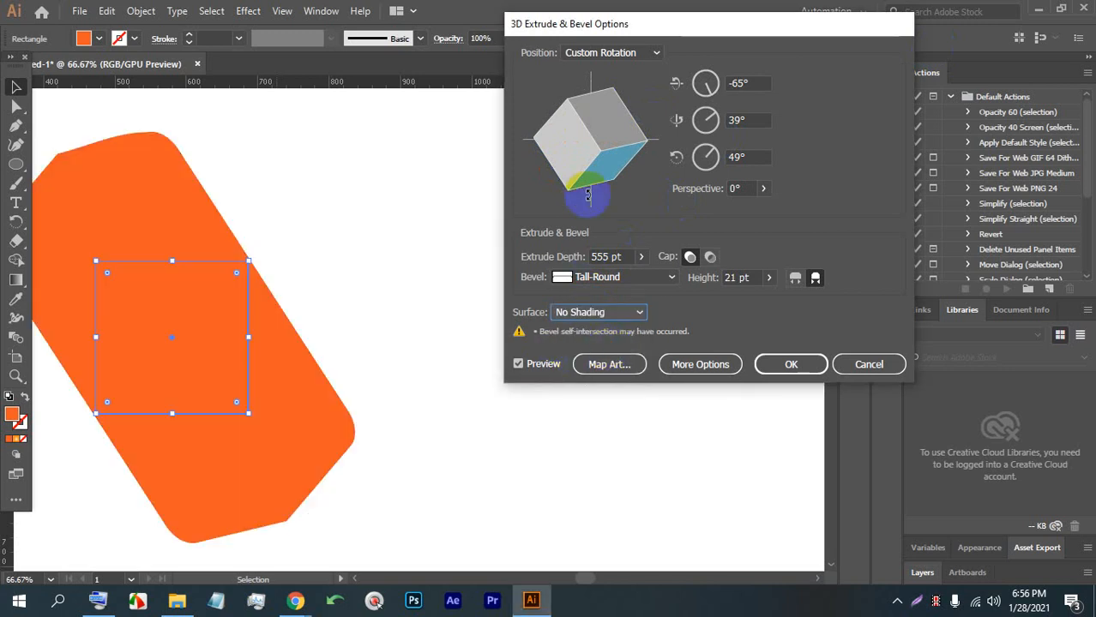
Rotate the solid to about -11°, 19° and 91° and set its surface to Diffuse Shading.
{"action": "mouse_move", "coordinate": [586, 191]}
{"action": "left_mouse_down"}
{"action": "mouse_move", "coordinate": [589, 119]}
{"action": "mouse_move", "coordinate": [619, 178]}
{"action": "mouse_move", "coordinate": [612, 135]}
{"action": "mouse_move", "coordinate": [577, 141]}
{"action": "mouse_move", "coordinate": [574, 156]}
{"action": "left_mouse_up"}
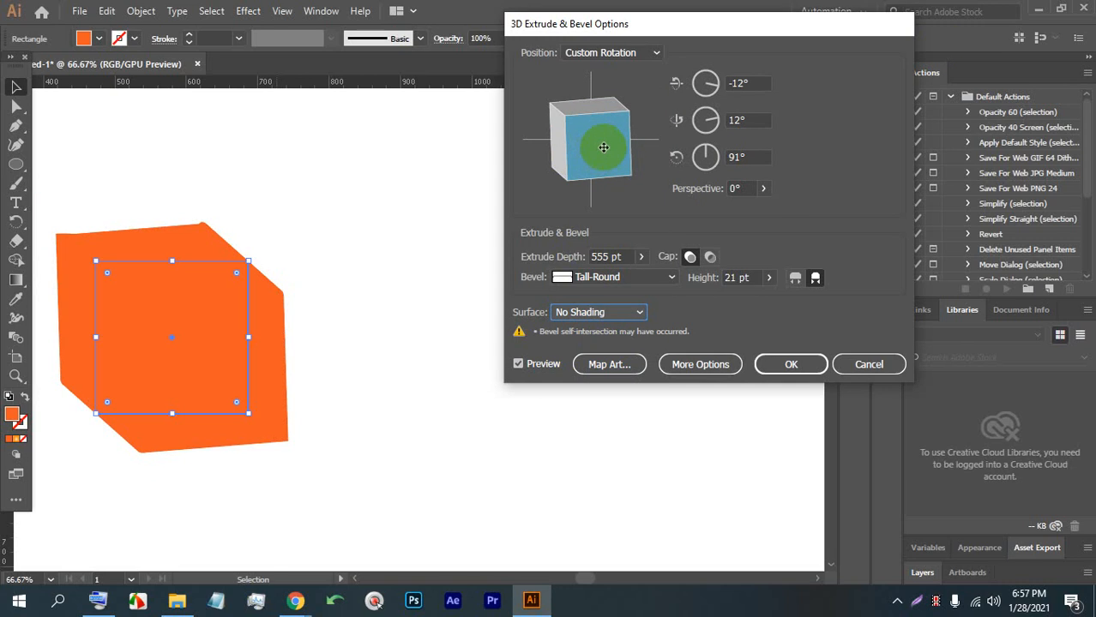
{"action": "left_click_drag", "start_coordinate": [596, 147], "coordinate": [585, 154]}
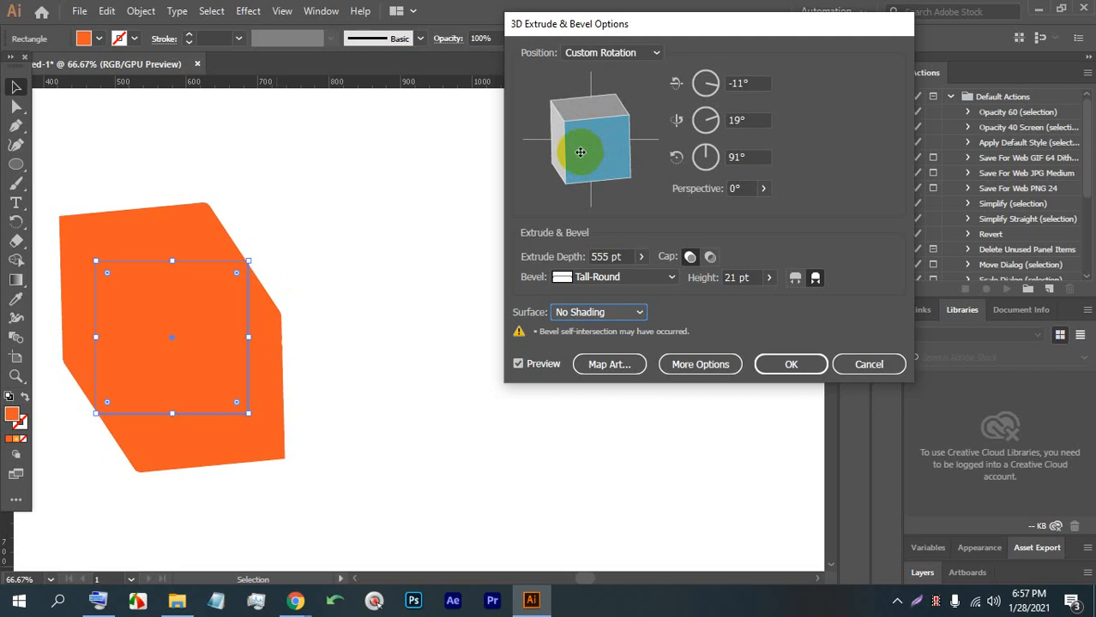
{"action": "left_click", "coordinate": [640, 311]}
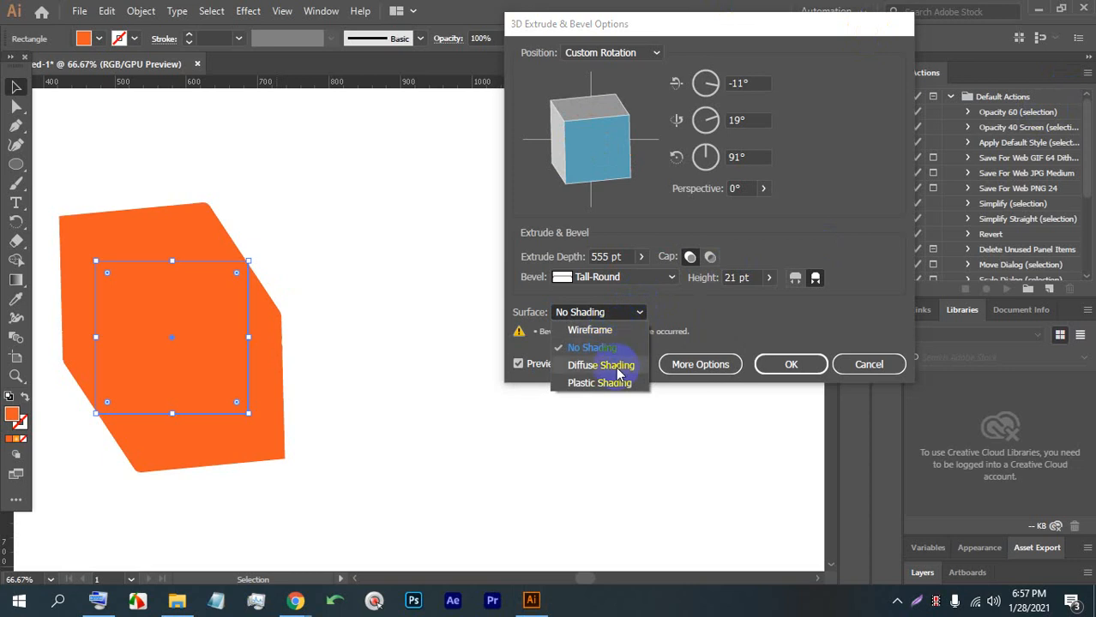
{"action": "left_click", "coordinate": [617, 369]}
Compare Plastic Shading with Diffuse Shading on the solid and settle on Plastic Shading.
{"action": "left_click", "coordinate": [601, 312]}
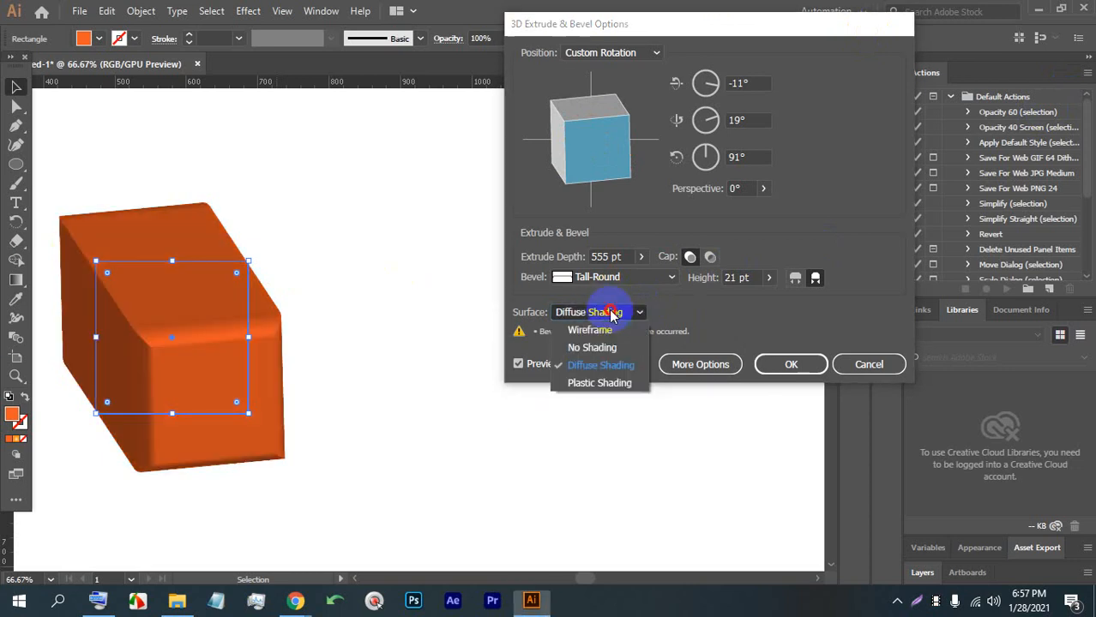
{"action": "left_click", "coordinate": [599, 384]}
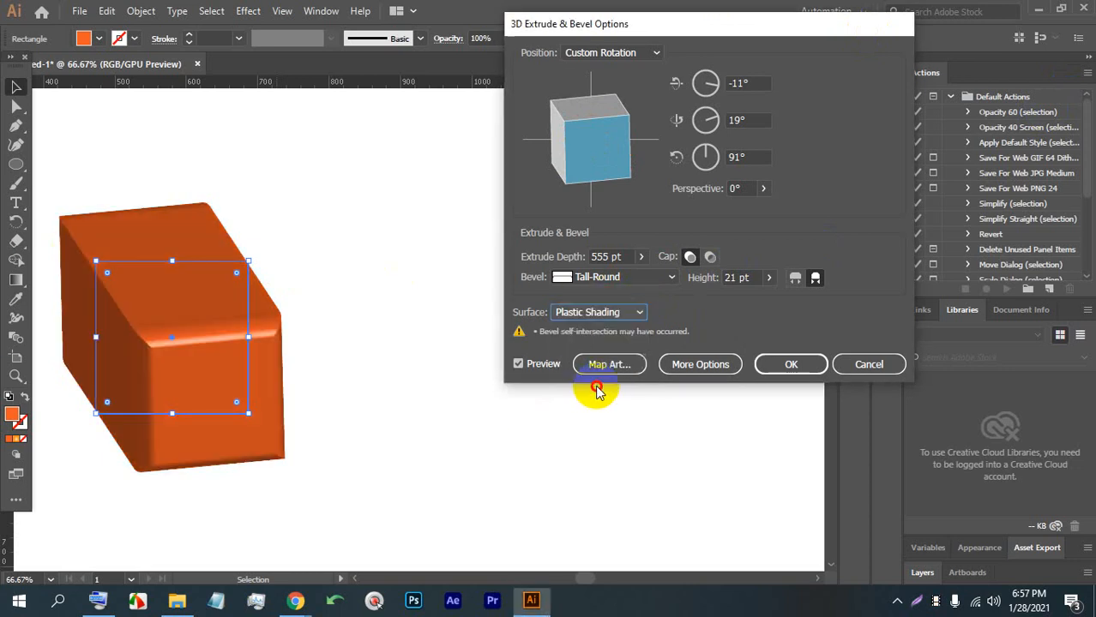
{"action": "left_click", "coordinate": [638, 314]}
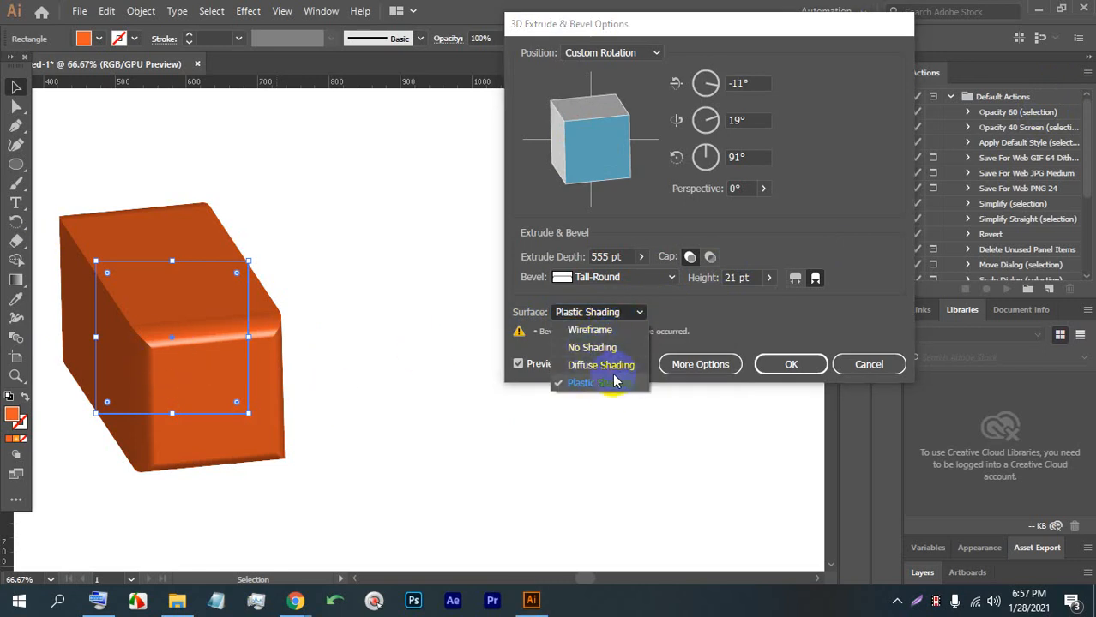
{"action": "left_click", "coordinate": [592, 367]}
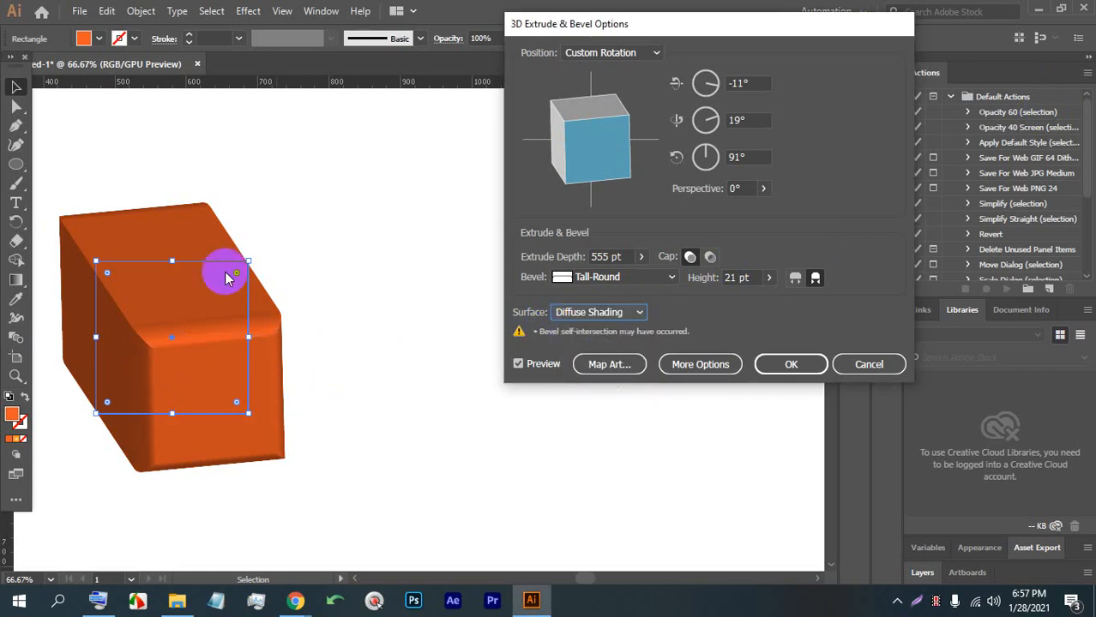
{"action": "left_click", "coordinate": [624, 314]}
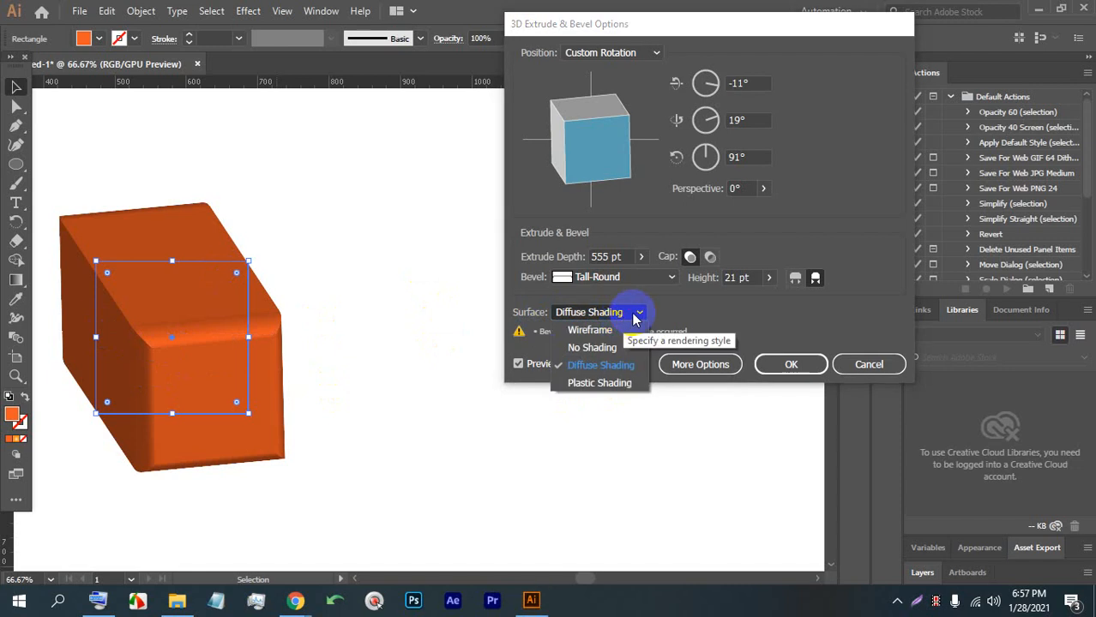
{"action": "left_click", "coordinate": [600, 383]}
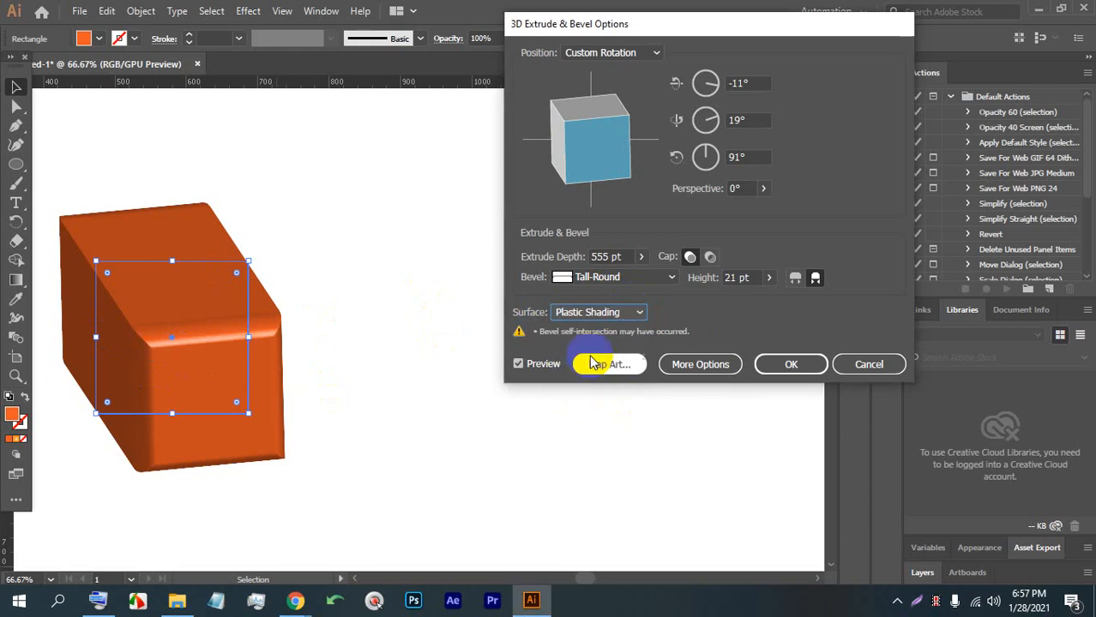
Rotate the solid to about -22°, 26° and 93°, and expand the dialog to its full lighting options.
{"action": "left_click_drag", "start_coordinate": [594, 163], "coordinate": [608, 169]}
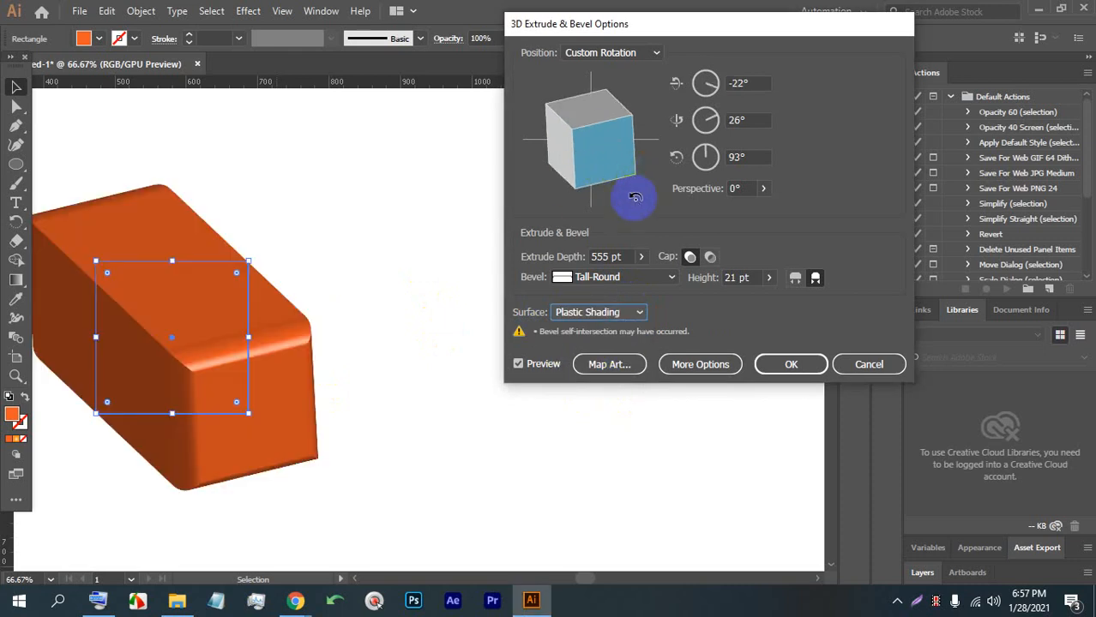
{"action": "left_click", "coordinate": [636, 197]}
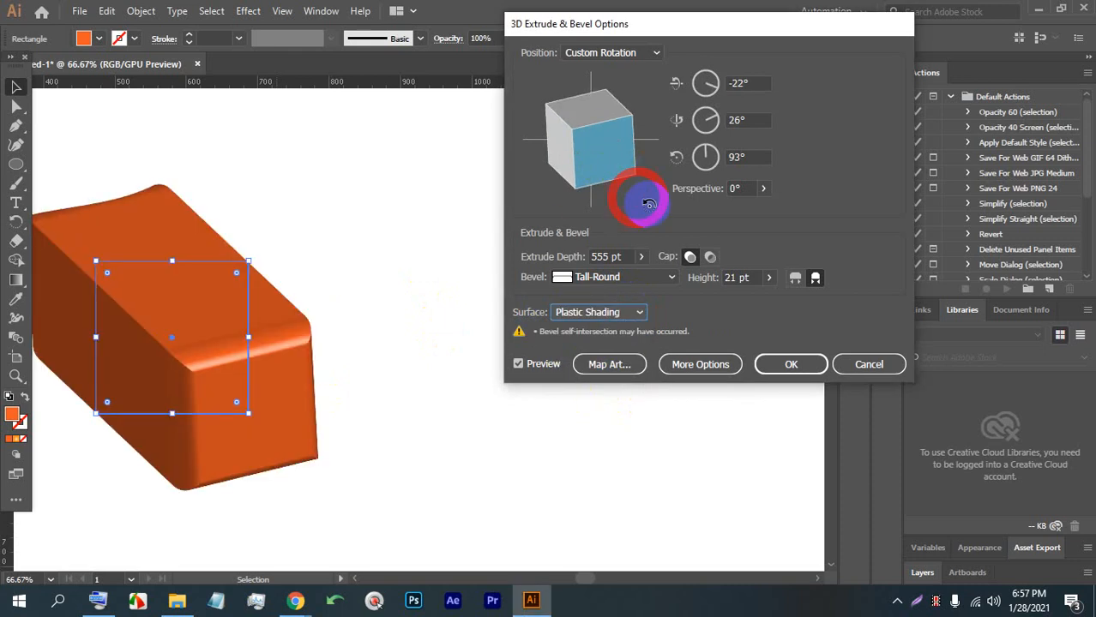
{"action": "left_click", "coordinate": [701, 366]}
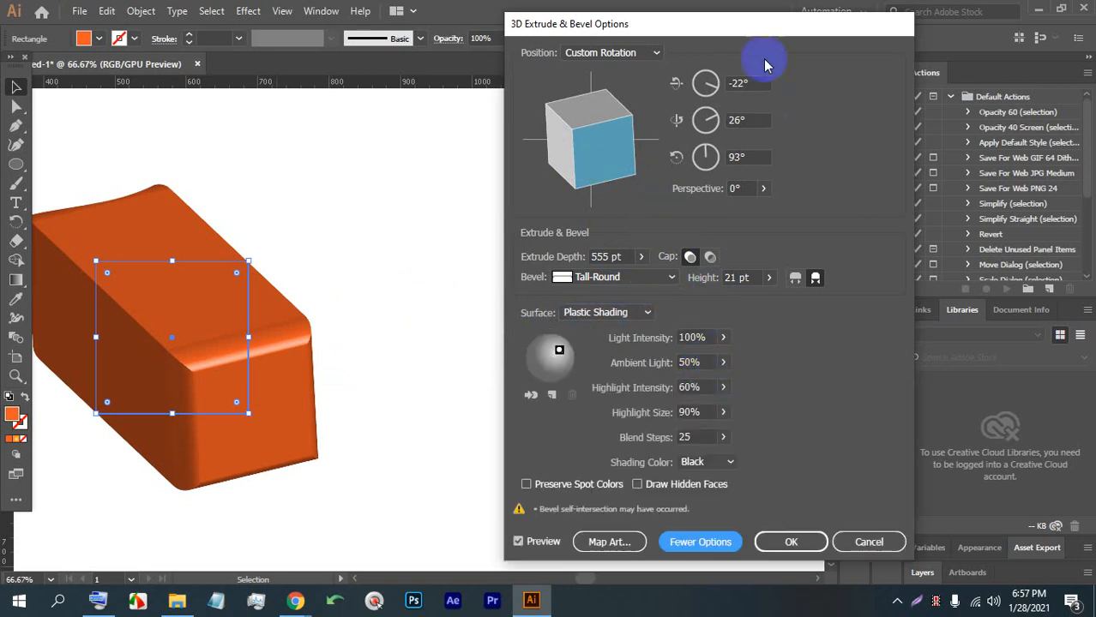
{"action": "left_click_drag", "start_coordinate": [725, 26], "coordinate": [734, 14]}
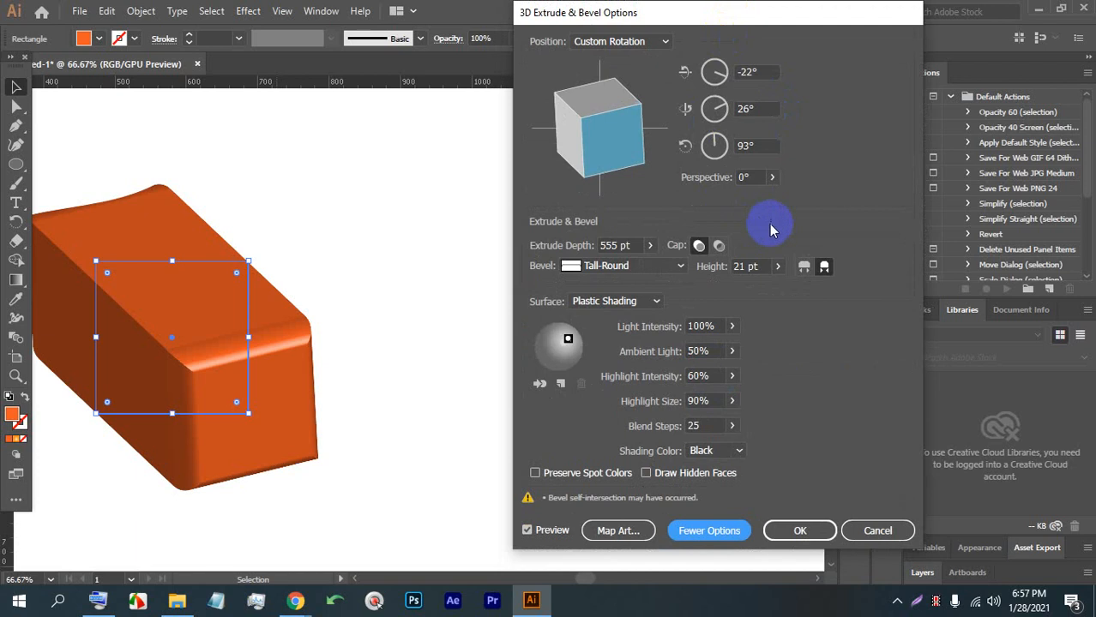
Try different positions for the light on the shading sphere and leave it near the sphere's upper-right edge.
{"action": "left_click", "coordinate": [570, 351]}
{"action": "mouse_move", "coordinate": [567, 340]}
{"action": "left_mouse_down"}
{"action": "mouse_move", "coordinate": [572, 352]}
{"action": "mouse_move", "coordinate": [558, 327]}
{"action": "mouse_move", "coordinate": [548, 334]}
{"action": "mouse_move", "coordinate": [538, 363]}
{"action": "mouse_move", "coordinate": [563, 355]}
{"action": "mouse_move", "coordinate": [562, 338]}
{"action": "left_mouse_up"}
{"action": "left_click", "coordinate": [560, 361]}
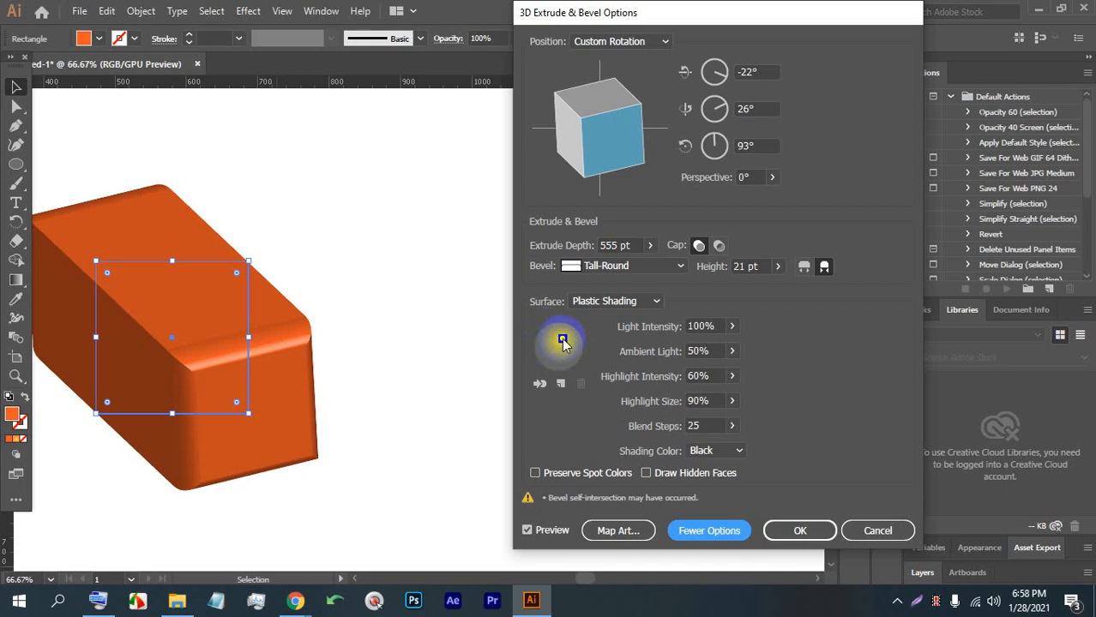
{"action": "left_click_drag", "start_coordinate": [563, 340], "coordinate": [575, 340]}
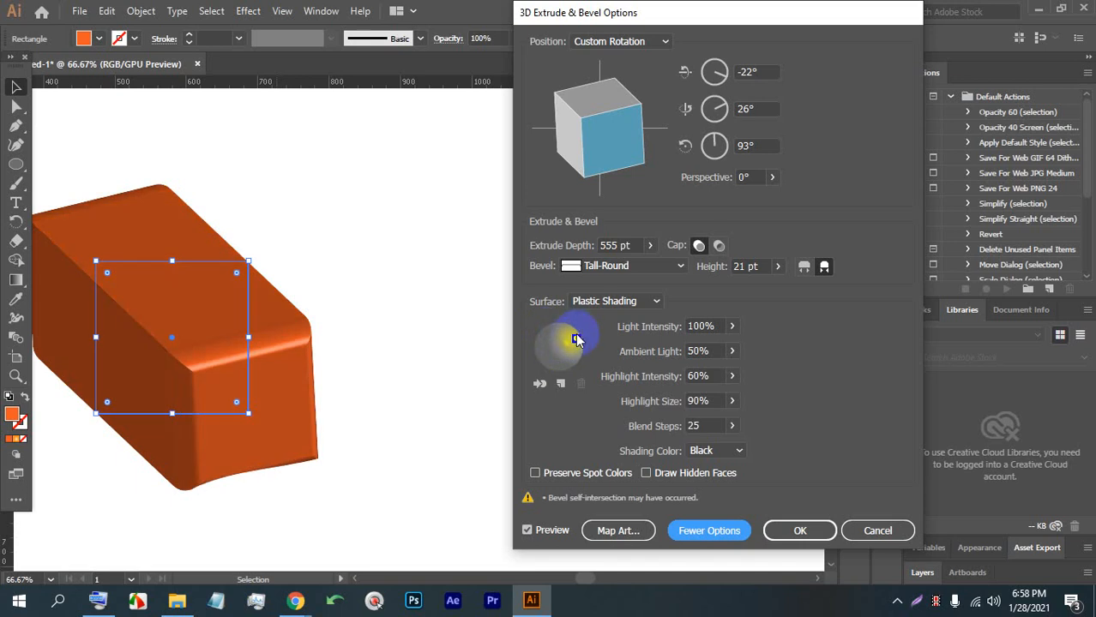
Add a second light, try it at the sphere's upper left, and place it right of centre beside the first light.
{"action": "left_click", "coordinate": [560, 387]}
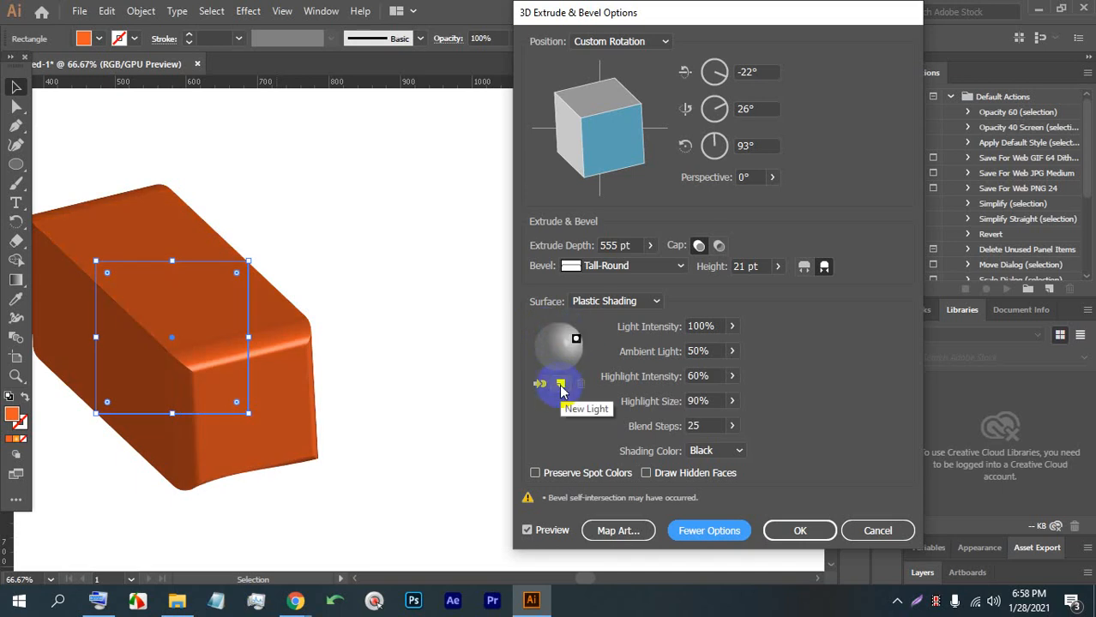
{"action": "left_click", "coordinate": [560, 388]}
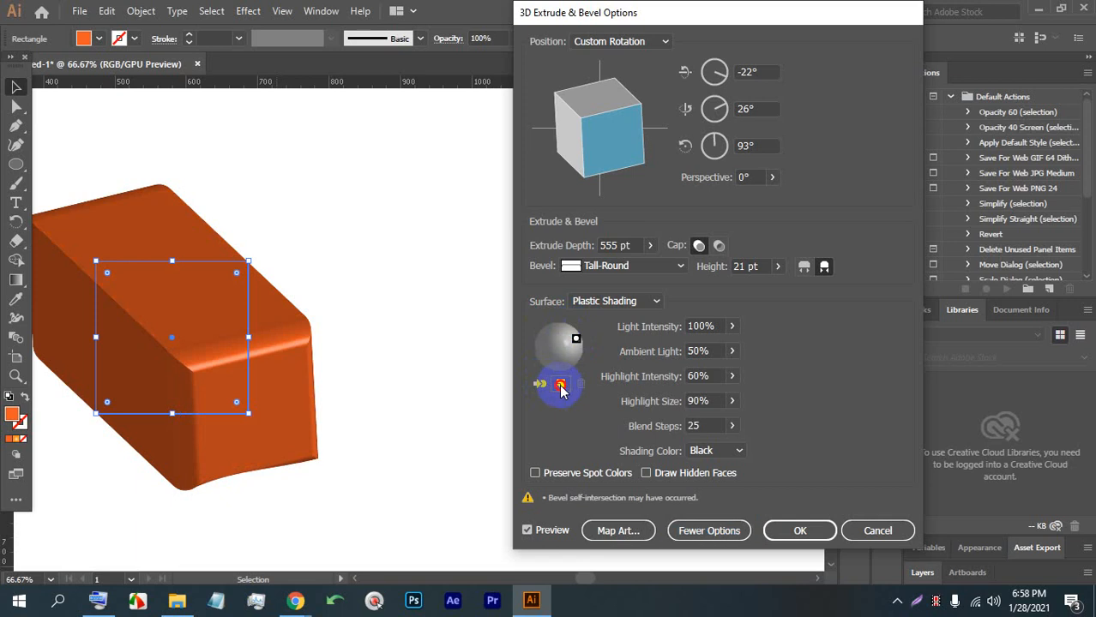
{"action": "mouse_move", "coordinate": [557, 347]}
{"action": "left_mouse_down"}
{"action": "mouse_move", "coordinate": [542, 359]}
{"action": "mouse_move", "coordinate": [549, 330]}
{"action": "left_mouse_up"}
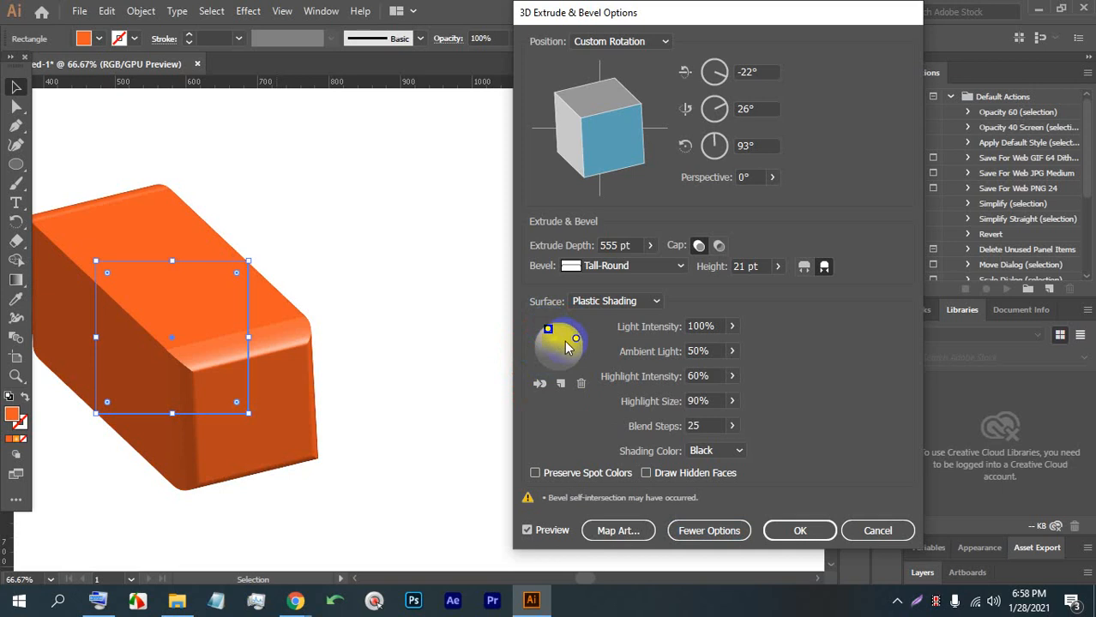
{"action": "left_click", "coordinate": [548, 330]}
{"action": "left_click_drag", "start_coordinate": [549, 329], "coordinate": [572, 345]}
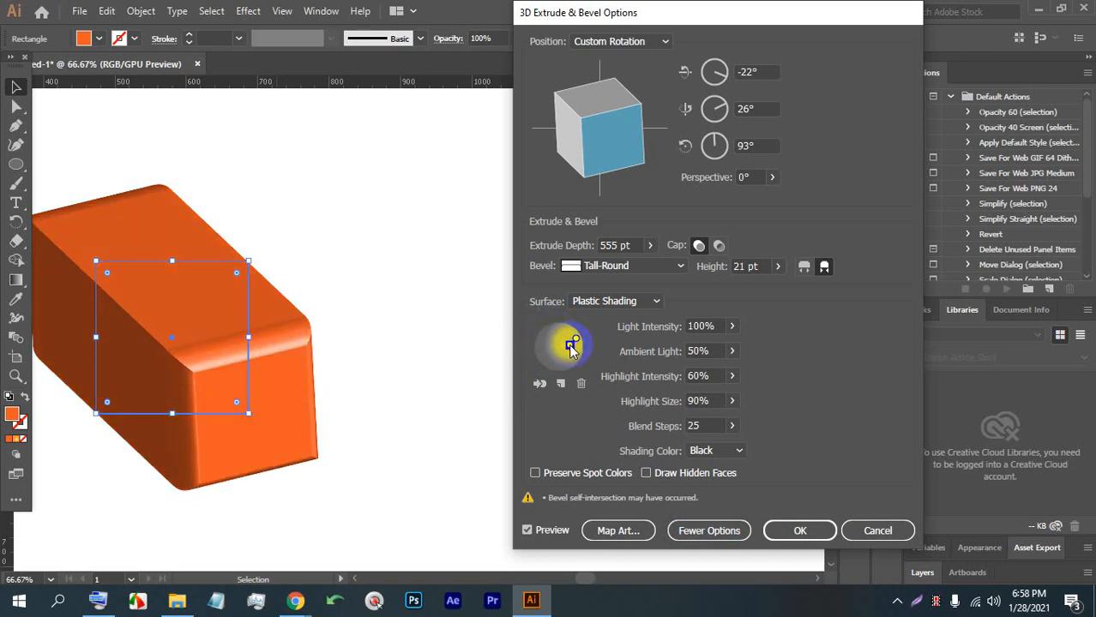
Add a third light near the centre of the sphere and delete it.
{"action": "left_click", "coordinate": [559, 383]}
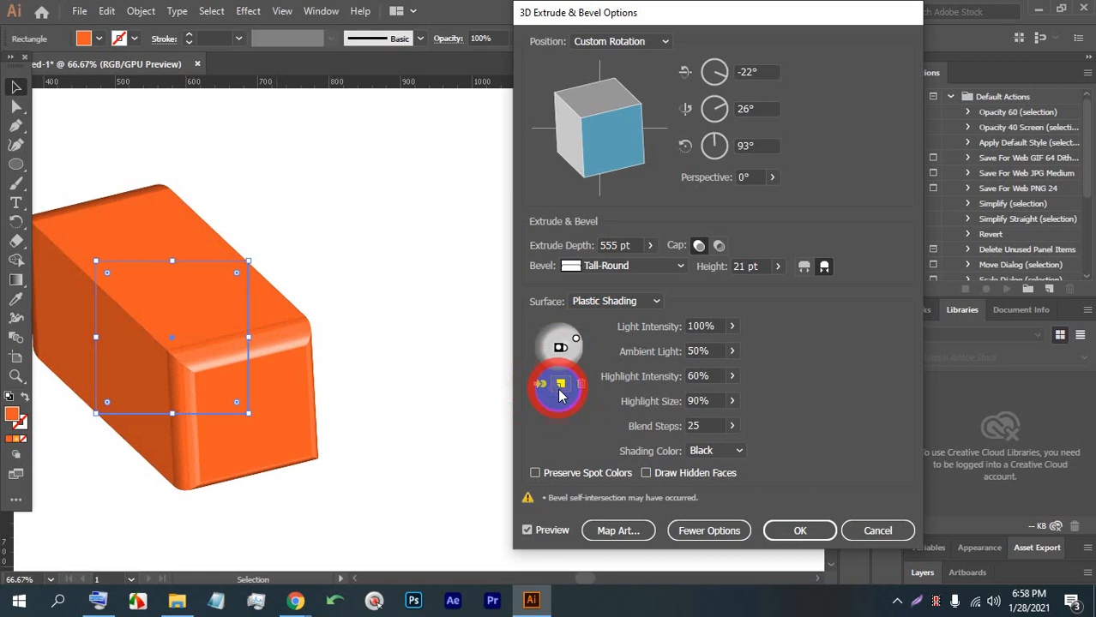
{"action": "left_click_drag", "start_coordinate": [561, 347], "coordinate": [558, 340]}
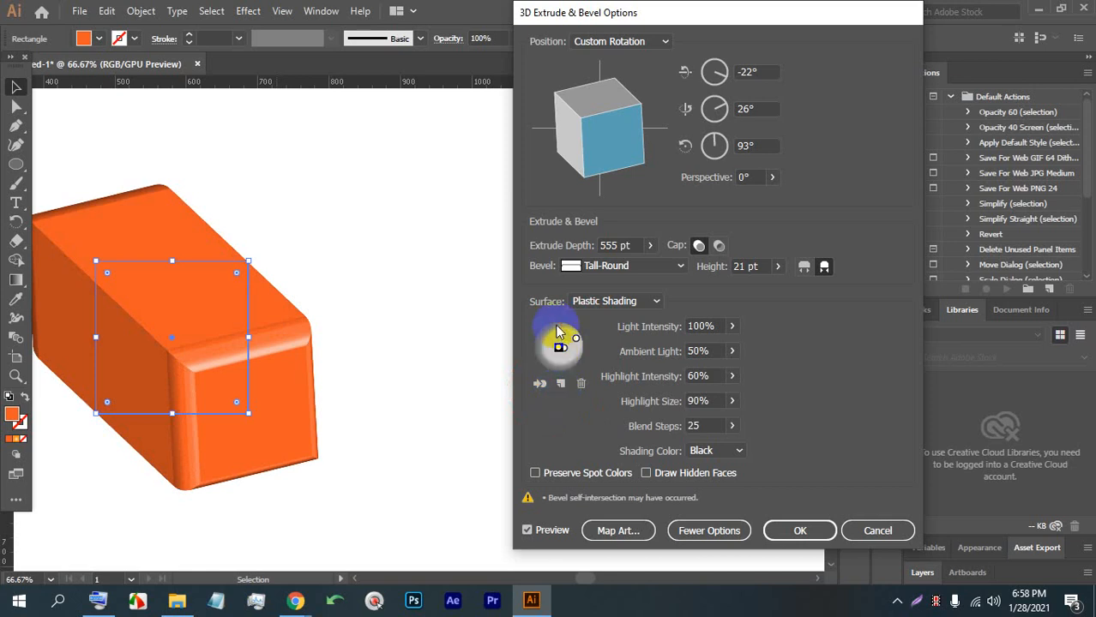
{"action": "left_click", "coordinate": [578, 386]}
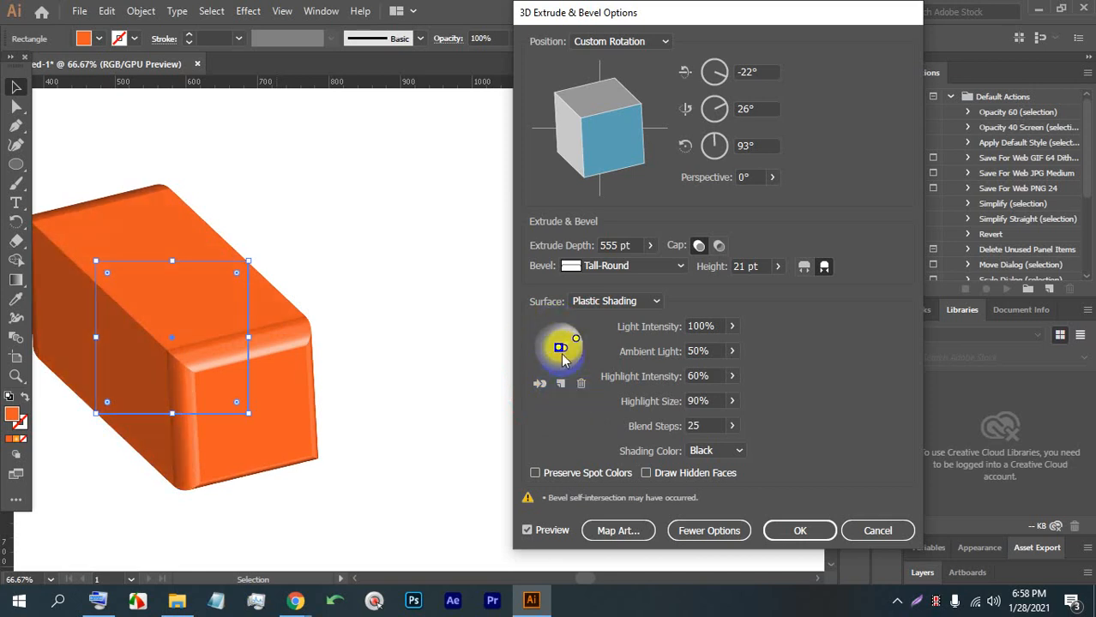
{"action": "left_click", "coordinate": [558, 347]}
{"action": "left_click", "coordinate": [576, 387]}
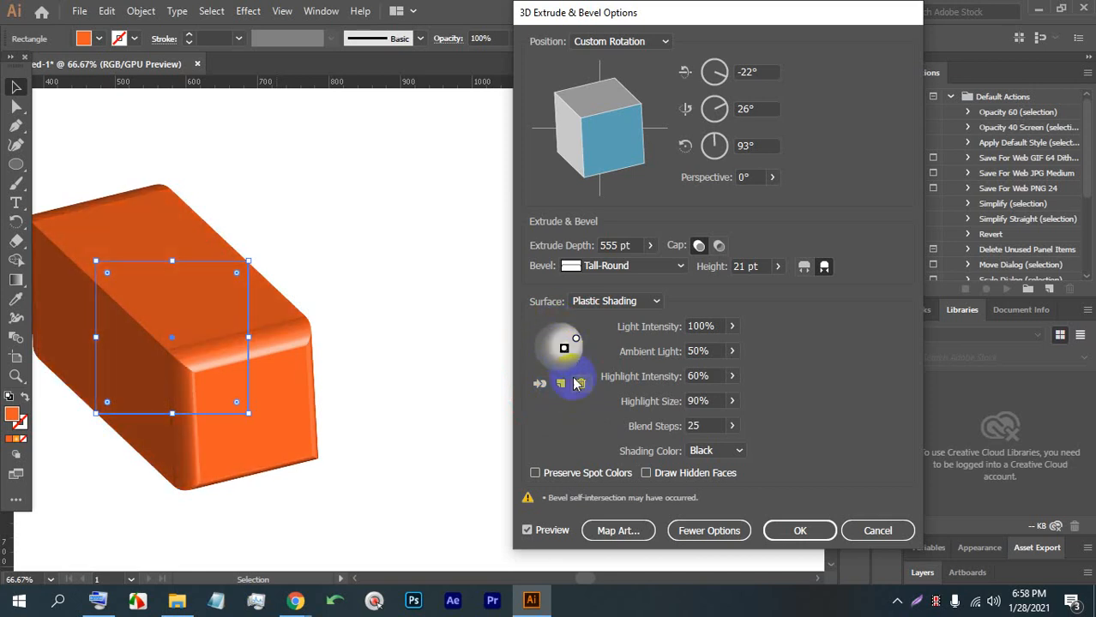
Move the second light to the sphere's upper-left area and set its light intensity to 61%.
{"action": "left_click_drag", "start_coordinate": [567, 348], "coordinate": [551, 339]}
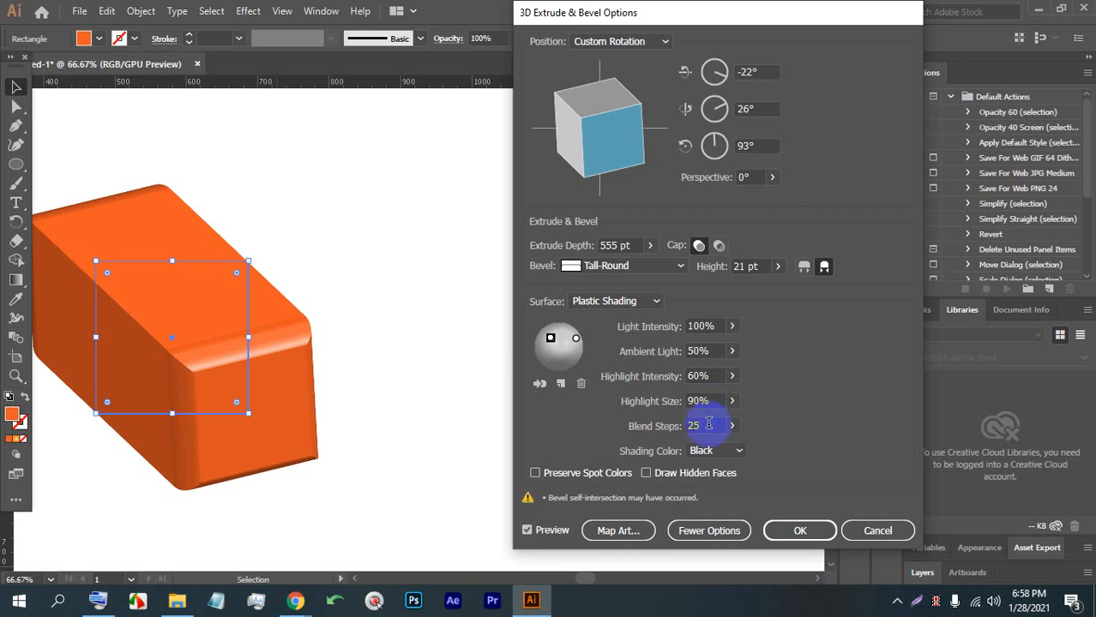
{"action": "left_click", "coordinate": [731, 327]}
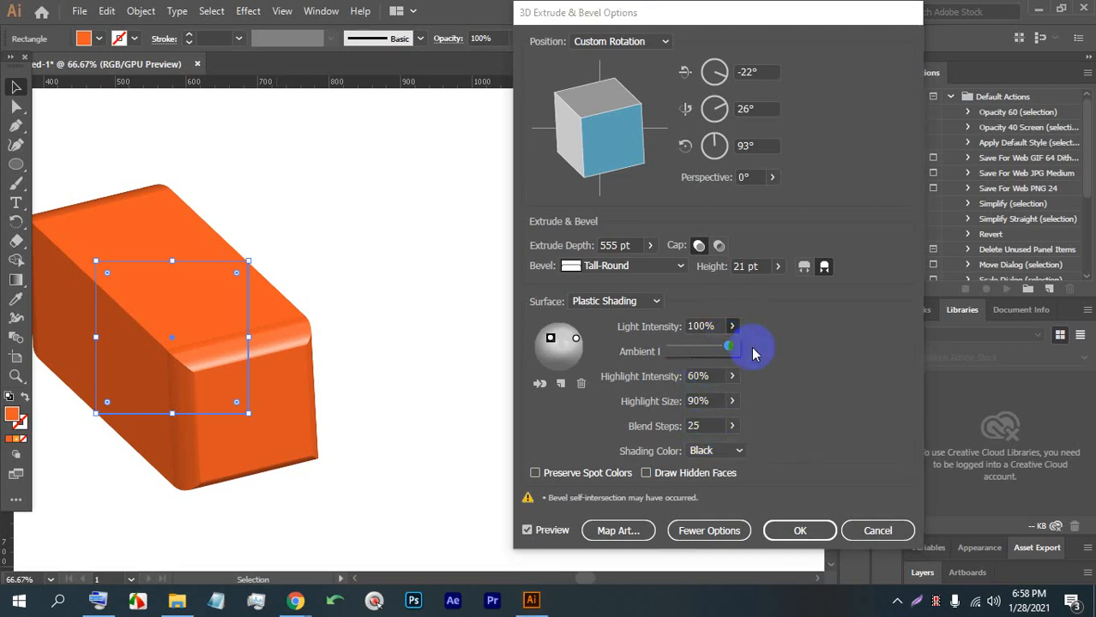
{"action": "left_click", "coordinate": [790, 347]}
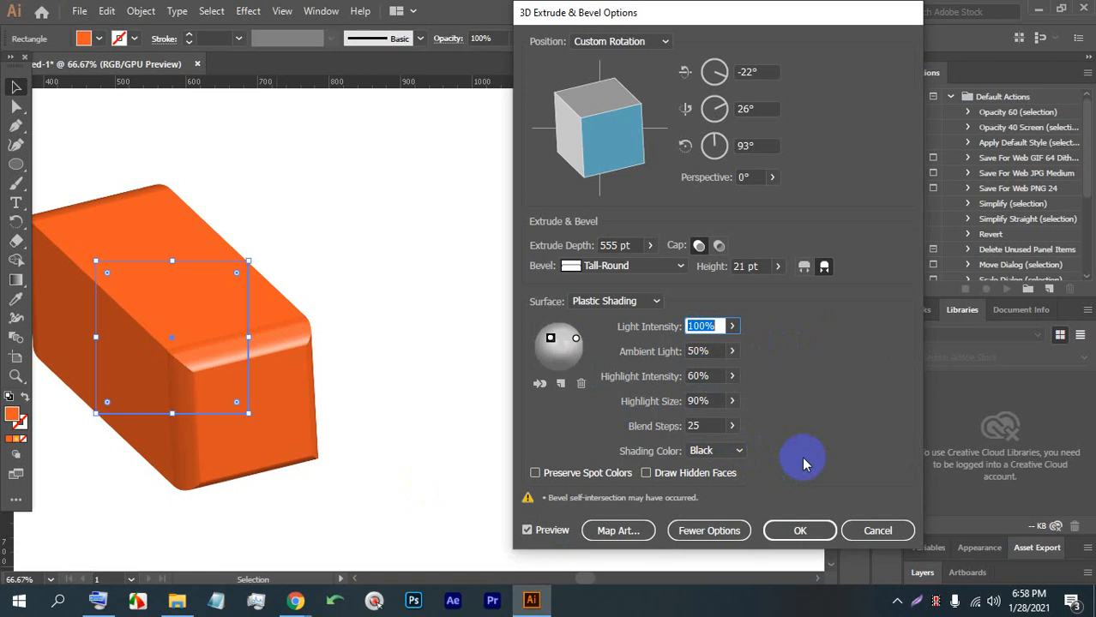
{"action": "left_click", "coordinate": [551, 339]}
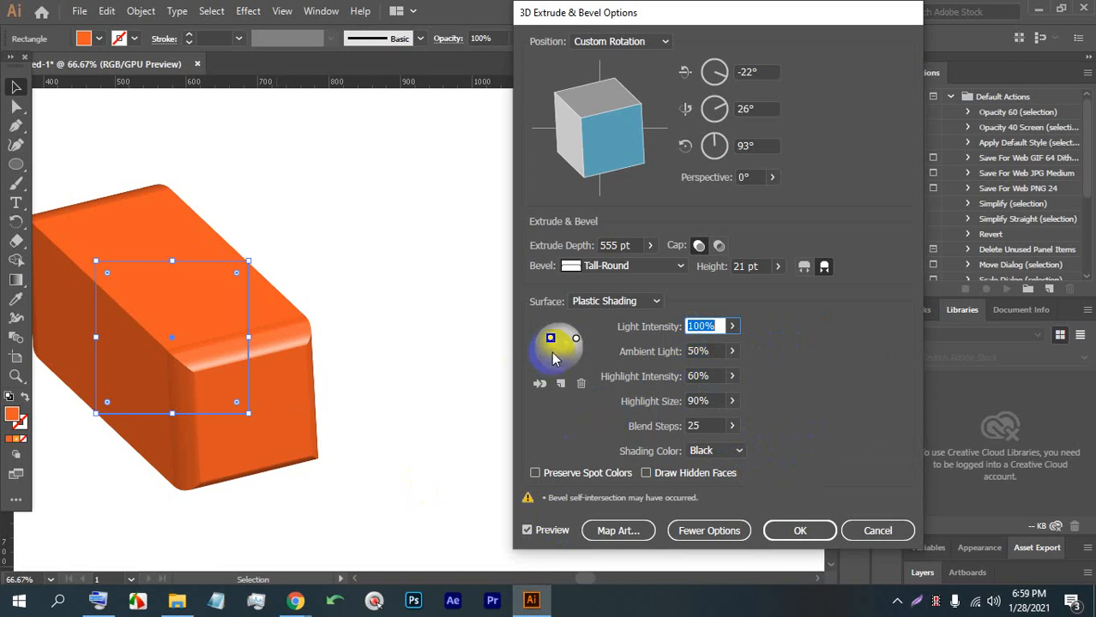
{"action": "left_click", "coordinate": [731, 327]}
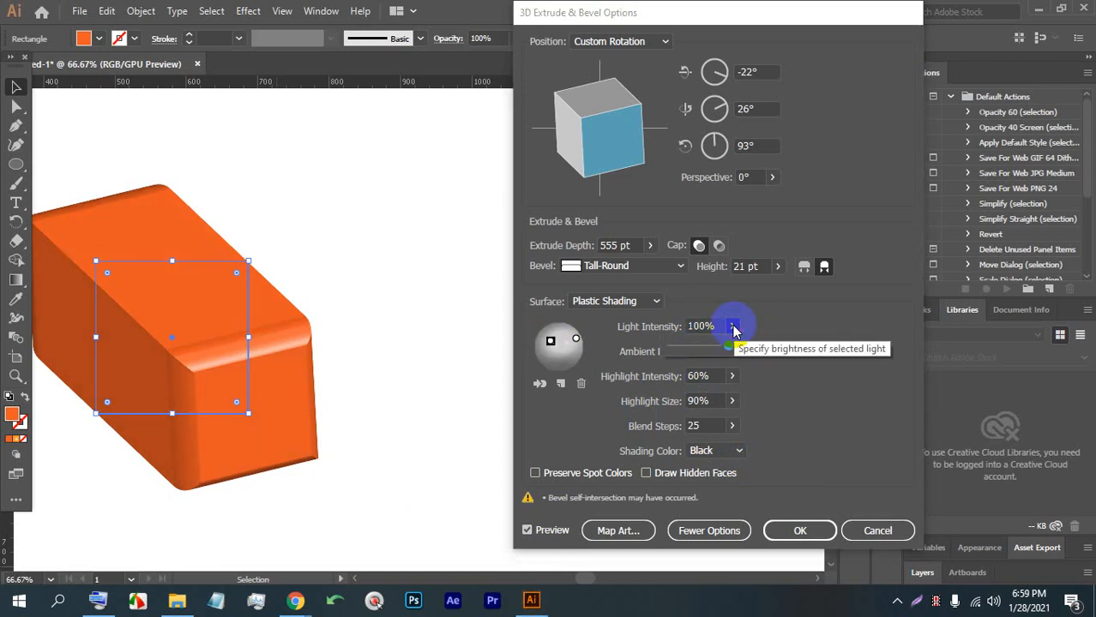
{"action": "left_click_drag", "start_coordinate": [727, 348], "coordinate": [696, 353]}
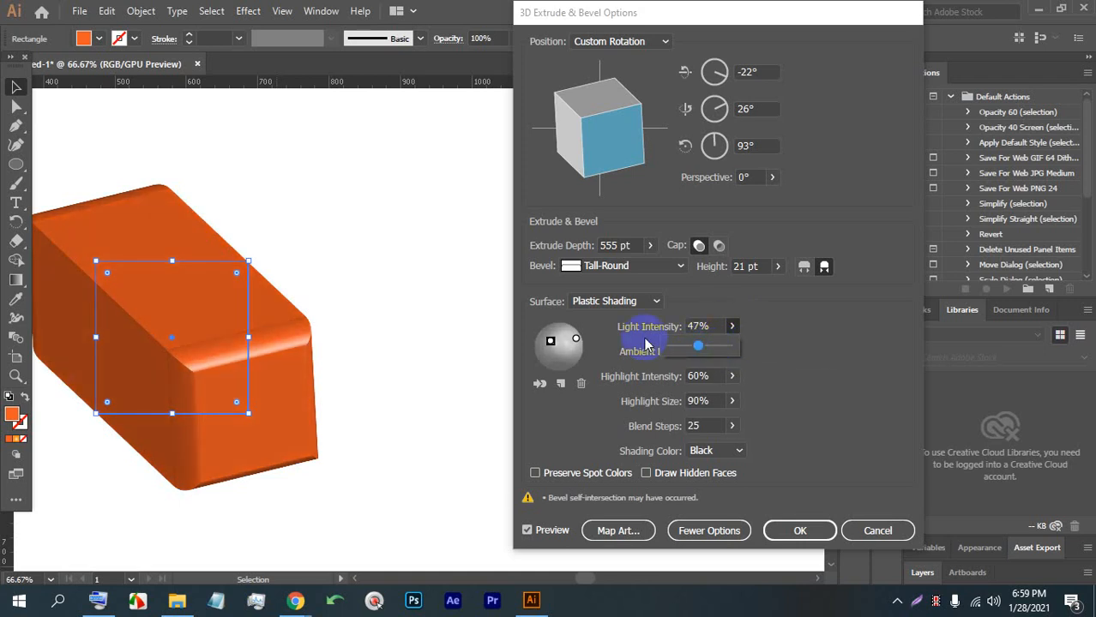
{"action": "mouse_move", "coordinate": [700, 346]}
{"action": "left_mouse_down"}
{"action": "mouse_move", "coordinate": [676, 343]}
{"action": "mouse_move", "coordinate": [724, 347]}
{"action": "mouse_move", "coordinate": [687, 350]}
{"action": "mouse_move", "coordinate": [719, 352]}
{"action": "mouse_move", "coordinate": [705, 345]}
{"action": "left_mouse_up"}
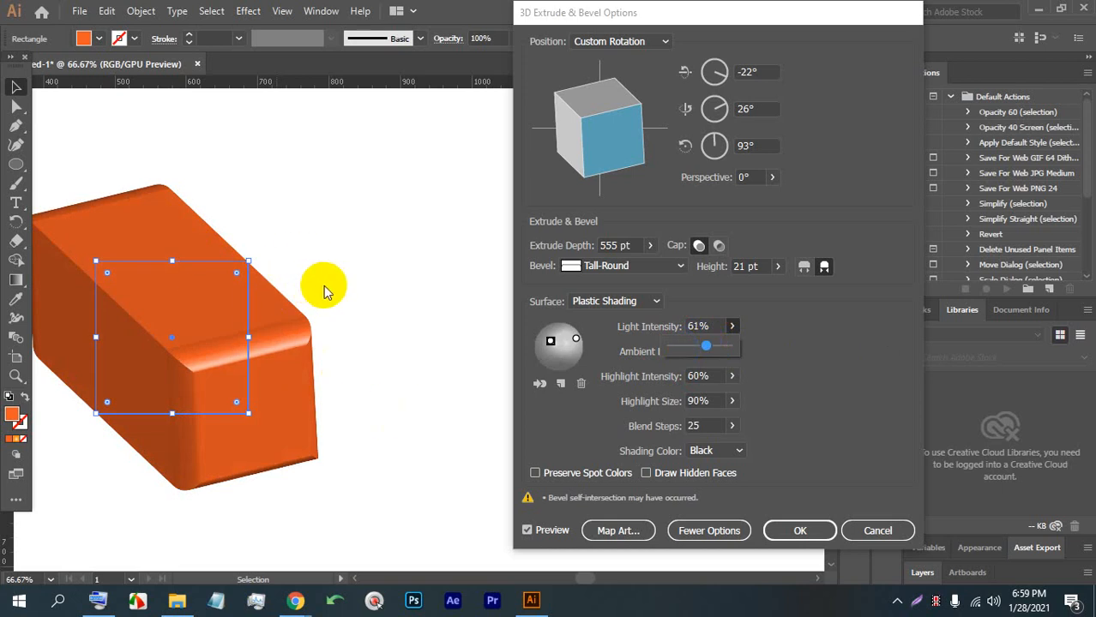
{"action": "left_click", "coordinate": [829, 320]}
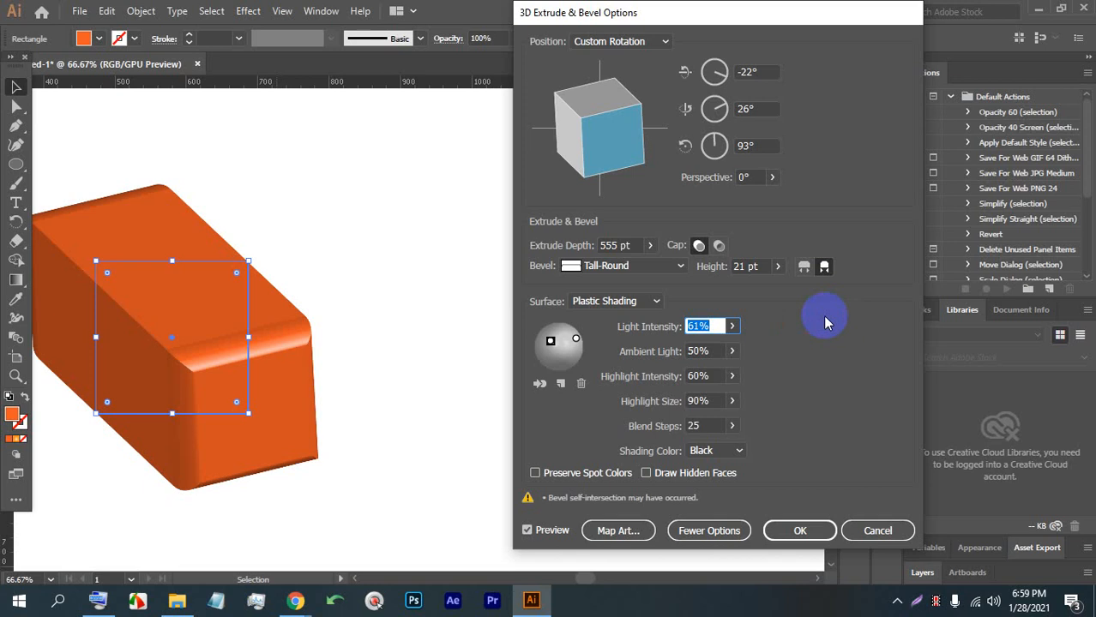
Try an ambient light of 0% on the solid and set it to 46%.
{"action": "left_click", "coordinate": [733, 353]}
{"action": "left_click_drag", "start_coordinate": [700, 370], "coordinate": [675, 377]}
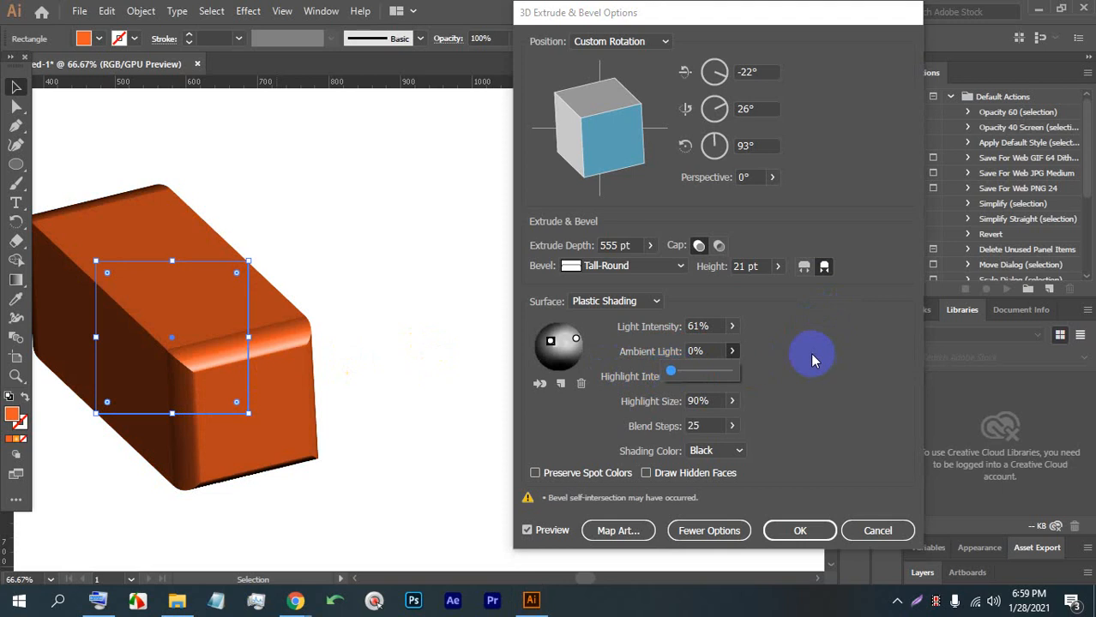
{"action": "left_click_drag", "start_coordinate": [670, 372], "coordinate": [696, 376]}
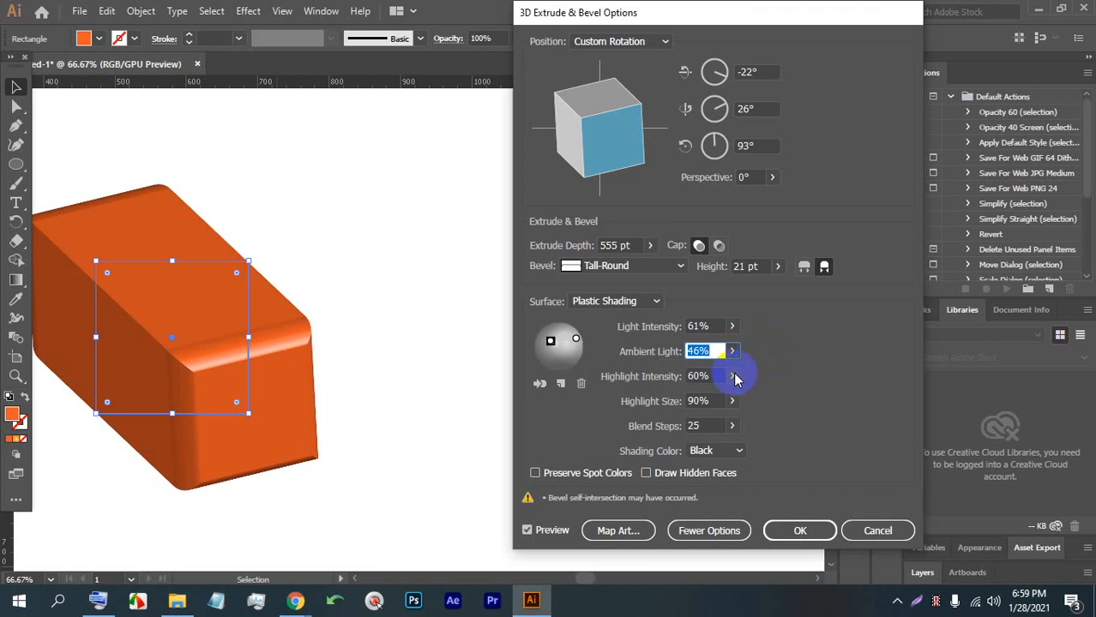
Try a highlight intensity of 75% on the solid and set it to 64%.
{"action": "left_click", "coordinate": [734, 377]}
{"action": "mouse_move", "coordinate": [707, 394]}
{"action": "left_mouse_down"}
{"action": "mouse_move", "coordinate": [695, 400]}
{"action": "mouse_move", "coordinate": [717, 401]}
{"action": "left_mouse_up"}
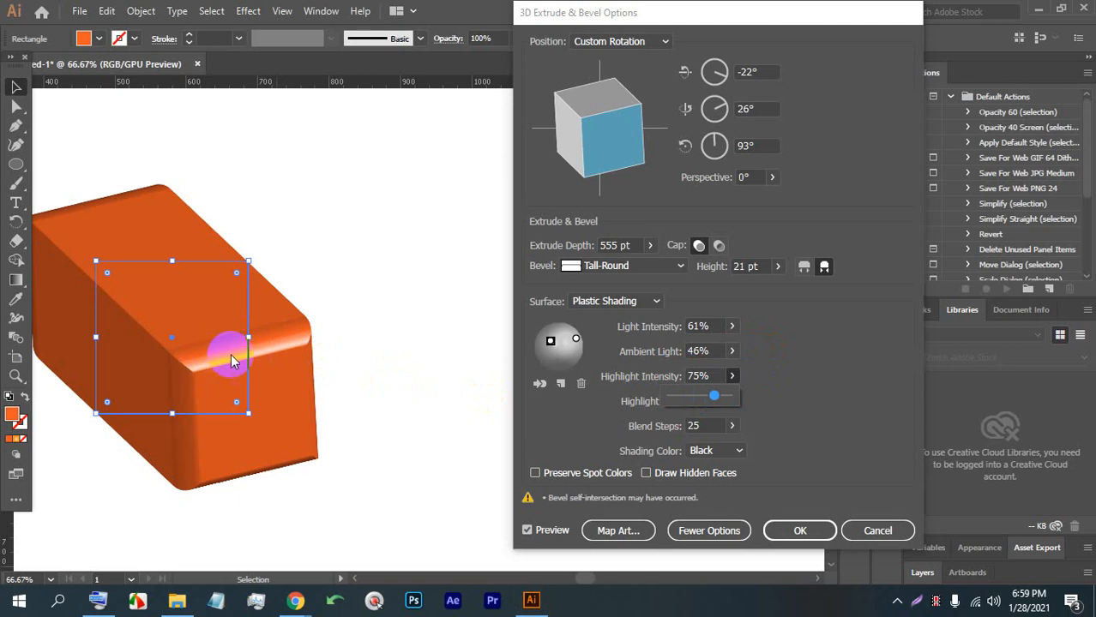
{"action": "left_click", "coordinate": [731, 377]}
{"action": "mouse_move", "coordinate": [716, 401]}
{"action": "left_mouse_down"}
{"action": "mouse_move", "coordinate": [729, 400]}
{"action": "mouse_move", "coordinate": [703, 401]}
{"action": "left_mouse_up"}
Try a highlight size of 0% on the solid and set it to 35%.
{"action": "left_click", "coordinate": [732, 402]}
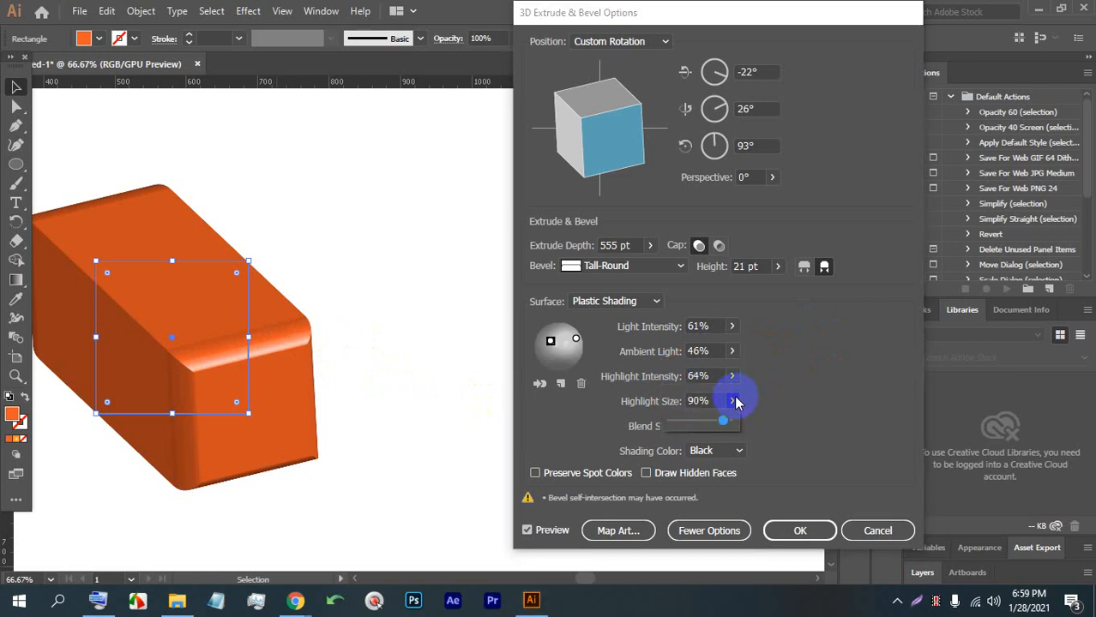
{"action": "left_click_drag", "start_coordinate": [723, 422], "coordinate": [656, 422]}
{"action": "left_click", "coordinate": [699, 426]}
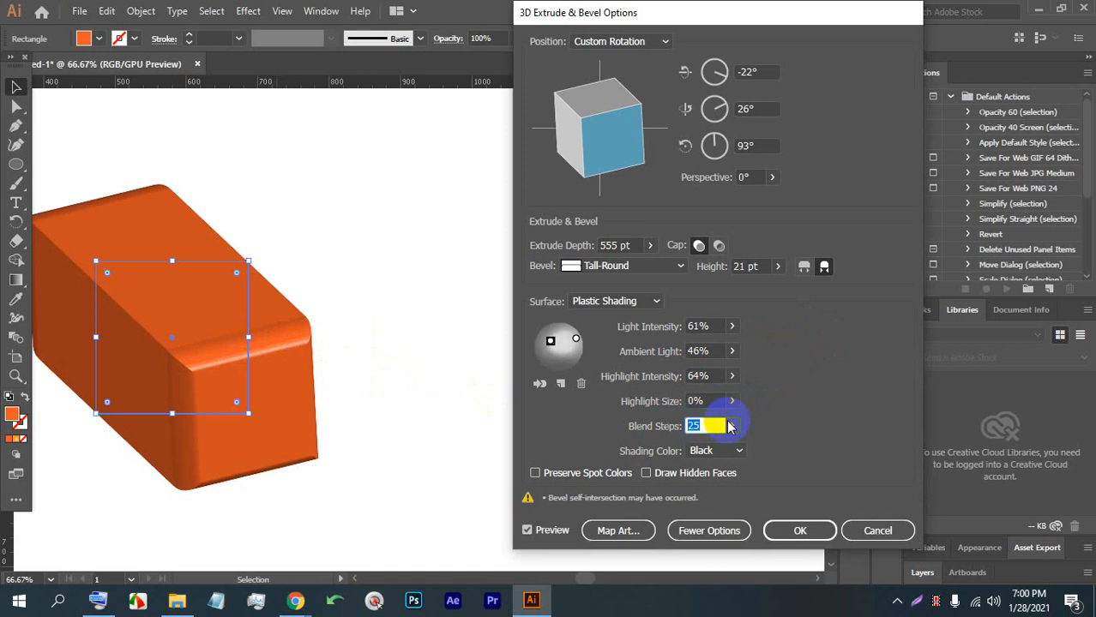
{"action": "left_click", "coordinate": [732, 401]}
{"action": "left_click_drag", "start_coordinate": [667, 425], "coordinate": [692, 421]}
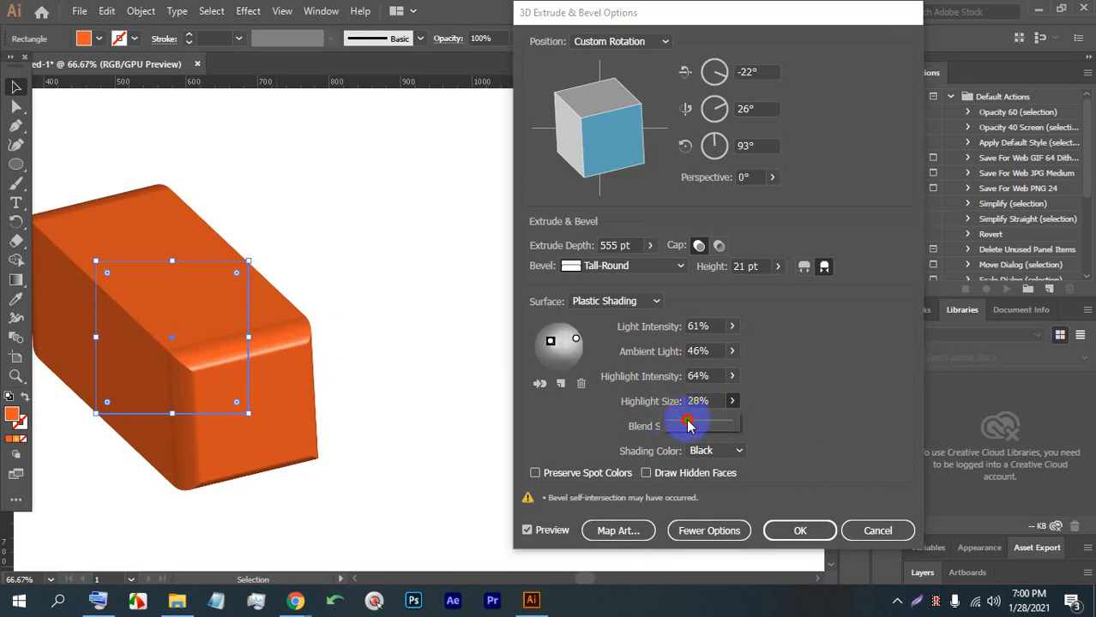
{"action": "left_click", "coordinate": [774, 403]}
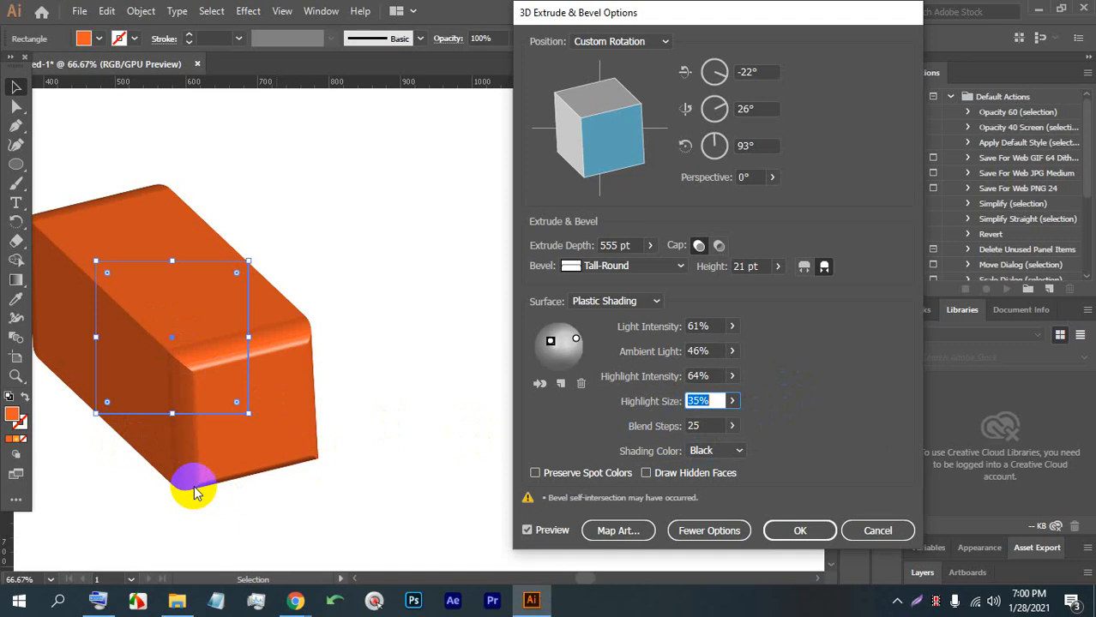
Try blend steps of 0 and 128 on the solid and cancel the 3D effect.
{"action": "left_click", "coordinate": [731, 426]}
{"action": "left_click_drag", "start_coordinate": [676, 452], "coordinate": [660, 450]}
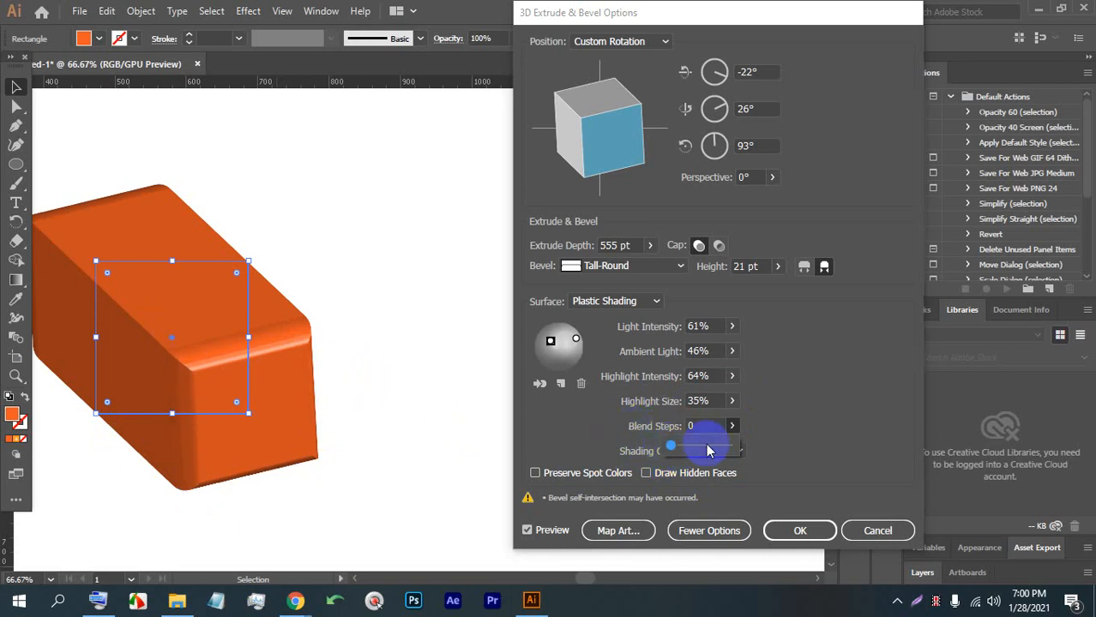
{"action": "mouse_move", "coordinate": [689, 446]}
{"action": "left_mouse_down"}
{"action": "mouse_move", "coordinate": [726, 446]}
{"action": "mouse_move", "coordinate": [700, 446]}
{"action": "left_mouse_up"}
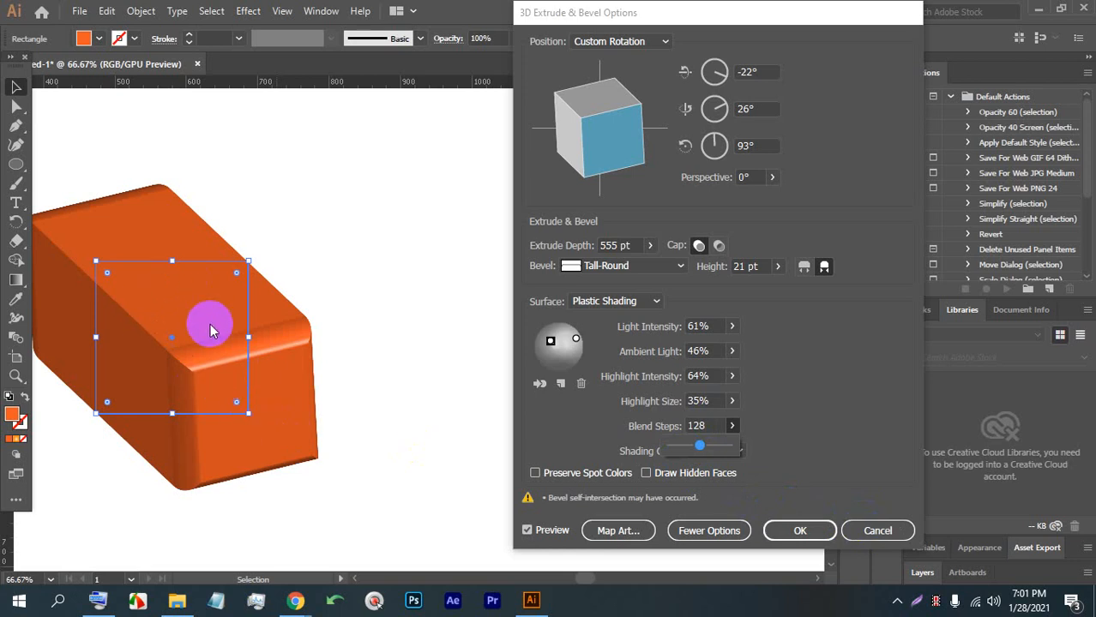
{"action": "left_click", "coordinate": [877, 531]}
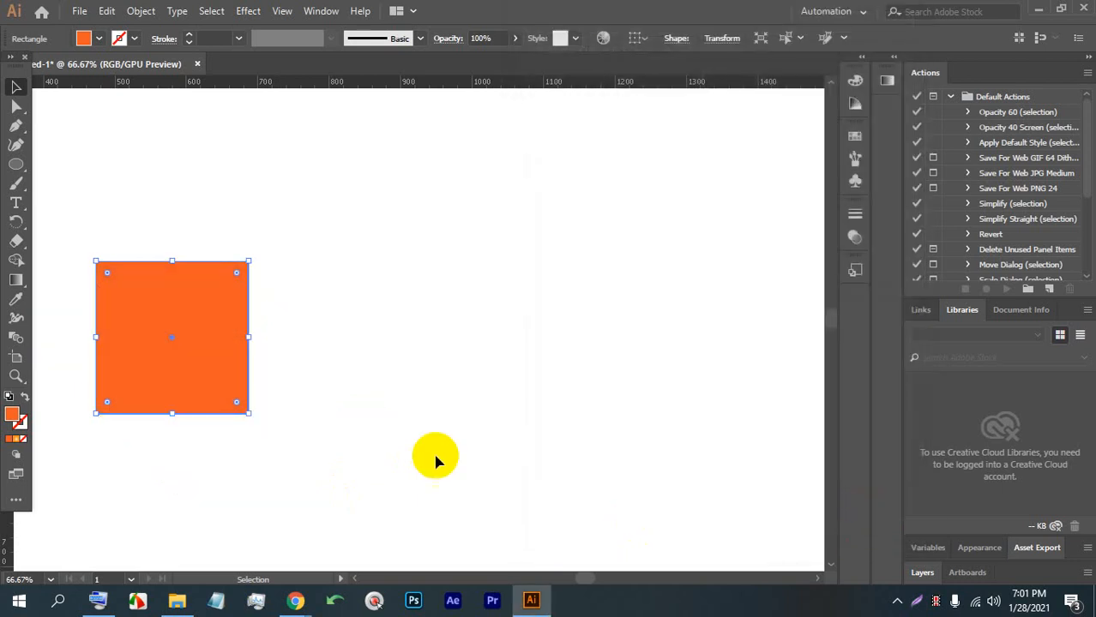
Shift the orange square slightly and try a 244 pt Extrude & Bevel depth on it with preview on, cancelling the effect.
{"action": "left_click", "coordinate": [372, 367]}
{"action": "left_click_drag", "start_coordinate": [180, 332], "coordinate": [204, 307]}
{"action": "left_click", "coordinate": [242, 10]}
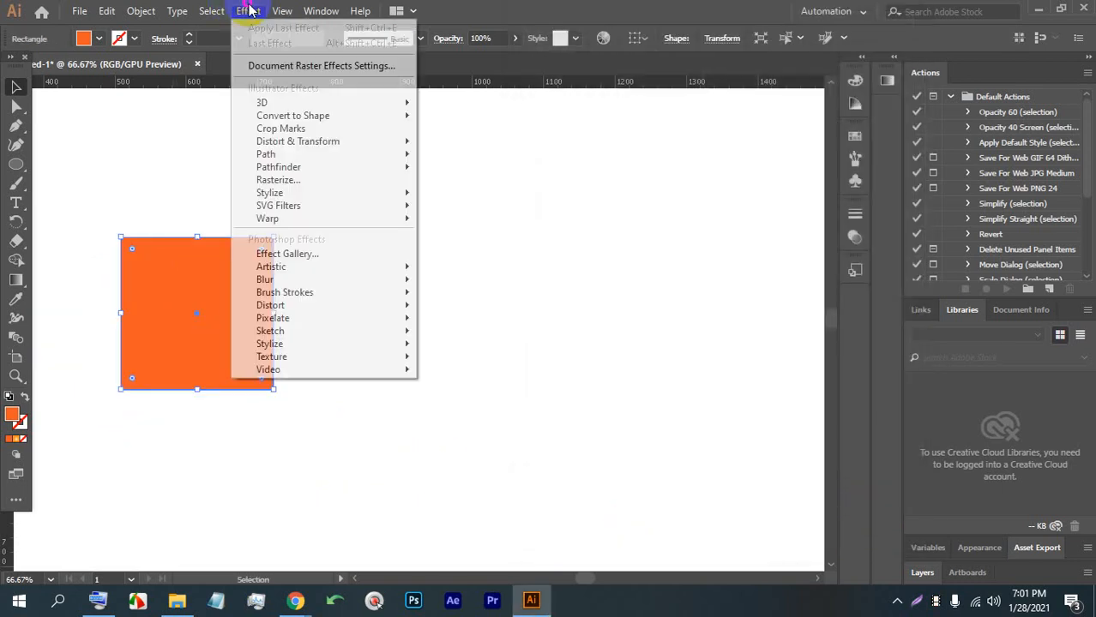
{"action": "left_click", "coordinate": [319, 103]}
{"action": "left_click", "coordinate": [477, 105]}
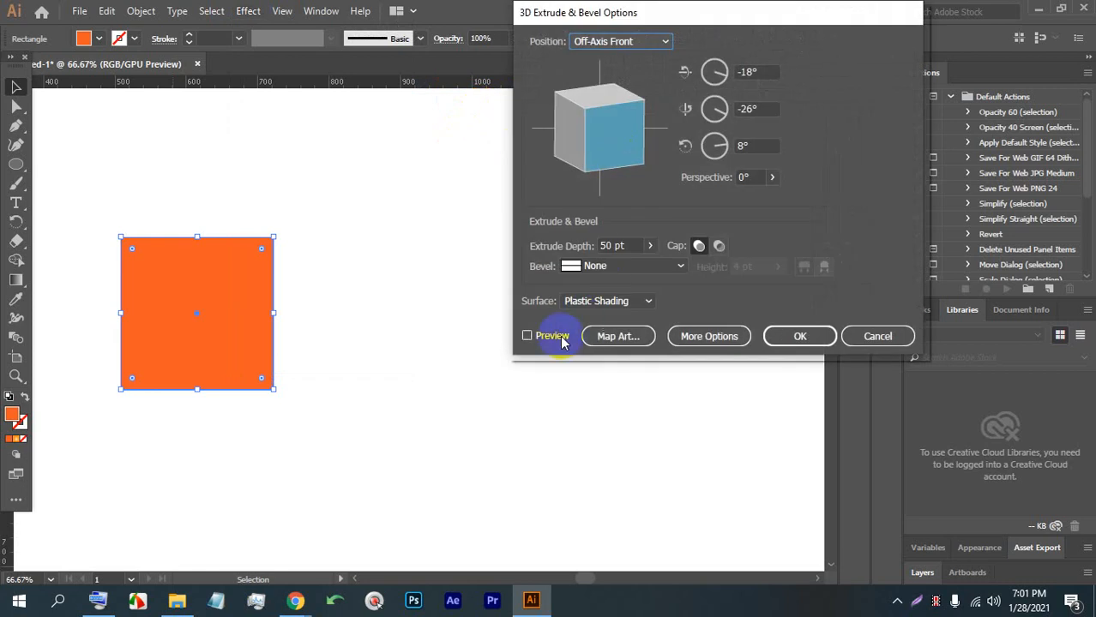
{"action": "left_click", "coordinate": [554, 337]}
{"action": "left_click_drag", "start_coordinate": [687, 17], "coordinate": [683, 33]}
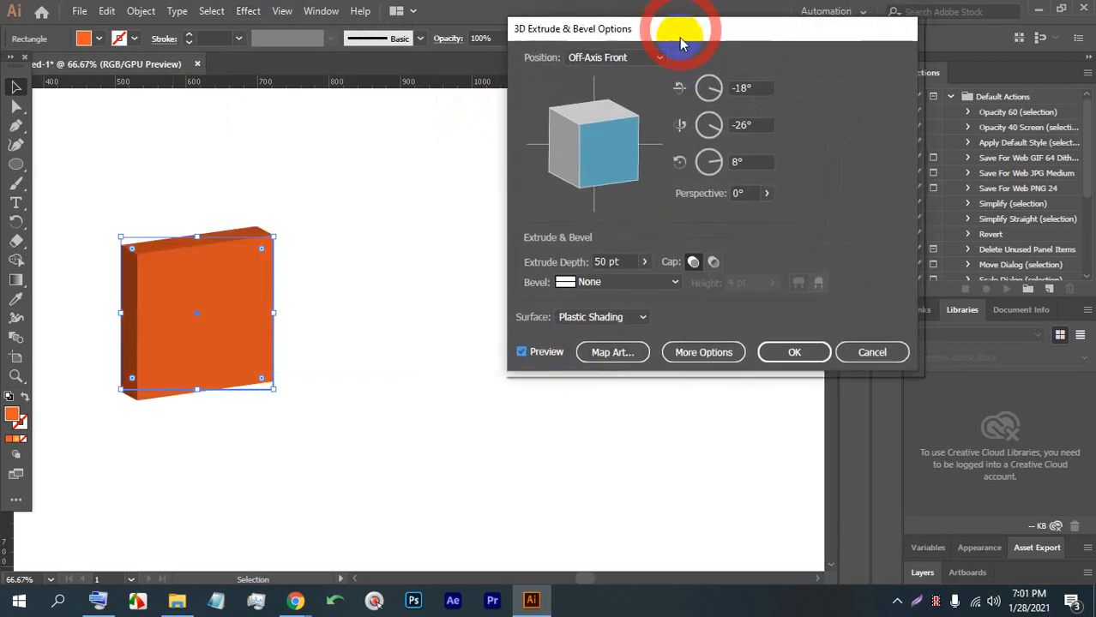
{"action": "left_click", "coordinate": [645, 263]}
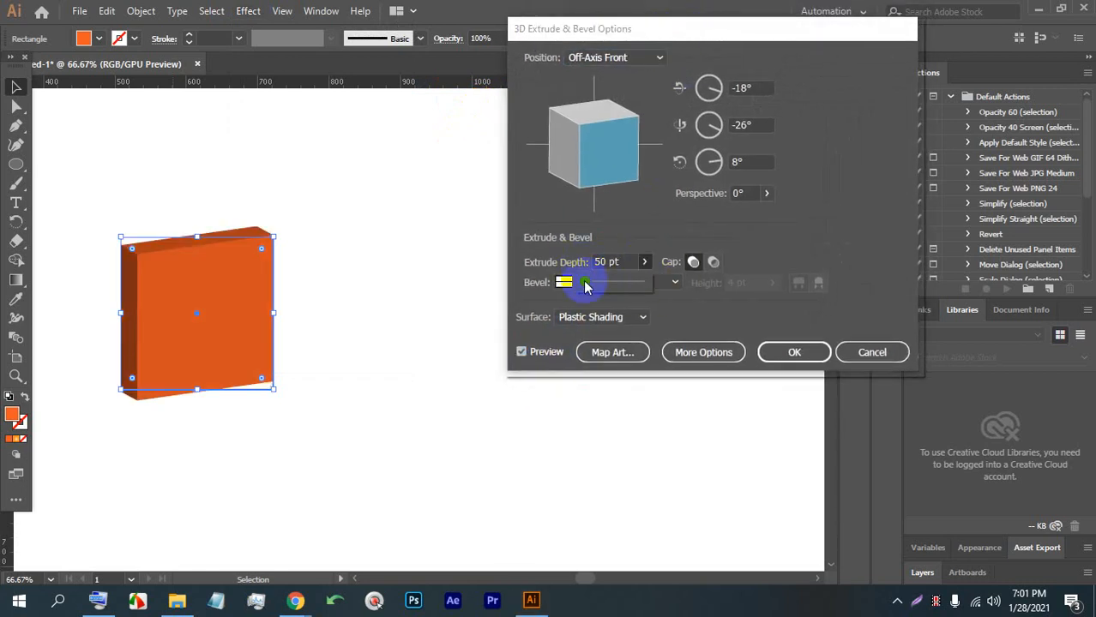
{"action": "left_click_drag", "start_coordinate": [592, 287], "coordinate": [596, 288]}
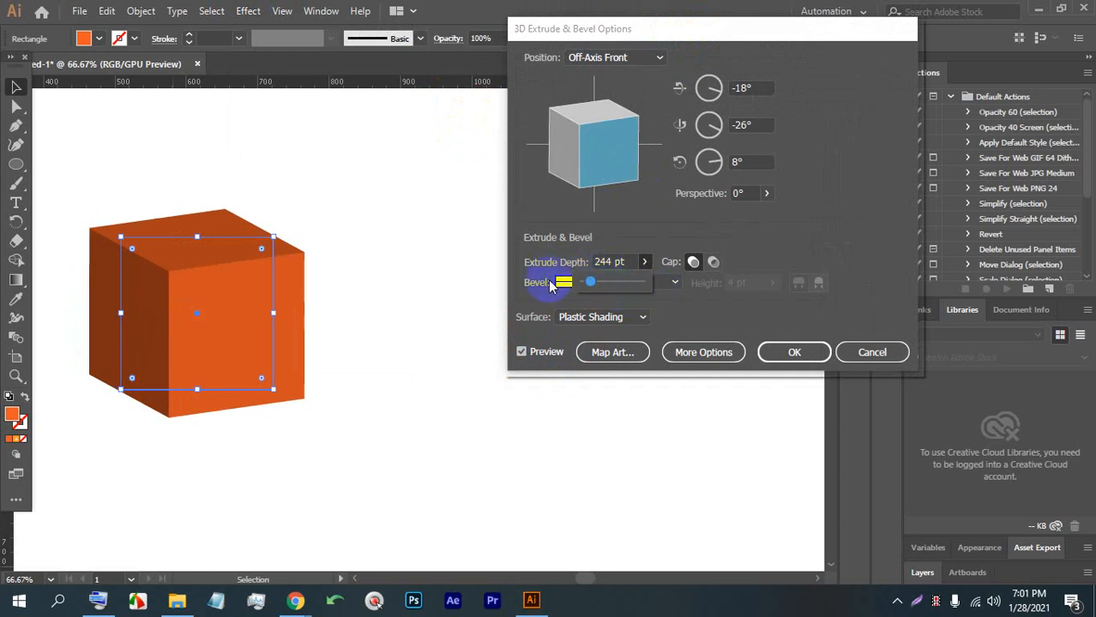
{"action": "left_click", "coordinate": [872, 352]}
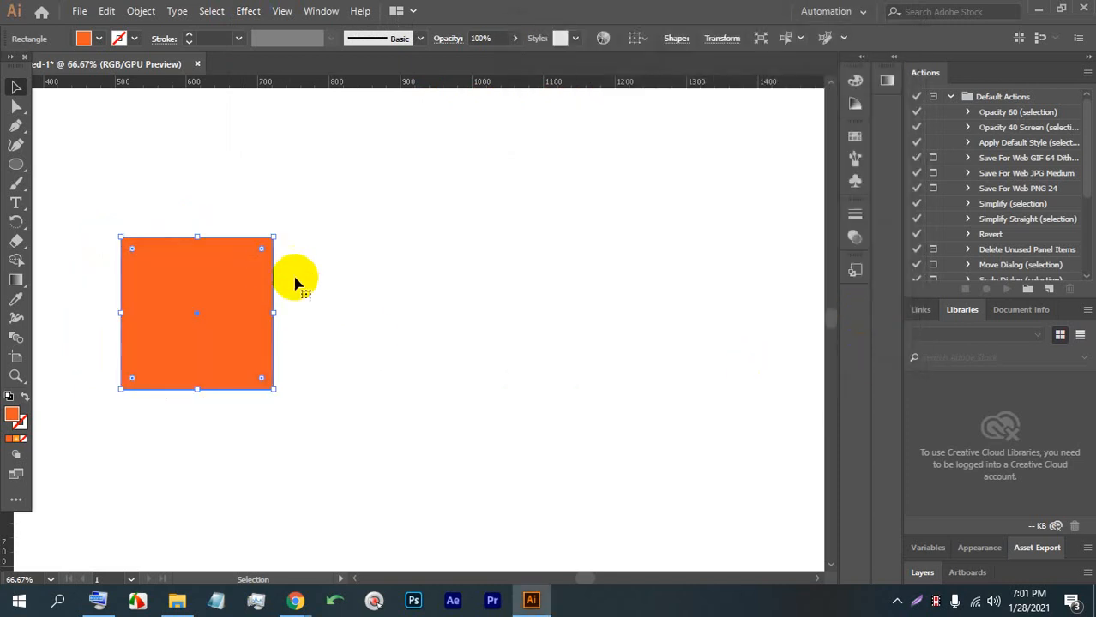
Create a 200 px by 200 px square in the empty area beside the existing orange square.
{"action": "left_click", "coordinate": [16, 164]}
{"action": "left_click", "coordinate": [73, 162]}
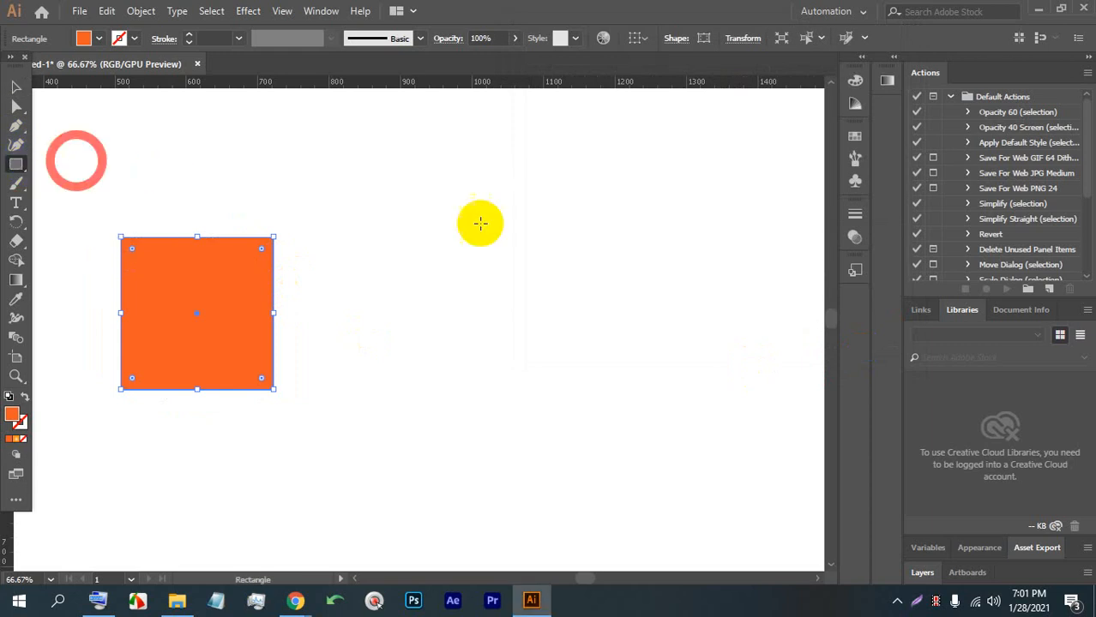
{"action": "left_click", "coordinate": [499, 226]}
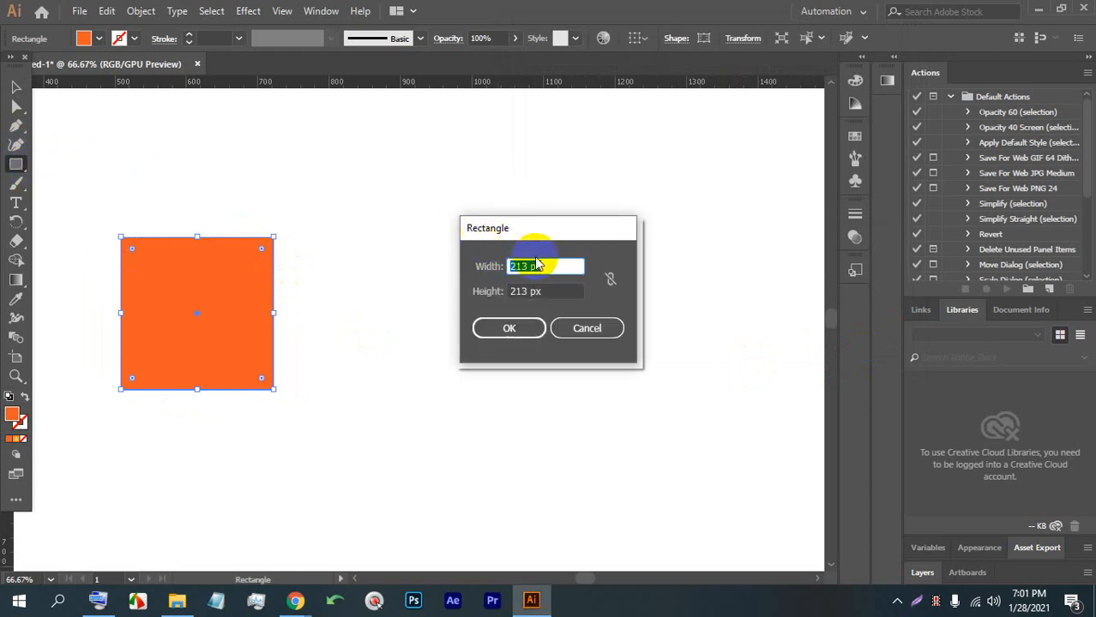
{"action": "type", "text": "200"}
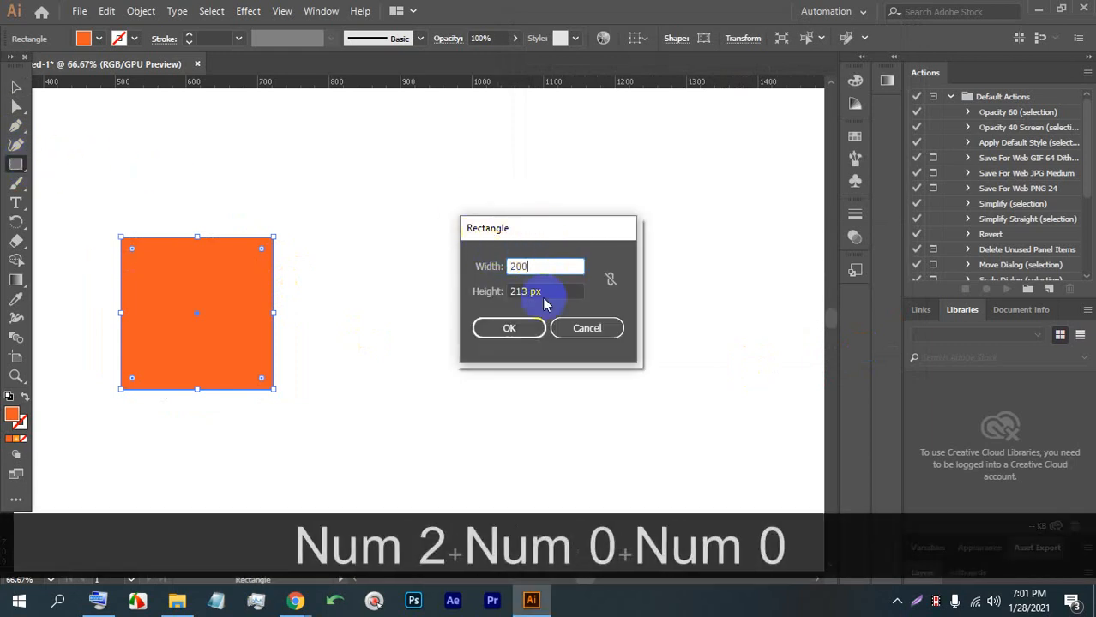
{"action": "left_click", "coordinate": [542, 296]}
{"action": "type", "text": "200"}
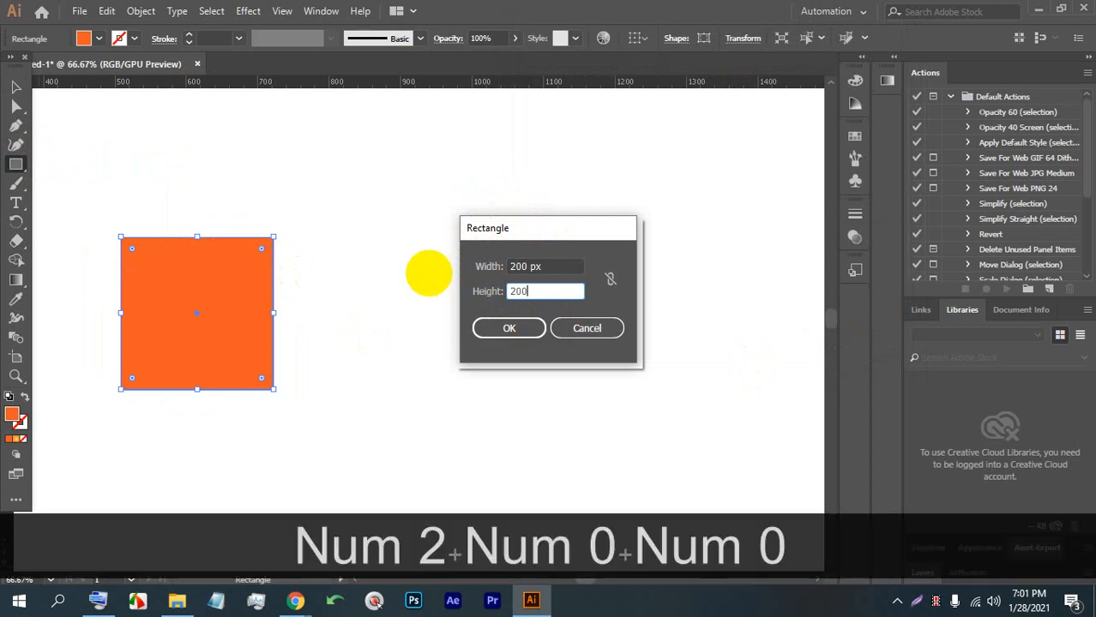
{"action": "left_click", "coordinate": [520, 328]}
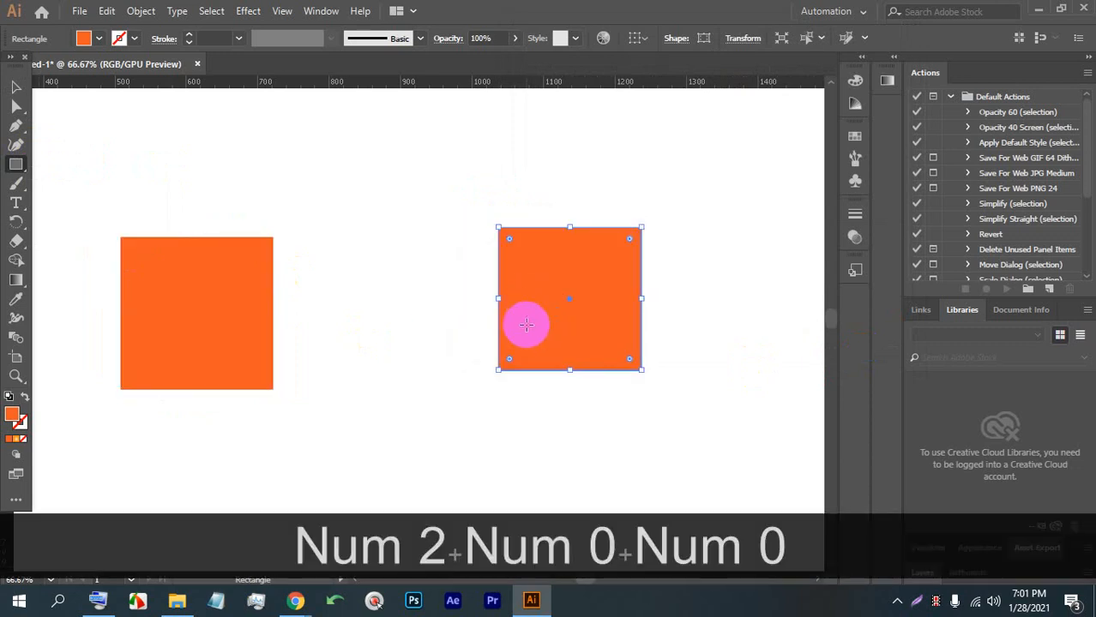
Move the original square up and away to the left and bring the 200 px square nearer to it.
{"action": "left_click", "coordinate": [15, 87]}
{"action": "left_click_drag", "start_coordinate": [228, 342], "coordinate": [61, 266]}
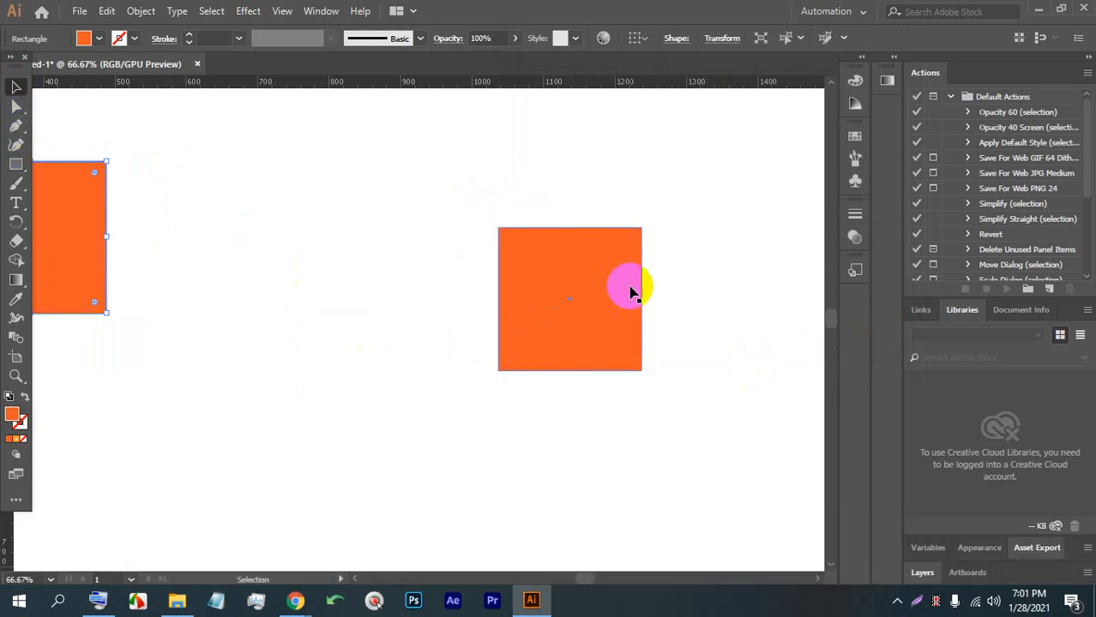
{"action": "left_click_drag", "start_coordinate": [631, 291], "coordinate": [399, 312]}
Preview a 3D Extrude & Bevel effect with a 200 pt extrude depth on the 200 px square.
{"action": "left_click", "coordinate": [248, 10]}
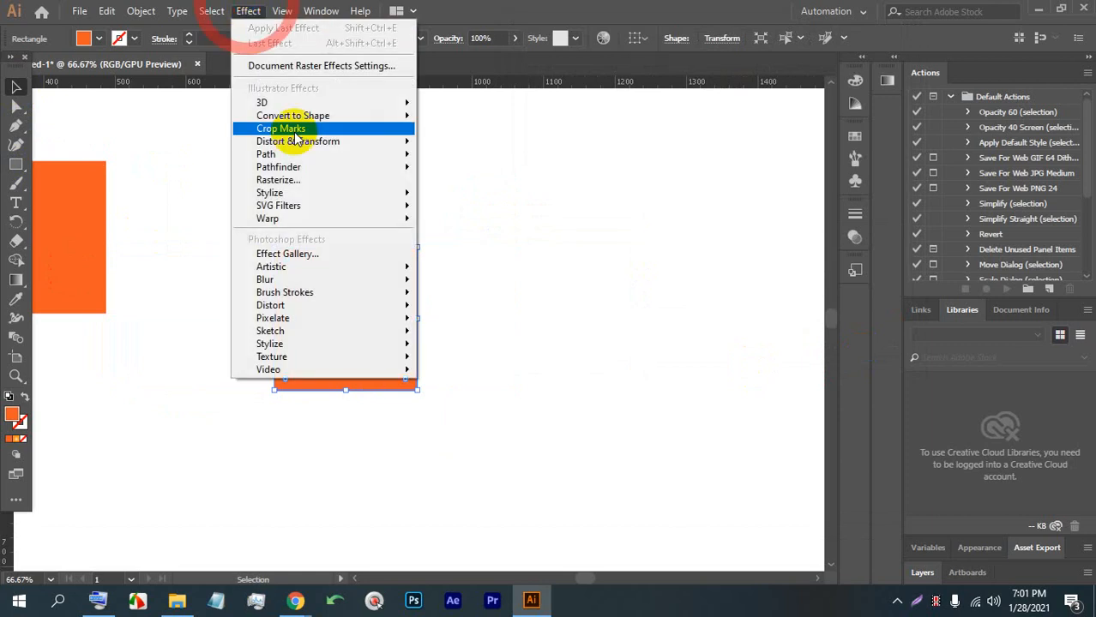
{"action": "mouse_move", "coordinate": [314, 106]}
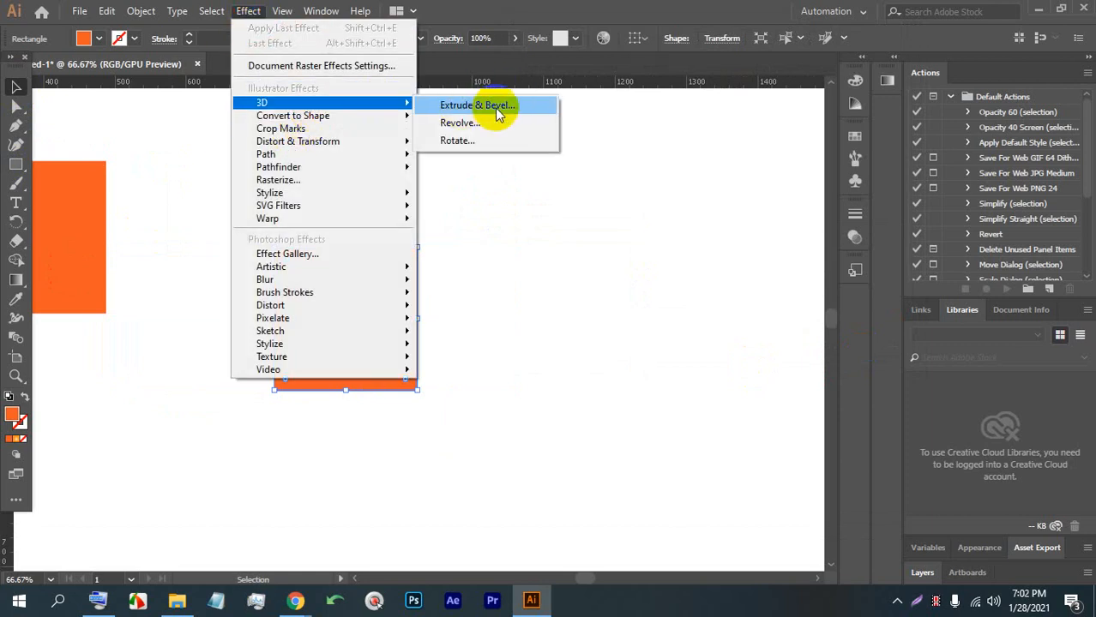
{"action": "left_click", "coordinate": [495, 108]}
{"action": "left_click", "coordinate": [542, 354]}
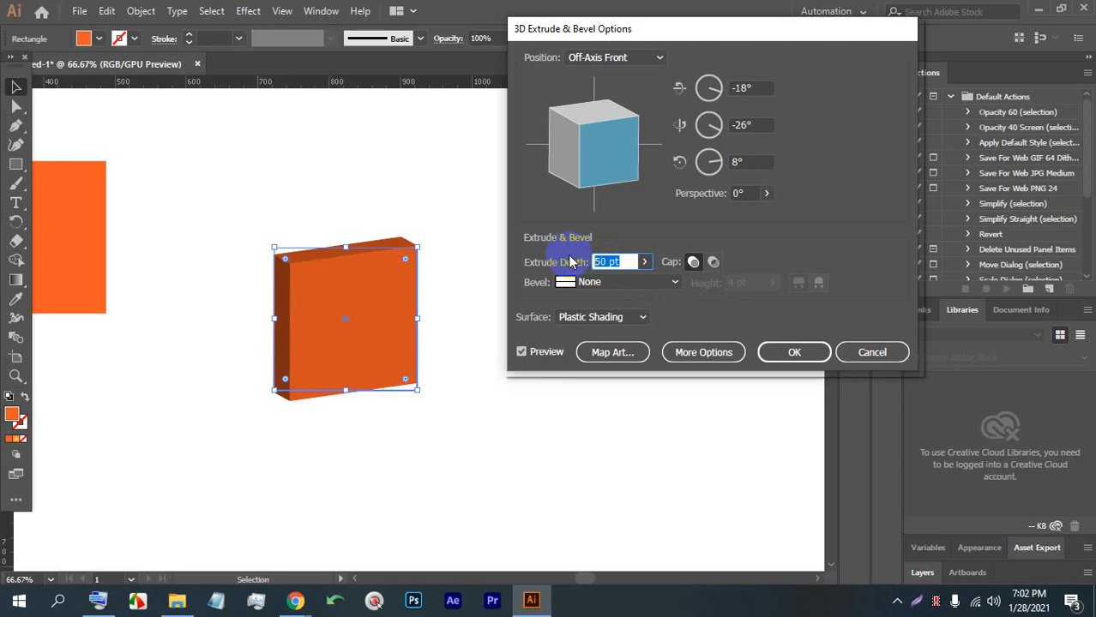
{"action": "type", "text": "200"}
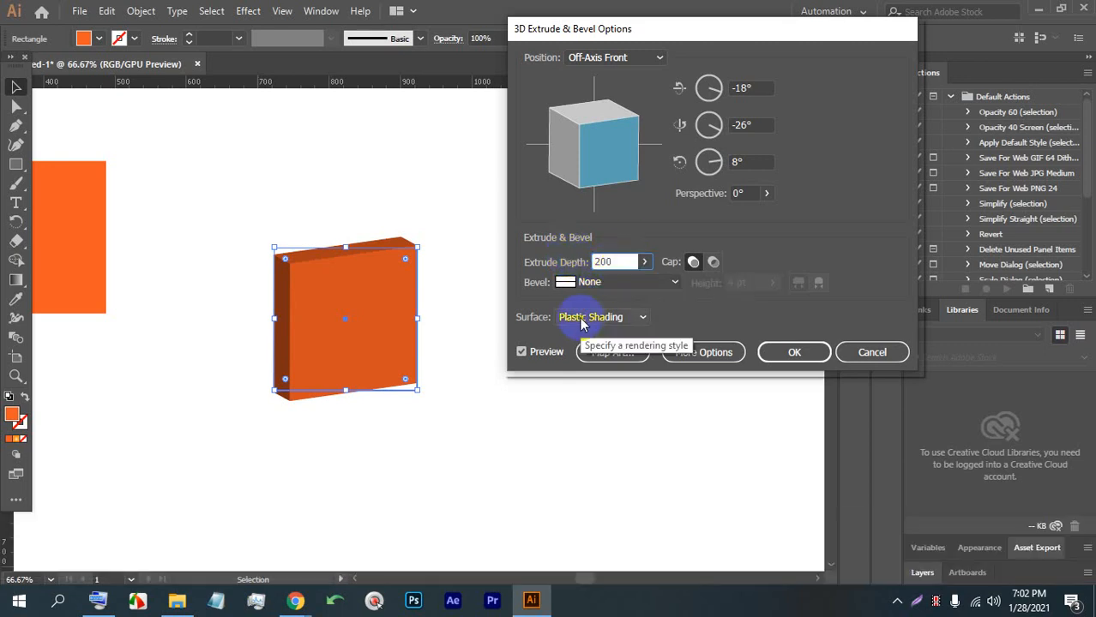
{"action": "key", "text": "Up"}
{"action": "key", "text": "Down"}
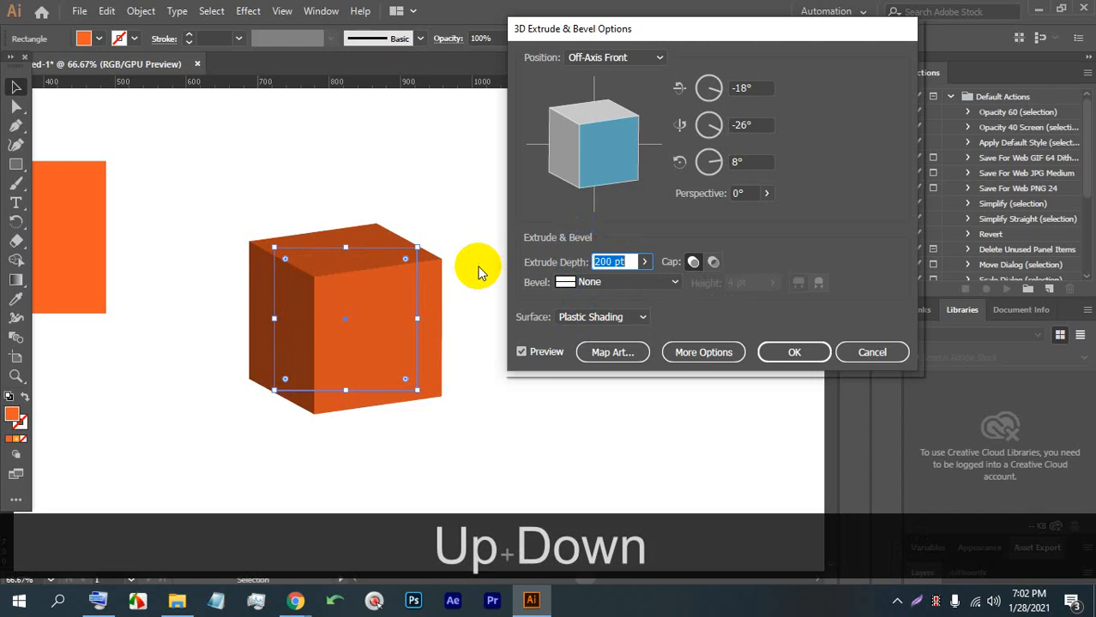
Show the full surface and lighting options and rotate the cube to -15°, 53° and 62°.
{"action": "mouse_move", "coordinate": [597, 144]}
{"action": "left_mouse_down"}
{"action": "mouse_move", "coordinate": [577, 152]}
{"action": "mouse_move", "coordinate": [587, 175]}
{"action": "mouse_move", "coordinate": [583, 139]}
{"action": "mouse_move", "coordinate": [578, 155]}
{"action": "mouse_move", "coordinate": [611, 172]}
{"action": "mouse_move", "coordinate": [596, 148]}
{"action": "left_mouse_up"}
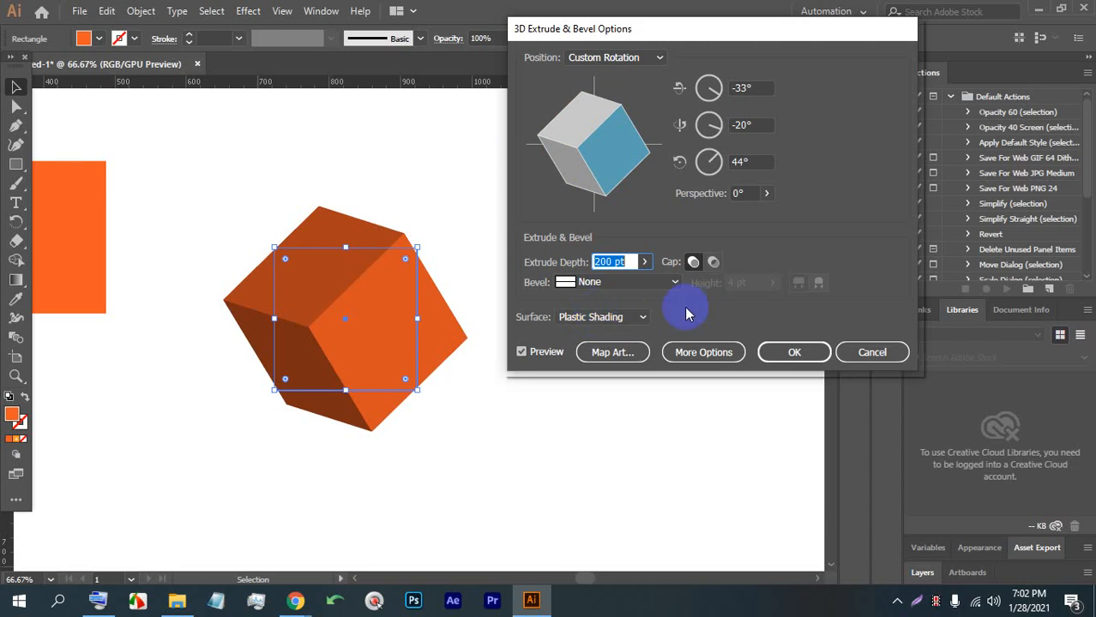
{"action": "left_click", "coordinate": [695, 348]}
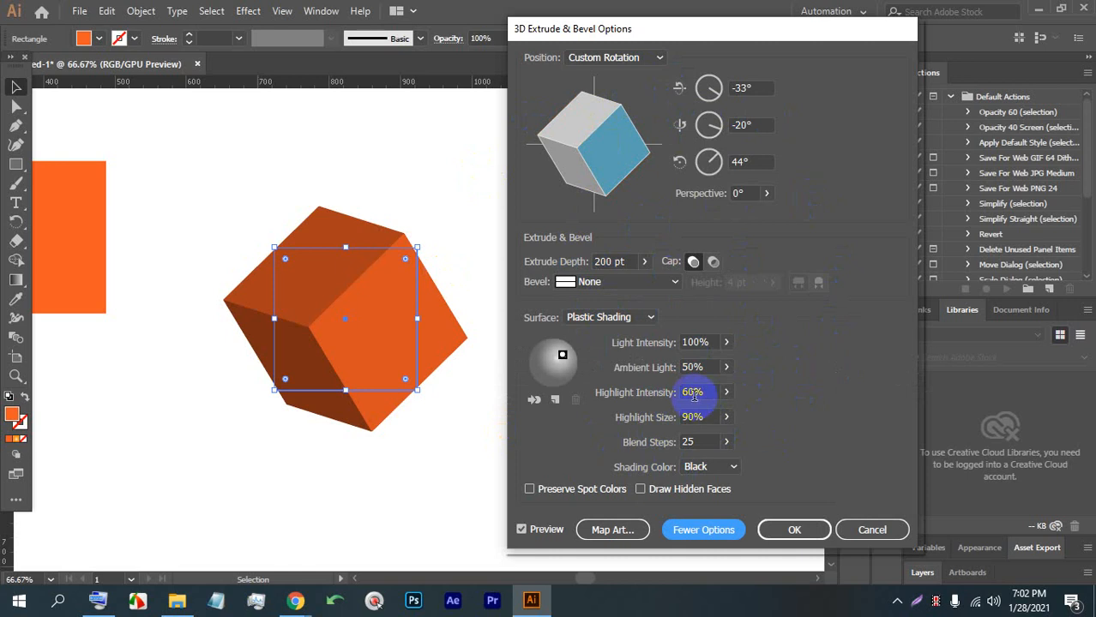
{"action": "mouse_move", "coordinate": [594, 152]}
{"action": "left_mouse_down"}
{"action": "mouse_move", "coordinate": [580, 172]}
{"action": "mouse_move", "coordinate": [577, 117]}
{"action": "mouse_move", "coordinate": [588, 167]}
{"action": "left_mouse_up"}
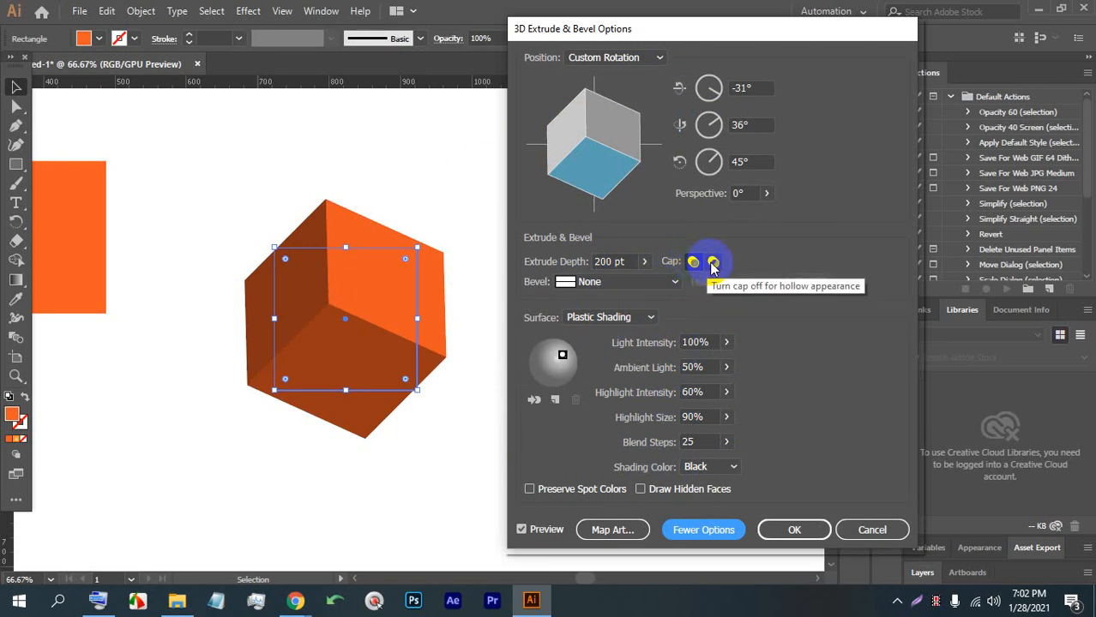
{"action": "mouse_move", "coordinate": [592, 168]}
{"action": "left_mouse_down"}
{"action": "mouse_move", "coordinate": [581, 174]}
{"action": "mouse_move", "coordinate": [583, 156]}
{"action": "mouse_move", "coordinate": [579, 167]}
{"action": "mouse_move", "coordinate": [597, 164]}
{"action": "left_mouse_up"}
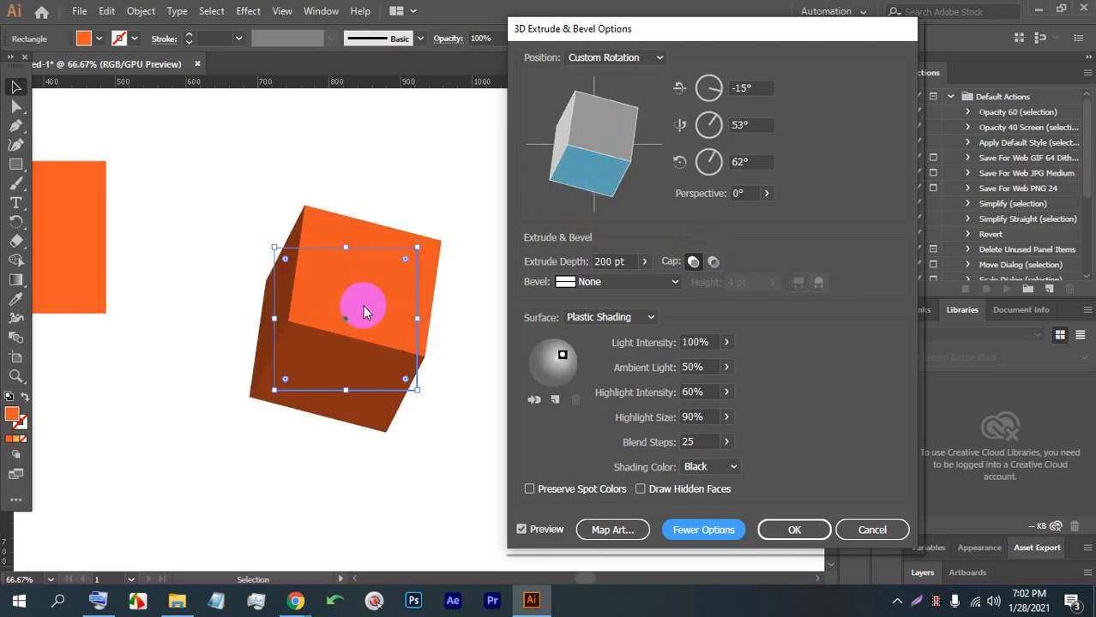
Try the hollow cap on the cube, rotate it to -20°, 55° and 83° to inspect the inside, and cancel the effect.
{"action": "left_click", "coordinate": [715, 262]}
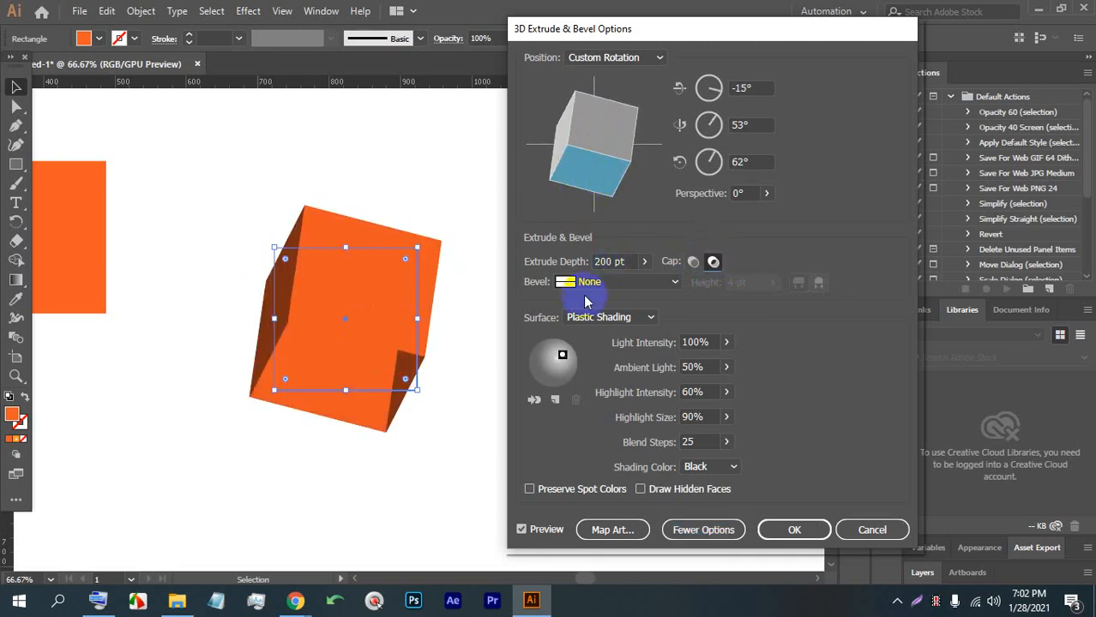
{"action": "mouse_move", "coordinate": [583, 168]}
{"action": "left_mouse_down"}
{"action": "mouse_move", "coordinate": [598, 163]}
{"action": "mouse_move", "coordinate": [589, 167]}
{"action": "mouse_move", "coordinate": [588, 152]}
{"action": "left_mouse_up"}
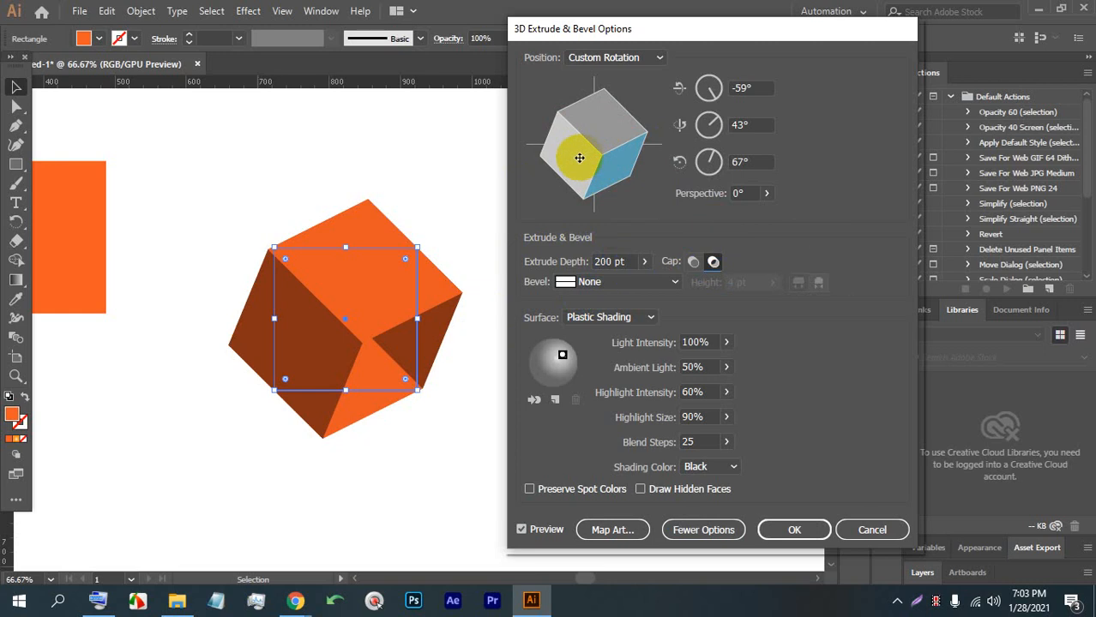
{"action": "left_click_drag", "start_coordinate": [600, 136], "coordinate": [604, 237]}
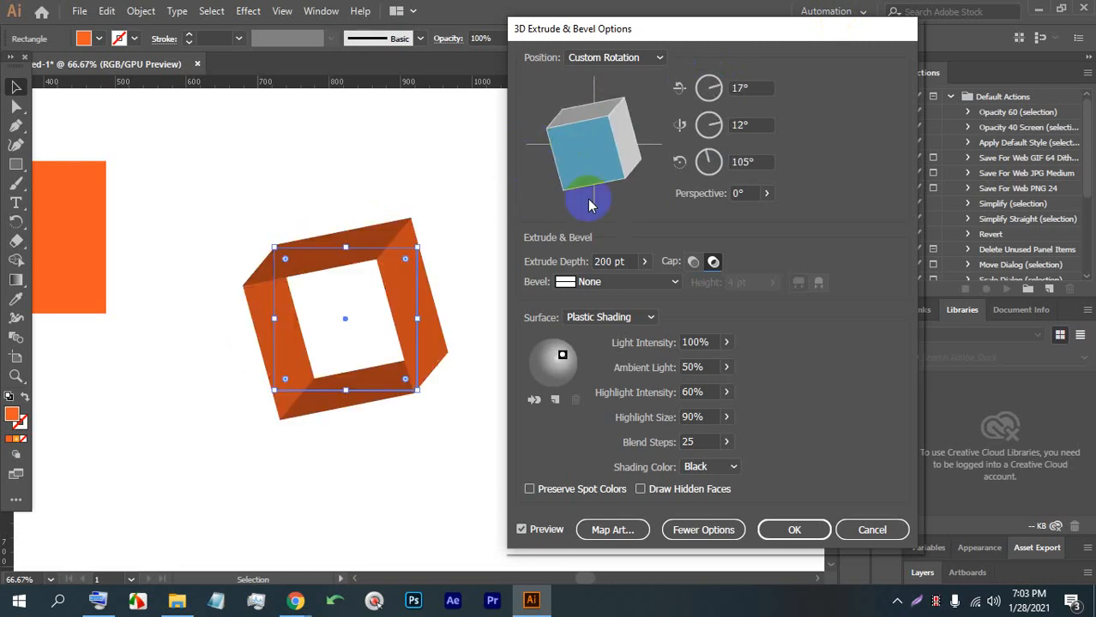
{"action": "mouse_move", "coordinate": [551, 118]}
{"action": "left_mouse_down"}
{"action": "mouse_move", "coordinate": [572, 143]}
{"action": "mouse_move", "coordinate": [549, 146]}
{"action": "mouse_move", "coordinate": [571, 118]}
{"action": "mouse_move", "coordinate": [557, 122]}
{"action": "left_mouse_up"}
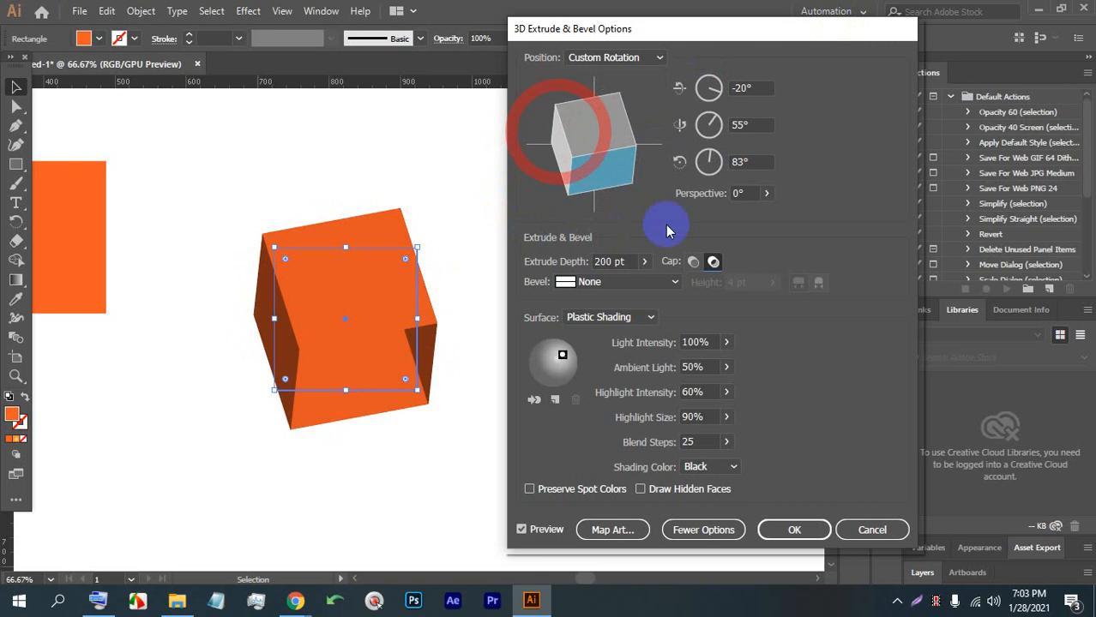
{"action": "left_click", "coordinate": [869, 529]}
Move both orange squares aside, the smaller across the artboard's top edge and the larger across its left edge.
{"action": "left_click", "coordinate": [440, 429]}
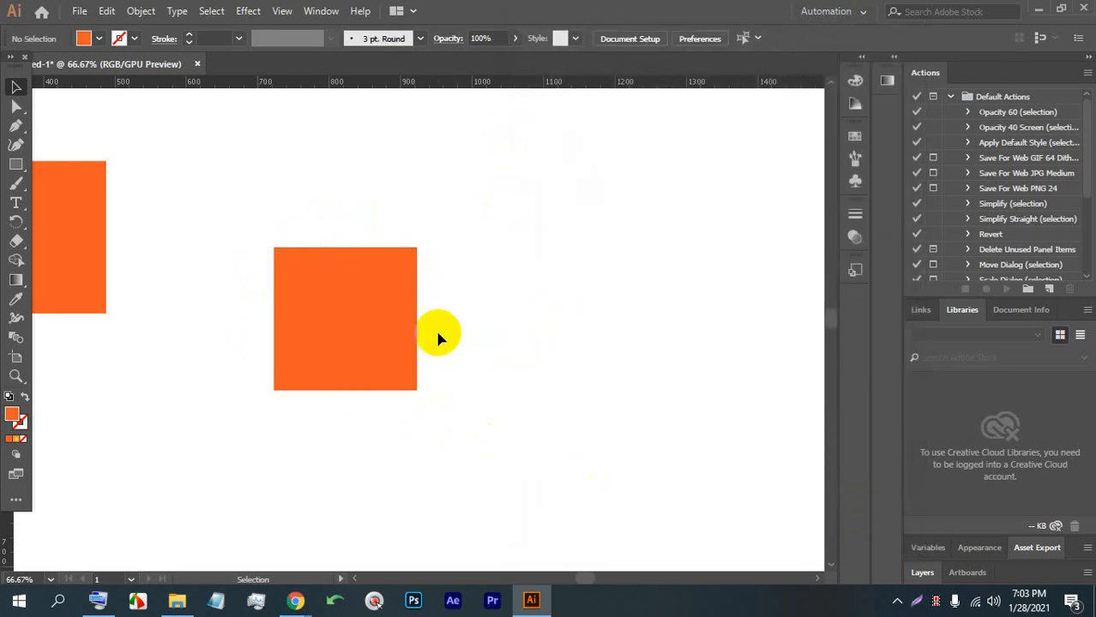
{"action": "scroll", "coordinate": [418, 345], "scroll_direction": "down", "scroll_amount": 2}
{"action": "left_click_drag", "start_coordinate": [380, 330], "coordinate": [210, 220]}
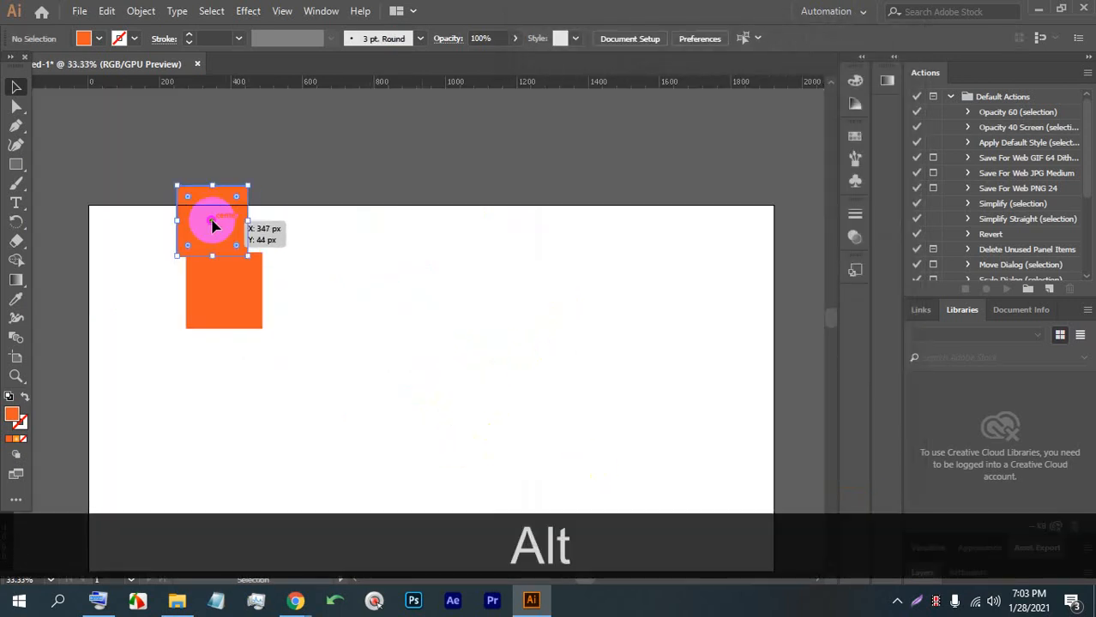
{"action": "left_click_drag", "start_coordinate": [247, 298], "coordinate": [95, 289]}
{"action": "left_click", "coordinate": [446, 355]}
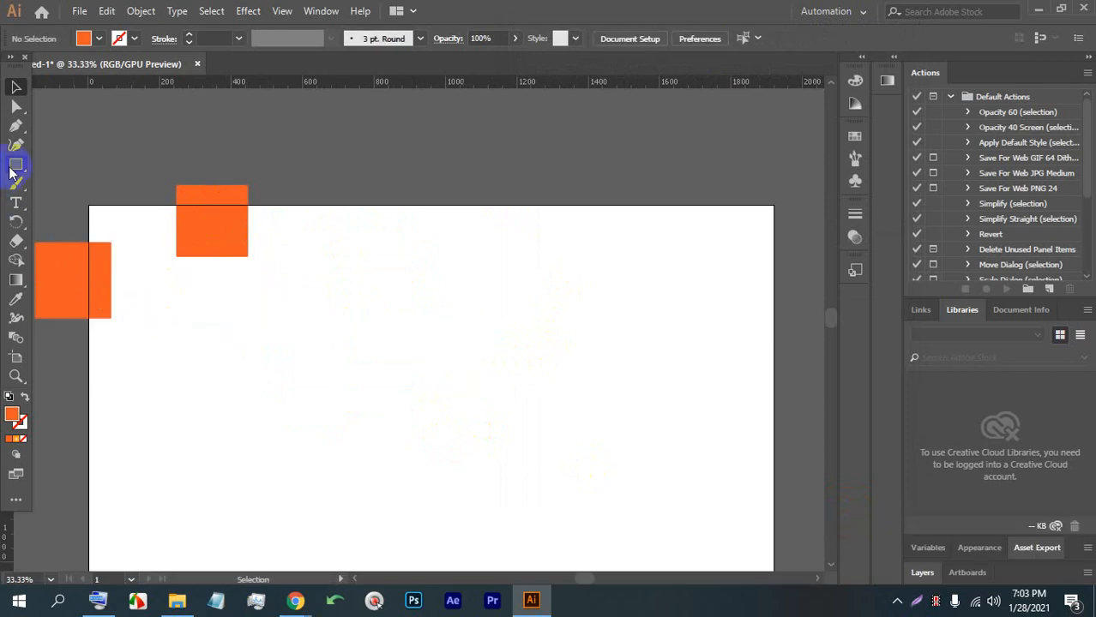
Draw an orange circle about 330 px wide near the artboard's upper middle with the Ellipse tool.
{"action": "left_click_drag", "start_coordinate": [19, 164], "coordinate": [52, 183]}
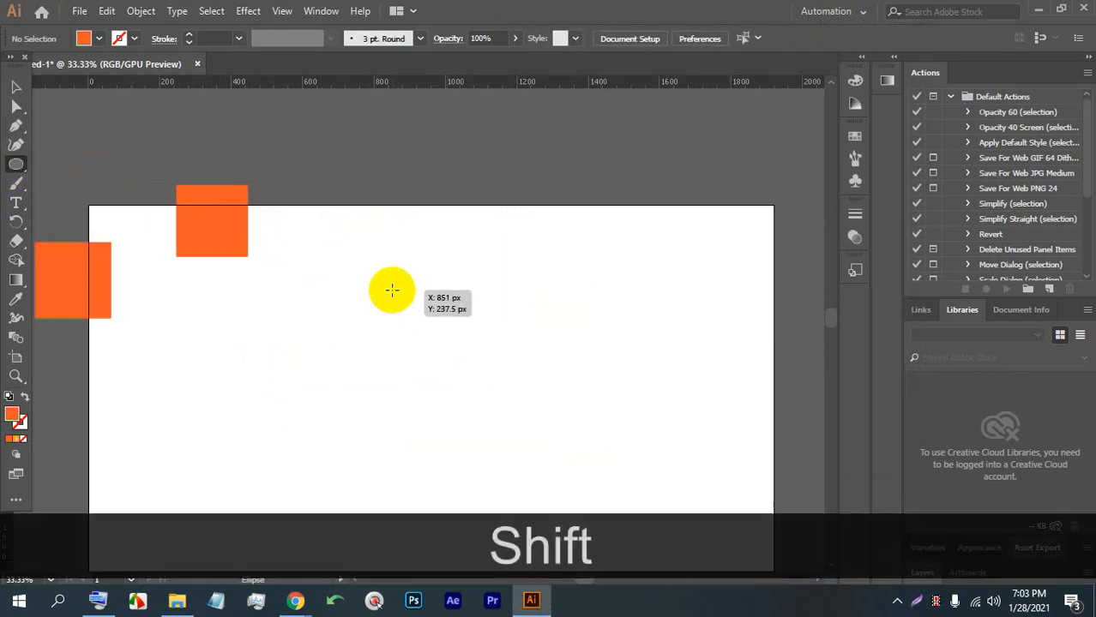
{"action": "scroll", "coordinate": [407, 289], "scroll_direction": "up", "scroll_amount": 1}
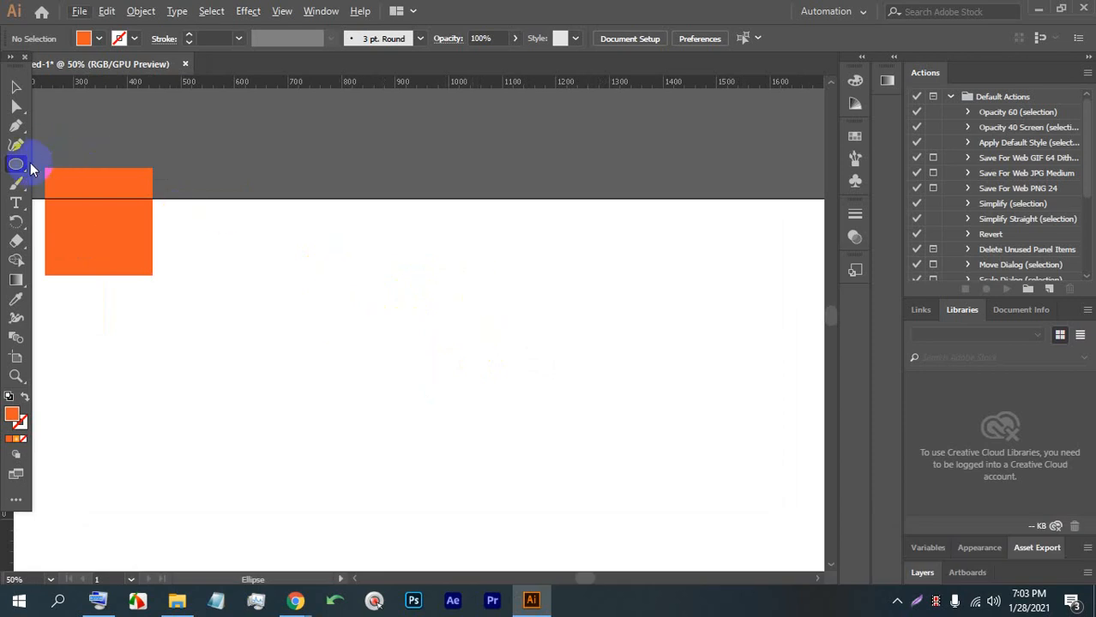
{"action": "left_click_drag", "start_coordinate": [27, 163], "coordinate": [78, 183]}
{"action": "left_click_drag", "start_coordinate": [347, 265], "coordinate": [525, 386]}
{"action": "scroll", "coordinate": [562, 362], "scroll_direction": "up", "scroll_amount": 1}
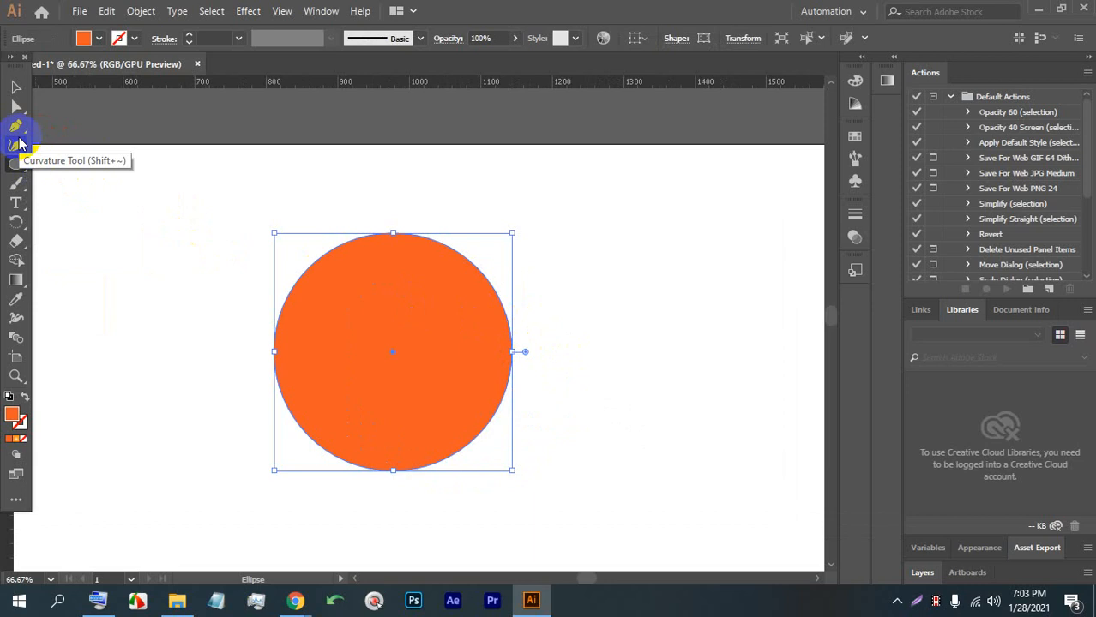
Draw a straight vertical Pen line across the full height of the circle and align both on their horizontal centers.
{"action": "left_click", "coordinate": [15, 125]}
{"action": "left_click", "coordinate": [401, 190]}
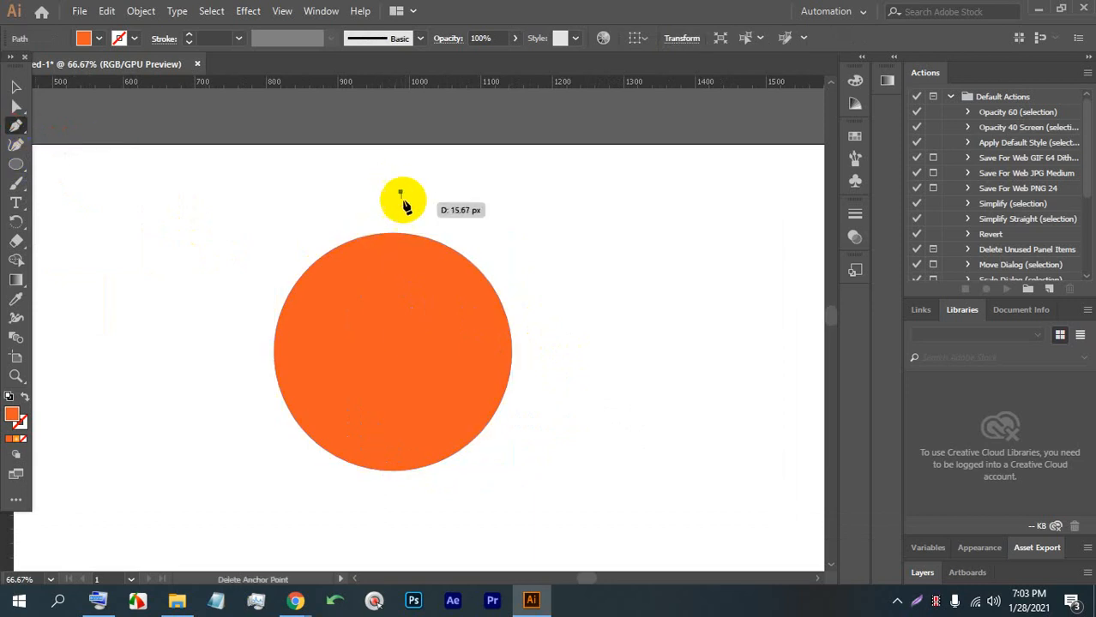
{"action": "left_click", "coordinate": [400, 483], "text": "shift"}
{"action": "left_click", "coordinate": [16, 86]}
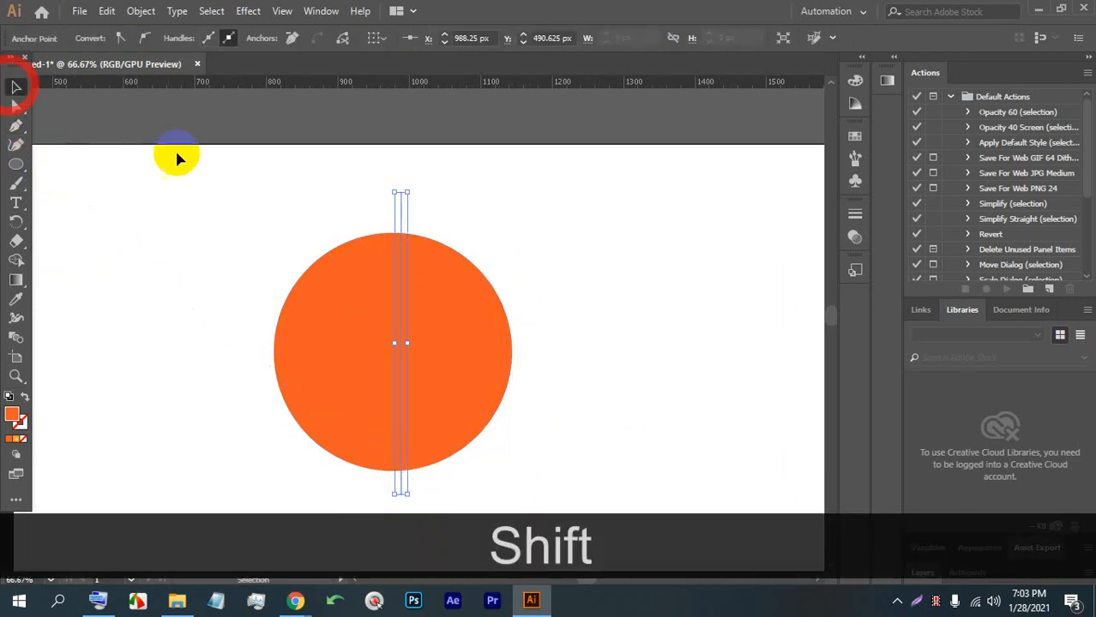
{"action": "left_click_drag", "start_coordinate": [222, 186], "coordinate": [443, 264]}
{"action": "left_click", "coordinate": [692, 37]}
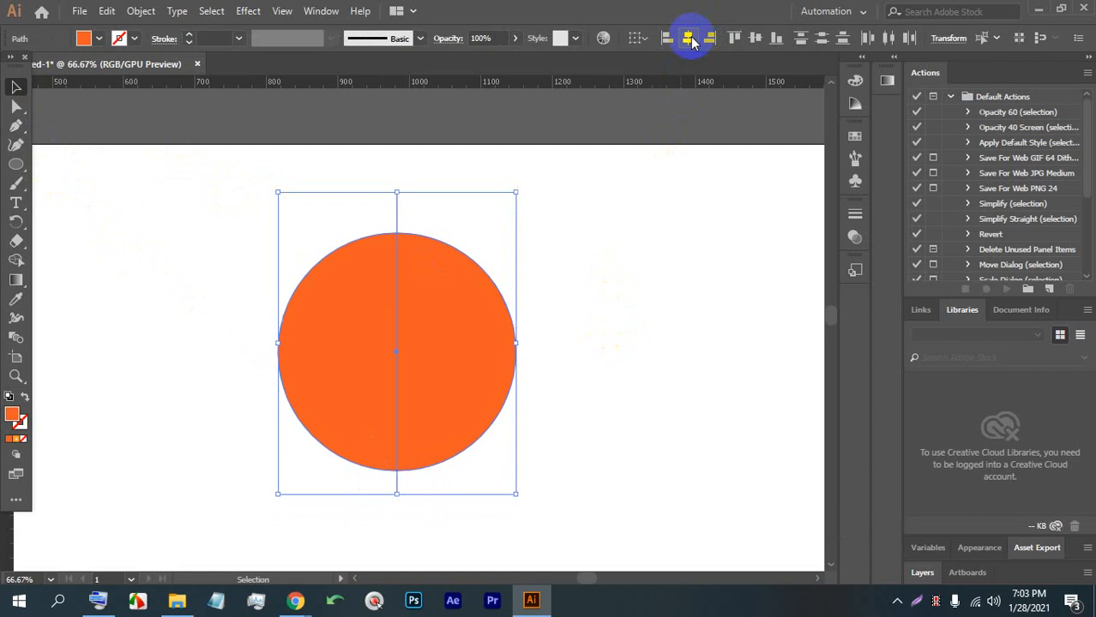
{"action": "left_click", "coordinate": [553, 269]}
Divide the circle along the vertical line with Pathfinder and ungroup the resulting halves.
{"action": "left_click_drag", "start_coordinate": [621, 369], "coordinate": [367, 299]}
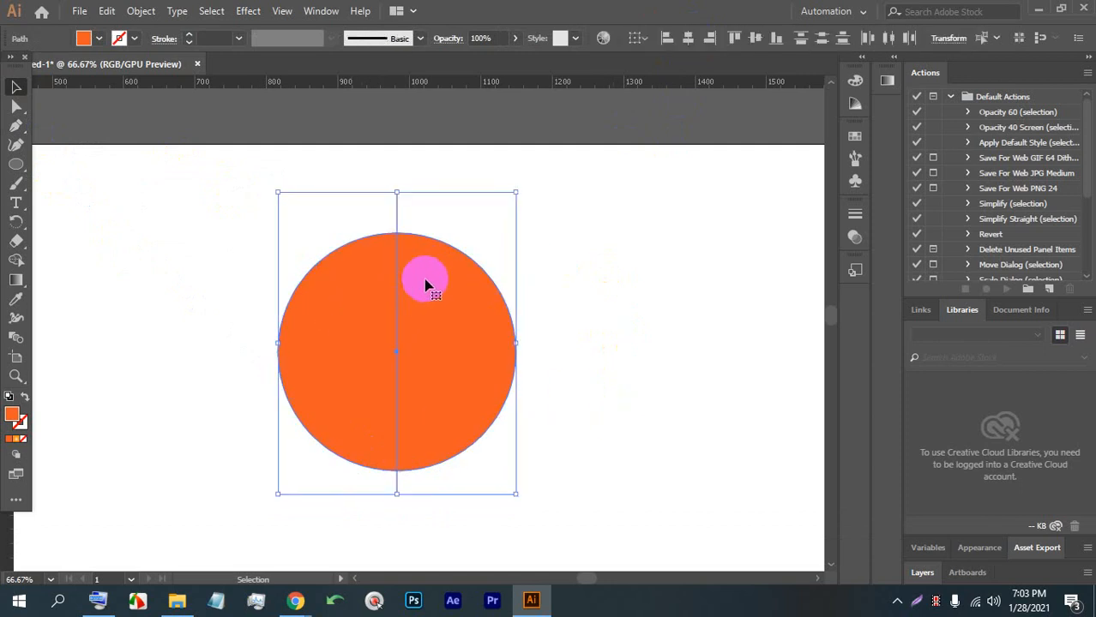
{"action": "left_click", "coordinate": [311, 9]}
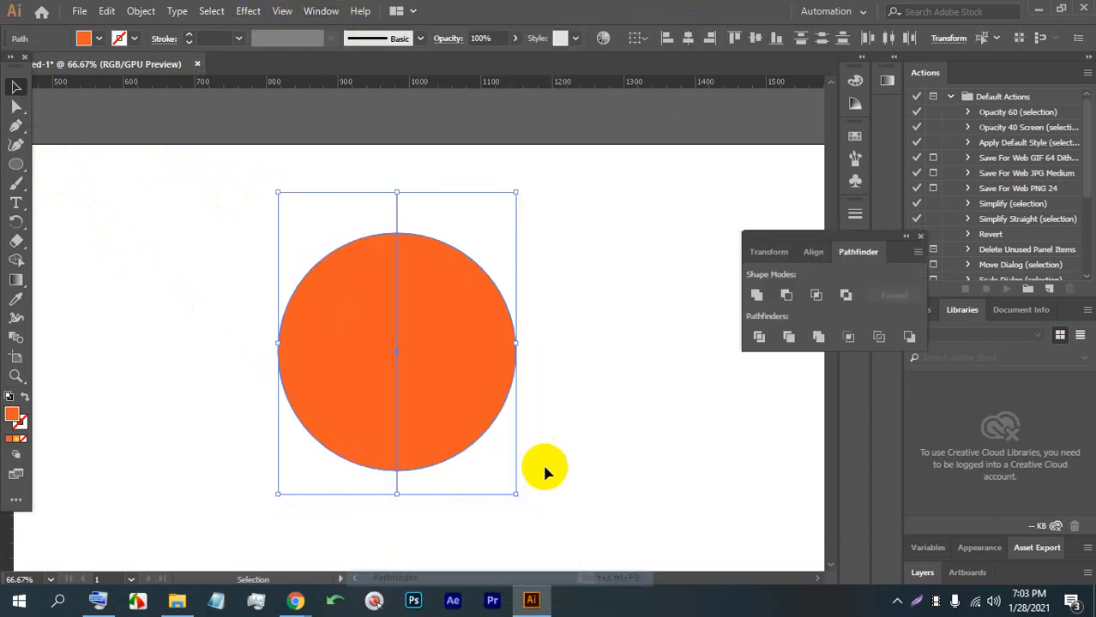
{"action": "left_click", "coordinate": [411, 577]}
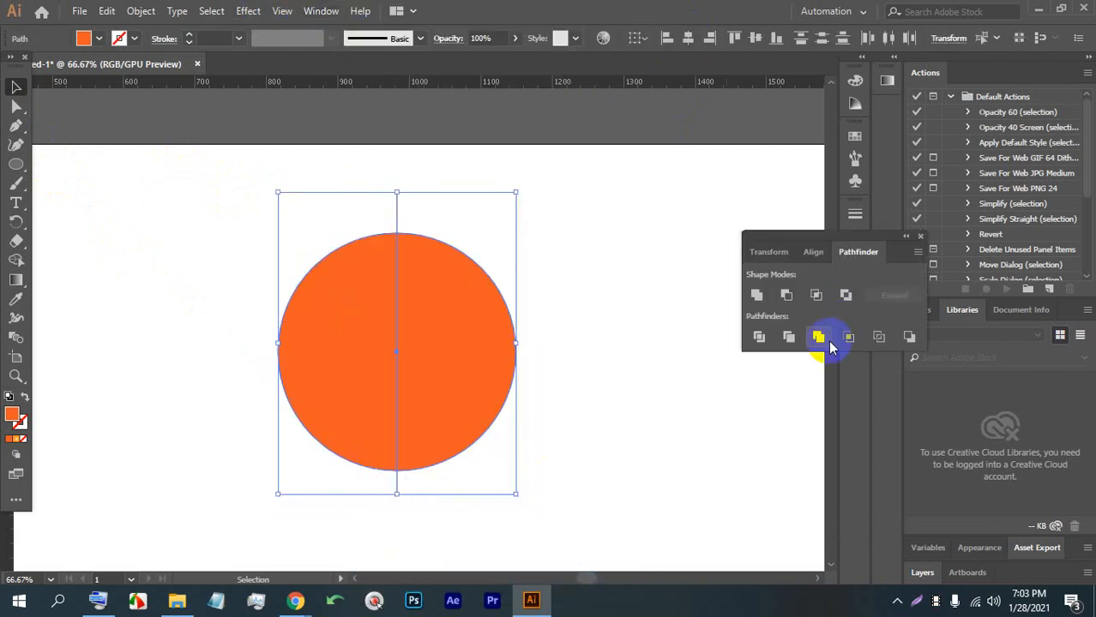
{"action": "left_click", "coordinate": [759, 338]}
{"action": "right_click", "coordinate": [443, 335]}
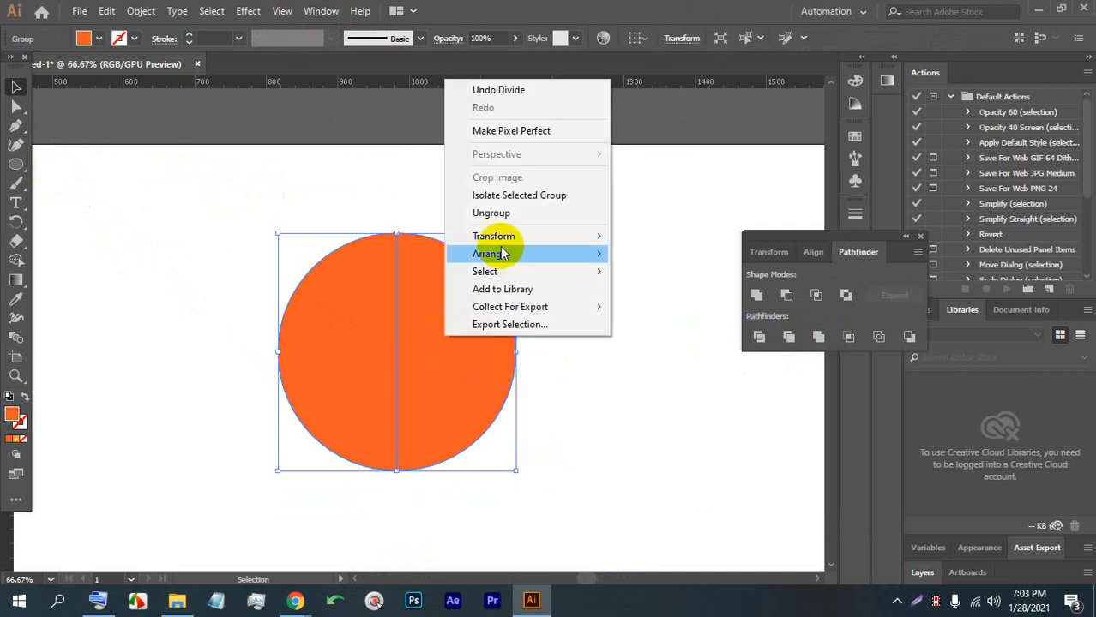
{"action": "left_click", "coordinate": [490, 213]}
Separate the left semicircle, make two overlapping copies of the right semicircle beside it, and delete the left one.
{"action": "left_click_drag", "start_coordinate": [398, 362], "coordinate": [172, 351]}
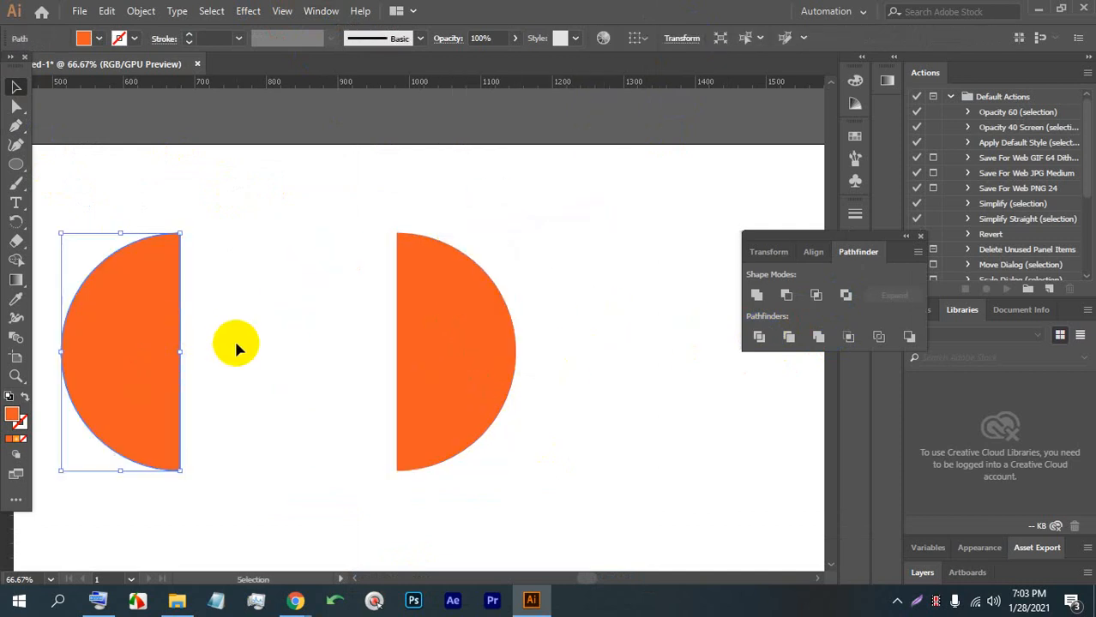
{"action": "left_click", "coordinate": [440, 297]}
{"action": "left_click_drag", "start_coordinate": [467, 329], "coordinate": [244, 333]}
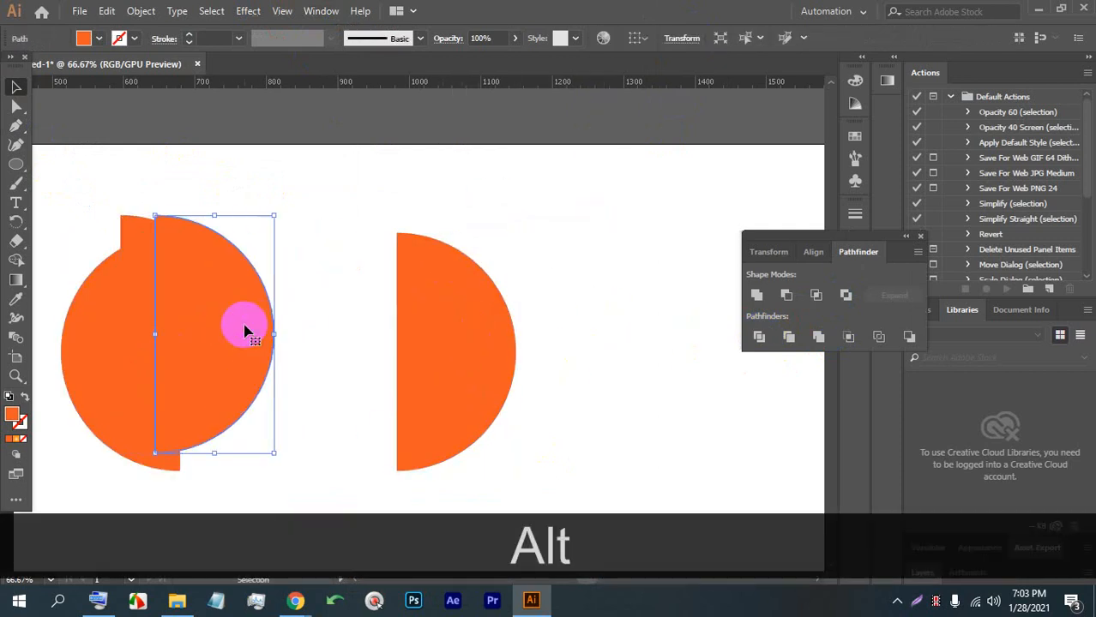
{"action": "left_click", "coordinate": [88, 375]}
{"action": "key", "text": "BackSpace"}
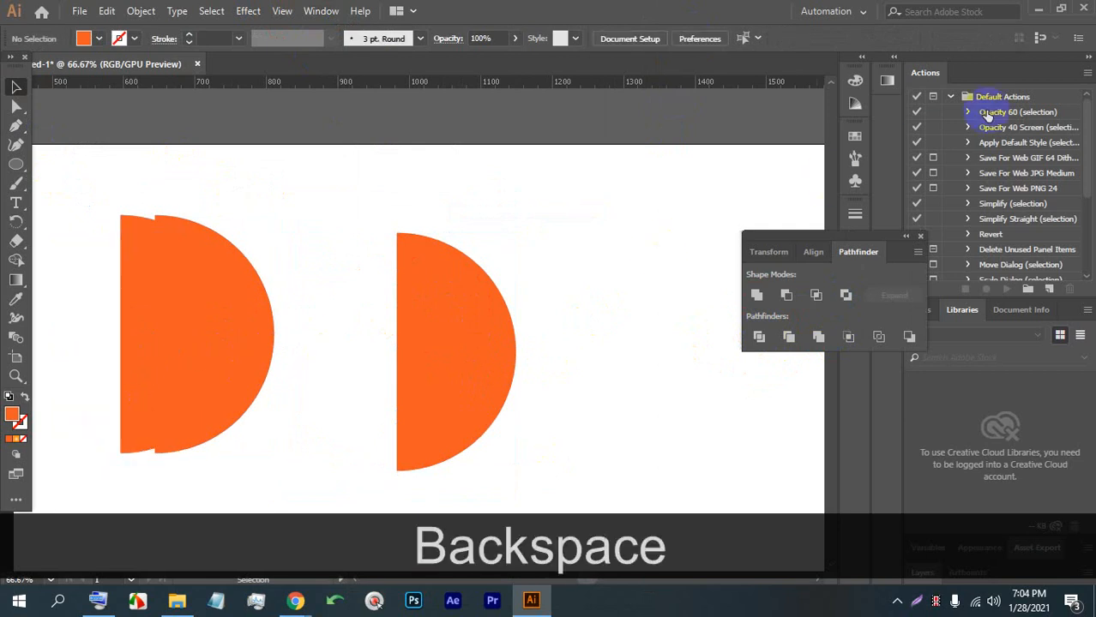
Collapse the docked panels and move the duplicate semicircles and the single semicircle farther left on the artboard.
{"action": "left_click", "coordinate": [1087, 62]}
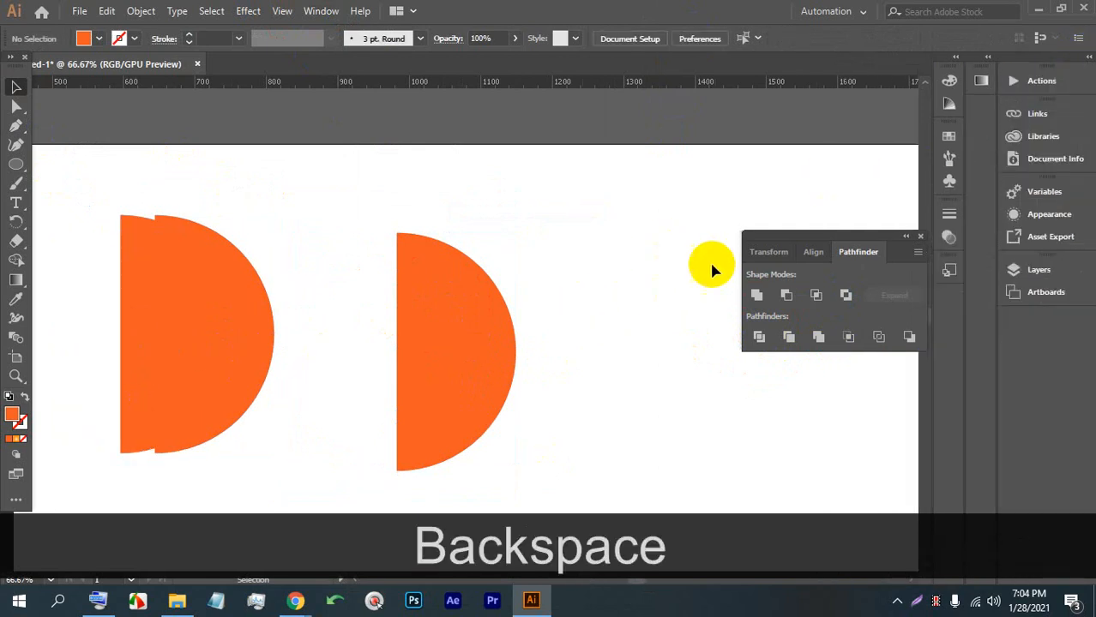
{"action": "left_click_drag", "start_coordinate": [764, 227], "coordinate": [777, 238]}
{"action": "left_click", "coordinate": [225, 363]}
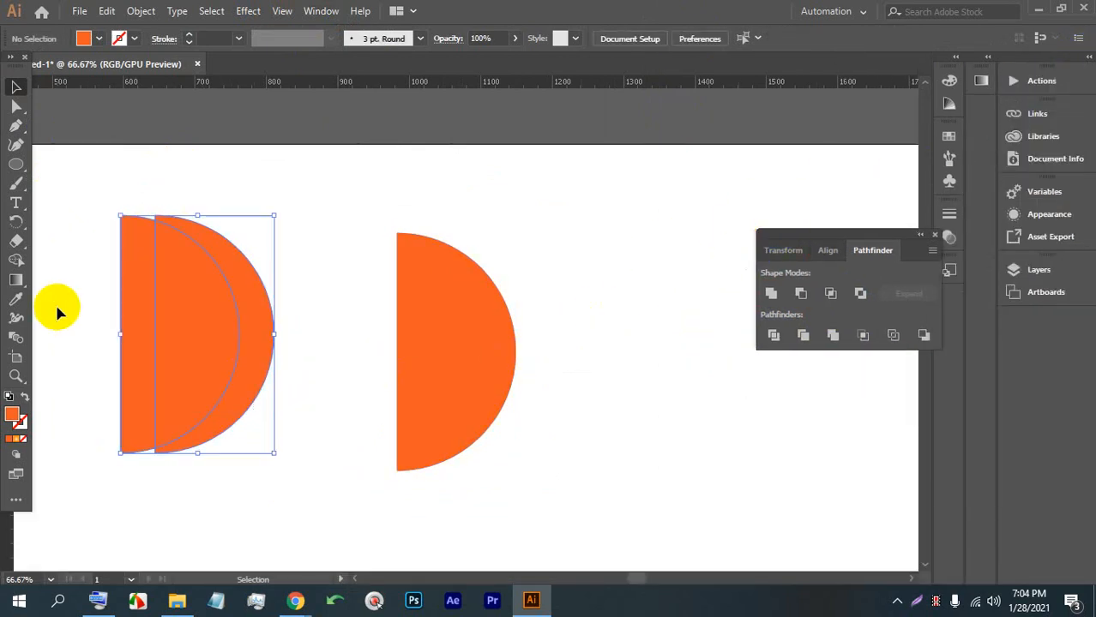
{"action": "scroll", "coordinate": [214, 317], "scroll_direction": "down", "scroll_amount": 2, "text": "alt"}
{"action": "left_click_drag", "start_coordinate": [212, 310], "coordinate": [36, 368]}
{"action": "left_click_drag", "start_coordinate": [313, 344], "coordinate": [244, 364]}
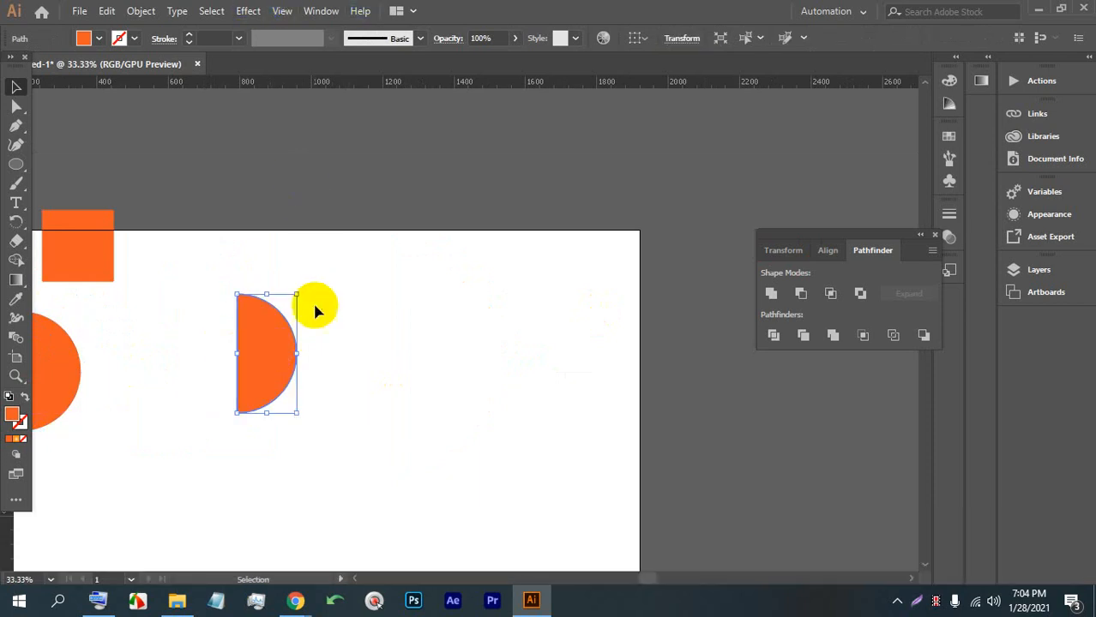
Preview a 3D Revolve effect on the single semicircle with a 360° angle from the left edge.
{"action": "left_click", "coordinate": [327, 389]}
{"action": "left_click", "coordinate": [269, 349]}
{"action": "left_click", "coordinate": [256, 10]}
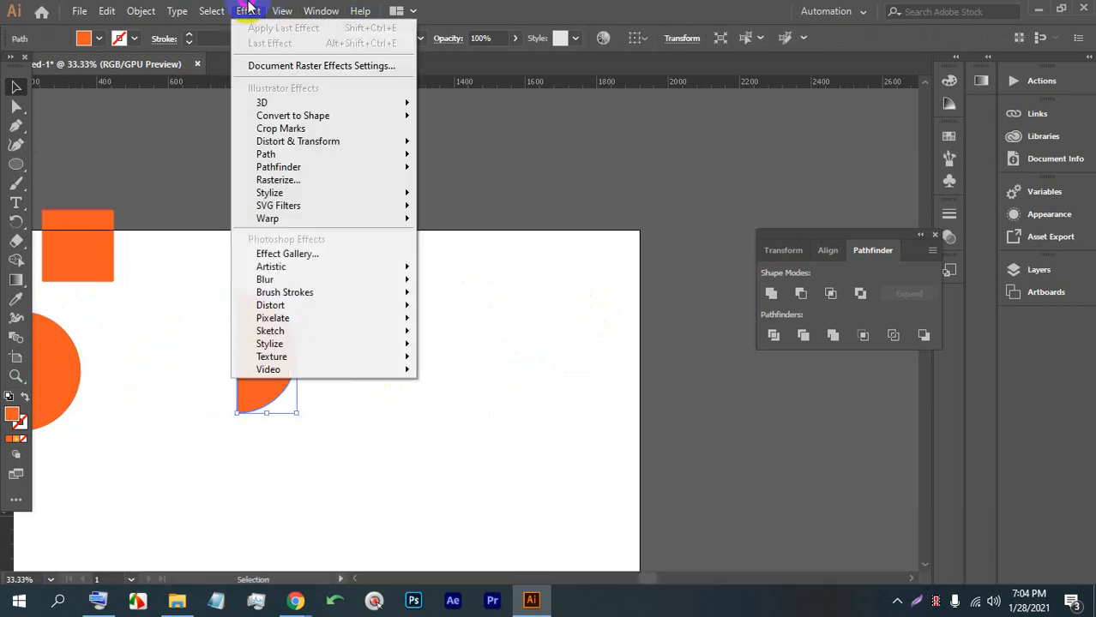
{"action": "mouse_move", "coordinate": [330, 101]}
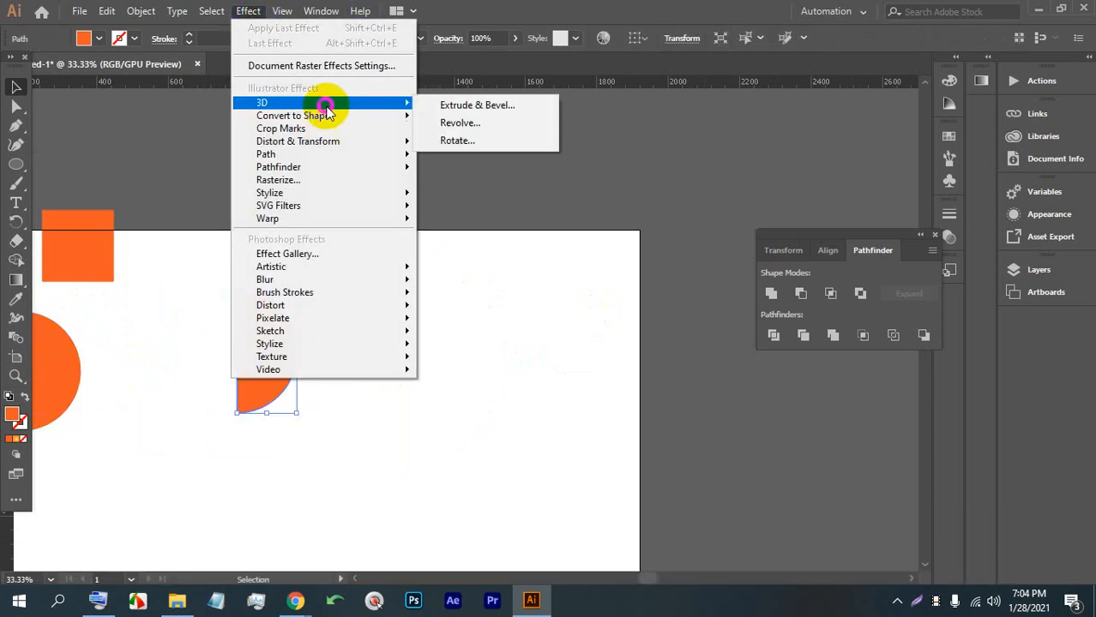
{"action": "left_click", "coordinate": [510, 121]}
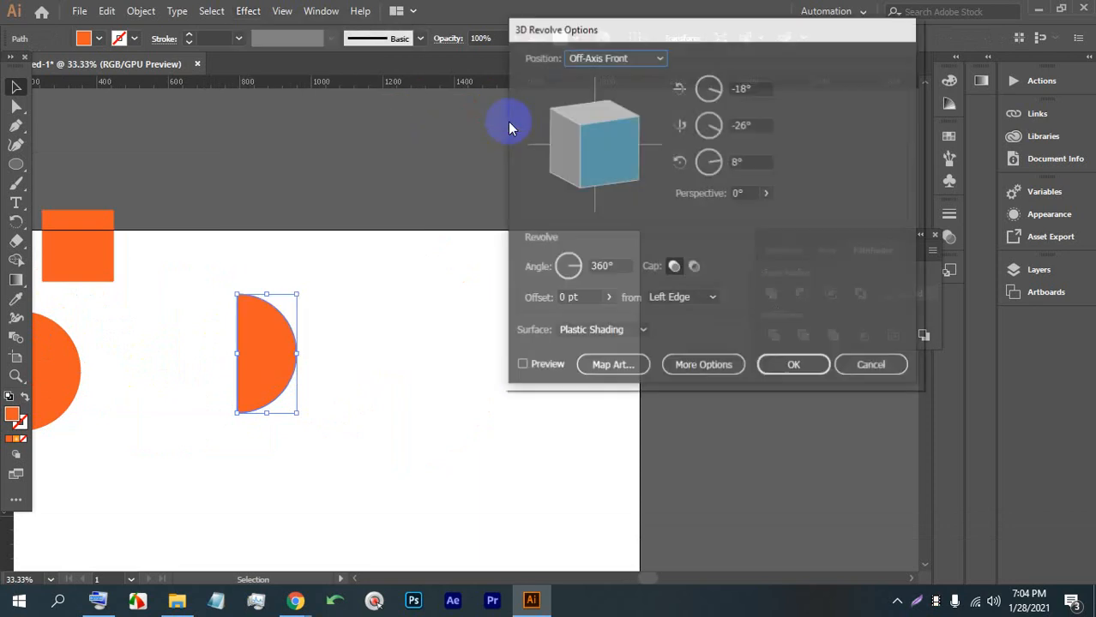
{"action": "left_click", "coordinate": [523, 367]}
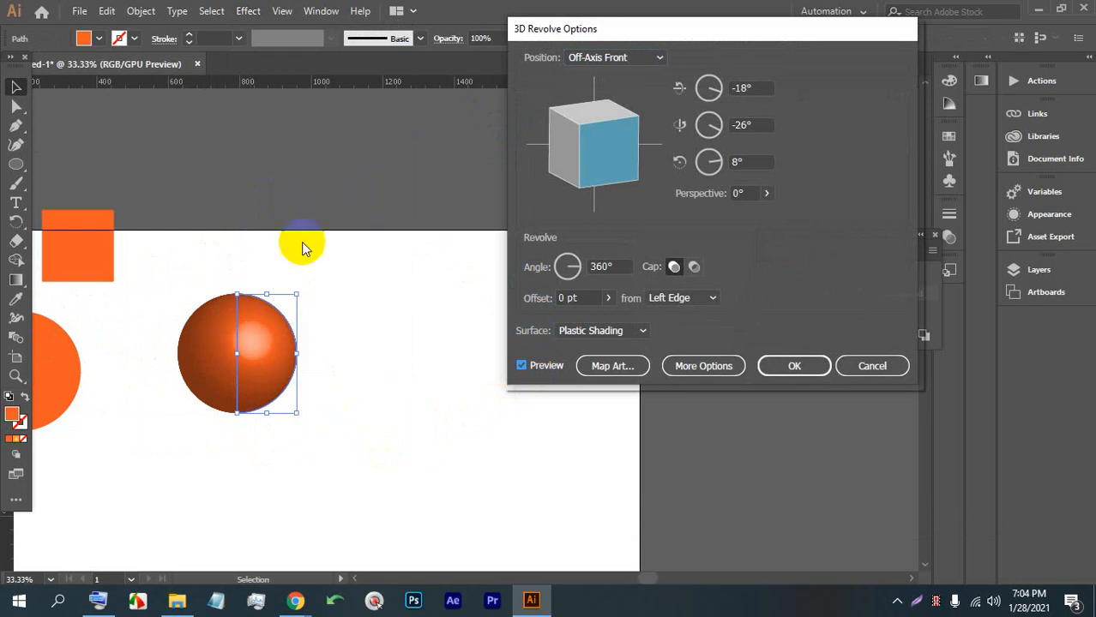
Try the Left position and a custom rotation of 21°, -15° and 24° on the revolved sphere, and cancel the effect.
{"action": "left_click_drag", "start_coordinate": [594, 129], "coordinate": [567, 90]}
{"action": "left_click", "coordinate": [592, 57]}
{"action": "left_click", "coordinate": [590, 135]}
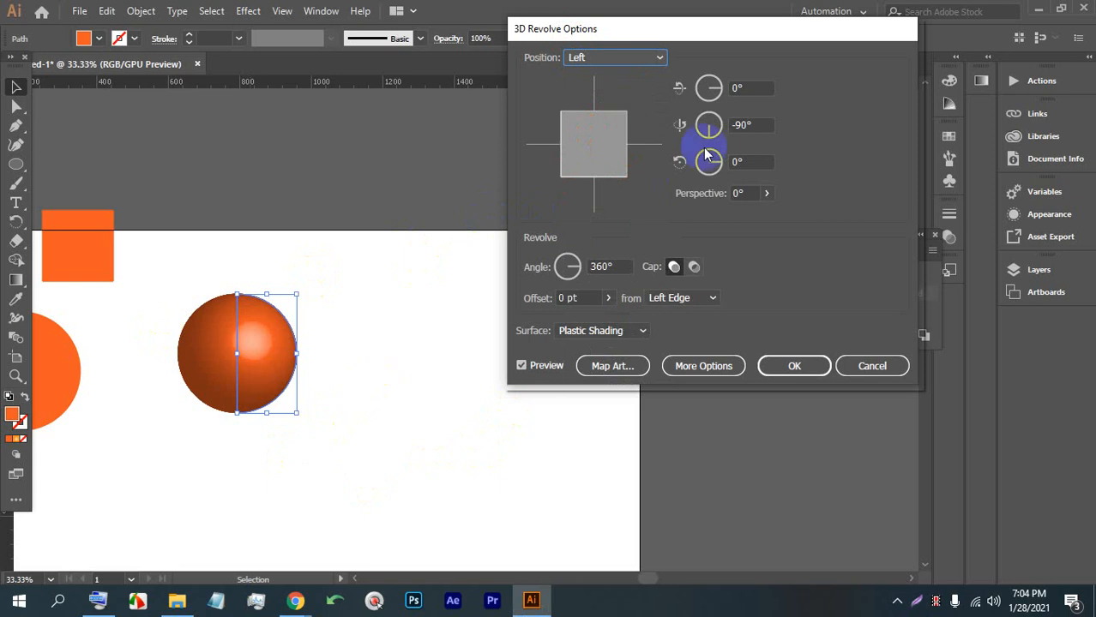
{"action": "mouse_move", "coordinate": [588, 120]}
{"action": "left_mouse_down"}
{"action": "mouse_move", "coordinate": [568, 140]}
{"action": "mouse_move", "coordinate": [564, 129]}
{"action": "mouse_move", "coordinate": [587, 129]}
{"action": "mouse_move", "coordinate": [606, 142]}
{"action": "left_mouse_up"}
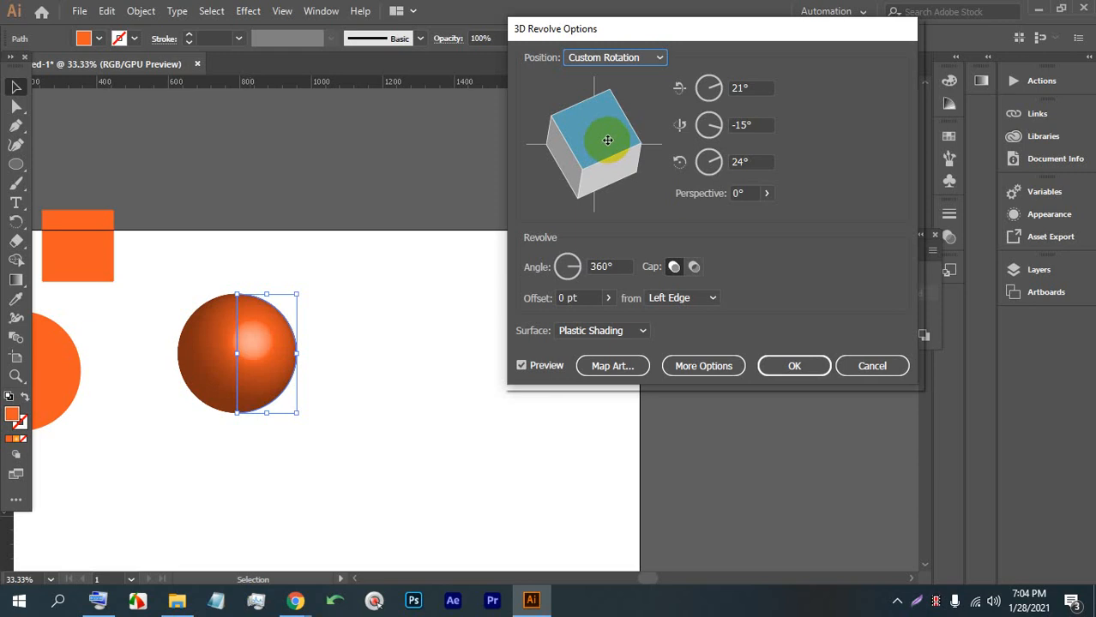
{"action": "left_click", "coordinate": [872, 366]}
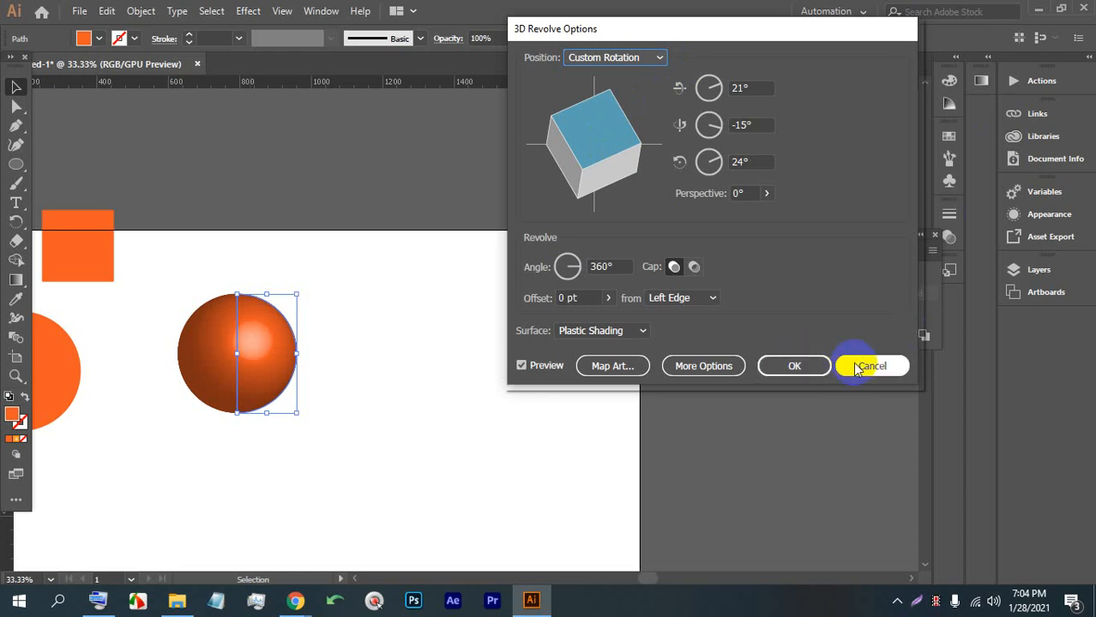
Move the single semicircle up and left, and place point text to its right, enlarged to about 162 pt.
{"action": "left_click", "coordinate": [265, 355]}
{"action": "left_click_drag", "start_coordinate": [264, 355], "coordinate": [234, 331]}
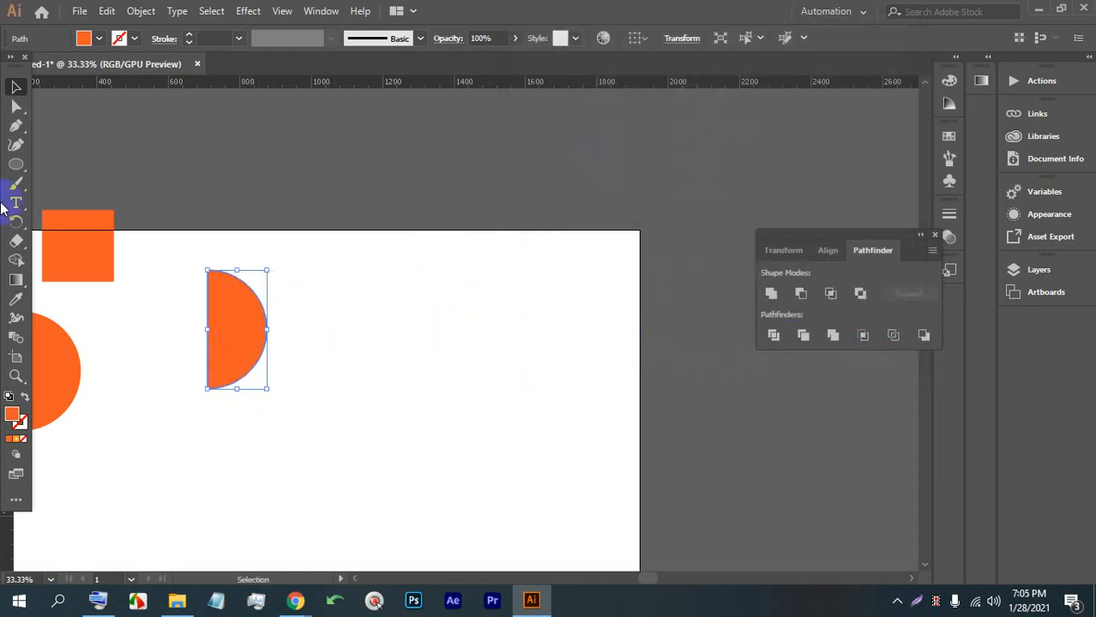
{"action": "left_click", "coordinate": [15, 203]}
{"action": "left_click", "coordinate": [397, 322]}
{"action": "left_click", "coordinate": [15, 87]}
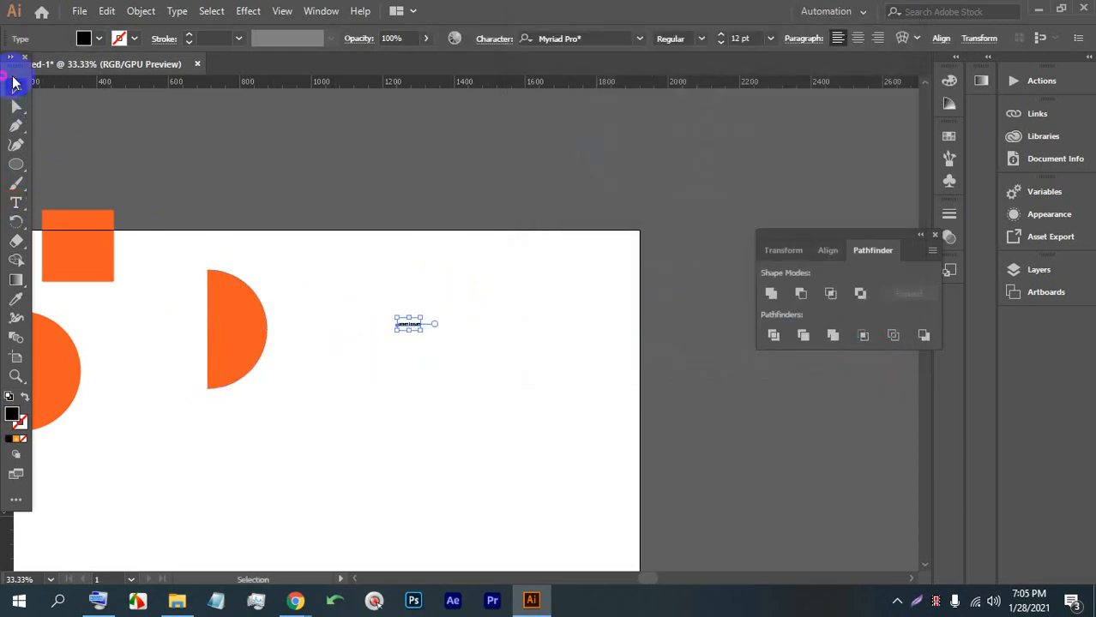
{"action": "left_click_drag", "start_coordinate": [409, 330], "coordinate": [411, 488]}
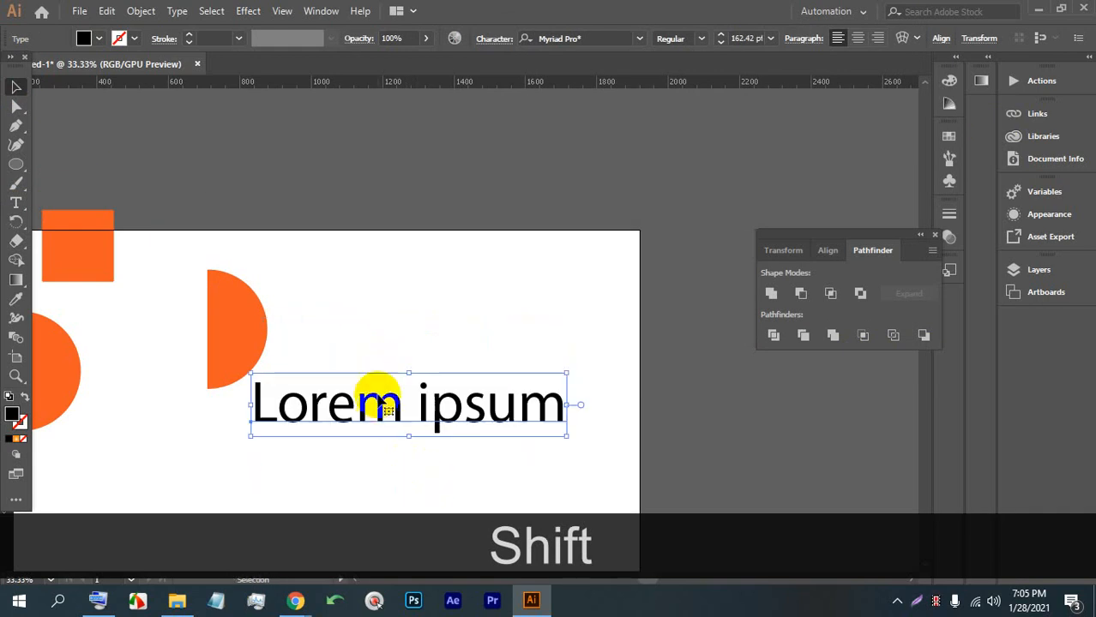
{"action": "left_click_drag", "start_coordinate": [377, 392], "coordinate": [462, 300]}
Replace the Lorem ipsum placeholder text with the person's name in capital letters.
{"action": "triple_click", "coordinate": [443, 312]}
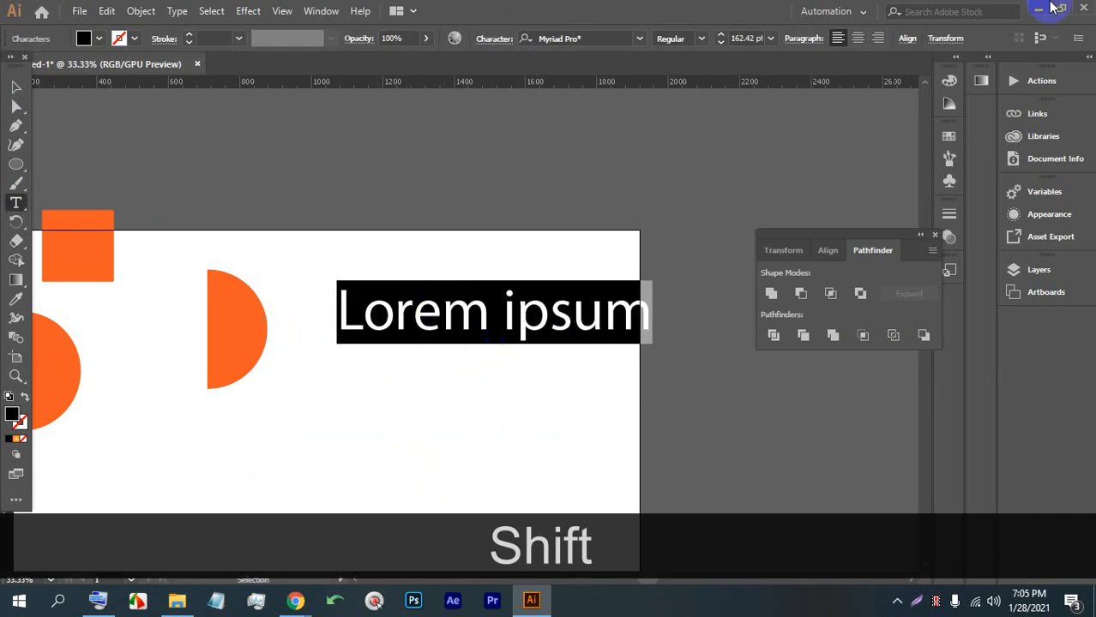
{"action": "type", "text": "b"}
{"action": "key", "text": "BackSpace"}
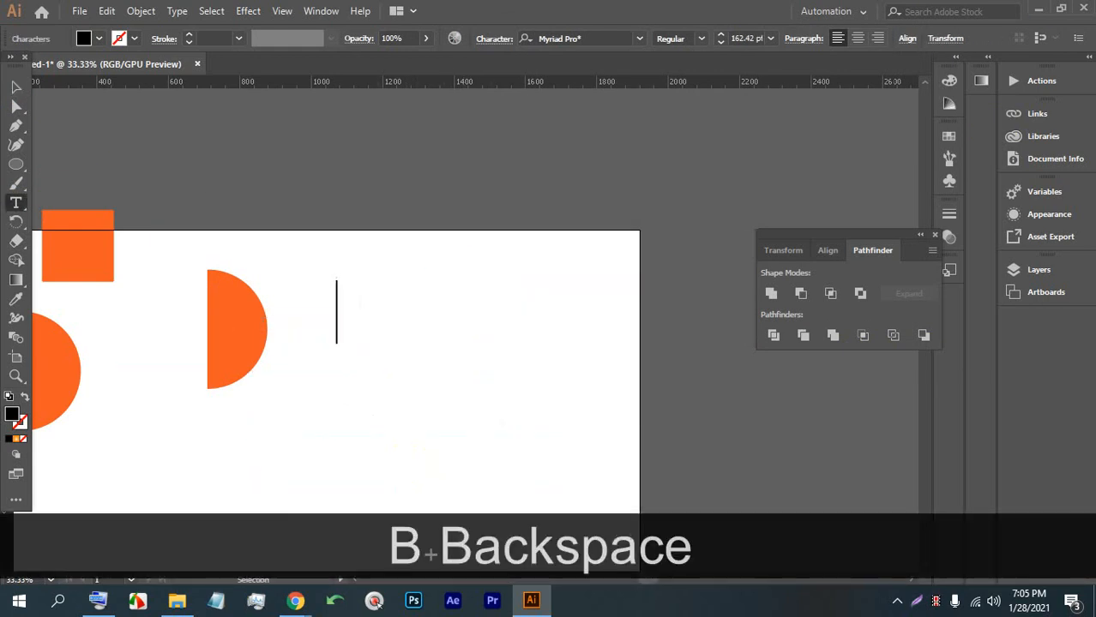
{"action": "key", "text": "Caps_Lock"}
{"action": "type", "text": "BILLAL"}
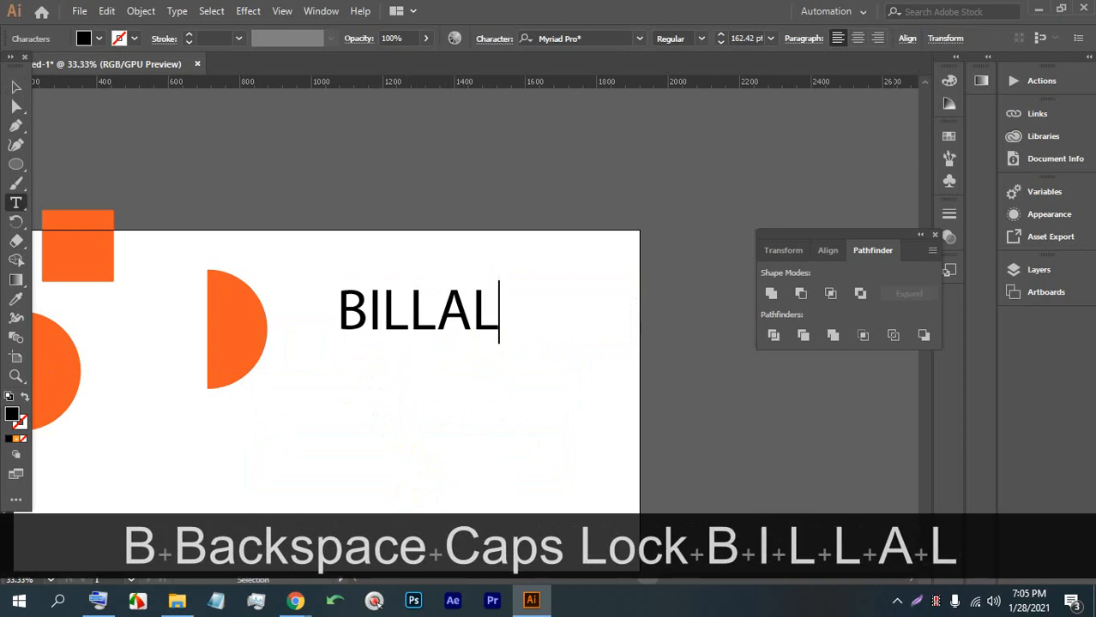
{"action": "key", "text": "Escape"}
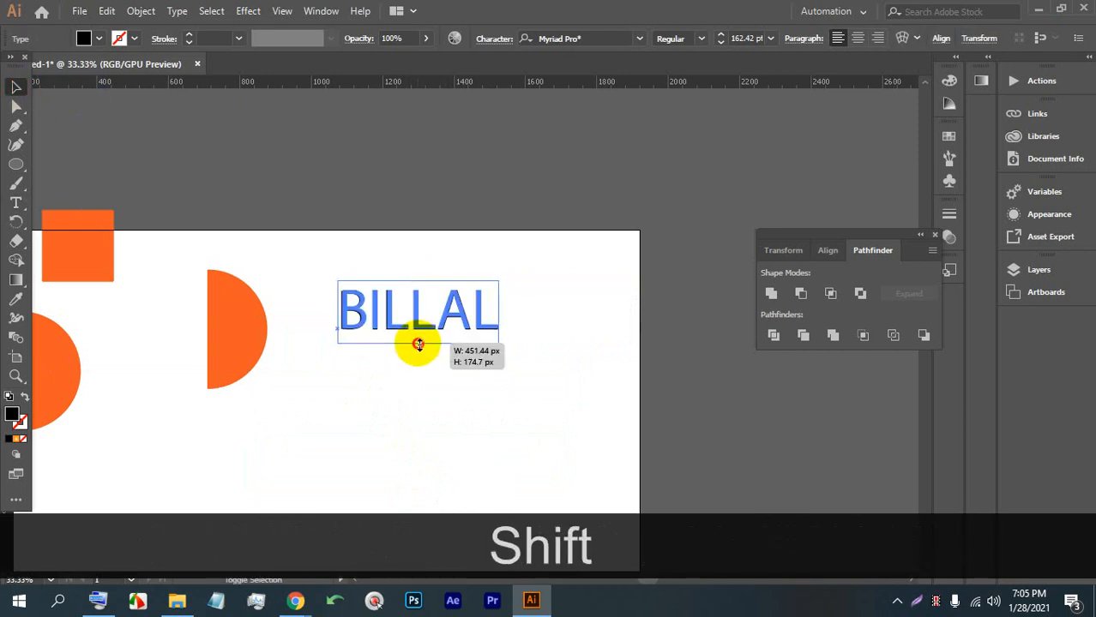
Enlarge the name text to about 291 pt and position it near the artboard's upper-right corner.
{"action": "left_click_drag", "start_coordinate": [418, 340], "coordinate": [420, 394]}
{"action": "scroll", "coordinate": [422, 345], "scroll_direction": "down", "scroll_amount": 2}
{"action": "left_click_drag", "start_coordinate": [422, 343], "coordinate": [434, 325]}
{"action": "scroll", "coordinate": [474, 338], "scroll_direction": "up", "scroll_amount": 2}
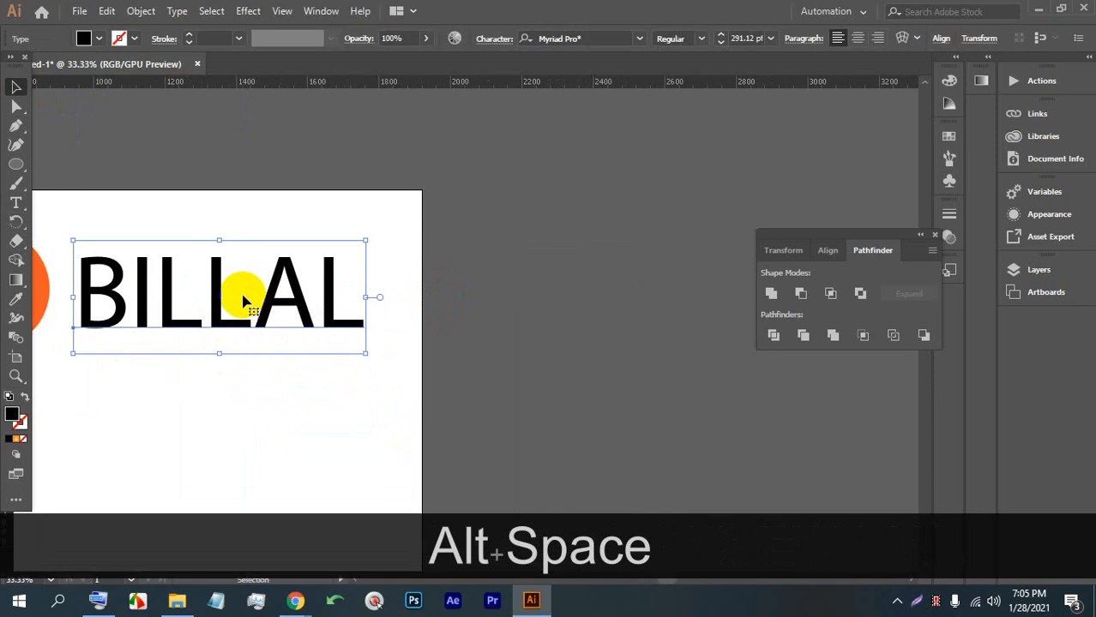
{"action": "left_click_drag", "start_coordinate": [233, 313], "coordinate": [245, 318]}
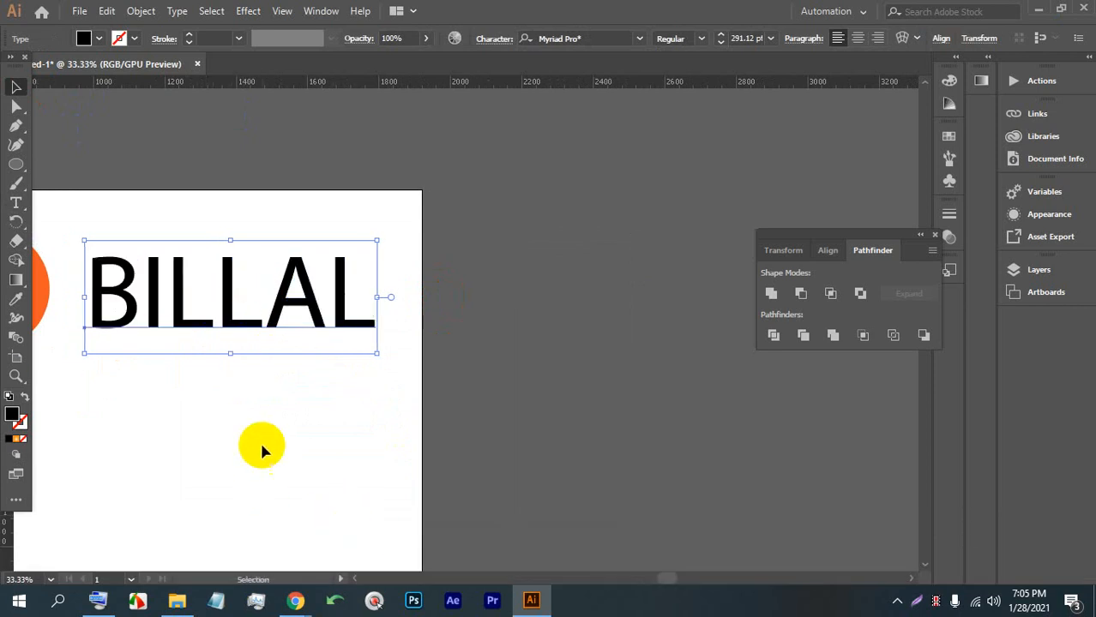
Preview a 3D Revolve effect on the name text with a 360° angle from the left edge.
{"action": "left_click", "coordinate": [247, 10]}
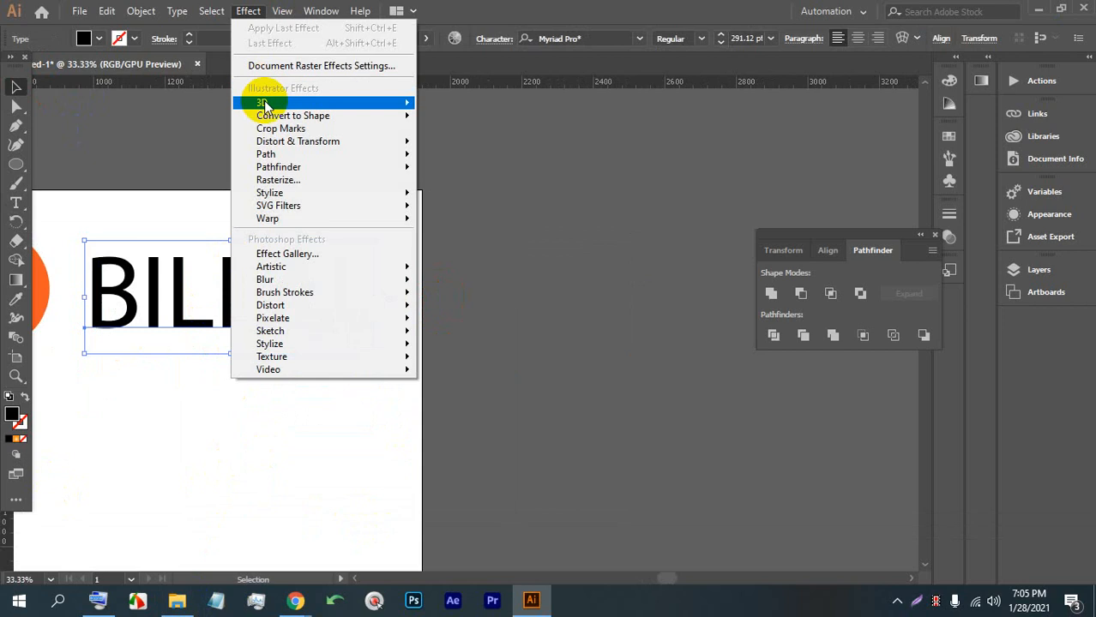
{"action": "mouse_move", "coordinate": [254, 100]}
{"action": "left_click", "coordinate": [464, 124]}
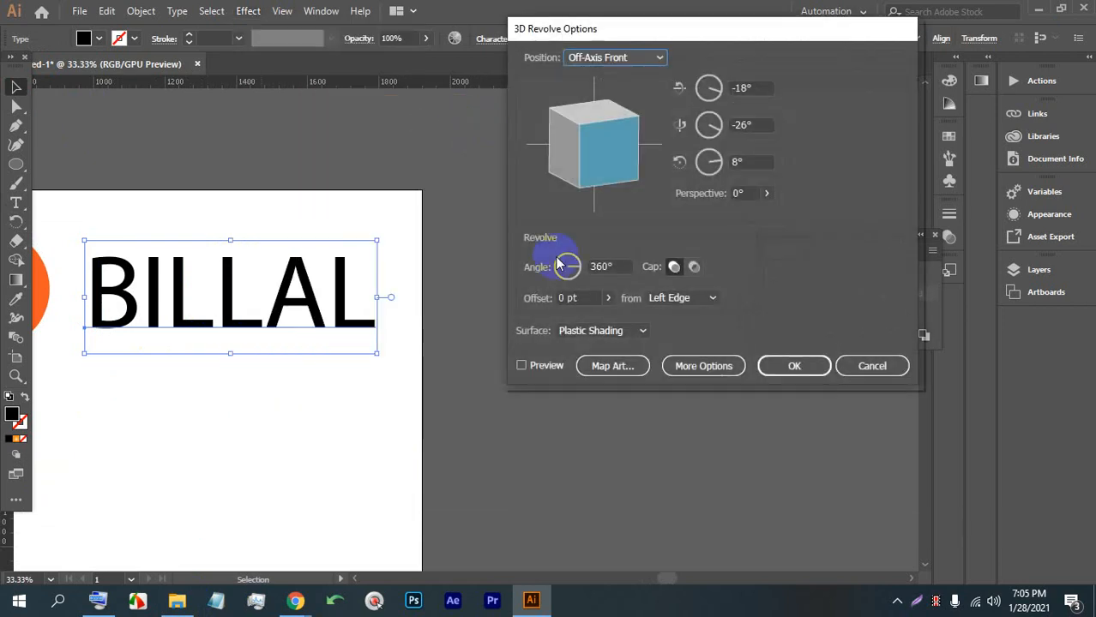
{"action": "left_click", "coordinate": [545, 369]}
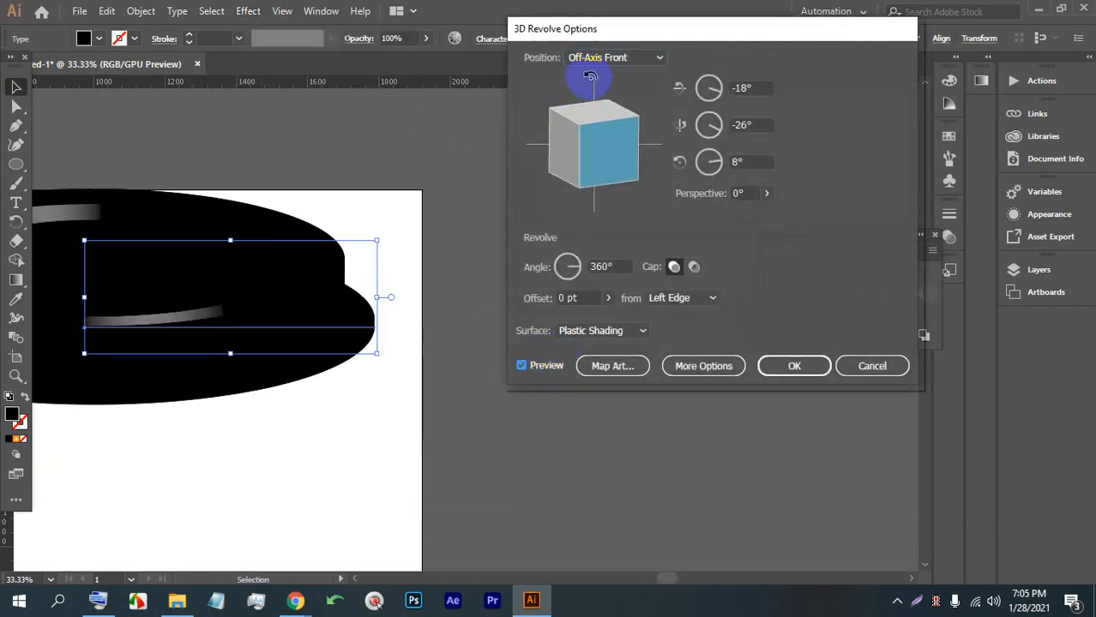
Apply the 3D Revolve effect to the name text and move the result rightward past the artboard's right edge.
{"action": "left_click", "coordinate": [796, 383]}
{"action": "left_click_drag", "start_coordinate": [200, 311], "coordinate": [557, 362]}
{"action": "left_click_drag", "start_coordinate": [517, 401], "coordinate": [518, 400]}
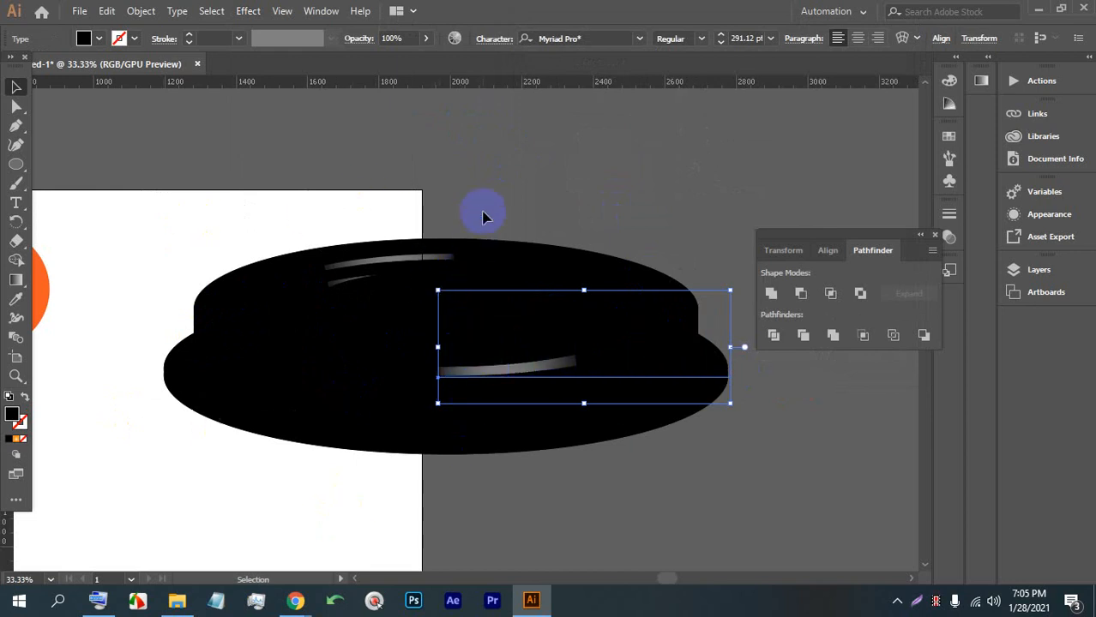
Delete the revolved name text.
{"action": "left_click", "coordinate": [402, 265]}
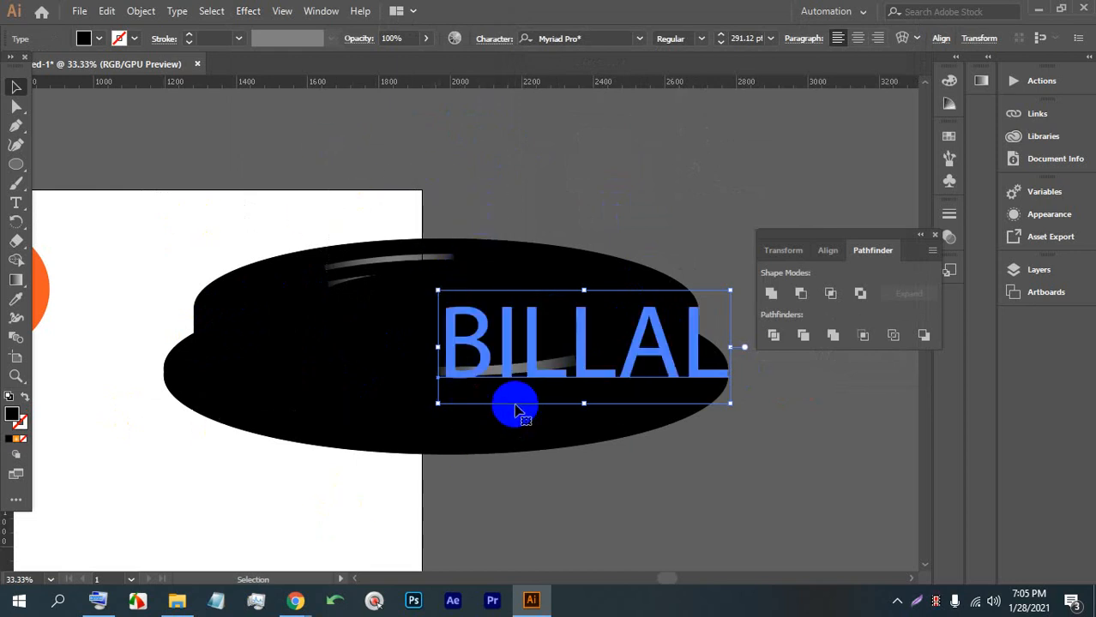
{"action": "key", "text": "BackSpace"}
{"action": "scroll", "coordinate": [377, 360], "scroll_direction": "down", "scroll_amount": 2}
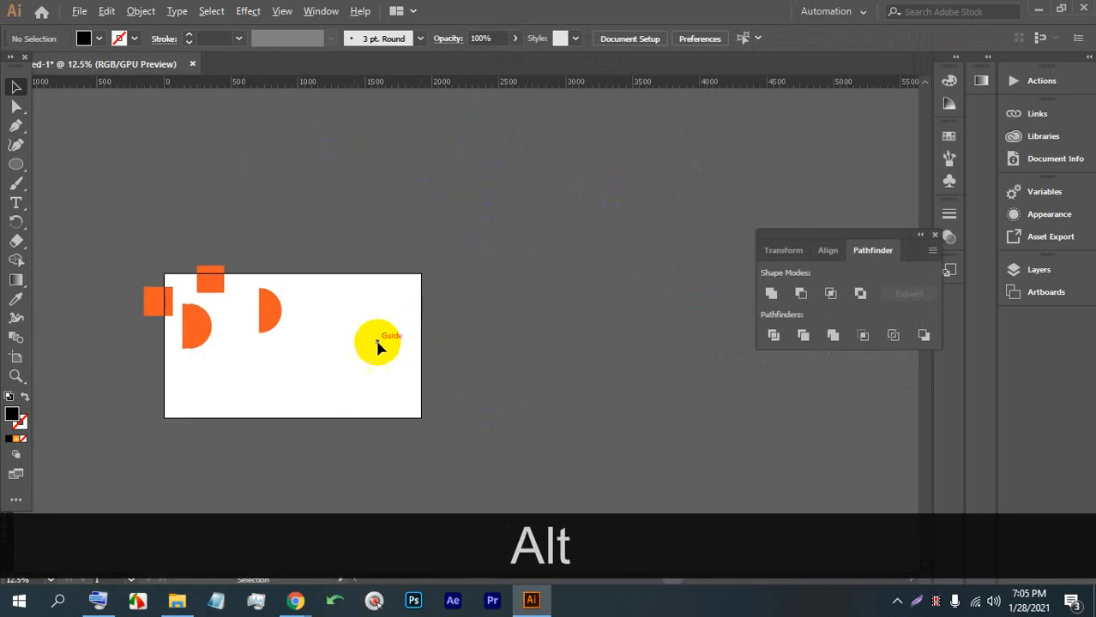
Set up the Pen tool with no fill and a black 0.75 pt stroke.
{"action": "scroll", "coordinate": [230, 367], "scroll_direction": "up", "scroll_amount": 5}
{"action": "scroll", "coordinate": [229, 367], "scroll_direction": "down", "scroll_amount": 1}
{"action": "left_click_drag", "start_coordinate": [404, 367], "coordinate": [235, 352]}
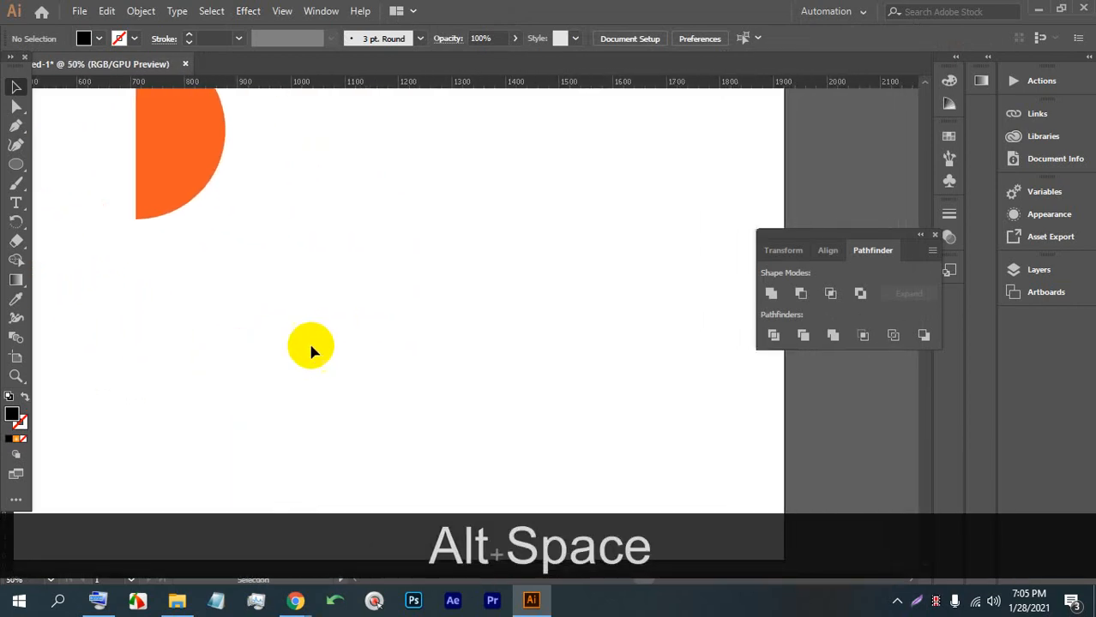
{"action": "scroll", "coordinate": [443, 315], "scroll_direction": "up", "scroll_amount": 2}
{"action": "left_click", "coordinate": [16, 164]}
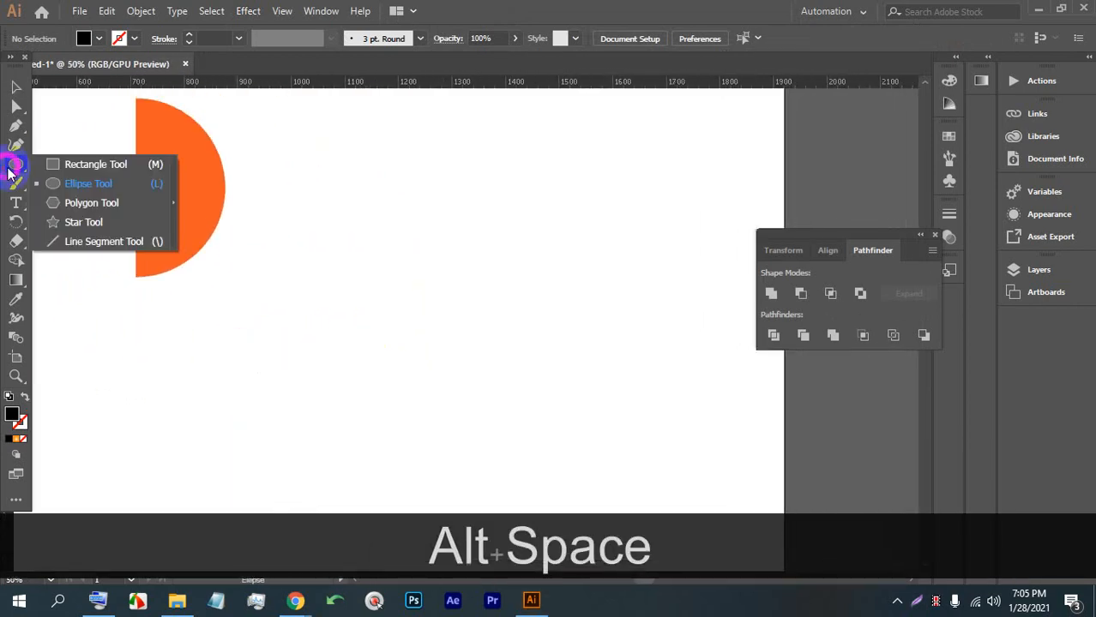
{"action": "left_click", "coordinate": [15, 126]}
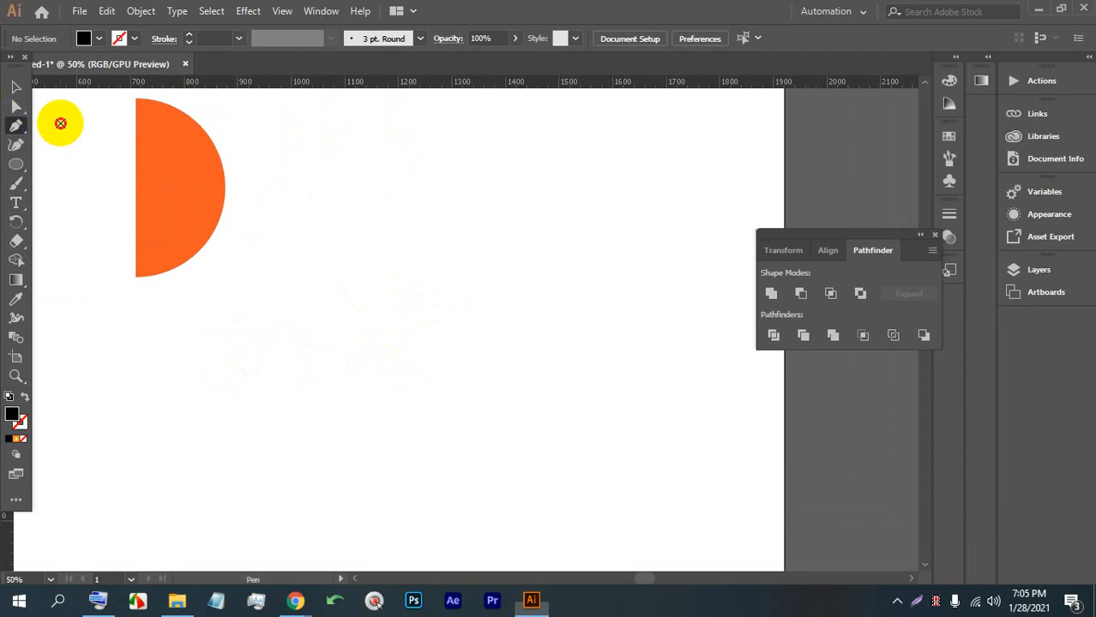
{"action": "left_click", "coordinate": [85, 38]}
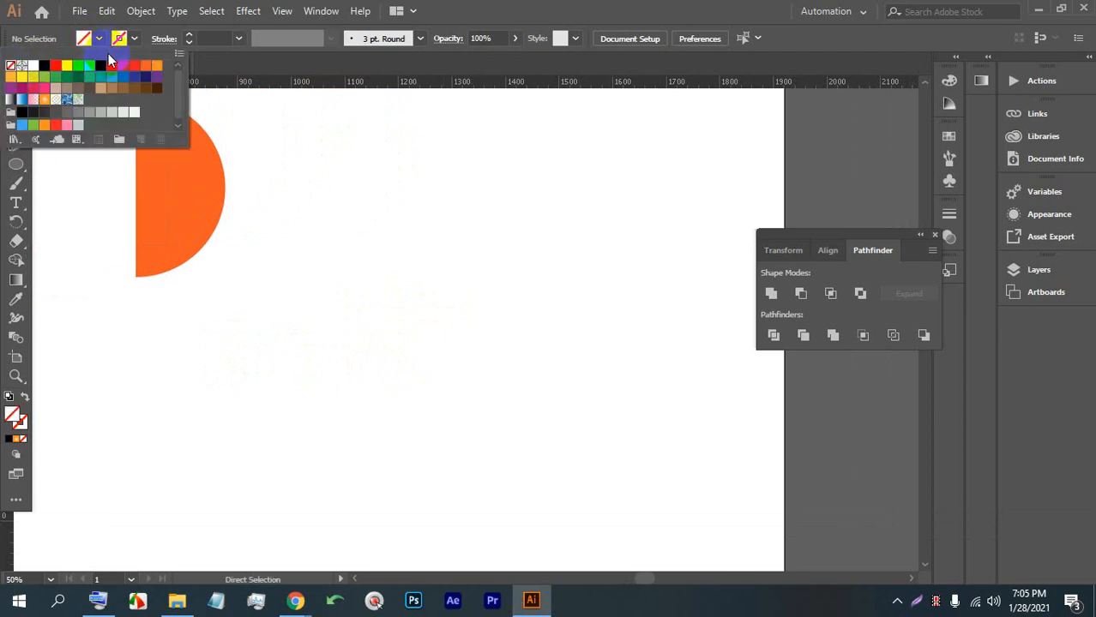
{"action": "left_click", "coordinate": [190, 38]}
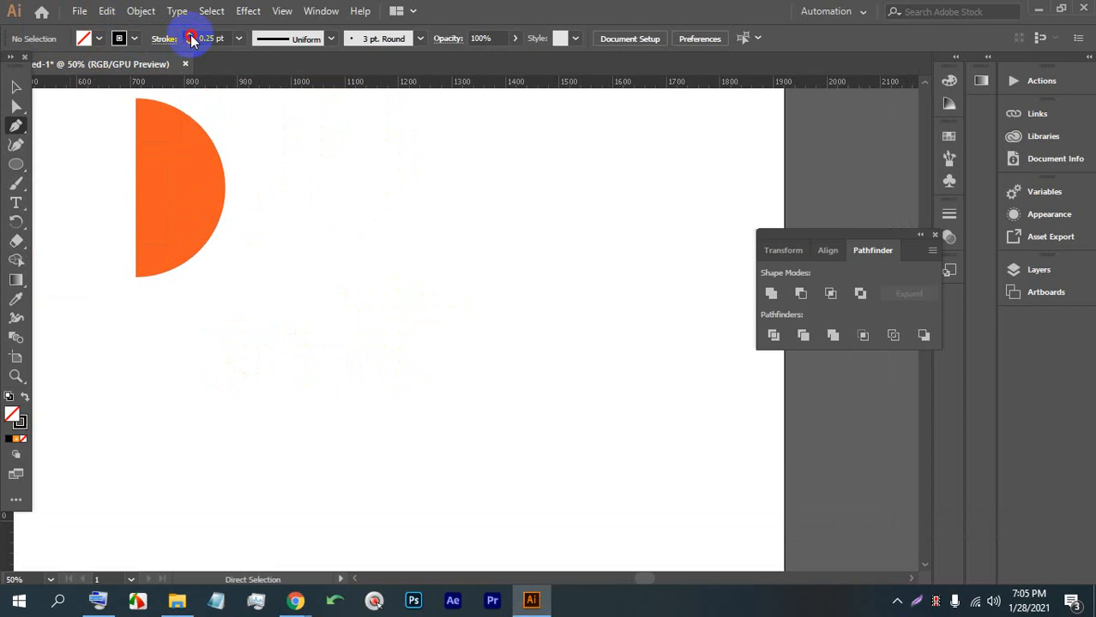
{"action": "left_click", "coordinate": [193, 39]}
{"action": "left_click", "coordinate": [192, 39]}
Draw an open two-point arc on the artboard's right half, bulging outward from its upper end to its lower-left end.
{"action": "left_click", "coordinate": [611, 181]}
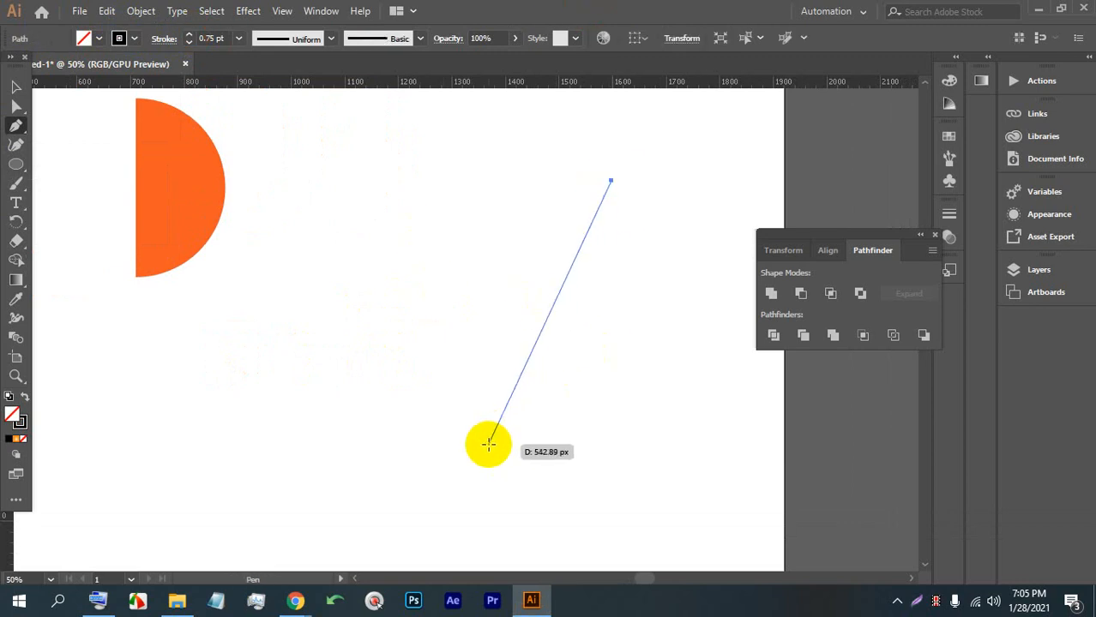
{"action": "left_click_drag", "start_coordinate": [488, 443], "coordinate": [317, 512]}
{"action": "left_click", "coordinate": [15, 87]}
{"action": "left_click", "coordinate": [405, 245]}
{"action": "left_click", "coordinate": [638, 394]}
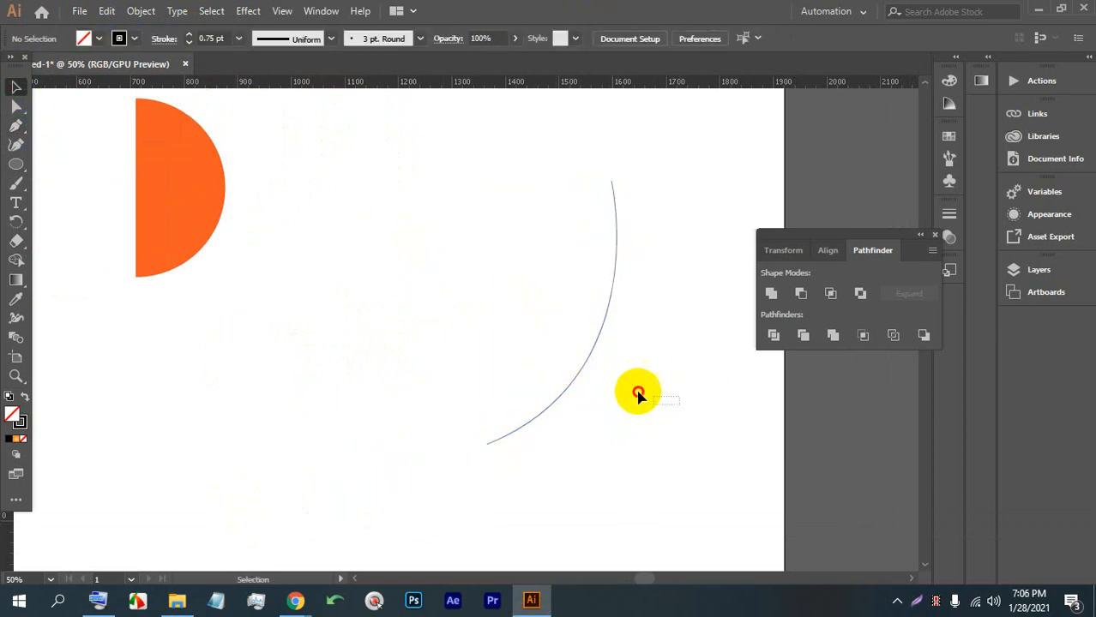
Move the arc's upper endpoint down and to the right with Direct Selection.
{"action": "left_click_drag", "start_coordinate": [638, 395], "coordinate": [461, 362]}
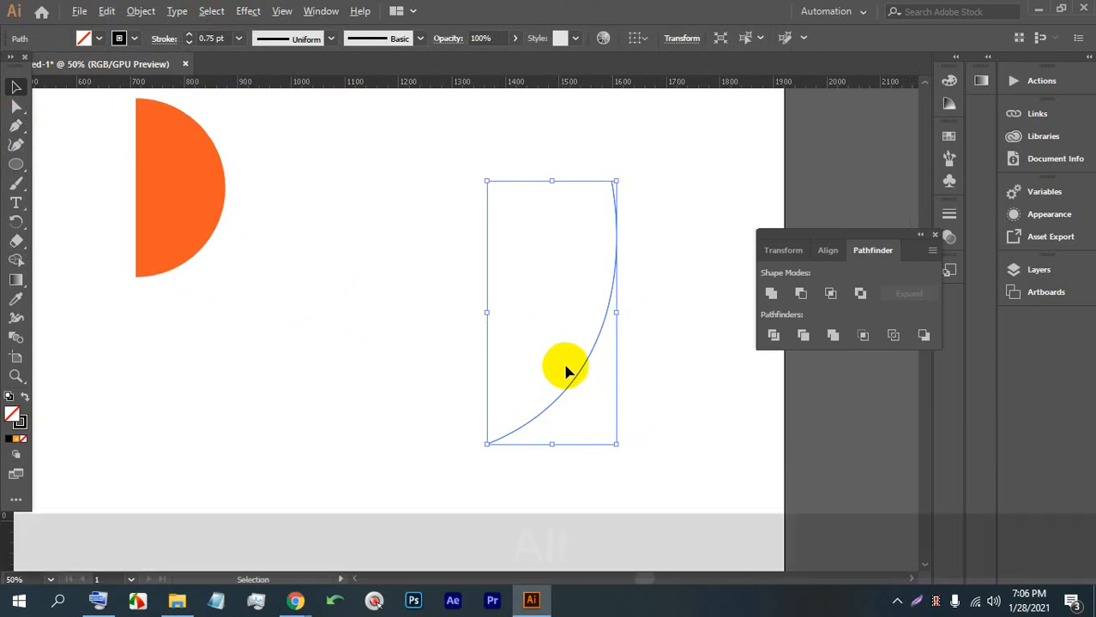
{"action": "scroll", "coordinate": [565, 369], "scroll_direction": "down", "scroll_amount": 1}
{"action": "left_click", "coordinate": [556, 446]}
{"action": "left_click", "coordinate": [521, 418]}
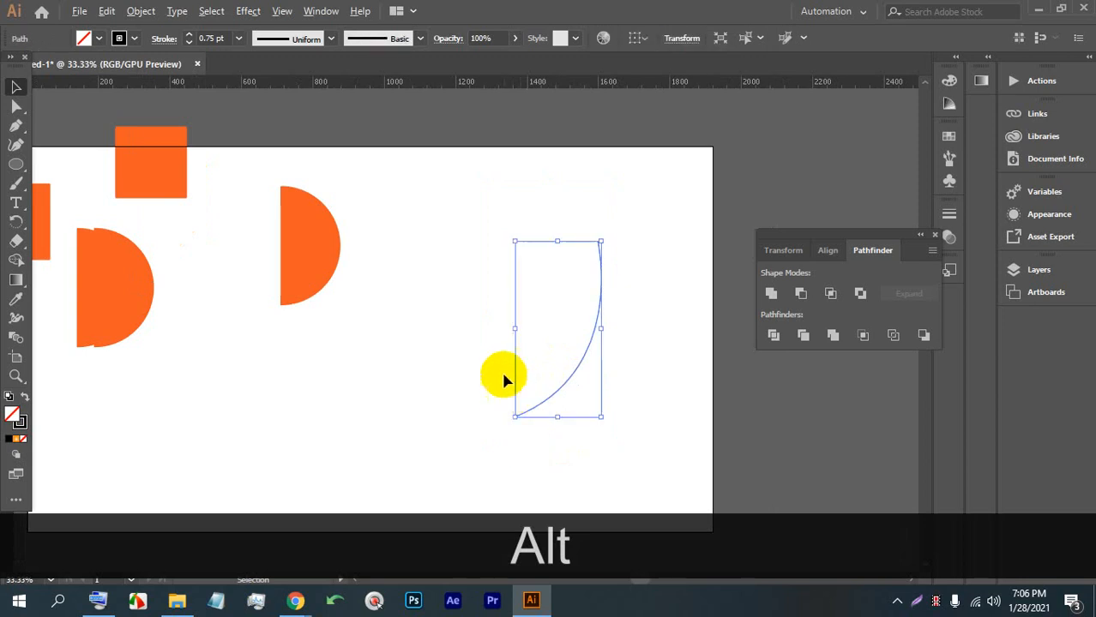
{"action": "scroll", "coordinate": [607, 301], "scroll_direction": "up", "scroll_amount": 1}
{"action": "scroll", "coordinate": [604, 269], "scroll_direction": "down", "scroll_amount": 1}
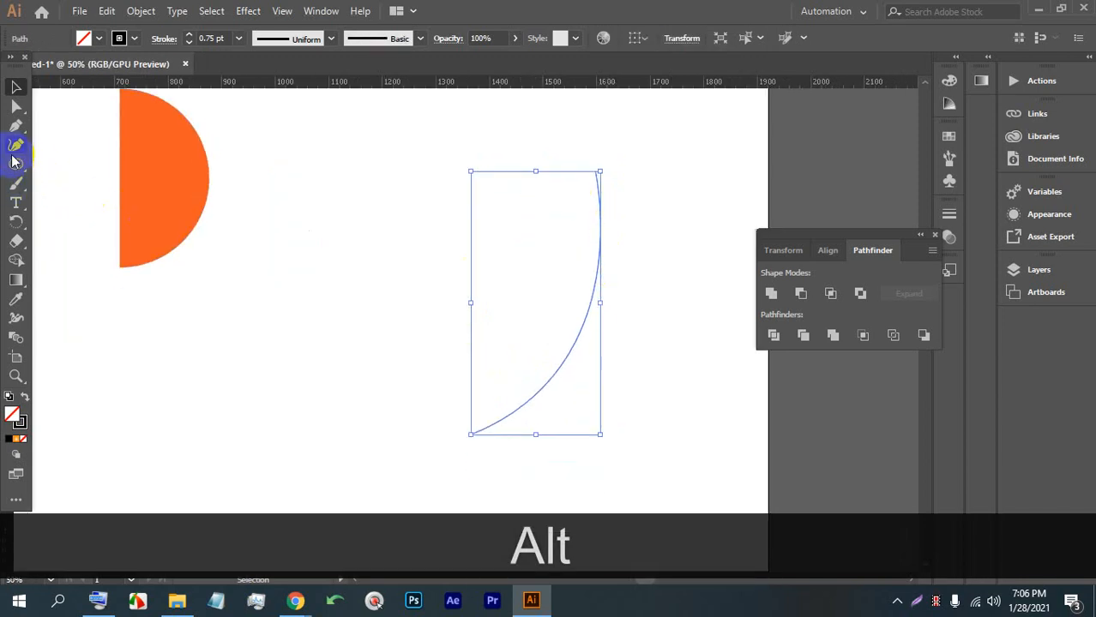
{"action": "left_click", "coordinate": [16, 106]}
{"action": "left_click_drag", "start_coordinate": [600, 172], "coordinate": [630, 231]}
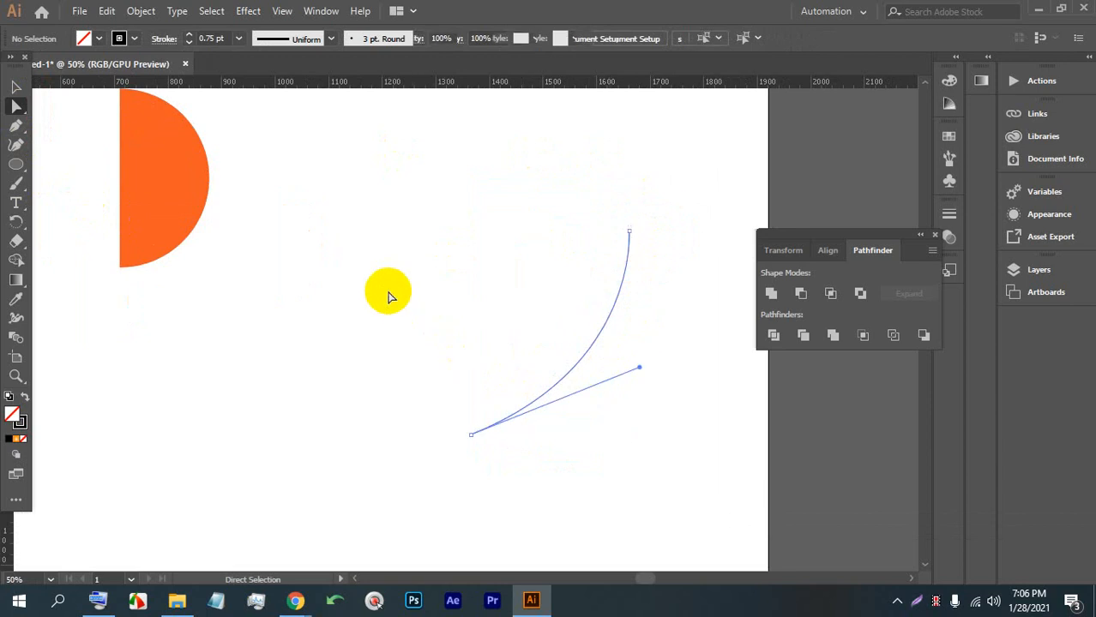
Flatten the arc by lowering its upper endpoint slightly inward and raising its lower endpoint to the right.
{"action": "left_click", "coordinate": [604, 293]}
{"action": "left_click", "coordinate": [623, 258]}
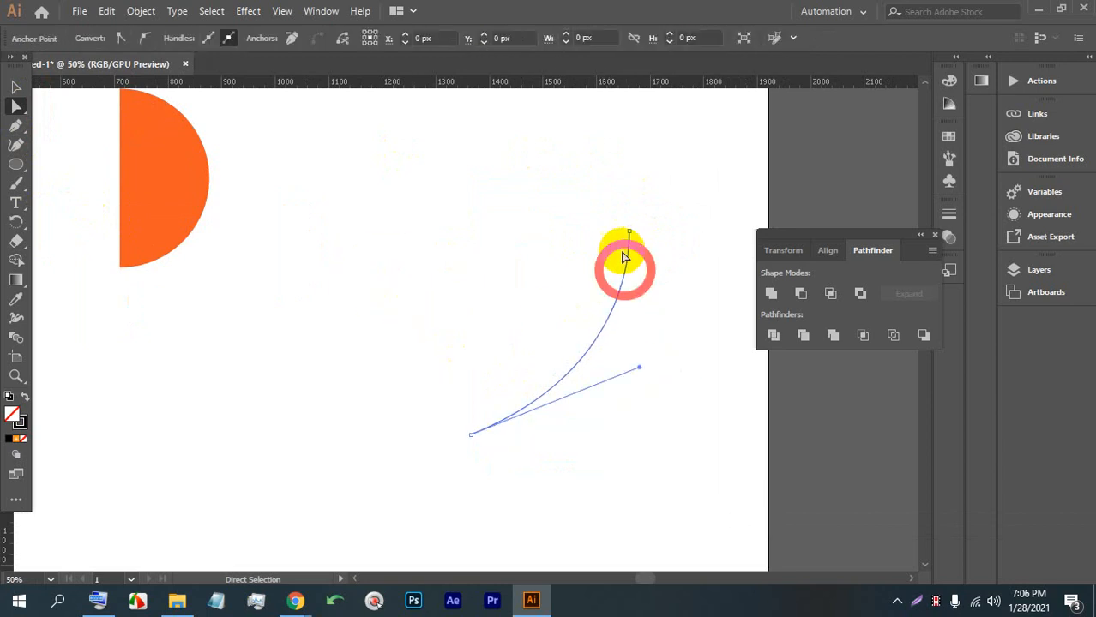
{"action": "left_click_drag", "start_coordinate": [631, 232], "coordinate": [630, 299]}
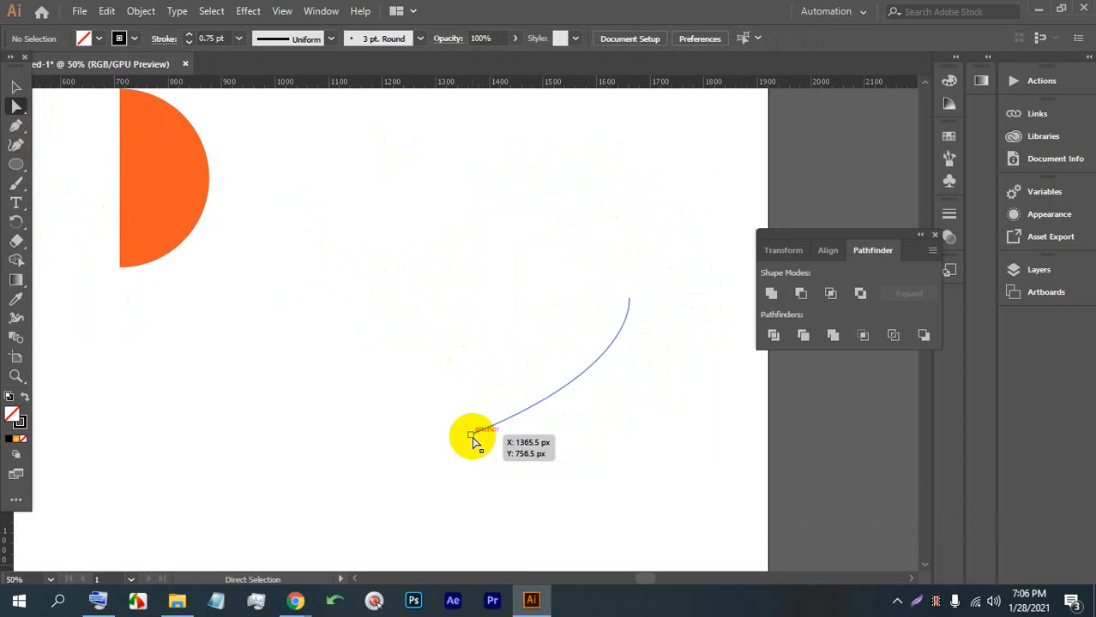
{"action": "left_click_drag", "start_coordinate": [472, 438], "coordinate": [490, 403]}
{"action": "left_click_drag", "start_coordinate": [629, 299], "coordinate": [616, 318]}
{"action": "left_click", "coordinate": [665, 333]}
Delete the flattened curve together with its leftover anchor point.
{"action": "left_click_drag", "start_coordinate": [659, 407], "coordinate": [471, 312]}
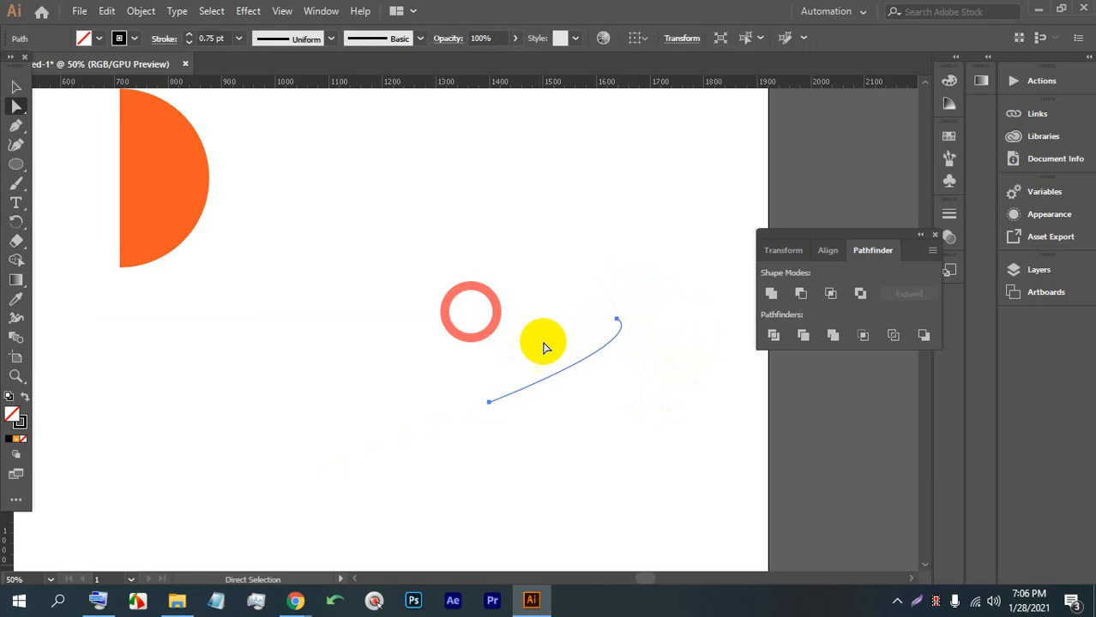
{"action": "left_click_drag", "start_coordinate": [651, 380], "coordinate": [421, 276]}
{"action": "key", "text": "BackSpace"}
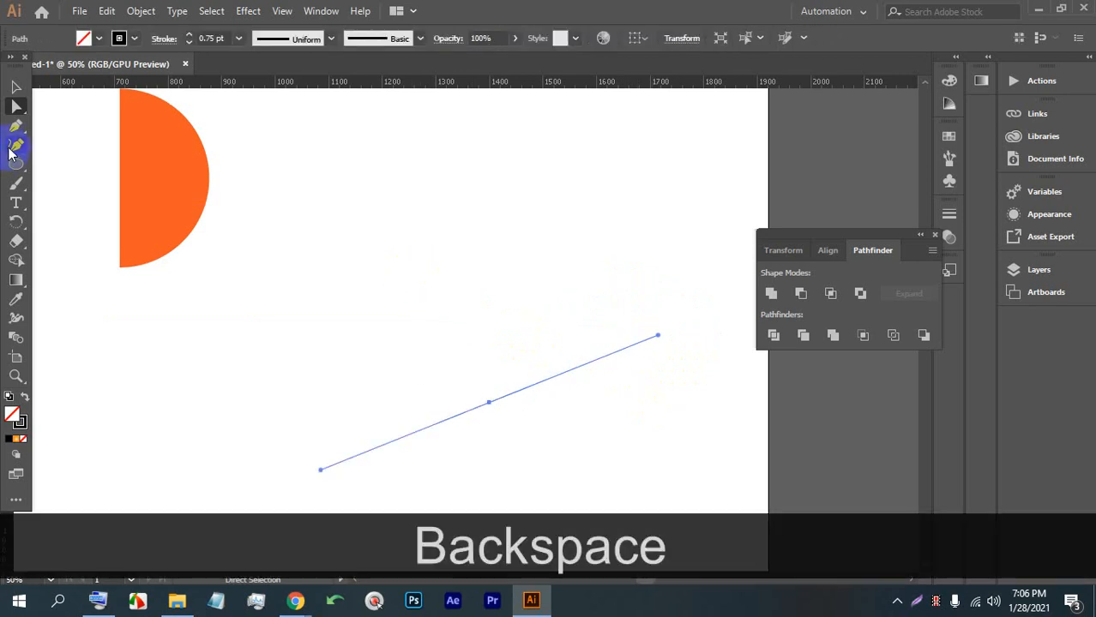
{"action": "left_click", "coordinate": [15, 126]}
{"action": "left_click", "coordinate": [16, 87]}
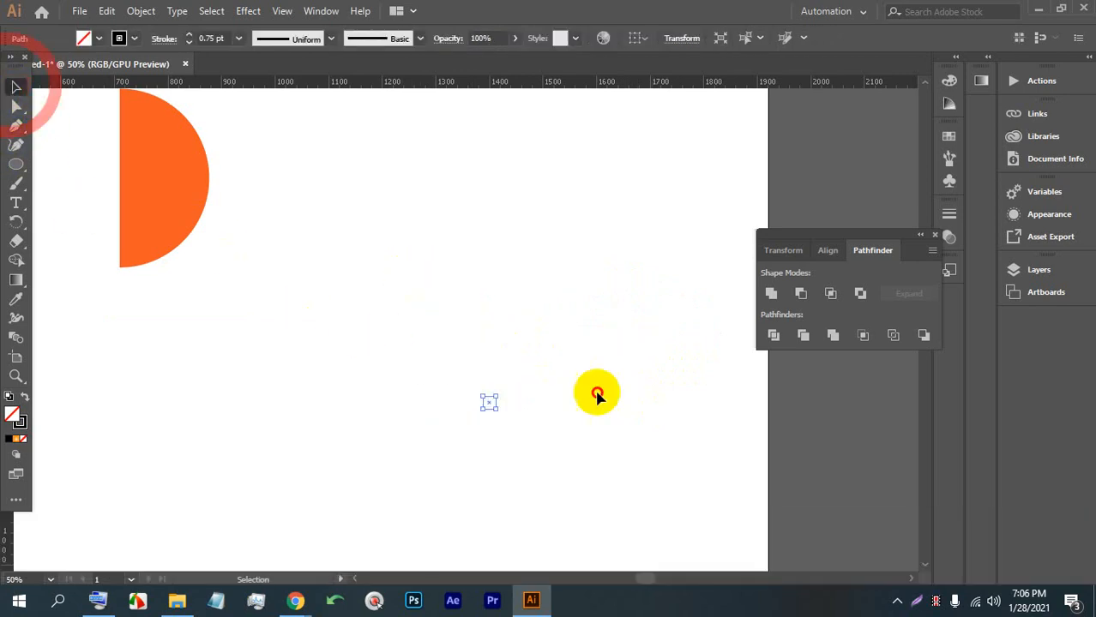
{"action": "key", "text": "BackSpace"}
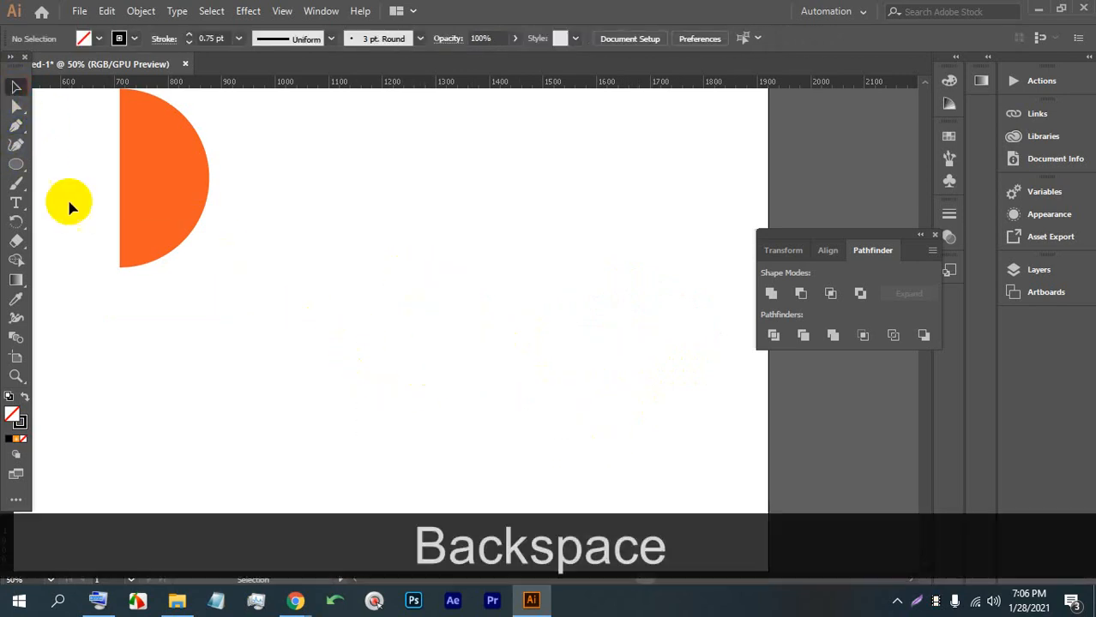
Draw a new open bowl-profile curve with the Pen tool, from the upper right down to the lower left.
{"action": "left_click", "coordinate": [15, 130]}
{"action": "left_click", "coordinate": [635, 303]}
{"action": "left_click", "coordinate": [392, 470]}
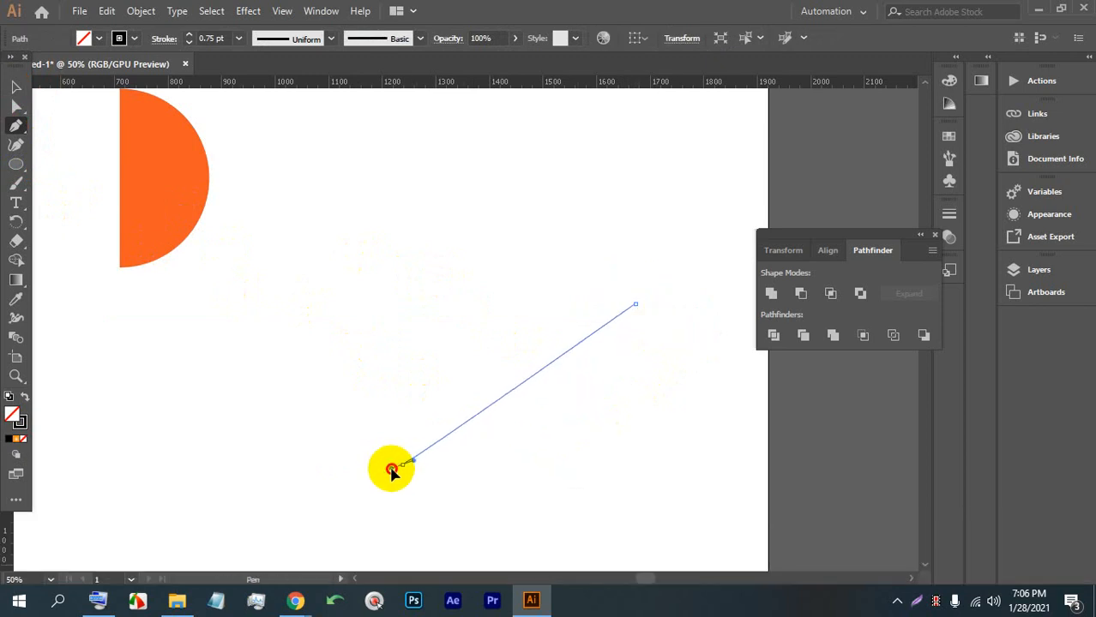
{"action": "left_click_drag", "start_coordinate": [391, 470], "coordinate": [187, 507]}
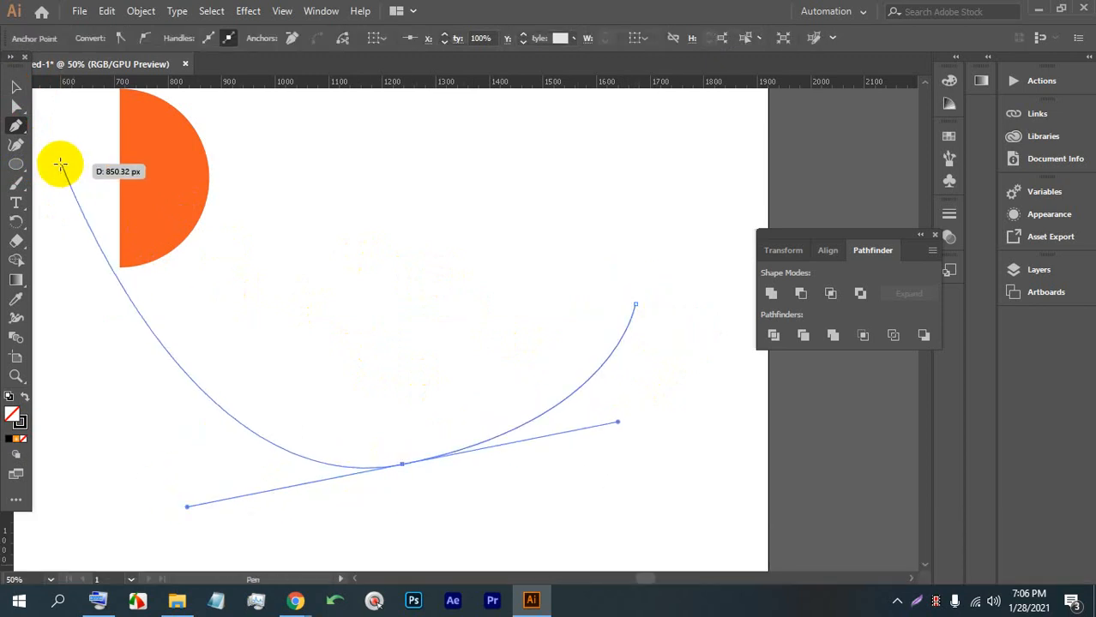
{"action": "left_click", "coordinate": [15, 86]}
Give the bowl-profile curve an orange stroke with a weight of 1 pt.
{"action": "left_click_drag", "start_coordinate": [511, 292], "coordinate": [591, 478]}
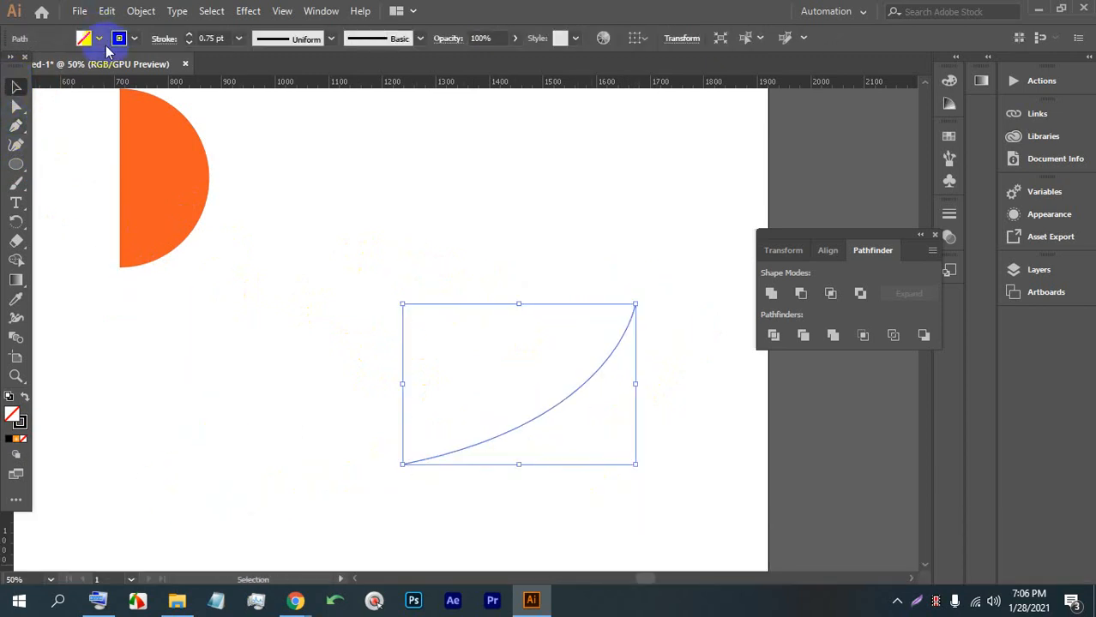
{"action": "left_click", "coordinate": [133, 38]}
{"action": "left_click", "coordinate": [156, 66]}
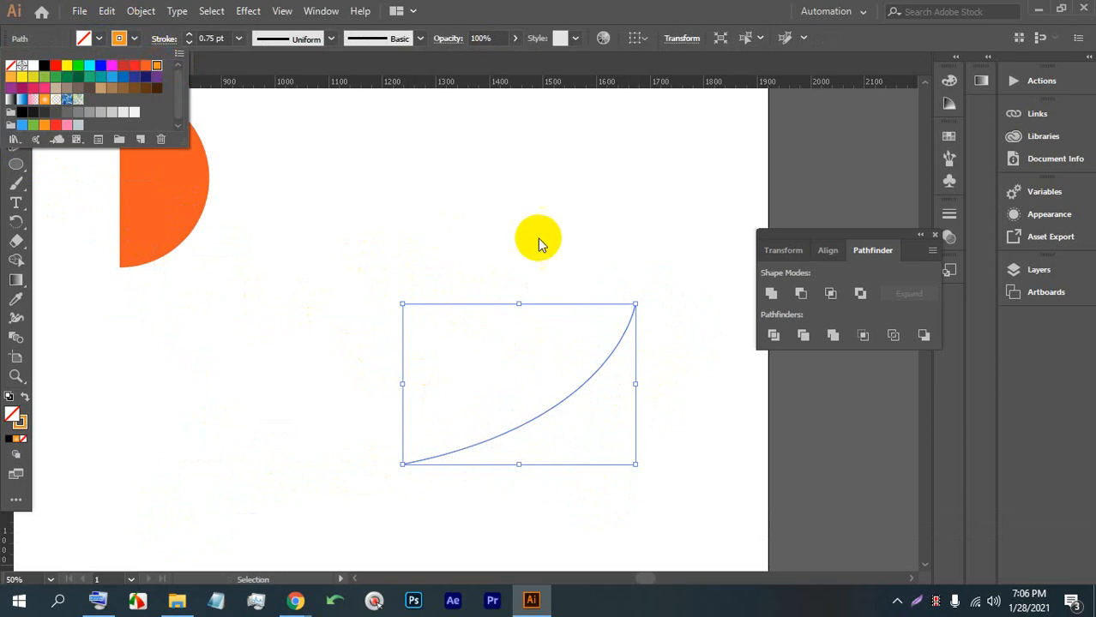
{"action": "left_click", "coordinate": [551, 240]}
{"action": "left_click_drag", "start_coordinate": [699, 439], "coordinate": [440, 330]}
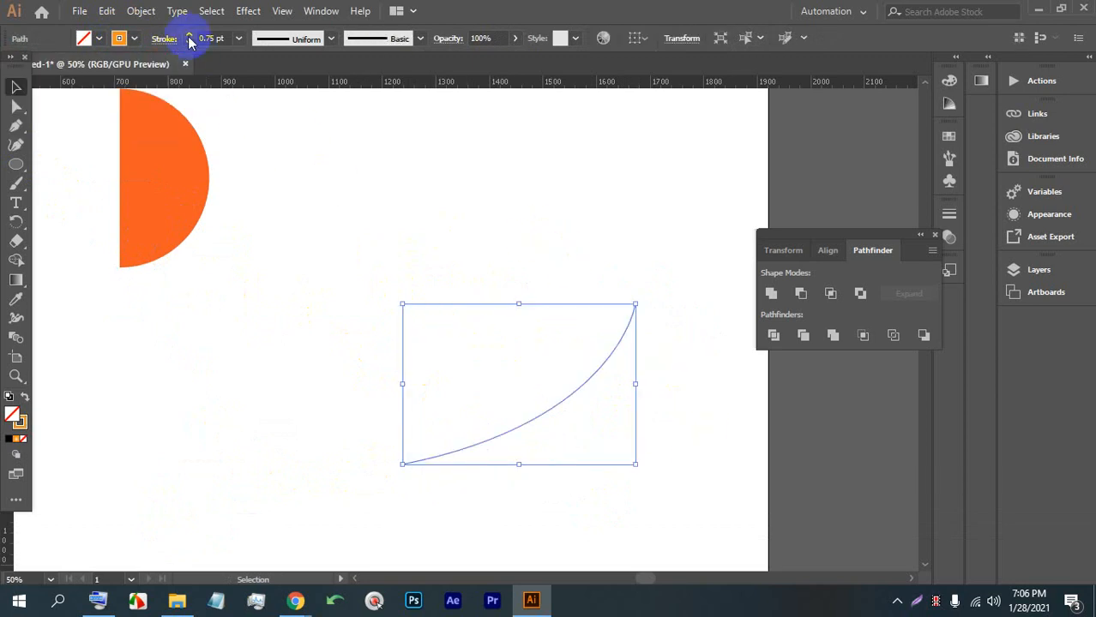
{"action": "left_click", "coordinate": [473, 138]}
{"action": "left_click_drag", "start_coordinate": [686, 433], "coordinate": [506, 323]}
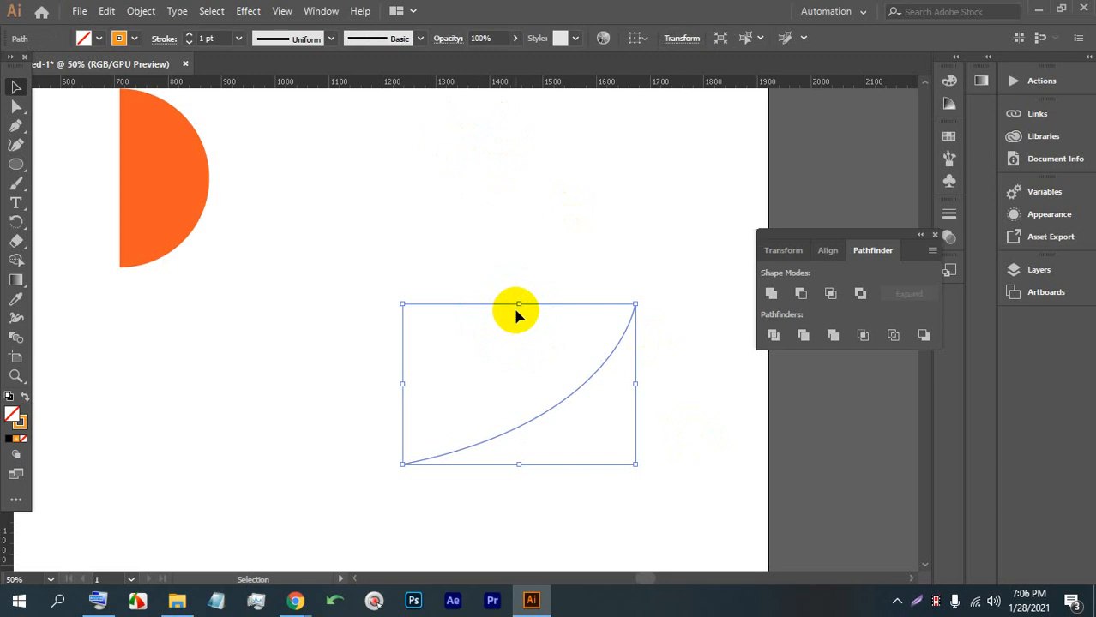
{"action": "left_click", "coordinate": [688, 468]}
{"action": "left_click_drag", "start_coordinate": [688, 467], "coordinate": [399, 345]}
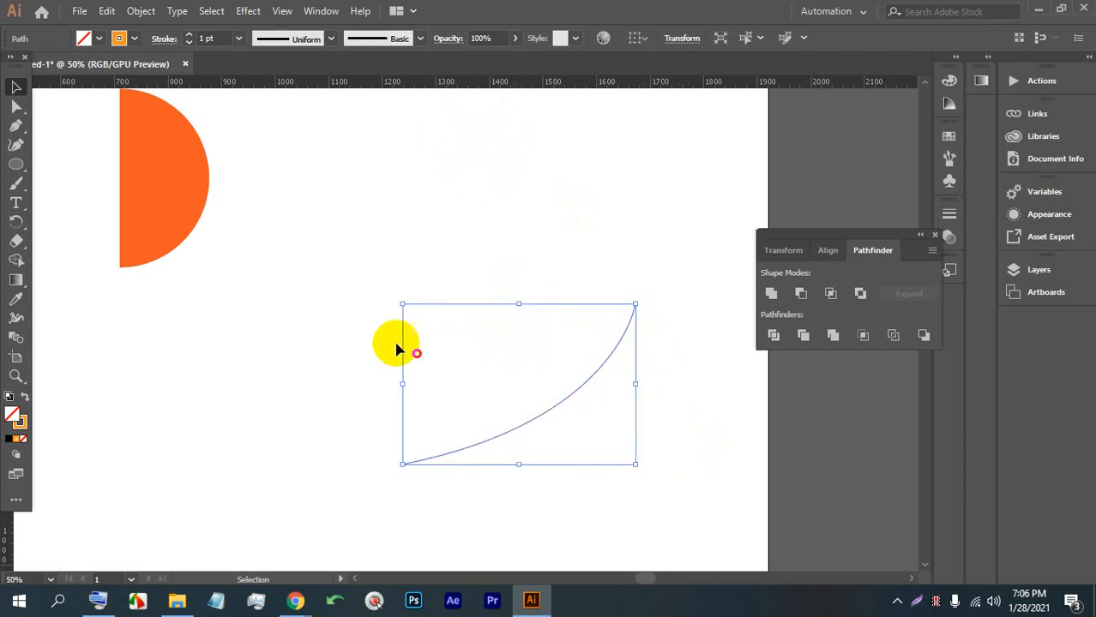
Apply a previewed 3D Revolve effect to the curve, 360° from the left edge with plastic shading.
{"action": "left_click", "coordinate": [248, 10]}
{"action": "mouse_move", "coordinate": [292, 103]}
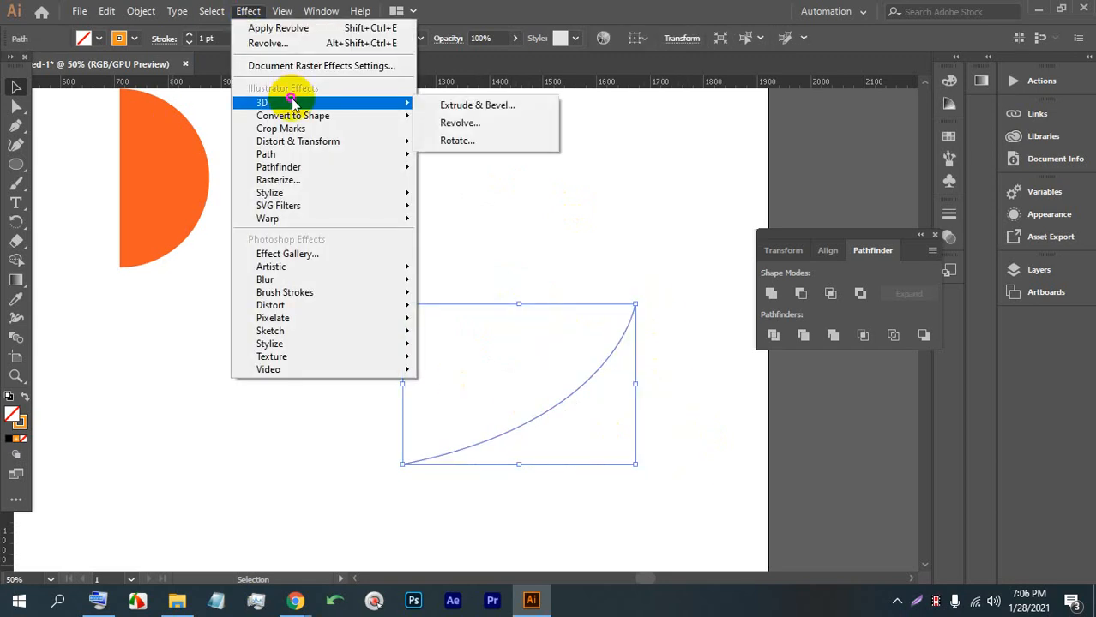
{"action": "left_click", "coordinate": [496, 123]}
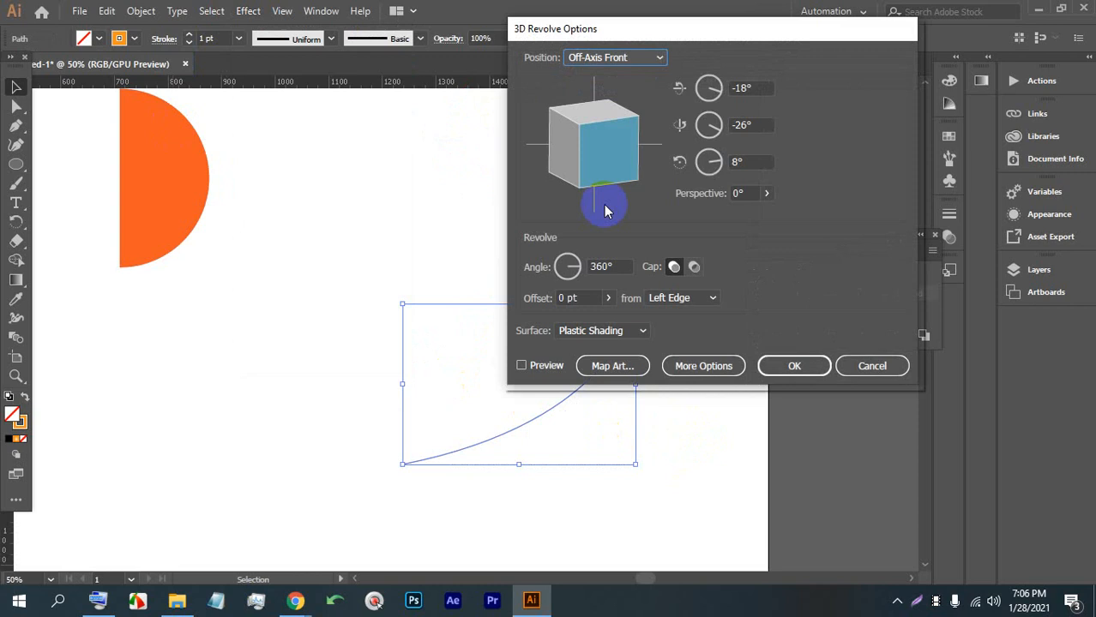
{"action": "left_click", "coordinate": [525, 365]}
{"action": "left_click_drag", "start_coordinate": [618, 26], "coordinate": [853, 40]}
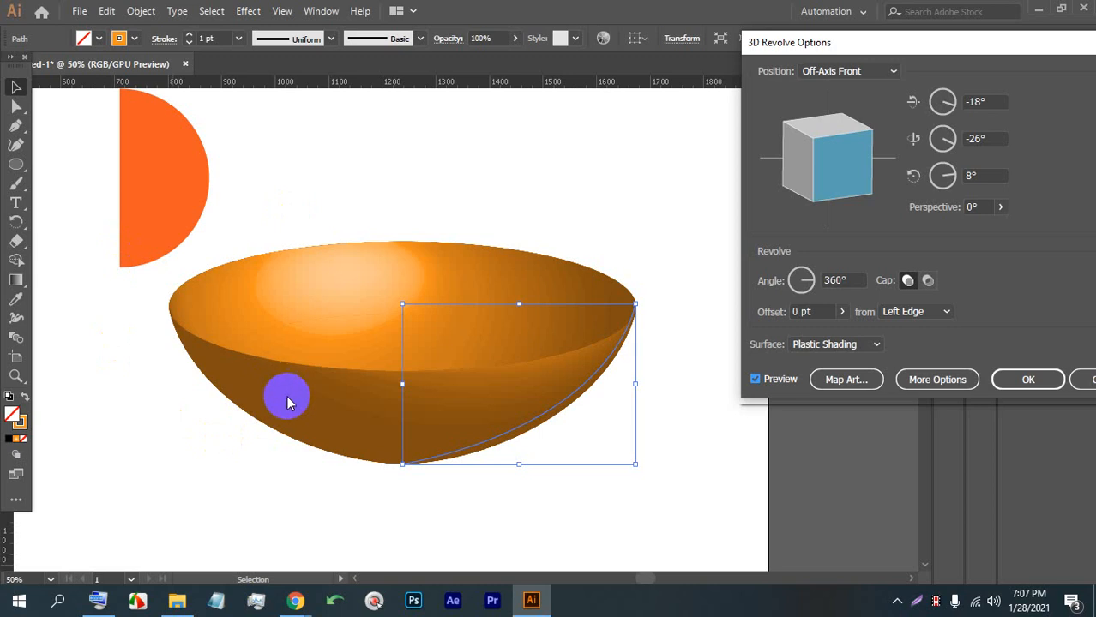
{"action": "left_click", "coordinate": [1037, 381]}
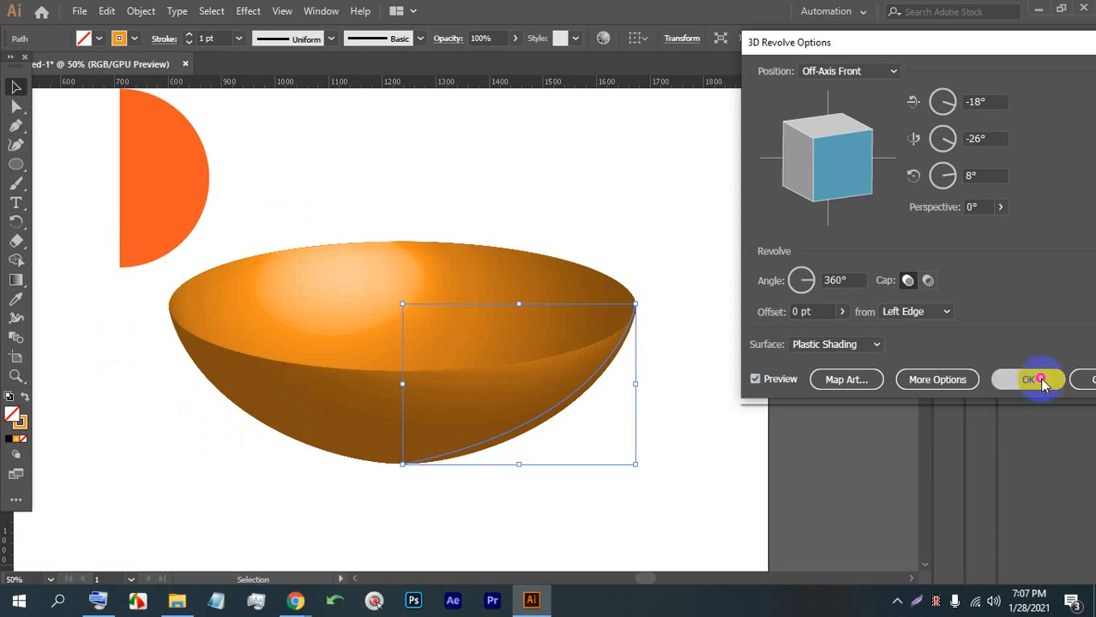
Reshape the revolved bowl into a rounded pot by moving its profile's rim anchor inward and upward with Direct Selection.
{"action": "left_click", "coordinate": [623, 422]}
{"action": "scroll", "coordinate": [641, 394], "scroll_direction": "up", "scroll_amount": 2}
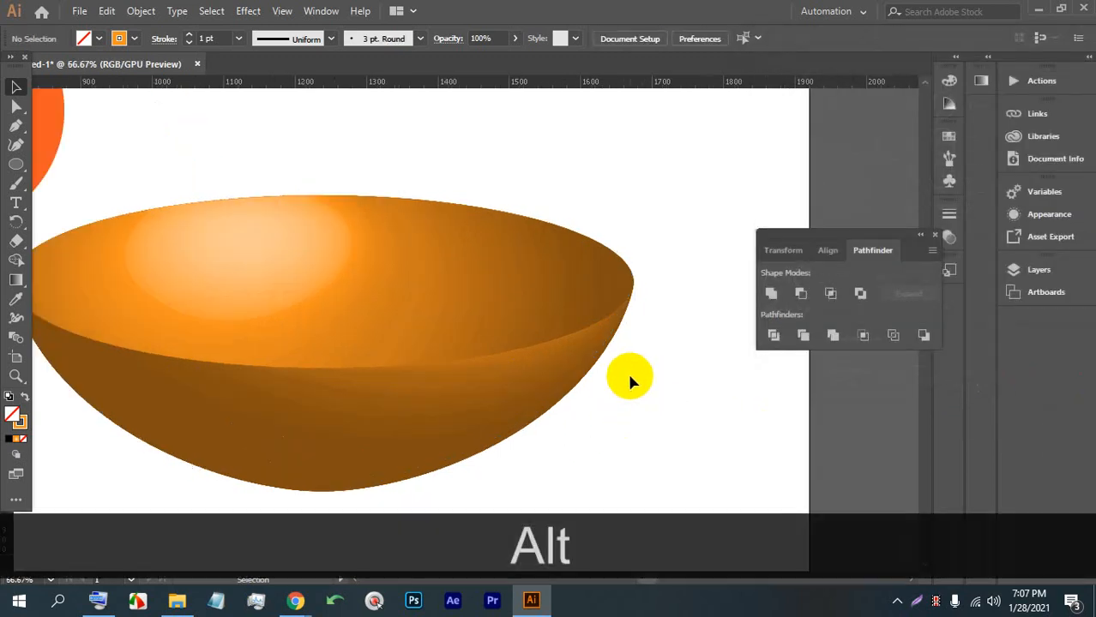
{"action": "left_click", "coordinate": [583, 301]}
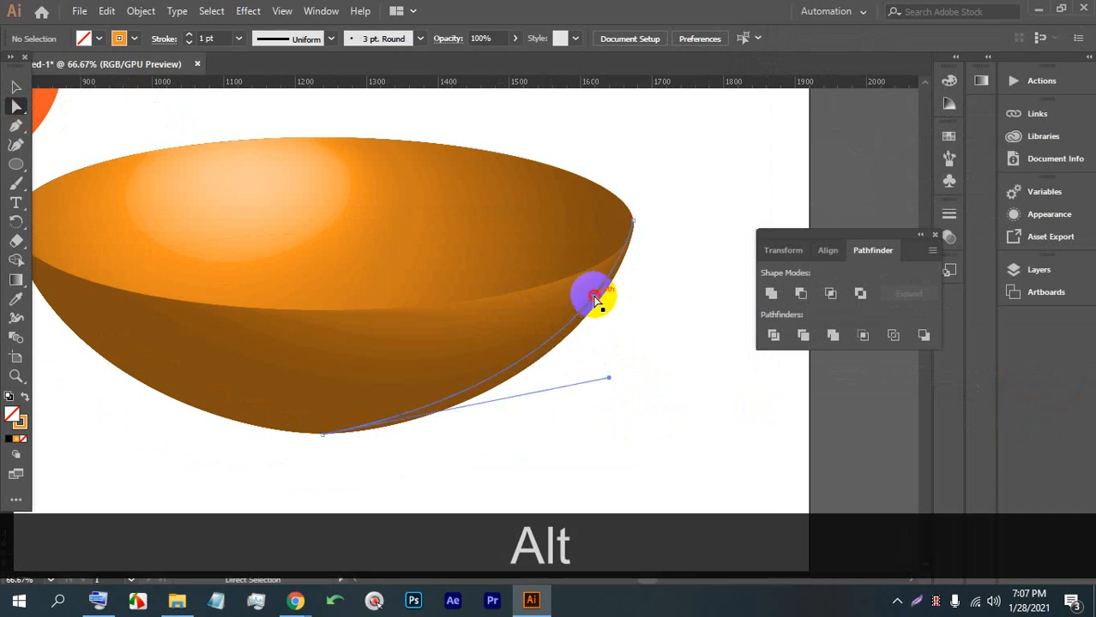
{"action": "left_click", "coordinate": [633, 226]}
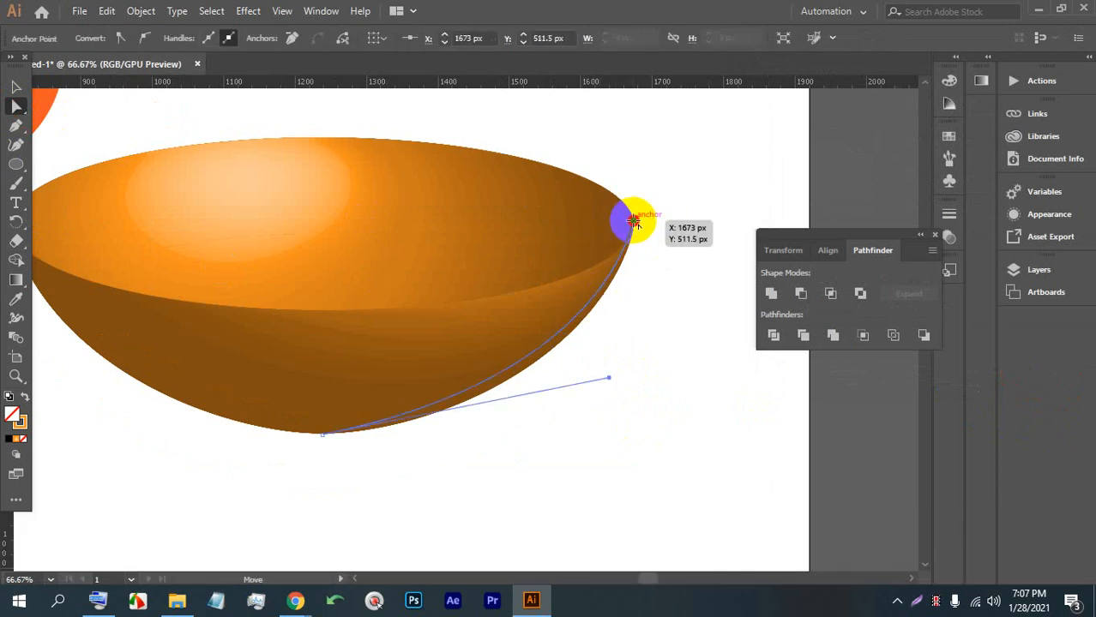
{"action": "left_click_drag", "start_coordinate": [633, 222], "coordinate": [412, 155]}
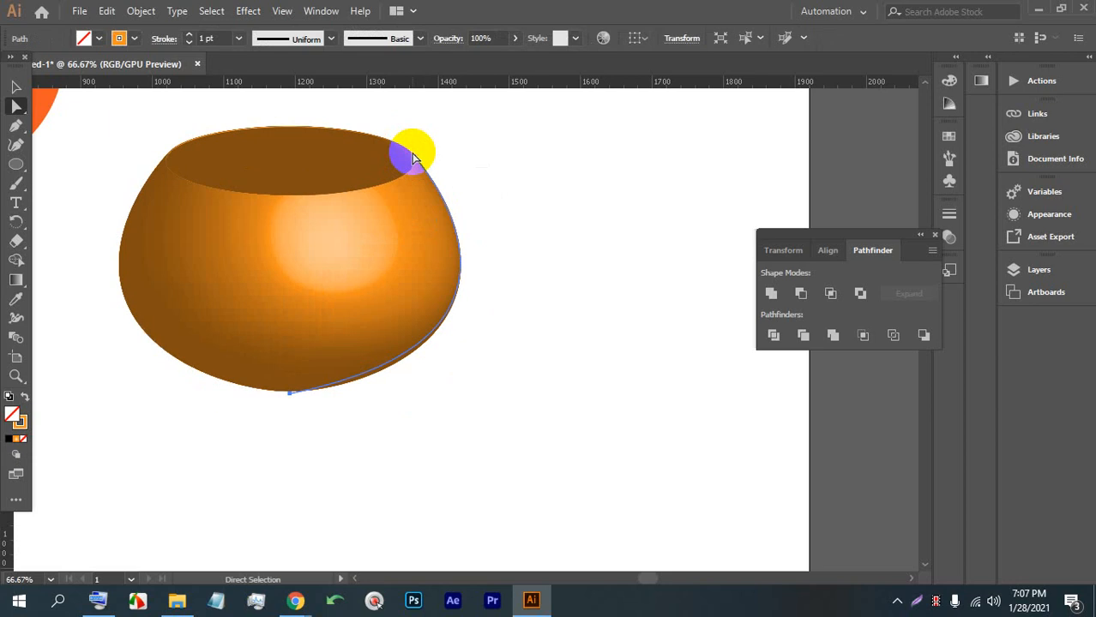
Narrow the revolved pot into a pointed cup by shortening its bottom anchor's handle, and move it to the artboard's right edge.
{"action": "left_click", "coordinate": [413, 158]}
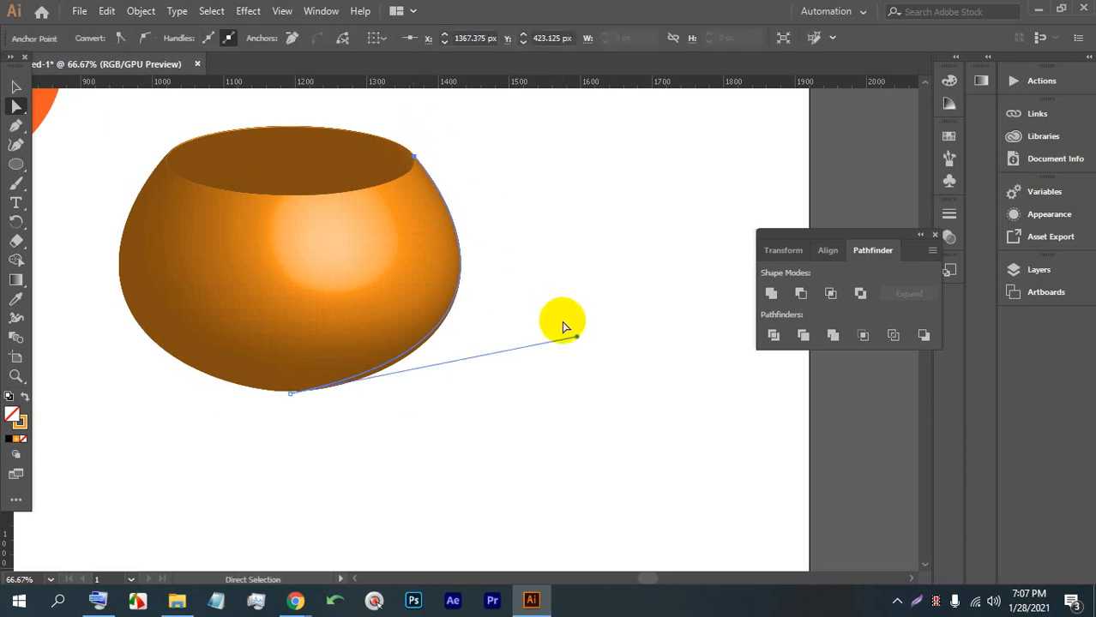
{"action": "left_click_drag", "start_coordinate": [576, 337], "coordinate": [451, 303]}
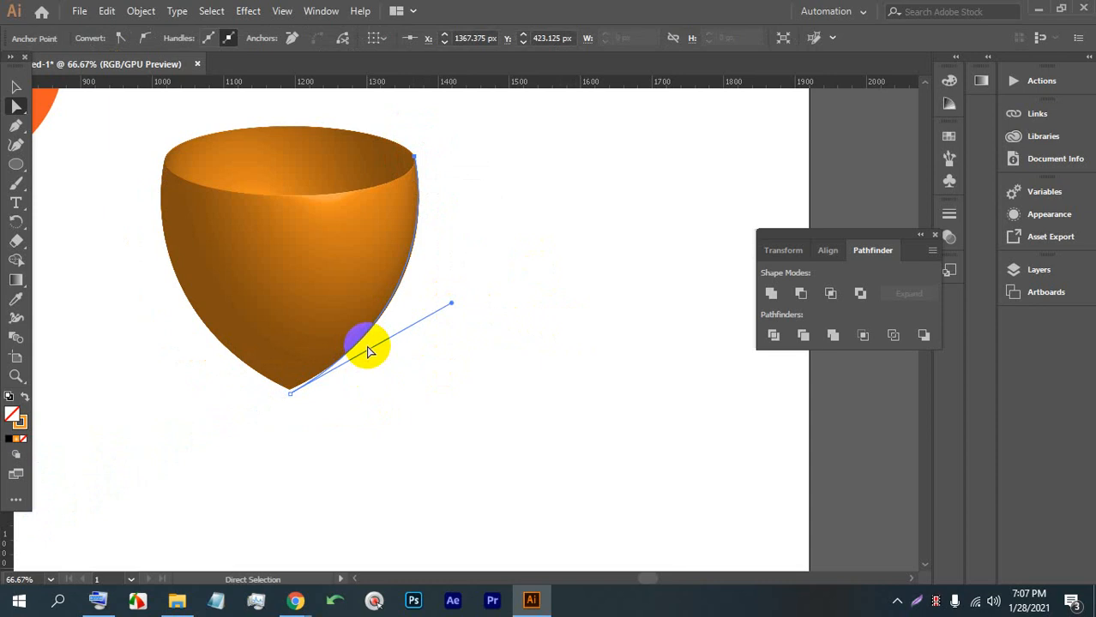
{"action": "scroll", "coordinate": [369, 351], "scroll_direction": "down", "scroll_amount": 4}
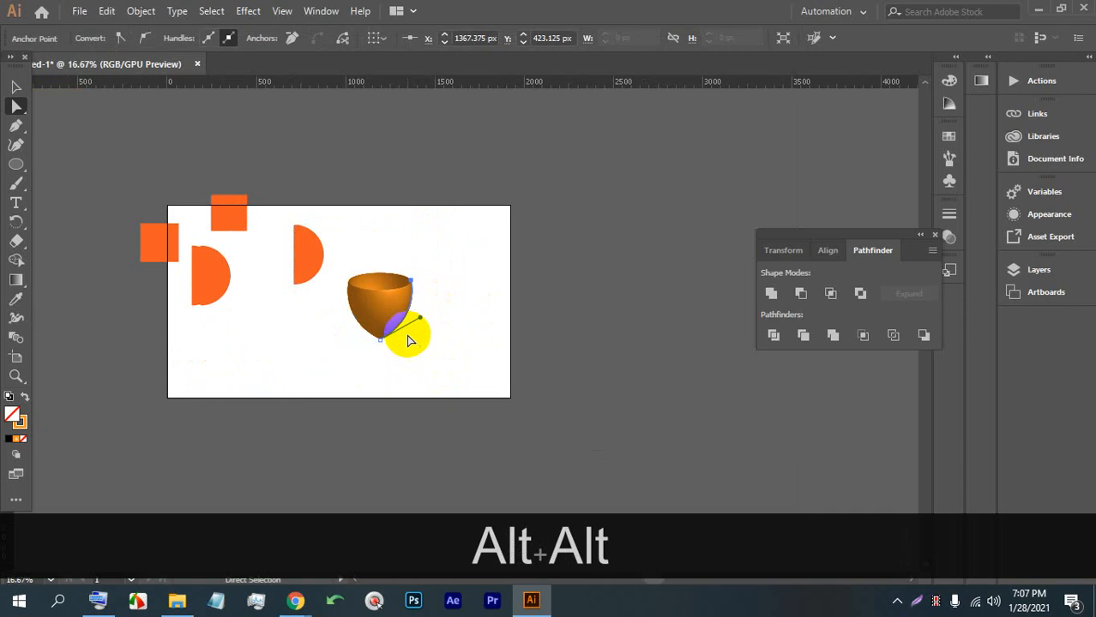
{"action": "scroll", "coordinate": [346, 352], "scroll_direction": "down", "scroll_amount": 2}
{"action": "scroll", "coordinate": [351, 322], "scroll_direction": "up", "scroll_amount": 3}
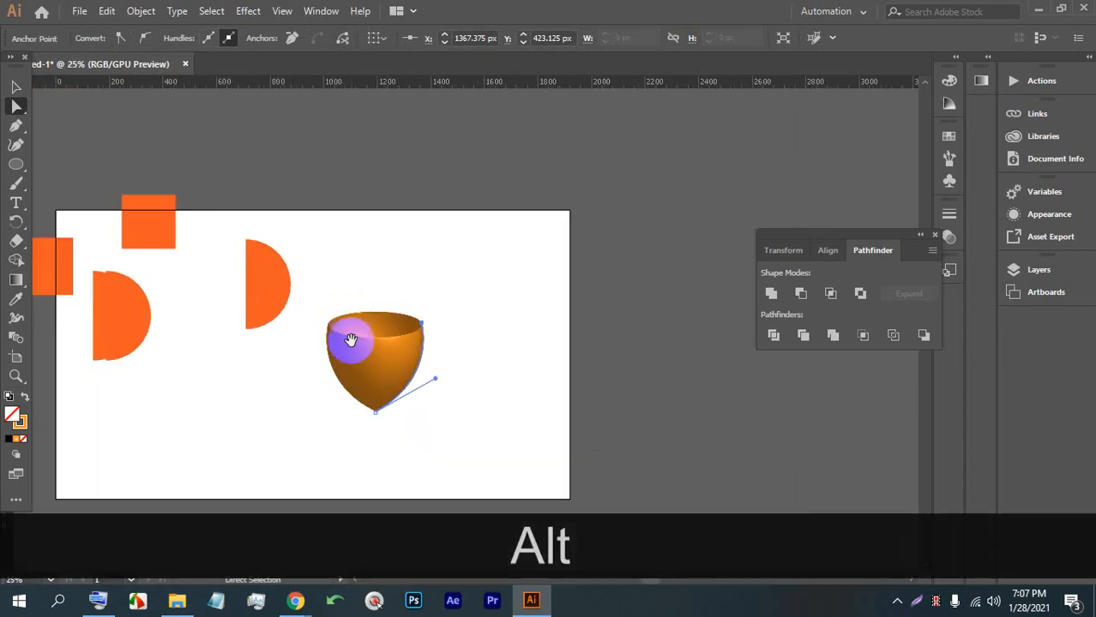
{"action": "left_click_drag", "start_coordinate": [346, 355], "coordinate": [606, 223]}
{"action": "left_click", "coordinate": [539, 357]}
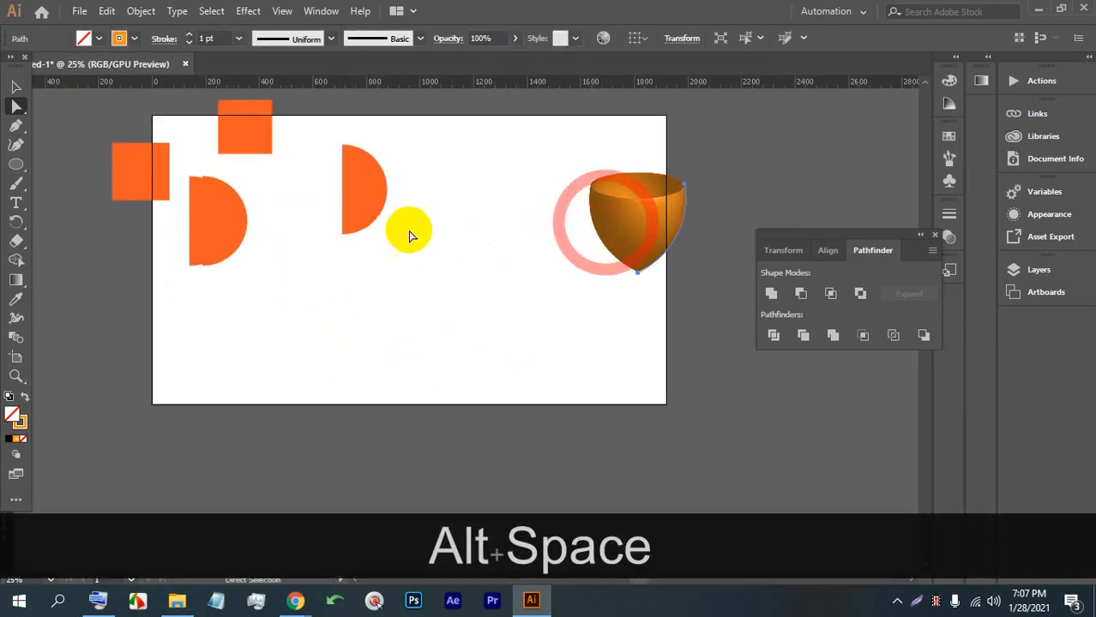
Move the separate semicircle down and apply a previewed 3D Revolve effect, 360° from the left edge with plastic shading.
{"action": "left_click_drag", "start_coordinate": [368, 200], "coordinate": [406, 302]}
{"action": "scroll", "coordinate": [398, 279], "scroll_direction": "up", "scroll_amount": 1}
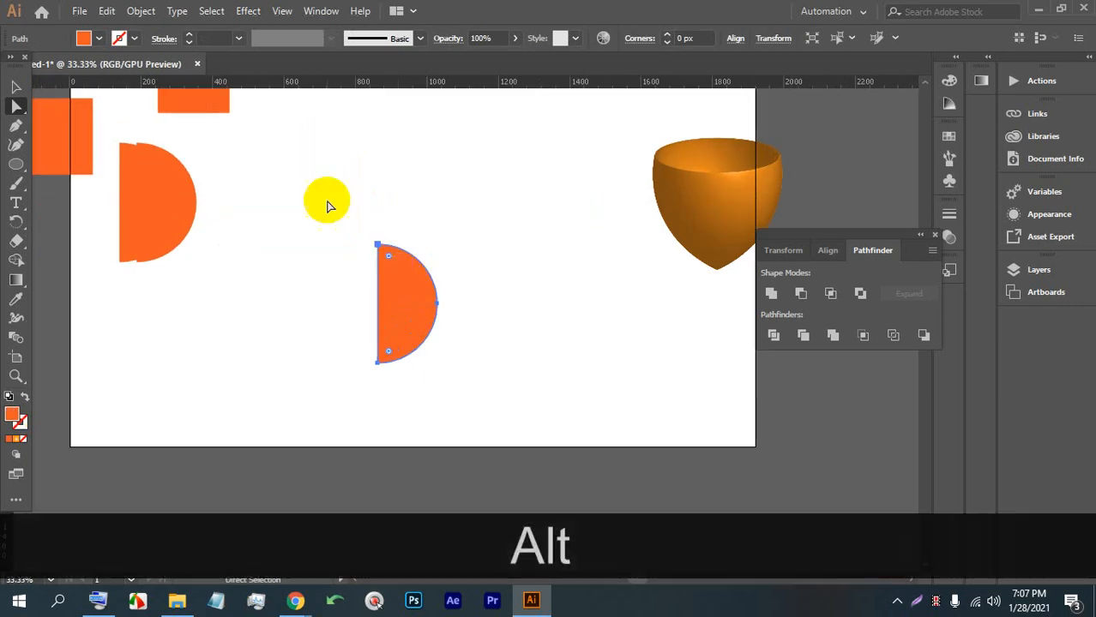
{"action": "left_click", "coordinate": [246, 12]}
{"action": "mouse_move", "coordinate": [273, 102]}
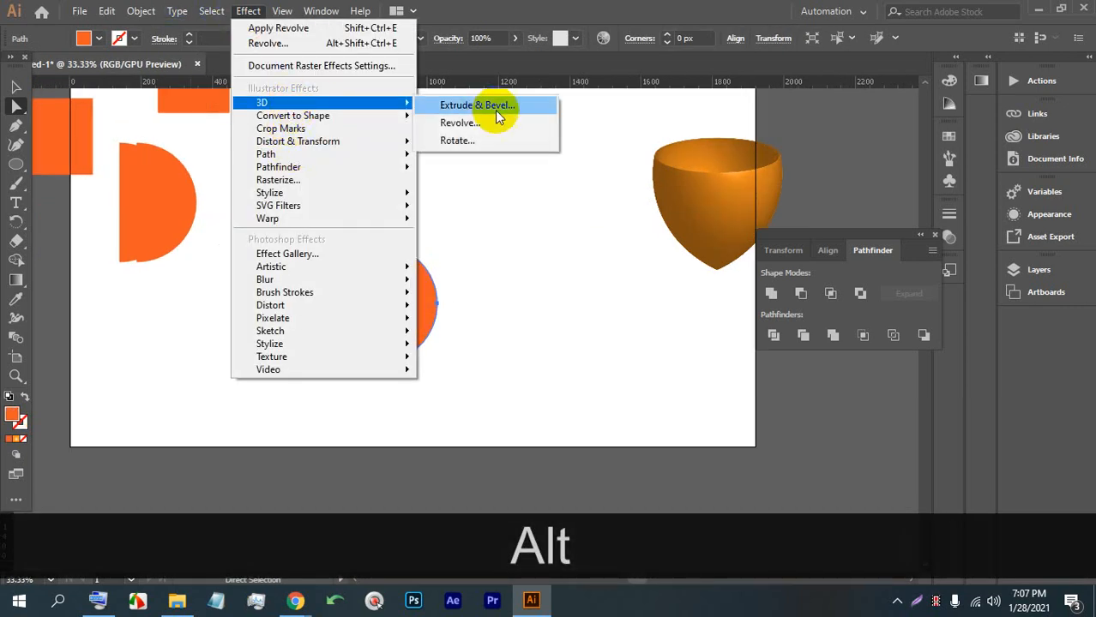
{"action": "left_click", "coordinate": [463, 123]}
{"action": "left_click", "coordinate": [763, 379]}
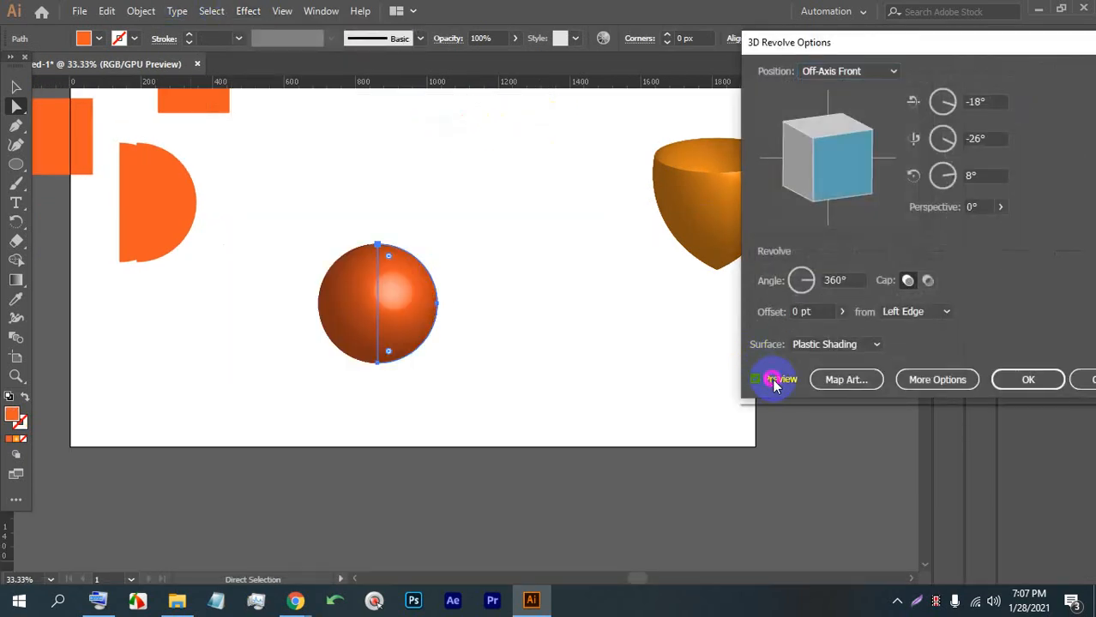
{"action": "left_click", "coordinate": [1027, 380]}
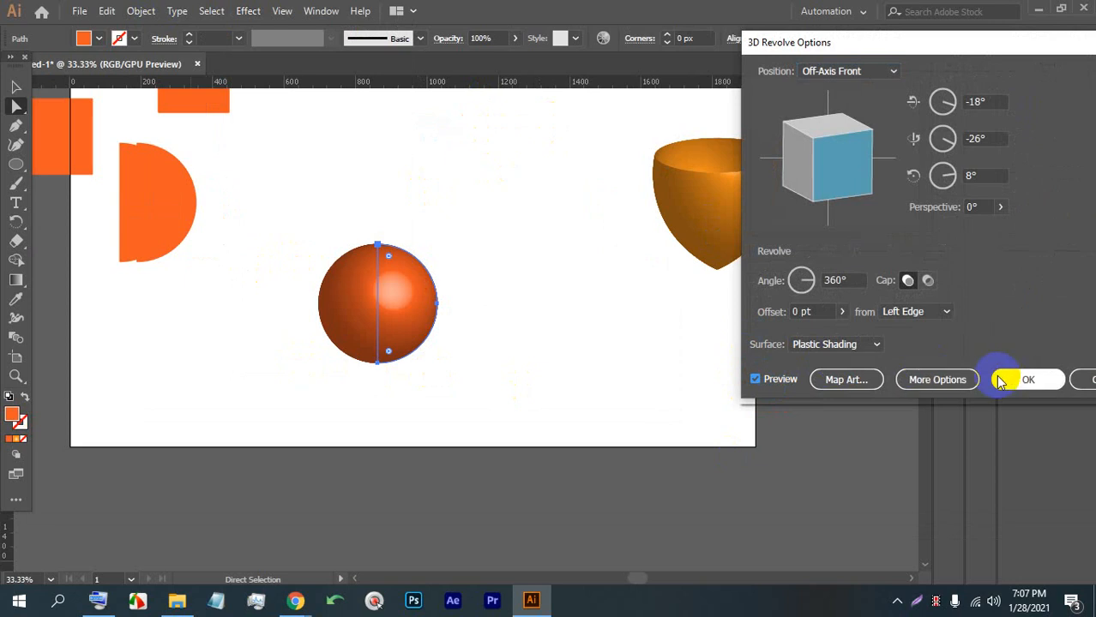
Move the revolved sphere beside the cup near the artboard's right edge.
{"action": "left_click_drag", "start_coordinate": [379, 315], "coordinate": [499, 289]}
{"action": "key", "text": "ctrl+z"}
{"action": "left_click", "coordinate": [514, 335]}
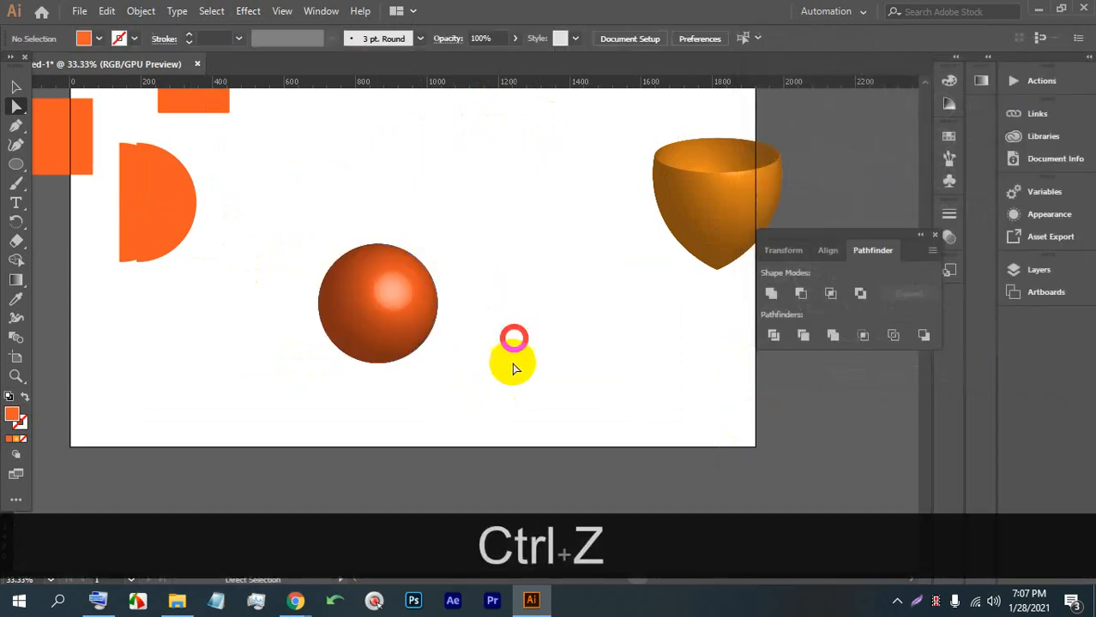
{"action": "left_click_drag", "start_coordinate": [384, 289], "coordinate": [600, 172]}
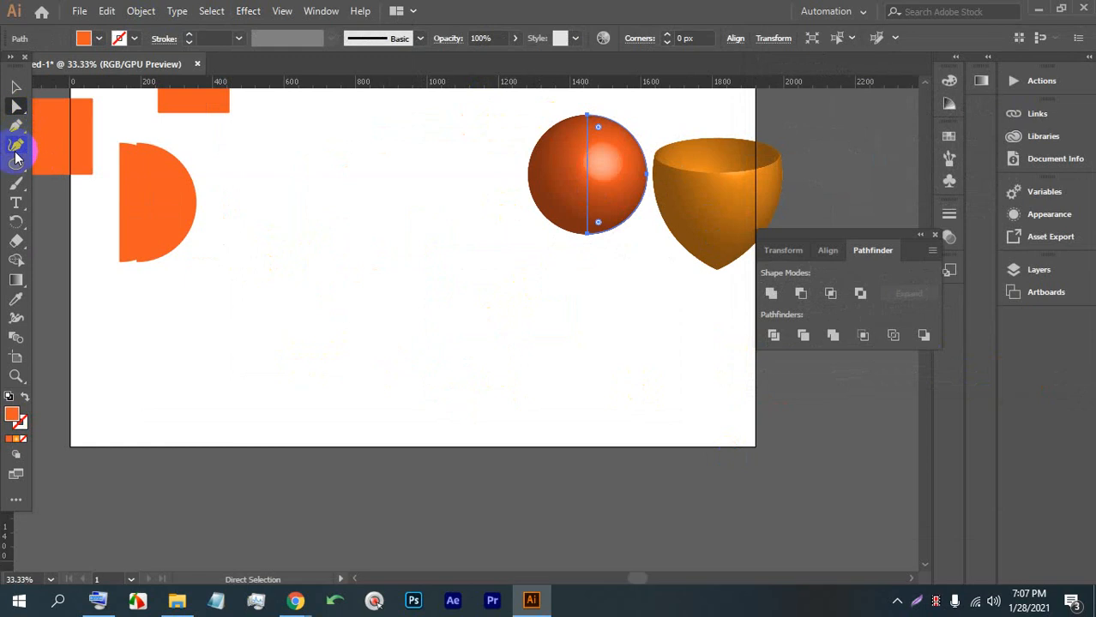
Draw an orange circle about 479 px in diameter in the lower middle of the artboard.
{"action": "left_click", "coordinate": [15, 164]}
{"action": "left_click_drag", "start_coordinate": [281, 254], "coordinate": [439, 382]}
{"action": "scroll", "coordinate": [379, 252], "scroll_direction": "down", "scroll_amount": 1}
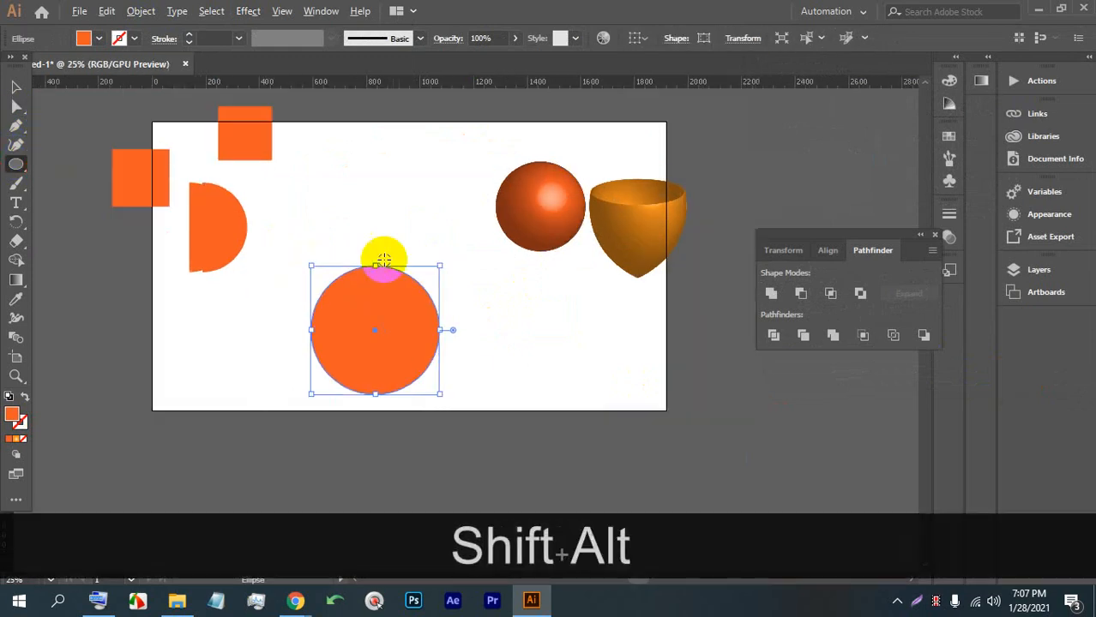
Apply a previewed 3D Revolve effect to the new circle, 360° from the left edge with plastic shading, making a doughnut shape.
{"action": "left_click", "coordinate": [249, 11]}
{"action": "mouse_move", "coordinate": [289, 102]}
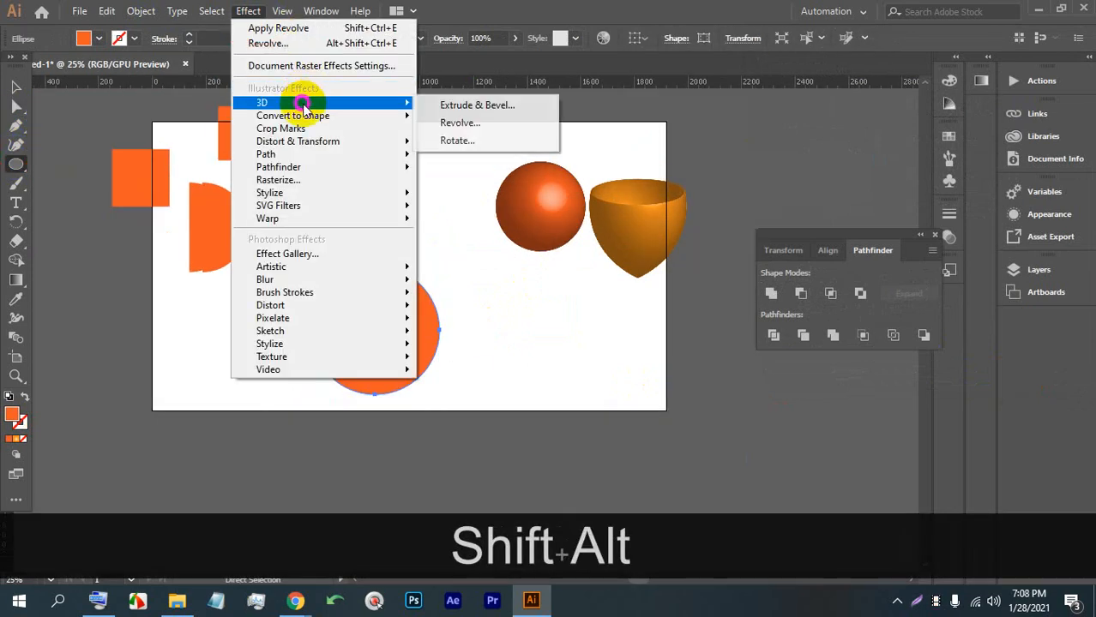
{"action": "left_click", "coordinate": [453, 122]}
{"action": "left_click", "coordinate": [758, 379]}
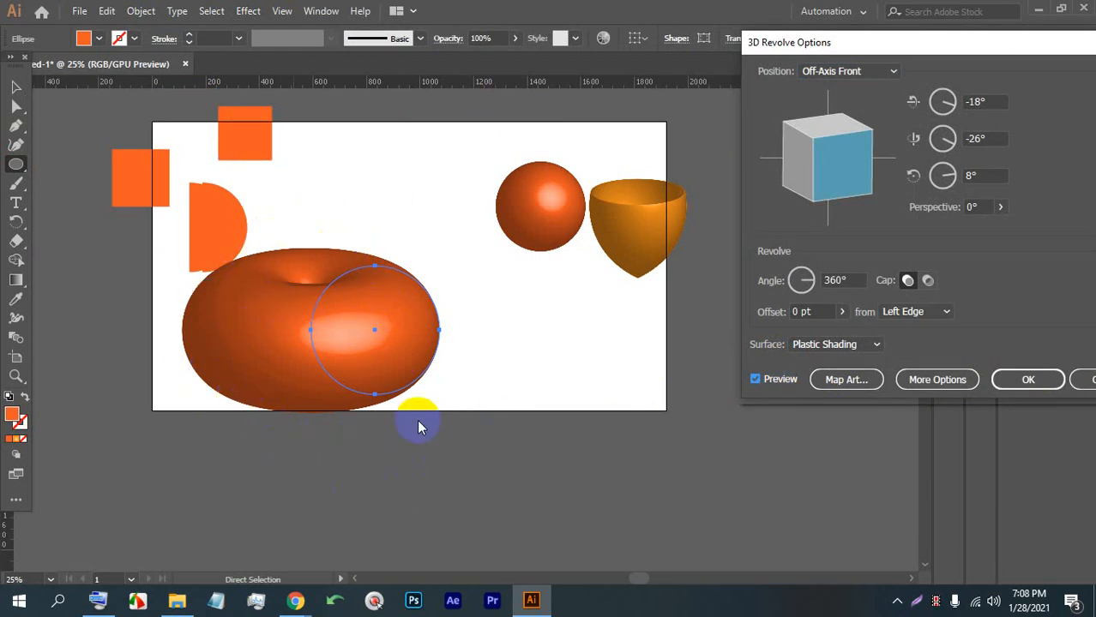
{"action": "left_click", "coordinate": [1028, 379]}
{"action": "left_click", "coordinate": [680, 436]}
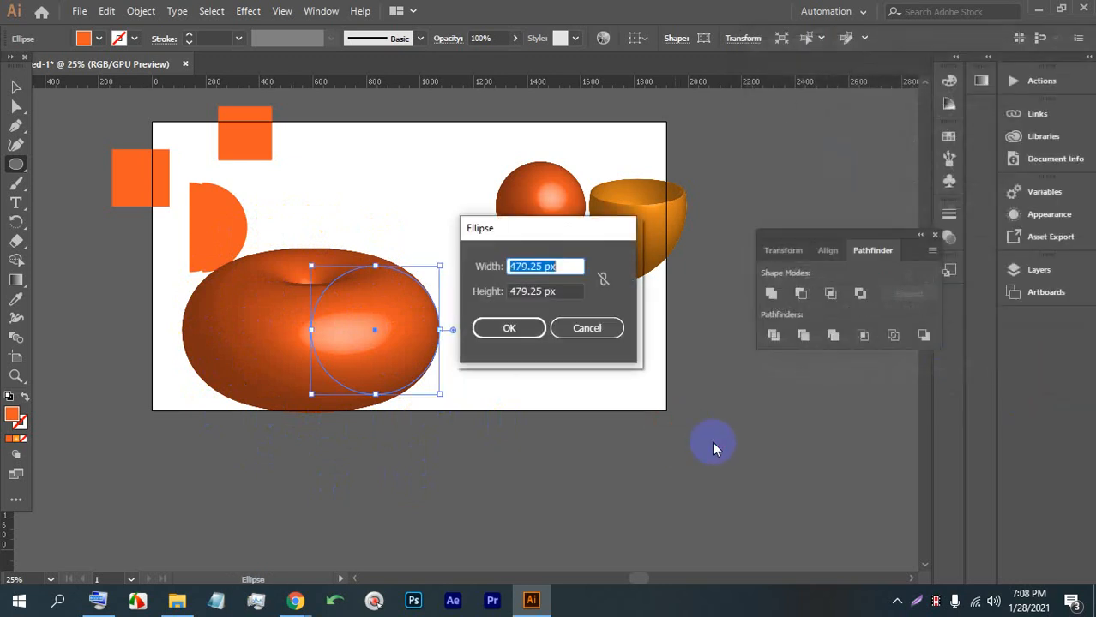
{"action": "left_click", "coordinate": [579, 328]}
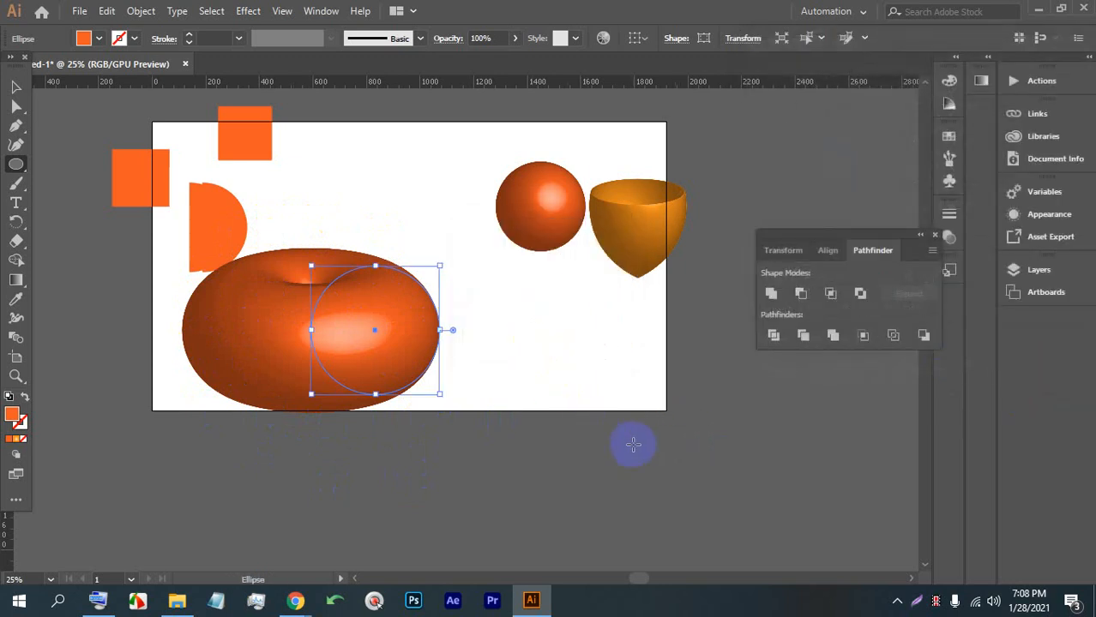
Delete the revolved doughnut, sphere and cup together with the stray large ellipse drawn over them.
{"action": "mouse_move", "coordinate": [660, 492]}
{"action": "left_mouse_down"}
{"action": "mouse_move", "coordinate": [325, 191]}
{"action": "mouse_move", "coordinate": [310, 191]}
{"action": "left_mouse_up"}
{"action": "left_click", "coordinate": [16, 87]}
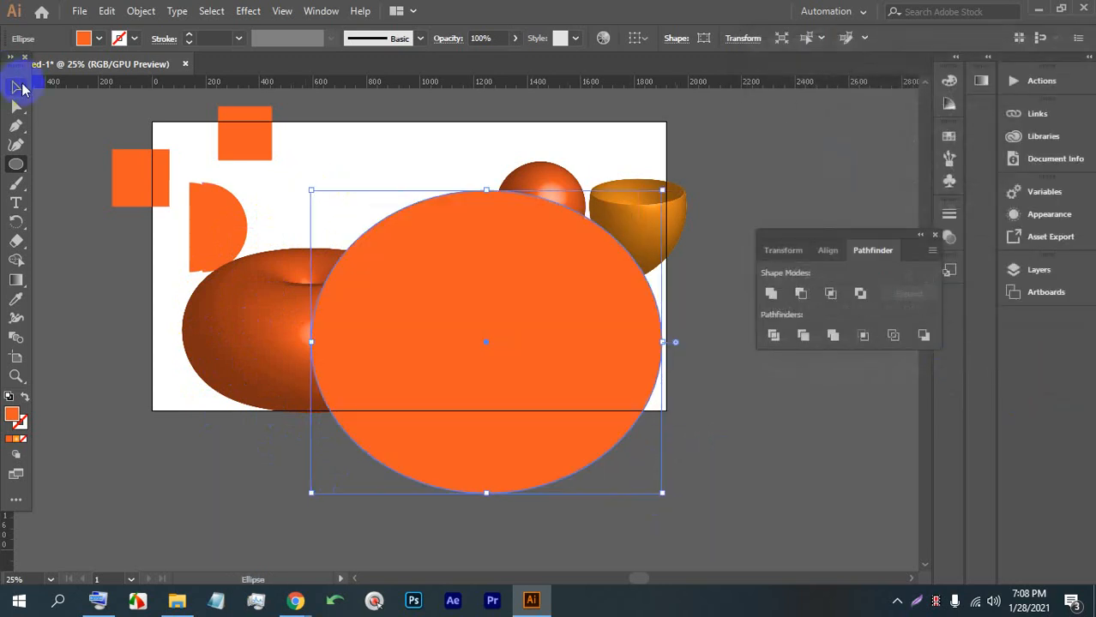
{"action": "left_click_drag", "start_coordinate": [691, 283], "coordinate": [304, 189]}
{"action": "key", "text": "BackSpace"}
Move the front semicircle of the overlapping pair to the middle of the artboard.
{"action": "left_click", "coordinate": [223, 224]}
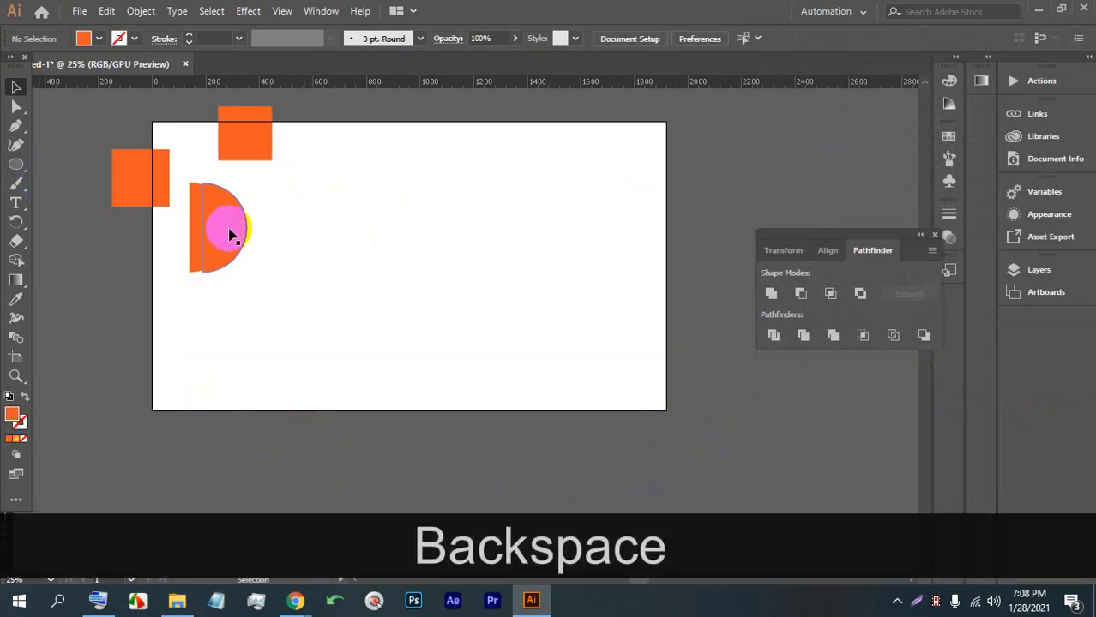
{"action": "left_click_drag", "start_coordinate": [223, 224], "coordinate": [437, 256]}
{"action": "scroll", "coordinate": [439, 248], "scroll_direction": "up", "scroll_amount": 2, "text": "alt"}
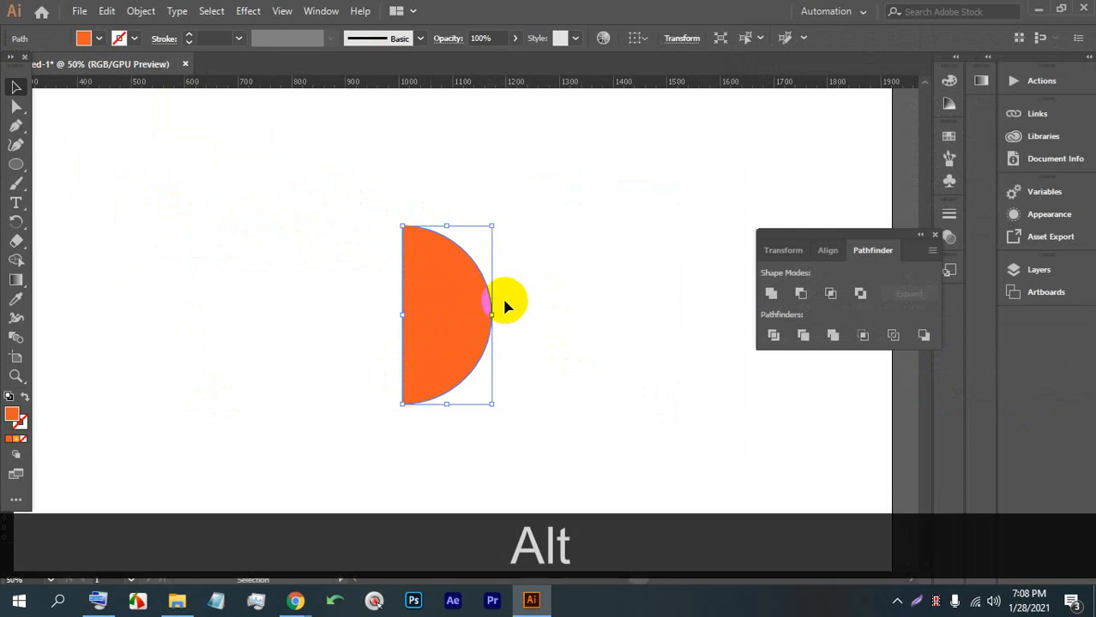
{"action": "scroll", "coordinate": [502, 300], "scroll_direction": "down", "scroll_amount": 1, "text": "alt"}
{"action": "mouse_move", "coordinate": [436, 286]}
{"action": "left_mouse_down"}
{"action": "mouse_move", "coordinate": [416, 299]}
{"action": "mouse_move", "coordinate": [416, 287]}
{"action": "left_mouse_up"}
Start a previewed 360° 3D Revolve on the moved semicircle and give it a custom rotation of -10°, -23° and 4°.
{"action": "left_click", "coordinate": [250, 10]}
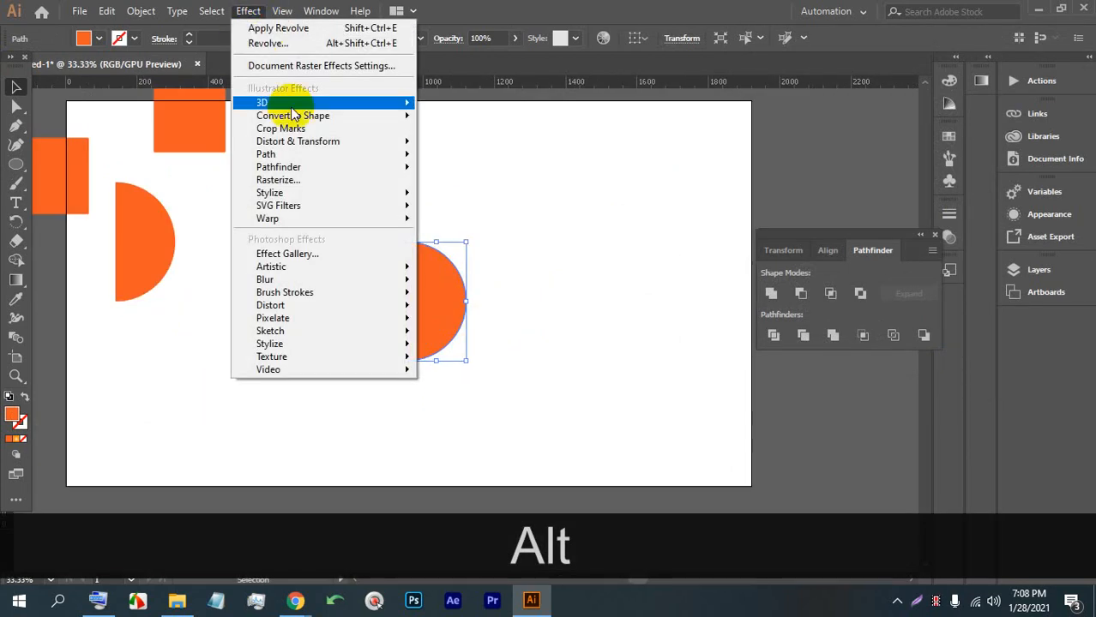
{"action": "mouse_move", "coordinate": [261, 103]}
{"action": "left_click", "coordinate": [462, 124]}
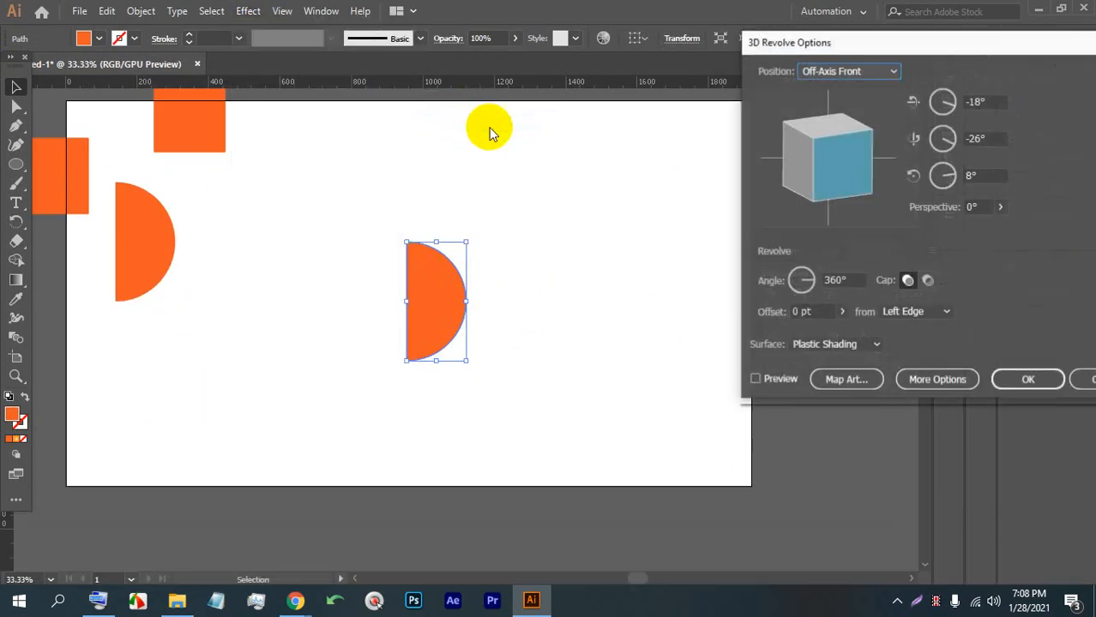
{"action": "left_click_drag", "start_coordinate": [893, 41], "coordinate": [780, 45]}
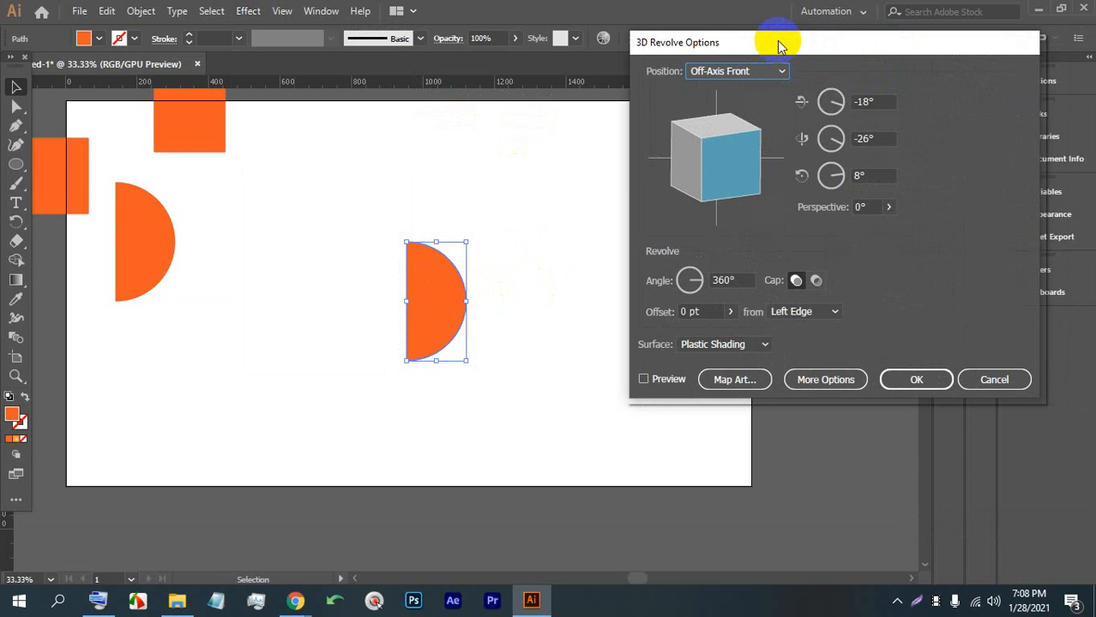
{"action": "left_click", "coordinate": [645, 379]}
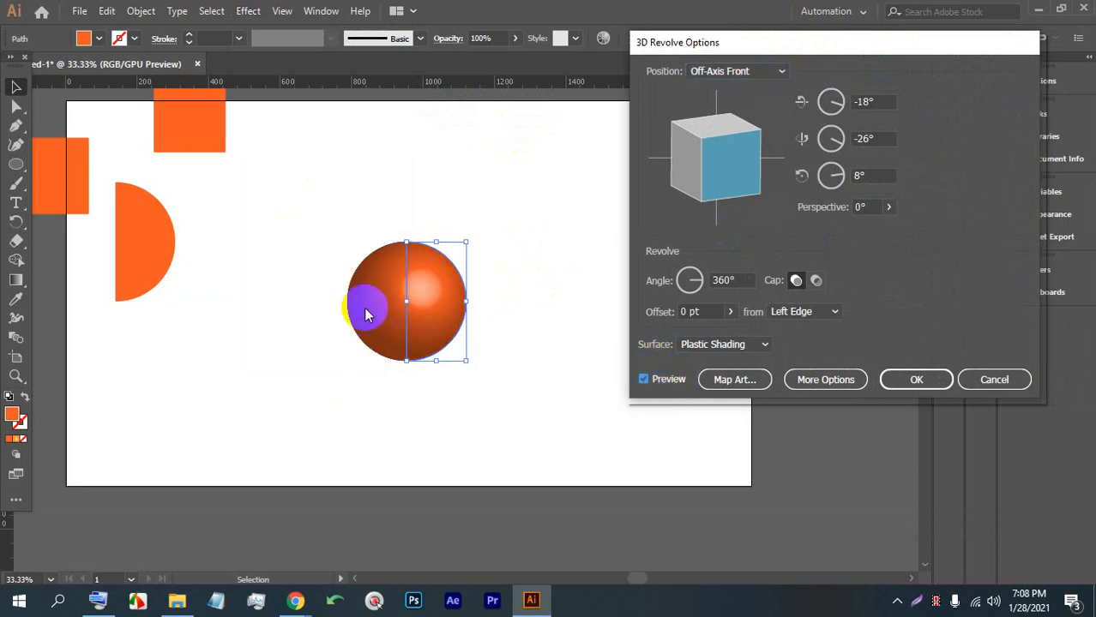
{"action": "left_click_drag", "start_coordinate": [691, 187], "coordinate": [709, 169]}
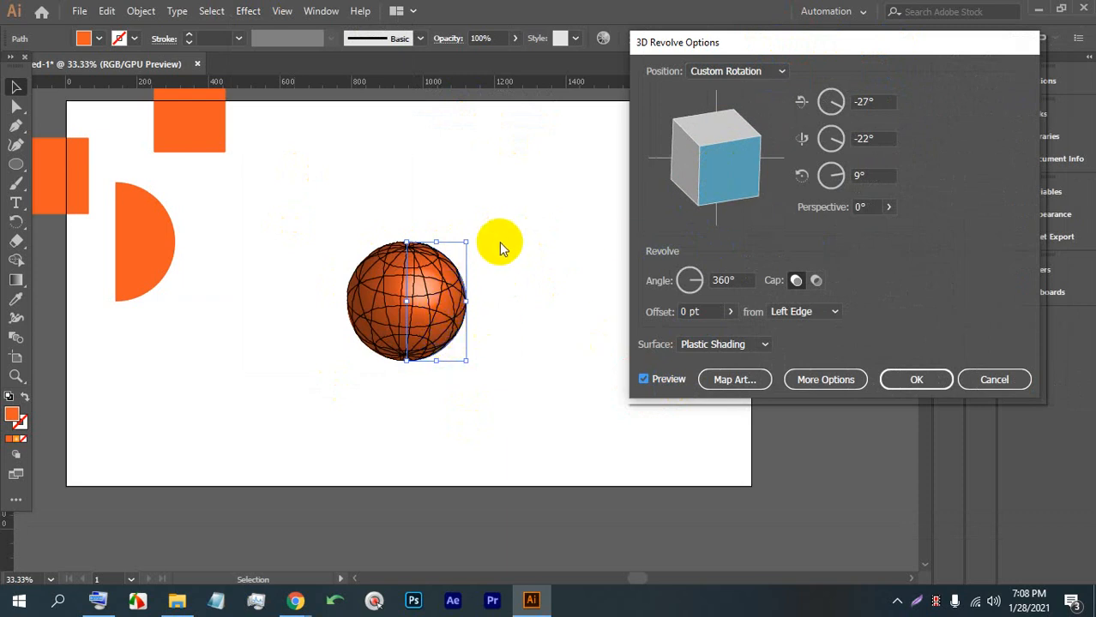
{"action": "left_click_drag", "start_coordinate": [759, 206], "coordinate": [723, 165]}
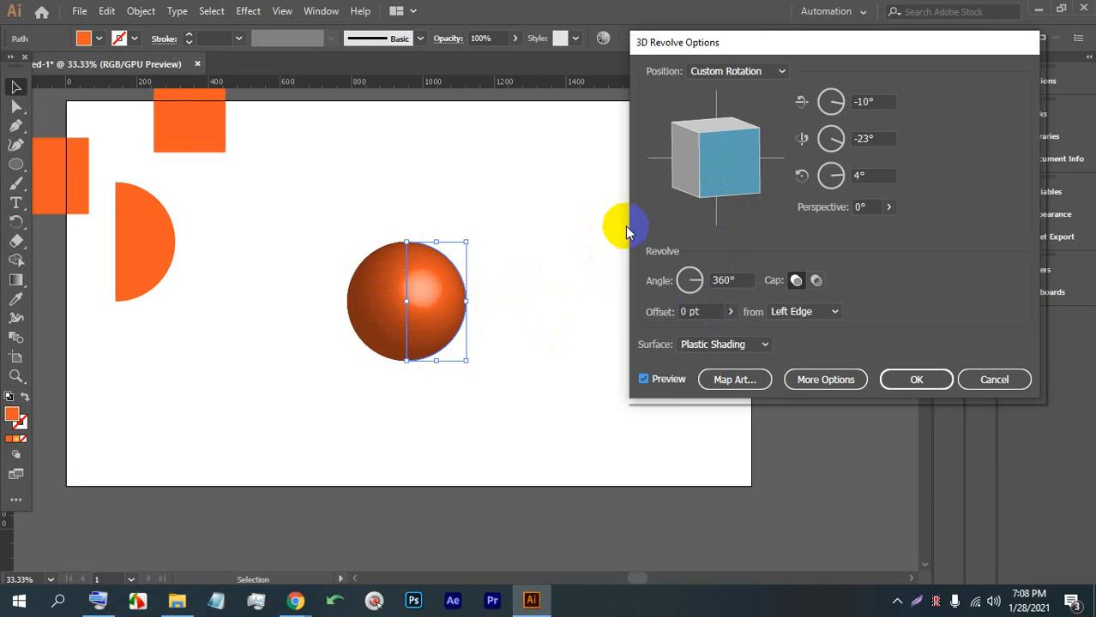
Lower the revolve angle to 226° and turn the shape to a custom rotation of -83°, -8° and 33°.
{"action": "double_click", "coordinate": [728, 281]}
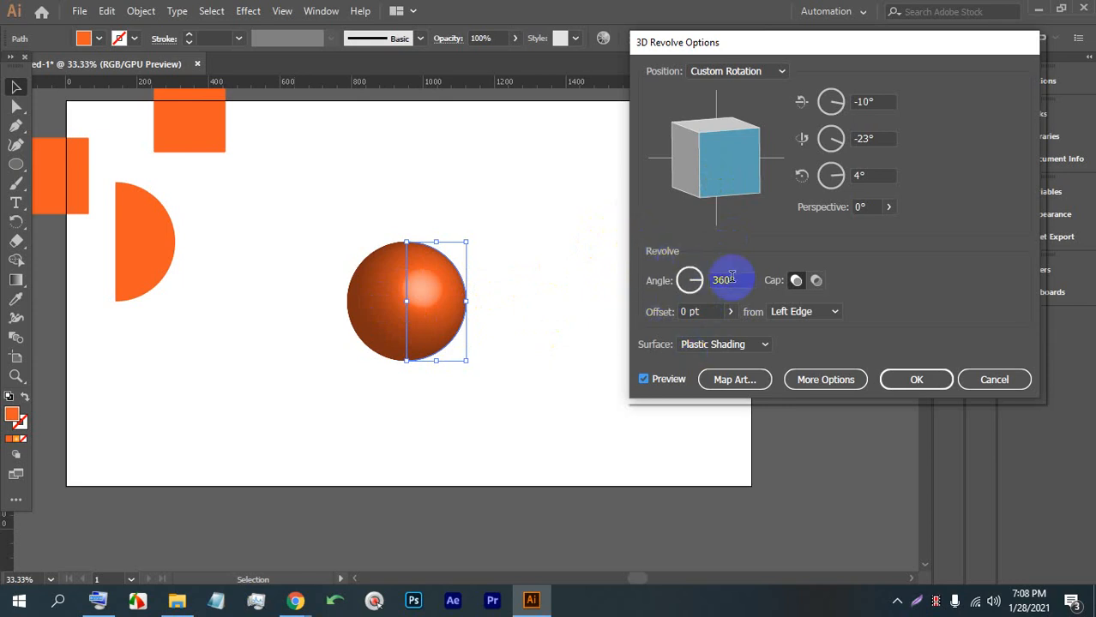
{"action": "key", "text": "Down"}
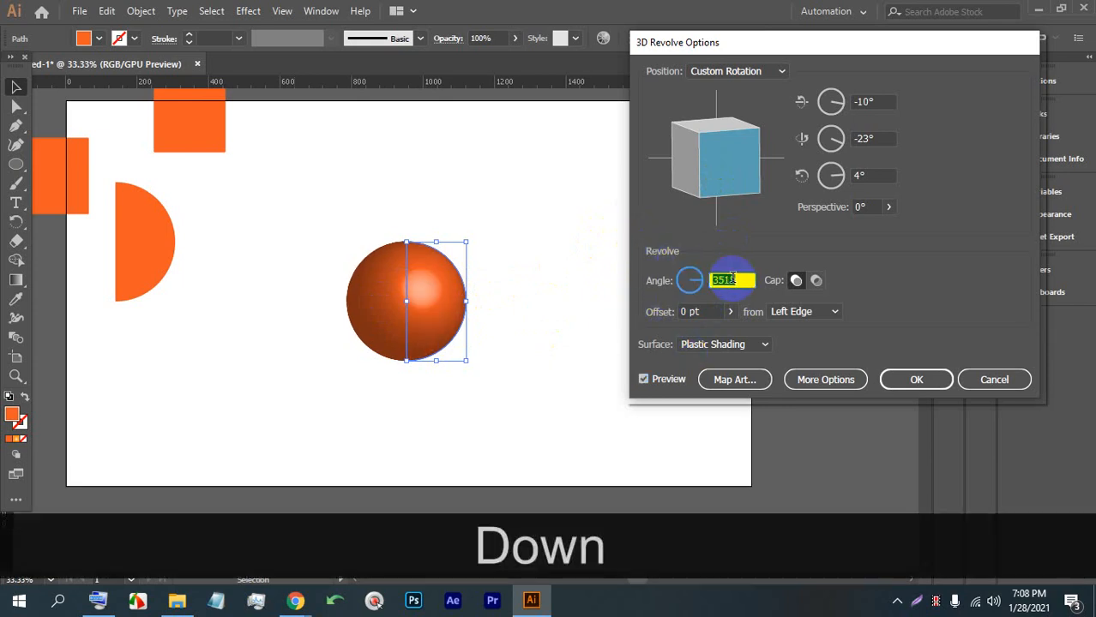
{"action": "key", "text": "Down"}
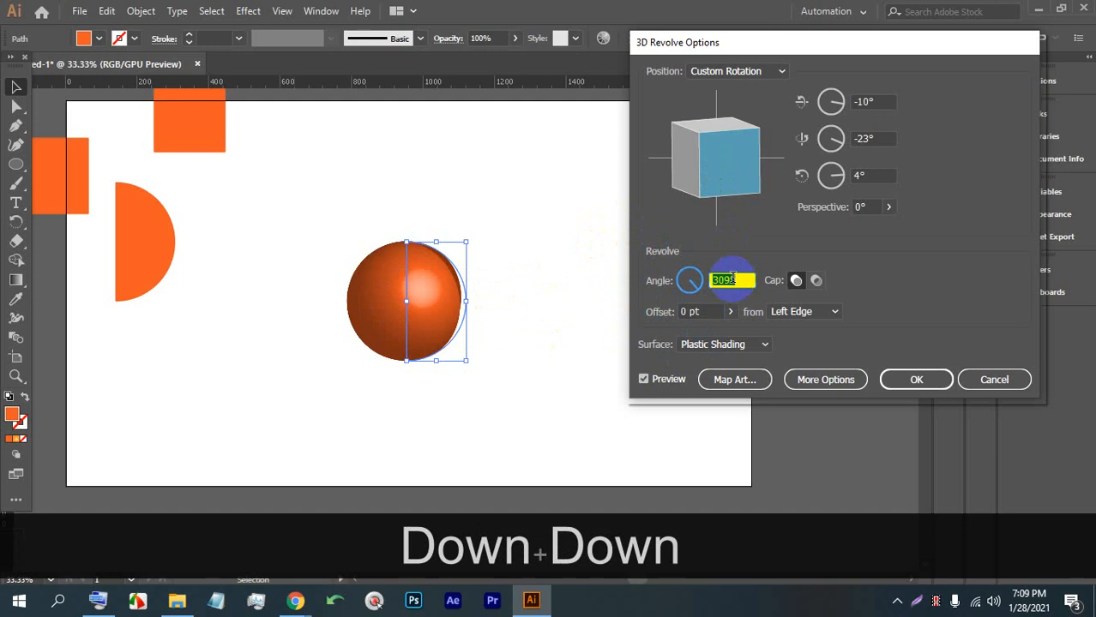
{"action": "key", "text": "Down"}
{"action": "key", "text": "Down"}
{"action": "key", "text": "Down"}
{"action": "key", "text": "Down"}
{"action": "key", "text": "Down"}
{"action": "key", "text": "Down"}
{"action": "key", "text": "Down"}
{"action": "key", "text": "Down"}
{"action": "key", "text": "Down"}
{"action": "key", "text": "Down"}
{"action": "key", "text": "Down"}
{"action": "key", "text": "Down"}
{"action": "key", "text": "Down"}
{"action": "key", "text": "Down"}
{"action": "key", "text": "Down"}
{"action": "key", "text": "Down"}
{"action": "key", "text": "Down"}
{"action": "key", "text": "Down"}
{"action": "key", "text": "Down"}
{"action": "key", "text": "Down"}
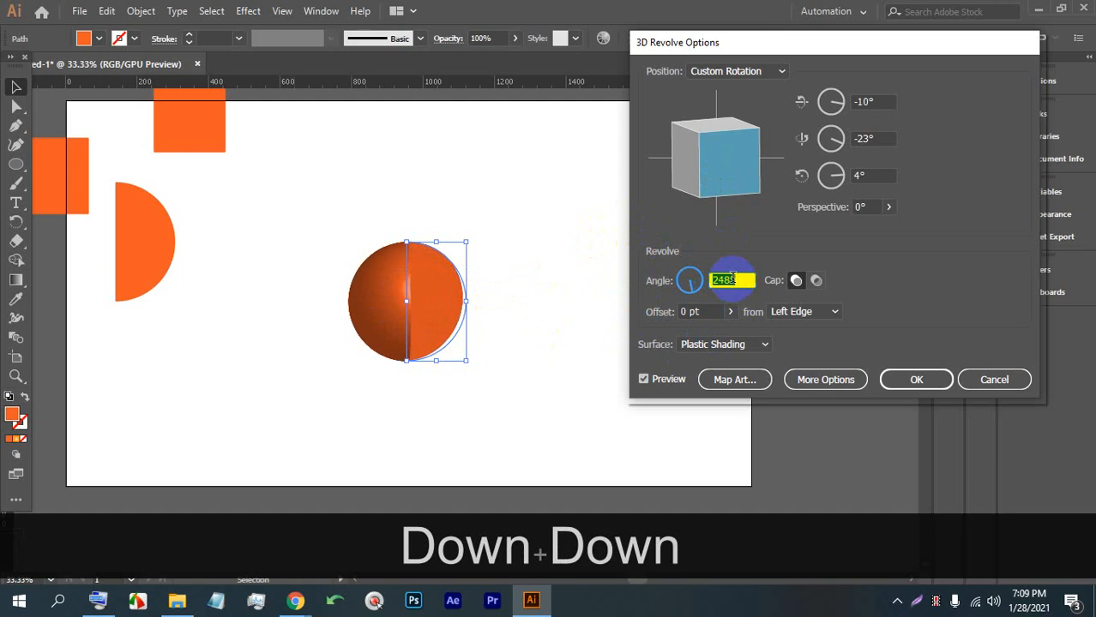
{"action": "left_click_drag", "start_coordinate": [712, 184], "coordinate": [702, 163]}
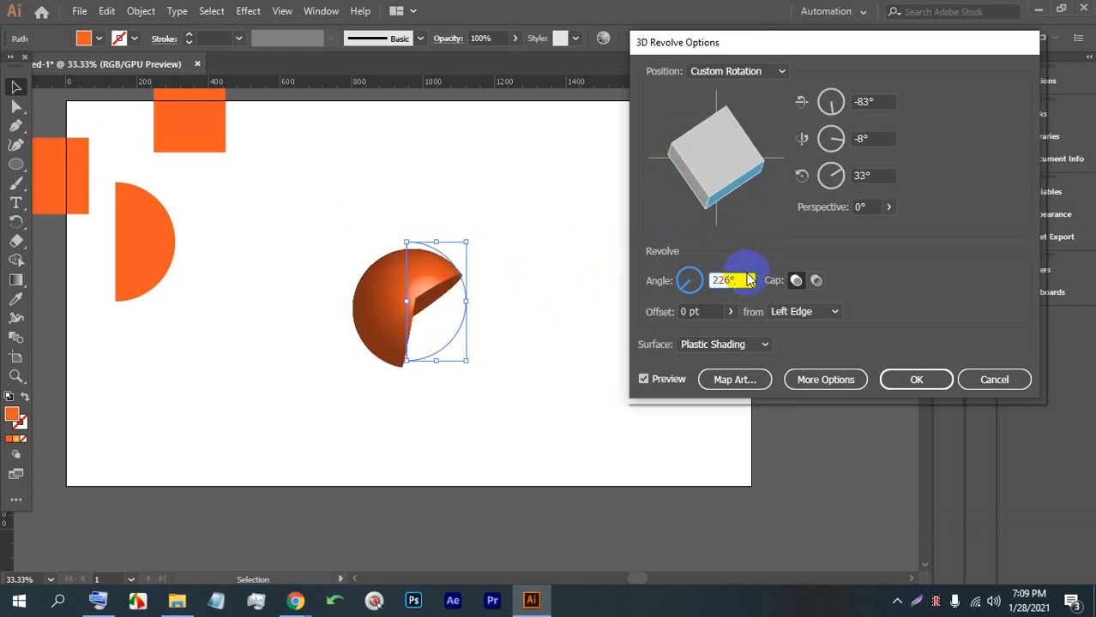
Raise the revolve angle to 284° so that a smaller wedge stays open in the sphere.
{"action": "key", "text": "Up"}
{"action": "key", "text": "Up"}
{"action": "key", "text": "Up"}
{"action": "key", "text": "Up"}
{"action": "key", "text": "Up"}
{"action": "key", "text": "Up"}
{"action": "key", "text": "Up"}
{"action": "key", "text": "Up"}
{"action": "key", "text": "Up"}
{"action": "key", "text": "Up"}
{"action": "key", "text": "Up"}
{"action": "key", "text": "Up"}
{"action": "key", "text": "Up"}
{"action": "key", "text": "Up"}
{"action": "key", "text": "Up"}
{"action": "key", "text": "Up"}
{"action": "key", "text": "Up"}
{"action": "key", "text": "Up"}
{"action": "key", "text": "Up"}
{"action": "key", "text": "Up"}
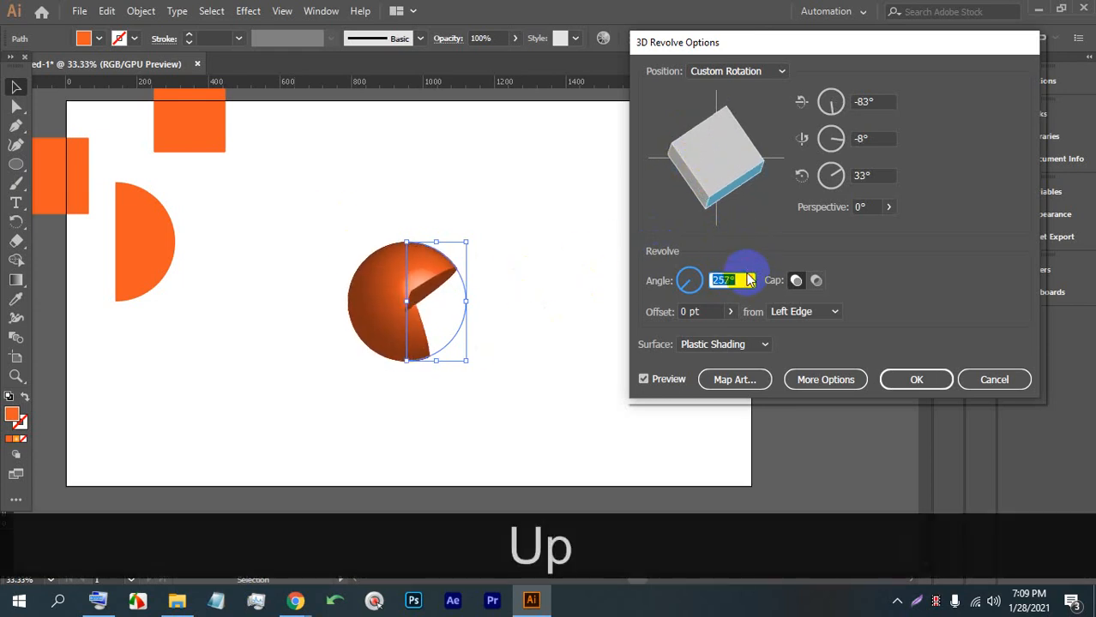
{"action": "key", "text": "Up"}
{"action": "key", "text": "Up"}
{"action": "key", "text": "Up"}
{"action": "key", "text": "Up"}
{"action": "key", "text": "Up"}
{"action": "key", "text": "Up"}
{"action": "key", "text": "Up"}
{"action": "key", "text": "Up"}
{"action": "key", "text": "Up"}
{"action": "key", "text": "Up"}
{"action": "key", "text": "Up"}
{"action": "key", "text": "Up"}
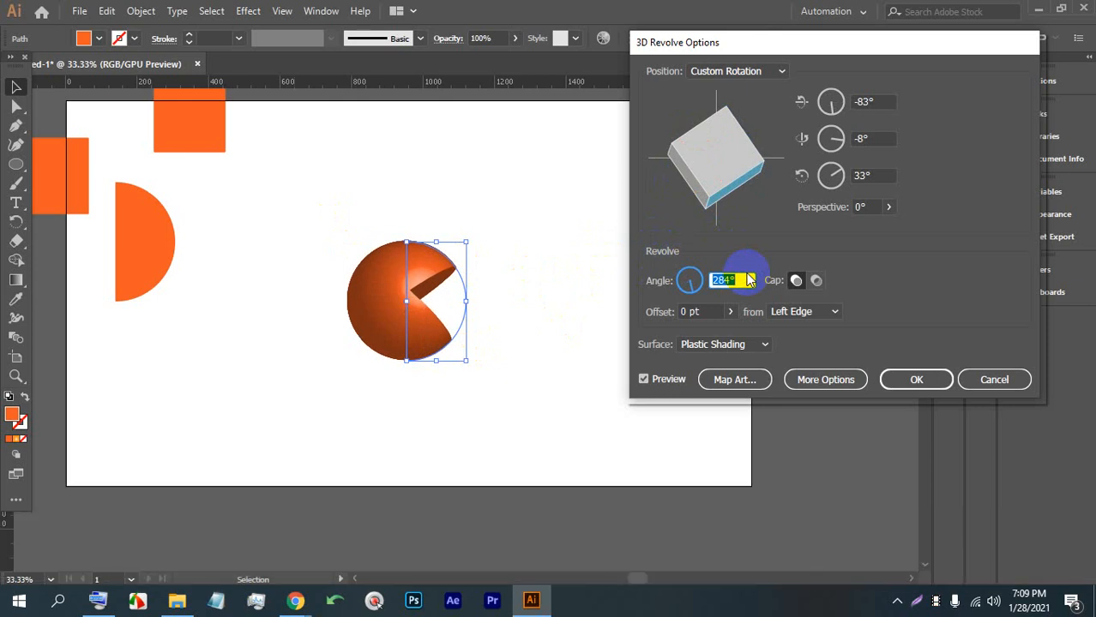
Try the hollow cap on the 284° revolve from several rotations, restore the solid cap and turn the sphere to -64°, -17° and 14°.
{"action": "left_click_drag", "start_coordinate": [677, 203], "coordinate": [655, 179]}
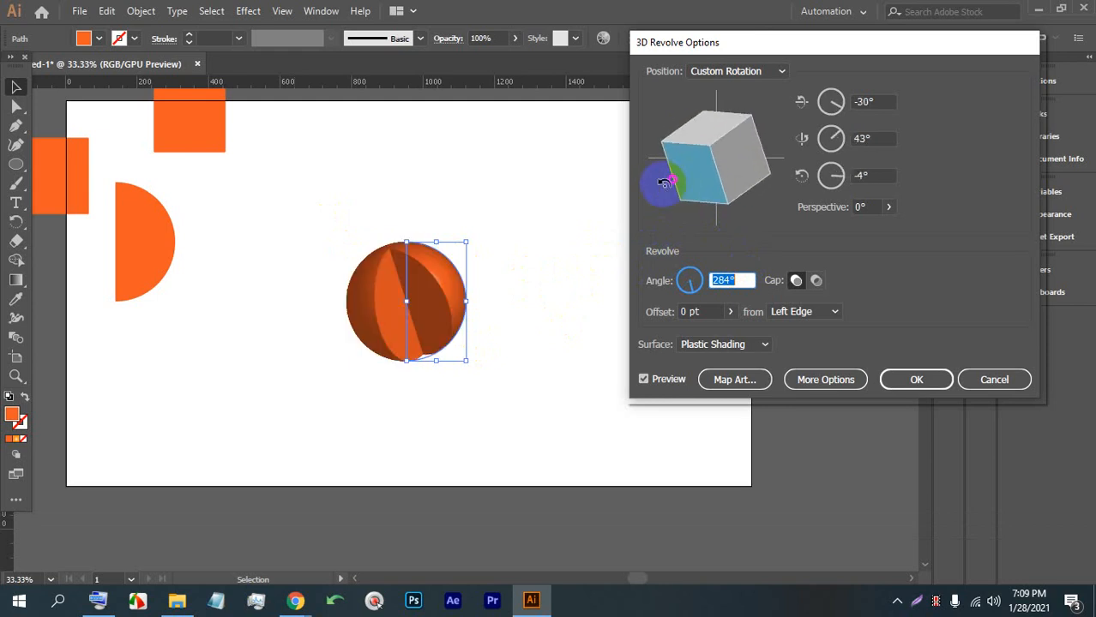
{"action": "left_click", "coordinate": [817, 282]}
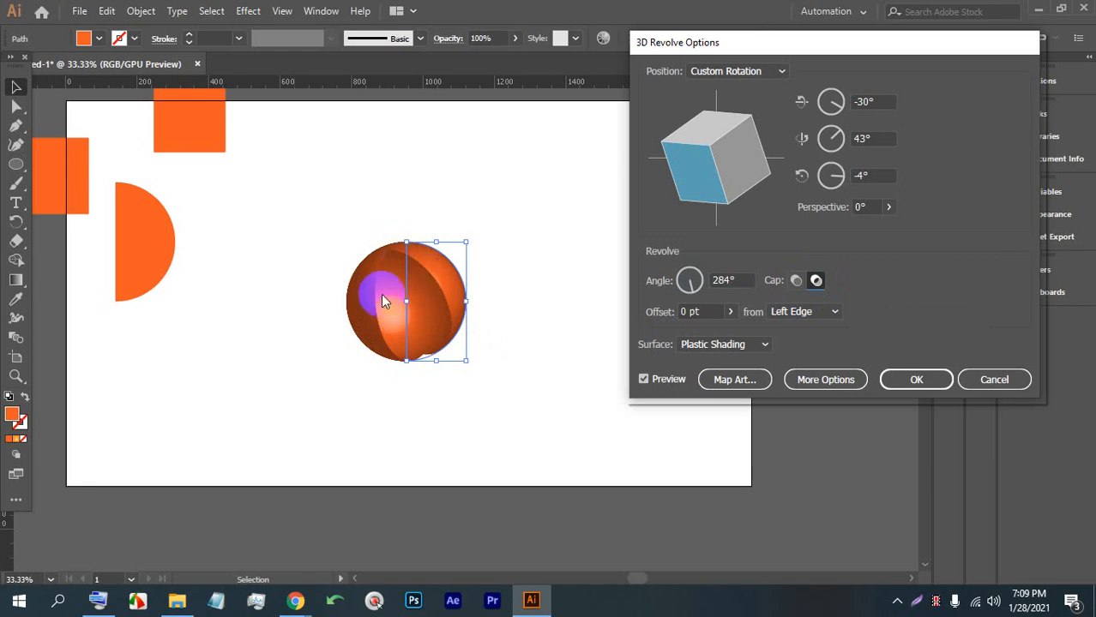
{"action": "left_click_drag", "start_coordinate": [665, 183], "coordinate": [708, 171]}
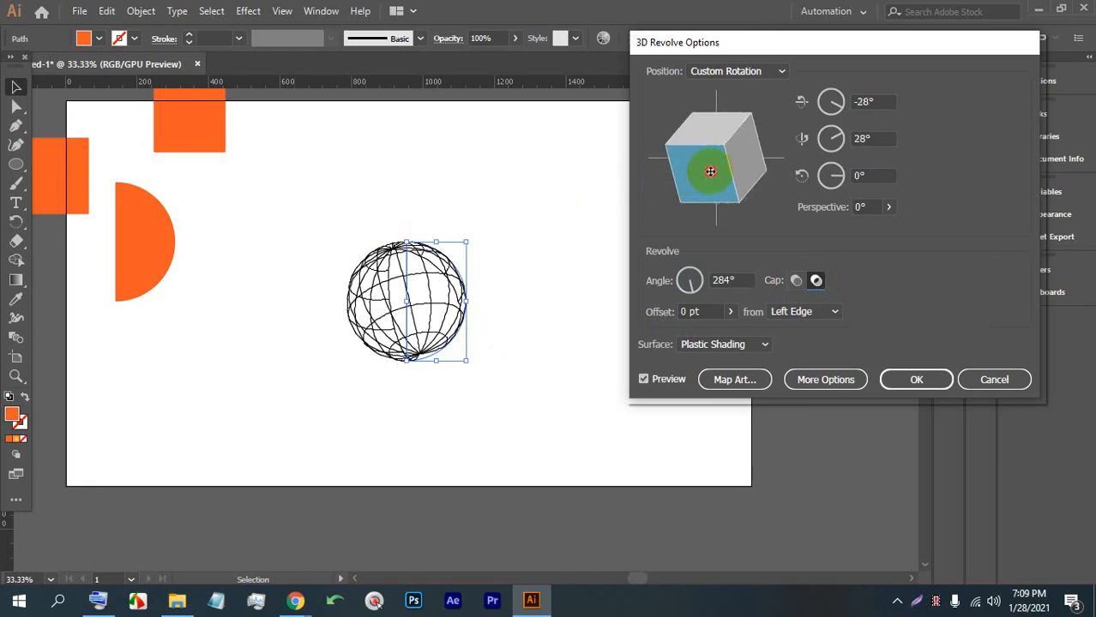
{"action": "left_click", "coordinate": [796, 280]}
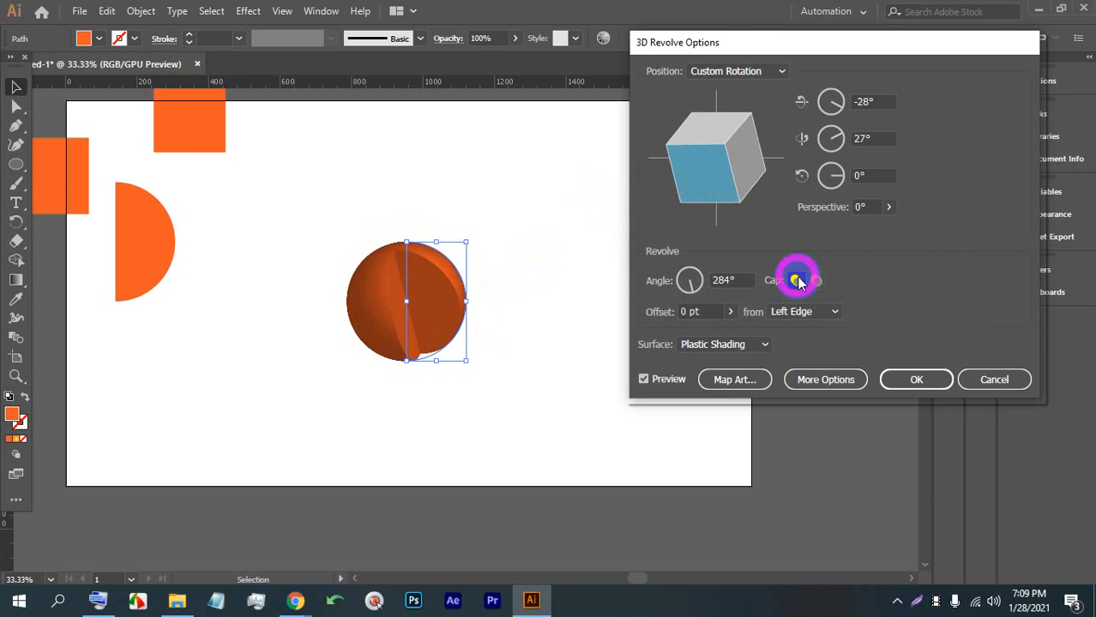
{"action": "mouse_move", "coordinate": [709, 161]}
{"action": "left_mouse_down"}
{"action": "mouse_move", "coordinate": [734, 172]}
{"action": "mouse_move", "coordinate": [705, 167]}
{"action": "left_mouse_up"}
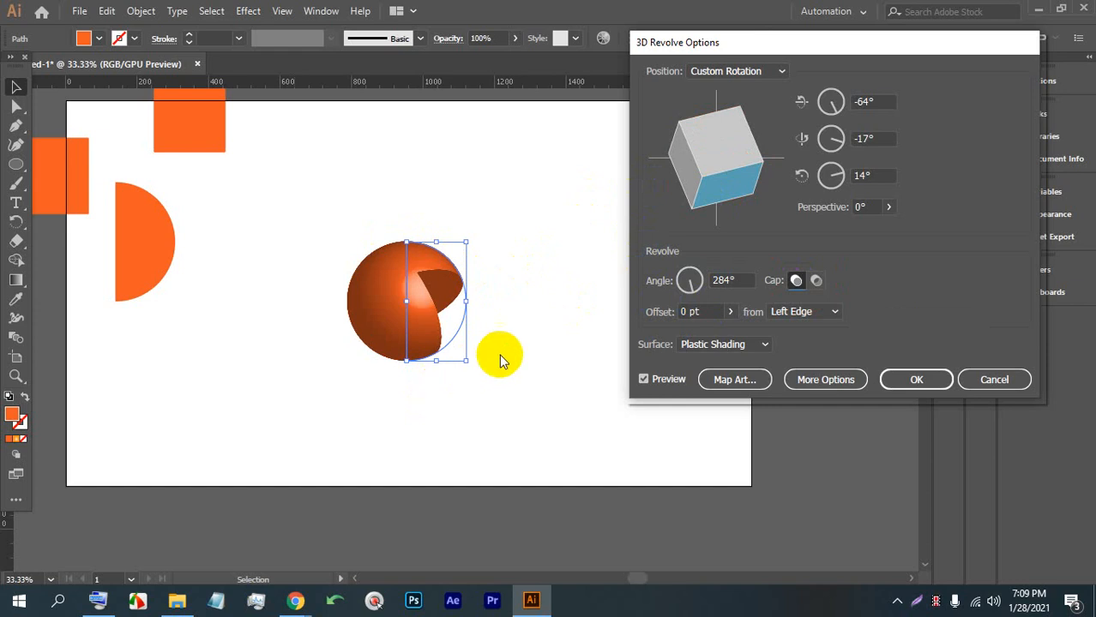
Set the revolve angle to 360° and turn the sphere to a custom rotation of -52°, -16° and 10°.
{"action": "left_click", "coordinate": [741, 280]}
{"action": "type", "text": "360"}
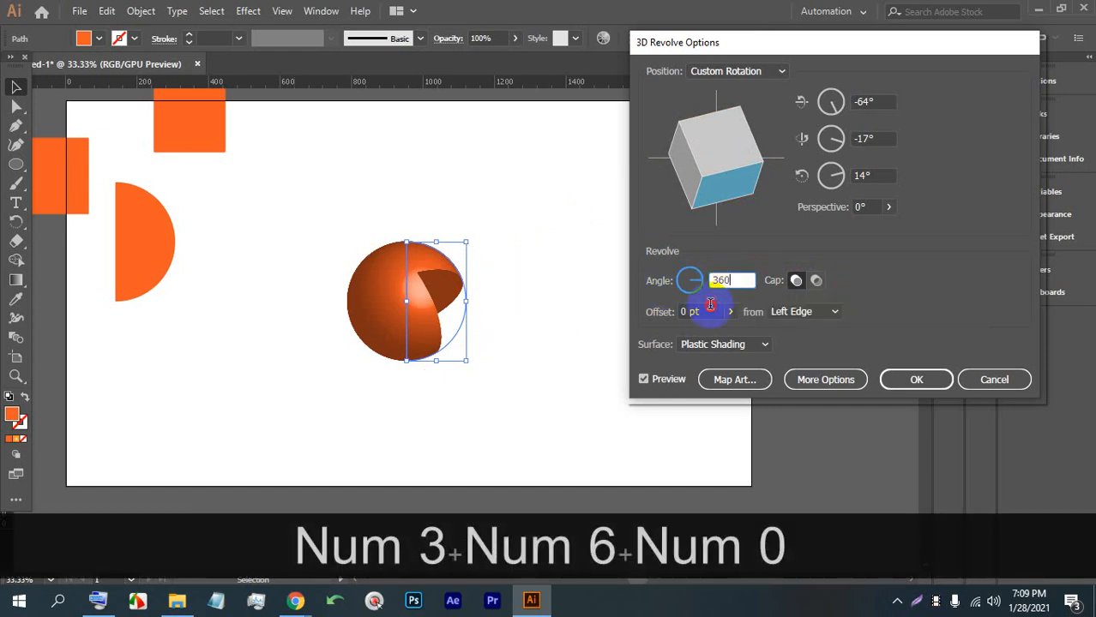
{"action": "left_click", "coordinate": [710, 309]}
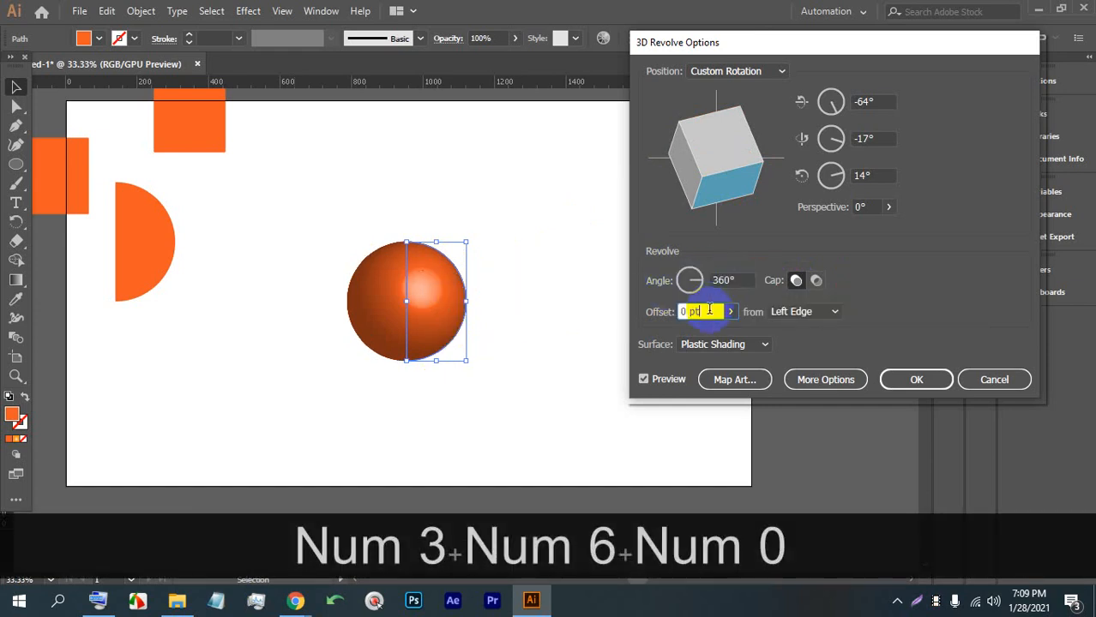
{"action": "left_click_drag", "start_coordinate": [705, 187], "coordinate": [718, 176]}
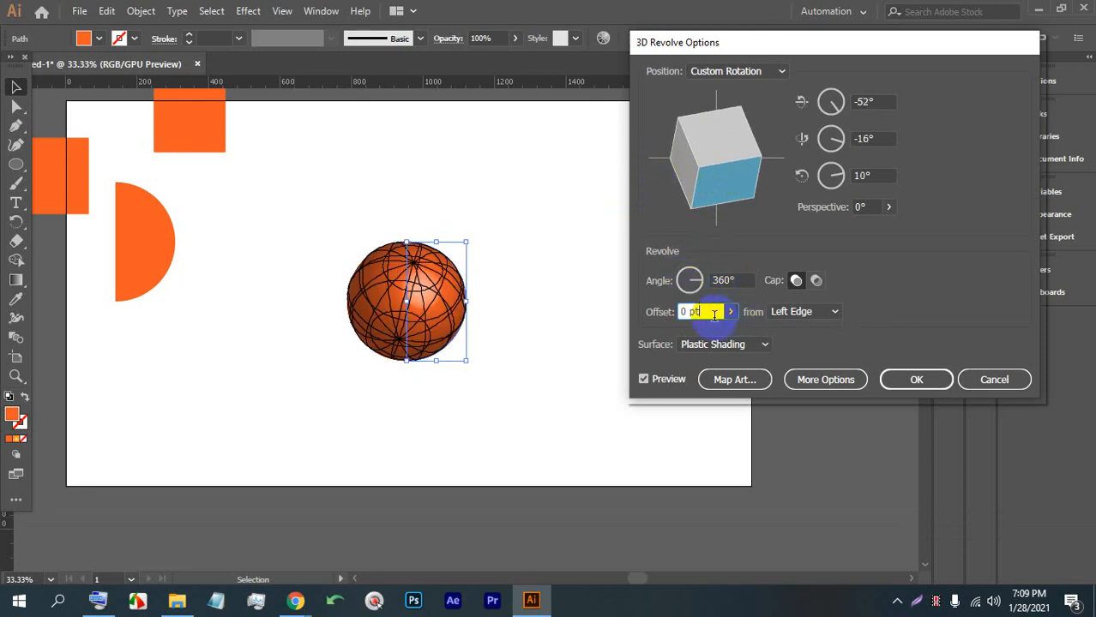
Raise the revolve offset from the left edge to 75 pt and turn the shape to a custom rotation of -61°, 6° and -4°.
{"action": "left_click", "coordinate": [935, 294]}
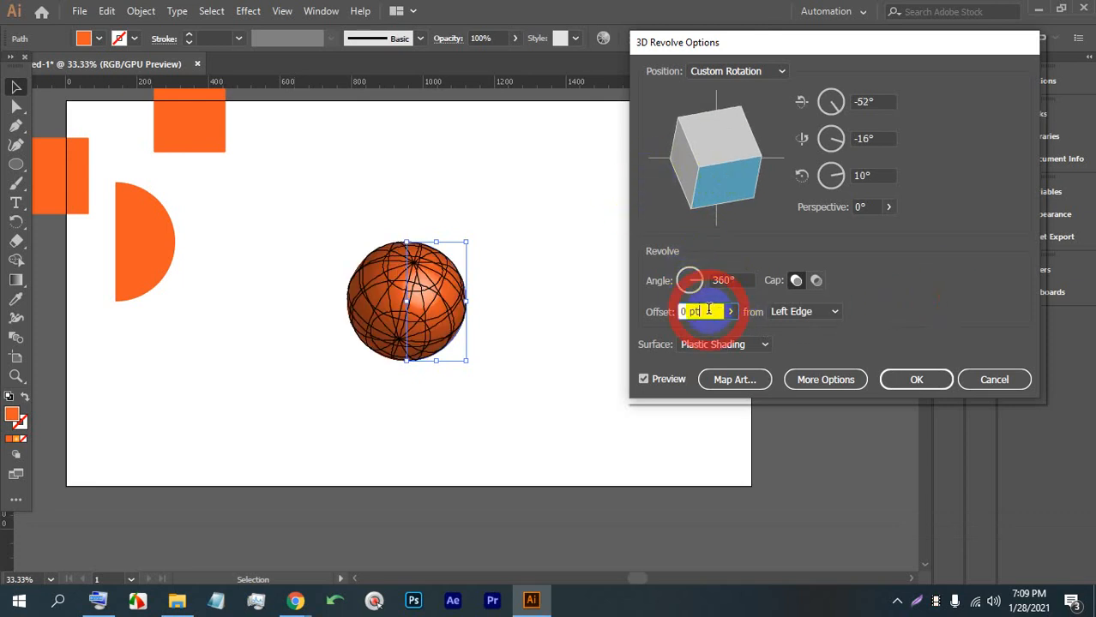
{"action": "key", "text": "Up"}
{"action": "key", "text": "Up"}
{"action": "key", "text": "Up"}
{"action": "key", "text": "Up"}
{"action": "key", "text": "Up"}
{"action": "key", "text": "Up"}
{"action": "key", "text": "Up"}
{"action": "key", "text": "Up"}
{"action": "key", "text": "Up"}
{"action": "key", "text": "Up"}
{"action": "key", "text": "Up"}
{"action": "key", "text": "Up"}
{"action": "key", "text": "Up"}
{"action": "key", "text": "Up"}
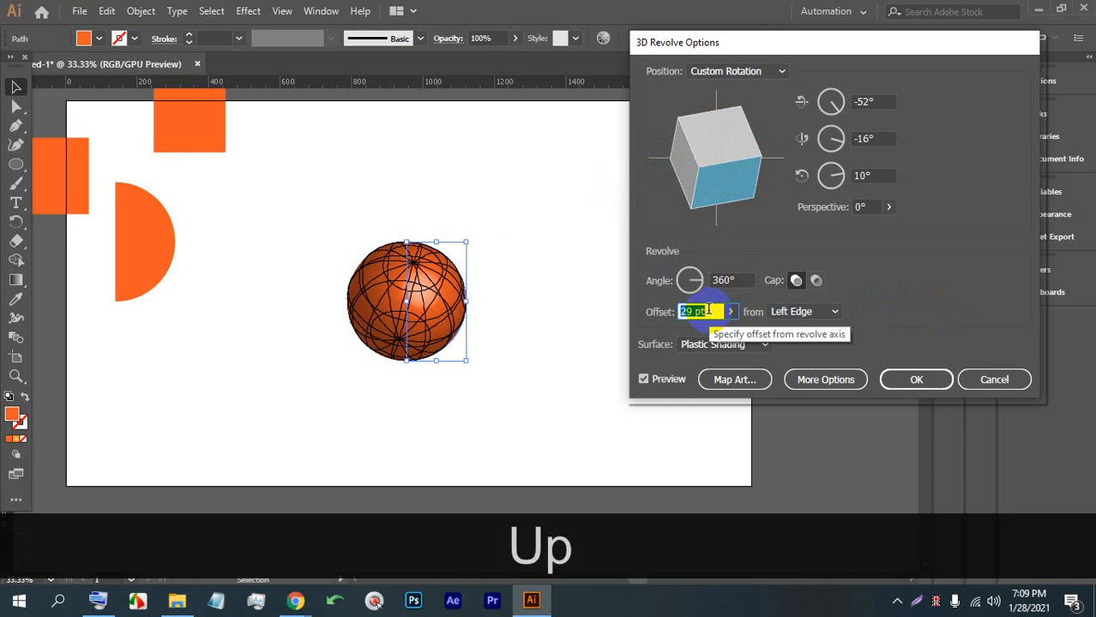
{"action": "key", "text": "Up"}
{"action": "key", "text": "Up"}
{"action": "key", "text": "Up"}
{"action": "key", "text": "Up"}
{"action": "key", "text": "Up"}
{"action": "key", "text": "Up"}
{"action": "mouse_move", "coordinate": [710, 214]}
{"action": "left_mouse_down"}
{"action": "mouse_move", "coordinate": [692, 166]}
{"action": "mouse_move", "coordinate": [708, 166]}
{"action": "mouse_move", "coordinate": [714, 197]}
{"action": "left_mouse_up"}
{"action": "left_click", "coordinate": [700, 311]}
{"action": "left_click", "coordinate": [699, 311]}
{"action": "key", "text": "Up"}
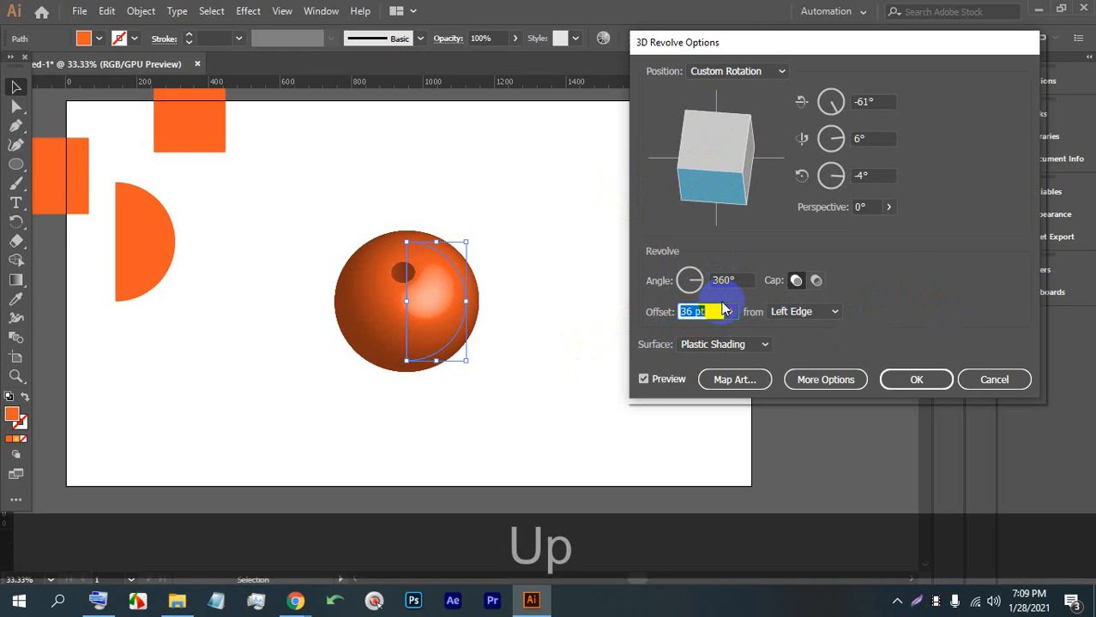
{"action": "key", "text": "shift+Up"}
{"action": "key", "text": "Up"}
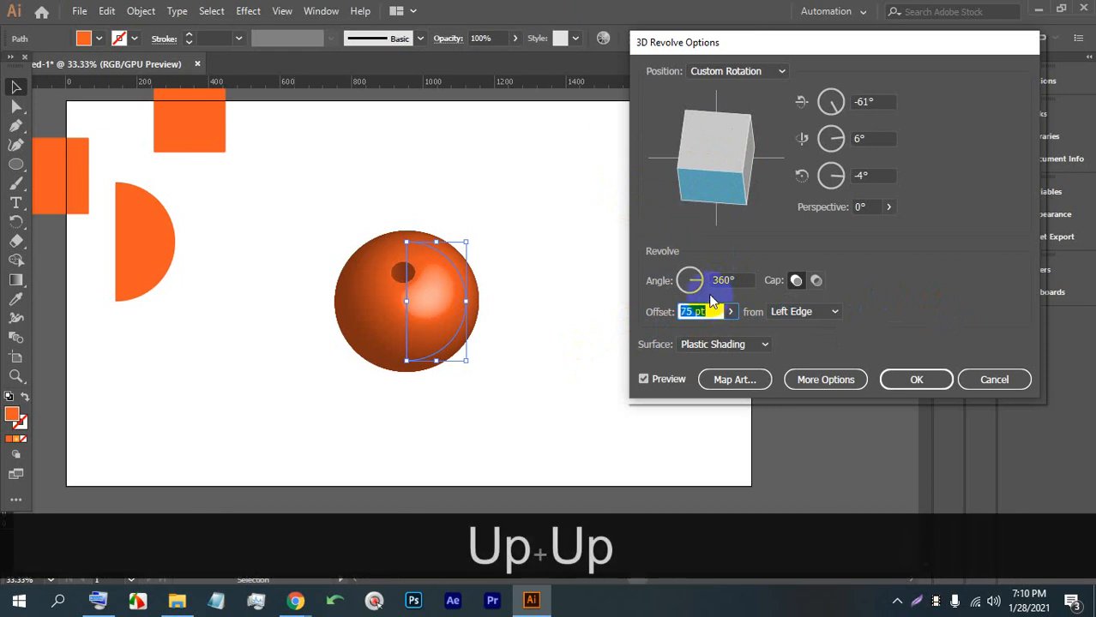
Increase the revolve offset to 325 pt and tilt the resulting ring to a custom rotation of -80°, 6° and -4°.
{"action": "left_click", "coordinate": [730, 311]}
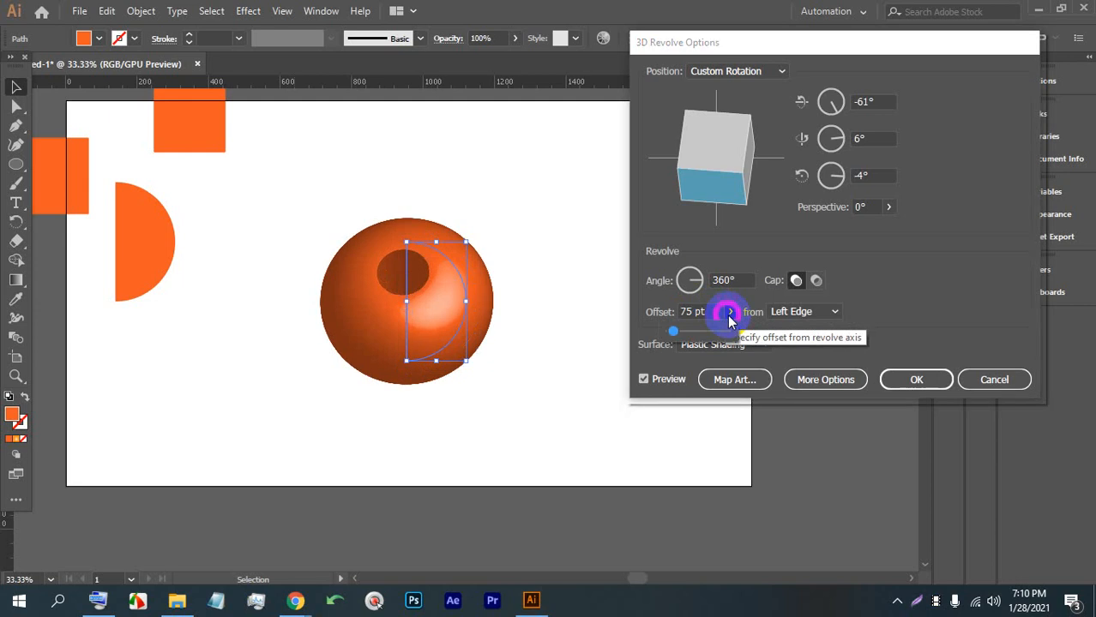
{"action": "left_click_drag", "start_coordinate": [680, 333], "coordinate": [693, 334]}
{"action": "left_click_drag", "start_coordinate": [705, 167], "coordinate": [704, 173]}
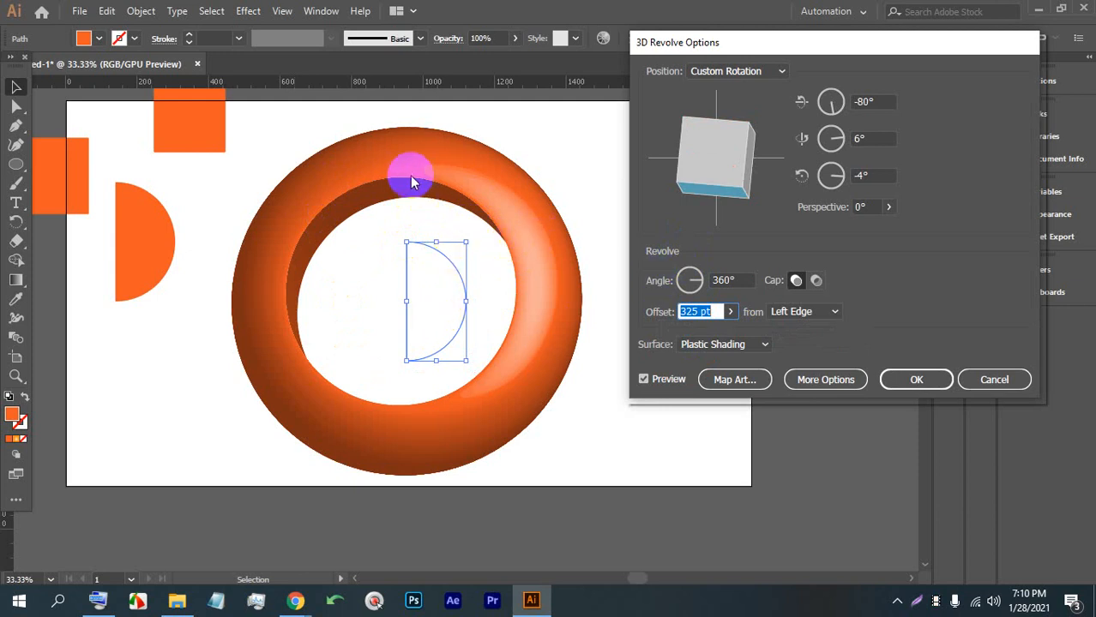
Reduce the ring's revolve offset to 283 pt and turn it to a custom rotation of -20°, 0° and -6°.
{"action": "left_click", "coordinate": [732, 312]}
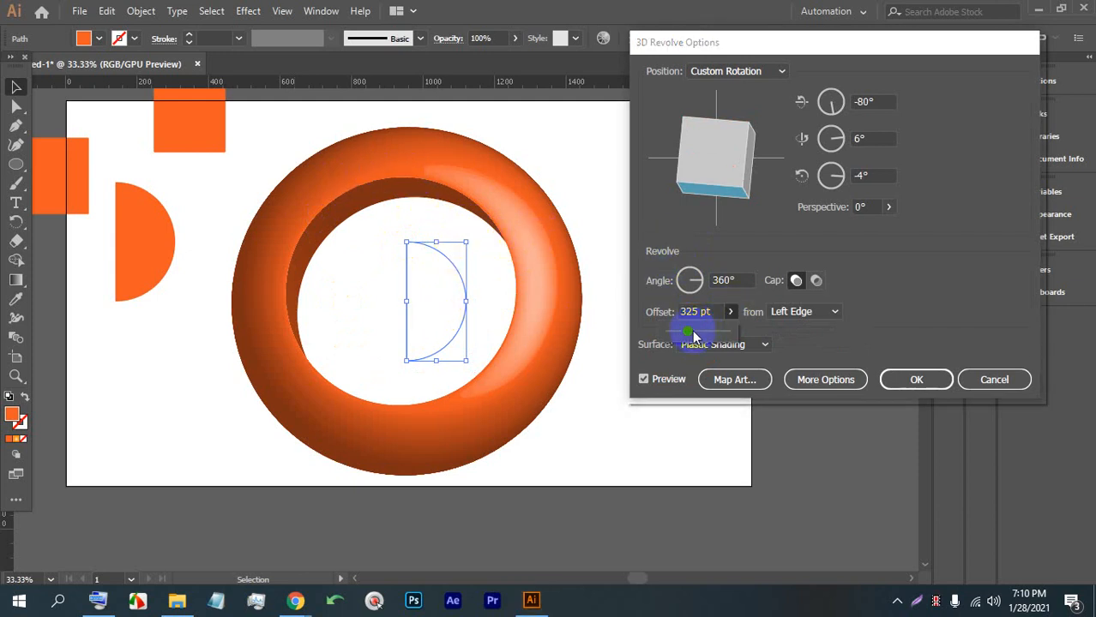
{"action": "left_click_drag", "start_coordinate": [686, 335], "coordinate": [687, 332]}
{"action": "left_click_drag", "start_coordinate": [710, 187], "coordinate": [710, 162]}
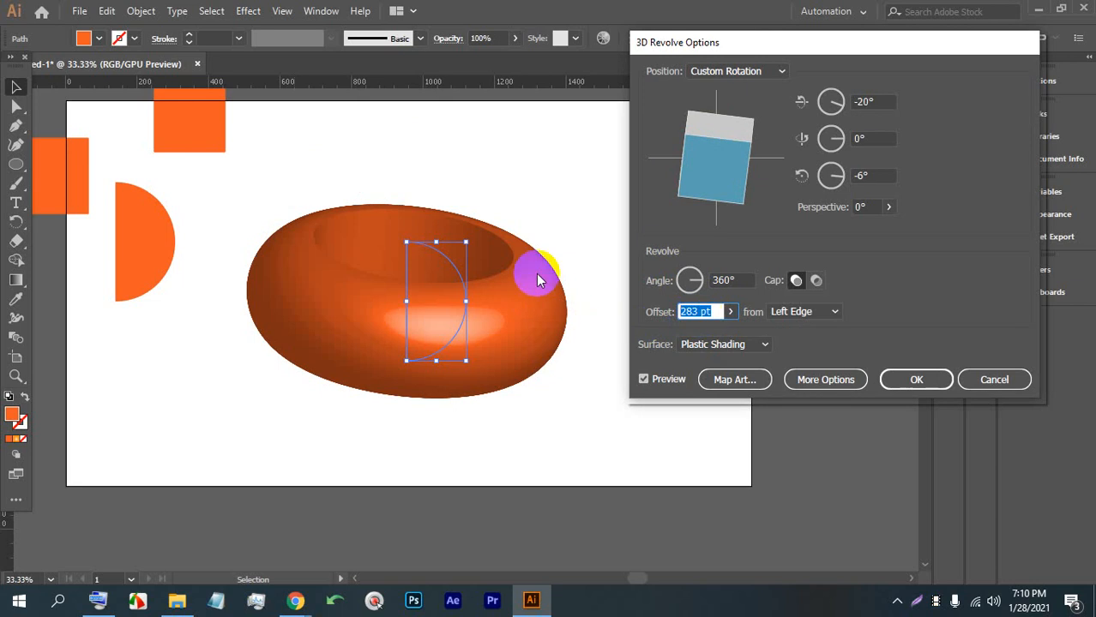
Reset the revolve offset to 0 pt and check the surface shading choices, keeping Plastic Shading.
{"action": "type", "text": "0"}
{"action": "left_click", "coordinate": [761, 346]}
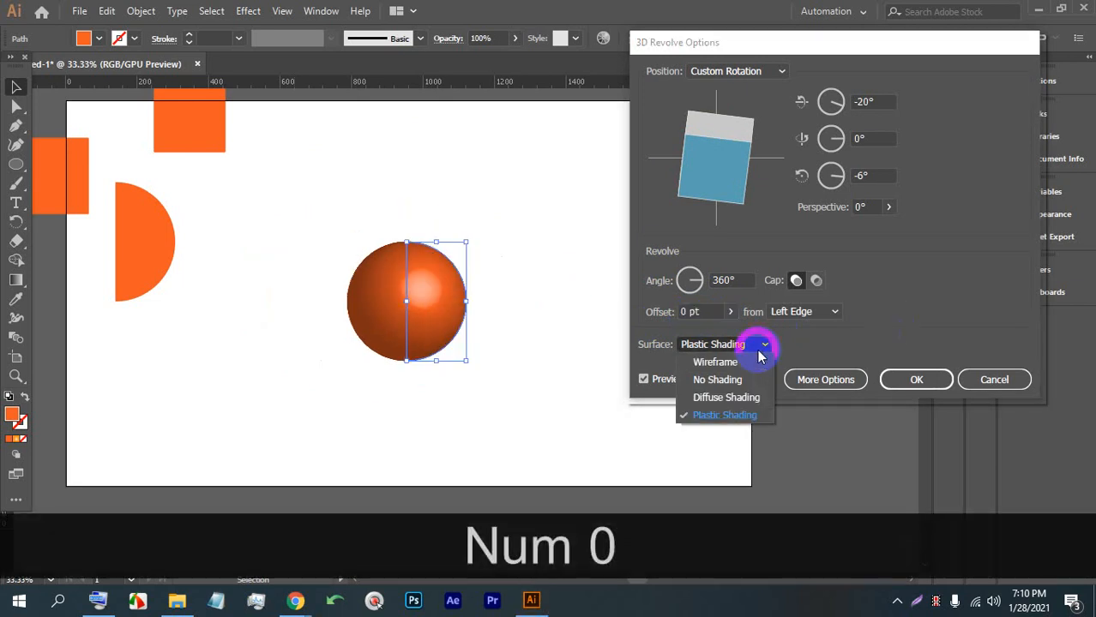
{"action": "left_click", "coordinate": [762, 347]}
{"action": "left_click", "coordinate": [760, 343]}
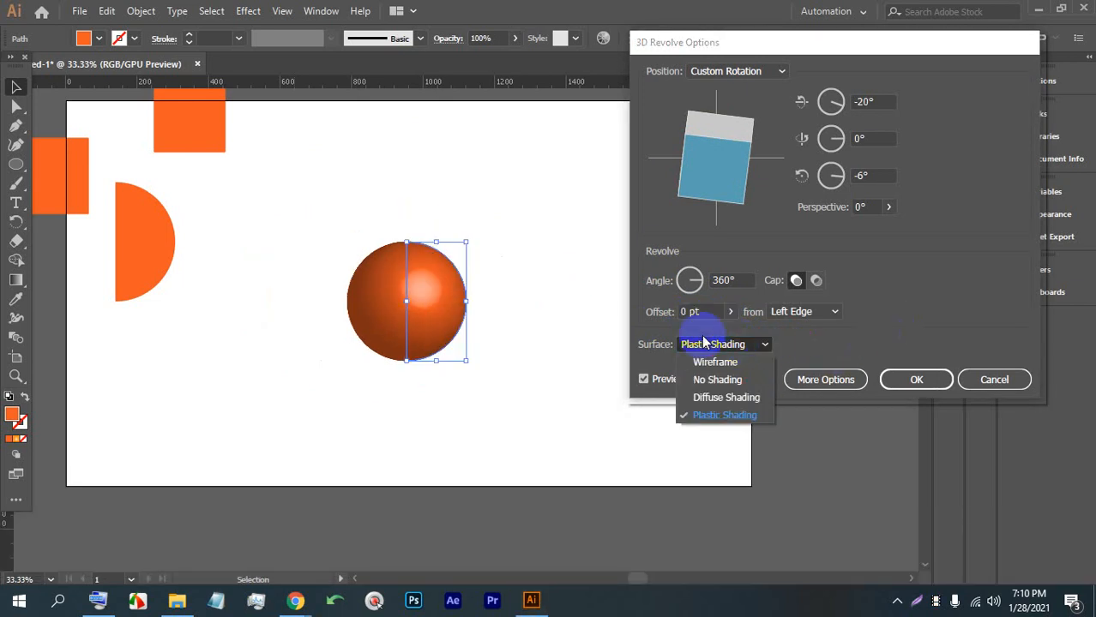
{"action": "left_click", "coordinate": [852, 326]}
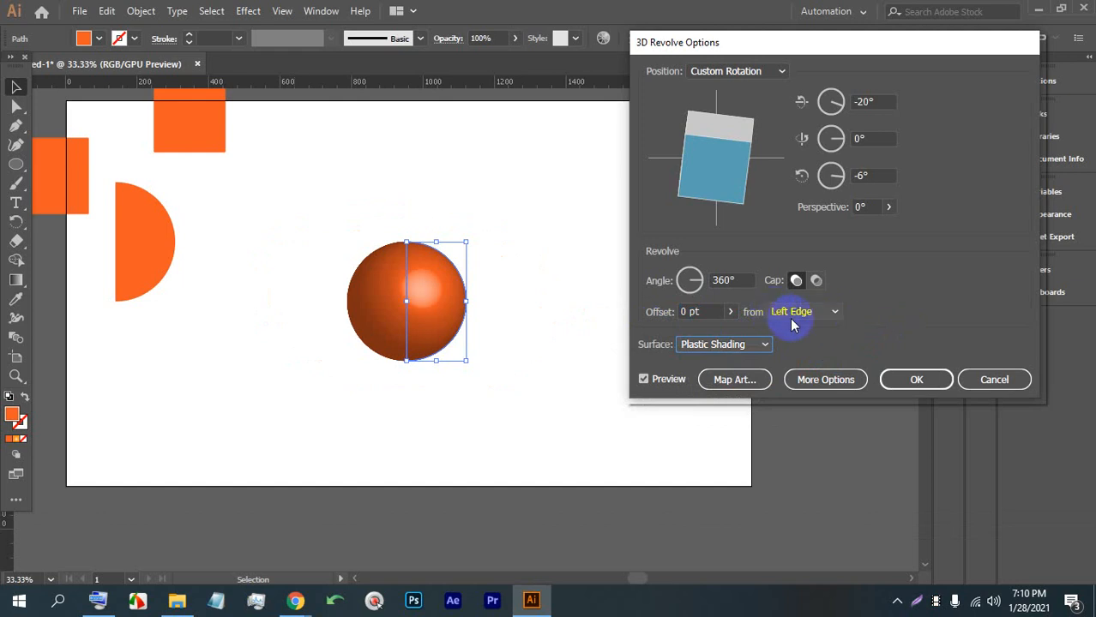
Revolve the semicircle from its Right Edge and turn the shape to a custom rotation of -8°, 2° and -10°.
{"action": "left_click", "coordinate": [816, 314]}
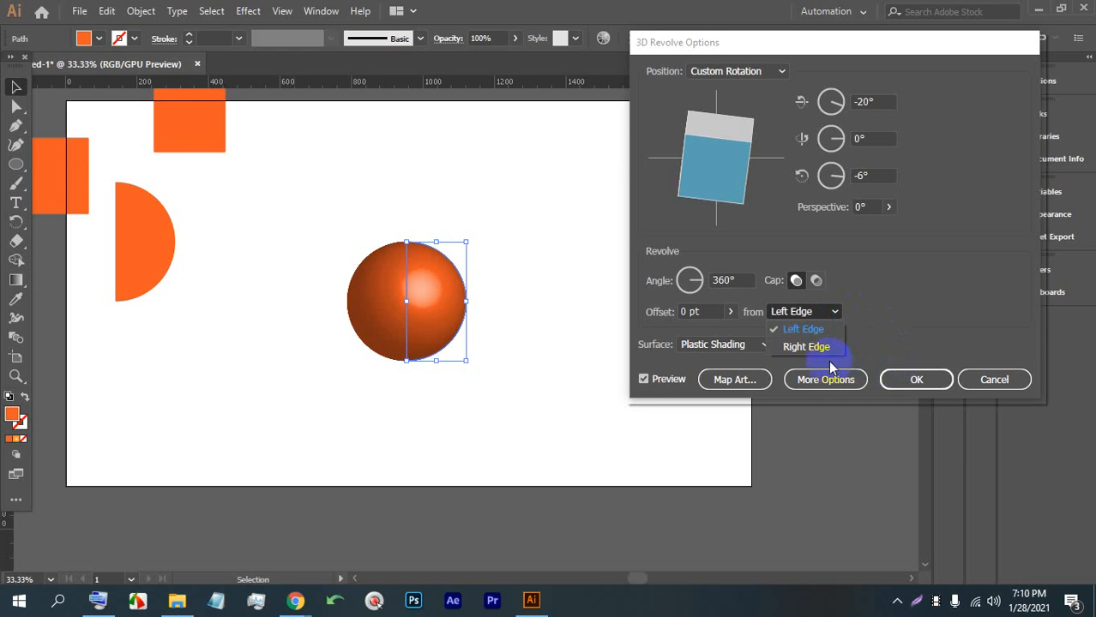
{"action": "left_click", "coordinate": [807, 348]}
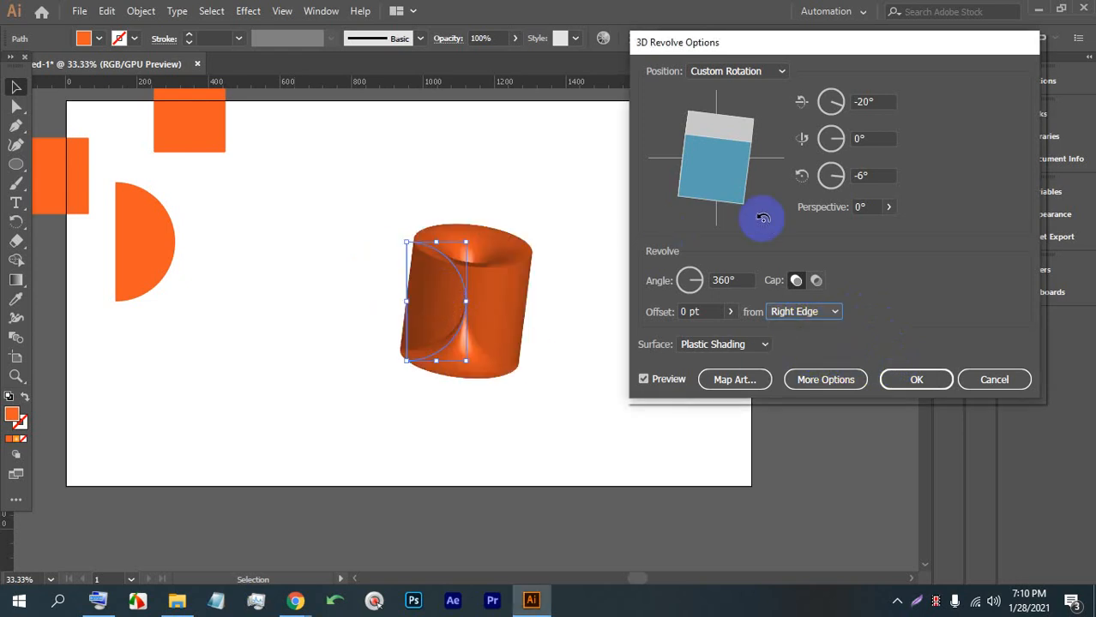
{"action": "left_click", "coordinate": [704, 168]}
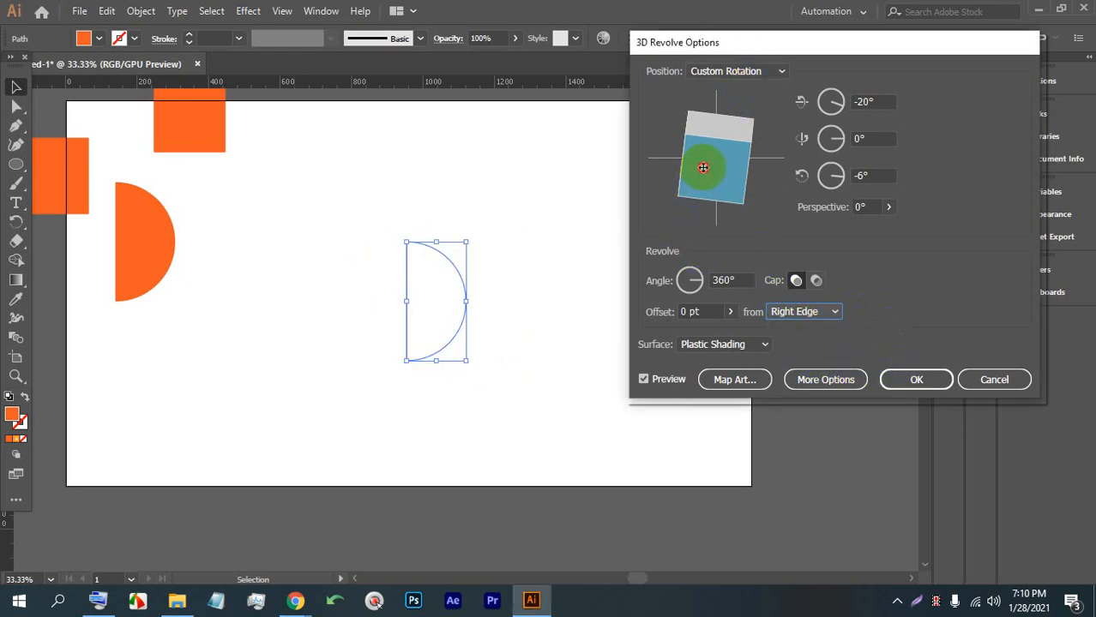
{"action": "left_click_drag", "start_coordinate": [700, 143], "coordinate": [727, 143]}
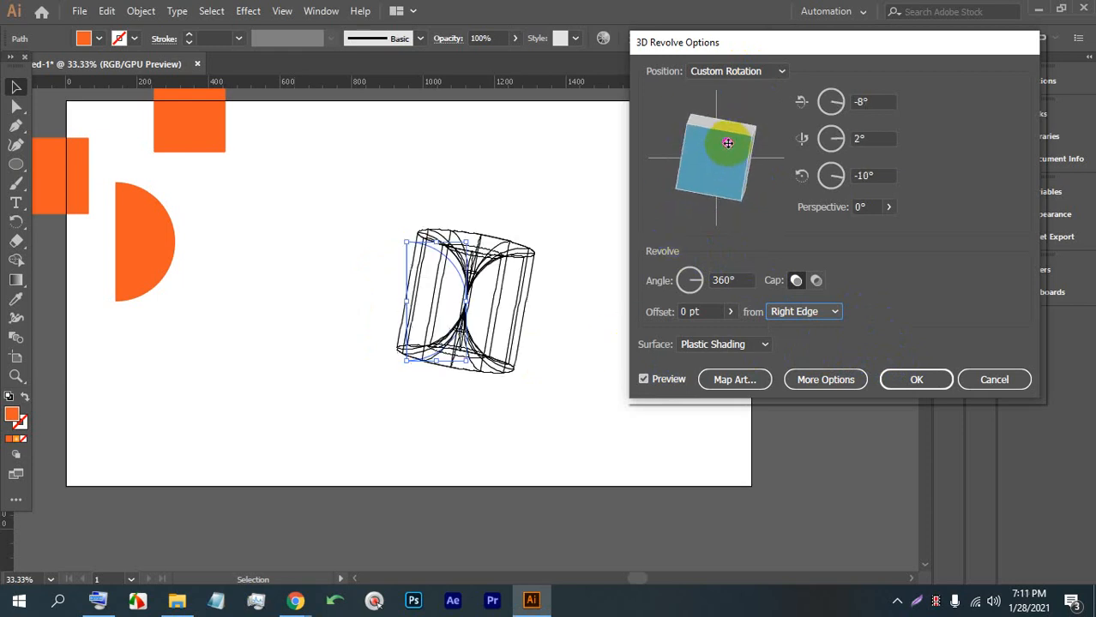
Start a screen capture over the artboard and dialog, and draw a leftward arrow, an L and the left-edge revolve path around the spare semicircle.
{"action": "left_click", "coordinate": [920, 598]}
{"action": "left_click_drag", "start_coordinate": [1046, 537], "coordinate": [32, 77]}
{"action": "left_click", "coordinate": [1061, 388]}
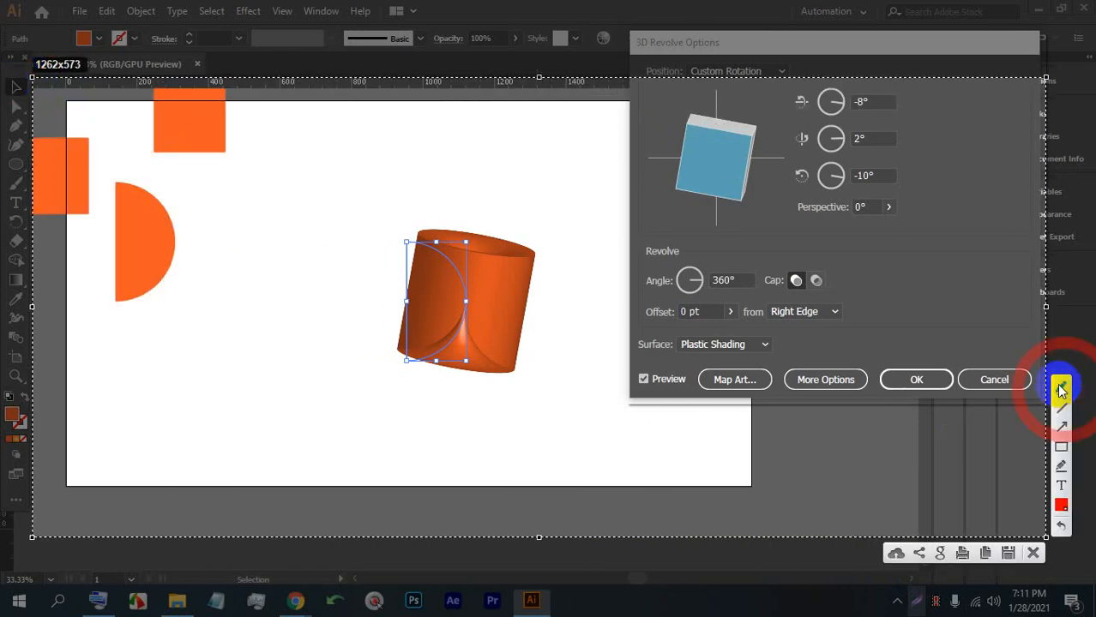
{"action": "left_click", "coordinate": [135, 203]}
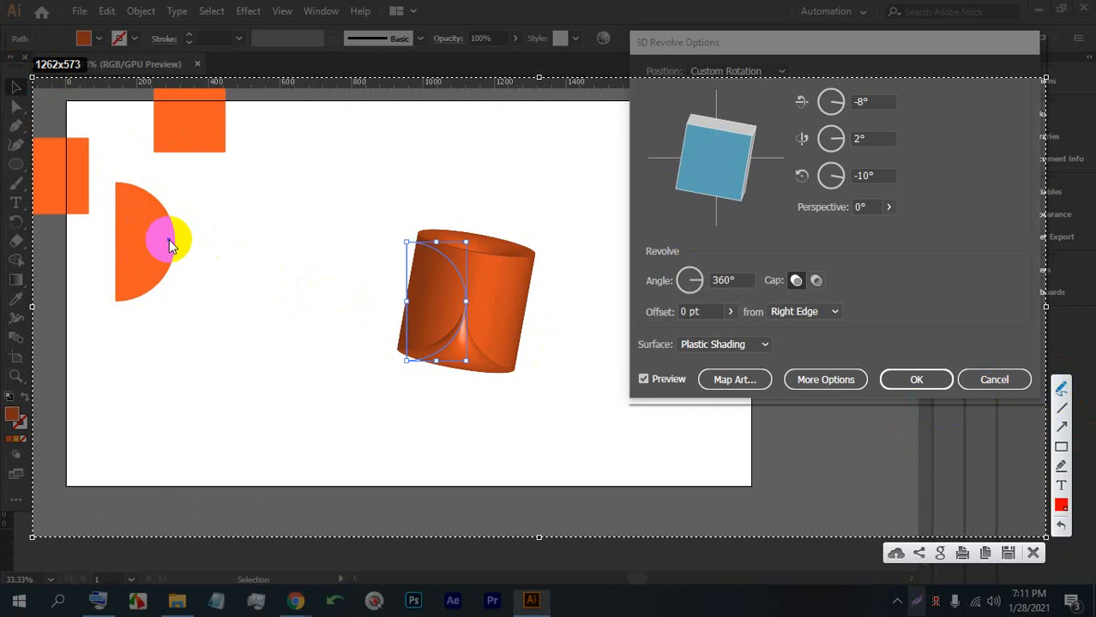
{"action": "mouse_move", "coordinate": [174, 321]}
{"action": "left_mouse_down"}
{"action": "mouse_move", "coordinate": [102, 336]}
{"action": "mouse_move", "coordinate": [105, 326]}
{"action": "mouse_move", "coordinate": [99, 337]}
{"action": "mouse_move", "coordinate": [126, 352]}
{"action": "mouse_move", "coordinate": [146, 391]}
{"action": "left_mouse_up"}
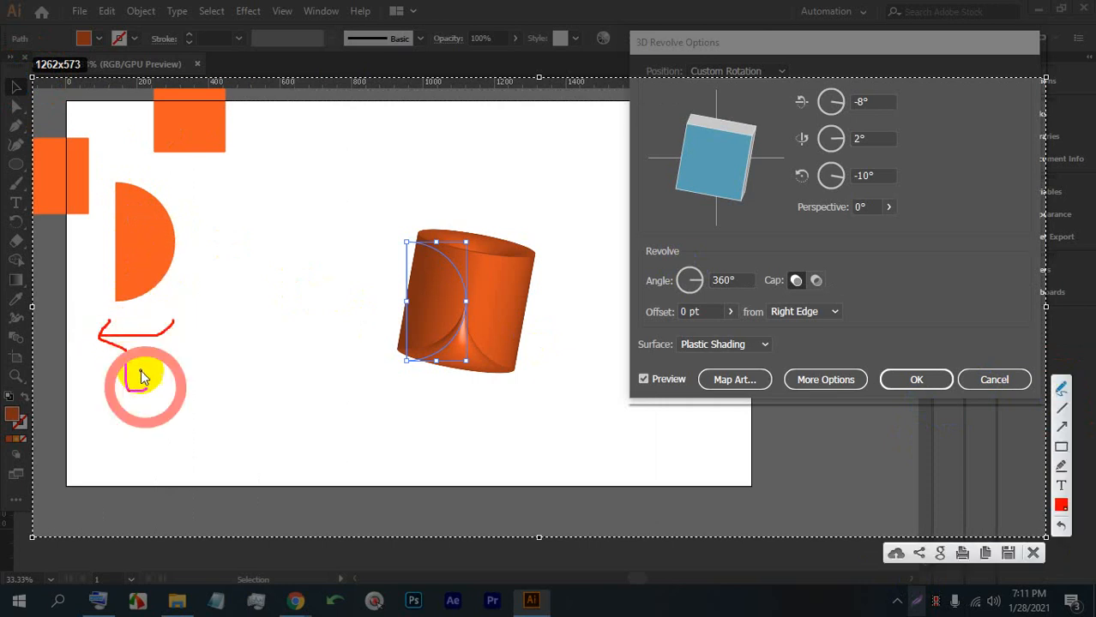
{"action": "mouse_move", "coordinate": [174, 247]}
{"action": "left_mouse_down"}
{"action": "mouse_move", "coordinate": [157, 275]}
{"action": "mouse_move", "coordinate": [117, 291]}
{"action": "mouse_move", "coordinate": [77, 285]}
{"action": "mouse_move", "coordinate": [58, 274]}
{"action": "mouse_move", "coordinate": [39, 212]}
{"action": "mouse_move", "coordinate": [82, 179]}
{"action": "mouse_move", "coordinate": [148, 228]}
{"action": "mouse_move", "coordinate": [139, 273]}
{"action": "mouse_move", "coordinate": [56, 270]}
{"action": "mouse_move", "coordinate": [16, 197]}
{"action": "mouse_move", "coordinate": [112, 230]}
{"action": "left_mouse_up"}
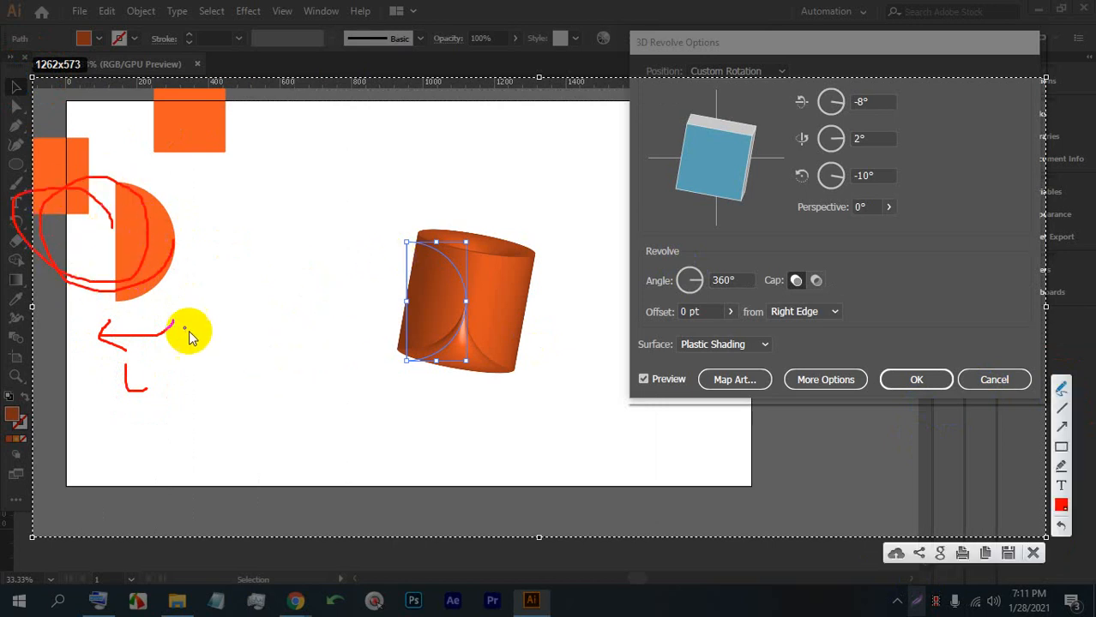
Sketch the right-edge revolve profile beside the spare semicircle and over the revolved shape, and discard the annotated capture.
{"action": "mouse_move", "coordinate": [225, 176]}
{"action": "left_mouse_down"}
{"action": "mouse_move", "coordinate": [251, 271]}
{"action": "mouse_move", "coordinate": [232, 281]}
{"action": "mouse_move", "coordinate": [215, 180]}
{"action": "mouse_move", "coordinate": [223, 298]}
{"action": "left_mouse_up"}
{"action": "mouse_move", "coordinate": [218, 182]}
{"action": "left_mouse_down"}
{"action": "mouse_move", "coordinate": [283, 233]}
{"action": "mouse_move", "coordinate": [313, 230]}
{"action": "mouse_move", "coordinate": [329, 210]}
{"action": "mouse_move", "coordinate": [324, 187]}
{"action": "mouse_move", "coordinate": [291, 159]}
{"action": "mouse_move", "coordinate": [209, 167]}
{"action": "mouse_move", "coordinate": [205, 188]}
{"action": "mouse_move", "coordinate": [291, 219]}
{"action": "mouse_move", "coordinate": [318, 209]}
{"action": "mouse_move", "coordinate": [315, 182]}
{"action": "left_mouse_up"}
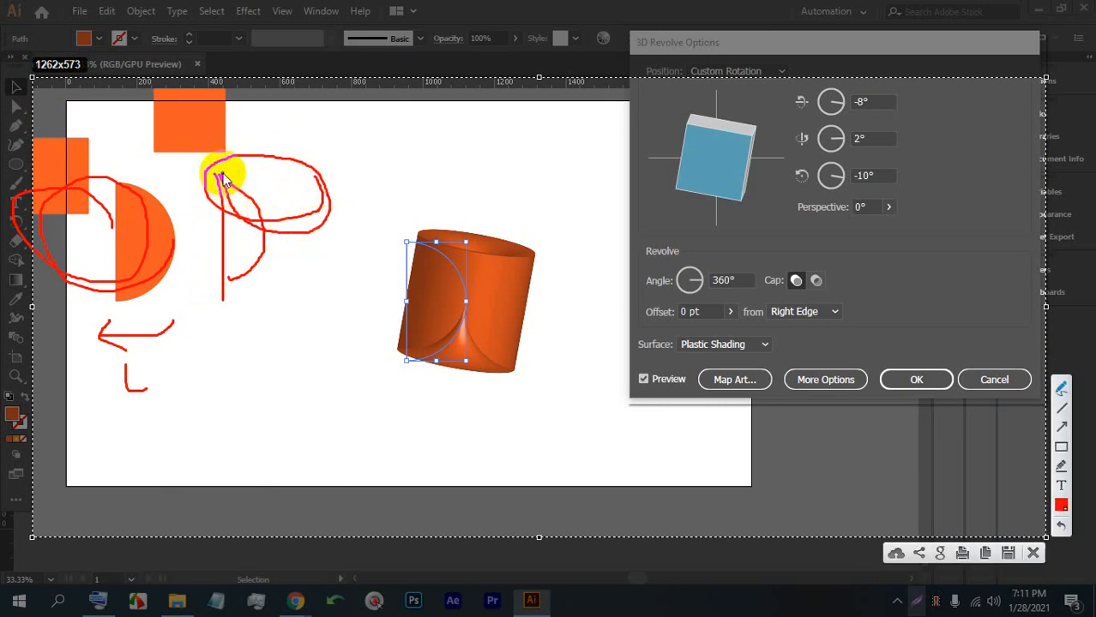
{"action": "mouse_move", "coordinate": [220, 176]}
{"action": "left_mouse_down"}
{"action": "mouse_move", "coordinate": [264, 237]}
{"action": "mouse_move", "coordinate": [315, 232]}
{"action": "mouse_move", "coordinate": [322, 246]}
{"action": "mouse_move", "coordinate": [267, 257]}
{"action": "mouse_move", "coordinate": [253, 234]}
{"action": "mouse_move", "coordinate": [249, 271]}
{"action": "mouse_move", "coordinate": [225, 298]}
{"action": "mouse_move", "coordinate": [300, 266]}
{"action": "mouse_move", "coordinate": [323, 294]}
{"action": "mouse_move", "coordinate": [274, 285]}
{"action": "mouse_move", "coordinate": [228, 297]}
{"action": "left_mouse_up"}
{"action": "mouse_move", "coordinate": [399, 360]}
{"action": "left_mouse_down"}
{"action": "mouse_move", "coordinate": [444, 335]}
{"action": "mouse_move", "coordinate": [469, 295]}
{"action": "mouse_move", "coordinate": [472, 342]}
{"action": "mouse_move", "coordinate": [504, 365]}
{"action": "mouse_move", "coordinate": [470, 329]}
{"action": "mouse_move", "coordinate": [470, 299]}
{"action": "mouse_move", "coordinate": [526, 261]}
{"action": "mouse_move", "coordinate": [417, 231]}
{"action": "mouse_move", "coordinate": [458, 282]}
{"action": "mouse_move", "coordinate": [460, 327]}
{"action": "mouse_move", "coordinate": [407, 386]}
{"action": "left_mouse_up"}
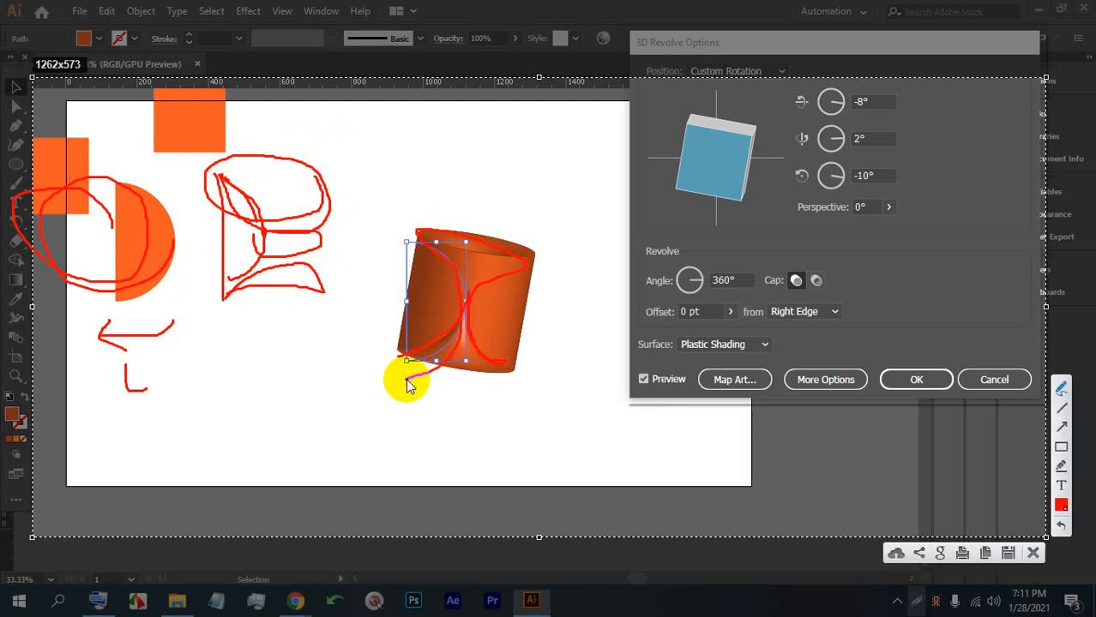
{"action": "left_click", "coordinate": [1033, 553]}
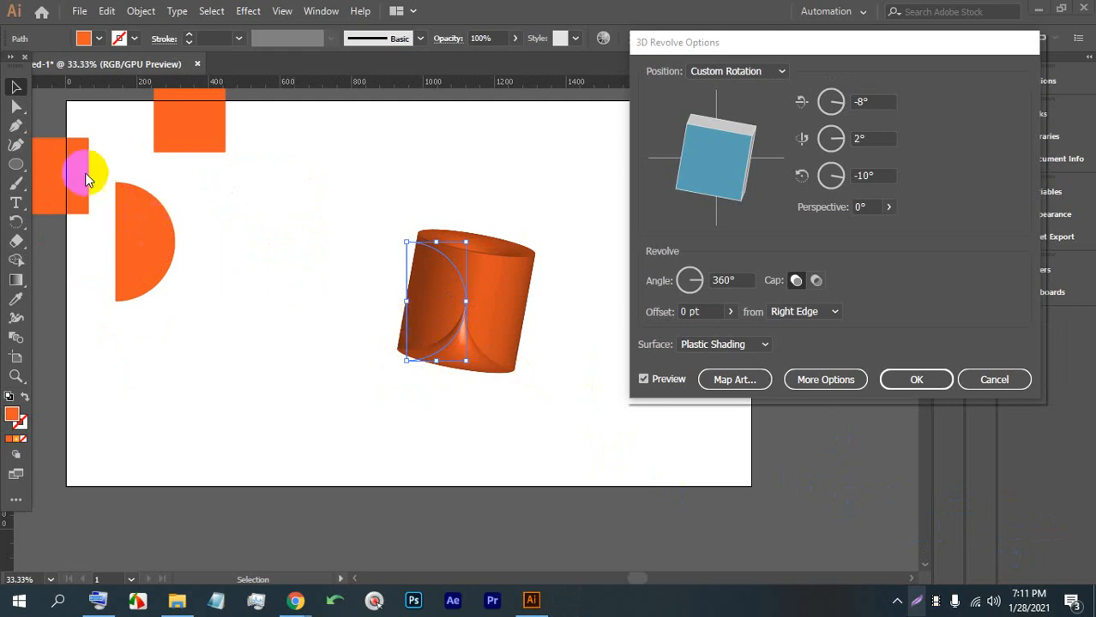
Turn the revolved shape to a custom rotation of -71°, -1° and 6° and switch the revolve axis to the Left Edge for comparison.
{"action": "left_click", "coordinate": [163, 213]}
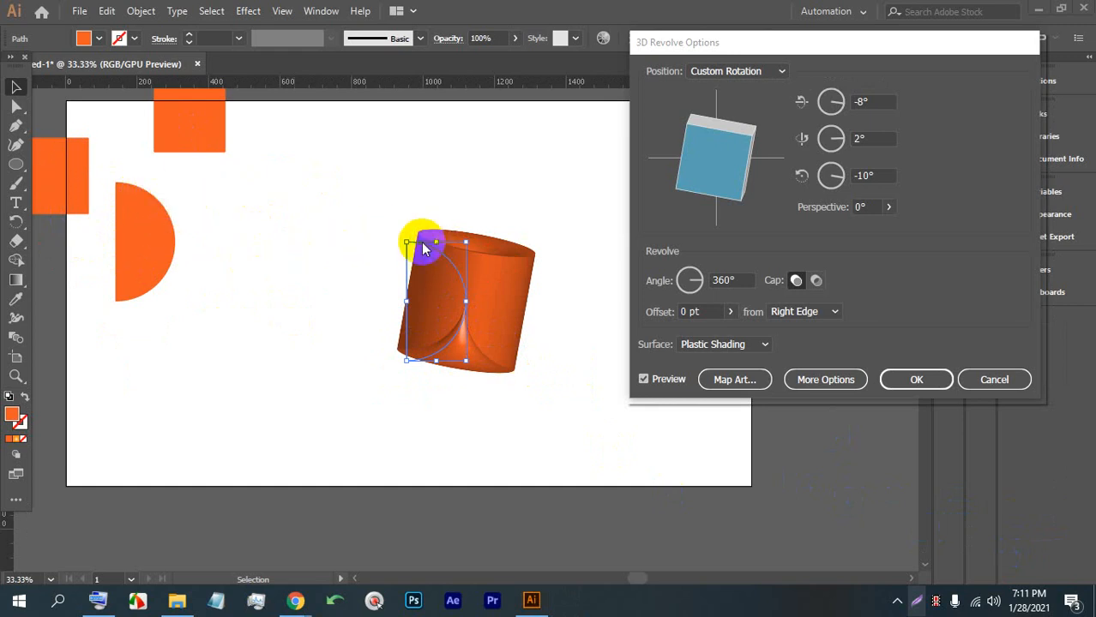
{"action": "left_click_drag", "start_coordinate": [697, 166], "coordinate": [706, 168]}
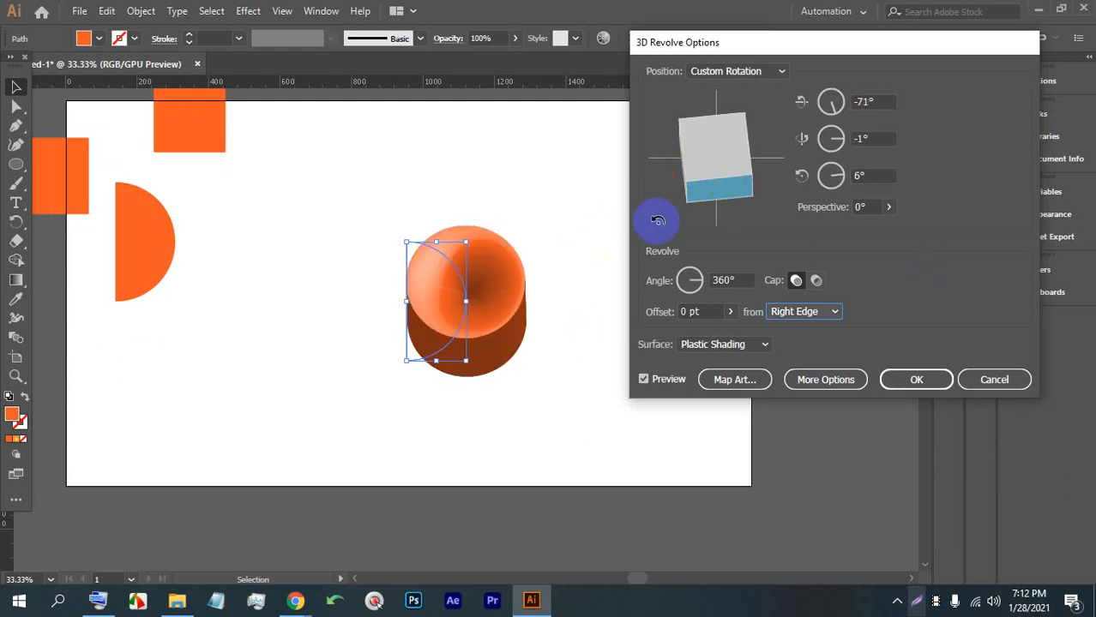
{"action": "left_click", "coordinate": [806, 313]}
{"action": "left_click", "coordinate": [802, 330]}
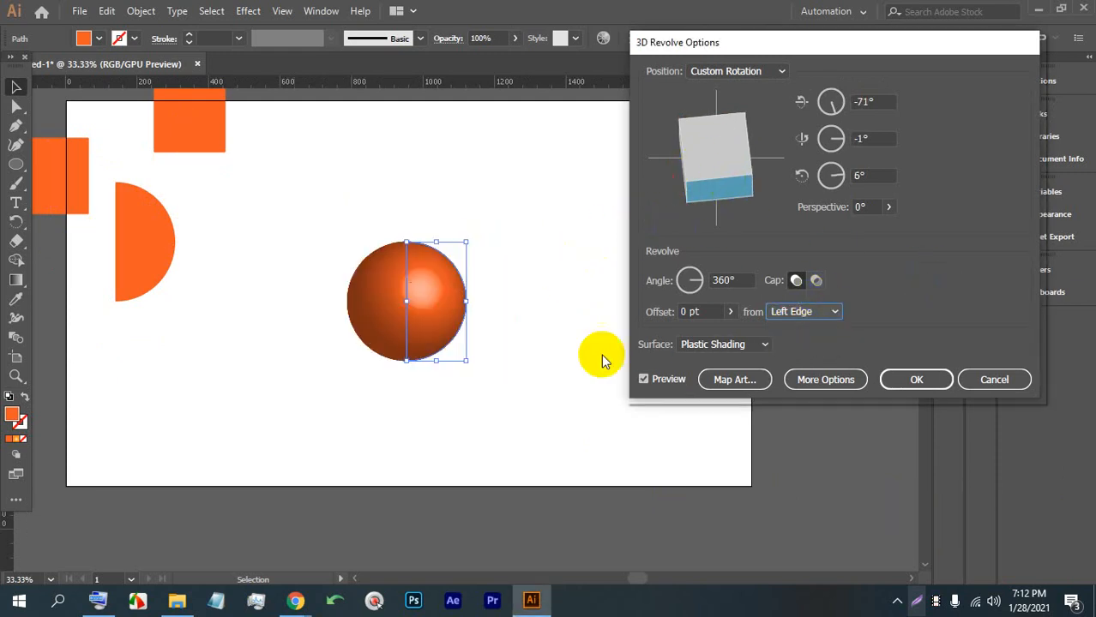
Set the revolve axis to the Right Edge and turn the shape to a custom rotation of -27°, 1° and 10°.
{"action": "left_click", "coordinate": [800, 313]}
{"action": "left_click", "coordinate": [806, 347]}
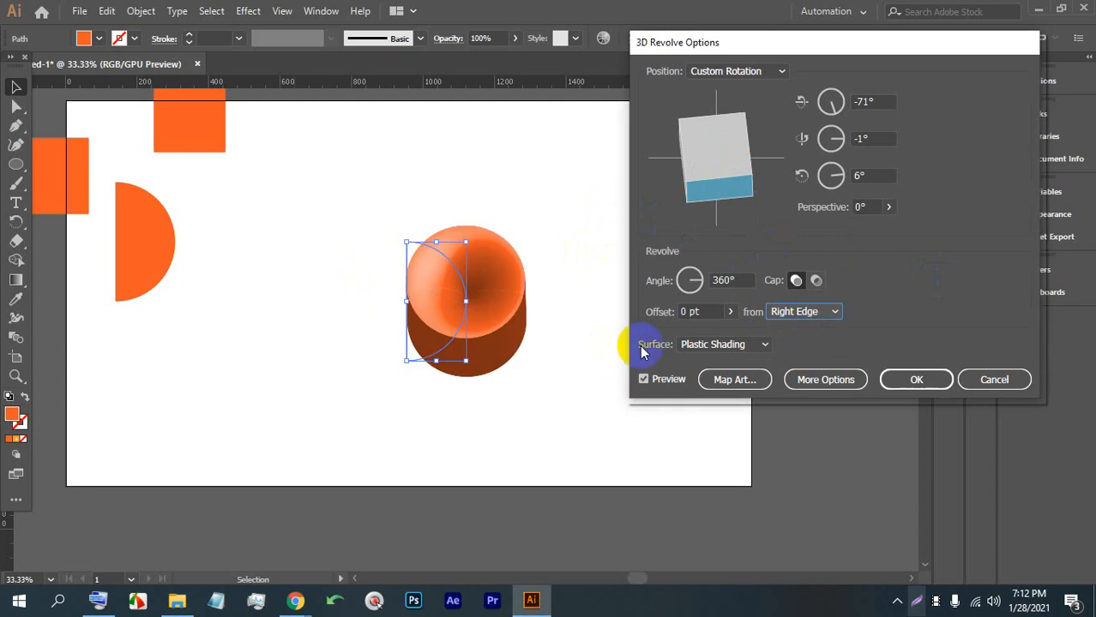
{"action": "mouse_move", "coordinate": [718, 202]}
{"action": "left_mouse_down"}
{"action": "mouse_move", "coordinate": [723, 162]}
{"action": "mouse_move", "coordinate": [722, 181]}
{"action": "left_mouse_up"}
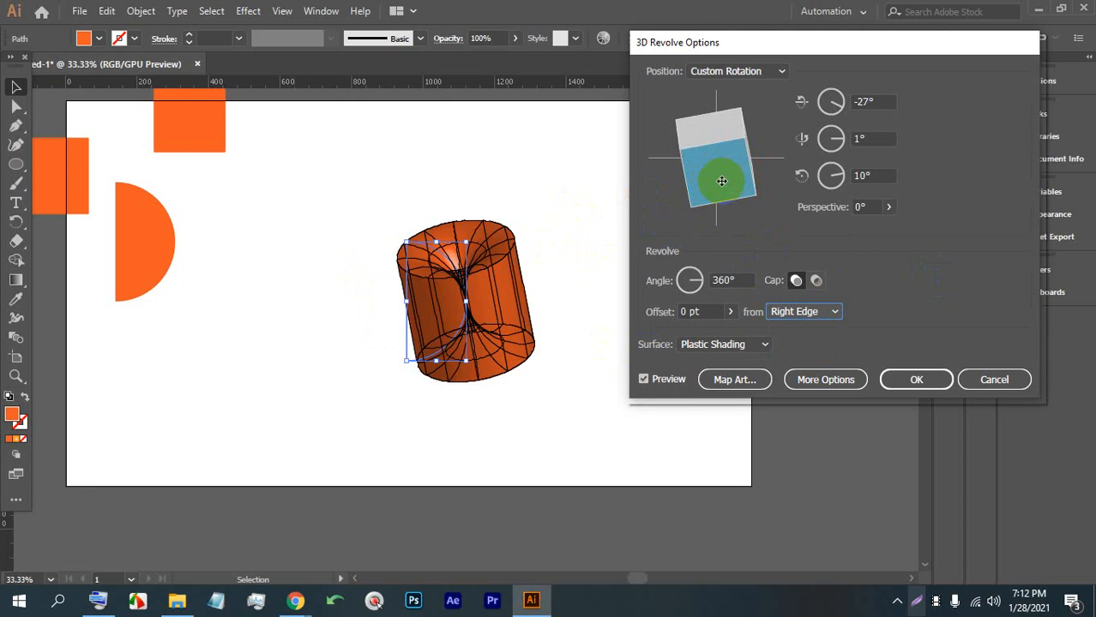
Set the revolve axis to the Left Edge and expand the additional surface shading options.
{"action": "left_click", "coordinate": [782, 312]}
{"action": "left_click", "coordinate": [799, 329]}
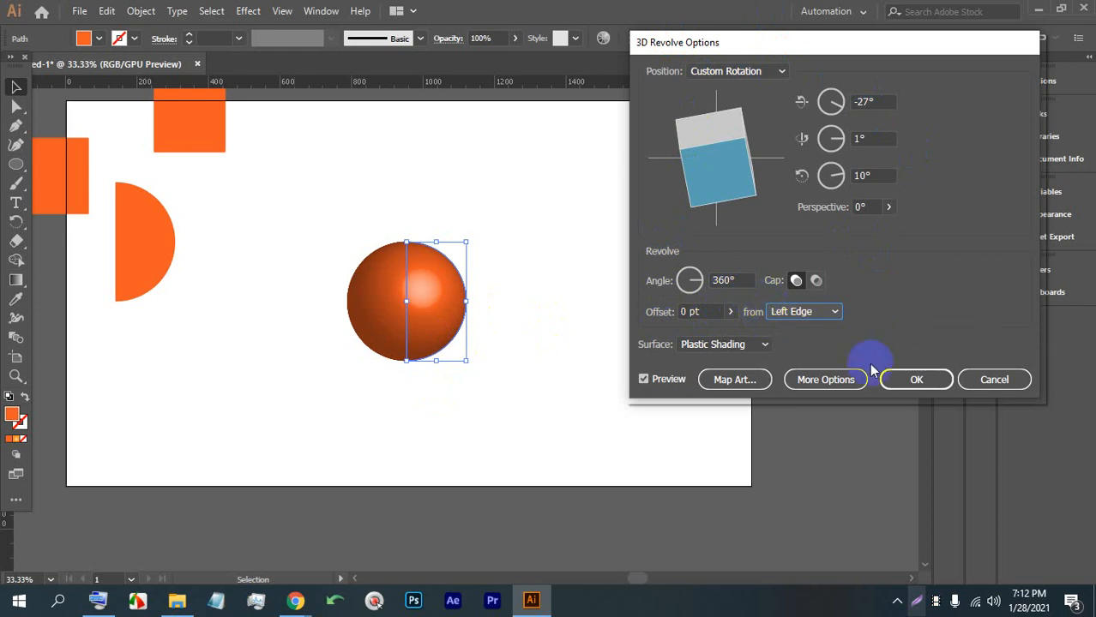
{"action": "left_click", "coordinate": [852, 382]}
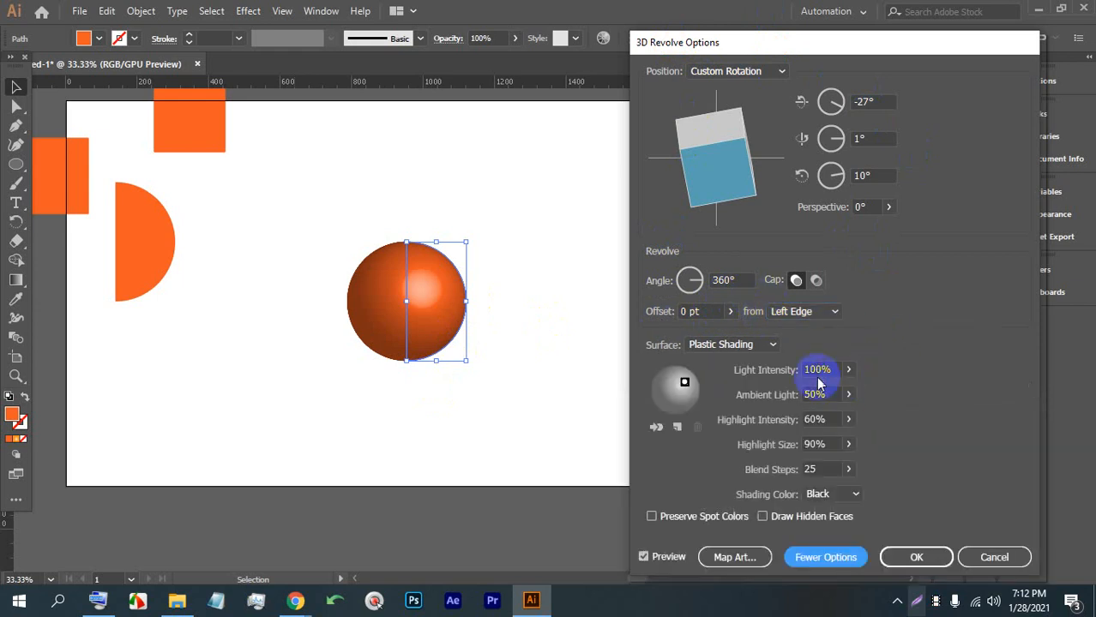
Try adding and repositioning extra lights on the shading sphere, delete them, and adjust the remaining light.
{"action": "left_click", "coordinate": [678, 427]}
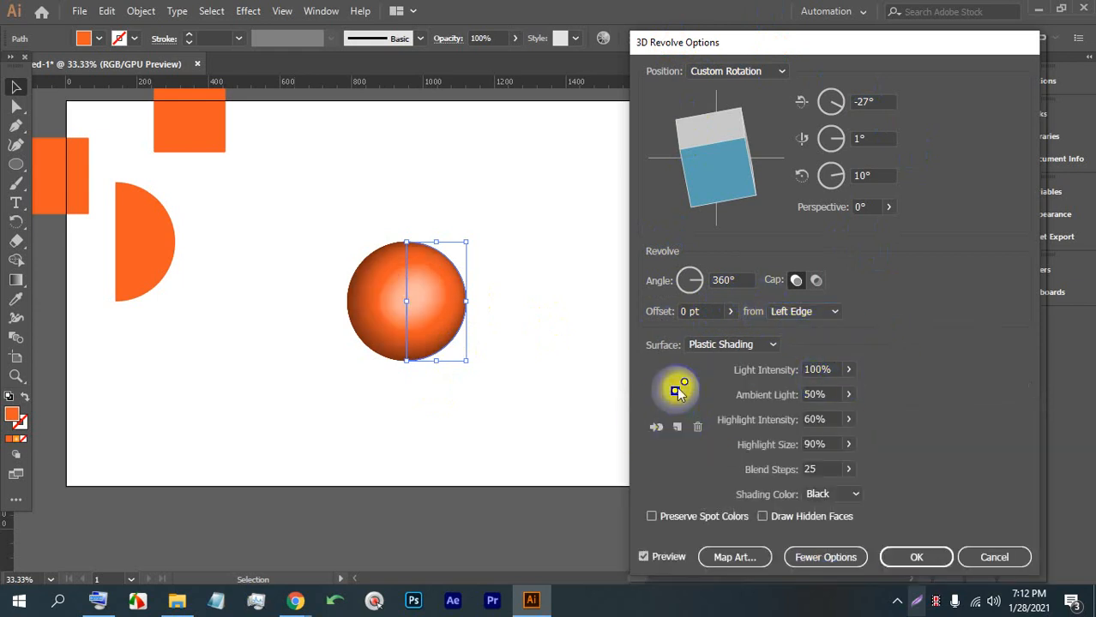
{"action": "mouse_move", "coordinate": [676, 387]}
{"action": "left_mouse_down"}
{"action": "mouse_move", "coordinate": [656, 402]}
{"action": "mouse_move", "coordinate": [689, 377]}
{"action": "left_mouse_up"}
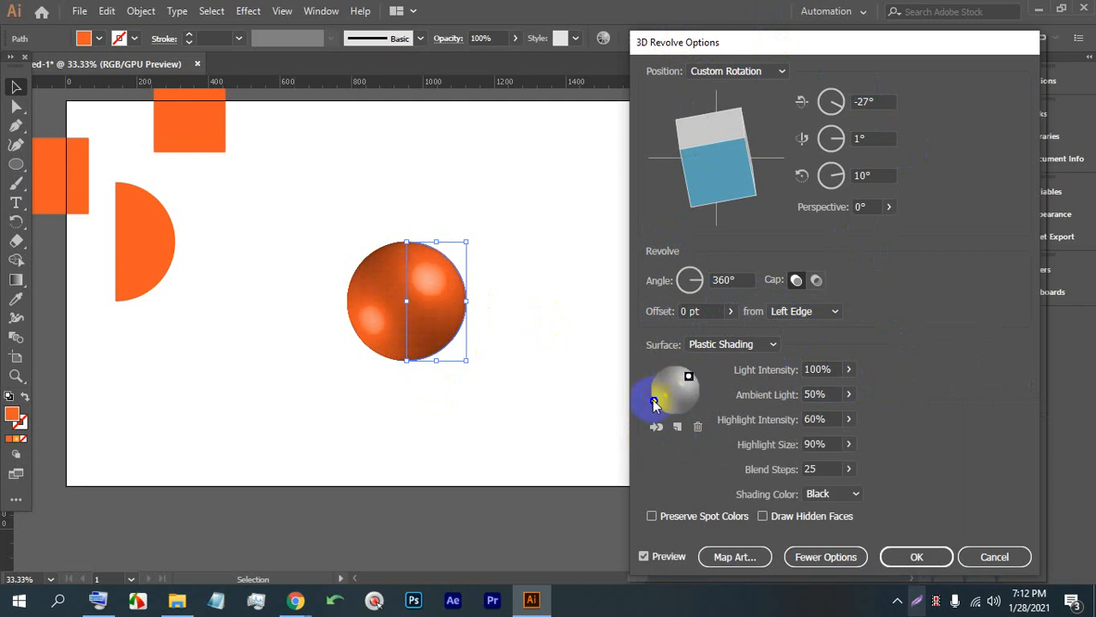
{"action": "left_click", "coordinate": [677, 427]}
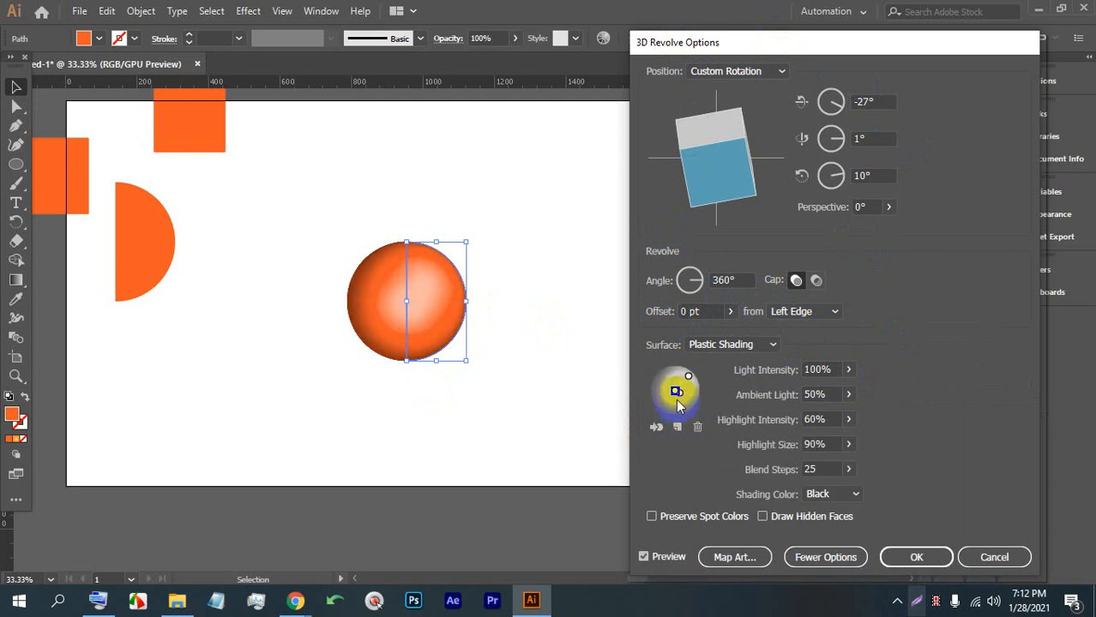
{"action": "left_click", "coordinate": [697, 427]}
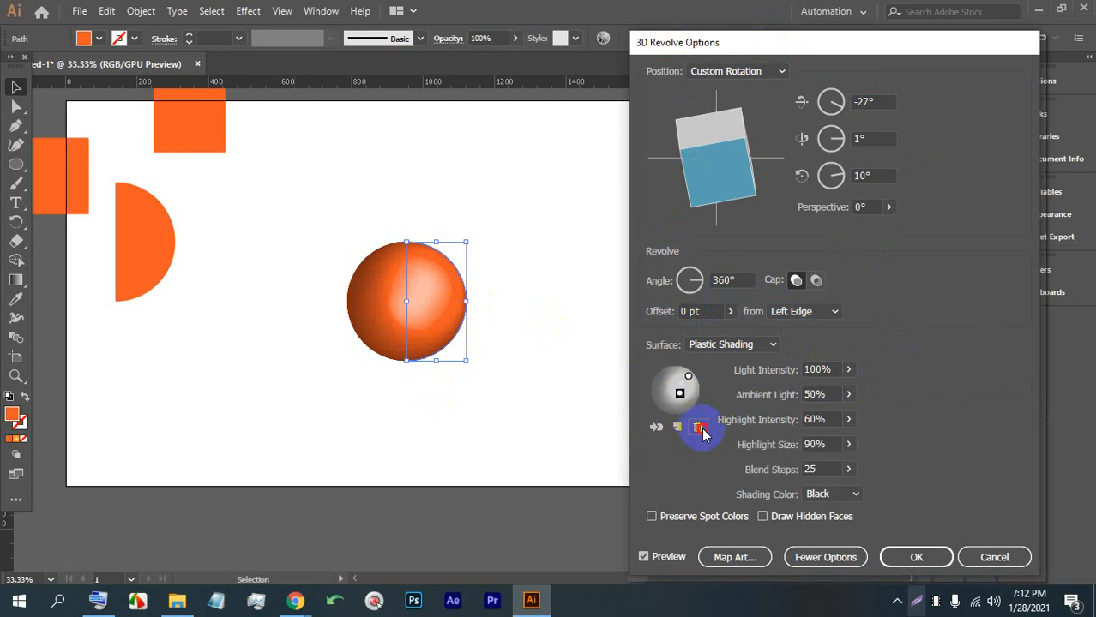
{"action": "left_click", "coordinate": [700, 427]}
{"action": "left_click_drag", "start_coordinate": [684, 384], "coordinate": [684, 387]}
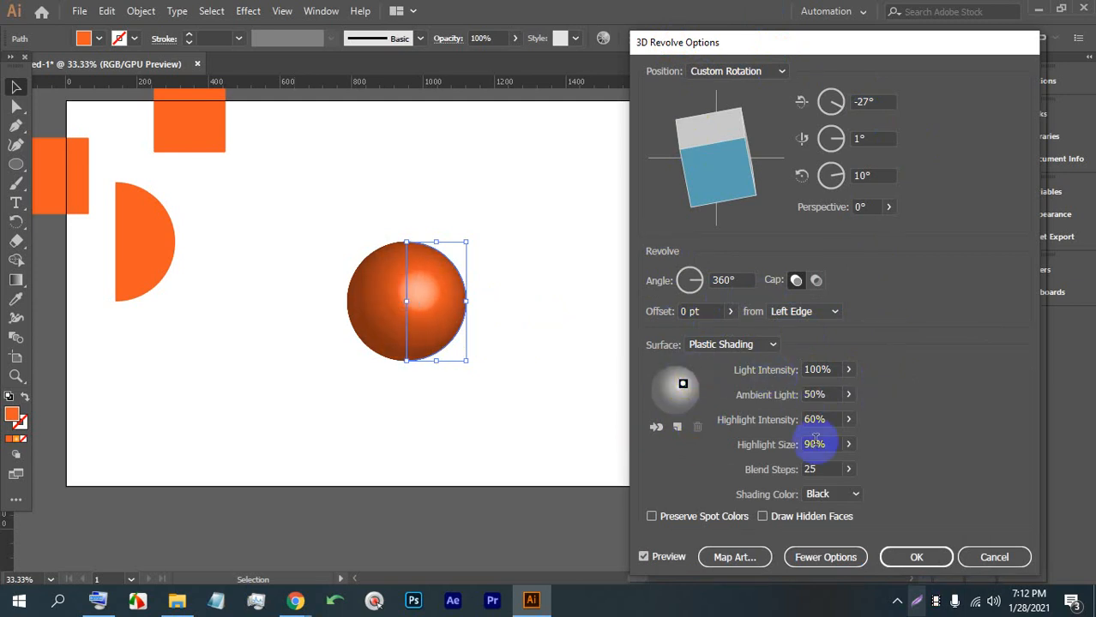
Try 18 and 93 blend steps on the revolved sphere's shading, and discard the revolve changes.
{"action": "left_click", "coordinate": [848, 469]}
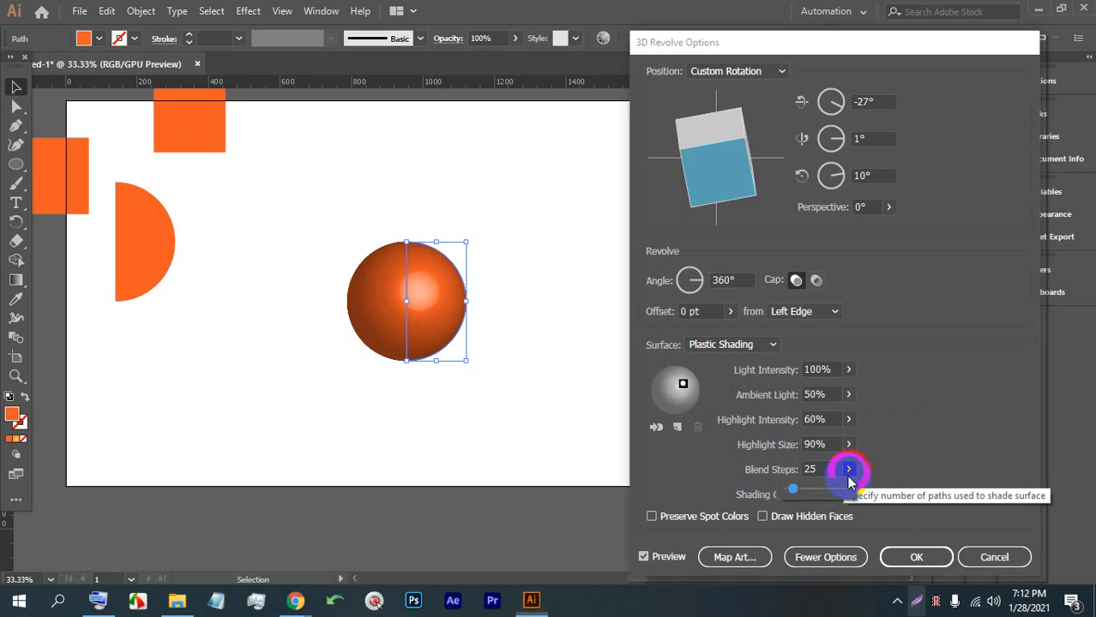
{"action": "left_click_drag", "start_coordinate": [791, 492], "coordinate": [786, 491]}
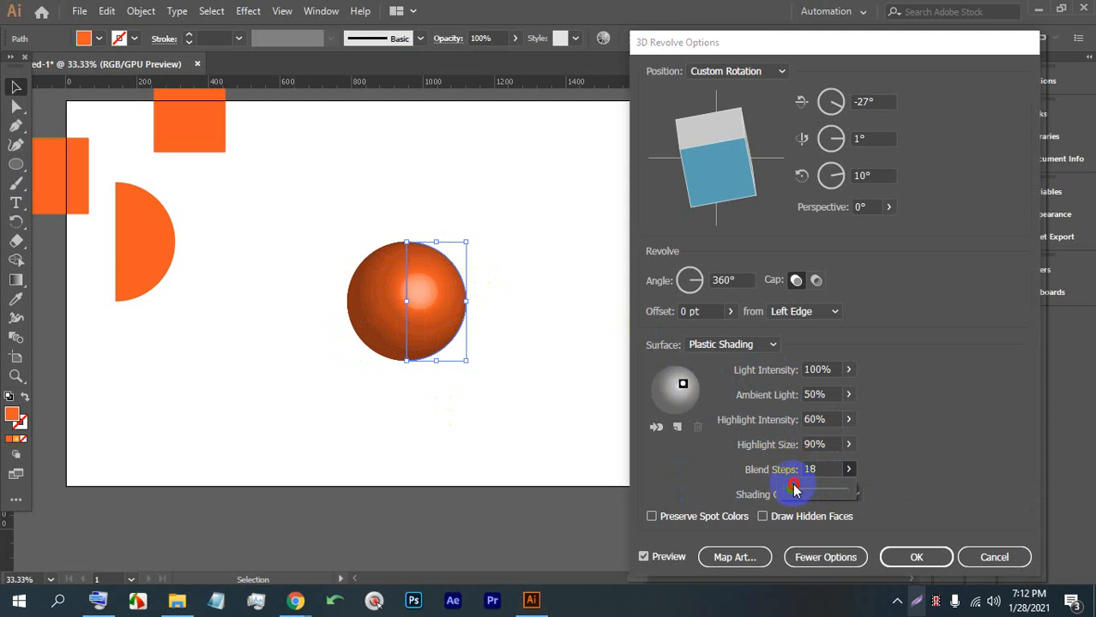
{"action": "left_click_drag", "start_coordinate": [809, 495], "coordinate": [845, 491]}
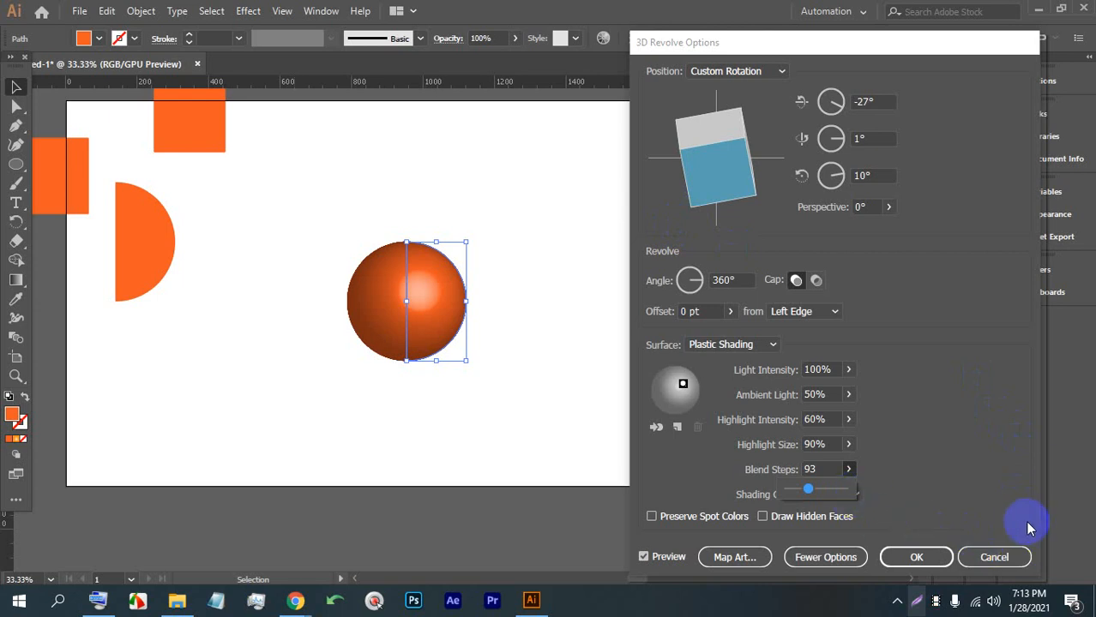
{"action": "left_click", "coordinate": [1005, 549]}
Fill the plain semicircle in the middle of the artboard with light blue and move it closer to the orange one.
{"action": "left_click_drag", "start_coordinate": [416, 319], "coordinate": [360, 324]}
{"action": "left_click", "coordinate": [100, 38]}
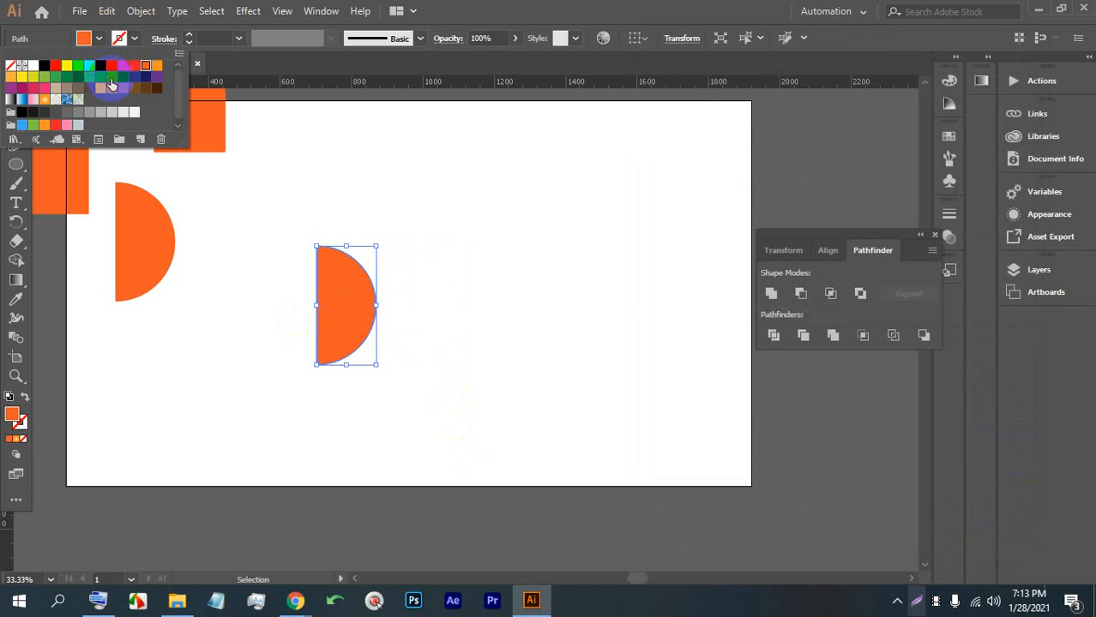
{"action": "left_click", "coordinate": [111, 84]}
{"action": "left_click_drag", "start_coordinate": [355, 285], "coordinate": [292, 292]}
{"action": "left_click", "coordinate": [422, 292]}
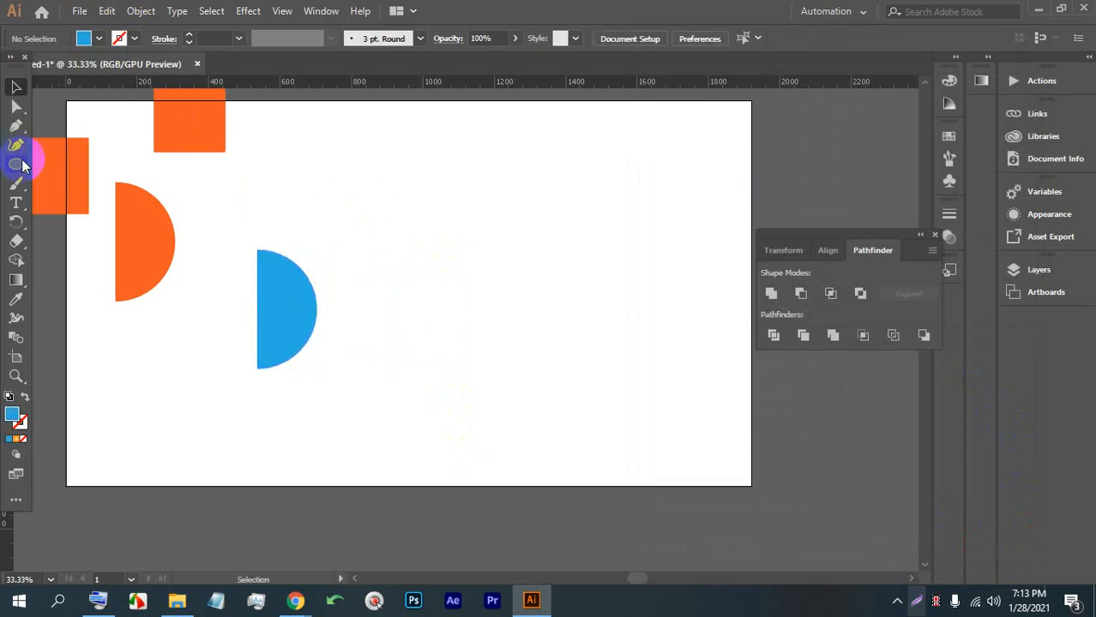
Draw a narrow, tall blue rectangle near the artboard's upper right and duplicate it into four evenly spaced vertical bars.
{"action": "left_click_drag", "start_coordinate": [22, 165], "coordinate": [73, 161]}
{"action": "left_click_drag", "start_coordinate": [529, 110], "coordinate": [546, 297]}
{"action": "left_click", "coordinate": [16, 86]}
{"action": "left_click_drag", "start_coordinate": [534, 141], "coordinate": [556, 137]}
{"action": "key", "text": "ctrl+alt+d"}
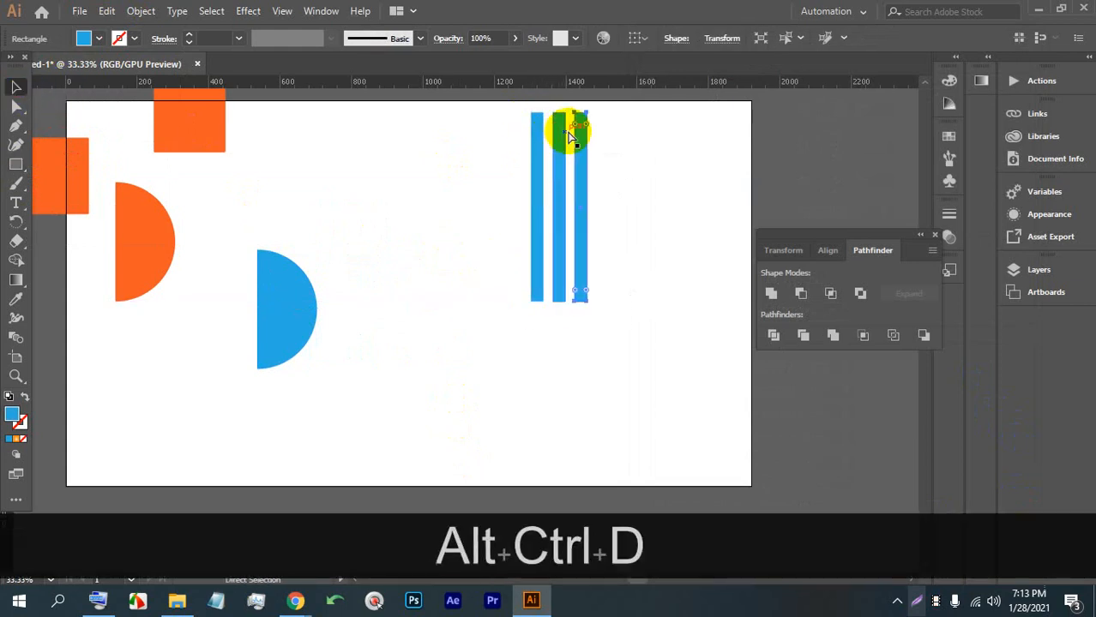
{"action": "key", "text": "ctrl+alt+d"}
Fill the rightmost vertical bar with red.
{"action": "left_click", "coordinate": [658, 194]}
{"action": "left_click", "coordinate": [602, 192]}
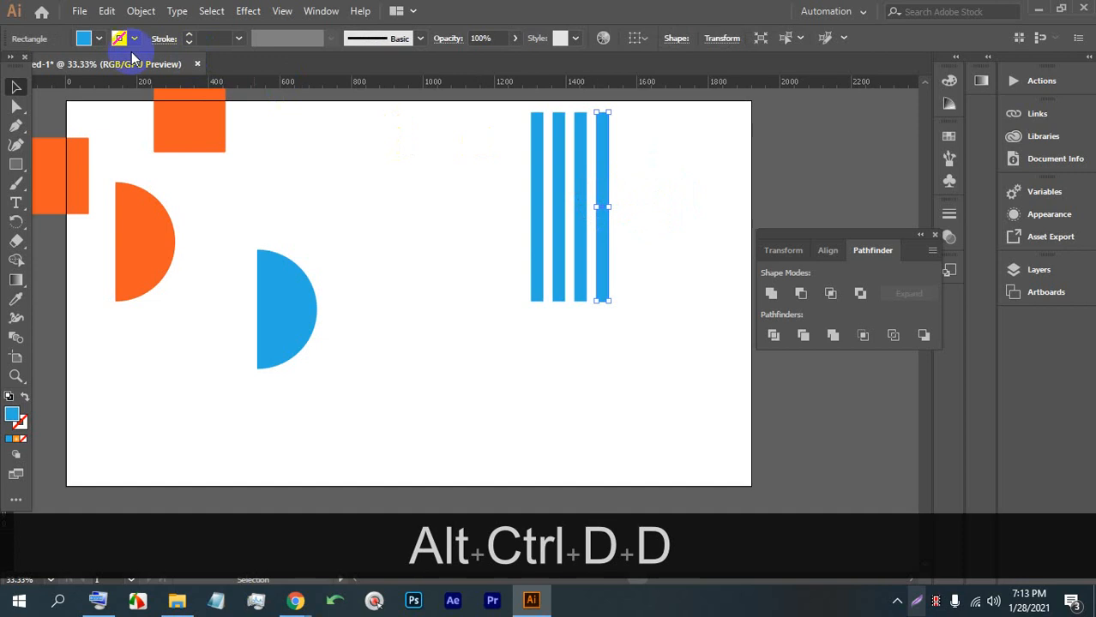
{"action": "left_click", "coordinate": [84, 38]}
{"action": "left_click", "coordinate": [43, 60]}
{"action": "left_click", "coordinate": [443, 147]}
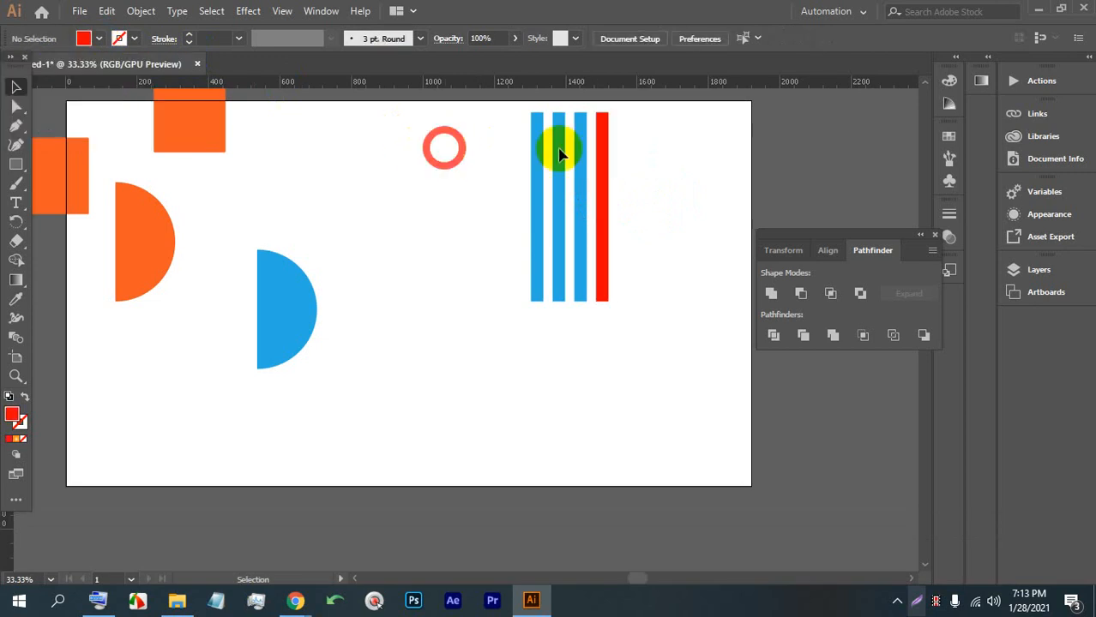
Fill the third vertical bar, beside the red one, with dark green.
{"action": "left_click", "coordinate": [577, 142]}
{"action": "left_click", "coordinate": [83, 37]}
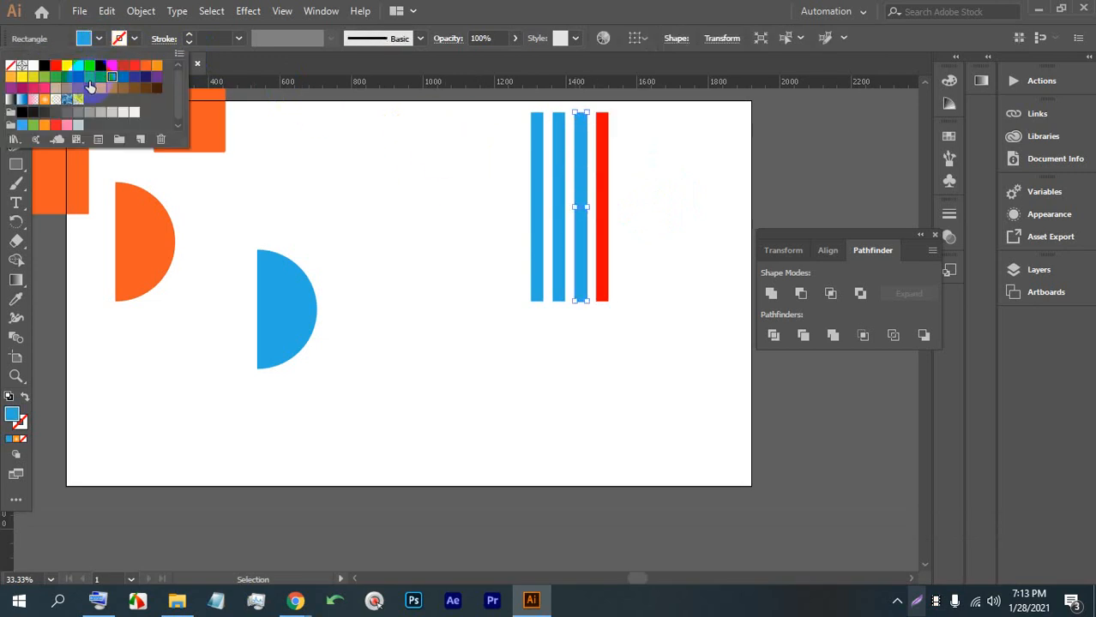
{"action": "left_click", "coordinate": [99, 77]}
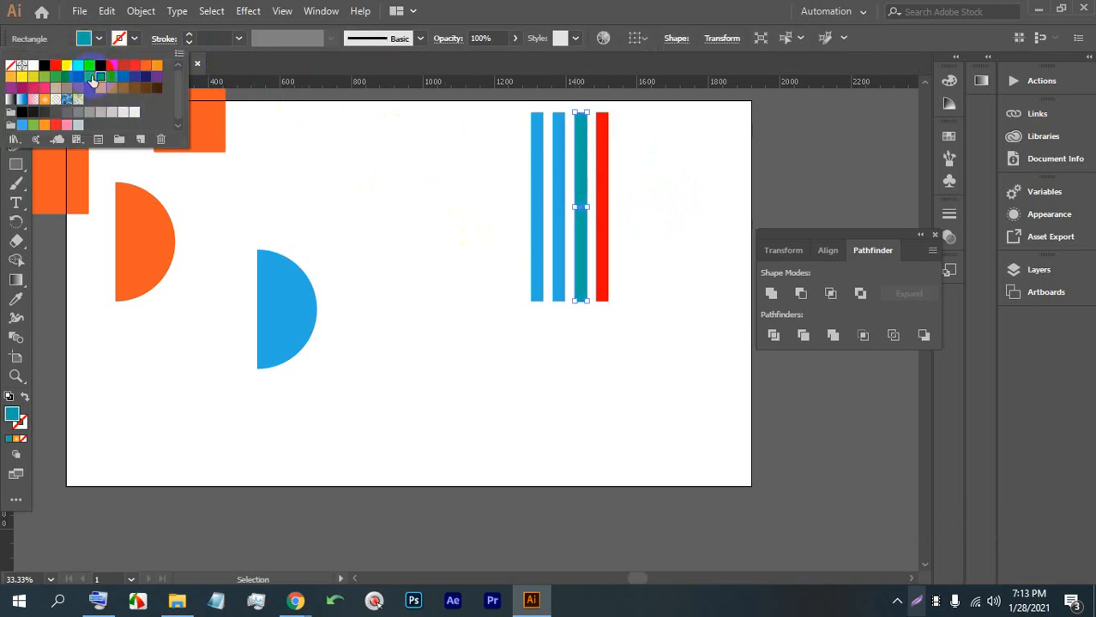
{"action": "left_click", "coordinate": [76, 74]}
{"action": "left_click", "coordinate": [490, 195]}
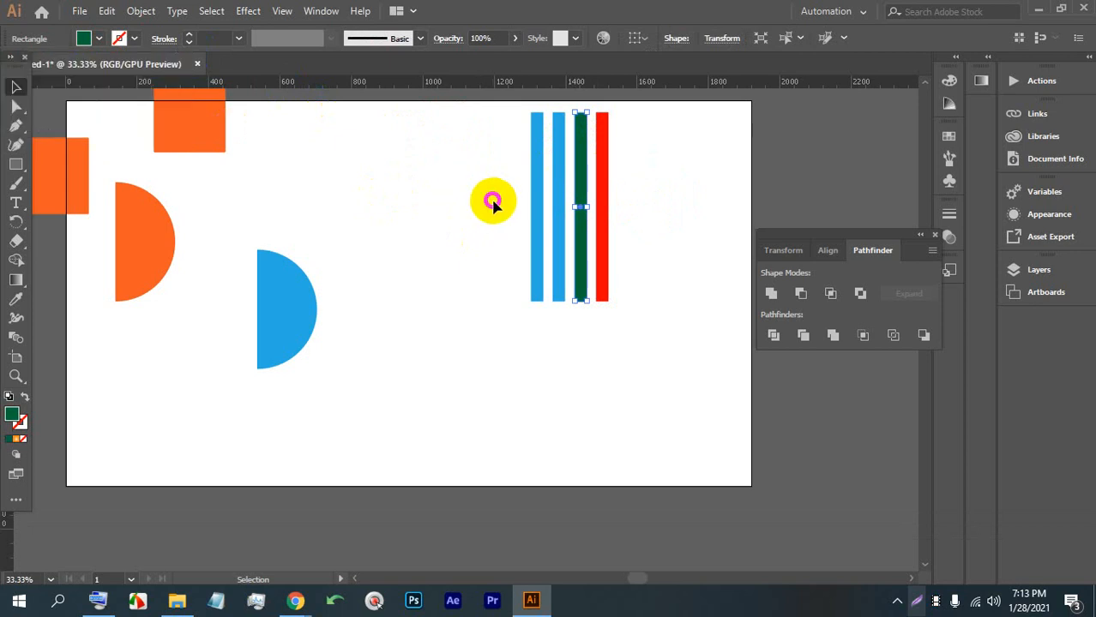
Fill the second vertical bar with yellow.
{"action": "left_click", "coordinate": [565, 184]}
{"action": "left_click", "coordinate": [98, 37]}
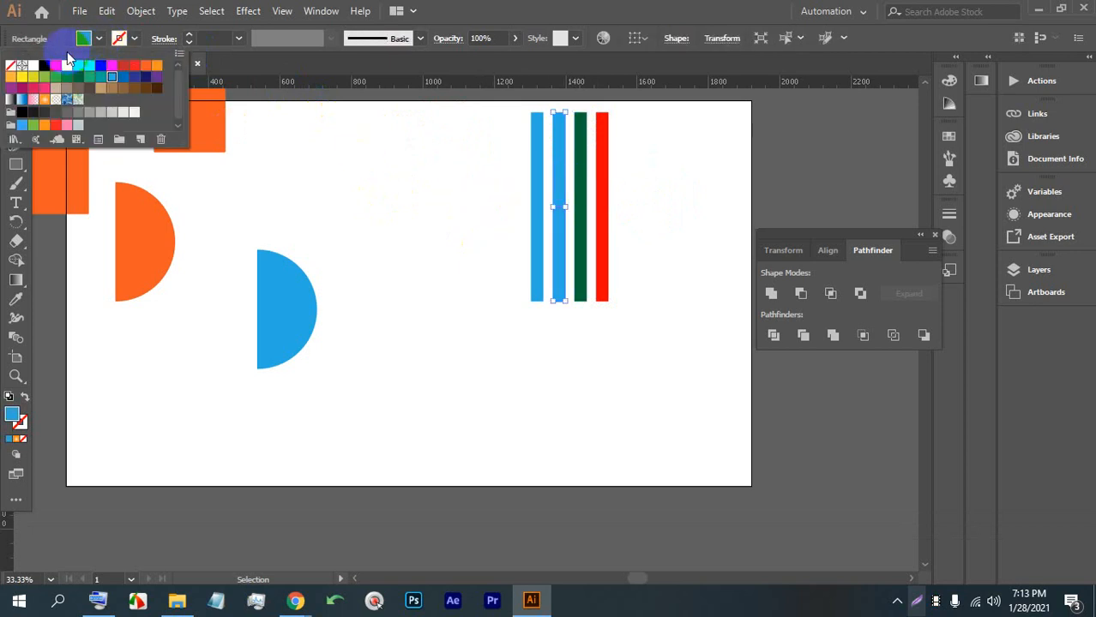
{"action": "left_click", "coordinate": [65, 76]}
{"action": "left_click", "coordinate": [362, 205]}
Save the four coloured bars as a dynamic Movie Clip symbol named New Symbol.
{"action": "left_click_drag", "start_coordinate": [697, 350], "coordinate": [462, 205]}
{"action": "scroll", "coordinate": [642, 215], "scroll_direction": "up", "scroll_amount": 2}
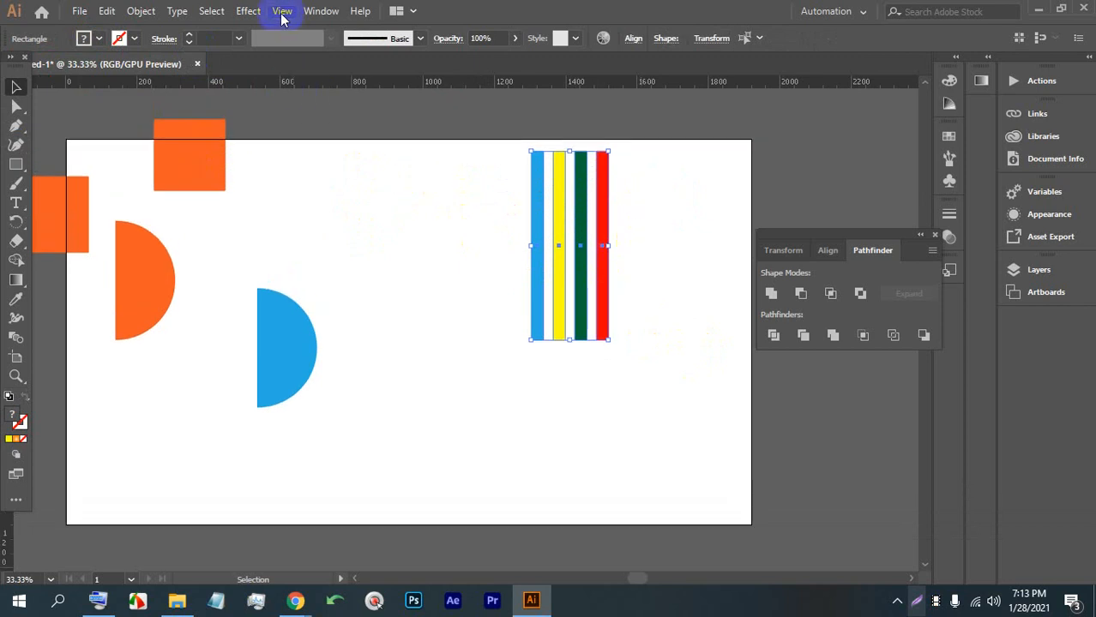
{"action": "left_click", "coordinate": [326, 14]}
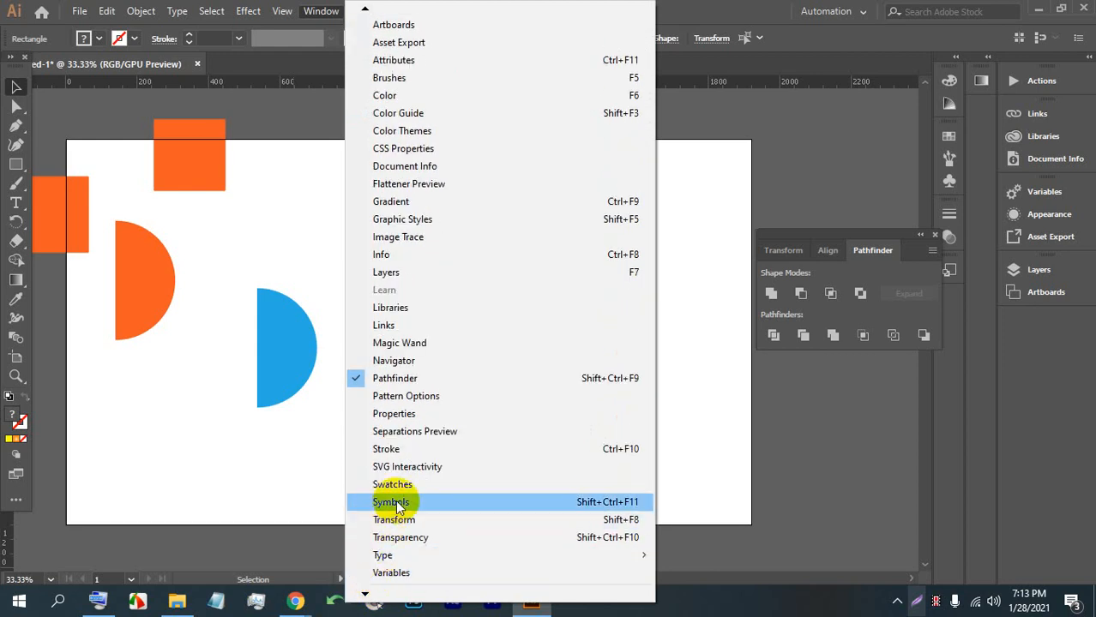
{"action": "left_click", "coordinate": [400, 503]}
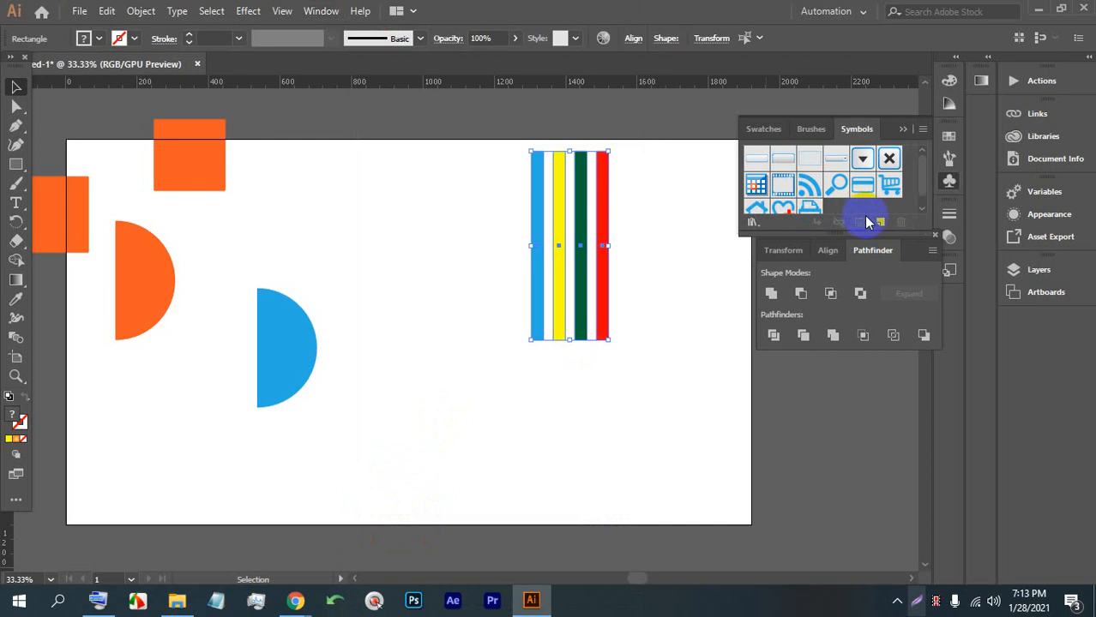
{"action": "left_click", "coordinate": [624, 283]}
{"action": "left_click_drag", "start_coordinate": [651, 347], "coordinate": [491, 236]}
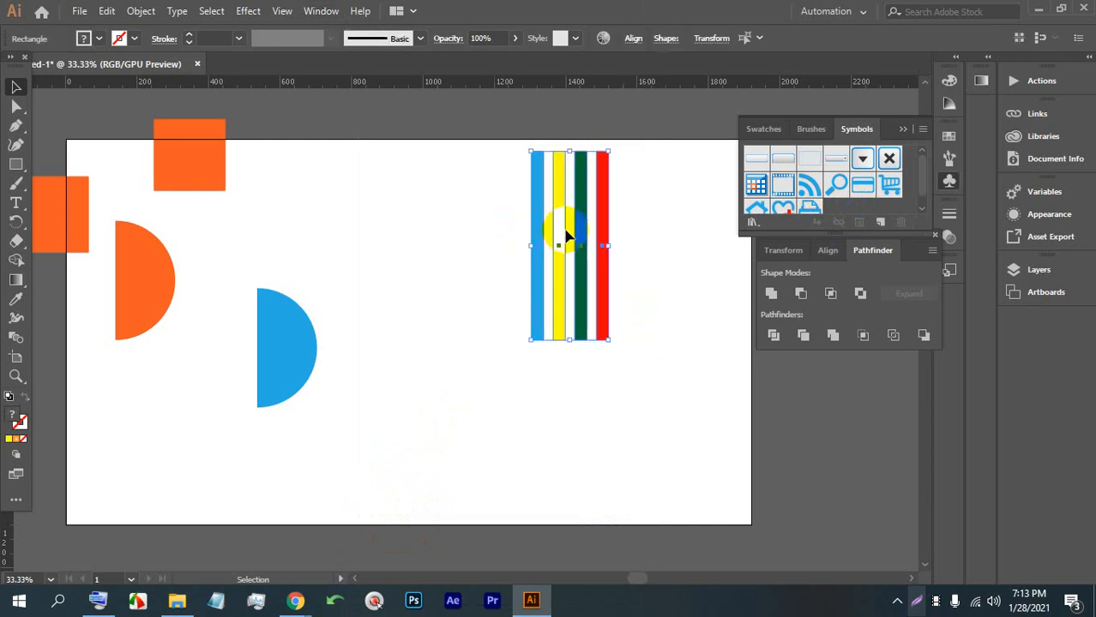
{"action": "left_click", "coordinate": [878, 225]}
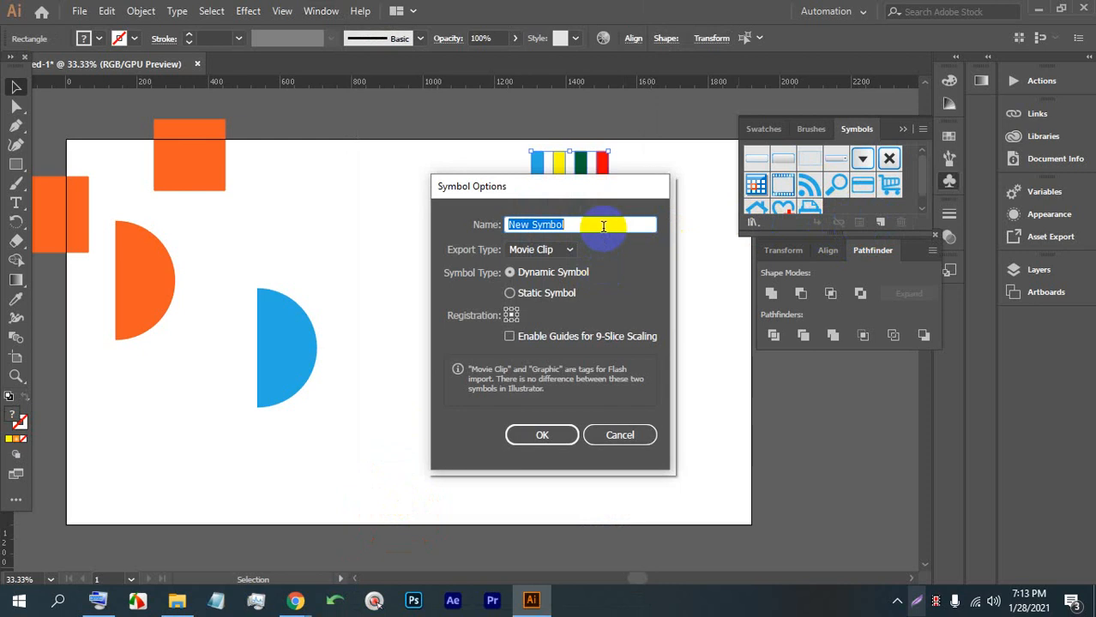
{"action": "left_click_drag", "start_coordinate": [610, 225], "coordinate": [411, 227]}
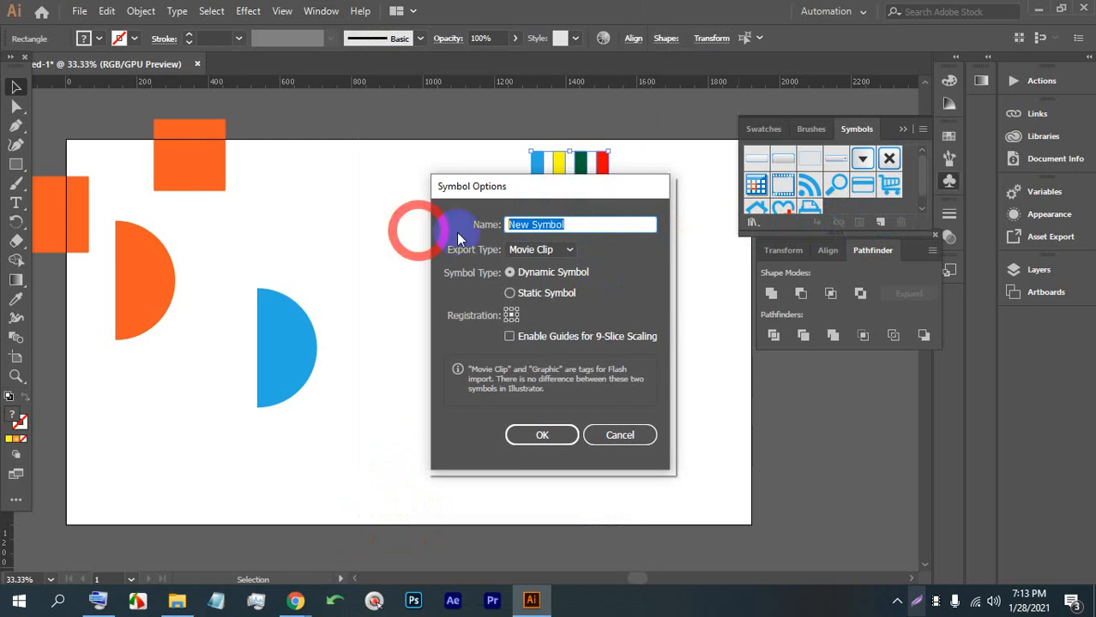
{"action": "left_click", "coordinate": [540, 435]}
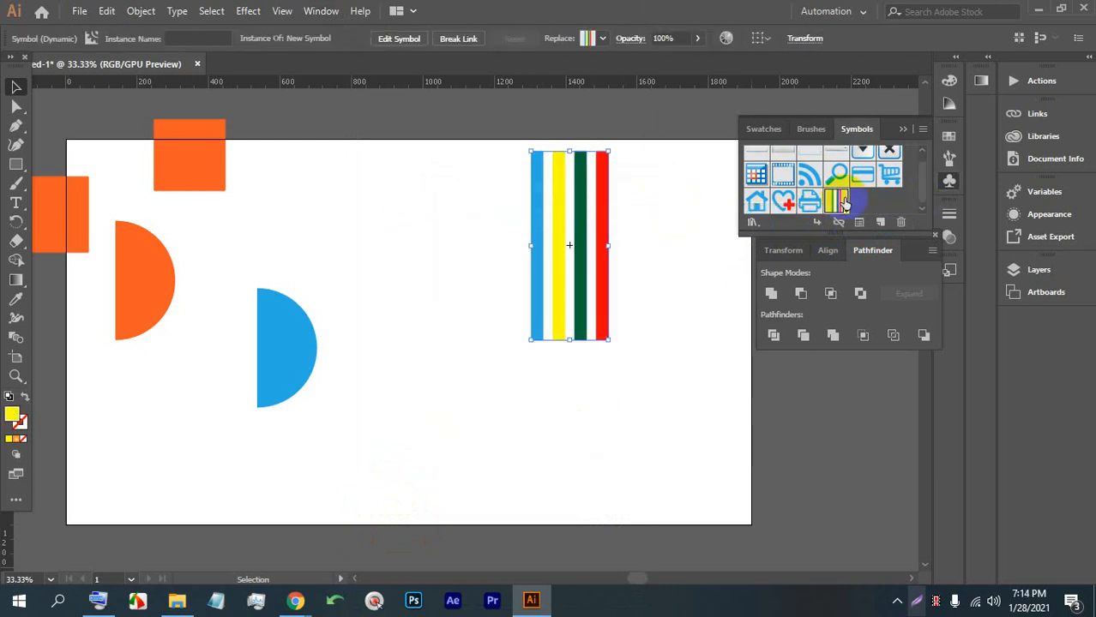
{"action": "left_click", "coordinate": [700, 370]}
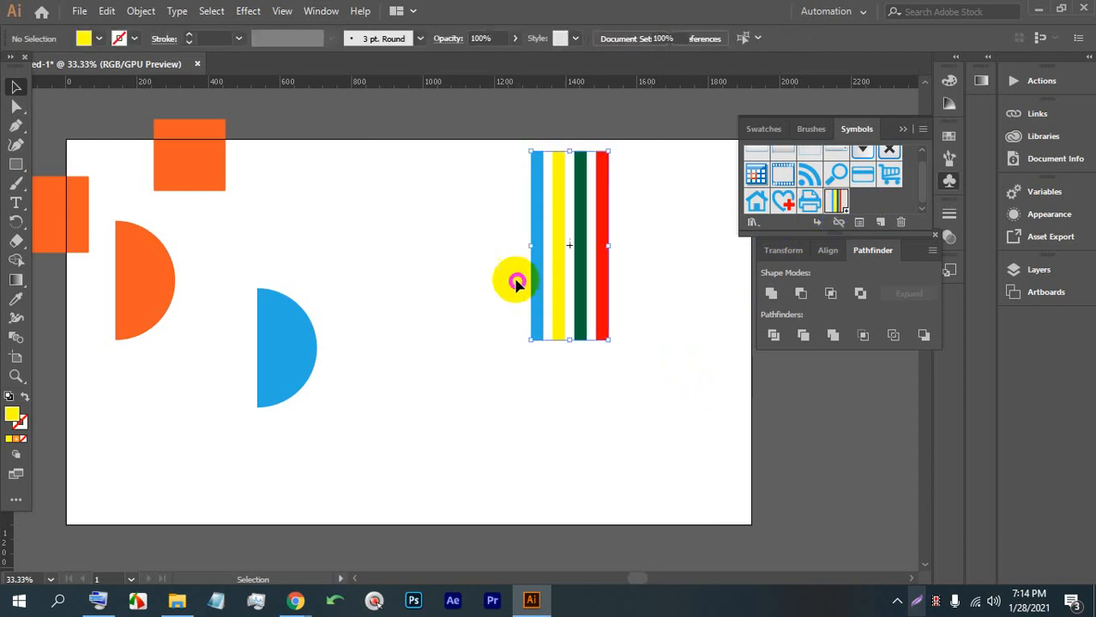
{"action": "left_click", "coordinate": [570, 266]}
Move the blue semicircle slightly left and apply a 360° 3D Revolve from its Left Edge with the preview on.
{"action": "left_click", "coordinate": [288, 339]}
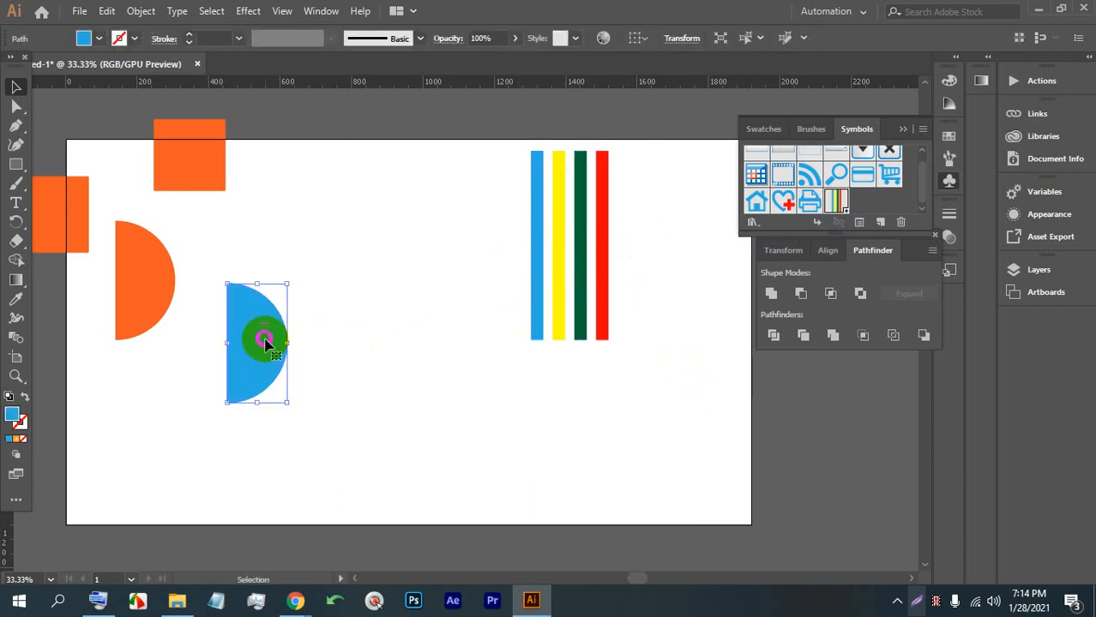
{"action": "left_click", "coordinate": [248, 11]}
{"action": "mouse_move", "coordinate": [258, 102]}
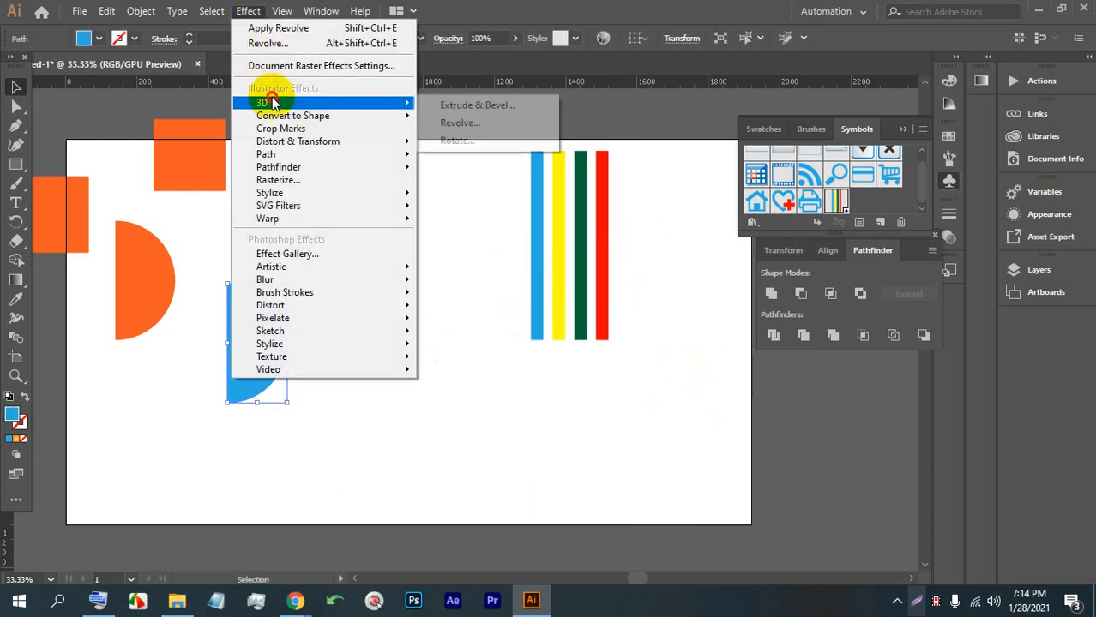
{"action": "left_click", "coordinate": [489, 122]}
{"action": "left_click", "coordinate": [664, 382]}
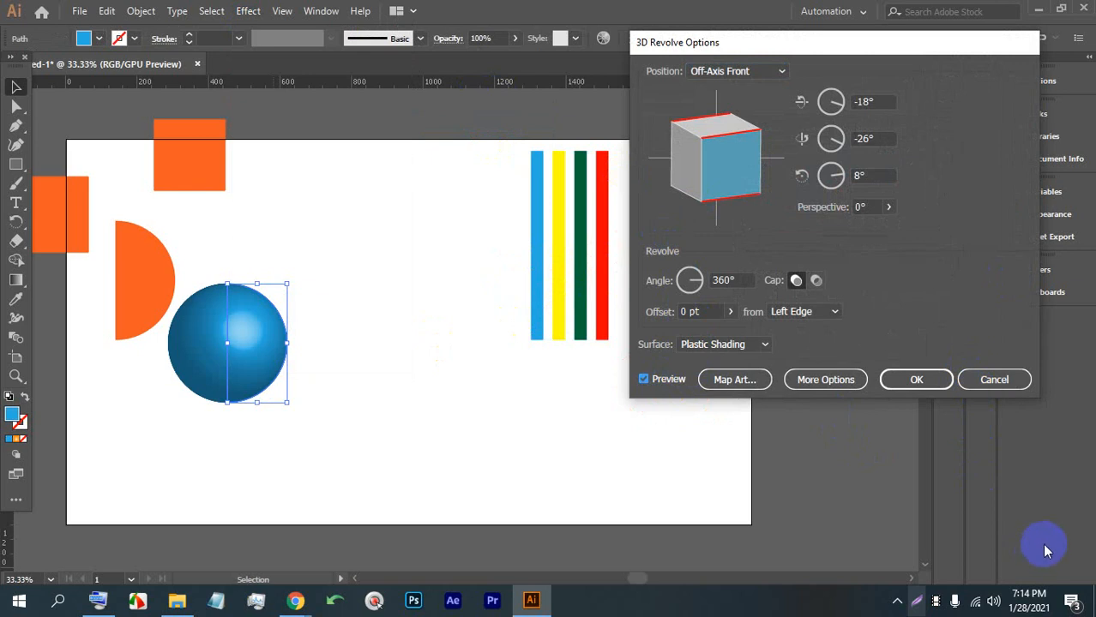
Map the four-bar New Symbol onto the revolved blue sphere and place the stripes over the visible part of the surface.
{"action": "left_click", "coordinate": [749, 388]}
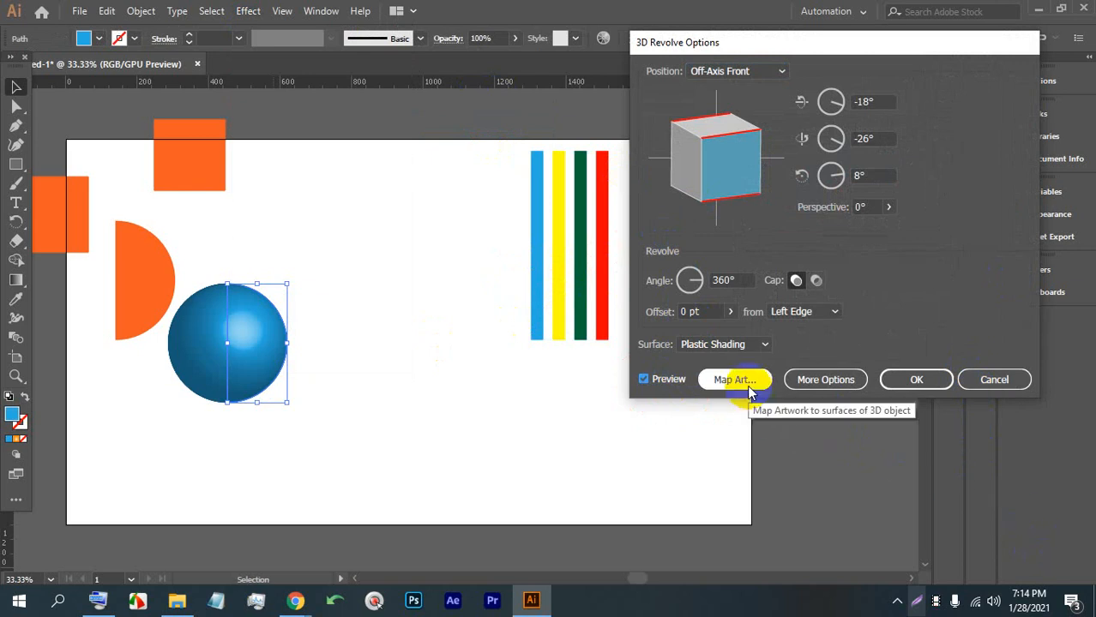
{"action": "left_click", "coordinate": [749, 385]}
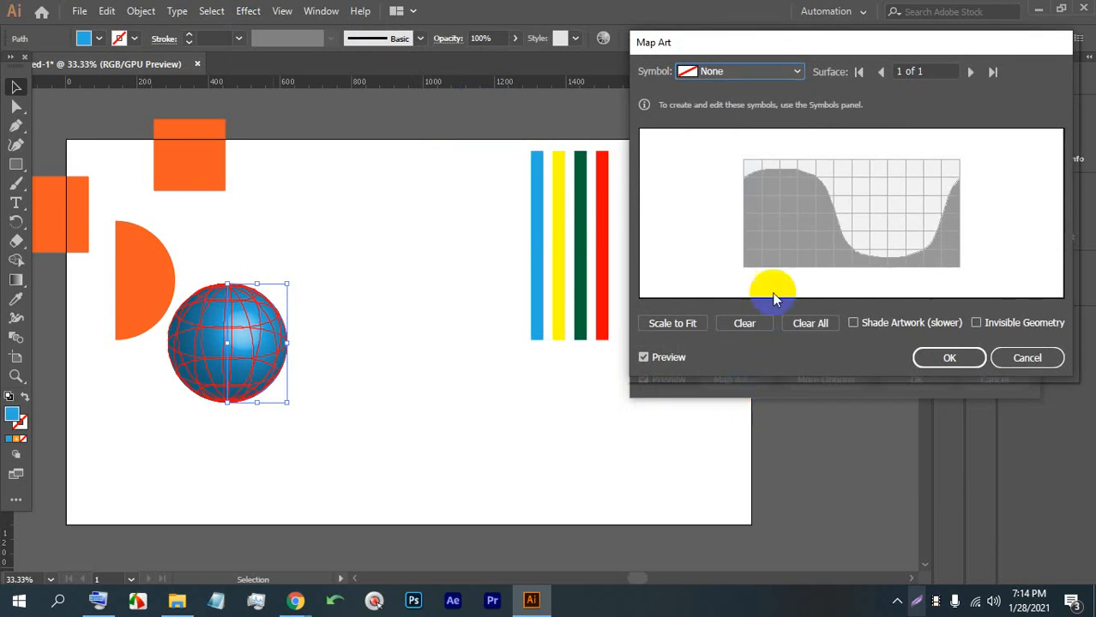
{"action": "left_click", "coordinate": [251, 316]}
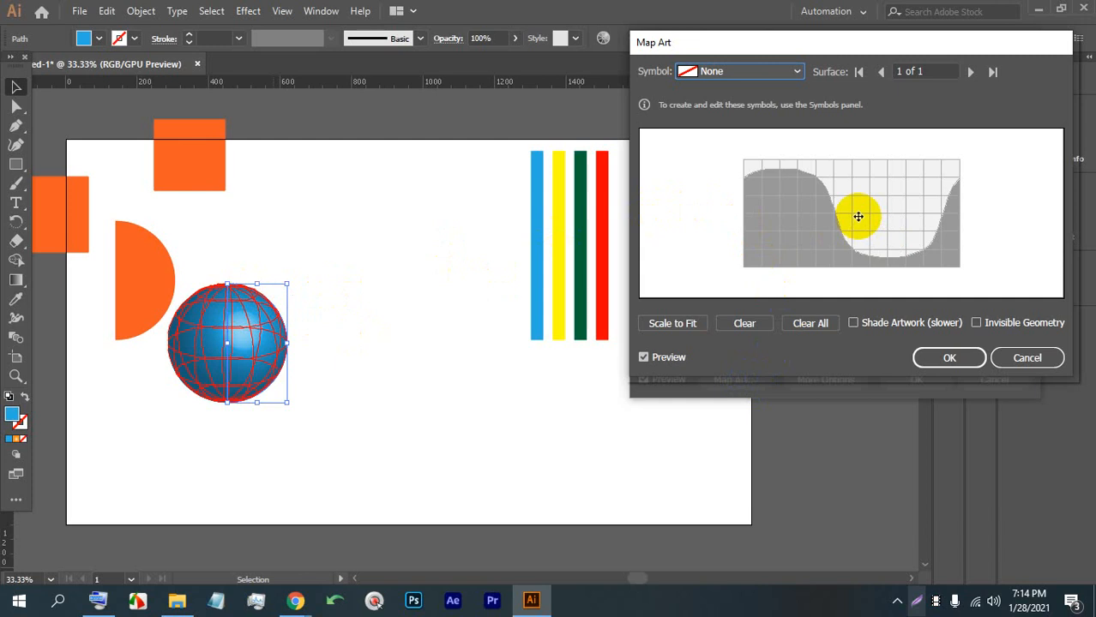
{"action": "left_click_drag", "start_coordinate": [858, 216], "coordinate": [884, 193]}
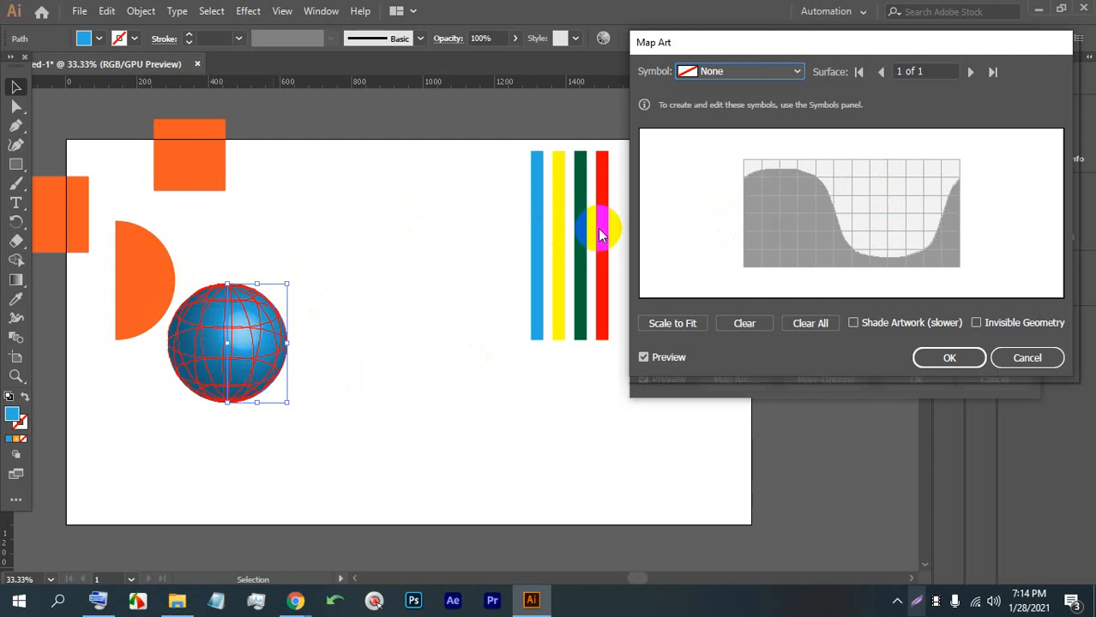
{"action": "left_click", "coordinate": [714, 77]}
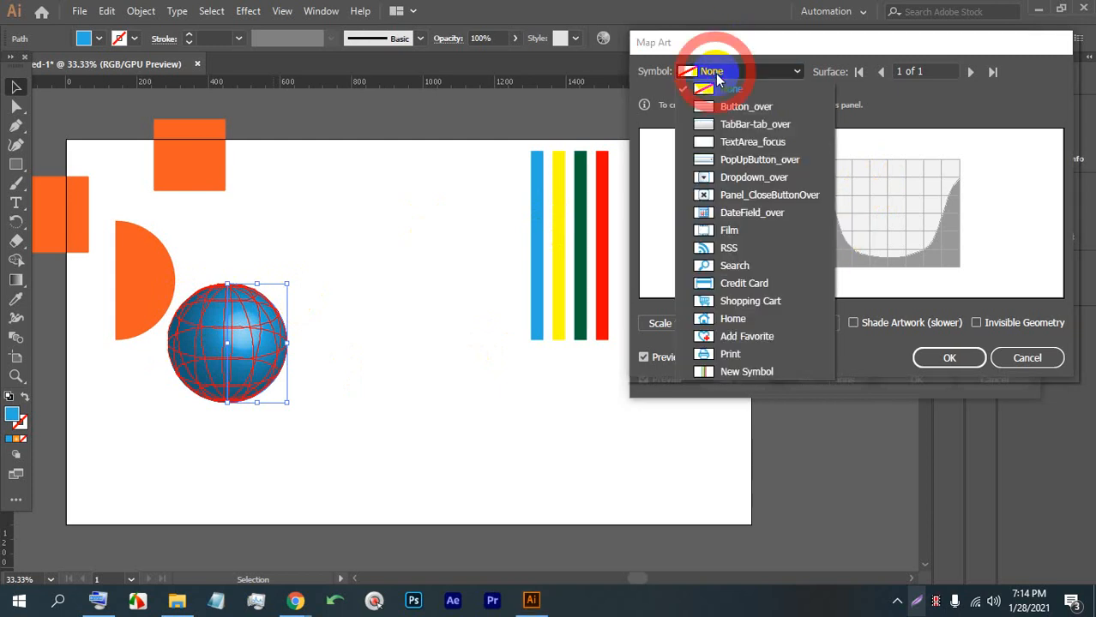
{"action": "left_click", "coordinate": [746, 371]}
{"action": "left_click_drag", "start_coordinate": [853, 189], "coordinate": [780, 250]}
{"action": "left_click_drag", "start_coordinate": [767, 188], "coordinate": [914, 181]}
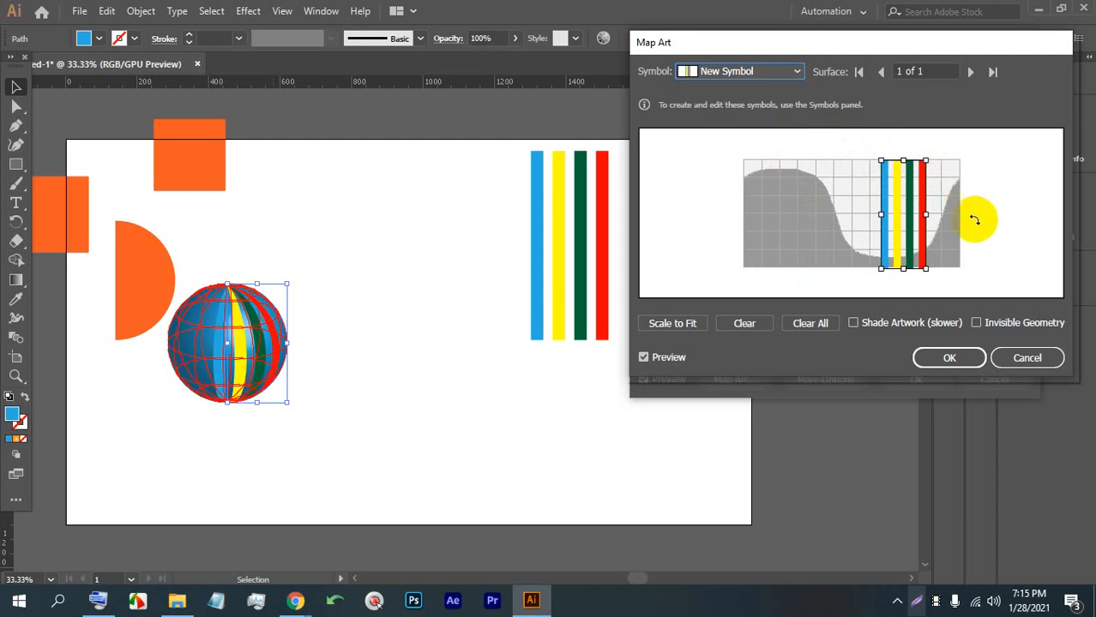
Rotate the mapped stripes to horizontal, resize them across the surface map, and discard the mapping together with the 3D Revolve.
{"action": "left_click_drag", "start_coordinate": [930, 156], "coordinate": [981, 249]}
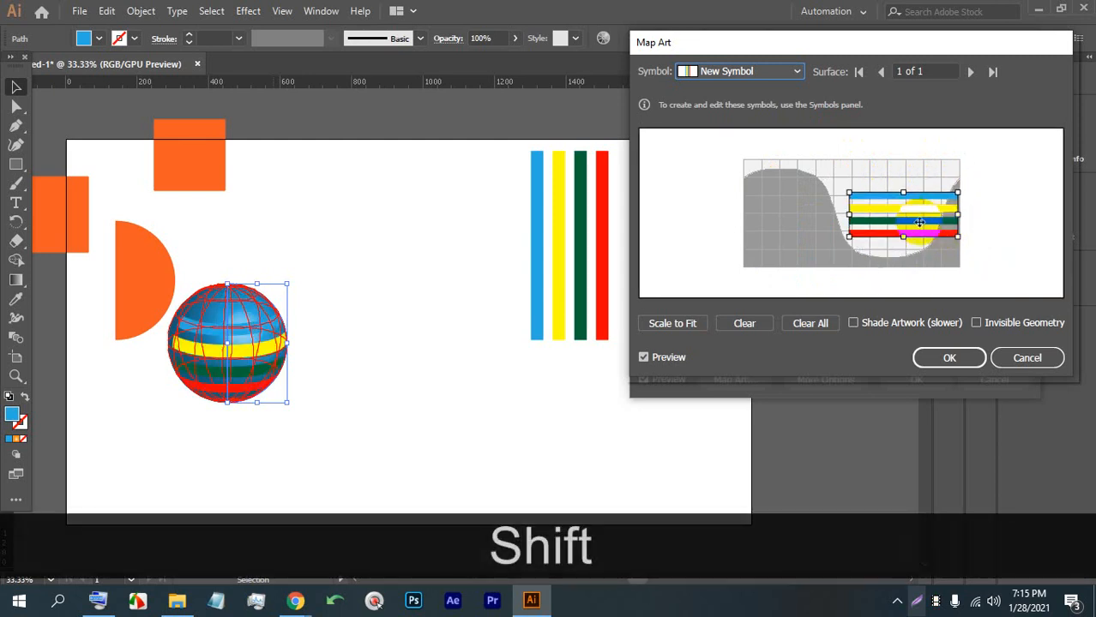
{"action": "left_click_drag", "start_coordinate": [905, 226], "coordinate": [965, 266]}
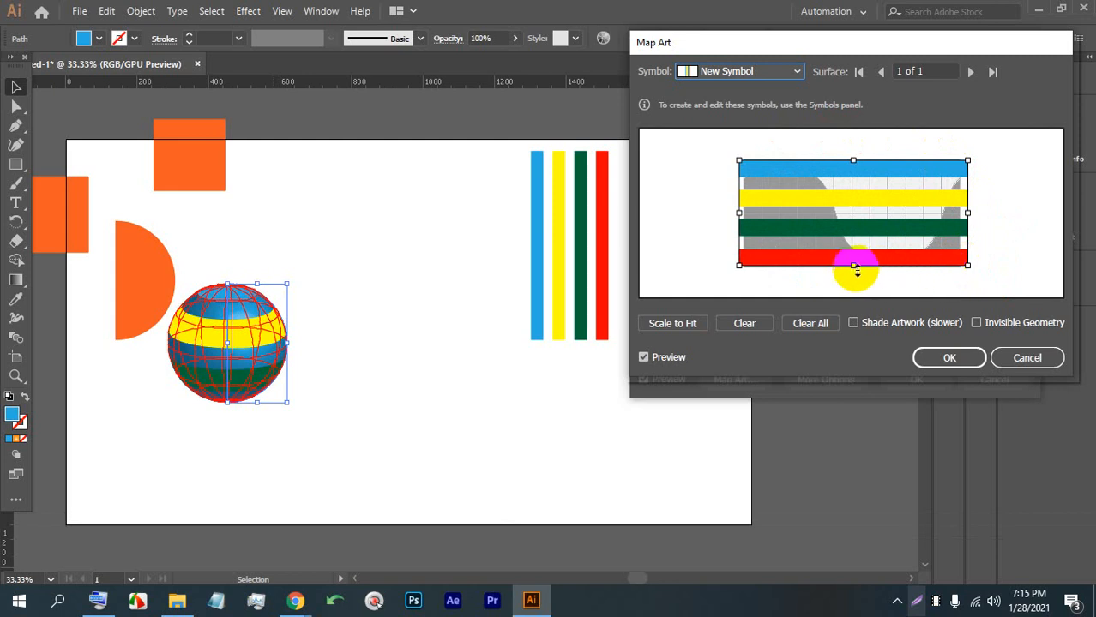
{"action": "left_click_drag", "start_coordinate": [853, 266], "coordinate": [854, 211]}
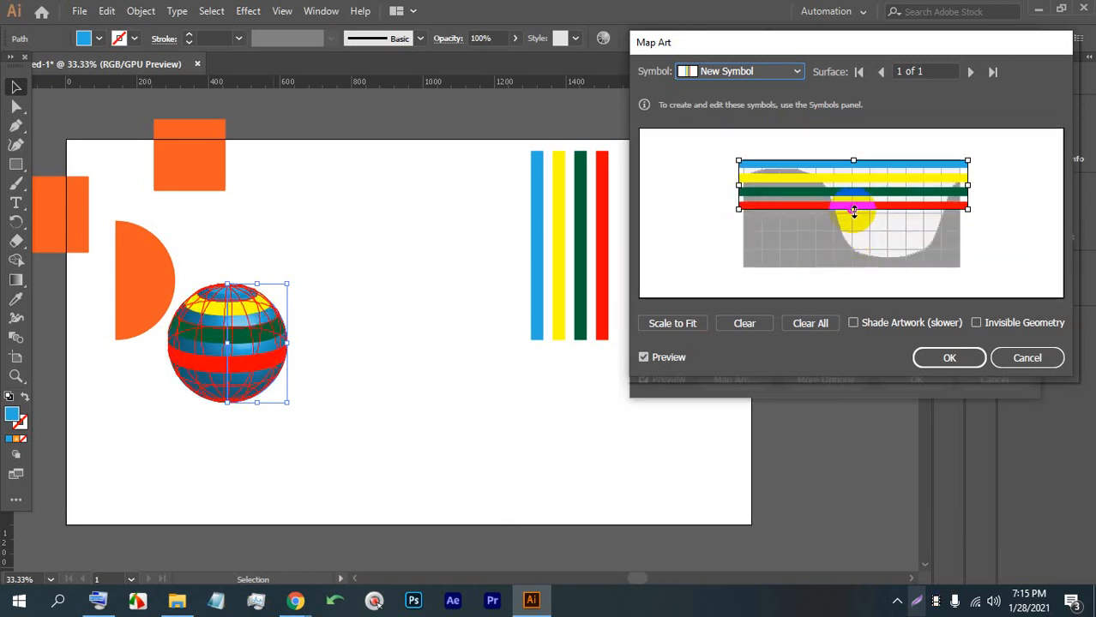
{"action": "left_click", "coordinate": [1025, 359]}
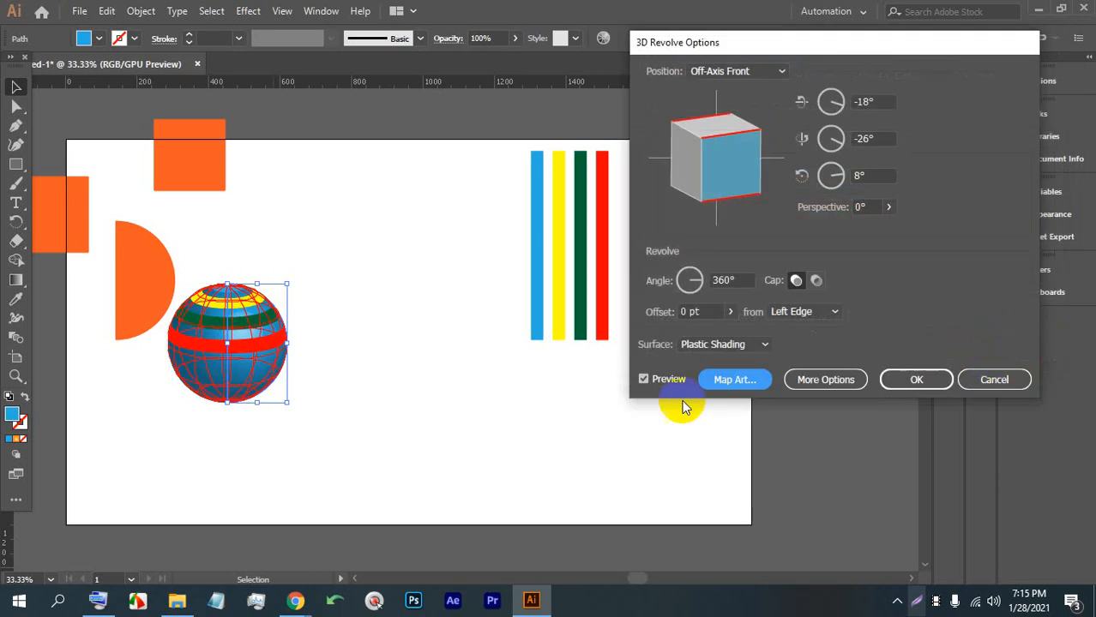
{"action": "left_click", "coordinate": [994, 379]}
{"action": "left_click", "coordinate": [517, 400]}
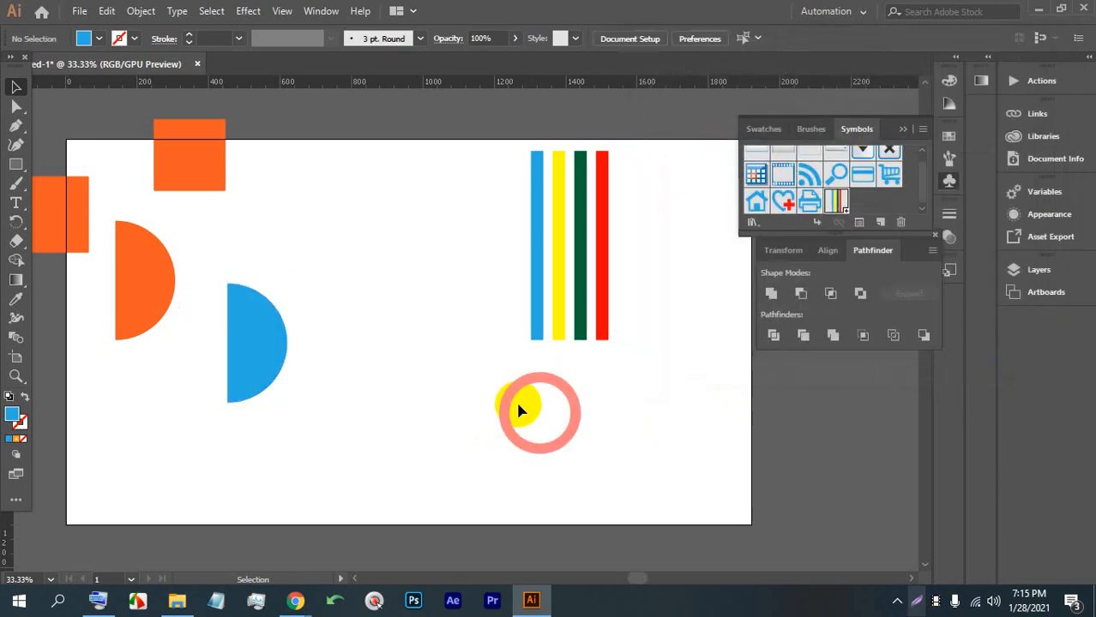
Draw a tall narrow blue rectangle near the artboard's right edge and duplicate it a short distance to the right.
{"action": "scroll", "coordinate": [478, 394], "scroll_direction": "down", "scroll_amount": 1}
{"action": "scroll", "coordinate": [478, 394], "scroll_direction": "down", "scroll_amount": 1}
{"action": "scroll", "coordinate": [606, 374], "scroll_direction": "up", "scroll_amount": 2}
{"action": "left_click_drag", "start_coordinate": [632, 358], "coordinate": [534, 353]}
{"action": "left_click_drag", "start_coordinate": [16, 171], "coordinate": [49, 166]}
{"action": "left_click_drag", "start_coordinate": [492, 198], "coordinate": [506, 366]}
{"action": "left_click", "coordinate": [17, 87]}
{"action": "left_click_drag", "start_coordinate": [499, 246], "coordinate": [517, 250]}
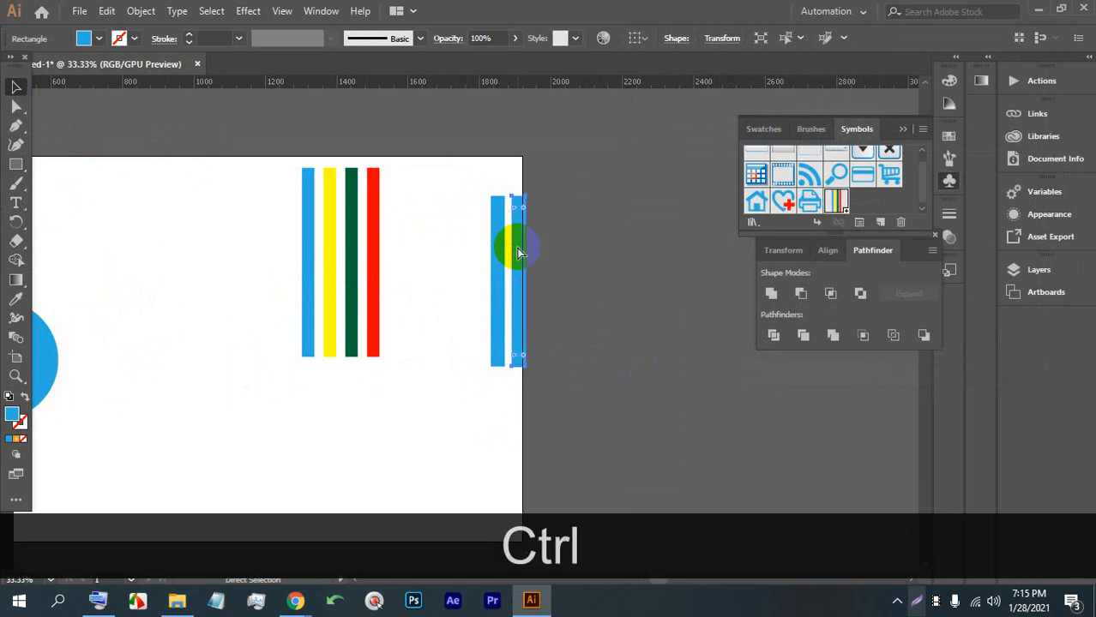
Repeat the duplication 19 times to build a row of evenly spaced vertical blue bars.
{"action": "key", "text": "ctrl+d"}
{"action": "key", "text": "ctrl+d"}
{"action": "key", "text": "ctrl+d"}
{"action": "key", "text": "ctrl+d"}
{"action": "key", "text": "ctrl+d"}
{"action": "key", "text": "ctrl+d"}
{"action": "key", "text": "ctrl+d"}
{"action": "key", "text": "ctrl+d"}
{"action": "key", "text": "ctrl+d"}
{"action": "key", "text": "ctrl+d"}
{"action": "key", "text": "ctrl+d"}
{"action": "key", "text": "ctrl+d"}
{"action": "key", "text": "ctrl+d"}
{"action": "key", "text": "ctrl+d"}
{"action": "key", "text": "ctrl+d"}
{"action": "key", "text": "ctrl+d"}
{"action": "key", "text": "ctrl+d"}
{"action": "key", "text": "ctrl+d"}
{"action": "key", "text": "ctrl+d"}
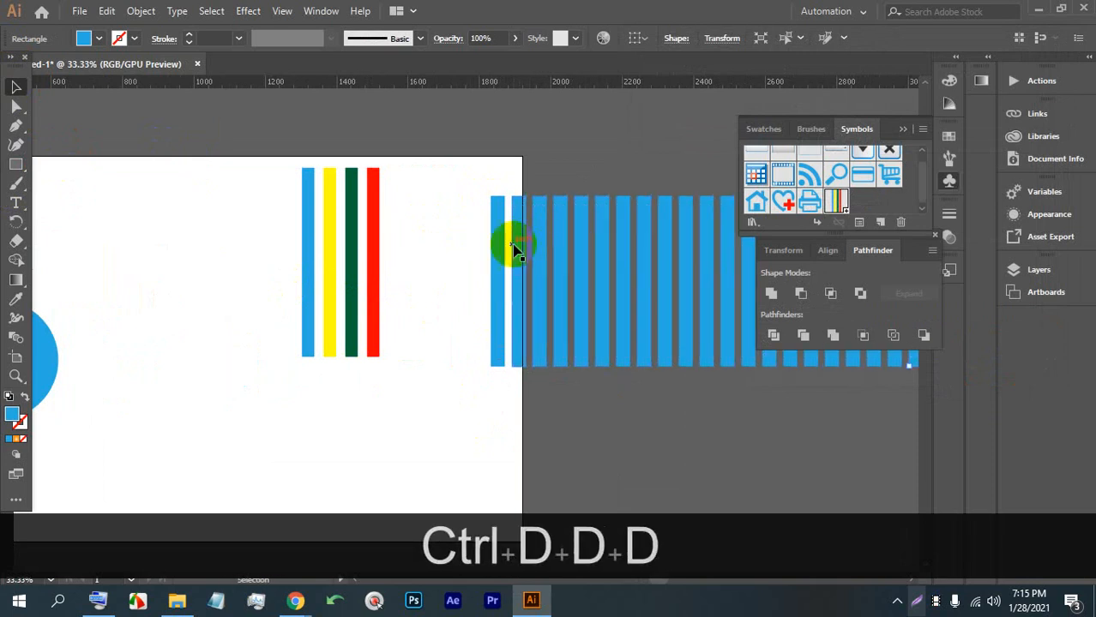
{"action": "scroll", "coordinate": [484, 239], "scroll_direction": "down", "scroll_amount": 2}
{"action": "scroll", "coordinate": [664, 246], "scroll_direction": "up", "scroll_amount": 2}
{"action": "left_click_drag", "start_coordinate": [774, 401], "coordinate": [319, 284]}
{"action": "left_click", "coordinate": [118, 39]}
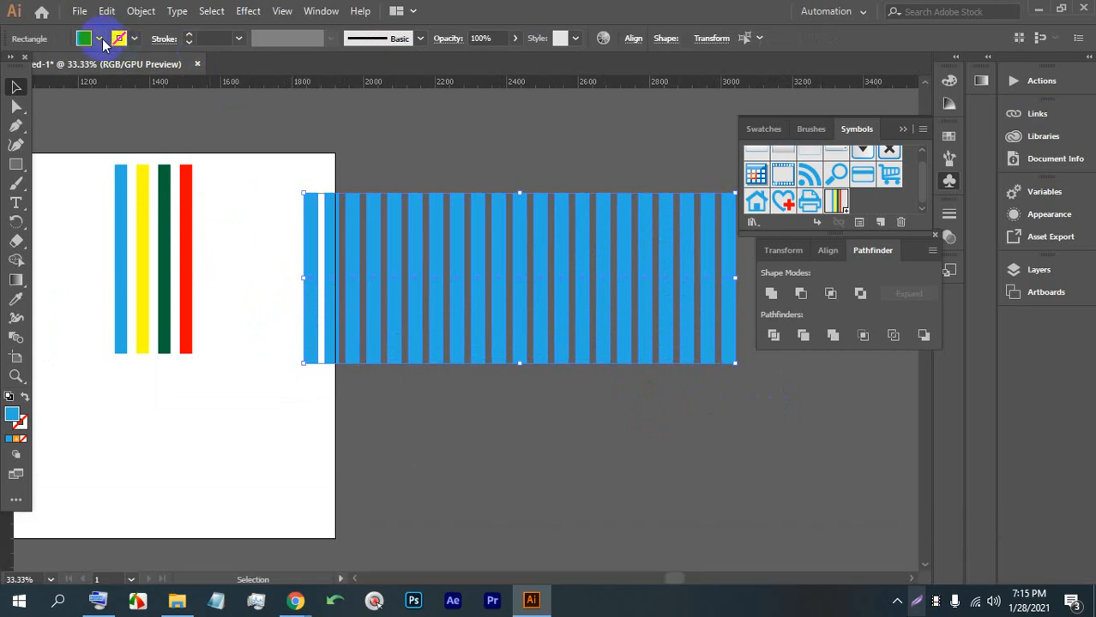
{"action": "left_click", "coordinate": [102, 41]}
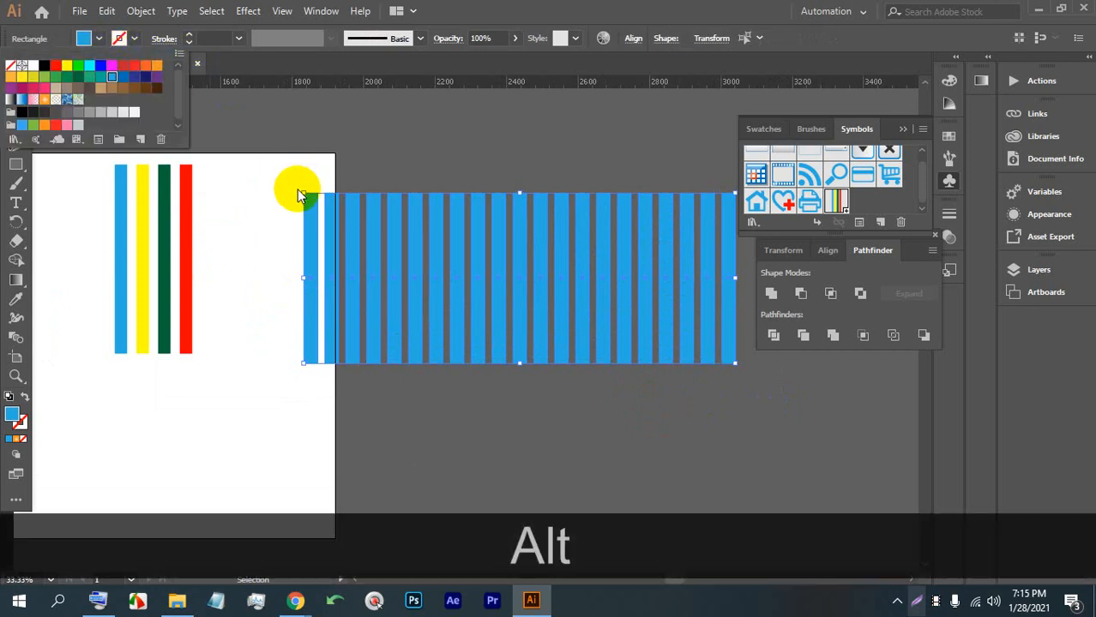
{"action": "scroll", "coordinate": [274, 266], "scroll_direction": "down", "scroll_amount": 2}
{"action": "scroll", "coordinate": [289, 261], "scroll_direction": "up", "scroll_amount": 1}
{"action": "left_click", "coordinate": [577, 320]}
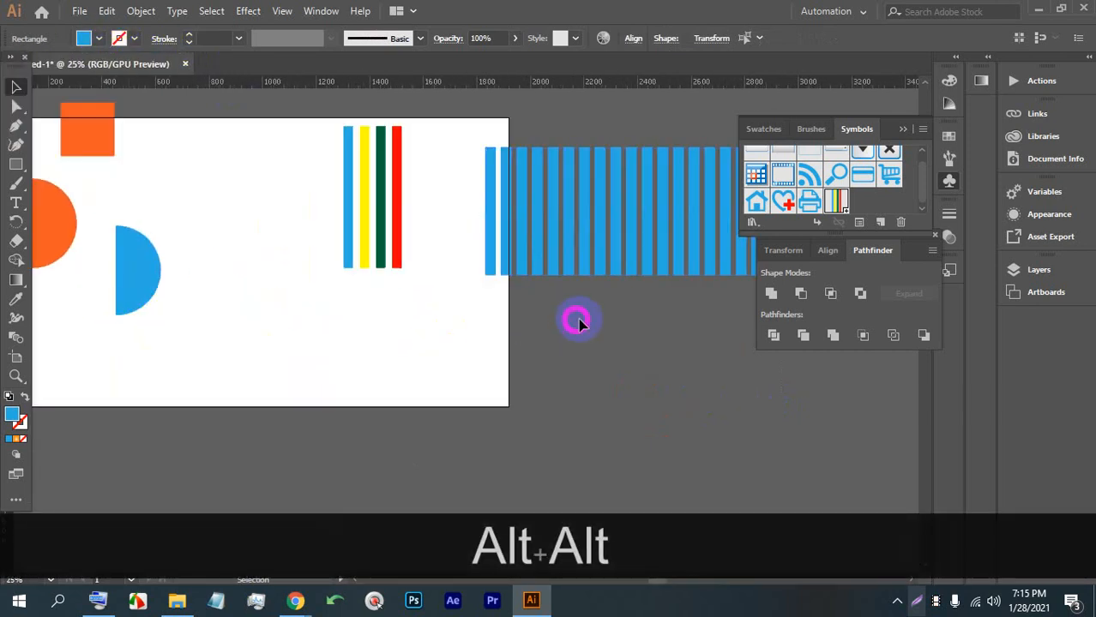
Fill the blue semicircle with orange.
{"action": "key", "text": "space"}
{"action": "left_click_drag", "start_coordinate": [578, 320], "coordinate": [520, 317]}
{"action": "left_click", "coordinate": [40, 291]}
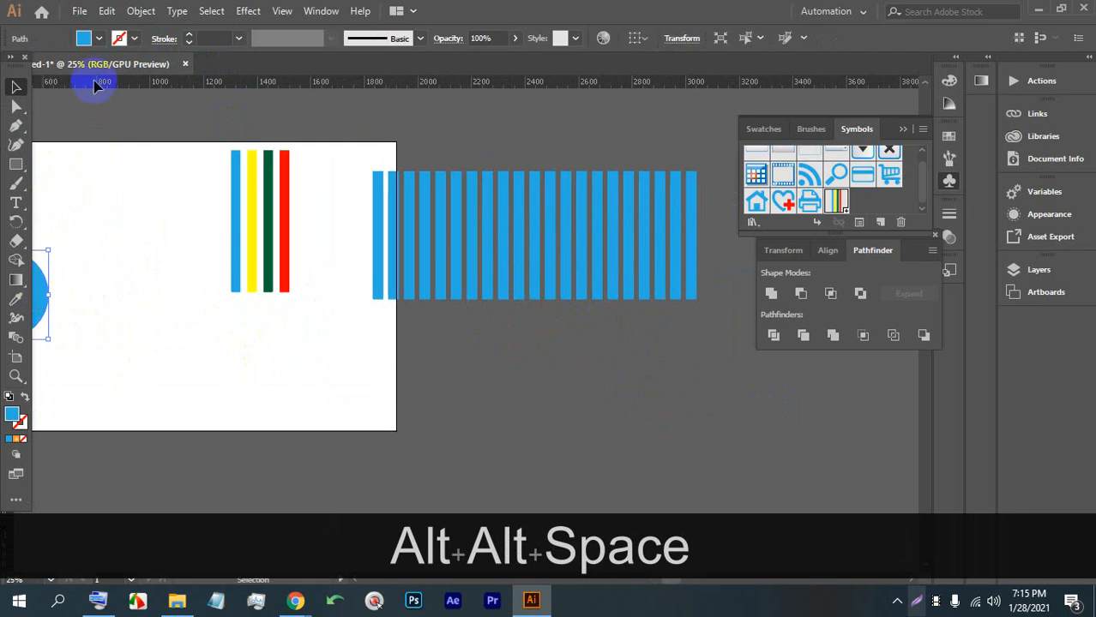
{"action": "left_click", "coordinate": [99, 39]}
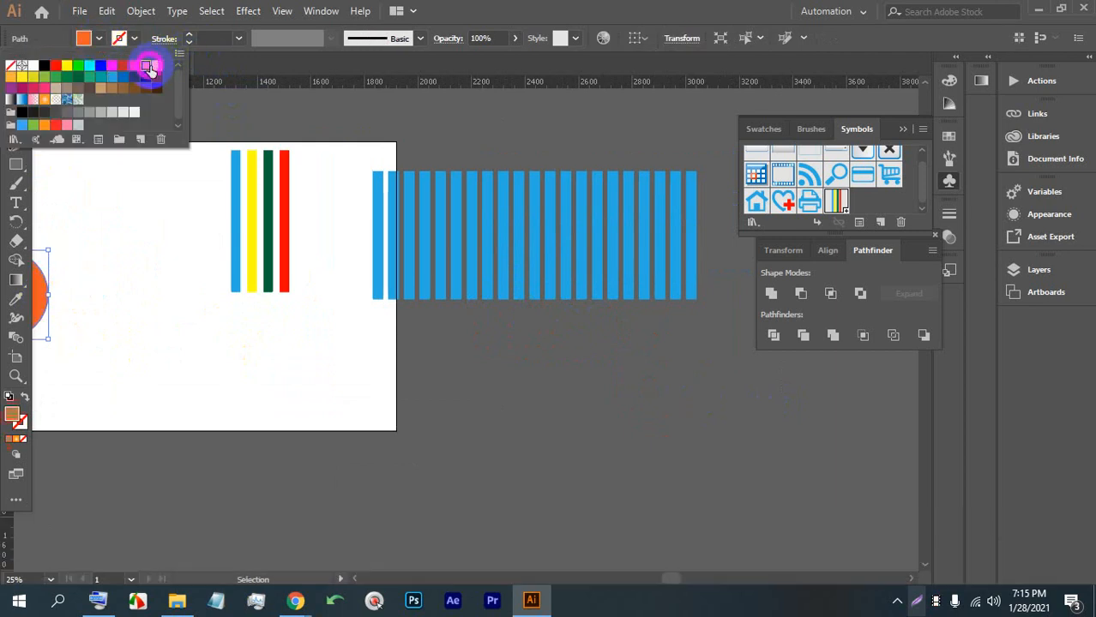
{"action": "left_click", "coordinate": [410, 402]}
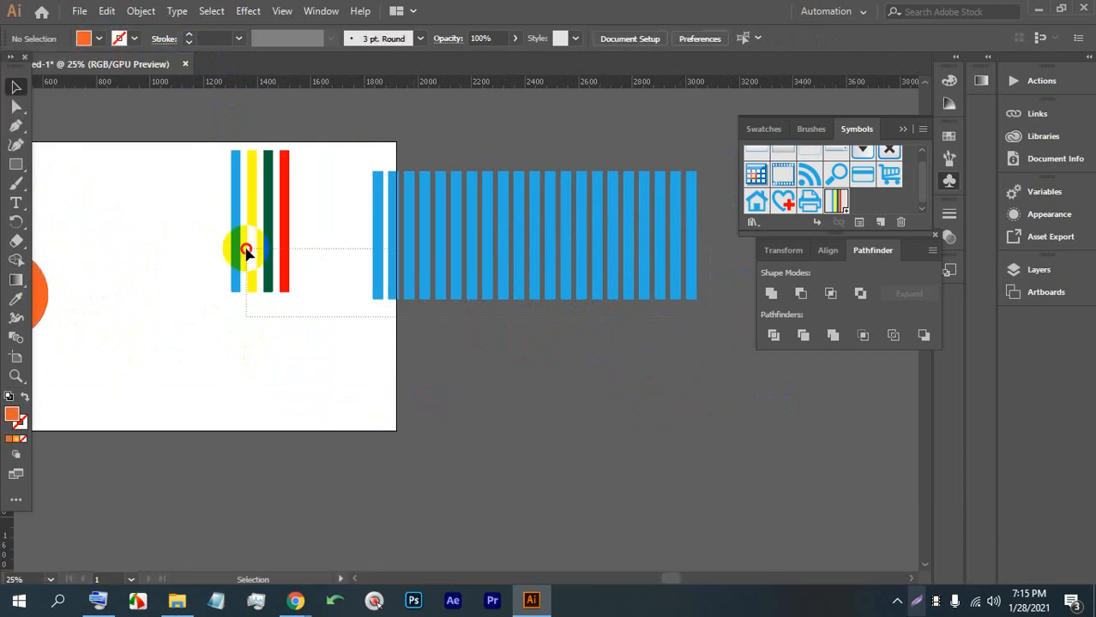
Fill the whole row of blue bars with black.
{"action": "left_click", "coordinate": [378, 231]}
{"action": "left_click", "coordinate": [99, 38]}
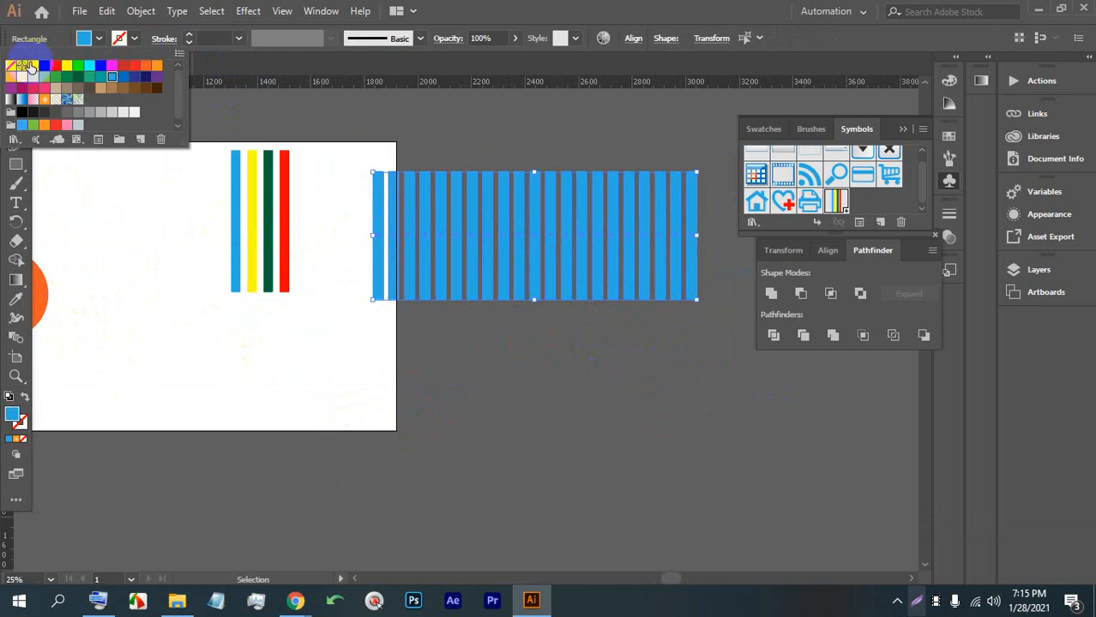
{"action": "left_click", "coordinate": [22, 66]}
{"action": "left_click", "coordinate": [572, 343]}
Save the row of black bars as a dynamic Movie Clip symbol named New Symbol 1.
{"action": "scroll", "coordinate": [562, 311], "scroll_direction": "down", "scroll_amount": 1, "text": "alt"}
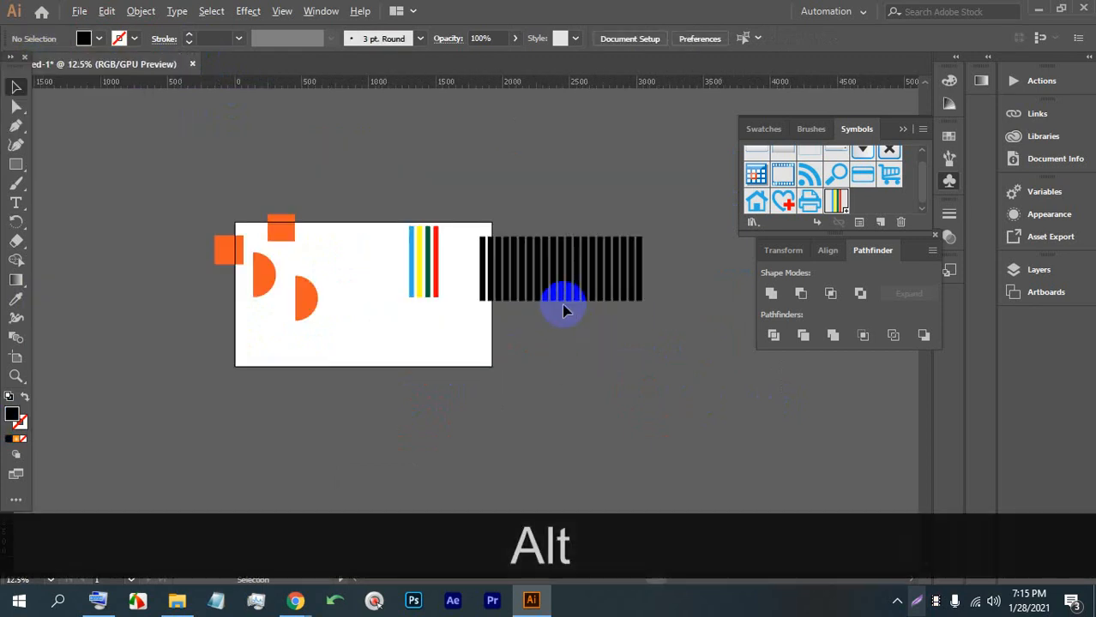
{"action": "left_click", "coordinate": [489, 277]}
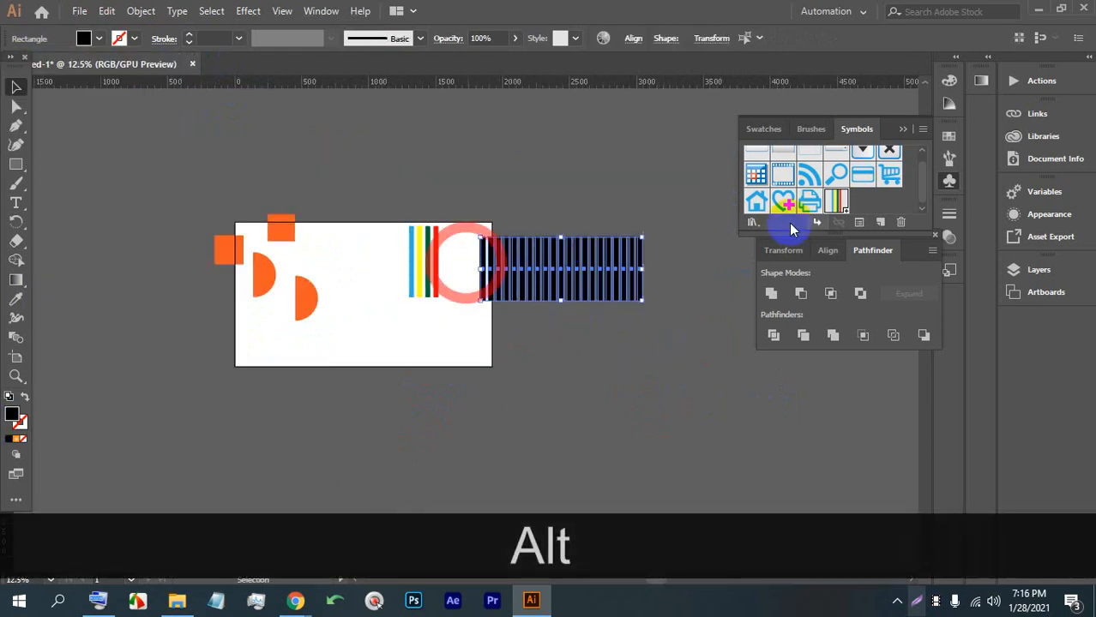
{"action": "left_click", "coordinate": [881, 223]}
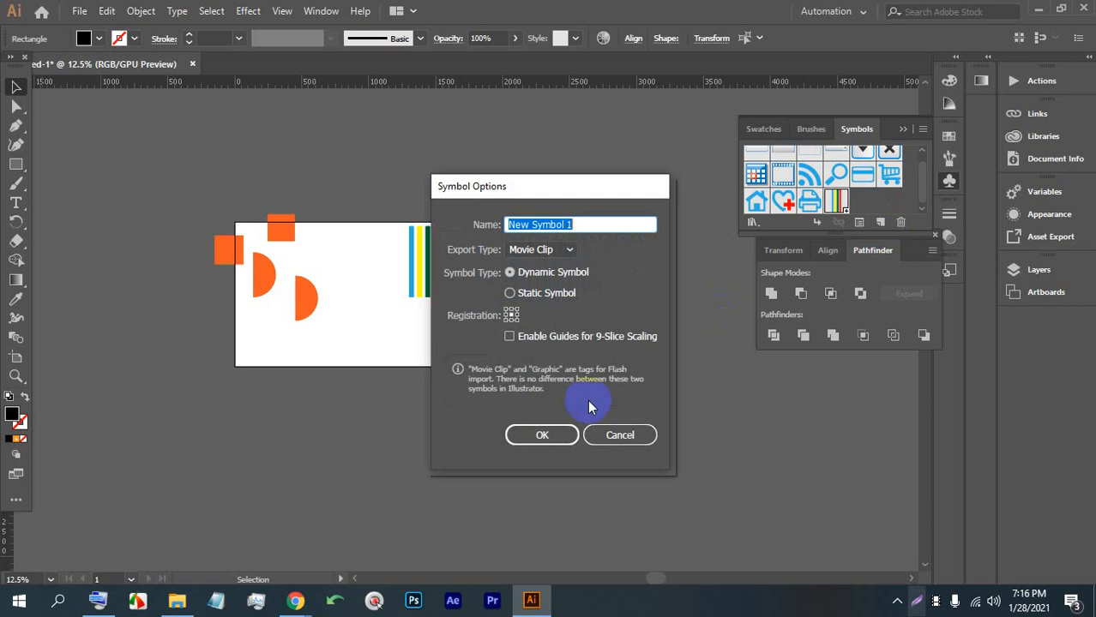
{"action": "left_click", "coordinate": [544, 437]}
{"action": "left_click", "coordinate": [460, 395]}
Apply a 360° 3D Revolve from the Left Edge to the lower orange semicircle with the preview on.
{"action": "scroll", "coordinate": [325, 327], "scroll_direction": "up", "scroll_amount": 2}
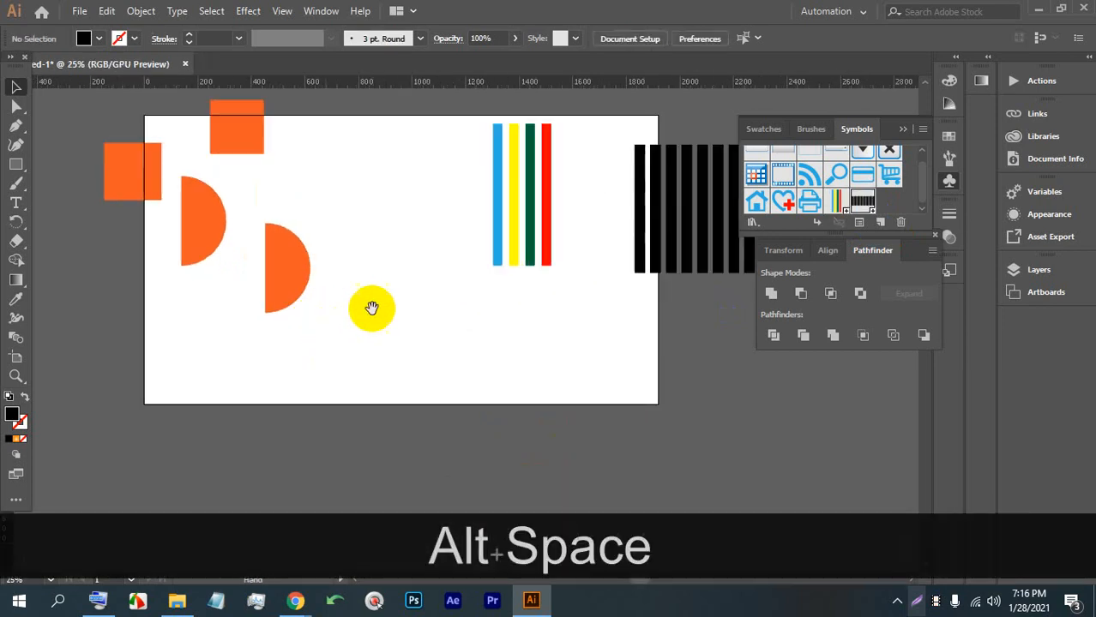
{"action": "left_click_drag", "start_coordinate": [380, 301], "coordinate": [315, 340]}
{"action": "left_click", "coordinate": [241, 301]}
{"action": "left_click", "coordinate": [144, 5]}
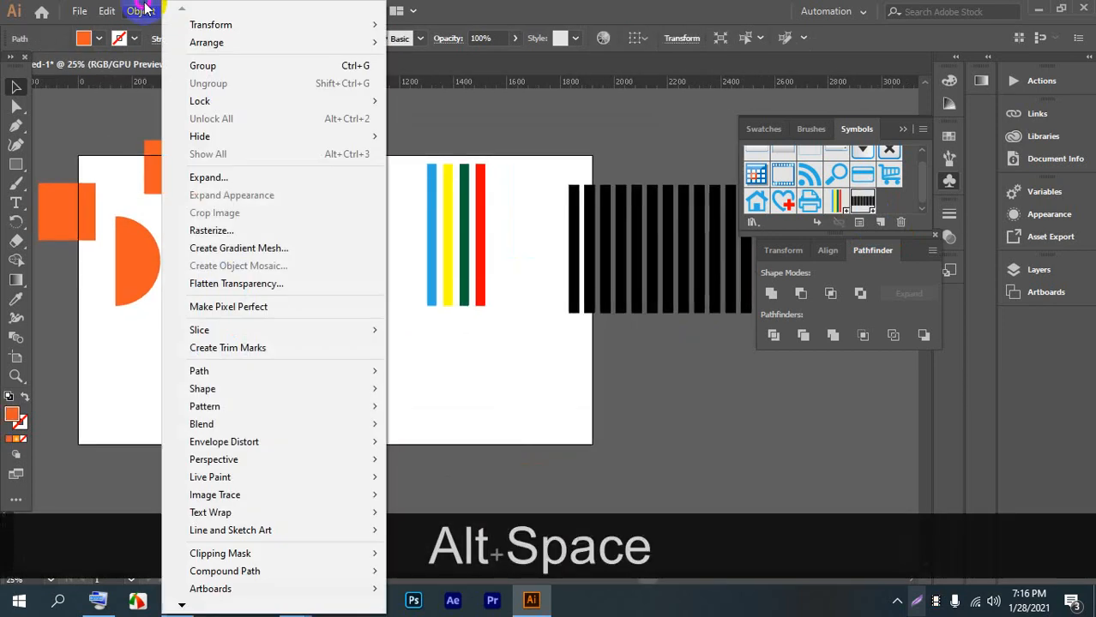
{"action": "left_click", "coordinate": [144, 9]}
{"action": "left_click", "coordinate": [248, 10]}
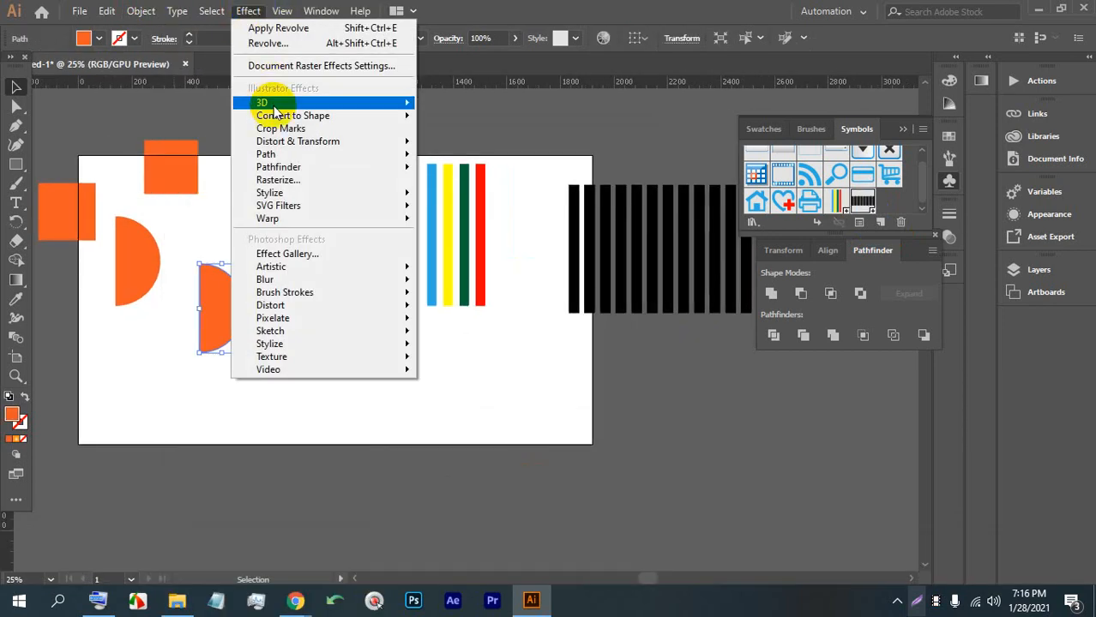
{"action": "left_click", "coordinate": [270, 103]}
{"action": "left_click", "coordinate": [460, 125]}
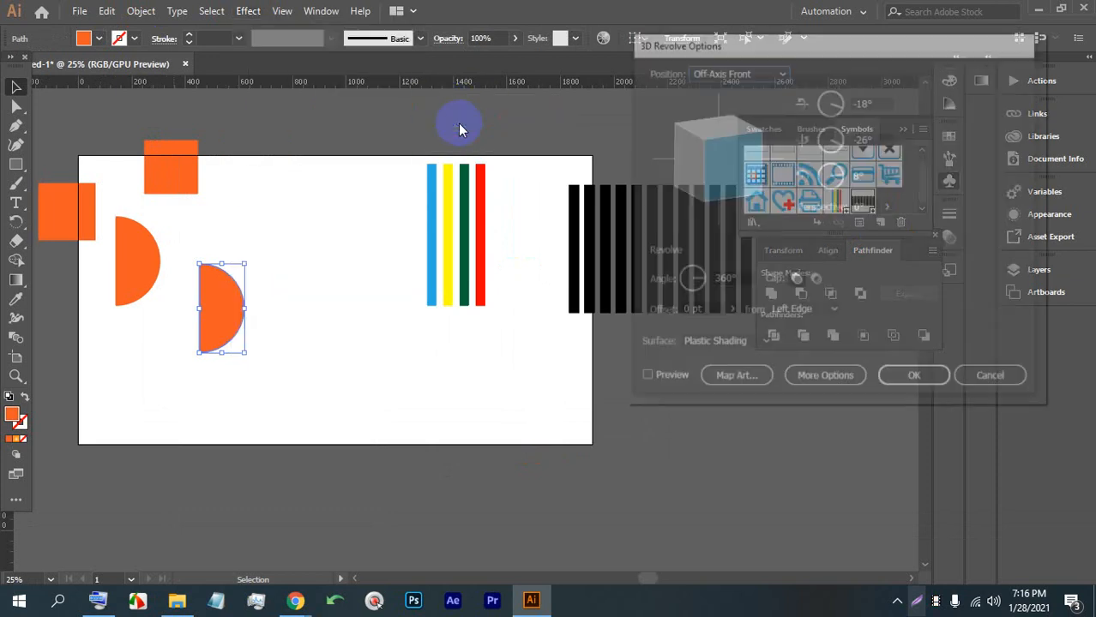
{"action": "left_click", "coordinate": [665, 380]}
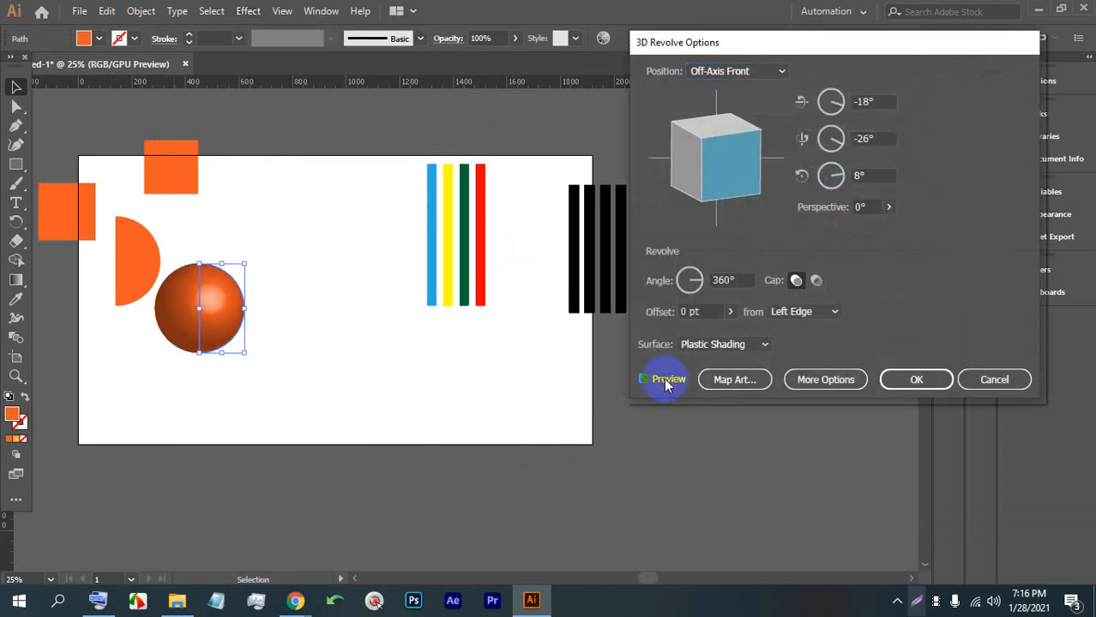
Map New Symbol 1 onto the orange sphere and shift the stripes slightly right over the surface map.
{"action": "left_click", "coordinate": [734, 380]}
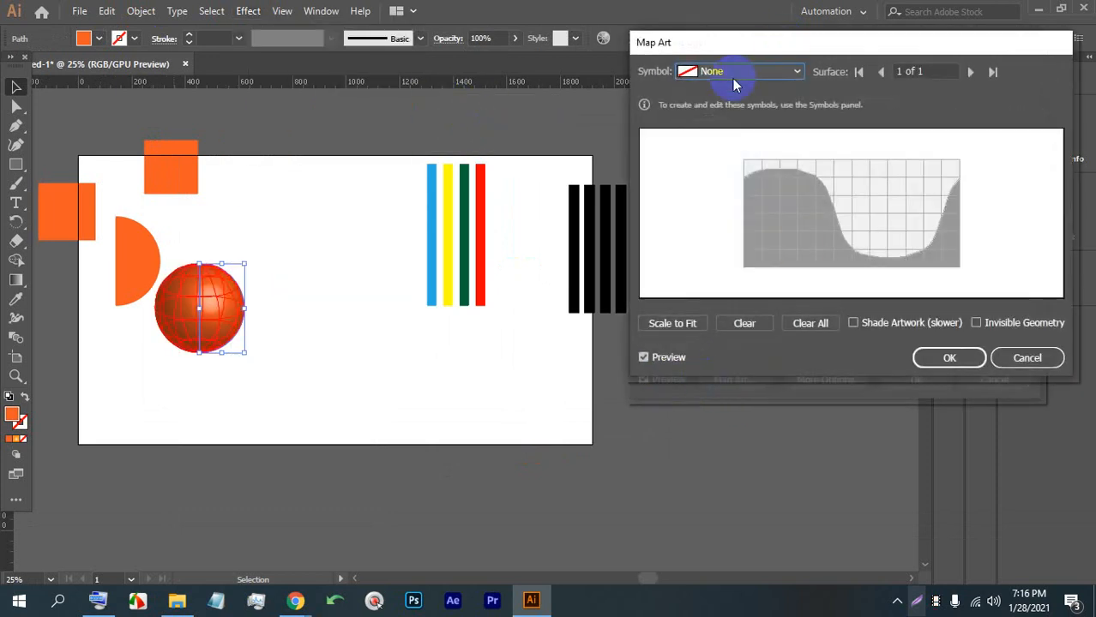
{"action": "left_click", "coordinate": [734, 77]}
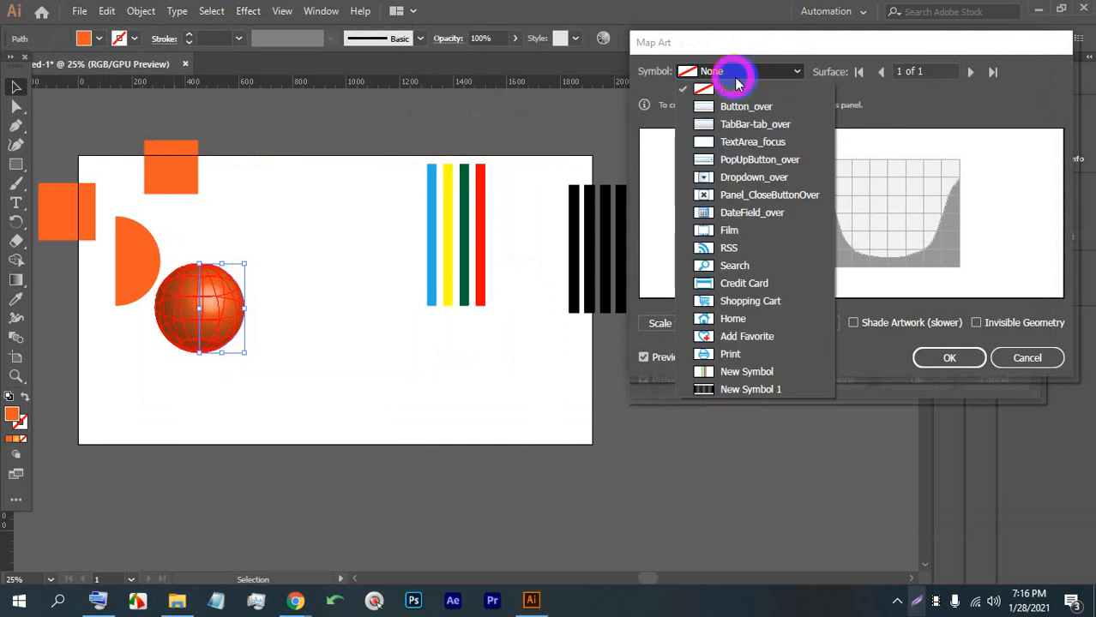
{"action": "left_click", "coordinate": [732, 392]}
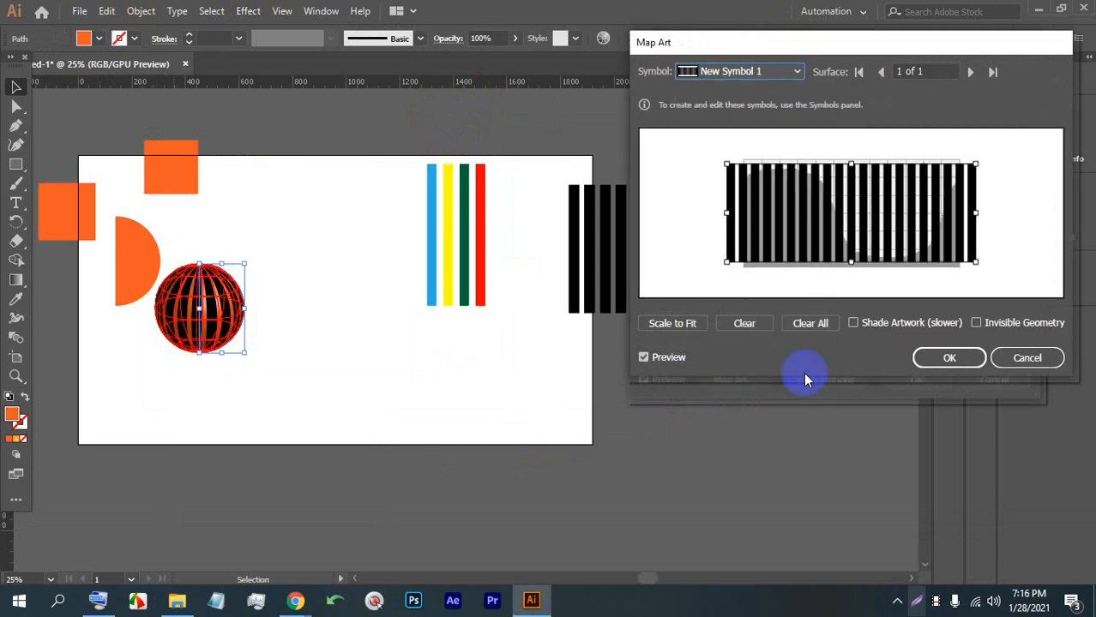
{"action": "left_click_drag", "start_coordinate": [840, 227], "coordinate": [991, 157]}
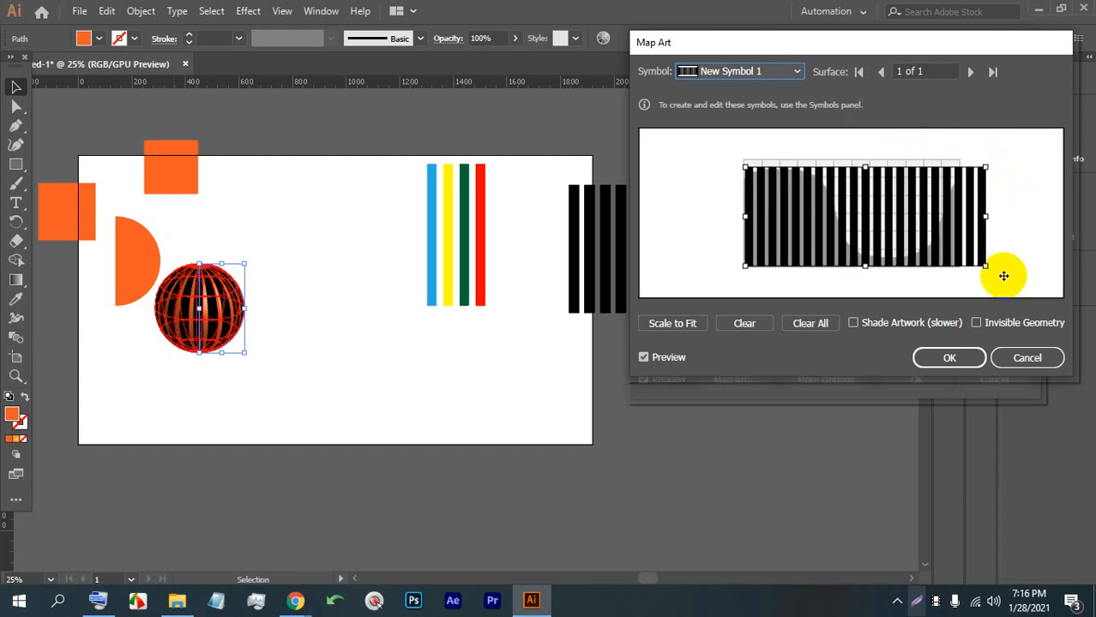
Try to rotate the black stripe artwork crosswise and to narrow and reposition it over the sphere's surface map.
{"action": "left_click_drag", "start_coordinate": [987, 273], "coordinate": [881, 127]}
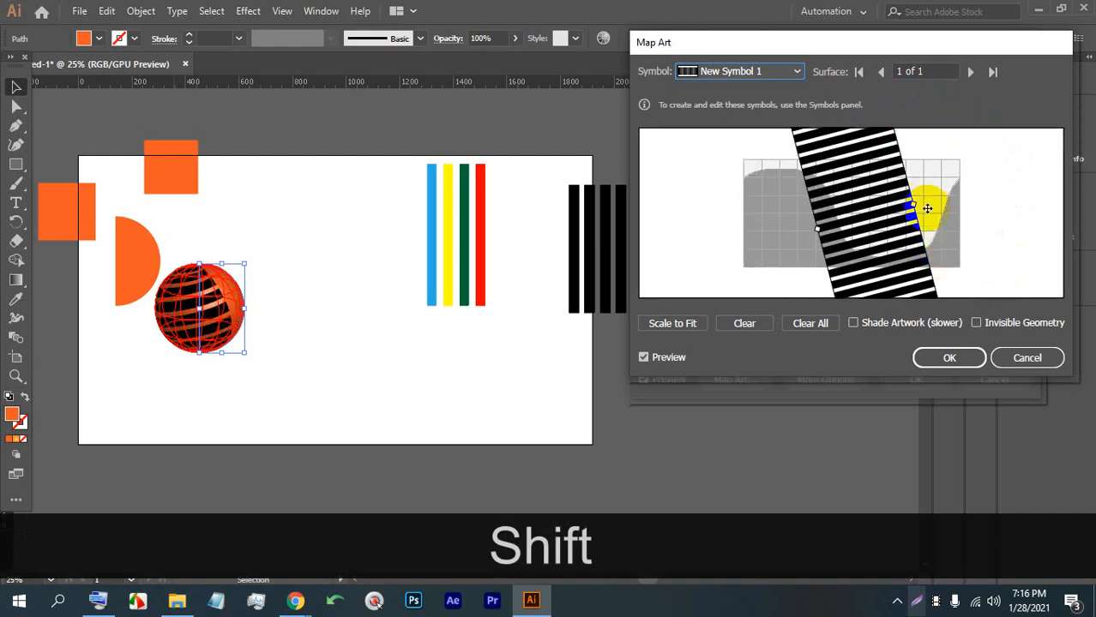
{"action": "left_click_drag", "start_coordinate": [888, 230], "coordinate": [862, 164]}
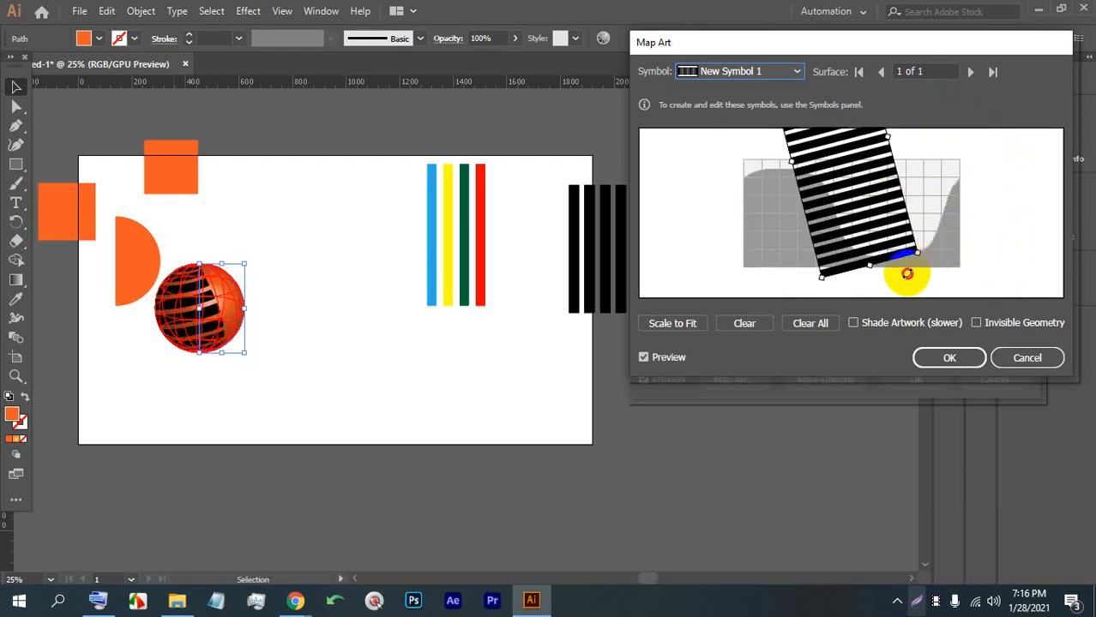
{"action": "left_click_drag", "start_coordinate": [907, 273], "coordinate": [789, 287]}
{"action": "left_click_drag", "start_coordinate": [864, 193], "coordinate": [814, 173]}
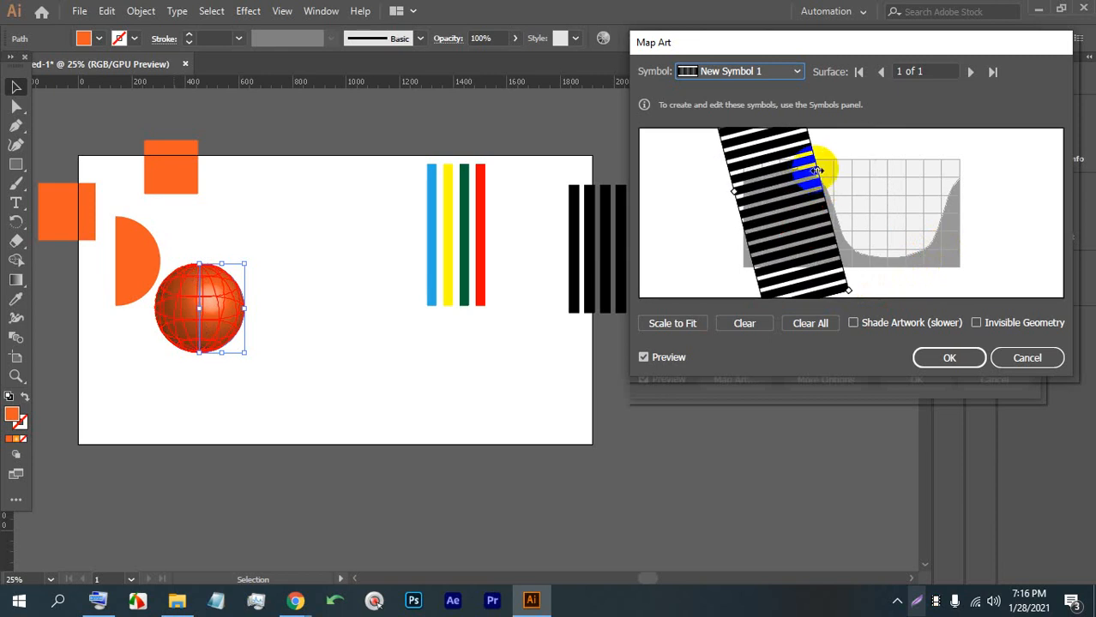
{"action": "key", "text": "ctrl+z"}
{"action": "key", "text": "ctrl+z"}
{"action": "key", "text": "ctrl+z"}
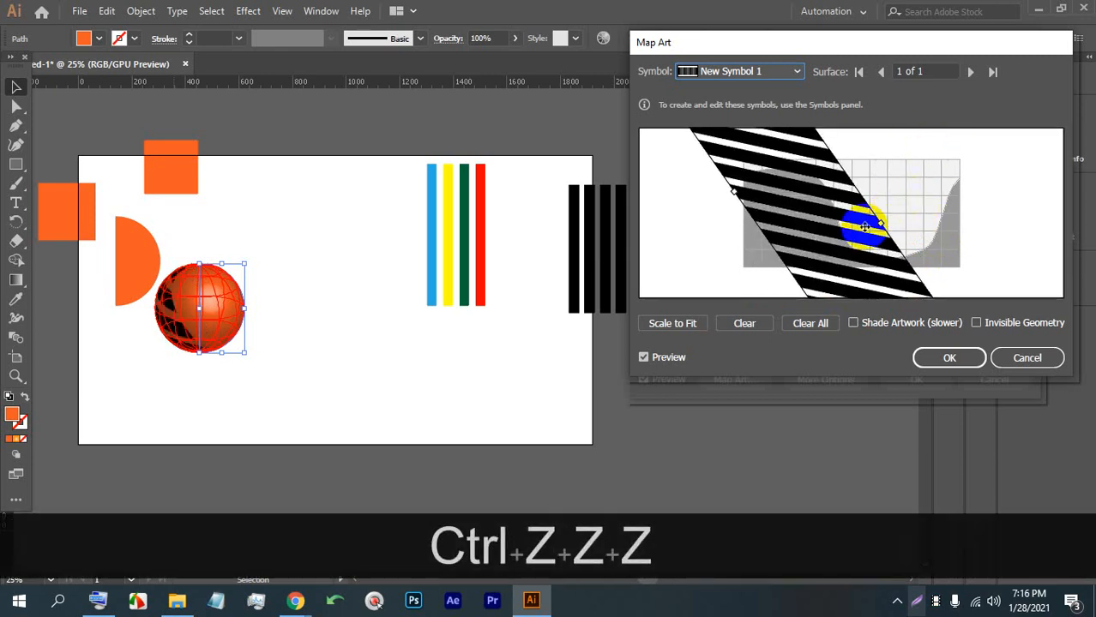
{"action": "left_click_drag", "start_coordinate": [865, 226], "coordinate": [783, 233]}
Reset the distorted map art by switching the symbol to Home and back to New Symbol 1.
{"action": "left_click", "coordinate": [776, 72]}
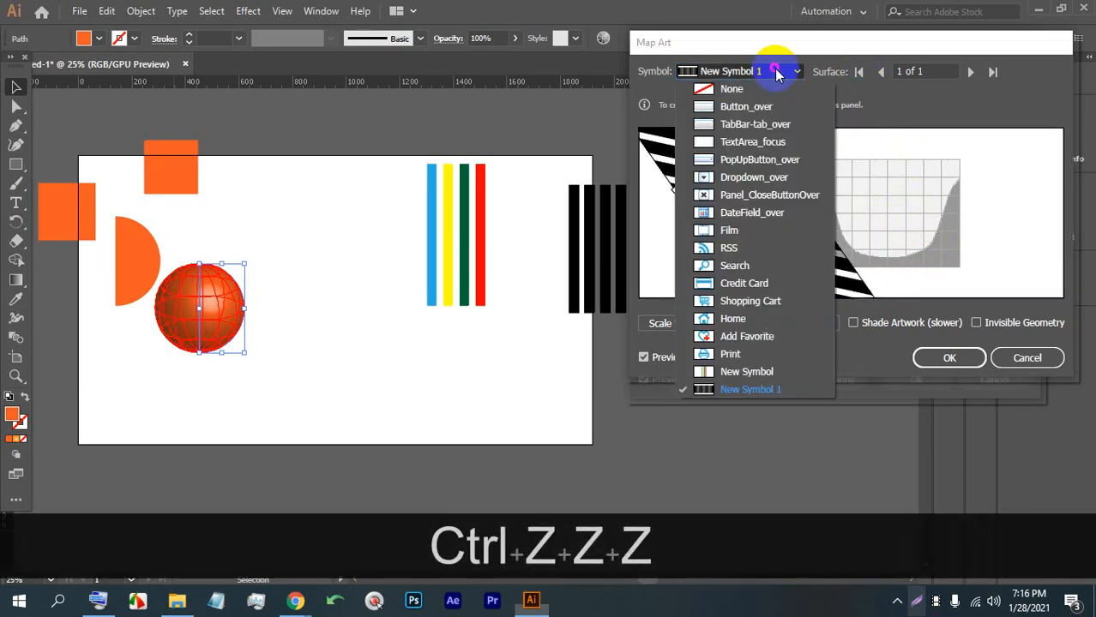
{"action": "left_click", "coordinate": [758, 318]}
{"action": "left_click", "coordinate": [724, 71]}
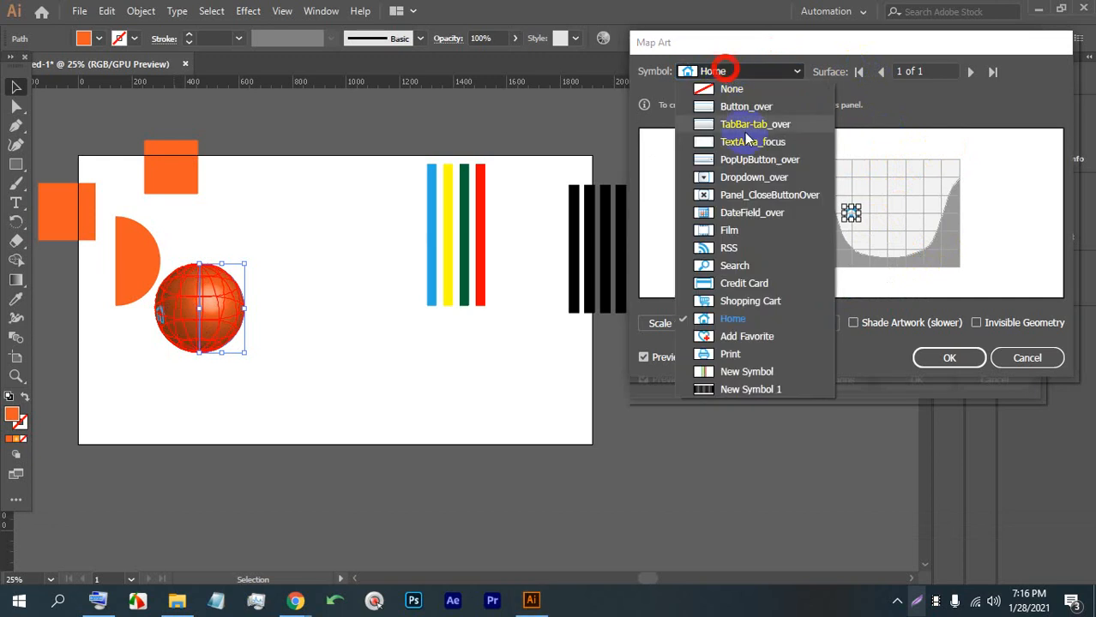
{"action": "left_click", "coordinate": [741, 388]}
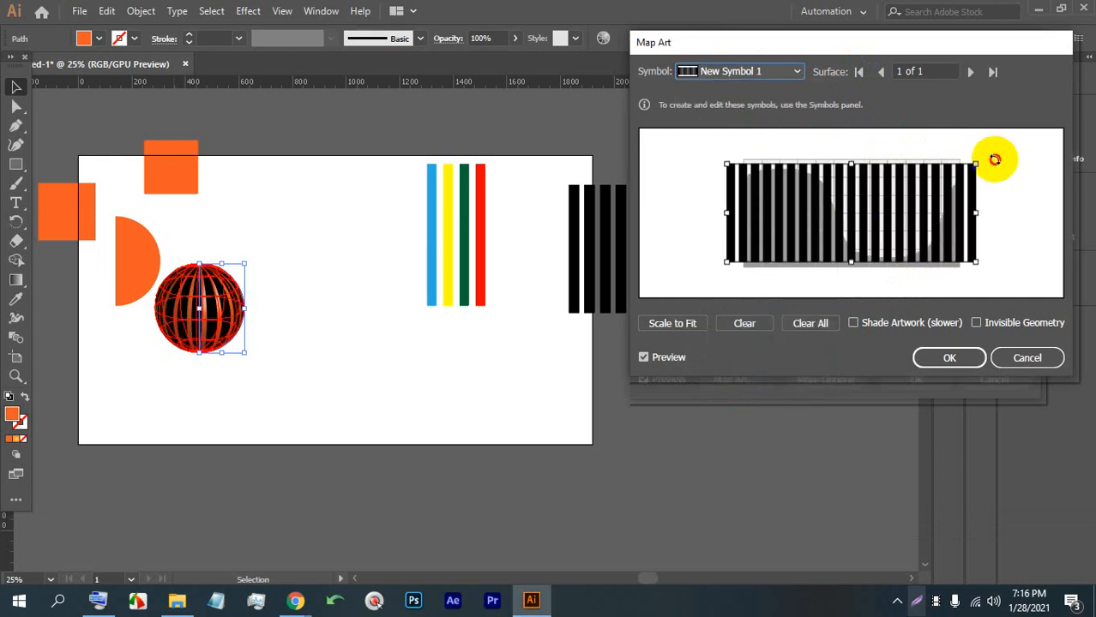
Narrow the stripe artwork, rotate it 90° so the stripes run horizontally, and widen it across the surface map.
{"action": "left_click_drag", "start_coordinate": [954, 228], "coordinate": [830, 212]}
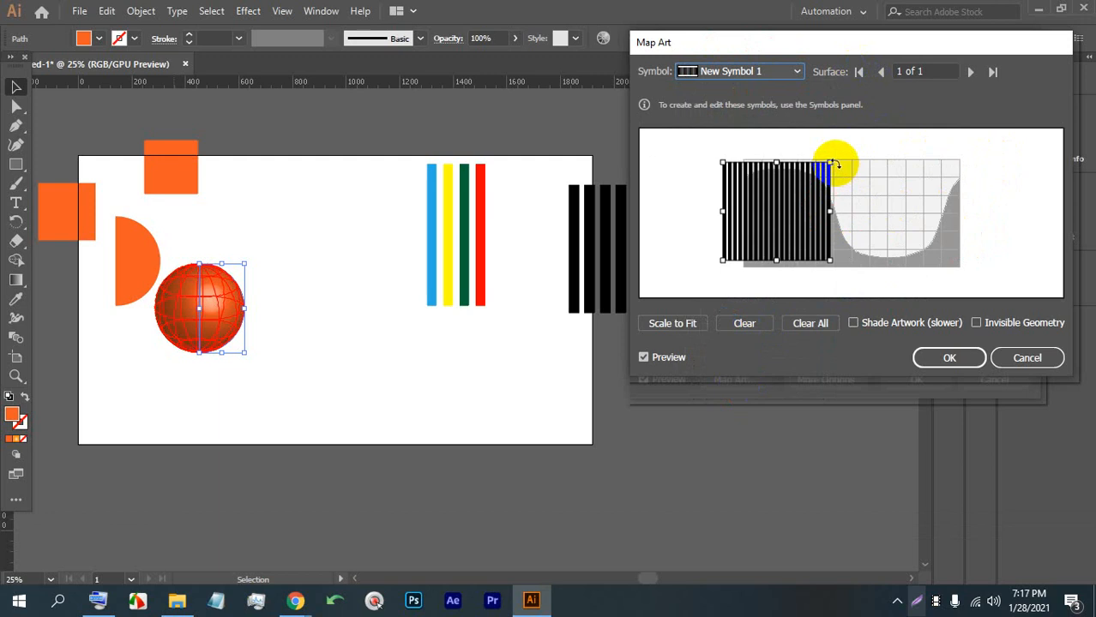
{"action": "left_click_drag", "start_coordinate": [834, 165], "coordinate": [821, 265]}
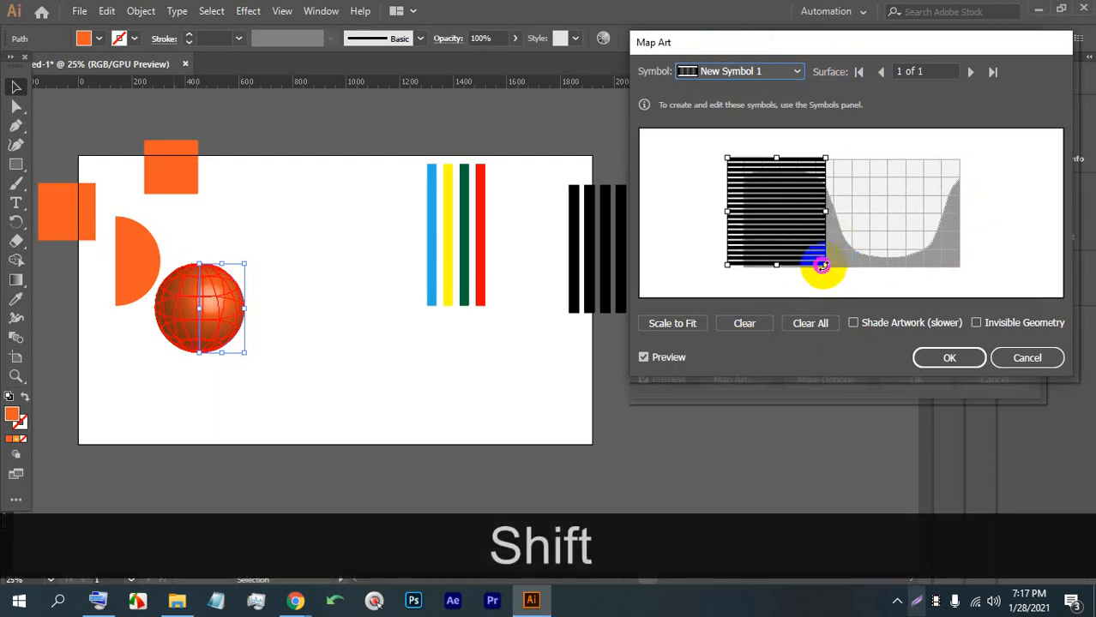
{"action": "left_click_drag", "start_coordinate": [796, 218], "coordinate": [963, 212]}
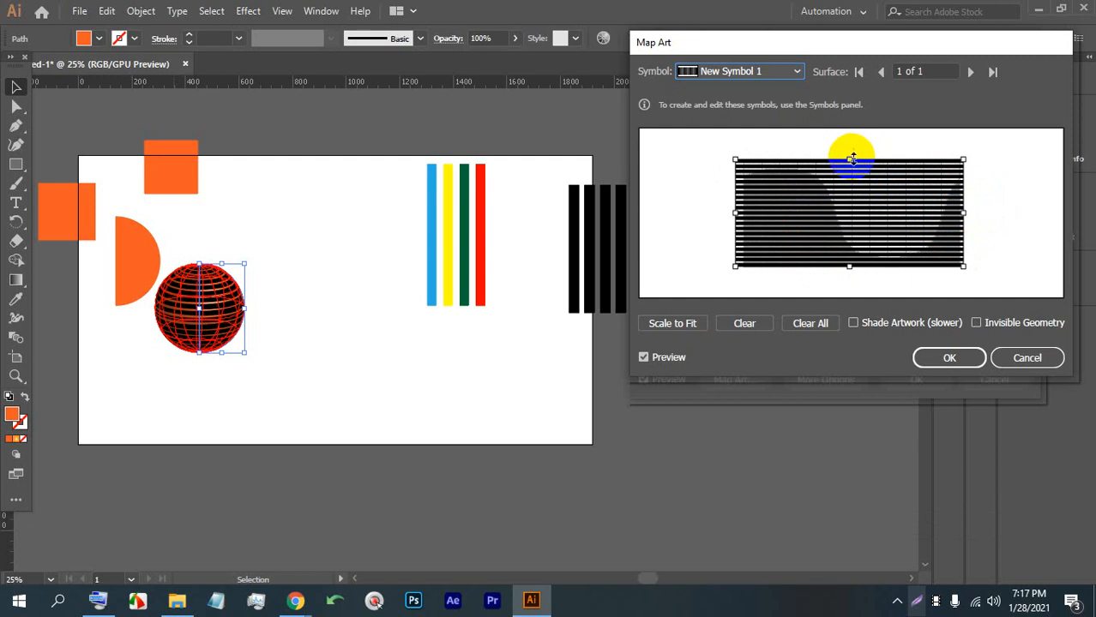
Resize and straighten the horizontal stripes to cover the whole surface map, and apply the revolve with its mapped art.
{"action": "left_click_drag", "start_coordinate": [852, 158], "coordinate": [856, 192]}
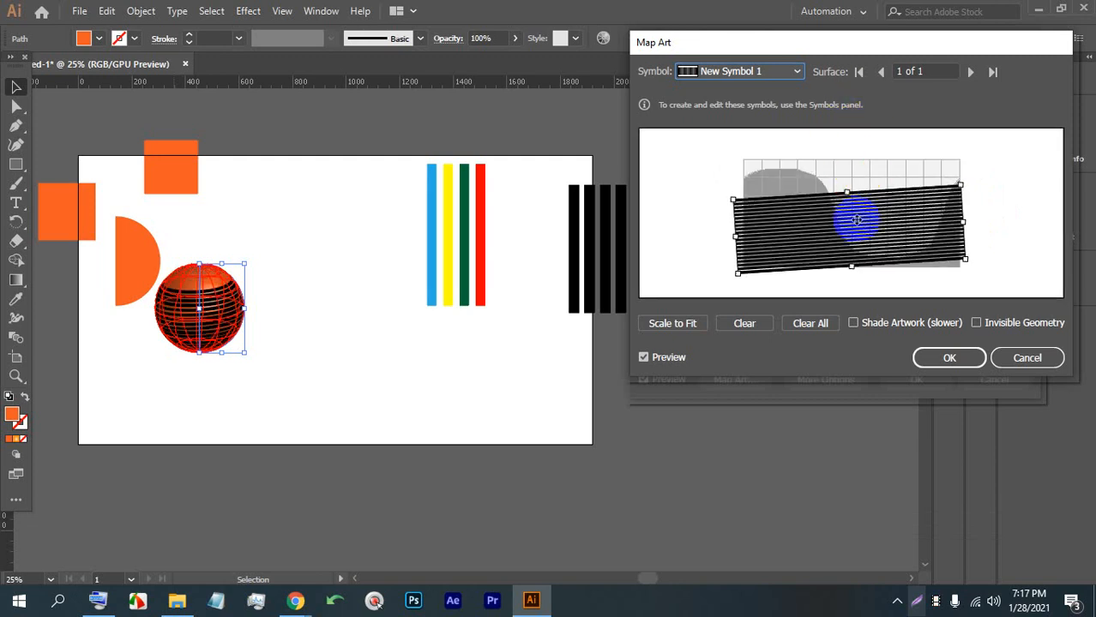
{"action": "key", "text": "ctrl+z"}
{"action": "left_click_drag", "start_coordinate": [964, 183], "coordinate": [810, 135]}
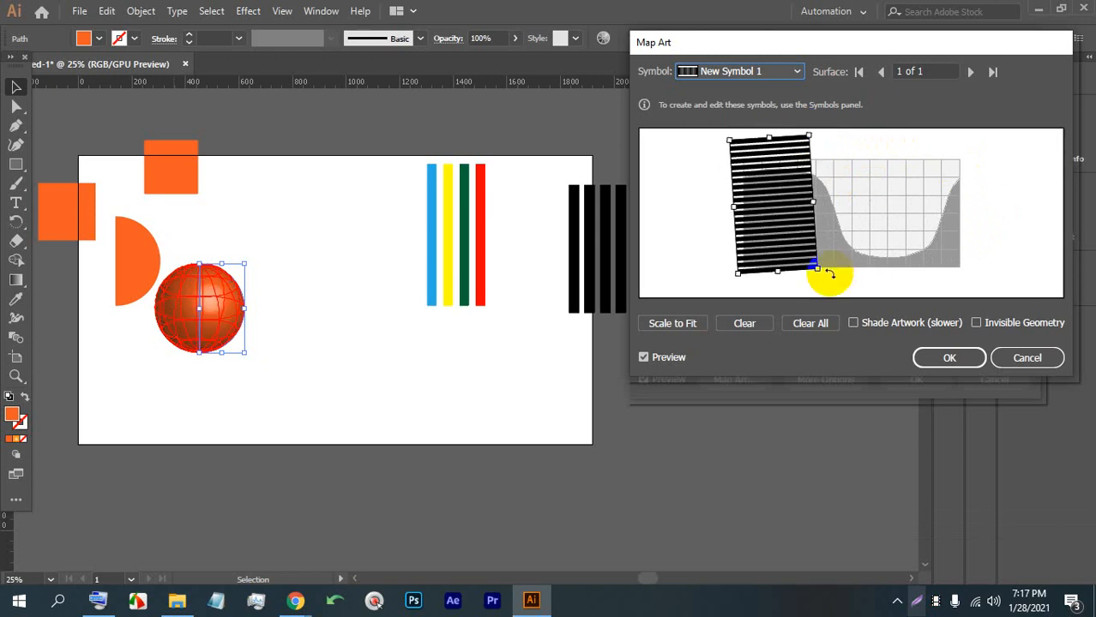
{"action": "left_click_drag", "start_coordinate": [819, 275], "coordinate": [815, 278]}
{"action": "left_click_drag", "start_coordinate": [815, 205], "coordinate": [977, 206]}
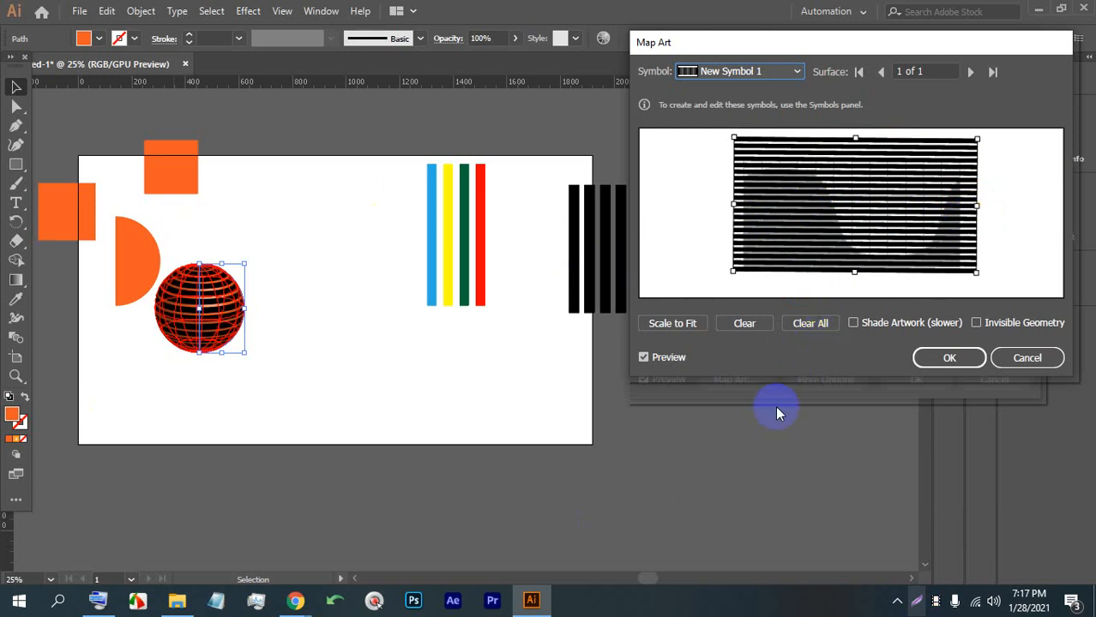
{"action": "left_click", "coordinate": [938, 362]}
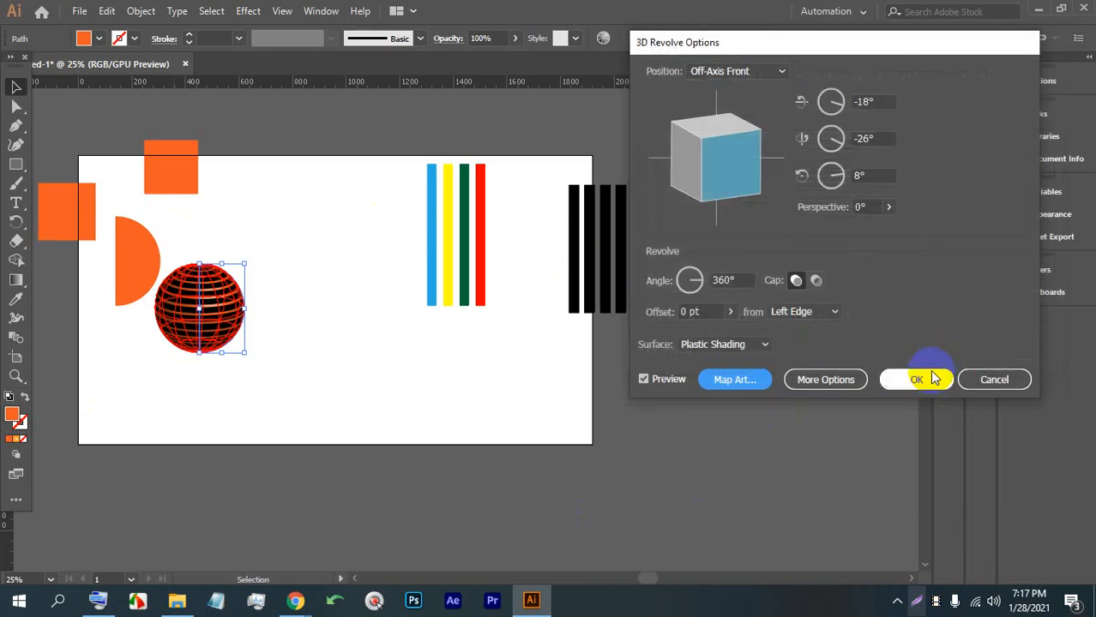
{"action": "left_click", "coordinate": [915, 377]}
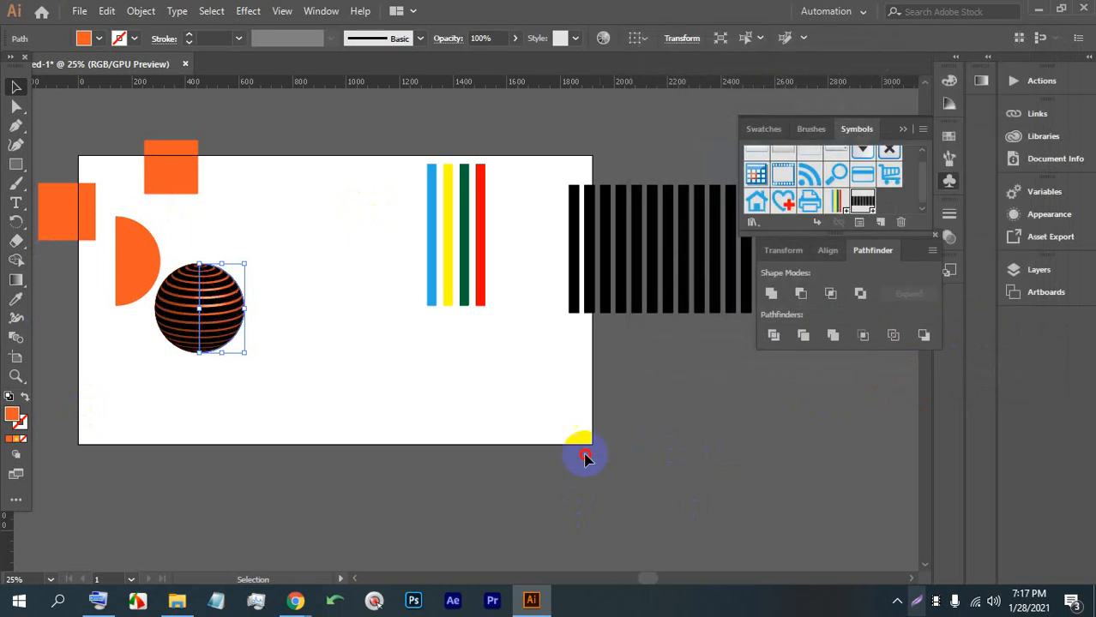
Examine the horizontal orange and black stripes on the finished sphere up close and from farther out.
{"action": "left_click", "coordinate": [585, 453]}
{"action": "scroll", "coordinate": [147, 318], "scroll_direction": "up", "scroll_amount": 3}
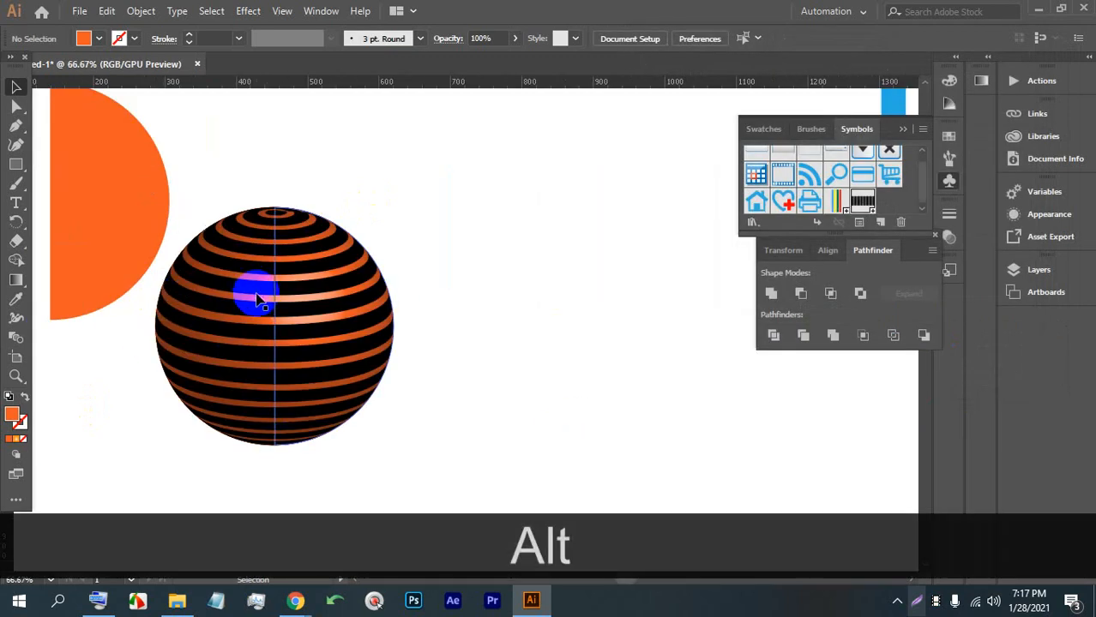
{"action": "scroll", "coordinate": [257, 299], "scroll_direction": "down", "scroll_amount": 2}
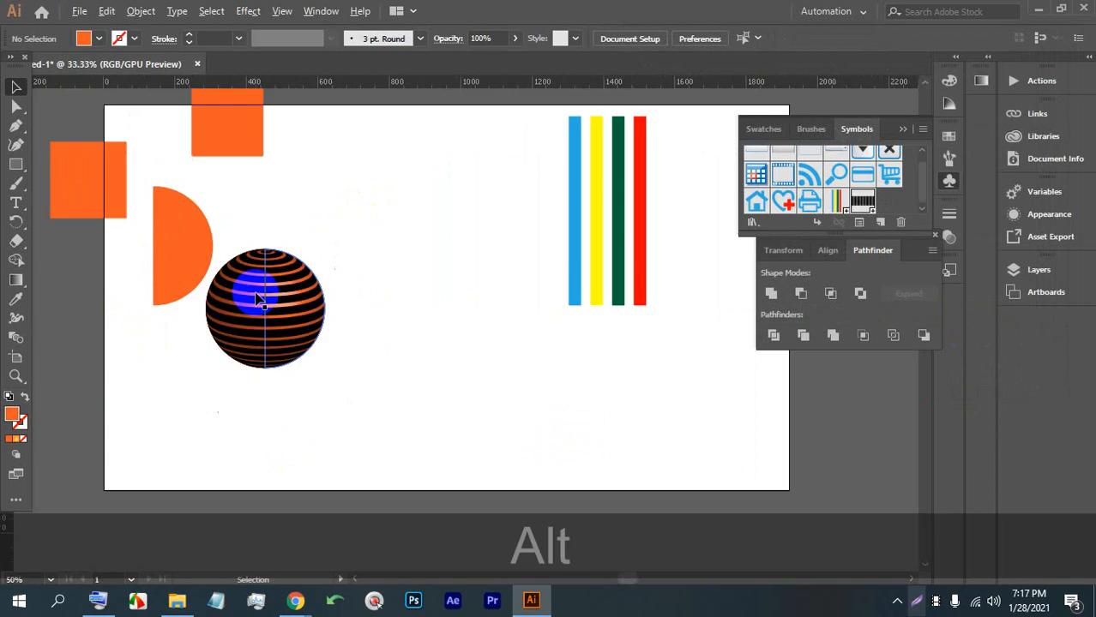
{"action": "left_click_drag", "start_coordinate": [346, 322], "coordinate": [244, 314]}
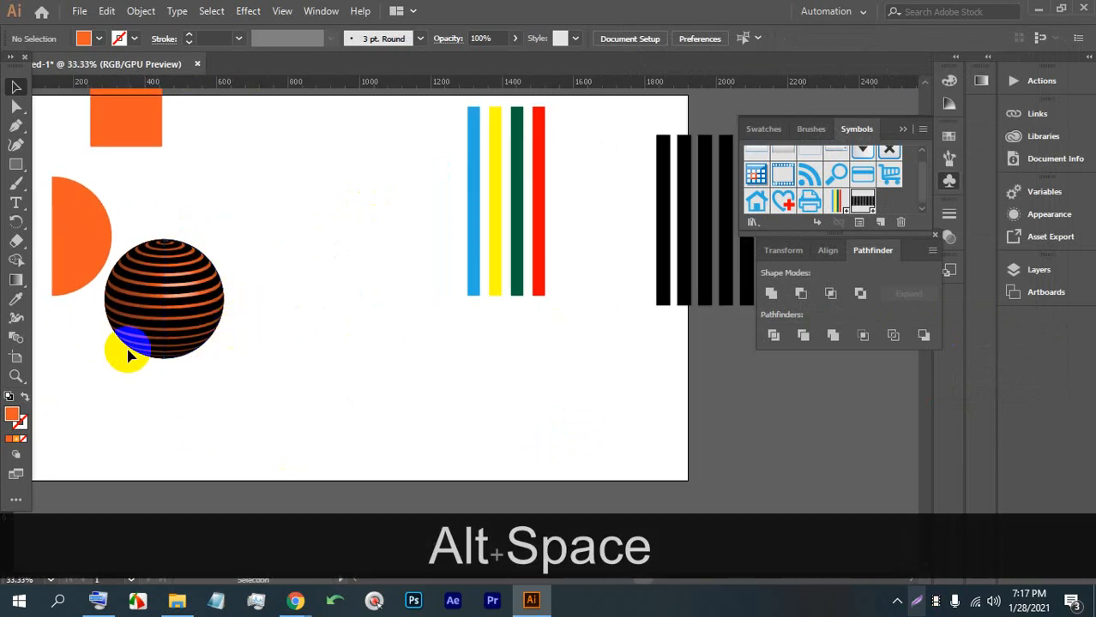
{"action": "scroll", "coordinate": [178, 226], "scroll_direction": "down", "scroll_amount": 2}
{"action": "scroll", "coordinate": [215, 242], "scroll_direction": "up", "scroll_amount": 2}
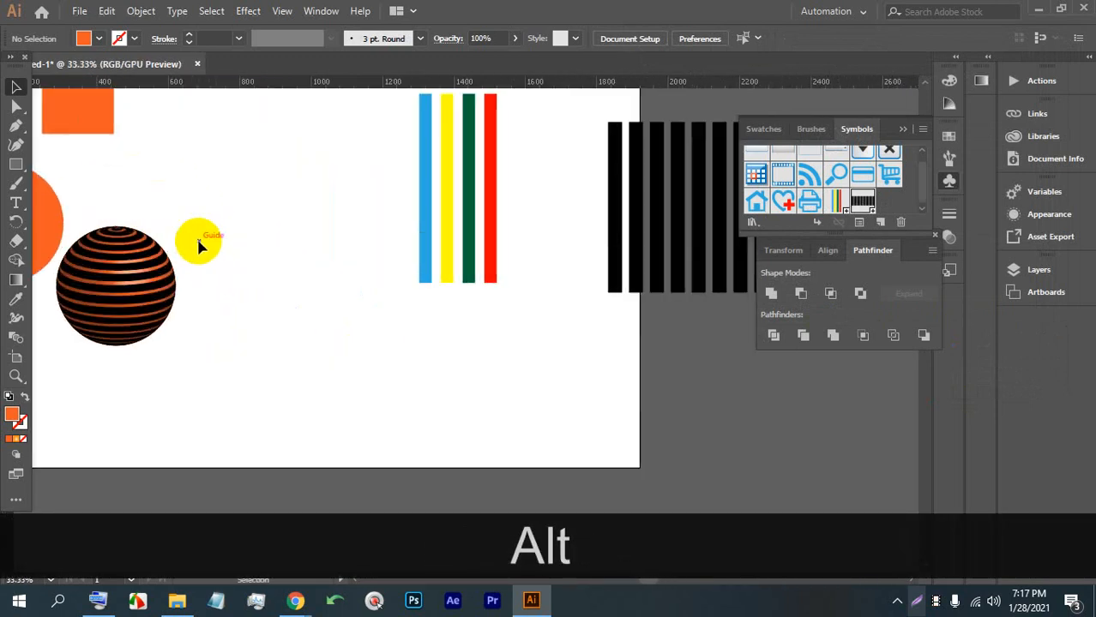
{"action": "scroll", "coordinate": [198, 244], "scroll_direction": "down", "scroll_amount": 1}
Move the coloured stripes symbol up and to the right, partly beyond the artboard's upper edge.
{"action": "left_click", "coordinate": [393, 249]}
{"action": "scroll", "coordinate": [395, 269], "scroll_direction": "up", "scroll_amount": 1}
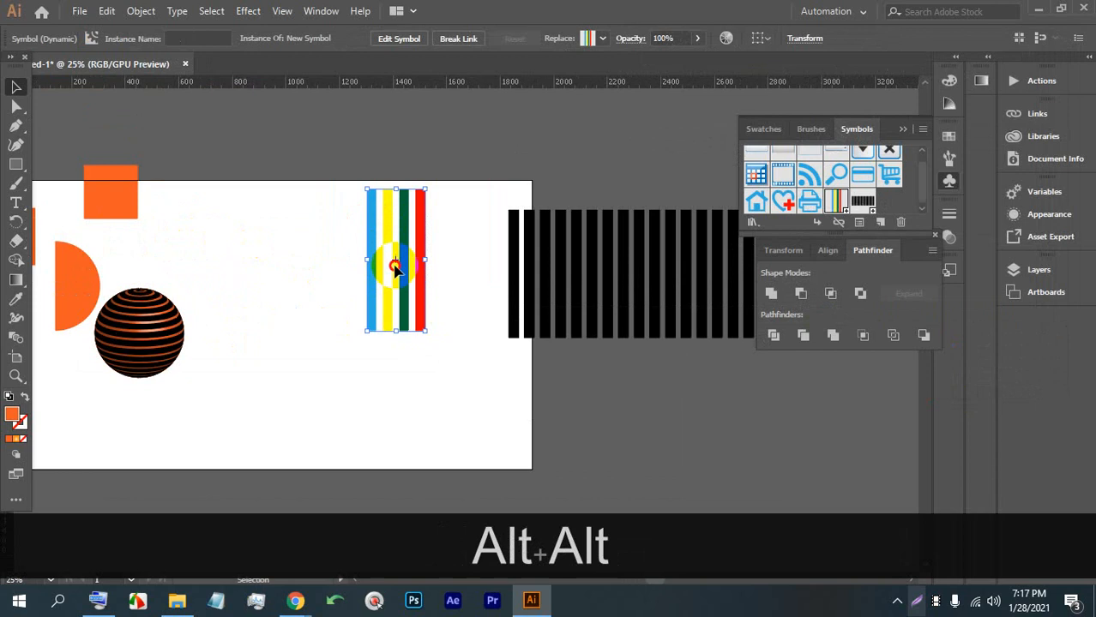
{"action": "left_click", "coordinate": [447, 208]}
{"action": "left_click_drag", "start_coordinate": [424, 216], "coordinate": [483, 129]}
Duplicate the flat orange semicircle into the empty artboard area to the right of the striped sphere.
{"action": "left_click_drag", "start_coordinate": [79, 285], "coordinate": [309, 361]}
{"action": "scroll", "coordinate": [258, 348], "scroll_direction": "up", "scroll_amount": 1}
{"action": "left_click", "coordinate": [379, 362]}
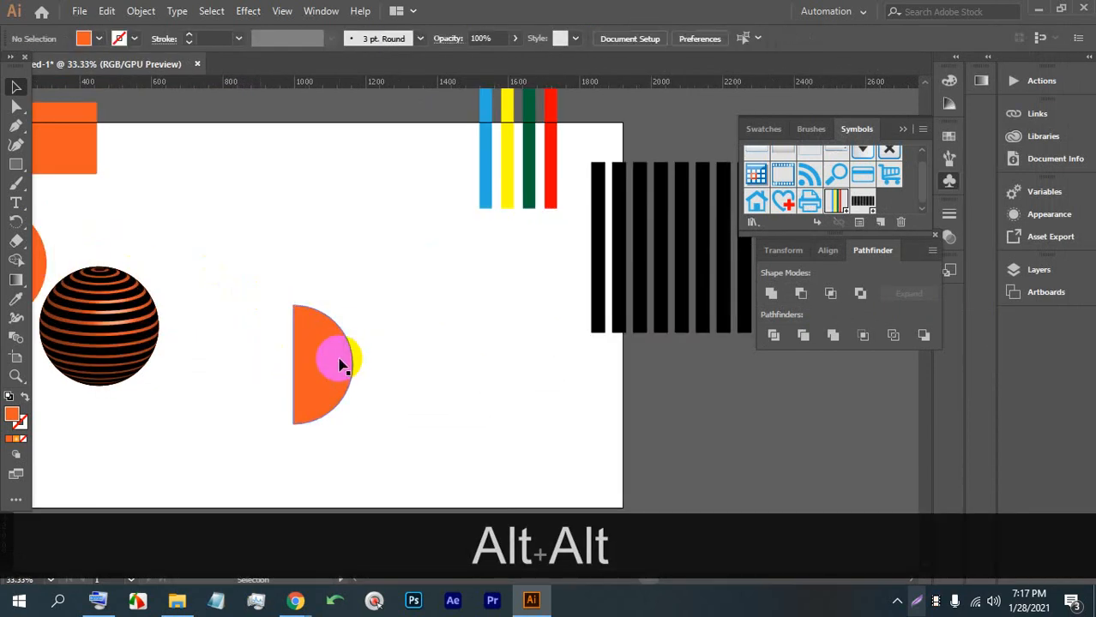
{"action": "scroll", "coordinate": [308, 343], "scroll_direction": "down", "scroll_amount": 1}
Apply a 360° 3D Revolve from the Left Edge to the duplicated semicircle with the preview on.
{"action": "left_click", "coordinate": [309, 345]}
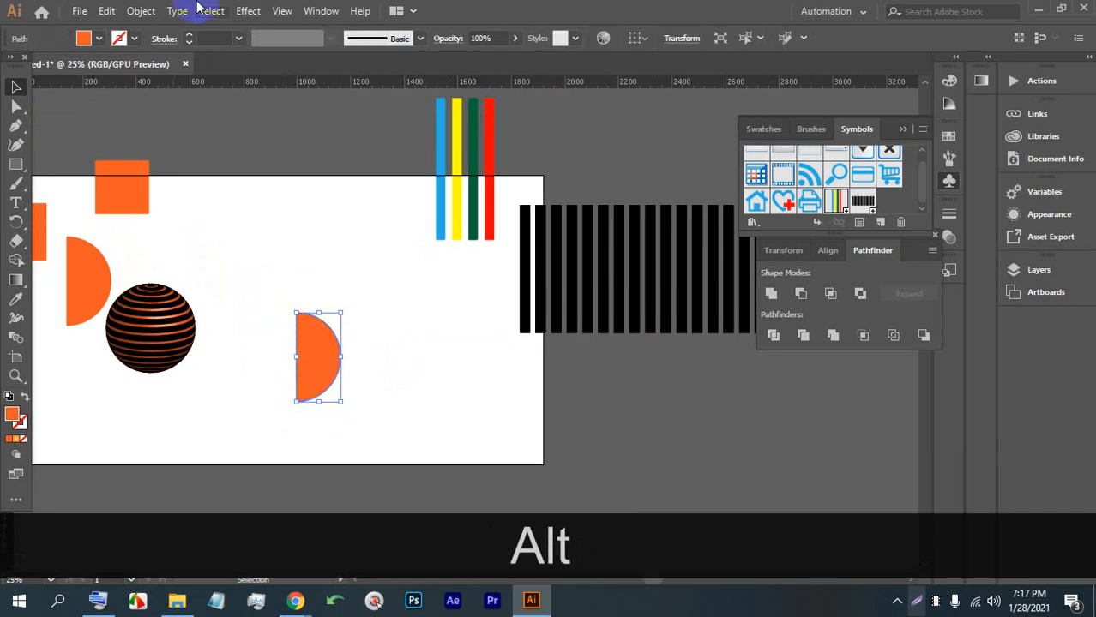
{"action": "left_click", "coordinate": [248, 11]}
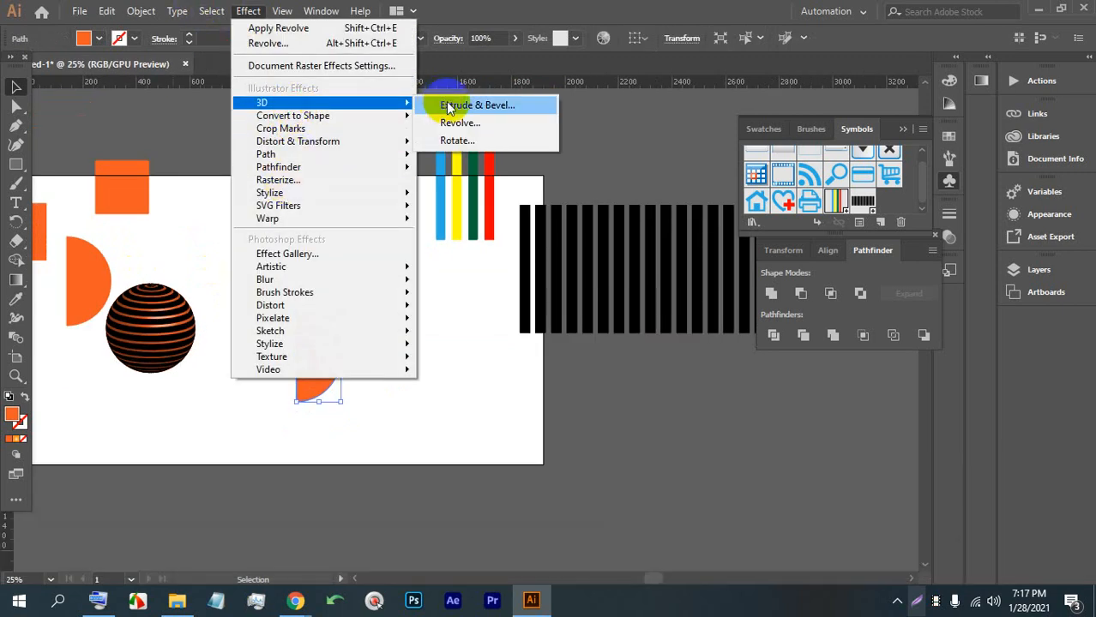
{"action": "left_click", "coordinate": [454, 122]}
{"action": "left_click", "coordinate": [644, 379]}
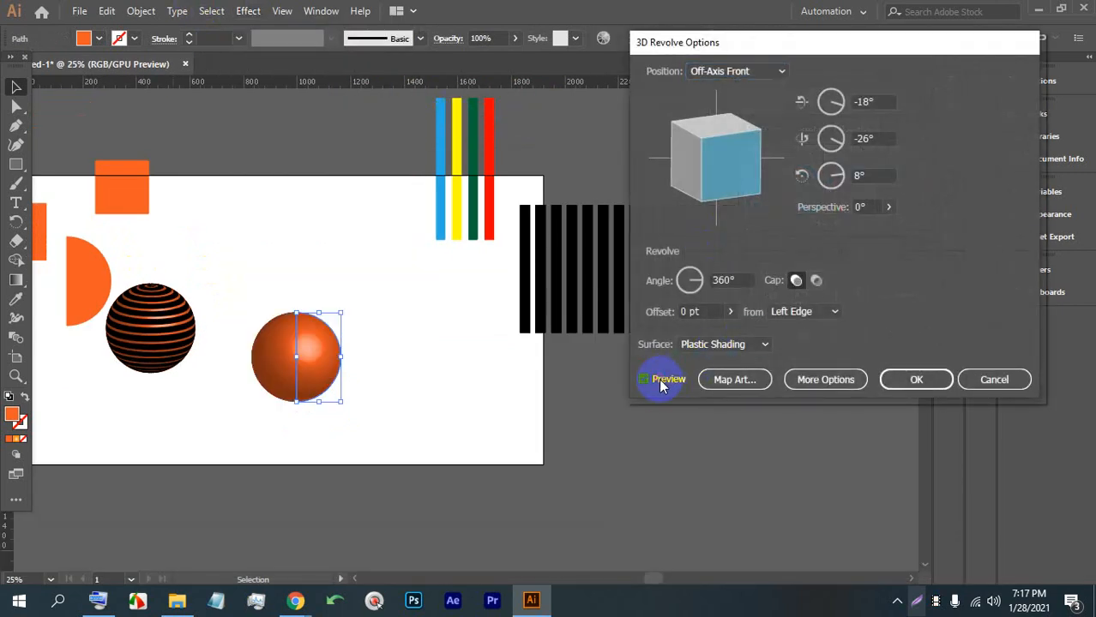
Map New Symbol 1 onto the surface of the new revolved sphere.
{"action": "left_click", "coordinate": [727, 376]}
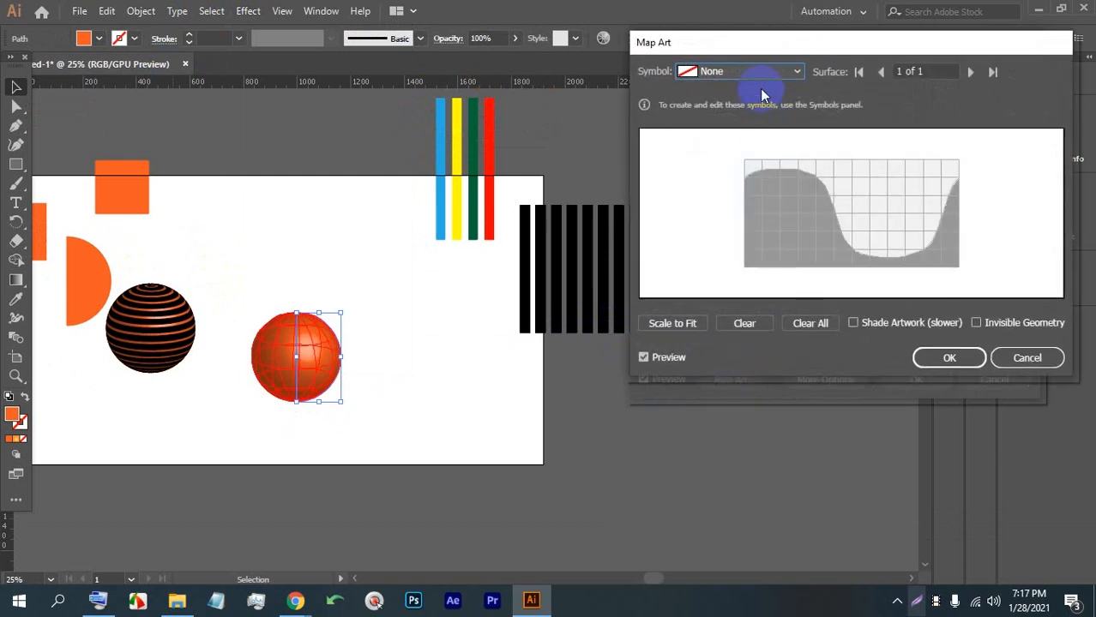
{"action": "left_click", "coordinate": [759, 73]}
{"action": "left_click", "coordinate": [739, 390]}
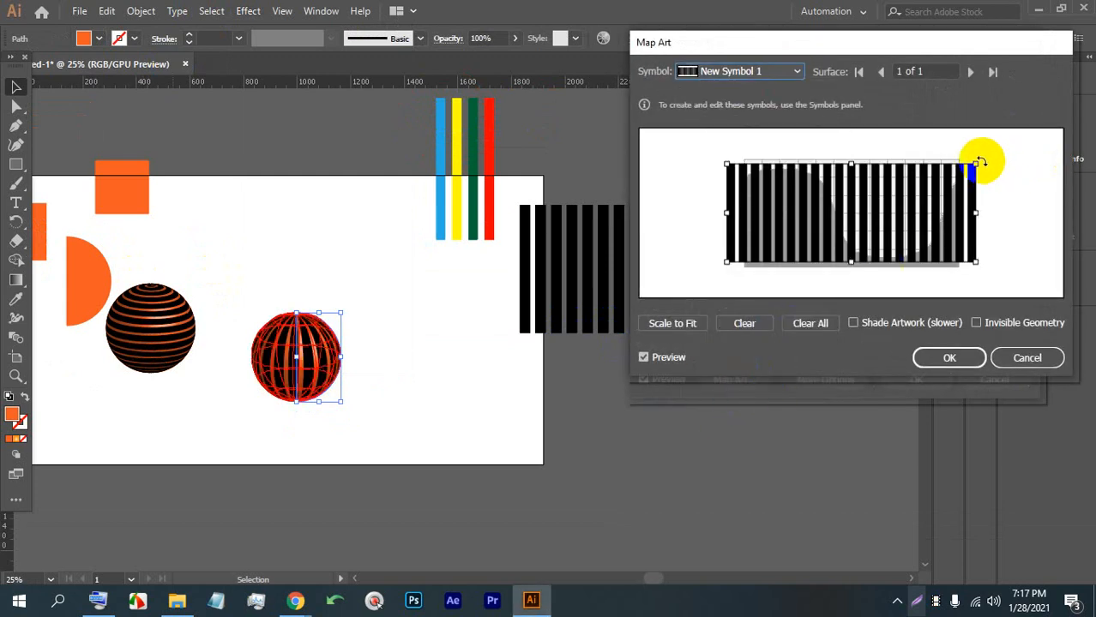
Narrow and centre the stripe artwork, rotate it 90° to horizontal, and widen it across the new sphere's surface map.
{"action": "left_click_drag", "start_coordinate": [978, 212], "coordinate": [862, 215]}
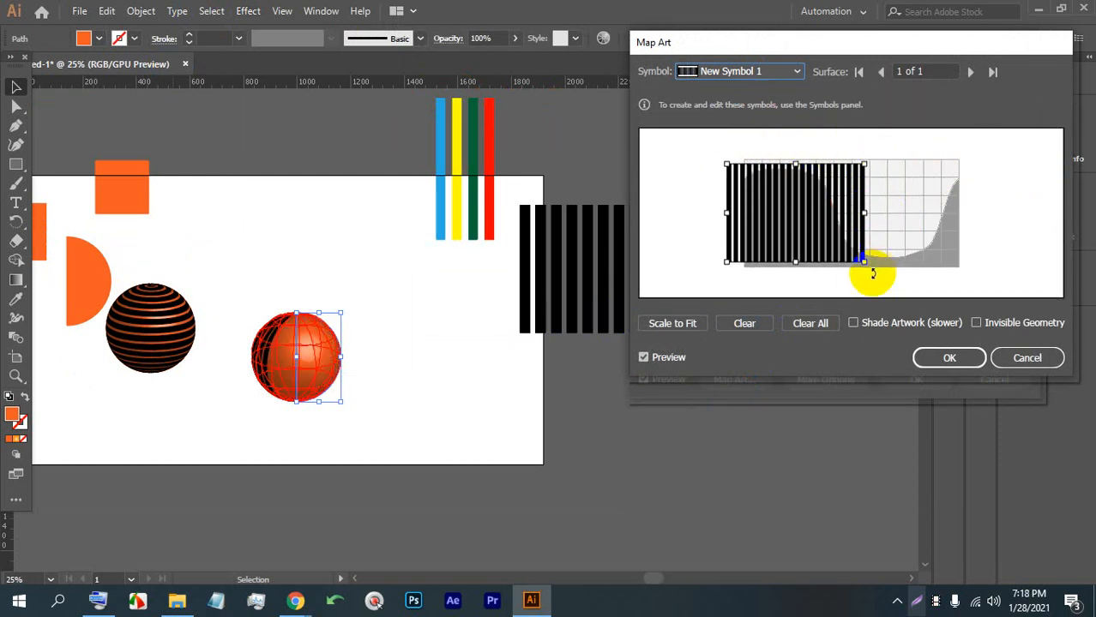
{"action": "left_click_drag", "start_coordinate": [795, 245], "coordinate": [846, 244]}
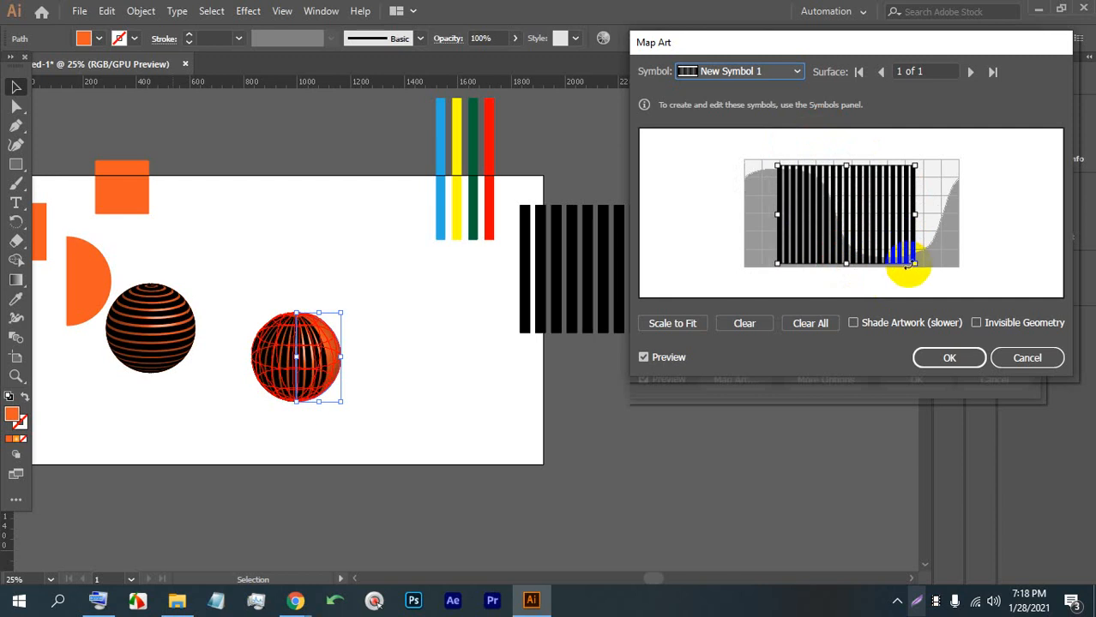
{"action": "left_click_drag", "start_coordinate": [909, 266], "coordinate": [860, 131]}
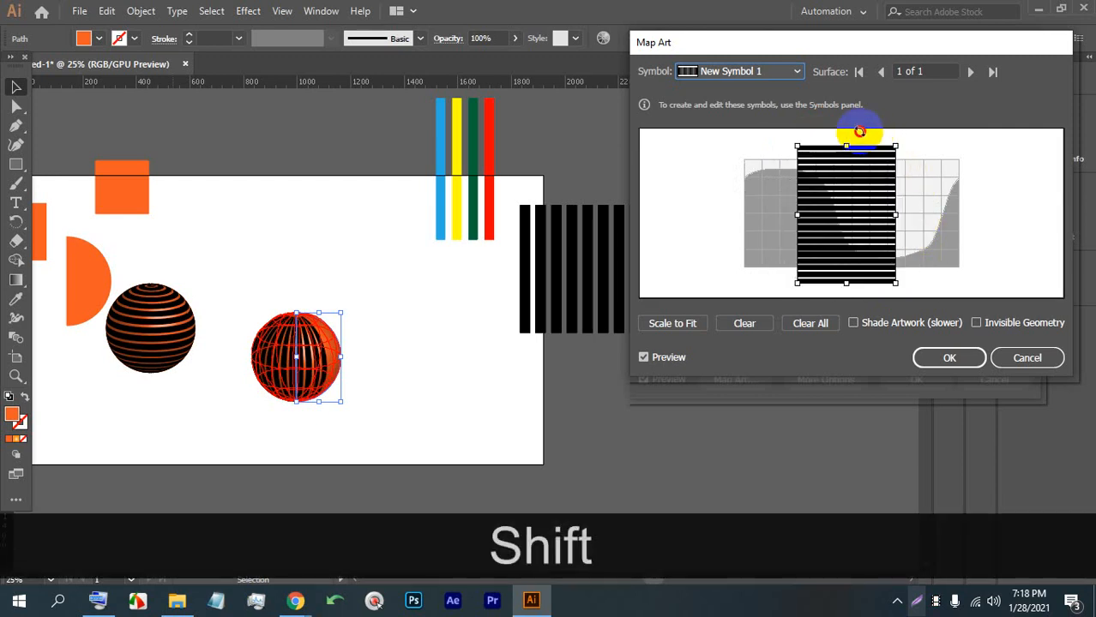
{"action": "left_click_drag", "start_coordinate": [868, 204], "coordinate": [966, 210]}
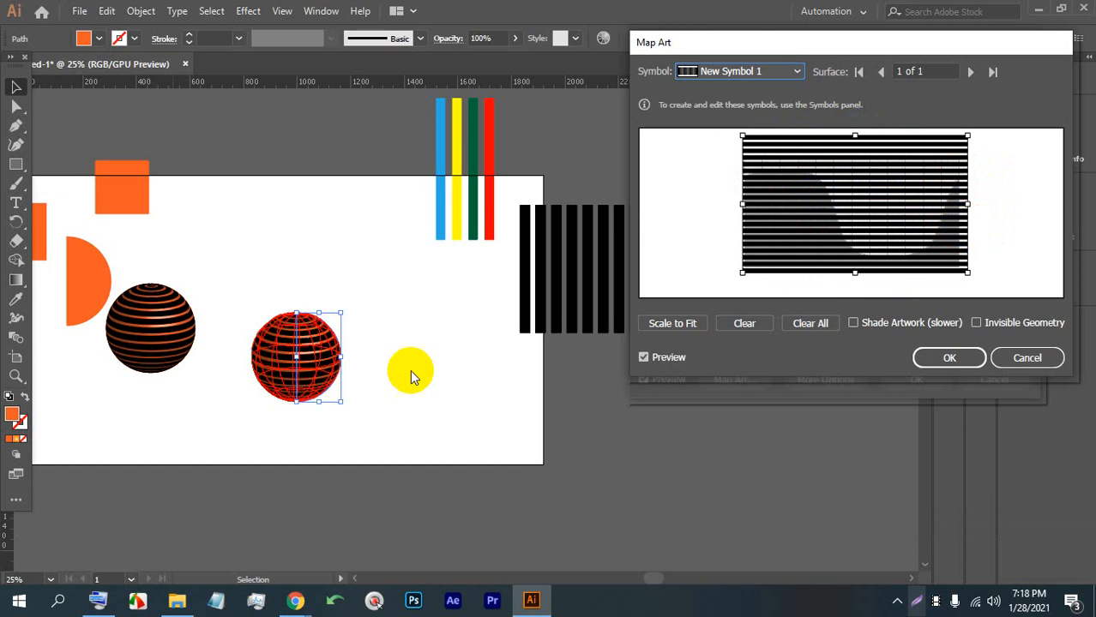
Adjust the height and vertical position of the horizontal stripes so thicker bands cover the full height of the surface map.
{"action": "left_click_drag", "start_coordinate": [854, 272], "coordinate": [850, 288]}
{"action": "mouse_move", "coordinate": [855, 137]}
{"action": "left_mouse_down"}
{"action": "mouse_move", "coordinate": [856, 128]}
{"action": "mouse_move", "coordinate": [851, 176]}
{"action": "mouse_move", "coordinate": [861, 131]}
{"action": "left_mouse_up"}
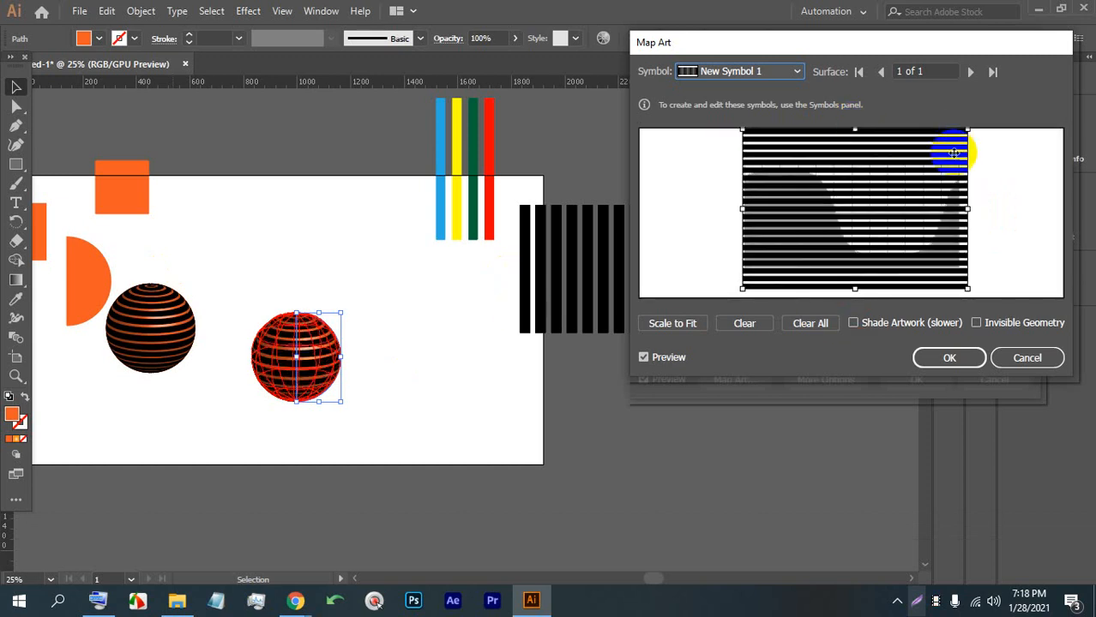
{"action": "left_click_drag", "start_coordinate": [831, 250], "coordinate": [849, 290]}
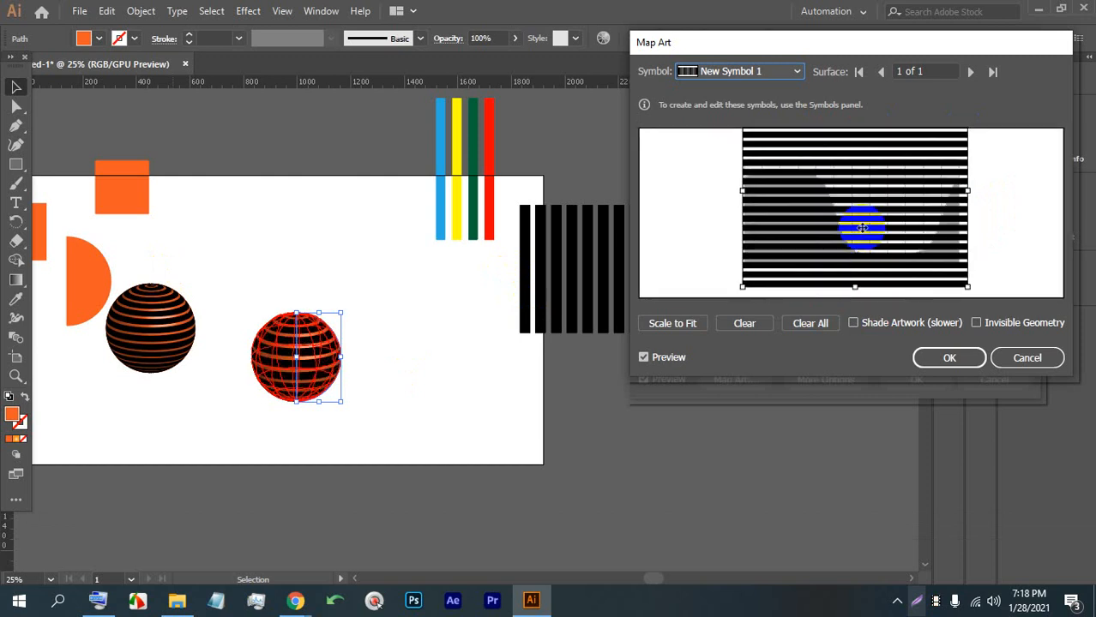
{"action": "left_click_drag", "start_coordinate": [852, 241], "coordinate": [856, 175]}
{"action": "left_click_drag", "start_coordinate": [854, 213], "coordinate": [849, 277]}
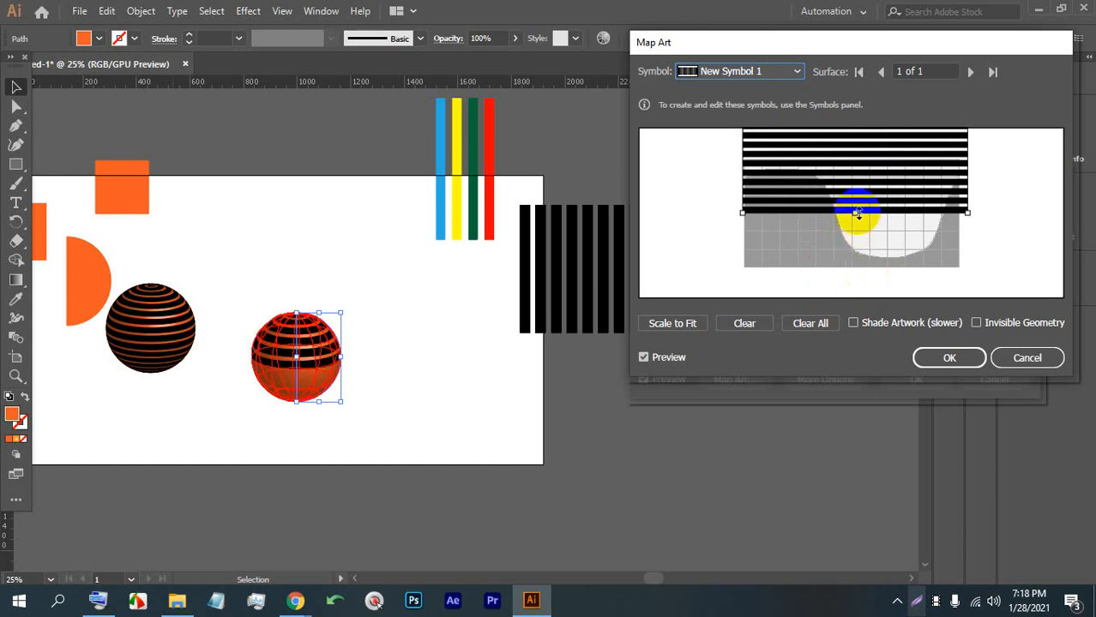
{"action": "left_click_drag", "start_coordinate": [857, 215], "coordinate": [844, 275]}
{"action": "left_click_drag", "start_coordinate": [855, 214], "coordinate": [859, 244]}
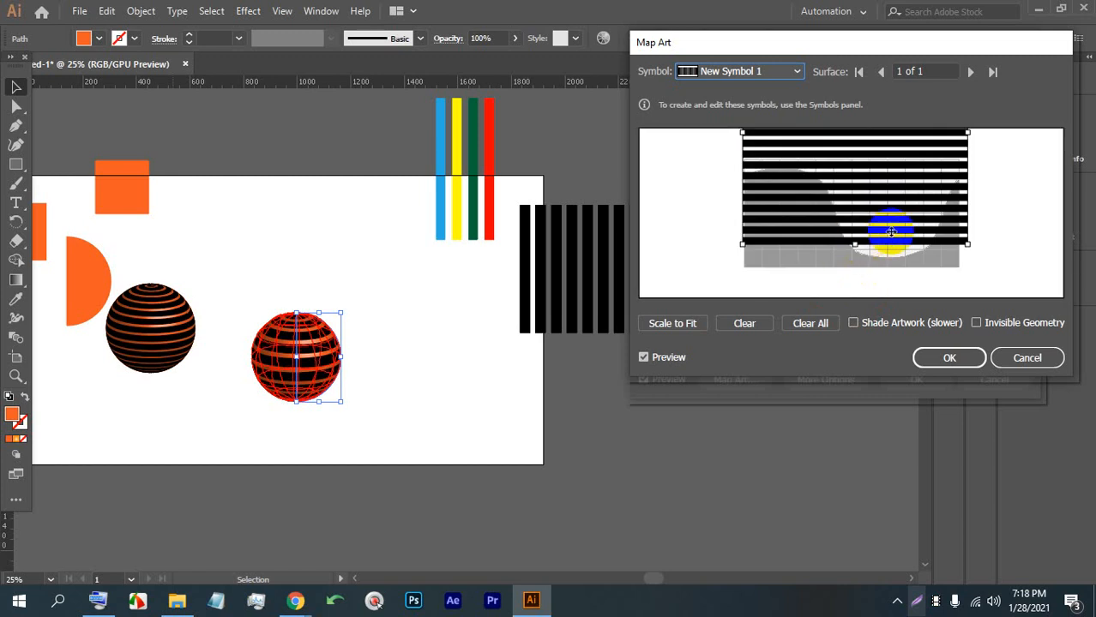
{"action": "left_click_drag", "start_coordinate": [900, 214], "coordinate": [906, 257]}
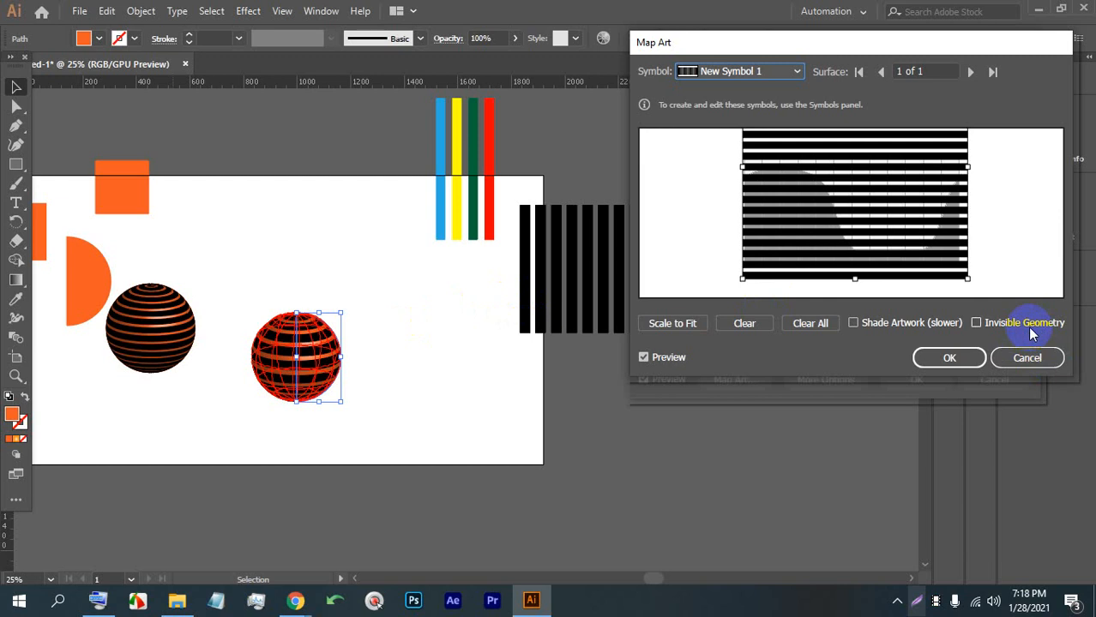
Make the new sphere's geometry invisible so only the mapped stripes show, and accept the map art and 3D Revolve settings.
{"action": "left_click", "coordinate": [977, 323]}
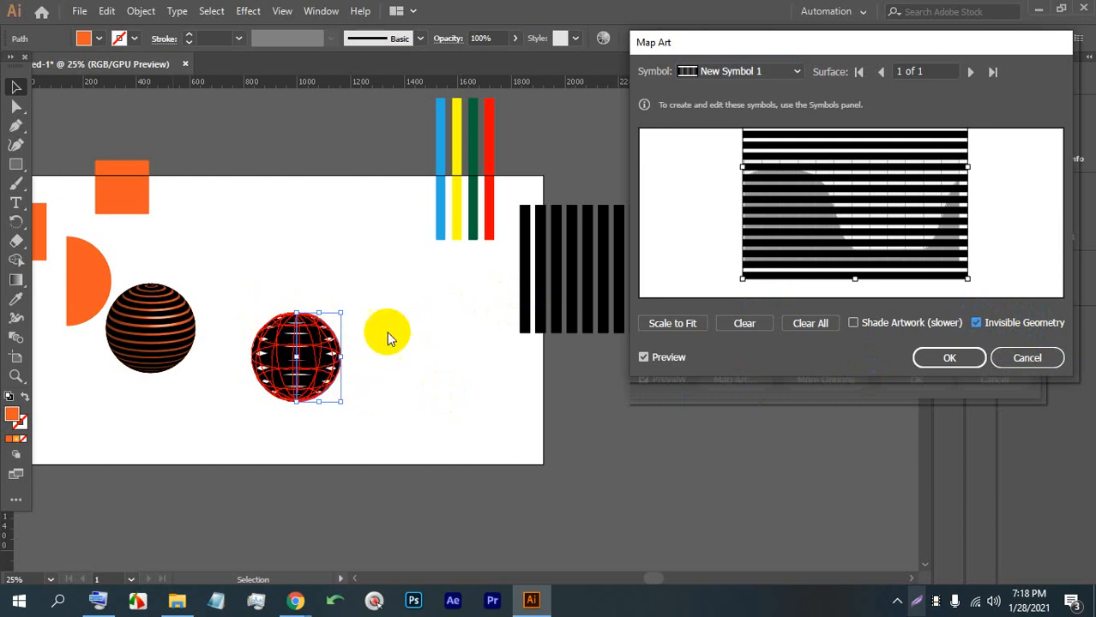
{"action": "left_click", "coordinate": [947, 360]}
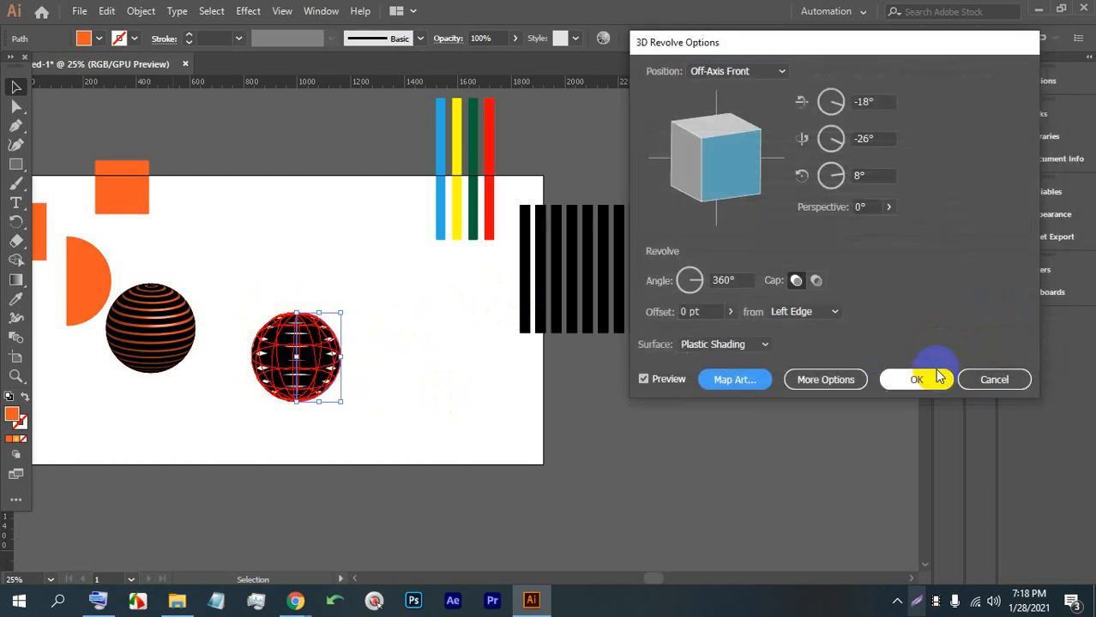
{"action": "left_click", "coordinate": [920, 379]}
{"action": "left_click", "coordinate": [506, 418]}
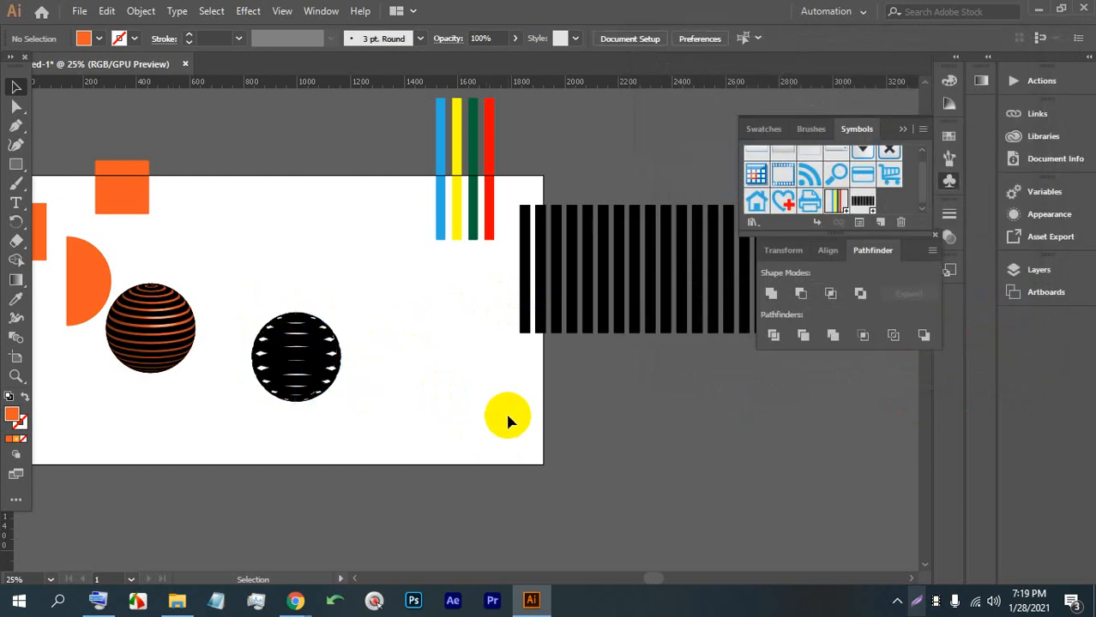
{"action": "scroll", "coordinate": [211, 387], "scroll_direction": "up", "scroll_amount": 3}
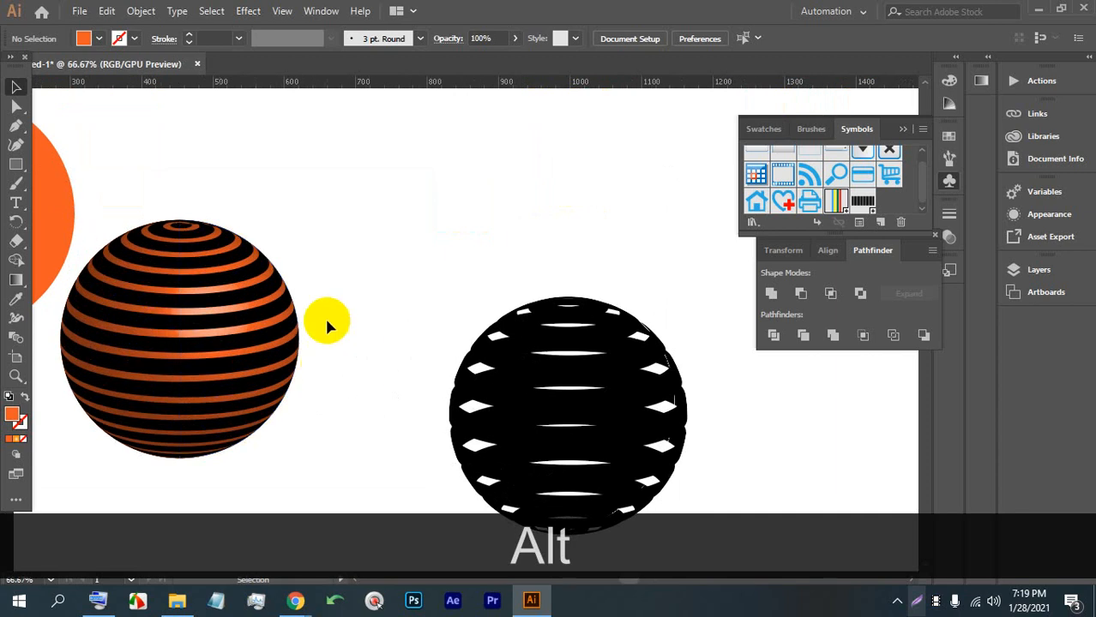
{"action": "scroll", "coordinate": [337, 310], "scroll_direction": "down", "scroll_amount": 1}
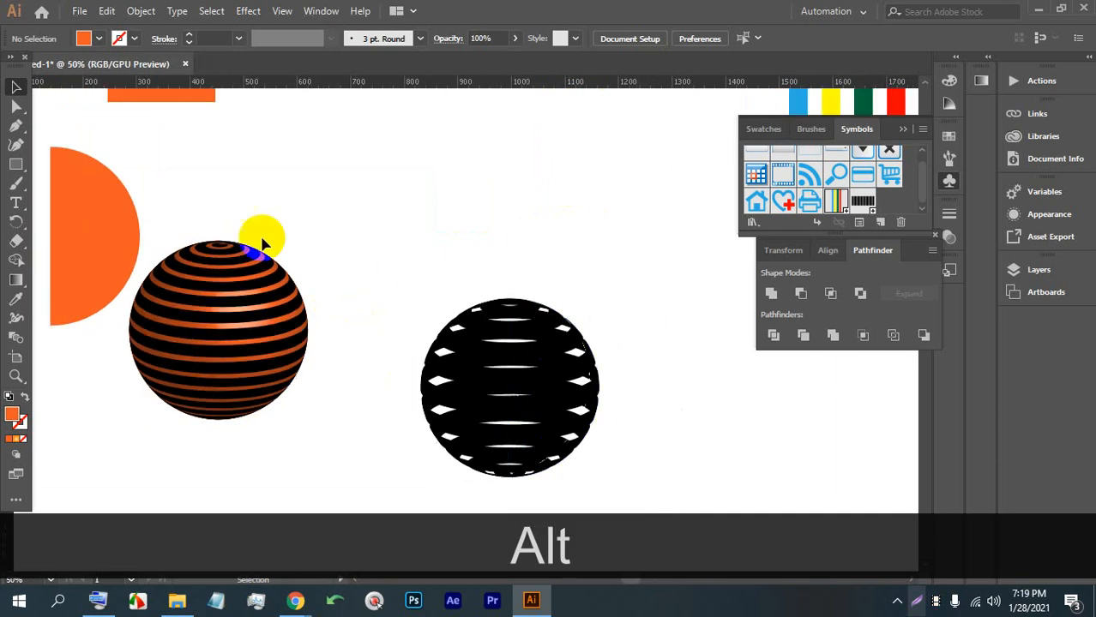
{"action": "scroll", "coordinate": [386, 352], "scroll_direction": "down", "scroll_amount": 1}
{"action": "scroll", "coordinate": [385, 347], "scroll_direction": "down", "scroll_amount": 1}
Expand the appearance of the see-through striped sphere and ungroup the expanded artwork.
{"action": "left_click", "coordinate": [467, 375]}
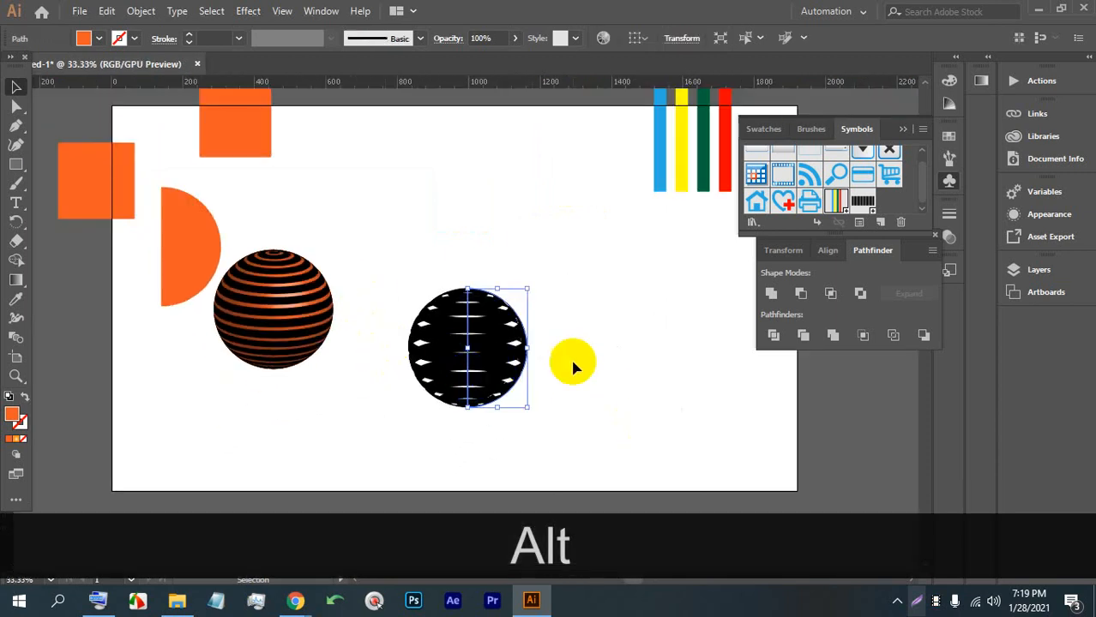
{"action": "left_click", "coordinate": [575, 358]}
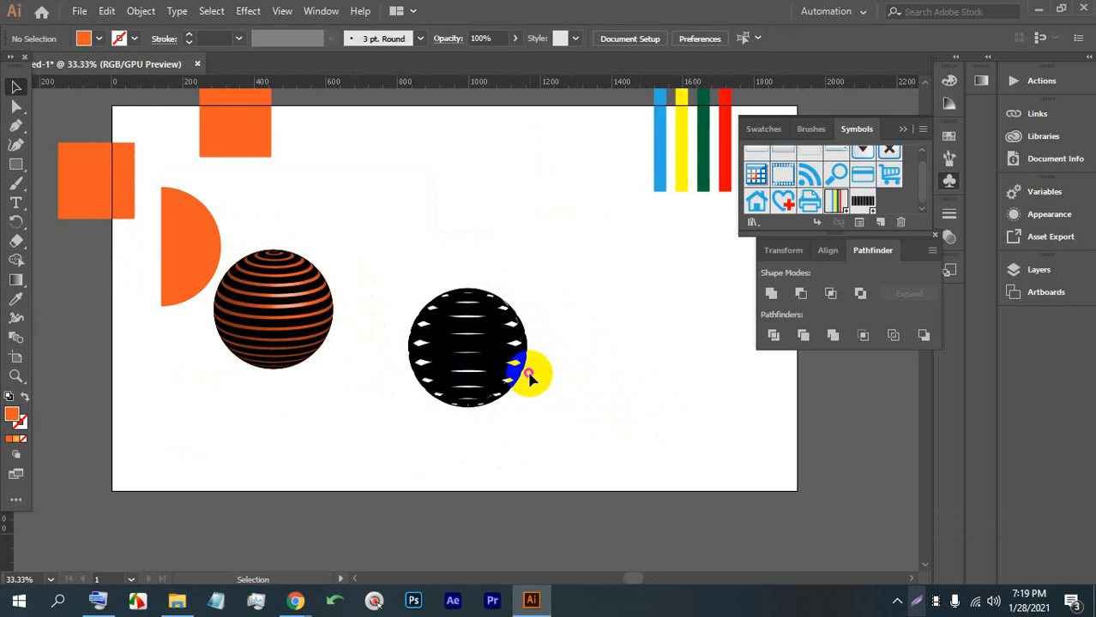
{"action": "left_click", "coordinate": [529, 377]}
{"action": "left_click", "coordinate": [143, 13]}
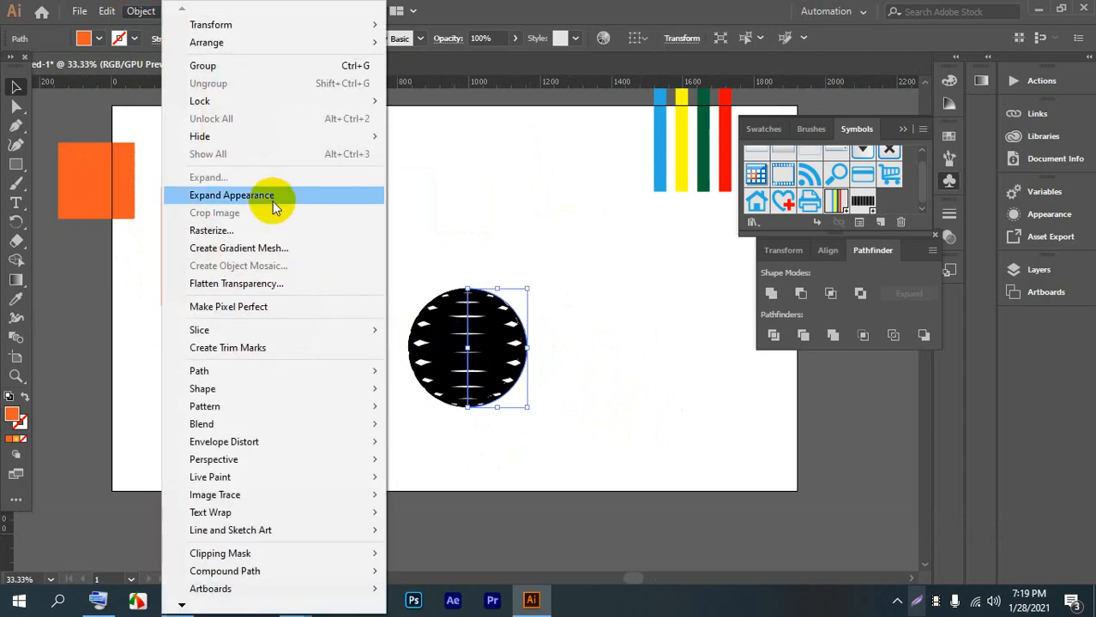
{"action": "left_click", "coordinate": [273, 202]}
{"action": "right_click", "coordinate": [463, 342]}
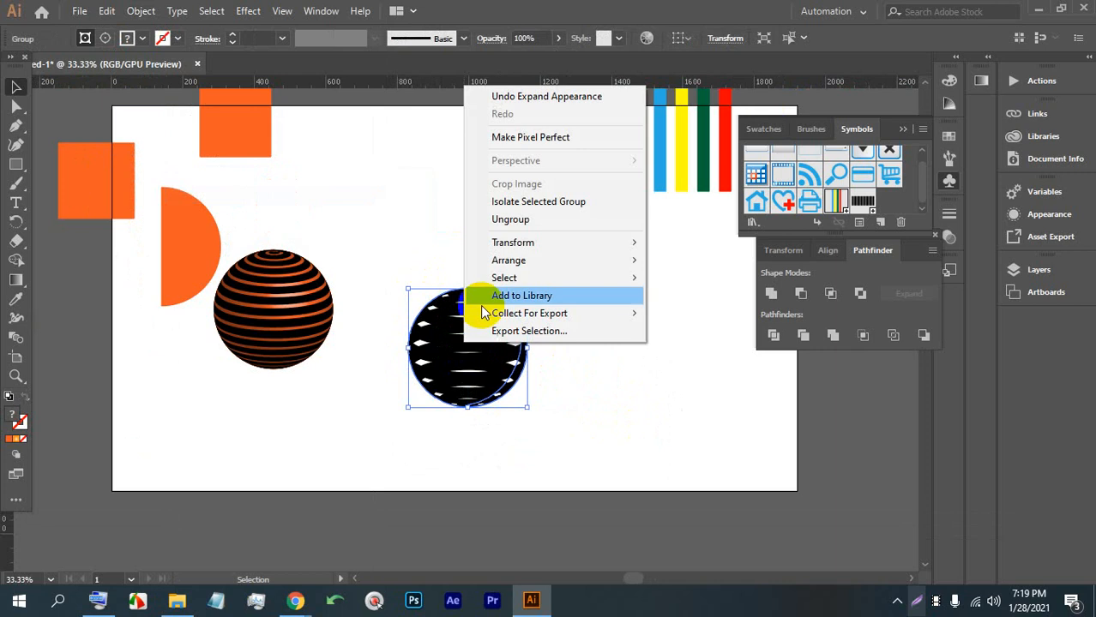
{"action": "left_click", "coordinate": [510, 218]}
{"action": "left_click", "coordinate": [568, 265]}
Ungroup the expanded sphere once more and move its front stripes beside the back stripes.
{"action": "left_click", "coordinate": [512, 345]}
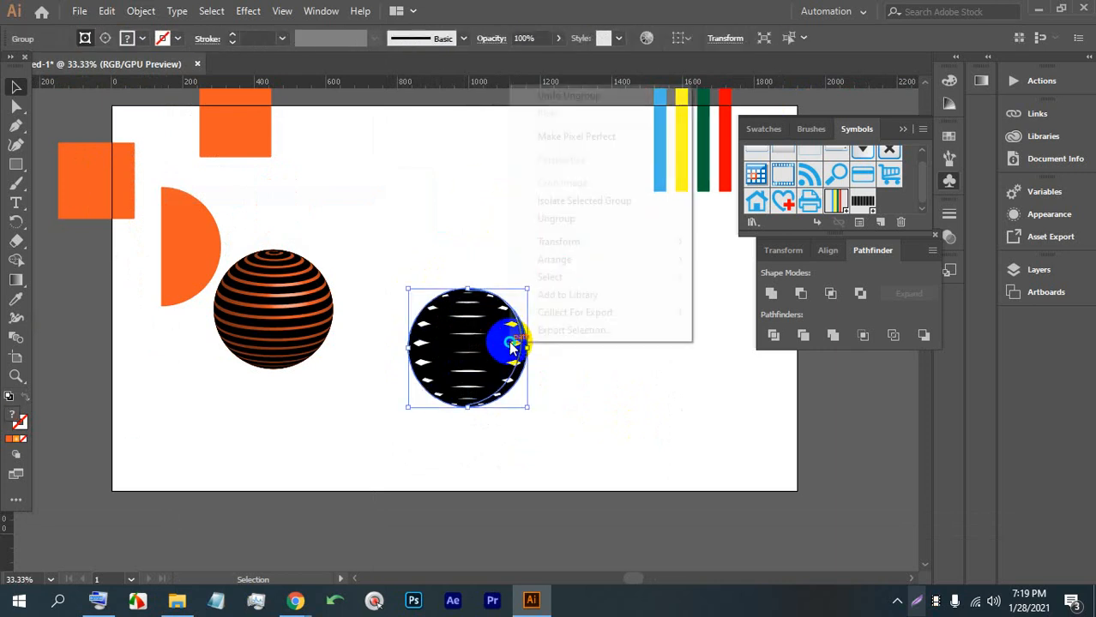
{"action": "left_click", "coordinate": [553, 221]}
{"action": "left_click", "coordinate": [594, 267]}
{"action": "left_click", "coordinate": [512, 325]}
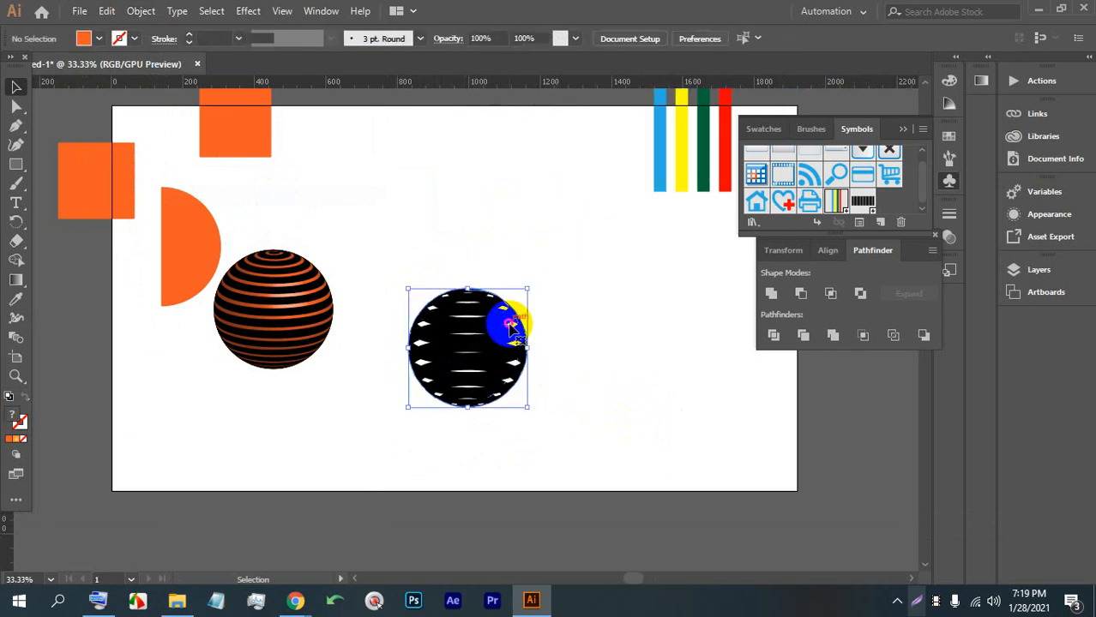
{"action": "left_click_drag", "start_coordinate": [512, 325], "coordinate": [657, 345]}
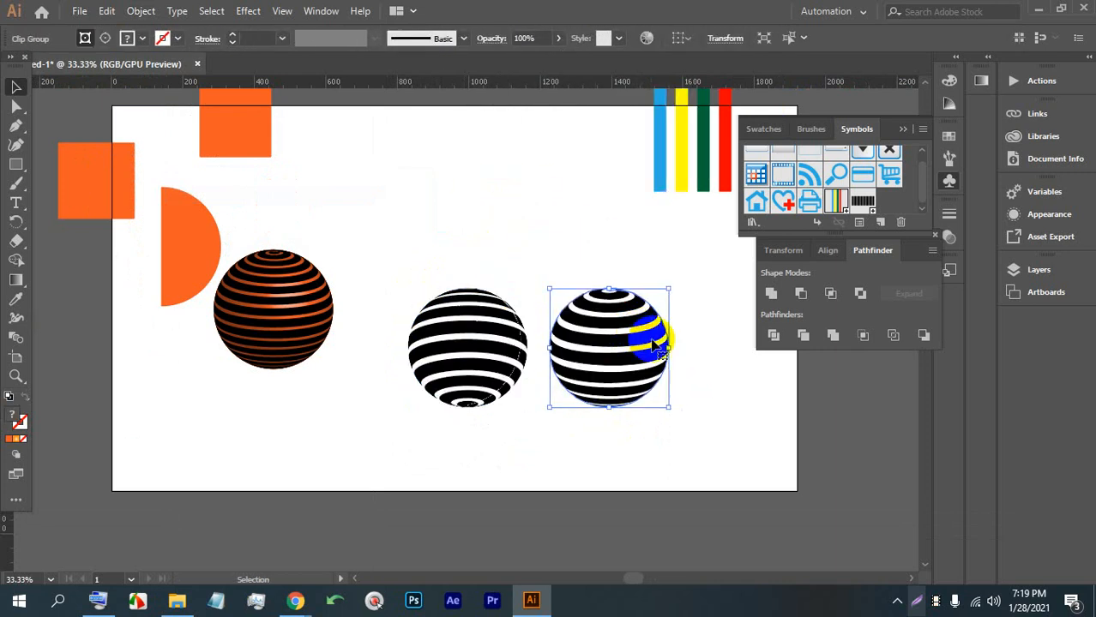
{"action": "left_click", "coordinate": [723, 417]}
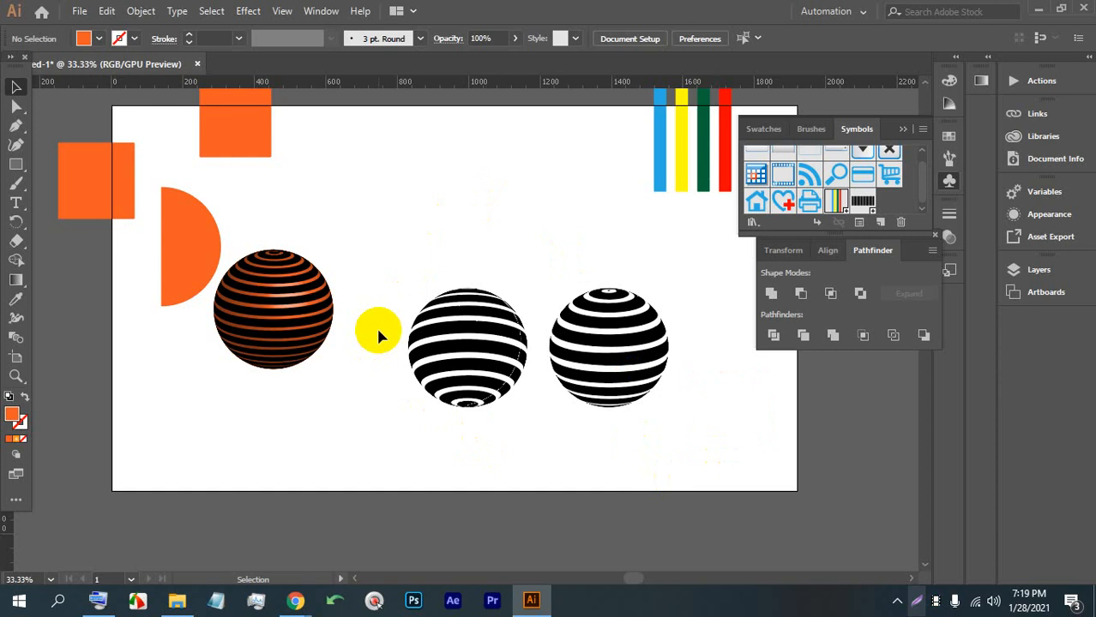
Fill the clip group holding the front stripes with red.
{"action": "left_click", "coordinate": [590, 322]}
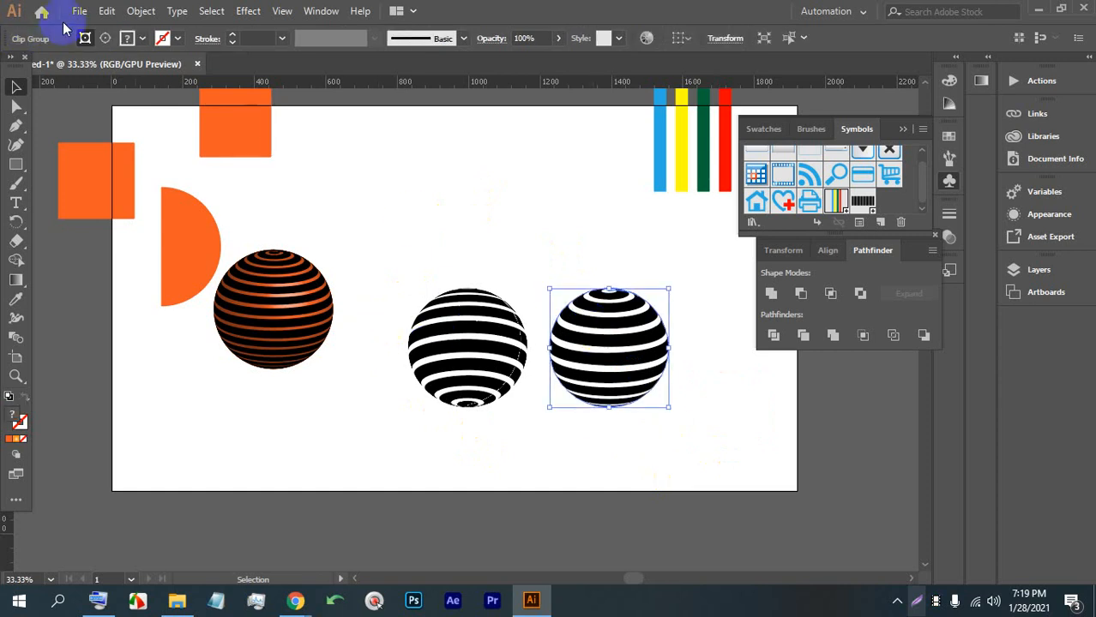
{"action": "left_click", "coordinate": [142, 40]}
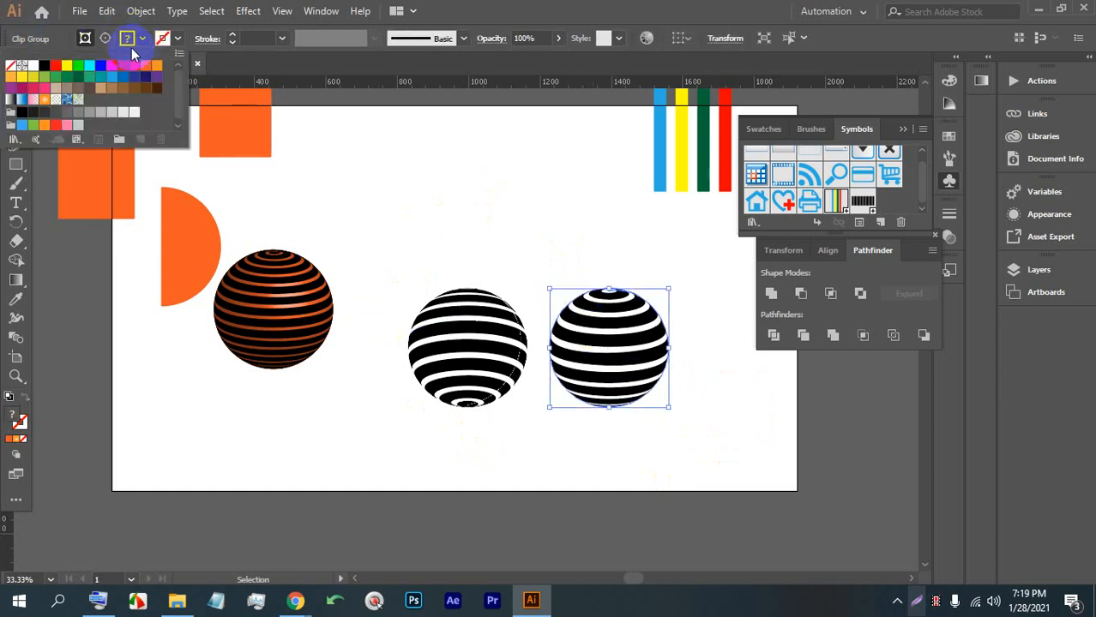
{"action": "left_click", "coordinate": [55, 66]}
{"action": "left_click", "coordinate": [433, 180]}
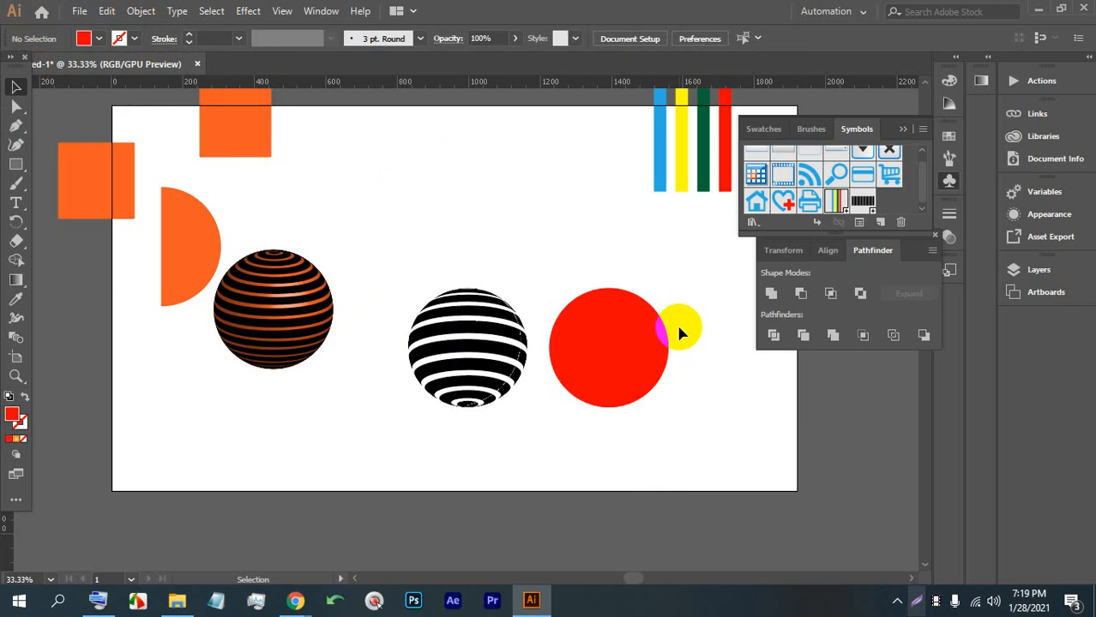
Release the red front stripes' clipping mask and move the solid red circle above, apart from the stripes.
{"action": "left_click_drag", "start_coordinate": [680, 333], "coordinate": [647, 334]}
{"action": "left_click", "coordinate": [640, 330]}
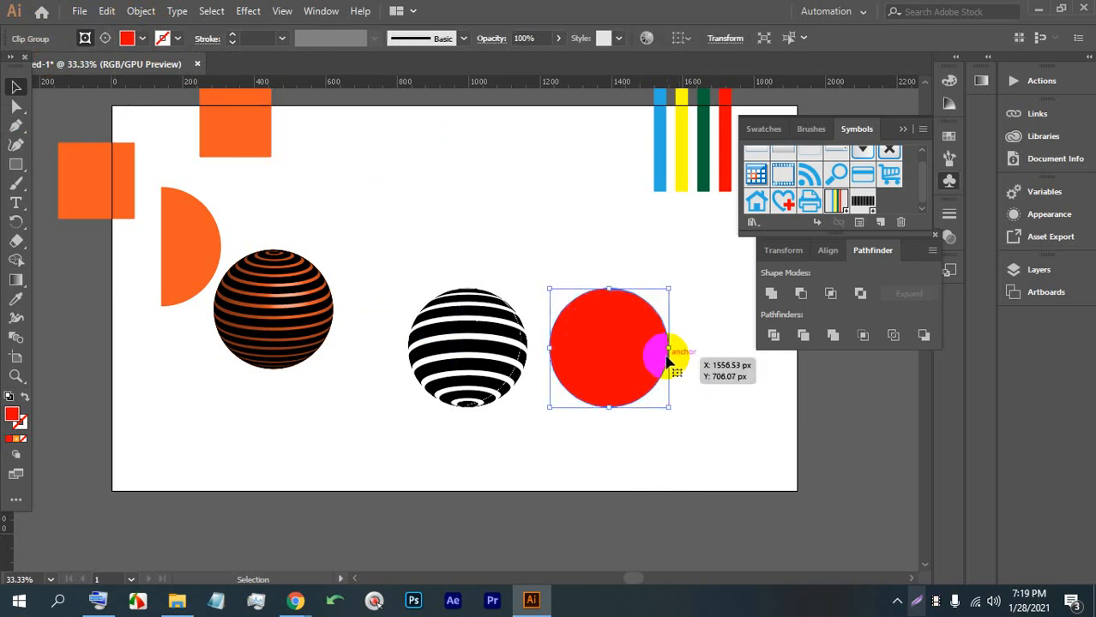
{"action": "right_click", "coordinate": [641, 337]}
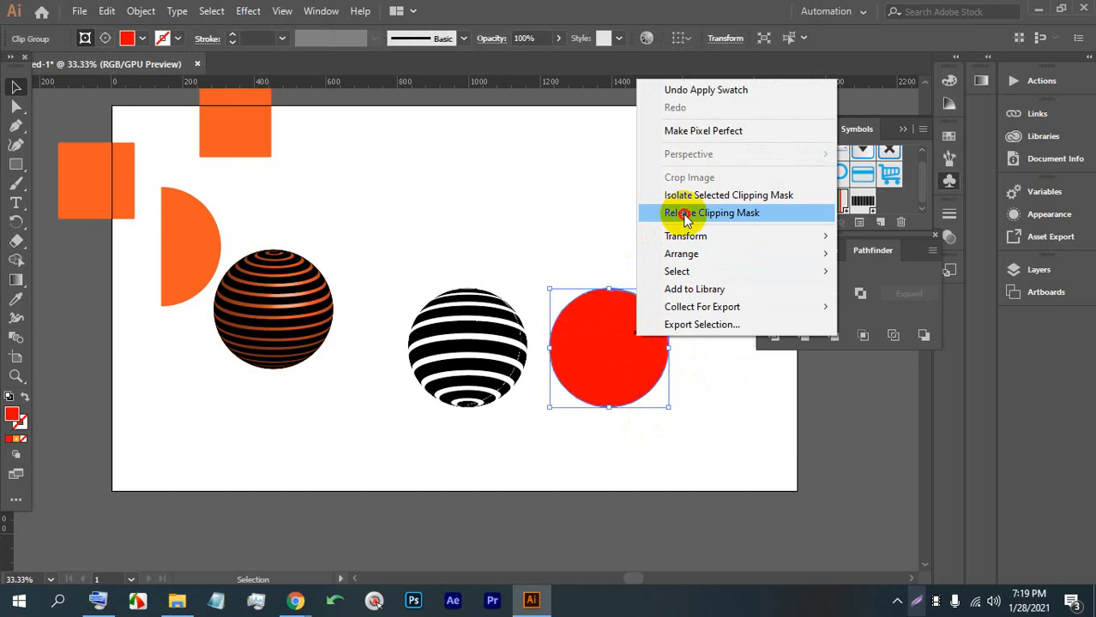
{"action": "left_click", "coordinate": [684, 216]}
{"action": "left_click", "coordinate": [631, 232]}
{"action": "left_click", "coordinate": [641, 306]}
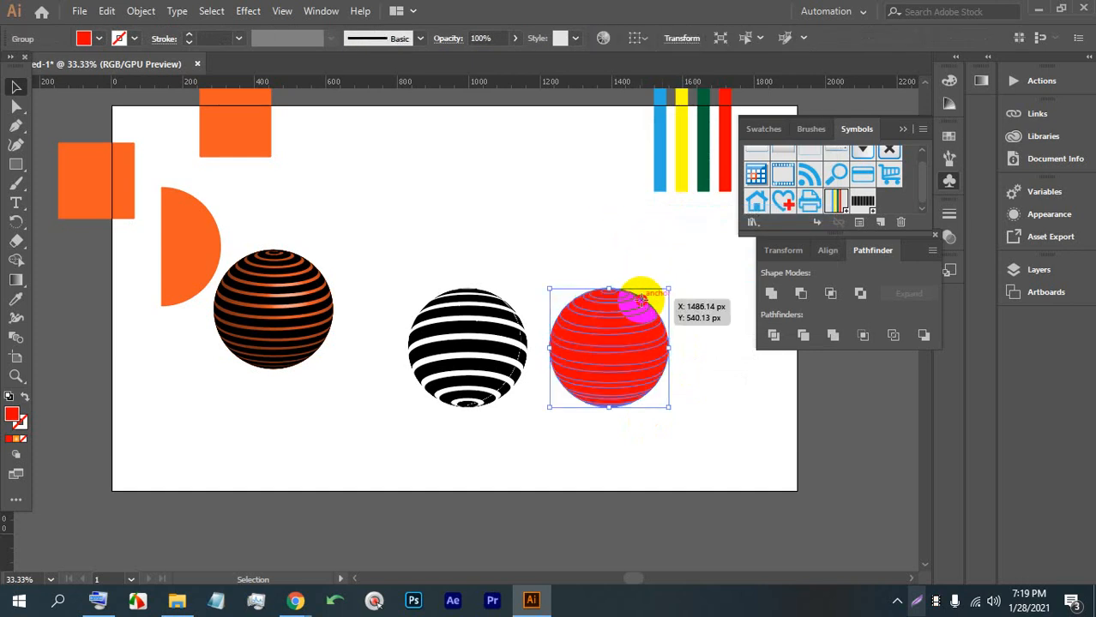
{"action": "left_click_drag", "start_coordinate": [639, 296], "coordinate": [761, 347]}
{"action": "left_click_drag", "start_coordinate": [601, 339], "coordinate": [547, 232]}
{"action": "left_click_drag", "start_coordinate": [698, 373], "coordinate": [572, 343]}
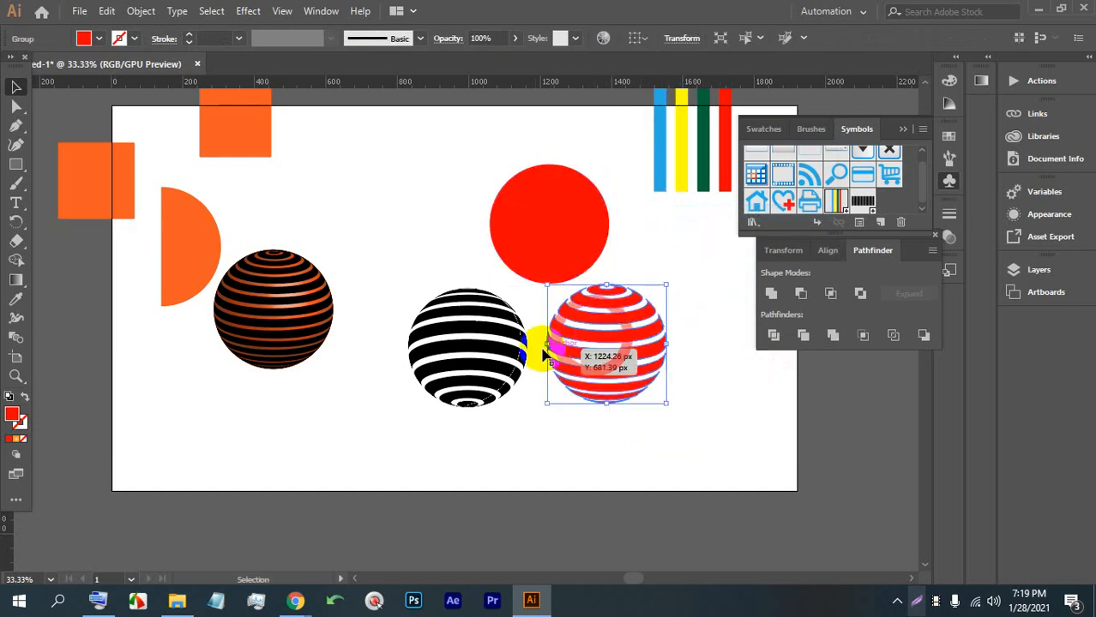
Fill the clip group holding the back stripes with orange and release its clipping mask.
{"action": "left_click", "coordinate": [480, 343]}
{"action": "left_click_drag", "start_coordinate": [478, 339], "coordinate": [479, 330]}
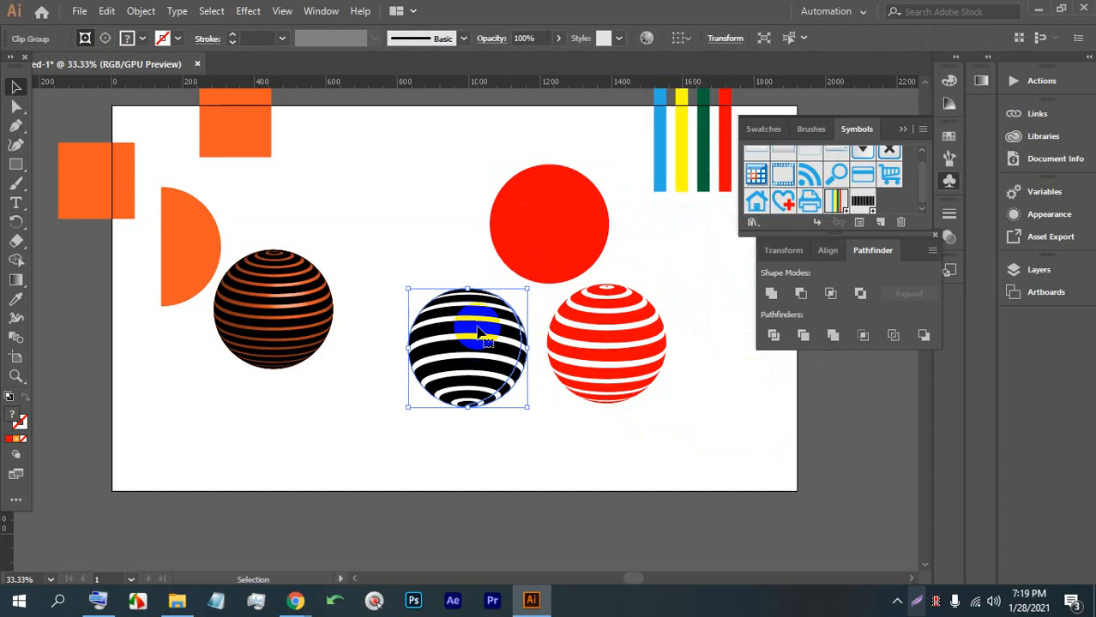
{"action": "left_click", "coordinate": [143, 38]}
{"action": "left_click", "coordinate": [154, 68]}
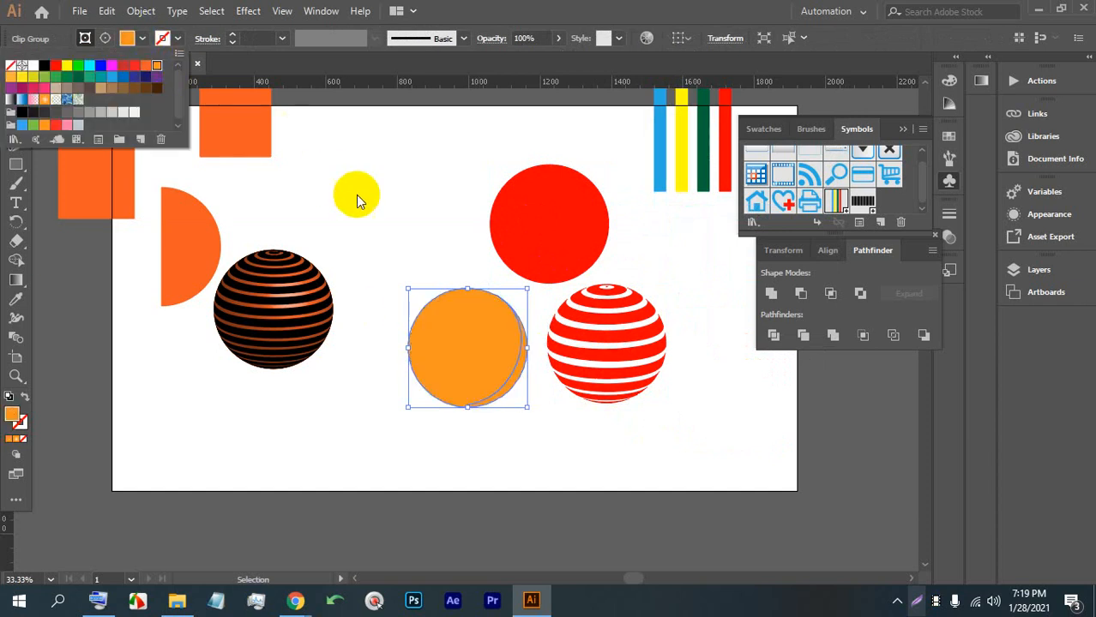
{"action": "right_click", "coordinate": [461, 319]}
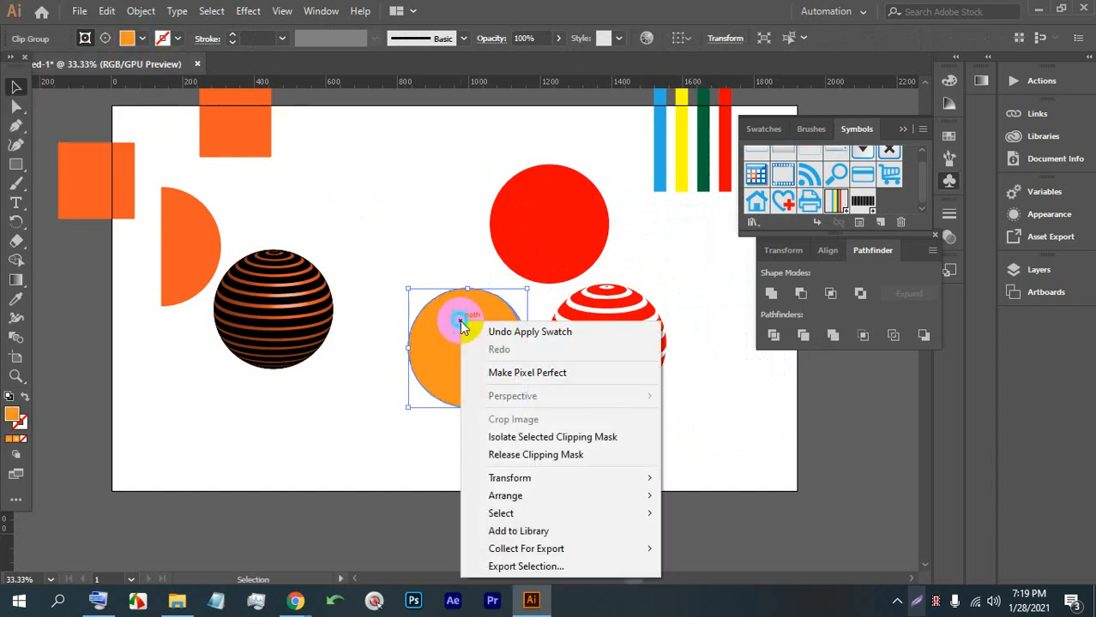
{"action": "left_click", "coordinate": [504, 455]}
{"action": "left_click", "coordinate": [335, 232]}
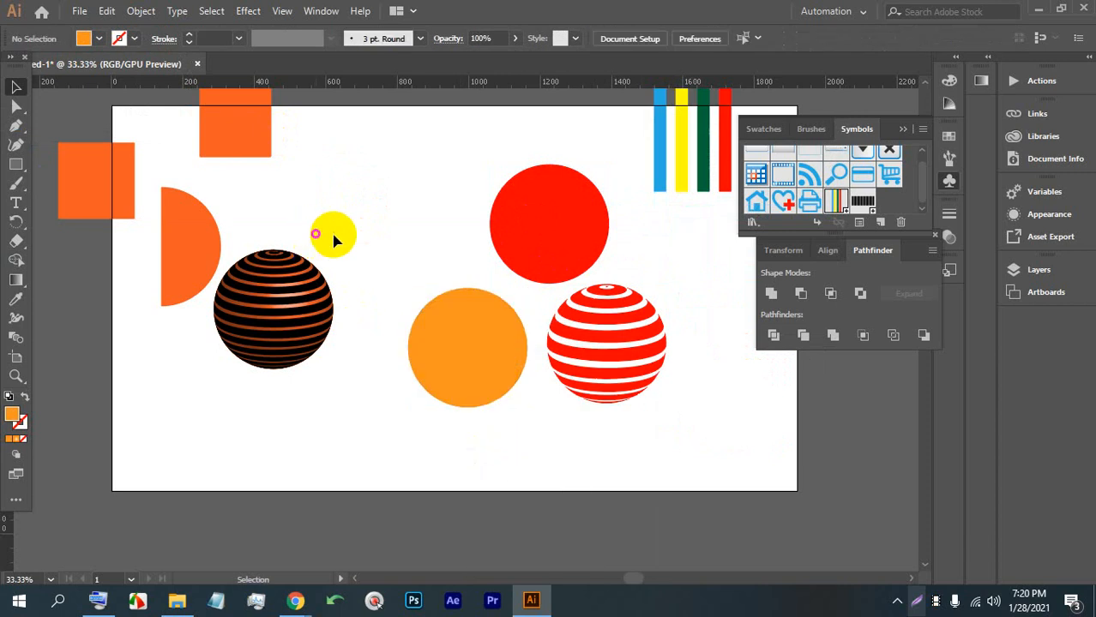
Separate the orange back stripes from their solid circle, moving the circle up out of the way.
{"action": "left_click", "coordinate": [444, 333]}
{"action": "left_click_drag", "start_coordinate": [443, 327], "coordinate": [367, 400]}
{"action": "left_click_drag", "start_coordinate": [478, 327], "coordinate": [419, 153]}
{"action": "left_click_drag", "start_coordinate": [398, 408], "coordinate": [465, 356]}
Place the red front stripes over the orange back stripes and nudge them until the sphere outlines align.
{"action": "left_click", "coordinate": [615, 433]}
{"action": "left_click_drag", "start_coordinate": [600, 339], "coordinate": [455, 367]}
{"action": "scroll", "coordinate": [457, 391], "scroll_direction": "up", "scroll_amount": 4, "text": "alt"}
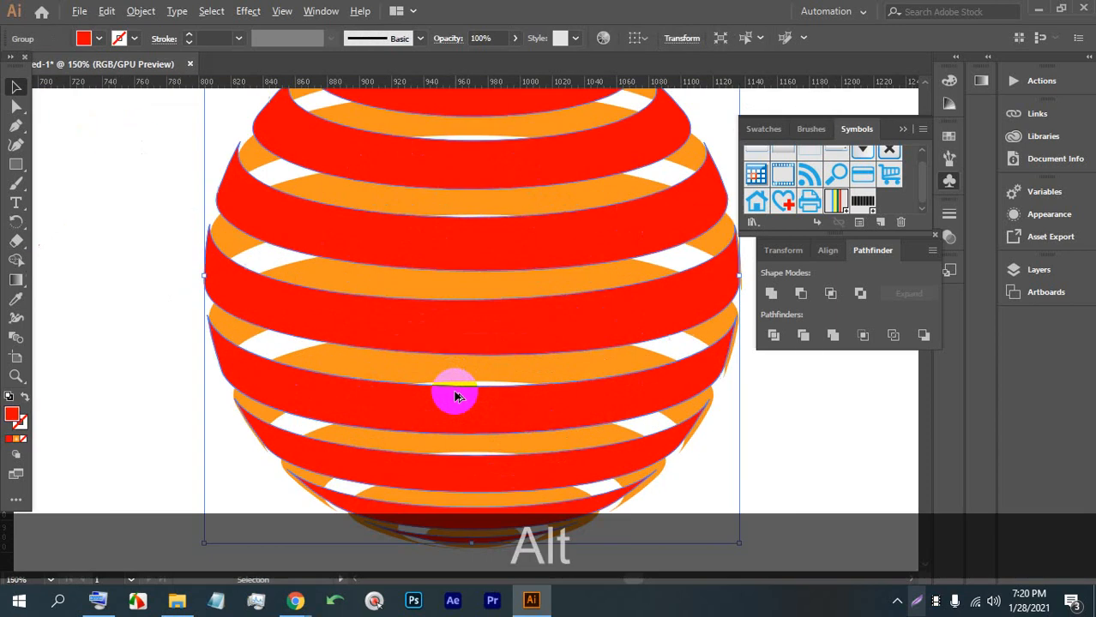
{"action": "key", "text": "Right"}
{"action": "key", "text": "Right"}
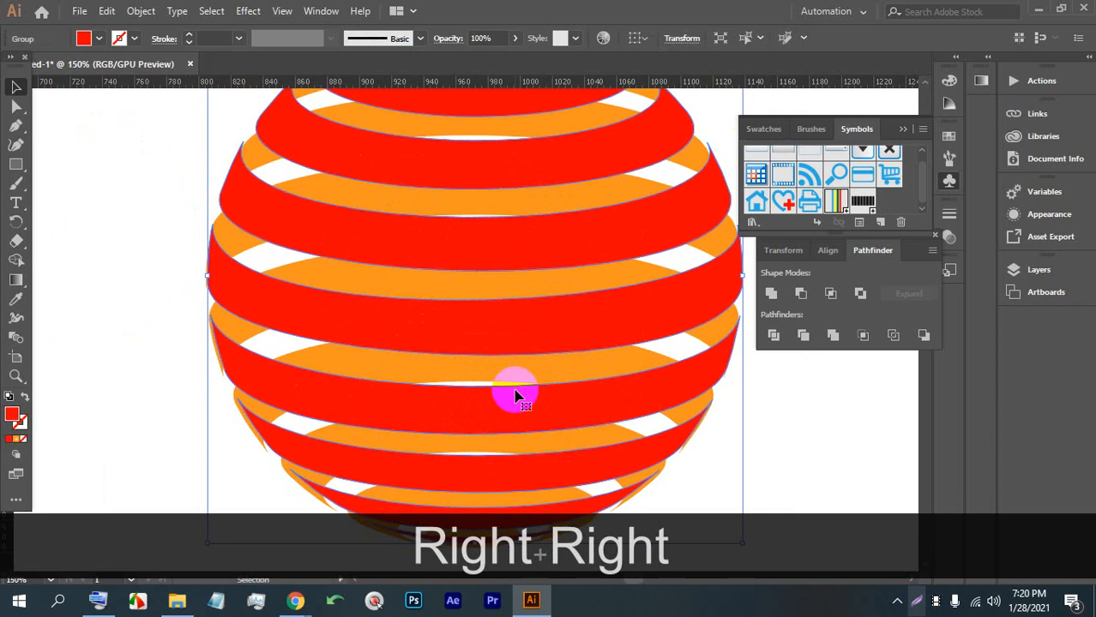
{"action": "key", "text": "Down"}
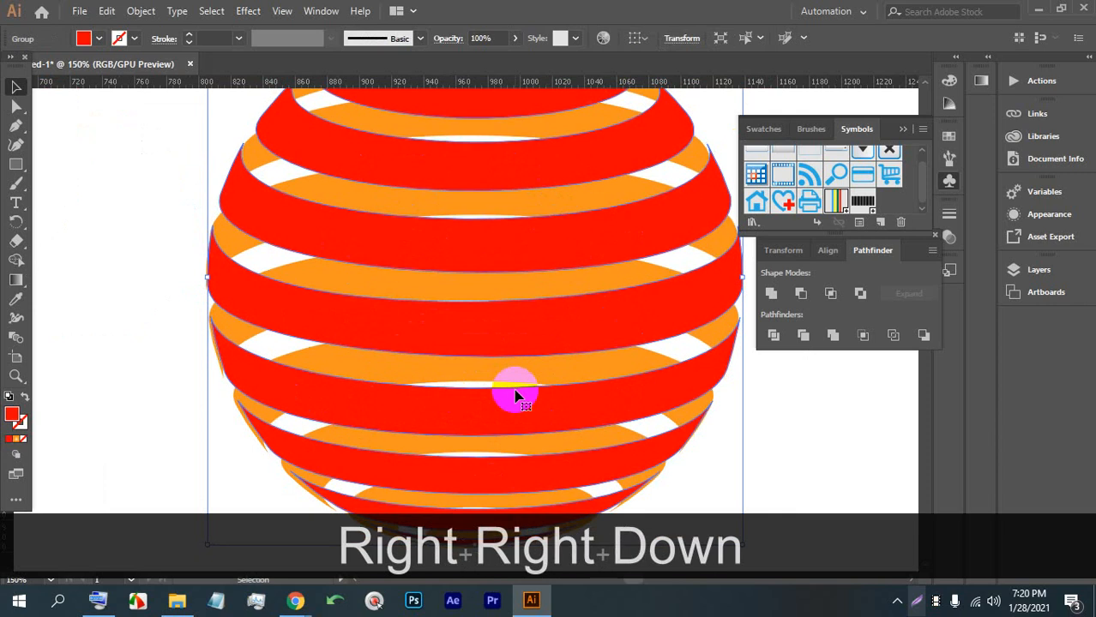
{"action": "key", "text": "Left"}
{"action": "key", "text": "Down"}
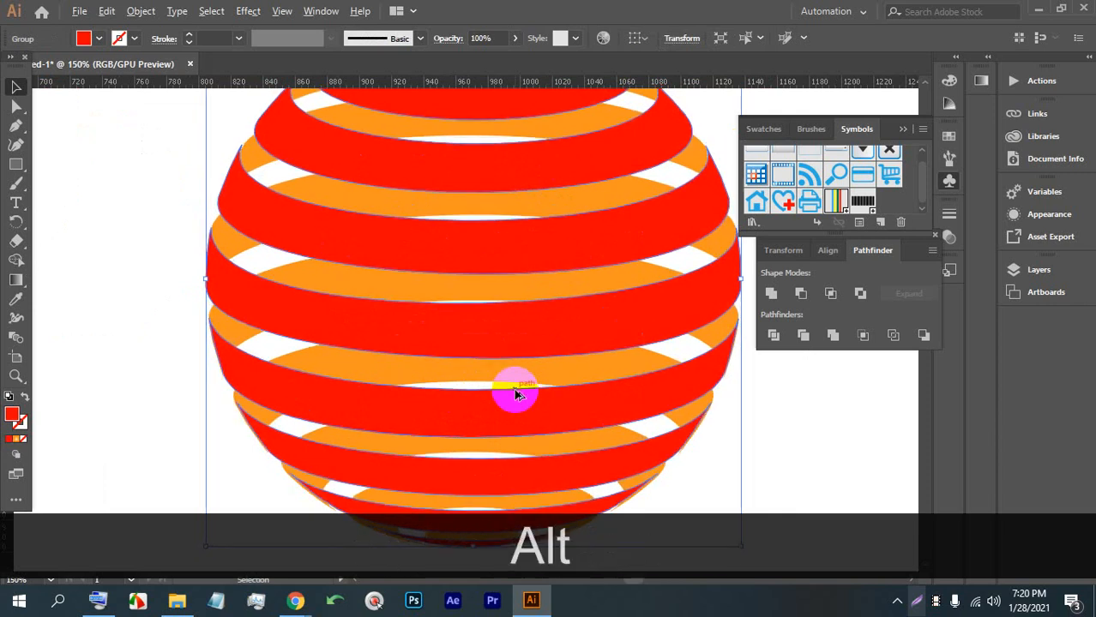
{"action": "scroll", "coordinate": [515, 394], "scroll_direction": "down", "scroll_amount": 3, "text": "alt"}
Ungroup the red front stripes and delete the two uppermost red bands from the sphere.
{"action": "left_click", "coordinate": [637, 338]}
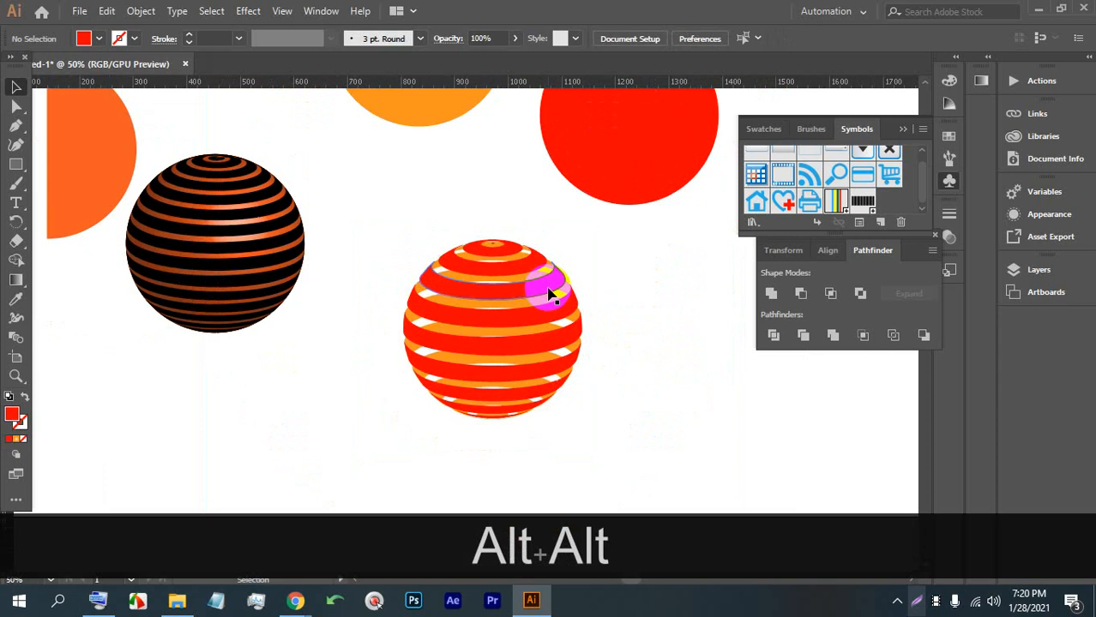
{"action": "left_click", "coordinate": [504, 273]}
{"action": "right_click", "coordinate": [503, 268]}
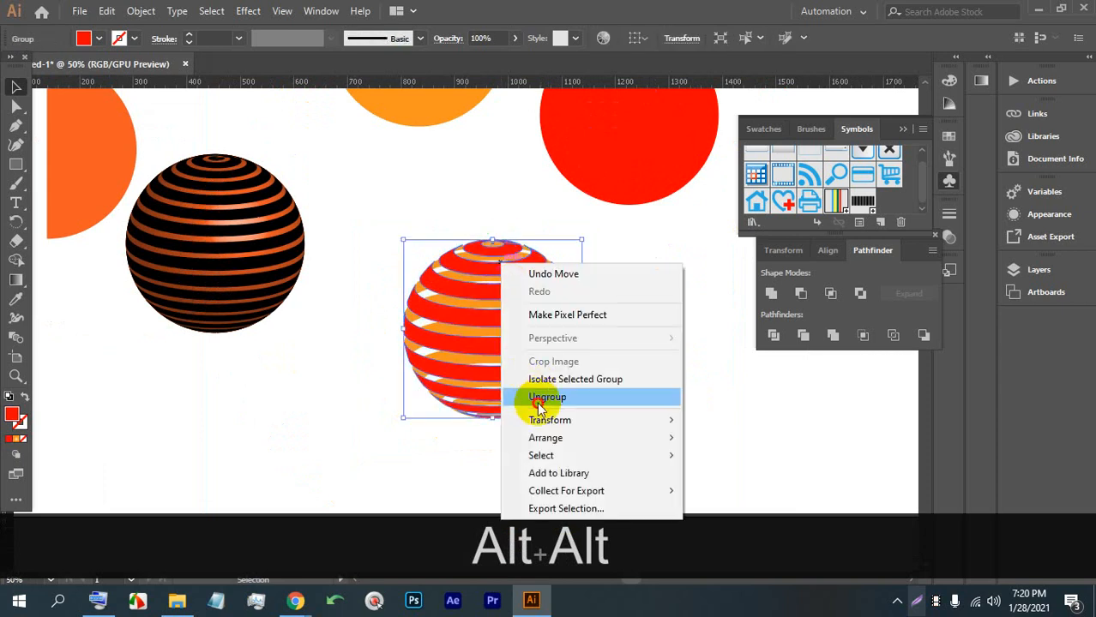
{"action": "left_click", "coordinate": [537, 401]}
{"action": "left_click", "coordinate": [500, 251]}
{"action": "key", "text": "BackSpace"}
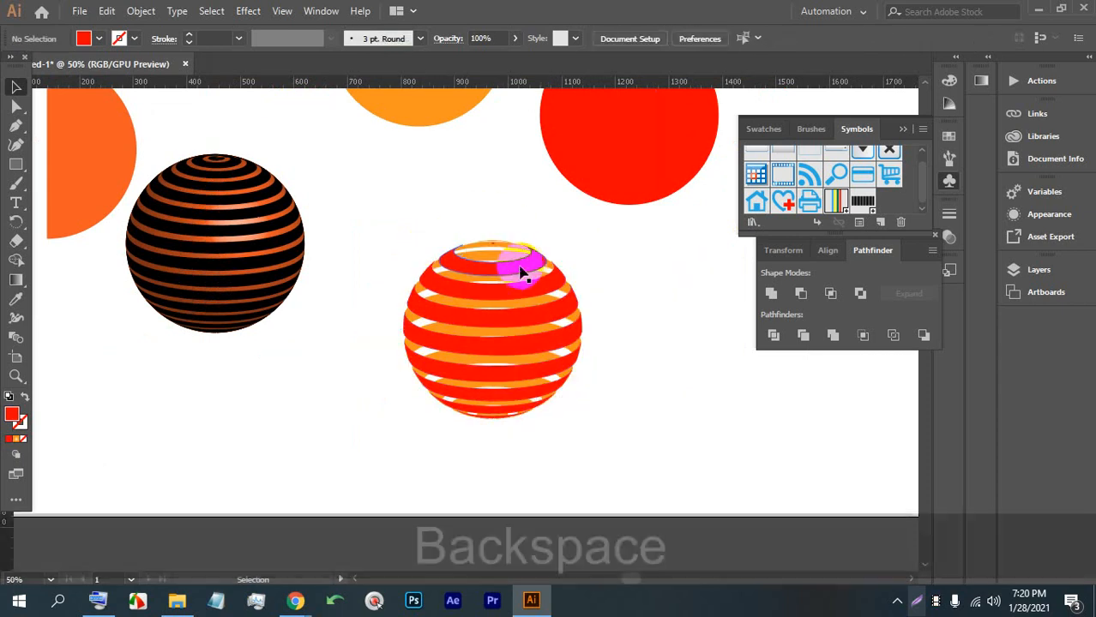
{"action": "left_click", "coordinate": [513, 268]}
{"action": "key", "text": "BackSpace"}
Ungroup the orange back stripes and delete the uppermost orange pieces to leave the sphere open at the top.
{"action": "left_click", "coordinate": [512, 244]}
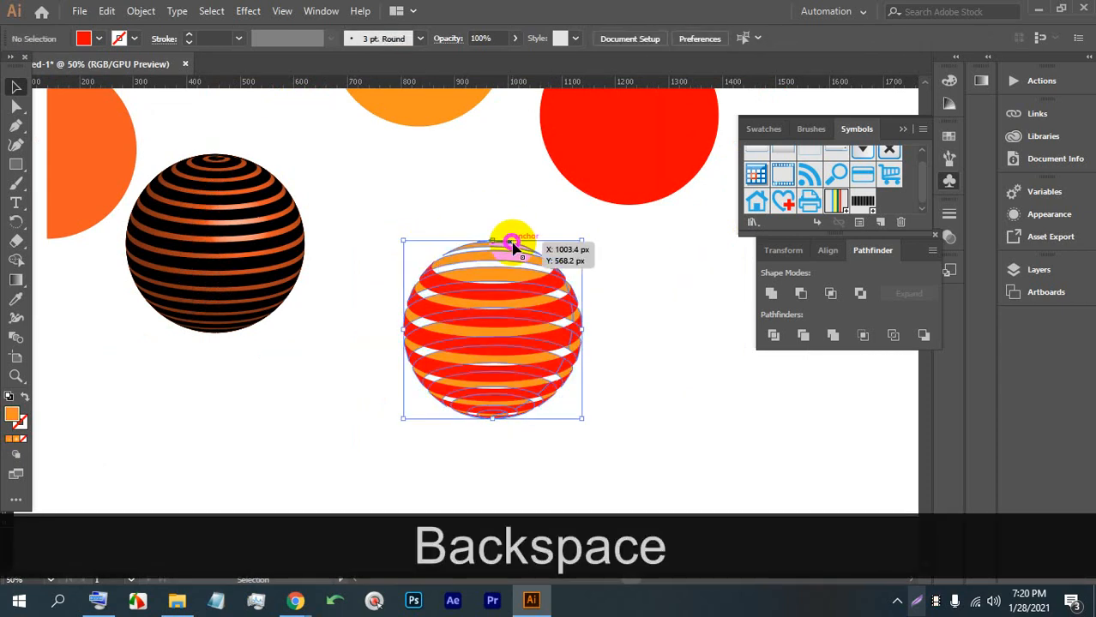
{"action": "right_click", "coordinate": [513, 246]}
{"action": "left_click", "coordinate": [539, 375]}
{"action": "left_click", "coordinate": [539, 379]}
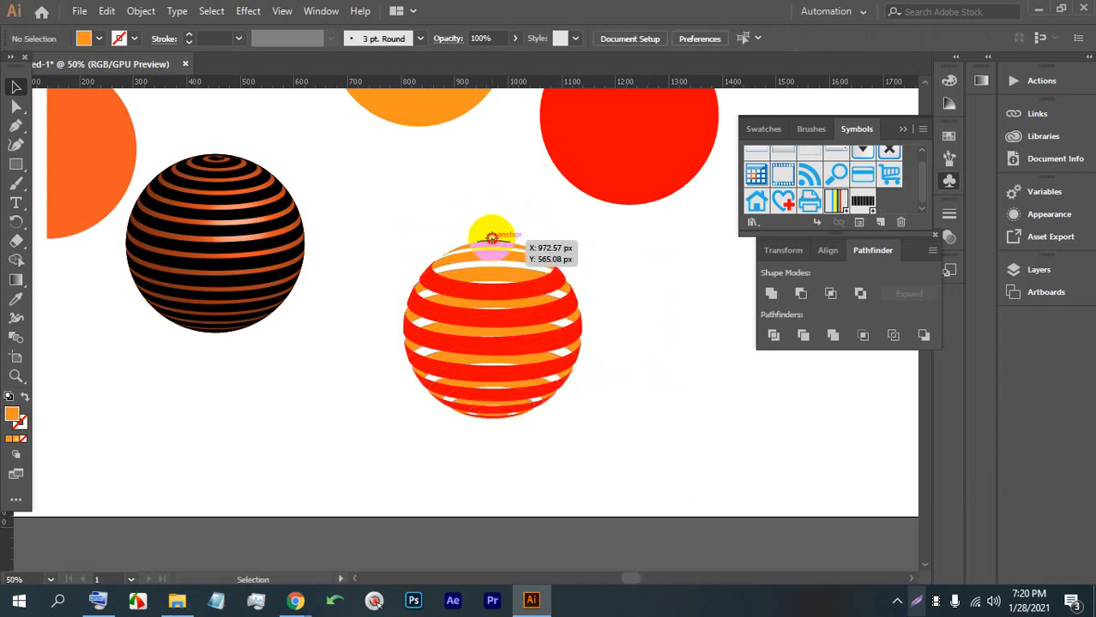
{"action": "left_click", "coordinate": [491, 239]}
{"action": "key", "text": "BackSpace"}
{"action": "left_click", "coordinate": [493, 241]}
{"action": "key", "text": "BackSpace"}
{"action": "left_click", "coordinate": [506, 244]}
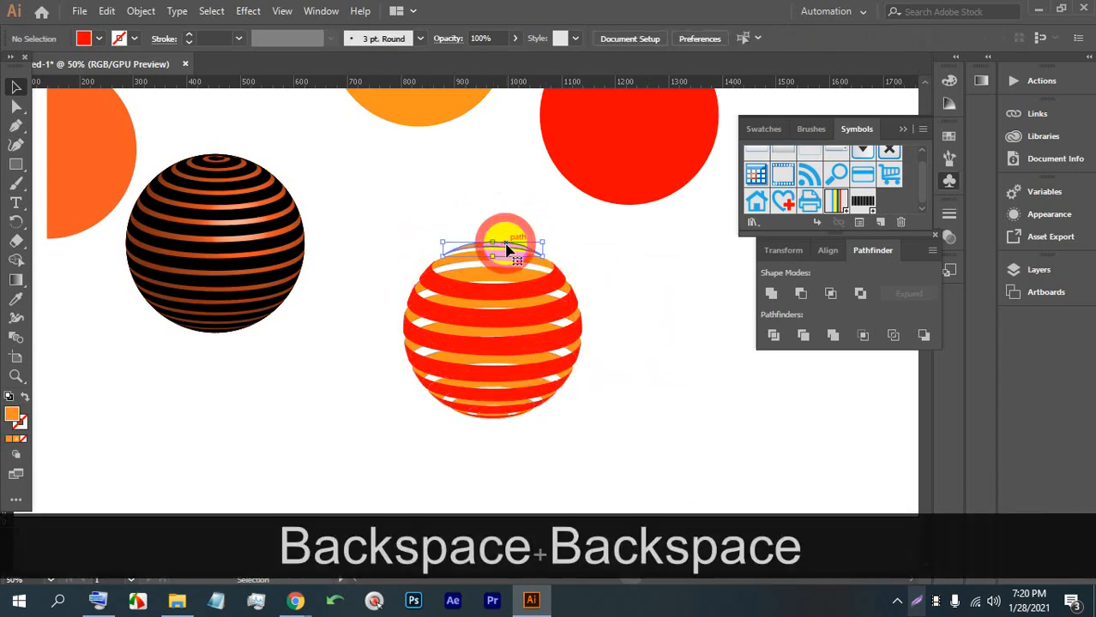
{"action": "key", "text": "BackSpace"}
{"action": "scroll", "coordinate": [586, 272], "scroll_direction": "up", "scroll_amount": 2}
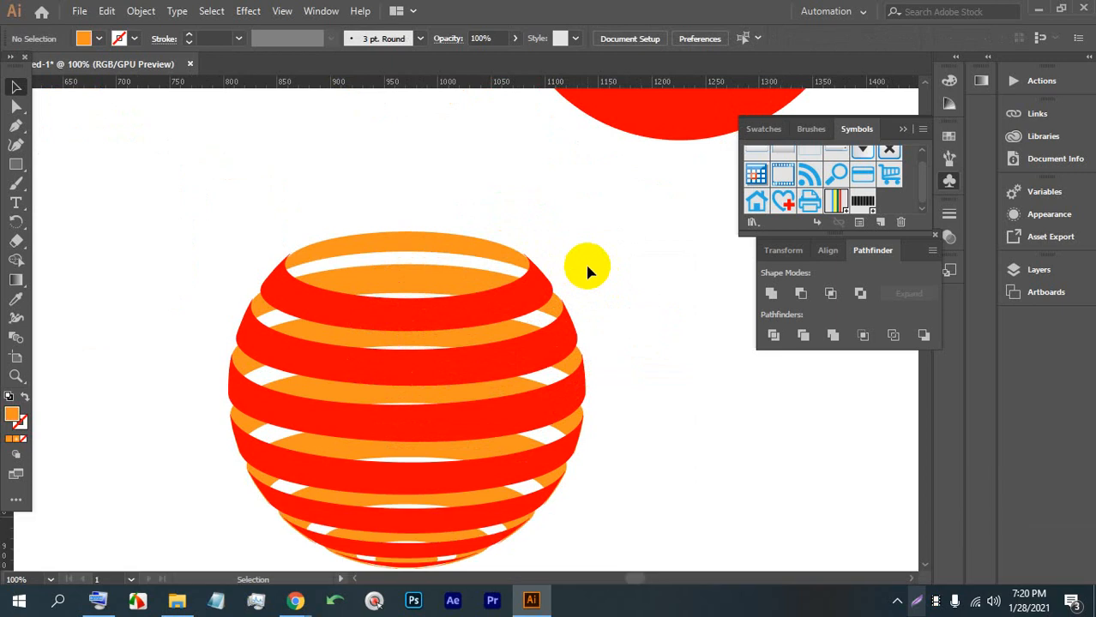
Move the finished red and orange ribbon sphere off the artboard to the empty canvas on its left.
{"action": "scroll", "coordinate": [587, 271], "scroll_direction": "down", "scroll_amount": 4}
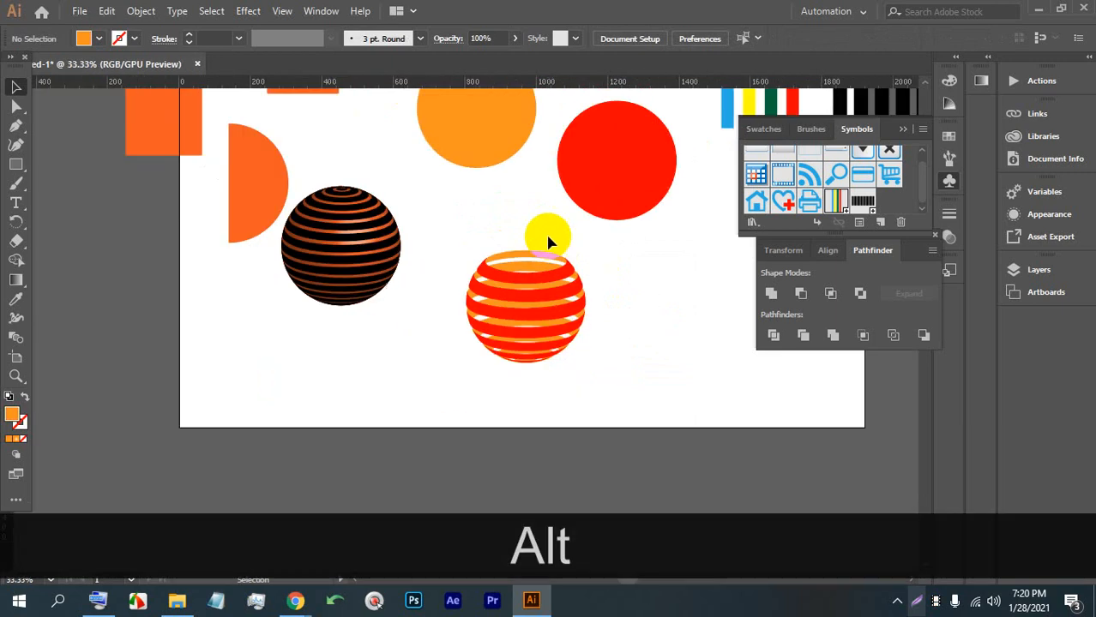
{"action": "scroll", "coordinate": [536, 255], "scroll_direction": "down", "scroll_amount": 2}
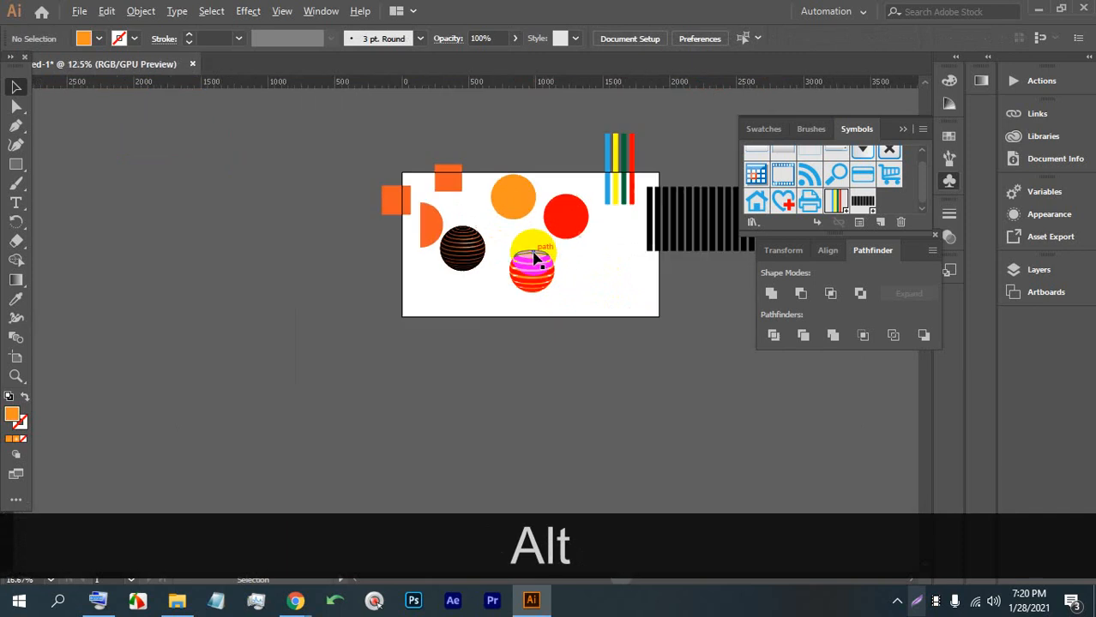
{"action": "left_click_drag", "start_coordinate": [533, 248], "coordinate": [377, 324]}
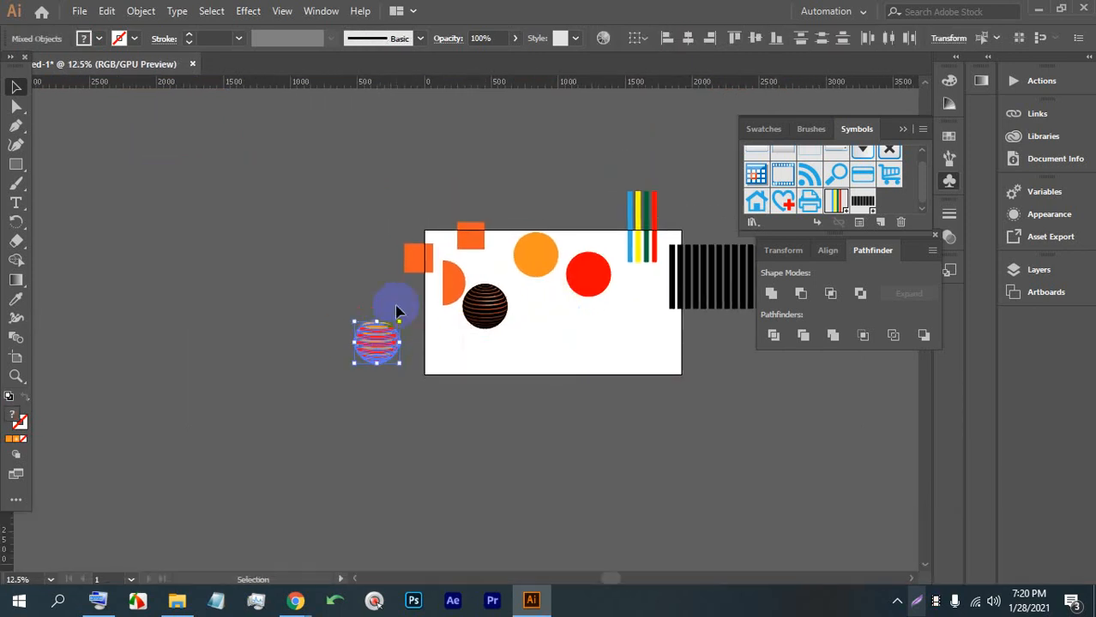
{"action": "left_click", "coordinate": [455, 350]}
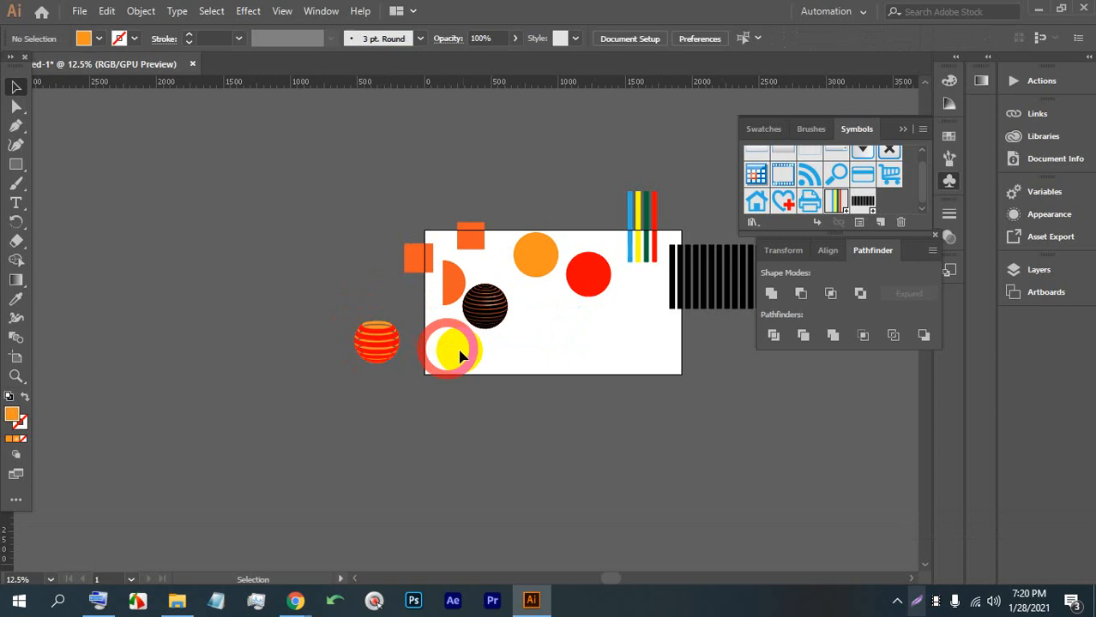
Move the orange half-circle to the empty lower middle of the artboard, right of the black striped sphere.
{"action": "scroll", "coordinate": [568, 299], "scroll_direction": "up", "scroll_amount": 1}
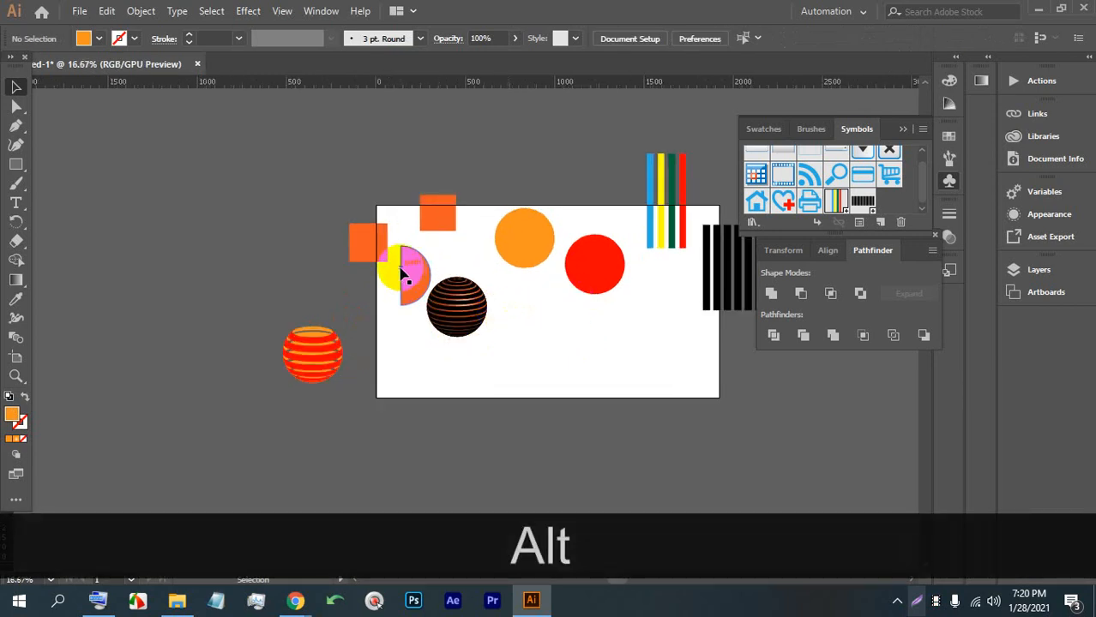
{"action": "left_click_drag", "start_coordinate": [416, 274], "coordinate": [558, 335]}
{"action": "scroll", "coordinate": [587, 343], "scroll_direction": "up", "scroll_amount": 2}
{"action": "left_click", "coordinate": [584, 224]}
{"action": "key", "text": "space"}
{"action": "left_click", "coordinate": [464, 328]}
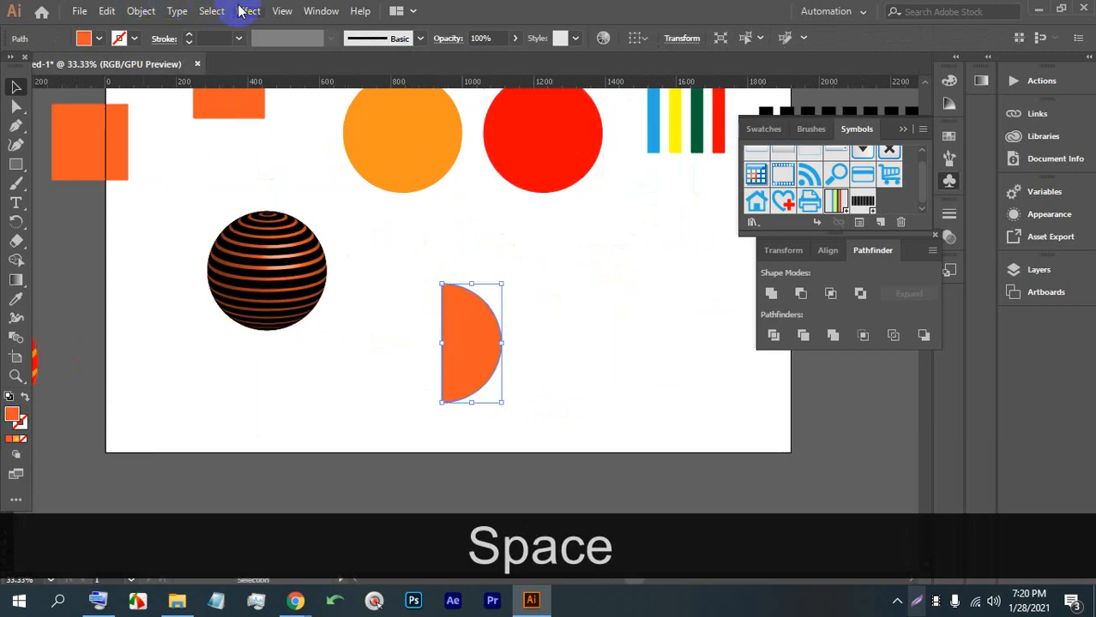
Apply a 360° 3D Revolve to the half-circle with preview on, and map New Symbol 1 onto its surface.
{"action": "left_click", "coordinate": [248, 10]}
{"action": "mouse_move", "coordinate": [391, 104]}
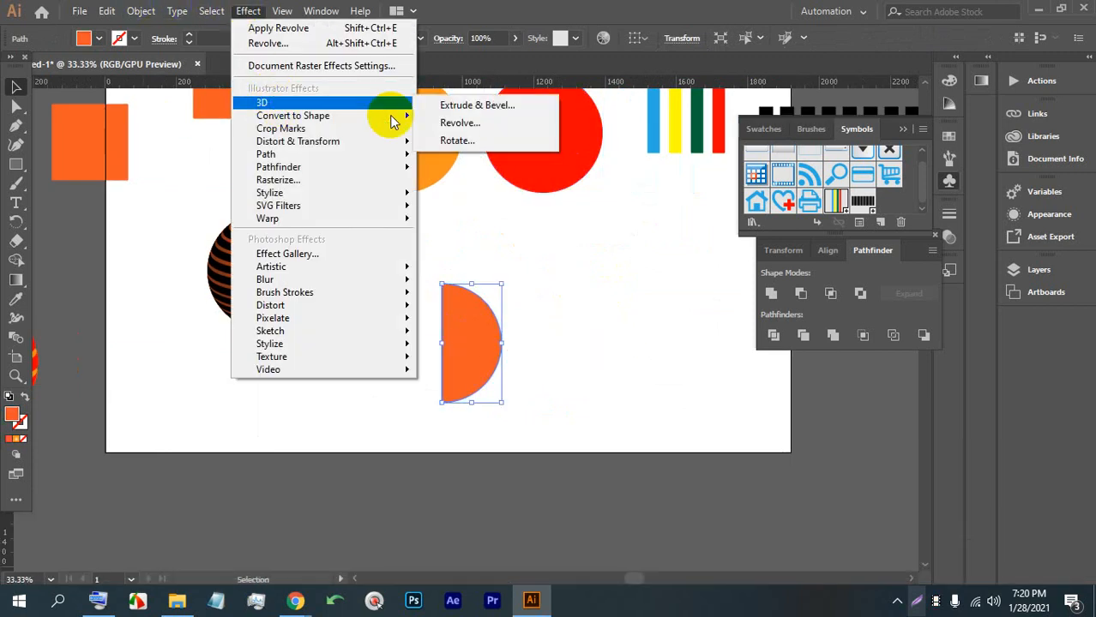
{"action": "left_click", "coordinate": [456, 125]}
{"action": "left_click", "coordinate": [671, 382]}
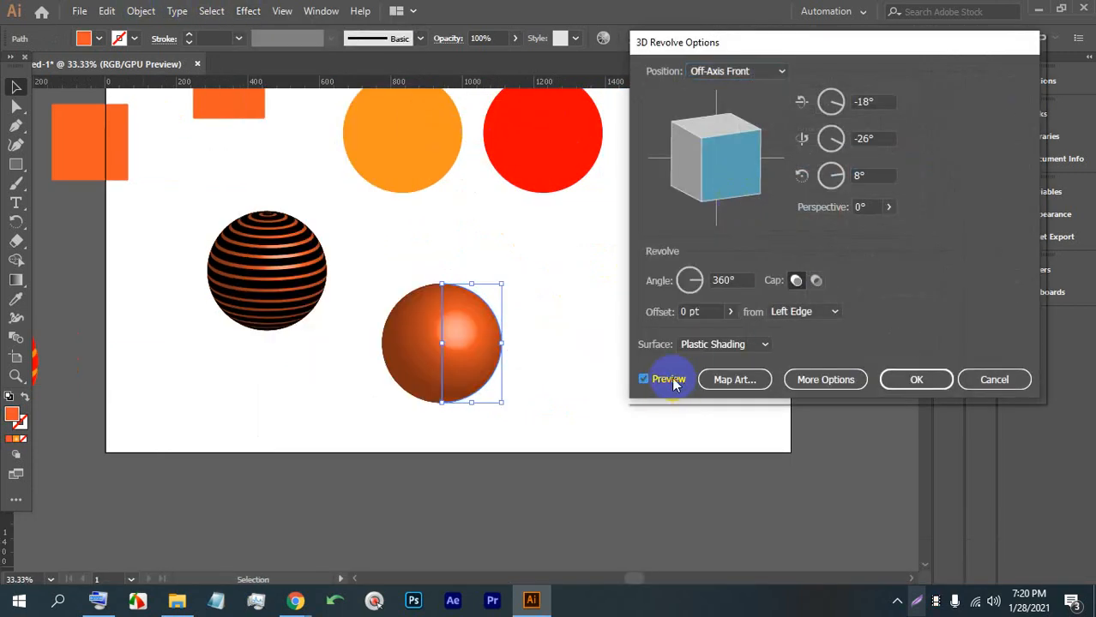
{"action": "left_click", "coordinate": [730, 380]}
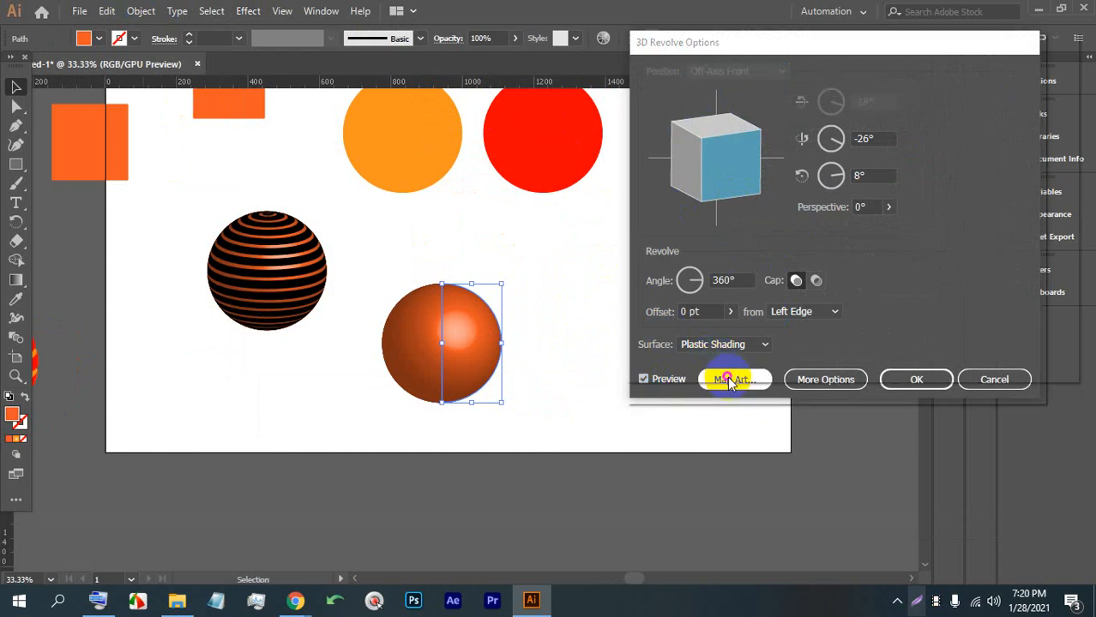
{"action": "left_click", "coordinate": [736, 71]}
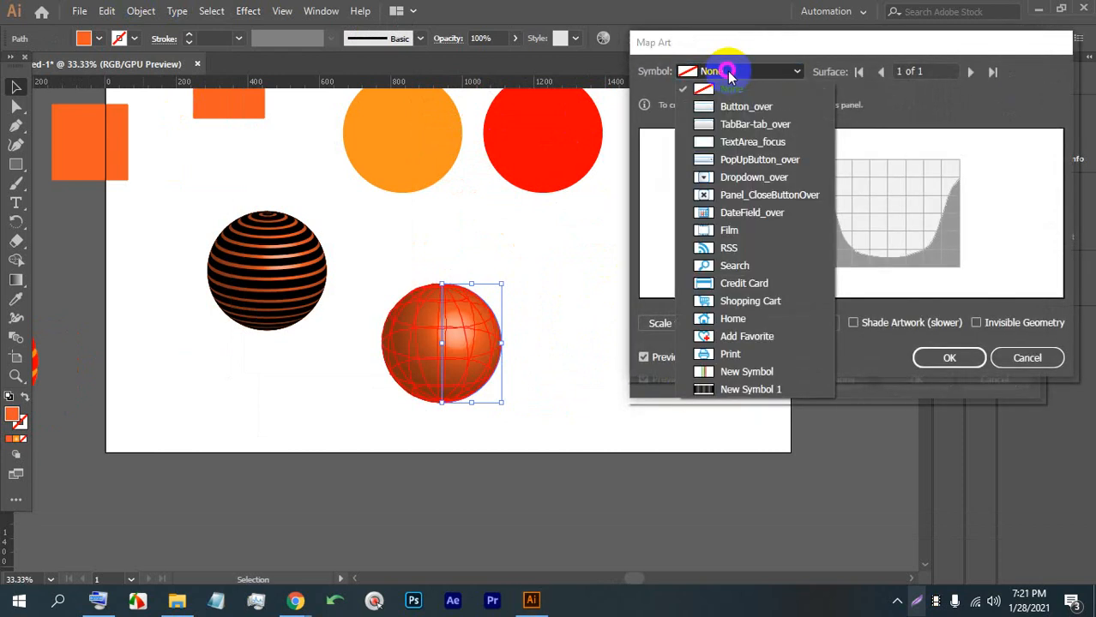
{"action": "left_click", "coordinate": [749, 391]}
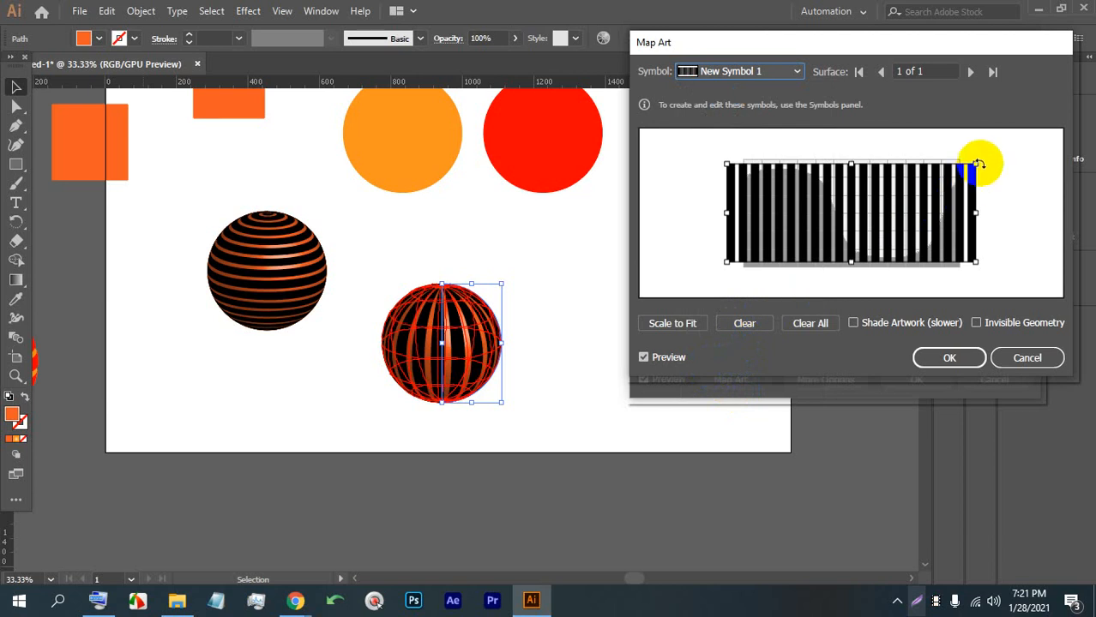
Shrink the mapped stripe symbol and rotate it so its stripes run horizontally, placing it over the upper-left of the surface map.
{"action": "left_click_drag", "start_coordinate": [978, 164], "coordinate": [762, 118]}
{"action": "left_click_drag", "start_coordinate": [907, 198], "coordinate": [823, 170]}
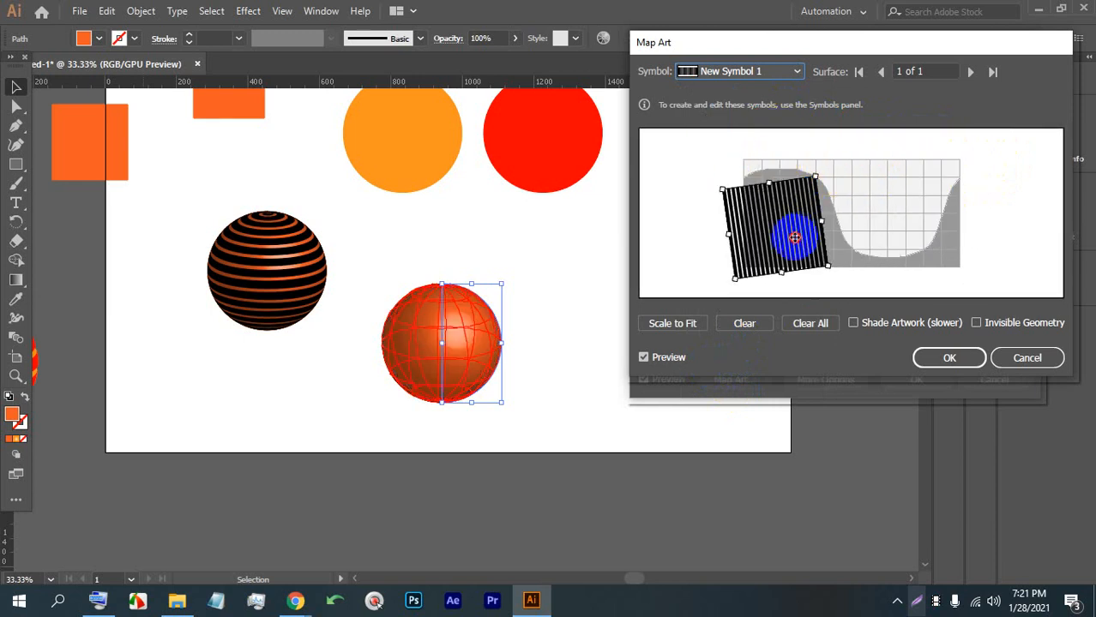
{"action": "left_click_drag", "start_coordinate": [854, 249], "coordinate": [909, 252]}
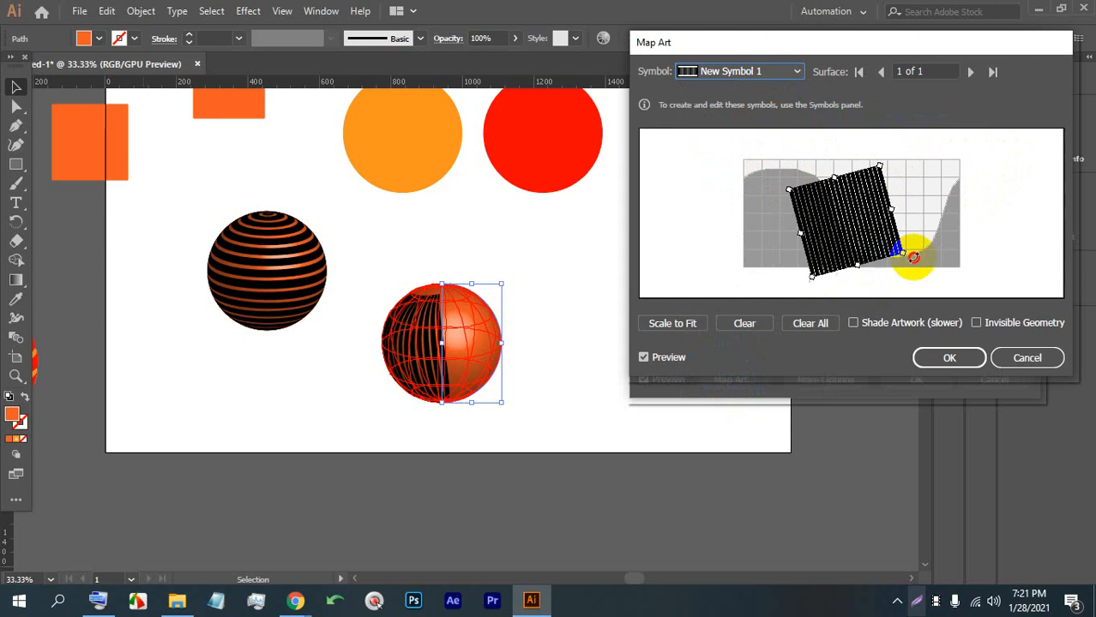
{"action": "left_click_drag", "start_coordinate": [933, 183], "coordinate": [908, 155]}
{"action": "left_click_drag", "start_coordinate": [845, 224], "coordinate": [764, 192]}
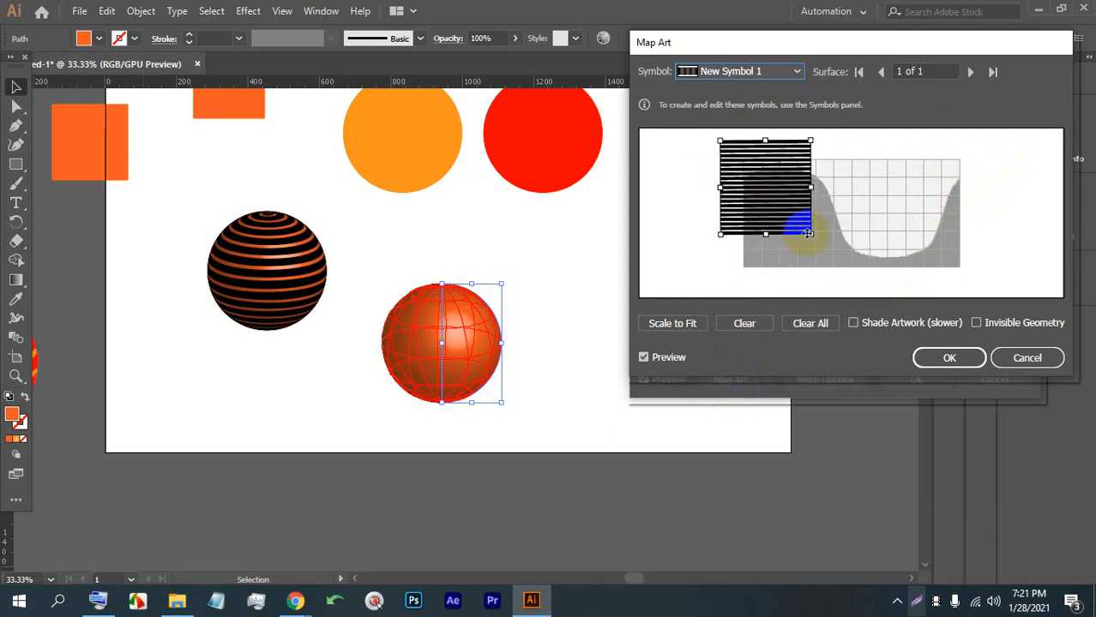
Enlarge and reposition the horizontal stripe symbol to cover the whole surface map, and accept the mapped art.
{"action": "left_click_drag", "start_coordinate": [813, 233], "coordinate": [937, 195]}
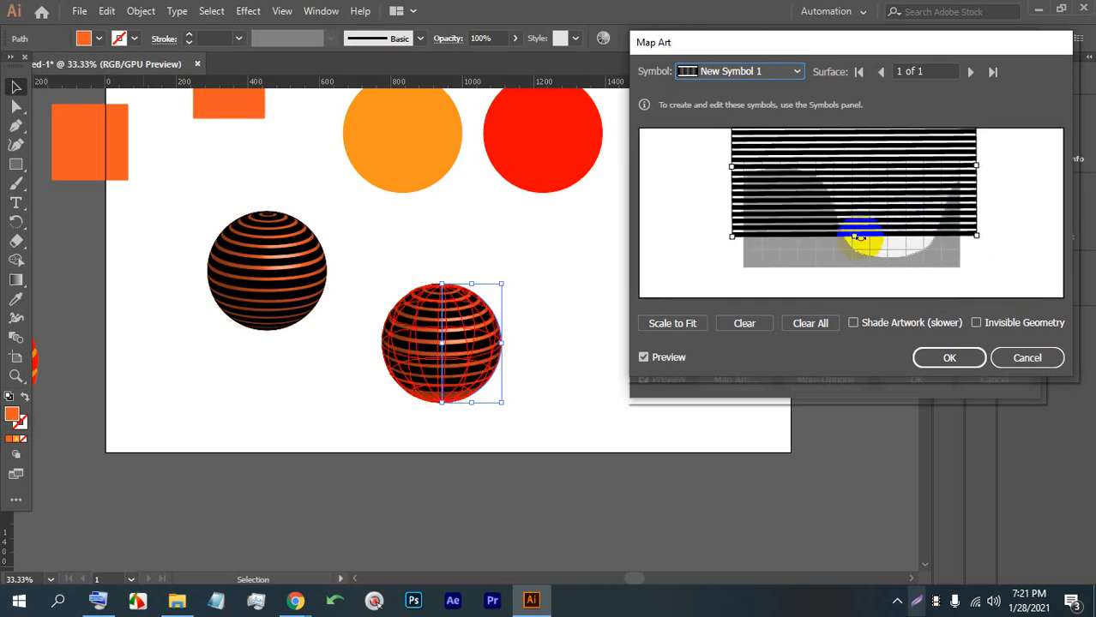
{"action": "left_click_drag", "start_coordinate": [853, 236], "coordinate": [847, 290]}
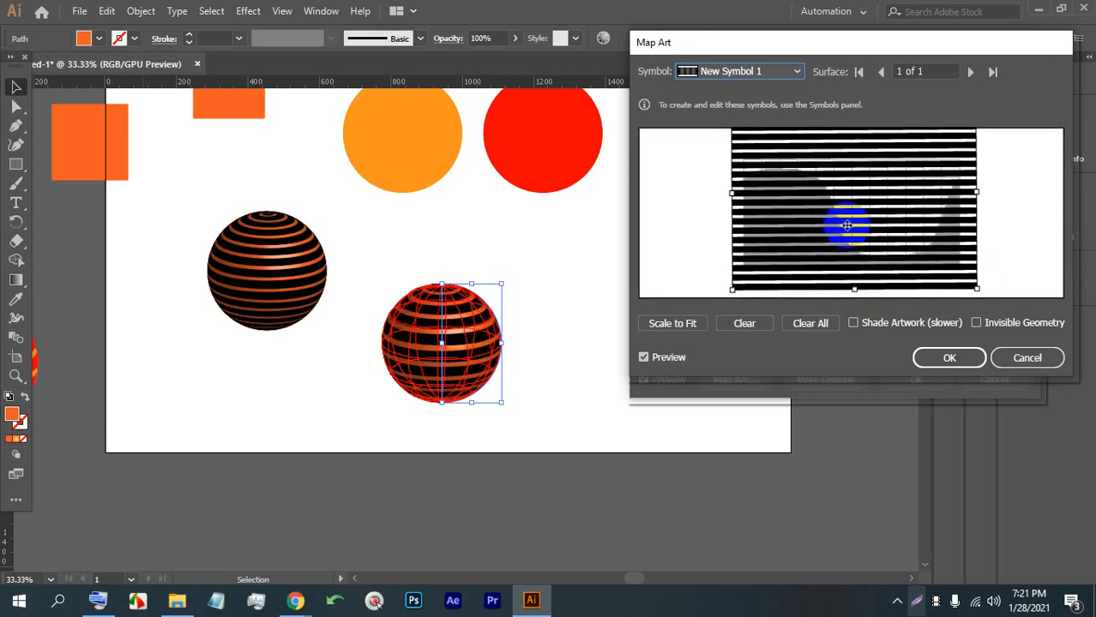
{"action": "mouse_move", "coordinate": [847, 223]}
{"action": "left_mouse_down"}
{"action": "mouse_move", "coordinate": [846, 175]}
{"action": "mouse_move", "coordinate": [856, 207]}
{"action": "left_mouse_up"}
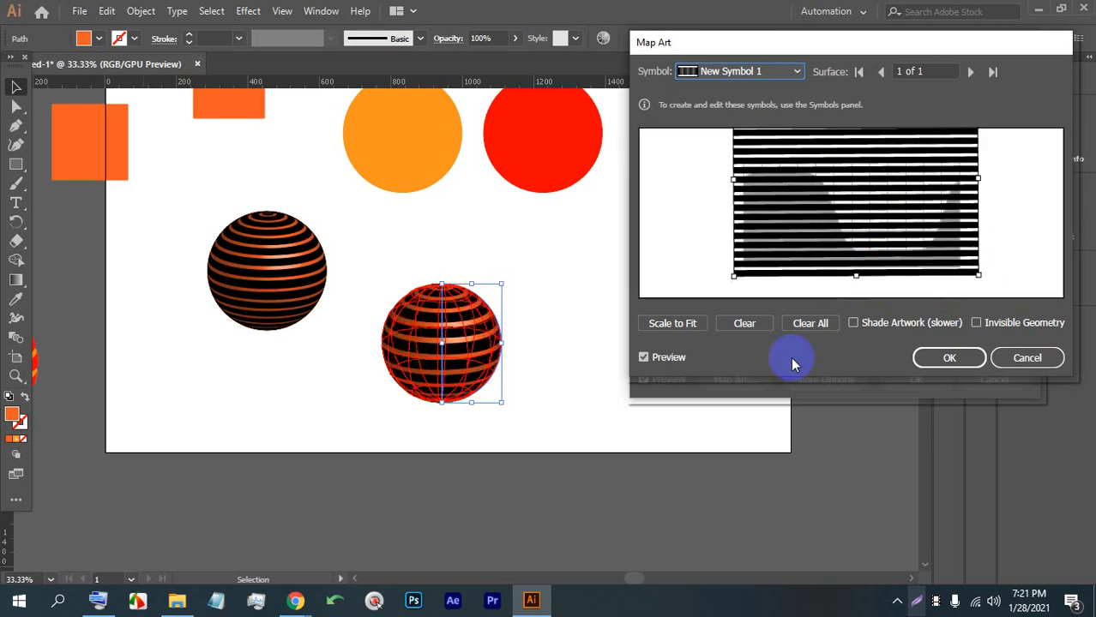
{"action": "left_click", "coordinate": [928, 364]}
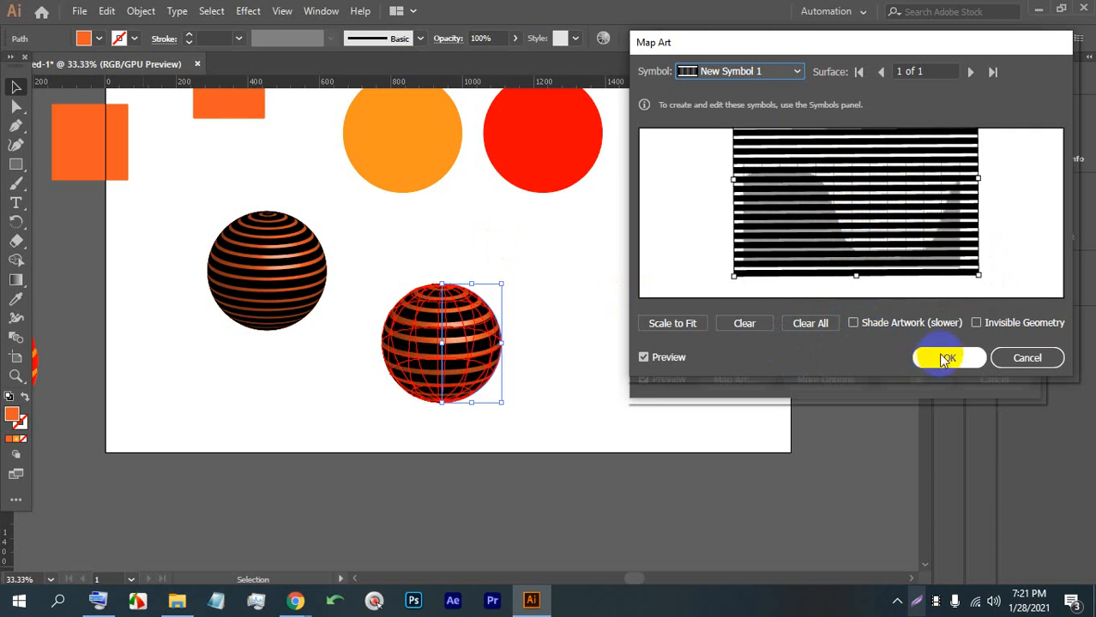
Turn on Invisible Geometry for the mapped stripe symbol, leave Shade Artwork off, and apply the Map Art and 3D Revolve settings.
{"action": "left_click", "coordinate": [976, 323]}
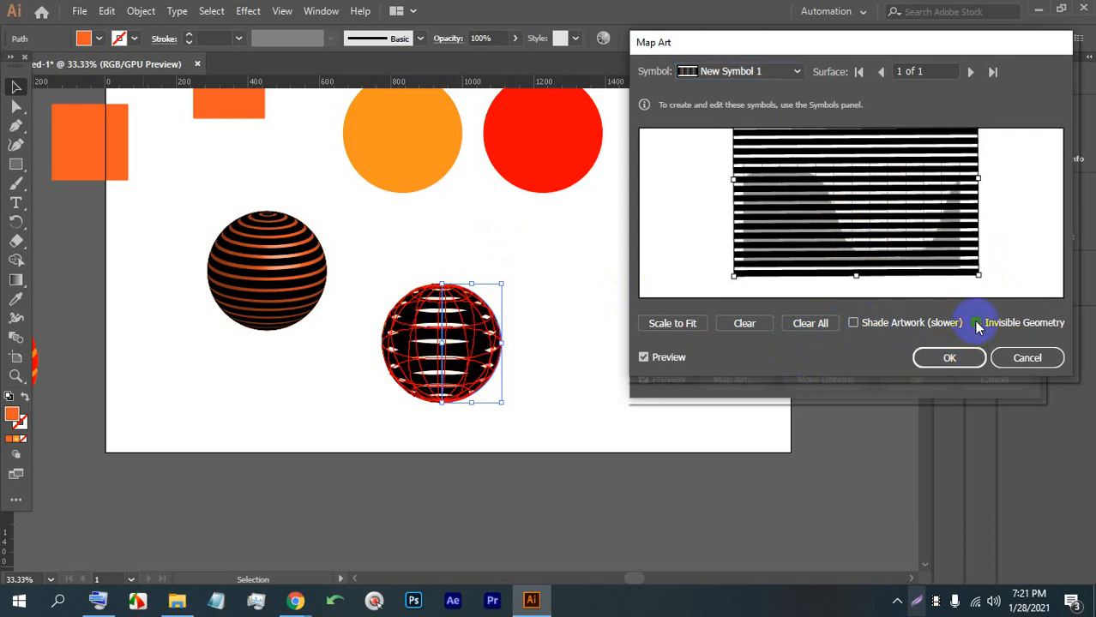
{"action": "left_click", "coordinate": [862, 323]}
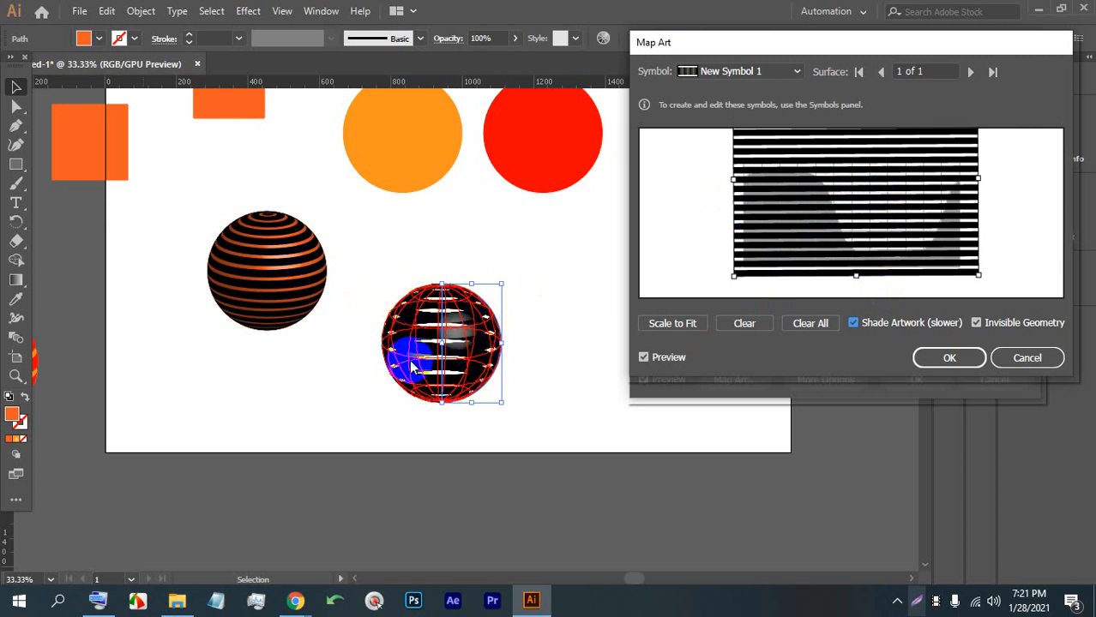
{"action": "left_click", "coordinate": [853, 325]}
{"action": "left_click", "coordinate": [854, 325]}
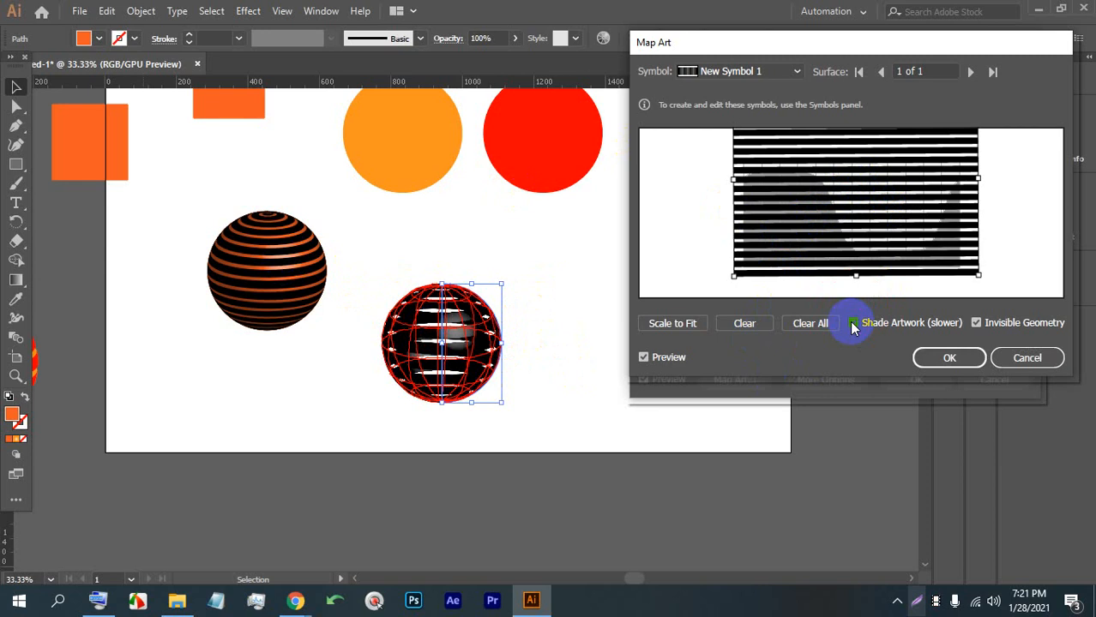
{"action": "left_click", "coordinate": [853, 325]}
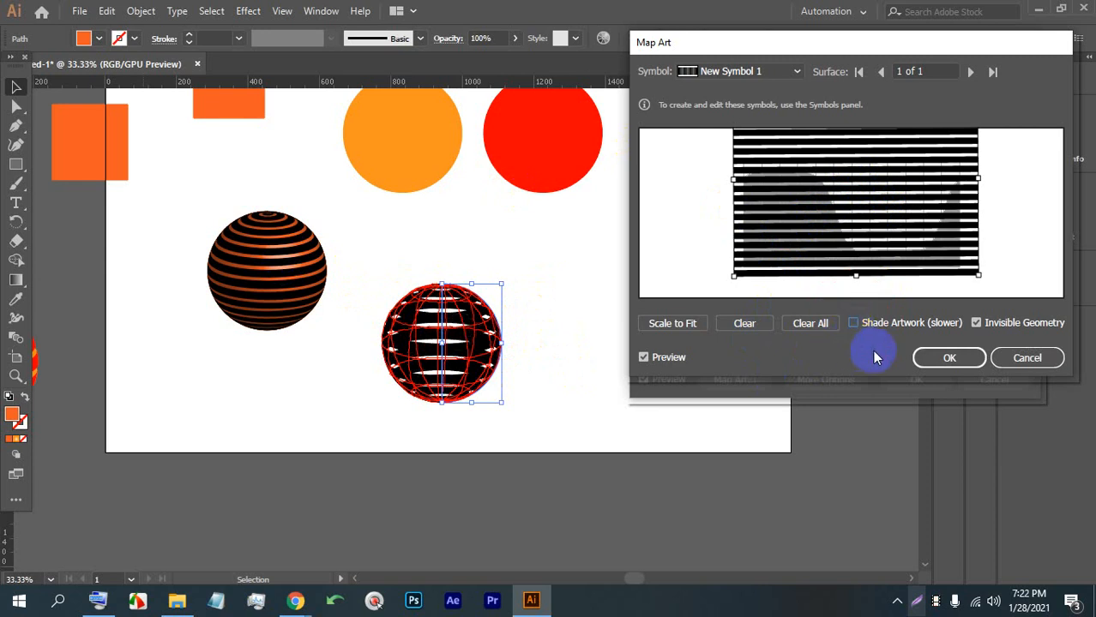
{"action": "left_click", "coordinate": [956, 358]}
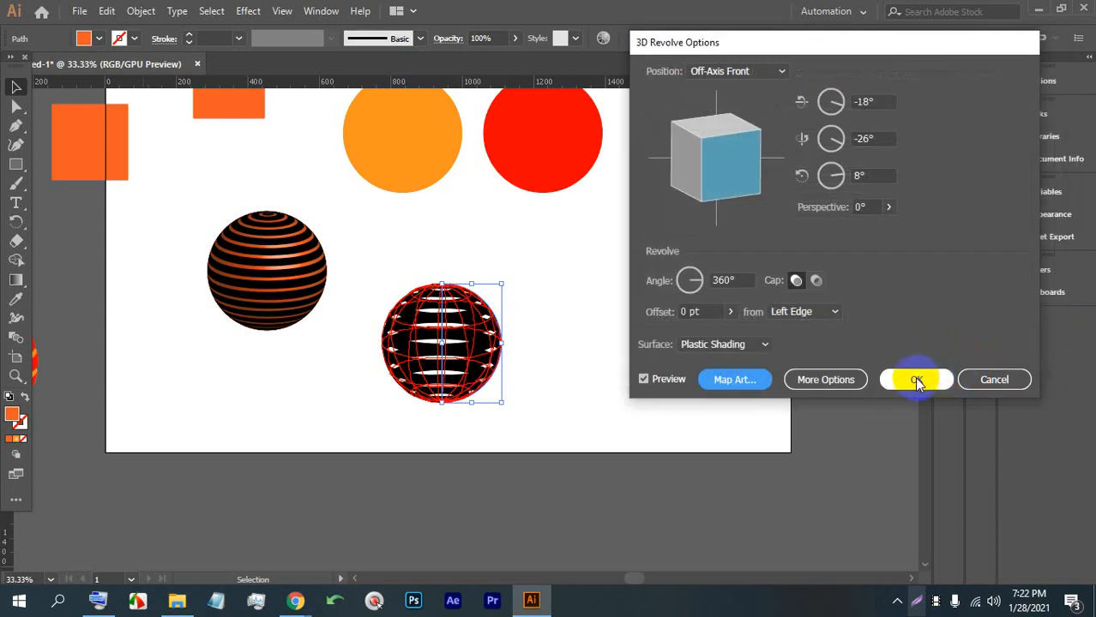
{"action": "left_click", "coordinate": [917, 381]}
Move the black striped 3D sphere a little to the right and expand its appearance.
{"action": "left_click", "coordinate": [631, 363]}
{"action": "left_click", "coordinate": [431, 351]}
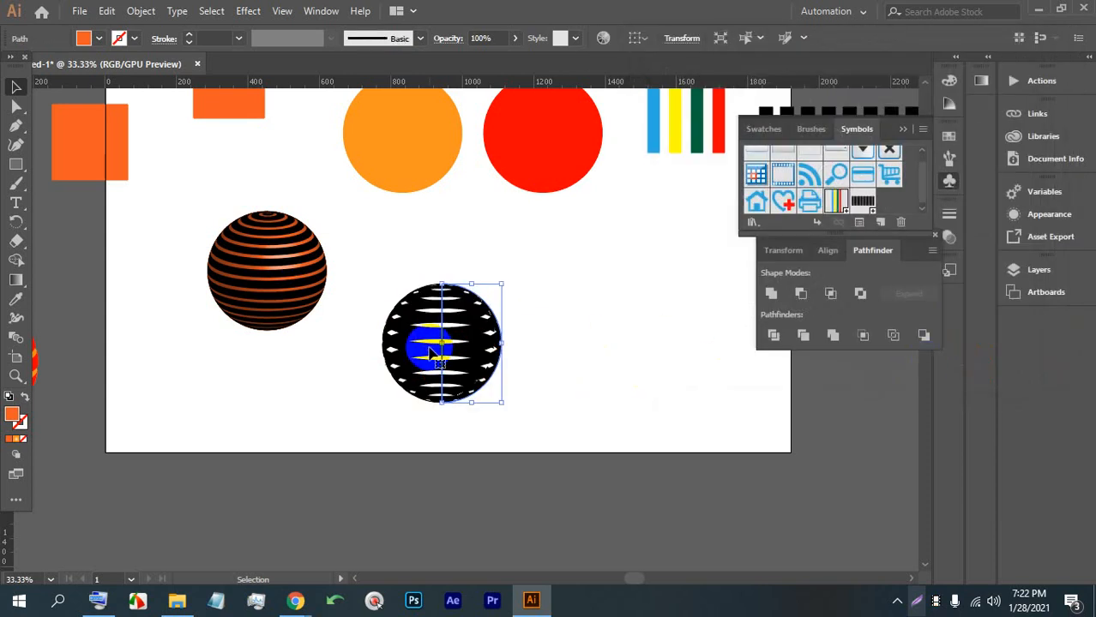
{"action": "left_click", "coordinate": [568, 373]}
{"action": "left_click_drag", "start_coordinate": [456, 352], "coordinate": [542, 356]}
{"action": "left_click", "coordinate": [141, 11]}
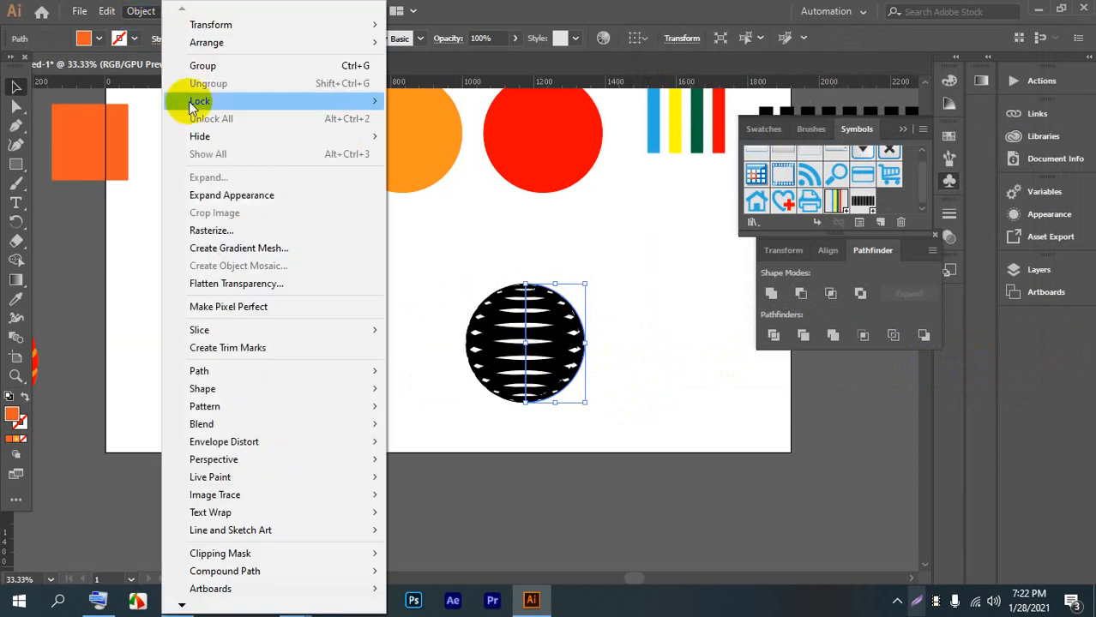
{"action": "left_click", "coordinate": [230, 195]}
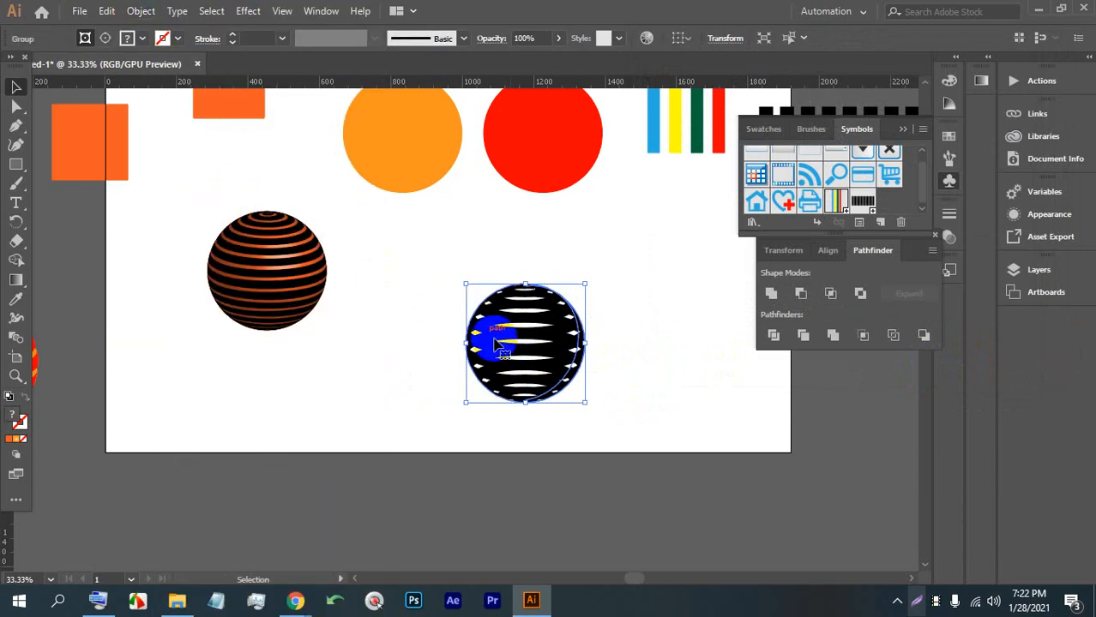
Ungroup the expanded striped sphere twice so its front and back halves are separate objects.
{"action": "right_click", "coordinate": [556, 360]}
{"action": "left_click", "coordinate": [579, 245]}
{"action": "left_click", "coordinate": [634, 327]}
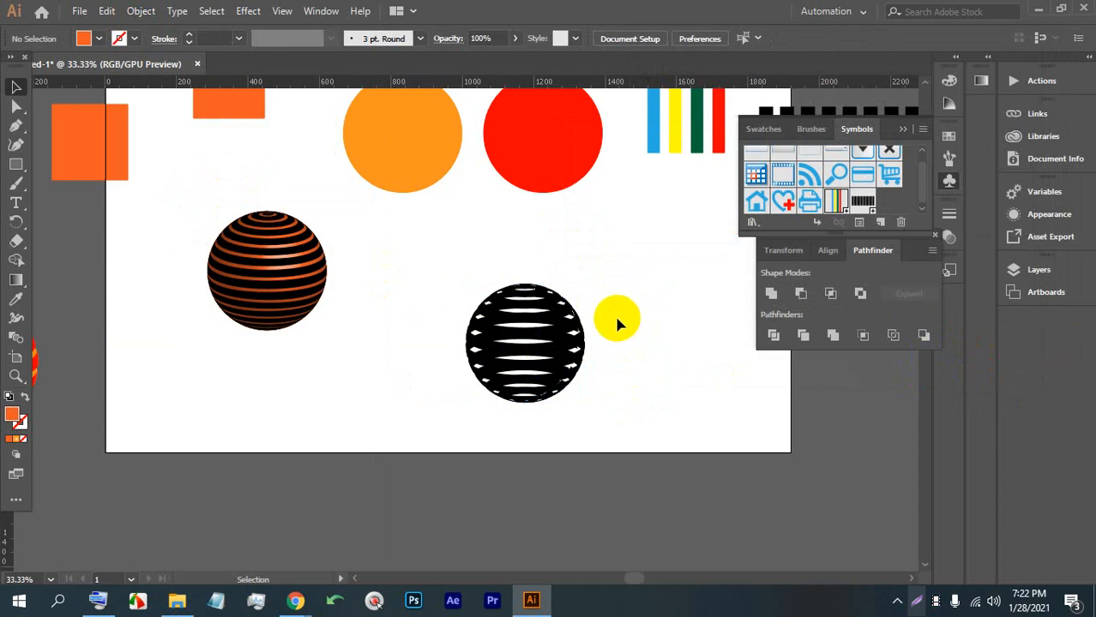
{"action": "left_click", "coordinate": [546, 335]}
{"action": "right_click", "coordinate": [543, 339]}
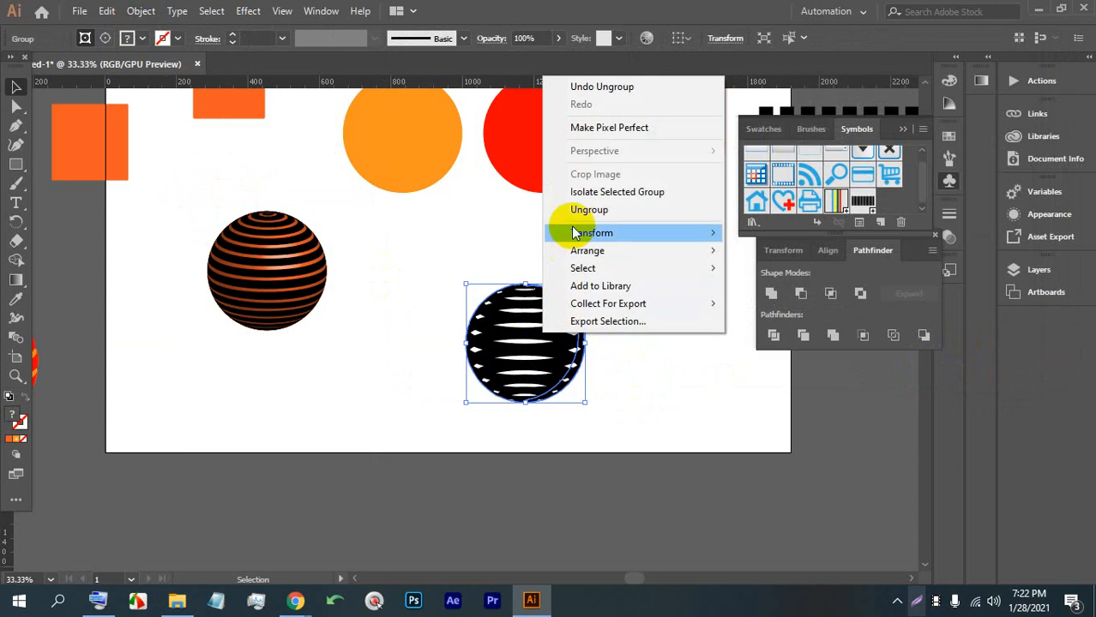
{"action": "left_click", "coordinate": [568, 211]}
{"action": "left_click", "coordinate": [595, 302]}
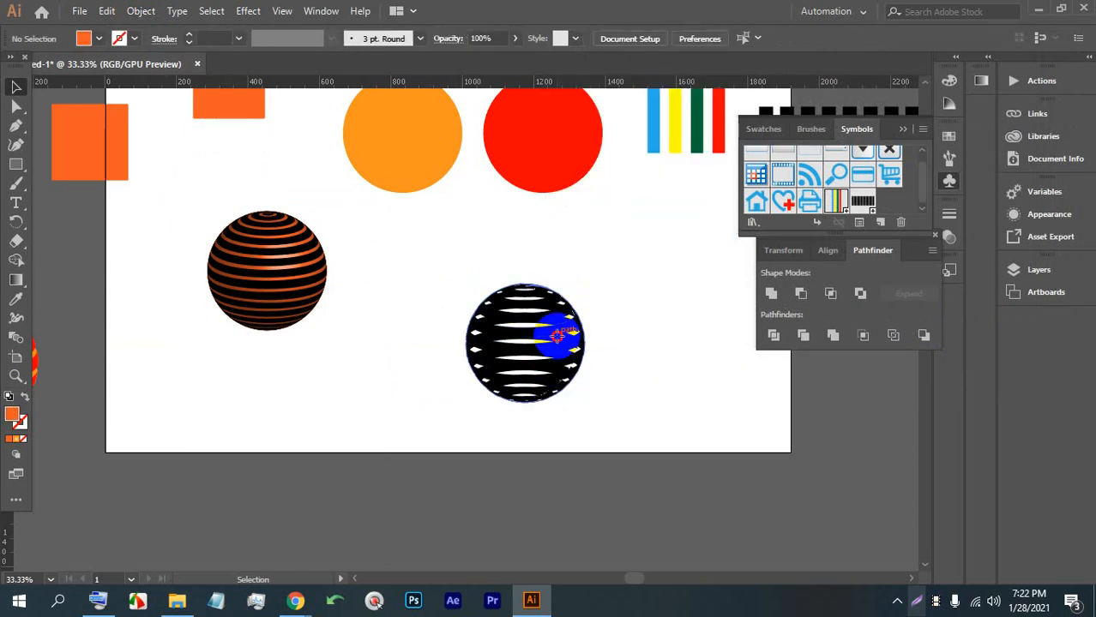
Move the sphere's front half to the right of the back half and release its clipping mask.
{"action": "left_click_drag", "start_coordinate": [557, 337], "coordinate": [683, 343]}
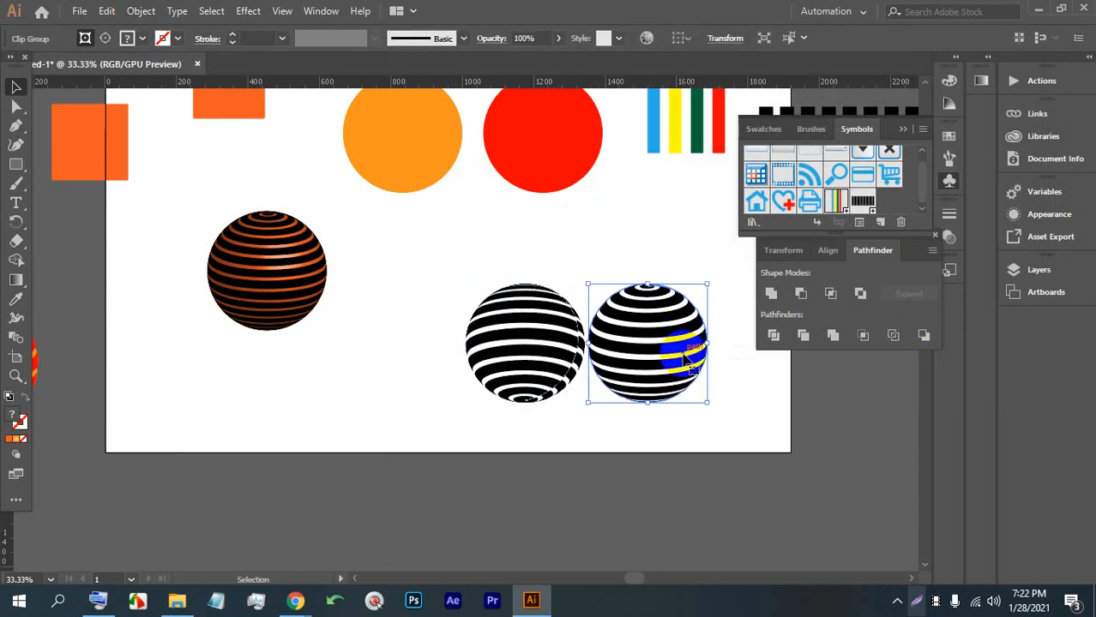
{"action": "left_click", "coordinate": [717, 418]}
{"action": "scroll", "coordinate": [722, 390], "scroll_direction": "up", "scroll_amount": 3}
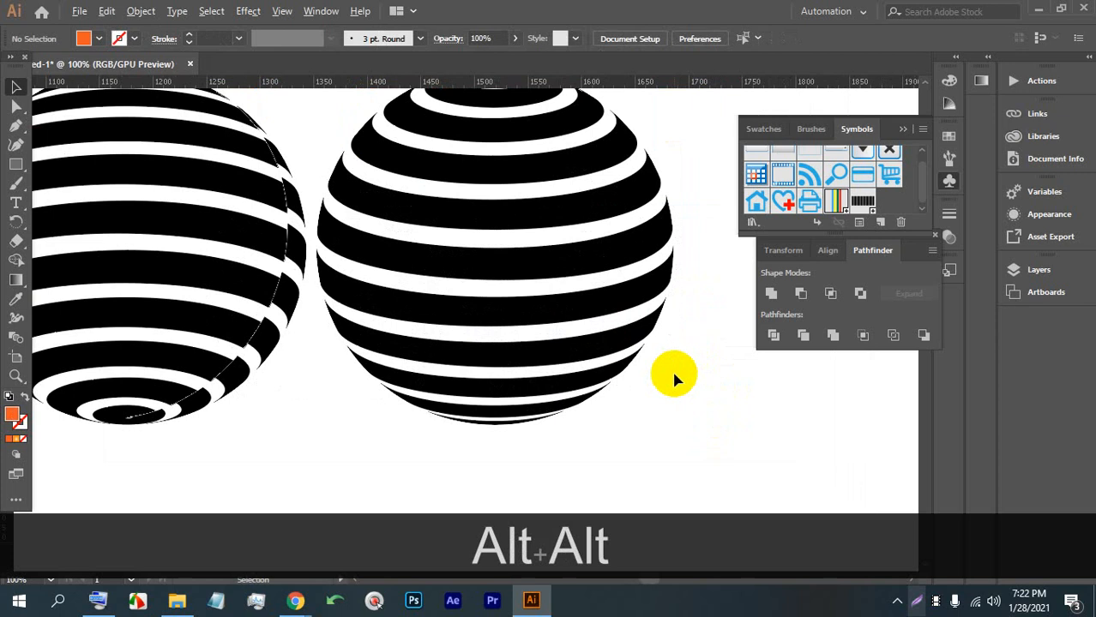
{"action": "scroll", "coordinate": [674, 378], "scroll_direction": "down", "scroll_amount": 1}
{"action": "right_click", "coordinate": [558, 341]}
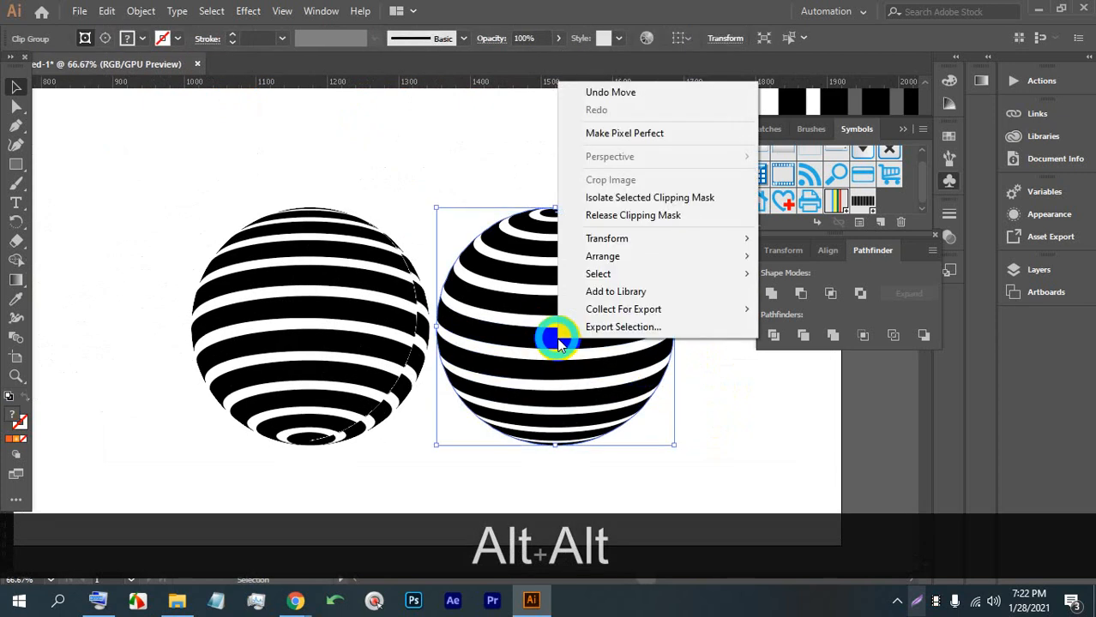
{"action": "left_click", "coordinate": [625, 216]}
{"action": "left_click", "coordinate": [639, 194]}
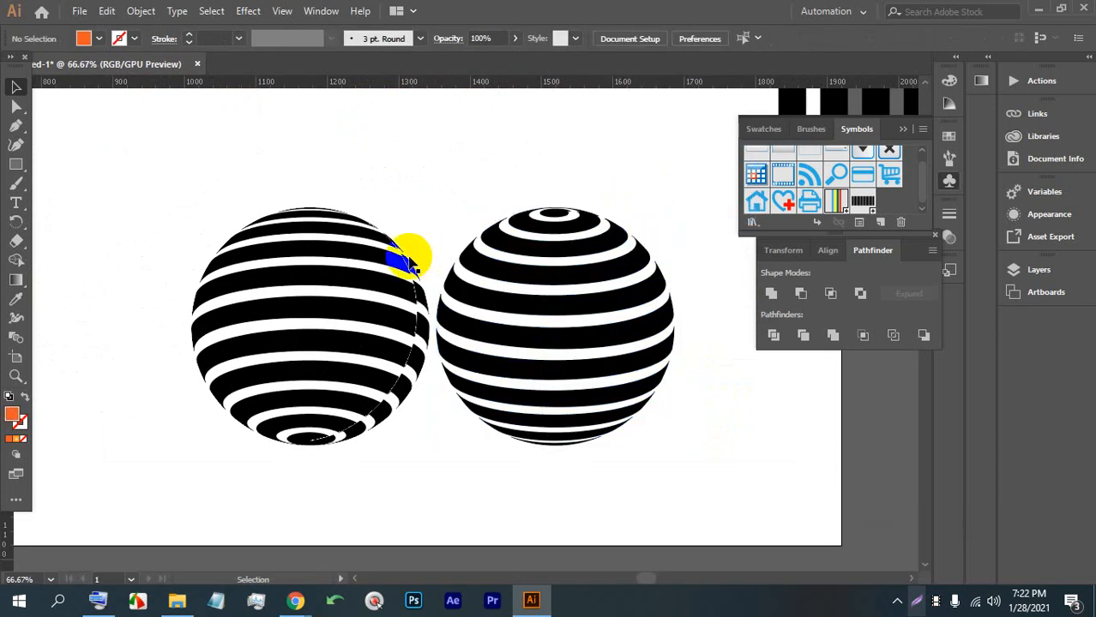
Fill the released stripe group of the sphere's front half with teal.
{"action": "left_click", "coordinate": [352, 253]}
{"action": "left_click", "coordinate": [454, 241]}
{"action": "left_click", "coordinate": [525, 232]}
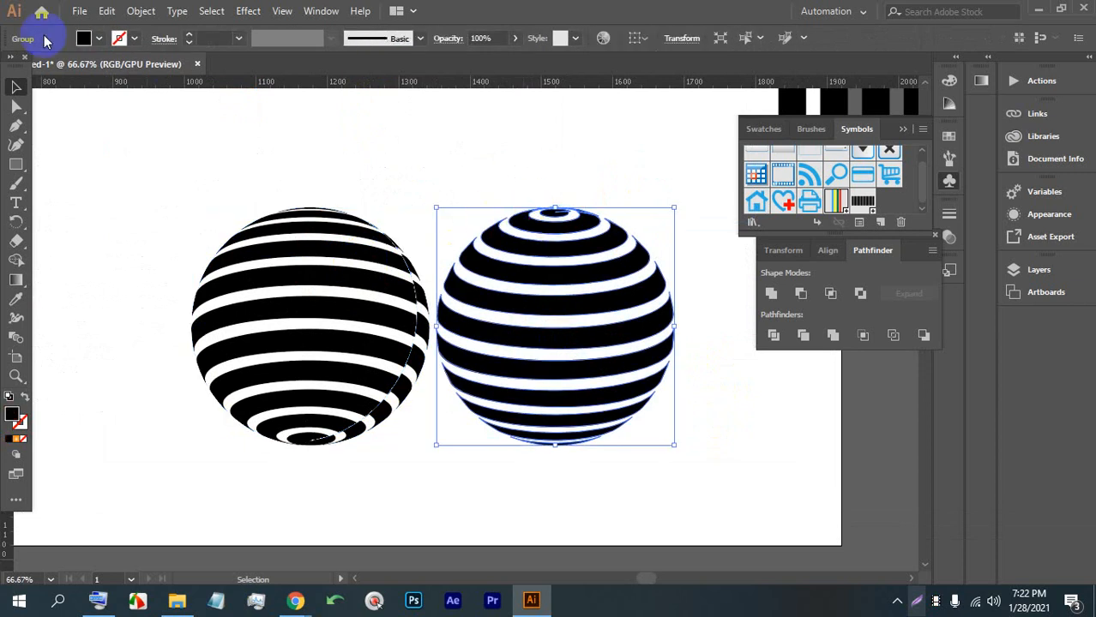
{"action": "left_click", "coordinate": [99, 39]}
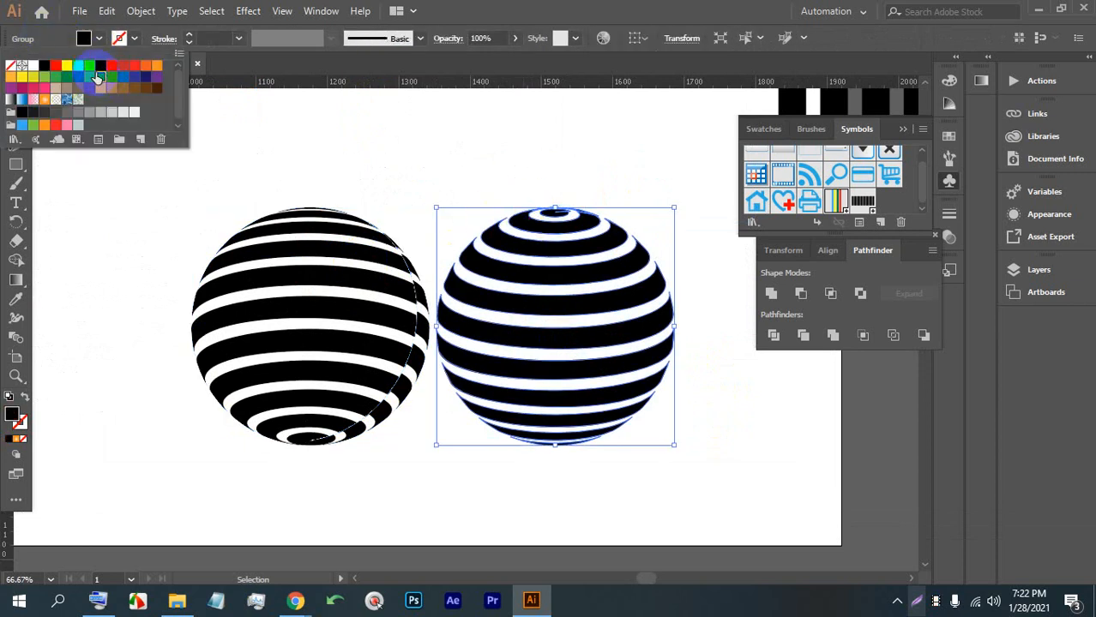
{"action": "left_click", "coordinate": [99, 78]}
{"action": "left_click", "coordinate": [365, 114]}
Separate the teal stripes from their unfilled clipping circle by moving the stripes down and the circle upward.
{"action": "left_click_drag", "start_coordinate": [502, 233], "coordinate": [603, 380]}
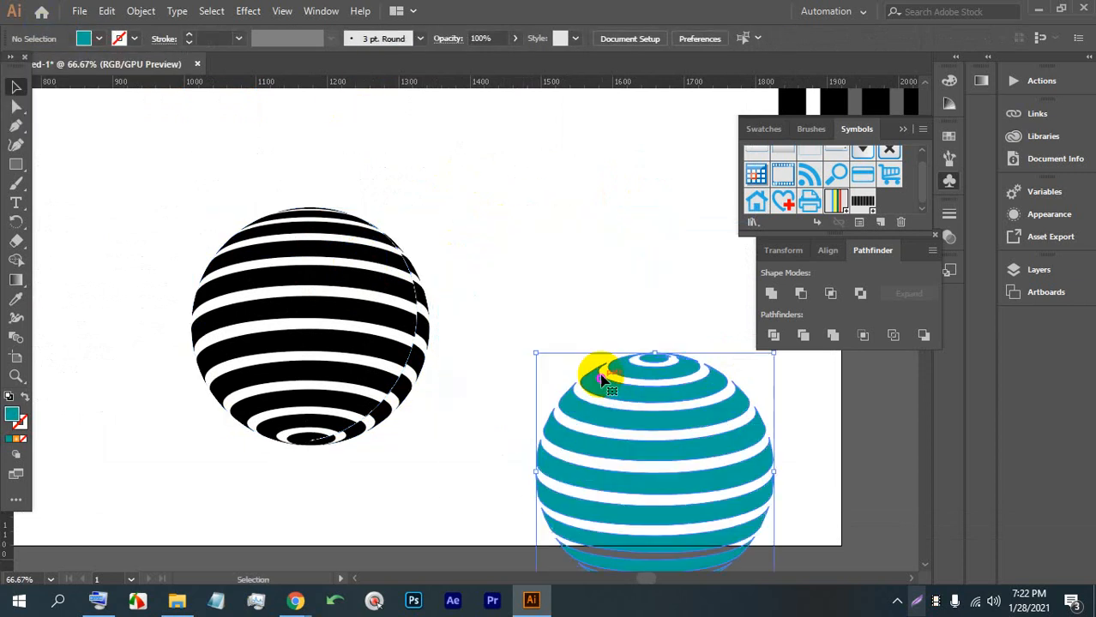
{"action": "left_click", "coordinate": [506, 233]}
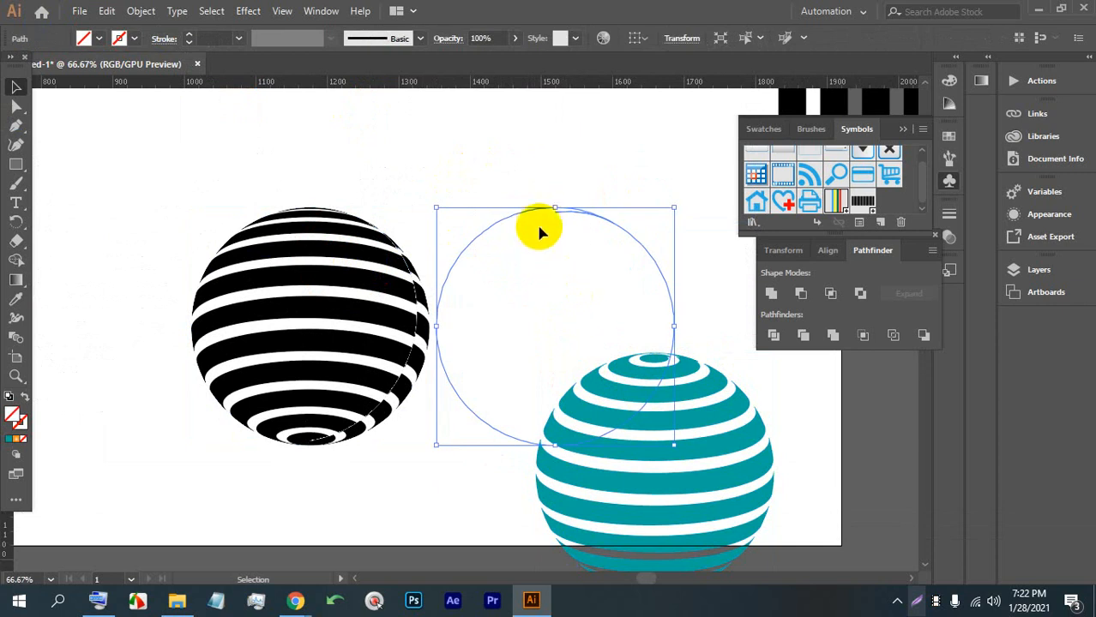
{"action": "left_click_drag", "start_coordinate": [542, 209], "coordinate": [578, 107]}
Apply a red fill to the remaining black striped clip group.
{"action": "left_click", "coordinate": [345, 243]}
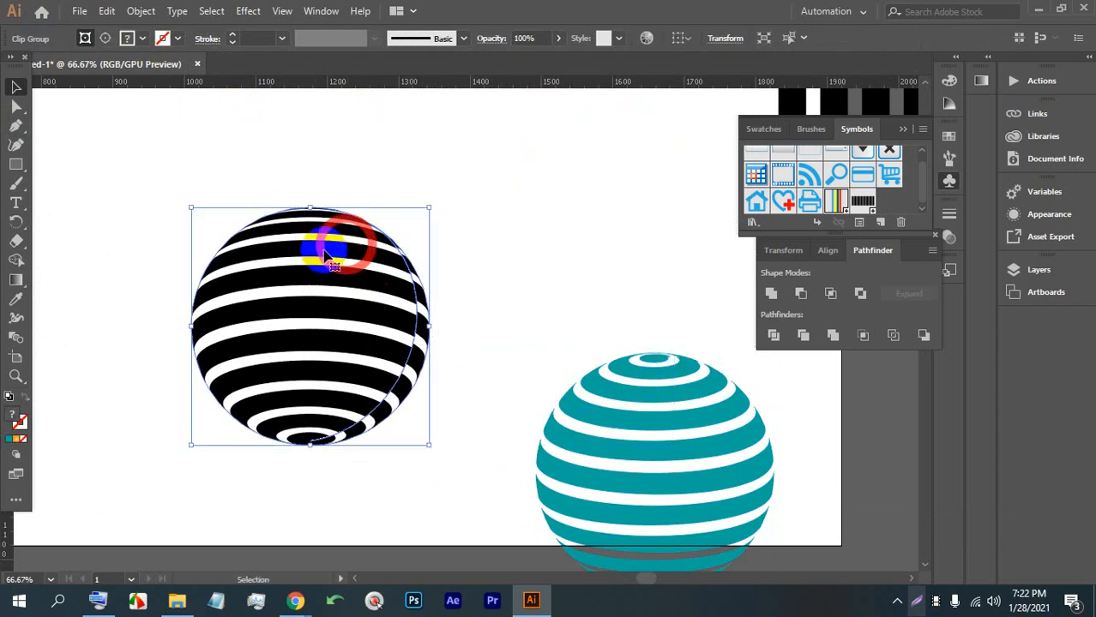
{"action": "left_click", "coordinate": [139, 38]}
{"action": "left_click", "coordinate": [55, 65]}
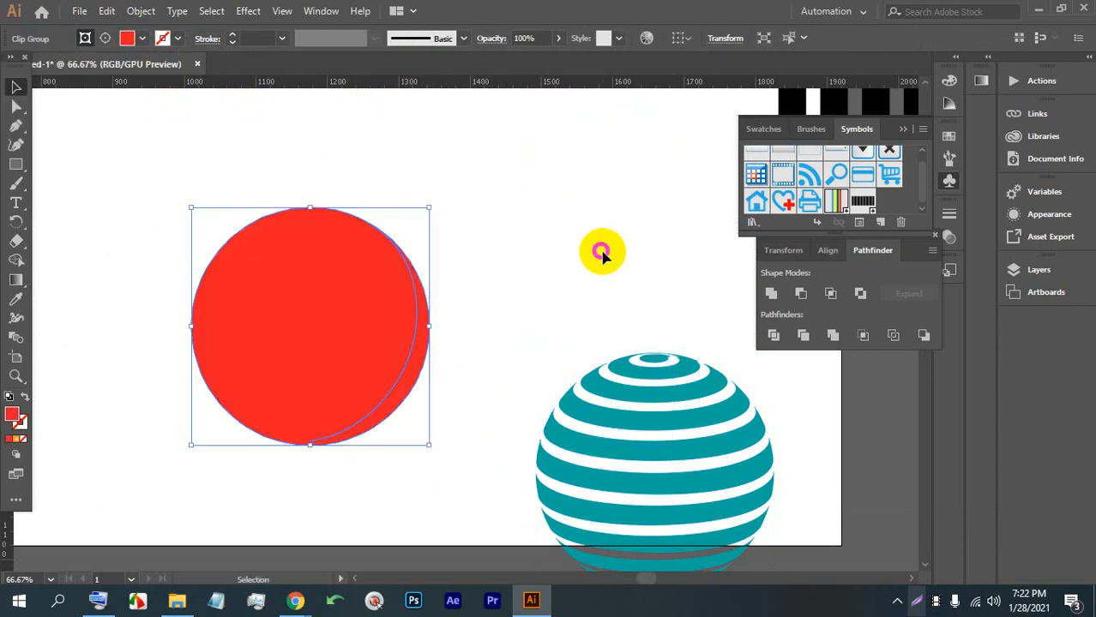
{"action": "left_click", "coordinate": [599, 249]}
Release the red group's clipping mask and pull the plain red disc apart from the red stripes.
{"action": "right_click", "coordinate": [399, 310]}
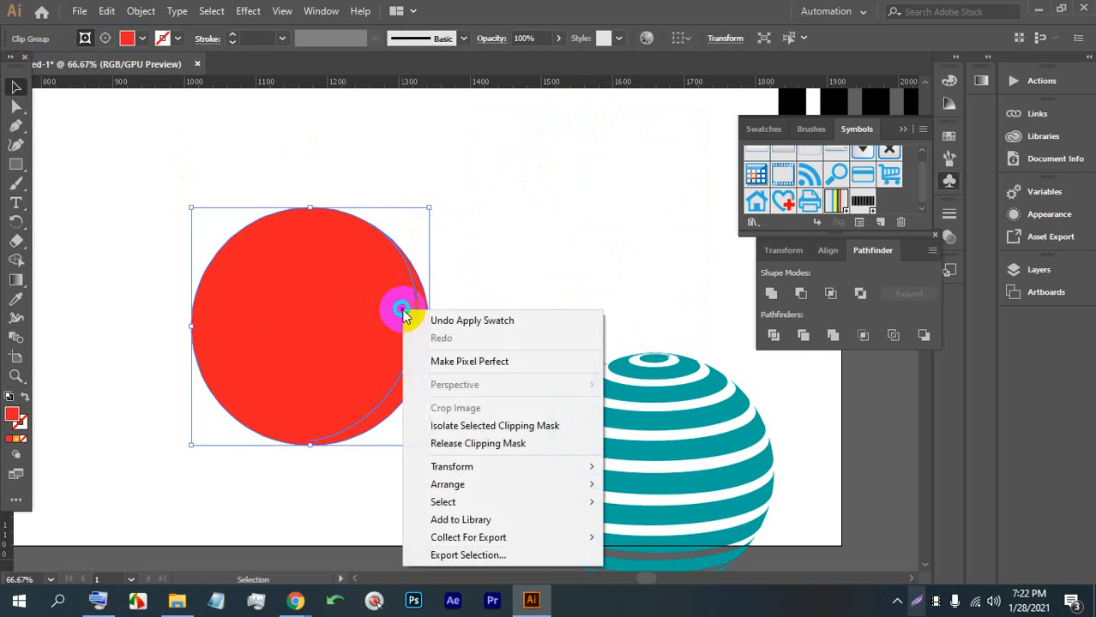
{"action": "left_click", "coordinate": [446, 444]}
{"action": "left_click", "coordinate": [453, 292]}
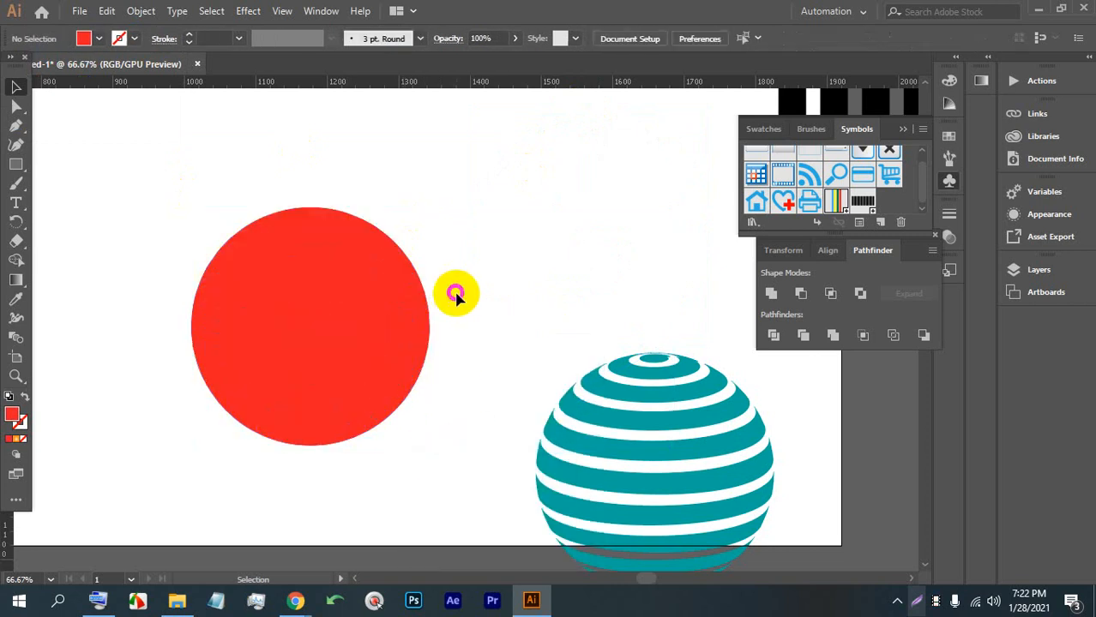
{"action": "left_click", "coordinate": [428, 299]}
{"action": "left_click_drag", "start_coordinate": [393, 299], "coordinate": [592, 300]}
{"action": "left_click_drag", "start_coordinate": [295, 301], "coordinate": [83, 289]}
{"action": "left_click_drag", "start_coordinate": [440, 293], "coordinate": [435, 266]}
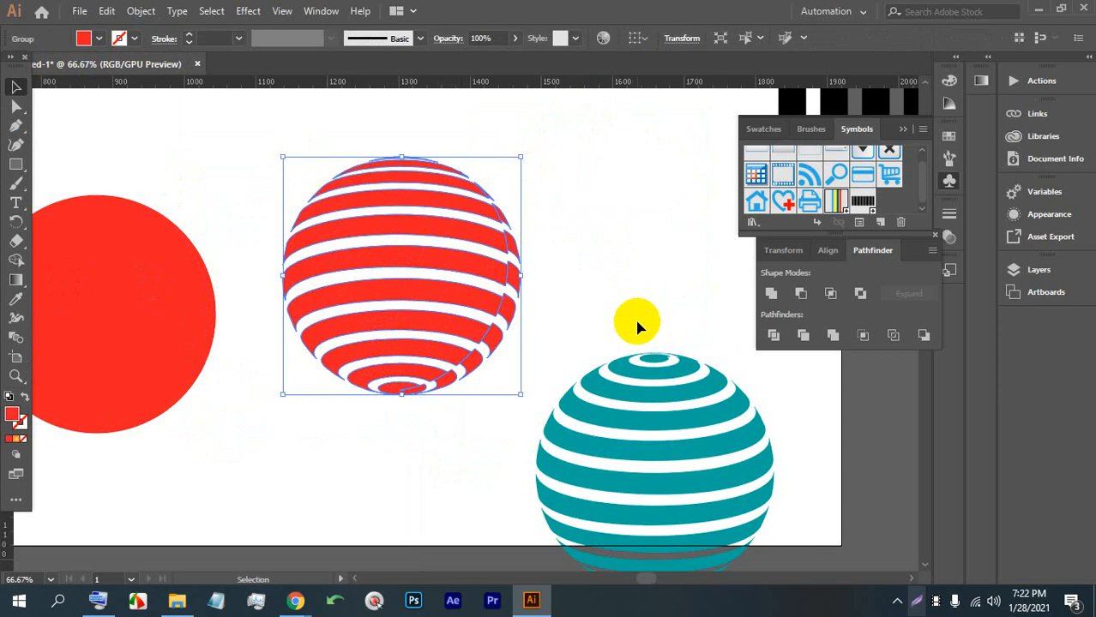
Select the separated discs and striped pieces, scale them down together and place them off the artboard's lower right corner.
{"action": "scroll", "coordinate": [634, 317], "scroll_direction": "down", "scroll_amount": 5, "text": "alt"}
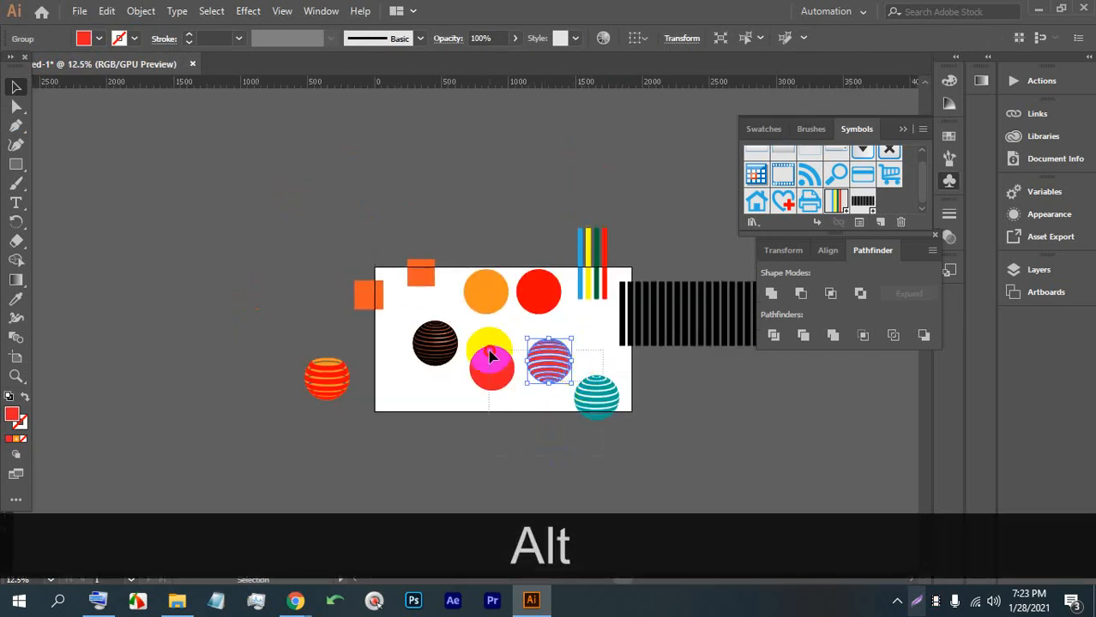
{"action": "left_click_drag", "start_coordinate": [489, 350], "coordinate": [491, 351]}
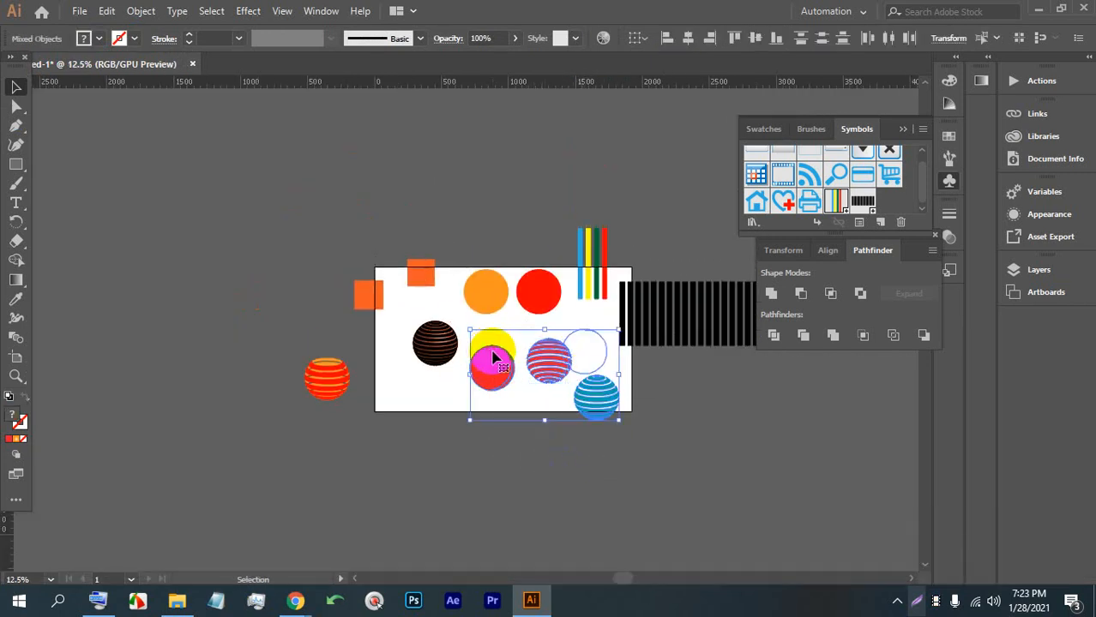
{"action": "scroll", "coordinate": [518, 307], "scroll_direction": "up", "scroll_amount": 2, "text": "alt"}
{"action": "scroll", "coordinate": [557, 303], "scroll_direction": "down", "scroll_amount": 1, "text": "alt"}
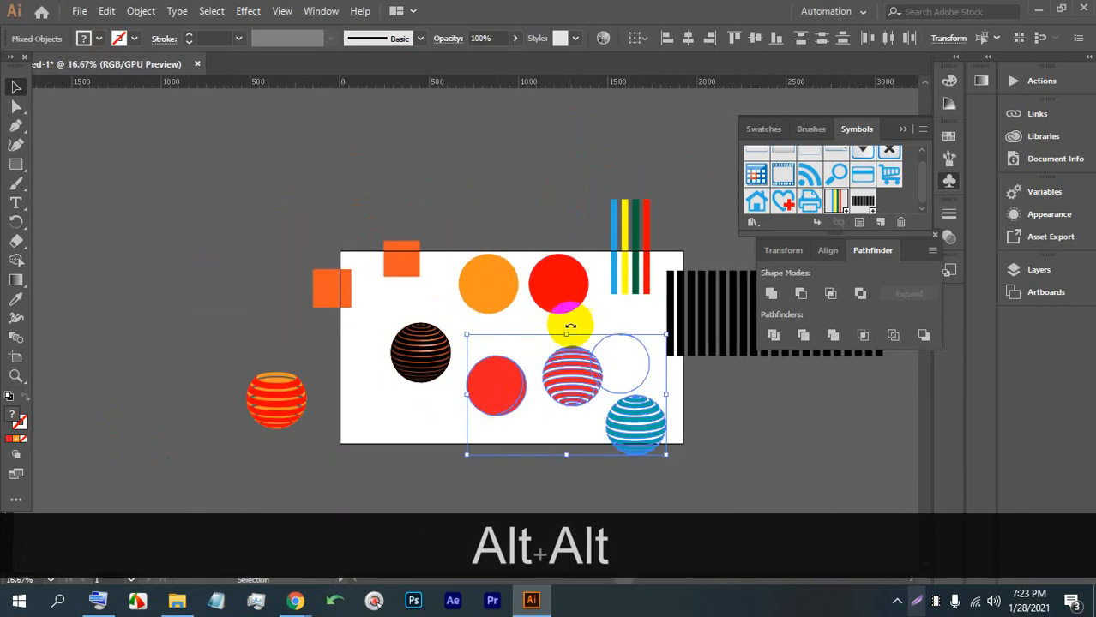
{"action": "left_click_drag", "start_coordinate": [568, 332], "coordinate": [757, 433], "text": "shift"}
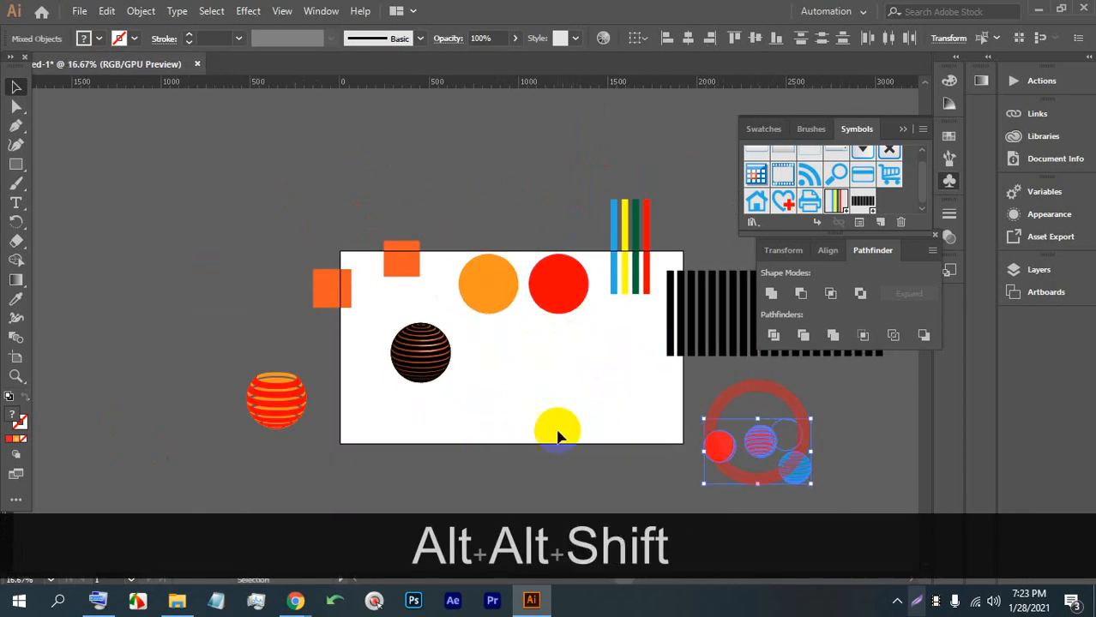
Delete the plain red circle that sits beside the orange circle on the artboard.
{"action": "scroll", "coordinate": [502, 370], "scroll_direction": "up", "scroll_amount": 1, "text": "alt"}
{"action": "scroll", "coordinate": [513, 352], "scroll_direction": "down", "scroll_amount": 1}
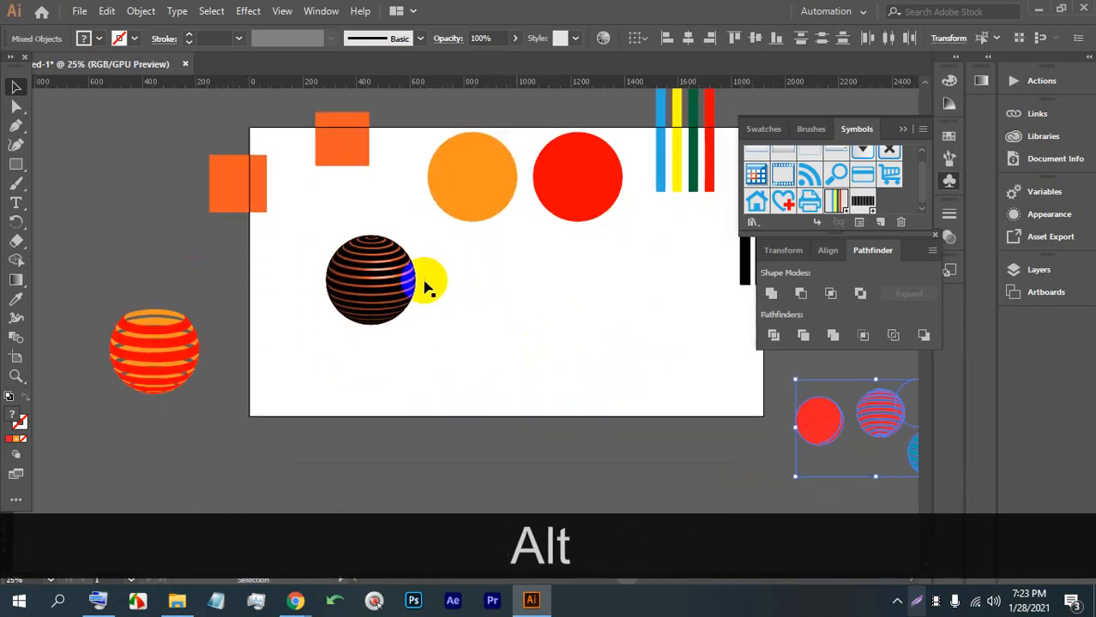
{"action": "scroll", "coordinate": [513, 324], "scroll_direction": "up", "scroll_amount": 1, "text": "alt"}
{"action": "left_click", "coordinate": [452, 151]}
{"action": "left_click_drag", "start_coordinate": [582, 138], "coordinate": [525, 313]}
{"action": "left_click", "coordinate": [656, 315]}
{"action": "left_click", "coordinate": [521, 289]}
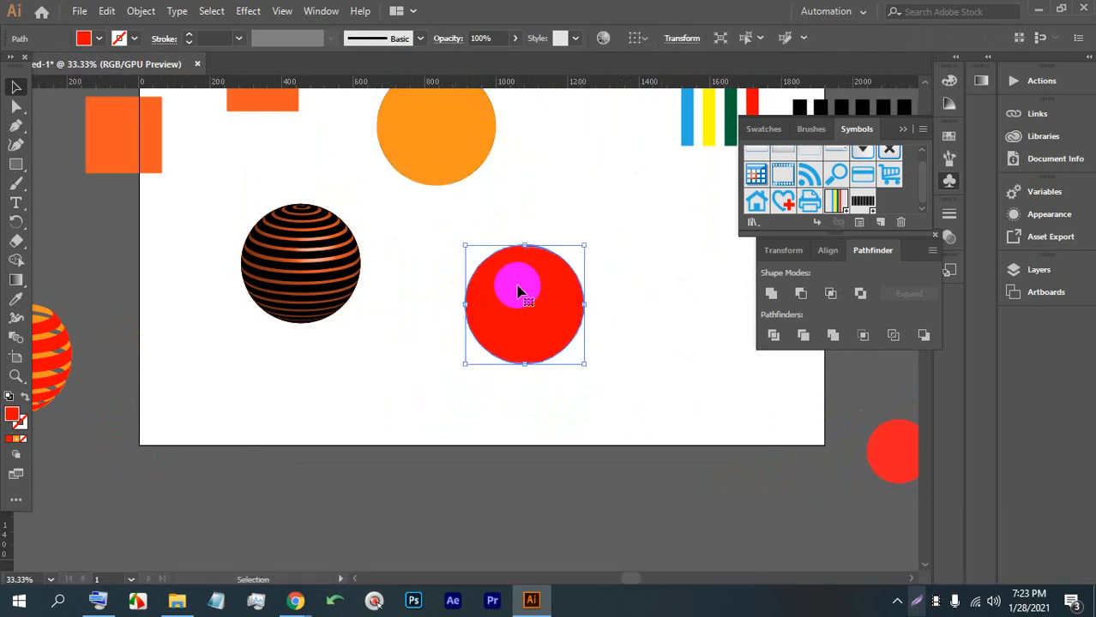
{"action": "key", "text": "BackSpace"}
Draw a large red circle with the Ellipse tool in the empty area to the right of the black-and-orange sphere.
{"action": "scroll", "coordinate": [626, 336], "scroll_direction": "up", "scroll_amount": 1, "text": "alt"}
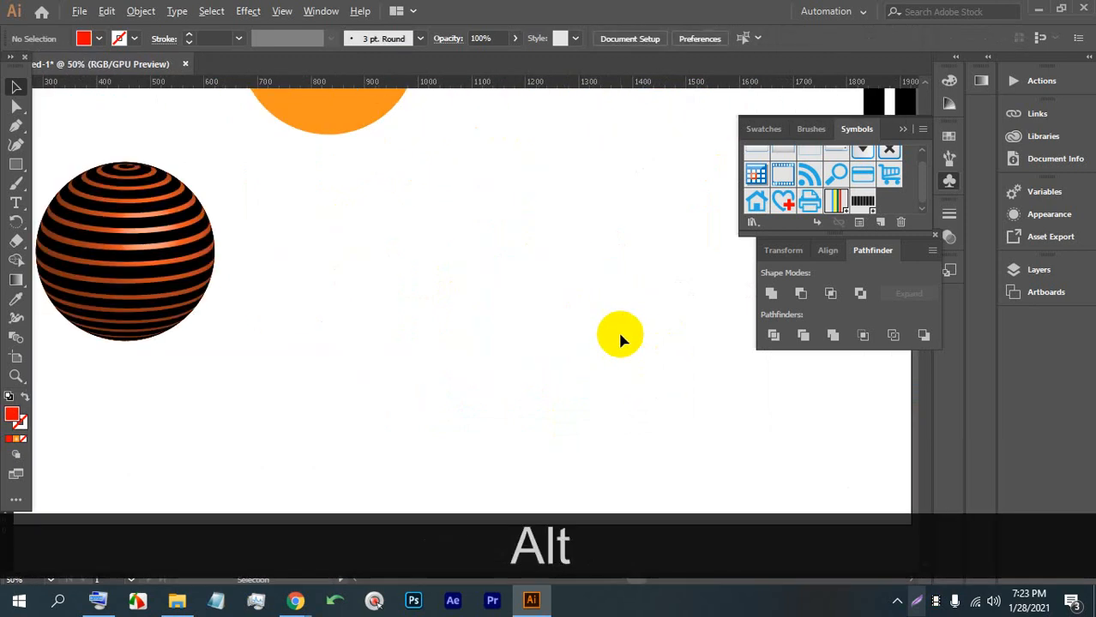
{"action": "left_click", "coordinate": [17, 181]}
{"action": "left_click", "coordinate": [16, 164]}
{"action": "left_click", "coordinate": [54, 181]}
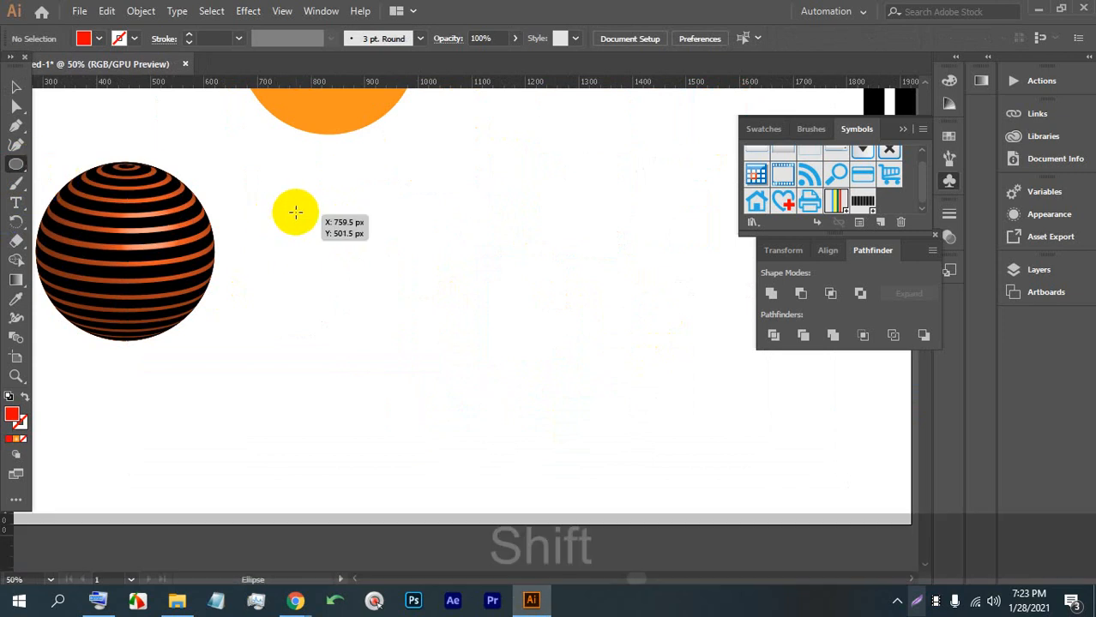
{"action": "left_click_drag", "start_coordinate": [306, 212], "coordinate": [581, 389]}
Draw a straight vertical line with the Pen tool through the new circle, extending past both edges, and select both objects.
{"action": "scroll", "coordinate": [375, 295], "scroll_direction": "down", "scroll_amount": 1}
{"action": "left_click", "coordinate": [15, 125]}
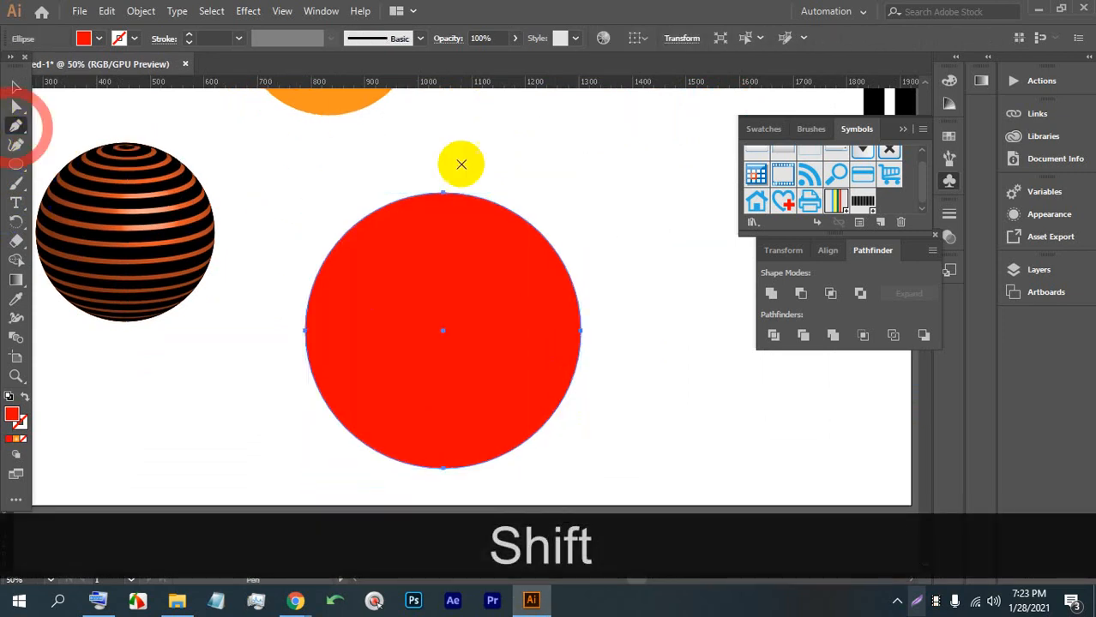
{"action": "left_click_drag", "start_coordinate": [431, 152], "coordinate": [457, 191]}
{"action": "left_click", "coordinate": [460, 506], "text": "shift"}
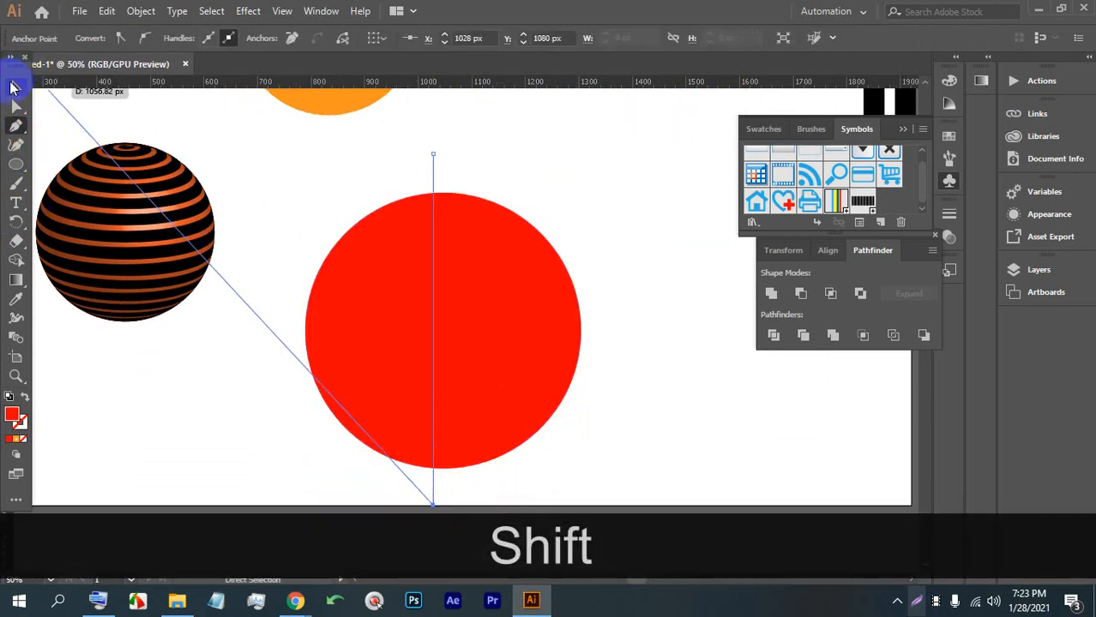
{"action": "left_click", "coordinate": [16, 87]}
{"action": "left_click", "coordinate": [539, 235], "text": "shift"}
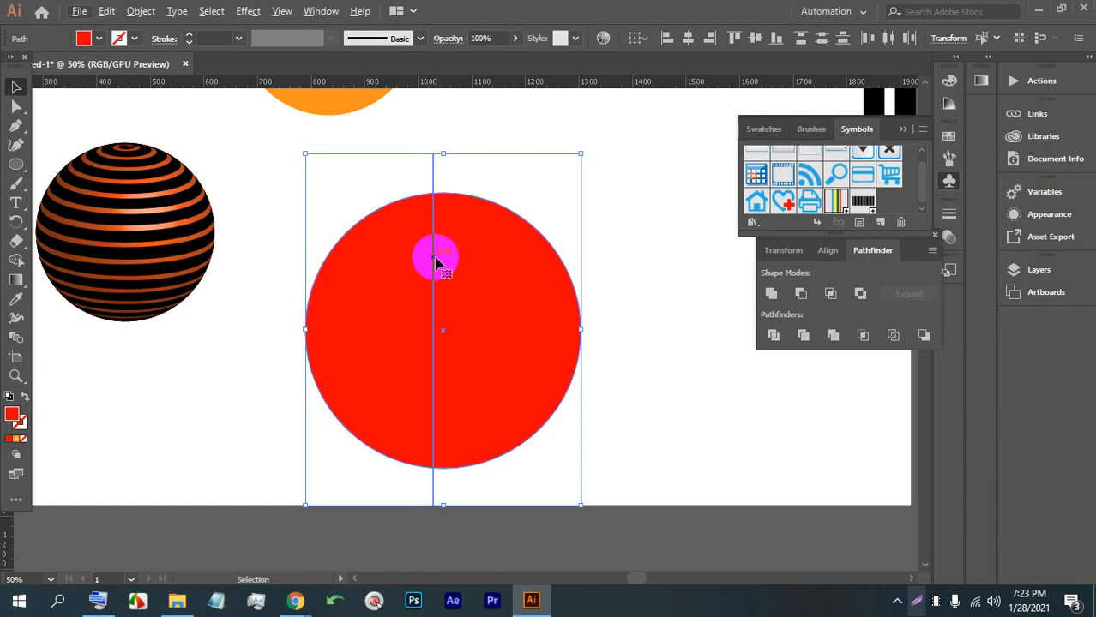
Switch to the Google Meet call in Chrome and look through its whiteboard and layout options, leaving them unchanged.
{"action": "mouse_move", "coordinate": [288, 605]}
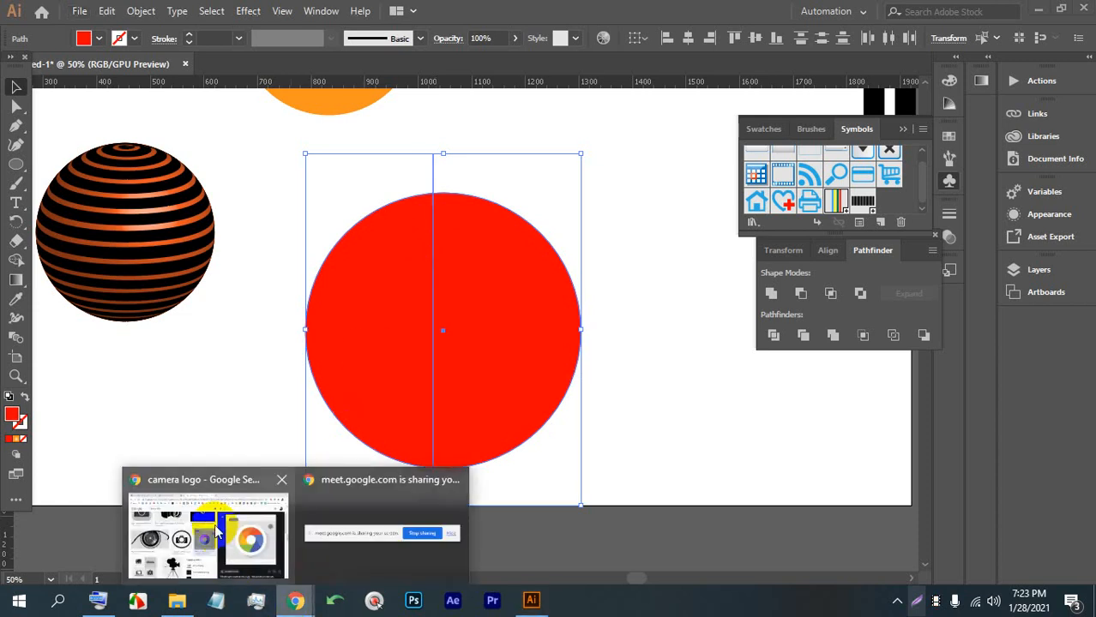
{"action": "left_click", "coordinate": [215, 476]}
{"action": "left_click", "coordinate": [293, 14]}
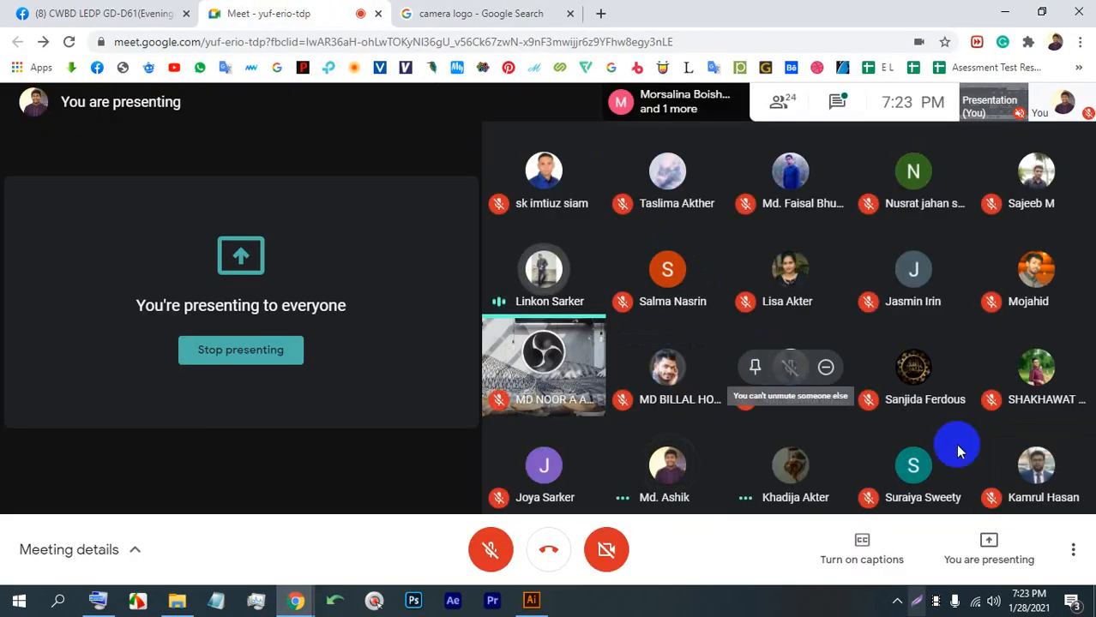
{"action": "left_click", "coordinate": [1064, 533]}
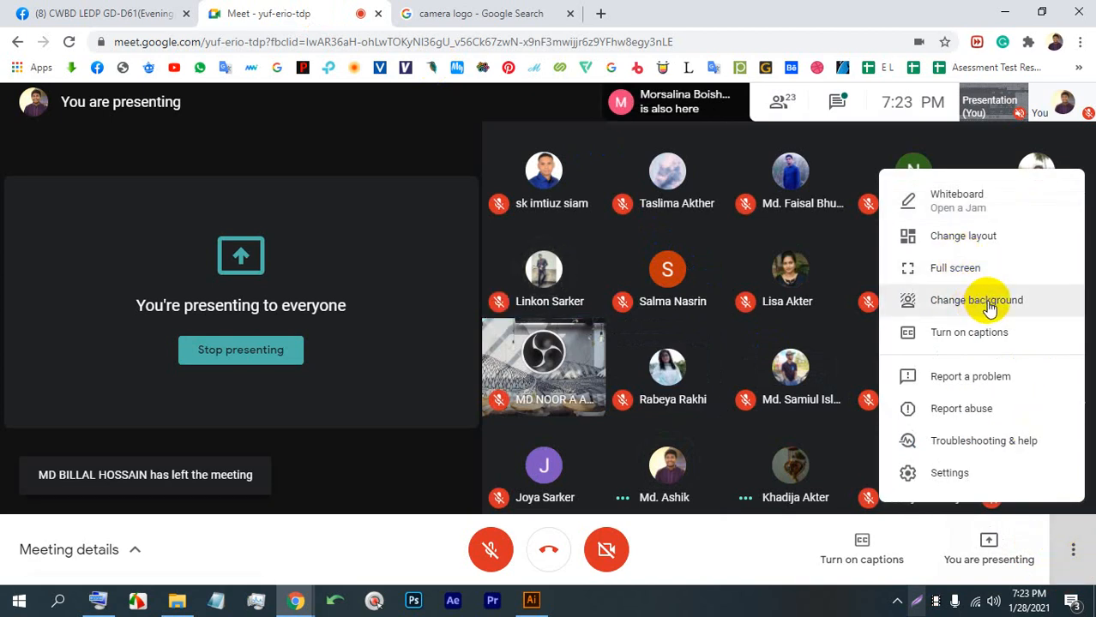
{"action": "left_click", "coordinate": [984, 212]}
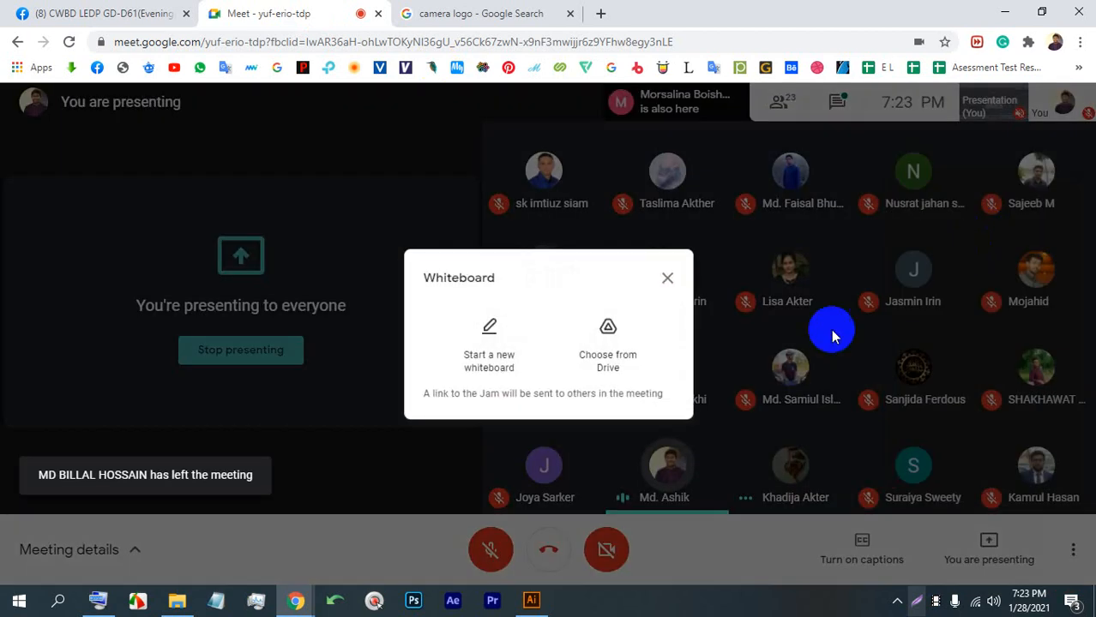
{"action": "left_click", "coordinate": [668, 278]}
{"action": "left_click", "coordinate": [1073, 549]}
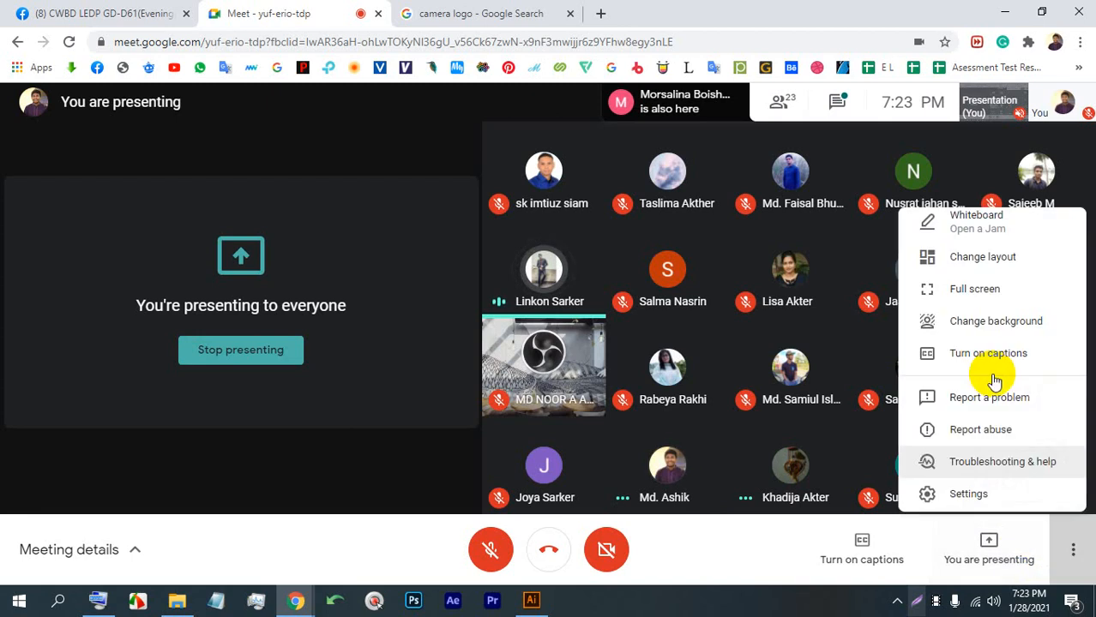
{"action": "left_click", "coordinate": [961, 256]}
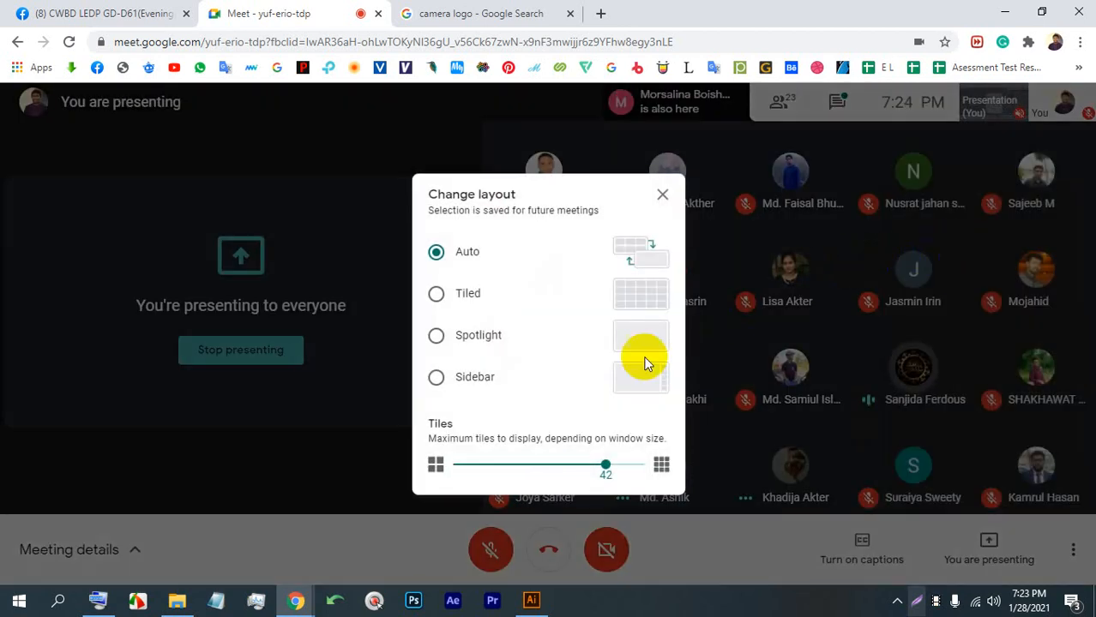
{"action": "left_click", "coordinate": [664, 195]}
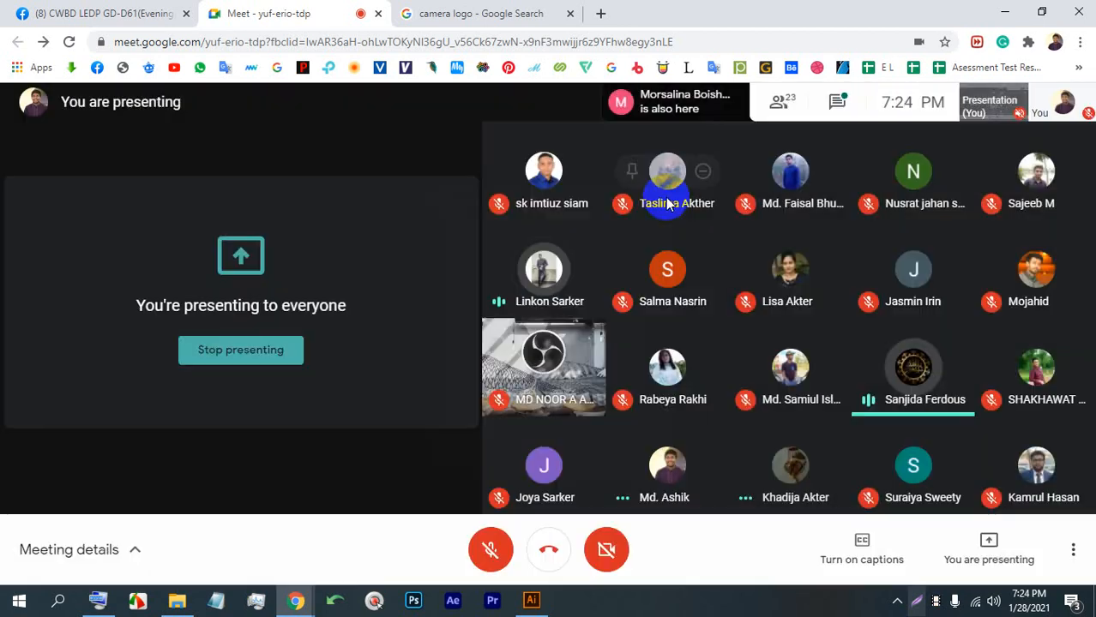
View the shared presentation enlarged in full screen, unpin it and return to Illustrator.
{"action": "left_click", "coordinate": [991, 102]}
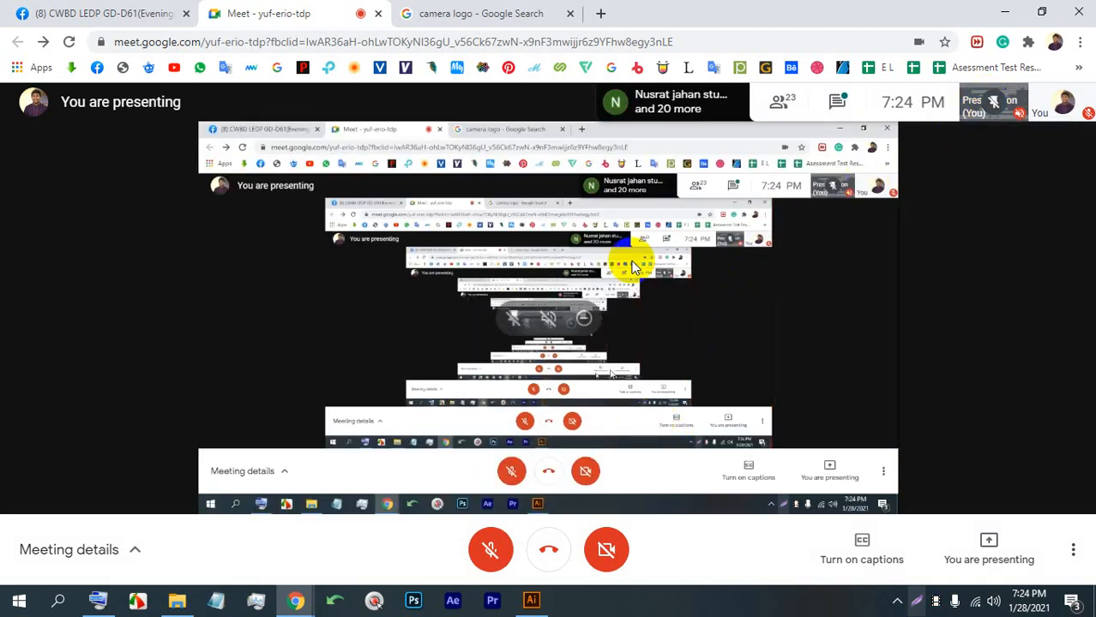
{"action": "double_click", "coordinate": [558, 203]}
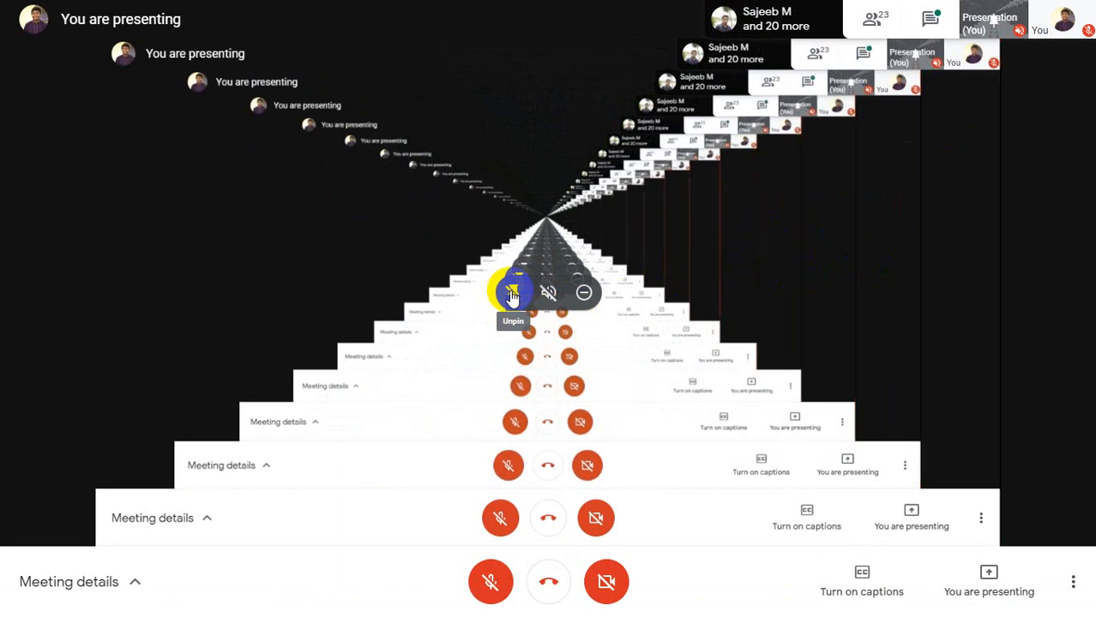
{"action": "left_click", "coordinate": [512, 295]}
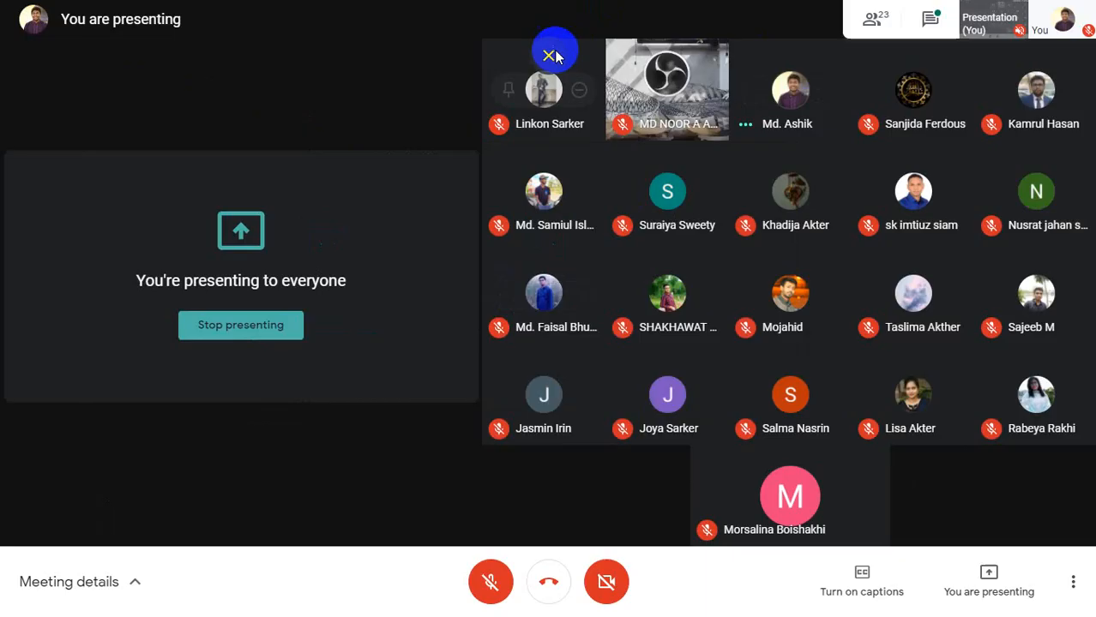
{"action": "left_click", "coordinate": [550, 55]}
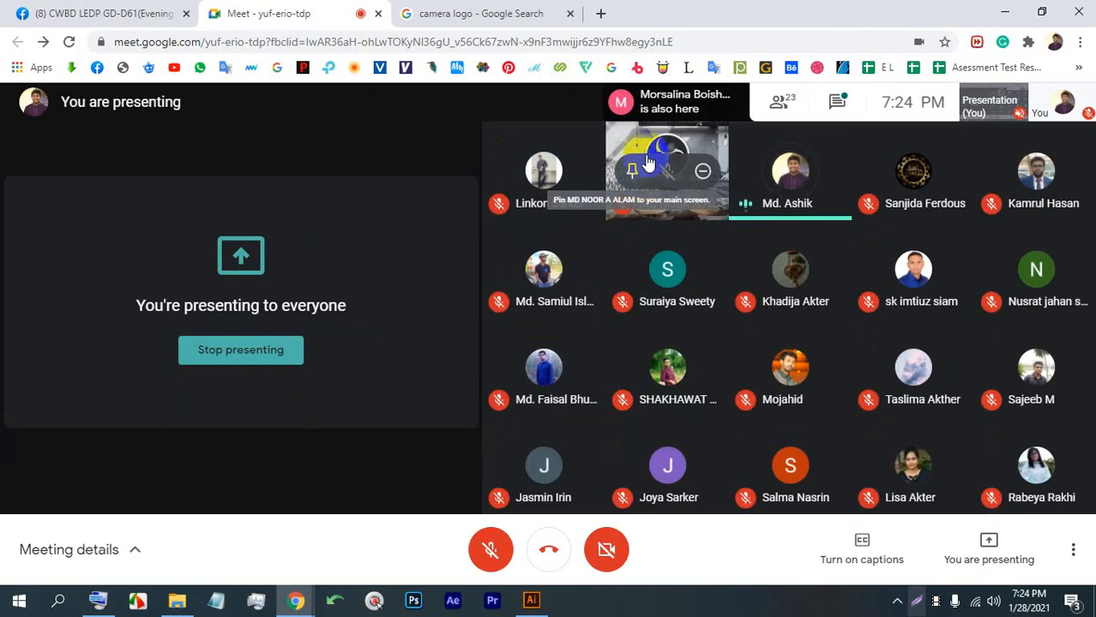
{"action": "left_click", "coordinate": [533, 598]}
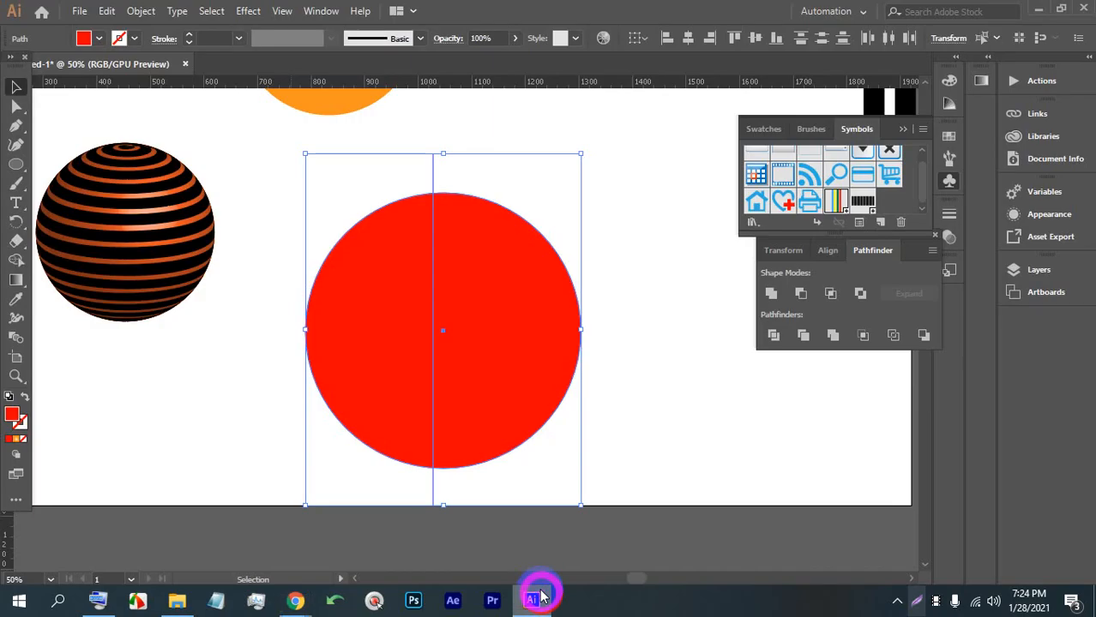
Select the red circle together with the vertical line and align their horizontal centres.
{"action": "left_click", "coordinate": [643, 336]}
{"action": "left_click_drag", "start_coordinate": [612, 428], "coordinate": [376, 289]}
{"action": "left_click", "coordinate": [585, 271]}
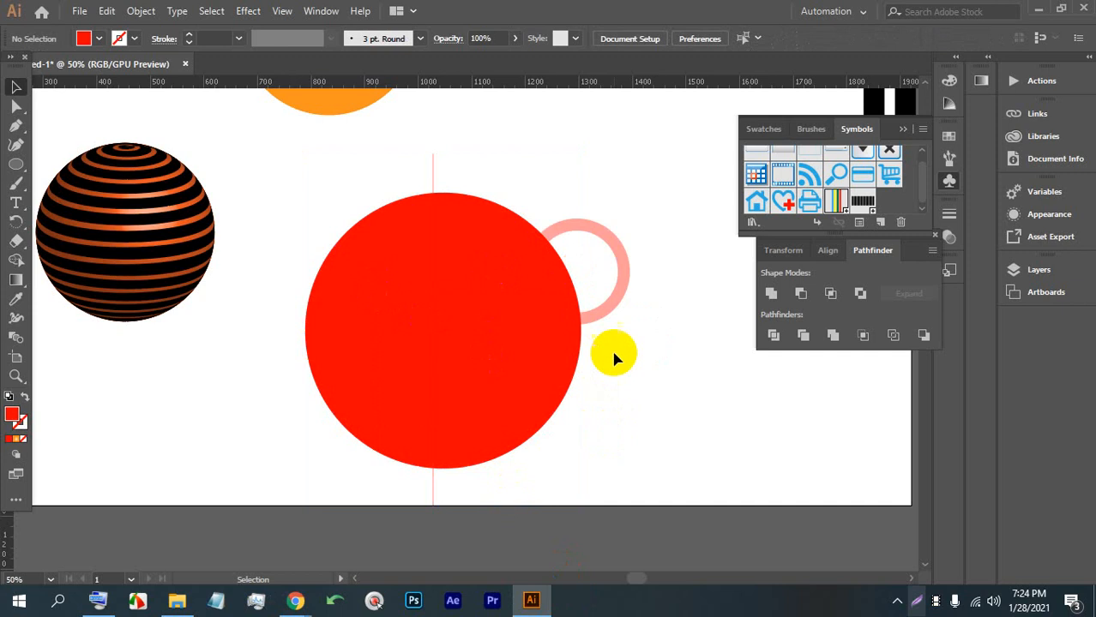
{"action": "left_click_drag", "start_coordinate": [617, 386], "coordinate": [350, 284]}
{"action": "left_click_drag", "start_coordinate": [613, 345], "coordinate": [300, 265]}
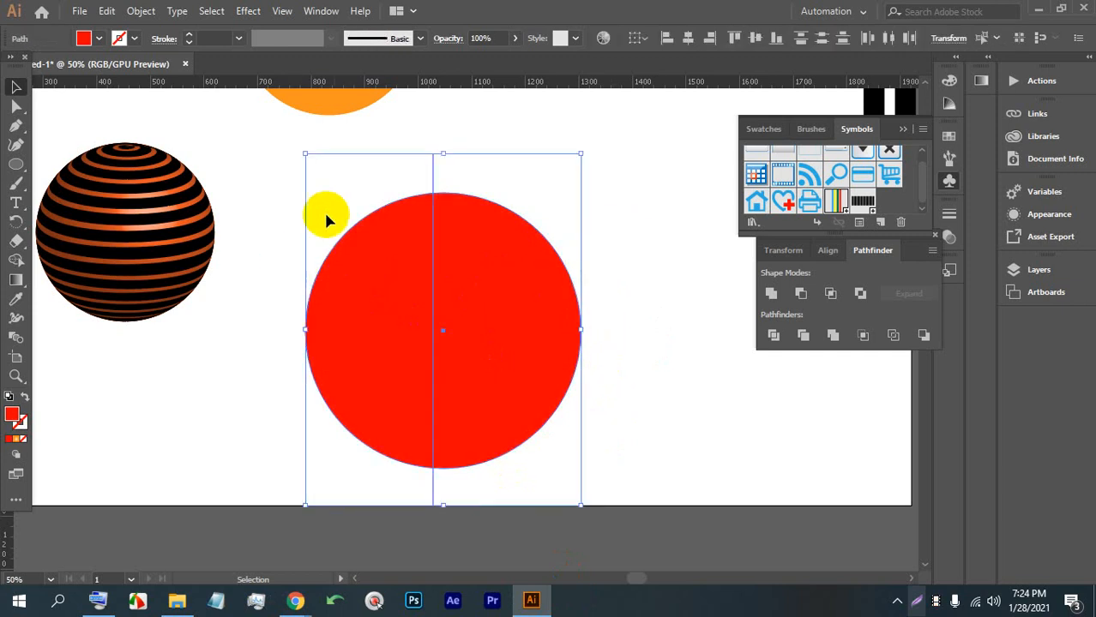
{"action": "left_click", "coordinate": [687, 38]}
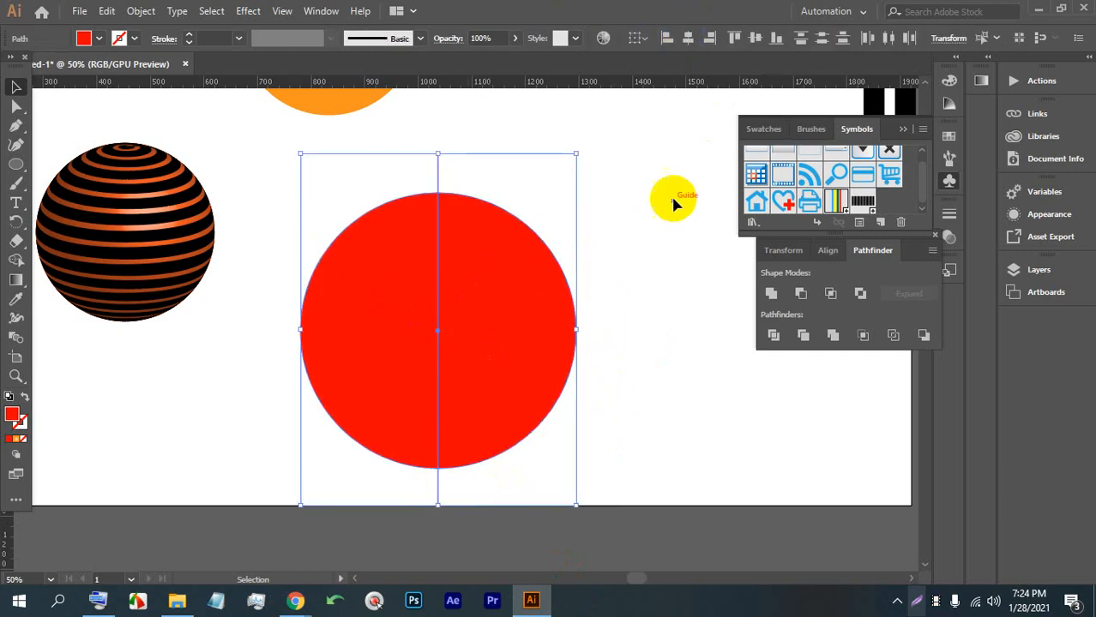
Split the red circle along the vertical line with Pathfinder Divide and ungroup the two halves.
{"action": "left_click", "coordinate": [585, 224]}
{"action": "left_click_drag", "start_coordinate": [618, 310], "coordinate": [330, 208]}
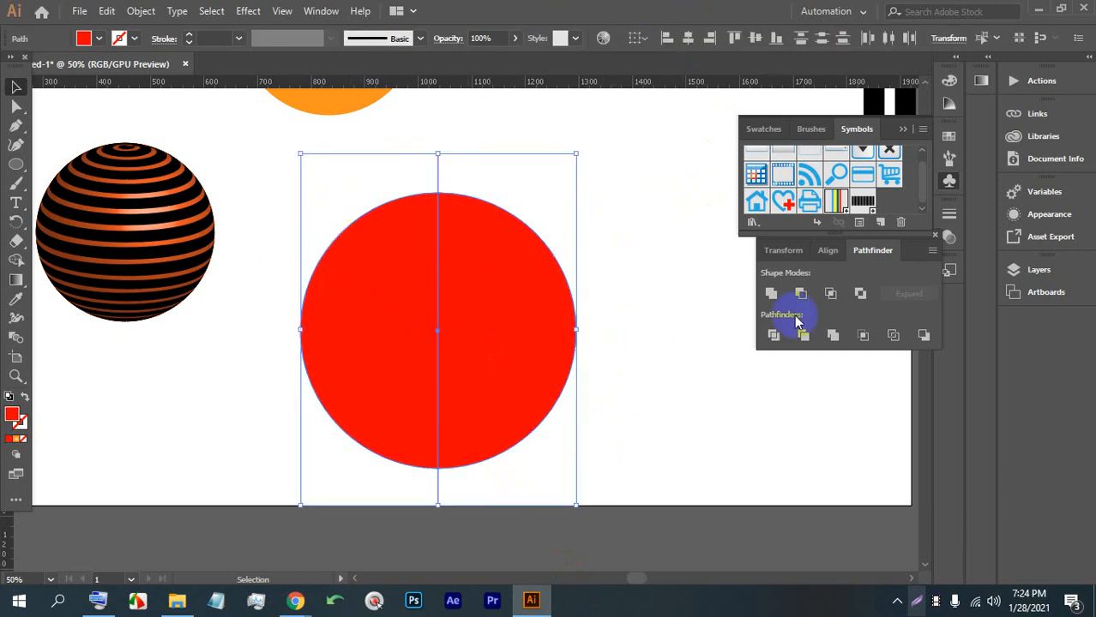
{"action": "left_click", "coordinate": [771, 337]}
{"action": "right_click", "coordinate": [483, 293]}
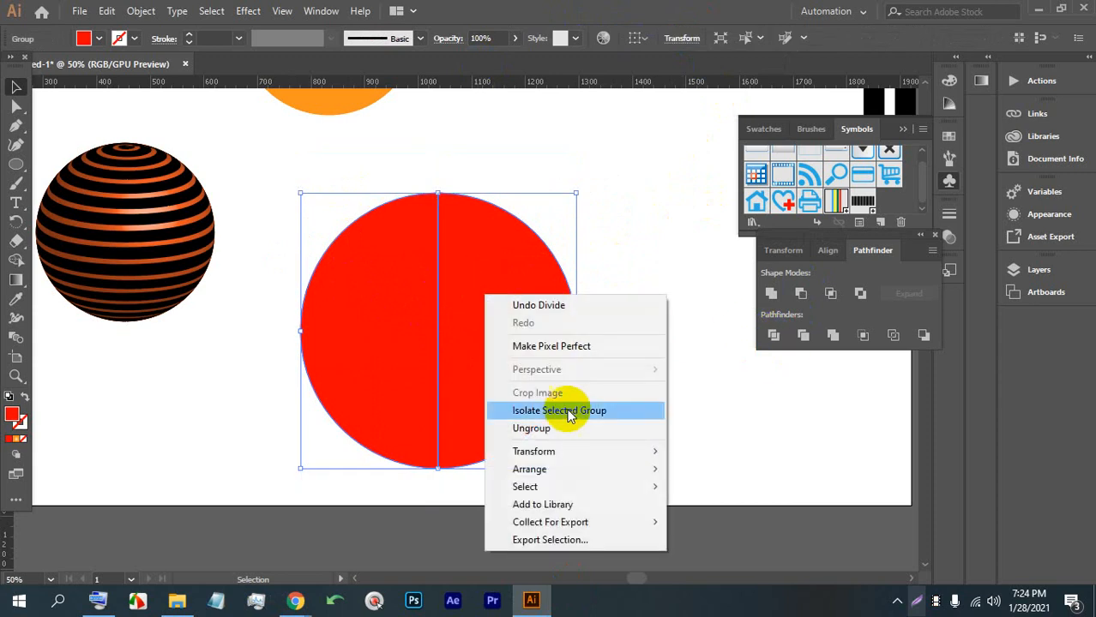
{"action": "left_click", "coordinate": [560, 429]}
Delete the left half of the red circle and place the slightly reduced right half in the open area below the orange circle.
{"action": "left_click_drag", "start_coordinate": [421, 330], "coordinate": [191, 386]}
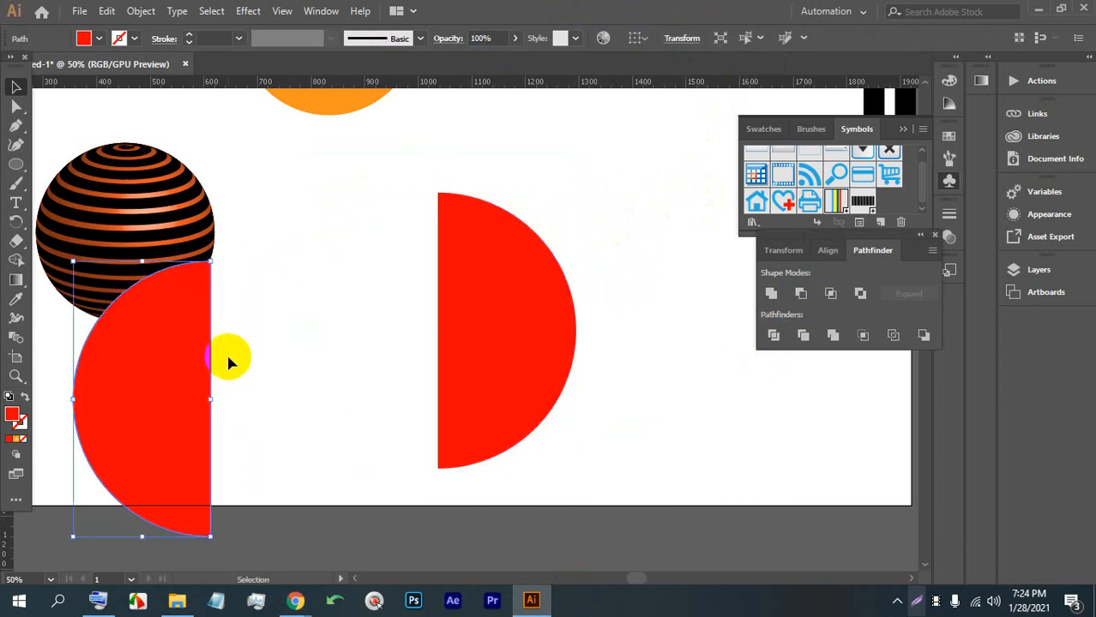
{"action": "key", "text": "Delete"}
{"action": "left_click_drag", "start_coordinate": [513, 335], "coordinate": [404, 355]}
{"action": "scroll", "coordinate": [404, 325], "scroll_direction": "down", "scroll_amount": 2}
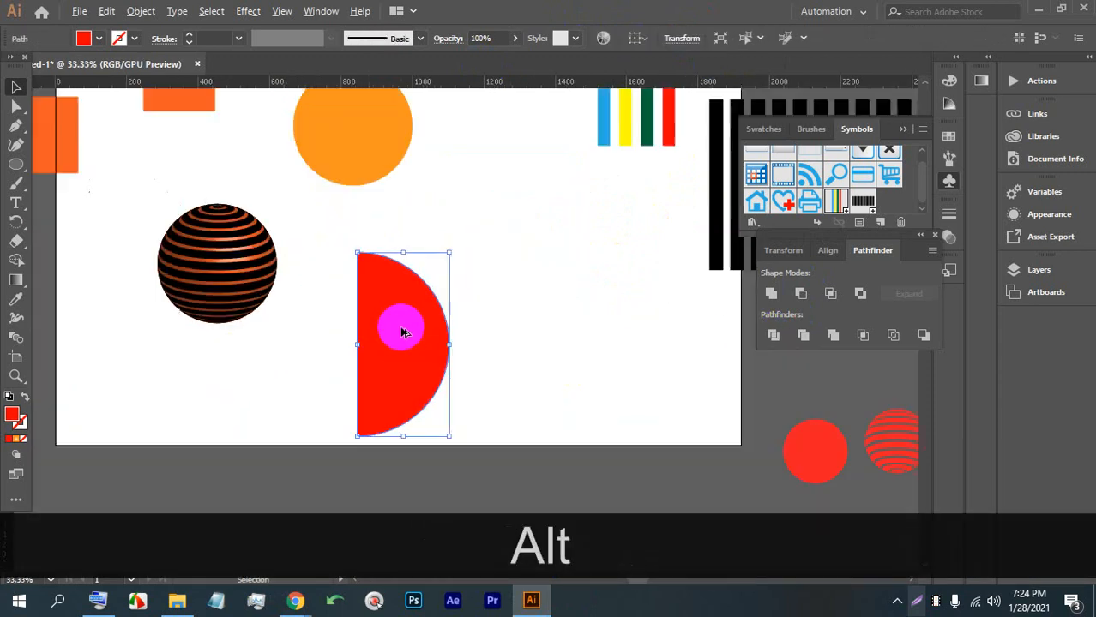
{"action": "left_click_drag", "start_coordinate": [400, 271], "coordinate": [399, 275]}
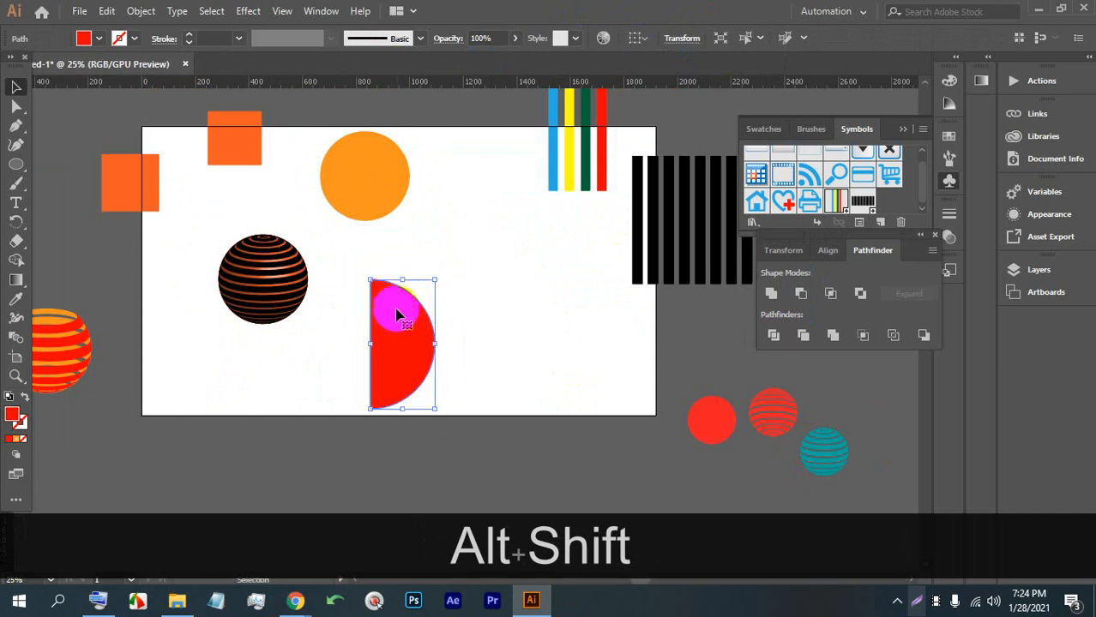
{"action": "left_click_drag", "start_coordinate": [391, 321], "coordinate": [416, 284]}
{"action": "scroll", "coordinate": [435, 284], "scroll_direction": "up", "scroll_amount": 1}
{"action": "left_click_drag", "start_coordinate": [576, 267], "coordinate": [497, 318]}
{"action": "left_click_drag", "start_coordinate": [351, 354], "coordinate": [391, 354]}
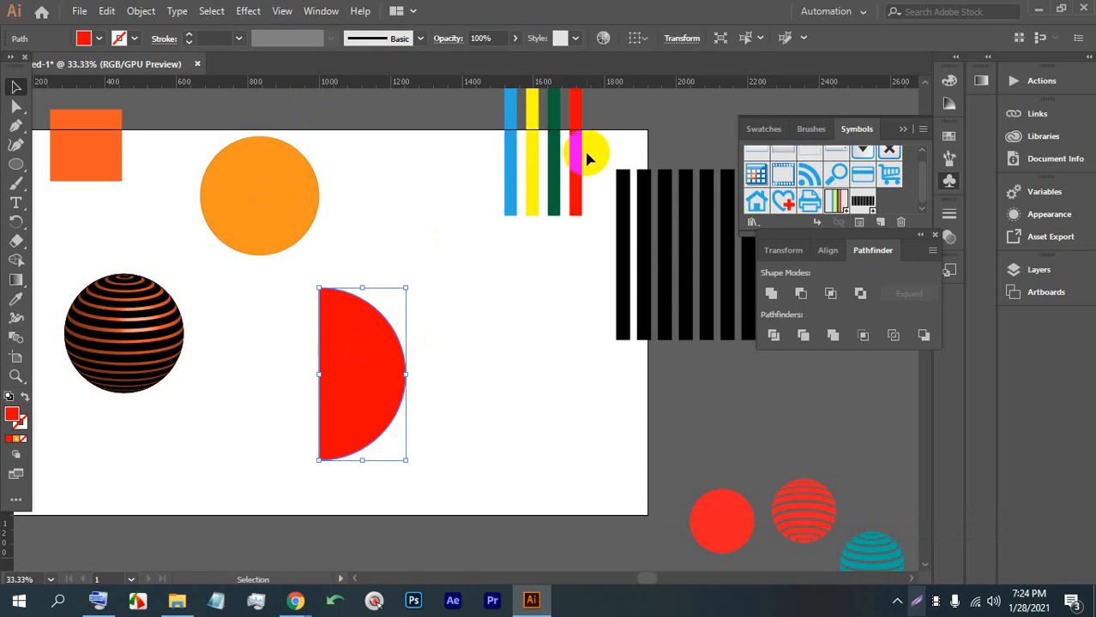
Change the half circle's fill from the swatches to purple and keep the shape selected.
{"action": "left_click", "coordinate": [139, 11]}
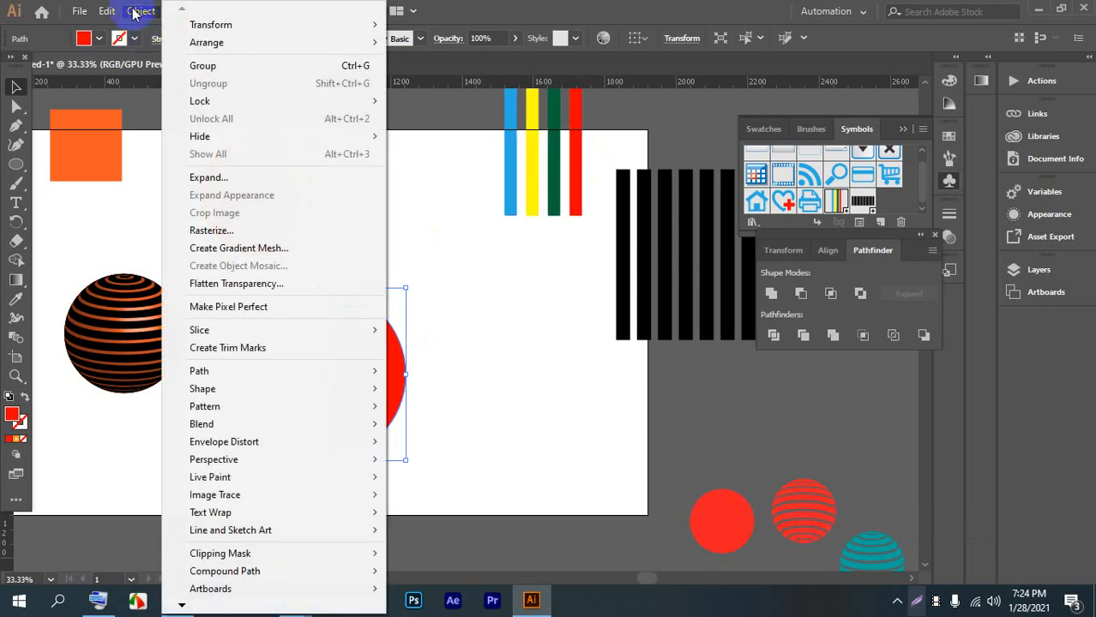
{"action": "left_click", "coordinate": [84, 38]}
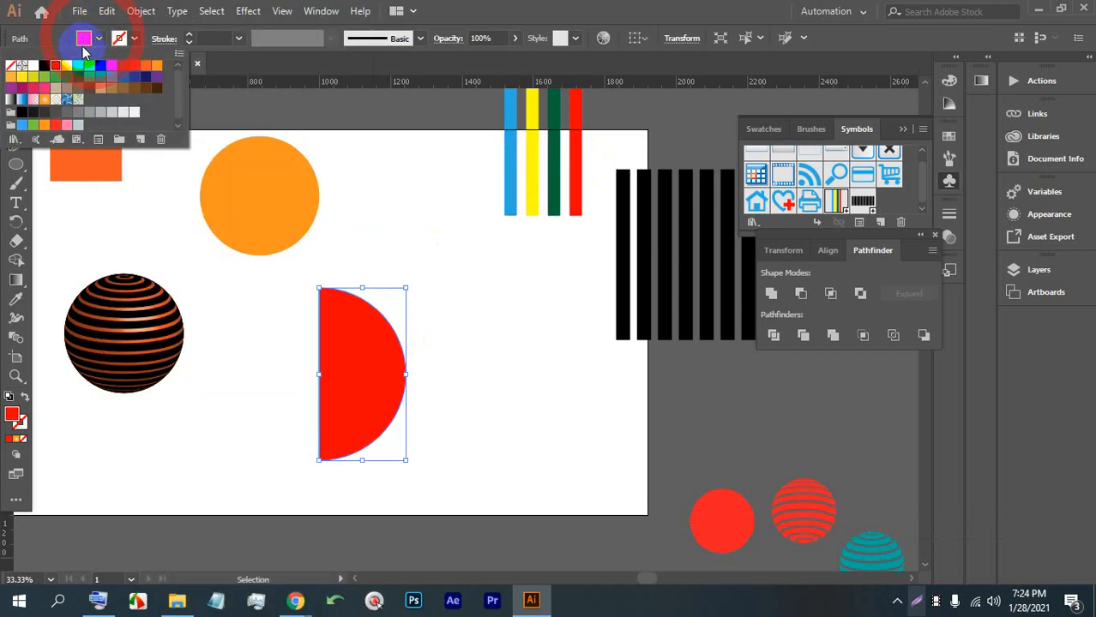
{"action": "left_click", "coordinate": [32, 77]}
{"action": "left_click", "coordinate": [55, 77]}
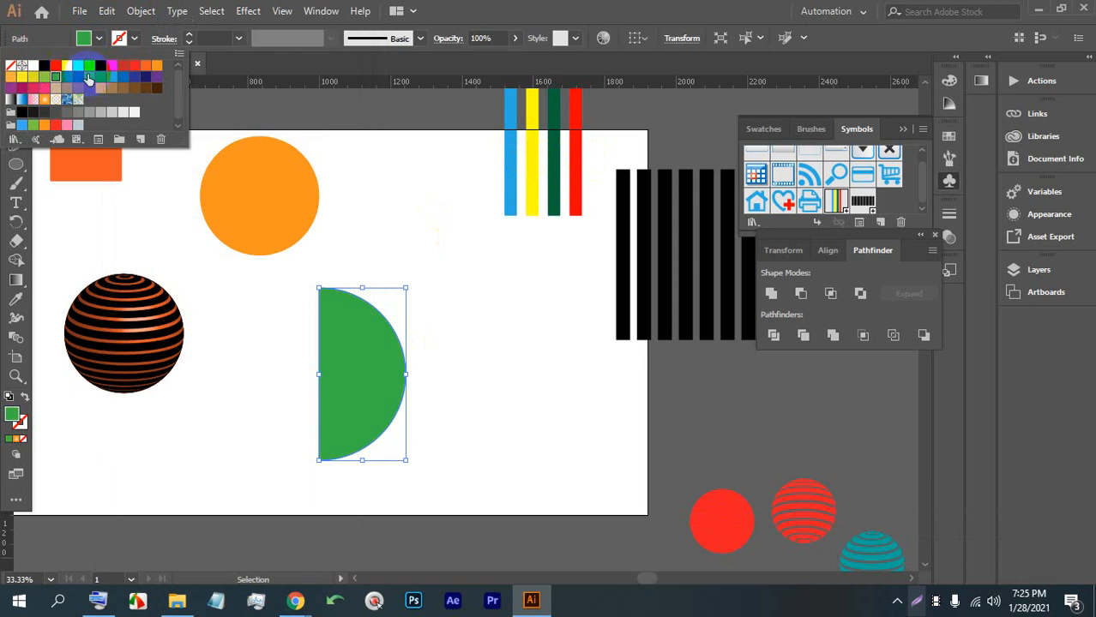
{"action": "left_click", "coordinate": [154, 81]}
{"action": "left_click", "coordinate": [500, 347]}
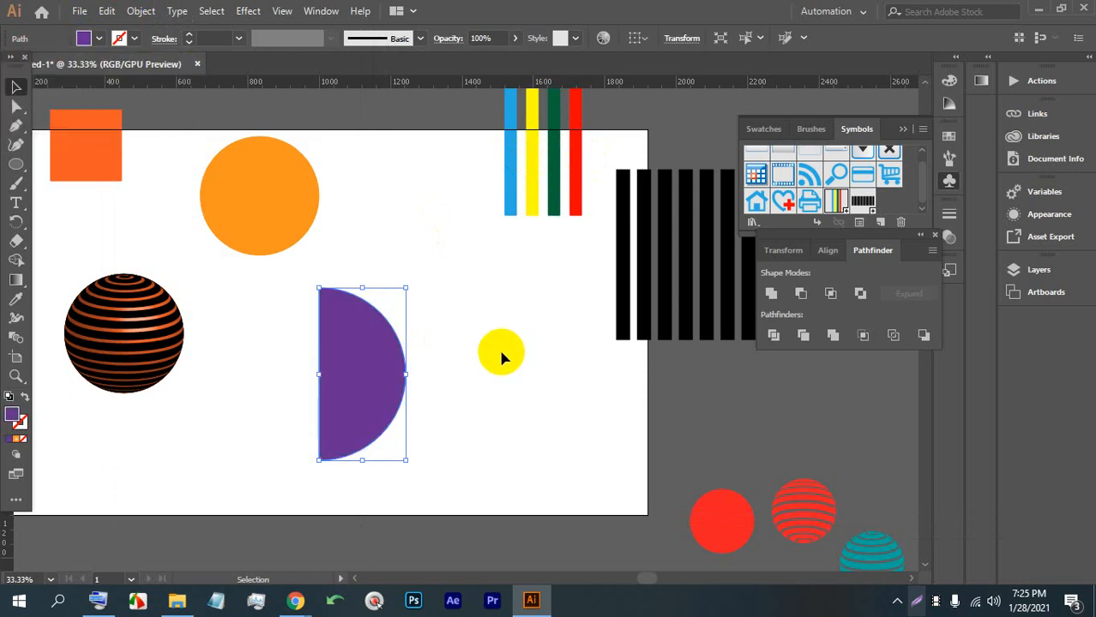
{"action": "left_click", "coordinate": [500, 353]}
{"action": "left_click", "coordinate": [377, 384]}
{"action": "left_click", "coordinate": [373, 388]}
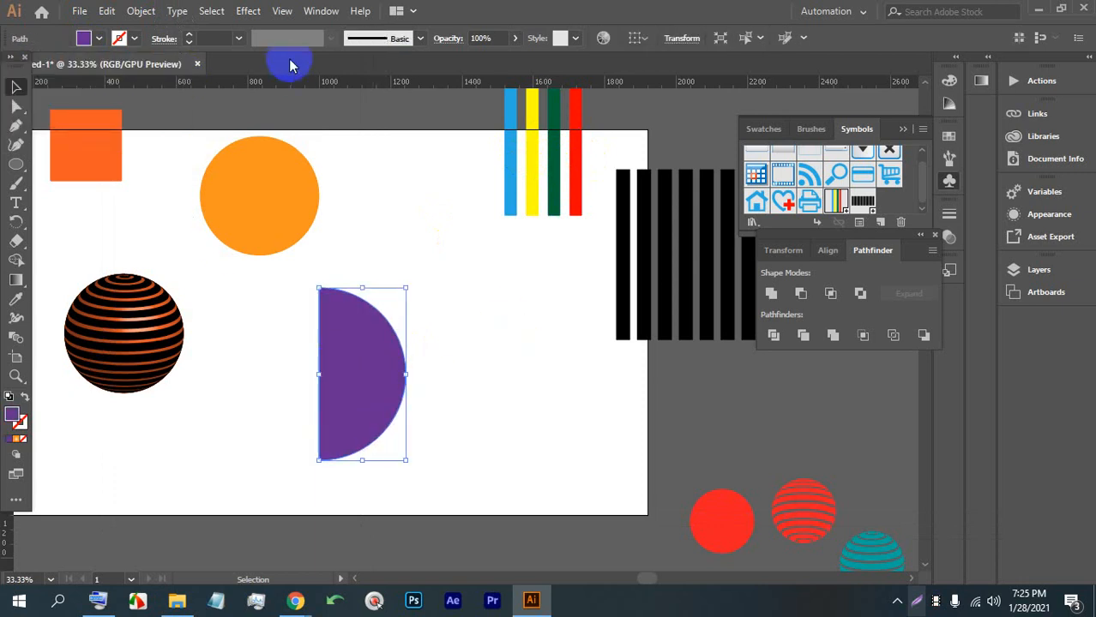
Start a 3D Revolve effect on the purple half circle and turn on its preview.
{"action": "left_click", "coordinate": [248, 10]}
{"action": "left_click", "coordinate": [297, 103]}
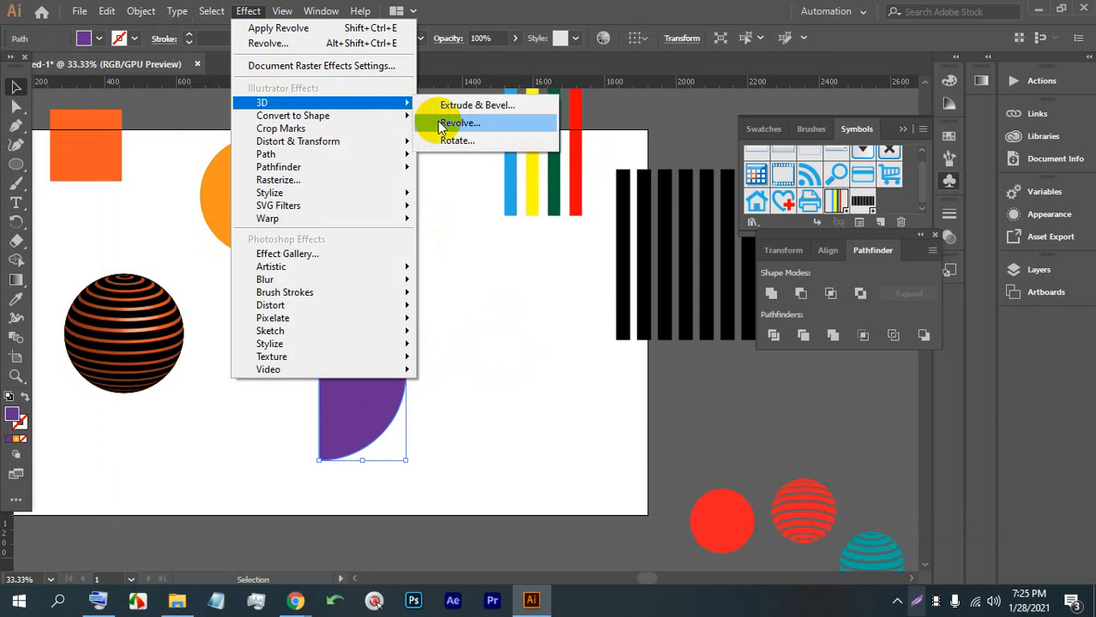
{"action": "left_click", "coordinate": [443, 126]}
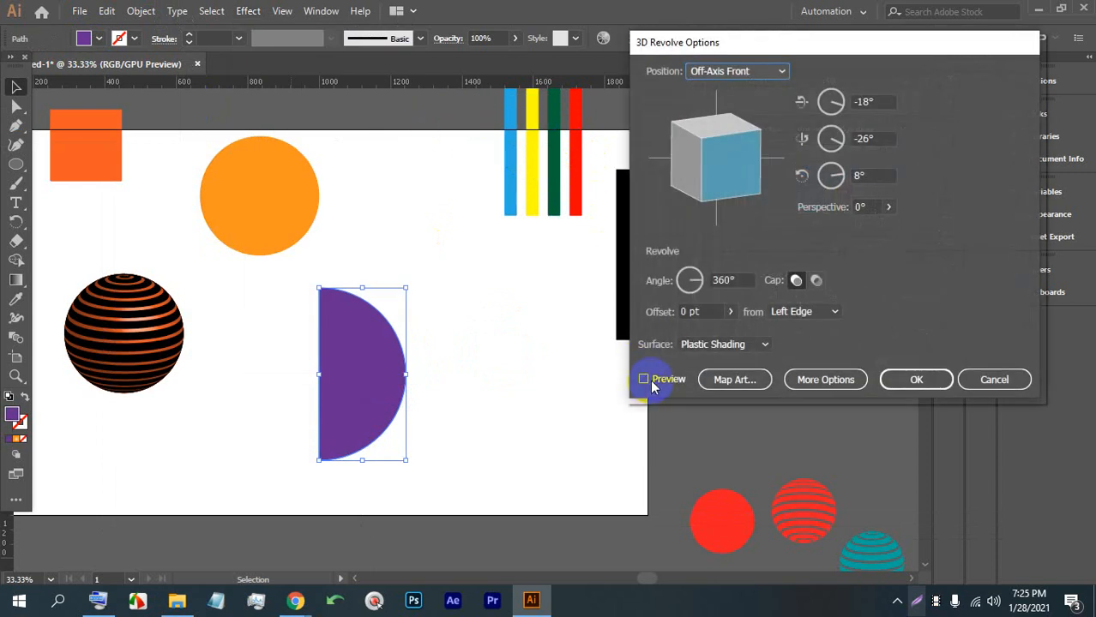
{"action": "left_click", "coordinate": [644, 380]}
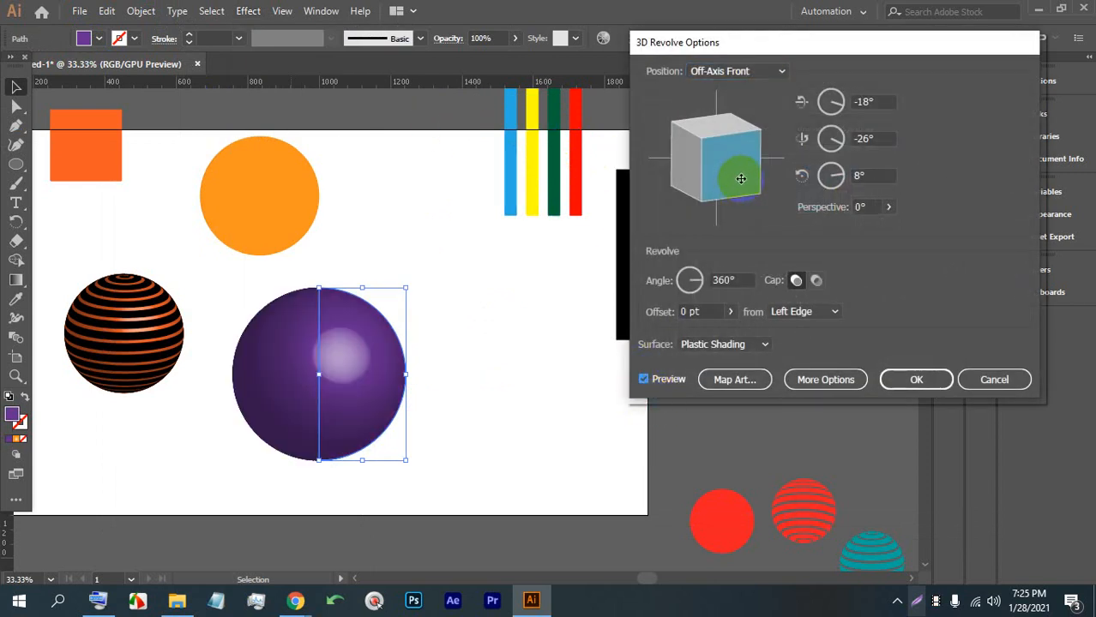
Map the coloured-stripe artwork New Symbol onto the sphere's surface, then enlarge and reposition it over the surface grid.
{"action": "left_click", "coordinate": [731, 382]}
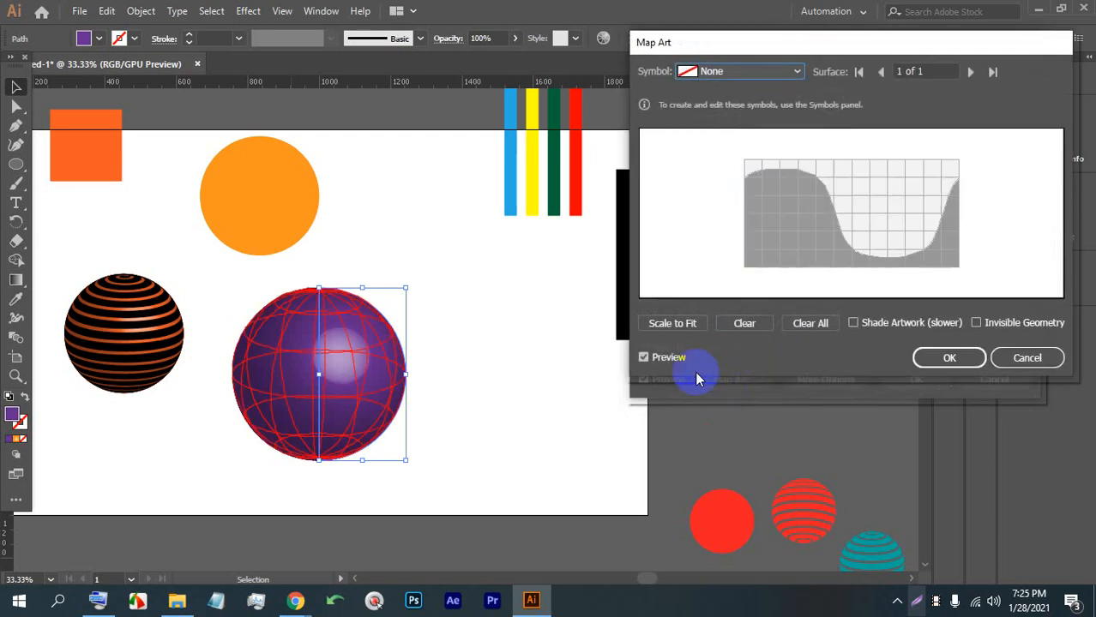
{"action": "left_click", "coordinate": [720, 73]}
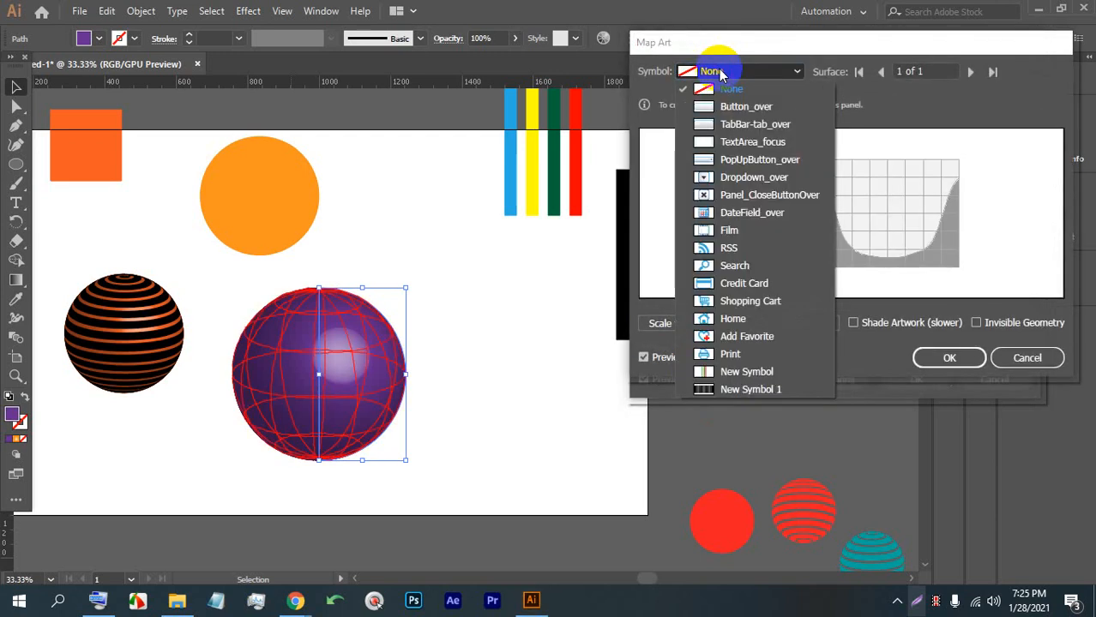
{"action": "left_click", "coordinate": [755, 372]}
{"action": "left_click_drag", "start_coordinate": [841, 213], "coordinate": [931, 233]}
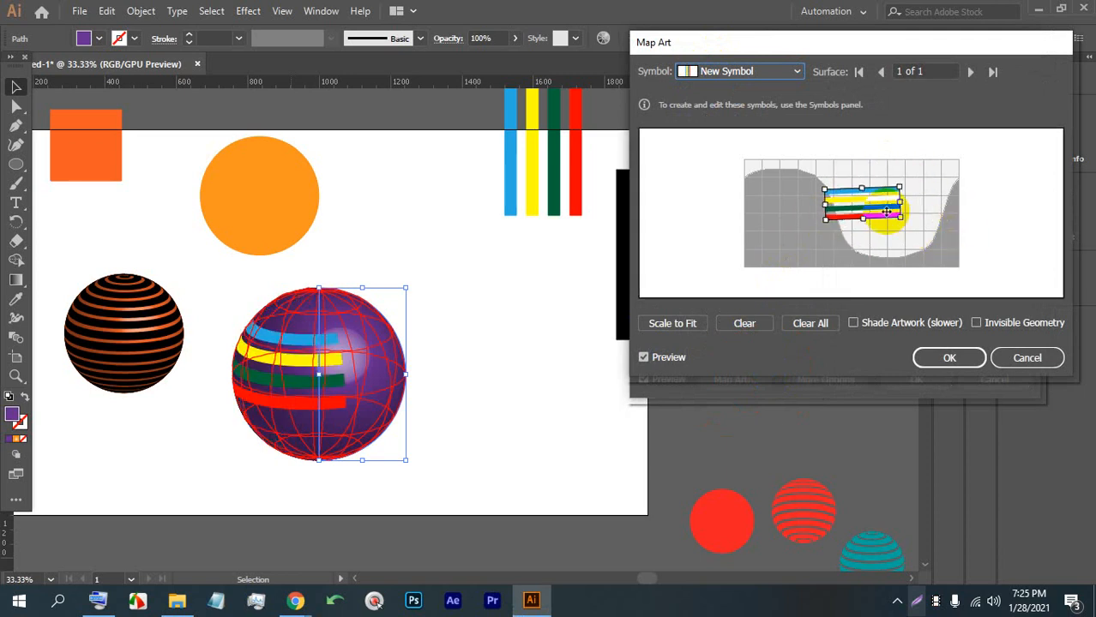
{"action": "left_click_drag", "start_coordinate": [870, 207], "coordinate": [976, 240]}
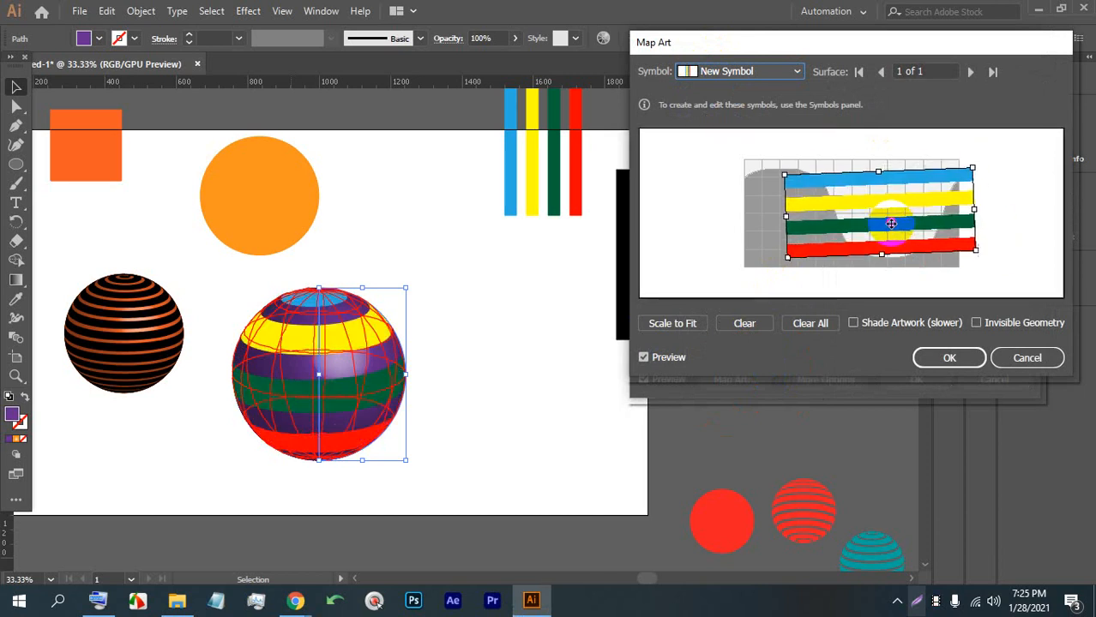
{"action": "left_click_drag", "start_coordinate": [880, 173], "coordinate": [929, 204]}
Make the purple geometry invisible, then enlarge, rotate and reposition the coloured-stripe symbol so it runs diagonally across the surface grid.
{"action": "left_click", "coordinate": [976, 324]}
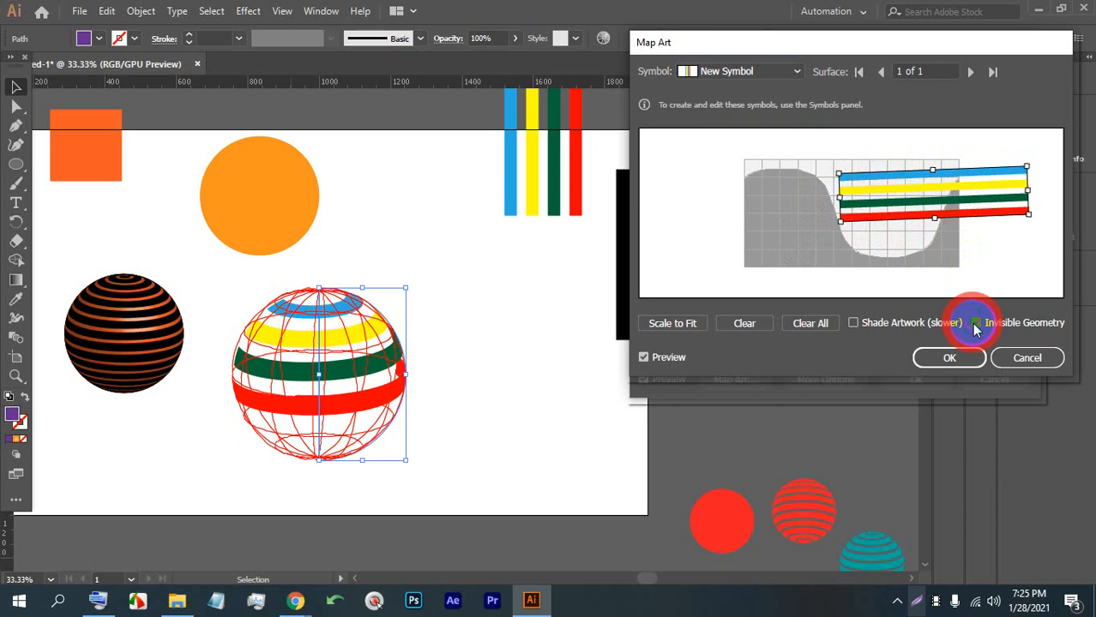
{"action": "left_click_drag", "start_coordinate": [858, 211], "coordinate": [616, 262]}
{"action": "left_click_drag", "start_coordinate": [699, 203], "coordinate": [708, 247]}
{"action": "left_click_drag", "start_coordinate": [749, 279], "coordinate": [789, 251]}
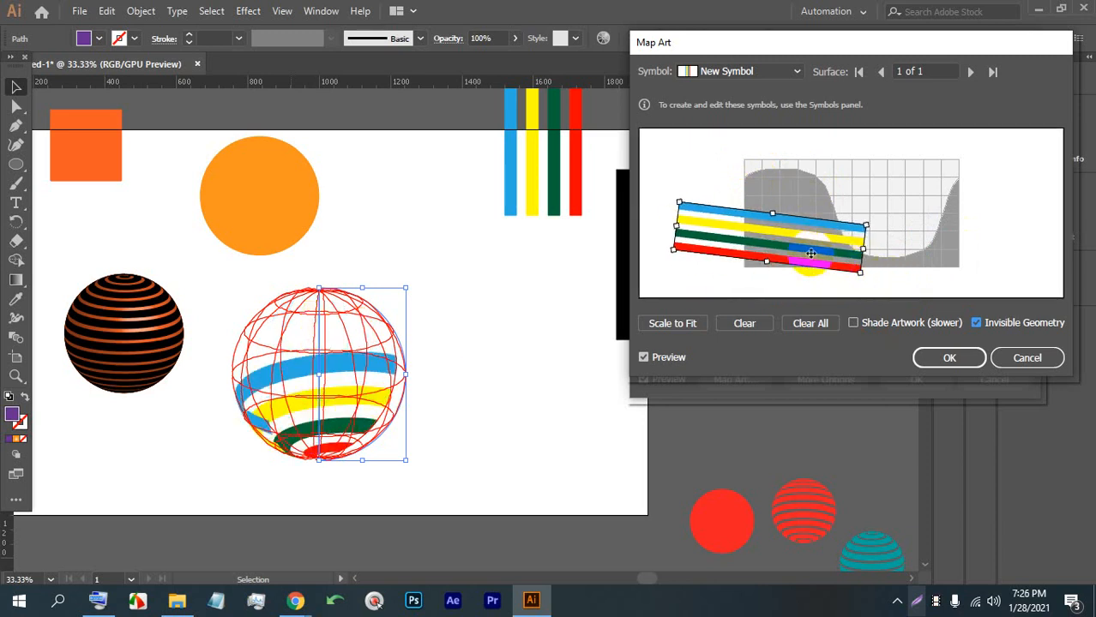
{"action": "left_click_drag", "start_coordinate": [784, 249], "coordinate": [854, 181]}
{"action": "left_click_drag", "start_coordinate": [780, 208], "coordinate": [932, 190]}
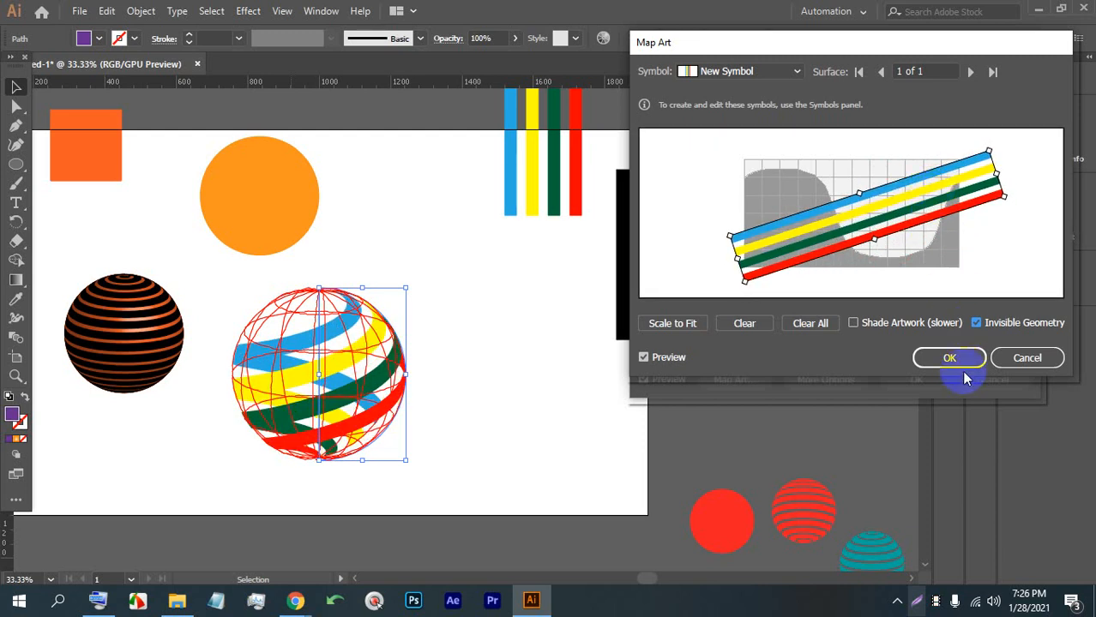
Test artwork shading on the stripes, turn it back off, and apply the mapped art and the Revolve effect.
{"action": "left_click", "coordinate": [881, 327]}
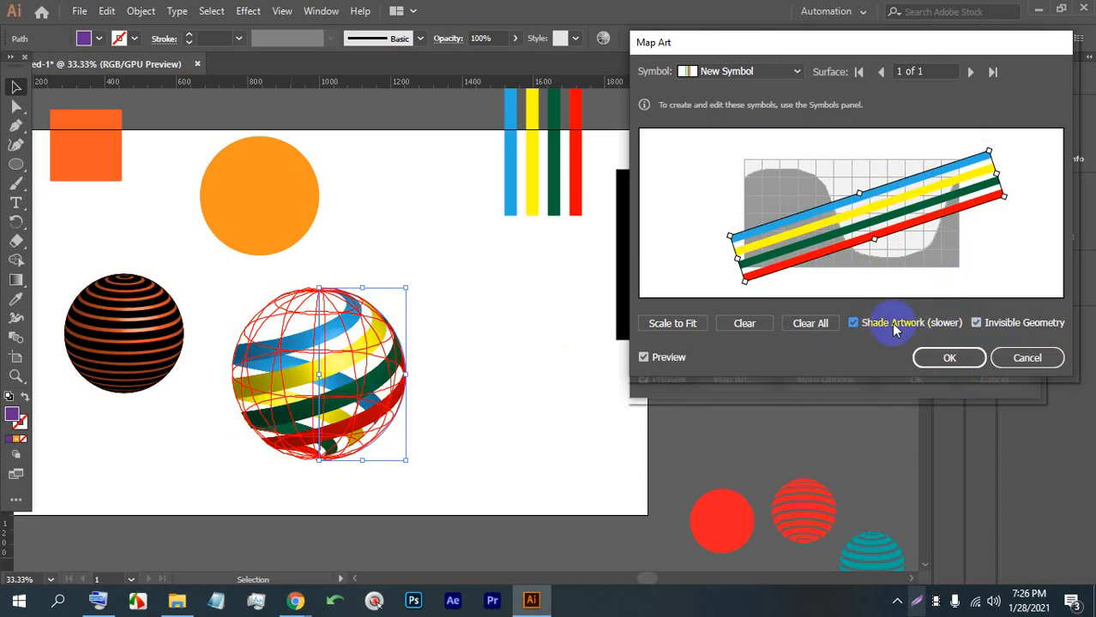
{"action": "left_click", "coordinate": [890, 326]}
{"action": "left_click", "coordinate": [946, 361]}
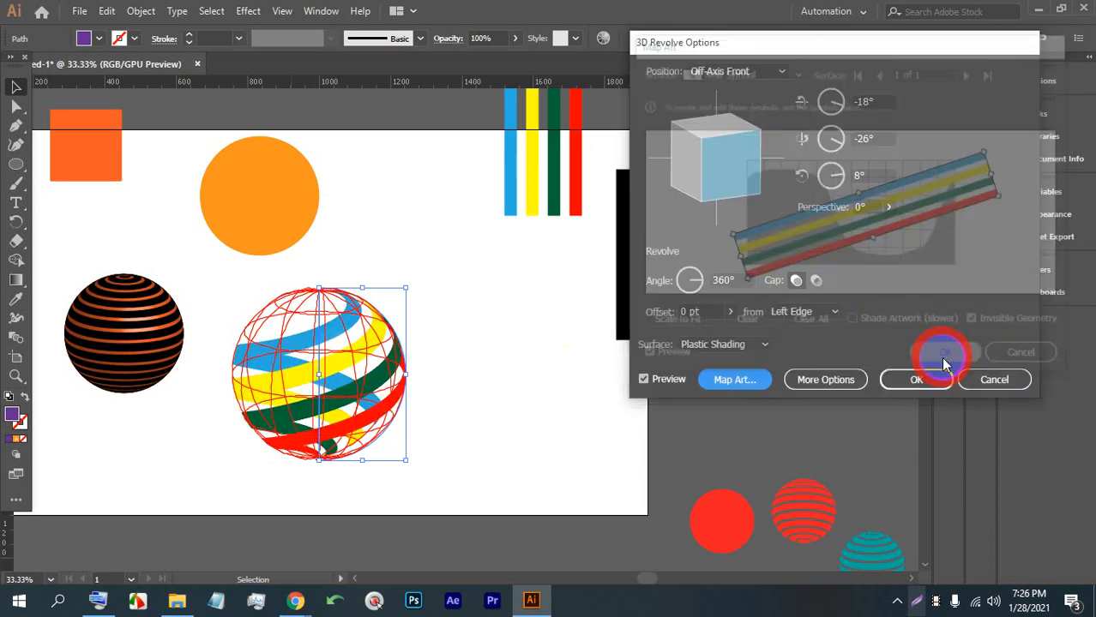
{"action": "left_click", "coordinate": [915, 380]}
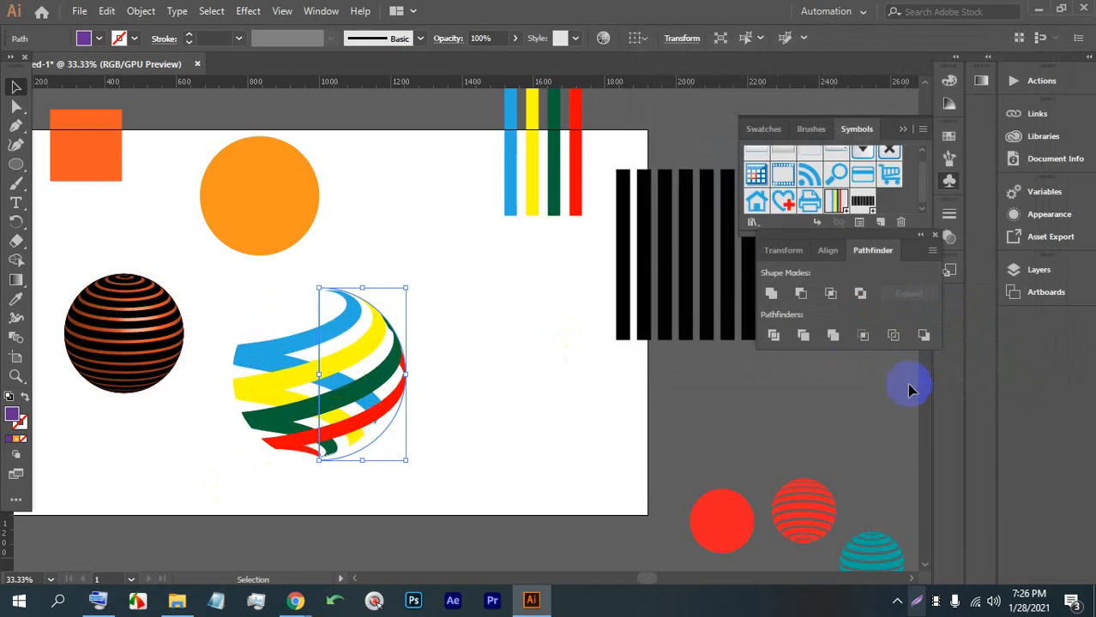
{"action": "left_click", "coordinate": [511, 390]}
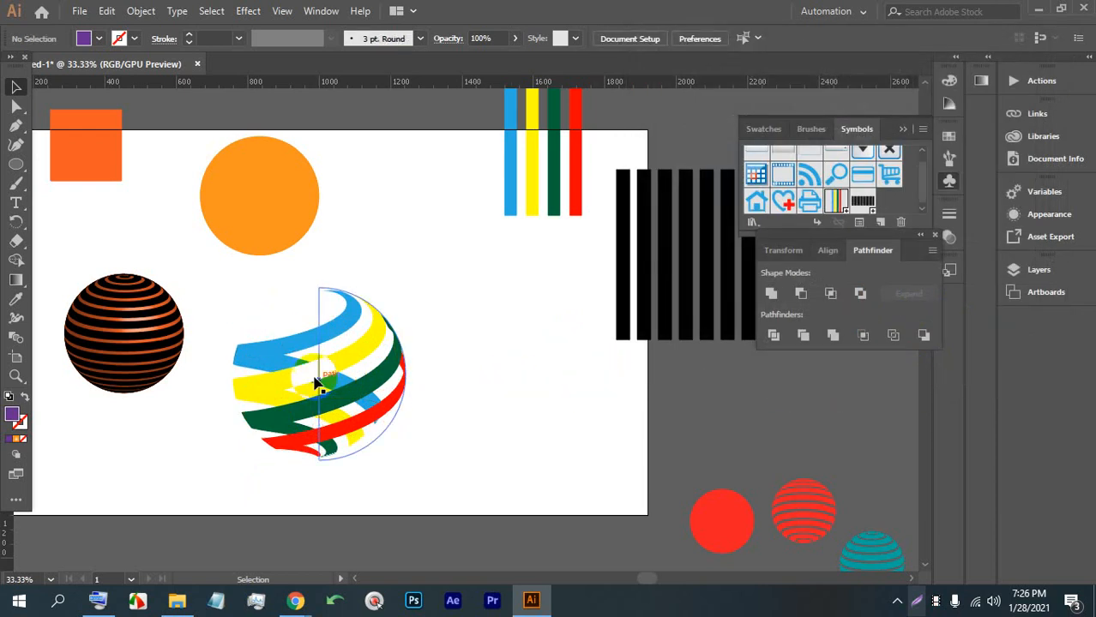
Move the finished coloured-stripe sphere off the artboard to the empty canvas on its left and deselect it.
{"action": "scroll", "coordinate": [318, 381], "scroll_direction": "up", "scroll_amount": 2}
{"action": "scroll", "coordinate": [521, 233], "scroll_direction": "down", "scroll_amount": 2}
{"action": "scroll", "coordinate": [371, 251], "scroll_direction": "down", "scroll_amount": 1}
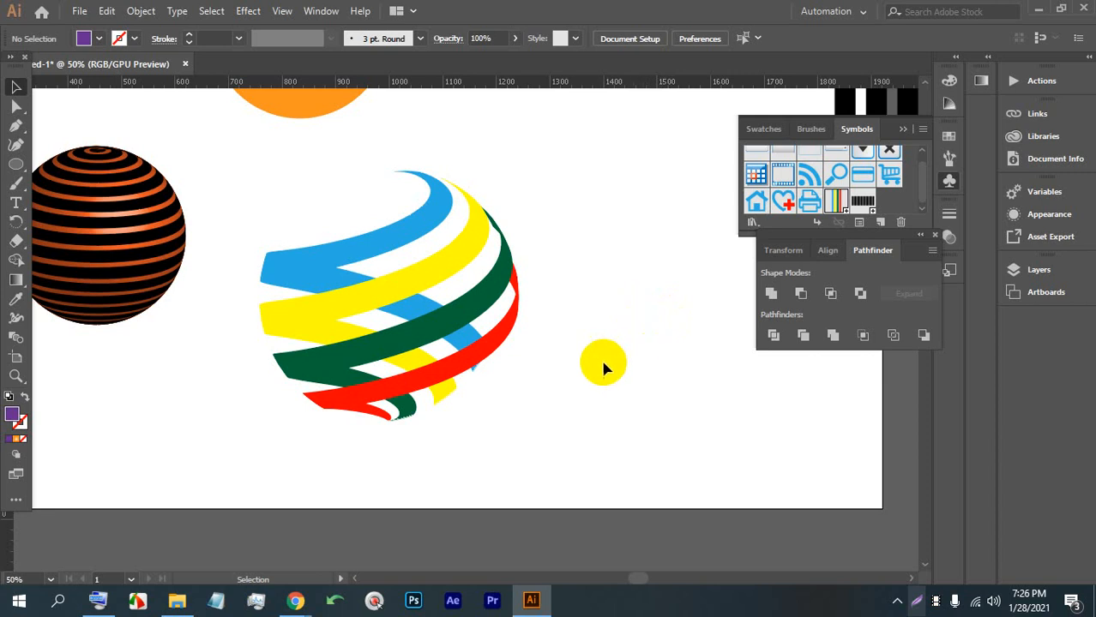
{"action": "scroll", "coordinate": [583, 412], "scroll_direction": "up", "scroll_amount": 2}
{"action": "scroll", "coordinate": [540, 428], "scroll_direction": "down", "scroll_amount": 1}
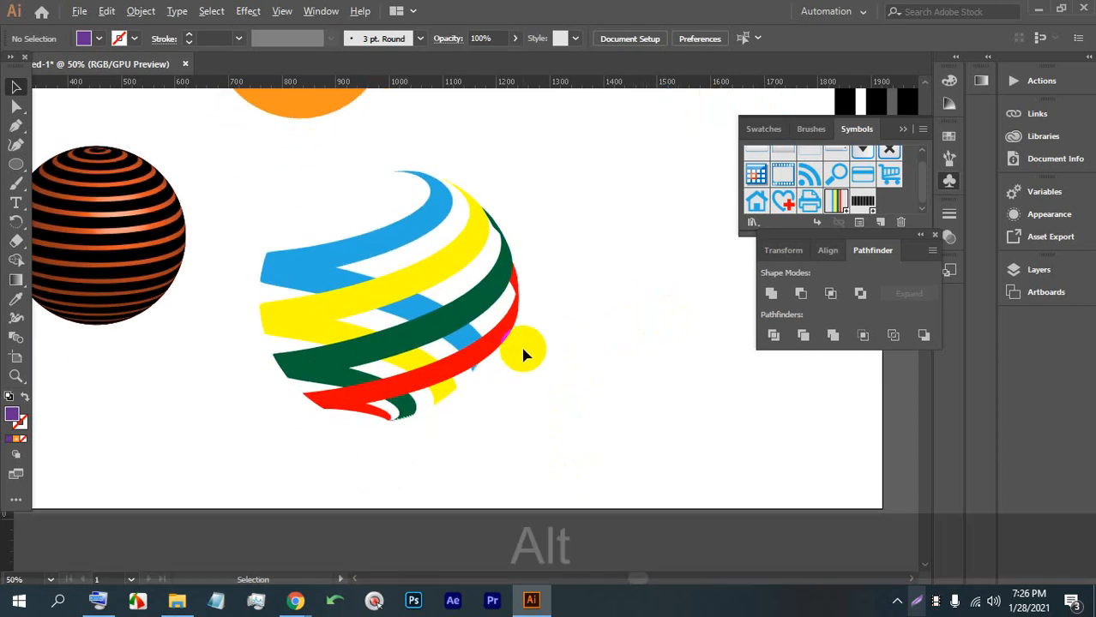
{"action": "scroll", "coordinate": [524, 392], "scroll_direction": "down", "scroll_amount": 1, "text": "alt"}
{"action": "scroll", "coordinate": [524, 387], "scroll_direction": "down", "scroll_amount": 1, "text": "alt"}
{"action": "left_click_drag", "start_coordinate": [534, 415], "coordinate": [427, 316]}
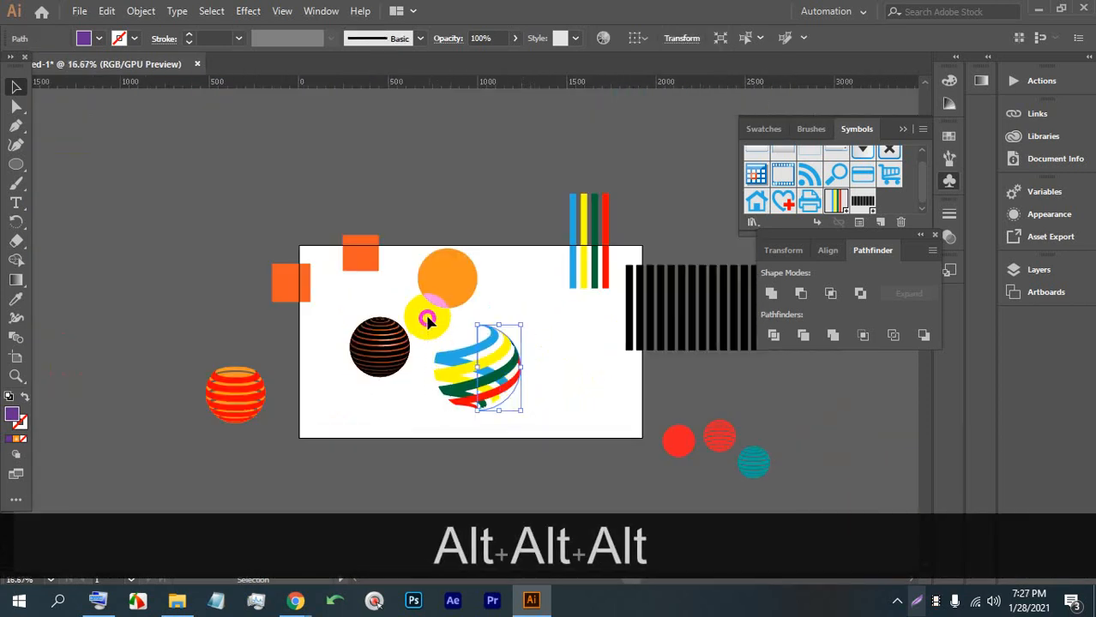
{"action": "left_click_drag", "start_coordinate": [475, 364], "coordinate": [149, 256]}
{"action": "left_click", "coordinate": [212, 285]}
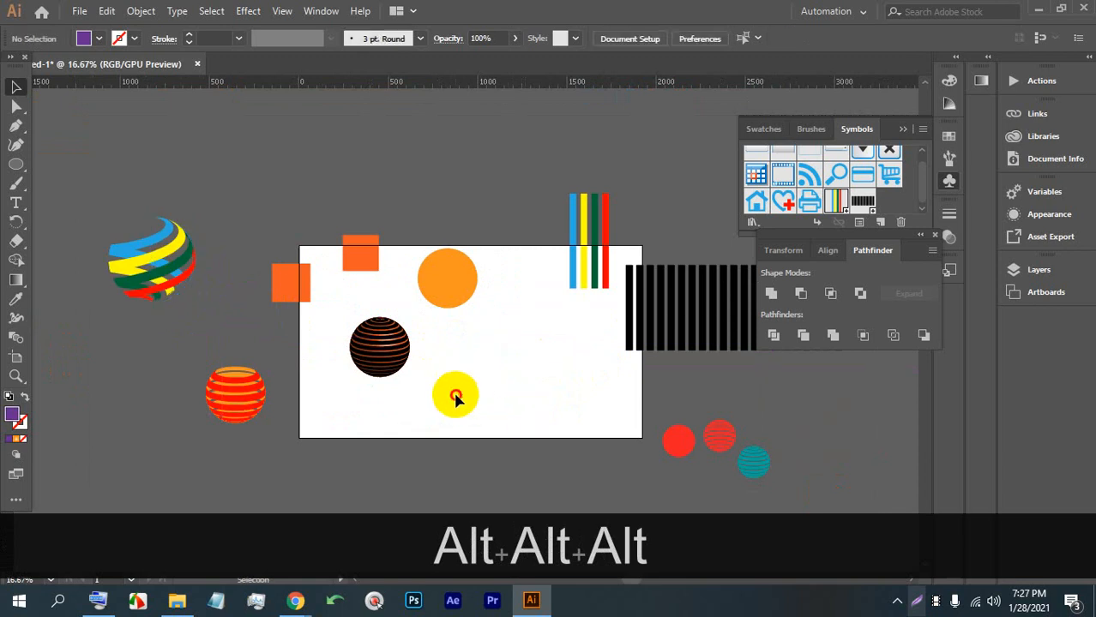
Undo the accidental distortion of the black striped sphere, and move that sphere off the artboard to the upper left.
{"action": "left_click_drag", "start_coordinate": [455, 394], "coordinate": [247, 197]}
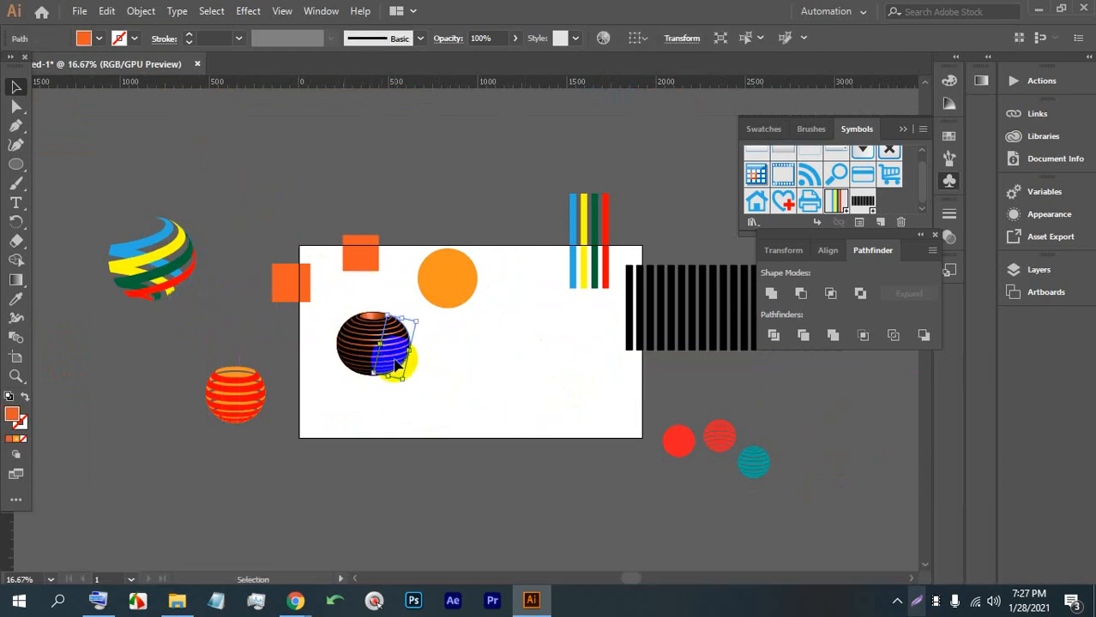
{"action": "key", "text": "ctrl+z"}
{"action": "left_click", "coordinate": [440, 383]}
{"action": "left_click_drag", "start_coordinate": [387, 346], "coordinate": [215, 177]}
{"action": "left_click", "coordinate": [438, 431]}
Clear the old orange circle from the artboard and draw a new orange circle with the Ellipse tool near its centre.
{"action": "left_click_drag", "start_coordinate": [442, 276], "coordinate": [433, 354]}
{"action": "scroll", "coordinate": [472, 363], "scroll_direction": "up", "scroll_amount": 1}
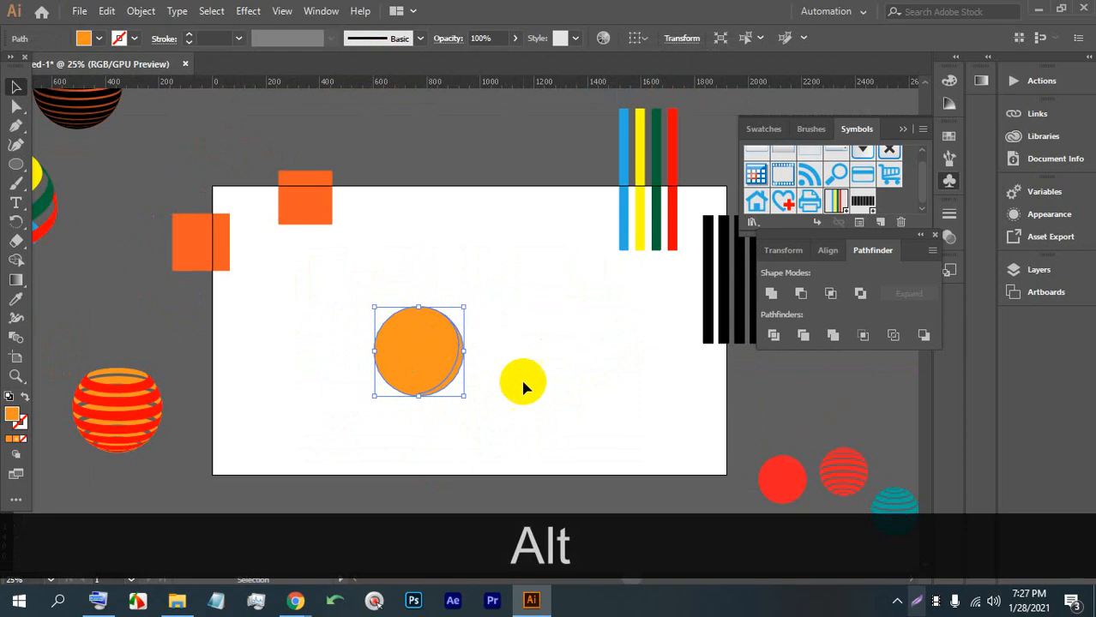
{"action": "left_click_drag", "start_coordinate": [535, 417], "coordinate": [464, 388]}
{"action": "key", "text": "BackSpace"}
{"action": "left_click", "coordinate": [13, 167]}
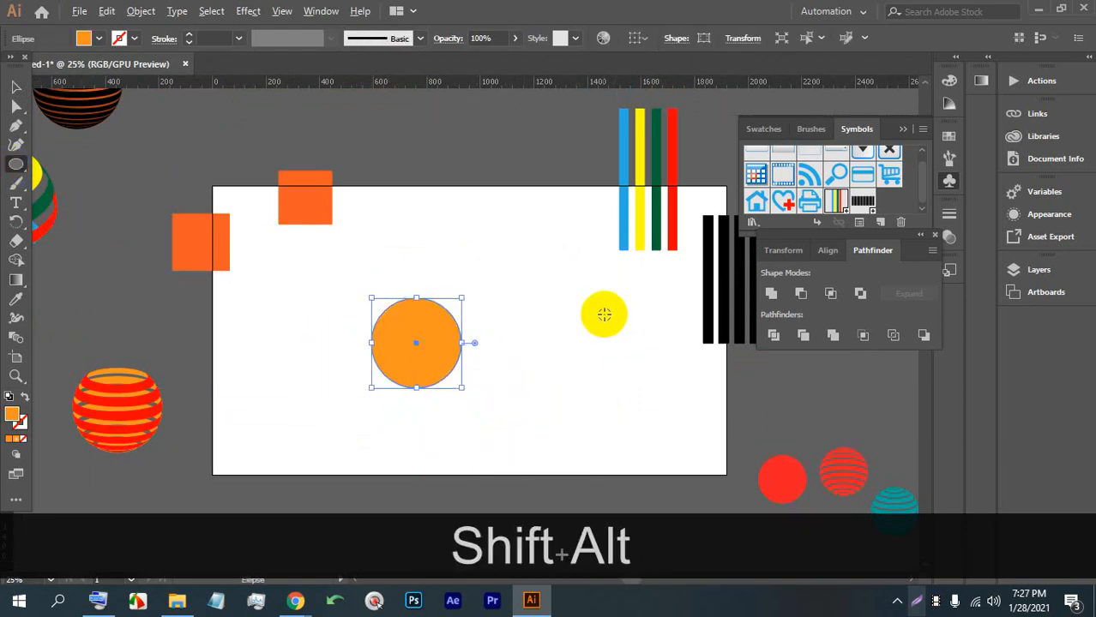
{"action": "scroll", "coordinate": [605, 315], "scroll_direction": "down", "scroll_amount": 1}
{"action": "left_click_drag", "start_coordinate": [565, 311], "coordinate": [514, 293]}
{"action": "scroll", "coordinate": [499, 298], "scroll_direction": "up", "scroll_amount": 1}
{"action": "scroll", "coordinate": [503, 322], "scroll_direction": "up", "scroll_amount": 1}
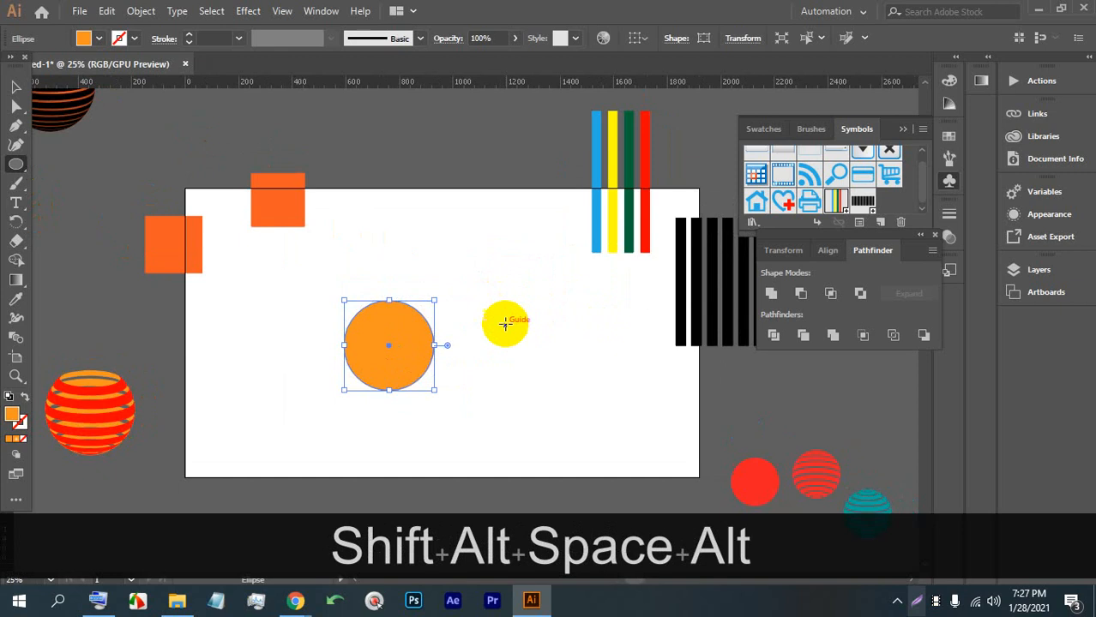
Revolve the full circle in 3D with preview on, rotated to -79°, -21° and 29°, and offset 125 pt from the left edge.
{"action": "left_click", "coordinate": [247, 10]}
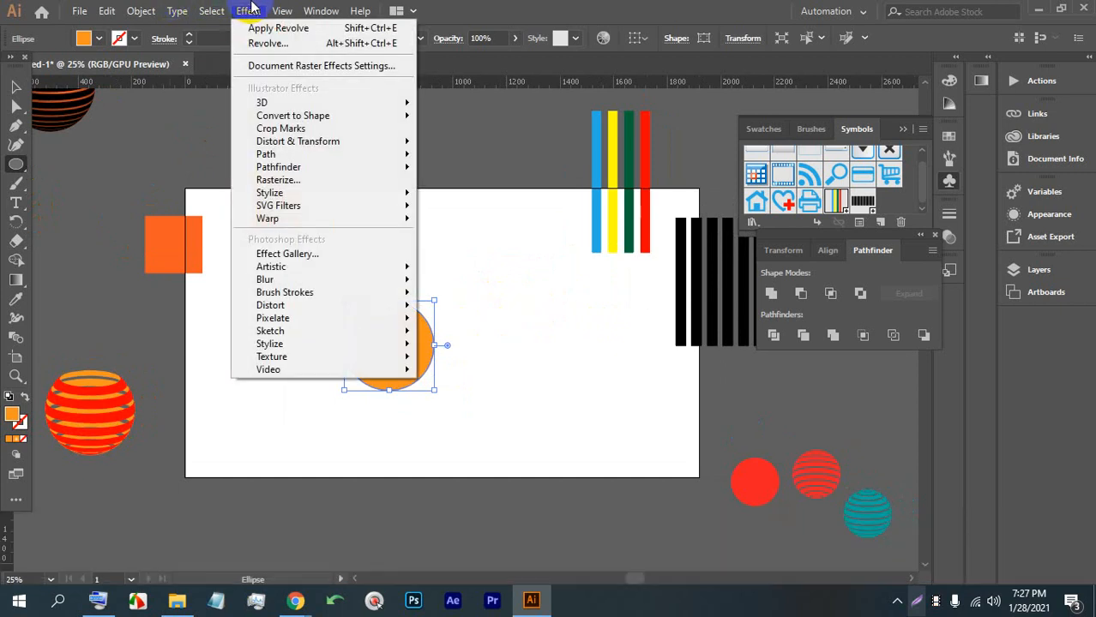
{"action": "left_click", "coordinate": [262, 102]}
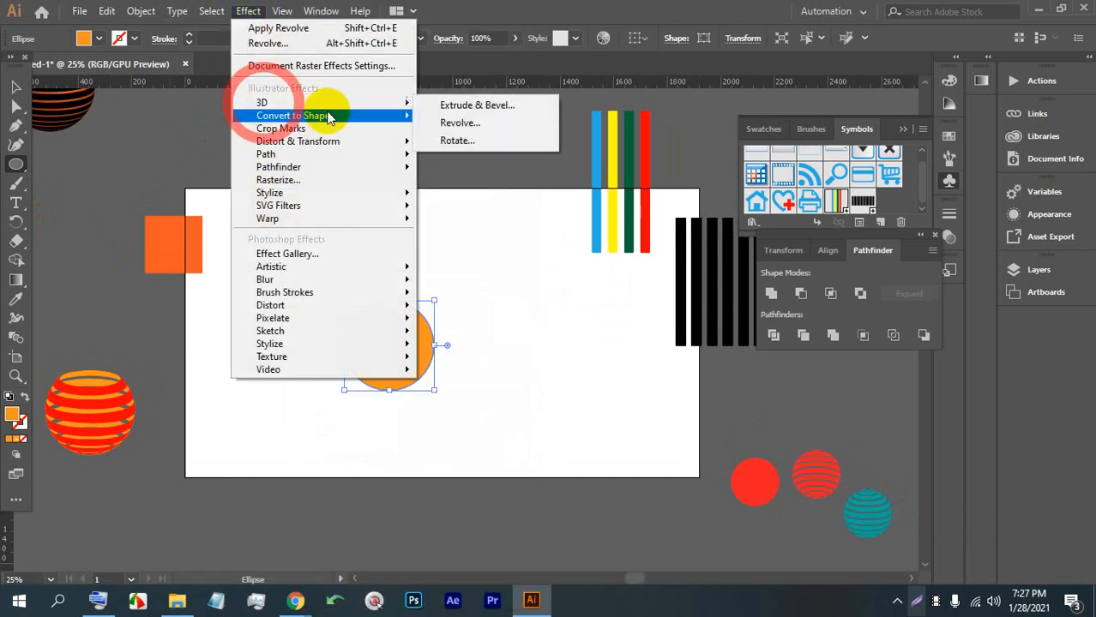
{"action": "left_click", "coordinate": [454, 123]}
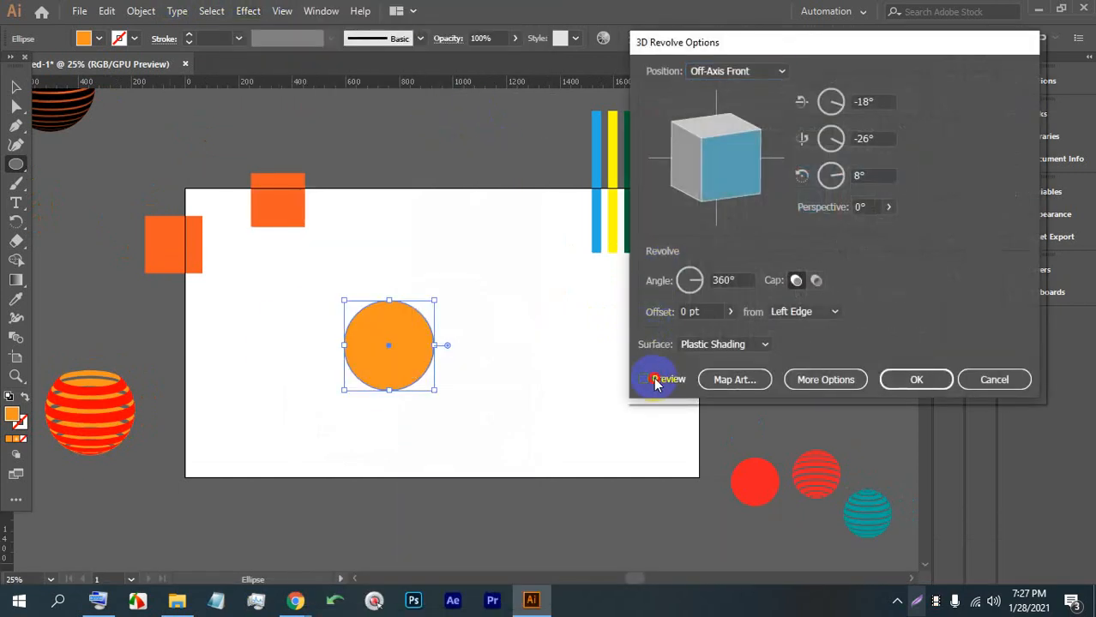
{"action": "left_click", "coordinate": [648, 380]}
{"action": "left_click_drag", "start_coordinate": [695, 168], "coordinate": [728, 146]}
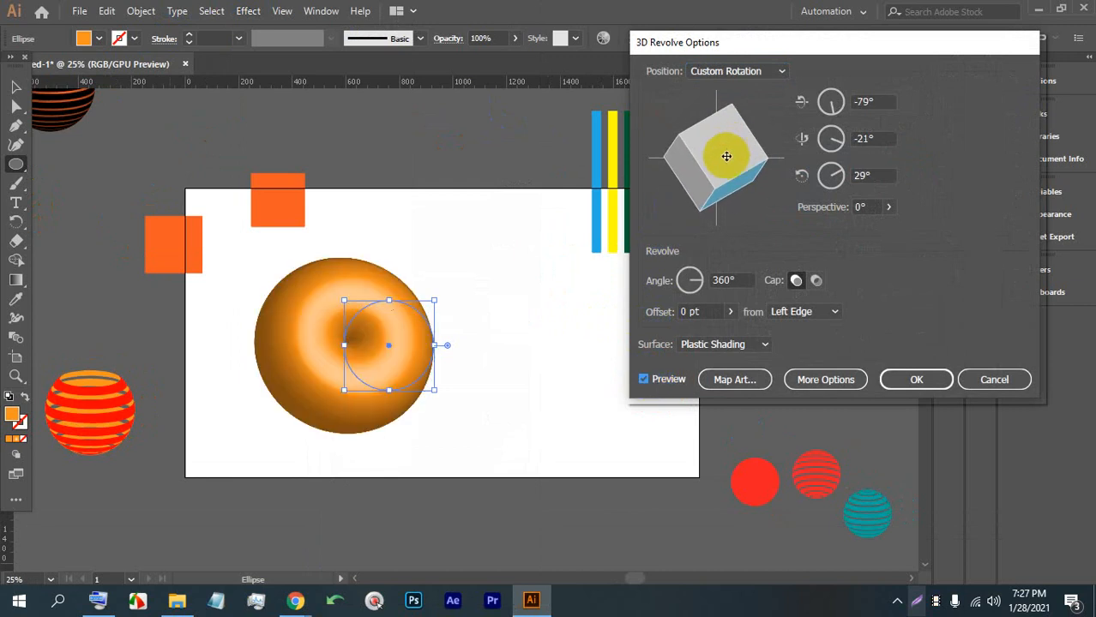
{"action": "left_click", "coordinate": [730, 316]}
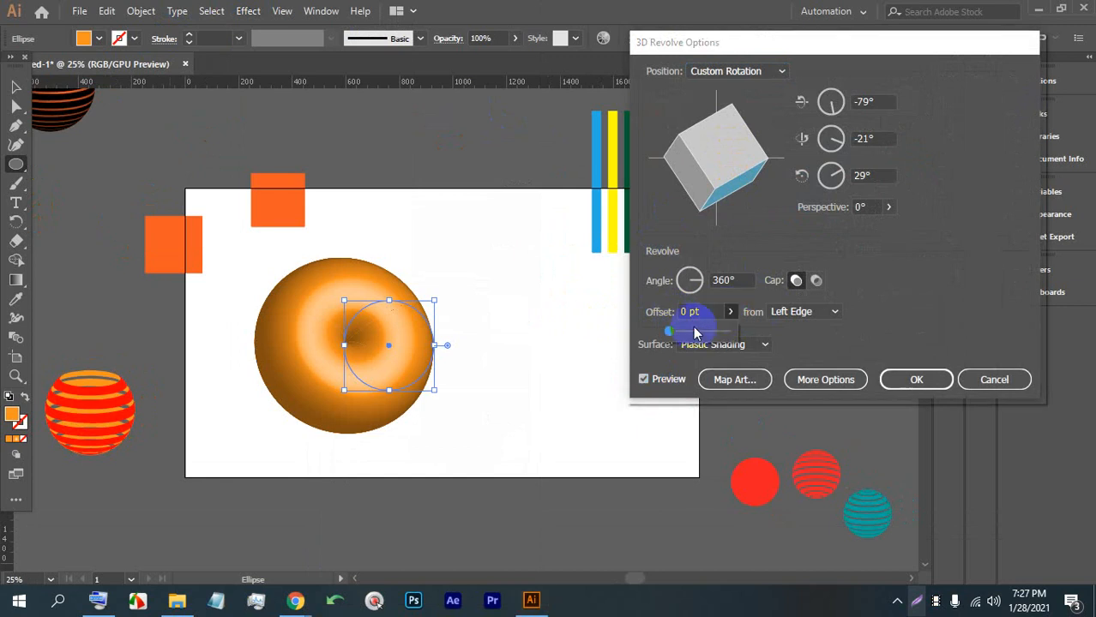
{"action": "left_click_drag", "start_coordinate": [667, 334], "coordinate": [677, 339]}
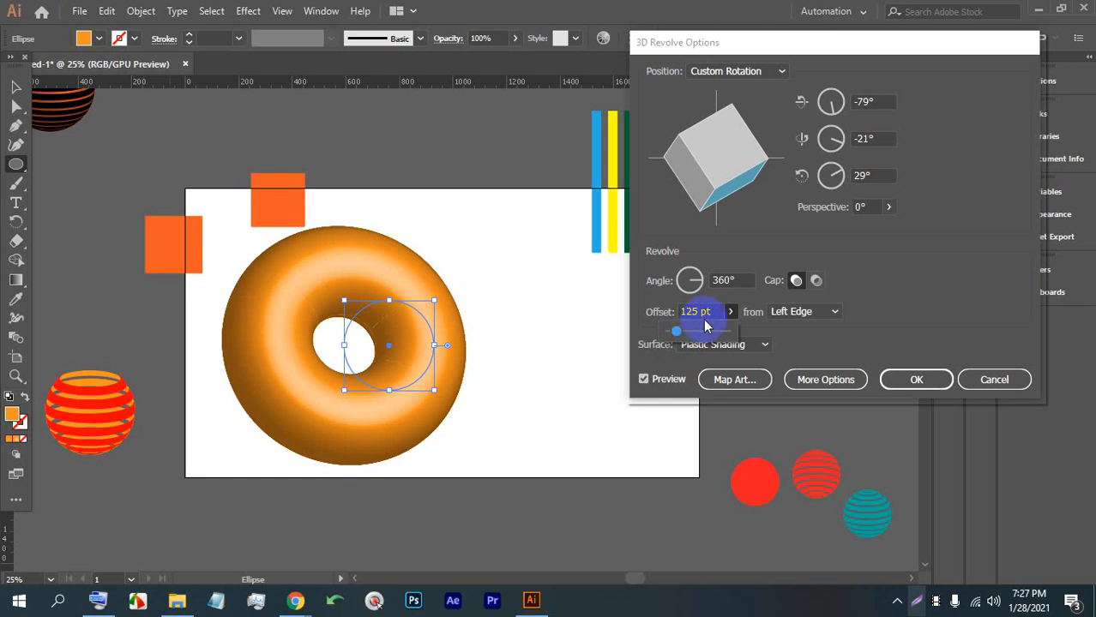
Map New Symbol 1 onto the ring, stretch it over the whole surface grid, and apply the mapped art and Revolve effect.
{"action": "left_click", "coordinate": [759, 386]}
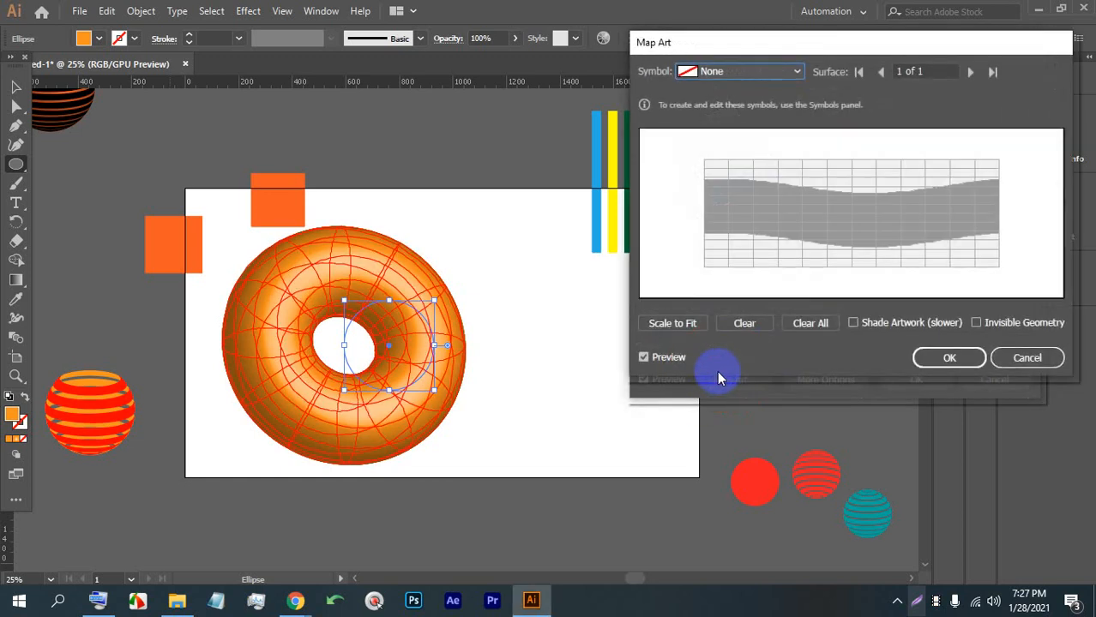
{"action": "left_click", "coordinate": [785, 74]}
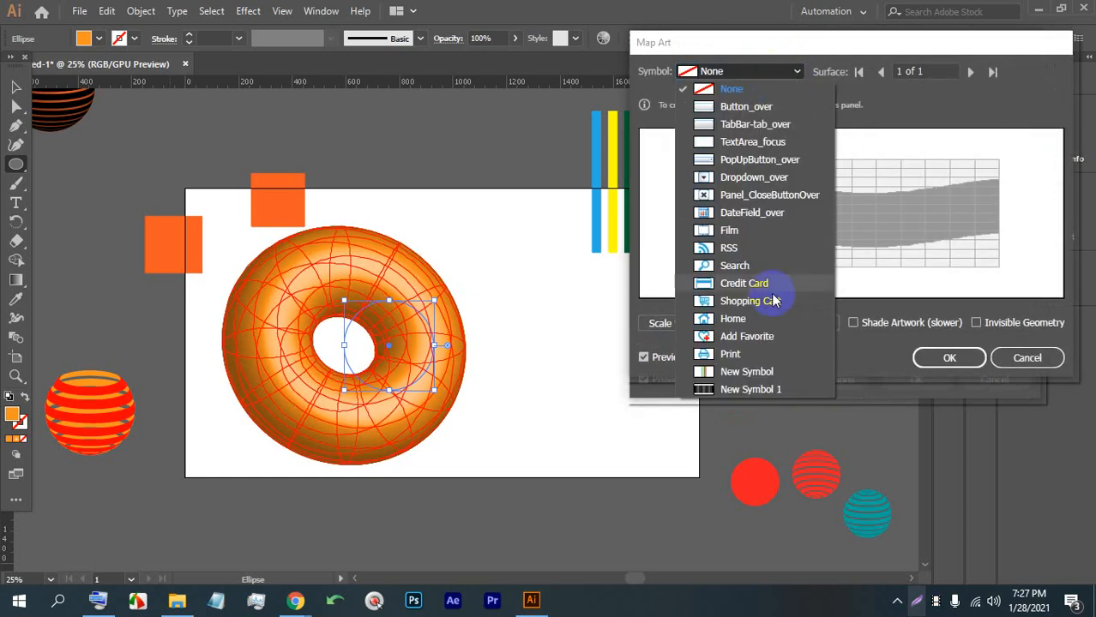
{"action": "left_click", "coordinate": [756, 391]}
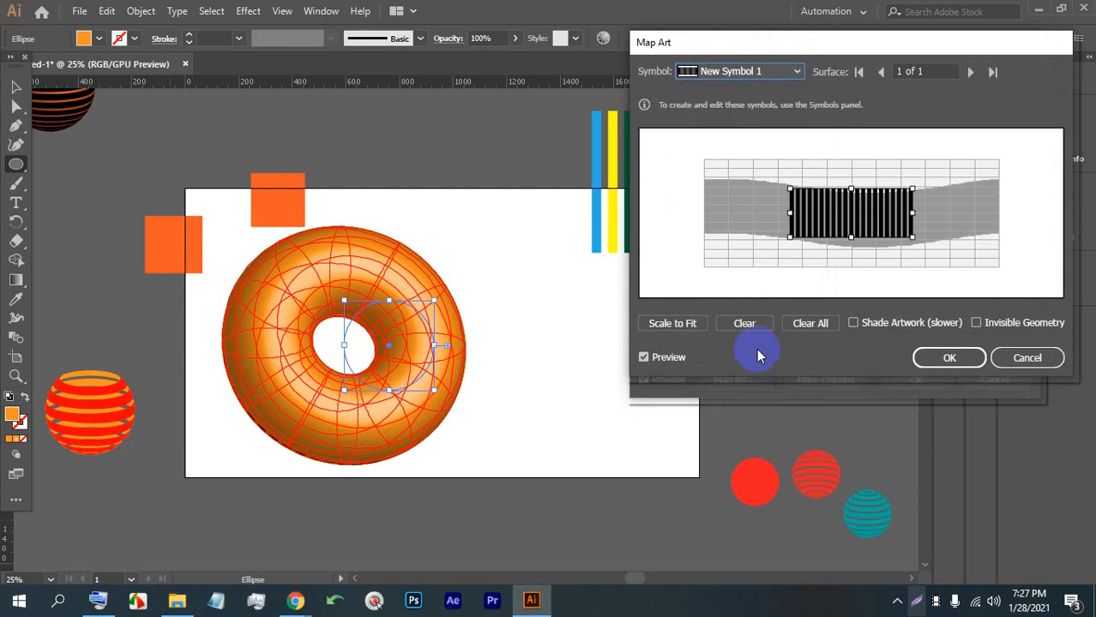
{"action": "left_click_drag", "start_coordinate": [820, 196], "coordinate": [1005, 254]}
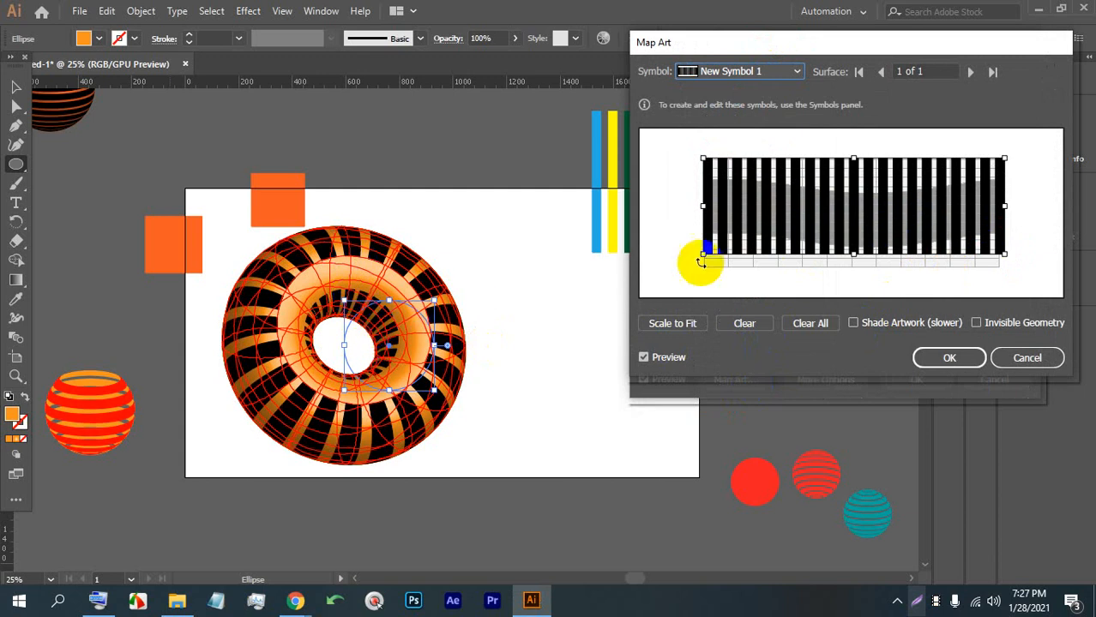
{"action": "left_click_drag", "start_coordinate": [854, 257], "coordinate": [853, 274]}
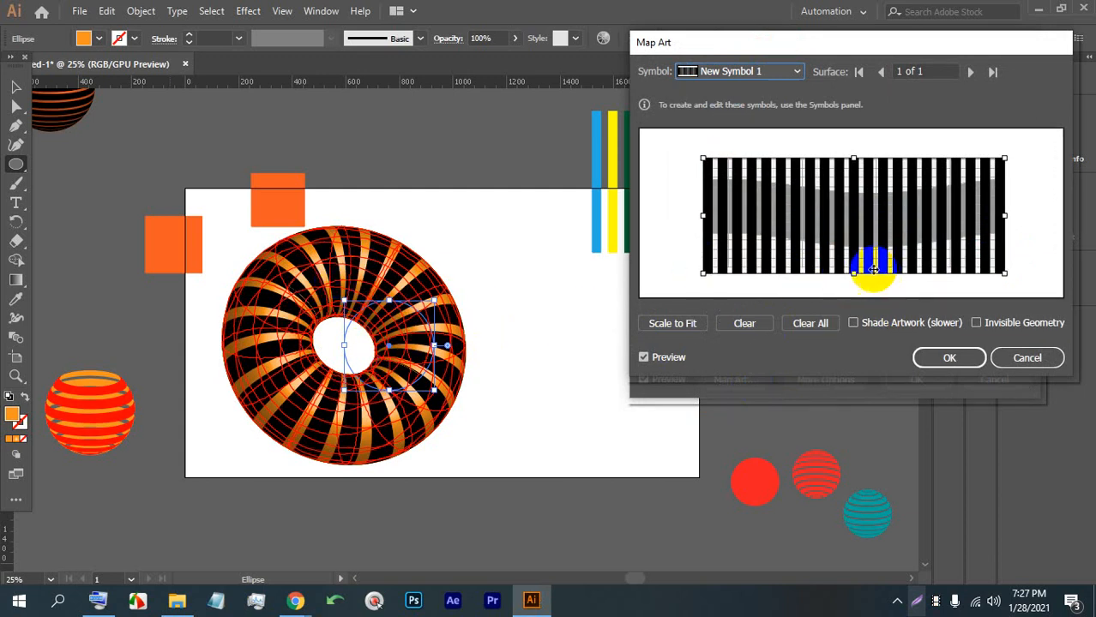
{"action": "left_click_drag", "start_coordinate": [854, 274], "coordinate": [849, 281]}
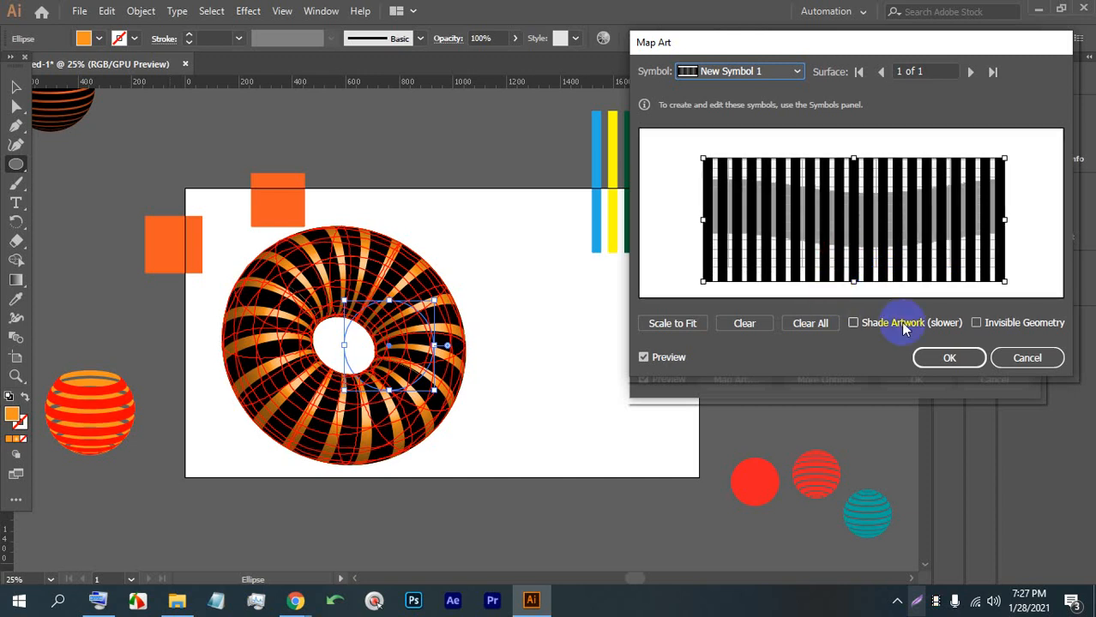
{"action": "left_click", "coordinate": [931, 364]}
{"action": "left_click", "coordinate": [917, 312]}
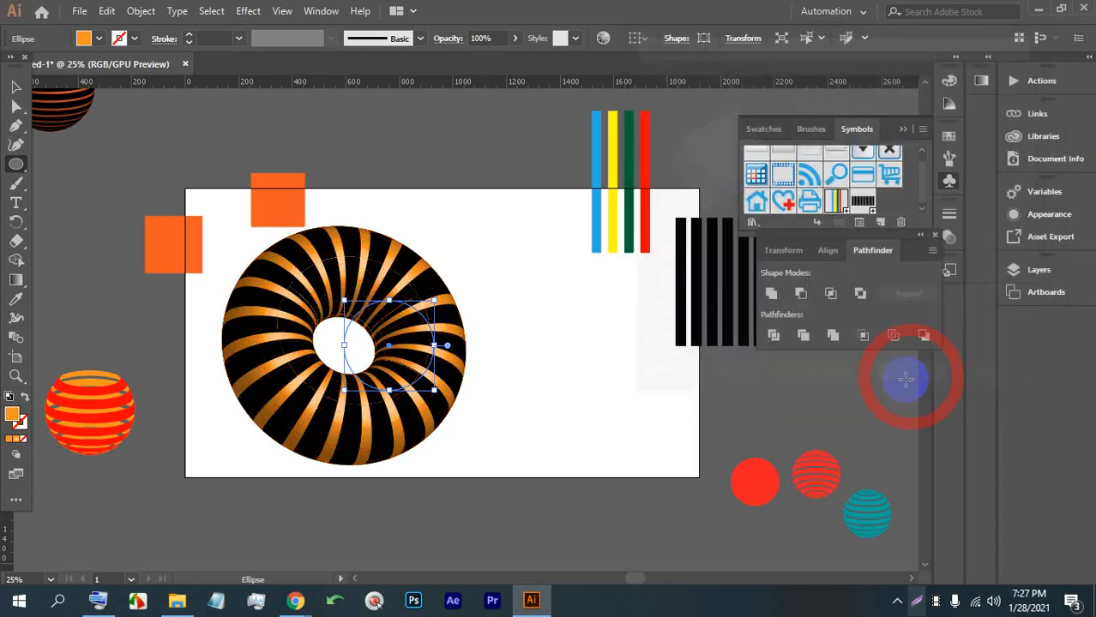
{"action": "left_click", "coordinate": [561, 399]}
{"action": "left_click", "coordinate": [637, 326]}
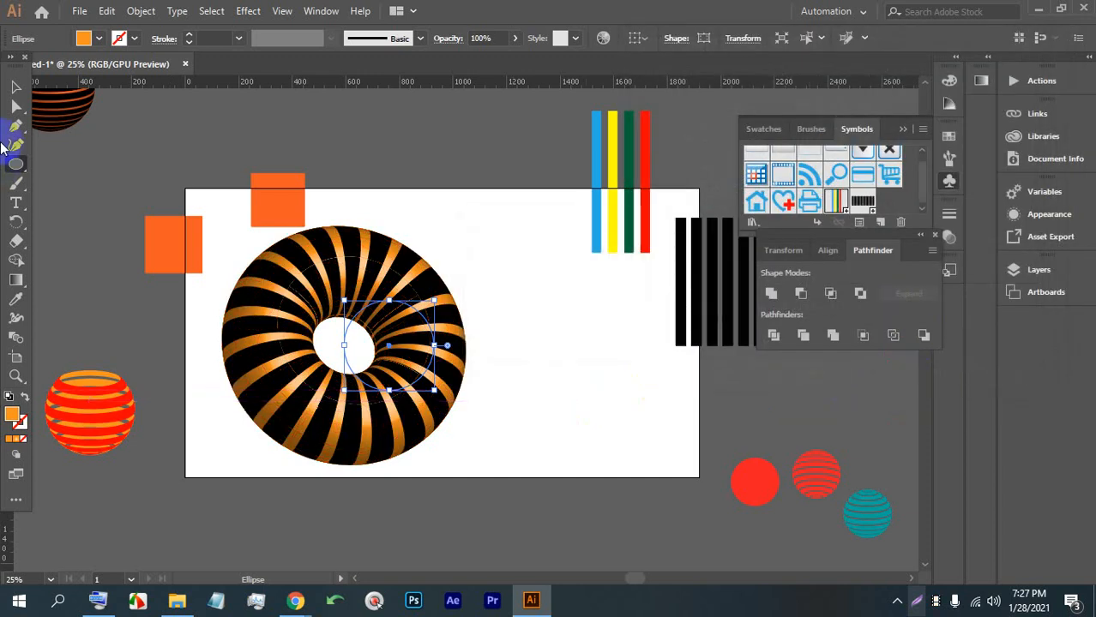
Move the striped ring up and mostly off the artboard to free the space below it.
{"action": "left_click", "coordinate": [12, 86]}
{"action": "left_click", "coordinate": [465, 208]}
{"action": "left_click_drag", "start_coordinate": [418, 328], "coordinate": [452, 157]}
{"action": "scroll", "coordinate": [463, 218], "scroll_direction": "up", "scroll_amount": 2}
{"action": "left_click_drag", "start_coordinate": [439, 238], "coordinate": [446, 157]}
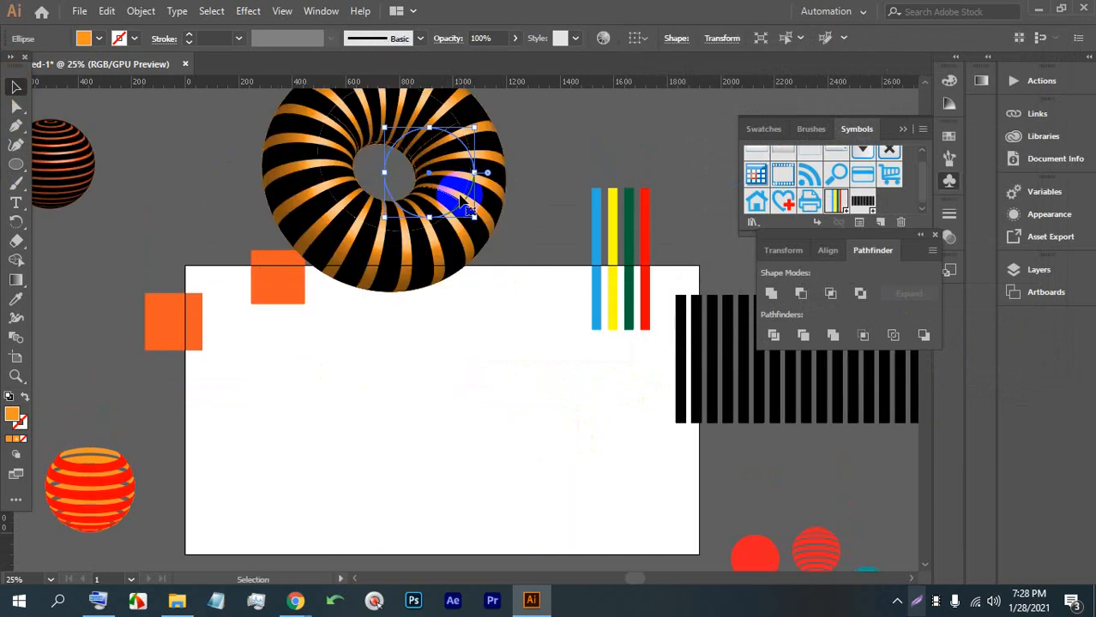
Draw a new orange circle on the lower-left part of the artboard and start a 3D Revolve on it with the preview on.
{"action": "left_click", "coordinate": [16, 164]}
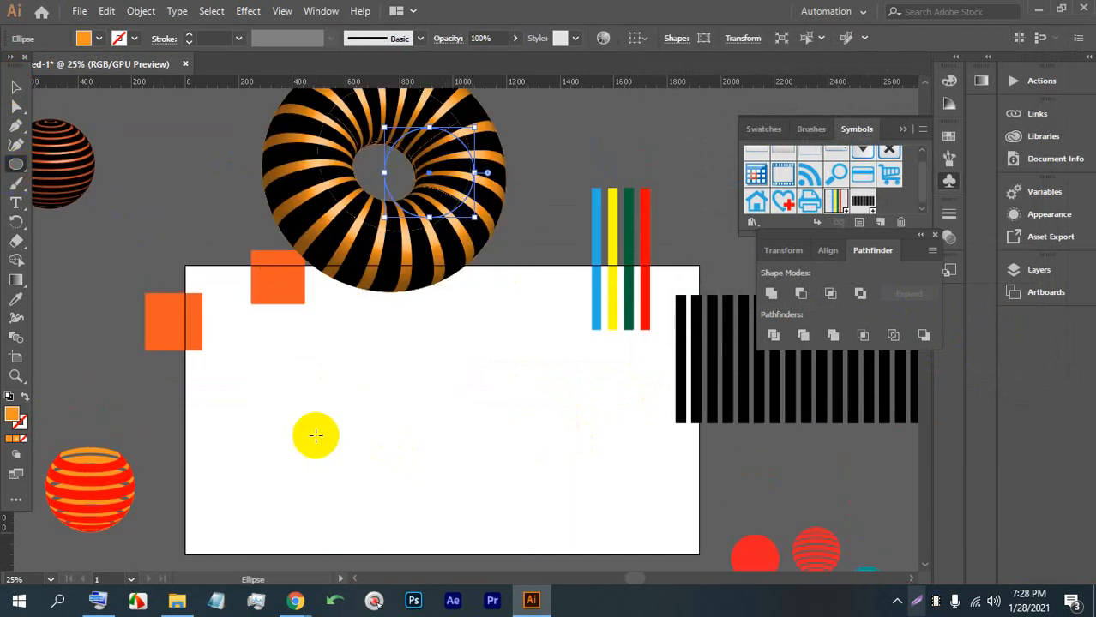
{"action": "left_click_drag", "start_coordinate": [311, 433], "coordinate": [348, 482]}
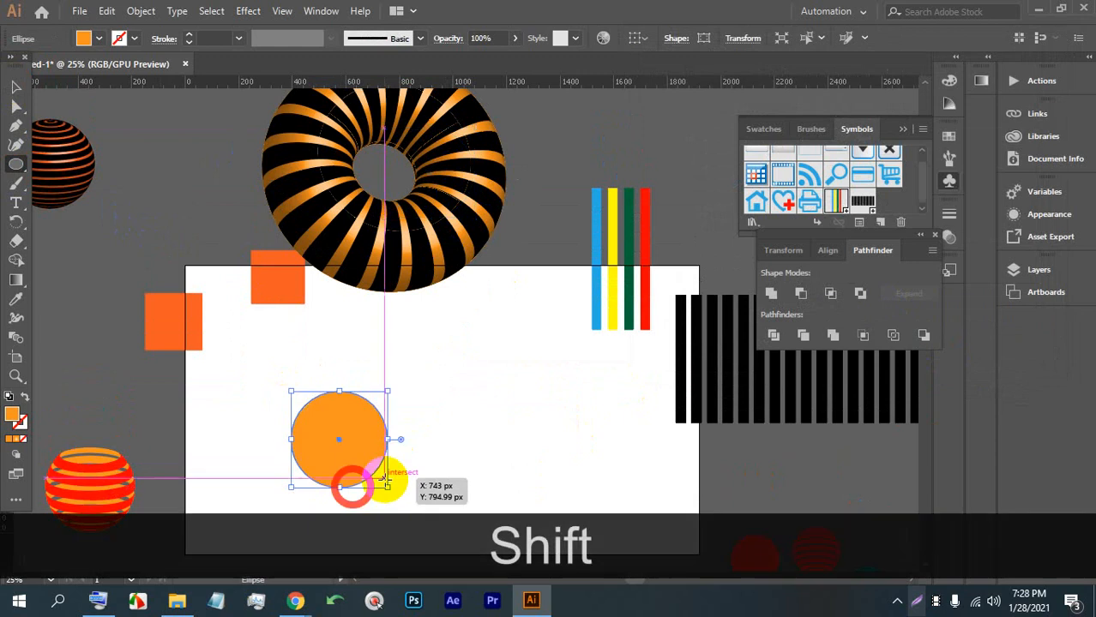
{"action": "left_click", "coordinate": [281, 11]}
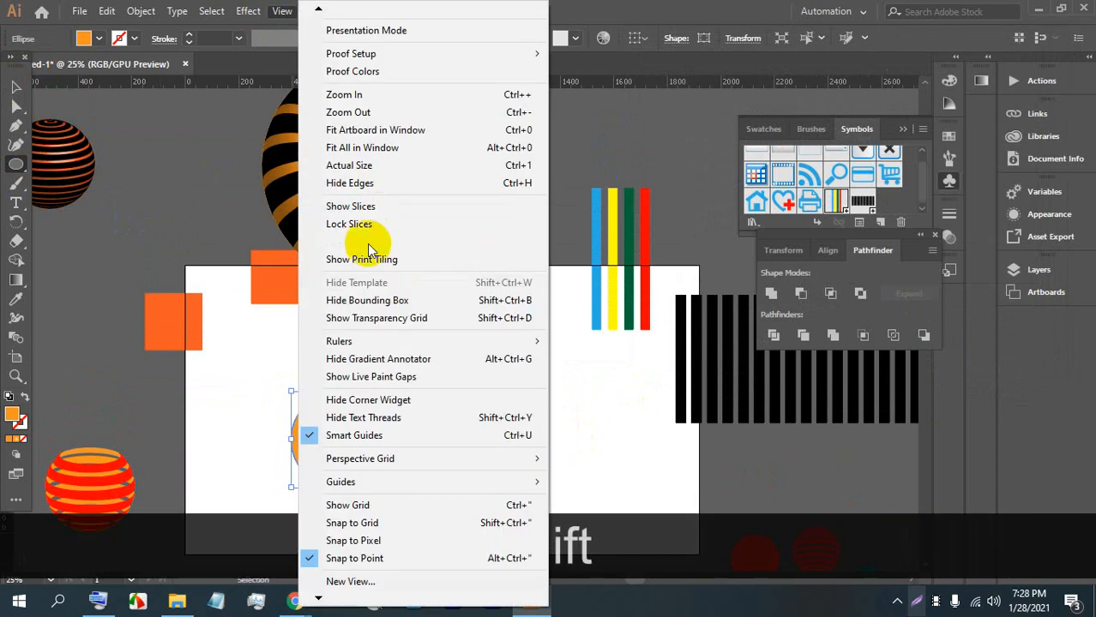
{"action": "left_click", "coordinate": [247, 11]}
{"action": "left_click", "coordinate": [262, 103]}
{"action": "left_click", "coordinate": [475, 122]}
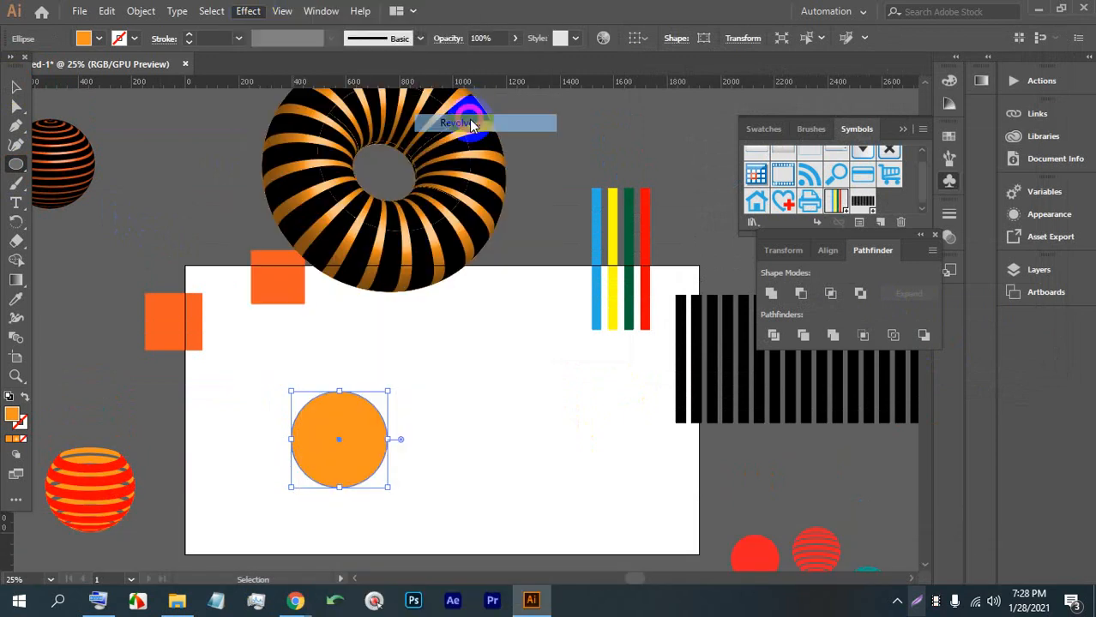
{"action": "left_click", "coordinate": [643, 379]}
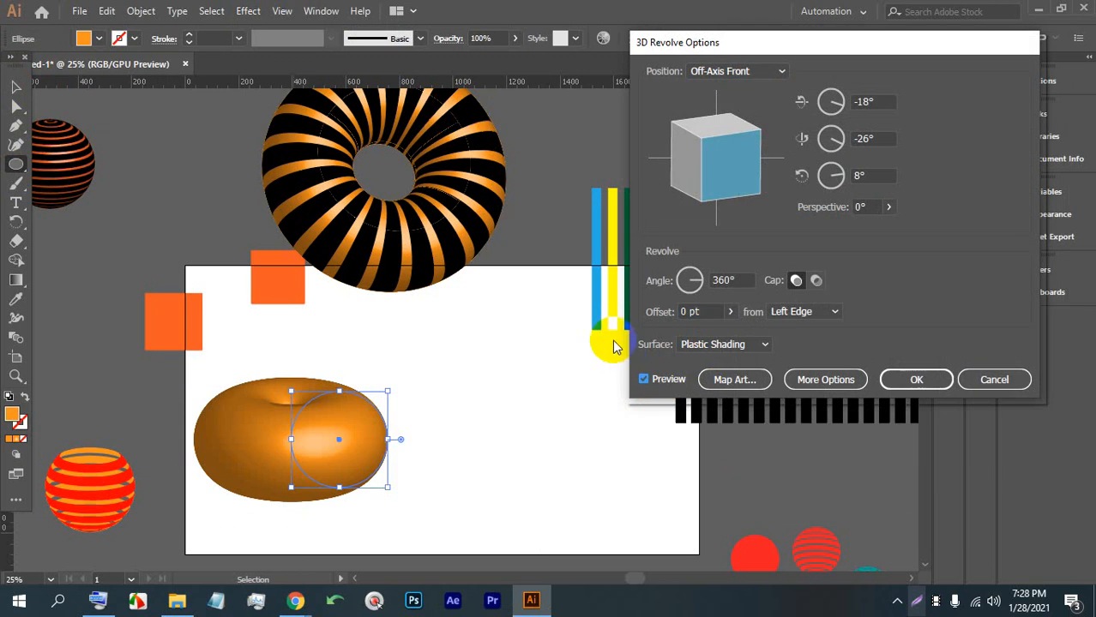
Rotate the revolved circle to -81°, -18° and 32° and offset it 125 pt from the left edge.
{"action": "mouse_move", "coordinate": [717, 185]}
{"action": "left_mouse_down"}
{"action": "mouse_move", "coordinate": [712, 168]}
{"action": "mouse_move", "coordinate": [699, 171]}
{"action": "mouse_move", "coordinate": [725, 179]}
{"action": "left_mouse_up"}
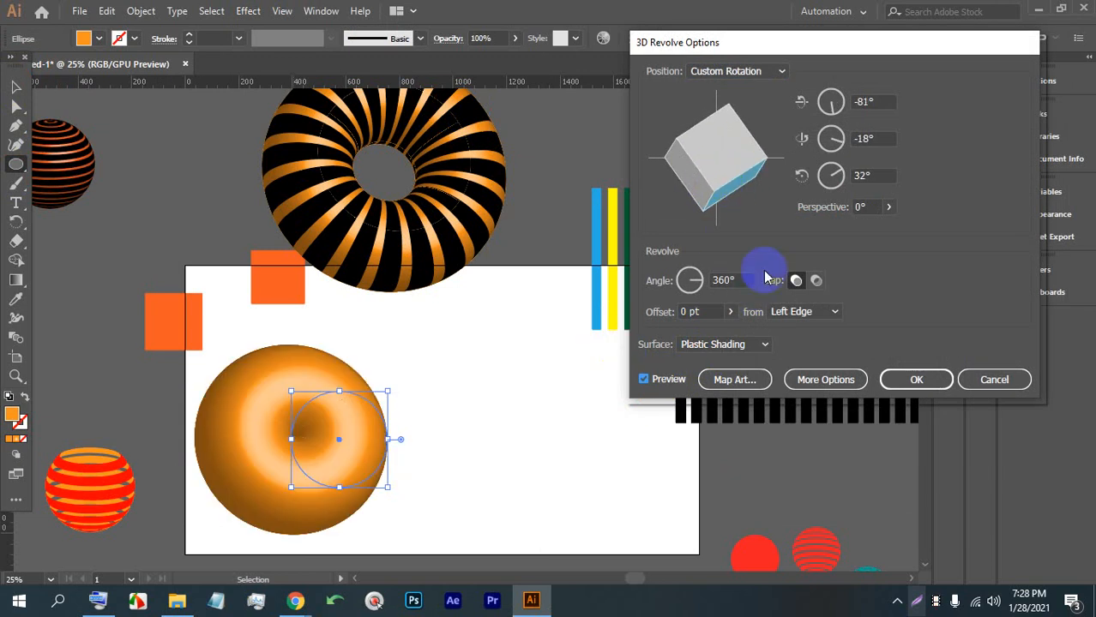
{"action": "left_click", "coordinate": [729, 312]}
{"action": "left_click_drag", "start_coordinate": [670, 337], "coordinate": [675, 341]}
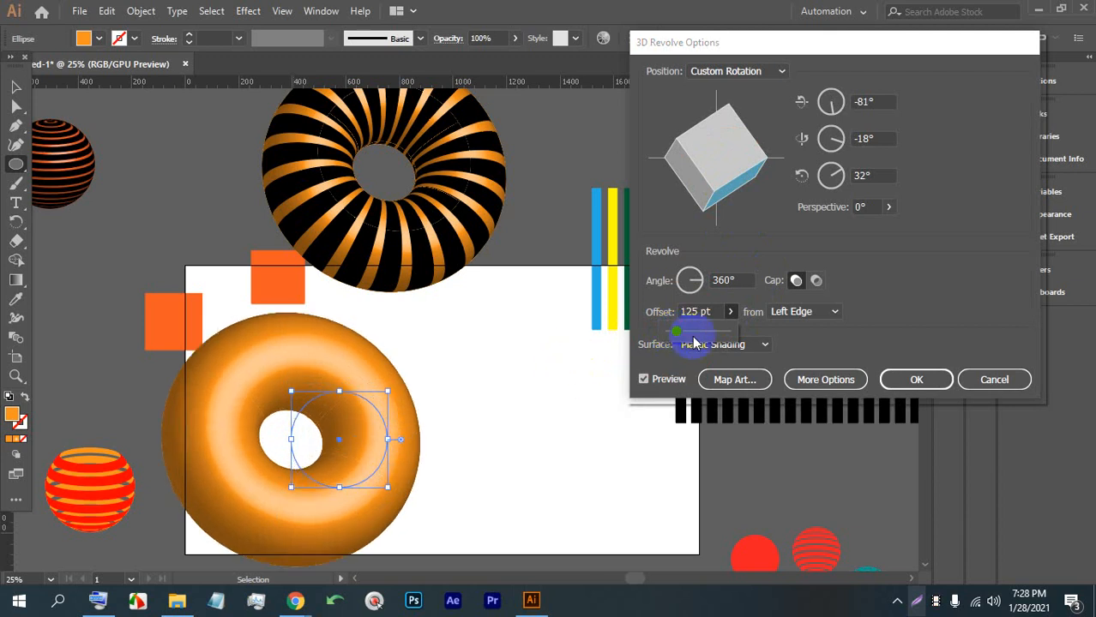
{"action": "left_click", "coordinate": [855, 330]}
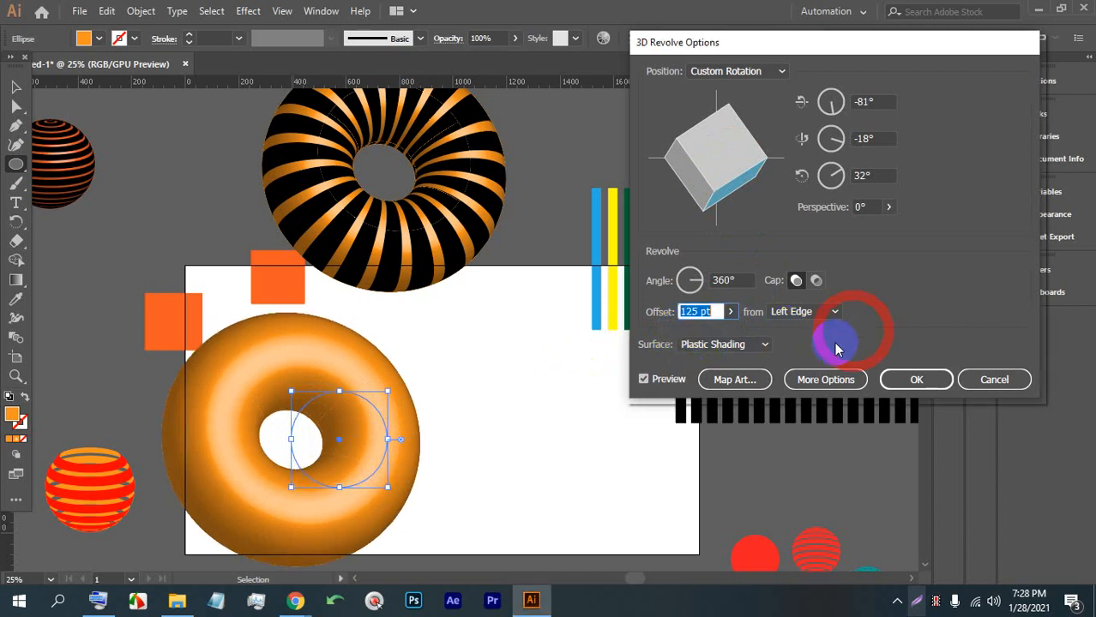
Map New Symbol 1 over the ring's whole surface grid with Invisible Geometry on, and apply the Revolve effect.
{"action": "left_click", "coordinate": [769, 381]}
{"action": "left_click", "coordinate": [765, 73]}
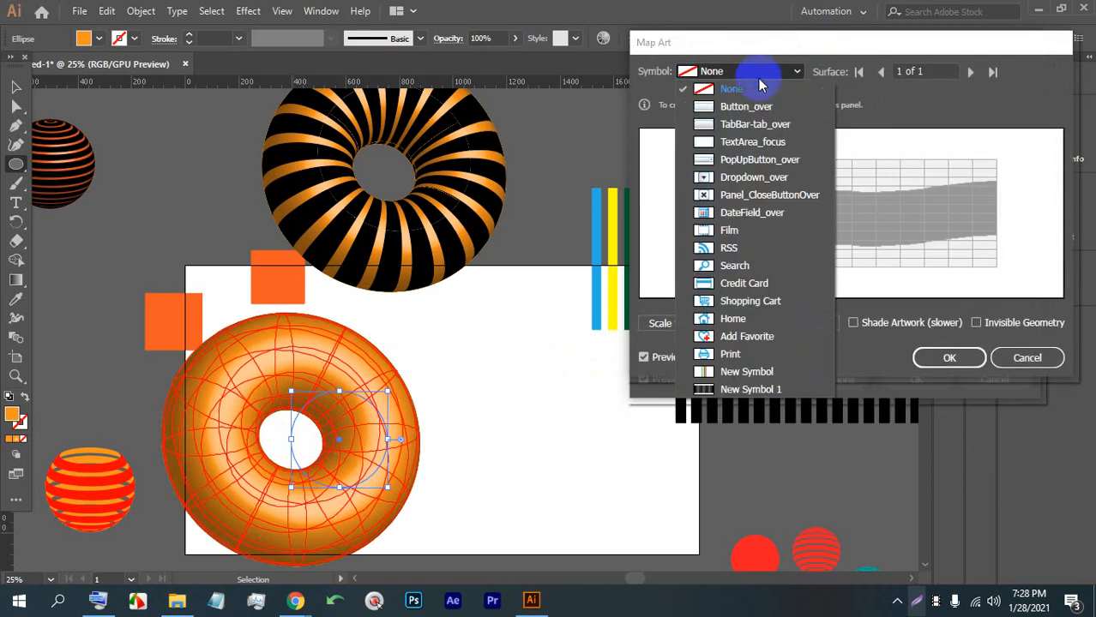
{"action": "left_click", "coordinate": [741, 455]}
{"action": "left_click_drag", "start_coordinate": [813, 224], "coordinate": [733, 181]}
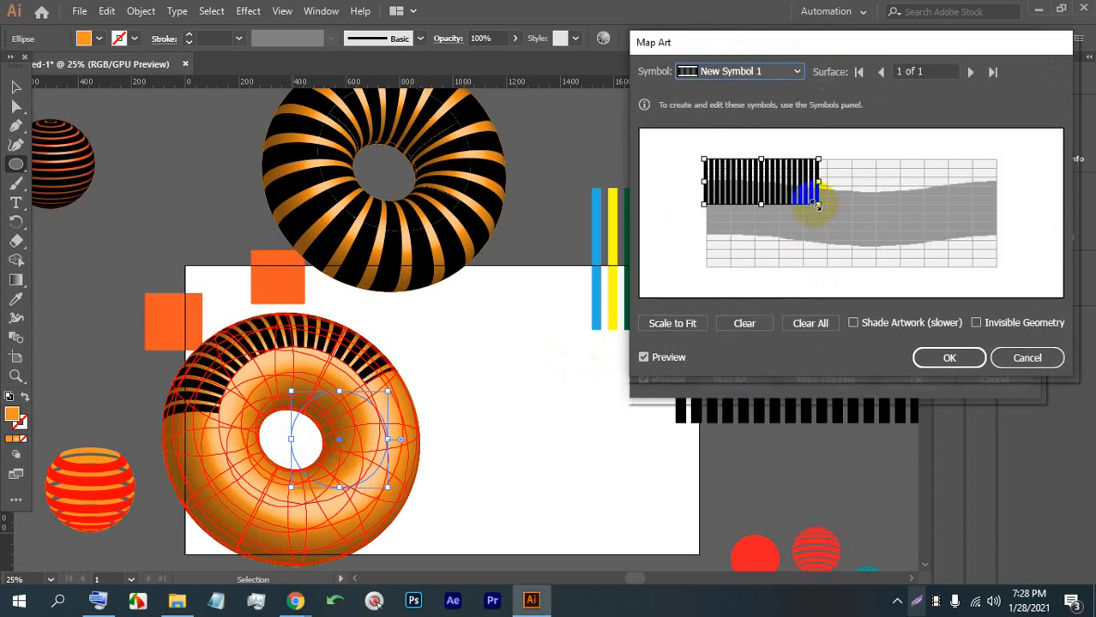
{"action": "left_click_drag", "start_coordinate": [815, 202], "coordinate": [1005, 273]}
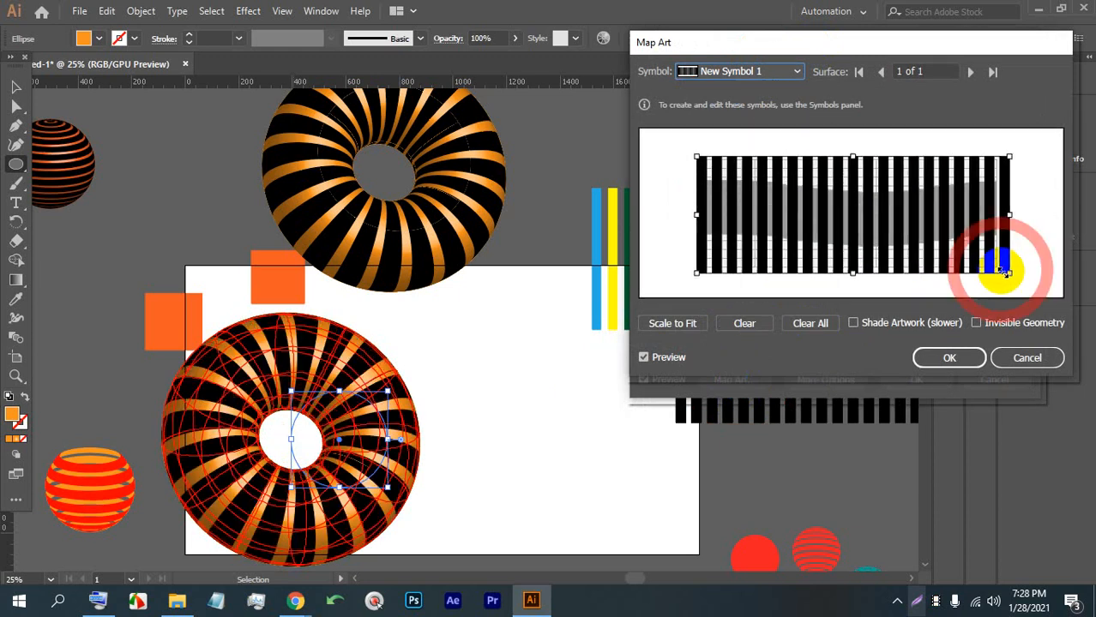
{"action": "left_click", "coordinate": [975, 323]}
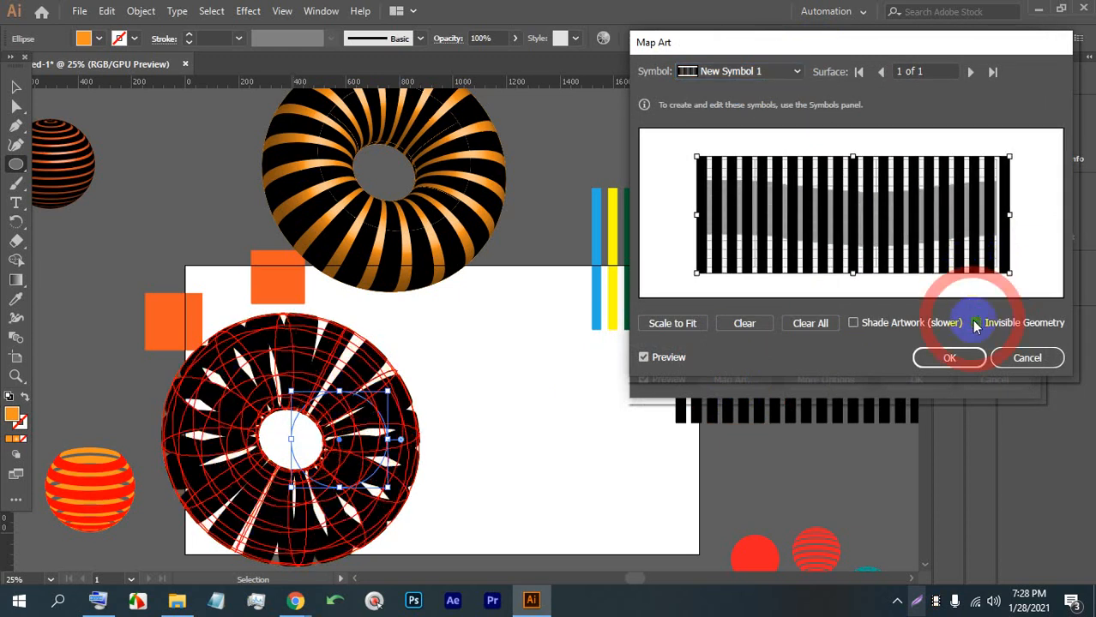
{"action": "left_click", "coordinate": [950, 357]}
{"action": "left_click", "coordinate": [909, 378]}
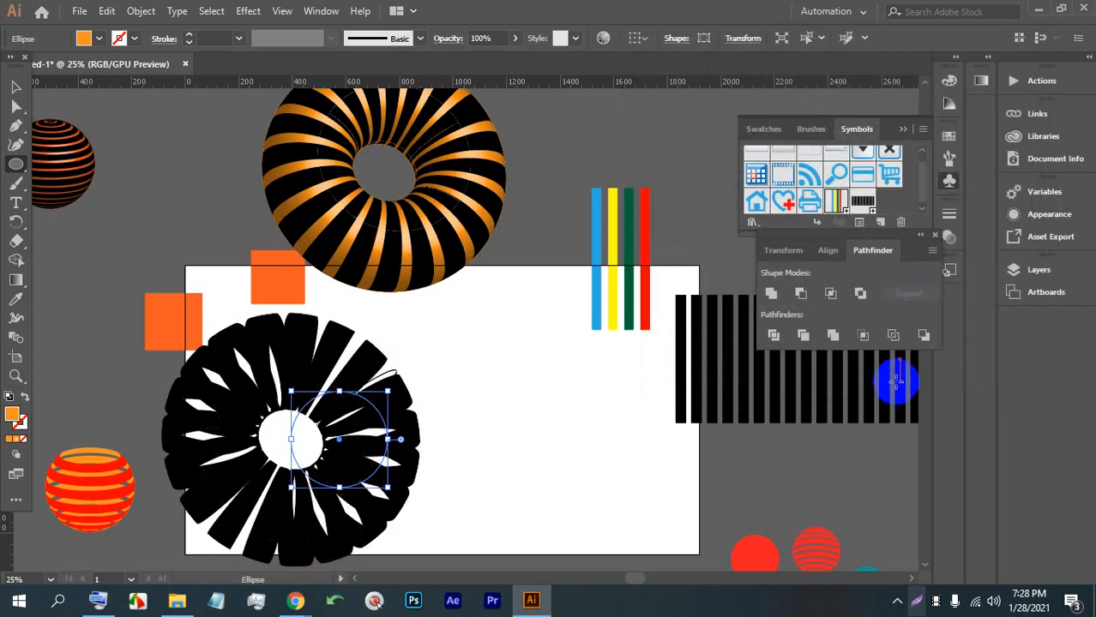
Move the black striped ring nearer the artboard's centre and expand its appearance.
{"action": "scroll", "coordinate": [355, 310], "scroll_direction": "down", "scroll_amount": 5}
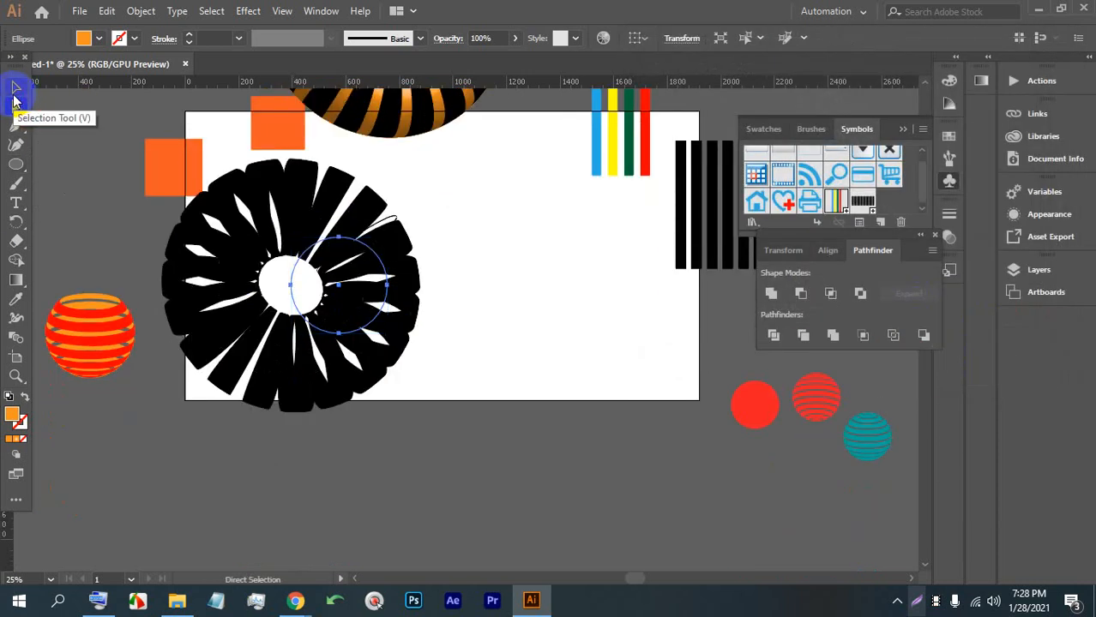
{"action": "left_click", "coordinate": [15, 86]}
{"action": "left_click", "coordinate": [465, 225]}
{"action": "left_click_drag", "start_coordinate": [384, 244], "coordinate": [493, 267]}
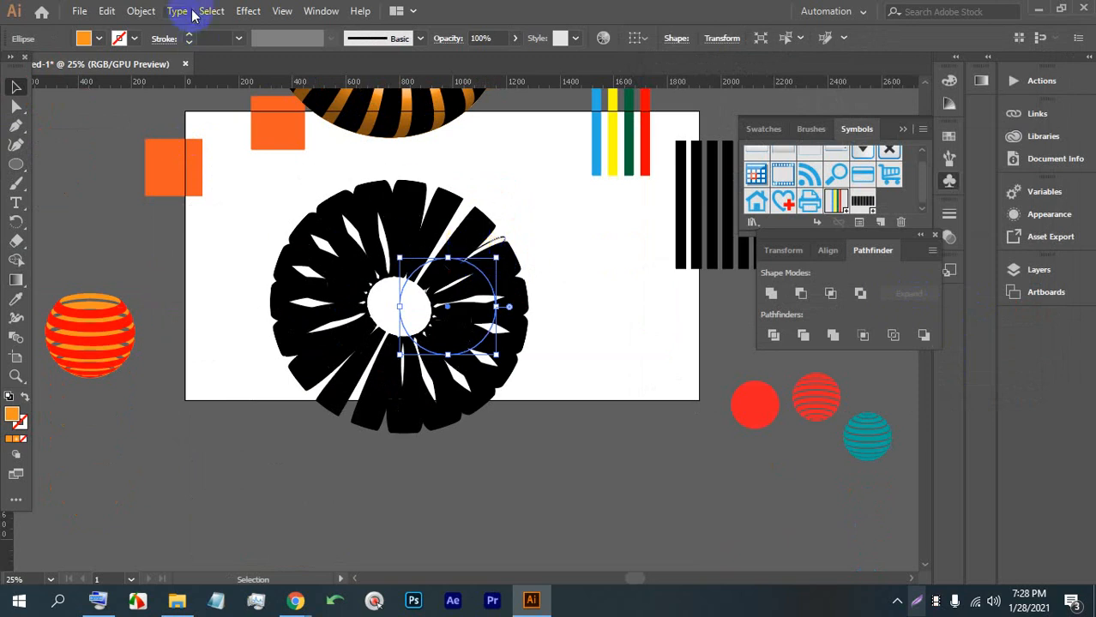
{"action": "left_click", "coordinate": [143, 10]}
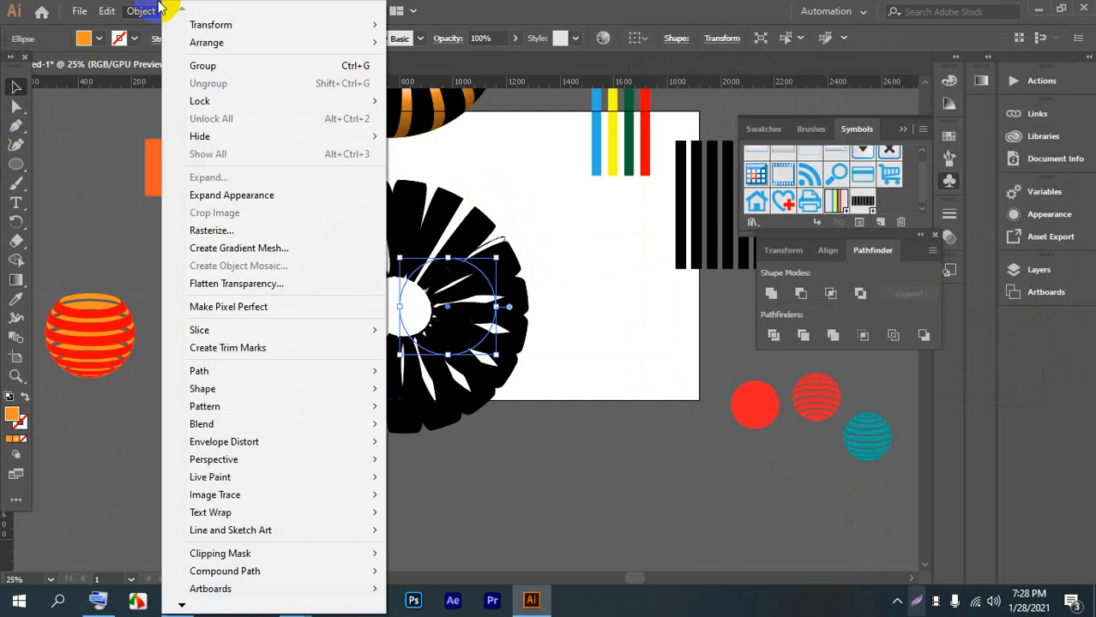
{"action": "left_click", "coordinate": [215, 195]}
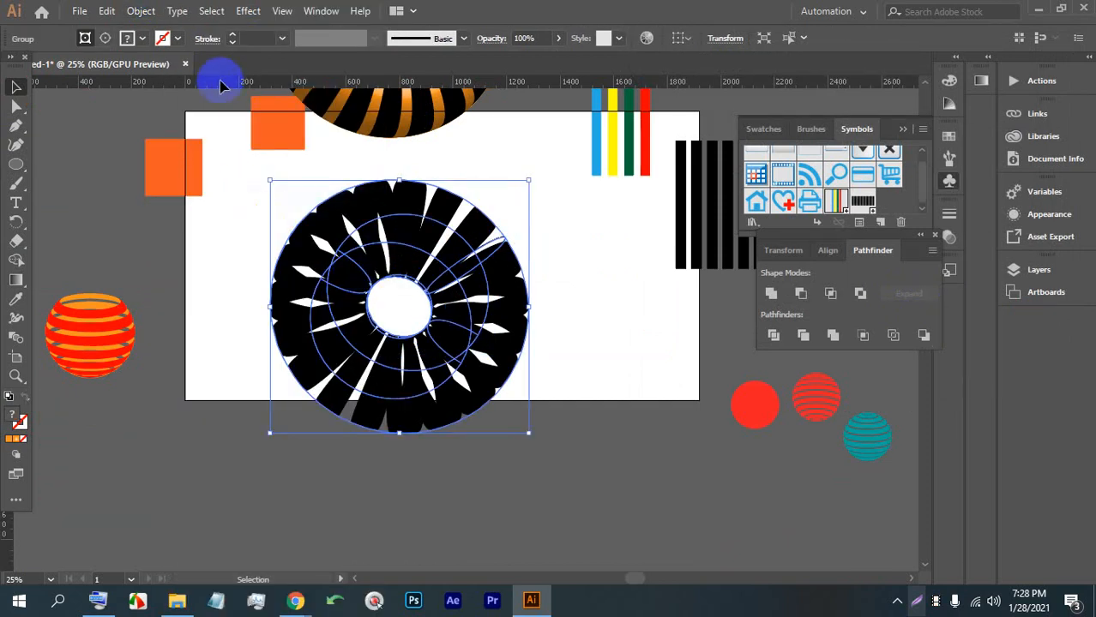
Ungroup the expanded striped ring repeatedly until its pieces are separate.
{"action": "right_click", "coordinate": [370, 232]}
{"action": "left_click", "coordinate": [417, 366]}
{"action": "left_click", "coordinate": [586, 293]}
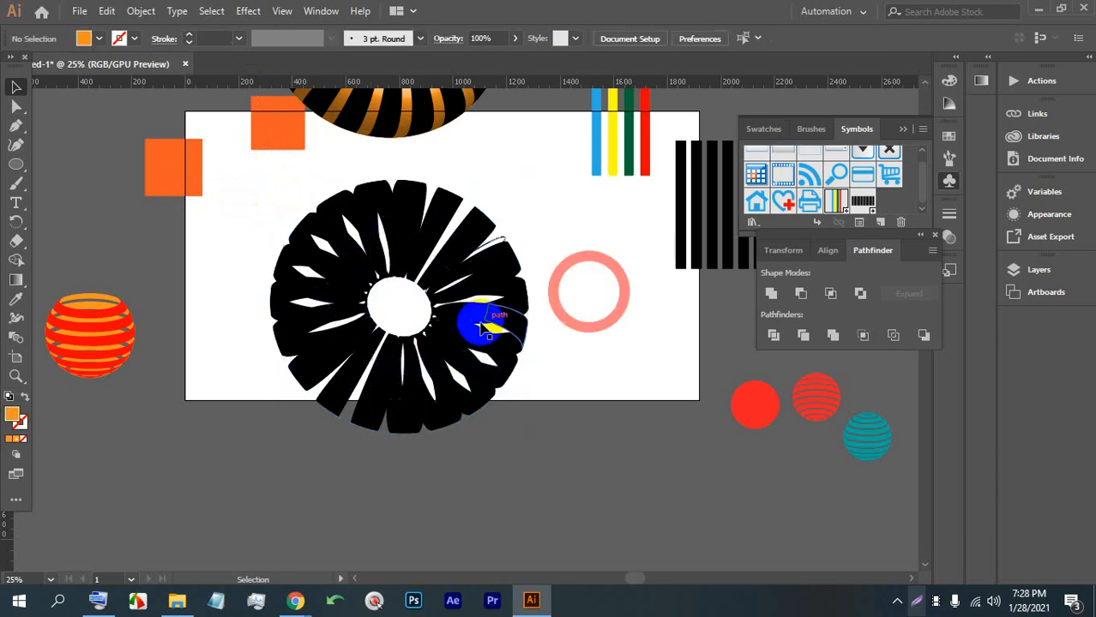
{"action": "left_click", "coordinate": [452, 319]}
{"action": "right_click", "coordinate": [447, 332]}
{"action": "left_click", "coordinate": [480, 462]}
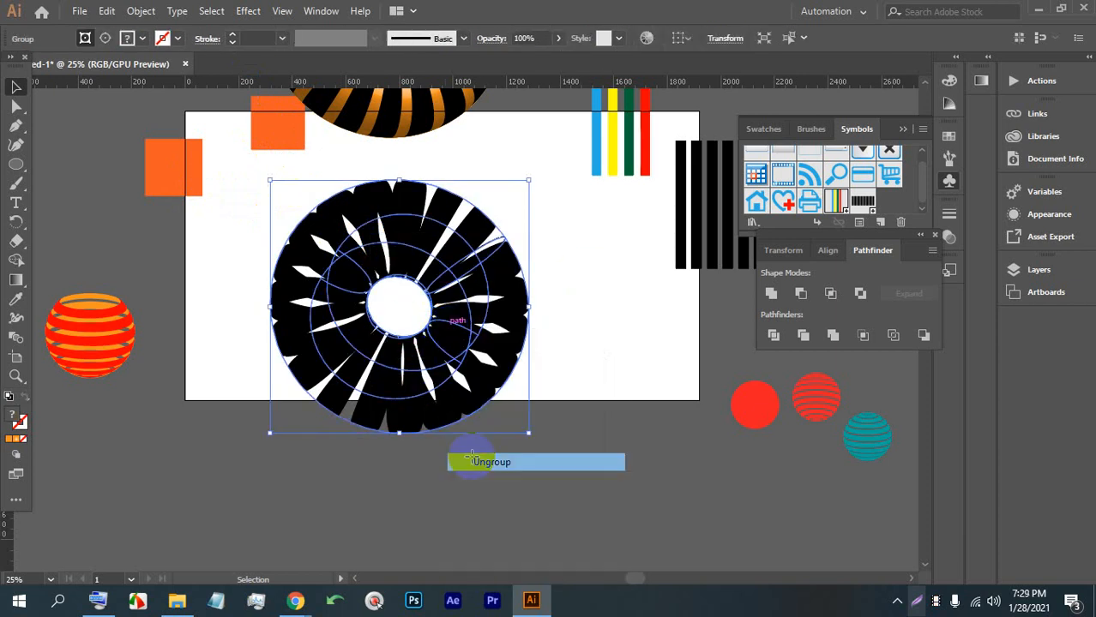
{"action": "left_click", "coordinate": [558, 372]}
Pull the two large striped outer bands out of the ring and place them side by side below the artboard.
{"action": "left_click_drag", "start_coordinate": [467, 319], "coordinate": [711, 487]}
{"action": "scroll", "coordinate": [635, 360], "scroll_direction": "down", "scroll_amount": 1}
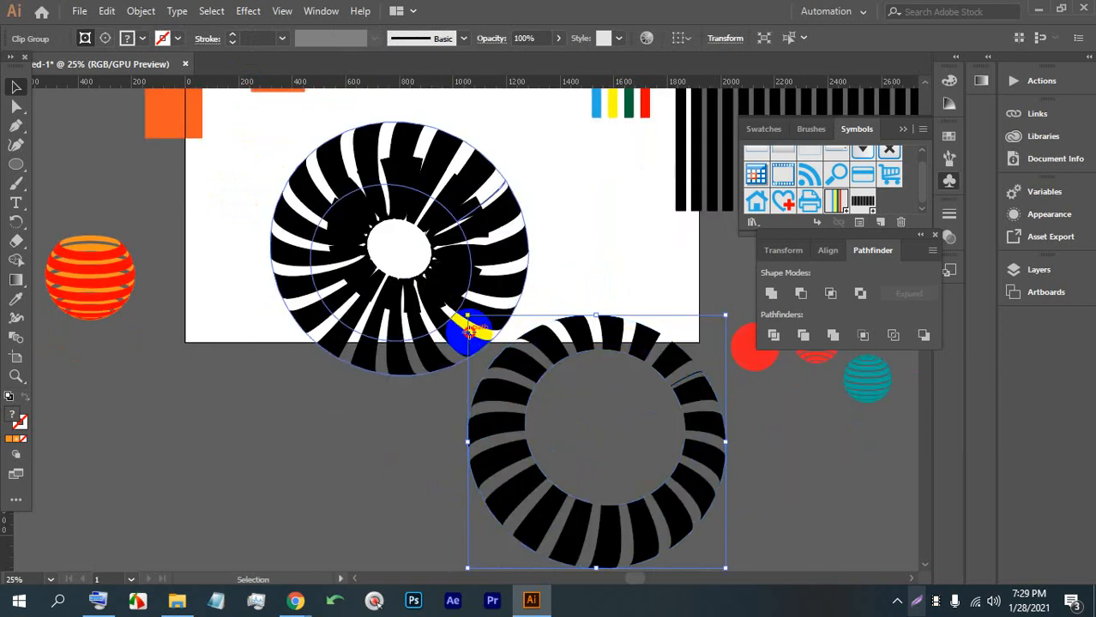
{"action": "left_click_drag", "start_coordinate": [452, 343], "coordinate": [319, 568]}
{"action": "scroll", "coordinate": [320, 466], "scroll_direction": "down", "scroll_amount": 1}
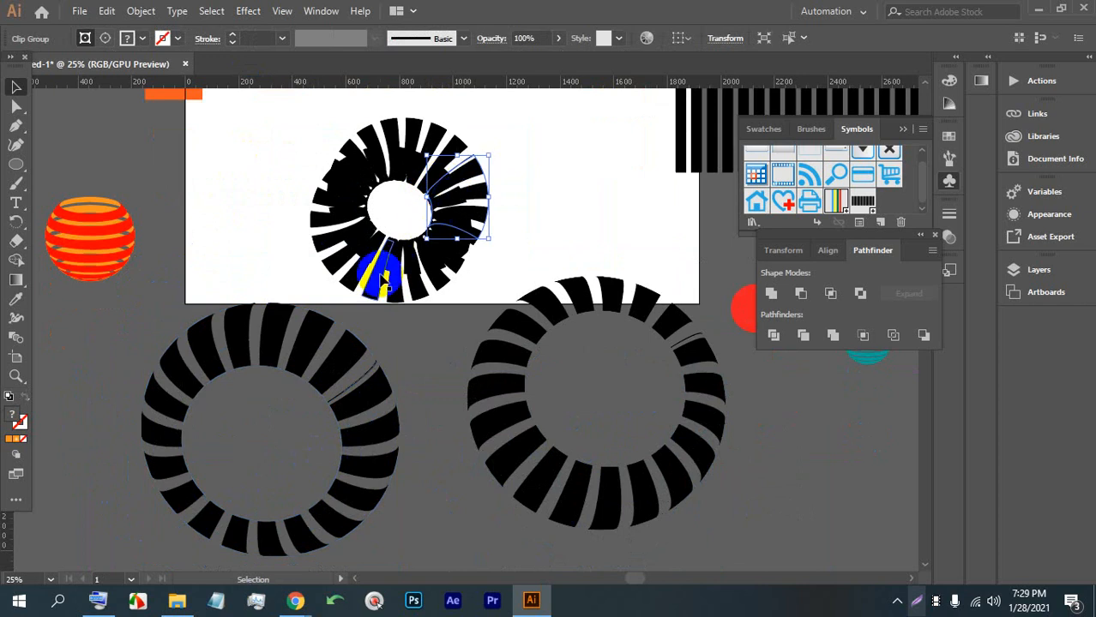
Spread the remaining smaller striped segments of the ring apart across the artboard.
{"action": "left_click_drag", "start_coordinate": [348, 278], "coordinate": [224, 243]}
{"action": "left_click_drag", "start_coordinate": [450, 159], "coordinate": [563, 120]}
{"action": "left_click_drag", "start_coordinate": [451, 209], "coordinate": [571, 223]}
{"action": "left_click_drag", "start_coordinate": [366, 247], "coordinate": [352, 290]}
{"action": "left_click_drag", "start_coordinate": [404, 179], "coordinate": [402, 160]}
Delete all the separated black striped ring pieces on and below the artboard.
{"action": "scroll", "coordinate": [504, 247], "scroll_direction": "up", "scroll_amount": 2}
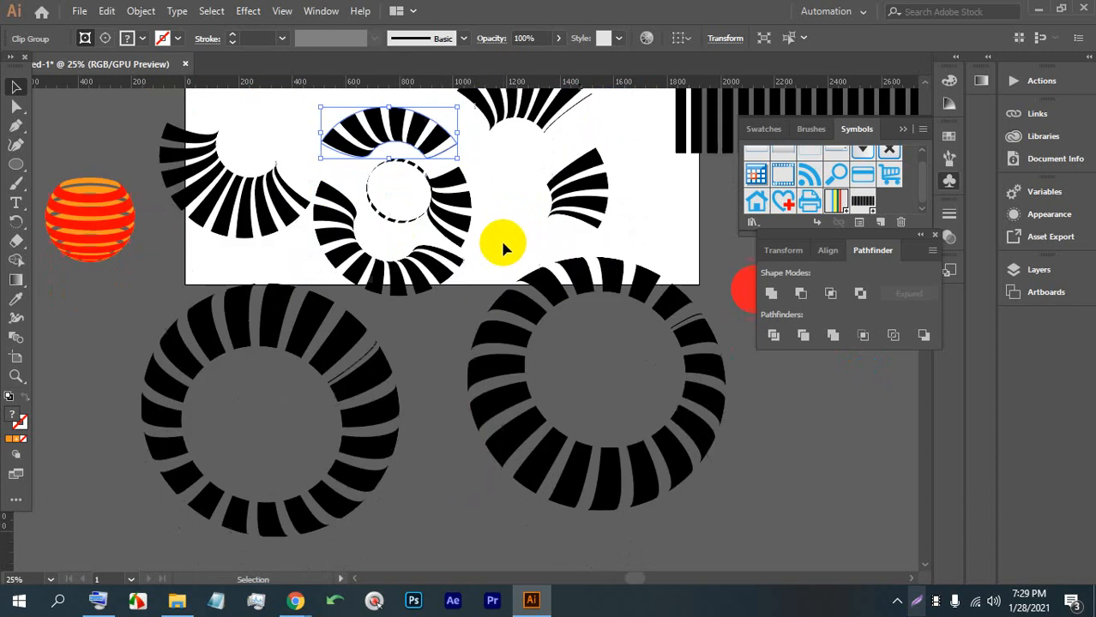
{"action": "scroll", "coordinate": [449, 400], "scroll_direction": "down", "scroll_amount": 3}
{"action": "left_click", "coordinate": [387, 421]}
{"action": "left_click", "coordinate": [465, 386]}
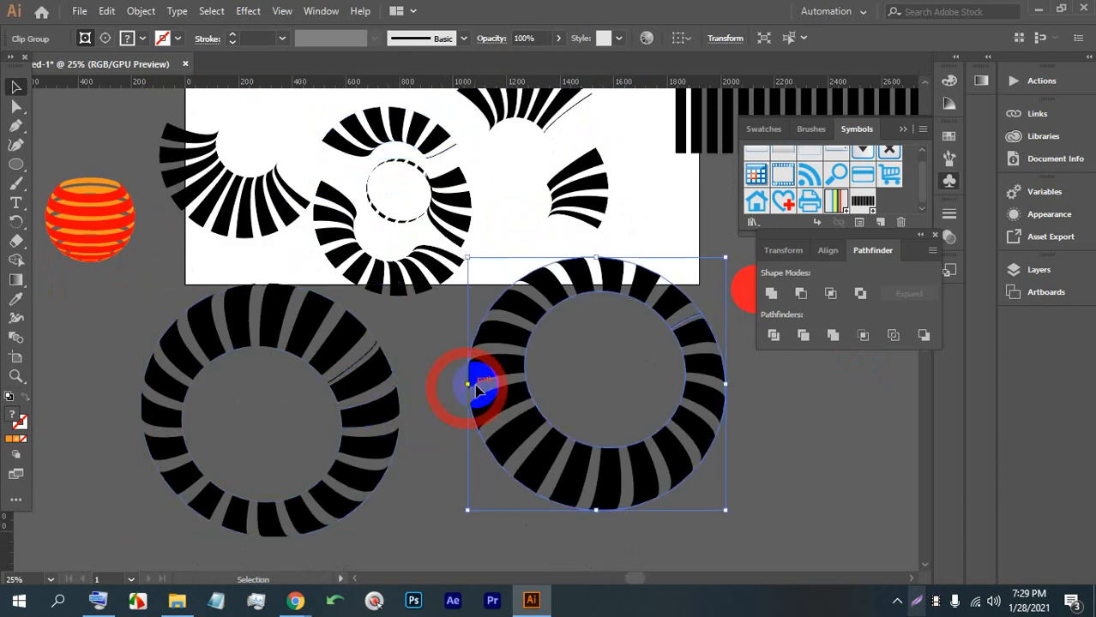
{"action": "scroll", "coordinate": [521, 387], "scroll_direction": "down", "scroll_amount": 6}
{"action": "scroll", "coordinate": [529, 397], "scroll_direction": "up", "scroll_amount": 4}
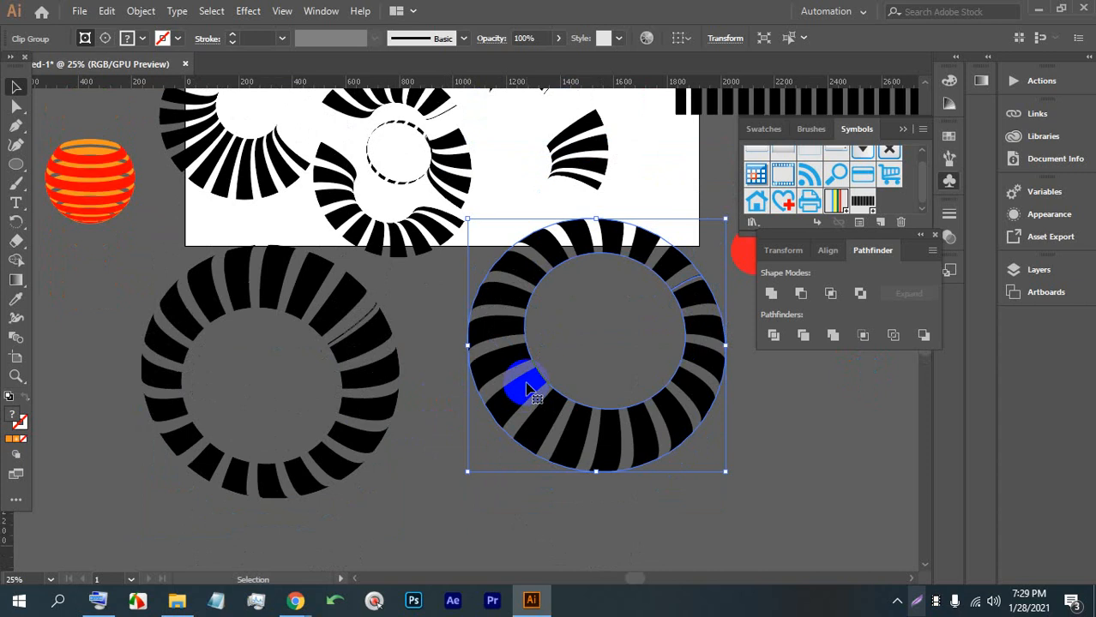
{"action": "scroll", "coordinate": [528, 384], "scroll_direction": "down", "scroll_amount": 3}
{"action": "left_click", "coordinate": [525, 425]}
{"action": "left_click", "coordinate": [482, 275]}
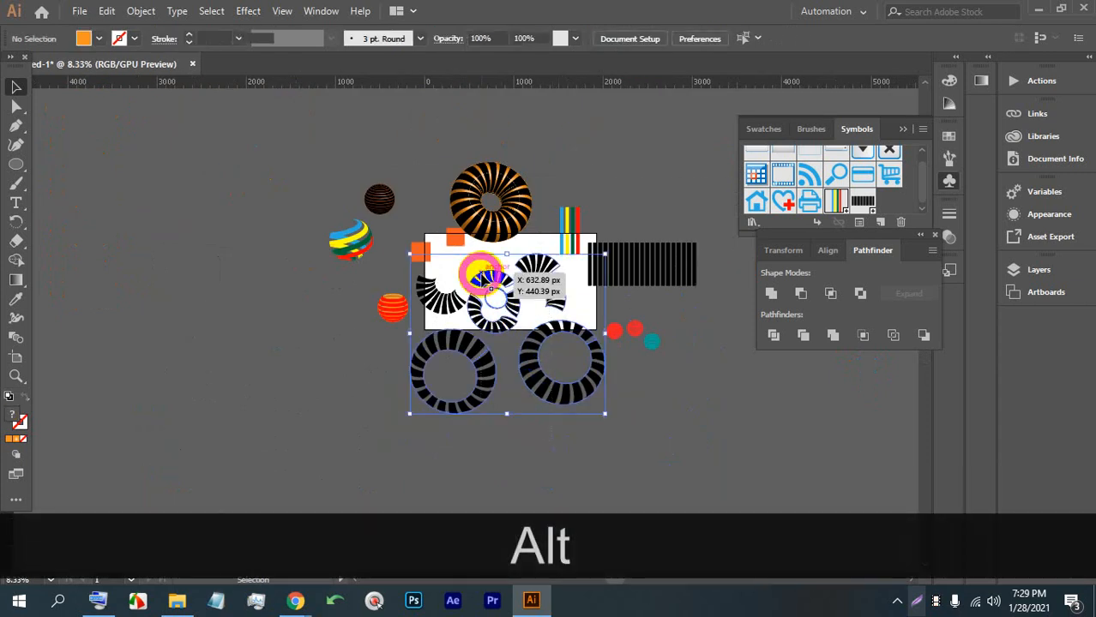
{"action": "key", "text": "BackSpace"}
{"action": "left_click", "coordinate": [444, 305]}
{"action": "key", "text": "BackSpace"}
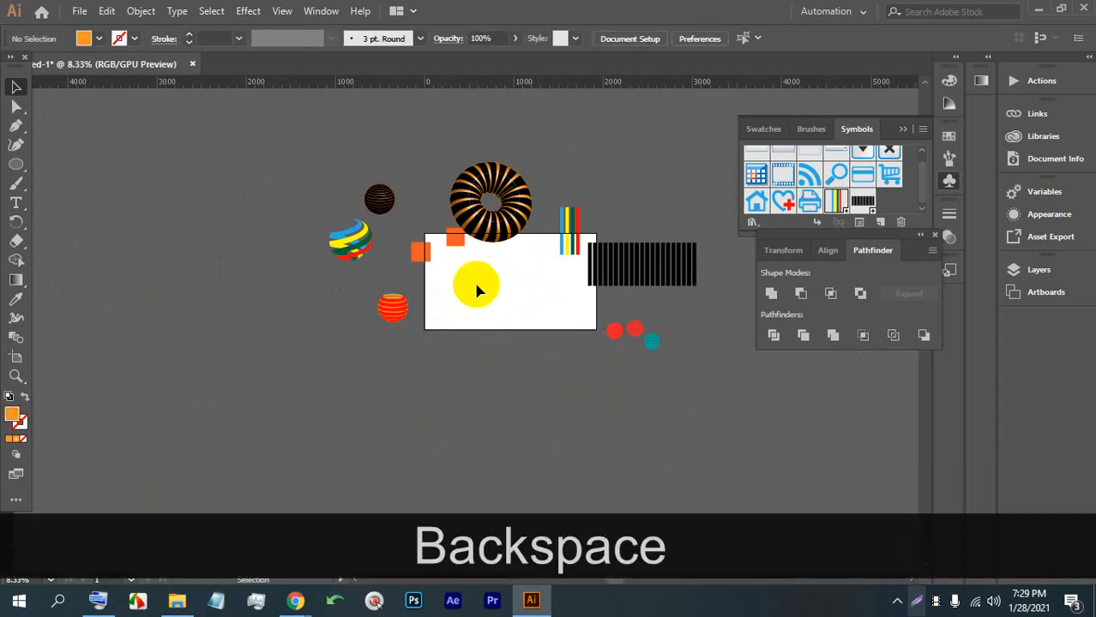
{"action": "scroll", "coordinate": [478, 291], "scroll_direction": "up", "scroll_amount": 2}
{"action": "left_click_drag", "start_coordinate": [558, 284], "coordinate": [490, 311]}
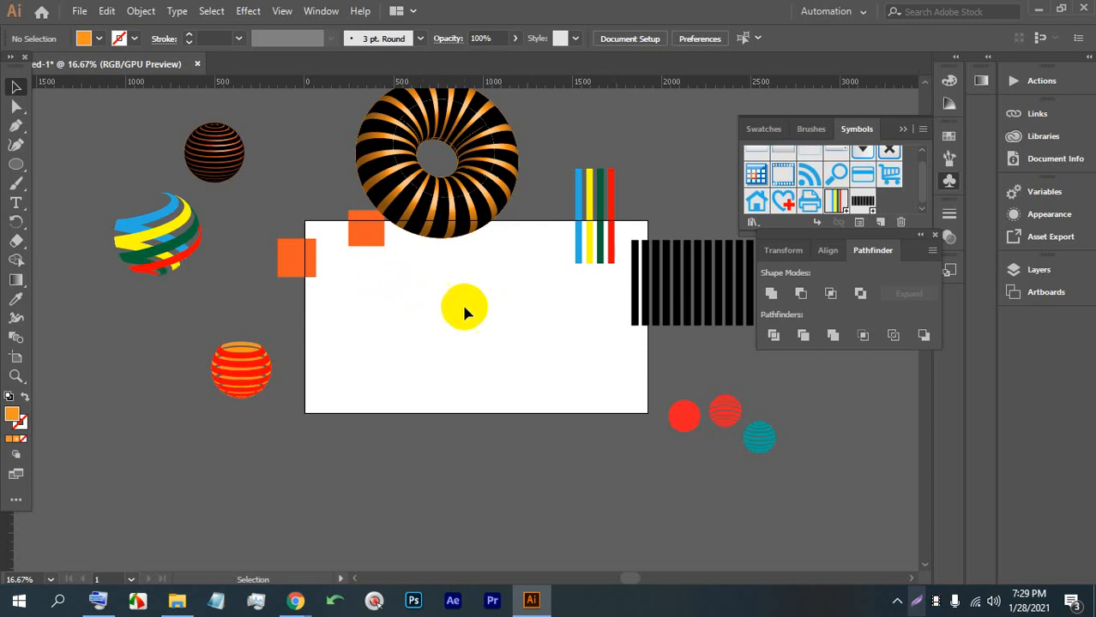
{"action": "scroll", "coordinate": [463, 313], "scroll_direction": "up", "scroll_amount": 4}
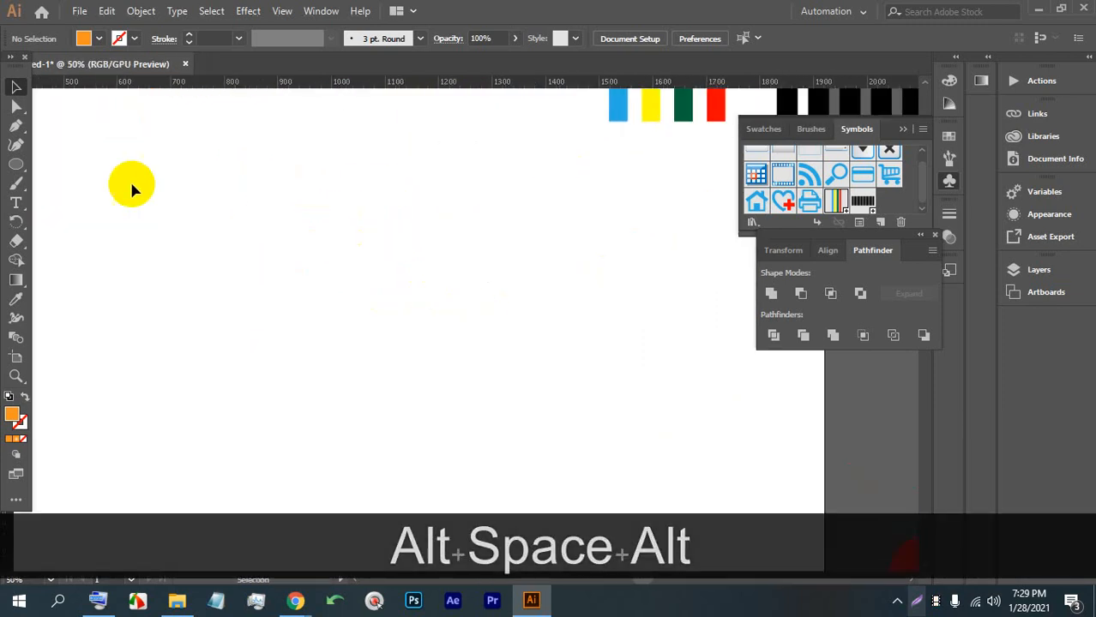
{"action": "left_click", "coordinate": [16, 130]}
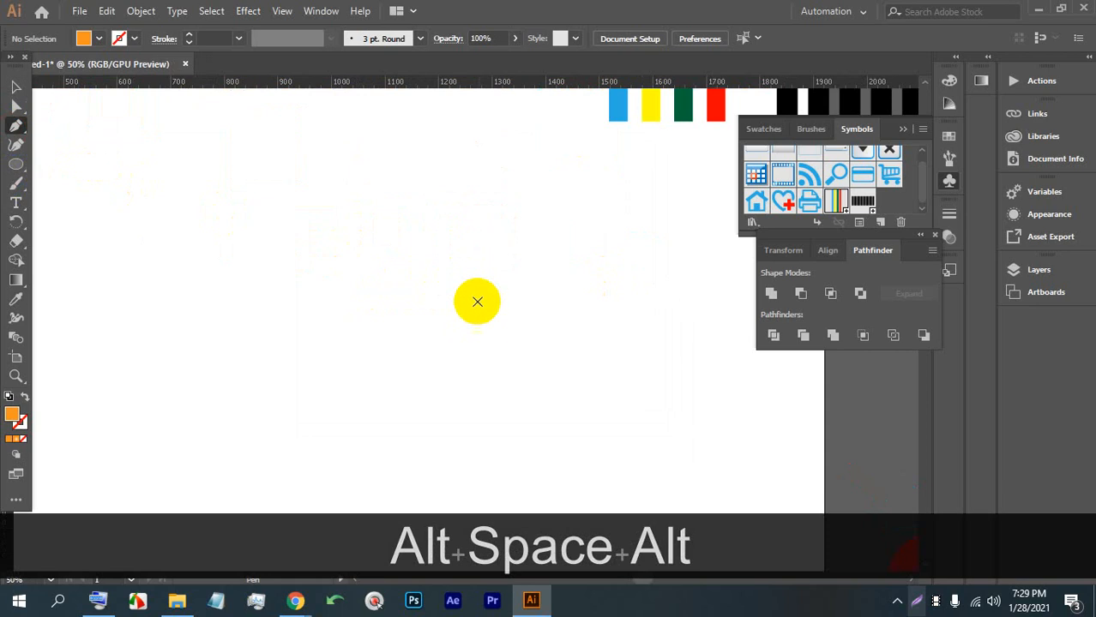
{"action": "left_click", "coordinate": [560, 281]}
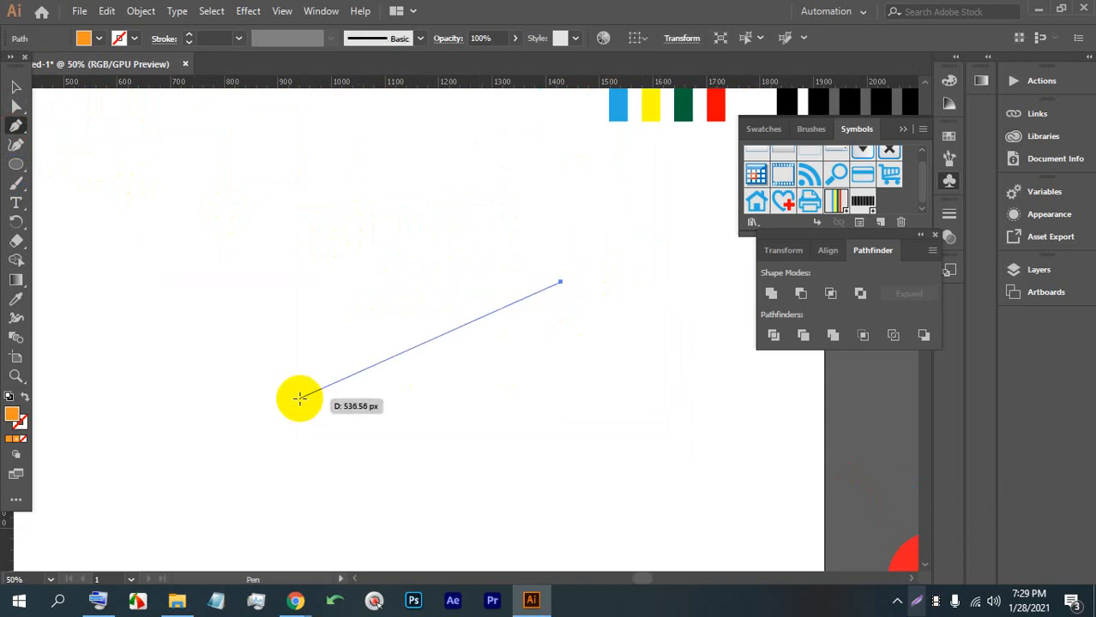
{"action": "left_click_drag", "start_coordinate": [293, 399], "coordinate": [157, 393]}
{"action": "key", "text": "ctrl+z"}
{"action": "key", "text": "ctrl+z"}
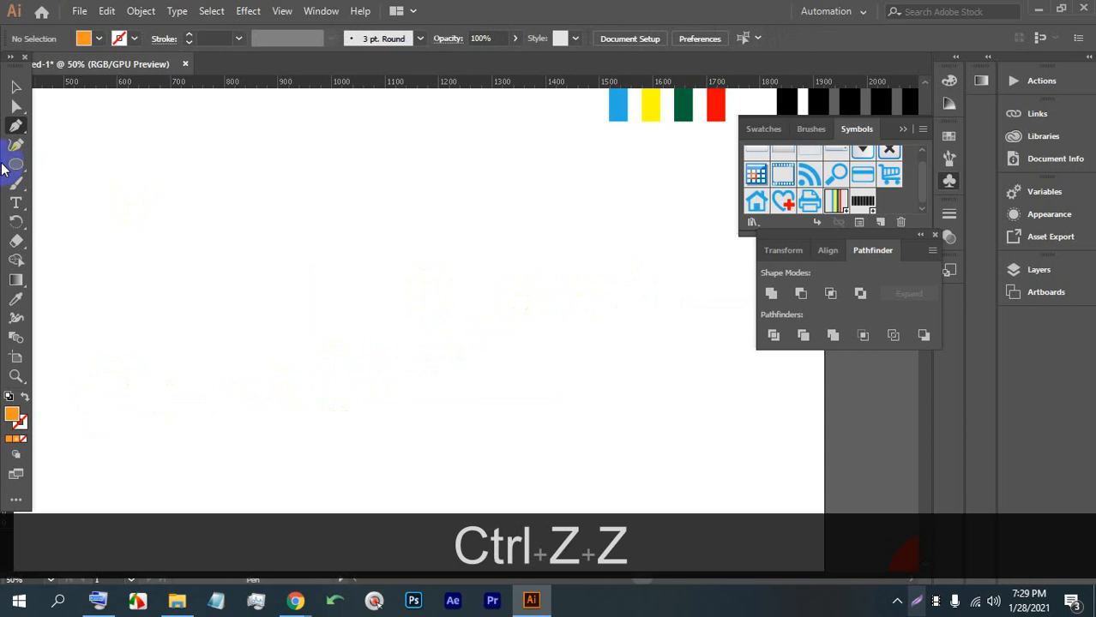
Set the fill to none and use an orange stroke of 0.25 pt for new paths.
{"action": "left_click", "coordinate": [84, 39]}
{"action": "left_click", "coordinate": [9, 66]}
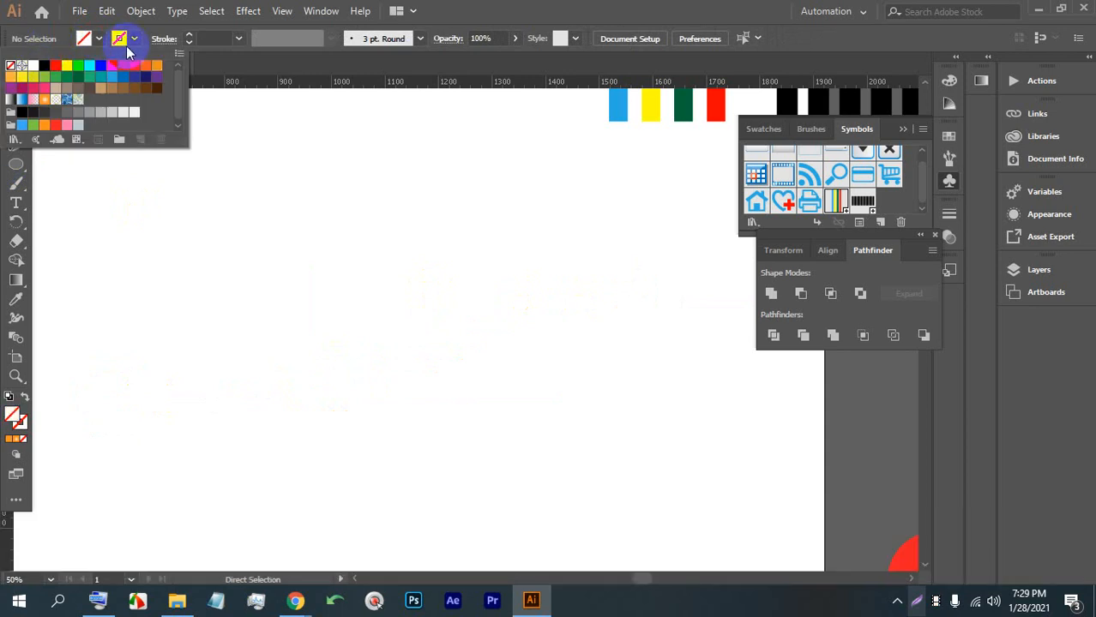
{"action": "left_click", "coordinate": [187, 38]}
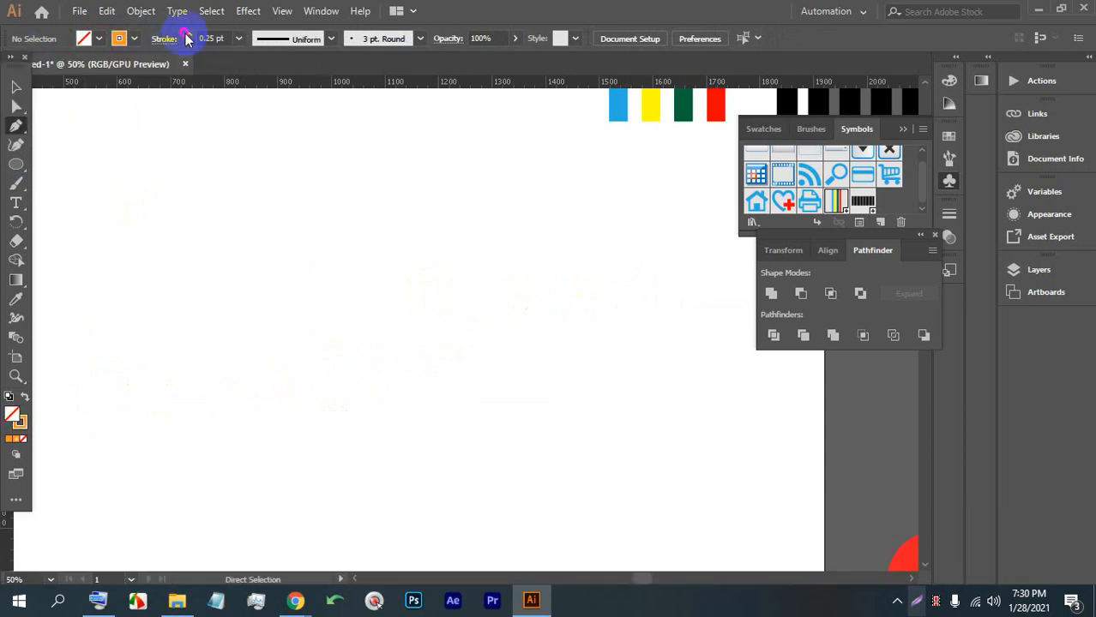
Draw a shallow upward-curving open path about 830 px wide and 230 px high with the Pen tool, shortening its handle to soften the bend.
{"action": "left_click", "coordinate": [637, 313]}
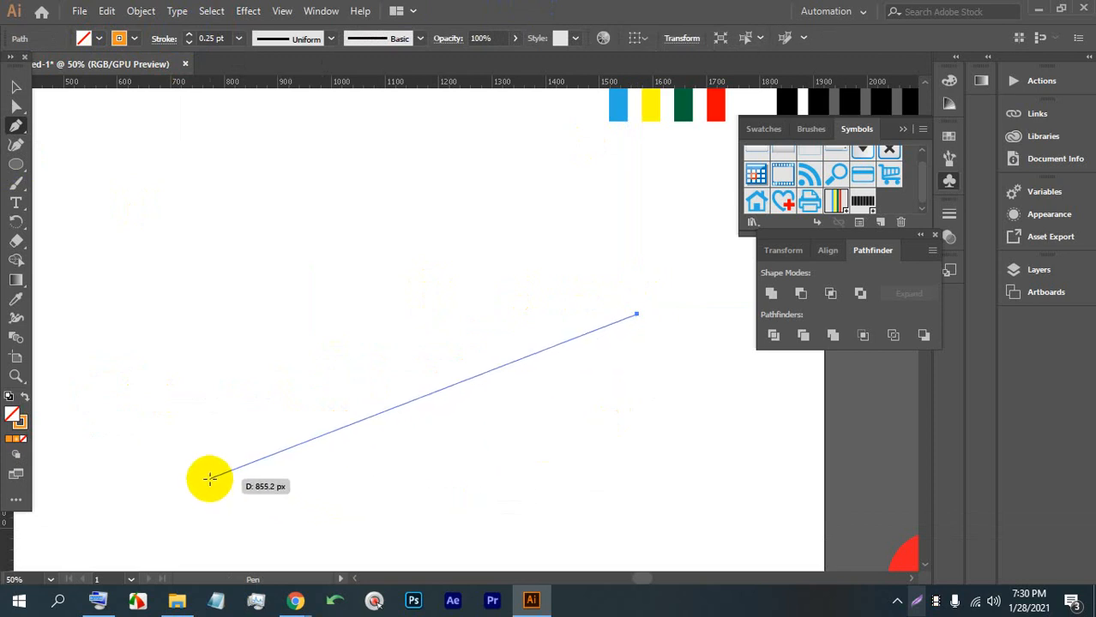
{"action": "left_click_drag", "start_coordinate": [193, 437], "coordinate": [38, 444]}
{"action": "scroll", "coordinate": [305, 402], "scroll_direction": "down", "scroll_amount": 3}
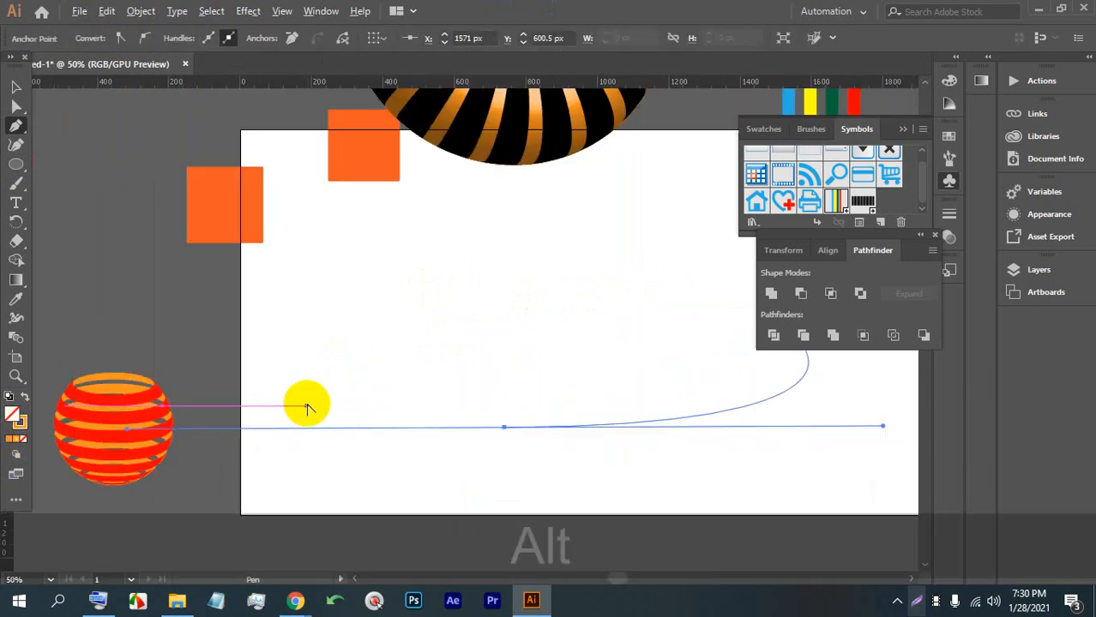
{"action": "scroll", "coordinate": [518, 395], "scroll_direction": "up", "scroll_amount": 2}
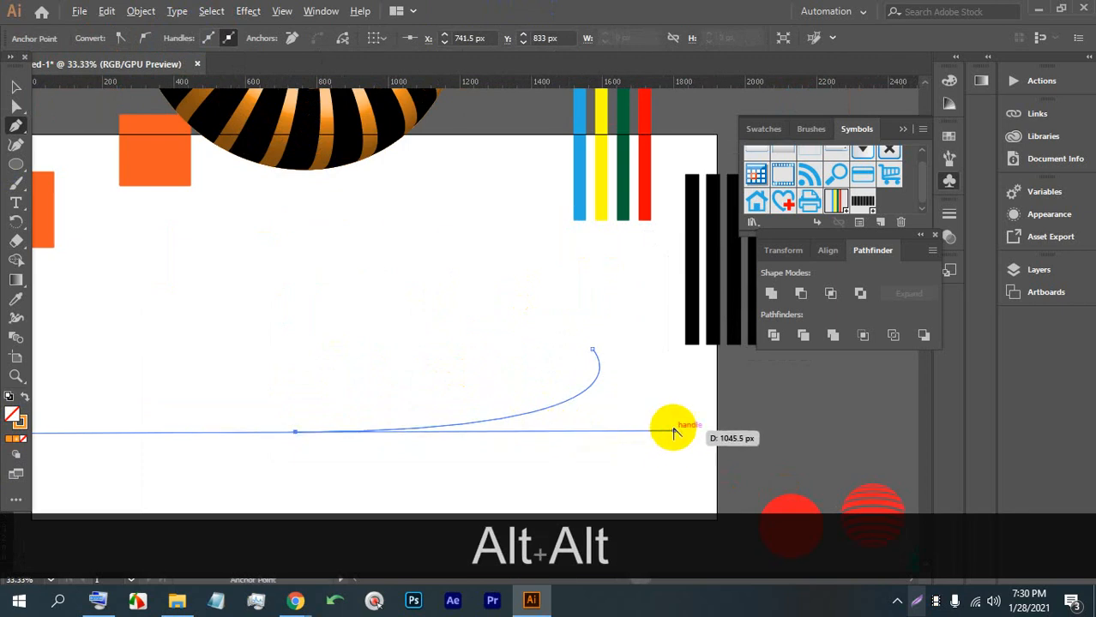
{"action": "left_click_drag", "start_coordinate": [673, 431], "coordinate": [561, 428]}
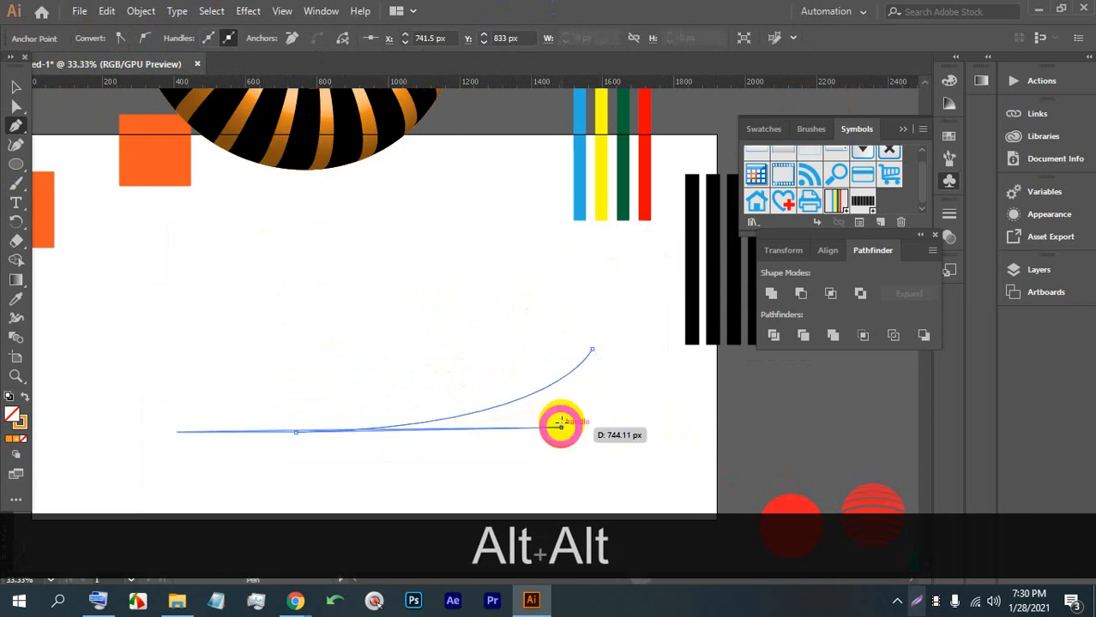
{"action": "scroll", "coordinate": [560, 406], "scroll_direction": "up", "scroll_amount": 1}
{"action": "left_click", "coordinate": [14, 88]}
{"action": "left_click_drag", "start_coordinate": [266, 242], "coordinate": [539, 465]}
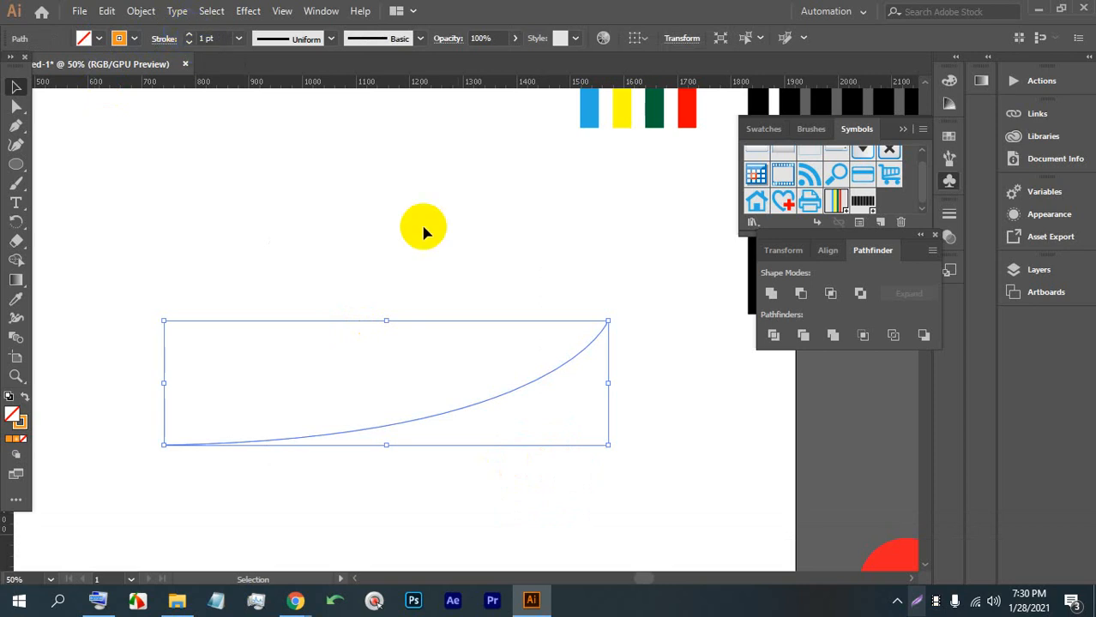
{"action": "left_click", "coordinate": [472, 247]}
{"action": "left_click", "coordinate": [565, 404]}
{"action": "scroll", "coordinate": [588, 391], "scroll_direction": "down", "scroll_amount": 2}
{"action": "left_click", "coordinate": [416, 416]}
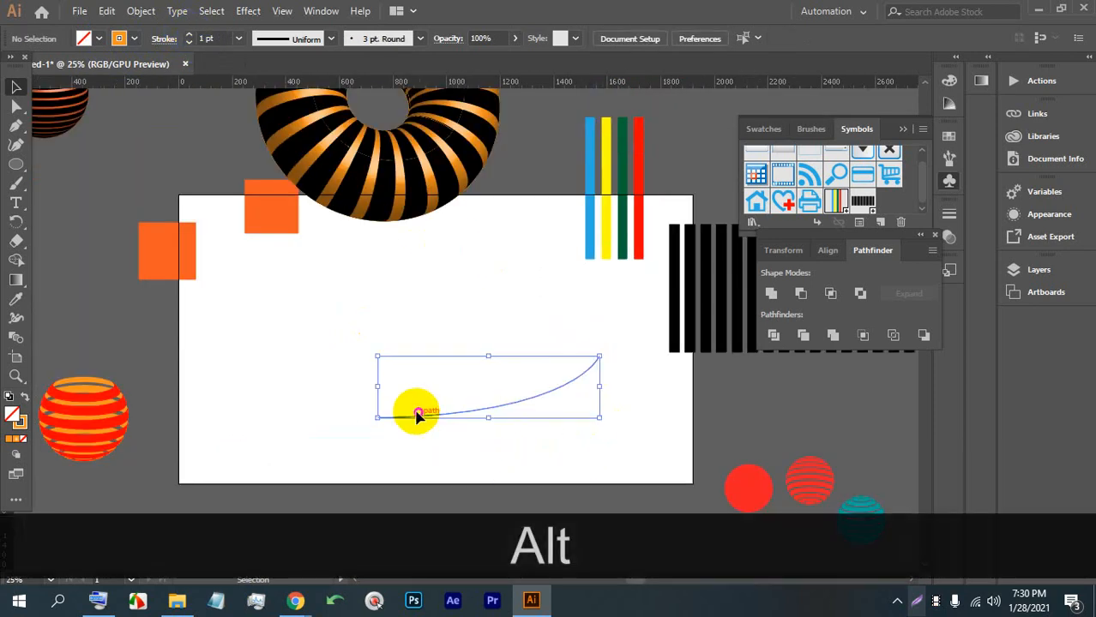
{"action": "left_click", "coordinate": [247, 10]}
{"action": "mouse_move", "coordinate": [286, 100]}
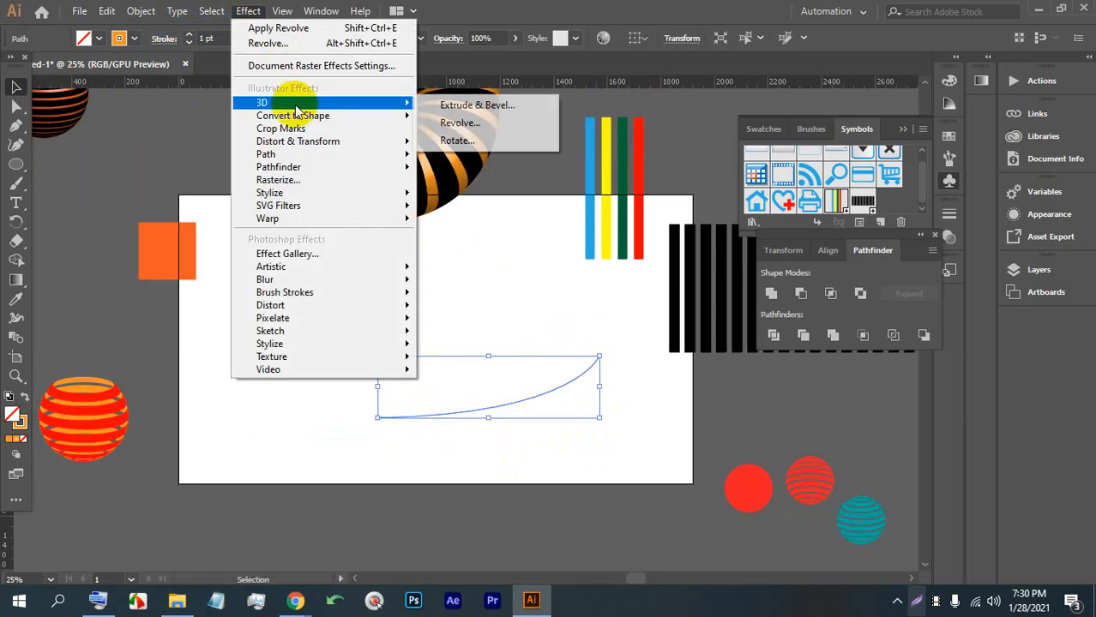
{"action": "left_click", "coordinate": [448, 125]}
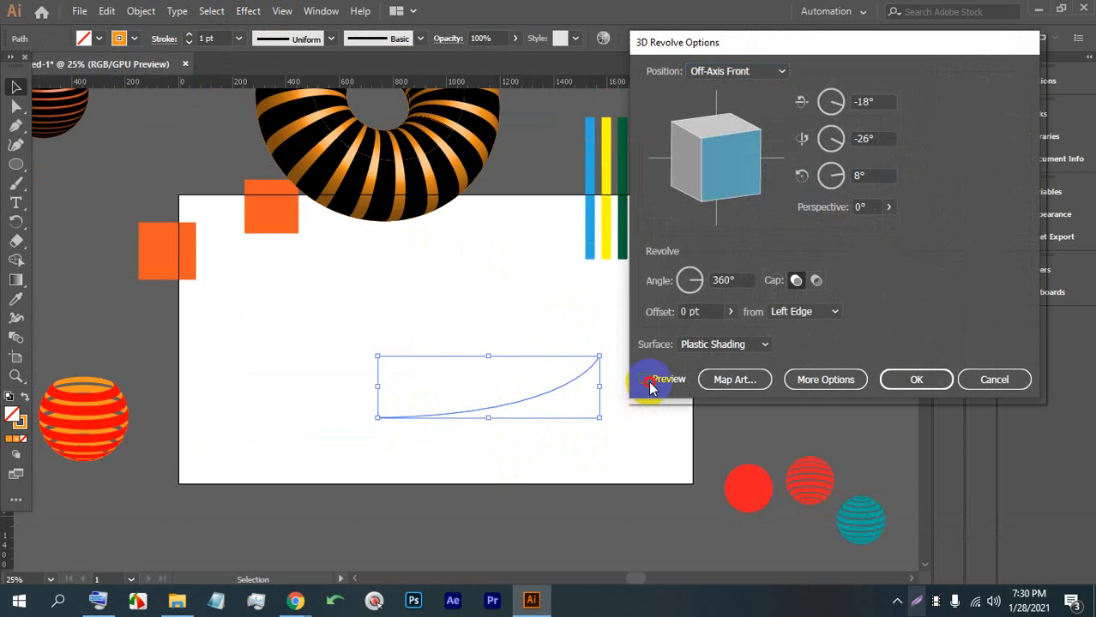
{"action": "left_click", "coordinate": [649, 383]}
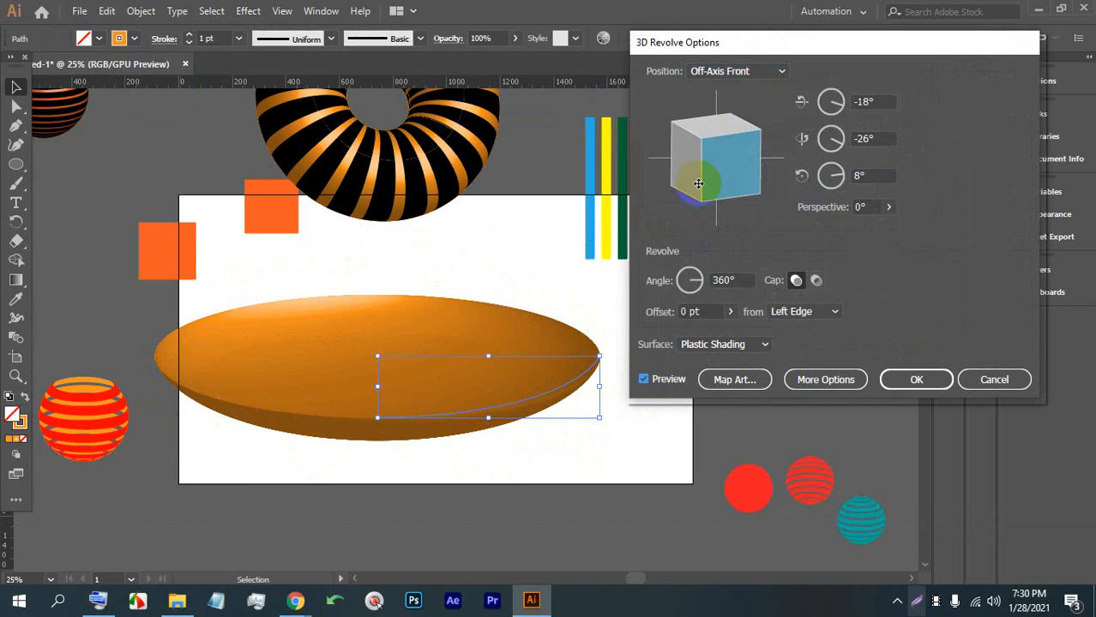
{"action": "left_click_drag", "start_coordinate": [698, 184], "coordinate": [715, 165]}
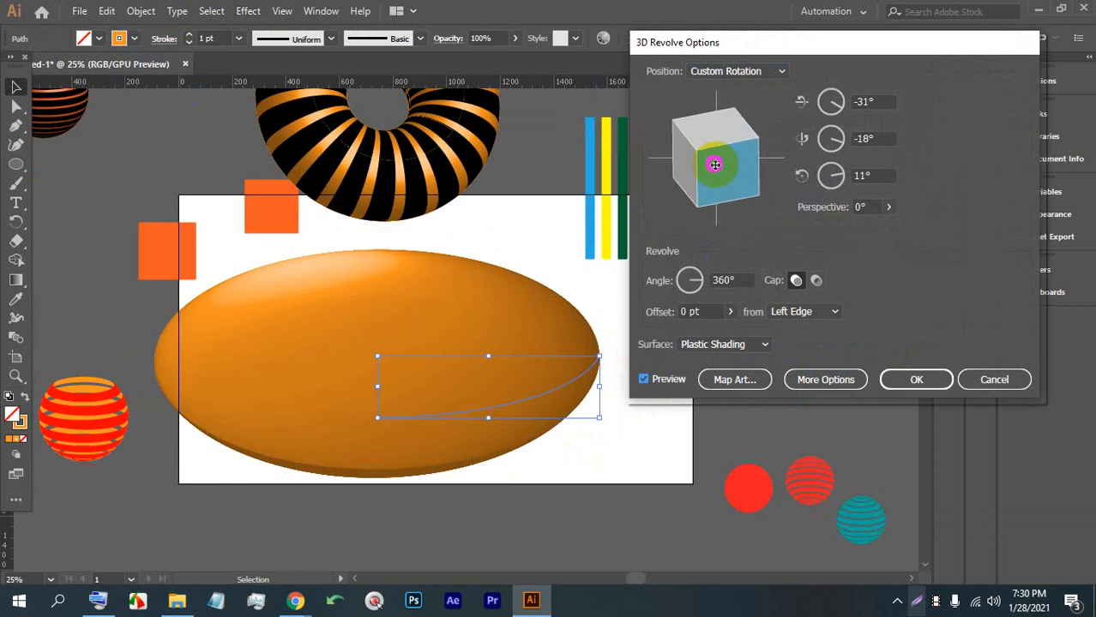
{"action": "left_click", "coordinate": [812, 380]}
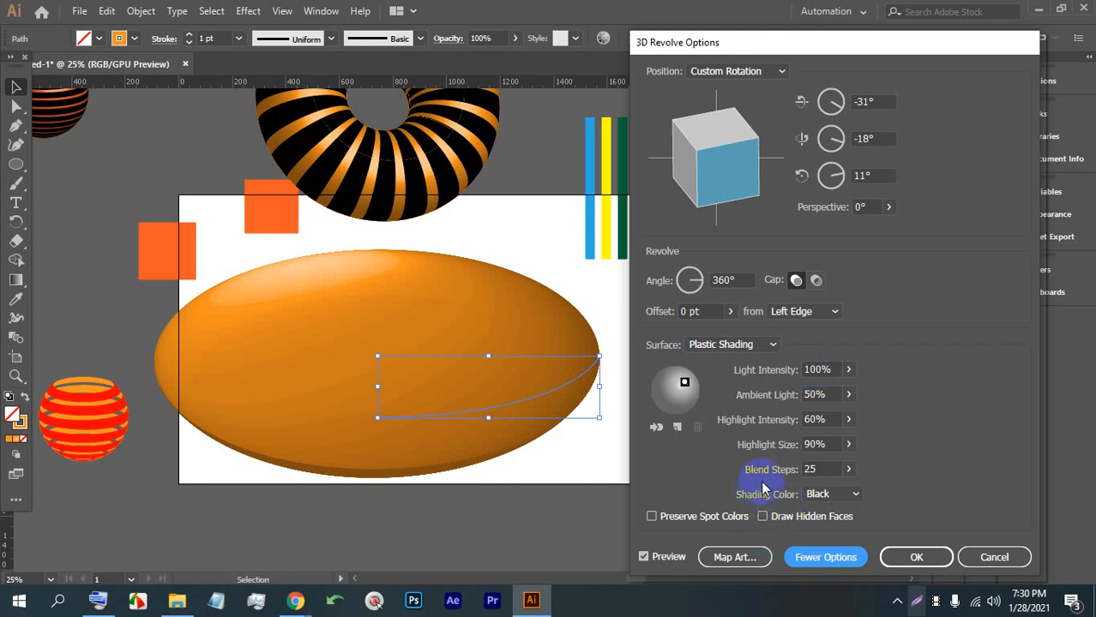
{"action": "left_click", "coordinate": [849, 470]}
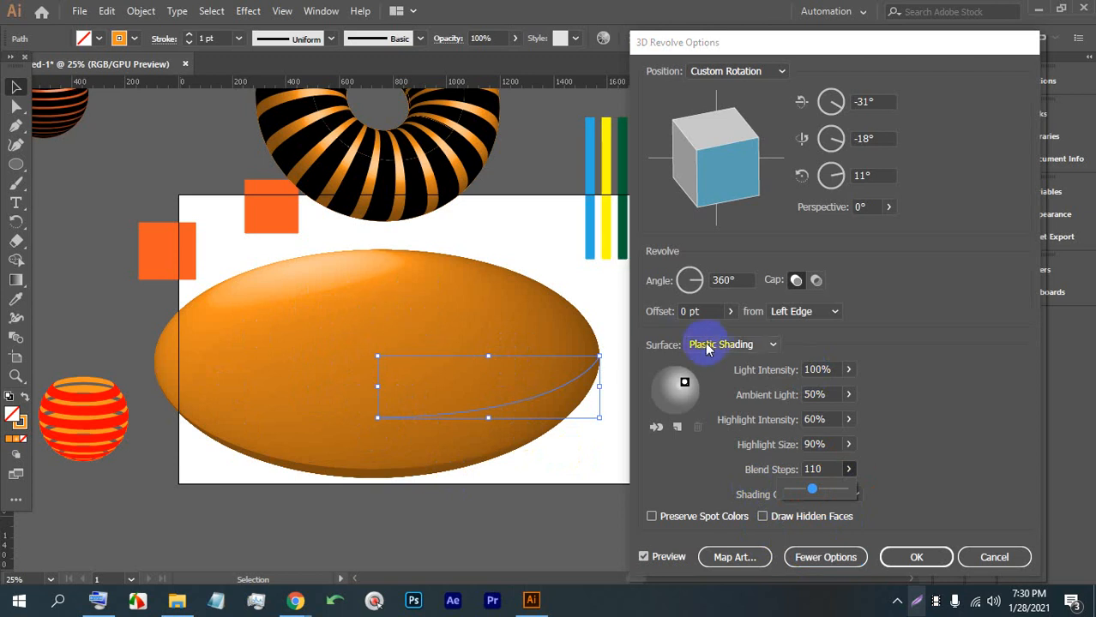
{"action": "left_click", "coordinate": [1018, 561]}
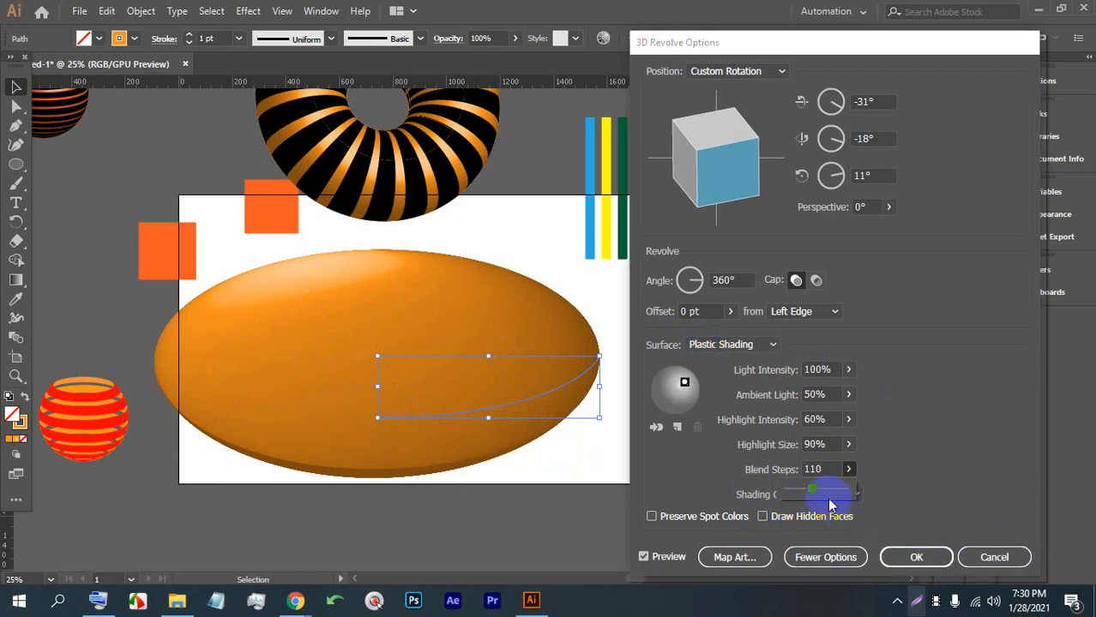
{"action": "left_click_drag", "start_coordinate": [743, 211], "coordinate": [700, 173]}
{"action": "left_click", "coordinate": [976, 556]}
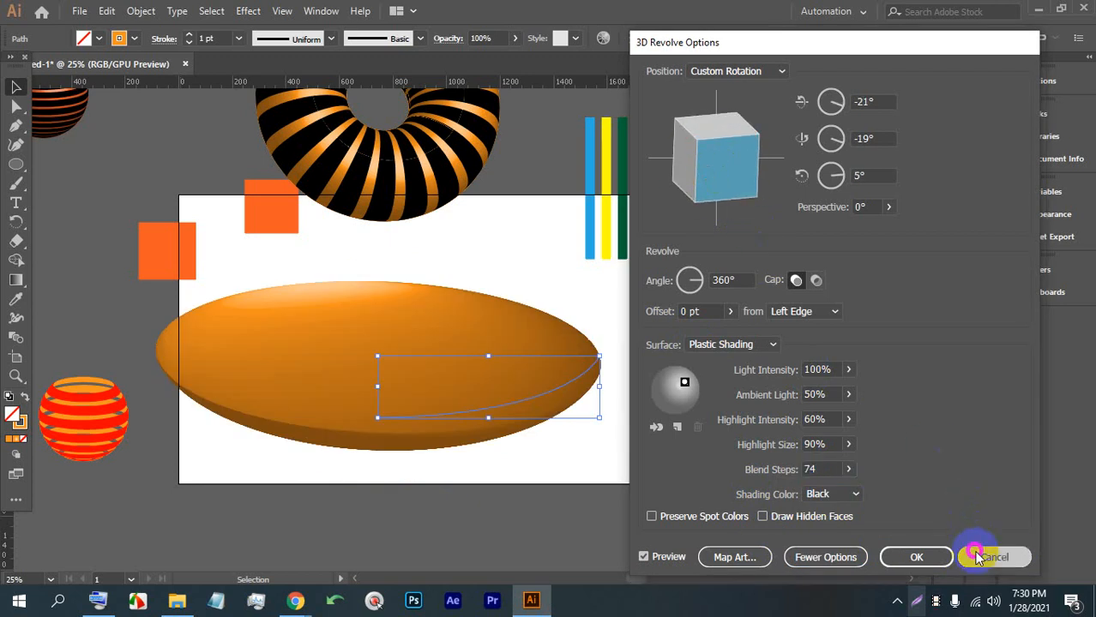
Enlarge the curved path slightly and apply a 360° 3D Revolve from the left edge in Off-Axis Front position to form a plate.
{"action": "left_click_drag", "start_coordinate": [598, 416], "coordinate": [510, 403]}
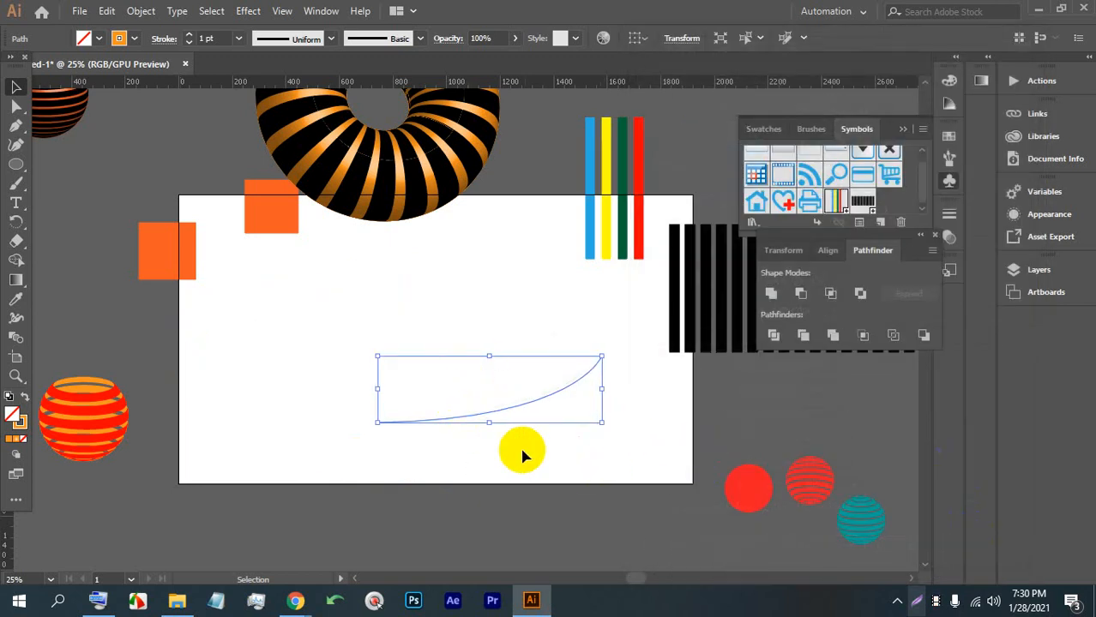
{"action": "left_click", "coordinate": [547, 462]}
{"action": "left_click_drag", "start_coordinate": [584, 473], "coordinate": [399, 348]}
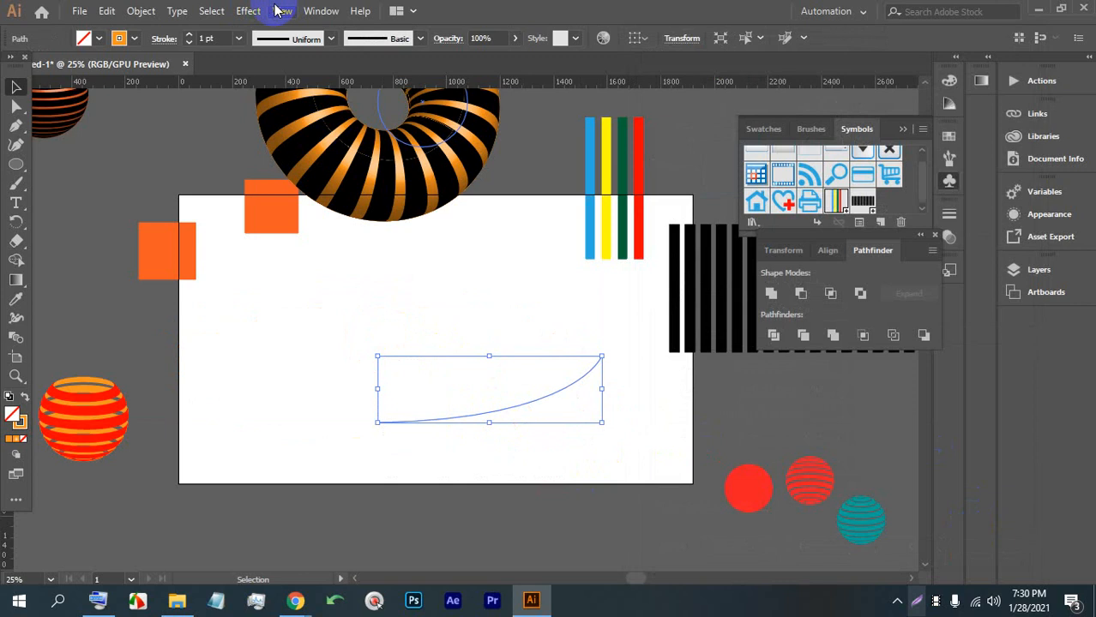
{"action": "left_click", "coordinate": [248, 10]}
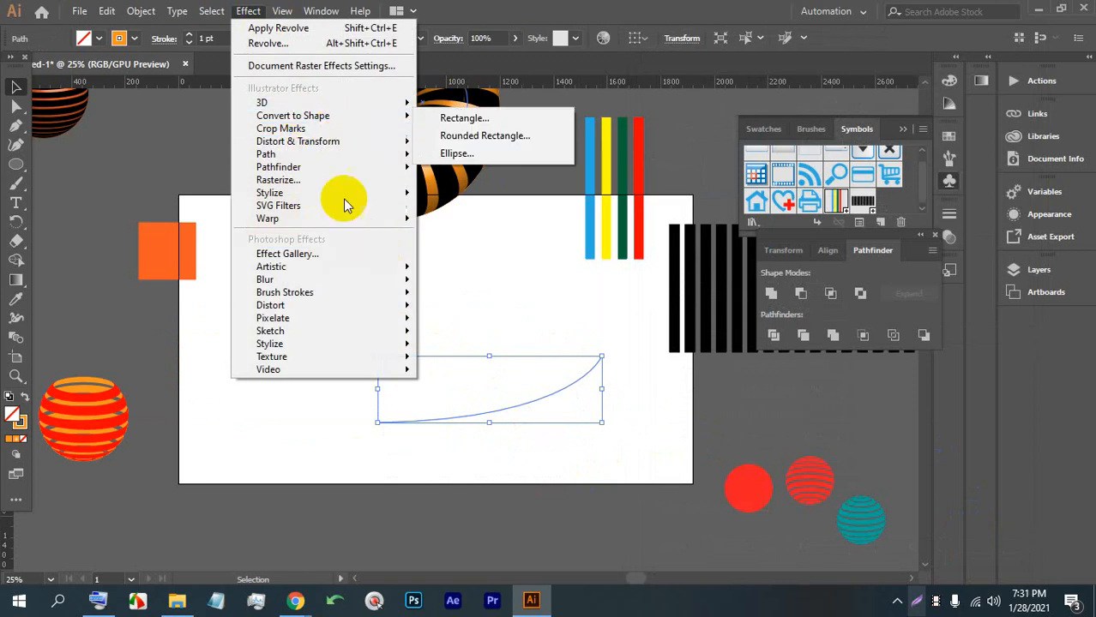
{"action": "mouse_move", "coordinate": [391, 101]}
{"action": "left_click", "coordinate": [455, 124]}
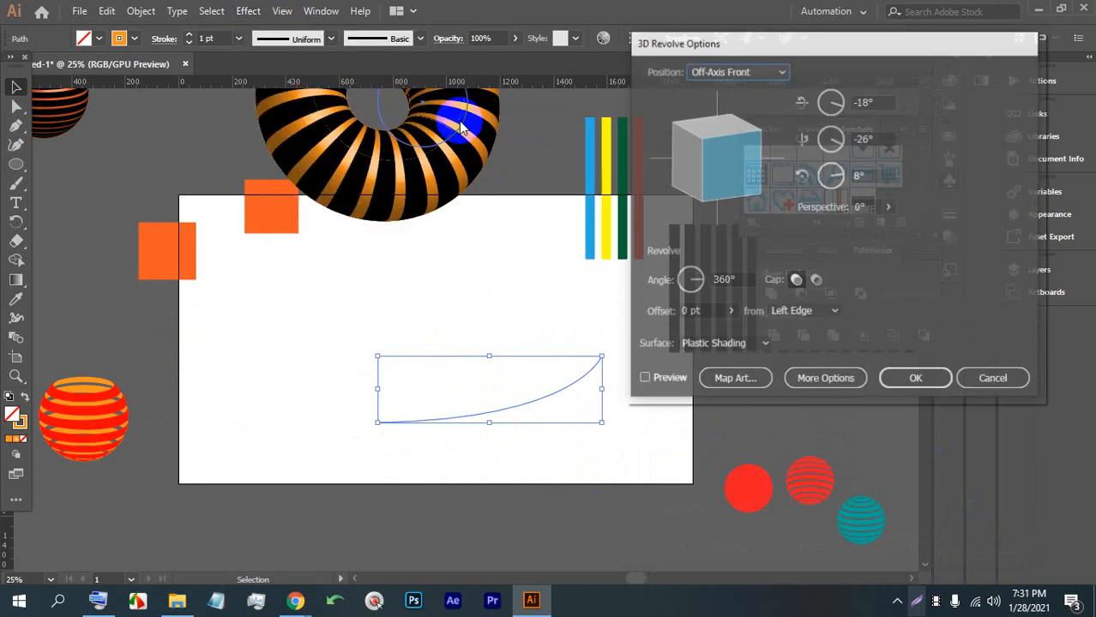
{"action": "left_click", "coordinate": [645, 379]}
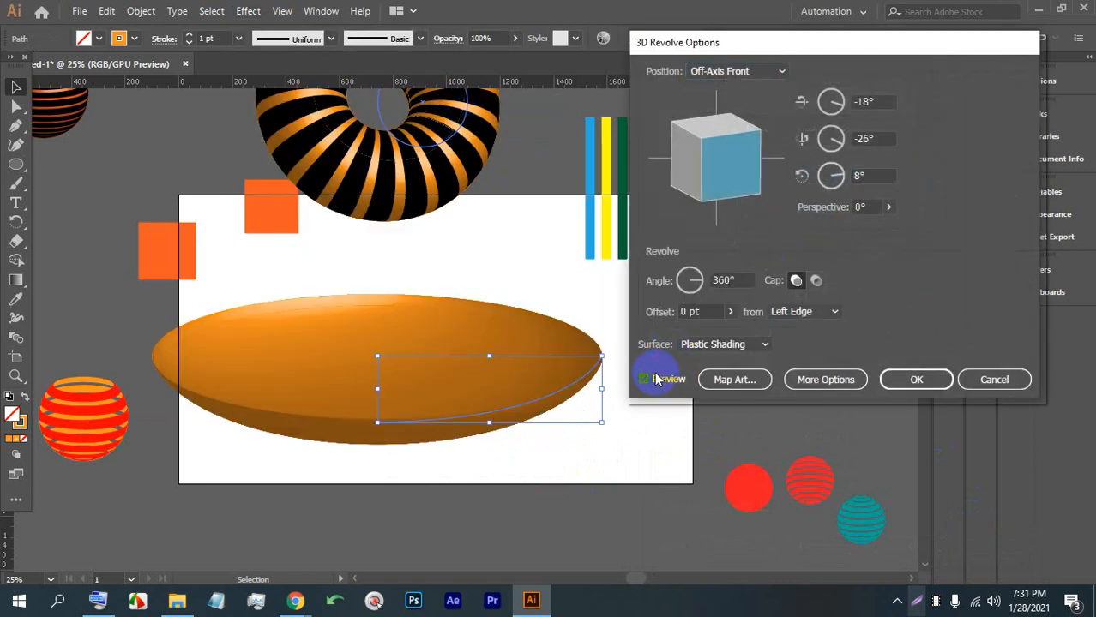
{"action": "left_click", "coordinate": [914, 379]}
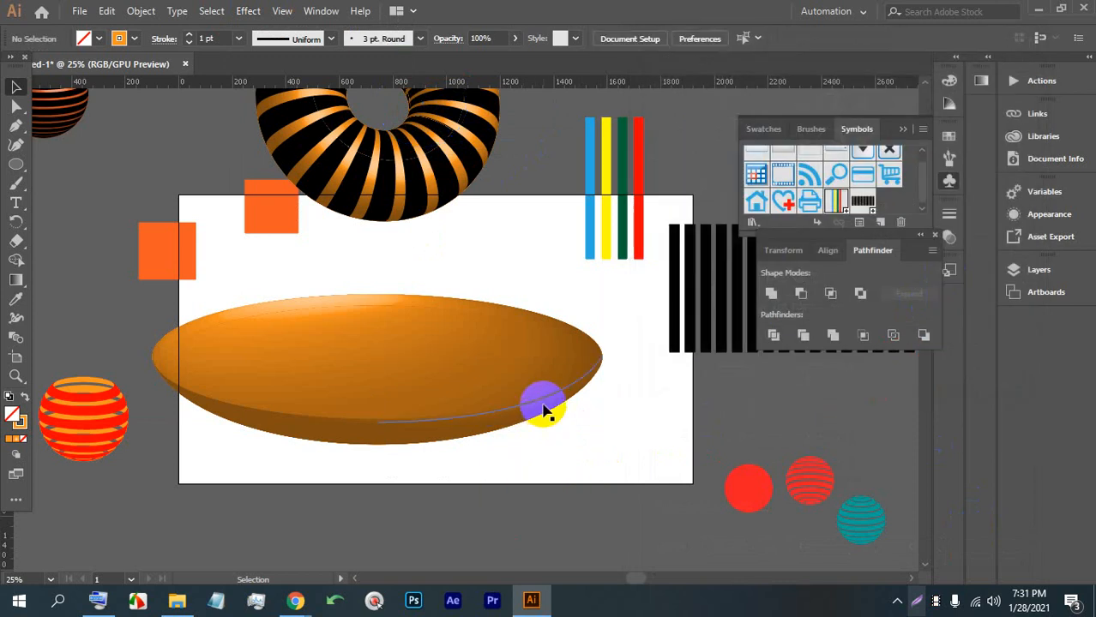
Scale the revolved plate down proportionally so that it fits within the artboard.
{"action": "left_click_drag", "start_coordinate": [603, 354], "coordinate": [603, 354]}
{"action": "key", "text": "shift"}
{"action": "left_click_drag", "start_coordinate": [603, 358], "coordinate": [565, 379]}
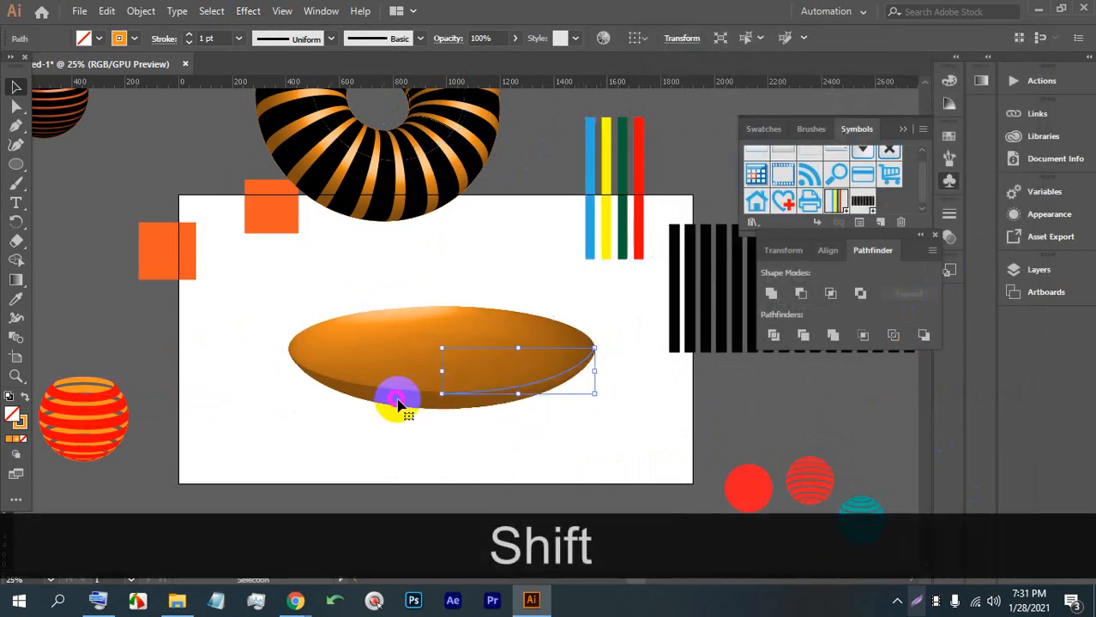
{"action": "left_click", "coordinate": [465, 437]}
{"action": "scroll", "coordinate": [477, 391], "scroll_direction": "up", "scroll_amount": 1}
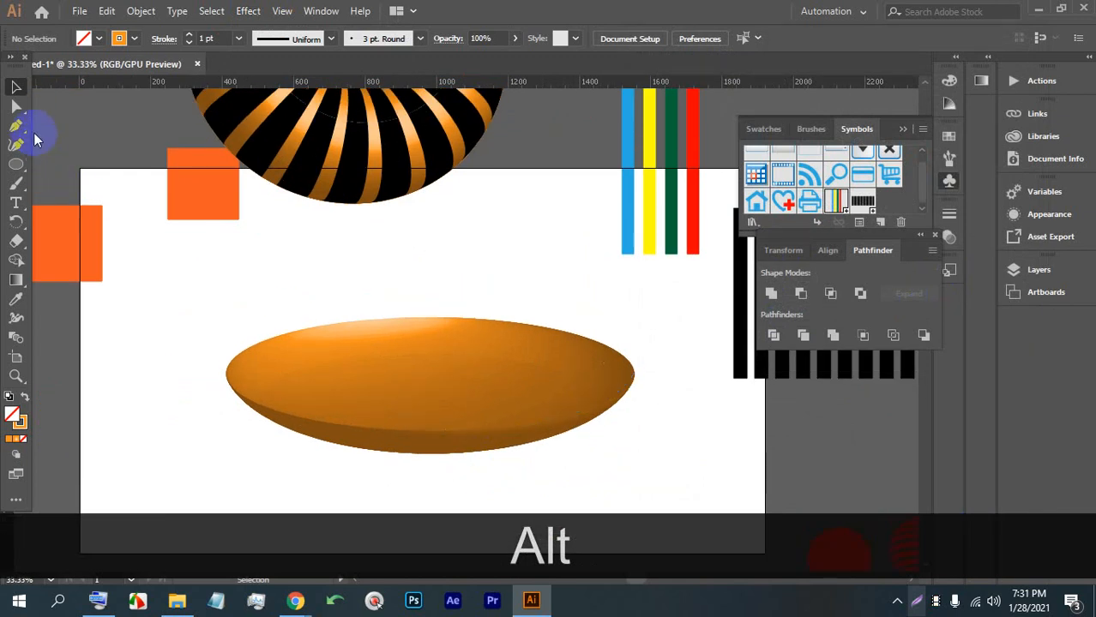
Draw a tall curved half-profile of a cup above the plate with the Pen tool.
{"action": "left_click", "coordinate": [539, 184]}
{"action": "left_click_drag", "start_coordinate": [456, 378], "coordinate": [373, 400]}
{"action": "left_click", "coordinate": [324, 174]}
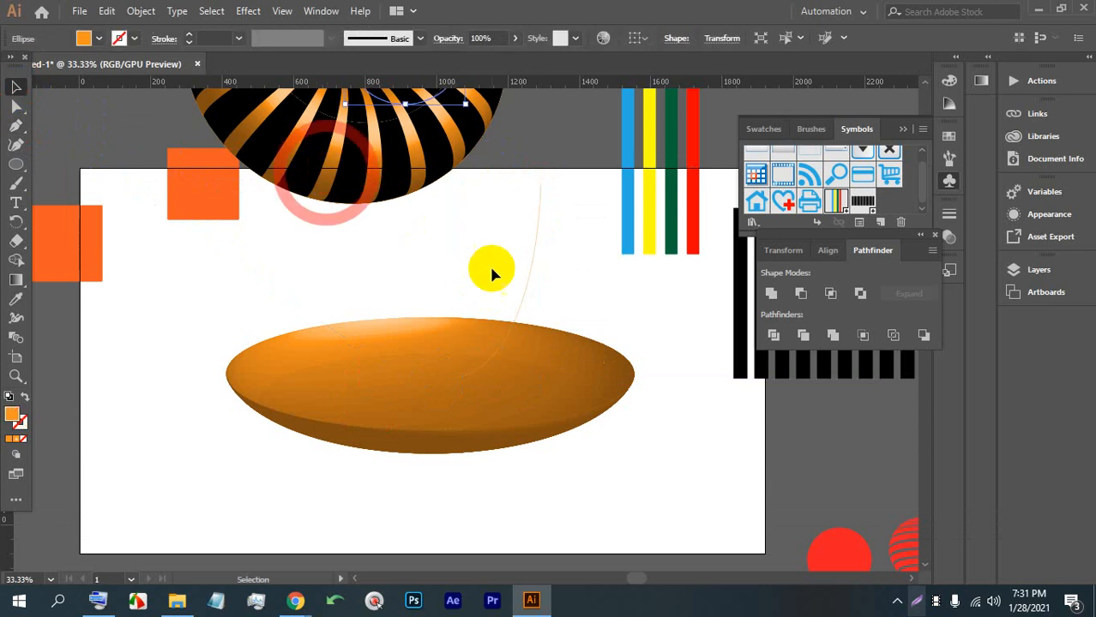
Apply a 360° 3D Revolve from the left edge in Off-Axis Front position to the tall profile to form a cup.
{"action": "left_click_drag", "start_coordinate": [517, 259], "coordinate": [576, 271]}
{"action": "left_click", "coordinate": [240, 18]}
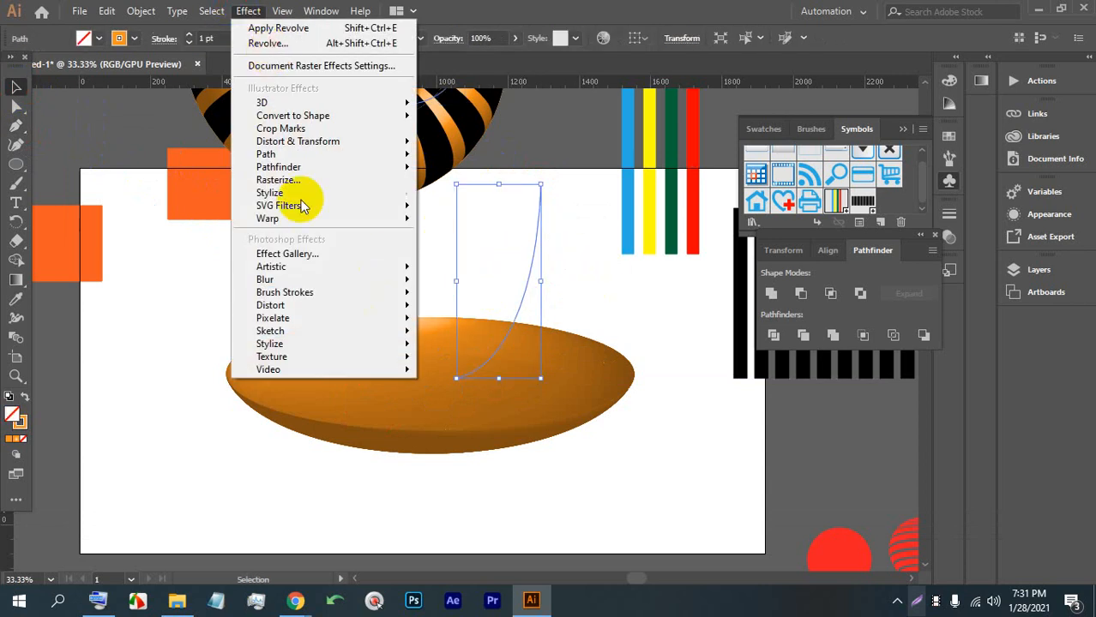
{"action": "mouse_move", "coordinate": [292, 102]}
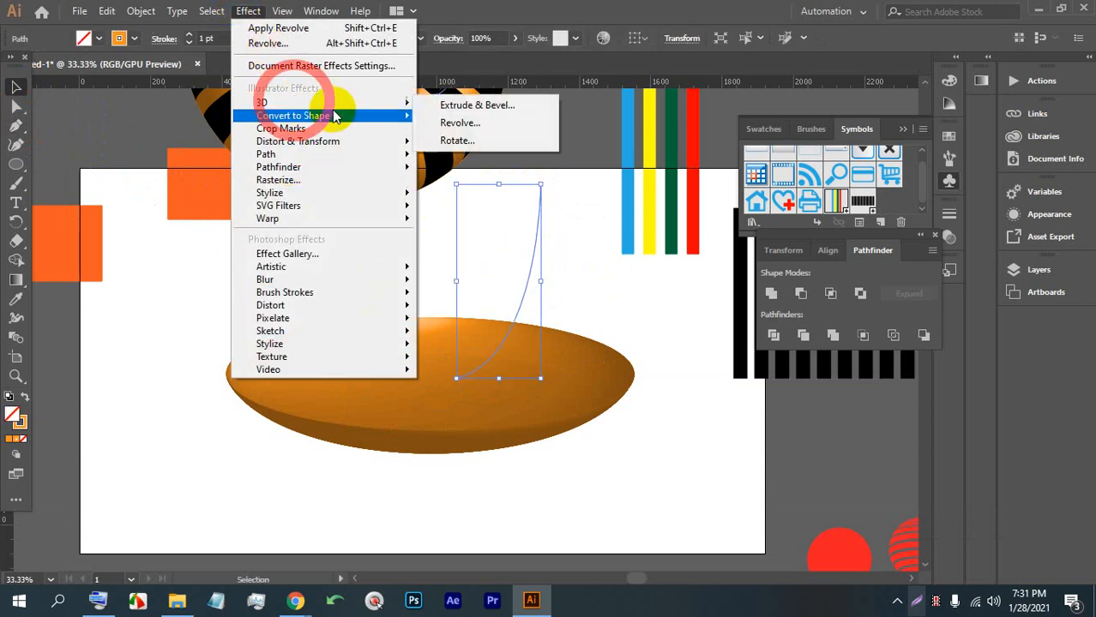
{"action": "left_click", "coordinate": [462, 126]}
{"action": "left_click", "coordinate": [644, 380]}
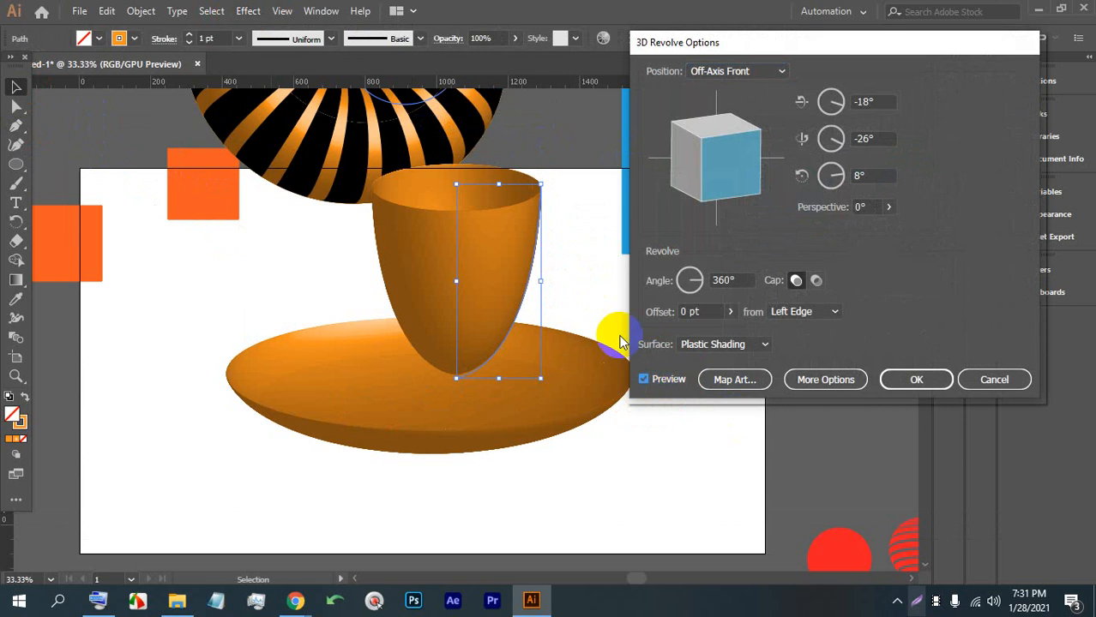
{"action": "left_click", "coordinate": [915, 380]}
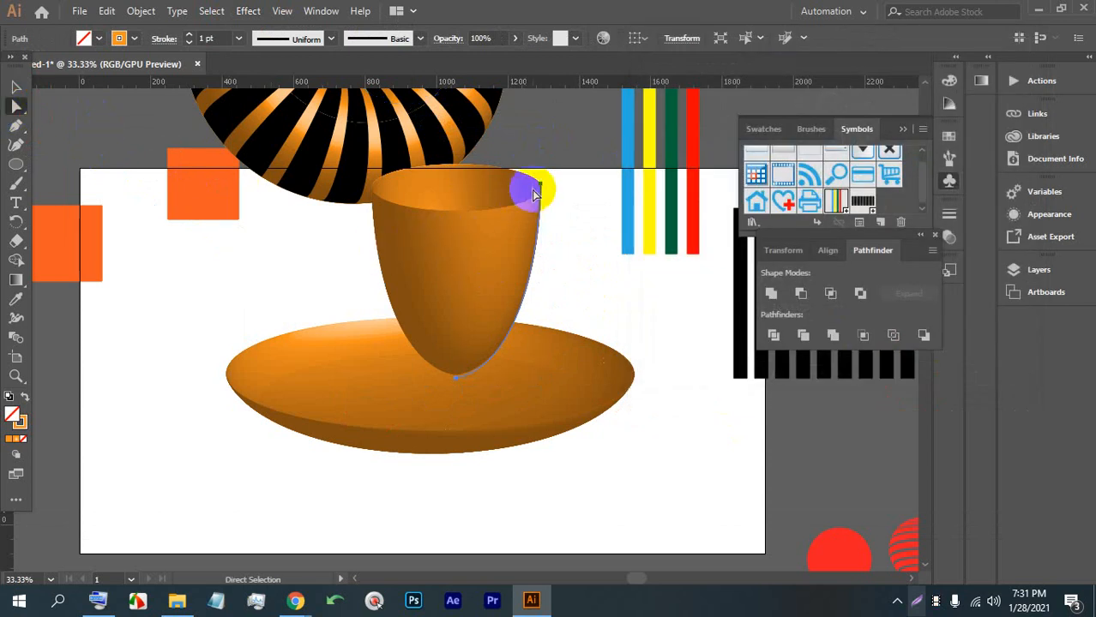
Reshape the cup by lowering its rim point and extending the base handle for a rounder bottom, and move it onto the middle of the plate.
{"action": "left_click_drag", "start_coordinate": [542, 190], "coordinate": [552, 213]}
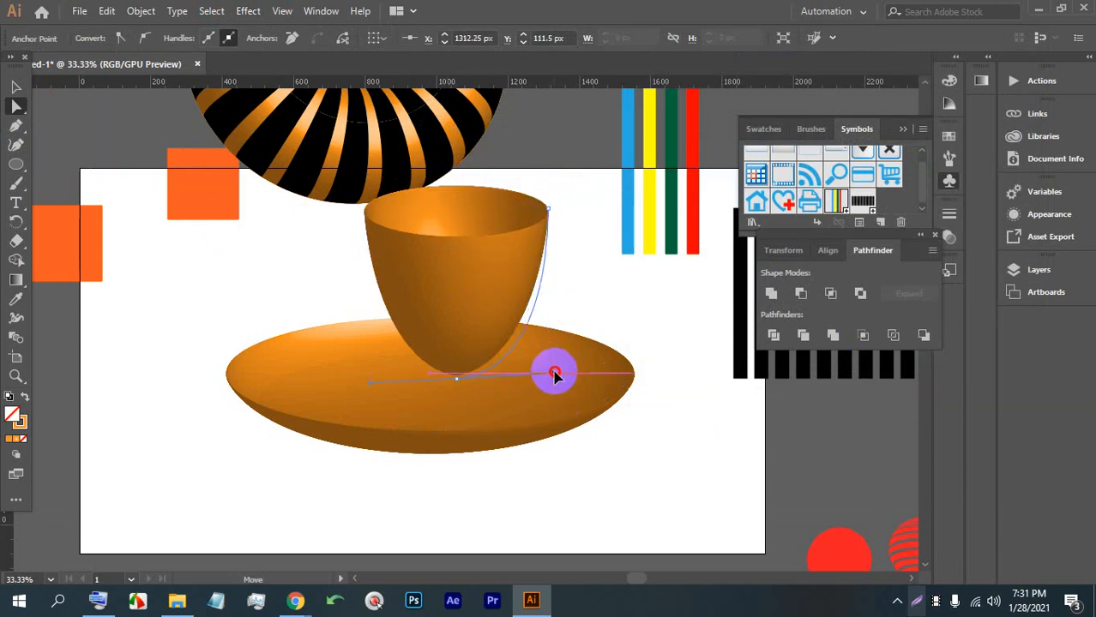
{"action": "left_click_drag", "start_coordinate": [568, 389], "coordinate": [567, 386]}
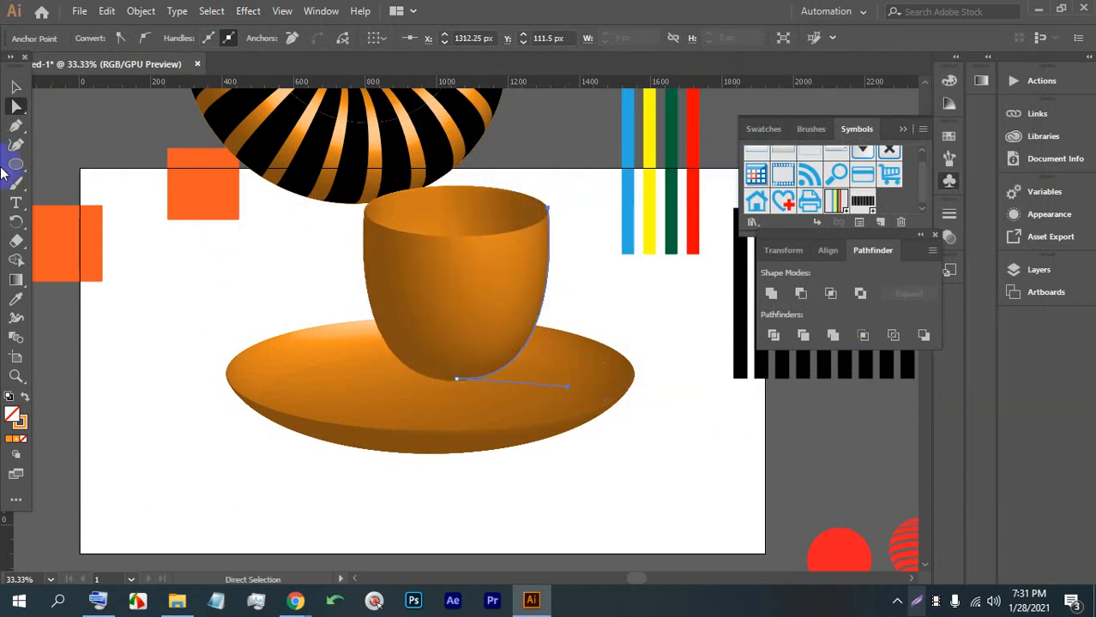
{"action": "mouse_move", "coordinate": [465, 313]}
{"action": "left_mouse_down"}
{"action": "mouse_move", "coordinate": [435, 333]}
{"action": "mouse_move", "coordinate": [463, 318]}
{"action": "left_mouse_up"}
{"action": "left_click", "coordinate": [588, 290]}
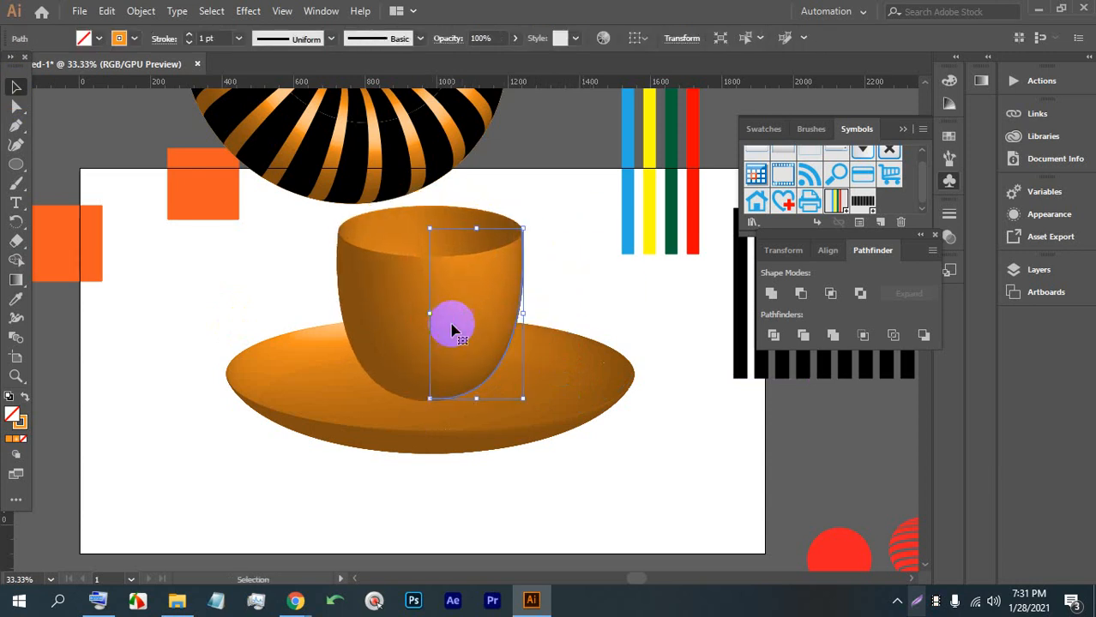
Draw a curved cup-handle path with the Pen tool, looping out from the cup's upper side and back to its lower side.
{"action": "scroll", "coordinate": [544, 305], "scroll_direction": "up", "scroll_amount": 2}
{"action": "left_click_drag", "start_coordinate": [499, 327], "coordinate": [223, 226]}
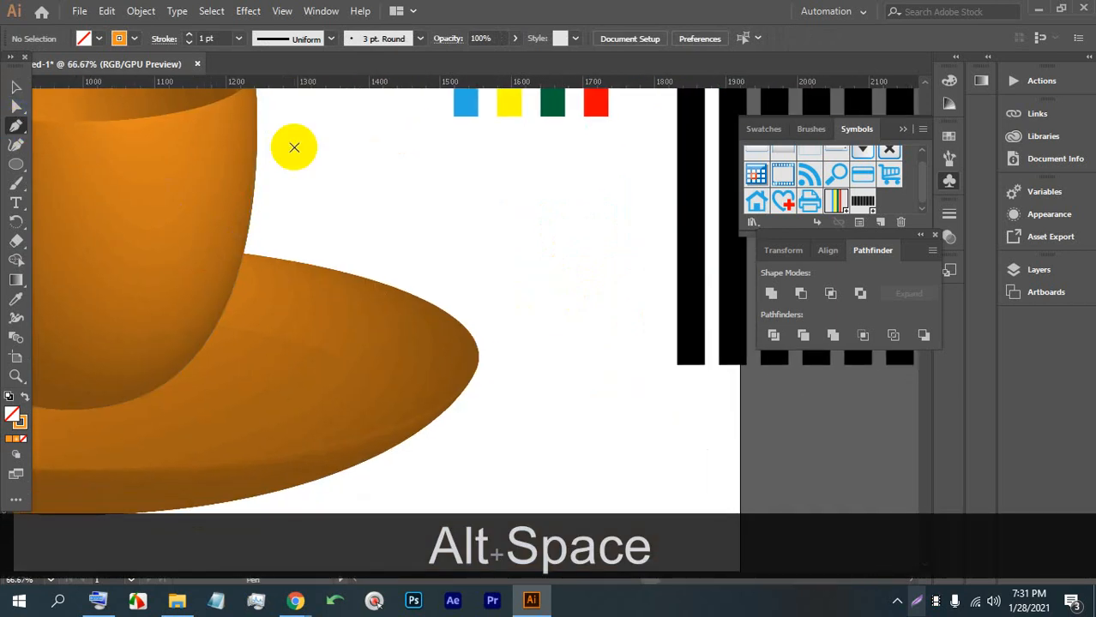
{"action": "left_click", "coordinate": [248, 134]}
{"action": "left_click_drag", "start_coordinate": [453, 161], "coordinate": [453, 203]}
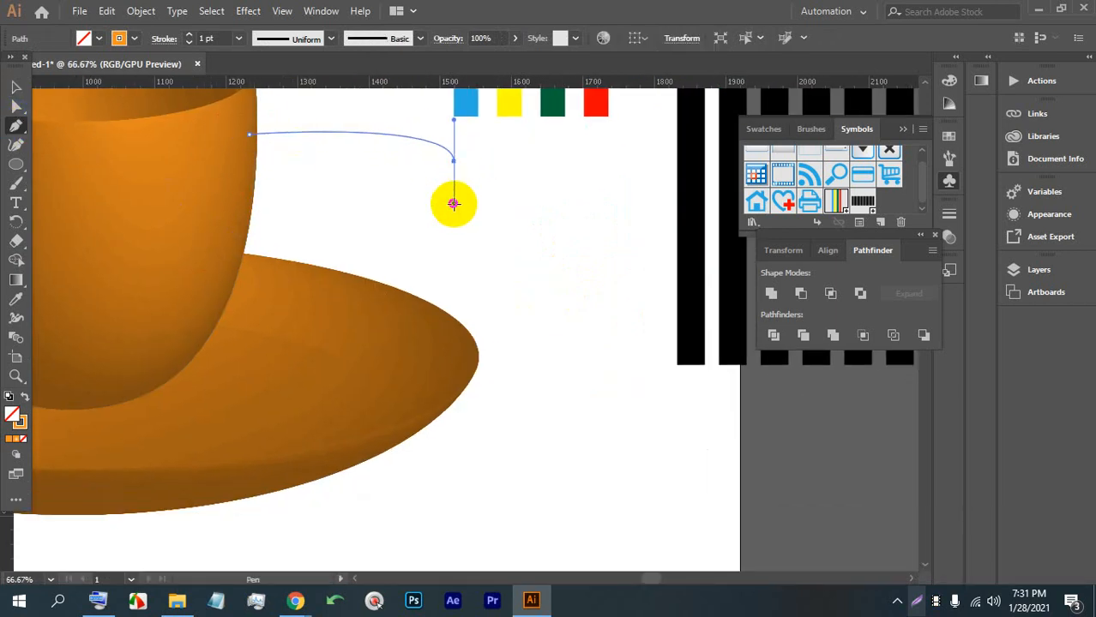
{"action": "left_click_drag", "start_coordinate": [191, 341], "coordinate": [144, 334]}
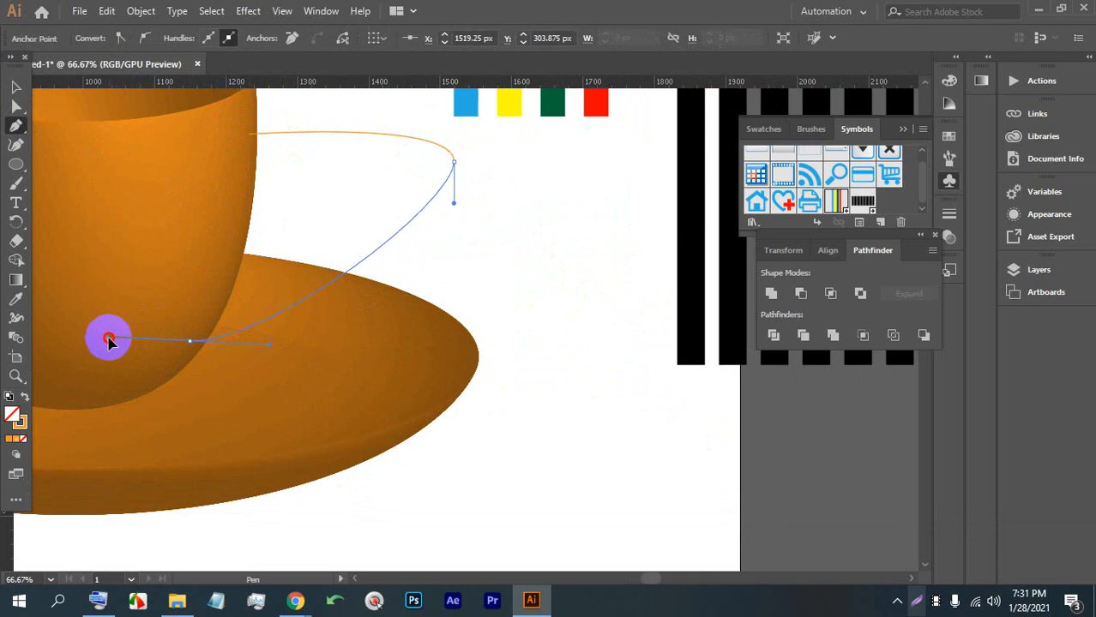
{"action": "left_click", "coordinate": [547, 307]}
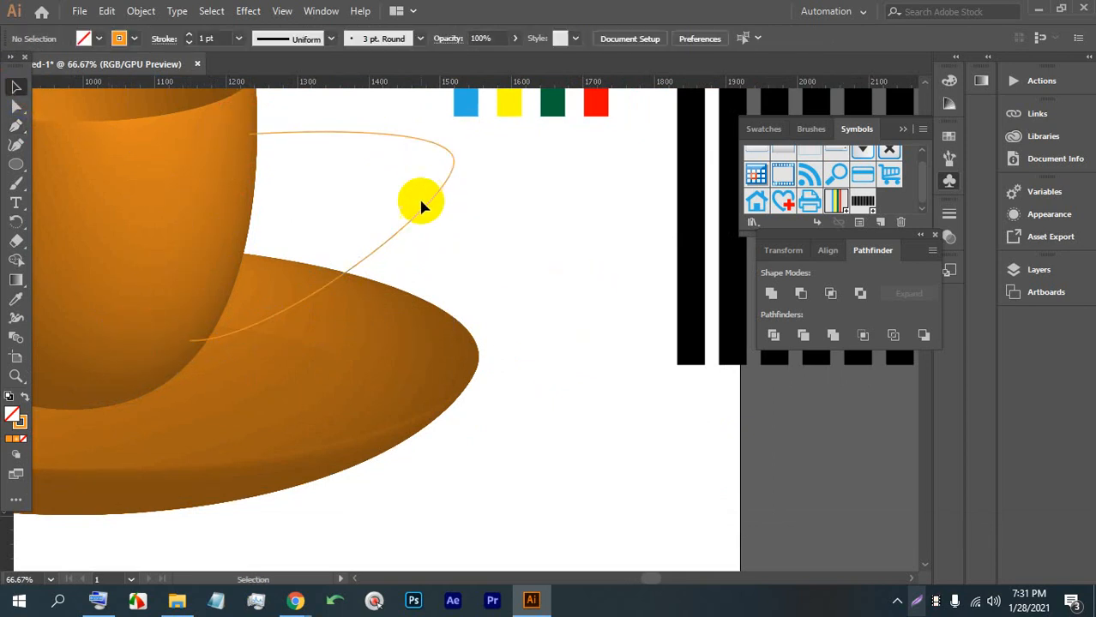
Apply 3D Extrude & Bevel to the cup-handle path with a 300 pt extrude depth and a custom rotation of 0°, -4°, 0°.
{"action": "left_click", "coordinate": [431, 202]}
{"action": "left_click", "coordinate": [248, 11]}
{"action": "mouse_move", "coordinate": [326, 103]}
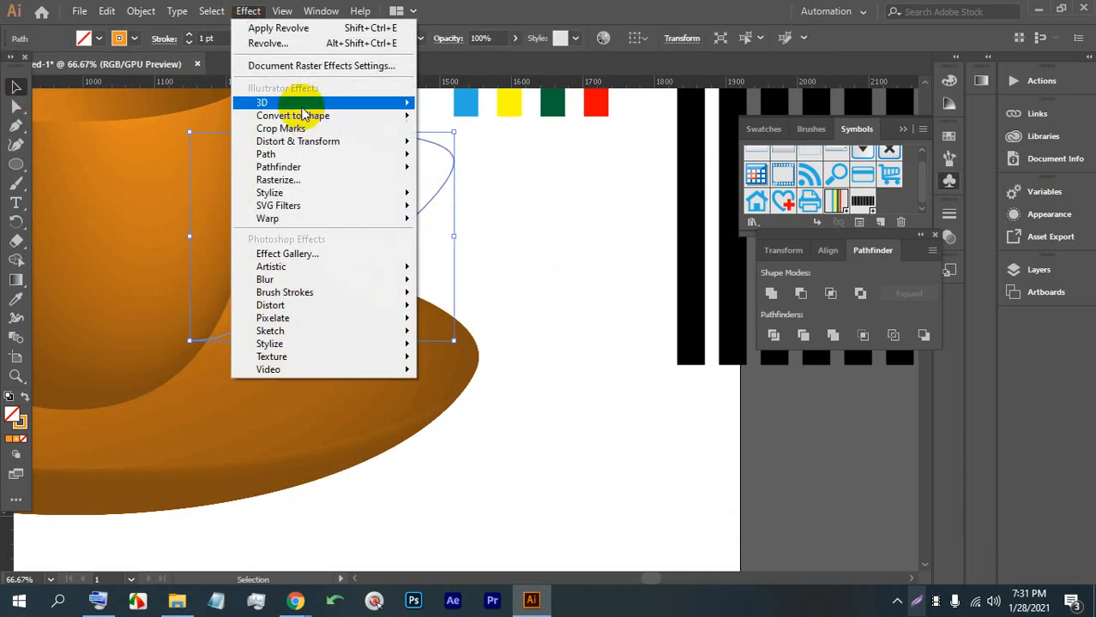
{"action": "left_click", "coordinate": [463, 106]}
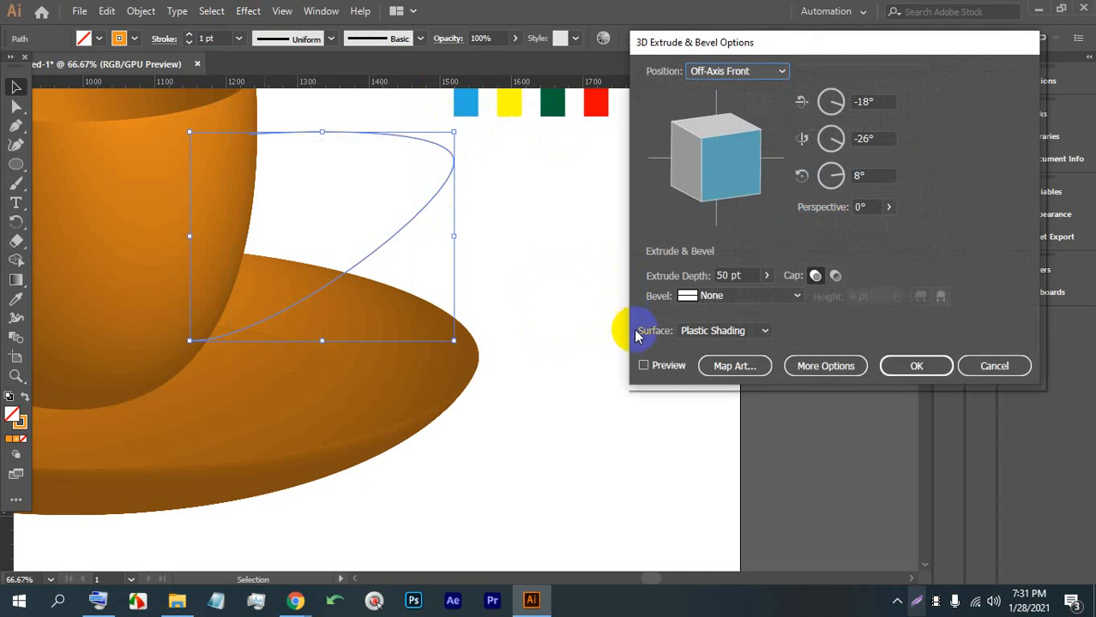
{"action": "left_click", "coordinate": [645, 366]}
{"action": "left_click_drag", "start_coordinate": [698, 202], "coordinate": [710, 160]}
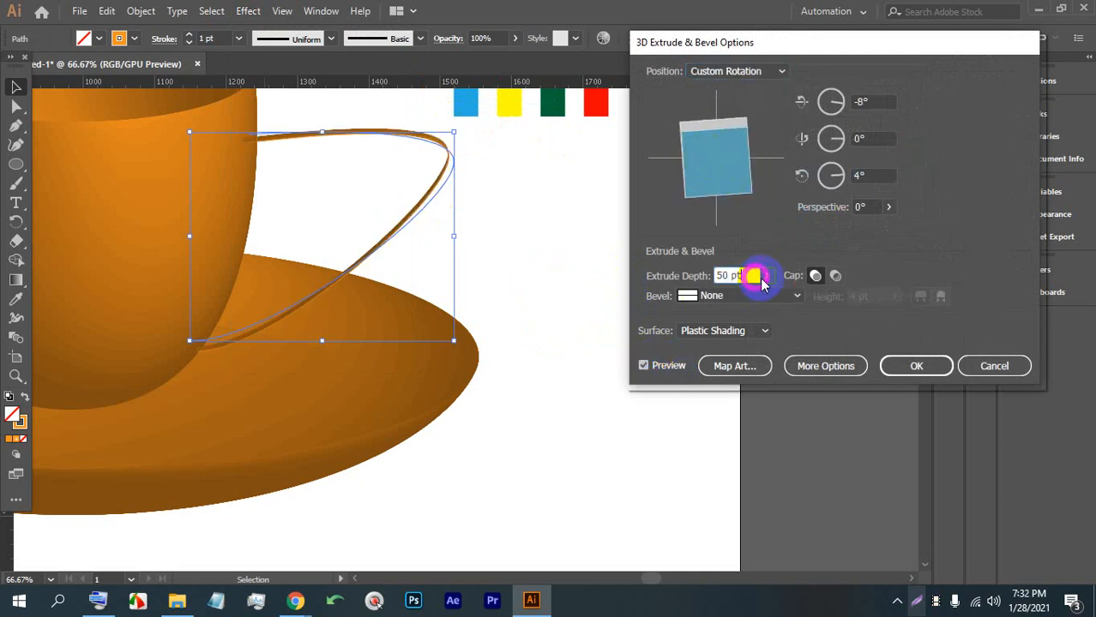
{"action": "left_click", "coordinate": [763, 278]}
{"action": "left_click_drag", "start_coordinate": [712, 296], "coordinate": [724, 296]}
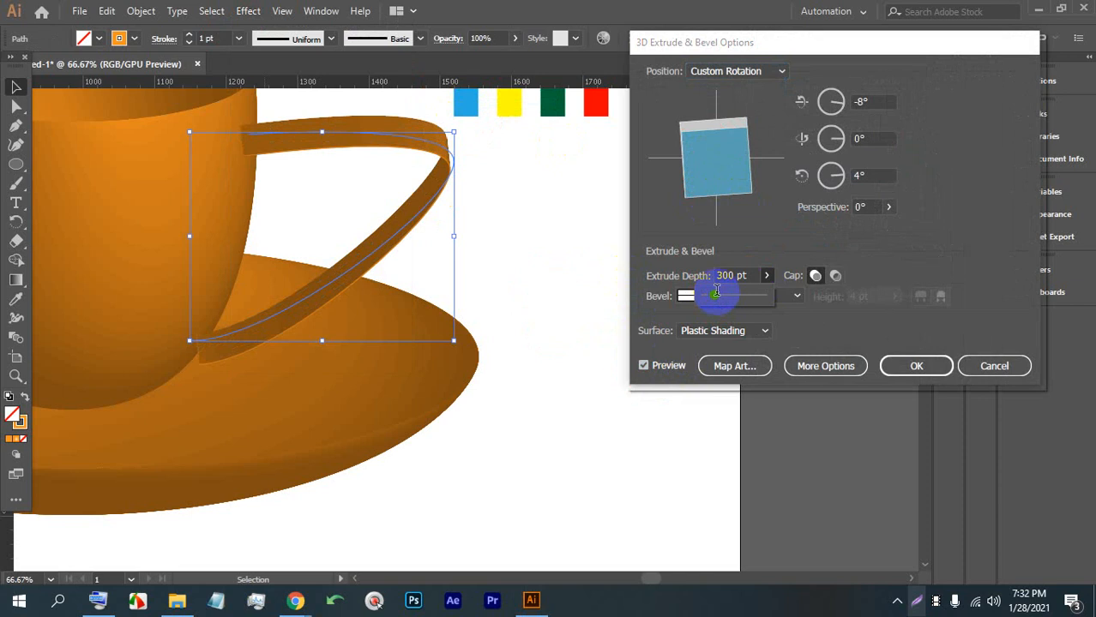
{"action": "mouse_move", "coordinate": [714, 167]}
{"action": "left_mouse_down"}
{"action": "mouse_move", "coordinate": [710, 147]}
{"action": "mouse_move", "coordinate": [709, 176]}
{"action": "mouse_move", "coordinate": [697, 147]}
{"action": "mouse_move", "coordinate": [717, 163]}
{"action": "left_mouse_up"}
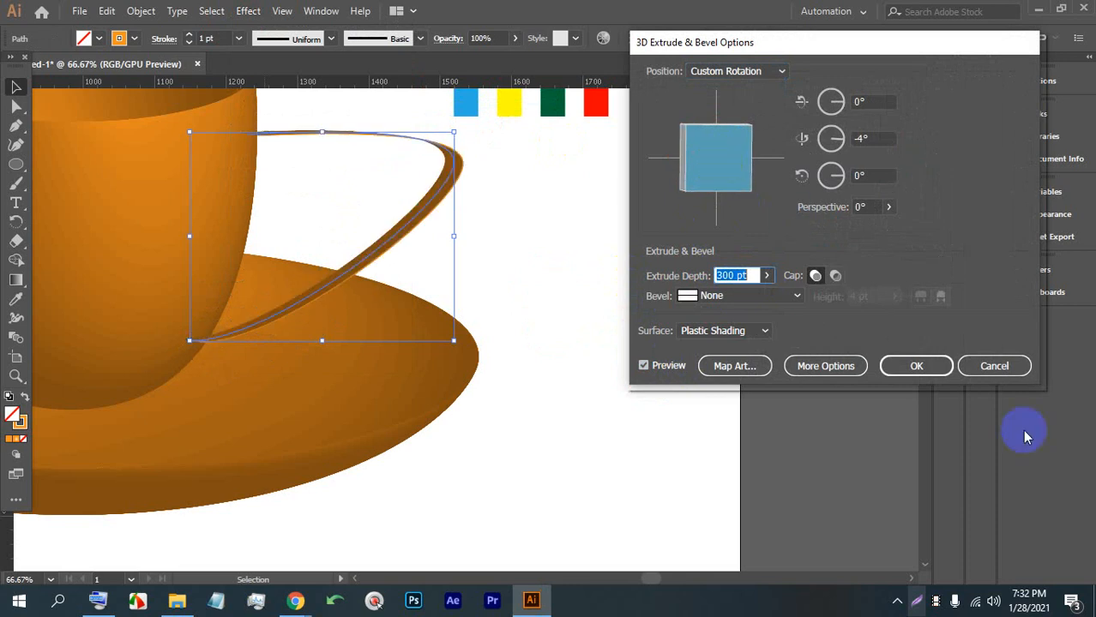
{"action": "left_click", "coordinate": [898, 367]}
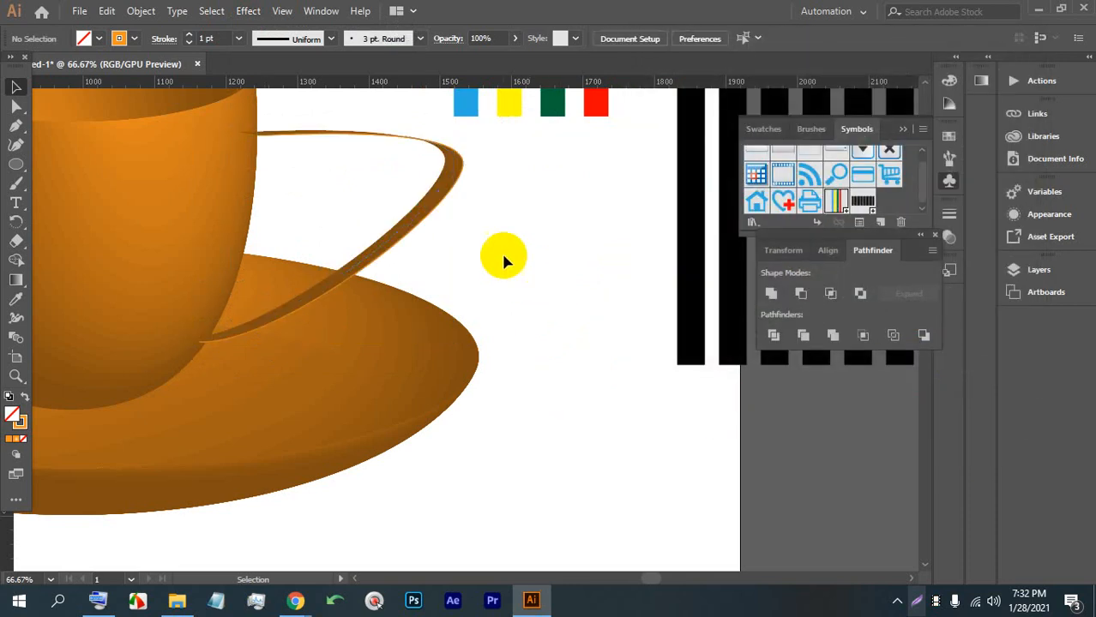
Arrange the extruded handle in the stacking order so it sits behind the cup but in front of the plate.
{"action": "scroll", "coordinate": [500, 281], "scroll_direction": "down", "scroll_amount": 1}
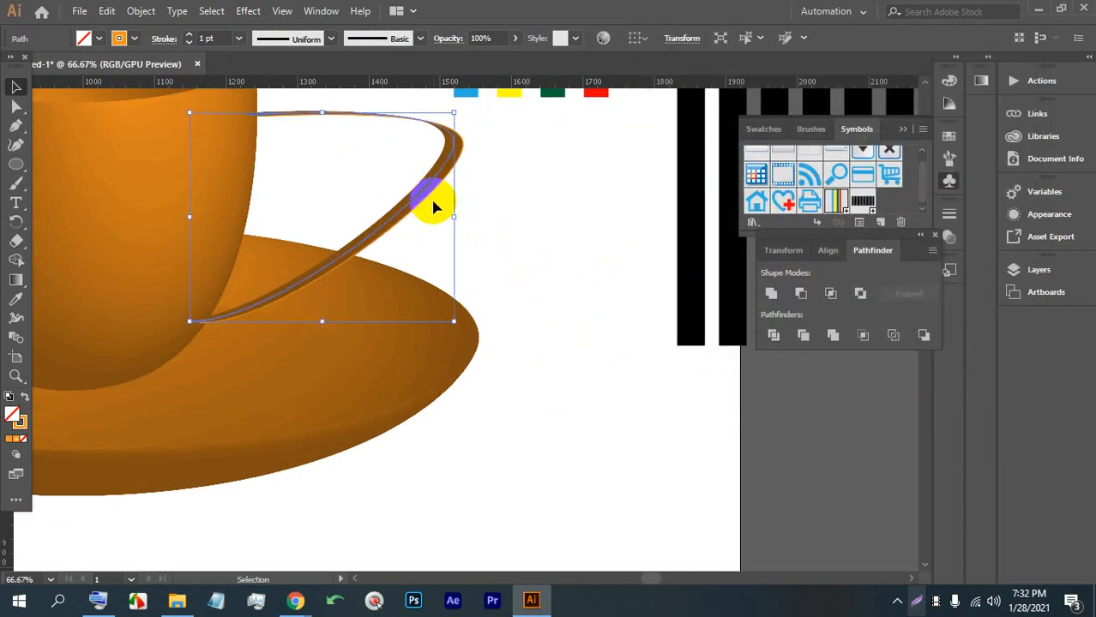
{"action": "key", "text": "ctrl+bracketleft"}
{"action": "key", "text": "ctrl+bracketleft"}
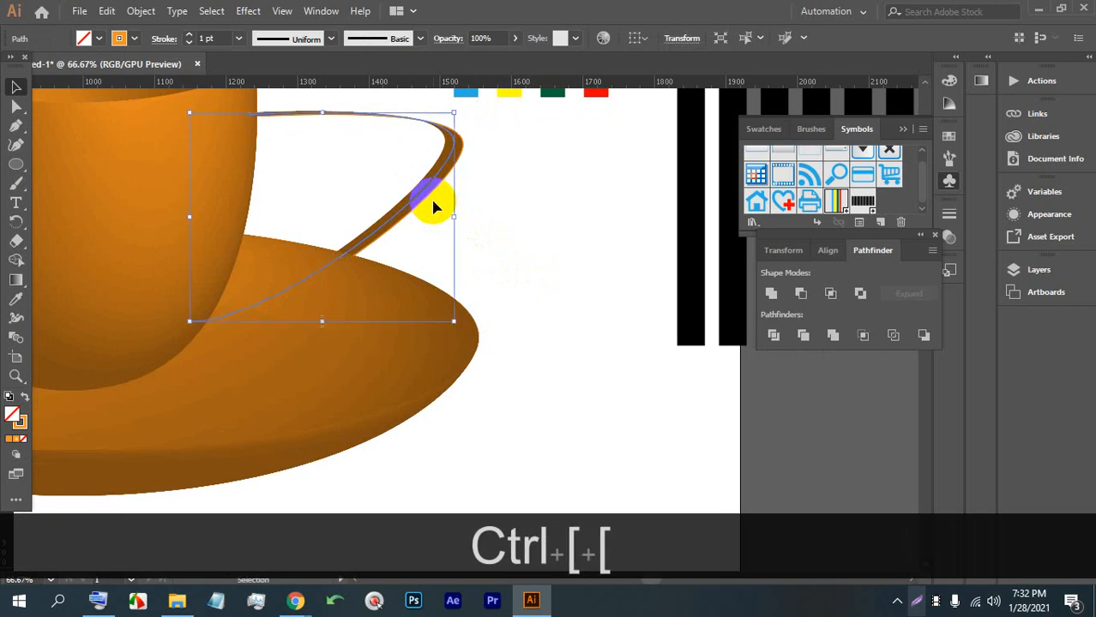
{"action": "key", "text": "ctrl+bracketright"}
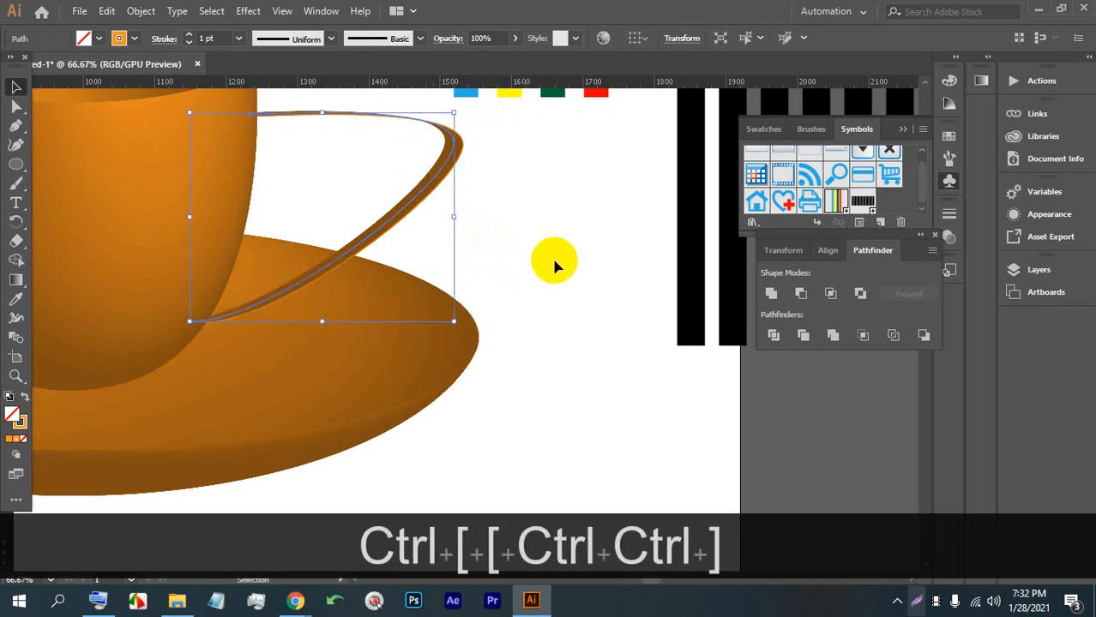
{"action": "left_click", "coordinate": [554, 262]}
{"action": "scroll", "coordinate": [555, 262], "scroll_direction": "down", "scroll_amount": 3, "text": "alt"}
{"action": "scroll", "coordinate": [514, 274], "scroll_direction": "up", "scroll_amount": 2, "text": "alt"}
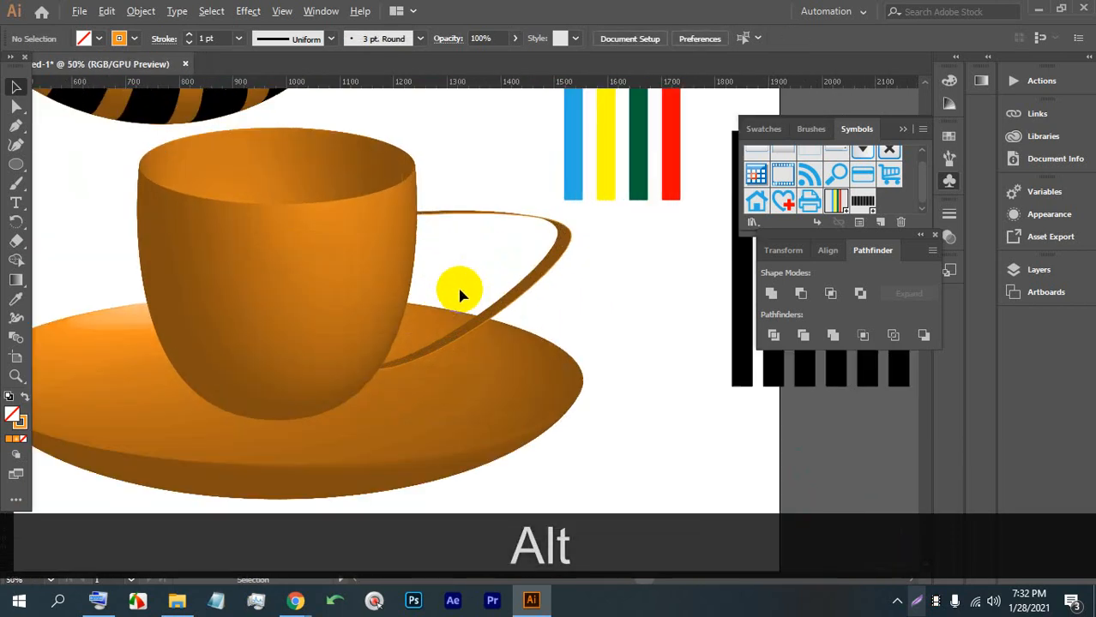
Shift the handle closer to the cup and thicken its stroke weight to 13 pt.
{"action": "mouse_move", "coordinate": [544, 246]}
{"action": "left_mouse_down"}
{"action": "mouse_move", "coordinate": [568, 212]}
{"action": "mouse_move", "coordinate": [548, 211]}
{"action": "mouse_move", "coordinate": [540, 233]}
{"action": "left_mouse_up"}
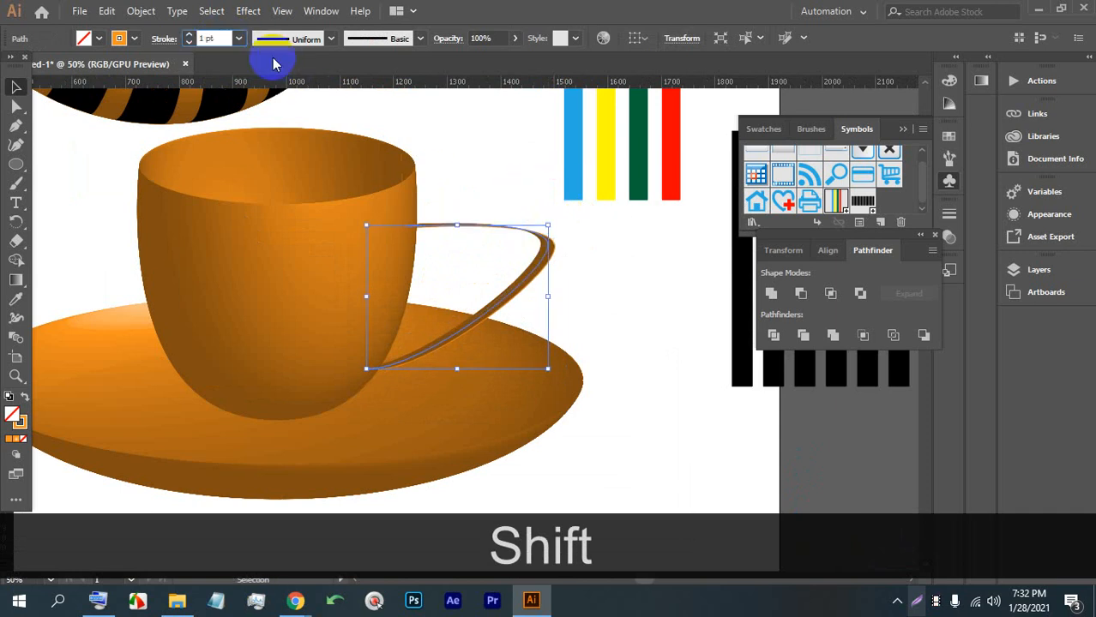
{"action": "key", "text": "Up"}
{"action": "key", "text": "Up"}
{"action": "key", "text": "Up"}
{"action": "key", "text": "Up"}
{"action": "key", "text": "Up"}
{"action": "key", "text": "Up"}
{"action": "key", "text": "Up"}
{"action": "key", "text": "Up"}
{"action": "key", "text": "Up"}
{"action": "key", "text": "Up"}
{"action": "key", "text": "Up"}
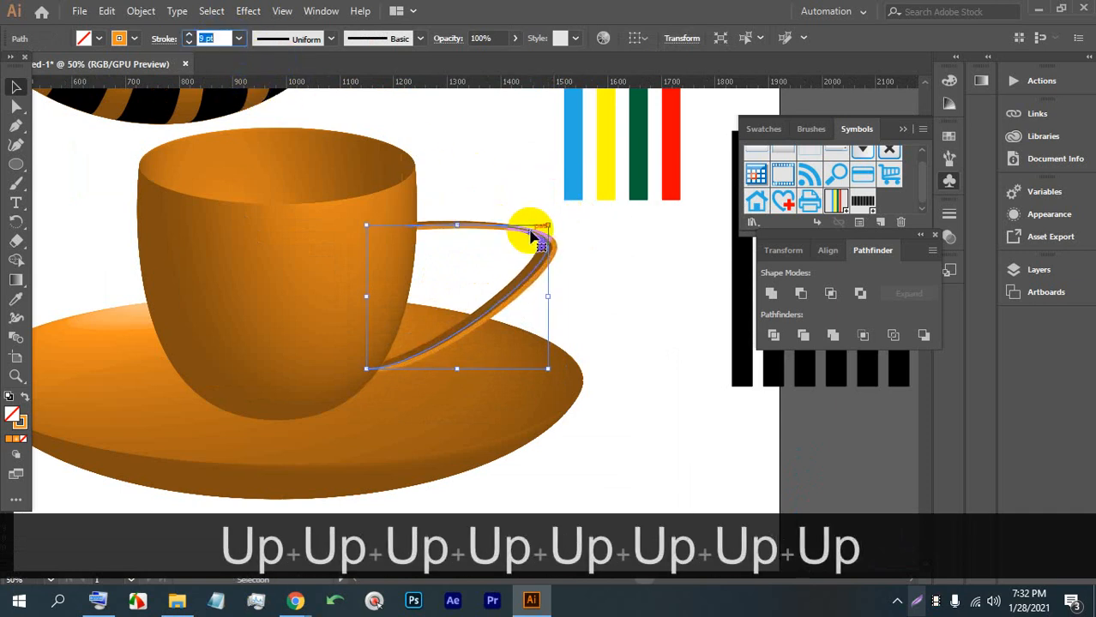
{"action": "key", "text": "Up"}
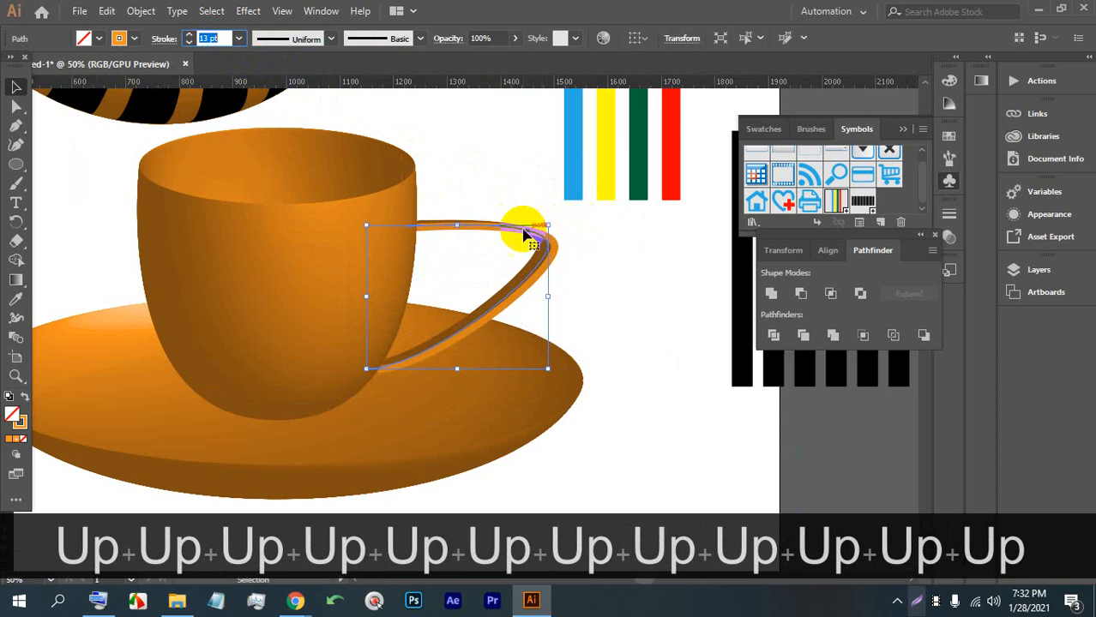
Move the thickened handle further in and up so its ends tuck behind the cup's side.
{"action": "left_click_drag", "start_coordinate": [458, 226], "coordinate": [434, 218]}
{"action": "left_click", "coordinate": [554, 246]}
{"action": "scroll", "coordinate": [595, 315], "scroll_direction": "down", "scroll_amount": 2}
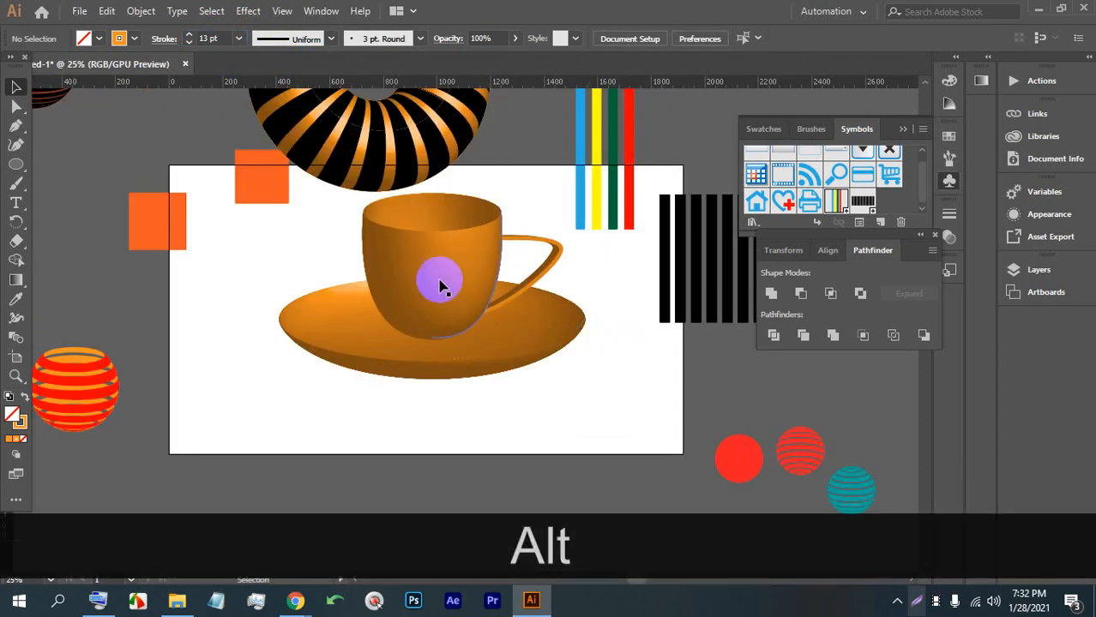
{"action": "scroll", "coordinate": [517, 255], "scroll_direction": "up", "scroll_amount": 3}
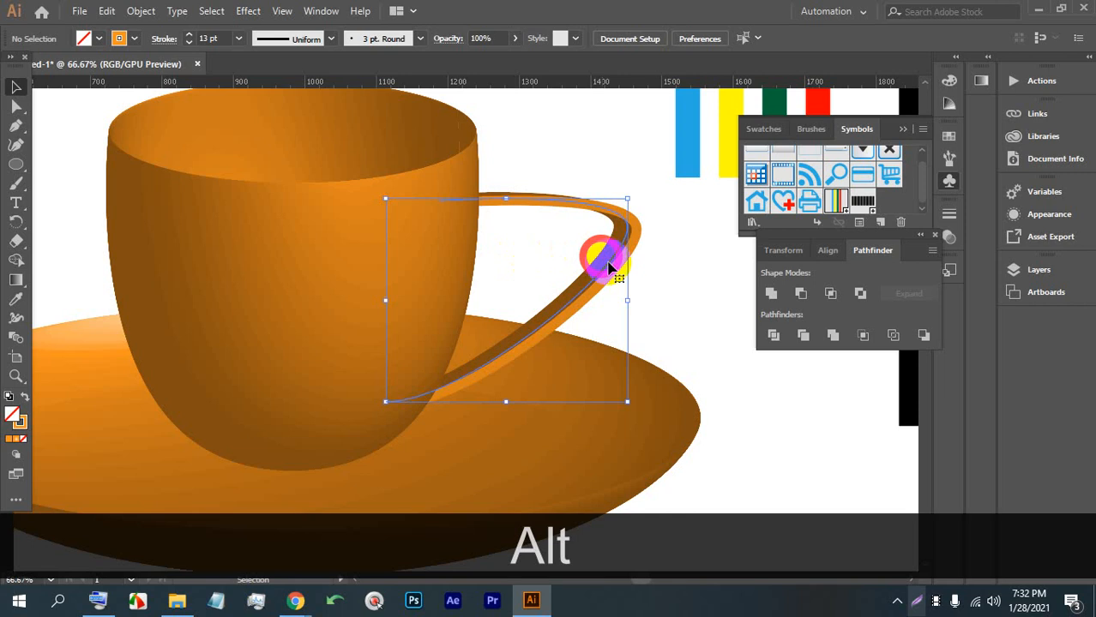
{"action": "left_click_drag", "start_coordinate": [608, 268], "coordinate": [585, 260]}
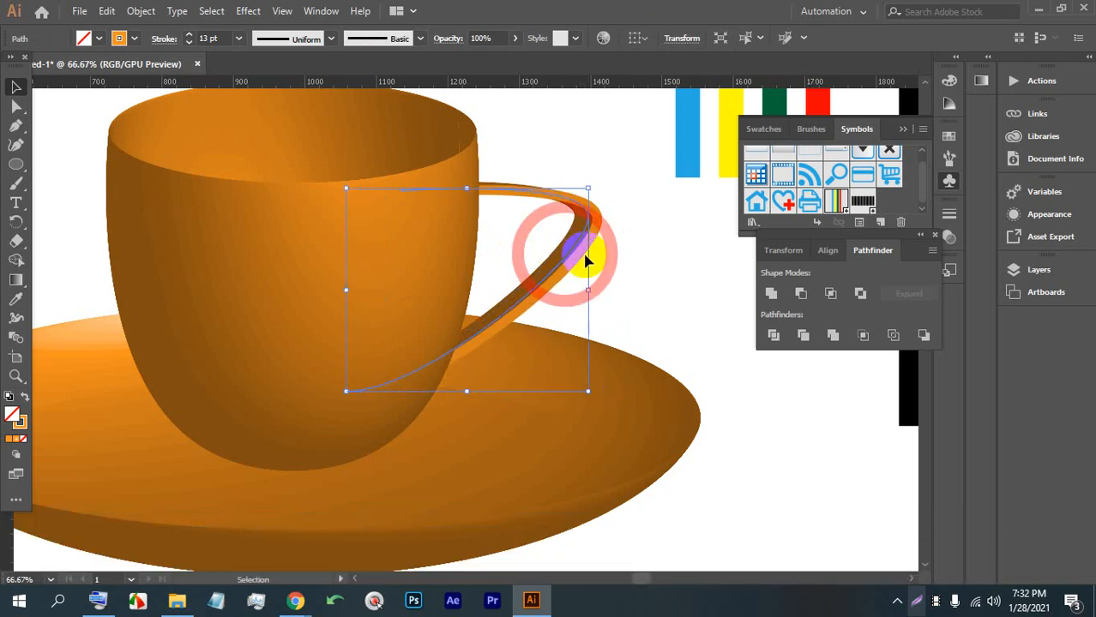
{"action": "left_click", "coordinate": [634, 253]}
Draw a flat ellipse about 325 px wide and 50 px high across the underside of the cup on the plate.
{"action": "scroll", "coordinate": [639, 259], "scroll_direction": "down", "scroll_amount": 2}
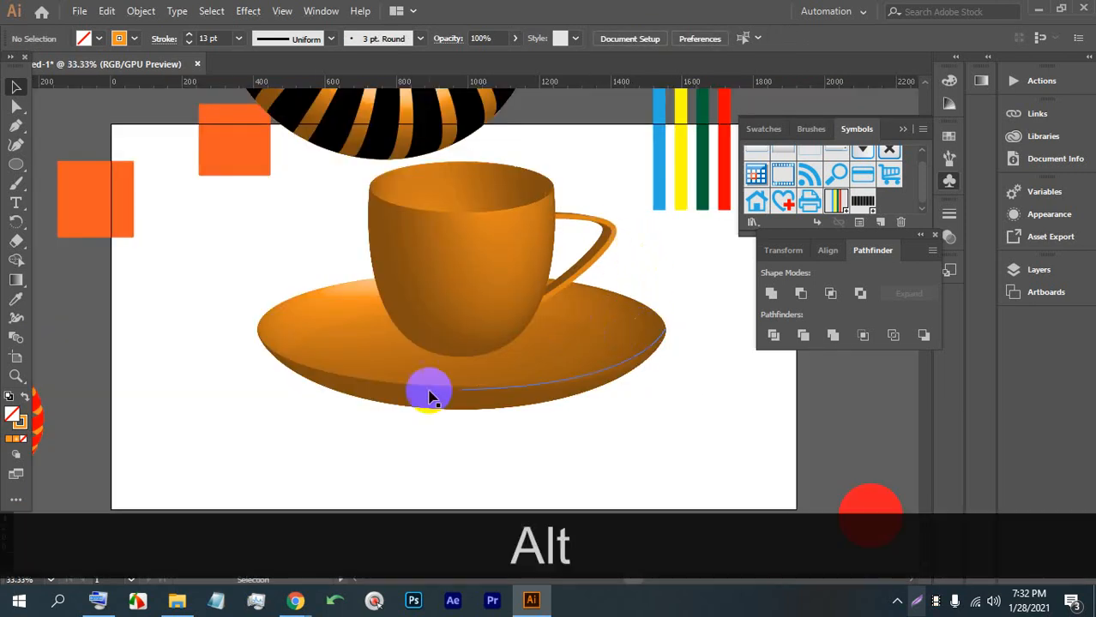
{"action": "scroll", "coordinate": [429, 377], "scroll_direction": "up", "scroll_amount": 2}
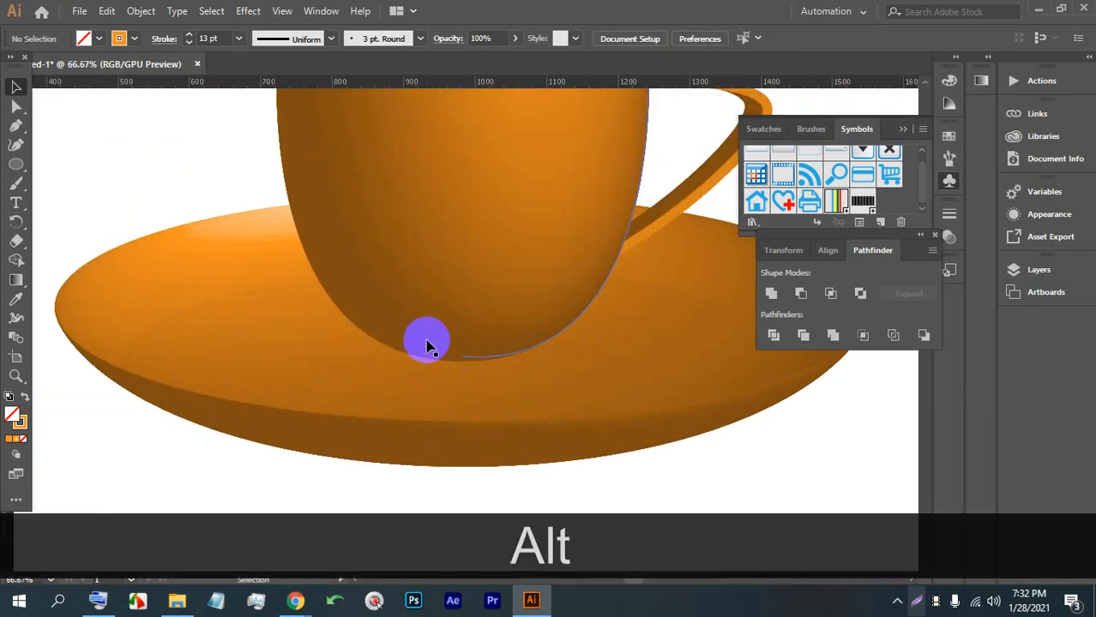
{"action": "scroll", "coordinate": [429, 341], "scroll_direction": "up", "scroll_amount": 1}
{"action": "scroll", "coordinate": [439, 362], "scroll_direction": "down", "scroll_amount": 2}
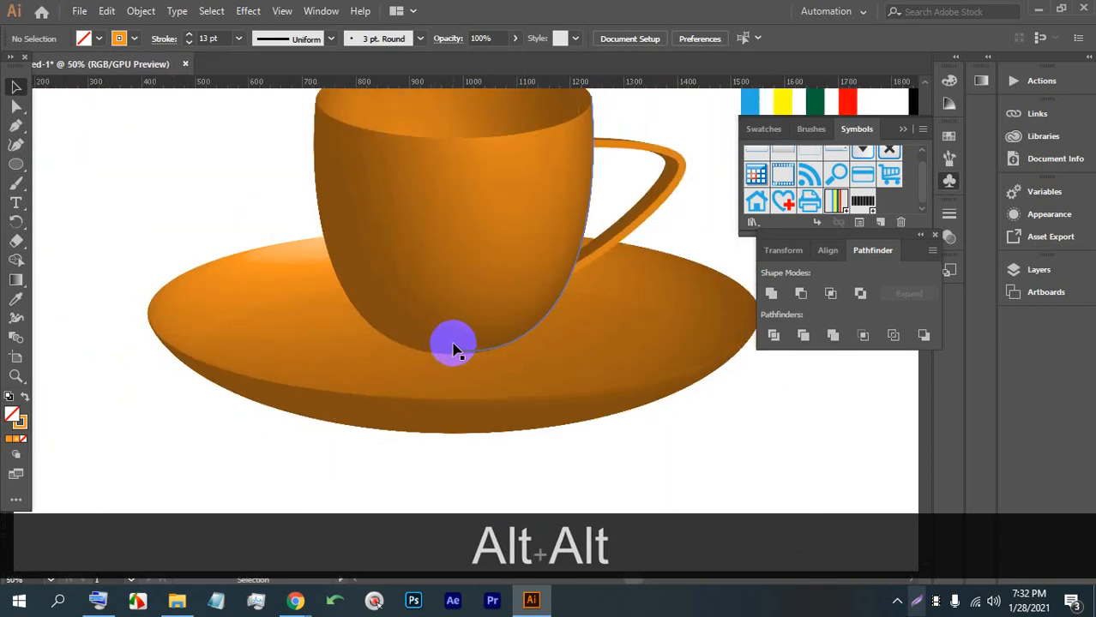
{"action": "scroll", "coordinate": [453, 348], "scroll_direction": "down", "scroll_amount": 1}
{"action": "scroll", "coordinate": [456, 350], "scroll_direction": "down", "scroll_amount": 1}
{"action": "scroll", "coordinate": [393, 322], "scroll_direction": "up", "scroll_amount": 4}
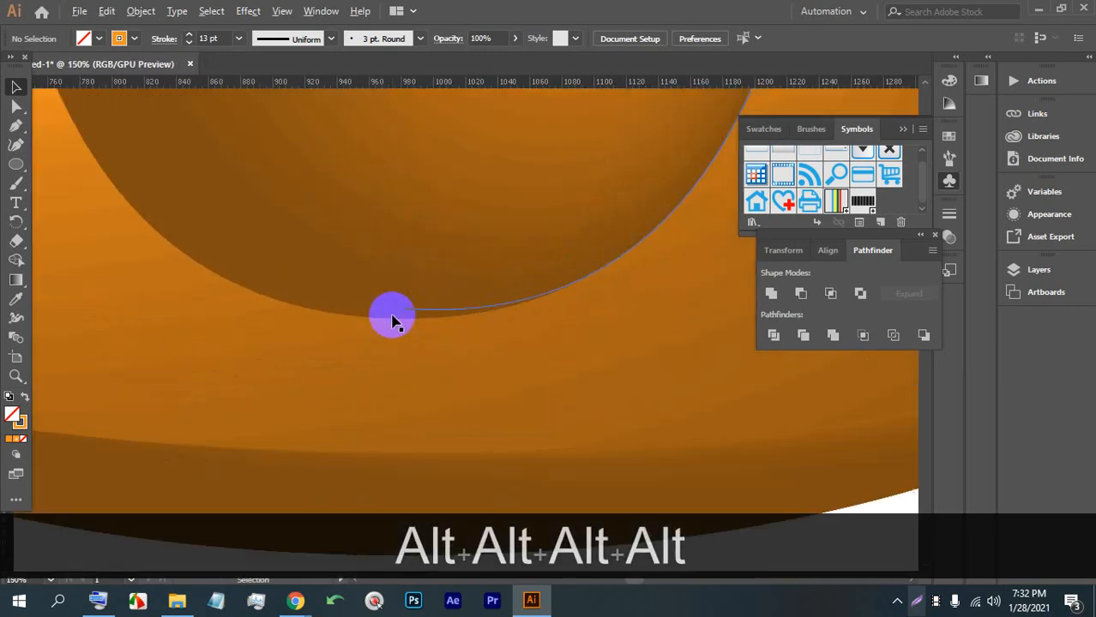
{"action": "left_click_drag", "start_coordinate": [352, 275], "coordinate": [419, 264]}
{"action": "scroll", "coordinate": [421, 269], "scroll_direction": "down", "scroll_amount": 1}
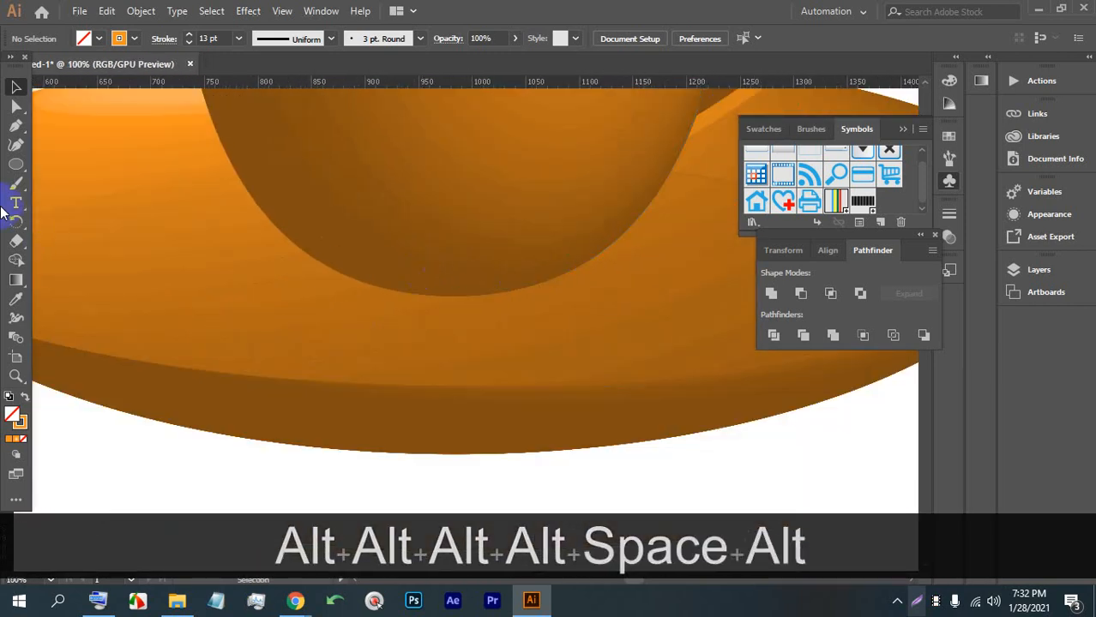
{"action": "left_click_drag", "start_coordinate": [15, 171], "coordinate": [57, 183]}
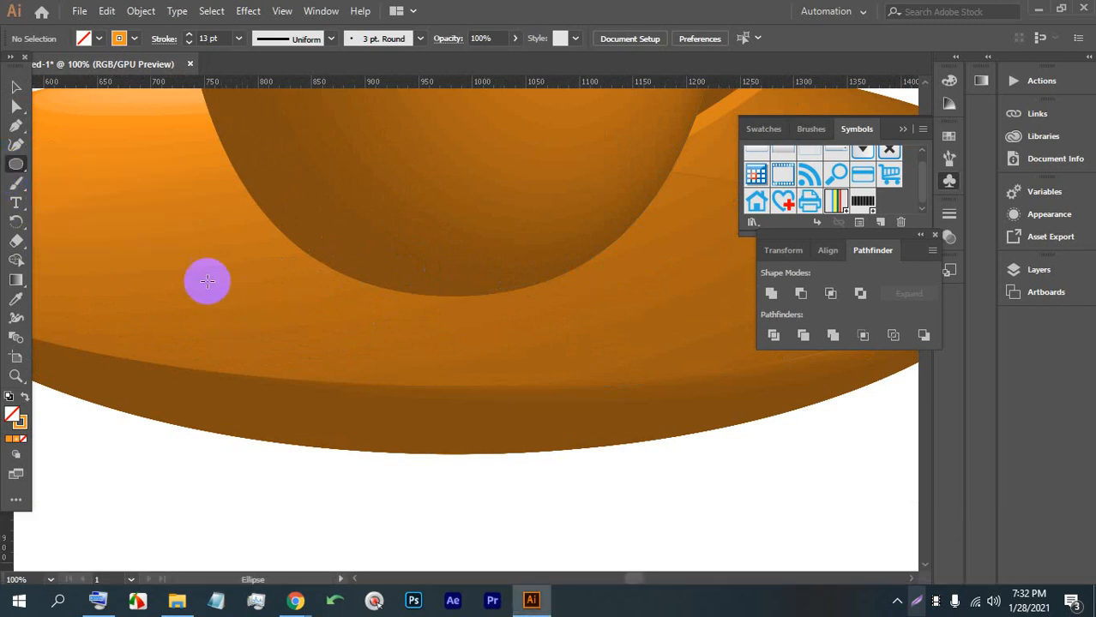
{"action": "left_click_drag", "start_coordinate": [206, 280], "coordinate": [555, 330]}
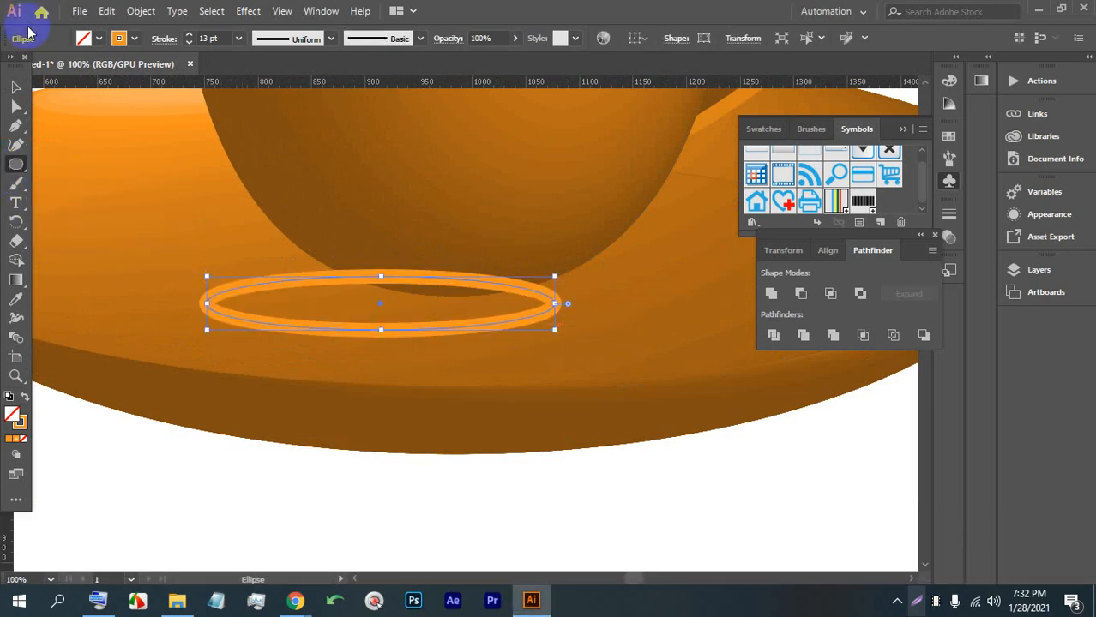
Fill the ellipse at the cup's base with black and remove its stroke.
{"action": "left_click", "coordinate": [86, 44]}
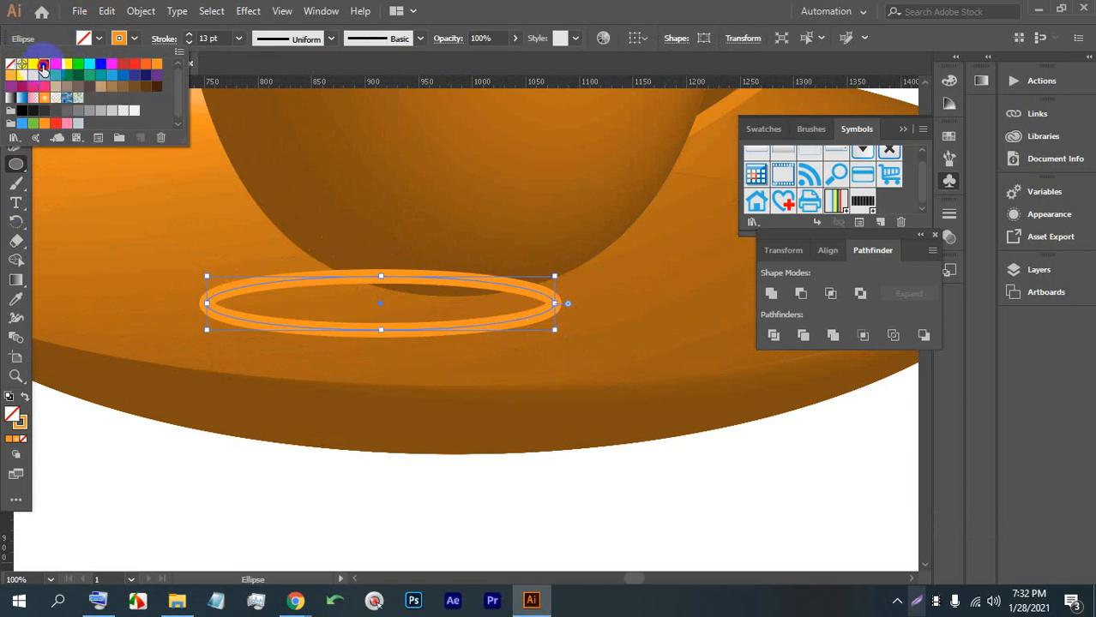
{"action": "left_click", "coordinate": [43, 66]}
{"action": "left_click", "coordinate": [120, 38]}
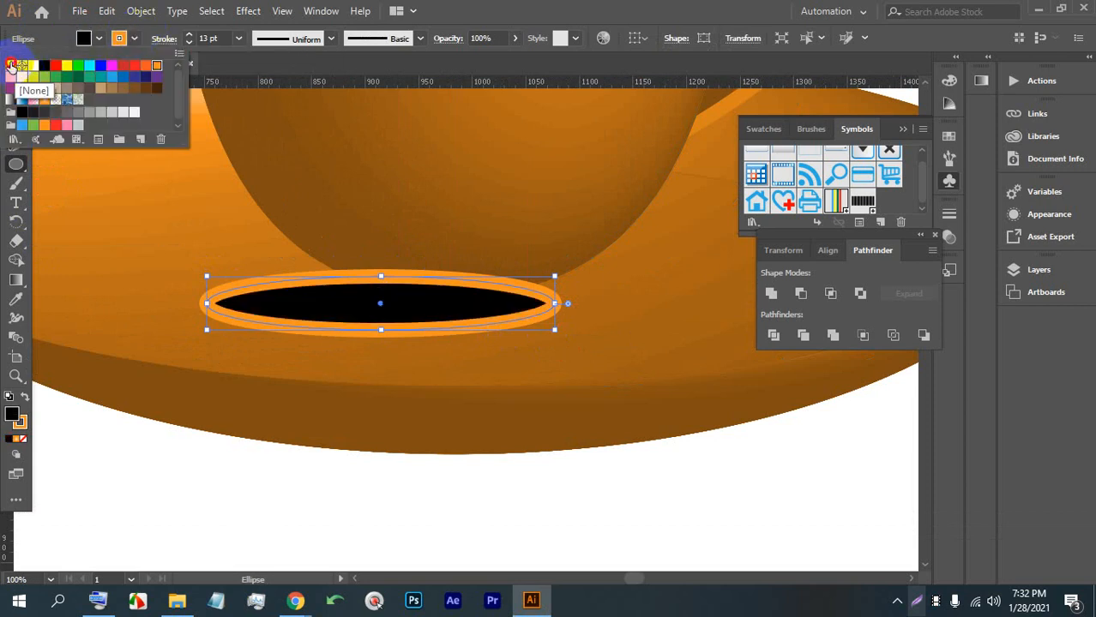
{"action": "left_click", "coordinate": [11, 66]}
{"action": "left_click", "coordinate": [15, 85]}
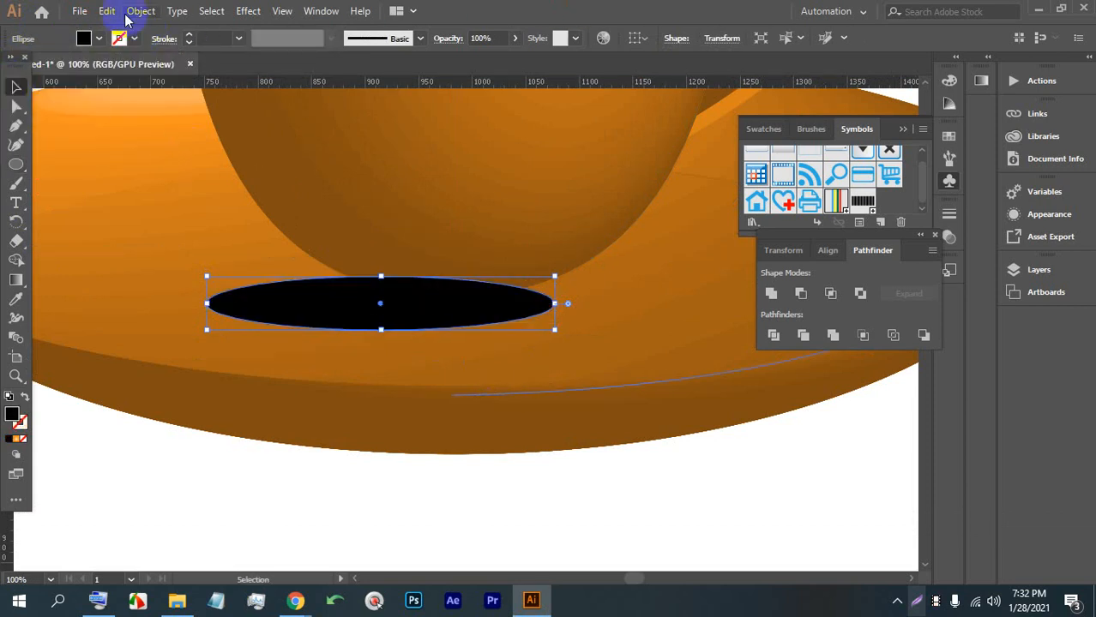
{"action": "left_click", "coordinate": [246, 11]}
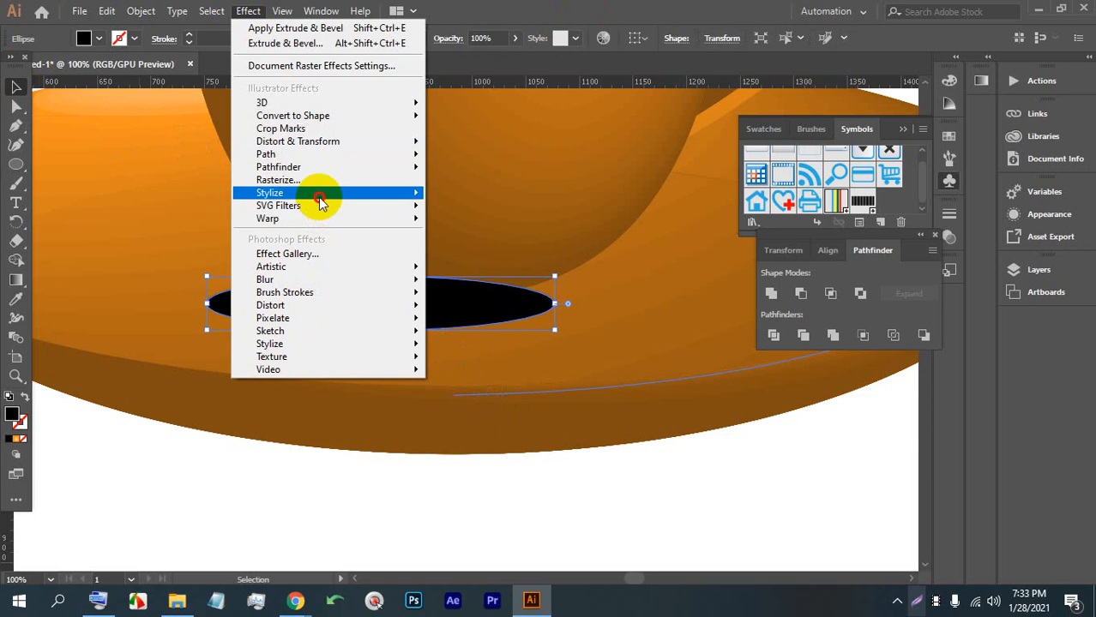
{"action": "mouse_move", "coordinate": [416, 193]}
{"action": "left_click", "coordinate": [463, 194]}
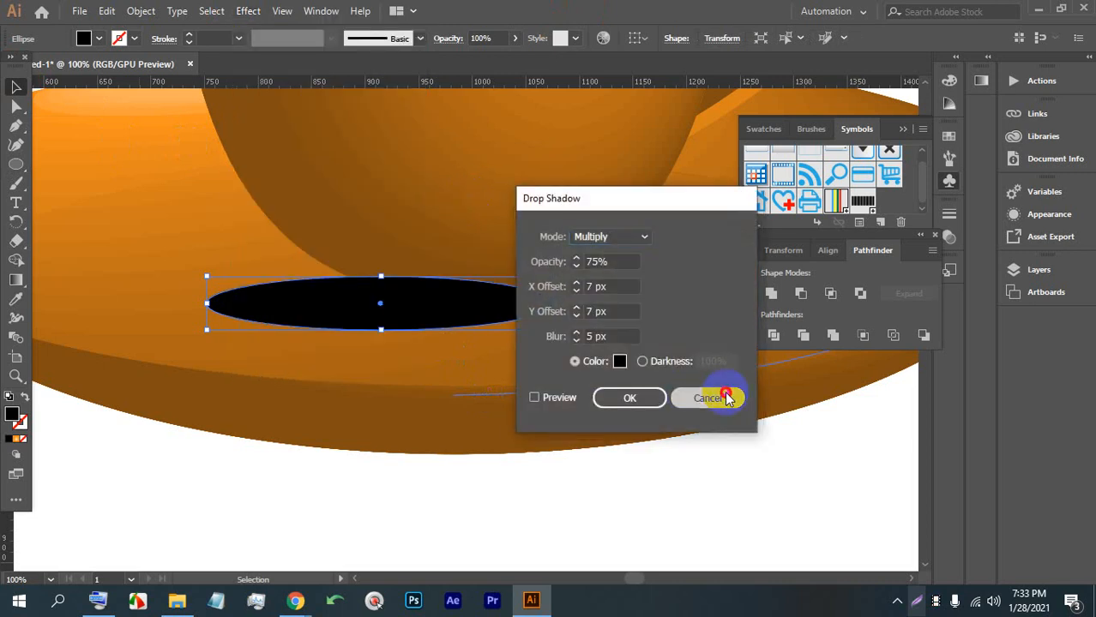
{"action": "left_click", "coordinate": [725, 398]}
Apply a Gaussian Blur with a radius of about 16 pixels to the black ellipse and send it behind the cup.
{"action": "left_click", "coordinate": [248, 10]}
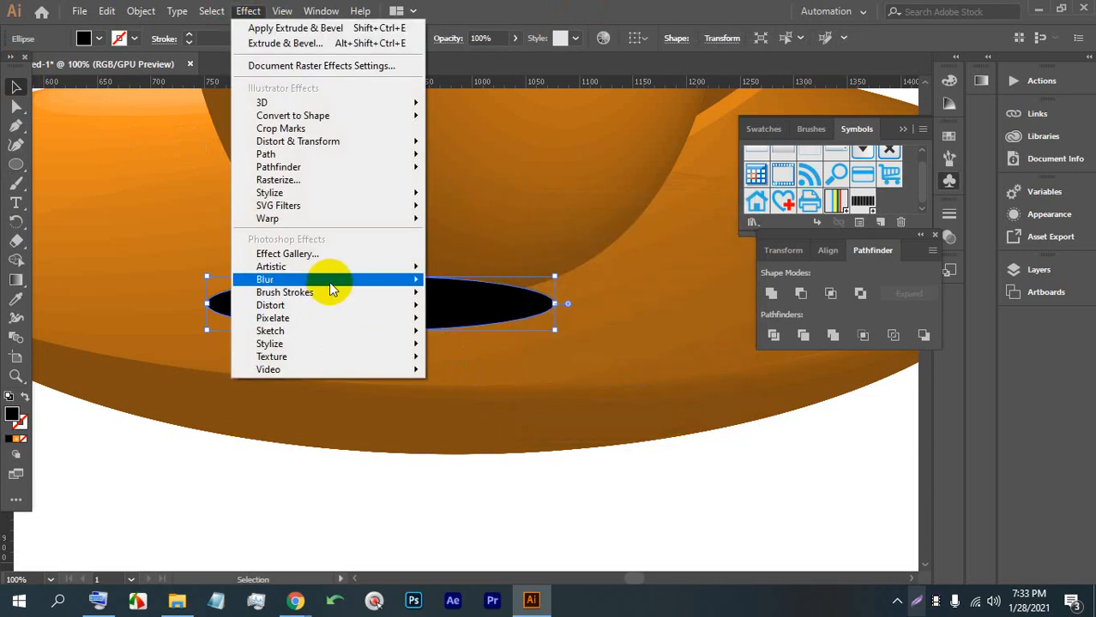
{"action": "mouse_move", "coordinate": [331, 281]}
{"action": "left_click", "coordinate": [500, 282]}
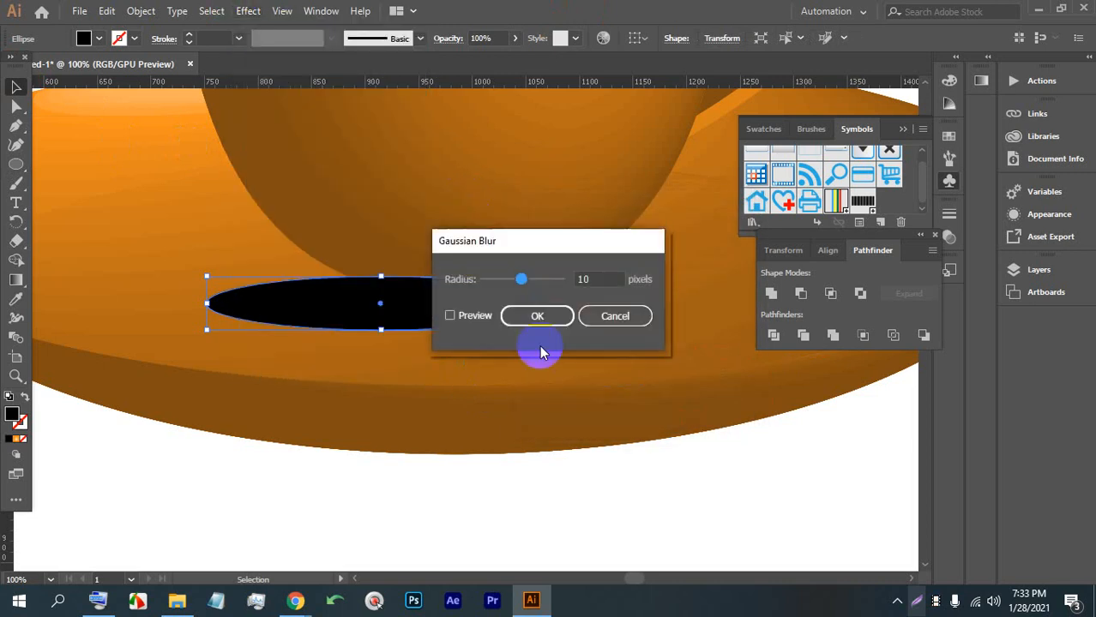
{"action": "left_click", "coordinate": [472, 324]}
{"action": "left_click_drag", "start_coordinate": [525, 240], "coordinate": [650, 255]}
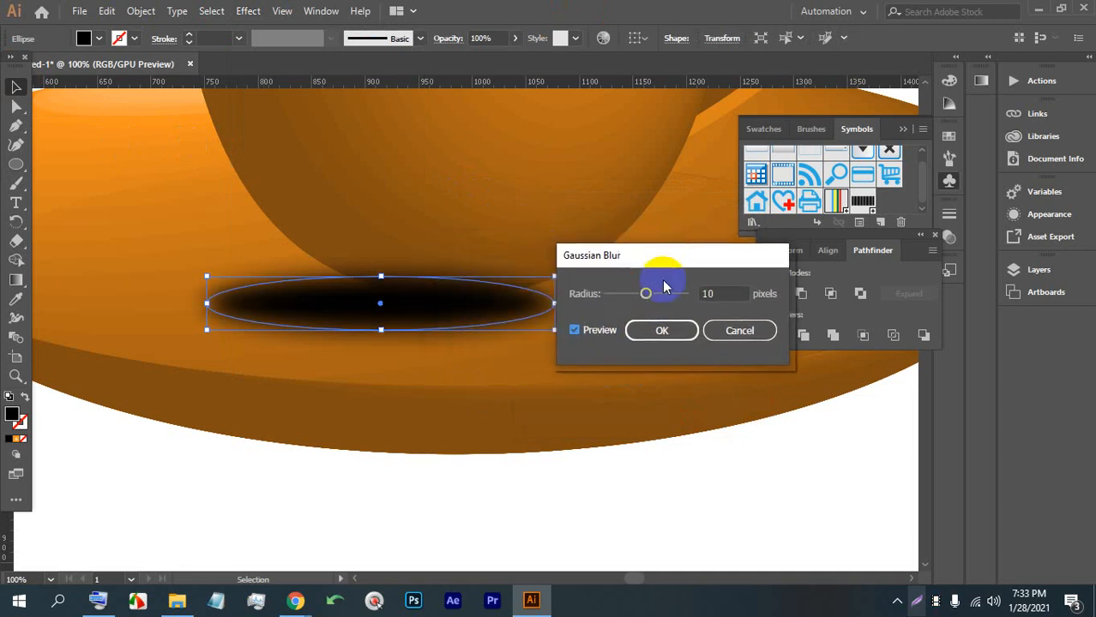
{"action": "left_click", "coordinate": [718, 294]}
{"action": "key", "text": "Up"}
{"action": "key", "text": "Up"}
{"action": "key", "text": "Up"}
{"action": "key", "text": "Up"}
{"action": "key", "text": "Up"}
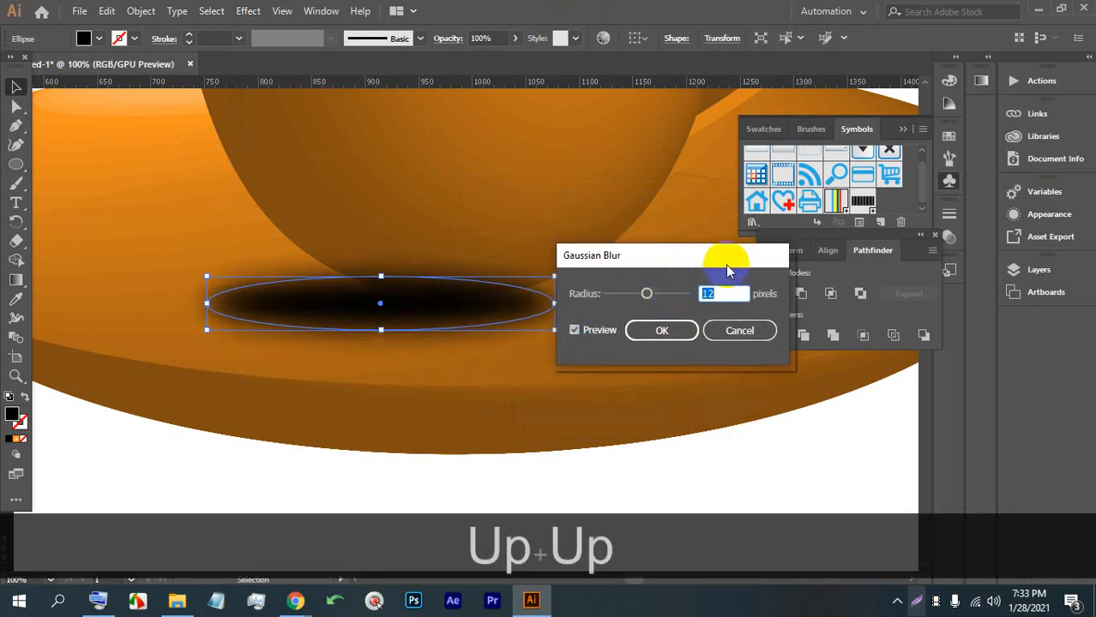
{"action": "key", "text": "Up"}
{"action": "key", "text": "Up"}
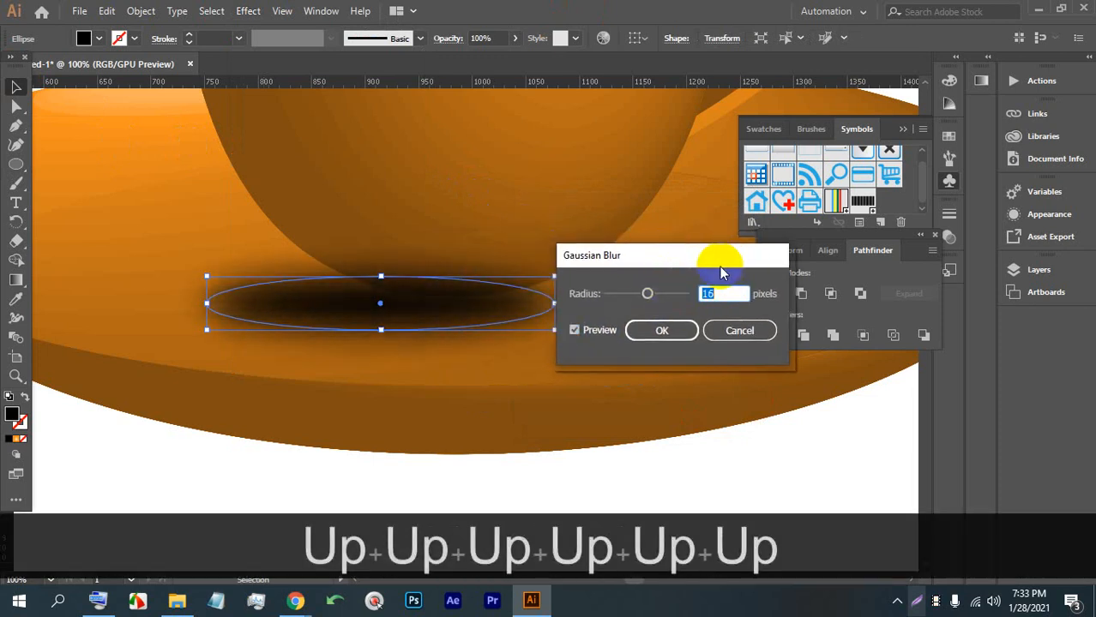
{"action": "left_click", "coordinate": [677, 332]}
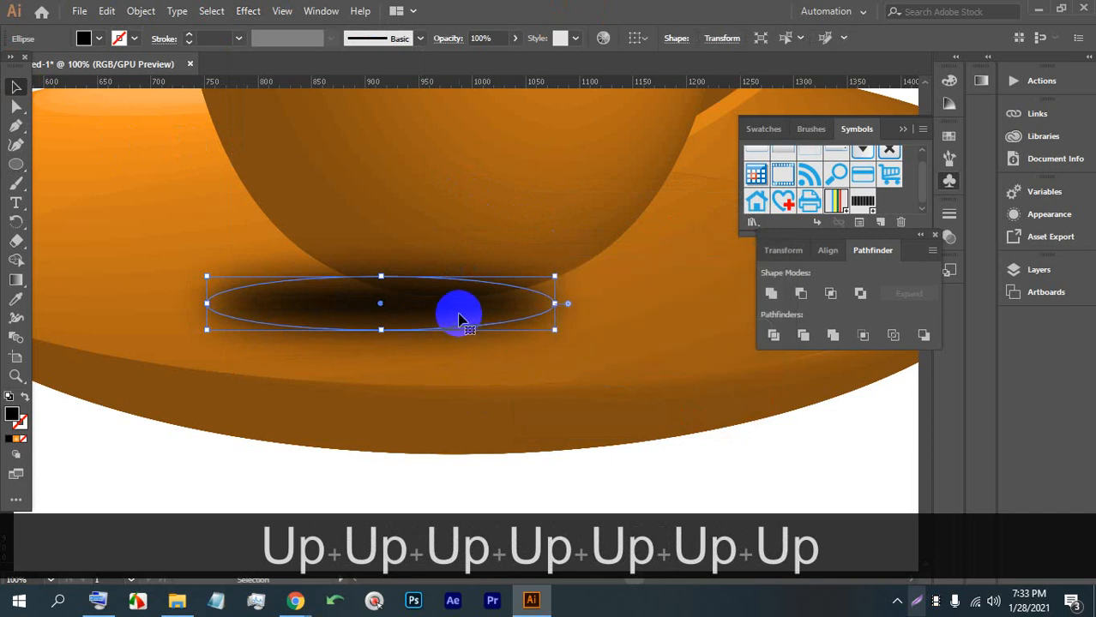
{"action": "key", "text": "ctrl+bracketleft"}
{"action": "key", "text": "v"}
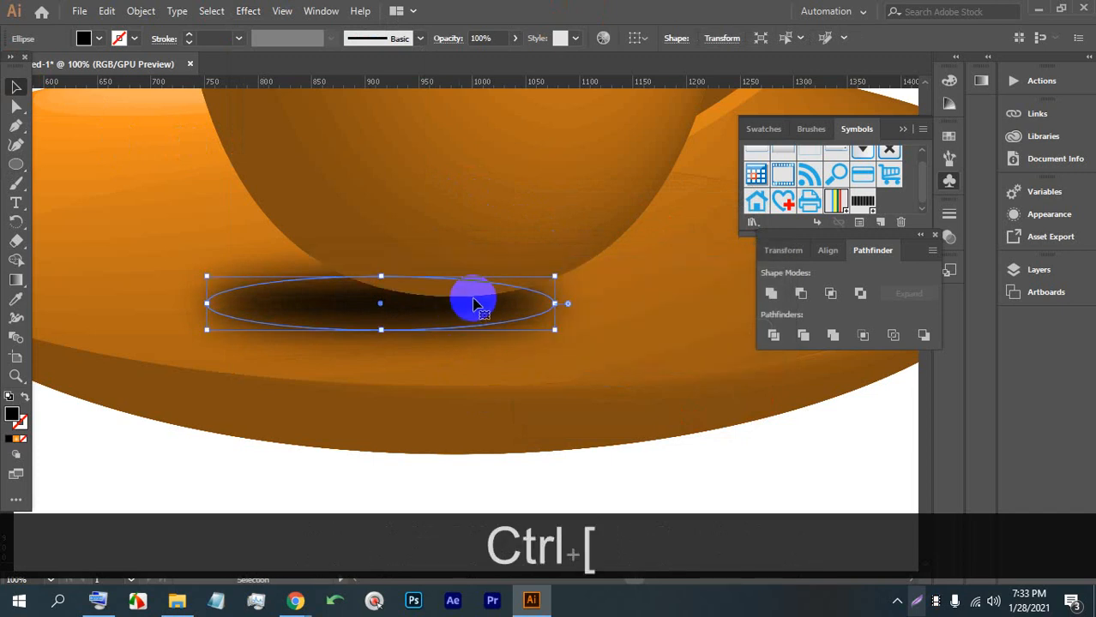
Widen the blurred shadow ellipse to about 417 px and nudge it slightly up and across beneath the cup.
{"action": "left_click_drag", "start_coordinate": [556, 303], "coordinate": [654, 295]}
{"action": "left_click_drag", "start_coordinate": [495, 302], "coordinate": [501, 294]}
{"action": "scroll", "coordinate": [500, 294], "scroll_direction": "down", "scroll_amount": 3}
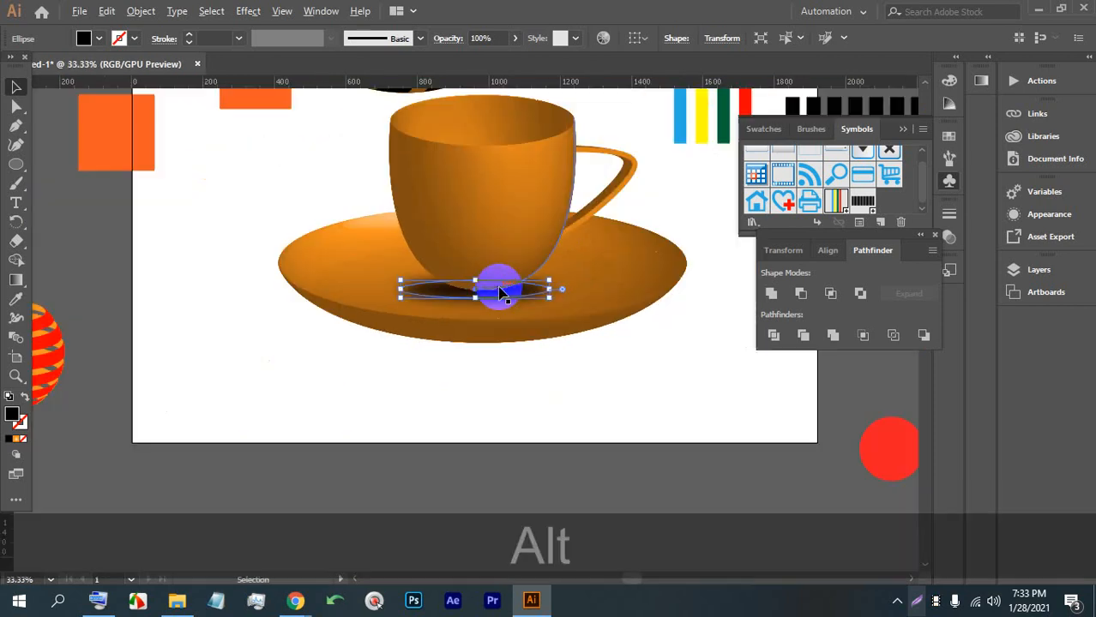
{"action": "left_click", "coordinate": [631, 386]}
{"action": "scroll", "coordinate": [507, 310], "scroll_direction": "down", "scroll_amount": 2}
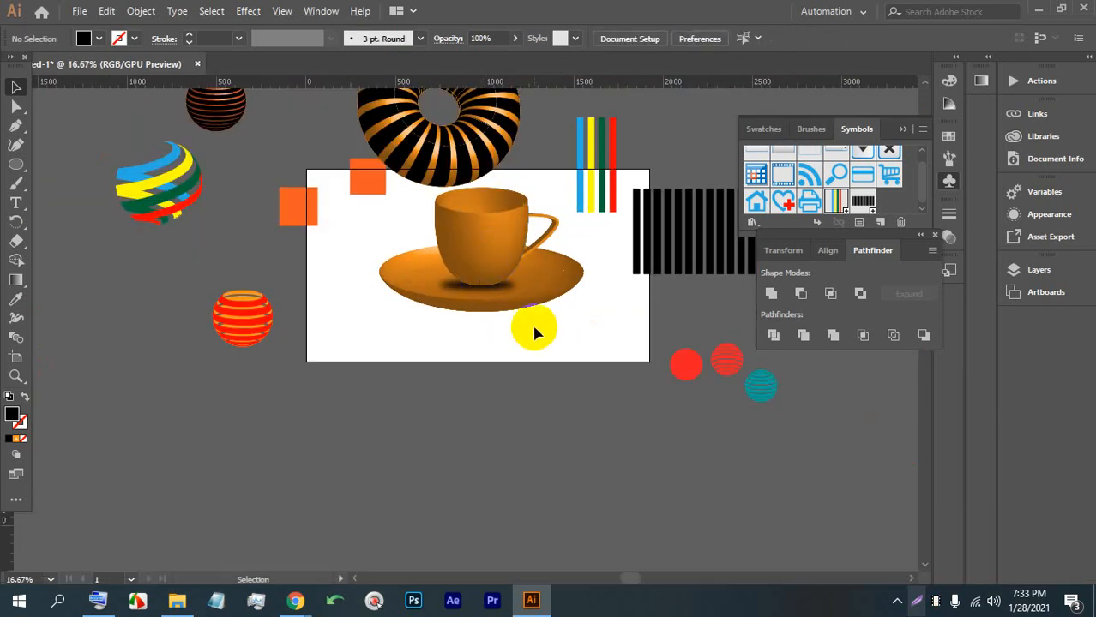
Select the cup, handle, shadow and plate together and move them off the artboard, beside the red-striped sphere.
{"action": "left_click", "coordinate": [474, 226]}
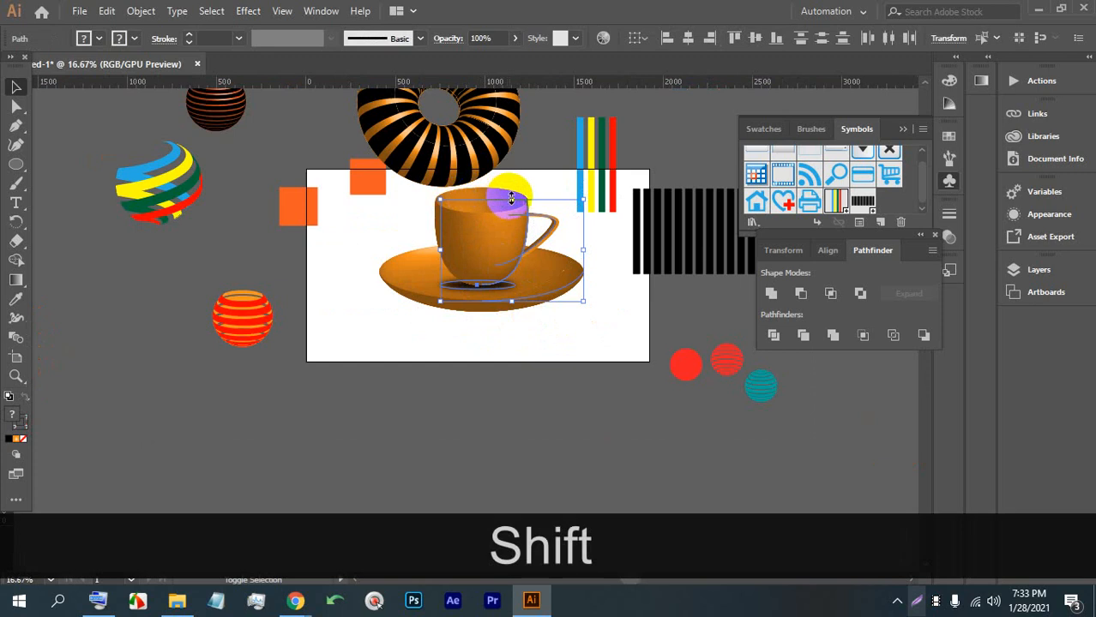
{"action": "left_click_drag", "start_coordinate": [511, 199], "coordinate": [120, 319]}
{"action": "left_click", "coordinate": [206, 367]}
{"action": "scroll", "coordinate": [124, 330], "scroll_direction": "up", "scroll_amount": 2}
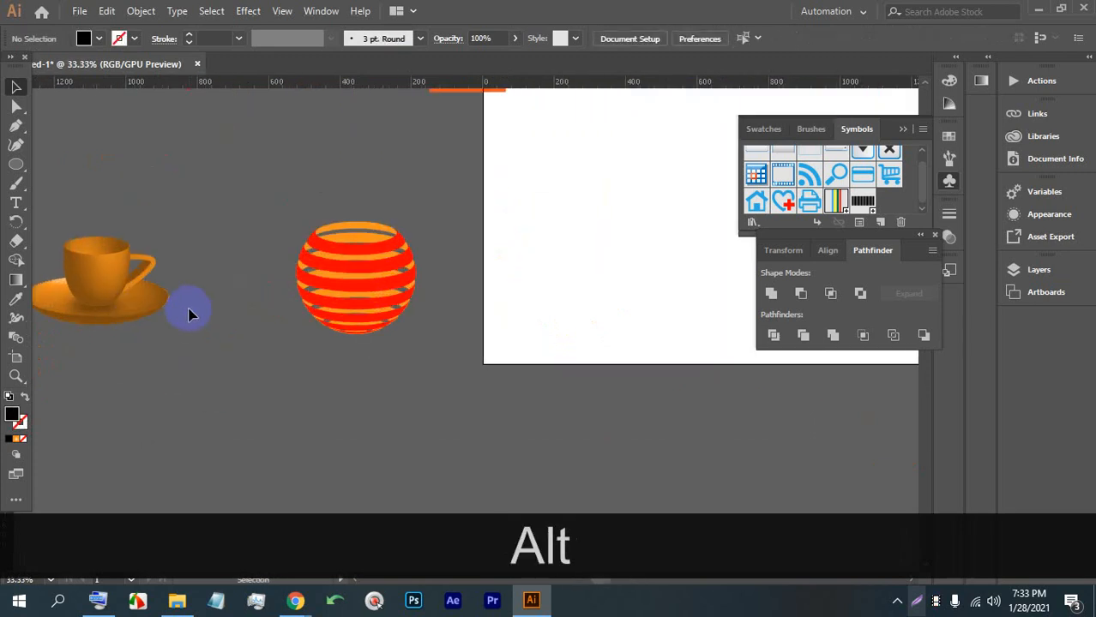
Switch to Chrome and search Google Images for "ai 3d shapes" in a new tab.
{"action": "mouse_move", "coordinate": [294, 598]}
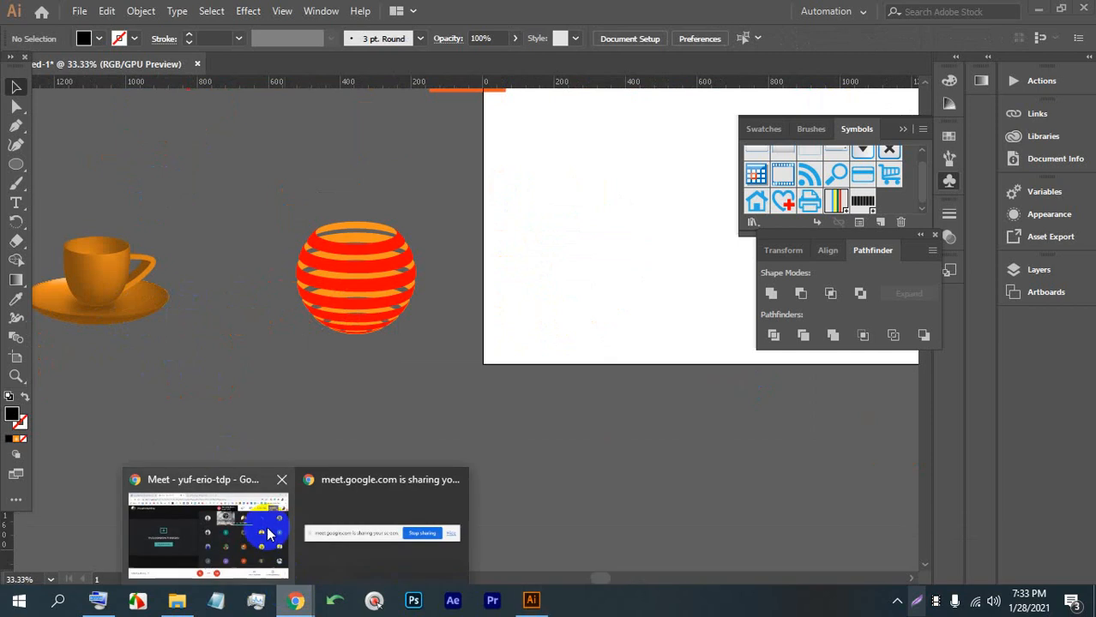
{"action": "left_click", "coordinate": [245, 507]}
{"action": "left_click", "coordinate": [425, 13]}
{"action": "left_click", "coordinate": [600, 14]}
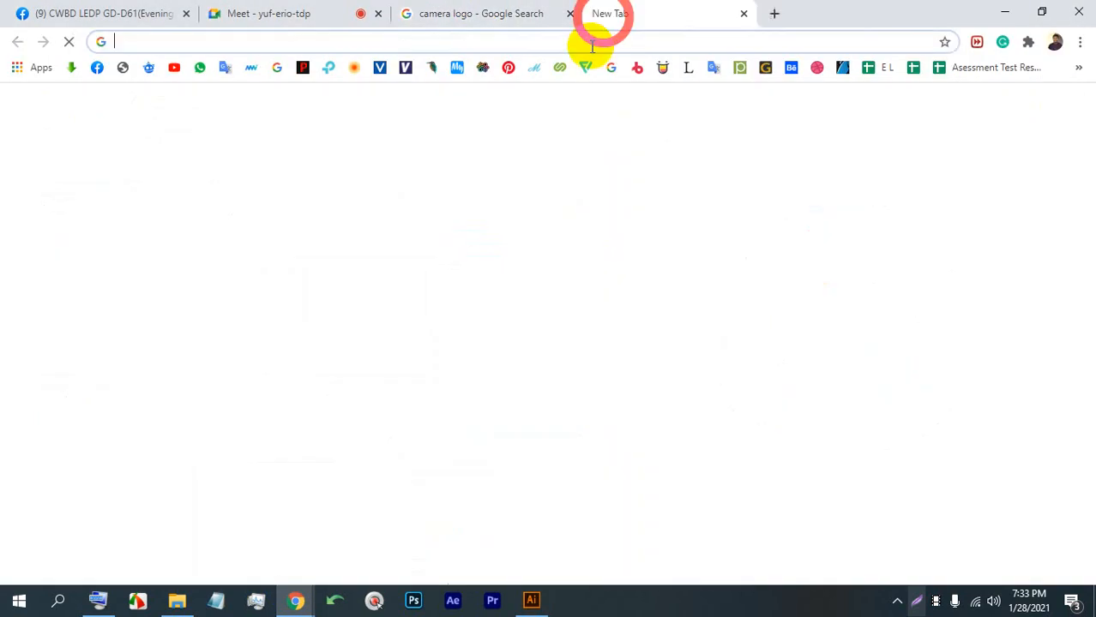
{"action": "left_click", "coordinate": [581, 41]}
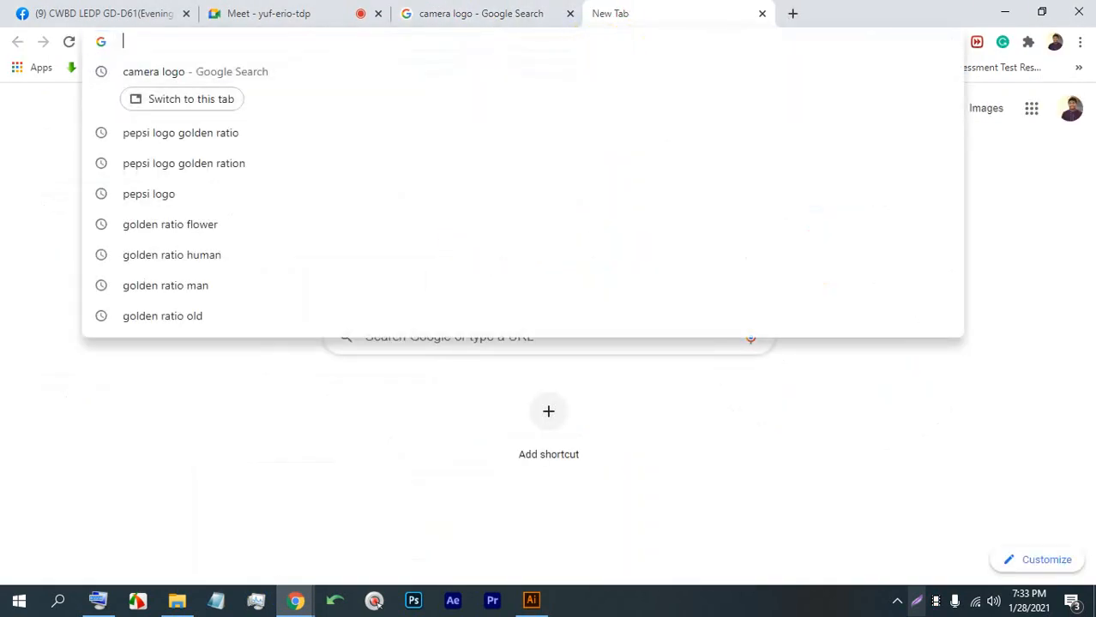
{"action": "type", "text": "AI"}
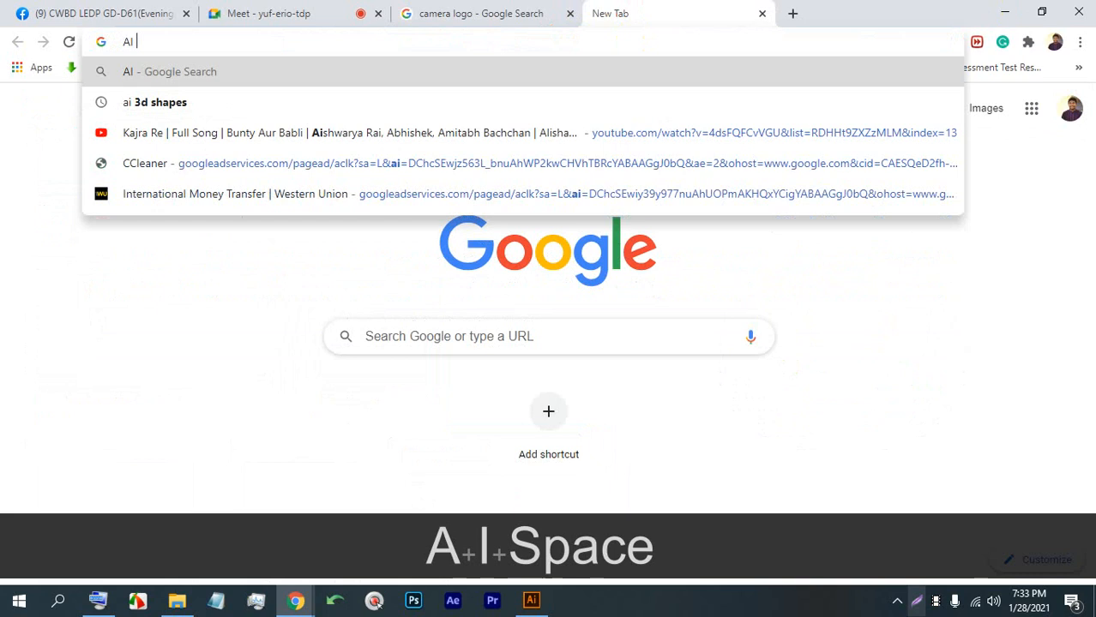
{"action": "key", "text": "Down"}
{"action": "key", "text": "Down"}
{"action": "key", "text": "Up"}
{"action": "key", "text": "Return"}
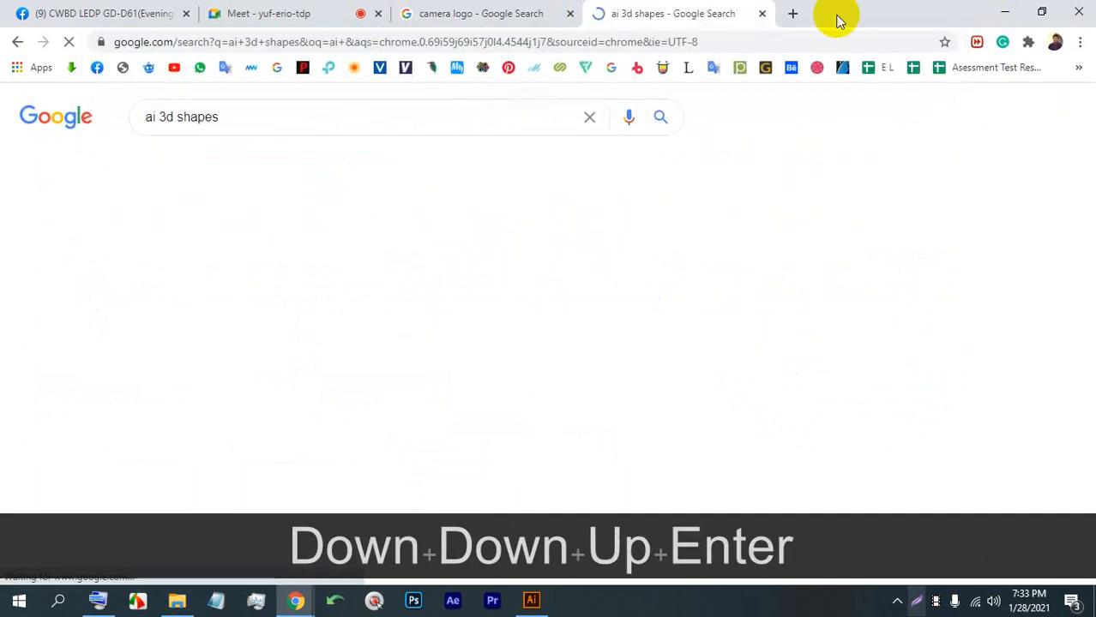
{"action": "left_click", "coordinate": [232, 162]}
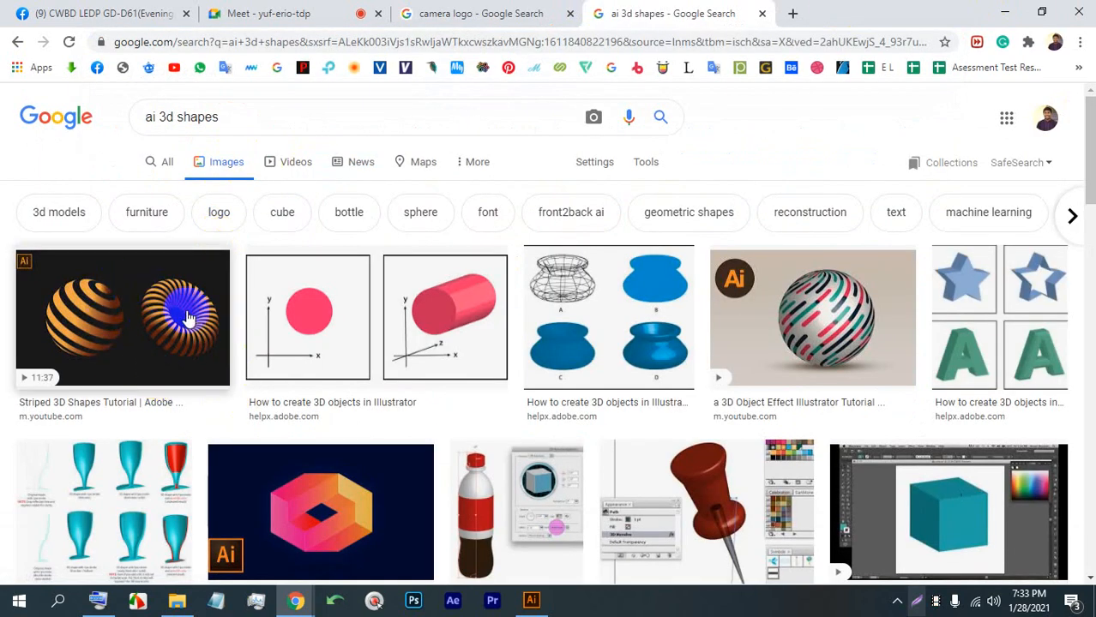
Open the Adobe Help Center image of a chess pawn and its half profile, and copy the image.
{"action": "scroll", "coordinate": [463, 292], "scroll_direction": "down", "scroll_amount": 3}
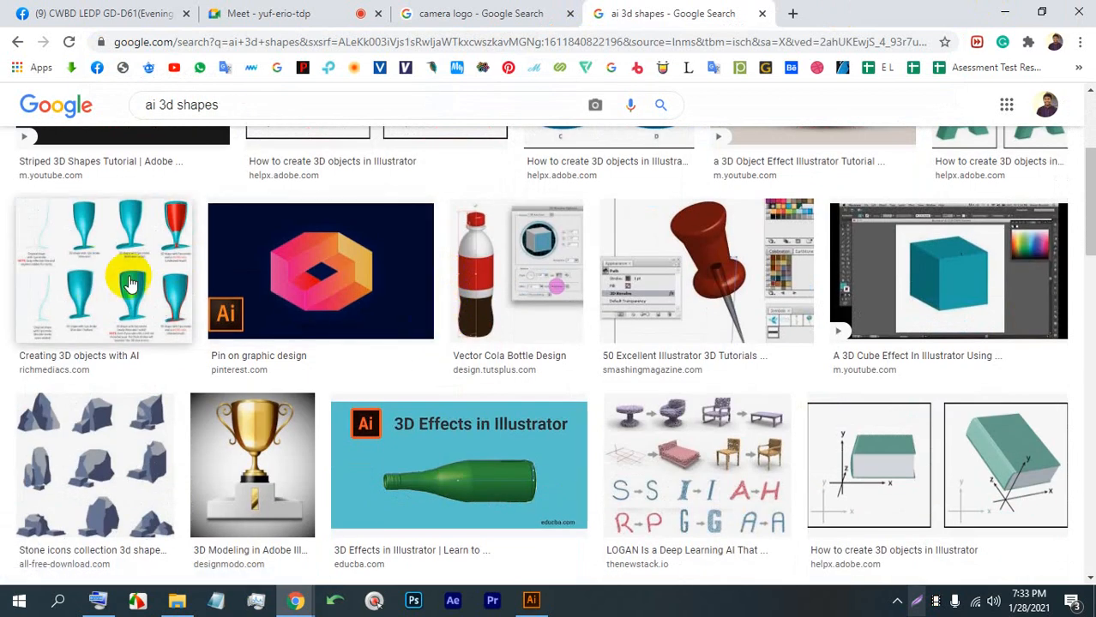
{"action": "scroll", "coordinate": [506, 288], "scroll_direction": "down", "scroll_amount": 3}
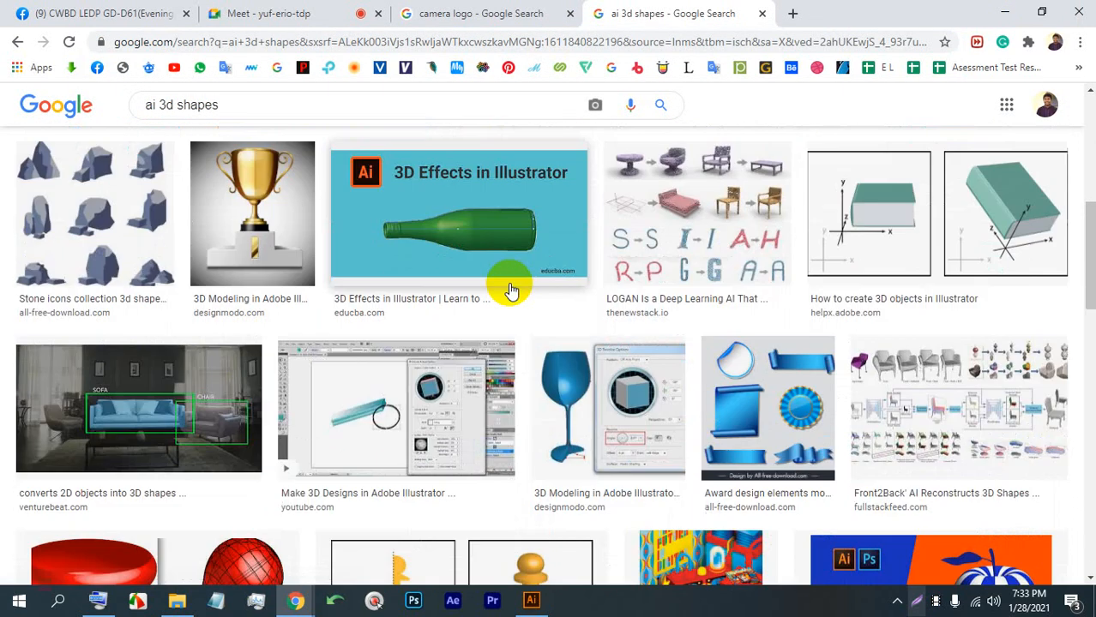
{"action": "scroll", "coordinate": [509, 289], "scroll_direction": "down", "scroll_amount": 4}
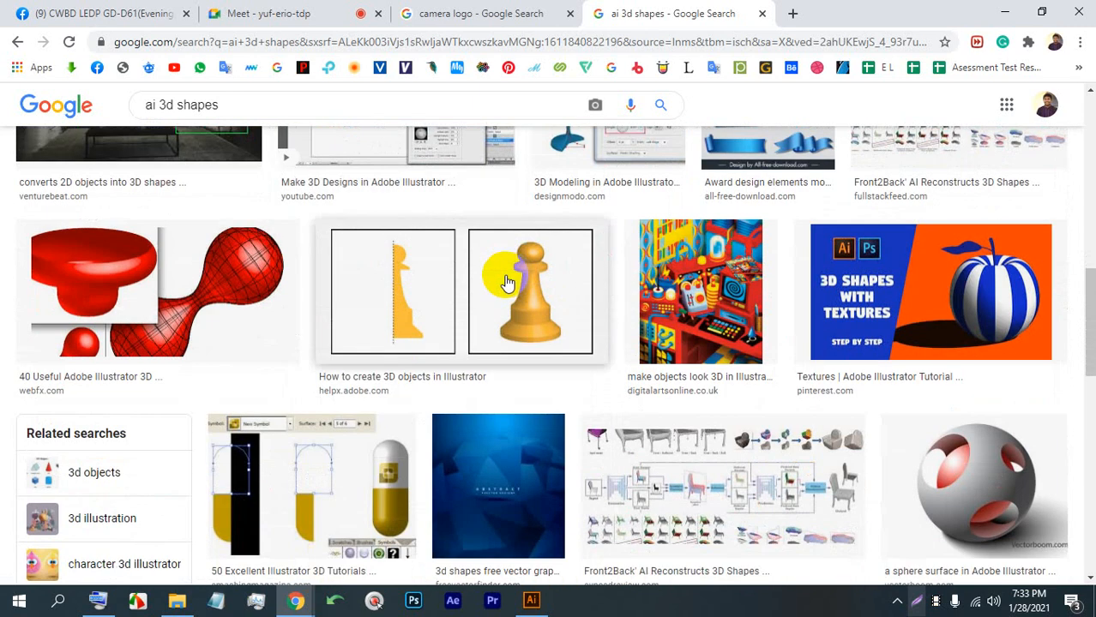
{"action": "left_click", "coordinate": [505, 271]}
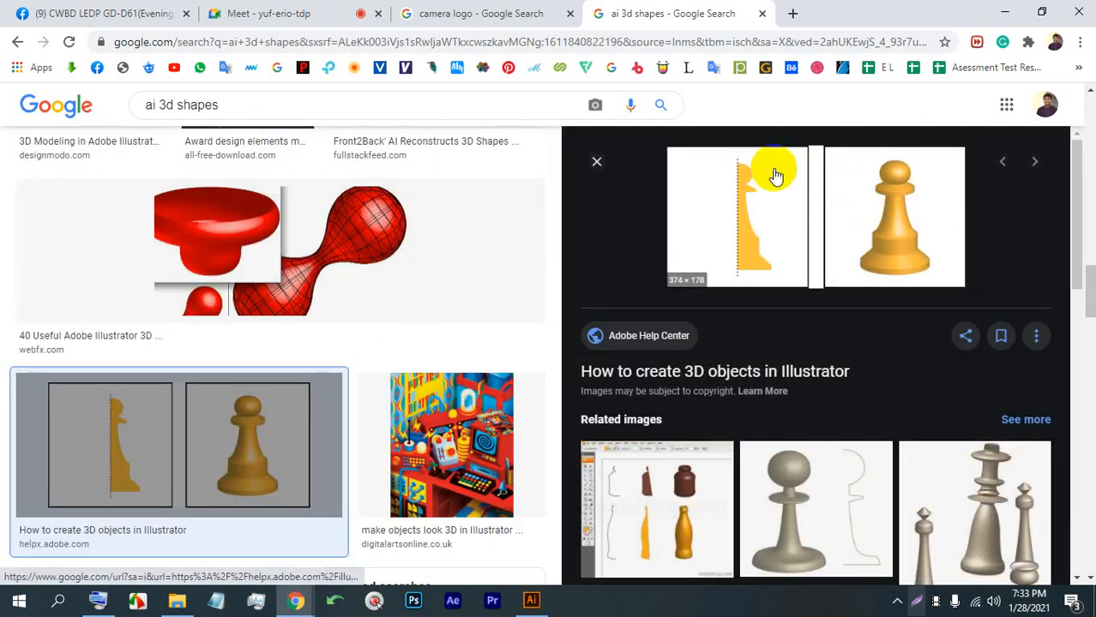
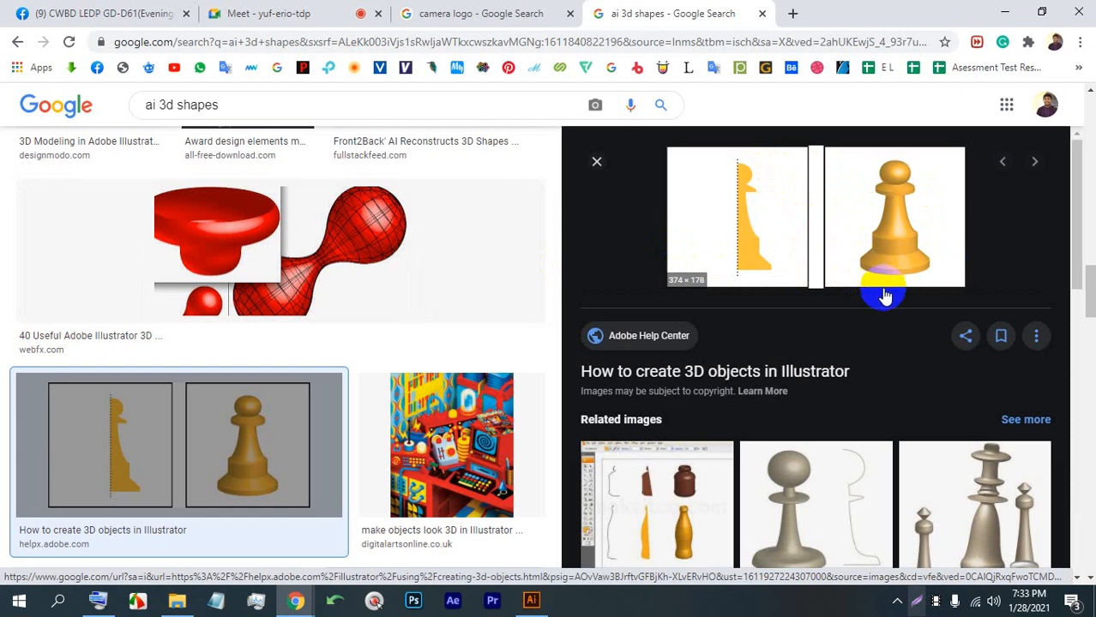
{"action": "right_click", "coordinate": [817, 175]}
{"action": "left_click", "coordinate": [845, 377]}
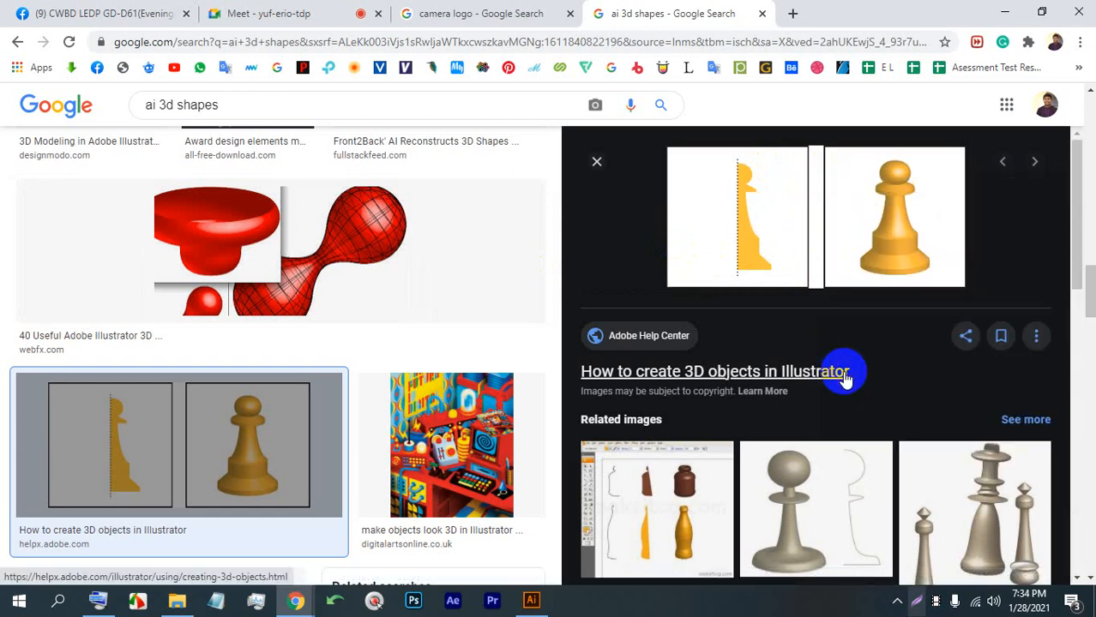
{"action": "right_click", "coordinate": [847, 208]}
{"action": "left_click", "coordinate": [891, 393]}
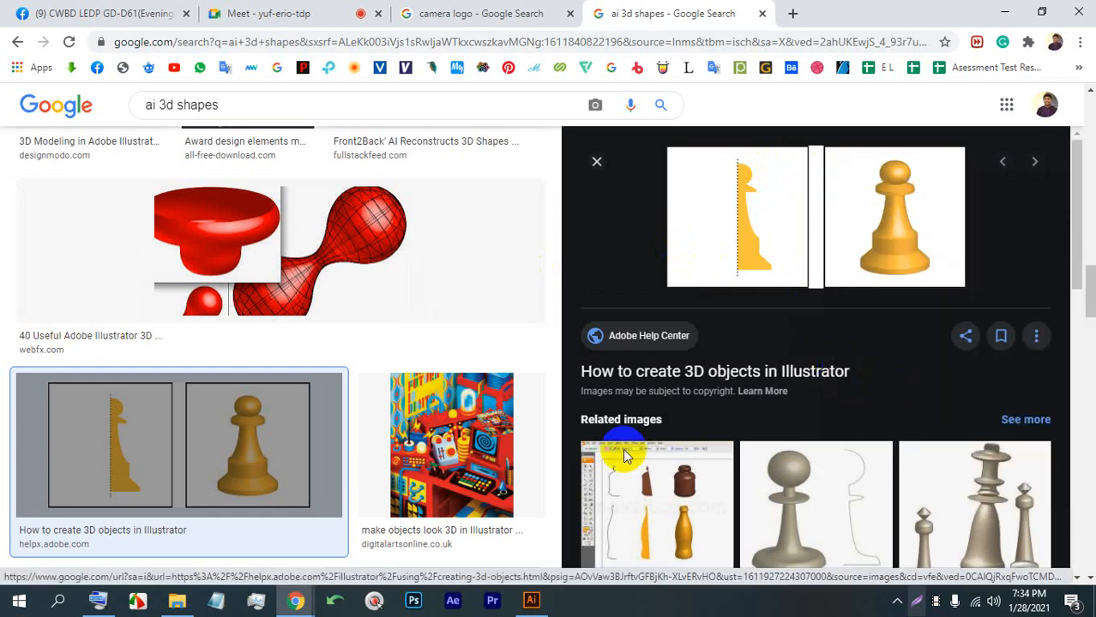
Switch to Illustrator, paste the pawn reference image and place it on the empty artboard.
{"action": "key", "text": "alt+Tab"}
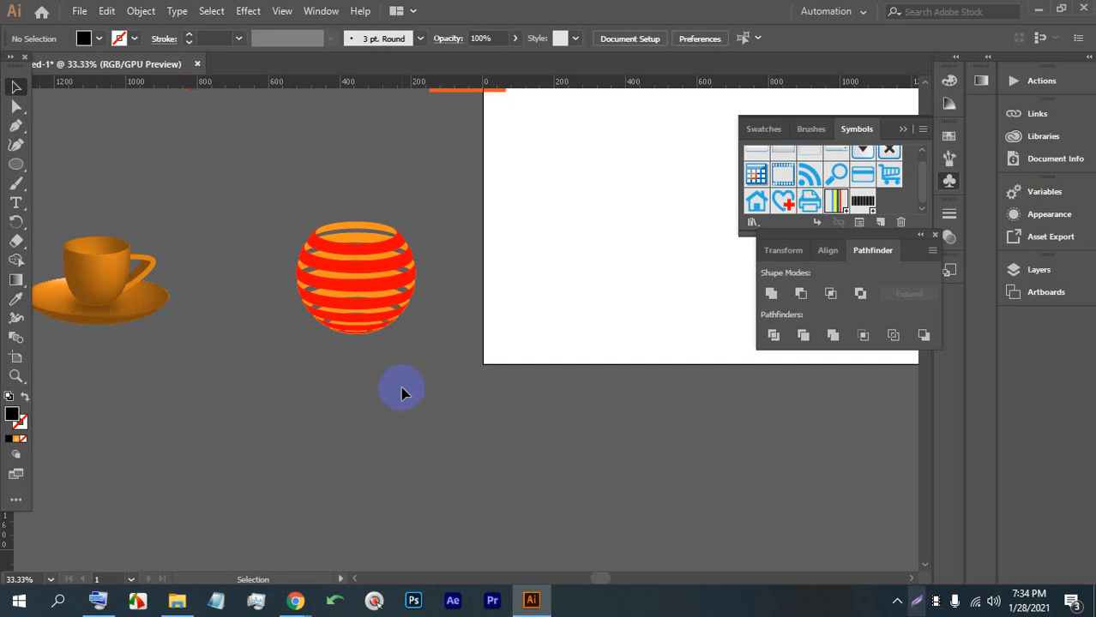
{"action": "key", "text": "ctrl+v"}
{"action": "left_click_drag", "start_coordinate": [444, 347], "coordinate": [645, 225]}
{"action": "scroll", "coordinate": [649, 227], "scroll_direction": "up", "scroll_amount": 5}
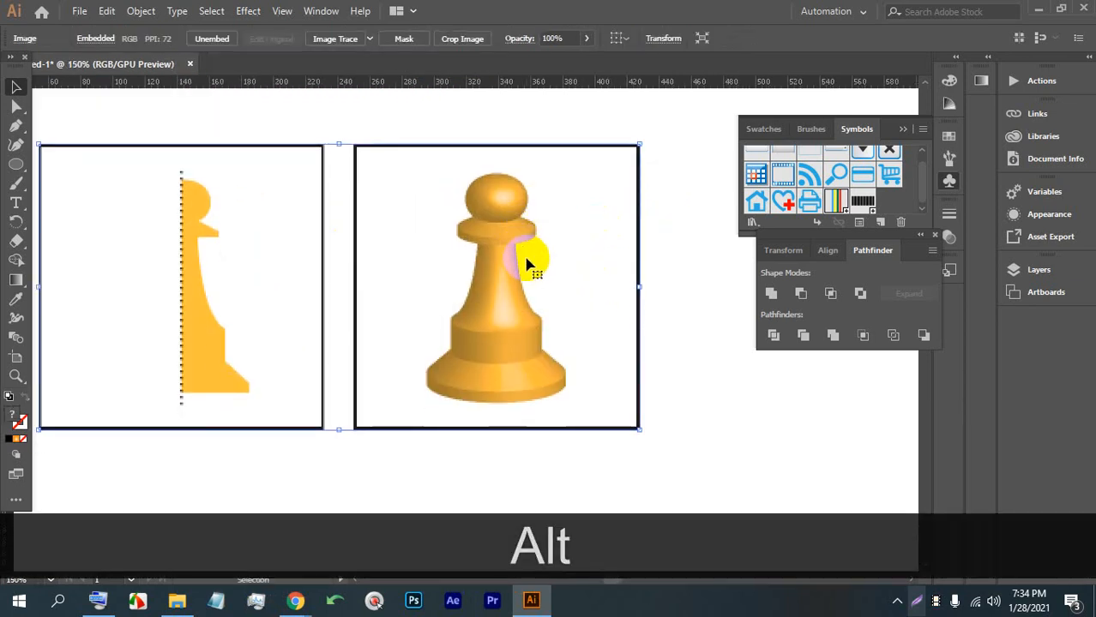
{"action": "scroll", "coordinate": [521, 249], "scroll_direction": "up", "scroll_amount": 1}
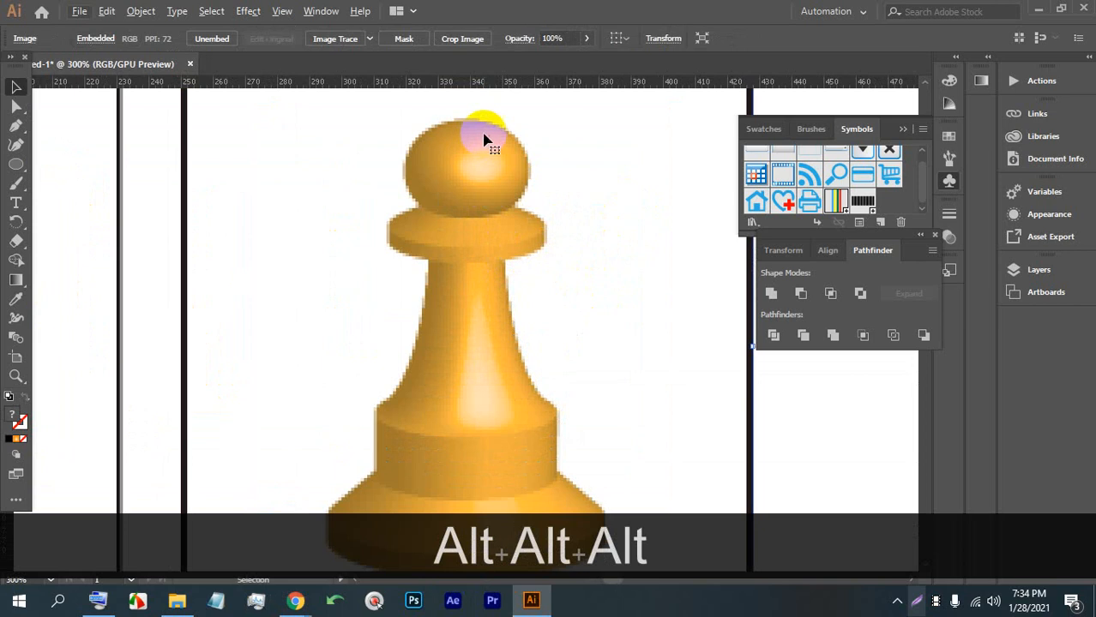
{"action": "scroll", "coordinate": [521, 150], "scroll_direction": "down", "scroll_amount": 1}
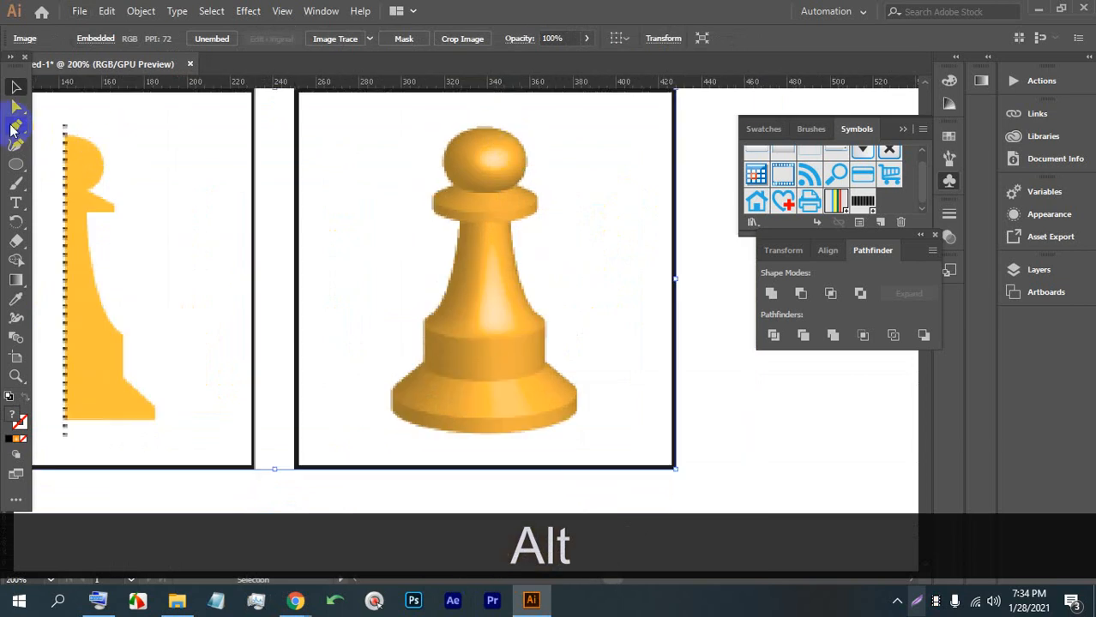
{"action": "scroll", "coordinate": [536, 138], "scroll_direction": "up", "scroll_amount": 2}
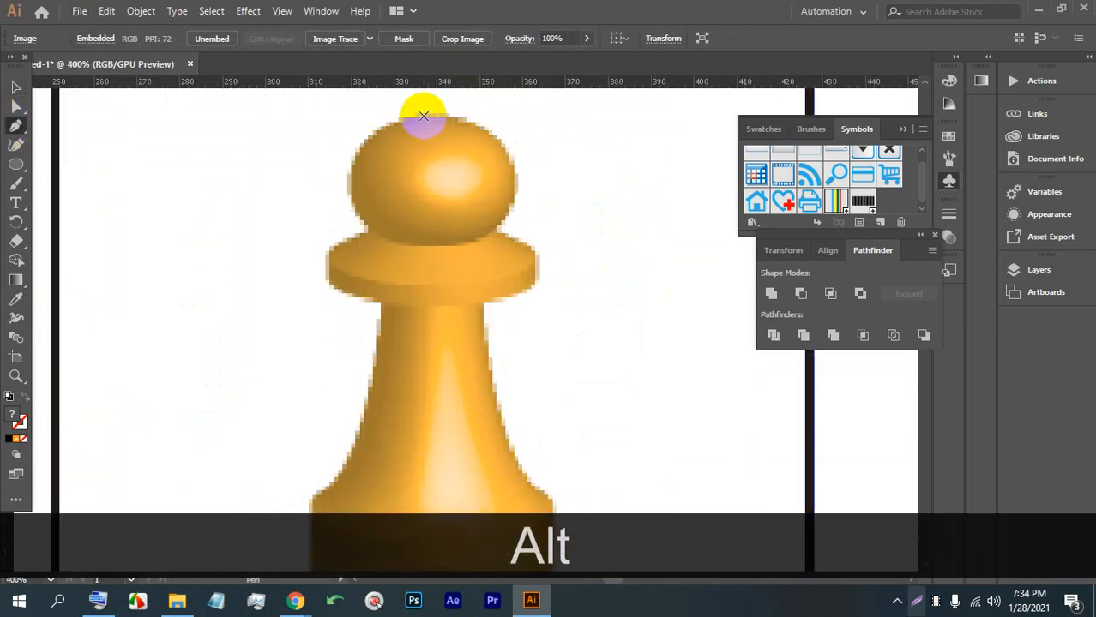
{"action": "left_click", "coordinate": [430, 115]}
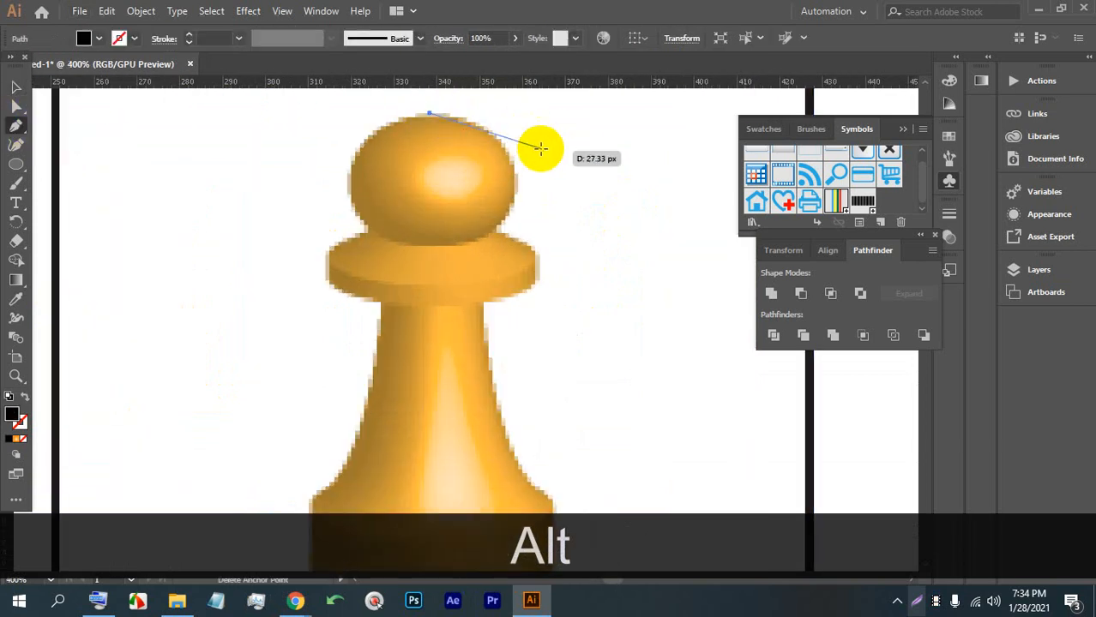
{"action": "left_click_drag", "start_coordinate": [515, 214], "coordinate": [515, 214]}
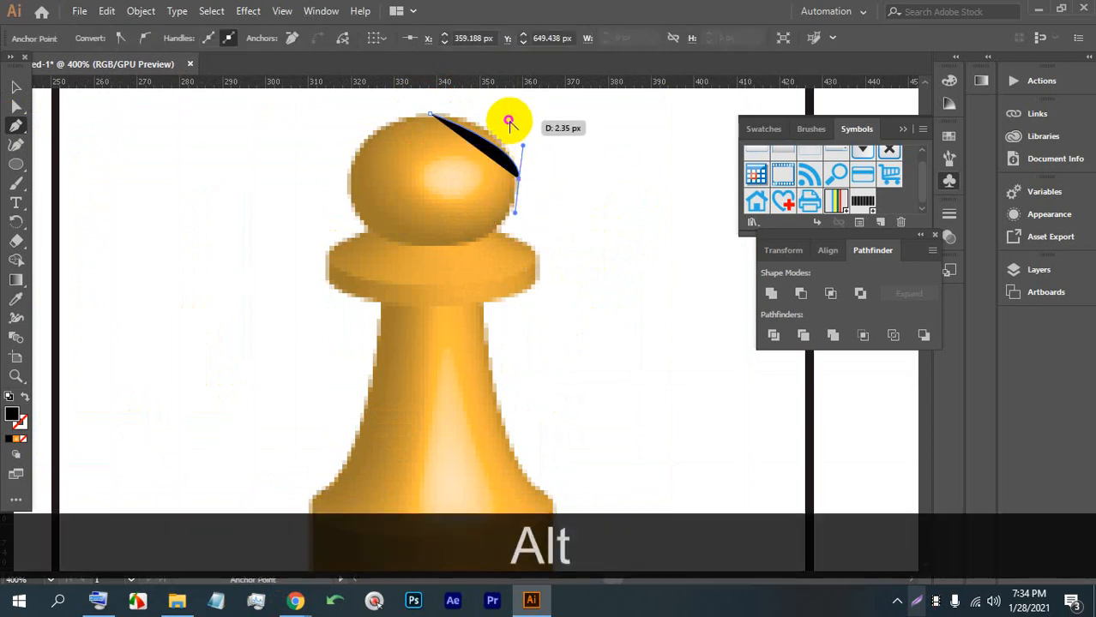
{"action": "key", "text": "ctrl+alt+z"}
{"action": "key", "text": "ctrl+alt+z"}
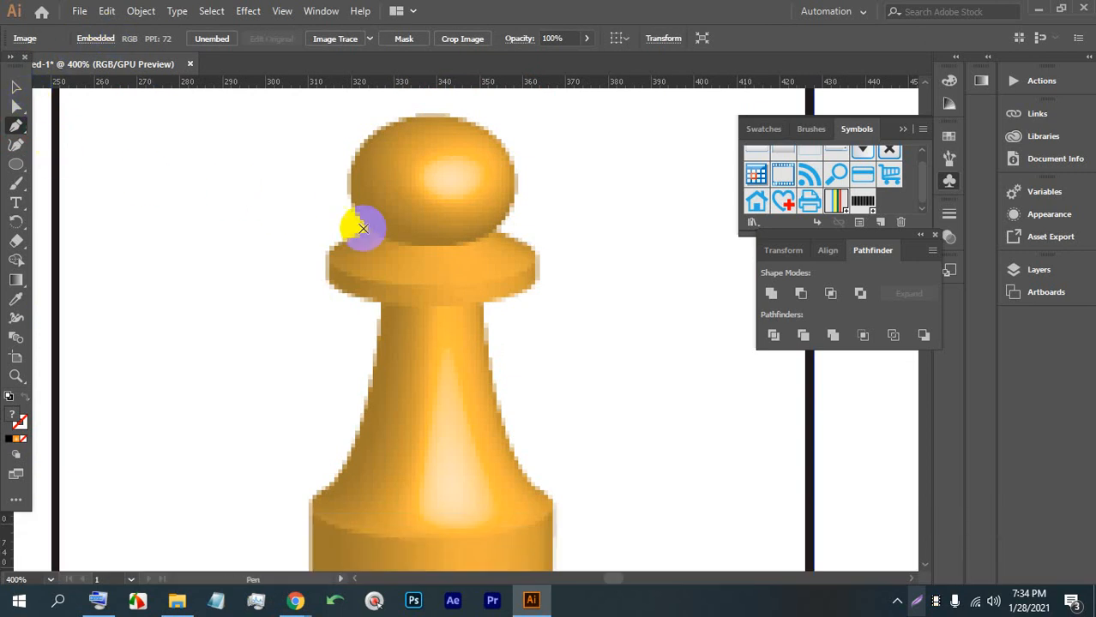
Deselect the pawn image and set the fill to None for drawing with the Pen tool.
{"action": "scroll", "coordinate": [371, 235], "scroll_direction": "down", "scroll_amount": 4}
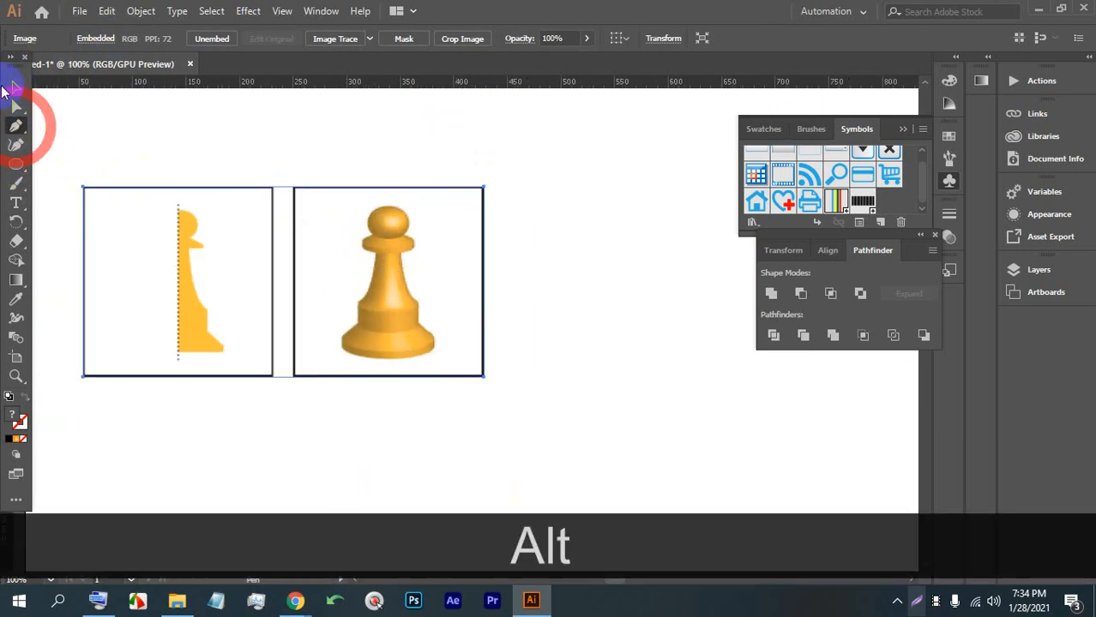
{"action": "left_click", "coordinate": [14, 87]}
{"action": "left_click", "coordinate": [513, 240]}
{"action": "scroll", "coordinate": [515, 232], "scroll_direction": "up", "scroll_amount": 2}
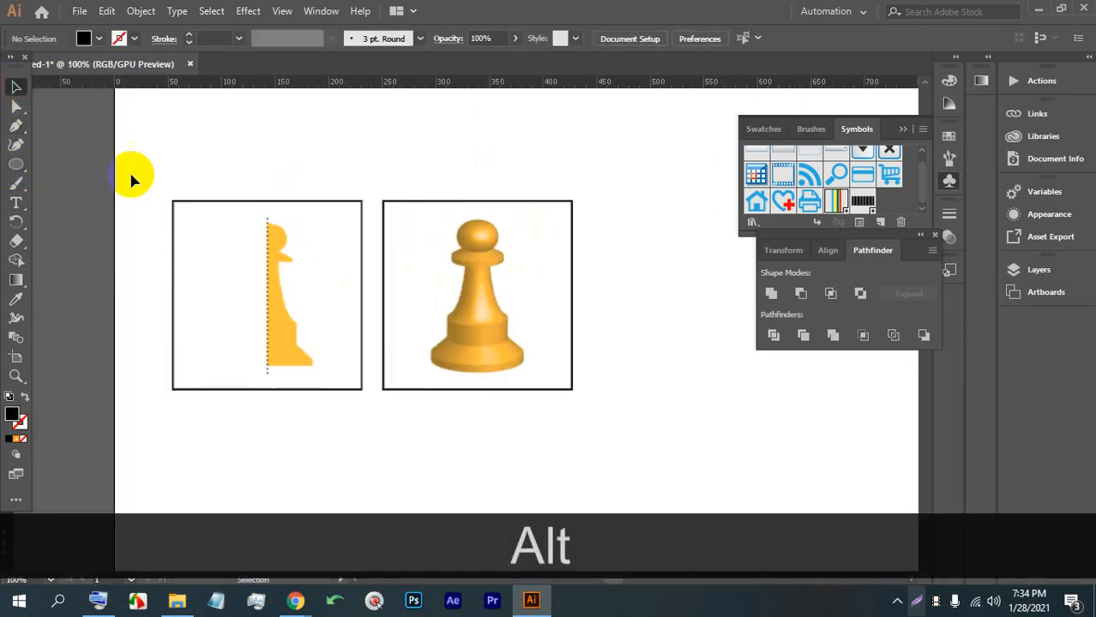
{"action": "left_click", "coordinate": [99, 37]}
{"action": "left_click", "coordinate": [602, 4]}
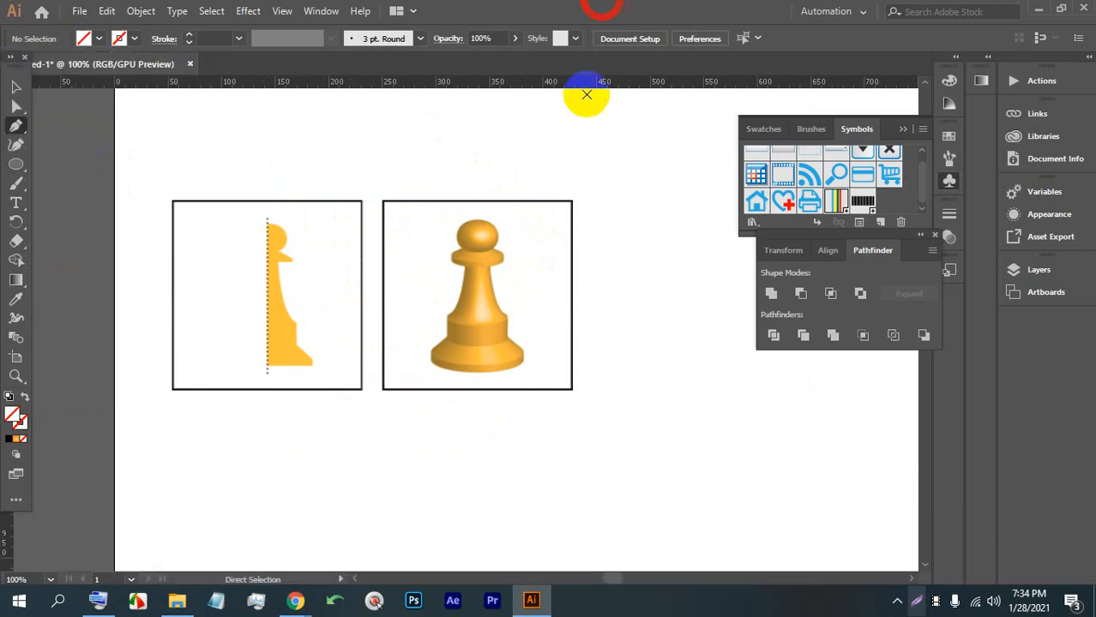
Trace one side of the pawn's round head with the Pen tool, from its top centre down to the collar.
{"action": "scroll", "coordinate": [531, 195], "scroll_direction": "up", "scroll_amount": 3}
{"action": "scroll", "coordinate": [499, 223], "scroll_direction": "down", "scroll_amount": 1}
{"action": "scroll", "coordinate": [497, 221], "scroll_direction": "down", "scroll_amount": 1}
{"action": "scroll", "coordinate": [464, 302], "scroll_direction": "up", "scroll_amount": 1}
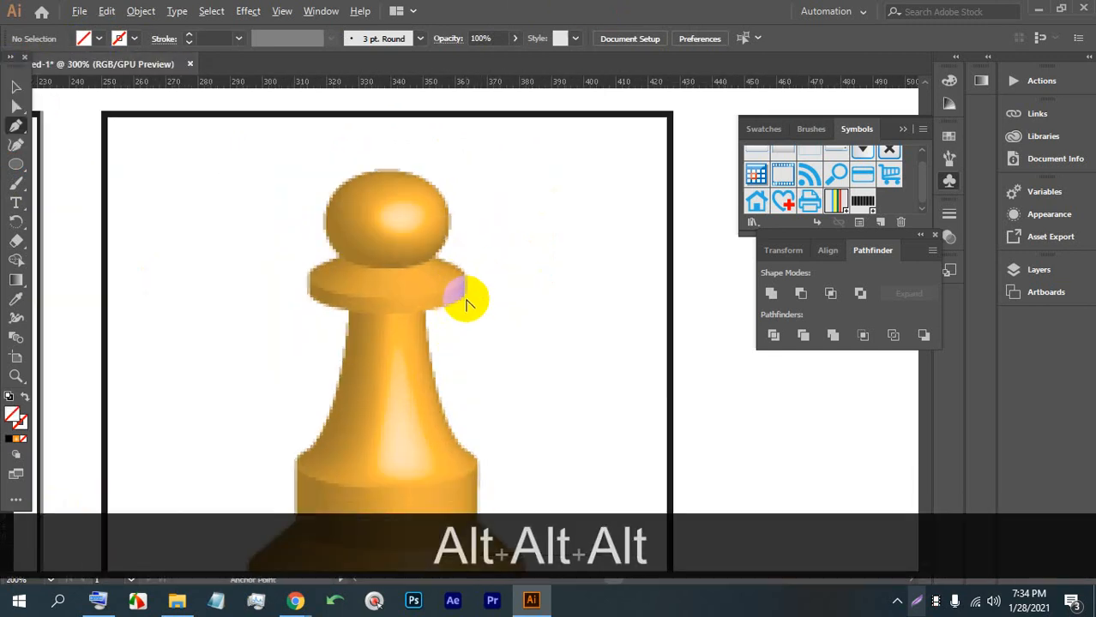
{"action": "left_click_drag", "start_coordinate": [441, 282], "coordinate": [447, 225]}
{"action": "key", "text": "Caps_Lock"}
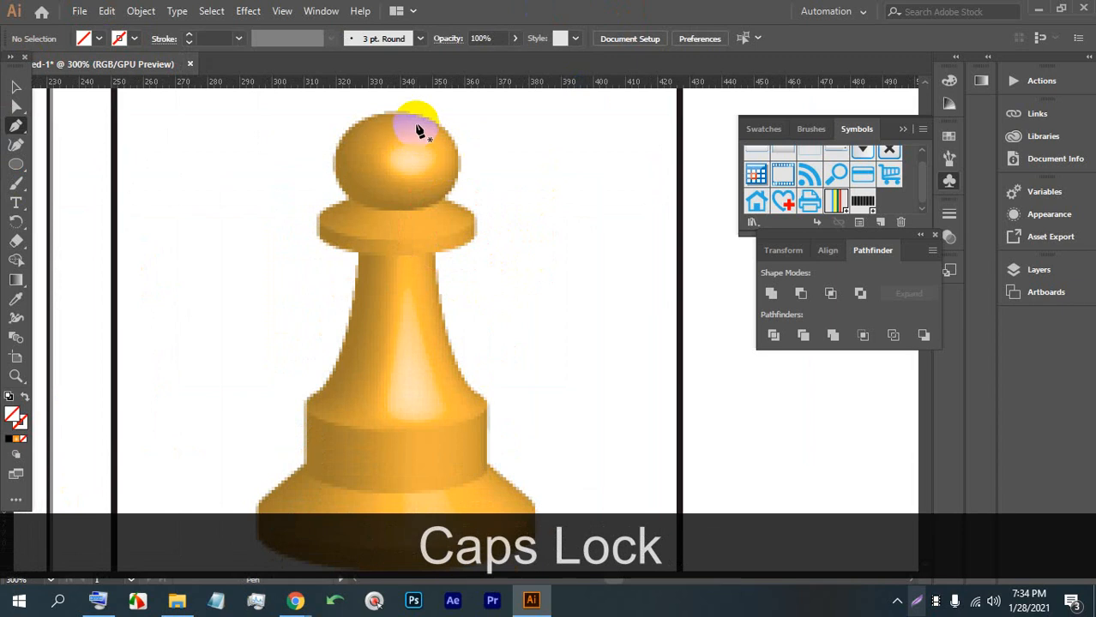
{"action": "left_click_drag", "start_coordinate": [398, 119], "coordinate": [458, 133]}
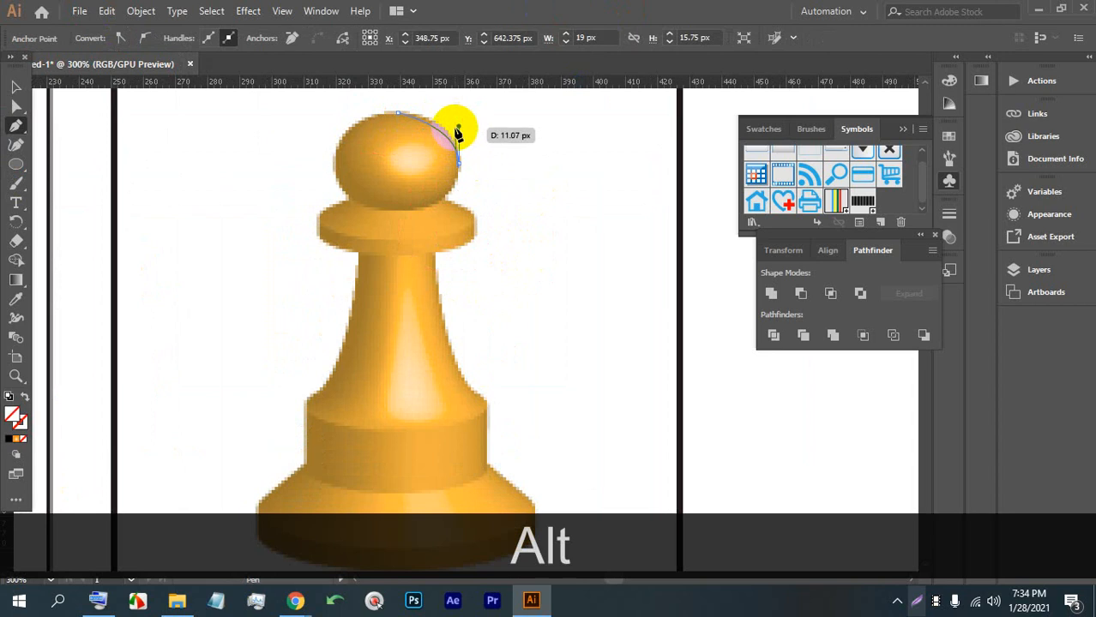
{"action": "scroll", "coordinate": [446, 118], "scroll_direction": "up", "scroll_amount": 4}
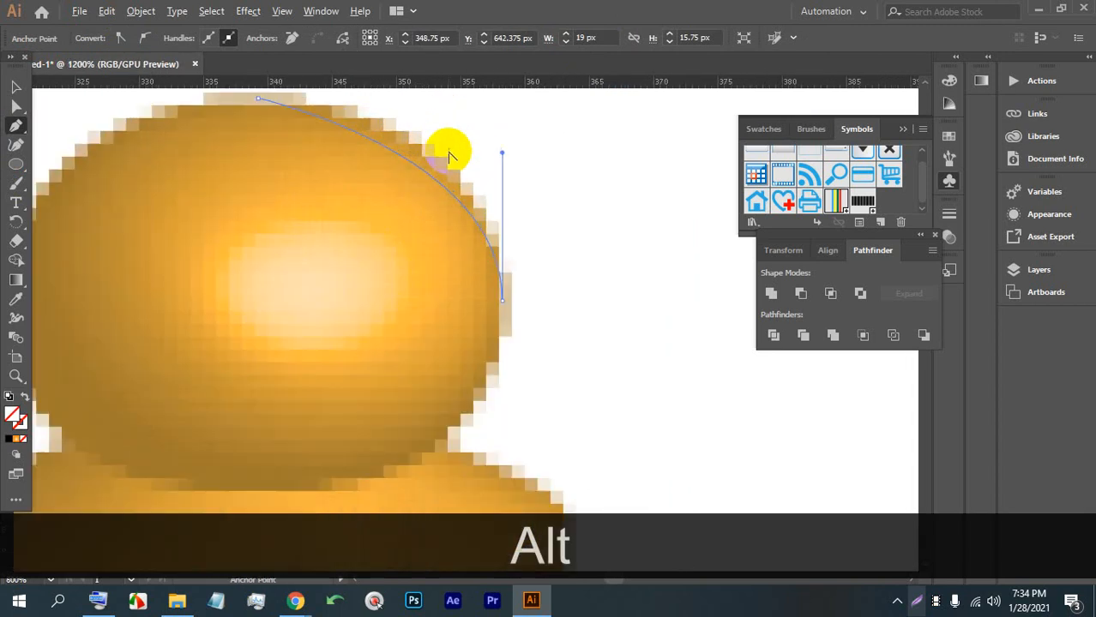
{"action": "left_click_drag", "start_coordinate": [502, 154], "coordinate": [504, 126]}
{"action": "scroll", "coordinate": [518, 154], "scroll_direction": "down", "scroll_amount": 2}
{"action": "scroll", "coordinate": [495, 326], "scroll_direction": "up", "scroll_amount": 1}
{"action": "left_click_drag", "start_coordinate": [454, 269], "coordinate": [373, 273]}
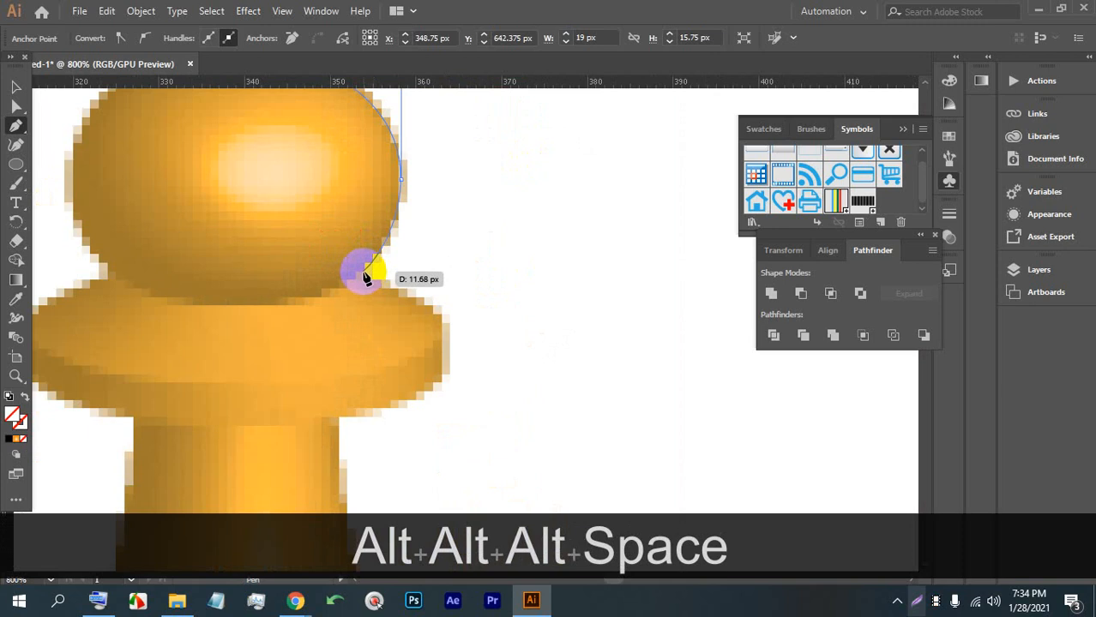
{"action": "left_click", "coordinate": [363, 272]}
Continue the Pen tool path around one side of the pawn's collar, from the base of the head to the top of the neck.
{"action": "left_click_drag", "start_coordinate": [407, 301], "coordinate": [363, 203]}
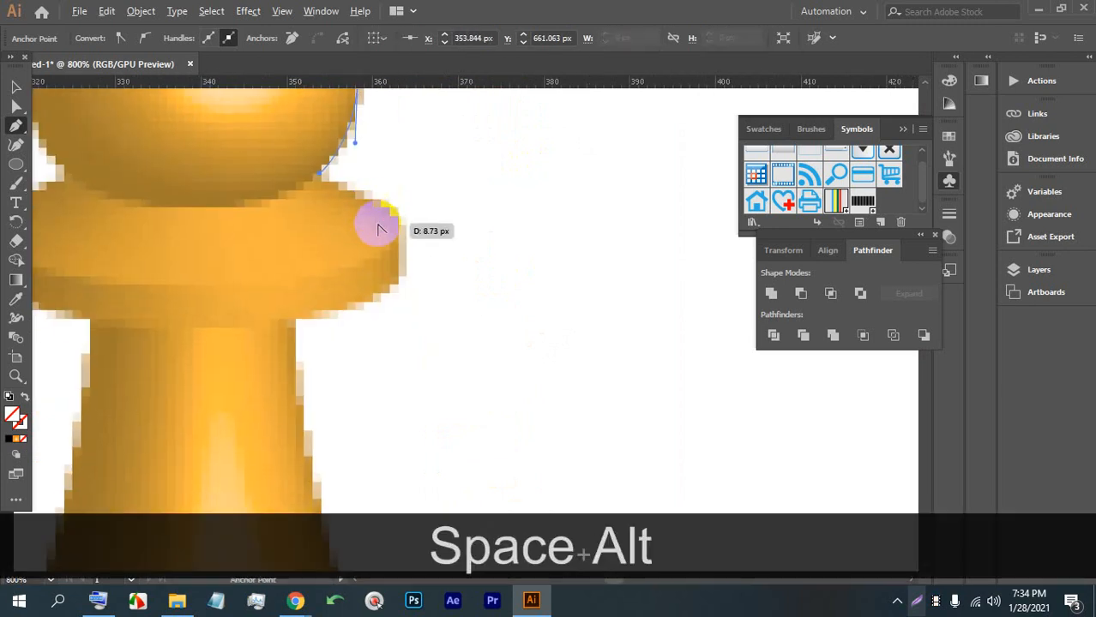
{"action": "scroll", "coordinate": [381, 230], "scroll_direction": "up", "scroll_amount": 1}
{"action": "left_click_drag", "start_coordinate": [415, 243], "coordinate": [412, 289]}
{"action": "scroll", "coordinate": [398, 200], "scroll_direction": "down", "scroll_amount": 3}
{"action": "scroll", "coordinate": [369, 259], "scroll_direction": "up", "scroll_amount": 2}
{"action": "mouse_move", "coordinate": [340, 262]}
{"action": "left_mouse_down"}
{"action": "mouse_move", "coordinate": [350, 211]}
{"action": "mouse_move", "coordinate": [330, 202]}
{"action": "mouse_move", "coordinate": [336, 259]}
{"action": "left_mouse_up"}
{"action": "scroll", "coordinate": [383, 224], "scroll_direction": "up", "scroll_amount": 1}
{"action": "scroll", "coordinate": [336, 178], "scroll_direction": "down", "scroll_amount": 4}
{"action": "scroll", "coordinate": [336, 177], "scroll_direction": "up", "scroll_amount": 1}
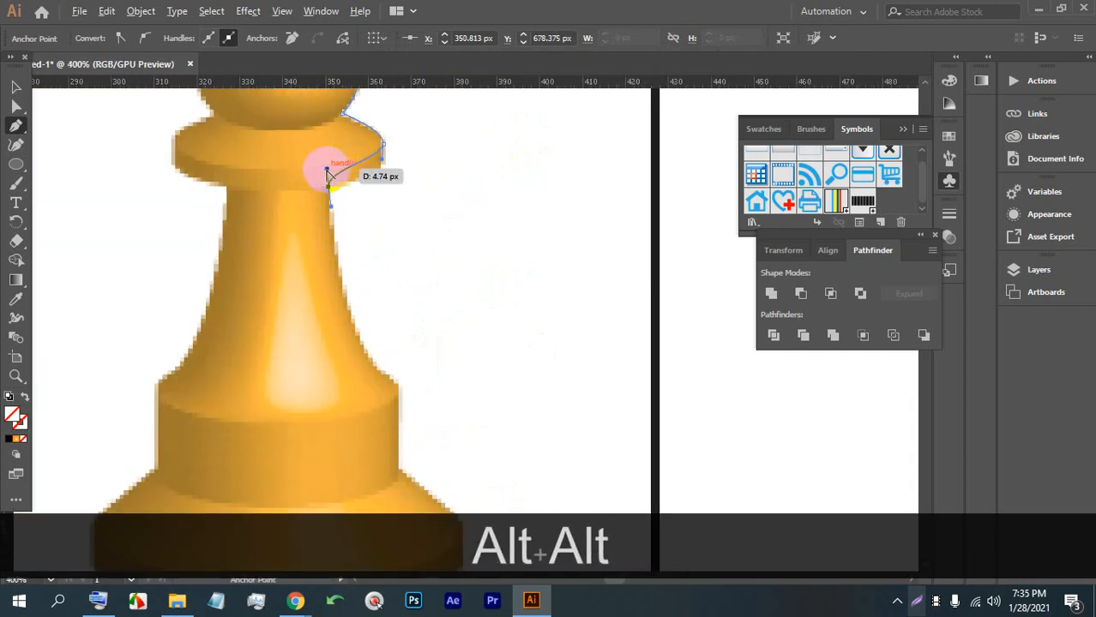
{"action": "left_click_drag", "start_coordinate": [339, 176], "coordinate": [390, 175]}
{"action": "scroll", "coordinate": [388, 175], "scroll_direction": "down", "scroll_amount": 1}
{"action": "scroll", "coordinate": [387, 203], "scroll_direction": "up", "scroll_amount": 3}
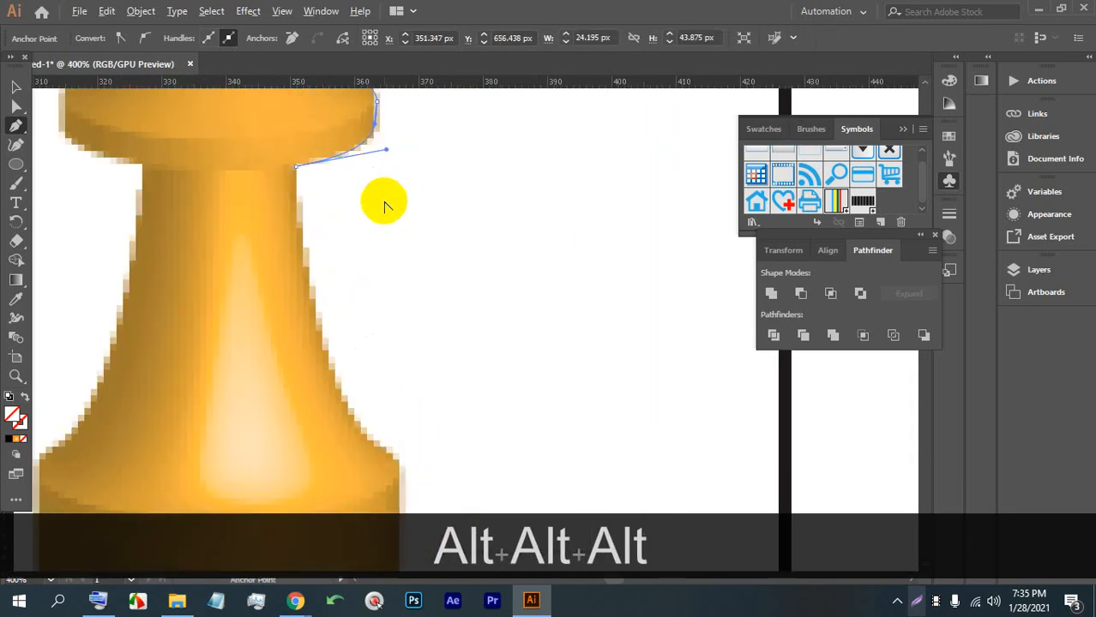
Trace the pawn's flared neck down to the upper edge of the base band, bending the curve to fit the image.
{"action": "scroll", "coordinate": [276, 152], "scroll_direction": "down", "scroll_amount": 3}
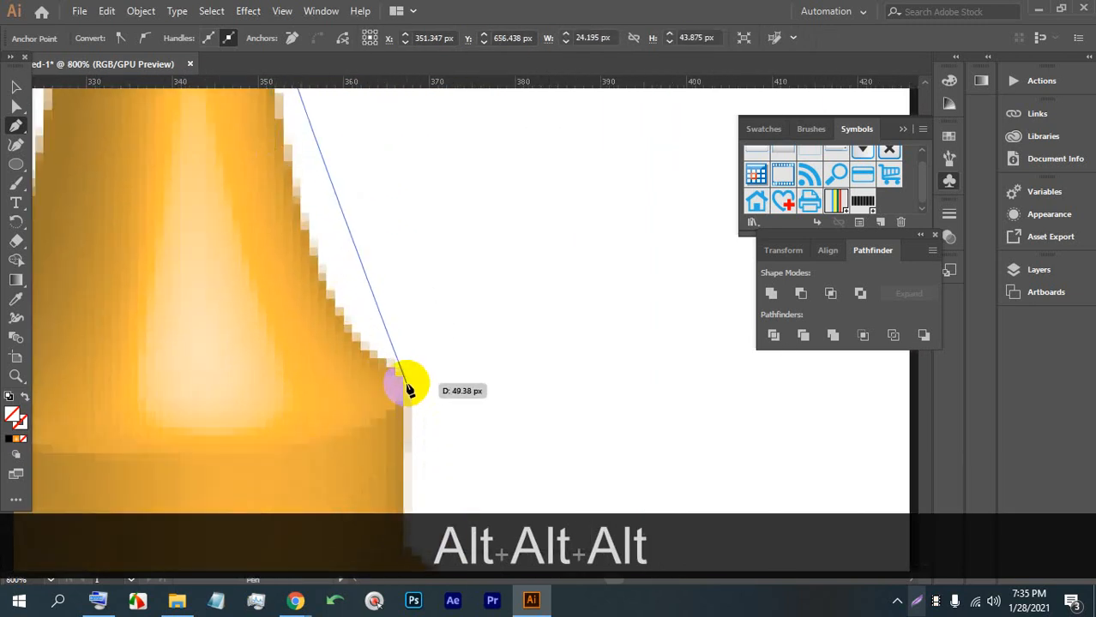
{"action": "left_click_drag", "start_coordinate": [404, 386], "coordinate": [408, 440]}
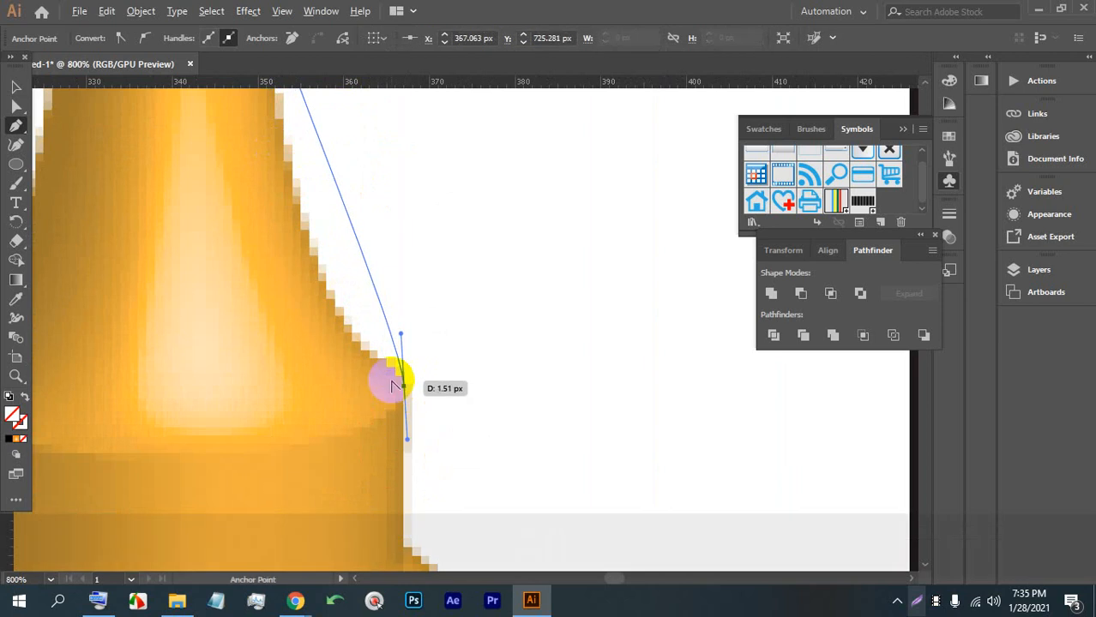
{"action": "scroll", "coordinate": [390, 381], "scroll_direction": "down", "scroll_amount": 1}
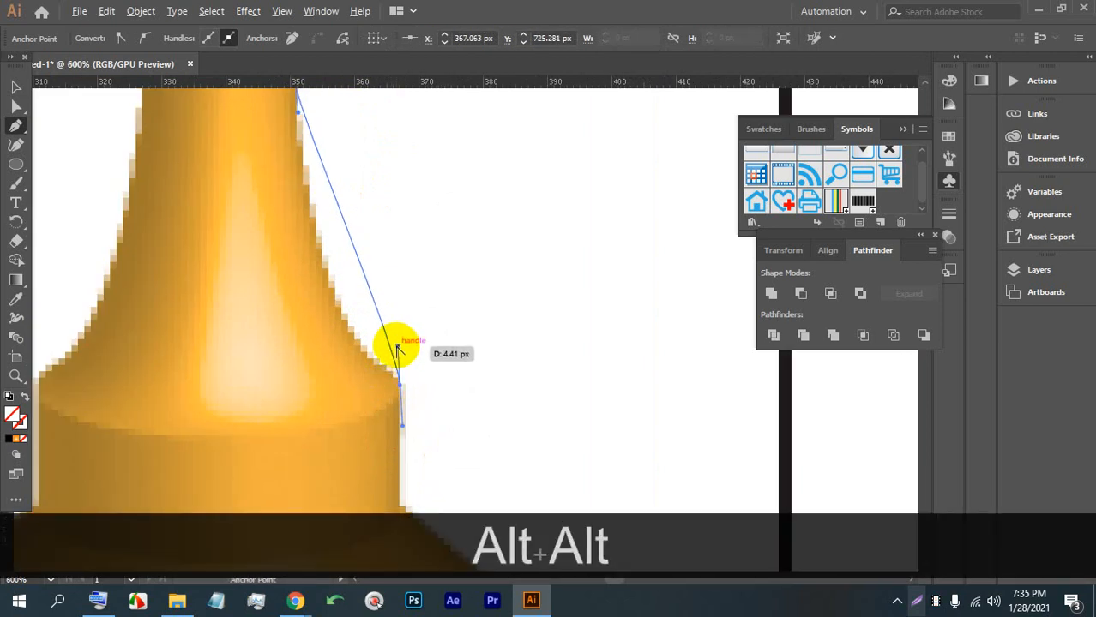
{"action": "left_click_drag", "start_coordinate": [398, 350], "coordinate": [387, 320]}
Trace the pawn's base along the straight band, sloped skirt and short rim, ending with a curve to the bottom centre.
{"action": "scroll", "coordinate": [342, 283], "scroll_direction": "up", "scroll_amount": 2}
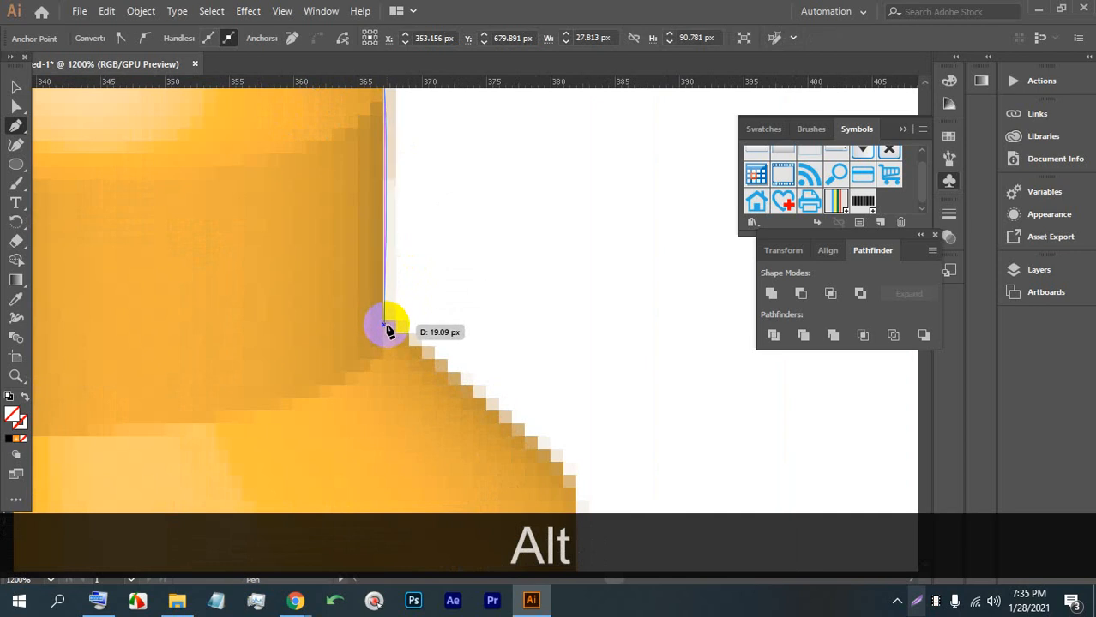
{"action": "left_click", "coordinate": [385, 325]}
{"action": "scroll", "coordinate": [379, 311], "scroll_direction": "down", "scroll_amount": 3}
{"action": "scroll", "coordinate": [439, 360], "scroll_direction": "up", "scroll_amount": 2}
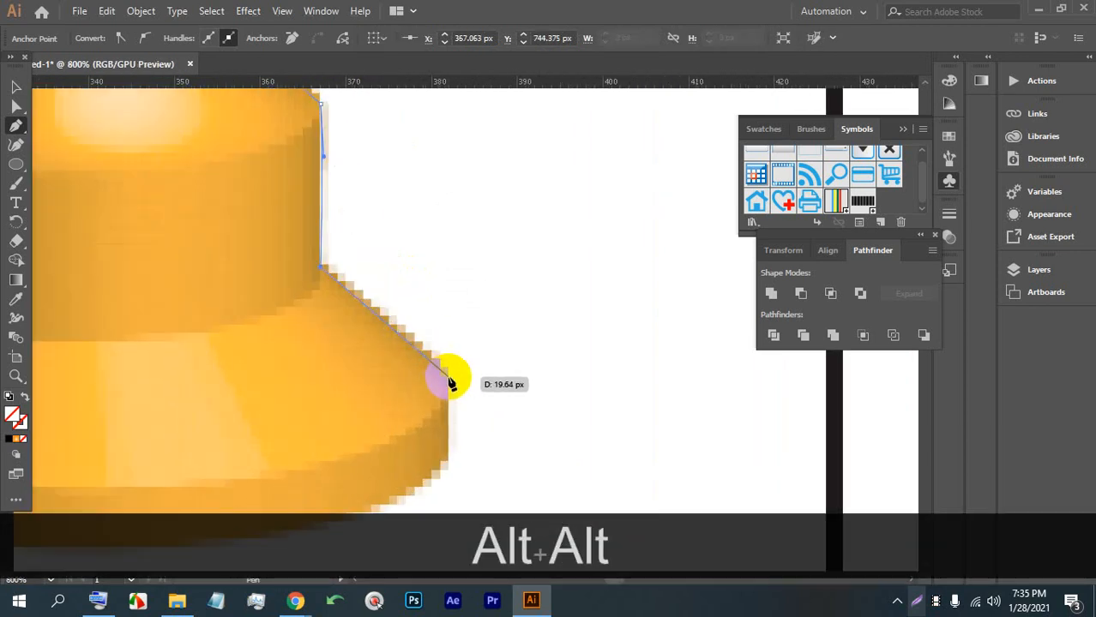
{"action": "left_click", "coordinate": [448, 380]}
{"action": "scroll", "coordinate": [448, 380], "scroll_direction": "down", "scroll_amount": 2}
{"action": "left_click", "coordinate": [450, 399]}
{"action": "scroll", "coordinate": [461, 348], "scroll_direction": "down", "scroll_amount": 3}
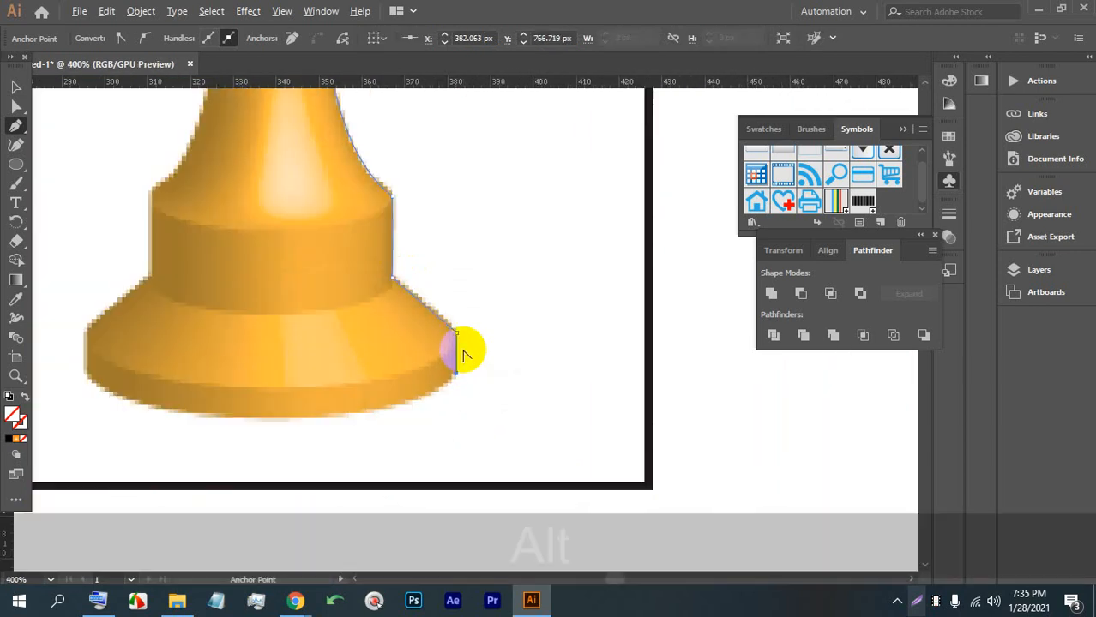
{"action": "scroll", "coordinate": [376, 400], "scroll_direction": "up", "scroll_amount": 1}
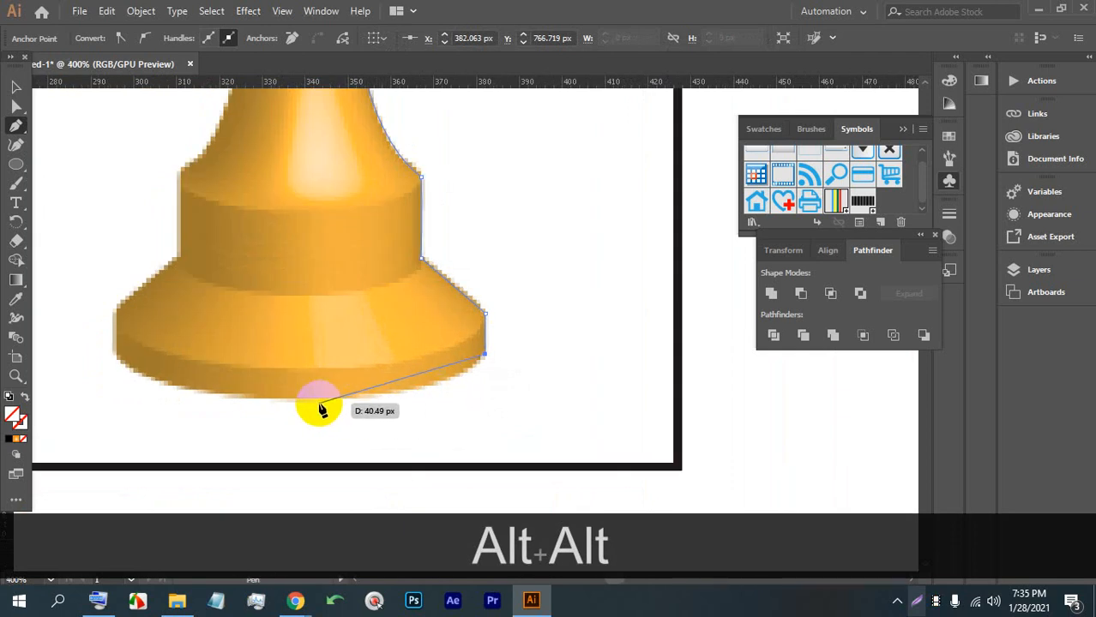
{"action": "left_click_drag", "start_coordinate": [306, 403], "coordinate": [469, 392]}
Move the pawn reference image to the left, clear of the traced half profile.
{"action": "scroll", "coordinate": [450, 345], "scroll_direction": "down", "scroll_amount": 3}
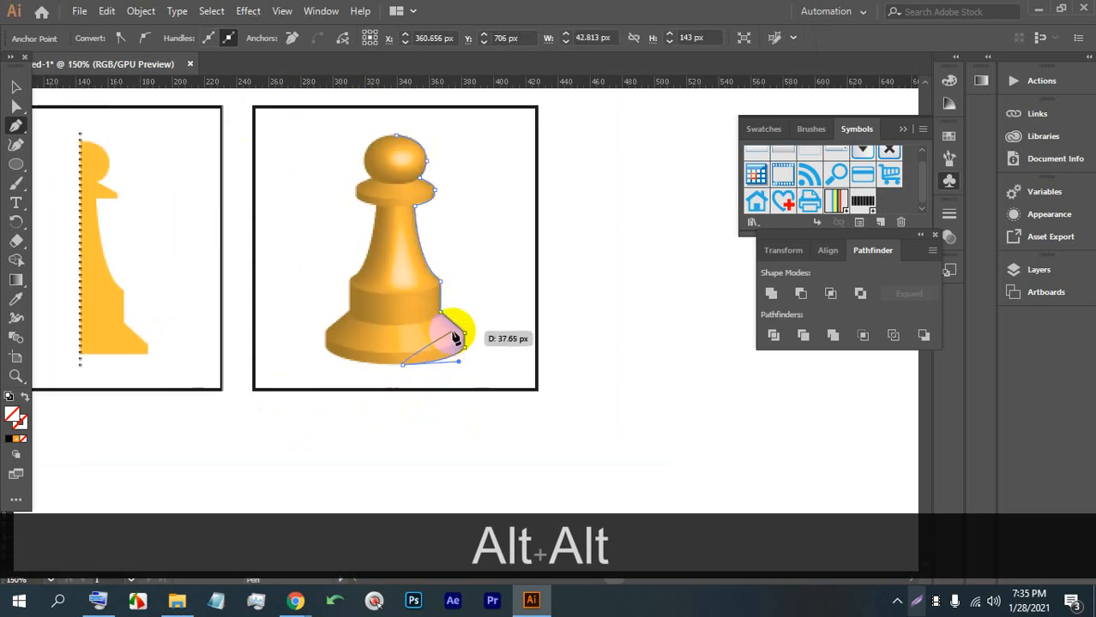
{"action": "scroll", "coordinate": [453, 335], "scroll_direction": "up", "scroll_amount": 1}
{"action": "left_click", "coordinate": [15, 88]}
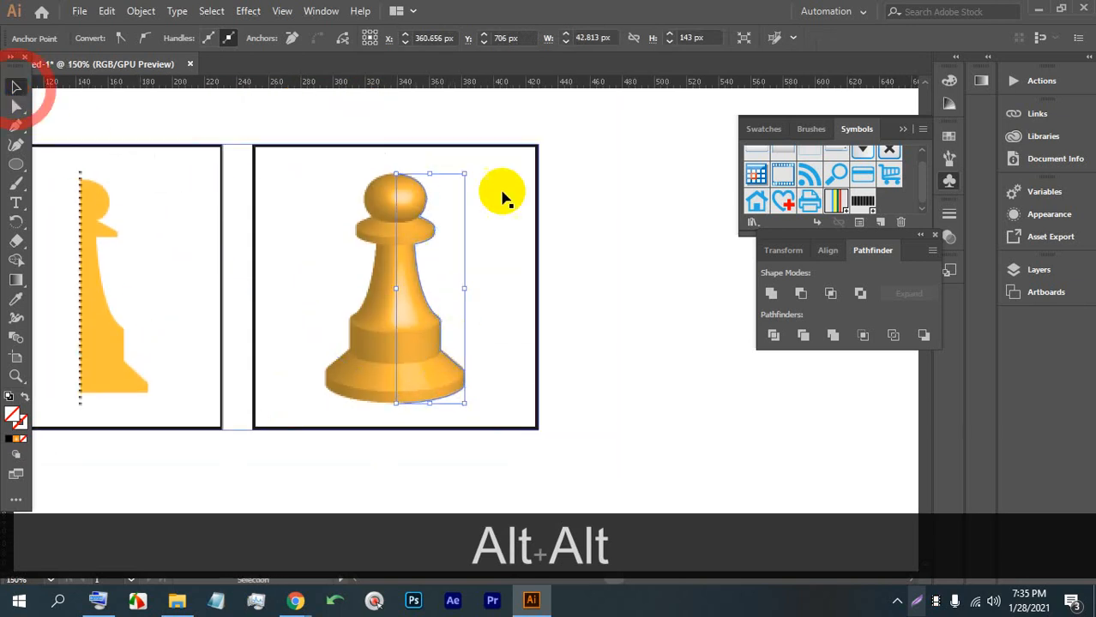
{"action": "mouse_move", "coordinate": [514, 218]}
{"action": "left_mouse_down"}
{"action": "mouse_move", "coordinate": [518, 226]}
{"action": "mouse_move", "coordinate": [242, 215]}
{"action": "left_mouse_up"}
Give the traced half profile a 0.75 pt orange stroke with no fill and move it farther right from the reference image.
{"action": "left_click_drag", "start_coordinate": [508, 349], "coordinate": [437, 291]}
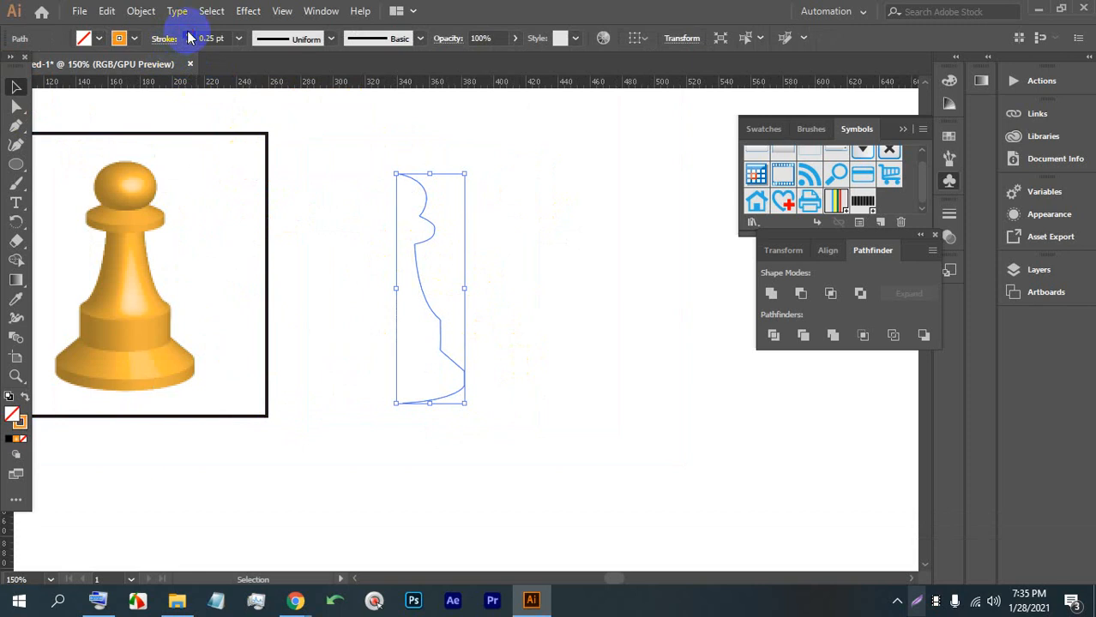
{"action": "left_click", "coordinate": [455, 178]}
{"action": "left_click_drag", "start_coordinate": [569, 283], "coordinate": [335, 232]}
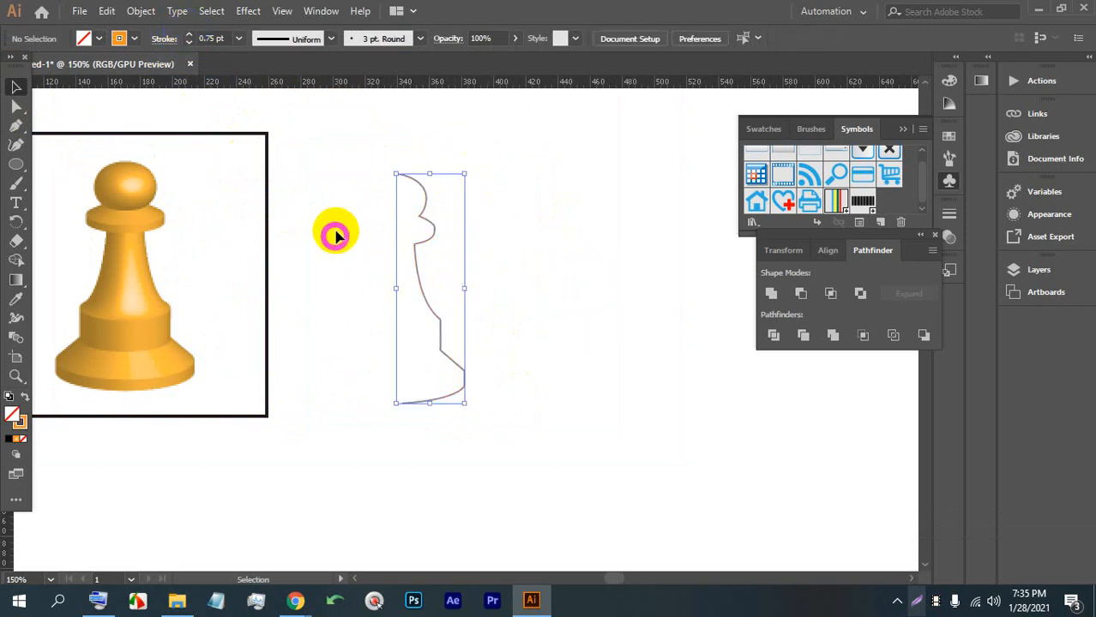
{"action": "left_click", "coordinate": [553, 277]}
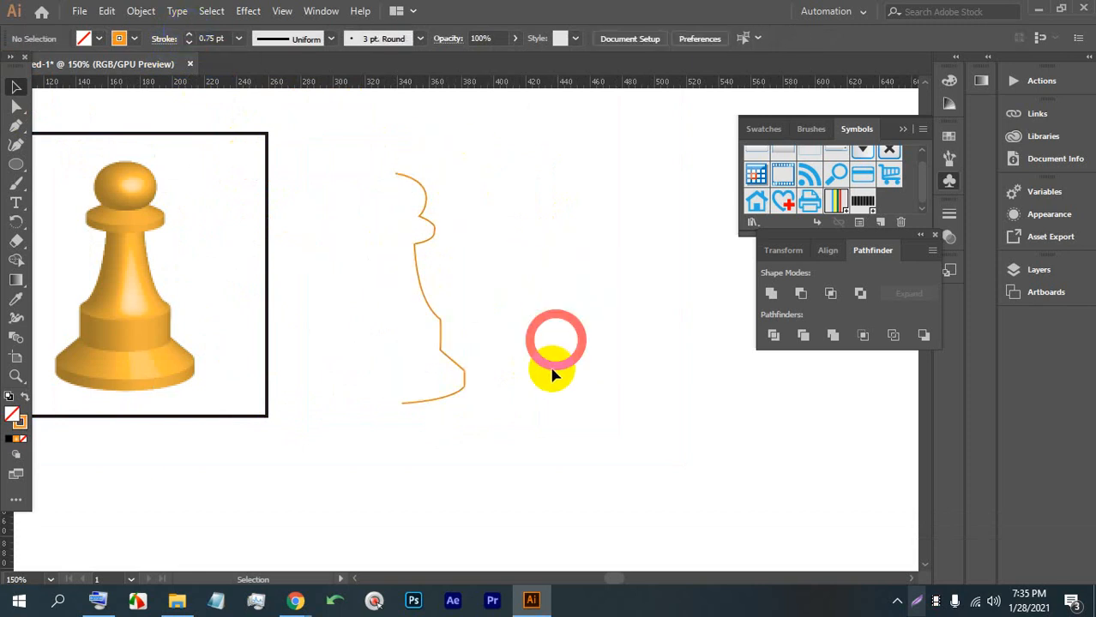
{"action": "left_click_drag", "start_coordinate": [443, 352], "coordinate": [547, 366]}
{"action": "left_click", "coordinate": [624, 367]}
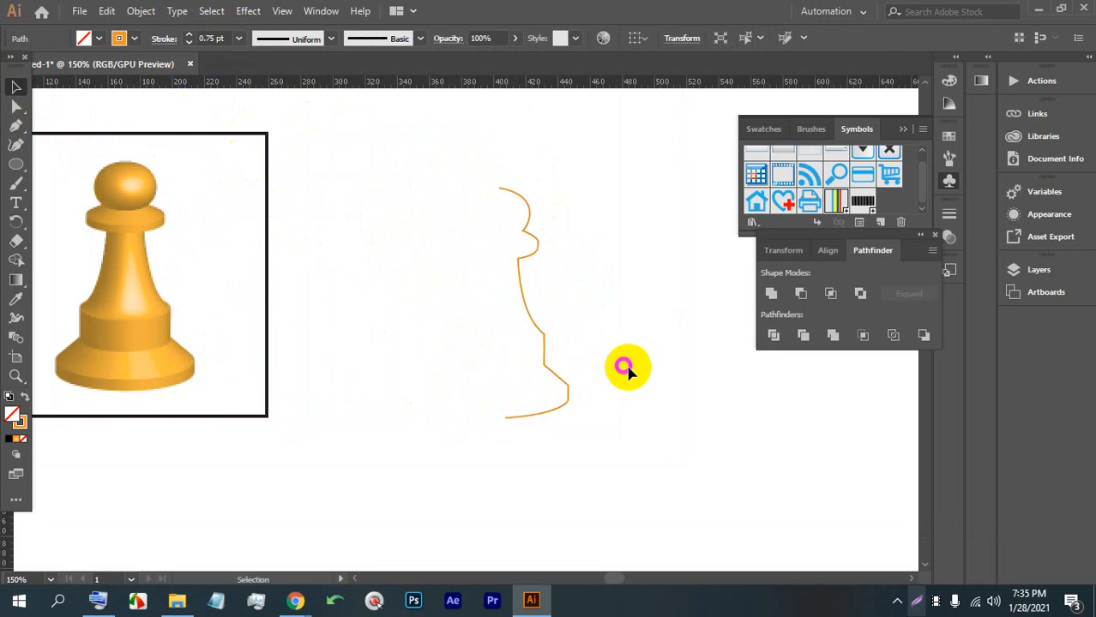
Apply a 360° 3D Revolve effect to the half profile from its left edge with preview on, and select the resulting pawn.
{"action": "left_click_drag", "start_coordinate": [640, 407], "coordinate": [480, 304]}
{"action": "left_click", "coordinate": [249, 10]}
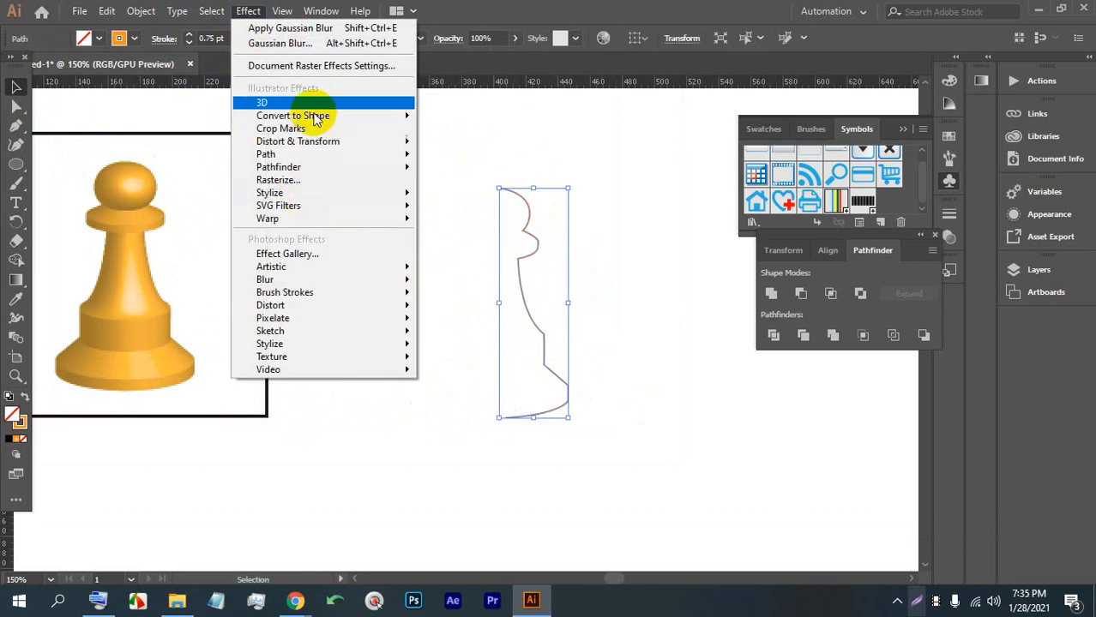
{"action": "mouse_move", "coordinate": [315, 103]}
{"action": "left_click", "coordinate": [488, 122]}
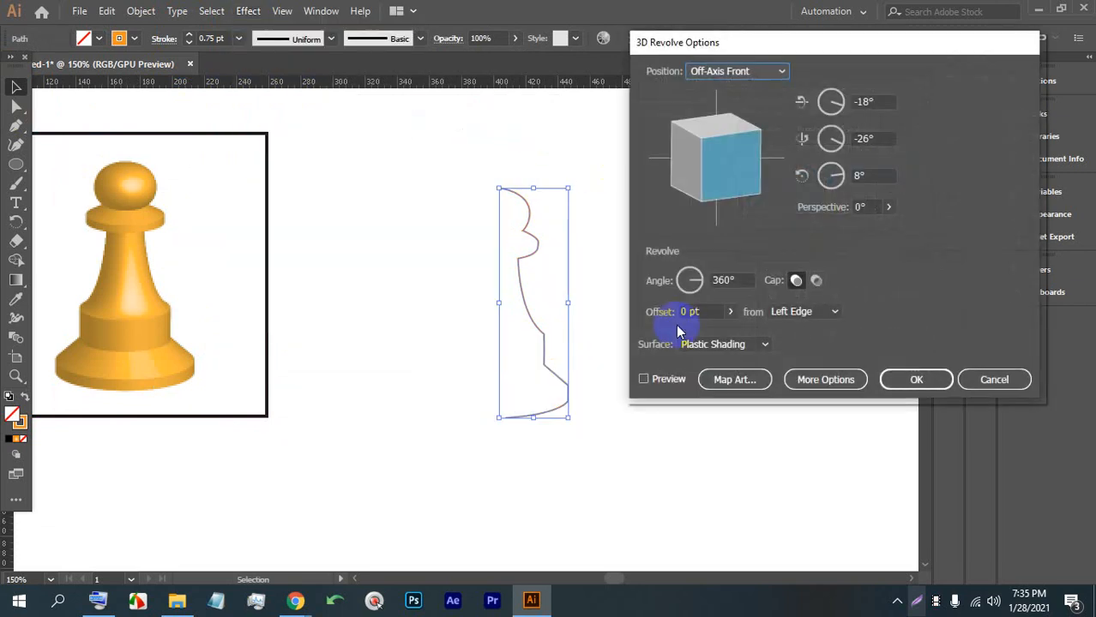
{"action": "left_click", "coordinate": [659, 381]}
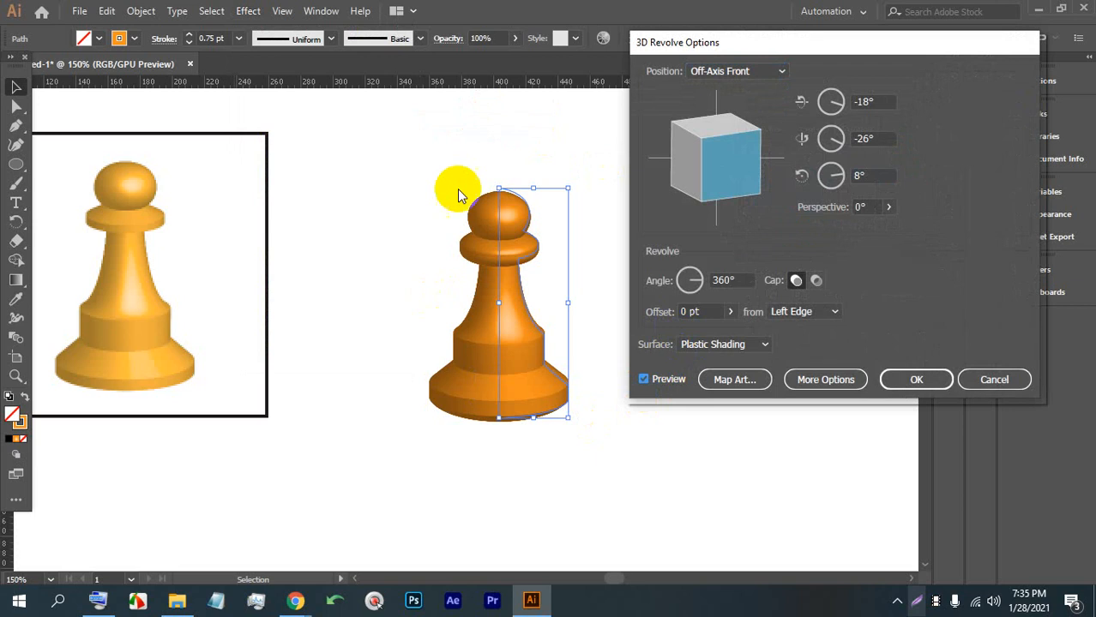
{"action": "left_click", "coordinate": [915, 377]}
{"action": "left_click", "coordinate": [670, 466]}
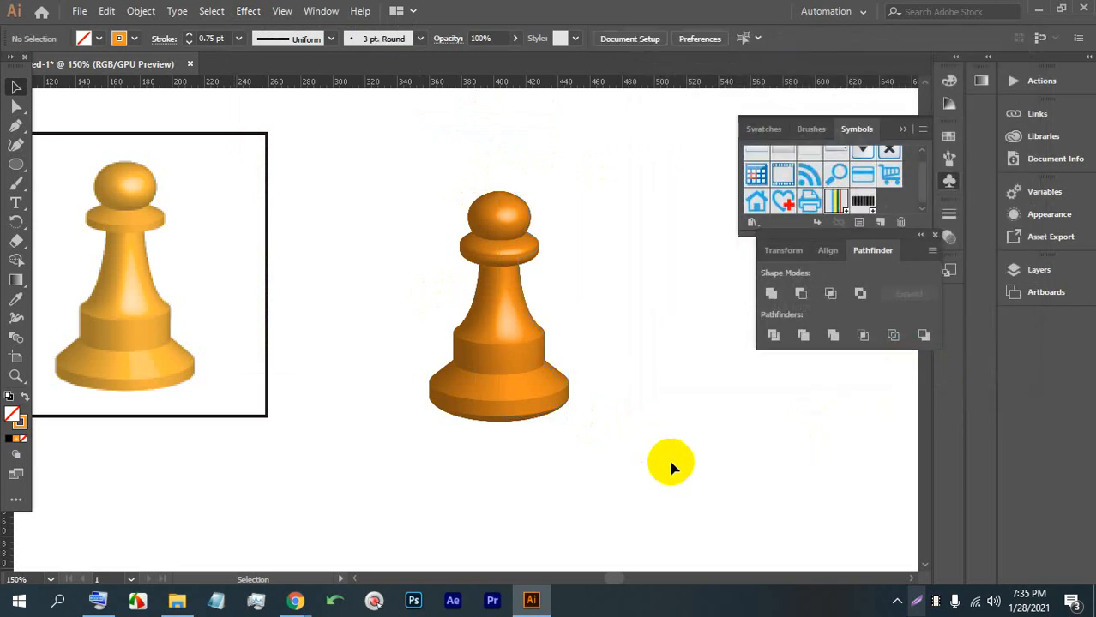
{"action": "left_click_drag", "start_coordinate": [560, 357], "coordinate": [528, 364]}
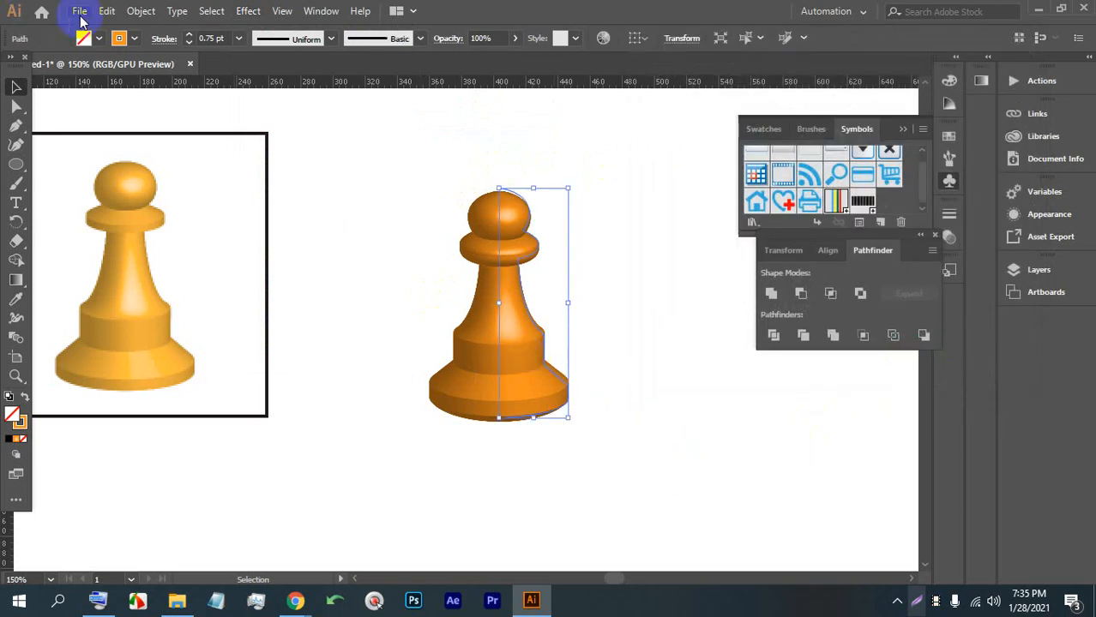
{"action": "left_click", "coordinate": [133, 43]}
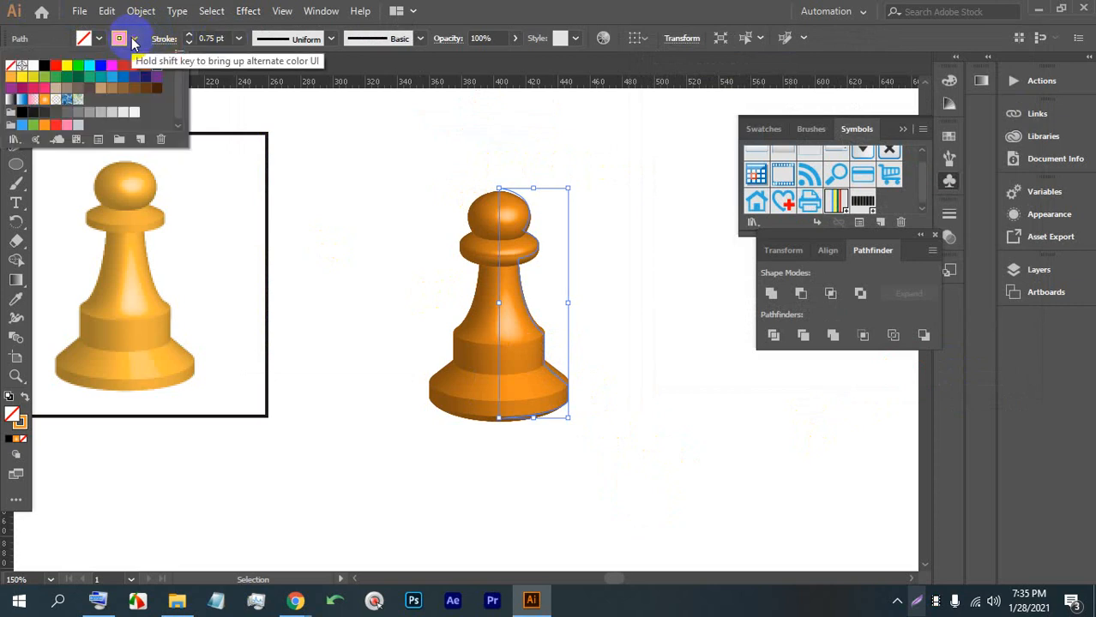
{"action": "left_click", "coordinate": [371, 369]}
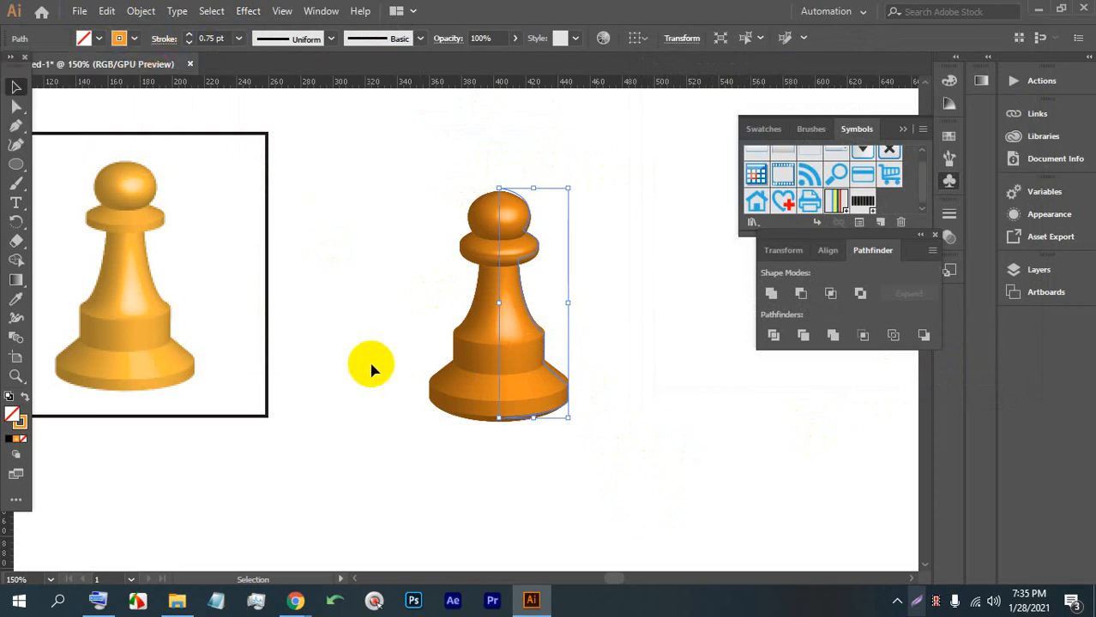
{"action": "double_click", "coordinate": [21, 432]}
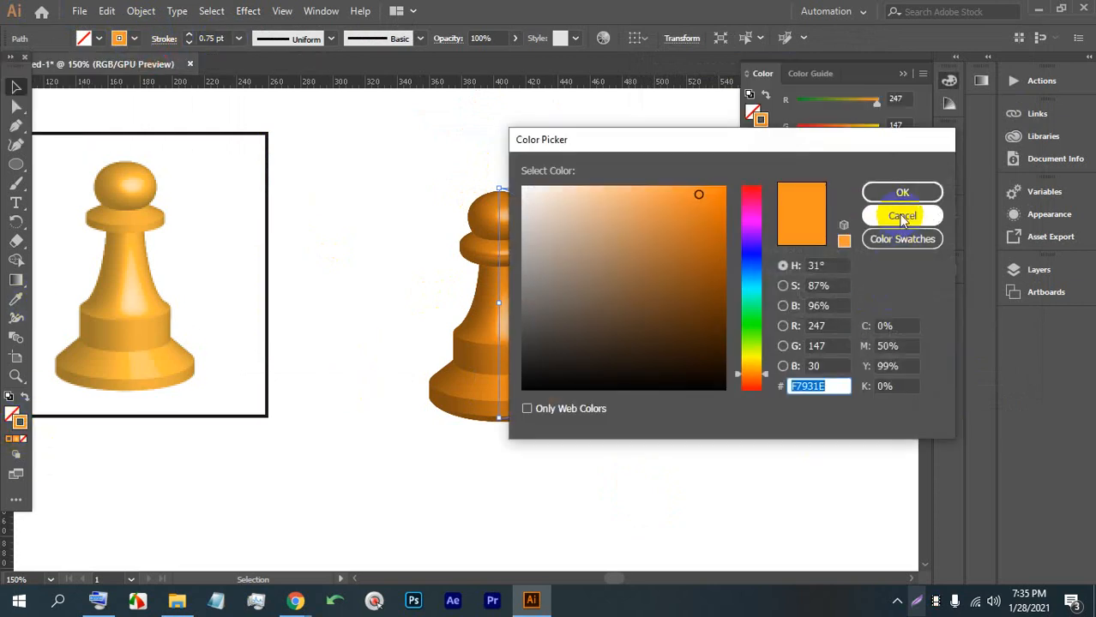
{"action": "left_click", "coordinate": [902, 218]}
Recolour the revolved pawn with the Eyedropper by sampling the light orange of the reference pawn's neck, and deselect it.
{"action": "left_click", "coordinate": [16, 298]}
{"action": "left_click", "coordinate": [110, 307]}
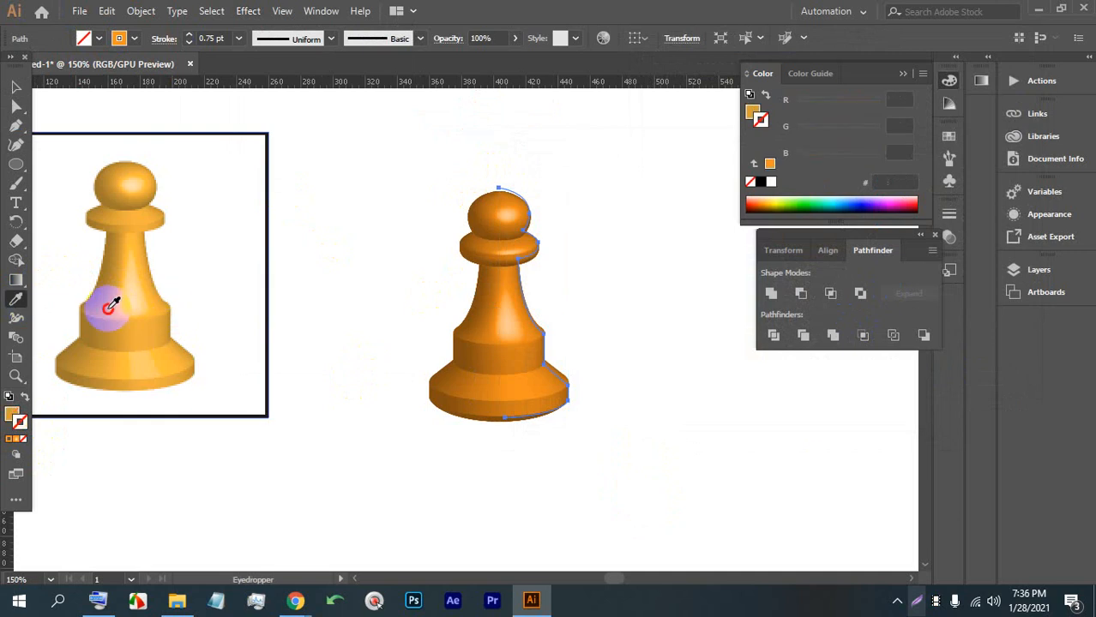
{"action": "left_click", "coordinate": [133, 253]}
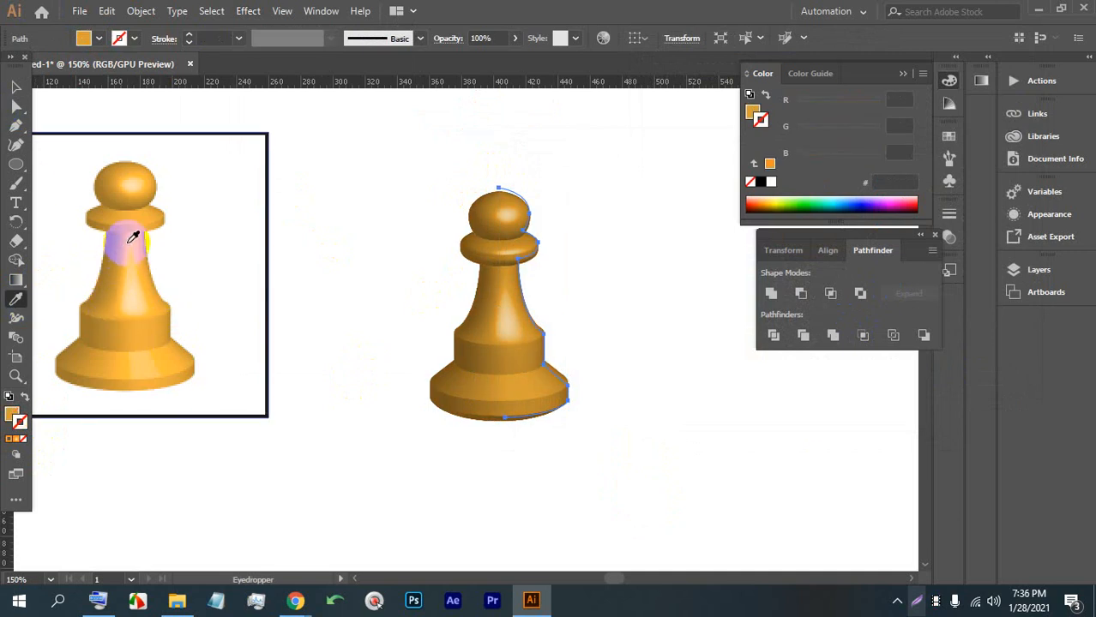
{"action": "left_click", "coordinate": [129, 241]}
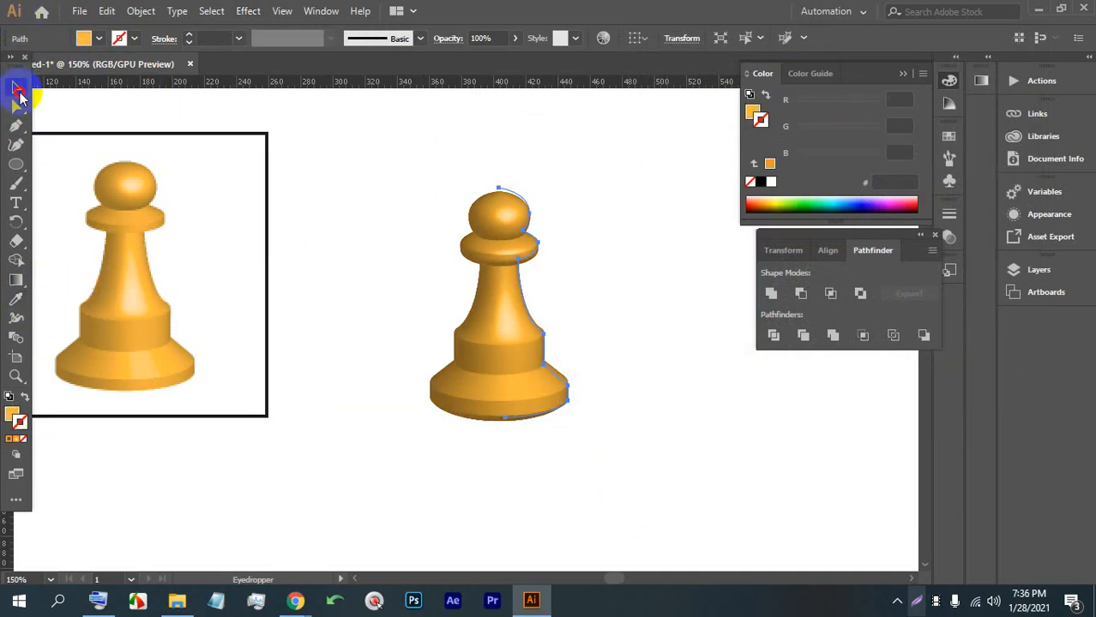
{"action": "left_click", "coordinate": [18, 89]}
{"action": "left_click", "coordinate": [309, 177]}
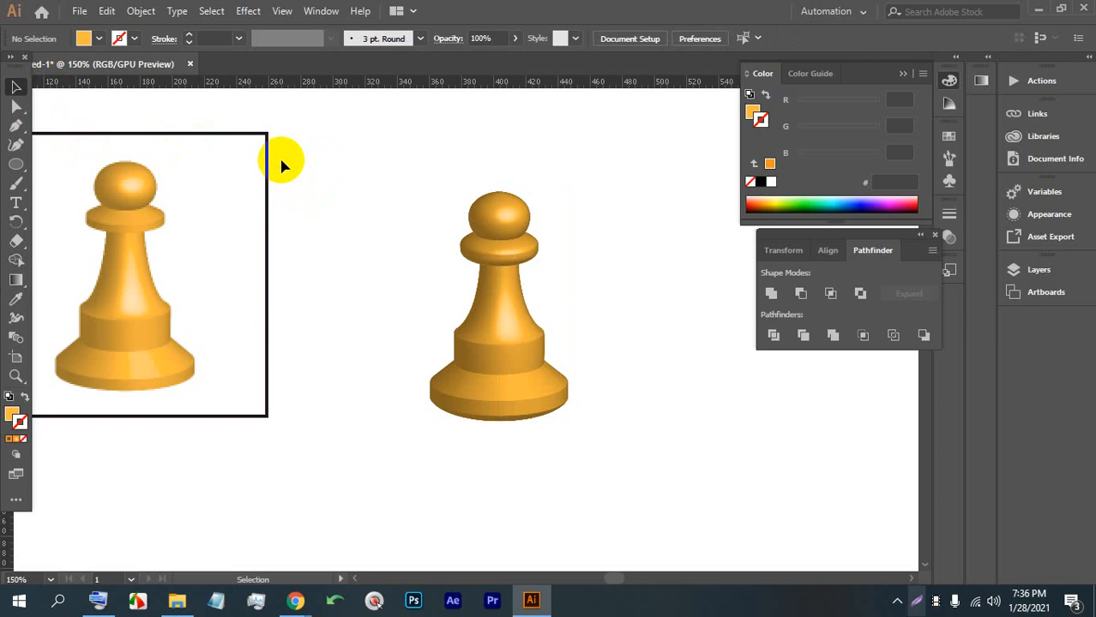
Switch to the Google image results, open the Coca-Cola bottles image and, from its related images, the Pepsi realistic 3D bottle design.
{"action": "mouse_move", "coordinate": [296, 601]}
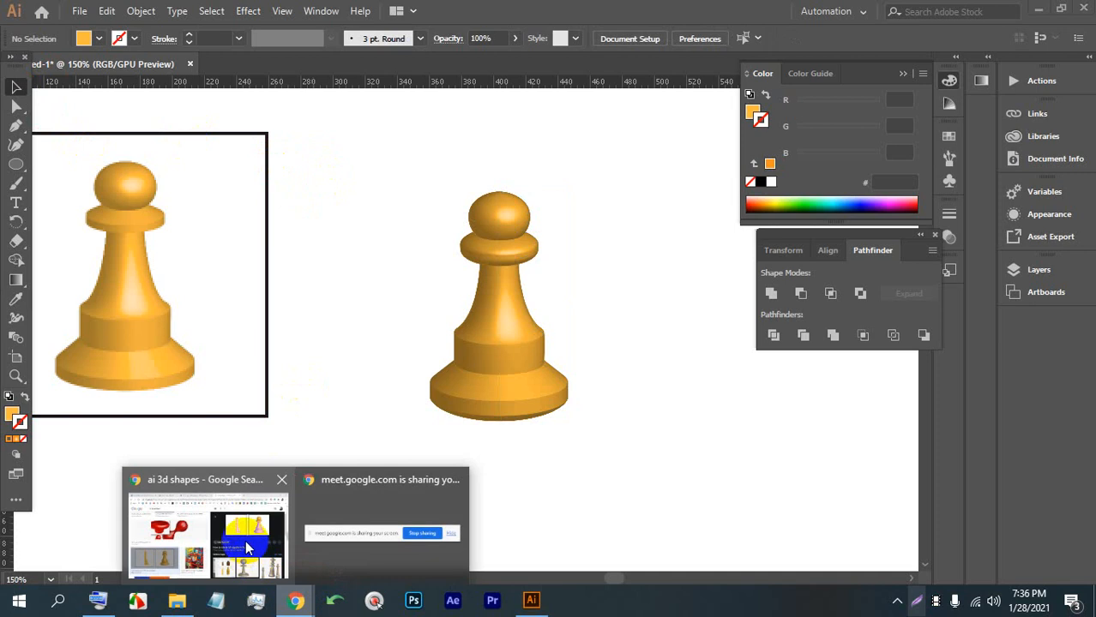
{"action": "left_click", "coordinate": [247, 539]}
{"action": "scroll", "coordinate": [527, 369], "scroll_direction": "down", "scroll_amount": 7}
{"action": "scroll", "coordinate": [540, 386], "scroll_direction": "down", "scroll_amount": 5}
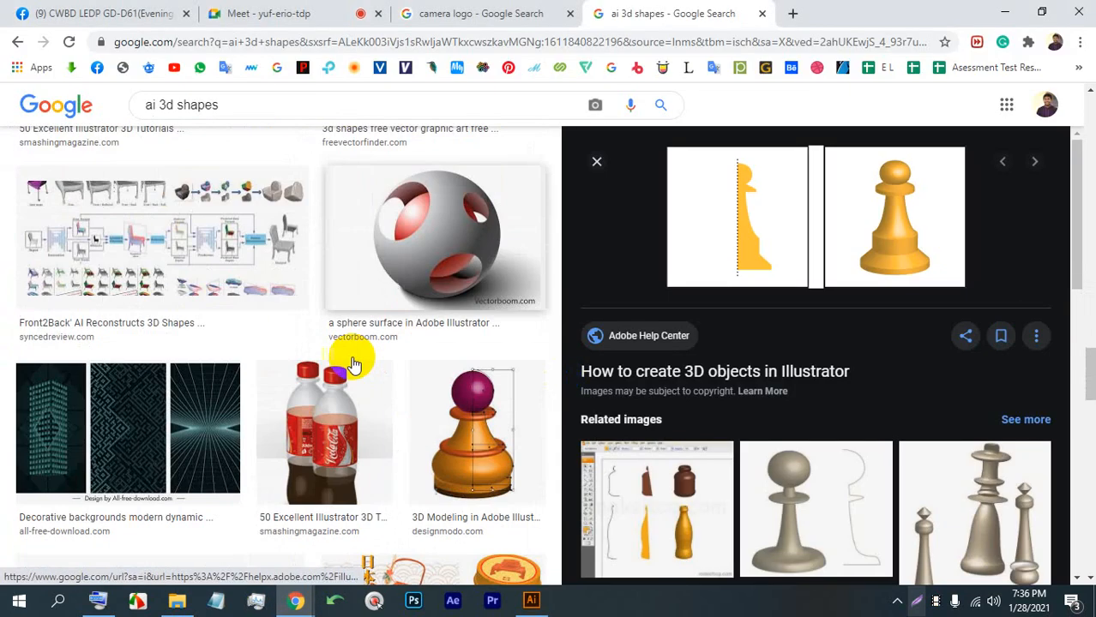
{"action": "left_click", "coordinate": [350, 249]}
{"action": "scroll", "coordinate": [708, 326], "scroll_direction": "down", "scroll_amount": 4}
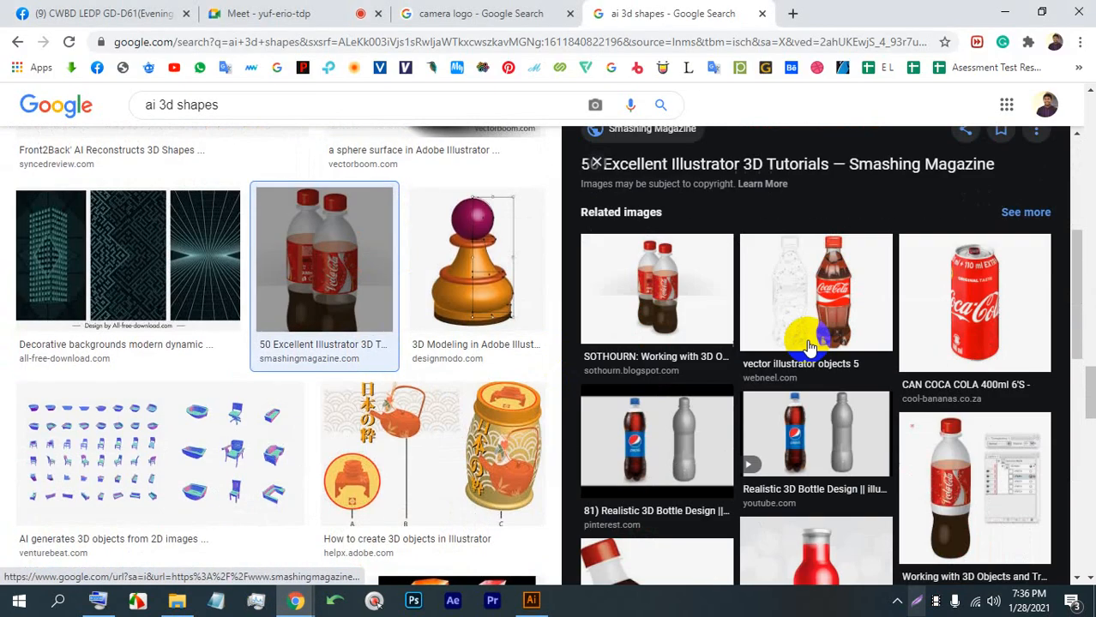
{"action": "scroll", "coordinate": [730, 404], "scroll_direction": "down", "scroll_amount": 3}
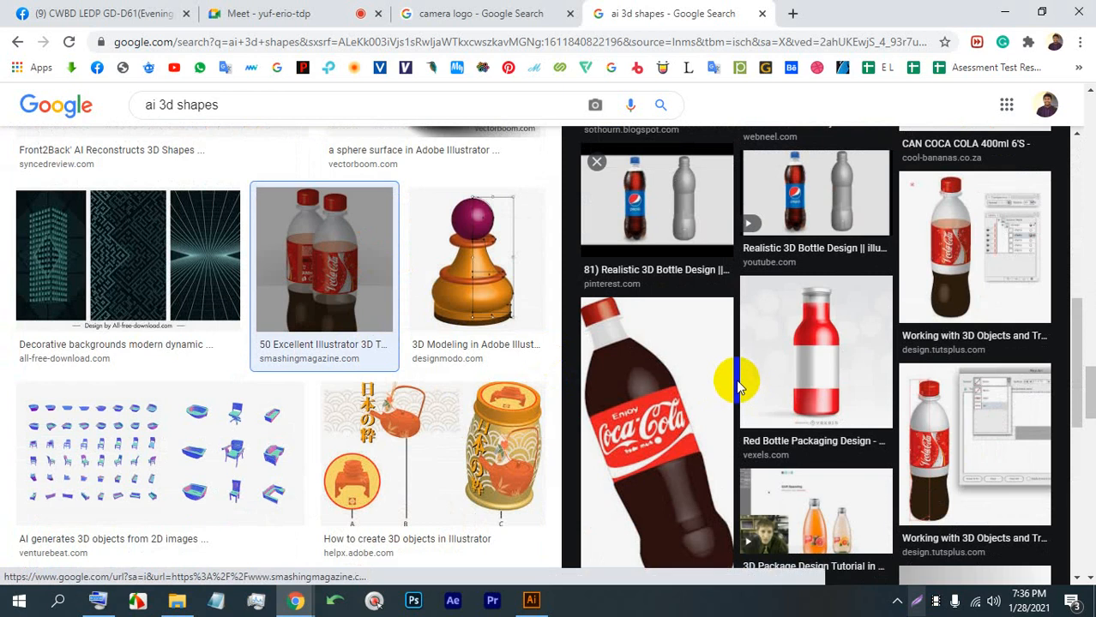
{"action": "left_click", "coordinate": [711, 226]}
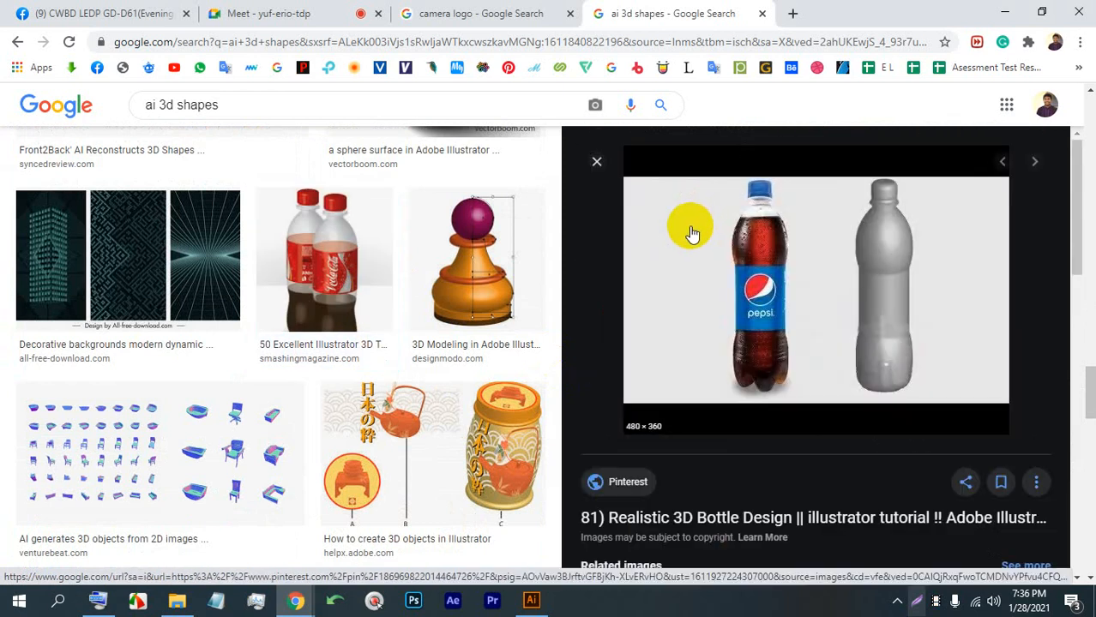
Copy the Pepsi bottle reference image from the browser, switch to Illustrator, paste it and move it to the right of the framed pawn.
{"action": "scroll", "coordinate": [772, 275], "scroll_direction": "down", "scroll_amount": 2}
{"action": "scroll", "coordinate": [784, 296], "scroll_direction": "up", "scroll_amount": 2}
{"action": "right_click", "coordinate": [787, 275]}
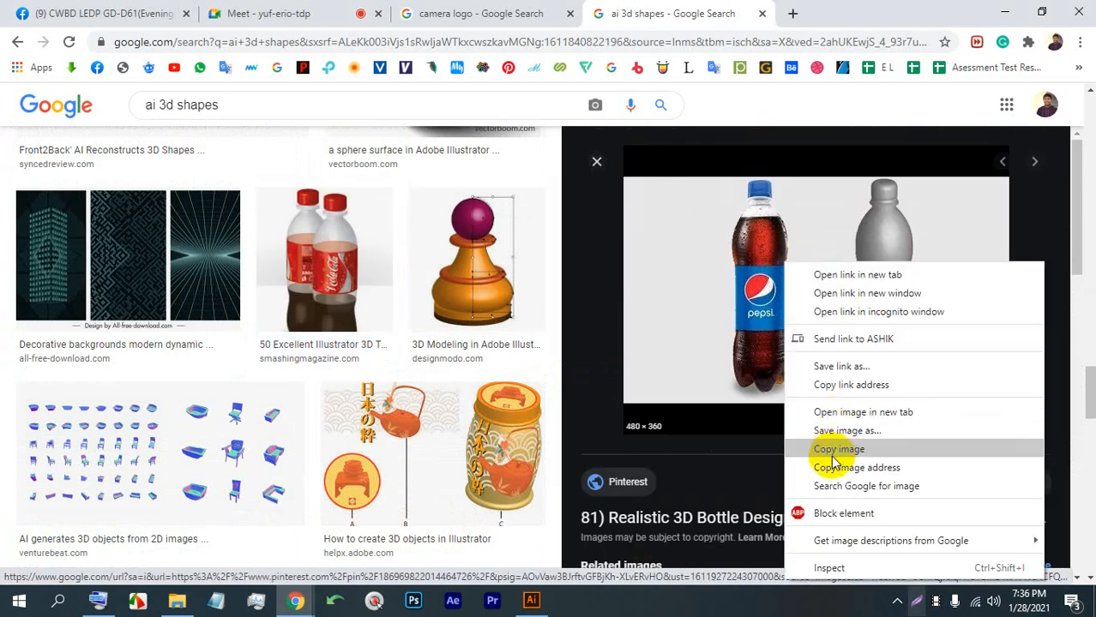
{"action": "left_click", "coordinate": [797, 453]}
{"action": "right_click", "coordinate": [765, 309]}
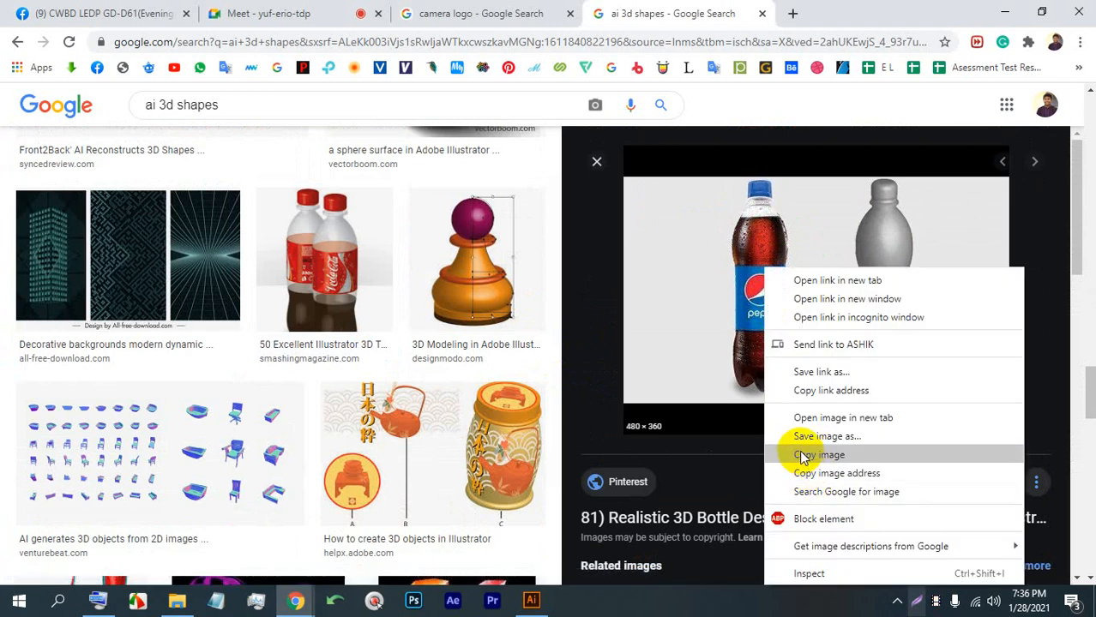
{"action": "left_click", "coordinate": [802, 454]}
{"action": "left_click", "coordinate": [532, 600]}
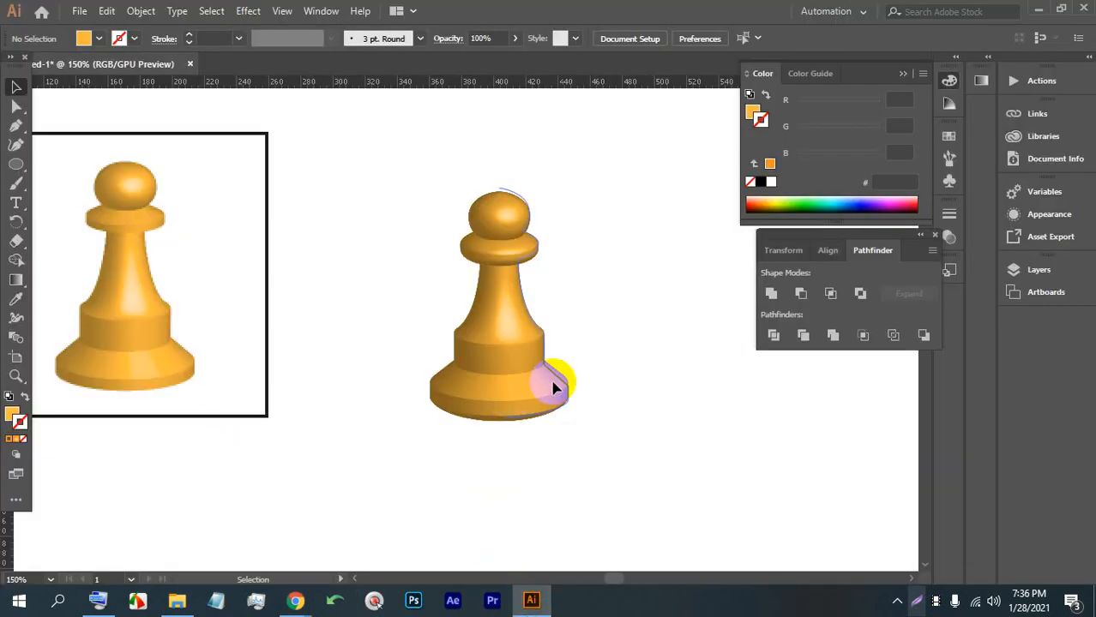
{"action": "key", "text": "ctrl+v"}
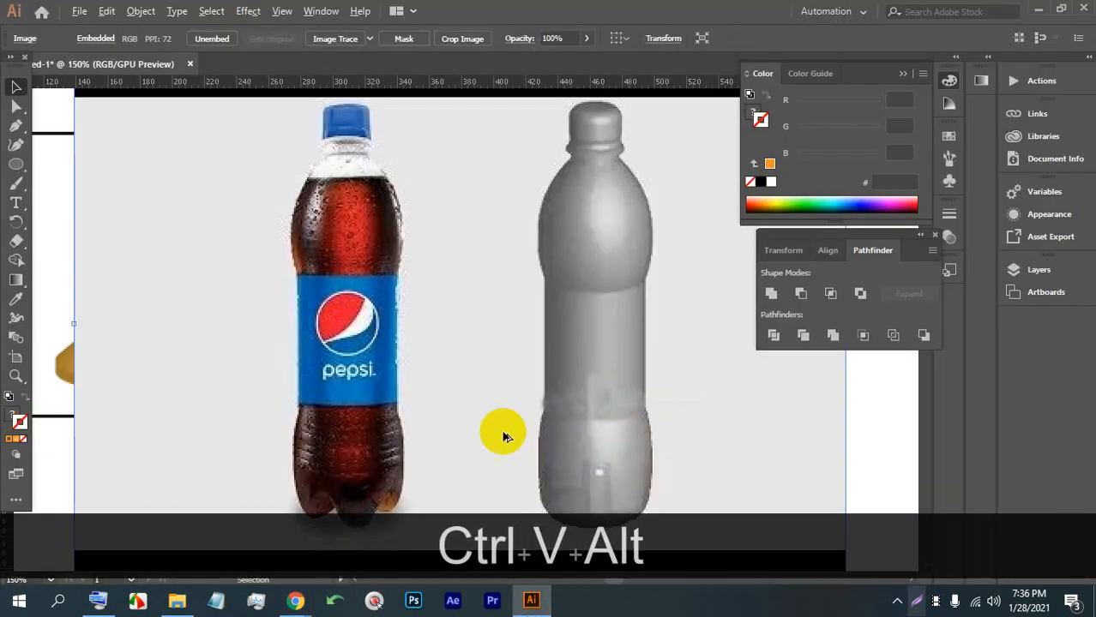
{"action": "scroll", "coordinate": [499, 430], "scroll_direction": "down", "scroll_amount": 2}
{"action": "left_click_drag", "start_coordinate": [496, 428], "coordinate": [649, 392]}
{"action": "scroll", "coordinate": [616, 306], "scroll_direction": "up", "scroll_amount": 3}
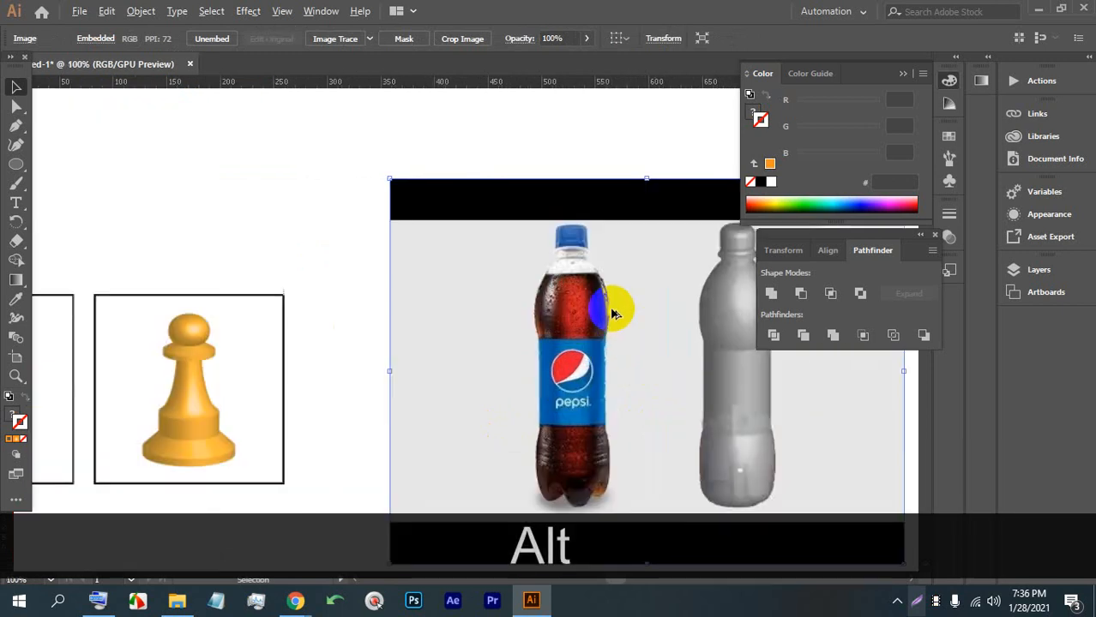
{"action": "scroll", "coordinate": [586, 184], "scroll_direction": "up", "scroll_amount": 1}
{"action": "scroll", "coordinate": [586, 184], "scroll_direction": "up", "scroll_amount": 3}
{"action": "key", "text": "space"}
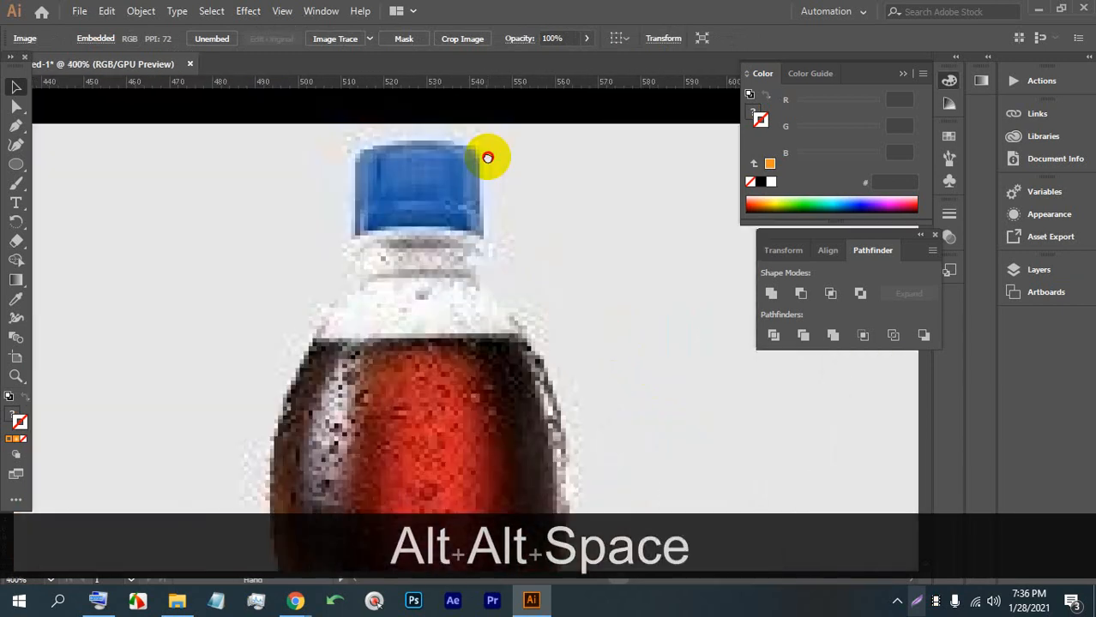
{"action": "left_click", "coordinate": [15, 127]}
{"action": "left_click", "coordinate": [410, 127]}
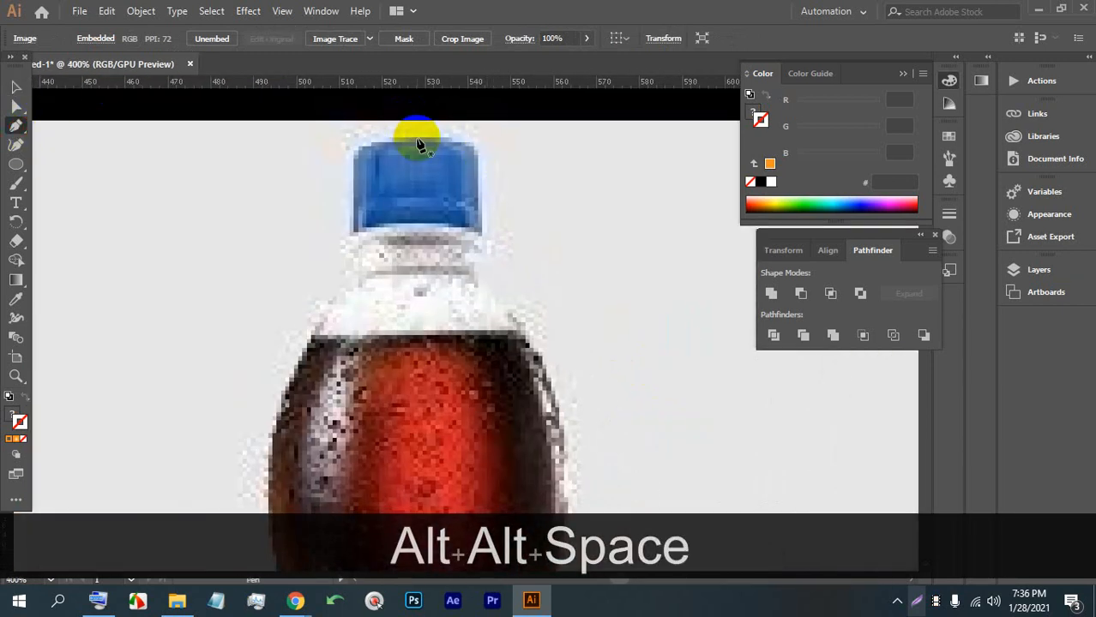
{"action": "left_click_drag", "start_coordinate": [412, 127], "coordinate": [477, 161]}
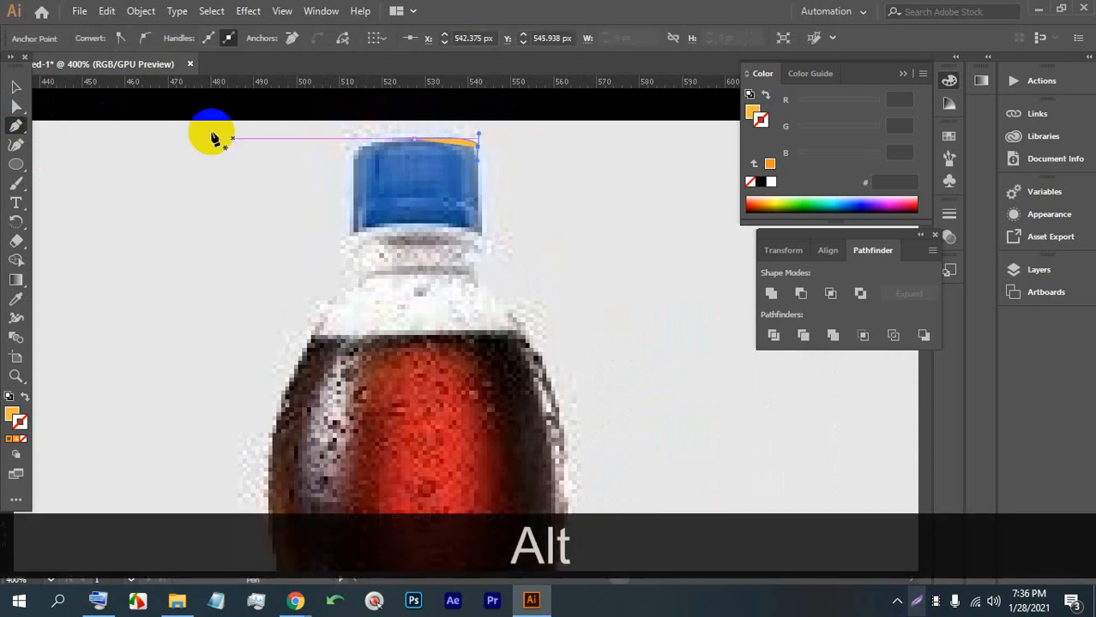
{"action": "key", "text": "ctrl+z"}
{"action": "key", "text": "ctrl+z"}
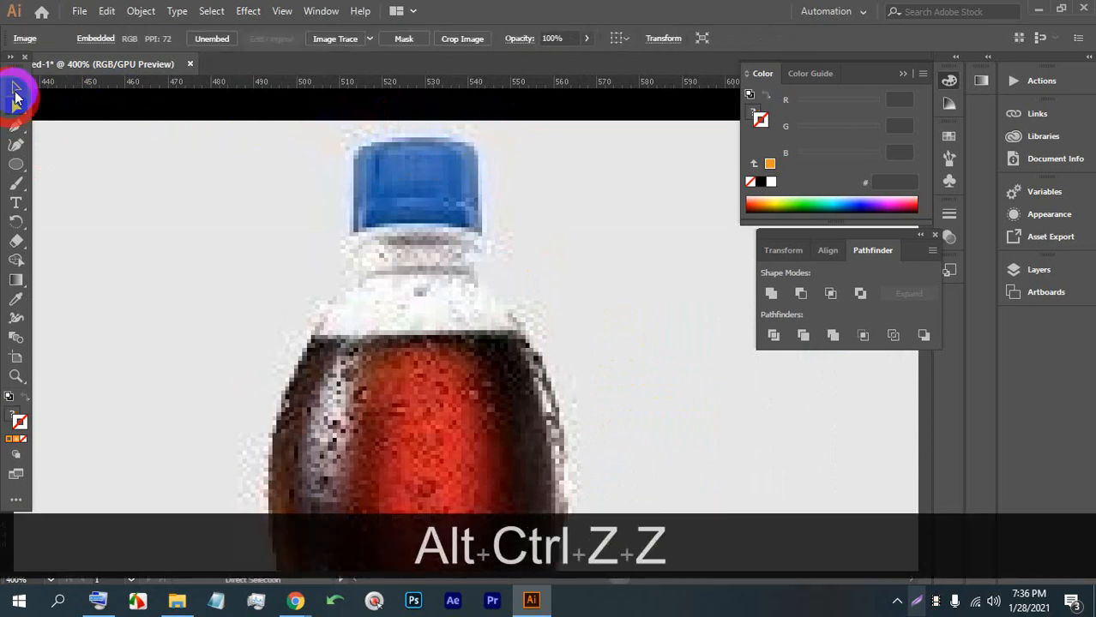
Deselect the bottle image, set the fill to None and activate the Pen tool.
{"action": "scroll", "coordinate": [193, 199], "scroll_direction": "down", "scroll_amount": 4}
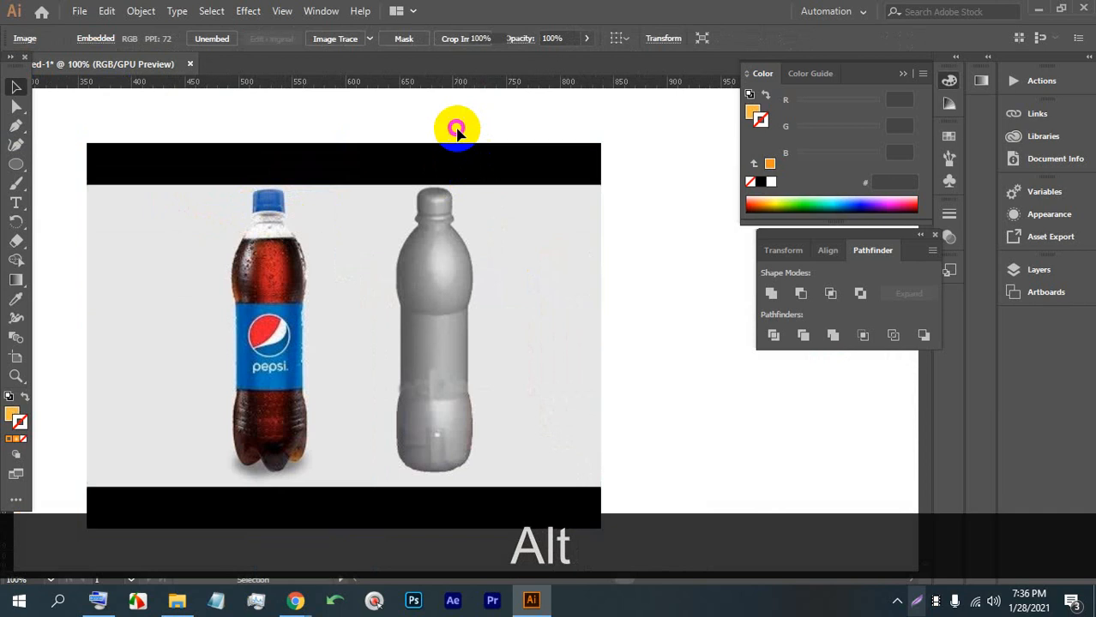
{"action": "left_click", "coordinate": [69, 144]}
{"action": "left_click", "coordinate": [83, 38]}
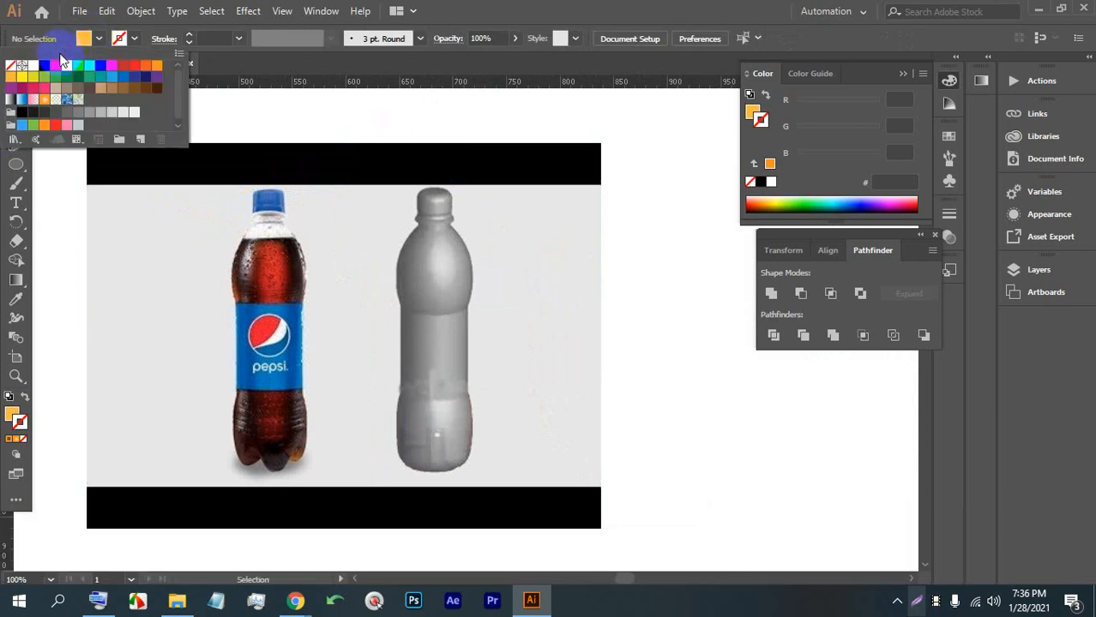
{"action": "left_click", "coordinate": [7, 130]}
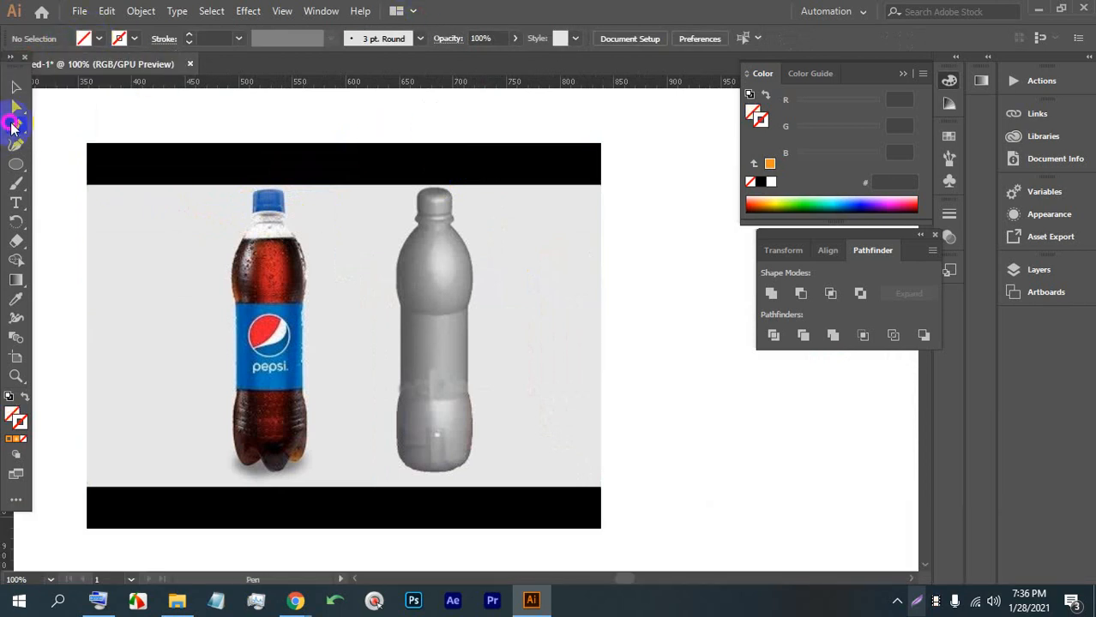
{"action": "scroll", "coordinate": [321, 213], "scroll_direction": "up", "scroll_amount": 5}
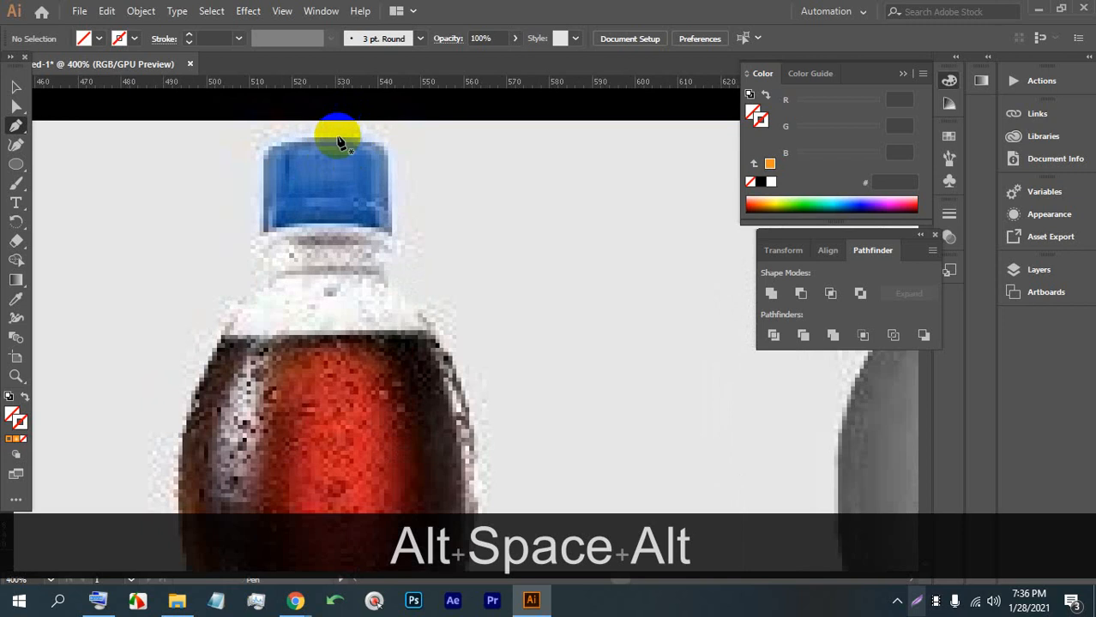
{"action": "left_click", "coordinate": [329, 140]}
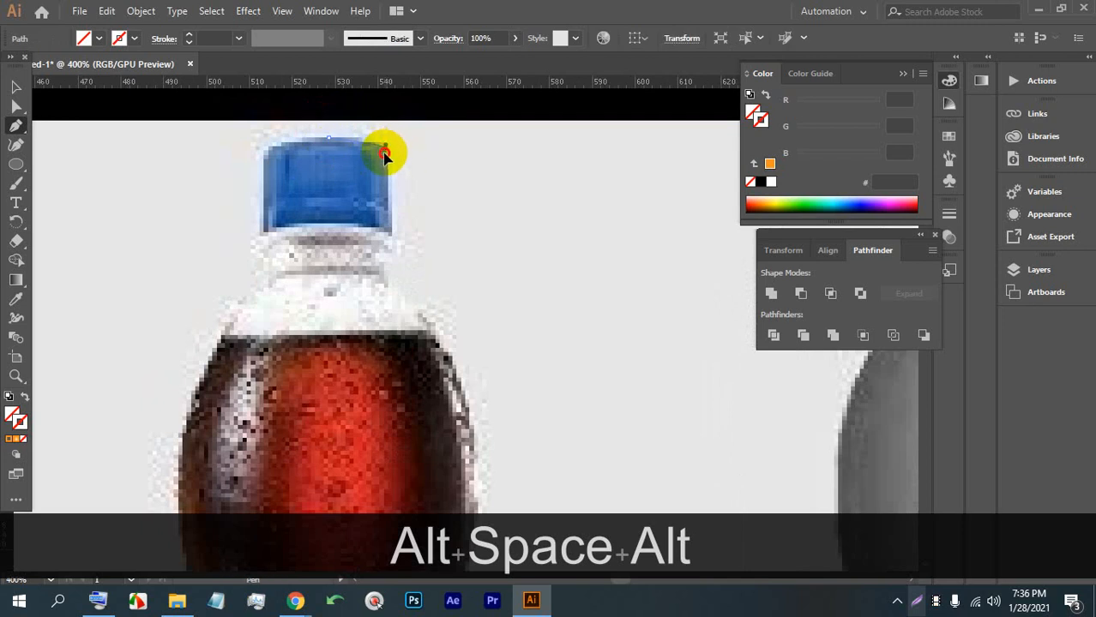
{"action": "left_click", "coordinate": [380, 136]}
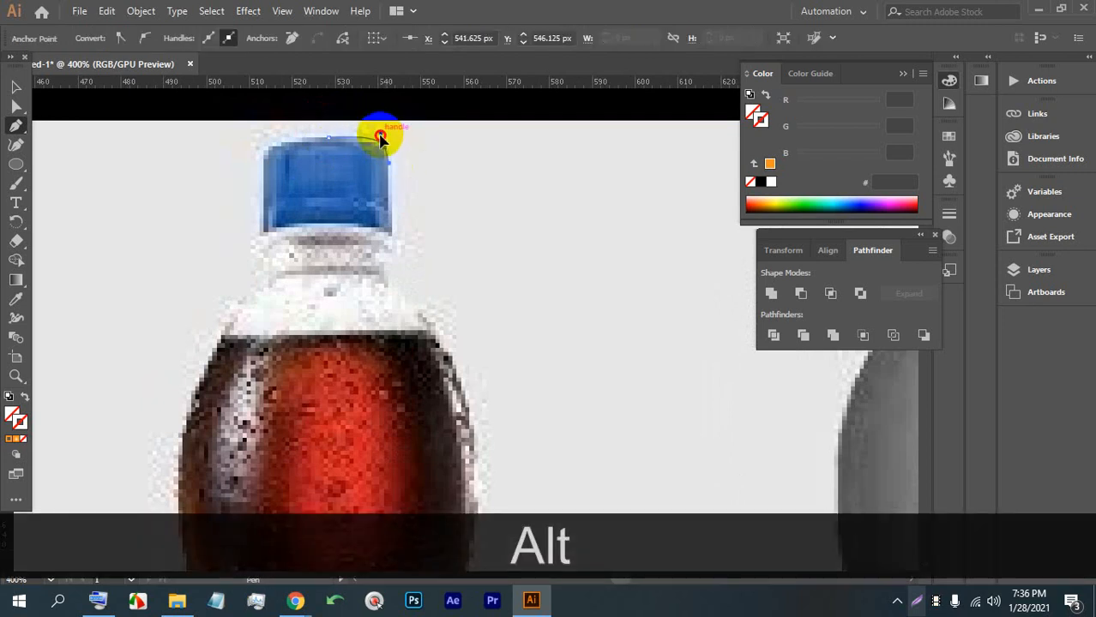
{"action": "left_click_drag", "start_coordinate": [380, 140], "coordinate": [400, 281]}
{"action": "scroll", "coordinate": [387, 166], "scroll_direction": "up", "scroll_amount": 2}
{"action": "key", "text": "ctrl+z"}
{"action": "key", "text": "ctrl+z"}
{"action": "key", "text": "ctrl+z"}
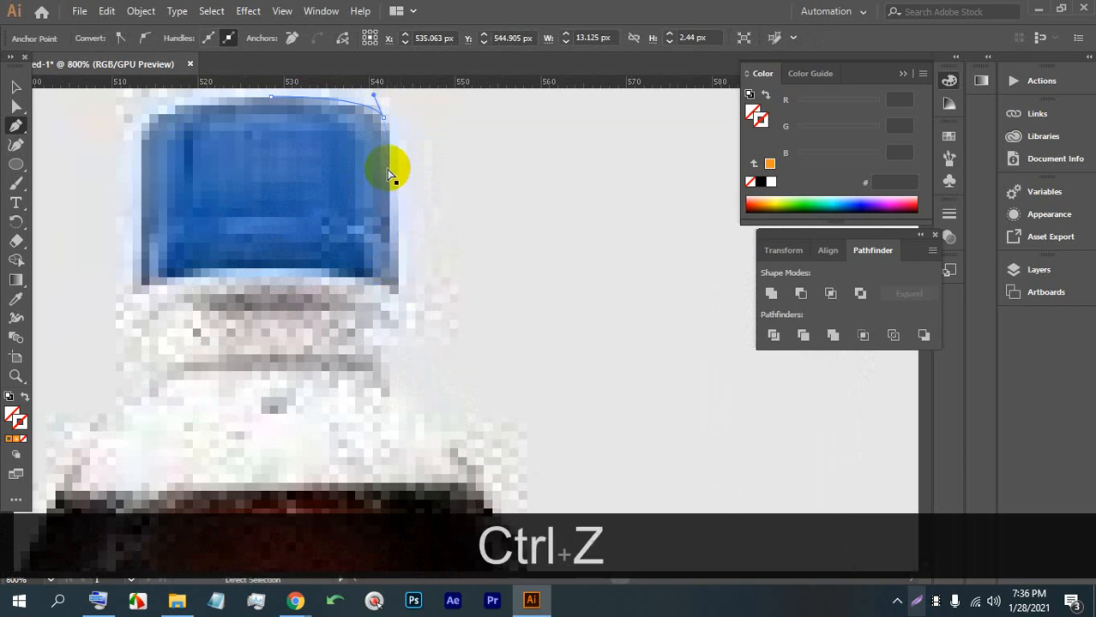
Trace the right half of the Pepsi bottle's blue cap with the Pen tool, from its top centre around the corner to its lower edge.
{"action": "left_click", "coordinate": [275, 97]}
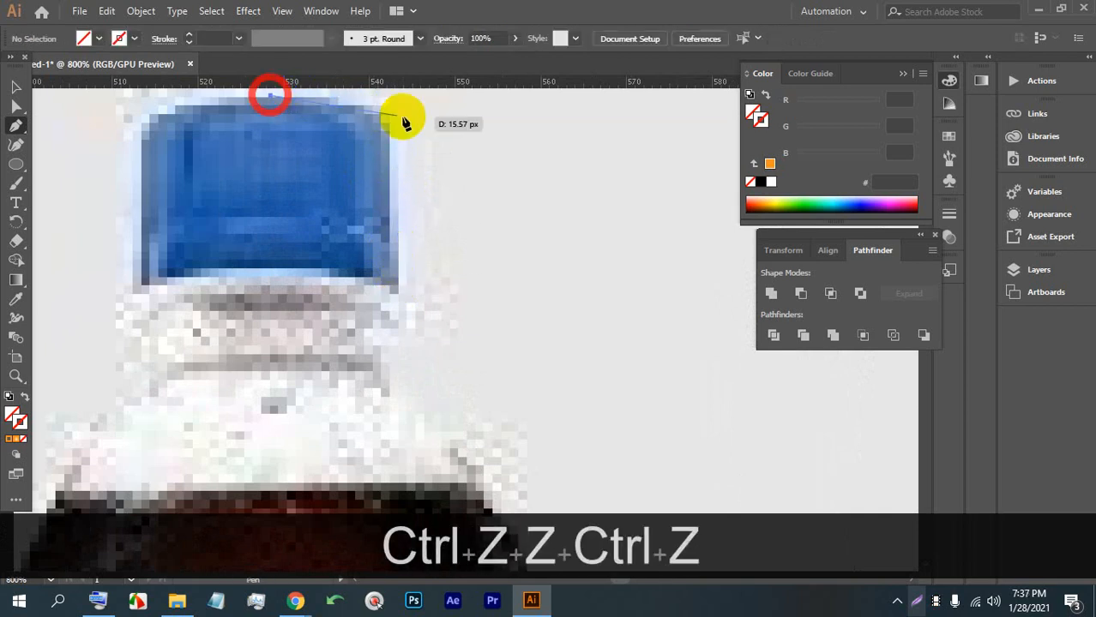
{"action": "mouse_move", "coordinate": [402, 149]}
{"action": "left_mouse_down"}
{"action": "mouse_move", "coordinate": [399, 277]}
{"action": "mouse_move", "coordinate": [392, 137]}
{"action": "left_mouse_up"}
{"action": "key", "text": "ctrl+alt+z"}
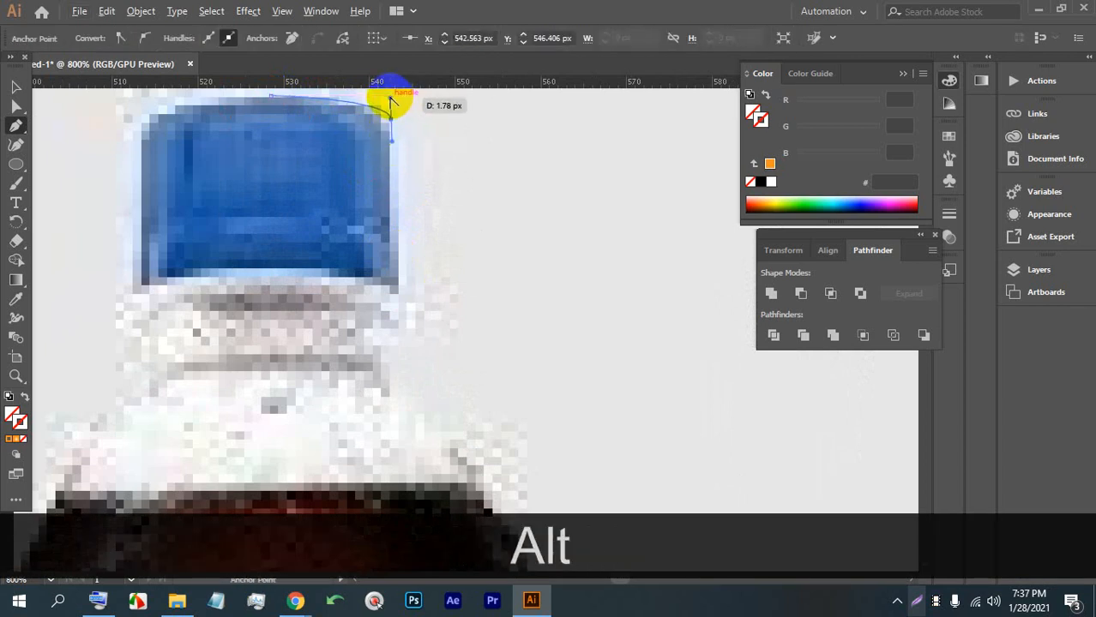
{"action": "left_click_drag", "start_coordinate": [390, 102], "coordinate": [381, 94]}
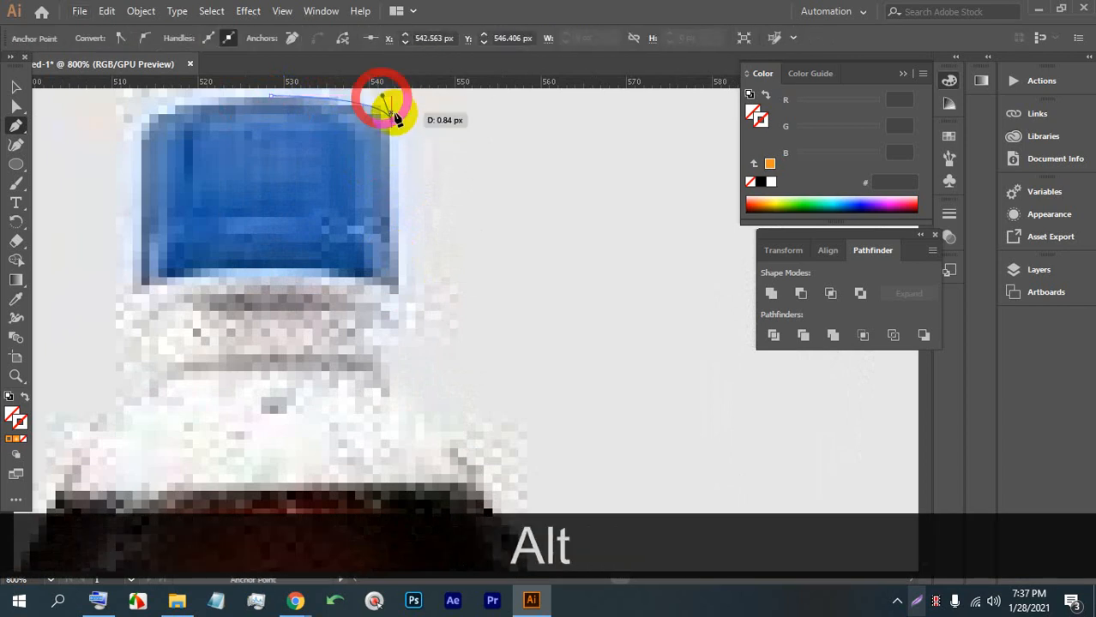
{"action": "left_click", "coordinate": [399, 287]}
{"action": "scroll", "coordinate": [400, 257], "scroll_direction": "down", "scroll_amount": 4}
{"action": "scroll", "coordinate": [400, 257], "scroll_direction": "up", "scroll_amount": 4}
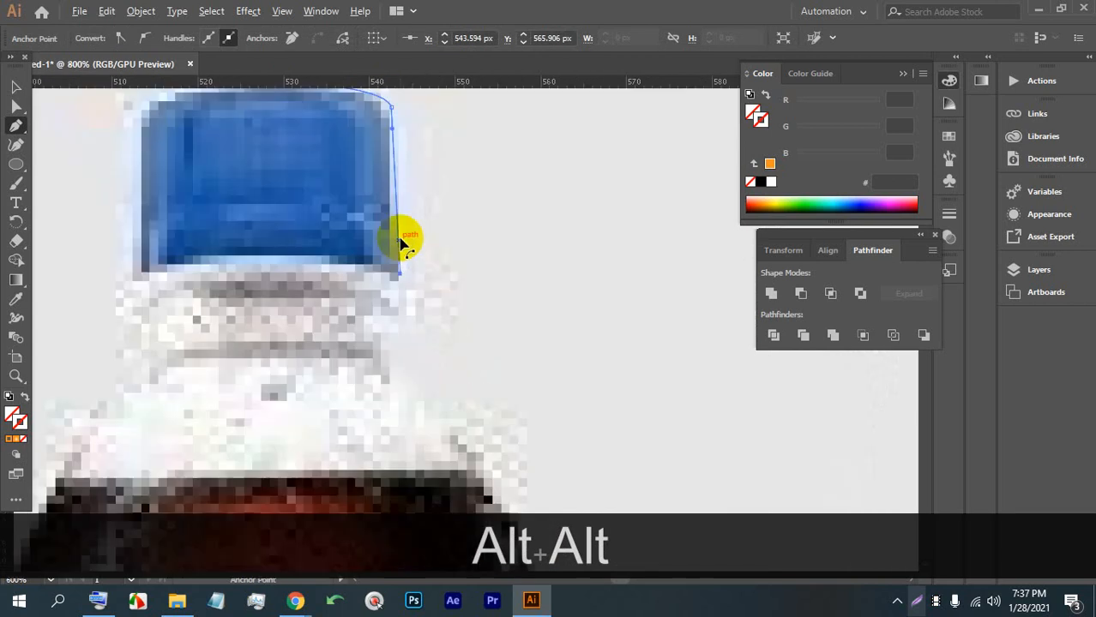
{"action": "left_click_drag", "start_coordinate": [399, 275], "coordinate": [417, 197]}
{"action": "scroll", "coordinate": [420, 198], "scroll_direction": "down", "scroll_amount": 1}
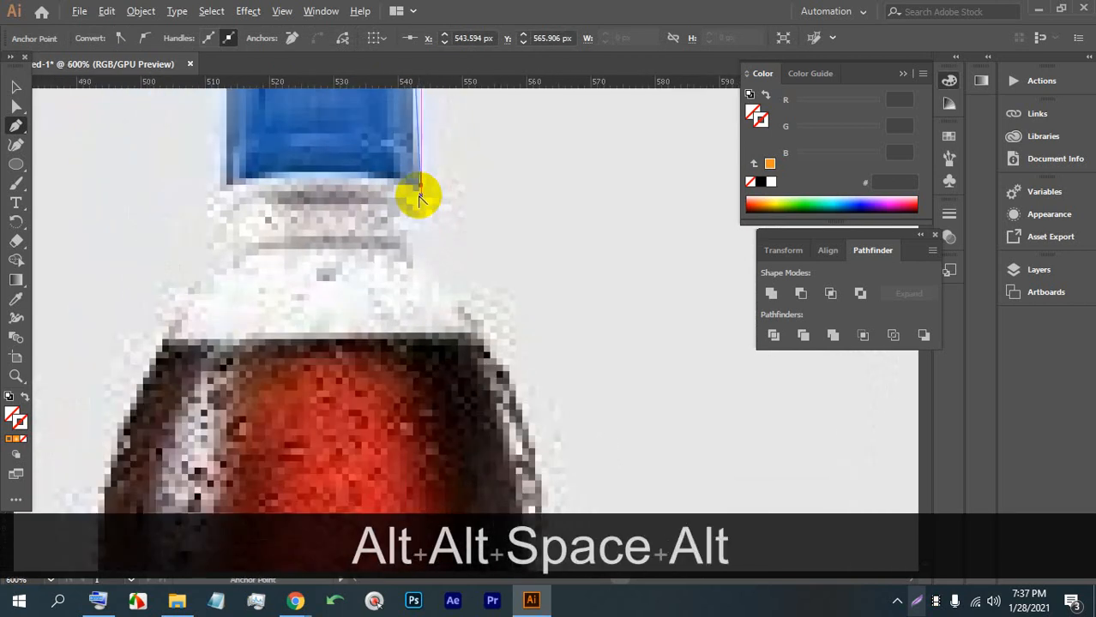
Continue the path around a rounded neck ring that bulges out just below the cap and returns to the neck.
{"action": "scroll", "coordinate": [419, 198], "scroll_direction": "down", "scroll_amount": 4}
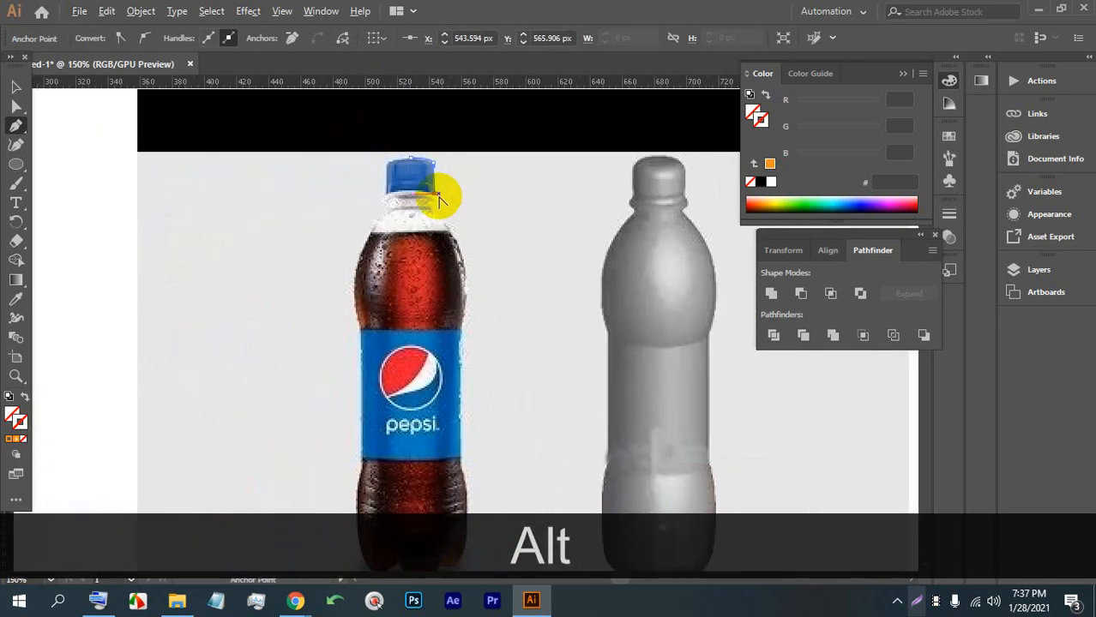
{"action": "scroll", "coordinate": [439, 197], "scroll_direction": "up", "scroll_amount": 6}
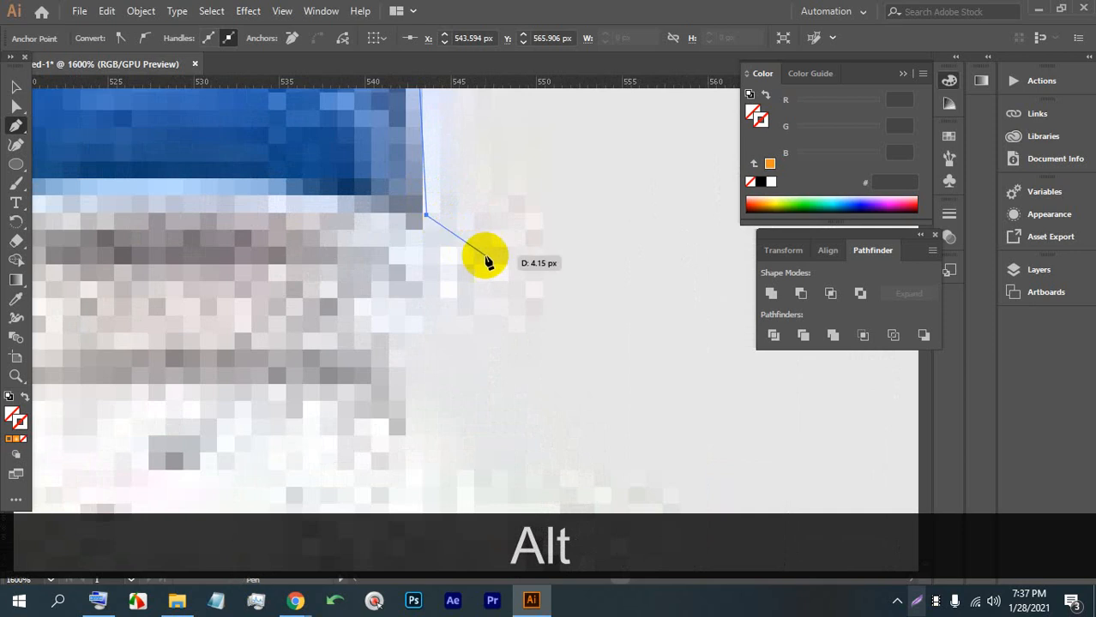
{"action": "left_click_drag", "start_coordinate": [503, 260], "coordinate": [498, 294]}
{"action": "left_click_drag", "start_coordinate": [458, 324], "coordinate": [412, 329]}
{"action": "left_click_drag", "start_coordinate": [398, 340], "coordinate": [347, 265]}
{"action": "scroll", "coordinate": [368, 273], "scroll_direction": "down", "scroll_amount": 3}
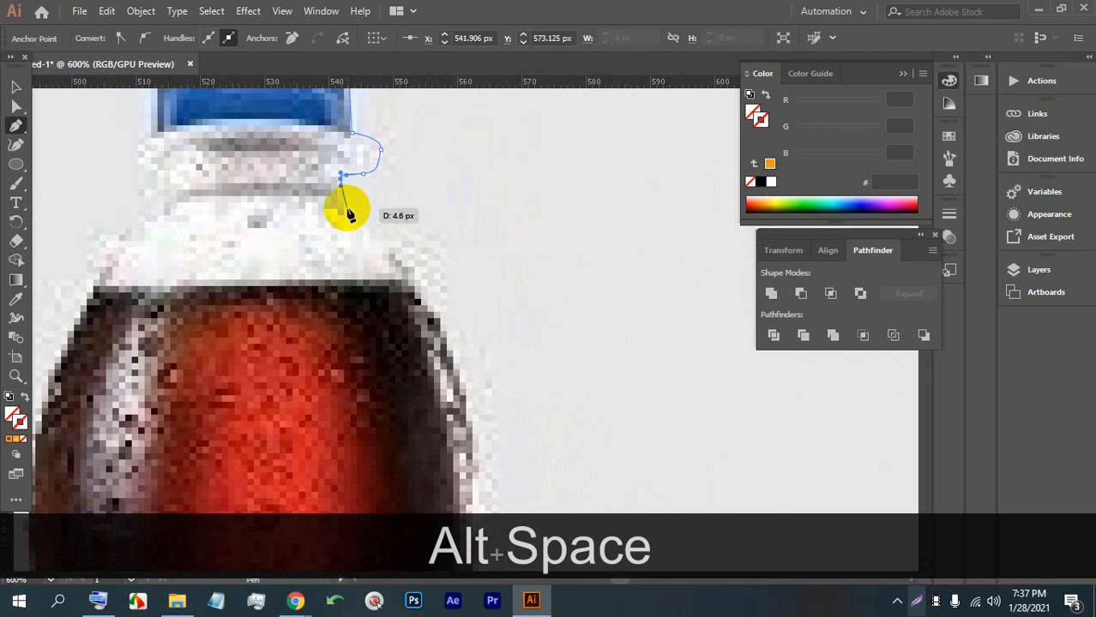
{"action": "key", "text": "ctrl+z"}
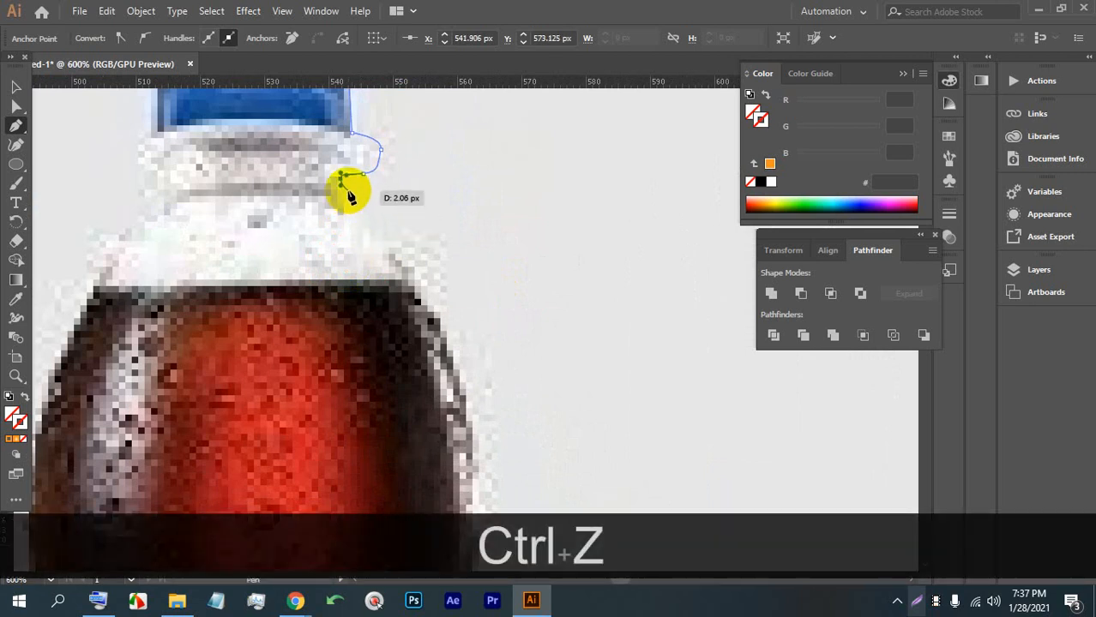
Extend the path down the neck with a short curve to the start of the bottle's shoulder.
{"action": "left_click_drag", "start_coordinate": [374, 278], "coordinate": [321, 193]}
{"action": "scroll", "coordinate": [305, 127], "scroll_direction": "up", "scroll_amount": 3}
{"action": "left_click_drag", "start_coordinate": [302, 151], "coordinate": [328, 241]}
{"action": "scroll", "coordinate": [331, 246], "scroll_direction": "down", "scroll_amount": 4}
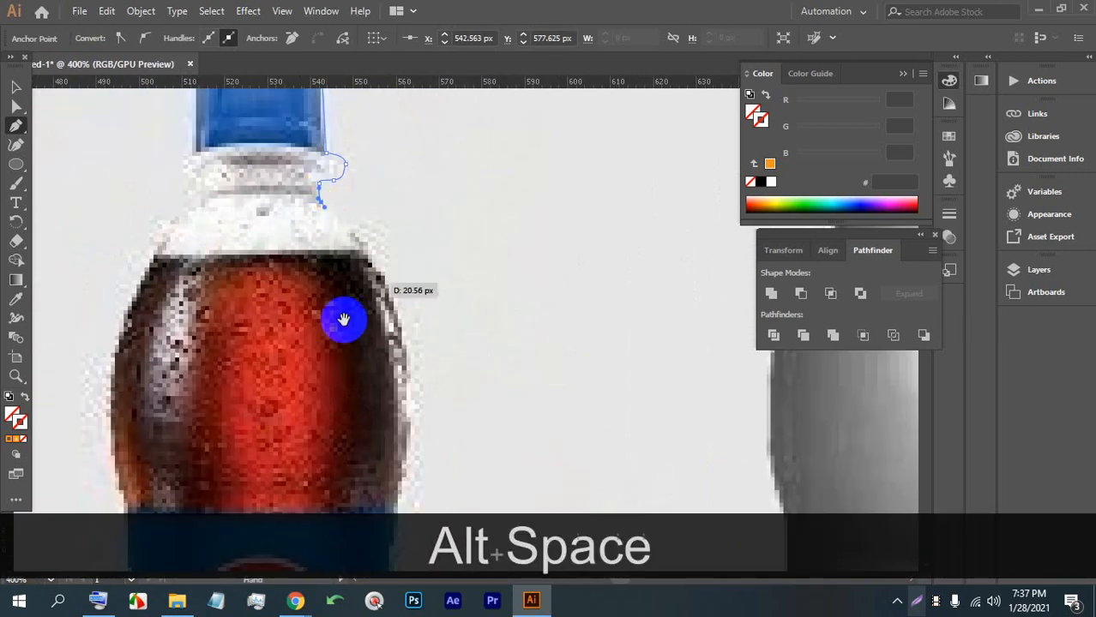
Trace the shoulder to the bottle's widest point and lengthen the upper handle vertically to match the bulging outline.
{"action": "left_click_drag", "start_coordinate": [343, 320], "coordinate": [336, 191]}
{"action": "scroll", "coordinate": [416, 224], "scroll_direction": "up", "scroll_amount": 1}
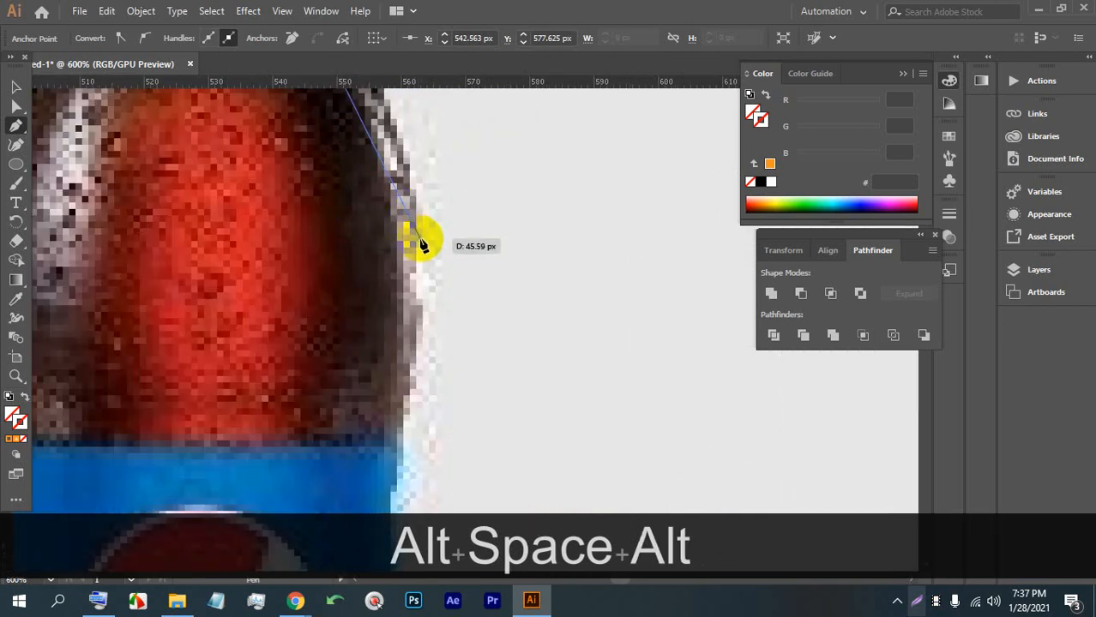
{"action": "left_click_drag", "start_coordinate": [418, 286], "coordinate": [417, 286]}
{"action": "scroll", "coordinate": [419, 244], "scroll_direction": "down", "scroll_amount": 3}
{"action": "scroll", "coordinate": [401, 184], "scroll_direction": "up", "scroll_amount": 3}
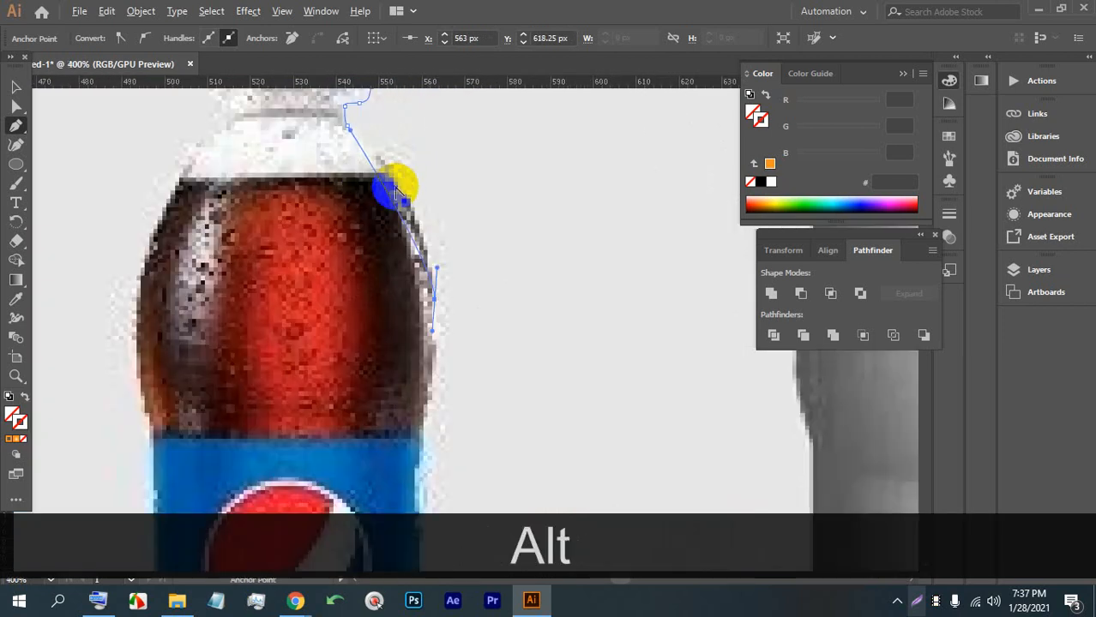
{"action": "scroll", "coordinate": [435, 226], "scroll_direction": "up", "scroll_amount": 1}
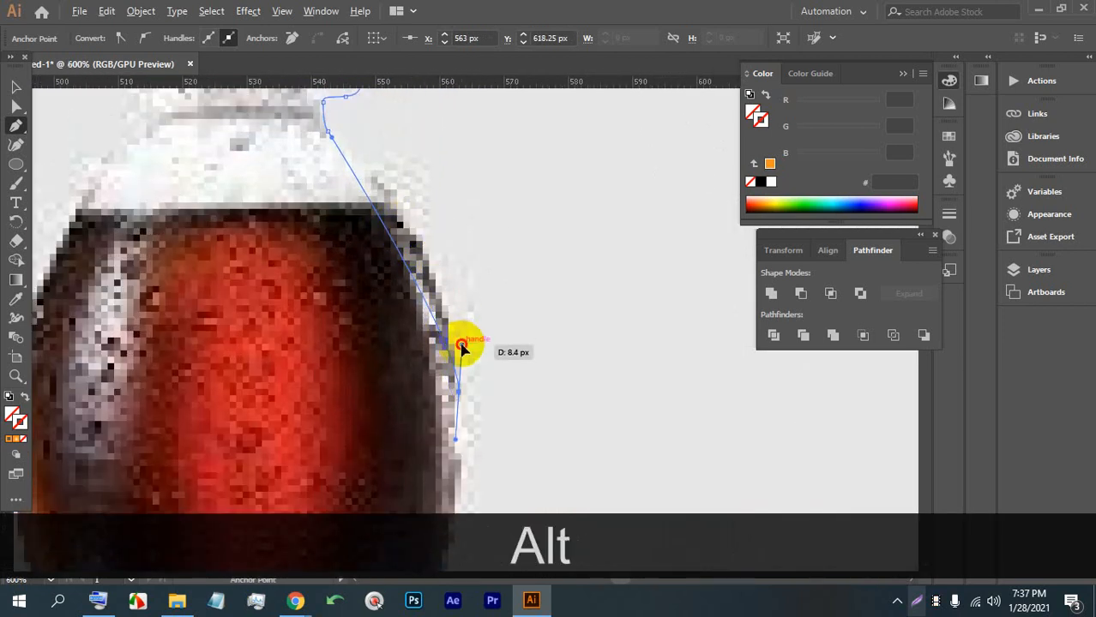
{"action": "left_click_drag", "start_coordinate": [461, 345], "coordinate": [460, 240]}
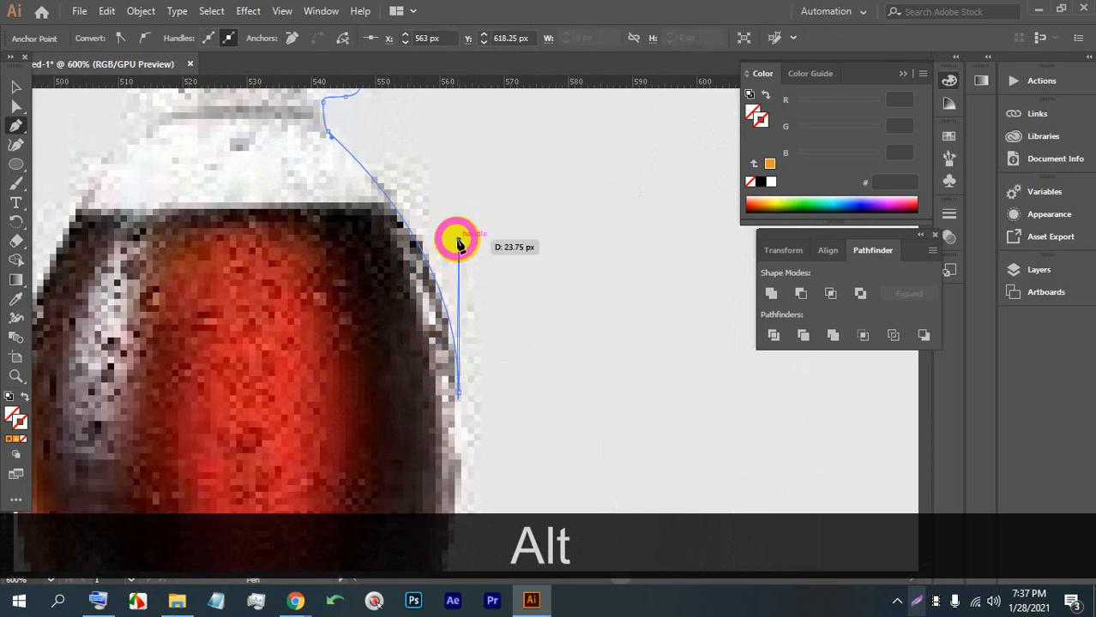
Continue the path with a curve to the blue label's upper edge and along the label's side to its lower edge.
{"action": "scroll", "coordinate": [460, 241], "scroll_direction": "down", "scroll_amount": 5}
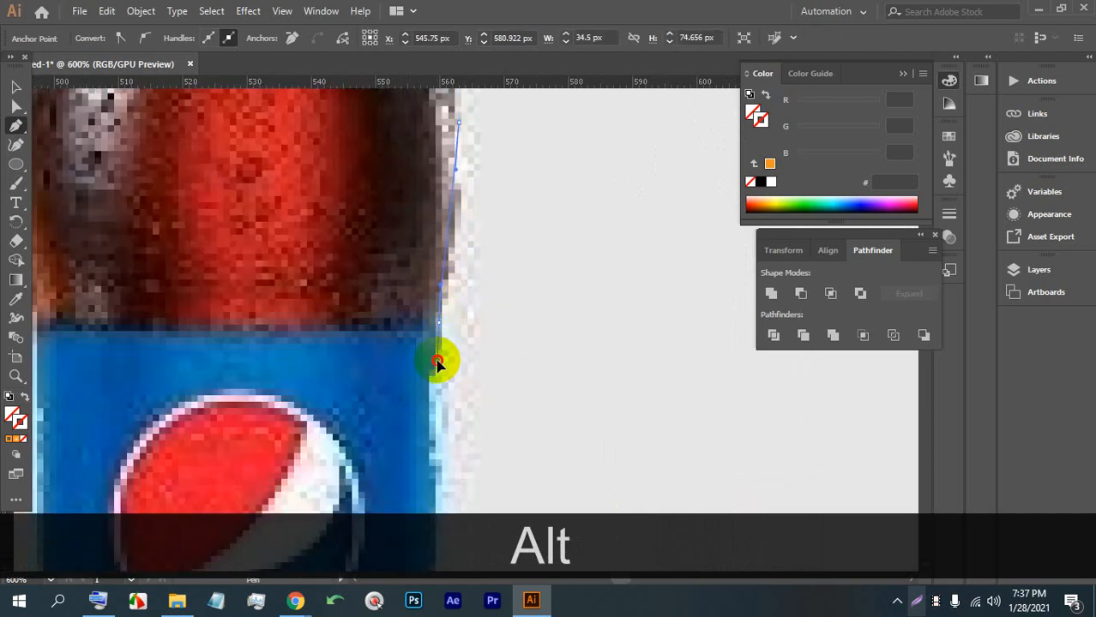
{"action": "left_click_drag", "start_coordinate": [440, 374], "coordinate": [443, 273]}
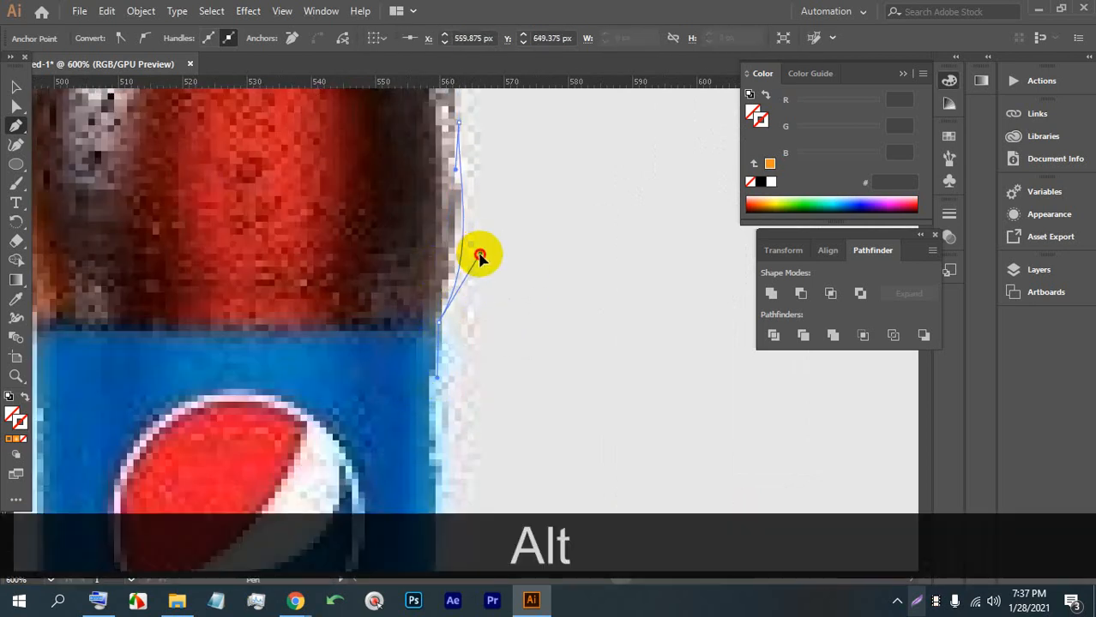
{"action": "left_click_drag", "start_coordinate": [461, 216], "coordinate": [460, 214]}
{"action": "scroll", "coordinate": [456, 209], "scroll_direction": "down", "scroll_amount": 9}
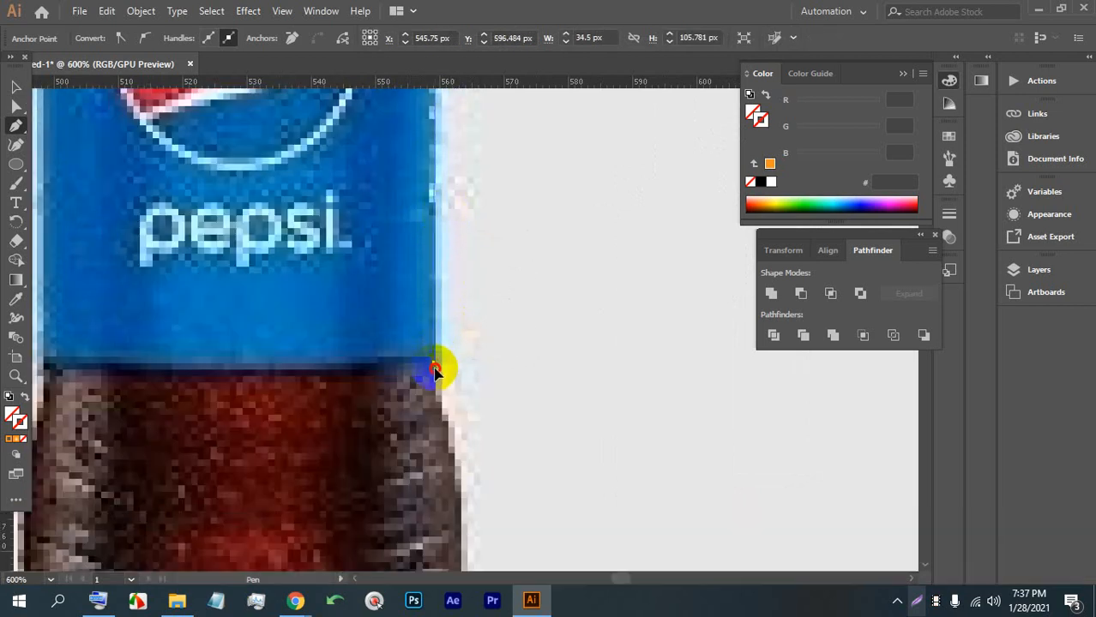
{"action": "left_click_drag", "start_coordinate": [438, 361], "coordinate": [375, 230]}
Continue the path from the label's lower edge along the bulging lower body to the outer corner of the bottle's base.
{"action": "scroll", "coordinate": [438, 368], "scroll_direction": "down", "scroll_amount": 2}
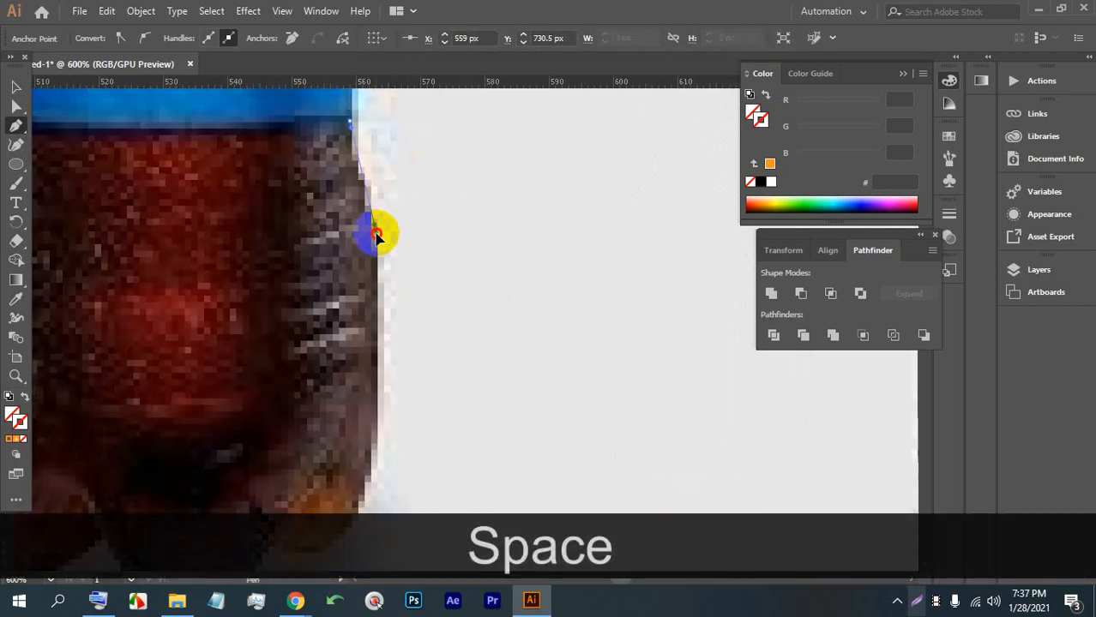
{"action": "scroll", "coordinate": [379, 259], "scroll_direction": "down", "scroll_amount": 1}
{"action": "mouse_move", "coordinate": [379, 255]}
{"action": "left_mouse_down"}
{"action": "mouse_move", "coordinate": [367, 330]}
{"action": "mouse_move", "coordinate": [352, 349]}
{"action": "mouse_move", "coordinate": [391, 299]}
{"action": "mouse_move", "coordinate": [398, 261]}
{"action": "left_mouse_up"}
{"action": "scroll", "coordinate": [390, 273], "scroll_direction": "down", "scroll_amount": 5}
{"action": "scroll", "coordinate": [290, 291], "scroll_direction": "up", "scroll_amount": 4}
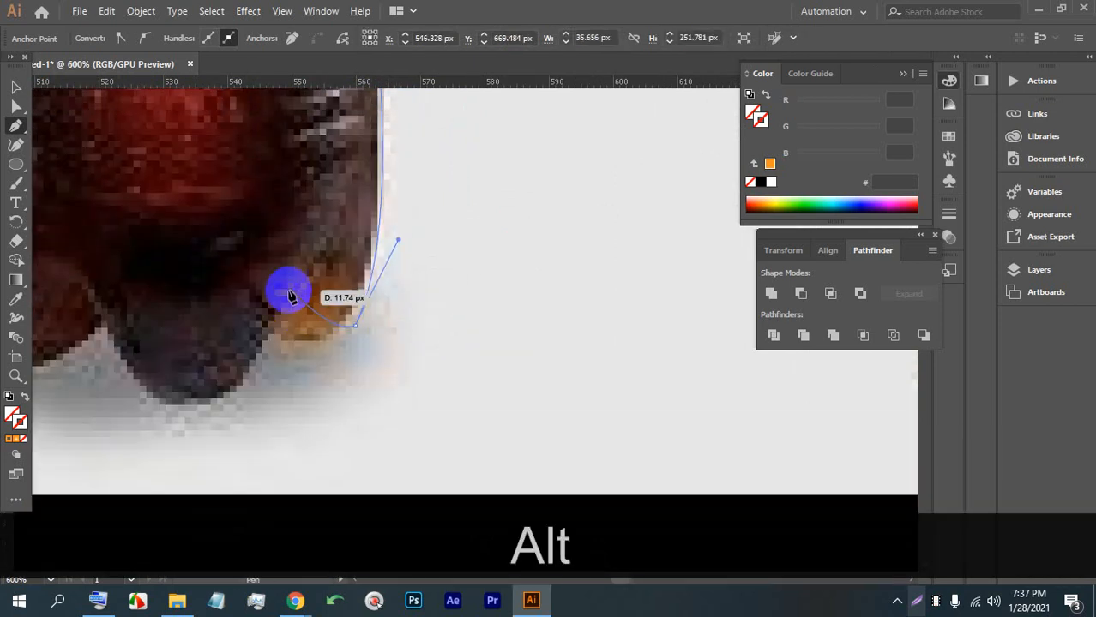
Finish the profile path with curves beneath the orange-lit foot and down to the underside of the bottle's central foot.
{"action": "scroll", "coordinate": [315, 357], "scroll_direction": "up", "scroll_amount": 2}
{"action": "mouse_move", "coordinate": [269, 348]}
{"action": "left_mouse_down"}
{"action": "mouse_move", "coordinate": [240, 327]}
{"action": "mouse_move", "coordinate": [227, 348]}
{"action": "mouse_move", "coordinate": [369, 240]}
{"action": "left_mouse_up"}
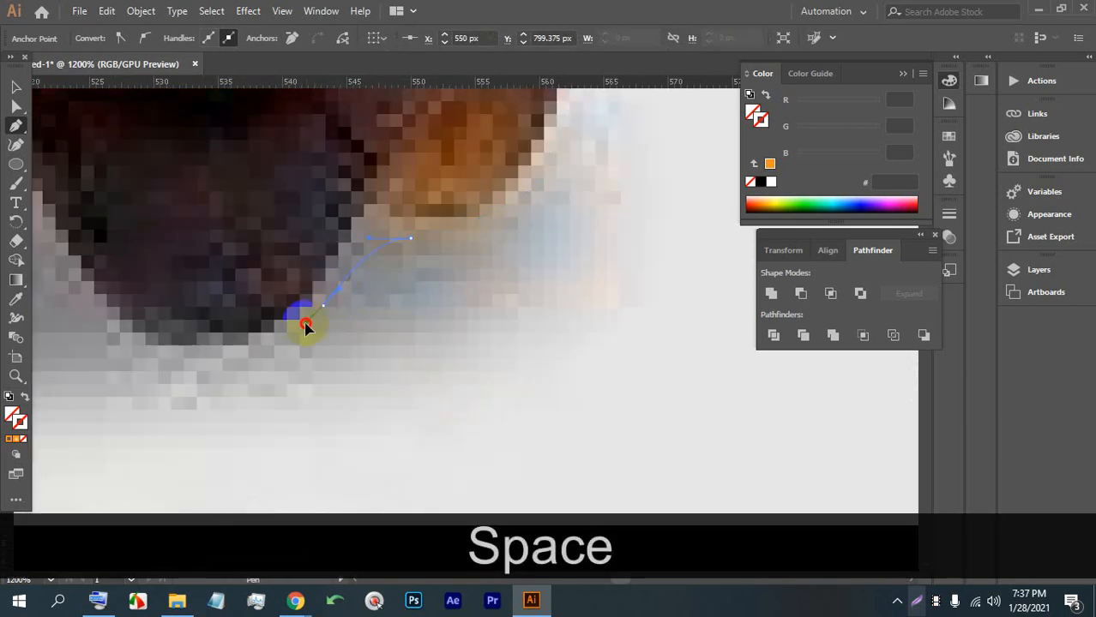
{"action": "left_click_drag", "start_coordinate": [306, 328], "coordinate": [257, 335]}
Move the Pepsi bottle reference image aside, clear of the traced profile path.
{"action": "scroll", "coordinate": [287, 293], "scroll_direction": "down", "scroll_amount": 9}
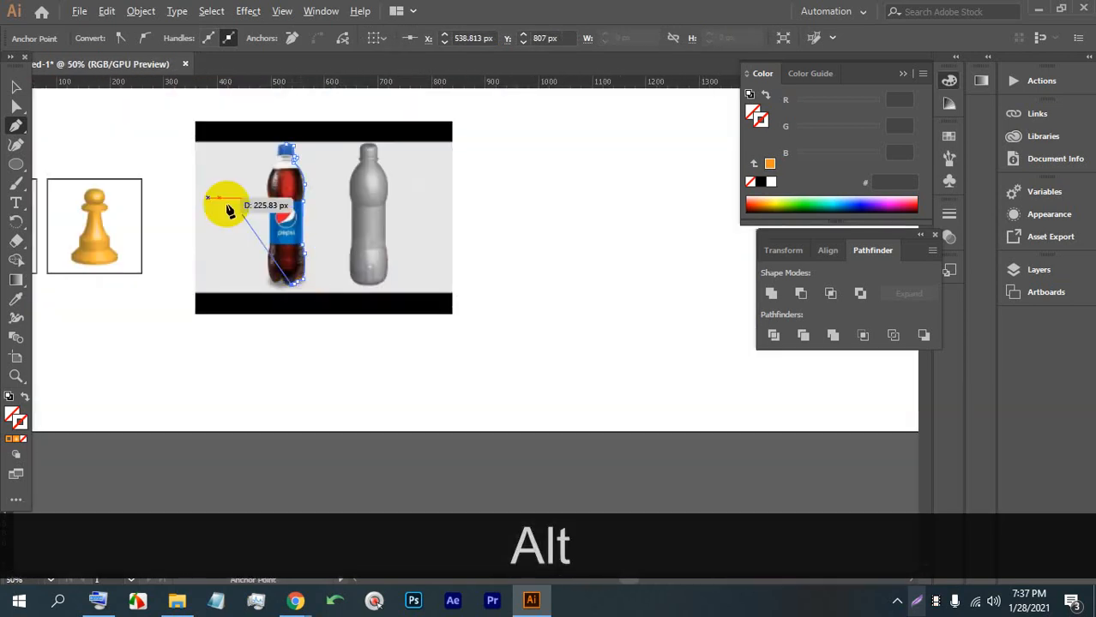
{"action": "left_click", "coordinate": [16, 86]}
{"action": "left_click_drag", "start_coordinate": [369, 183], "coordinate": [599, 192]}
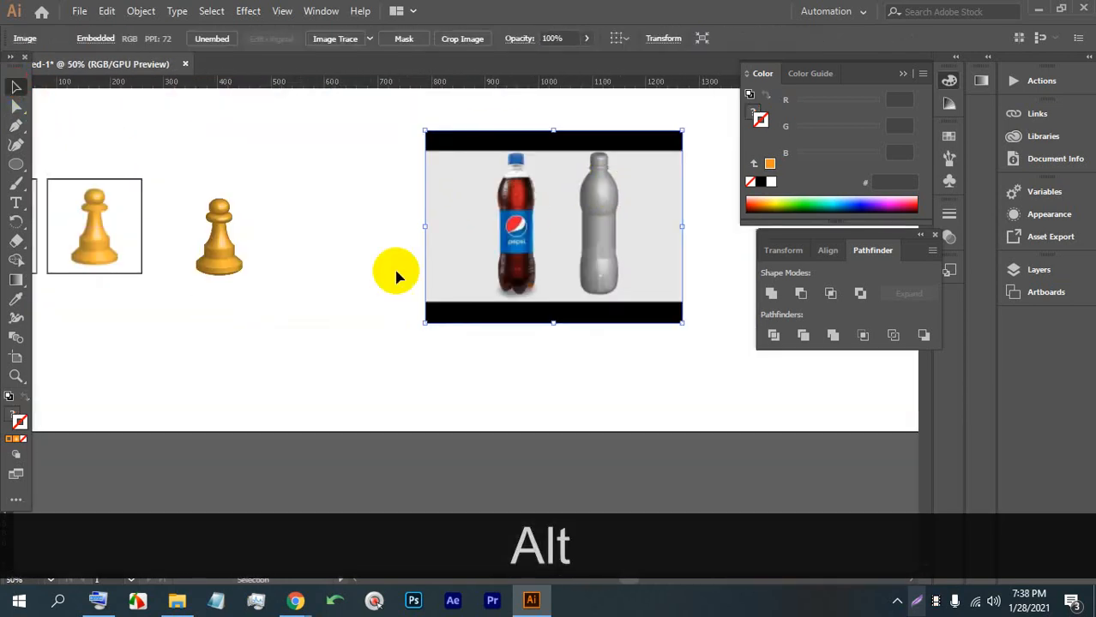
Give the traced bottle profile a 0.5 pt stroke in light grey (B3B3B3).
{"action": "left_click", "coordinate": [283, 167]}
{"action": "scroll", "coordinate": [268, 172], "scroll_direction": "up", "scroll_amount": 3}
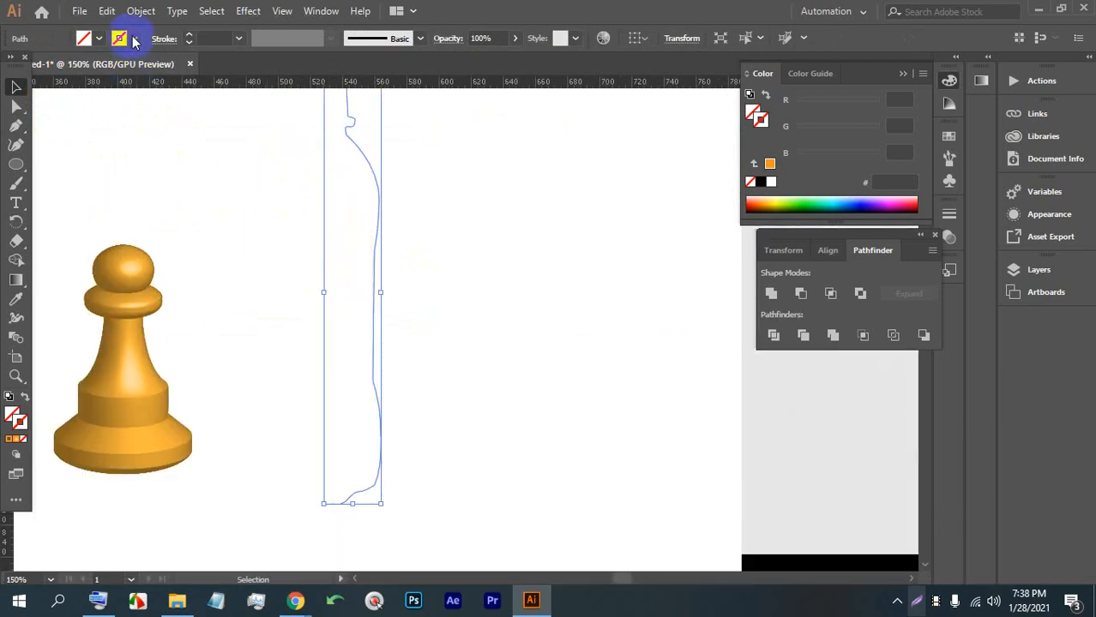
{"action": "left_click", "coordinate": [189, 36]}
{"action": "scroll", "coordinate": [406, 214], "scroll_direction": "down", "scroll_amount": 2}
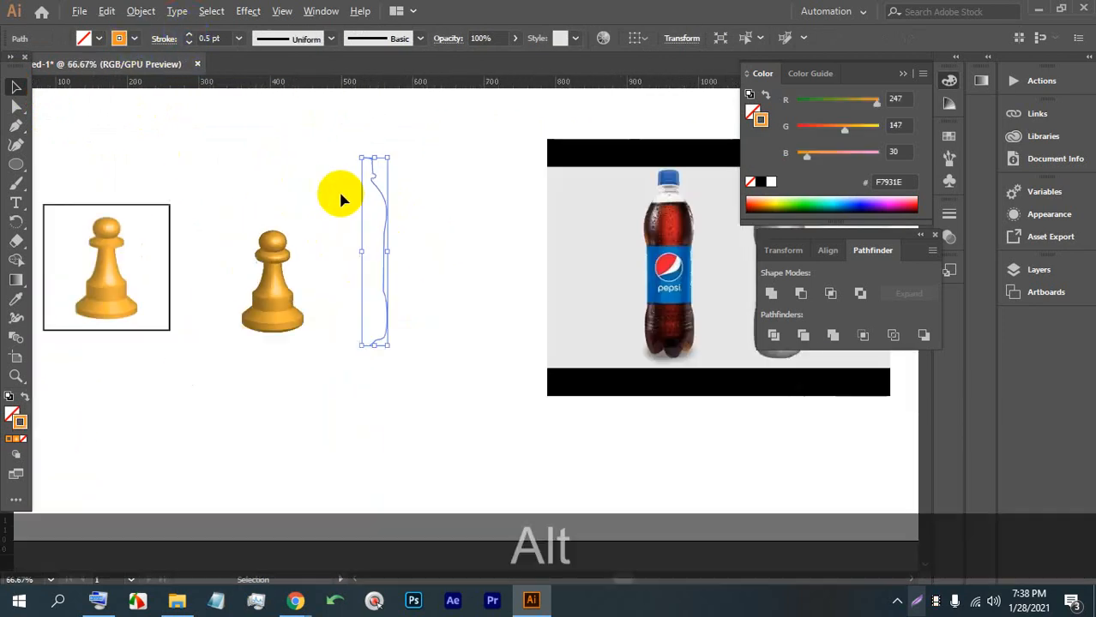
{"action": "left_click", "coordinate": [120, 38]}
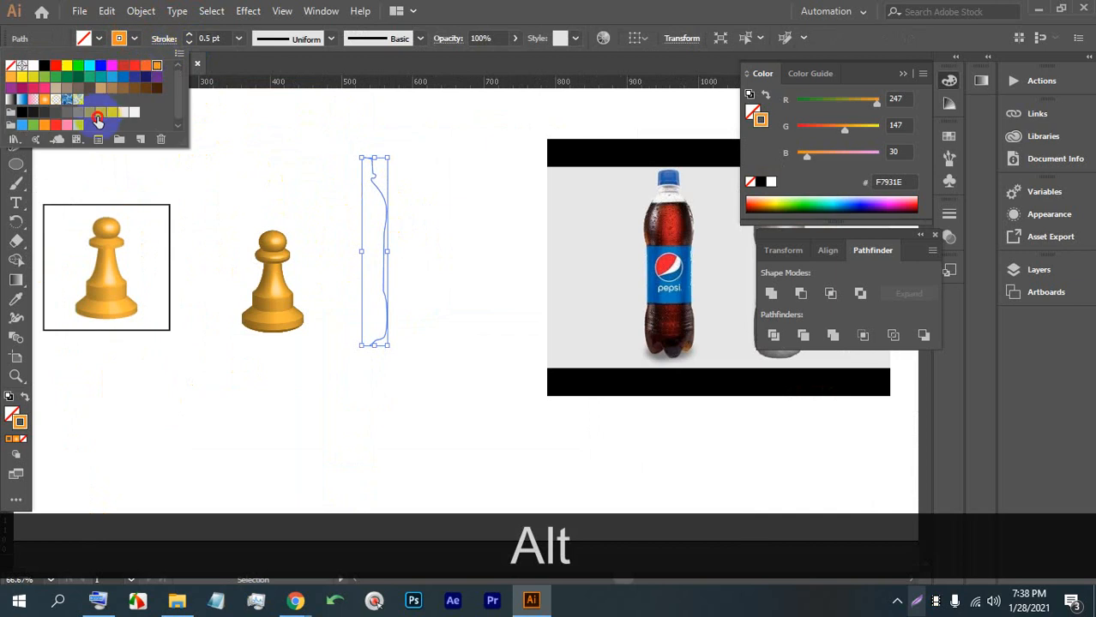
{"action": "left_click", "coordinate": [98, 115]}
{"action": "left_click", "coordinate": [408, 208]}
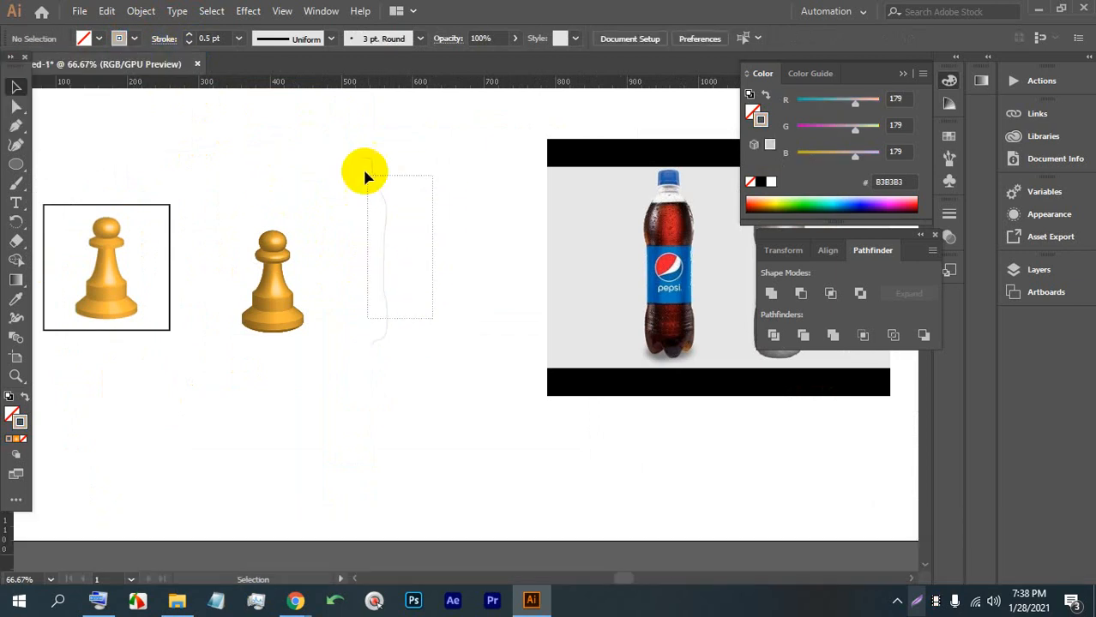
Apply a 3D Revolve effect to the grey bottle profile with preview on, using 360° from the left edge and plastic shading.
{"action": "left_click_drag", "start_coordinate": [364, 177], "coordinate": [363, 175]}
{"action": "left_click", "coordinate": [241, 11]}
{"action": "mouse_move", "coordinate": [261, 102]}
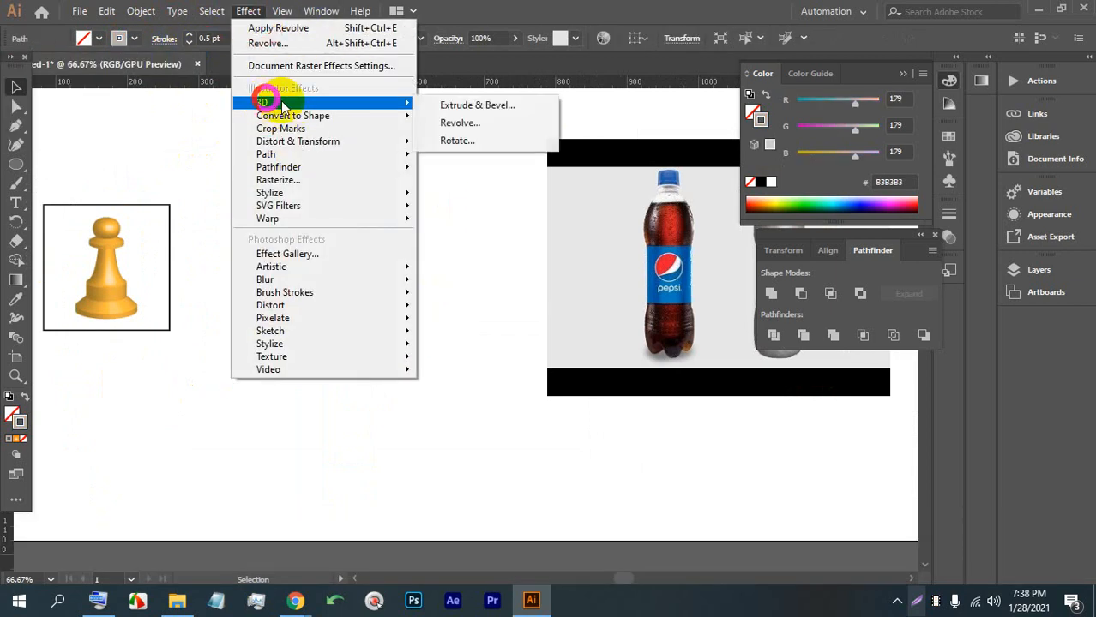
{"action": "left_click", "coordinate": [453, 125]}
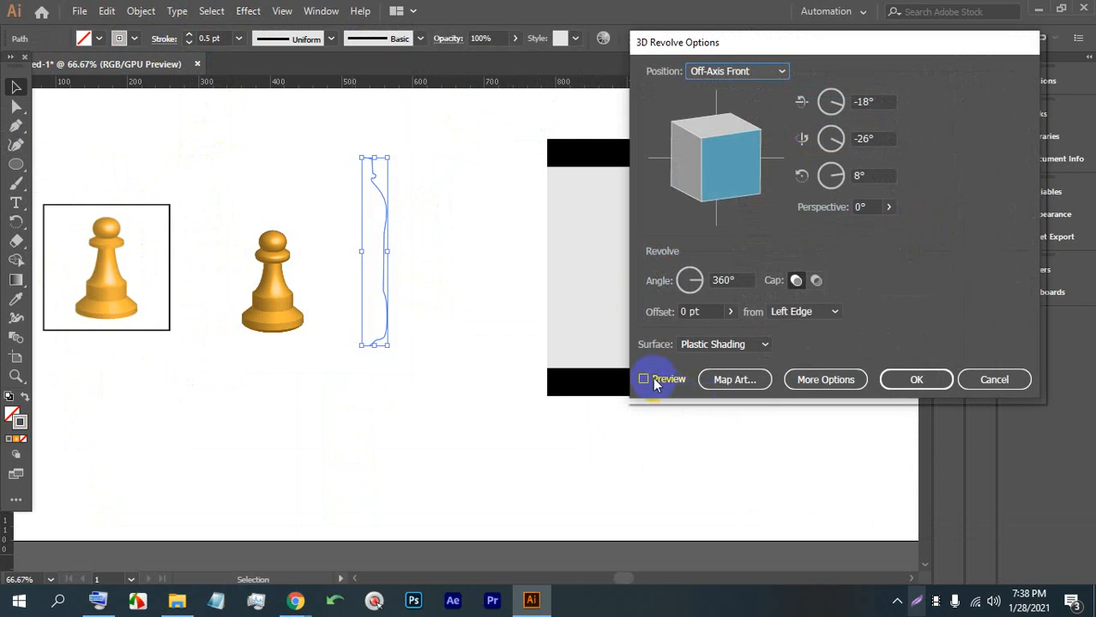
{"action": "left_click", "coordinate": [645, 380]}
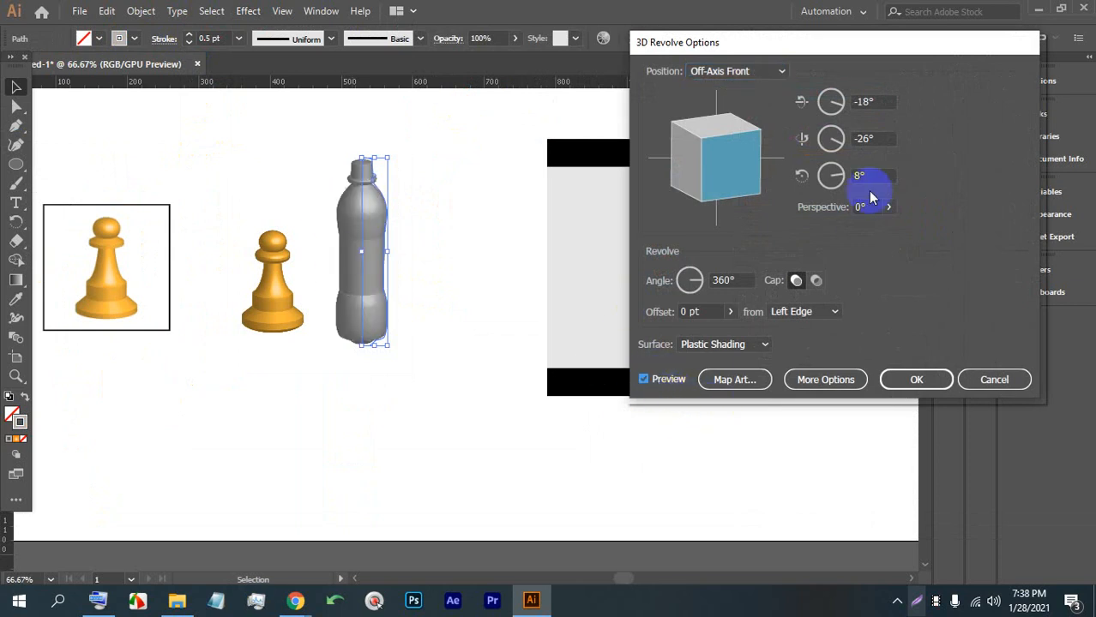
{"action": "left_click", "coordinate": [912, 380]}
{"action": "left_click", "coordinate": [414, 367]}
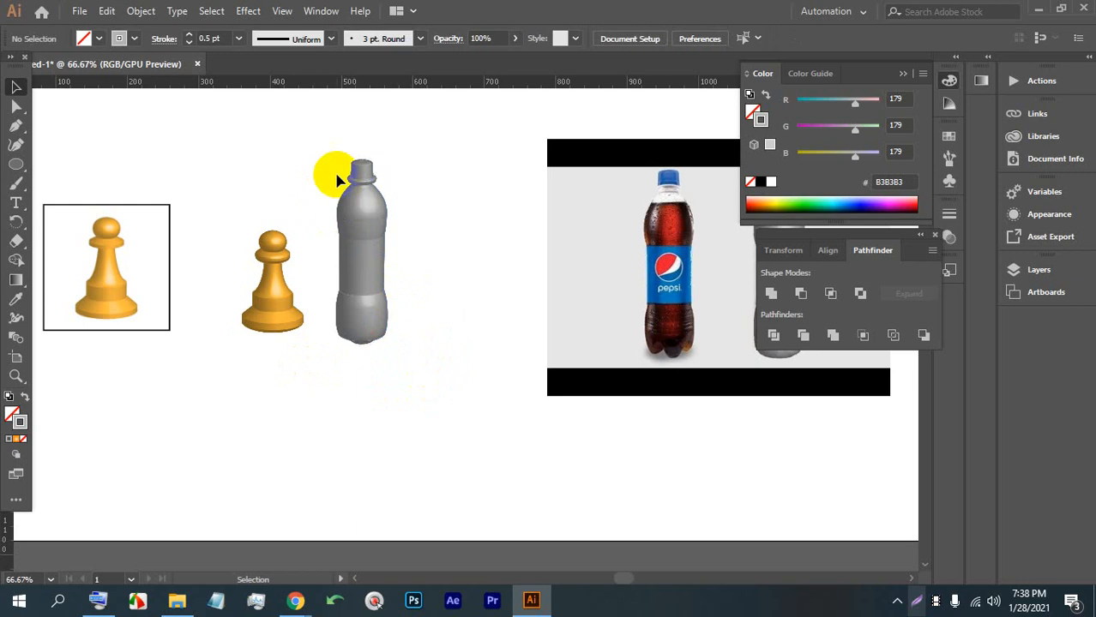
{"action": "scroll", "coordinate": [337, 181], "scroll_direction": "up", "scroll_amount": 3}
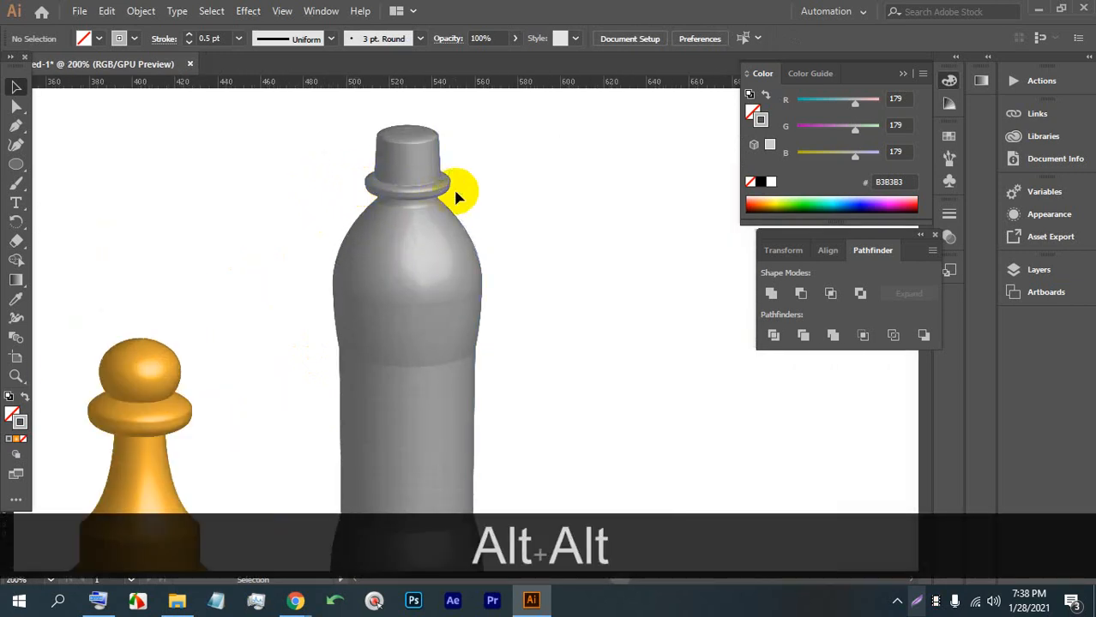
{"action": "scroll", "coordinate": [455, 194], "scroll_direction": "down", "scroll_amount": 3}
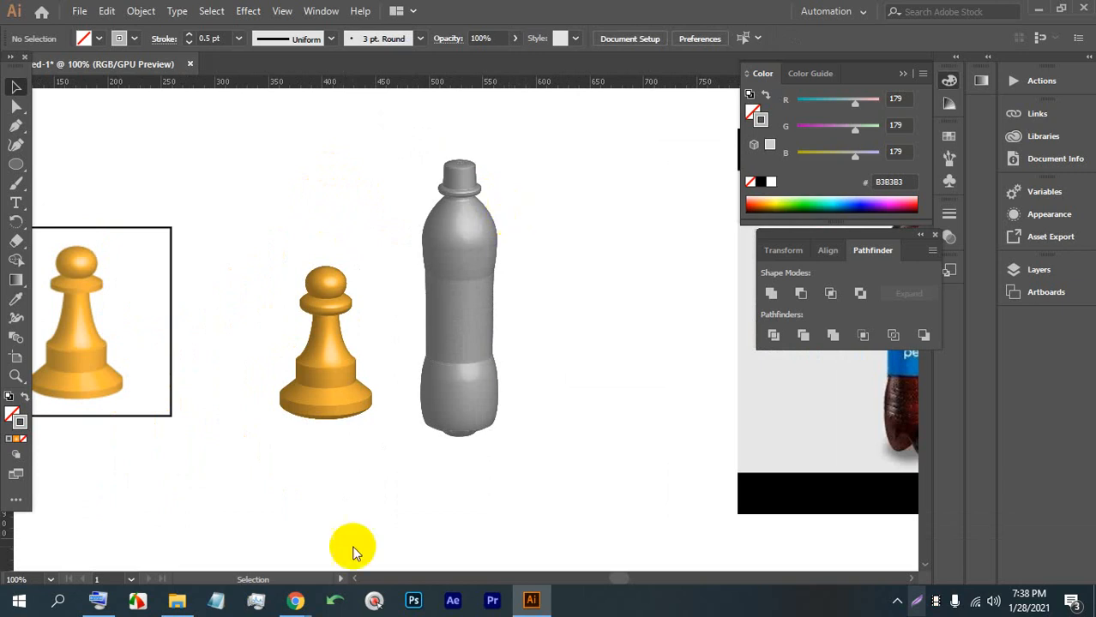
Switch to Chrome, close the Pepsi bottle preview and look through the "ai 3d shapes" image results for another example.
{"action": "mouse_move", "coordinate": [295, 597]}
{"action": "left_click", "coordinate": [220, 524]}
{"action": "scroll", "coordinate": [429, 348], "scroll_direction": "down", "scroll_amount": 4}
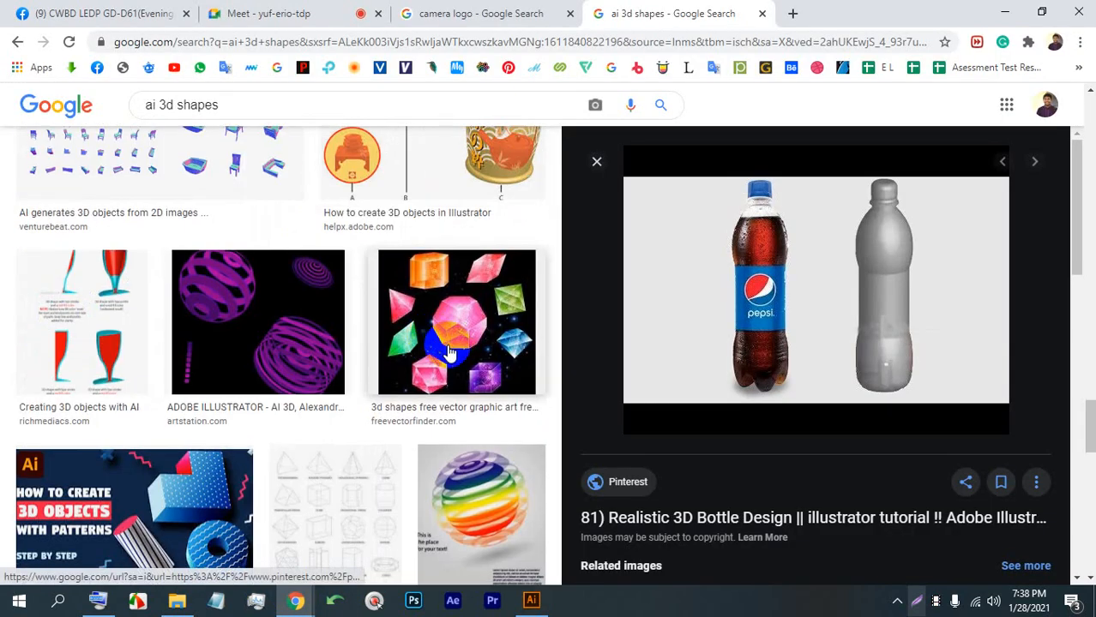
{"action": "scroll", "coordinate": [449, 352], "scroll_direction": "down", "scroll_amount": 4}
{"action": "scroll", "coordinate": [463, 348], "scroll_direction": "down", "scroll_amount": 15}
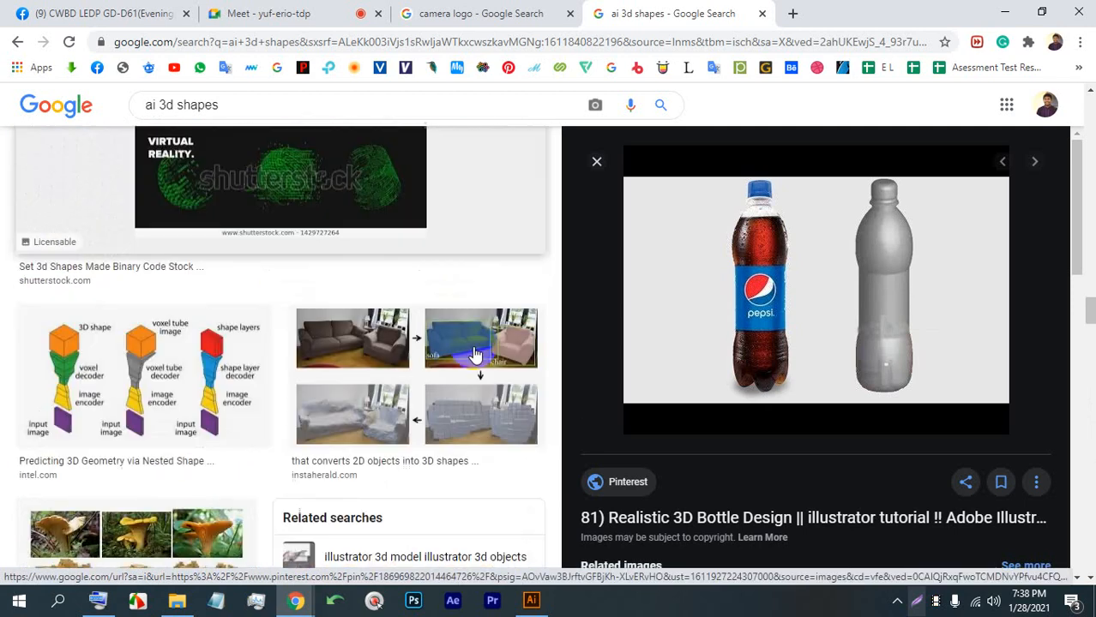
{"action": "scroll", "coordinate": [470, 349], "scroll_direction": "down", "scroll_amount": 3}
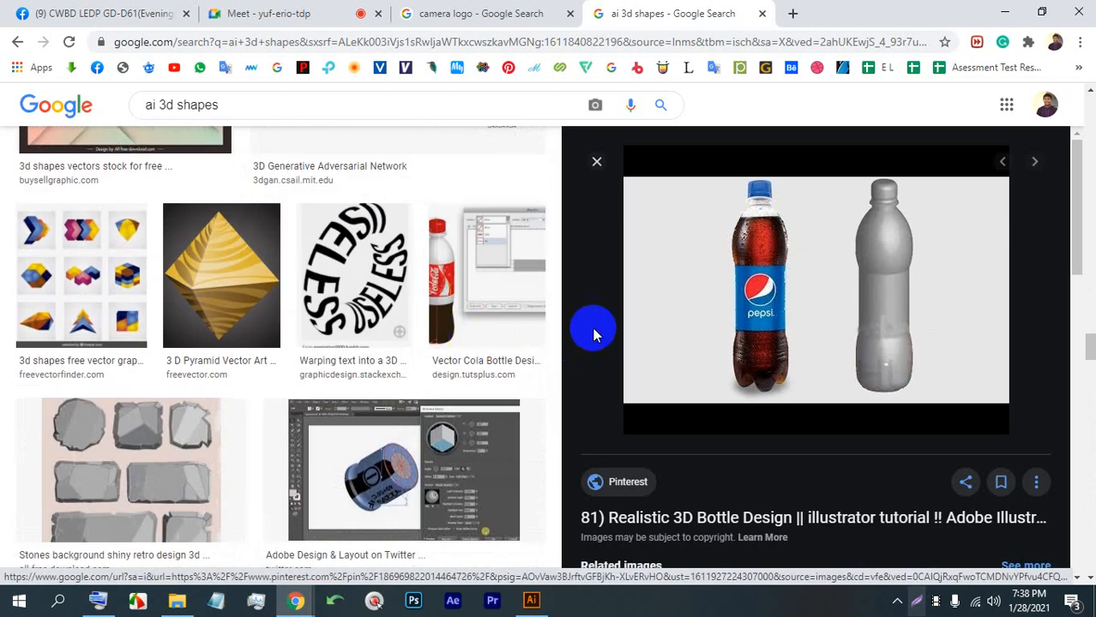
{"action": "left_click", "coordinate": [598, 160]}
{"action": "scroll", "coordinate": [695, 395], "scroll_direction": "down", "scroll_amount": 6}
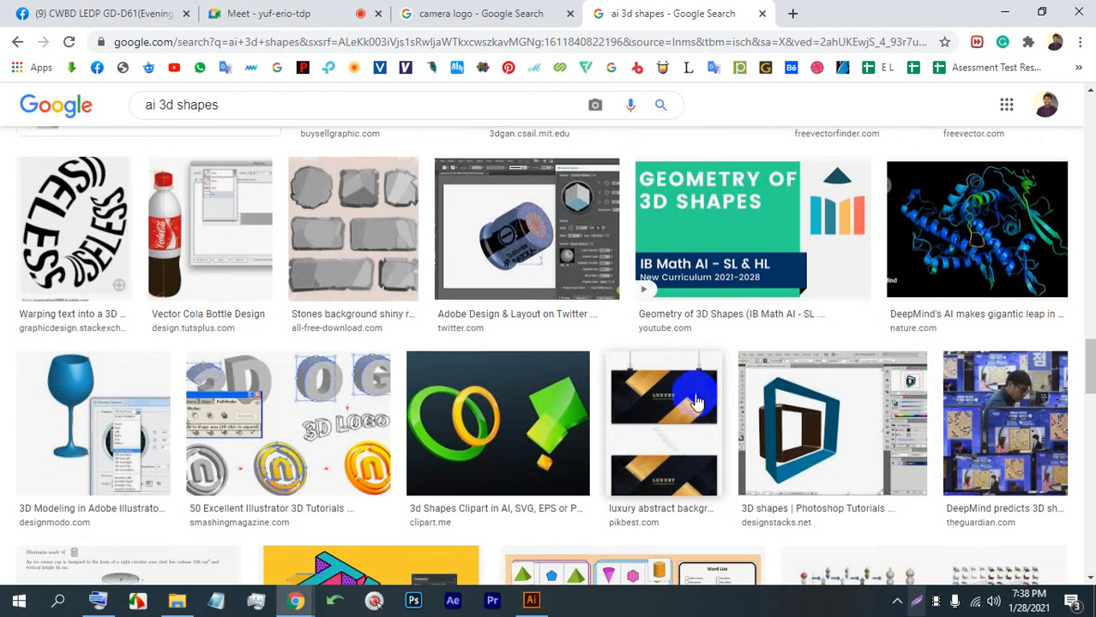
{"action": "scroll", "coordinate": [691, 383], "scroll_direction": "down", "scroll_amount": 8}
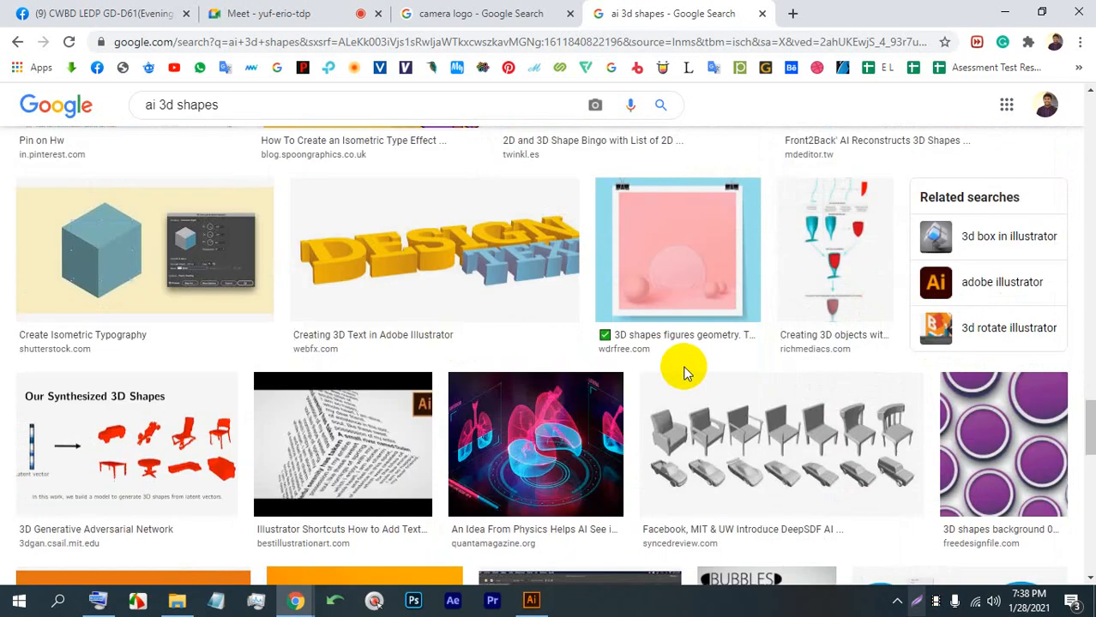
{"action": "scroll", "coordinate": [668, 380], "scroll_direction": "down", "scroll_amount": 1}
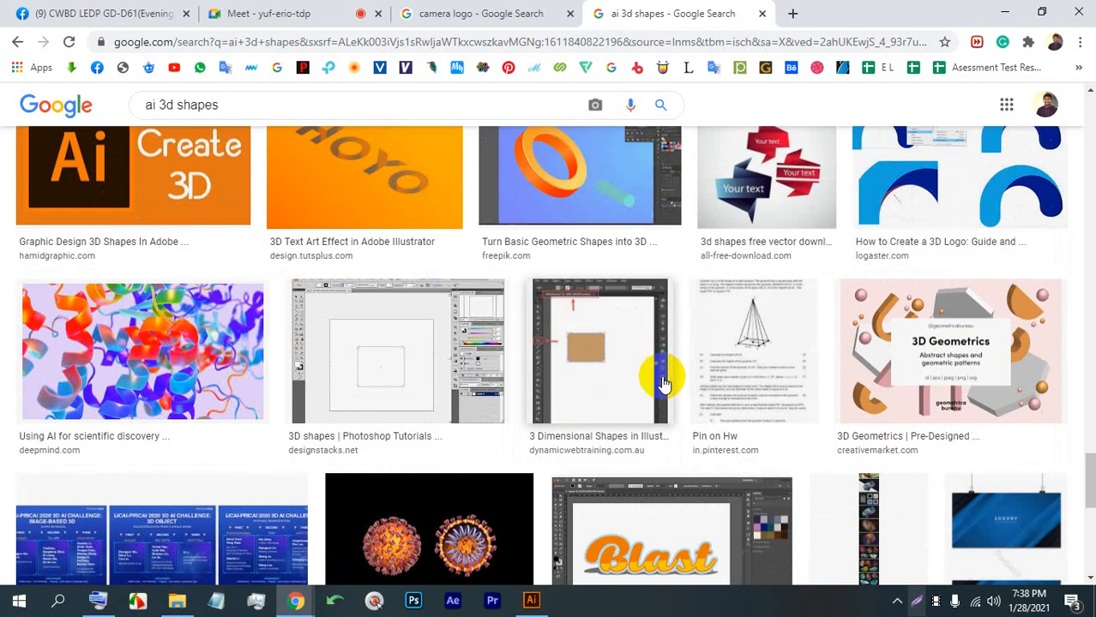
{"action": "scroll", "coordinate": [664, 385], "scroll_direction": "up", "scroll_amount": 1}
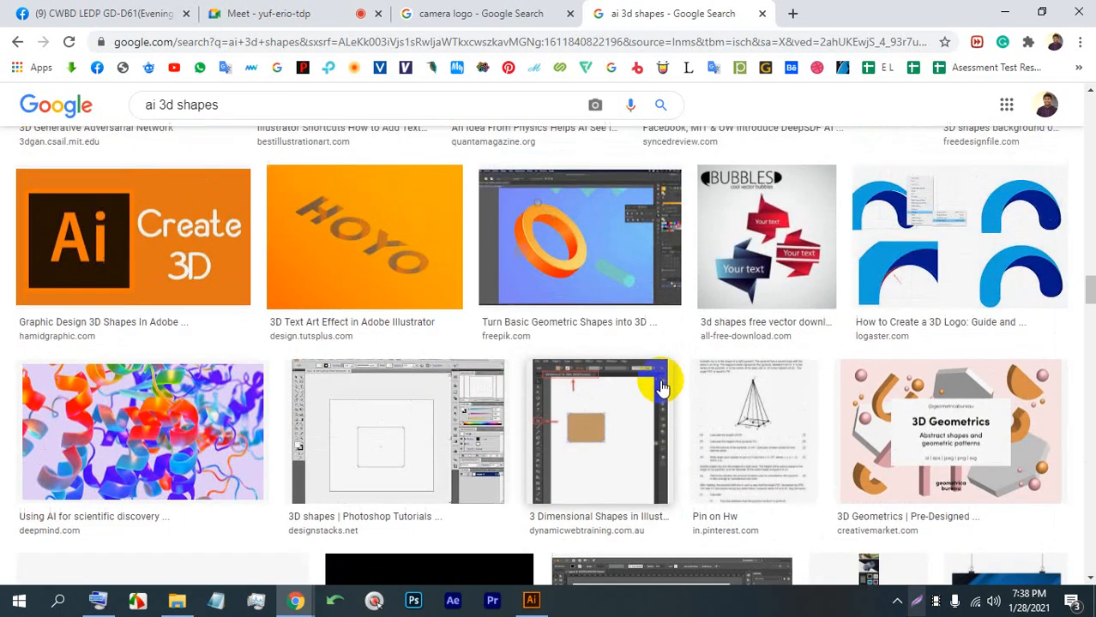
Open the Freepik result showing the orange 3D ring and examine it together with its related images.
{"action": "left_click", "coordinate": [600, 247]}
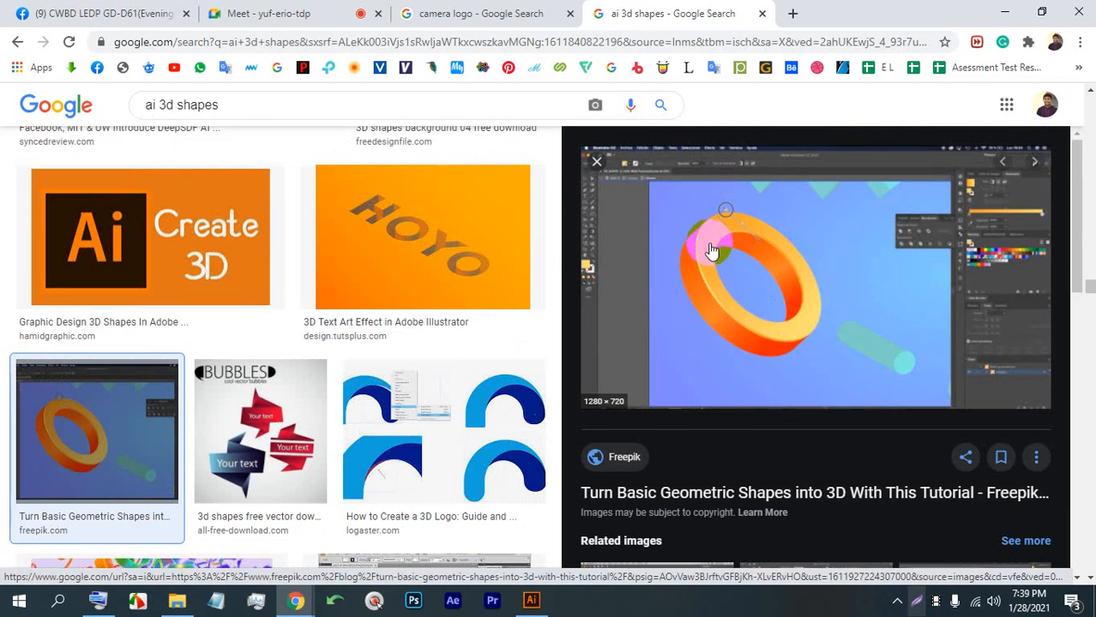
{"action": "scroll", "coordinate": [734, 264], "scroll_direction": "down", "scroll_amount": 1}
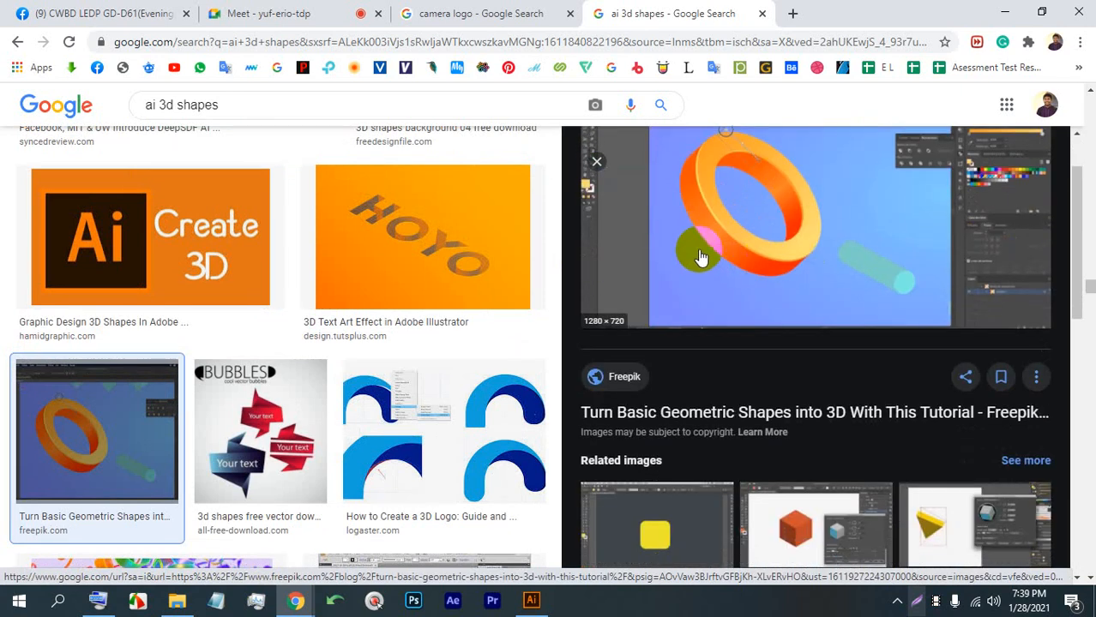
{"action": "scroll", "coordinate": [745, 296], "scroll_direction": "down", "scroll_amount": 1}
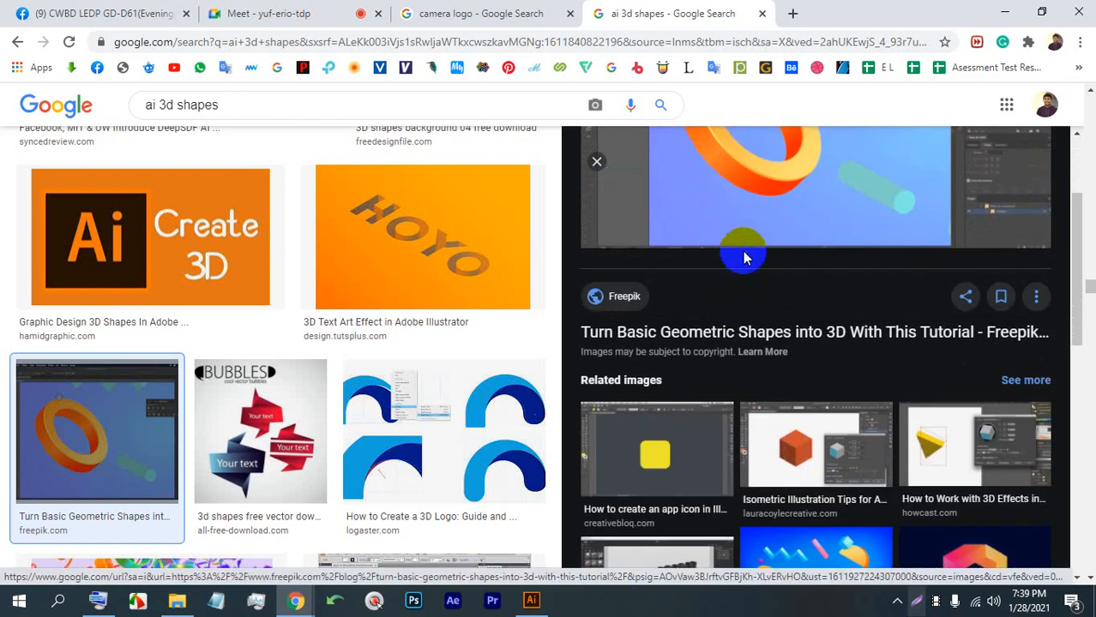
{"action": "scroll", "coordinate": [745, 257], "scroll_direction": "down", "scroll_amount": 2}
{"action": "scroll", "coordinate": [745, 257], "scroll_direction": "up", "scroll_amount": 4}
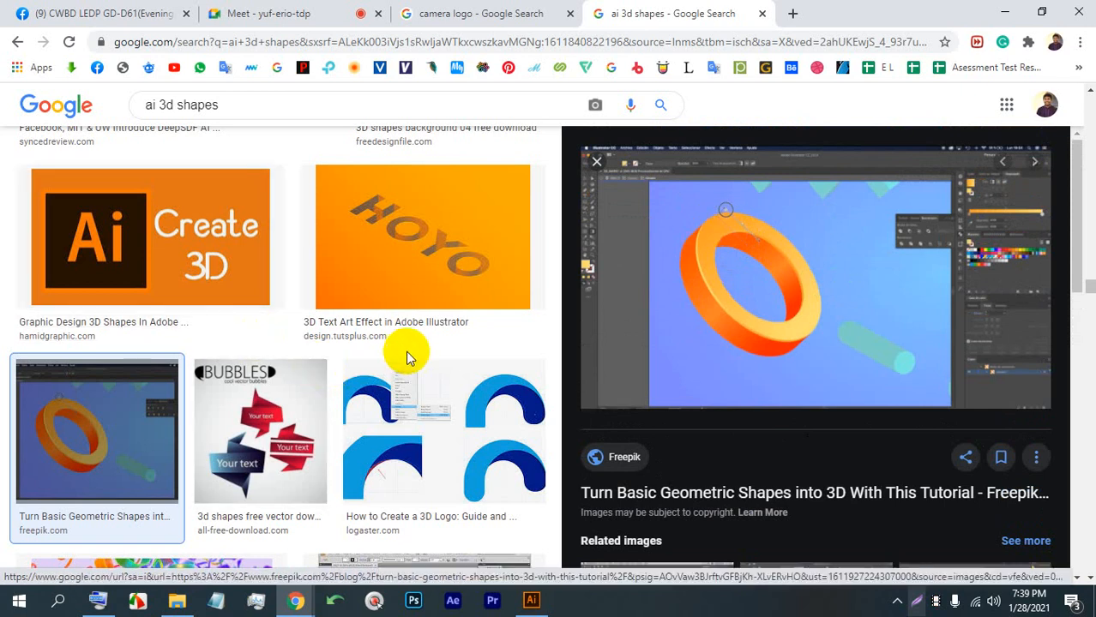
Browse further 3D shape results, open the Designmodo image of the blue revolved wine glass and check its related images.
{"action": "scroll", "coordinate": [408, 354], "scroll_direction": "down", "scroll_amount": 2}
{"action": "scroll", "coordinate": [415, 367], "scroll_direction": "down", "scroll_amount": 9}
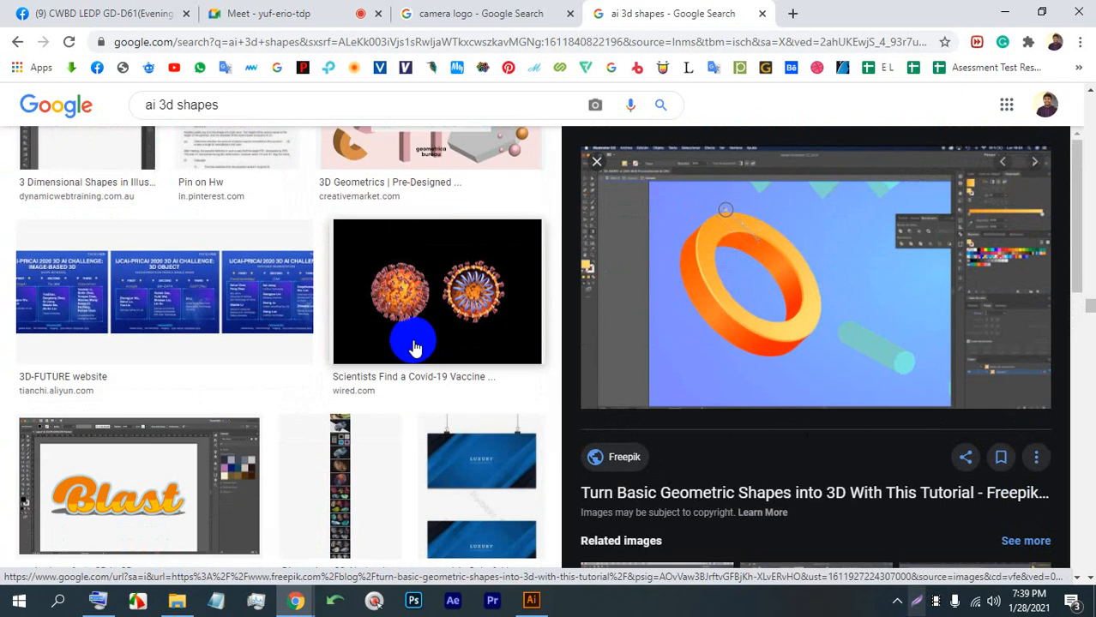
{"action": "scroll", "coordinate": [411, 337], "scroll_direction": "down", "scroll_amount": 6}
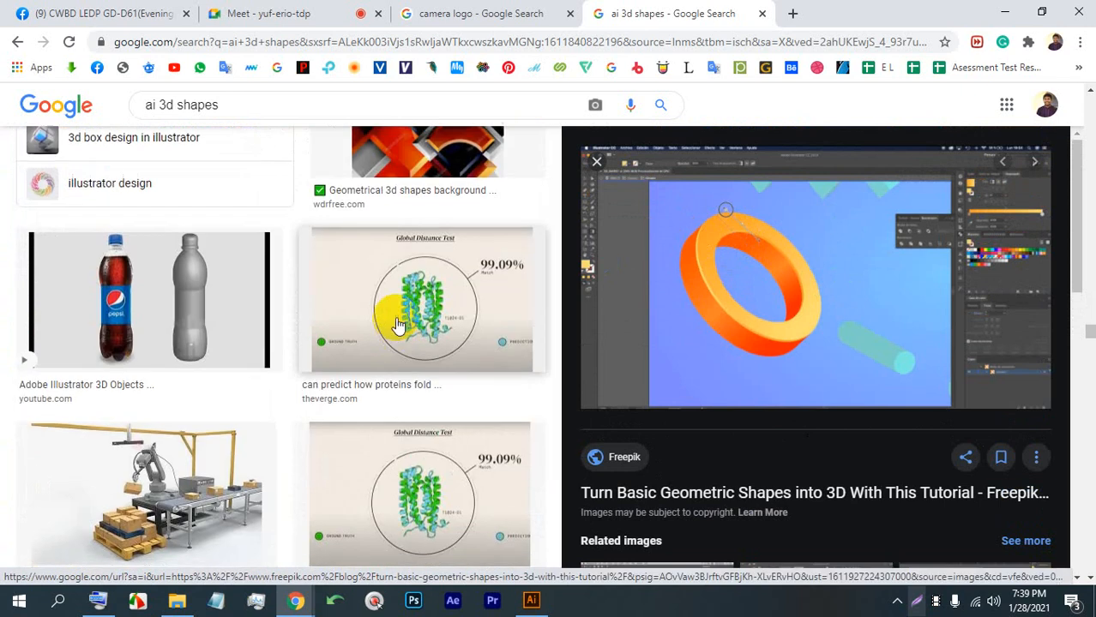
{"action": "scroll", "coordinate": [375, 294], "scroll_direction": "down", "scroll_amount": 5}
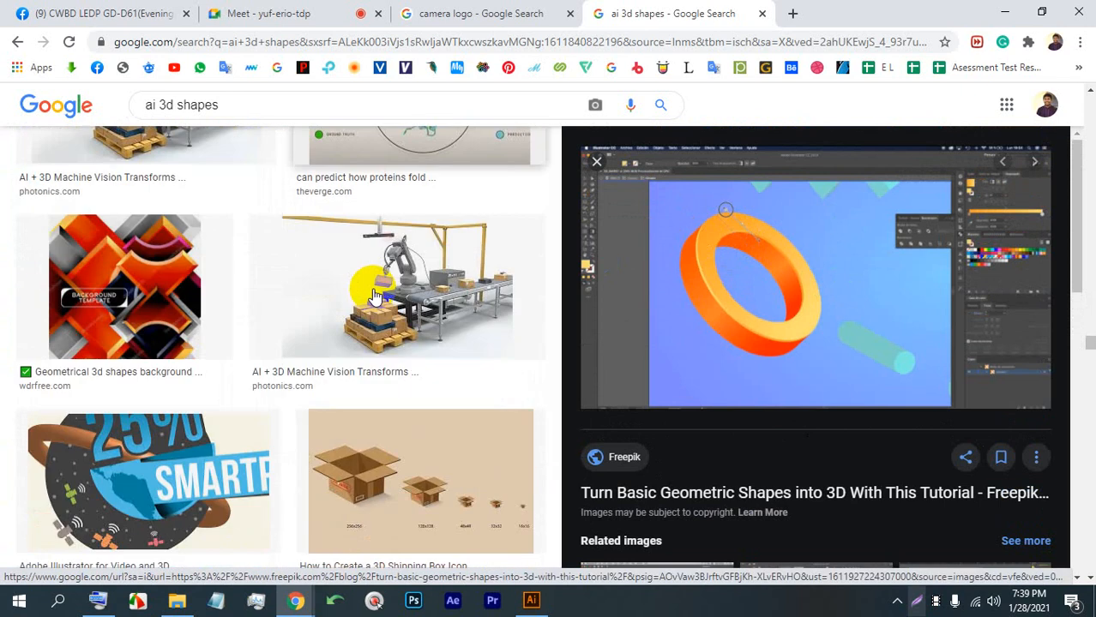
{"action": "scroll", "coordinate": [386, 302], "scroll_direction": "down", "scroll_amount": 3}
{"action": "scroll", "coordinate": [536, 364], "scroll_direction": "down", "scroll_amount": 3}
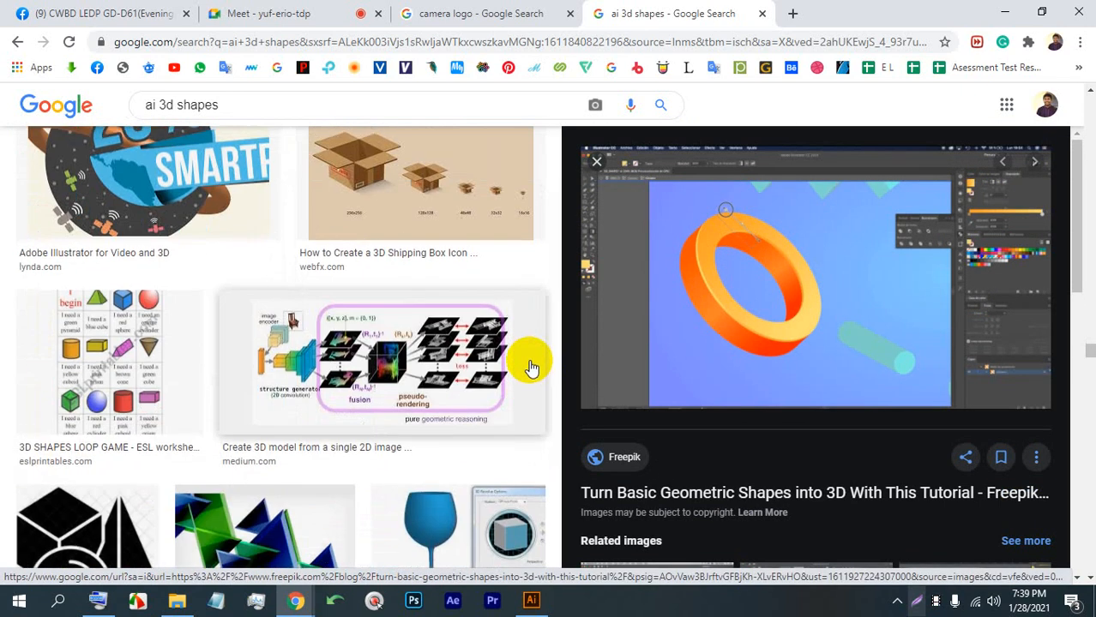
{"action": "scroll", "coordinate": [532, 367], "scroll_direction": "down", "scroll_amount": 2}
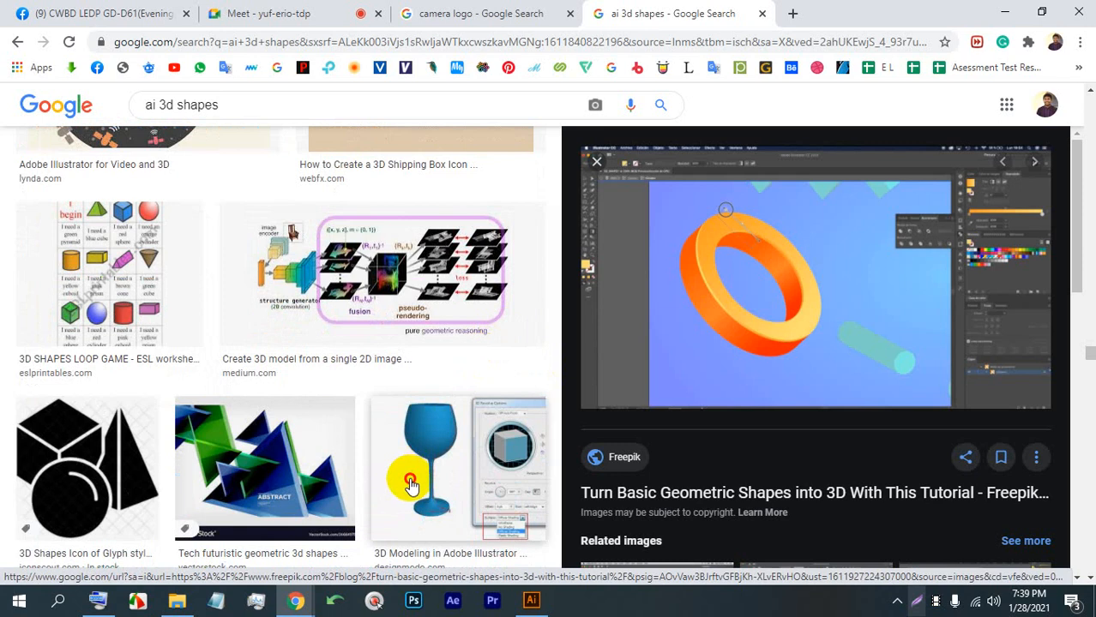
{"action": "left_click", "coordinate": [439, 440]}
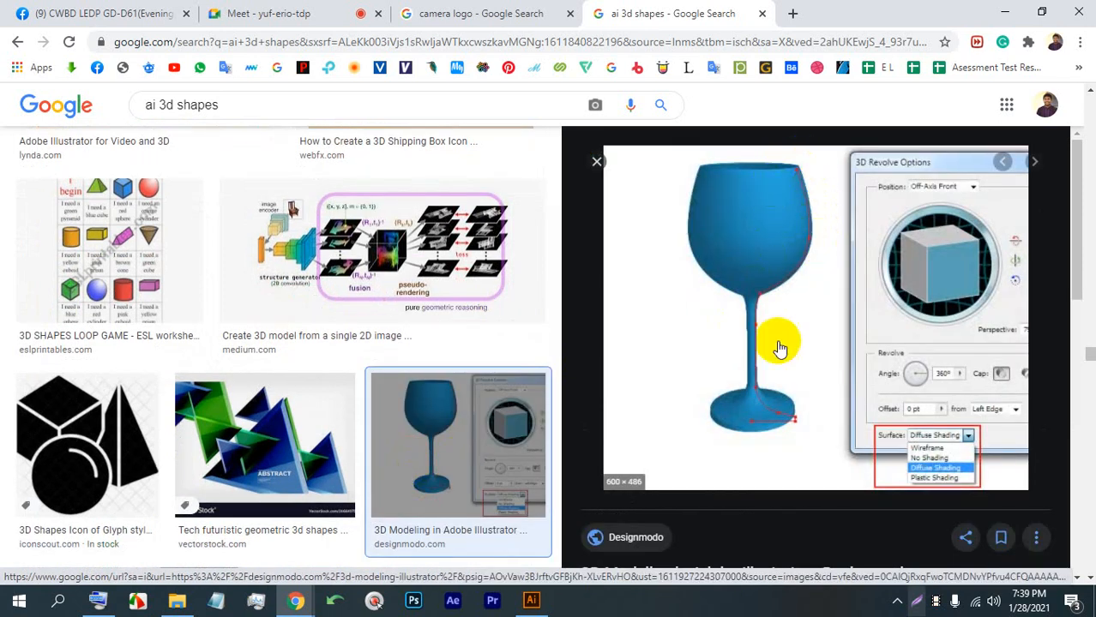
{"action": "scroll", "coordinate": [733, 345], "scroll_direction": "down", "scroll_amount": 3}
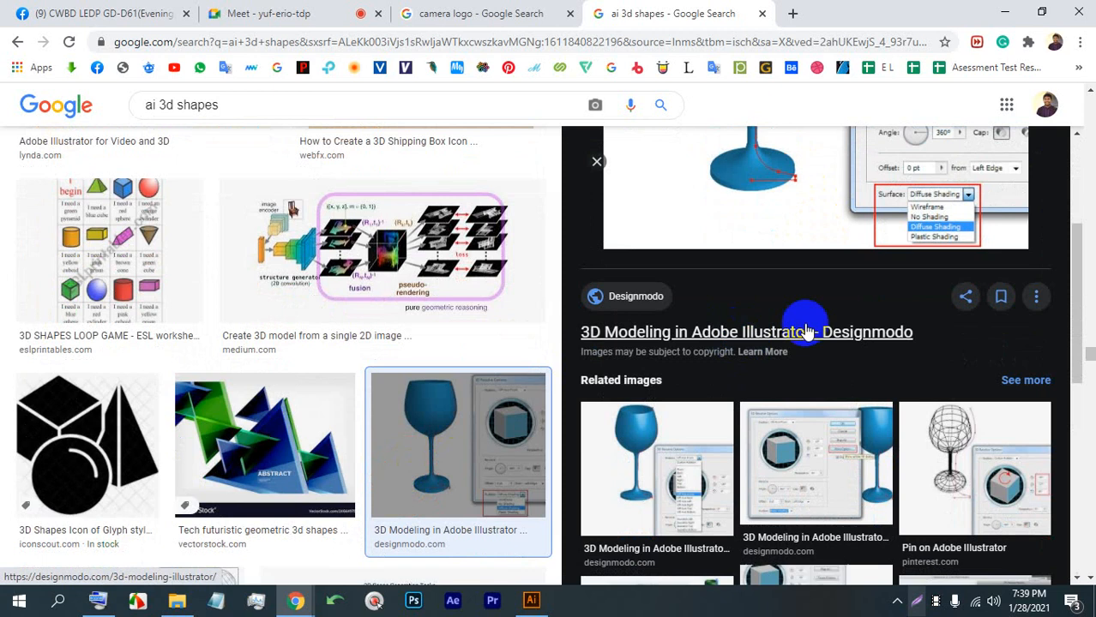
{"action": "scroll", "coordinate": [821, 330], "scroll_direction": "down", "scroll_amount": 2}
View the related image of the green bottle made with 3D Revolve and return to the Illustrator document.
{"action": "left_click", "coordinate": [626, 506]}
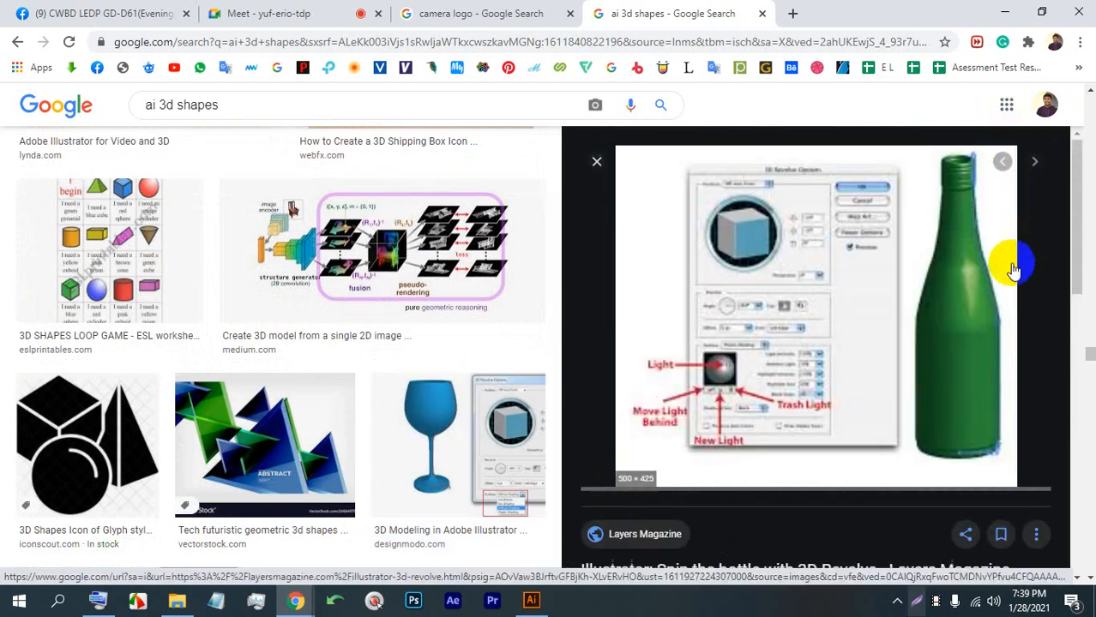
{"action": "left_click", "coordinate": [531, 601]}
{"action": "left_click", "coordinate": [564, 400]}
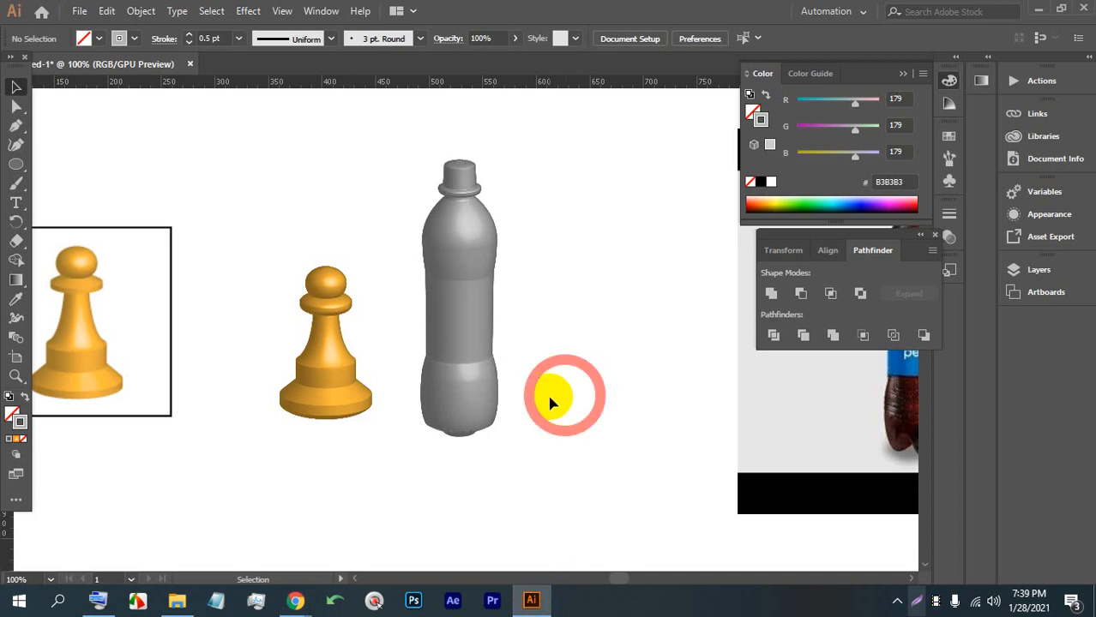
Examine the Pepsi reference bottle's label area and compare it with the middle section of the revolved grey bottle.
{"action": "scroll", "coordinate": [453, 331], "scroll_direction": "up", "scroll_amount": 2}
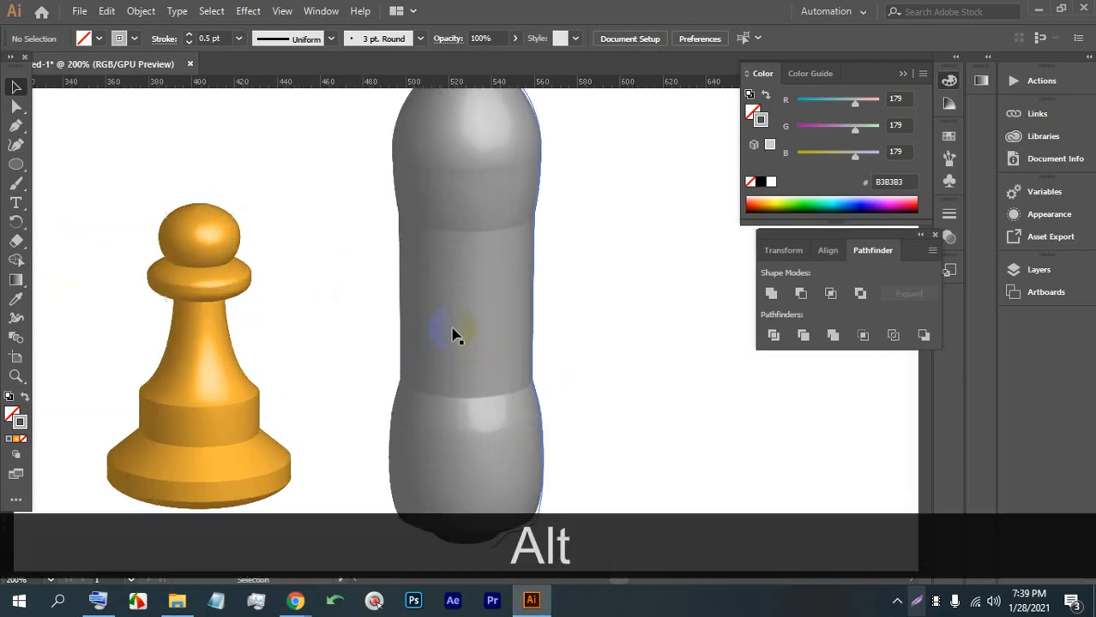
{"action": "left_click_drag", "start_coordinate": [538, 316], "coordinate": [226, 323]}
{"action": "scroll", "coordinate": [510, 322], "scroll_direction": "down", "scroll_amount": 2}
{"action": "left_click_drag", "start_coordinate": [627, 325], "coordinate": [452, 331]}
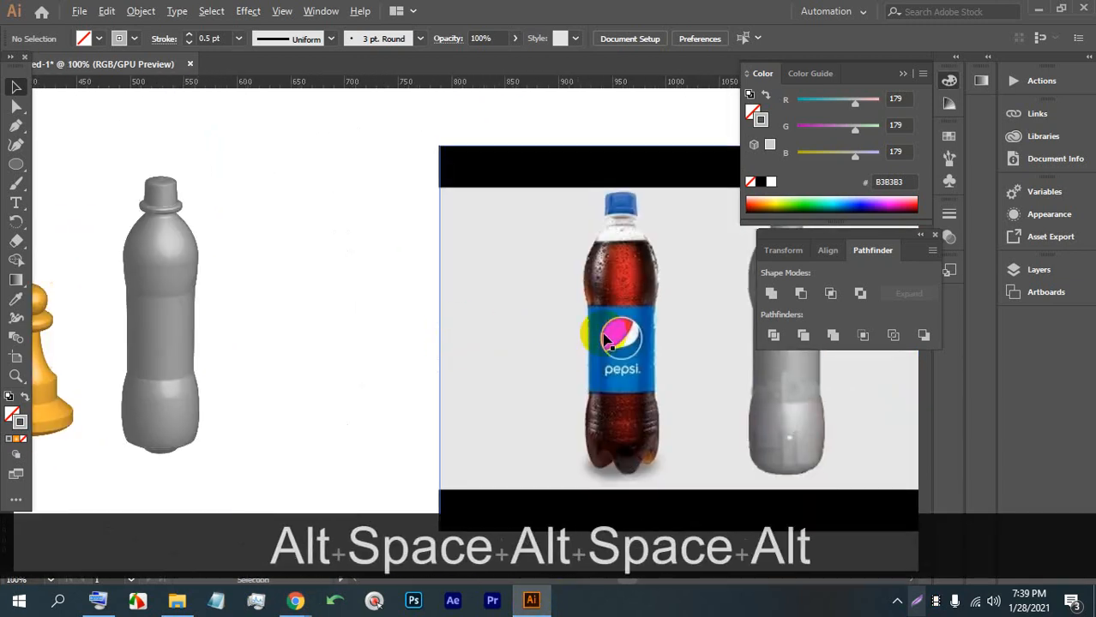
{"action": "scroll", "coordinate": [611, 339], "scroll_direction": "up", "scroll_amount": 2}
{"action": "scroll", "coordinate": [673, 369], "scroll_direction": "down", "scroll_amount": 4}
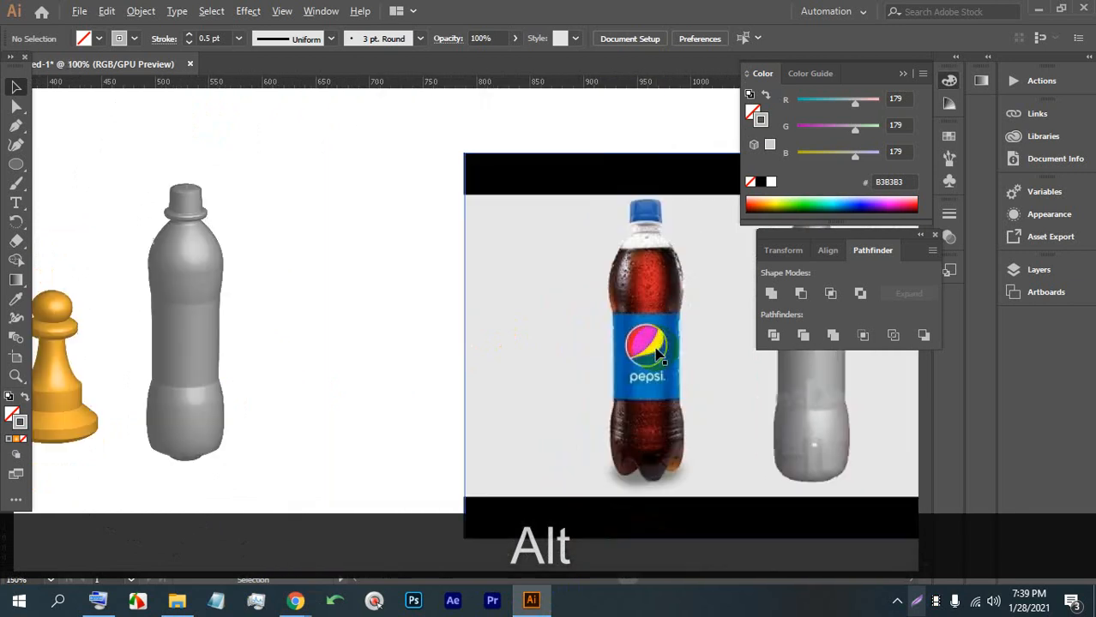
{"action": "left_click_drag", "start_coordinate": [430, 372], "coordinate": [509, 330]}
{"action": "scroll", "coordinate": [427, 323], "scroll_direction": "up", "scroll_amount": 3}
{"action": "scroll", "coordinate": [425, 324], "scroll_direction": "up", "scroll_amount": 3}
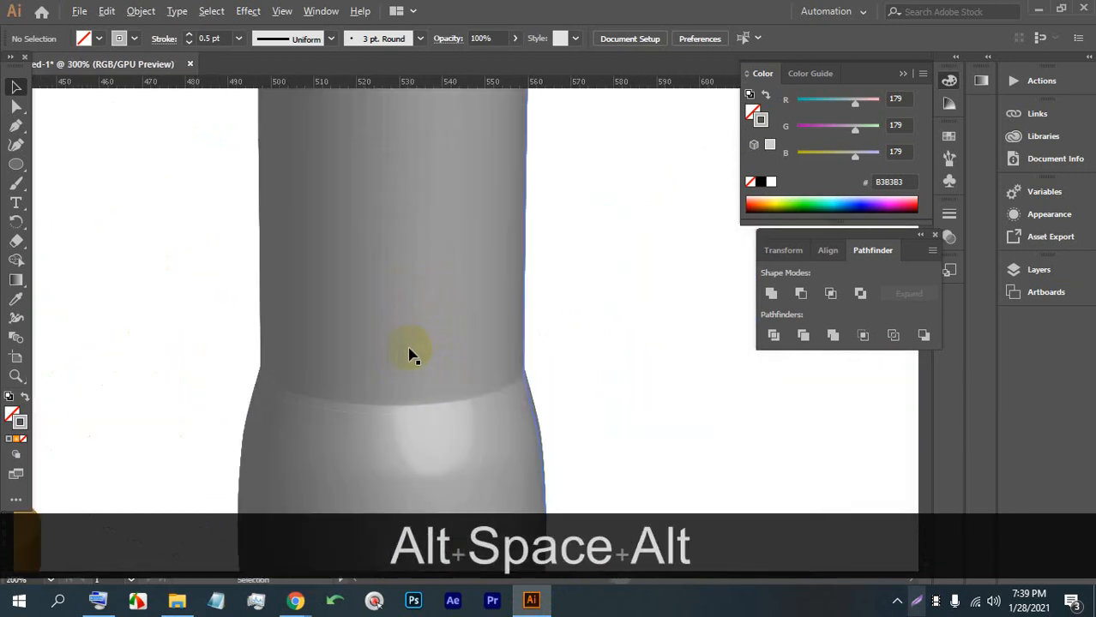
{"action": "scroll", "coordinate": [413, 367], "scroll_direction": "up", "scroll_amount": 3}
{"action": "scroll", "coordinate": [445, 208], "scroll_direction": "down", "scroll_amount": 3}
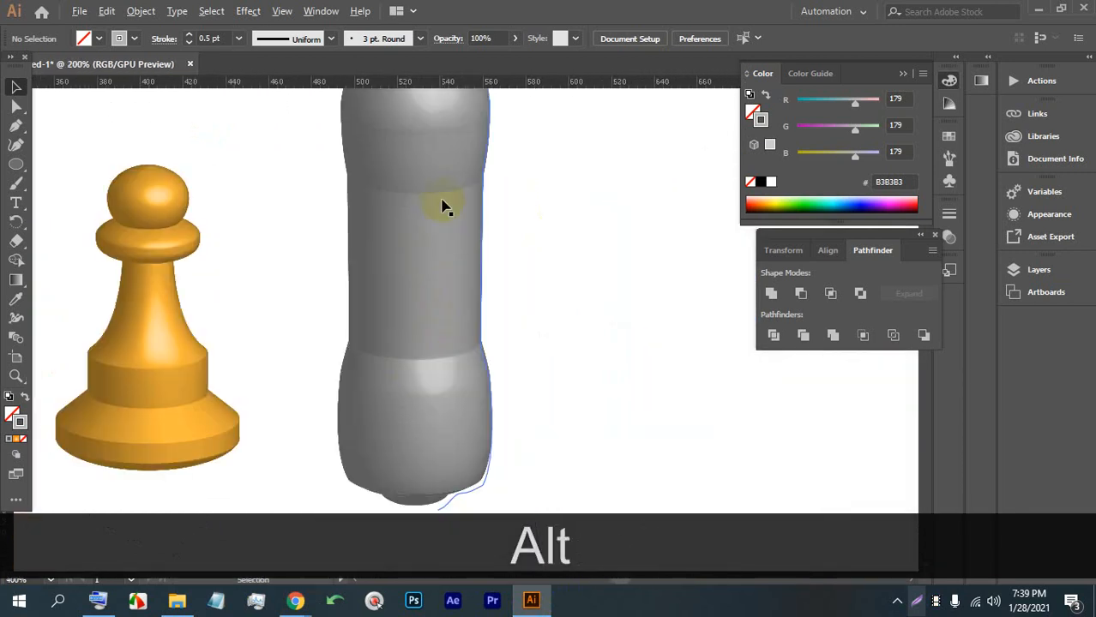
Start a Pen path at the middle of the upper seam of the grey bottle's straight label section.
{"action": "scroll", "coordinate": [446, 216], "scroll_direction": "up", "scroll_amount": 3}
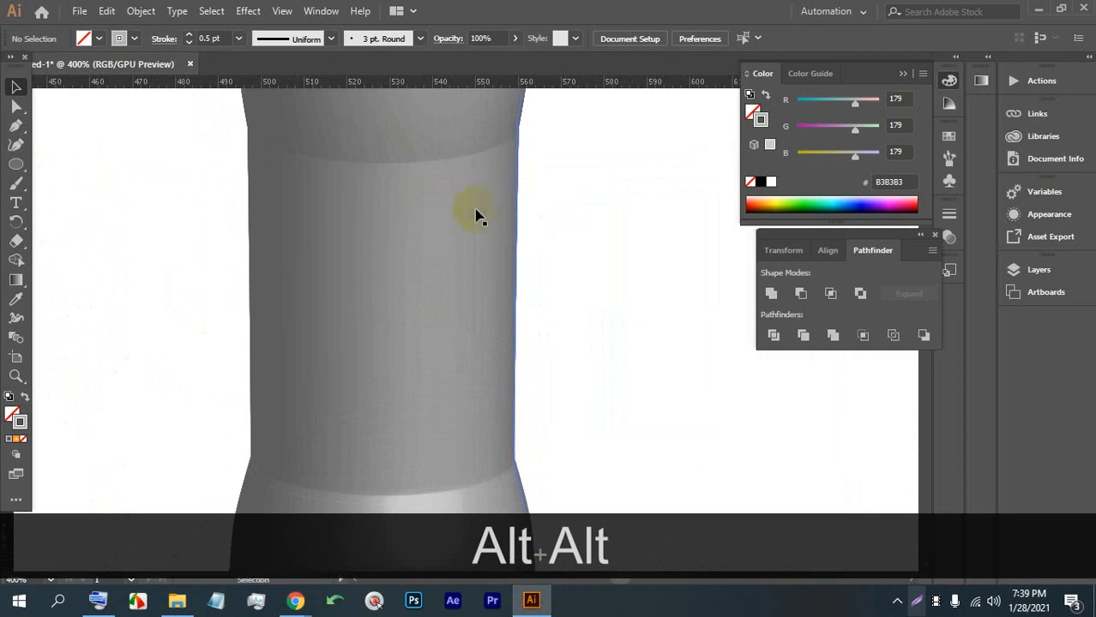
{"action": "left_click_drag", "start_coordinate": [455, 219], "coordinate": [324, 224]}
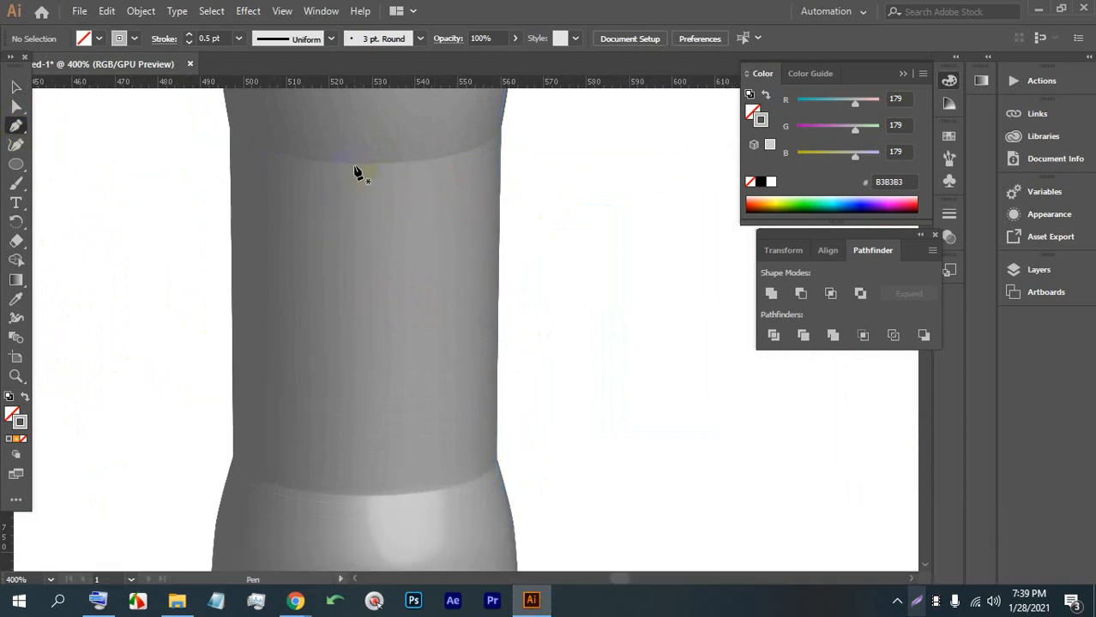
{"action": "left_click", "coordinate": [355, 165]}
{"action": "left_click", "coordinate": [476, 164]}
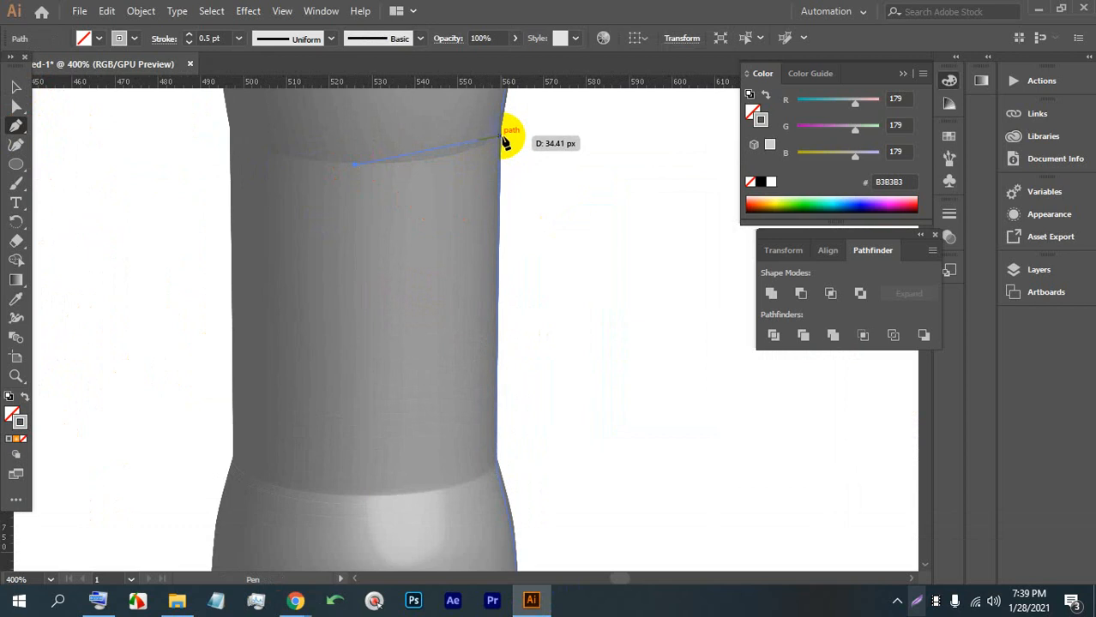
{"action": "left_click_drag", "start_coordinate": [502, 171], "coordinate": [503, 172]}
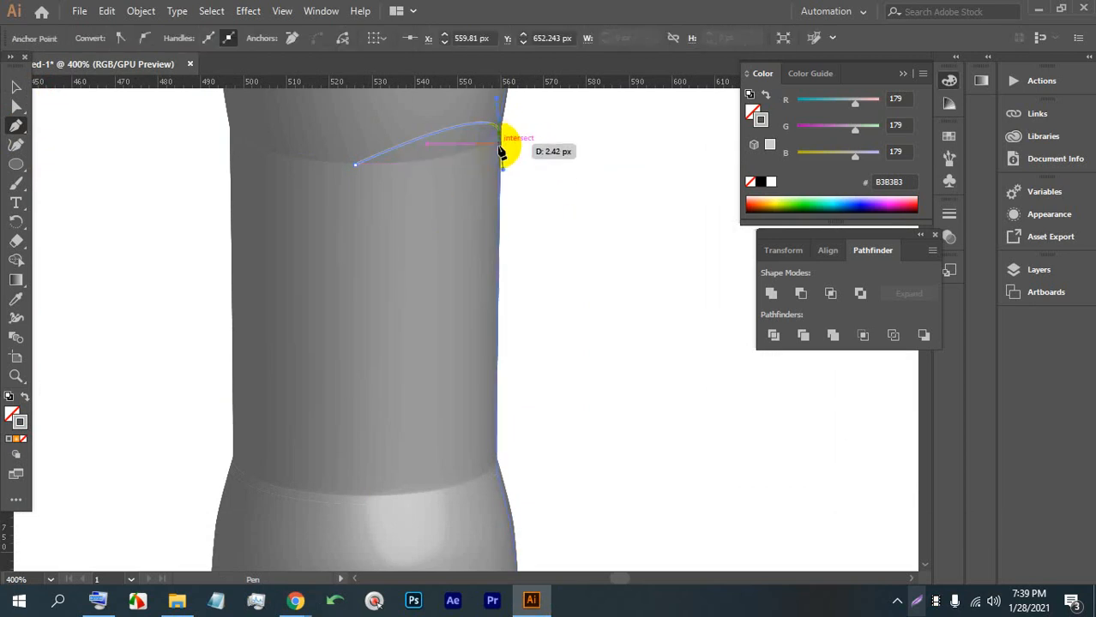
{"action": "scroll", "coordinate": [505, 128], "scroll_direction": "up", "scroll_amount": 2}
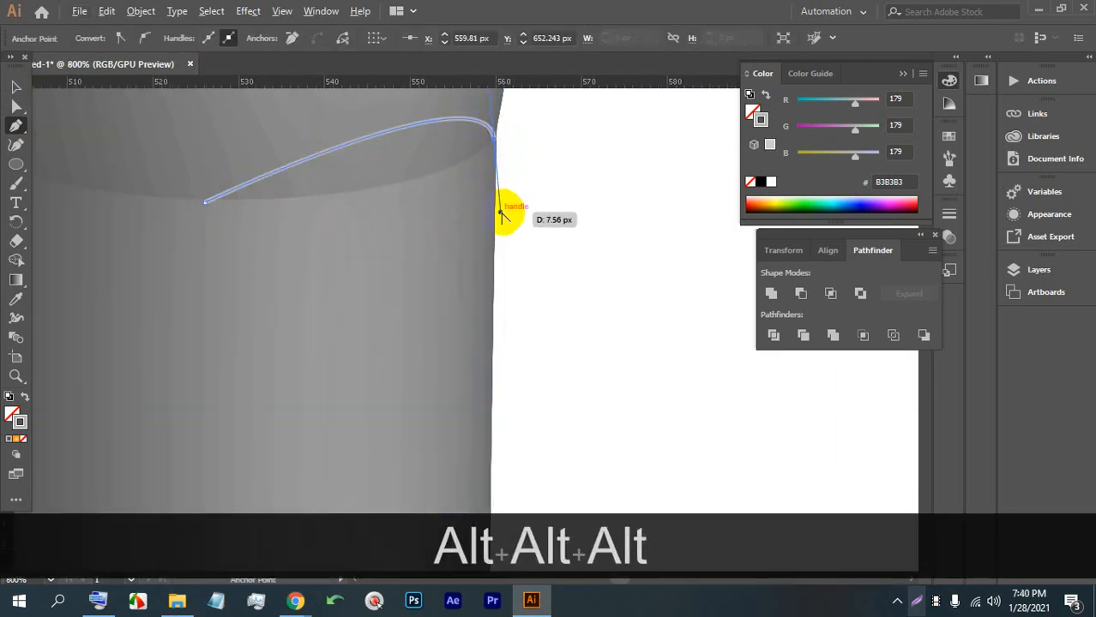
{"action": "scroll", "coordinate": [495, 217], "scroll_direction": "up", "scroll_amount": 3}
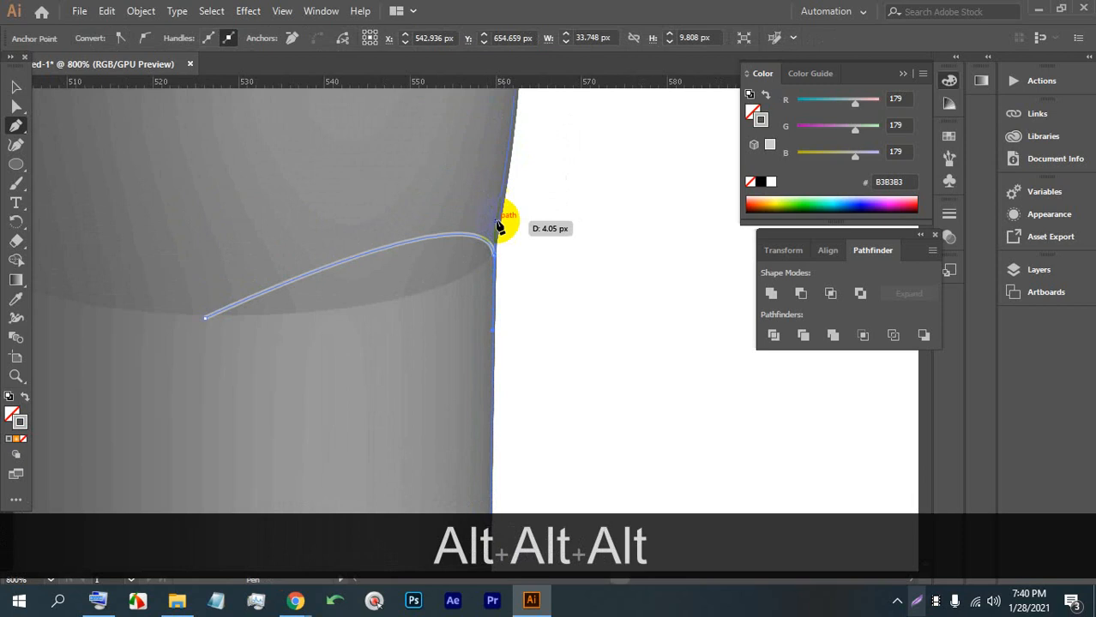
{"action": "key", "text": "ctrl+z"}
{"action": "key", "text": "ctrl+z"}
{"action": "key", "text": "ctrl+z"}
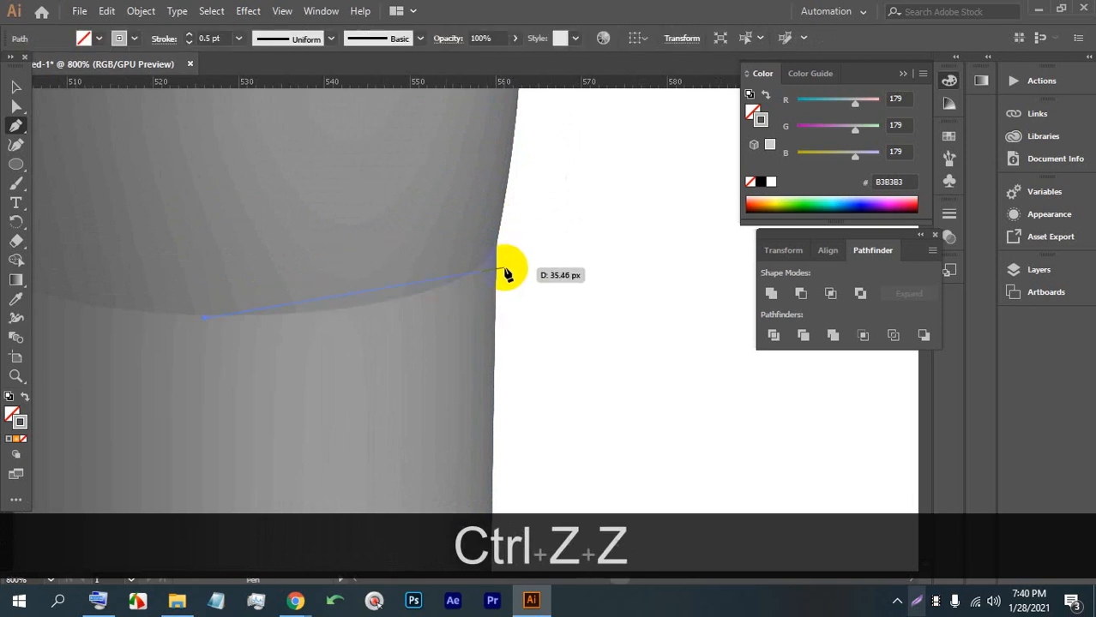
Curve the path along the upper seam to the bottle's side edge and continue it down to the lower seam.
{"action": "left_click_drag", "start_coordinate": [495, 249], "coordinate": [493, 330]}
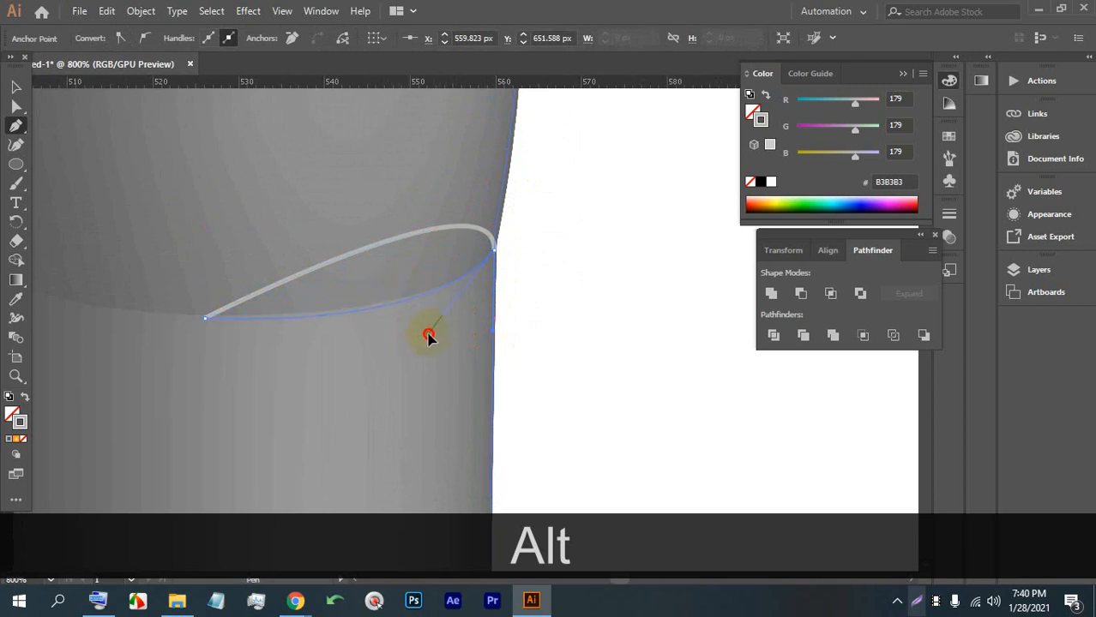
{"action": "left_click_drag", "start_coordinate": [436, 324], "coordinate": [424, 325]}
{"action": "scroll", "coordinate": [445, 198], "scroll_direction": "down", "scroll_amount": 4}
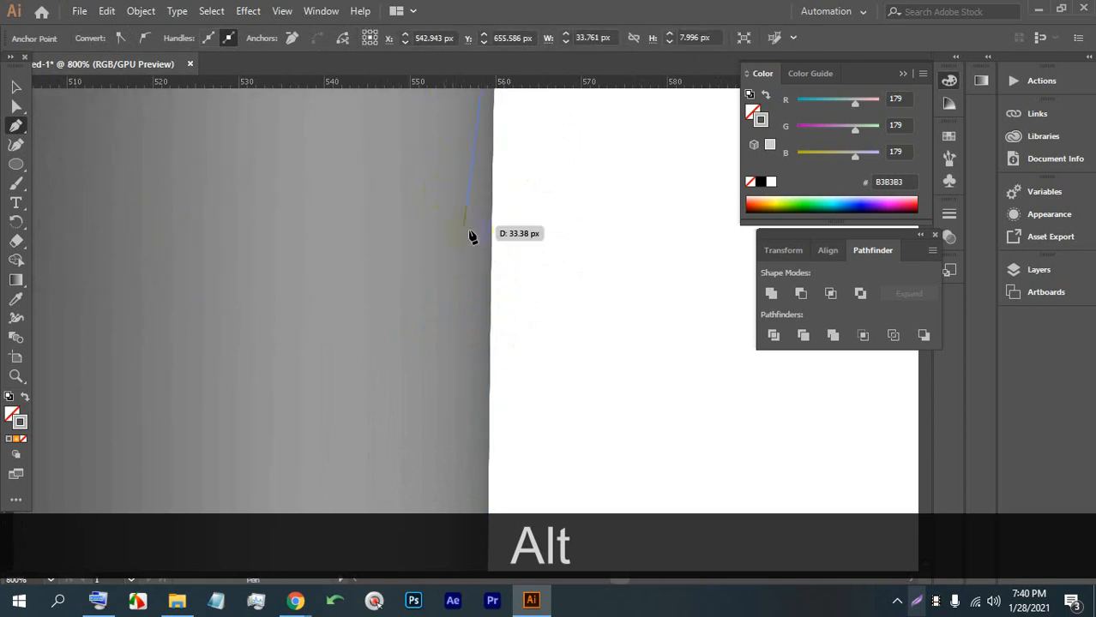
{"action": "scroll", "coordinate": [475, 235], "scroll_direction": "down", "scroll_amount": 2}
{"action": "left_click", "coordinate": [483, 412]}
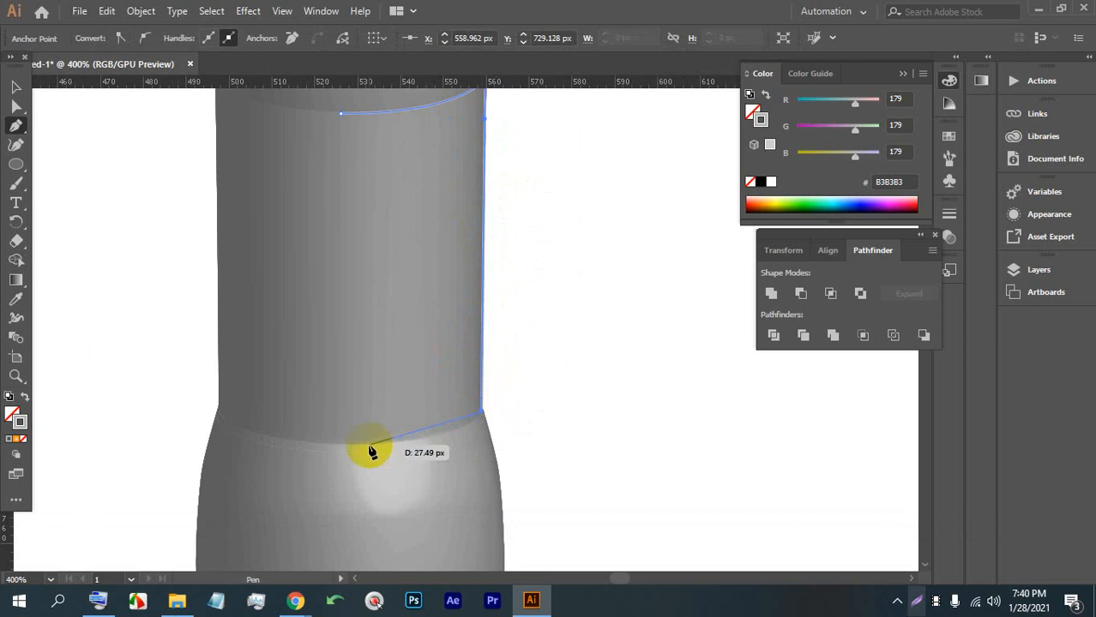
Finish the open label profile with a curve along the lower seam, about 34 px wide and 85 px high overall, and deselect it.
{"action": "left_click_drag", "start_coordinate": [336, 446], "coordinate": [574, 419]}
{"action": "scroll", "coordinate": [419, 452], "scroll_direction": "up", "scroll_amount": 3}
{"action": "scroll", "coordinate": [575, 419], "scroll_direction": "down", "scroll_amount": 5}
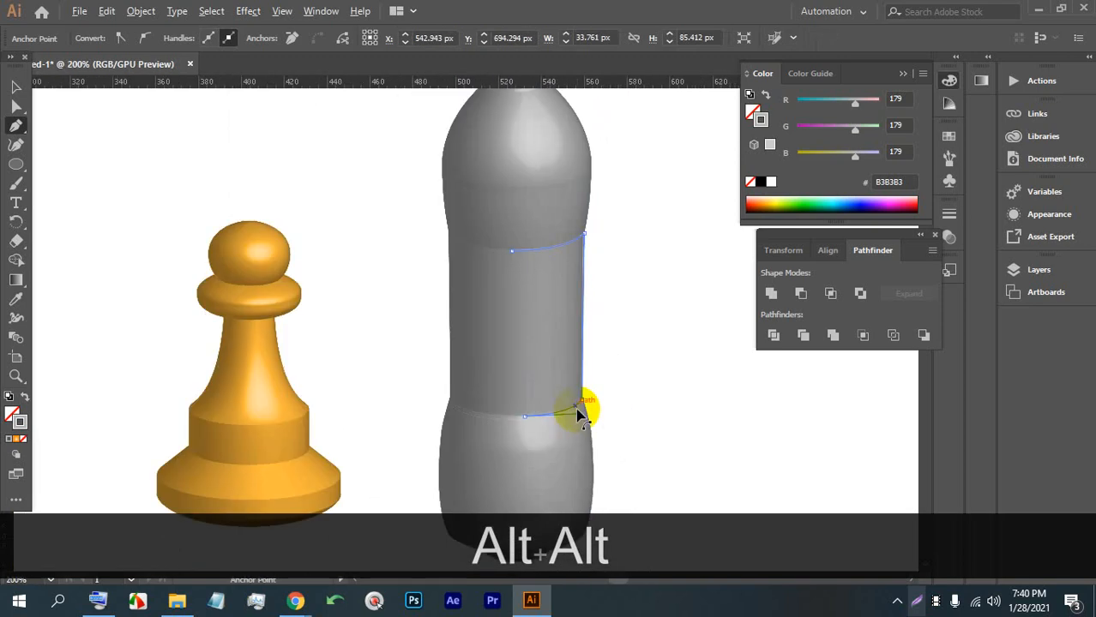
{"action": "left_click_drag", "start_coordinate": [548, 316], "coordinate": [515, 320]}
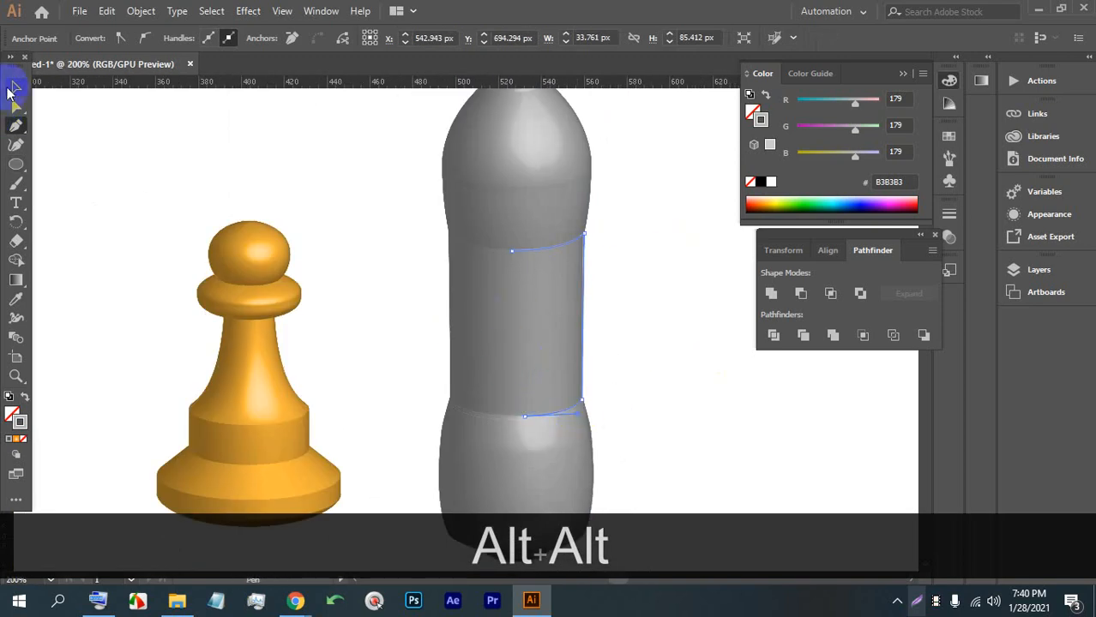
{"action": "mouse_move", "coordinate": [512, 250]}
{"action": "left_mouse_down"}
{"action": "mouse_move", "coordinate": [518, 206]}
{"action": "mouse_move", "coordinate": [524, 249]}
{"action": "left_mouse_up"}
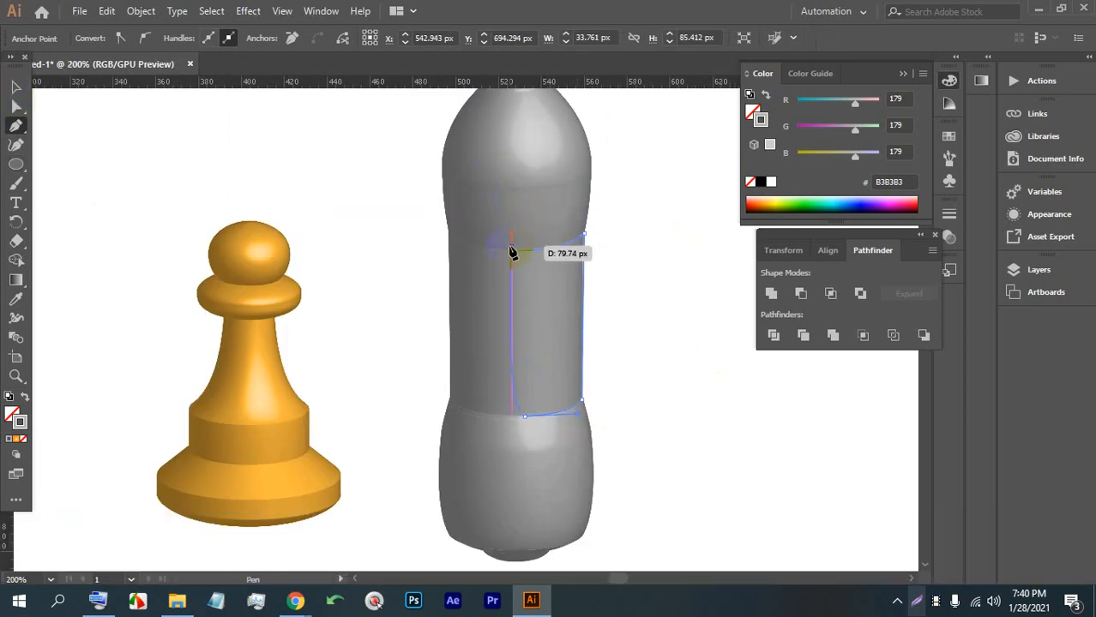
{"action": "left_click", "coordinate": [14, 88]}
{"action": "left_click_drag", "start_coordinate": [436, 246], "coordinate": [319, 244]}
{"action": "left_click", "coordinate": [312, 254]}
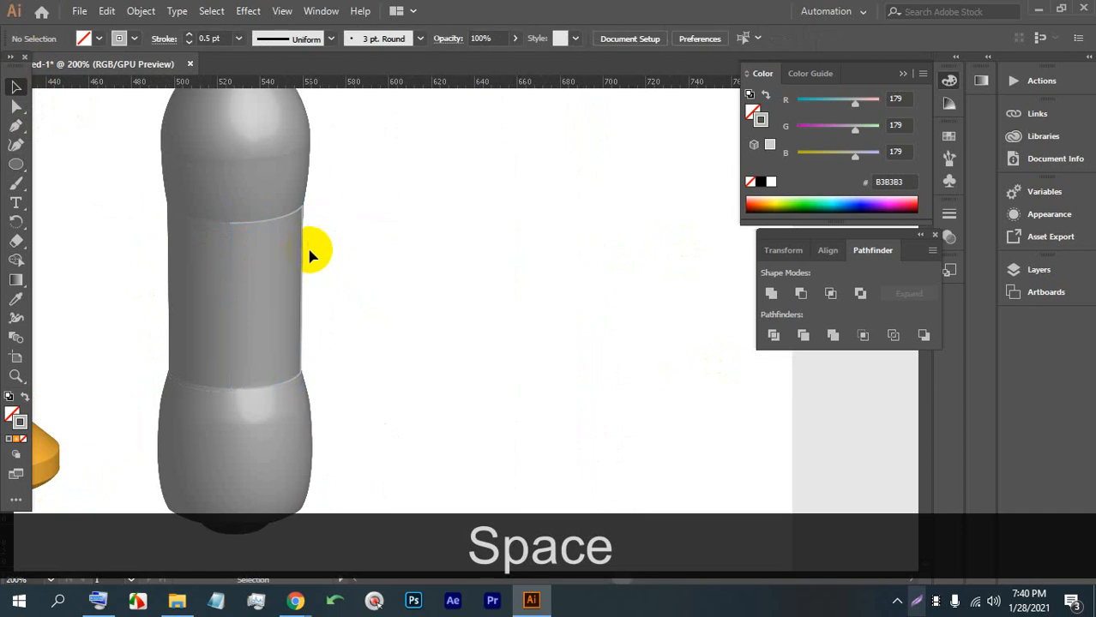
Select the label profile path and move it off the grey bottle to the empty space beside it.
{"action": "left_click", "coordinate": [301, 254]}
{"action": "scroll", "coordinate": [297, 230], "scroll_direction": "up", "scroll_amount": 3}
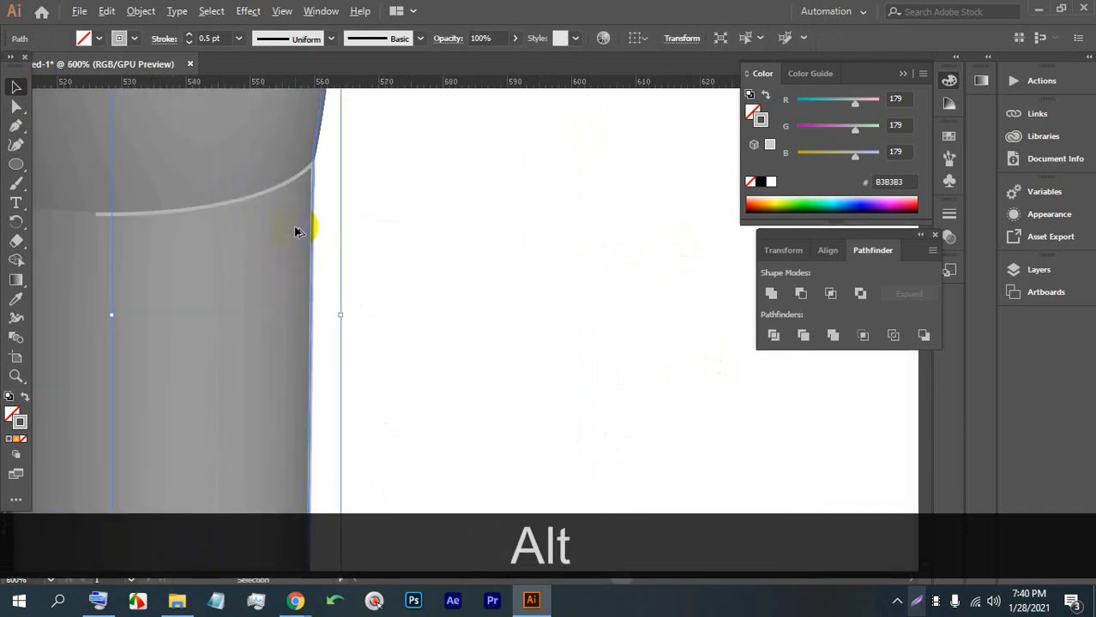
{"action": "left_click", "coordinate": [329, 171]}
{"action": "left_click_drag", "start_coordinate": [307, 175], "coordinate": [456, 154], "text": "alt"}
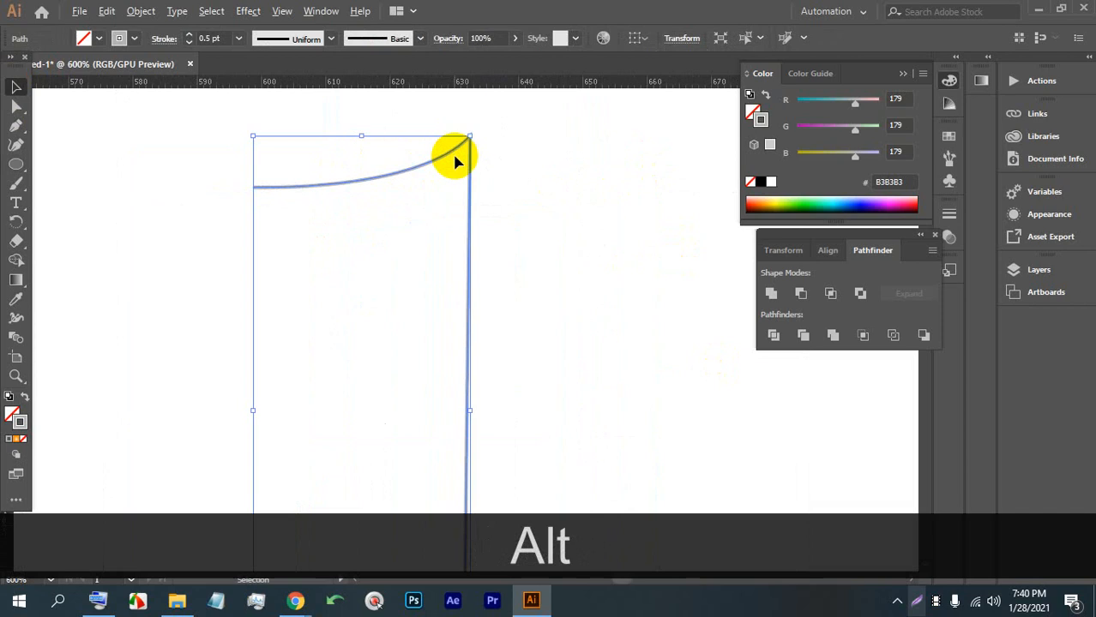
{"action": "scroll", "coordinate": [455, 155], "scroll_direction": "down", "scroll_amount": 2}
Set the label profile's stroke colour to red C1272D and deselect it.
{"action": "left_click", "coordinate": [134, 39]}
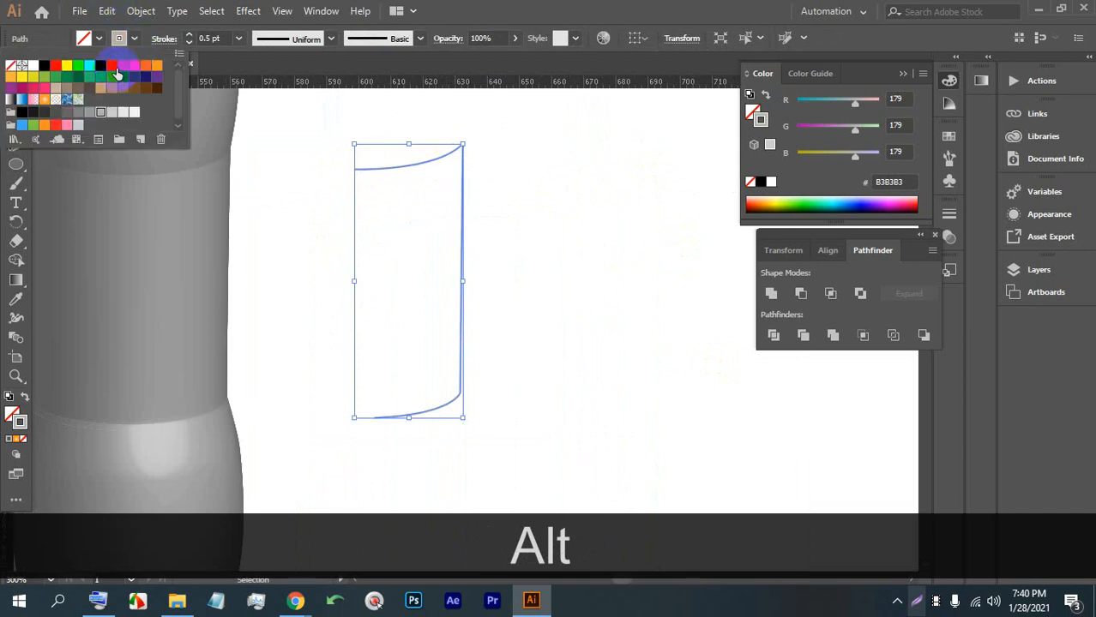
{"action": "left_click", "coordinate": [112, 65]}
{"action": "left_click", "coordinate": [557, 179]}
{"action": "left_click", "coordinate": [557, 180]}
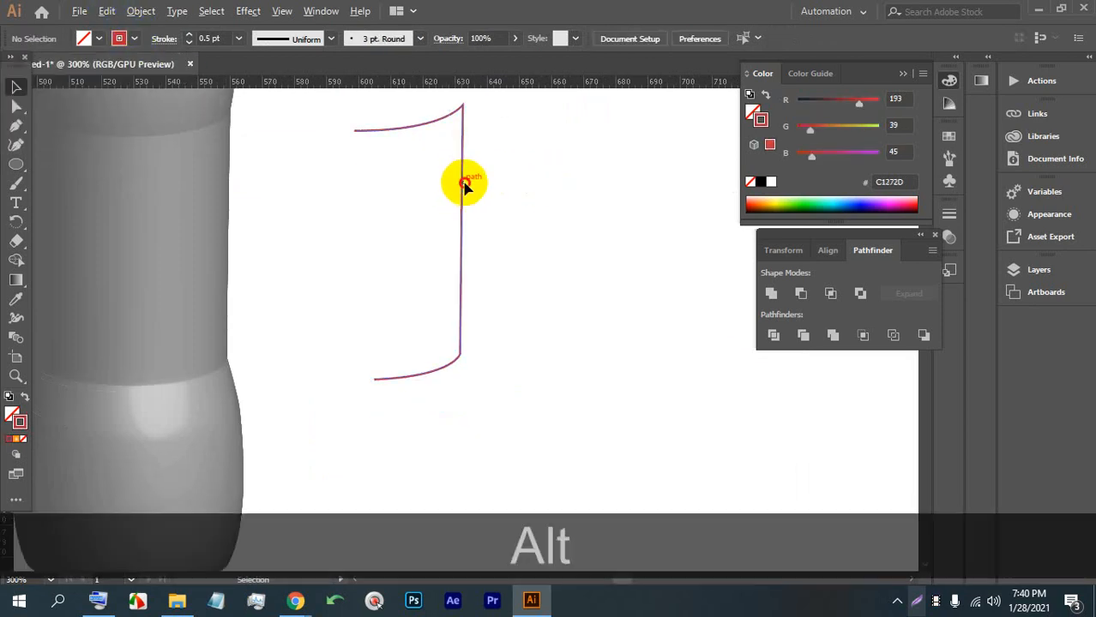
Preview a 360° 3D Revolve from the left edge on the red label profile, rotated to -13°, -22° and 6°.
{"action": "left_click", "coordinate": [464, 183]}
{"action": "left_click_drag", "start_coordinate": [485, 176], "coordinate": [427, 210]}
{"action": "scroll", "coordinate": [428, 194], "scroll_direction": "down", "scroll_amount": 2}
{"action": "left_click_drag", "start_coordinate": [489, 266], "coordinate": [376, 164]}
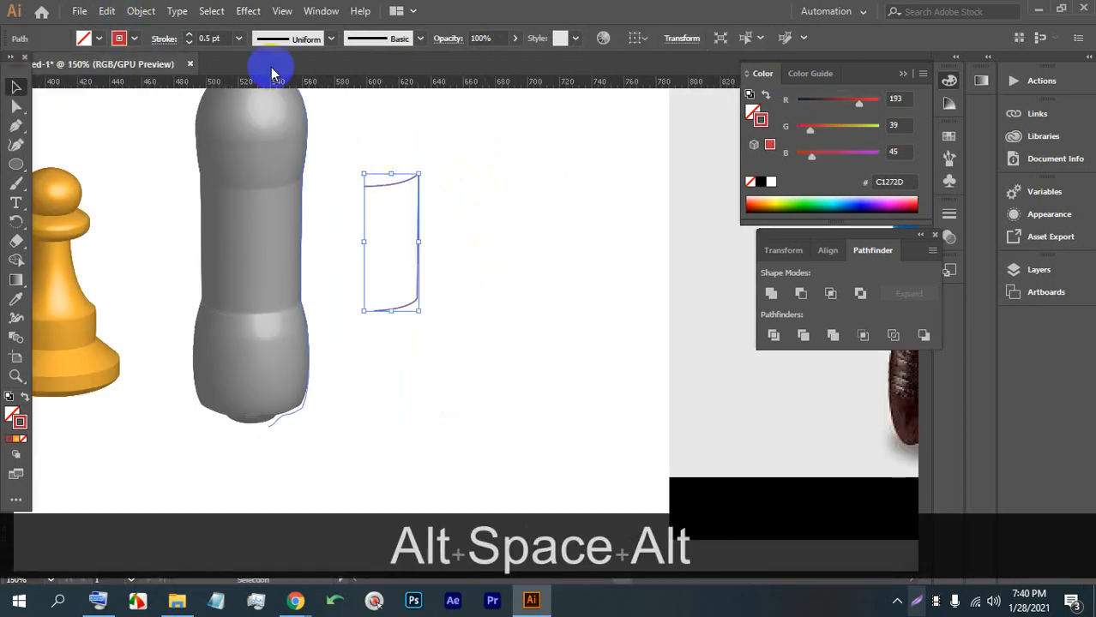
{"action": "left_click", "coordinate": [248, 11]}
{"action": "mouse_move", "coordinate": [314, 102]}
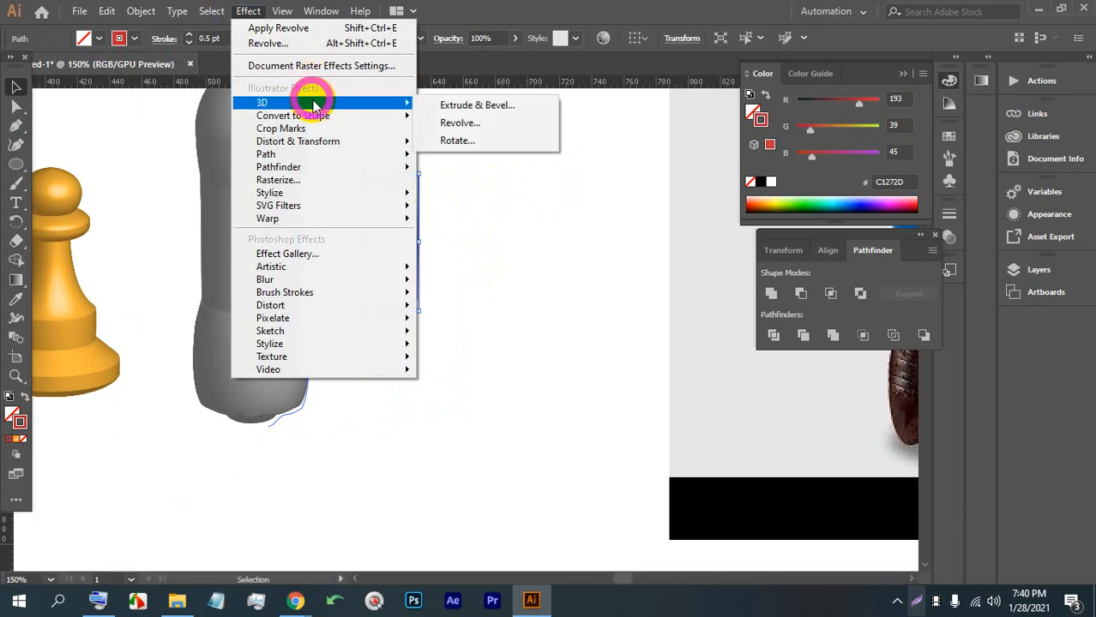
{"action": "left_click", "coordinate": [461, 124]}
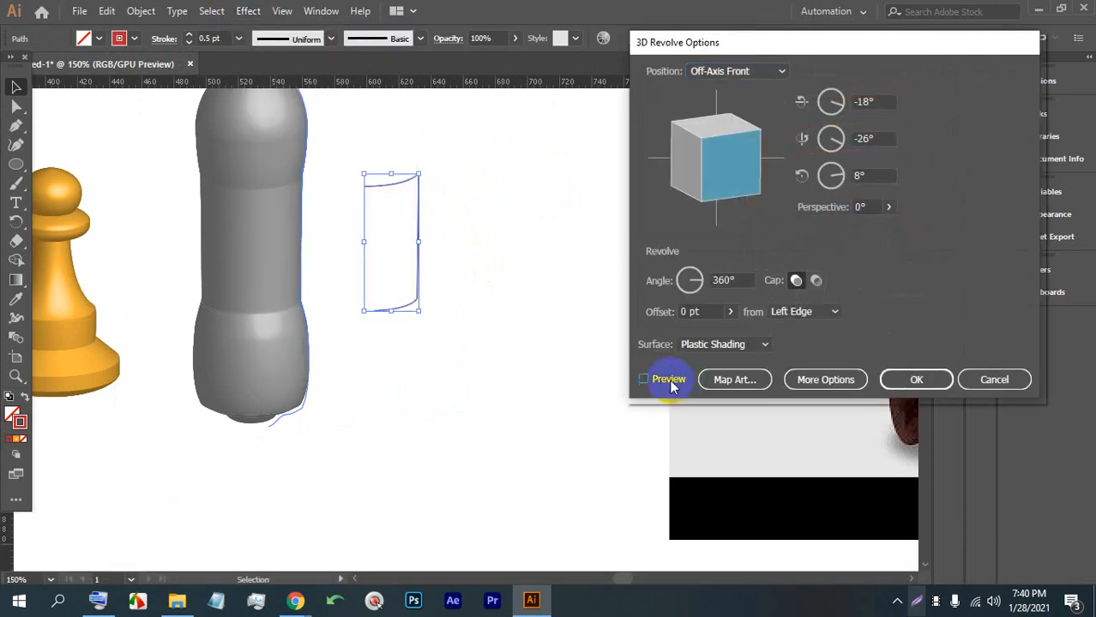
{"action": "left_click", "coordinate": [644, 380]}
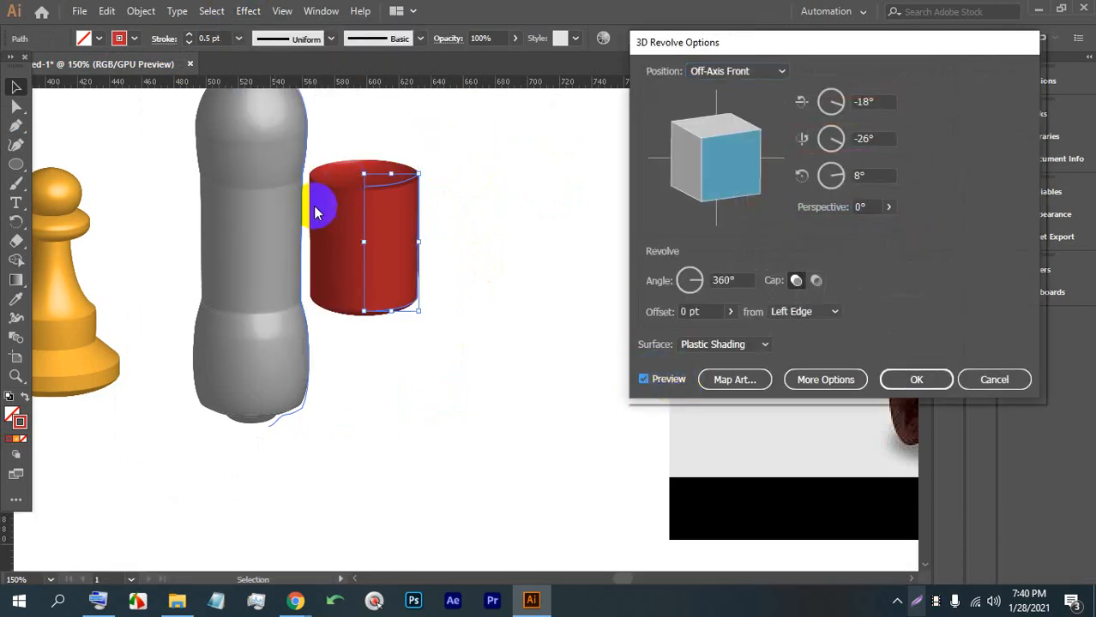
{"action": "mouse_move", "coordinate": [729, 172]}
{"action": "left_mouse_down"}
{"action": "mouse_move", "coordinate": [709, 172]}
{"action": "mouse_move", "coordinate": [711, 154]}
{"action": "mouse_move", "coordinate": [692, 164]}
{"action": "mouse_move", "coordinate": [707, 155]}
{"action": "left_mouse_up"}
{"action": "left_click", "coordinate": [710, 157]}
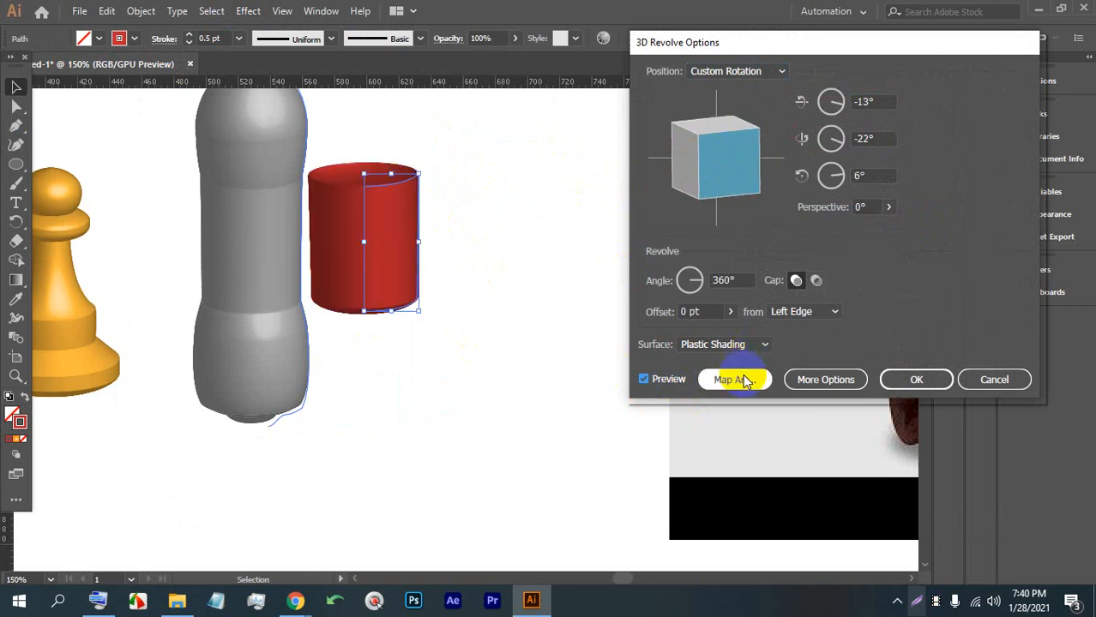
Switch to Chrome and search Google for "pepsi logo" in a new tab.
{"action": "mouse_move", "coordinate": [295, 600]}
{"action": "left_click", "coordinate": [196, 498]}
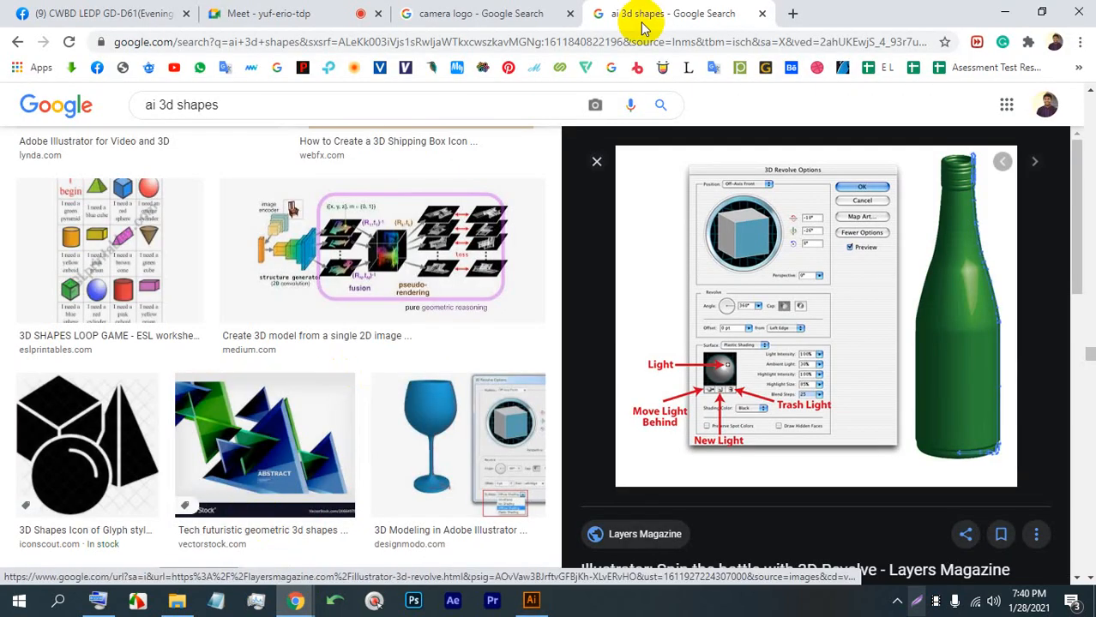
{"action": "left_click", "coordinate": [792, 12]}
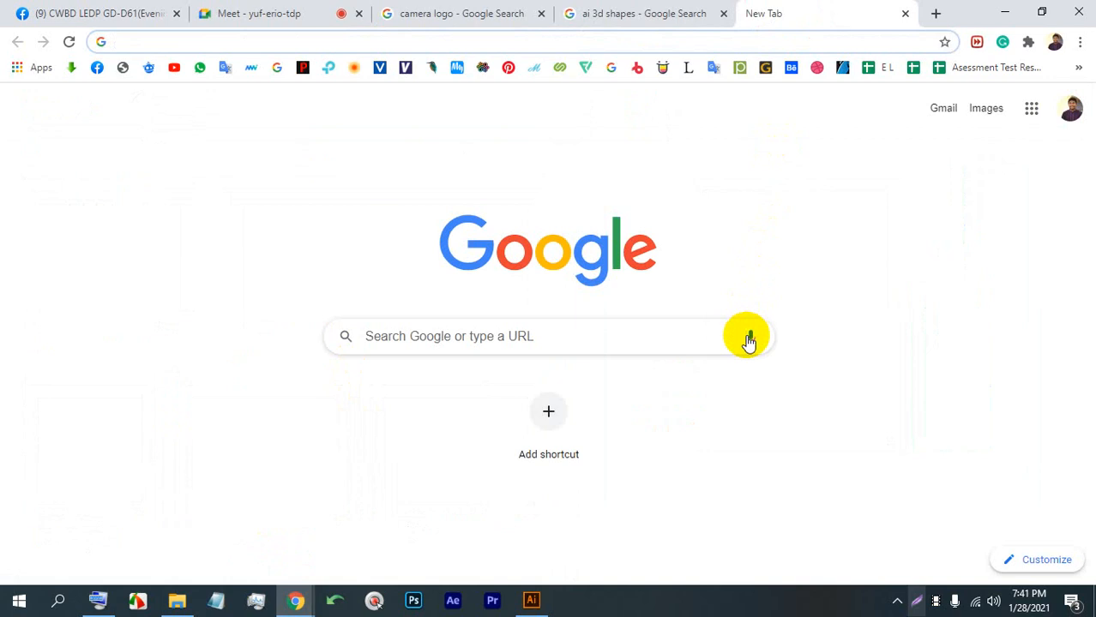
{"action": "left_click", "coordinate": [633, 329]}
{"action": "type", "text": "pe"}
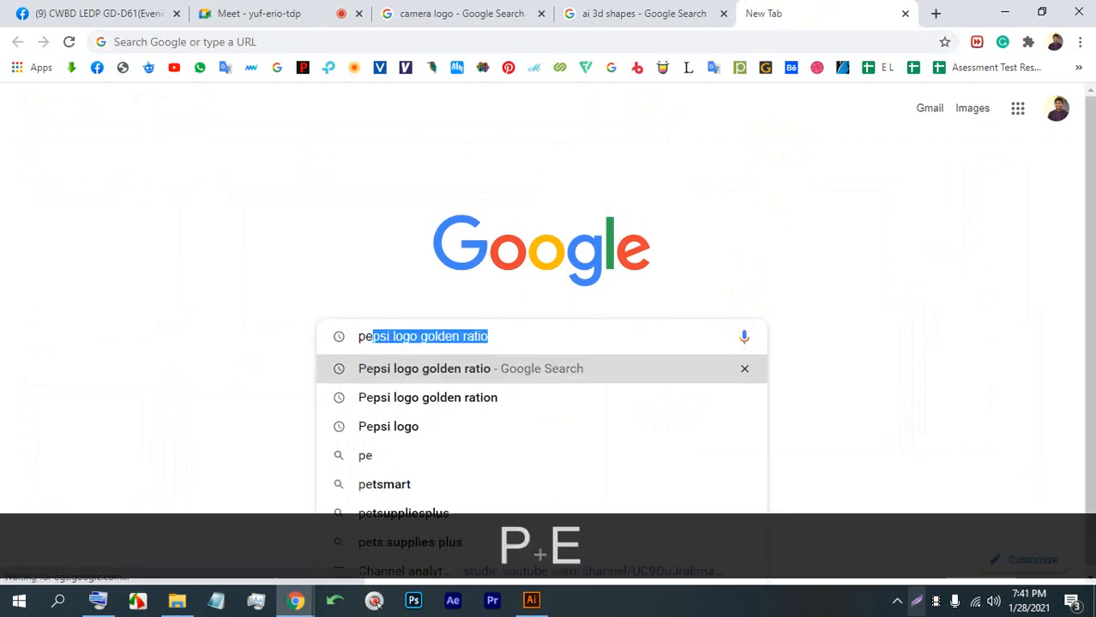
{"action": "key", "text": "Right"}
{"action": "key", "text": "ctrl+shift+Left"}
{"action": "key", "text": "ctrl+shift+Left"}
{"action": "key", "text": "ctrl+shift+Left"}
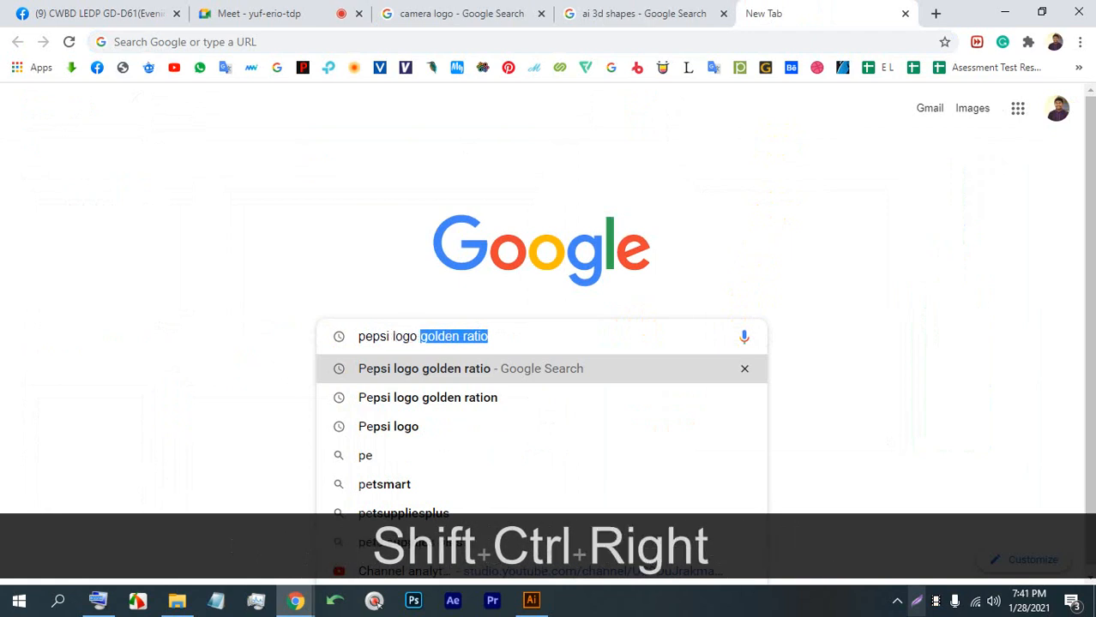
{"action": "key", "text": "BackSpace"}
{"action": "key", "text": "BackSpace"}
{"action": "key", "text": "Return"}
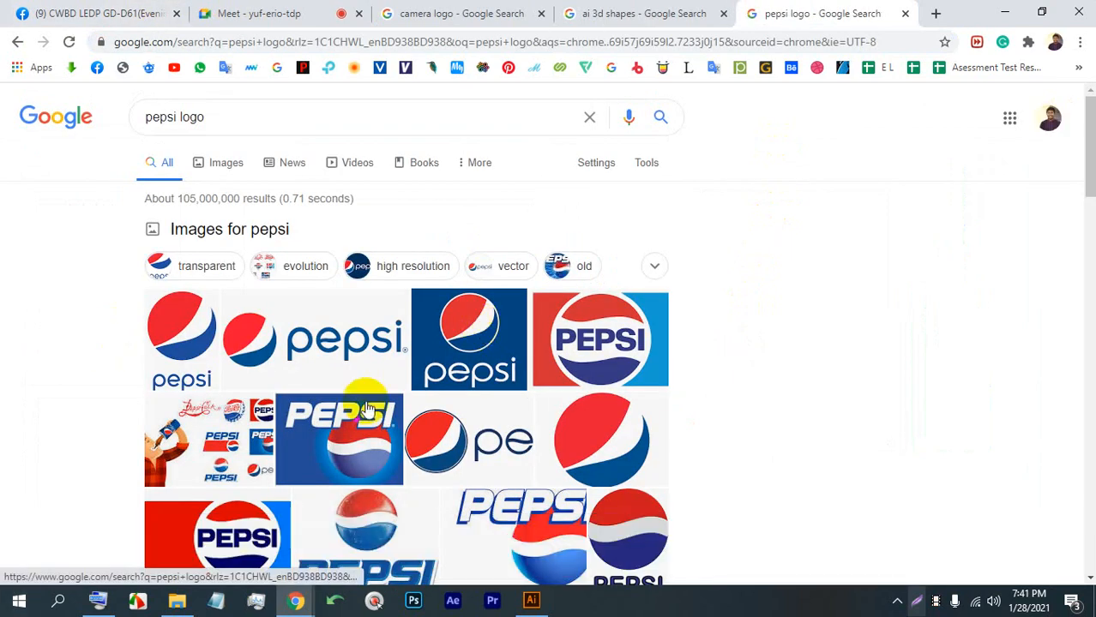
Look through the Pepsi logo image results and open the white-lettered logo on the dark blue background.
{"action": "scroll", "coordinate": [355, 416], "scroll_direction": "down", "scroll_amount": 2}
{"action": "scroll", "coordinate": [314, 283], "scroll_direction": "up", "scroll_amount": 1}
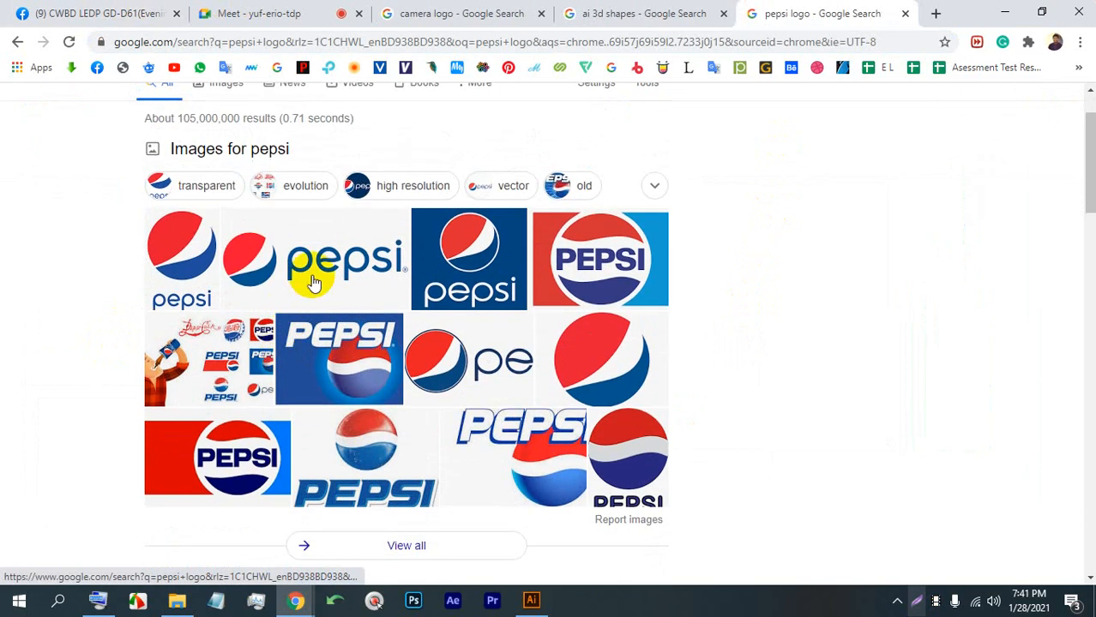
{"action": "left_click", "coordinate": [459, 244]}
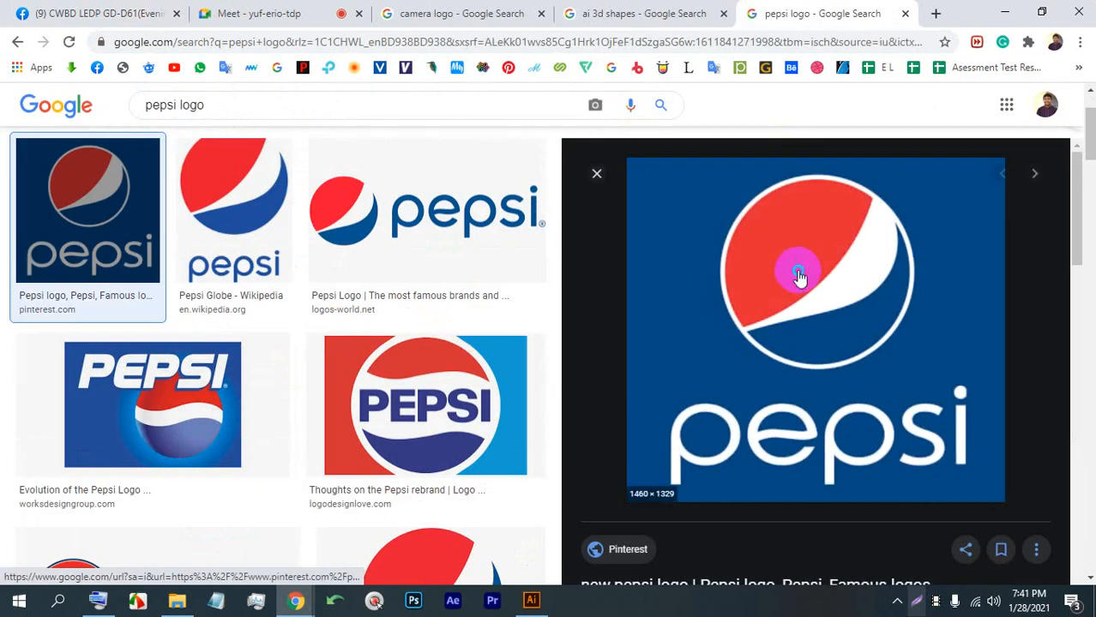
Save the white-lettered Pepsi logo image on the blue background to the computer.
{"action": "right_click", "coordinate": [797, 268]}
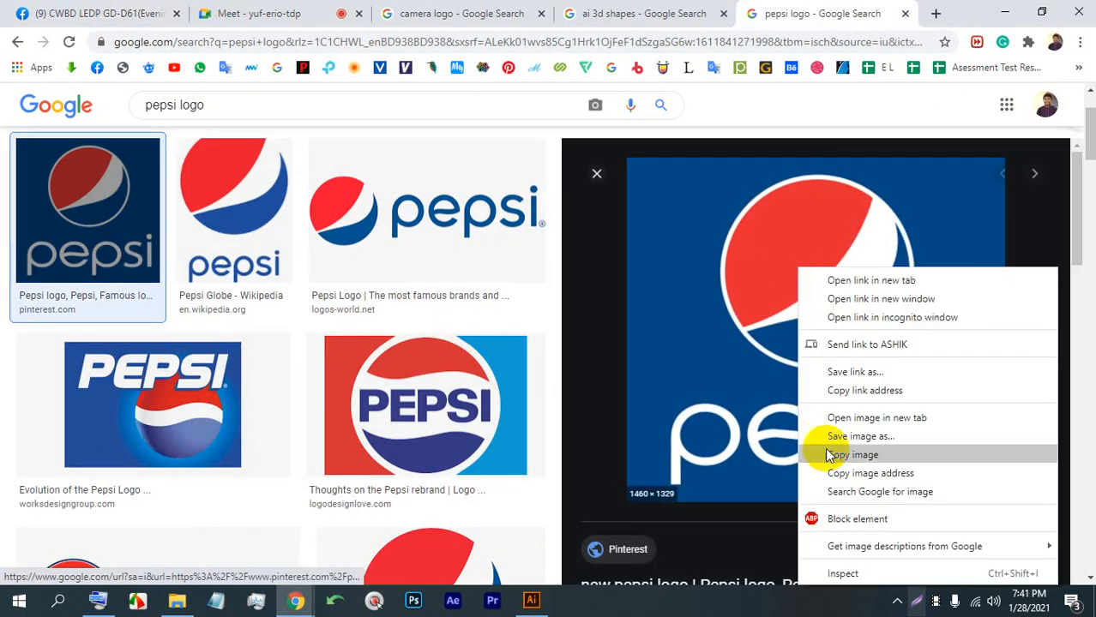
{"action": "left_click", "coordinate": [836, 437]}
{"action": "key", "text": "Return"}
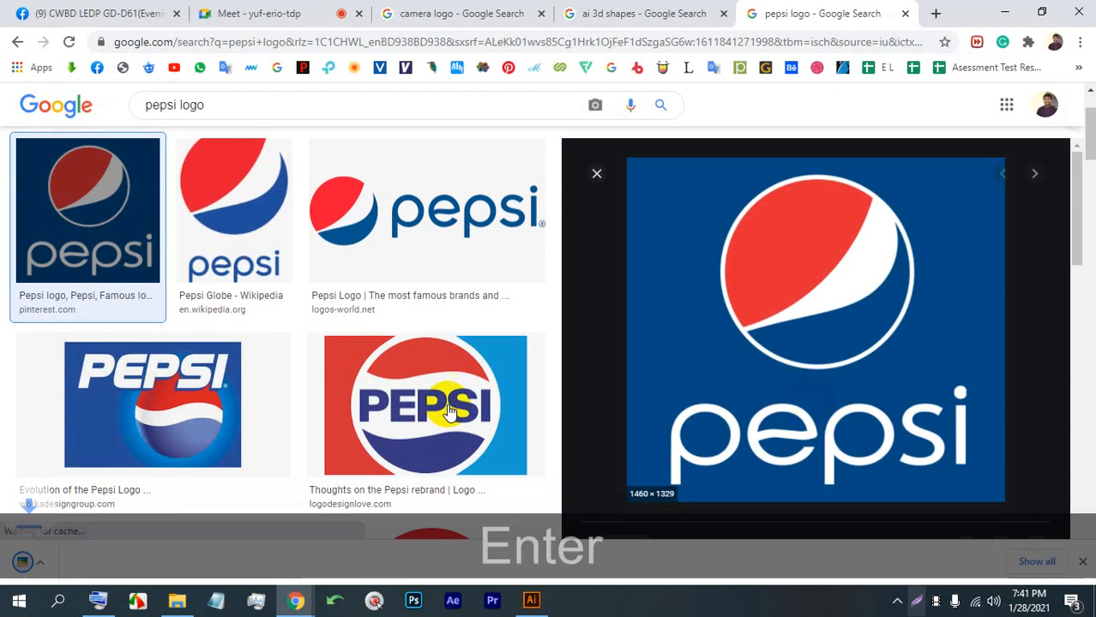
Cancel the pending 3D Revolve in Illustrator and bring the downloaded Pepsi logo from Chrome into the document.
{"action": "left_click_drag", "start_coordinate": [26, 545], "coordinate": [521, 359]}
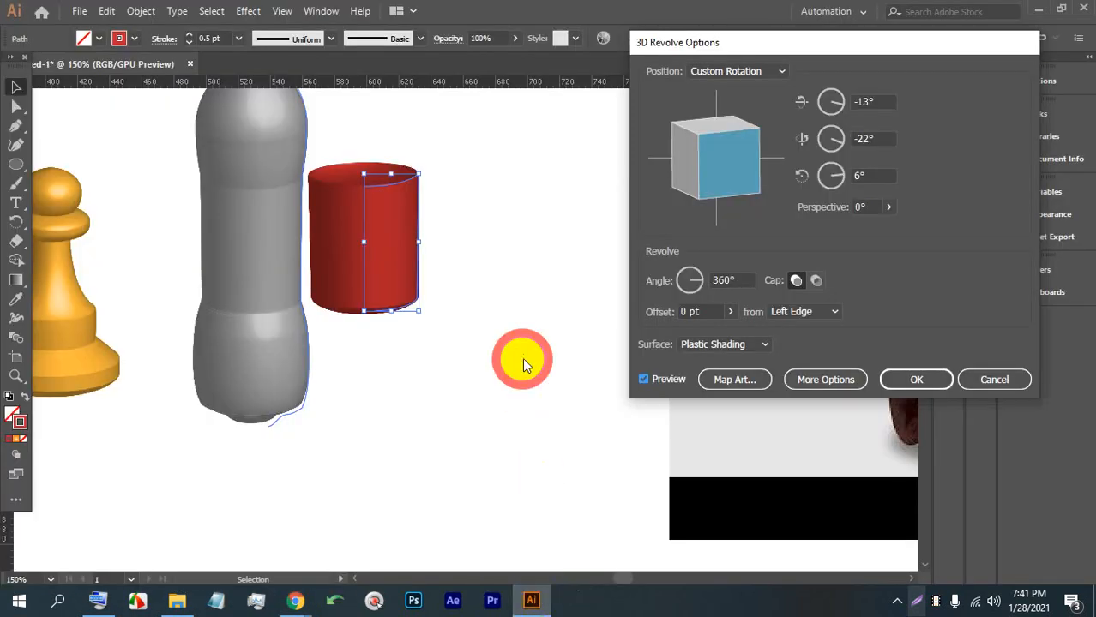
{"action": "left_click", "coordinate": [991, 380]}
{"action": "left_click", "coordinate": [531, 599]}
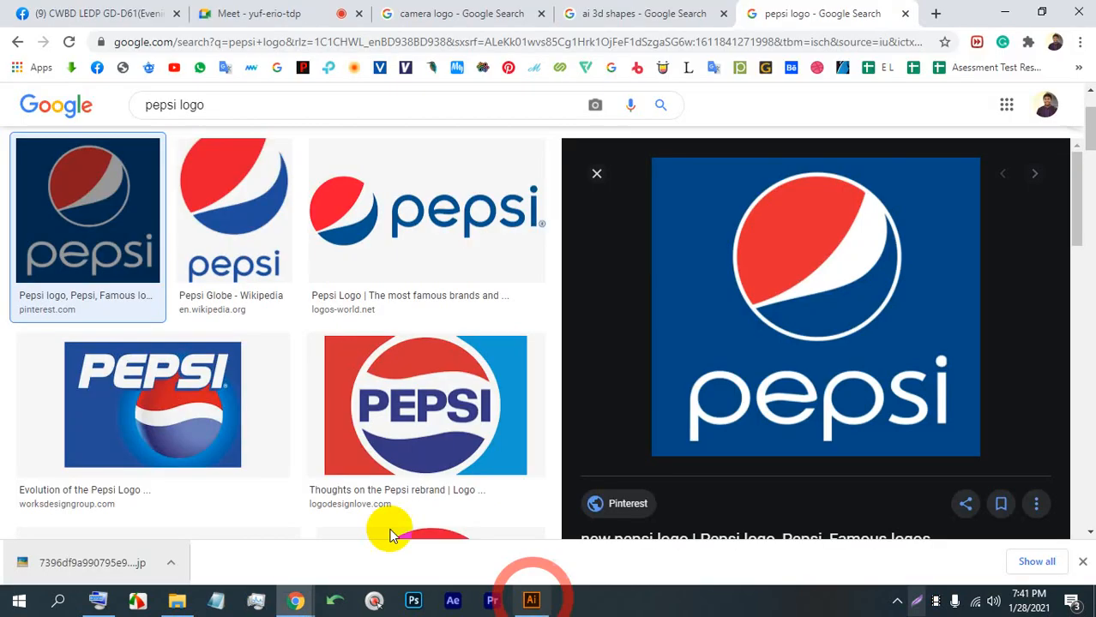
{"action": "left_click_drag", "start_coordinate": [139, 564], "coordinate": [570, 313]}
Scale the placed Pepsi logo down proportionally and position it just below the artboard.
{"action": "scroll", "coordinate": [521, 321], "scroll_direction": "down", "scroll_amount": 6}
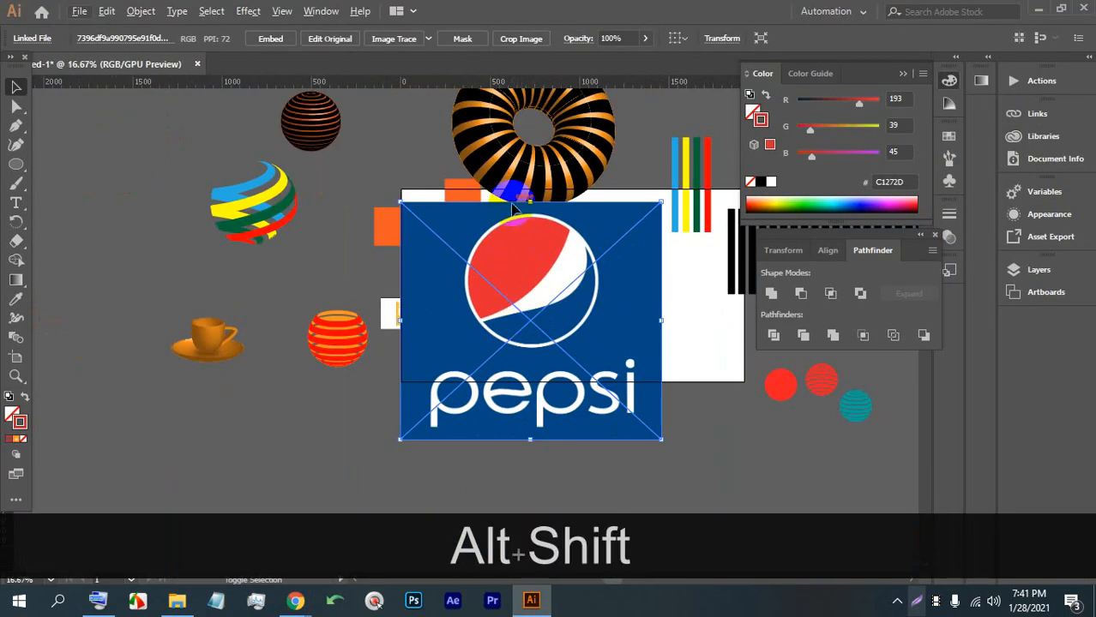
{"action": "left_click_drag", "start_coordinate": [529, 203], "coordinate": [530, 346]}
{"action": "left_click_drag", "start_coordinate": [532, 397], "coordinate": [531, 445]}
{"action": "scroll", "coordinate": [583, 429], "scroll_direction": "up", "scroll_amount": 1}
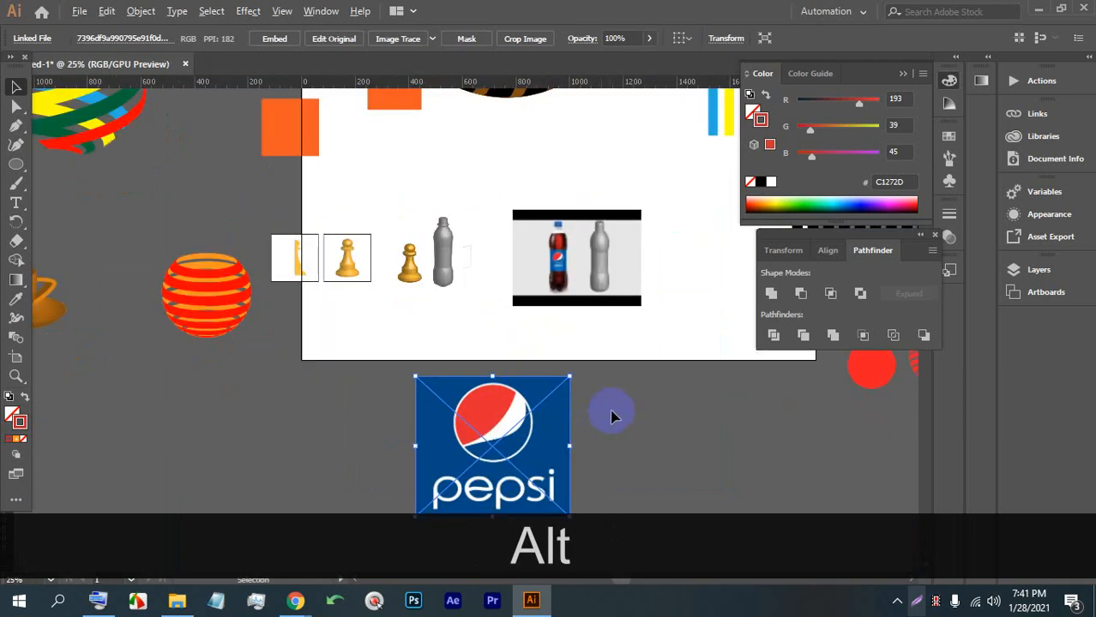
Collapse the colour settings and show the document's symbol library.
{"action": "left_click", "coordinate": [903, 75]}
{"action": "left_click", "coordinate": [321, 11]}
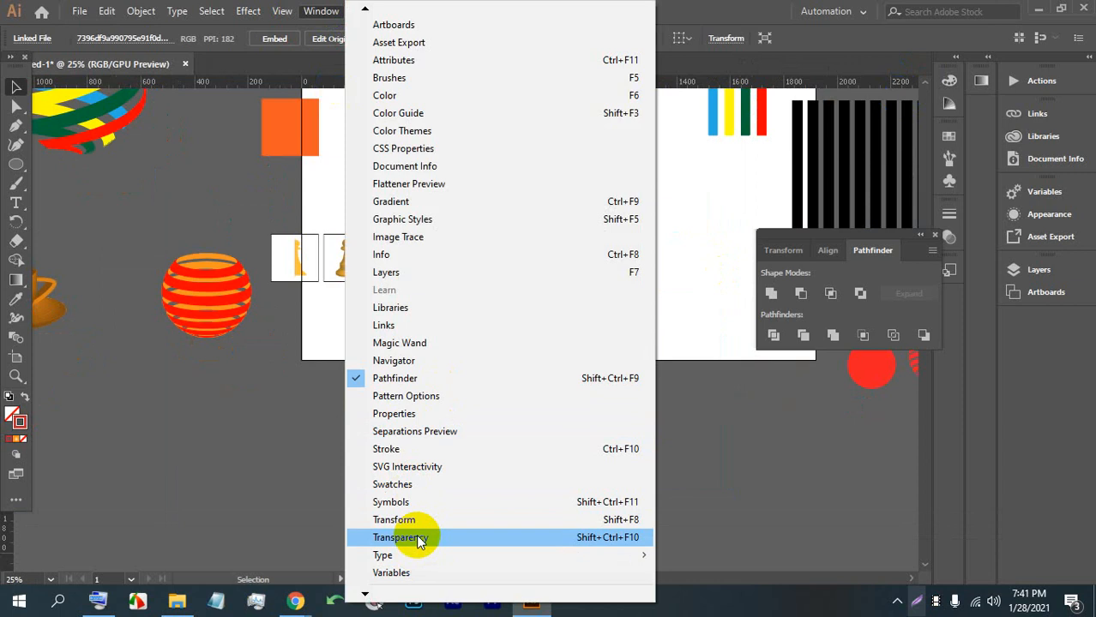
{"action": "left_click", "coordinate": [417, 502]}
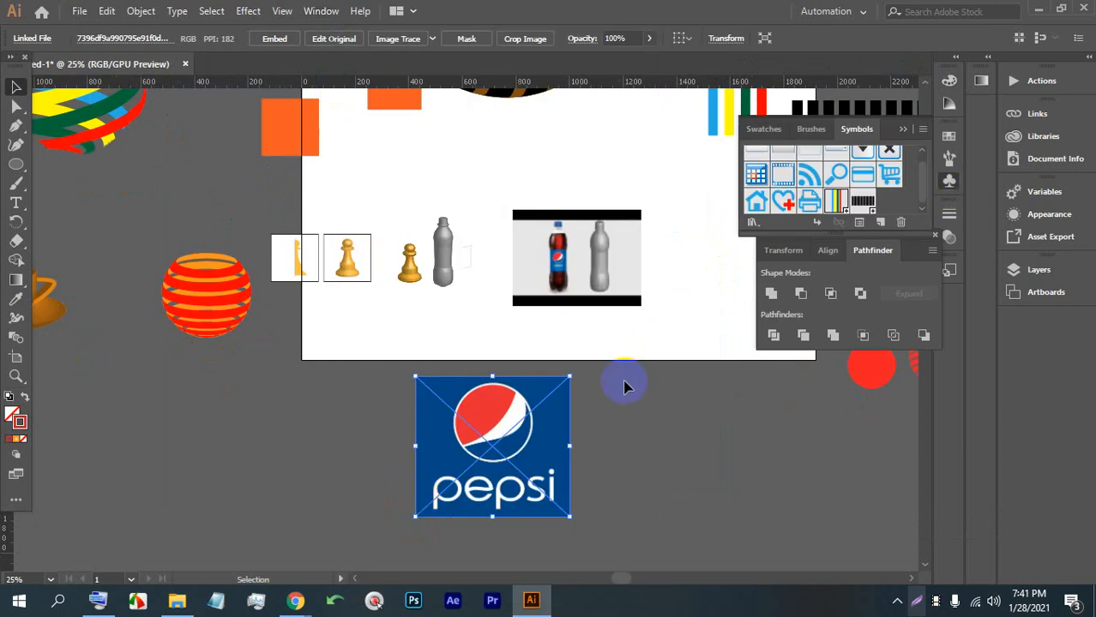
Try to define the linked Pepsi logo as a dynamic Movie Clip symbol.
{"action": "left_click", "coordinate": [879, 223]}
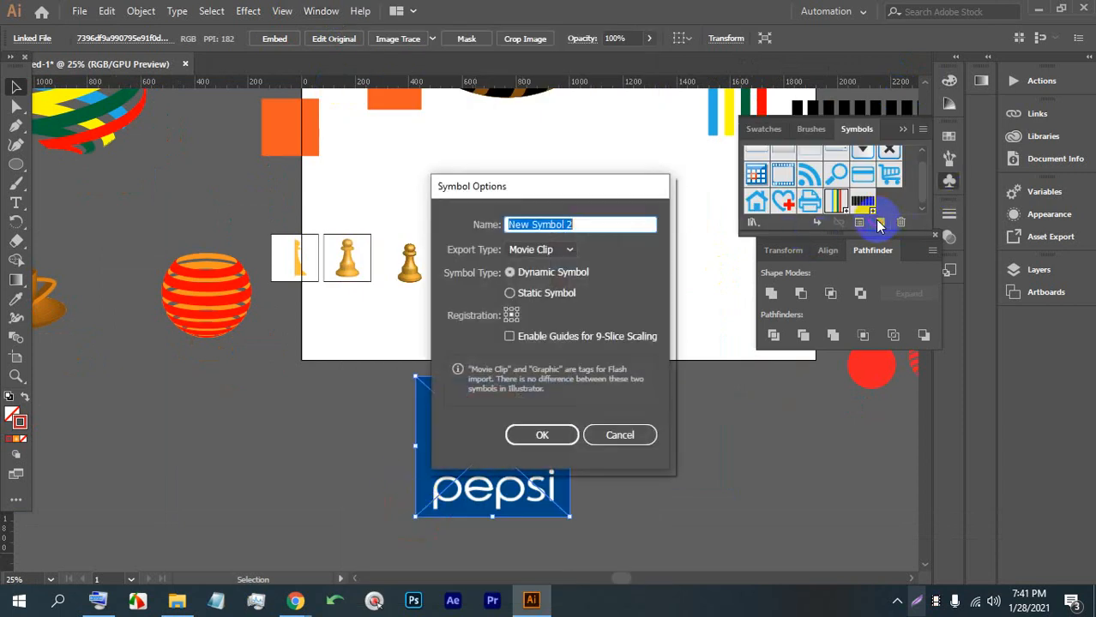
{"action": "left_click", "coordinate": [538, 435]}
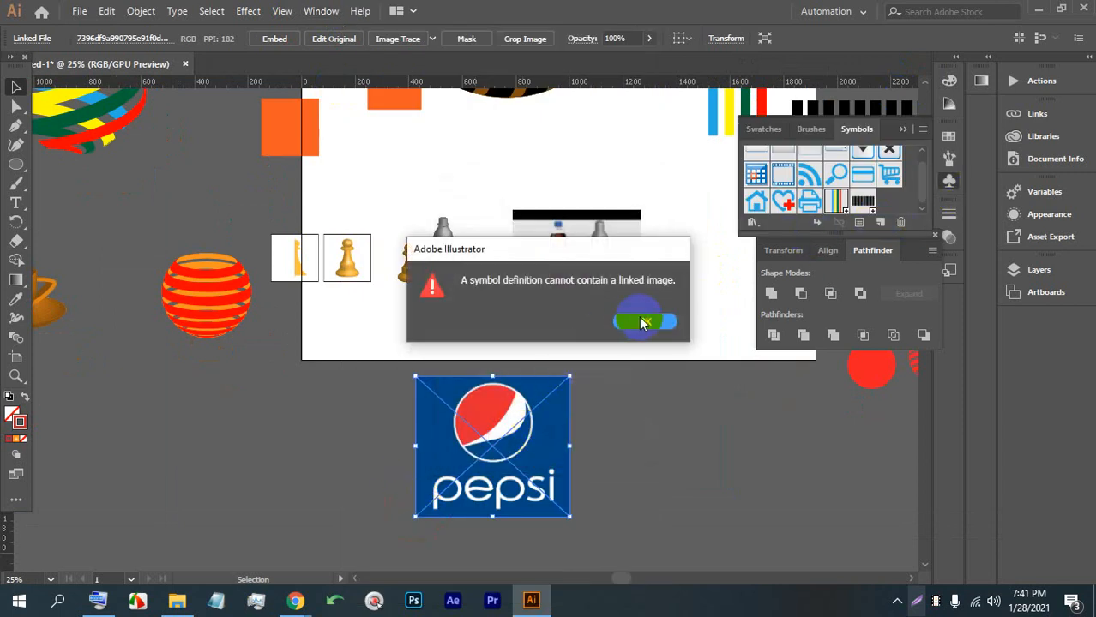
{"action": "left_click", "coordinate": [645, 321]}
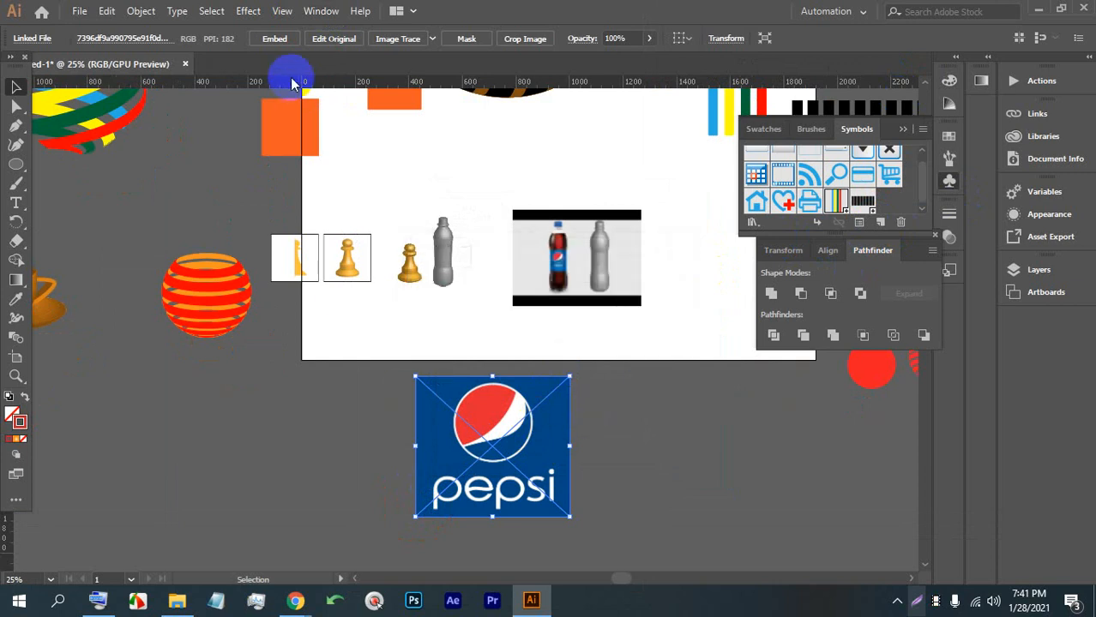
Embed the Pepsi logo image and save it as a dynamic Movie Clip symbol named New Symbol 2.
{"action": "left_click", "coordinate": [545, 418]}
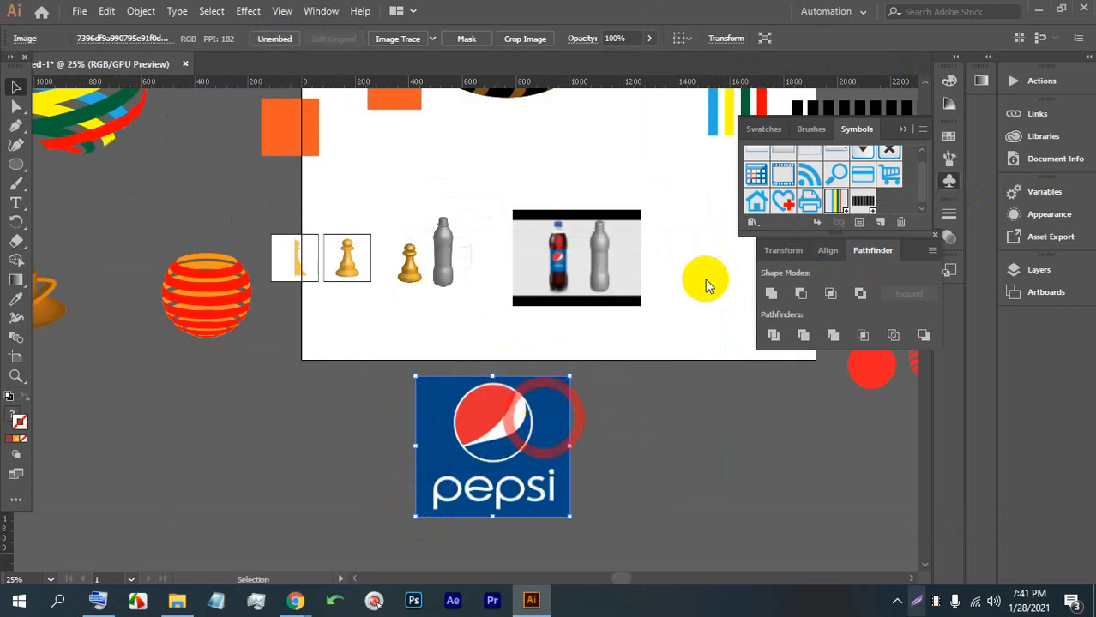
{"action": "left_click", "coordinate": [883, 223]}
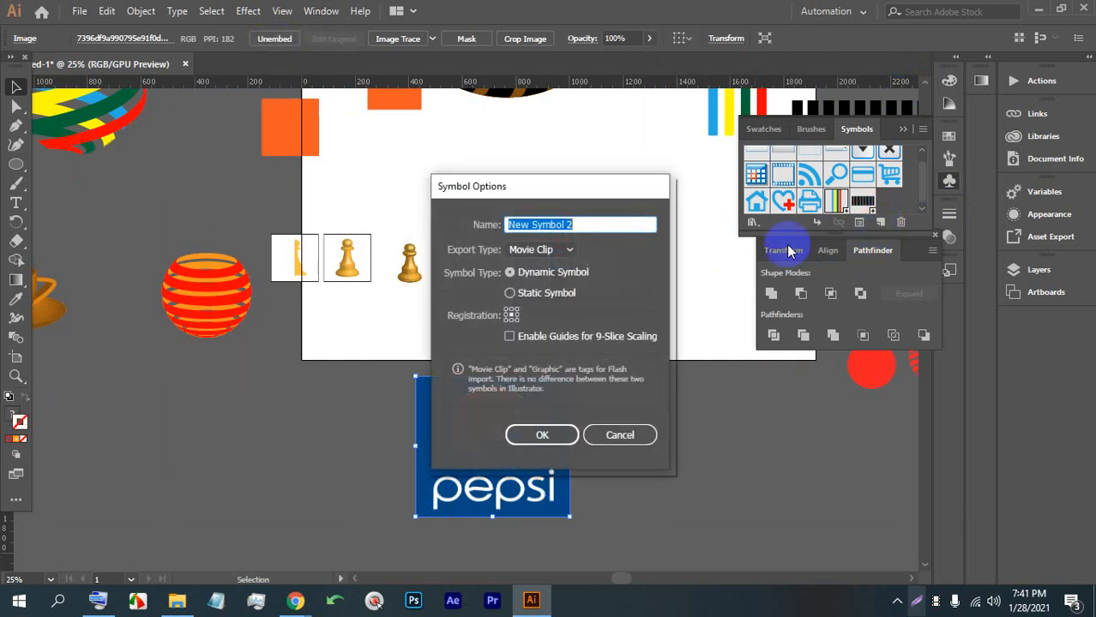
{"action": "left_click", "coordinate": [523, 433]}
{"action": "left_click", "coordinate": [632, 410]}
Preview a 360° 3D Revolve from the left edge on the red label profile, using the Off-Axis Front position.
{"action": "scroll", "coordinate": [513, 305], "scroll_direction": "up", "scroll_amount": 3}
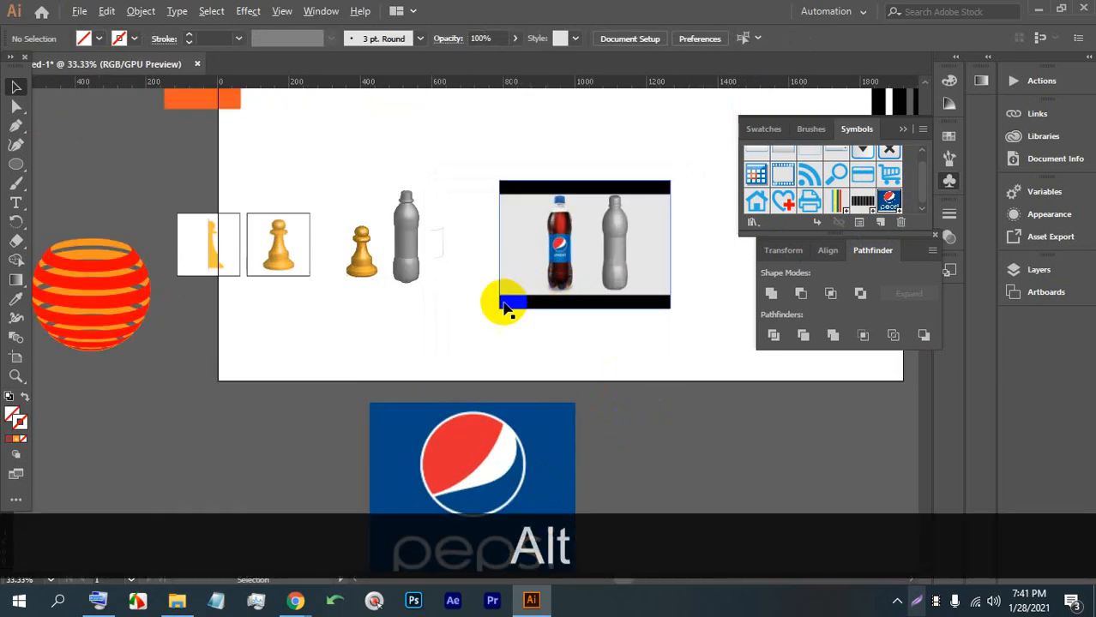
{"action": "scroll", "coordinate": [390, 242], "scroll_direction": "up", "scroll_amount": 1}
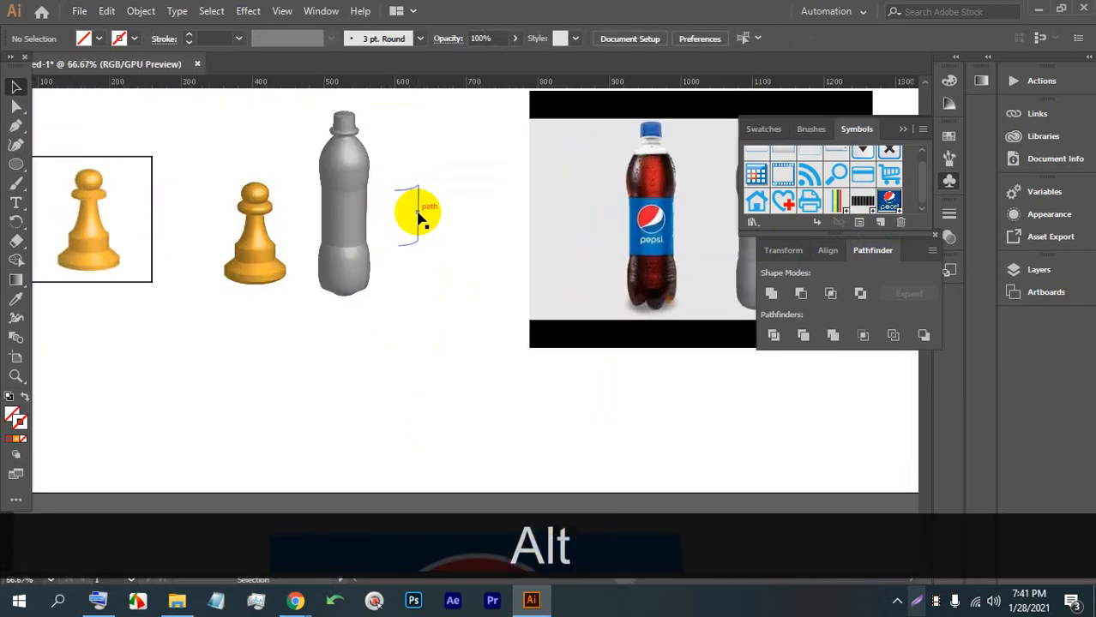
{"action": "left_click", "coordinate": [417, 218]}
{"action": "scroll", "coordinate": [418, 218], "scroll_direction": "up", "scroll_amount": 2}
{"action": "left_click", "coordinate": [248, 10]}
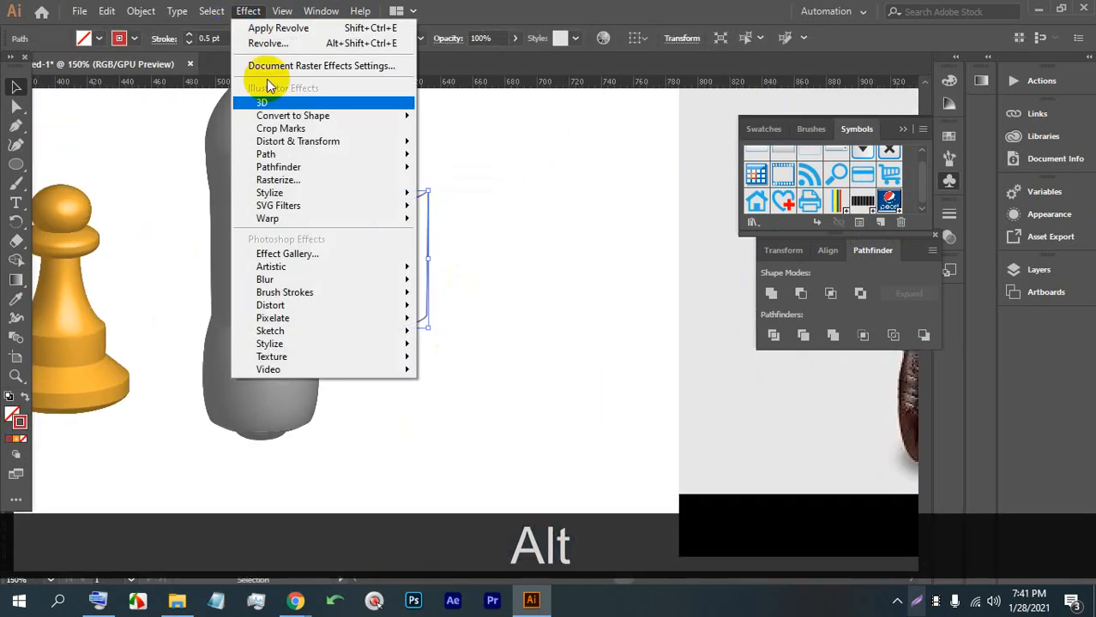
{"action": "mouse_move", "coordinate": [274, 105]}
{"action": "left_click", "coordinate": [454, 125]}
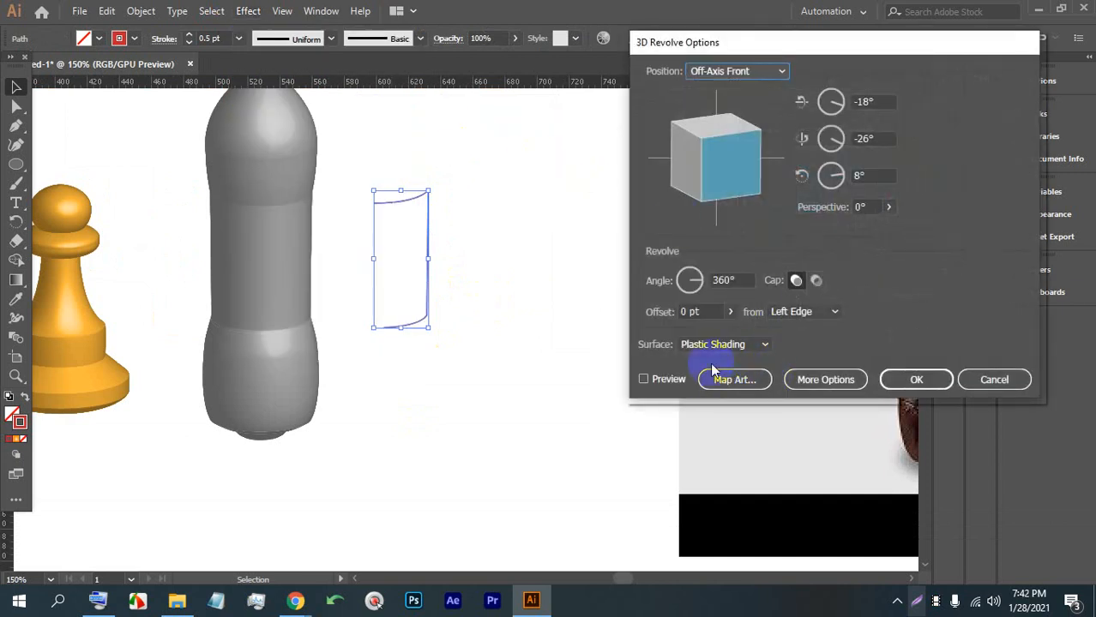
{"action": "left_click", "coordinate": [671, 382]}
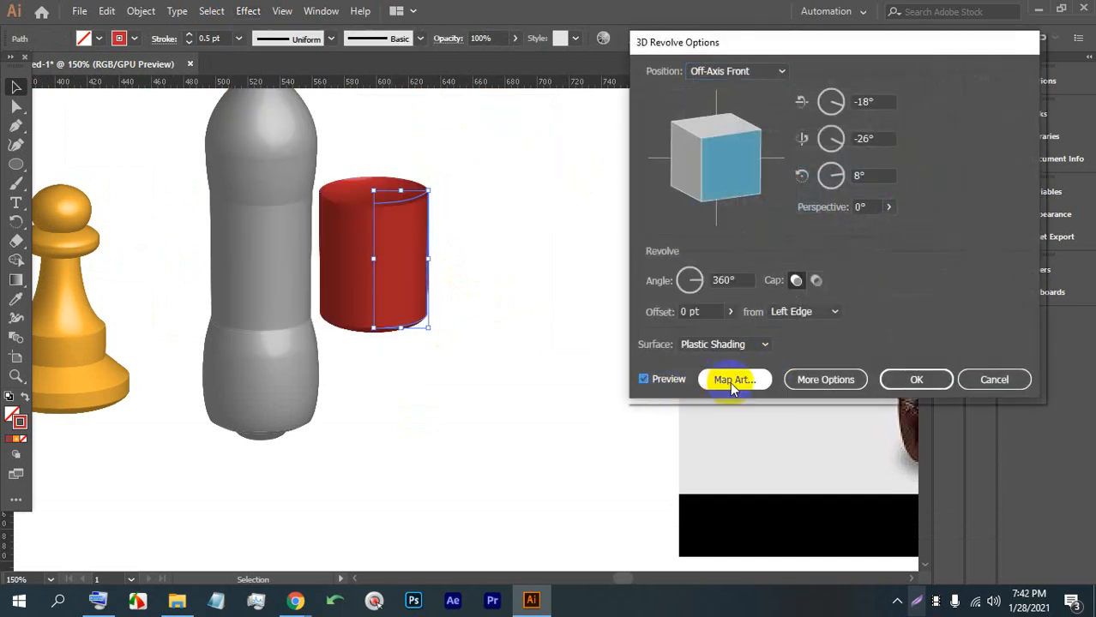
Start mapping art onto the revolved label and select its outer wall, surface 5 of 10.
{"action": "left_click", "coordinate": [730, 382]}
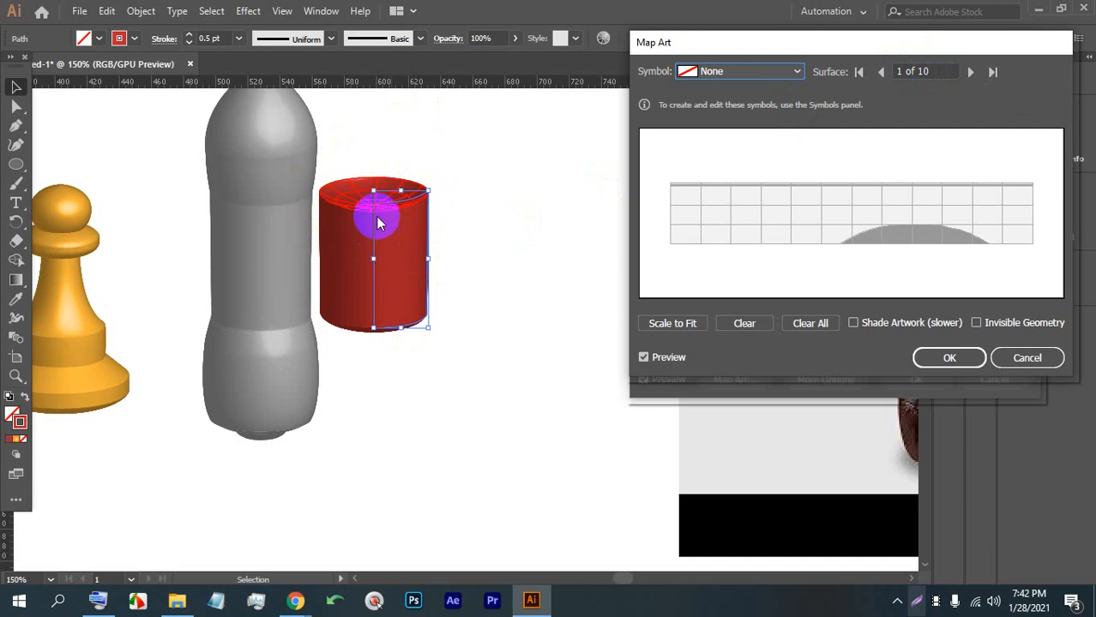
{"action": "left_click", "coordinate": [968, 73]}
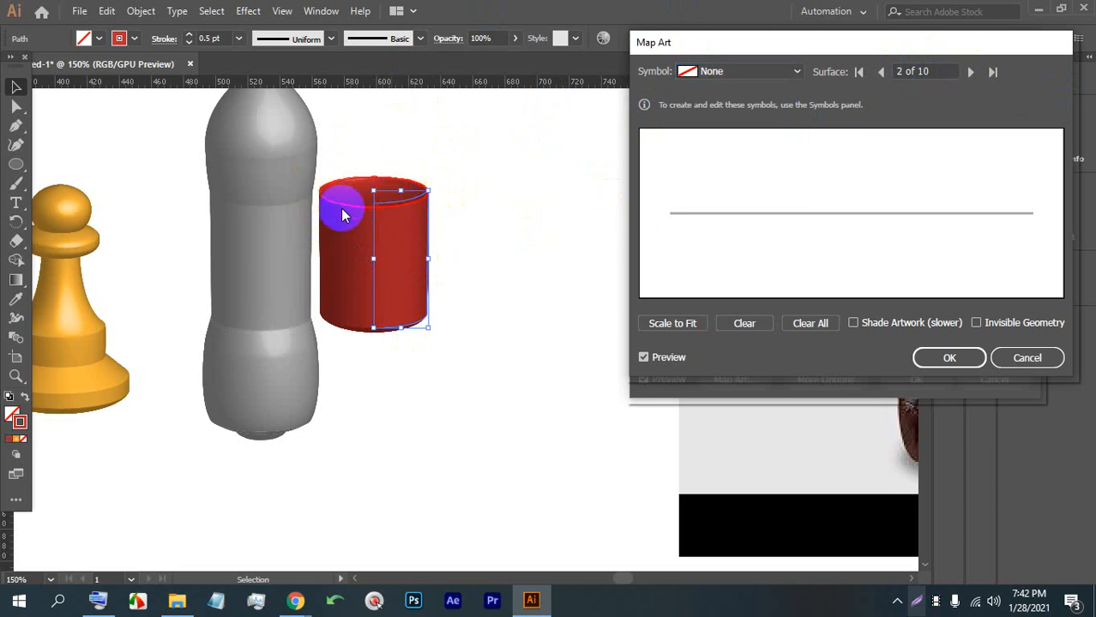
{"action": "left_click", "coordinate": [970, 72]}
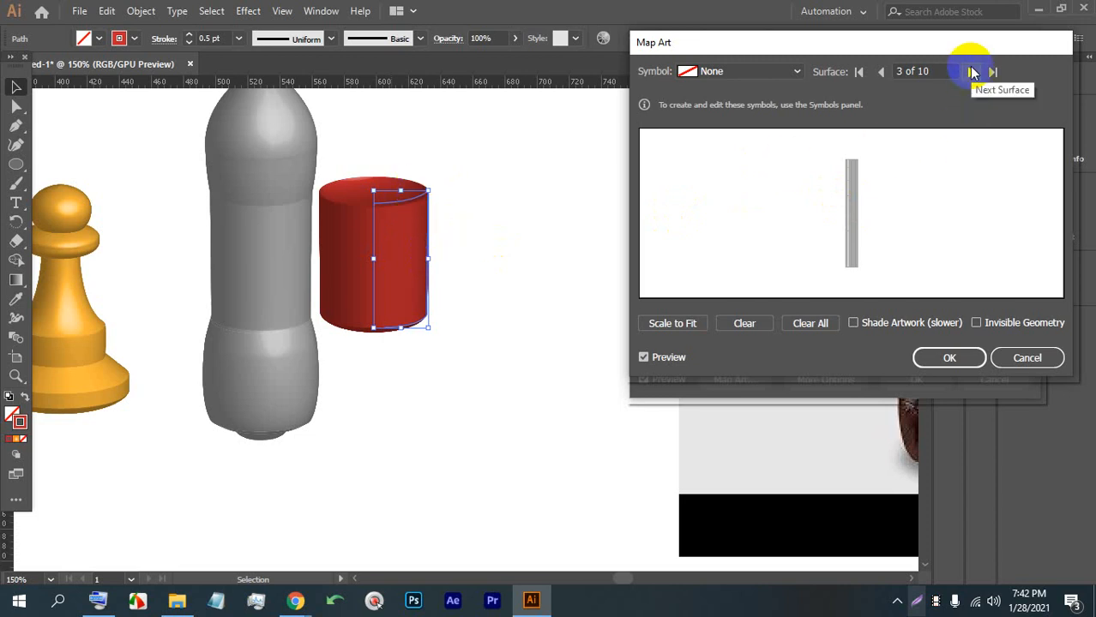
{"action": "left_click", "coordinate": [972, 73]}
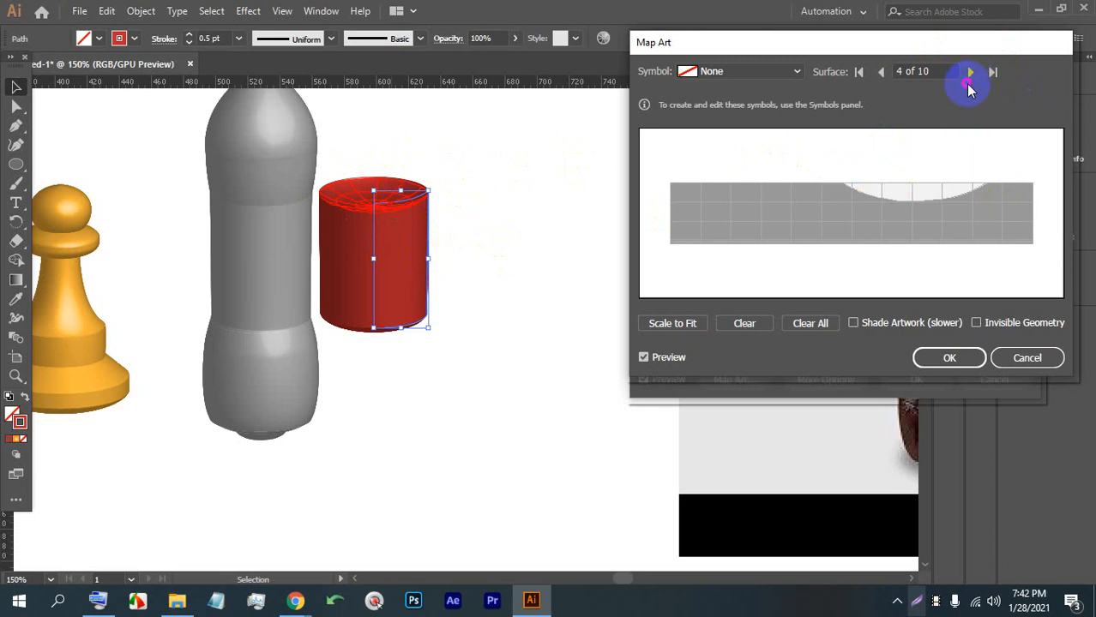
{"action": "left_click", "coordinate": [971, 73]}
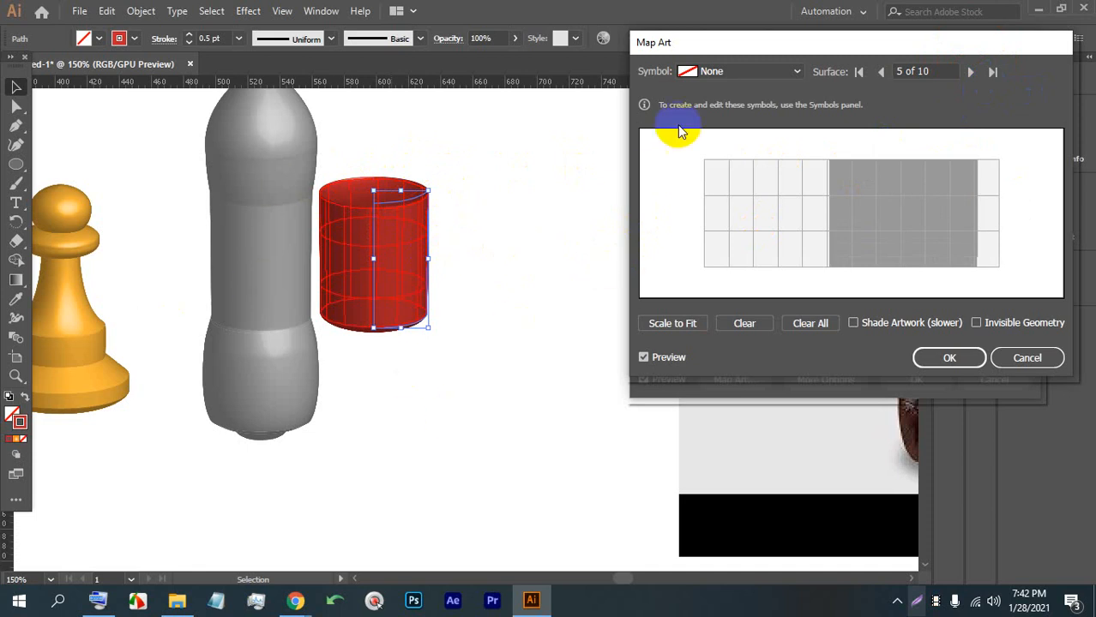
Try to map New Symbol 2 onto surface 5 of the revolved red label cylinder.
{"action": "left_click", "coordinate": [712, 71]}
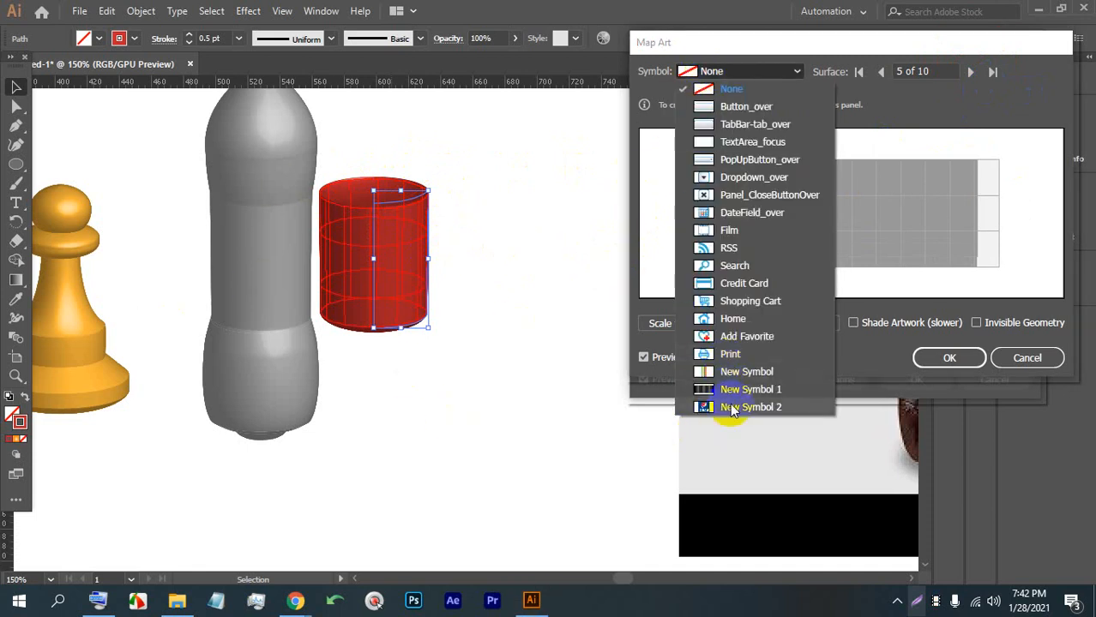
{"action": "key", "text": "Escape"}
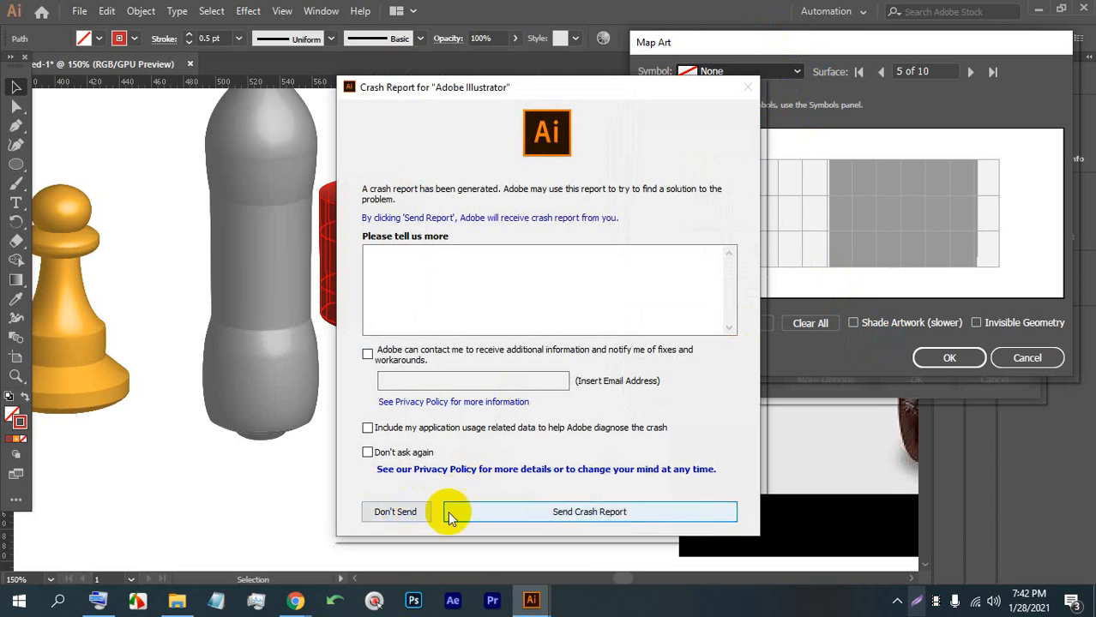
Decline sending the crash report and restart Adobe Illustrator, recovering the unsaved document.
{"action": "left_click", "coordinate": [417, 512]}
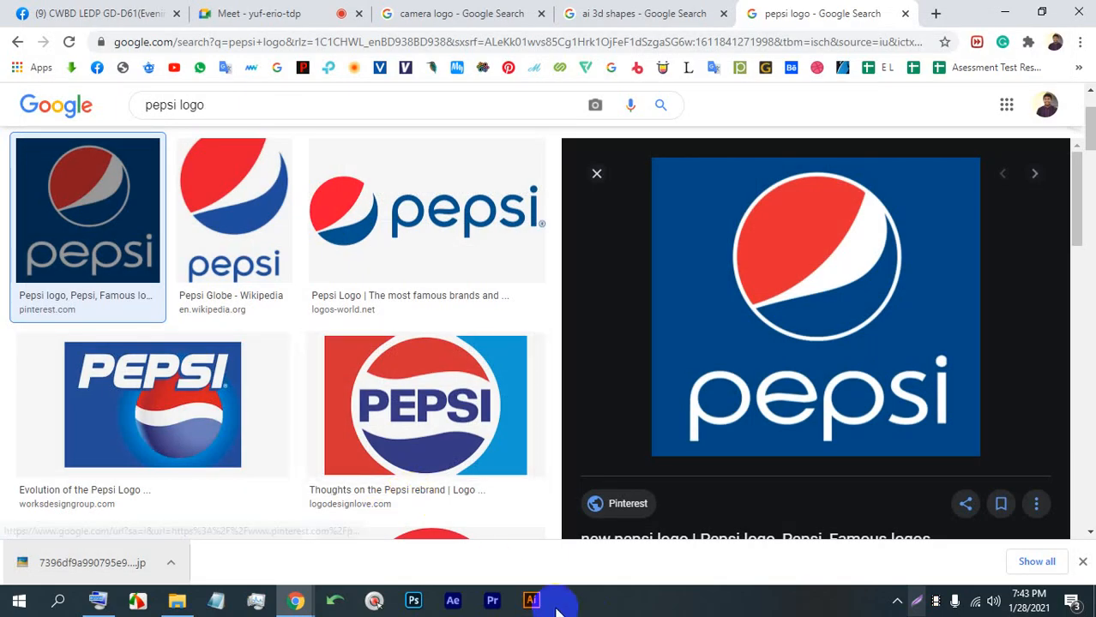
{"action": "left_click", "coordinate": [532, 600]}
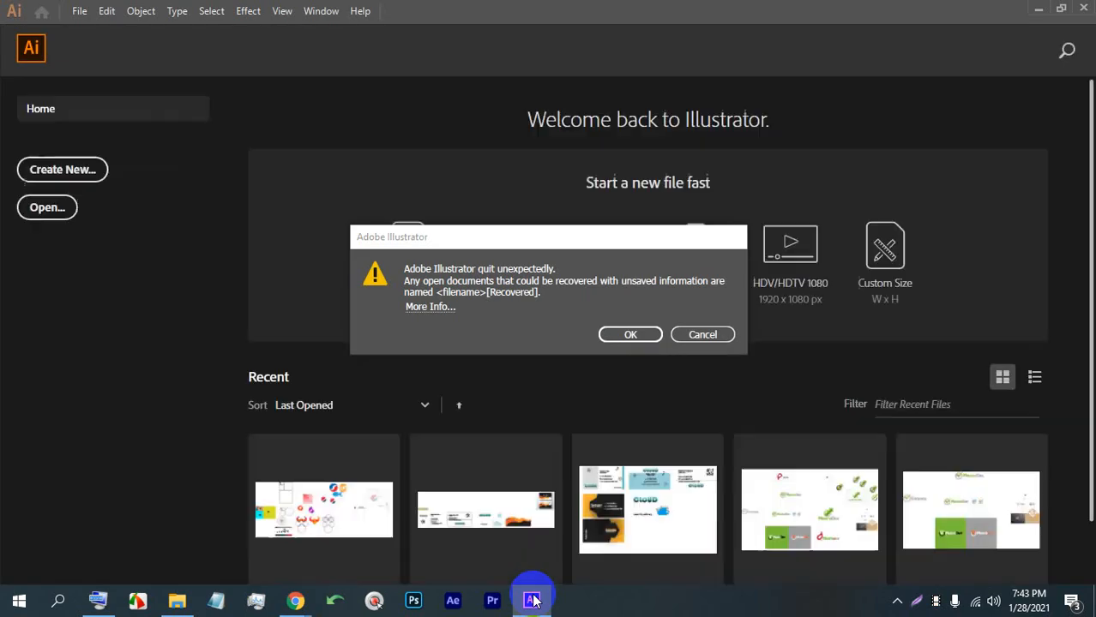
{"action": "left_click", "coordinate": [626, 335]}
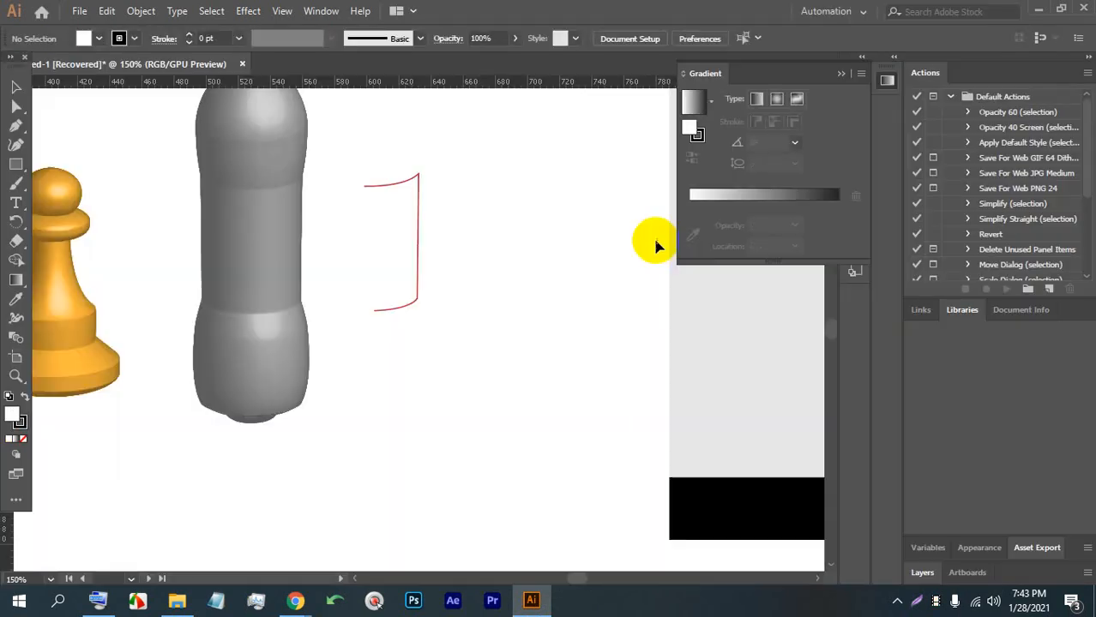
Save the recovered document as "Untitled-1 [Recovered].ai" in folder 30, with Illustrator CC compatibility and the default options.
{"action": "left_click", "coordinate": [419, 190]}
{"action": "scroll", "coordinate": [372, 233], "scroll_direction": "down", "scroll_amount": 6, "text": "alt"}
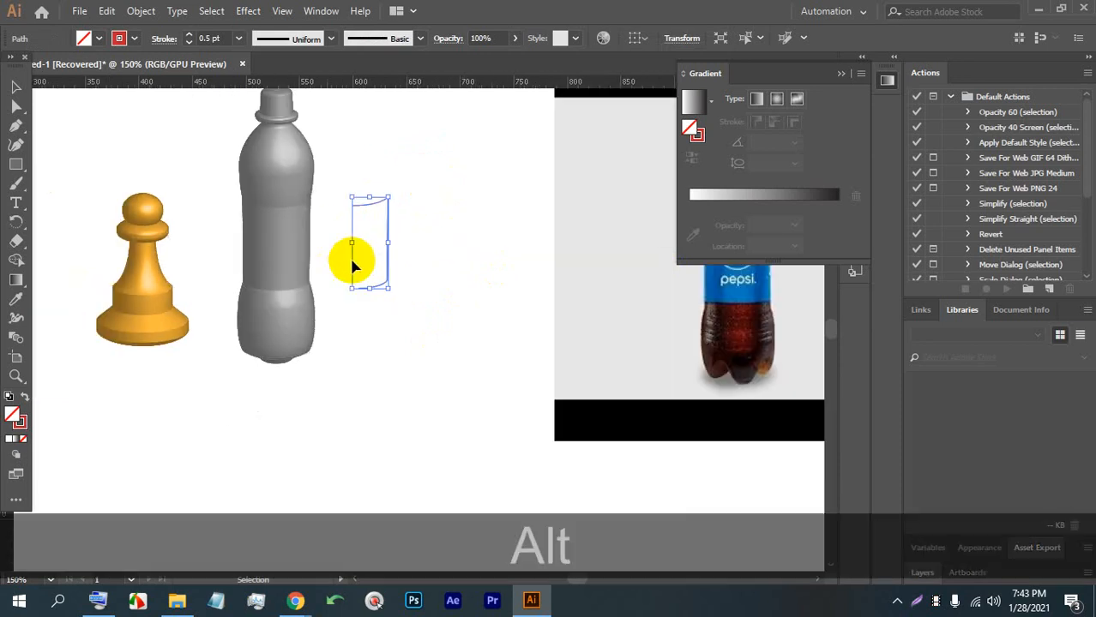
{"action": "key", "text": "space"}
{"action": "scroll", "coordinate": [393, 293], "scroll_direction": "up", "scroll_amount": 5}
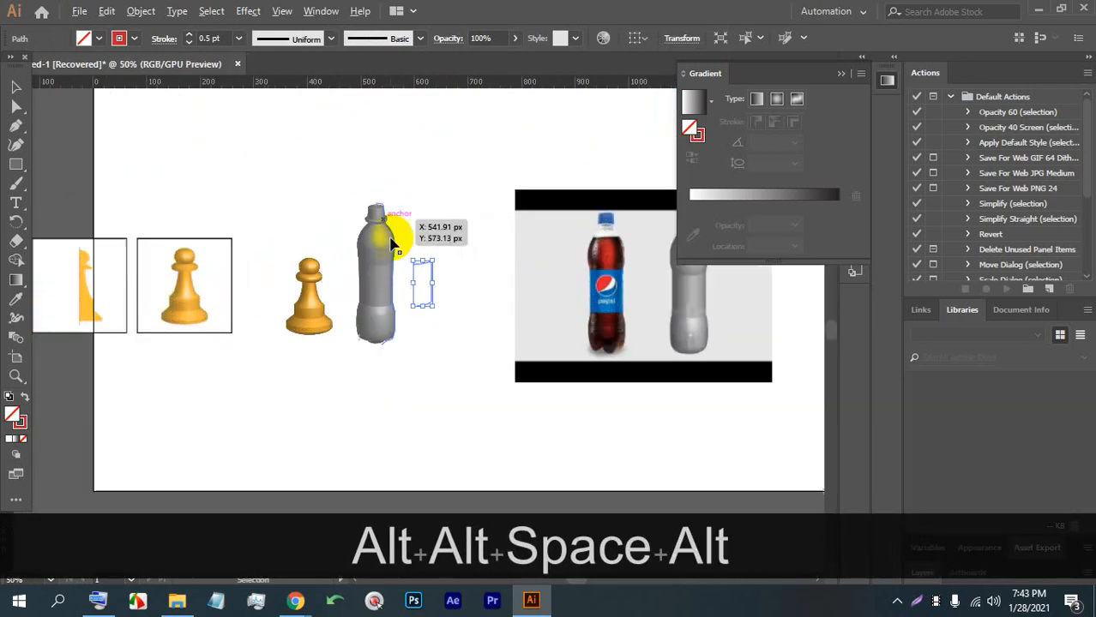
{"action": "key", "text": "space"}
{"action": "key", "text": "ctrl+s"}
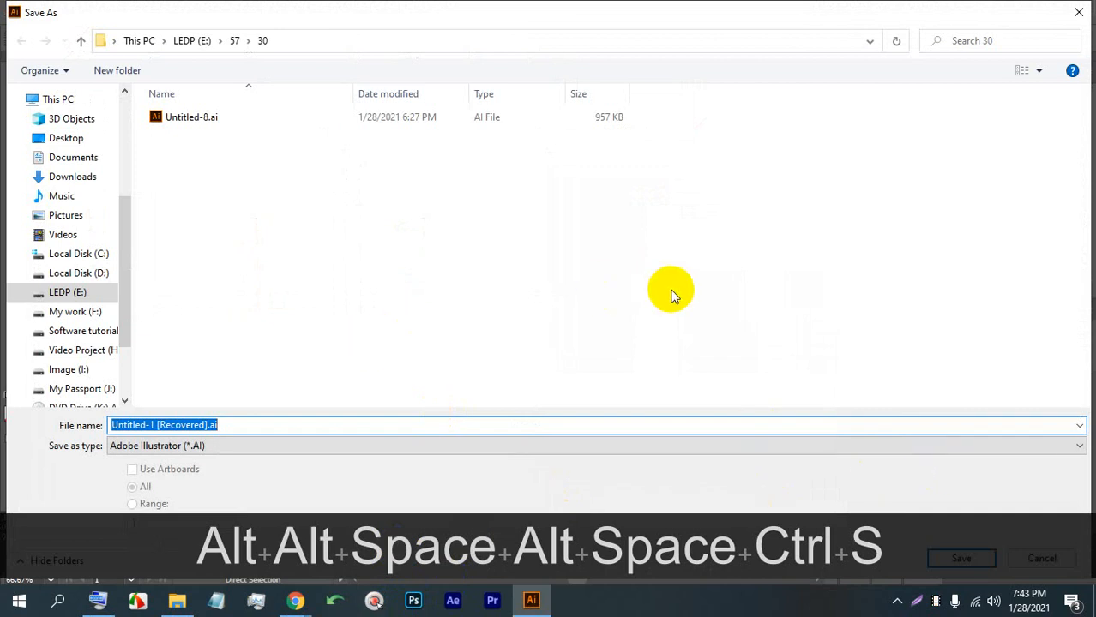
{"action": "key", "text": "Return"}
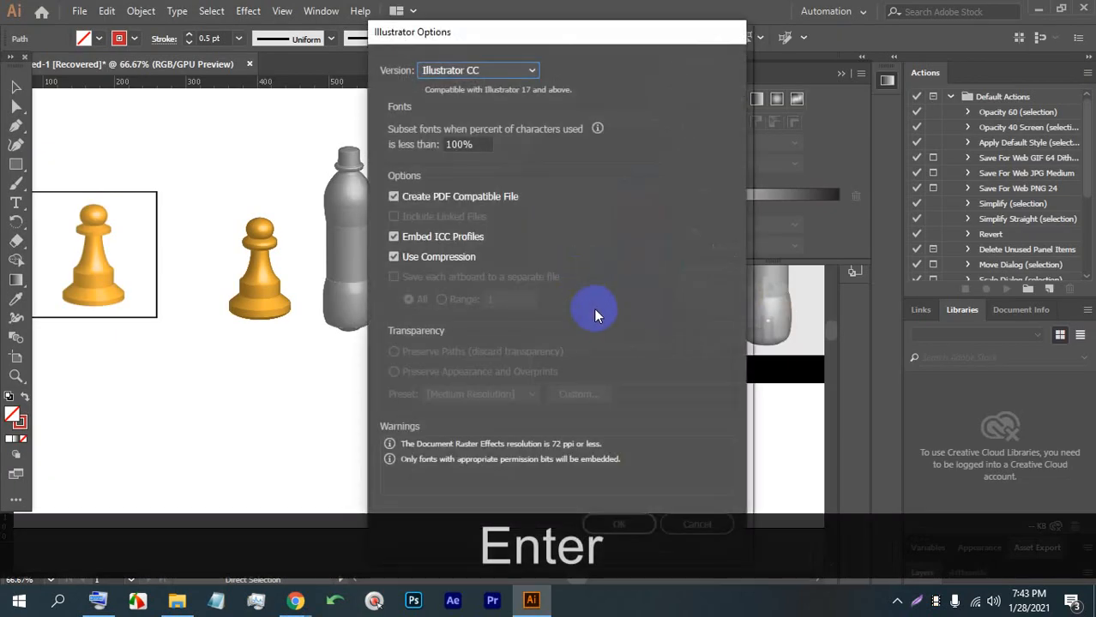
{"action": "key", "text": "Return"}
Place the Pepsi logo image downloaded in Chrome into the Illustrator document, scaled down and positioned below the chess pawns.
{"action": "mouse_move", "coordinate": [295, 600]}
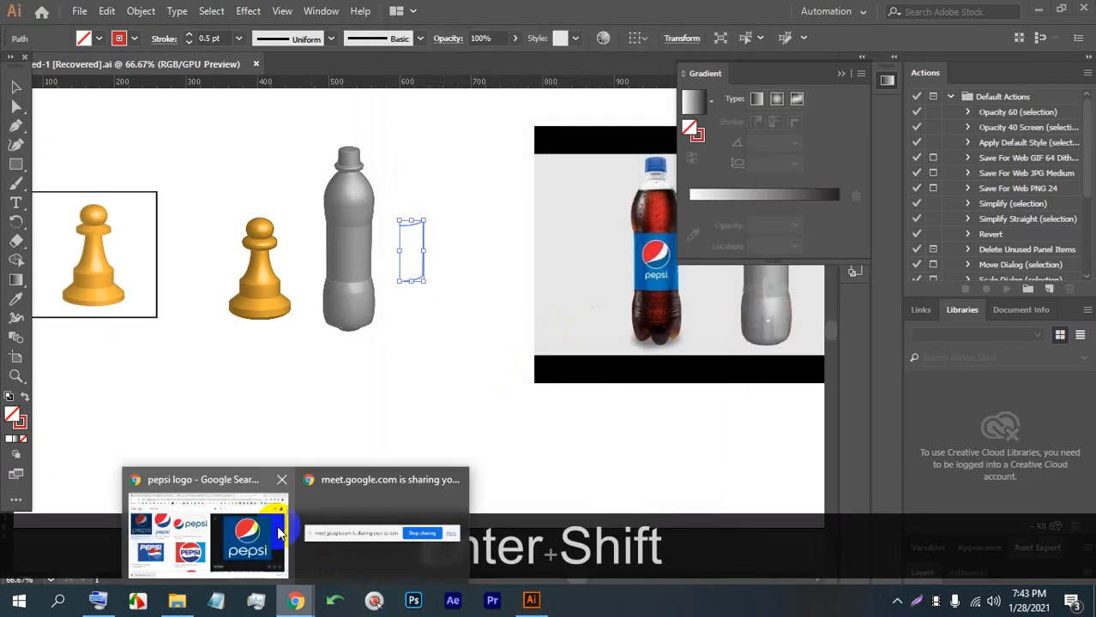
{"action": "left_click", "coordinate": [225, 523]}
{"action": "left_click_drag", "start_coordinate": [114, 558], "coordinate": [450, 317]}
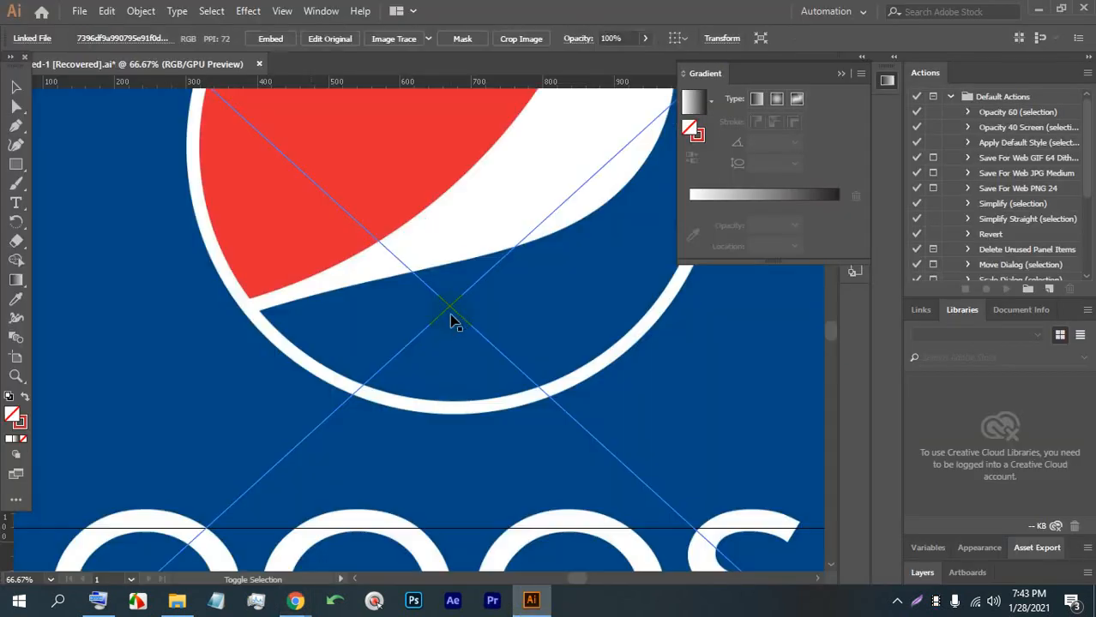
{"action": "scroll", "coordinate": [451, 317], "scroll_direction": "down", "scroll_amount": 3}
{"action": "left_click_drag", "start_coordinate": [450, 135], "coordinate": [443, 323]}
{"action": "left_click_drag", "start_coordinate": [457, 367], "coordinate": [331, 410]}
{"action": "scroll", "coordinate": [373, 366], "scroll_direction": "up", "scroll_amount": 1}
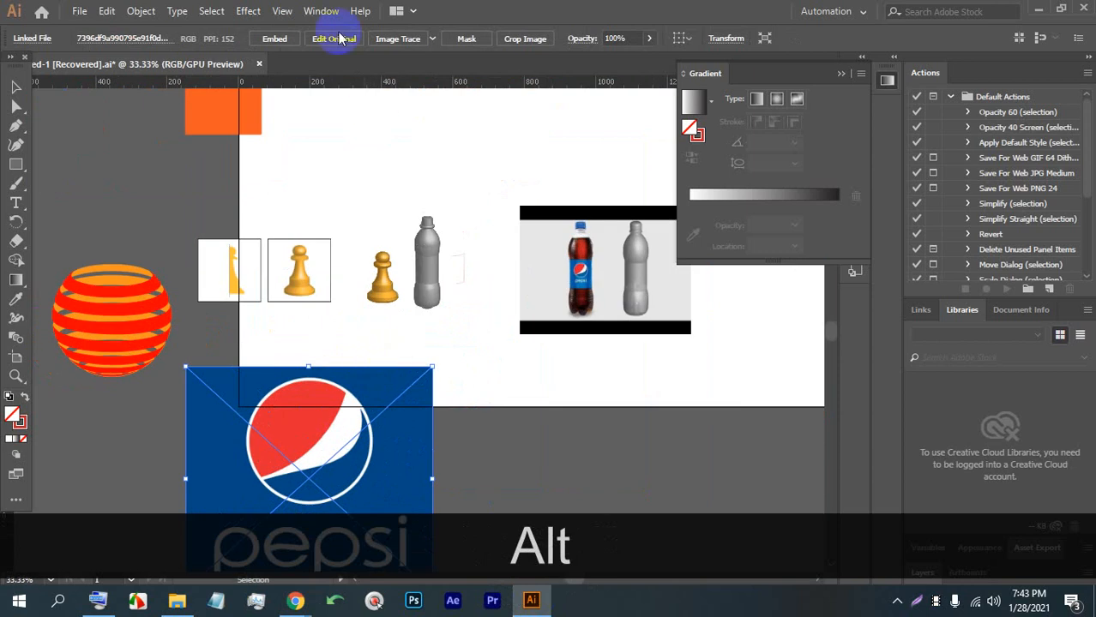
Try to define the linked Pepsi logo image as a new symbol with the default options.
{"action": "left_click", "coordinate": [321, 11]}
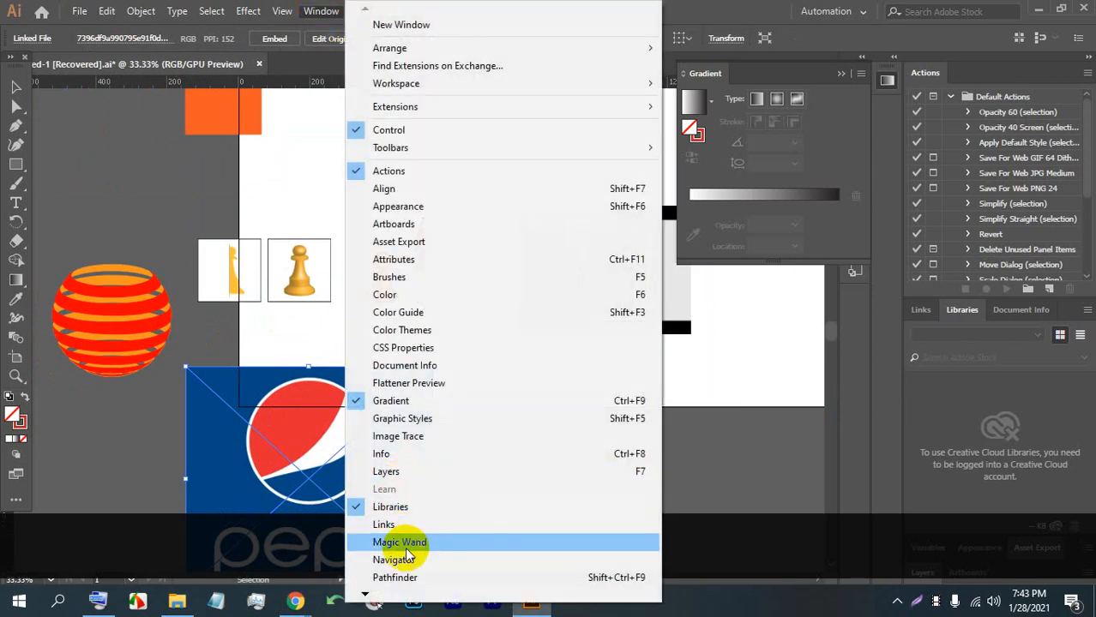
{"action": "left_click", "coordinate": [374, 595]}
{"action": "left_click", "coordinate": [375, 595]}
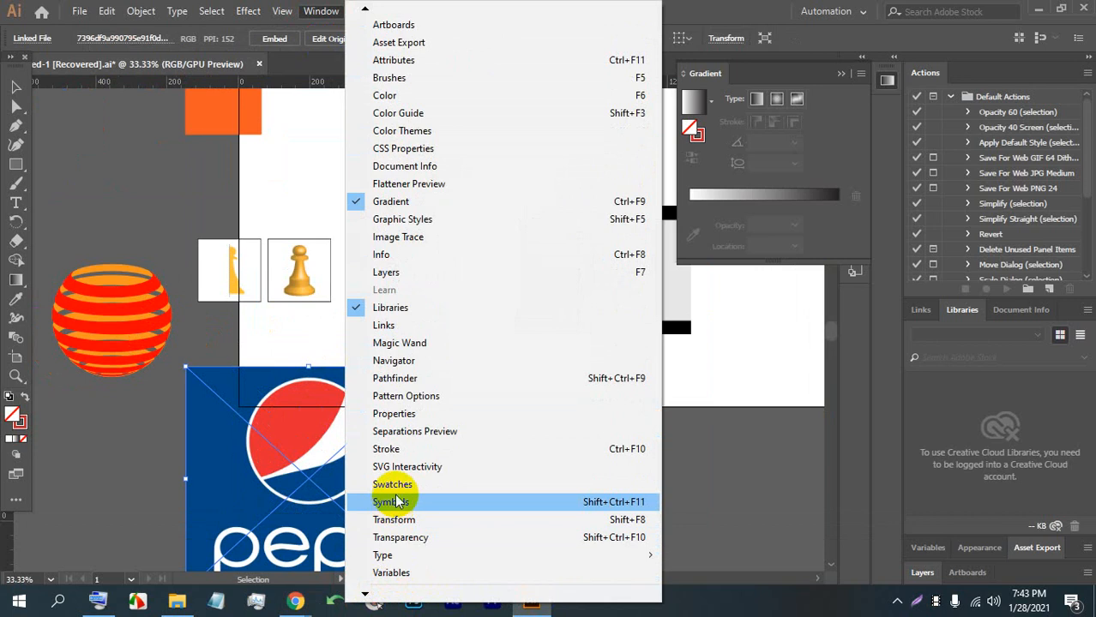
{"action": "left_click", "coordinate": [428, 504]}
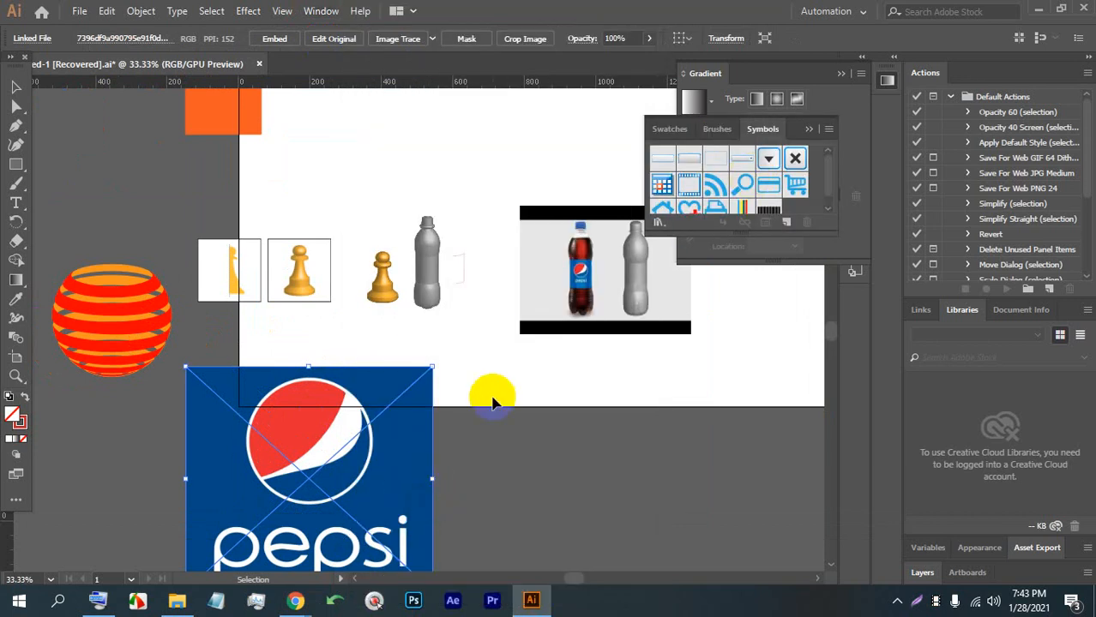
{"action": "left_click", "coordinate": [785, 219]}
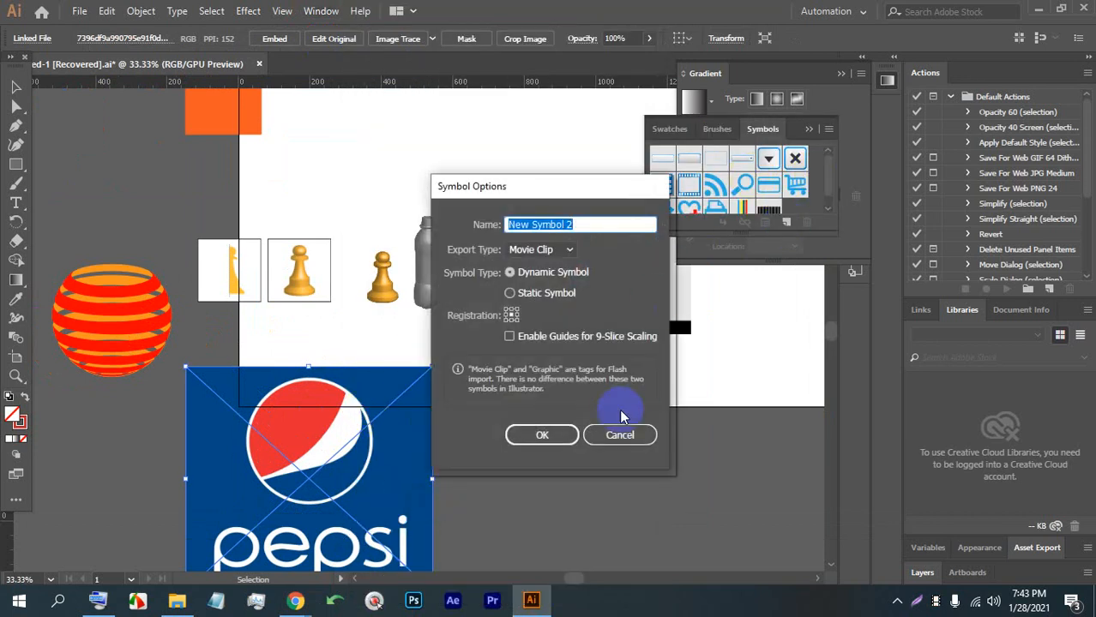
{"action": "left_click", "coordinate": [549, 433]}
{"action": "left_click", "coordinate": [642, 323]}
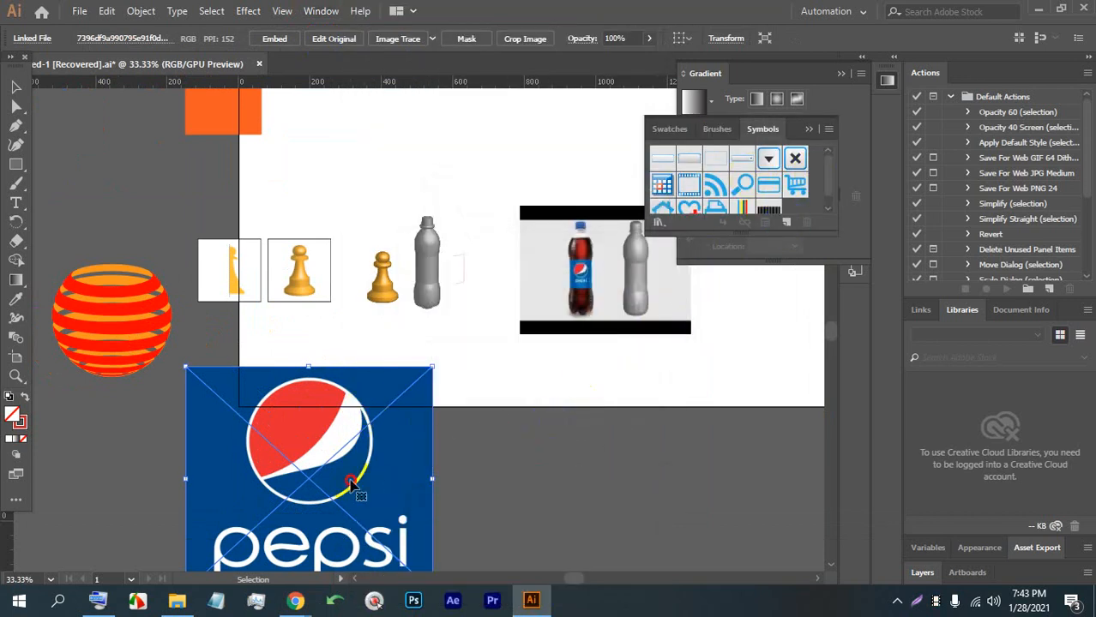
Embed the Pepsi logo image and define it as a new symbol with the default options.
{"action": "left_click", "coordinate": [275, 38]}
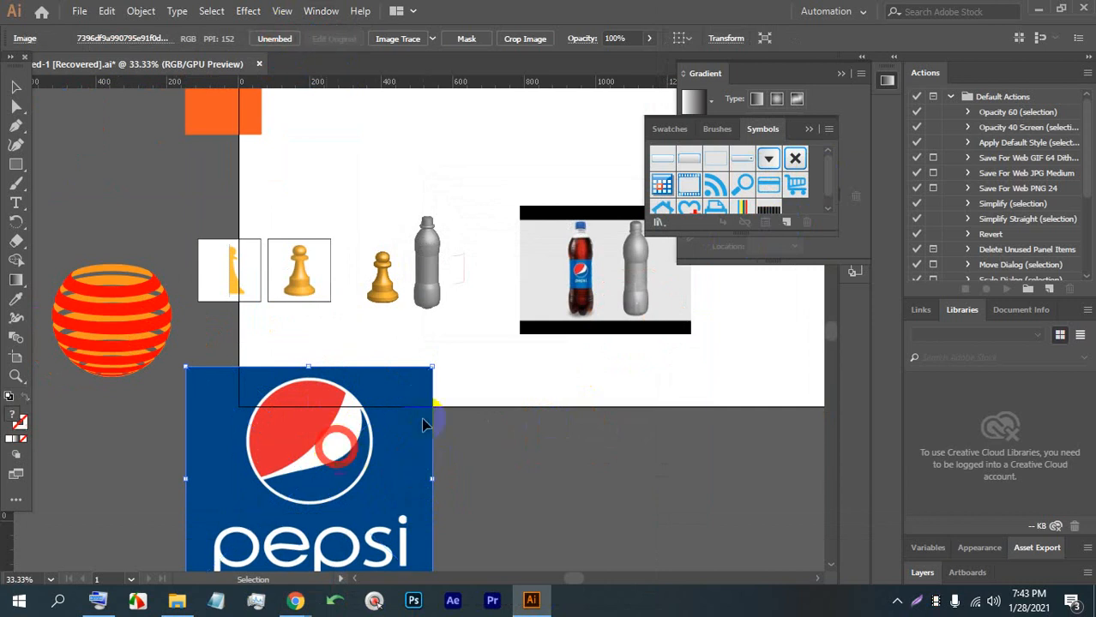
{"action": "left_click", "coordinate": [786, 222]}
{"action": "left_click", "coordinate": [548, 435]}
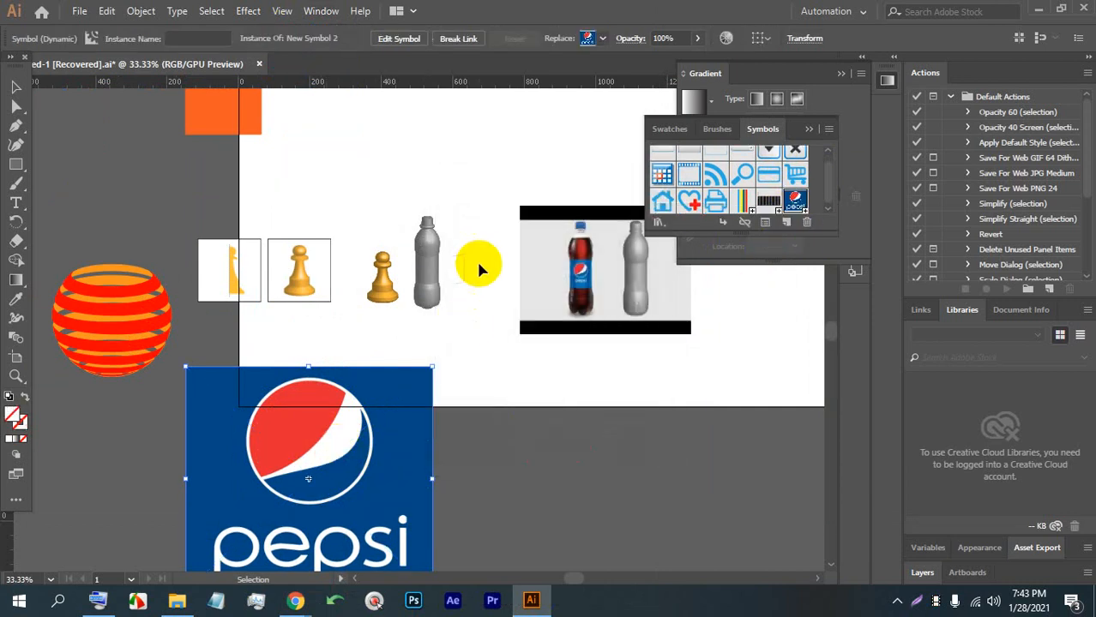
Set up a 3D Revolve of the red label profile beside the bottle, using the default 360° angle from the left edge with preview on.
{"action": "scroll", "coordinate": [476, 259], "scroll_direction": "up", "scroll_amount": 3, "text": "alt"}
{"action": "left_click", "coordinate": [428, 257]}
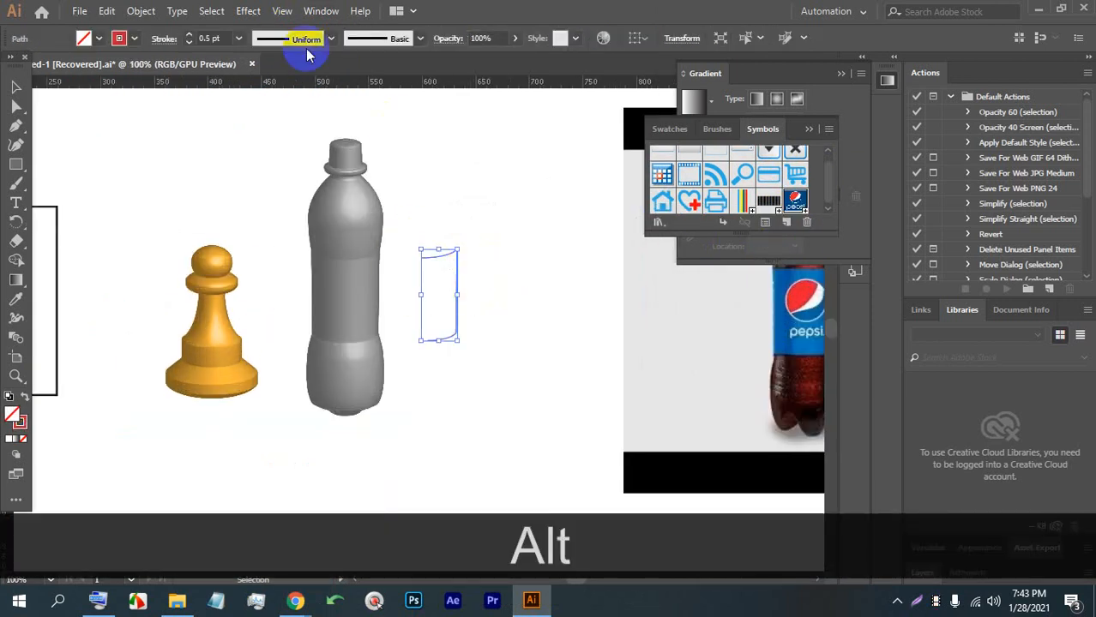
{"action": "left_click", "coordinate": [248, 11]}
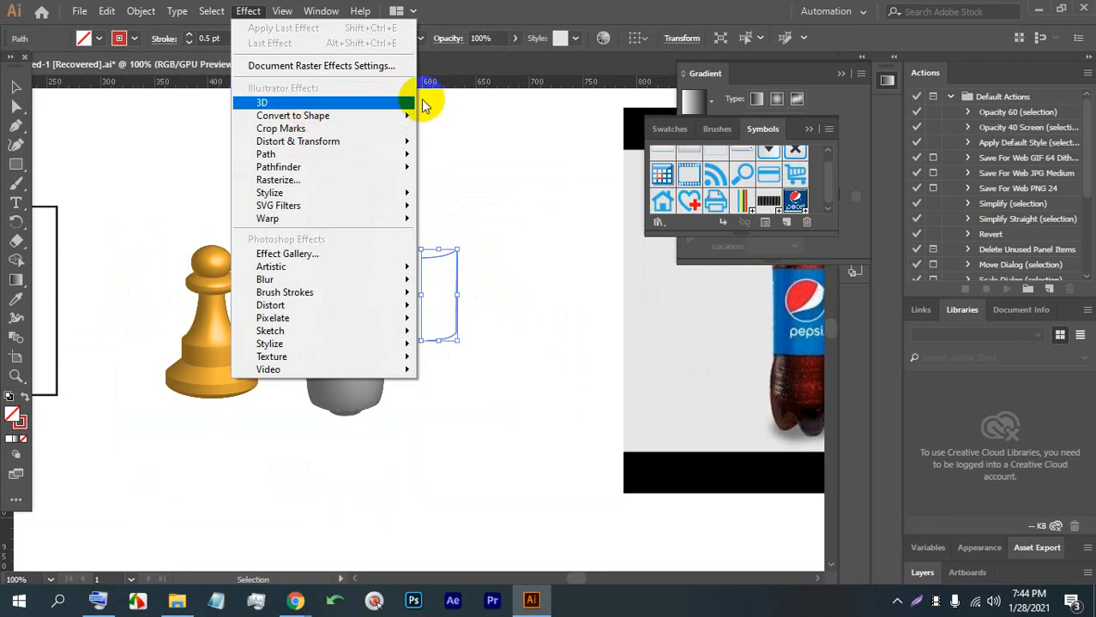
{"action": "left_click", "coordinate": [386, 102]}
{"action": "left_click", "coordinate": [470, 123]}
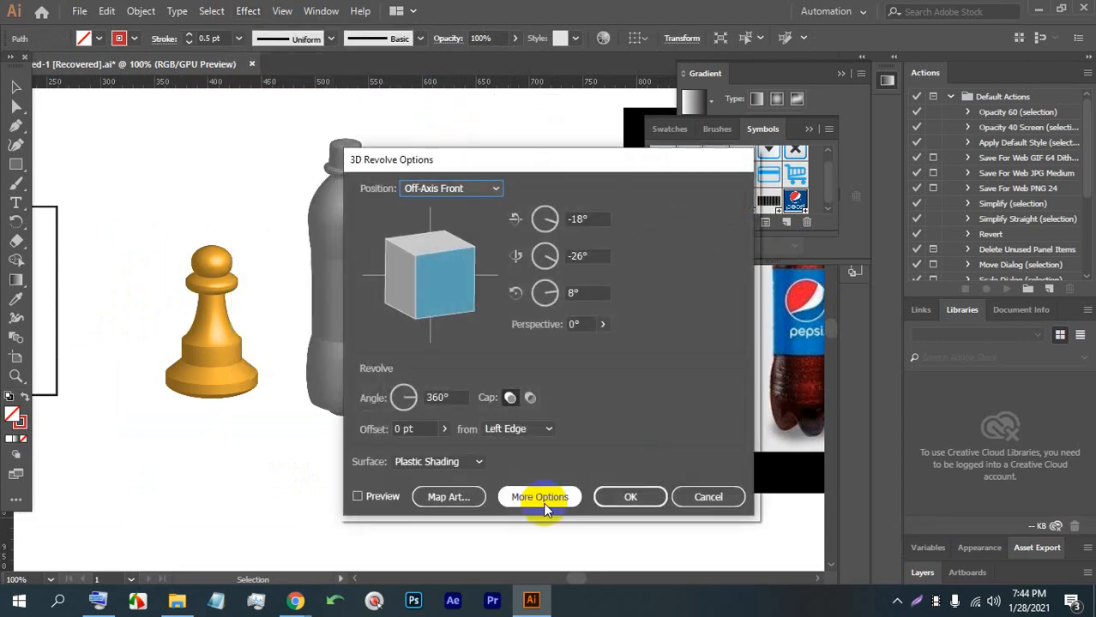
{"action": "left_click", "coordinate": [390, 503]}
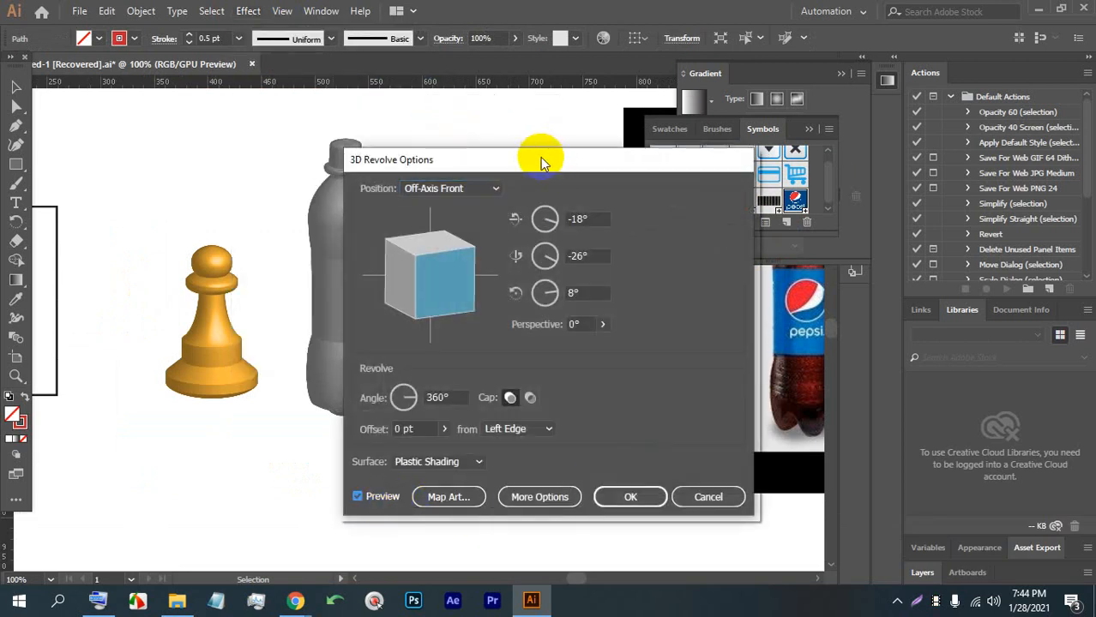
{"action": "left_click_drag", "start_coordinate": [538, 161], "coordinate": [777, 69]}
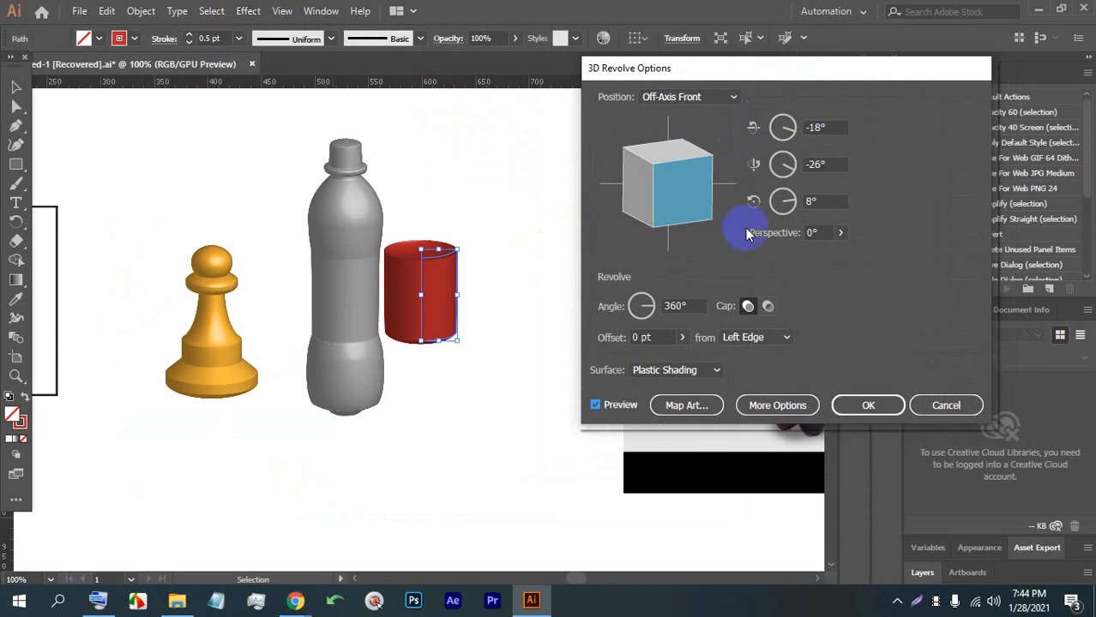
Try to map the Pepsi logo symbol, New Symbol 2, onto surface 5 of the revolved label.
{"action": "left_click", "coordinate": [690, 405]}
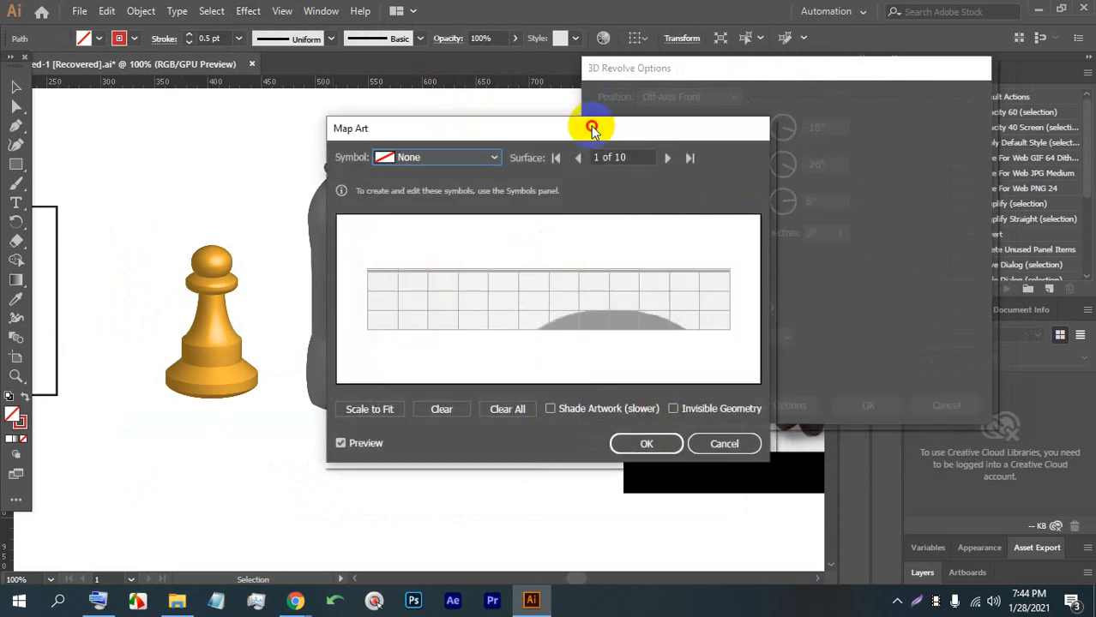
{"action": "left_click_drag", "start_coordinate": [592, 128], "coordinate": [846, 83]}
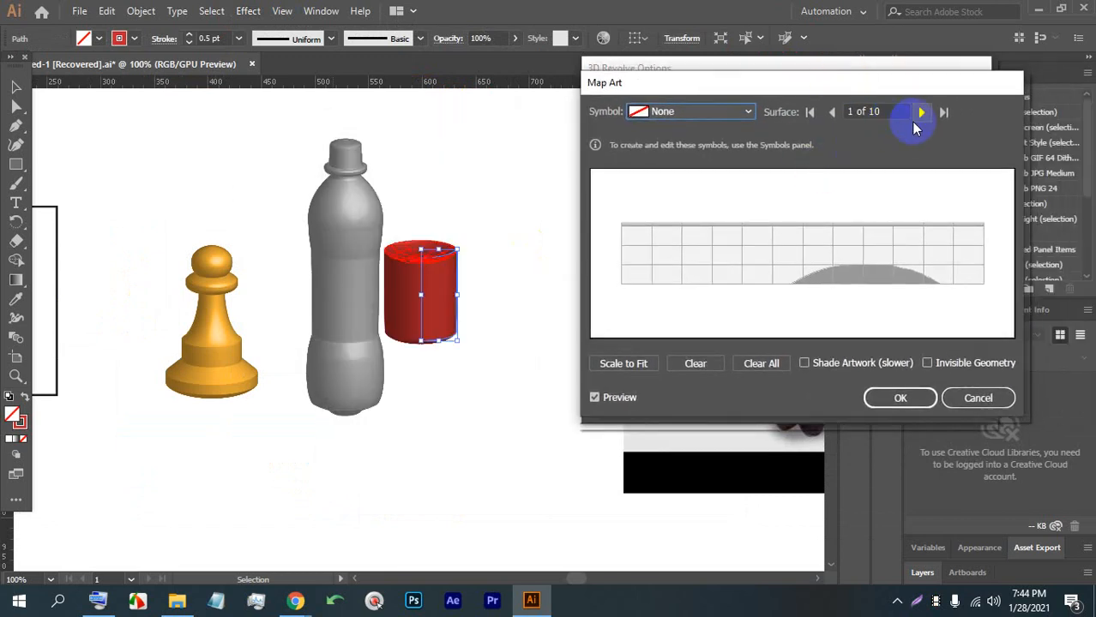
{"action": "left_click", "coordinate": [921, 112]}
{"action": "left_click", "coordinate": [921, 112]}
{"action": "left_click", "coordinate": [921, 111]}
{"action": "left_click", "coordinate": [921, 112]}
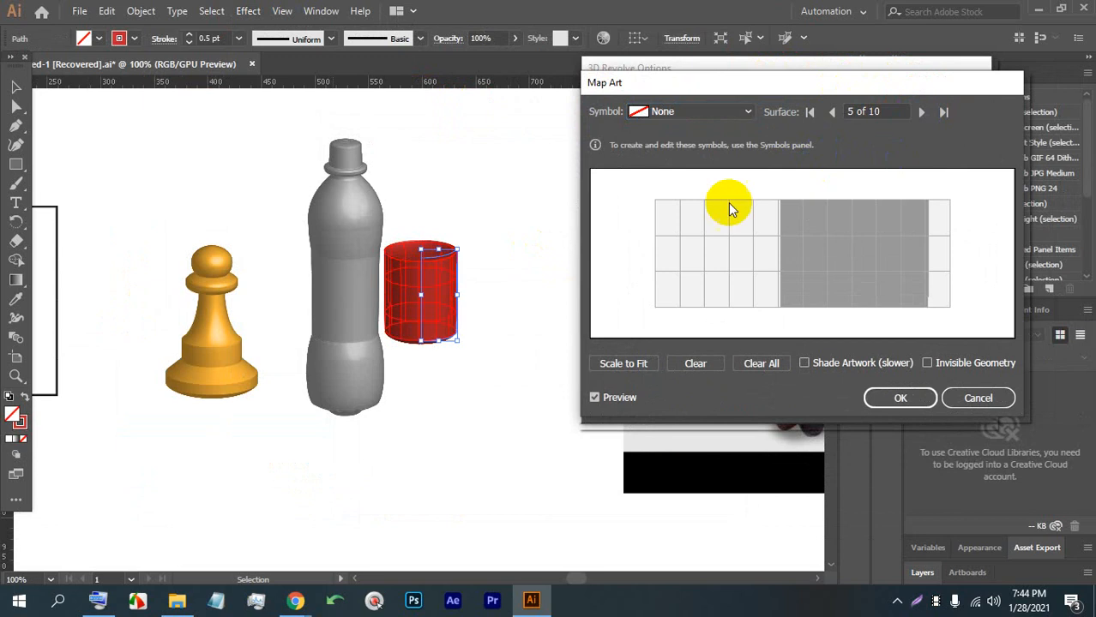
{"action": "left_click", "coordinate": [698, 111]}
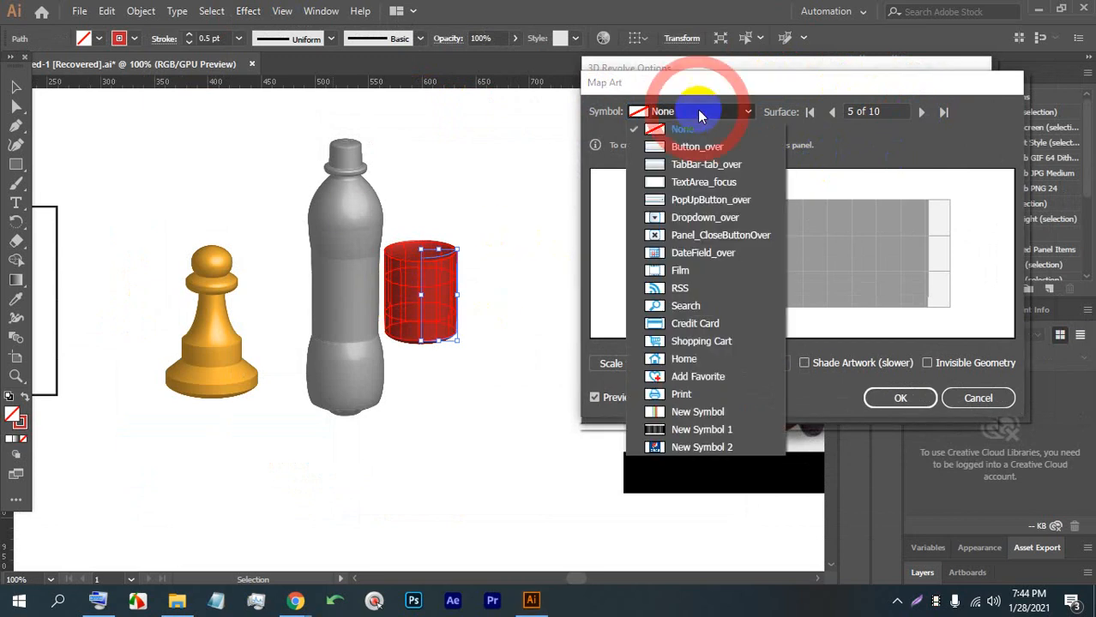
{"action": "left_click", "coordinate": [696, 453]}
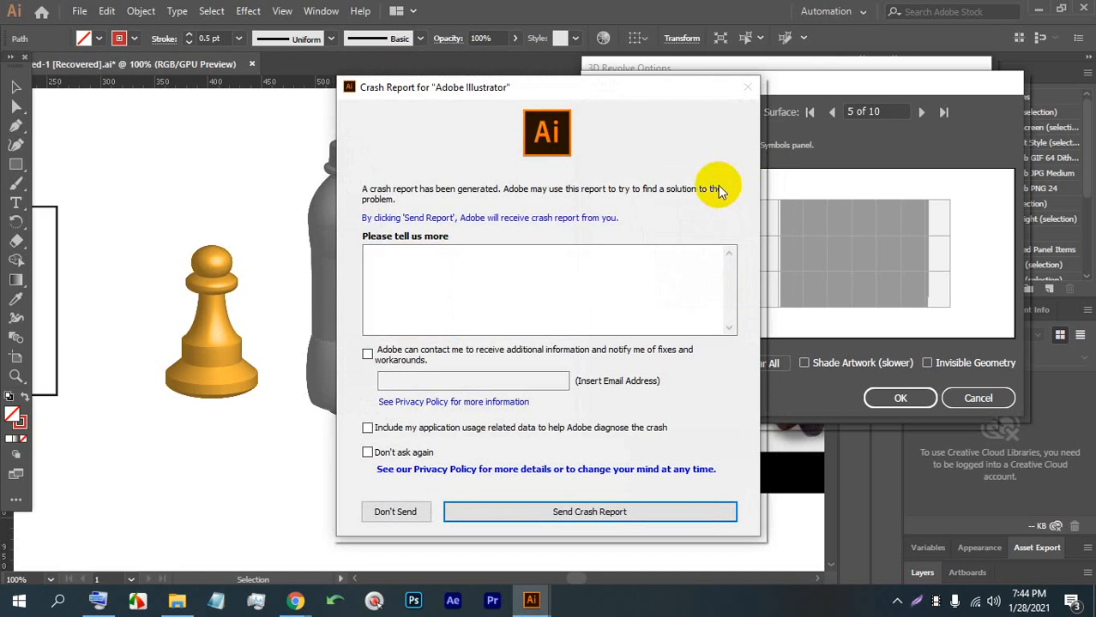
Restart Adobe Illustrator without sending the crash report and recover the saved bottle document.
{"action": "left_click", "coordinate": [399, 512]}
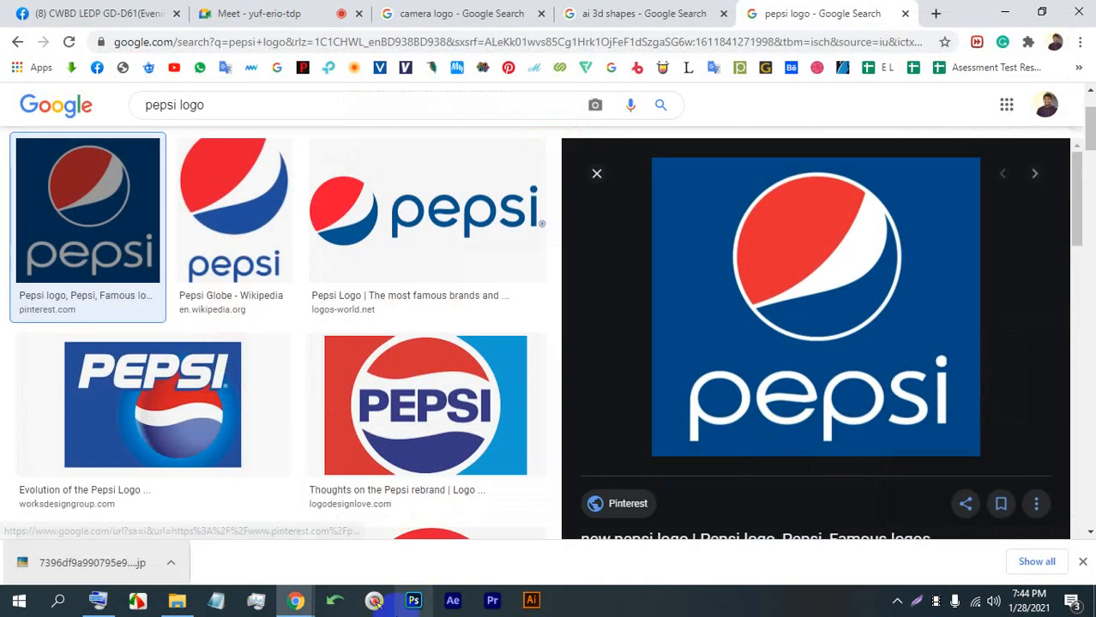
{"action": "left_click", "coordinate": [533, 600]}
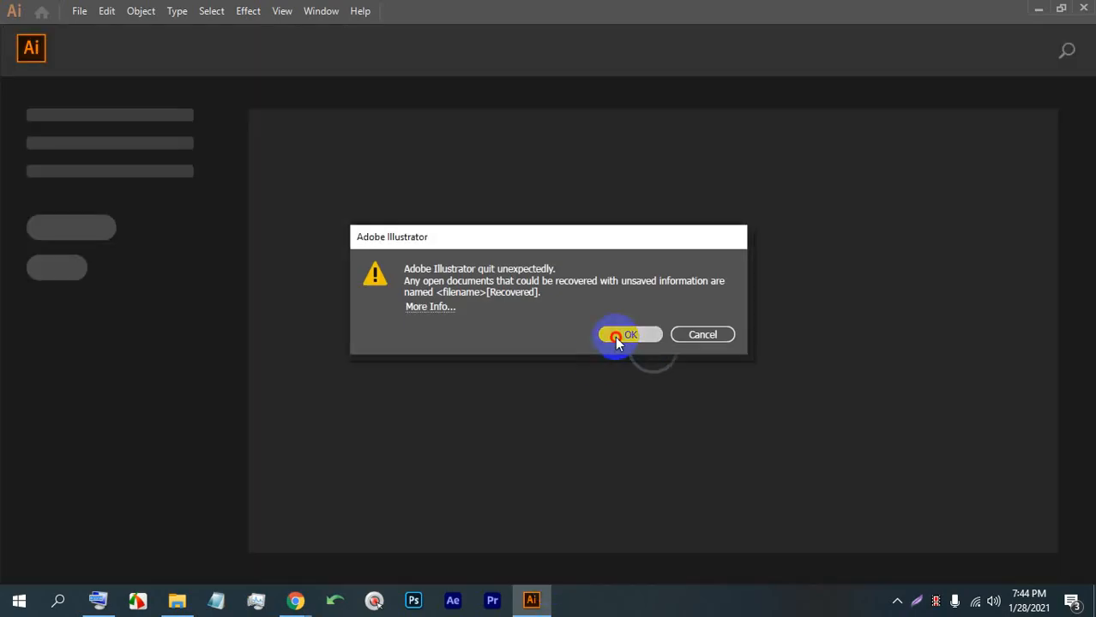
{"action": "left_click", "coordinate": [615, 336]}
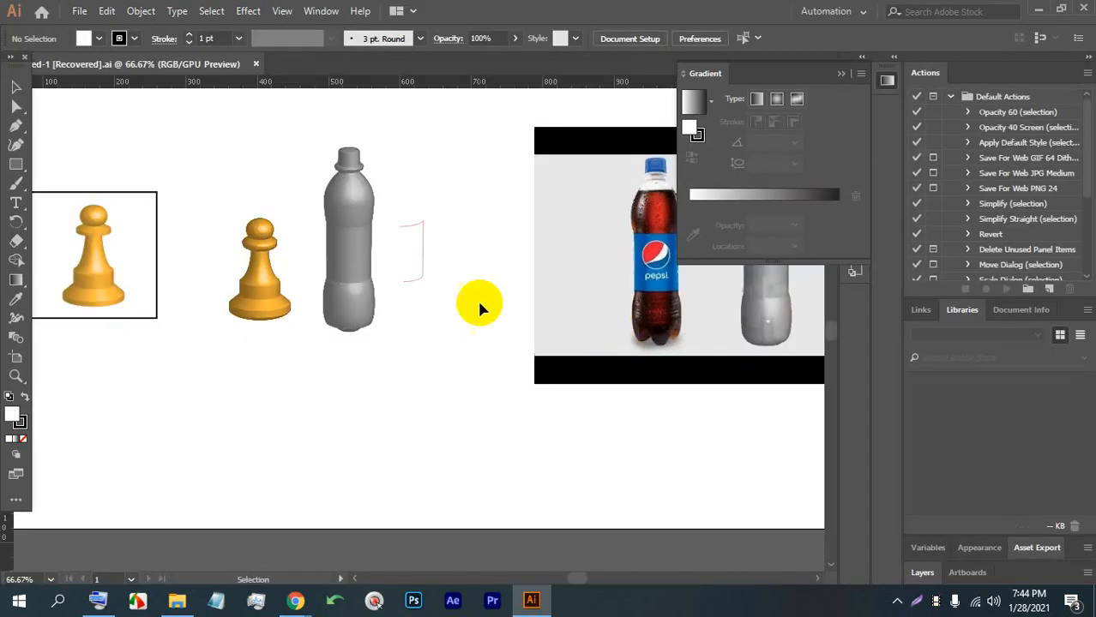
{"action": "scroll", "coordinate": [408, 235], "scroll_direction": "down", "scroll_amount": 1, "text": "alt"}
{"action": "scroll", "coordinate": [442, 238], "scroll_direction": "up", "scroll_amount": 1, "text": "alt"}
{"action": "key", "text": "space"}
{"action": "left_click_drag", "start_coordinate": [442, 240], "coordinate": [345, 278]}
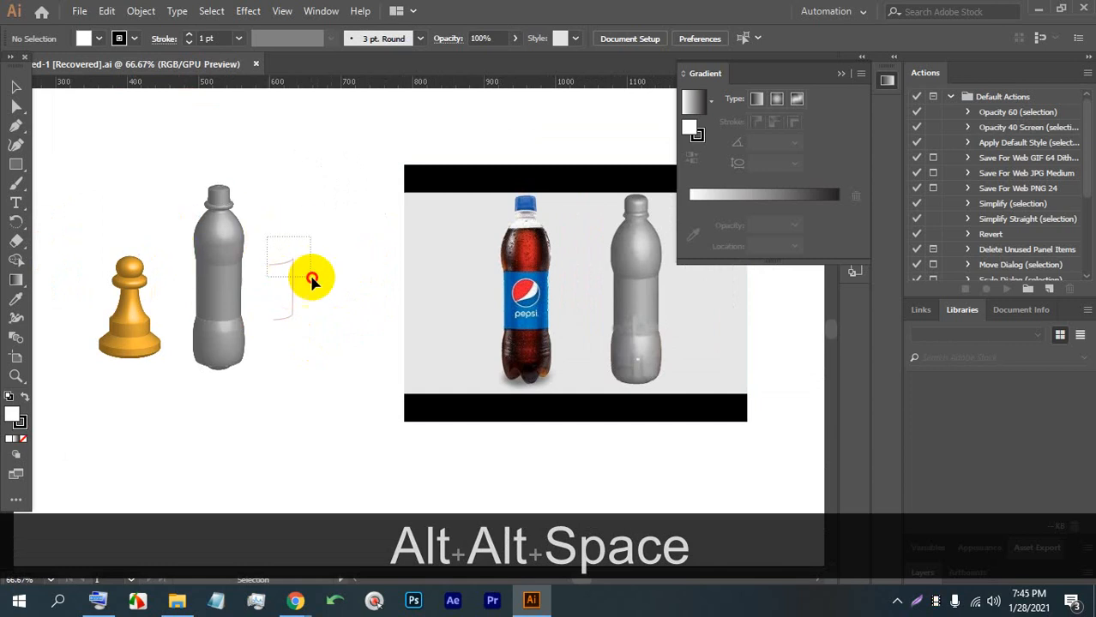
{"action": "left_click", "coordinate": [311, 281]}
{"action": "left_click", "coordinate": [251, 11]}
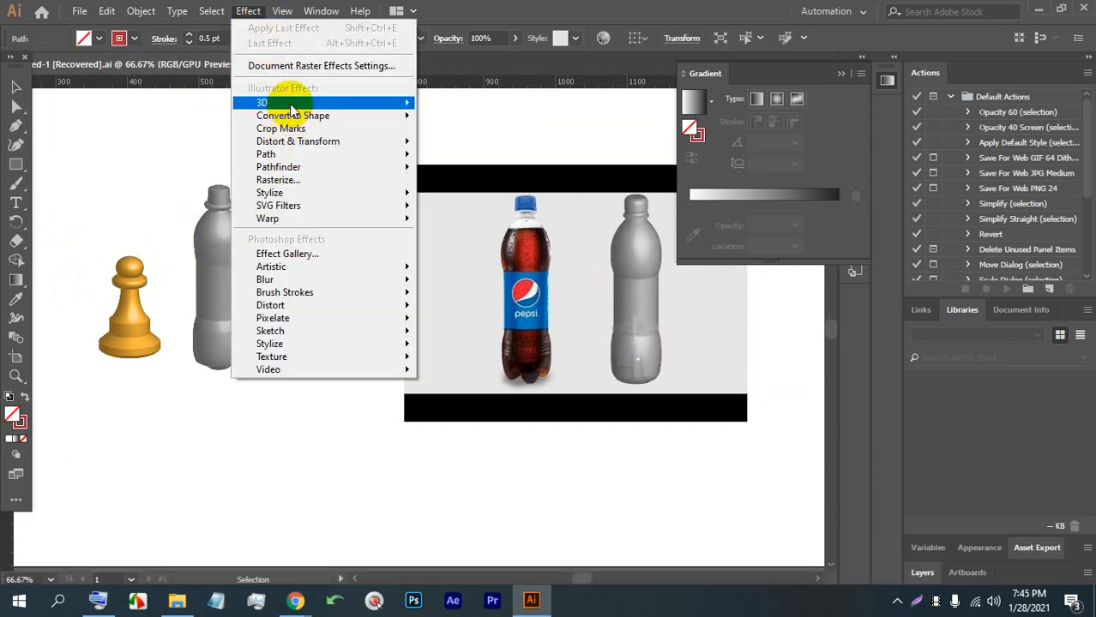
{"action": "left_click", "coordinate": [416, 493]}
{"action": "scroll", "coordinate": [312, 374], "scroll_direction": "down", "scroll_amount": 5, "text": "alt"}
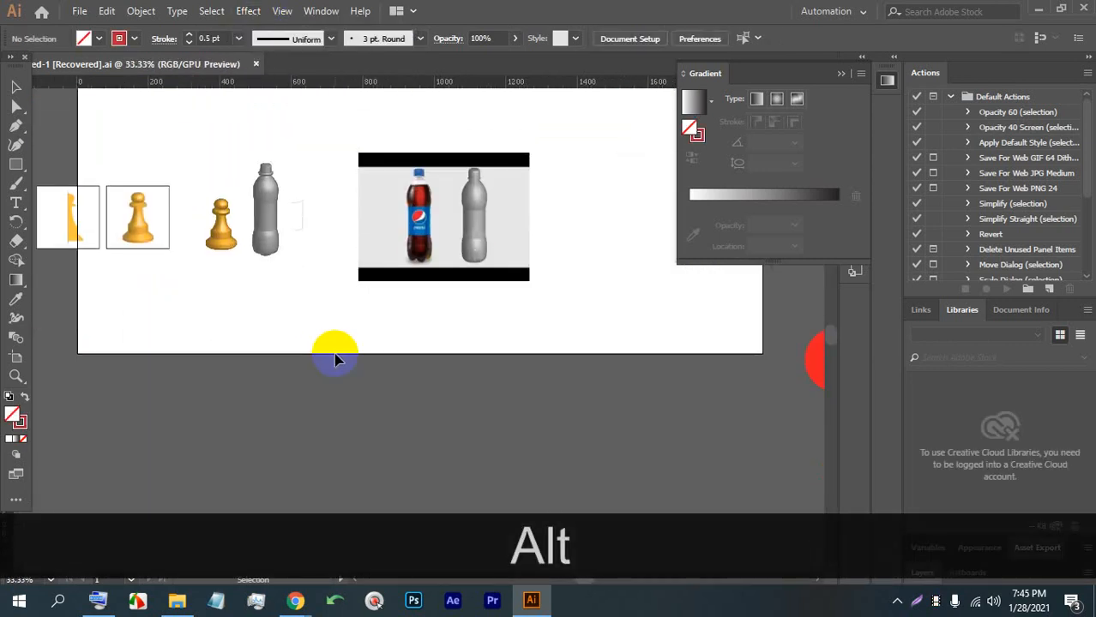
Switch to Chrome and view the downloaded Pepsi logo image at full size to inspect it.
{"action": "scroll", "coordinate": [413, 330], "scroll_direction": "up", "scroll_amount": 3, "text": "alt"}
{"action": "left_click_drag", "start_coordinate": [324, 315], "coordinate": [490, 330]}
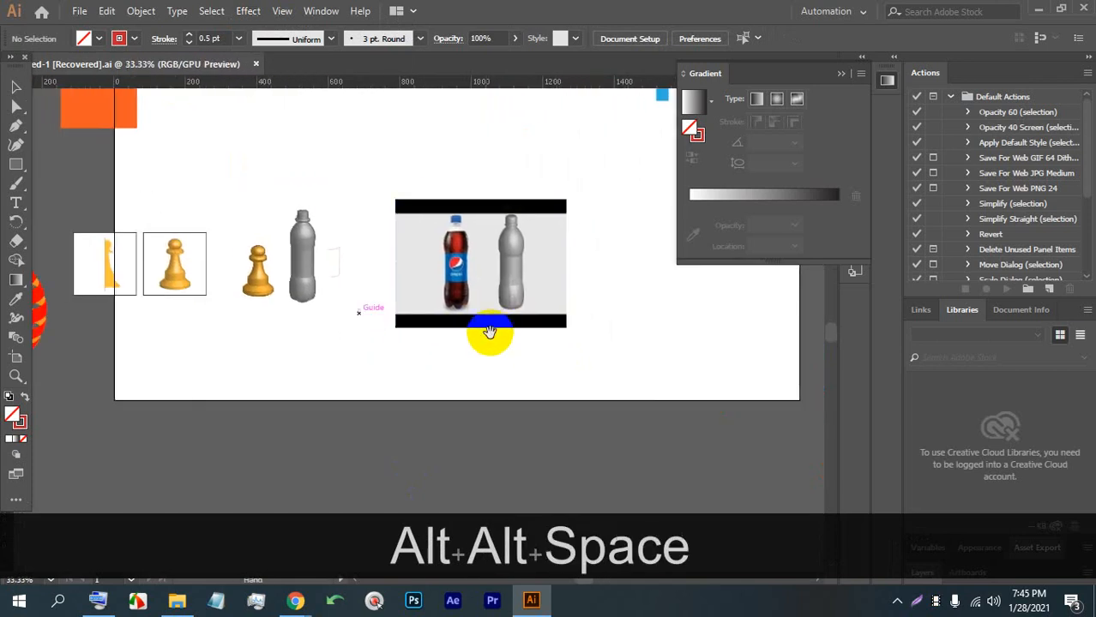
{"action": "scroll", "coordinate": [341, 299], "scroll_direction": "up", "scroll_amount": 1, "text": "alt"}
{"action": "mouse_move", "coordinate": [295, 600]}
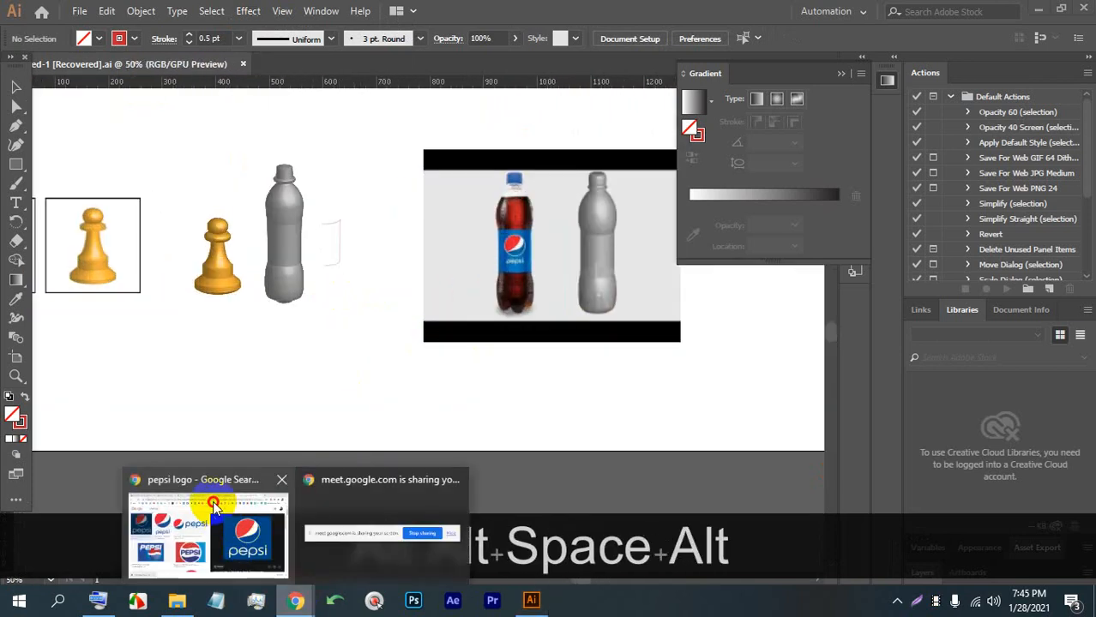
{"action": "left_click", "coordinate": [208, 538]}
{"action": "left_click", "coordinate": [75, 562]}
{"action": "scroll", "coordinate": [448, 311], "scroll_direction": "up", "scroll_amount": 3}
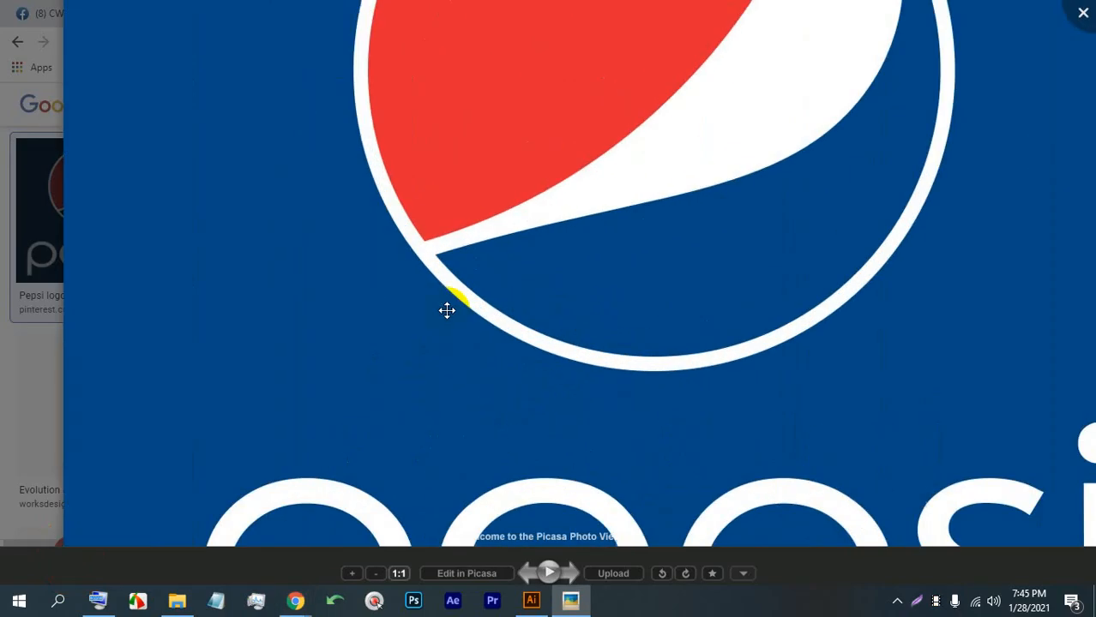
{"action": "scroll", "coordinate": [448, 310], "scroll_direction": "down", "scroll_amount": 4}
{"action": "left_click", "coordinate": [1082, 12]}
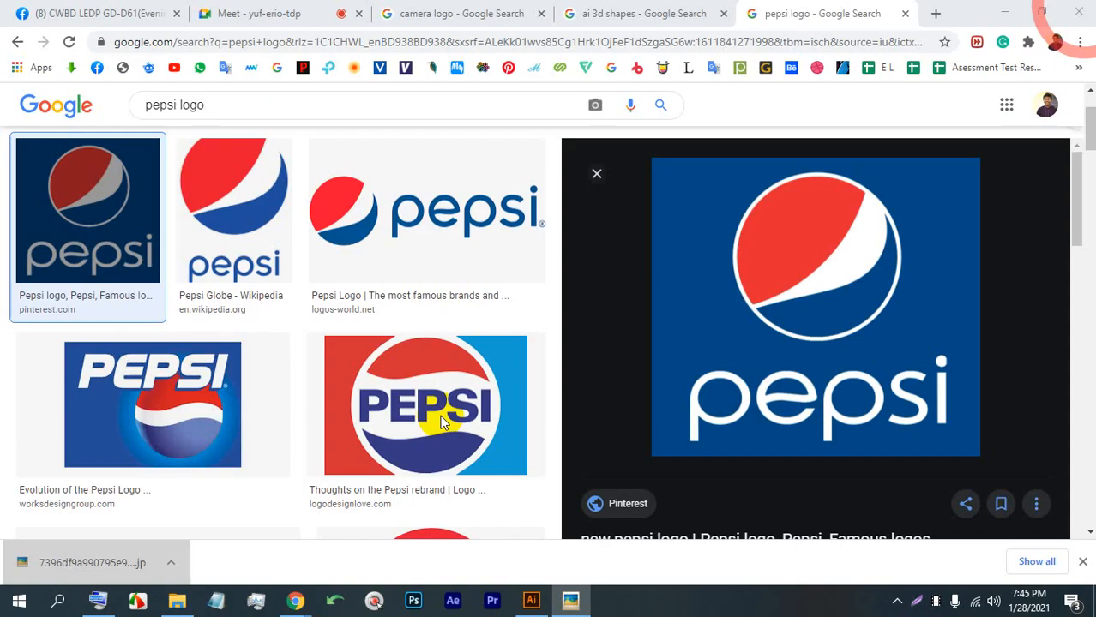
Place the downloaded Pepsi logo image in the Illustrator document, scale it down proportionally and position it below the pawn and grey bottle.
{"action": "left_click_drag", "start_coordinate": [90, 561], "coordinate": [318, 421]}
{"action": "scroll", "coordinate": [370, 375], "scroll_direction": "down", "scroll_amount": 3}
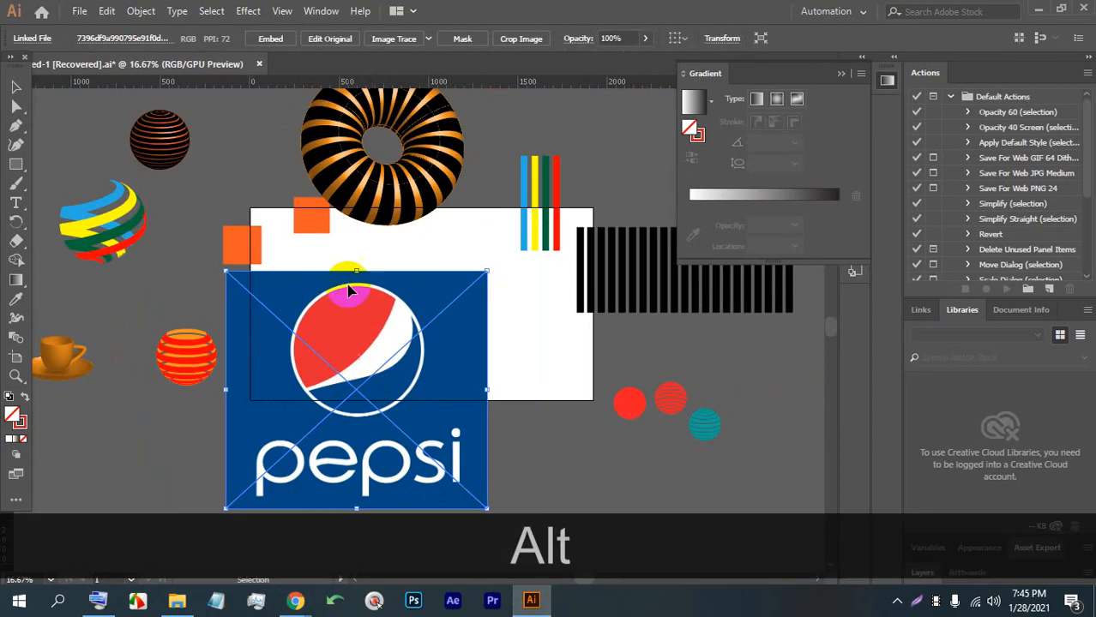
{"action": "left_click_drag", "start_coordinate": [355, 260], "coordinate": [362, 399]}
{"action": "scroll", "coordinate": [386, 427], "scroll_direction": "up", "scroll_amount": 1}
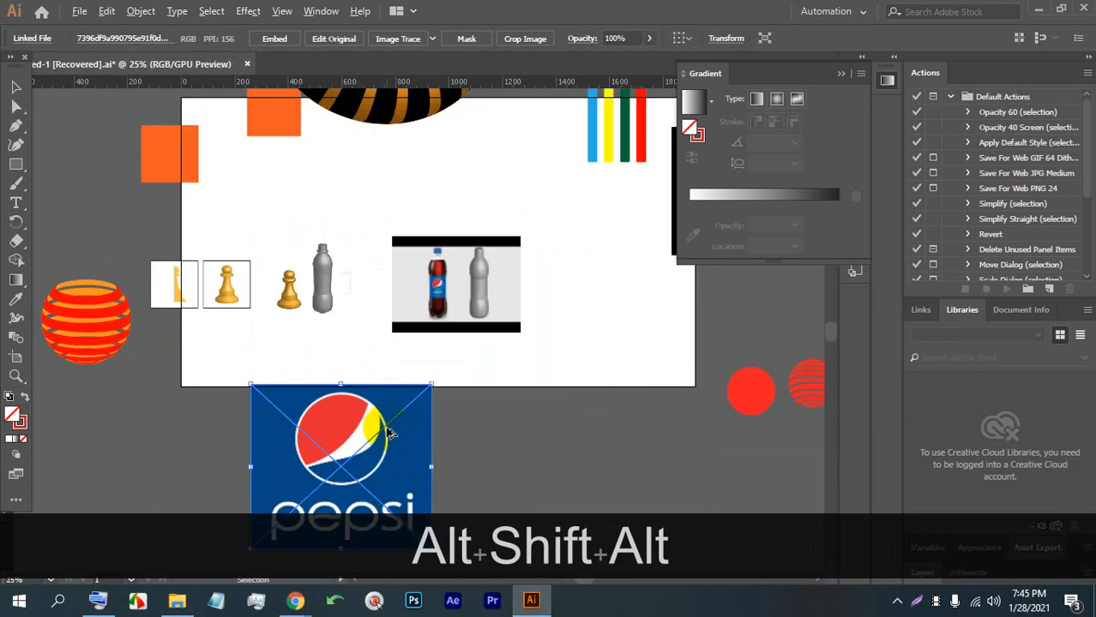
{"action": "left_click_drag", "start_coordinate": [364, 442], "coordinate": [317, 432]}
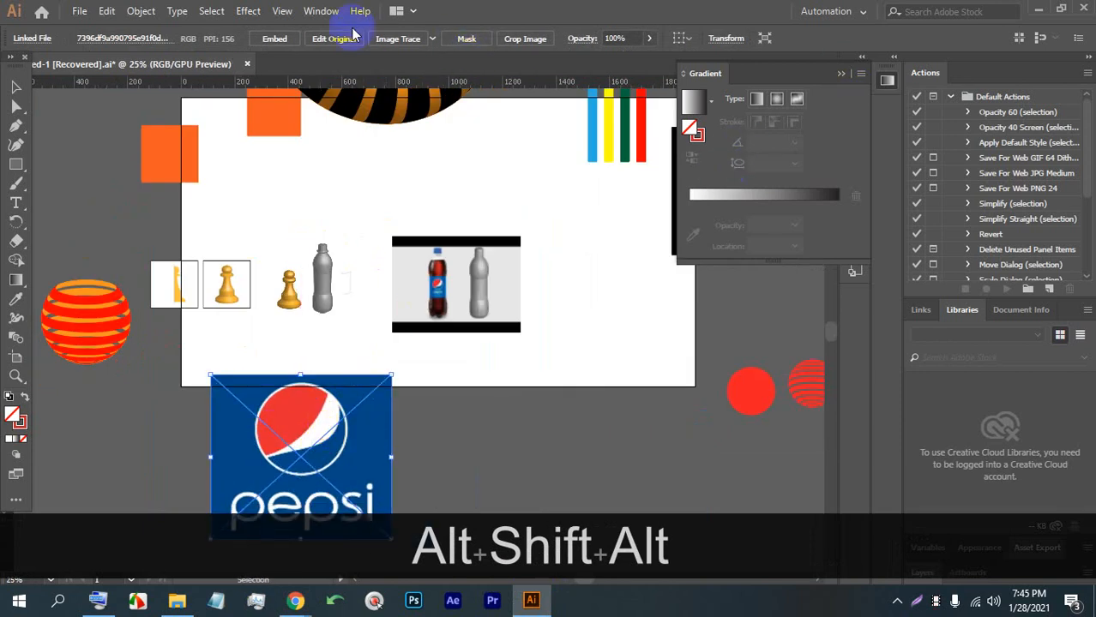
Embed the placed Pepsi logo image and define it as a new Movie Clip dynamic symbol with the default options.
{"action": "left_click", "coordinate": [322, 12]}
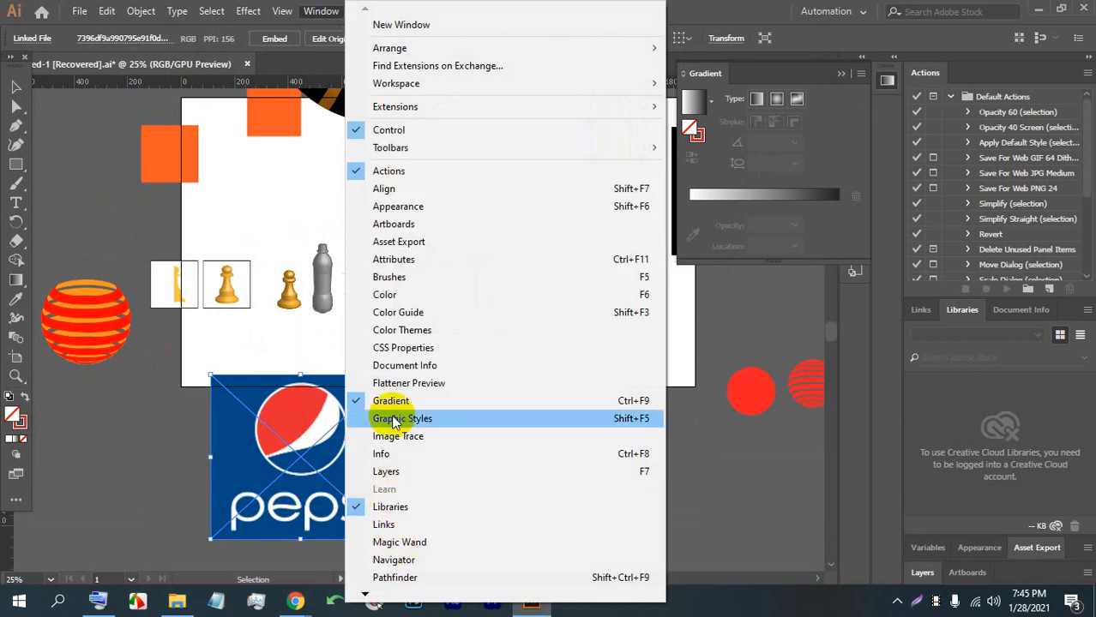
{"action": "mouse_move", "coordinate": [365, 596]}
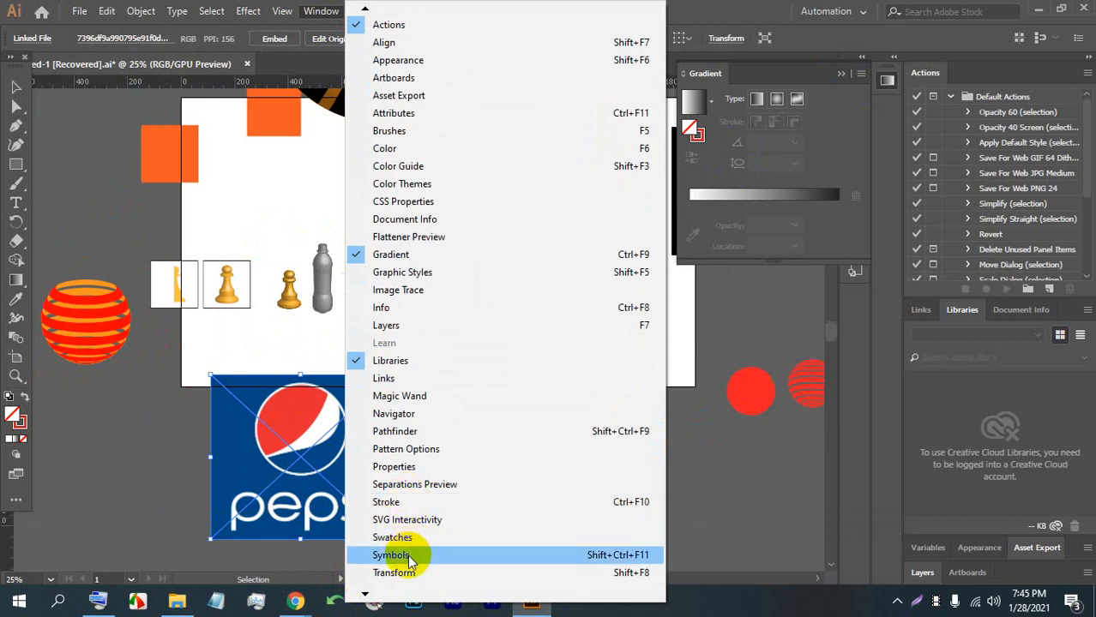
{"action": "left_click", "coordinate": [409, 555]}
{"action": "left_click", "coordinate": [786, 223]}
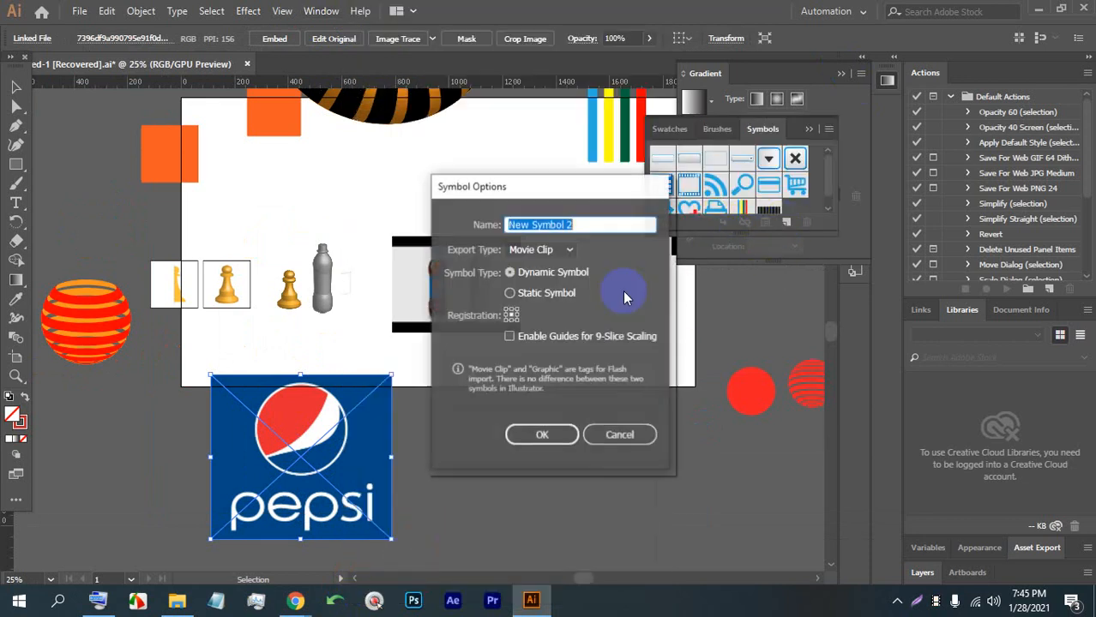
{"action": "left_click", "coordinate": [617, 435]}
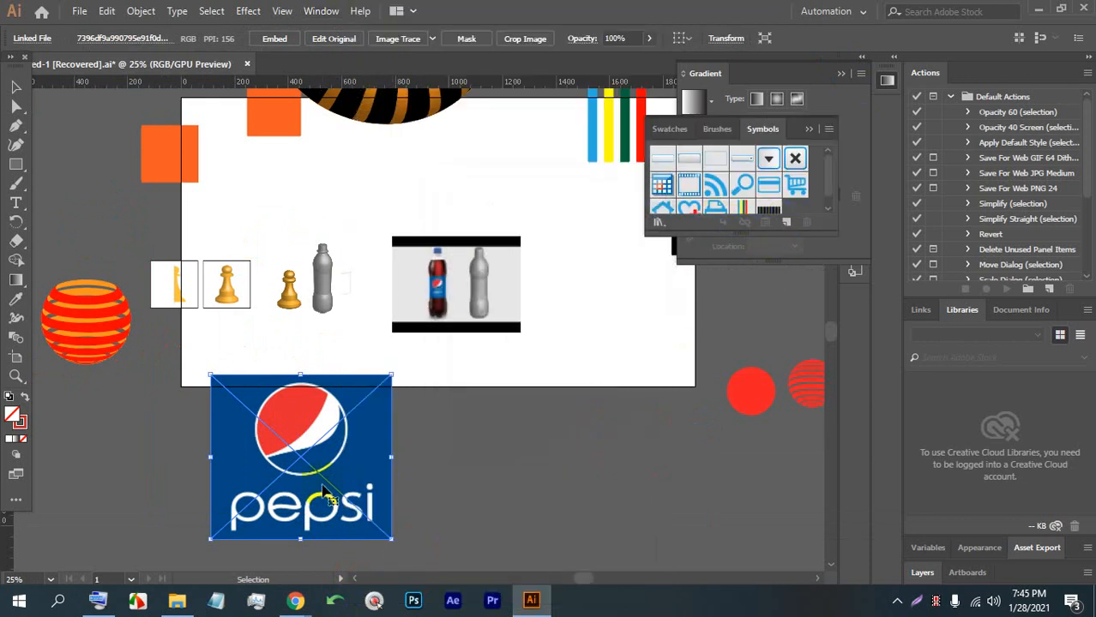
{"action": "left_click", "coordinate": [273, 40]}
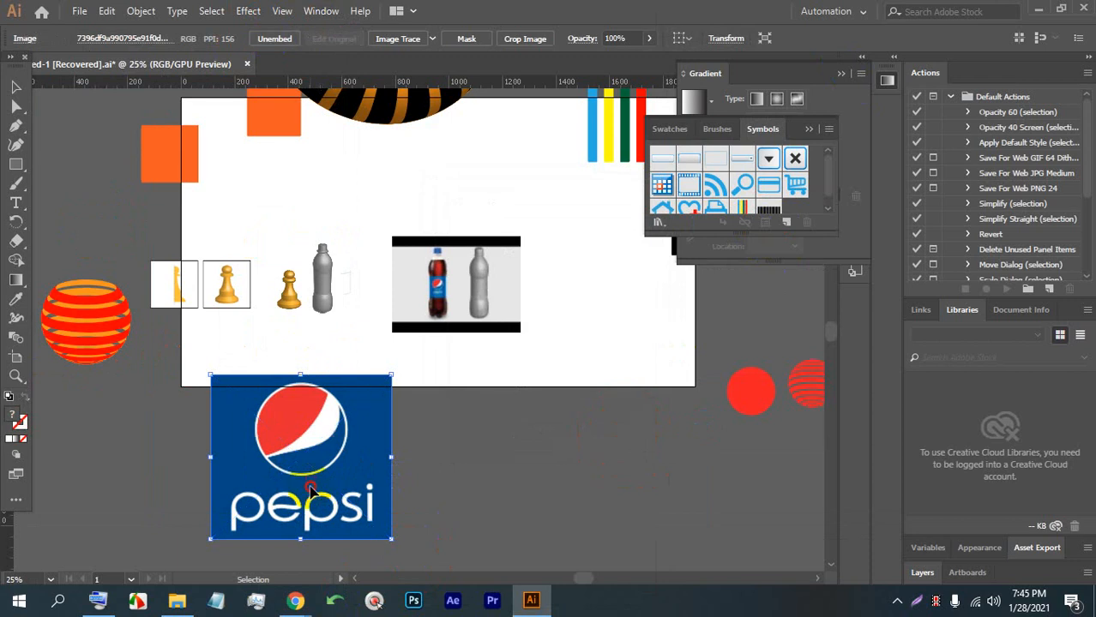
{"action": "left_click", "coordinate": [789, 226]}
{"action": "left_click", "coordinate": [536, 434]}
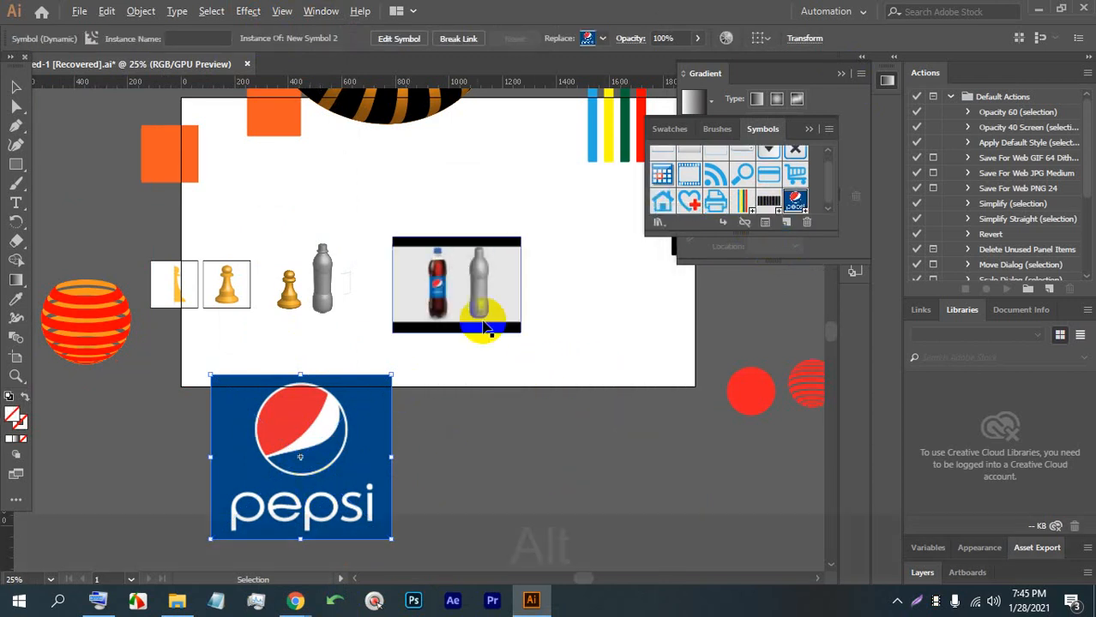
Set up a 3D Revolve of the label profile with 360° from the left edge, preview on, and open its art mapping.
{"action": "scroll", "coordinate": [484, 329], "scroll_direction": "up", "scroll_amount": 3}
{"action": "left_click_drag", "start_coordinate": [367, 257], "coordinate": [365, 254]}
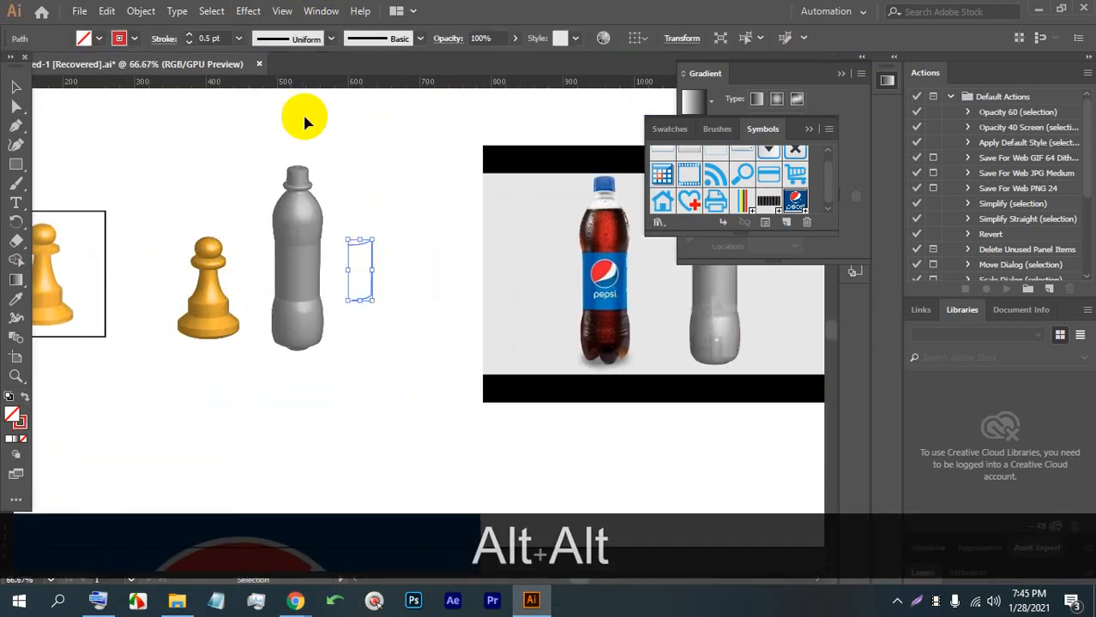
{"action": "left_click", "coordinate": [248, 11]}
{"action": "left_click", "coordinate": [316, 102]}
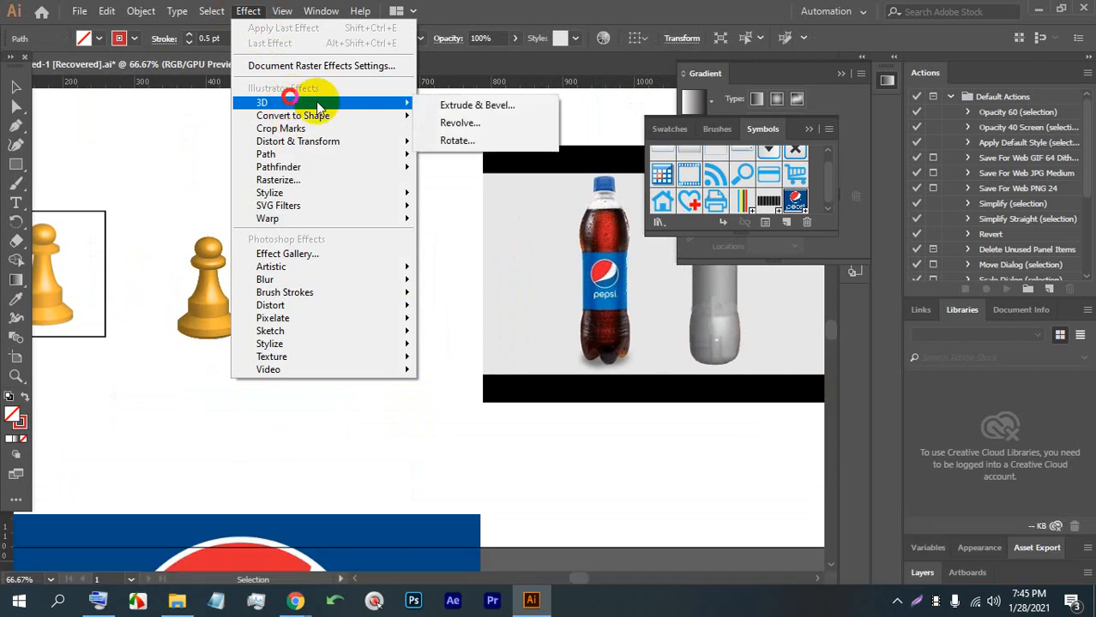
{"action": "left_click", "coordinate": [468, 127]}
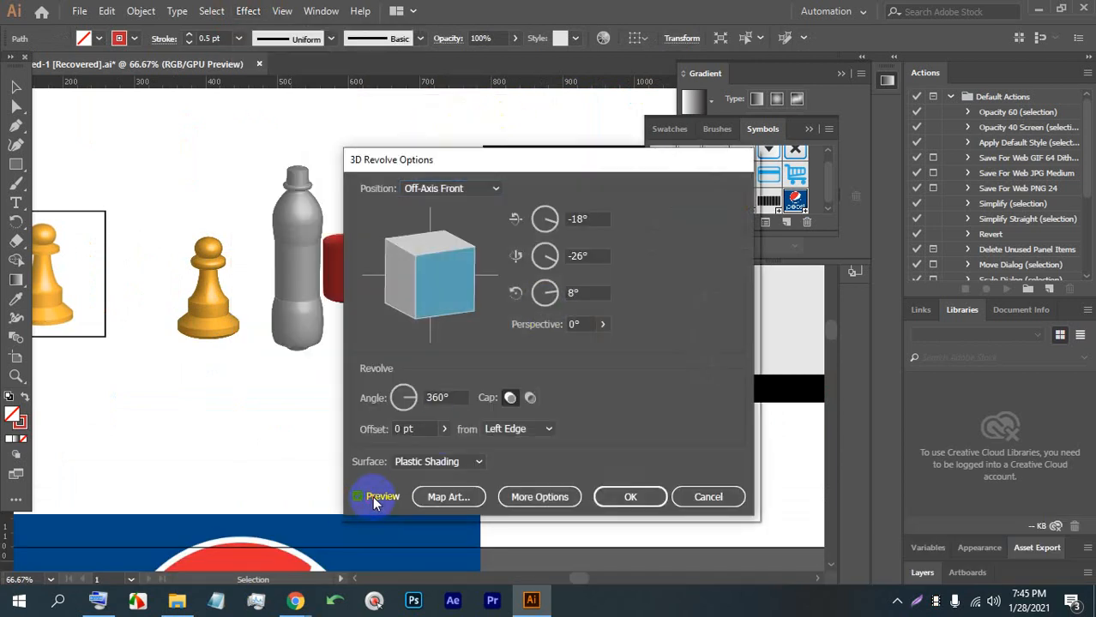
{"action": "left_click_drag", "start_coordinate": [543, 153], "coordinate": [682, 165]}
{"action": "left_click", "coordinate": [580, 190]}
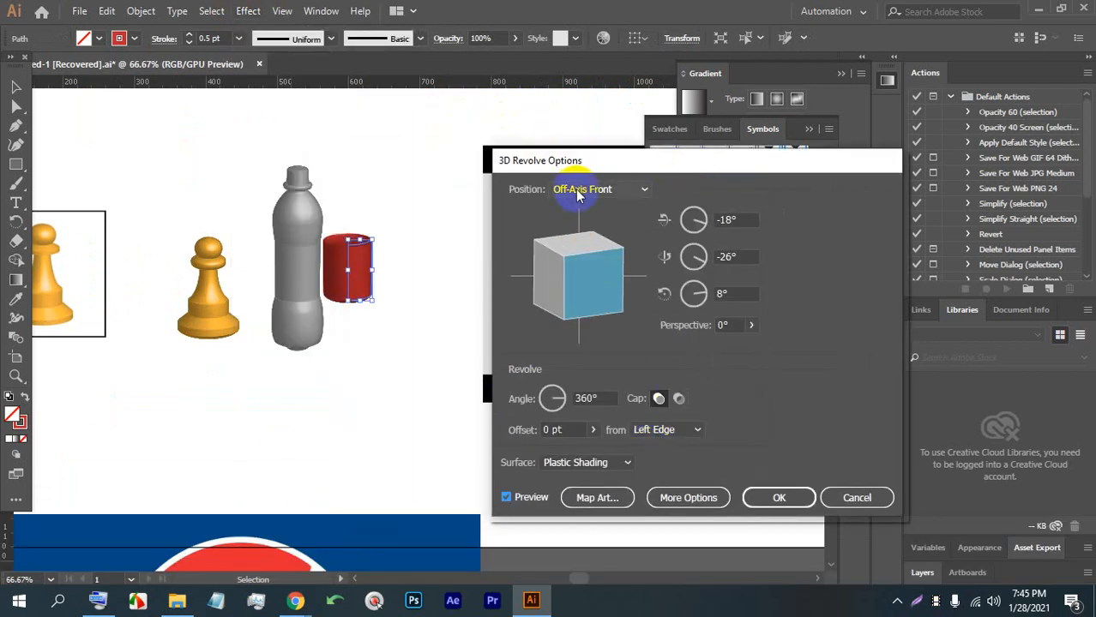
{"action": "left_click", "coordinate": [598, 497]}
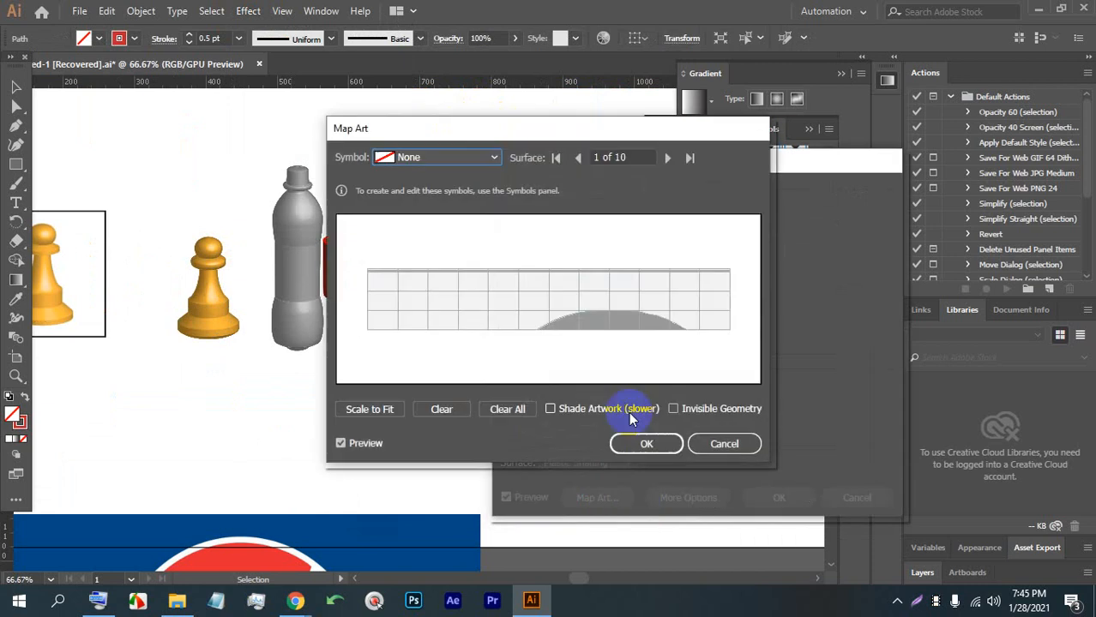
{"action": "left_click_drag", "start_coordinate": [535, 137], "coordinate": [716, 133]}
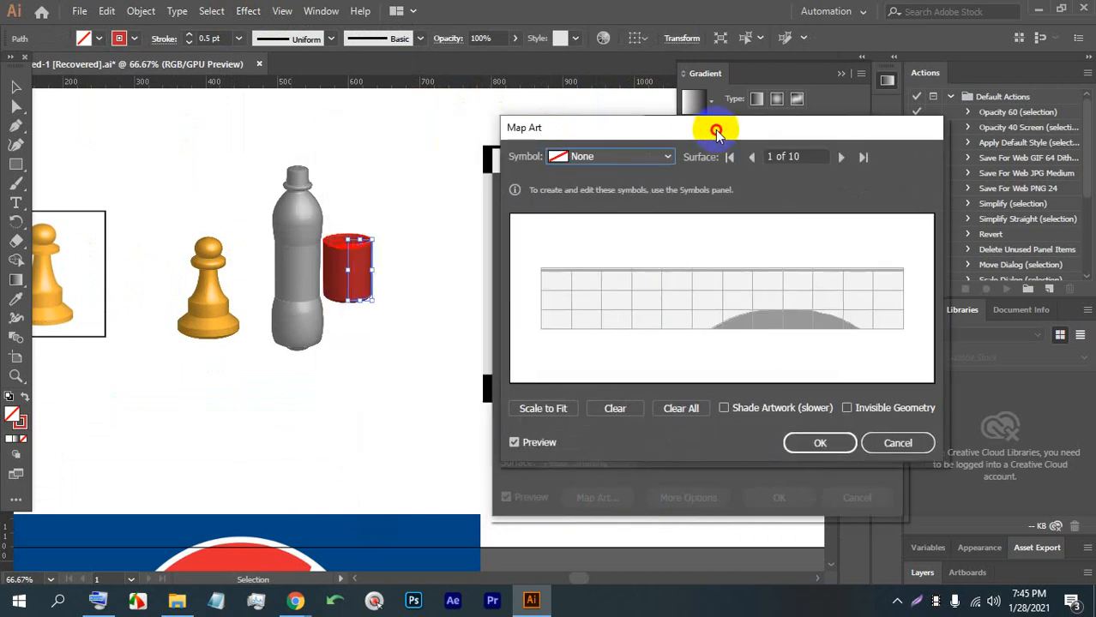
Try the Pepsi logo symbol, New Symbol 2, on surface 1 of the revolved label and reset that surface to None.
{"action": "left_click", "coordinate": [623, 163]}
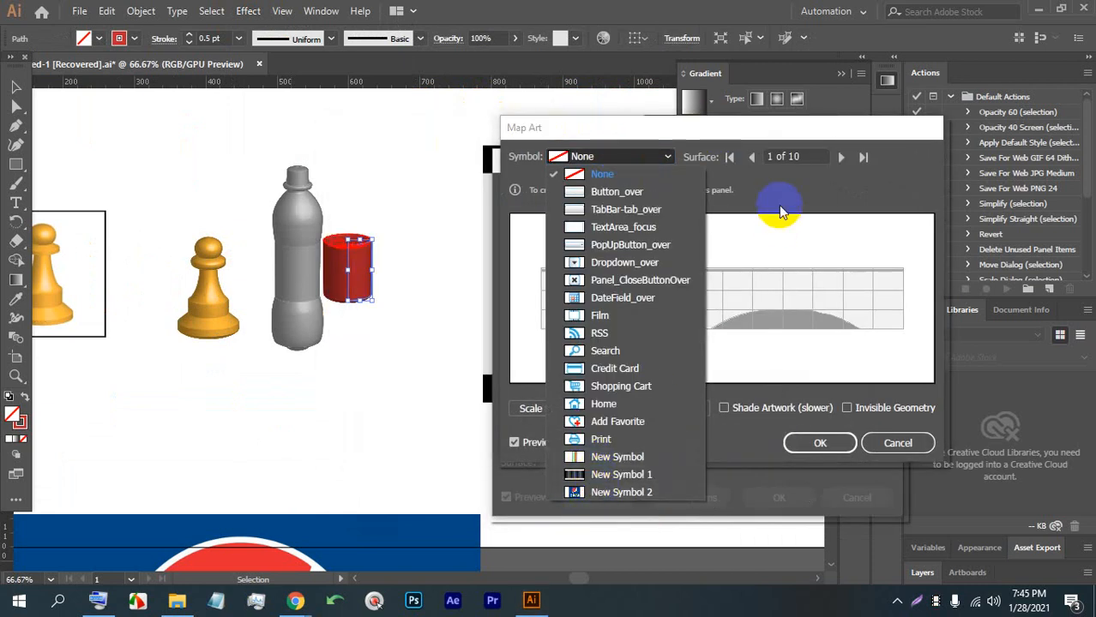
{"action": "left_click", "coordinate": [621, 493]}
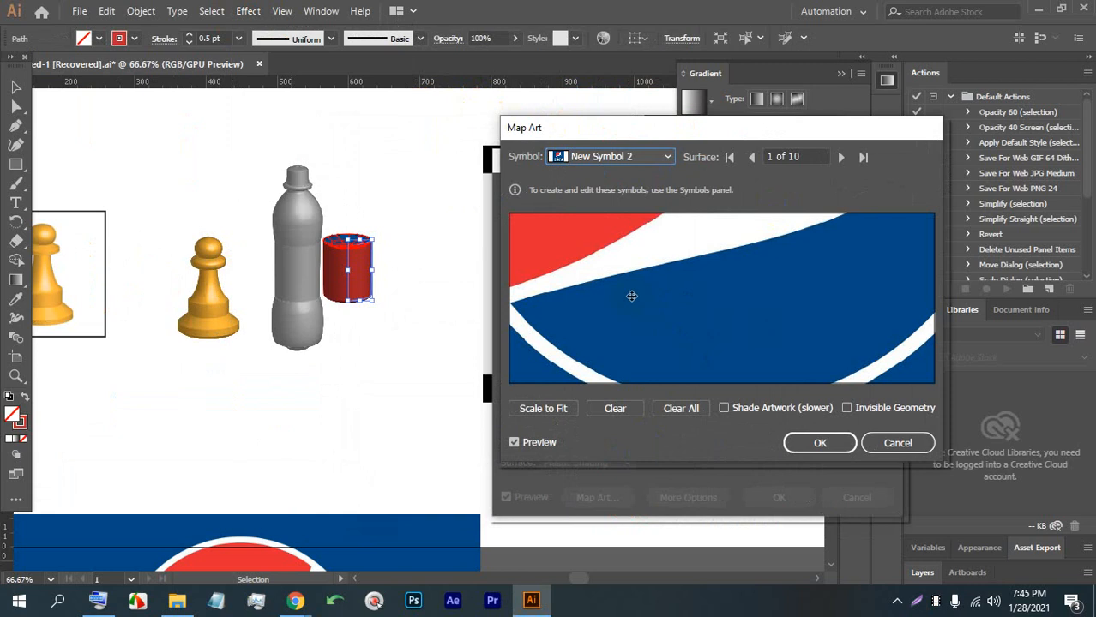
{"action": "left_click_drag", "start_coordinate": [631, 296], "coordinate": [395, 234]}
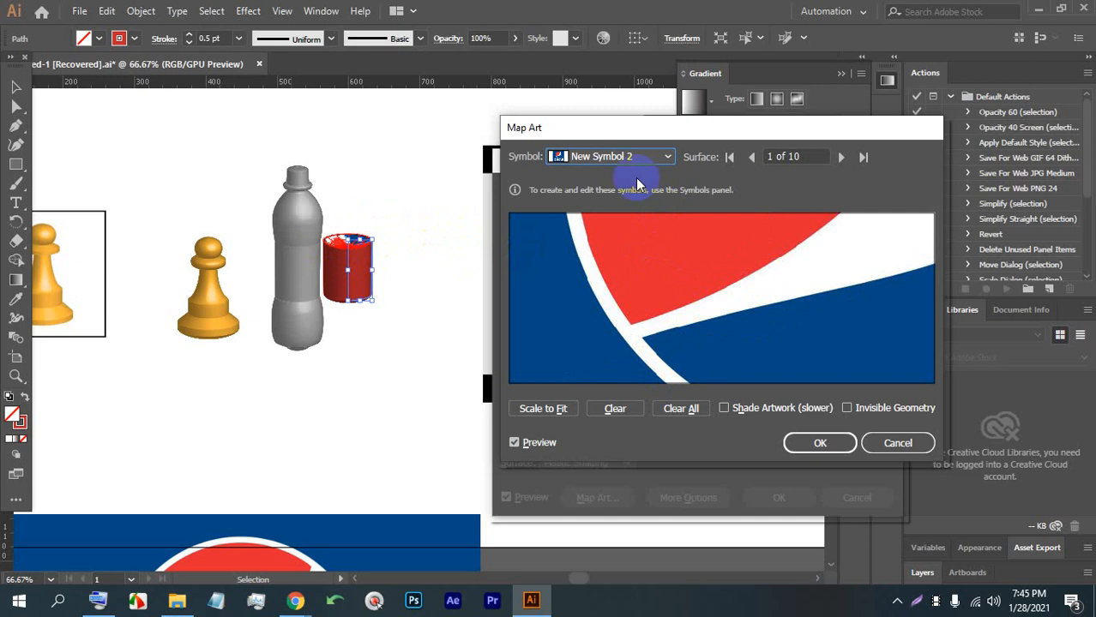
{"action": "left_click", "coordinate": [604, 160]}
{"action": "left_click", "coordinate": [604, 177]}
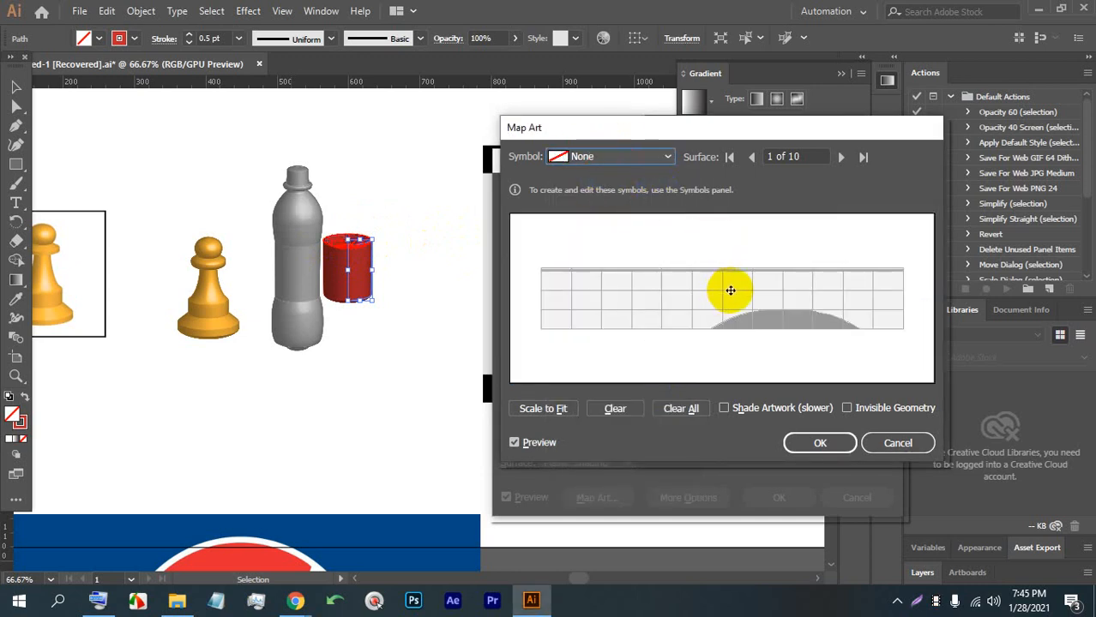
Examine the remaining surfaces of the revolved label up to surface 10 to identify its outer wall.
{"action": "left_click", "coordinate": [841, 157]}
{"action": "left_click", "coordinate": [841, 157]}
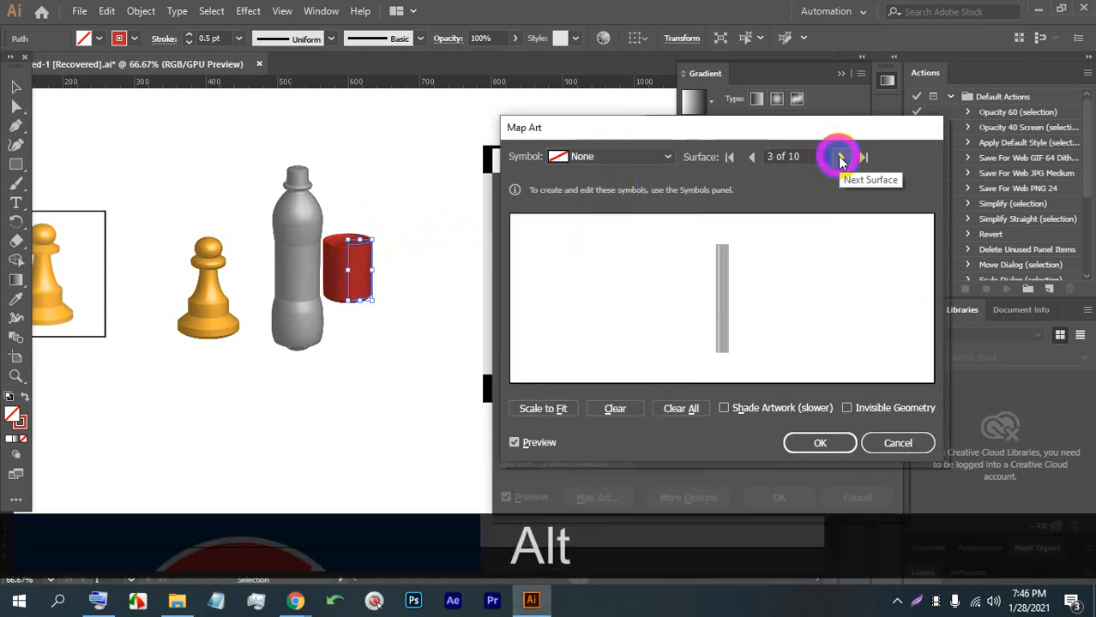
{"action": "left_click", "coordinate": [840, 157]}
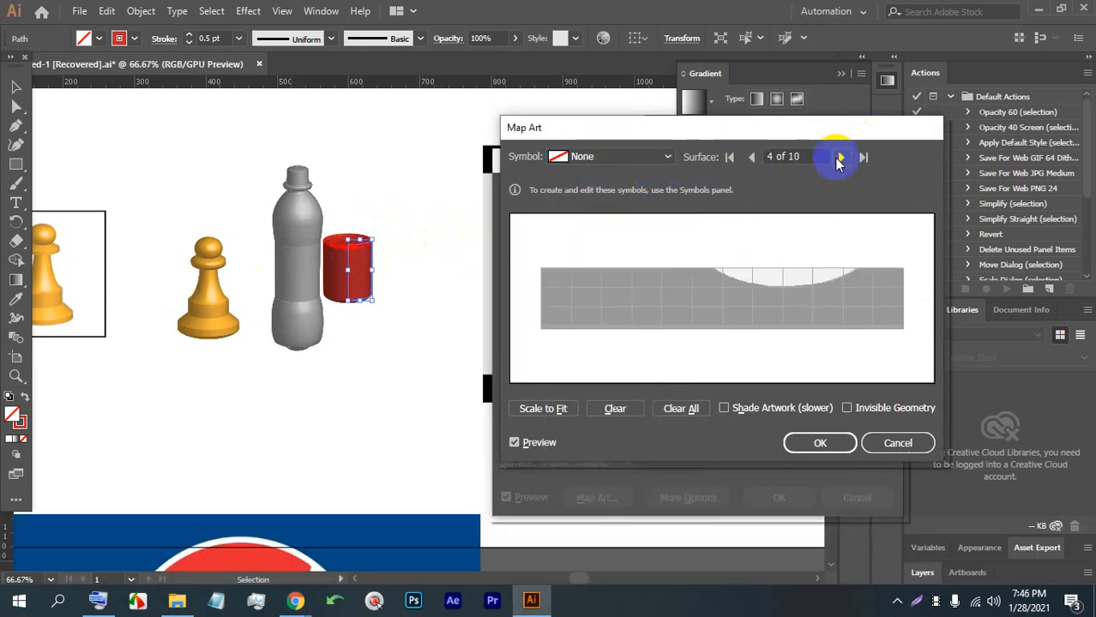
{"action": "left_click", "coordinate": [839, 157]}
{"action": "left_click", "coordinate": [843, 156]}
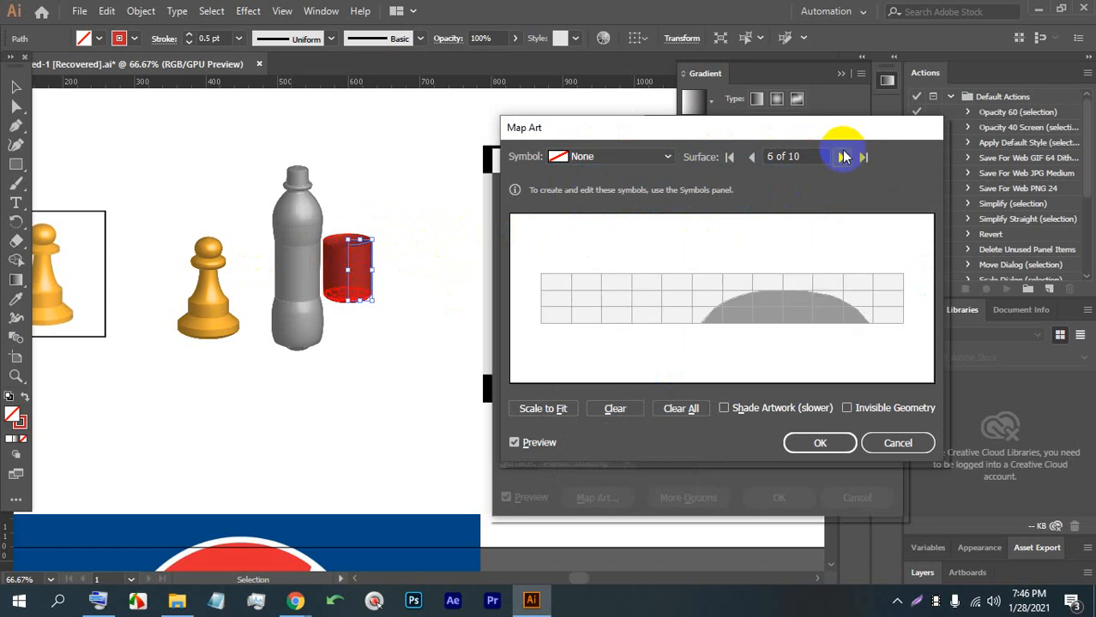
{"action": "left_click", "coordinate": [843, 157]}
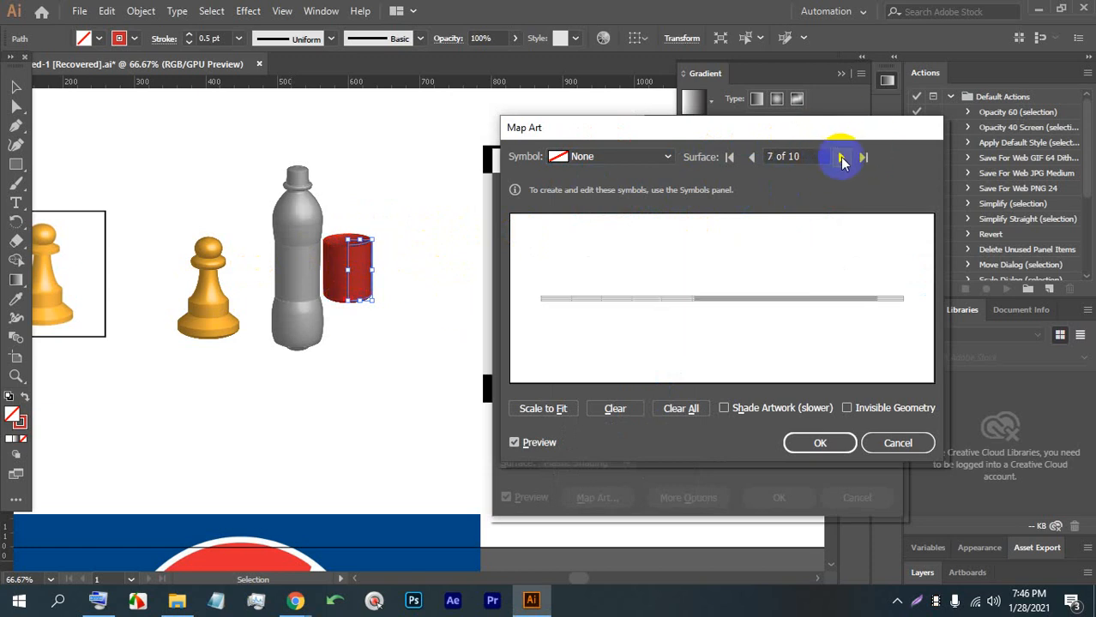
{"action": "left_click", "coordinate": [841, 158]}
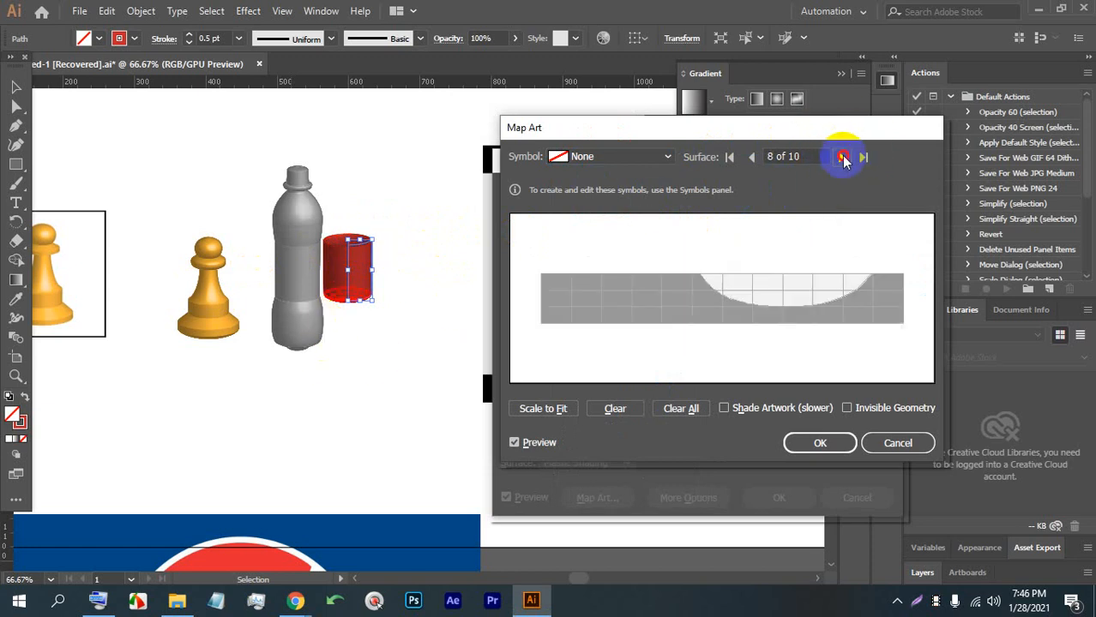
{"action": "left_click", "coordinate": [844, 158]}
{"action": "left_click", "coordinate": [843, 158]}
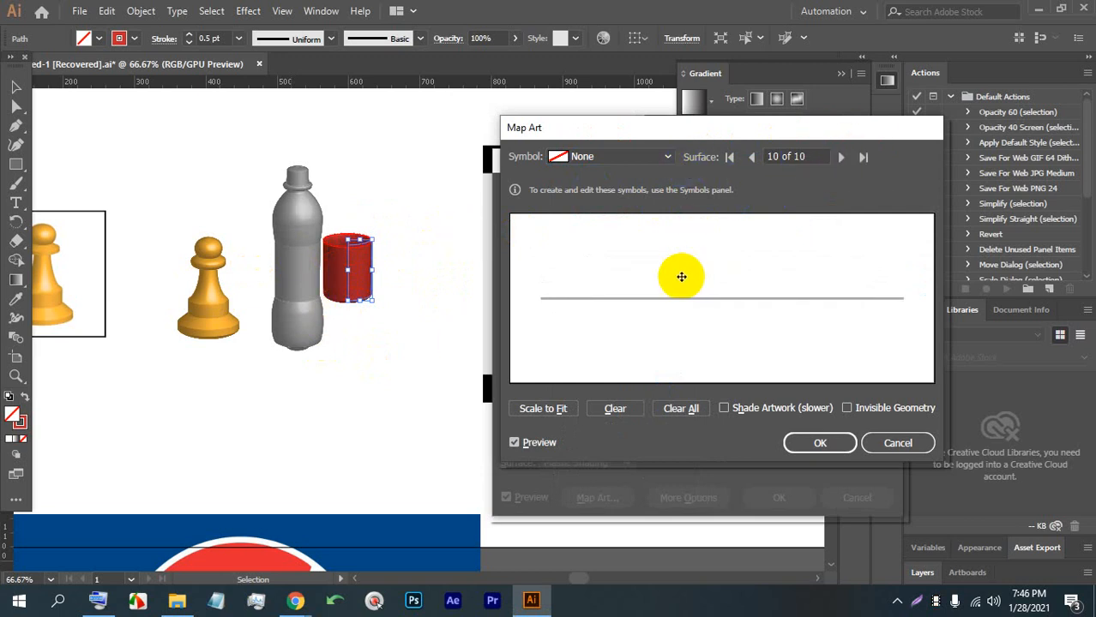
Try to map New Symbol 2 onto surface 9 of the revolved label with Invisible Geometry on.
{"action": "left_click", "coordinate": [753, 160]}
{"action": "left_click", "coordinate": [752, 159]}
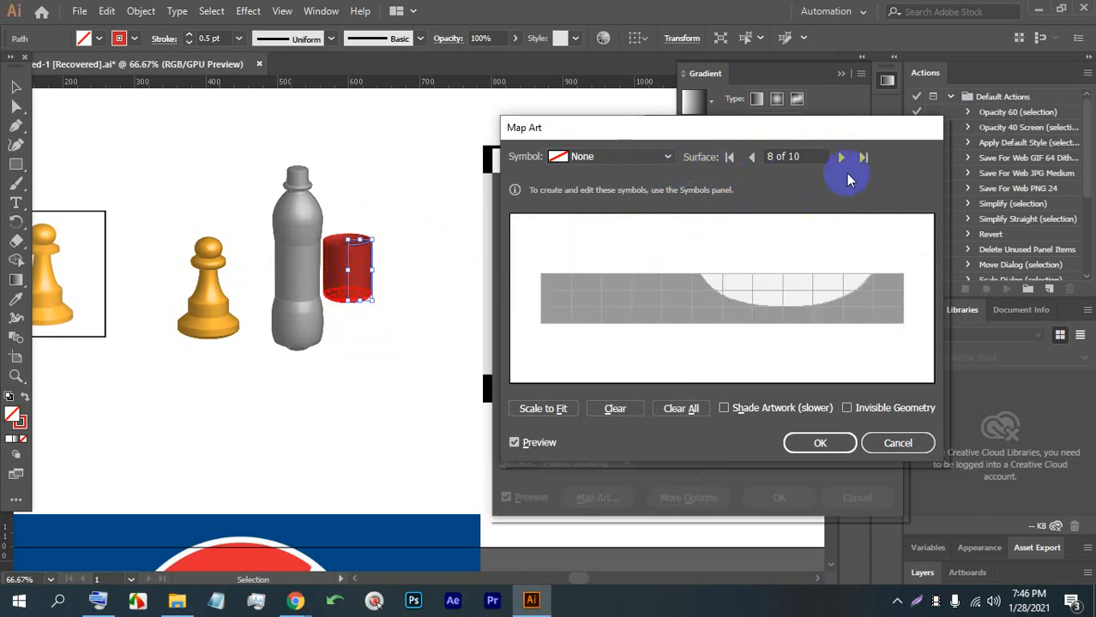
{"action": "left_click", "coordinate": [841, 158]}
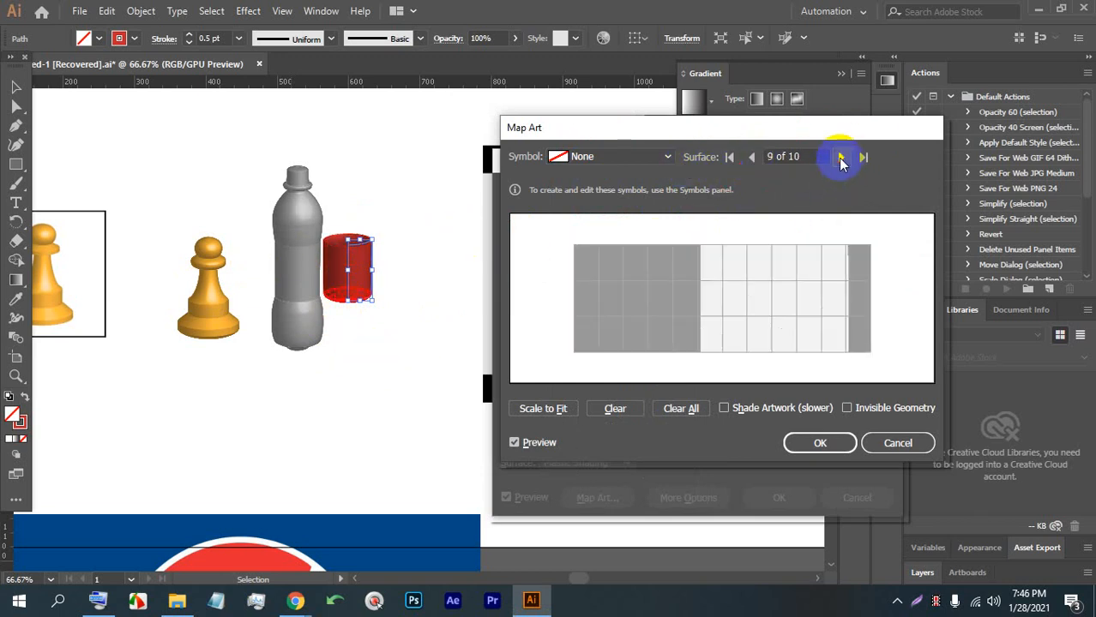
{"action": "left_click", "coordinate": [849, 408]}
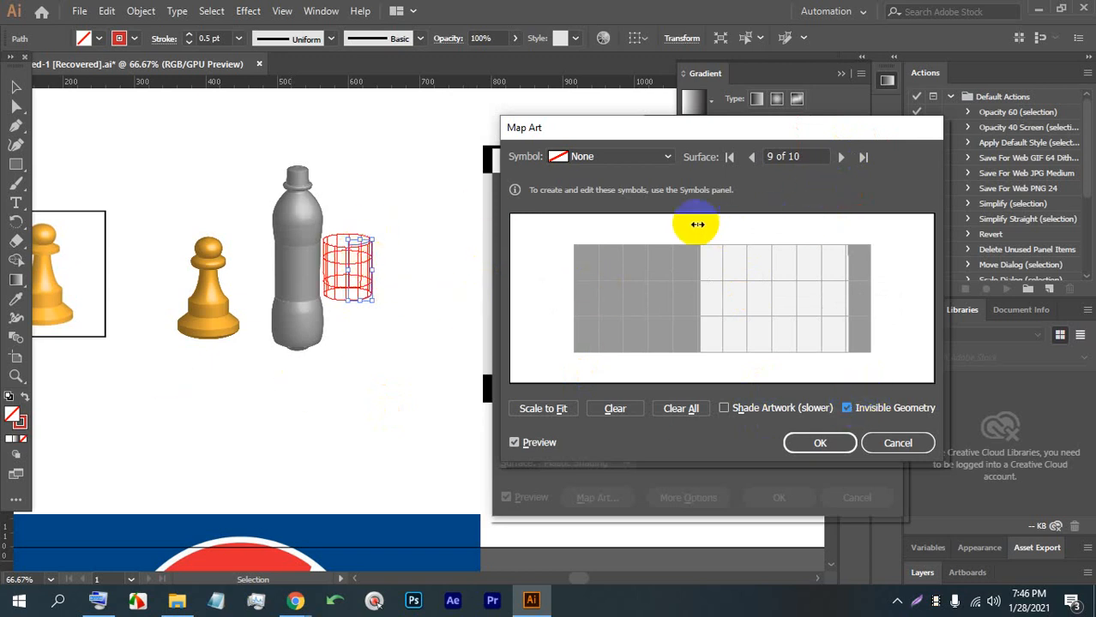
{"action": "left_click", "coordinate": [566, 156]}
{"action": "left_click", "coordinate": [598, 495]}
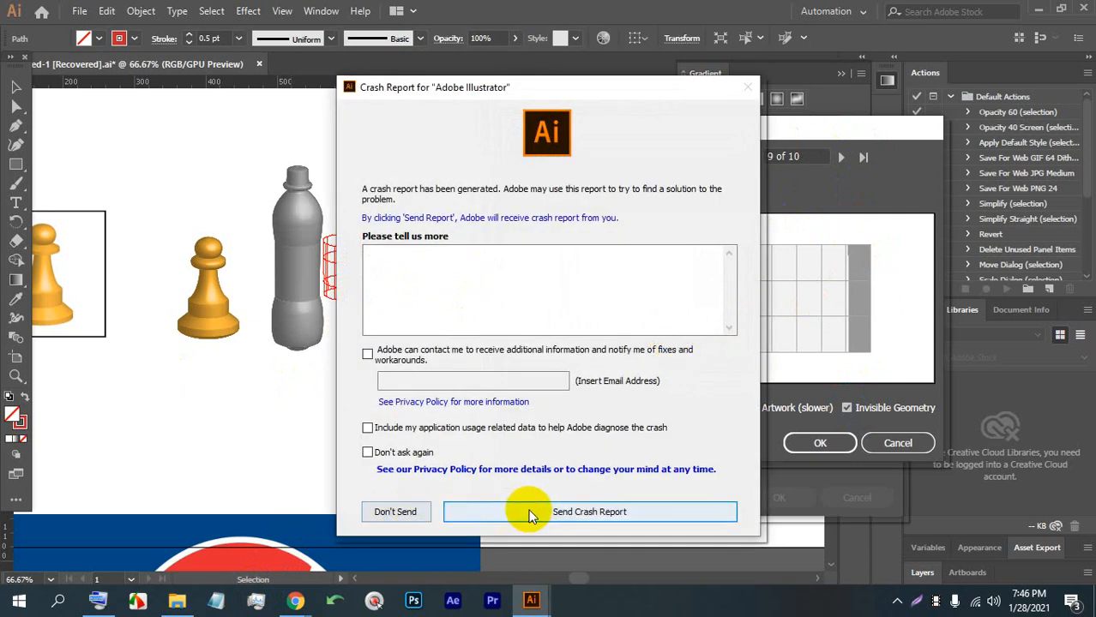
Send the crash report and restart Adobe Illustrator.
{"action": "left_click", "coordinate": [539, 512]}
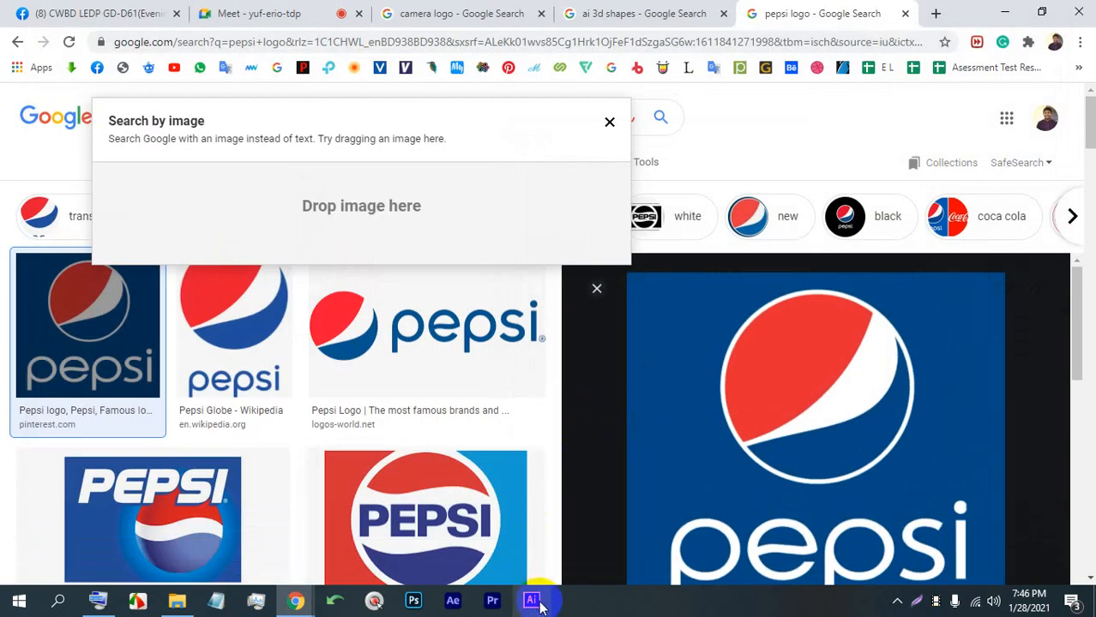
{"action": "left_click", "coordinate": [533, 602]}
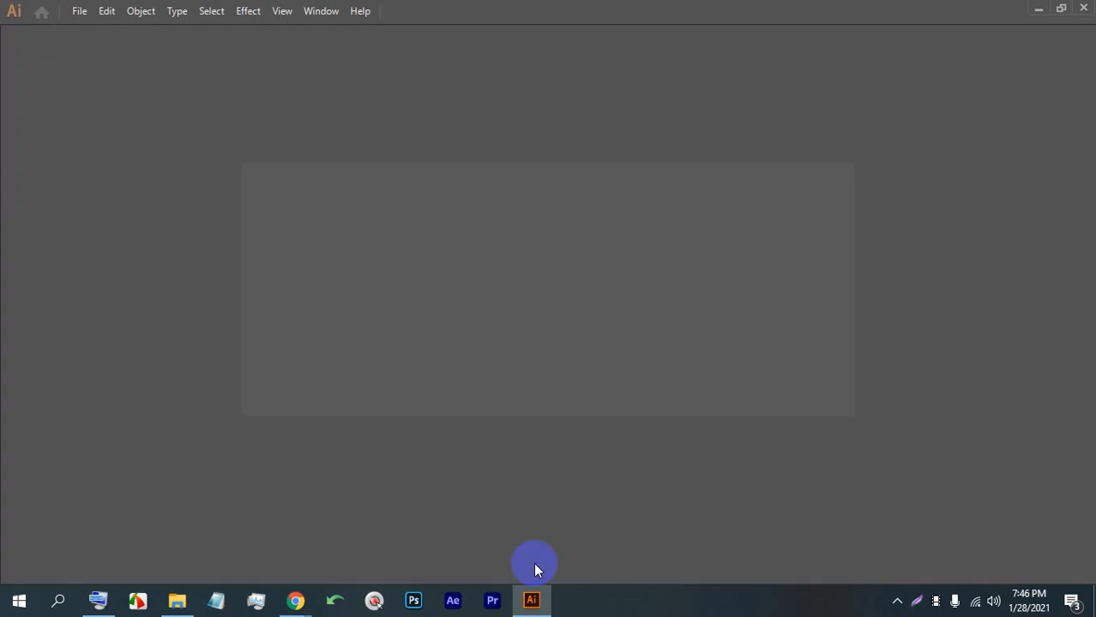
Switch to Chrome and save the blue PEPSI logo image from Works Design Group as unnamed.png.
{"action": "left_click", "coordinate": [296, 601]}
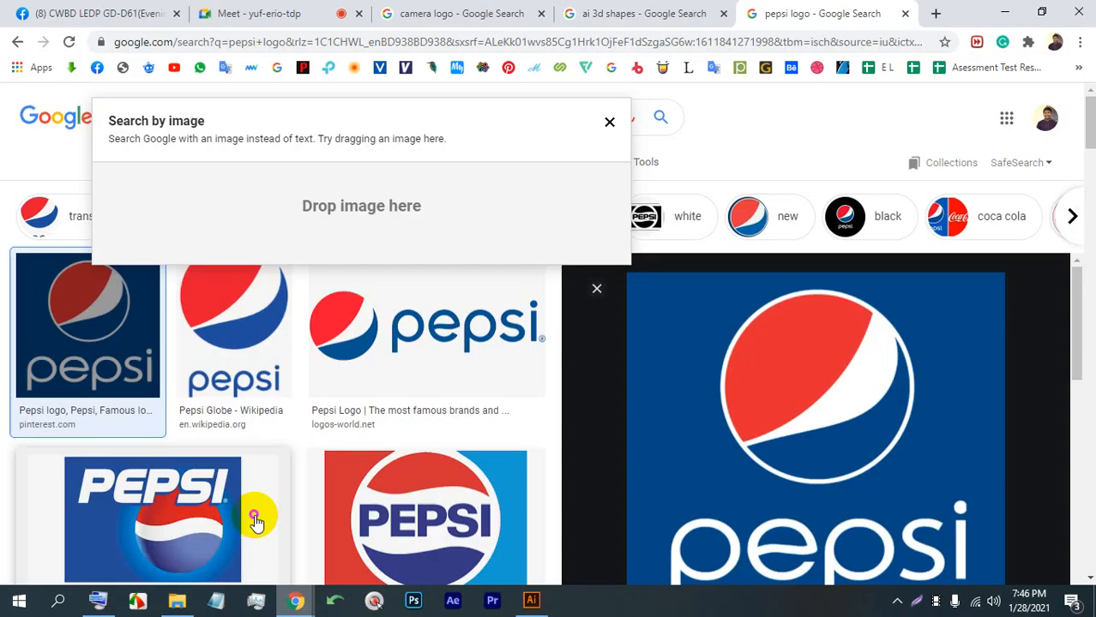
{"action": "left_click", "coordinate": [397, 340]}
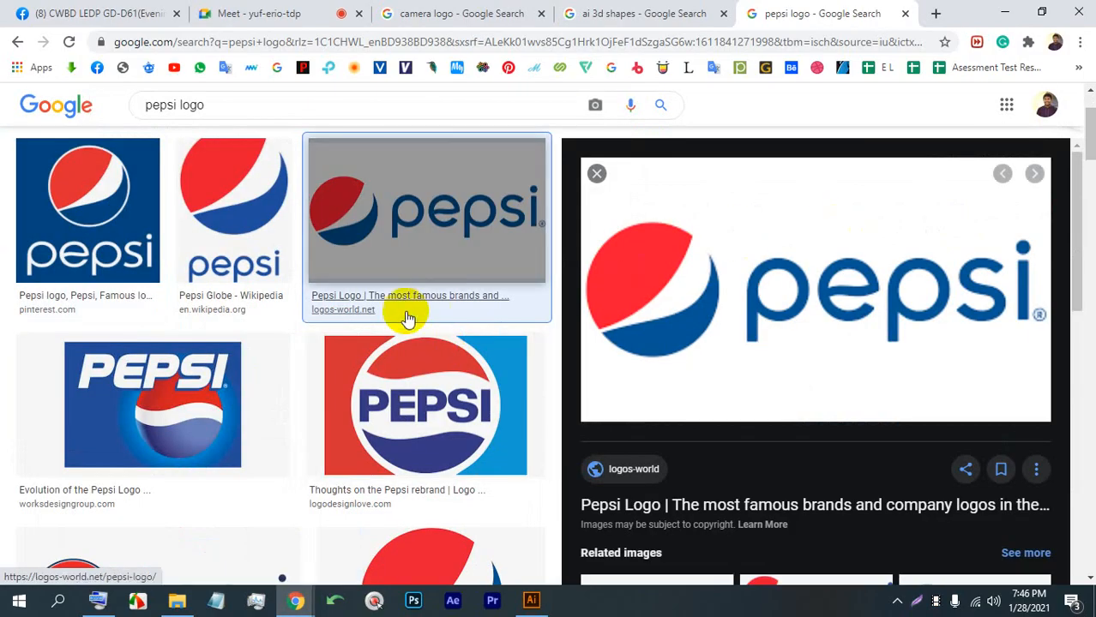
{"action": "left_click", "coordinate": [195, 386]}
{"action": "scroll", "coordinate": [575, 313], "scroll_direction": "up", "scroll_amount": 2}
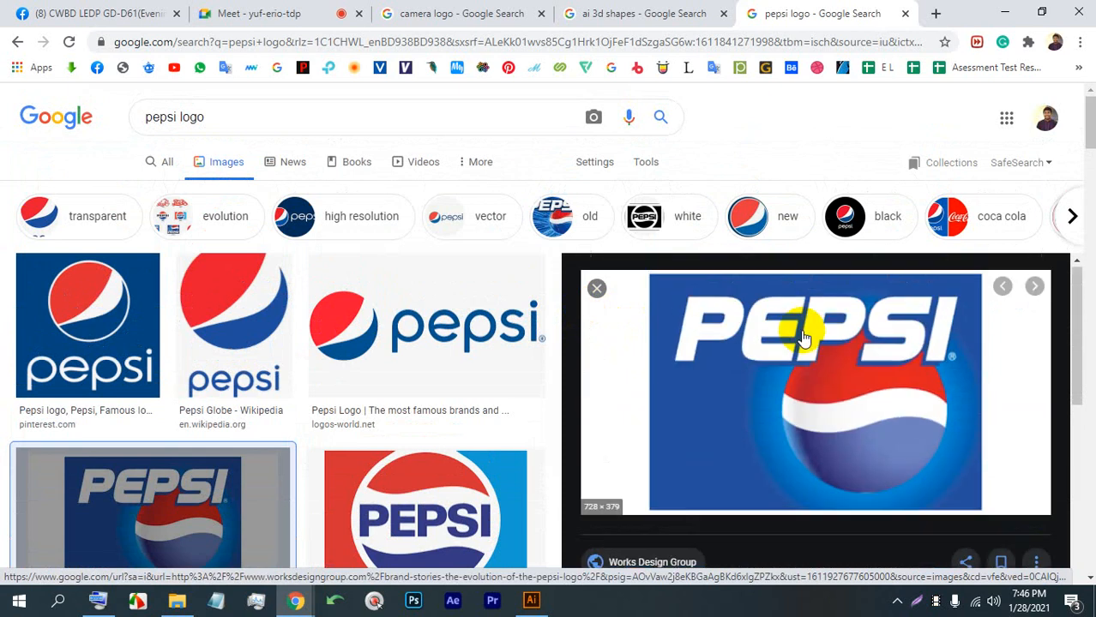
{"action": "right_click", "coordinate": [766, 324]}
{"action": "left_click", "coordinate": [784, 475]}
{"action": "scroll", "coordinate": [631, 379], "scroll_direction": "down", "scroll_amount": 3}
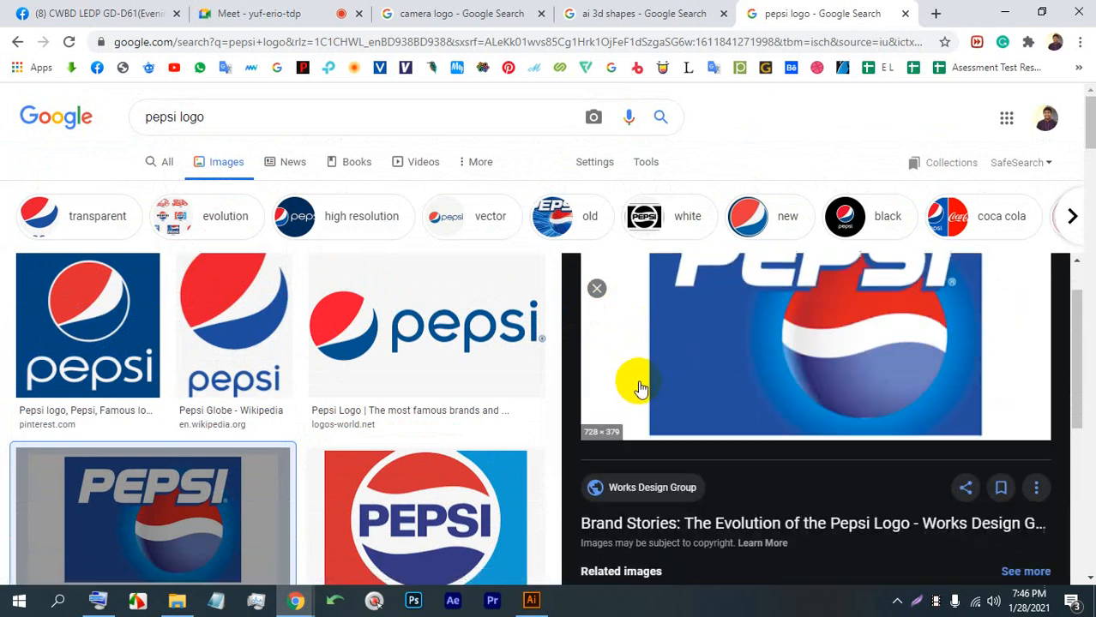
{"action": "scroll", "coordinate": [711, 386], "scroll_direction": "up", "scroll_amount": 3}
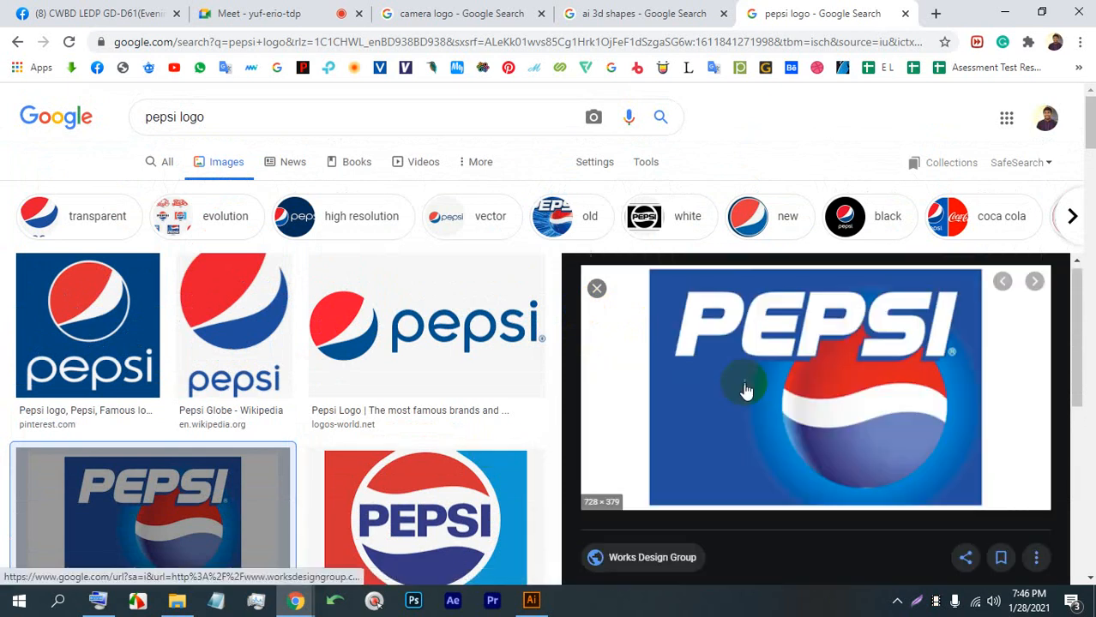
{"action": "right_click", "coordinate": [806, 355]}
{"action": "left_click", "coordinate": [850, 212]}
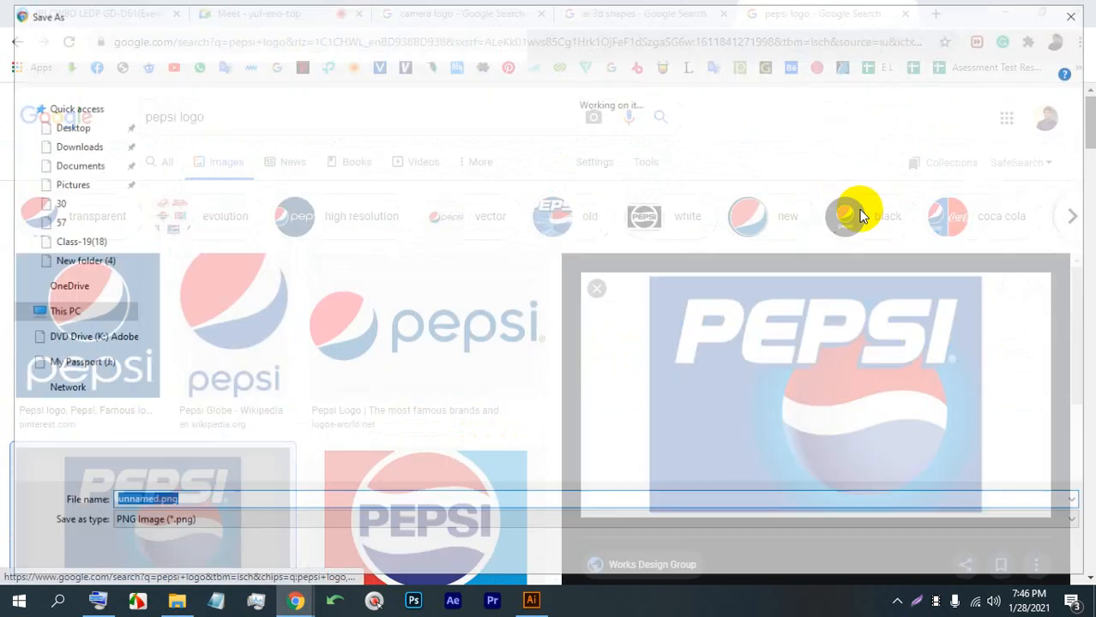
{"action": "key", "text": "Return"}
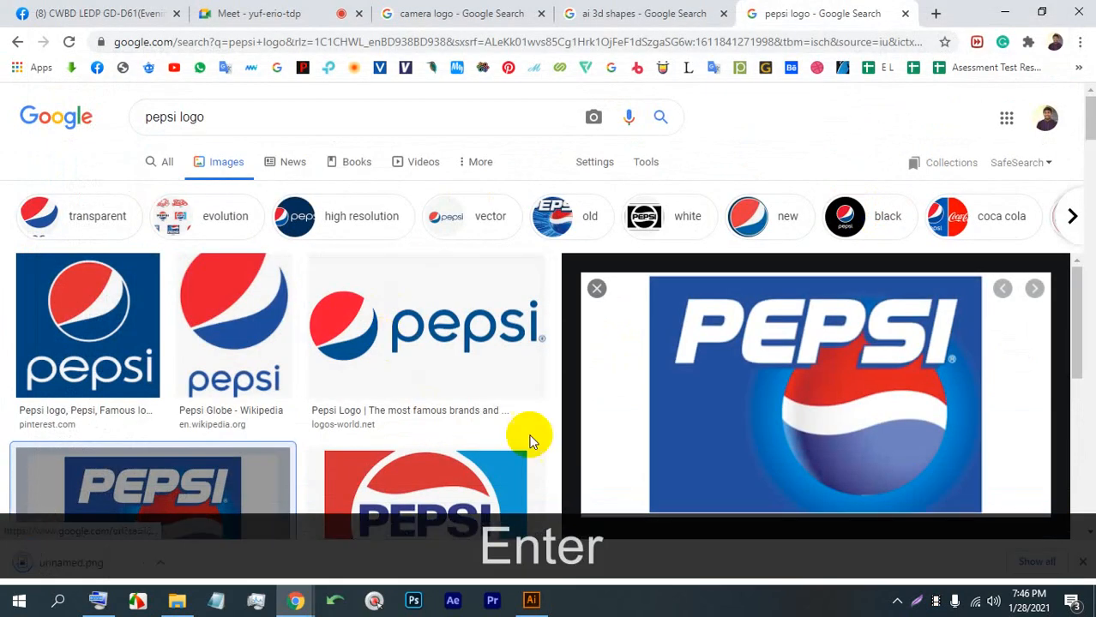
Switch to File Explorer and open the recovered Illustrator document from folder 30 inside folder 57 on the LEDP (E:) drive.
{"action": "left_click", "coordinate": [531, 601]}
{"action": "scroll", "coordinate": [395, 395], "scroll_direction": "down", "scroll_amount": 1}
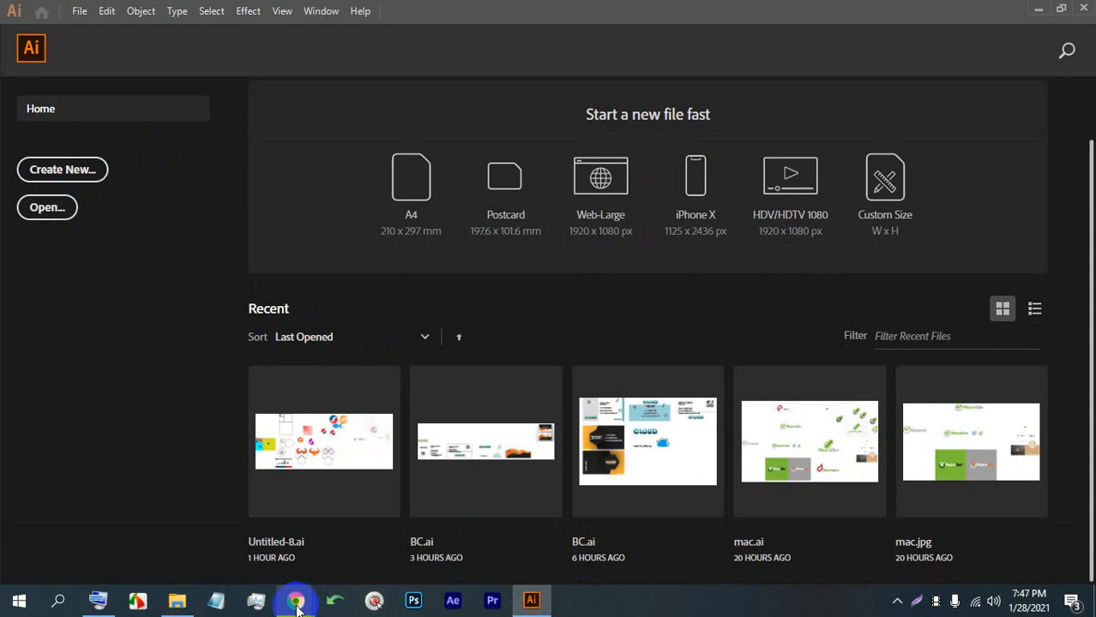
{"action": "left_click", "coordinate": [177, 600]}
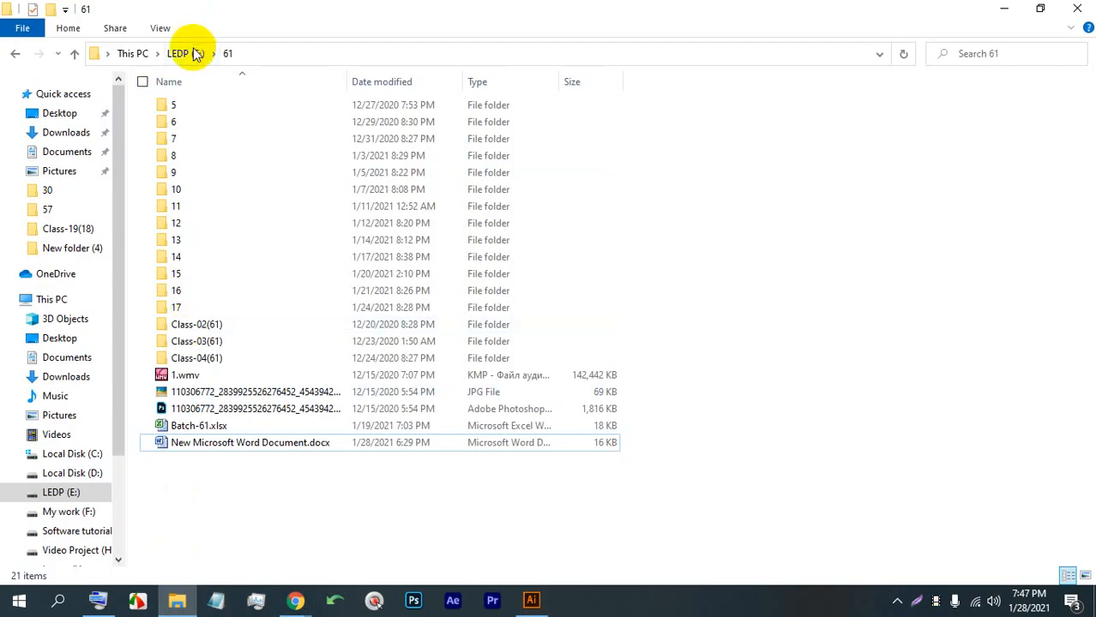
{"action": "double_click", "coordinate": [182, 307]}
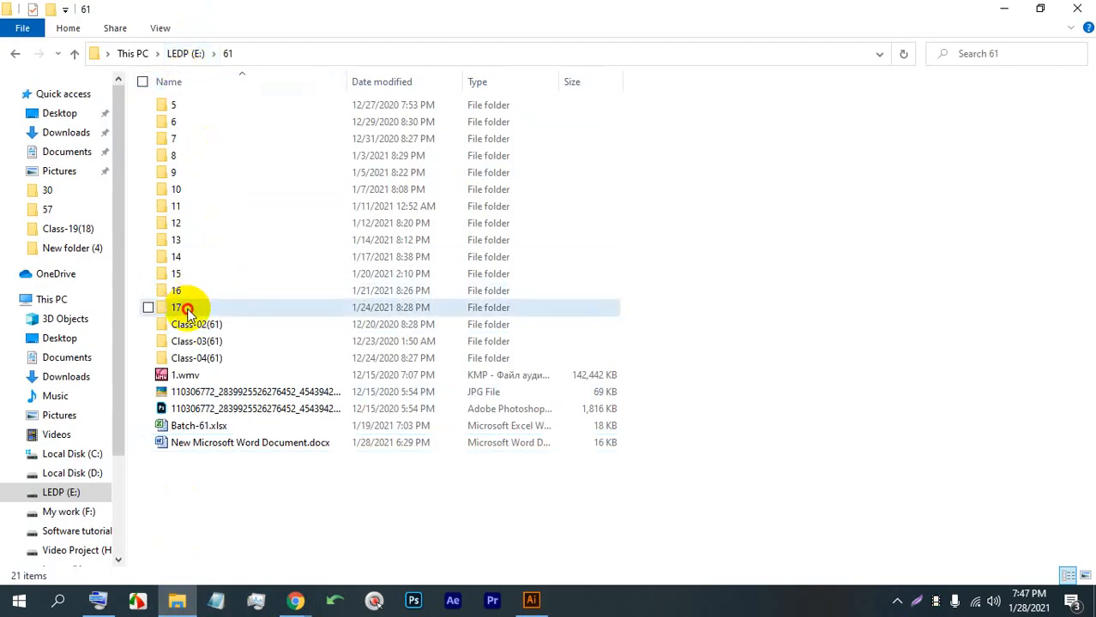
{"action": "left_click", "coordinate": [202, 57]}
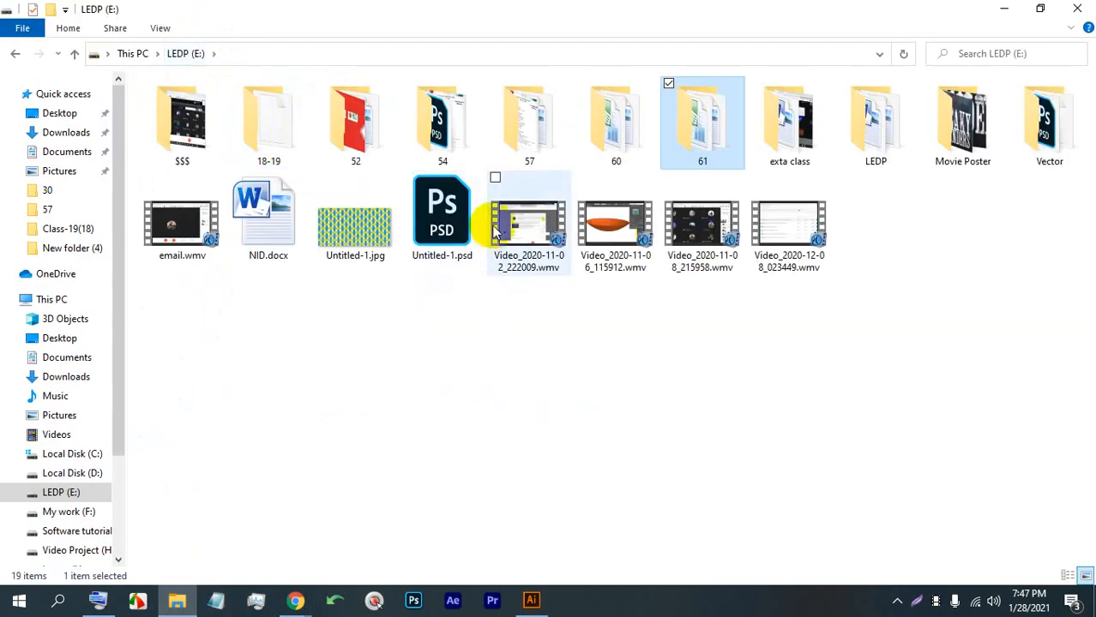
{"action": "double_click", "coordinate": [378, 124]}
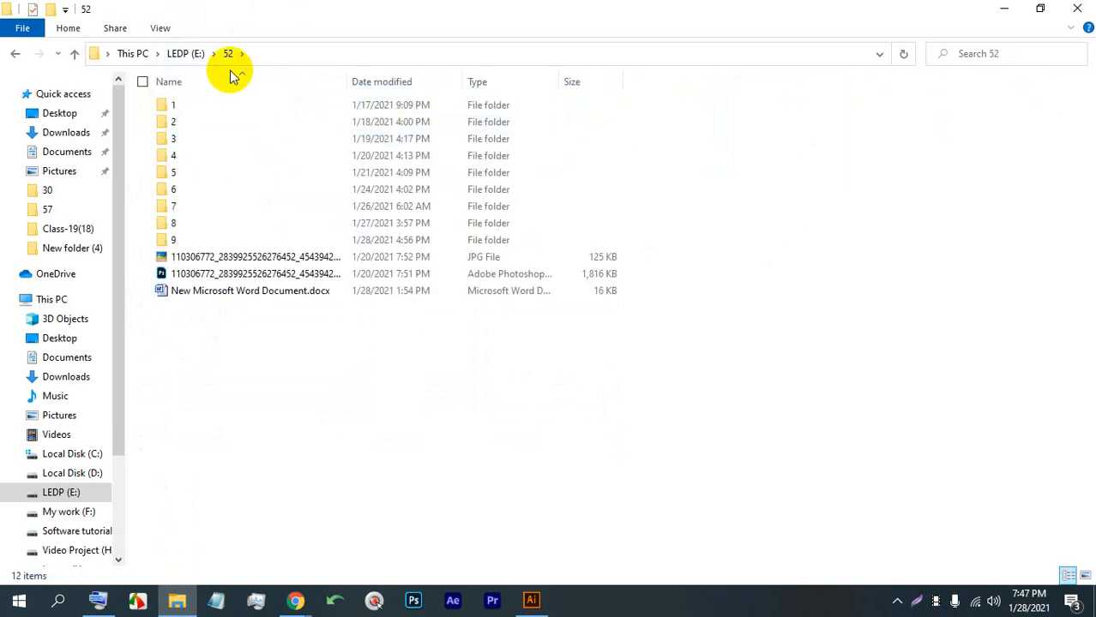
{"action": "left_click", "coordinate": [185, 54]}
{"action": "double_click", "coordinate": [527, 136]}
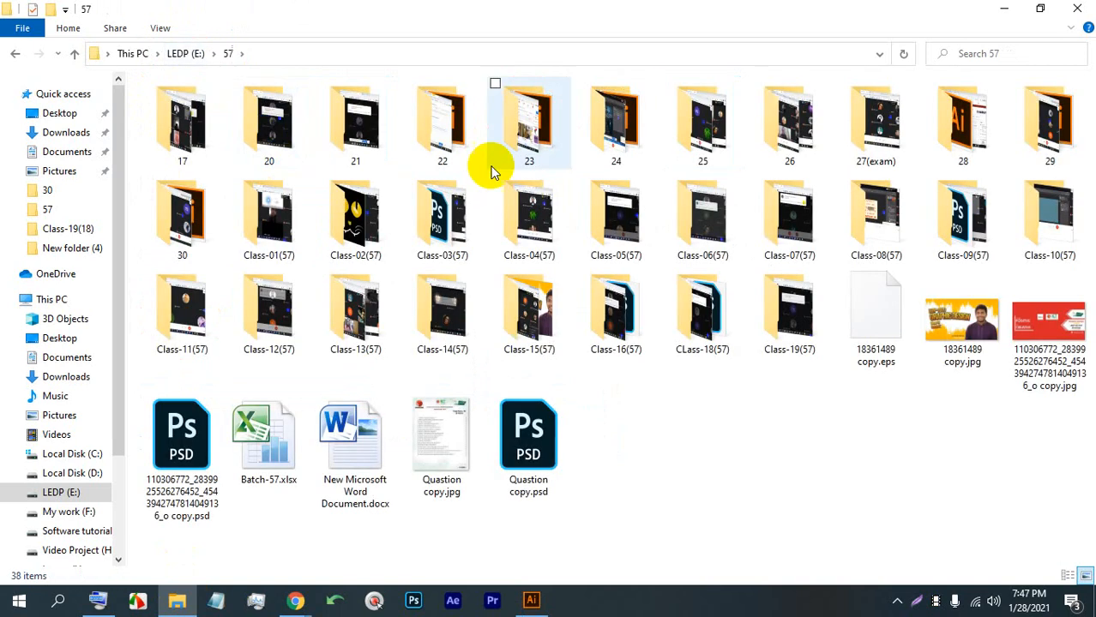
{"action": "double_click", "coordinate": [787, 316]}
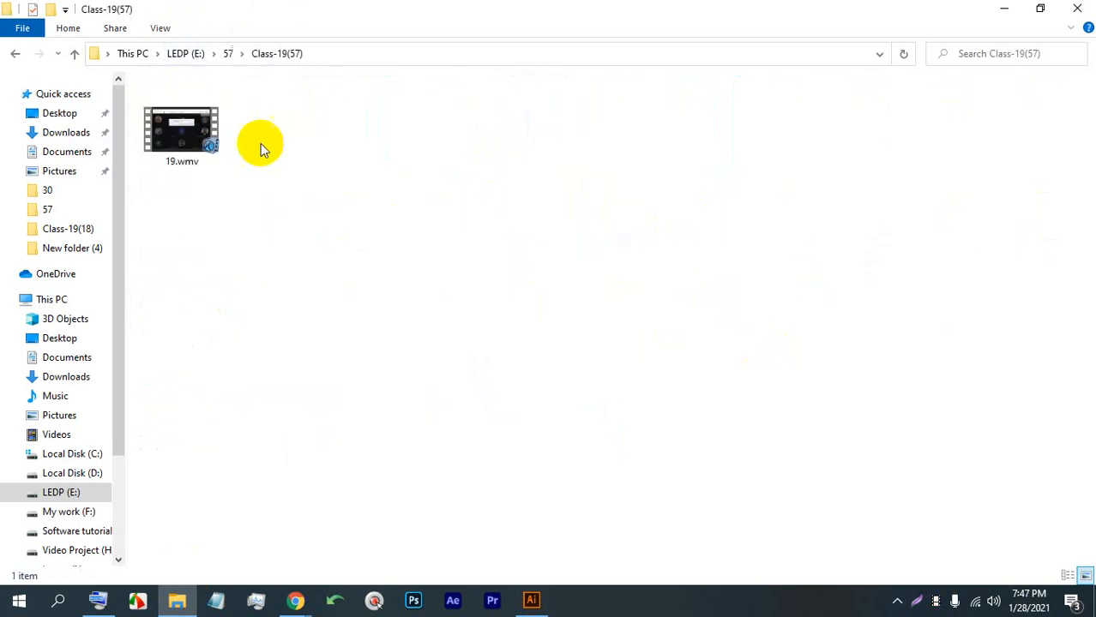
{"action": "left_click", "coordinate": [229, 60]}
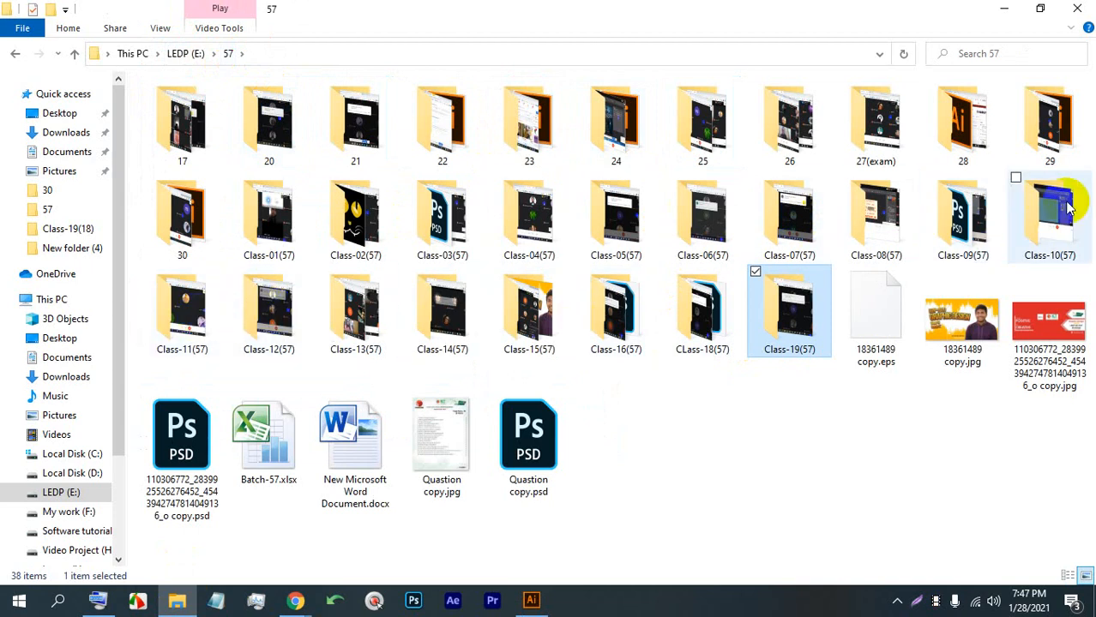
{"action": "double_click", "coordinate": [186, 241]}
{"action": "double_click", "coordinate": [220, 105]}
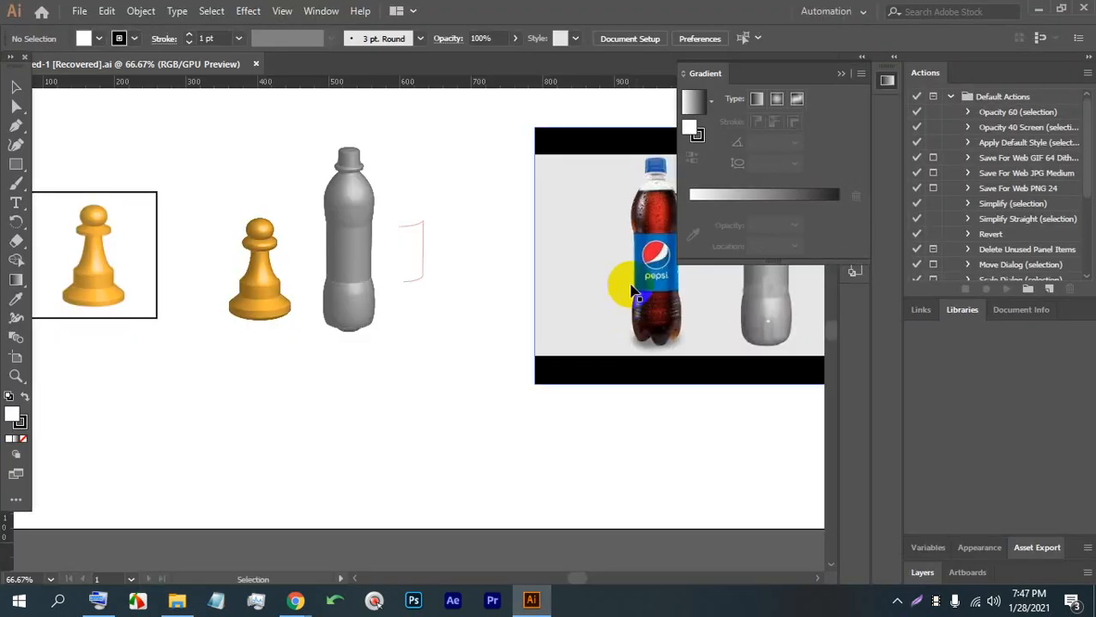
Collapse the Gradient panel and select the red label profile beside the grey bottle.
{"action": "left_click", "coordinate": [796, 99]}
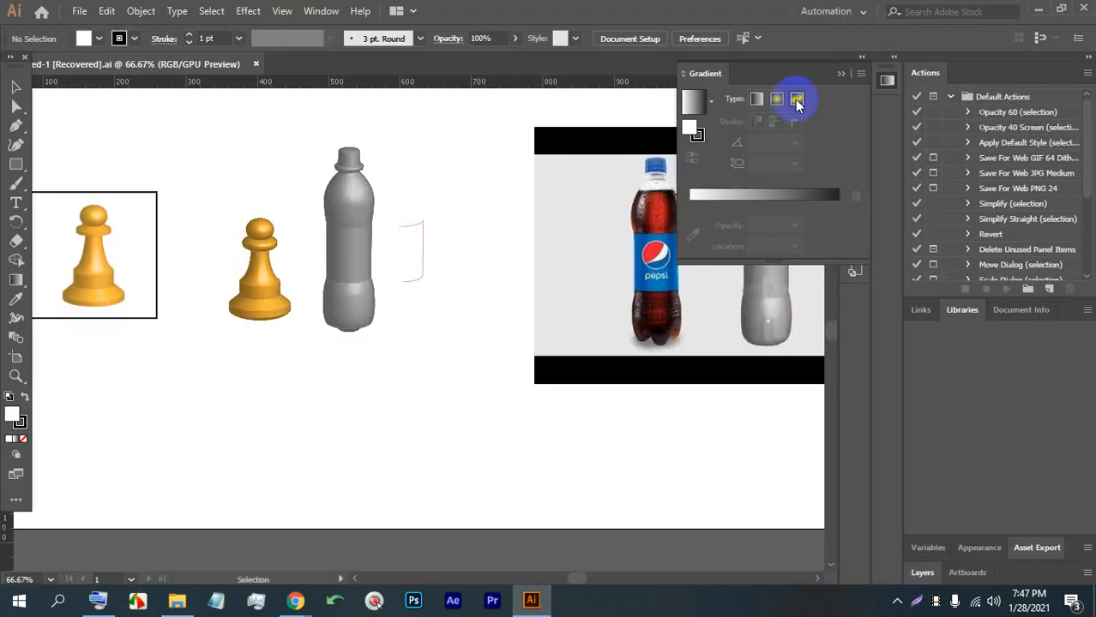
{"action": "left_click", "coordinate": [841, 75]}
{"action": "scroll", "coordinate": [421, 277], "scroll_direction": "down", "scroll_amount": 1}
{"action": "scroll", "coordinate": [433, 262], "scroll_direction": "up", "scroll_amount": 2}
{"action": "left_click_drag", "start_coordinate": [474, 282], "coordinate": [392, 209]}
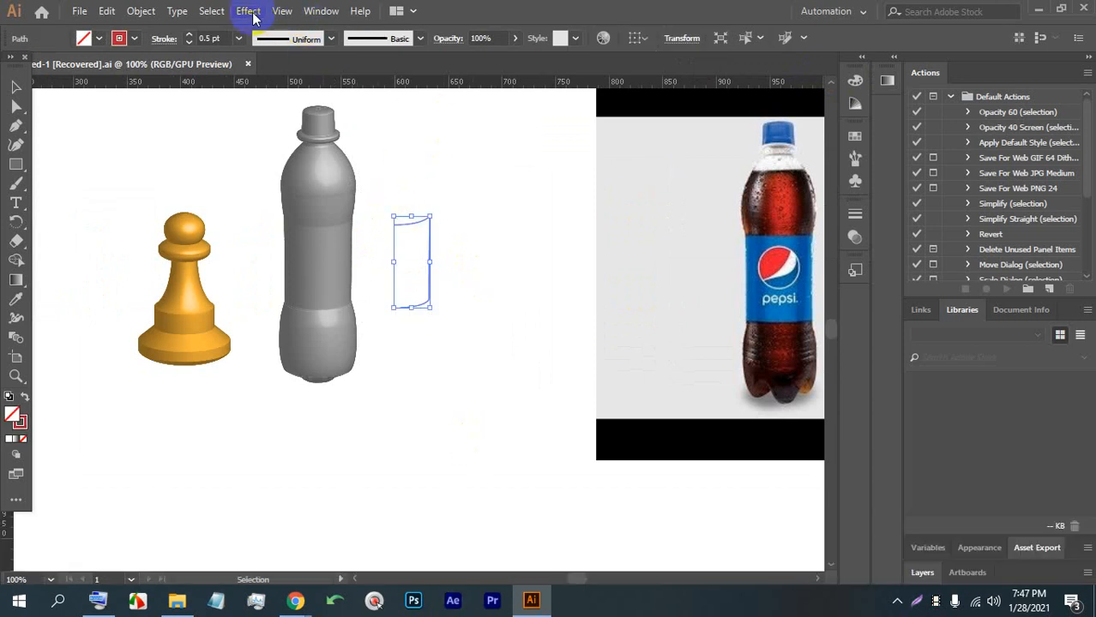
{"action": "left_click", "coordinate": [248, 11]}
{"action": "left_click", "coordinate": [409, 544]}
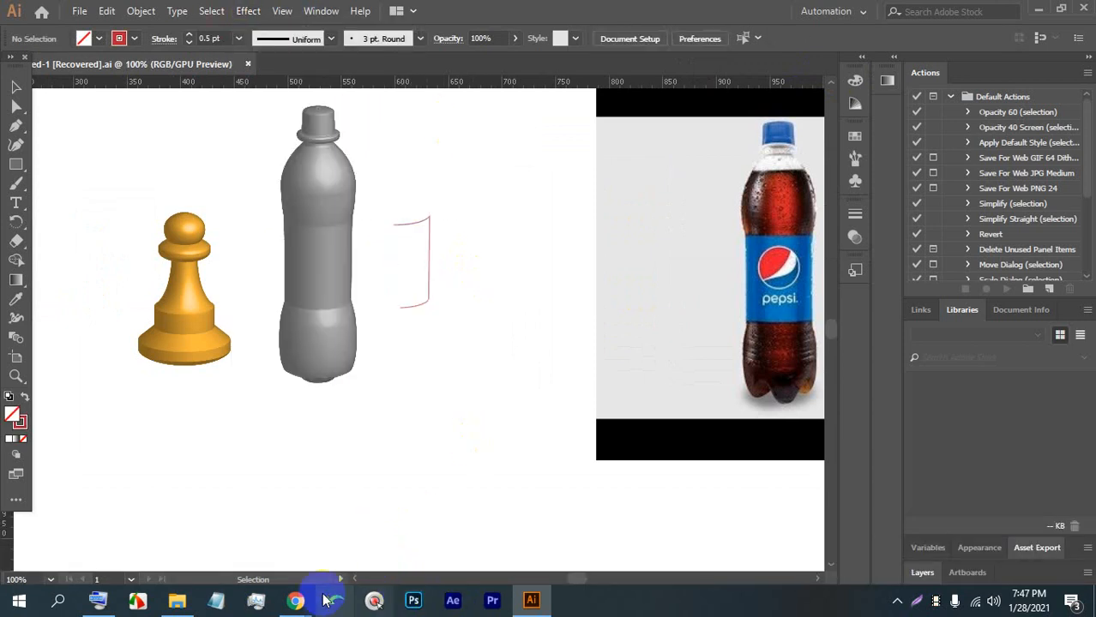
Place the downloaded unnamed.png from Chrome below the chess pawn and grey bottle and embed it in the document.
{"action": "mouse_move", "coordinate": [291, 598]}
{"action": "left_click", "coordinate": [210, 496]}
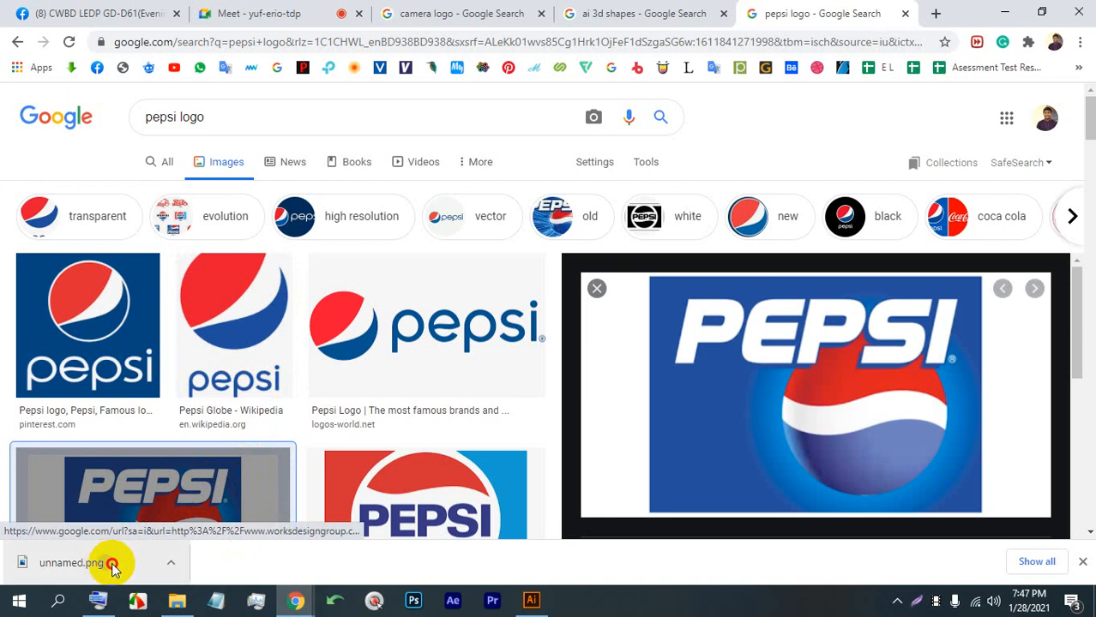
{"action": "left_click_drag", "start_coordinate": [98, 560], "coordinate": [531, 599]}
{"action": "left_click_drag", "start_coordinate": [602, 330], "coordinate": [288, 494]}
{"action": "scroll", "coordinate": [590, 316], "scroll_direction": "down", "scroll_amount": 3}
{"action": "scroll", "coordinate": [551, 343], "scroll_direction": "up", "scroll_amount": 2}
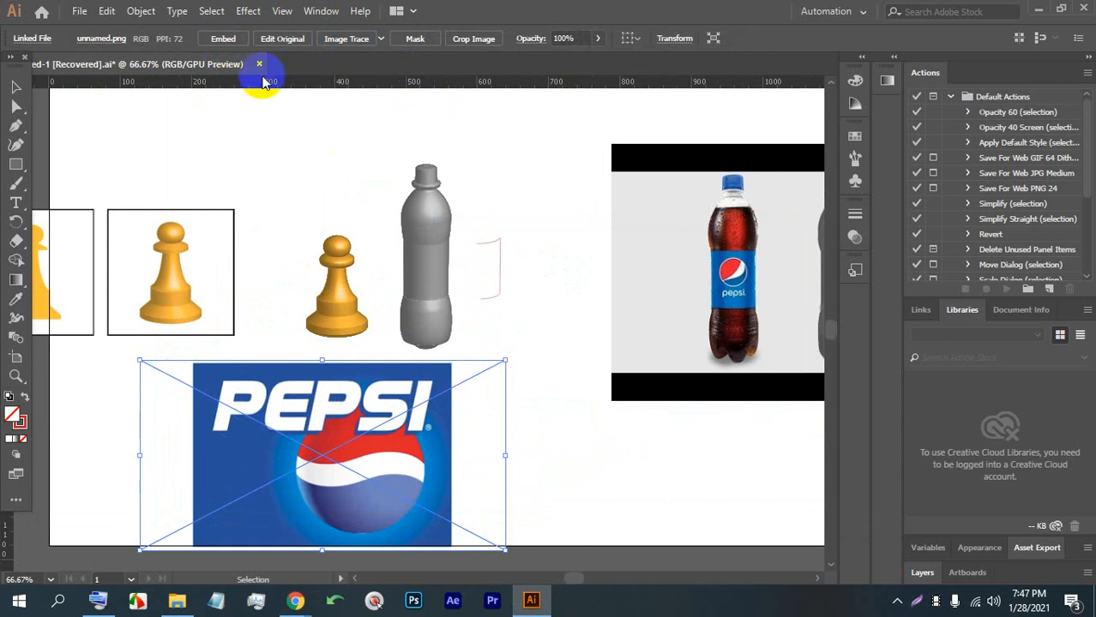
{"action": "left_click", "coordinate": [224, 43]}
{"action": "left_click", "coordinate": [502, 287]}
{"action": "left_click", "coordinate": [489, 243]}
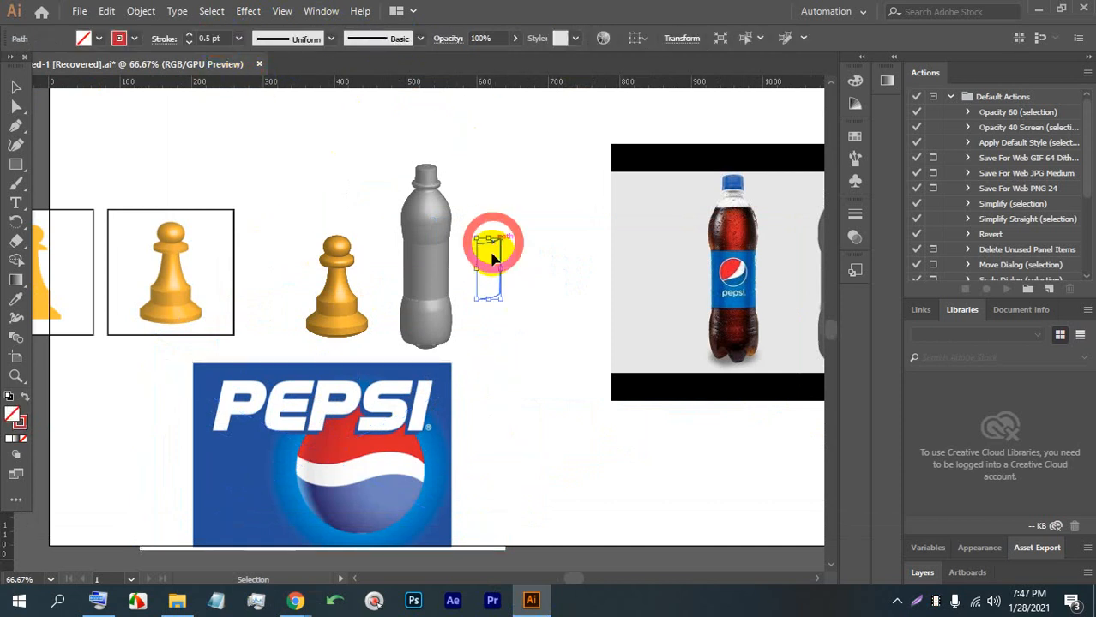
{"action": "scroll", "coordinate": [539, 285], "scroll_direction": "up", "scroll_amount": 2}
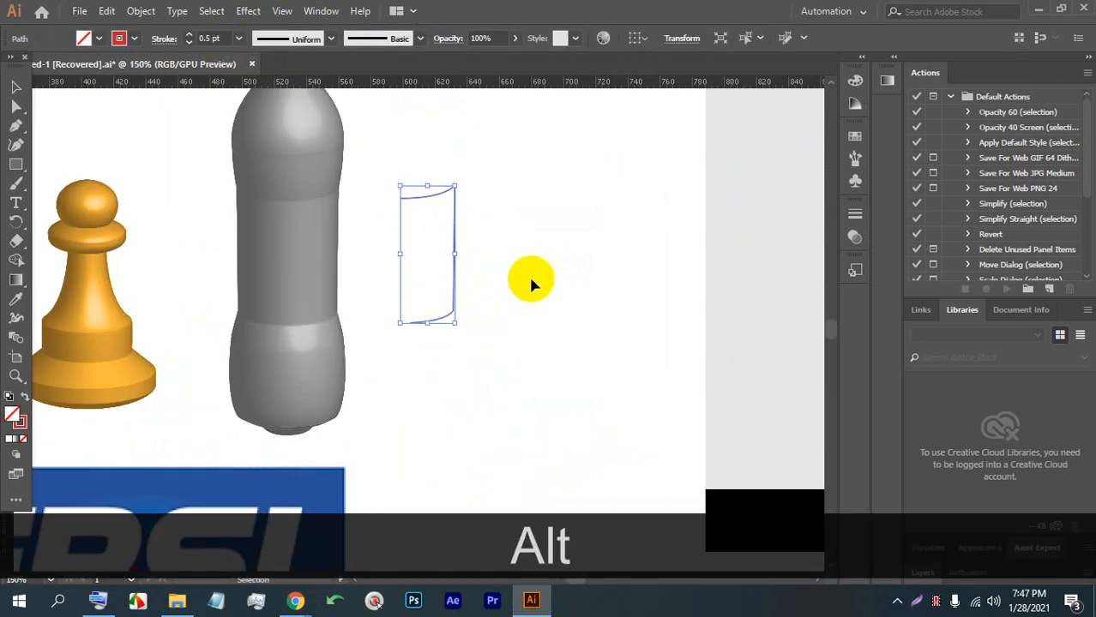
{"action": "left_click", "coordinate": [246, 11]}
{"action": "mouse_move", "coordinate": [283, 103]}
{"action": "left_click", "coordinate": [463, 124]}
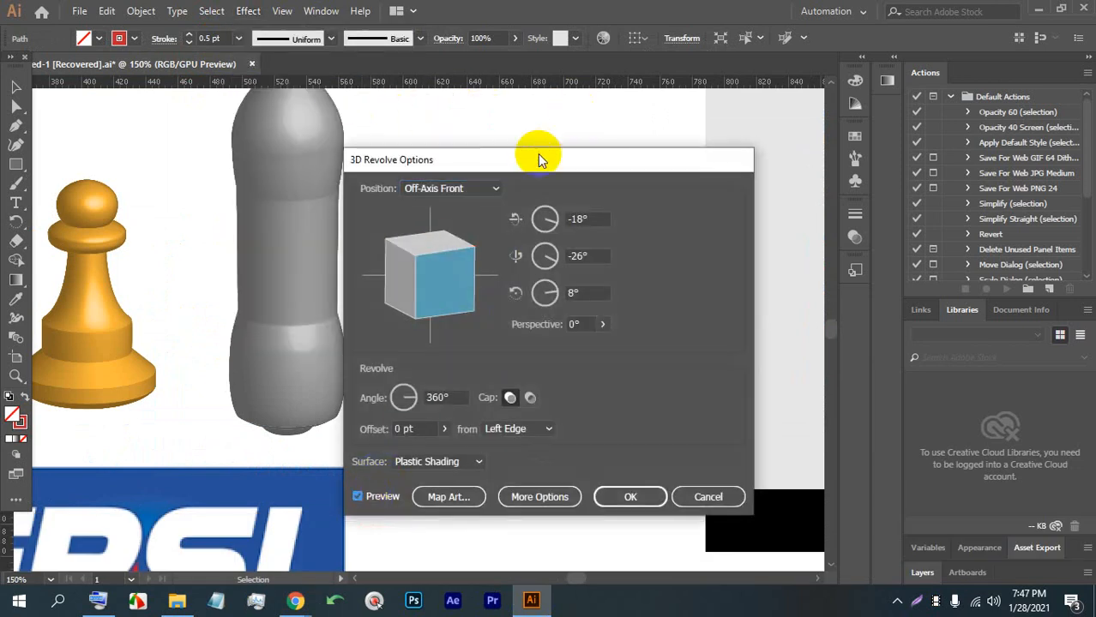
{"action": "left_click_drag", "start_coordinate": [538, 159], "coordinate": [830, 114]}
{"action": "left_click", "coordinate": [743, 452]}
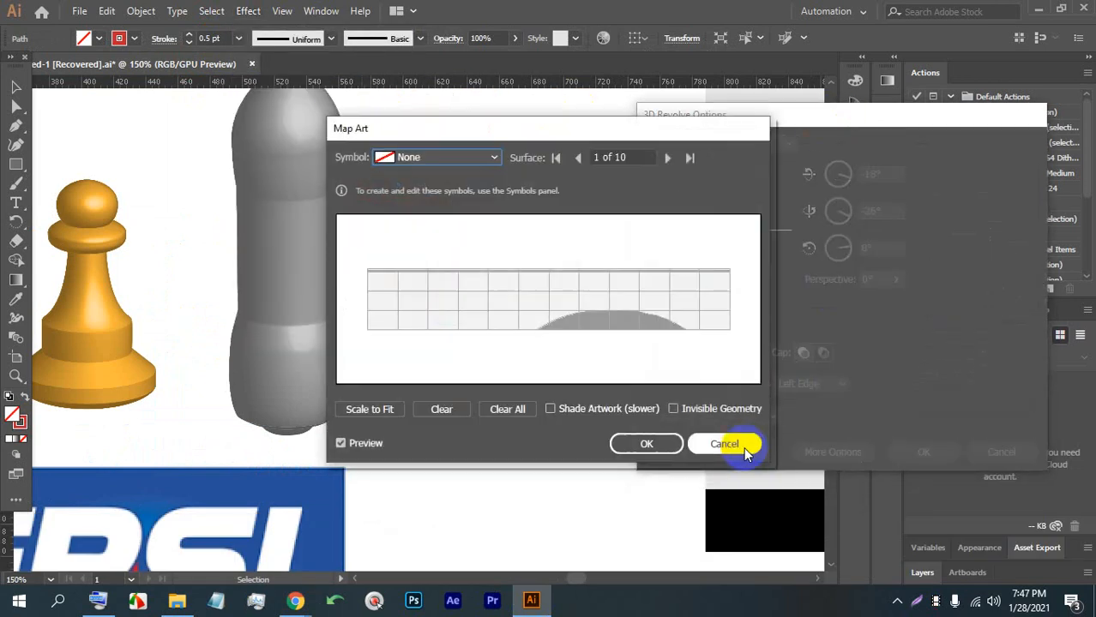
{"action": "left_click_drag", "start_coordinate": [594, 126], "coordinate": [913, 128]}
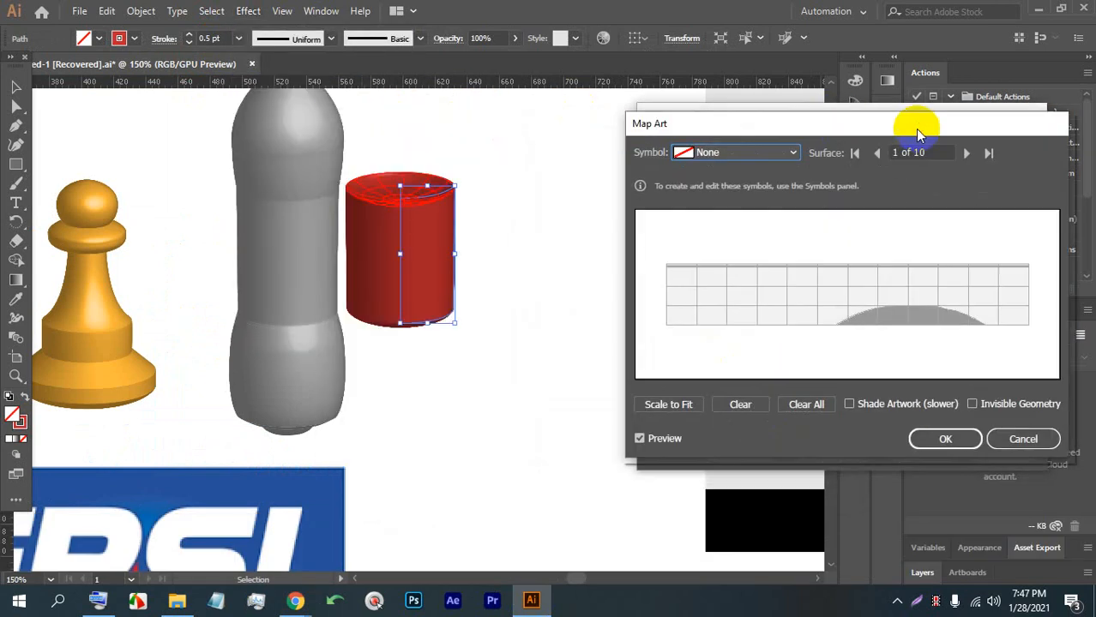
{"action": "left_click", "coordinate": [967, 153]}
{"action": "left_click", "coordinate": [966, 154]}
{"action": "left_click", "coordinate": [966, 154]}
{"action": "left_click", "coordinate": [966, 153]}
{"action": "left_click", "coordinate": [967, 154]}
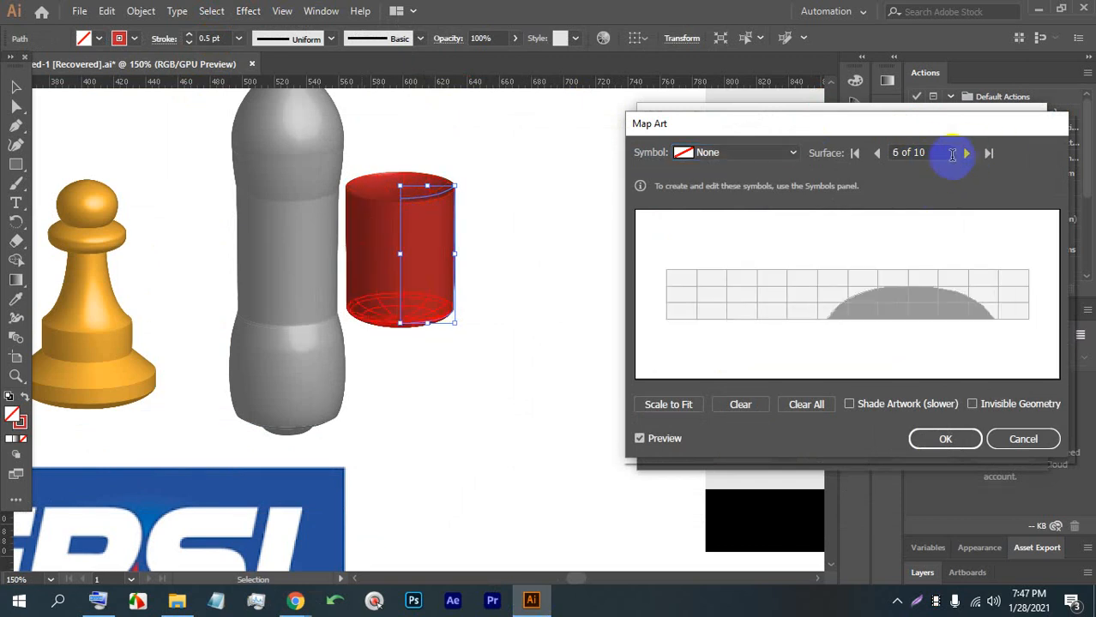
{"action": "left_click", "coordinate": [877, 153]}
{"action": "left_click", "coordinate": [719, 155]}
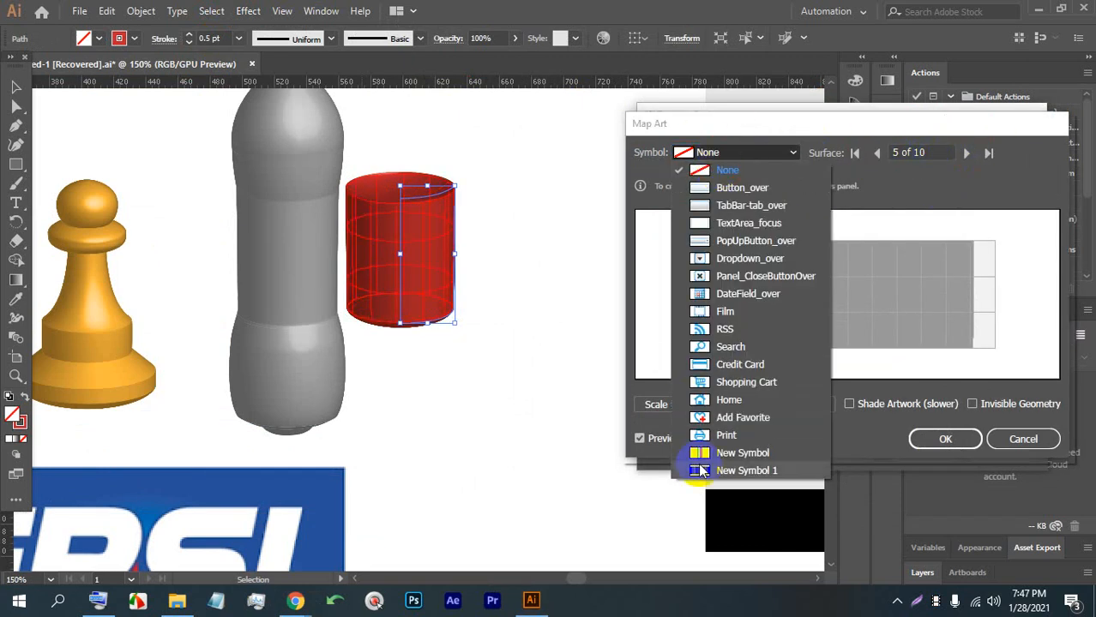
{"action": "left_click", "coordinate": [1022, 445]}
{"action": "left_click", "coordinate": [1022, 441]}
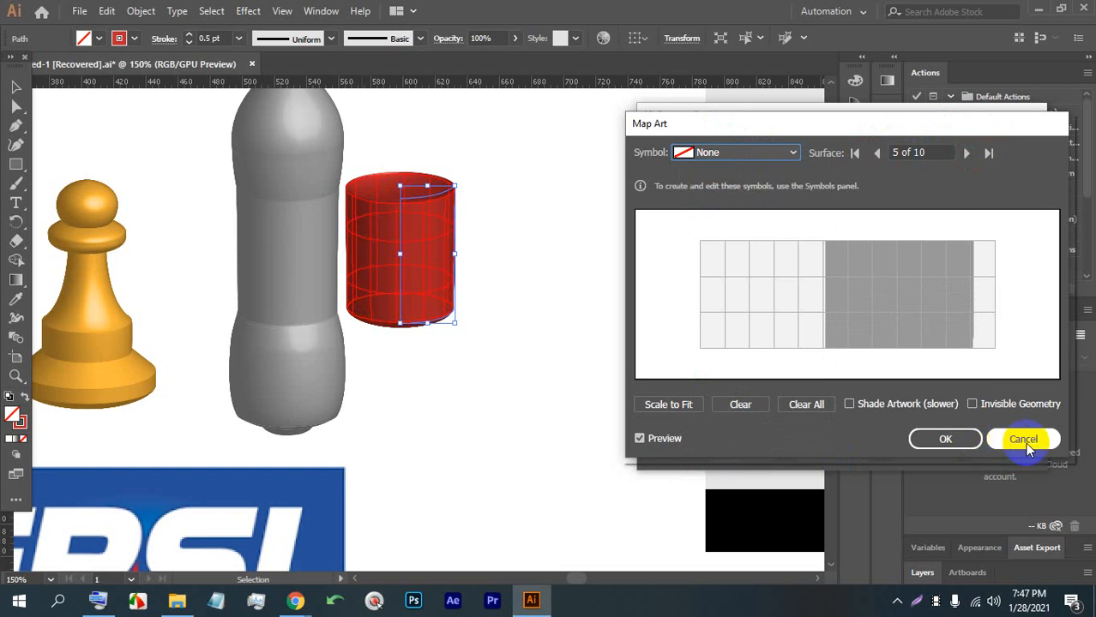
{"action": "left_click", "coordinate": [1001, 452]}
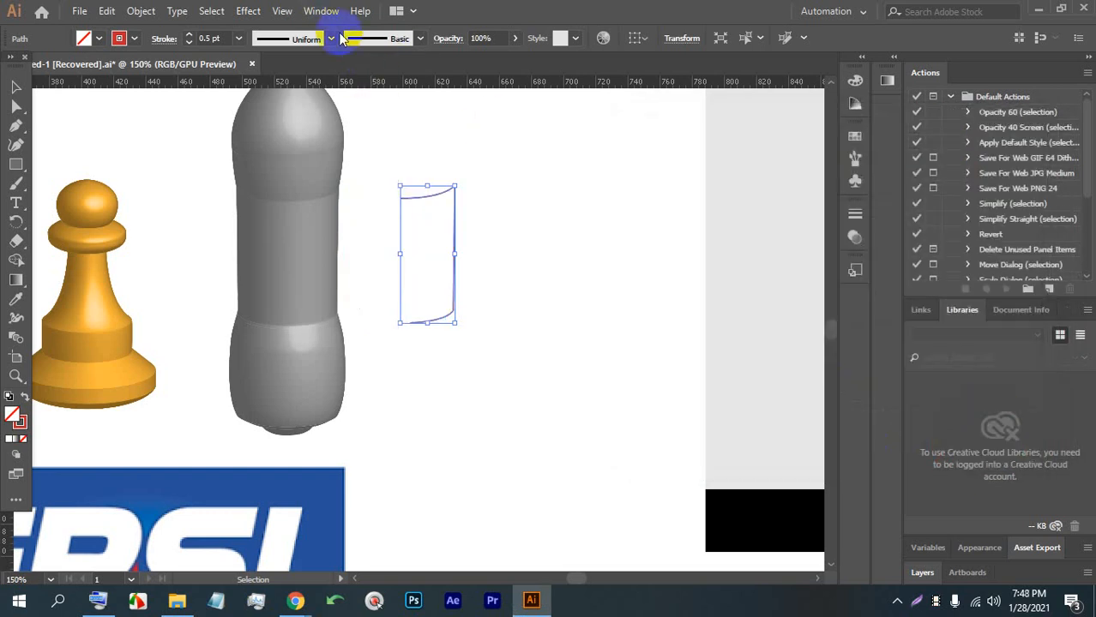
Create a dynamic Movie Clip symbol from the embedded Pepsi image.
{"action": "left_click", "coordinate": [321, 10]}
{"action": "mouse_move", "coordinate": [364, 594]}
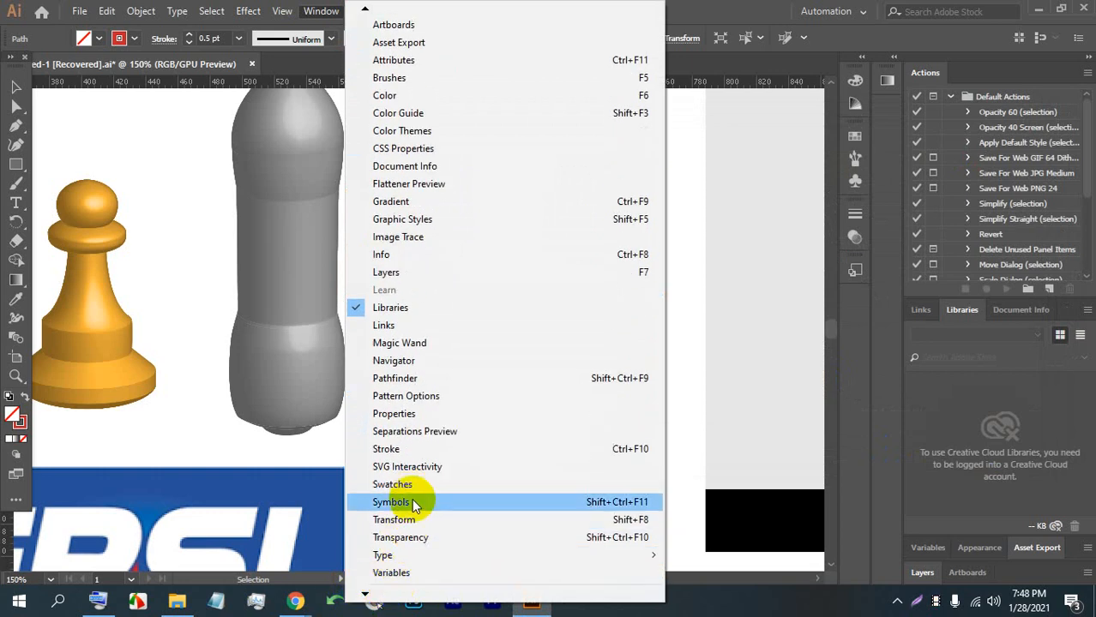
{"action": "left_click", "coordinate": [411, 503]}
{"action": "left_click", "coordinate": [212, 474]}
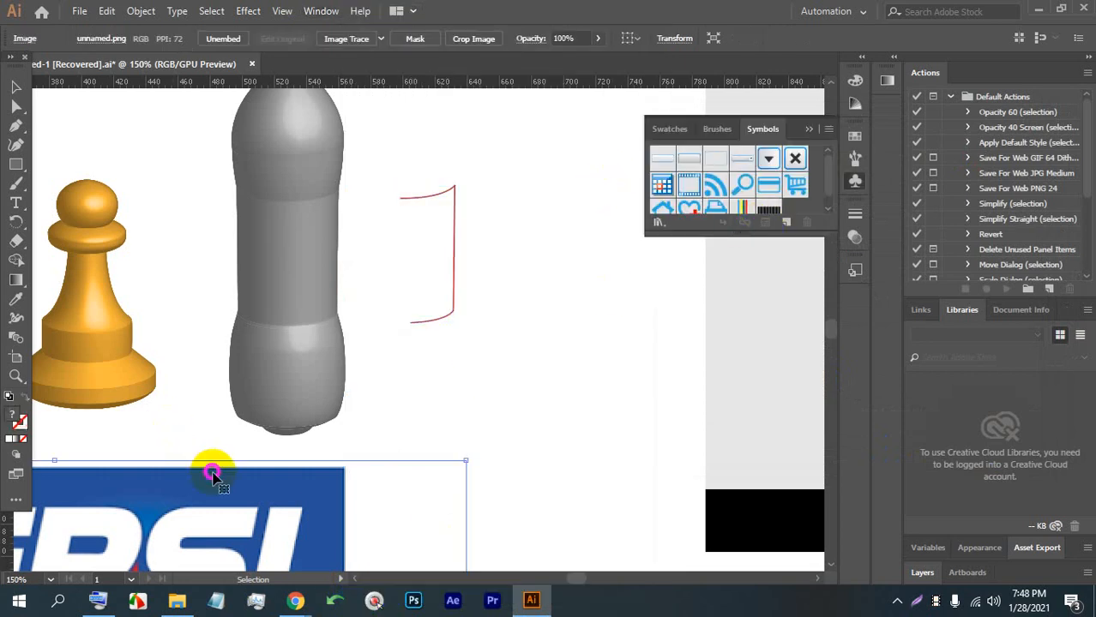
{"action": "left_click", "coordinate": [784, 223]}
{"action": "left_click", "coordinate": [561, 434]}
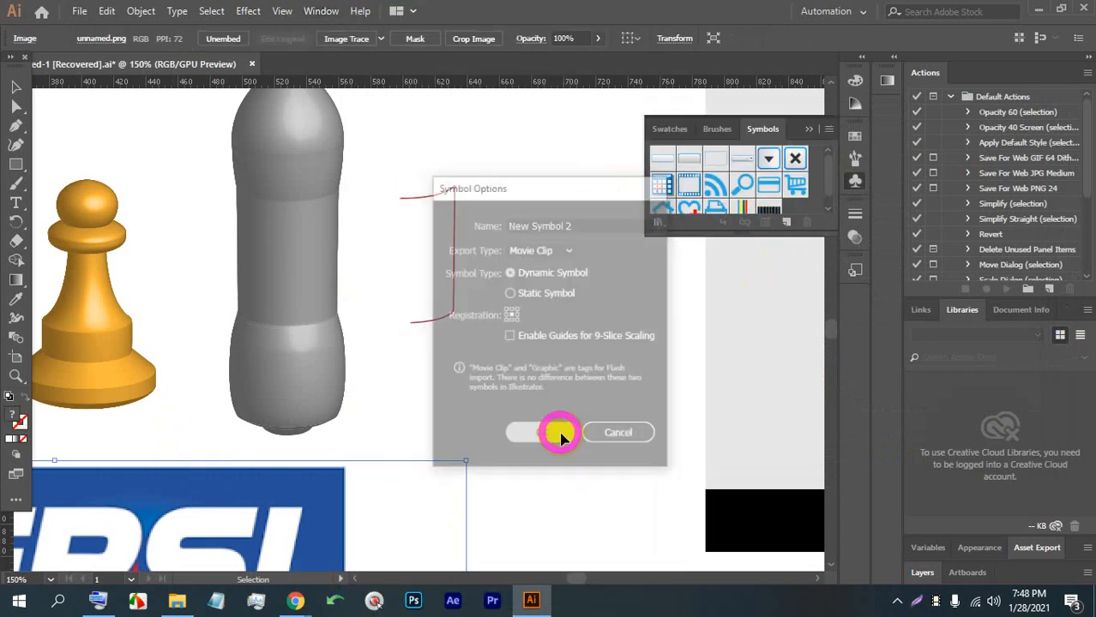
Apply a previewed 3D Revolve effect to the red label profile beside the grey bottle.
{"action": "left_click", "coordinate": [450, 242]}
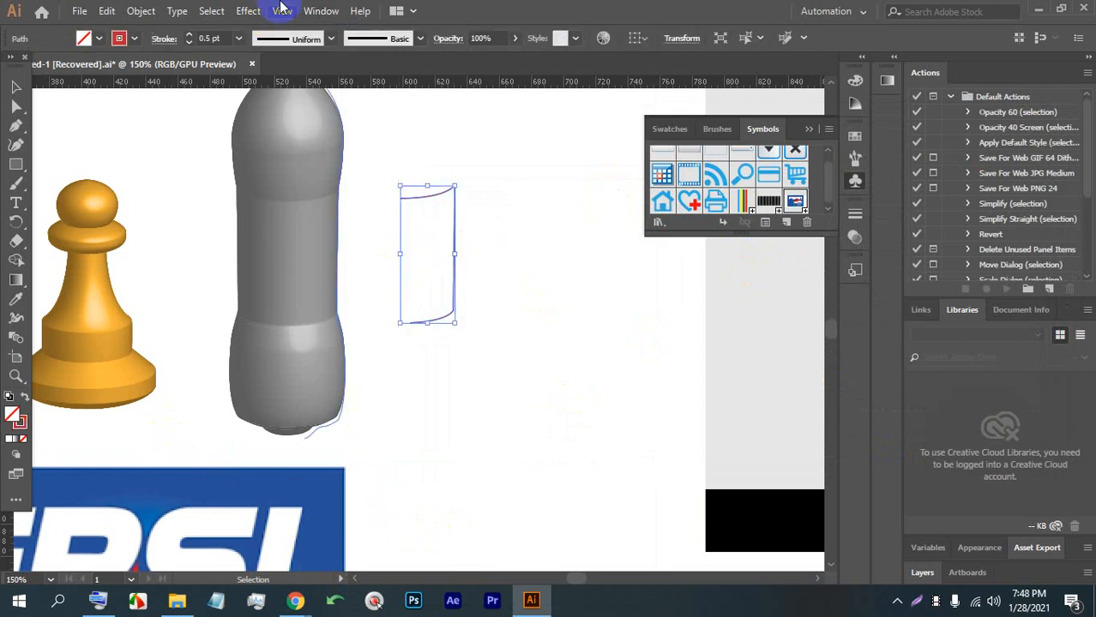
{"action": "left_click", "coordinate": [248, 10]}
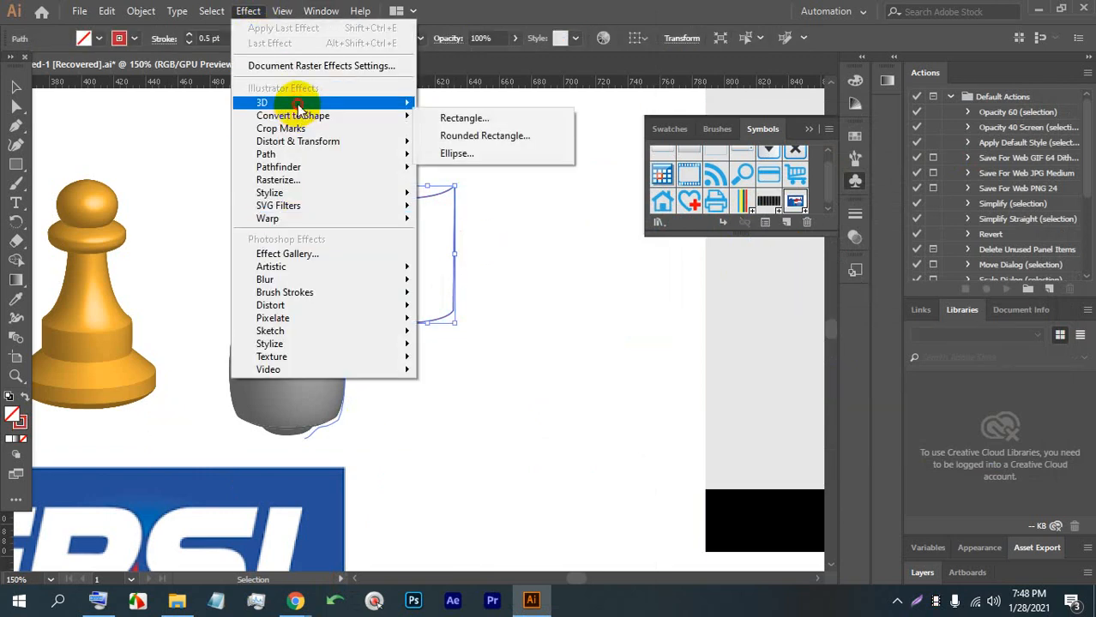
{"action": "mouse_move", "coordinate": [283, 102]}
{"action": "left_click", "coordinate": [468, 121]}
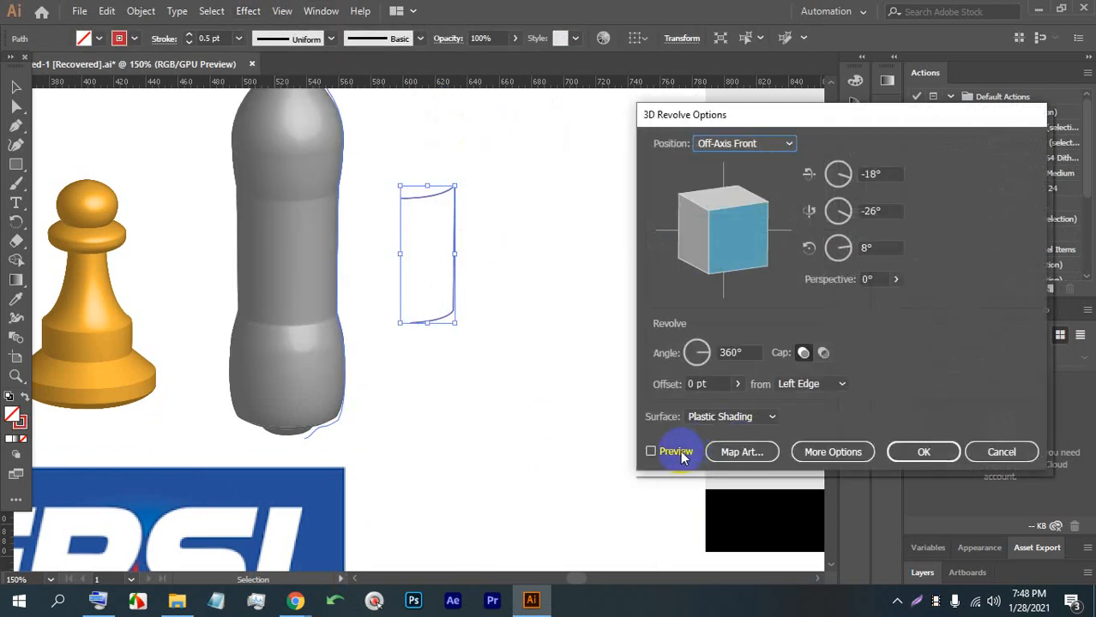
{"action": "left_click", "coordinate": [650, 451]}
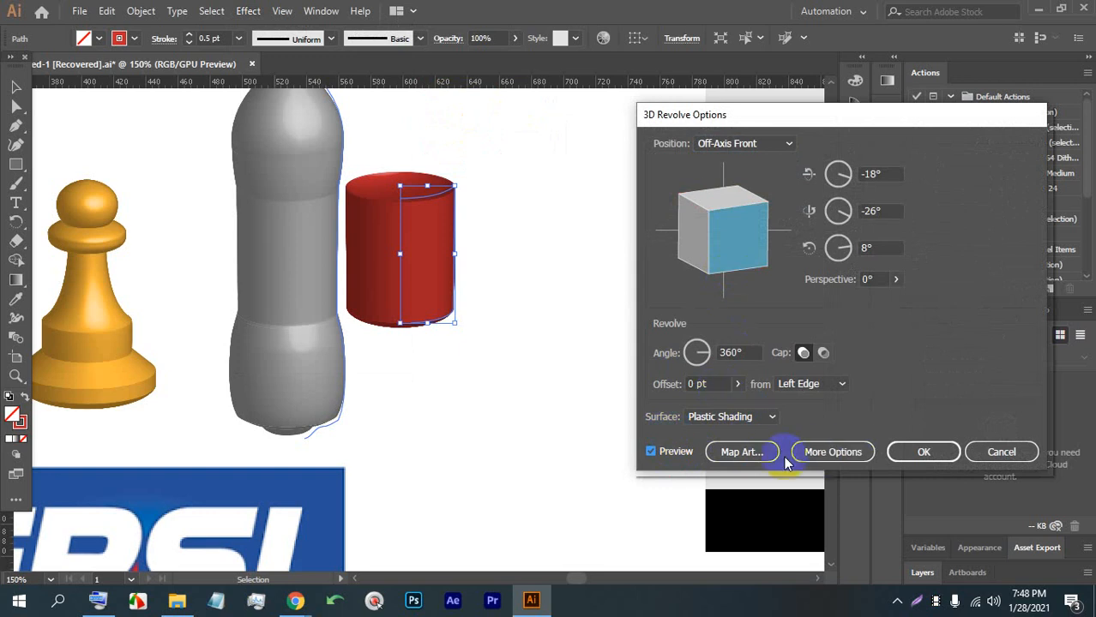
Try to map New Symbol 2 onto surface 5 of 10 of the revolved label.
{"action": "left_click", "coordinate": [742, 452]}
{"action": "left_click", "coordinate": [744, 144]}
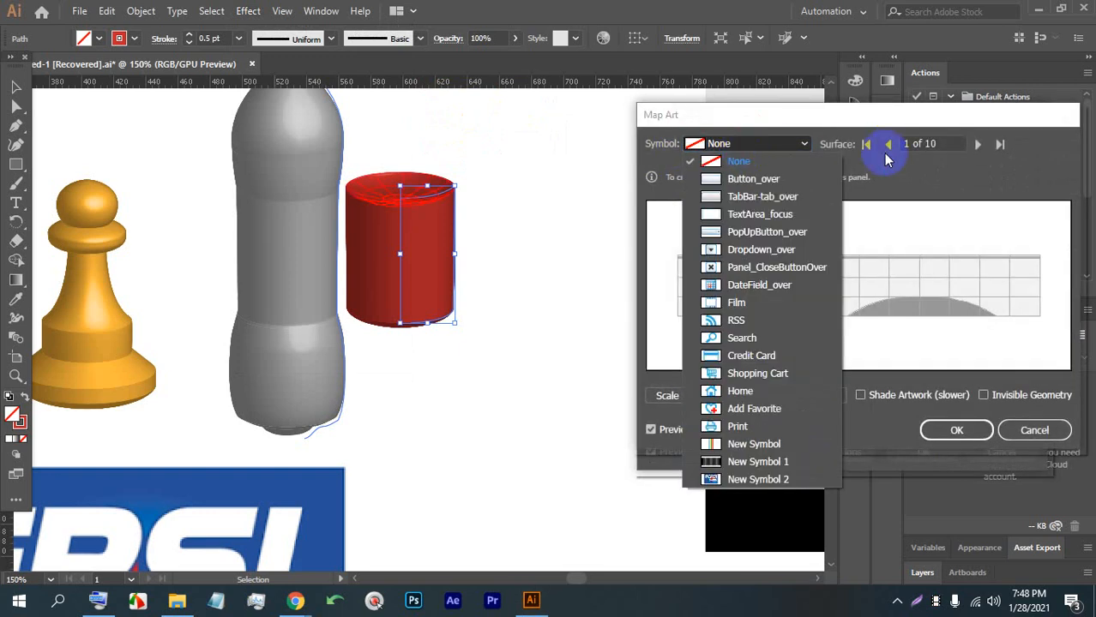
{"action": "left_click", "coordinate": [978, 144]}
{"action": "left_click", "coordinate": [977, 144]}
{"action": "left_click", "coordinate": [978, 144]}
{"action": "left_click", "coordinate": [980, 144]}
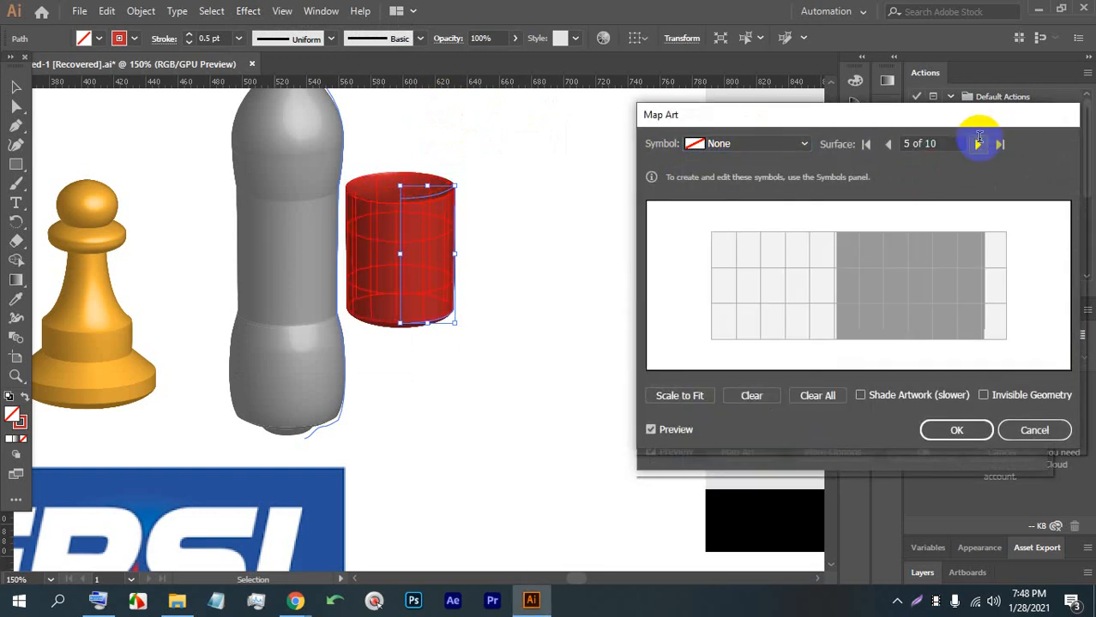
{"action": "left_click", "coordinate": [744, 144]}
{"action": "left_click", "coordinate": [743, 480]}
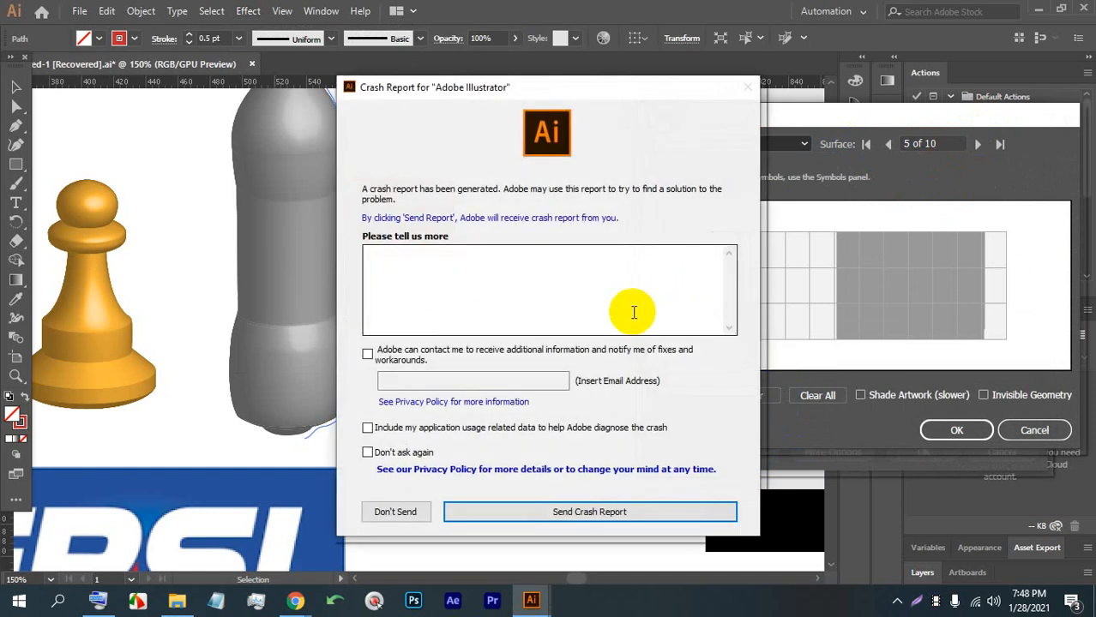
Dismiss the crash report without sending it, opt out of being asked again, relaunch Illustrator and recover the document.
{"action": "left_click", "coordinate": [415, 453]}
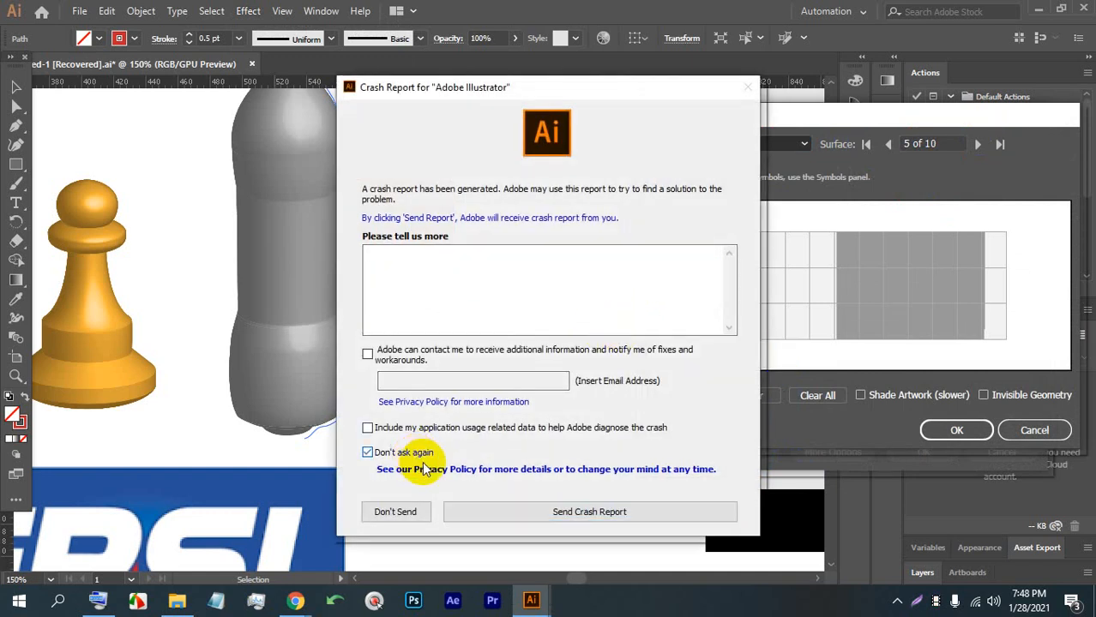
{"action": "left_click", "coordinate": [423, 514]}
{"action": "left_click", "coordinate": [527, 599]}
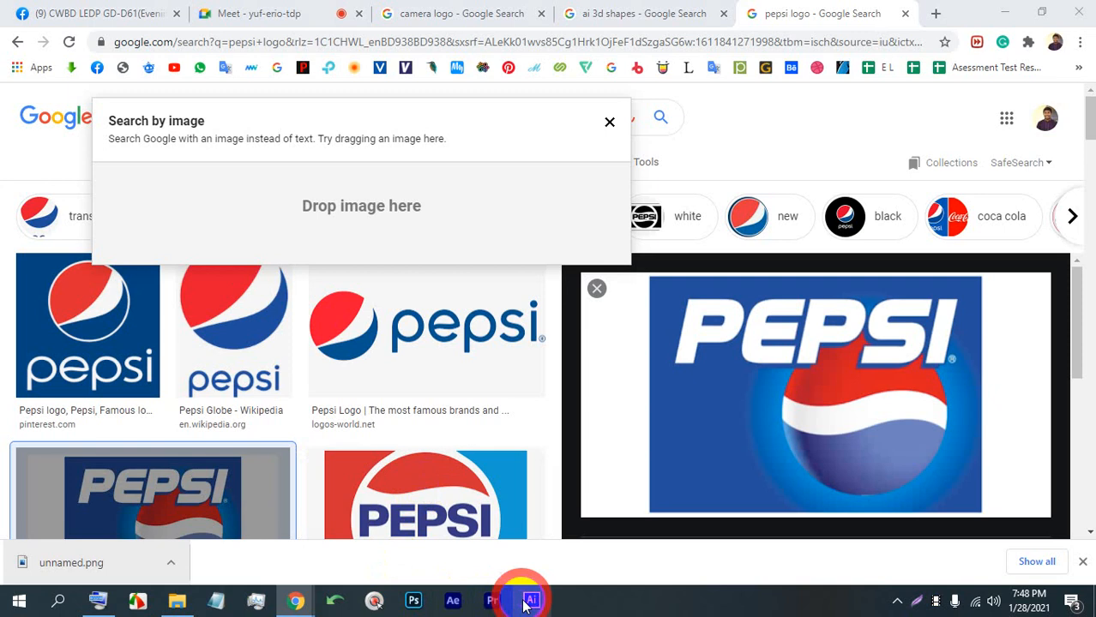
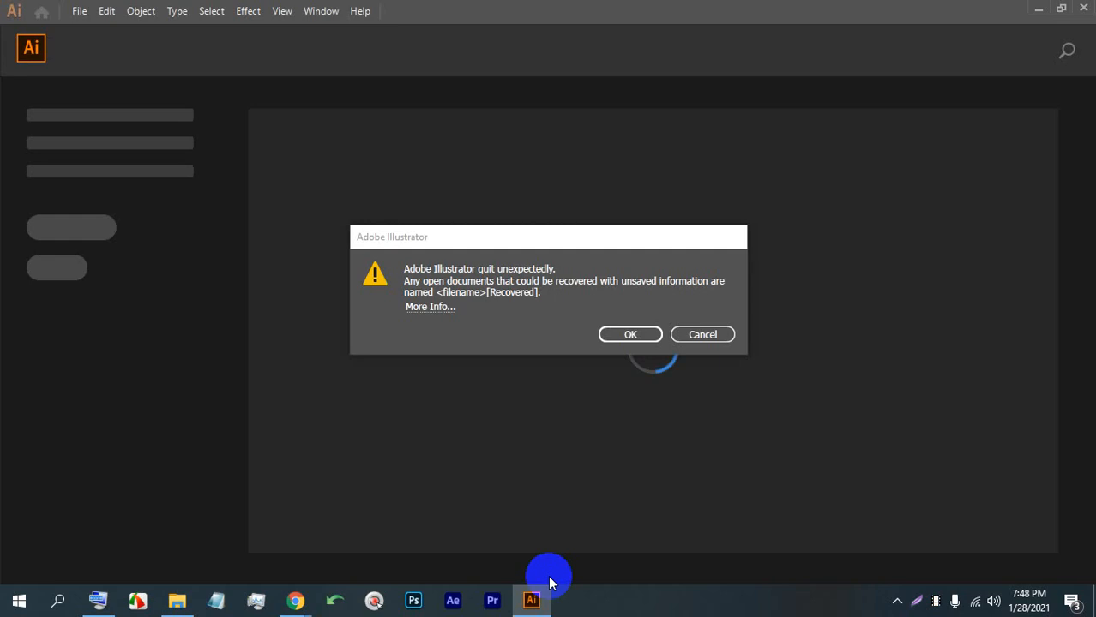
{"action": "left_click", "coordinate": [627, 335]}
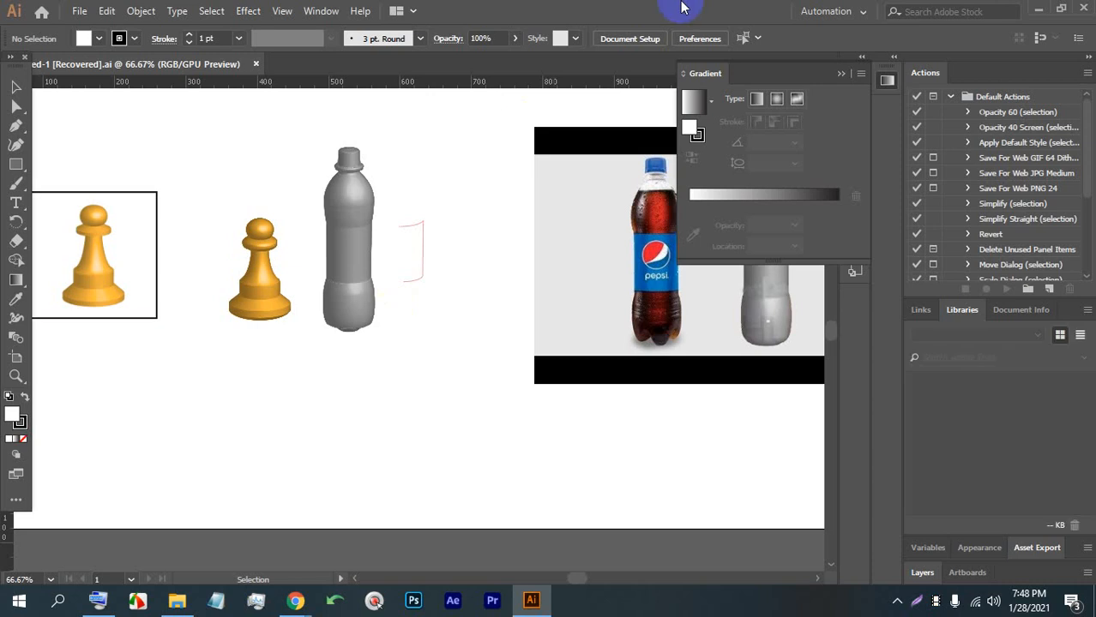
Delete the red label profile beside the grey bottle.
{"action": "scroll", "coordinate": [418, 201], "scroll_direction": "up", "scroll_amount": 3}
{"action": "left_click_drag", "start_coordinate": [406, 234], "coordinate": [421, 374]}
{"action": "scroll", "coordinate": [303, 358], "scroll_direction": "down", "scroll_amount": 2}
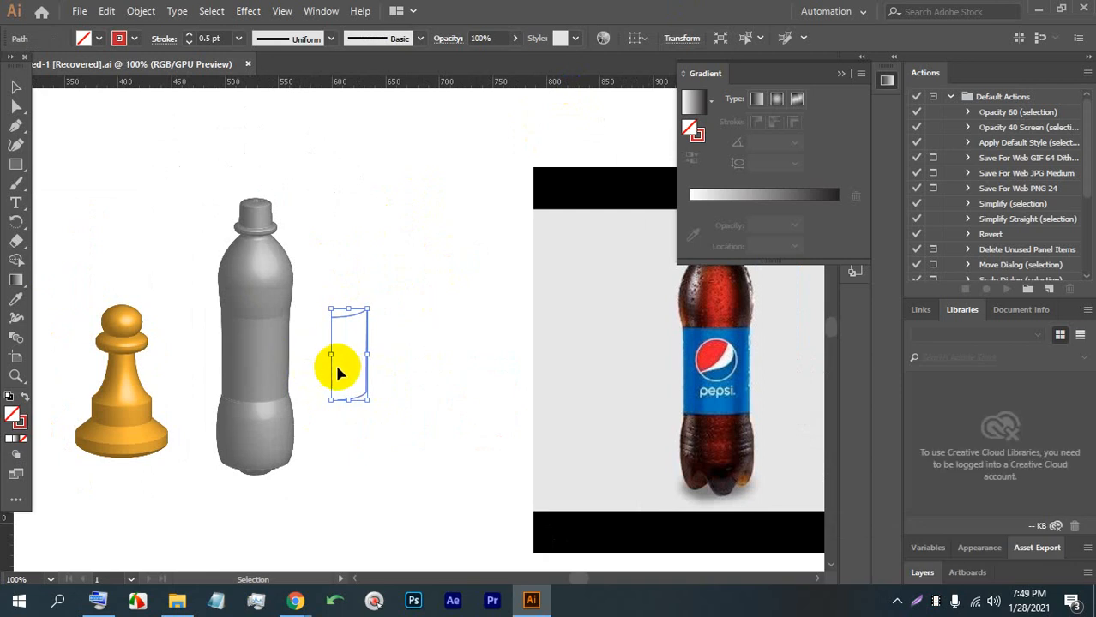
{"action": "left_click_drag", "start_coordinate": [367, 401], "coordinate": [370, 397]}
{"action": "left_click", "coordinate": [391, 410]}
{"action": "left_click_drag", "start_coordinate": [406, 439], "coordinate": [355, 333]}
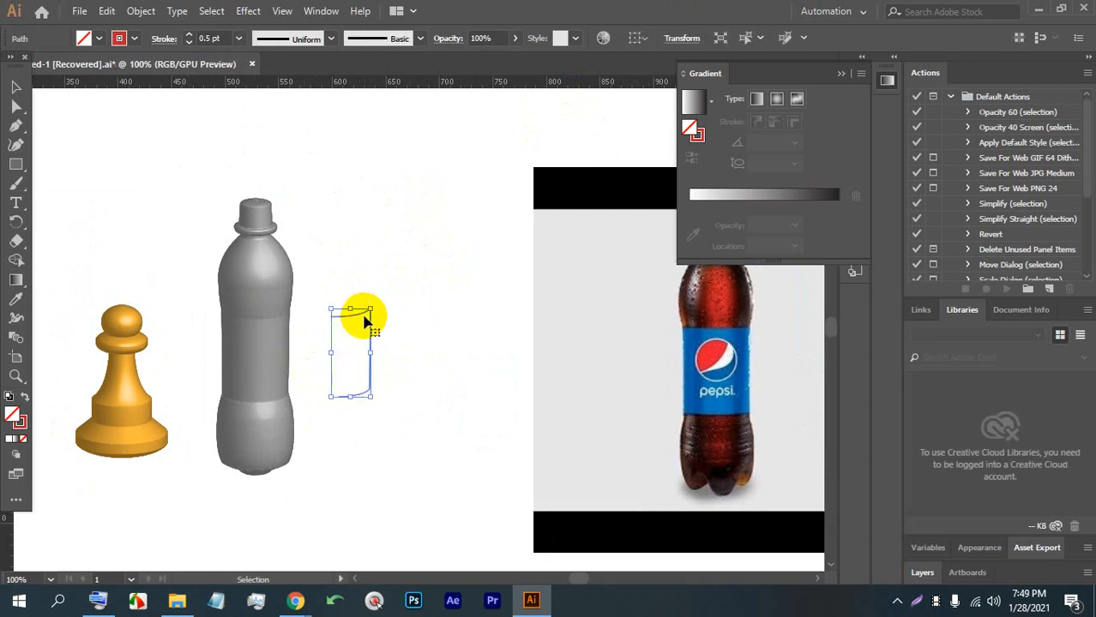
{"action": "key", "text": "BackSpace"}
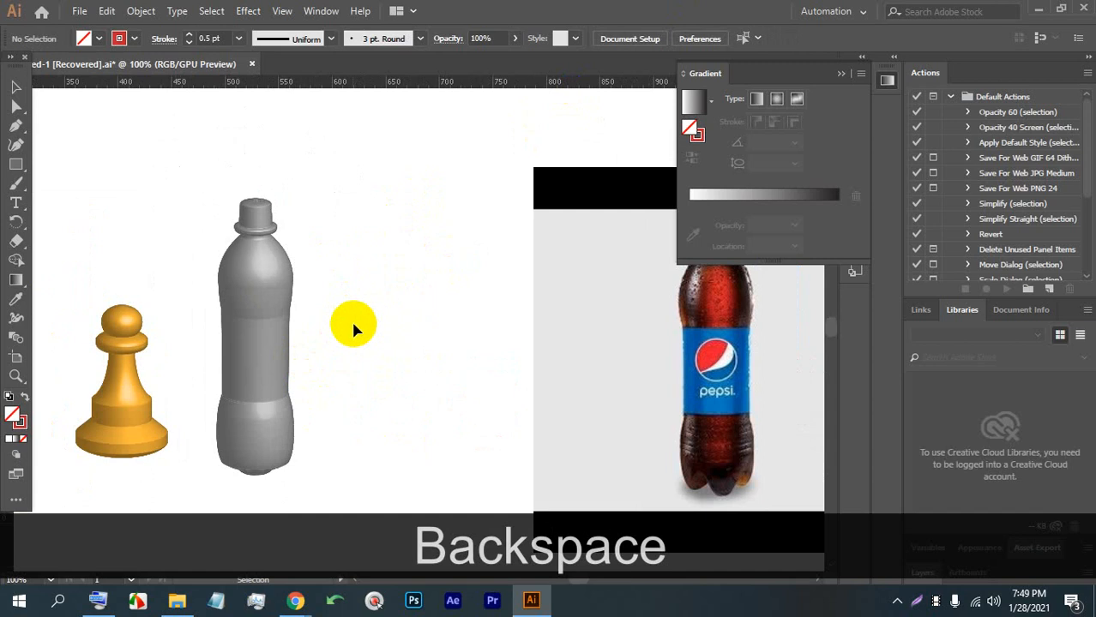
Scale the chess pieces, grey bottle and reference image down together to about 466 by 121 px and place them in the artboard's upper right.
{"action": "scroll", "coordinate": [355, 330], "scroll_direction": "down", "scroll_amount": 5}
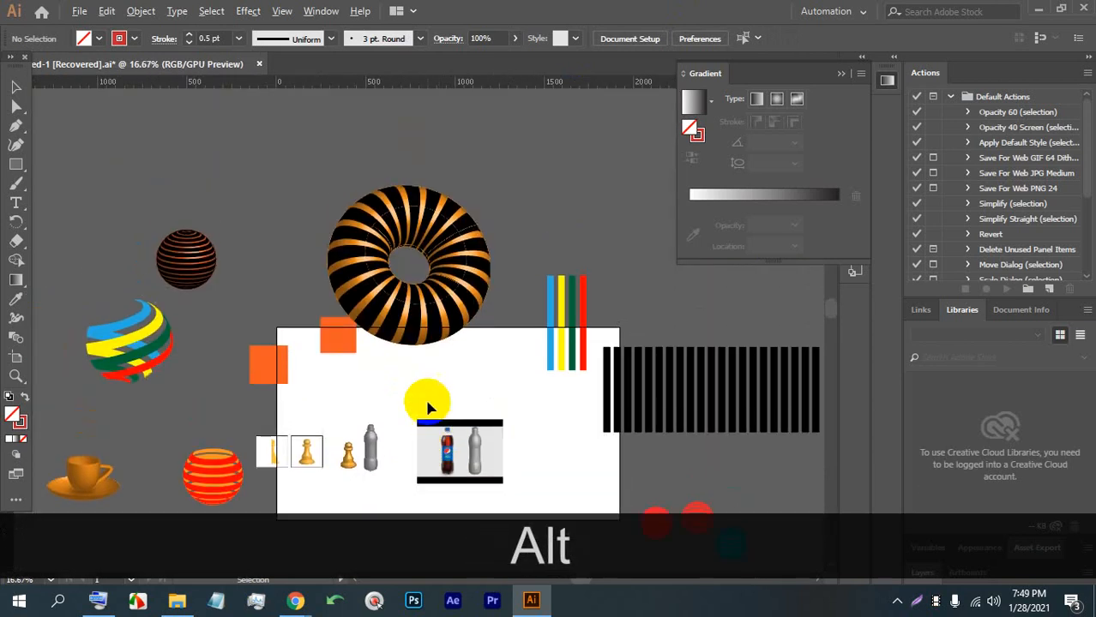
{"action": "scroll", "coordinate": [427, 403], "scroll_direction": "down", "scroll_amount": 1}
{"action": "scroll", "coordinate": [432, 433], "scroll_direction": "up", "scroll_amount": 2}
{"action": "left_click_drag", "start_coordinate": [456, 492], "coordinate": [240, 338]}
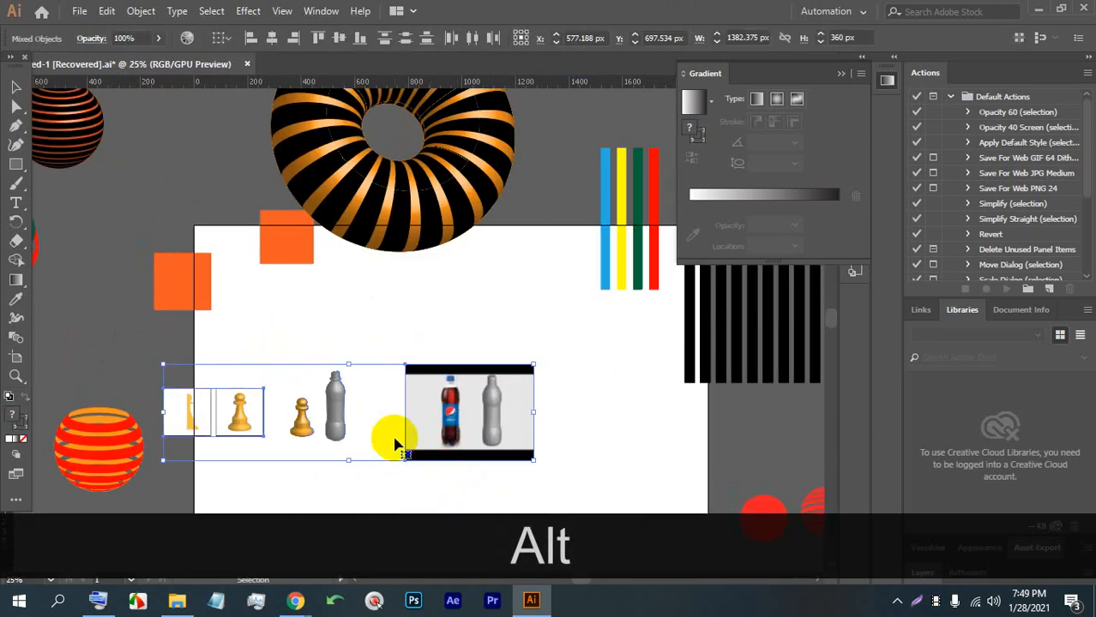
{"action": "key", "text": "shift"}
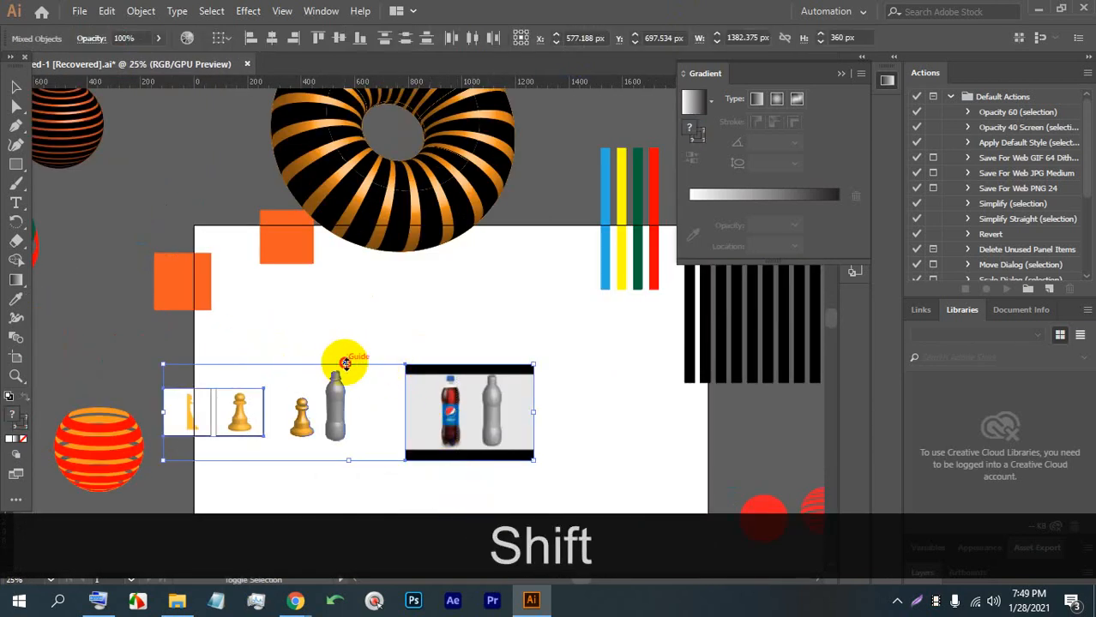
{"action": "left_click_drag", "start_coordinate": [346, 363], "coordinate": [531, 292]}
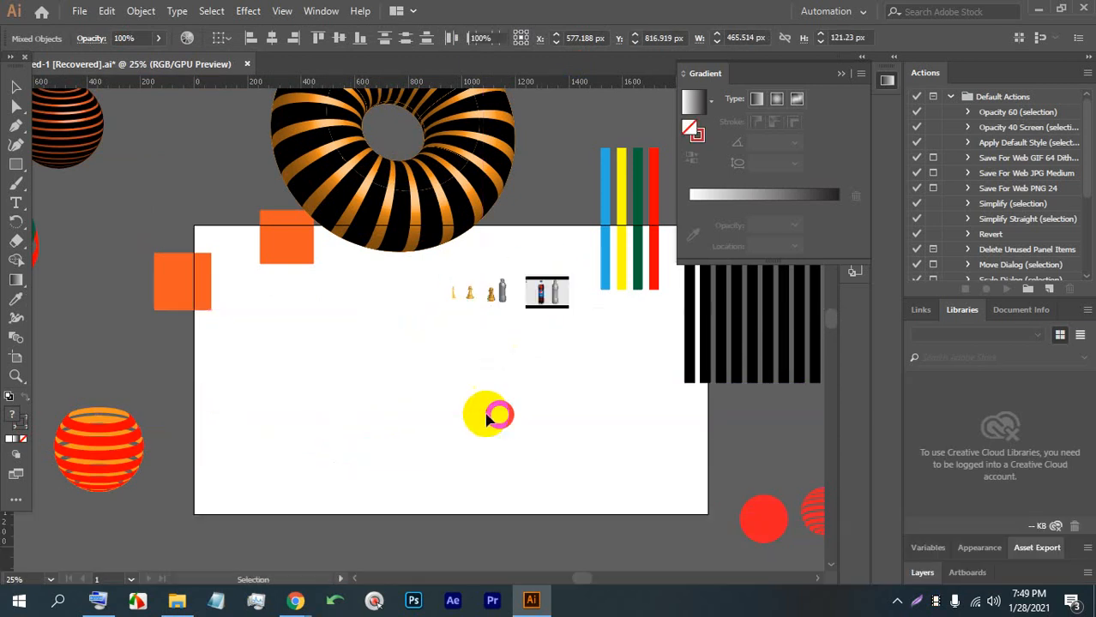
{"action": "left_click", "coordinate": [486, 418]}
{"action": "scroll", "coordinate": [401, 395], "scroll_direction": "up", "scroll_amount": 3}
{"action": "left_click_drag", "start_coordinate": [357, 427], "coordinate": [451, 418]}
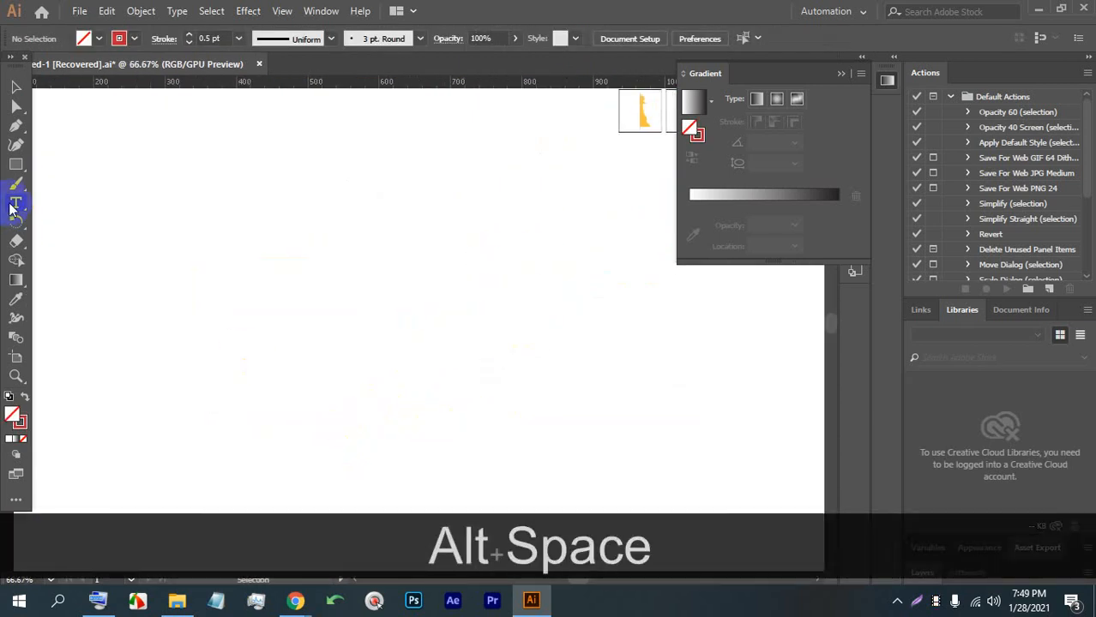
{"action": "left_click", "coordinate": [159, 263]}
{"action": "key", "text": "Escape"}
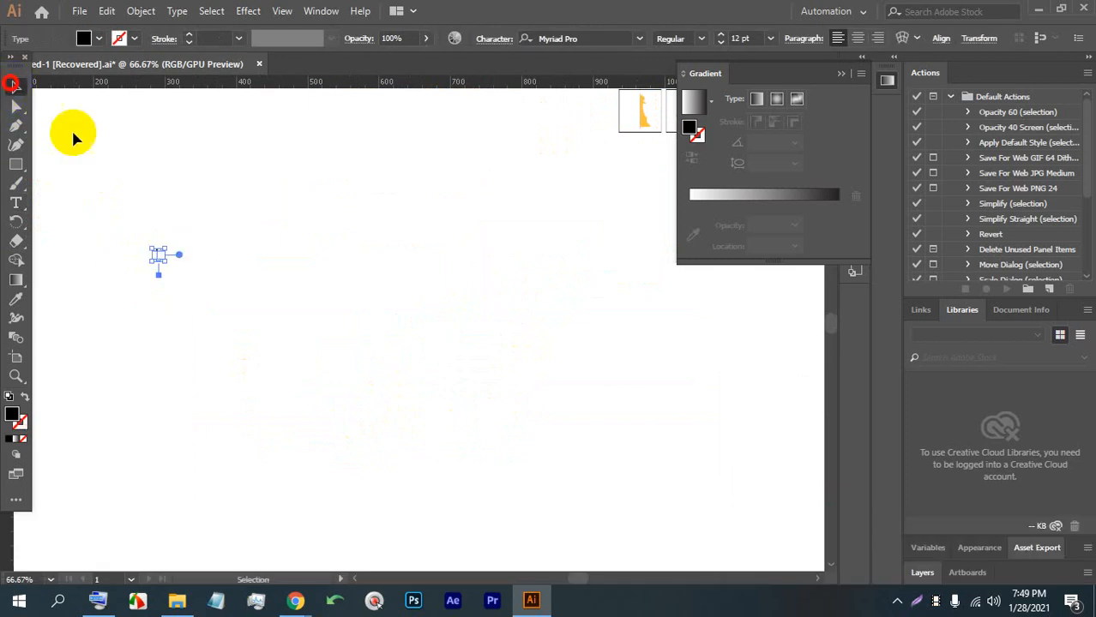
{"action": "key", "text": "BackSpace"}
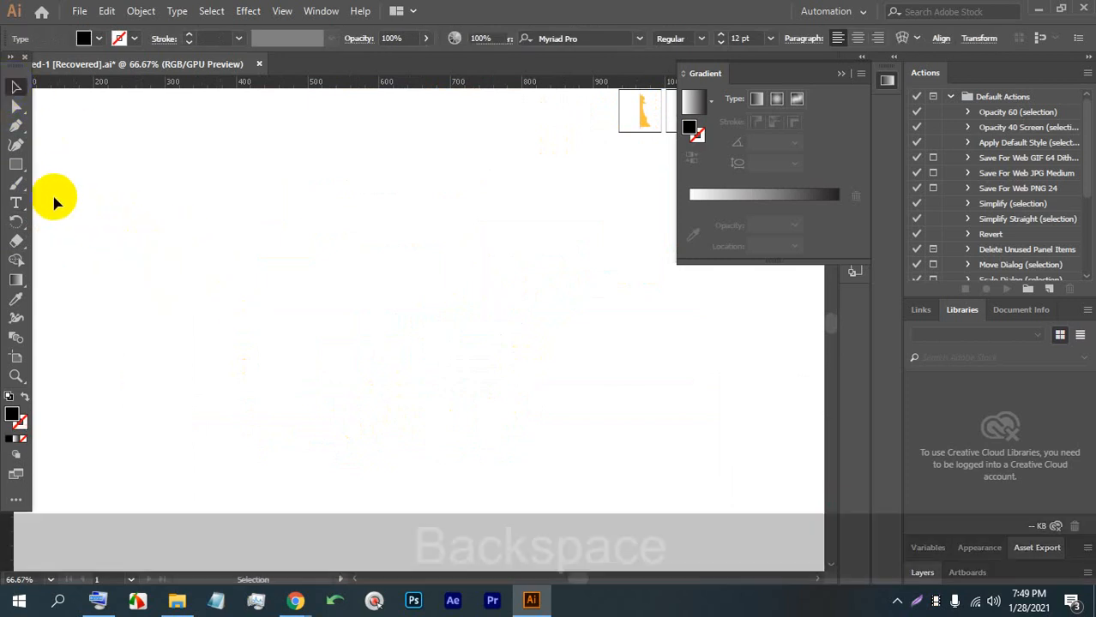
Add a placeholder text line on the empty part of the artboard and scale it up to about 131 pt.
{"action": "key", "text": "t"}
{"action": "left_click", "coordinate": [168, 257]}
{"action": "left_click", "coordinate": [16, 87]}
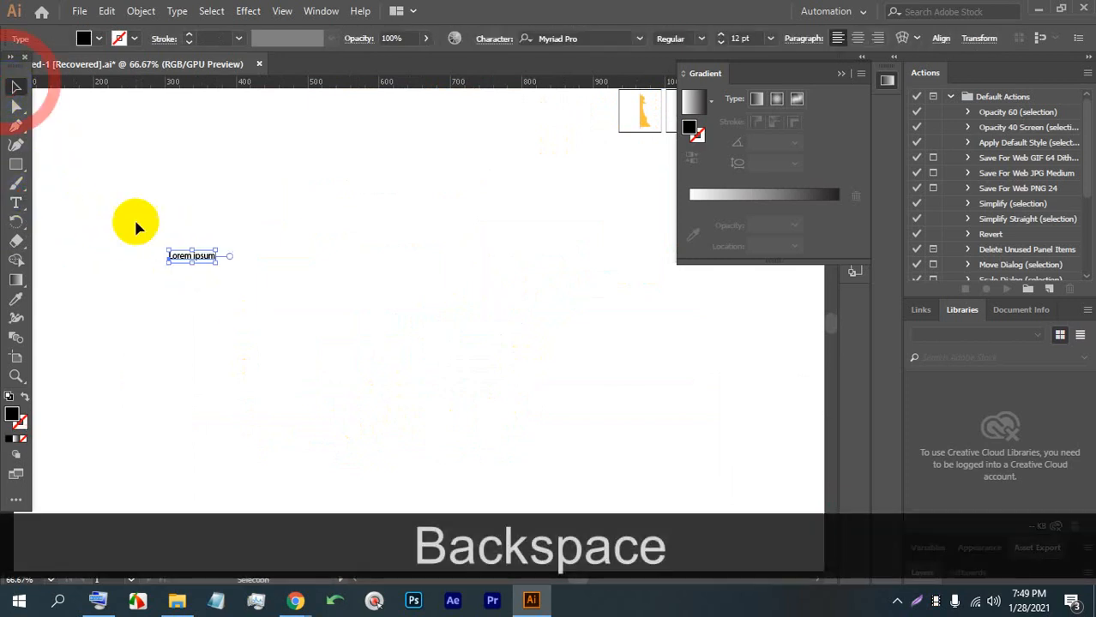
{"action": "left_click_drag", "start_coordinate": [194, 260], "coordinate": [195, 390]}
{"action": "left_click_drag", "start_coordinate": [179, 329], "coordinate": [286, 320]}
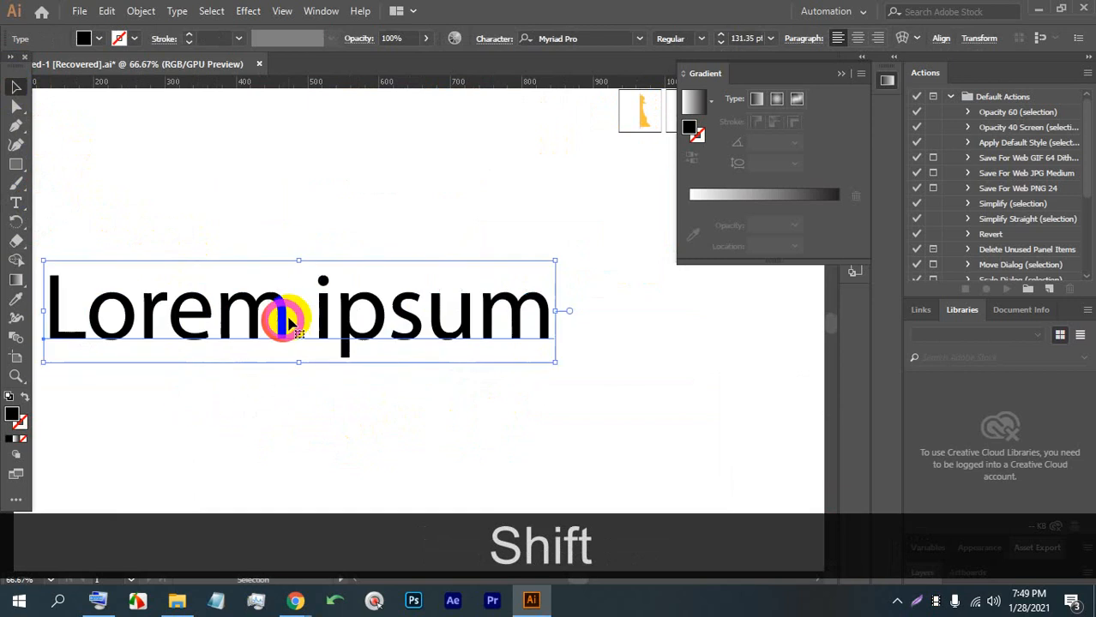
Replace the placeholder text with LEDP in capitals, enlarge it to about 173 pt and position it on the blank artboard area.
{"action": "triple_click", "coordinate": [286, 320]}
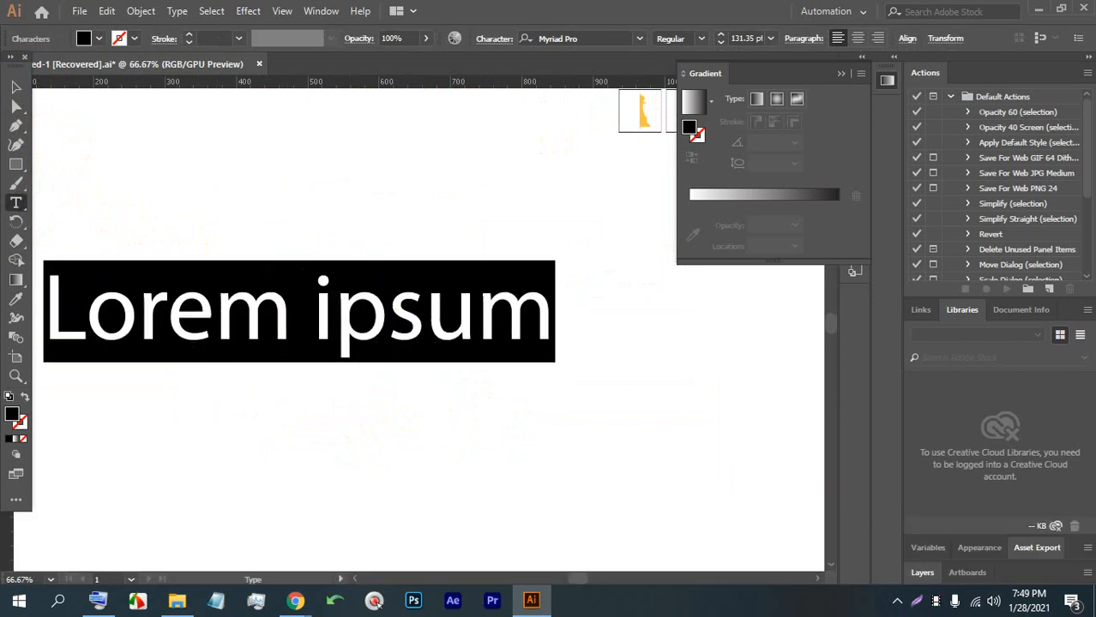
{"action": "type", "text": "led"}
{"action": "key", "text": "BackSpace"}
{"action": "key", "text": "BackSpace"}
{"action": "key", "text": "BackSpace"}
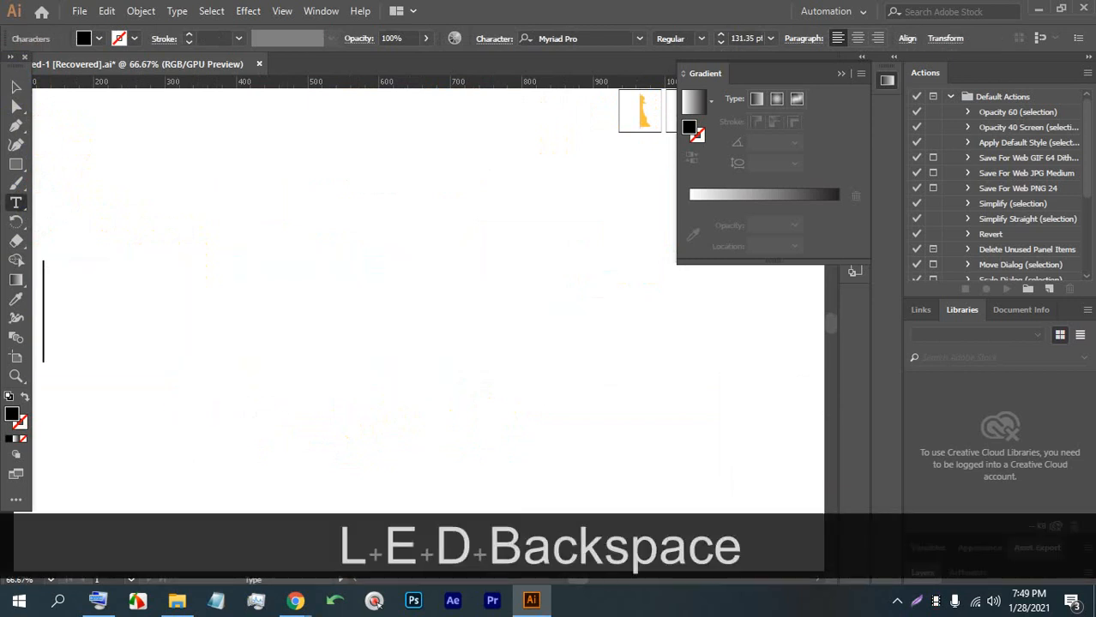
{"action": "key", "text": "Caps_Lock"}
{"action": "type", "text": "LEDP"}
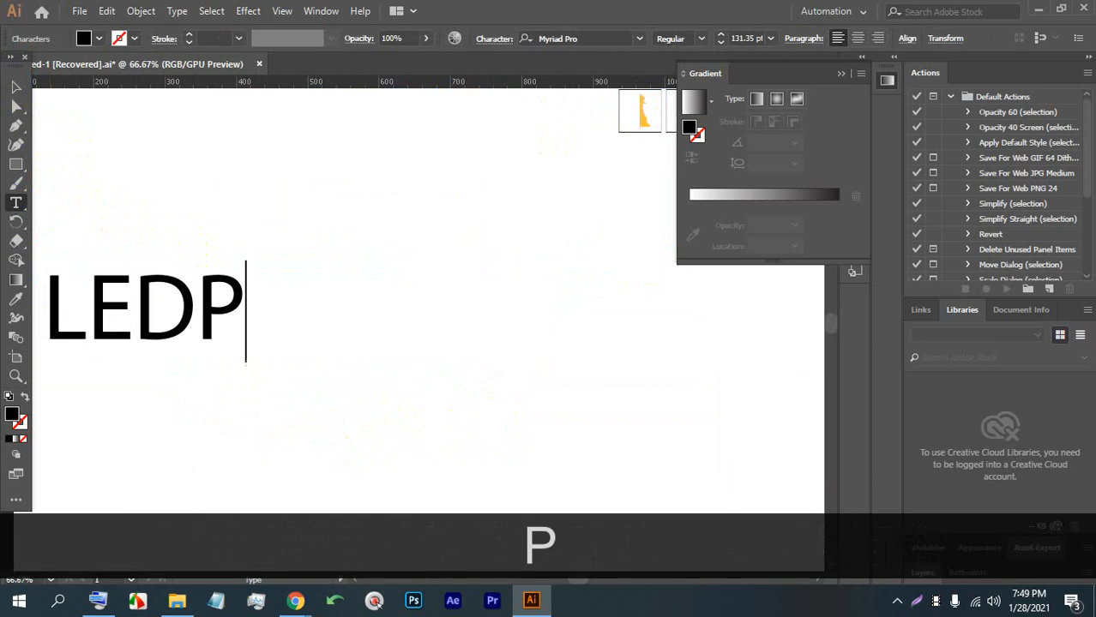
{"action": "left_click", "coordinate": [15, 87]}
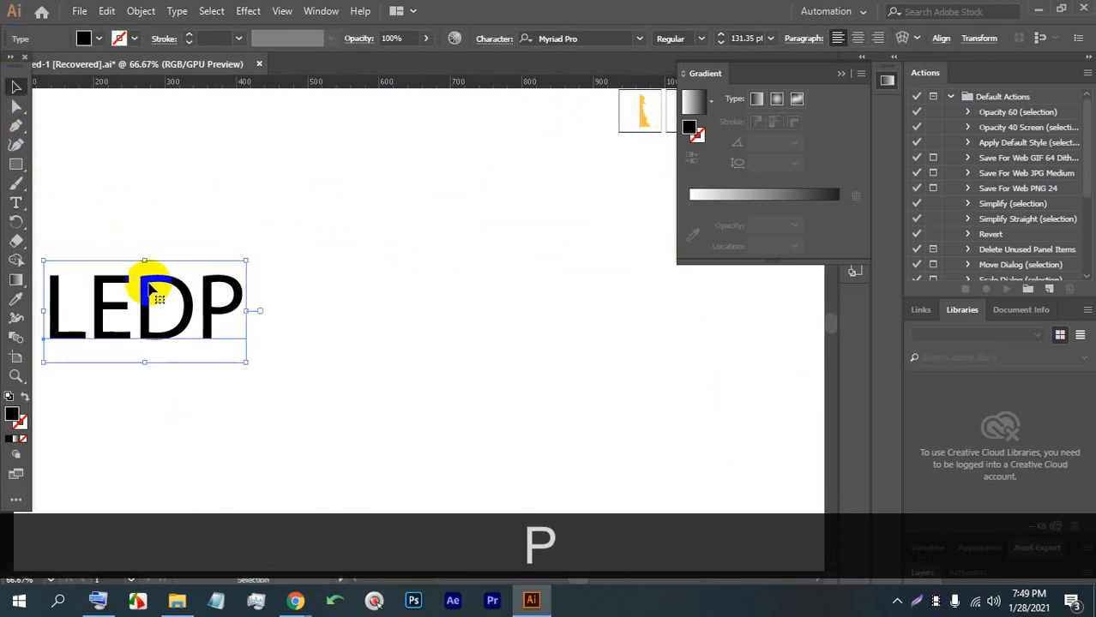
{"action": "left_click_drag", "start_coordinate": [151, 282], "coordinate": [297, 330]}
Start a 3D Rotate effect on the LEDP text with preview on and rotate it freely to about -5°, -49° and 4°.
{"action": "left_click", "coordinate": [249, 11]}
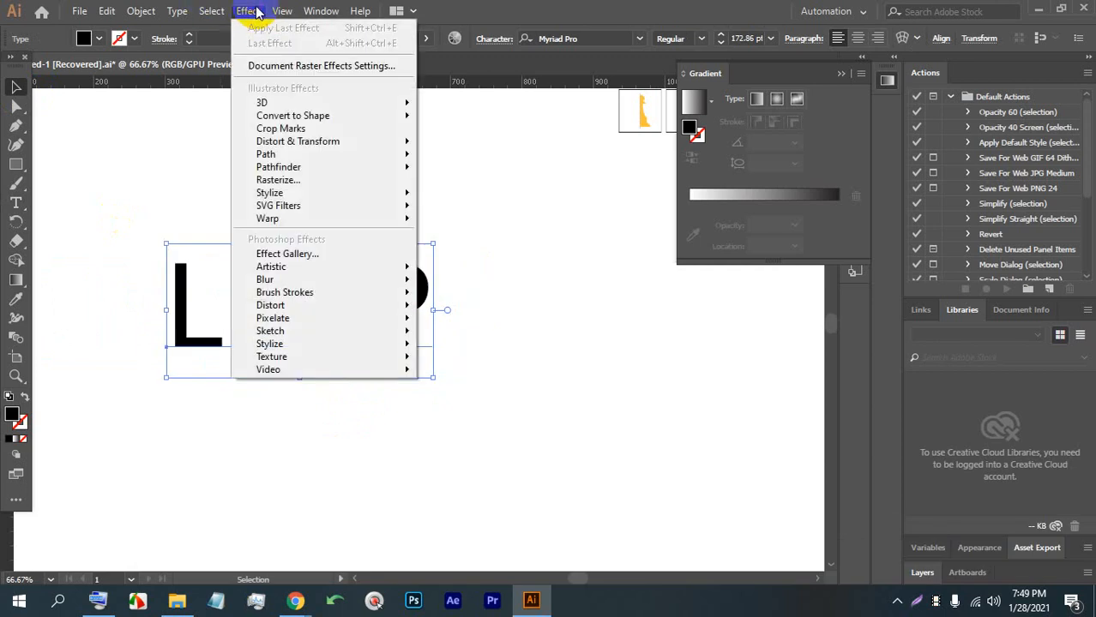
{"action": "mouse_move", "coordinate": [259, 103]}
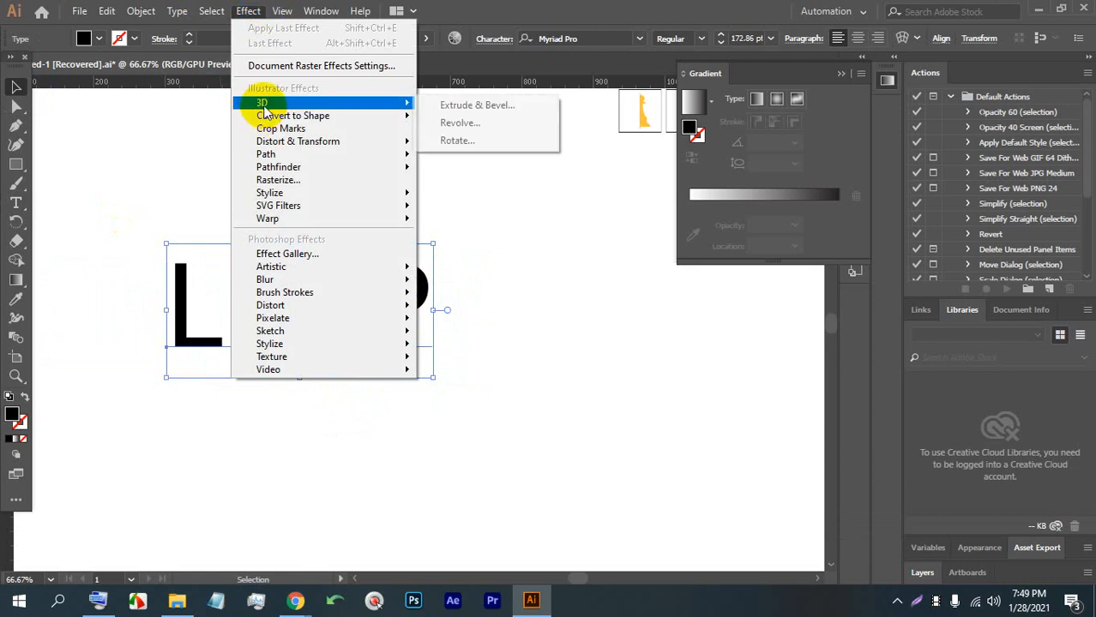
{"action": "left_click", "coordinate": [471, 144]}
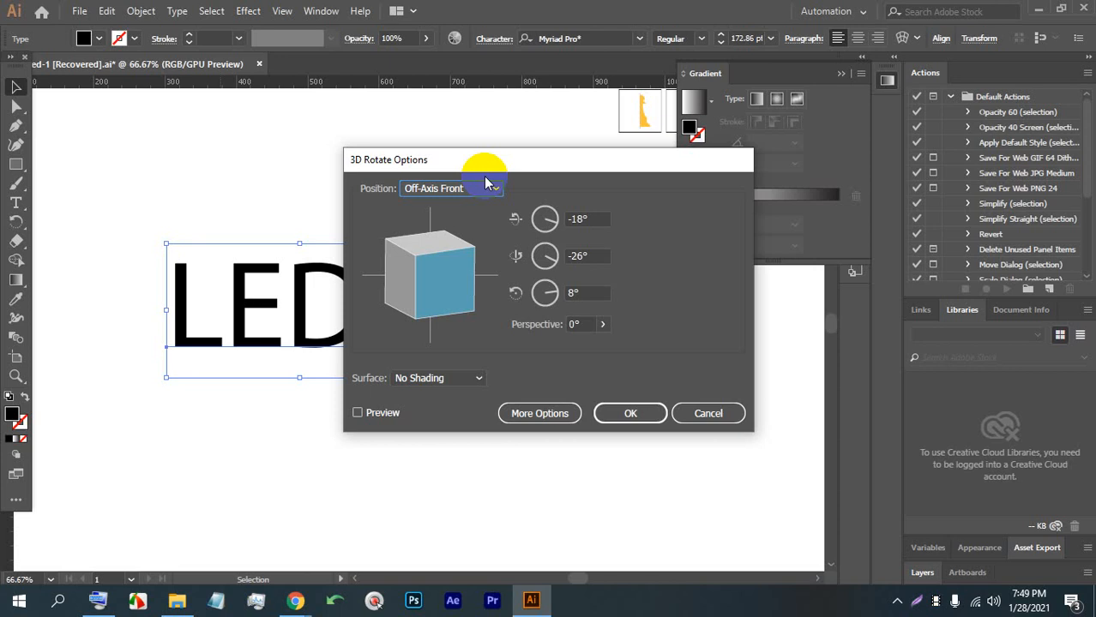
{"action": "left_click_drag", "start_coordinate": [474, 161], "coordinate": [636, 166]}
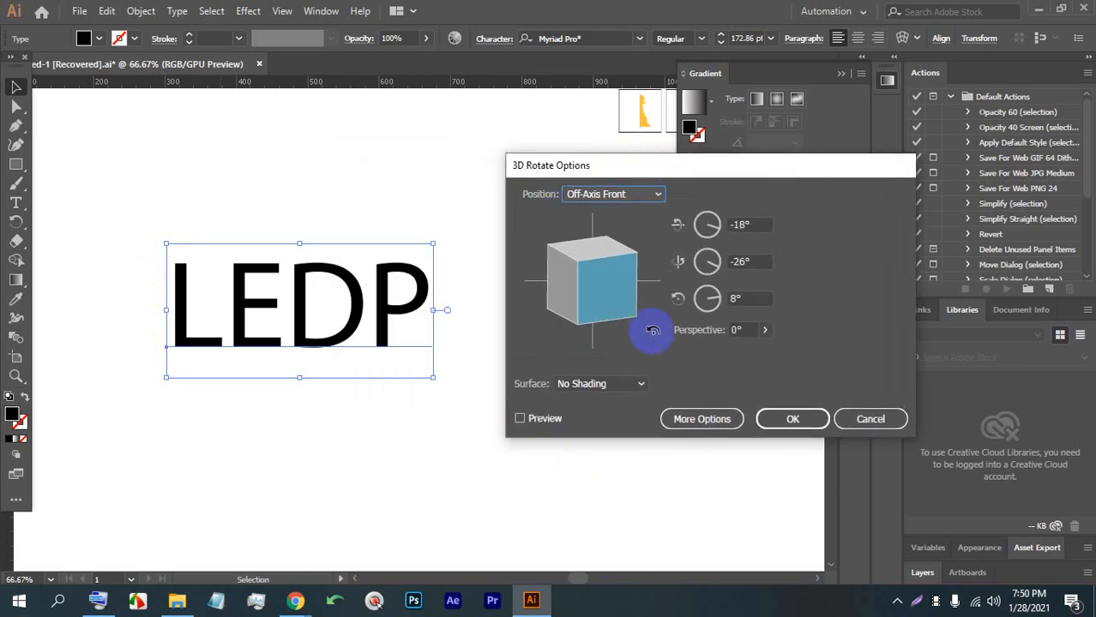
{"action": "left_click", "coordinate": [538, 422]}
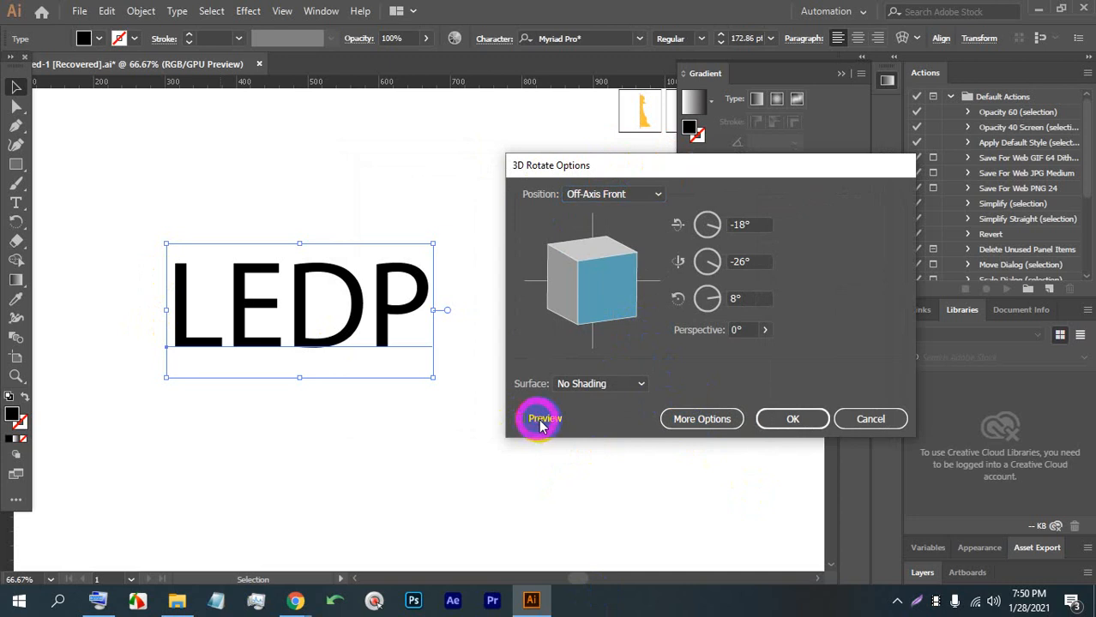
{"action": "left_click_drag", "start_coordinate": [588, 307], "coordinate": [611, 282]}
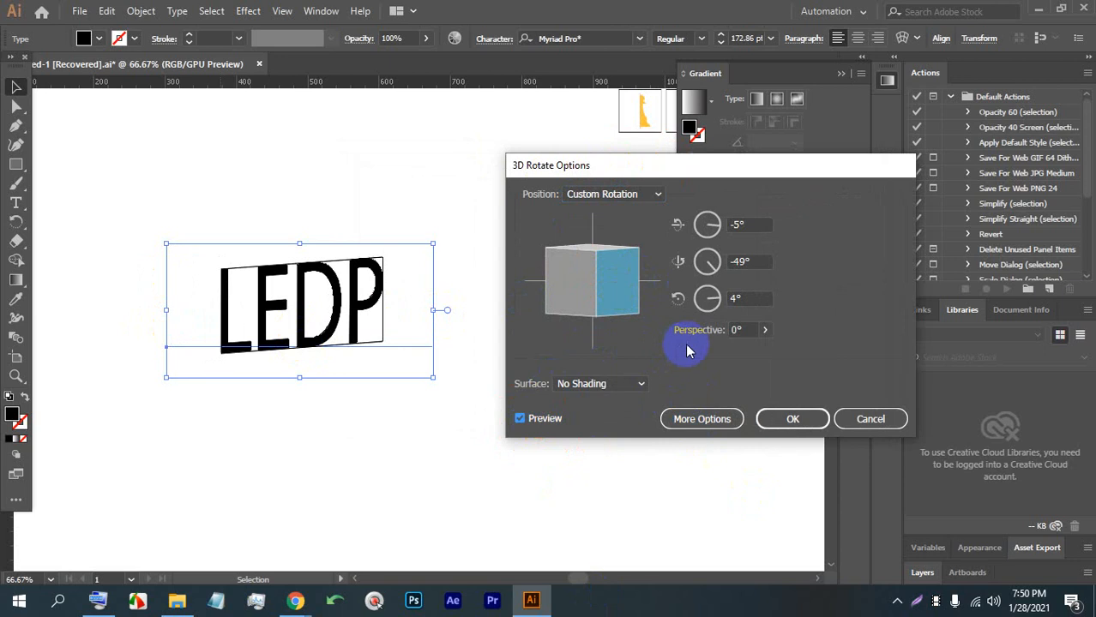
Preview the Front, Back, Left and Top position presets of the 3D Rotate effect on the LEDP text.
{"action": "left_click", "coordinate": [624, 194]}
{"action": "left_click", "coordinate": [595, 233]}
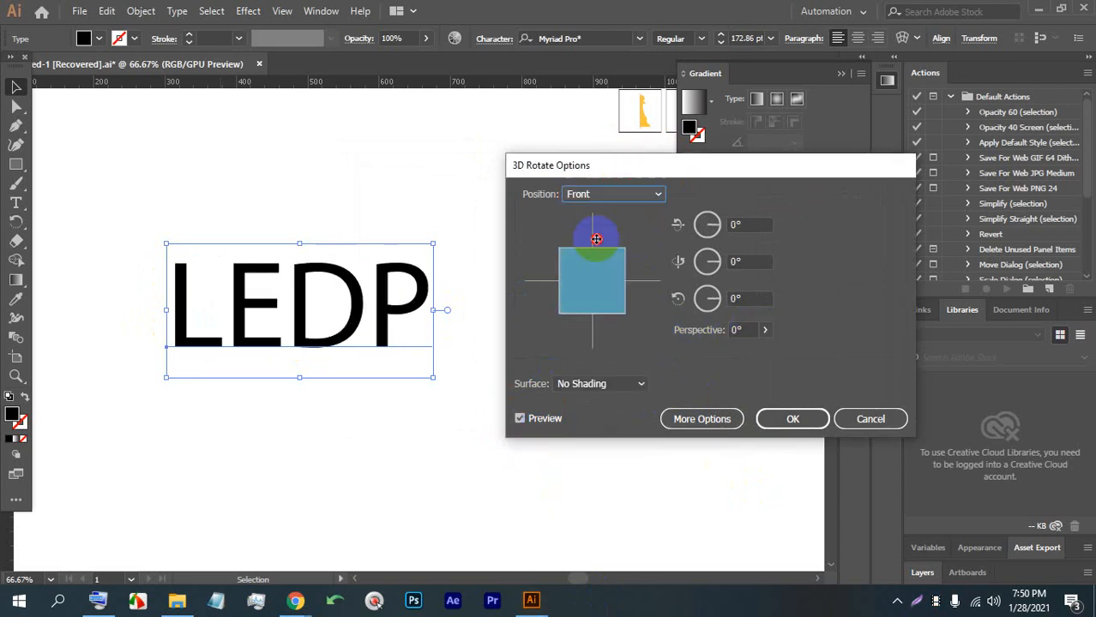
{"action": "left_click", "coordinate": [612, 195]}
{"action": "left_click", "coordinate": [587, 252]}
{"action": "left_click", "coordinate": [608, 193]}
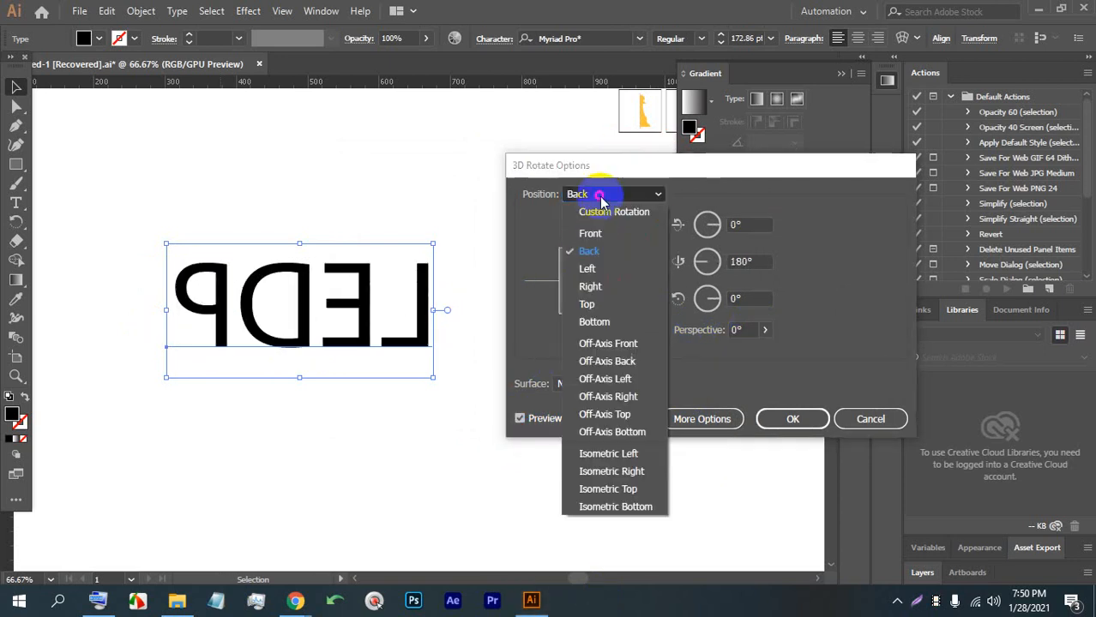
{"action": "left_click", "coordinate": [590, 271]}
{"action": "left_click", "coordinate": [606, 194]}
{"action": "left_click", "coordinate": [601, 298]}
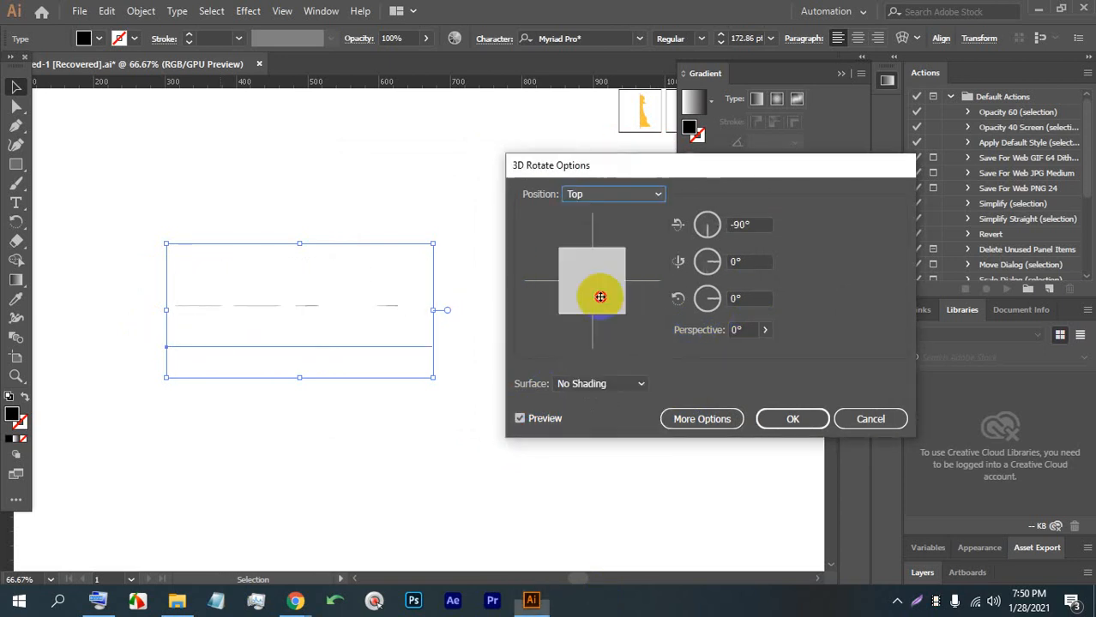
Try the Back, Off-Axis Left and Off-Axis Top position presets on the LEDP text.
{"action": "left_click", "coordinate": [612, 194]}
{"action": "left_click", "coordinate": [602, 298]}
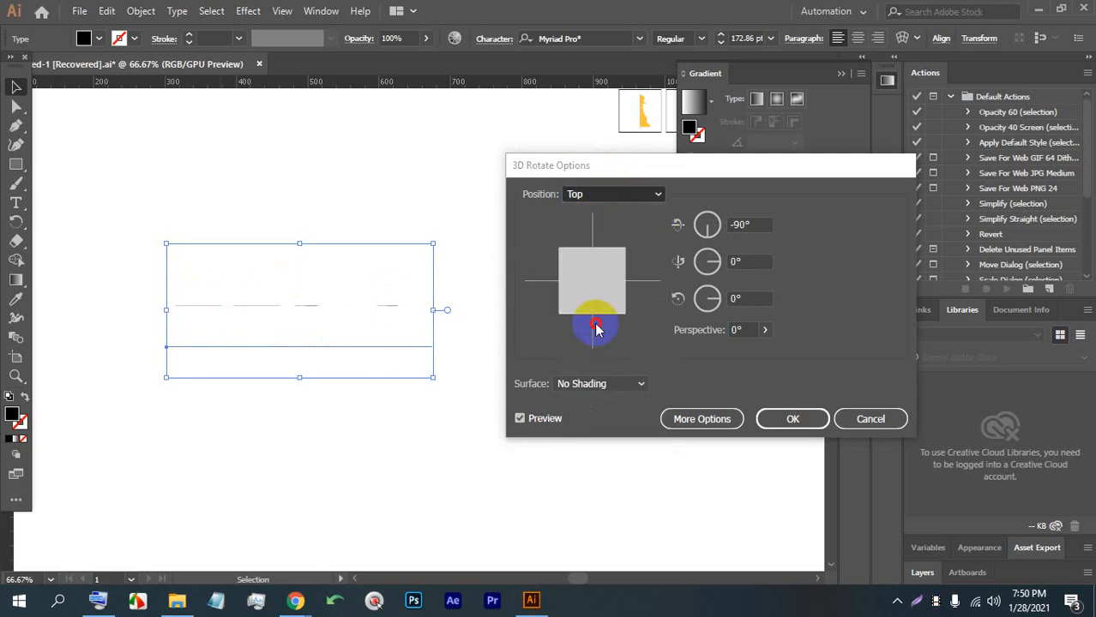
{"action": "left_click", "coordinate": [613, 194]}
{"action": "left_click", "coordinate": [590, 253]}
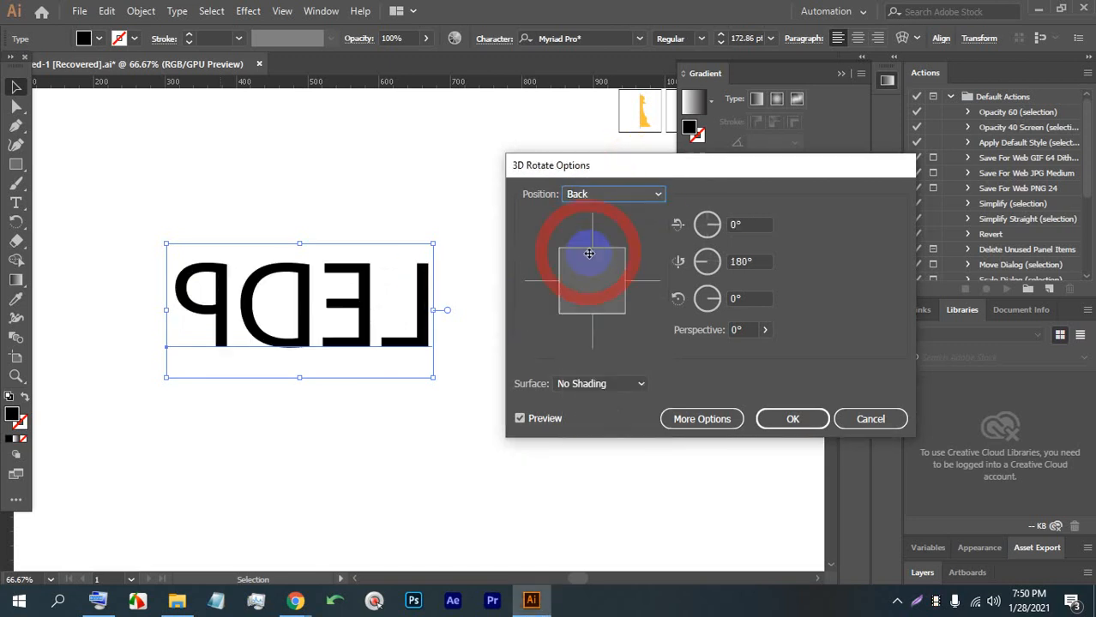
{"action": "left_click", "coordinate": [635, 193]}
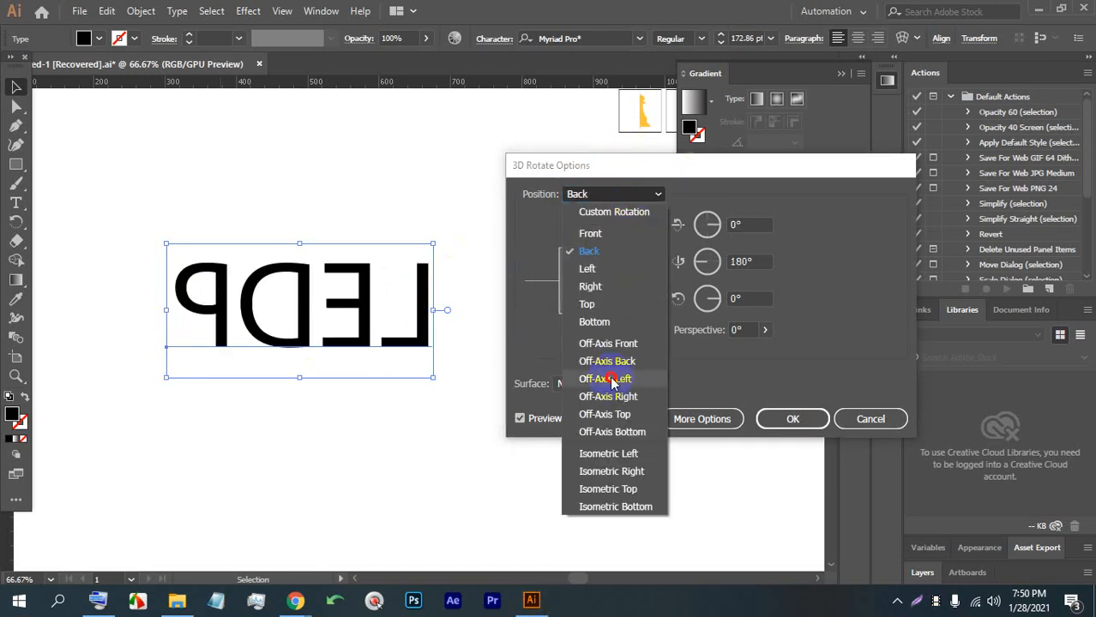
{"action": "left_click", "coordinate": [612, 377]}
{"action": "left_click", "coordinate": [636, 196]}
{"action": "left_click", "coordinate": [605, 410]}
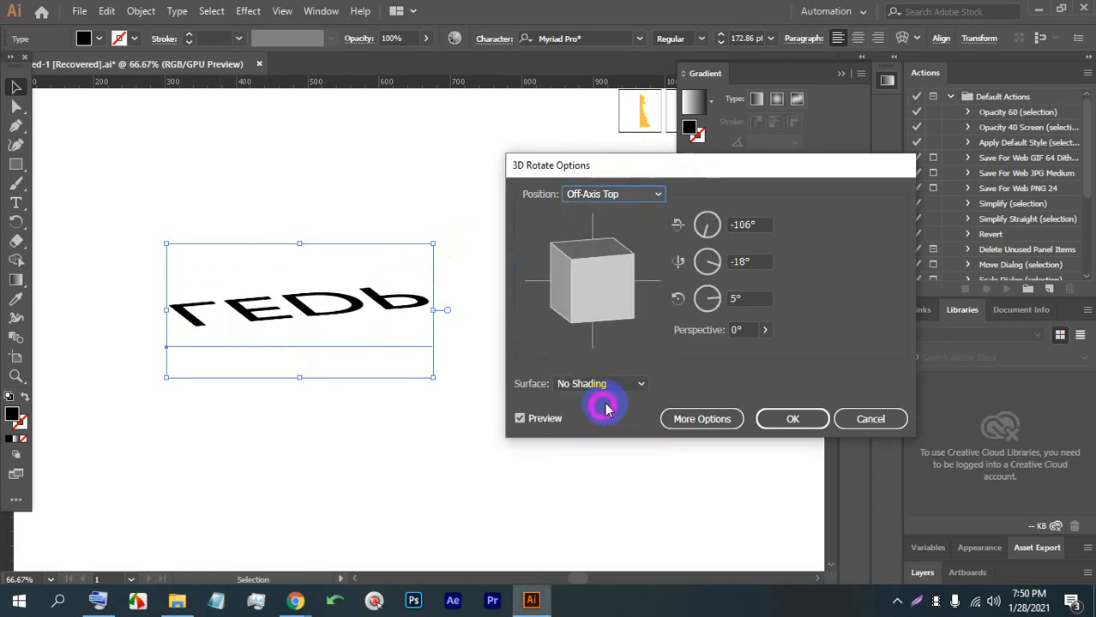
Rotate the LEDP text freely to about -20°, -44° and 37° with a perspective of 147°.
{"action": "left_click_drag", "start_coordinate": [604, 261], "coordinate": [588, 220]}
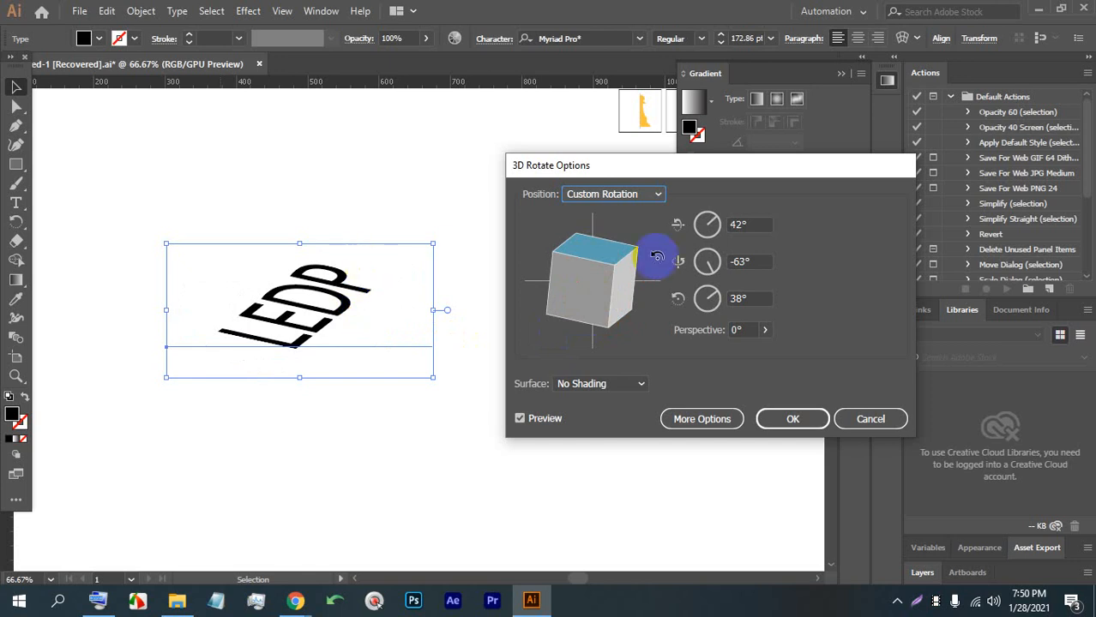
{"action": "left_click_drag", "start_coordinate": [629, 251], "coordinate": [592, 257]}
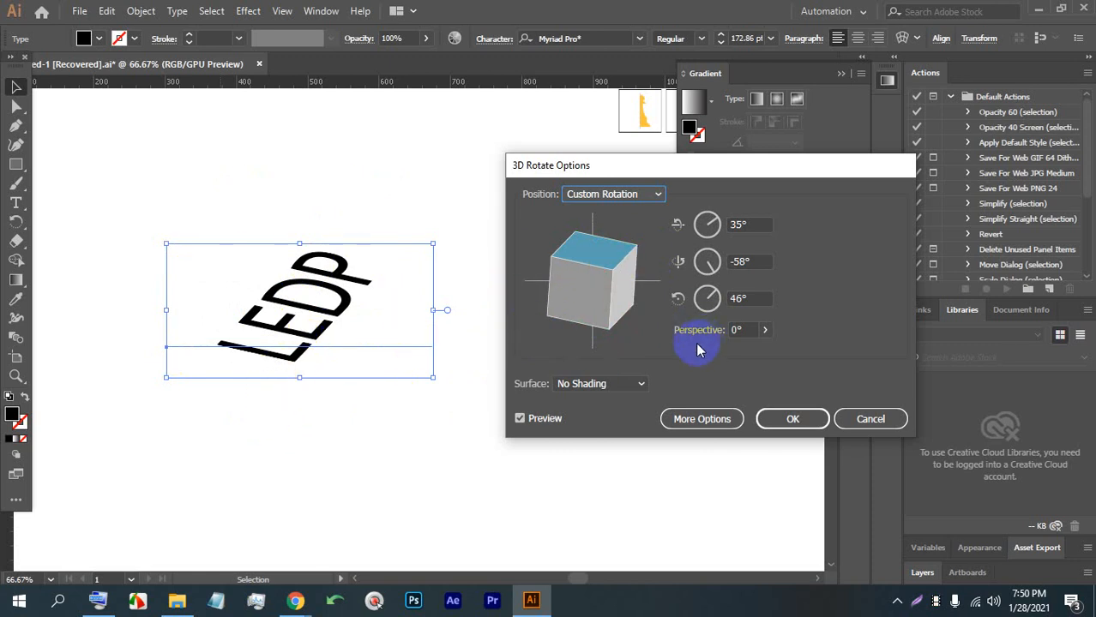
{"action": "left_click", "coordinate": [762, 331]}
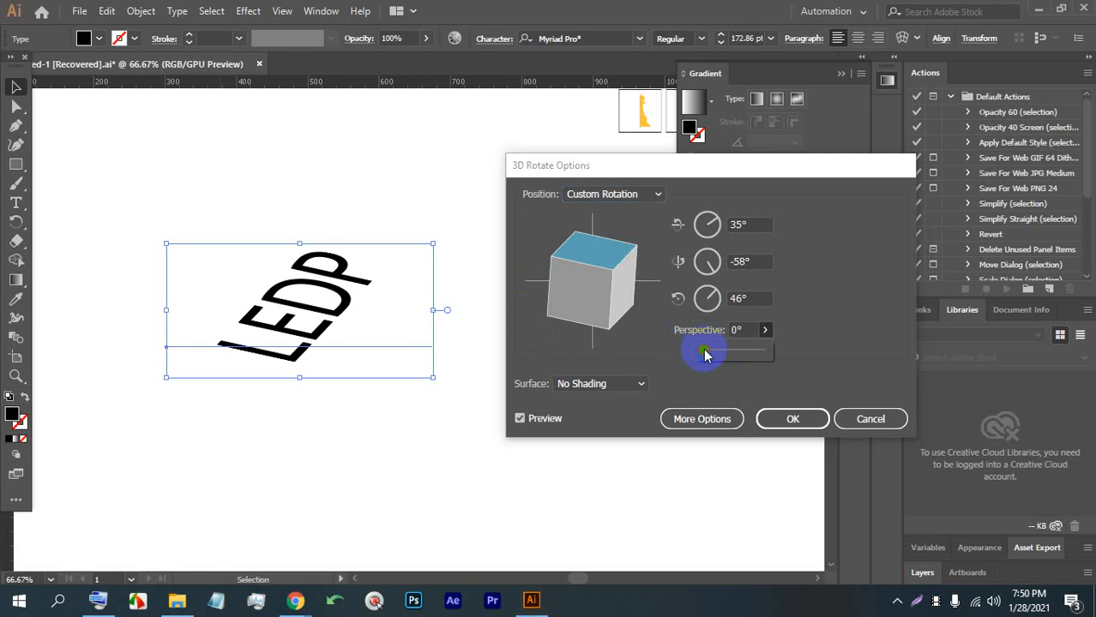
{"action": "left_click_drag", "start_coordinate": [705, 355], "coordinate": [754, 361]}
{"action": "left_click_drag", "start_coordinate": [583, 254], "coordinate": [627, 267]}
{"action": "left_click_drag", "start_coordinate": [610, 251], "coordinate": [623, 270]}
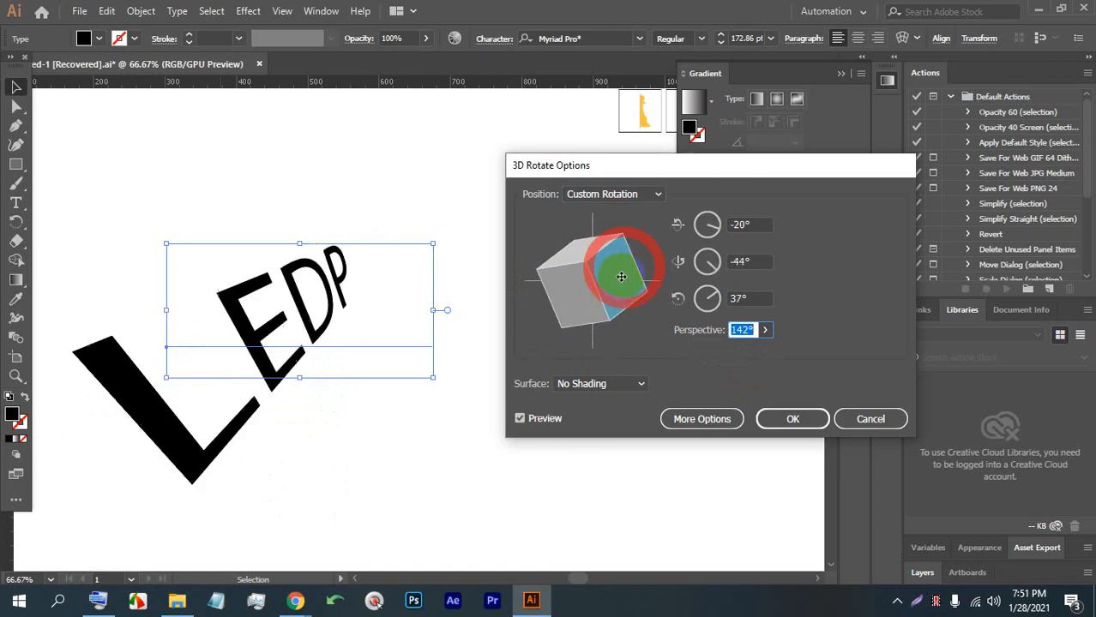
{"action": "left_click", "coordinate": [764, 329]}
{"action": "left_click_drag", "start_coordinate": [758, 353], "coordinate": [752, 349]}
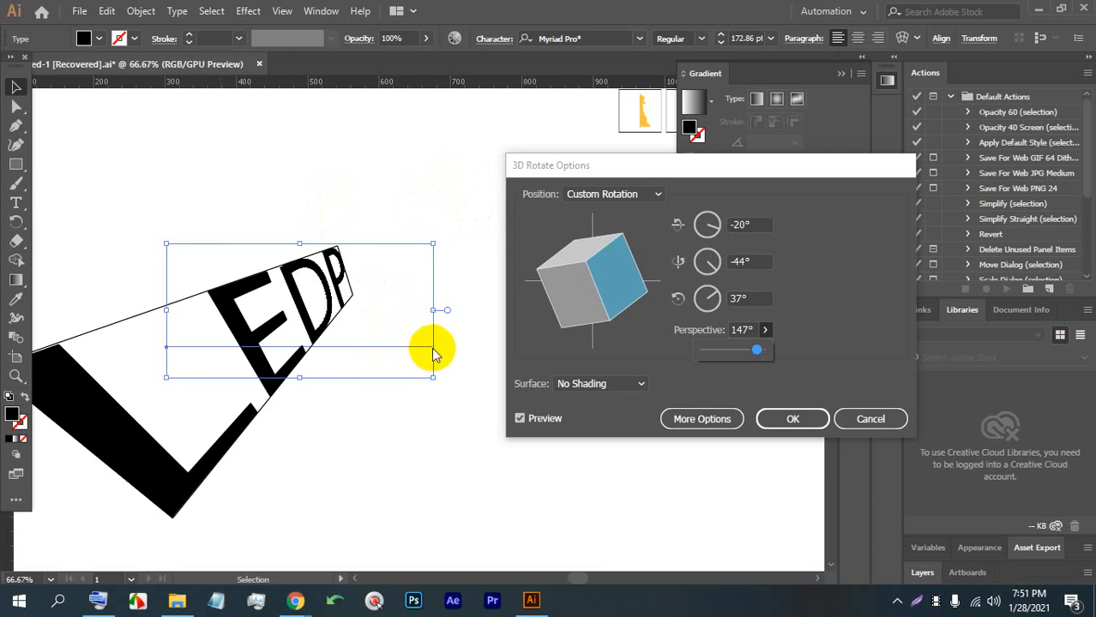
Try Diffuse Shading with the expanded lighting options on the rotated text, then cancel the 3D Rotate effect.
{"action": "left_click", "coordinate": [576, 387]}
{"action": "left_click", "coordinate": [598, 418]}
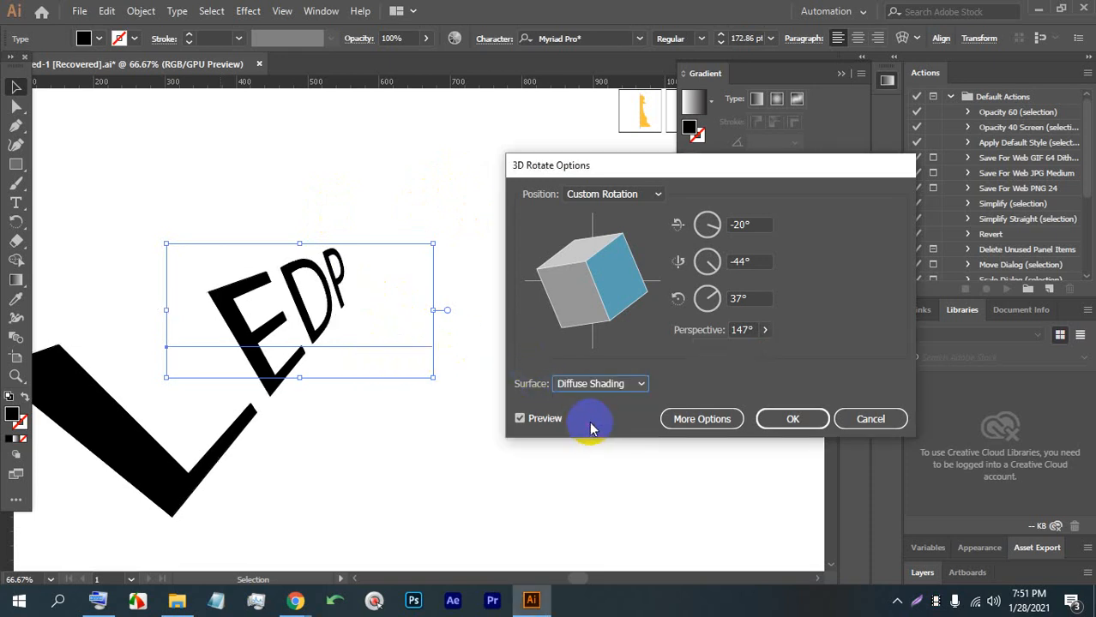
{"action": "left_click", "coordinate": [592, 387]}
{"action": "left_click", "coordinate": [587, 403]}
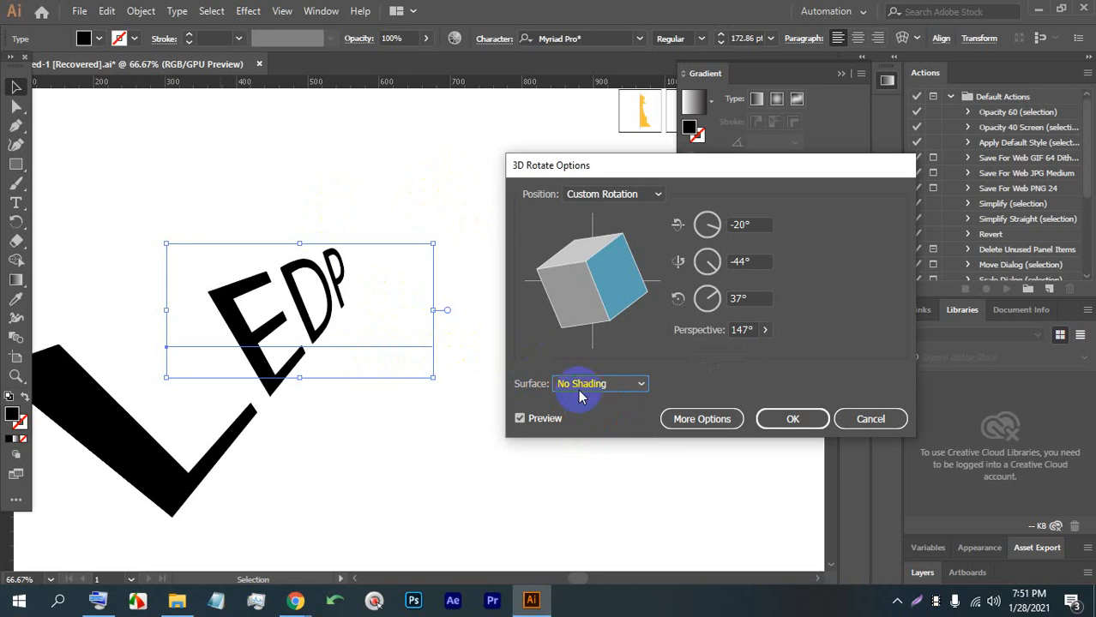
{"action": "left_click", "coordinate": [580, 393]}
{"action": "left_click", "coordinate": [587, 418]}
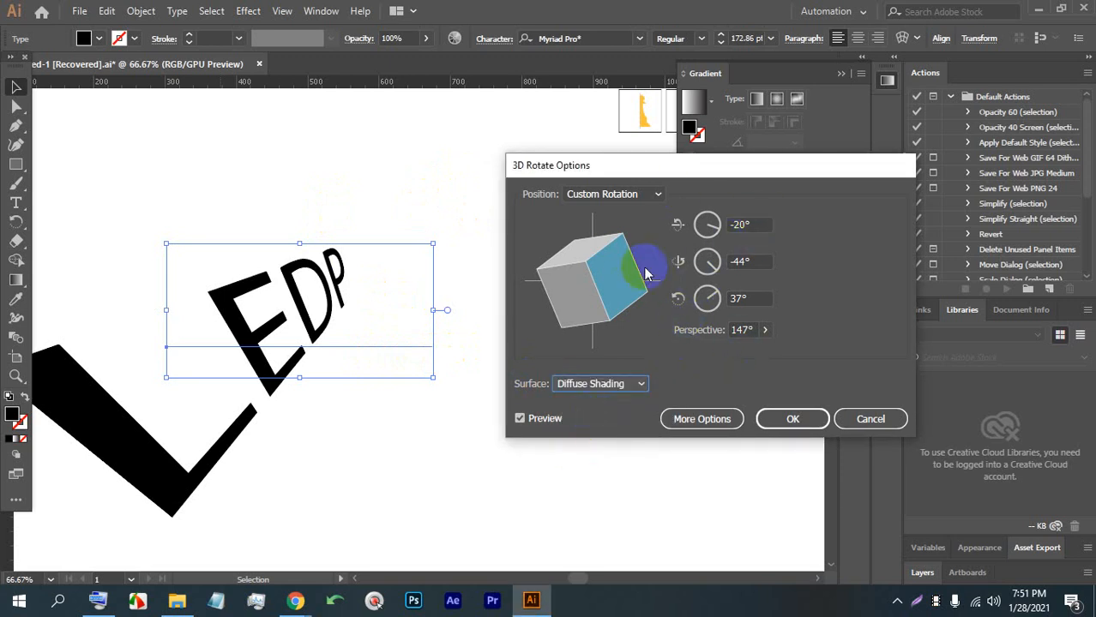
{"action": "left_click", "coordinate": [713, 423]}
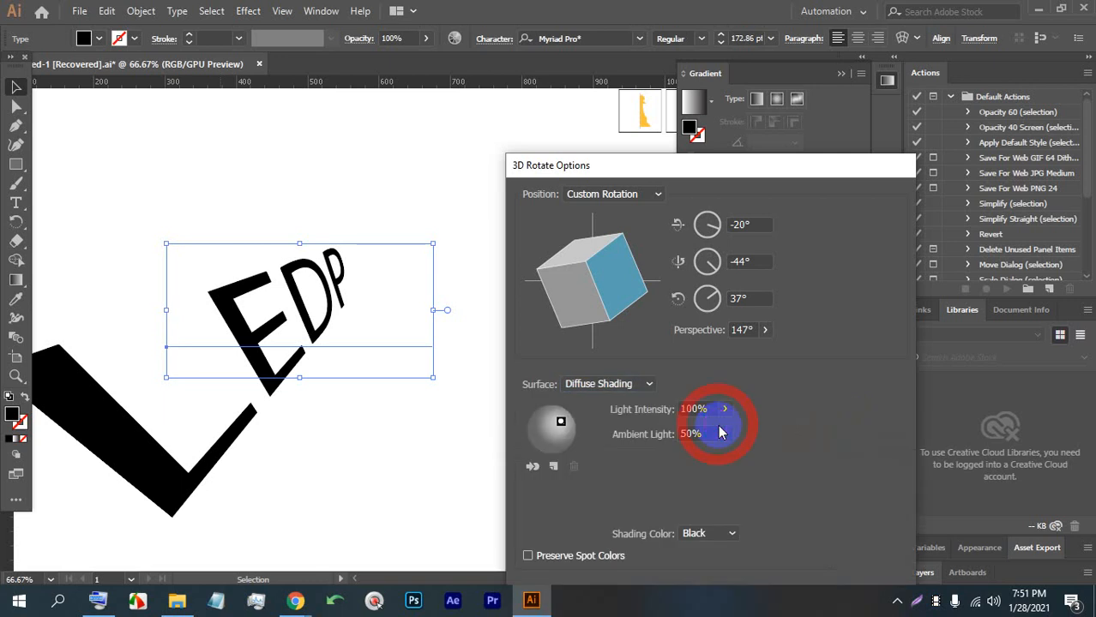
{"action": "left_click_drag", "start_coordinate": [738, 173], "coordinate": [731, 126]}
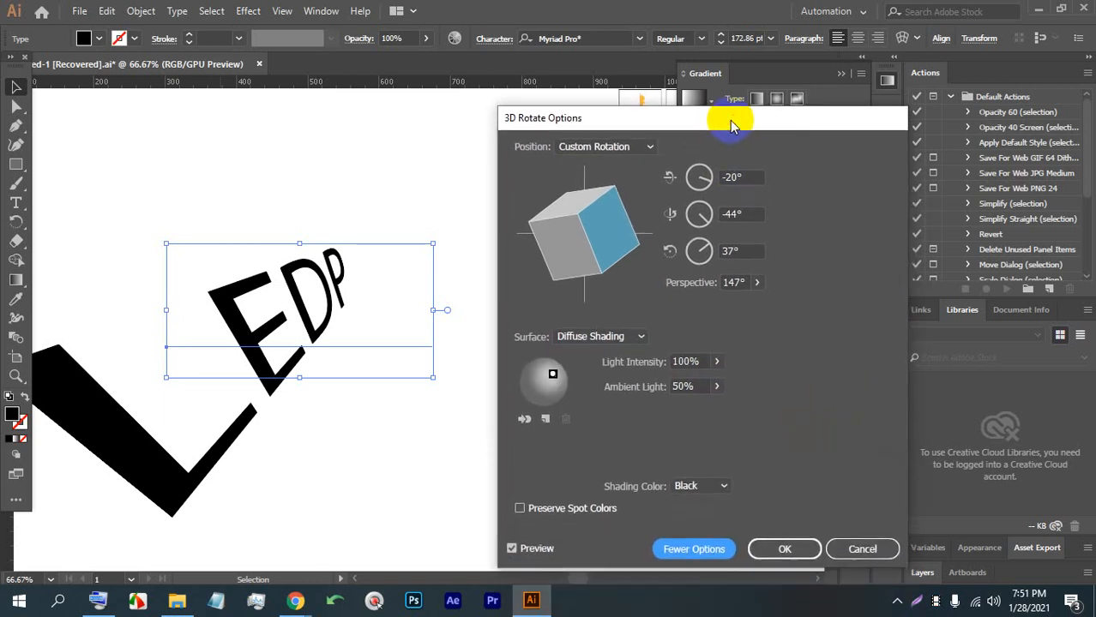
{"action": "left_click", "coordinate": [860, 549]}
Delete the LEDP text from the artboard.
{"action": "left_click_drag", "start_coordinate": [495, 413], "coordinate": [271, 230]}
{"action": "left_click", "coordinate": [248, 10]}
{"action": "mouse_move", "coordinate": [313, 102]}
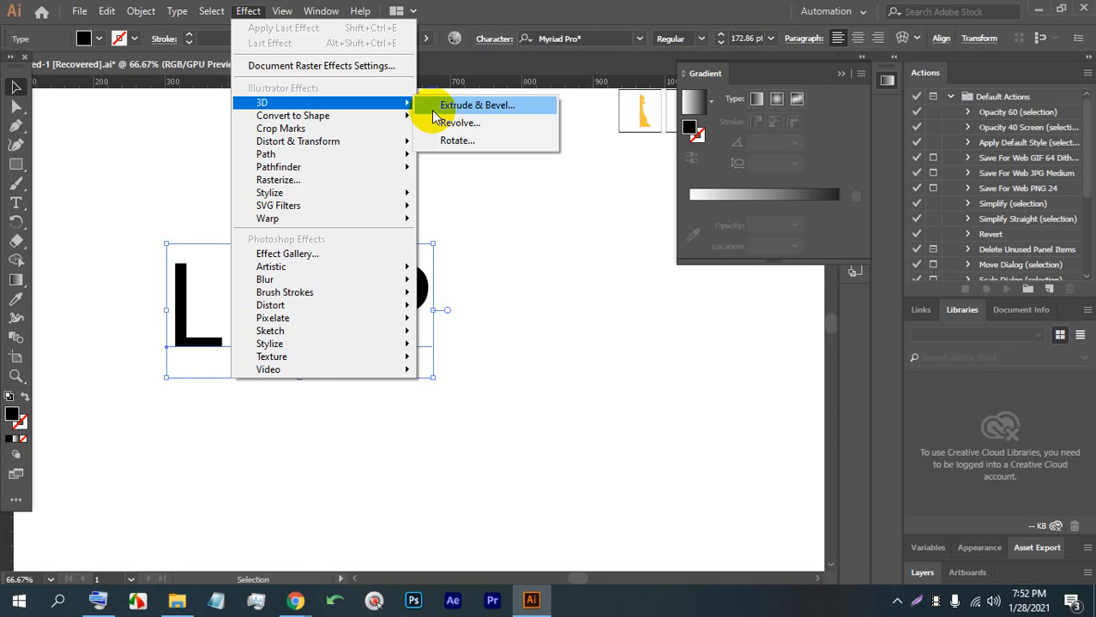
{"action": "left_click", "coordinate": [573, 385]}
{"action": "left_click_drag", "start_coordinate": [539, 527], "coordinate": [141, 290]}
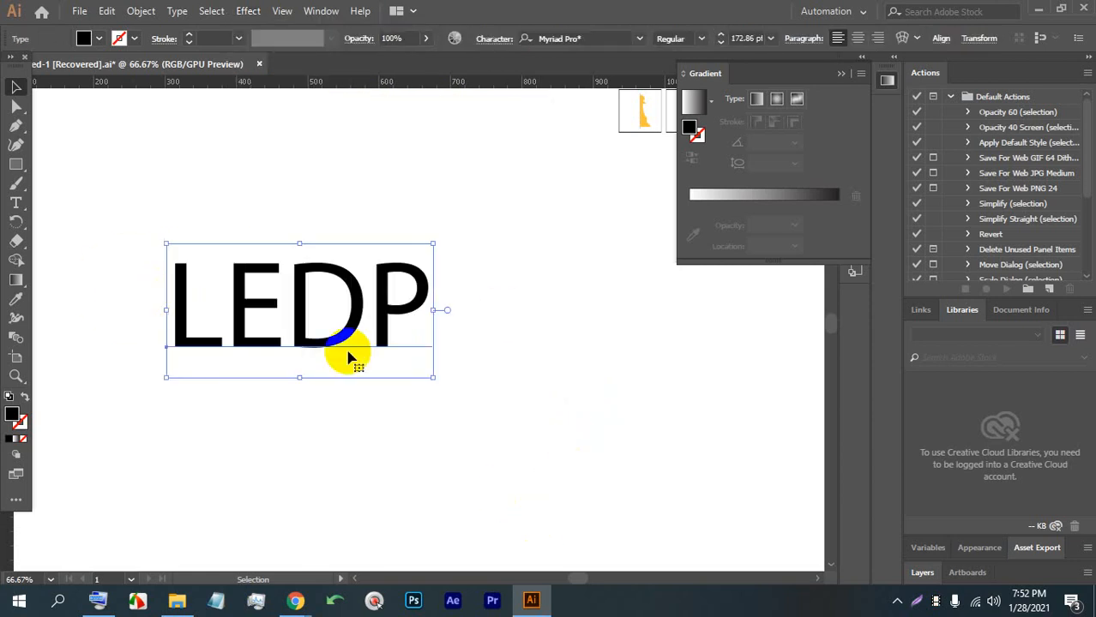
{"action": "key", "text": "BackSpace"}
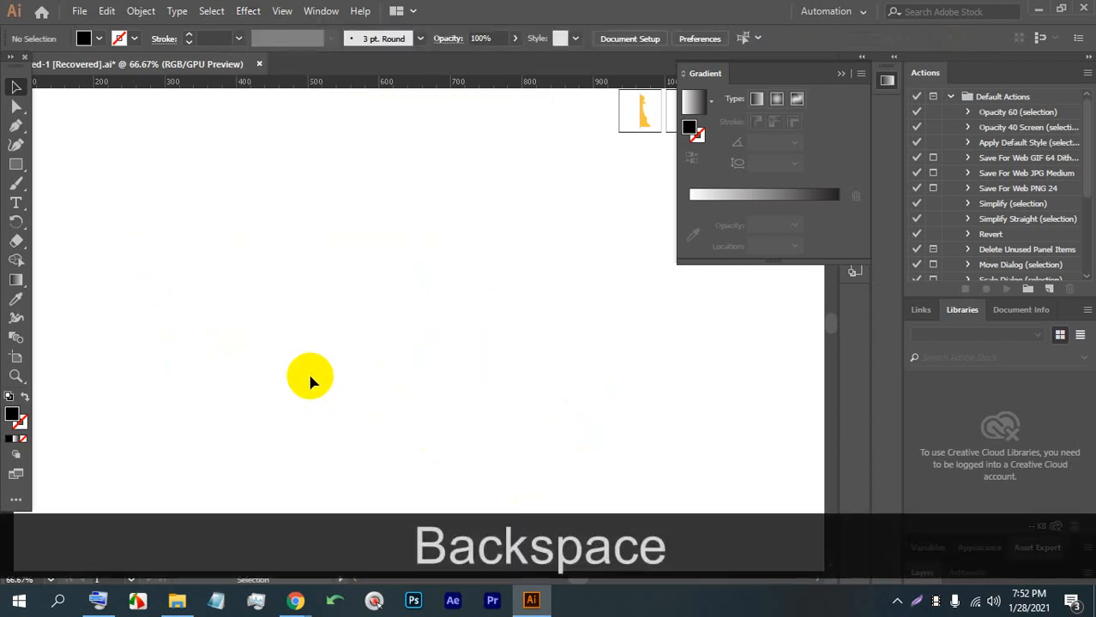
Draw an orange-filled square about 255 px wide on the blank artboard area and shift it slightly to the left.
{"action": "left_click_drag", "start_coordinate": [12, 163], "coordinate": [79, 154]}
{"action": "left_click_drag", "start_coordinate": [209, 248], "coordinate": [388, 424]}
{"action": "left_click", "coordinate": [99, 38]}
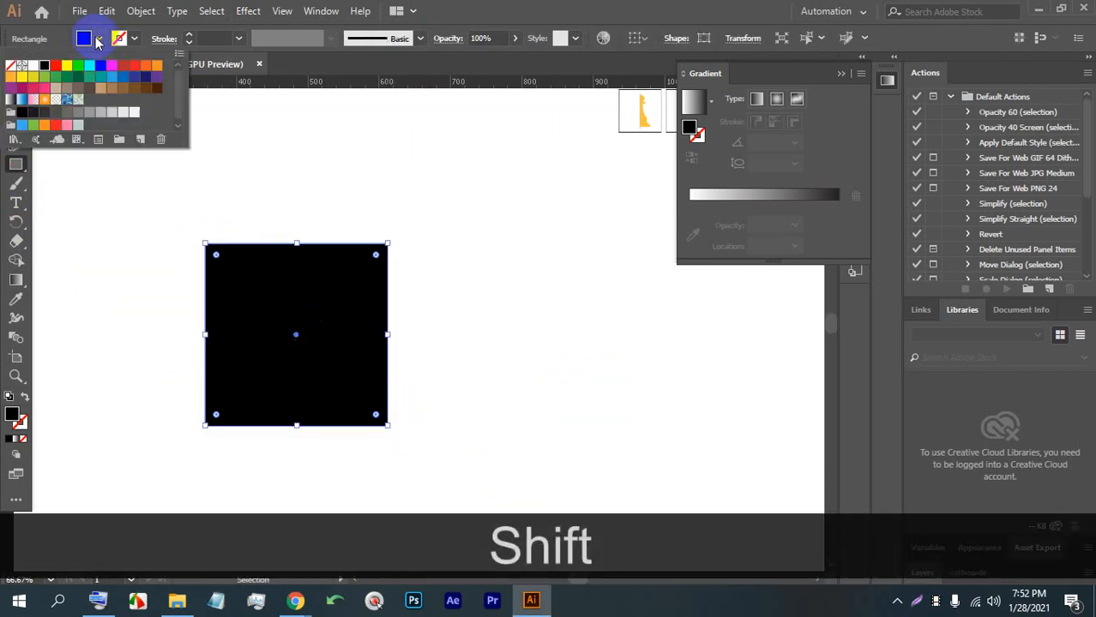
{"action": "left_click", "coordinate": [157, 66]}
{"action": "left_click", "coordinate": [500, 6]}
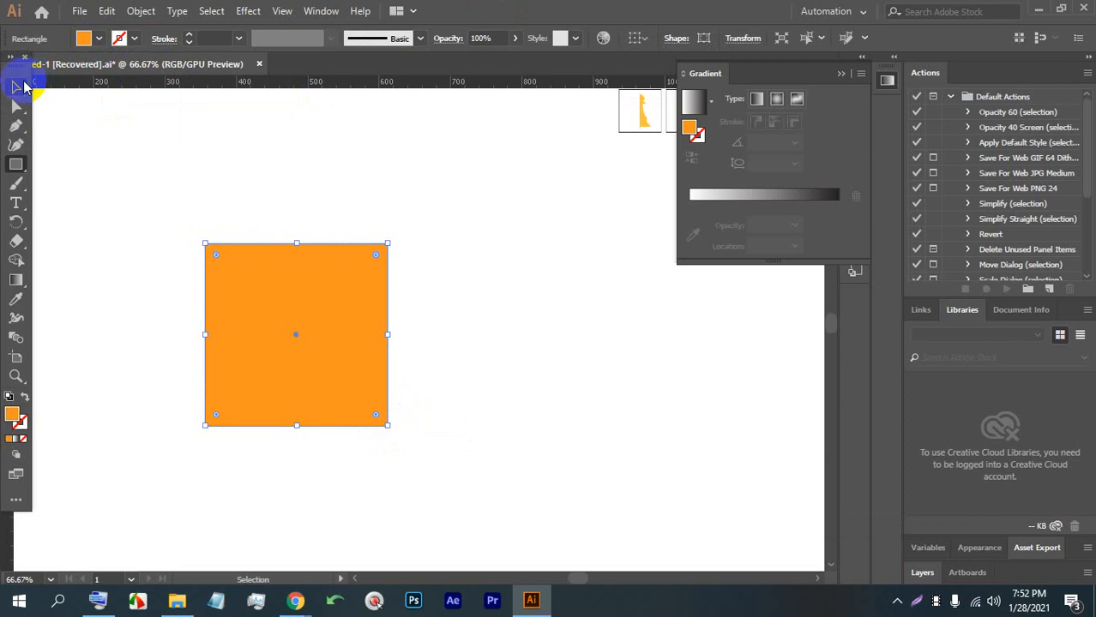
{"action": "left_click", "coordinate": [20, 87]}
{"action": "left_click_drag", "start_coordinate": [236, 273], "coordinate": [196, 273]}
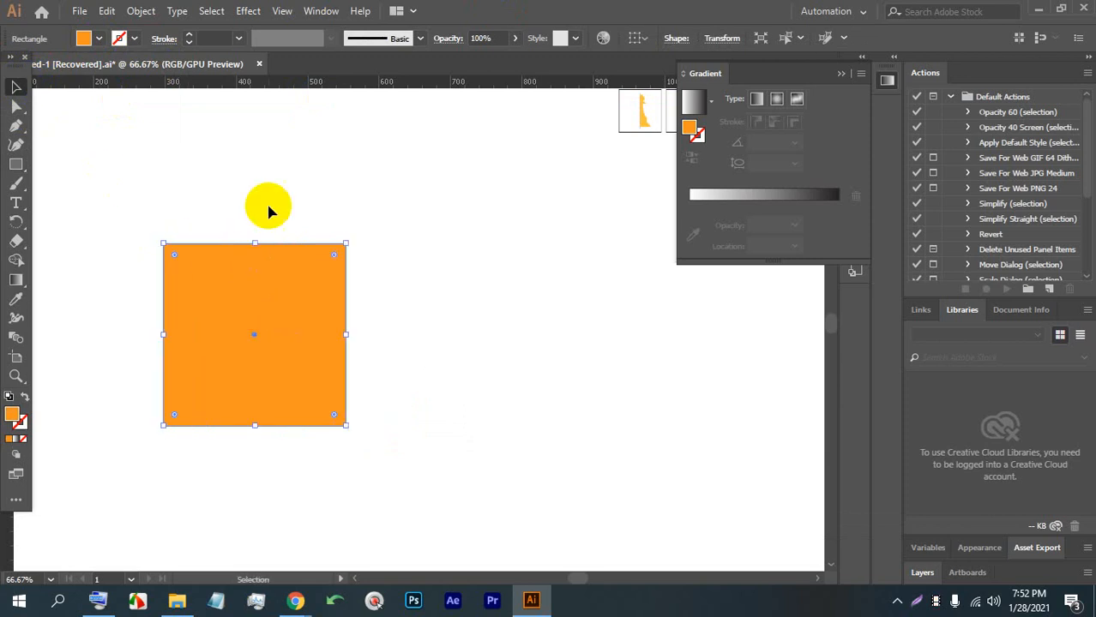
{"action": "left_click", "coordinate": [249, 11]}
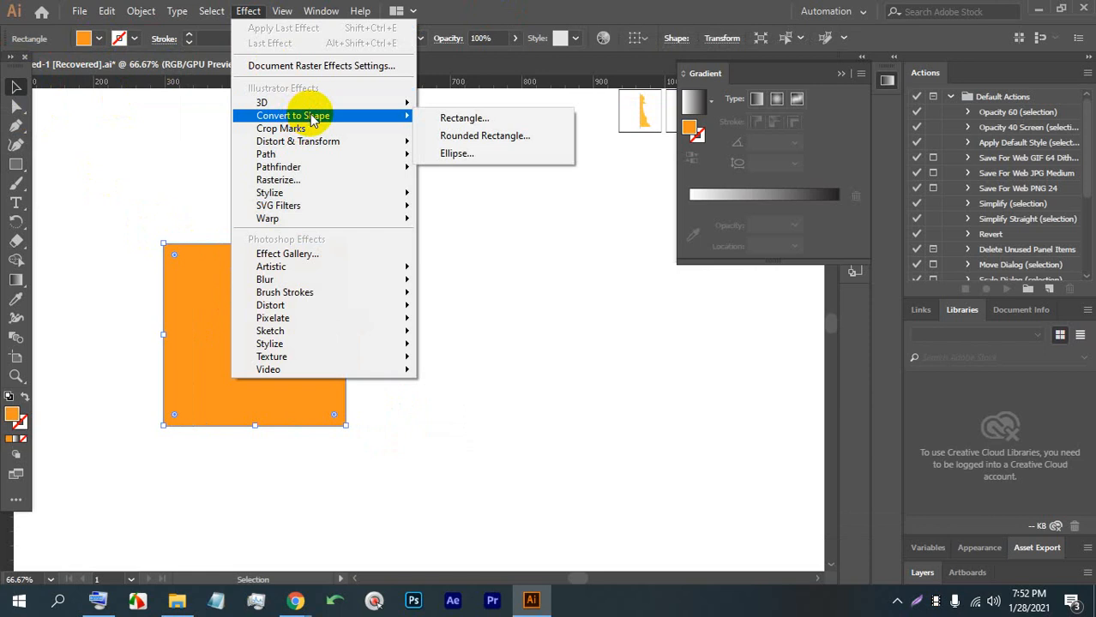
{"action": "left_click", "coordinate": [507, 118]}
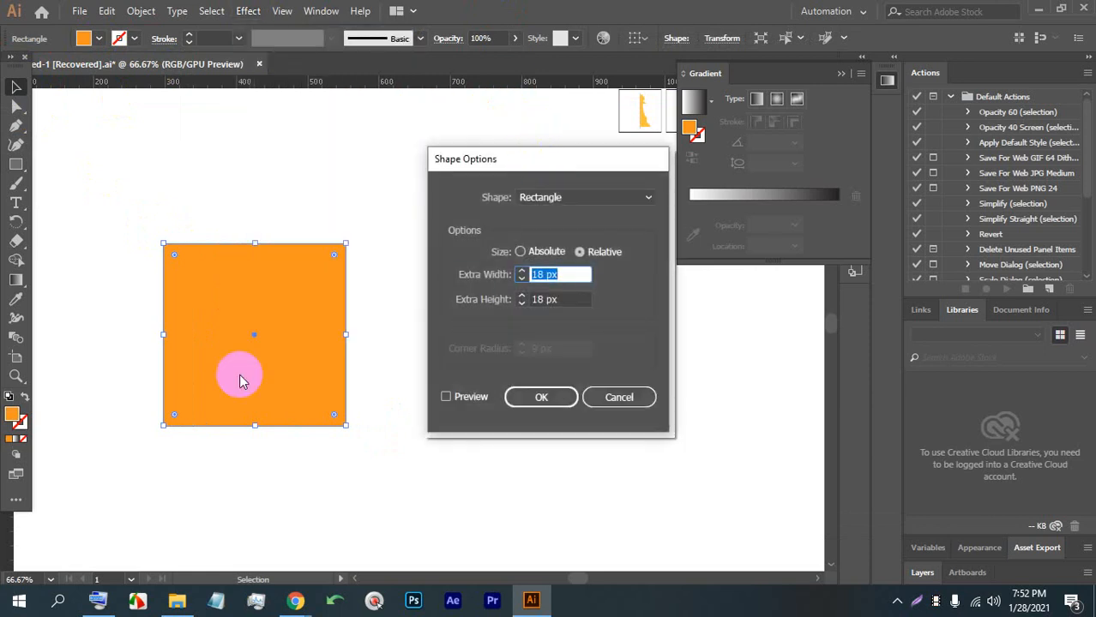
{"action": "left_click", "coordinate": [597, 397]}
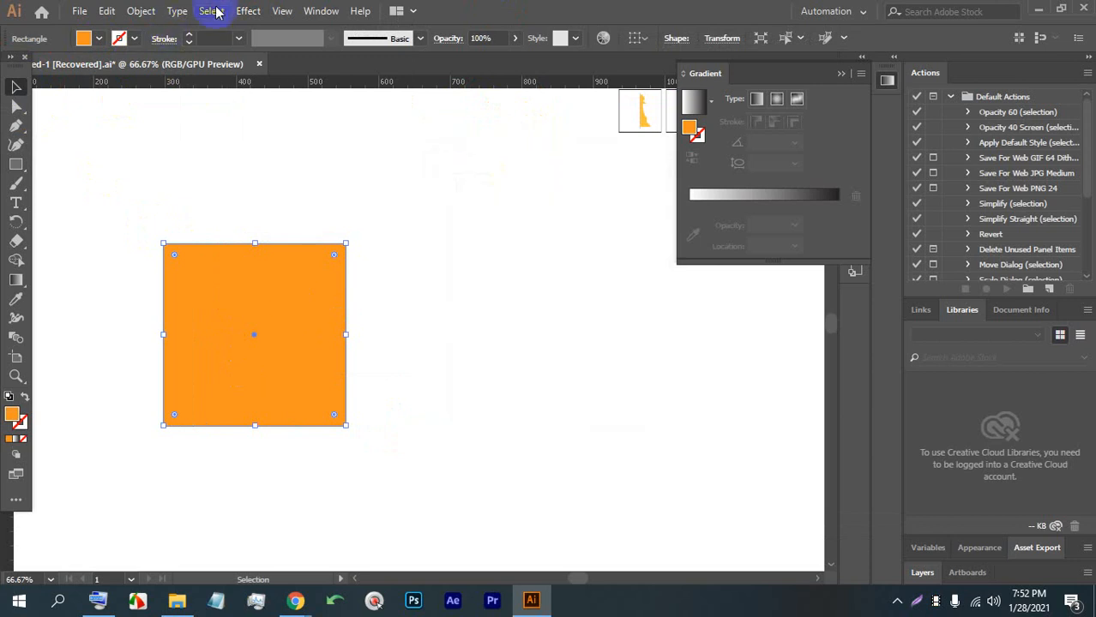
Start a Convert to Shape Rounded Rectangle effect on the orange square with preview on and relative extra width 0 px.
{"action": "left_click", "coordinate": [248, 10]}
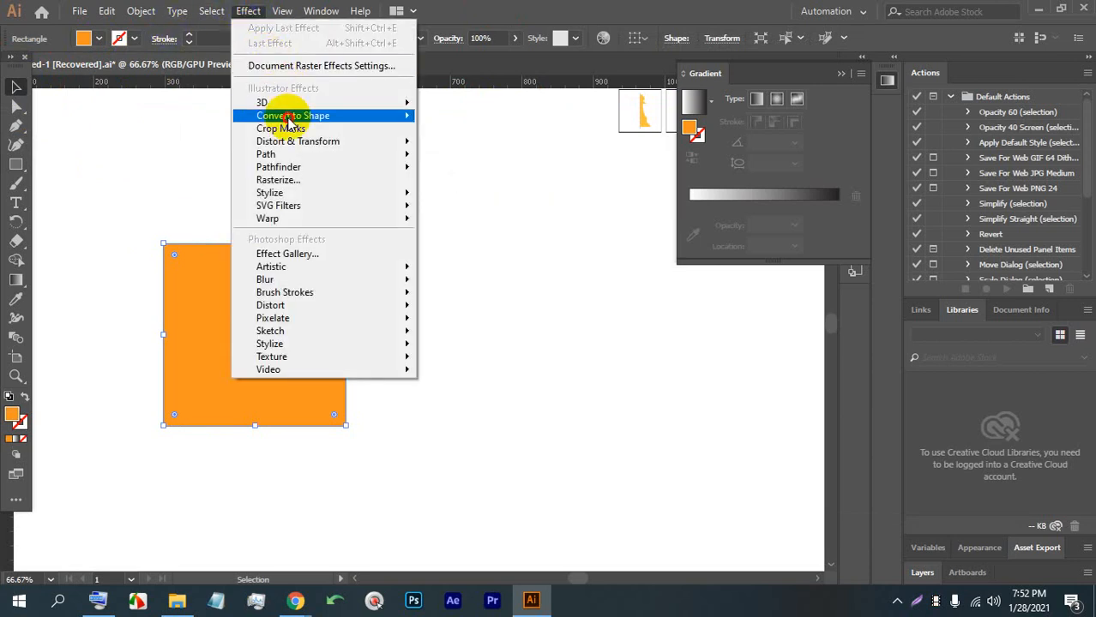
{"action": "mouse_move", "coordinate": [283, 115]}
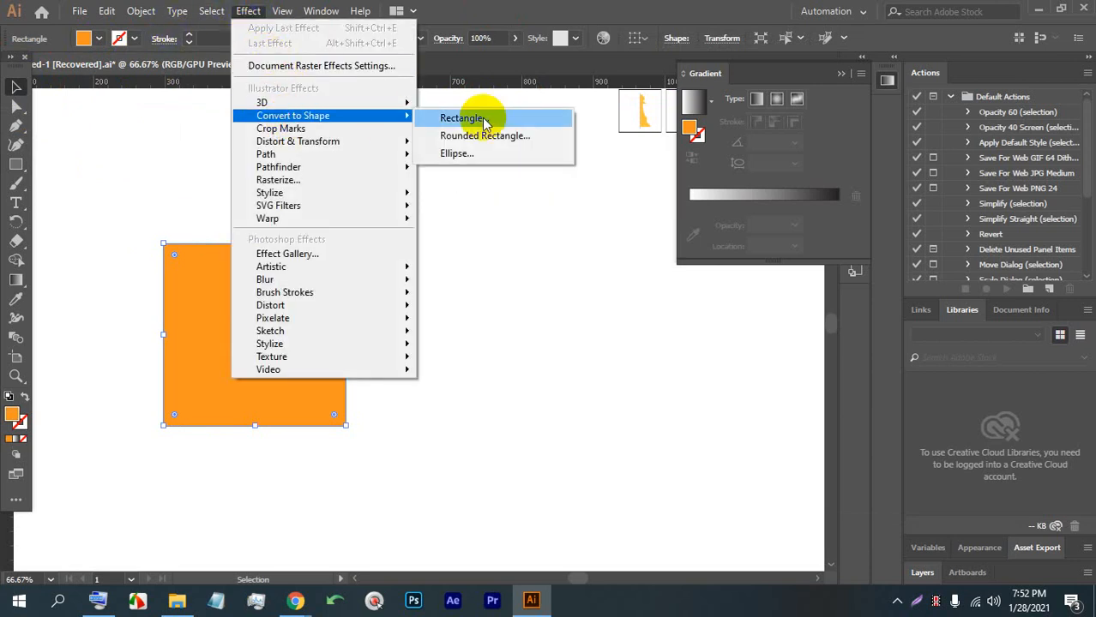
{"action": "left_click", "coordinate": [525, 137]}
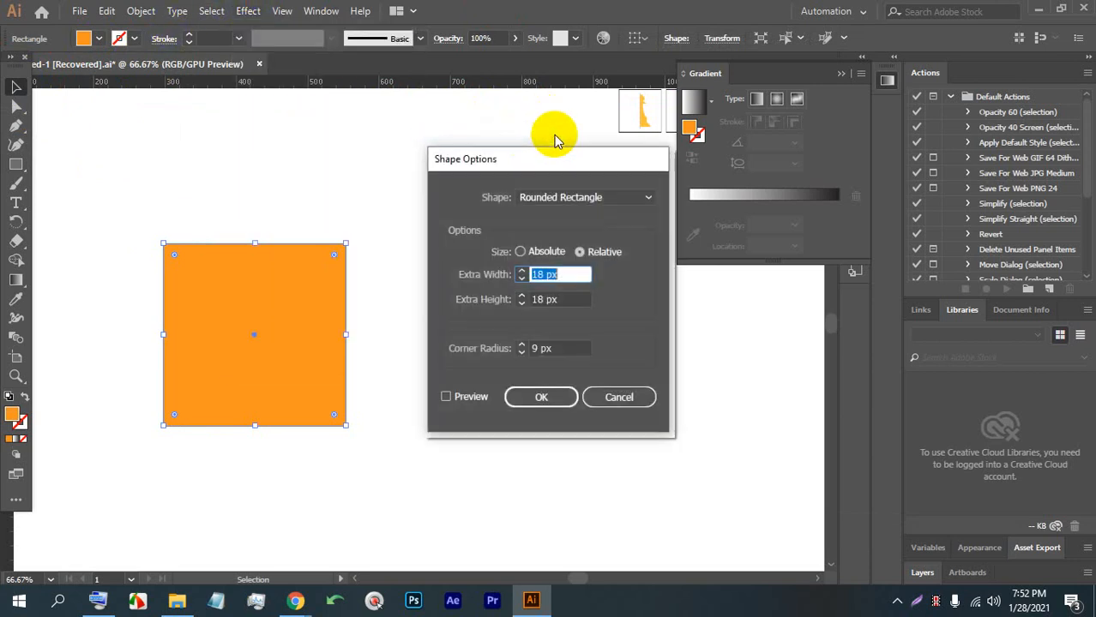
{"action": "left_click", "coordinate": [448, 399]}
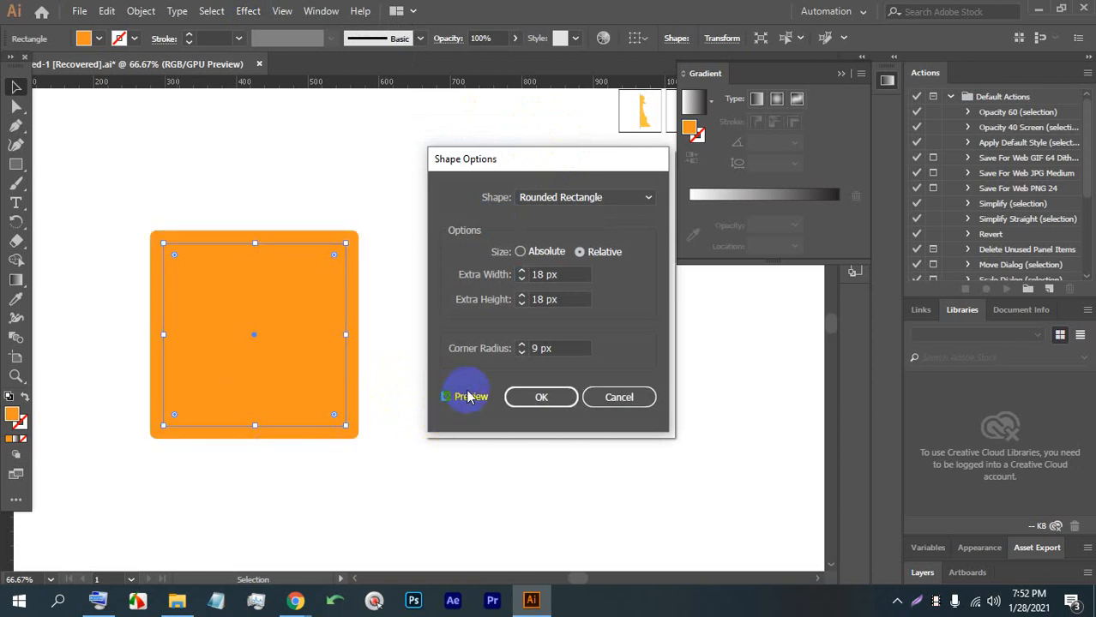
{"action": "double_click", "coordinate": [553, 276]}
{"action": "key", "text": "Down"}
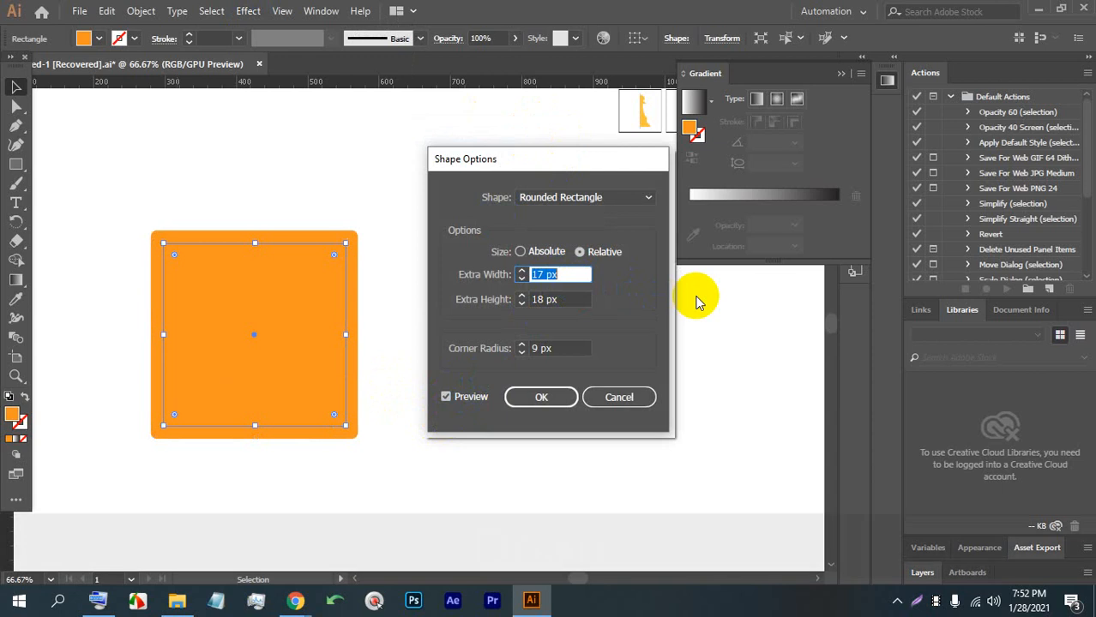
{"action": "key", "text": "Down"}
{"action": "key", "text": "Down"}
{"action": "key", "text": "Down"}
{"action": "key", "text": "Down"}
{"action": "key", "text": "Down"}
{"action": "key", "text": "Down"}
{"action": "key", "text": "Down"}
{"action": "key", "text": "Down"}
{"action": "key", "text": "Down"}
{"action": "key", "text": "Down"}
{"action": "key", "text": "Down"}
{"action": "key", "text": "Down"}
{"action": "key", "text": "Down"}
{"action": "key", "text": "Down"}
{"action": "key", "text": "Down"}
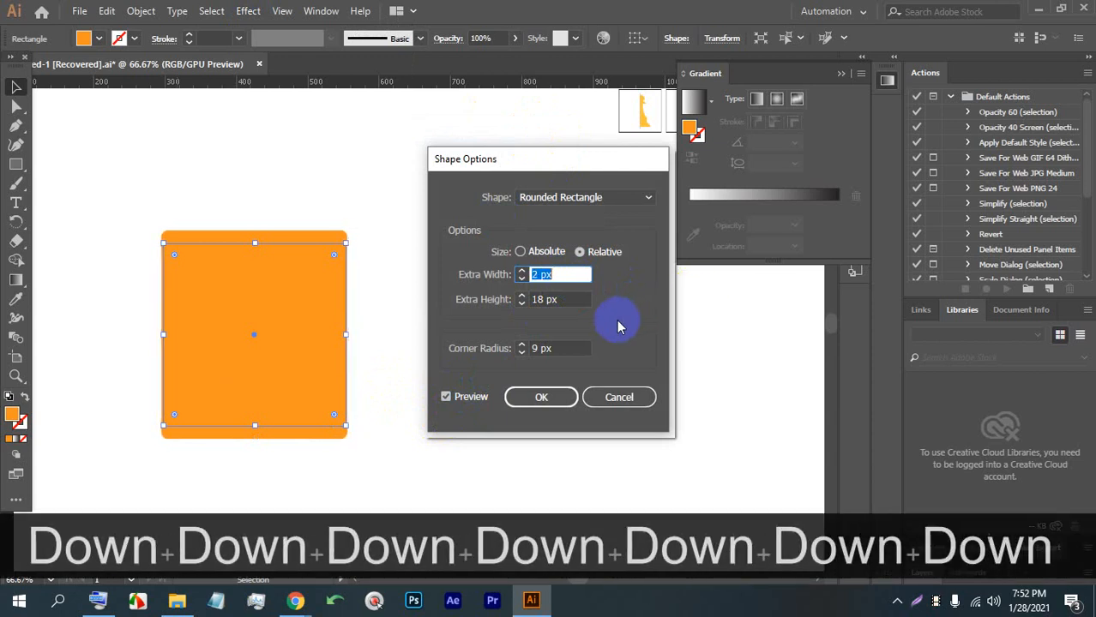
{"action": "key", "text": "Down"}
{"action": "key", "text": "Down"}
Set the rounded rectangle effect's extra height to -1 px.
{"action": "left_click", "coordinate": [590, 304]}
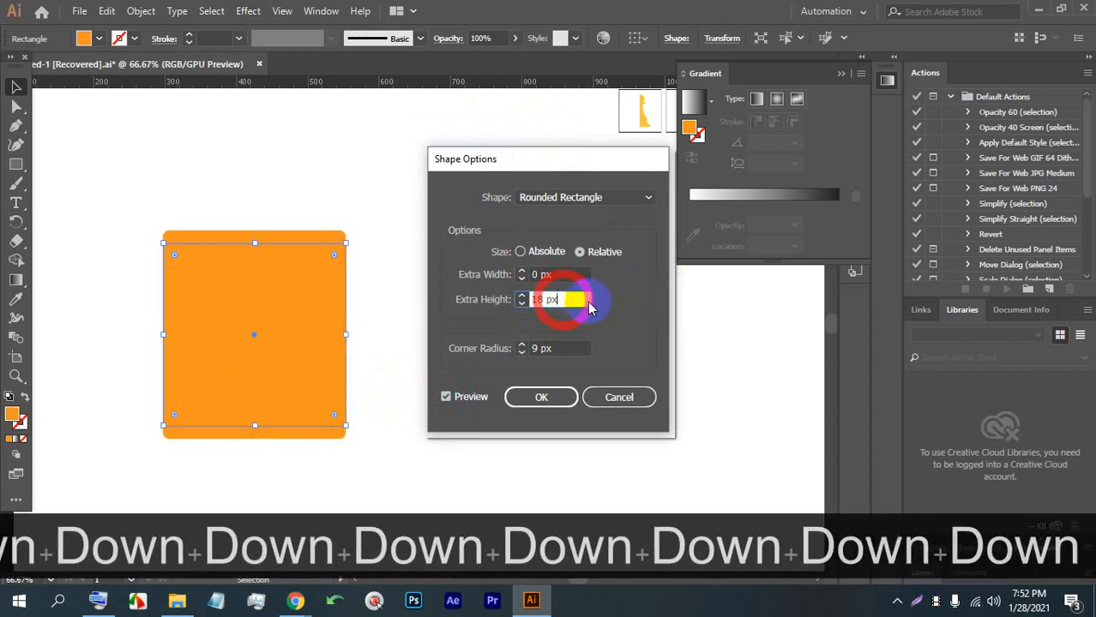
{"action": "key", "text": "Down"}
{"action": "key", "text": "Down"}
{"action": "key", "text": "Down"}
{"action": "key", "text": "Down"}
{"action": "key", "text": "Down"}
{"action": "key", "text": "Down"}
{"action": "key", "text": "Down"}
{"action": "key", "text": "Down"}
{"action": "key", "text": "Down"}
{"action": "key", "text": "Down"}
{"action": "key", "text": "Down"}
{"action": "key", "text": "Down"}
{"action": "key", "text": "Down"}
{"action": "key", "text": "Down"}
{"action": "key", "text": "Down"}
{"action": "key", "text": "Down"}
{"action": "key", "text": "Down"}
{"action": "key", "text": "Down"}
{"action": "key", "text": "Down"}
{"action": "key", "text": "Down"}
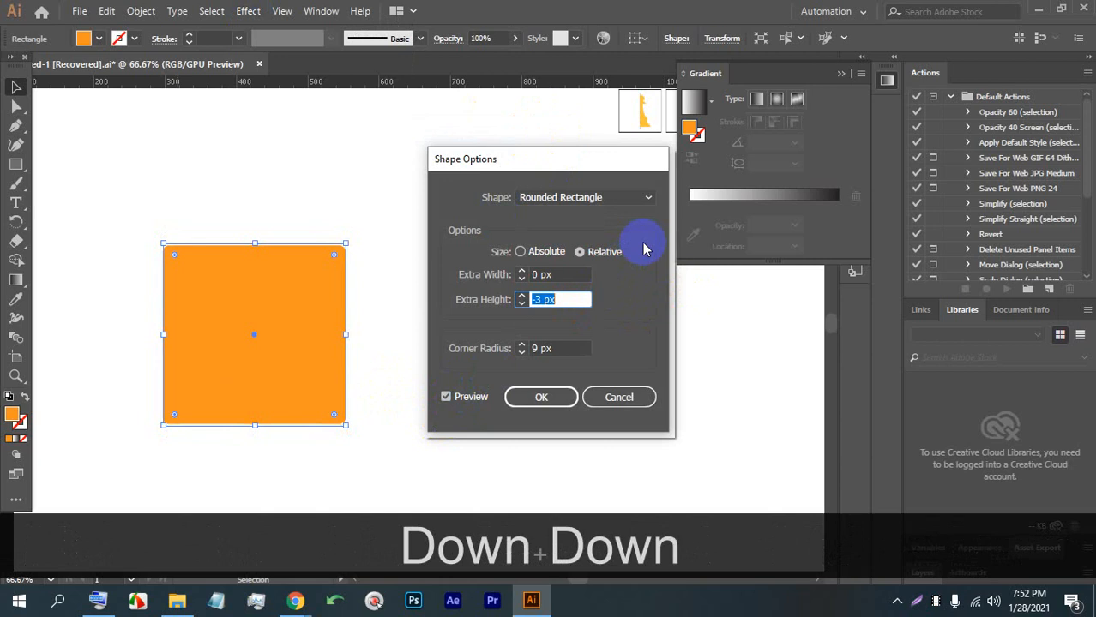
{"action": "key", "text": "Up"}
{"action": "key", "text": "Up"}
{"action": "key", "text": "Up"}
{"action": "key", "text": "Down"}
{"action": "key", "text": "Down"}
{"action": "key", "text": "Down"}
{"action": "key", "text": "Down"}
{"action": "key", "text": "Down"}
{"action": "key", "text": "Down"}
{"action": "key", "text": "Down"}
{"action": "key", "text": "Down"}
{"action": "key", "text": "Down"}
{"action": "key", "text": "Down"}
{"action": "key", "text": "Down"}
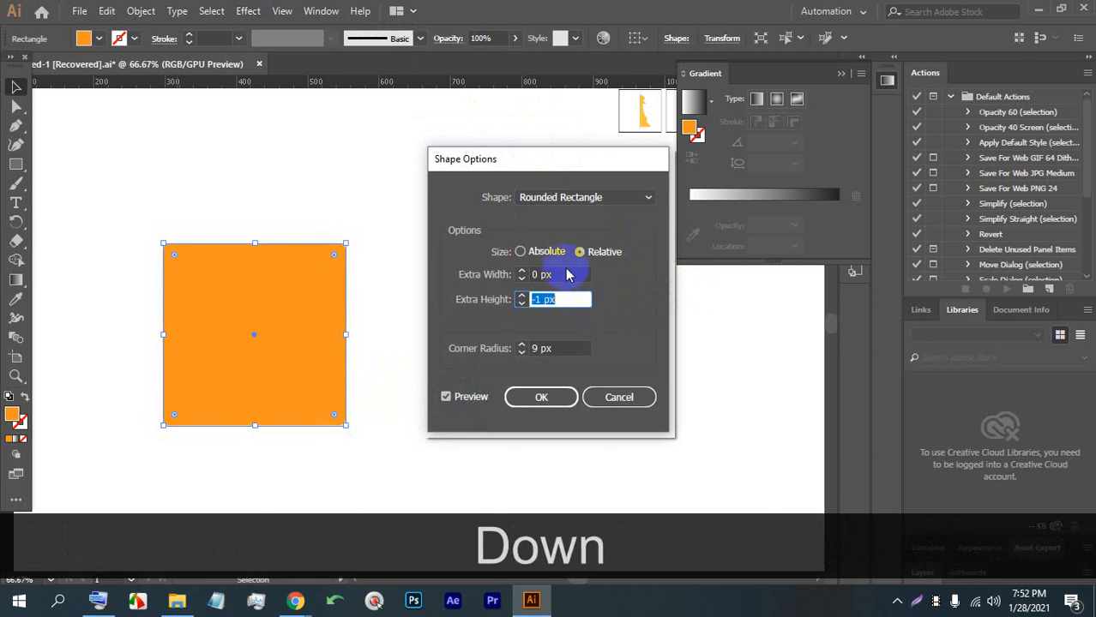
Set the rounded rectangle effect's extra height to 0 px and its corner radius to 40 px.
{"action": "key", "text": "Up"}
{"action": "key", "text": "Up"}
{"action": "key", "text": "Up"}
{"action": "key", "text": "Up"}
{"action": "key", "text": "Up"}
{"action": "key", "text": "Up"}
{"action": "key", "text": "Up"}
{"action": "key", "text": "Up"}
{"action": "key", "text": "Up"}
{"action": "key", "text": "Up"}
{"action": "key", "text": "Up"}
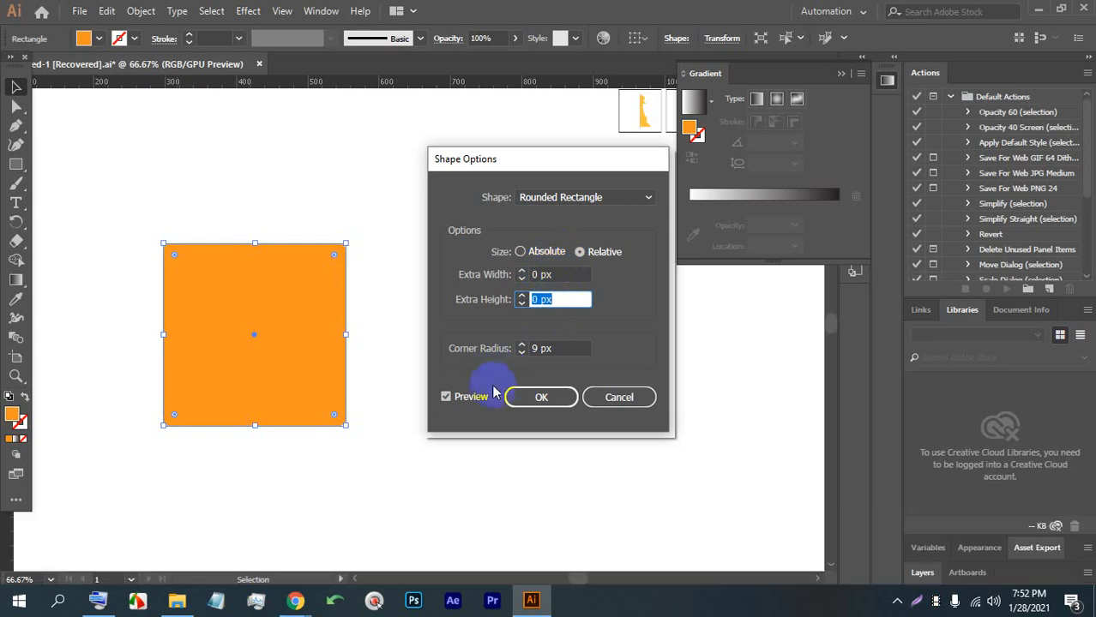
{"action": "left_click", "coordinate": [525, 347]}
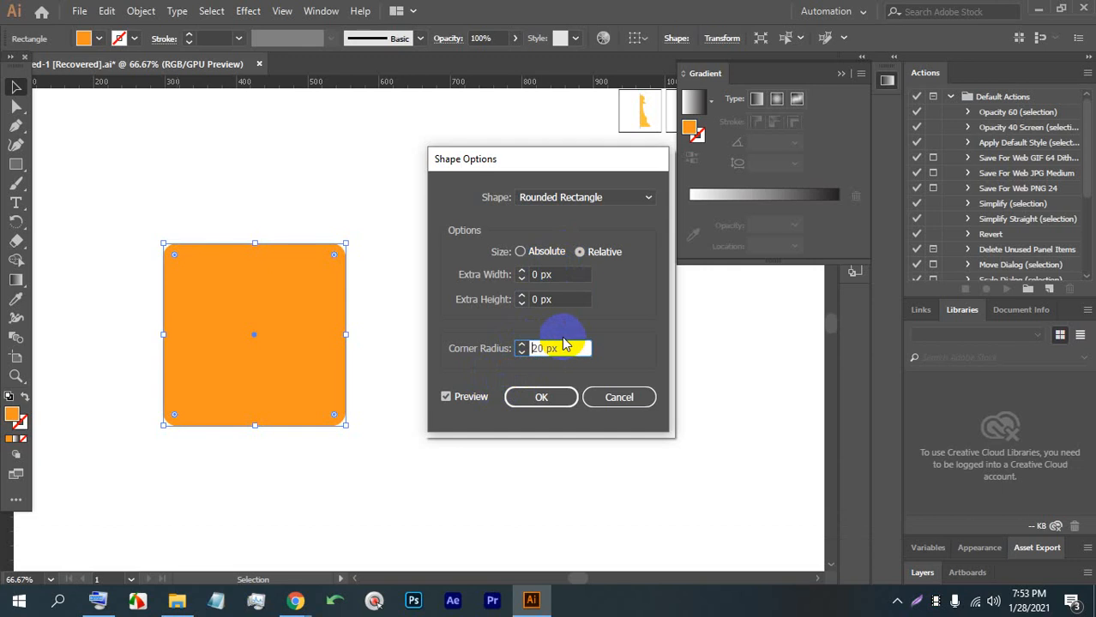
{"action": "left_click", "coordinate": [521, 352]}
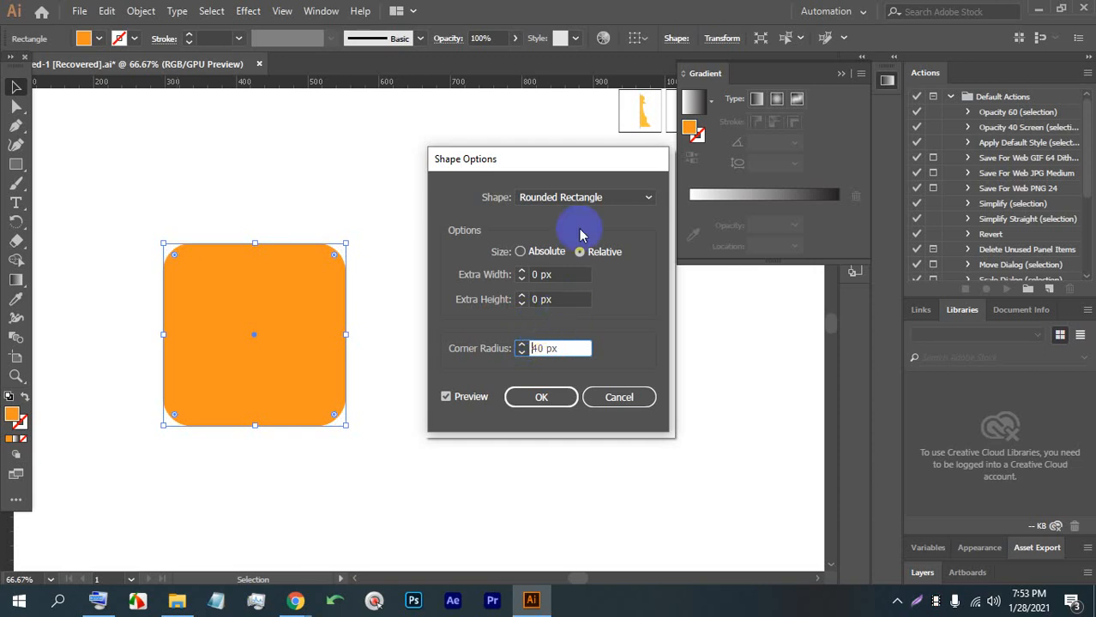
Preview the Ellipse shape with relative extra width 24 px and extra height 36 px, and cancel the shape effect.
{"action": "left_click", "coordinate": [558, 198]}
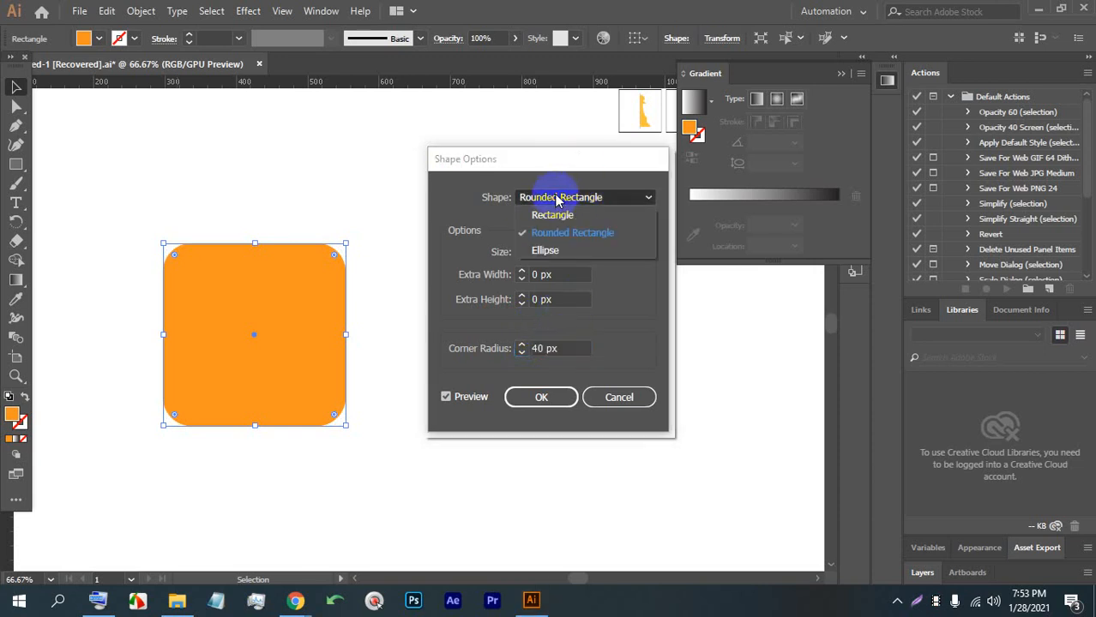
{"action": "left_click", "coordinate": [564, 249]}
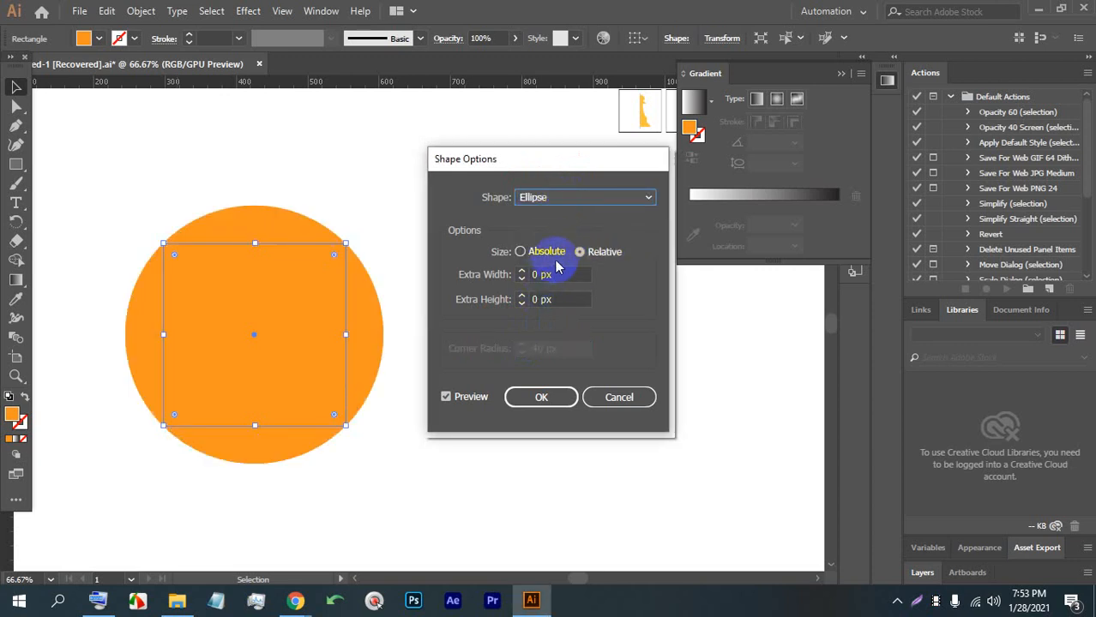
{"action": "left_click", "coordinate": [542, 257]}
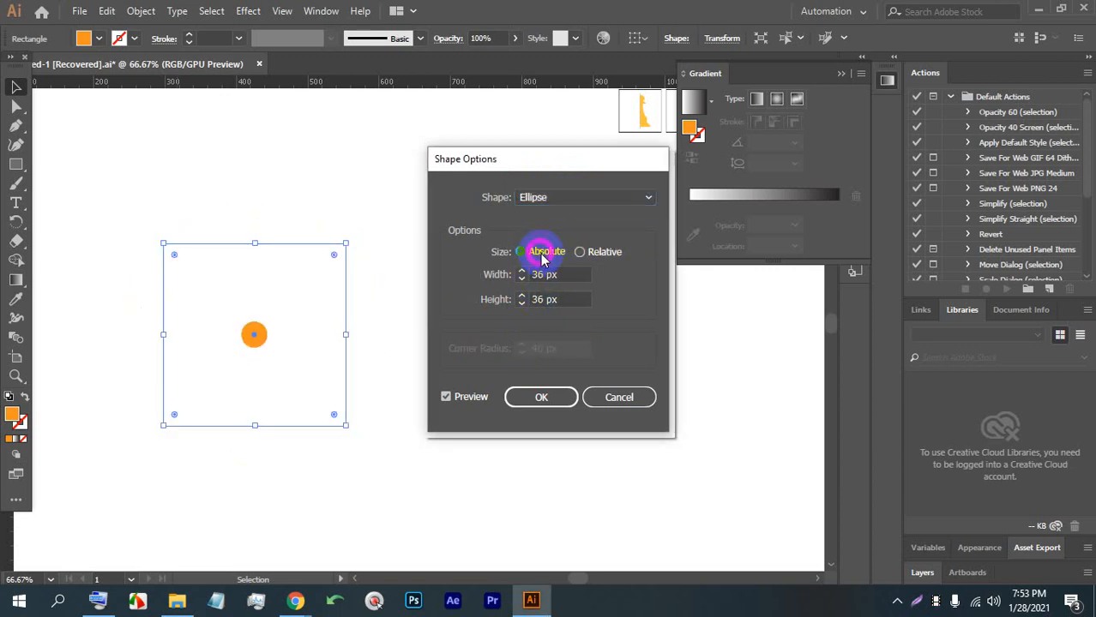
{"action": "left_click", "coordinate": [604, 254]}
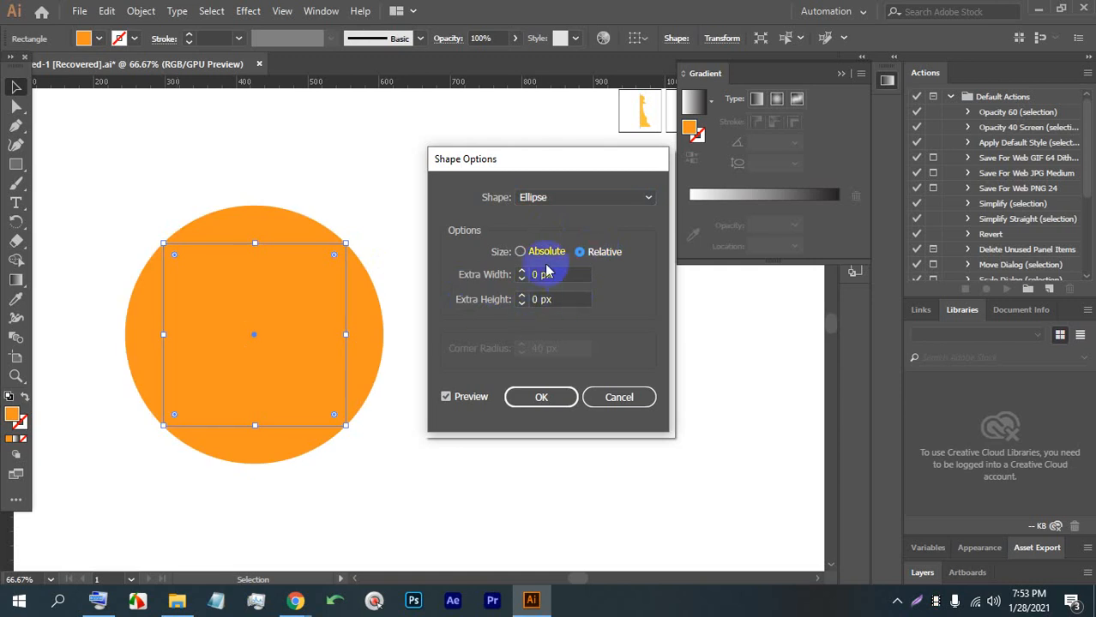
{"action": "left_click_drag", "start_coordinate": [523, 271], "coordinate": [524, 298]}
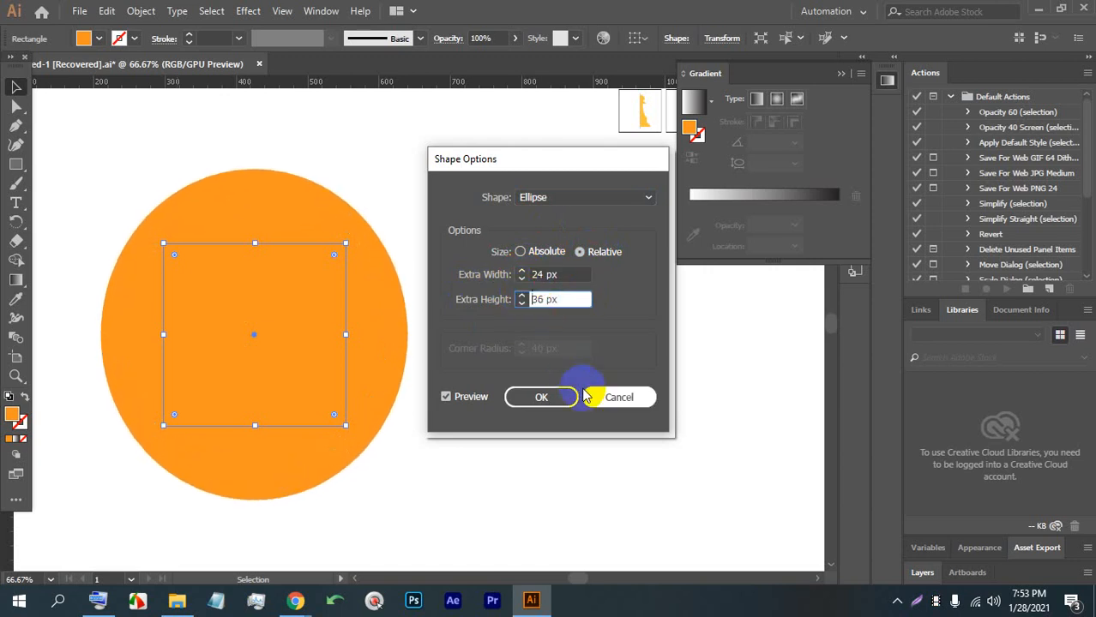
{"action": "left_click", "coordinate": [602, 395]}
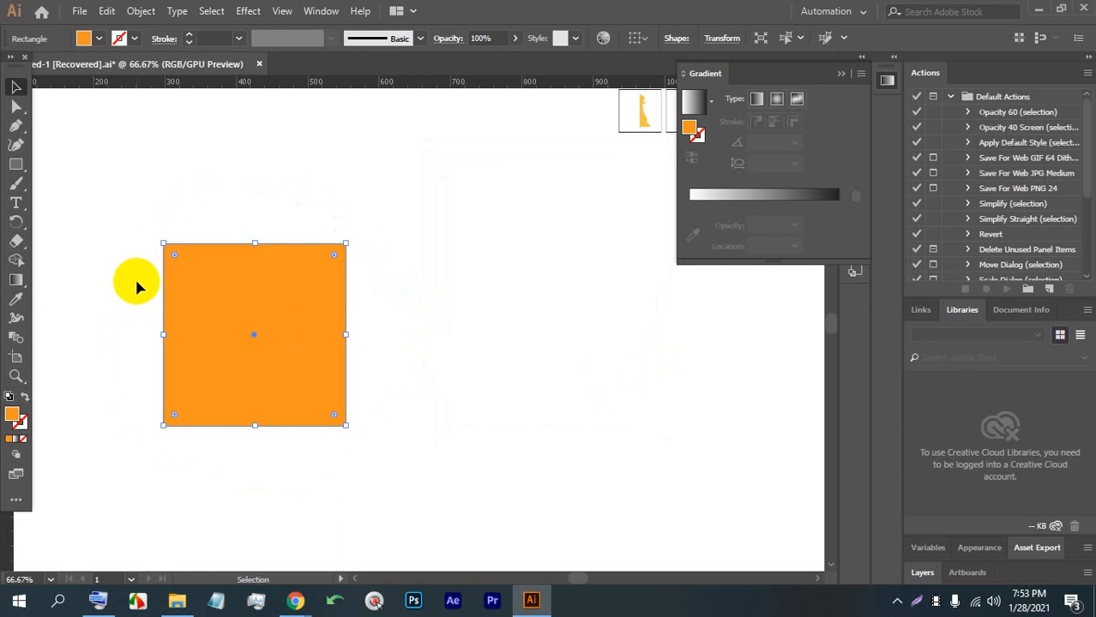
{"action": "left_click_drag", "start_coordinate": [172, 259], "coordinate": [172, 224]}
{"action": "left_click", "coordinate": [261, 191]}
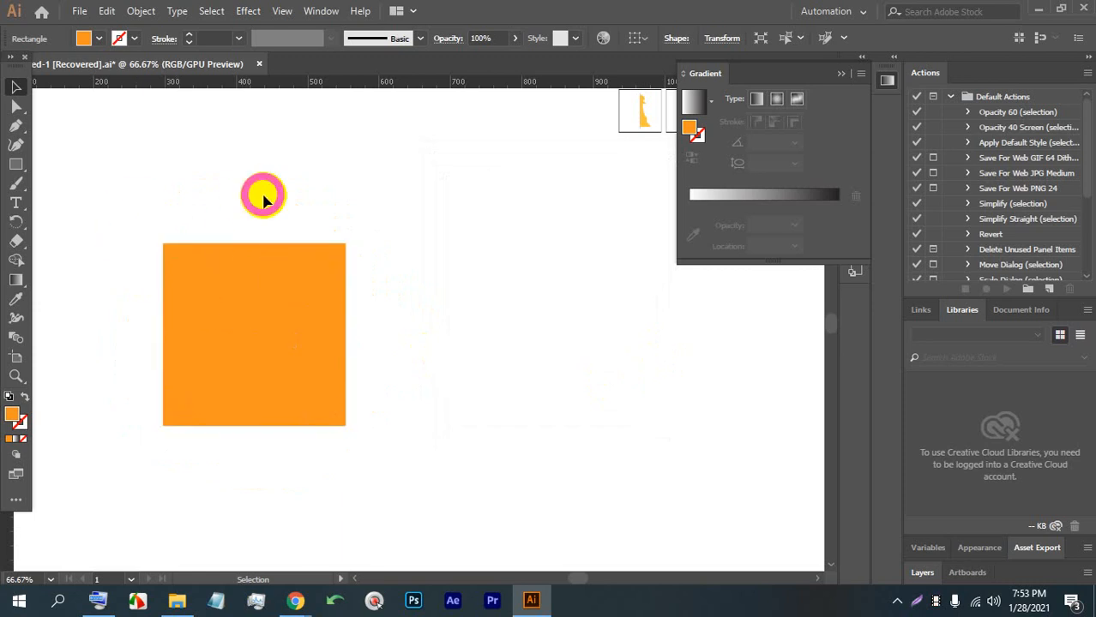
{"action": "left_click", "coordinate": [231, 277]}
{"action": "left_click", "coordinate": [264, 226]}
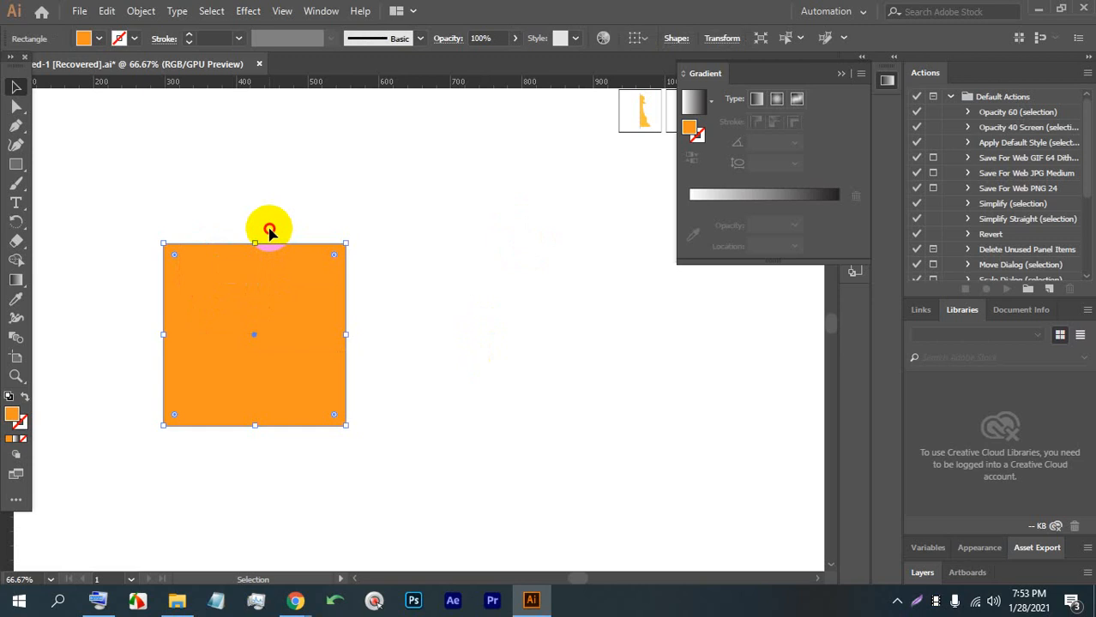
Open the Free Distort effect on the orange square and cancel it without distorting anything.
{"action": "left_click", "coordinate": [310, 315]}
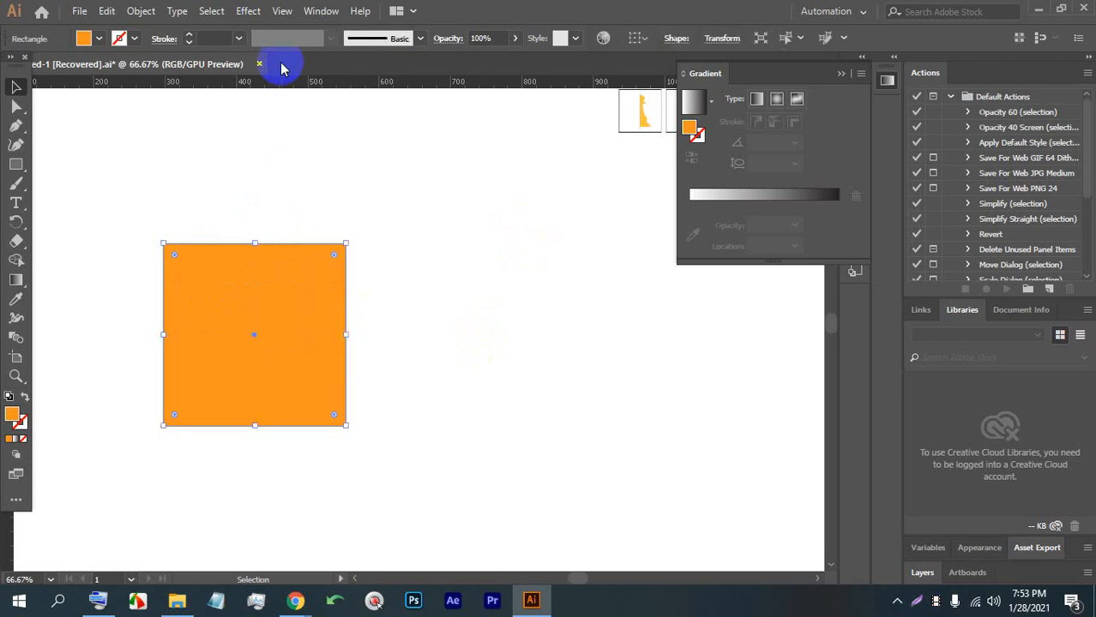
{"action": "left_click", "coordinate": [248, 11]}
{"action": "mouse_move", "coordinate": [309, 103]}
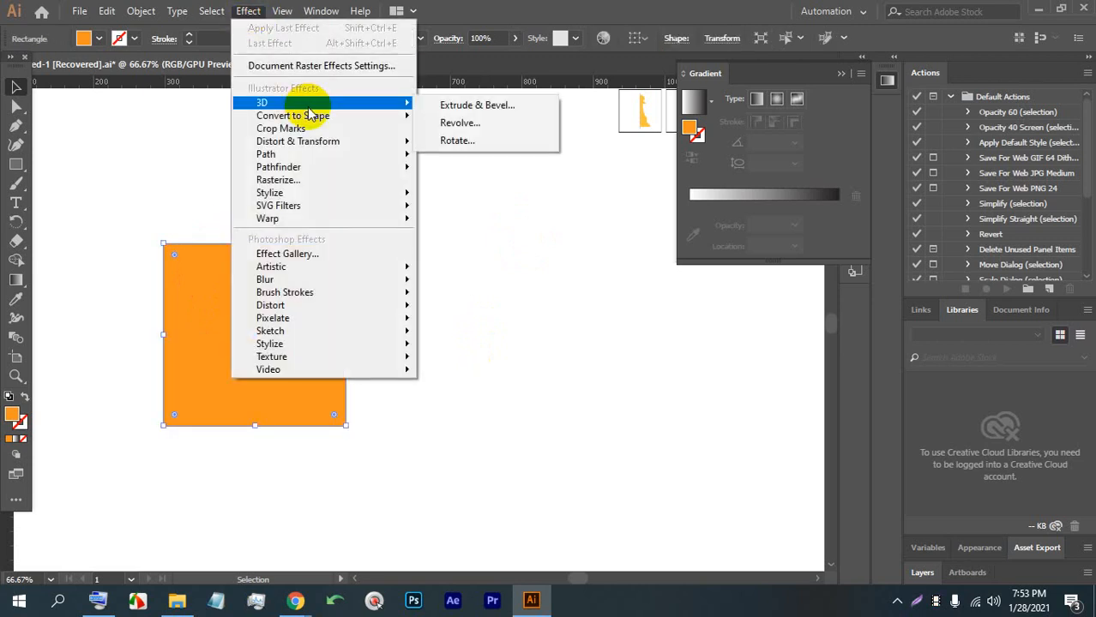
{"action": "mouse_move", "coordinate": [313, 142]}
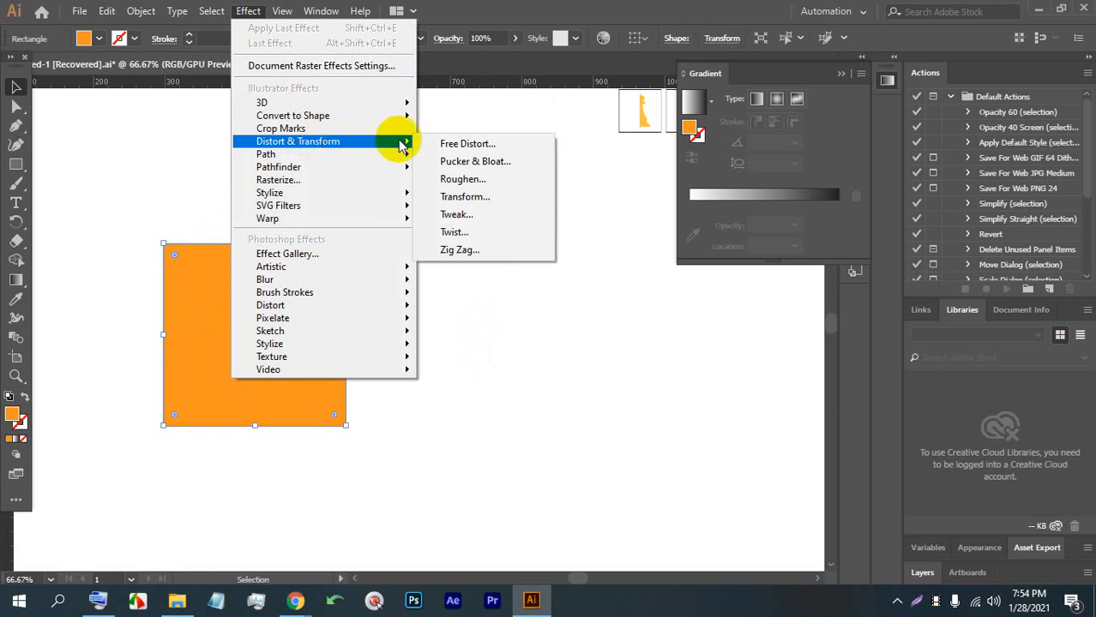
{"action": "left_click", "coordinate": [448, 143]}
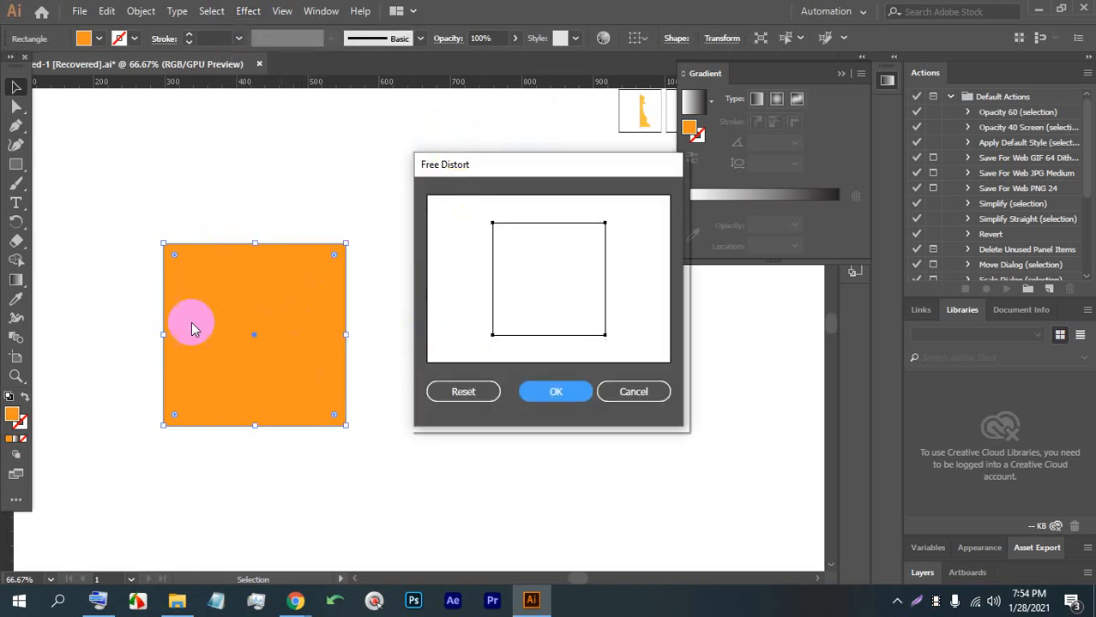
{"action": "left_click", "coordinate": [370, 298]}
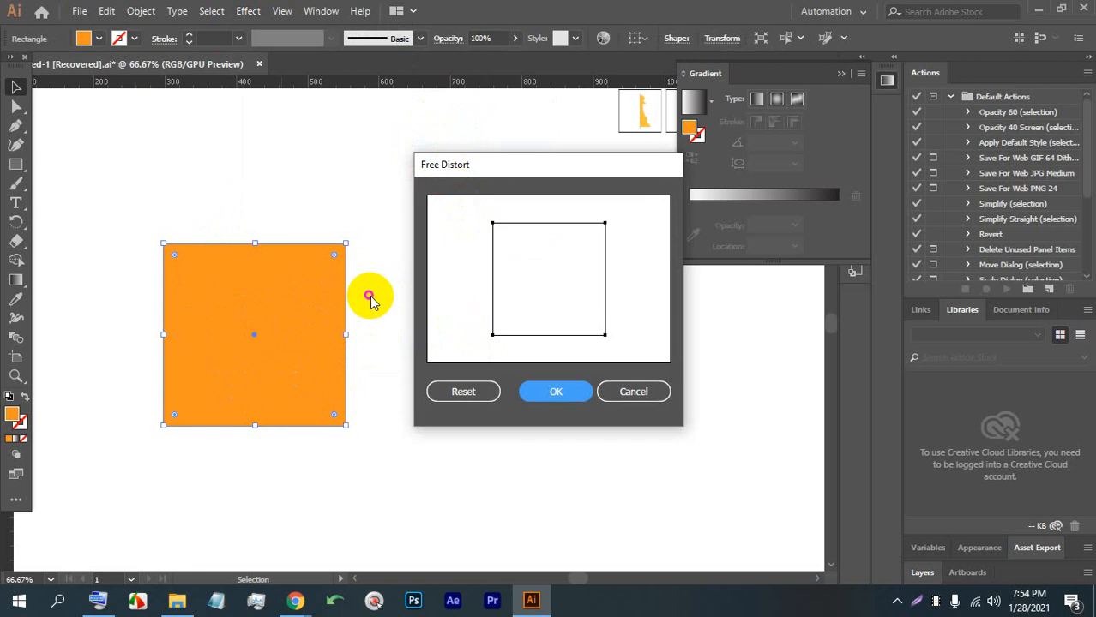
{"action": "left_click", "coordinate": [624, 396]}
Place a duplicate of the orange square in the blank space to its right.
{"action": "left_click", "coordinate": [493, 467]}
{"action": "left_click", "coordinate": [317, 348]}
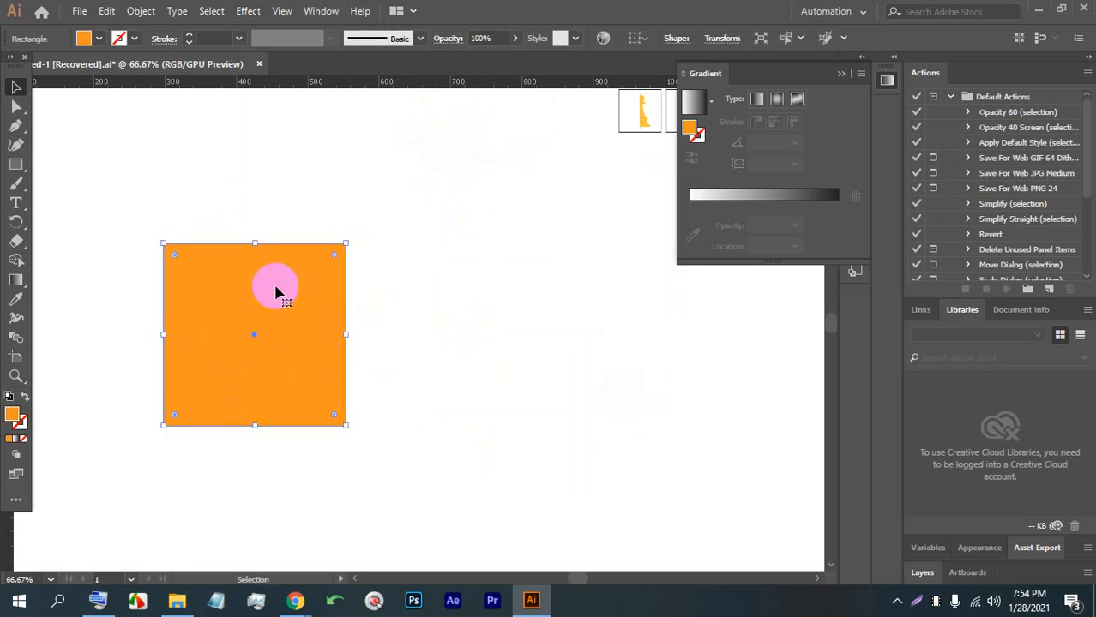
{"action": "left_click_drag", "start_coordinate": [275, 293], "coordinate": [434, 298]}
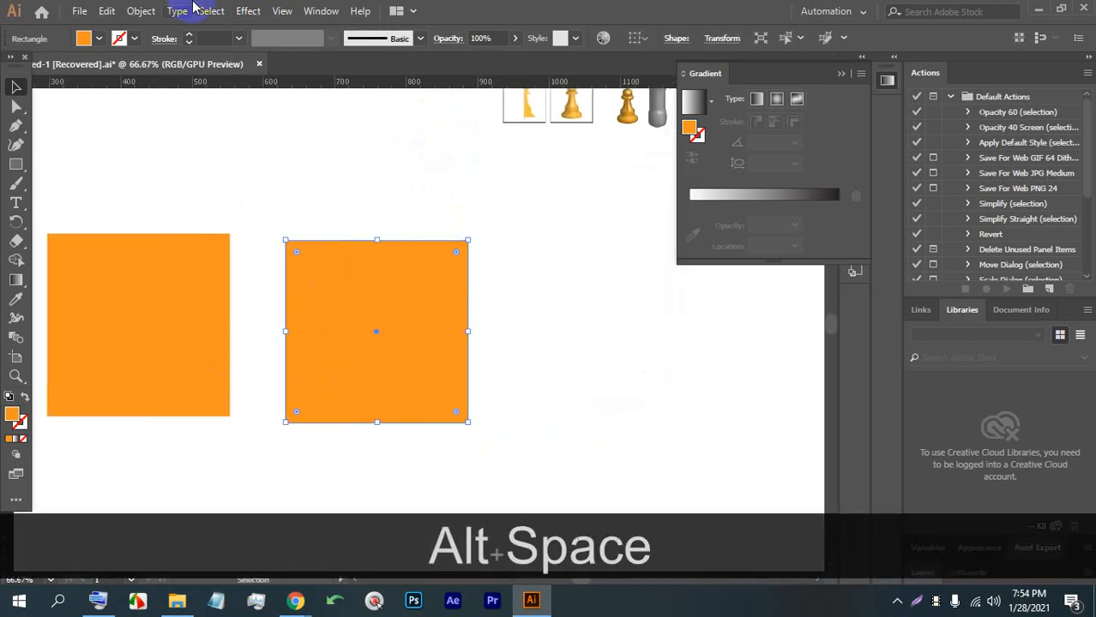
Give the duplicated square an 11 pt black stroke.
{"action": "left_click", "coordinate": [191, 34]}
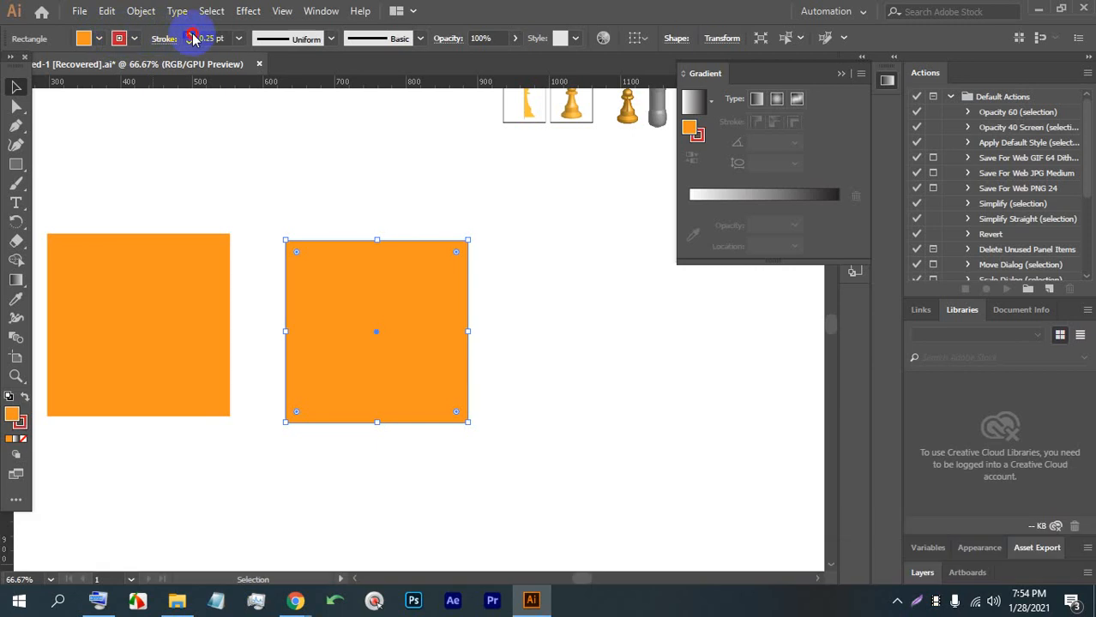
{"action": "left_click", "coordinate": [190, 35]}
{"action": "left_click", "coordinate": [542, 266]}
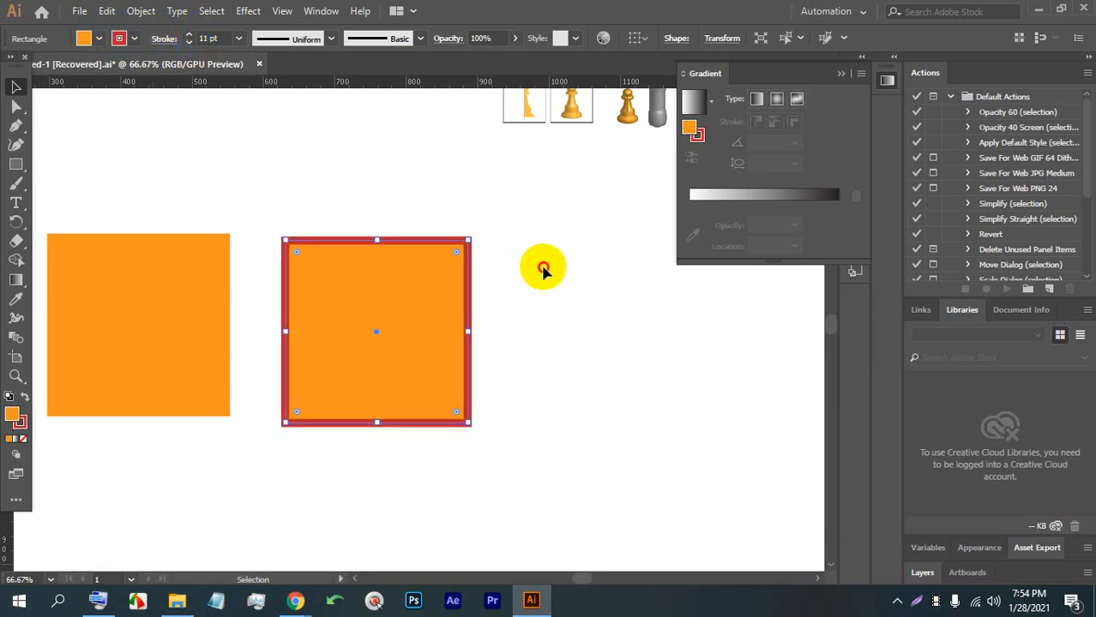
{"action": "left_click", "coordinate": [422, 322]}
{"action": "left_click", "coordinate": [132, 38]}
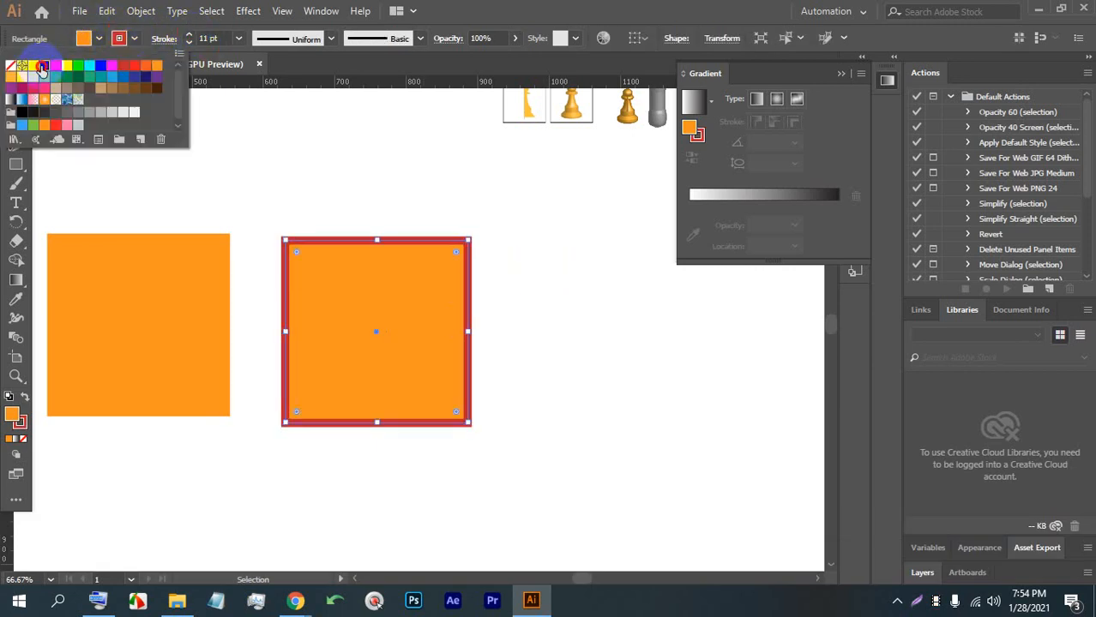
{"action": "left_click", "coordinate": [41, 69]}
{"action": "left_click", "coordinate": [499, 259]}
Apply the Free Distort effect to the black-outlined square without moving any of its corners.
{"action": "left_click", "coordinate": [433, 281]}
{"action": "left_click", "coordinate": [247, 10]}
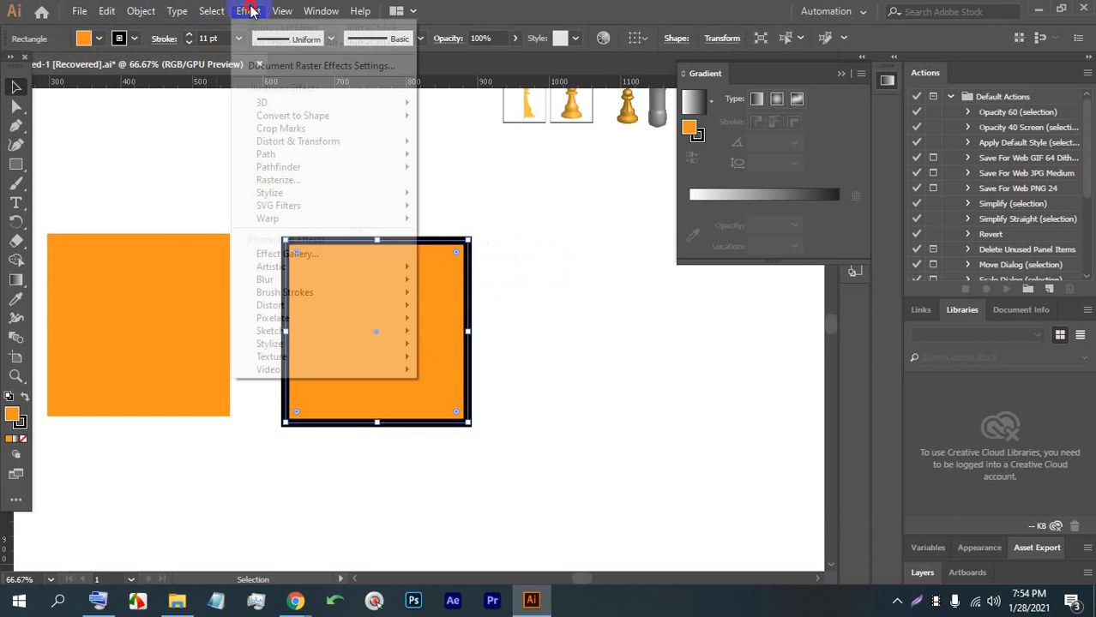
{"action": "mouse_move", "coordinate": [361, 141]}
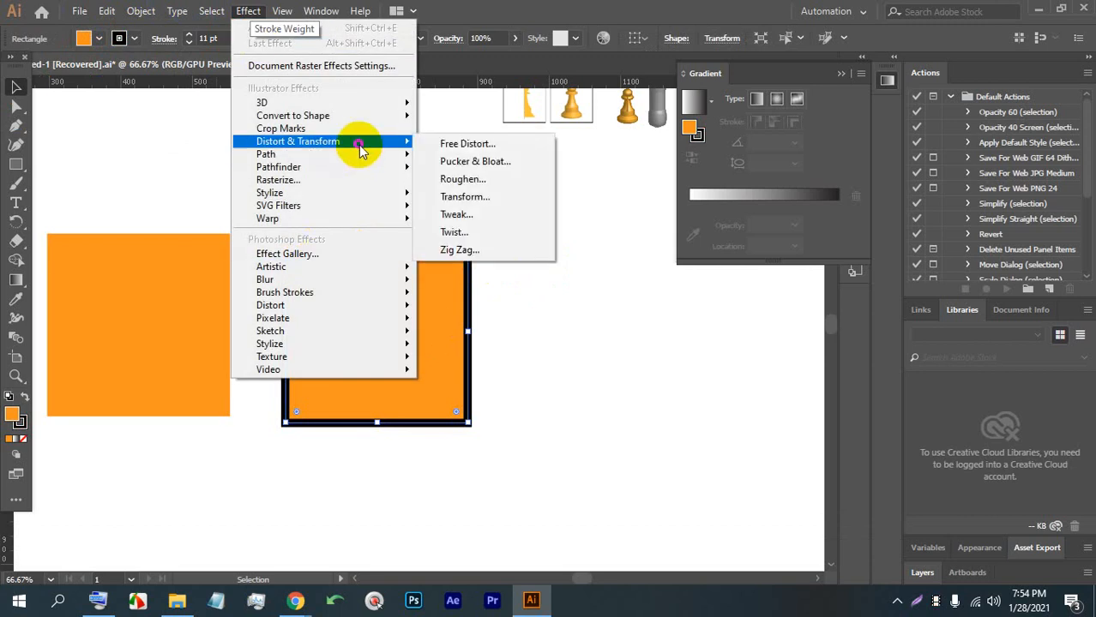
{"action": "left_click", "coordinate": [455, 153]}
{"action": "left_click", "coordinate": [549, 391]}
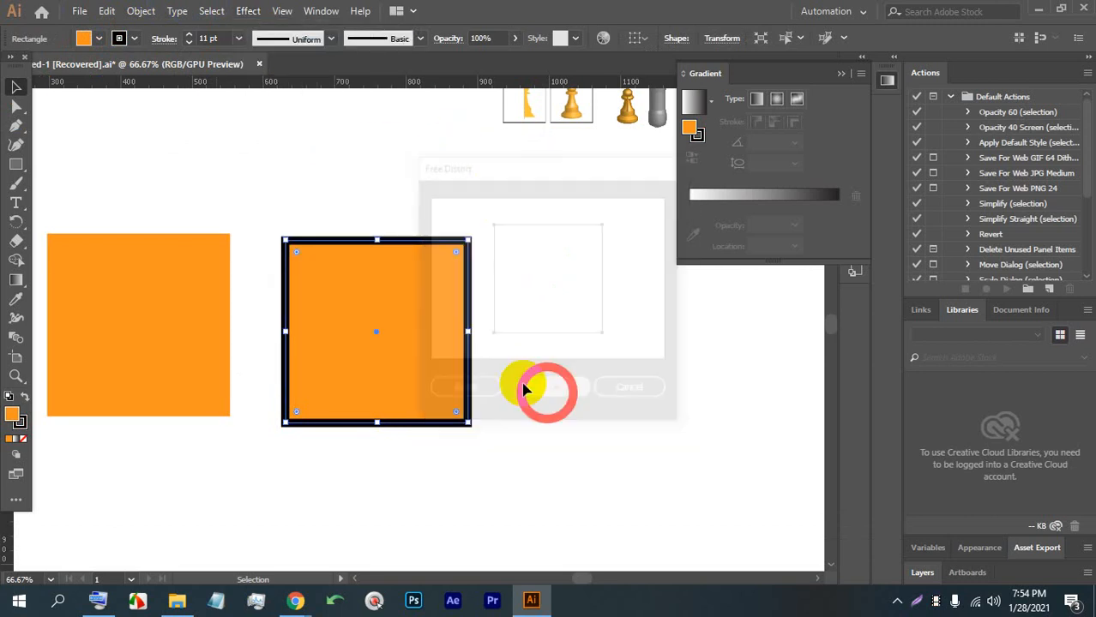
Shift the black-outlined square slightly downward and expand its appearance.
{"action": "right_click", "coordinate": [431, 291]}
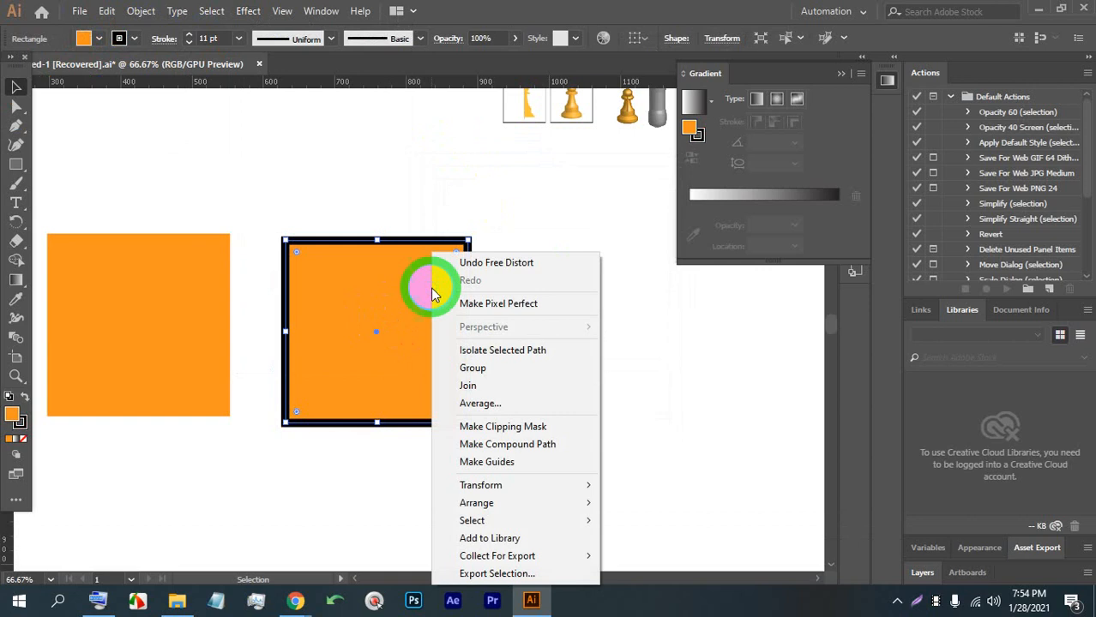
{"action": "left_click_drag", "start_coordinate": [334, 278], "coordinate": [365, 281]}
{"action": "left_click_drag", "start_coordinate": [373, 337], "coordinate": [373, 317]}
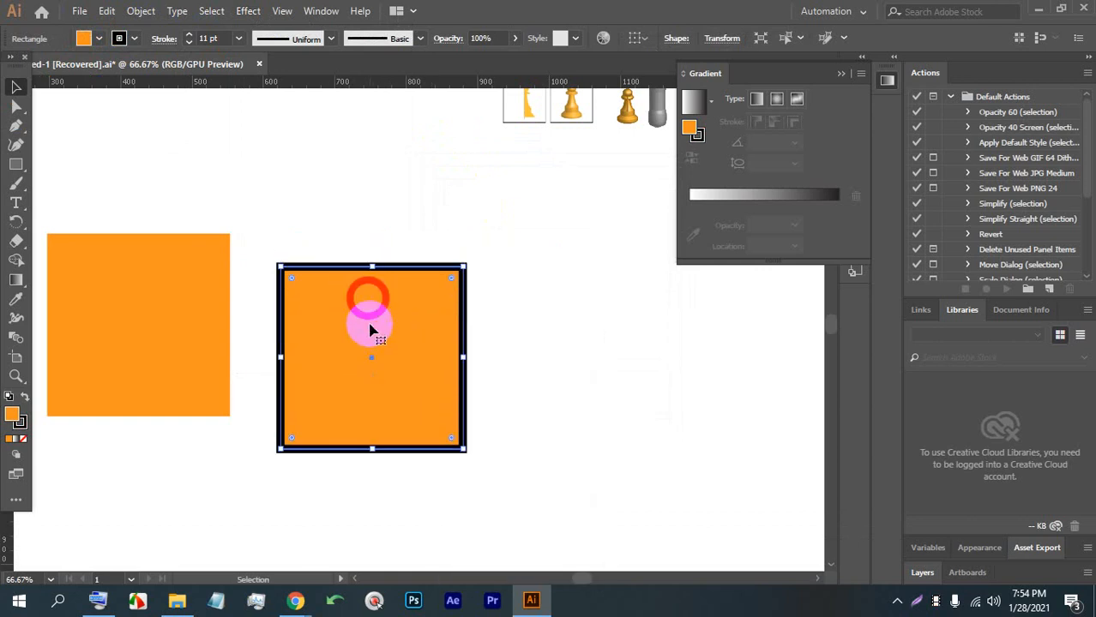
{"action": "left_click", "coordinate": [144, 11]}
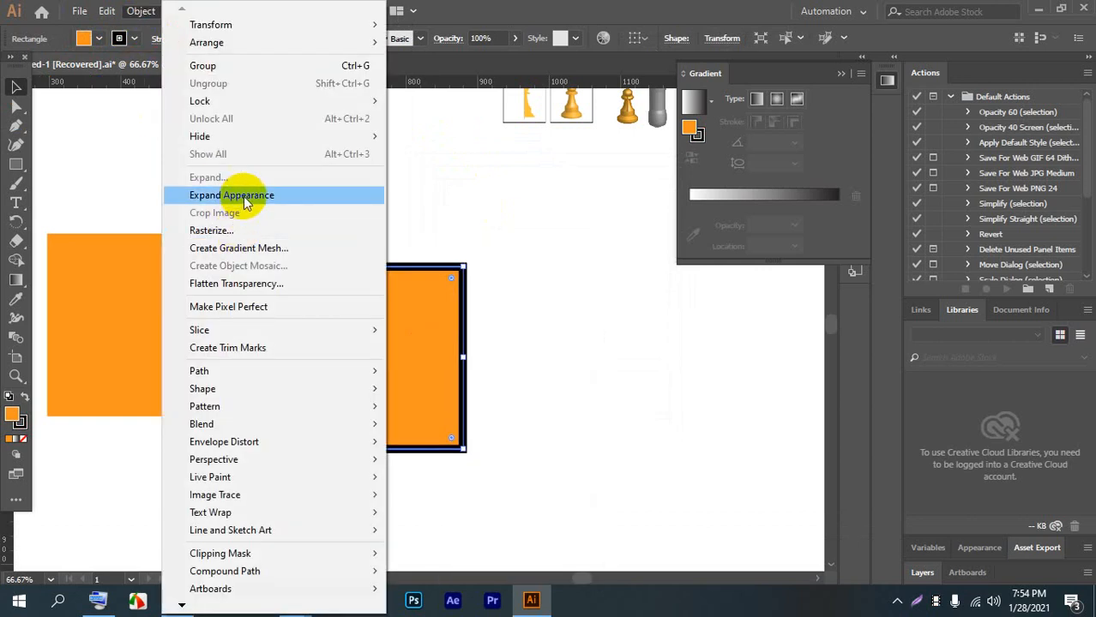
{"action": "left_click", "coordinate": [258, 191]}
Ungroup the expanded square and move its orange fill out to the right of the black frame.
{"action": "right_click", "coordinate": [443, 364]}
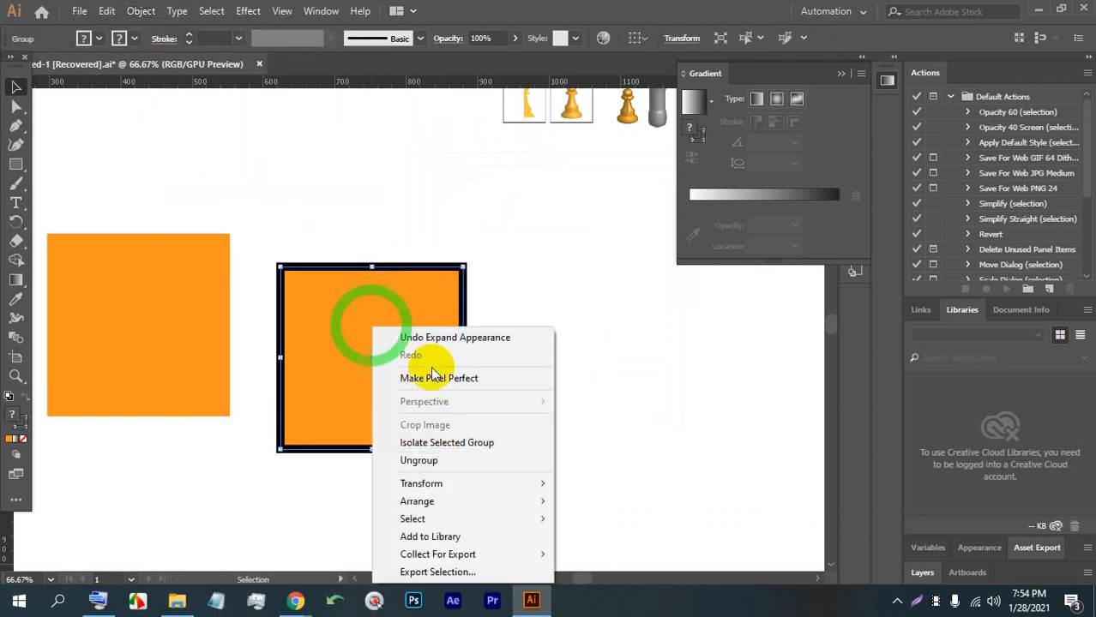
{"action": "left_click", "coordinate": [447, 457]}
{"action": "left_click", "coordinate": [563, 362]}
{"action": "left_click_drag", "start_coordinate": [346, 357], "coordinate": [578, 359]}
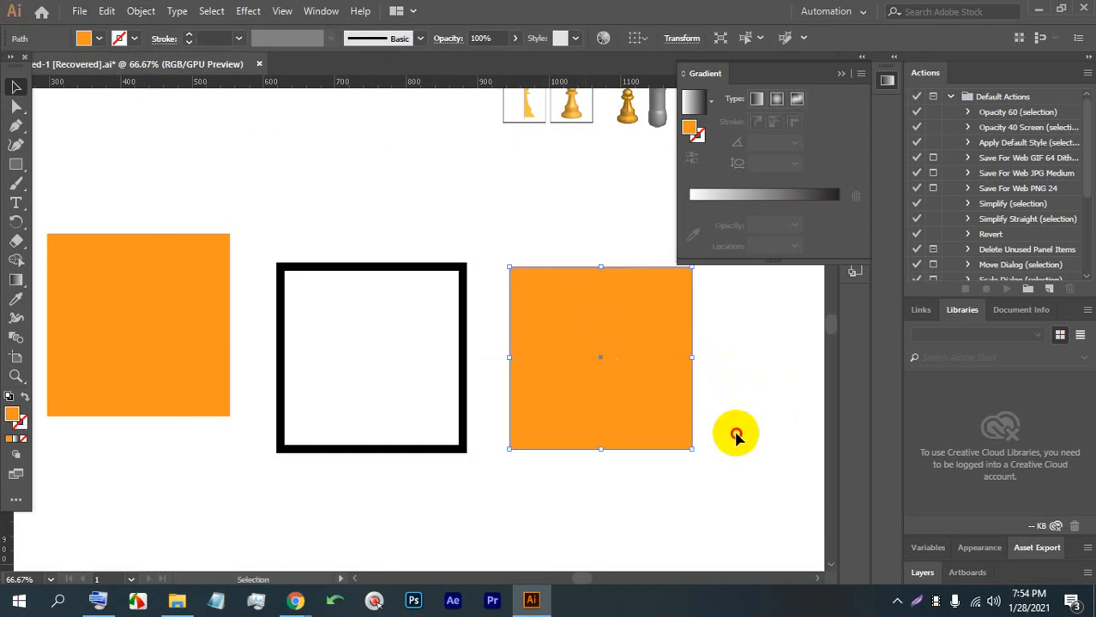
Move the separated orange fill back so it partly overlaps the lower-right area of the black frame.
{"action": "left_click_drag", "start_coordinate": [736, 433], "coordinate": [419, 319]}
{"action": "left_click", "coordinate": [472, 248]}
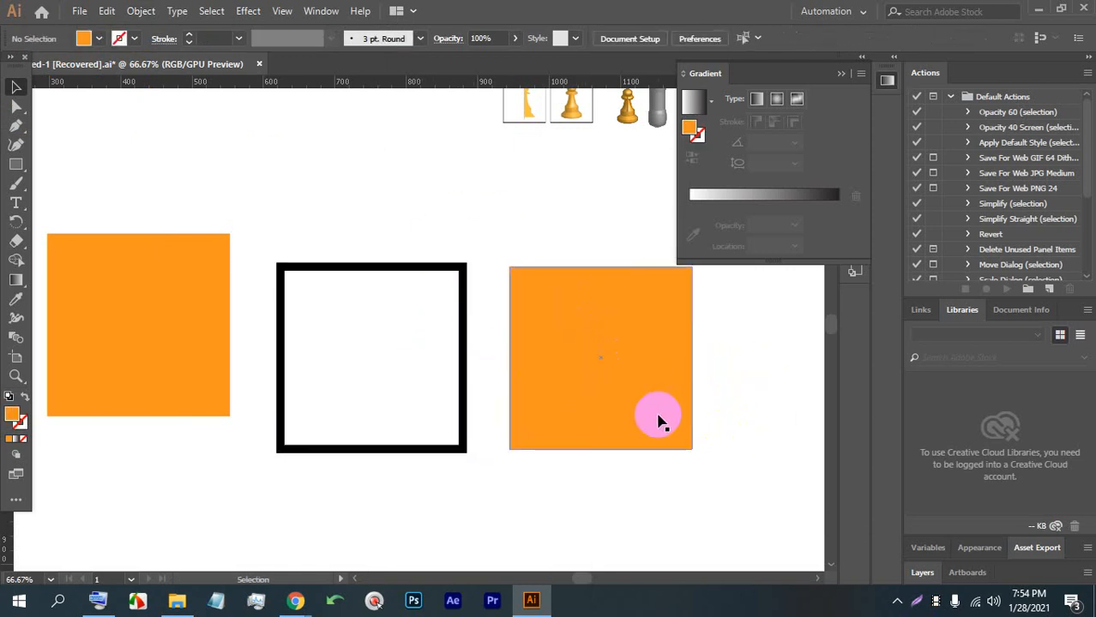
{"action": "left_click_drag", "start_coordinate": [656, 418], "coordinate": [484, 432]}
{"action": "left_click", "coordinate": [556, 414]}
{"action": "left_click_drag", "start_coordinate": [568, 446], "coordinate": [319, 289]}
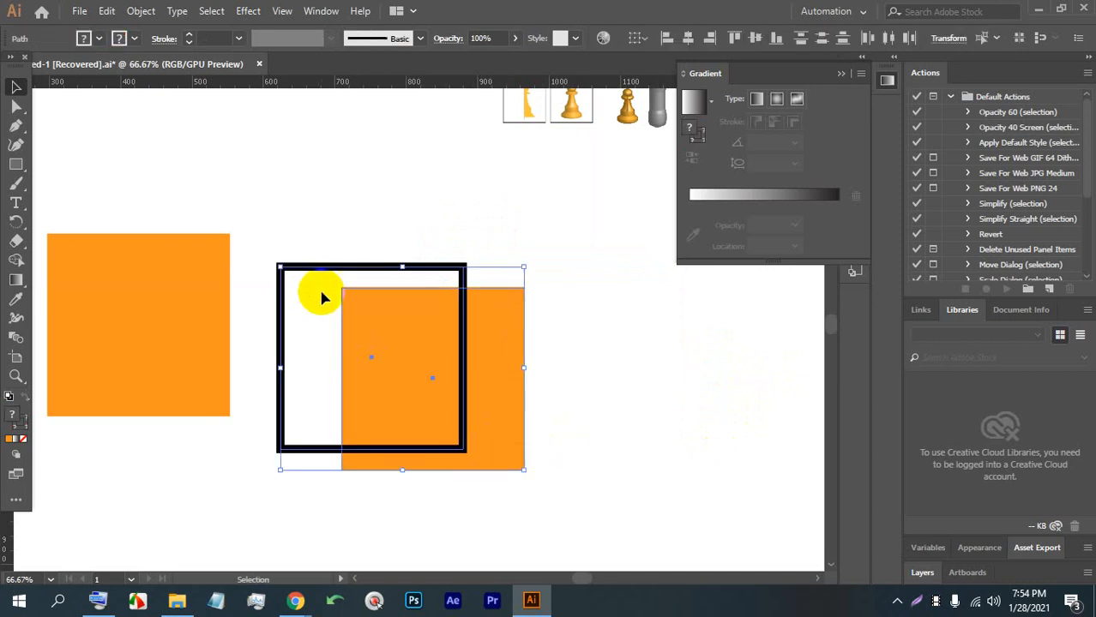
Delete the black frame and the orange fill overlapping it.
{"action": "left_click", "coordinate": [307, 255]}
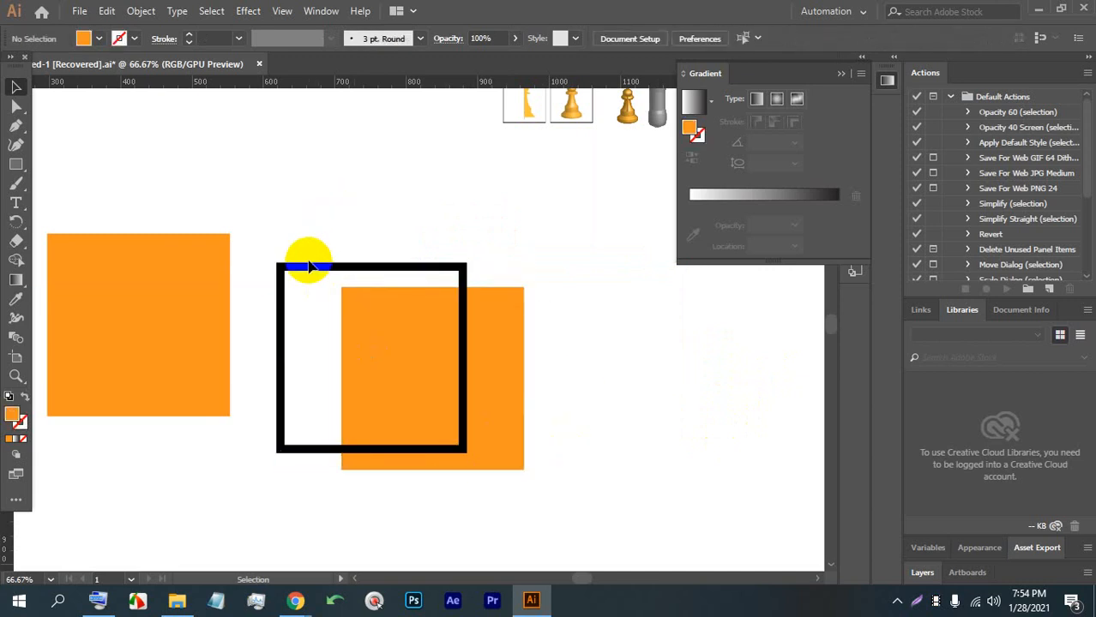
{"action": "left_click", "coordinate": [305, 266]}
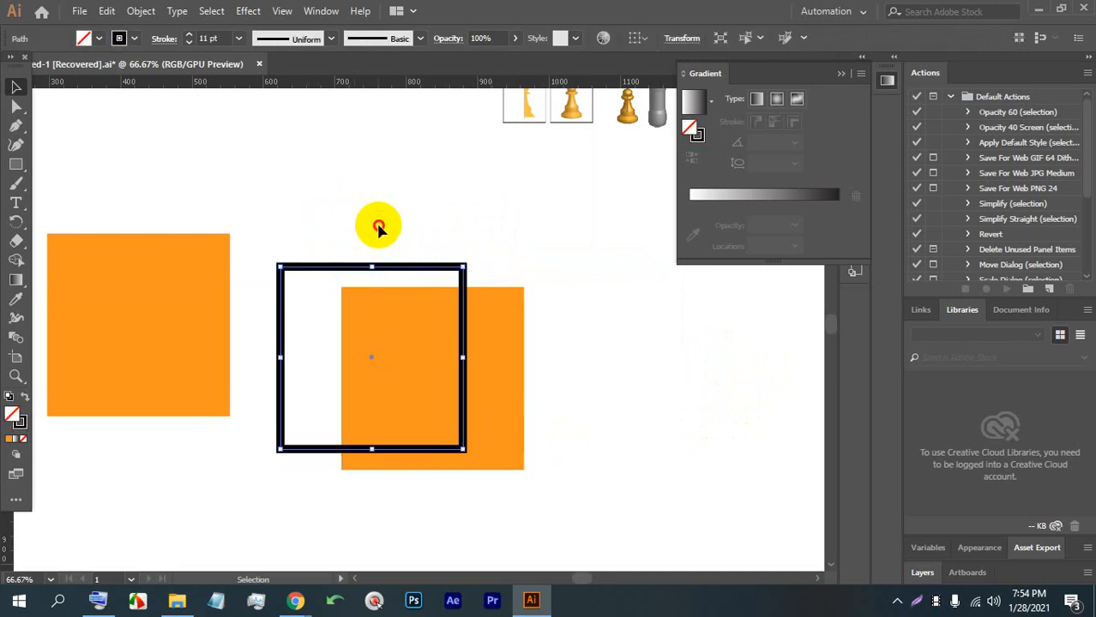
{"action": "left_click_drag", "start_coordinate": [372, 226], "coordinate": [440, 326]}
{"action": "key", "text": "BackSpace"}
Move the orange square down and to the right into the open canvas area.
{"action": "left_click_drag", "start_coordinate": [161, 316], "coordinate": [181, 322]}
{"action": "left_click", "coordinate": [247, 11]}
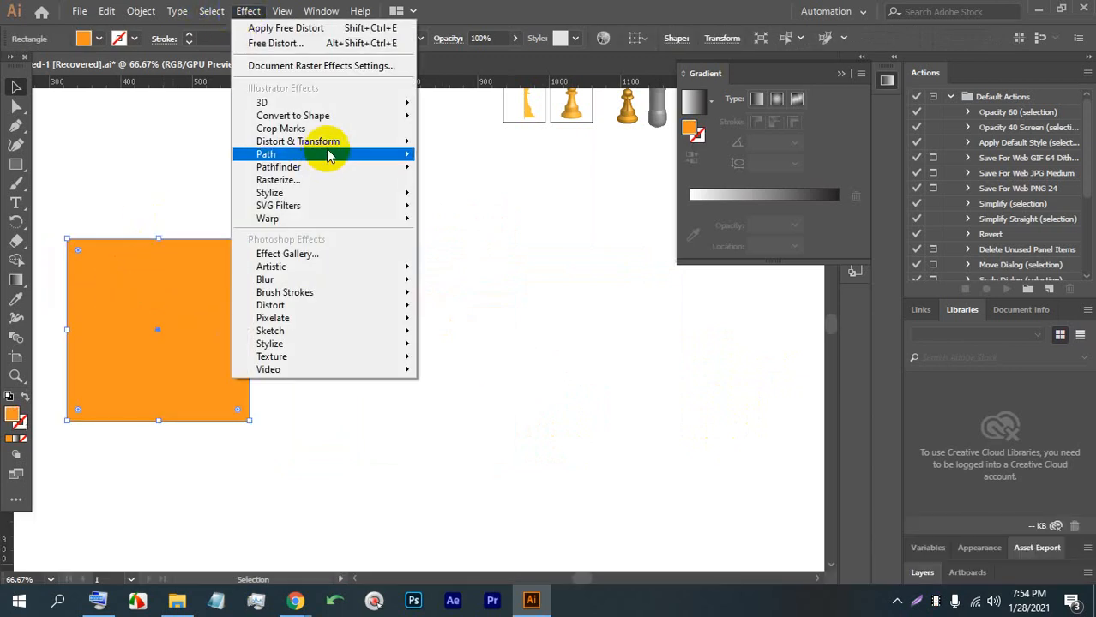
{"action": "mouse_move", "coordinate": [330, 141]}
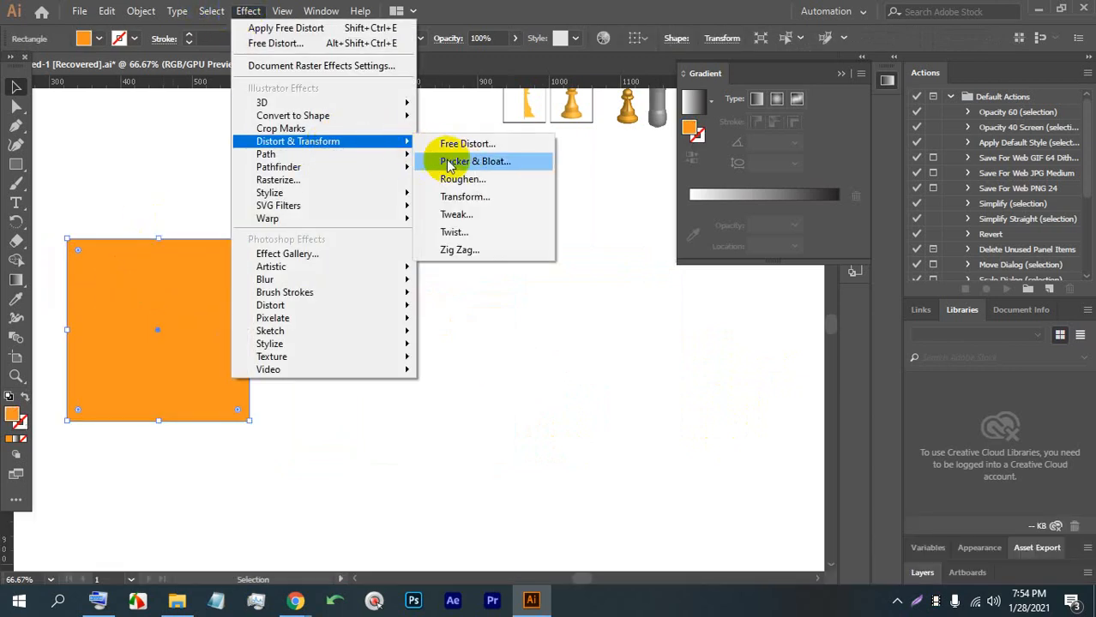
{"action": "key", "text": "Escape"}
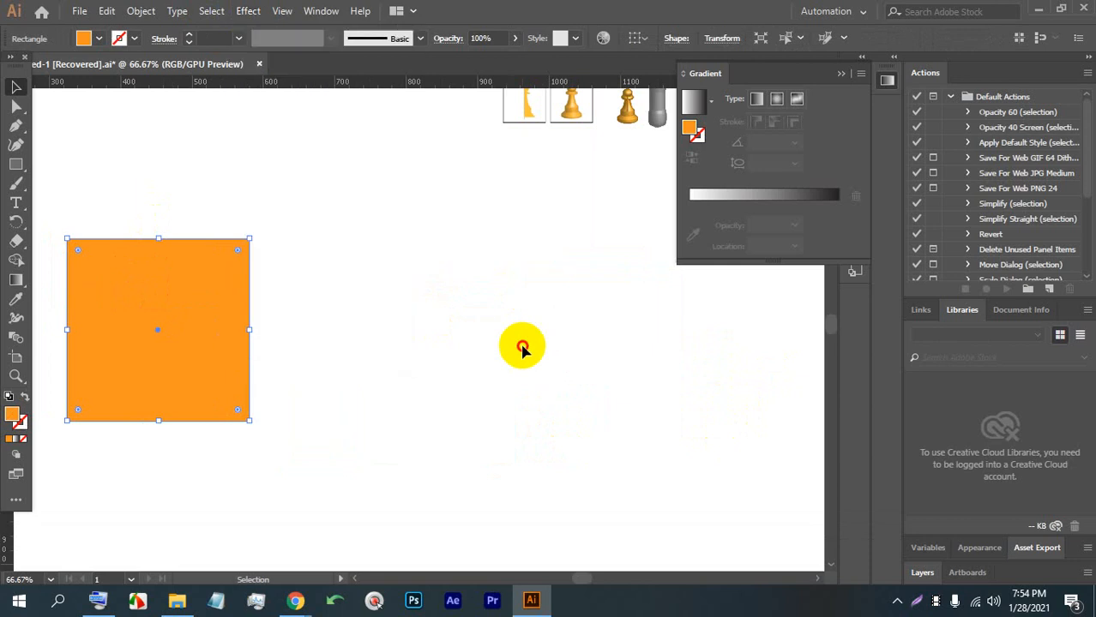
{"action": "left_click", "coordinate": [520, 344]}
{"action": "left_click_drag", "start_coordinate": [169, 343], "coordinate": [253, 386]}
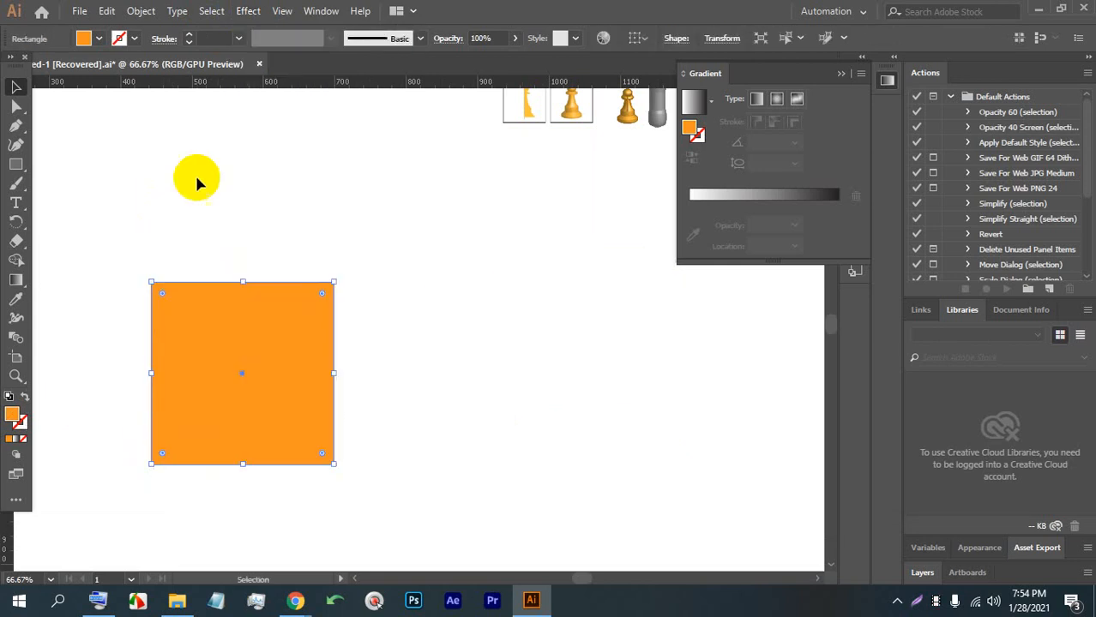
Preview Pucker & Bloat on the orange square at 102%, -47% and 73%, and discard the effect.
{"action": "left_click", "coordinate": [246, 11]}
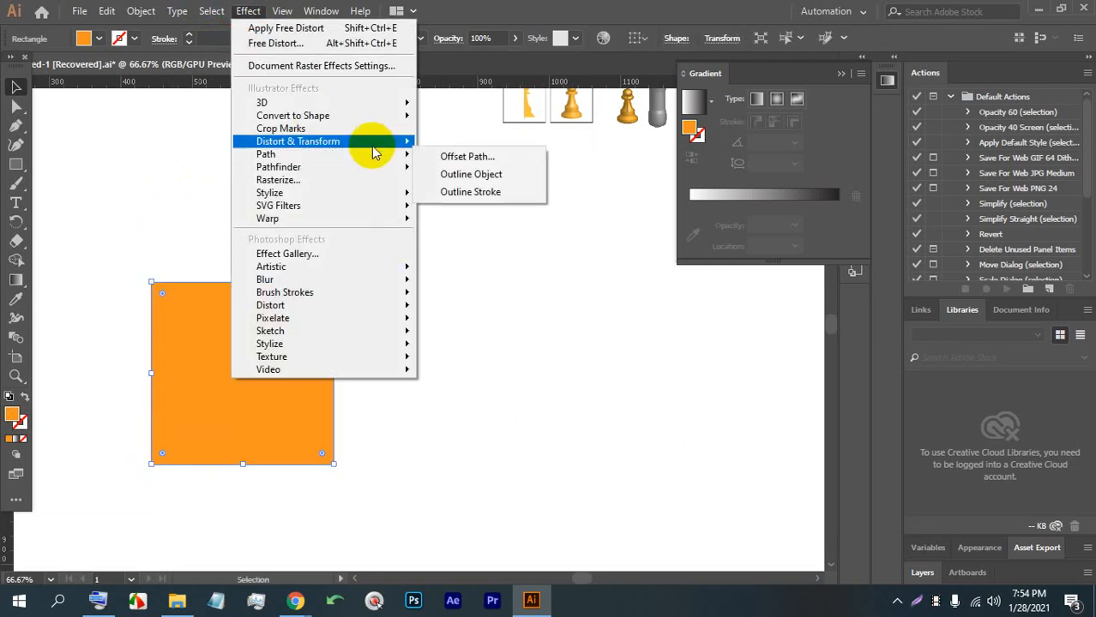
{"action": "mouse_move", "coordinate": [370, 148]}
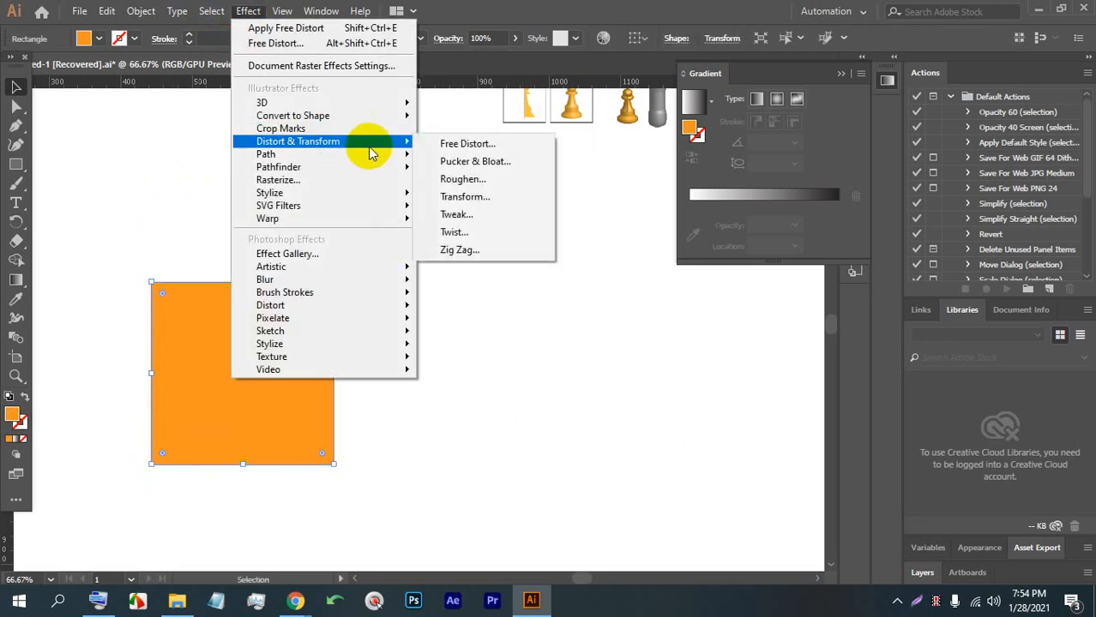
{"action": "left_click", "coordinate": [491, 162]}
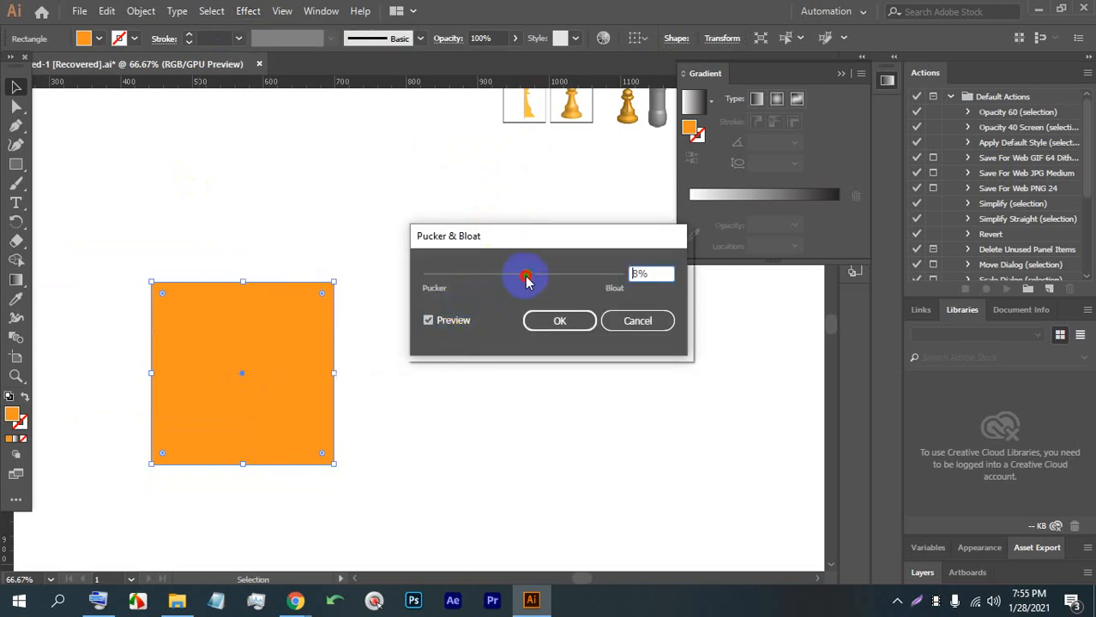
{"action": "left_click_drag", "start_coordinate": [527, 283], "coordinate": [577, 283]}
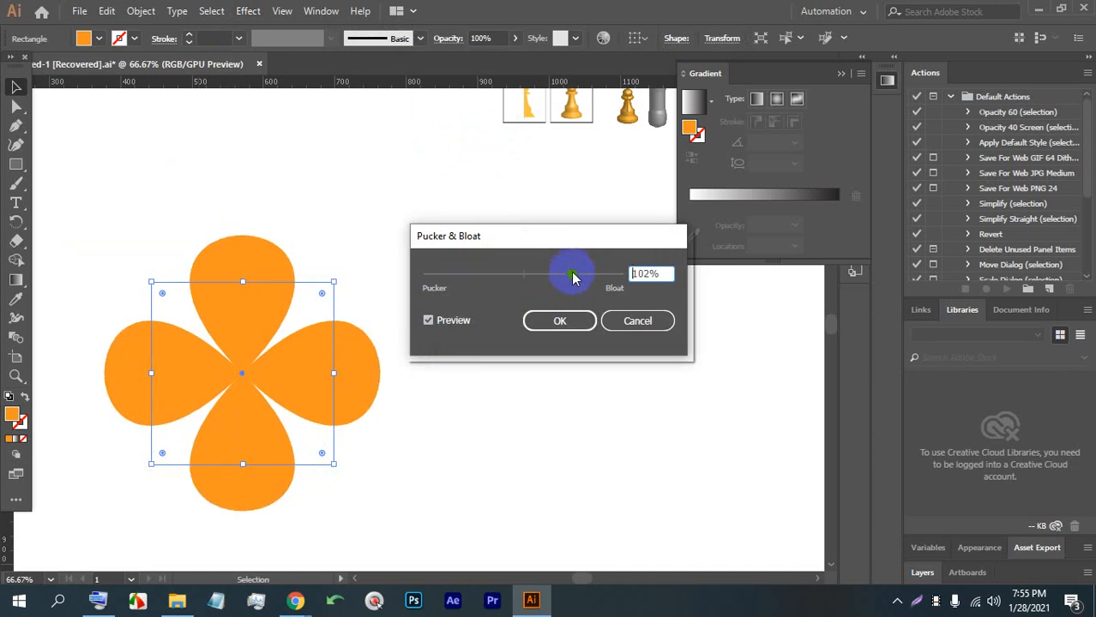
{"action": "left_click_drag", "start_coordinate": [562, 276], "coordinate": [502, 276]}
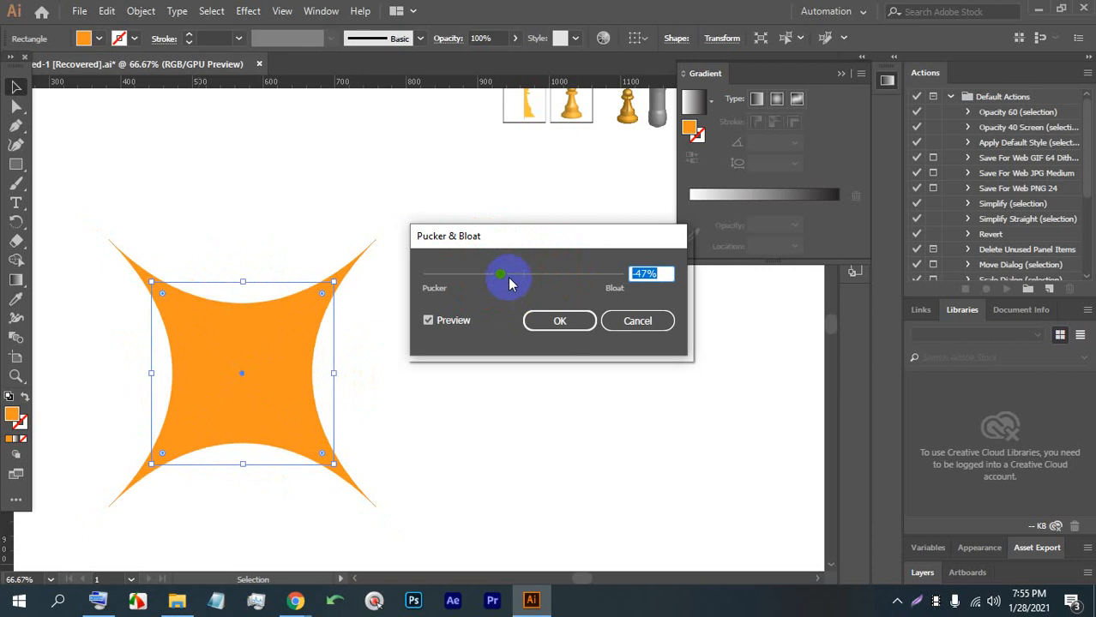
{"action": "left_click_drag", "start_coordinate": [536, 275], "coordinate": [556, 276]}
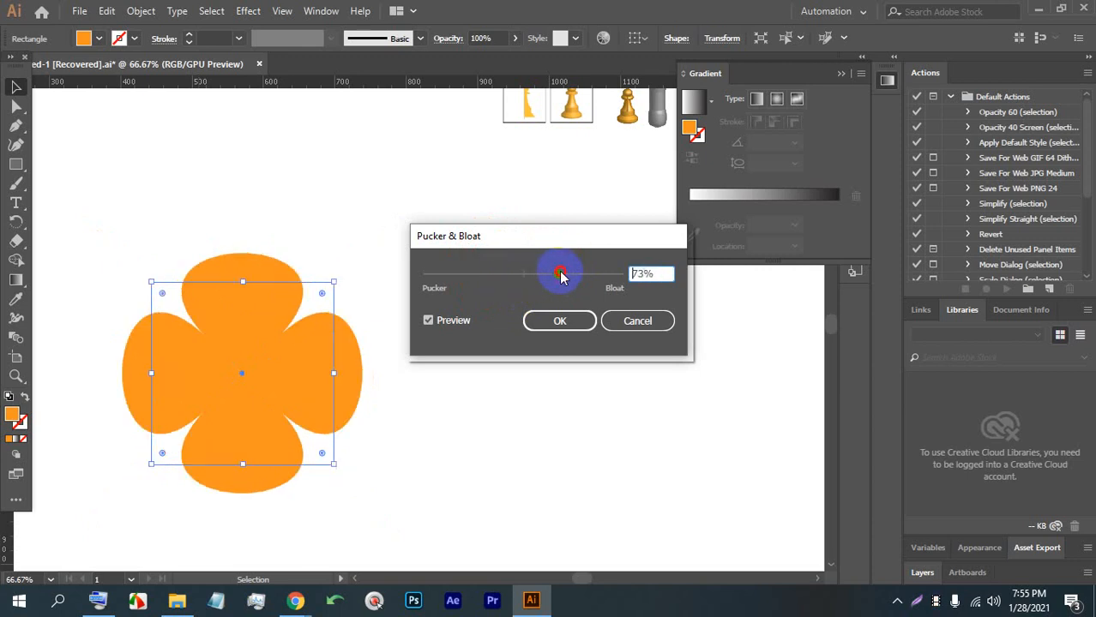
{"action": "left_click", "coordinate": [641, 321]}
Delete the orange square from the canvas.
{"action": "left_click", "coordinate": [447, 355]}
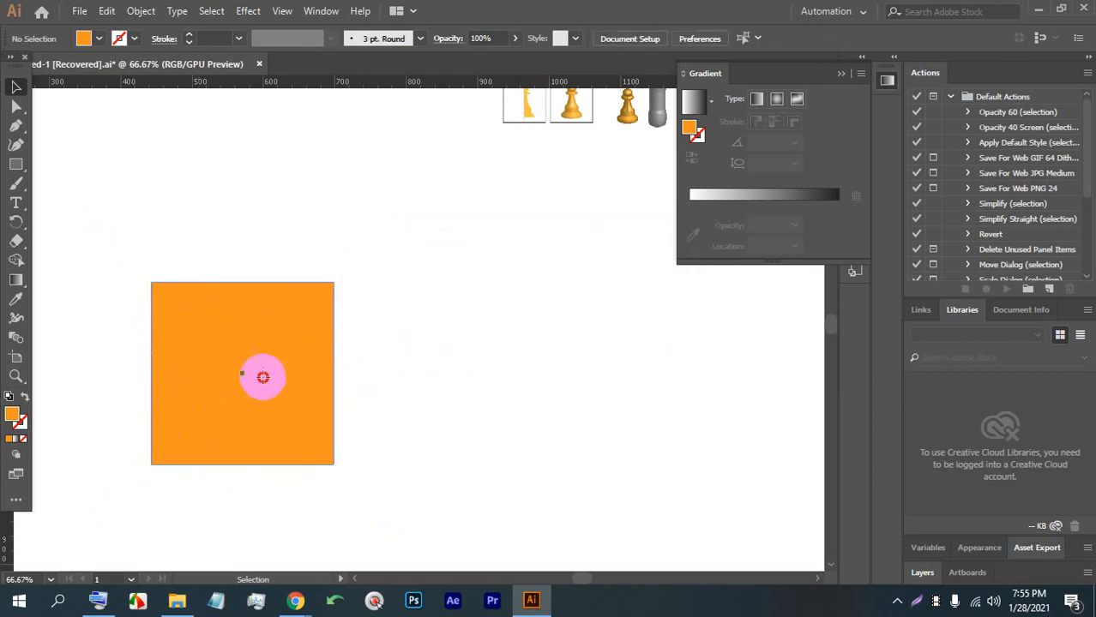
{"action": "left_click", "coordinate": [283, 372]}
{"action": "key", "text": "BackSpace"}
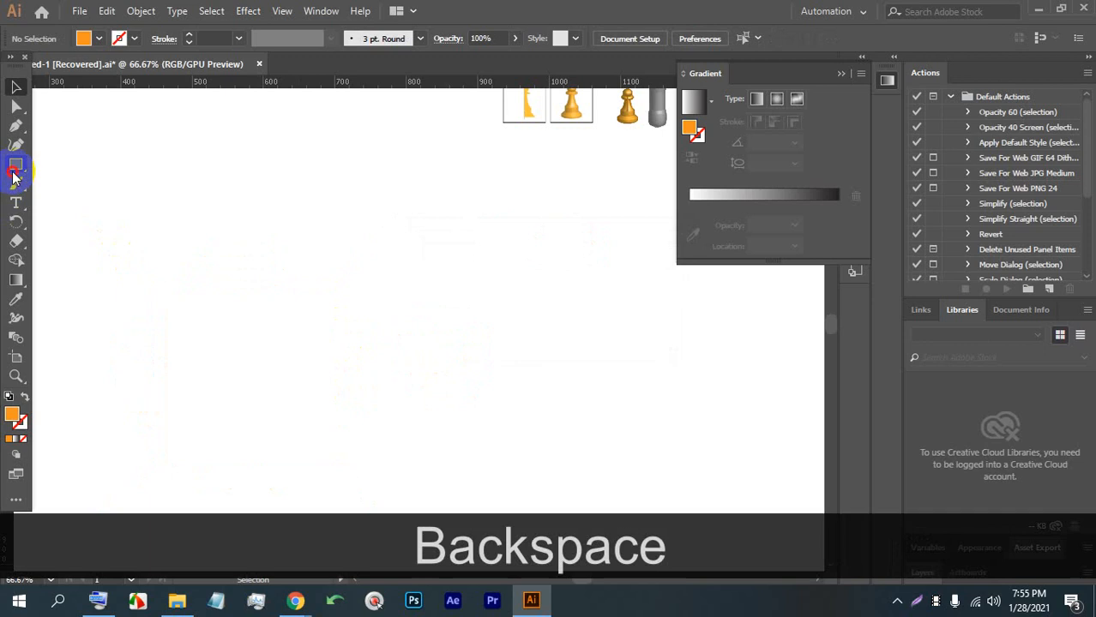
Draw a large nine-sided regular polygon in the middle of the empty canvas area.
{"action": "left_click_drag", "start_coordinate": [14, 176], "coordinate": [60, 203]}
{"action": "left_click_drag", "start_coordinate": [301, 302], "coordinate": [413, 370]}
{"action": "key", "text": "Up"}
{"action": "key", "text": "Up"}
{"action": "key", "text": "Up"}
{"action": "key", "text": "shift"}
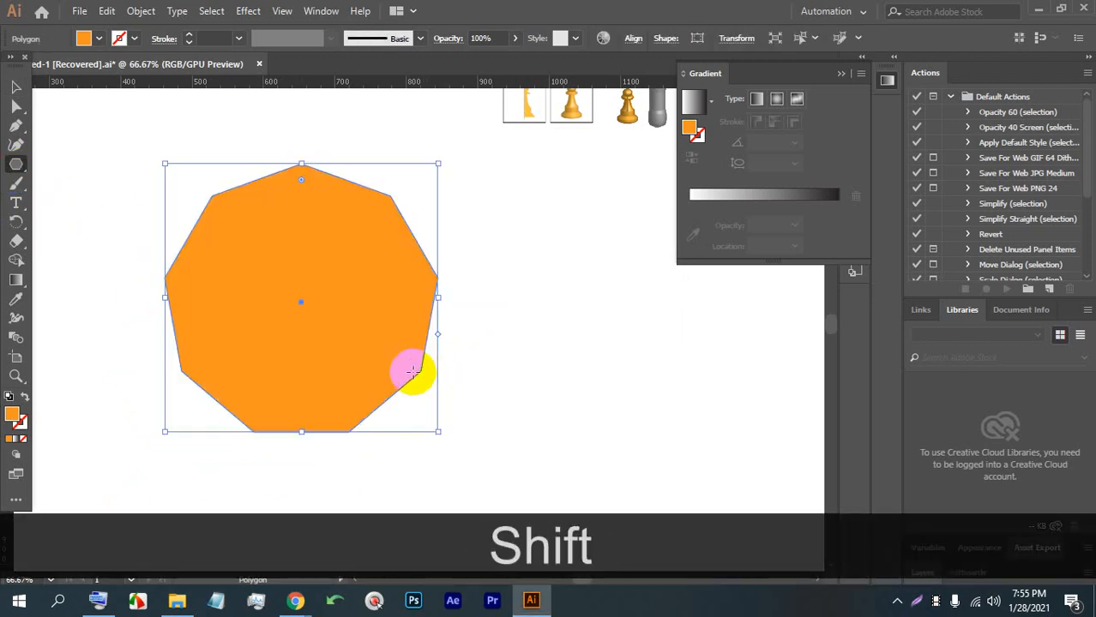
Change the nine-sided polygon's fill color from the swatches to red.
{"action": "left_click", "coordinate": [15, 86]}
{"action": "left_click", "coordinate": [284, 232]}
{"action": "left_click", "coordinate": [97, 39]}
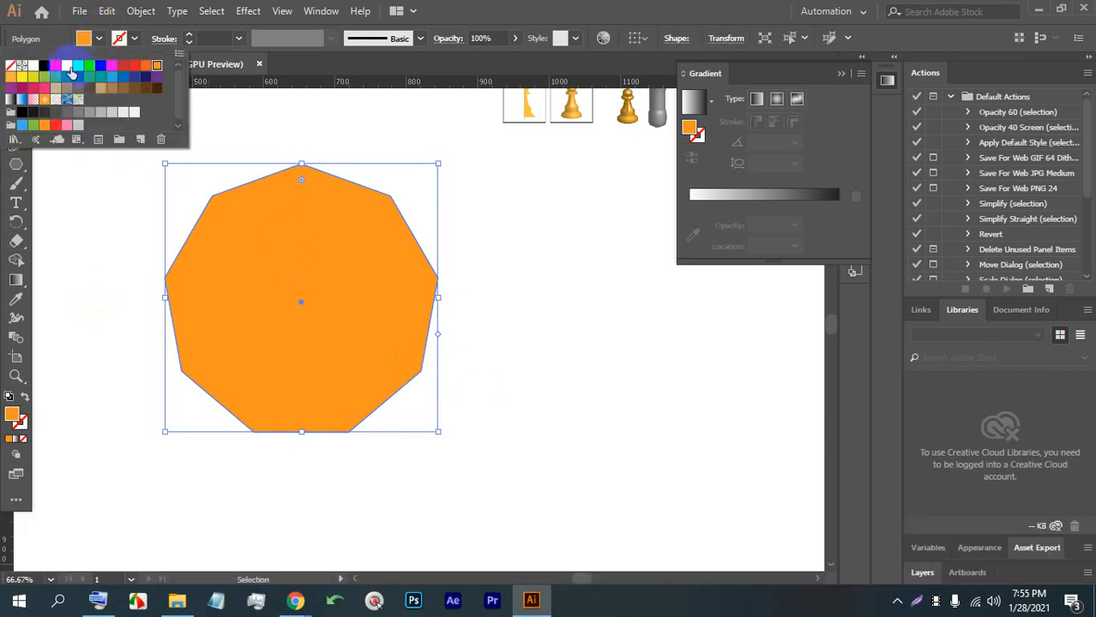
{"action": "left_click", "coordinate": [134, 66]}
{"action": "left_click", "coordinate": [307, 230]}
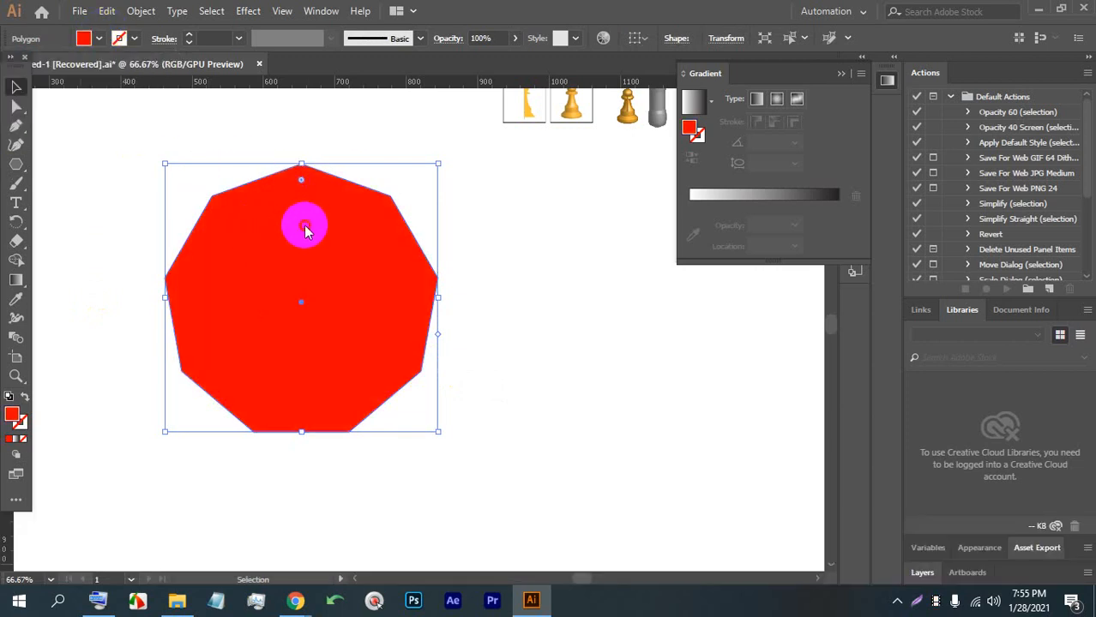
Apply Pucker & Bloat to the red polygon, trying a bloat of 81% before settling on -20%.
{"action": "left_click", "coordinate": [252, 9]}
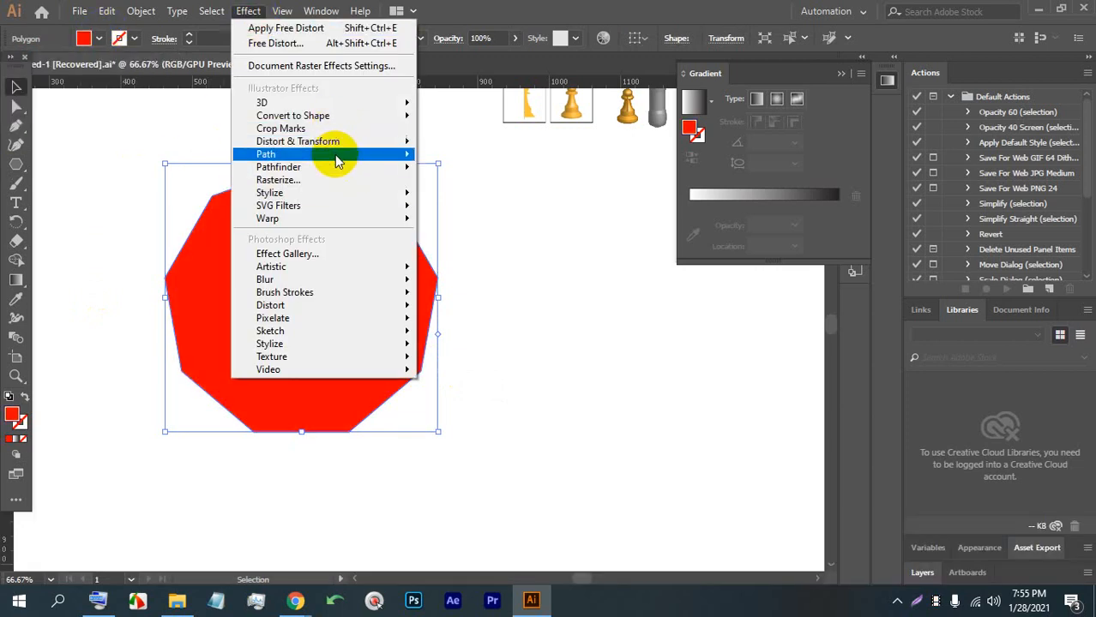
{"action": "mouse_move", "coordinate": [343, 142]}
{"action": "left_click", "coordinate": [472, 161]}
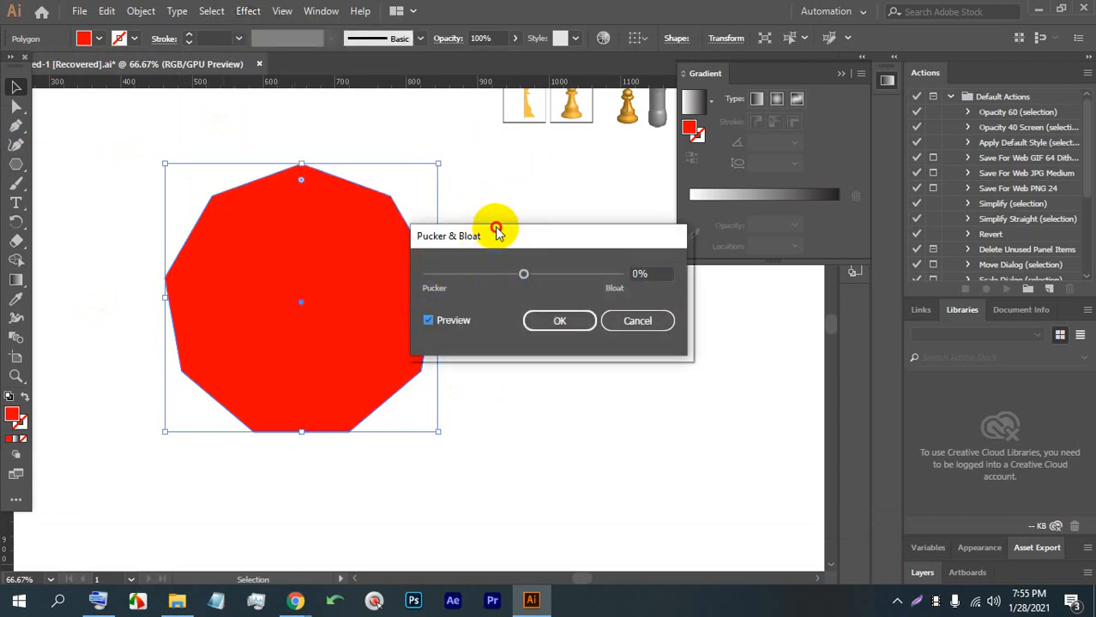
{"action": "left_click_drag", "start_coordinate": [498, 232], "coordinate": [579, 260]}
{"action": "left_click_drag", "start_coordinate": [605, 307], "coordinate": [648, 311]}
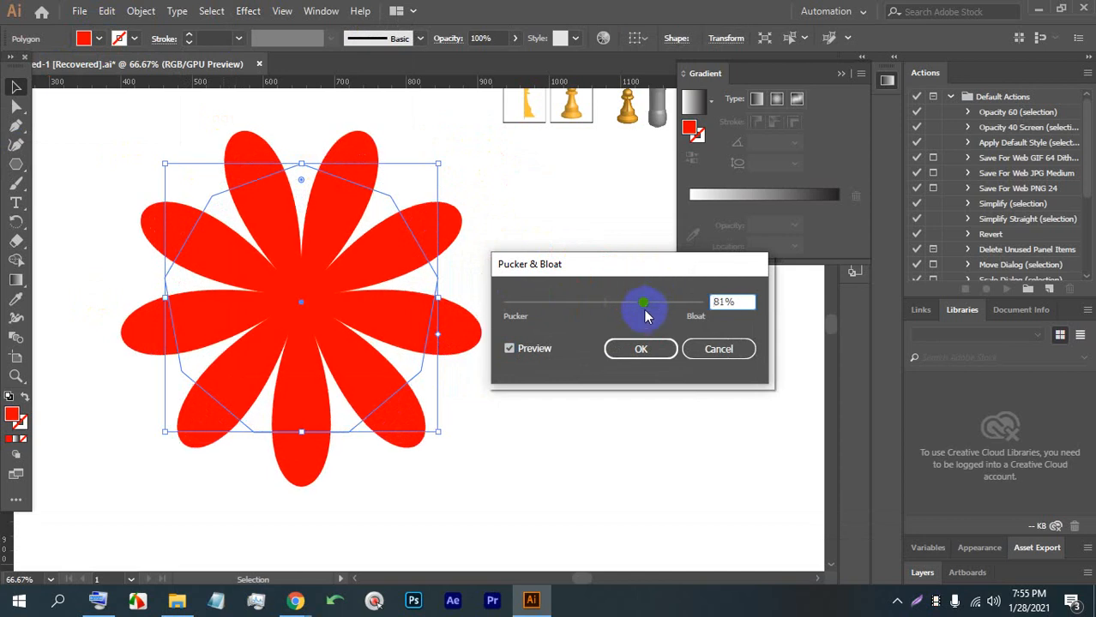
{"action": "mouse_move", "coordinate": [605, 304]}
{"action": "left_mouse_down"}
{"action": "mouse_move", "coordinate": [580, 298]}
{"action": "mouse_move", "coordinate": [592, 307]}
{"action": "left_mouse_up"}
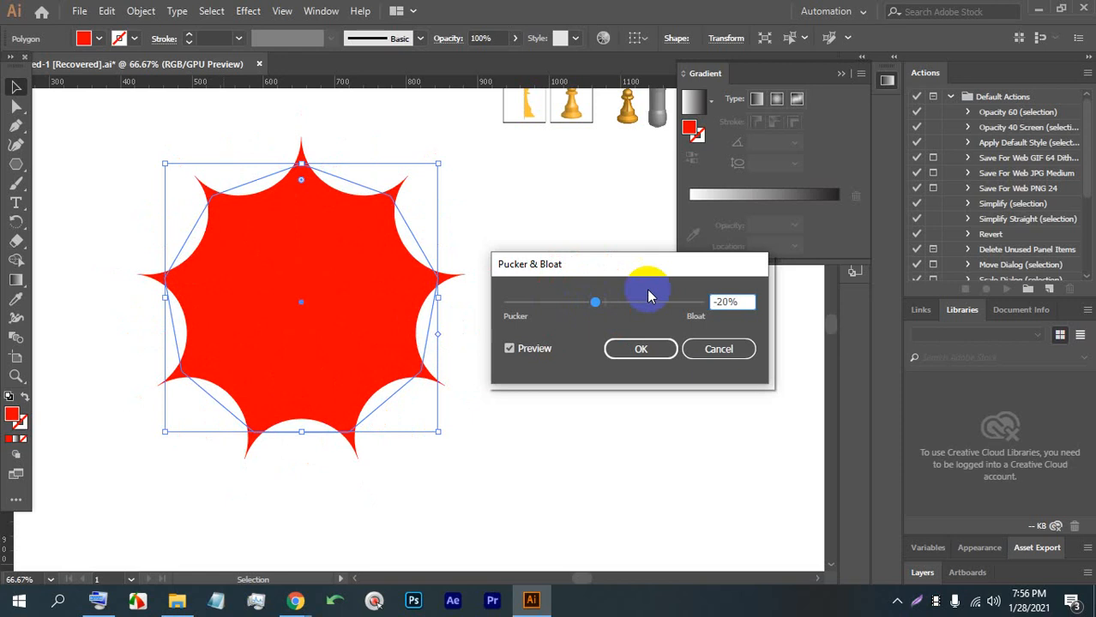
{"action": "left_click", "coordinate": [641, 347]}
Isolate the puckered red polygon and slightly round its corners with the live corner widget.
{"action": "left_click", "coordinate": [508, 294]}
{"action": "left_click", "coordinate": [196, 281]}
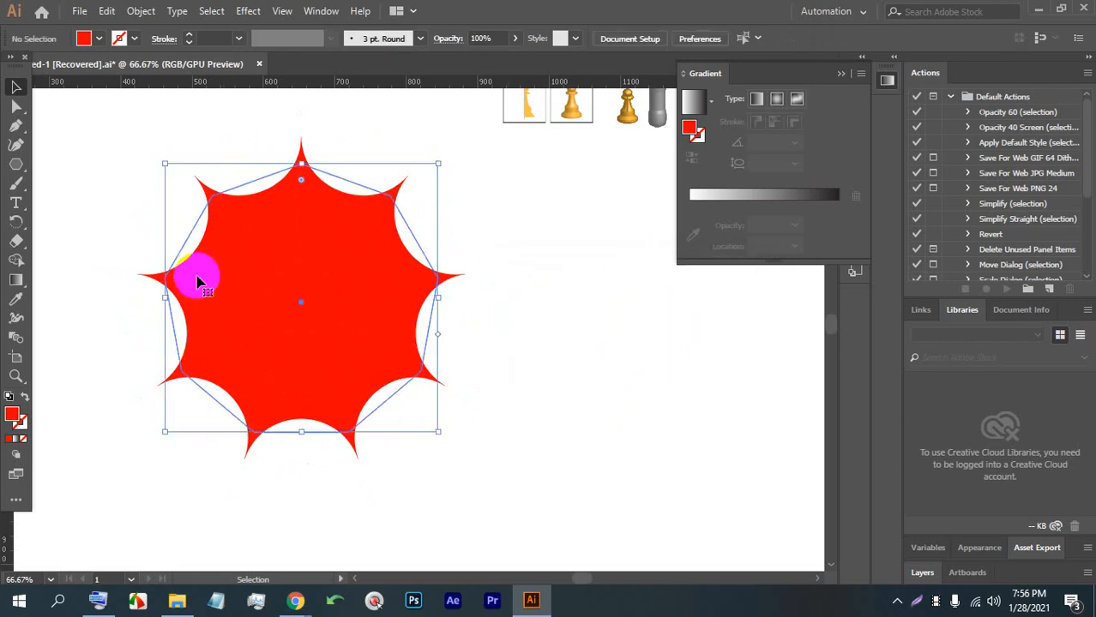
{"action": "left_click", "coordinate": [509, 276]}
{"action": "left_click", "coordinate": [227, 238]}
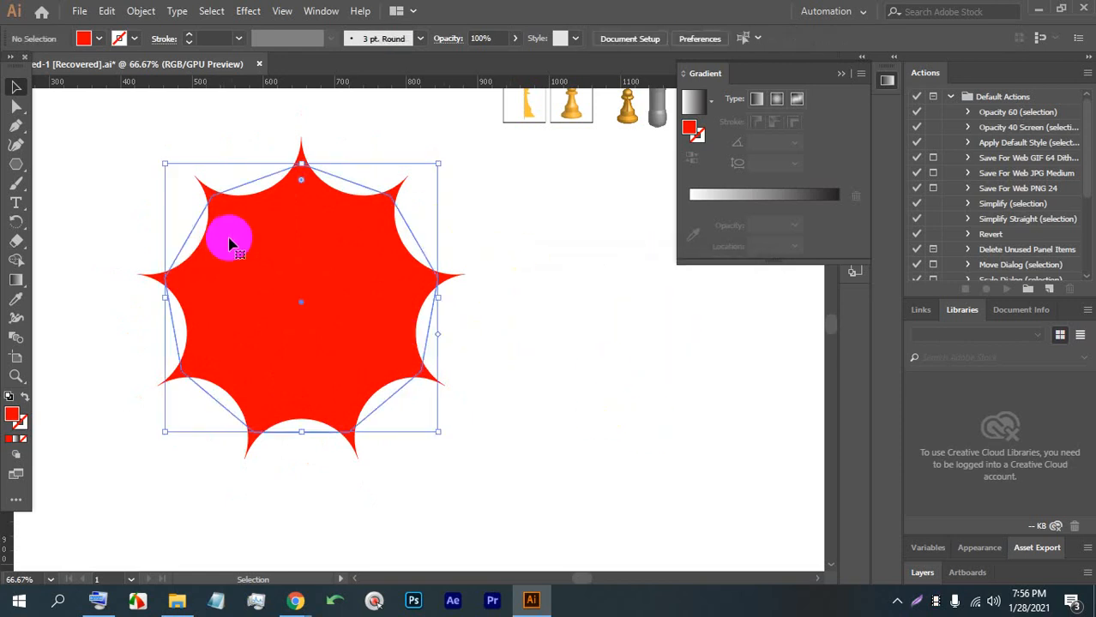
{"action": "left_click", "coordinate": [467, 311]}
{"action": "left_click", "coordinate": [327, 319]}
{"action": "double_click", "coordinate": [326, 319]}
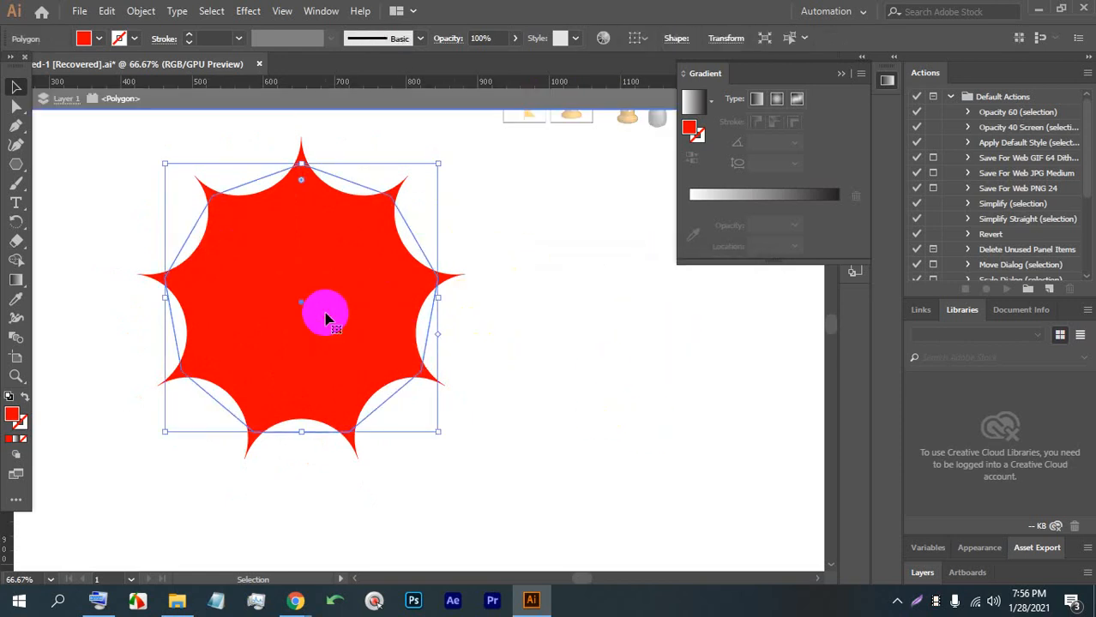
{"action": "left_click_drag", "start_coordinate": [307, 182], "coordinate": [302, 199]}
Delete the spiky red polygon while staying in isolation mode.
{"action": "left_click", "coordinate": [502, 238]}
{"action": "left_click", "coordinate": [381, 321]}
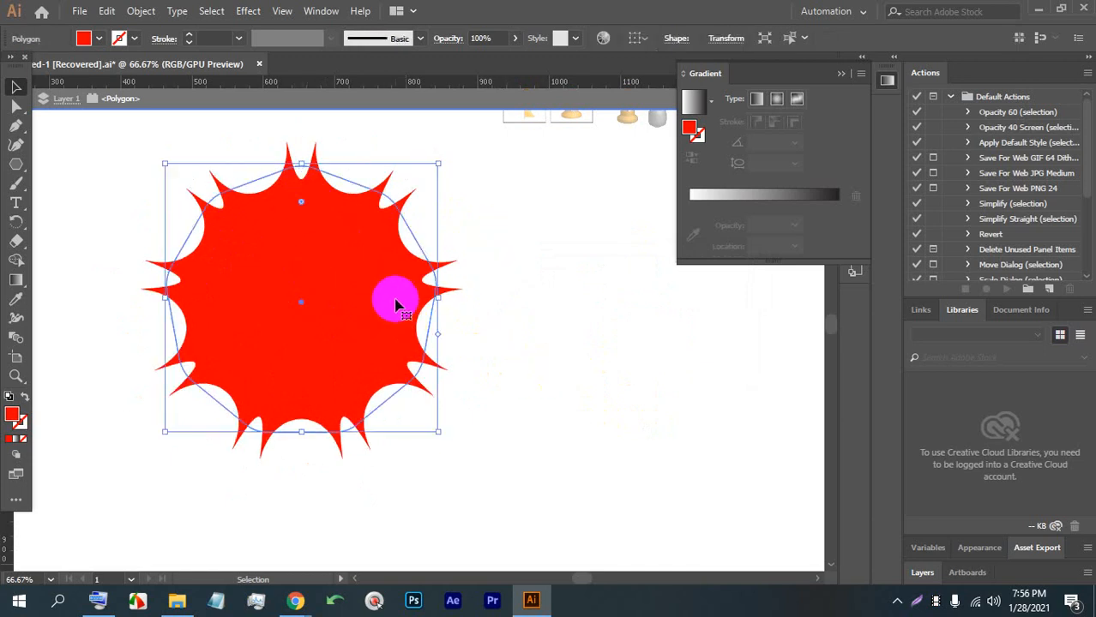
{"action": "key", "text": "BackSpace"}
Draw a red square with the Rectangle tool and shift it slightly left and down.
{"action": "left_click", "coordinate": [15, 164]}
{"action": "left_click", "coordinate": [54, 163]}
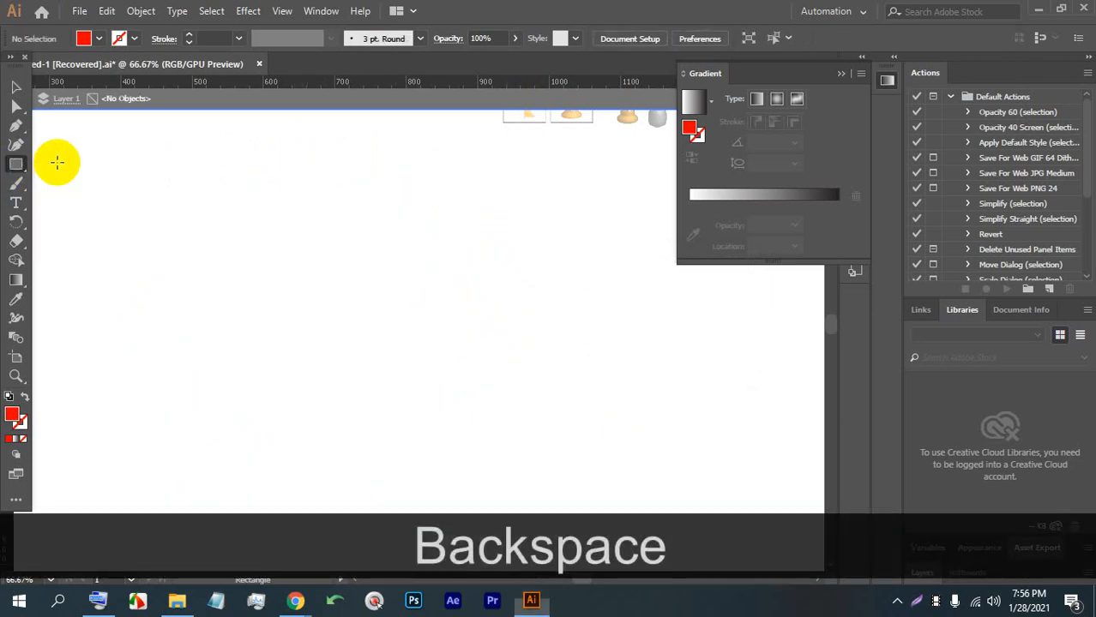
{"action": "left_click_drag", "start_coordinate": [164, 233], "coordinate": [319, 386]}
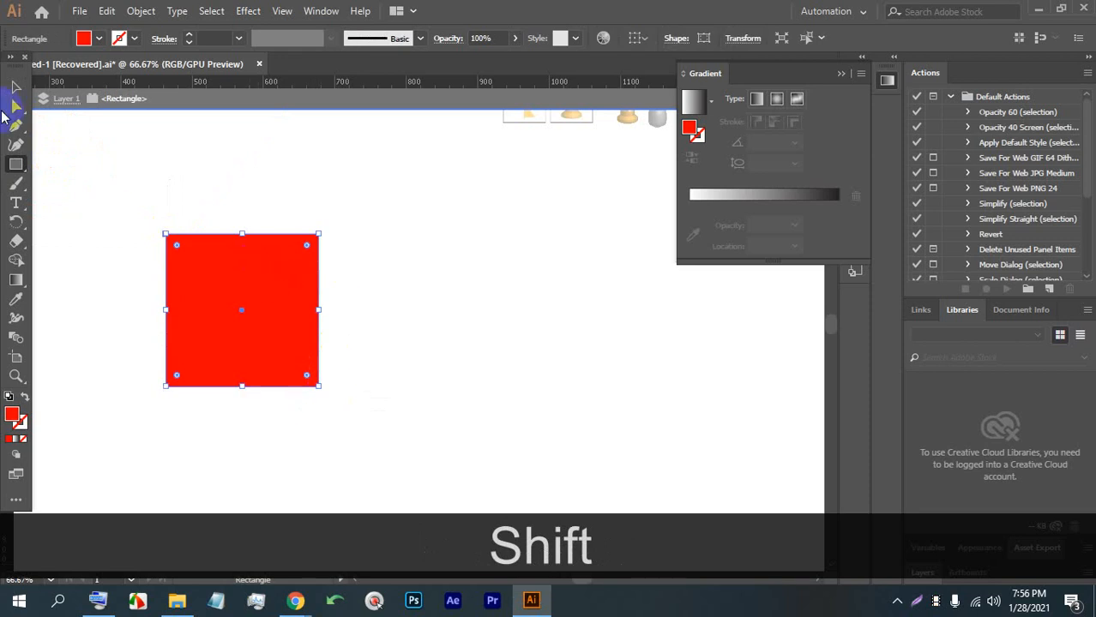
{"action": "left_click", "coordinate": [15, 87]}
{"action": "left_click_drag", "start_coordinate": [240, 257], "coordinate": [206, 277]}
Start a Roughen effect on the red square with preview on, size 10% and detail 22/in.
{"action": "left_click", "coordinate": [247, 10]}
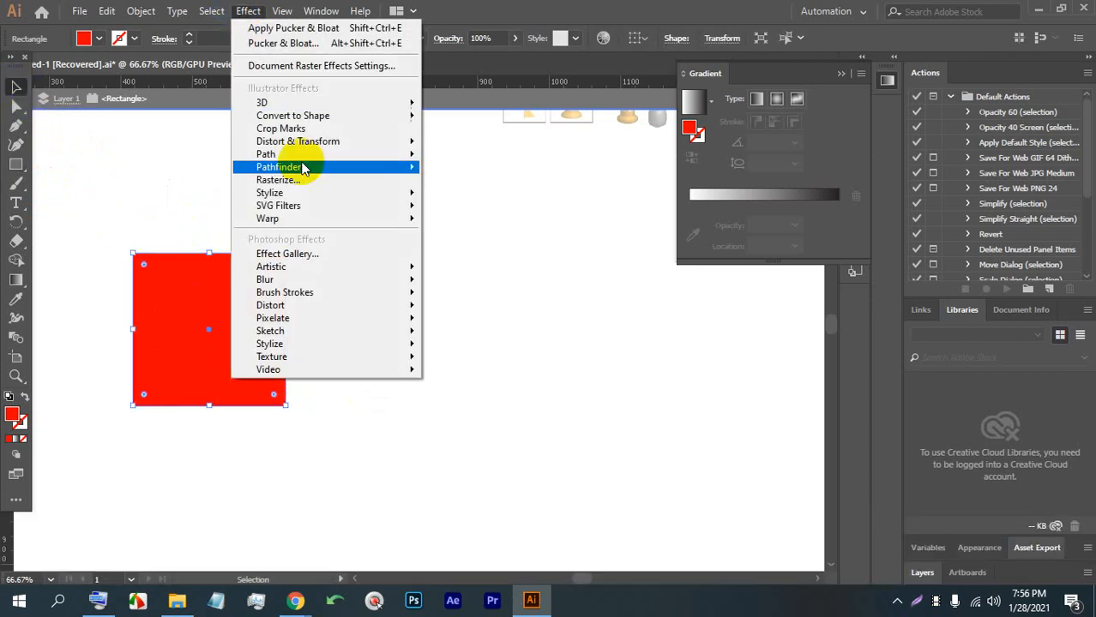
{"action": "mouse_move", "coordinate": [350, 146]}
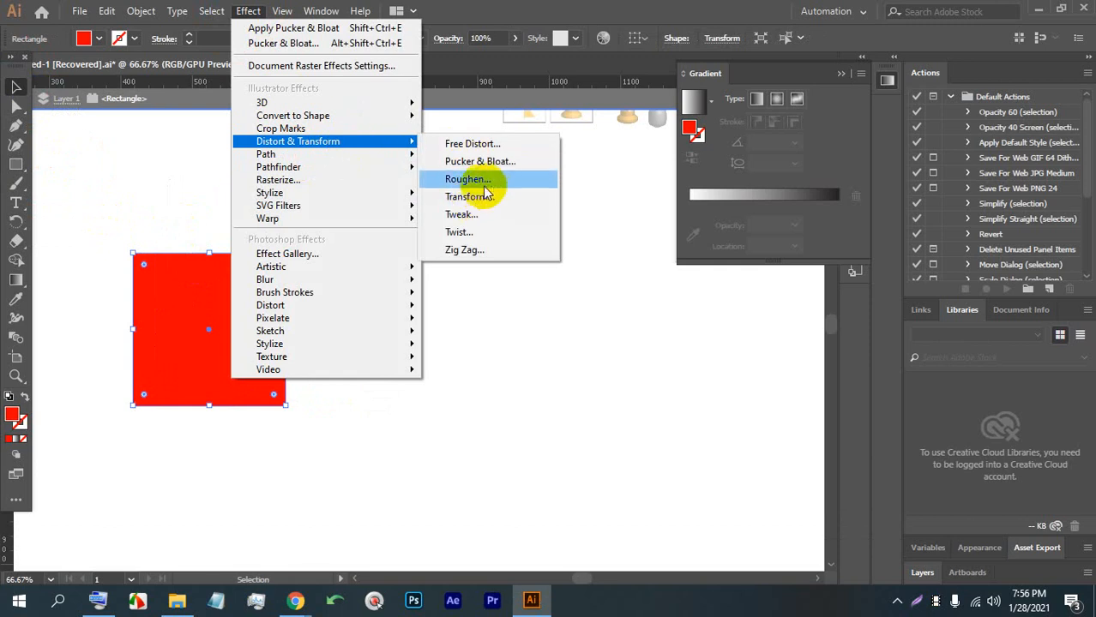
{"action": "left_click", "coordinate": [495, 186]}
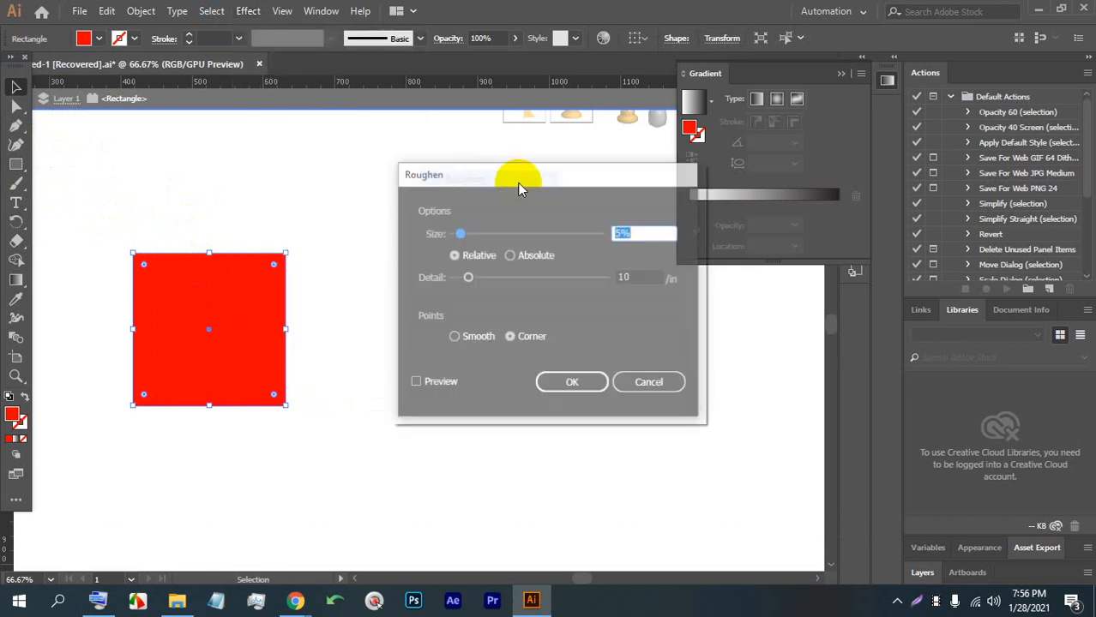
{"action": "left_click", "coordinate": [431, 386]}
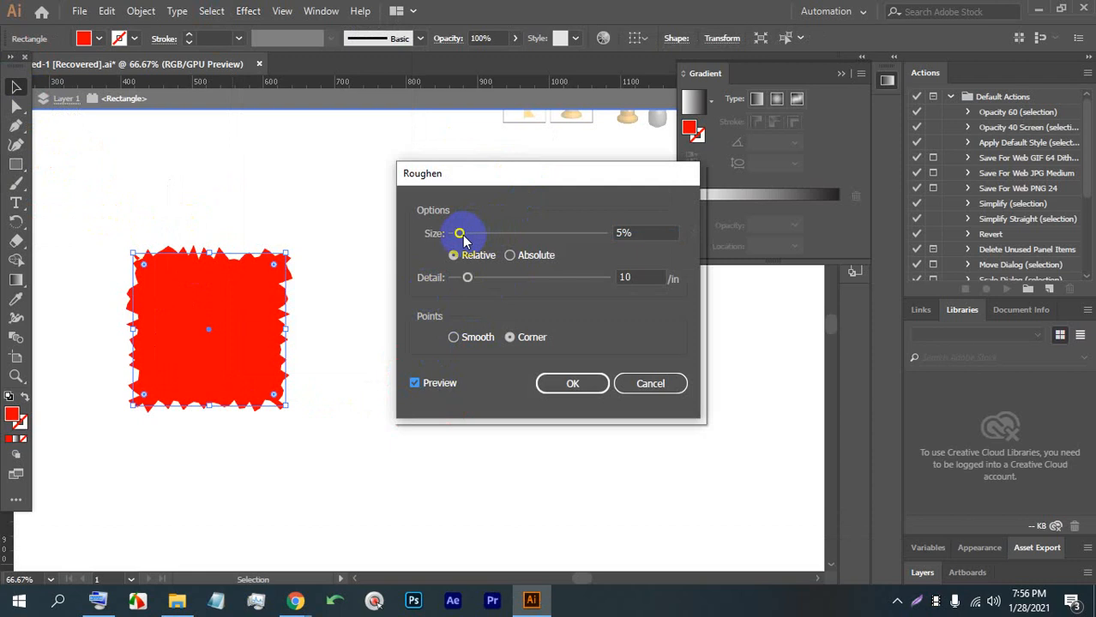
{"action": "mouse_move", "coordinate": [461, 235]}
{"action": "left_mouse_down"}
{"action": "mouse_move", "coordinate": [483, 239]}
{"action": "mouse_move", "coordinate": [466, 237]}
{"action": "left_mouse_up"}
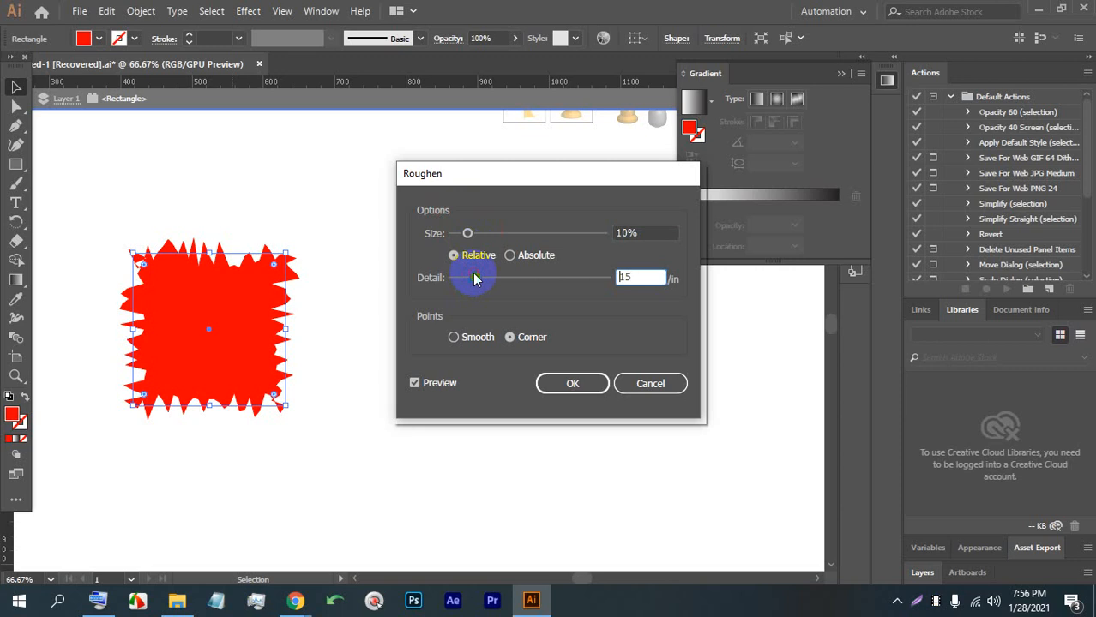
{"action": "left_click_drag", "start_coordinate": [474, 279], "coordinate": [482, 279]}
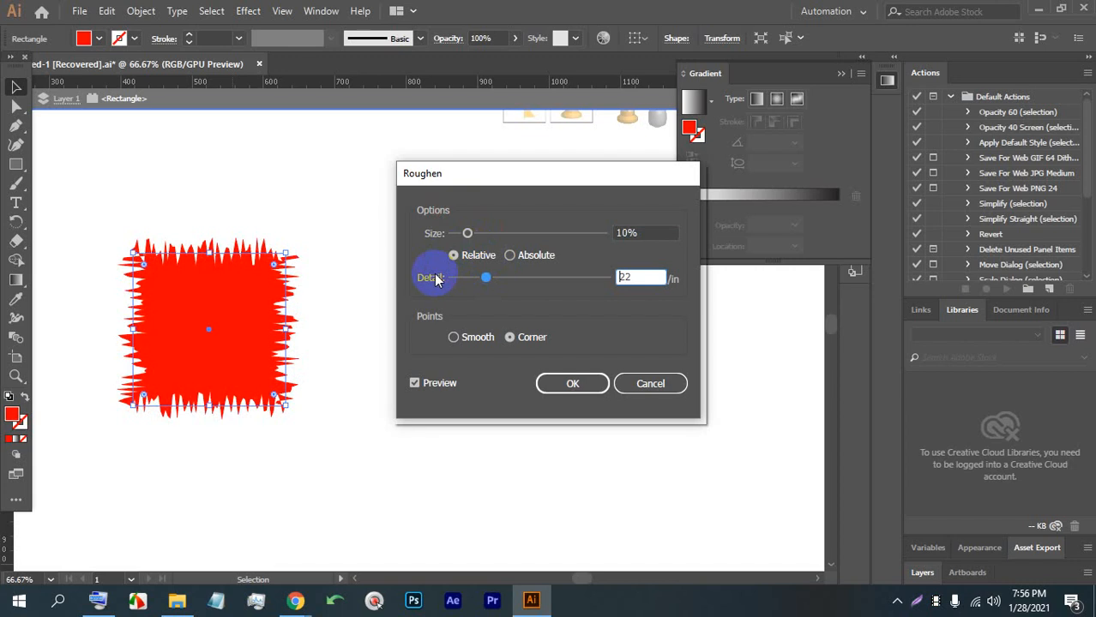
Compare Absolute sizing with Relative, keep Relative, and apply the Roughen effect with corner points.
{"action": "left_click", "coordinate": [525, 256]}
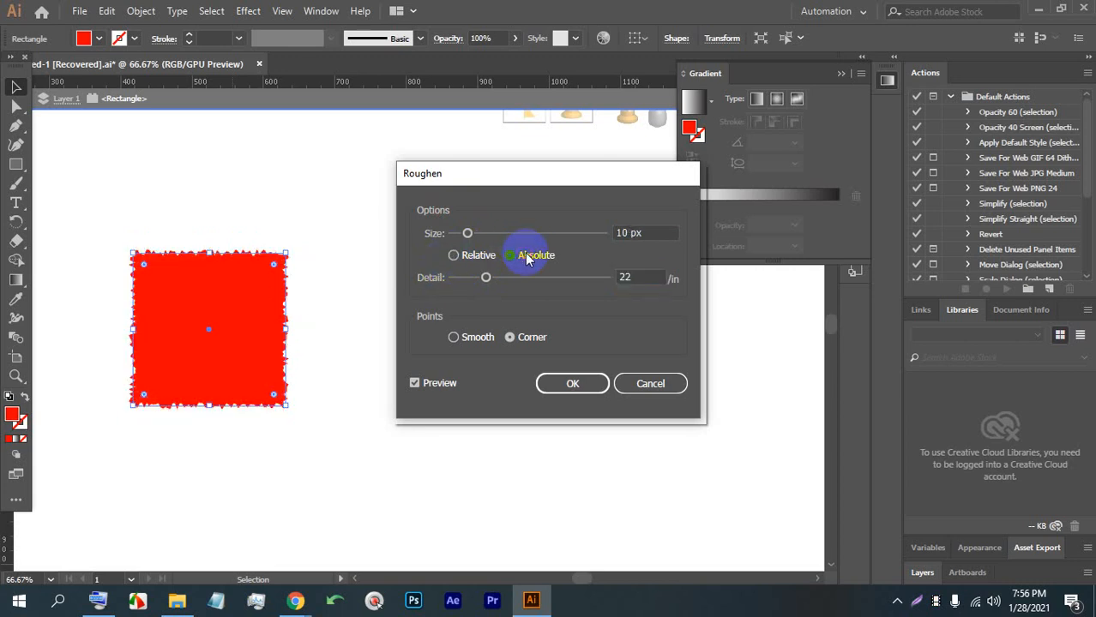
{"action": "left_click", "coordinate": [477, 256]}
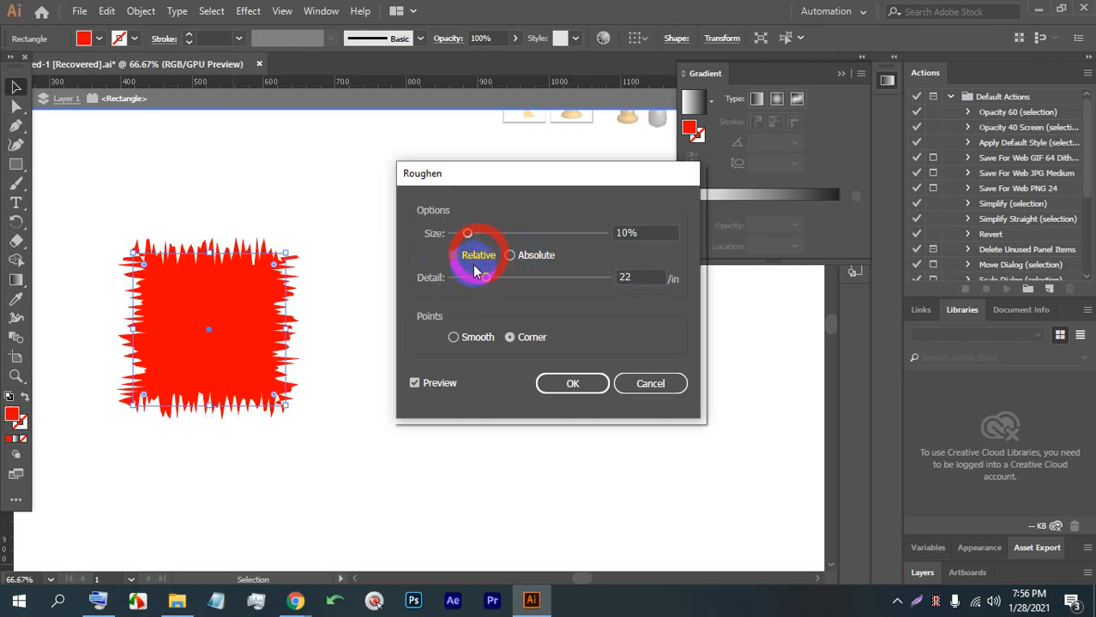
{"action": "left_click", "coordinate": [580, 382]}
Enlarge the roughened red square to about 537 × 475 px to compare how its spiky edges scale.
{"action": "left_click", "coordinate": [397, 423]}
{"action": "left_click", "coordinate": [262, 340]}
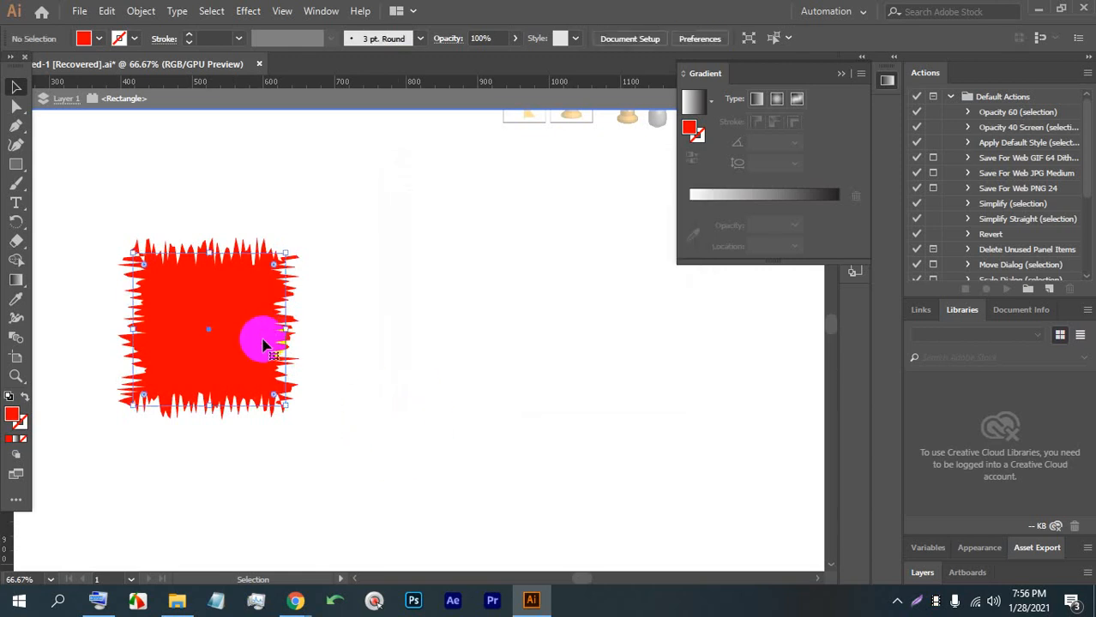
{"action": "left_click", "coordinate": [283, 405], "text": "shift"}
{"action": "left_click", "coordinate": [284, 399], "text": "shift"}
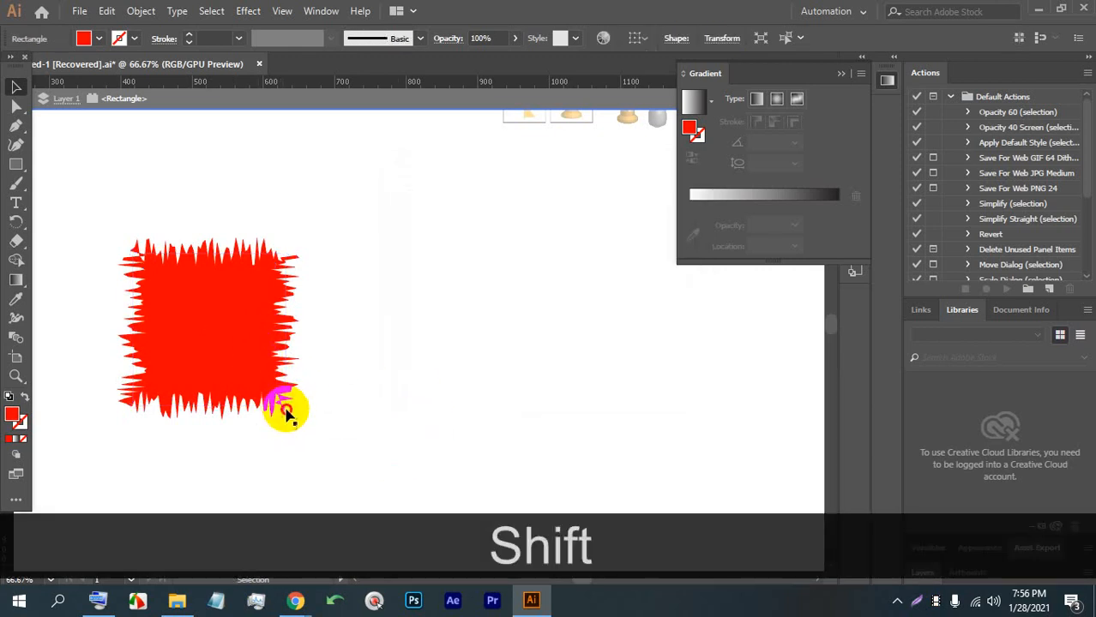
{"action": "left_click", "coordinate": [290, 416], "text": "shift"}
{"action": "left_click_drag", "start_coordinate": [286, 396], "coordinate": [463, 436]}
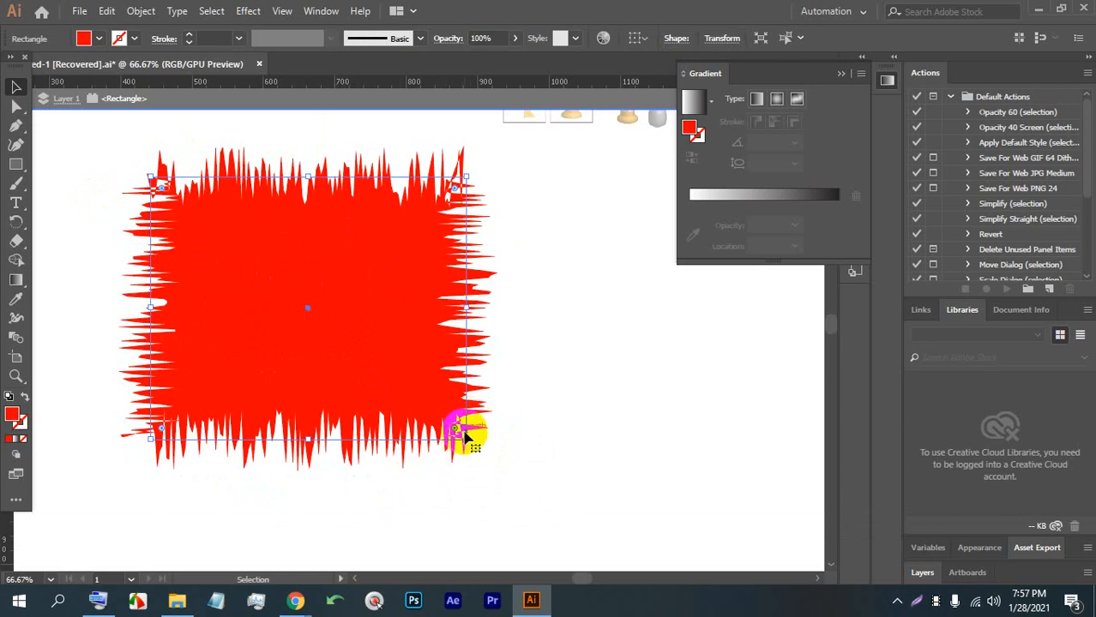
{"action": "left_click_drag", "start_coordinate": [464, 440], "coordinate": [527, 509]}
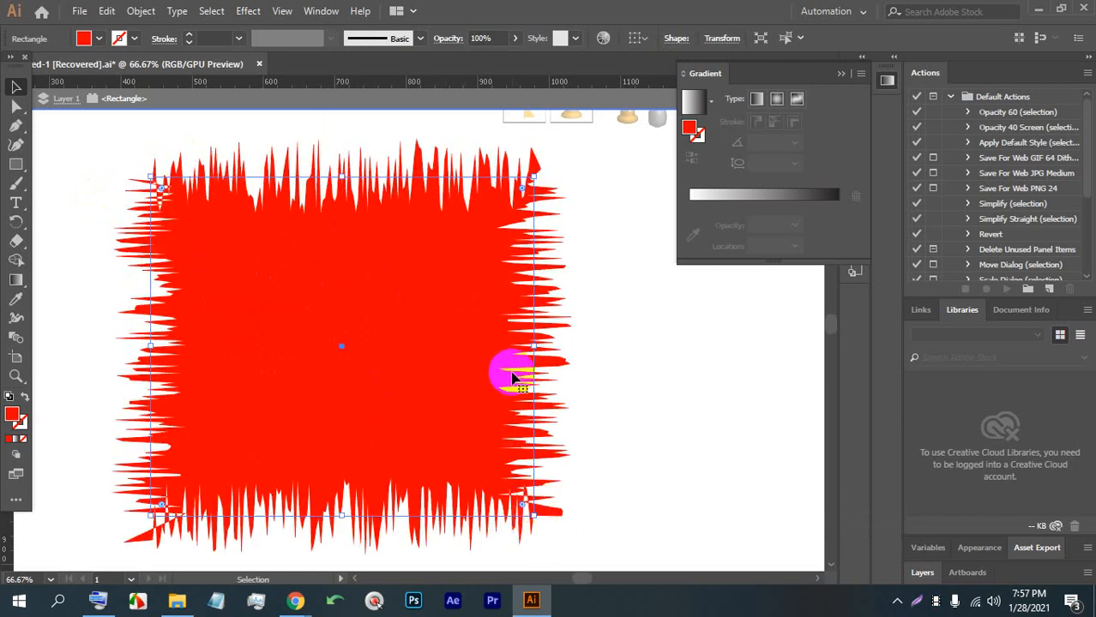
Duplicate the enlarged roughened square horizontally to its right and scale the copy down proportionally.
{"action": "key", "text": "alt"}
{"action": "scroll", "coordinate": [401, 319], "scroll_direction": "down", "scroll_amount": 1}
{"action": "scroll", "coordinate": [573, 318], "scroll_direction": "down", "scroll_amount": 1}
{"action": "left_click_drag", "start_coordinate": [610, 318], "coordinate": [411, 320]}
{"action": "key", "text": "alt"}
{"action": "left_click_drag", "start_coordinate": [262, 297], "coordinate": [453, 293]}
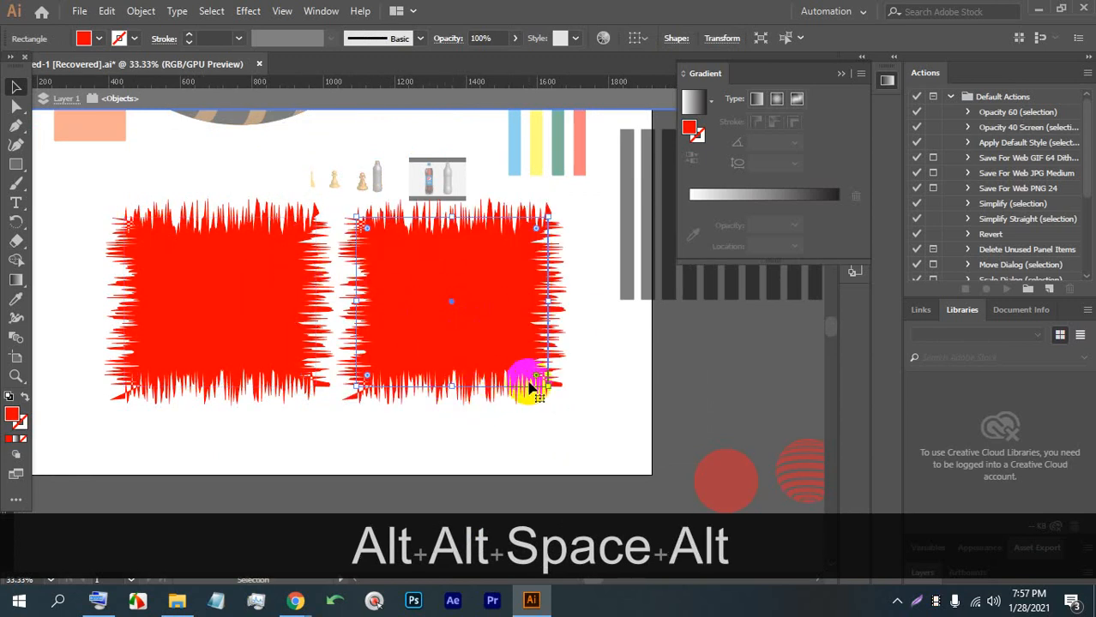
{"action": "key", "text": "shift"}
{"action": "left_click_drag", "start_coordinate": [549, 386], "coordinate": [513, 345]}
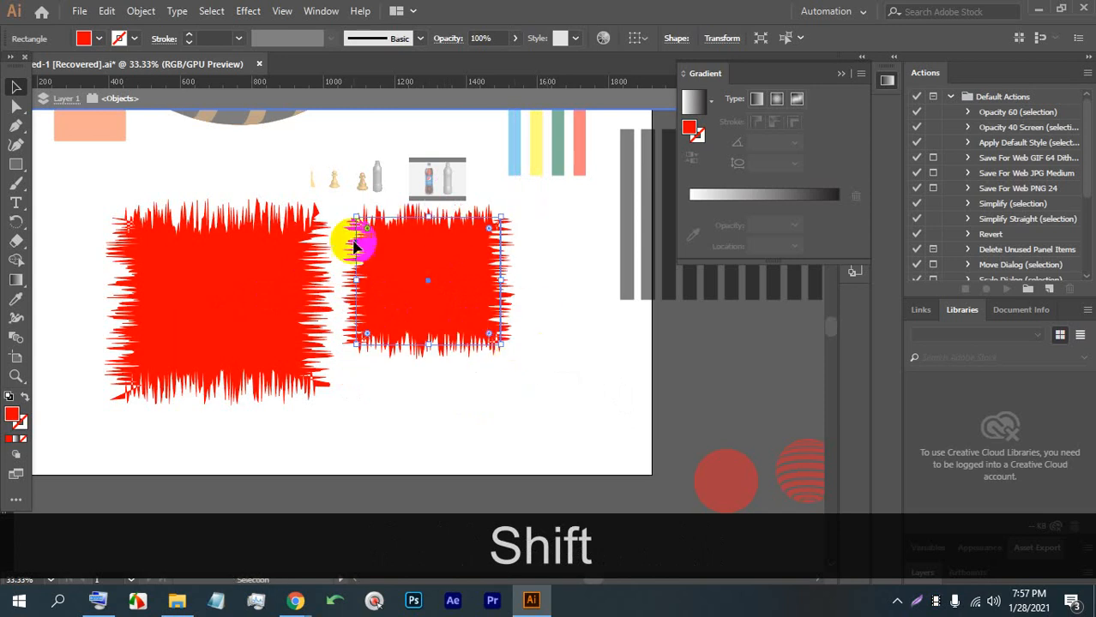
Scale the copied square up larger than the original, and move the original square further left.
{"action": "left_click", "coordinate": [550, 262]}
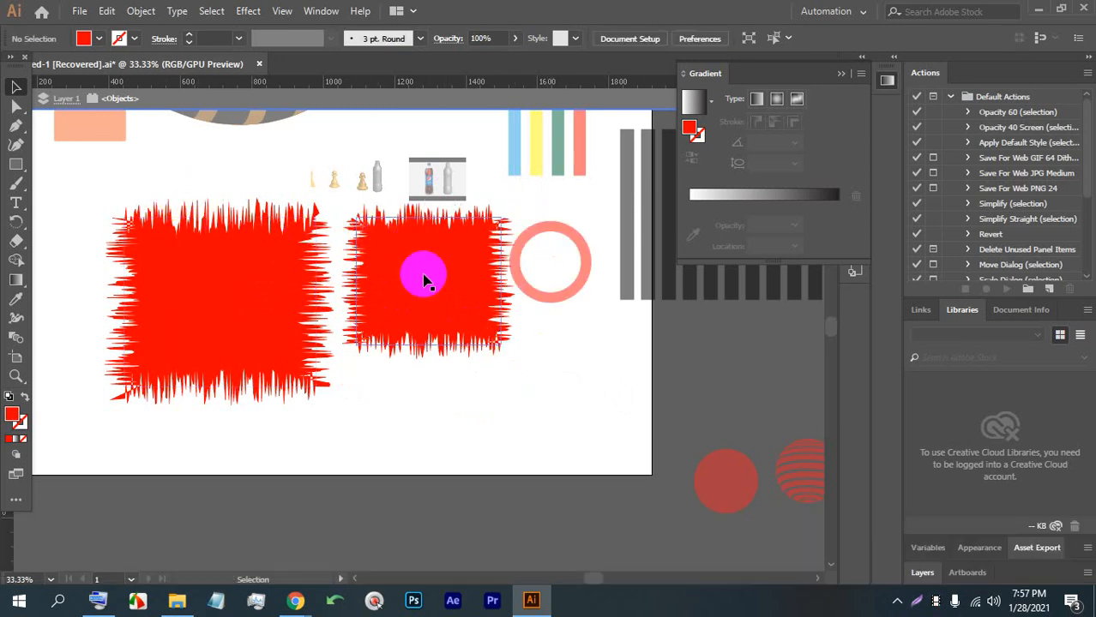
{"action": "left_click", "coordinate": [416, 343]}
{"action": "key", "text": "shift"}
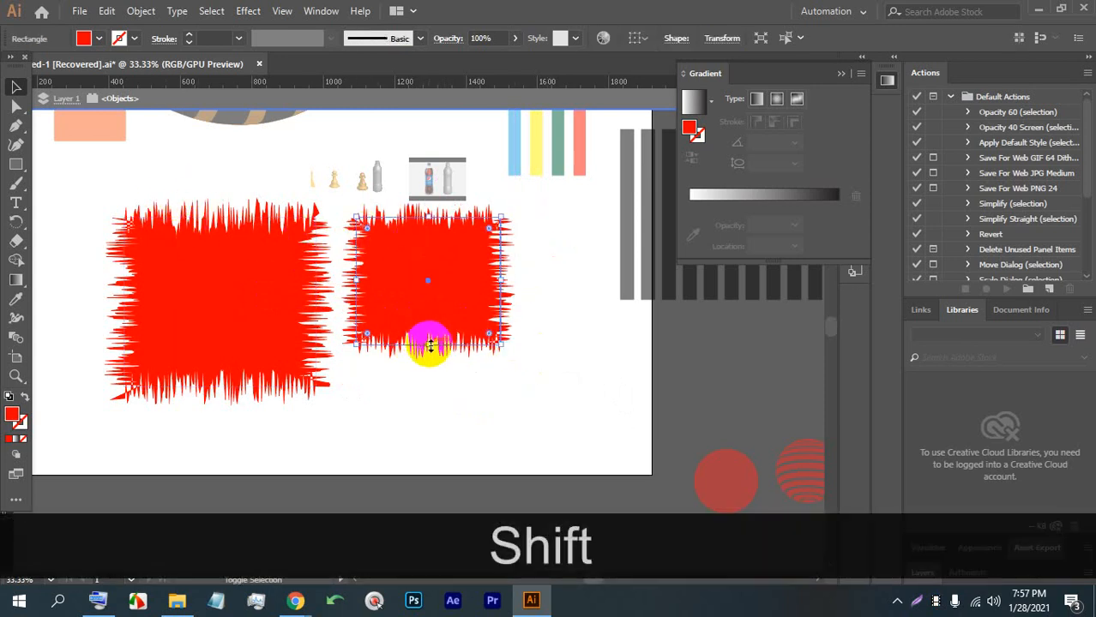
{"action": "left_click_drag", "start_coordinate": [430, 346], "coordinate": [472, 318]}
{"action": "scroll", "coordinate": [355, 306], "scroll_direction": "down", "scroll_amount": 1}
{"action": "scroll", "coordinate": [171, 284], "scroll_direction": "down", "scroll_amount": 1}
{"action": "scroll", "coordinate": [368, 317], "scroll_direction": "up", "scroll_amount": 1}
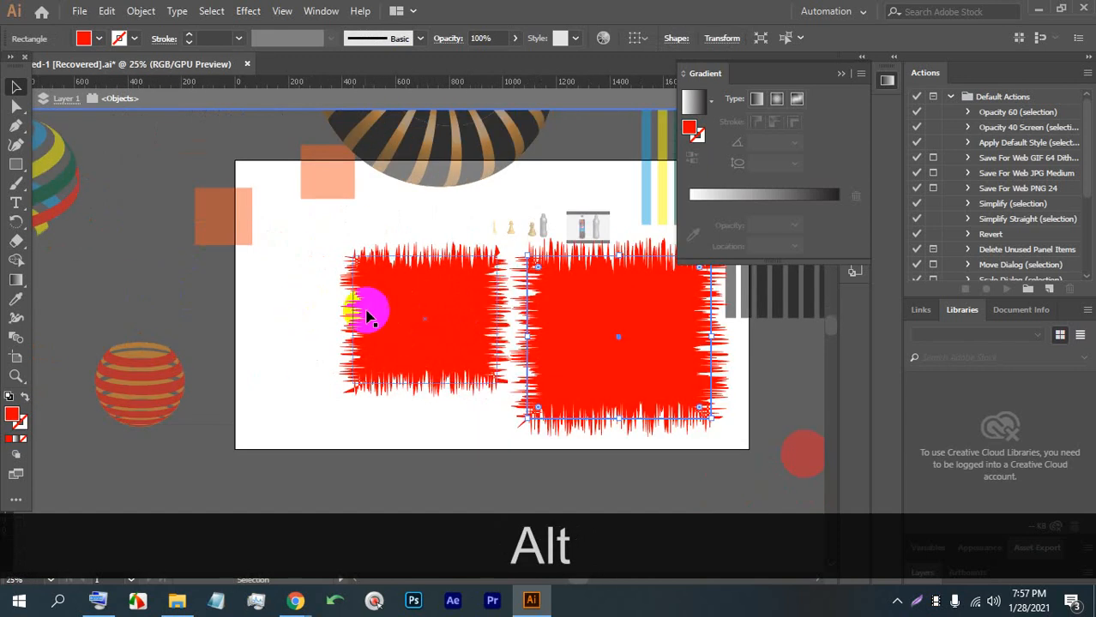
{"action": "left_click_drag", "start_coordinate": [404, 313], "coordinate": [335, 324]}
{"action": "scroll", "coordinate": [380, 327], "scroll_direction": "up", "scroll_amount": 1}
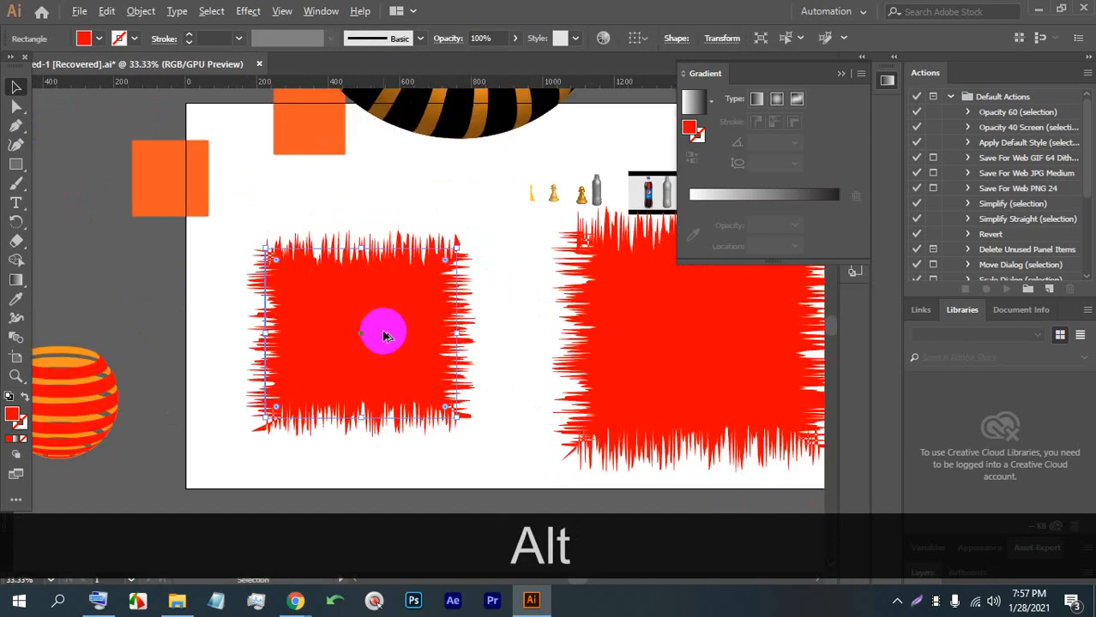
Start placing an image file and look through the Downloads folder for one.
{"action": "left_click", "coordinate": [89, 9]}
{"action": "left_click", "coordinate": [82, 10]}
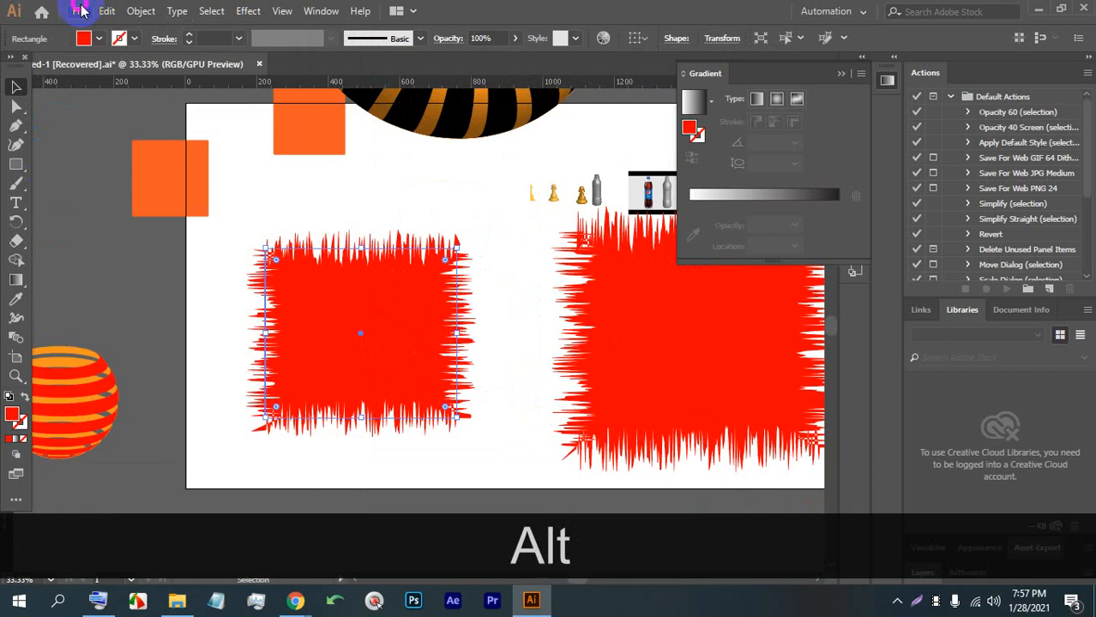
{"action": "left_click", "coordinate": [81, 11]}
{"action": "left_click", "coordinate": [118, 270]}
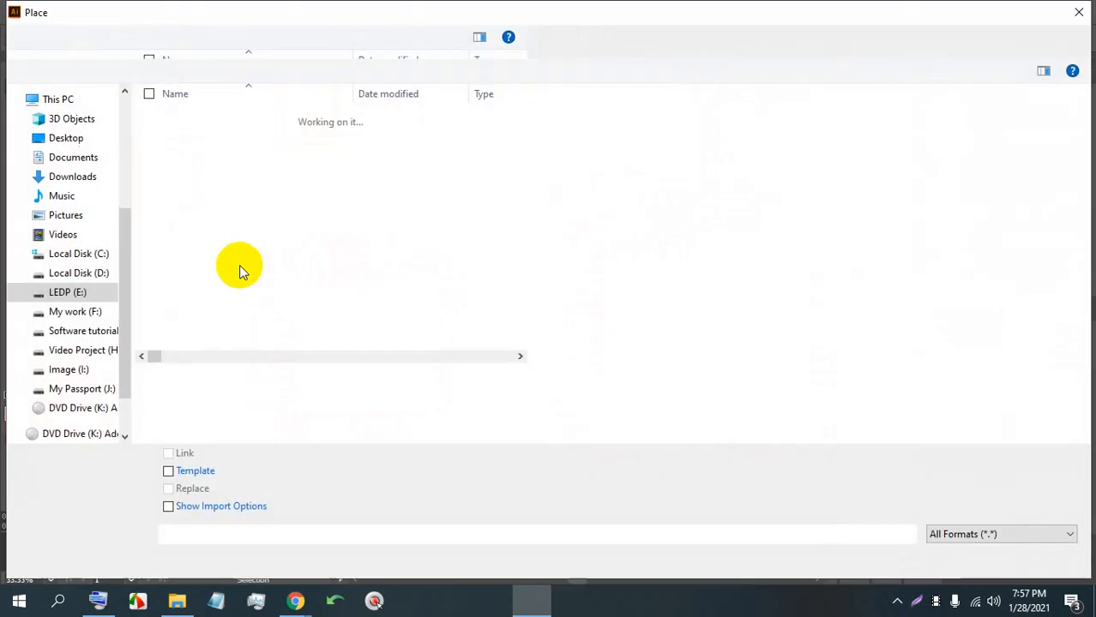
{"action": "left_click", "coordinate": [61, 179]}
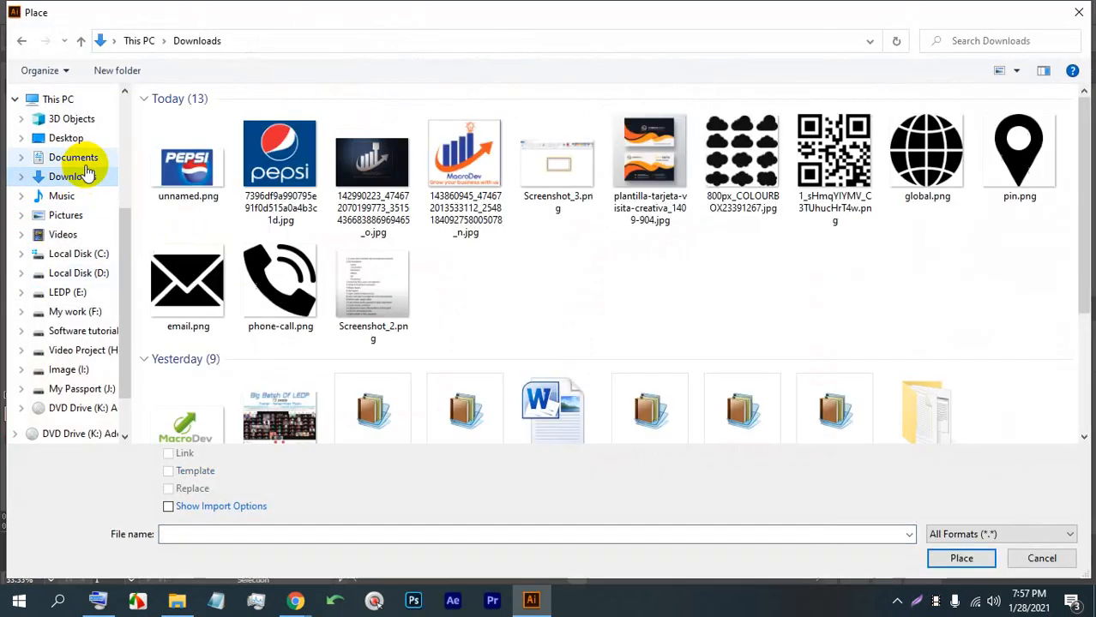
{"action": "scroll", "coordinate": [463, 271], "scroll_direction": "down", "scroll_amount": 3}
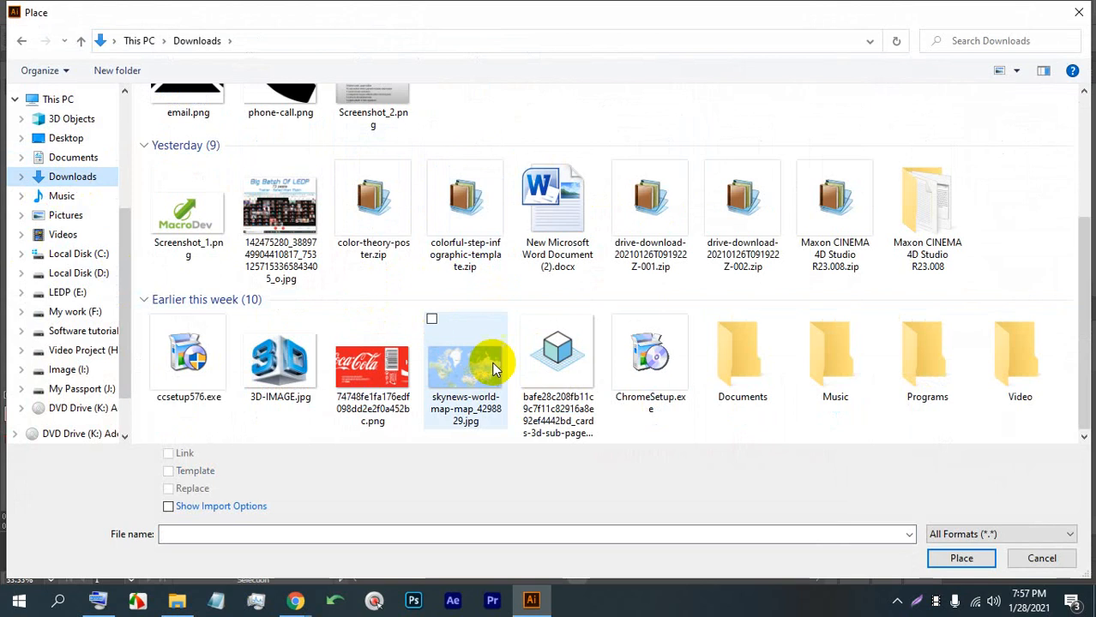
Place the Dense-Forest-PA_WebExtent0106.jpg image from the LEDP (E:) > LEDP > Image folder above the smaller red square.
{"action": "left_click", "coordinate": [70, 294]}
{"action": "double_click", "coordinate": [853, 144]}
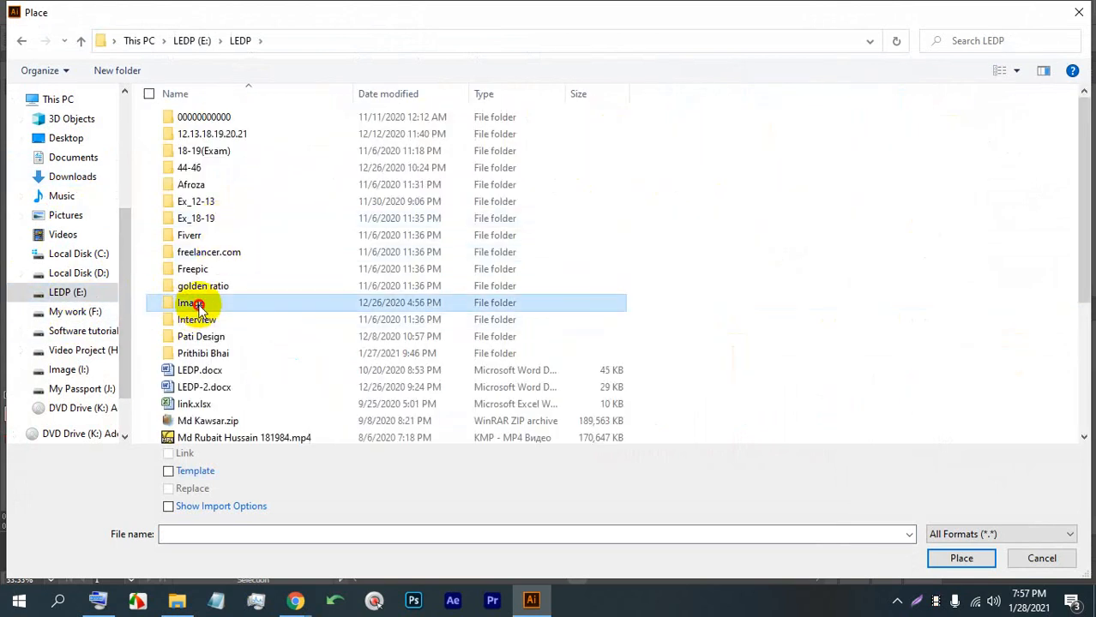
{"action": "double_click", "coordinate": [188, 303]}
{"action": "scroll", "coordinate": [352, 240], "scroll_direction": "down", "scroll_amount": 3}
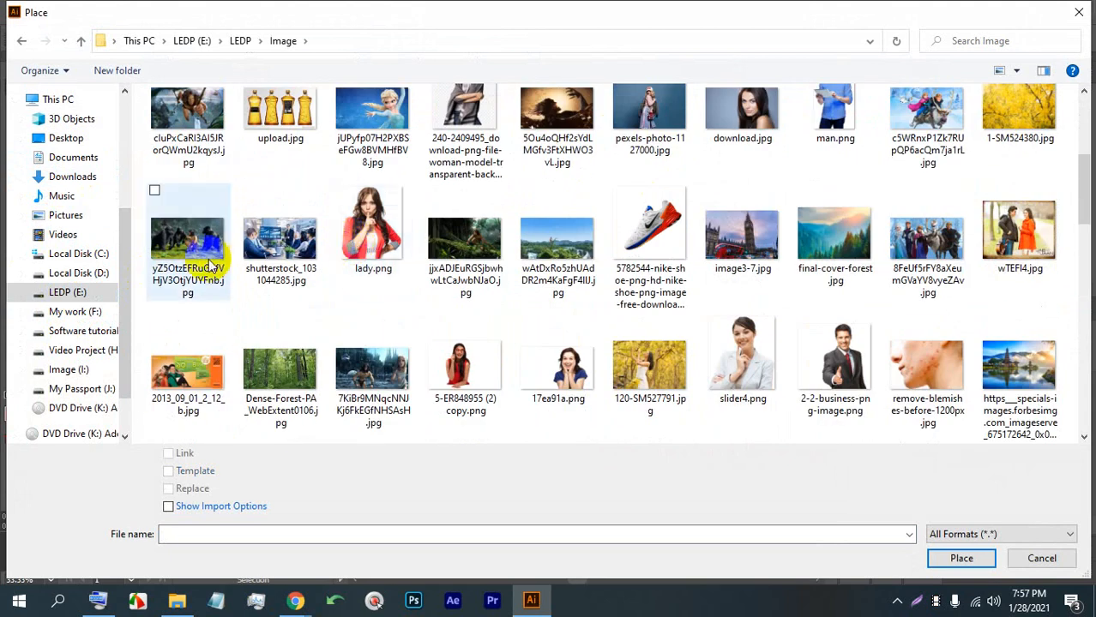
{"action": "scroll", "coordinate": [228, 308], "scroll_direction": "down", "scroll_amount": 1}
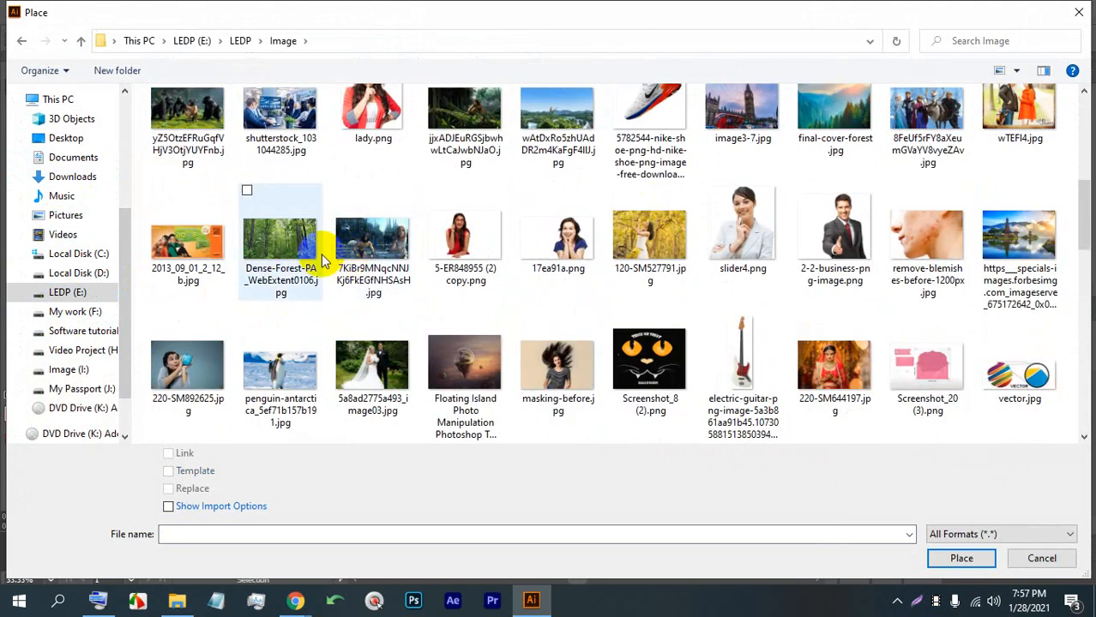
{"action": "double_click", "coordinate": [281, 245]}
{"action": "left_click", "coordinate": [284, 204]}
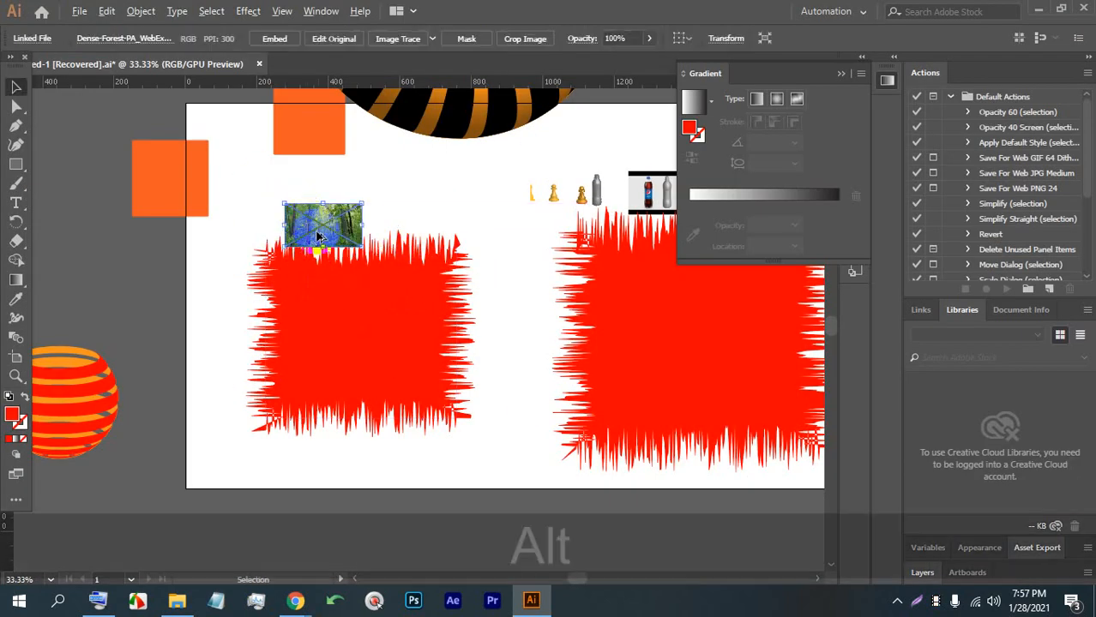
Enlarge the forest image proportionally to about 1306 × 726 px and shift it right over the red squares.
{"action": "scroll", "coordinate": [316, 236], "scroll_direction": "down", "scroll_amount": 1}
{"action": "left_click_drag", "start_coordinate": [324, 246], "coordinate": [338, 403]}
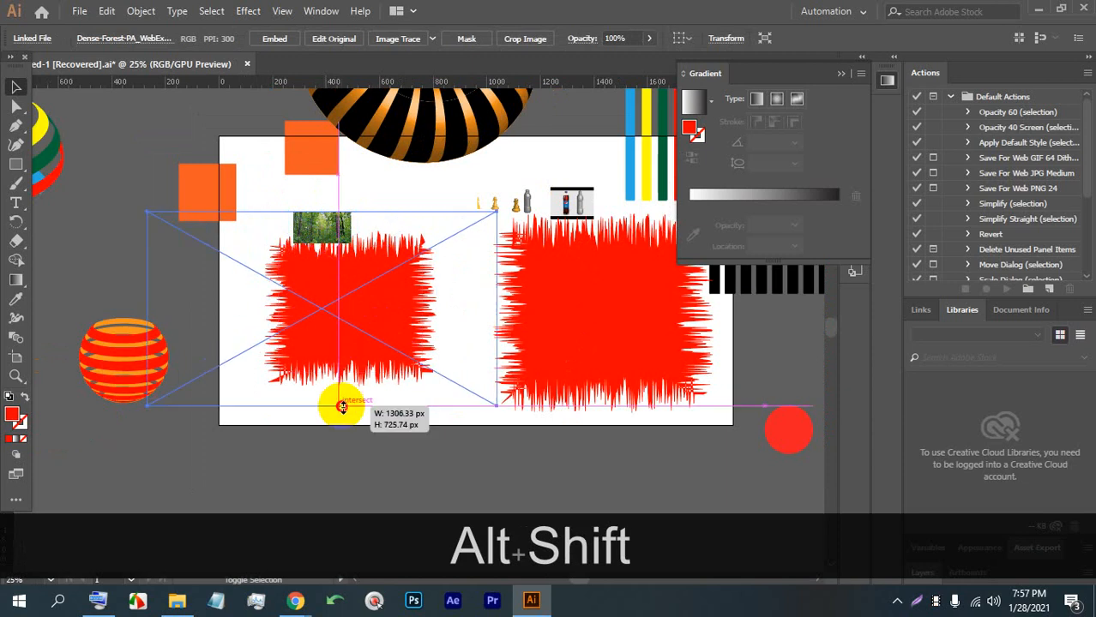
{"action": "left_click_drag", "start_coordinate": [330, 325], "coordinate": [384, 227]}
Embed the forest image in the document and send it to the back behind both red squares.
{"action": "left_click", "coordinate": [271, 39]}
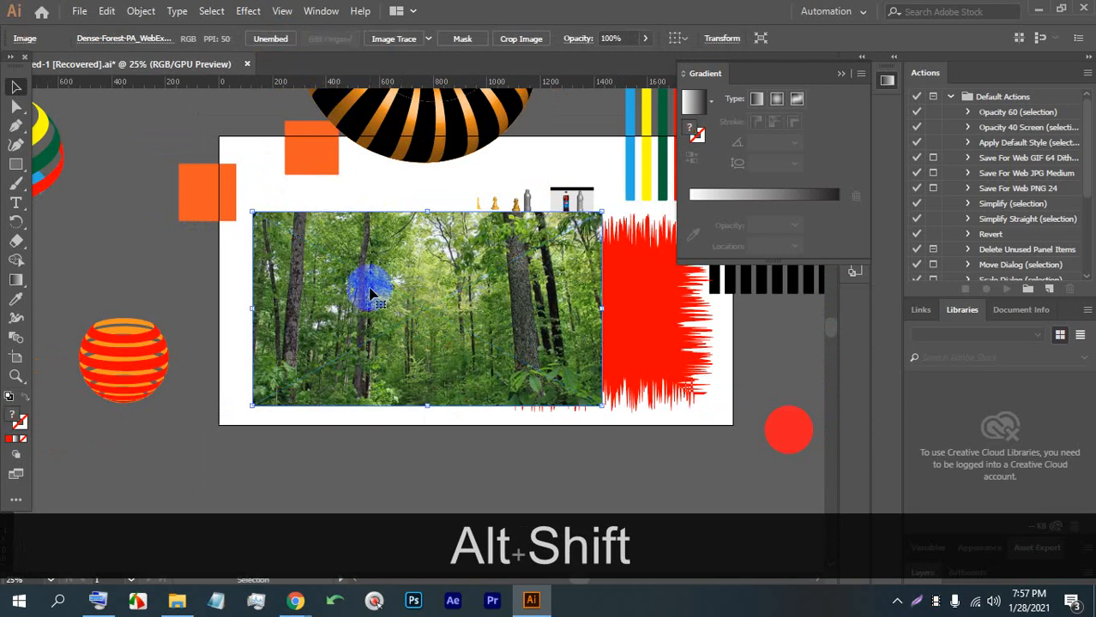
{"action": "right_click", "coordinate": [368, 289]}
{"action": "mouse_move", "coordinate": [445, 432]}
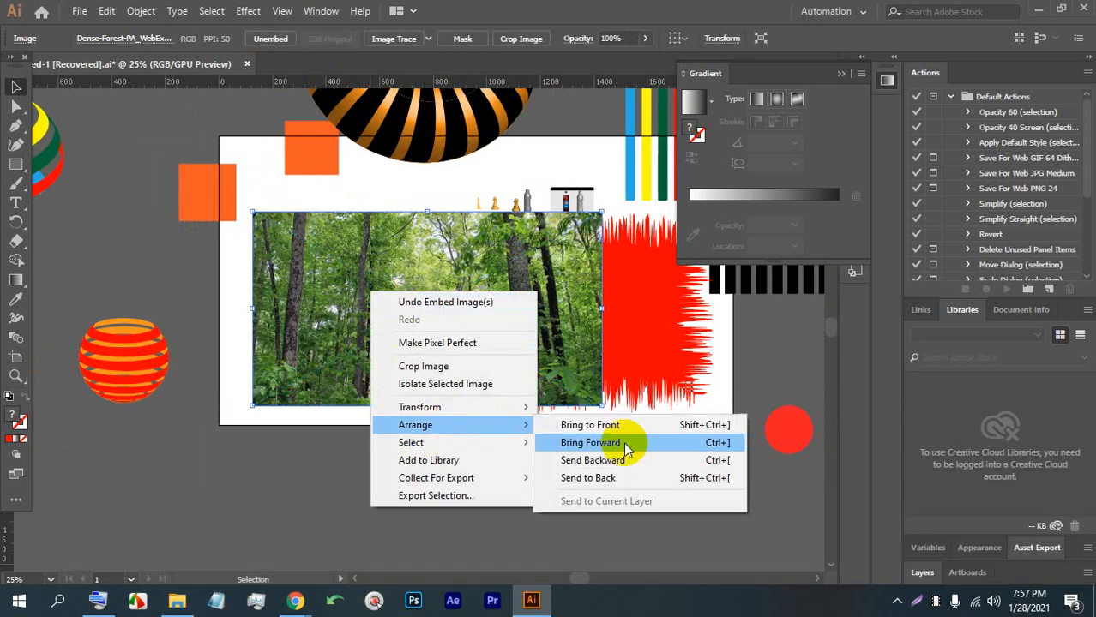
{"action": "left_click", "coordinate": [599, 475]}
{"action": "scroll", "coordinate": [335, 433], "scroll_direction": "up", "scroll_amount": 1}
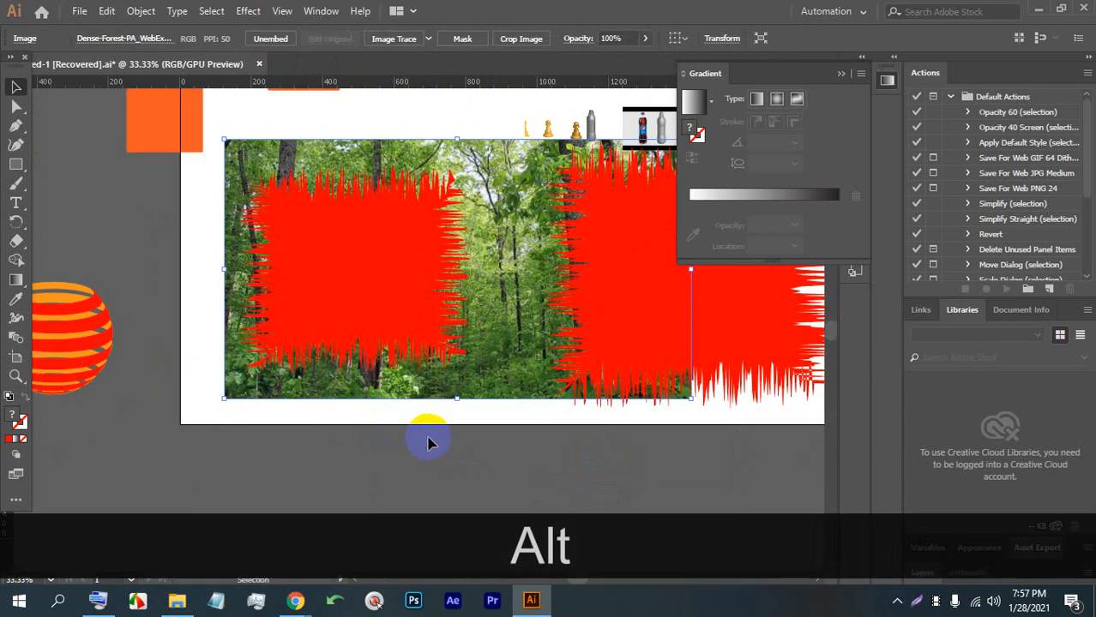
Try a clipping mask of the forest image with the smaller roughened square, and undo it.
{"action": "left_click", "coordinate": [421, 440]}
{"action": "left_click", "coordinate": [359, 330]}
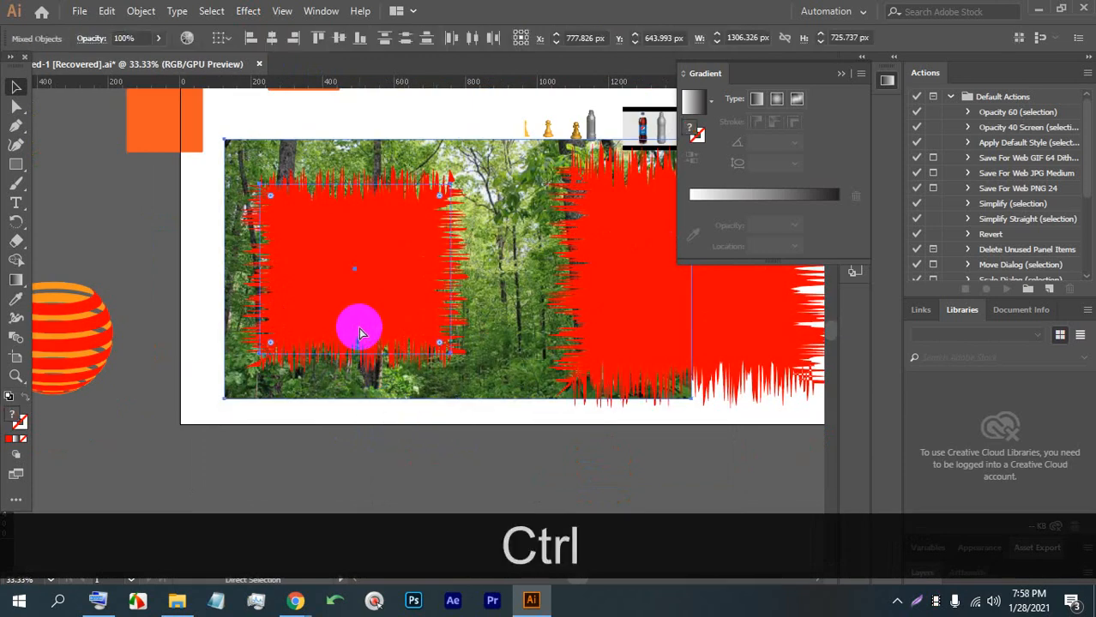
{"action": "key", "text": "ctrl+7"}
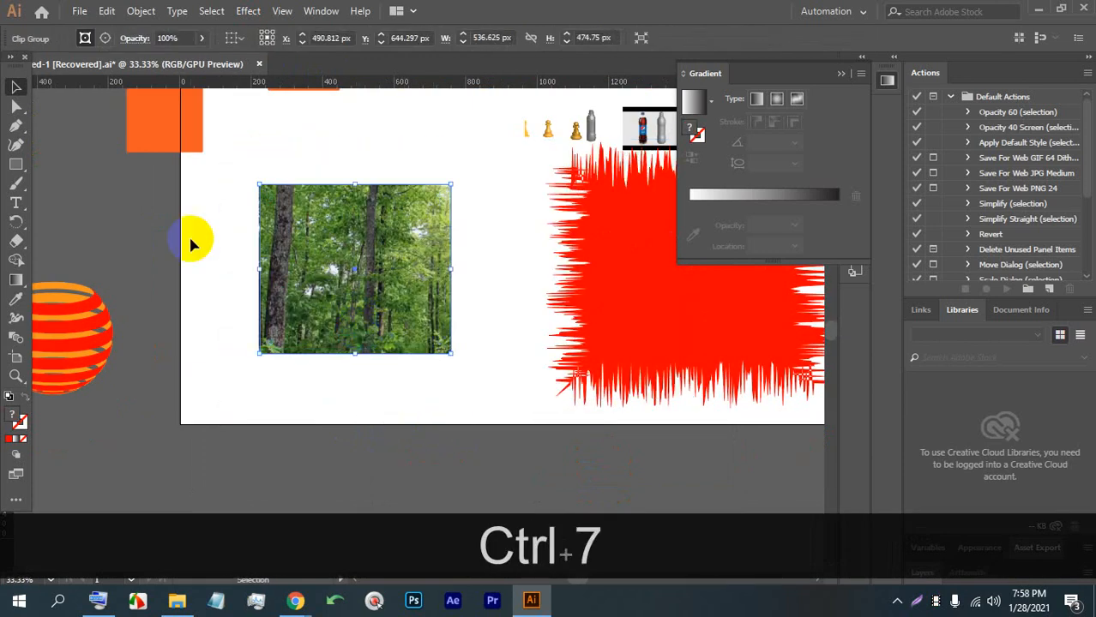
{"action": "scroll", "coordinate": [390, 218], "scroll_direction": "down", "scroll_amount": 1}
{"action": "key", "text": "ctrl+alt+z"}
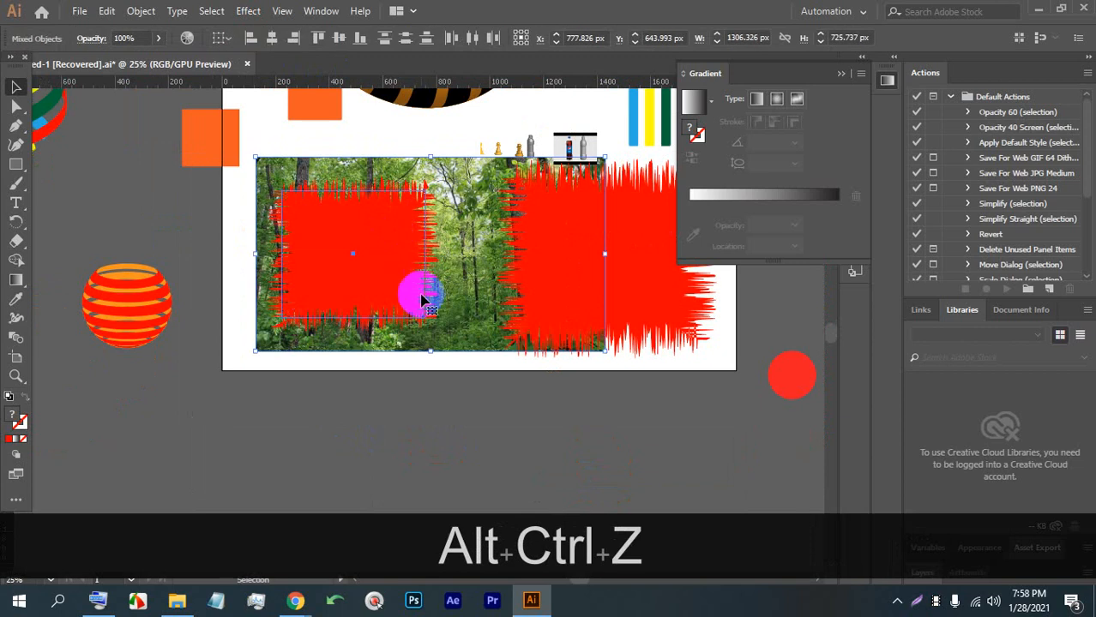
{"action": "left_click", "coordinate": [350, 360]}
Duplicate the forest image below the artboard and move the larger roughened square onto the copy.
{"action": "scroll", "coordinate": [295, 206], "scroll_direction": "up", "scroll_amount": 2}
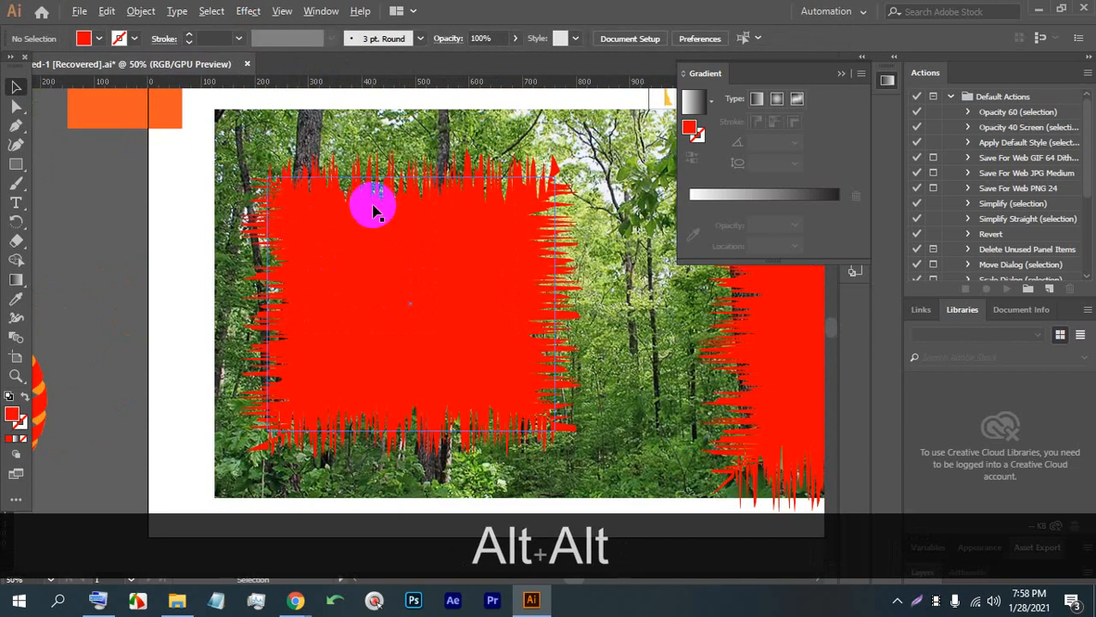
{"action": "scroll", "coordinate": [373, 207], "scroll_direction": "down", "scroll_amount": 1}
{"action": "scroll", "coordinate": [341, 200], "scroll_direction": "down", "scroll_amount": 2}
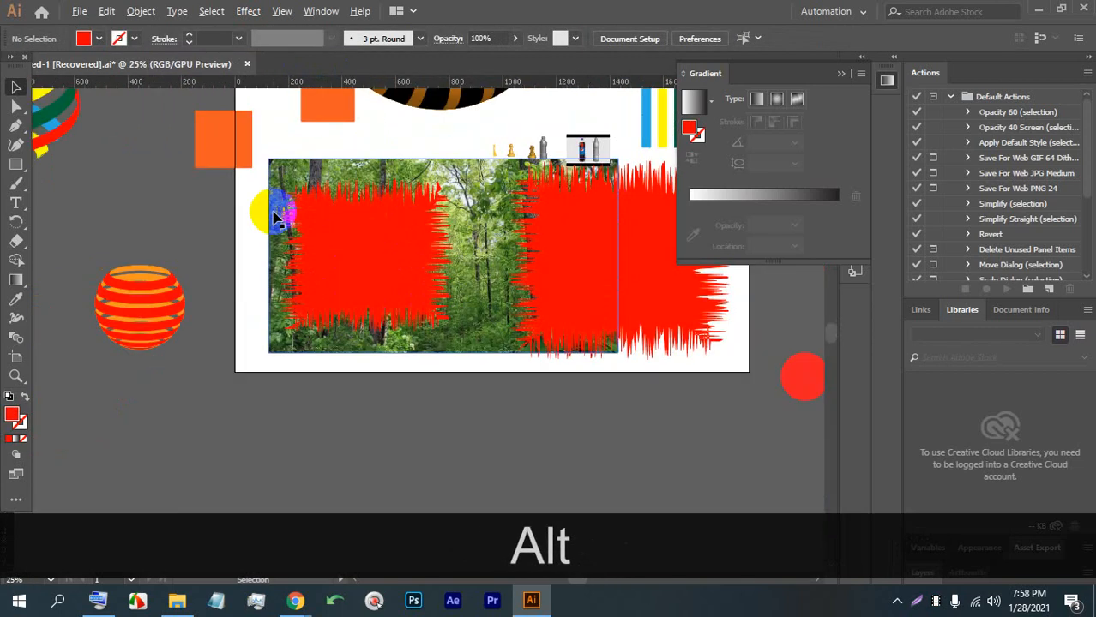
{"action": "left_click", "coordinate": [403, 292]}
{"action": "left_click_drag", "start_coordinate": [407, 284], "coordinate": [524, 433]}
{"action": "left_click_drag", "start_coordinate": [470, 332], "coordinate": [389, 453]}
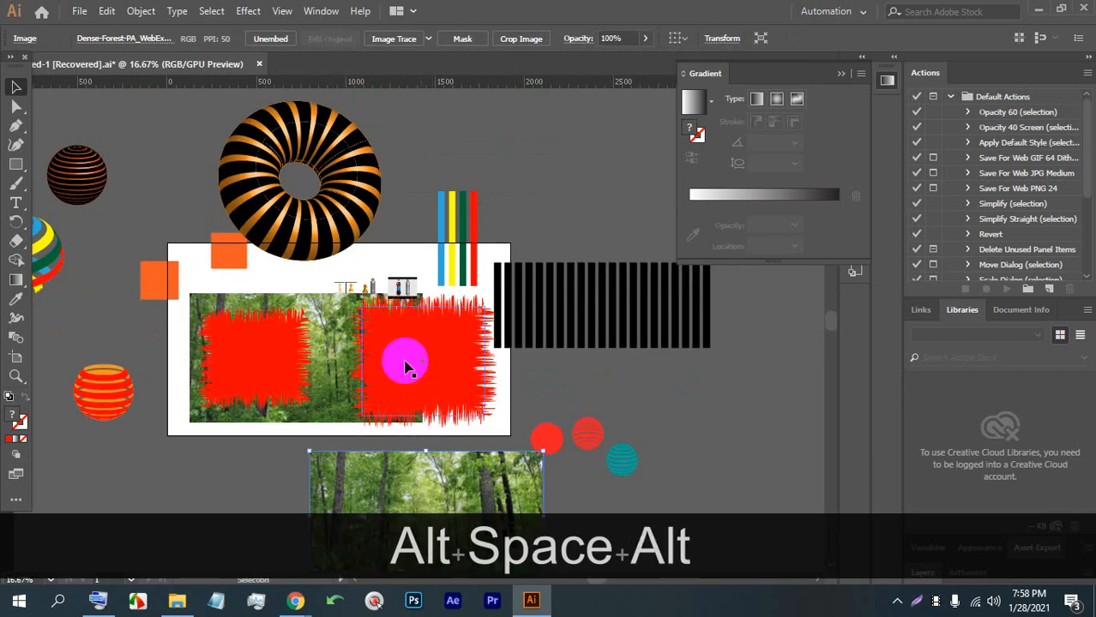
{"action": "scroll", "coordinate": [319, 348], "scroll_direction": "down", "scroll_amount": 1}
{"action": "left_click_drag", "start_coordinate": [391, 343], "coordinate": [392, 476]}
{"action": "scroll", "coordinate": [347, 360], "scroll_direction": "down", "scroll_amount": 7}
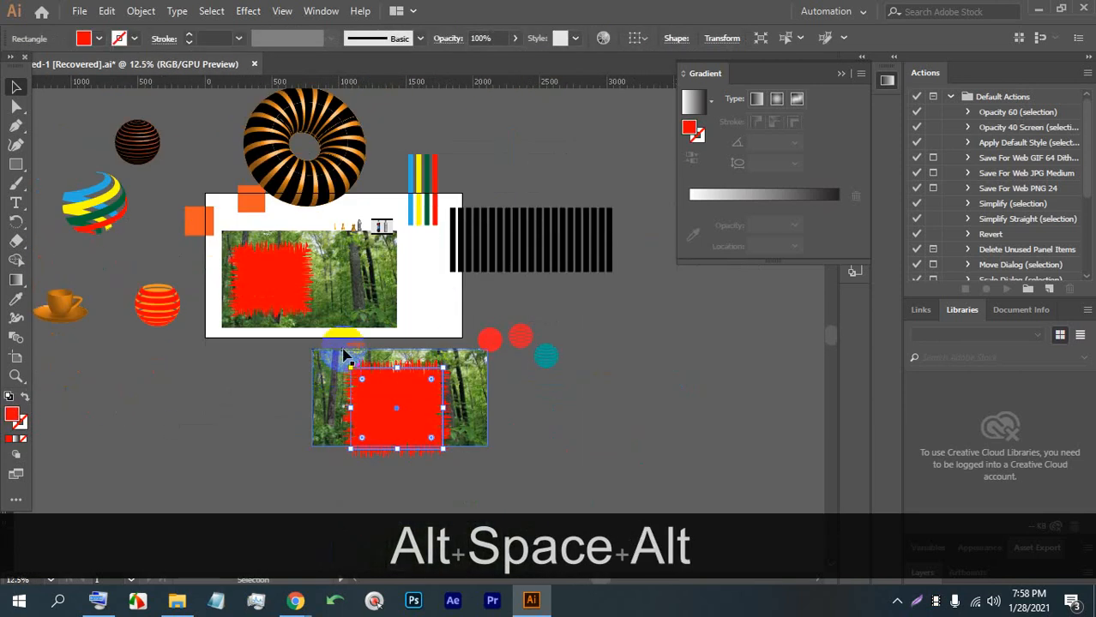
Repeat the clipping mask on the artboard's forest image with its unexpanded roughened square, and undo it again.
{"action": "left_click", "coordinate": [313, 321]}
{"action": "scroll", "coordinate": [273, 288], "scroll_direction": "up", "scroll_amount": 2}
{"action": "left_click", "coordinate": [253, 201]}
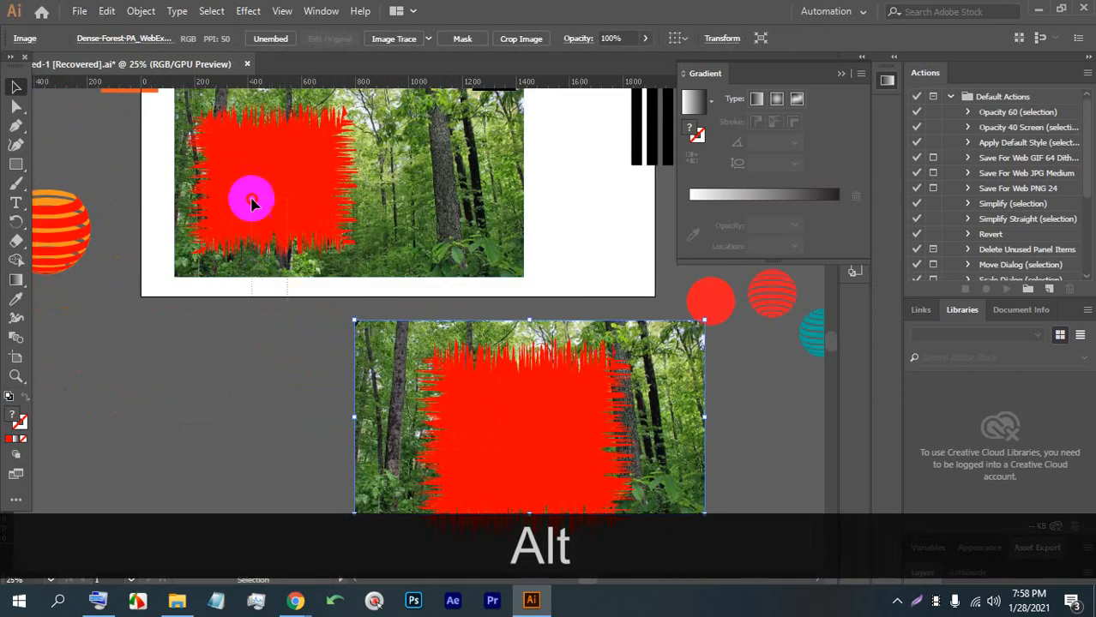
{"action": "key", "text": "ctrl+7"}
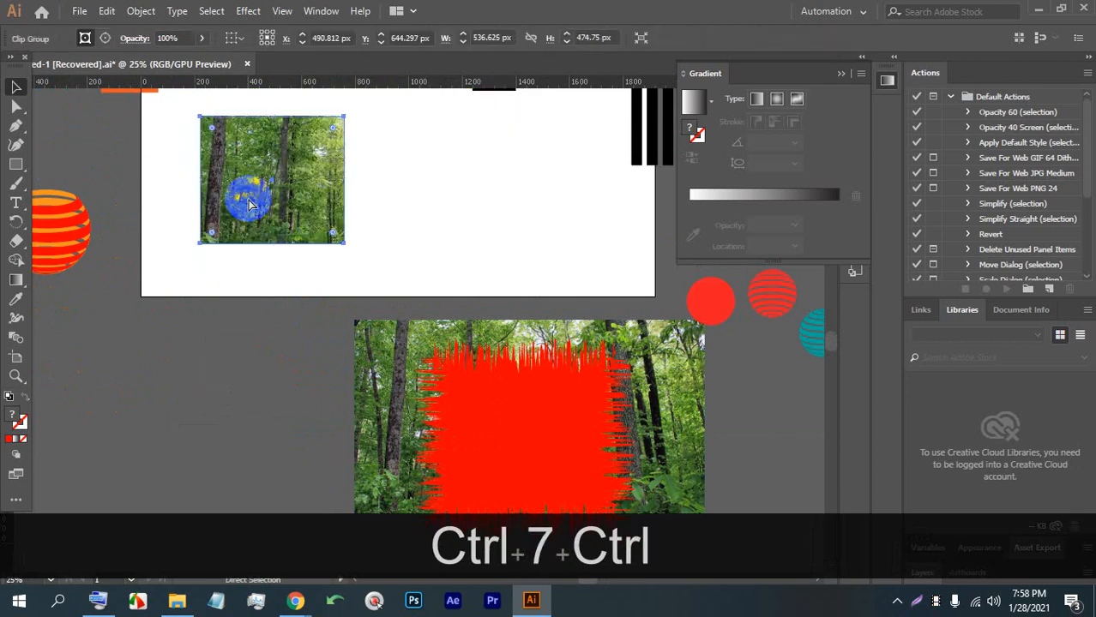
{"action": "key", "text": "ctrl+z"}
{"action": "scroll", "coordinate": [352, 354], "scroll_direction": "down", "scroll_amount": 2}
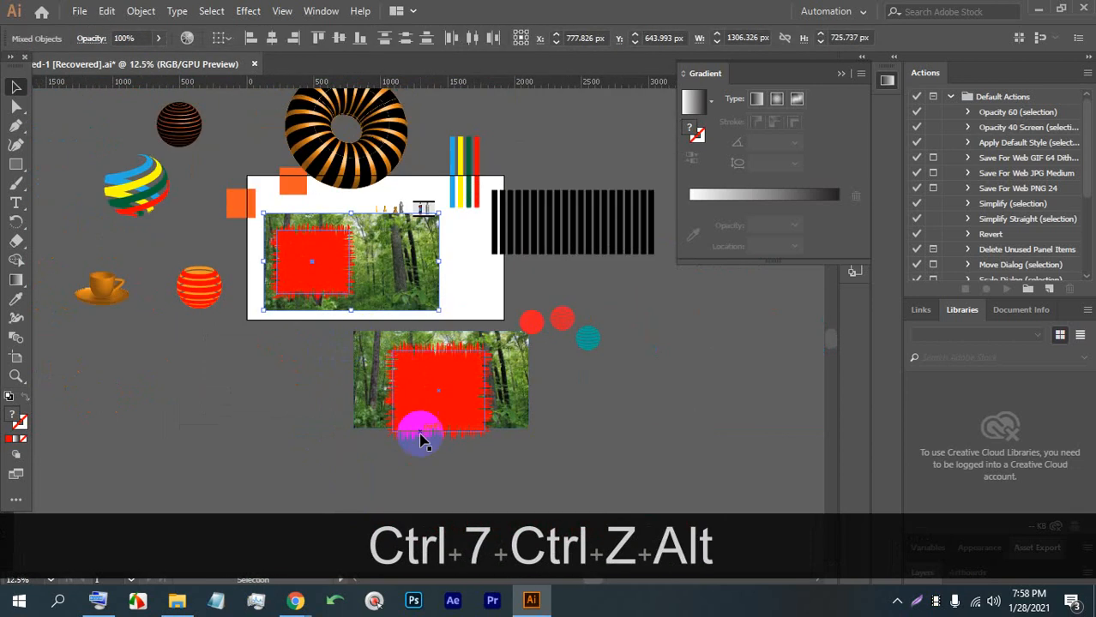
Move the larger roughened square slightly up on the copied forest image and expand its appearance.
{"action": "left_click", "coordinate": [441, 460]}
{"action": "scroll", "coordinate": [443, 447], "scroll_direction": "up", "scroll_amount": 2}
{"action": "left_click_drag", "start_coordinate": [467, 381], "coordinate": [465, 310]}
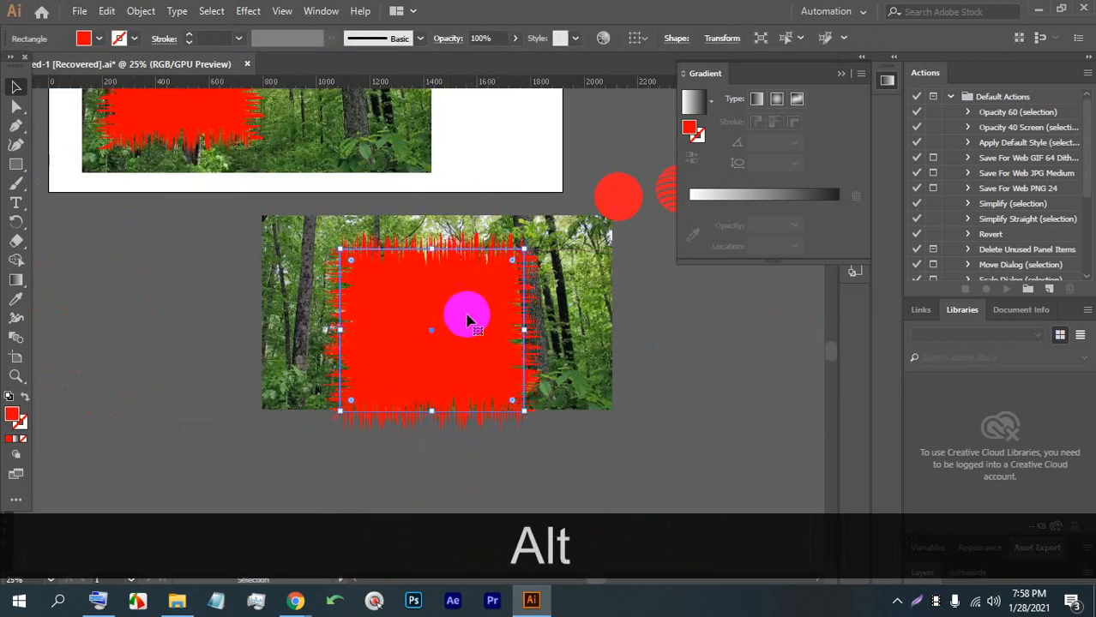
{"action": "left_click", "coordinate": [140, 11]}
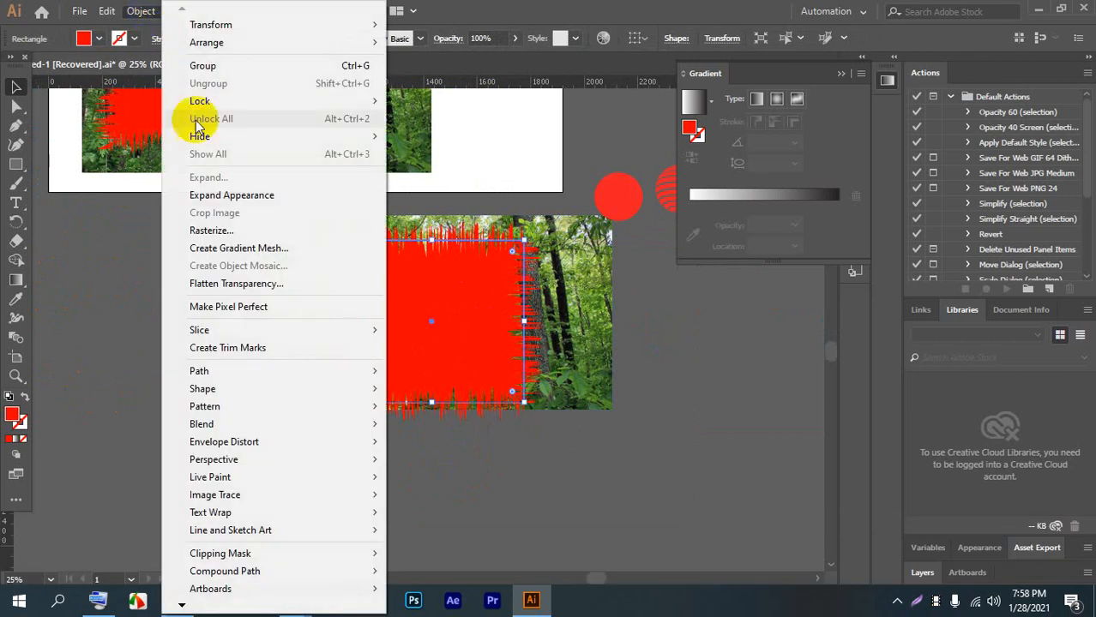
{"action": "left_click", "coordinate": [268, 196]}
{"action": "left_click", "coordinate": [504, 516]}
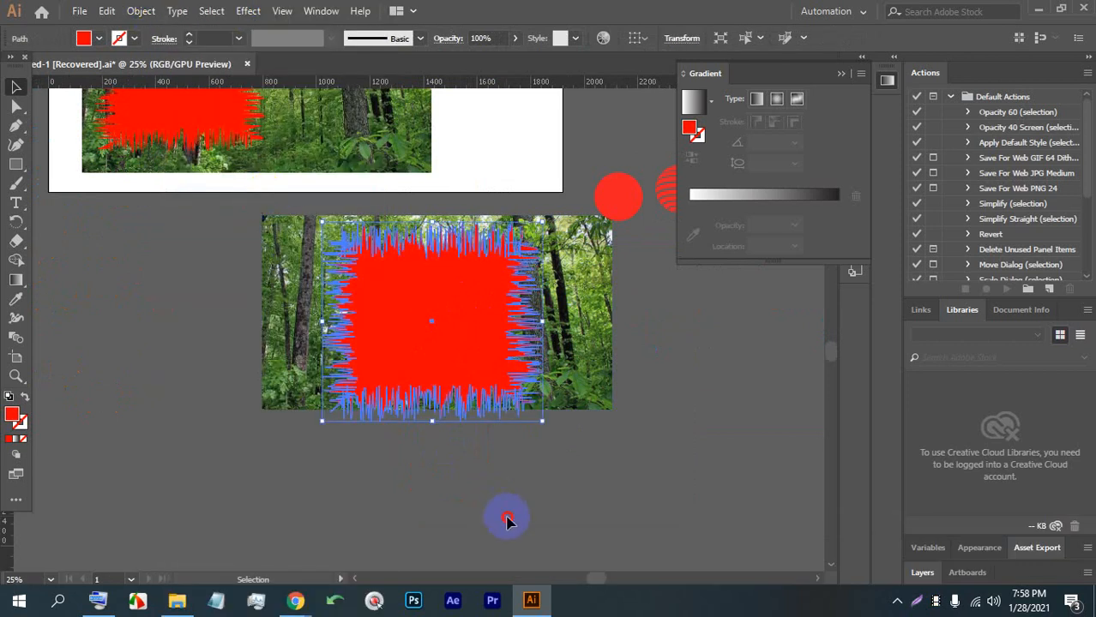
Clip the copied forest image below the artboard with the expanded roughened square as its clipping mask.
{"action": "left_click", "coordinate": [395, 295]}
{"action": "key", "text": "ctrl+7"}
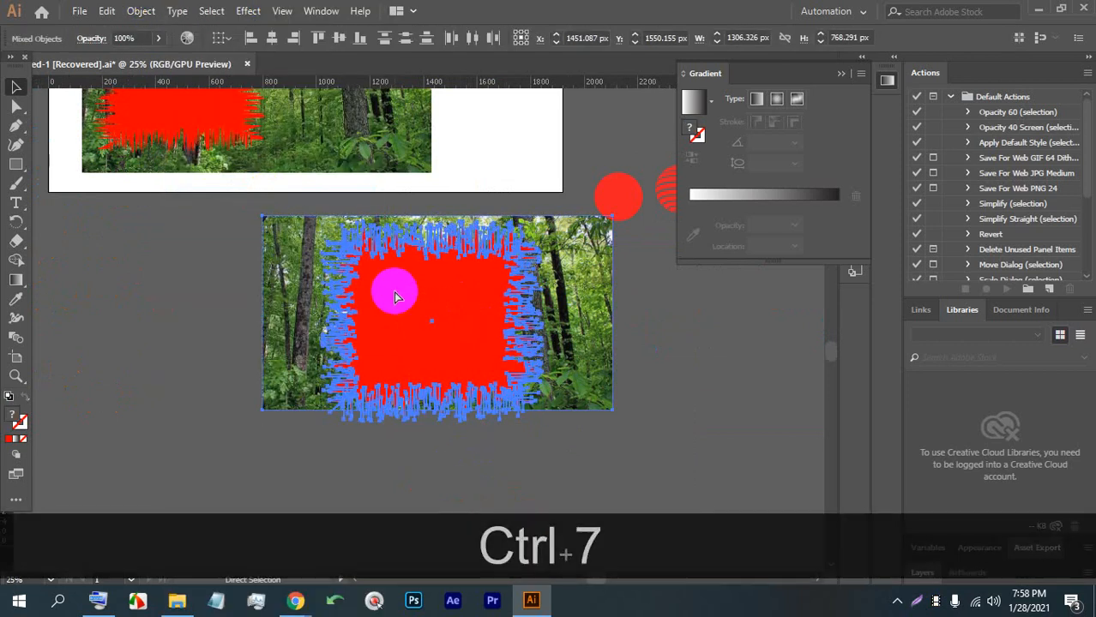
{"action": "left_click", "coordinate": [630, 322]}
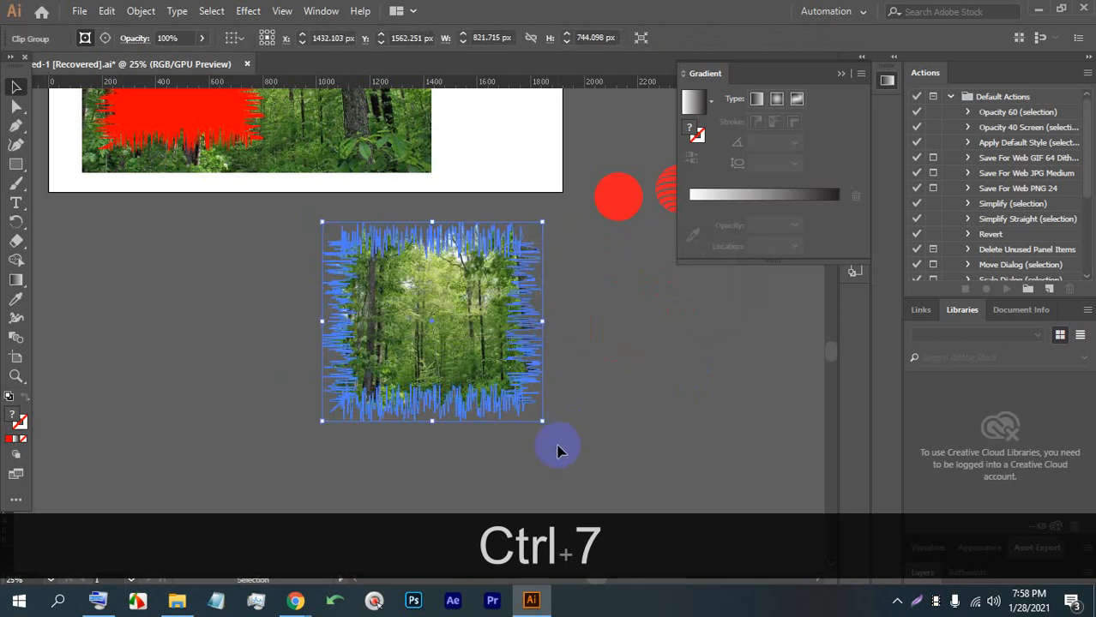
{"action": "left_click", "coordinate": [534, 436]}
{"action": "scroll", "coordinate": [518, 304], "scroll_direction": "up", "scroll_amount": 2}
{"action": "scroll", "coordinate": [645, 350], "scroll_direction": "down", "scroll_amount": 1}
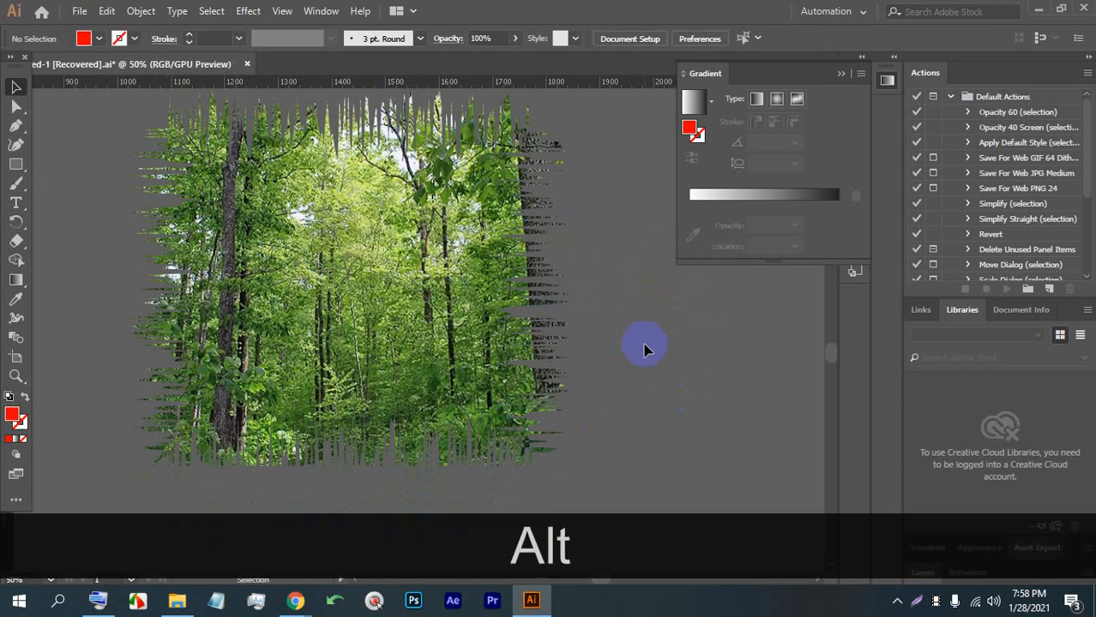
{"action": "scroll", "coordinate": [646, 353], "scroll_direction": "down", "scroll_amount": 1}
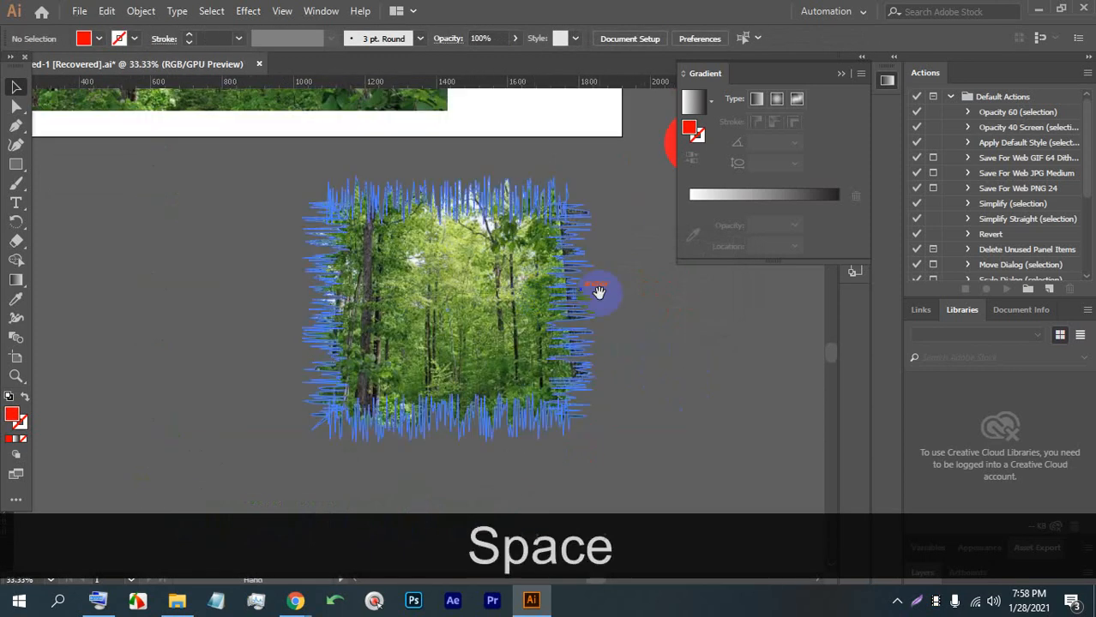
{"action": "left_click_drag", "start_coordinate": [599, 292], "coordinate": [468, 307]}
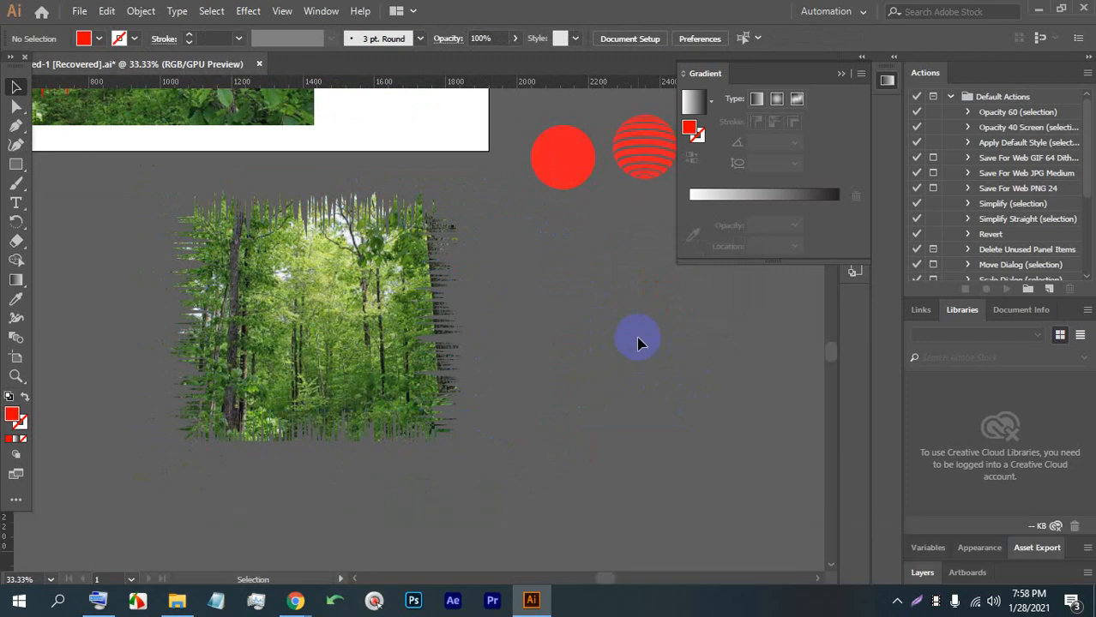
Stretch the forest image inside the clip group downward so it fills the lower edge of the roughened mask.
{"action": "left_click", "coordinate": [441, 305]}
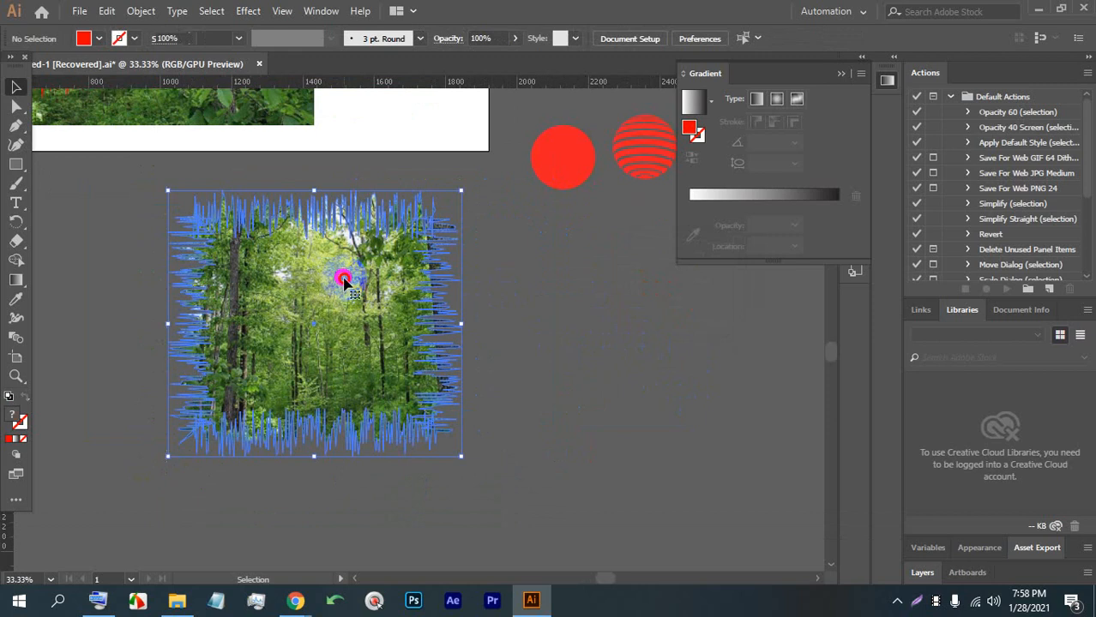
{"action": "double_click", "coordinate": [350, 276]}
{"action": "left_click", "coordinate": [343, 281]}
{"action": "left_click_drag", "start_coordinate": [326, 439], "coordinate": [326, 480]}
{"action": "double_click", "coordinate": [638, 454]}
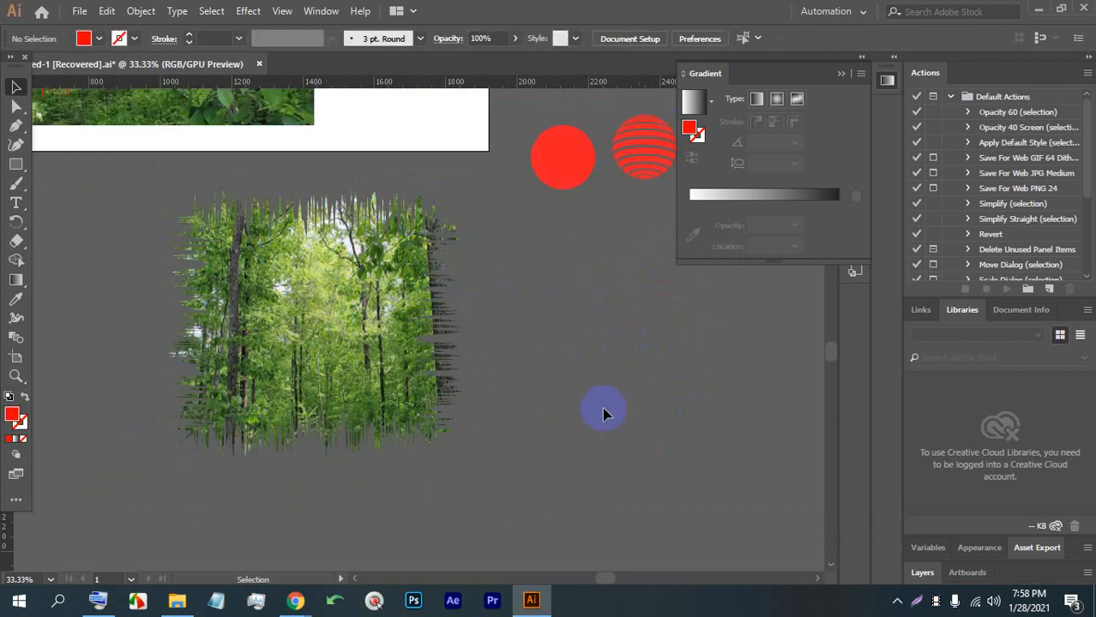
{"action": "scroll", "coordinate": [377, 270], "scroll_direction": "up", "scroll_amount": 3}
{"action": "scroll", "coordinate": [461, 263], "scroll_direction": "down", "scroll_amount": 3}
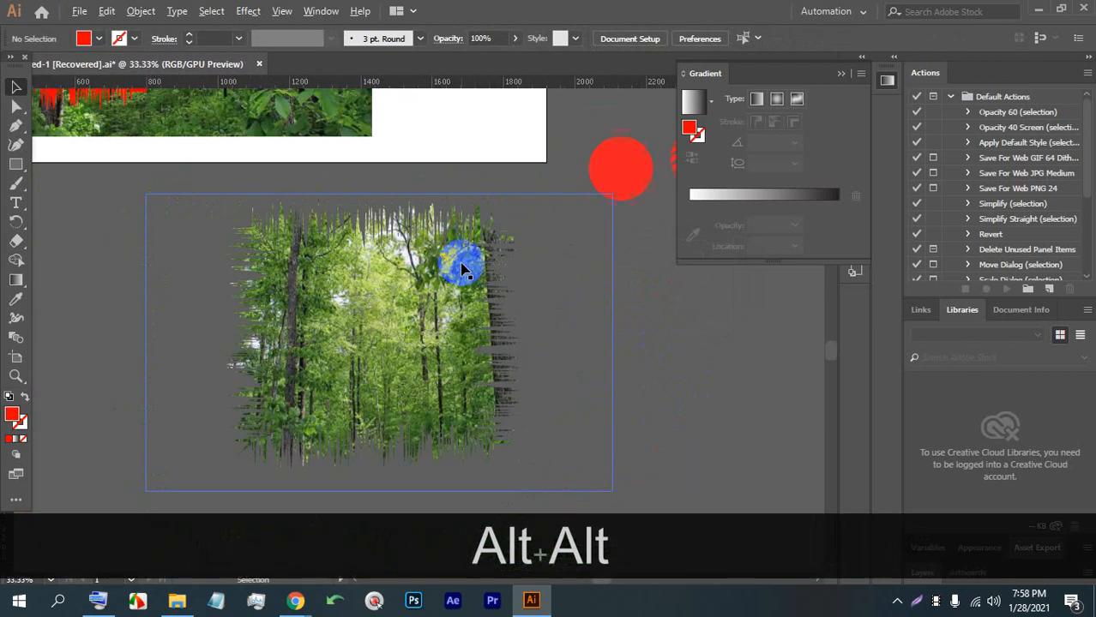
{"action": "scroll", "coordinate": [349, 273], "scroll_direction": "down", "scroll_amount": 2}
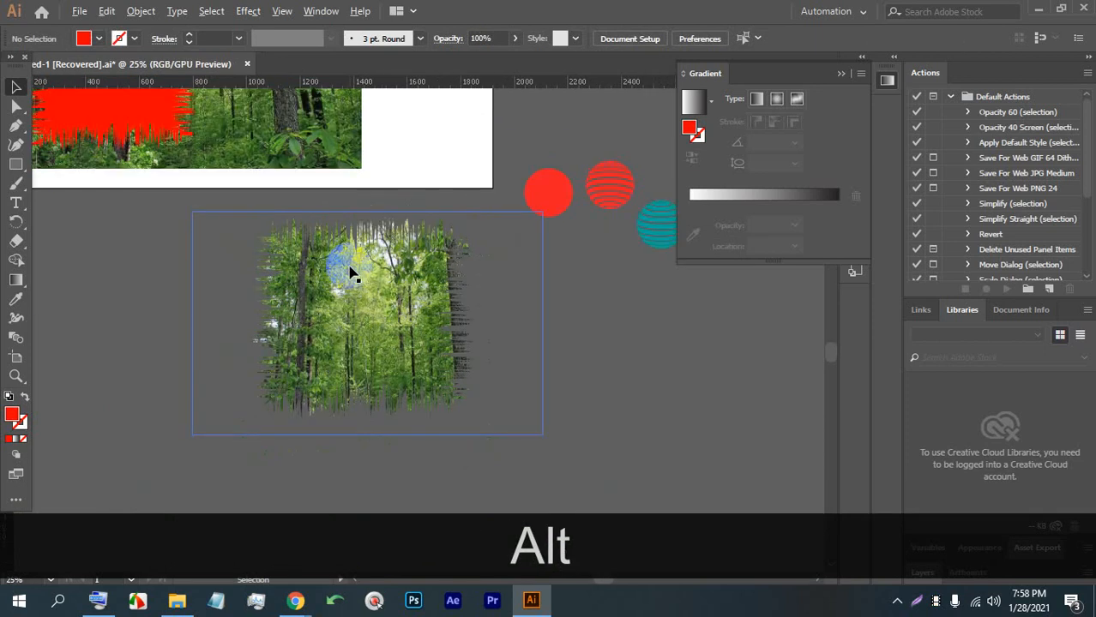
Delete the clipped forest image below the artboard together with the artboard's forest image and red roughened square.
{"action": "scroll", "coordinate": [352, 276], "scroll_direction": "down", "scroll_amount": 1}
{"action": "scroll", "coordinate": [335, 306], "scroll_direction": "up", "scroll_amount": 2}
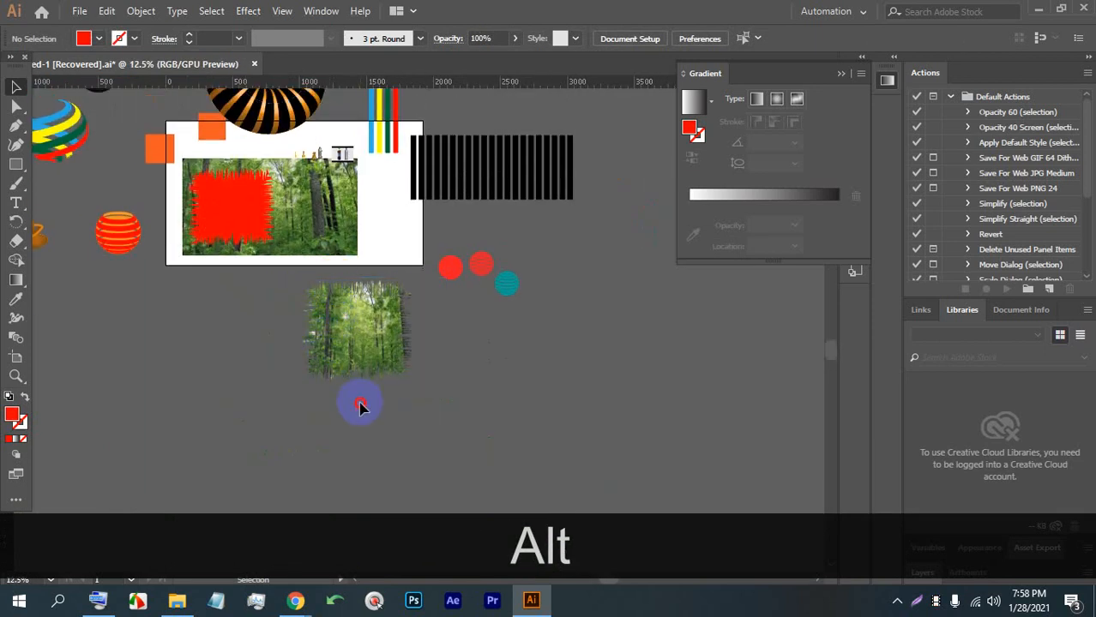
{"action": "left_click", "coordinate": [251, 201]}
{"action": "key", "text": "BackSpace"}
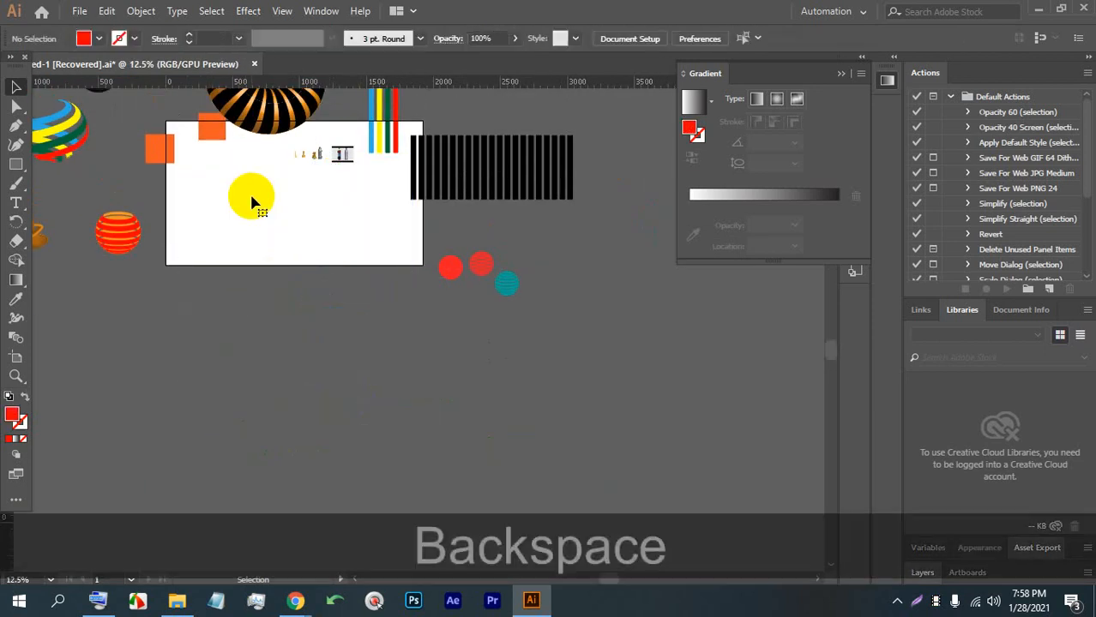
{"action": "scroll", "coordinate": [254, 194], "scroll_direction": "up", "scroll_amount": 1}
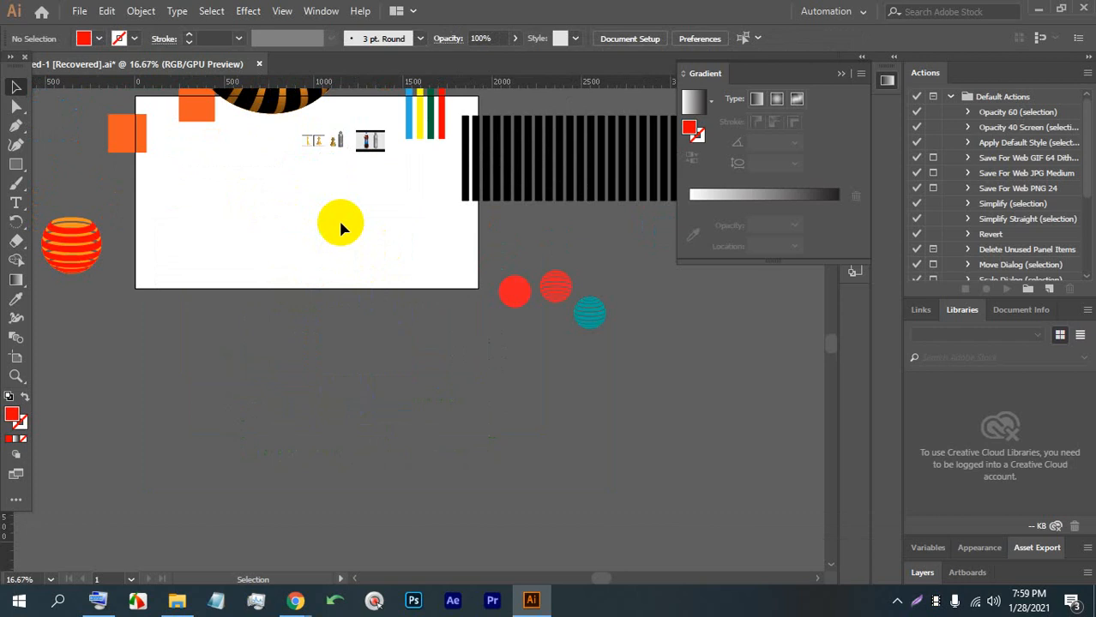
Move the orange square from the artboard's left edge onto the empty area of the artboard.
{"action": "scroll", "coordinate": [147, 150], "scroll_direction": "up", "scroll_amount": 2}
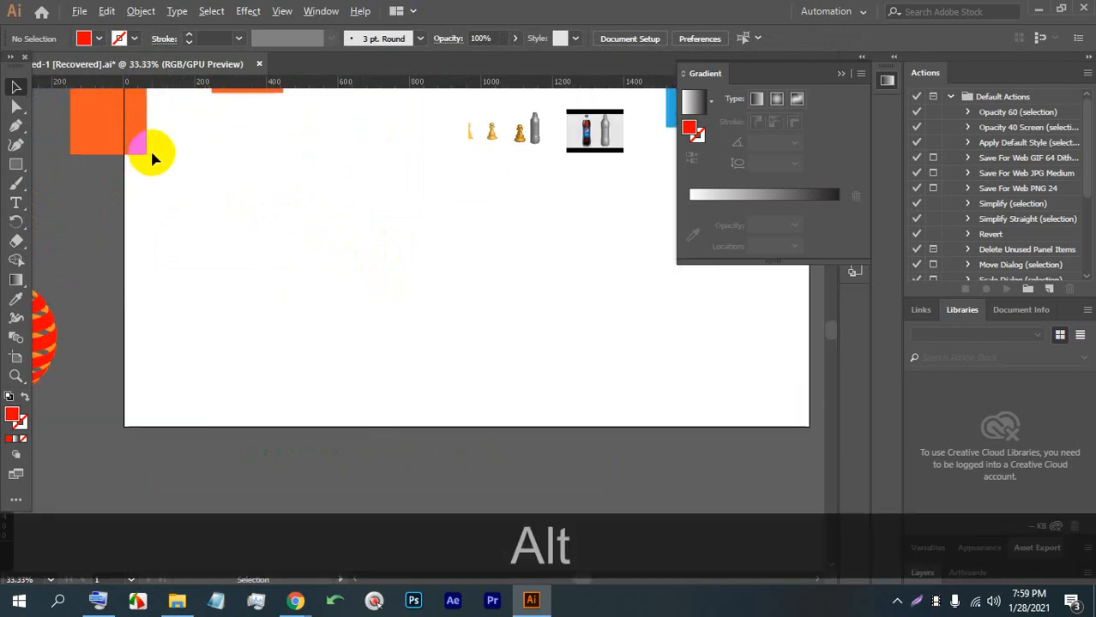
{"action": "left_click_drag", "start_coordinate": [114, 113], "coordinate": [244, 296]}
{"action": "scroll", "coordinate": [244, 296], "scroll_direction": "up", "scroll_amount": 2}
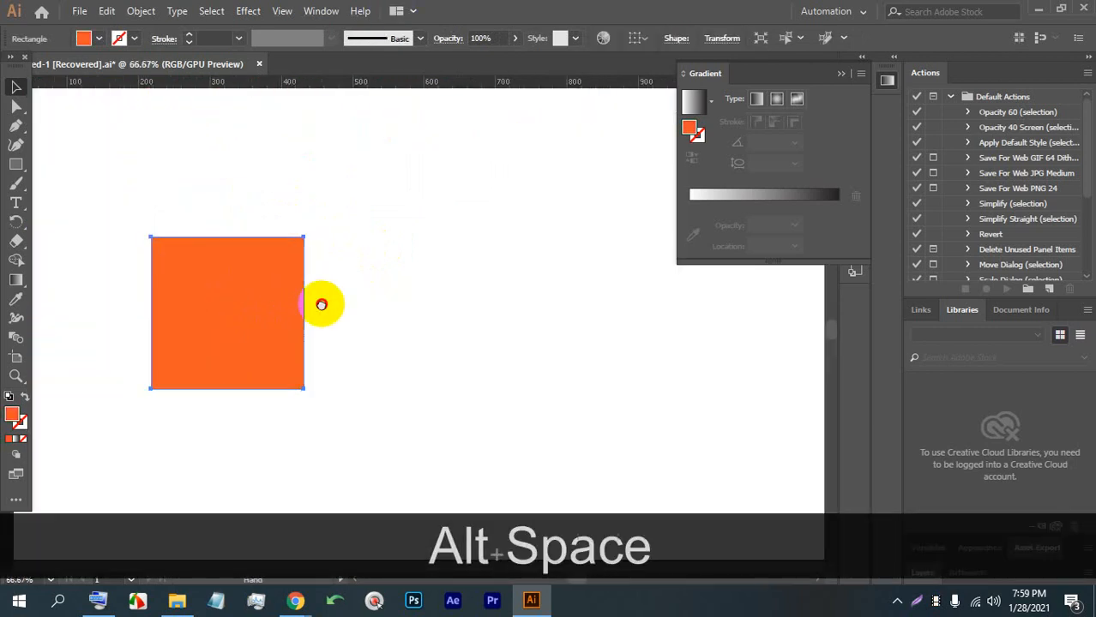
{"action": "left_click_drag", "start_coordinate": [320, 304], "coordinate": [262, 272]}
{"action": "scroll", "coordinate": [278, 283], "scroll_direction": "up", "scroll_amount": 1}
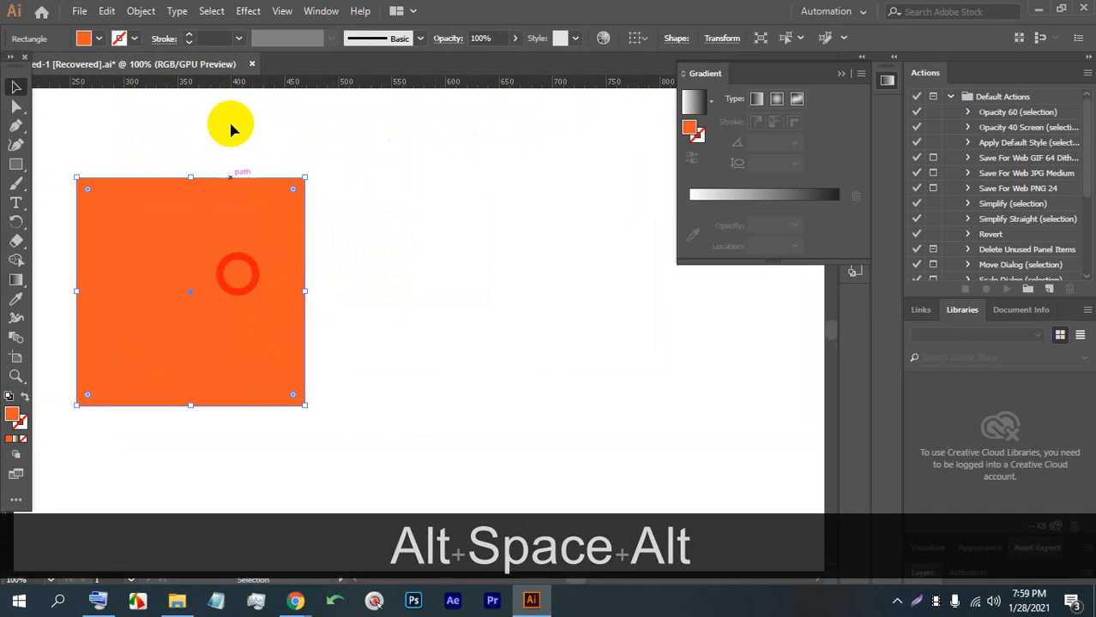
Preview a Roughen effect on the orange square with relative size 7% and detail 49 per inch.
{"action": "left_click", "coordinate": [248, 10]}
{"action": "mouse_move", "coordinate": [287, 142]}
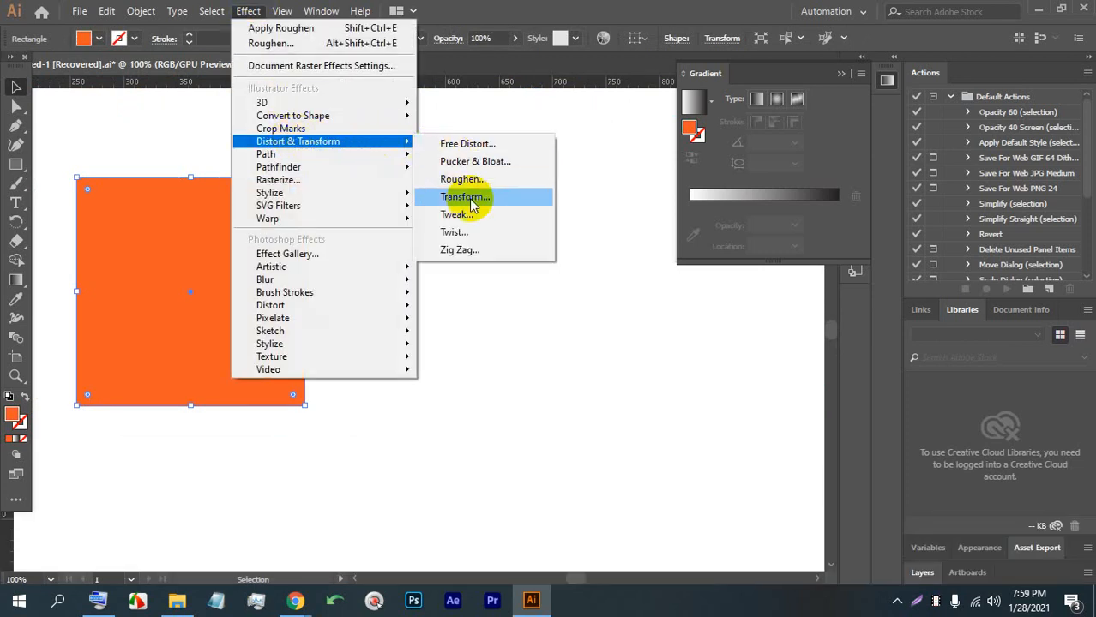
{"action": "left_click", "coordinate": [473, 179]}
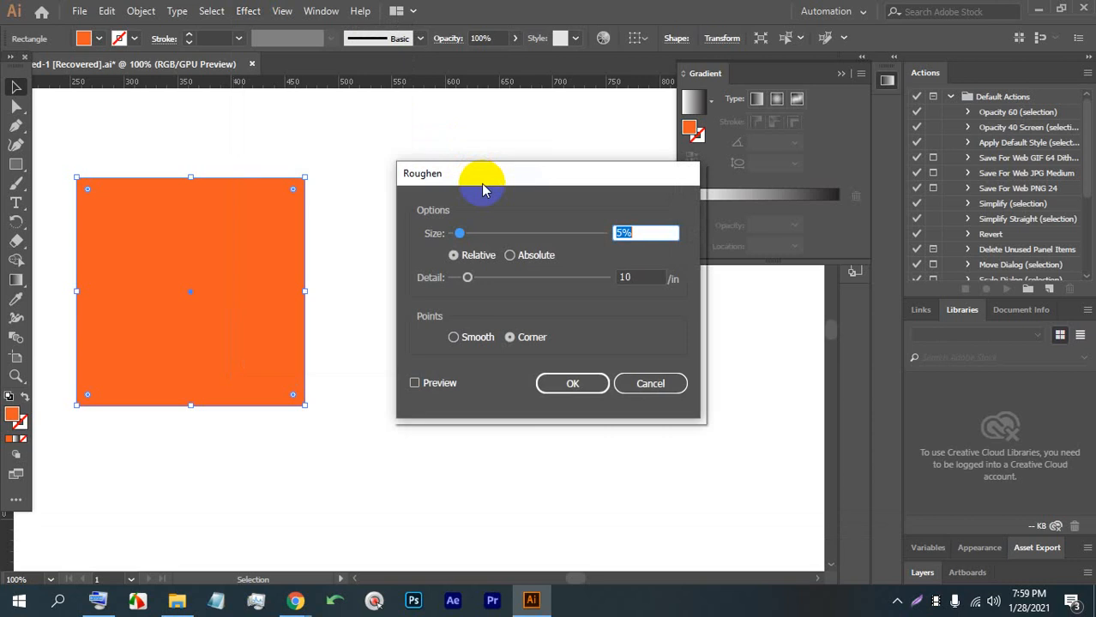
{"action": "left_click", "coordinate": [431, 382]}
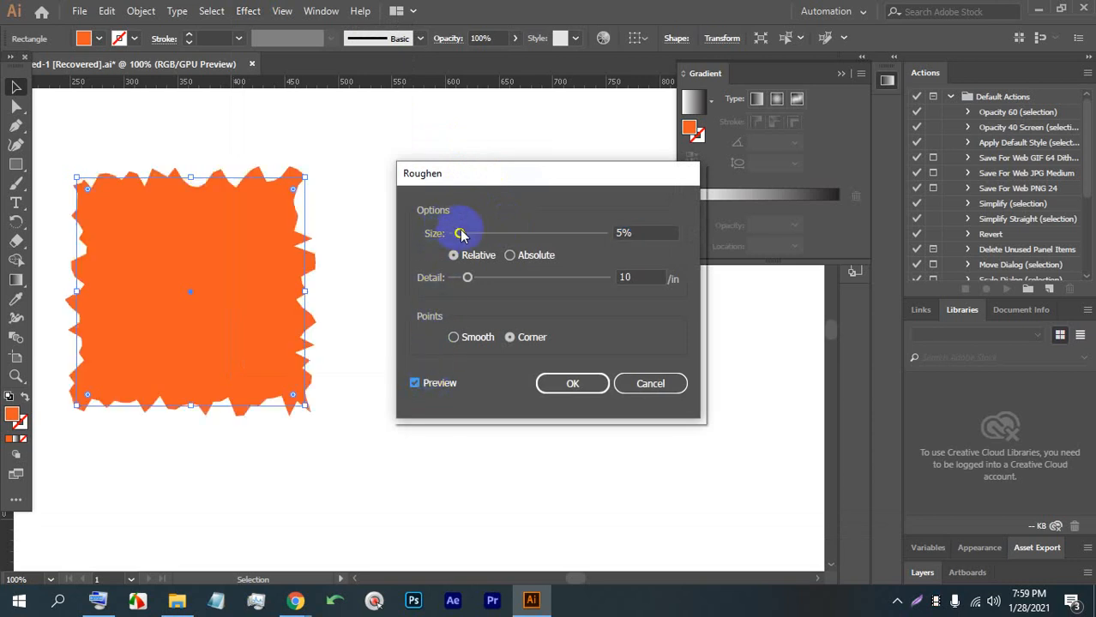
{"action": "left_click_drag", "start_coordinate": [461, 234], "coordinate": [482, 239]}
{"action": "left_click_drag", "start_coordinate": [467, 277], "coordinate": [529, 275]}
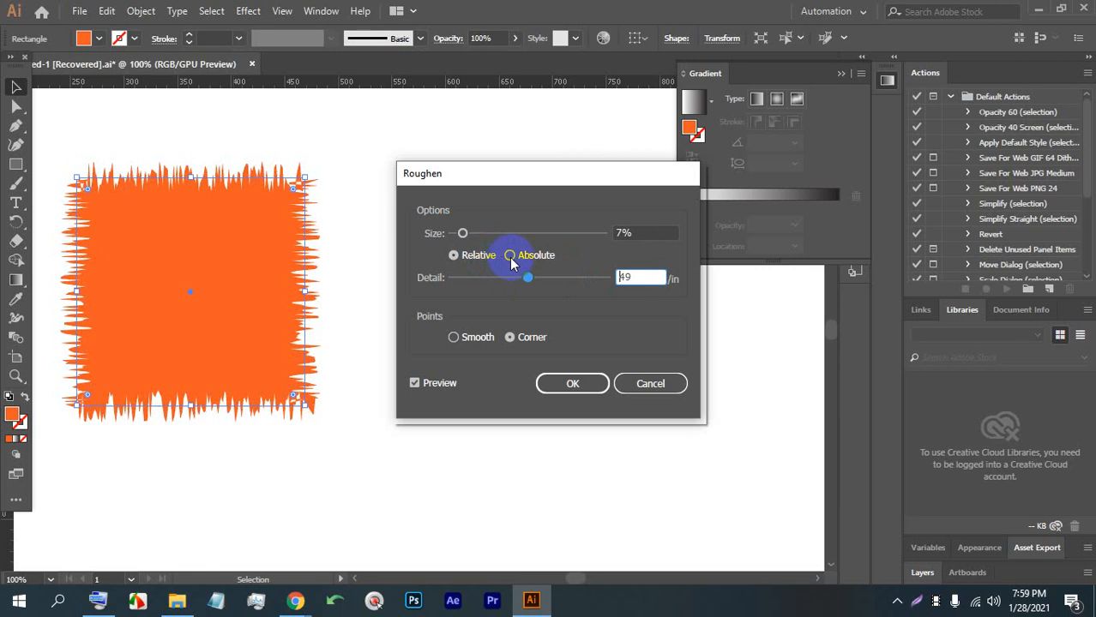
Try the Roughen effect with an absolute size of 33 px, detail 35 per inch, and smooth points.
{"action": "left_click", "coordinate": [510, 255]}
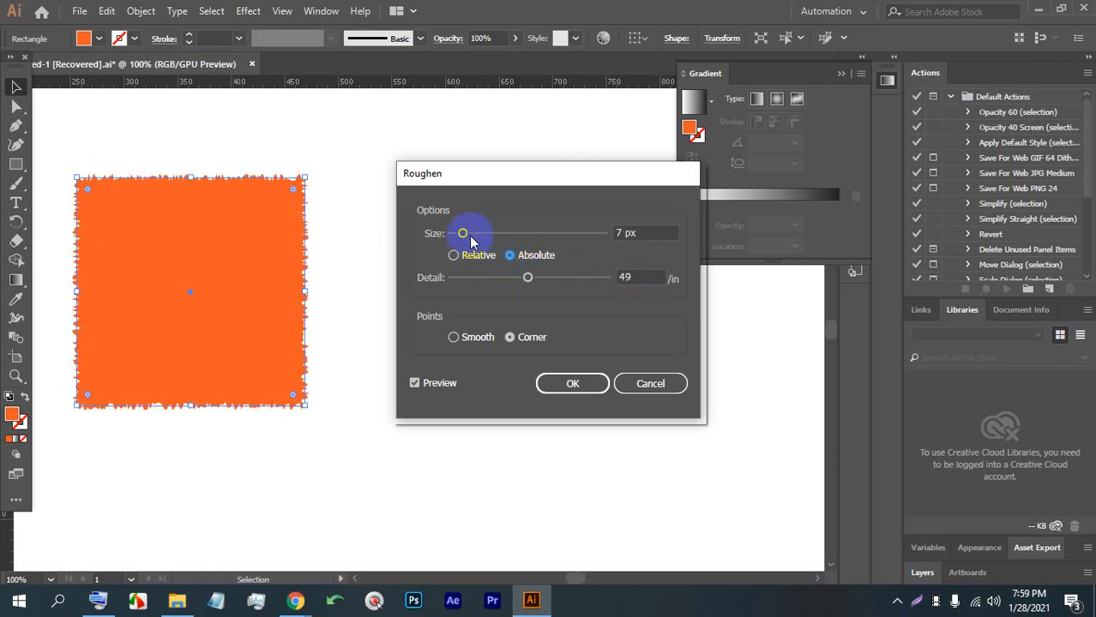
{"action": "left_click_drag", "start_coordinate": [470, 242], "coordinate": [514, 233]}
{"action": "mouse_move", "coordinate": [528, 277]}
{"action": "left_mouse_down"}
{"action": "mouse_move", "coordinate": [559, 281]}
{"action": "mouse_move", "coordinate": [487, 277]}
{"action": "mouse_move", "coordinate": [506, 277]}
{"action": "left_mouse_up"}
{"action": "left_click_drag", "start_coordinate": [516, 234], "coordinate": [502, 235]}
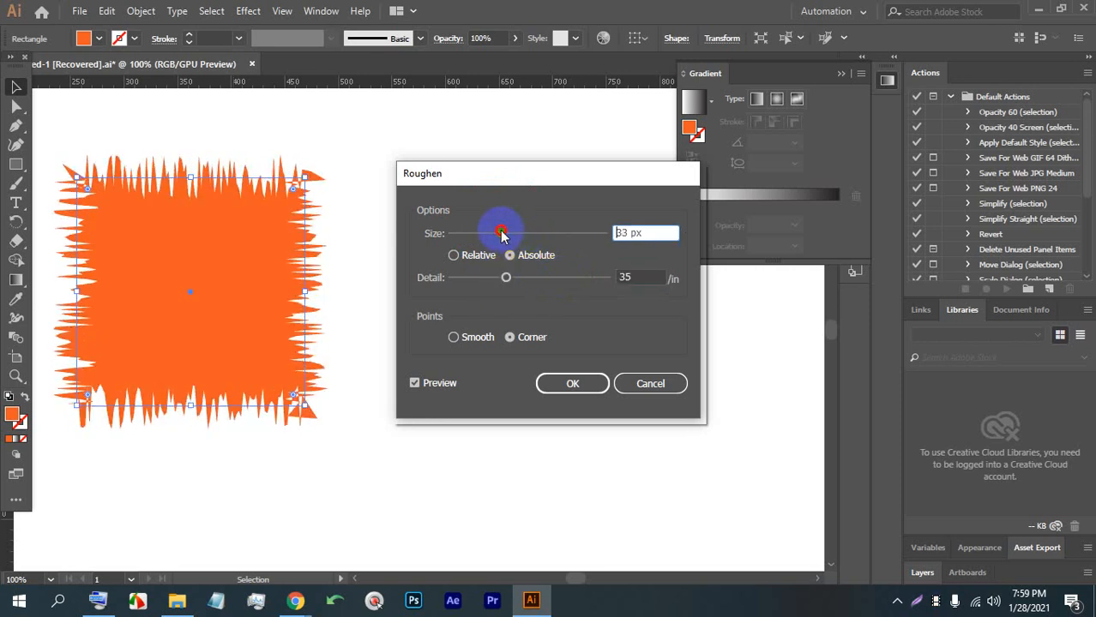
{"action": "left_click", "coordinate": [465, 338]}
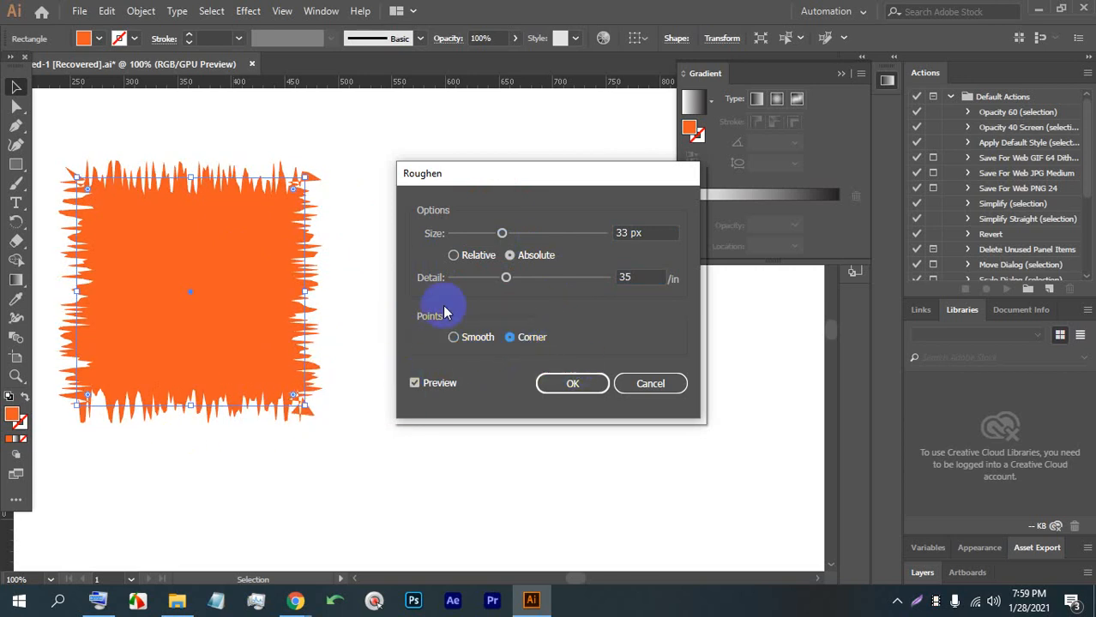
Try corner points with a relative Roughen size of 9% and detail 21 per inch, and cancel the effect.
{"action": "left_click_drag", "start_coordinate": [506, 242], "coordinate": [464, 237]}
{"action": "left_click", "coordinate": [472, 255]}
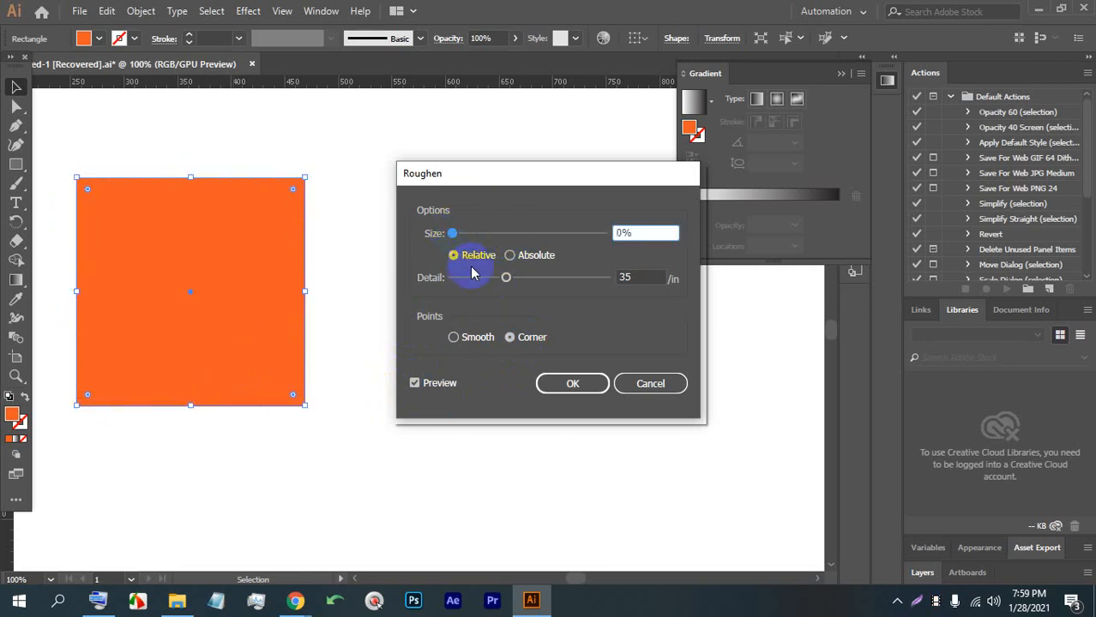
{"action": "left_click_drag", "start_coordinate": [505, 277], "coordinate": [484, 277]}
{"action": "left_click_drag", "start_coordinate": [454, 234], "coordinate": [462, 237]}
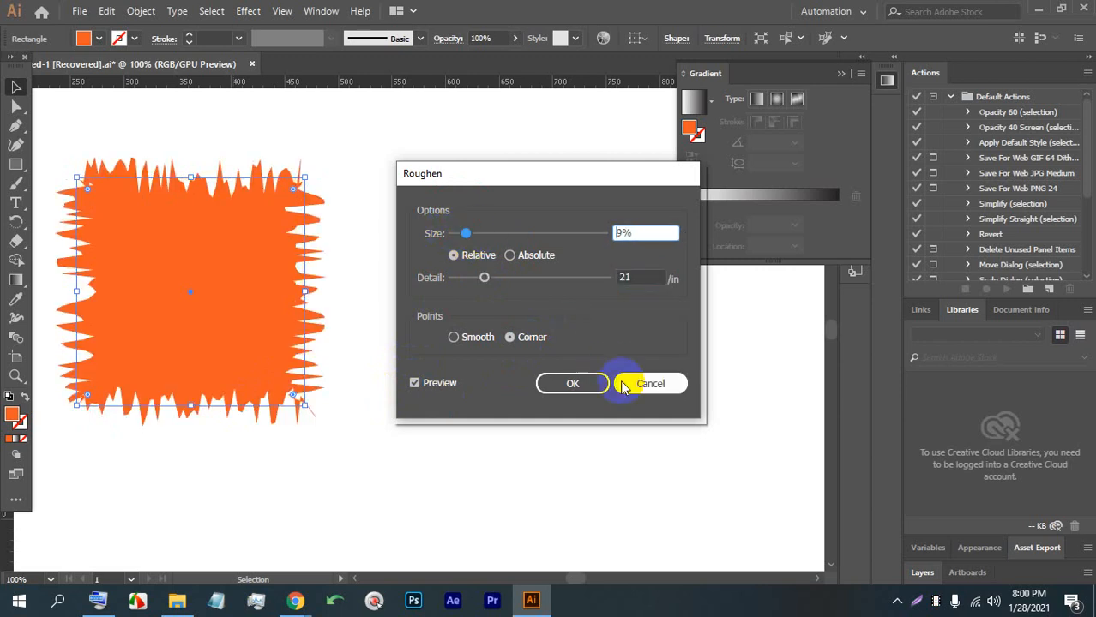
{"action": "left_click", "coordinate": [629, 383]}
Preview a Transform effect on the orange square, scaled to 73% horizontally and 66% vertically.
{"action": "left_click", "coordinate": [247, 10]}
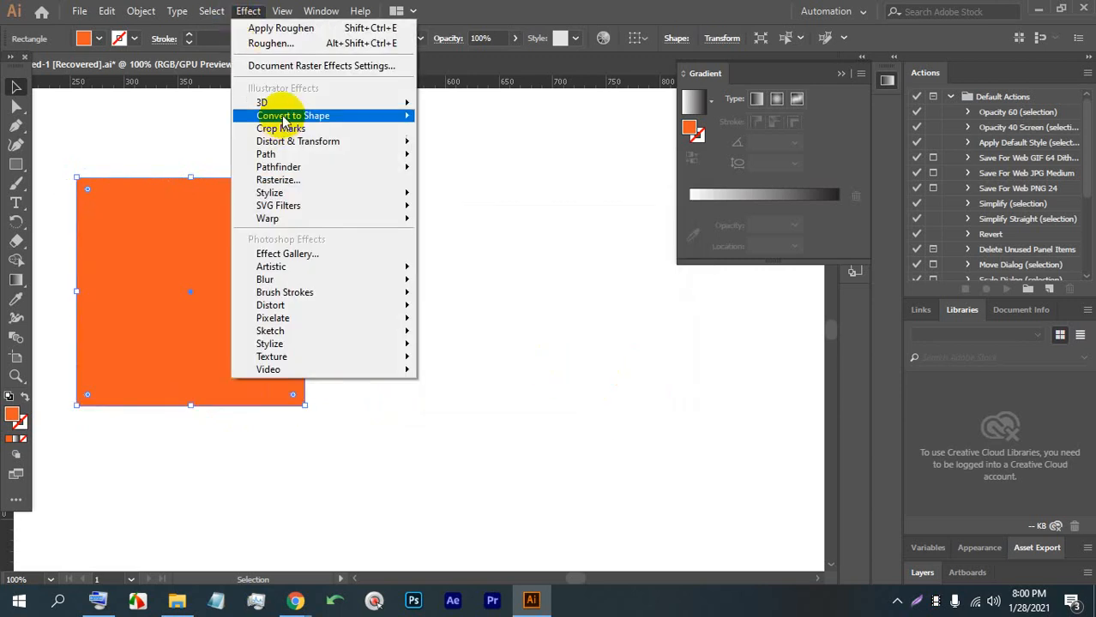
{"action": "mouse_move", "coordinate": [286, 141]}
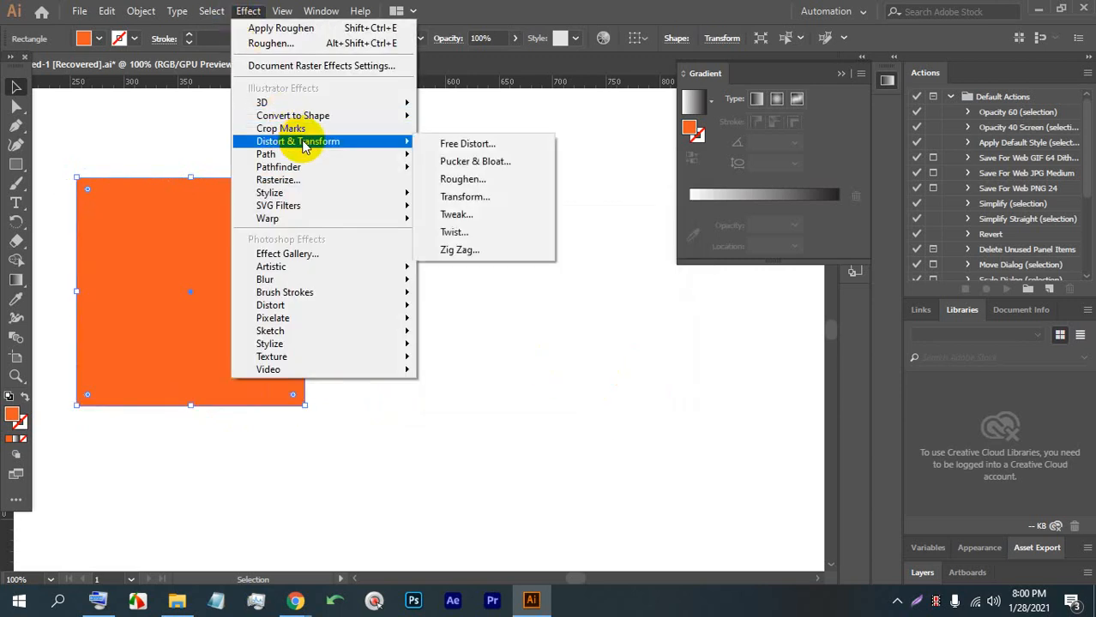
{"action": "left_click", "coordinate": [501, 198]}
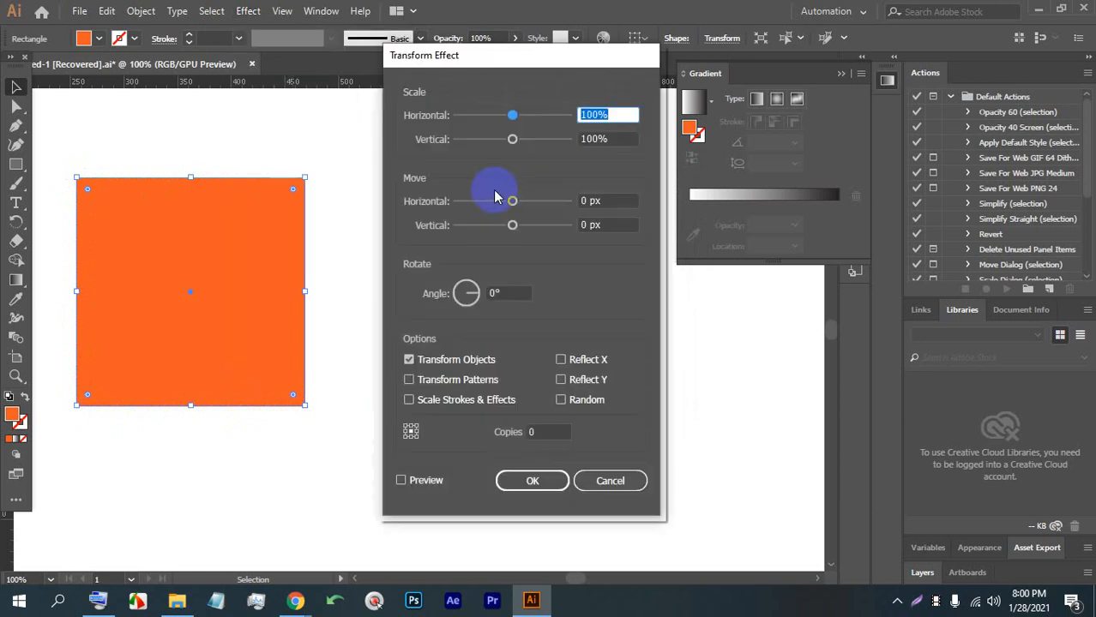
{"action": "left_click", "coordinate": [410, 481]}
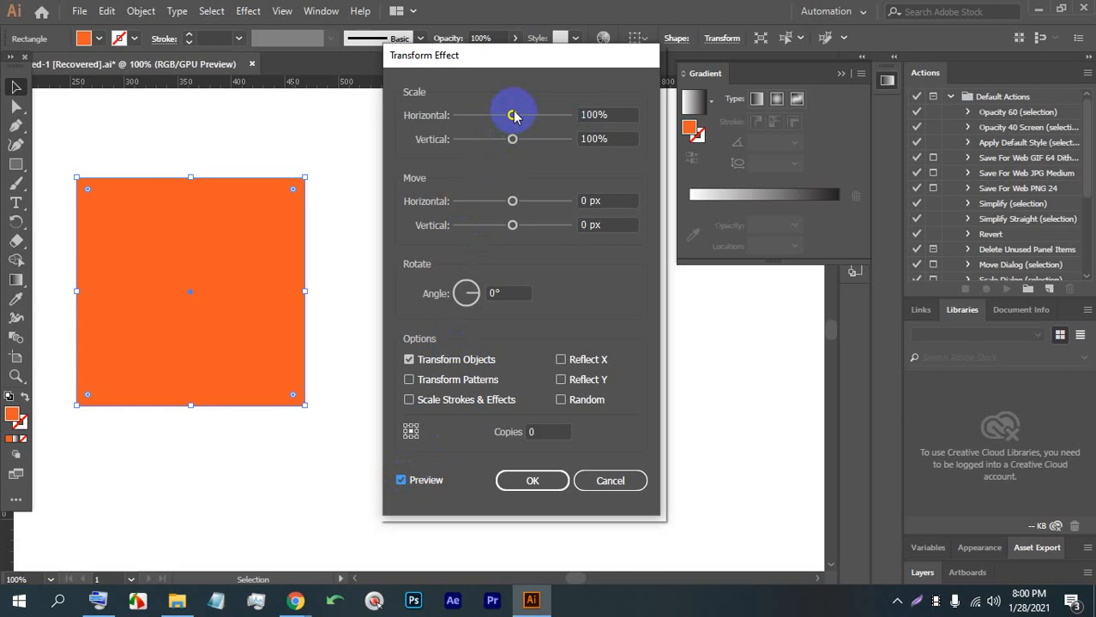
{"action": "left_click_drag", "start_coordinate": [513, 116], "coordinate": [497, 141]}
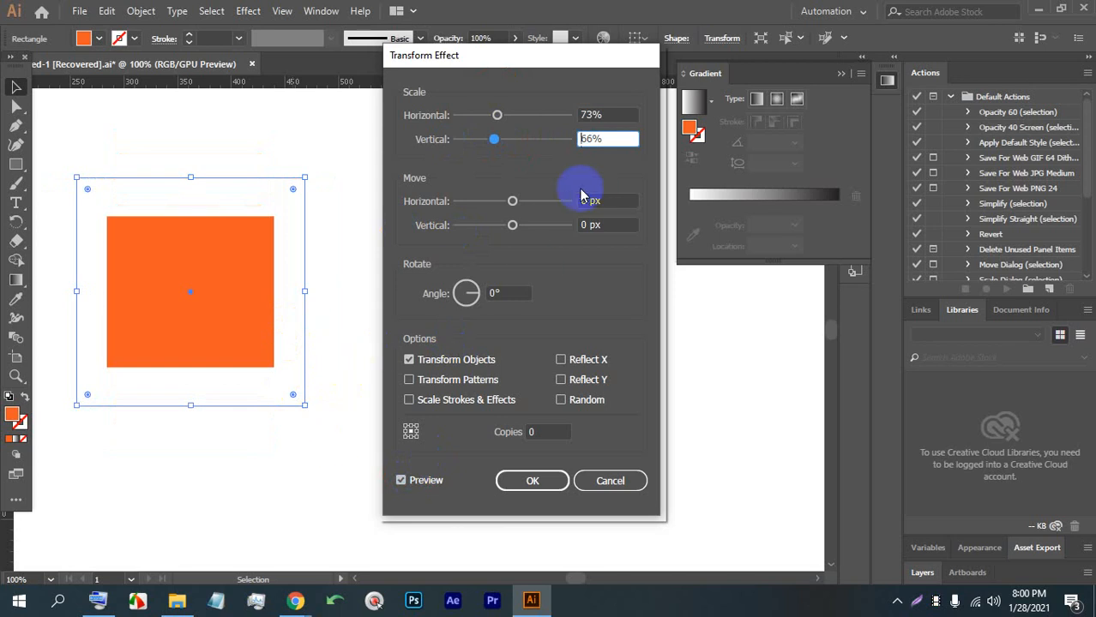
Try moving the preview -26 px horizontally and -33 px vertically and rotating it to 349°, and cancel the Transform effect.
{"action": "left_click_drag", "start_coordinate": [516, 200], "coordinate": [492, 224]}
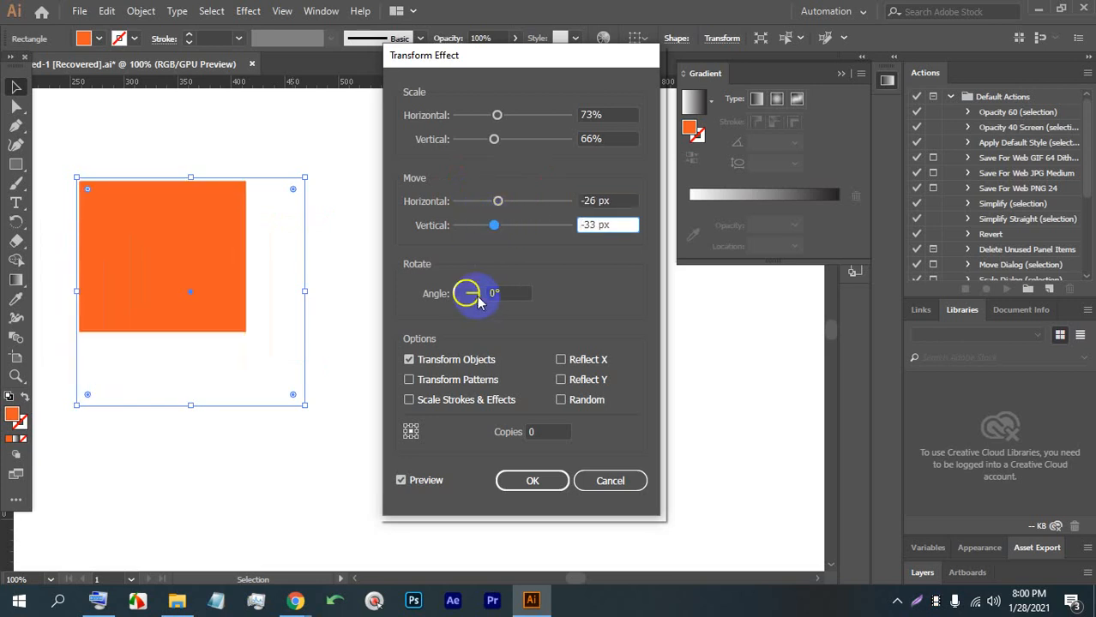
{"action": "mouse_move", "coordinate": [468, 306]}
{"action": "left_mouse_down"}
{"action": "mouse_move", "coordinate": [475, 296]}
{"action": "mouse_move", "coordinate": [459, 289]}
{"action": "mouse_move", "coordinate": [480, 291]}
{"action": "mouse_move", "coordinate": [457, 301]}
{"action": "mouse_move", "coordinate": [517, 294]}
{"action": "mouse_move", "coordinate": [477, 289]}
{"action": "left_mouse_up"}
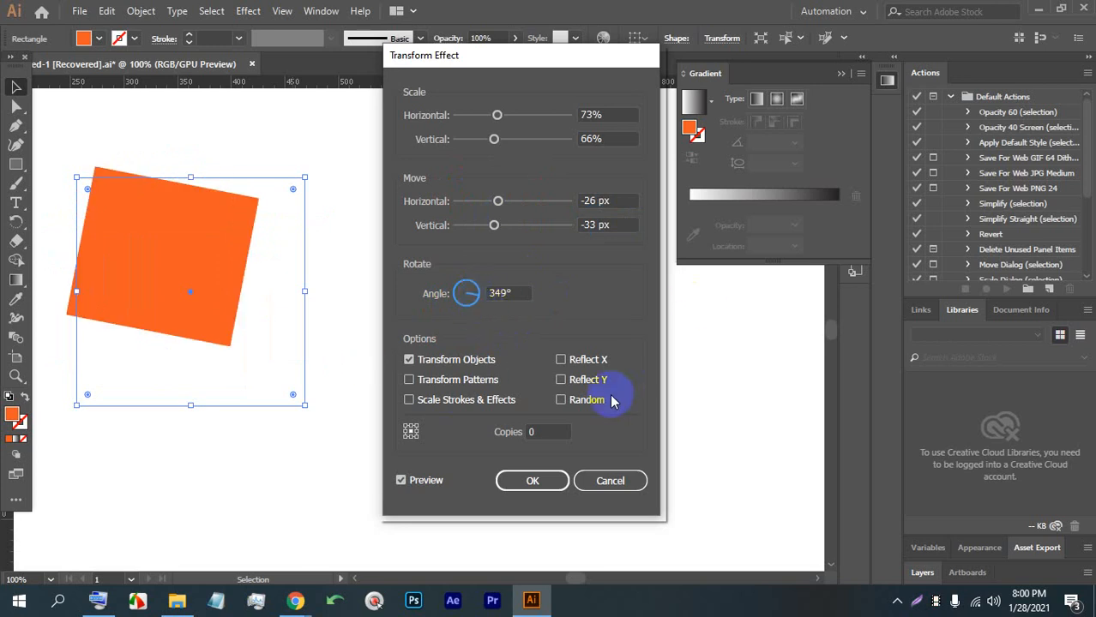
{"action": "left_click", "coordinate": [611, 481]}
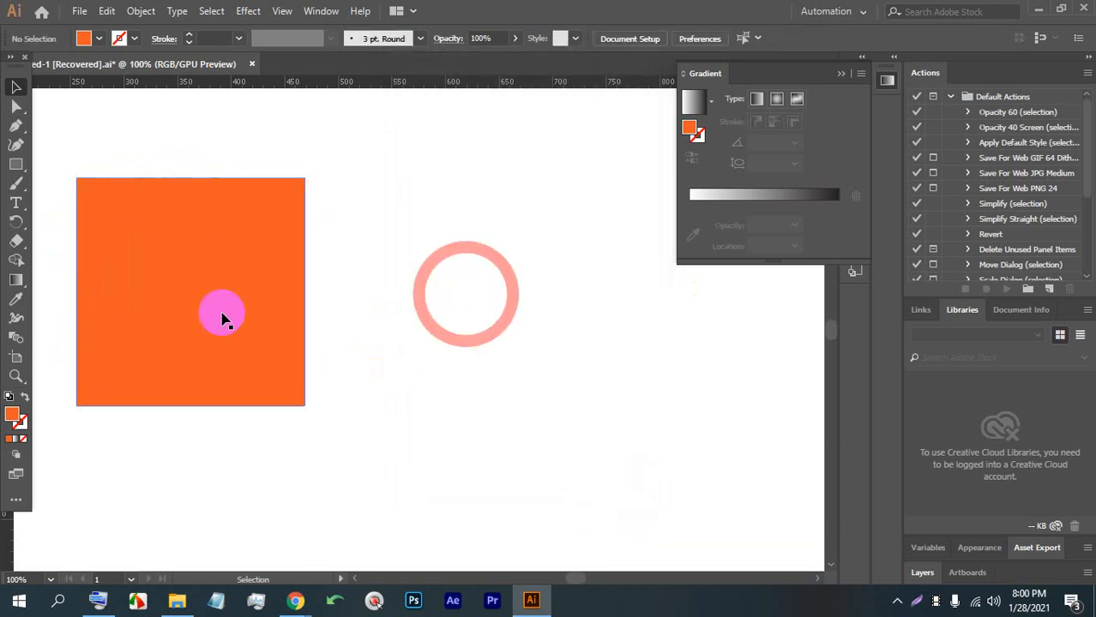
Try a relative Tweak effect on the orange square with 23% horizontal and 34% vertical amounts, and cancel it.
{"action": "left_click", "coordinate": [242, 10]}
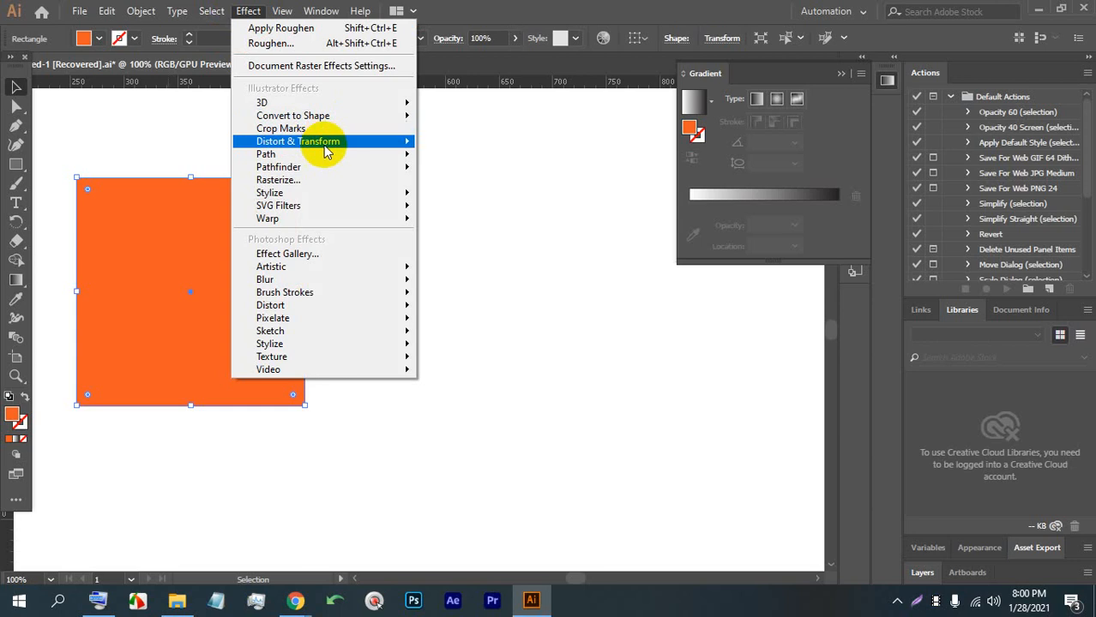
{"action": "mouse_move", "coordinate": [325, 146]}
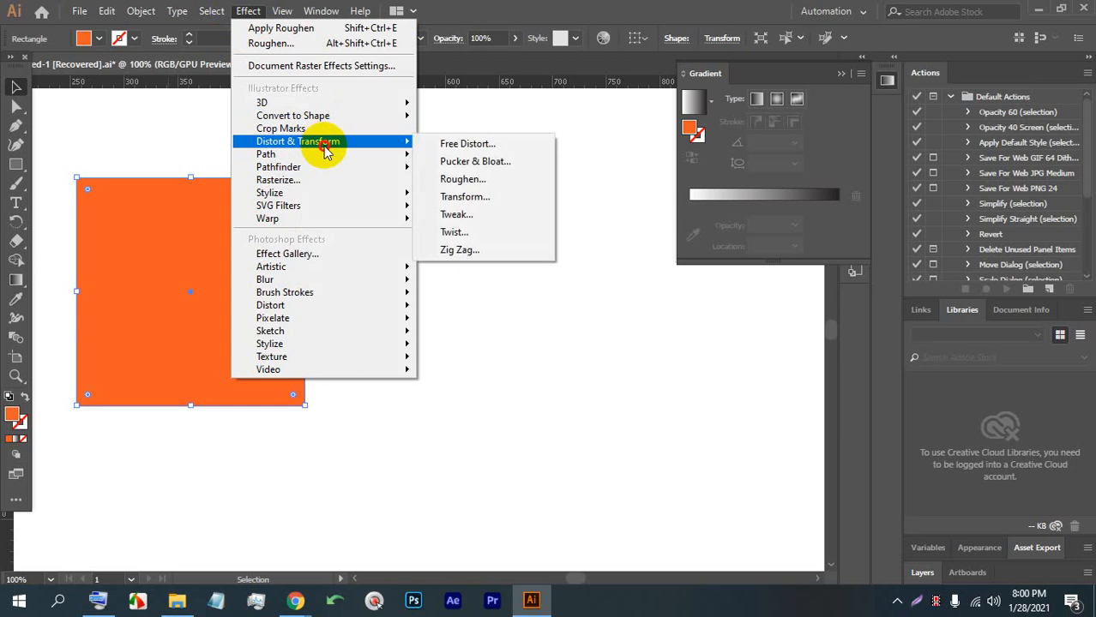
{"action": "left_click", "coordinate": [496, 216]}
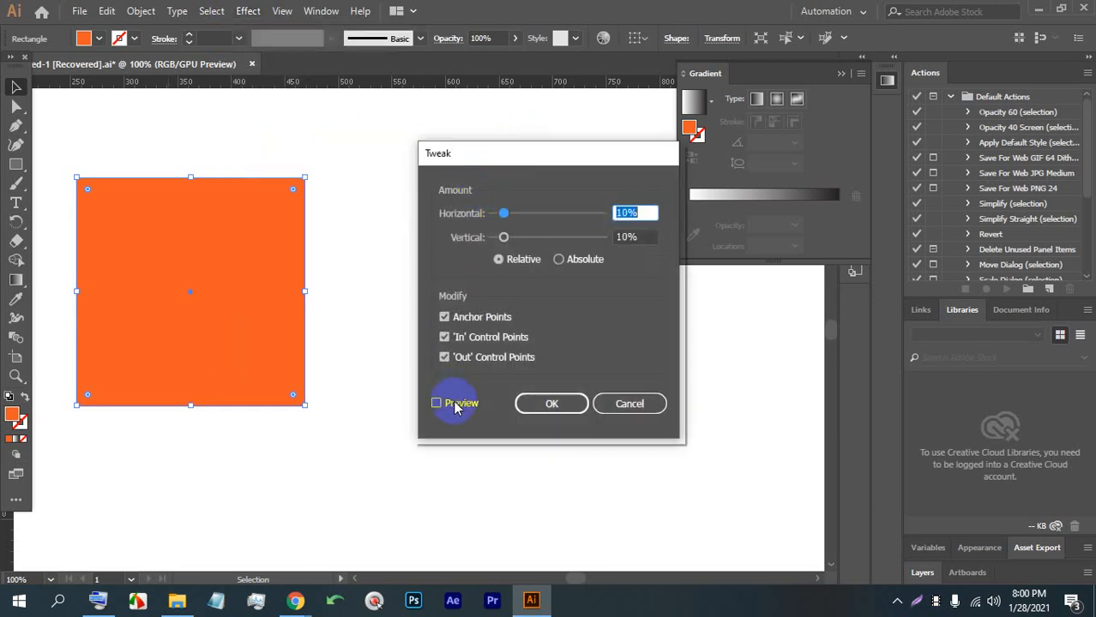
{"action": "left_click", "coordinate": [437, 404]}
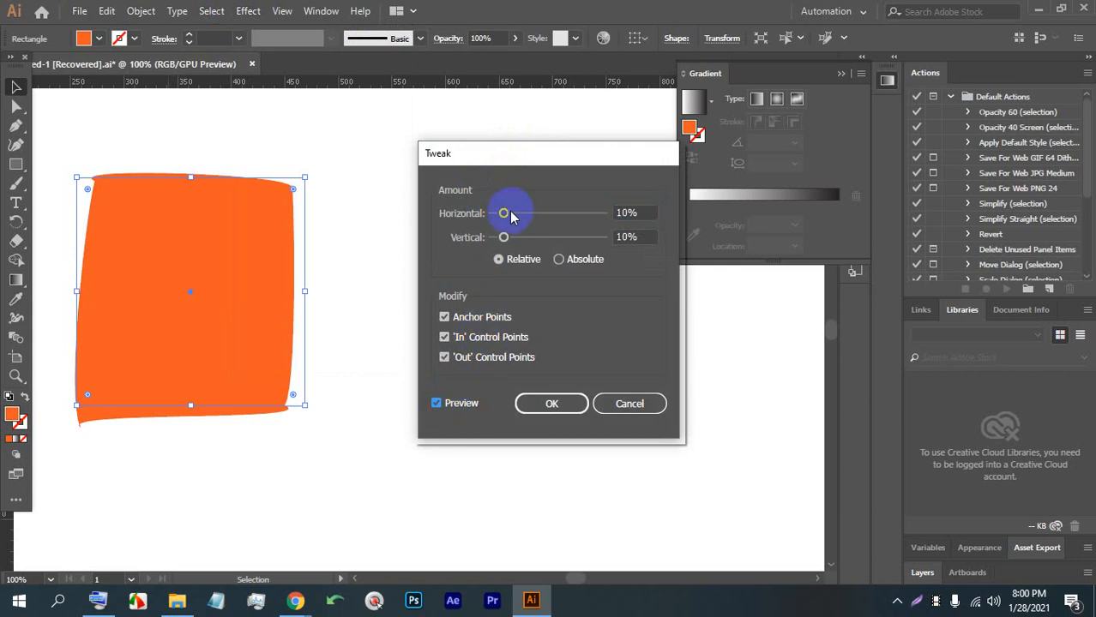
{"action": "mouse_move", "coordinate": [510, 217]}
{"action": "left_mouse_down"}
{"action": "mouse_move", "coordinate": [529, 213]}
{"action": "mouse_move", "coordinate": [535, 250]}
{"action": "mouse_move", "coordinate": [526, 211]}
{"action": "left_mouse_up"}
{"action": "left_click", "coordinate": [558, 259]}
{"action": "left_click", "coordinate": [499, 259]}
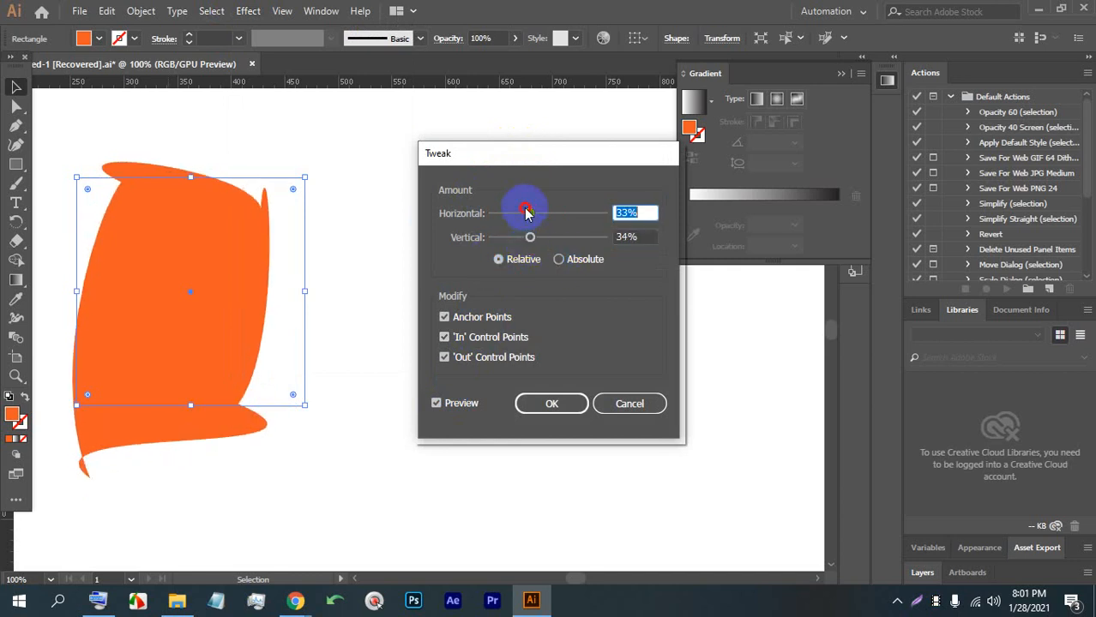
{"action": "left_click_drag", "start_coordinate": [522, 215], "coordinate": [517, 216]}
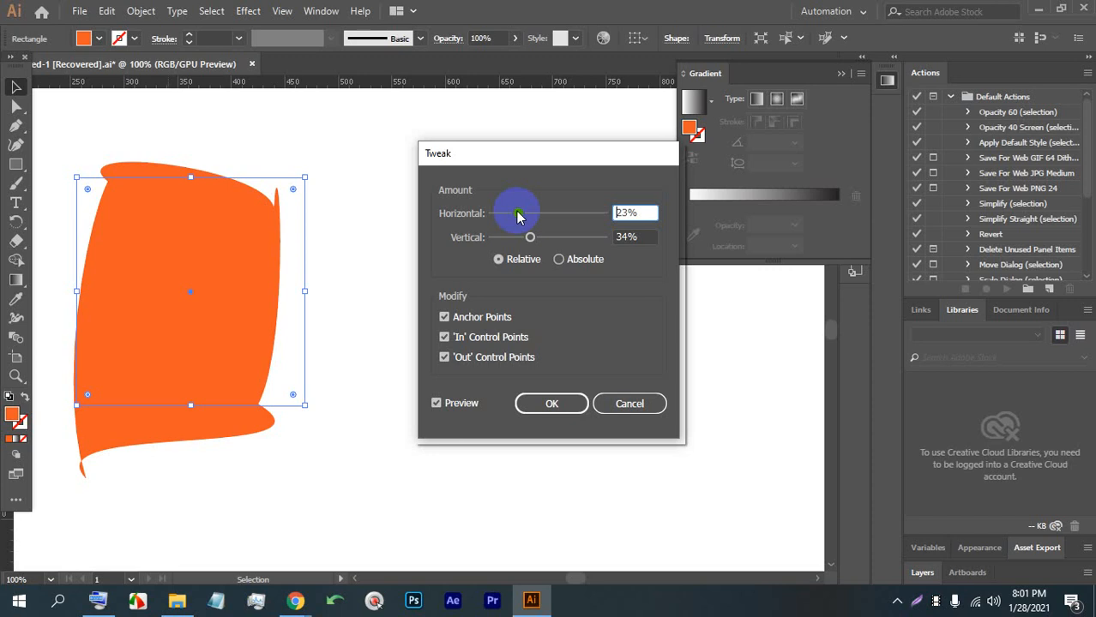
{"action": "left_click_drag", "start_coordinate": [525, 215], "coordinate": [524, 237]}
{"action": "left_click", "coordinate": [628, 404]}
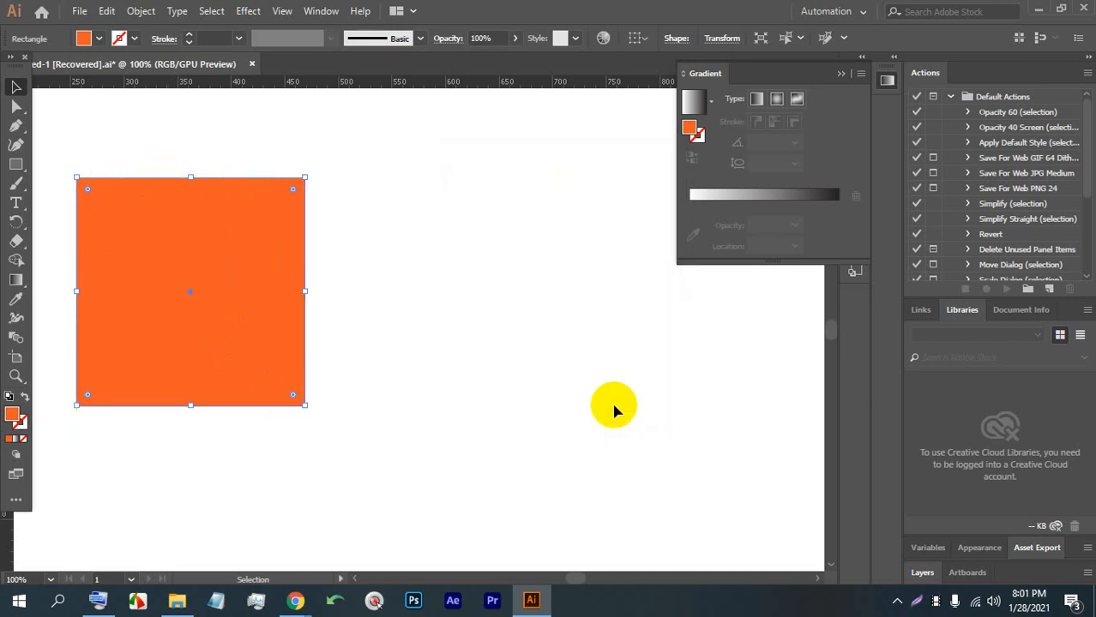
Preview a Twist effect on the orange square, raising the angle to 330° and lowering it to 301°.
{"action": "left_click", "coordinate": [244, 9]}
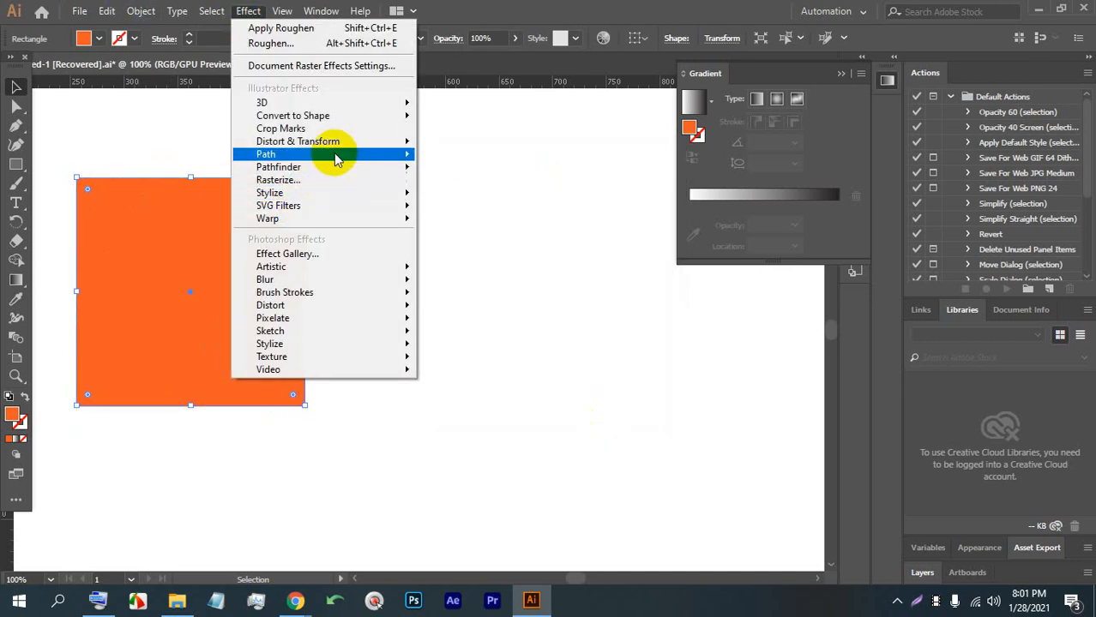
{"action": "mouse_move", "coordinate": [369, 144]}
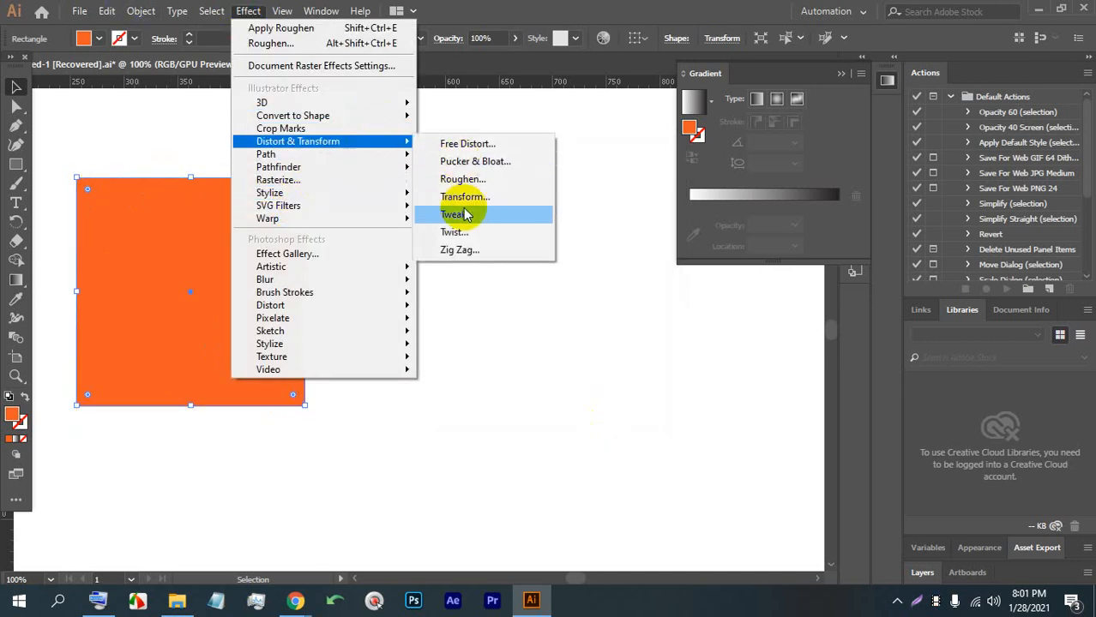
{"action": "left_click", "coordinate": [481, 233]}
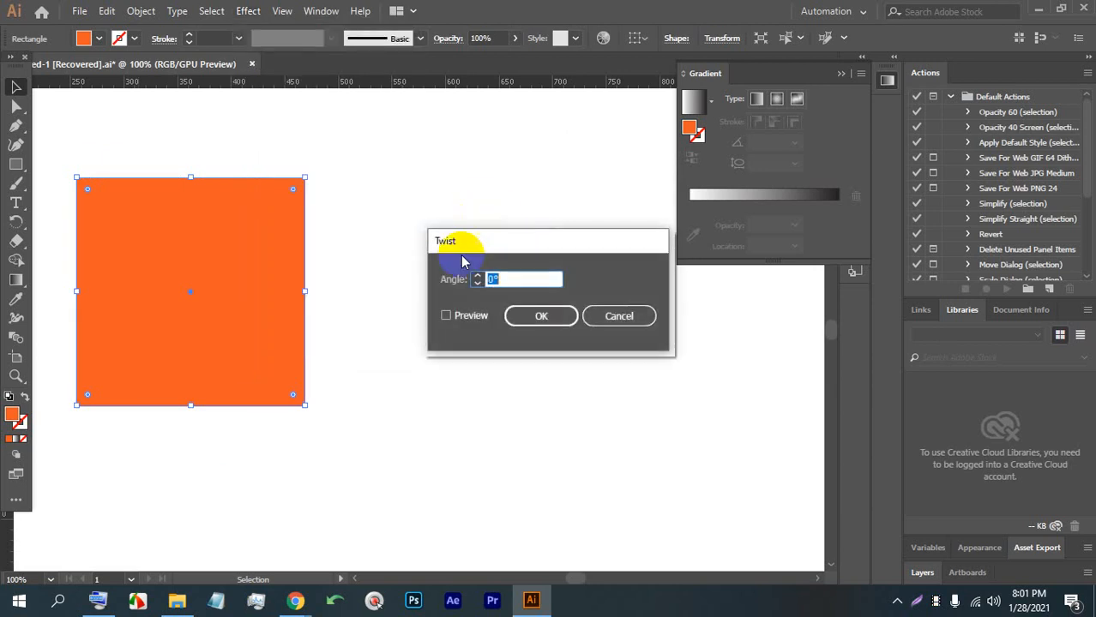
{"action": "left_click", "coordinate": [458, 315]}
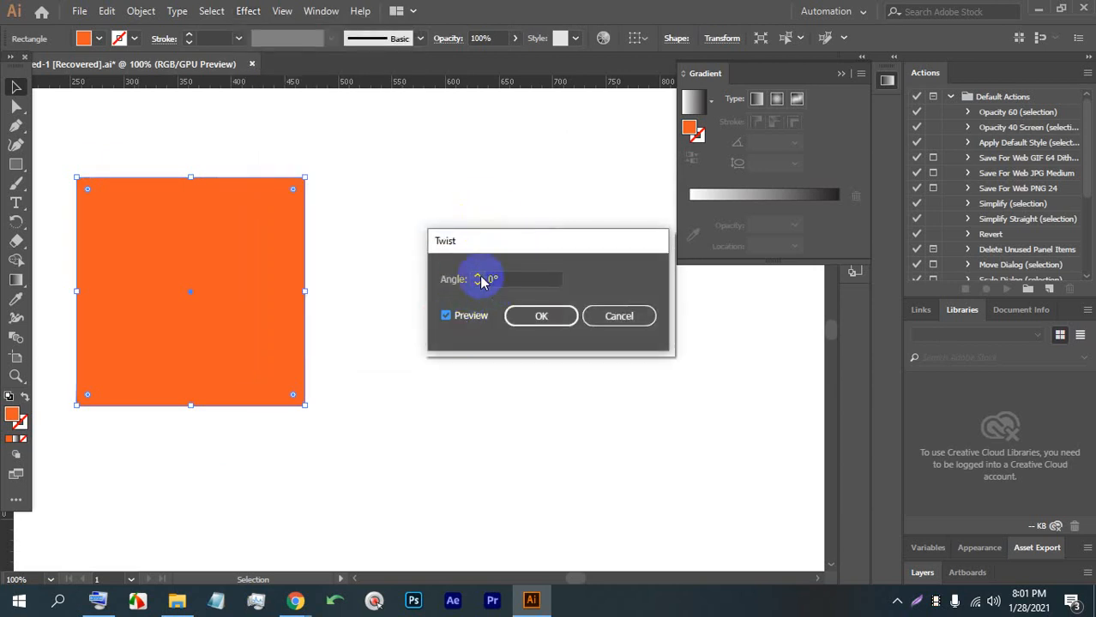
{"action": "left_click", "coordinate": [482, 281]}
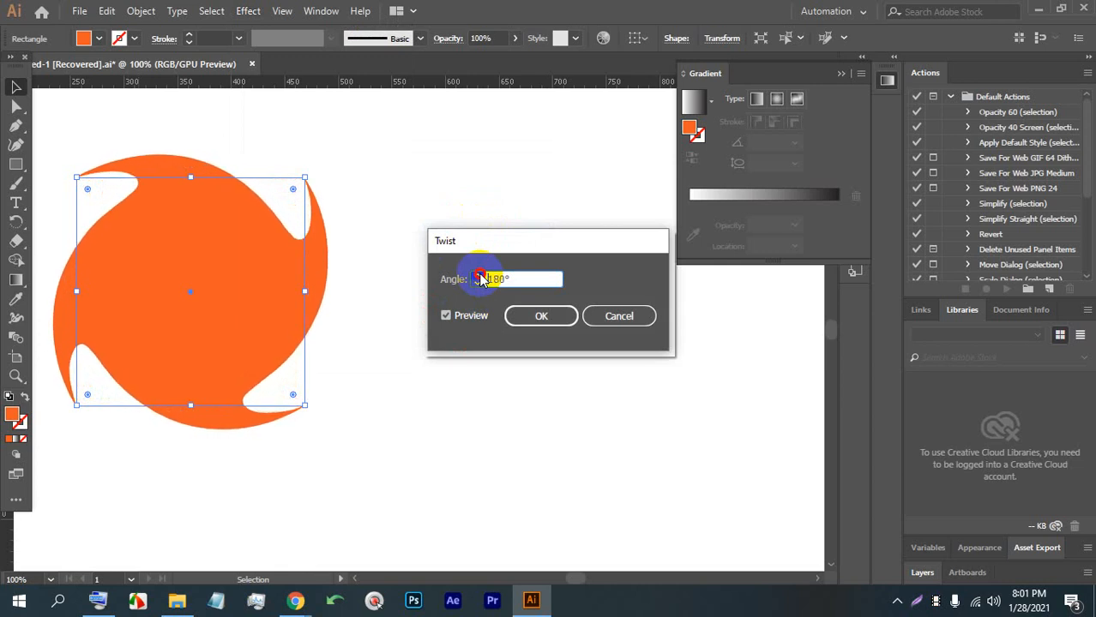
{"action": "scroll", "coordinate": [481, 279], "scroll_direction": "up", "scroll_amount": 8}
{"action": "scroll", "coordinate": [481, 279], "scroll_direction": "up", "scroll_amount": 8}
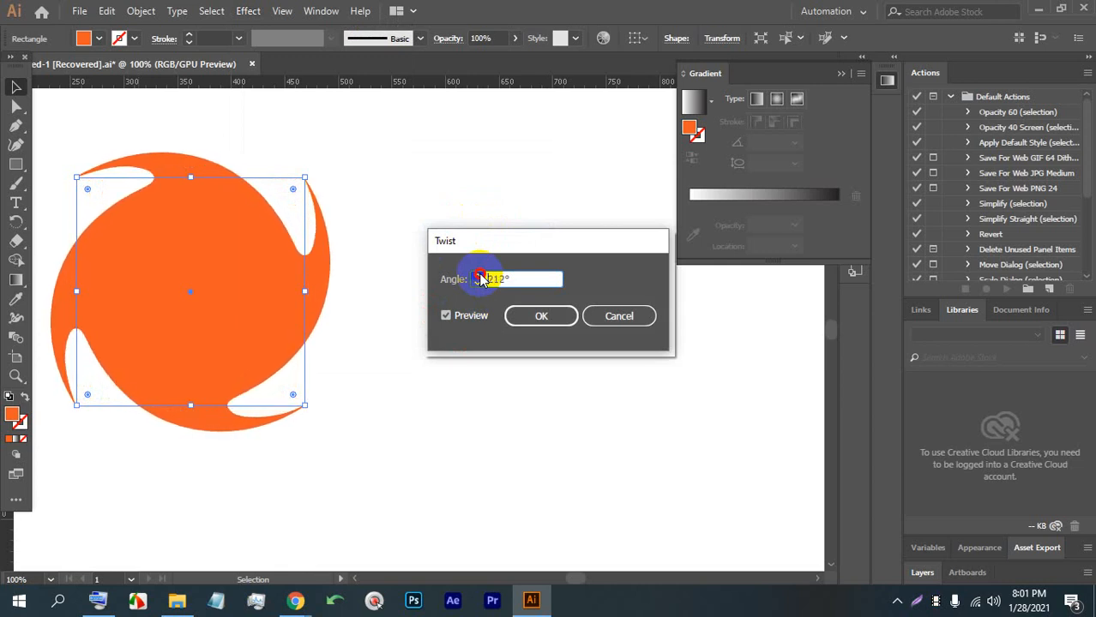
{"action": "scroll", "coordinate": [481, 280], "scroll_direction": "up", "scroll_amount": 20}
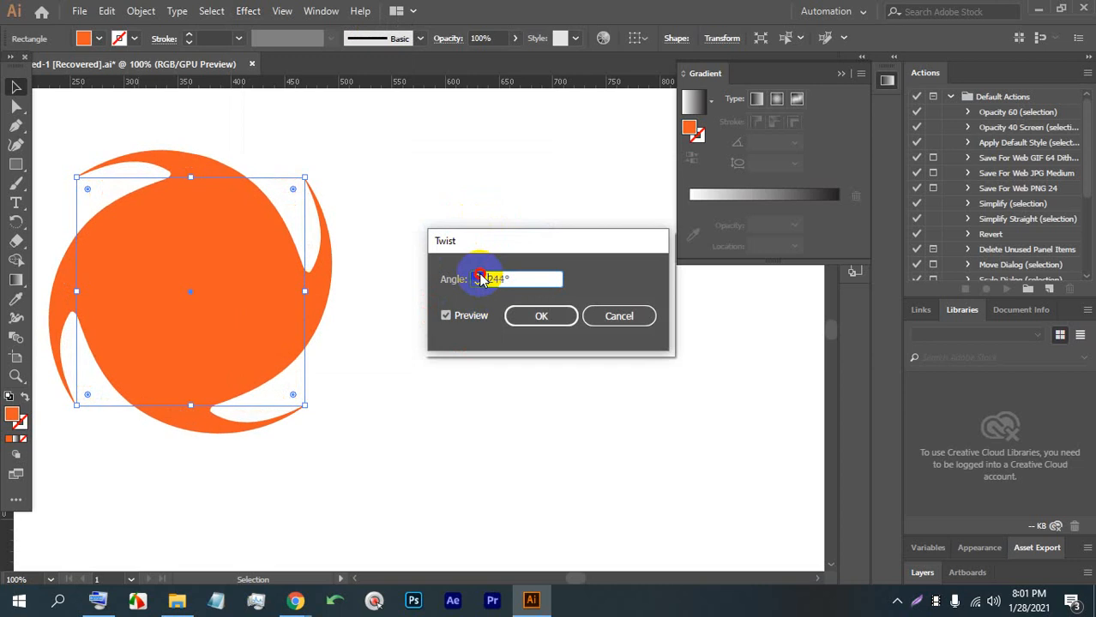
{"action": "scroll", "coordinate": [481, 280], "scroll_direction": "up", "scroll_amount": 20}
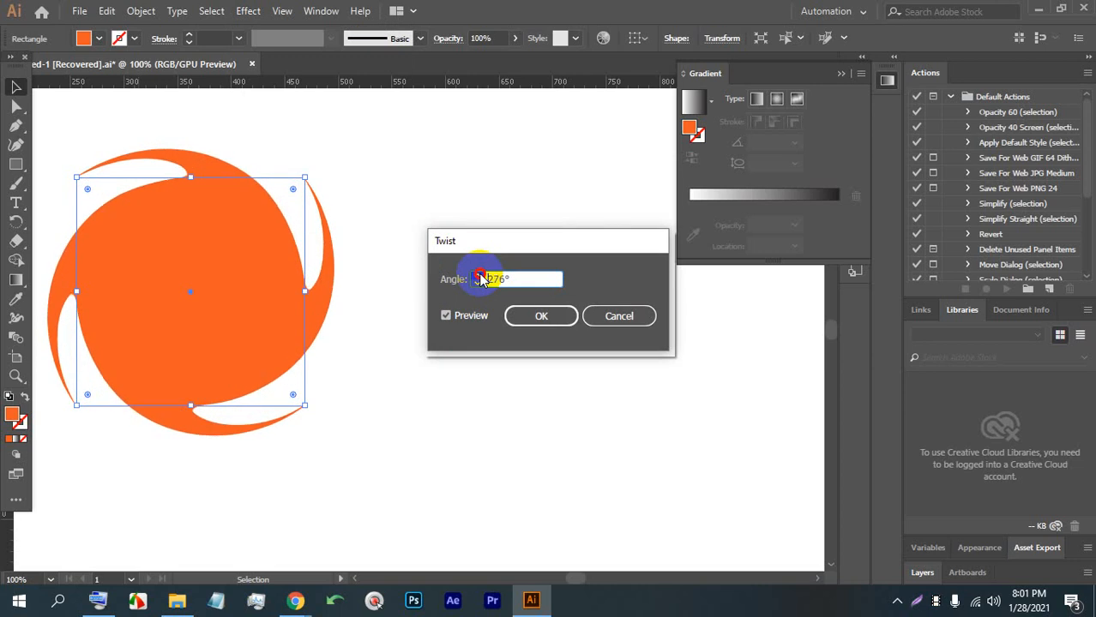
{"action": "scroll", "coordinate": [481, 280], "scroll_direction": "up", "scroll_amount": 20}
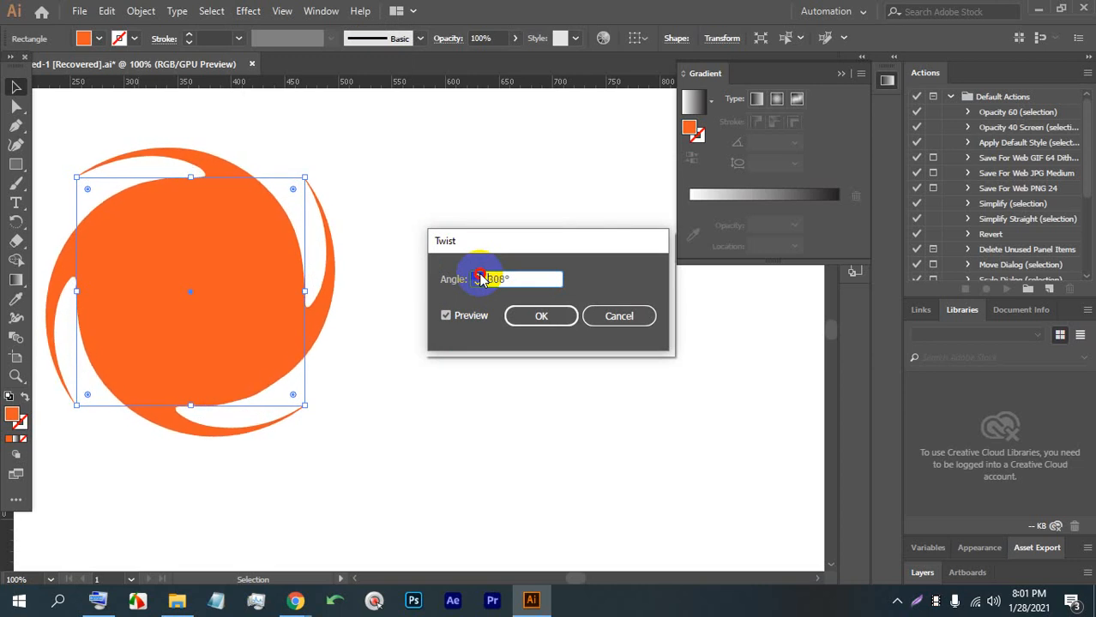
{"action": "scroll", "coordinate": [481, 279], "scroll_direction": "up", "scroll_amount": 14}
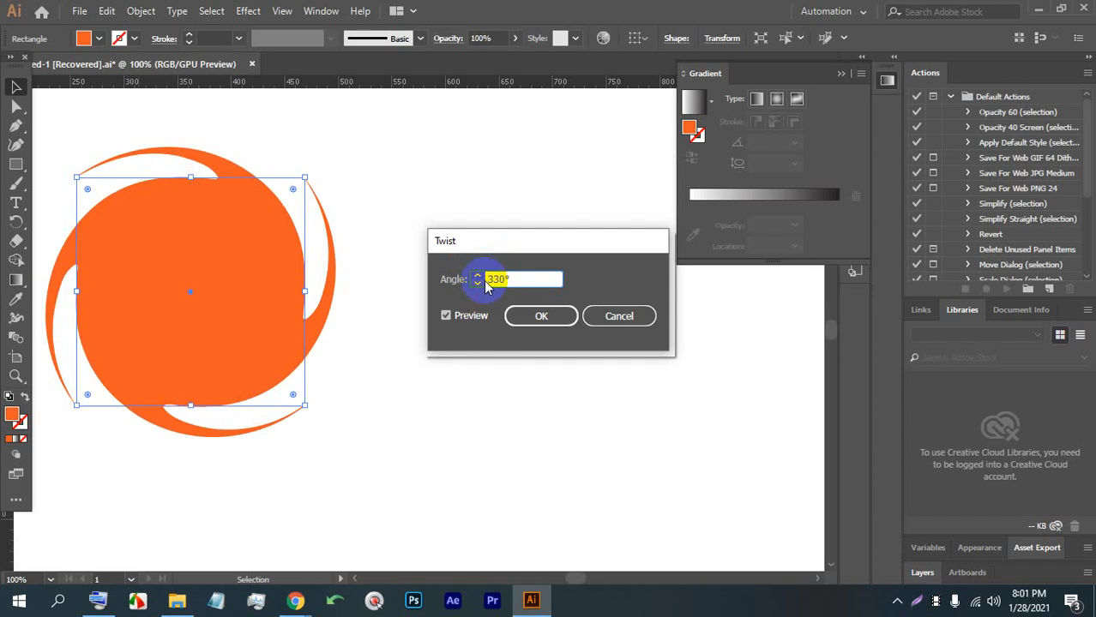
{"action": "scroll", "coordinate": [481, 280], "scroll_direction": "up", "scroll_amount": 20}
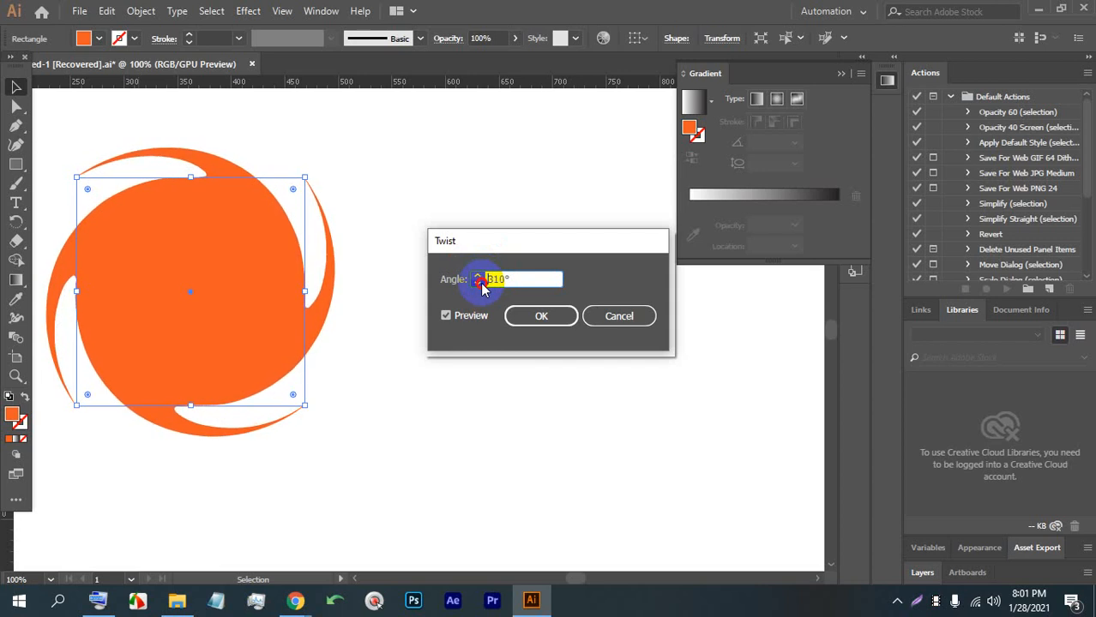
{"action": "left_click", "coordinate": [479, 285]}
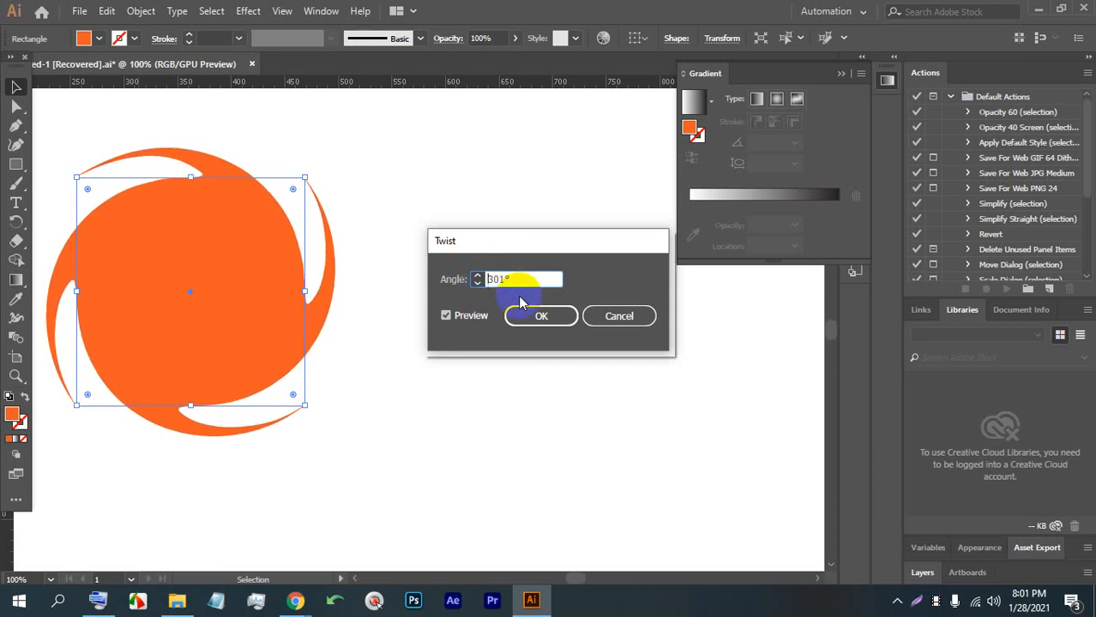
Reverse the twist direction with an angle of -301° and apply the effect to the square.
{"action": "type", "text": "-"}
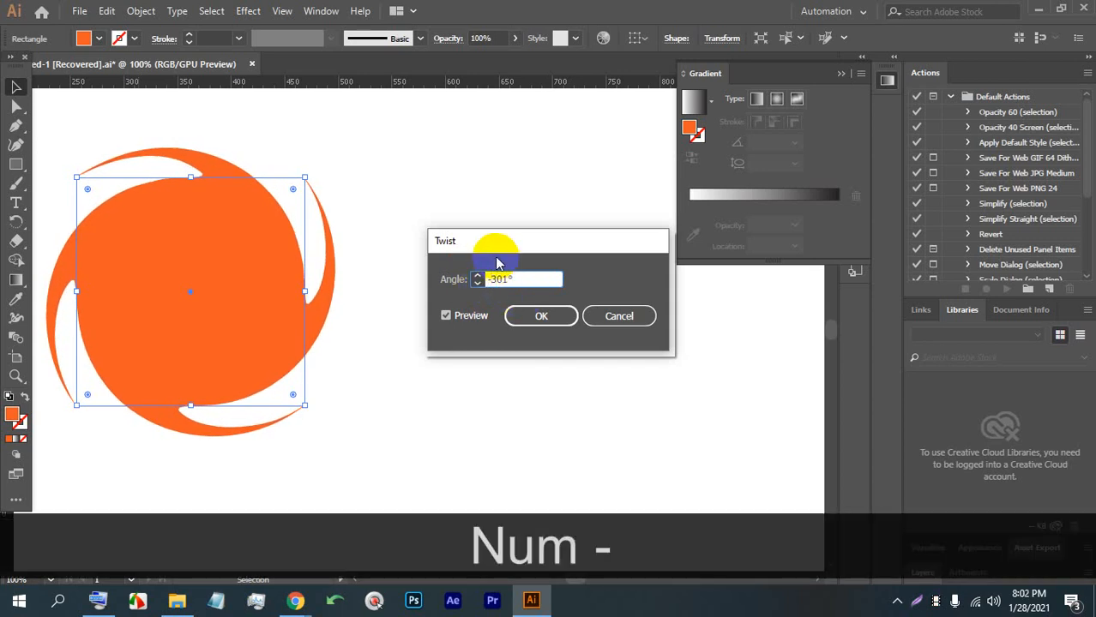
{"action": "key", "text": "Down"}
{"action": "key", "text": "Up"}
{"action": "left_click", "coordinate": [541, 316]}
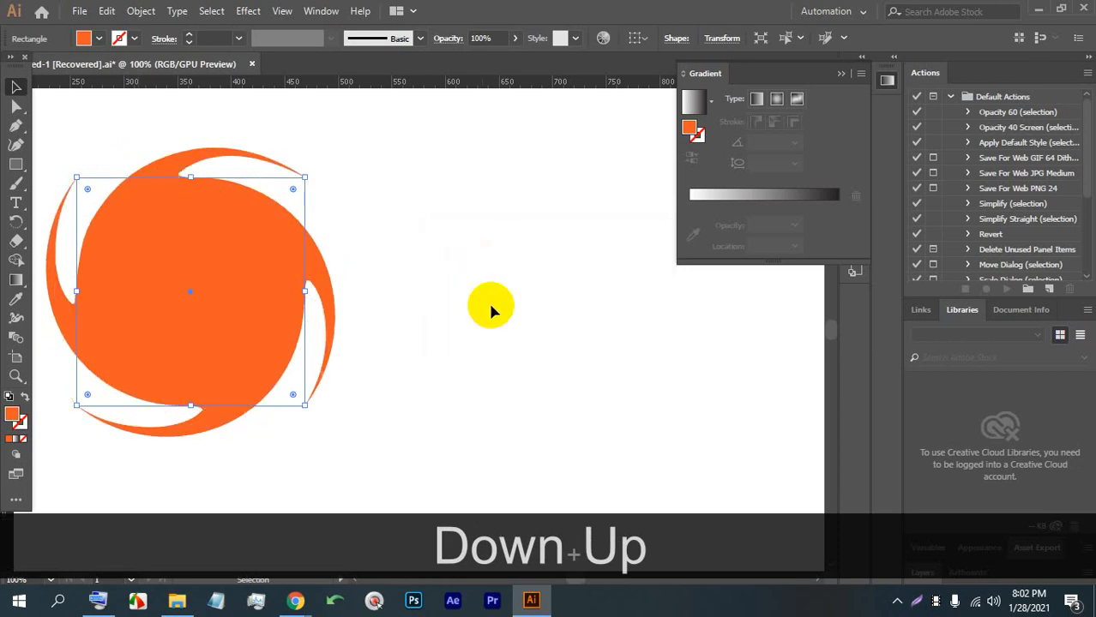
Try moving the twisted square sideways on the artboard, and undo the move.
{"action": "left_click", "coordinate": [416, 251]}
{"action": "left_click_drag", "start_coordinate": [186, 242], "coordinate": [249, 247]}
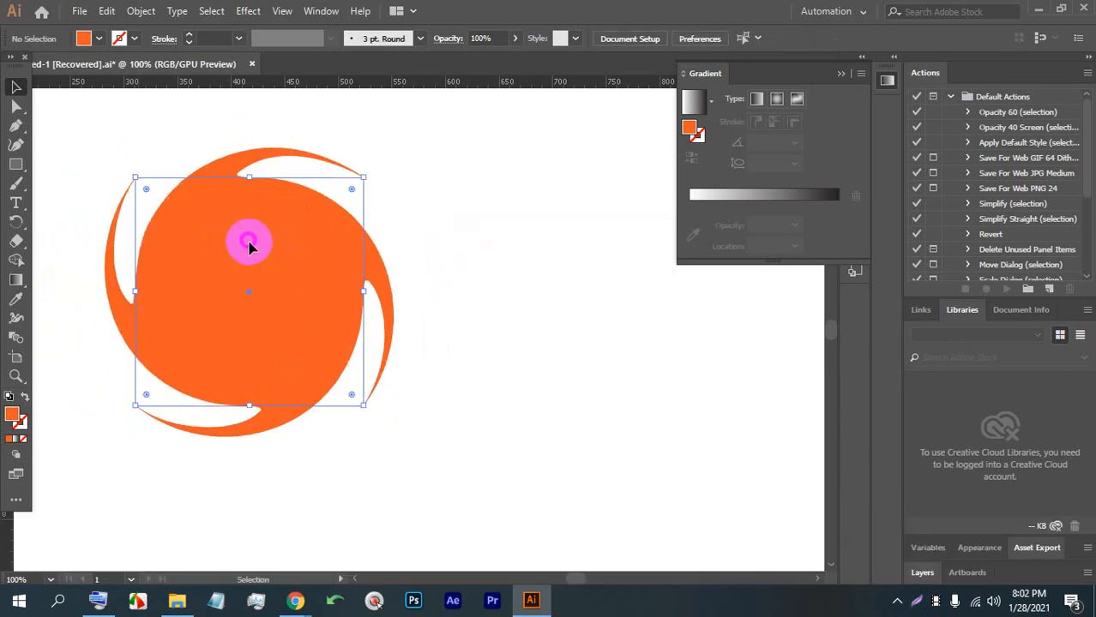
{"action": "left_click", "coordinate": [367, 379]}
{"action": "left_click", "coordinate": [287, 281]}
{"action": "left_click", "coordinate": [379, 289]}
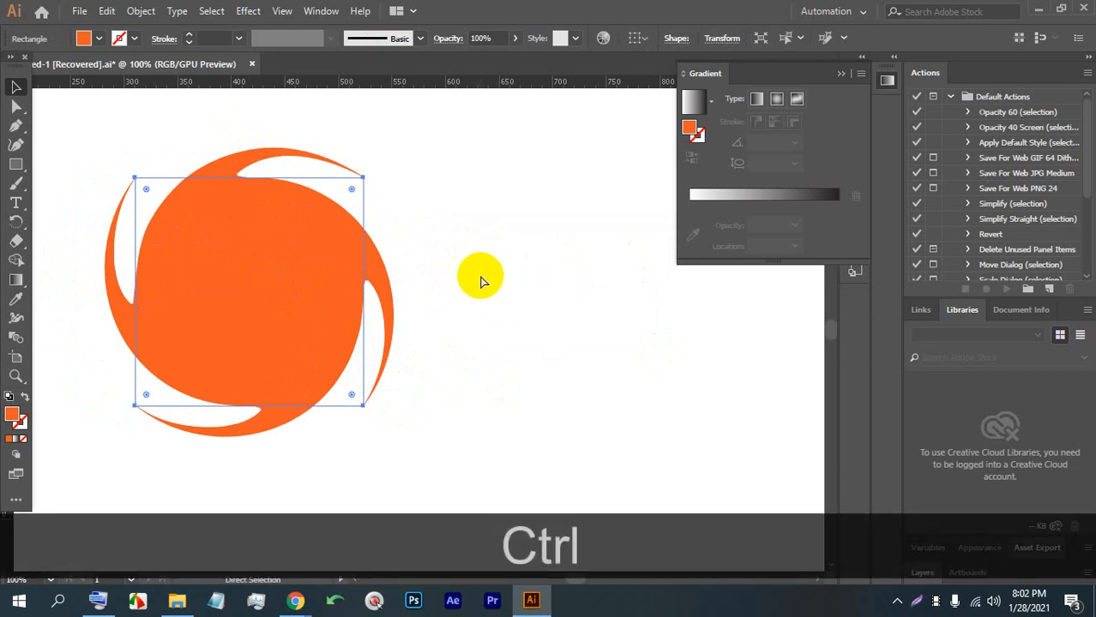
{"action": "key", "text": "ctrl+z"}
Replace the twisted square with an orange five-pointed star about 190 px wide and 180 px high, and move it into the square's place.
{"action": "left_click", "coordinate": [128, 256]}
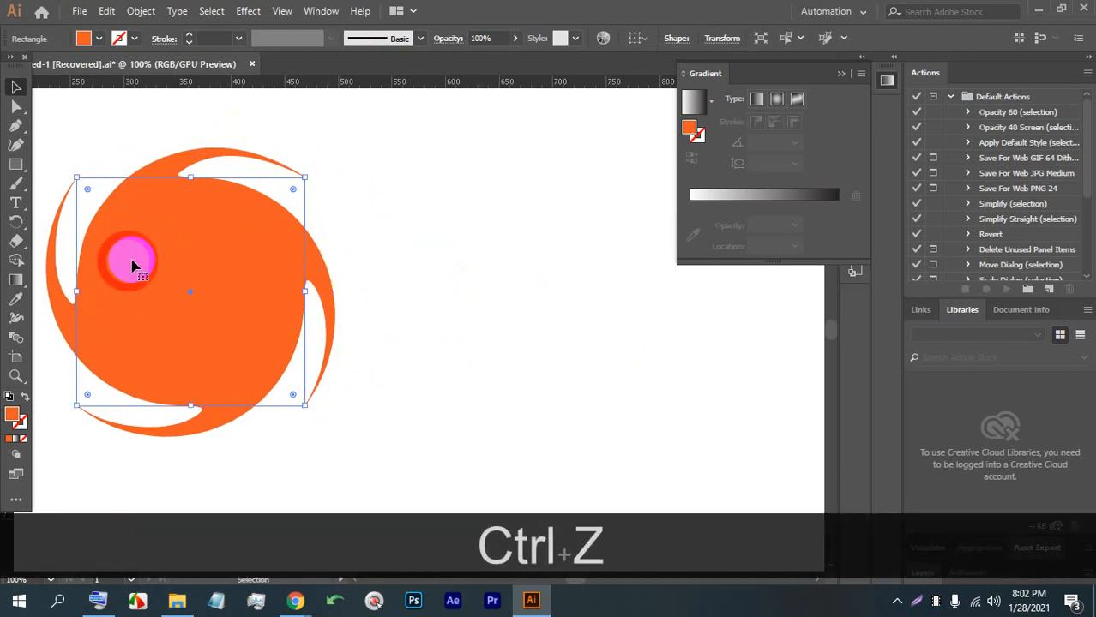
{"action": "key", "text": "BackSpace"}
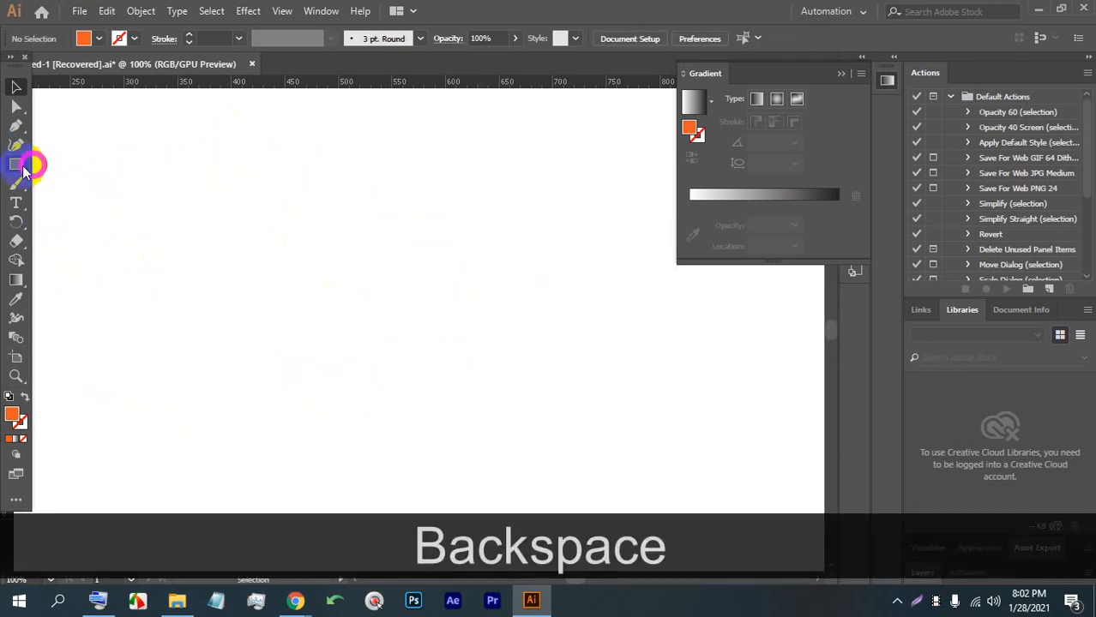
{"action": "left_click_drag", "start_coordinate": [16, 163], "coordinate": [64, 221]}
{"action": "left_click_drag", "start_coordinate": [210, 225], "coordinate": [261, 314]}
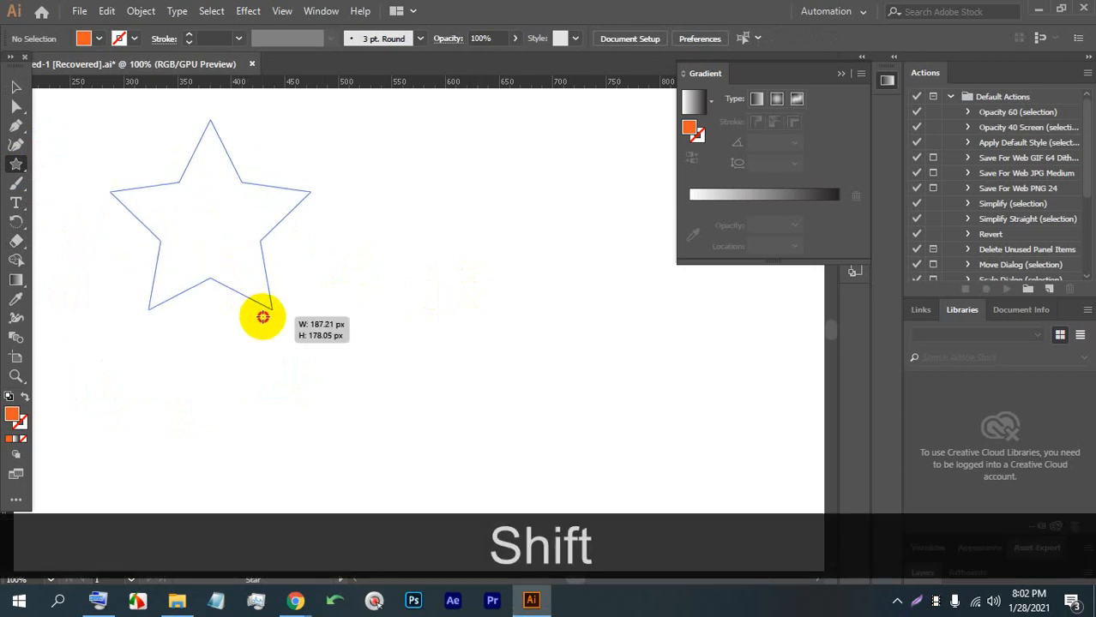
{"action": "left_click", "coordinate": [15, 86]}
{"action": "left_click_drag", "start_coordinate": [206, 214], "coordinate": [189, 274]}
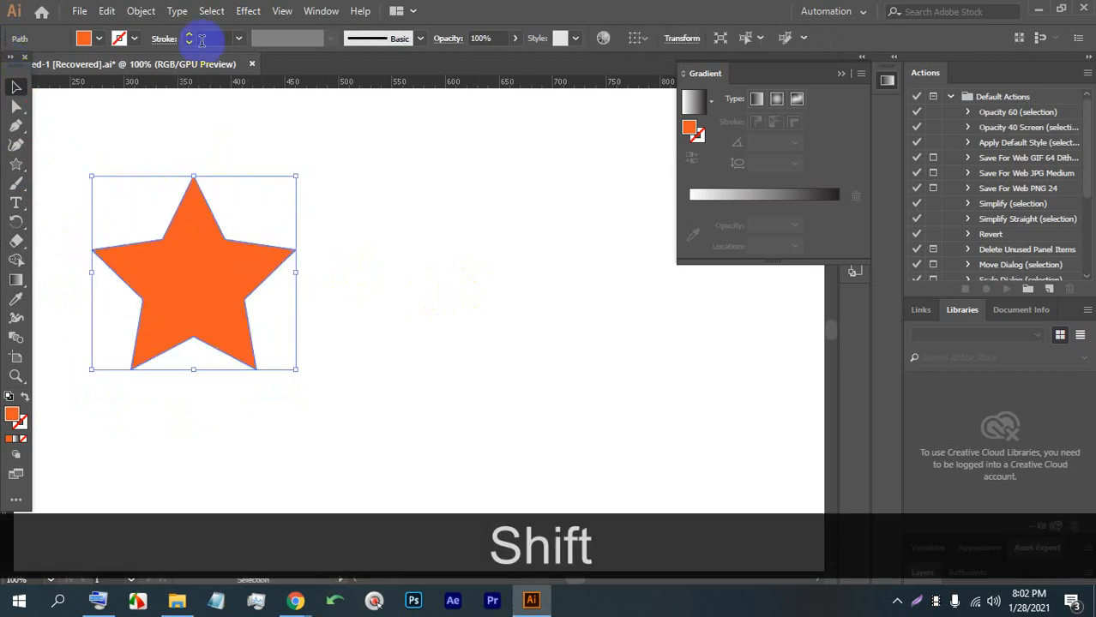
Apply a Twist effect with an angle of -211° to the orange star.
{"action": "left_click", "coordinate": [247, 10]}
{"action": "mouse_move", "coordinate": [355, 148]}
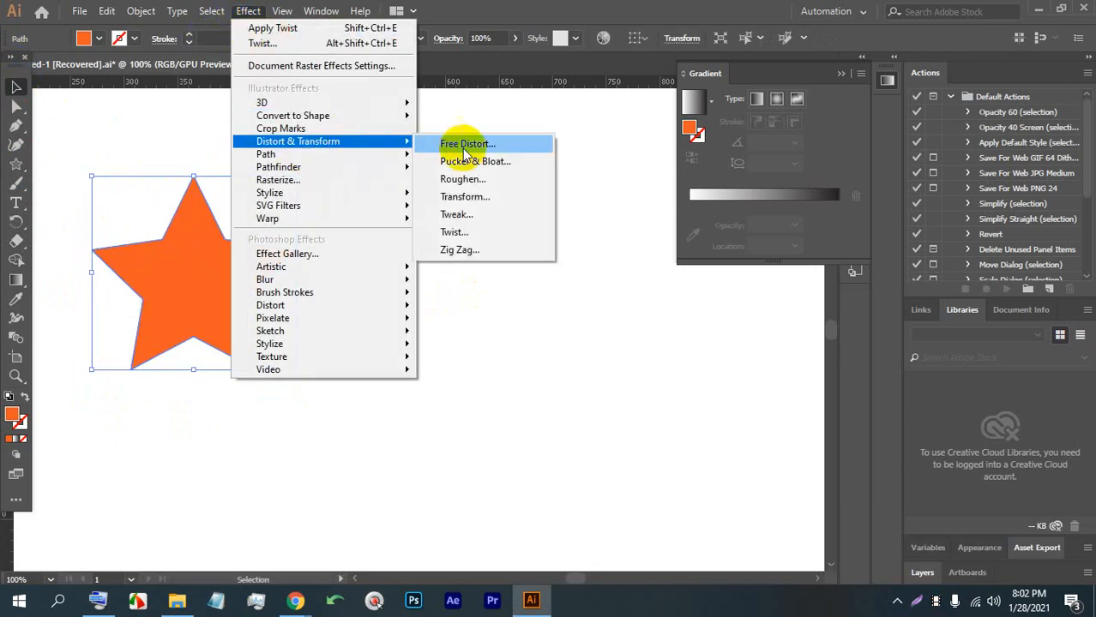
{"action": "left_click", "coordinate": [472, 232]}
{"action": "left_click", "coordinate": [476, 318]}
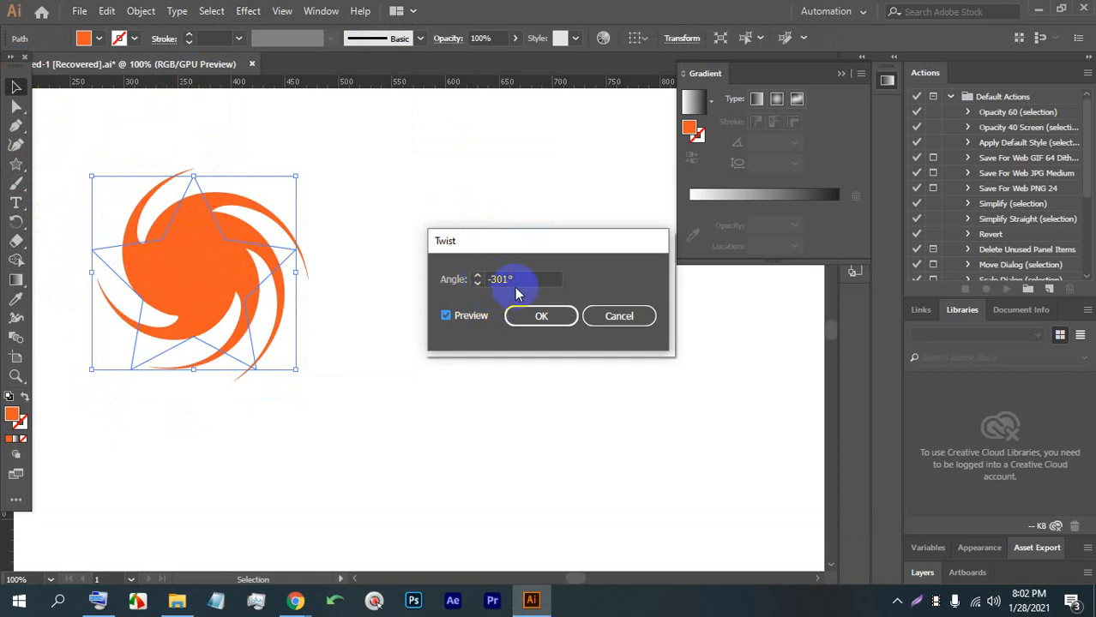
{"action": "left_click", "coordinate": [478, 275]}
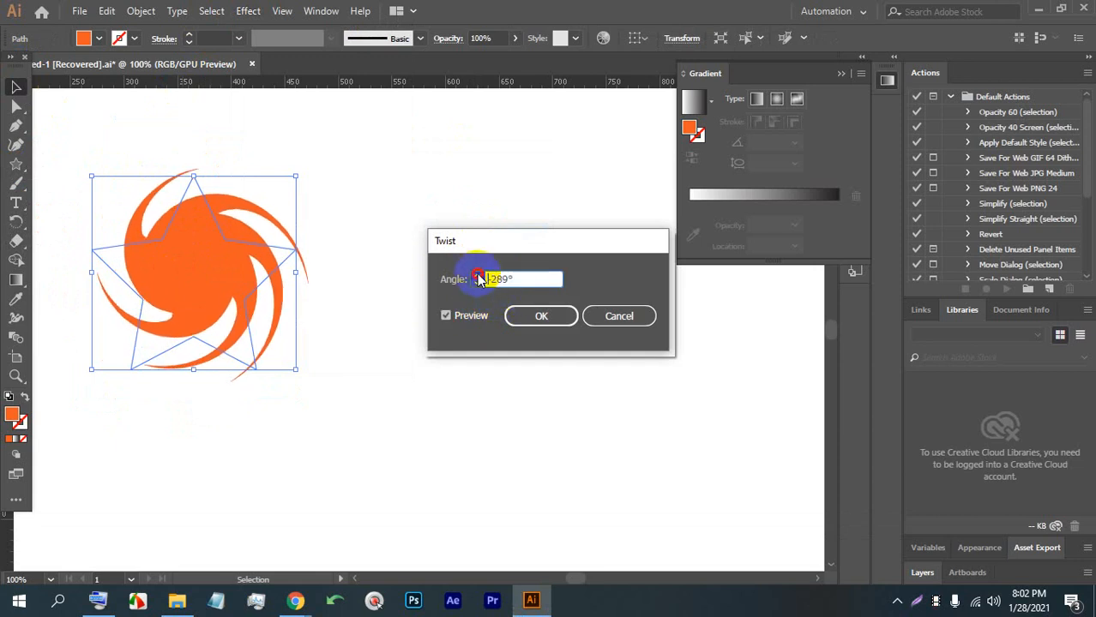
{"action": "left_click", "coordinate": [478, 276]}
{"action": "left_click", "coordinate": [478, 276]}
{"action": "left_click", "coordinate": [478, 276]}
{"action": "left_click", "coordinate": [477, 275]}
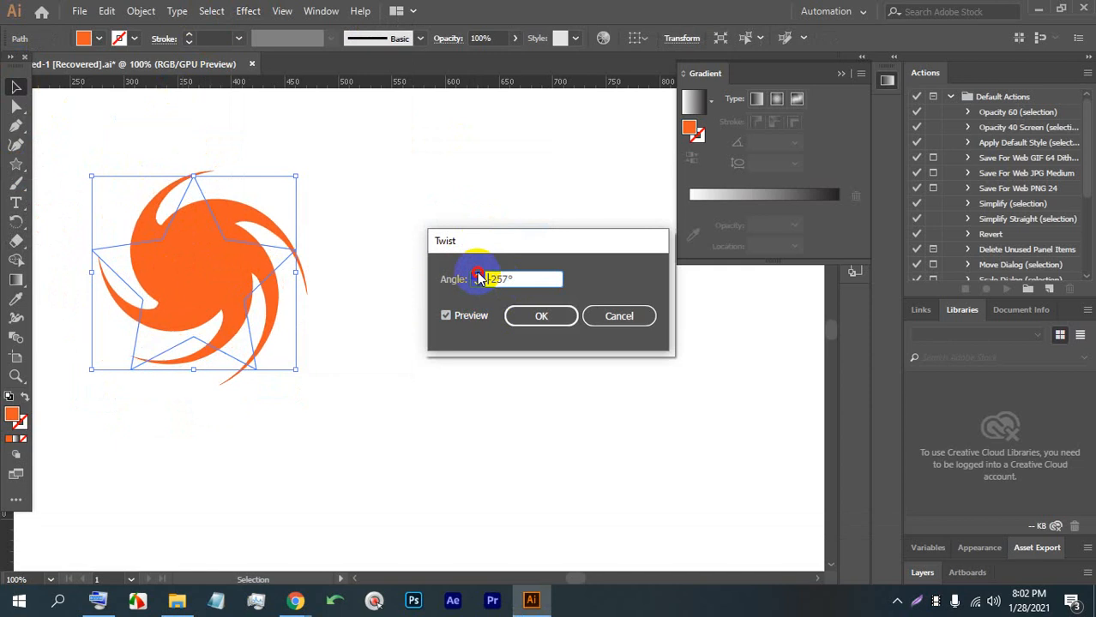
{"action": "left_click", "coordinate": [477, 276]}
{"action": "left_click", "coordinate": [478, 275]}
{"action": "left_click", "coordinate": [478, 275]}
{"action": "left_click", "coordinate": [478, 275]}
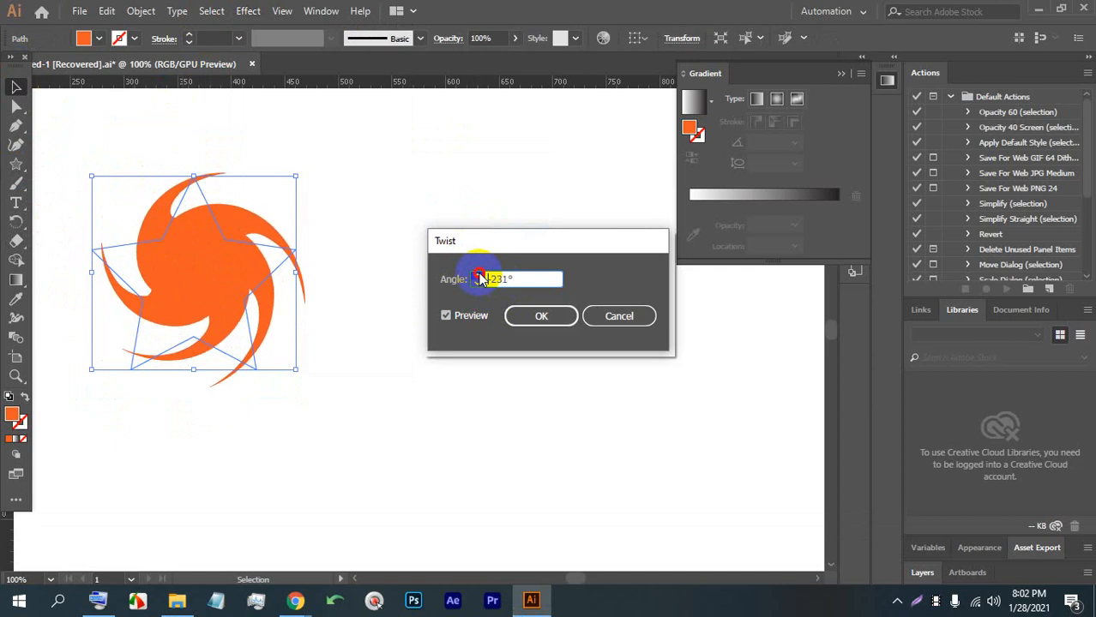
{"action": "left_click", "coordinate": [478, 275]}
{"action": "left_click", "coordinate": [477, 275]}
{"action": "left_click", "coordinate": [477, 276]}
{"action": "left_click", "coordinate": [478, 275]}
{"action": "left_click", "coordinate": [477, 275]}
{"action": "left_click", "coordinate": [541, 315]}
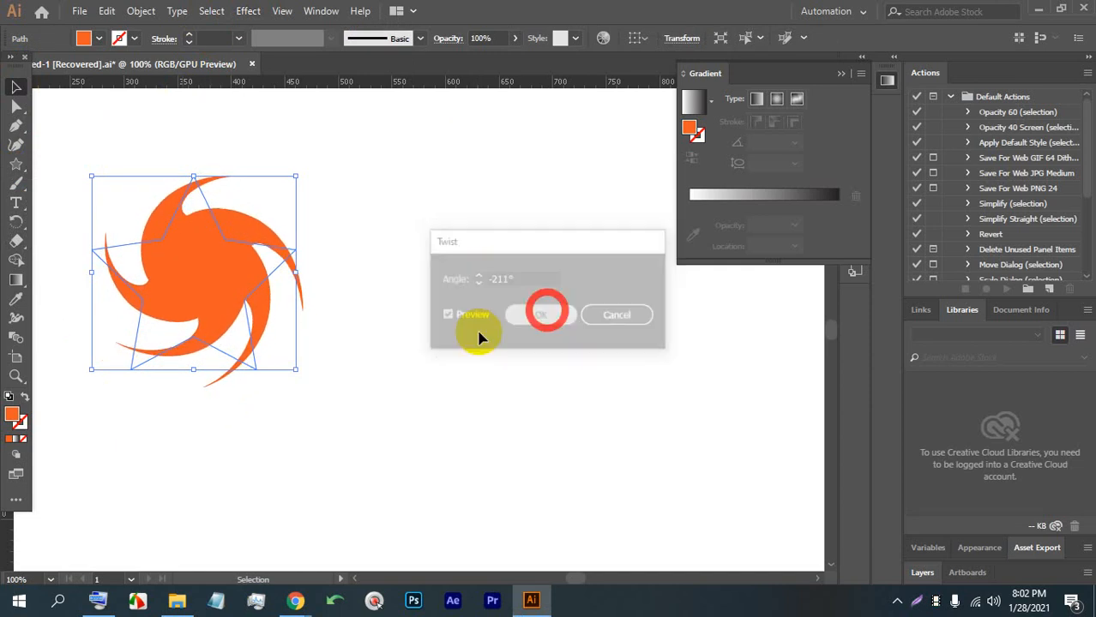
Draw an upright orange hexagon beside the twisted star with the Polygon tool, and select it.
{"action": "left_click", "coordinate": [172, 297]}
{"action": "left_click", "coordinate": [21, 170]}
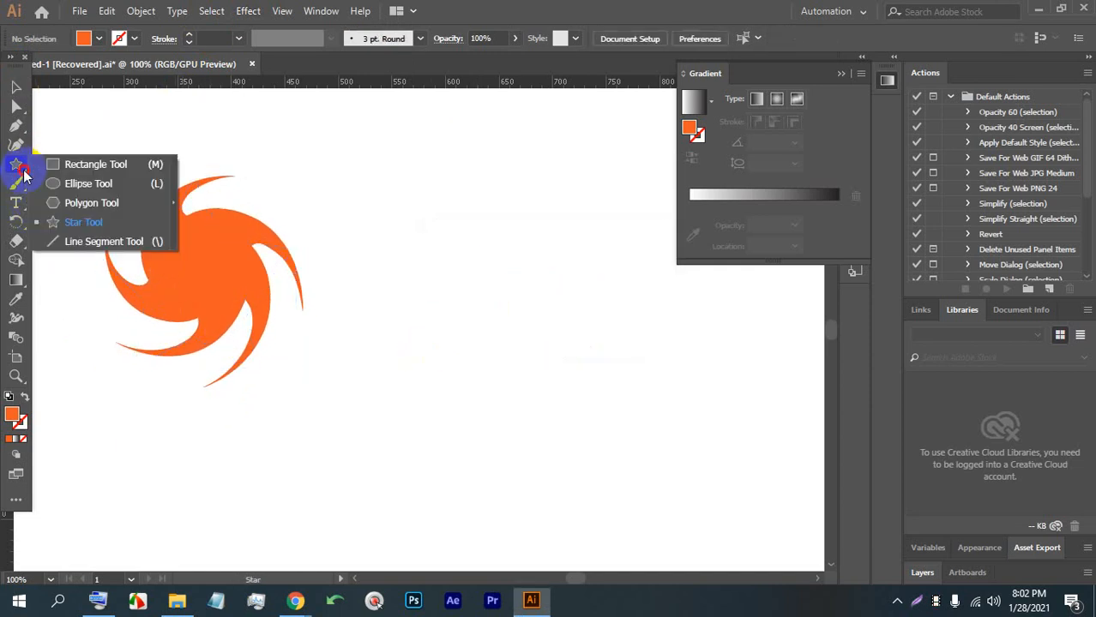
{"action": "left_click", "coordinate": [91, 203]}
{"action": "left_click_drag", "start_coordinate": [401, 312], "coordinate": [462, 385]}
{"action": "key", "text": "Down"}
{"action": "key", "text": "Down"}
{"action": "key", "text": "Down"}
{"action": "key", "text": "shift"}
{"action": "left_click", "coordinate": [16, 86]}
{"action": "left_click", "coordinate": [389, 347]}
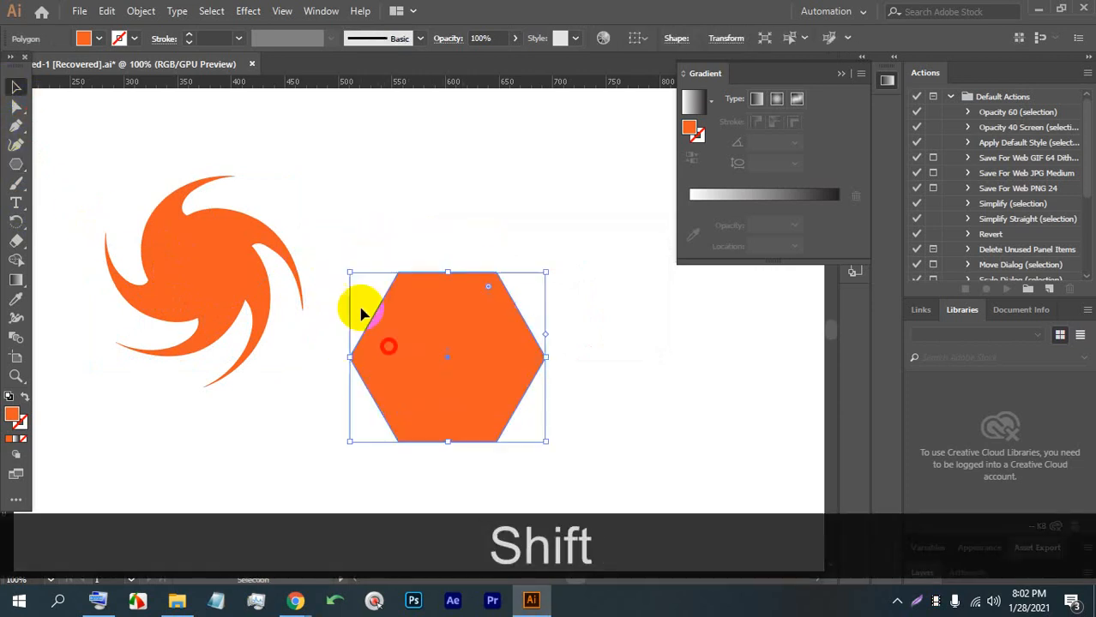
Start a Twist effect on the orange hexagon with the preview on, and move the dialog clear of the shape.
{"action": "left_click", "coordinate": [247, 10]}
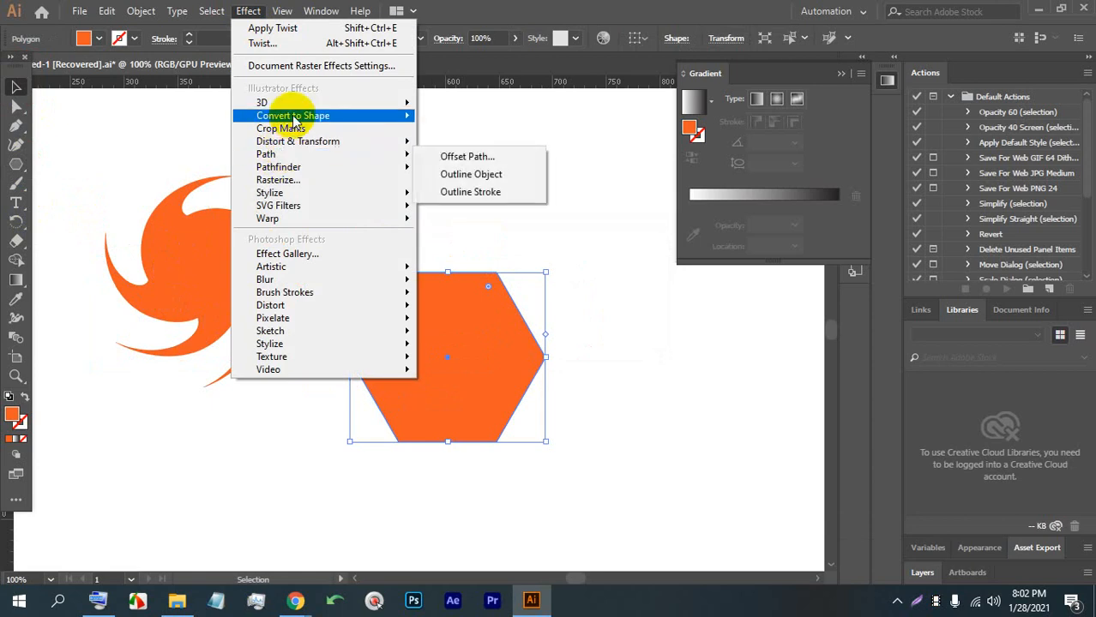
{"action": "mouse_move", "coordinate": [309, 141]}
{"action": "left_click", "coordinate": [470, 233]}
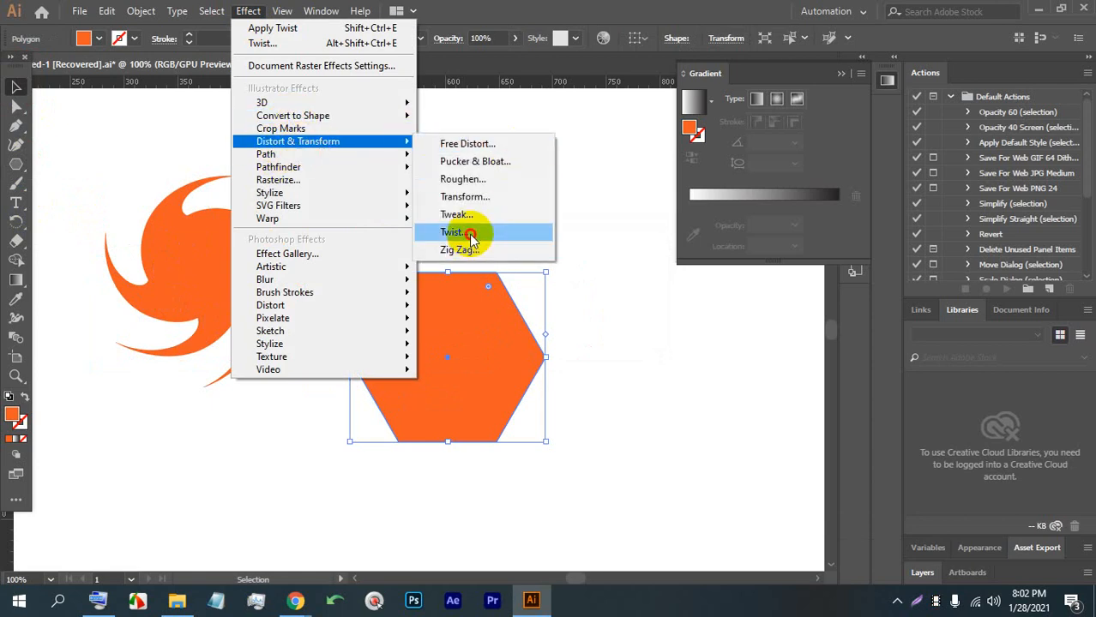
{"action": "left_click", "coordinate": [463, 315]}
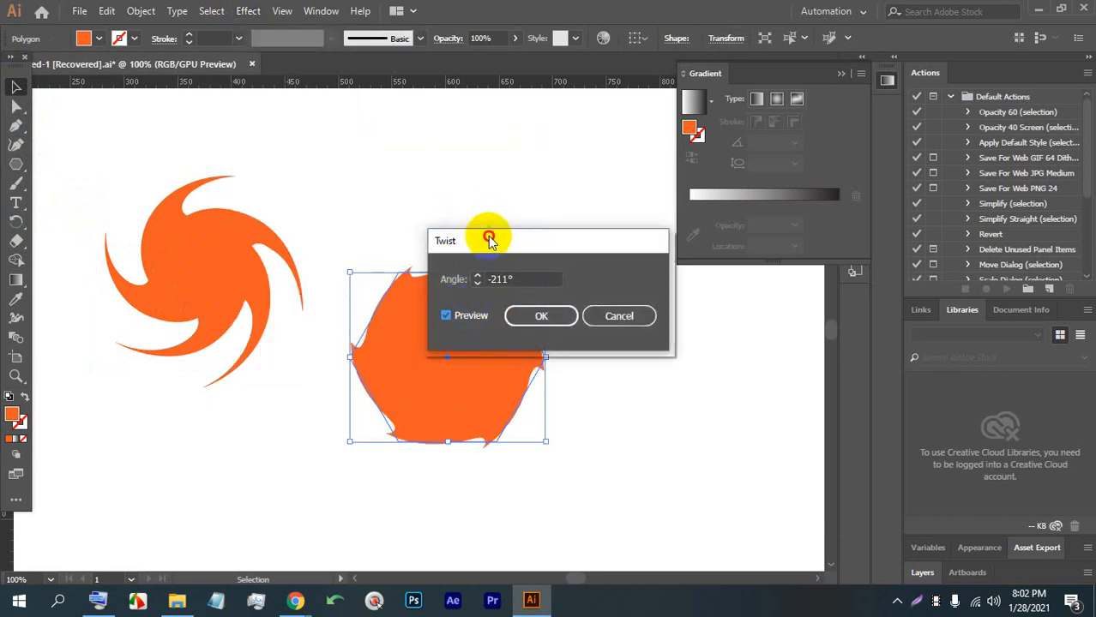
{"action": "left_click_drag", "start_coordinate": [489, 237], "coordinate": [677, 383]}
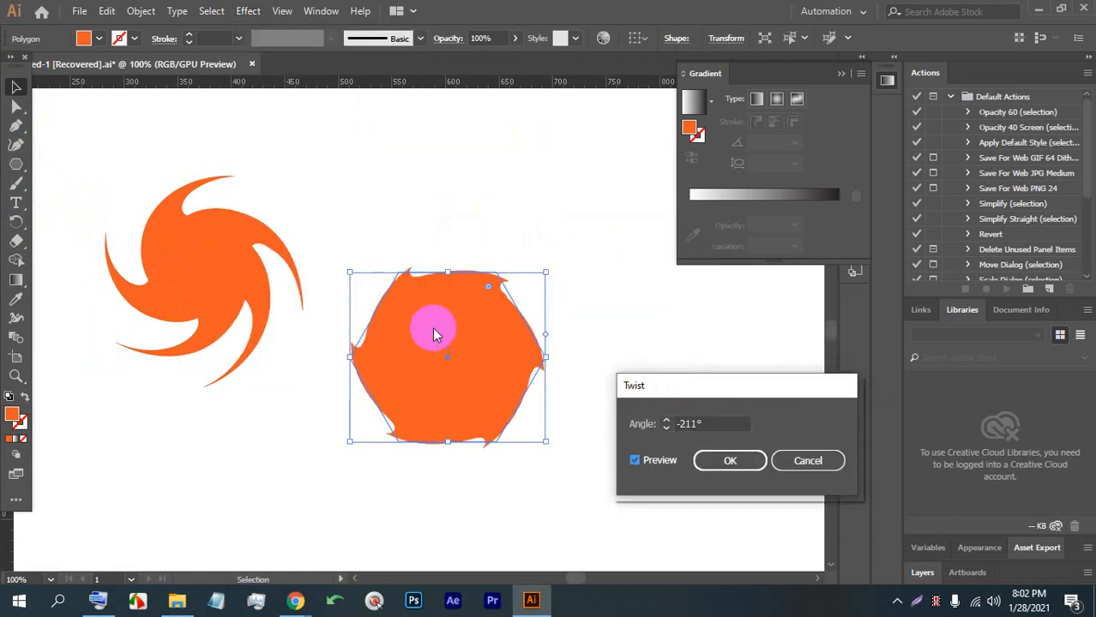
Try stepping the hexagon's twist angle up and down, ending at -213°.
{"action": "double_click", "coordinate": [681, 423]}
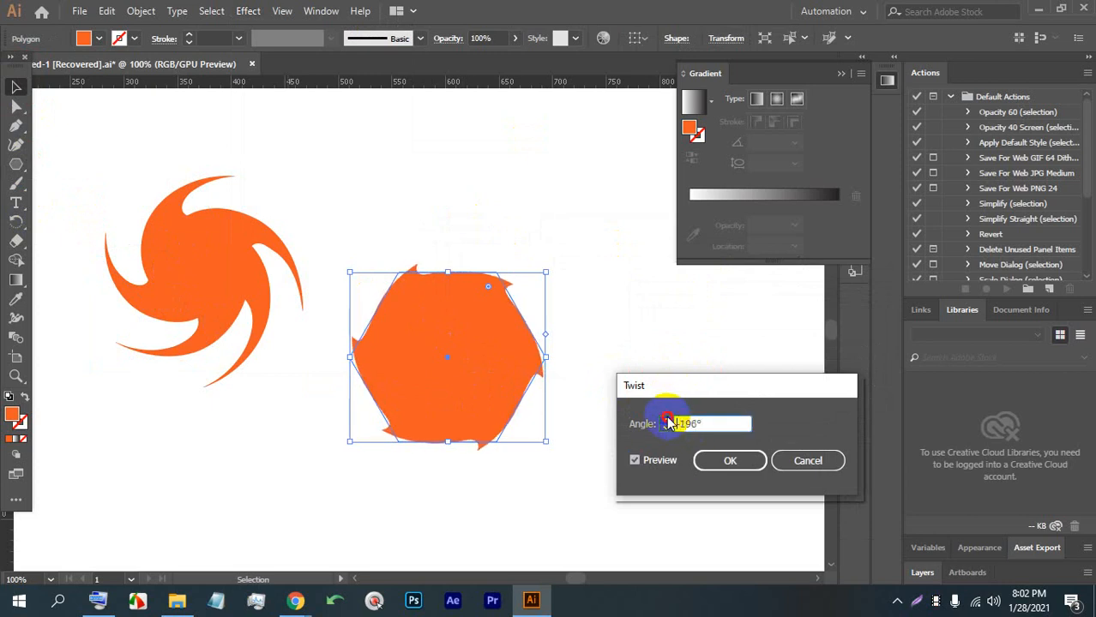
{"action": "left_click", "coordinate": [665, 428]}
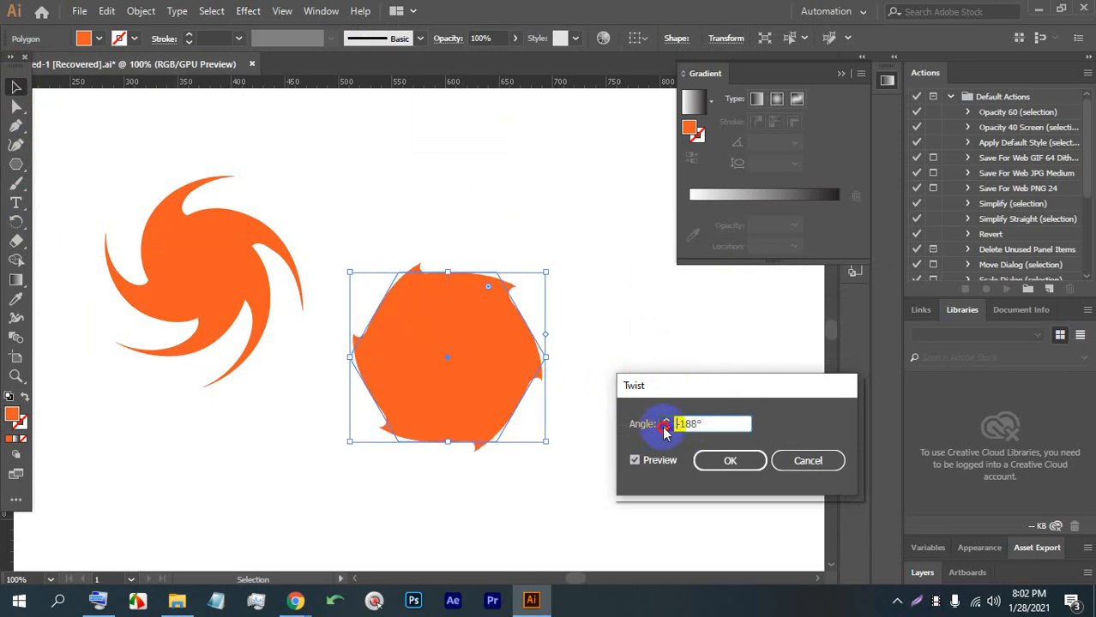
{"action": "left_click", "coordinate": [665, 427]}
{"action": "left_click", "coordinate": [664, 428]}
{"action": "left_click", "coordinate": [665, 428]}
{"action": "left_click", "coordinate": [664, 428]}
{"action": "left_click", "coordinate": [664, 428]}
Set the hexagon's twist angle to -500°, apply the effect and deselect the shape.
{"action": "left_click", "coordinate": [692, 422]}
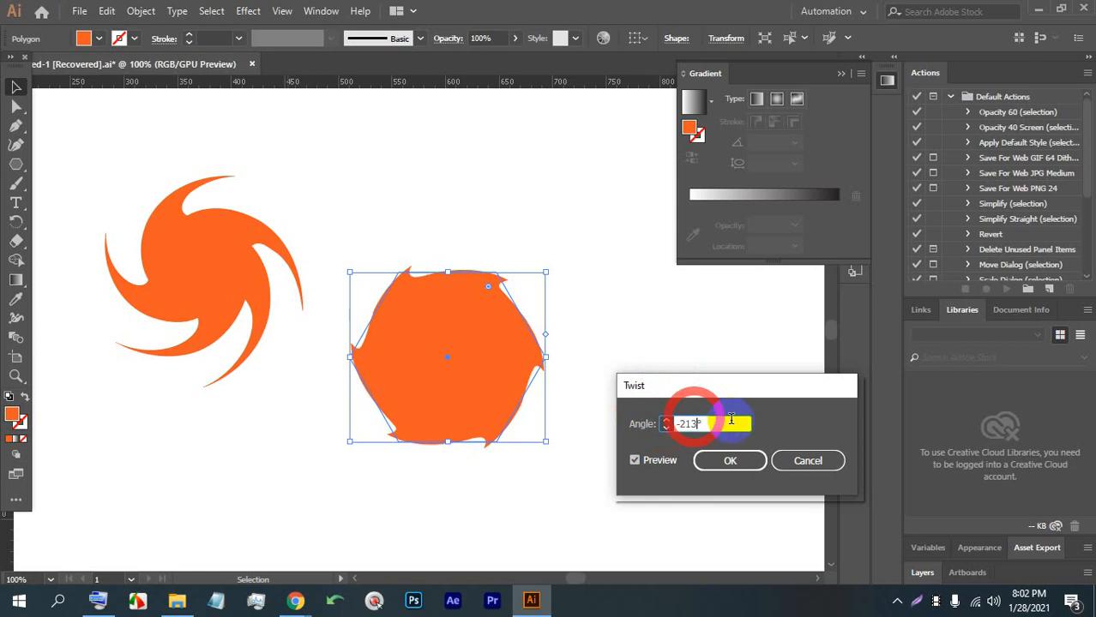
{"action": "double_click", "coordinate": [684, 423]}
{"action": "type", "text": "500"}
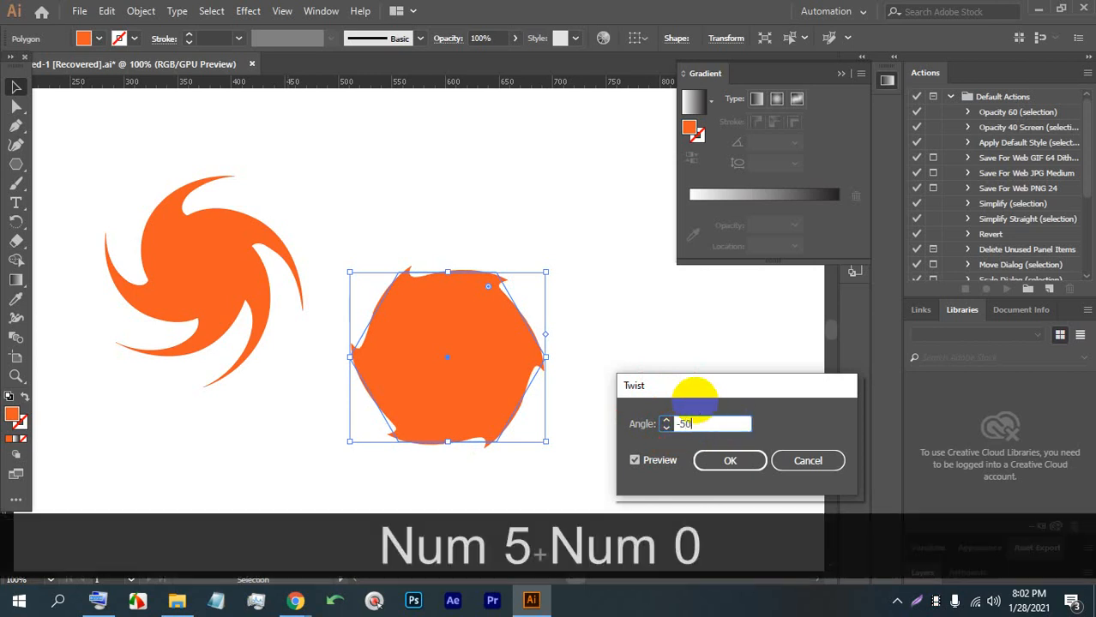
{"action": "left_click", "coordinate": [730, 461]}
{"action": "left_click", "coordinate": [611, 396]}
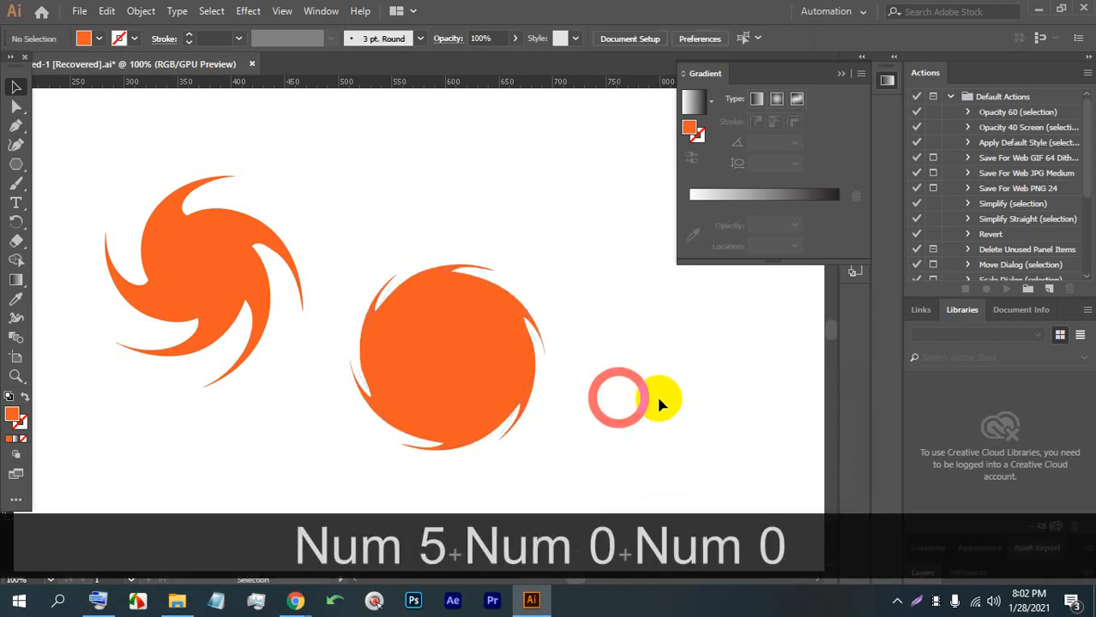
Examine the twisted star and twisted hexagon at different zoom levels.
{"action": "scroll", "coordinate": [445, 276], "scroll_direction": "up", "scroll_amount": 3, "text": "alt"}
{"action": "scroll", "coordinate": [410, 223], "scroll_direction": "down", "scroll_amount": 4, "text": "alt"}
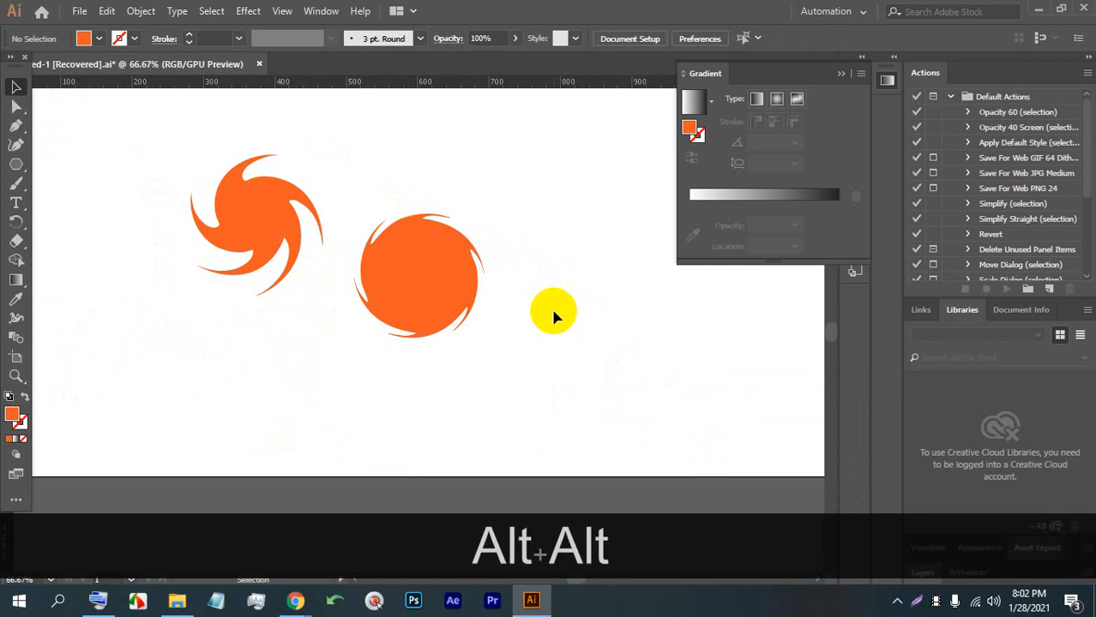
{"action": "left_click_drag", "start_coordinate": [526, 408], "coordinate": [209, 178]}
{"action": "left_click", "coordinate": [612, 316]}
{"action": "scroll", "coordinate": [209, 206], "scroll_direction": "up", "scroll_amount": 4, "text": "alt"}
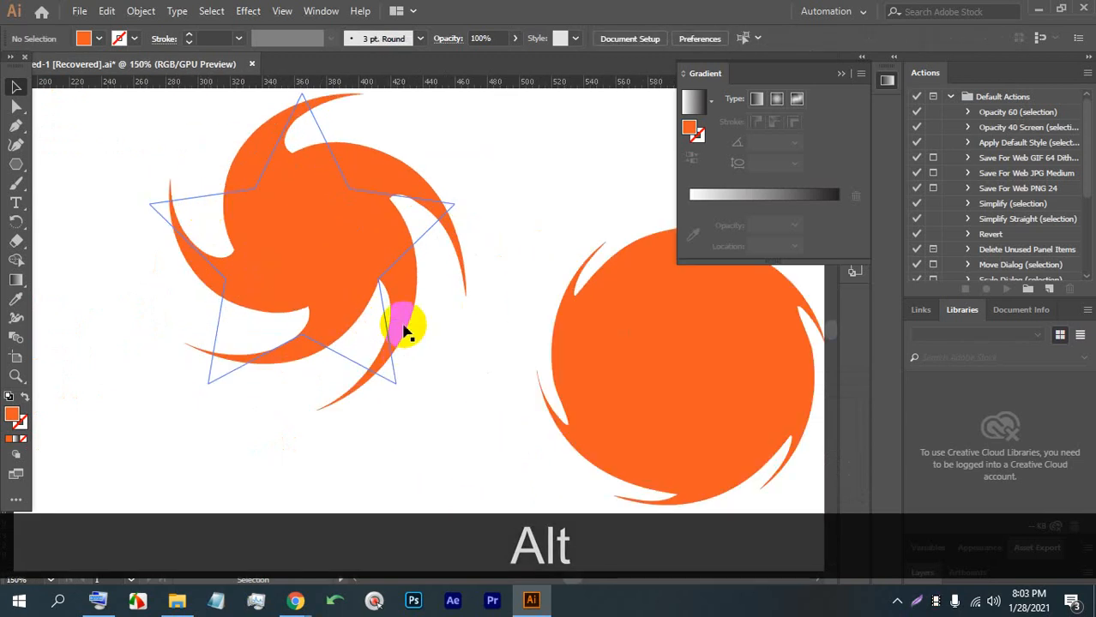
{"action": "scroll", "coordinate": [407, 331], "scroll_direction": "down", "scroll_amount": 2, "text": "alt"}
{"action": "scroll", "coordinate": [403, 319], "scroll_direction": "down", "scroll_amount": 1}
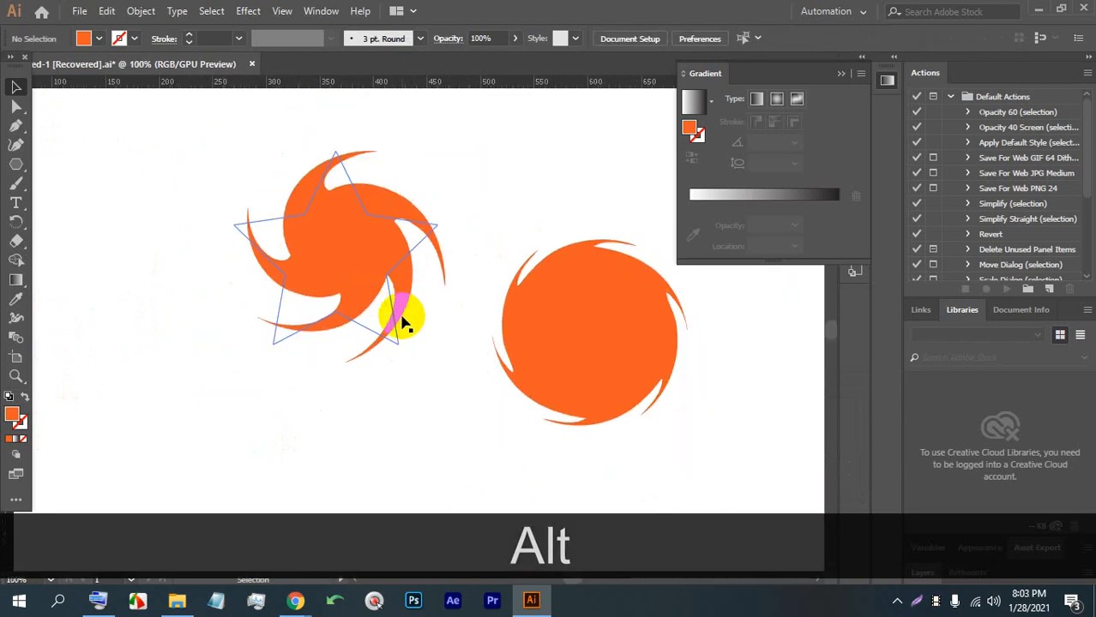
{"action": "left_click", "coordinate": [629, 415]}
{"action": "left_click", "coordinate": [675, 470]}
Replace the twisted star and hexagon with an orange square about 170 px wide, and nudge it slightly down the artboard.
{"action": "left_click_drag", "start_coordinate": [675, 470], "coordinate": [261, 208]}
{"action": "key", "text": "BackSpace"}
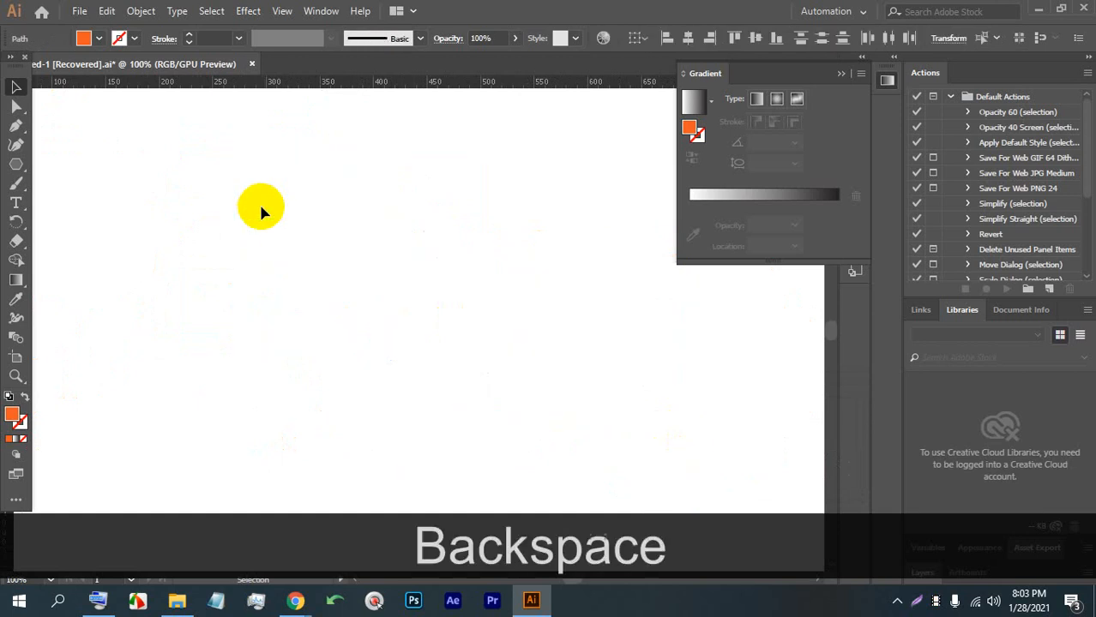
{"action": "left_click_drag", "start_coordinate": [17, 164], "coordinate": [63, 163]}
{"action": "left_click_drag", "start_coordinate": [147, 213], "coordinate": [322, 374]}
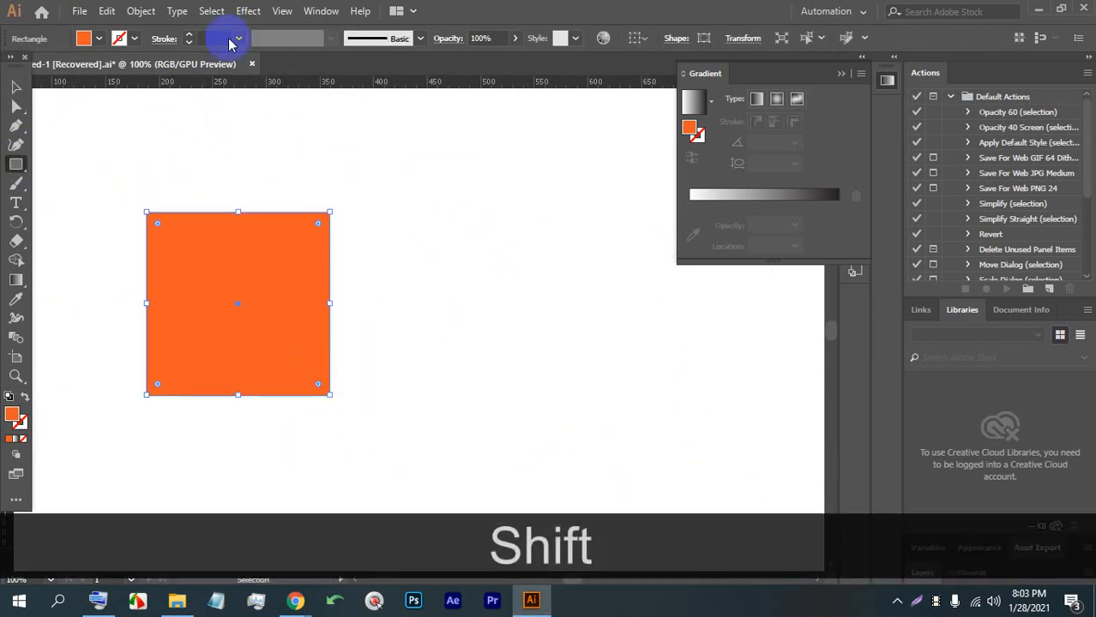
{"action": "left_click", "coordinate": [15, 86]}
{"action": "left_click_drag", "start_coordinate": [180, 234], "coordinate": [188, 253]}
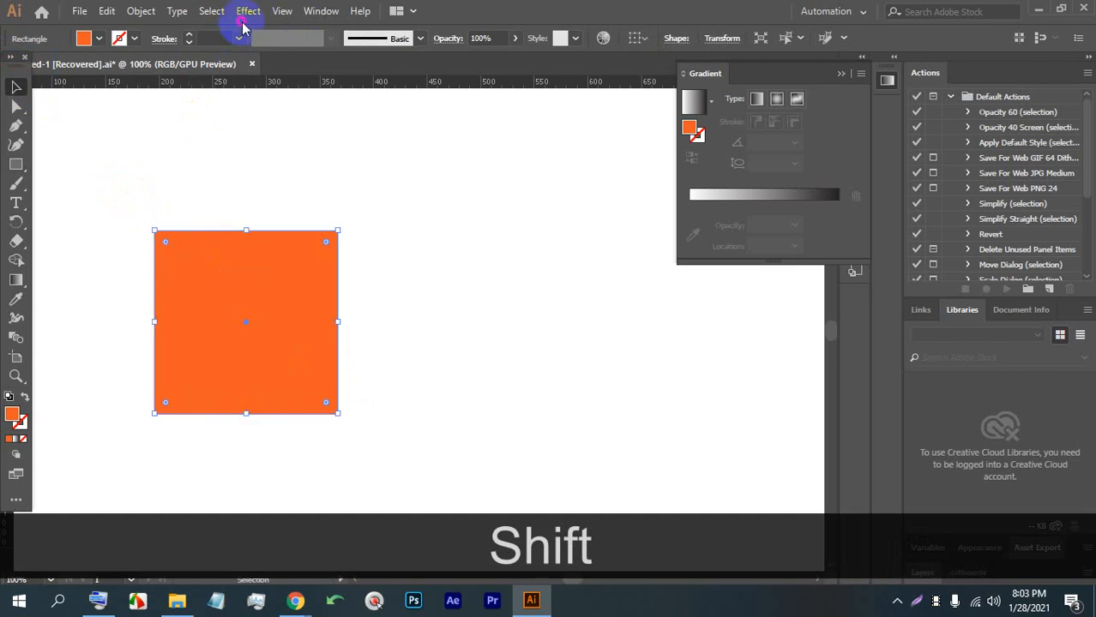
Preview a Zig Zag effect on the orange square with a 13 px absolute size, 9 ridges per segment and corner points.
{"action": "left_click", "coordinate": [247, 12]}
{"action": "left_click", "coordinate": [351, 153]}
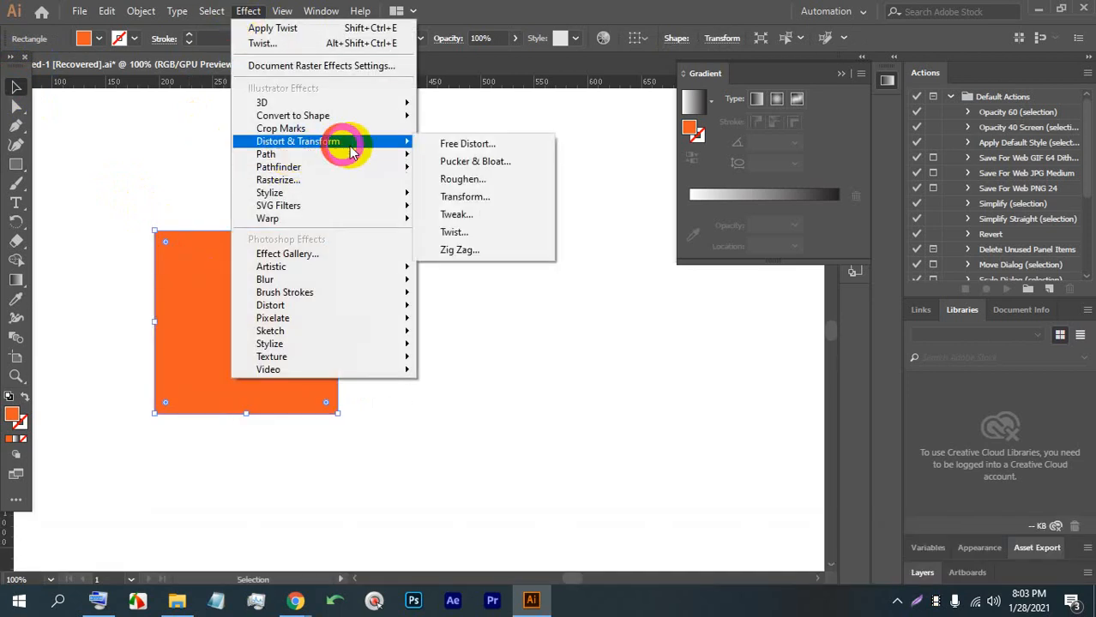
{"action": "left_click", "coordinate": [498, 252]}
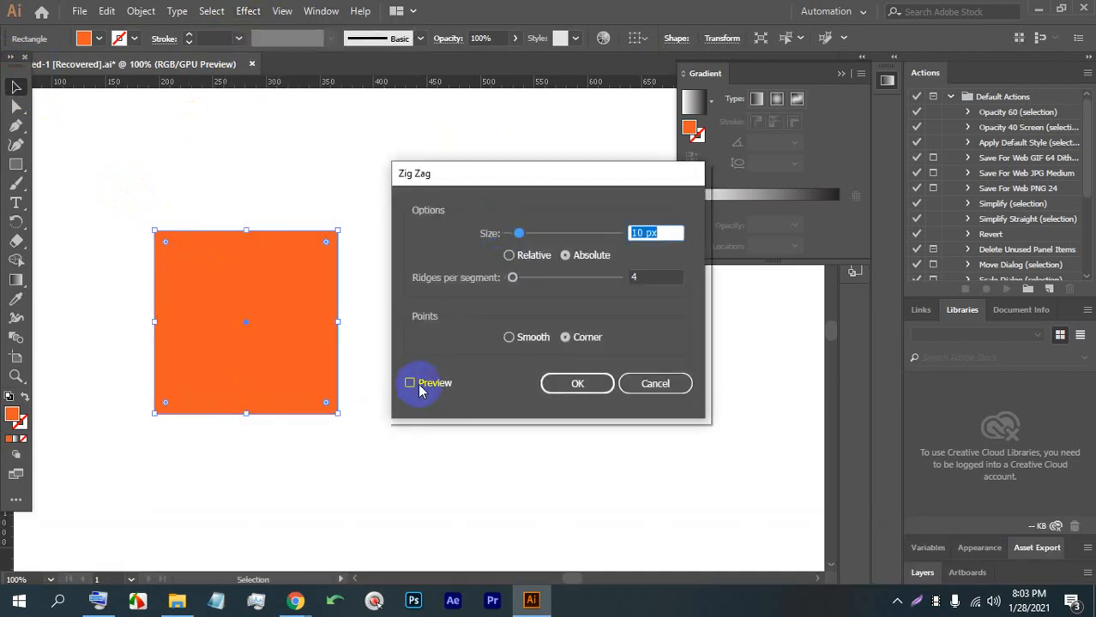
{"action": "left_click", "coordinate": [410, 383]}
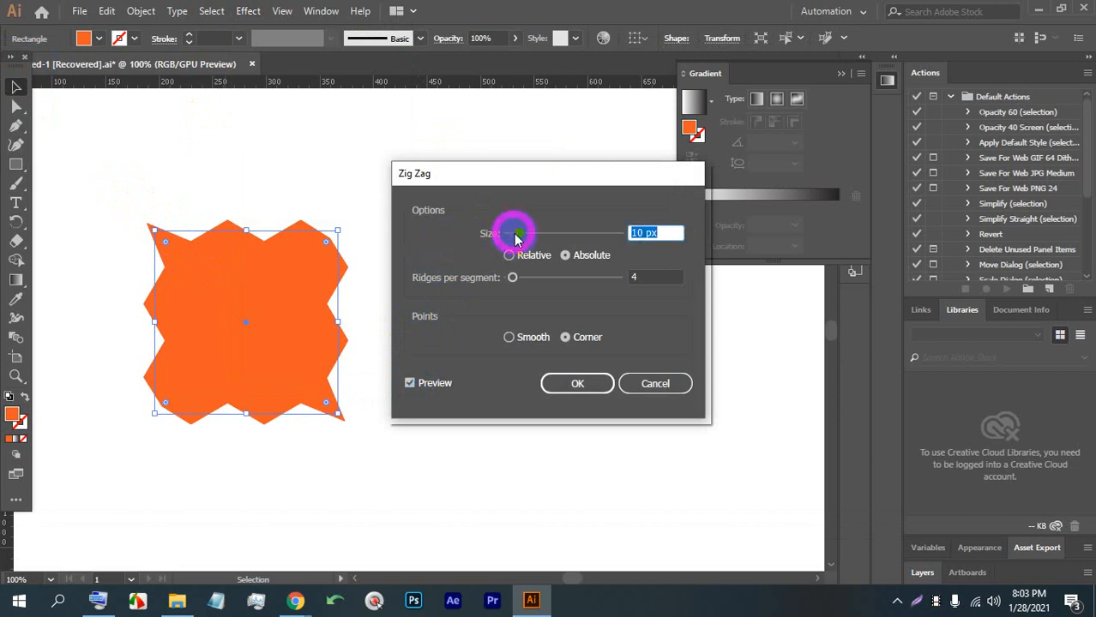
{"action": "mouse_move", "coordinate": [517, 239]}
{"action": "left_mouse_down"}
{"action": "mouse_move", "coordinate": [550, 238]}
{"action": "mouse_move", "coordinate": [520, 236]}
{"action": "left_mouse_up"}
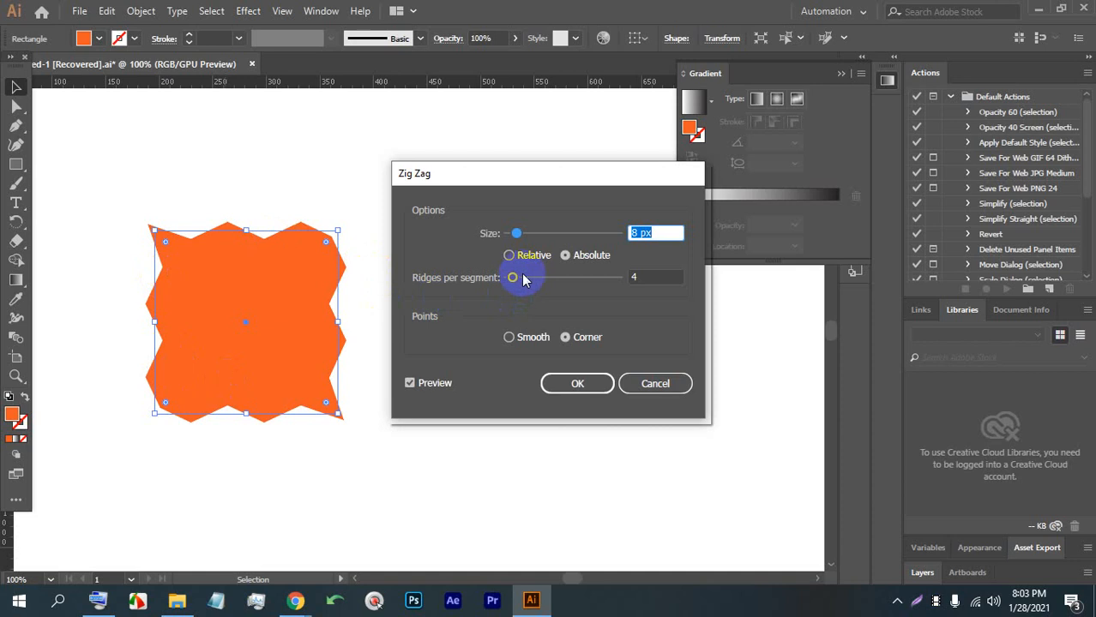
{"action": "left_click_drag", "start_coordinate": [515, 279], "coordinate": [518, 281]}
{"action": "mouse_move", "coordinate": [516, 234]}
{"action": "left_mouse_down"}
{"action": "mouse_move", "coordinate": [508, 237]}
{"action": "mouse_move", "coordinate": [525, 237]}
{"action": "left_mouse_up"}
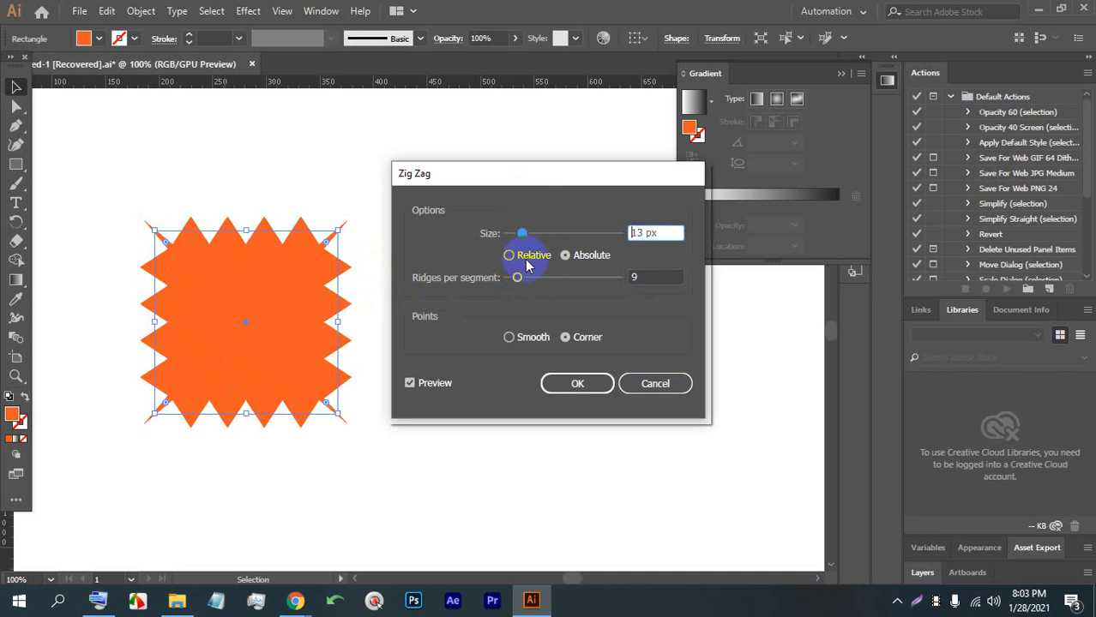
Try smooth points and 17 ridges per segment on the square's zigzag, switch back to corner points, and cancel the effect.
{"action": "left_click", "coordinate": [528, 339]}
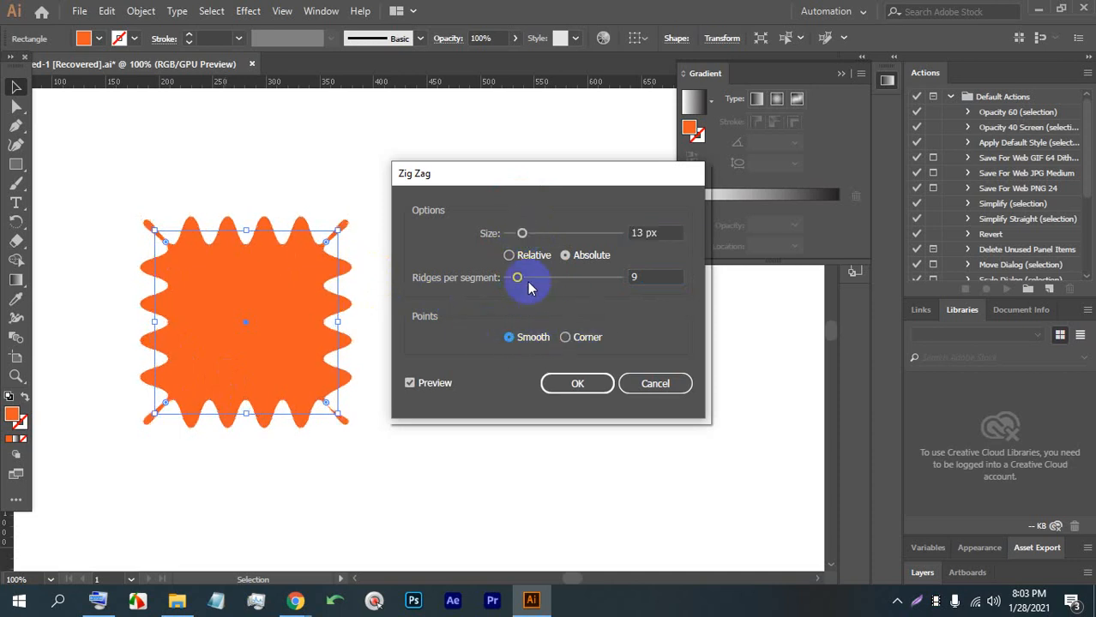
{"action": "left_click_drag", "start_coordinate": [518, 277], "coordinate": [529, 274]}
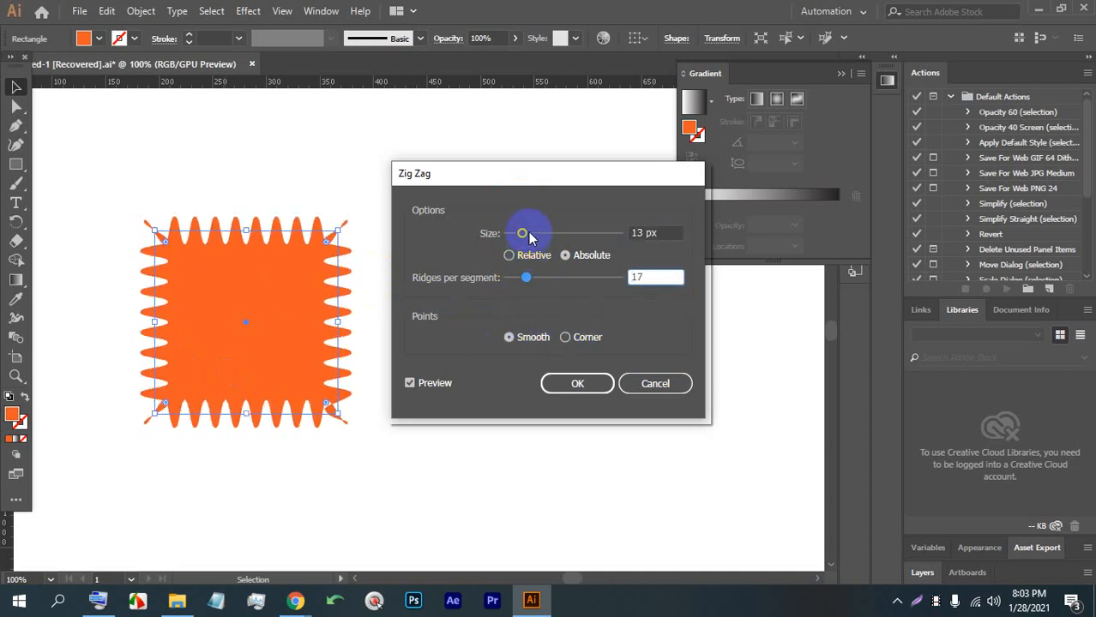
{"action": "left_click", "coordinate": [583, 339]}
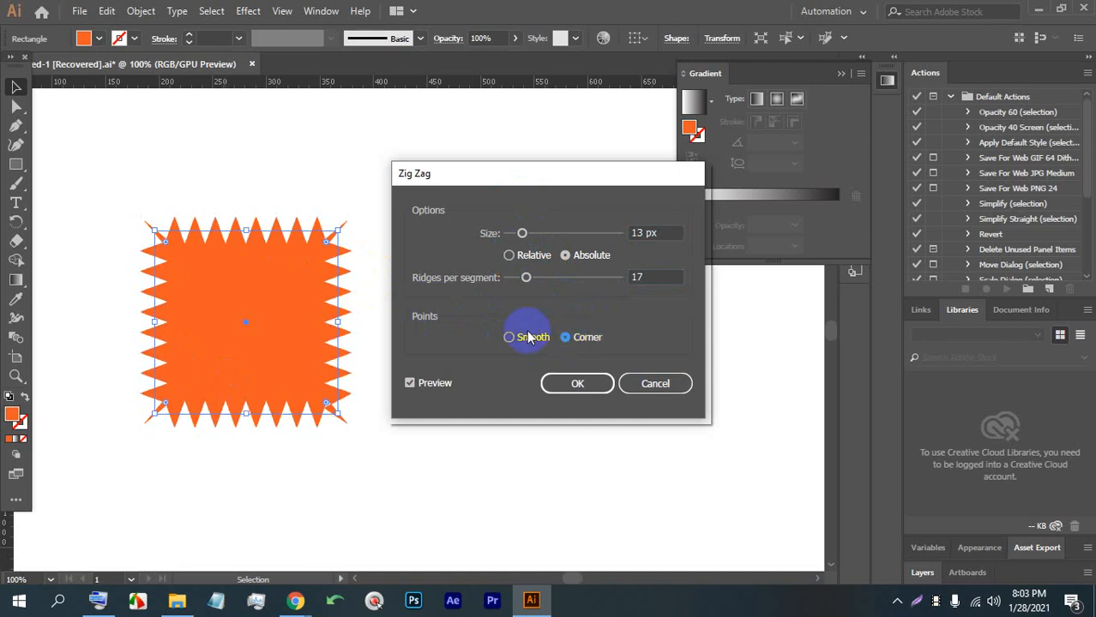
{"action": "left_click", "coordinate": [654, 383]}
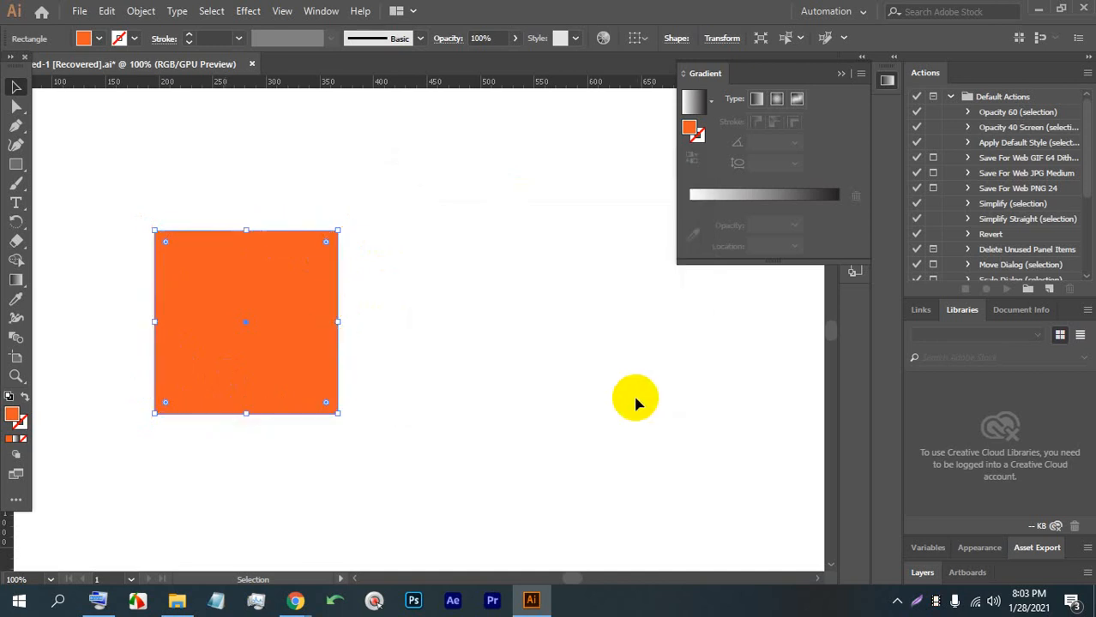
{"action": "left_click", "coordinate": [682, 355]}
{"action": "left_click", "coordinate": [142, 247]}
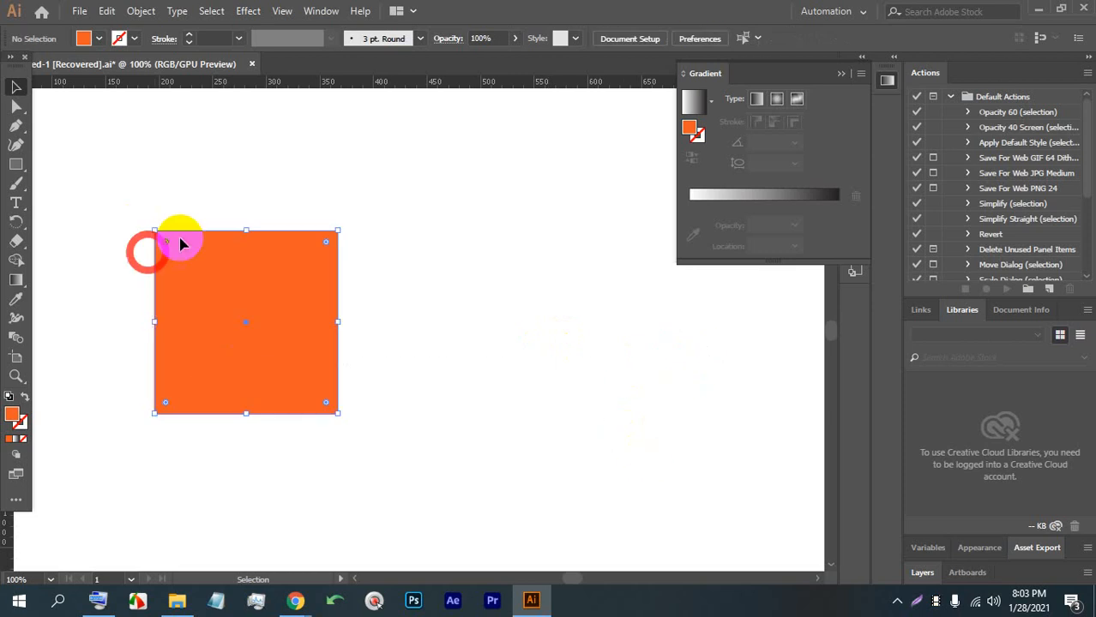
{"action": "left_click", "coordinate": [383, 290]}
{"action": "left_click", "coordinate": [250, 272]}
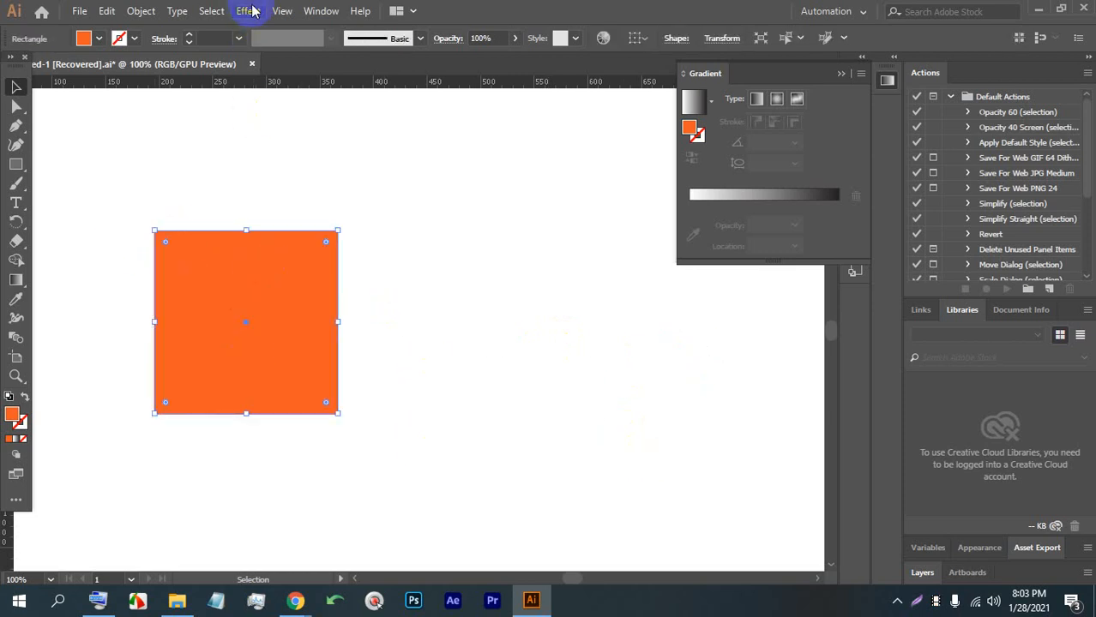
{"action": "left_click", "coordinate": [226, 397]}
Switch to the Google Meet call in Chrome and stop presenting the screen.
{"action": "left_click", "coordinate": [292, 599]}
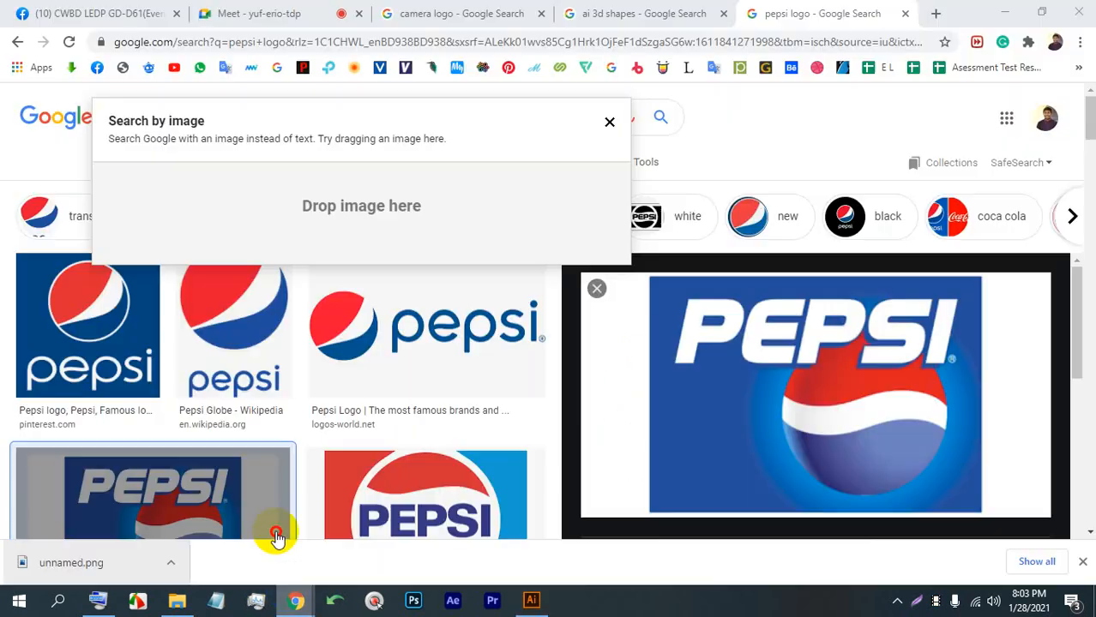
{"action": "left_click", "coordinate": [279, 12]}
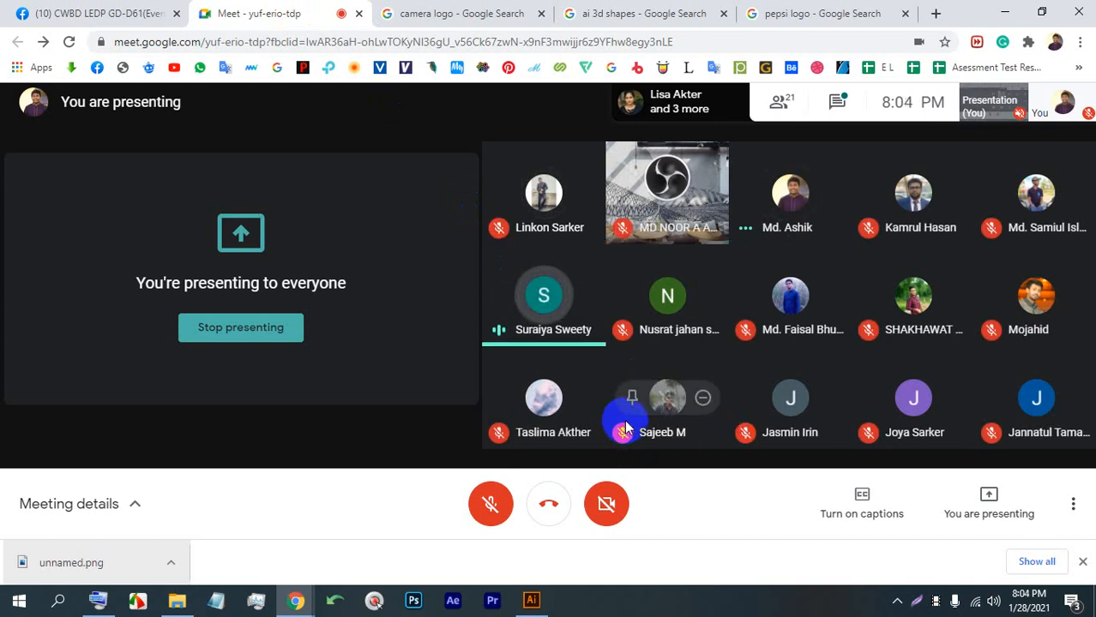
{"action": "left_click", "coordinate": [286, 333]}
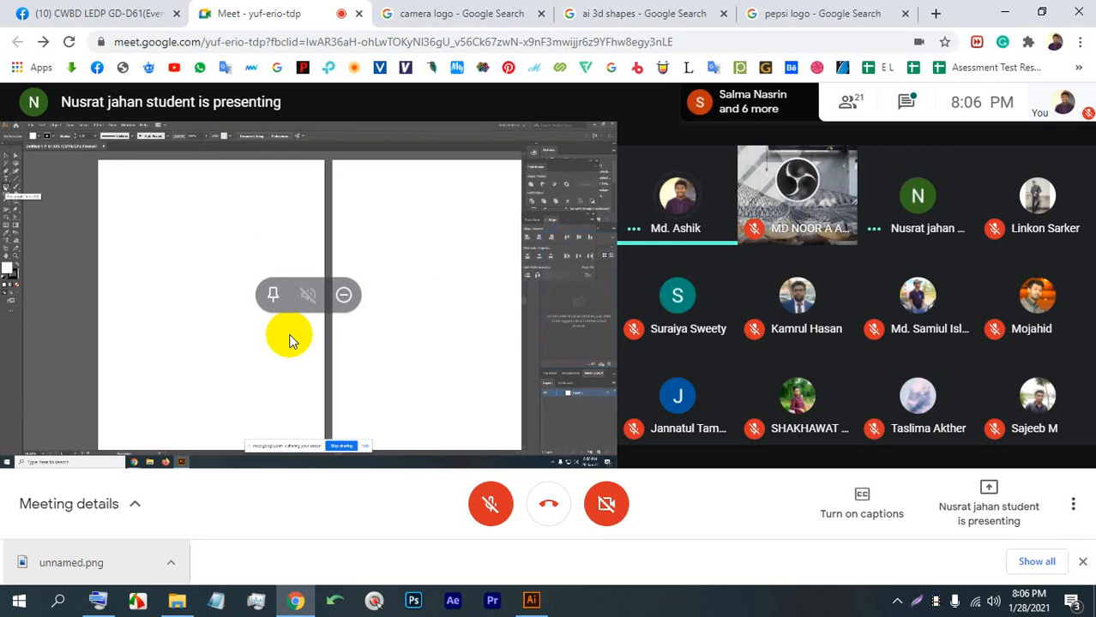
Pin the student's shared presentation, show it full screen and dismiss the downloads bar.
{"action": "left_click", "coordinate": [274, 298]}
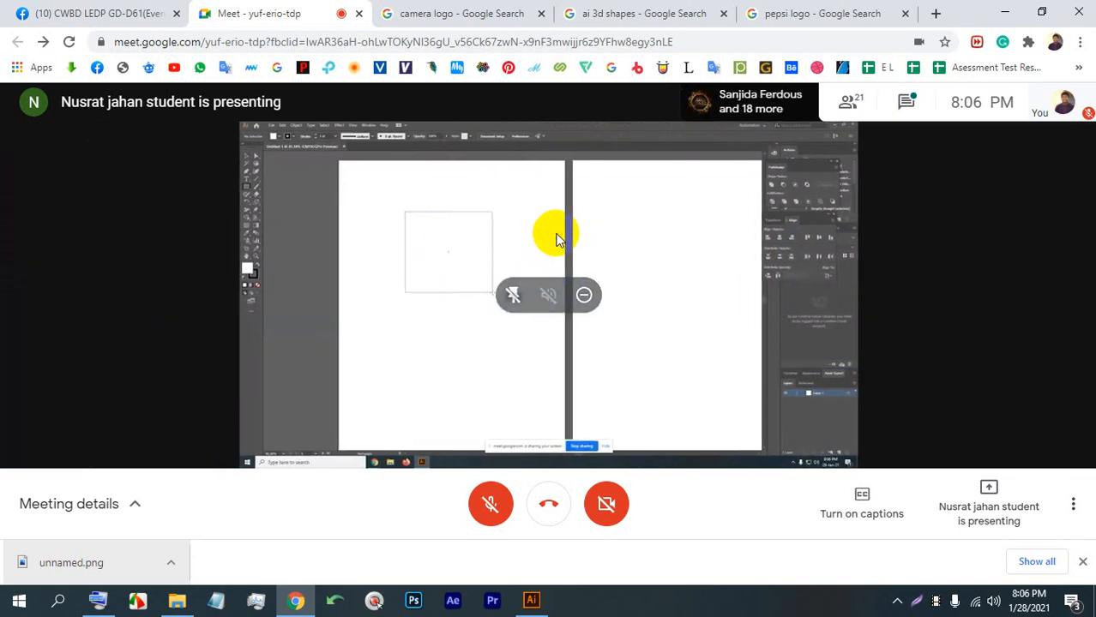
{"action": "double_click", "coordinate": [557, 236]}
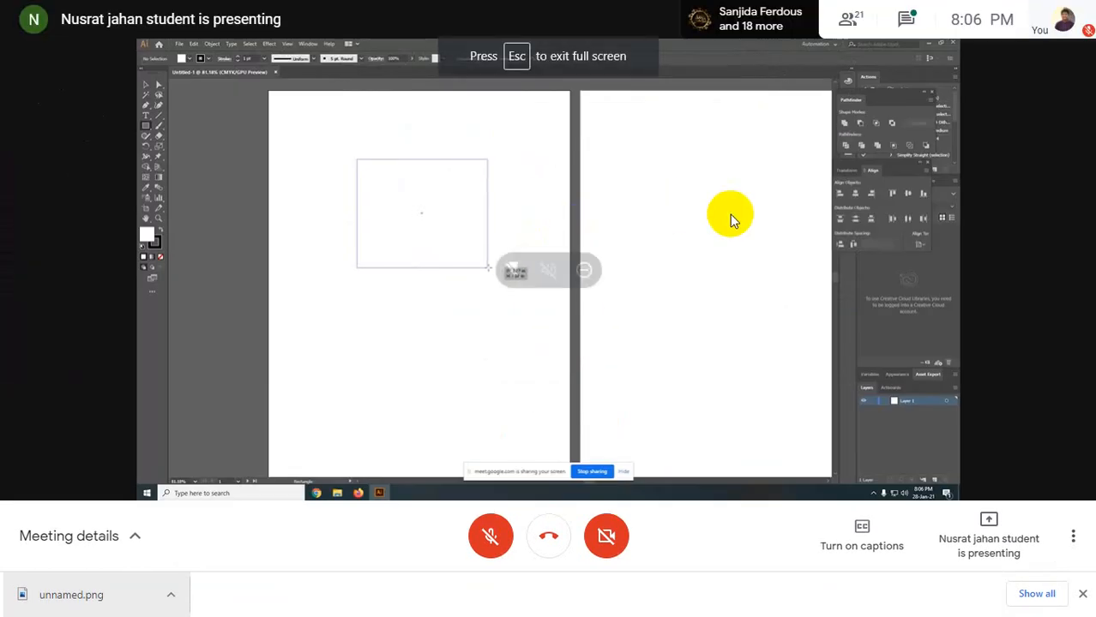
{"action": "left_click", "coordinate": [1083, 593]}
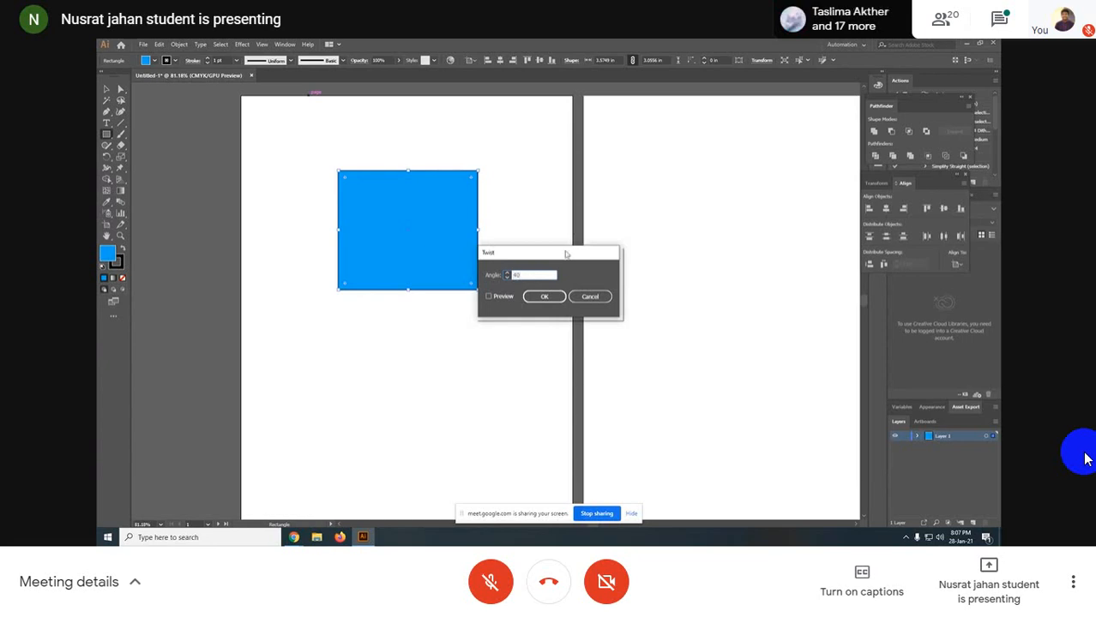
{"action": "left_click", "coordinate": [488, 297]}
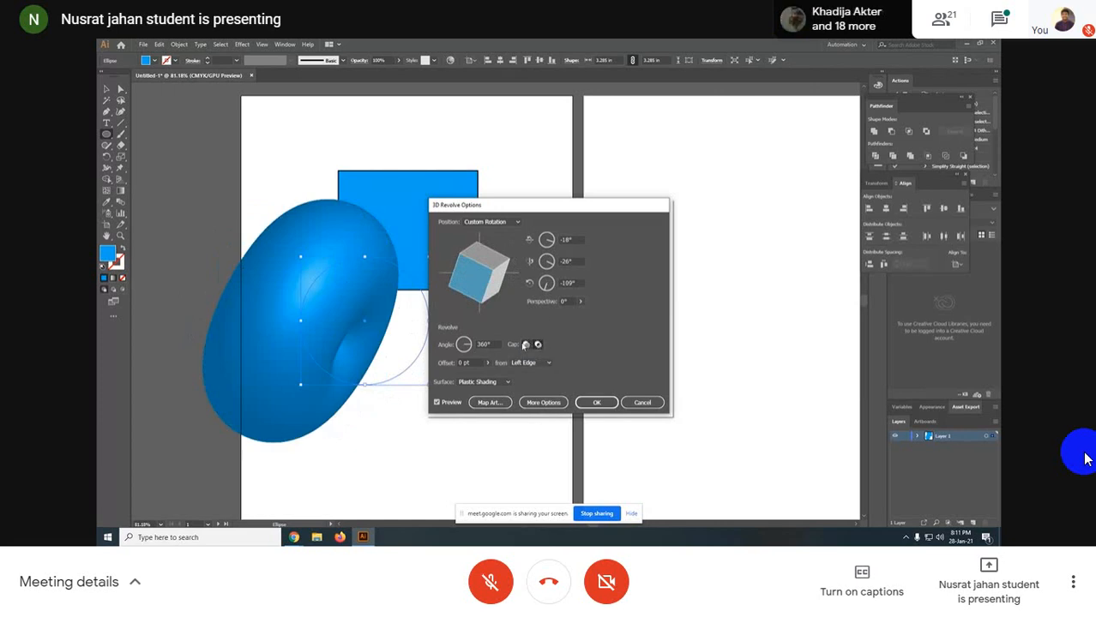
{"action": "left_click", "coordinate": [526, 344]}
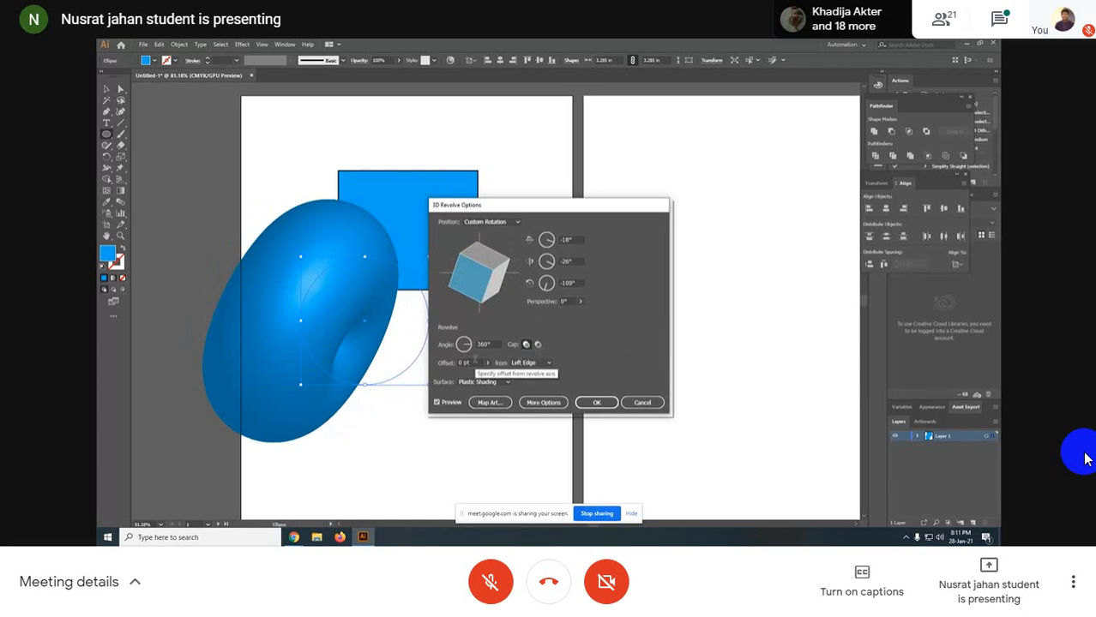
{"action": "left_click", "coordinate": [463, 363]}
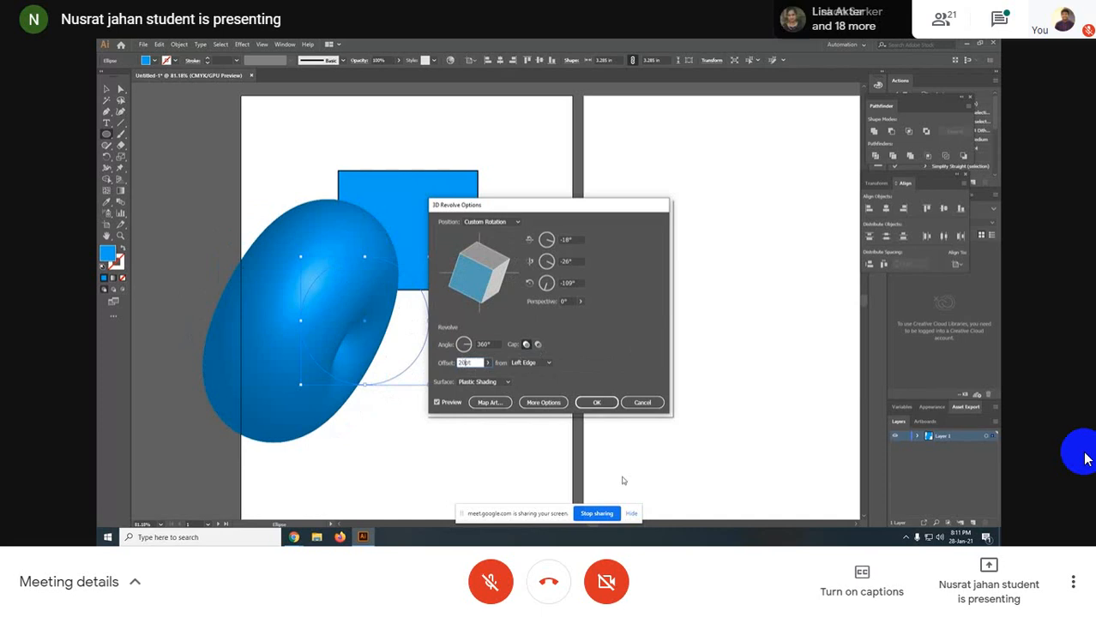
Apply the 3D Revolve effect to the circle, revolved 360° with plastic shading and offset from the left edge.
{"action": "left_click", "coordinate": [596, 402]}
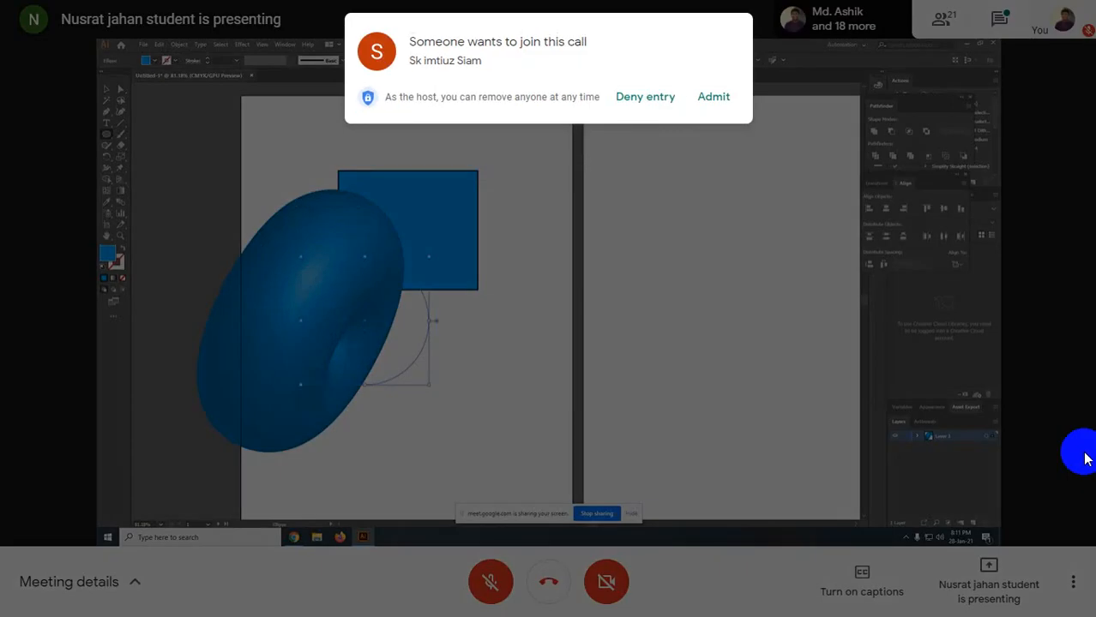
Admit the waiting participant to the call and unmute the microphone.
{"action": "left_click", "coordinate": [712, 97]}
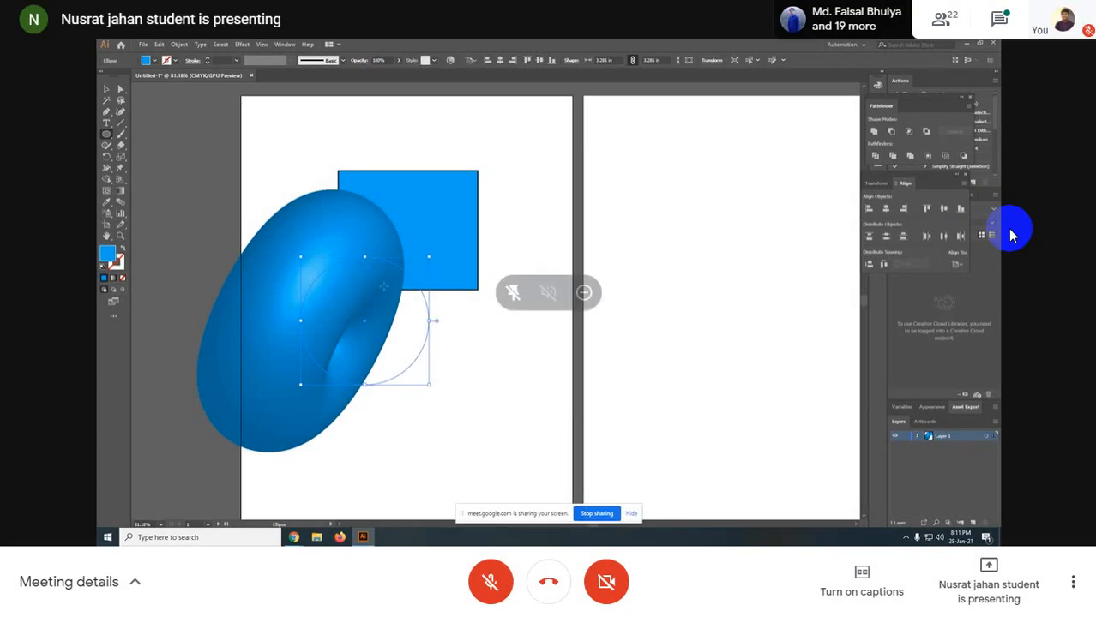
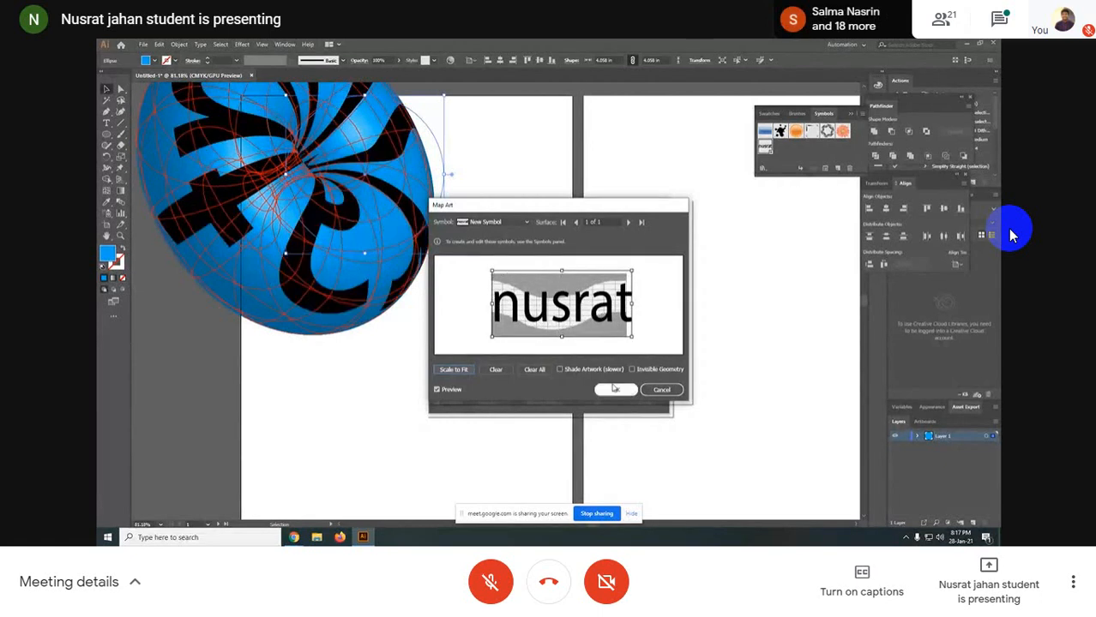
{"action": "left_click", "coordinate": [491, 582]}
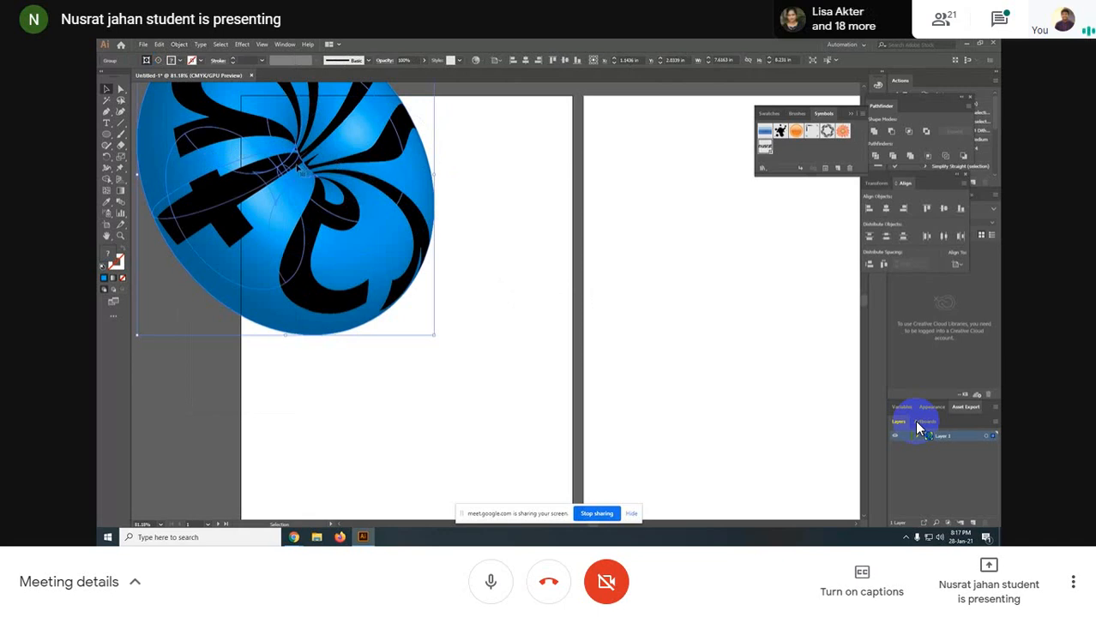
Ungroup the expanded 3D artwork twice and move it onto the second artboard.
{"action": "right_click", "coordinate": [293, 208]}
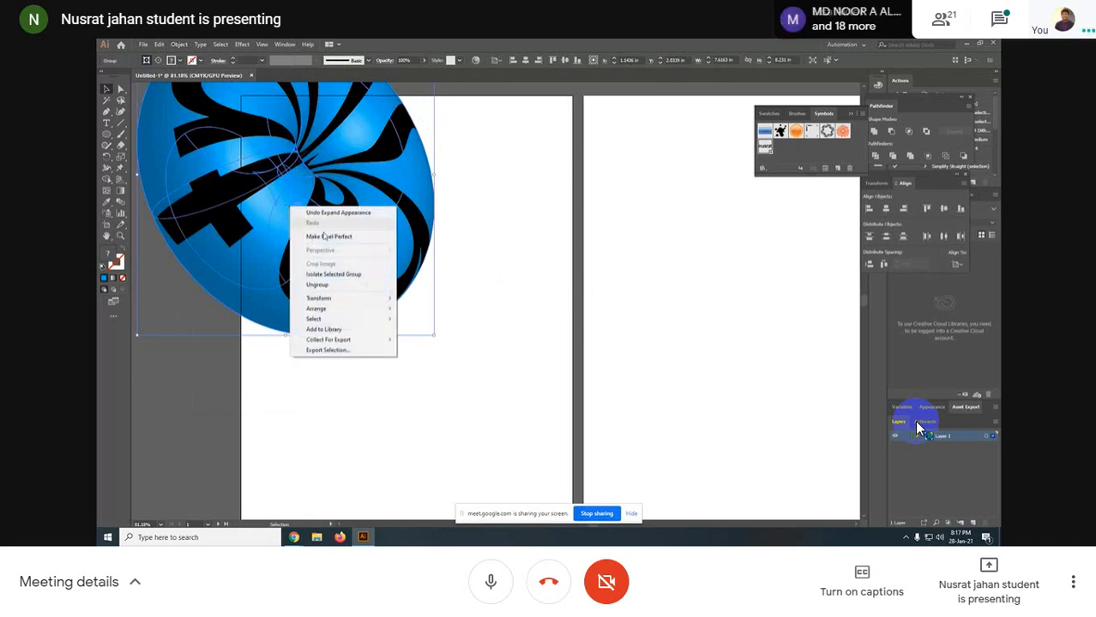
{"action": "left_click", "coordinate": [342, 285]}
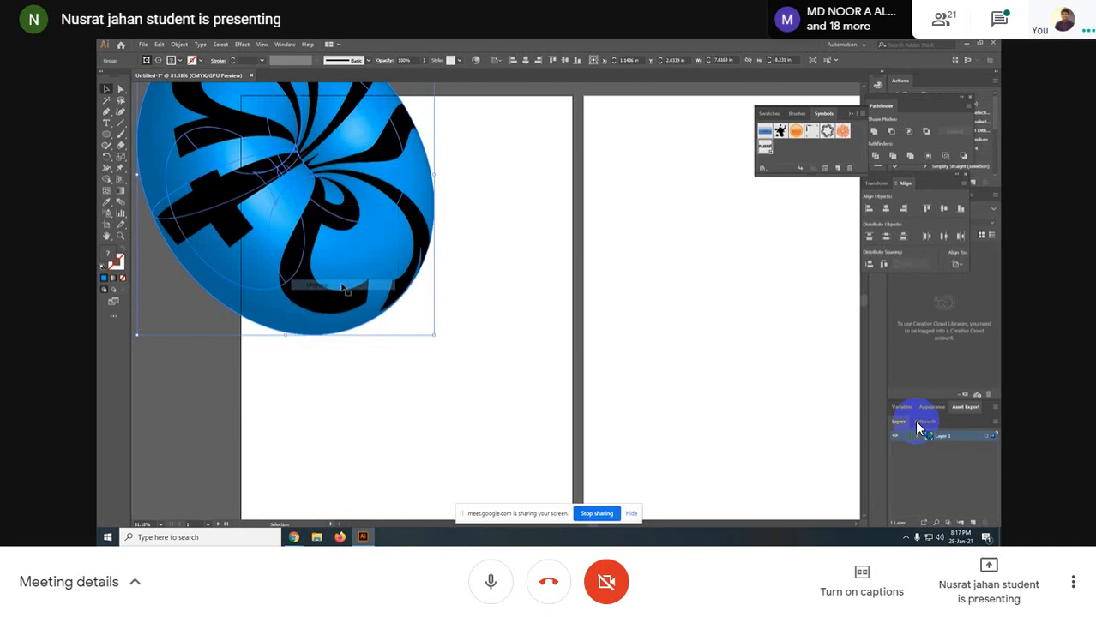
{"action": "right_click", "coordinate": [308, 237]}
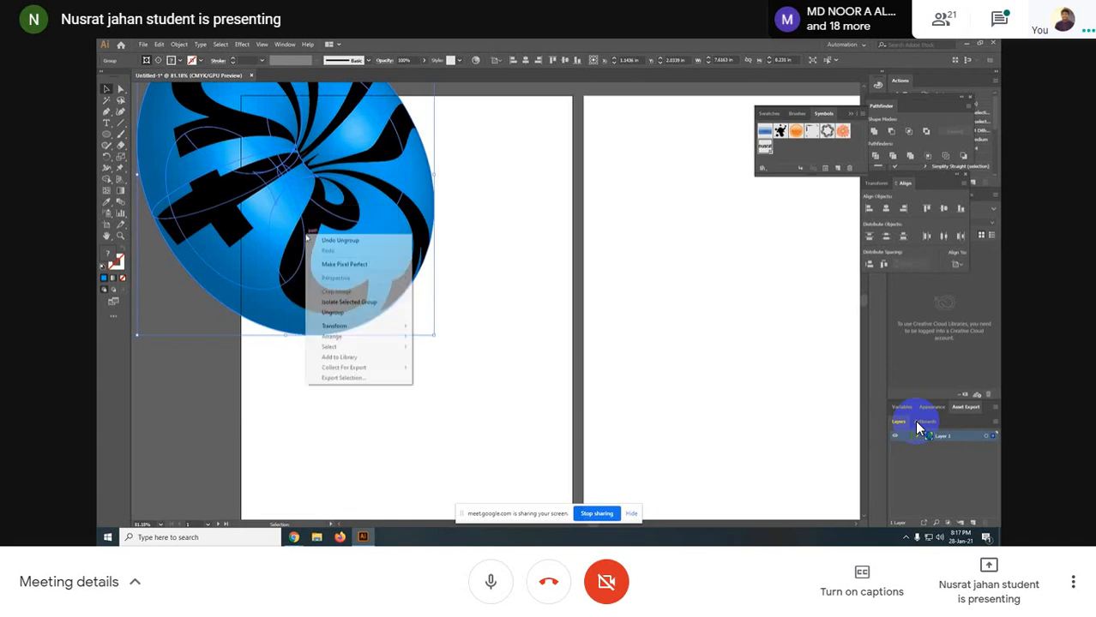
{"action": "left_click", "coordinate": [348, 313]}
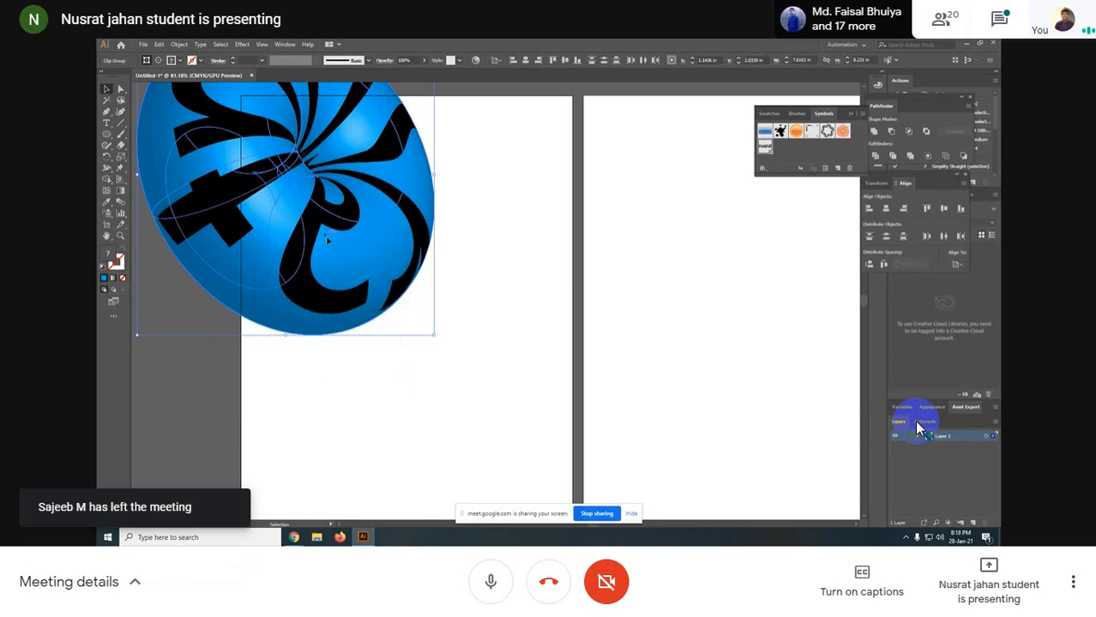
{"action": "left_click_drag", "start_coordinate": [327, 241], "coordinate": [761, 373]}
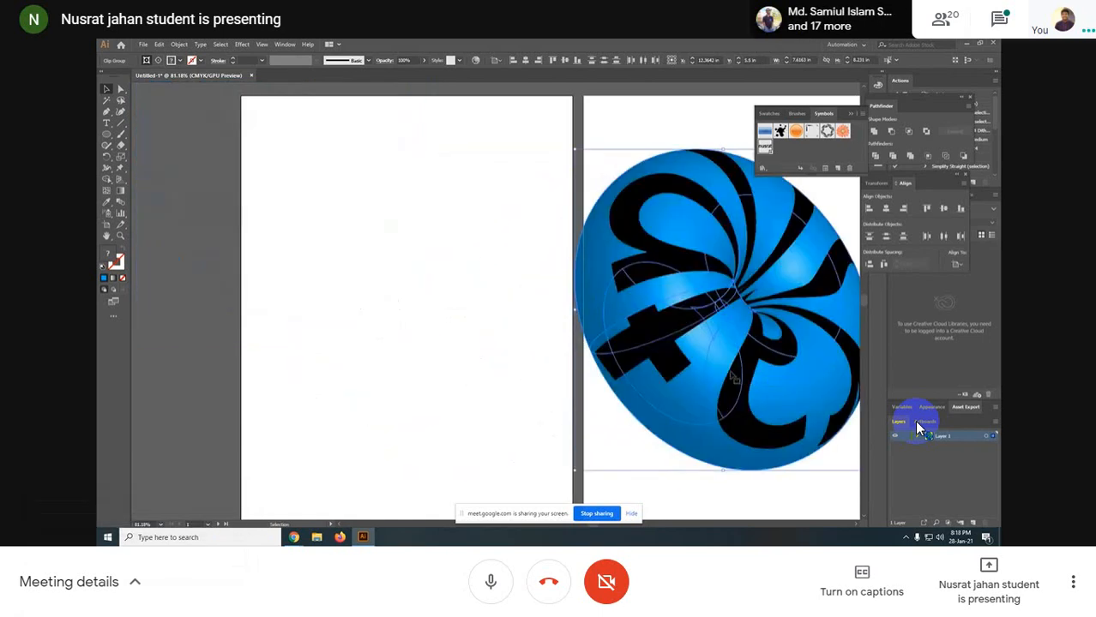
{"action": "right_click", "coordinate": [649, 264]}
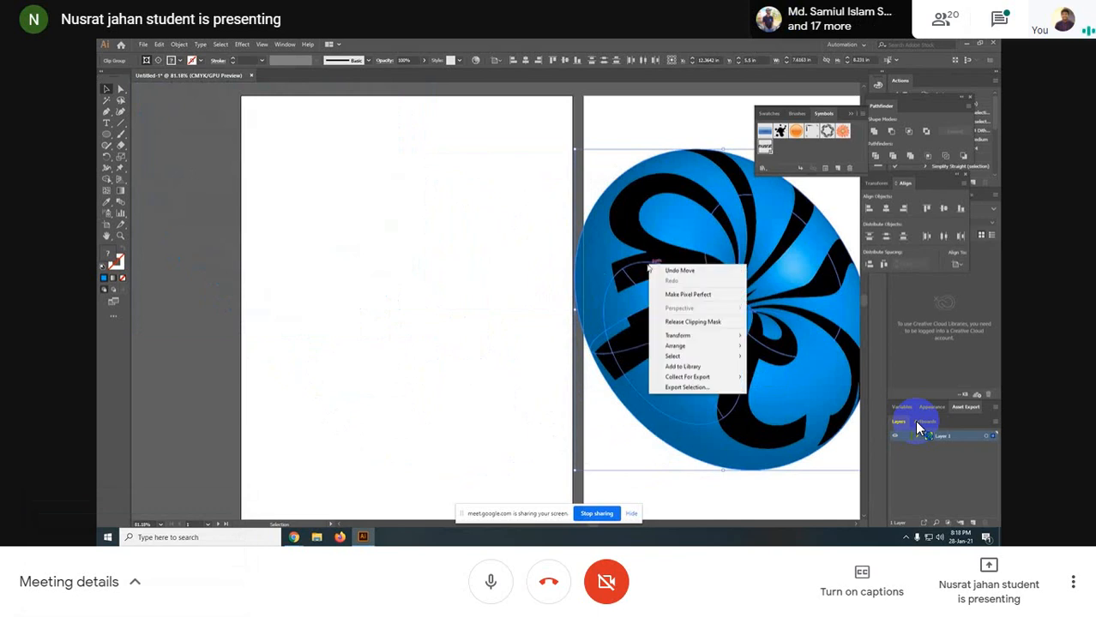
{"action": "left_click", "coordinate": [415, 269]}
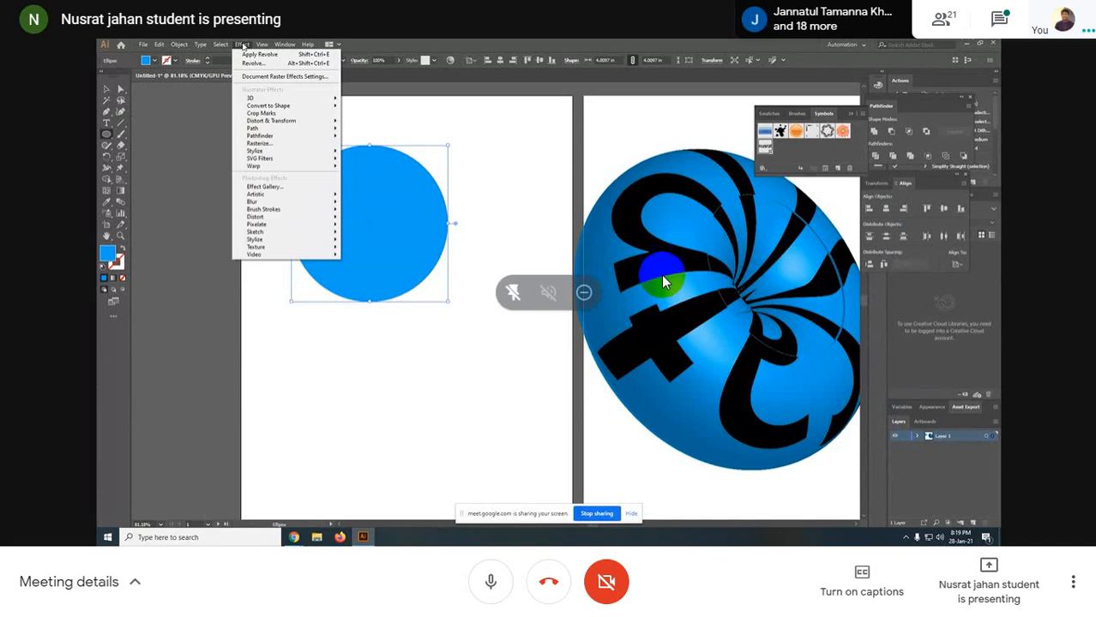
Unpin the student's presentation and look through the list of call participants.
{"action": "left_click", "coordinate": [509, 288]}
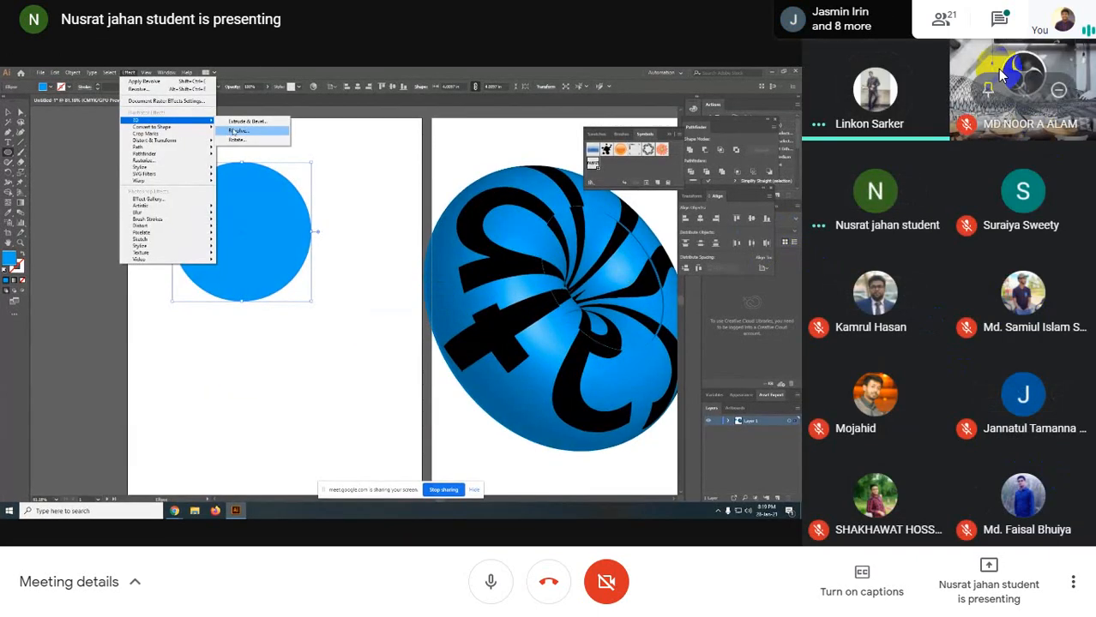
{"action": "left_click", "coordinate": [943, 19]}
{"action": "scroll", "coordinate": [1012, 370], "scroll_direction": "down", "scroll_amount": 7}
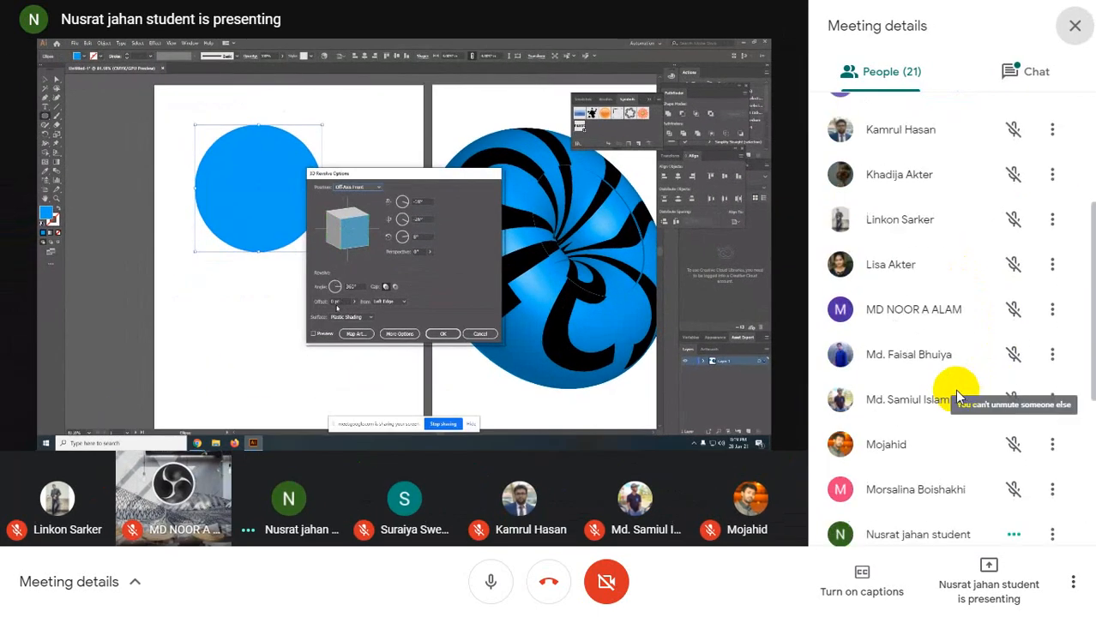
{"action": "scroll", "coordinate": [938, 427], "scroll_direction": "up", "scroll_amount": 7}
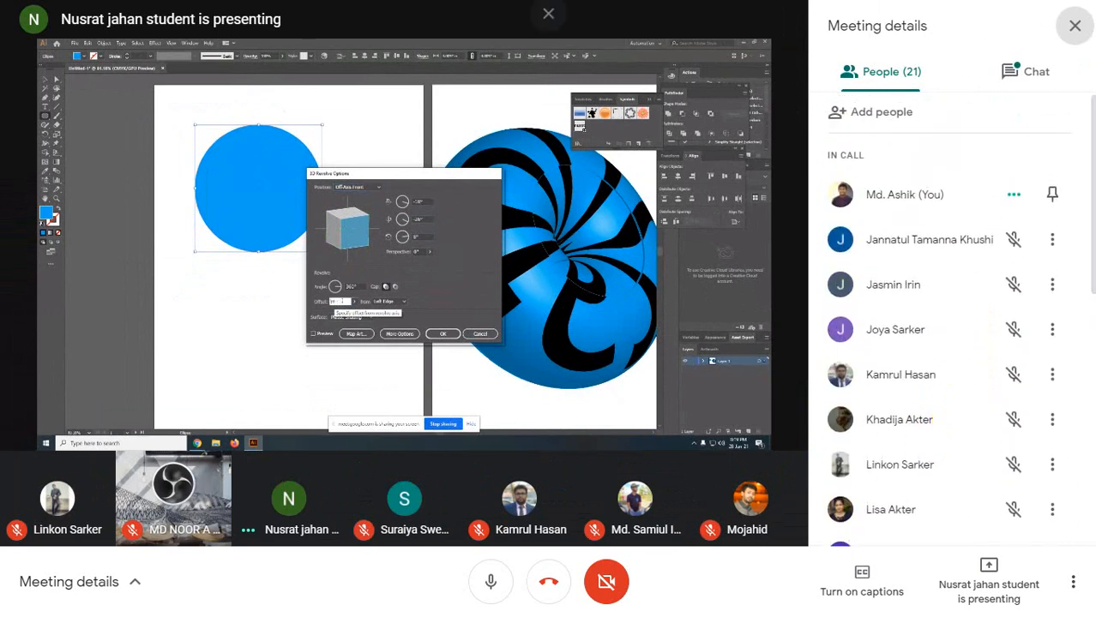
{"action": "left_click", "coordinate": [1074, 26]}
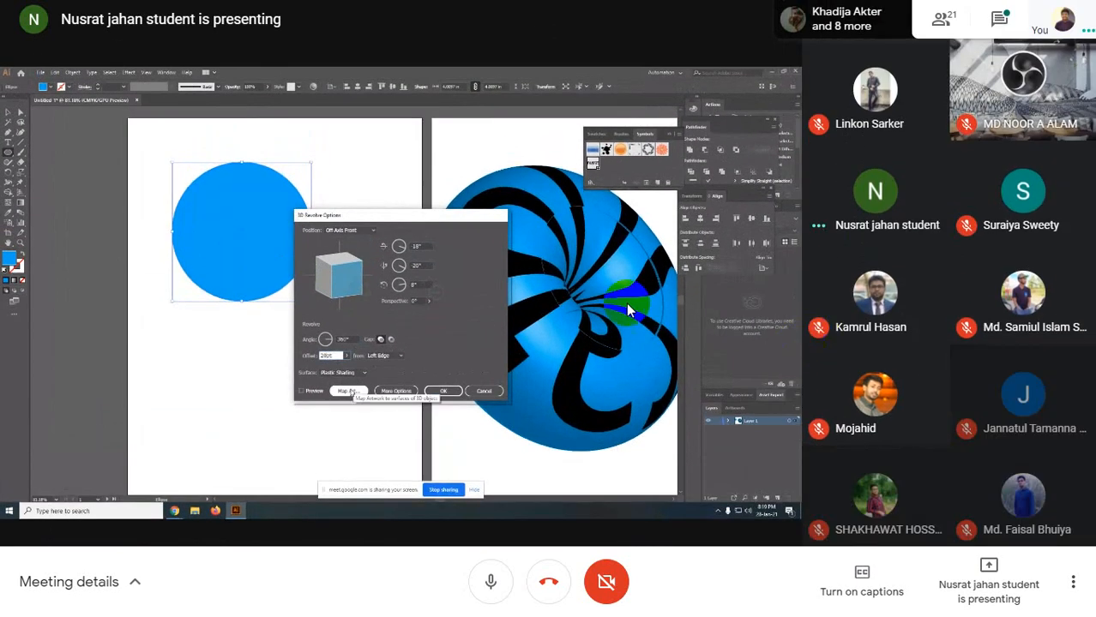
Exit the full-screen view of the video call.
{"action": "left_click", "coordinate": [364, 290]}
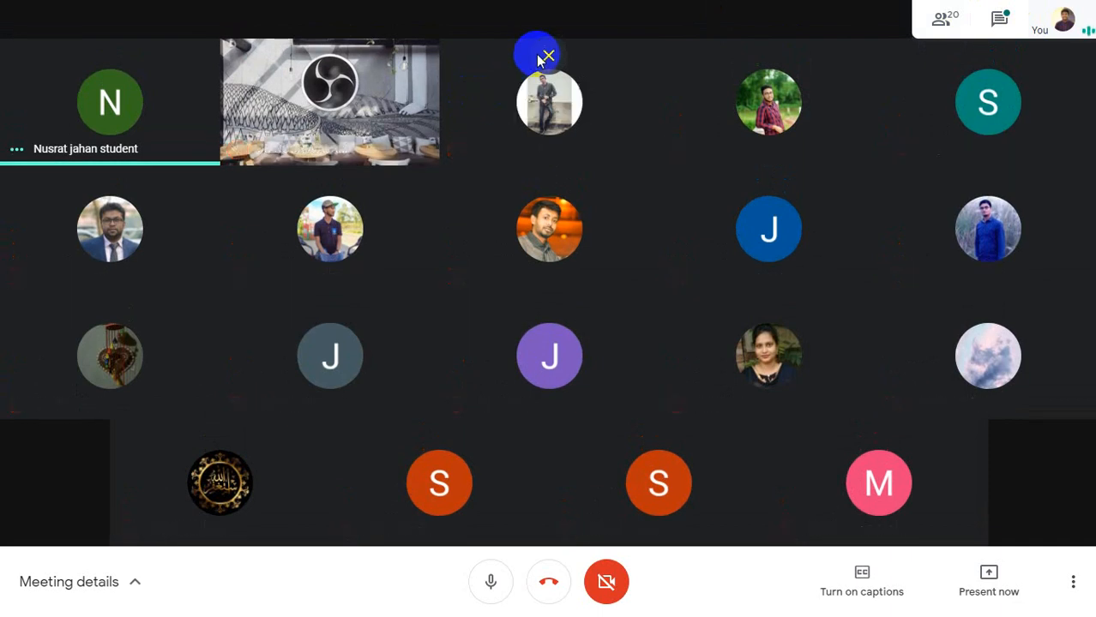
{"action": "left_click", "coordinate": [547, 55]}
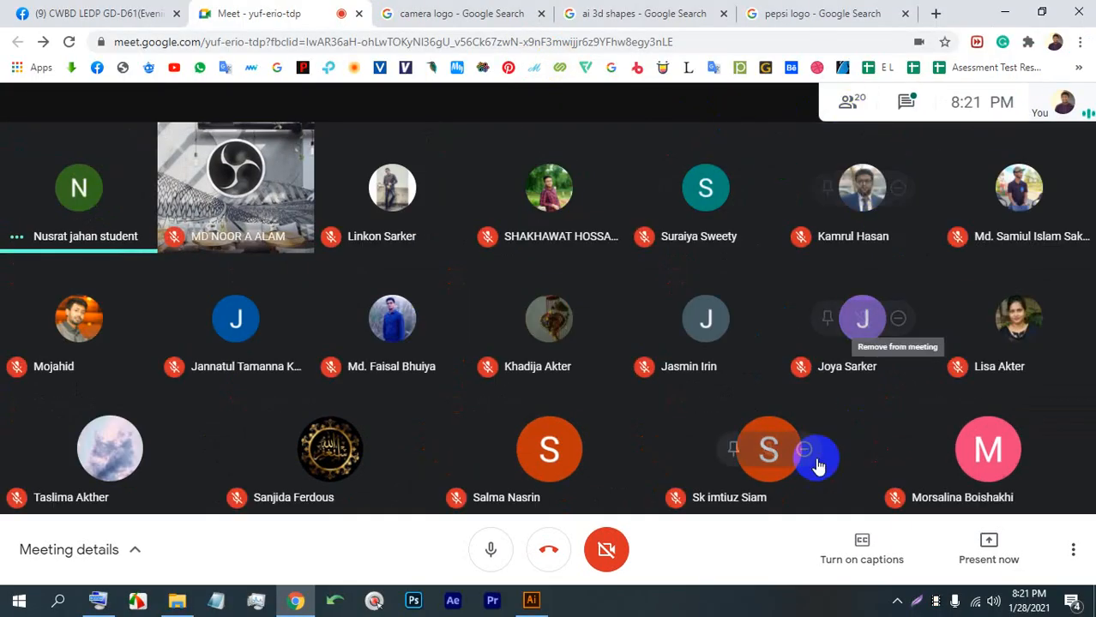